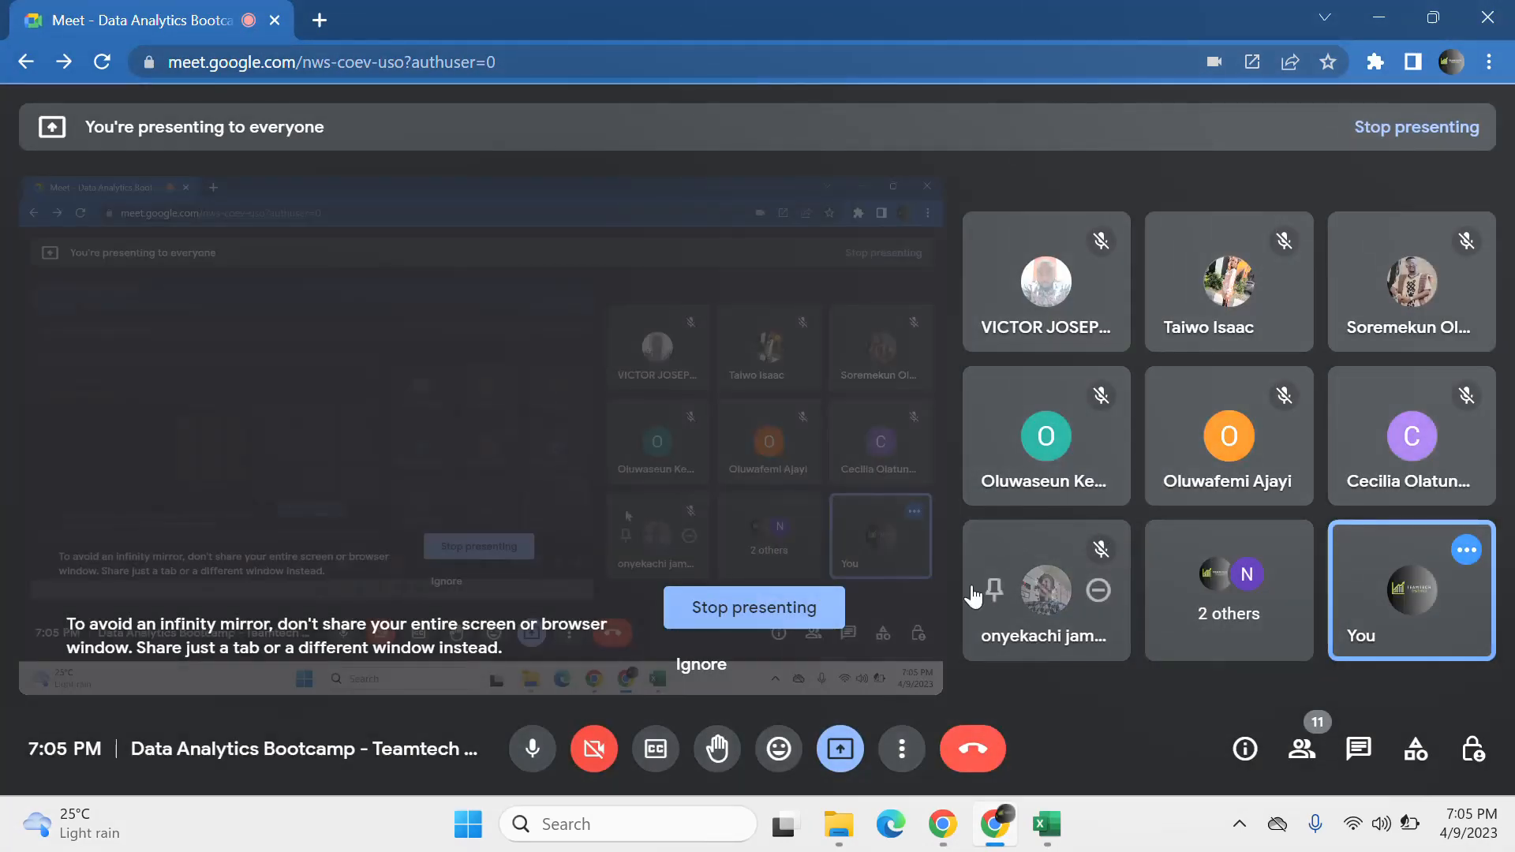
Step: Switch to the Day 5 - Workbook - DAB workbook in Excel and dismiss the presenting notification
mouse_move(1057, 830)
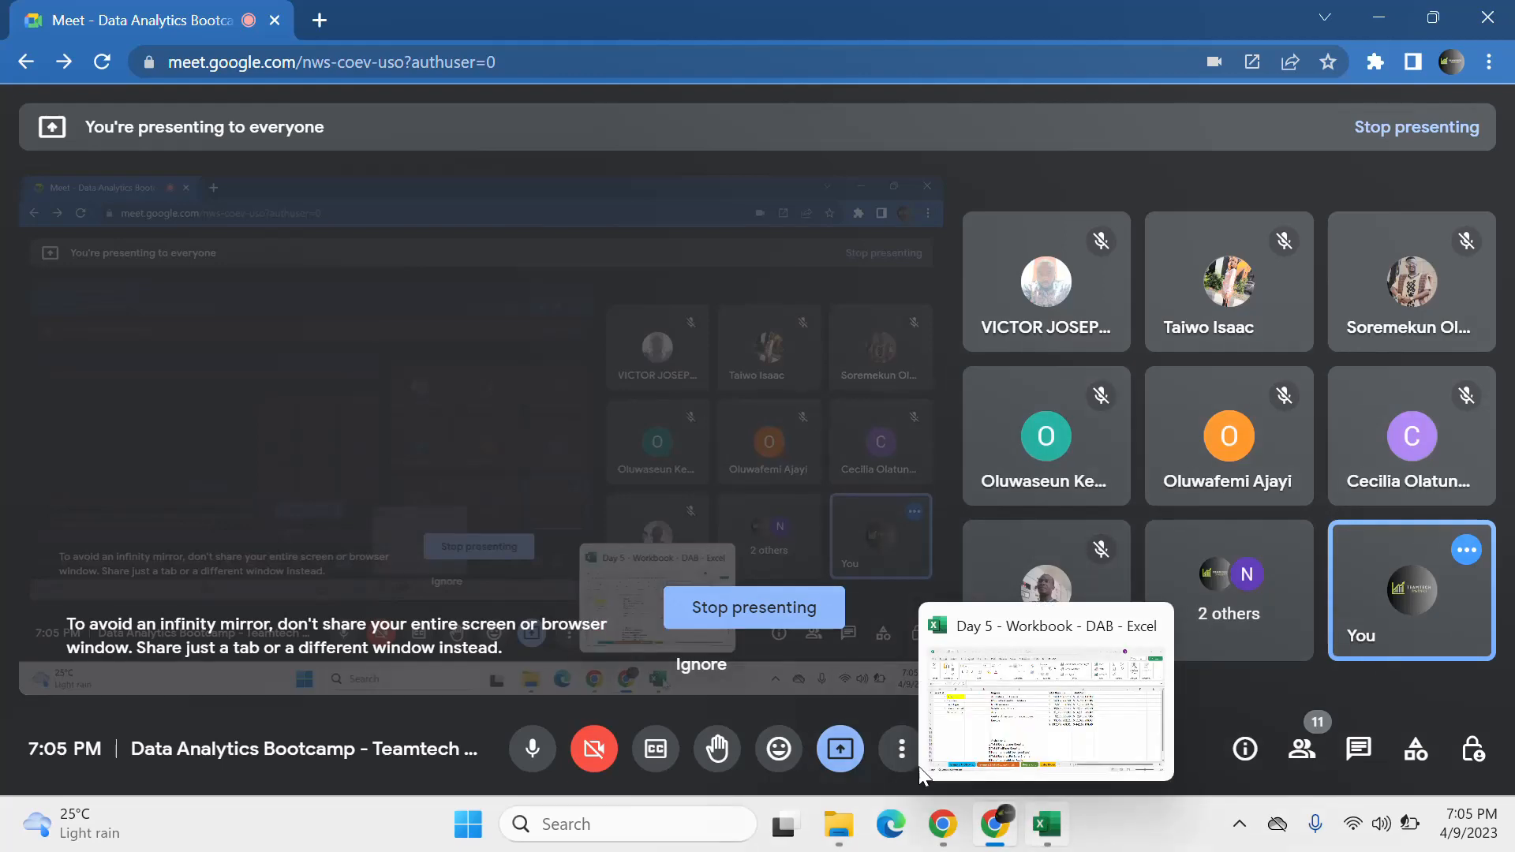
click(1050, 825)
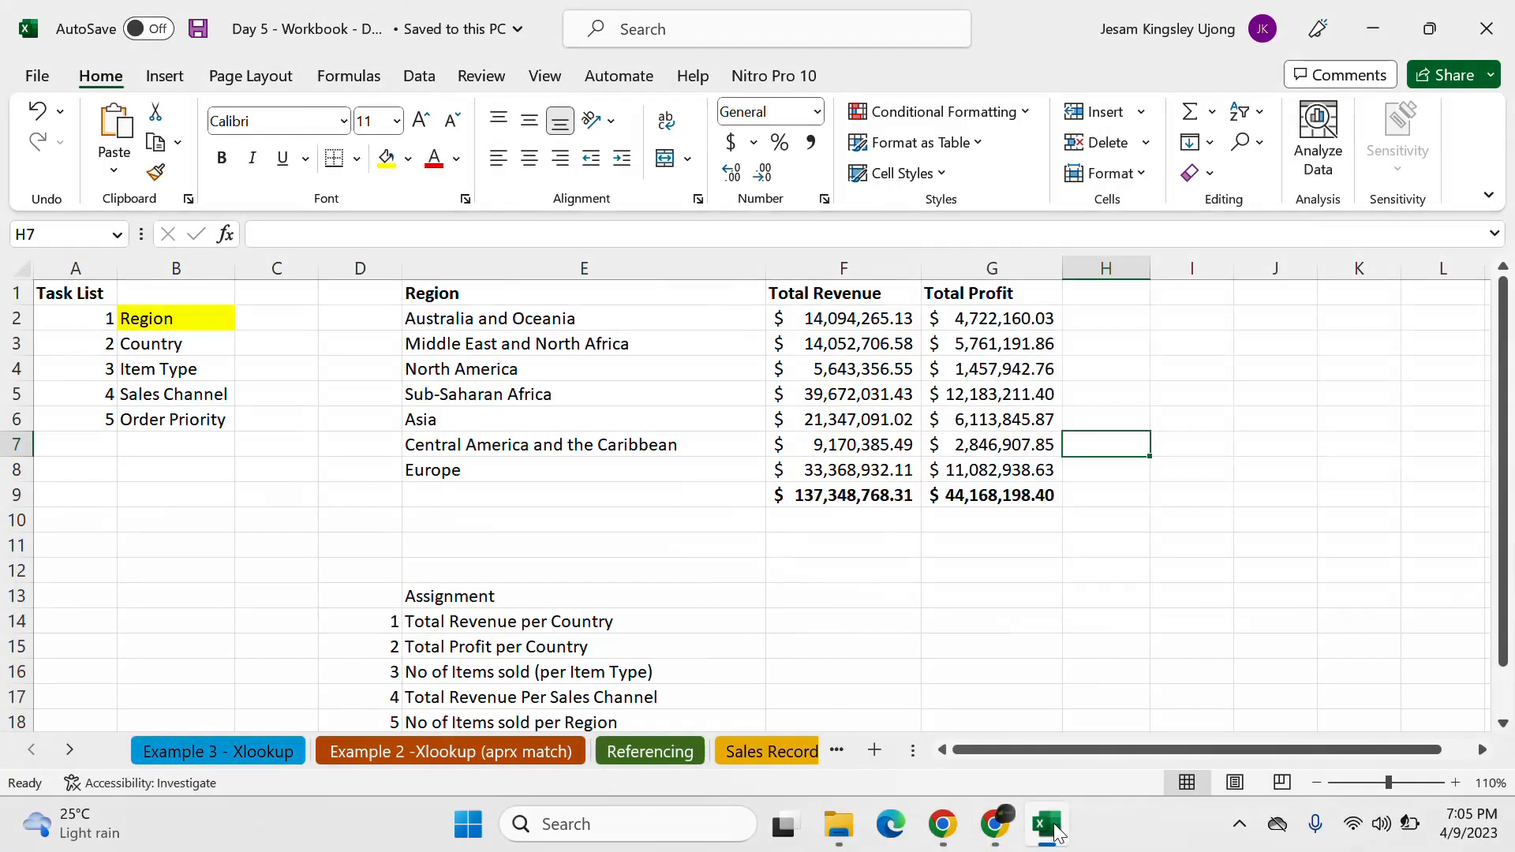
click(1137, 369)
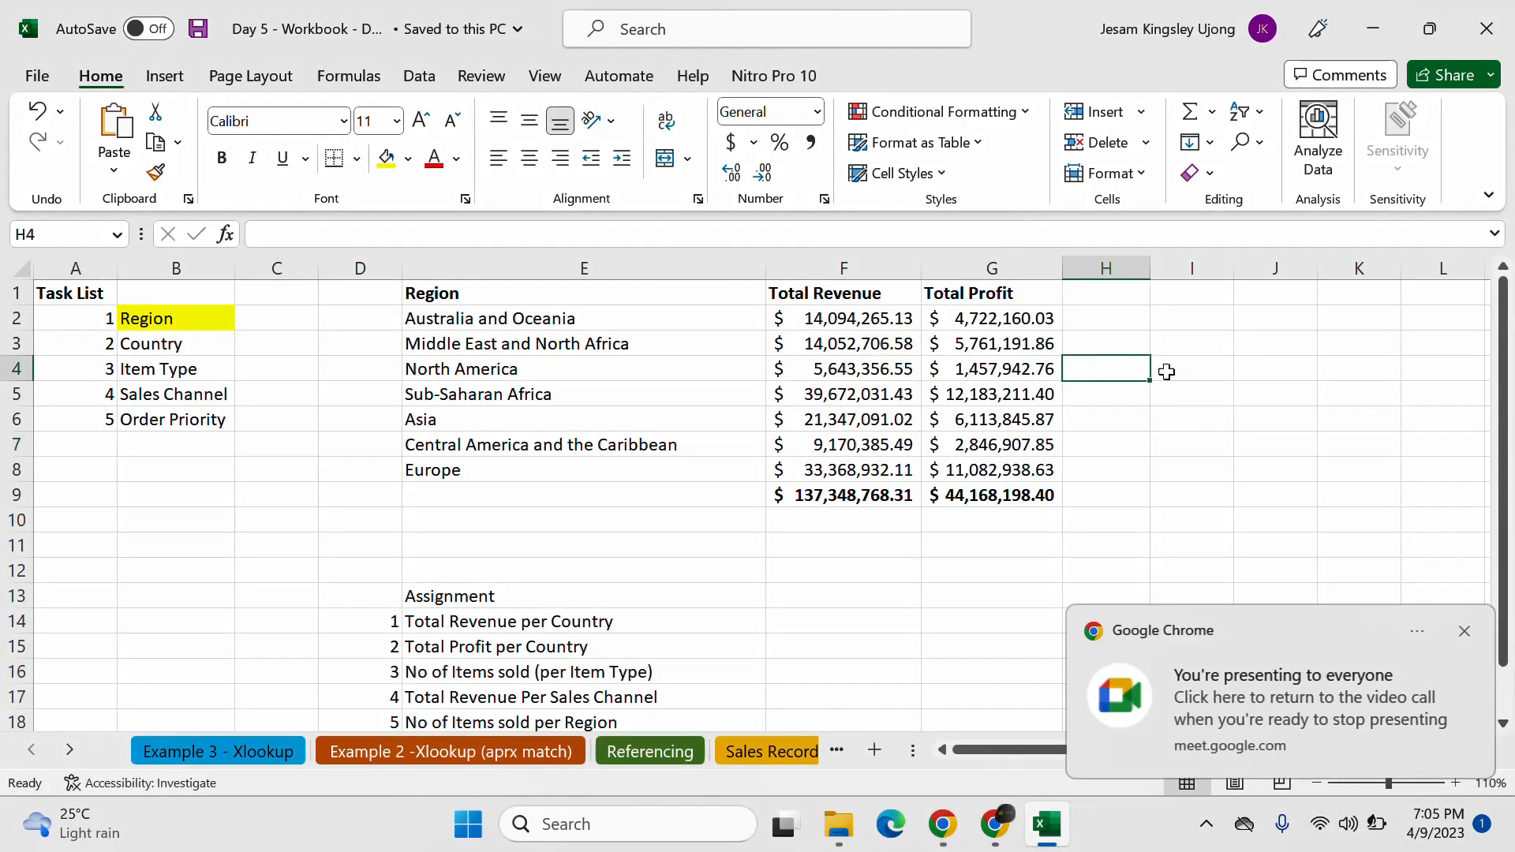
click(1464, 631)
click(1086, 313)
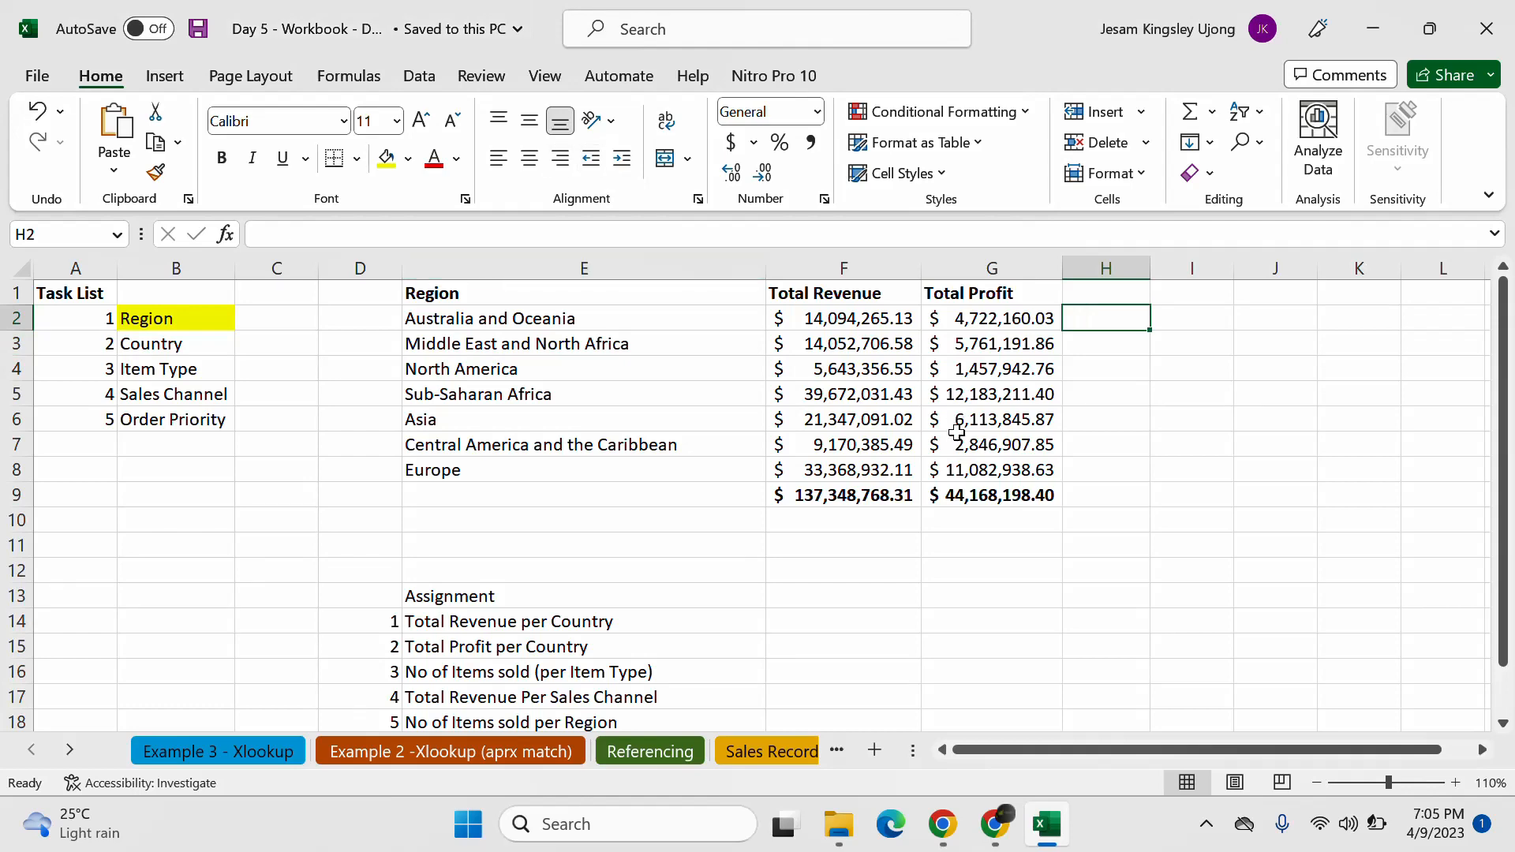
click(683, 625)
Step: Check the raised hand in the Google Meet call, then return to the Excel workbook
click(994, 823)
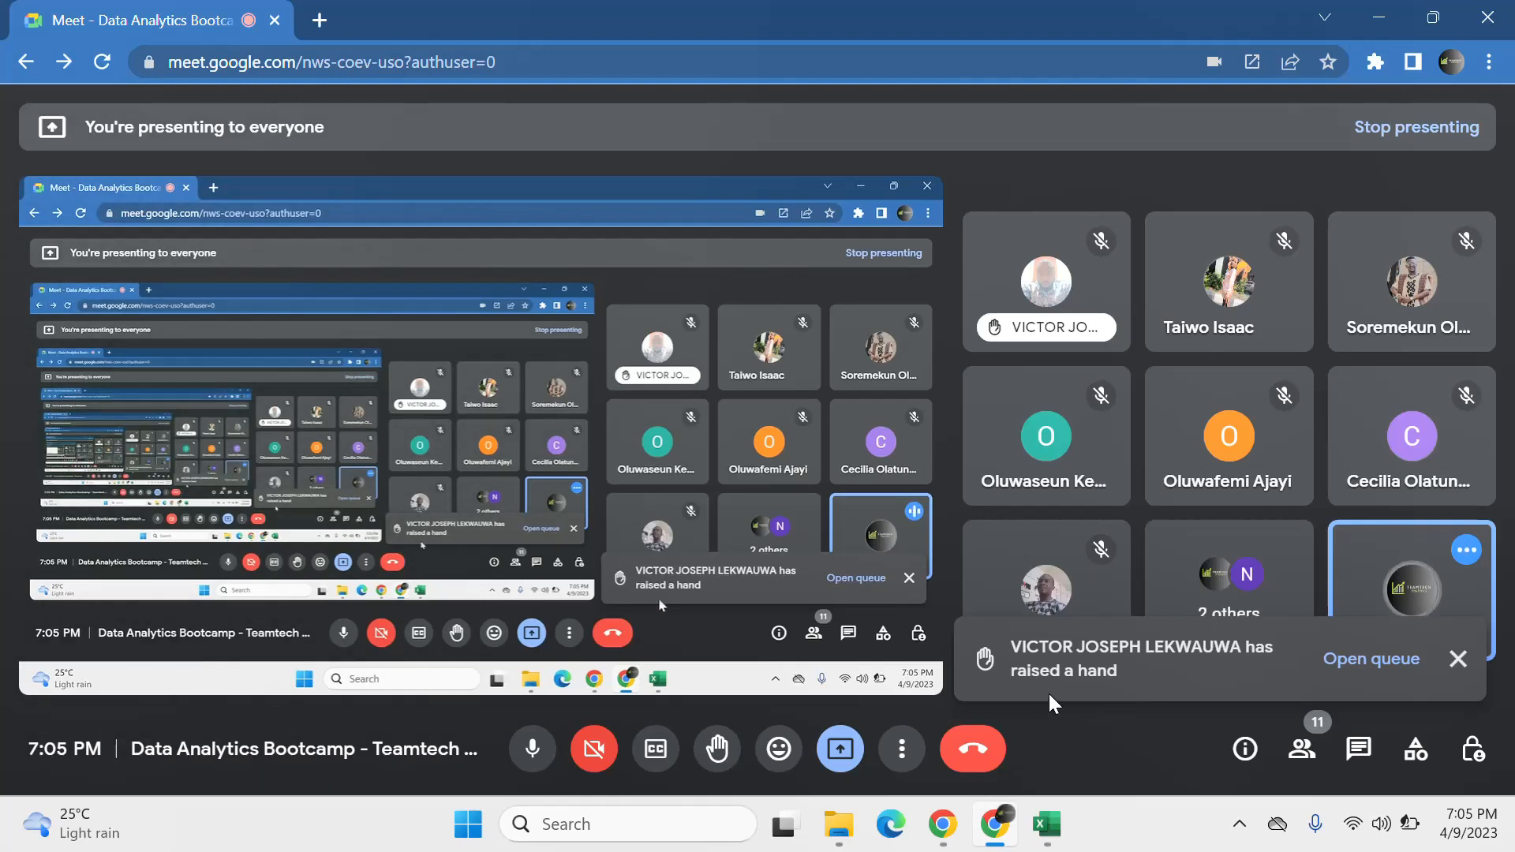
click(1459, 660)
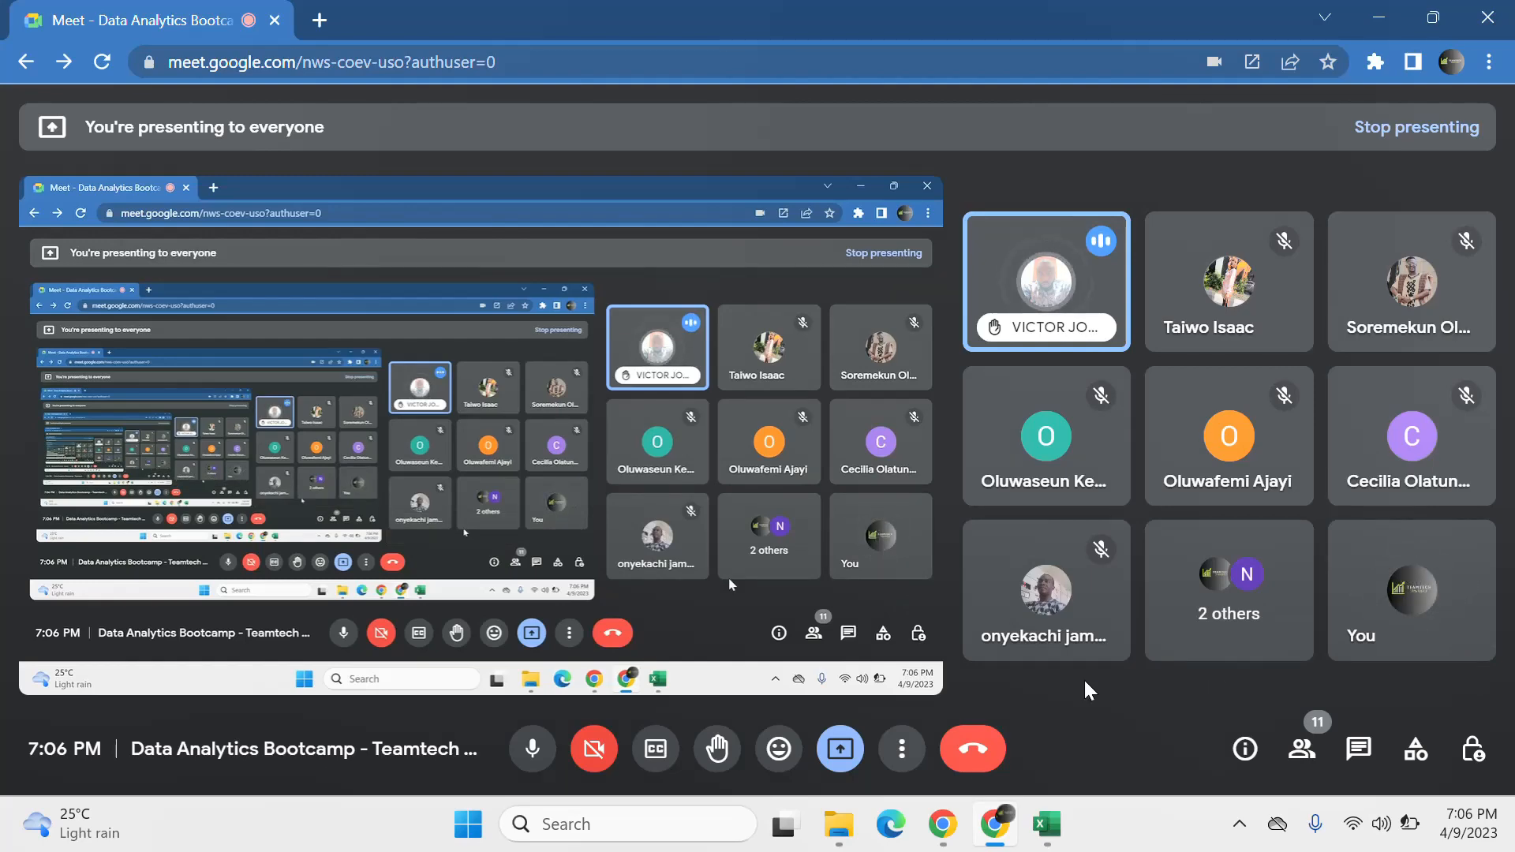
click(1046, 824)
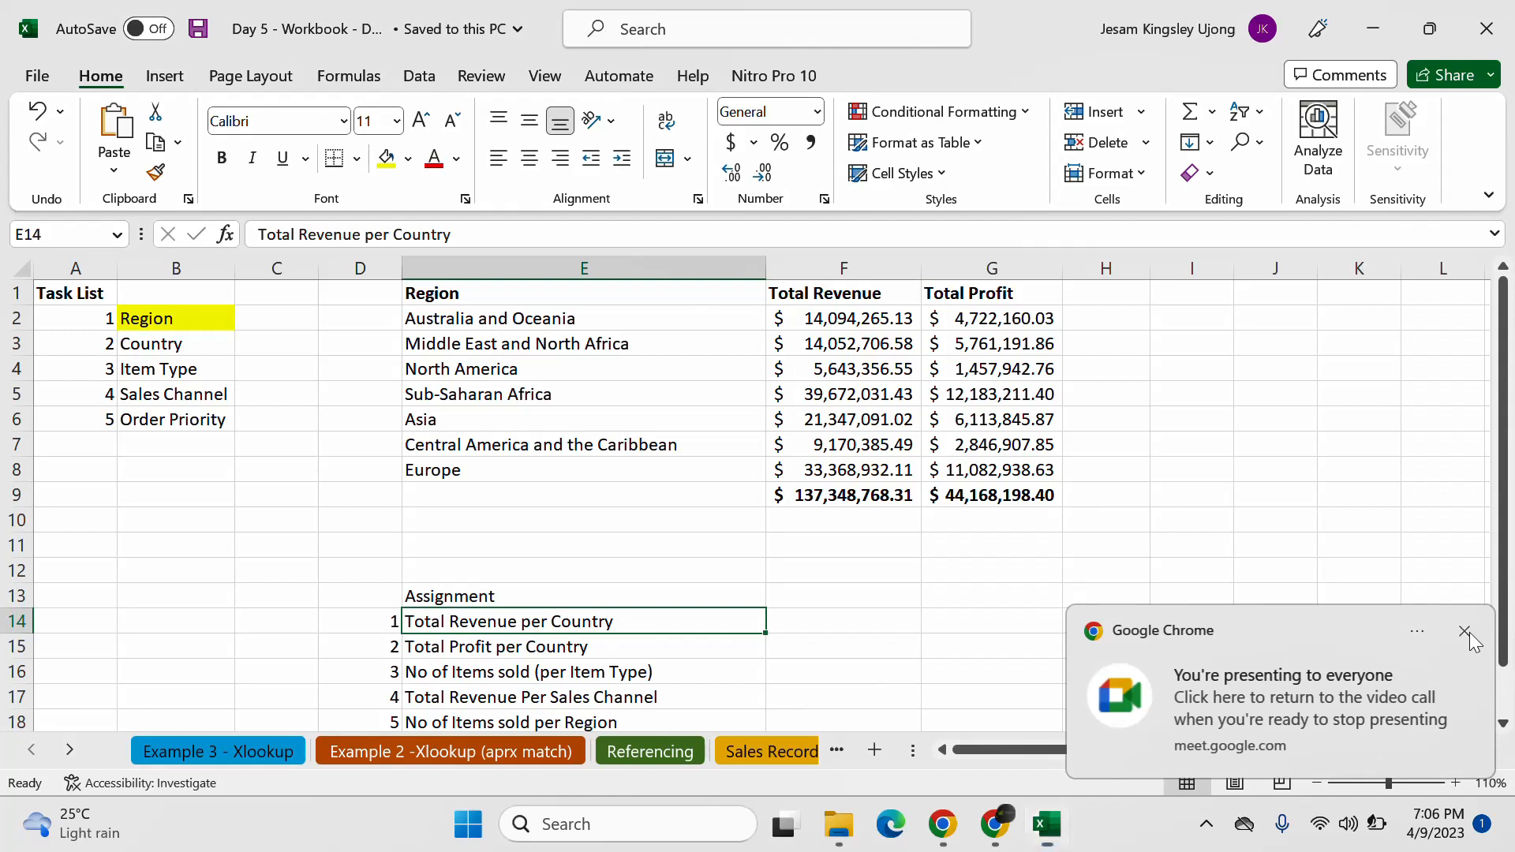
click(1464, 631)
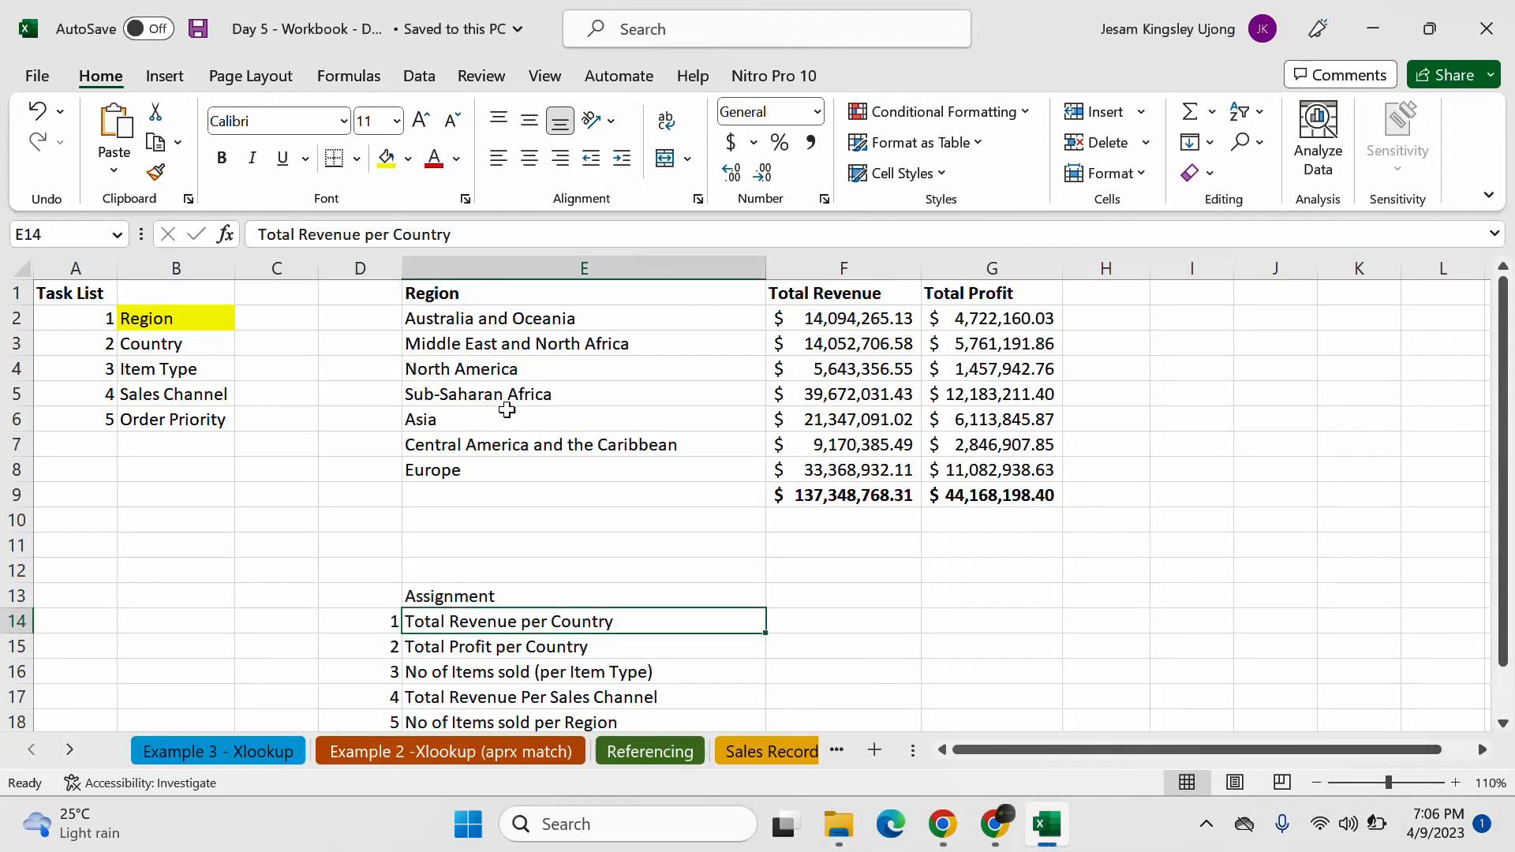
Step: Add a new blank worksheet to the workbook
click(879, 591)
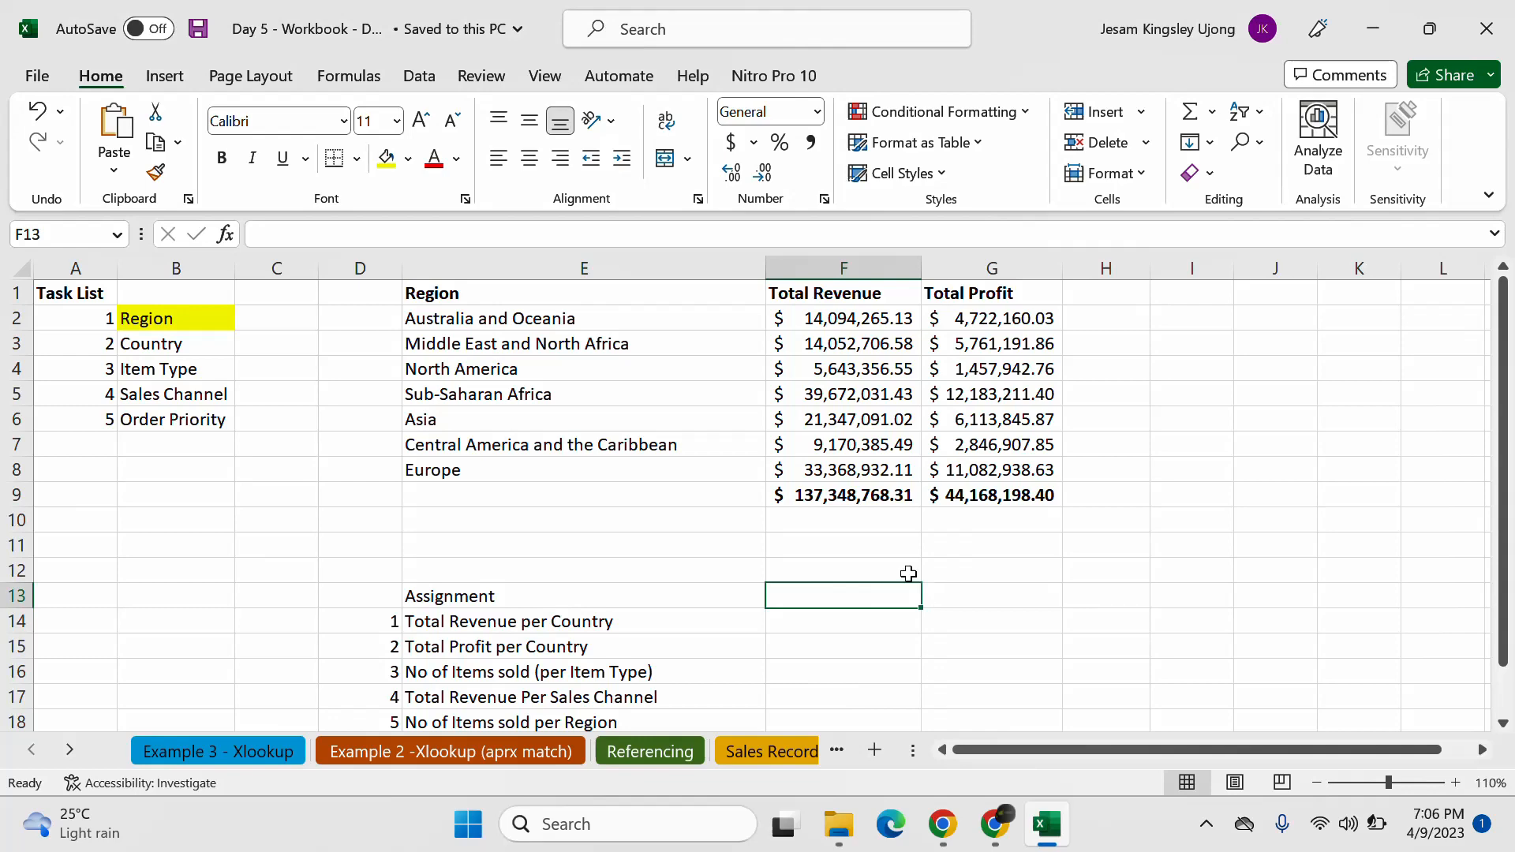
scroll(890, 564, down, 1)
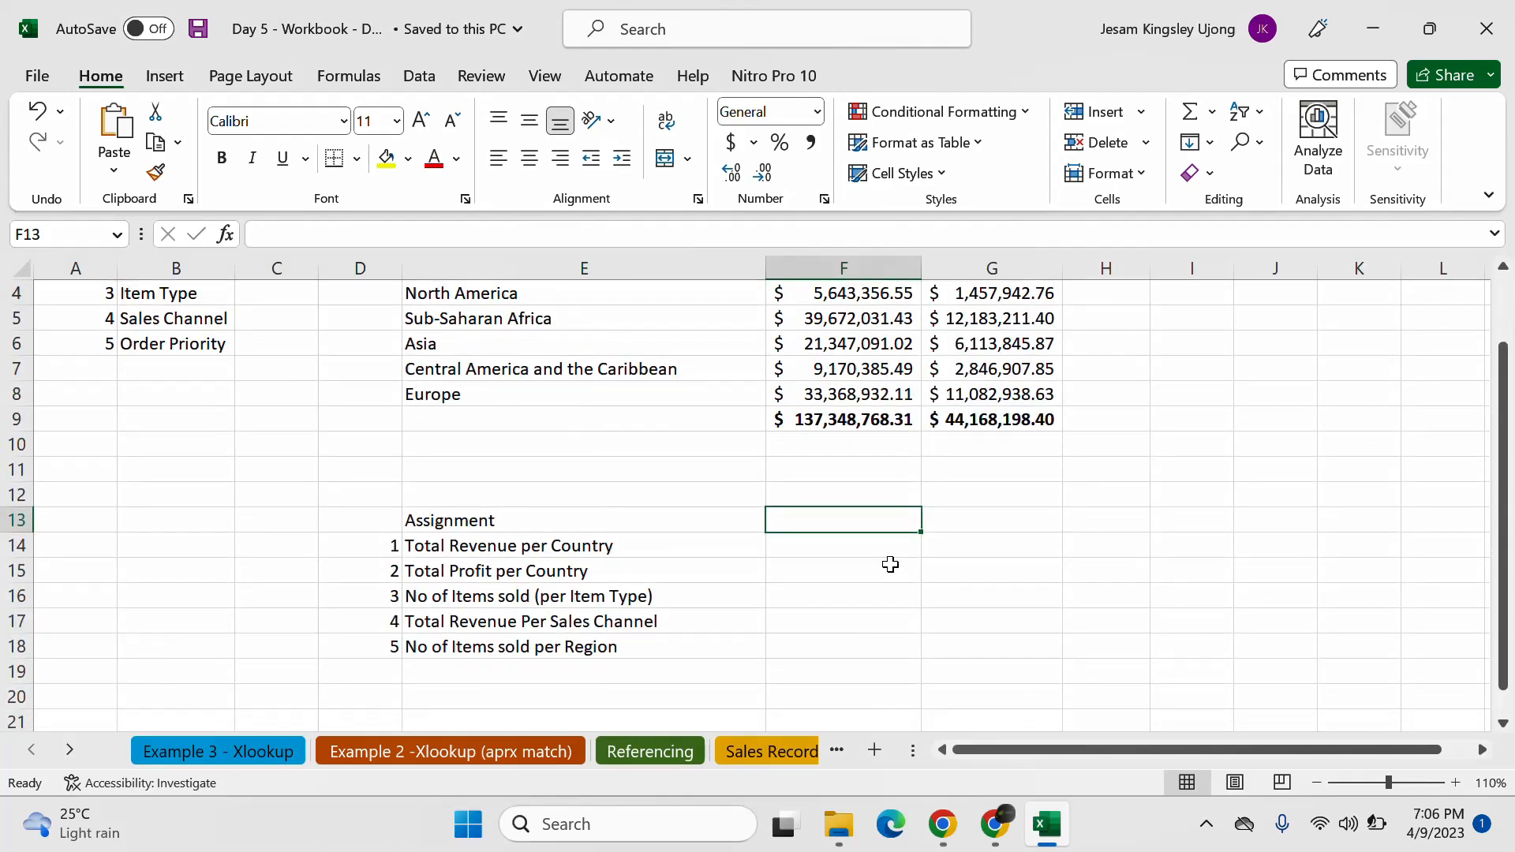
click(875, 750)
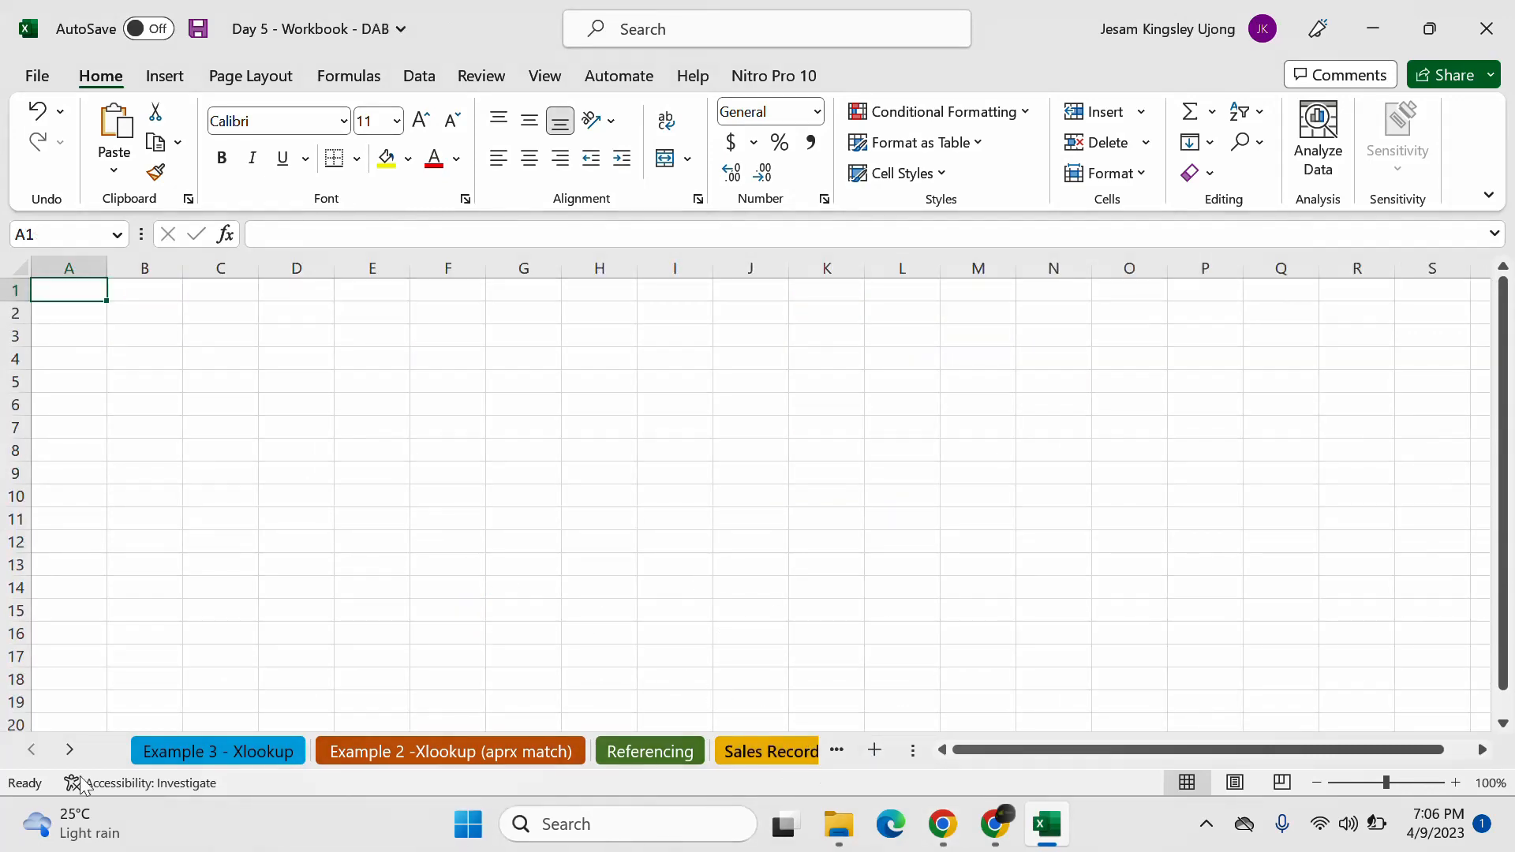
click(69, 748)
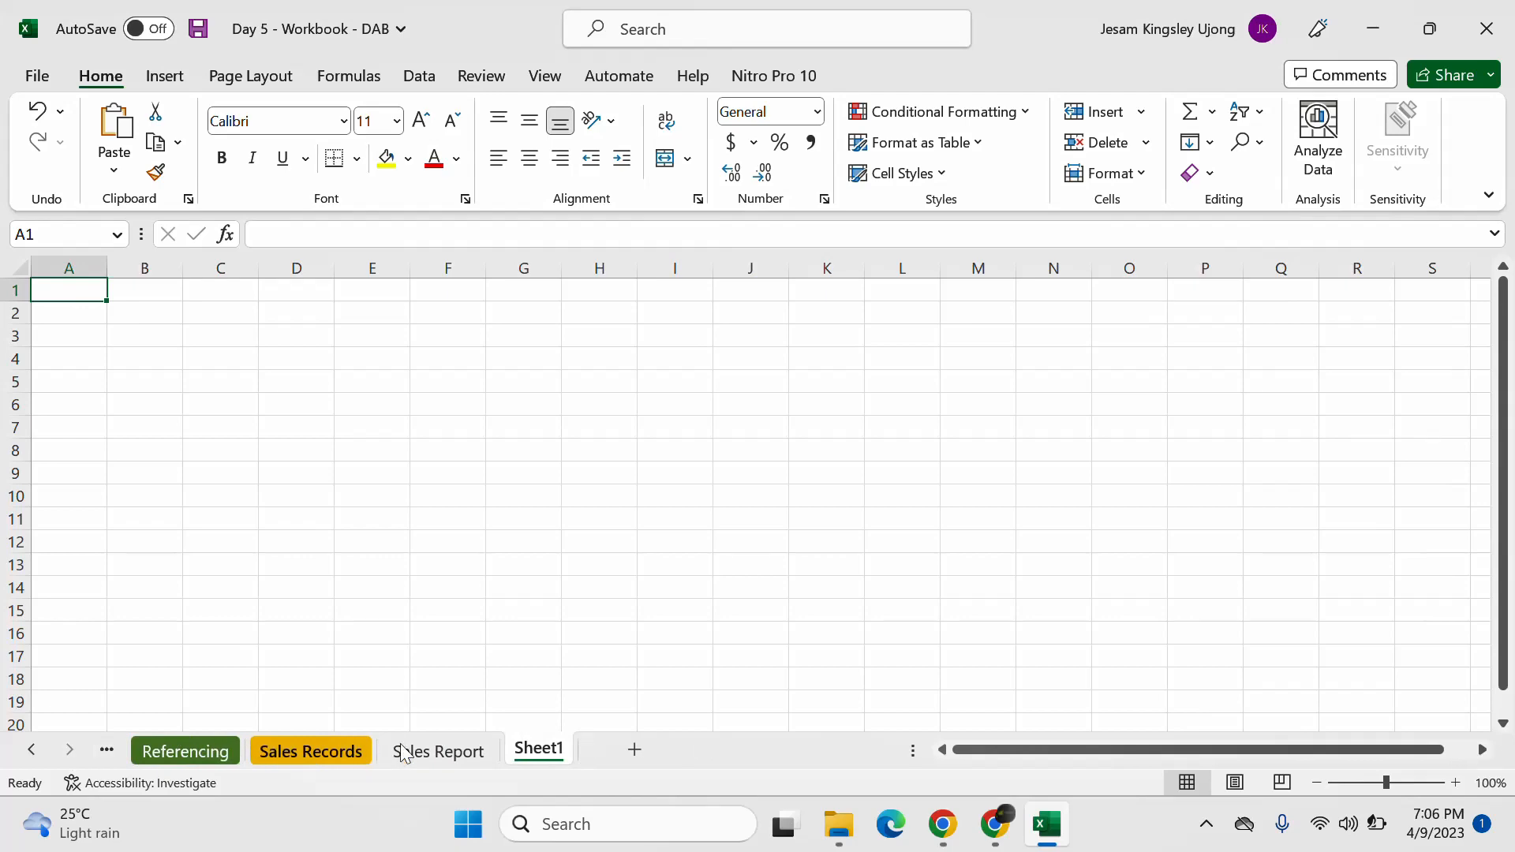
Step: Move the assignment list in D13:E18 of the Sales Report sheet to cell E3 of Sheet1
click(434, 750)
click(472, 506)
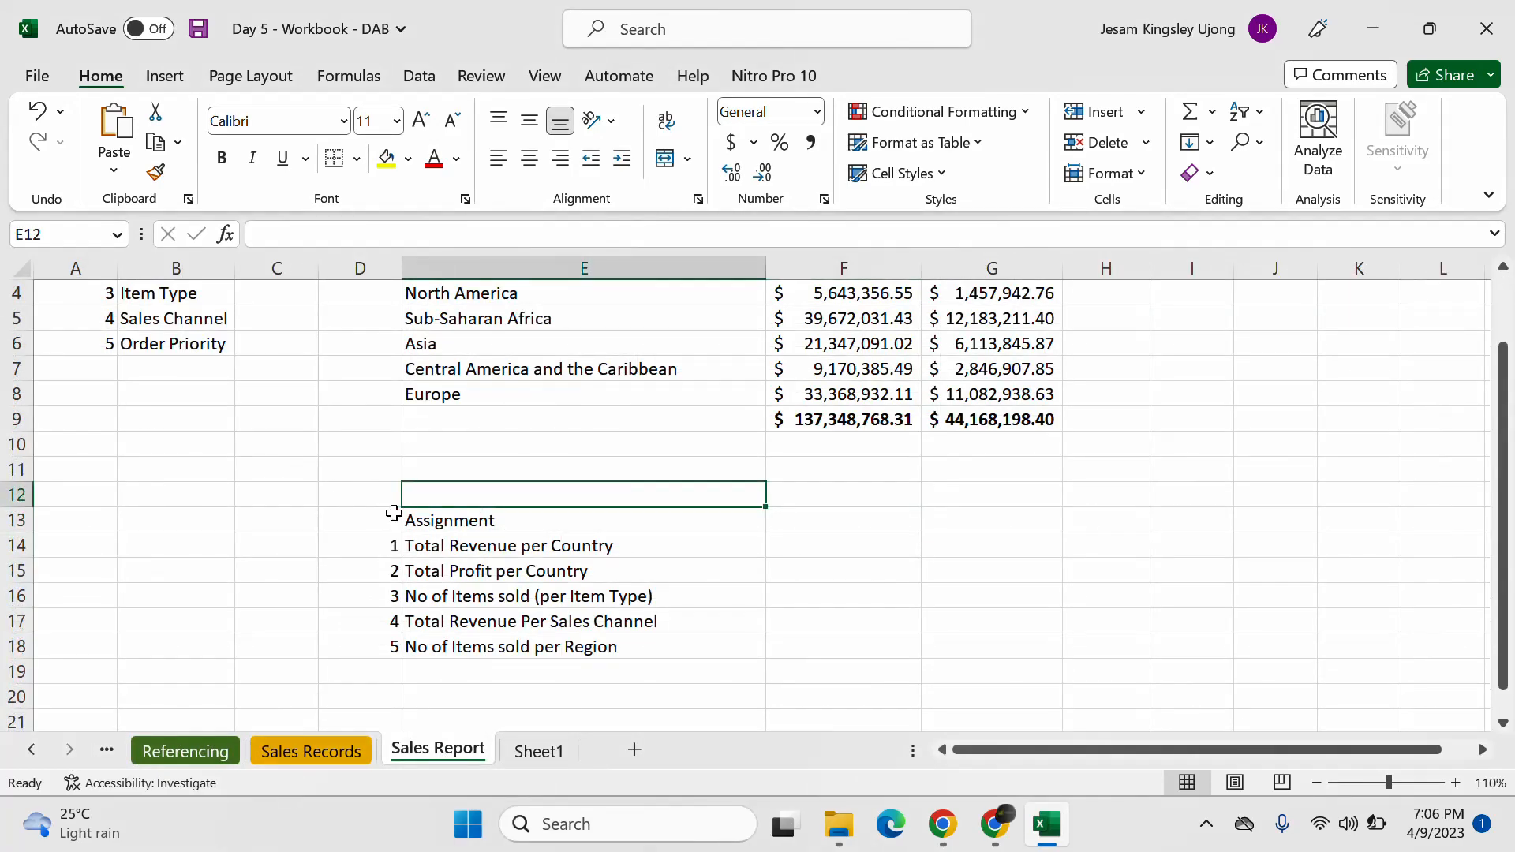
drag(394, 514, 596, 649)
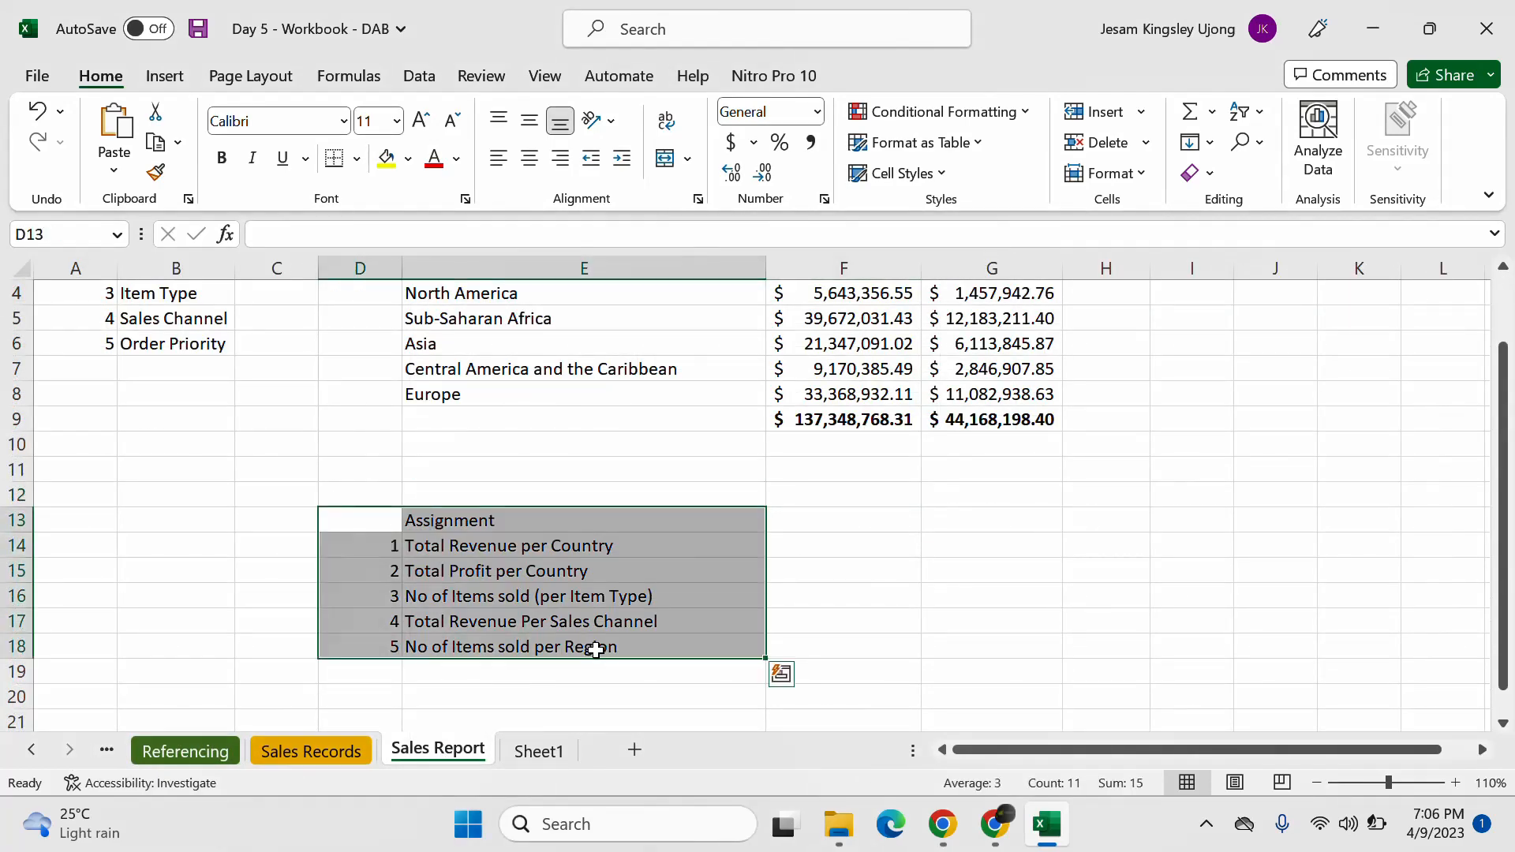
key(ctrl+c)
click(539, 750)
click(389, 334)
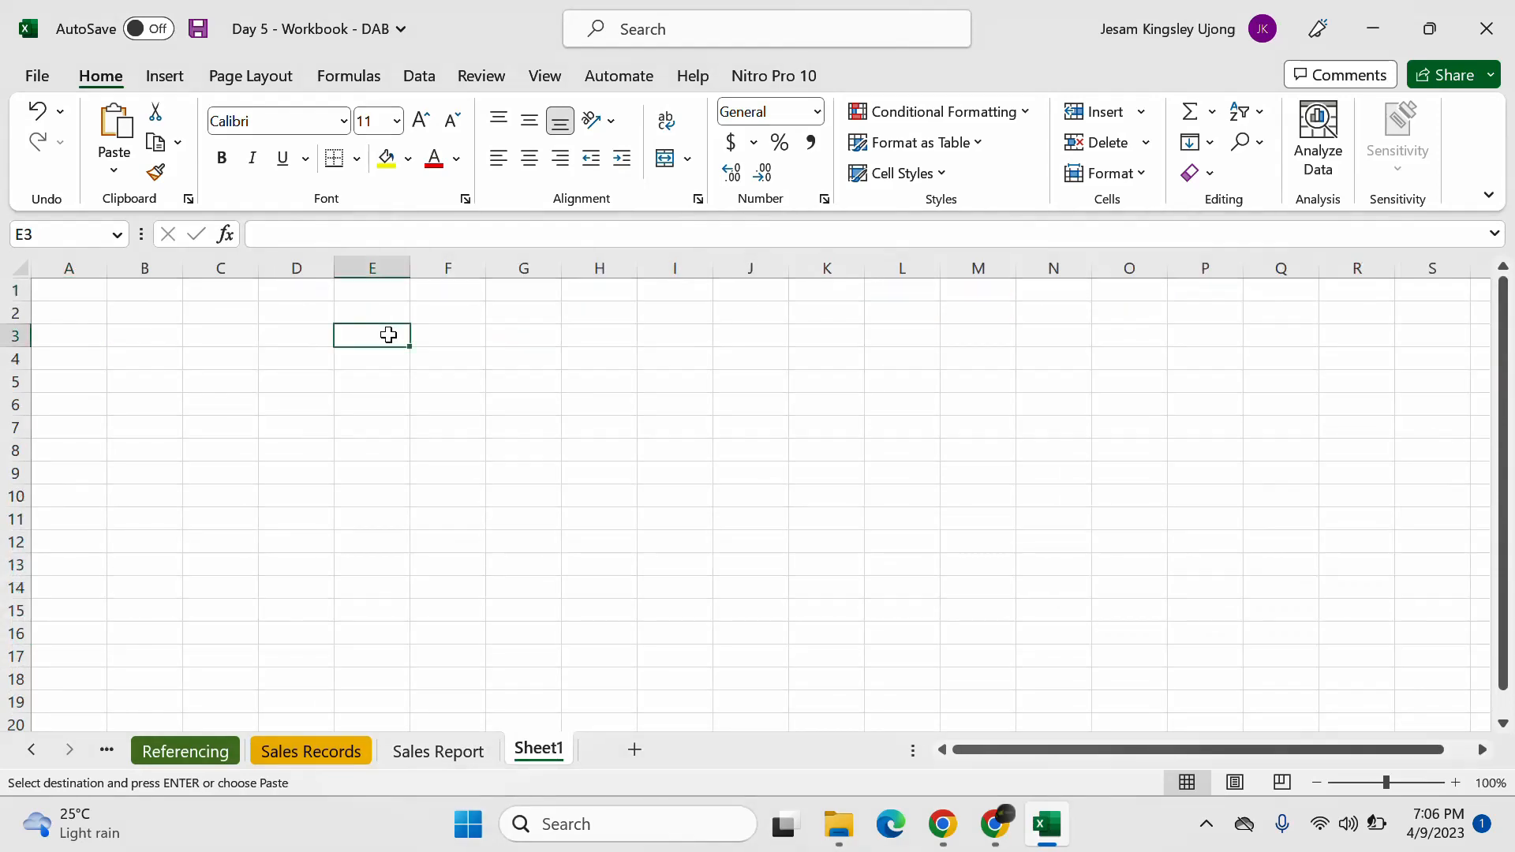
key(Return)
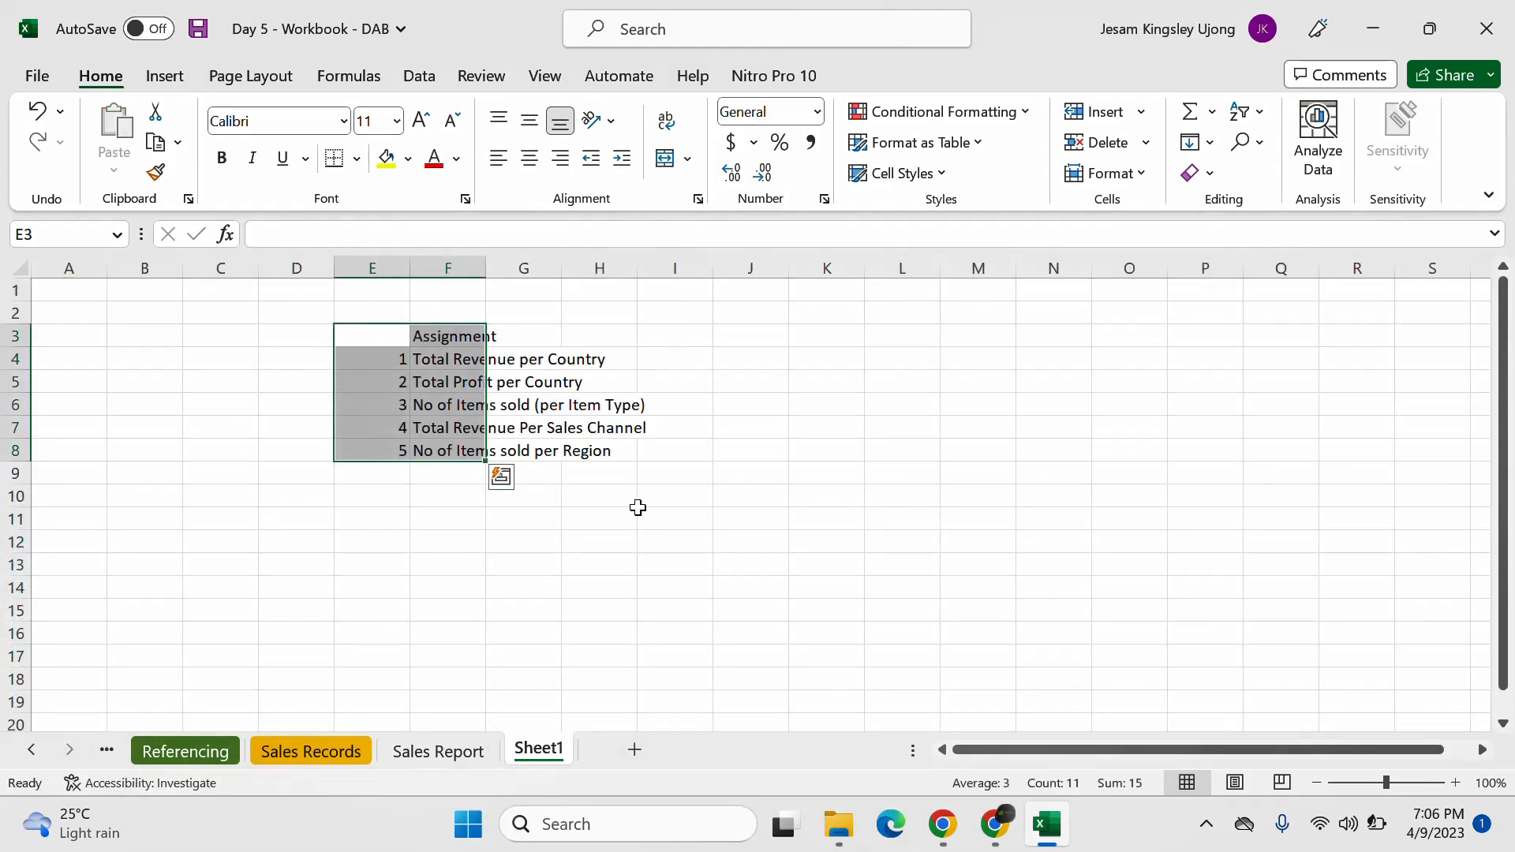
Step: AutoFit columns E and F on Sheet1 to the assignment list
click(651, 402)
drag(372, 268, 478, 269)
double_click(488, 268)
click(707, 542)
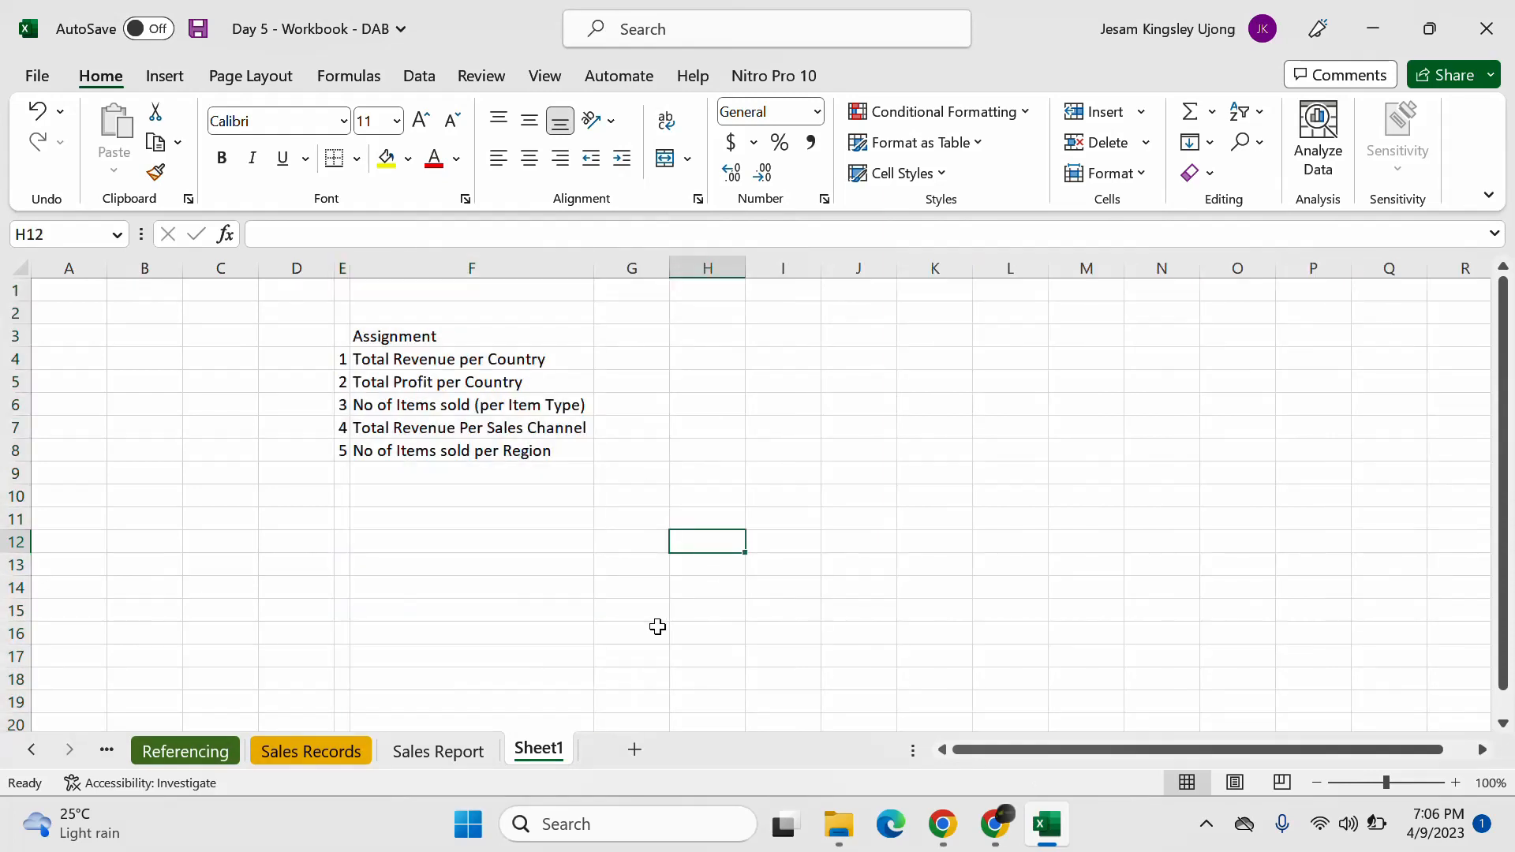
Step: Narrow column D slightly and widen column E beside the assignment list
mouse_move(335, 268)
mouse_down()
mouse_move(308, 269)
mouse_move(332, 267)
mouse_up()
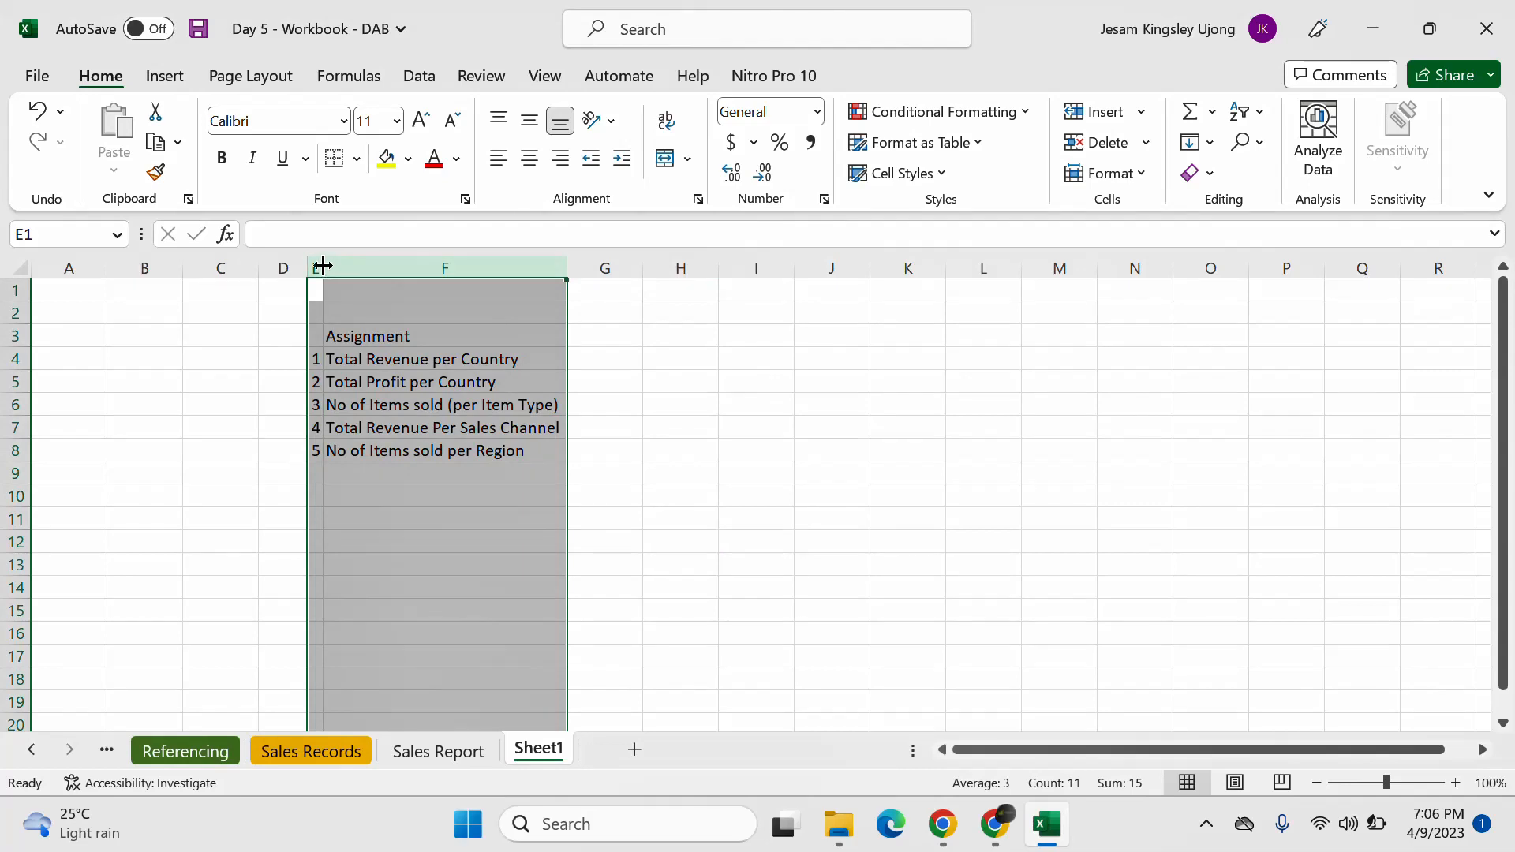
click(584, 426)
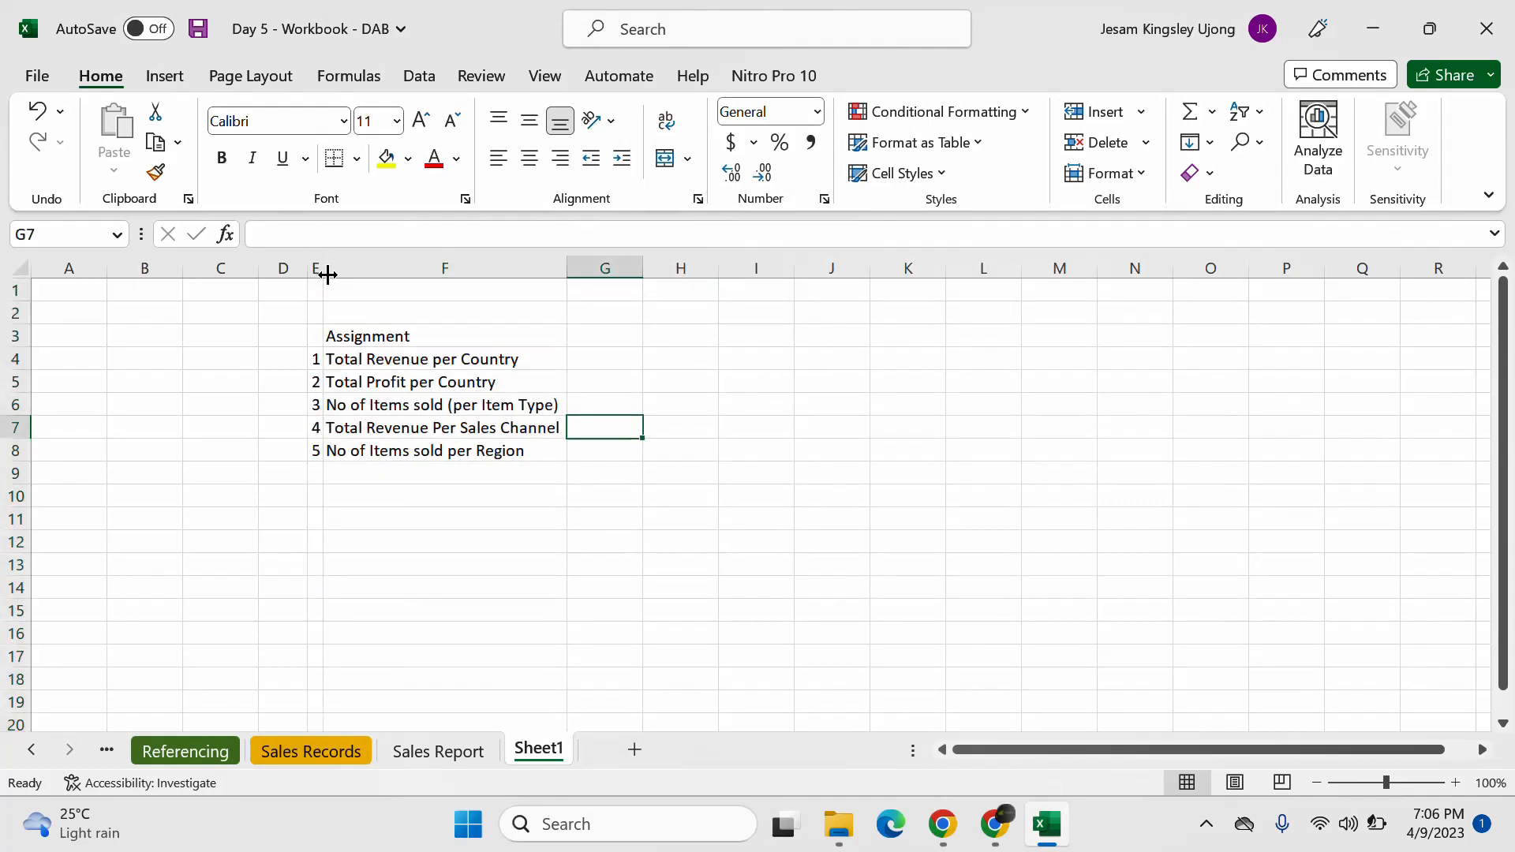
drag(323, 269, 363, 271)
click(507, 540)
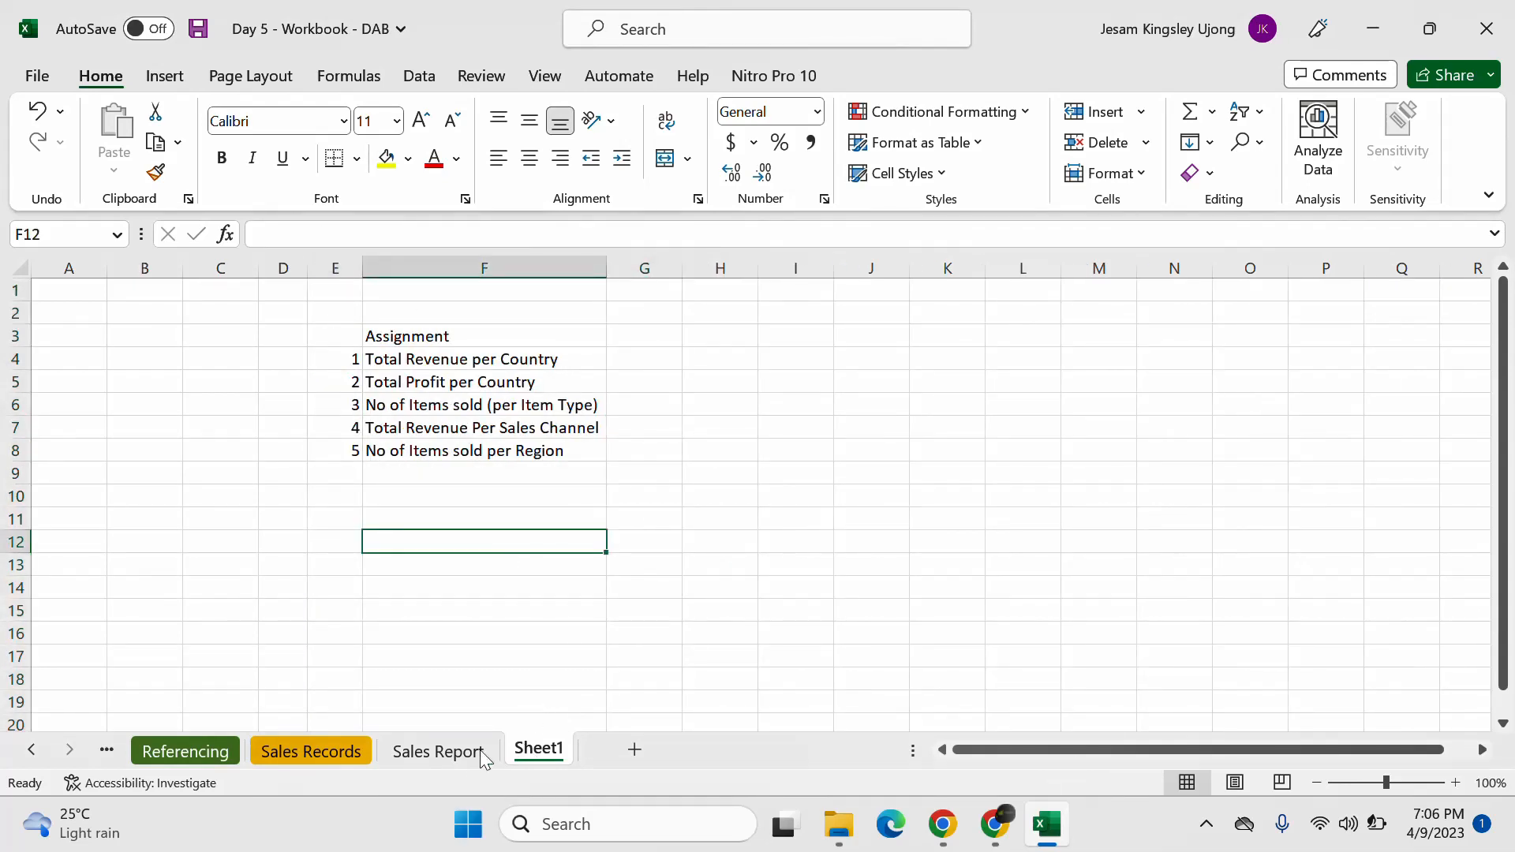
Step: Review the region revenue and profit table on the Sales Report sheet
click(438, 751)
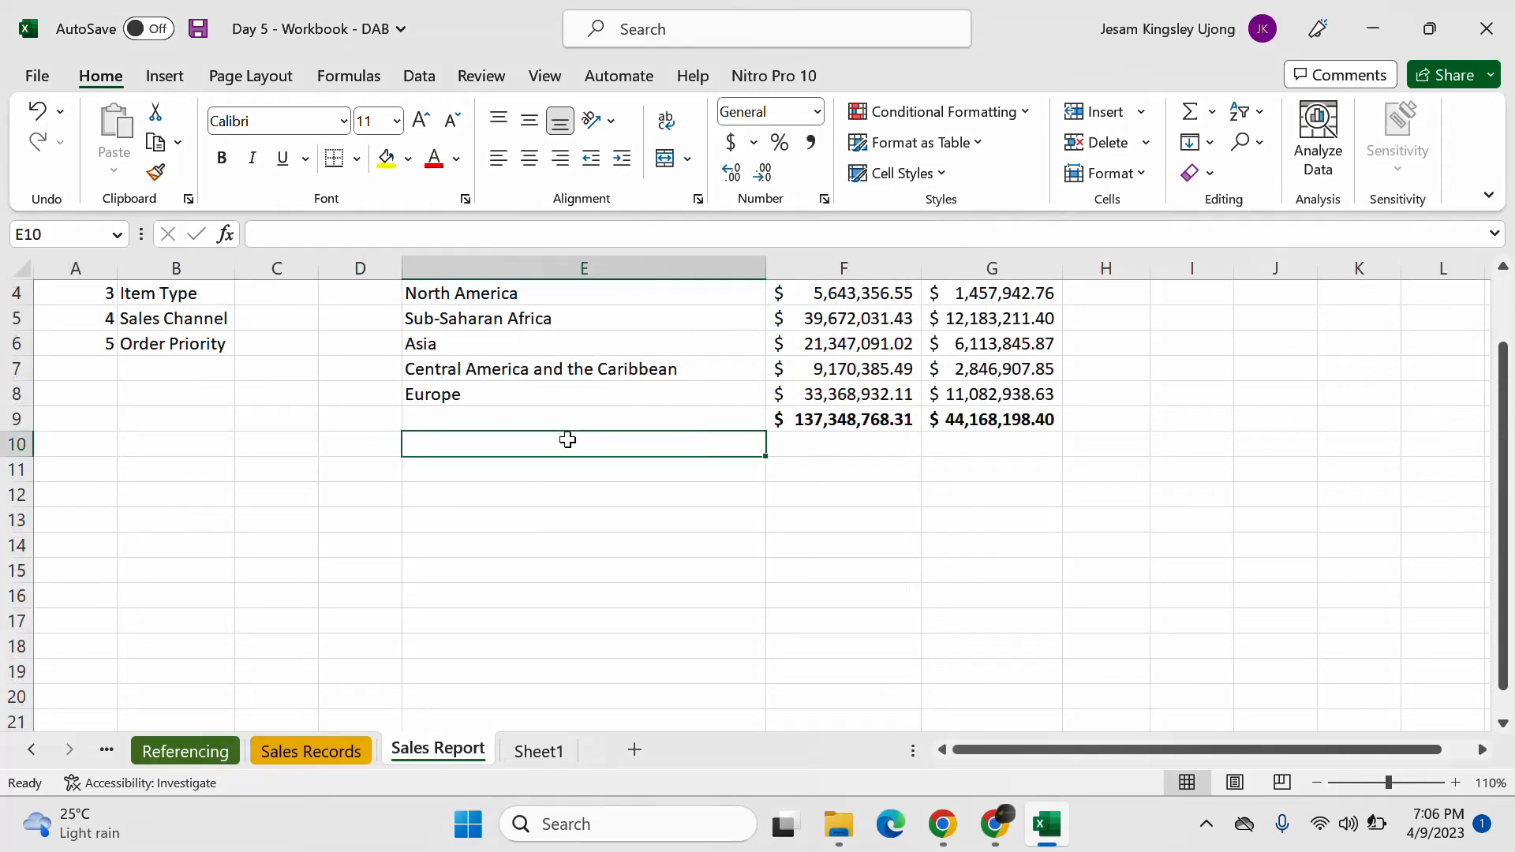
scroll(646, 423, up, 1)
click(631, 315)
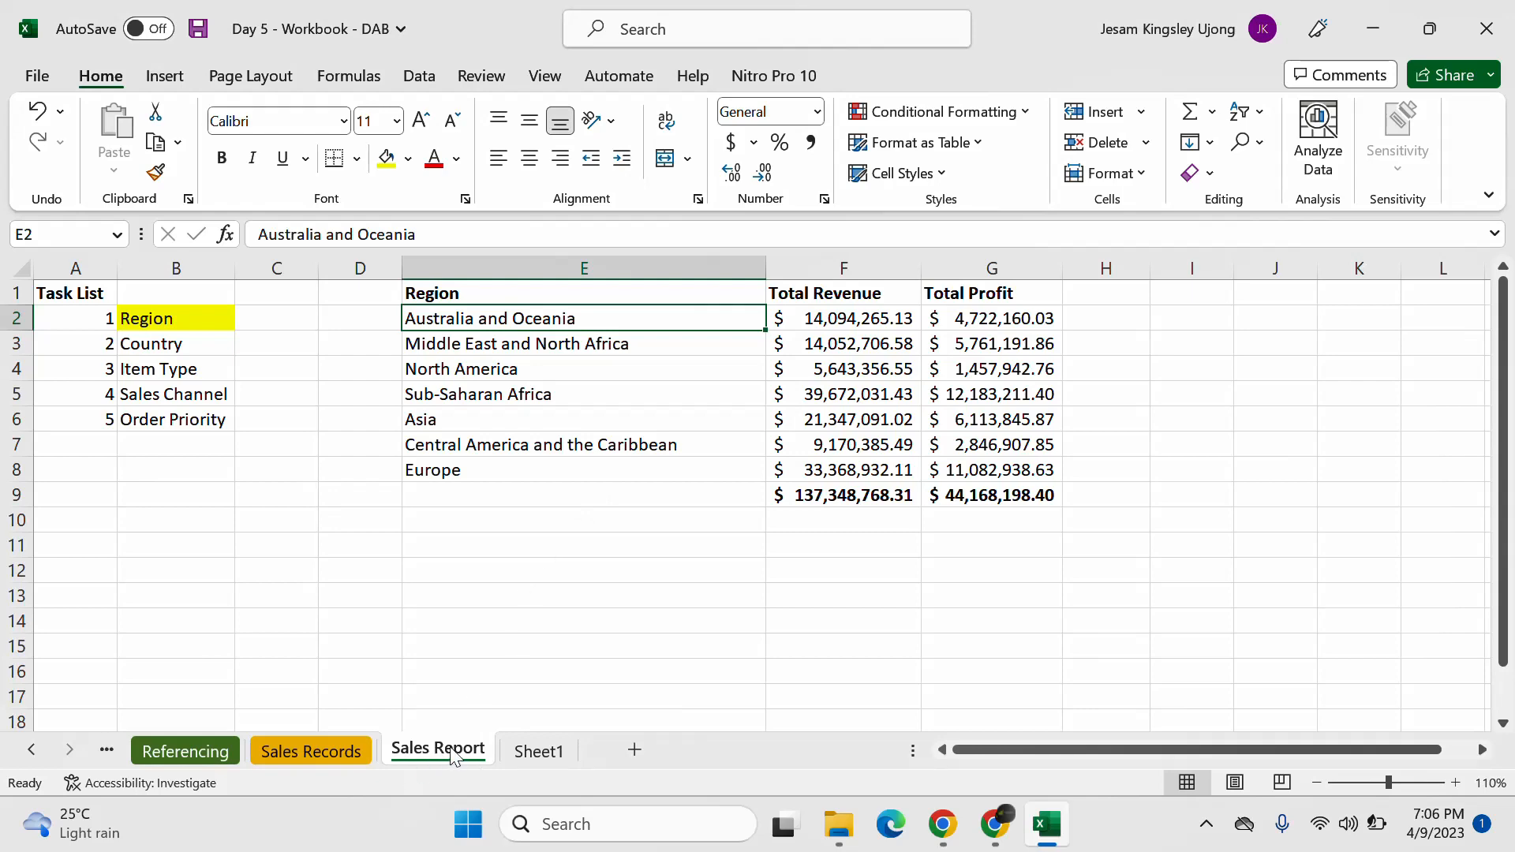
Step: Display the Sales Records sheet at 100% zoom
click(329, 752)
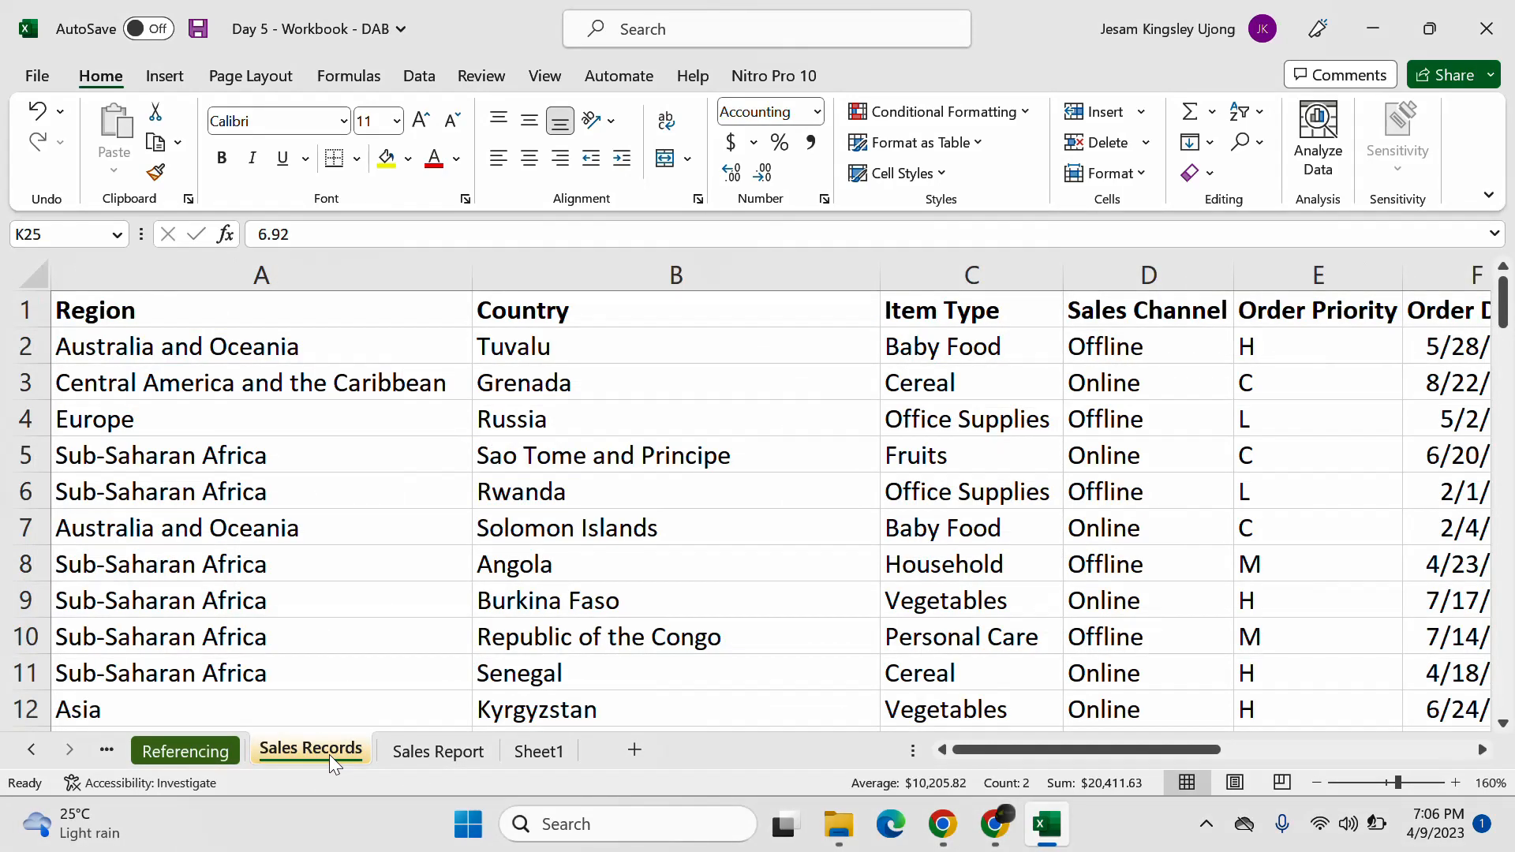
click(1326, 783)
click(1325, 782)
click(1326, 783)
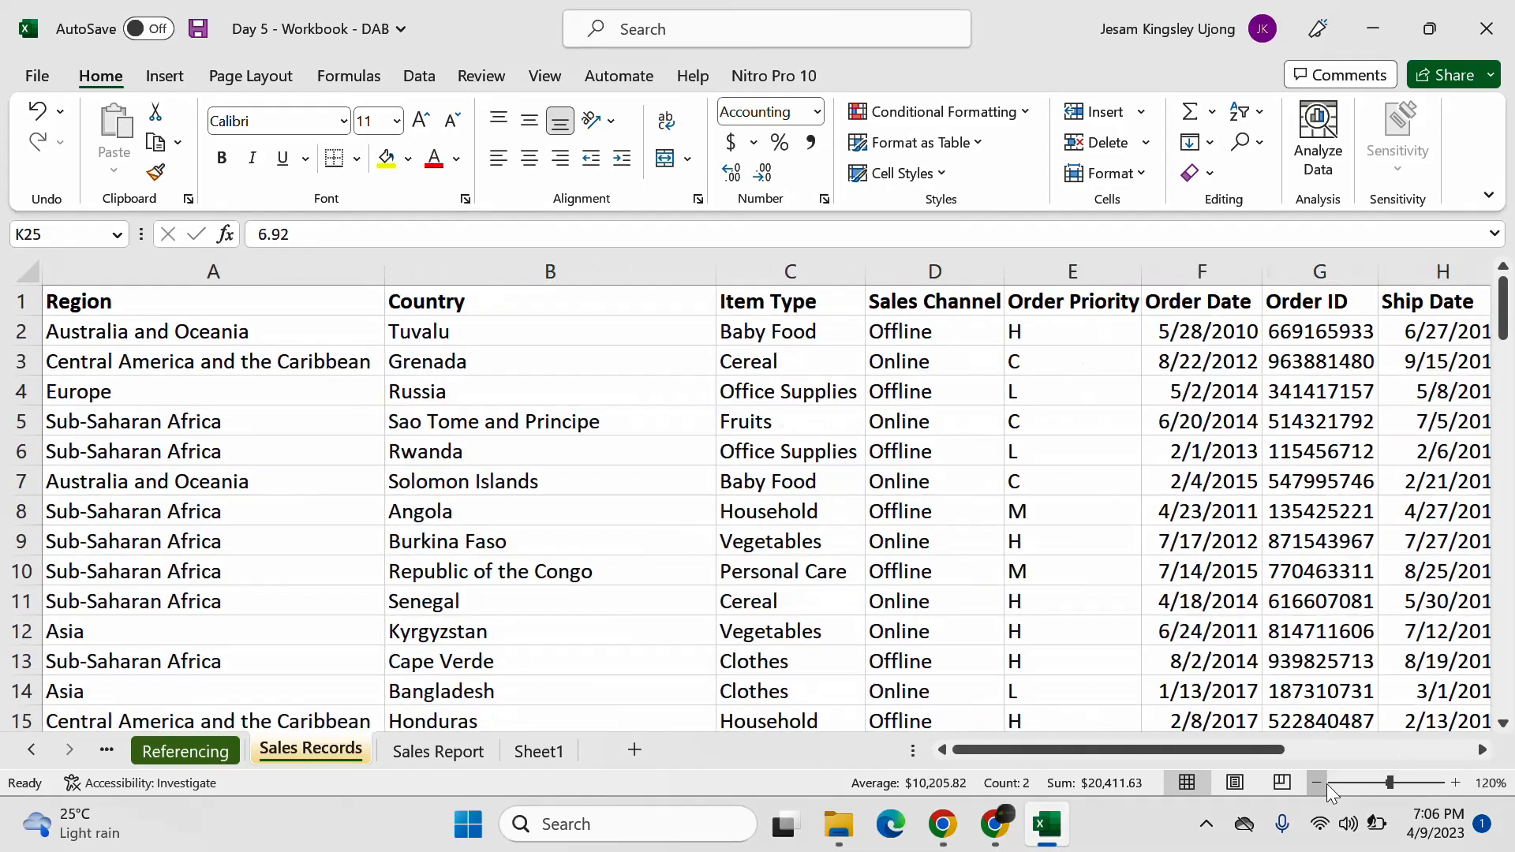
click(1326, 783)
click(1326, 782)
click(1326, 782)
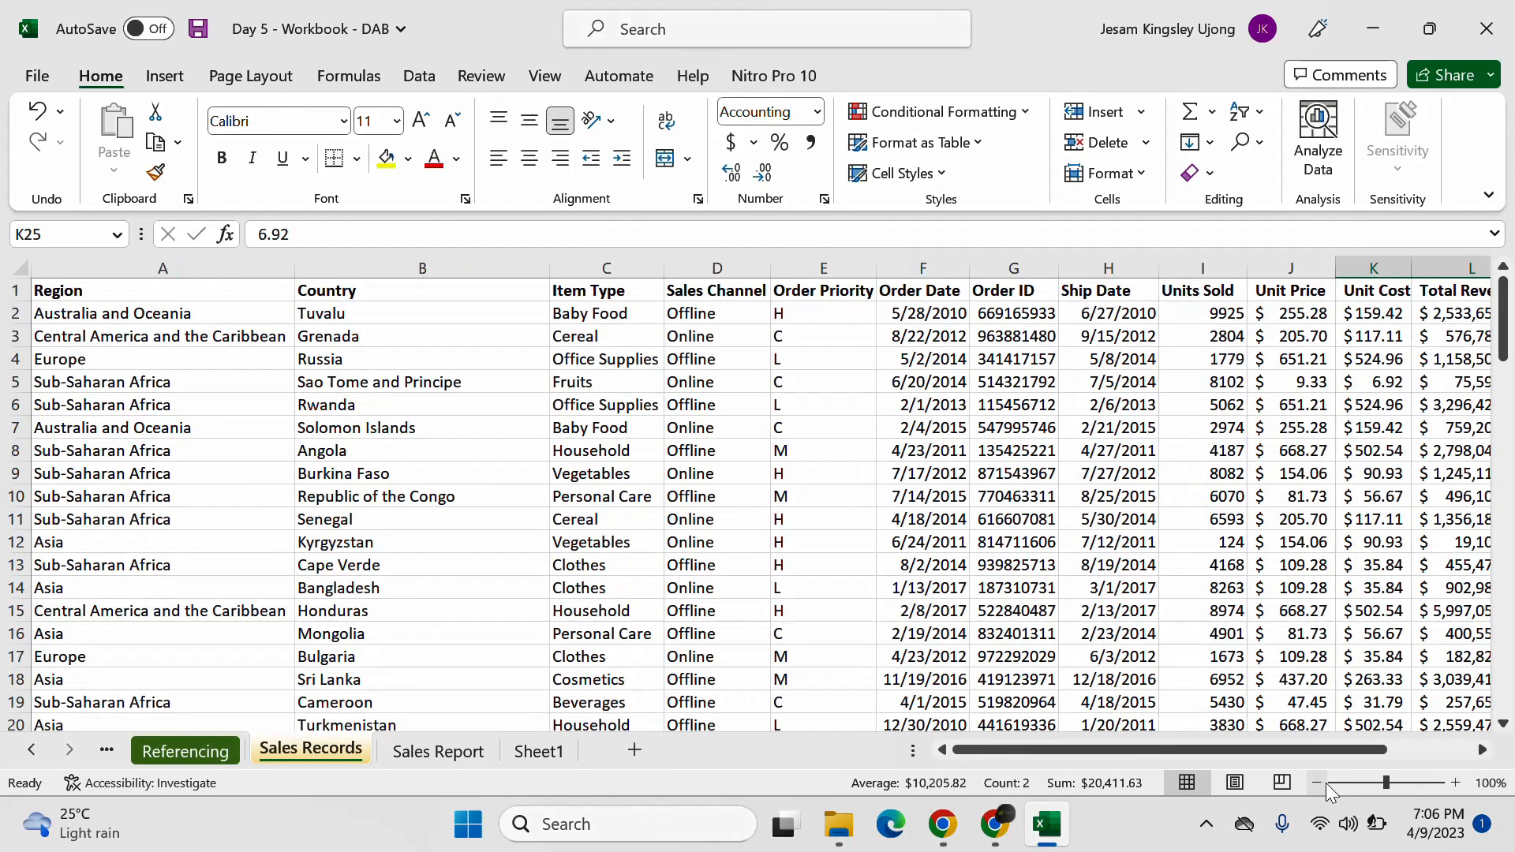
Step: Rename Sheet1 as Assg
click(537, 750)
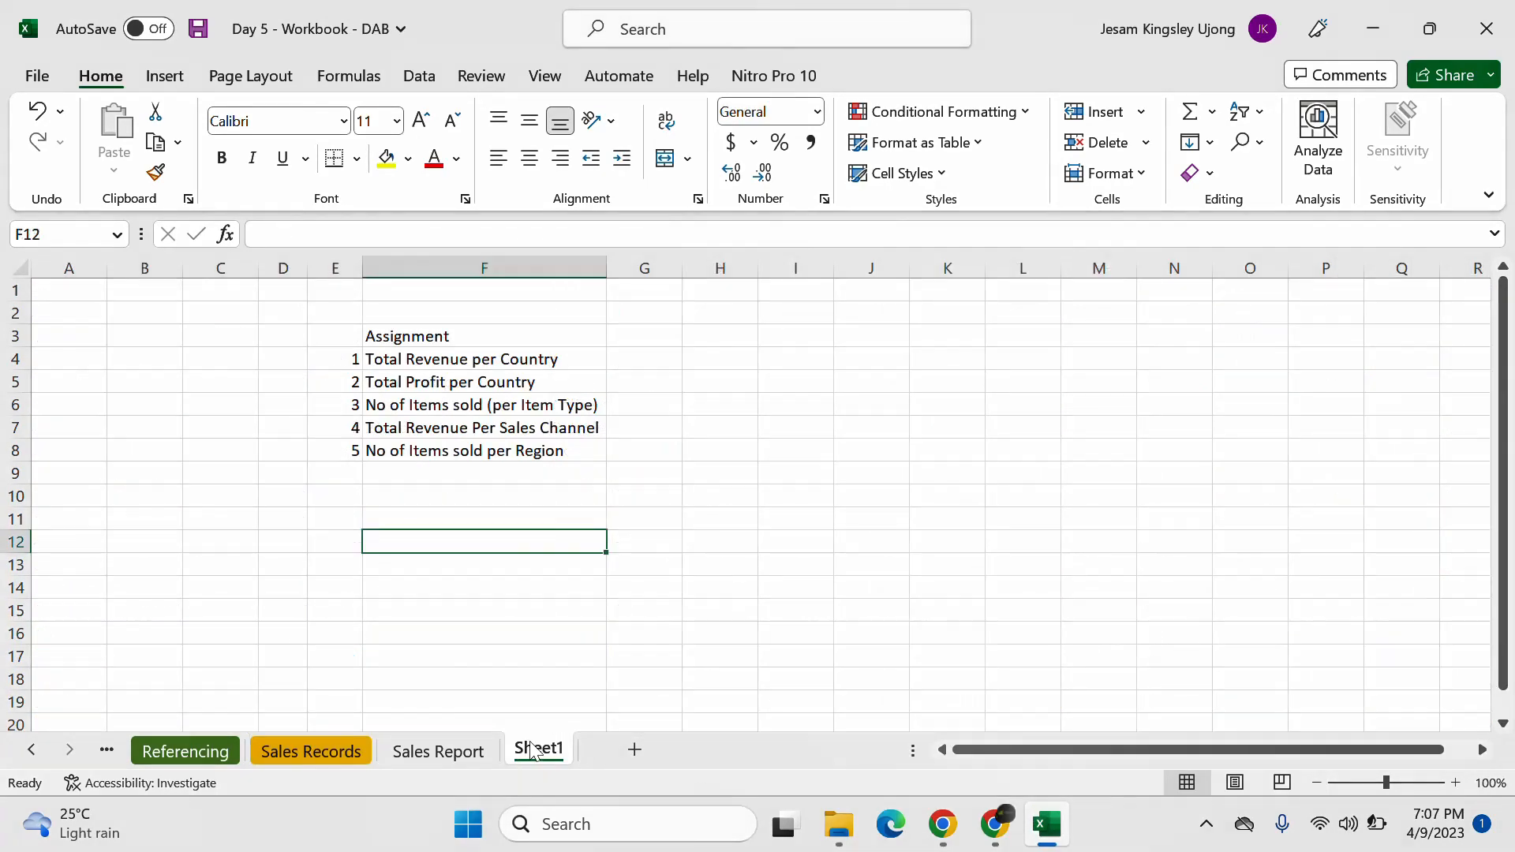
double_click(532, 750)
text(Assg)
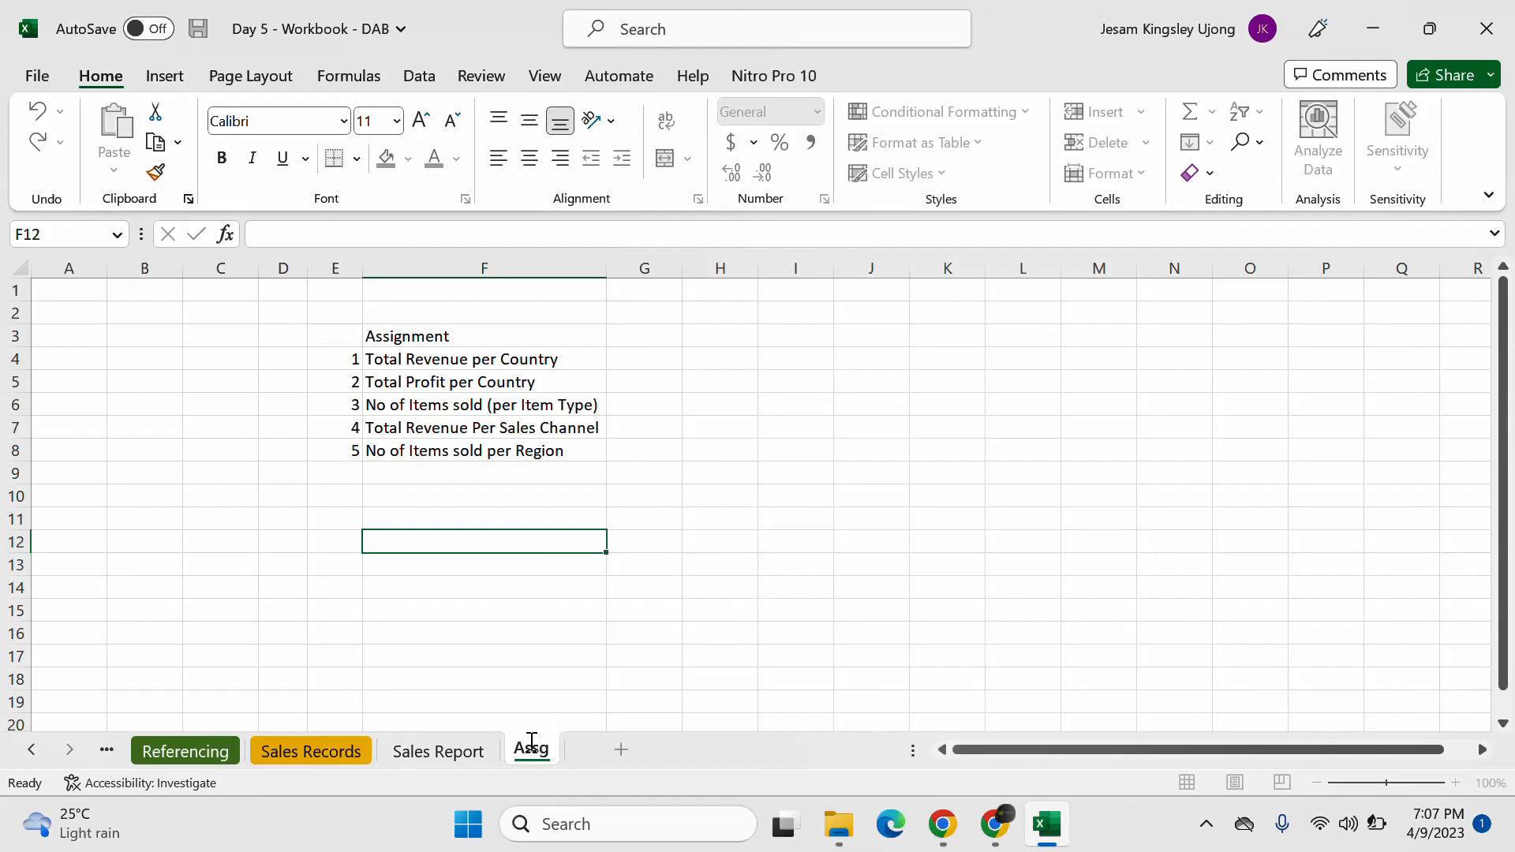
key(Return)
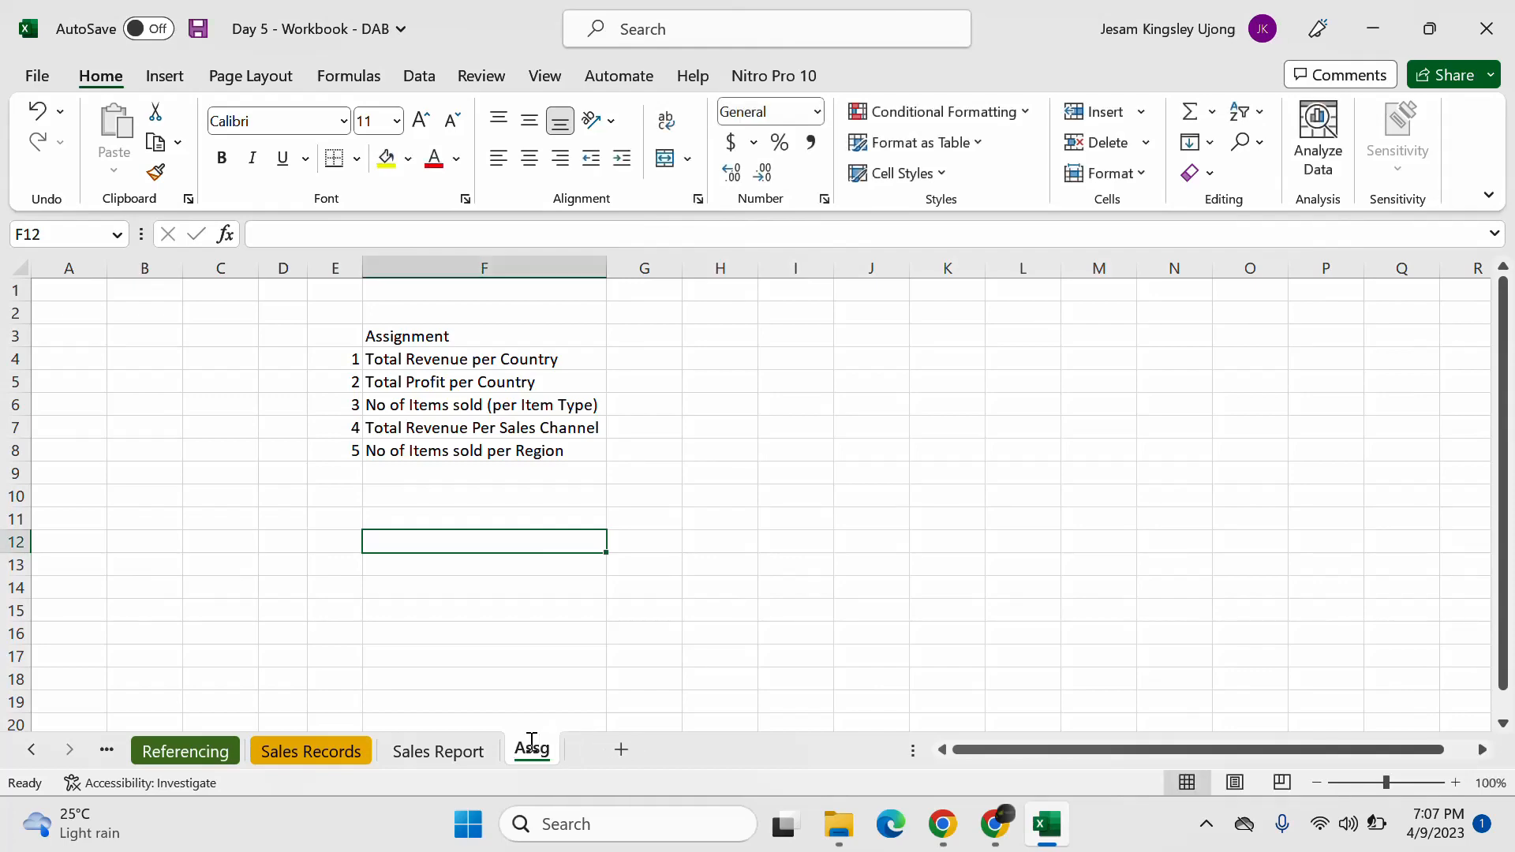
Step: Enlarge the view of the Assg sheet to 130% zoom
click(449, 337)
click(1460, 784)
click(1460, 784)
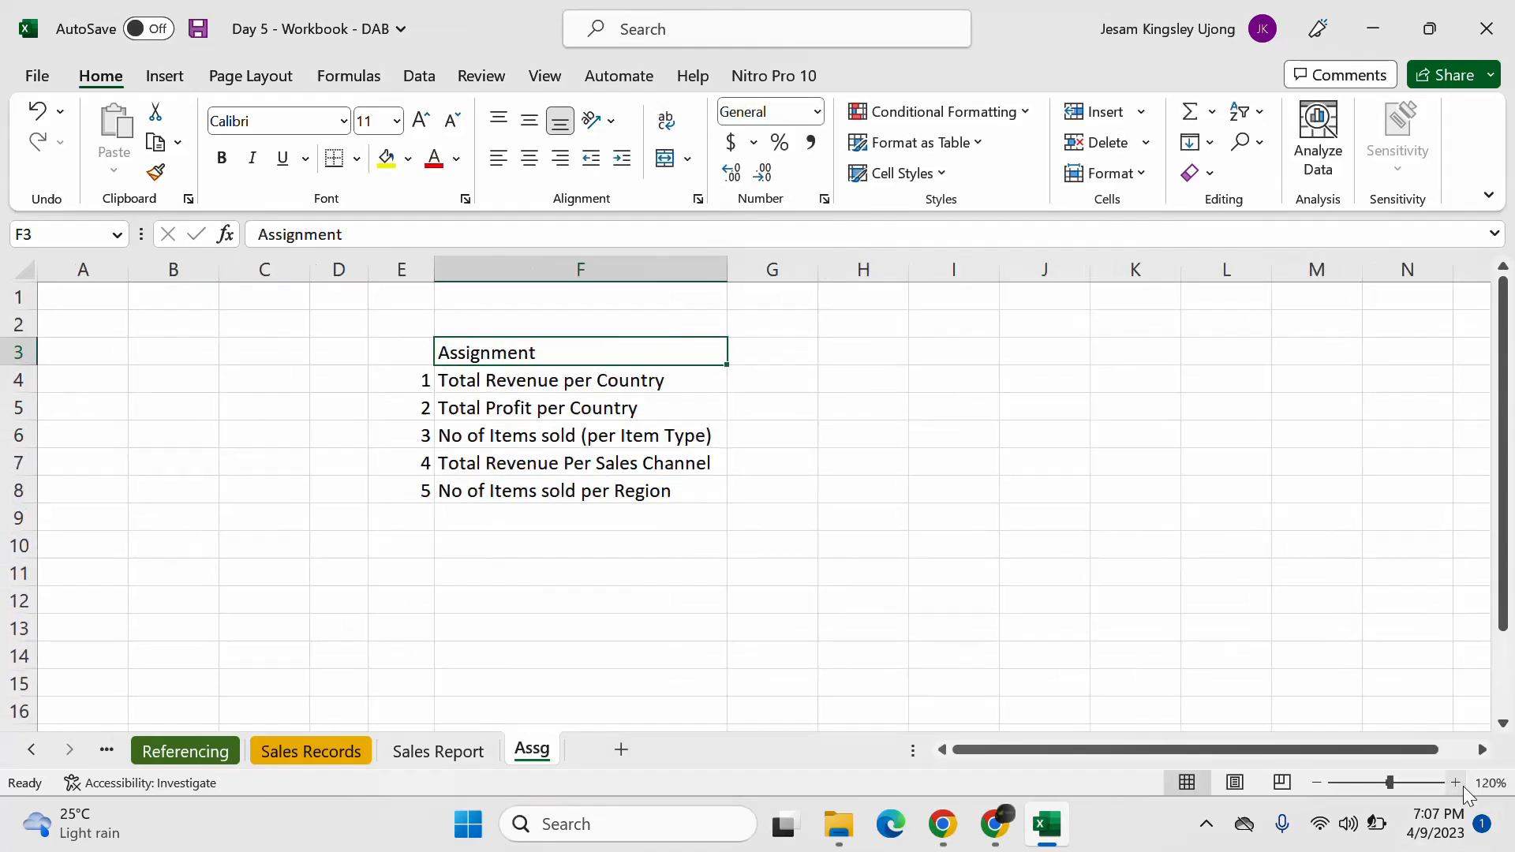
click(1460, 783)
Step: Go through the five assignment tasks on the Assg sheet, with a brief look at the Sales Records data
click(695, 419)
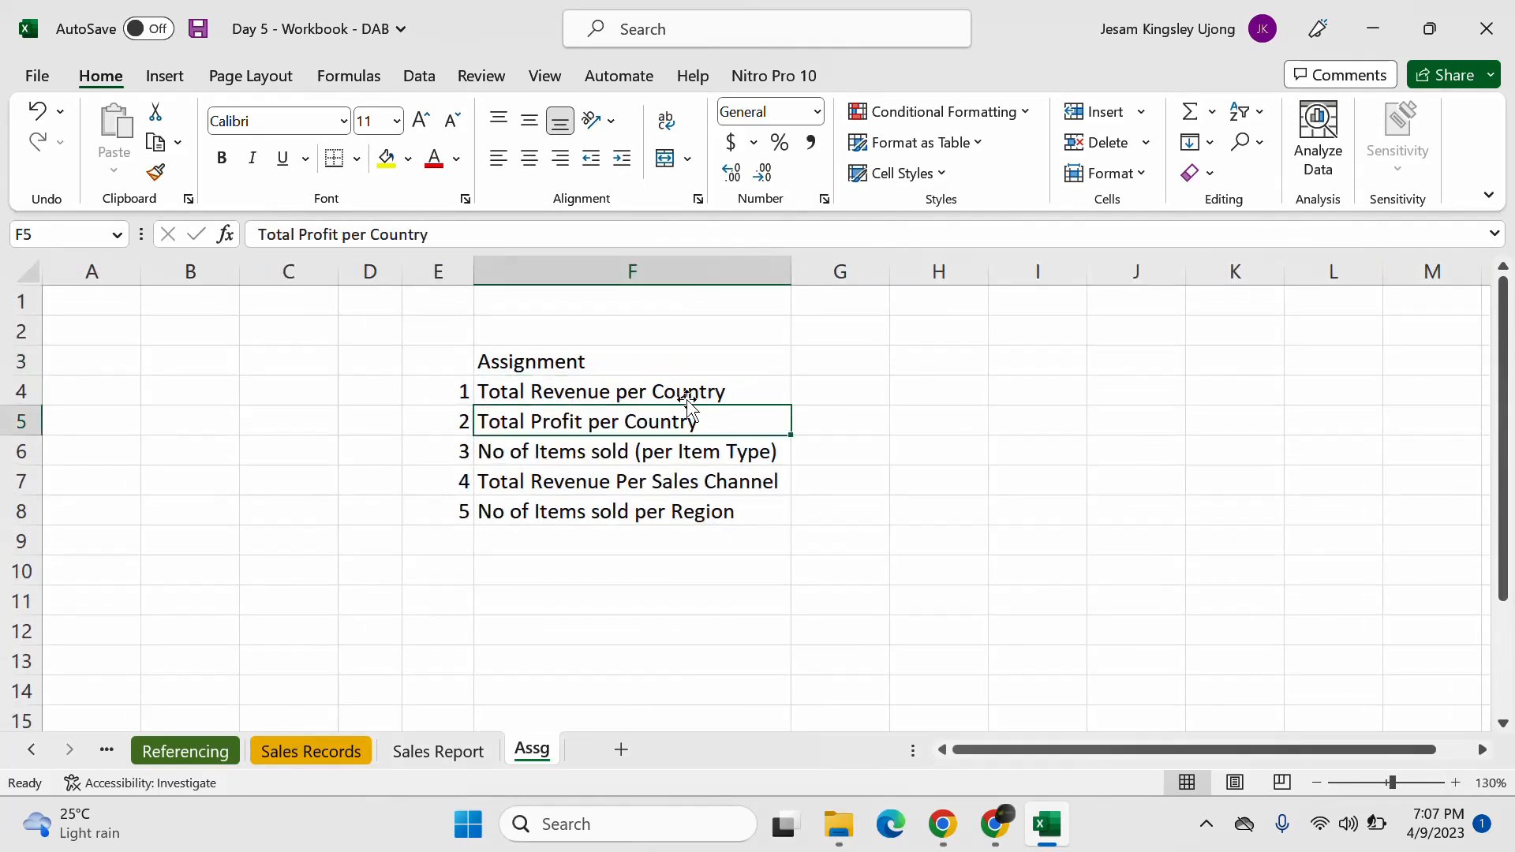
click(692, 386)
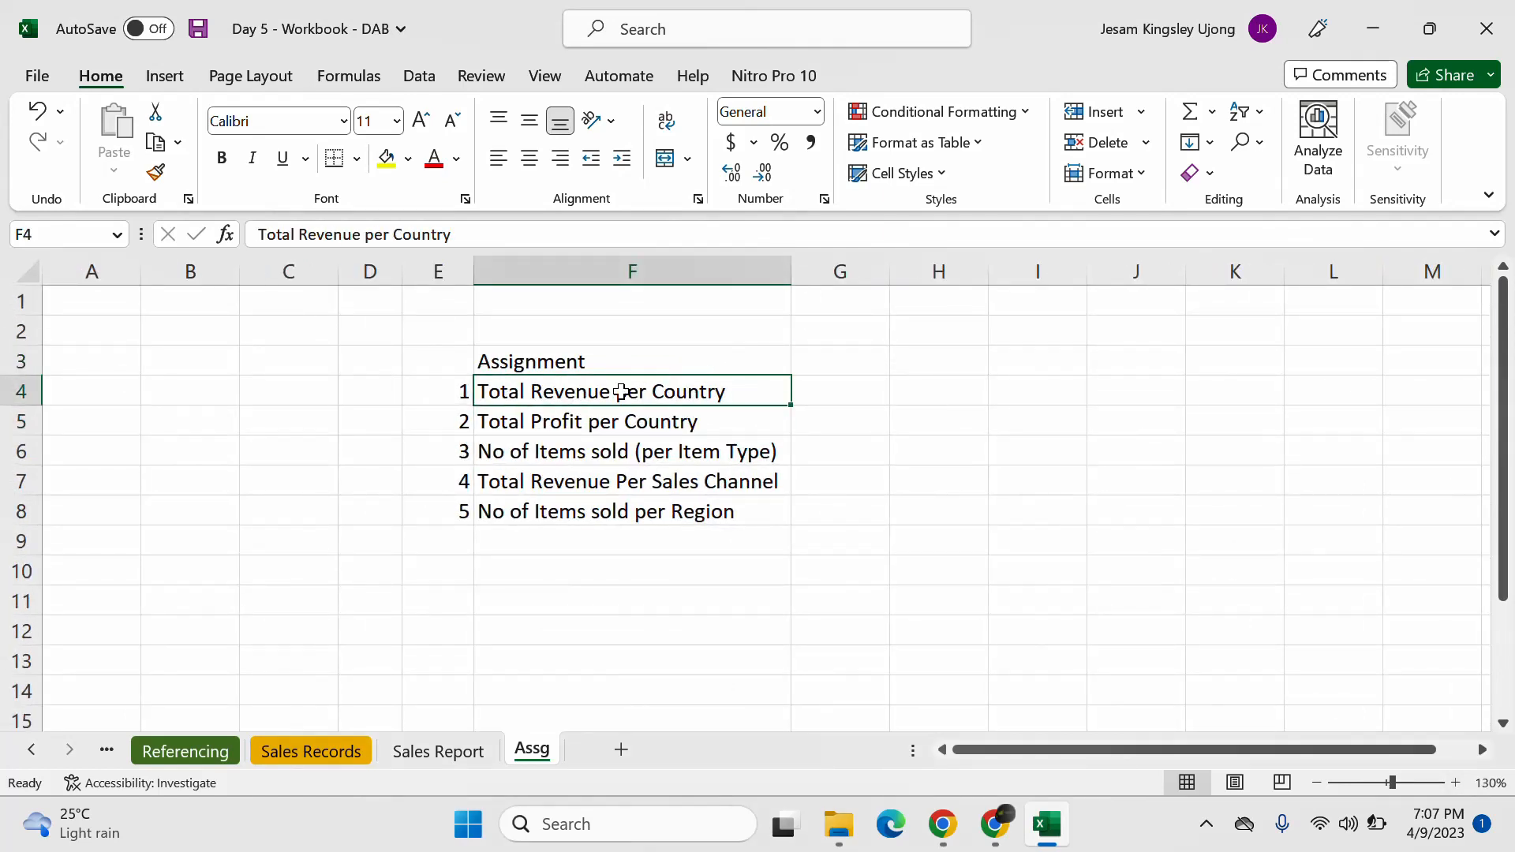
click(336, 751)
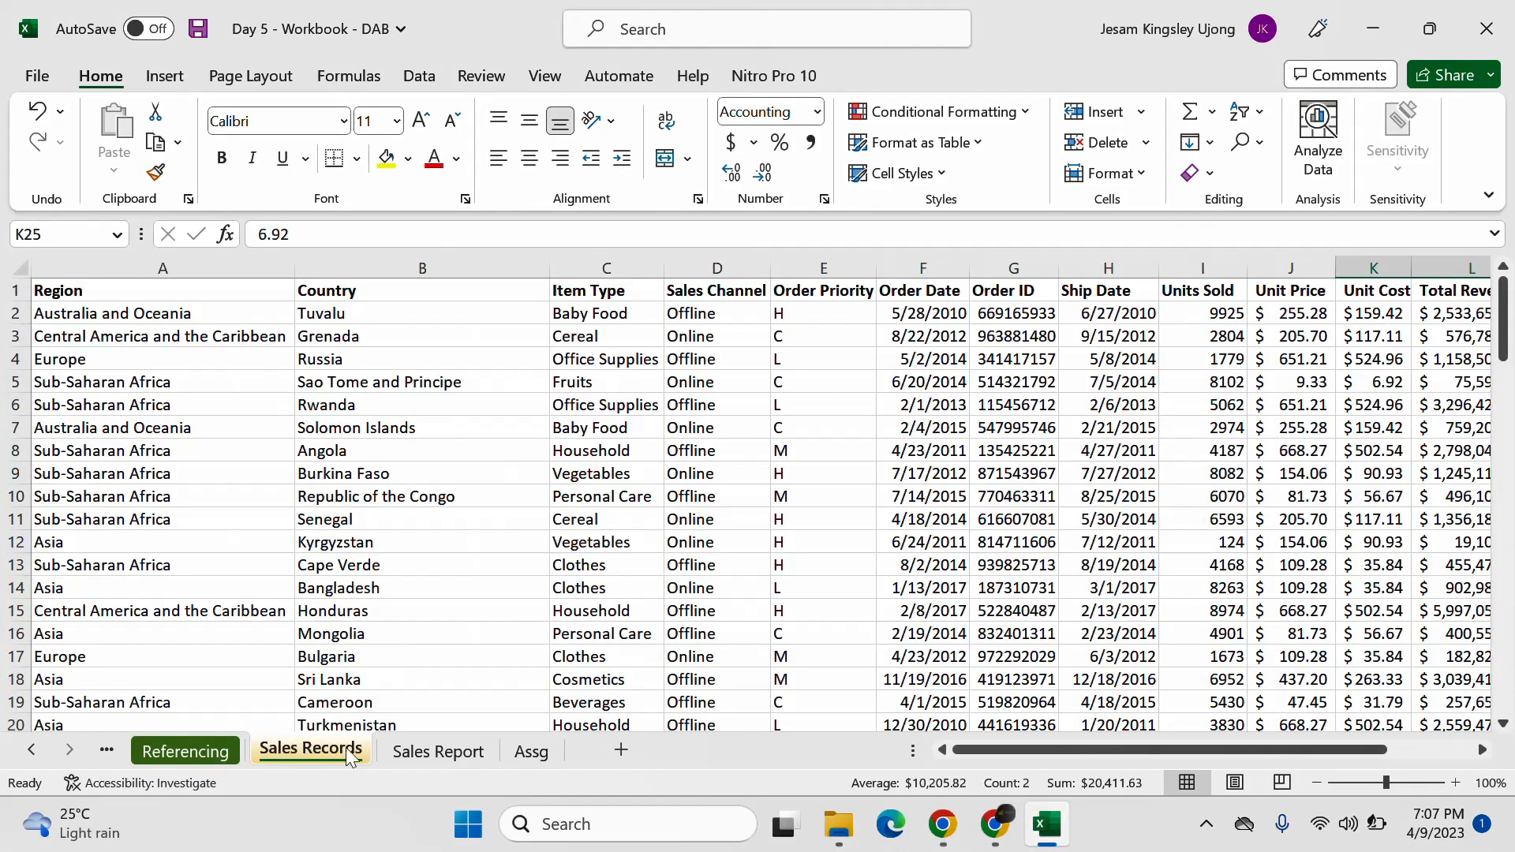
click(530, 749)
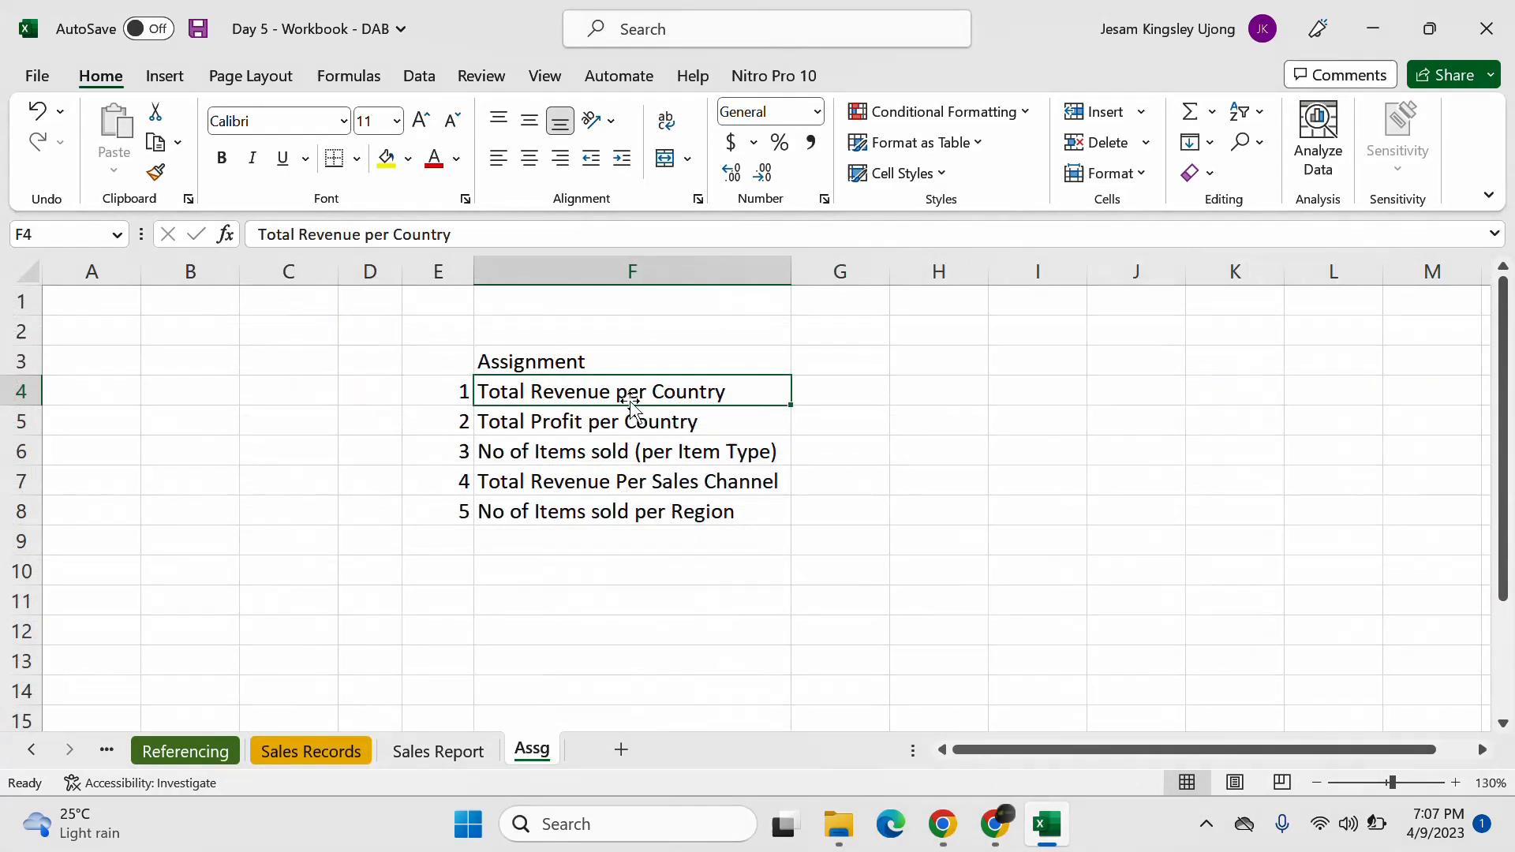
click(505, 433)
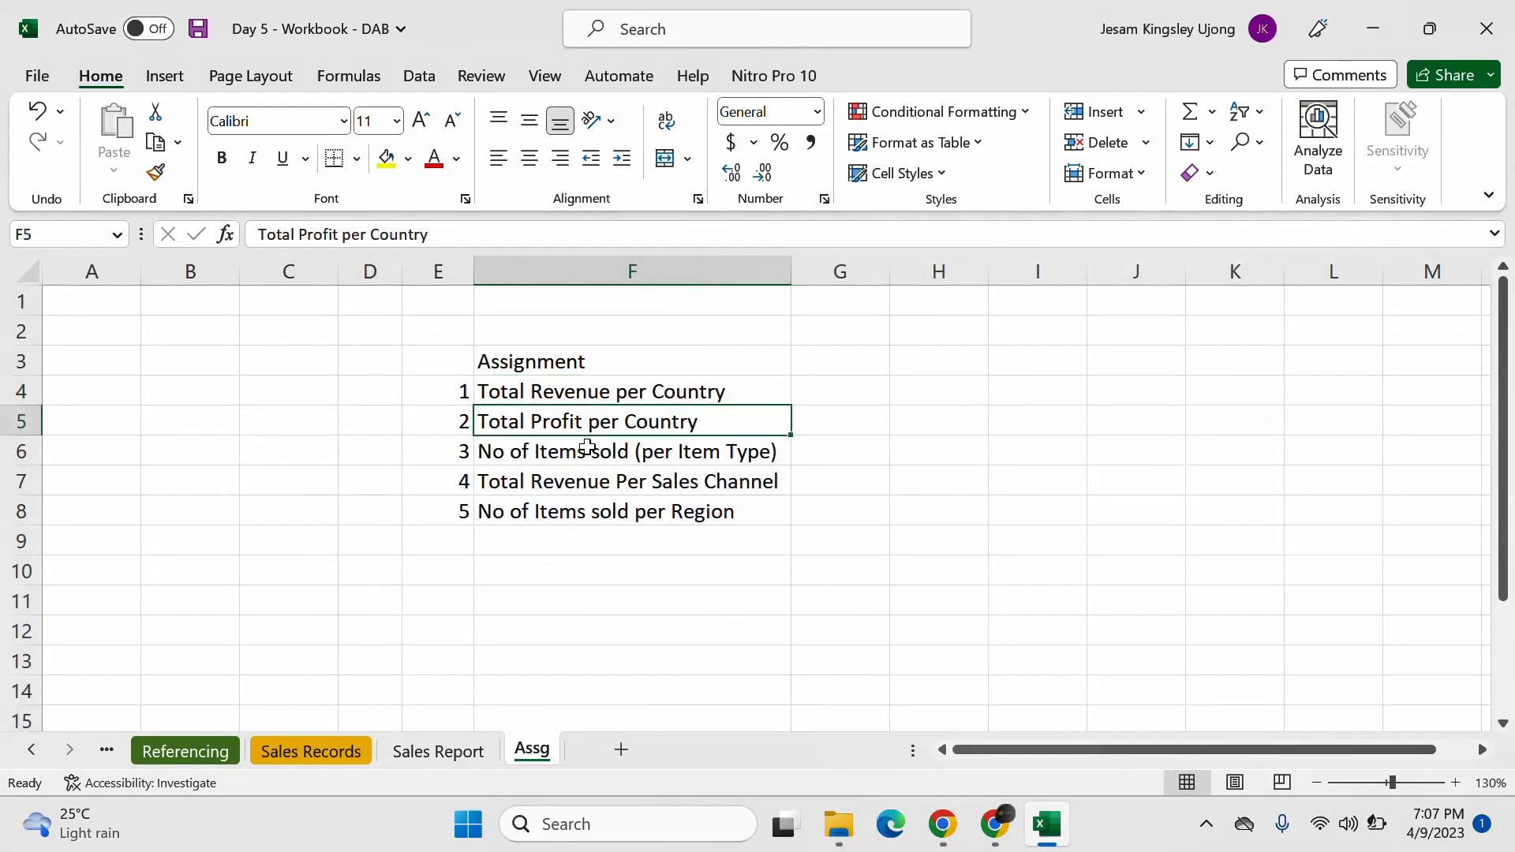
click(665, 451)
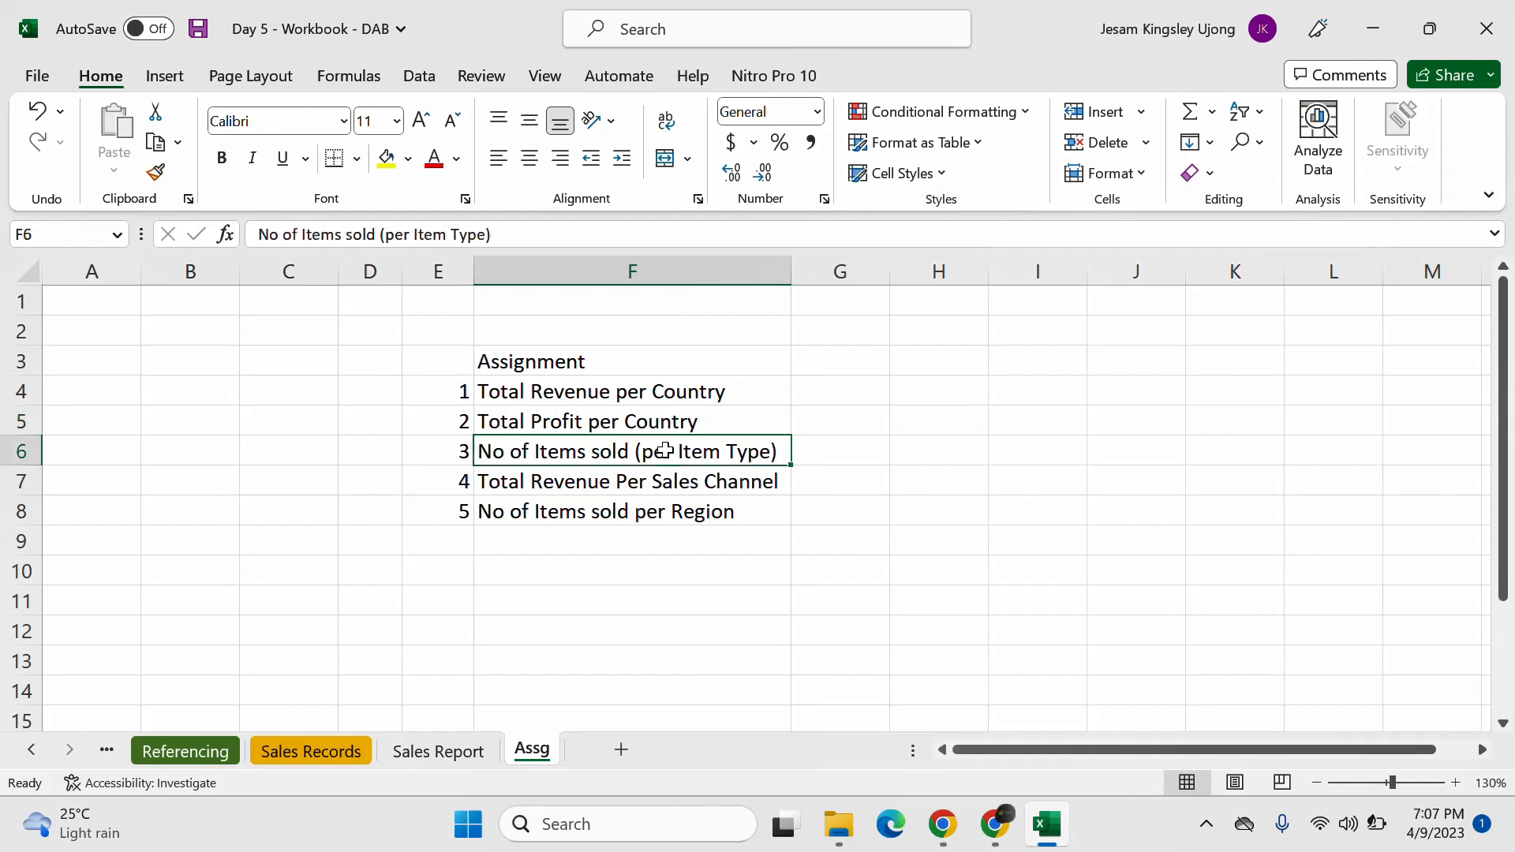
click(557, 480)
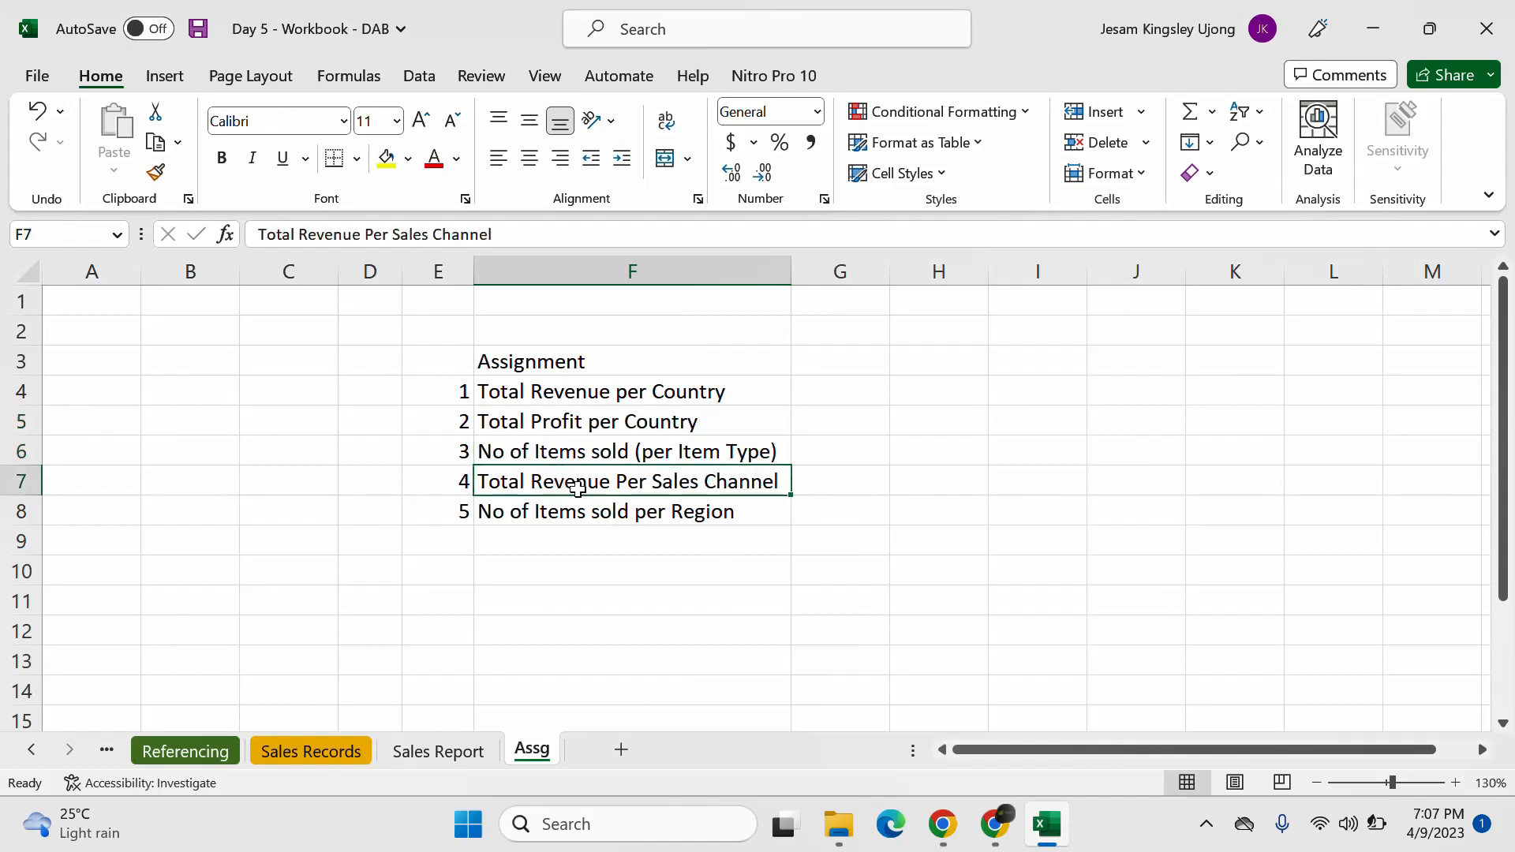
click(621, 512)
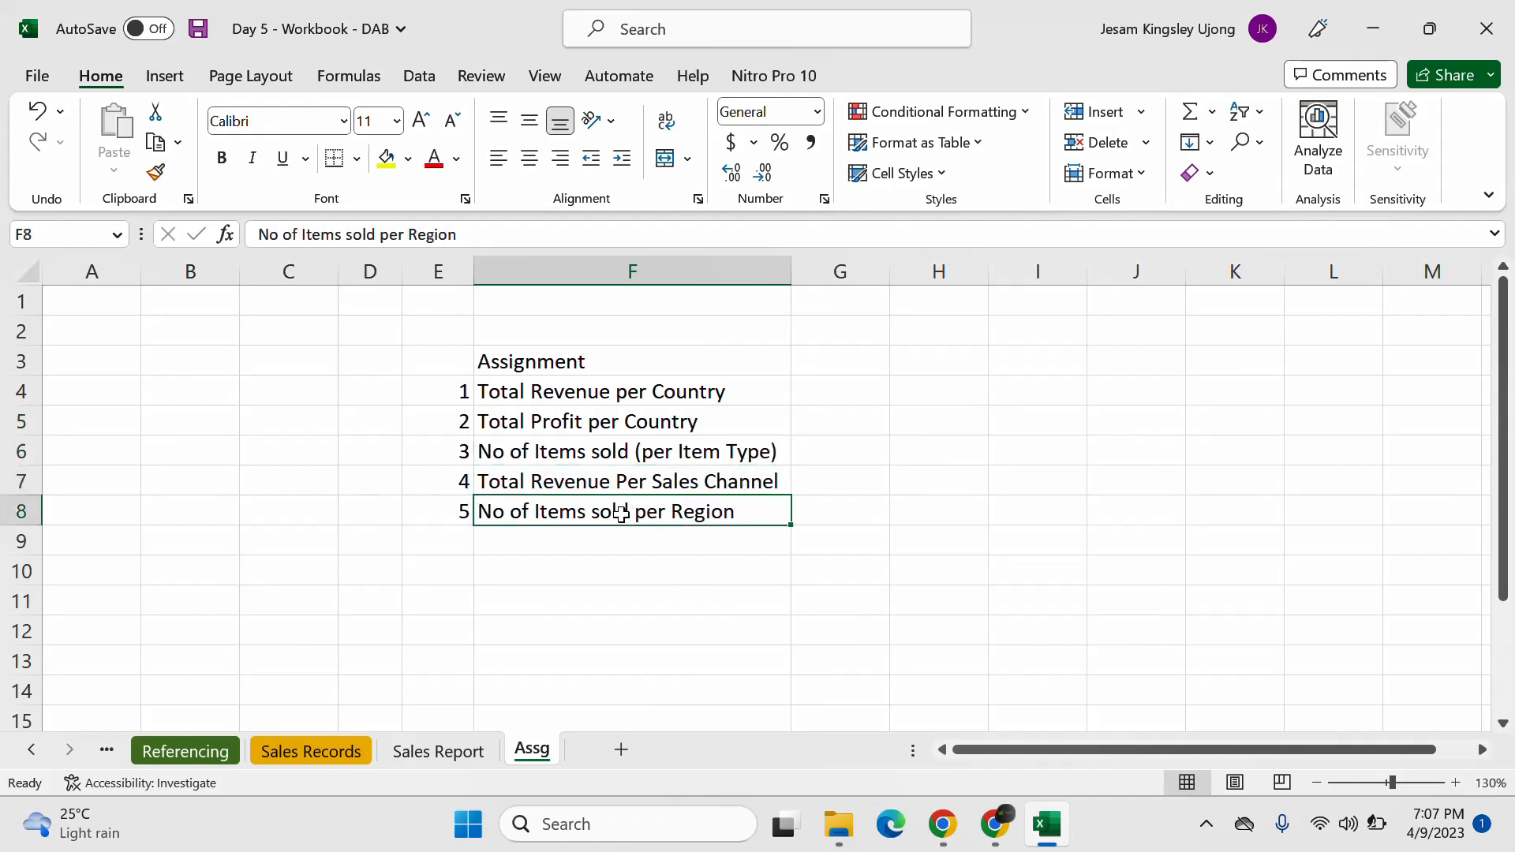
click(646, 448)
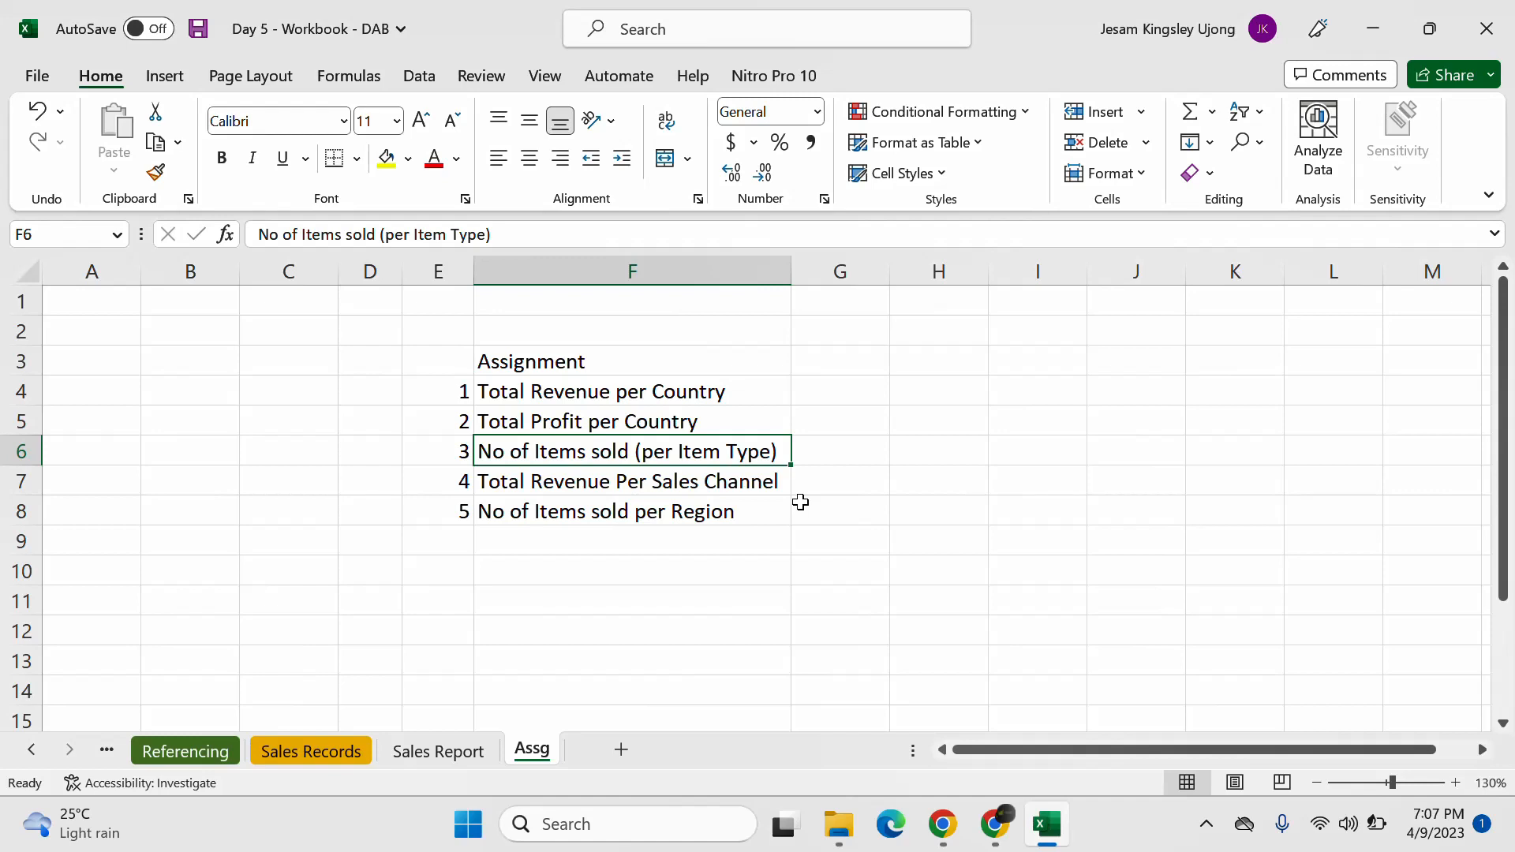
click(685, 489)
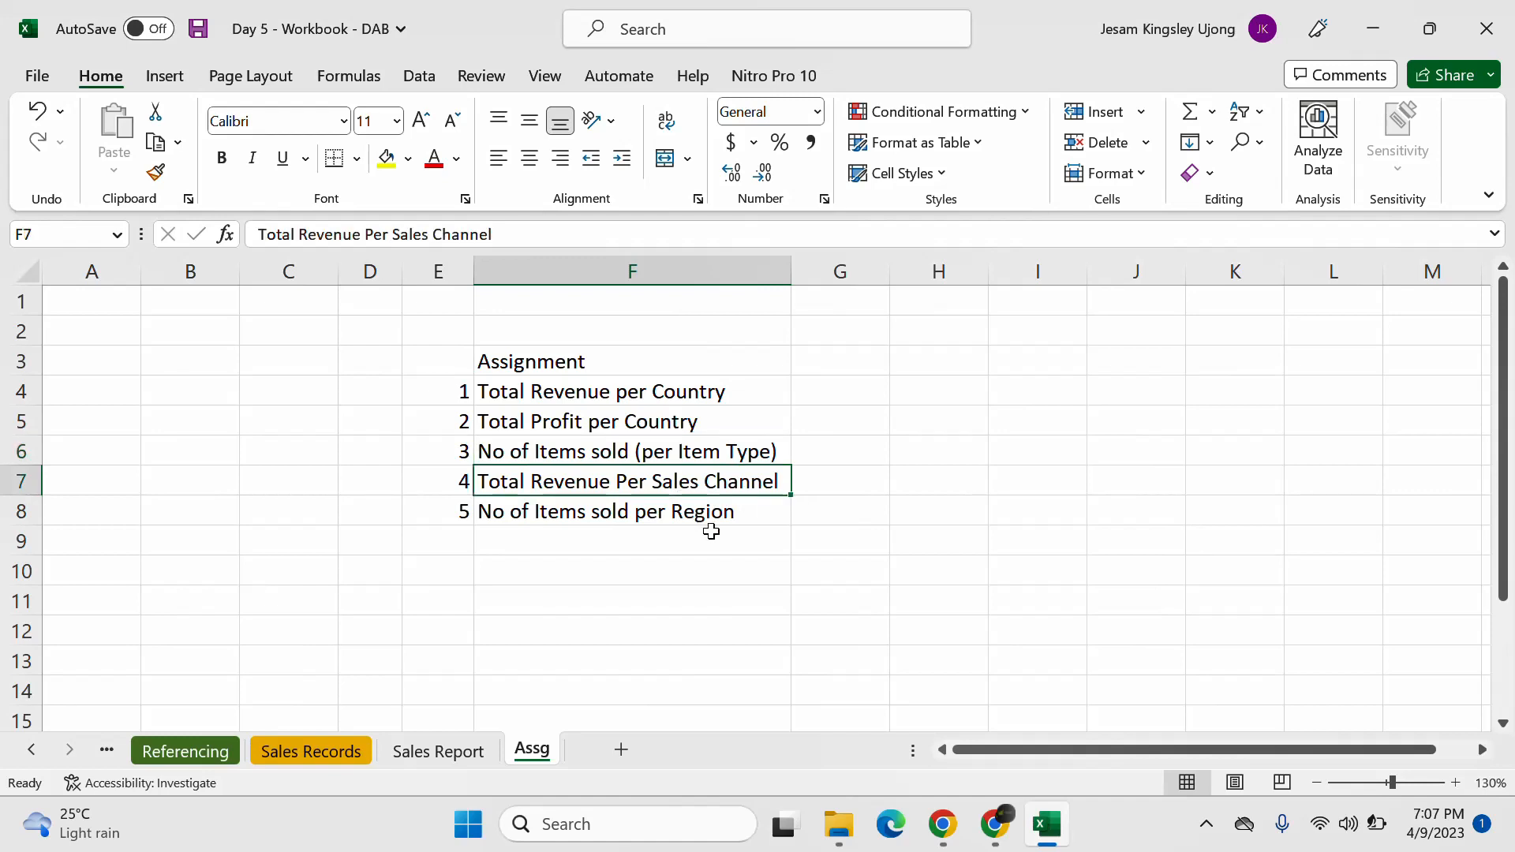
click(708, 514)
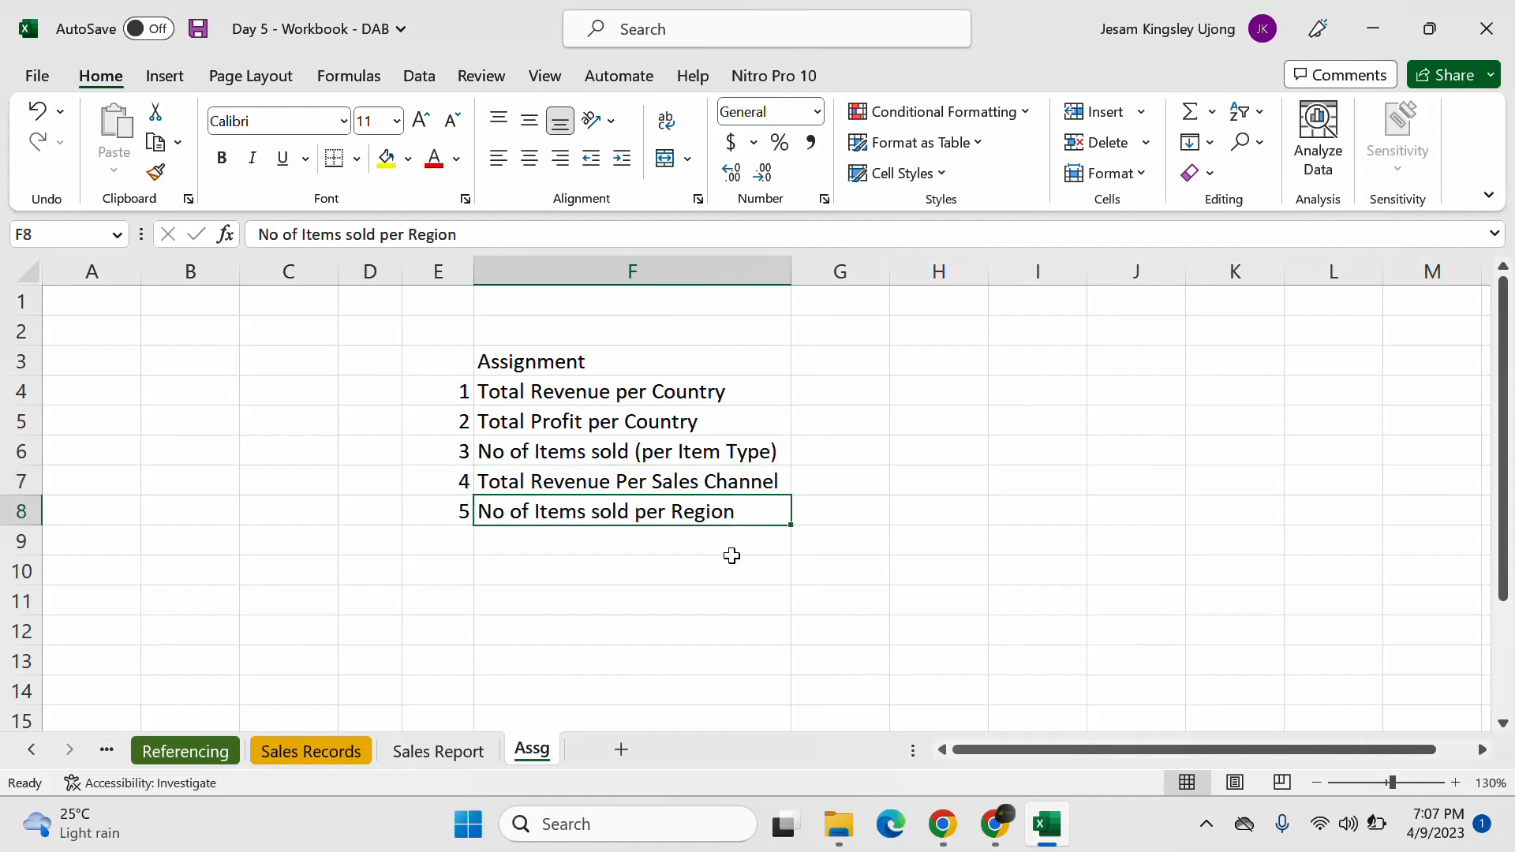
click(708, 484)
click(708, 511)
Step: Display the Sales Report sheet, look in on the Google Meet call and return to the workbook
click(438, 751)
click(679, 571)
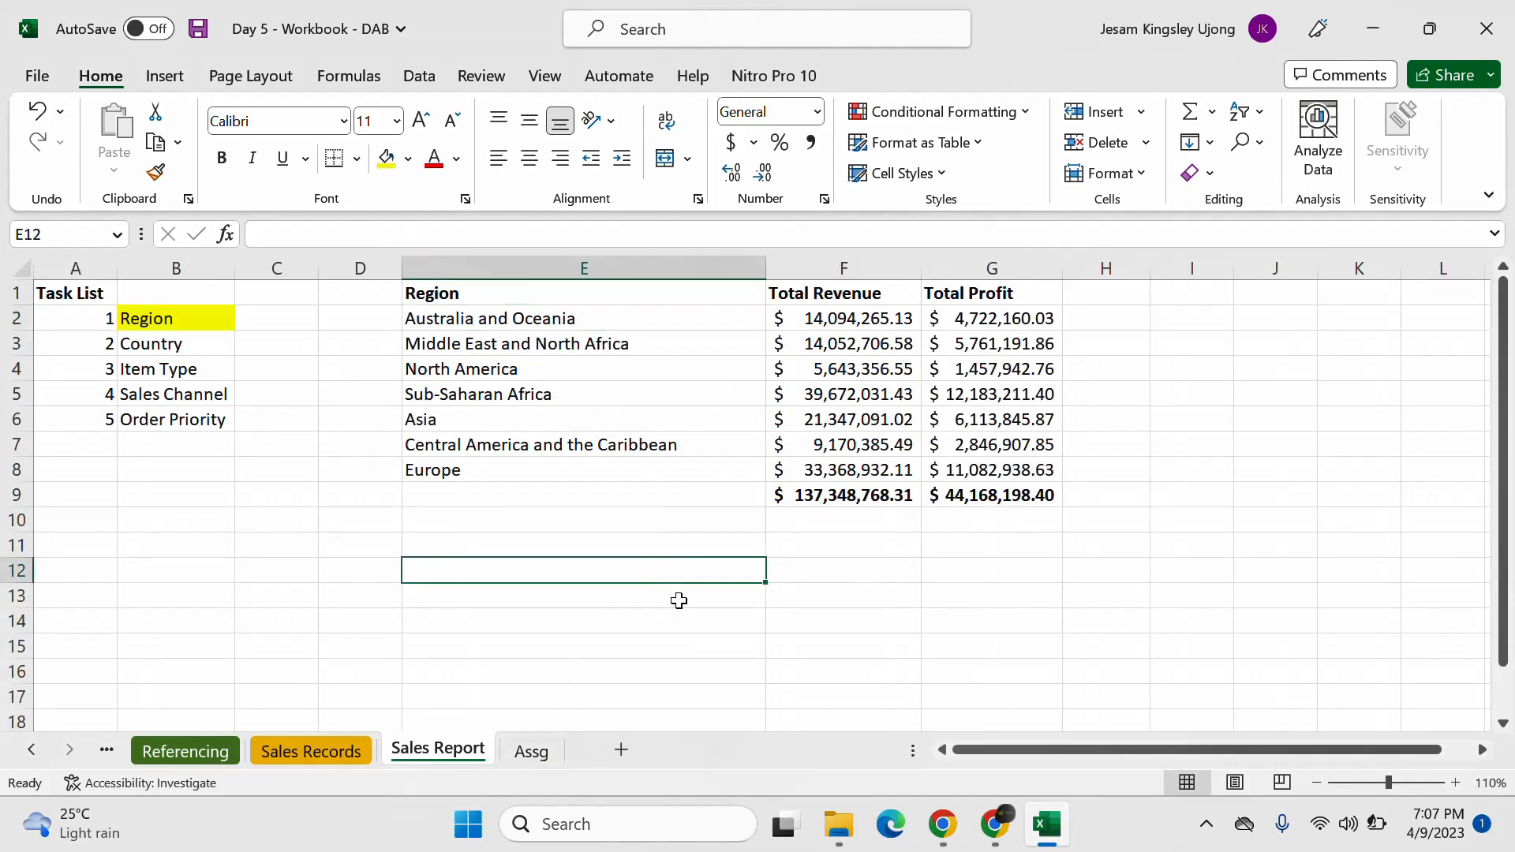
click(992, 820)
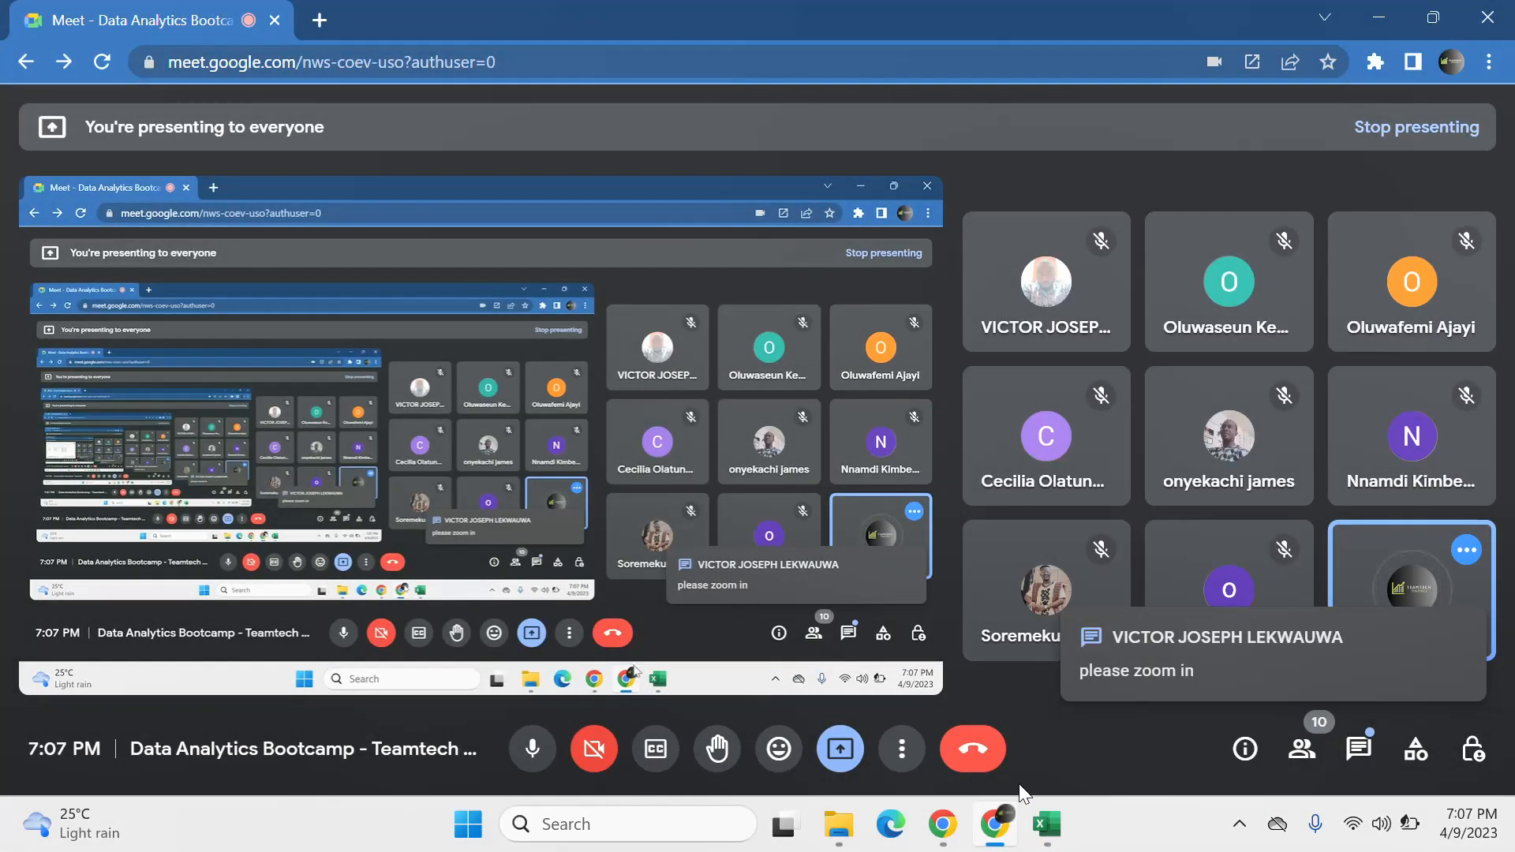
click(994, 825)
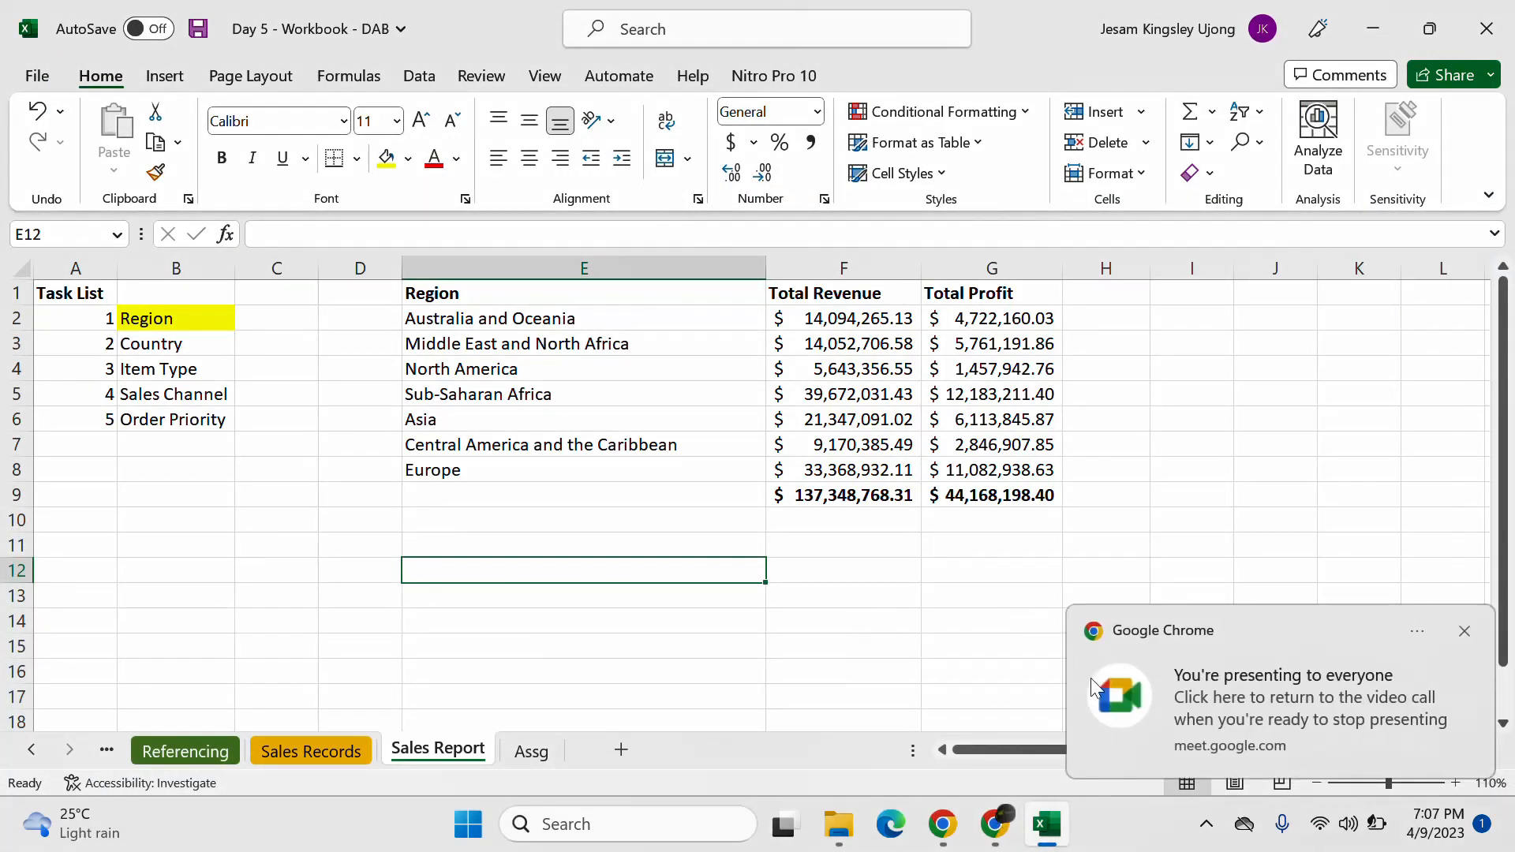
click(1464, 631)
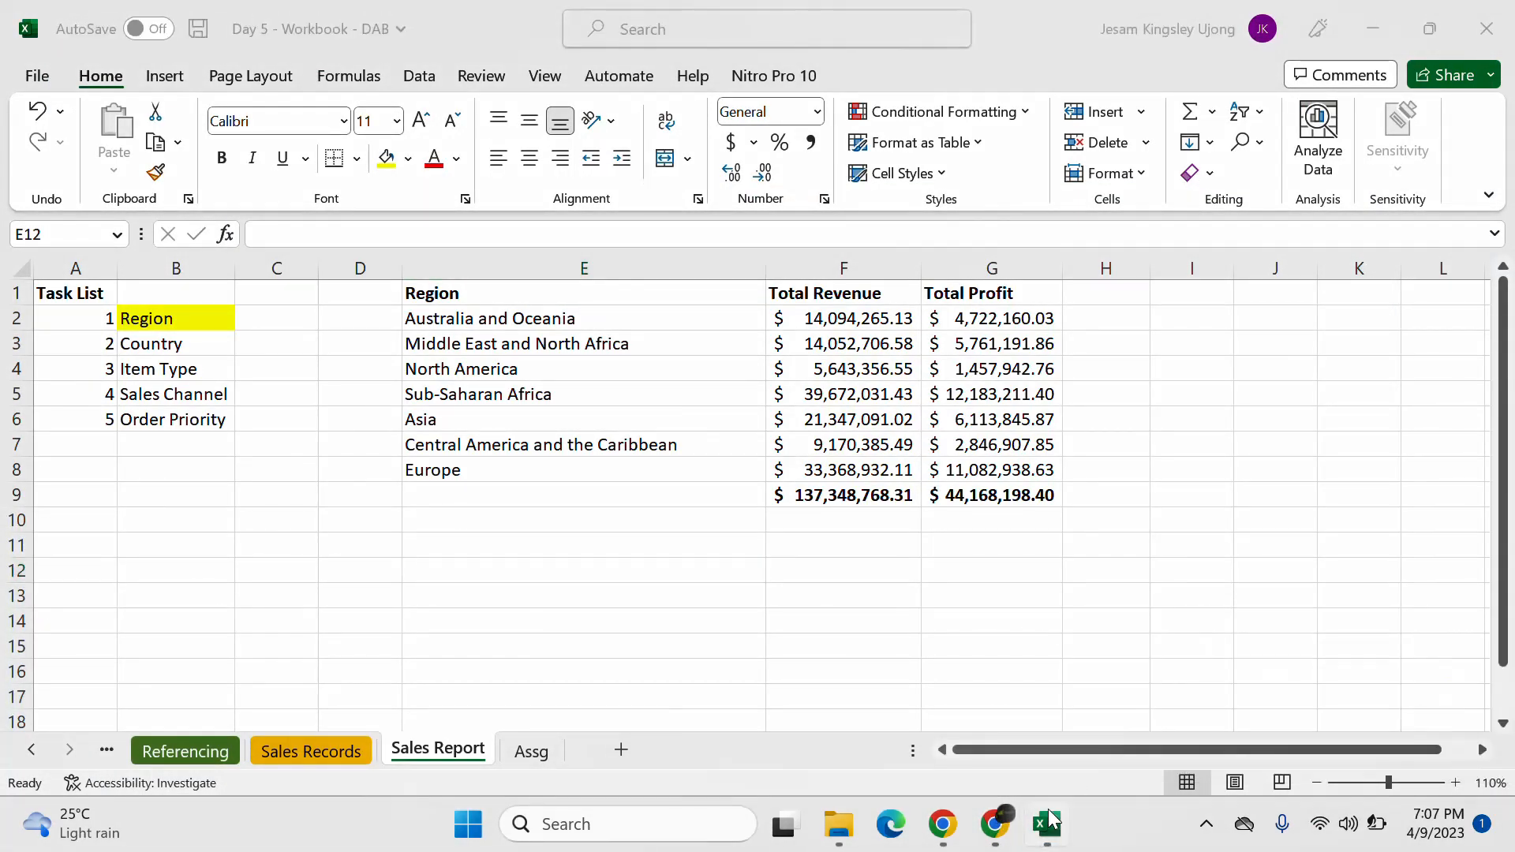
Step: Switch to the Google Meet call, toggle the microphone, and return to the Excel workbook without the presenting notification
click(996, 825)
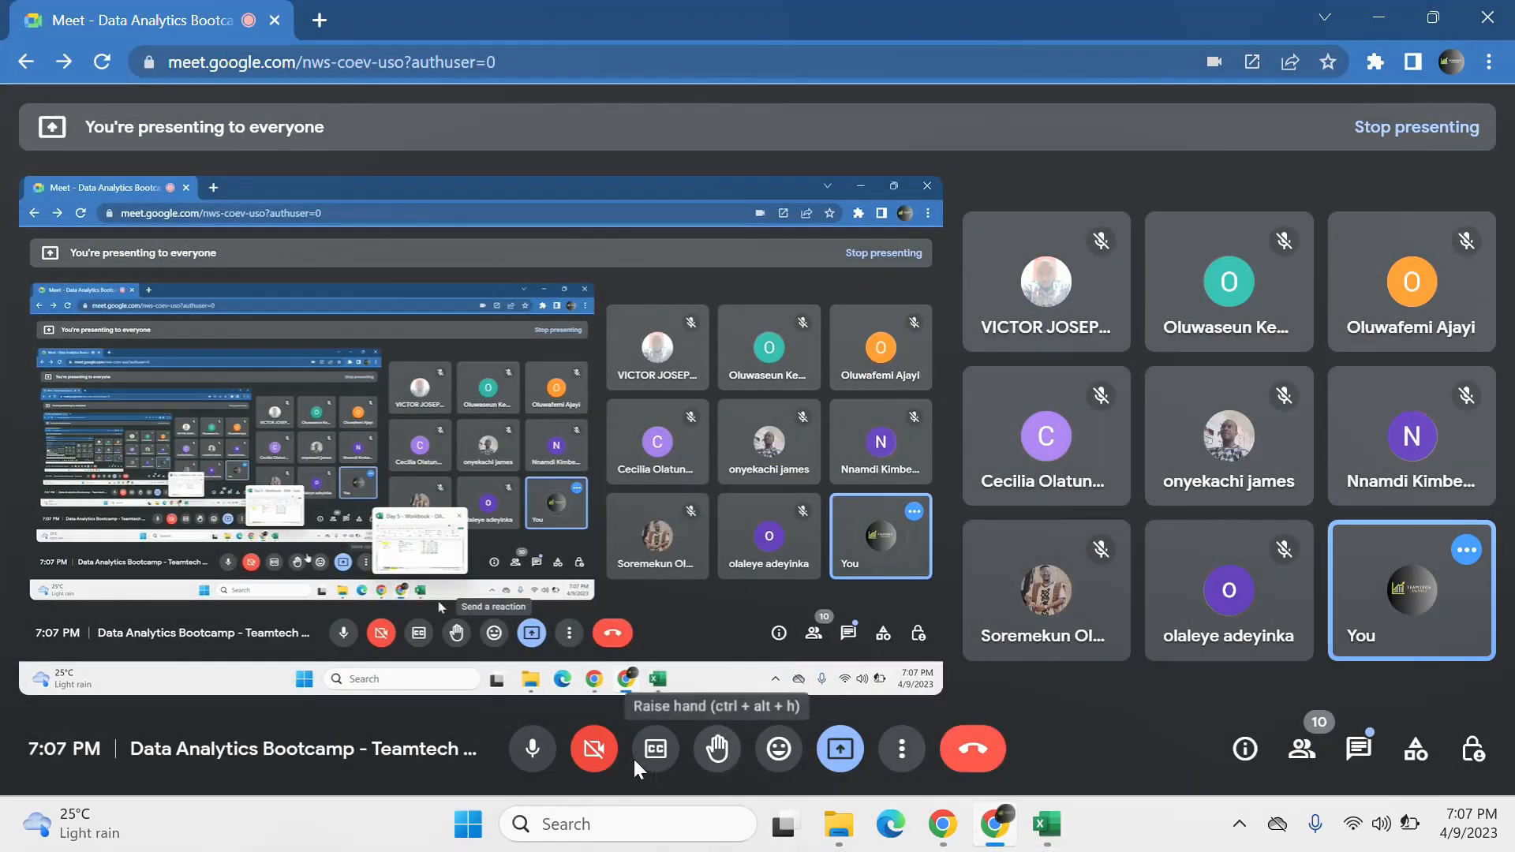
click(532, 749)
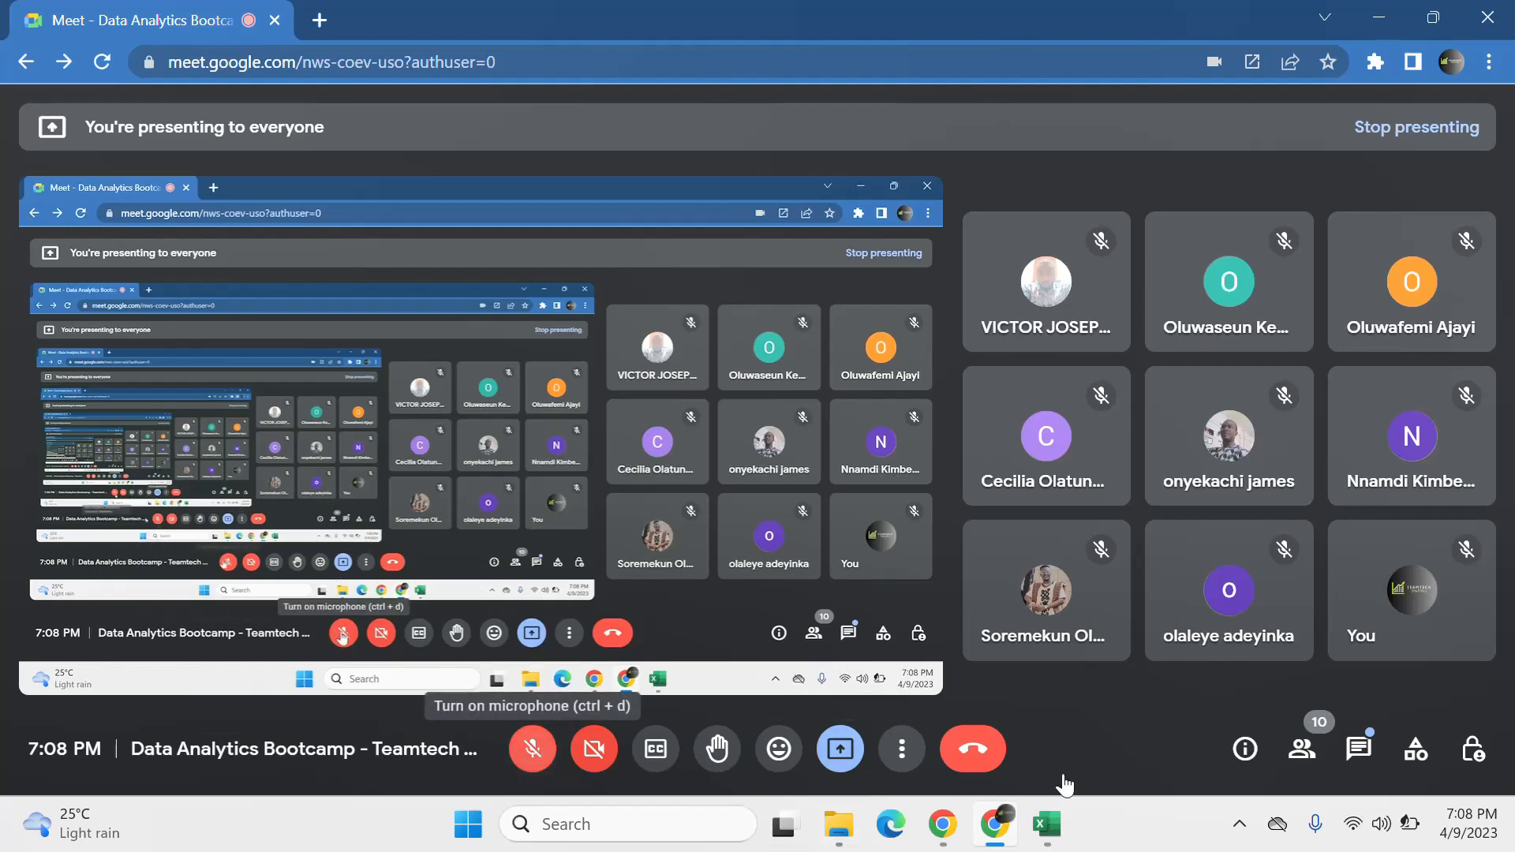
key(ctrl+d)
click(1046, 823)
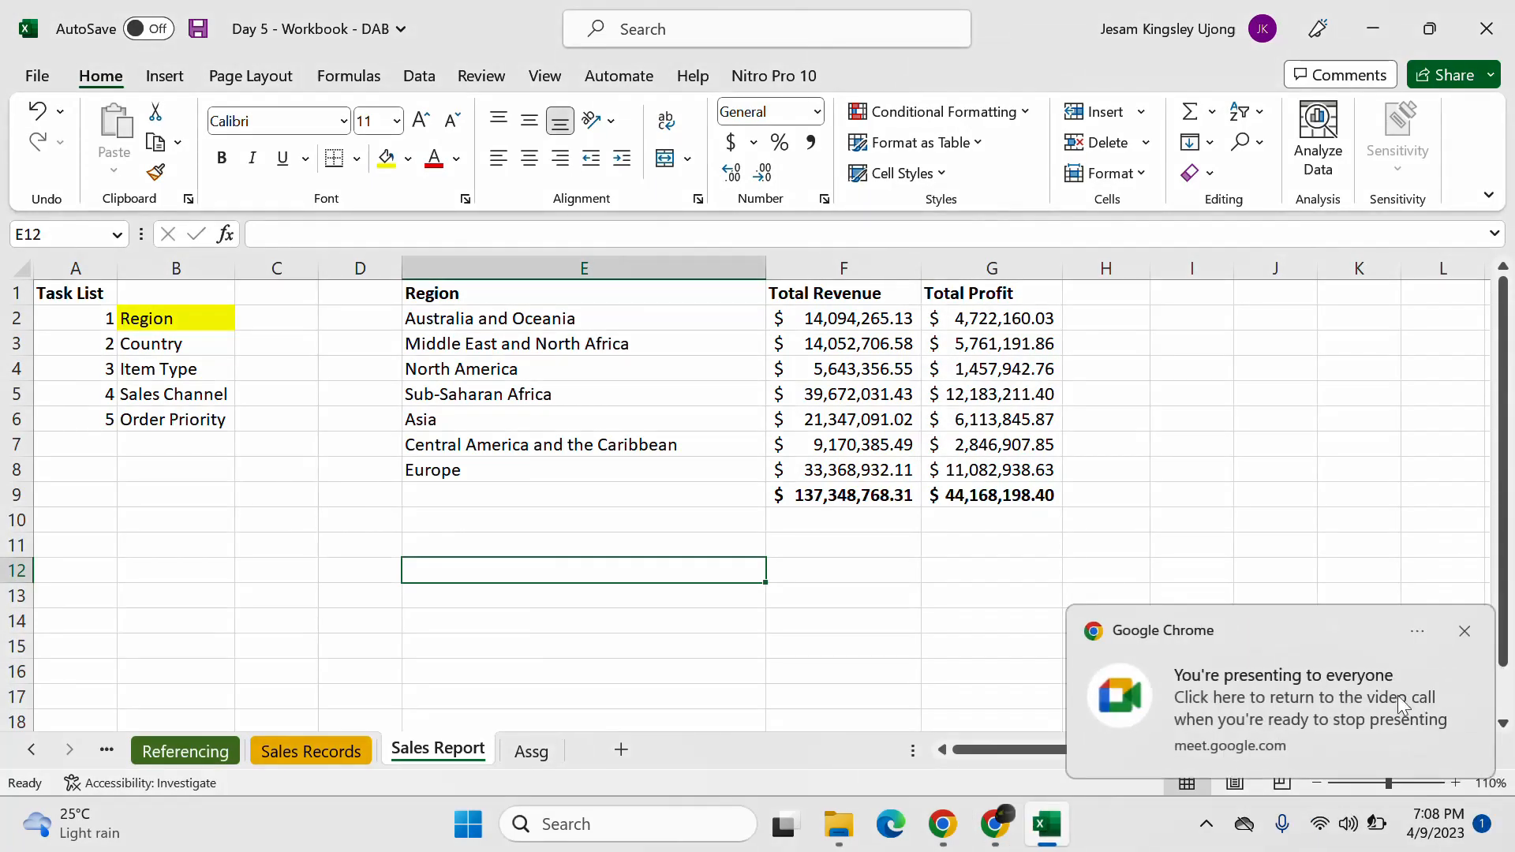
click(1465, 631)
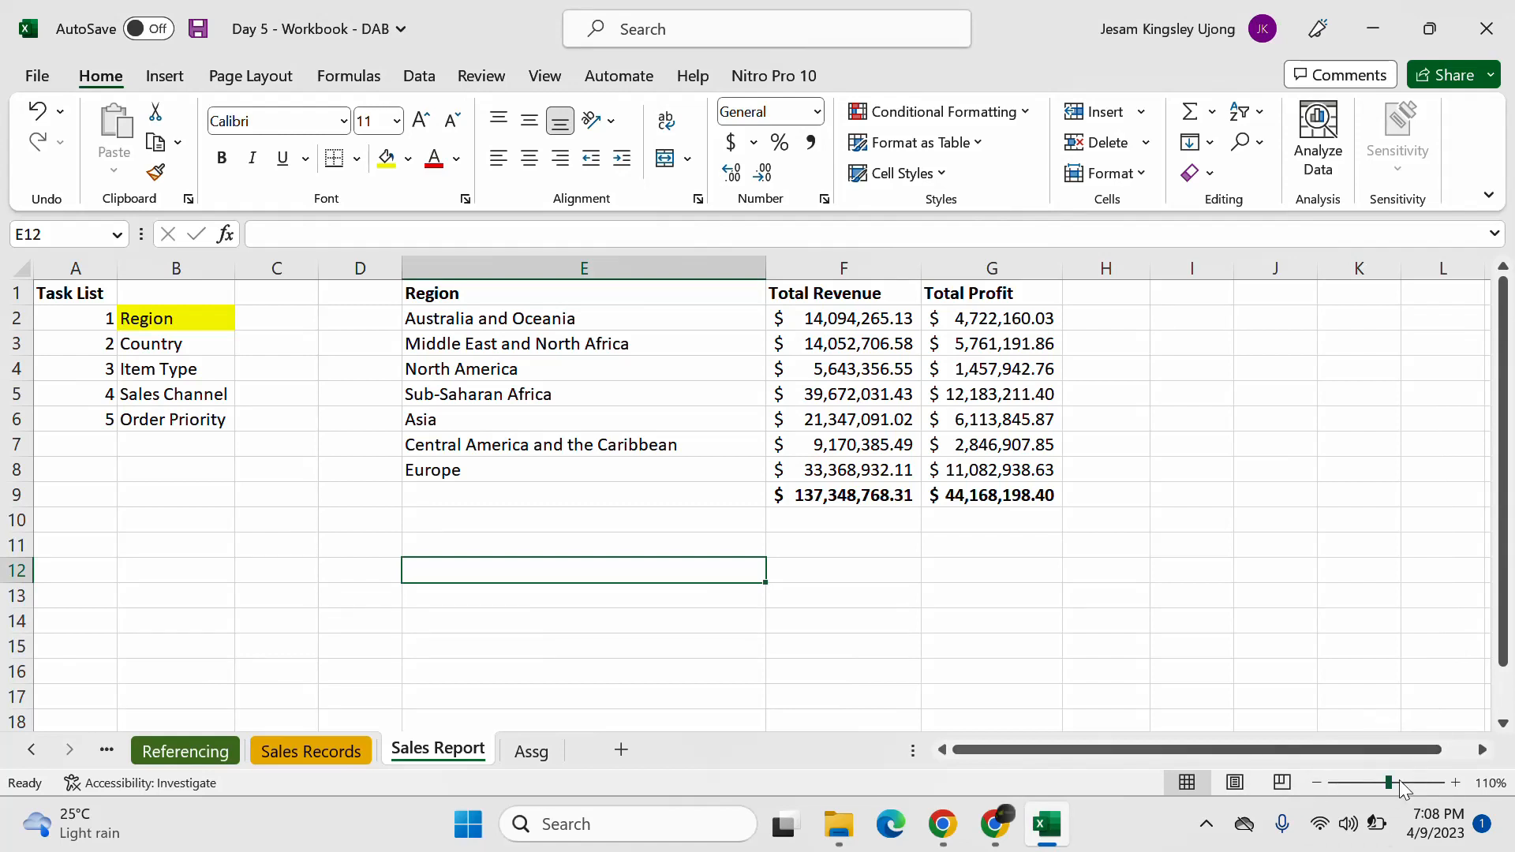
Step: Enlarge the Sales Report sheet to 140% zoom and auto-fit the Total Profit column's width
click(1456, 783)
click(1456, 783)
click(1455, 783)
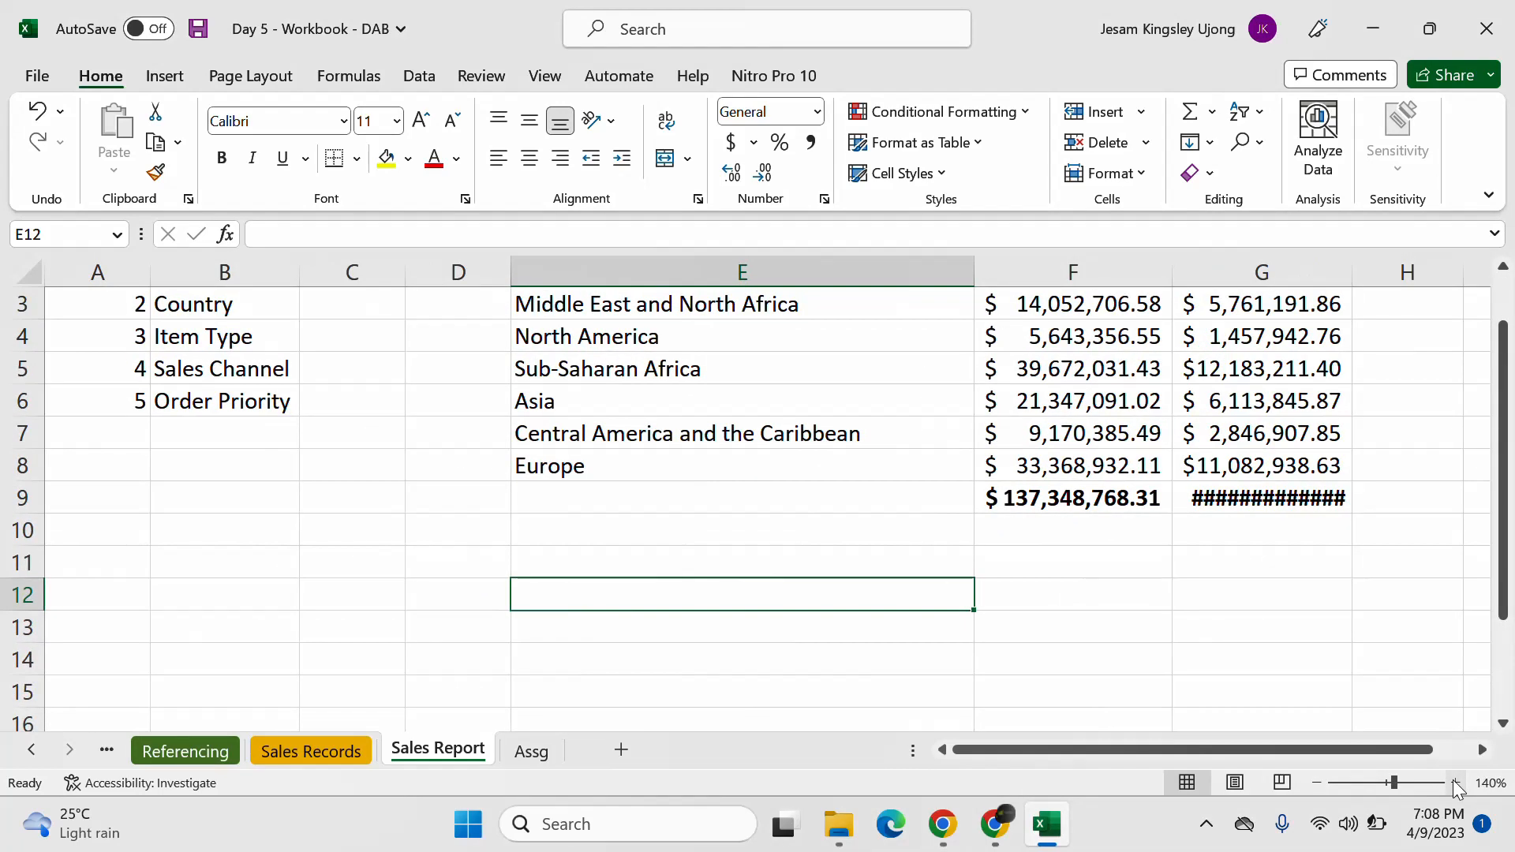
scroll(1239, 577, up, 1)
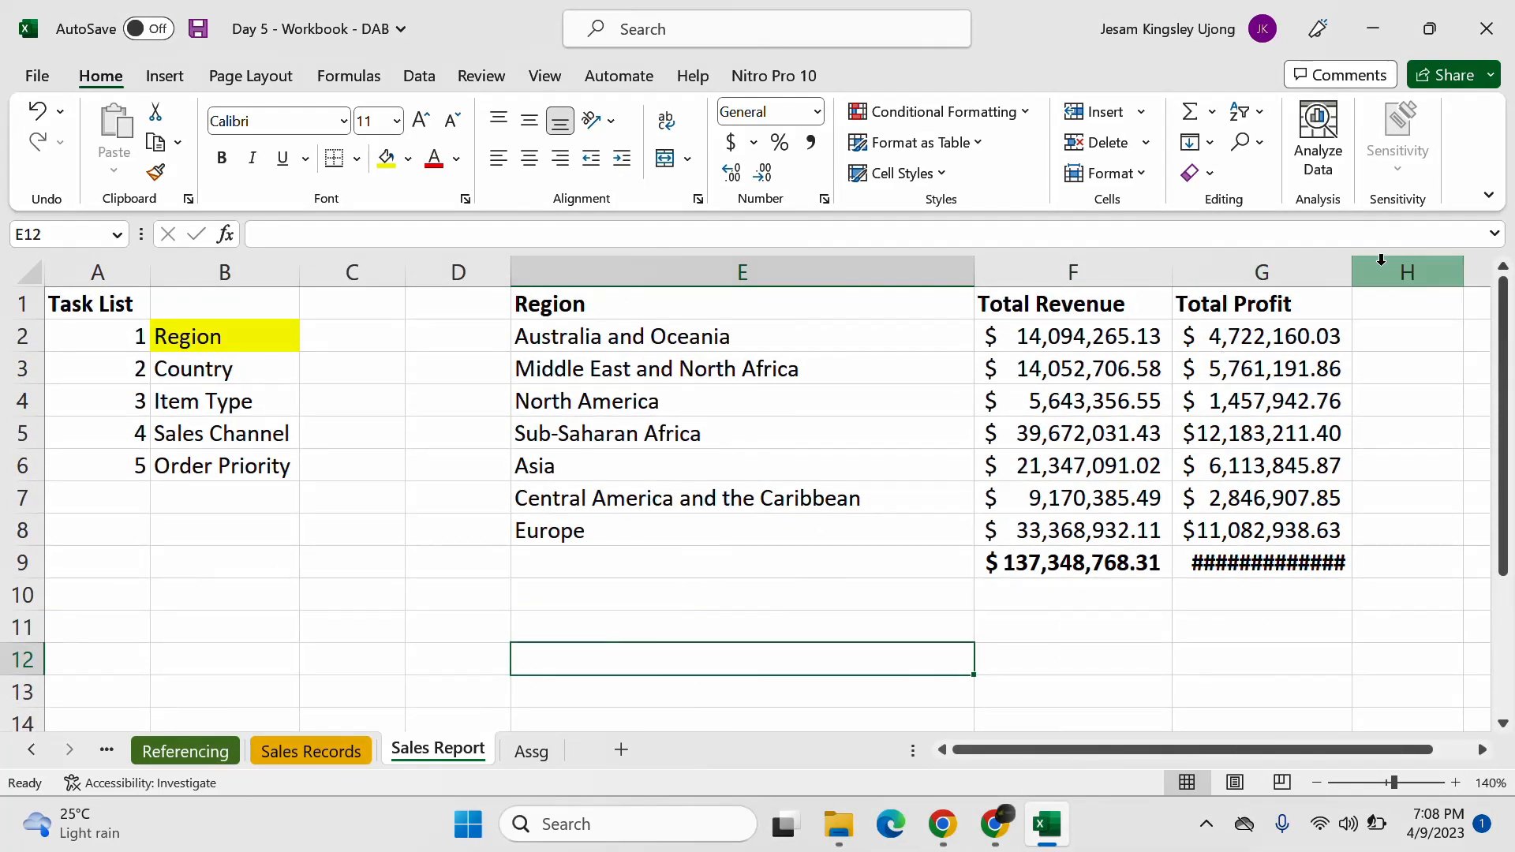
double_click(1354, 271)
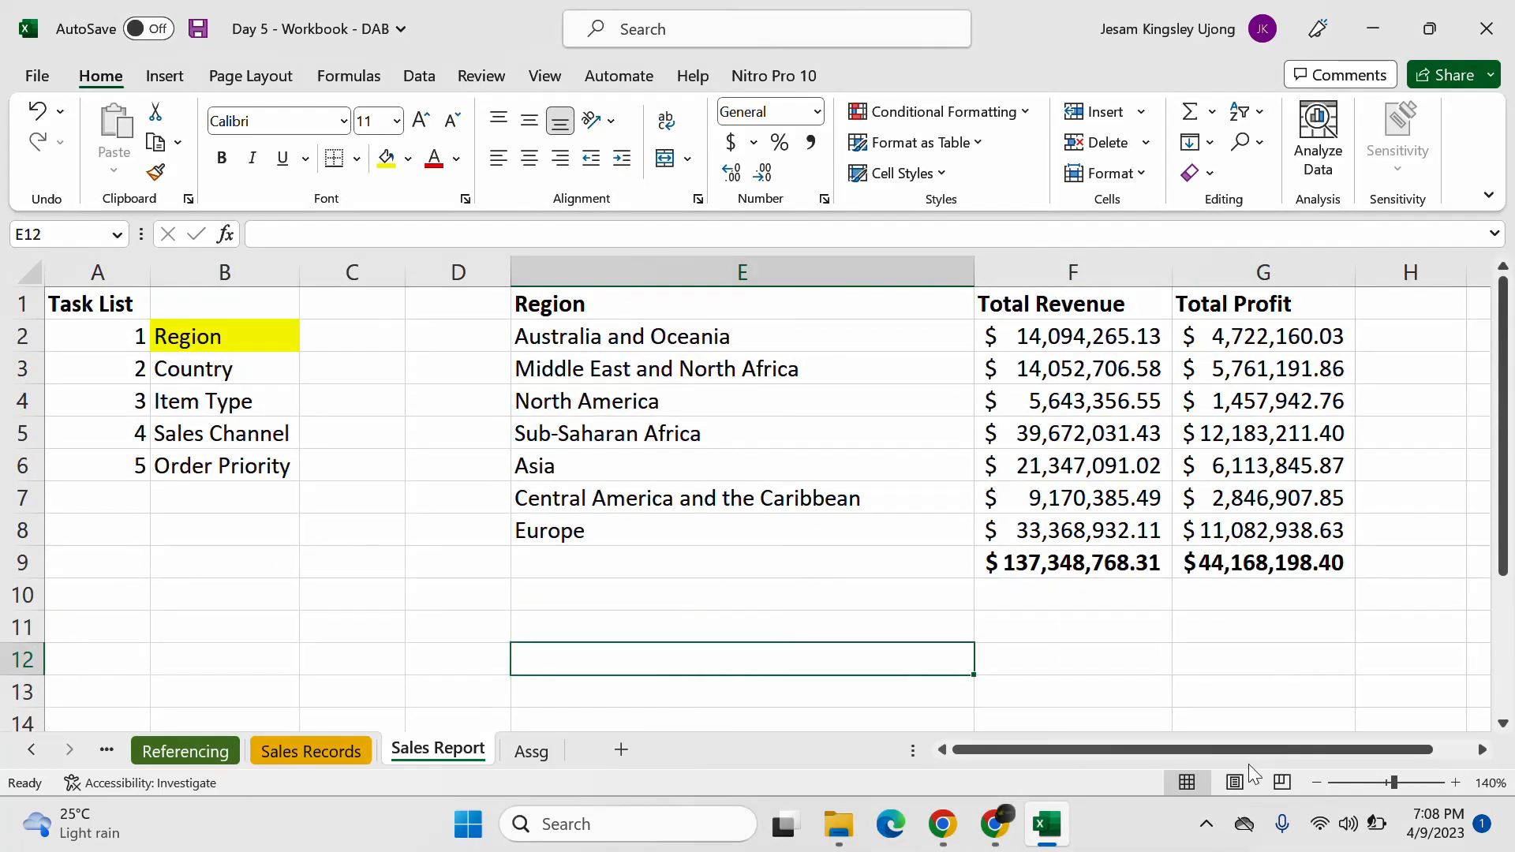
Step: Examine the free columns beside the region table on Sales Report and reread the per-country revenue and profit tasks on Assg
drag(1248, 749, 1286, 750)
click(1481, 751)
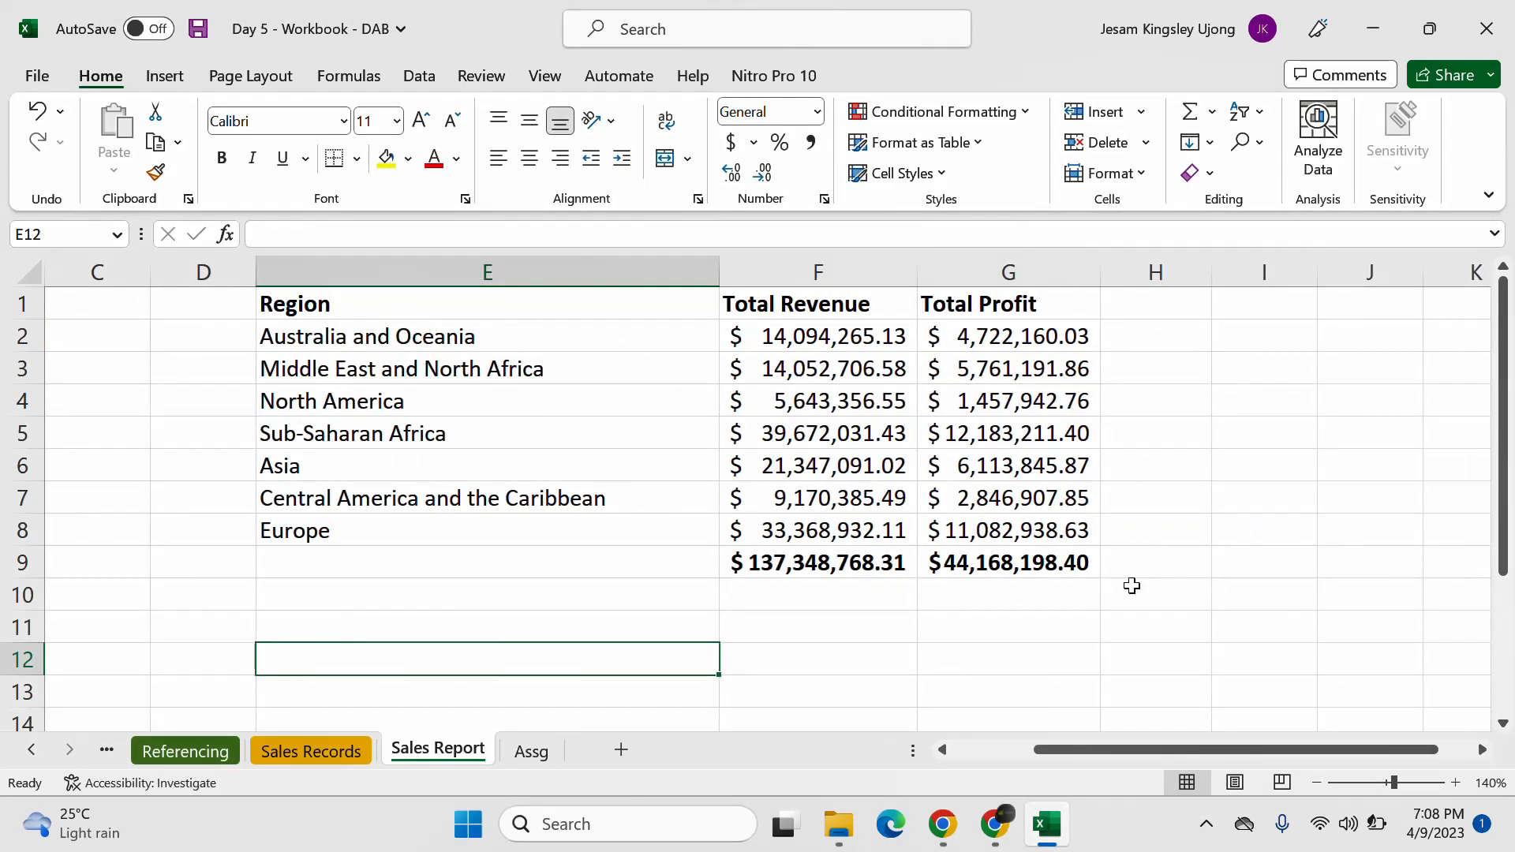
click(1170, 301)
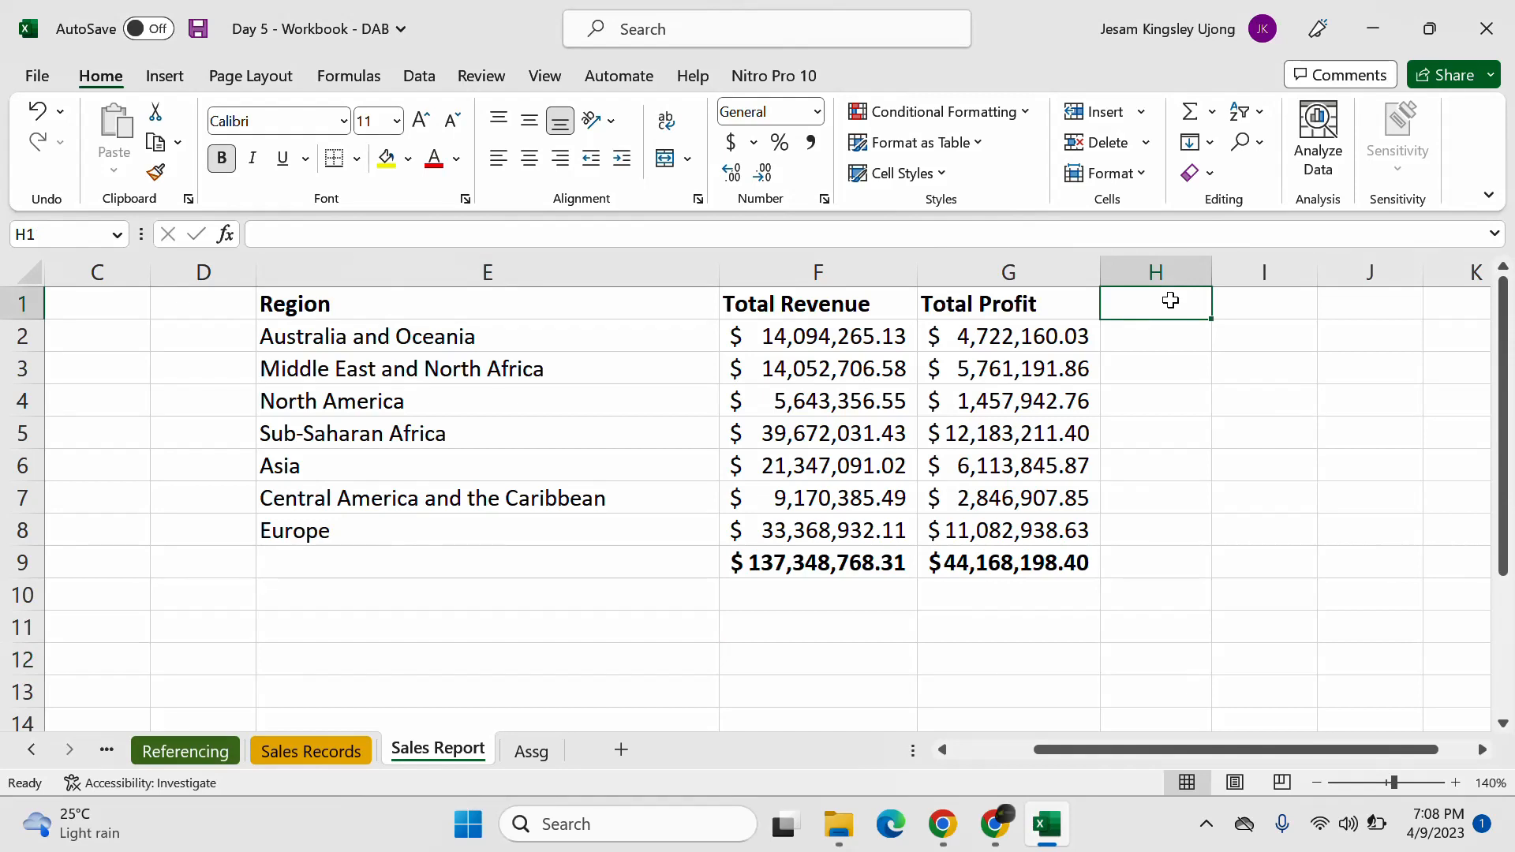
drag(1401, 751, 1437, 752)
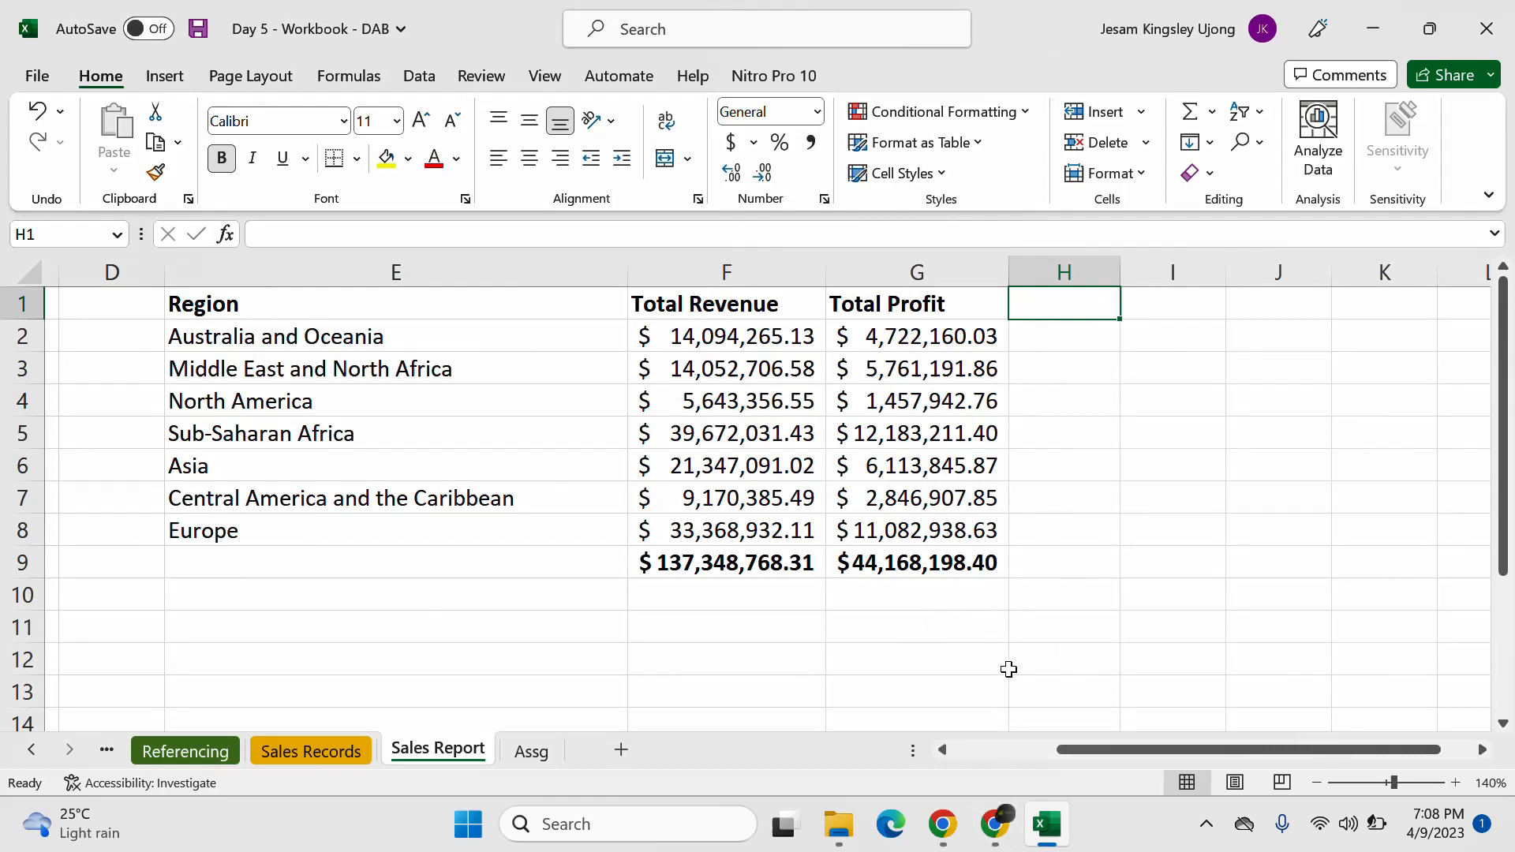
click(521, 753)
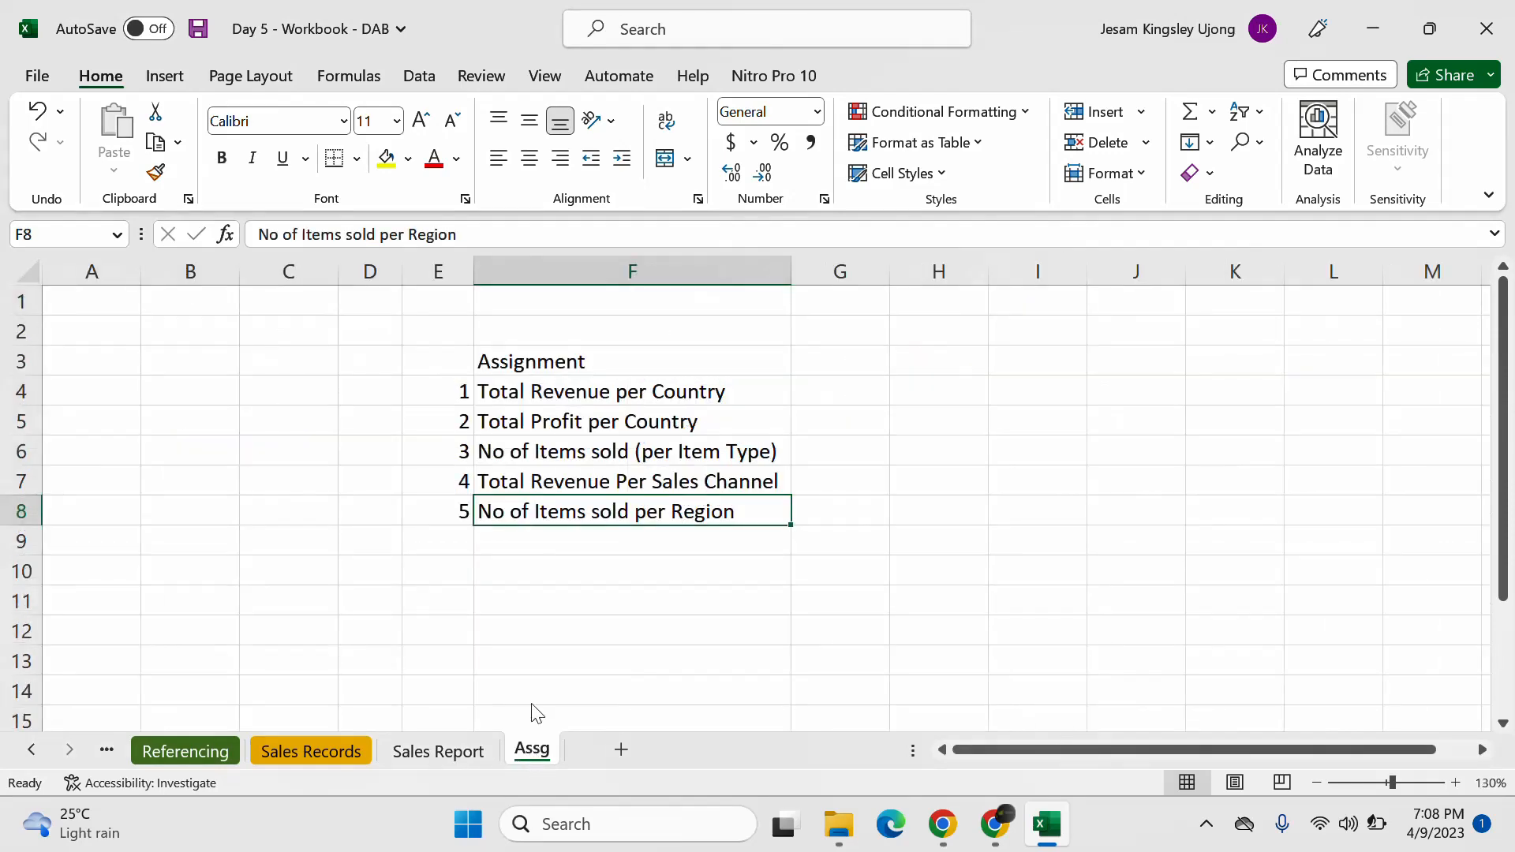
click(533, 357)
click(613, 396)
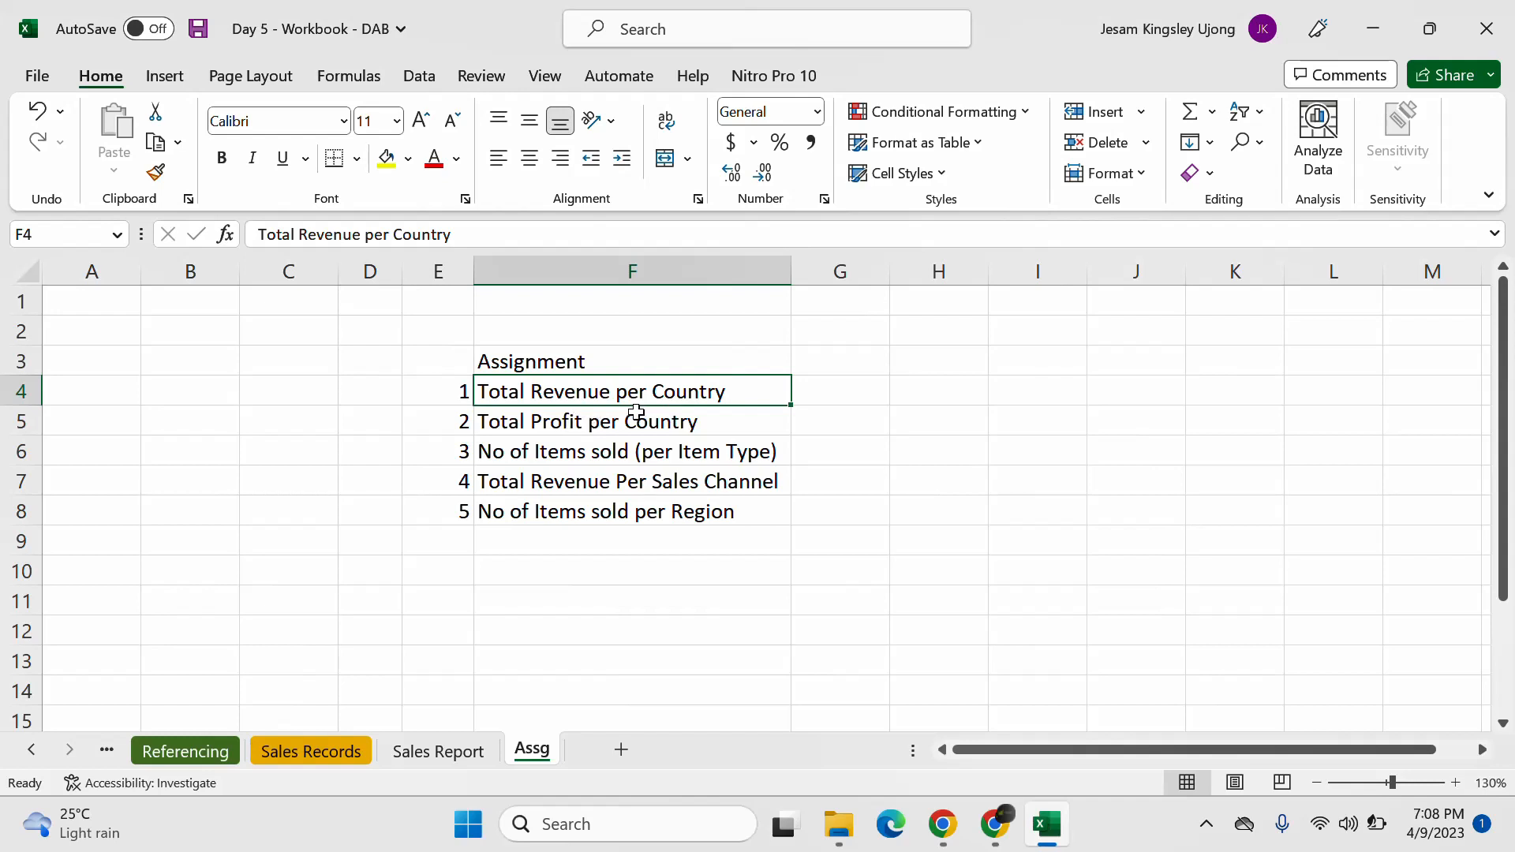
click(683, 424)
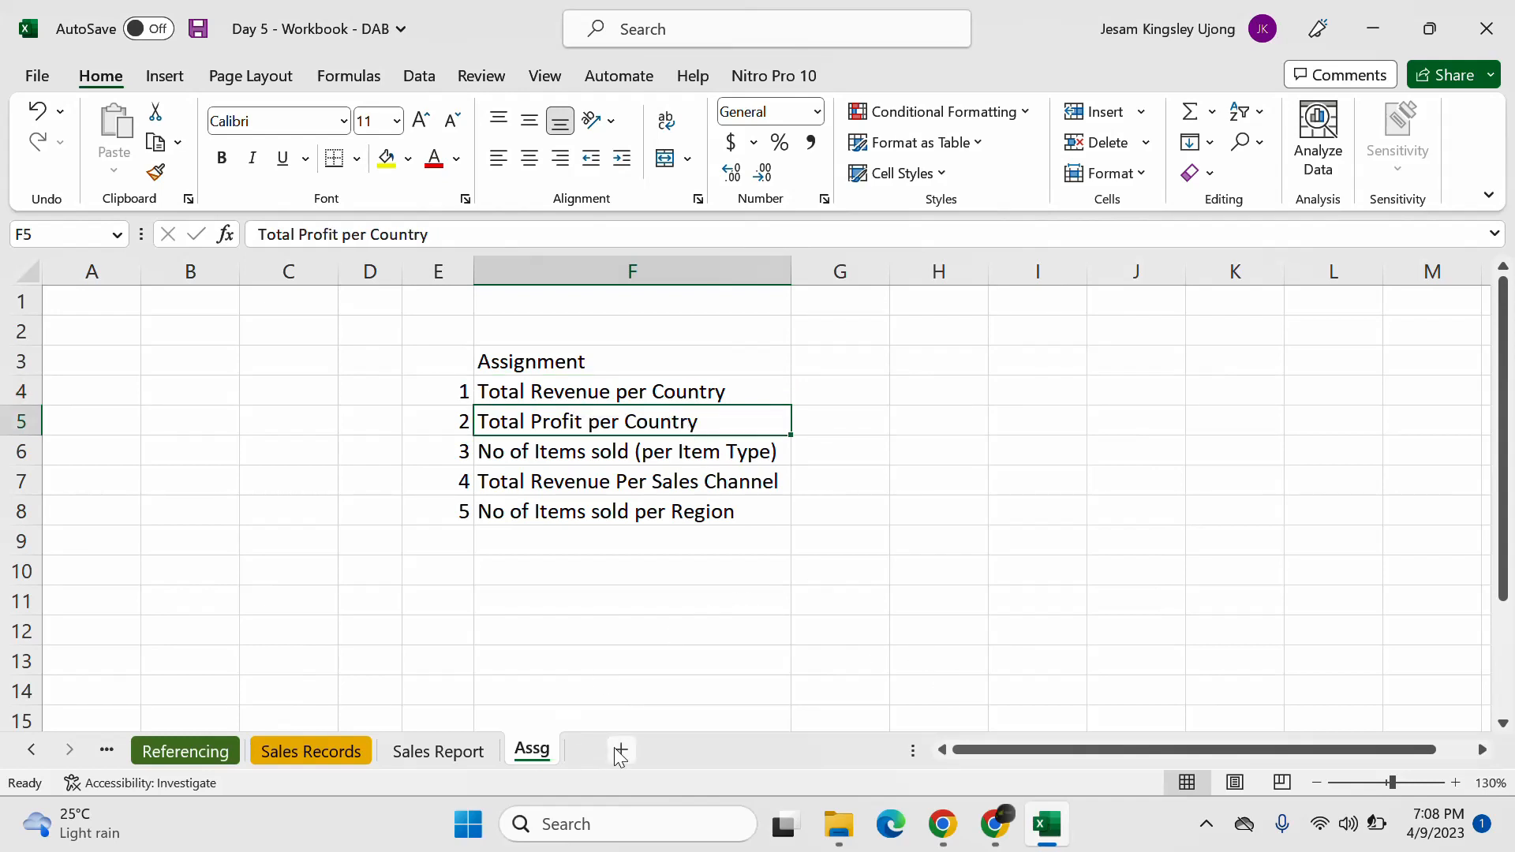
click(465, 754)
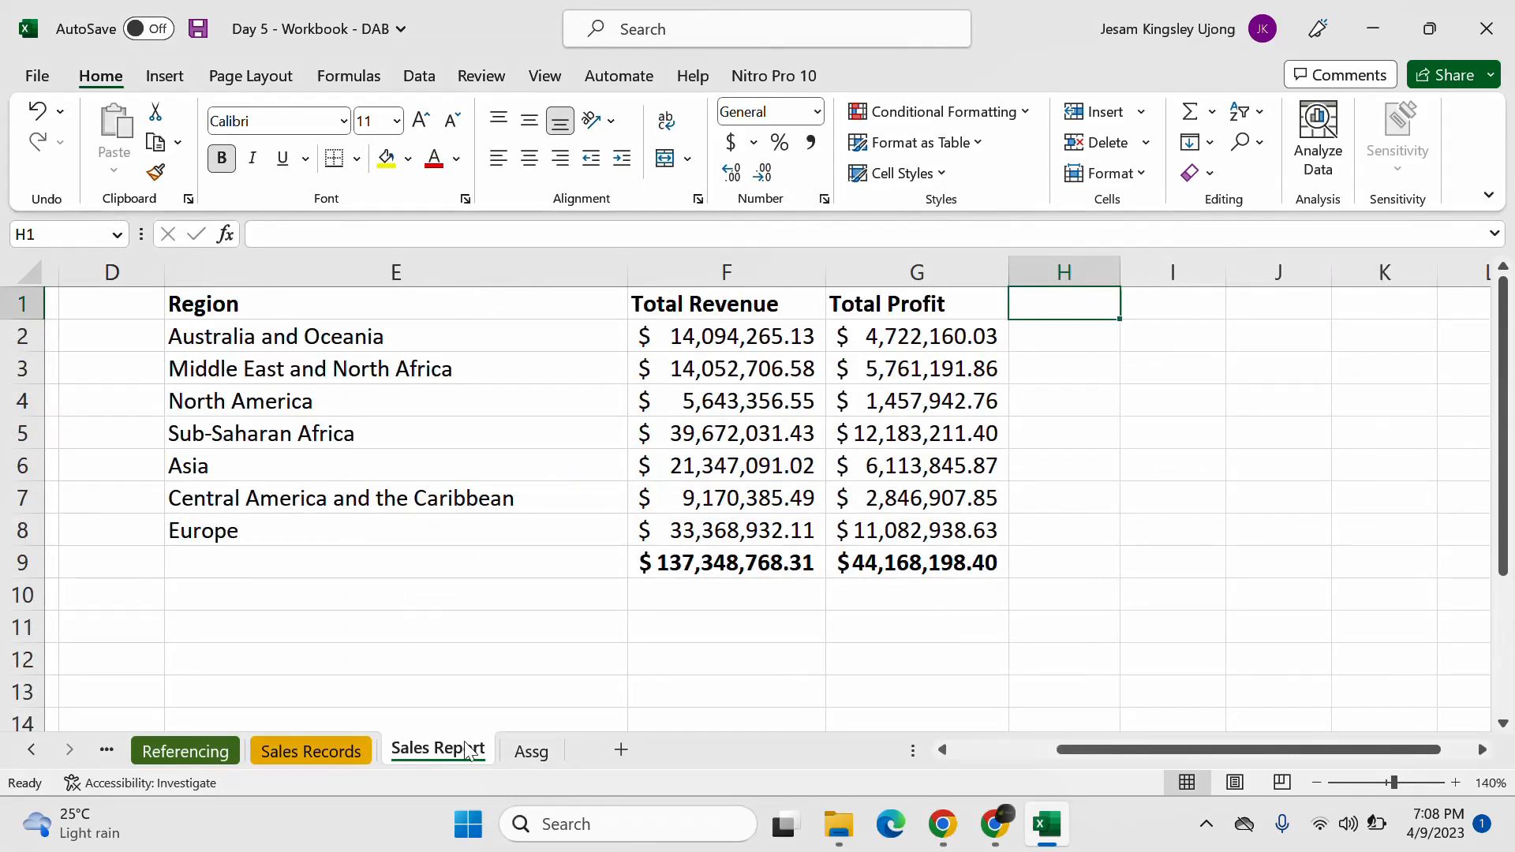
Step: Add a new worksheet after the Assg sheet and name it Assg Soln
click(620, 751)
drag(550, 763, 649, 753)
double_click(622, 747)
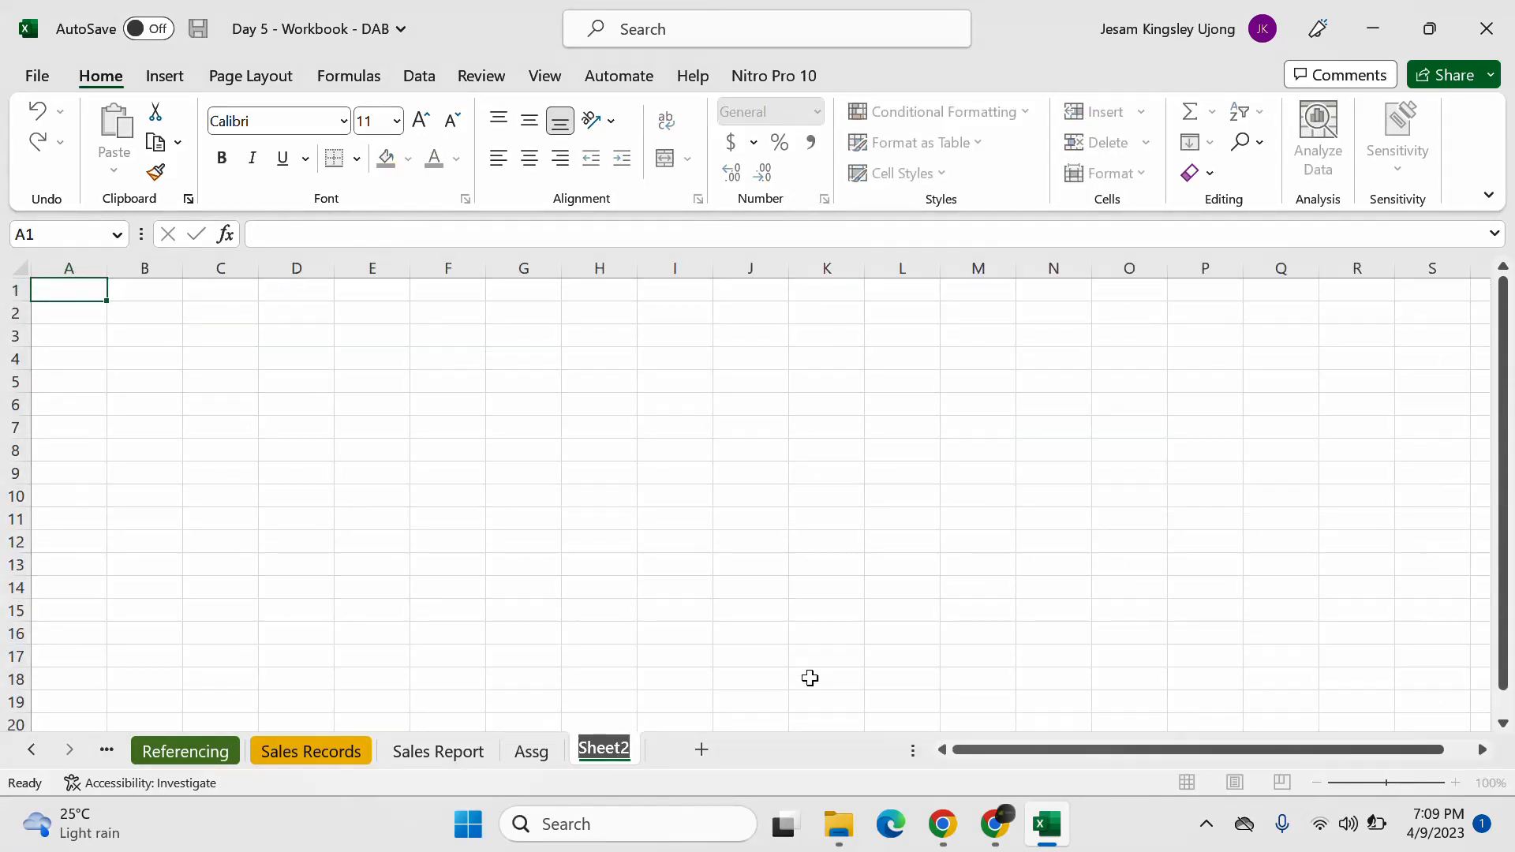
text(As)
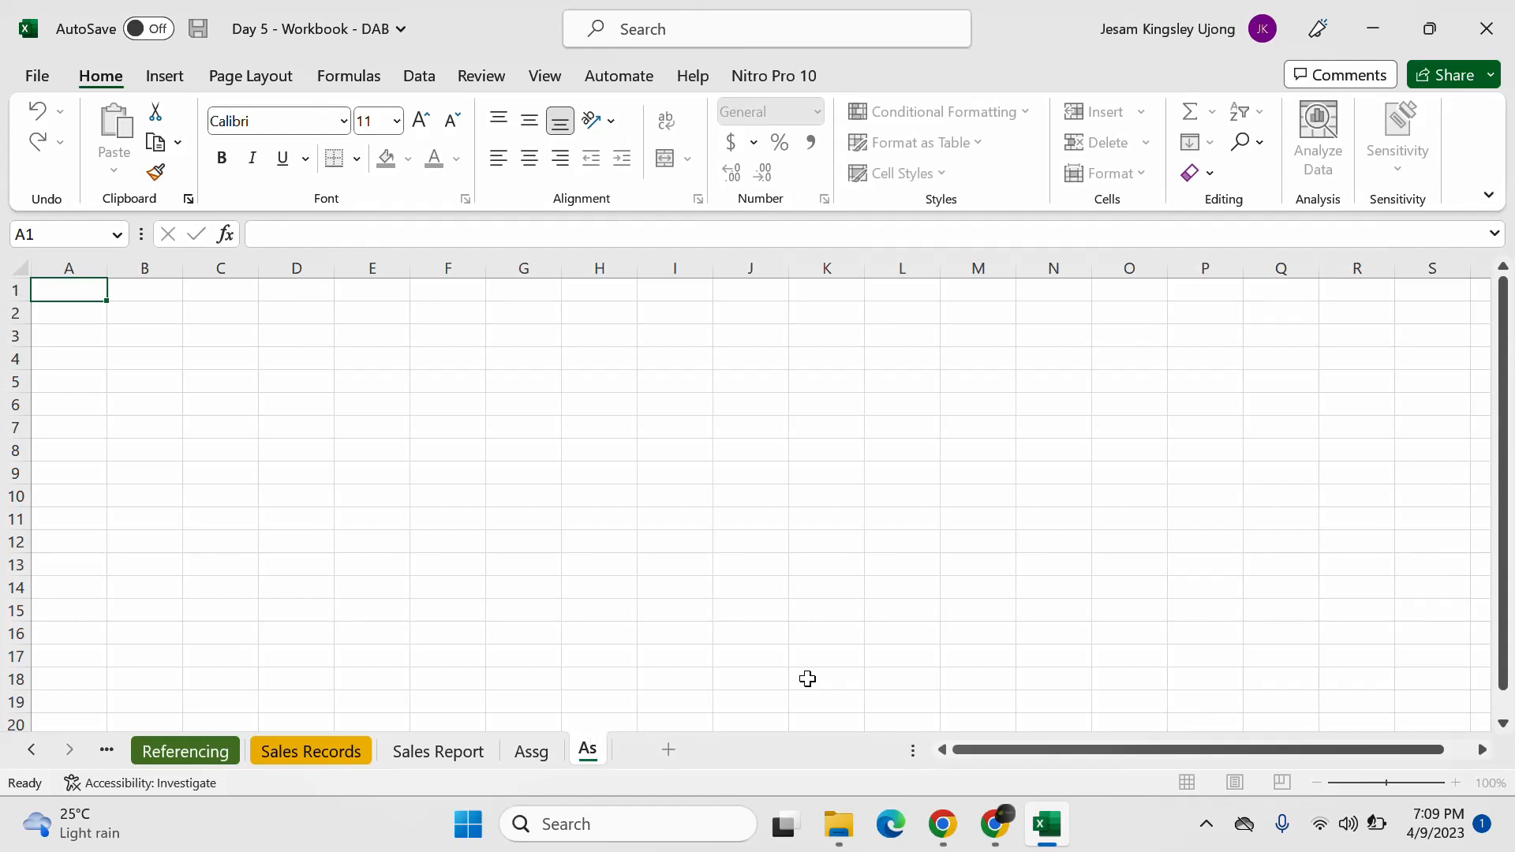
text(sg Soln)
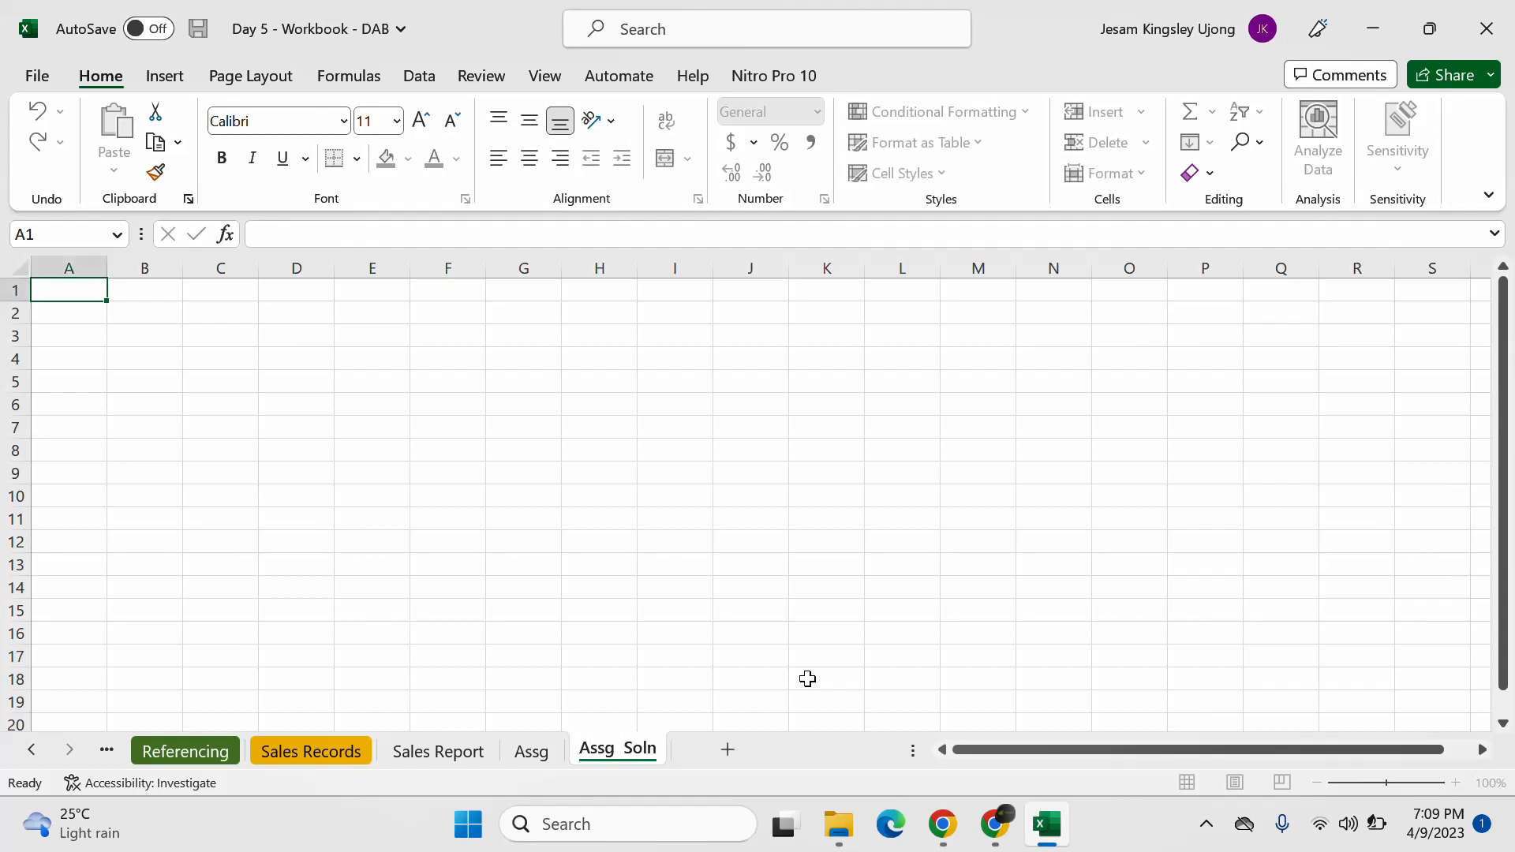
key(Return)
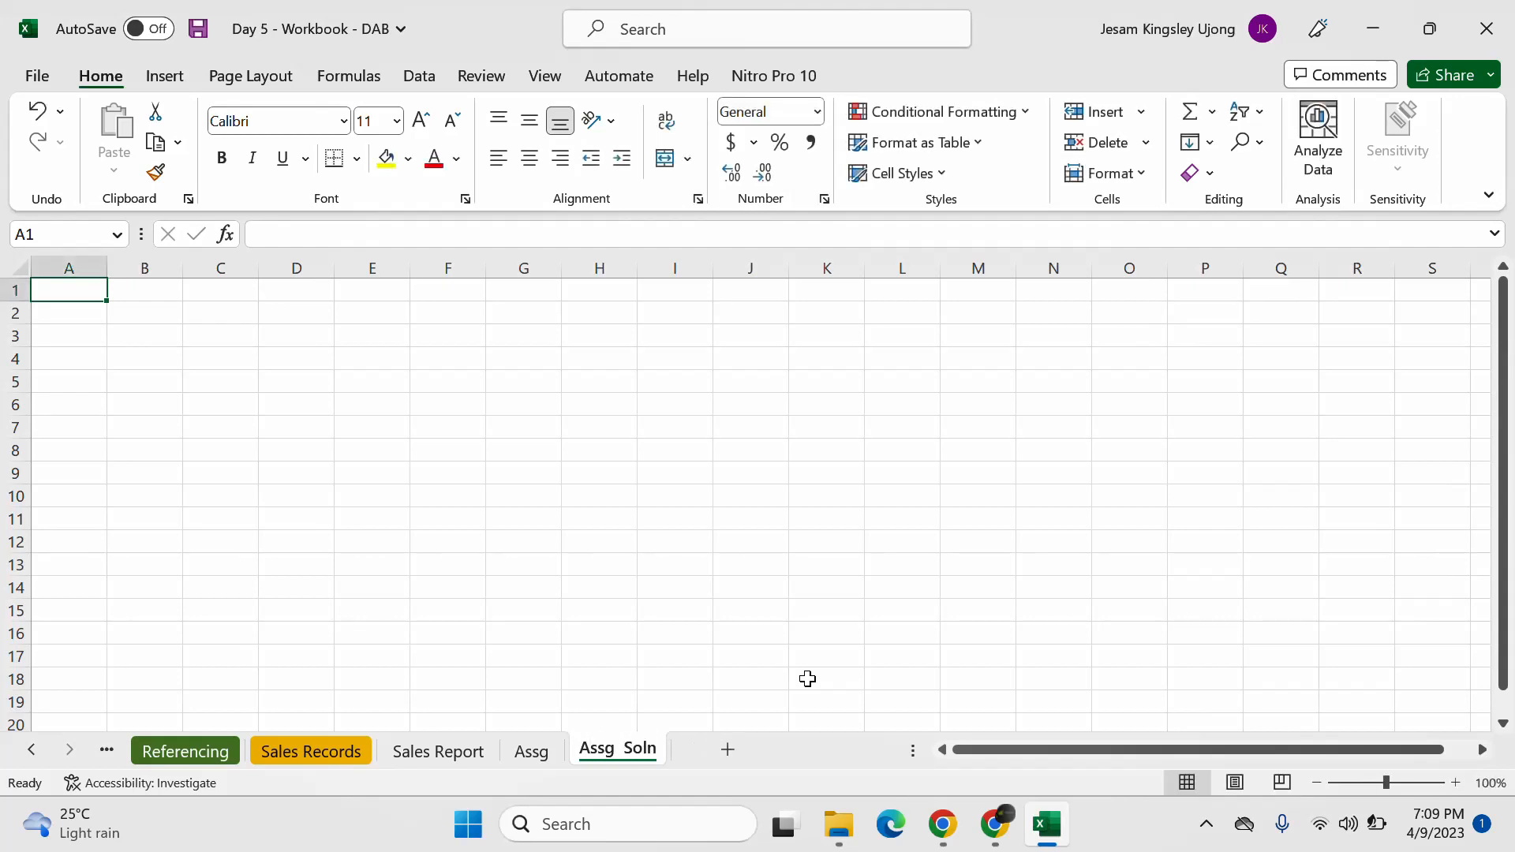
click(296, 563)
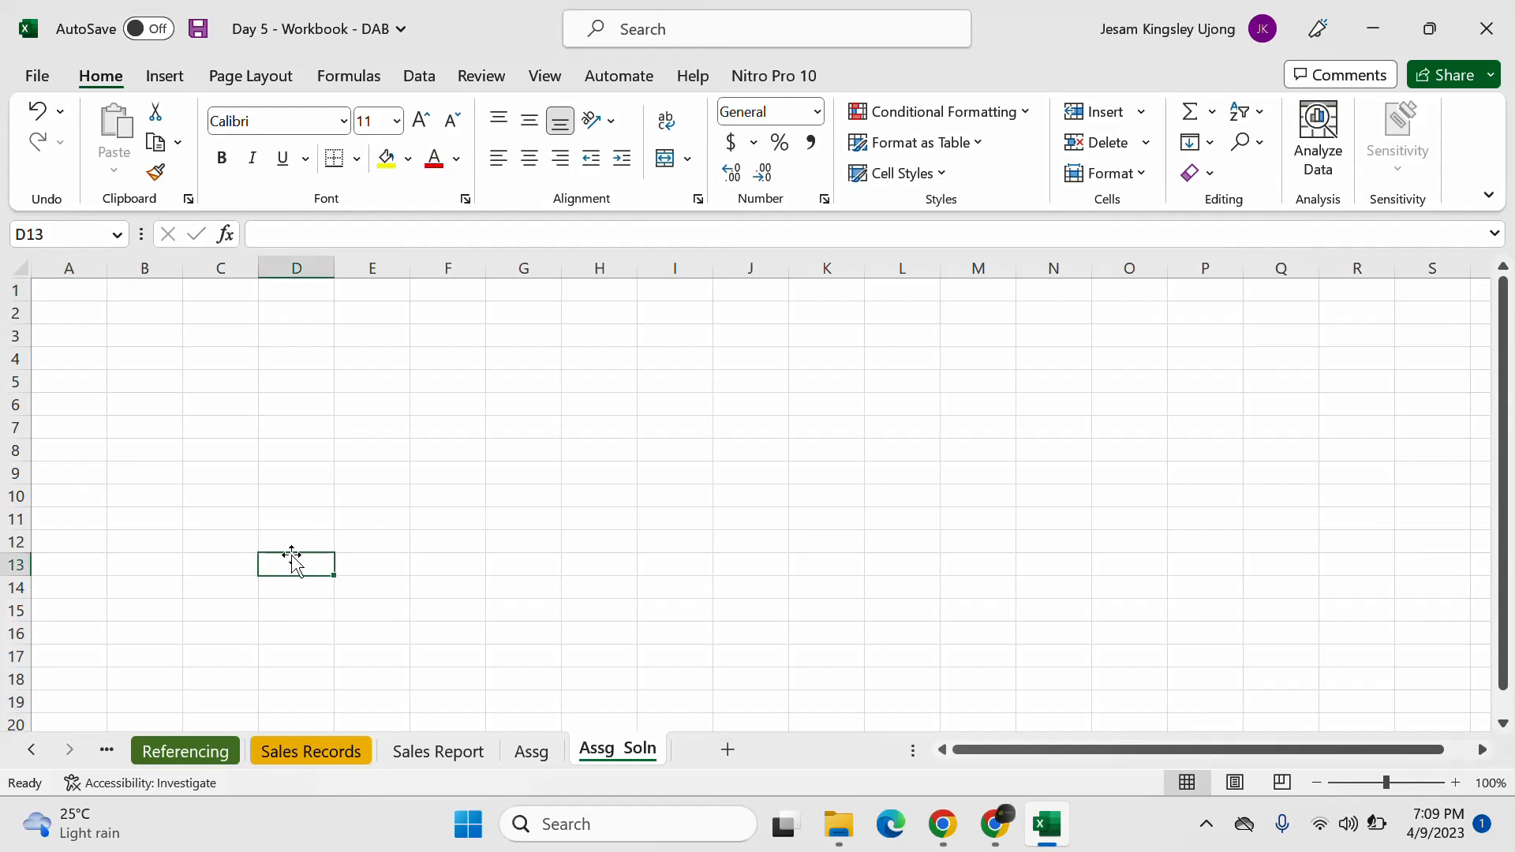
Step: Correct the new sheet's name to Assg Soln with a single space between the words
double_click(632, 754)
click(647, 747)
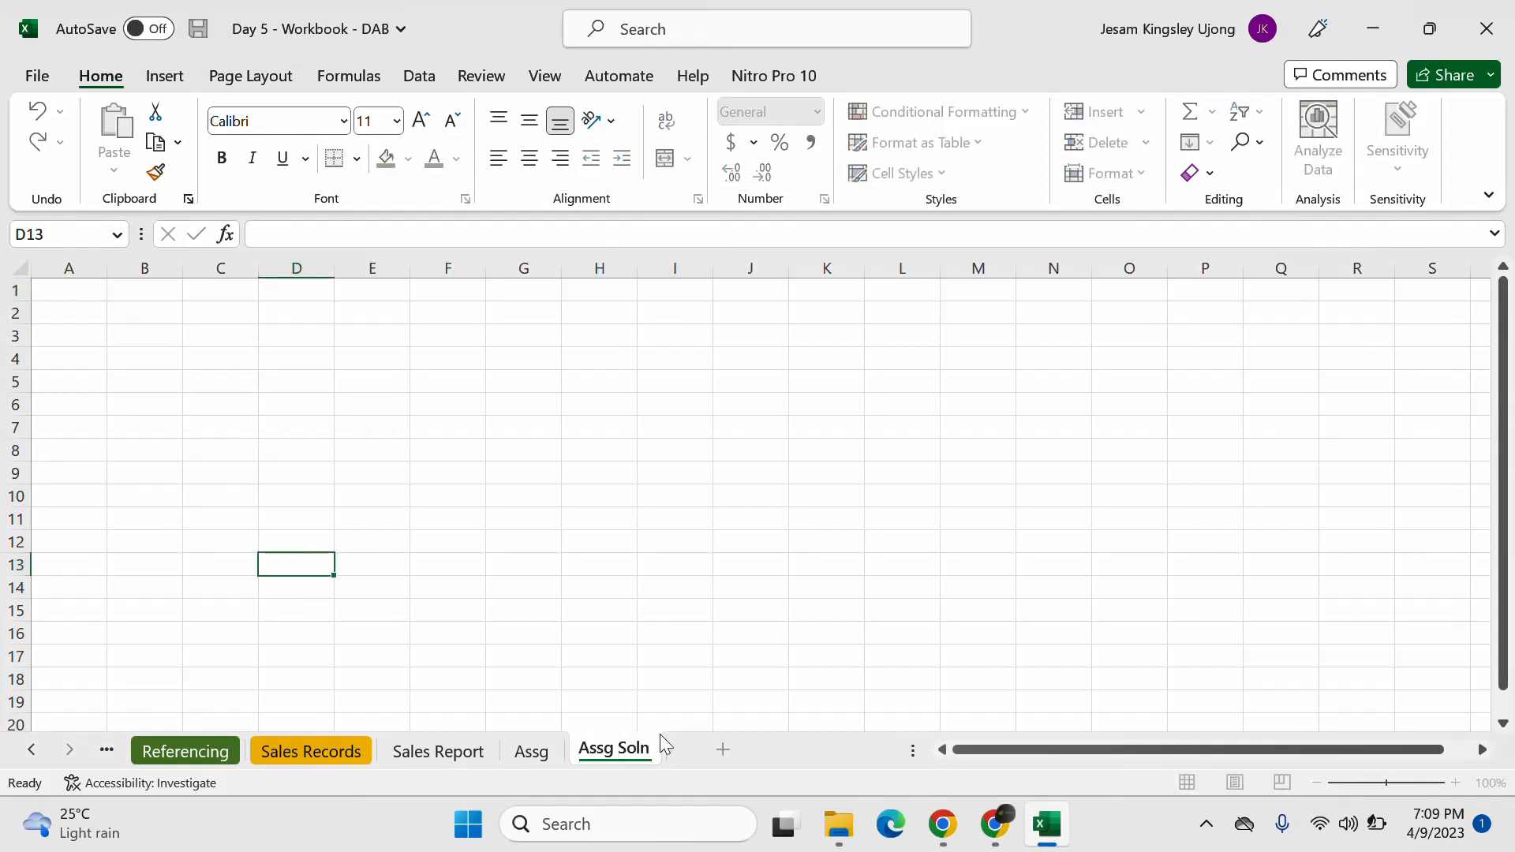
click(666, 659)
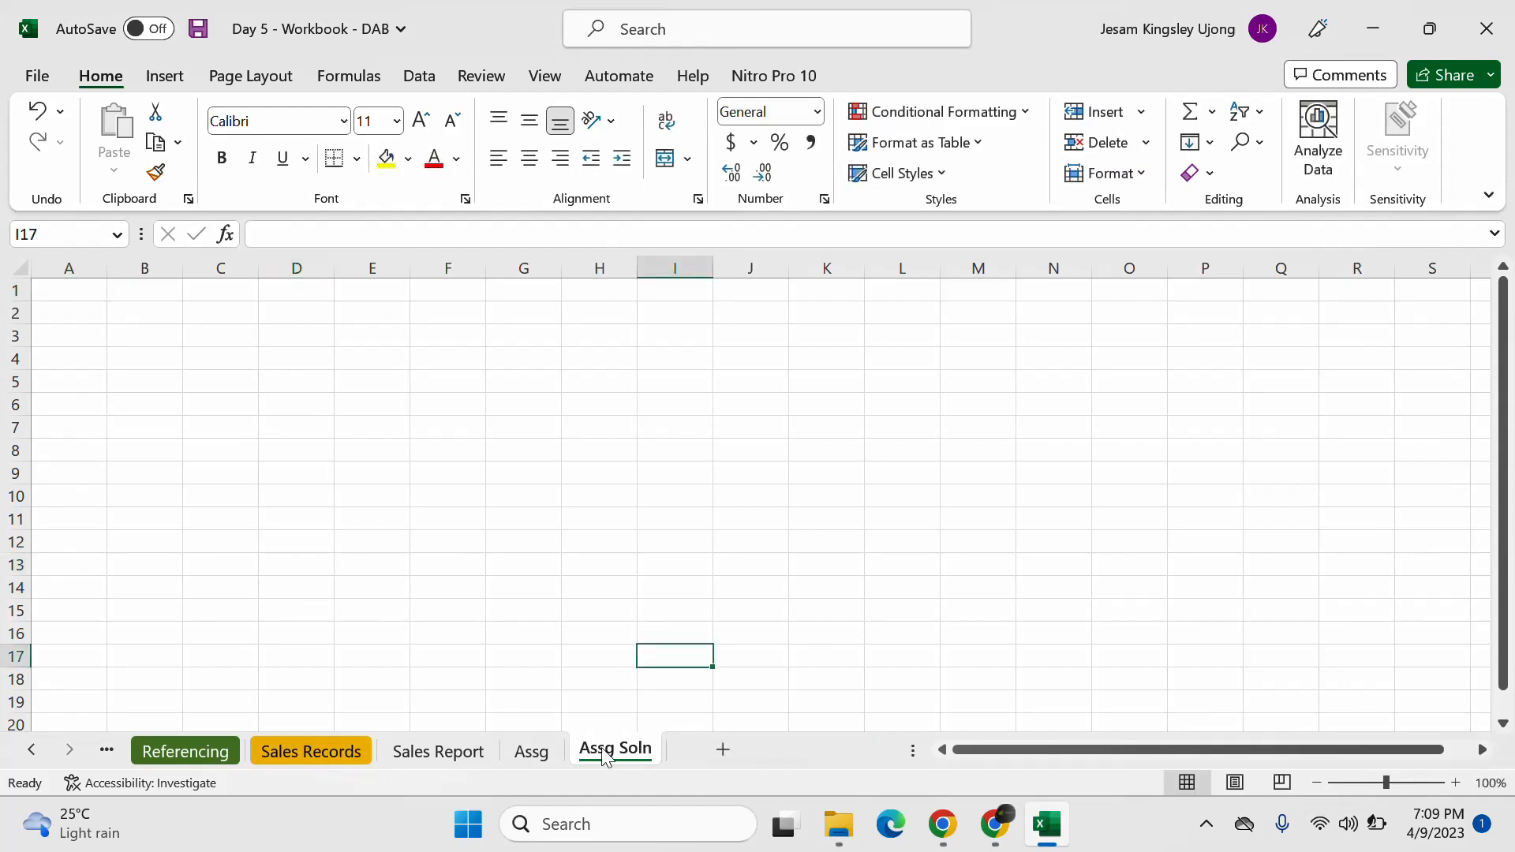
Step: Copy the entire Country column from Sales Records into column C of the Assg Soln sheet, starting at C1
click(531, 755)
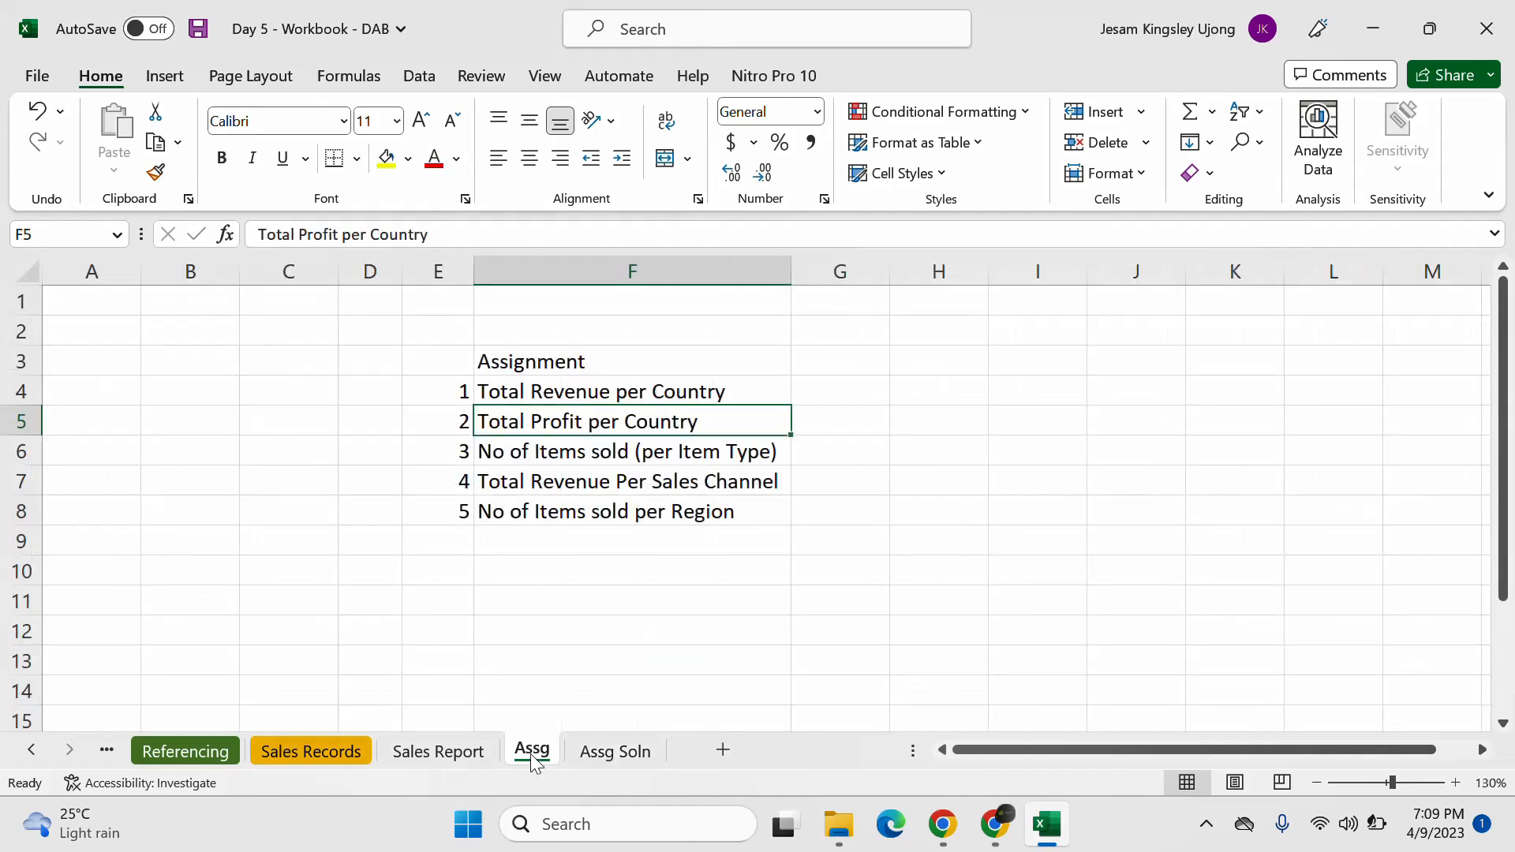
click(602, 751)
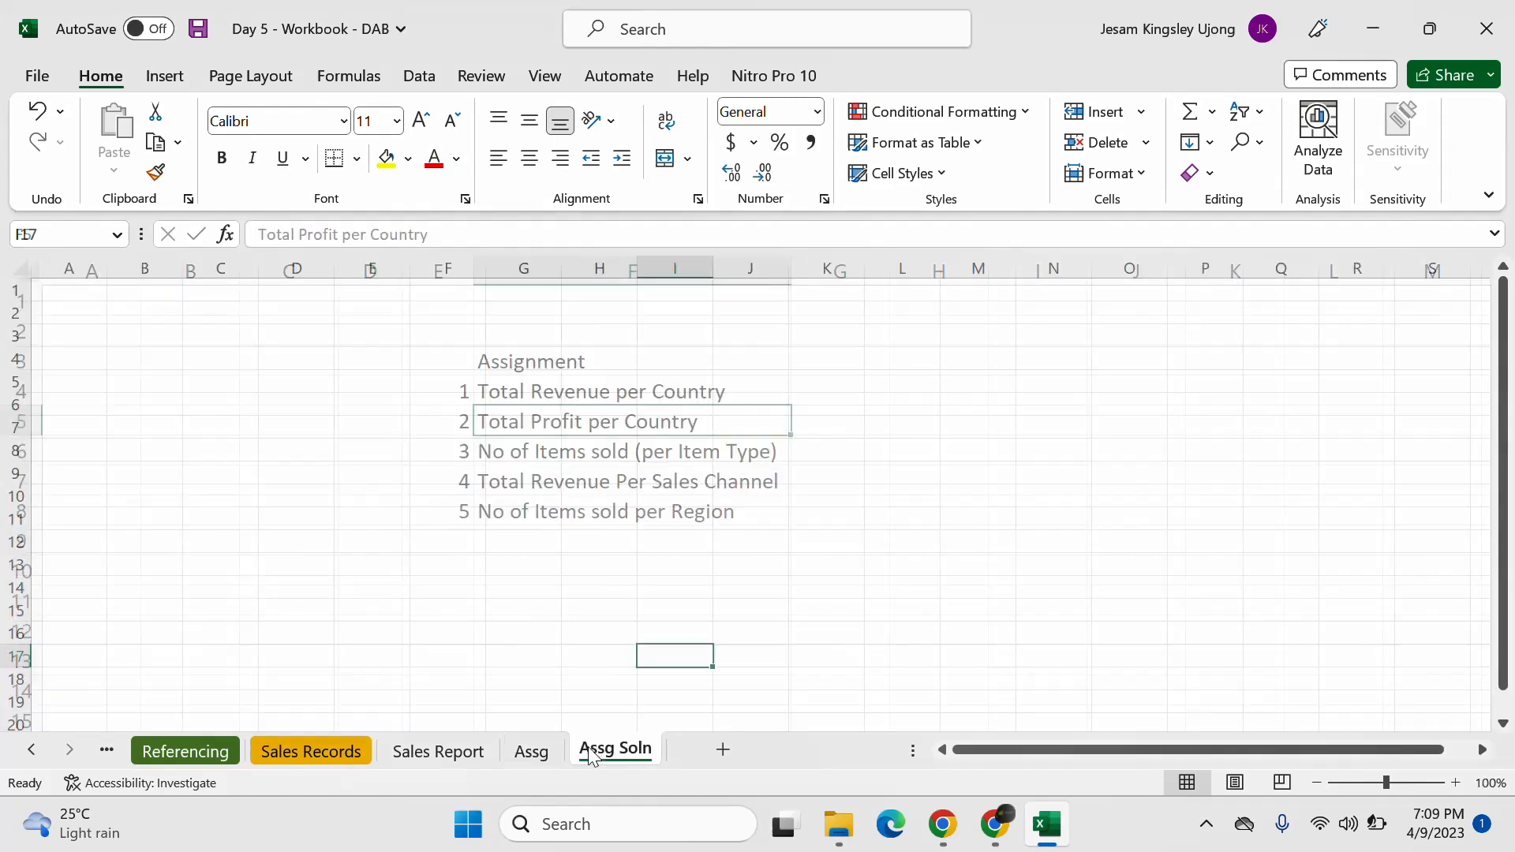
click(225, 313)
click(325, 756)
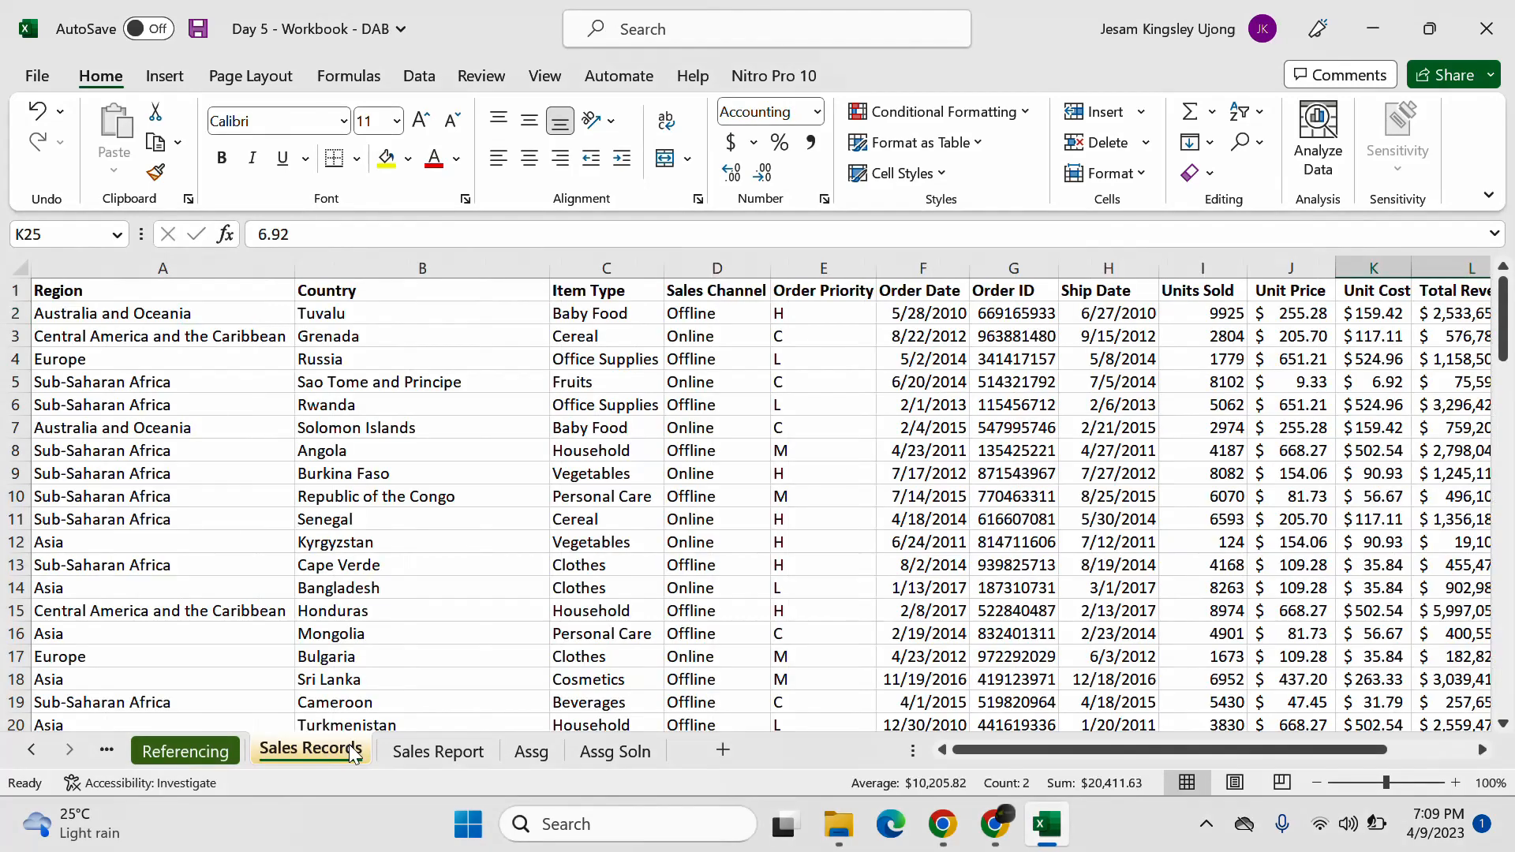
click(399, 268)
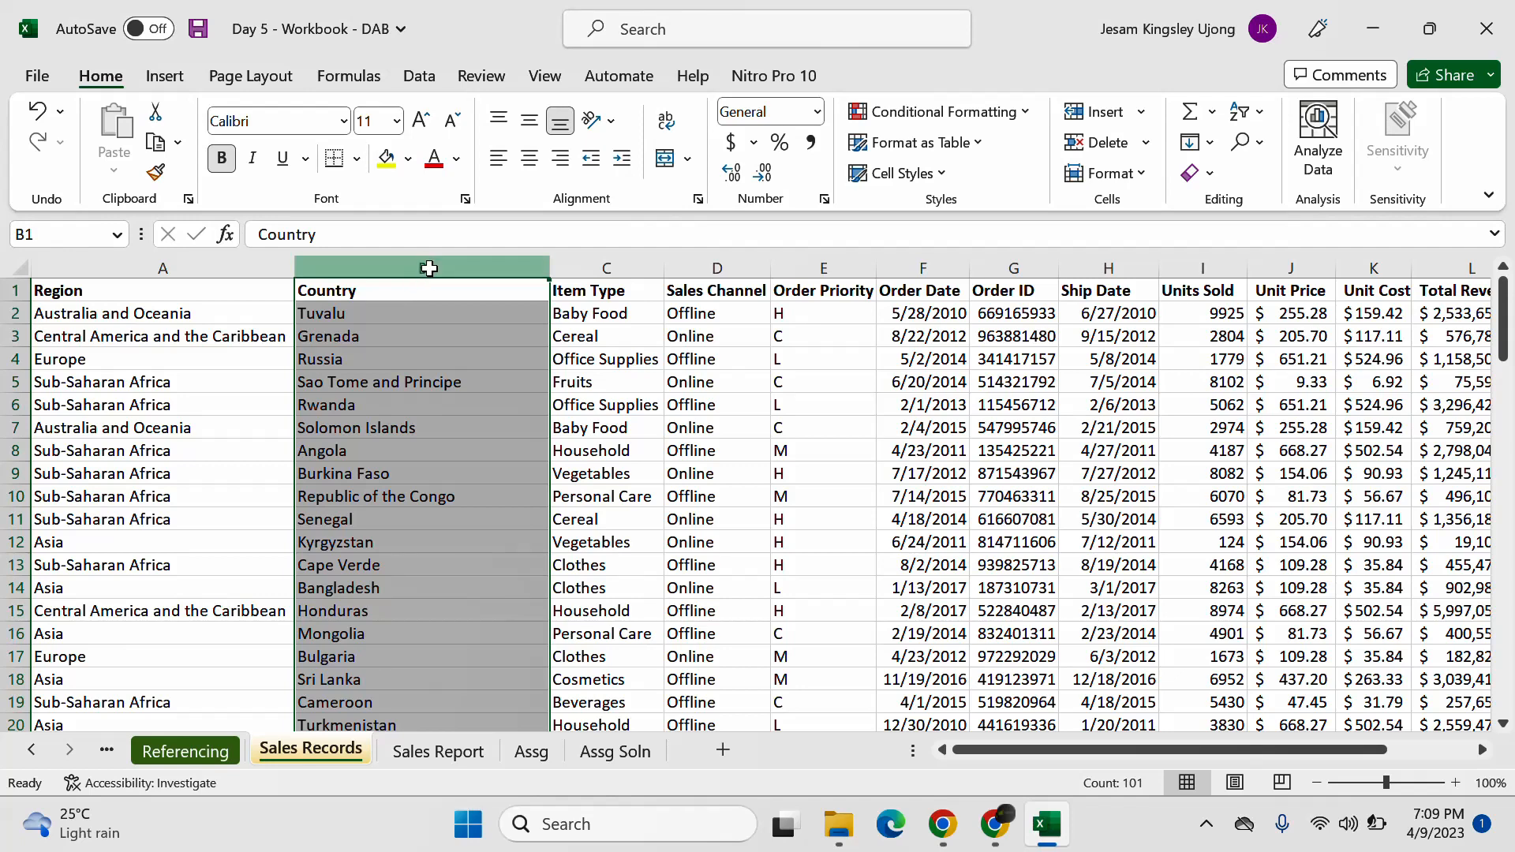
key(ctrl+c)
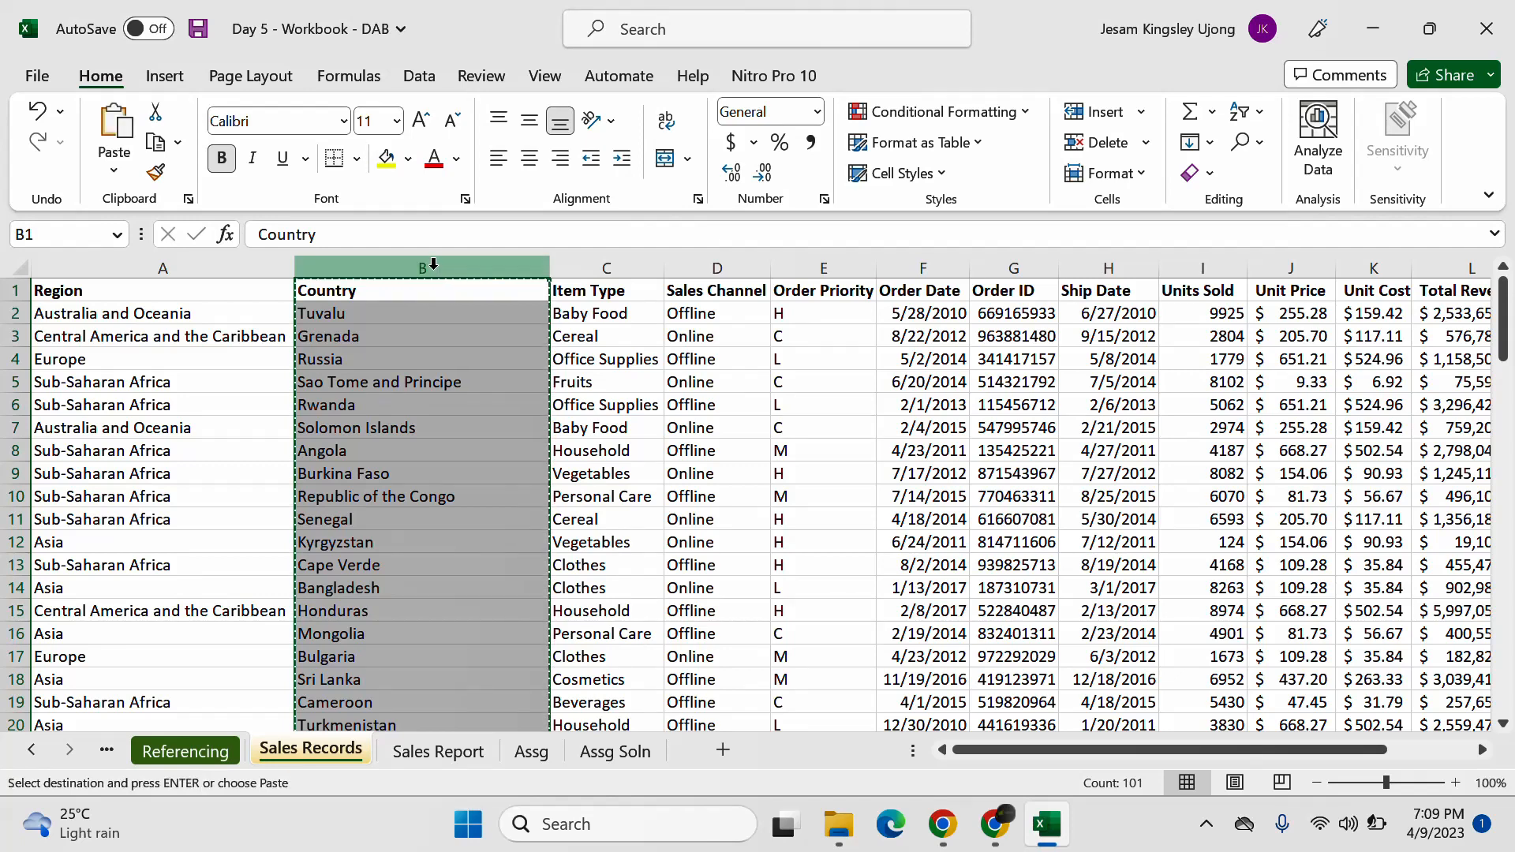
click(622, 754)
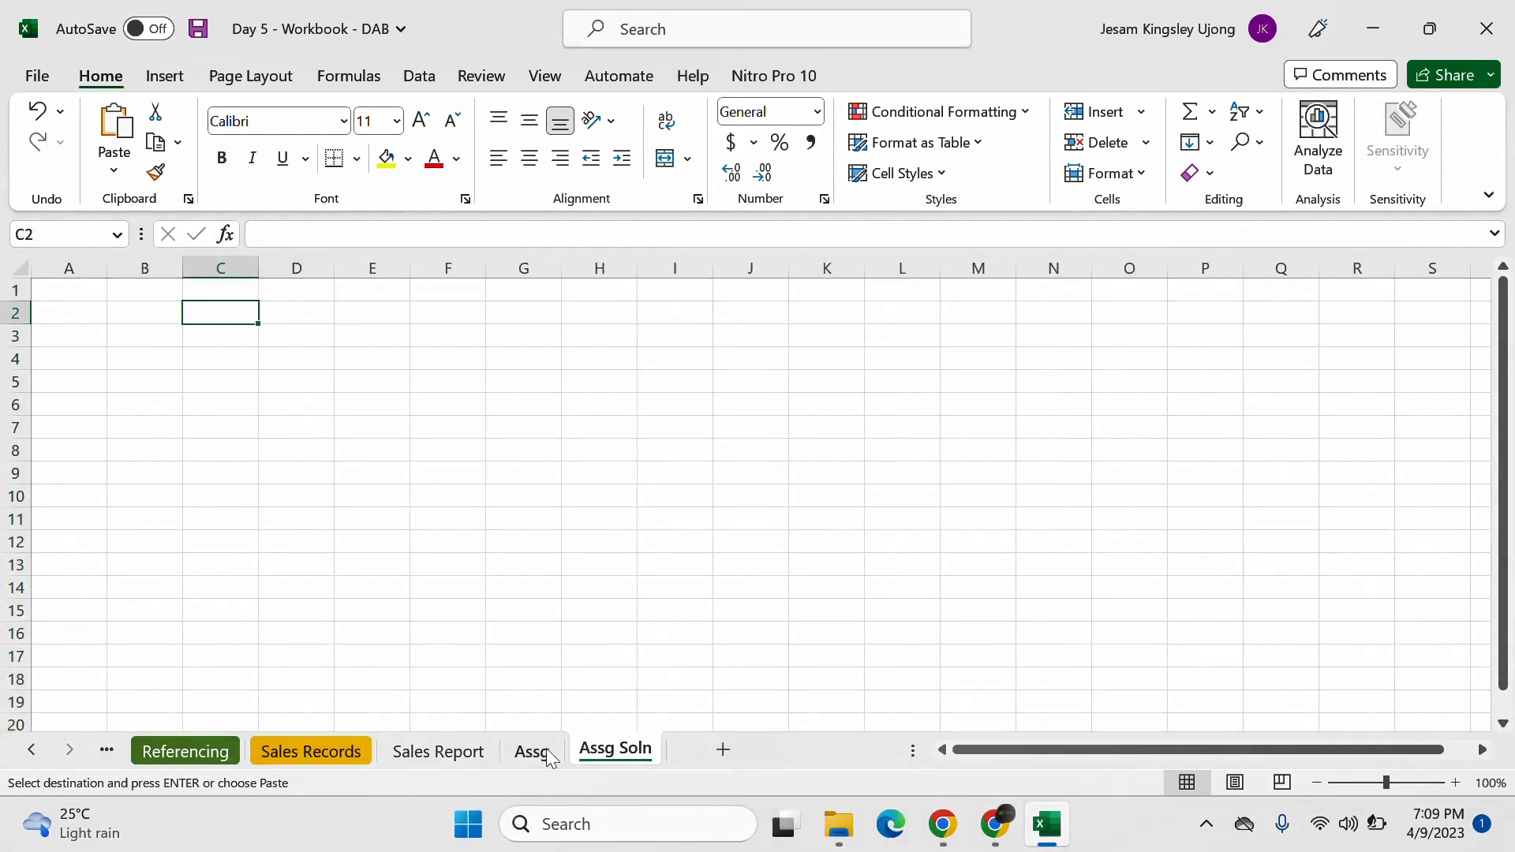
click(217, 288)
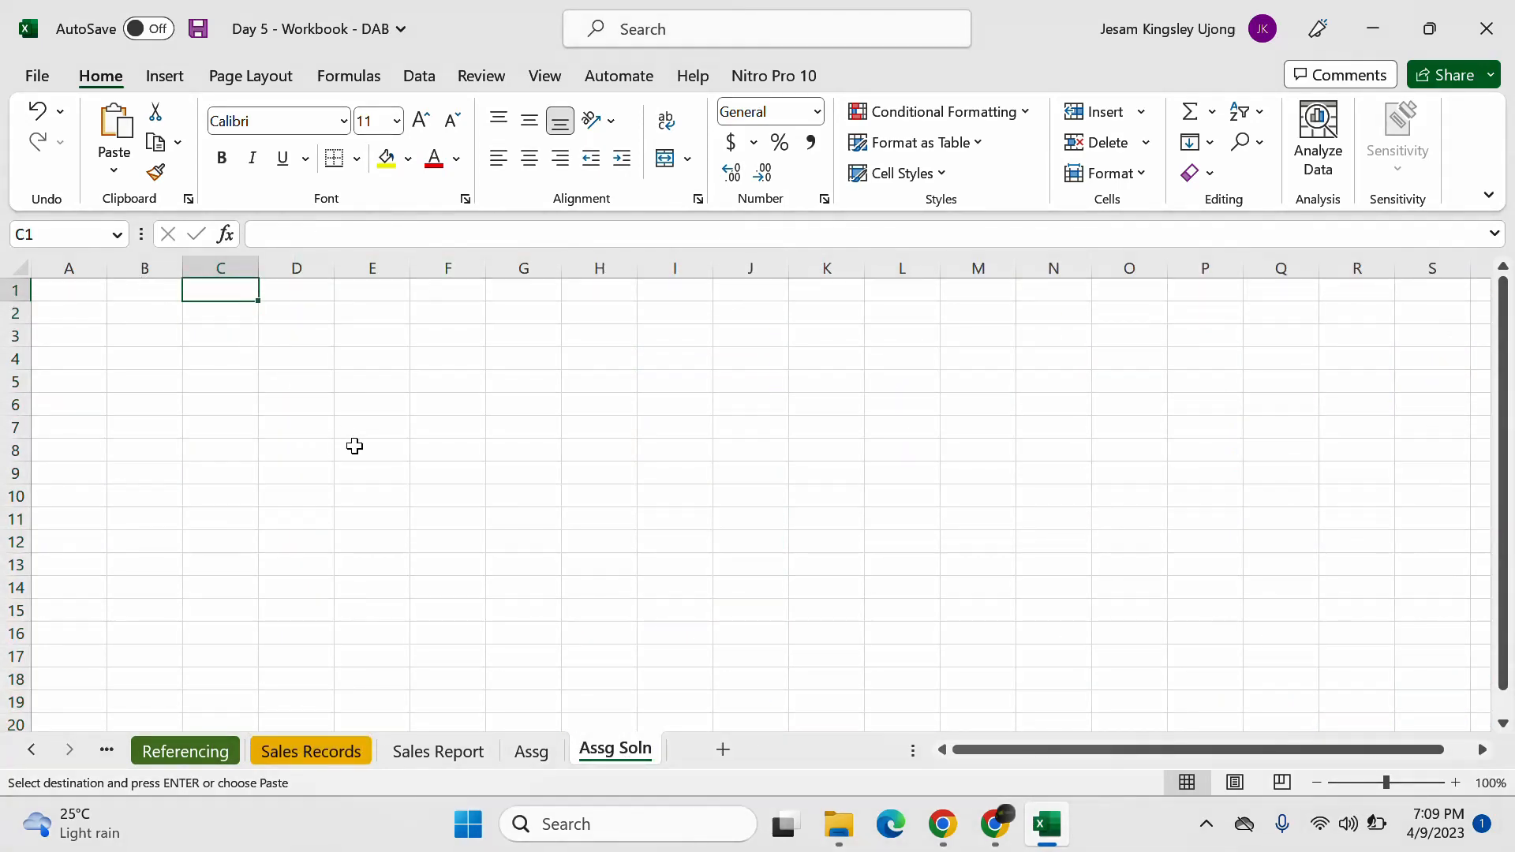
key(ctrl+v)
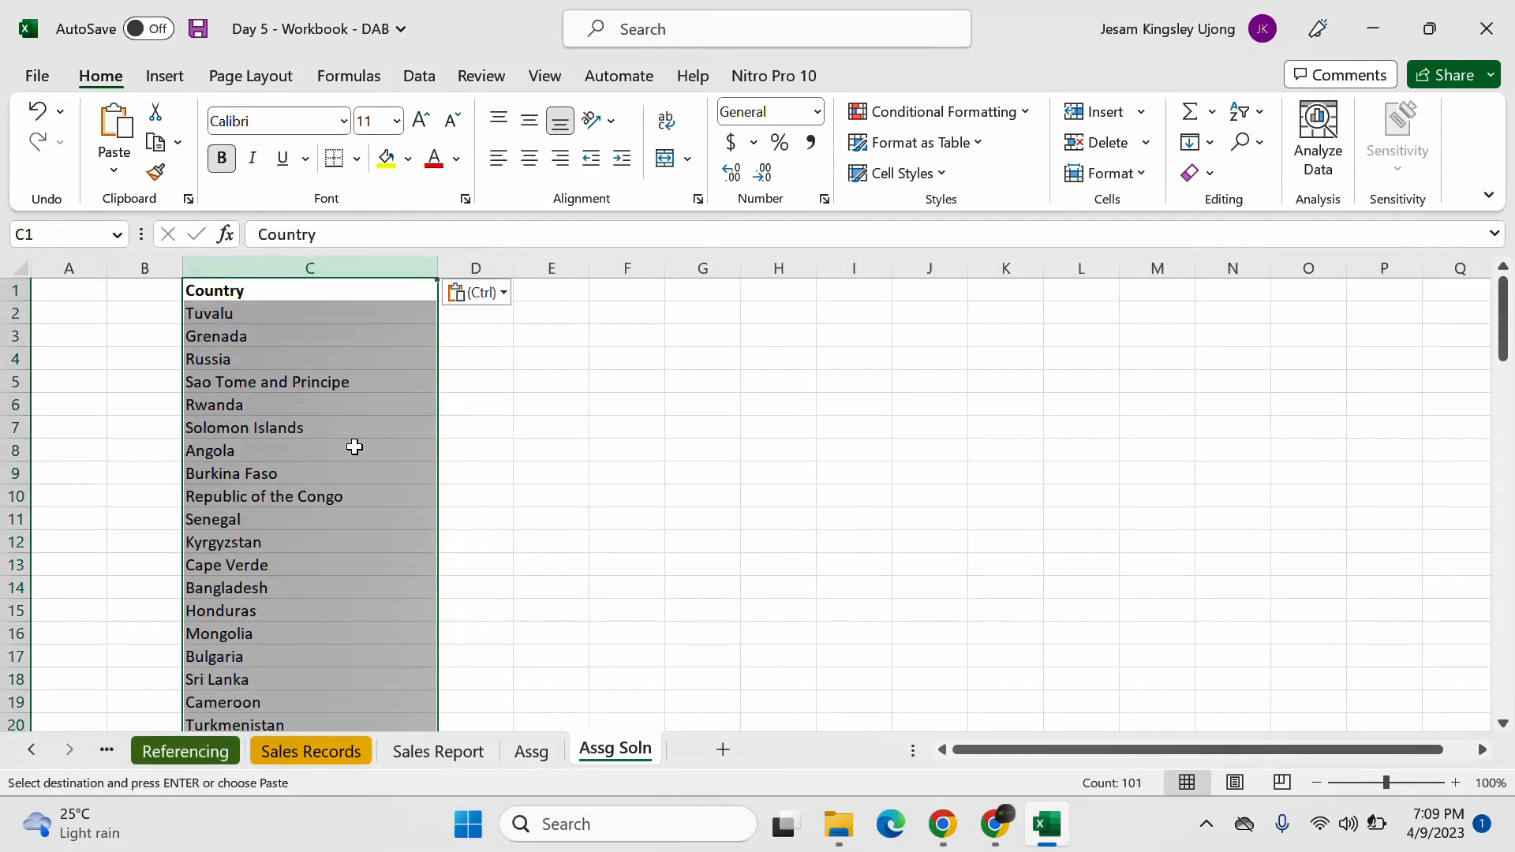
Step: Remove the duplicate countries from column C of Assg Soln, treating the first row as a header, and check the list down to its end
click(301, 254)
click(420, 77)
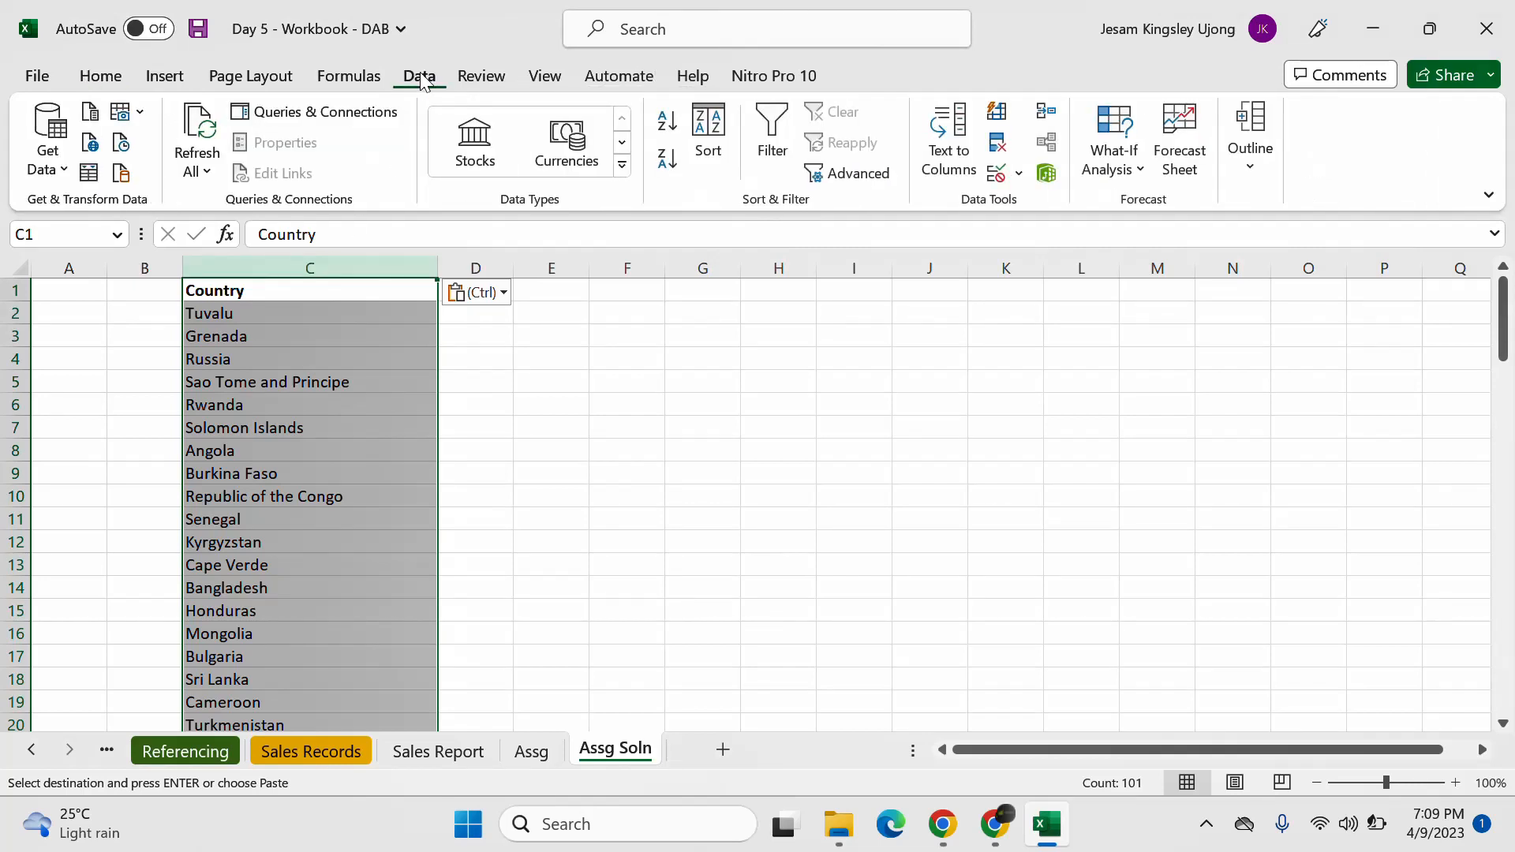
click(999, 146)
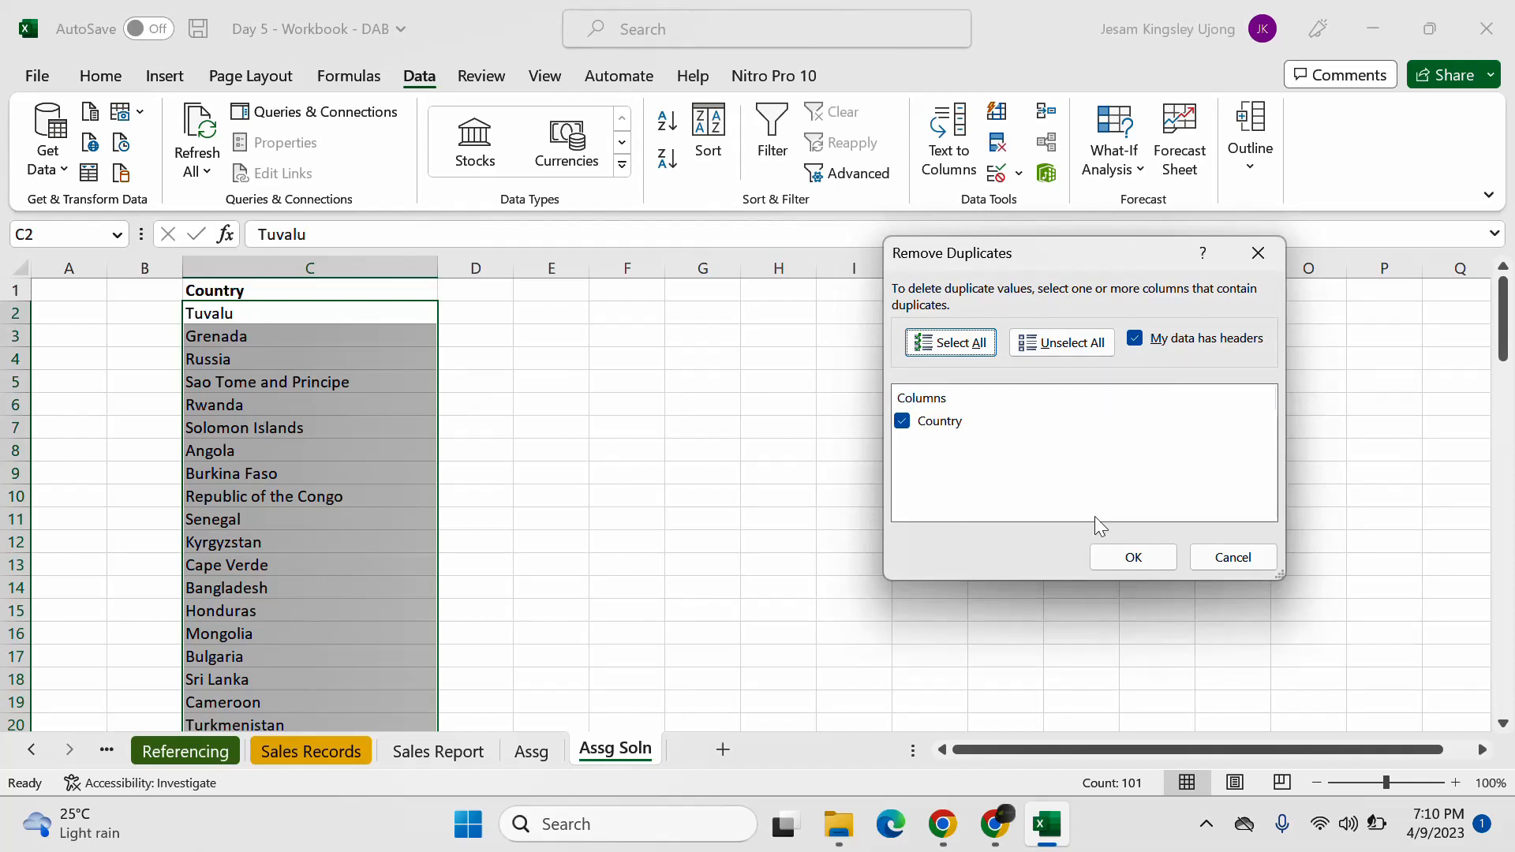
click(1144, 562)
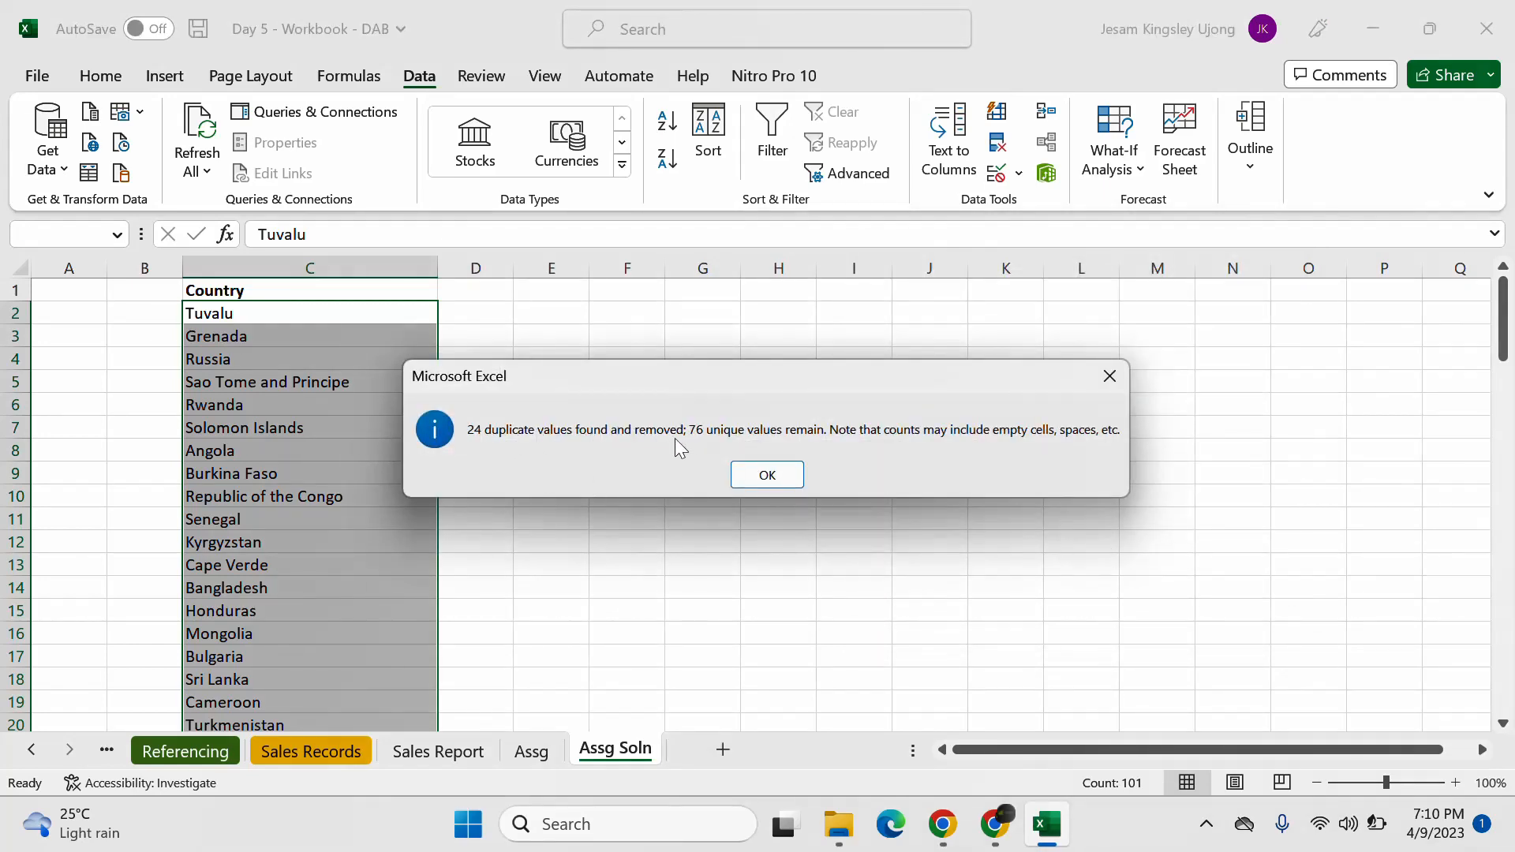
click(767, 475)
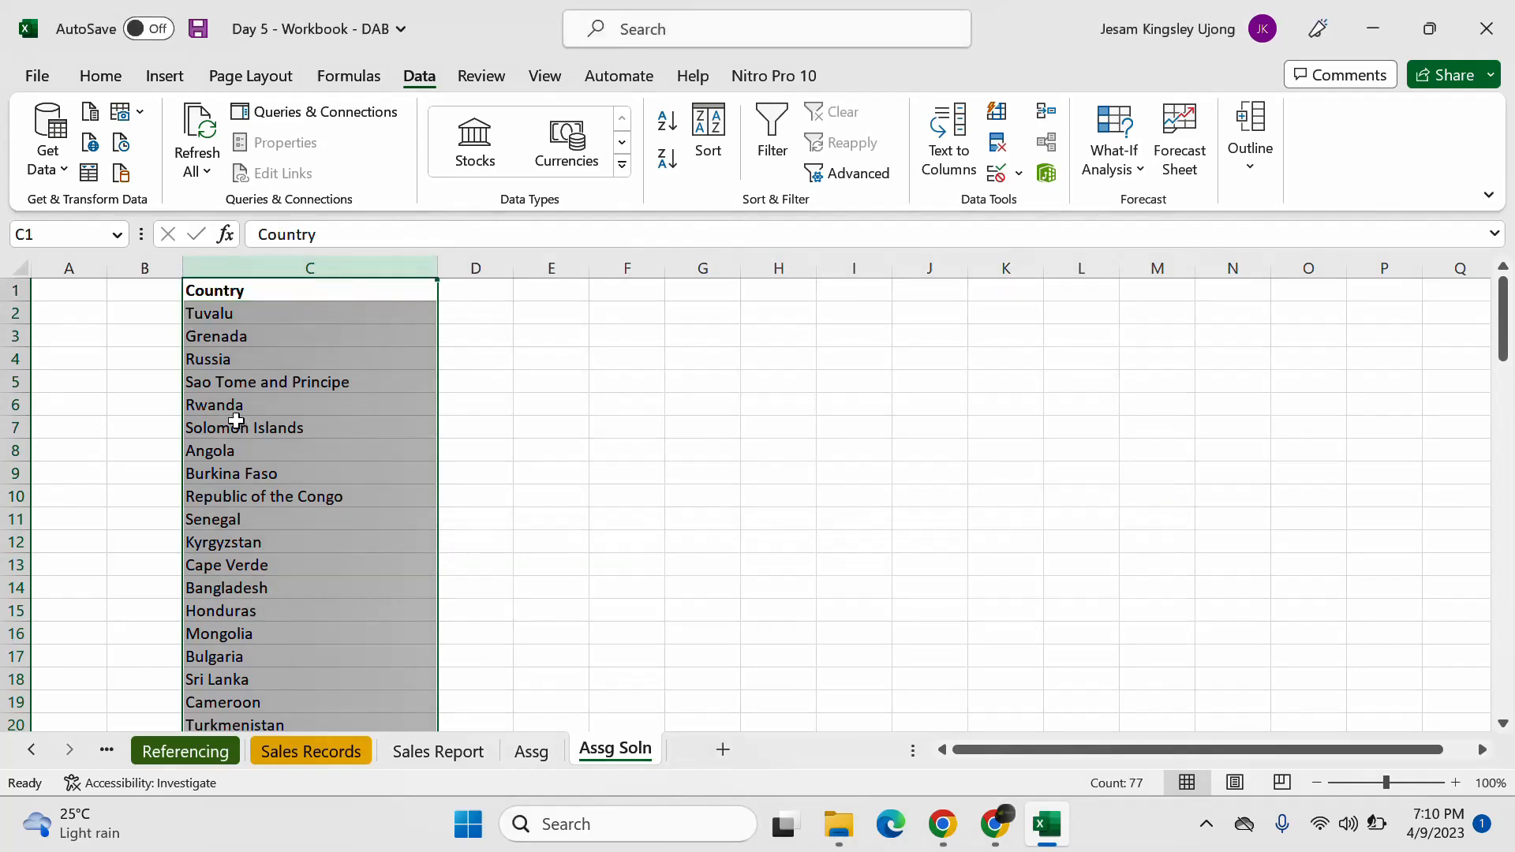
click(316, 427)
scroll(325, 464, down, 2)
scroll(325, 464, down, 19)
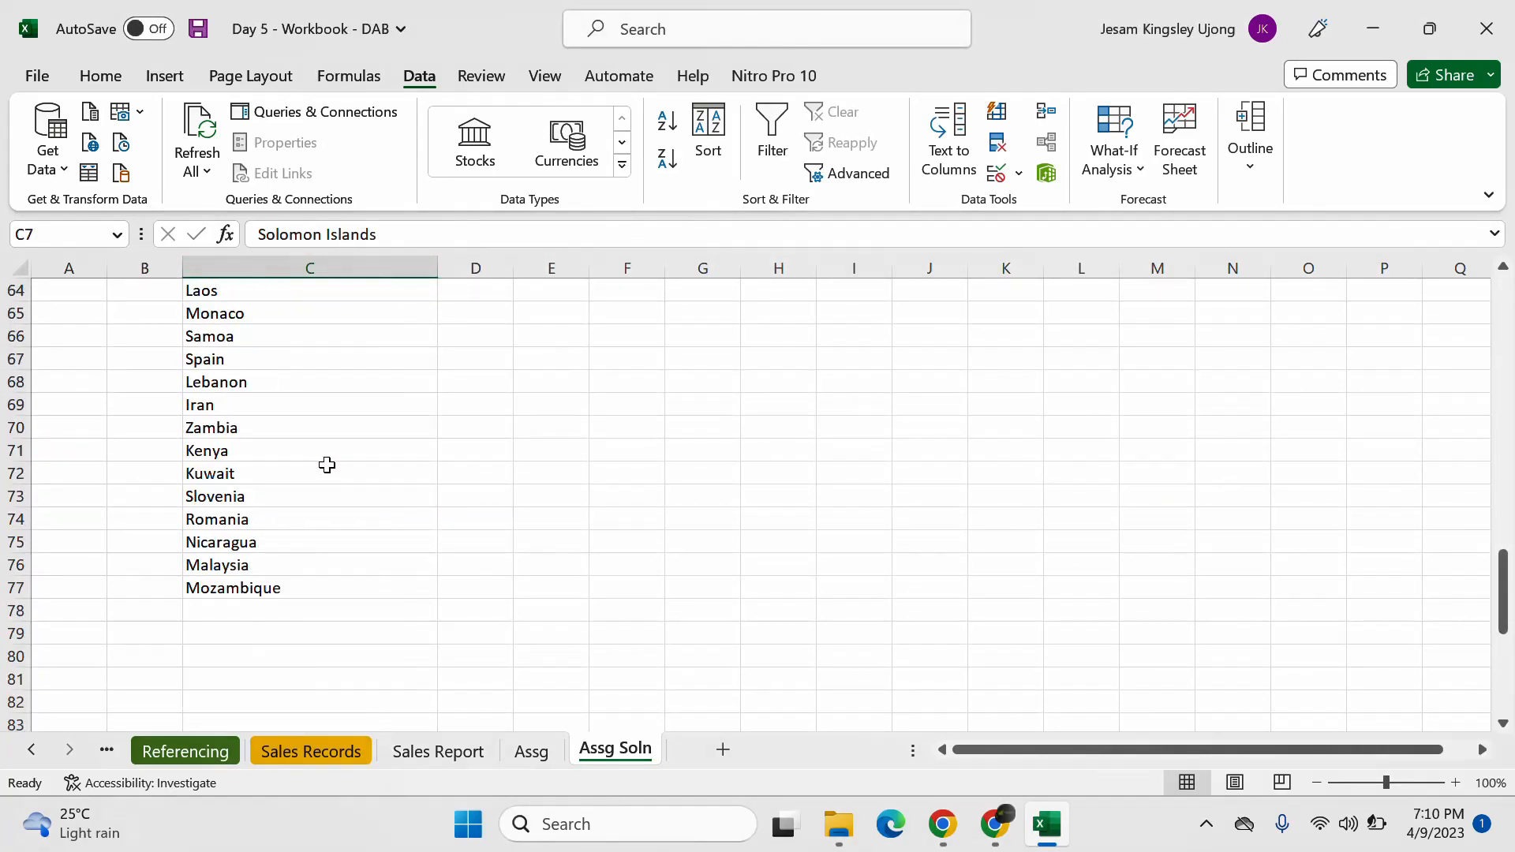
scroll(326, 464, up, 20)
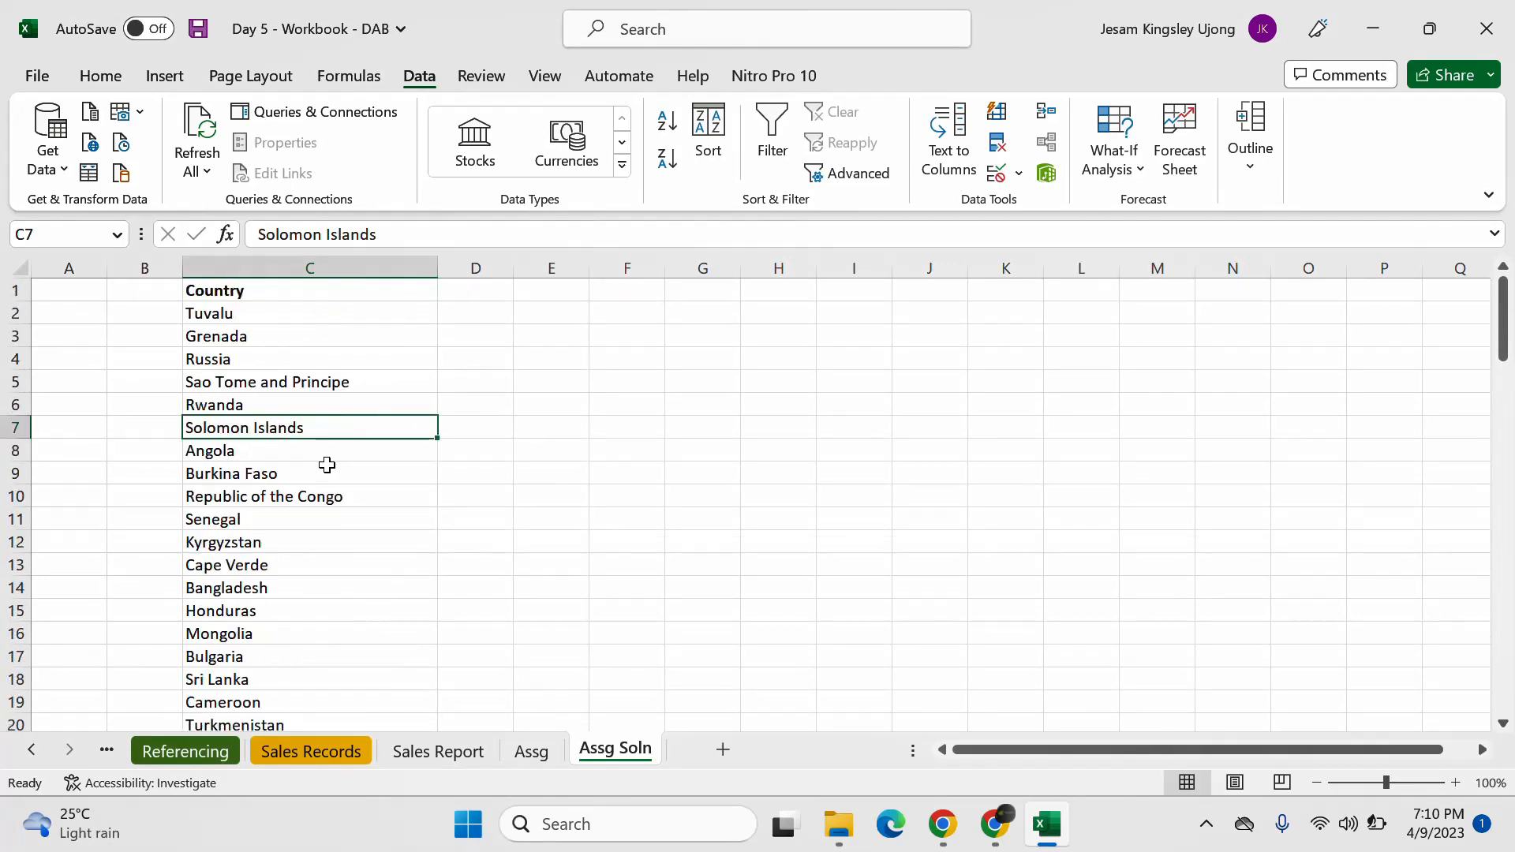
click(398, 268)
click(497, 347)
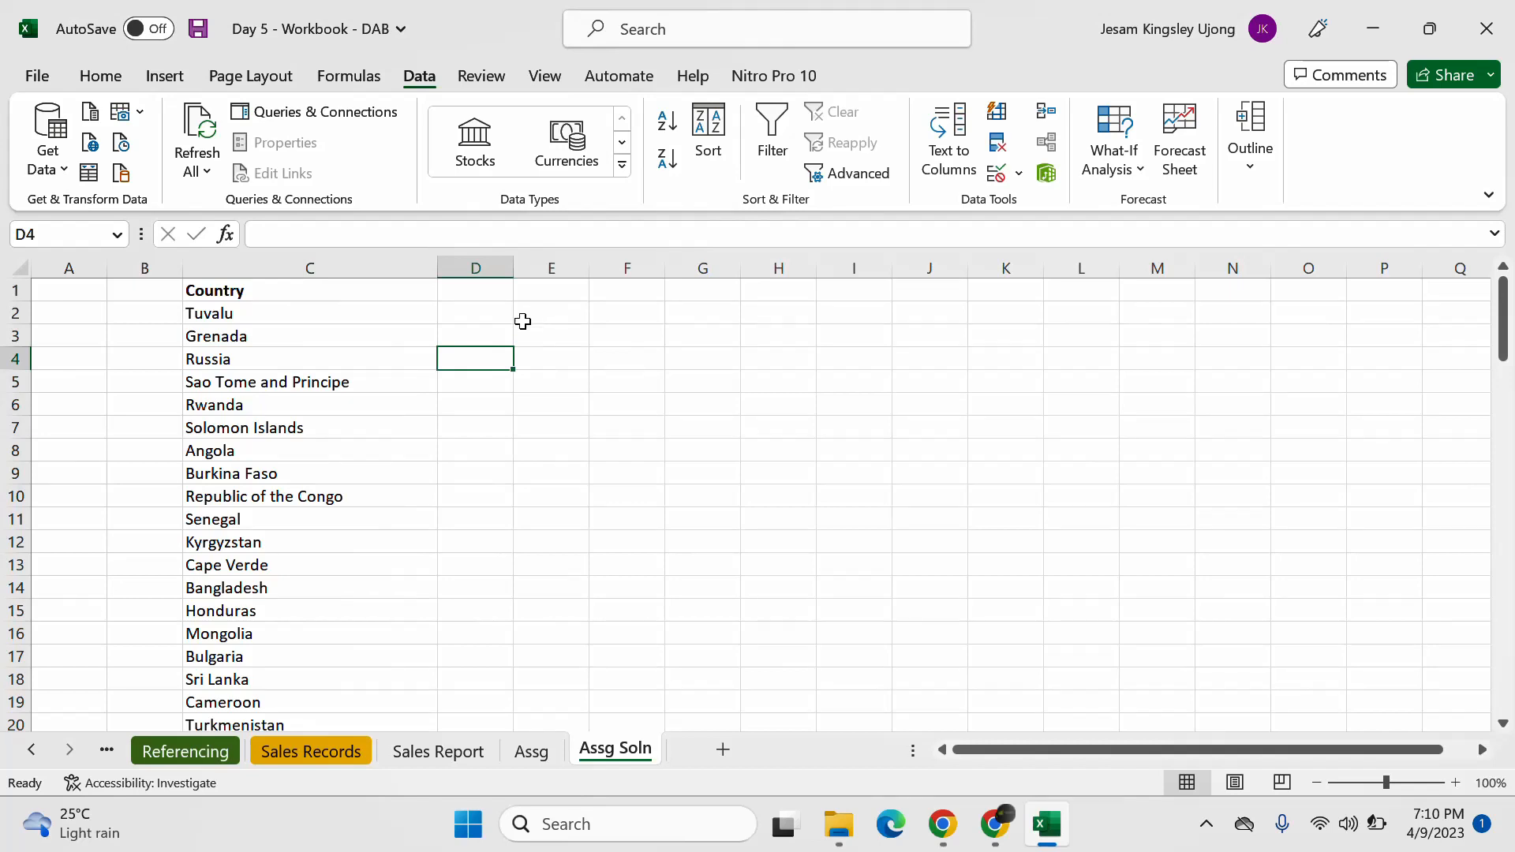
click(462, 311)
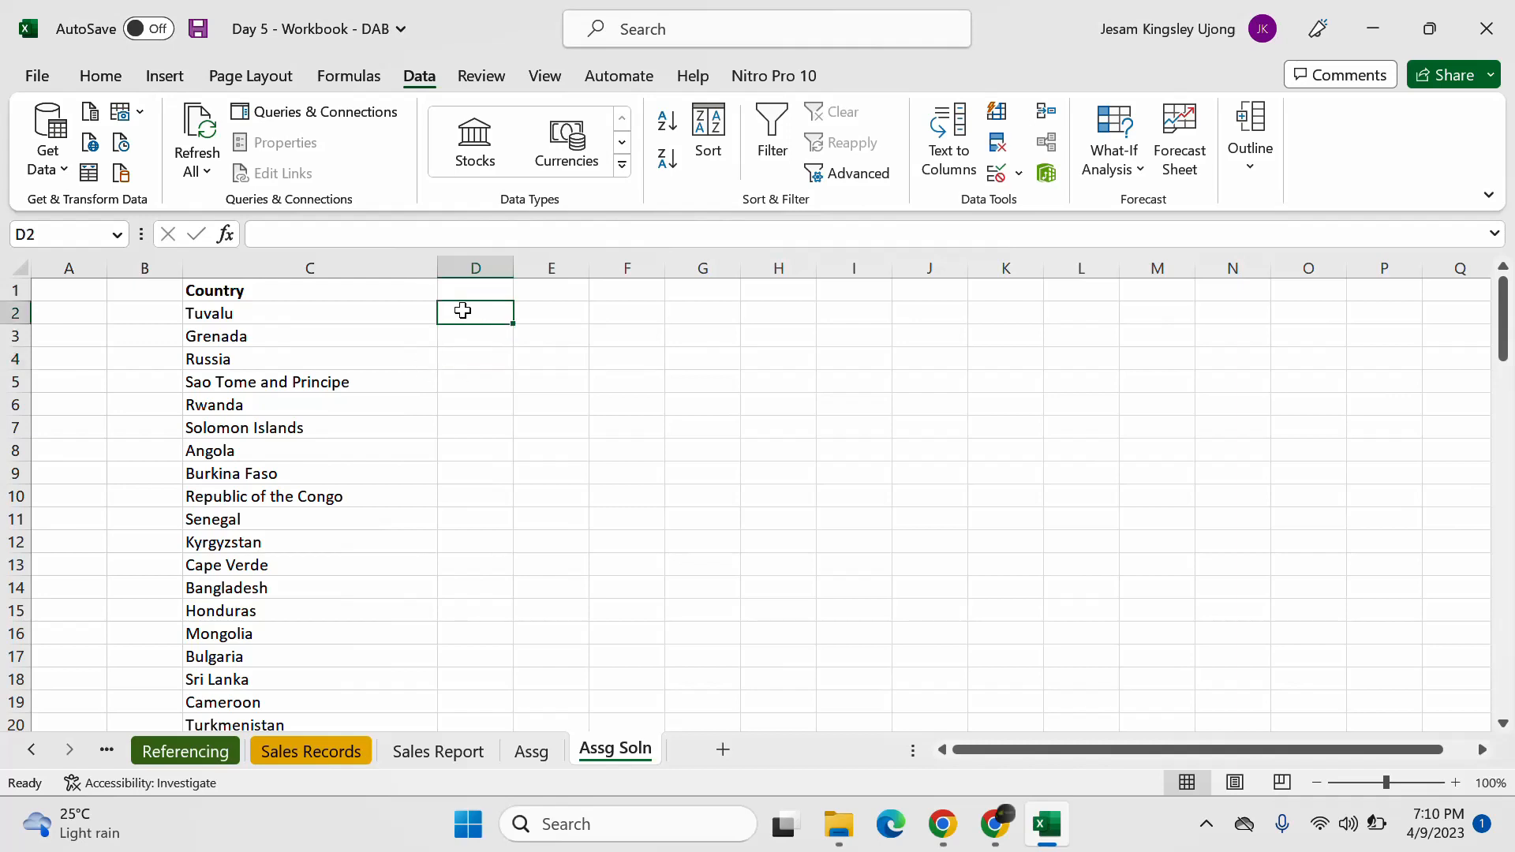
click(484, 293)
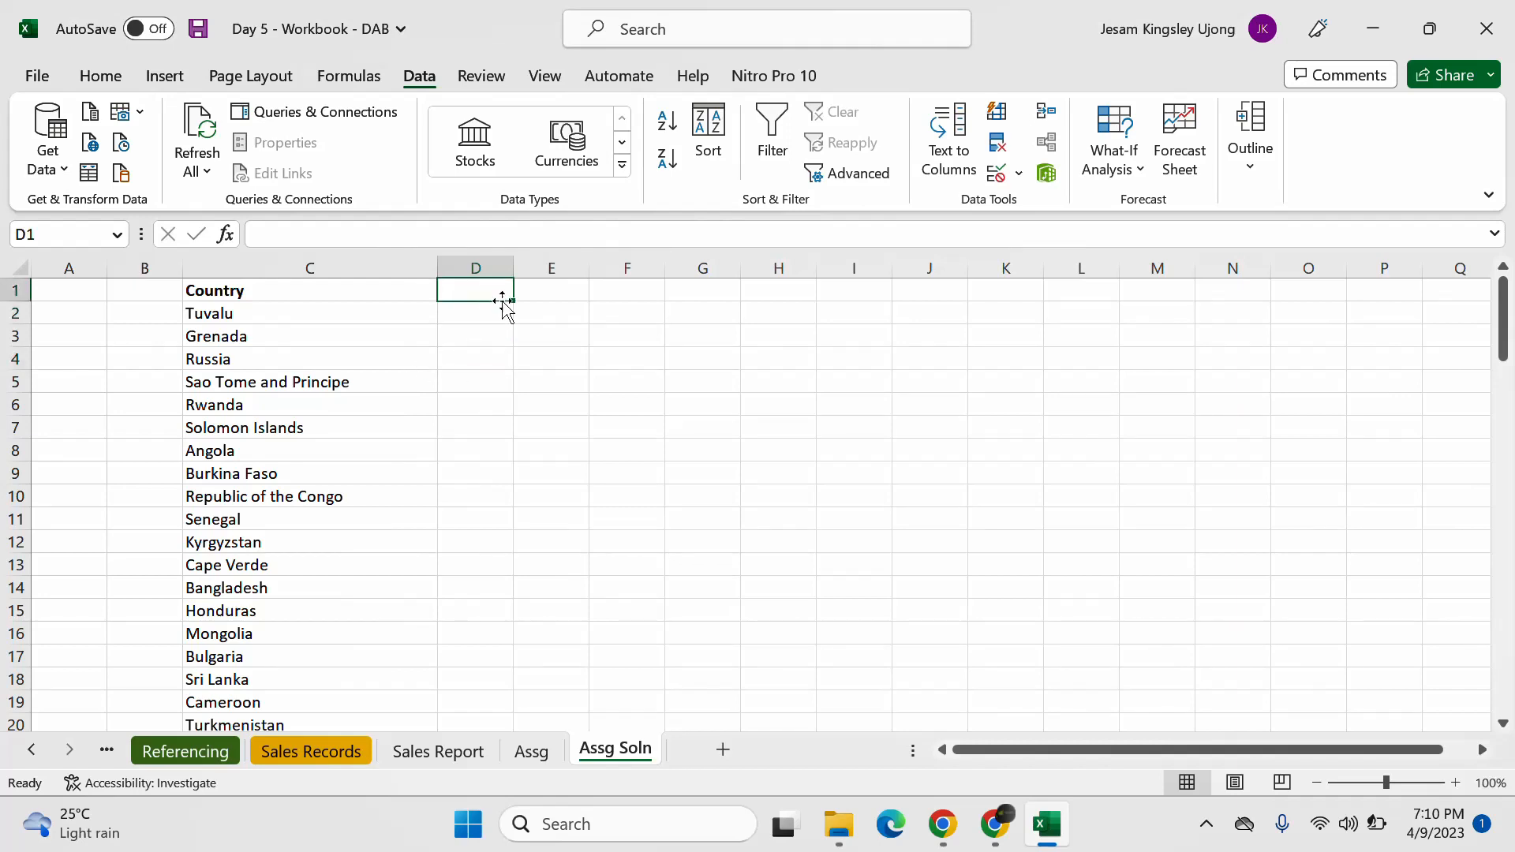
text(=unuq)
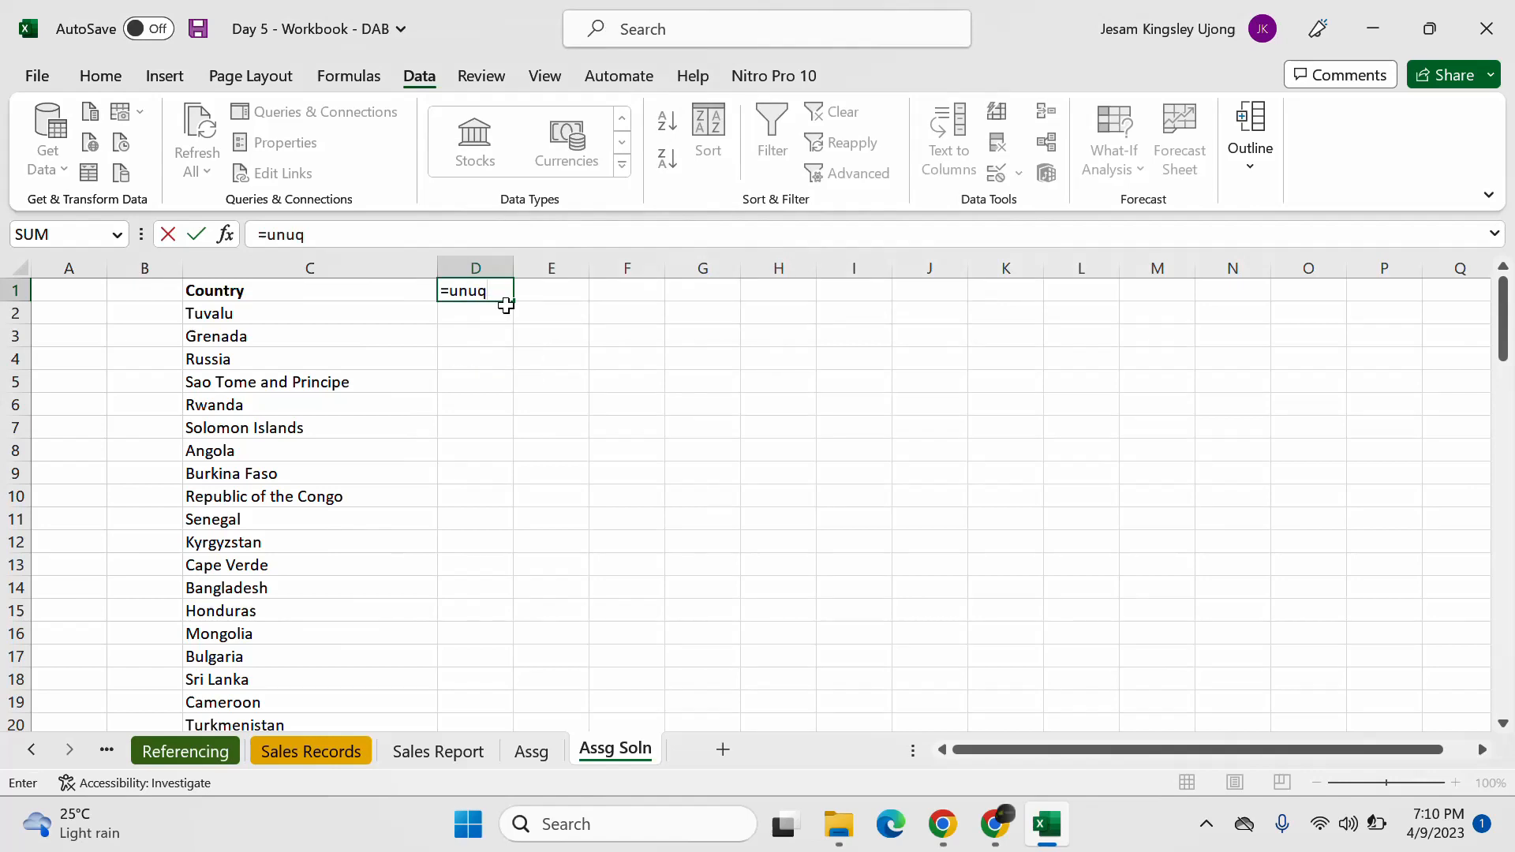
key(Tab)
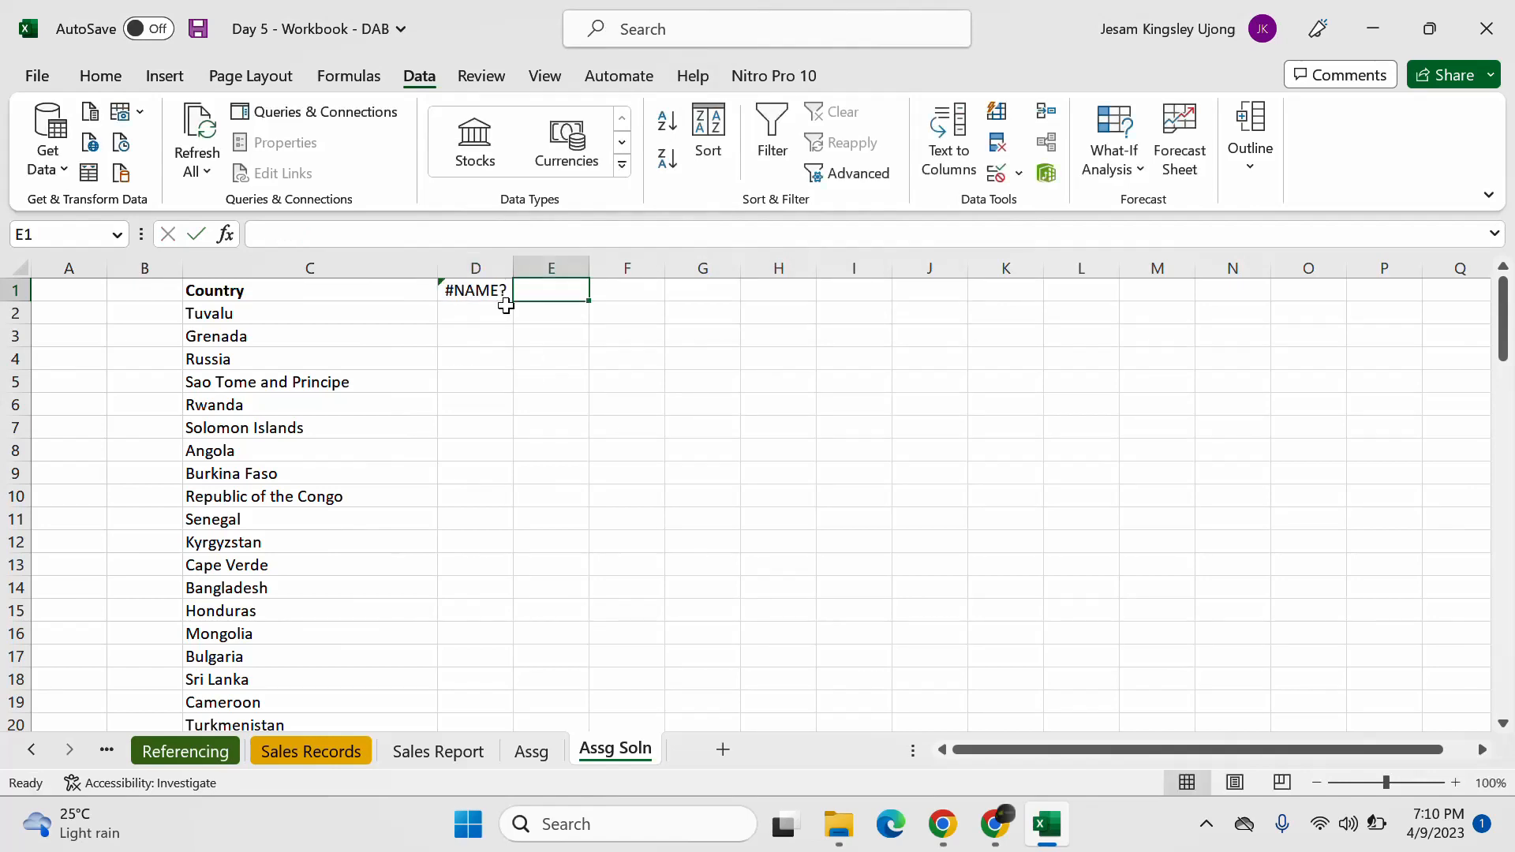
Step: Enter =UNIQUE('Sales Records'!B:B) in D1 of Assg Soln to list each country once
click(500, 293)
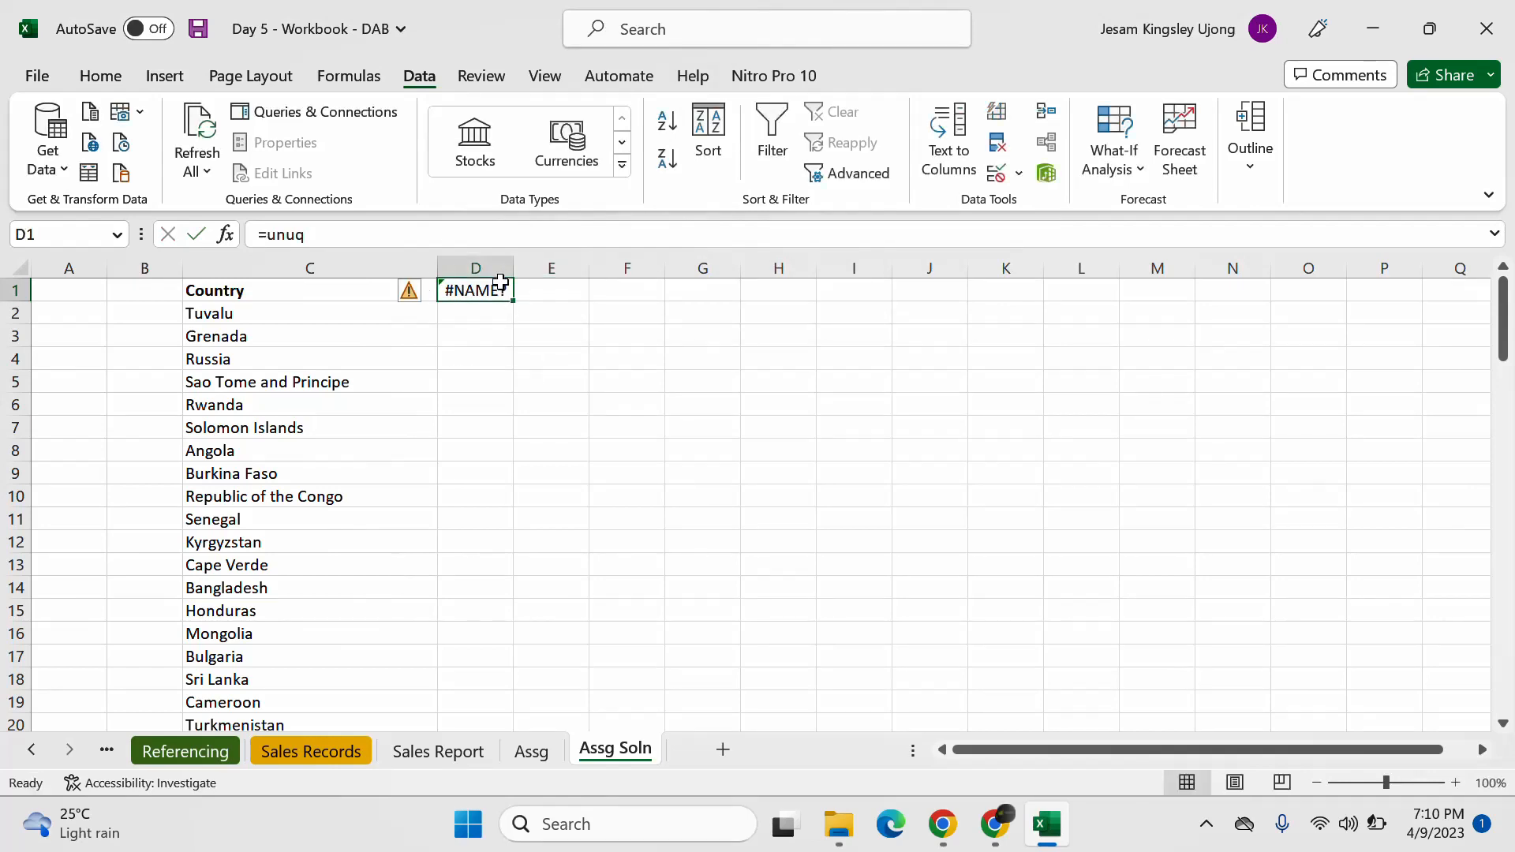
text(=uni)
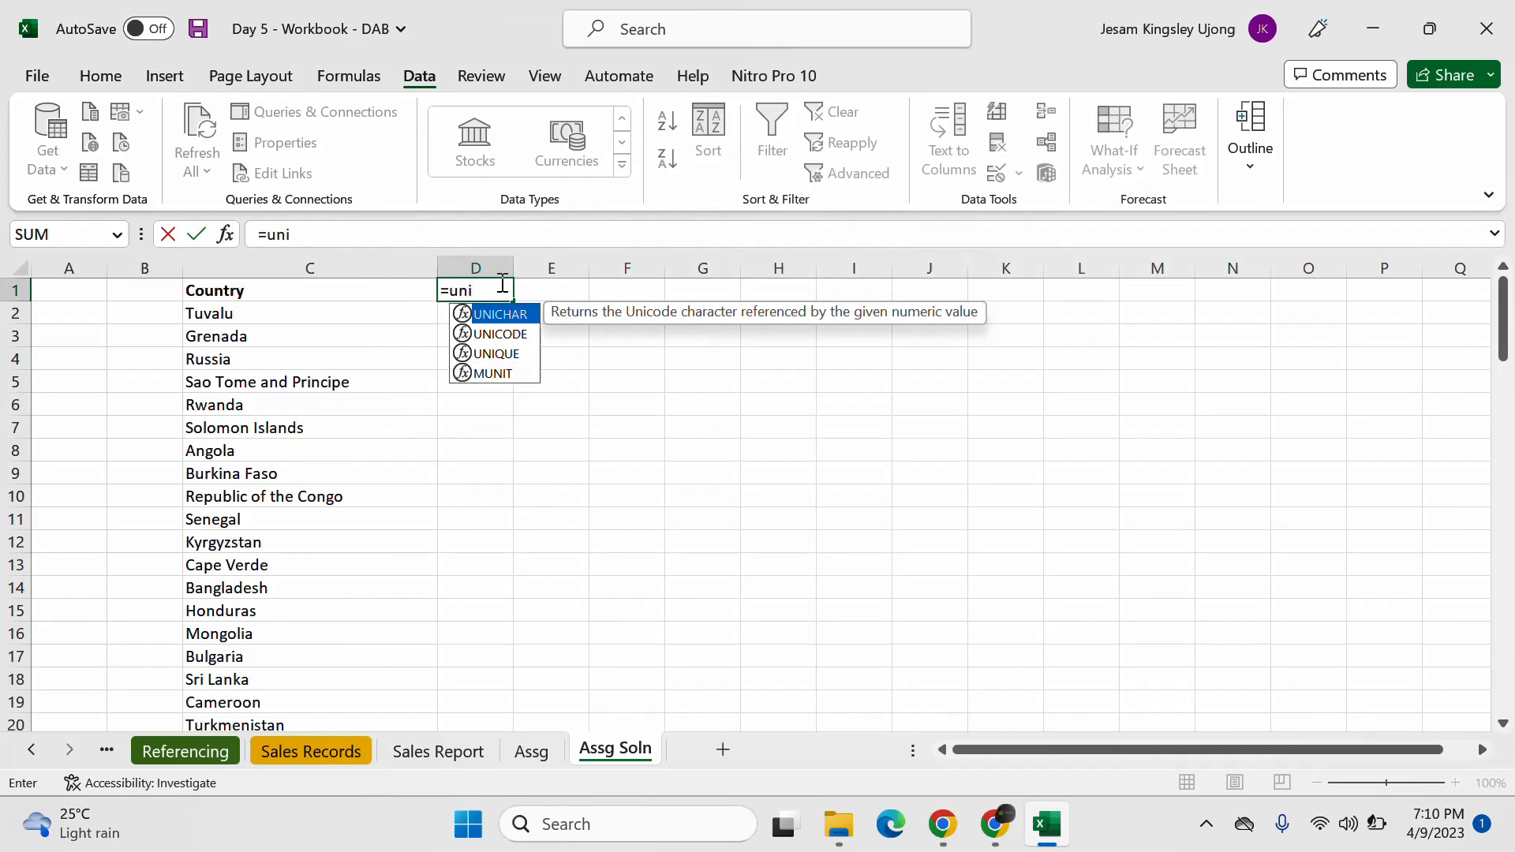
text(q)
key(Tab)
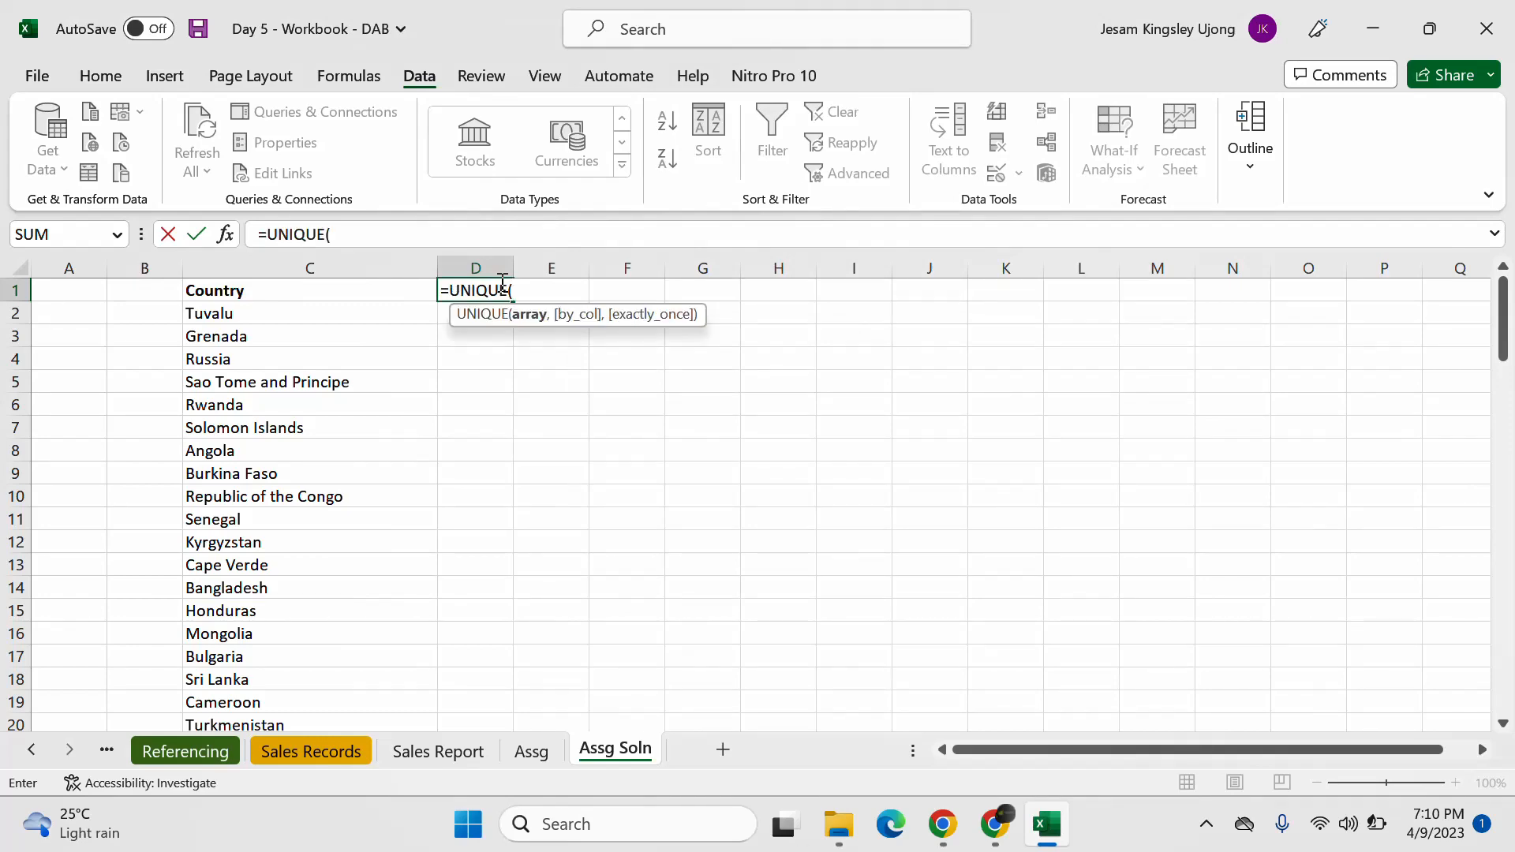
click(332, 754)
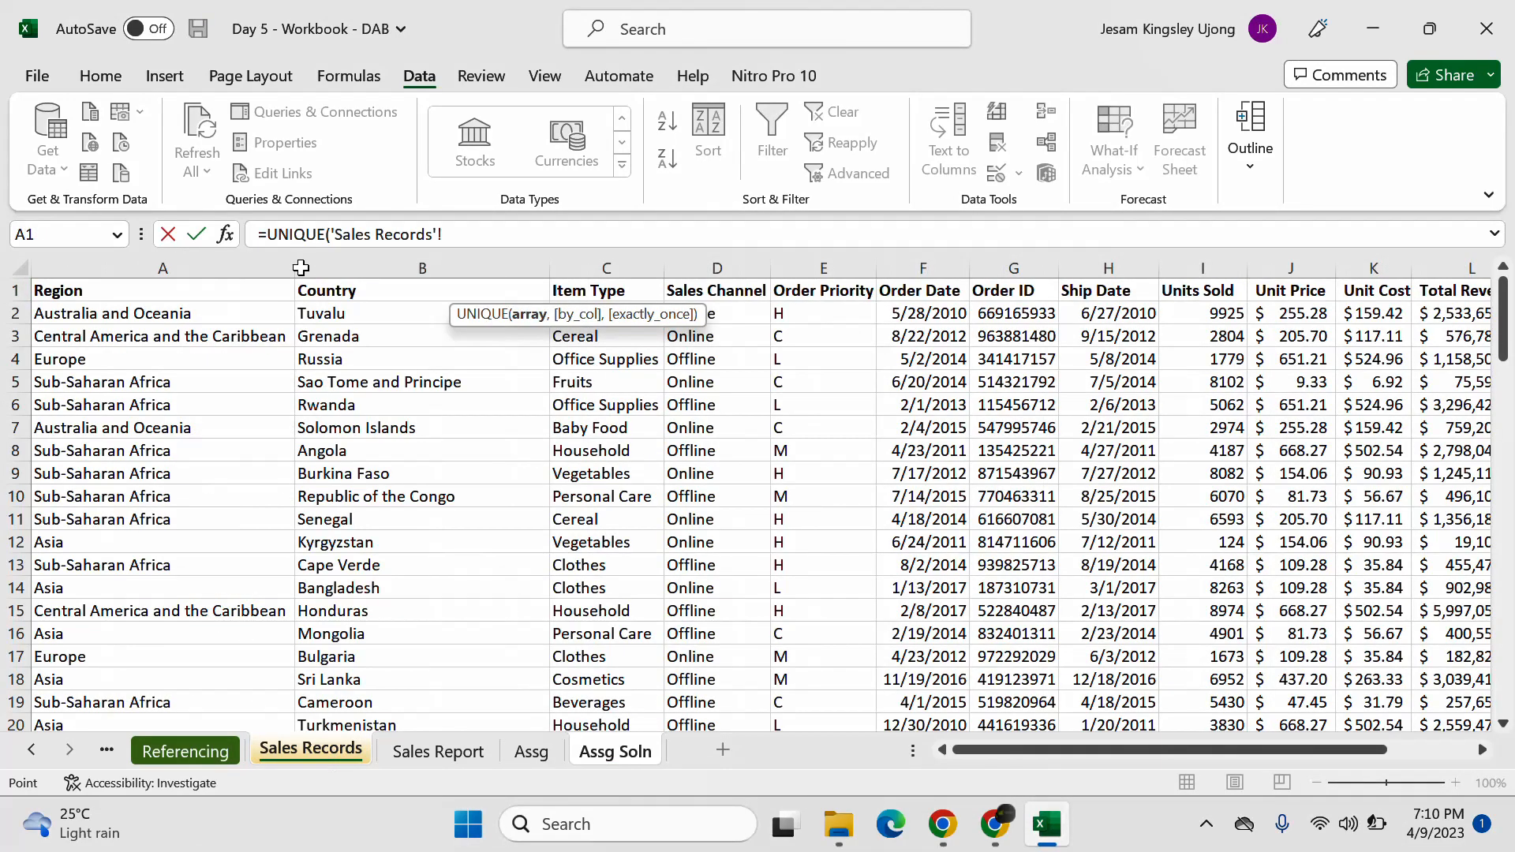
click(370, 268)
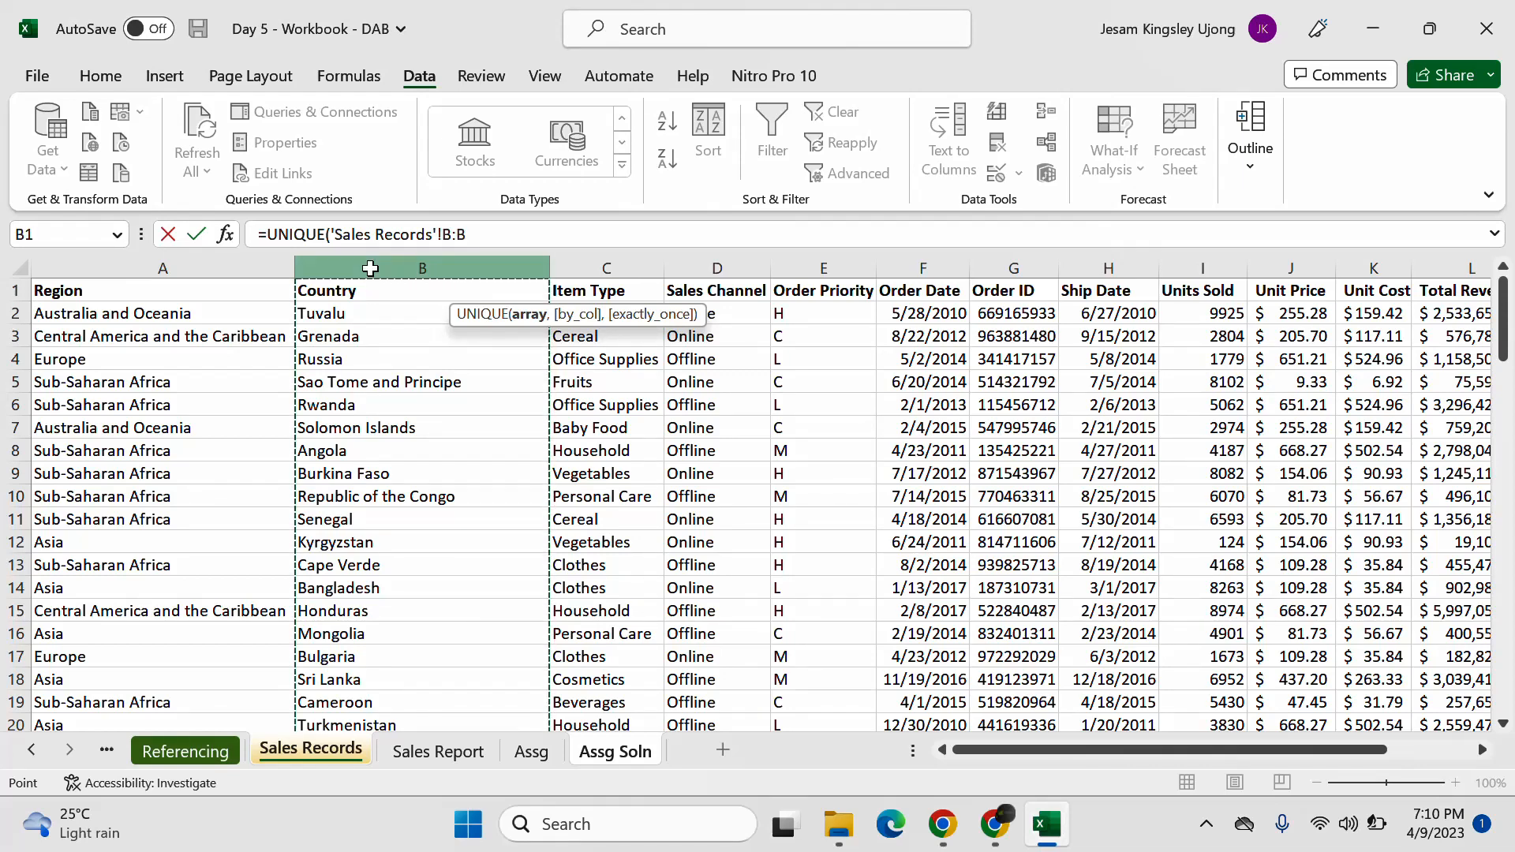
text())
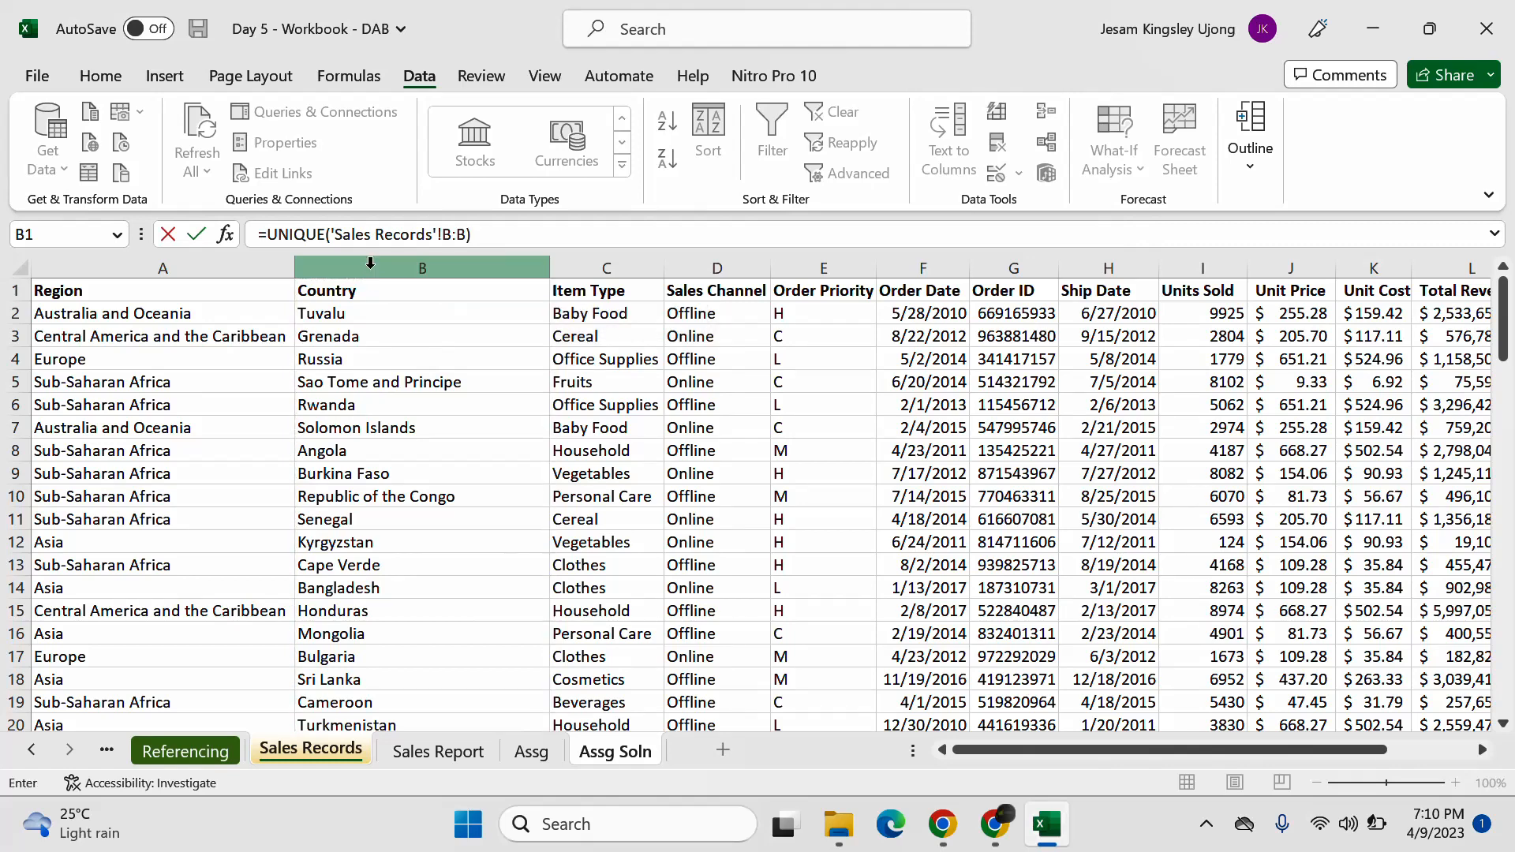
key(Return)
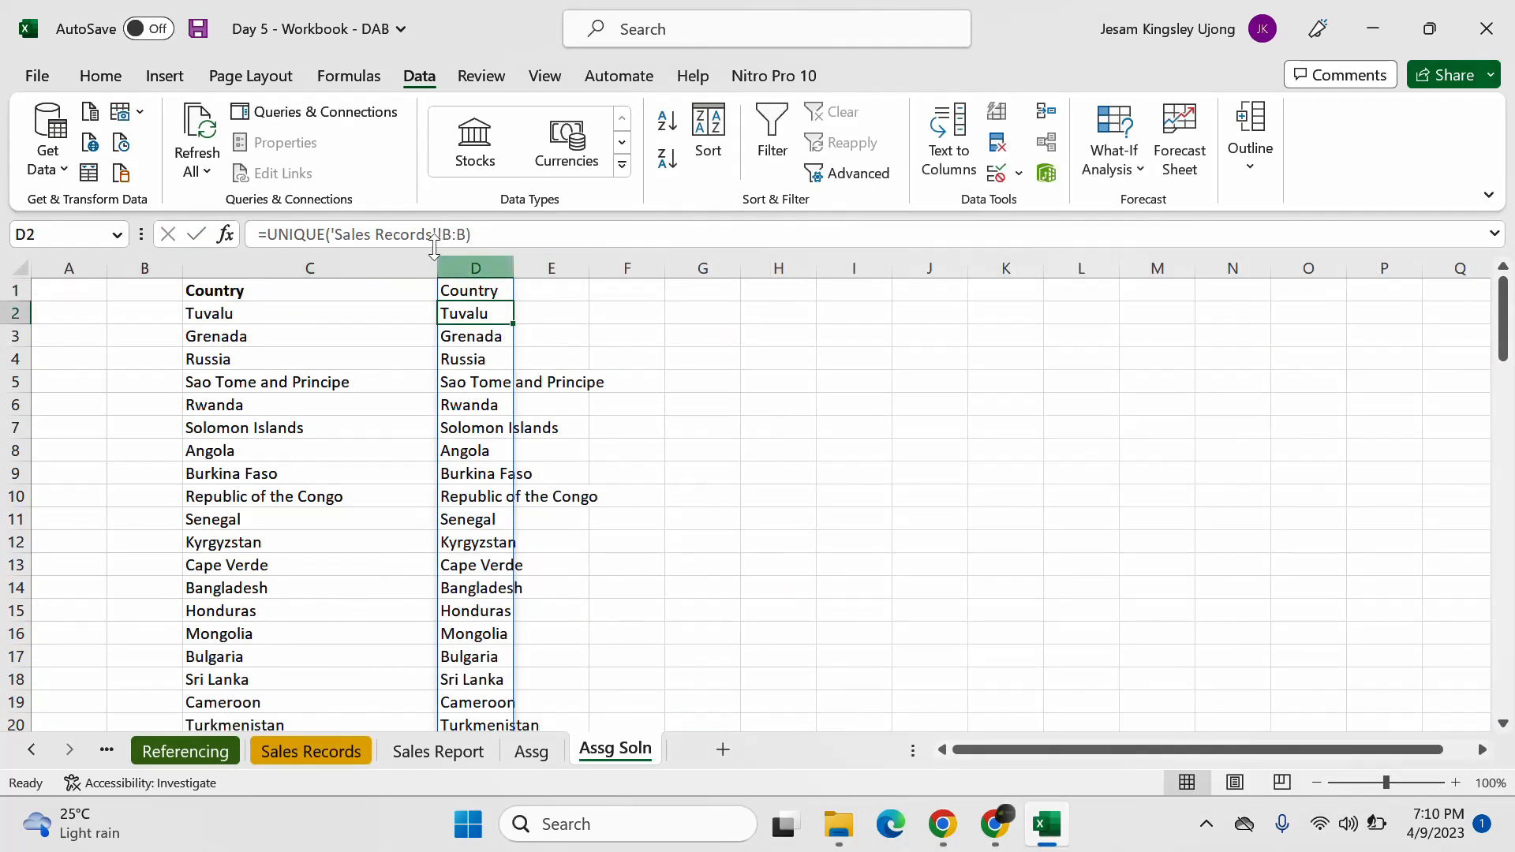
Step: Auto-fit the width of column D to the UNIQUE country list
click(485, 290)
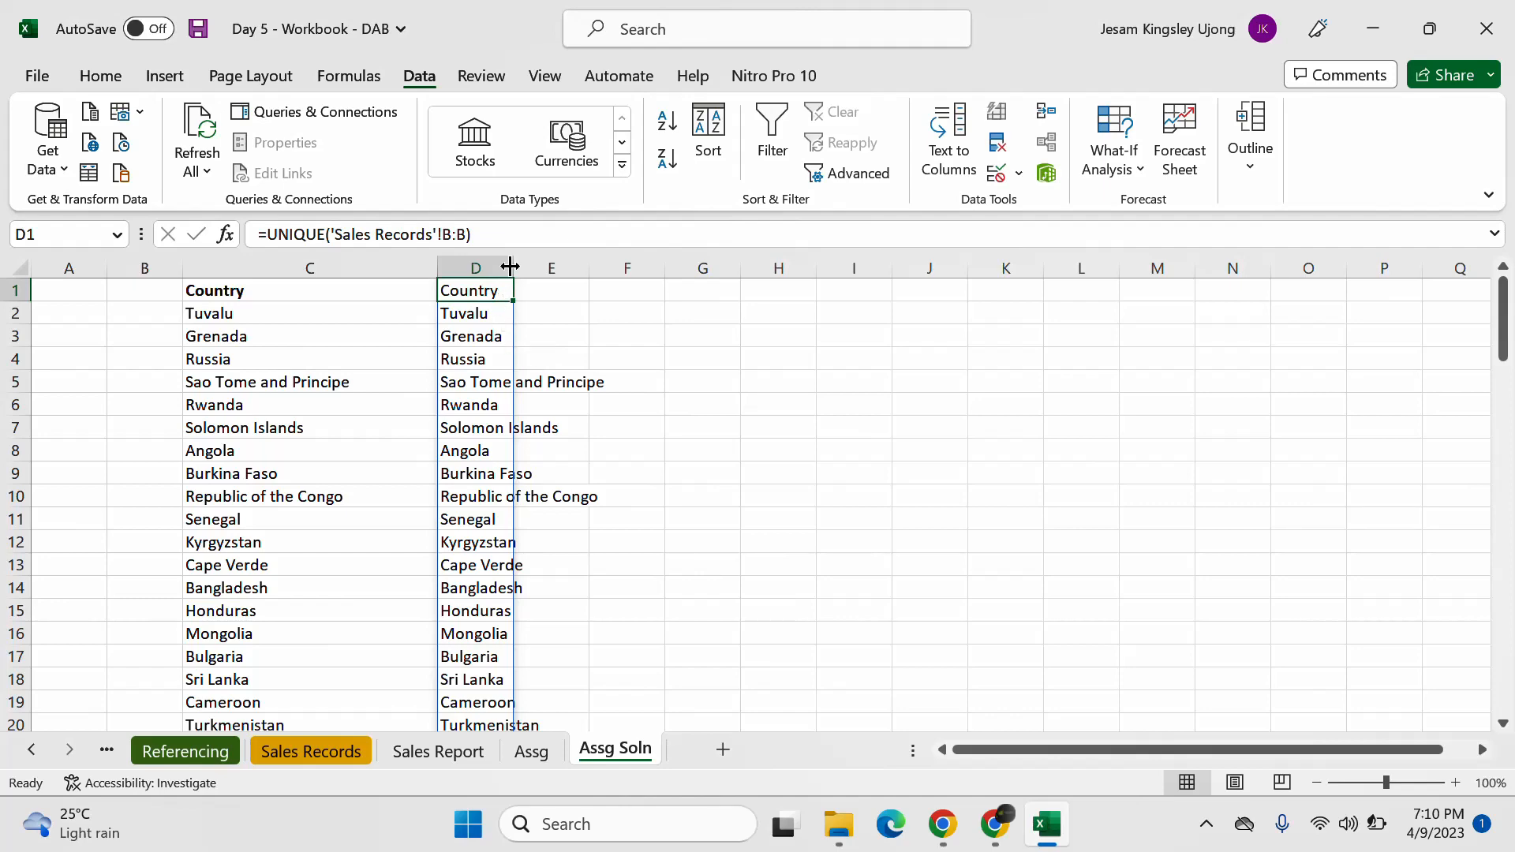
double_click(513, 268)
click(531, 336)
click(569, 435)
click(595, 535)
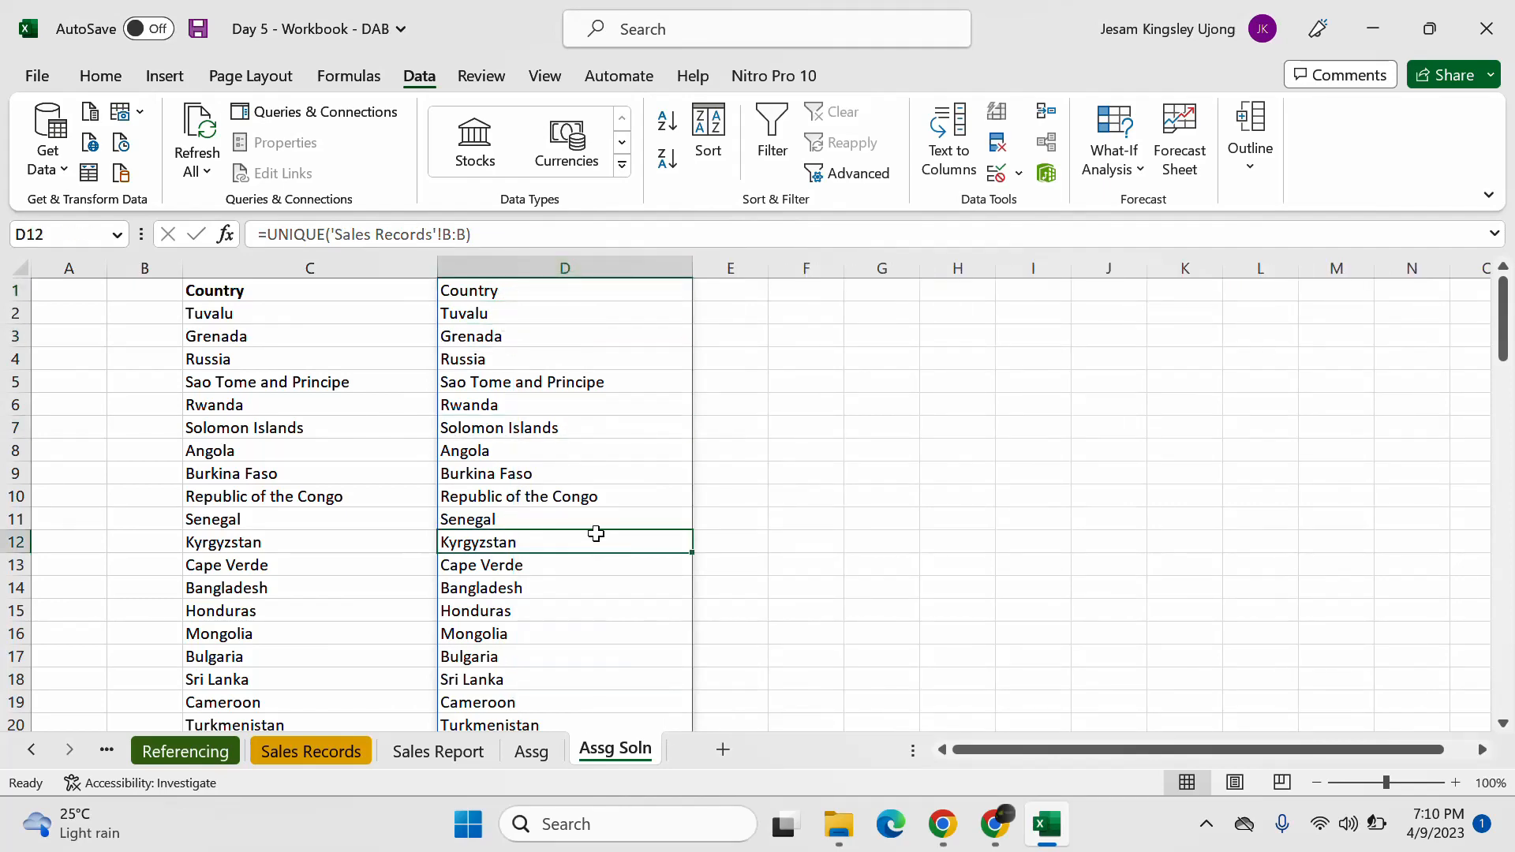
Step: Examine the last row of the UNIQUE list on Assg Soln and the end of the Country column on Sales Records
scroll(592, 507, down, 20)
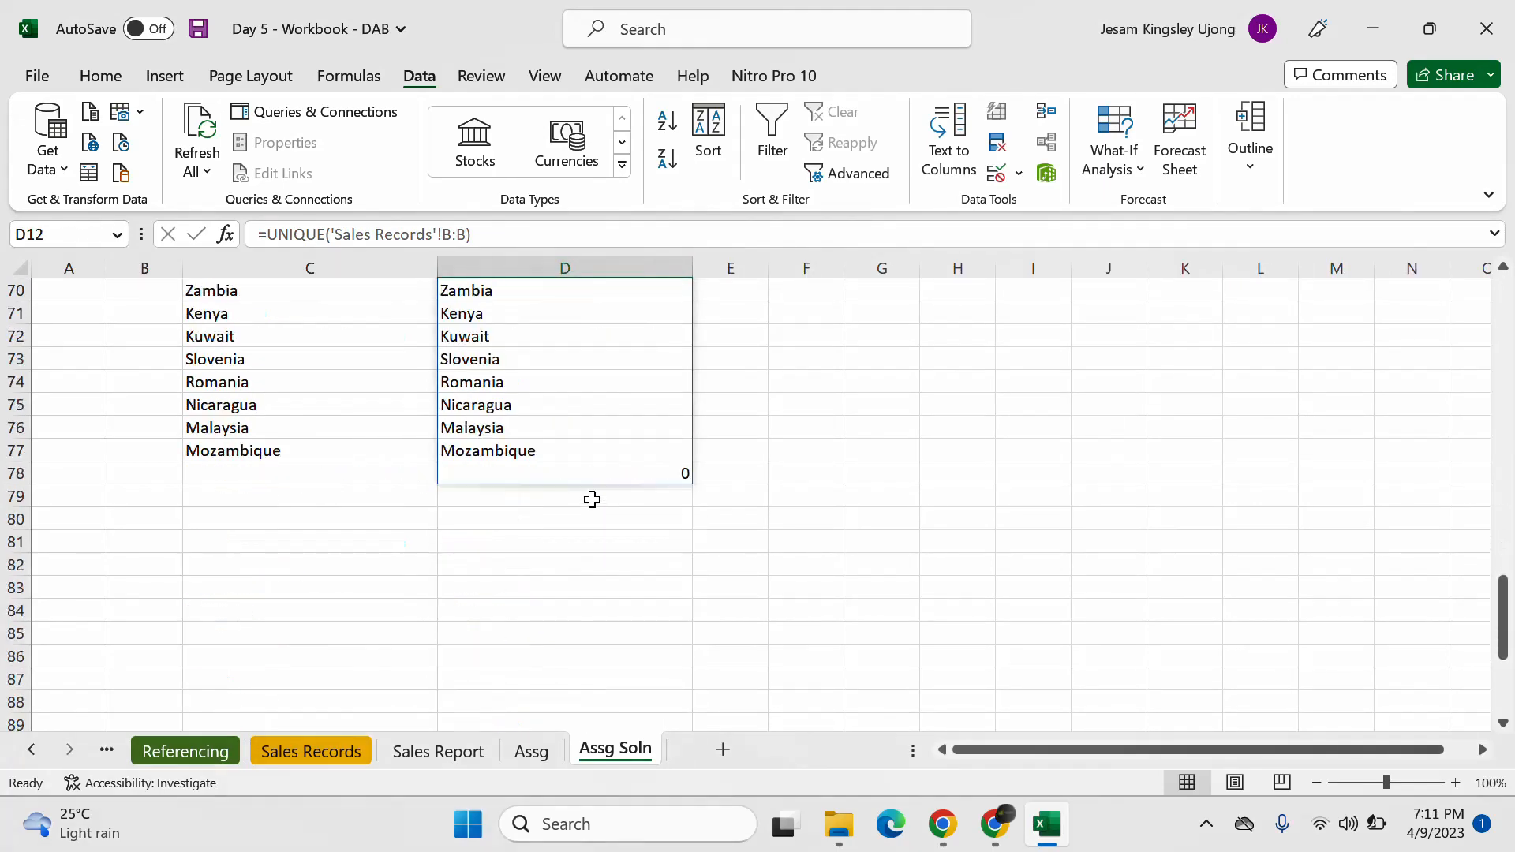
click(645, 472)
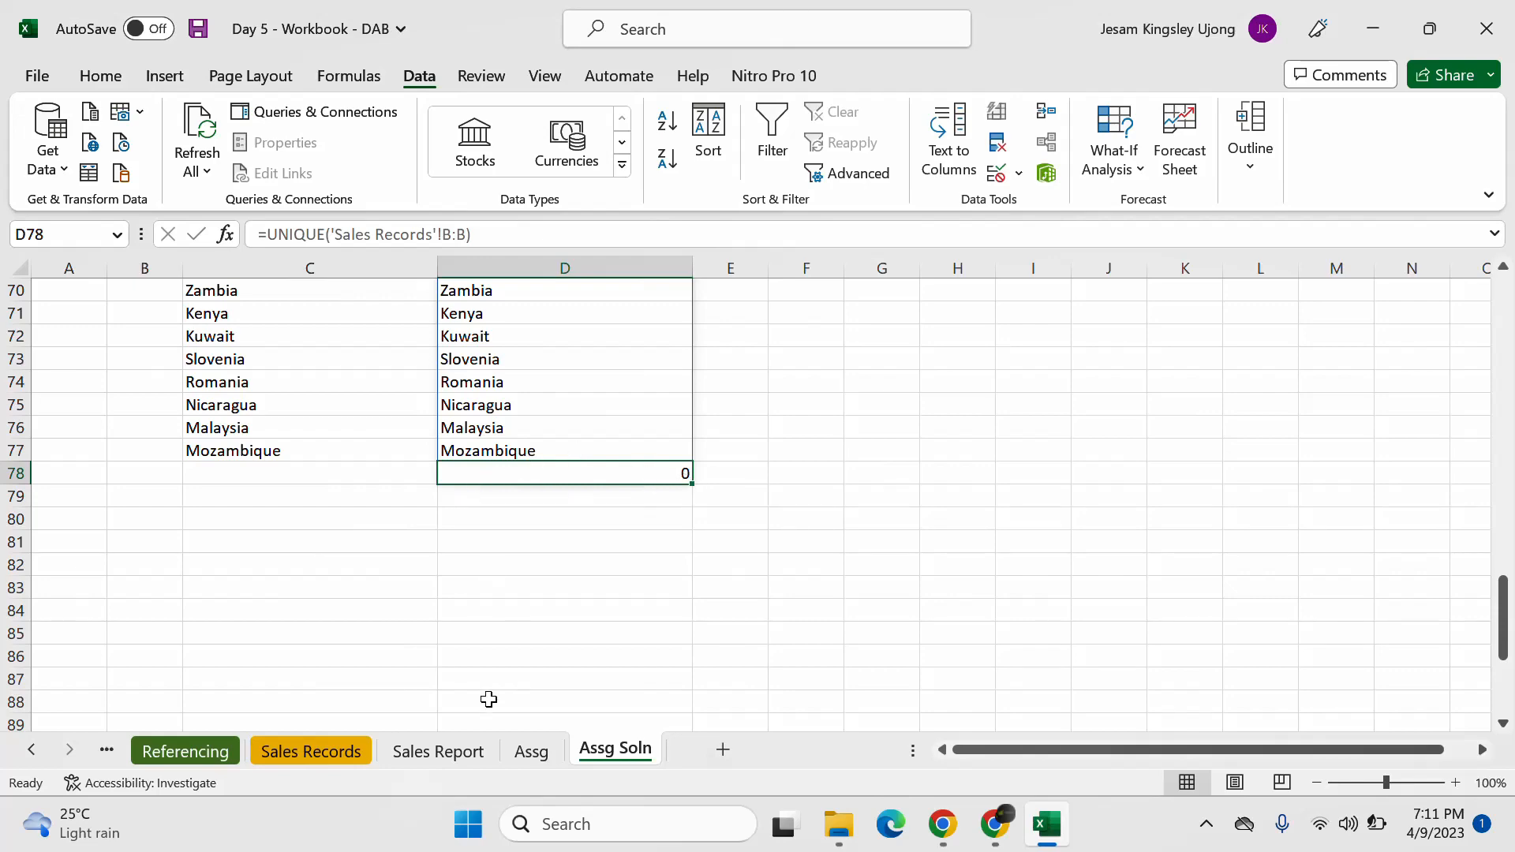
click(312, 751)
click(422, 268)
scroll(379, 602, down, 7)
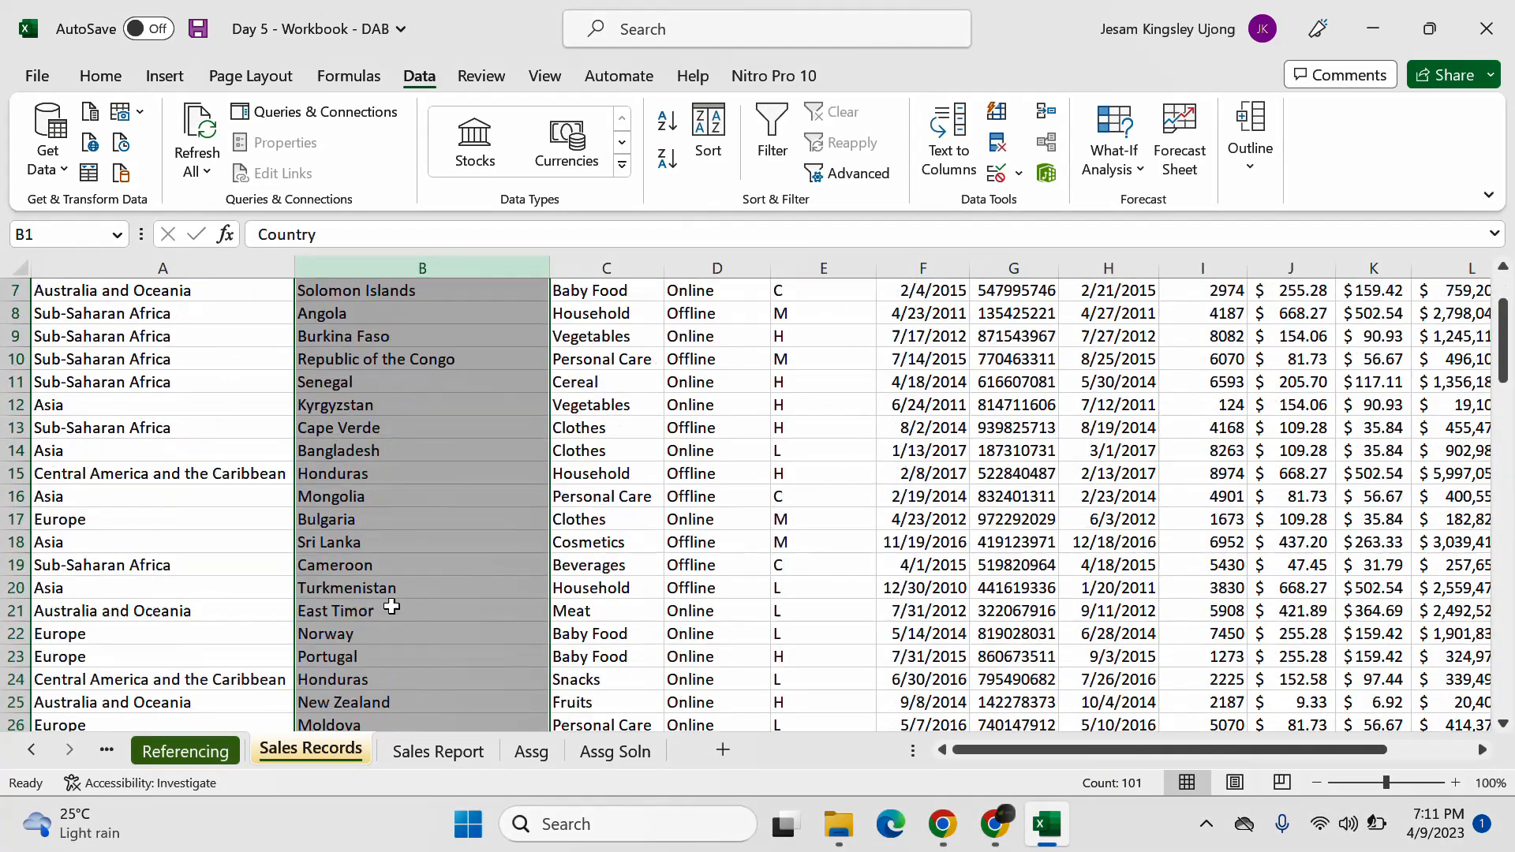
scroll(388, 602, down, 6)
click(389, 602)
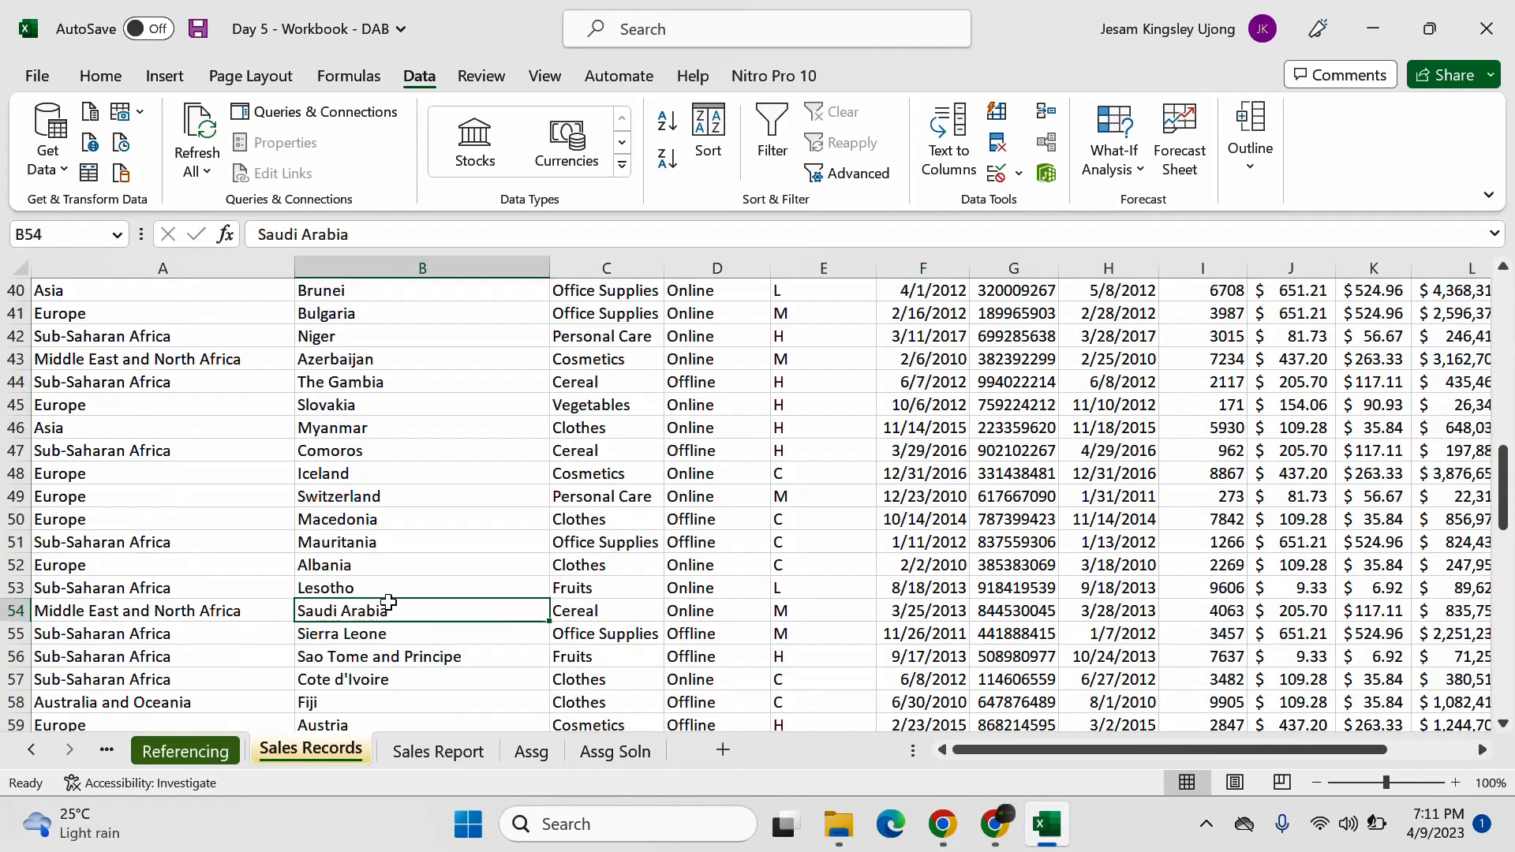
key(ctrl+Down)
scroll(388, 602, down, 1)
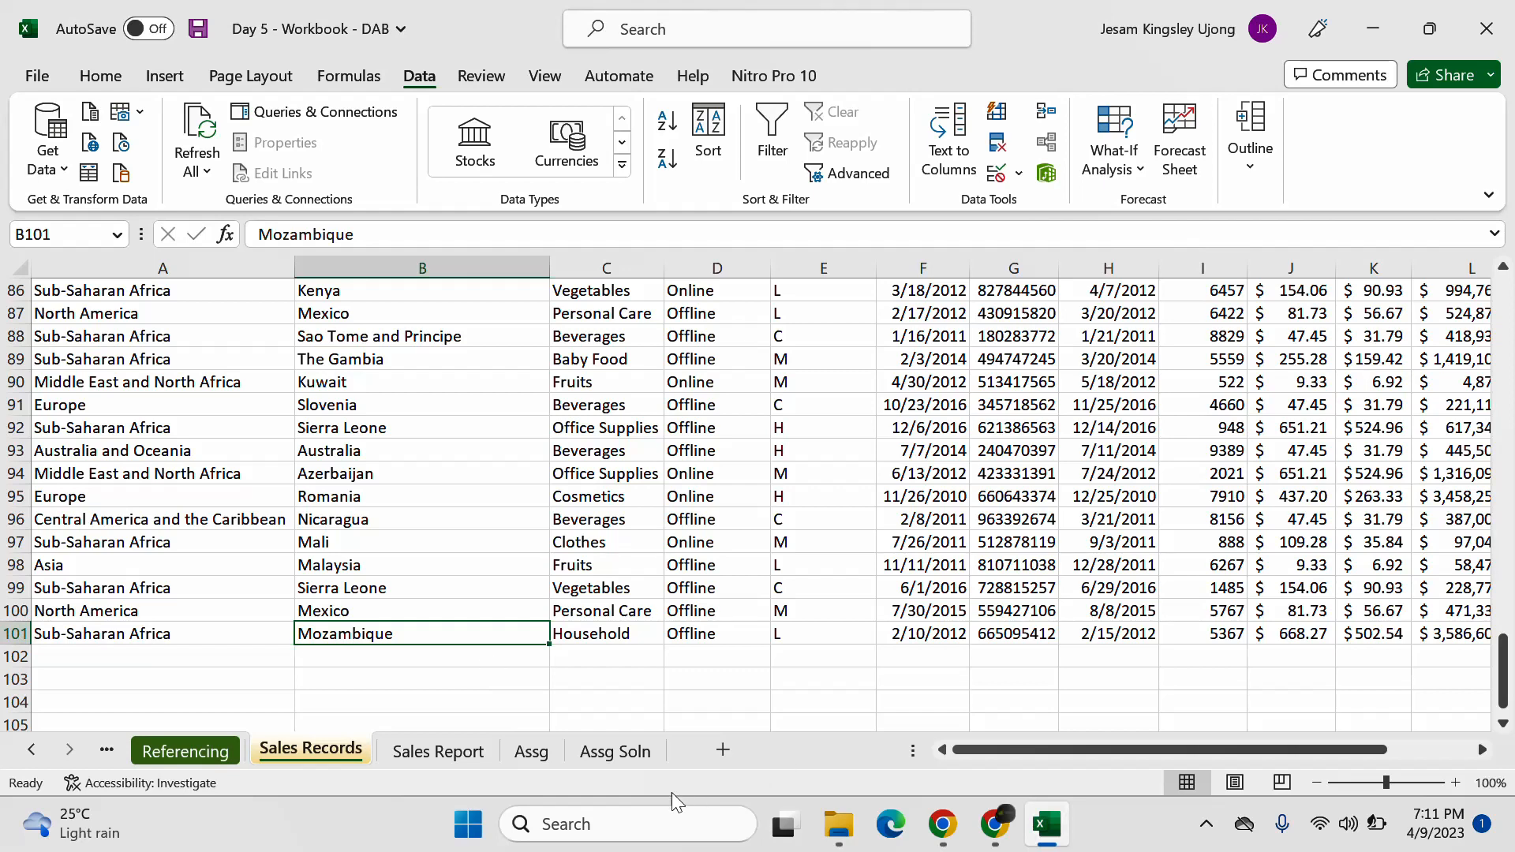
Step: Limit the UNIQUE formula in D1 of Assg Soln to 'Sales Records'!B1:B101 and check the list's end
click(619, 750)
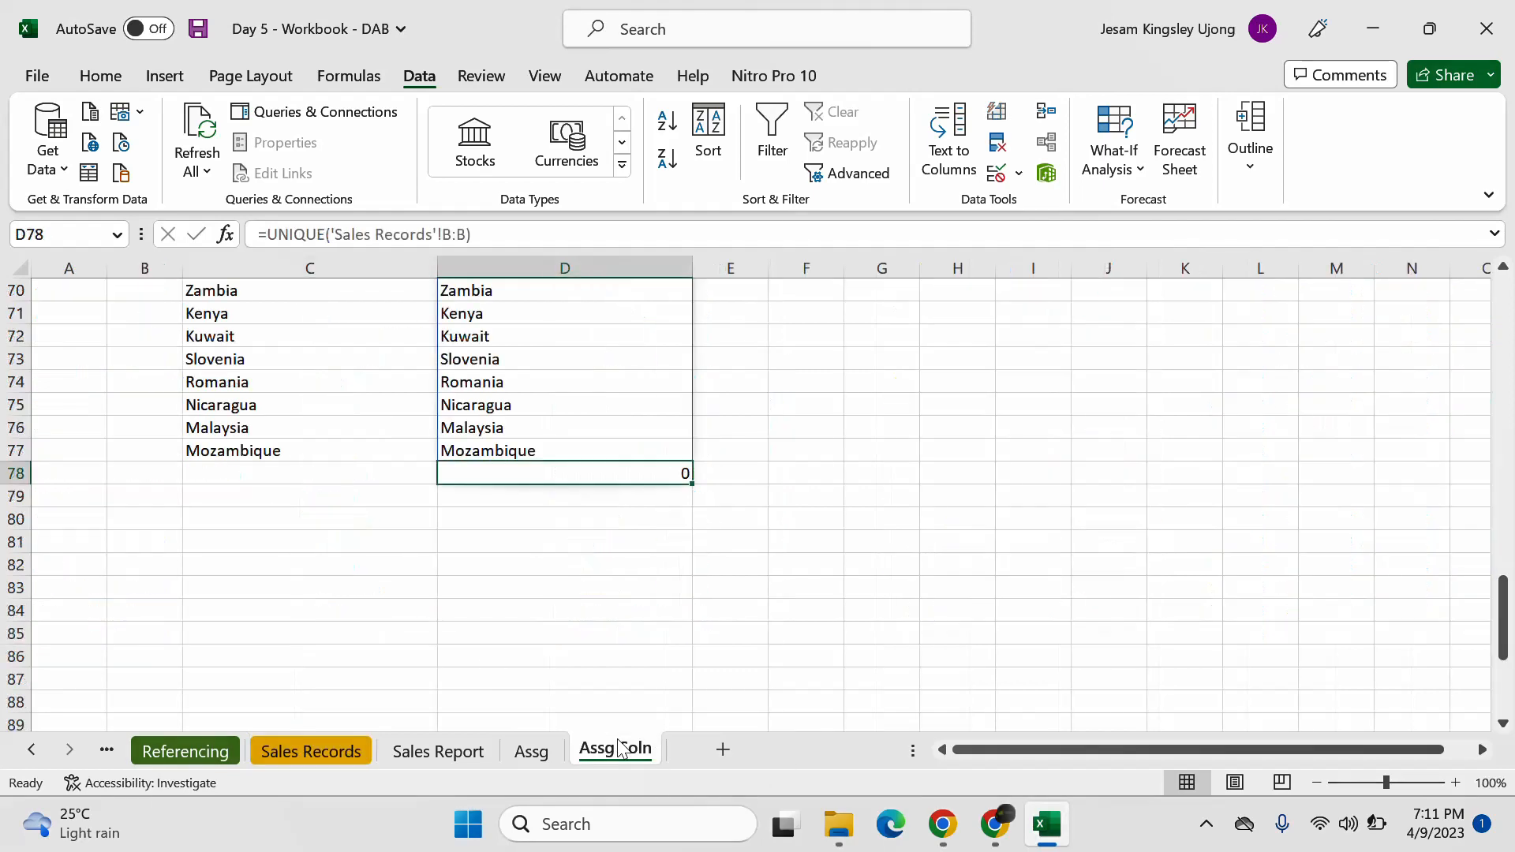
scroll(642, 462, up, 6)
click(641, 457)
key(ctrl+Up)
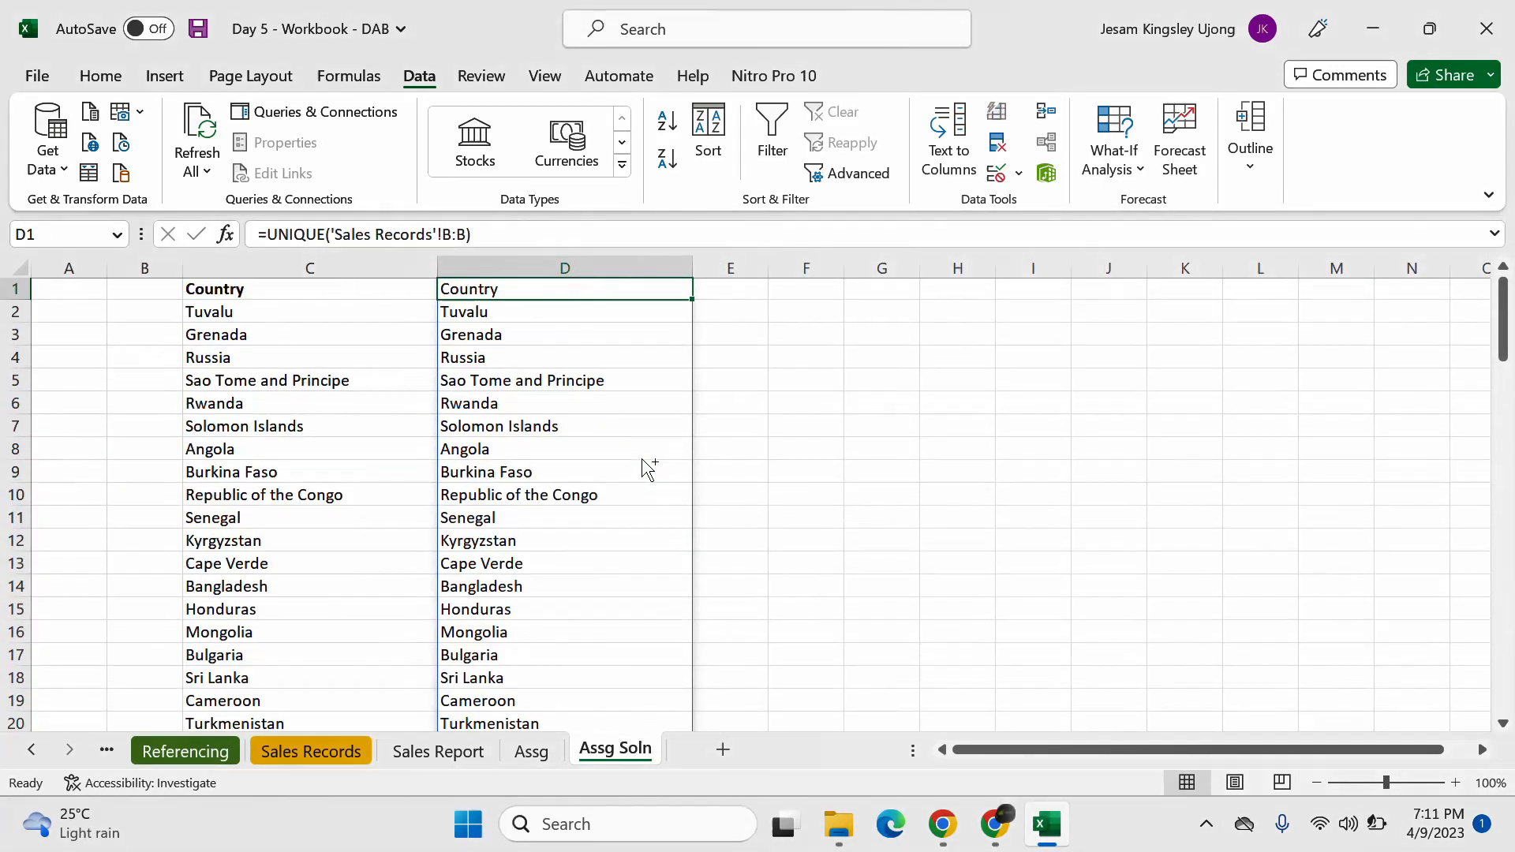
click(455, 234)
text(1)
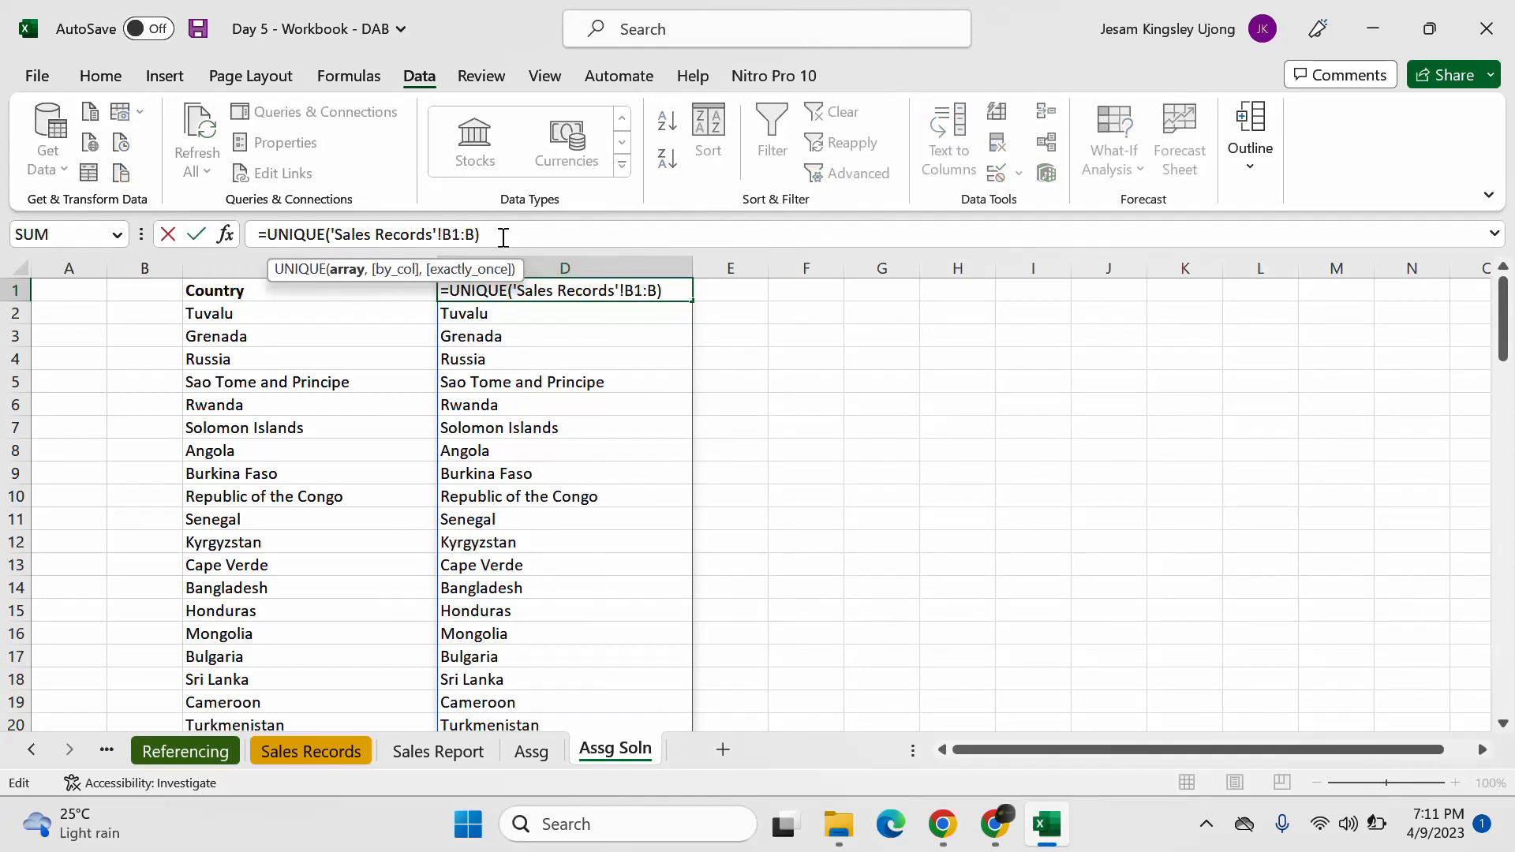
text(01)
key(Return)
scroll(604, 412, down, 20)
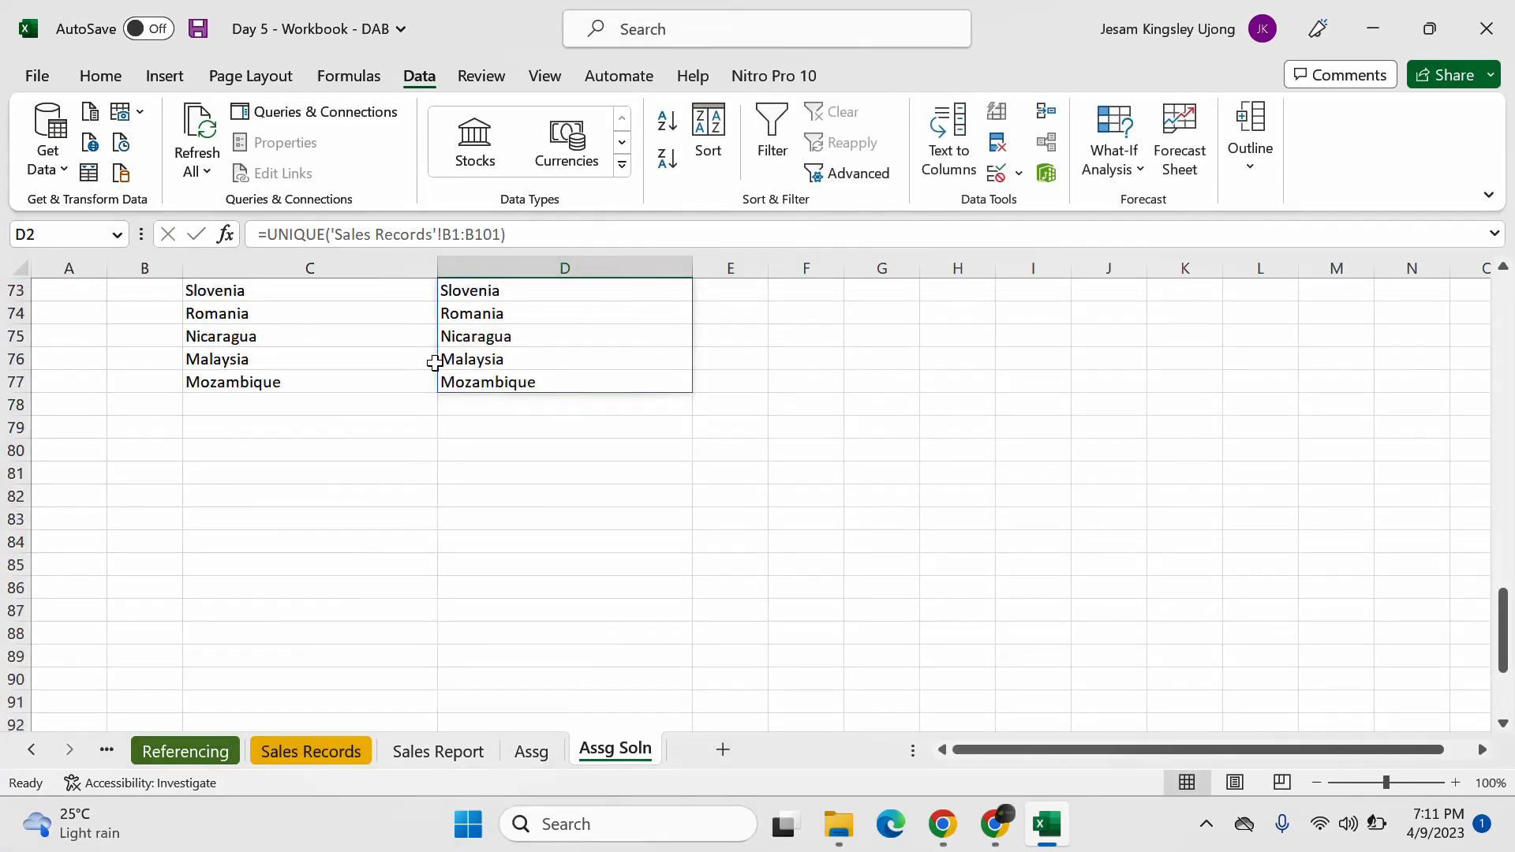
drag(1503, 624, 1503, 316)
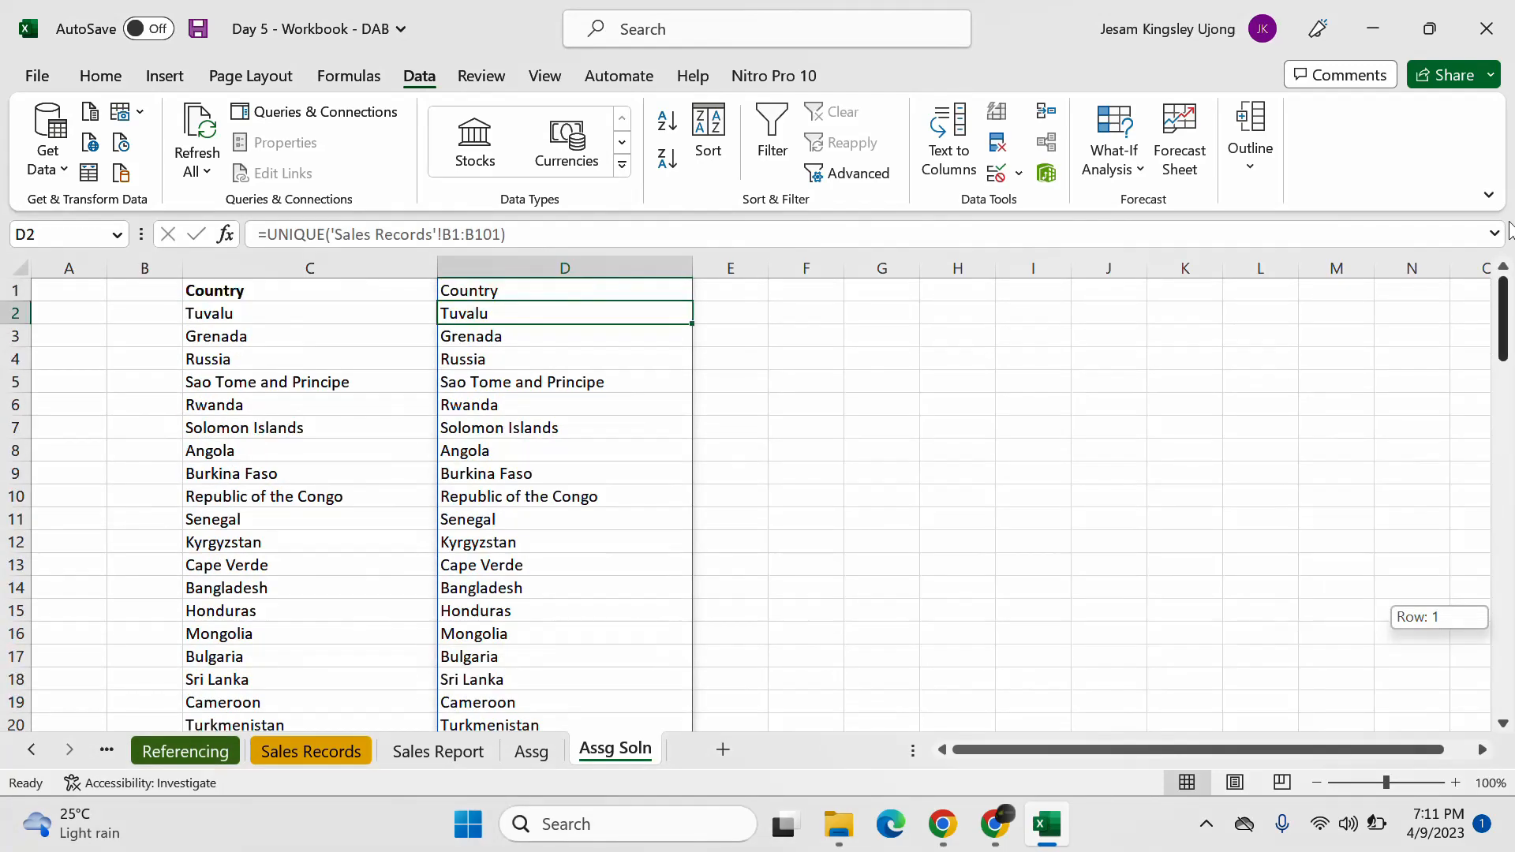
click(432, 357)
click(584, 311)
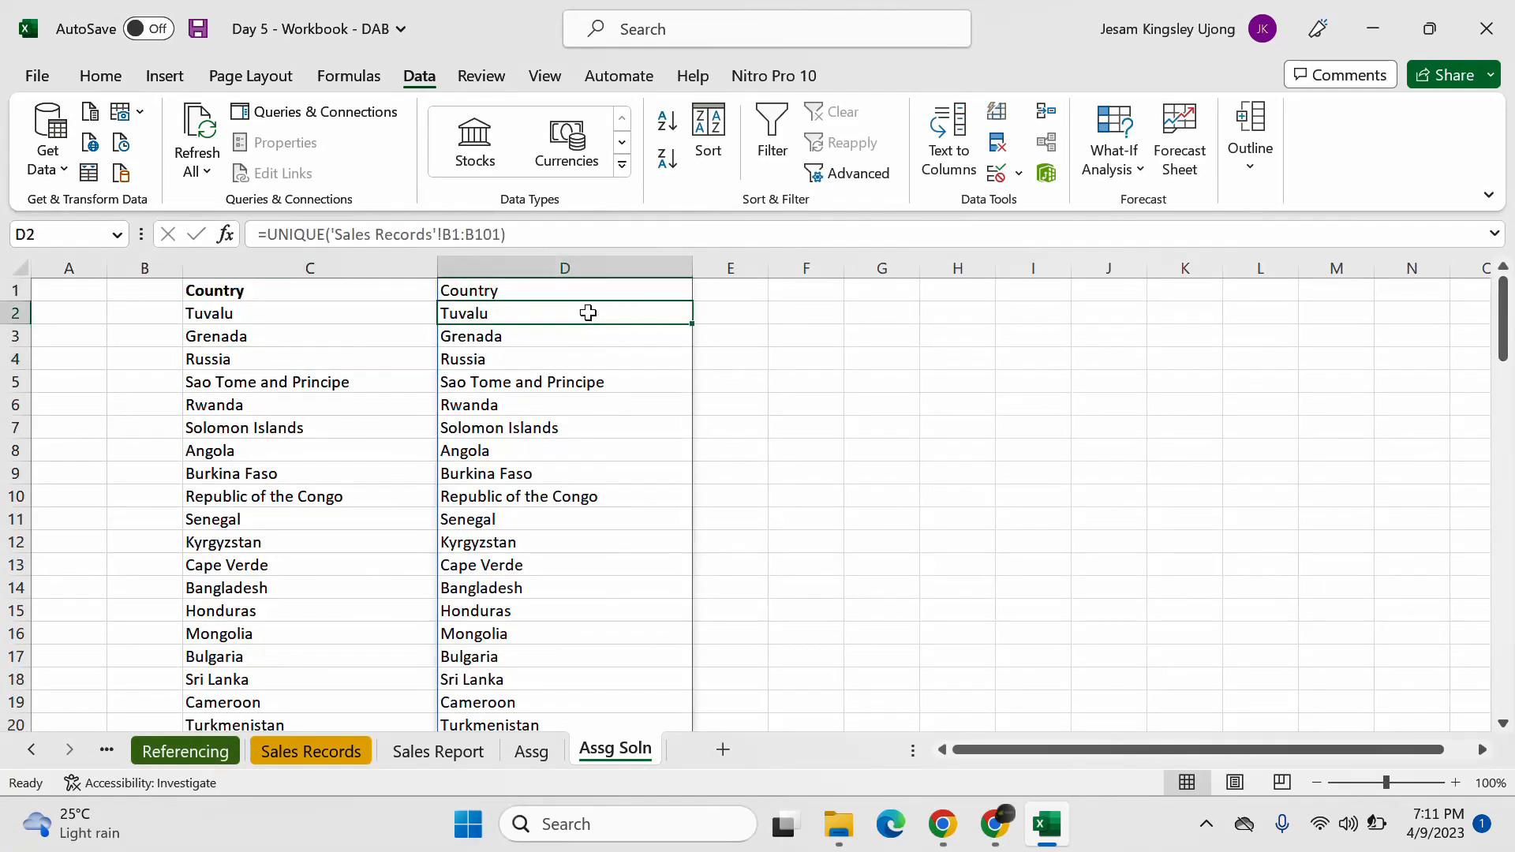
Step: Clear the UNIQUE country list from column D of Assg Soln
click(568, 266)
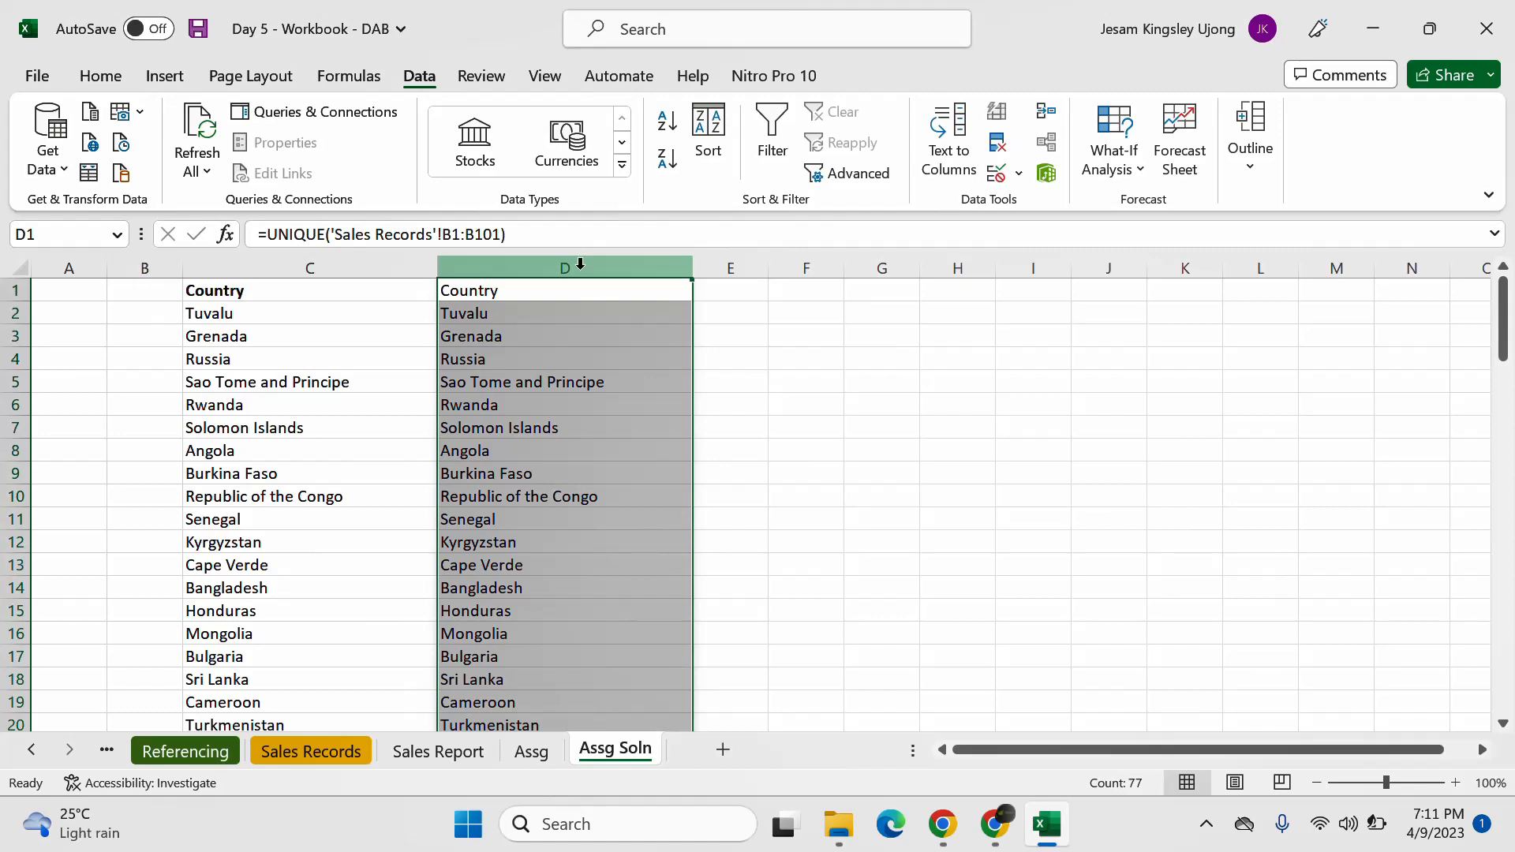
key(Delete)
click(379, 313)
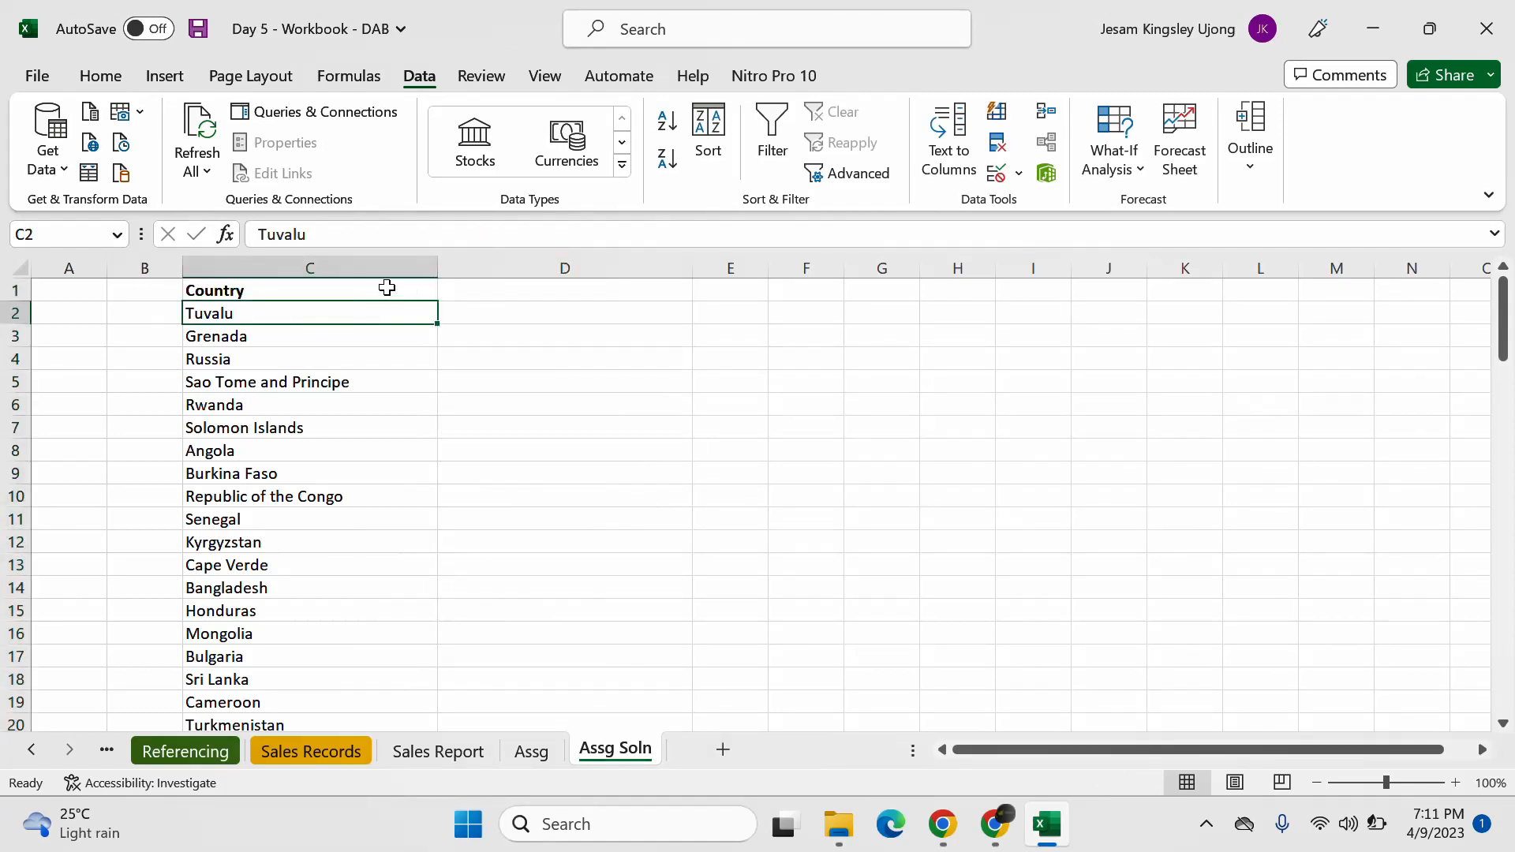
Step: Examine the remaining unique country list in column C of Assg Soln
click(395, 287)
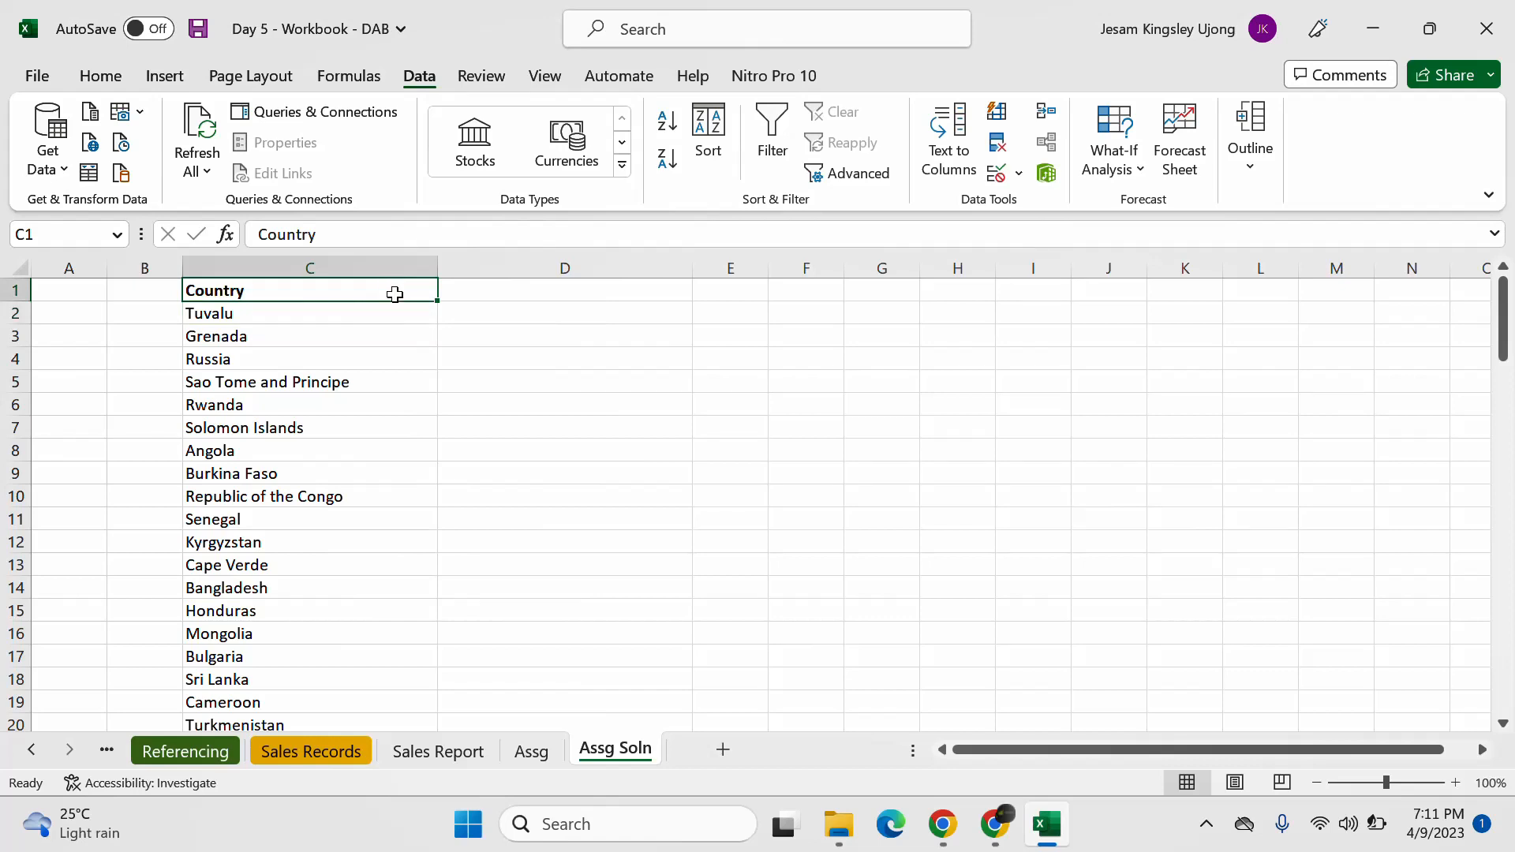
key(ctrl+shift+Down)
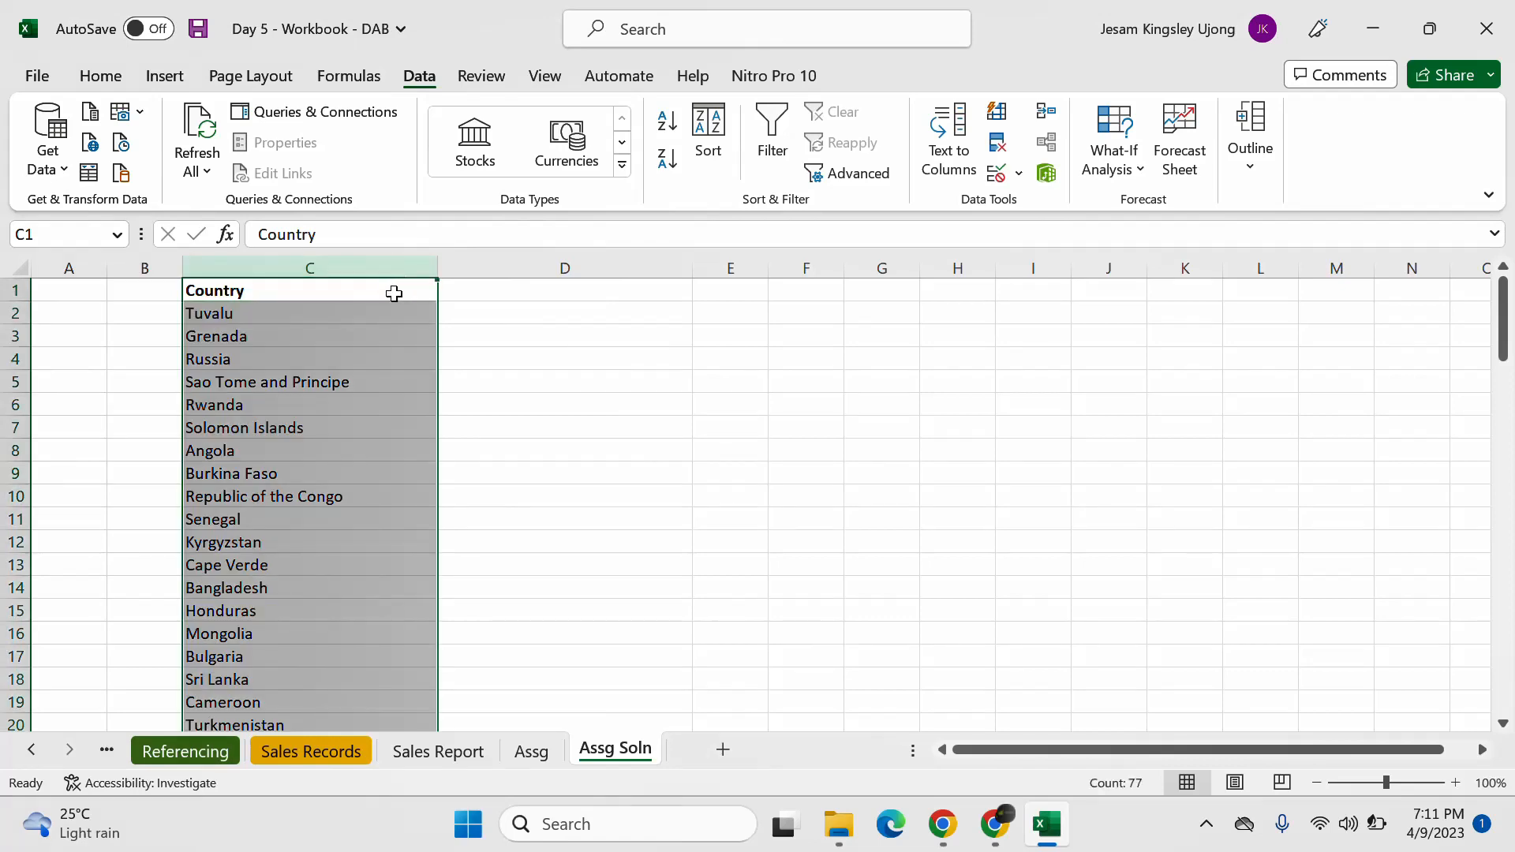
click(368, 266)
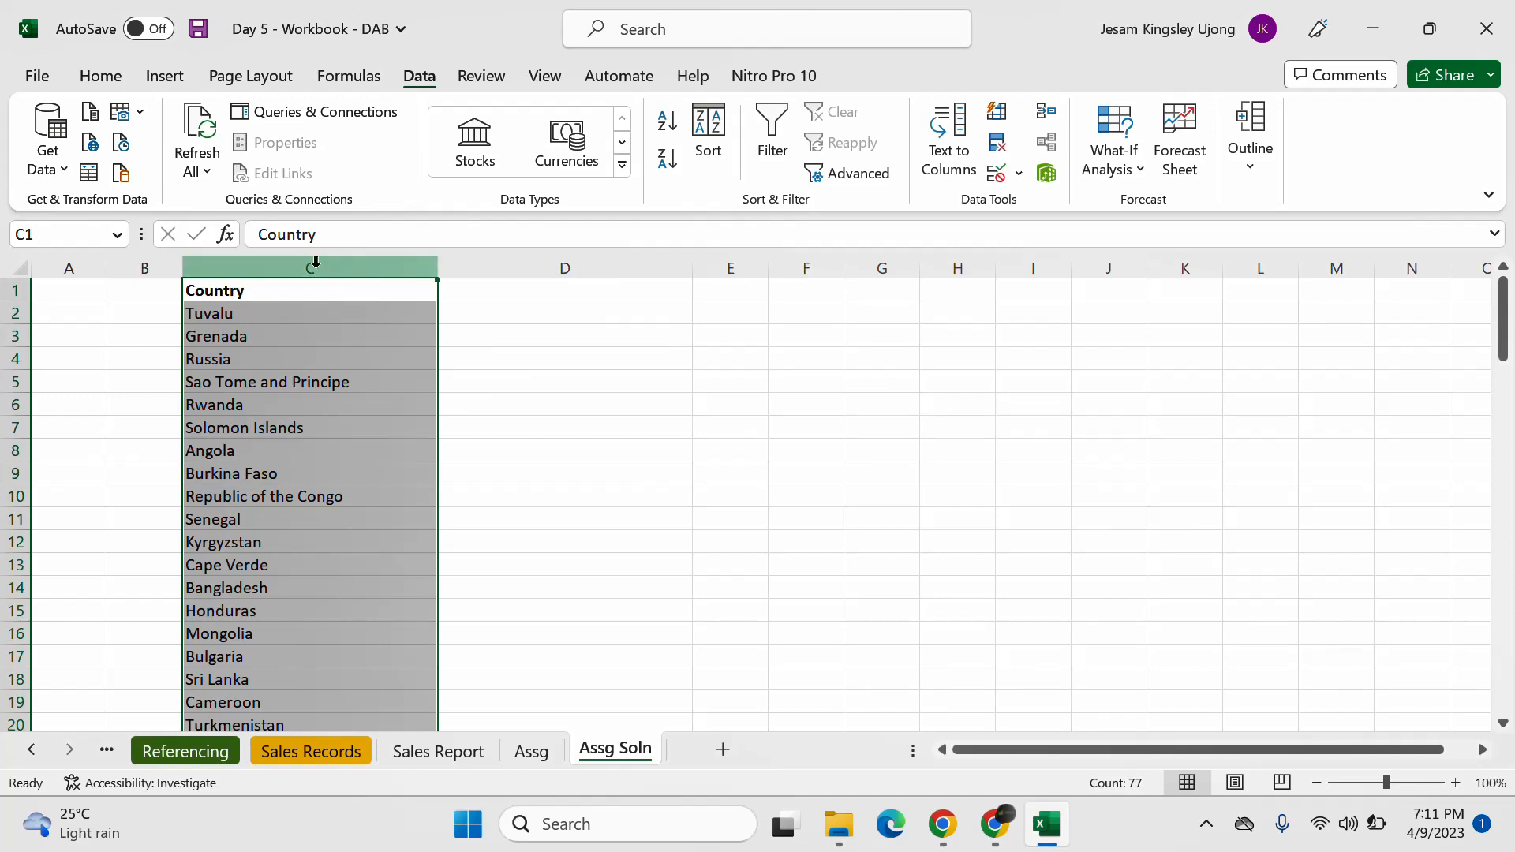
click(297, 315)
click(268, 352)
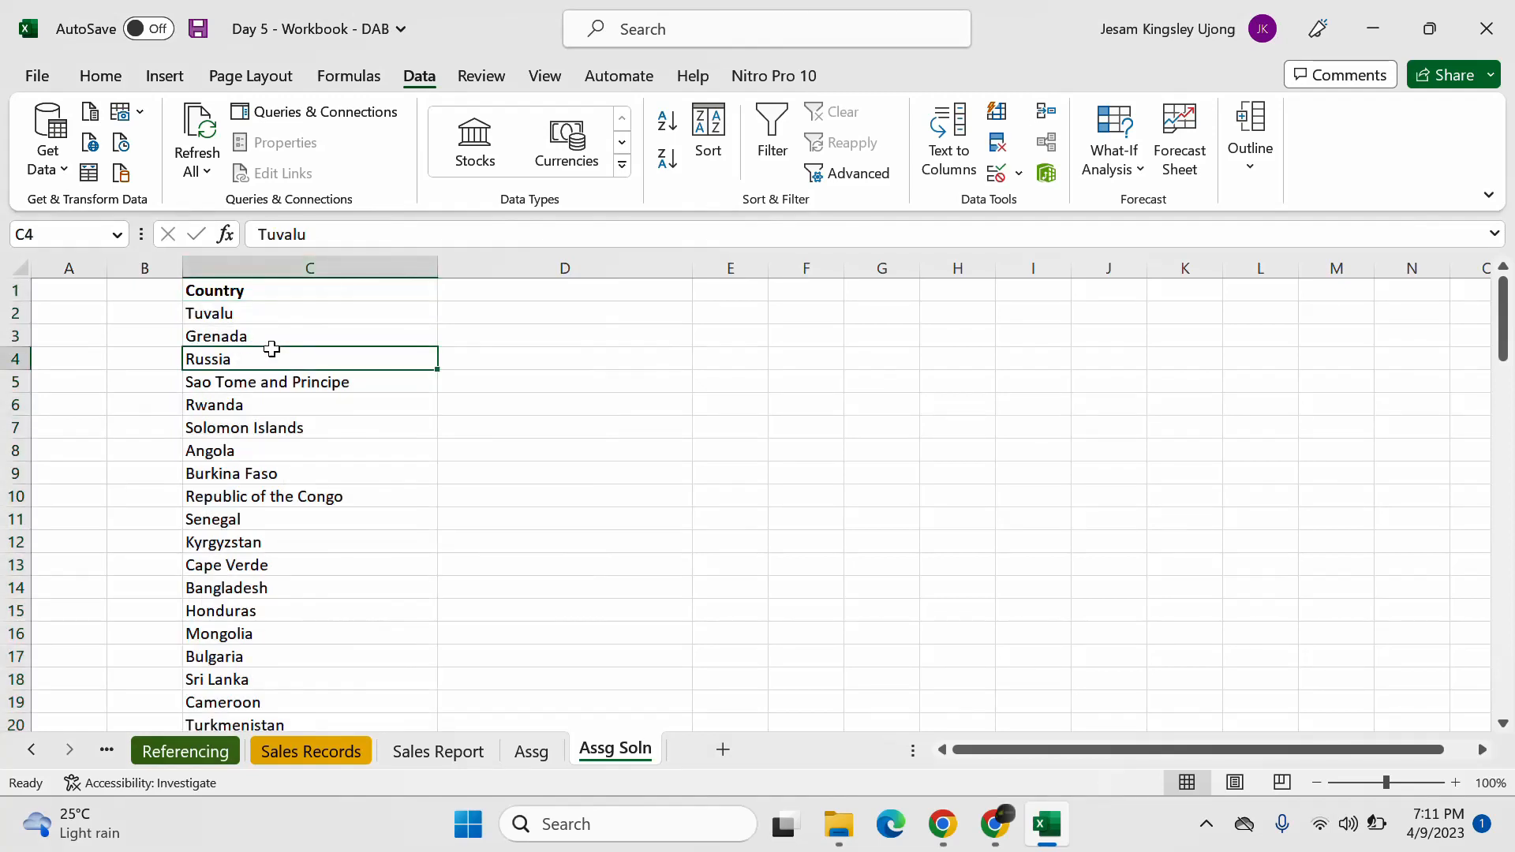
click(307, 478)
scroll(311, 524, down, 9)
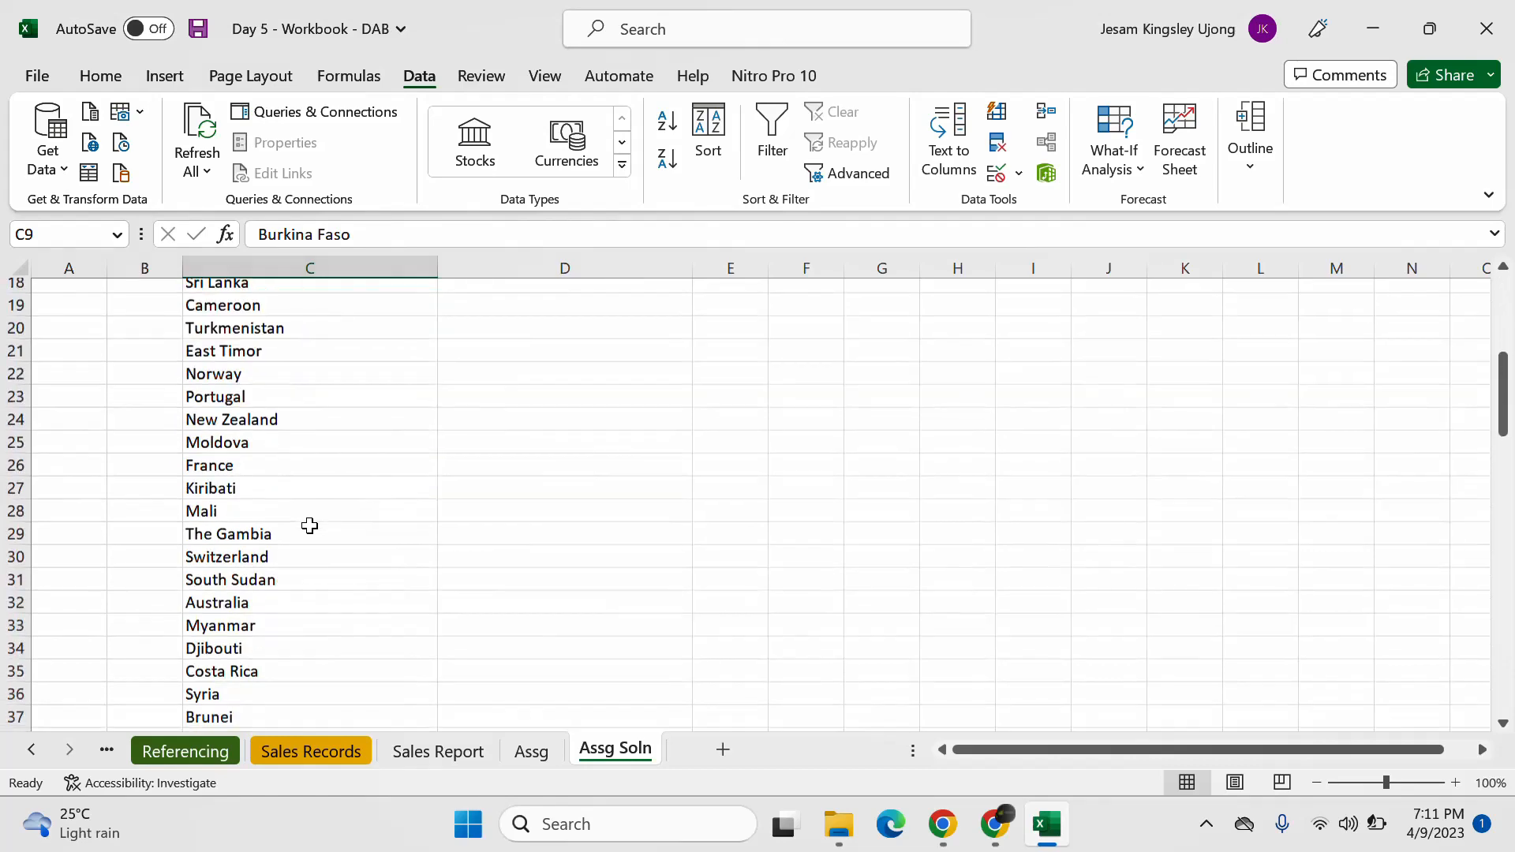
scroll(309, 526, up, 3)
scroll(309, 525, up, 6)
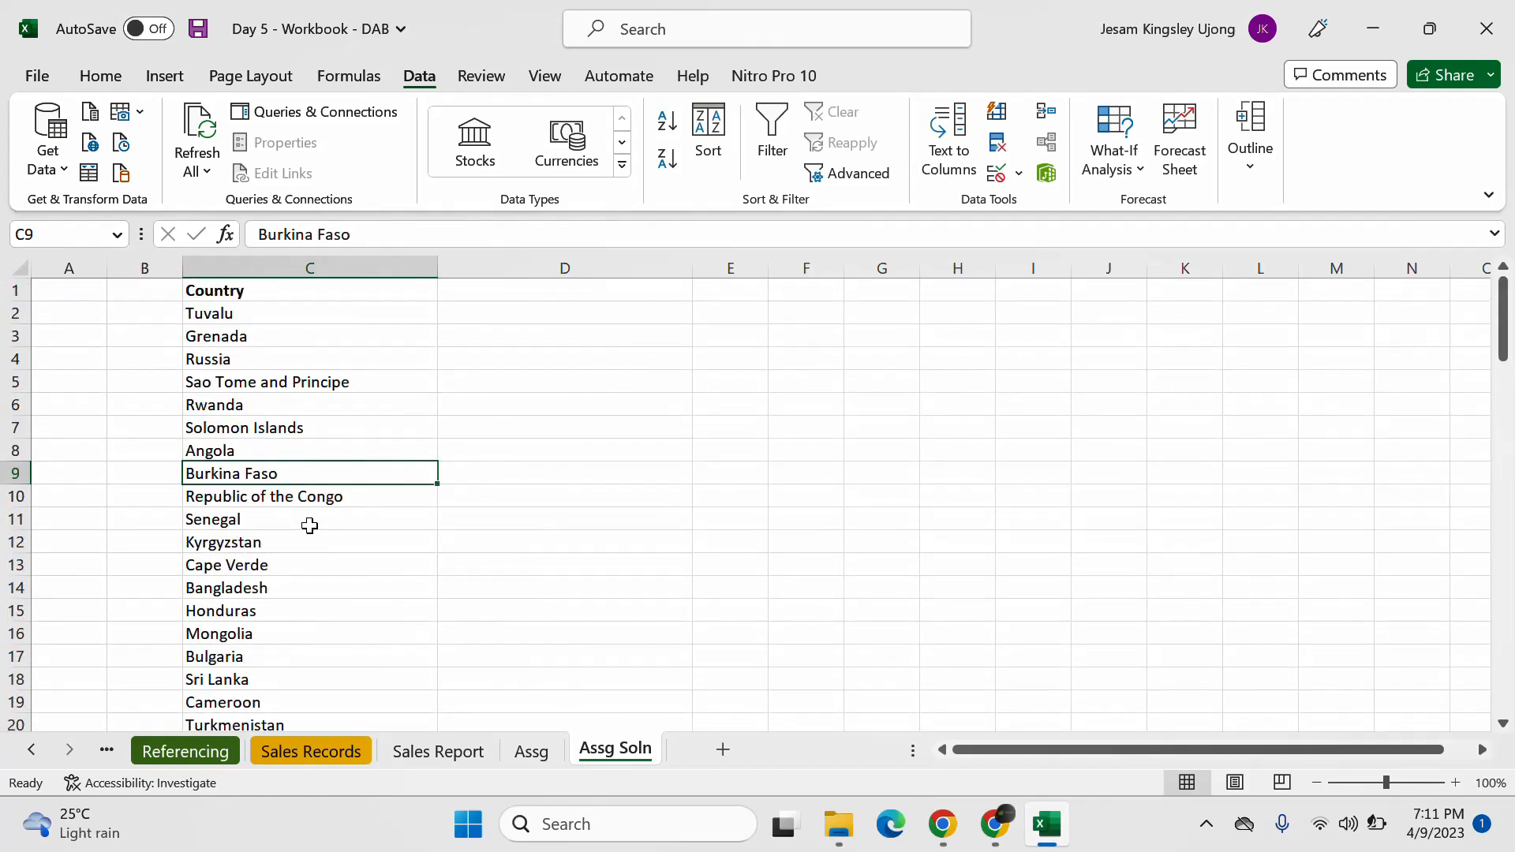
click(304, 292)
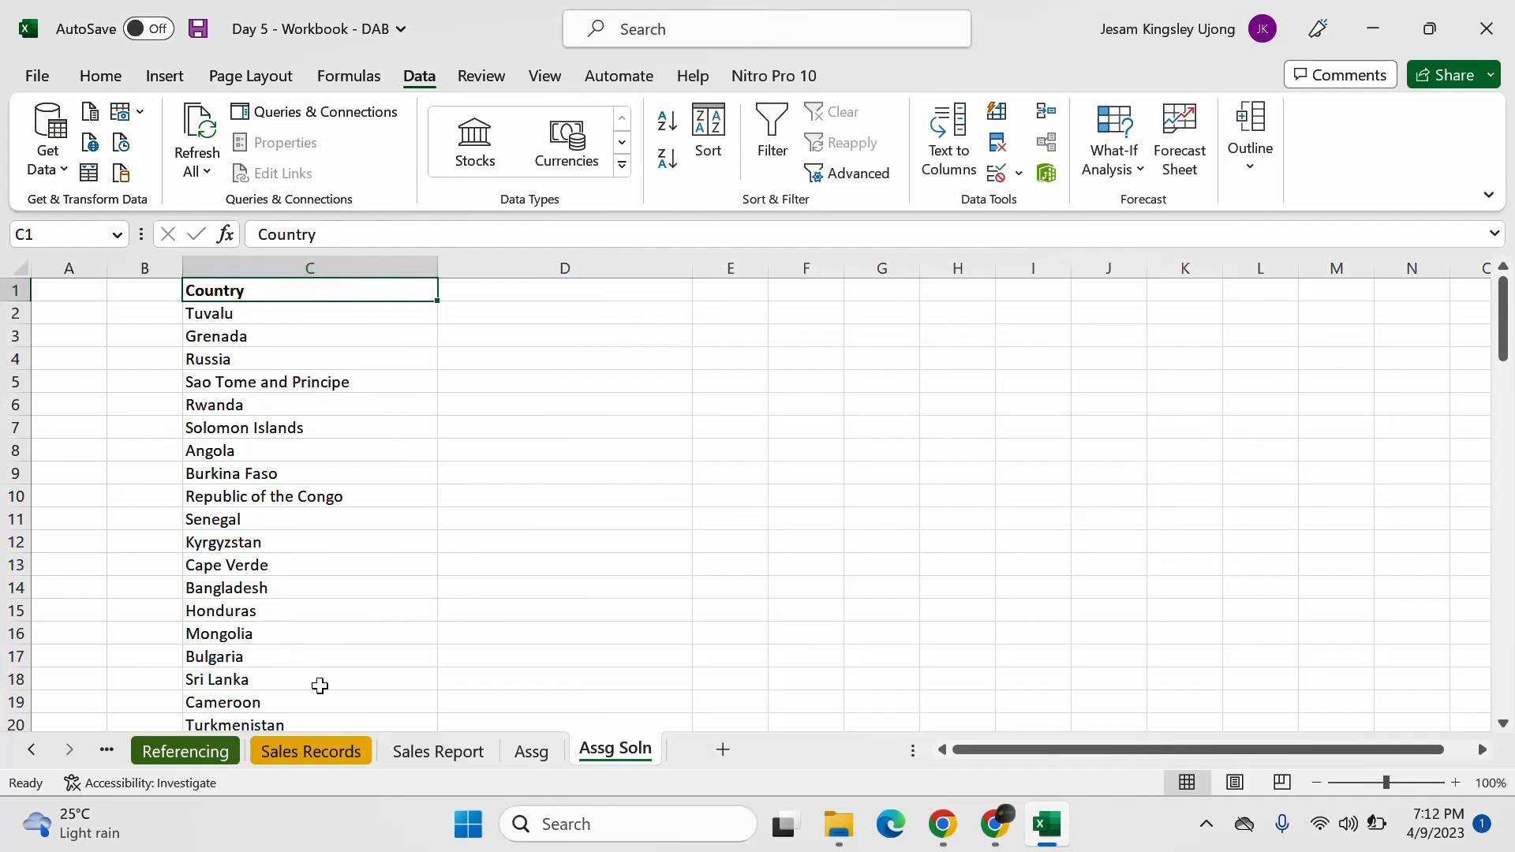
Step: Sort the country list in column C from A to Z, keeping the Country header in place
click(314, 264)
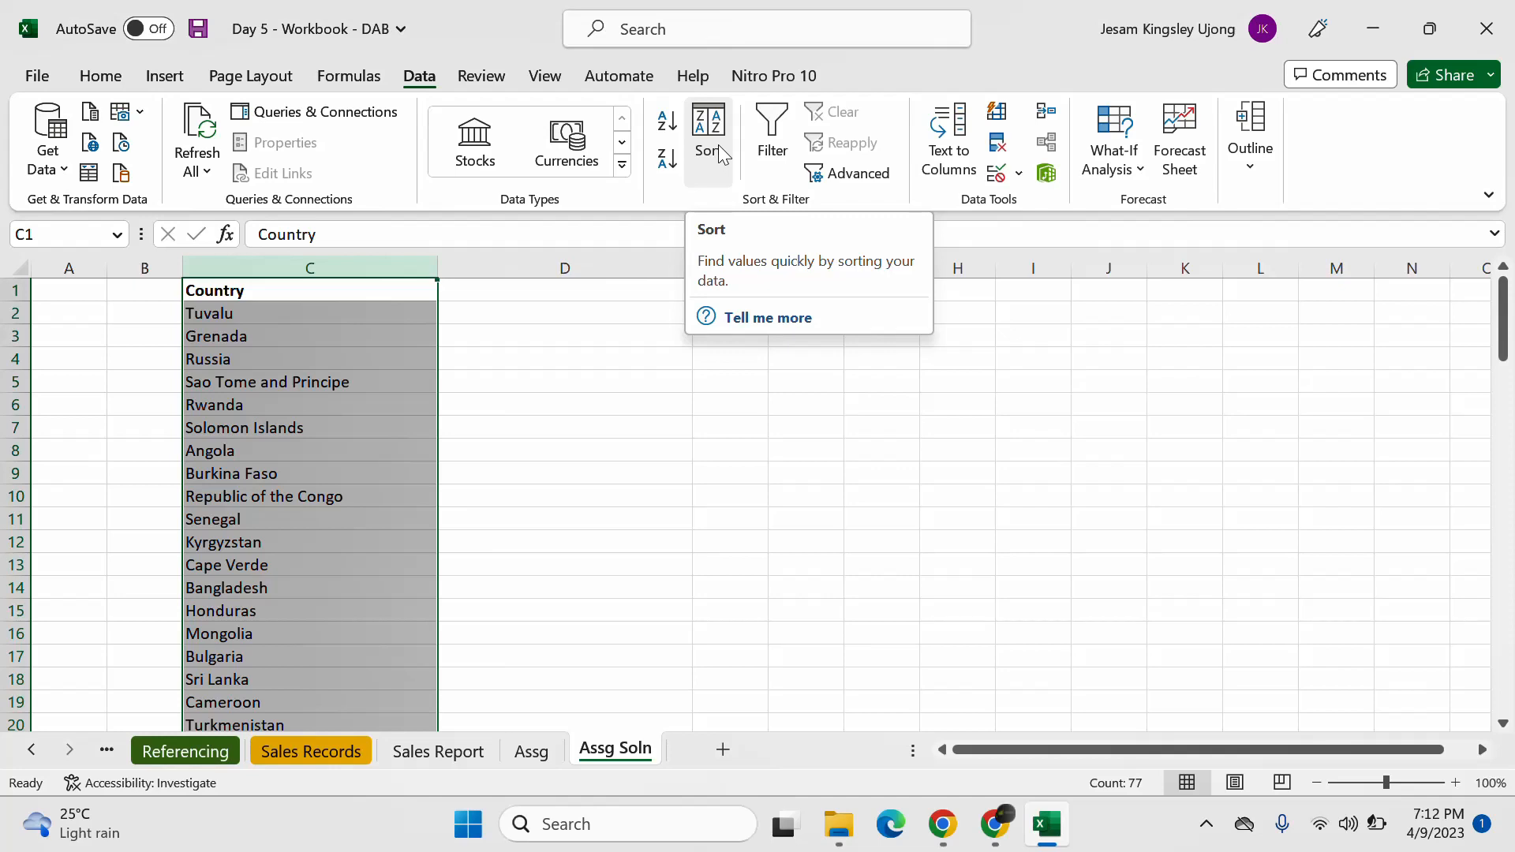
click(670, 125)
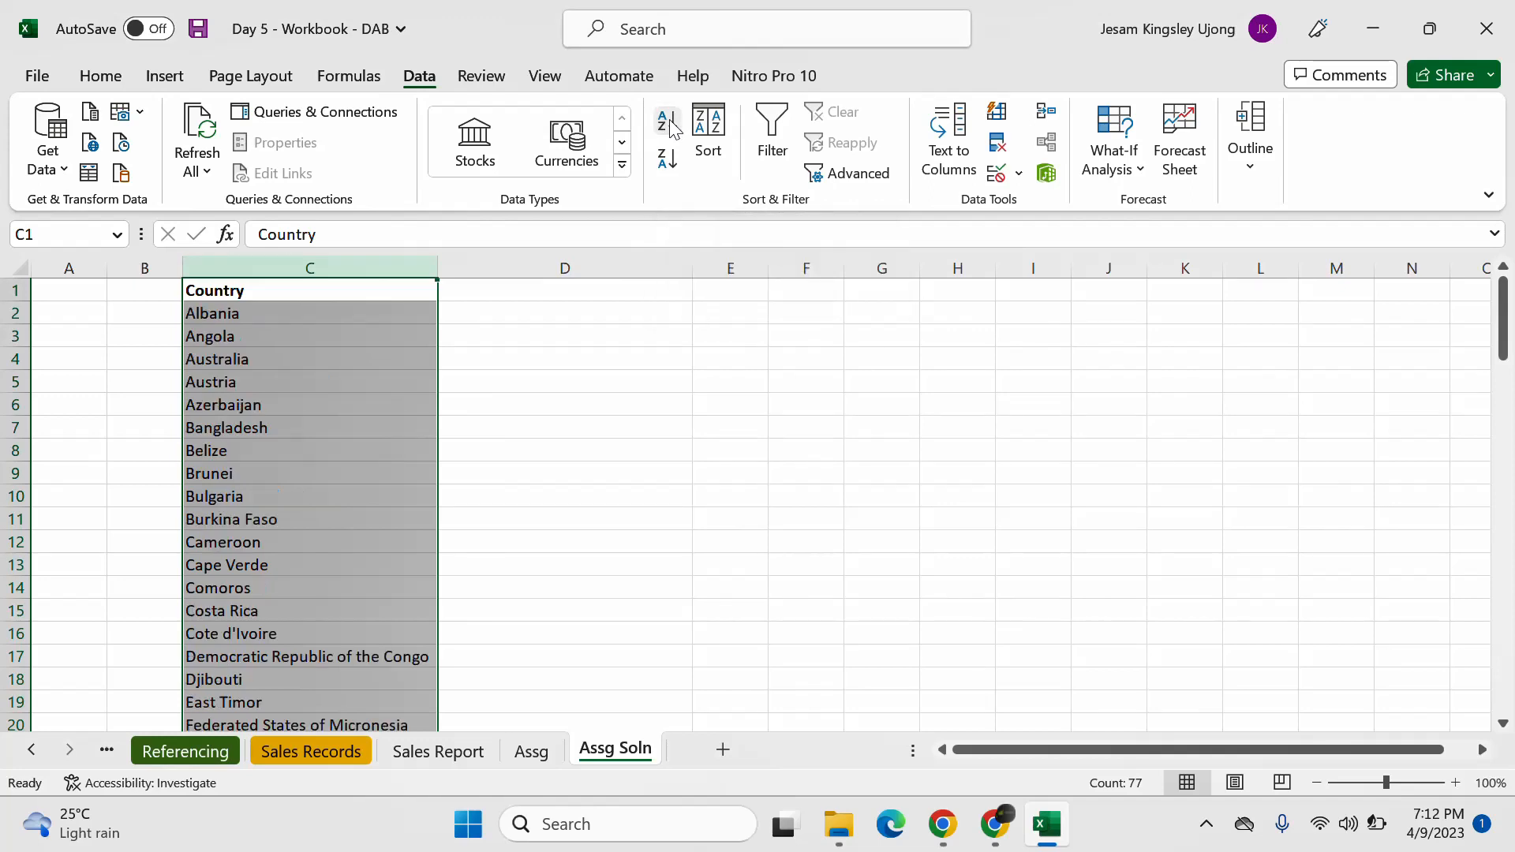
click(291, 298)
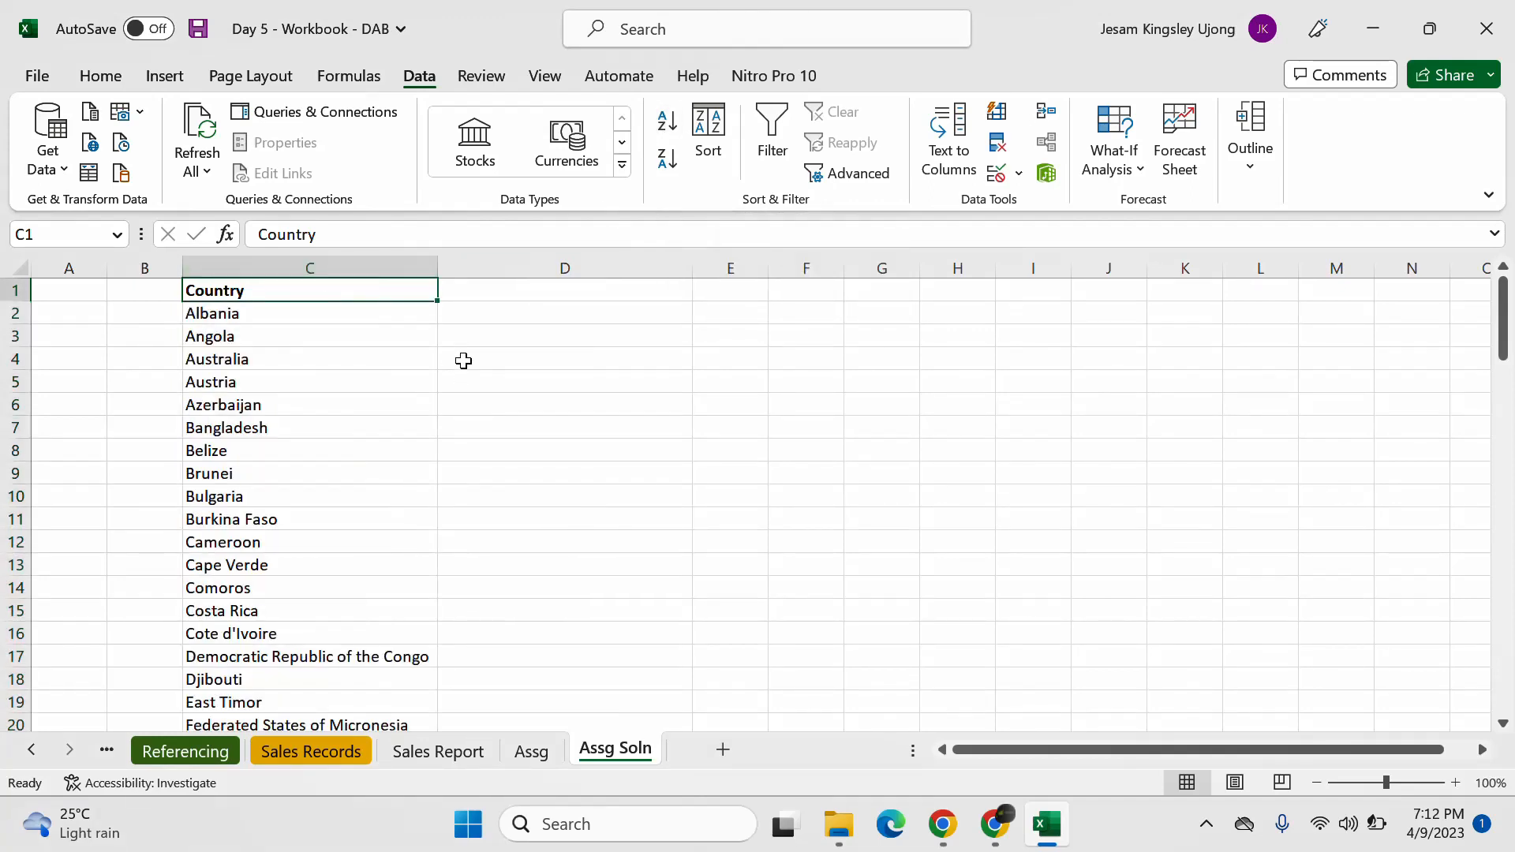
Step: Examine the alphabetically sorted countries in column C down to the last entry and the empty column D beside them
scroll(248, 416, down, 1)
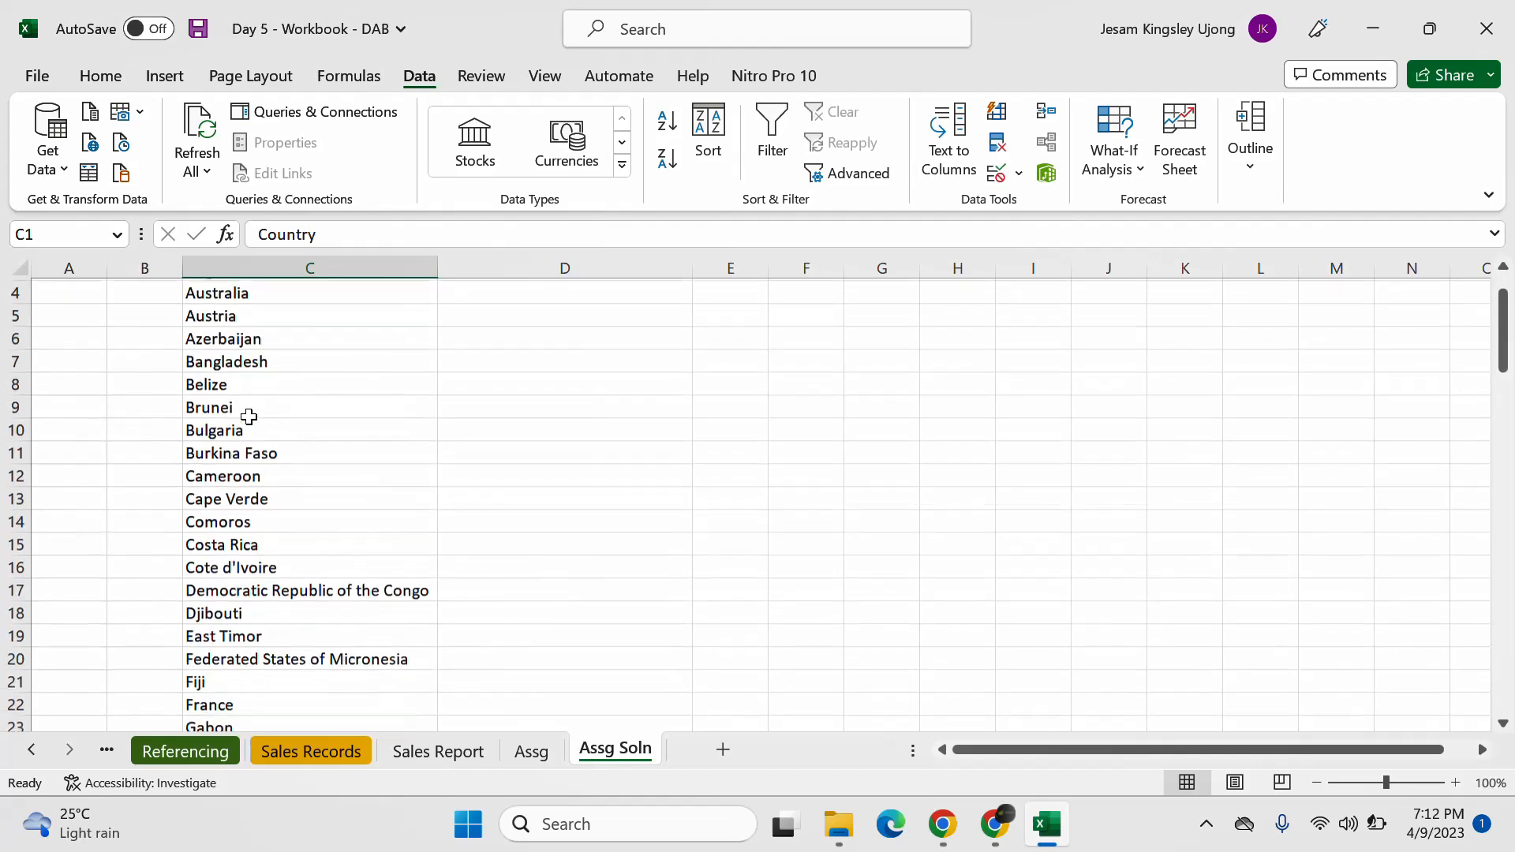
scroll(249, 416, down, 12)
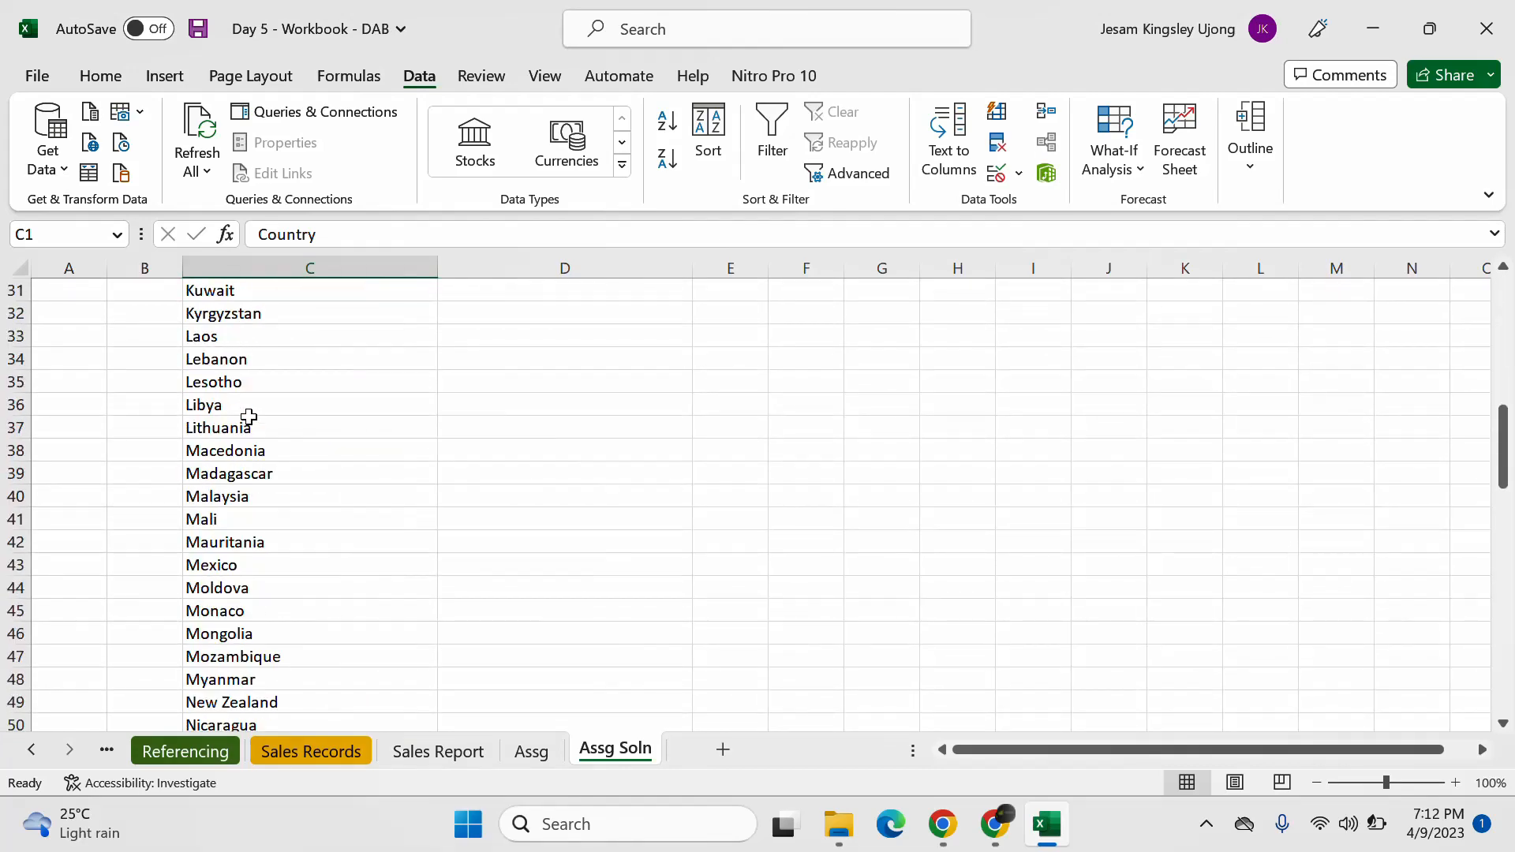
scroll(279, 511, down, 1)
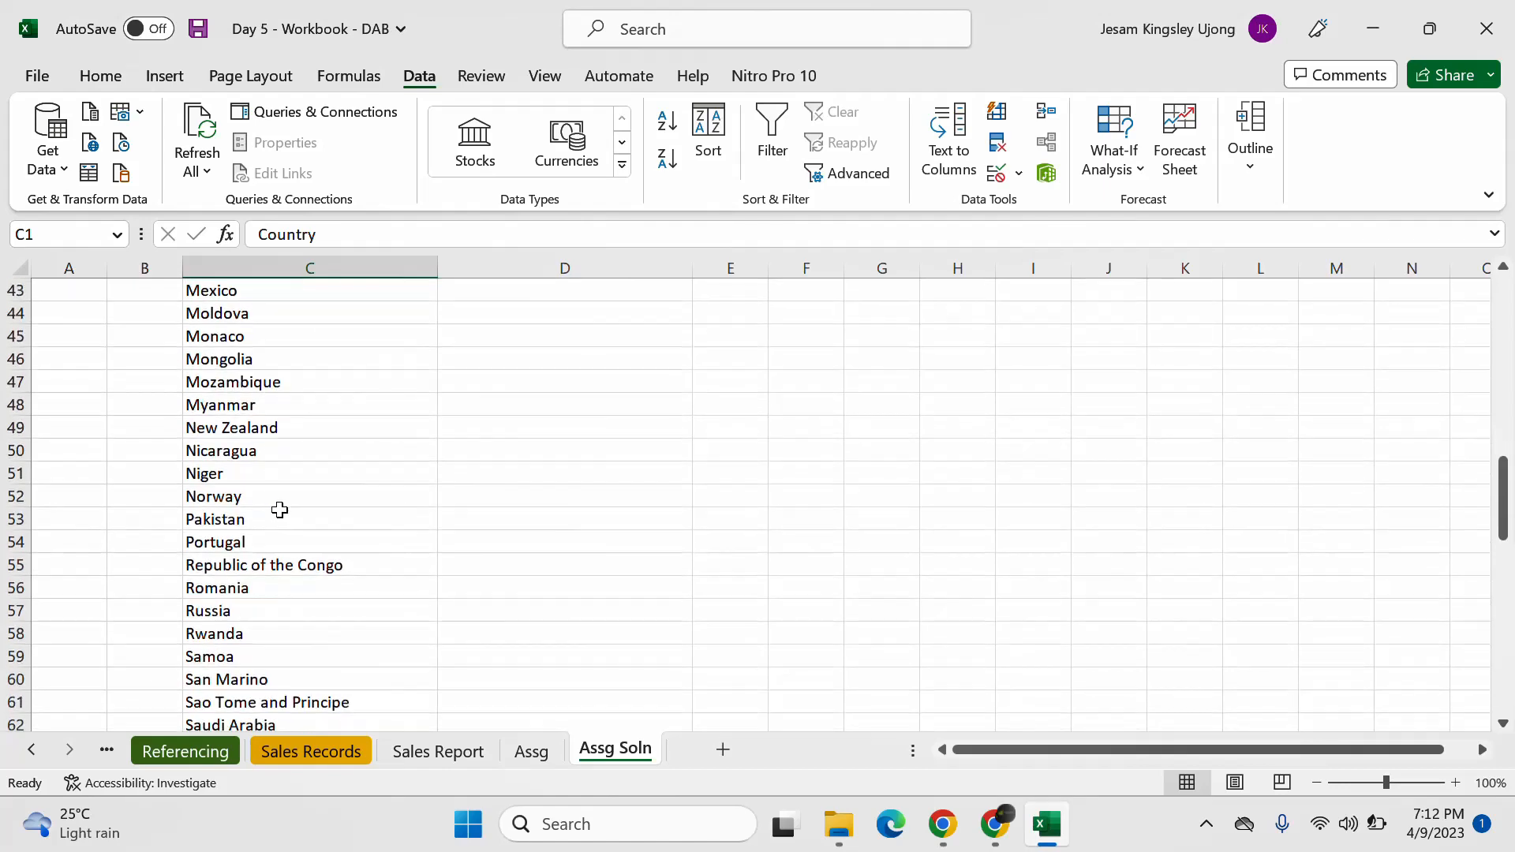
click(274, 476)
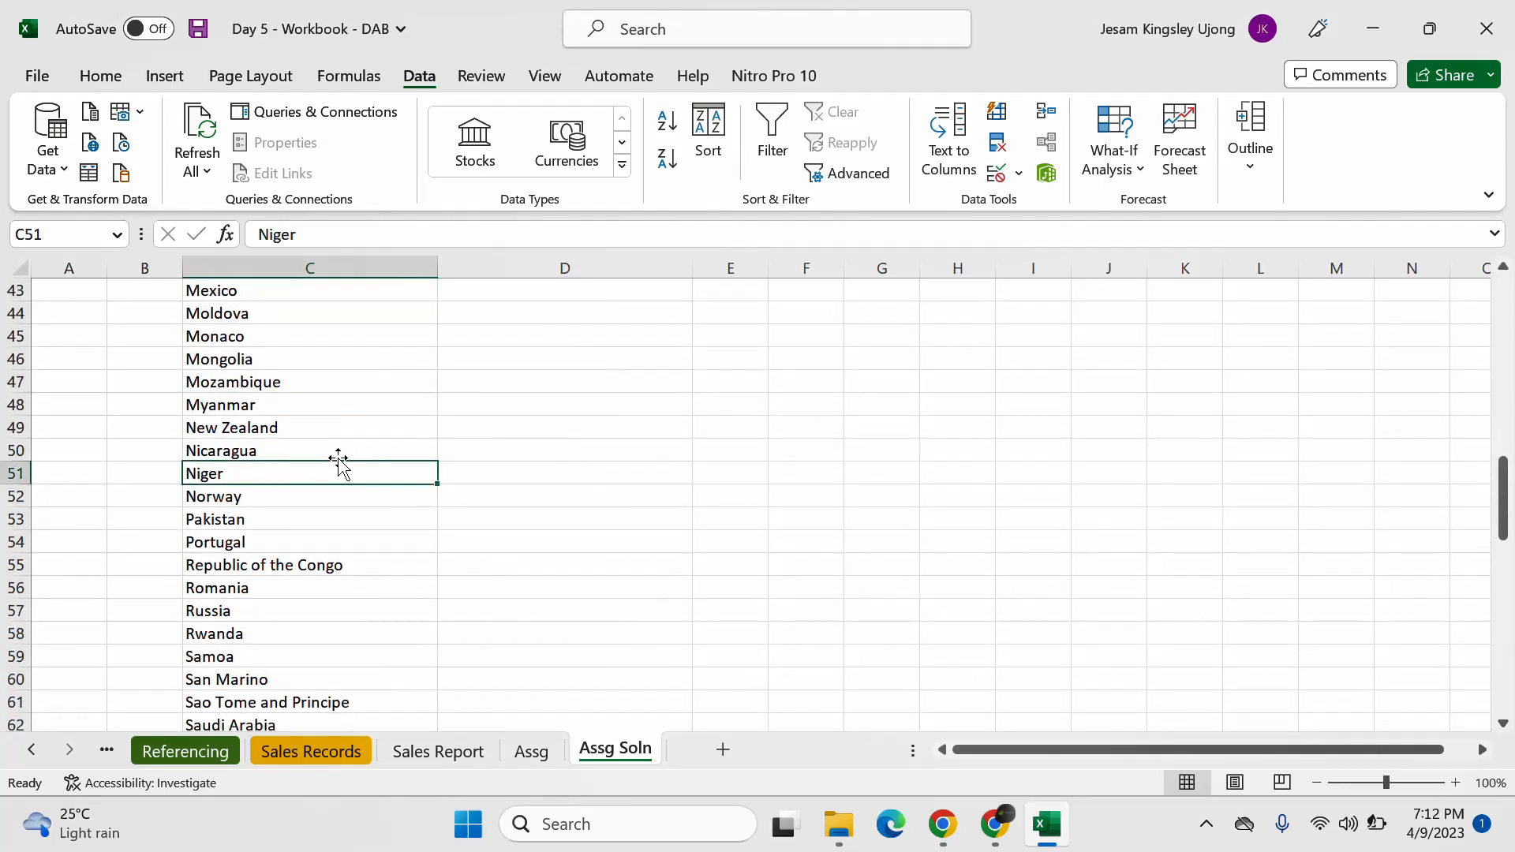
scroll(338, 461, up, 14)
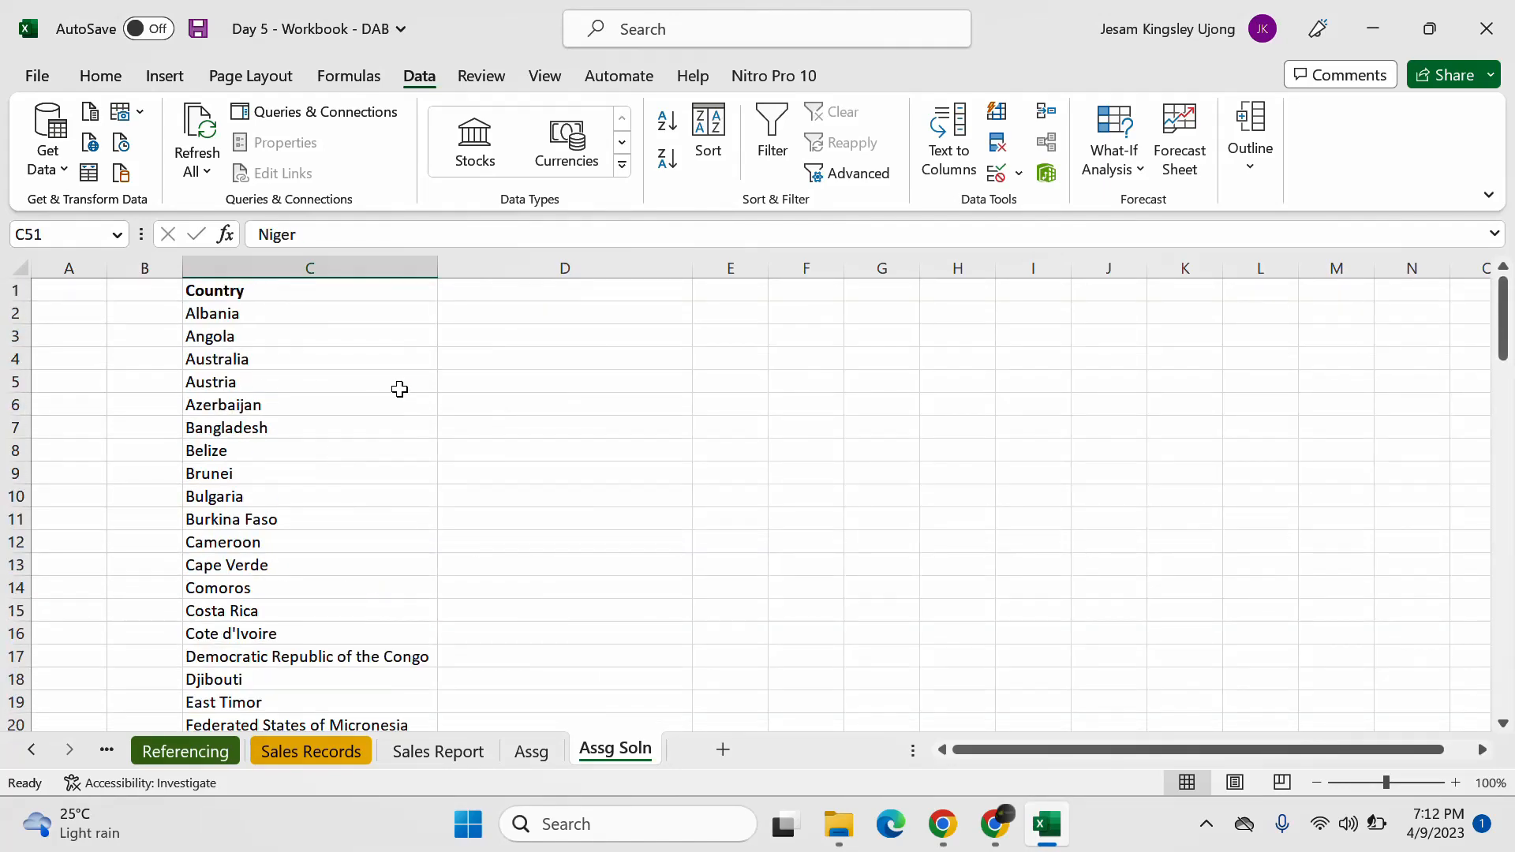
click(400, 389)
scroll(393, 387, down, 20)
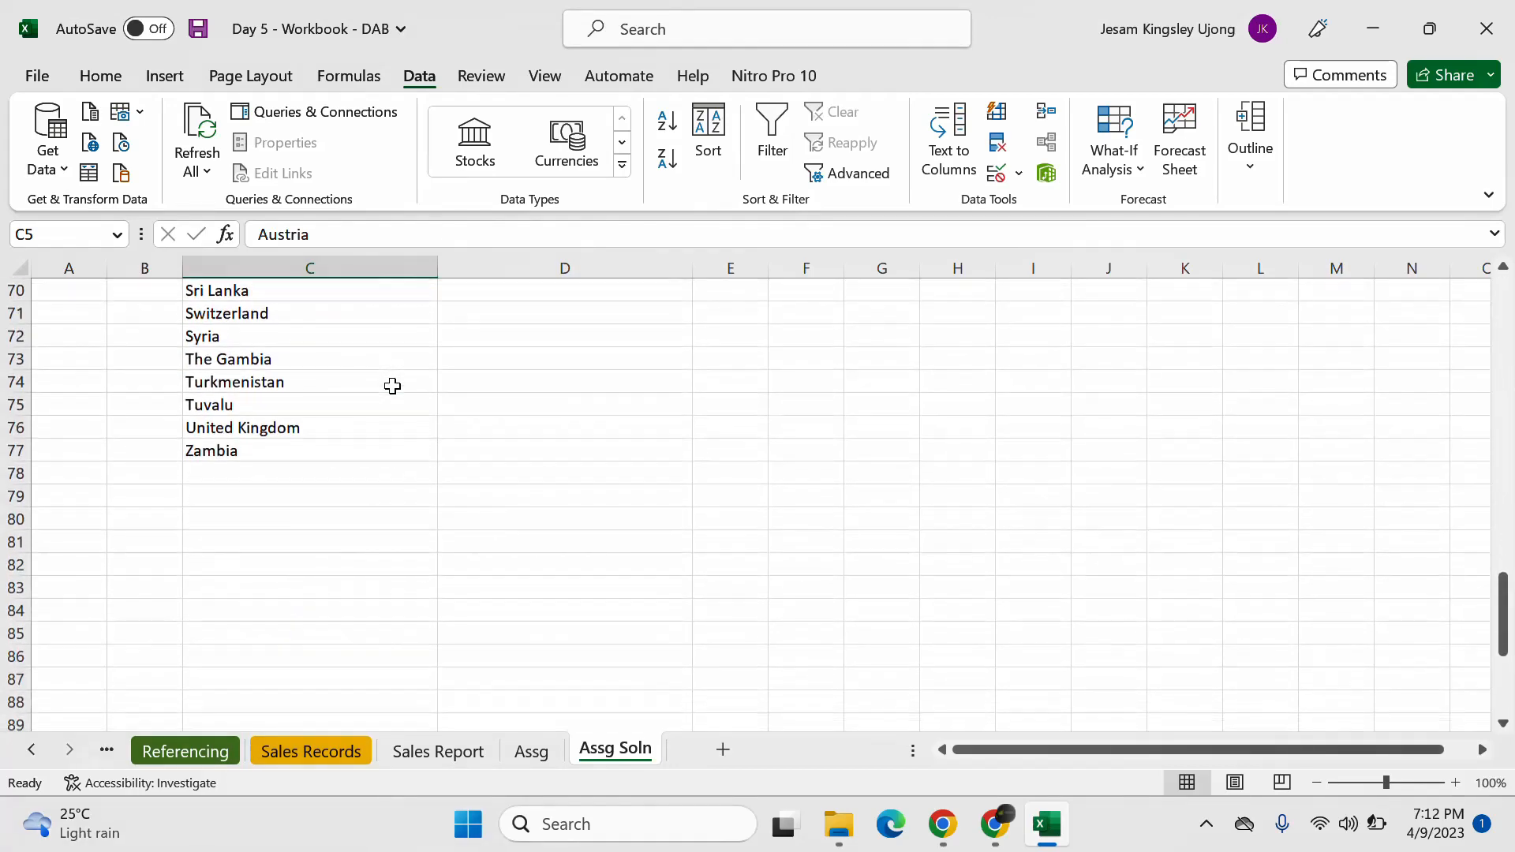
click(261, 428)
scroll(345, 429, up, 4)
scroll(347, 432, up, 19)
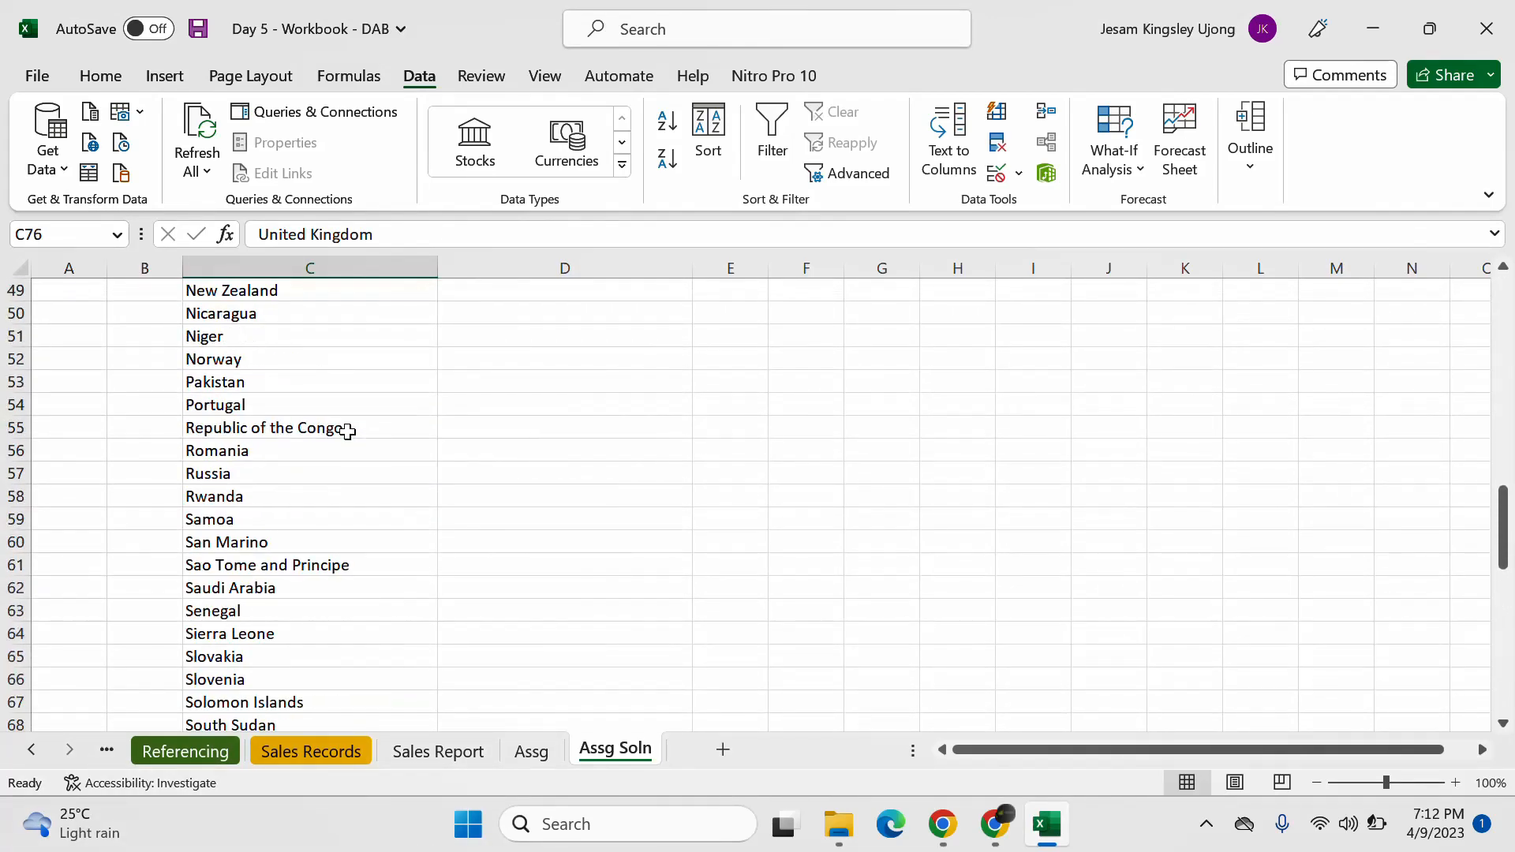
click(478, 335)
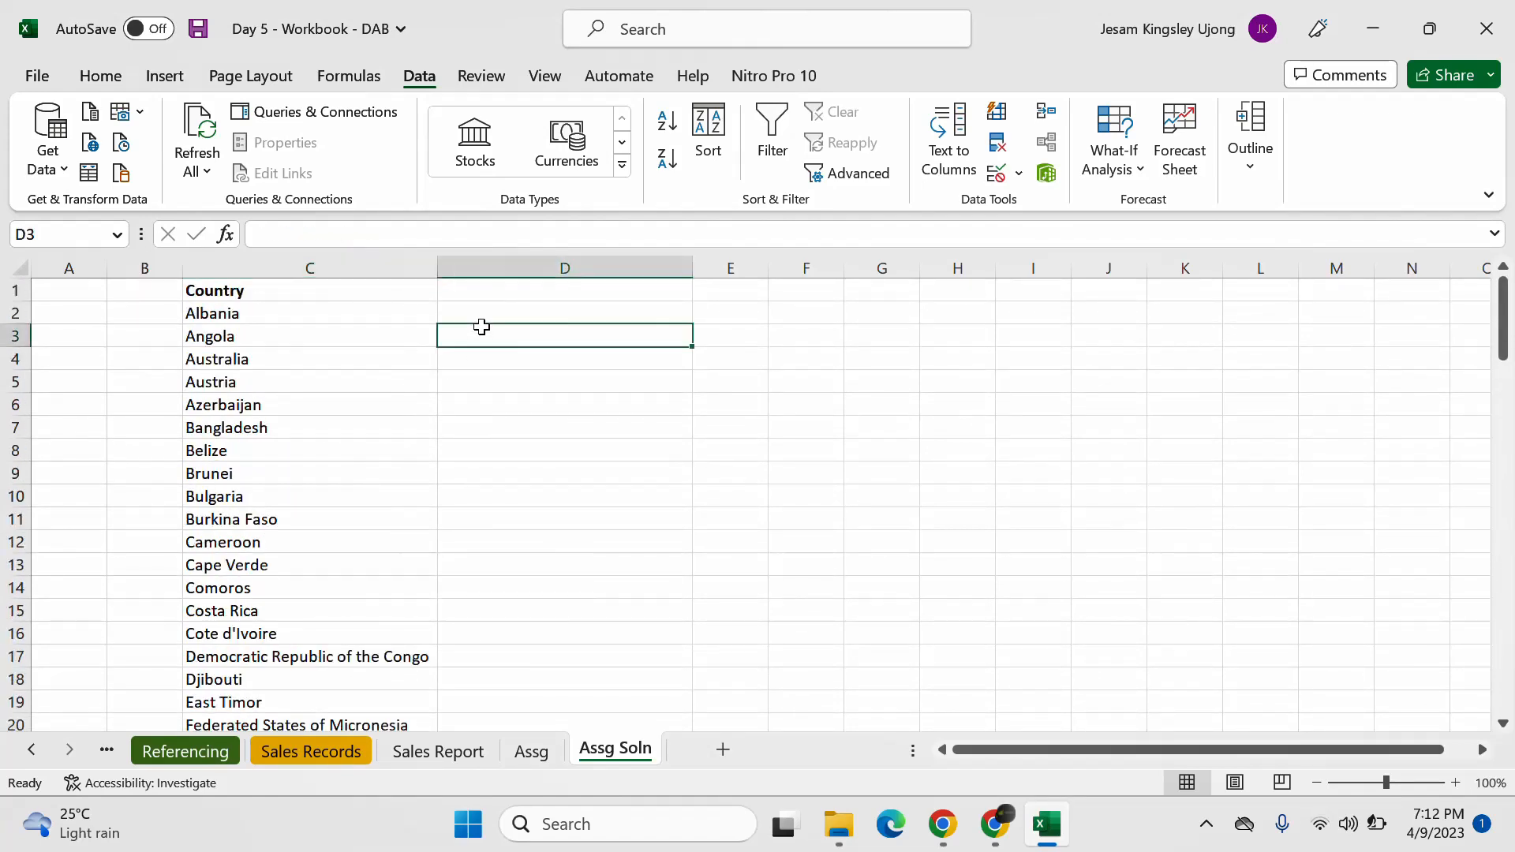
click(548, 270)
click(527, 294)
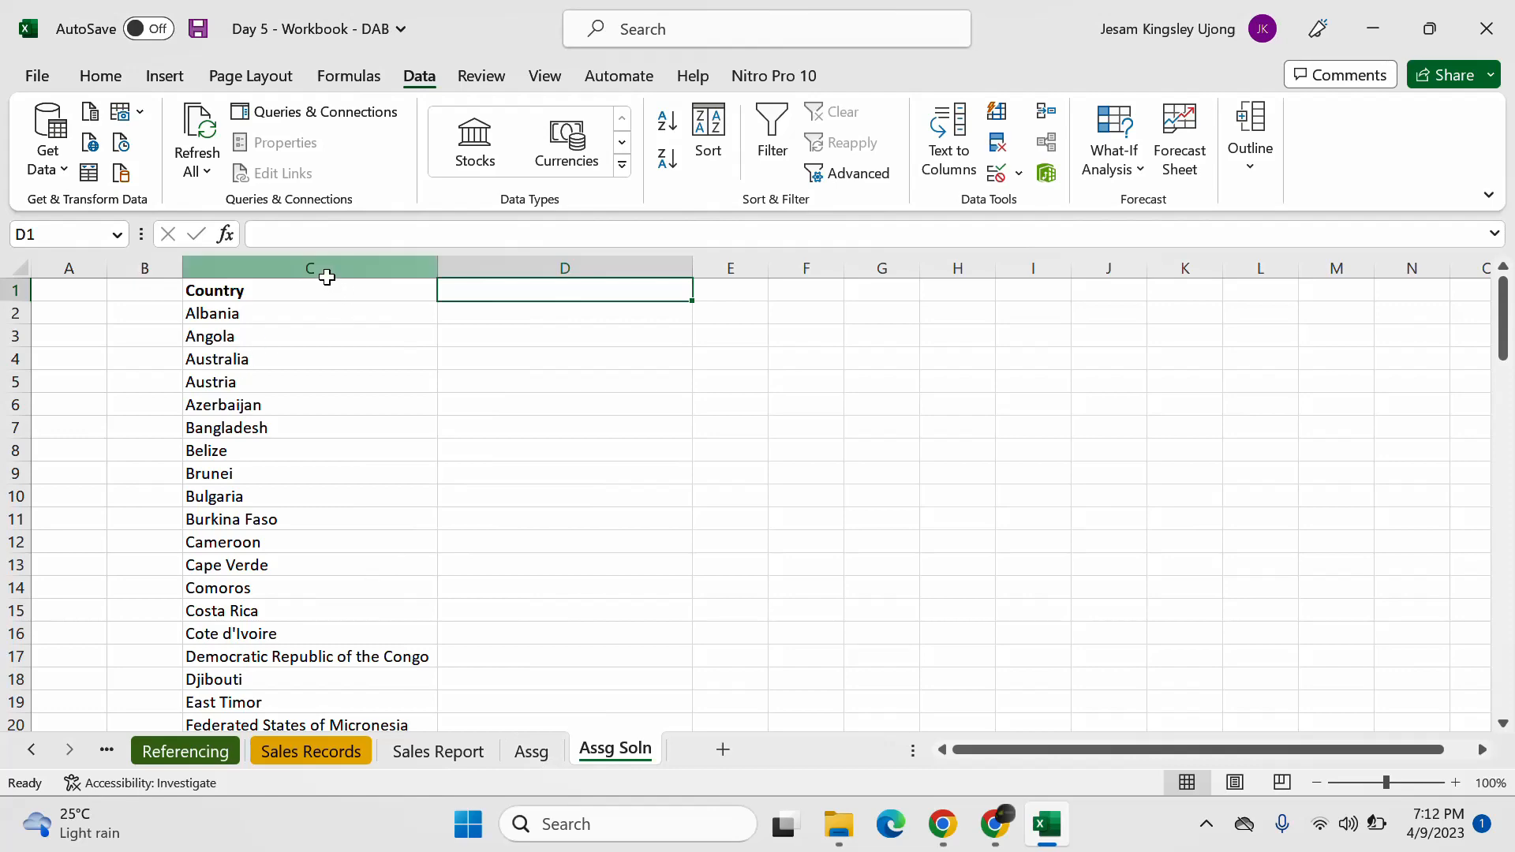
click(328, 268)
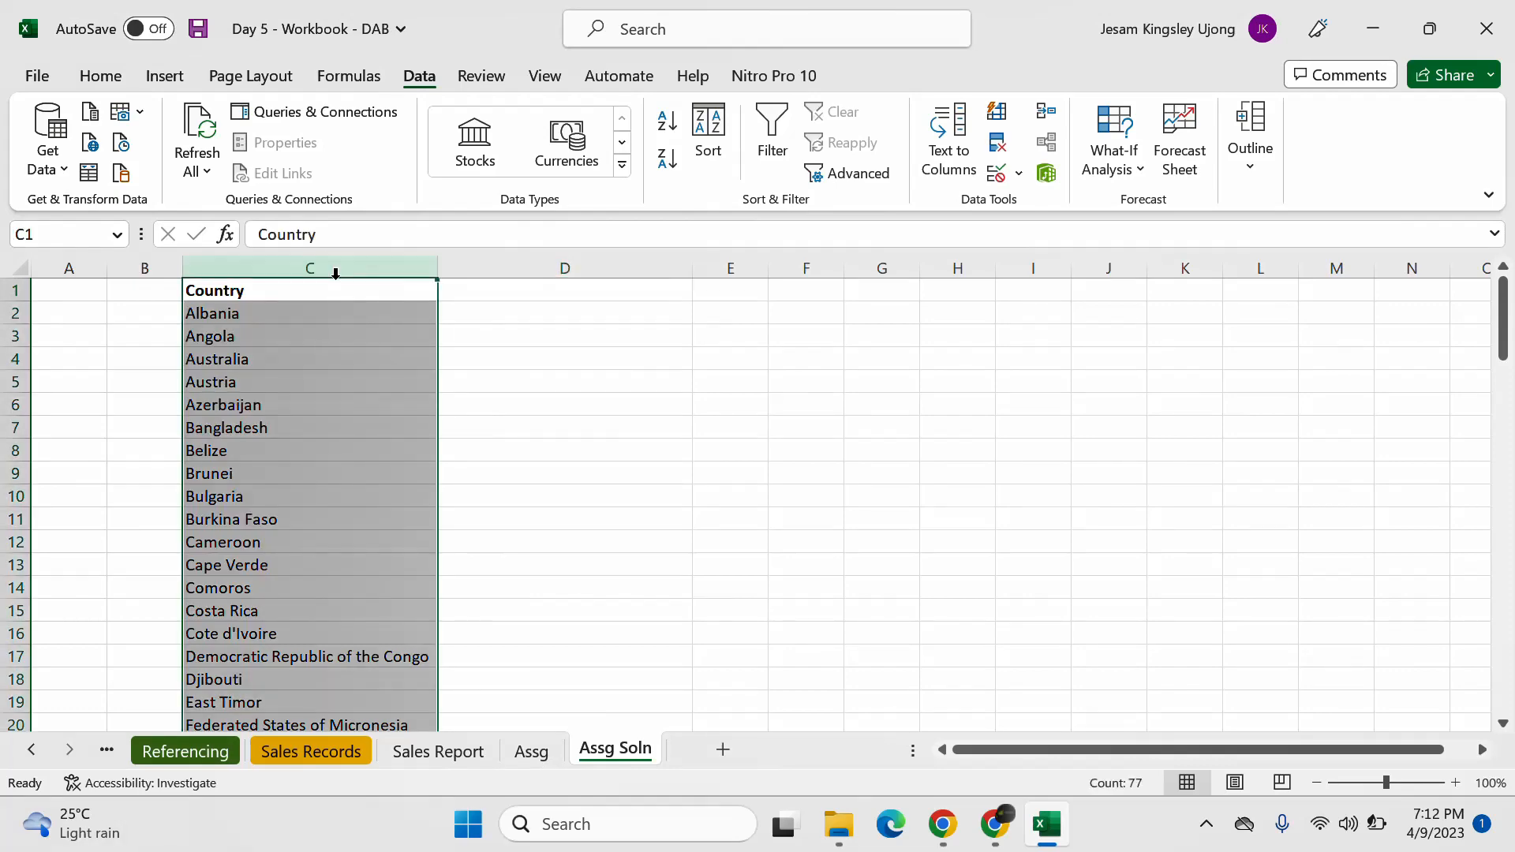
Step: Check the first task on the Assg sheet and enter the header Total Revenue in D1 of Assg Soln
click(534, 753)
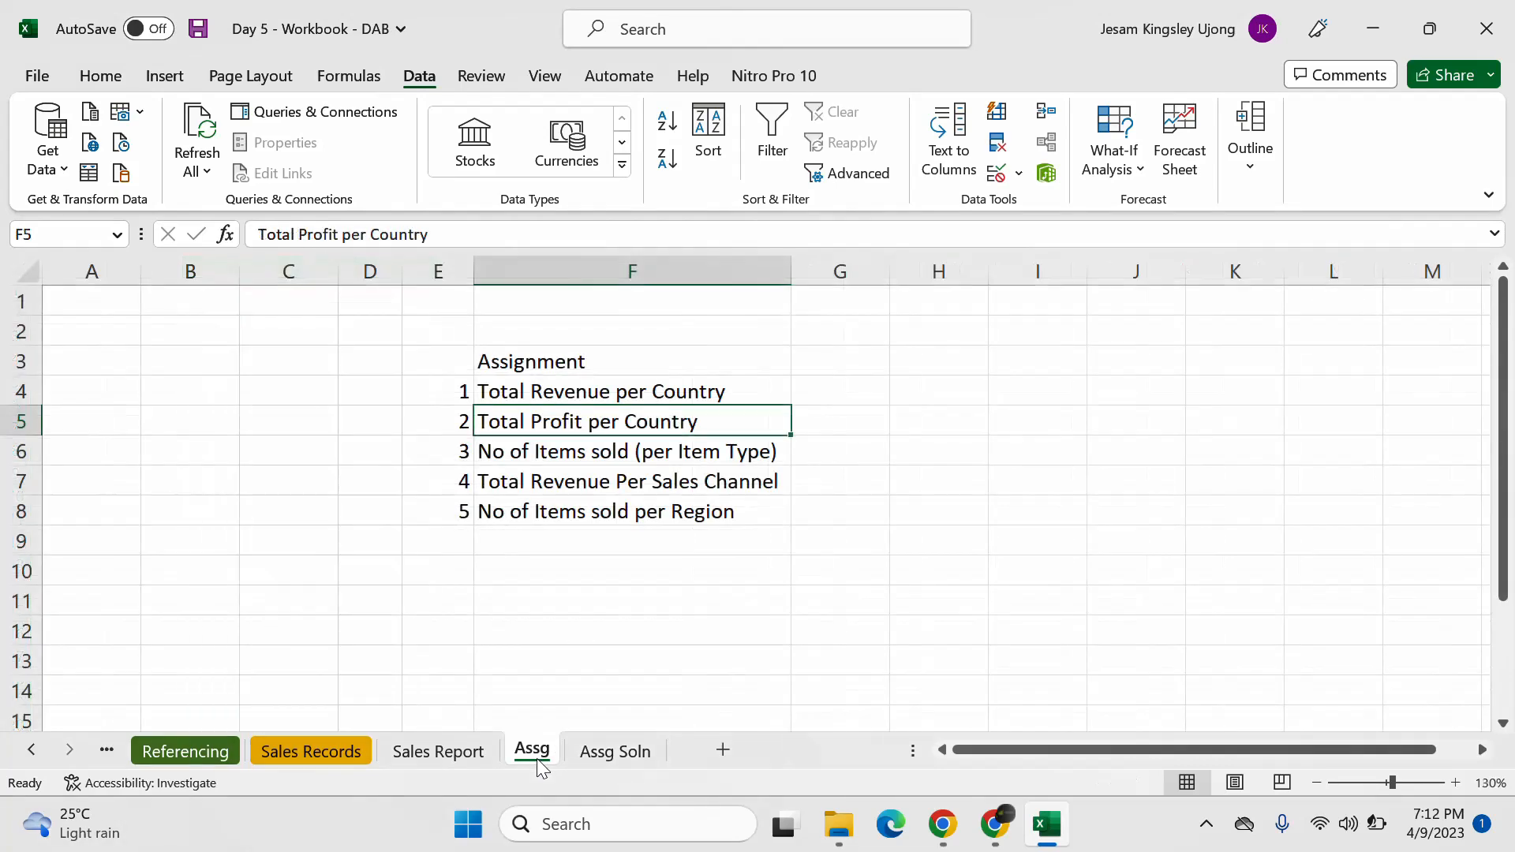
click(584, 395)
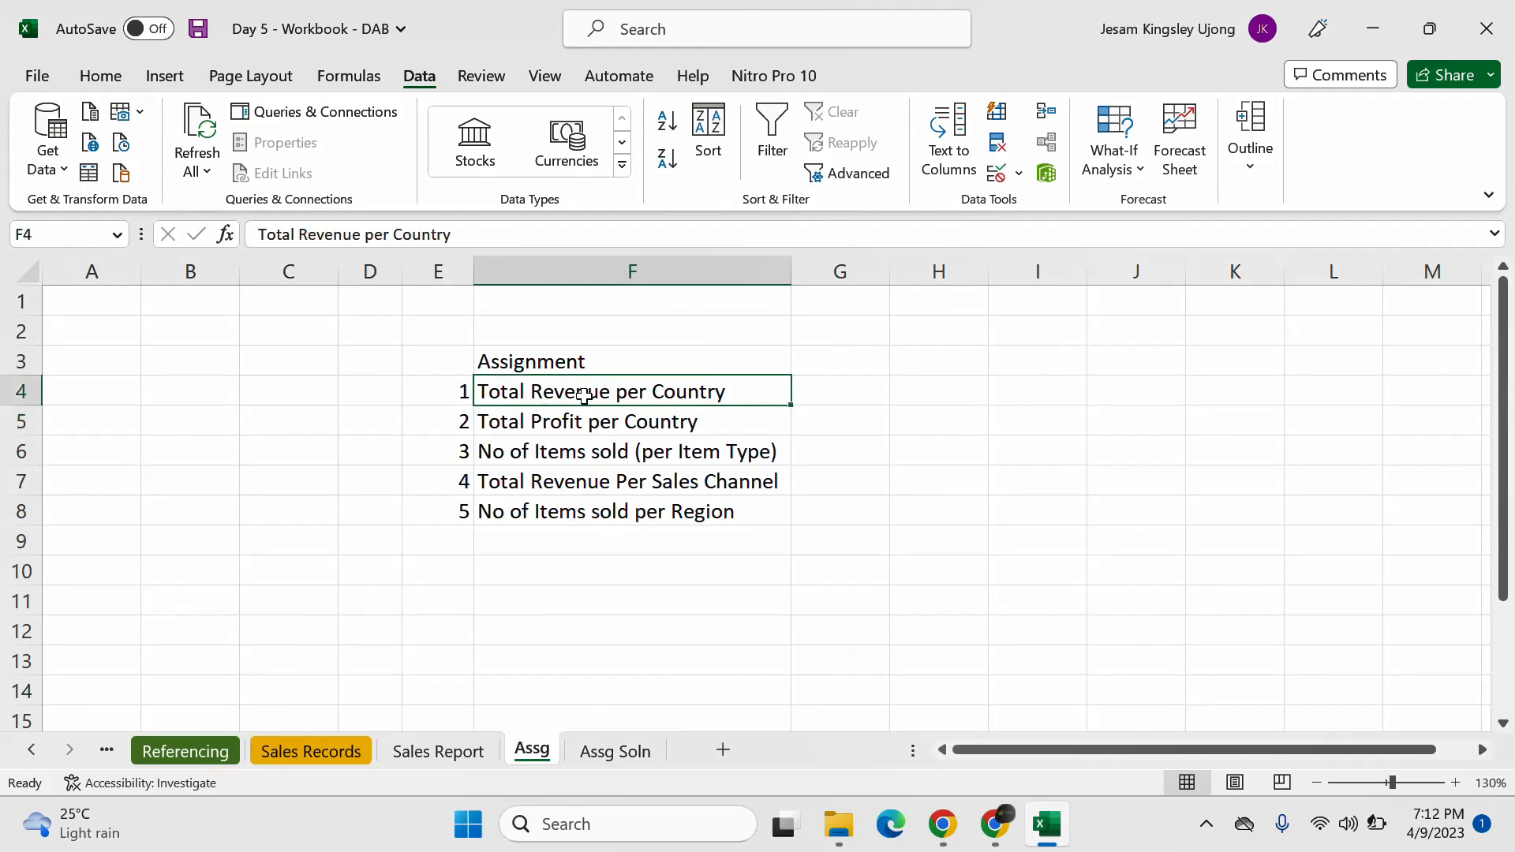
click(604, 752)
click(531, 292)
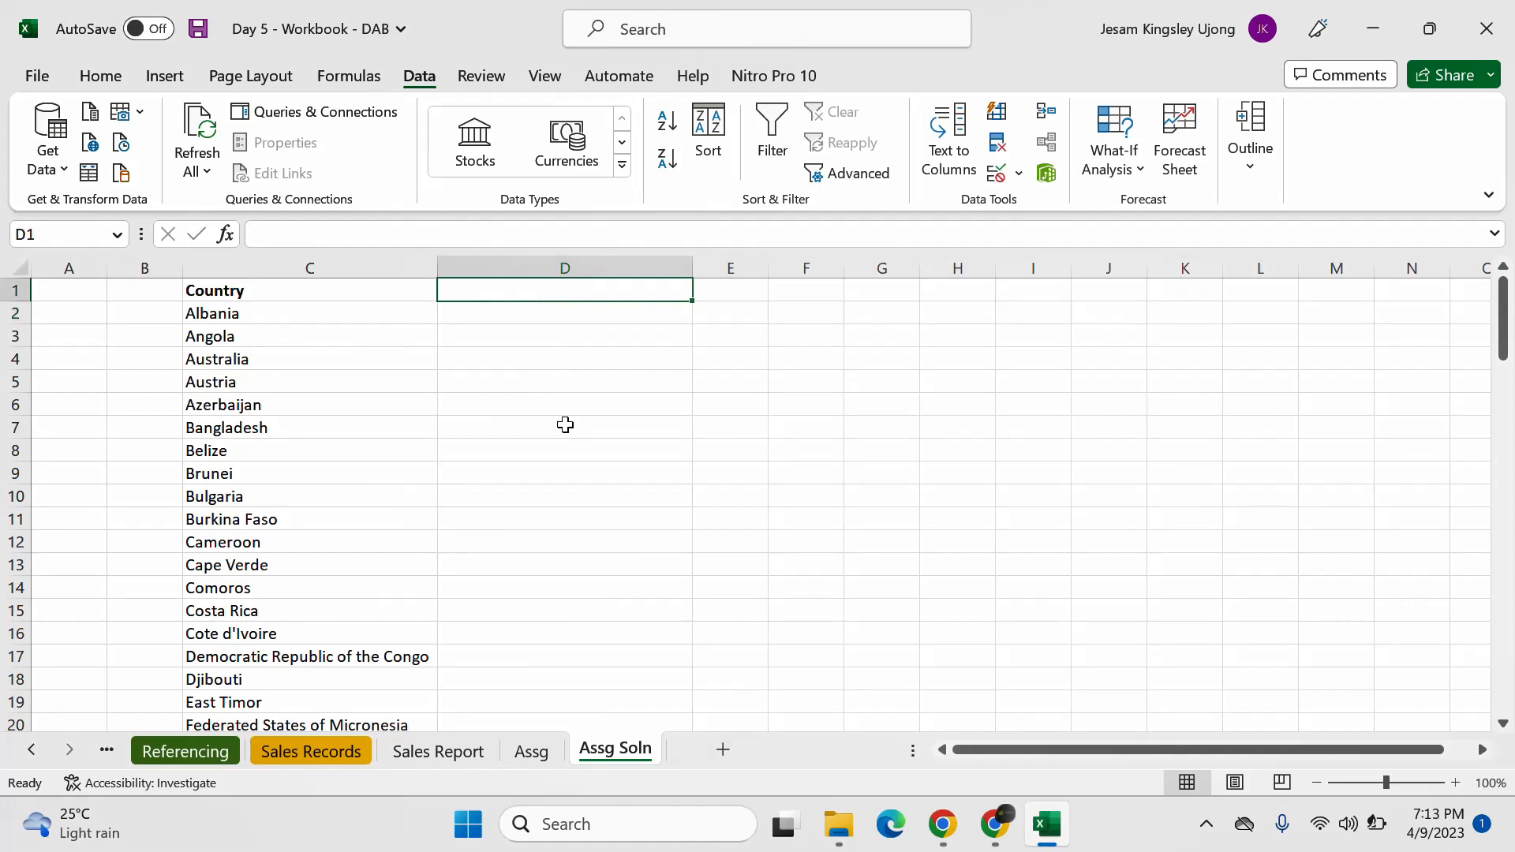
text(Total)
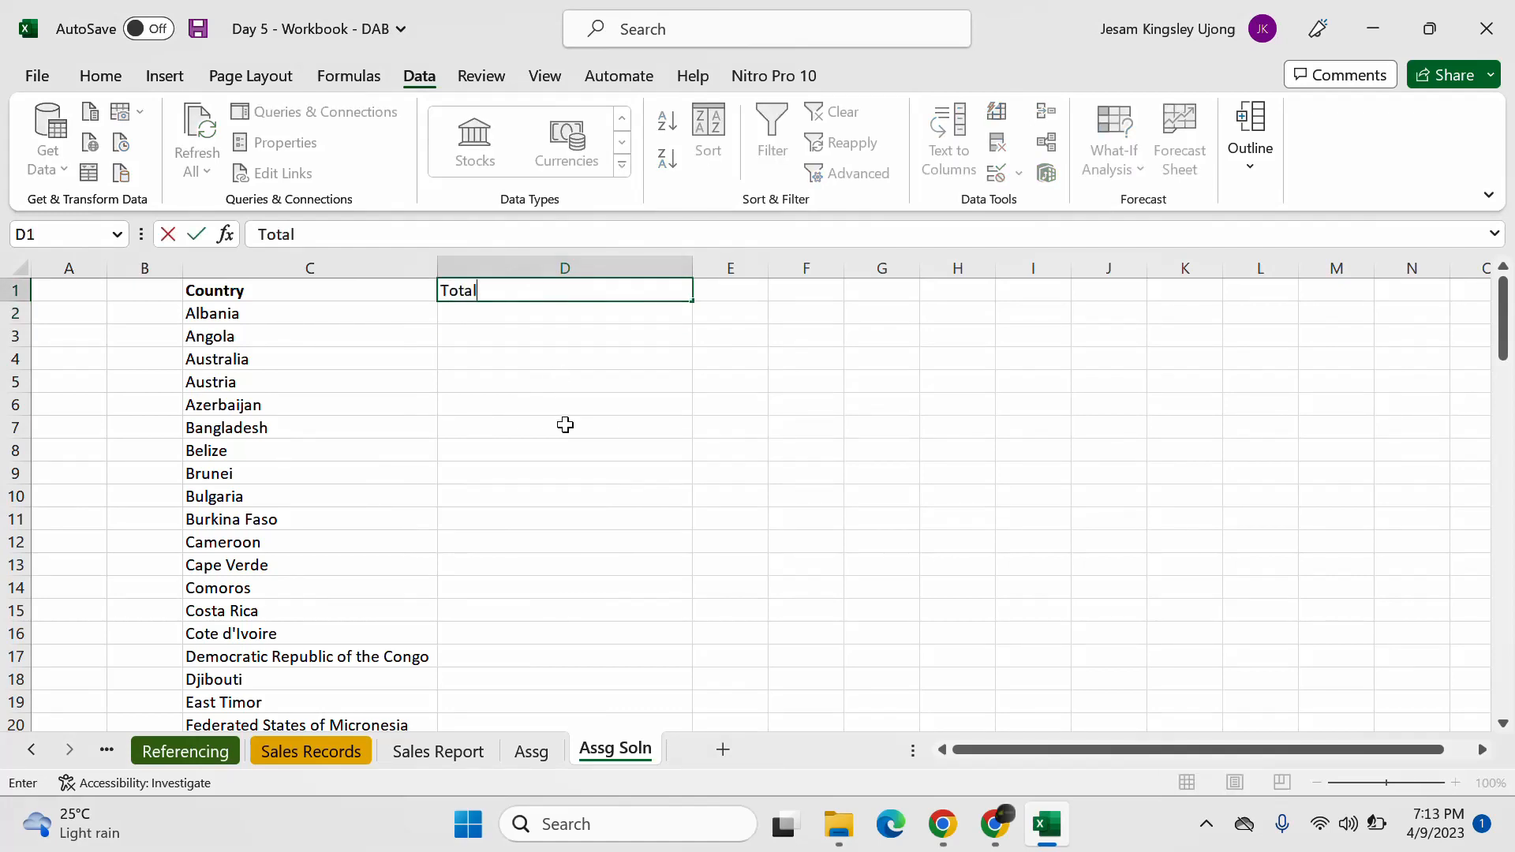
text( Revenue)
key(Return)
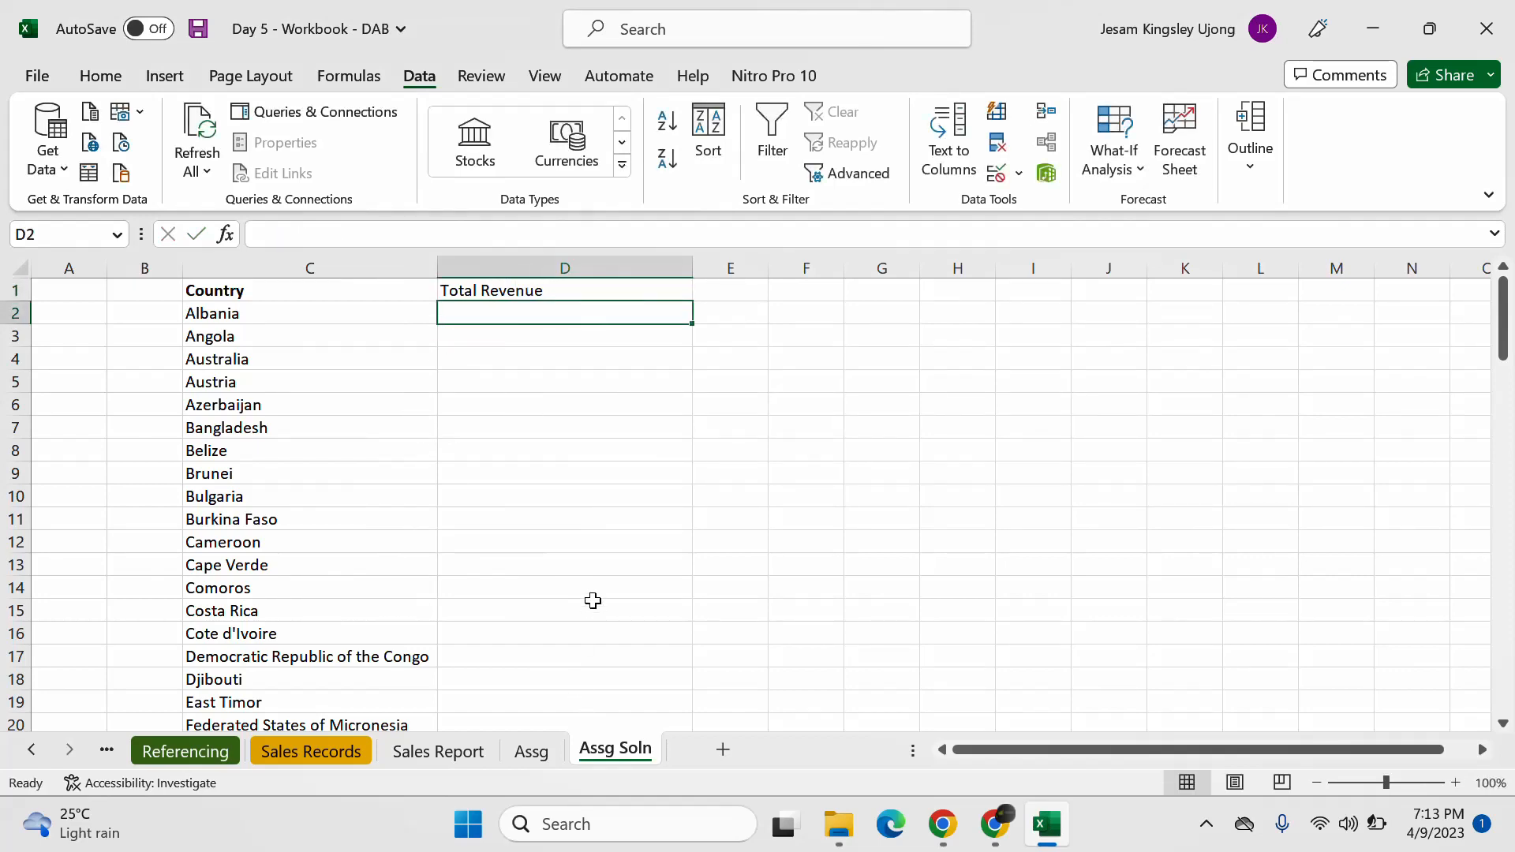
Step: Examine the column headers on the Sales Records sheet and locate the Total Revenue column L
click(454, 759)
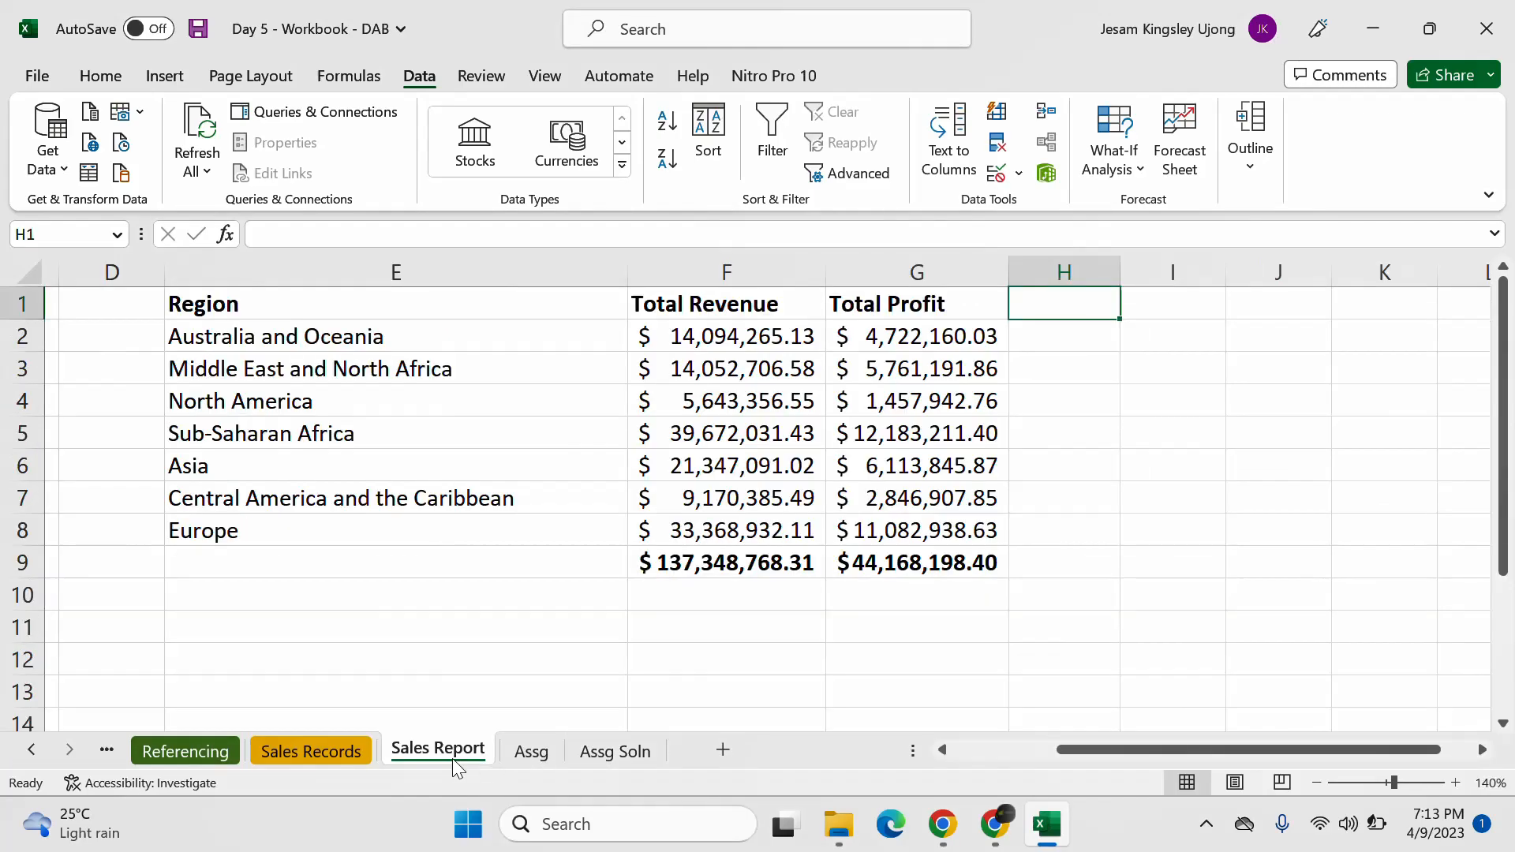
click(337, 759)
scroll(1014, 726, up, 20)
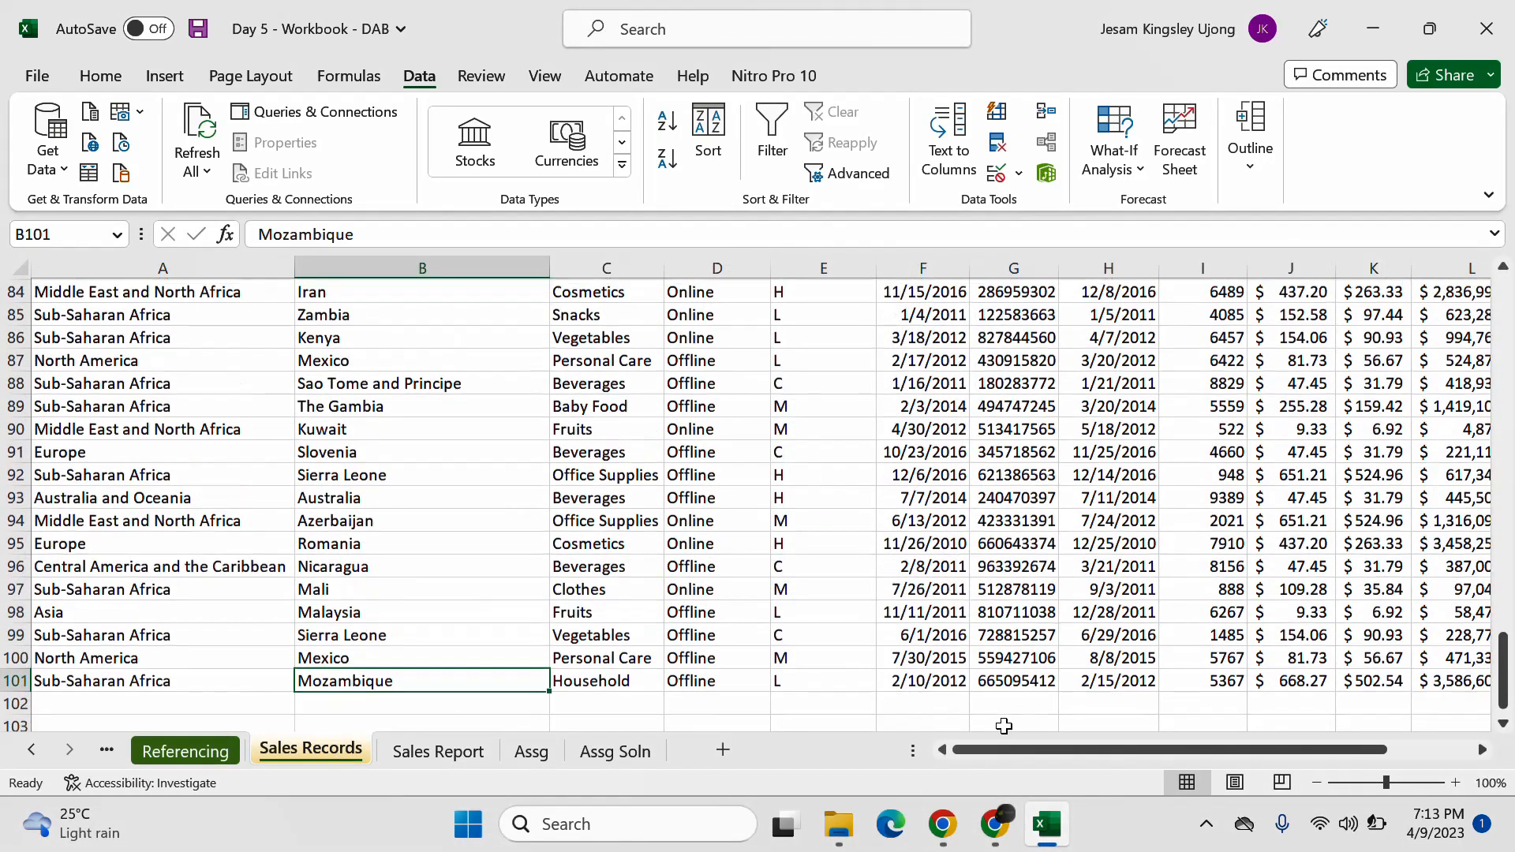
scroll(1016, 739, up, 9)
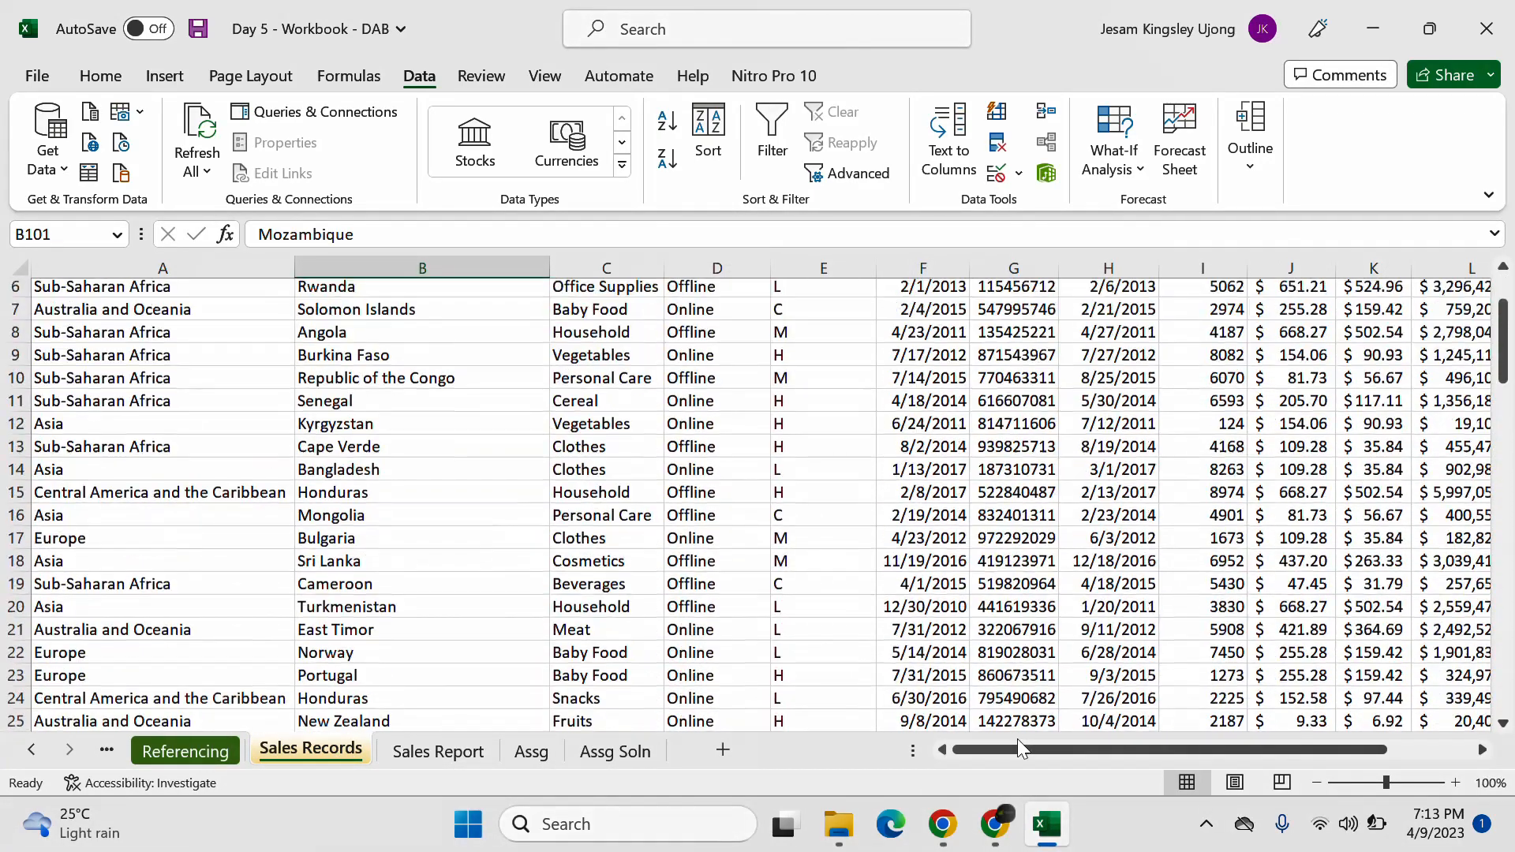
click(1457, 782)
click(1457, 781)
click(1456, 782)
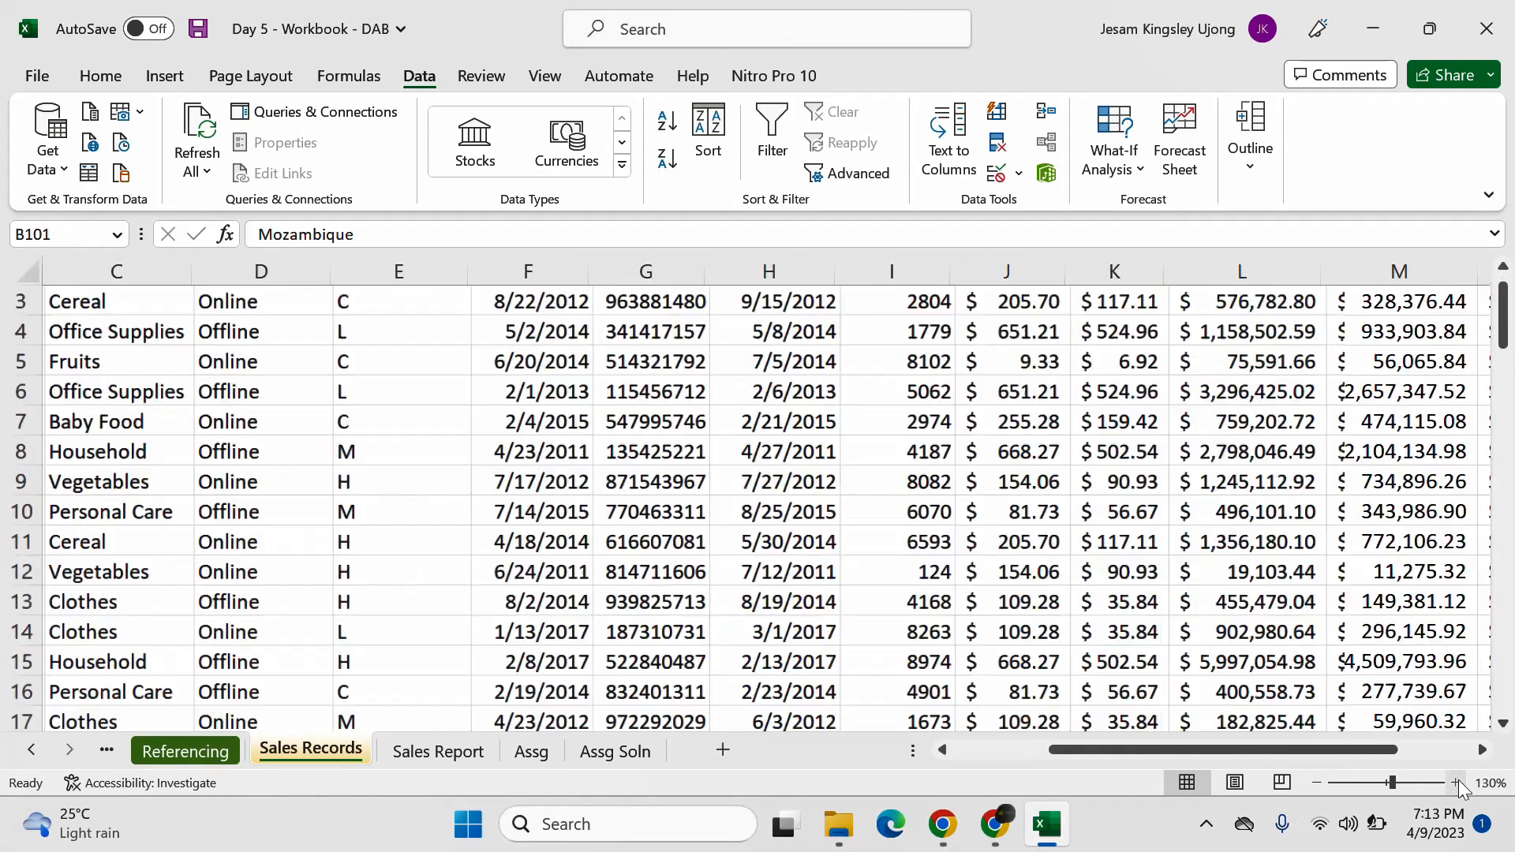
drag(1294, 750, 1341, 749)
scroll(1484, 429, up, 1)
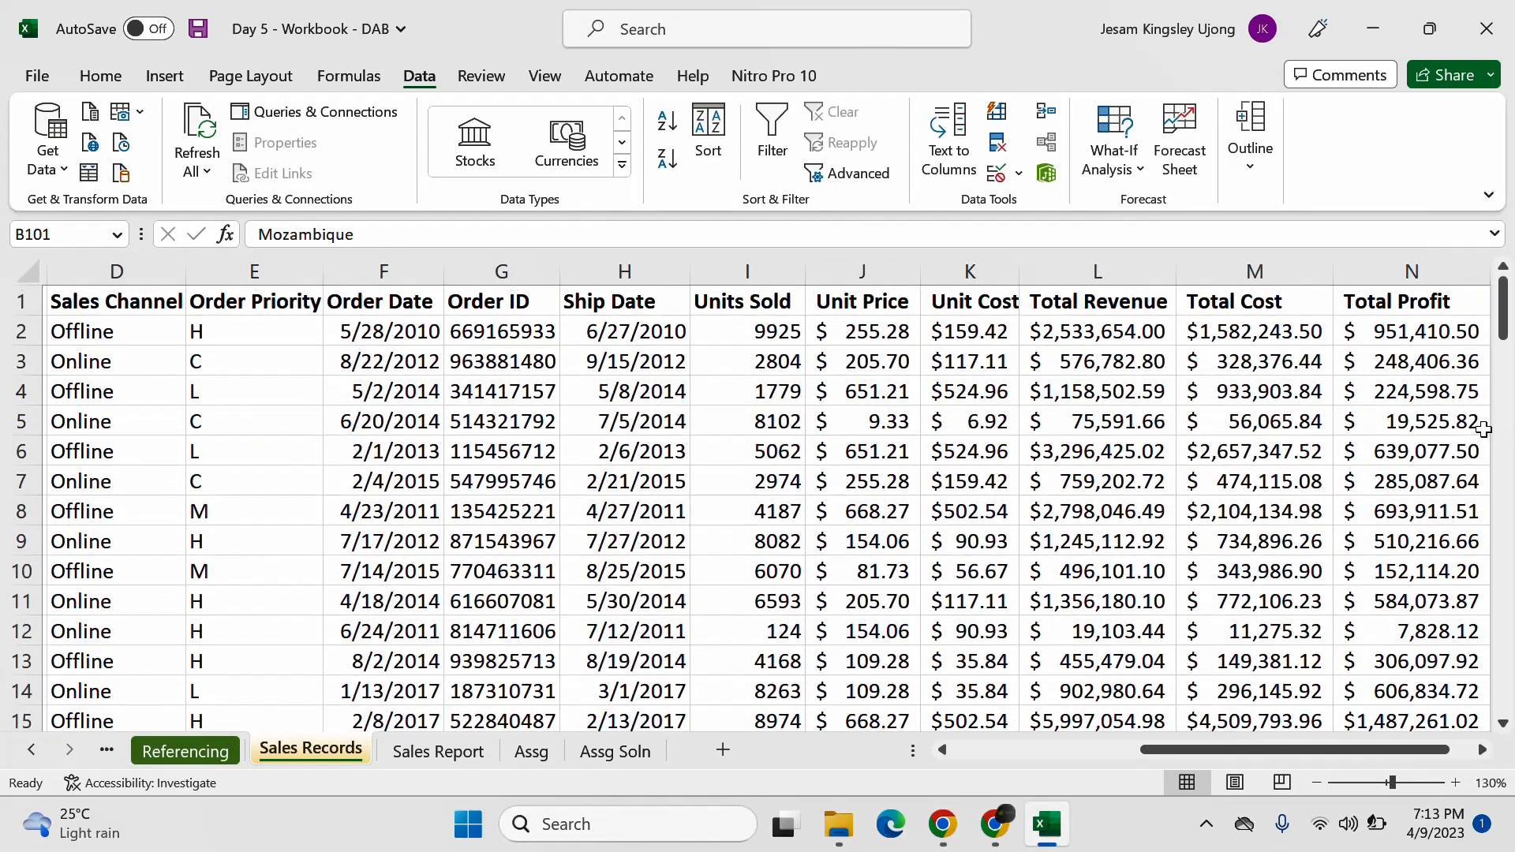
click(1097, 274)
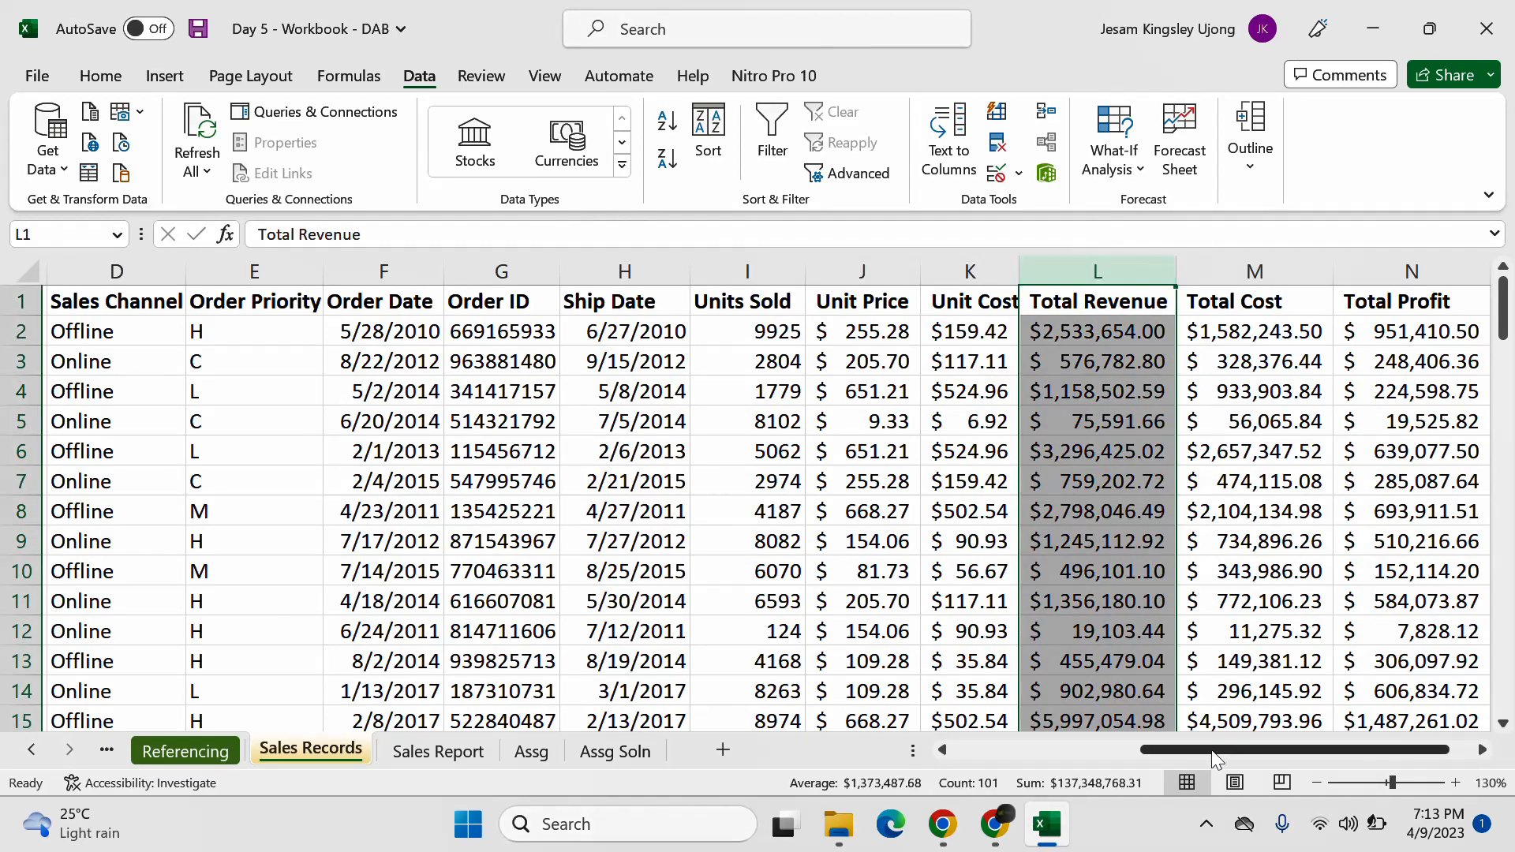
Step: Examine the Country column B on Sales Records alongside the Total Cost and Total Revenue columns
drag(1231, 750, 1041, 749)
click(548, 271)
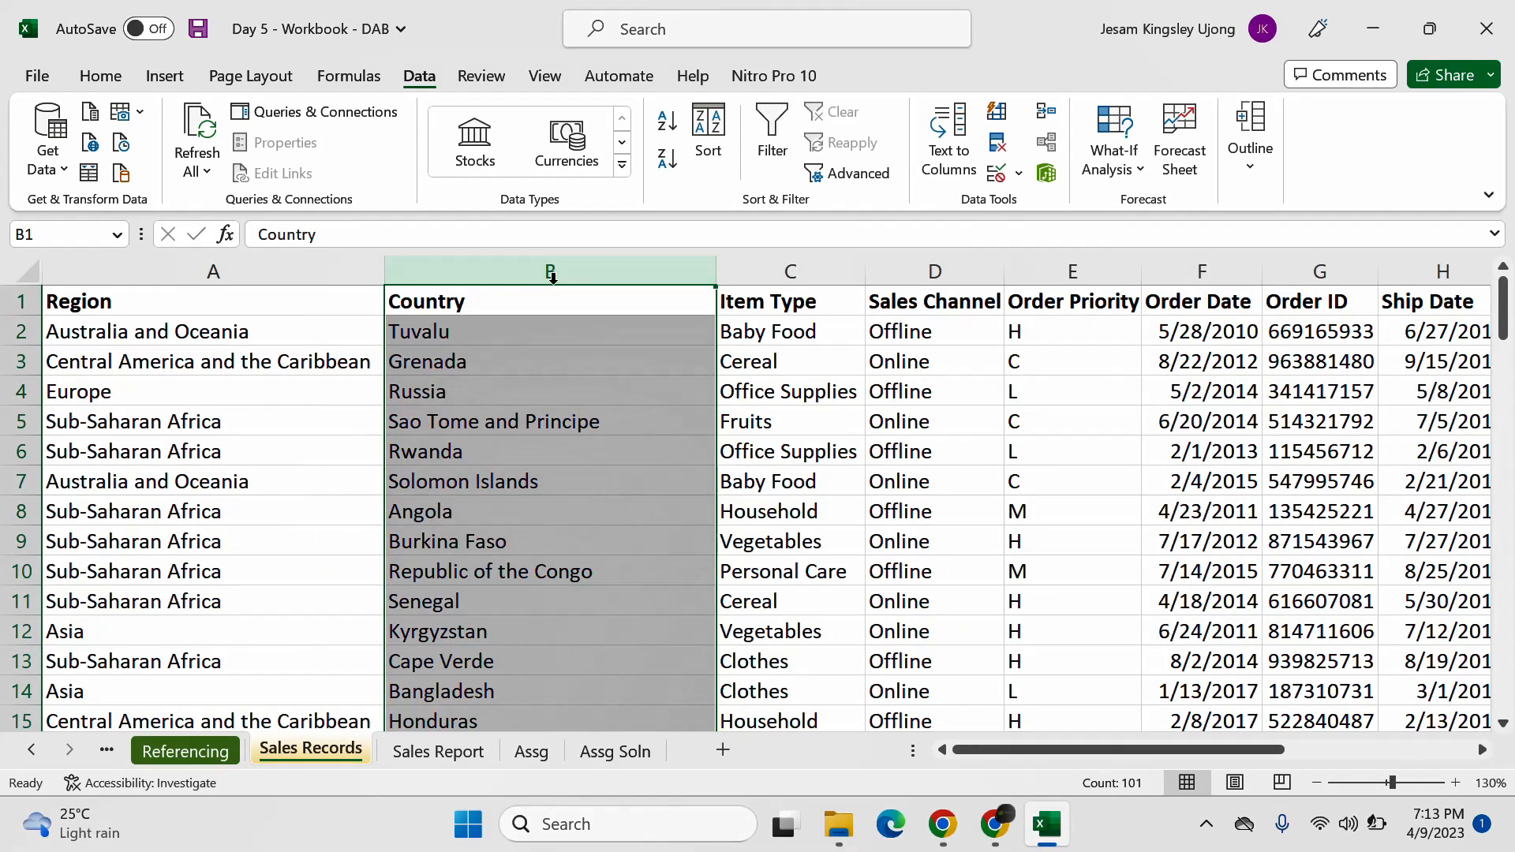
scroll(548, 368, down, 1)
scroll(548, 368, down, 3)
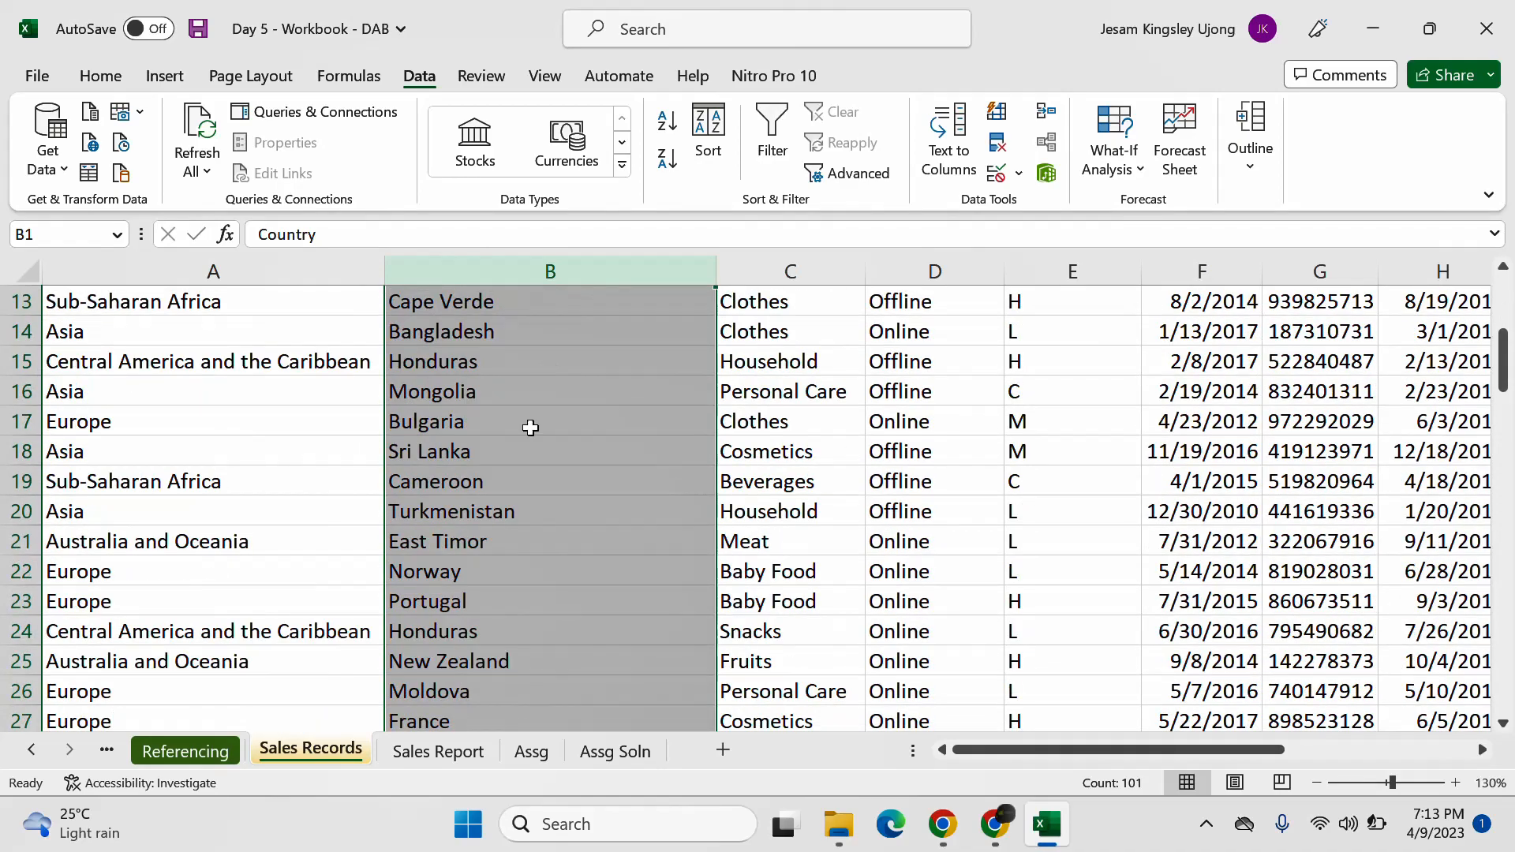
scroll(507, 639, down, 5)
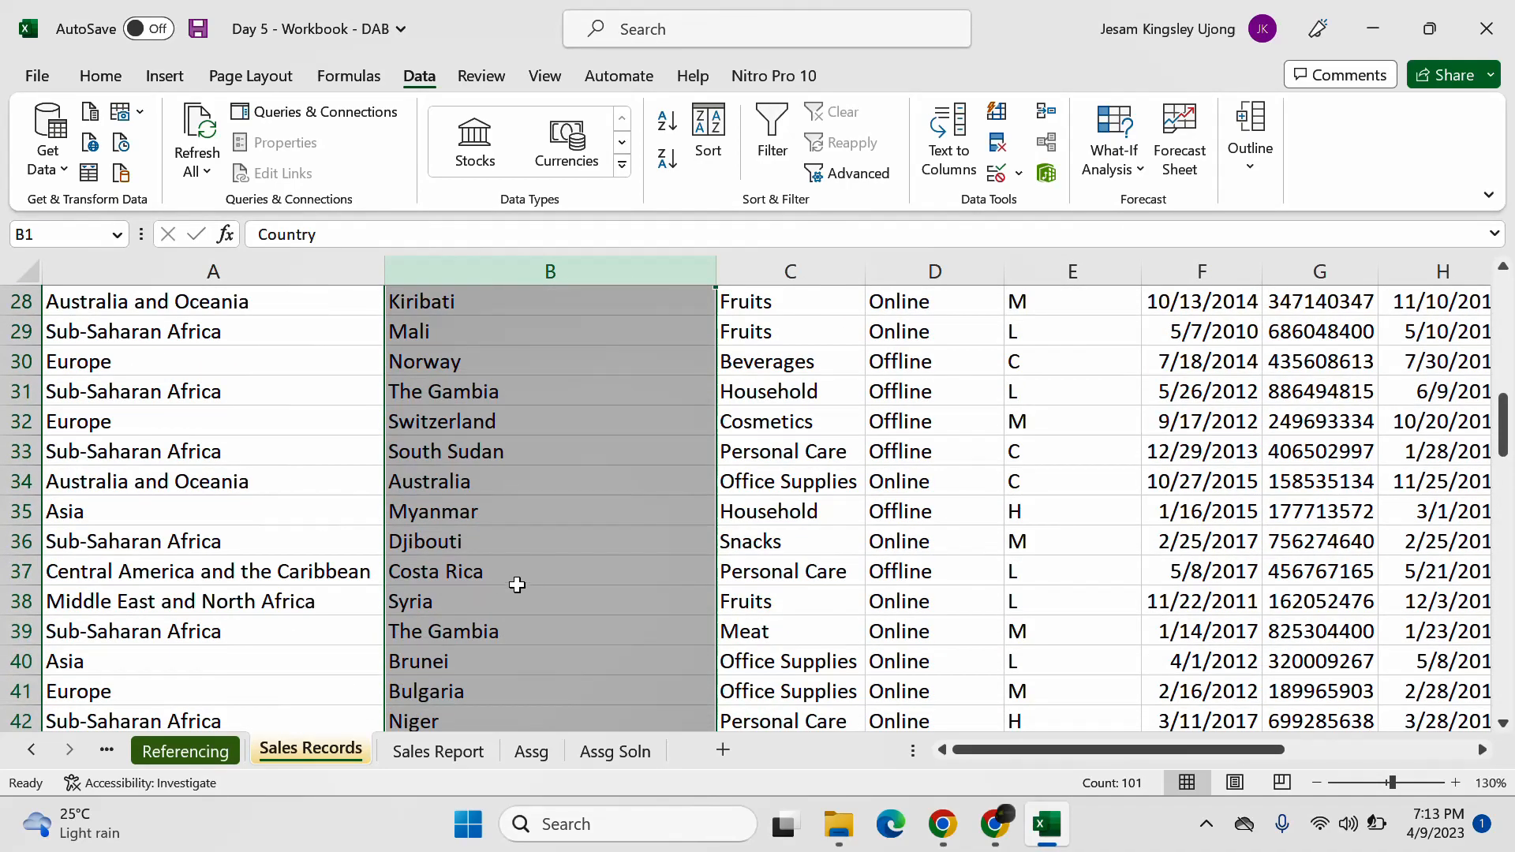
scroll(501, 580, up, 1)
scroll(501, 579, up, 8)
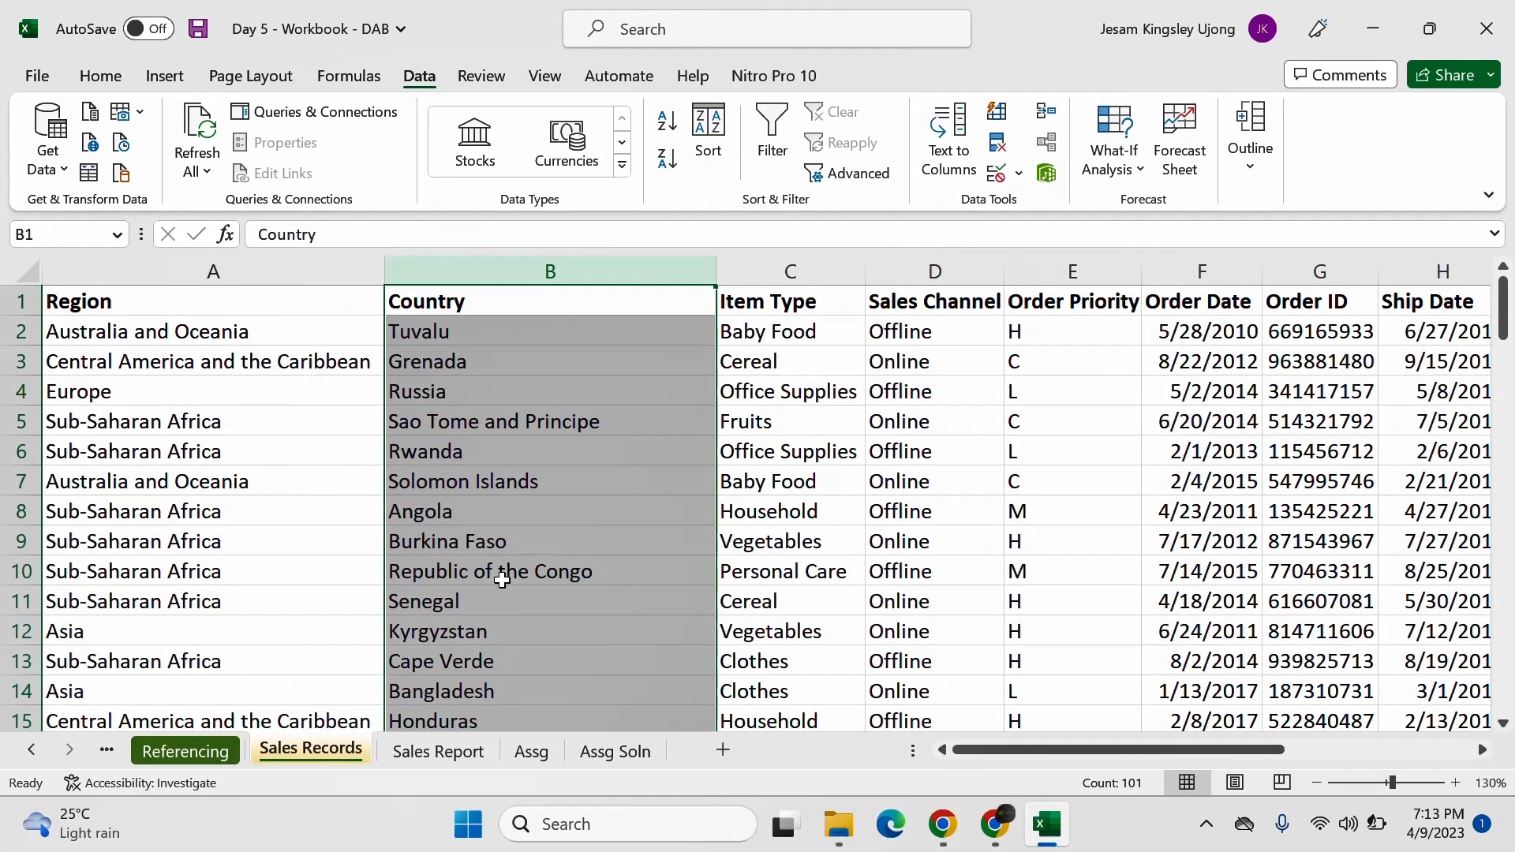
drag(1008, 753, 1193, 754)
click(1242, 269)
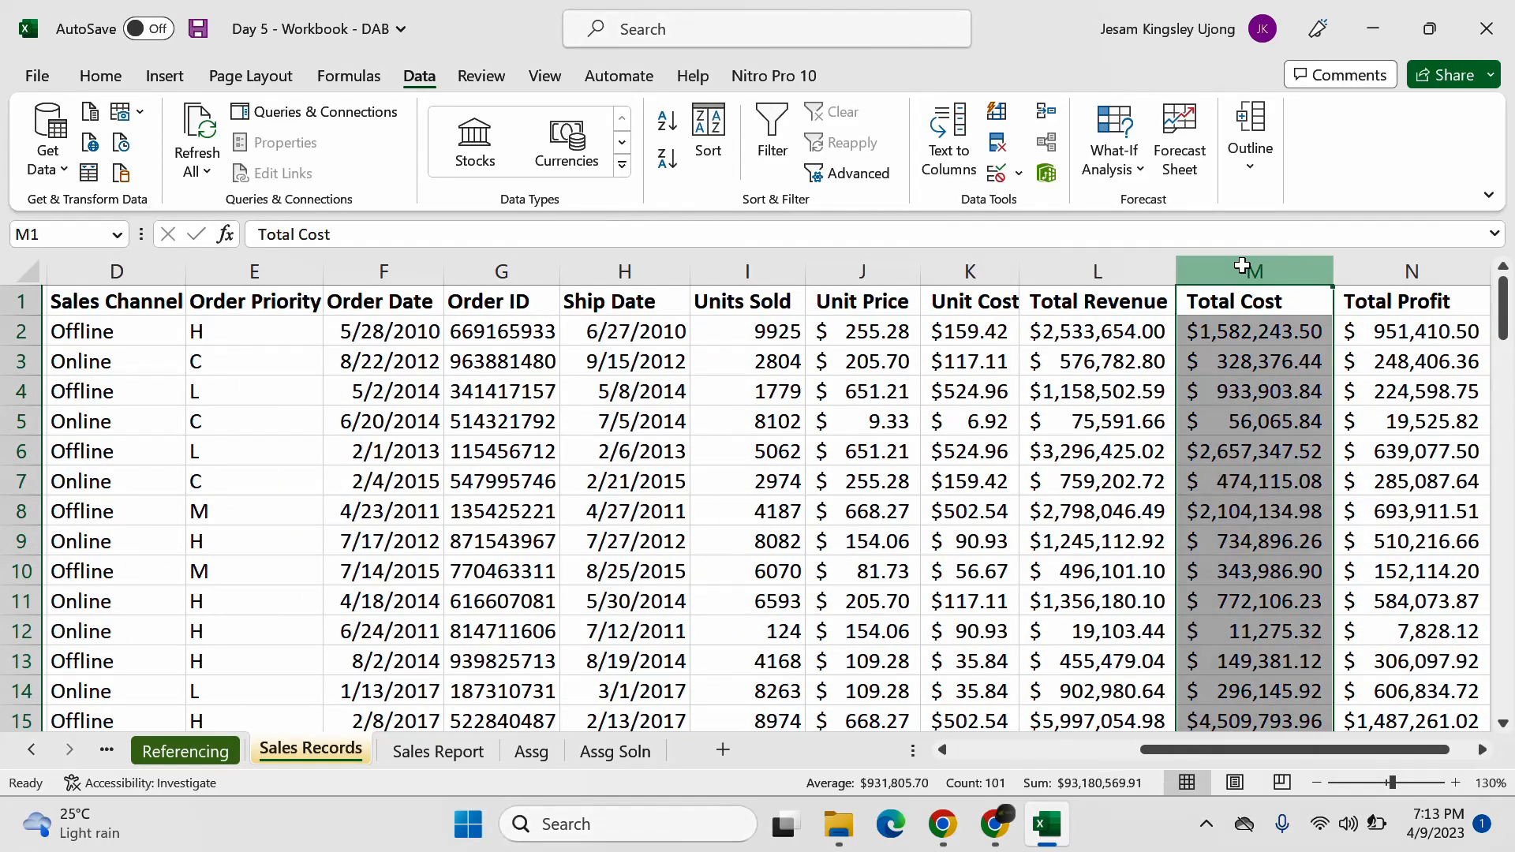
click(1157, 270)
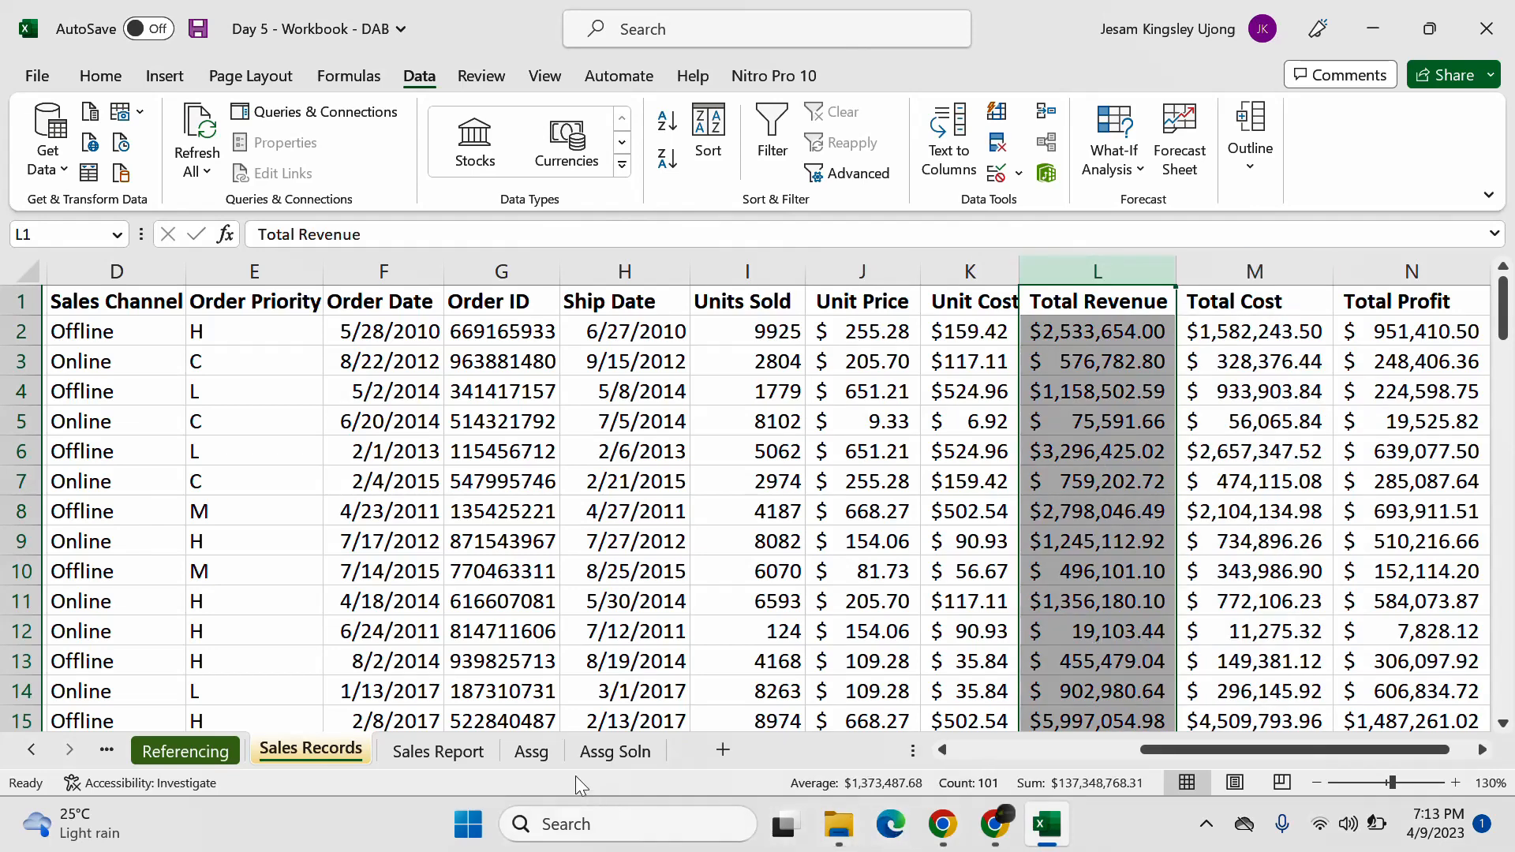
click(587, 752)
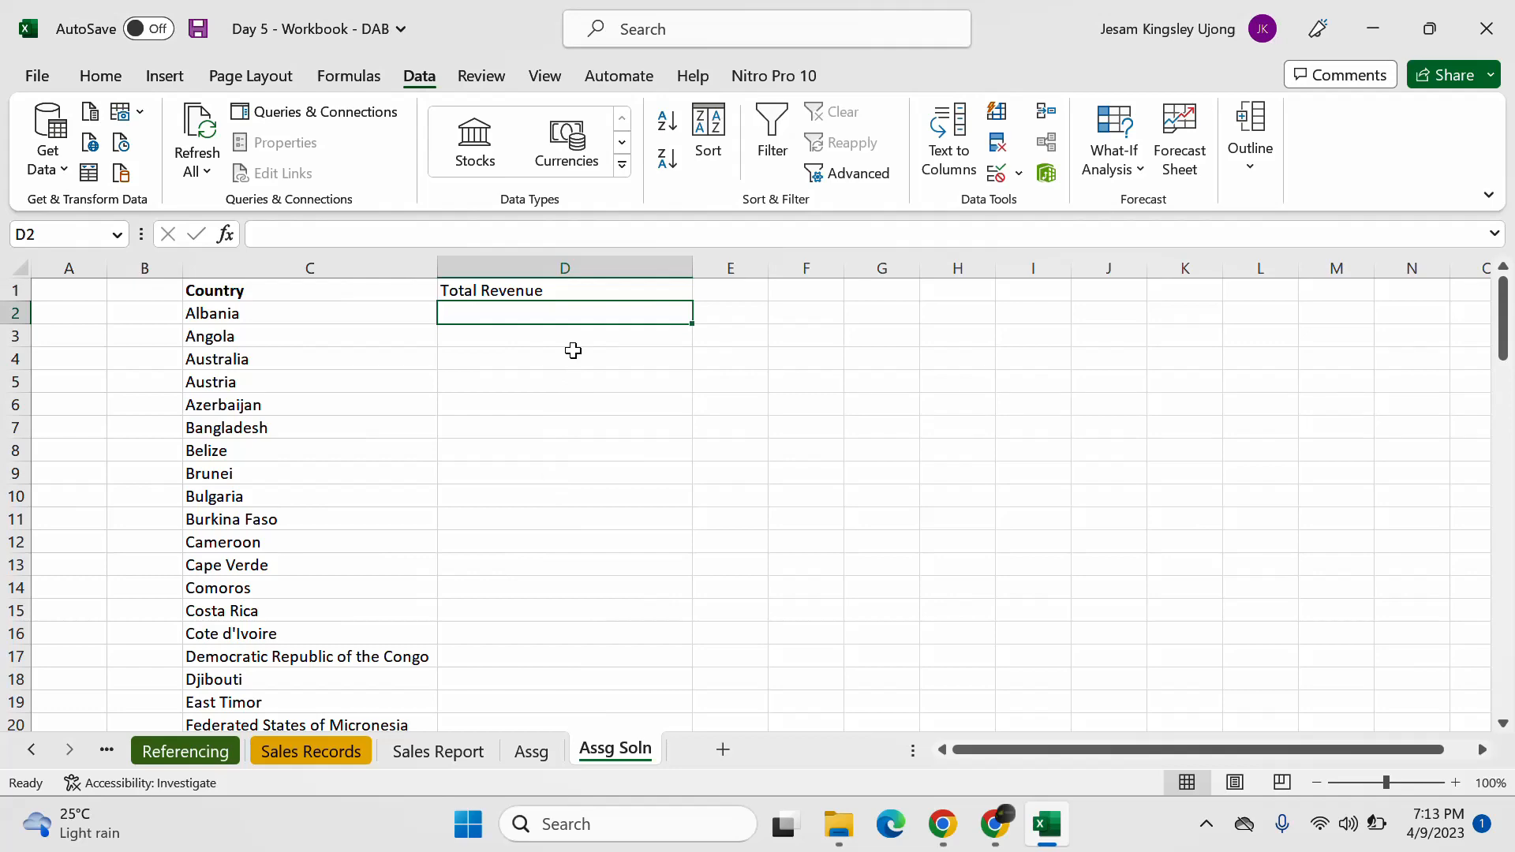
Step: Recheck the Country column B on Sales Records as the column to match countries against
click(306, 751)
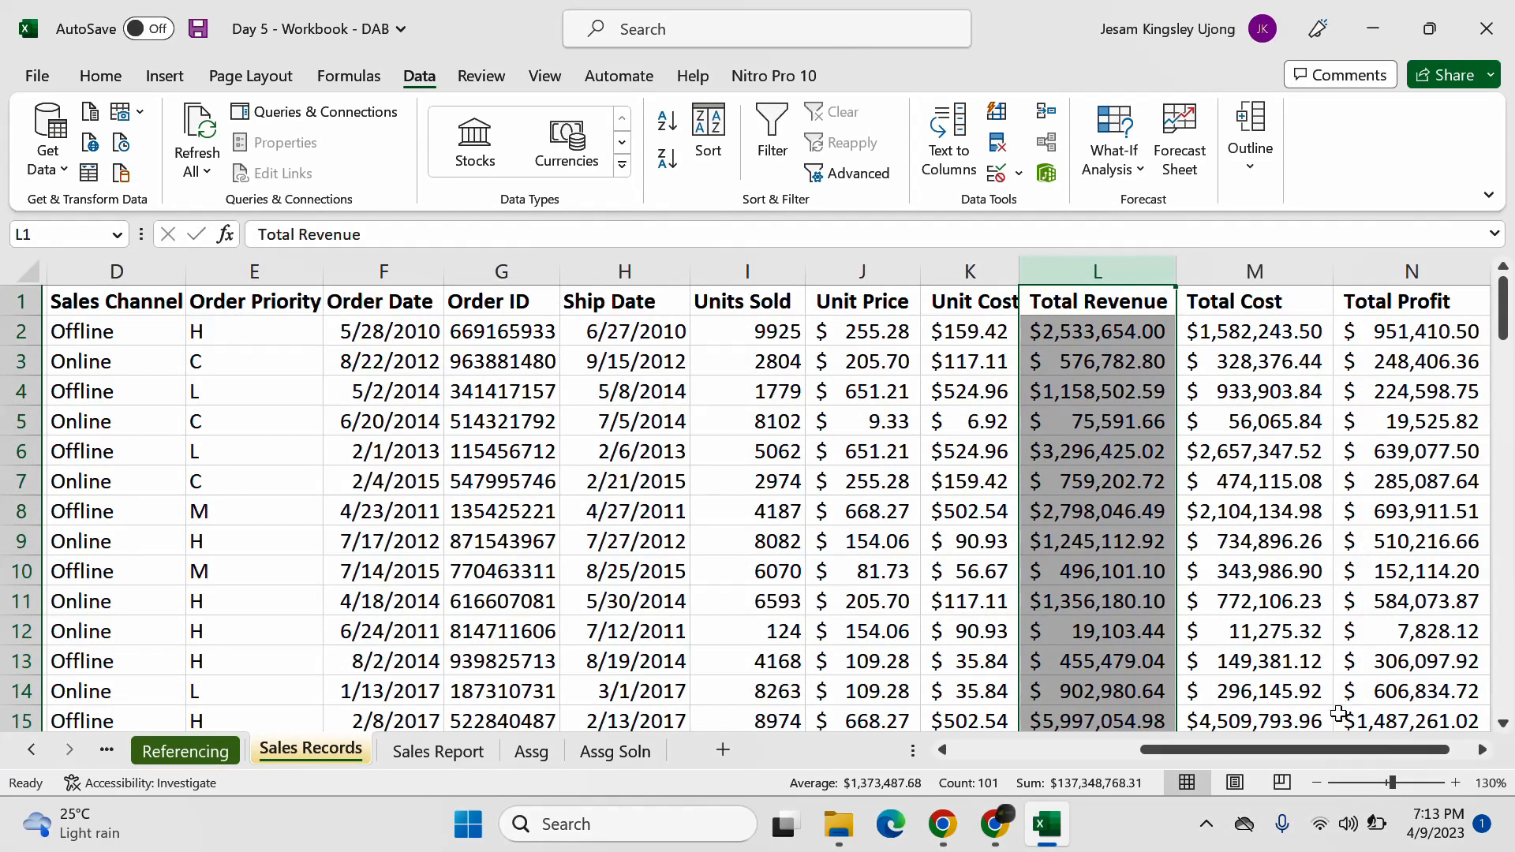
drag(1294, 749, 1254, 750)
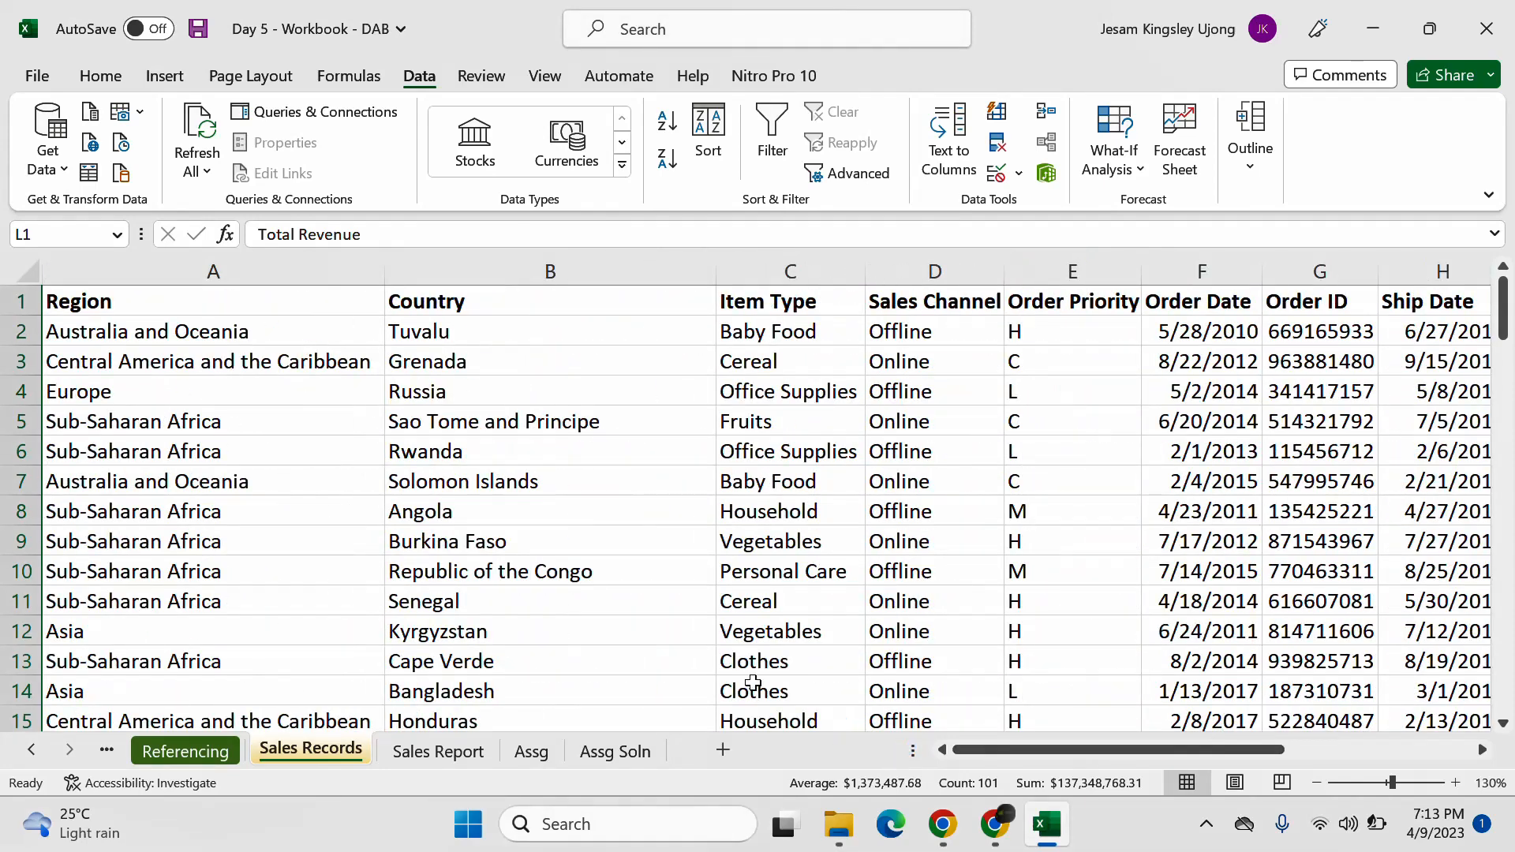
click(195, 257)
click(508, 274)
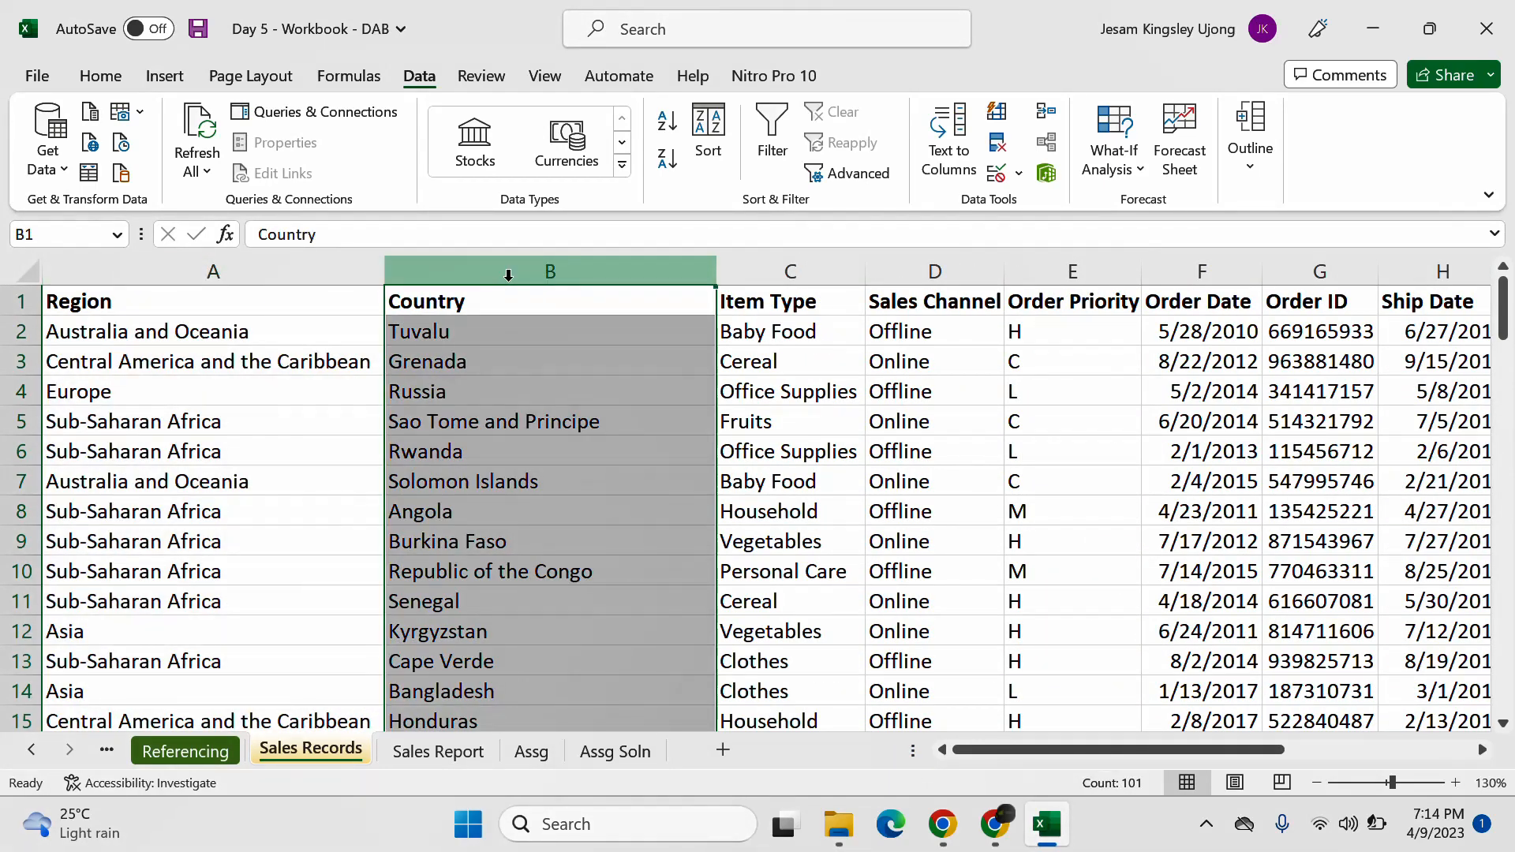
click(485, 332)
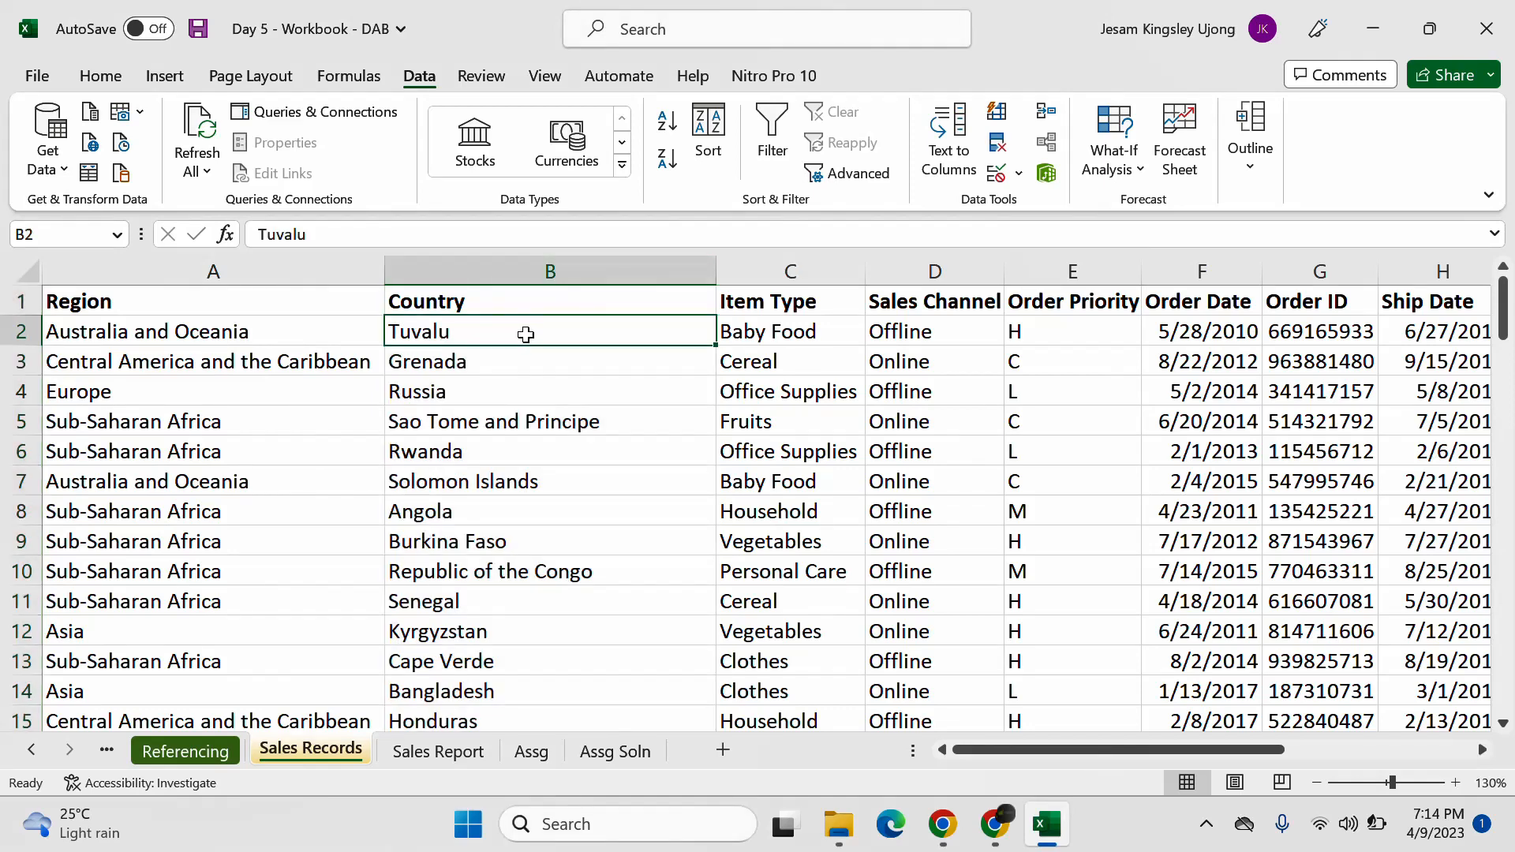
click(502, 365)
click(564, 269)
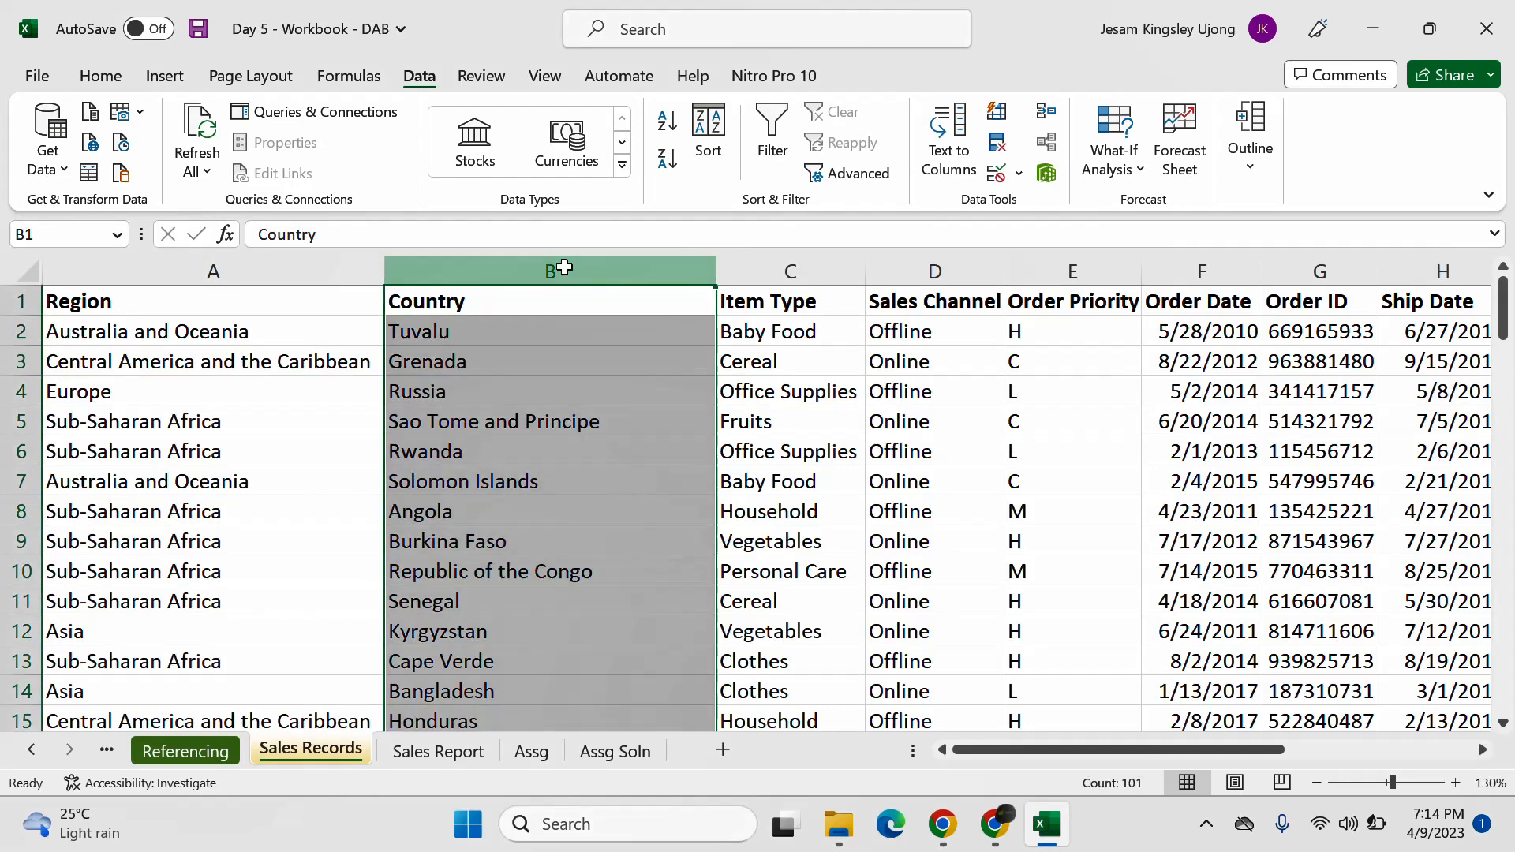
Step: Compare the first countries in column C of Assg Soln with the empty Total Revenue cells beside them
click(618, 752)
click(248, 318)
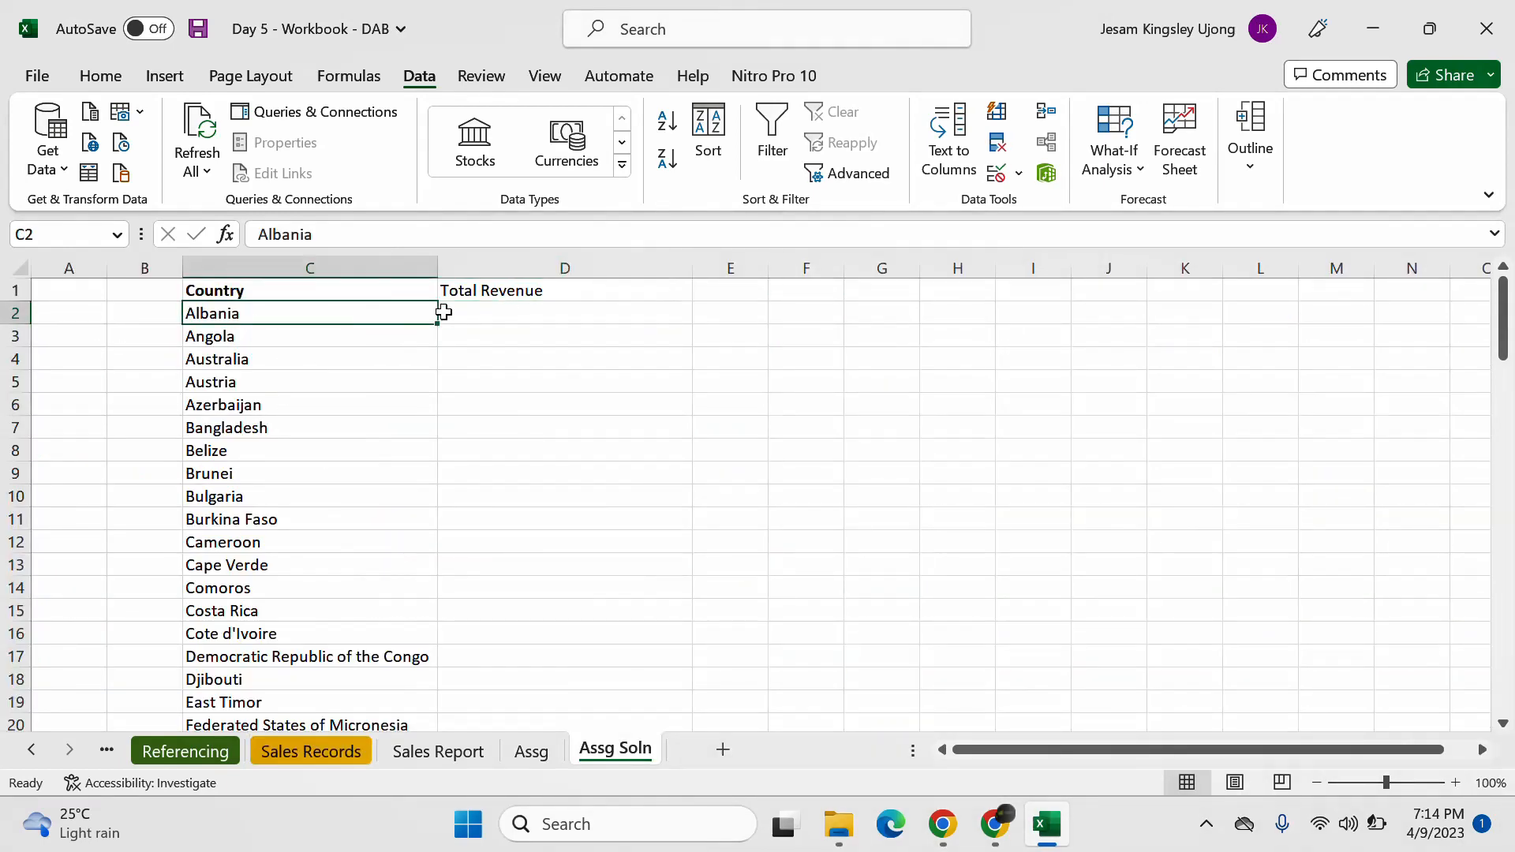
click(518, 314)
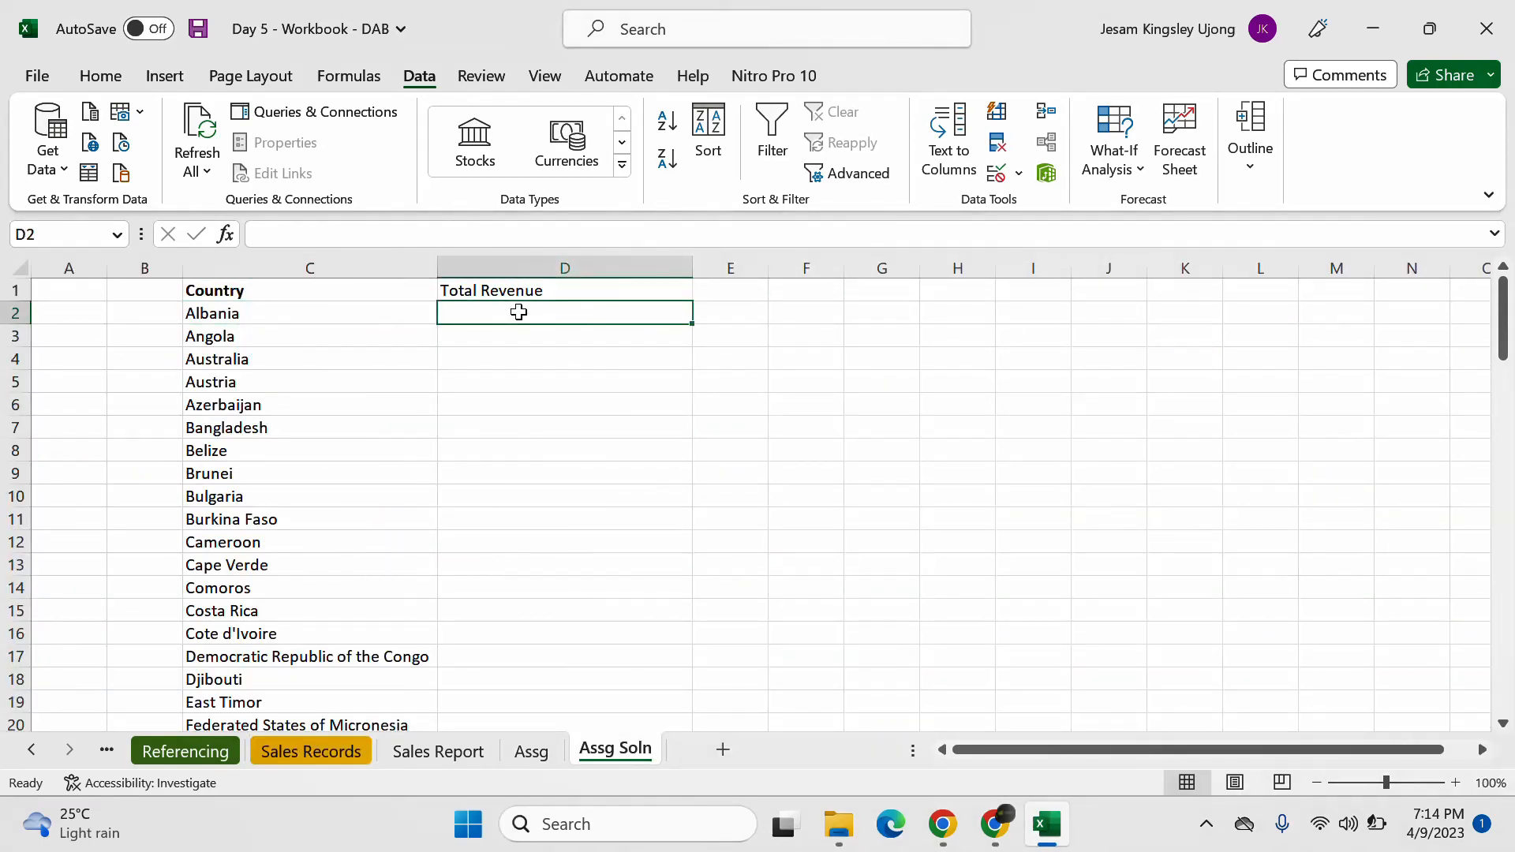
click(345, 318)
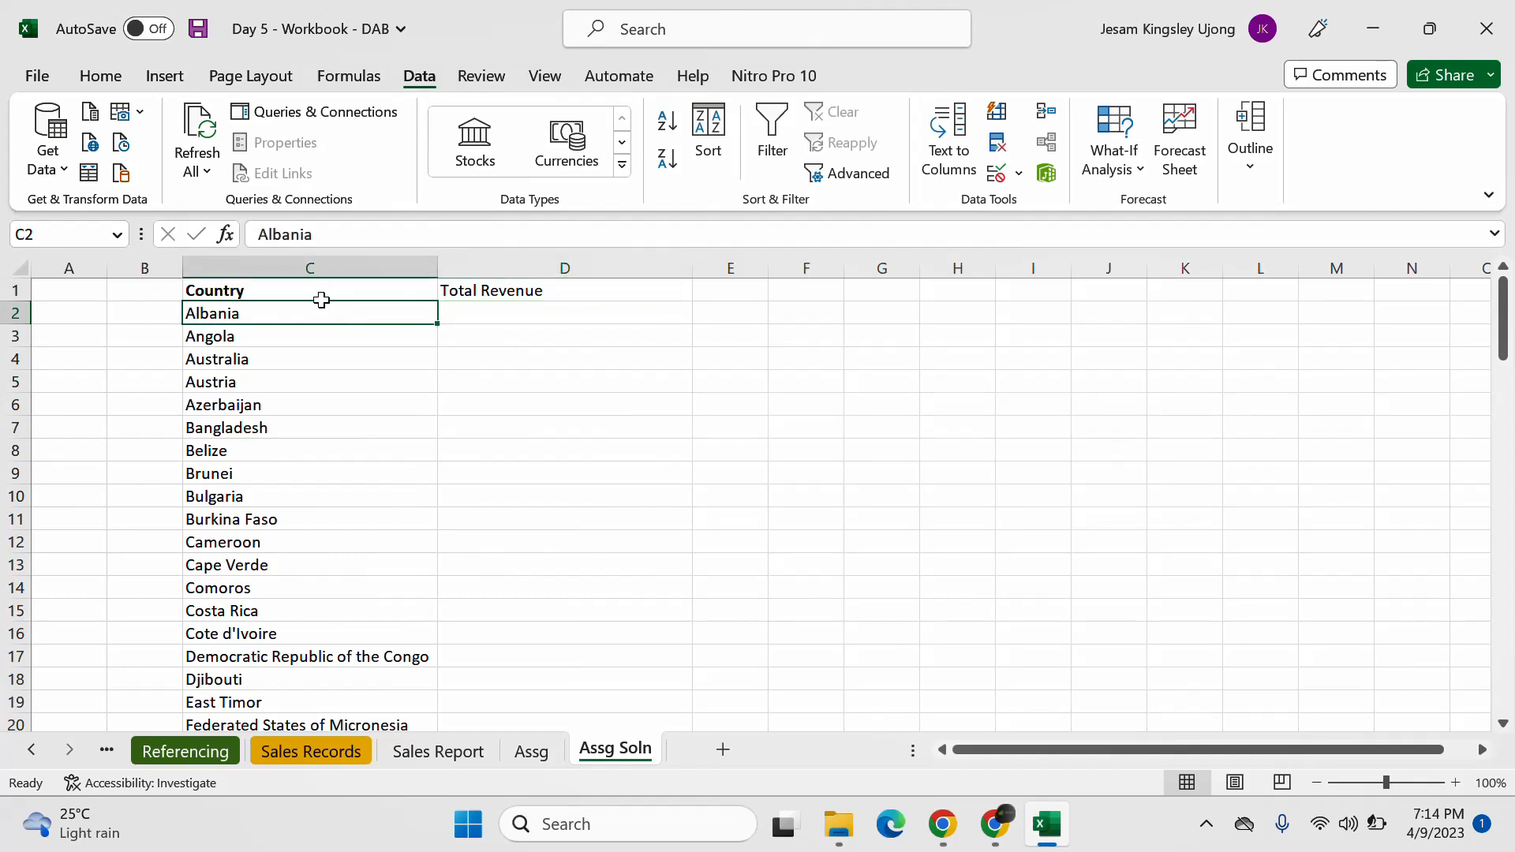
click(554, 309)
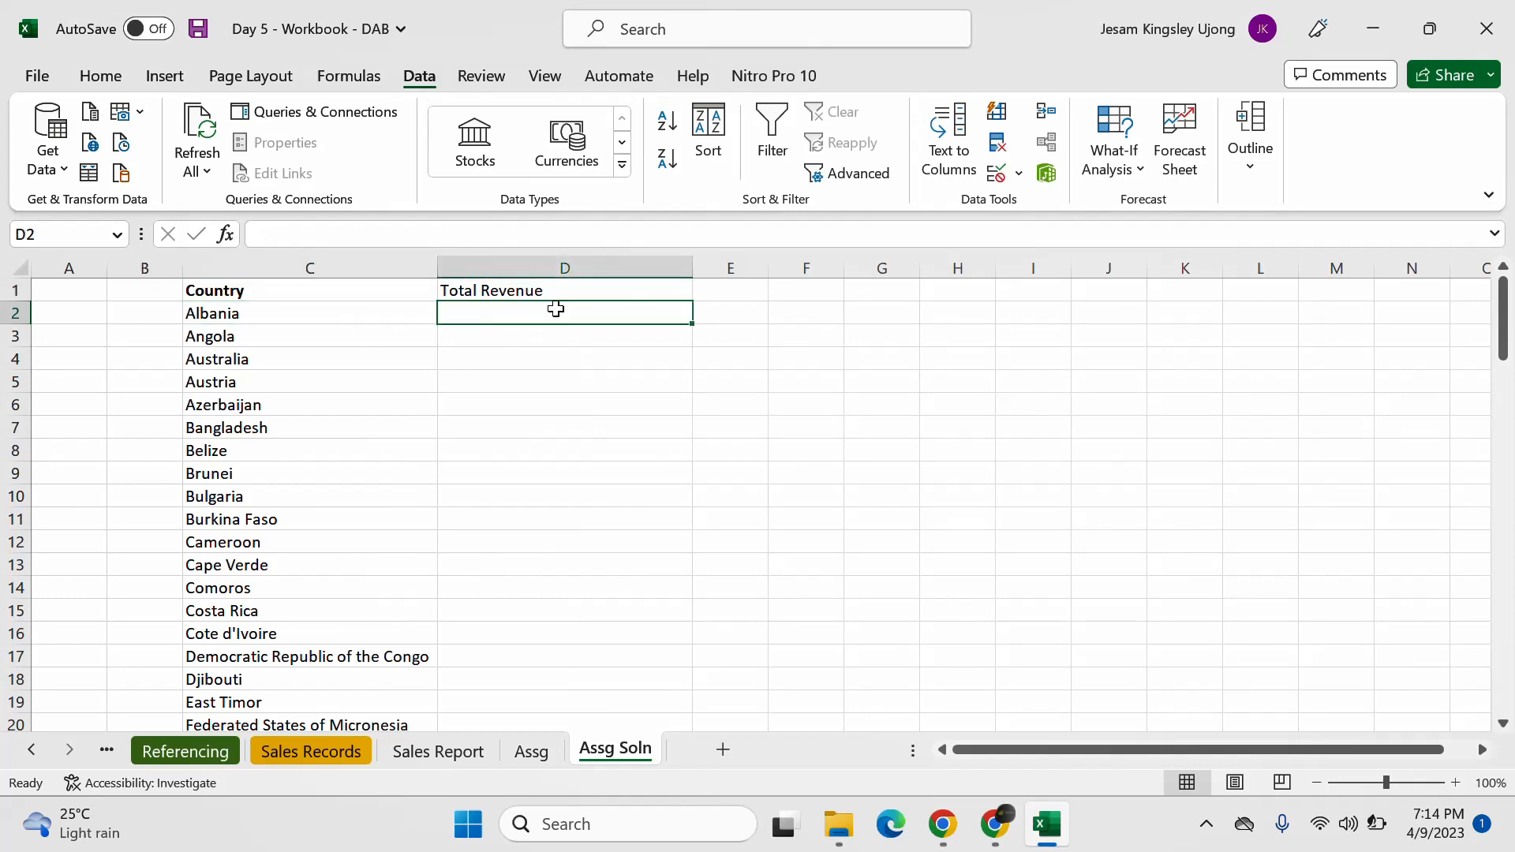
click(261, 345)
click(535, 338)
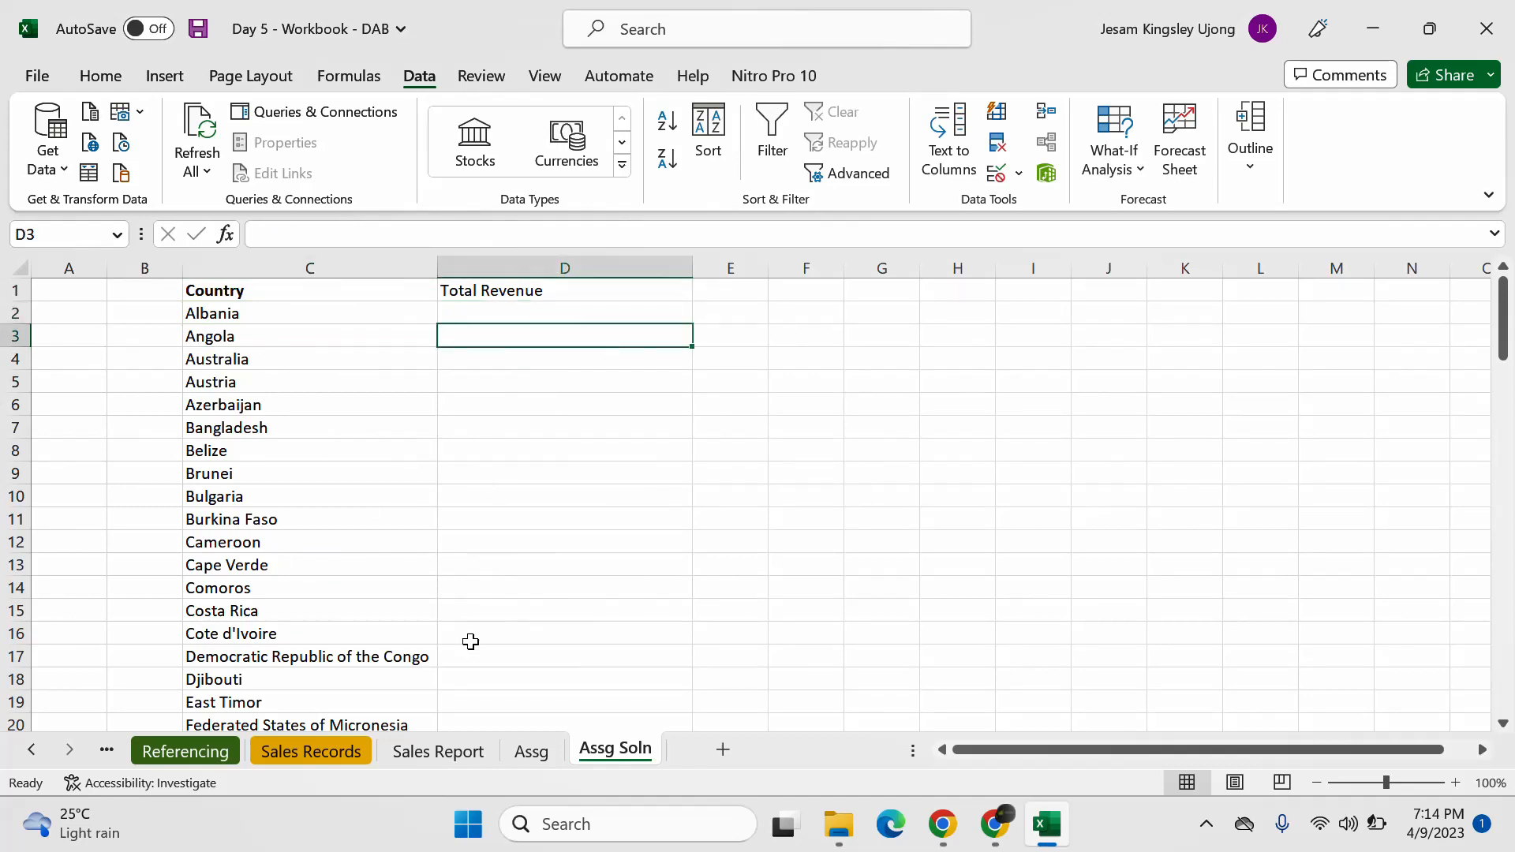
Step: Start a SUMIF formula in D2 of Assg Soln with the Sales Records Country column B:B as its range
click(483, 312)
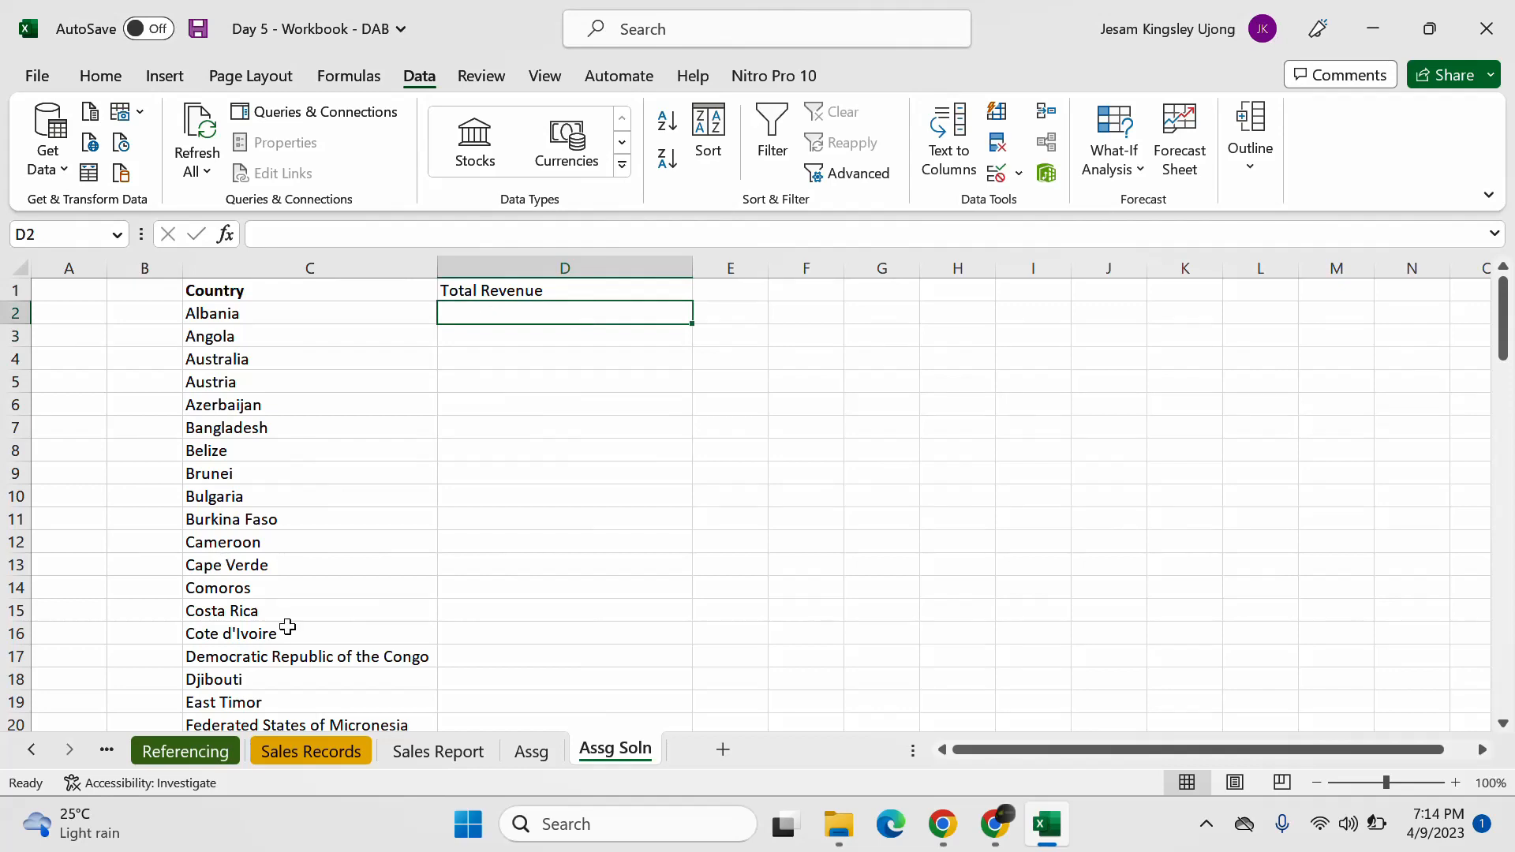
text(=sumi)
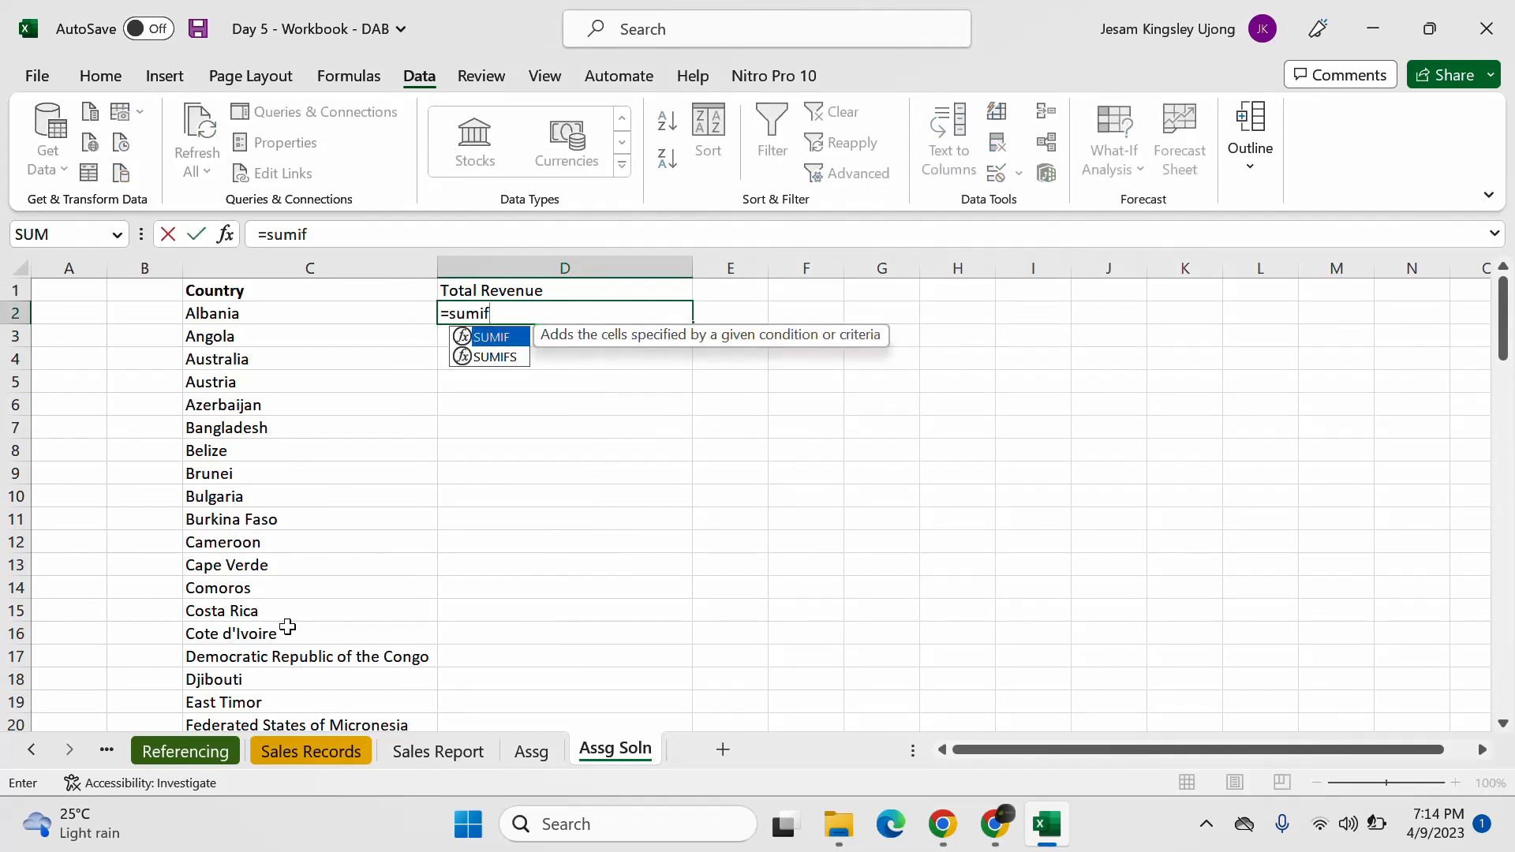
text(f)
key(Tab)
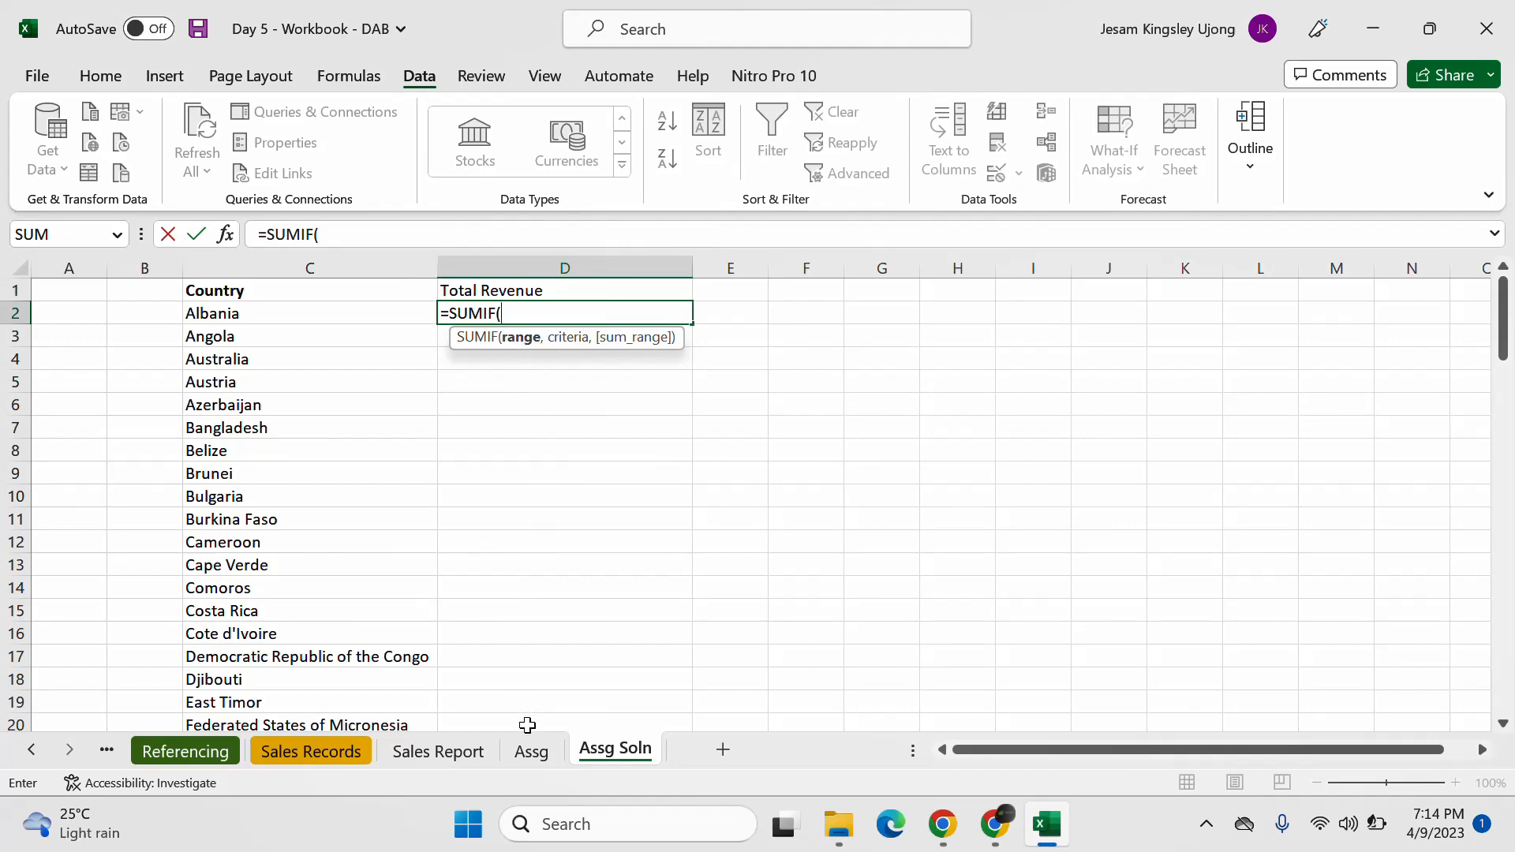
click(303, 751)
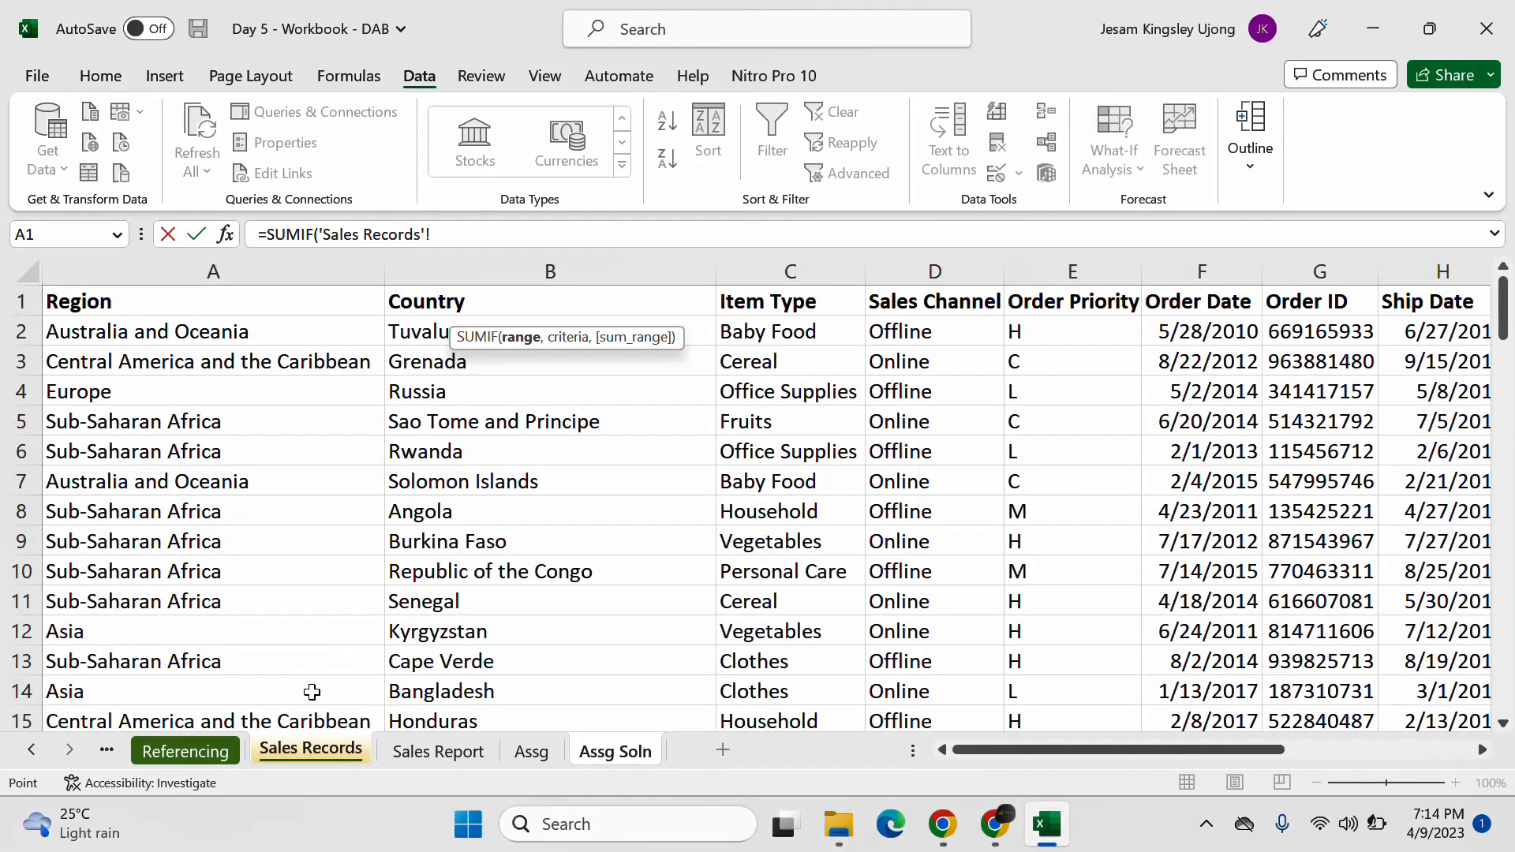
click(555, 262)
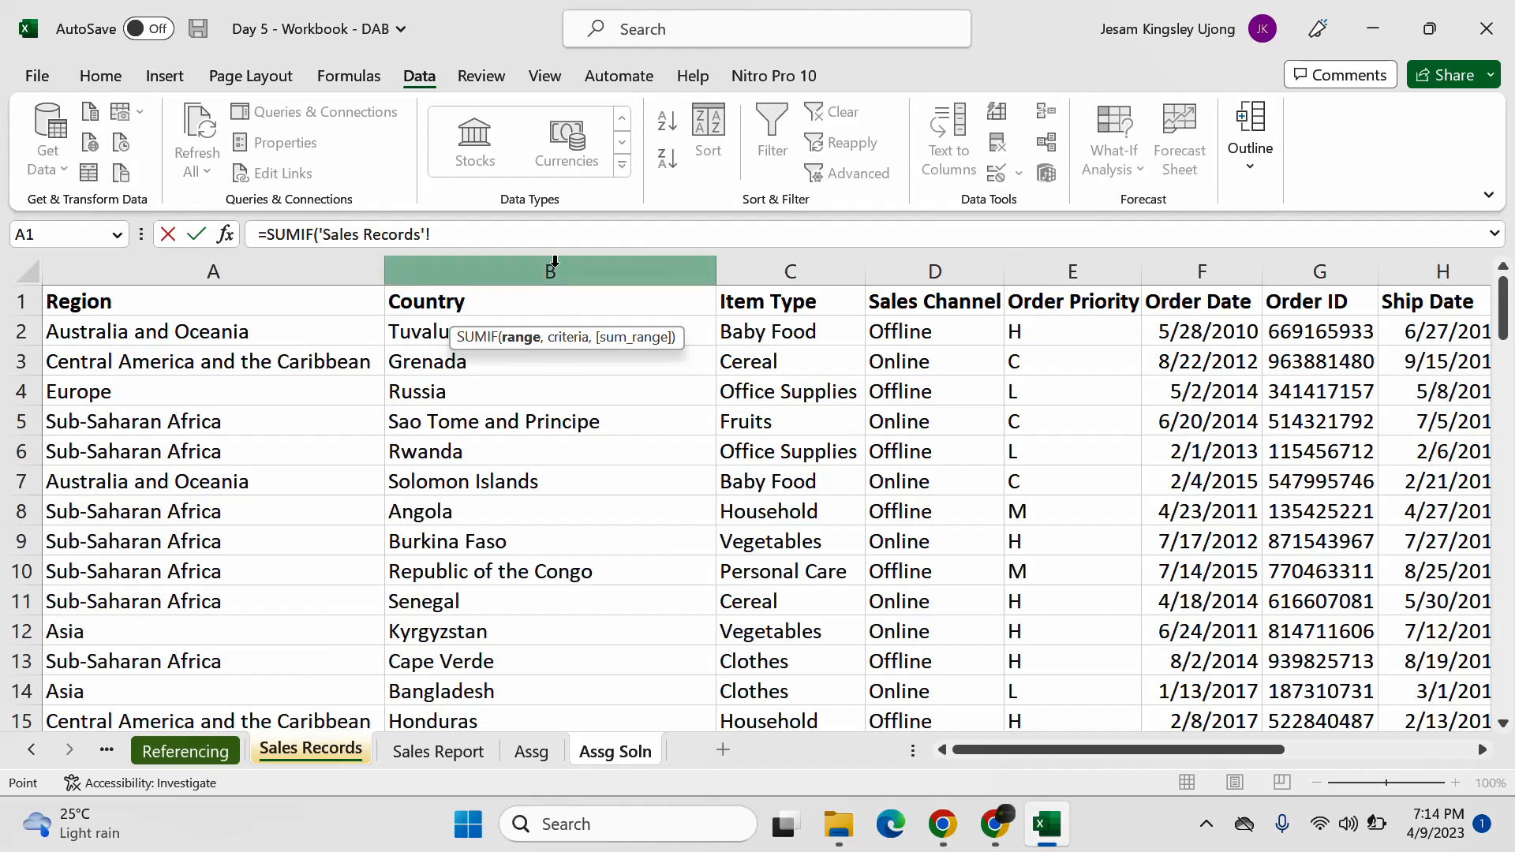
click(554, 261)
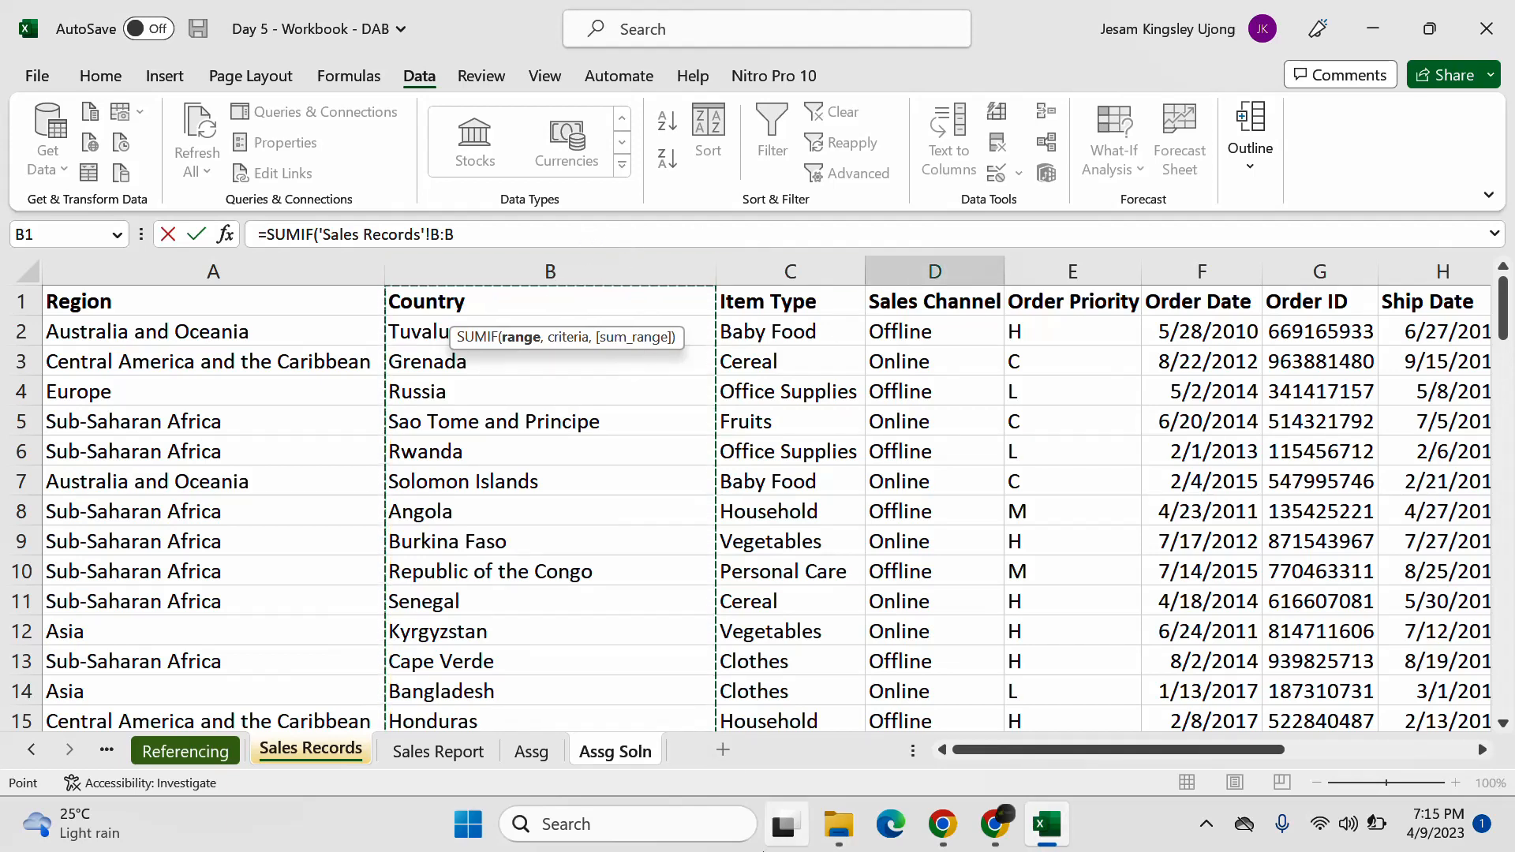
Step: Add cell C2 of Assg Soln as the criteria of the SUMIF formula, following the B:B range
click(472, 236)
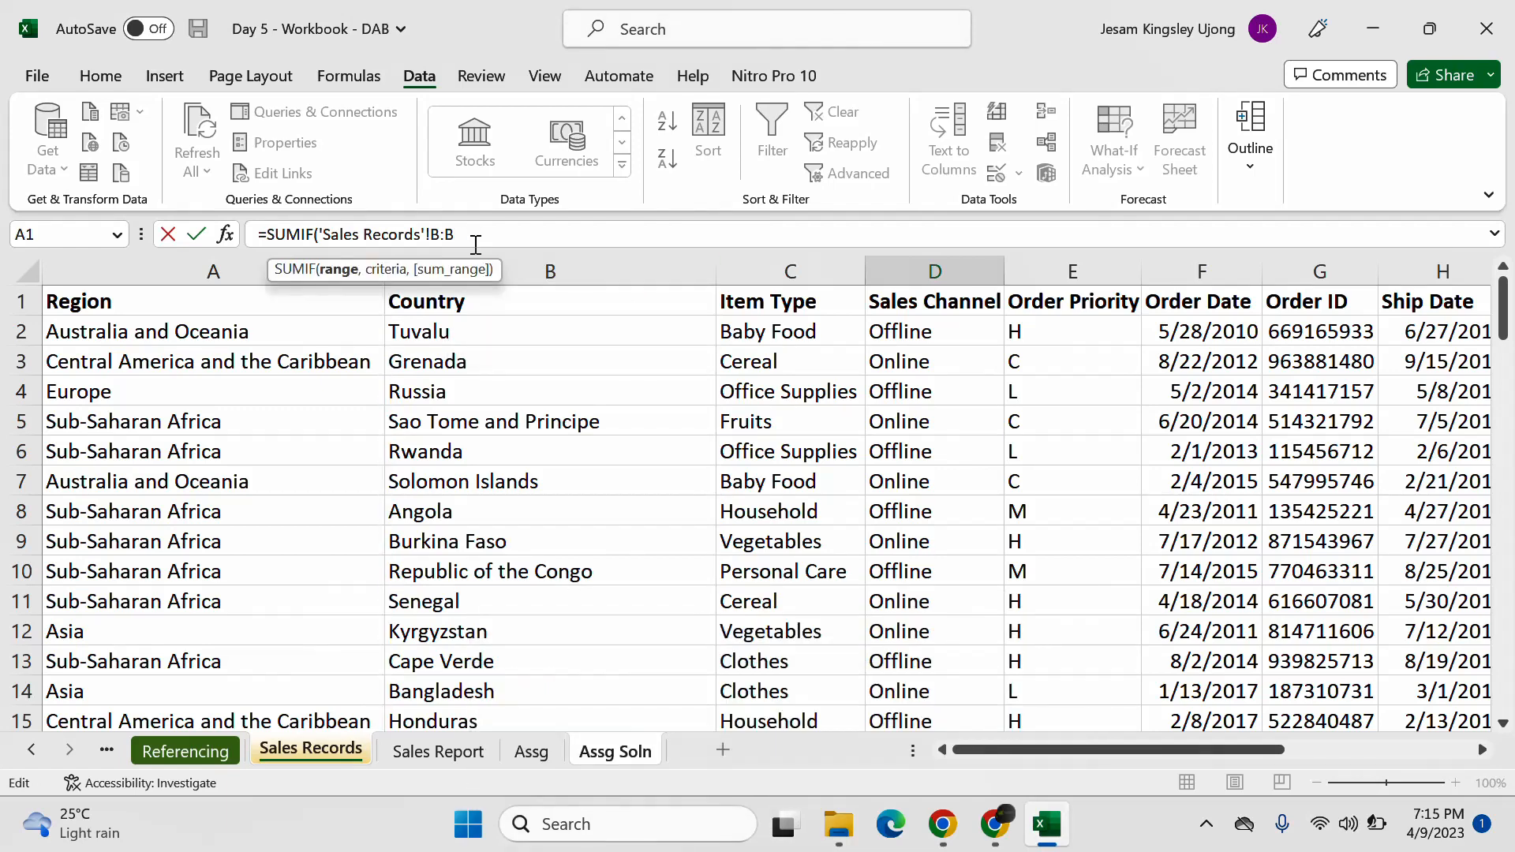
text(,)
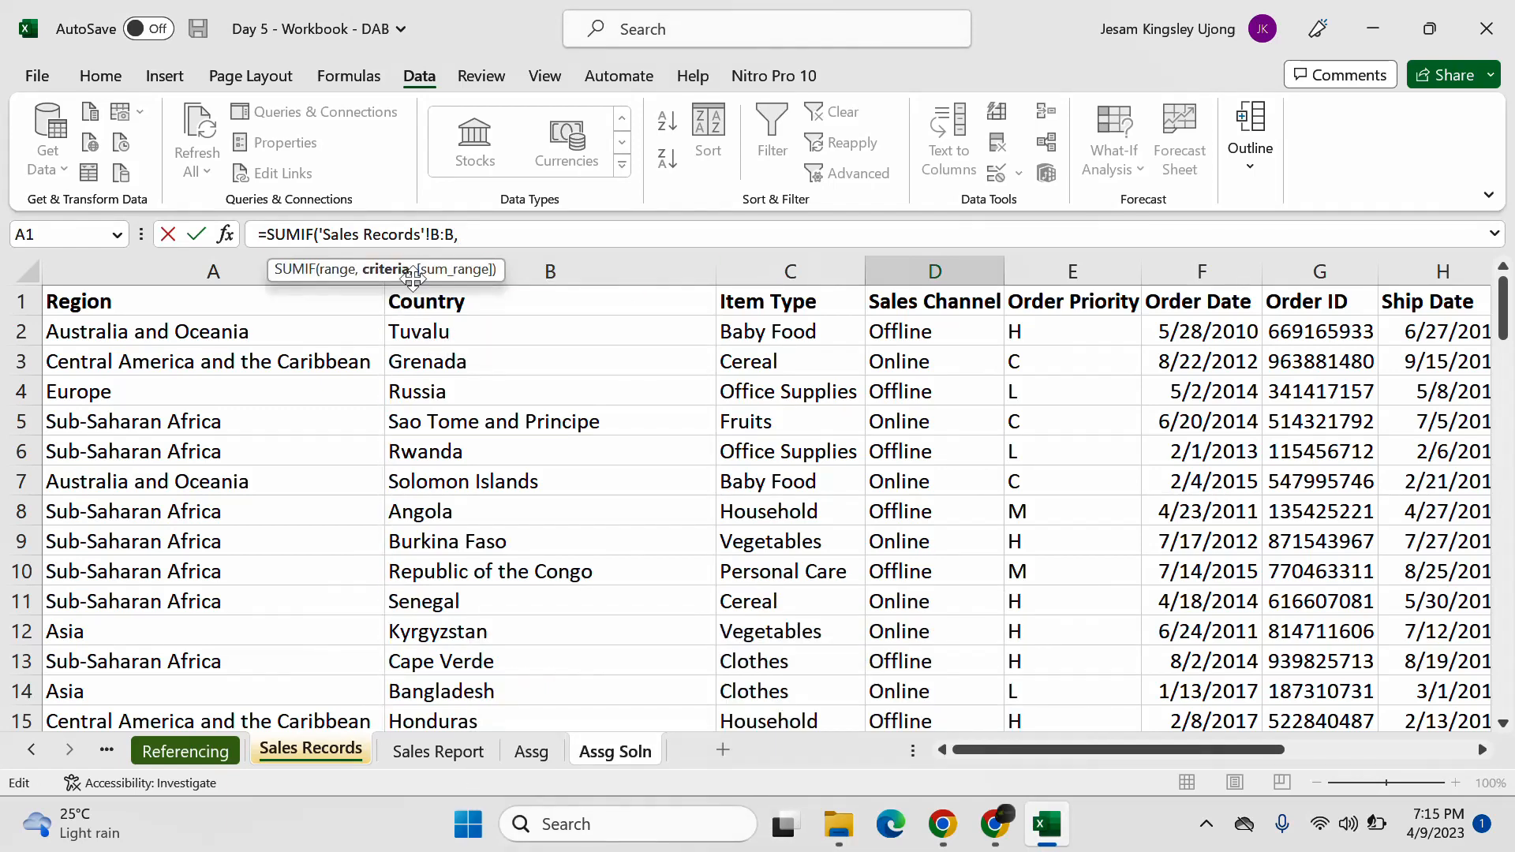
click(599, 746)
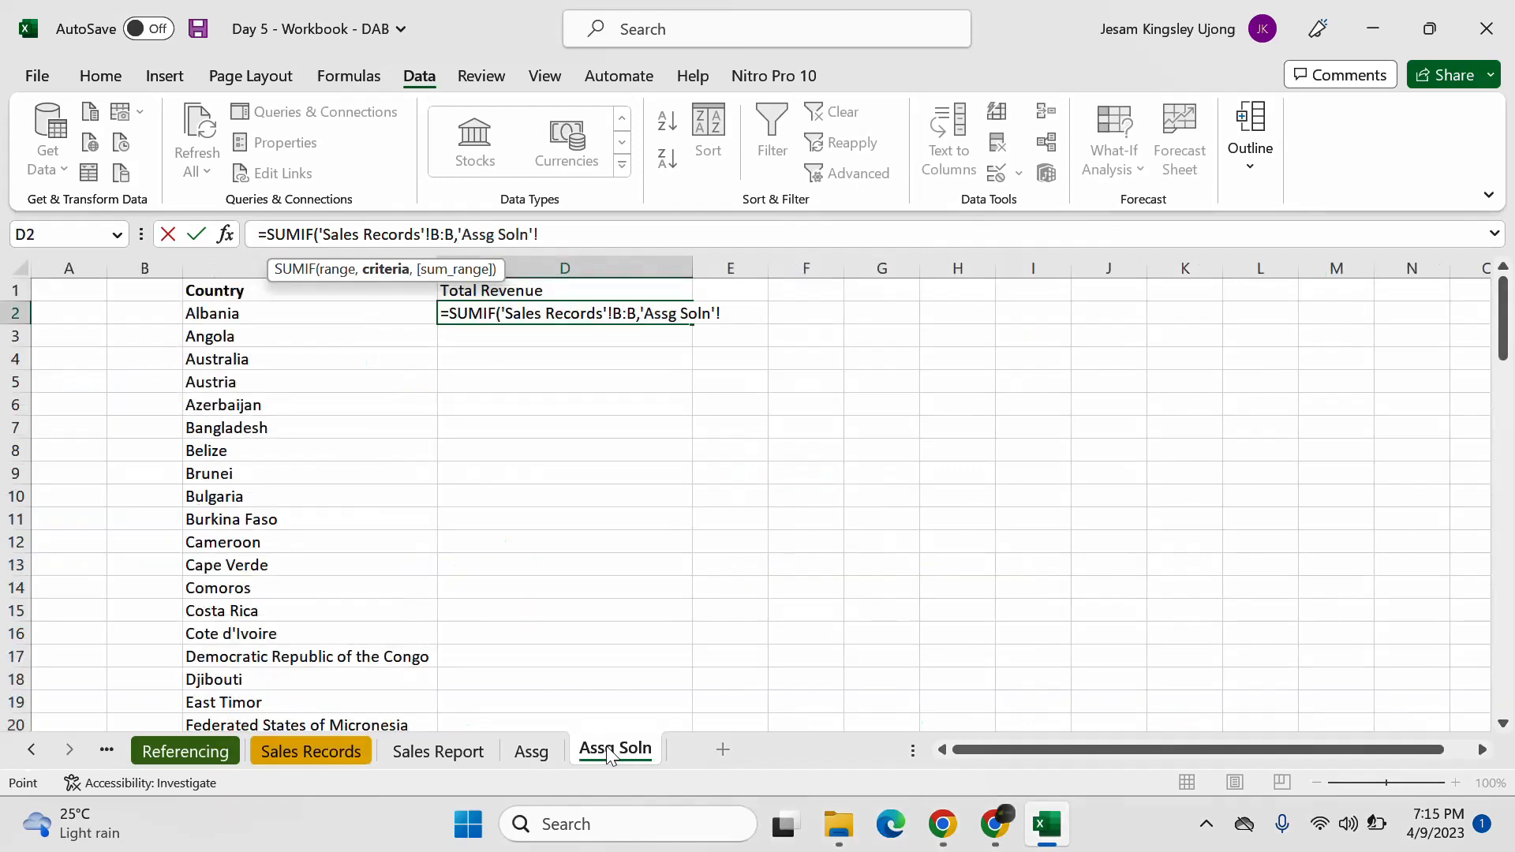
click(253, 315)
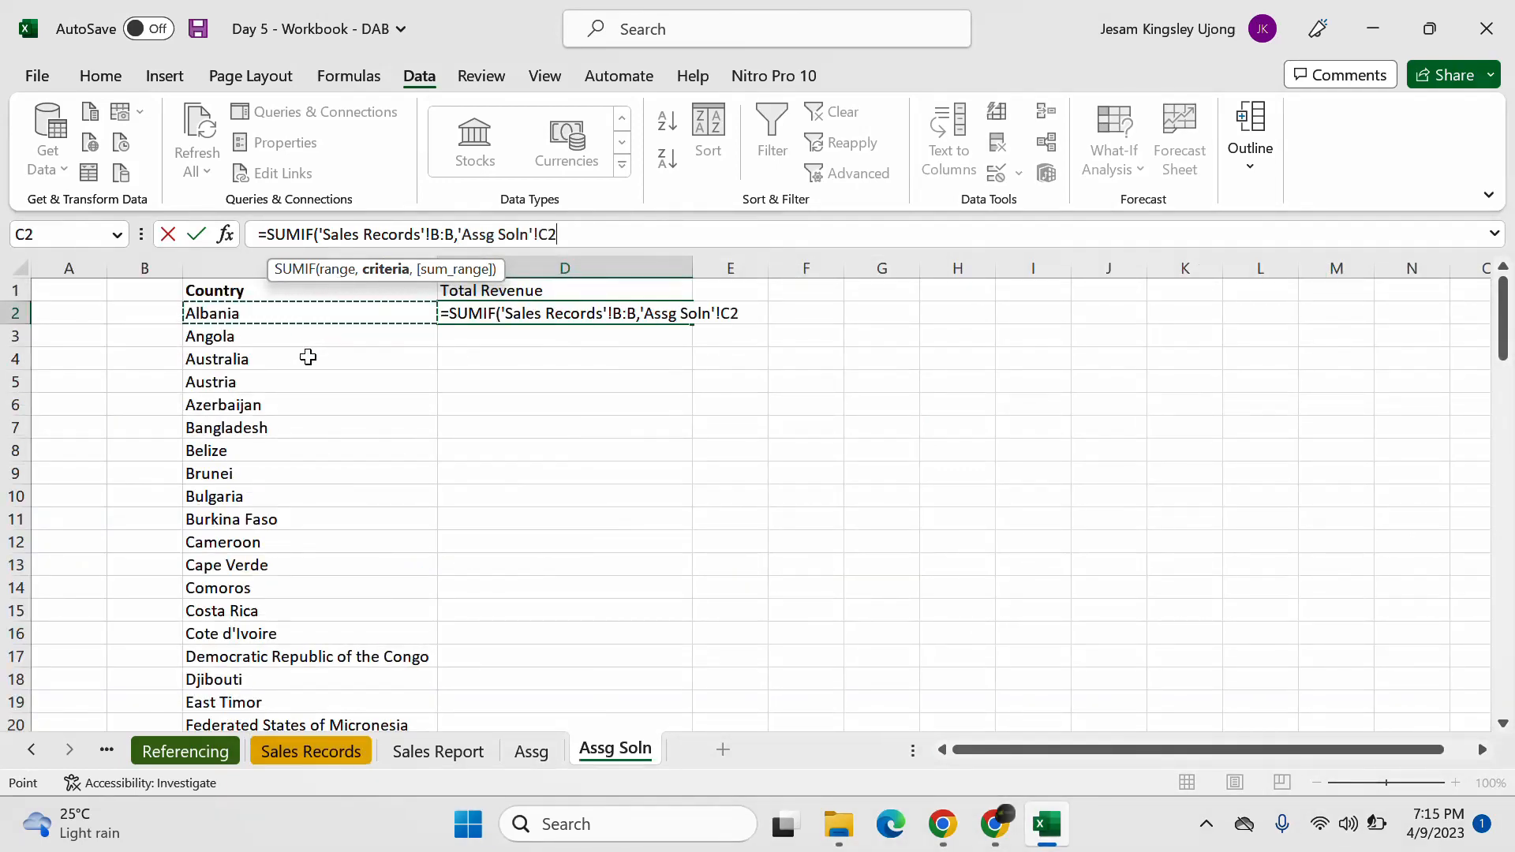
text(,)
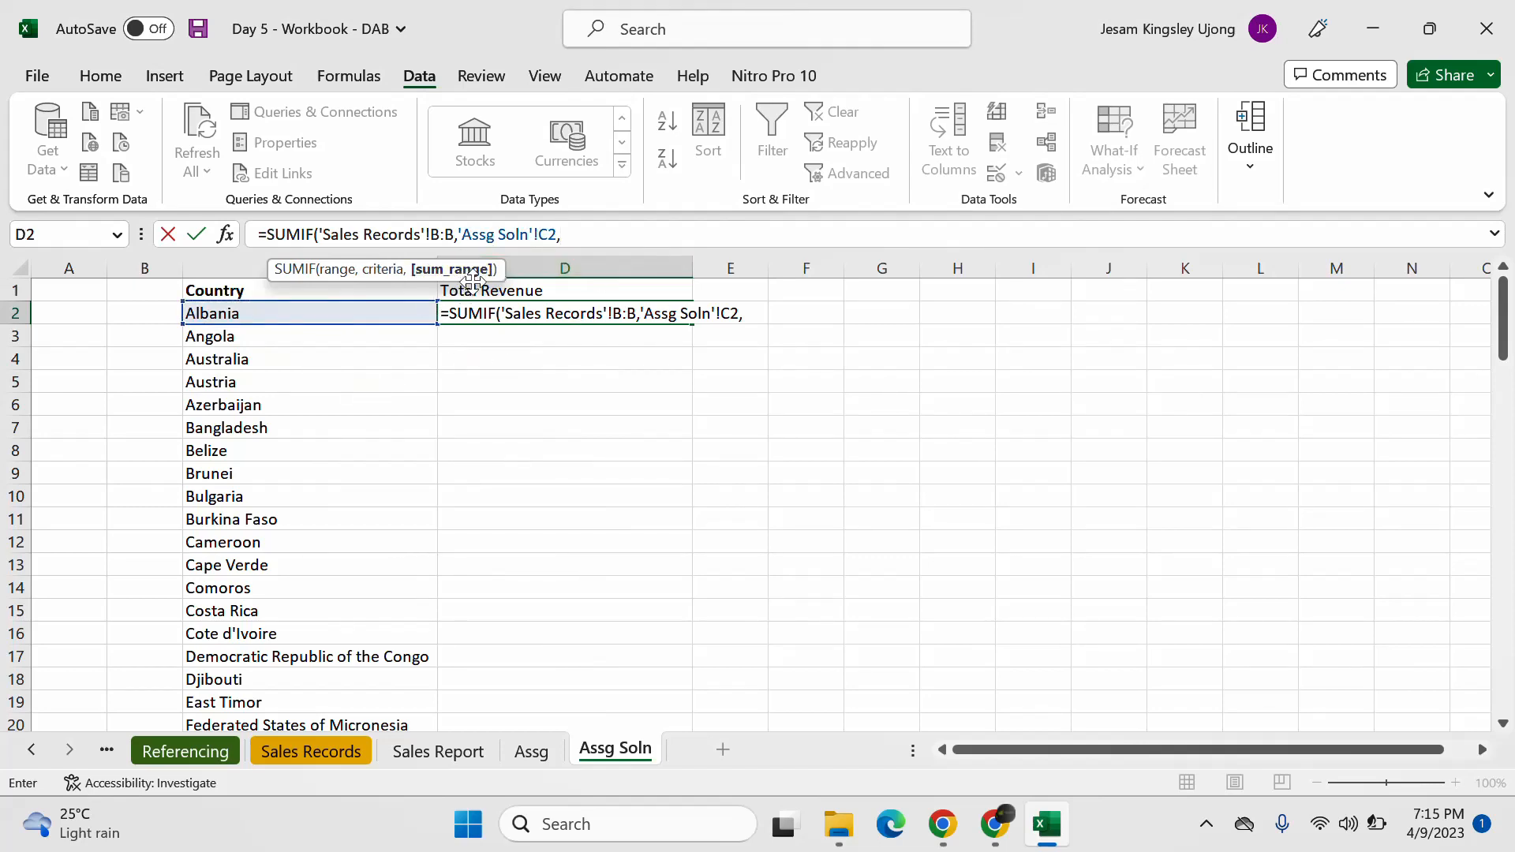
Step: Complete the SUMIF formula in D2 of Assg Soln with the Sales Records Total Revenue column L:L as its sum range
click(300, 759)
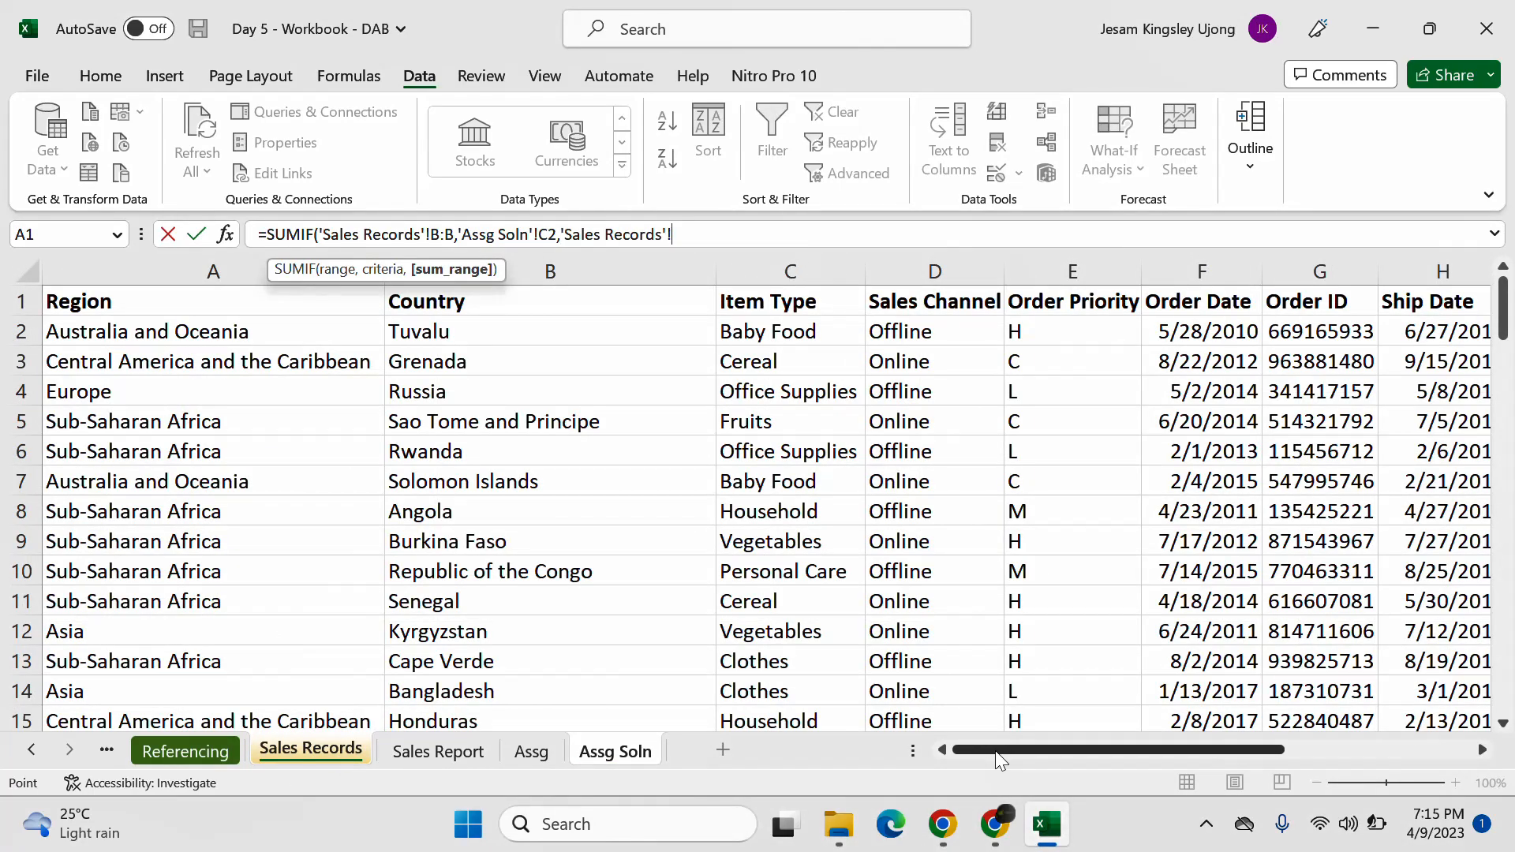
drag(996, 750, 1270, 755)
drag(1375, 748, 1377, 748)
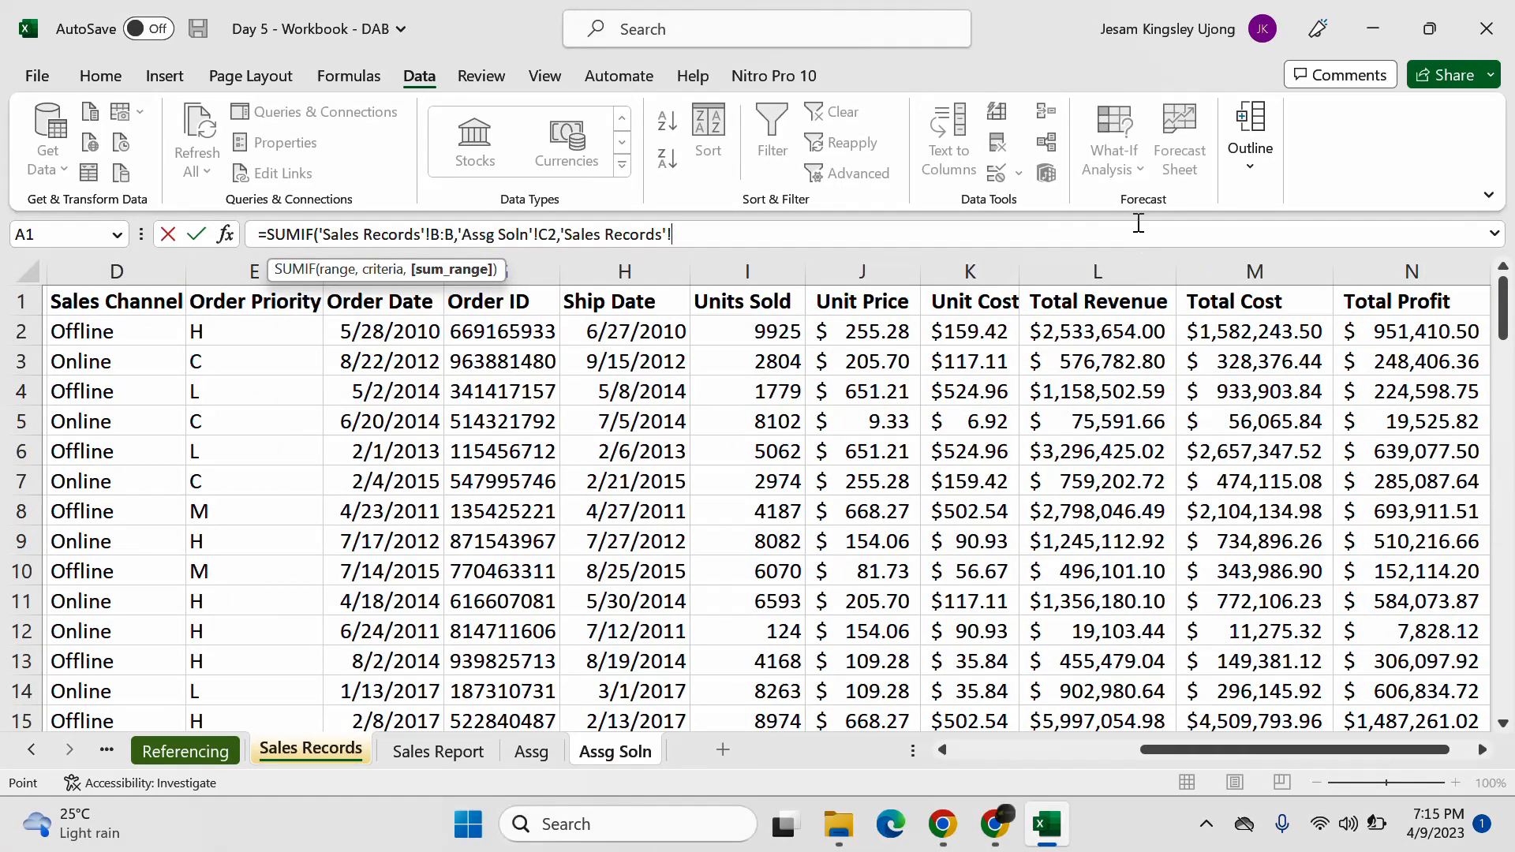
click(1096, 267)
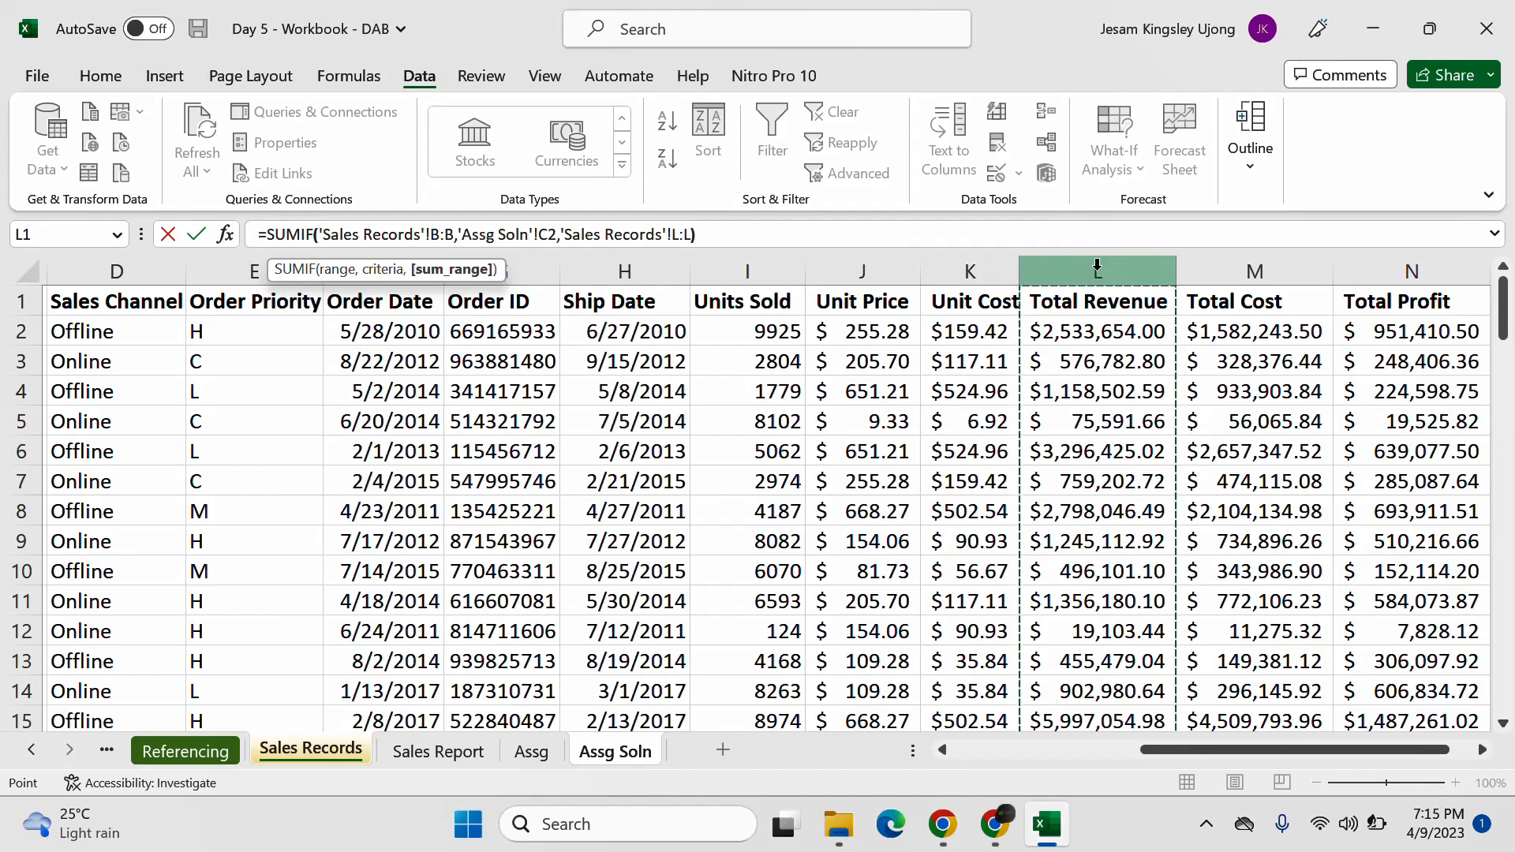
text())
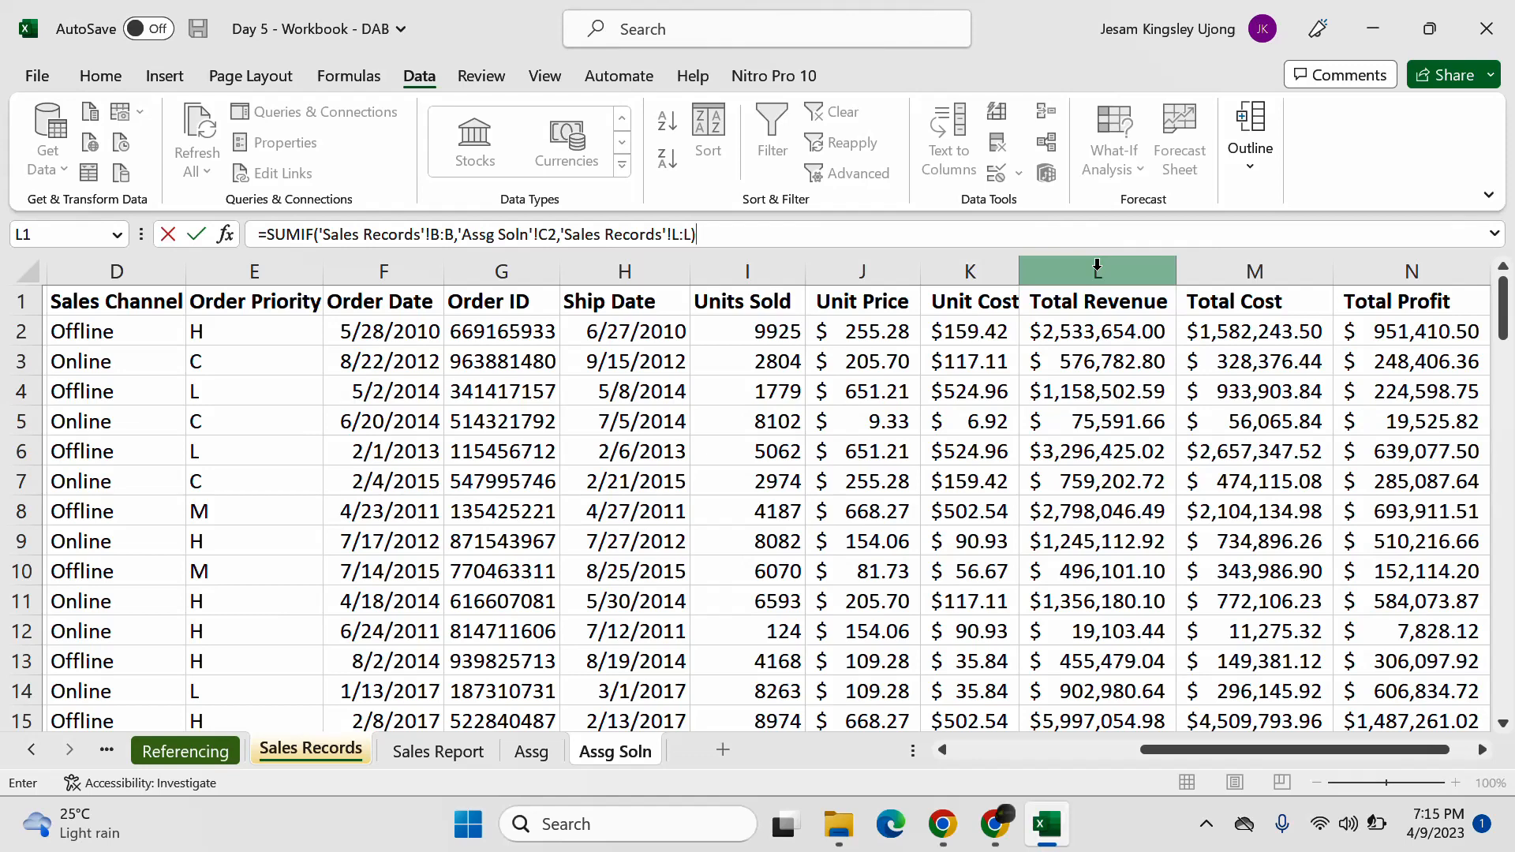
key(Return)
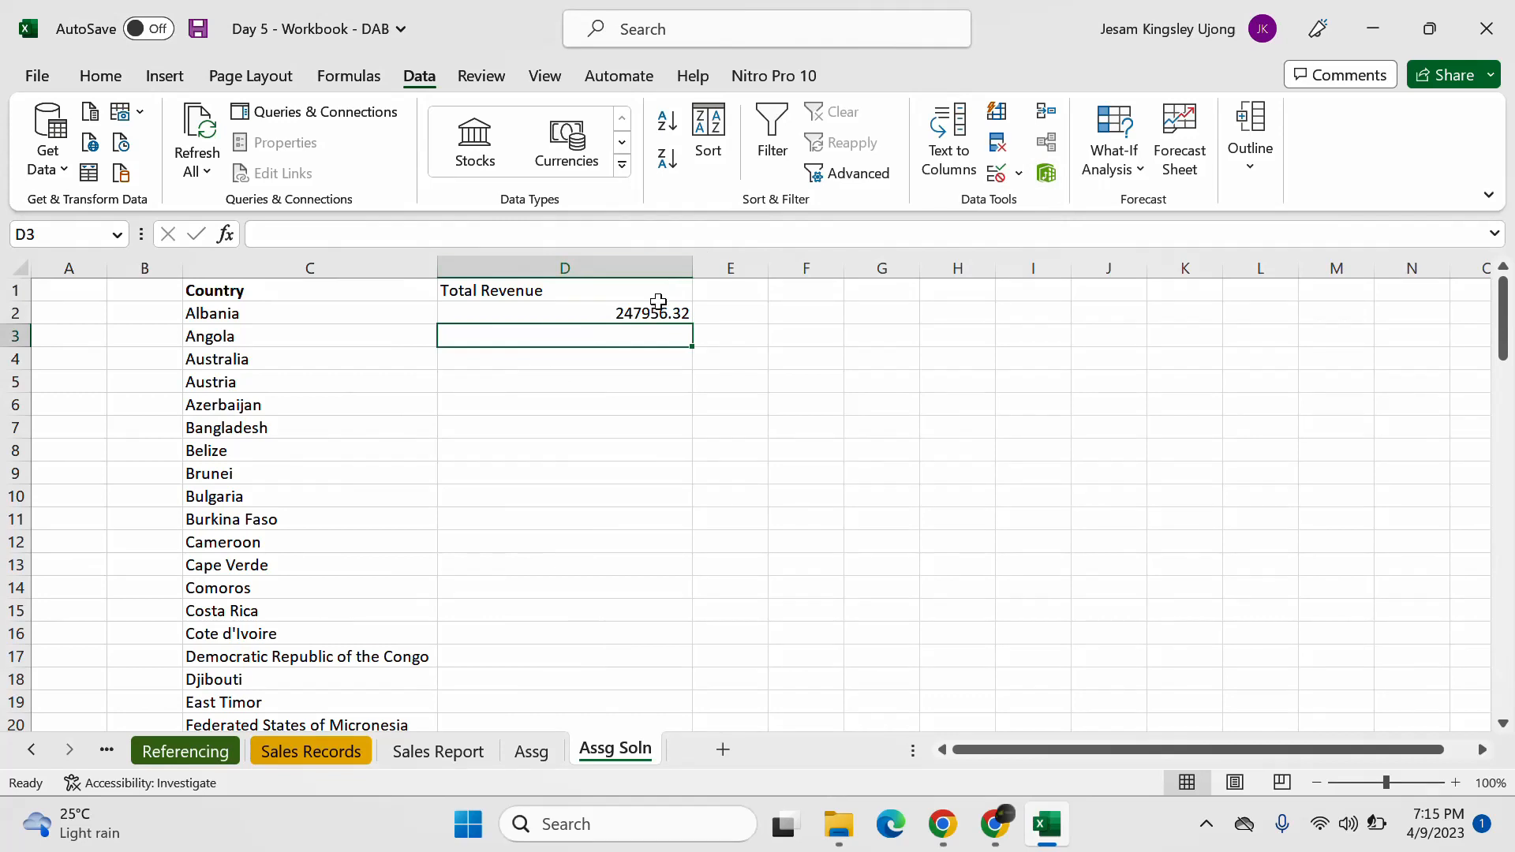
Step: Trace the D2 formula's arguments: Total Revenue column L and Country column B on Sales Records, and criteria cell C2 on Assg Soln
click(658, 304)
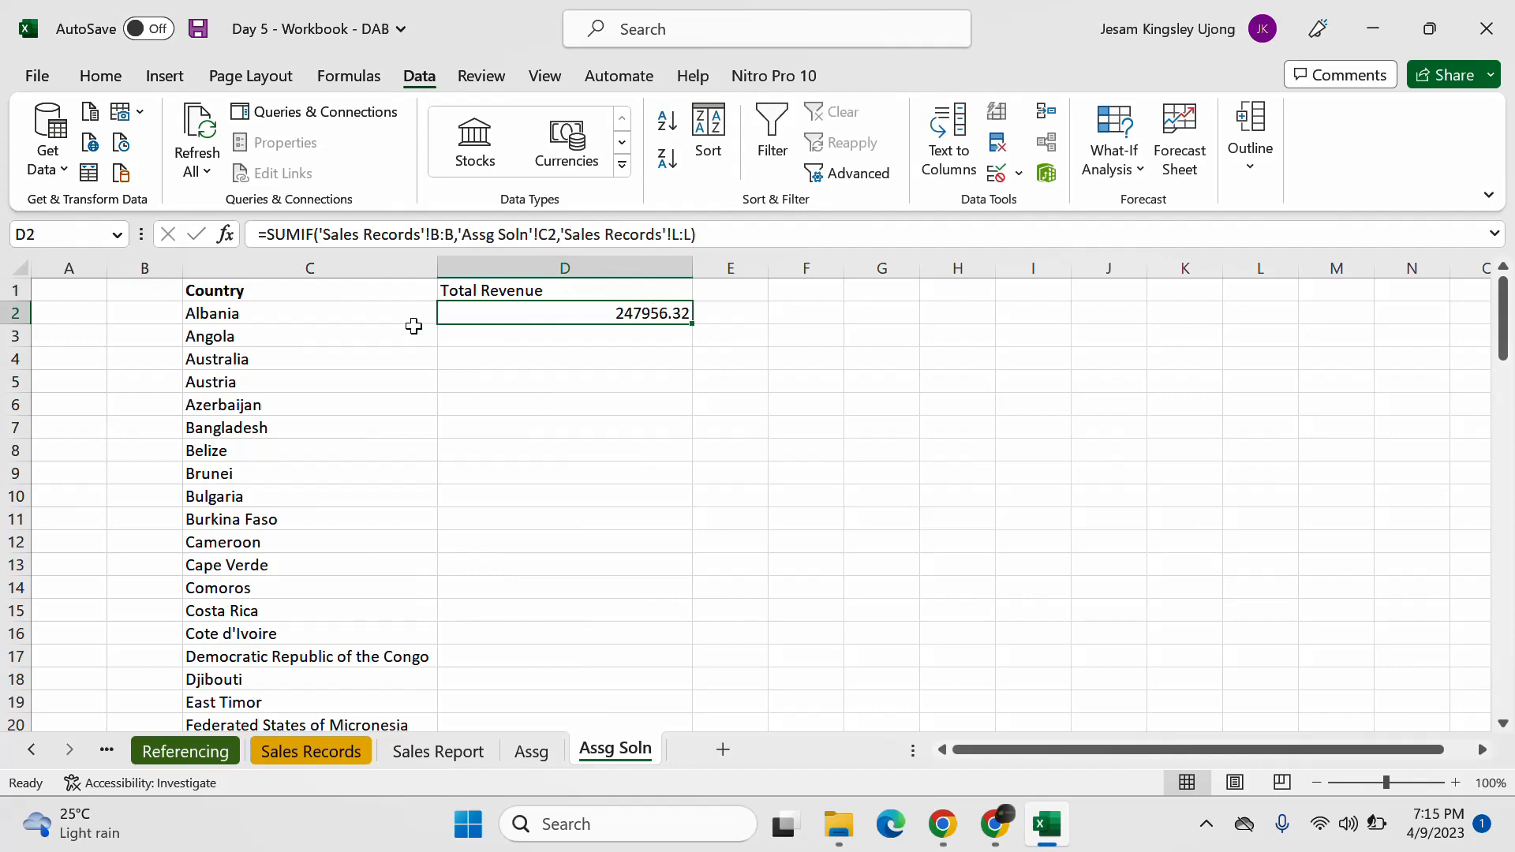
click(349, 748)
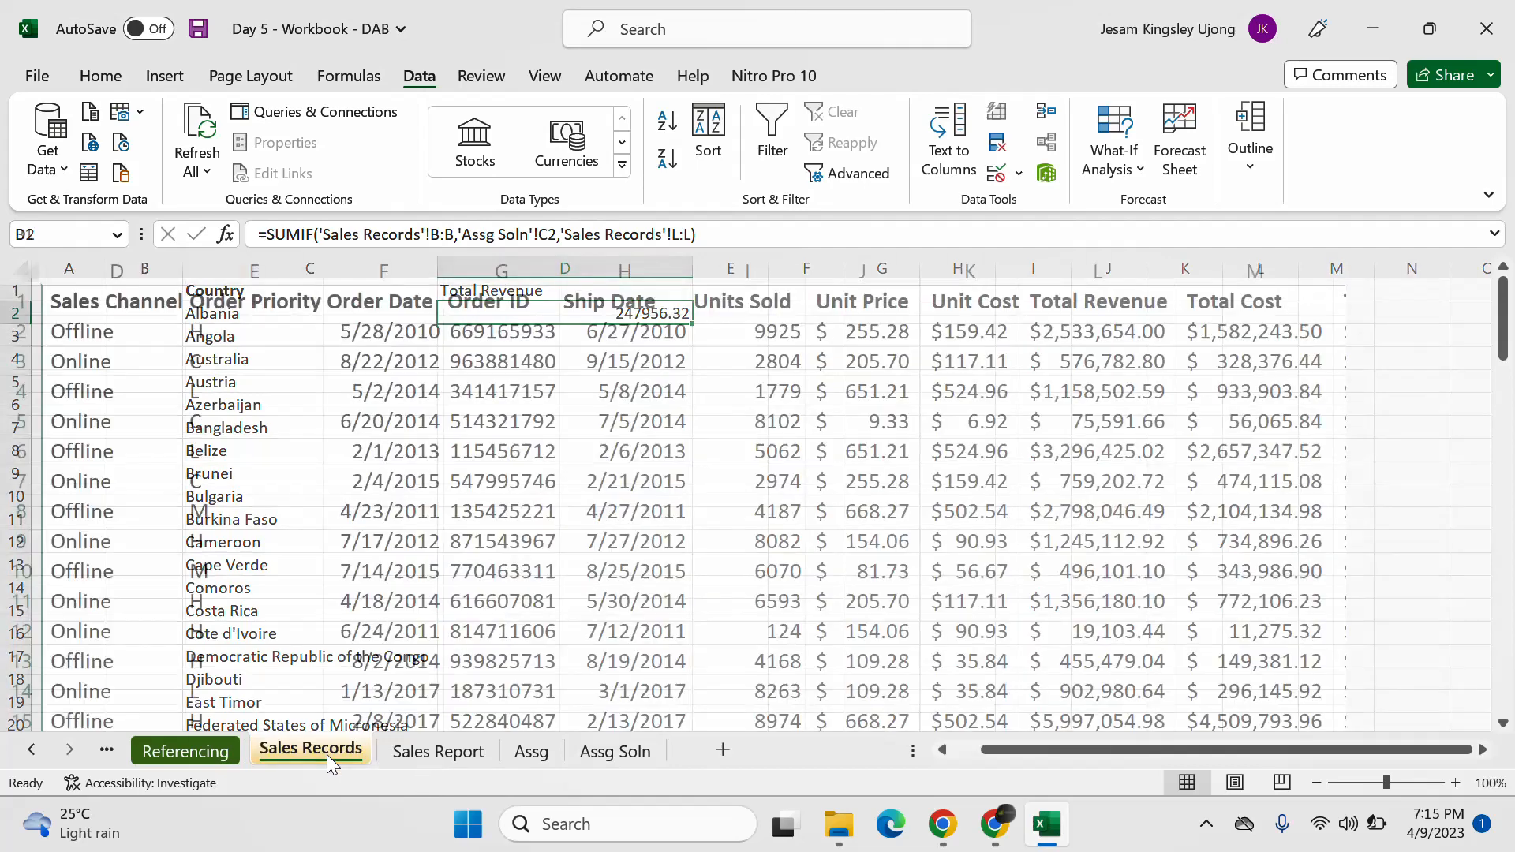
click(1126, 268)
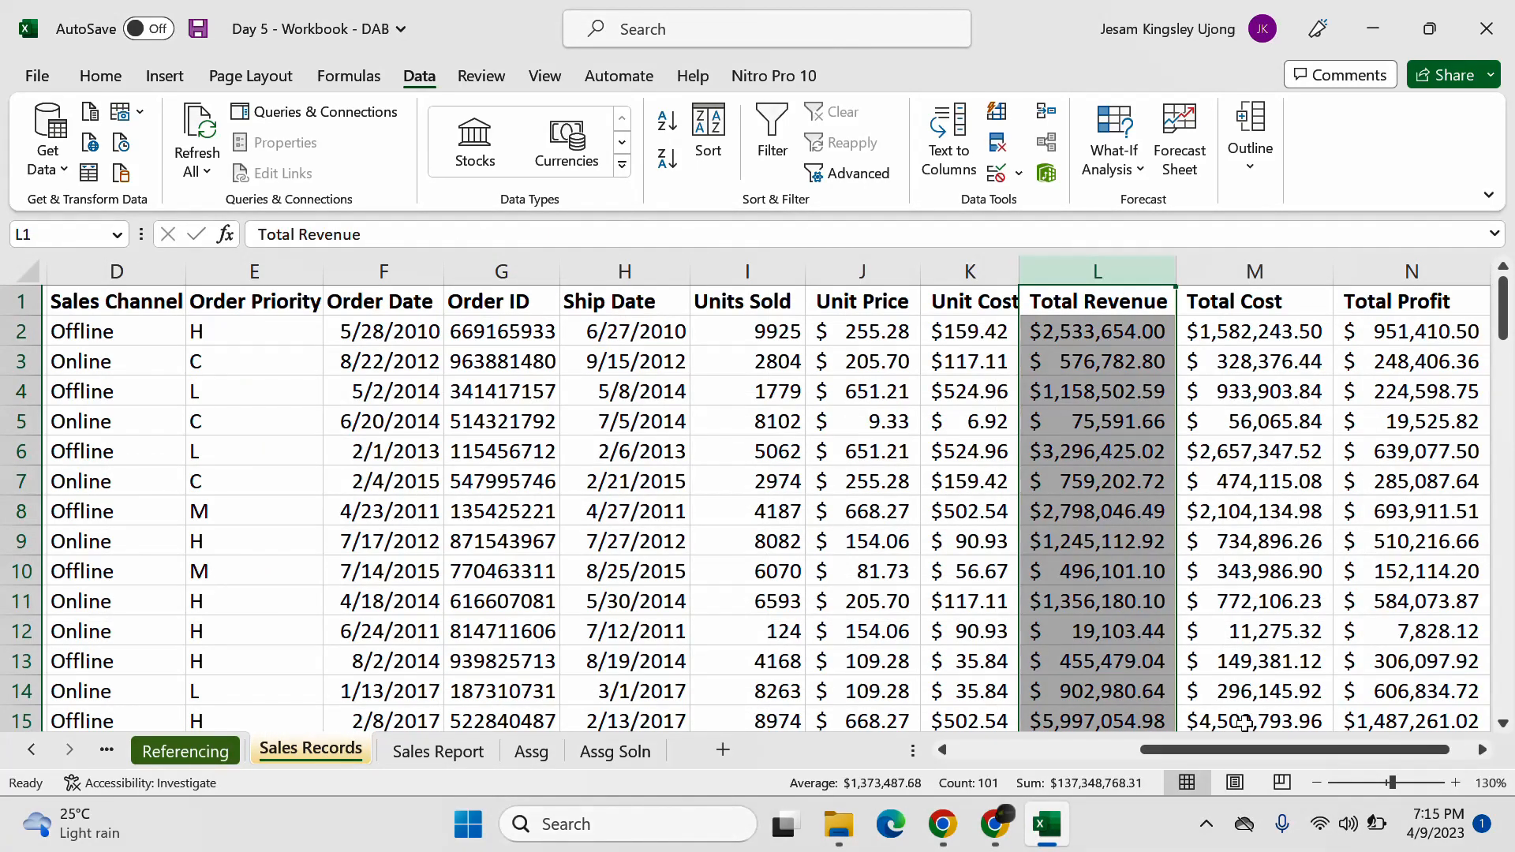
drag(1237, 749, 1049, 750)
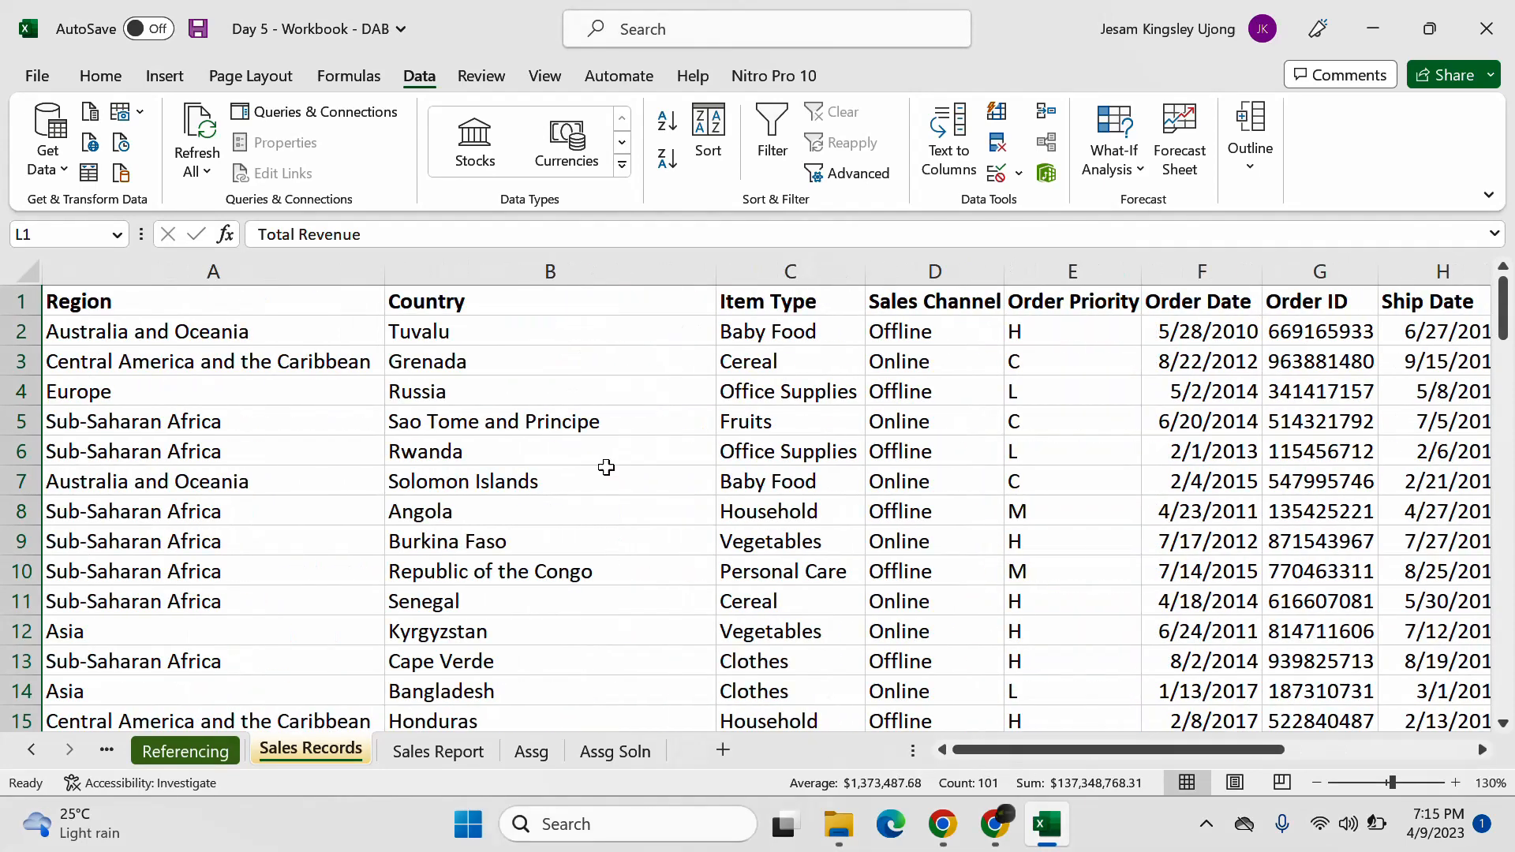
click(558, 268)
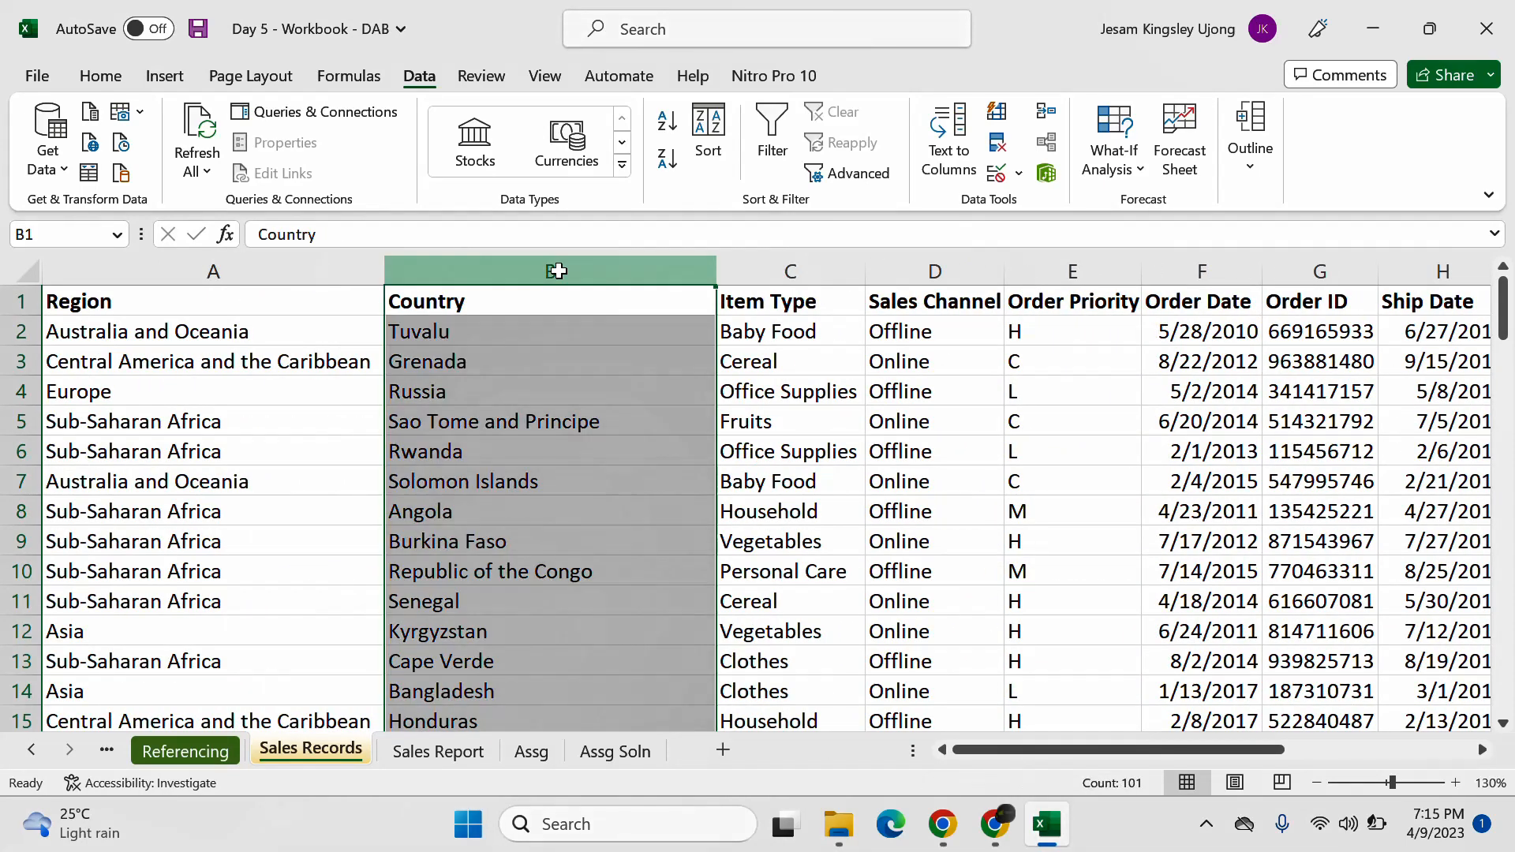
click(608, 751)
click(307, 316)
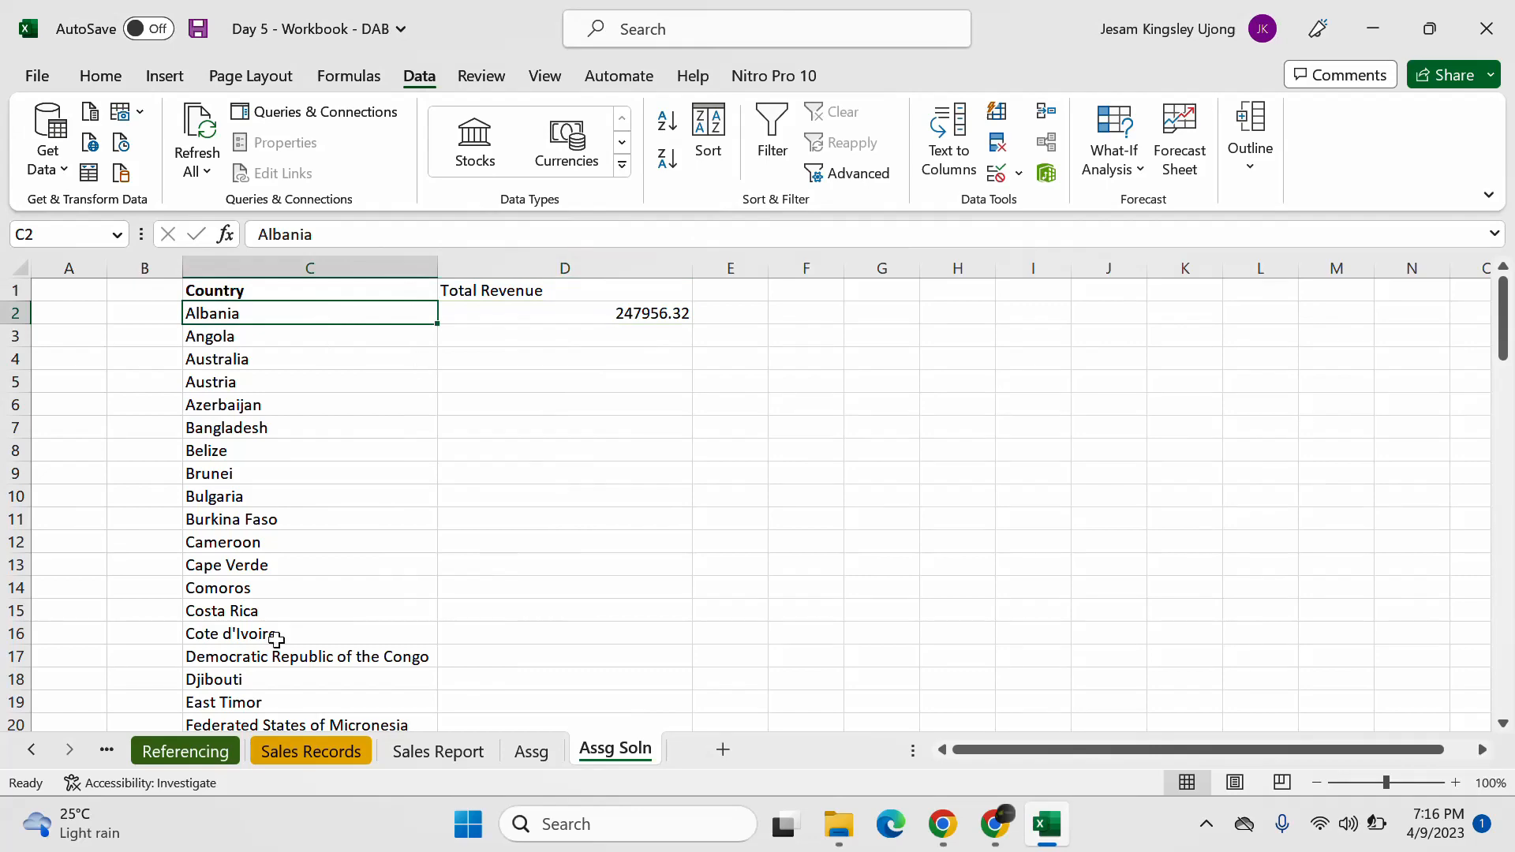
Step: Recheck Country column B on Sales Records as the matching range and Total Revenue column L as the column to sum
click(316, 753)
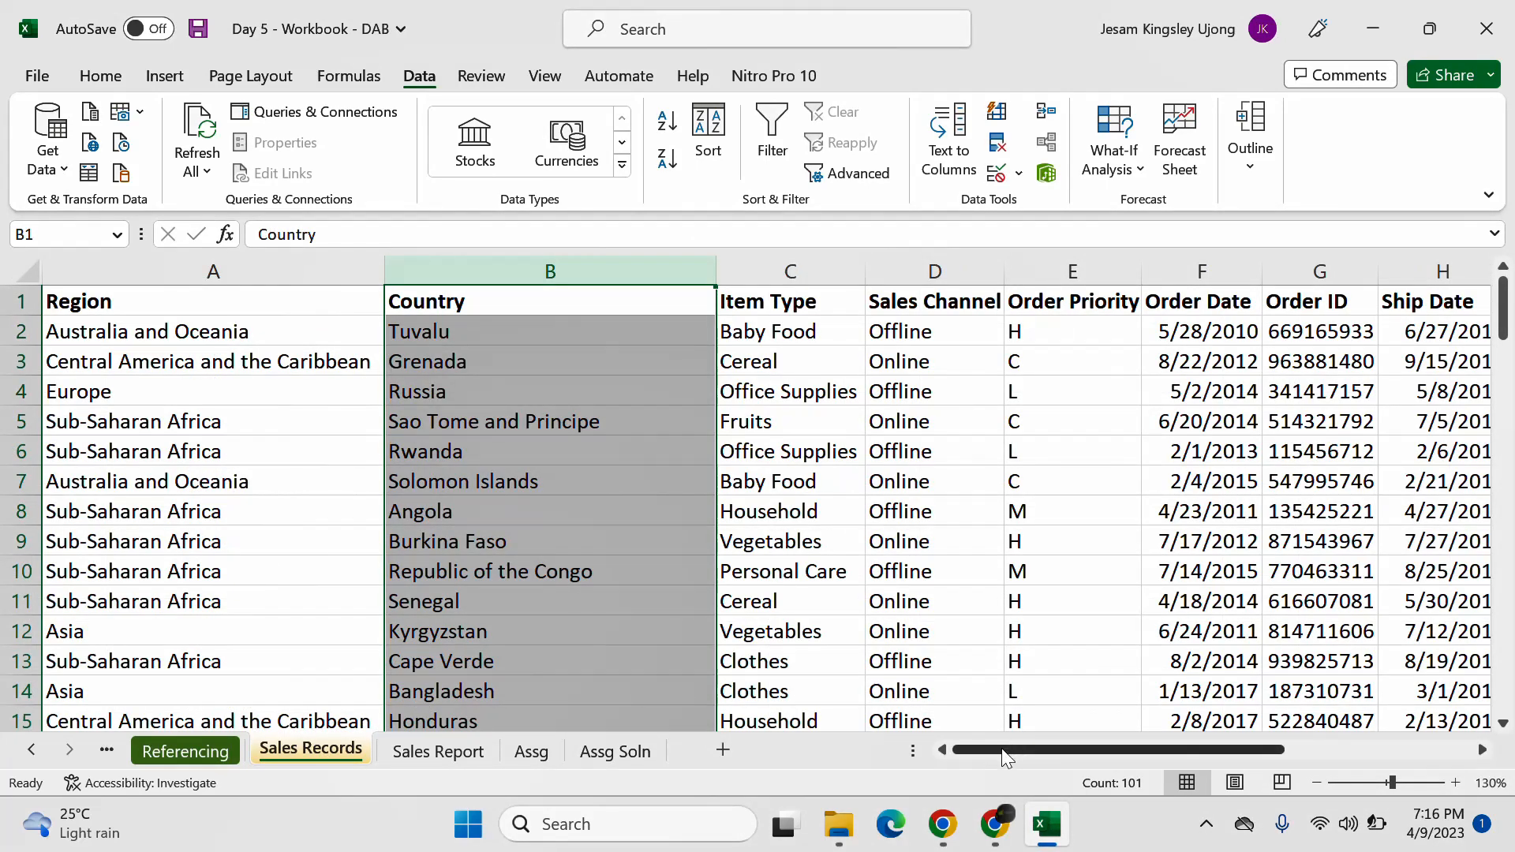
mouse_move(1004, 751)
mouse_down()
mouse_move(1114, 748)
mouse_move(1018, 741)
mouse_up()
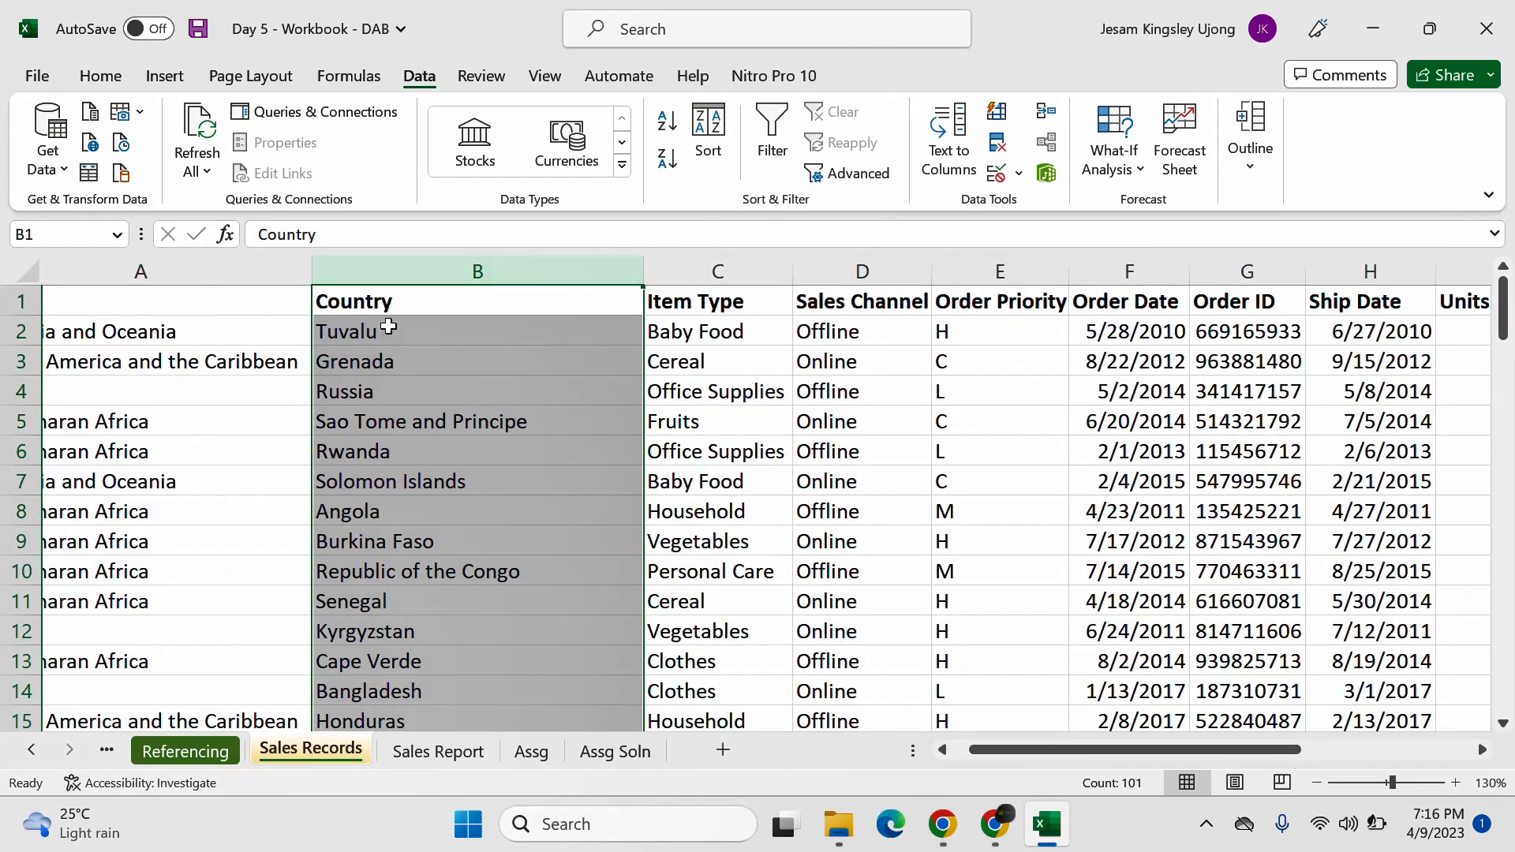
click(387, 330)
click(423, 268)
drag(1160, 749, 1331, 742)
click(1103, 273)
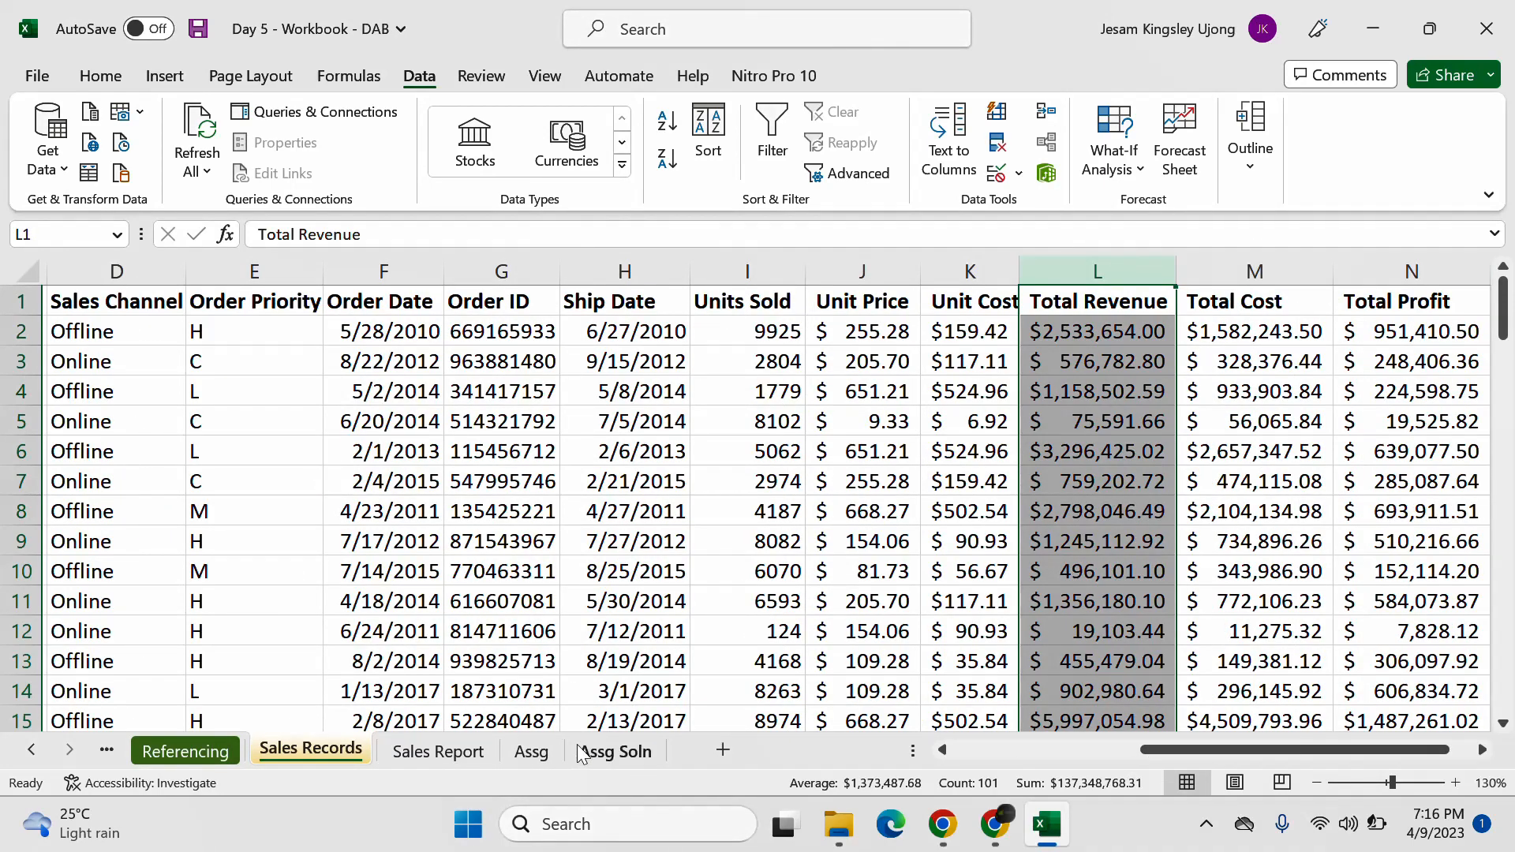
Step: Fill the SUMIF formula from D2 of Assg Soln down column D for every listed country
click(608, 749)
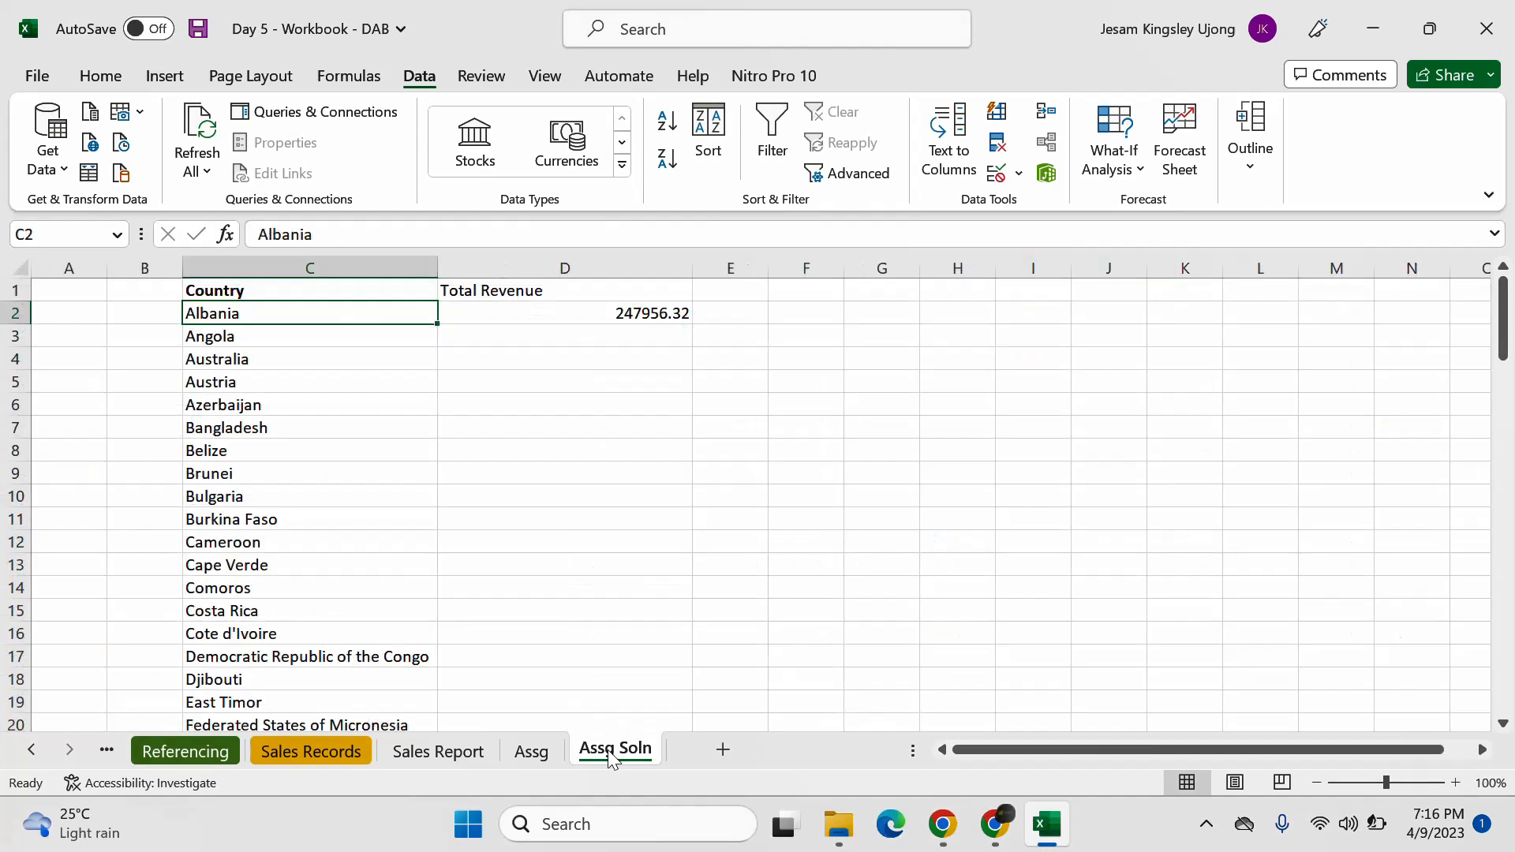
click(637, 316)
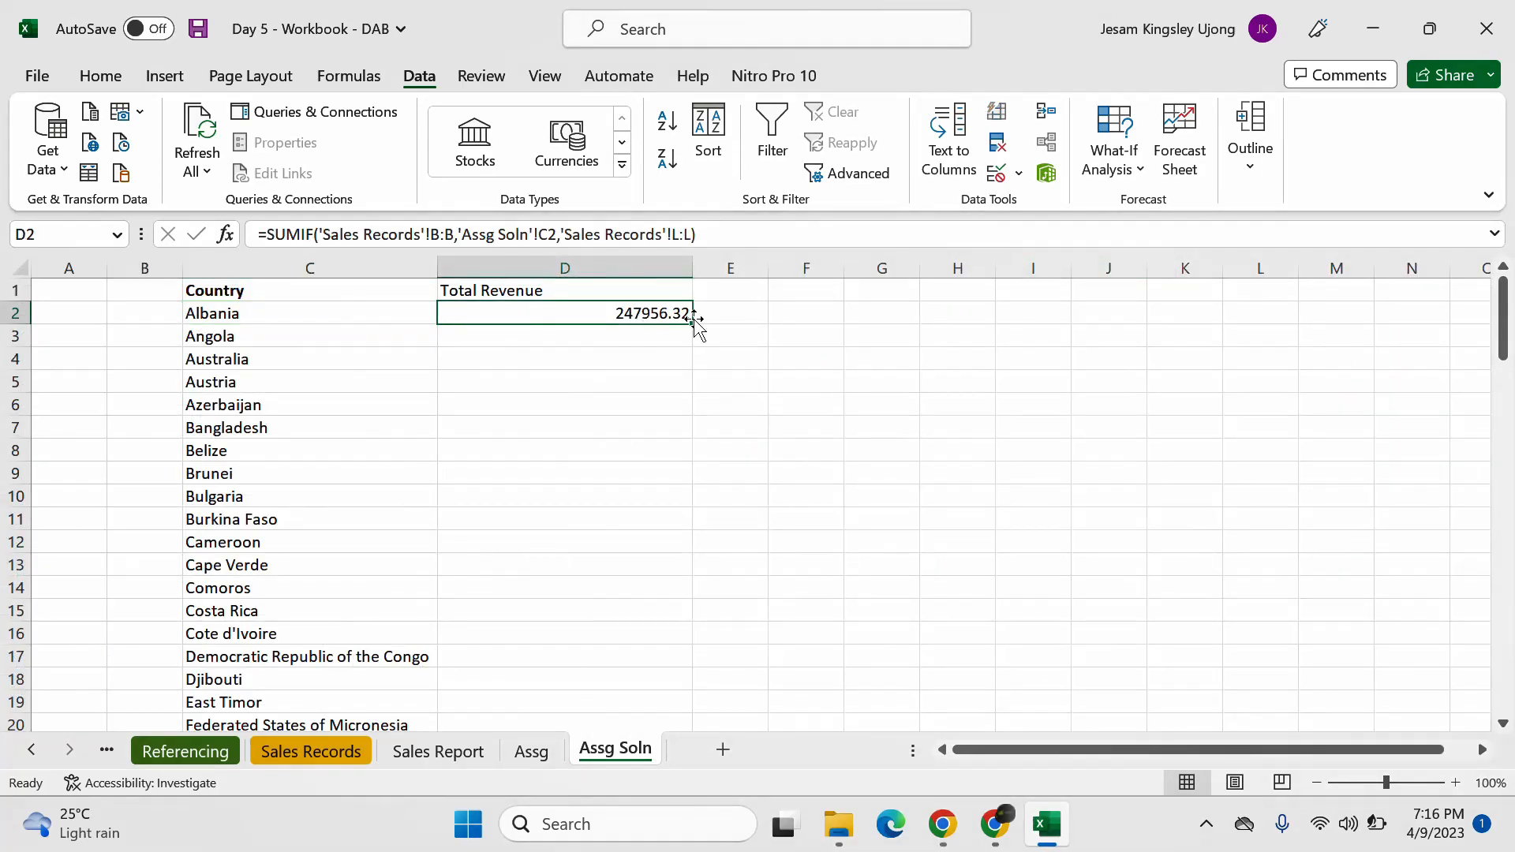
double_click(695, 323)
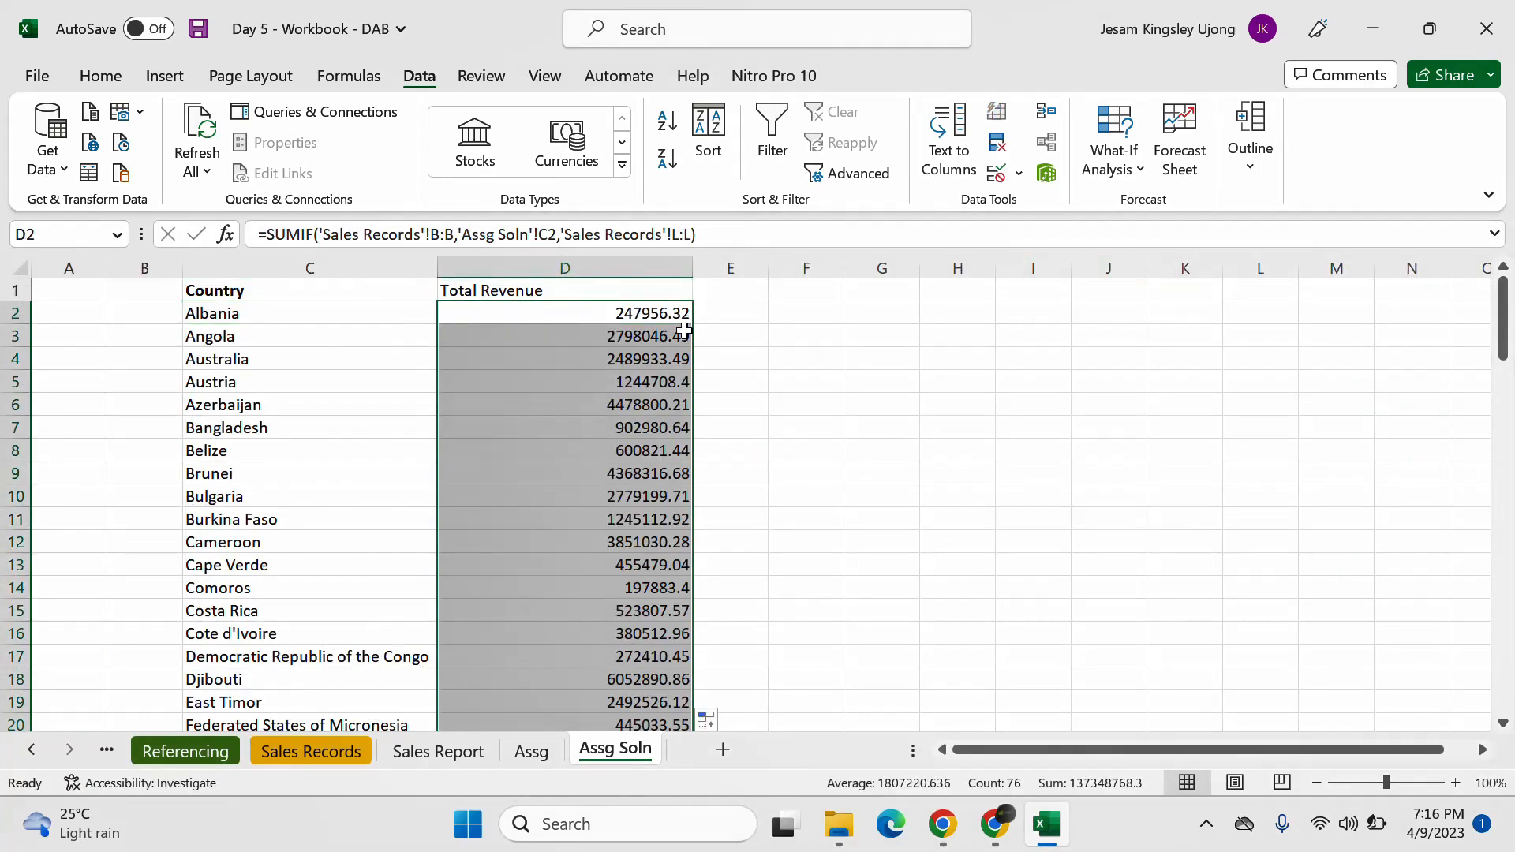
scroll(678, 339, down, 6)
scroll(682, 347, down, 13)
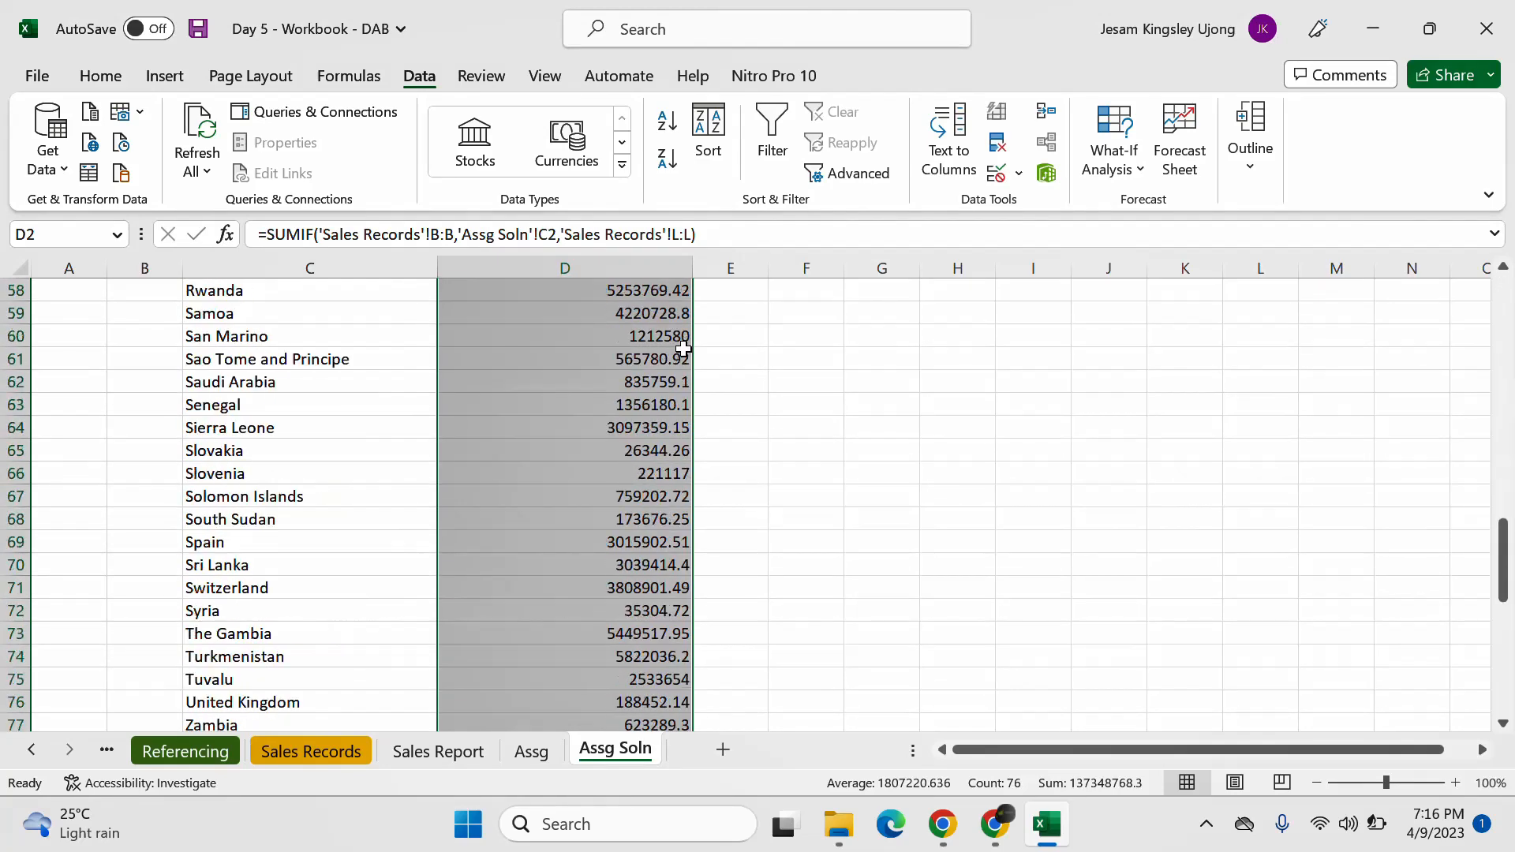
click(991, 825)
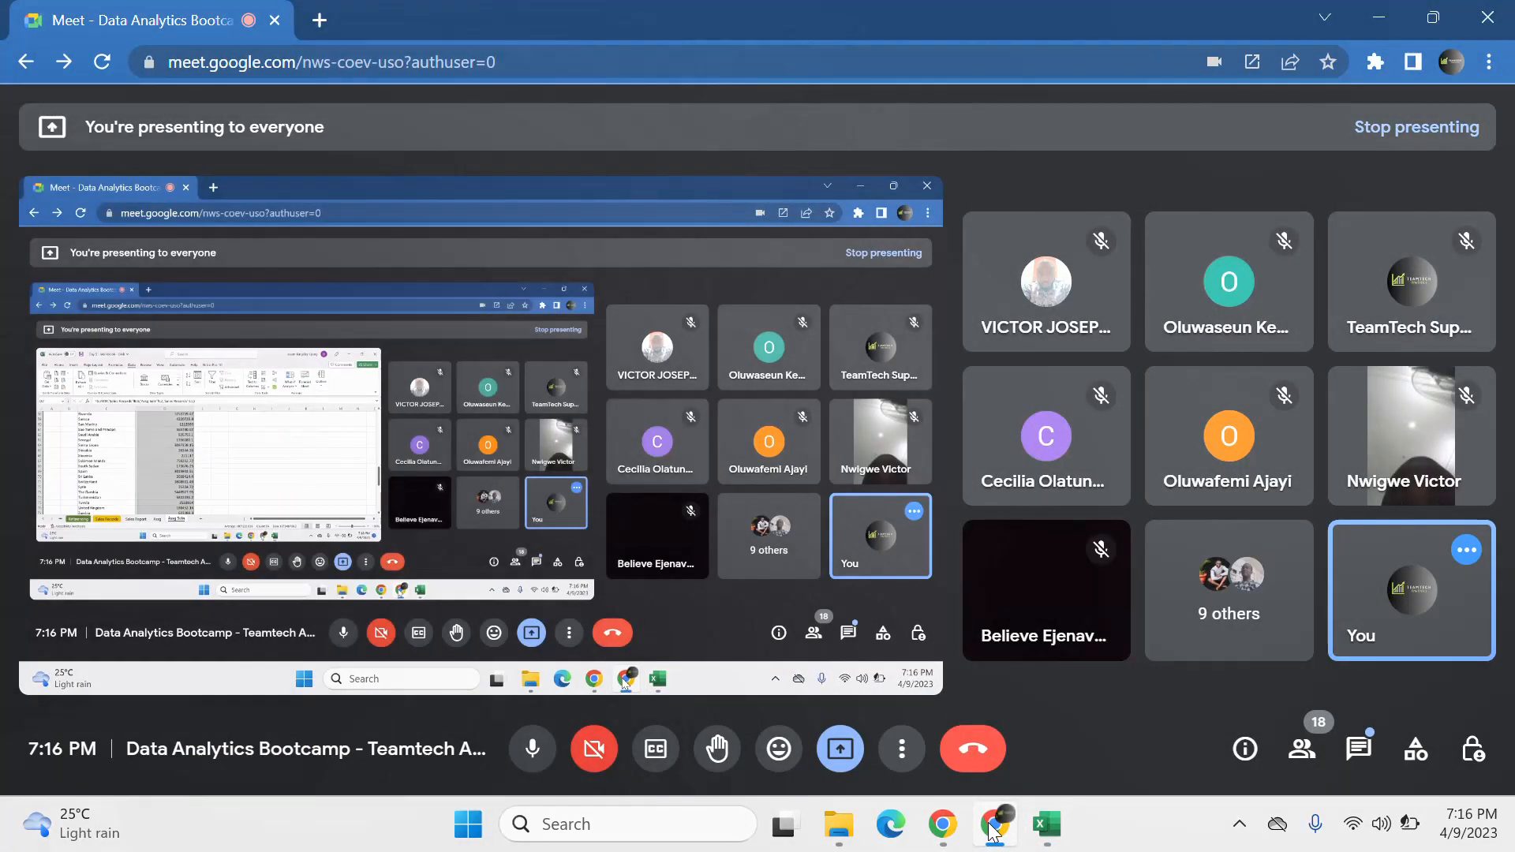
click(991, 824)
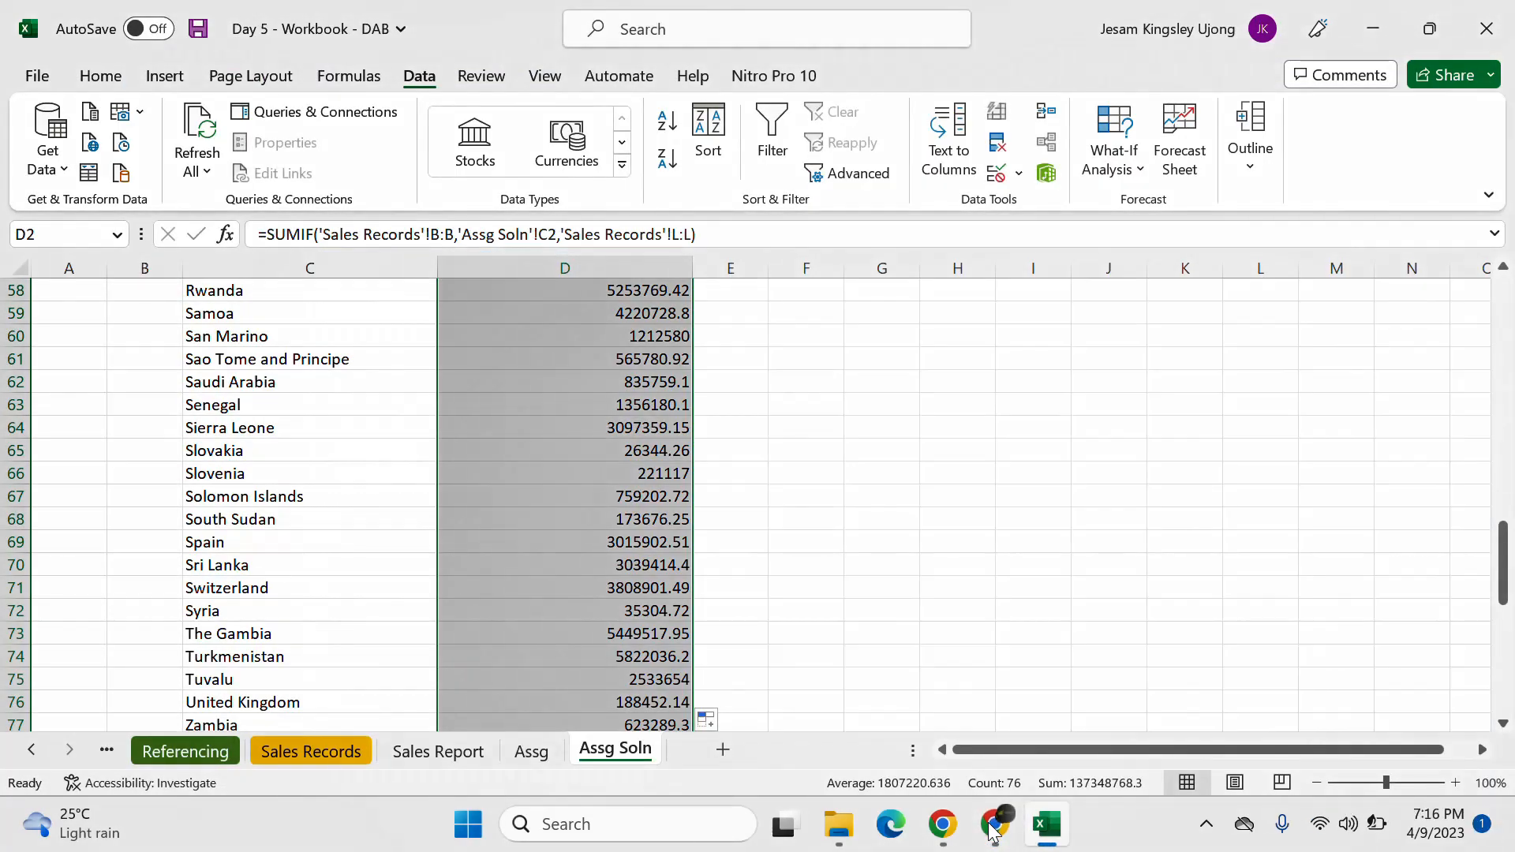
Step: Format the whole Total Revenue column D on Assg Soln as Currency
click(1464, 631)
drag(1502, 564, 1480, 296)
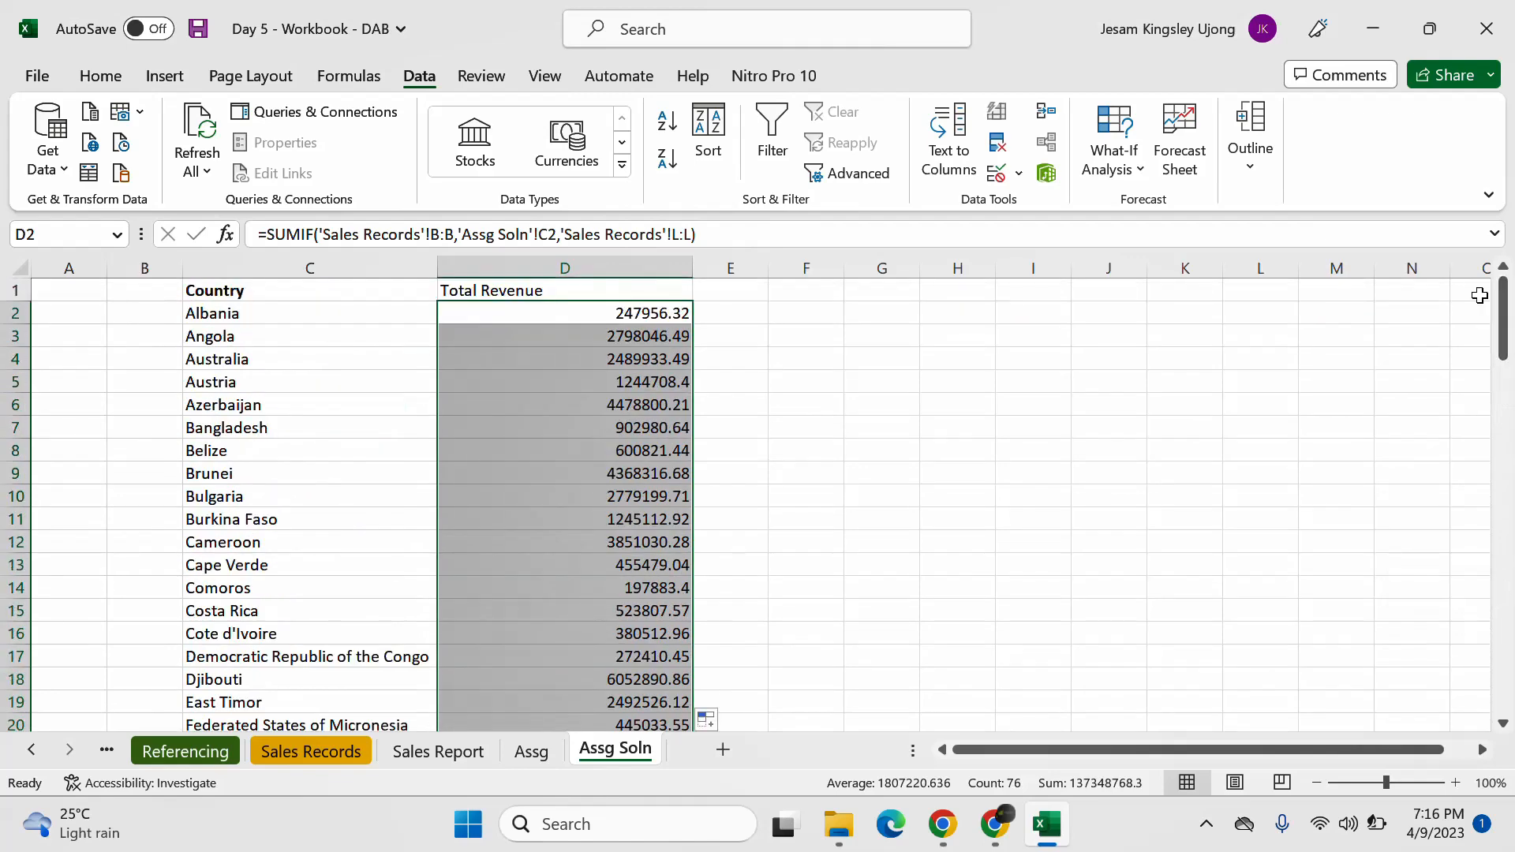
click(590, 258)
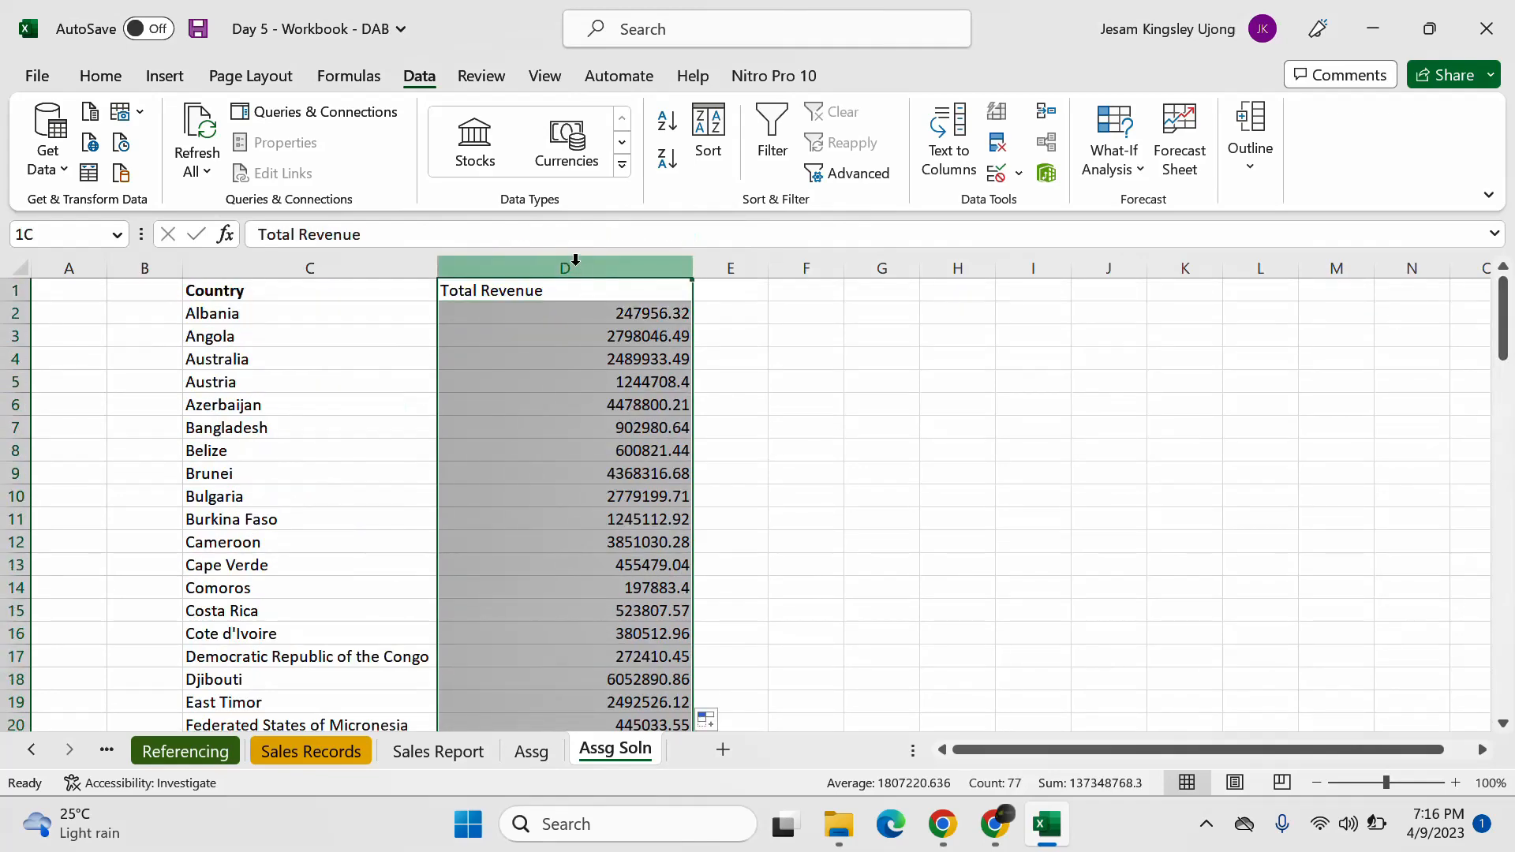
click(118, 76)
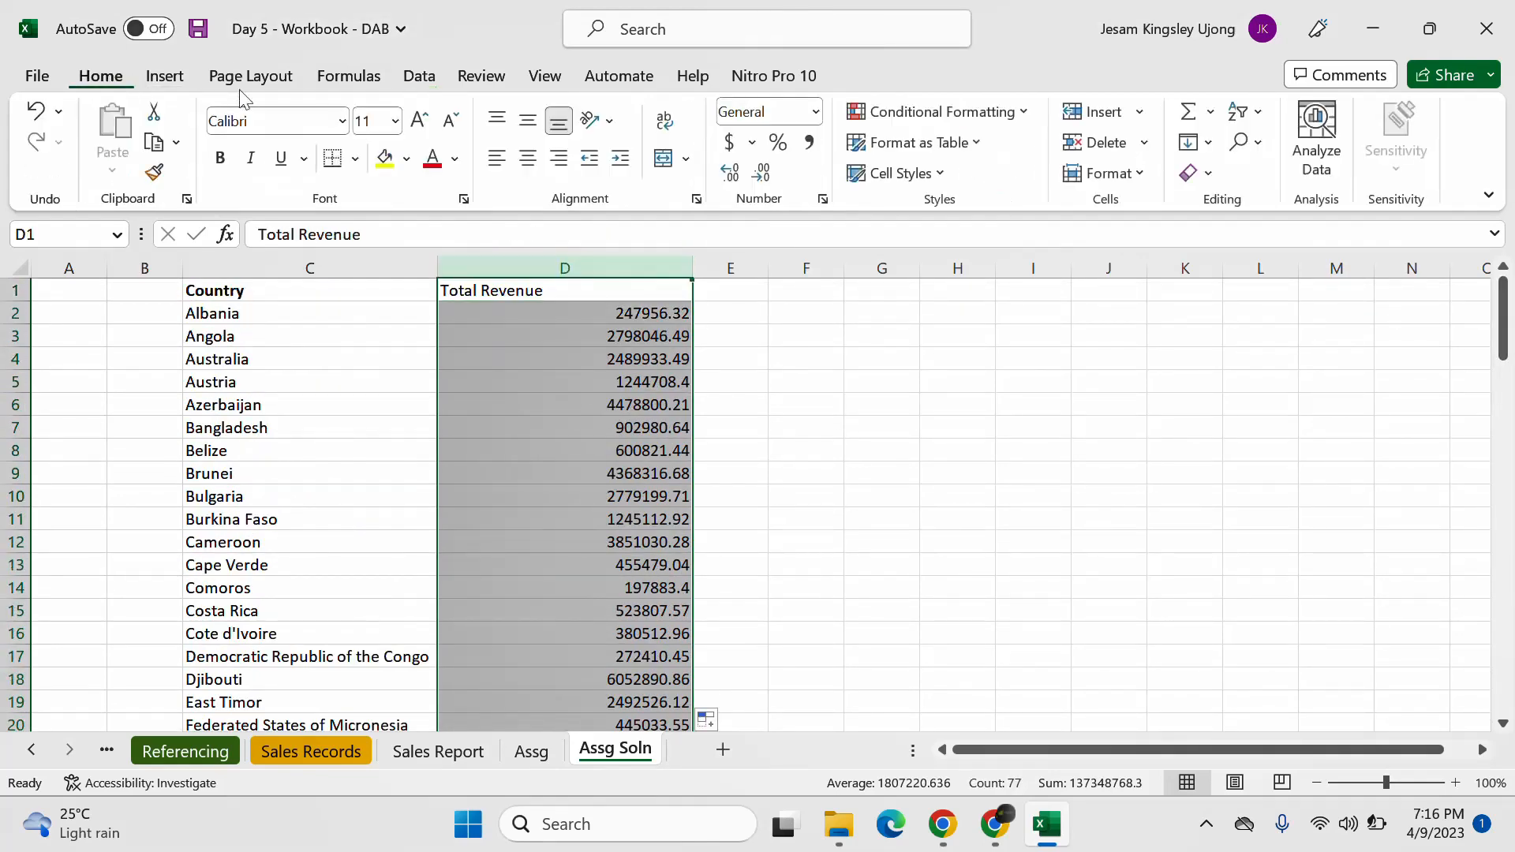
click(731, 145)
click(755, 144)
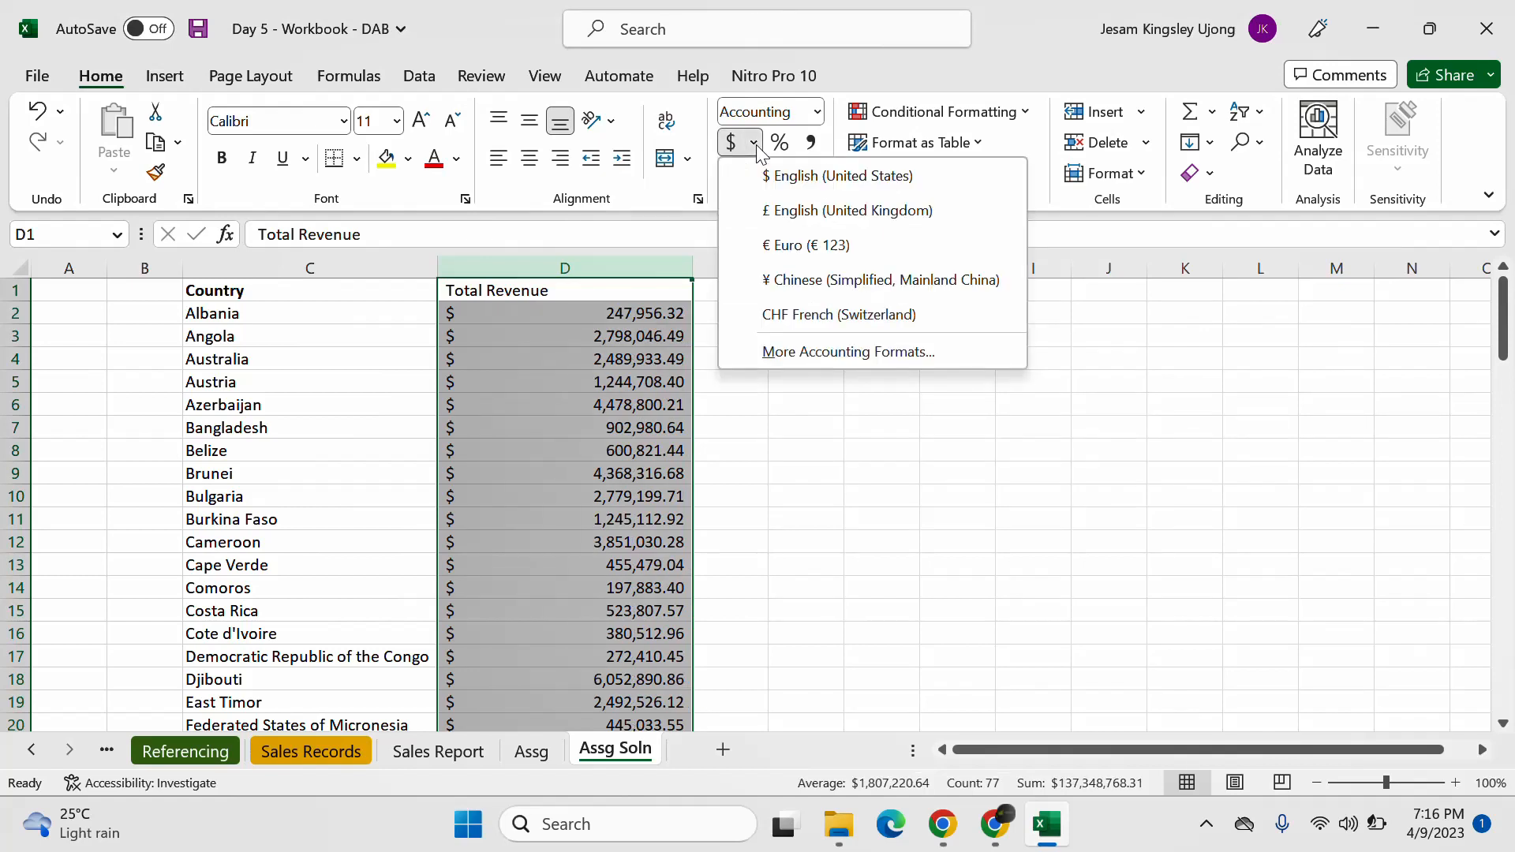
click(816, 112)
click(817, 111)
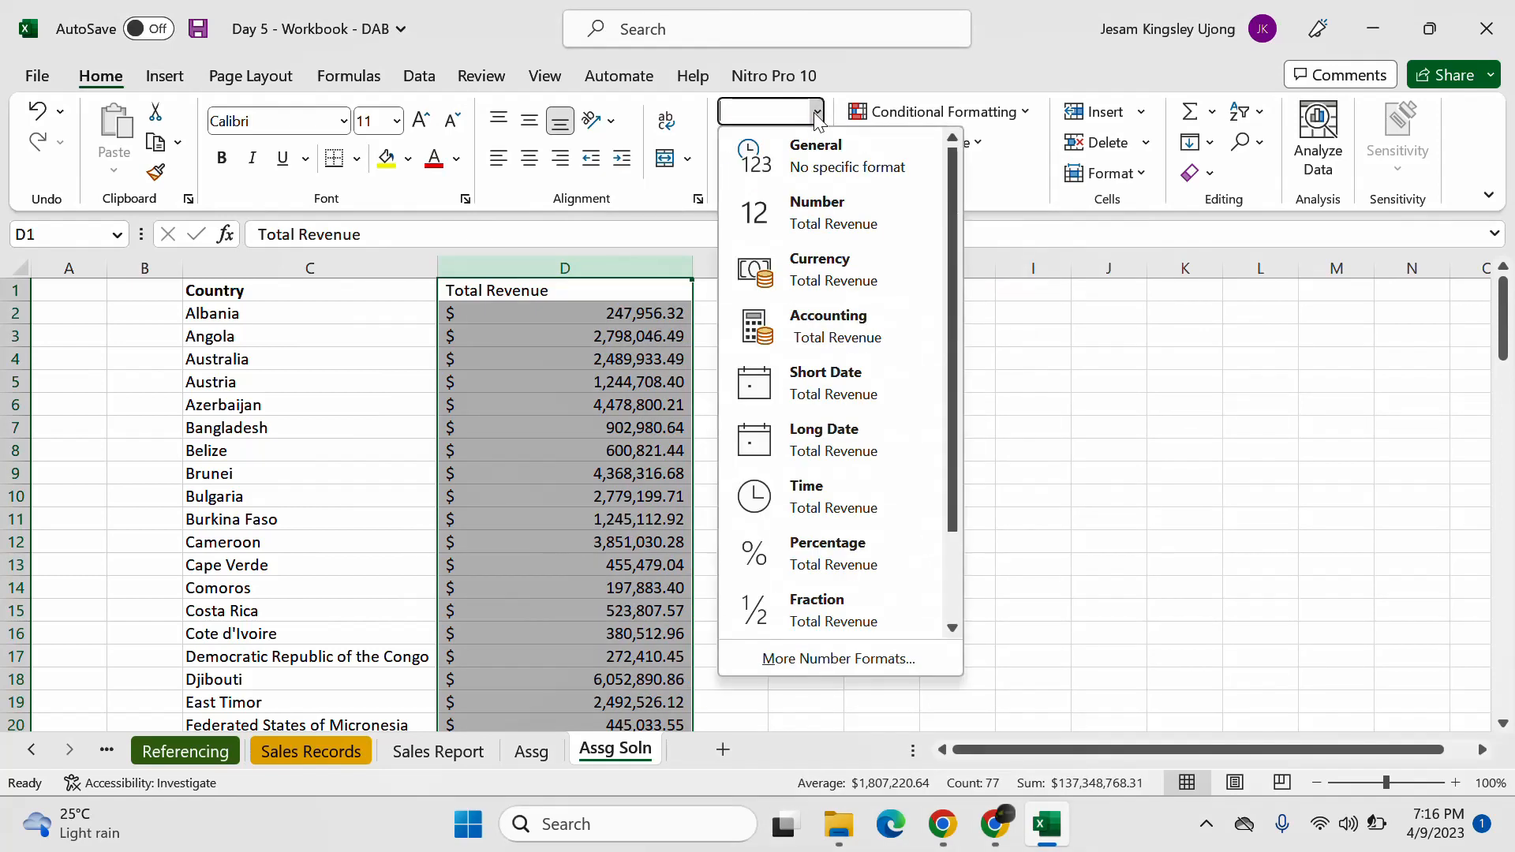
click(855, 281)
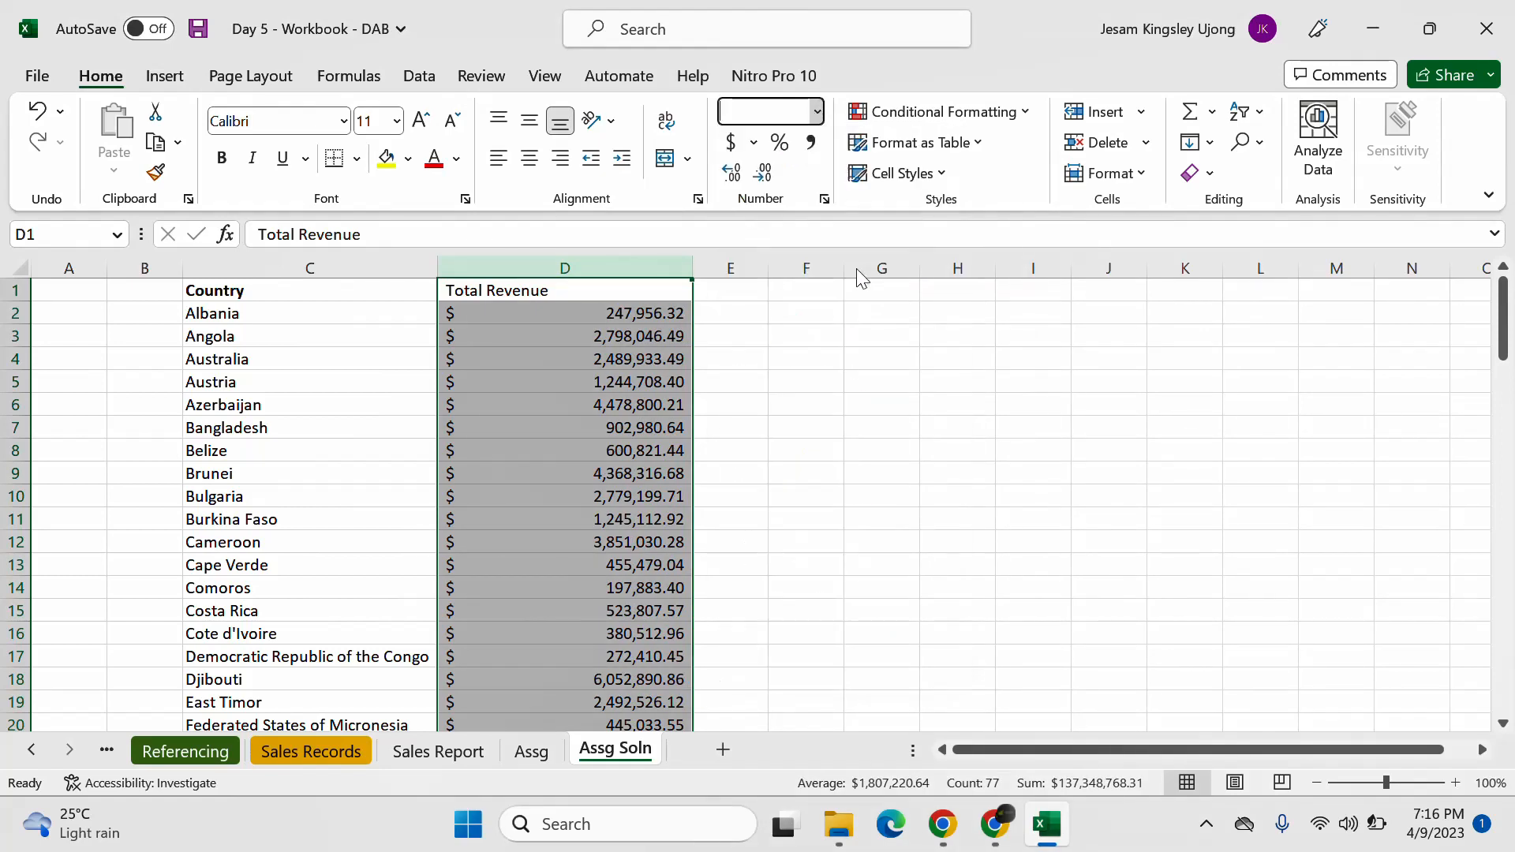
Step: Autofit column D on Assg Soln to its contents and widen it slightly beyond that
drag(695, 268, 696, 269)
double_click(696, 268)
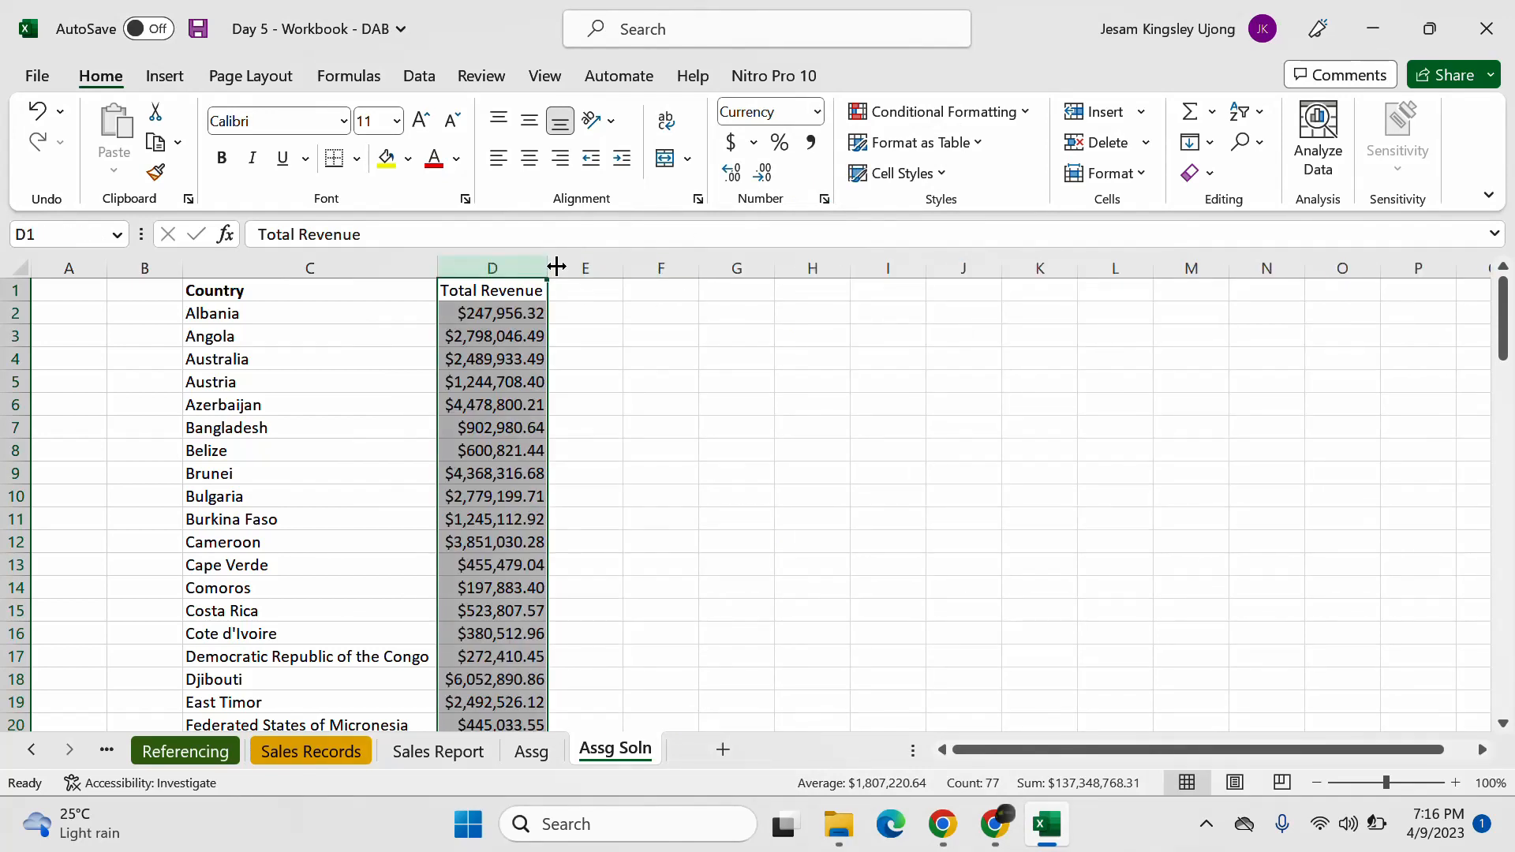
drag(556, 267, 599, 271)
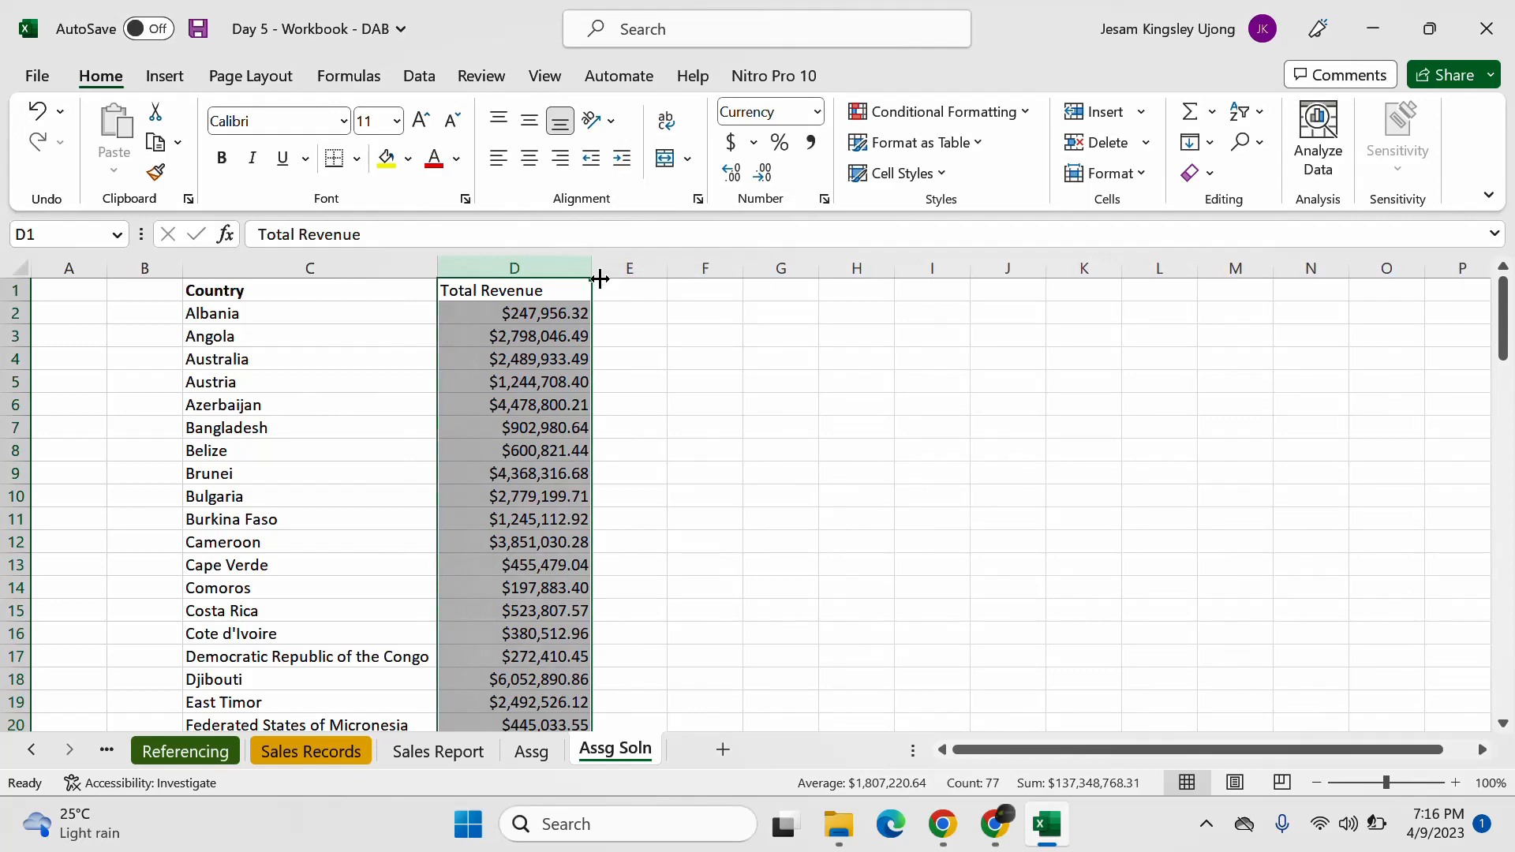
Step: Look through the formatted Total Revenue values down to the last country in the list and return to the first rows
click(587, 372)
scroll(549, 387, down, 14)
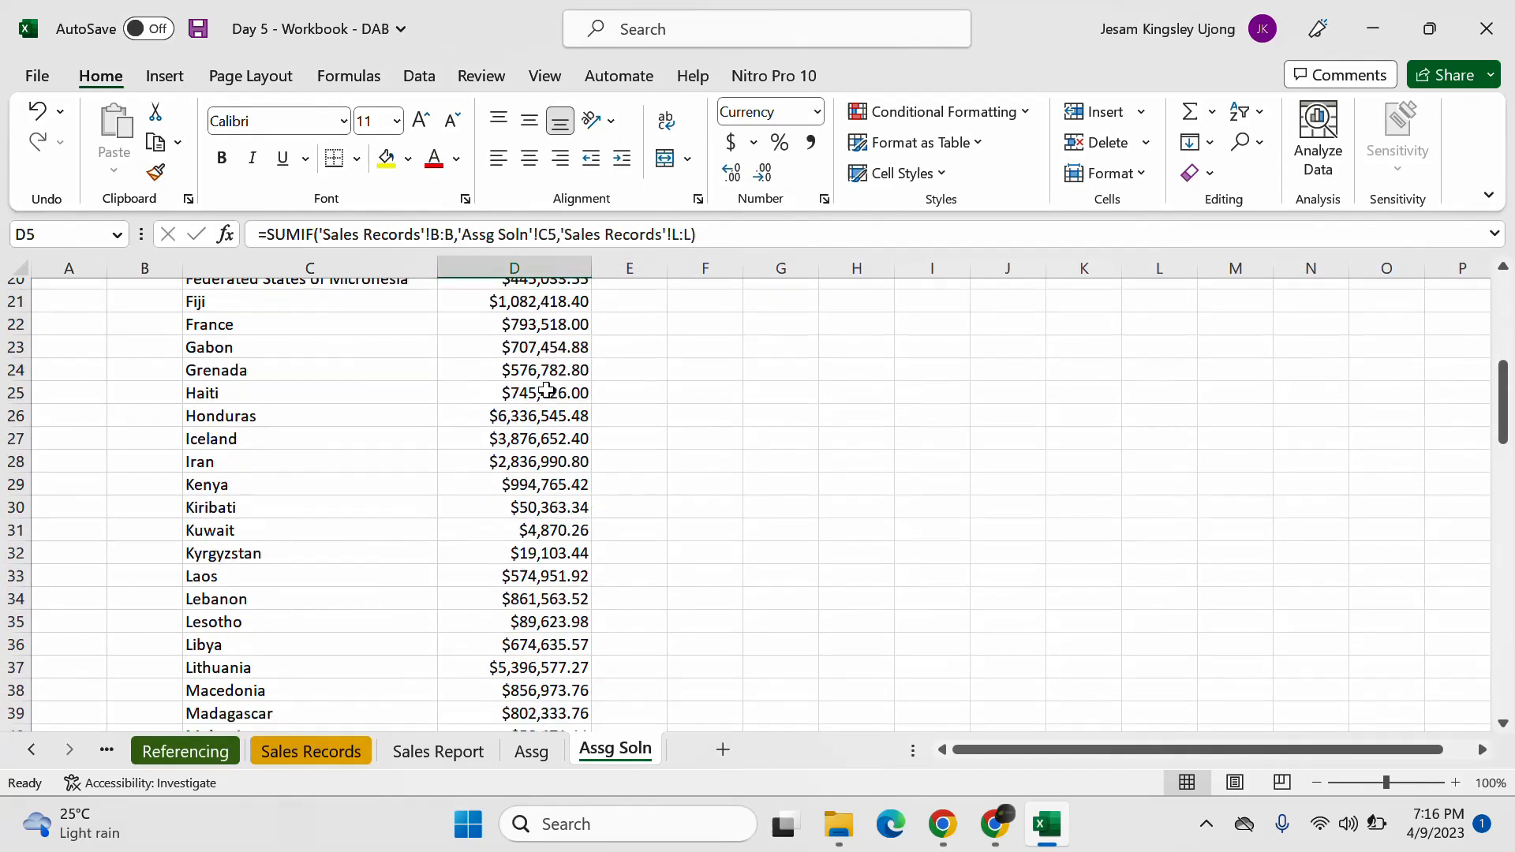
scroll(549, 388, down, 7)
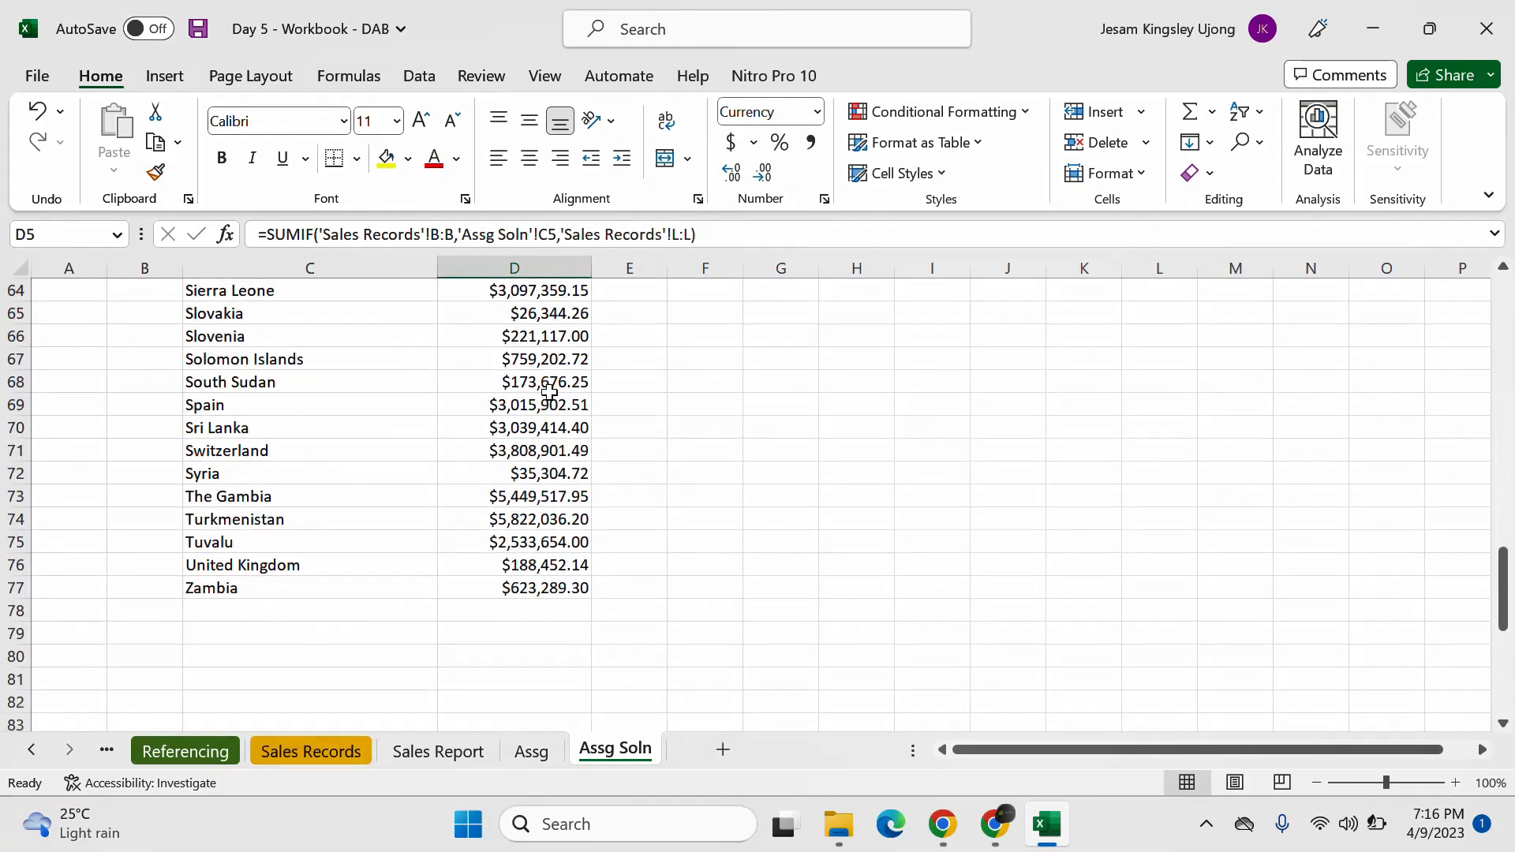
scroll(553, 442, up, 1)
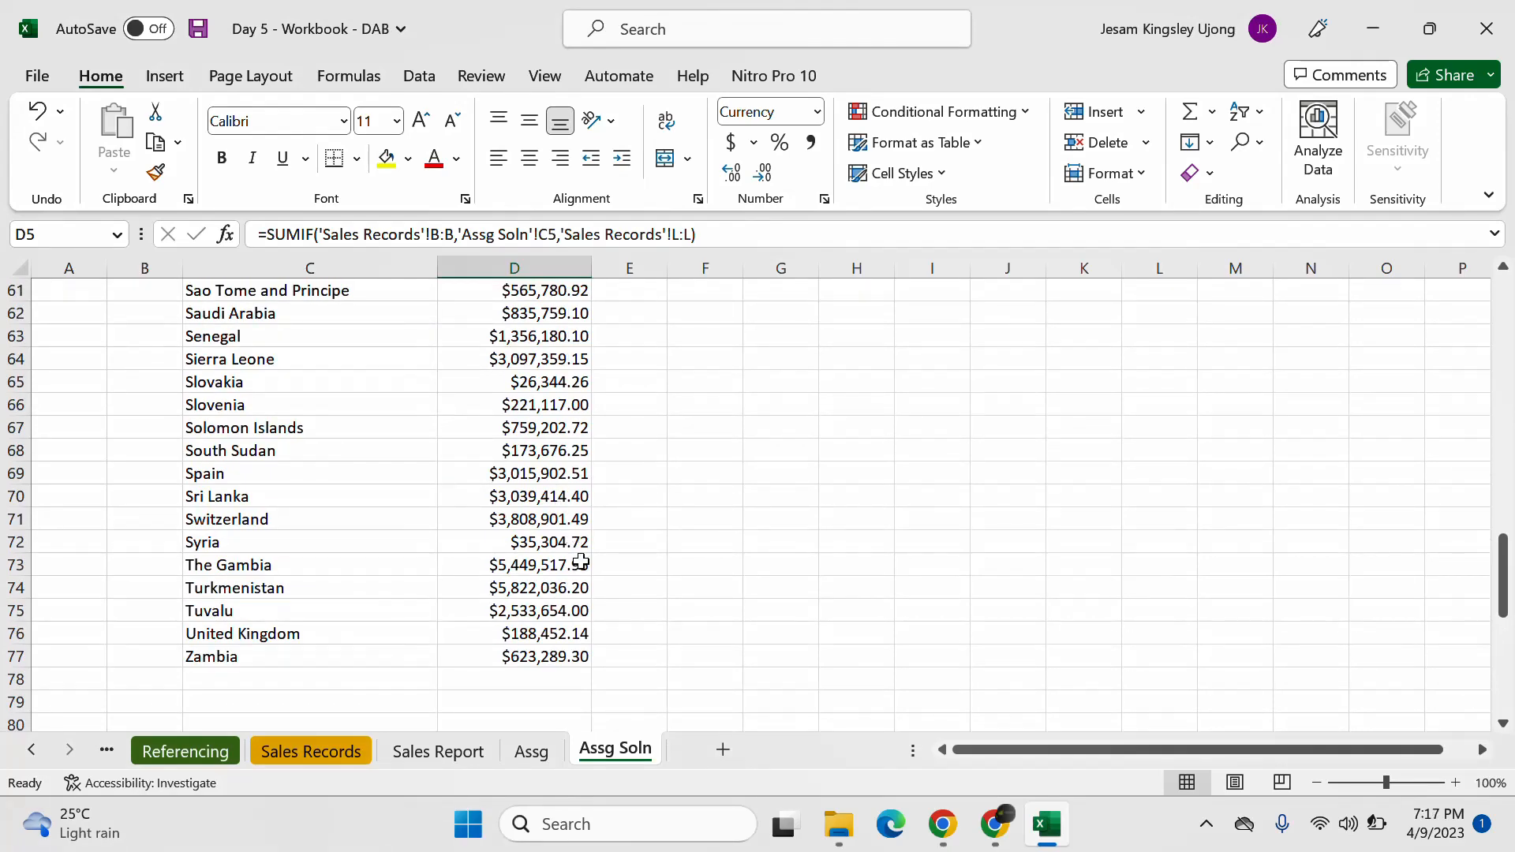
scroll(580, 562, up, 20)
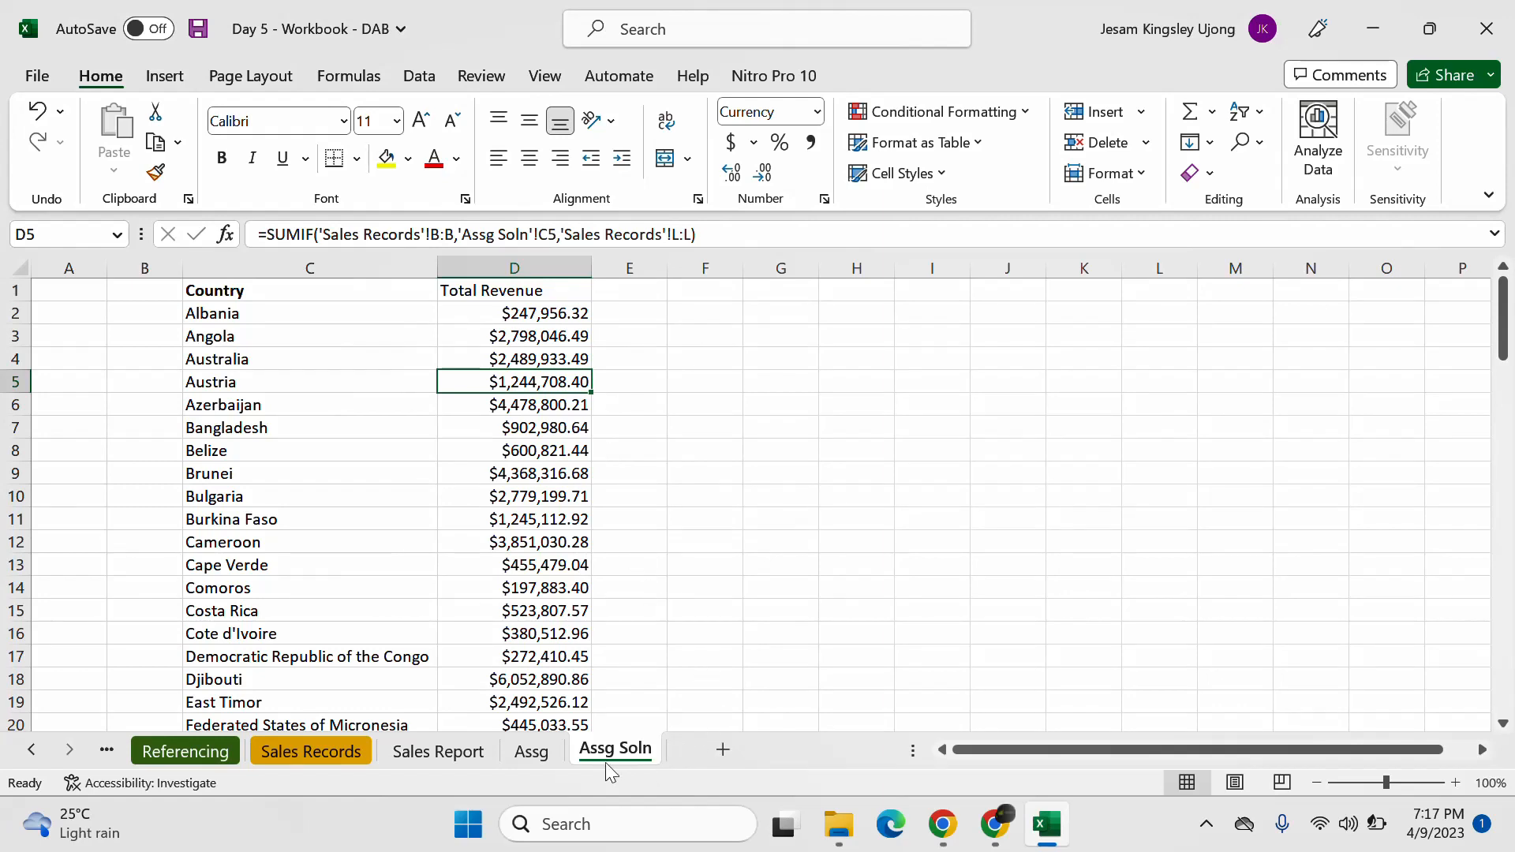
Step: Review the task list on the Assg sheet, return to Assg Soln and switch to the Google Meet call
click(544, 756)
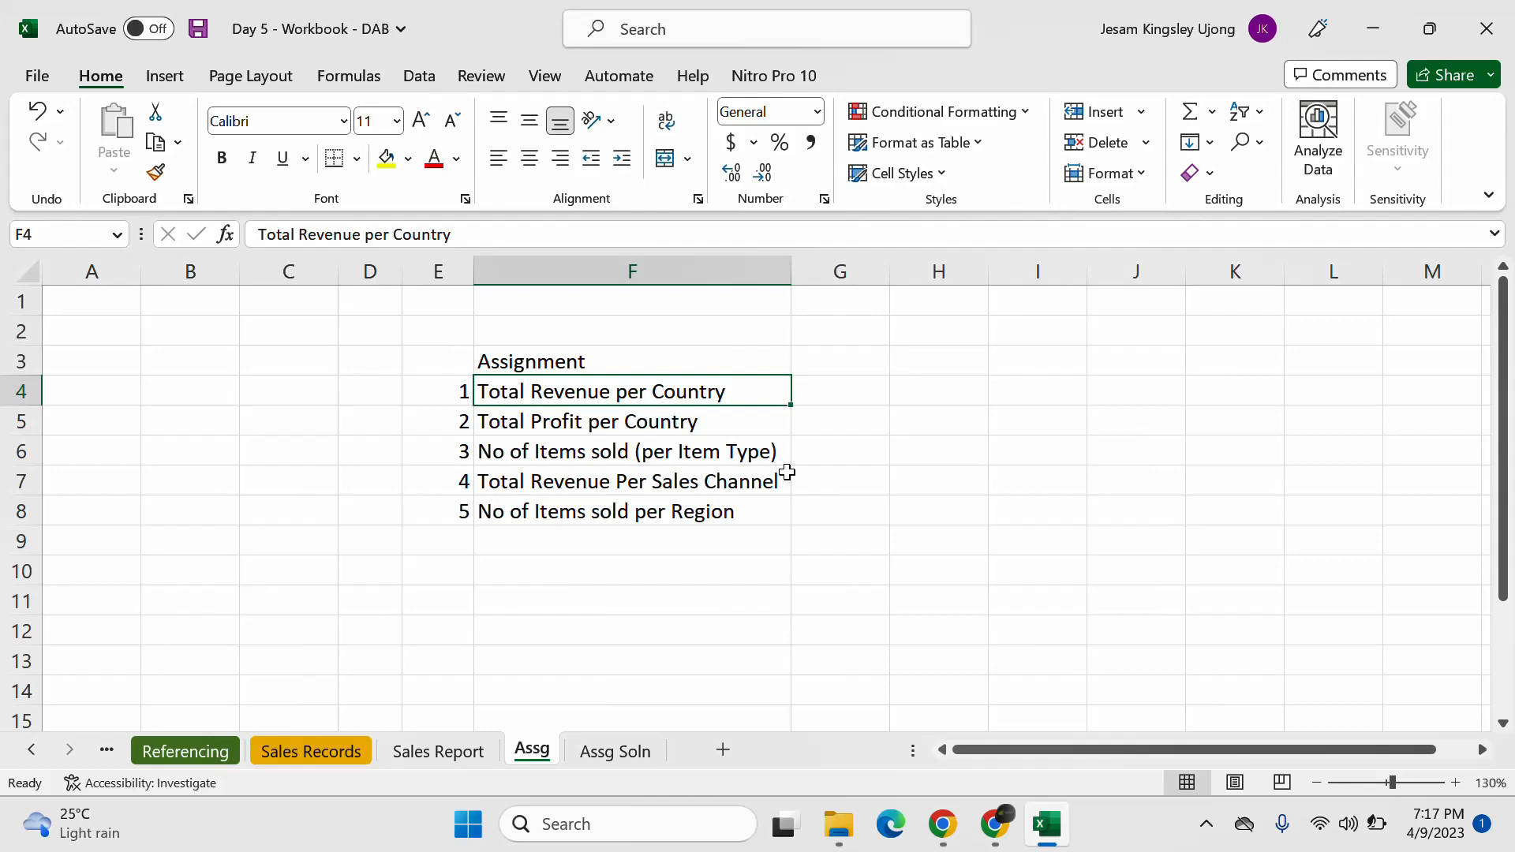
click(606, 754)
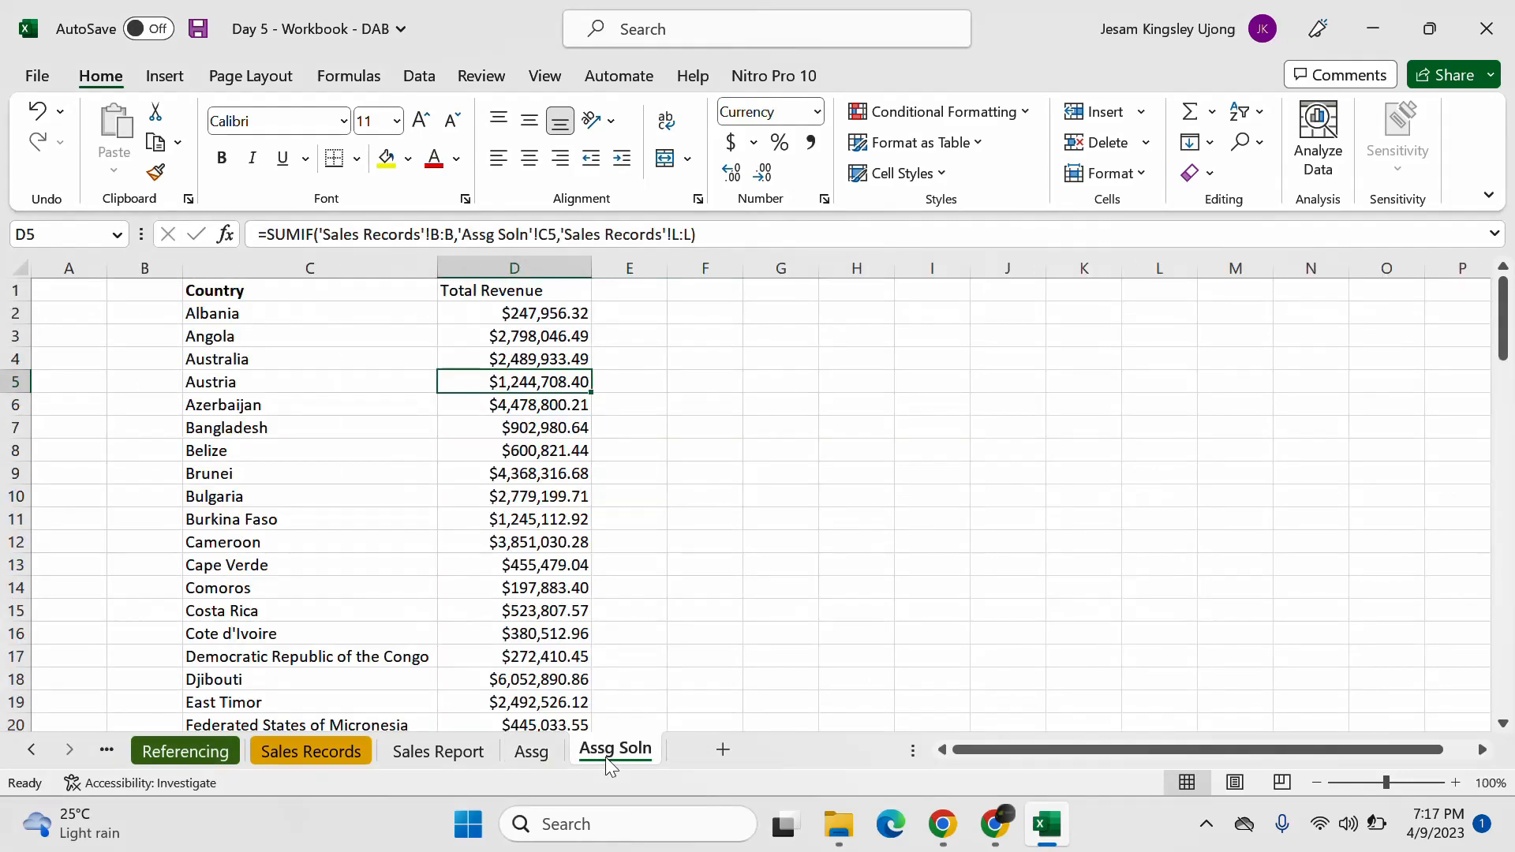
click(997, 823)
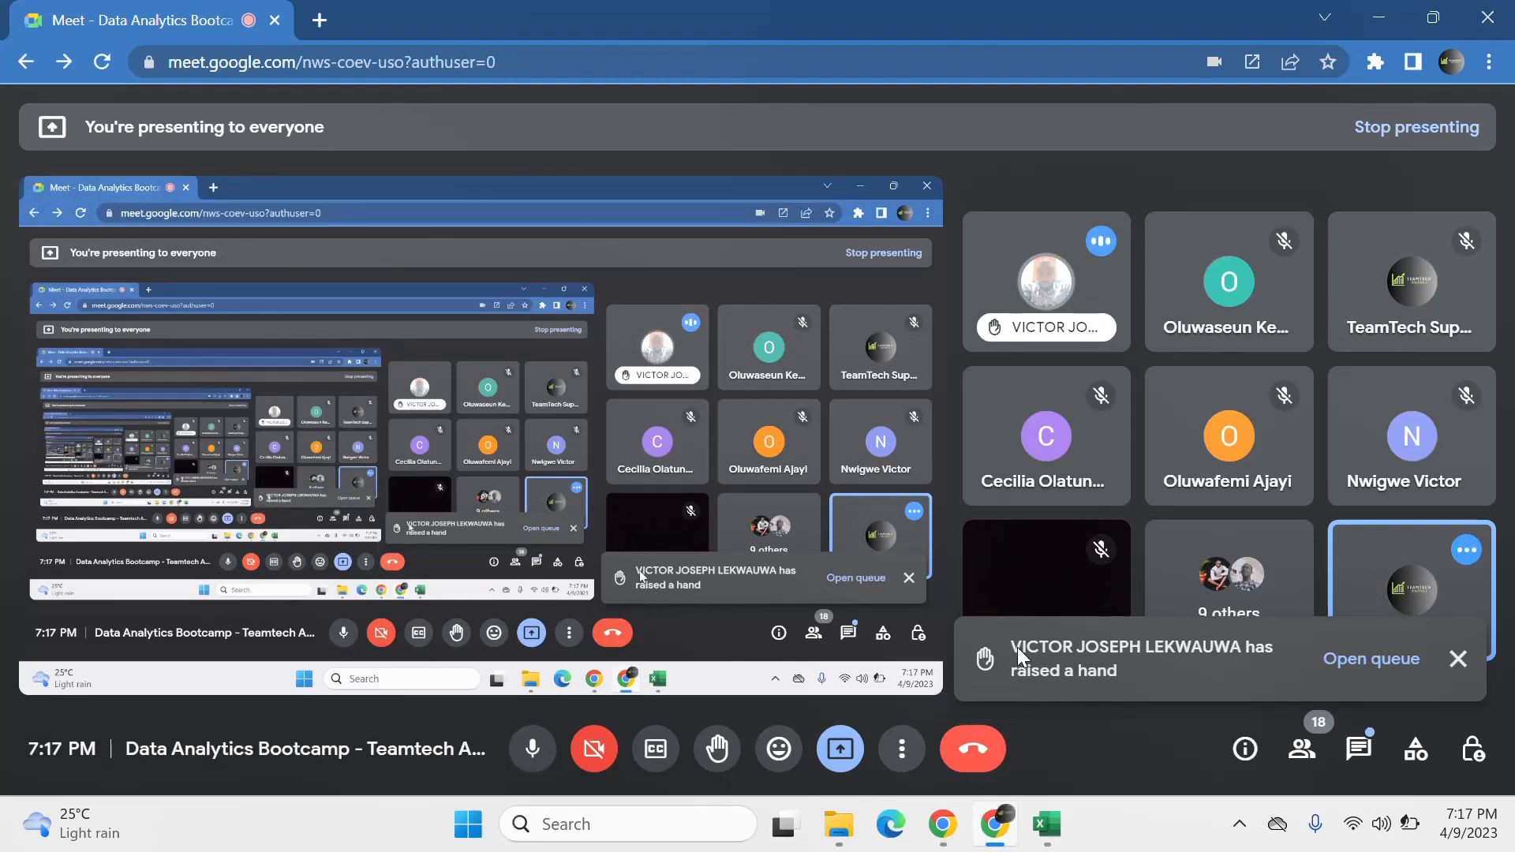
Step: Dismiss the raised-hand notice, check the in-call messages and switch back to the Excel workbook, clearing its presenting notification
click(1457, 660)
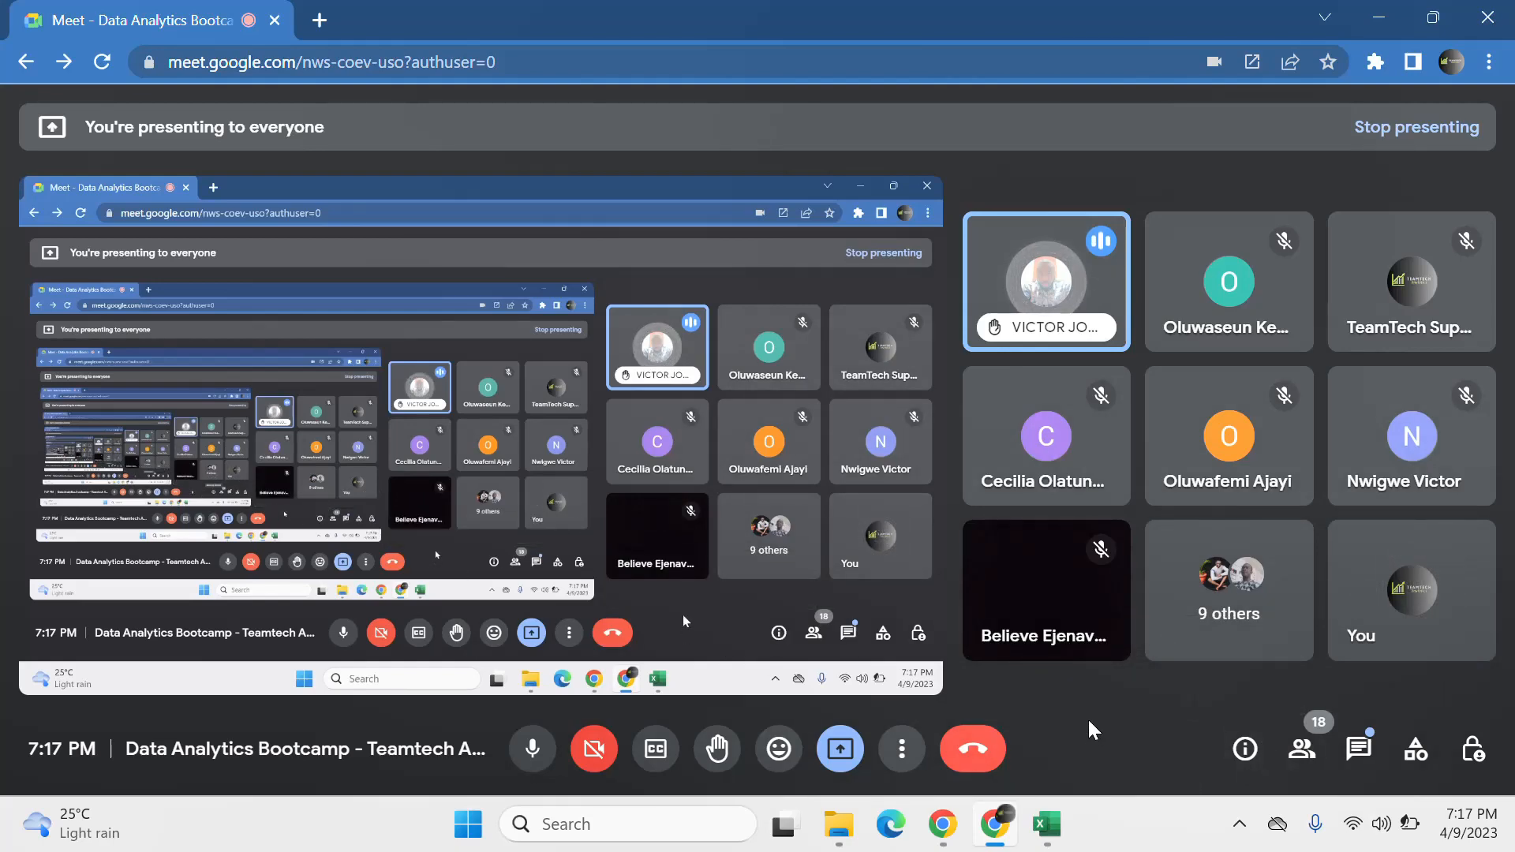
click(1353, 750)
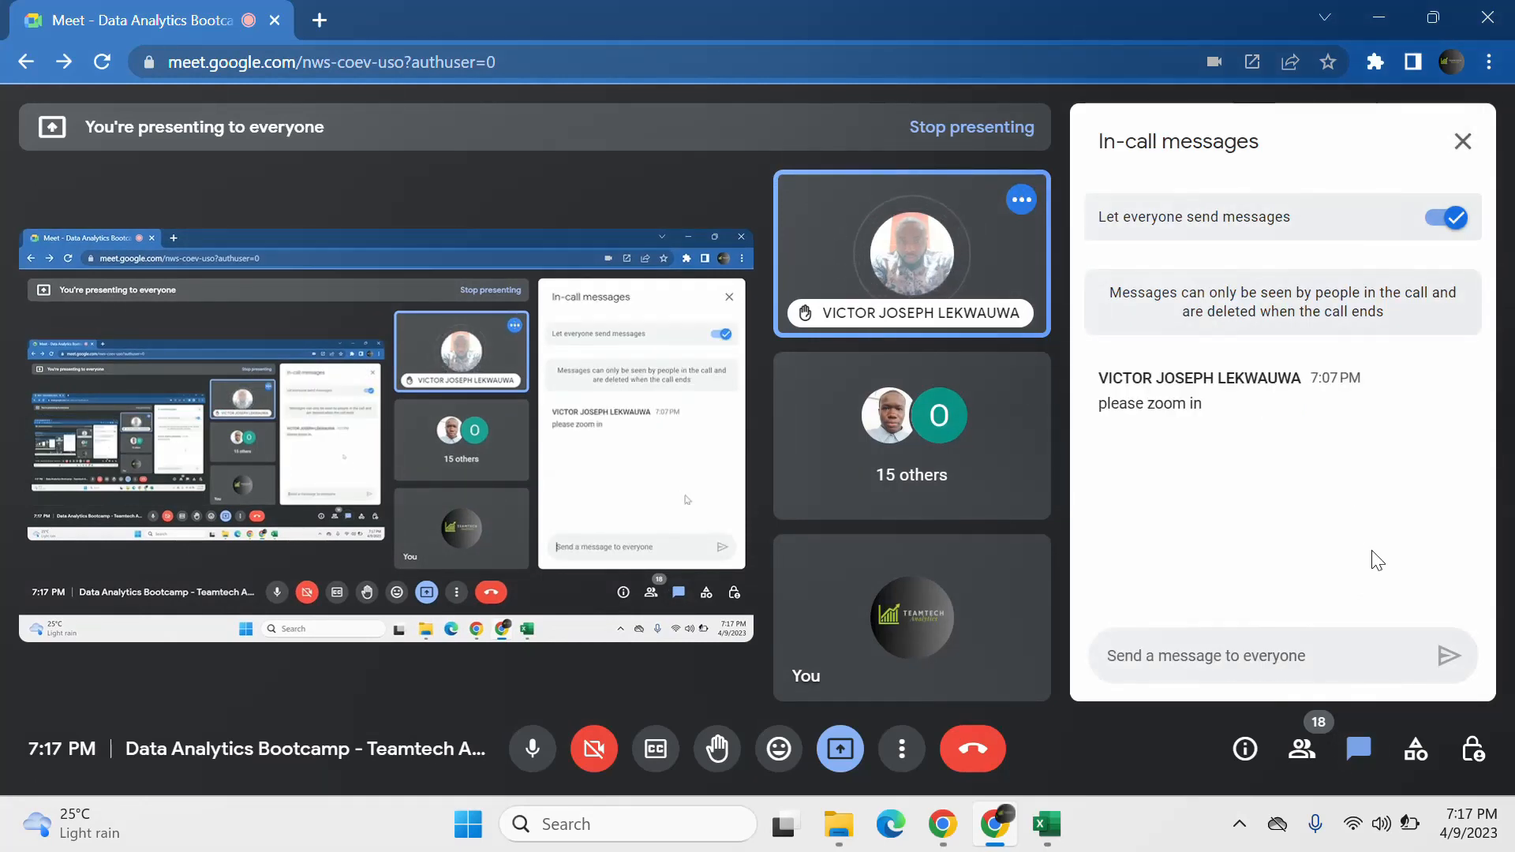
click(1462, 142)
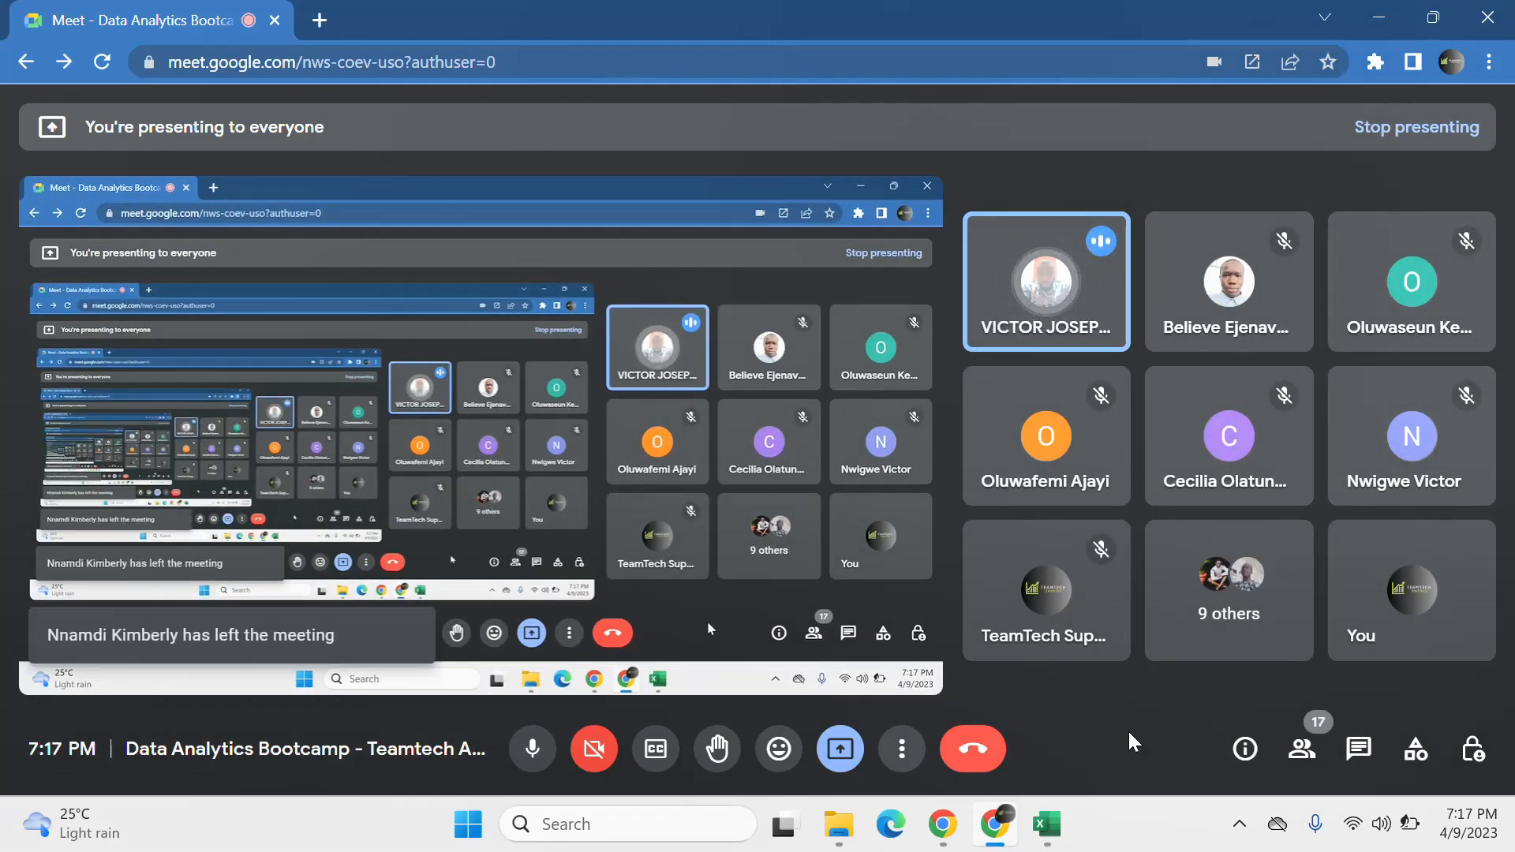
click(1048, 823)
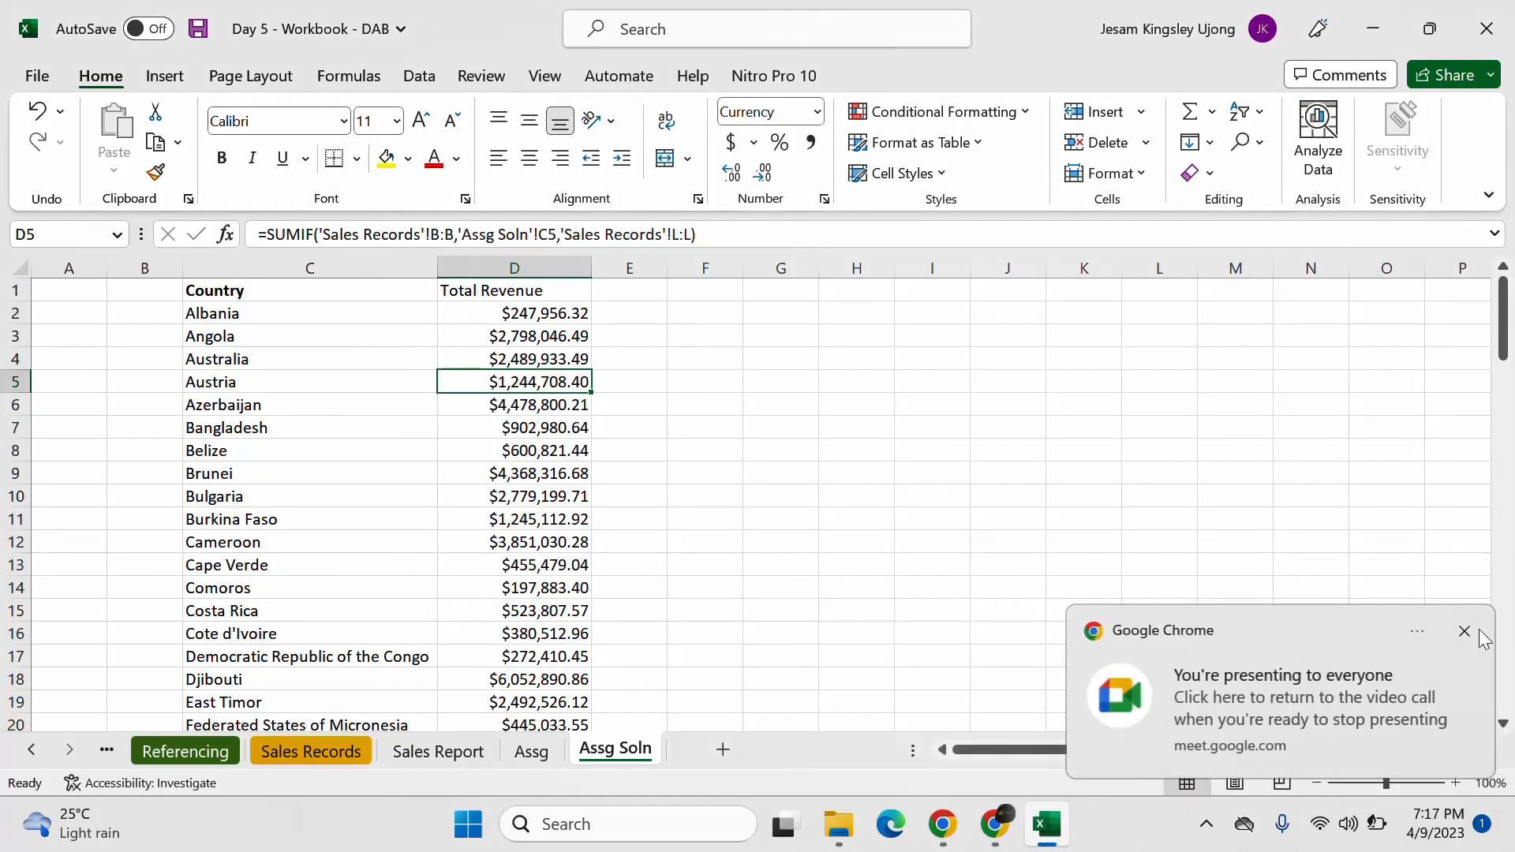
click(1463, 632)
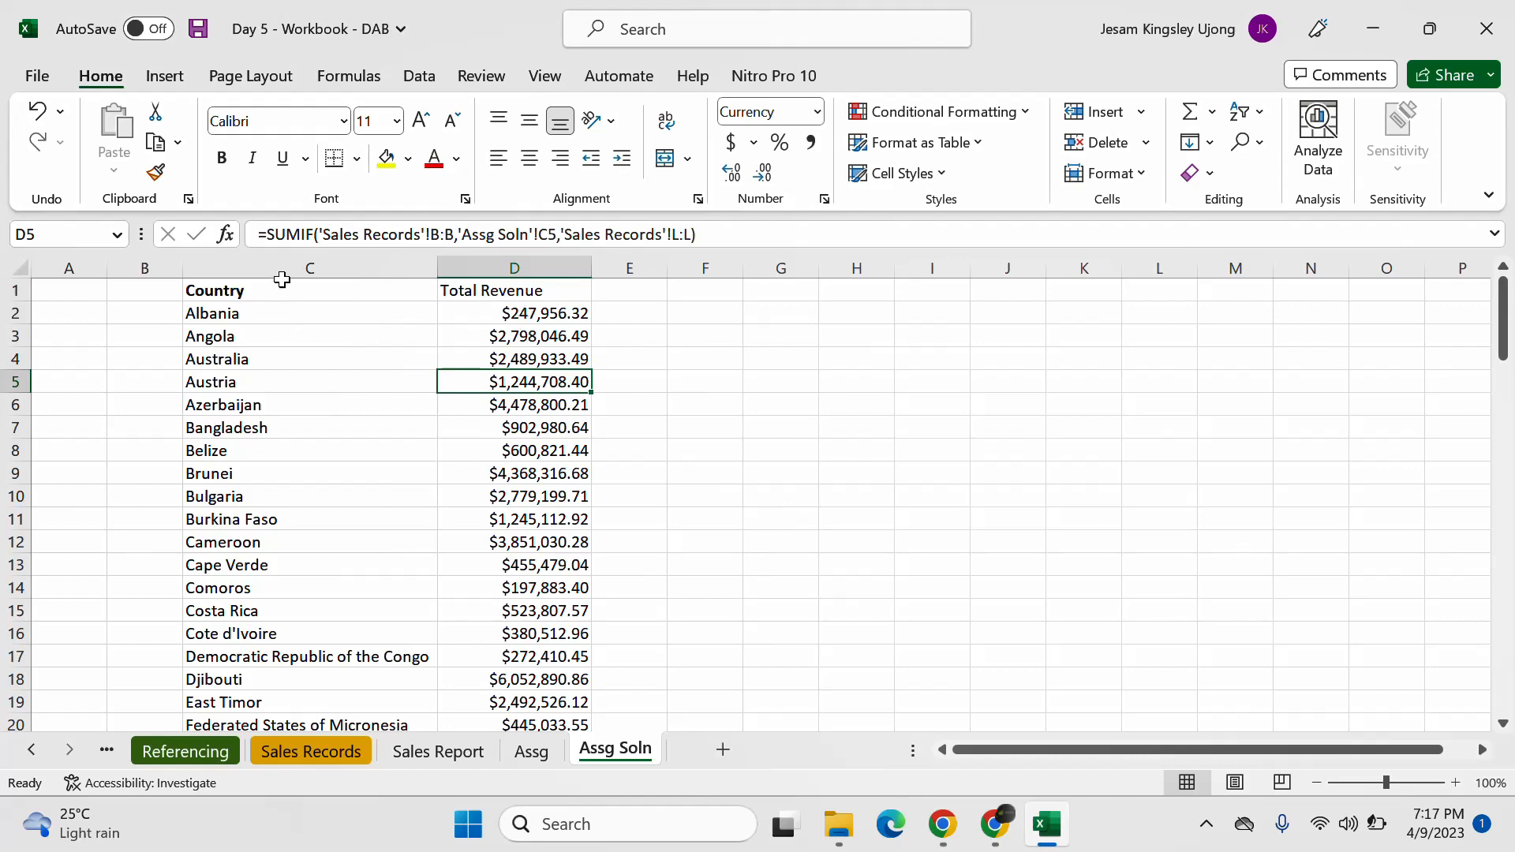
Step: Compare the Country column on Sales Records with the Country column on Assg Soln
click(337, 748)
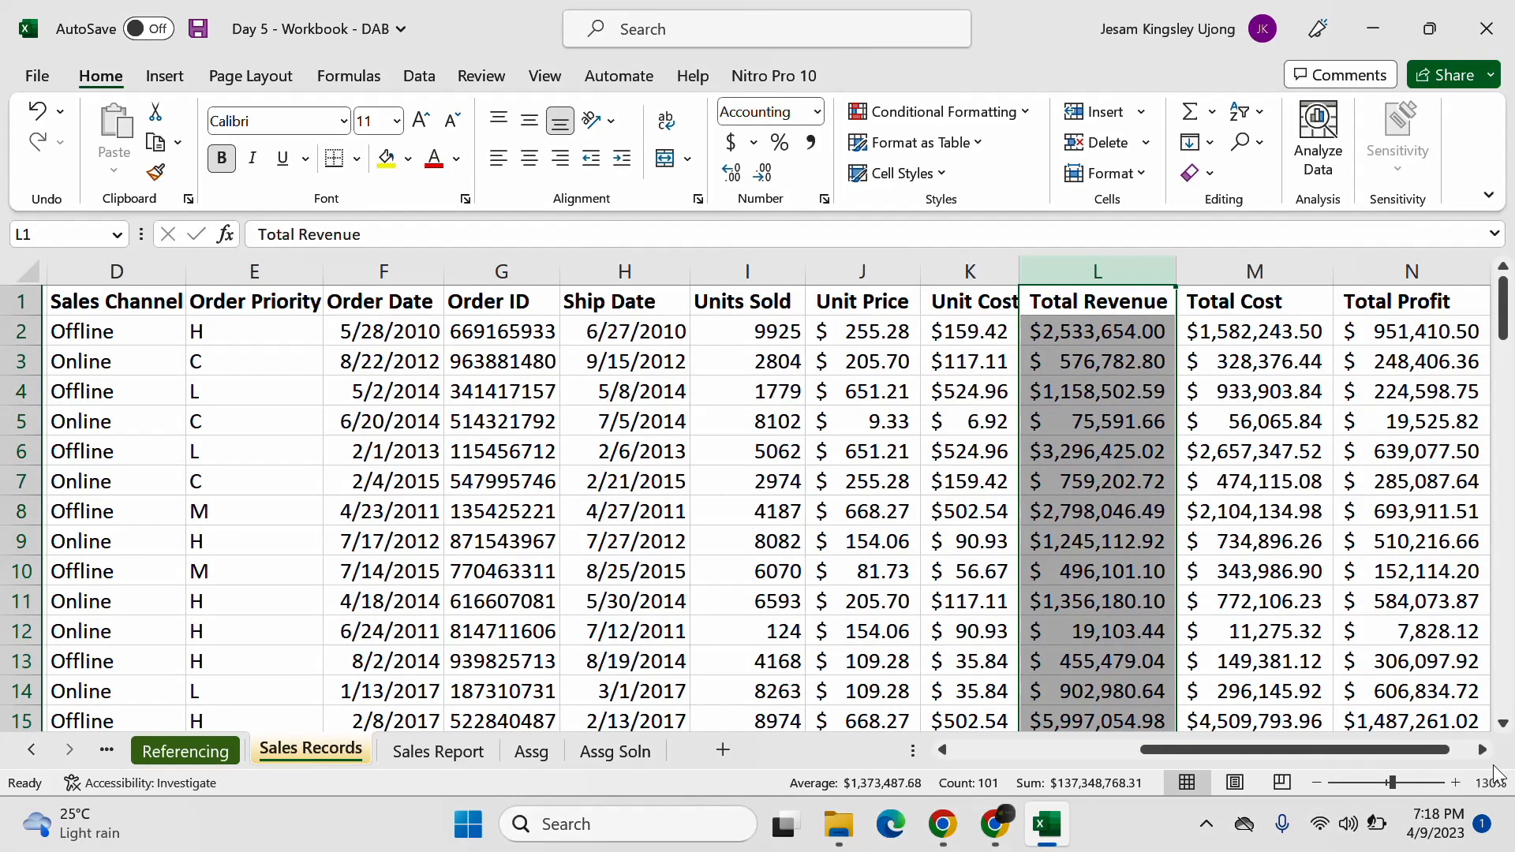
drag(1338, 750, 1223, 750)
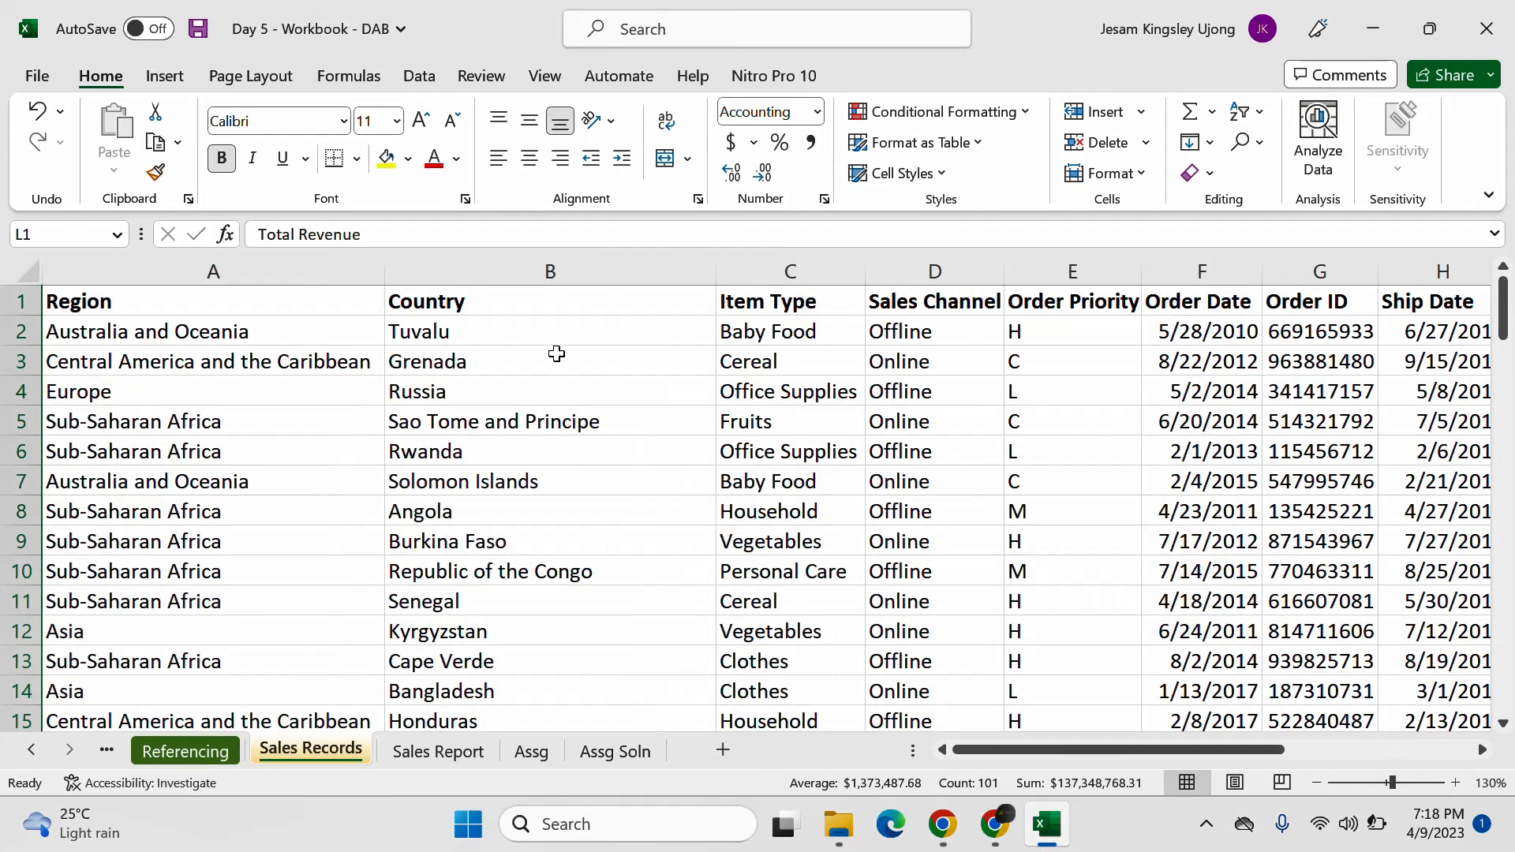
click(550, 271)
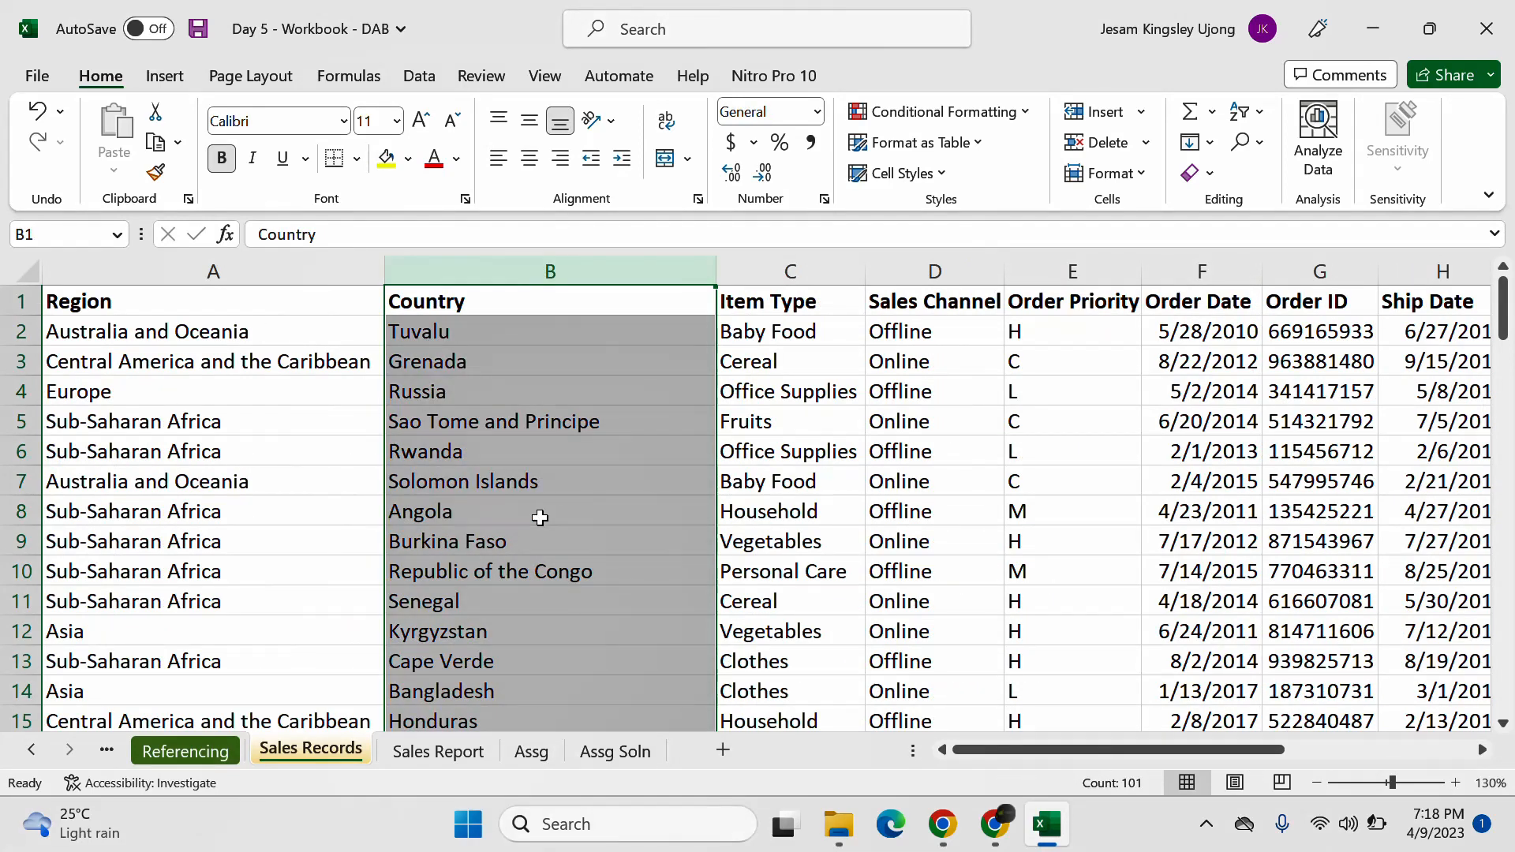
click(615, 751)
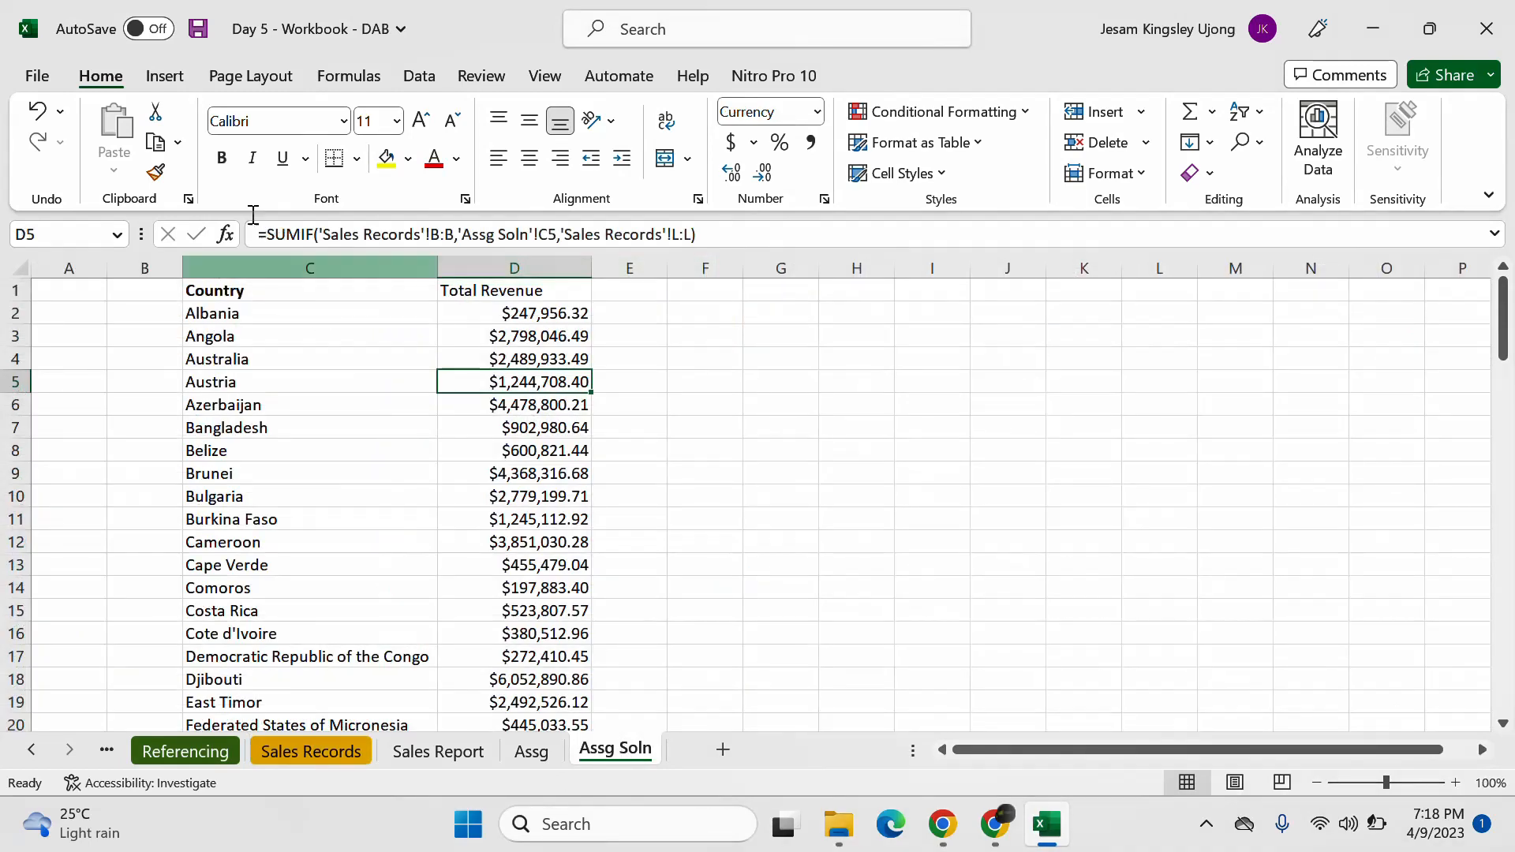
click(293, 270)
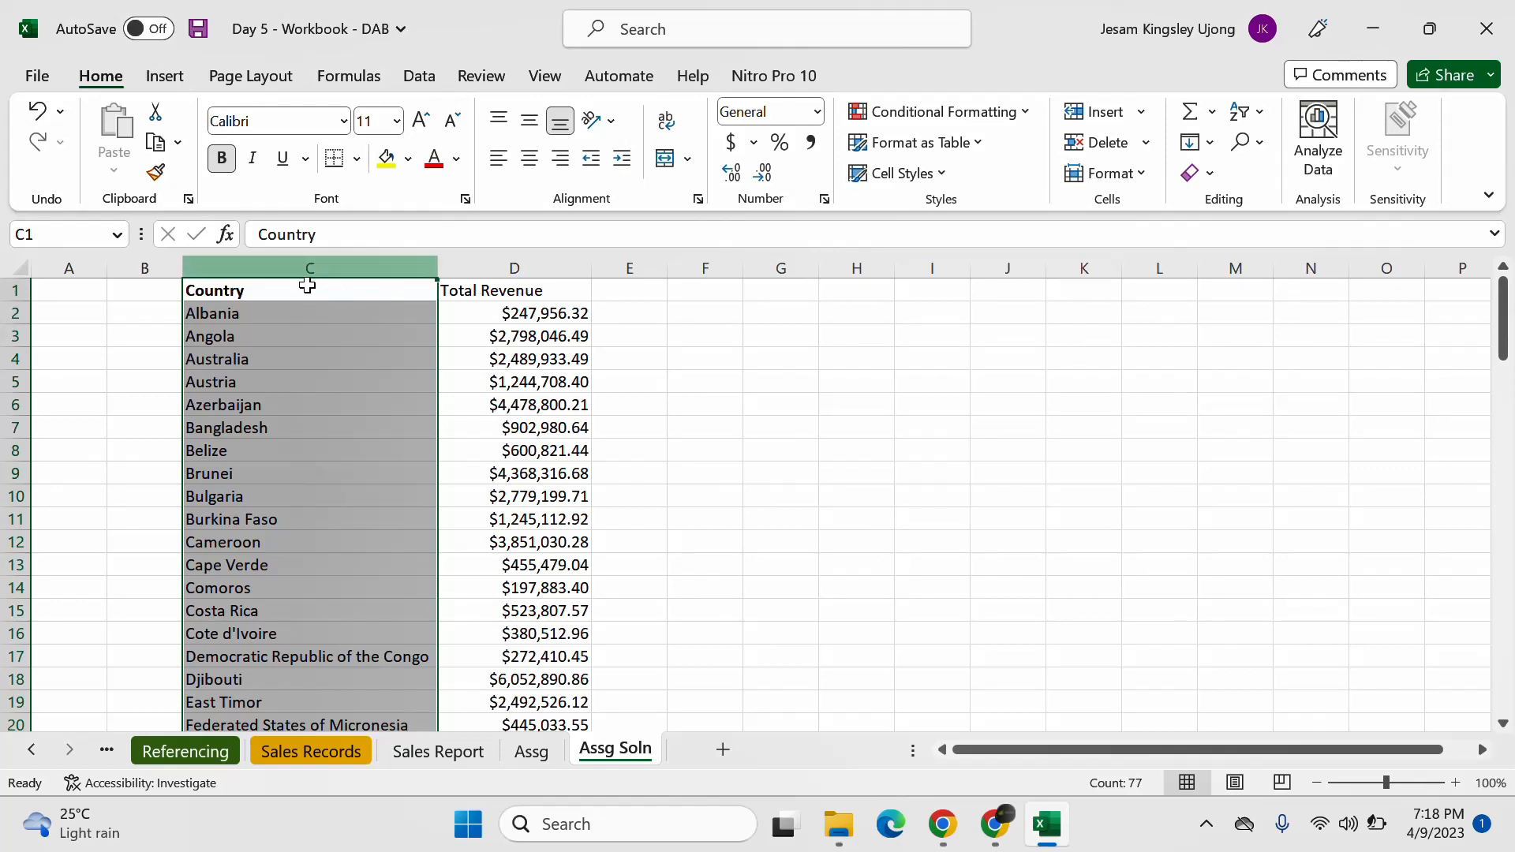
click(281, 268)
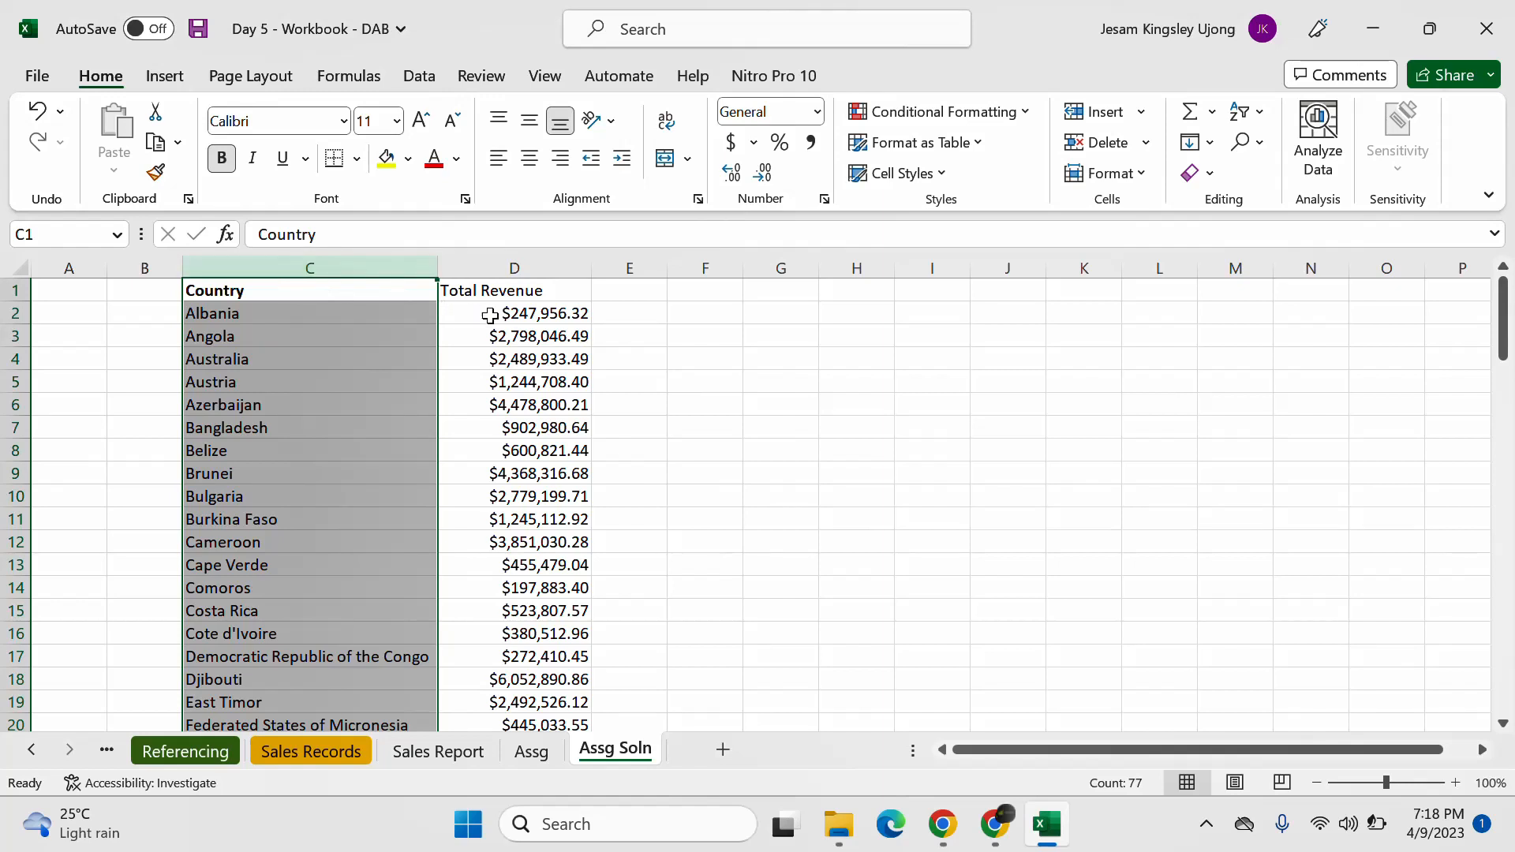
Step: Copy the formatting of the Country header in C1 to the Total Revenue header with Format Painter
click(497, 286)
click(382, 291)
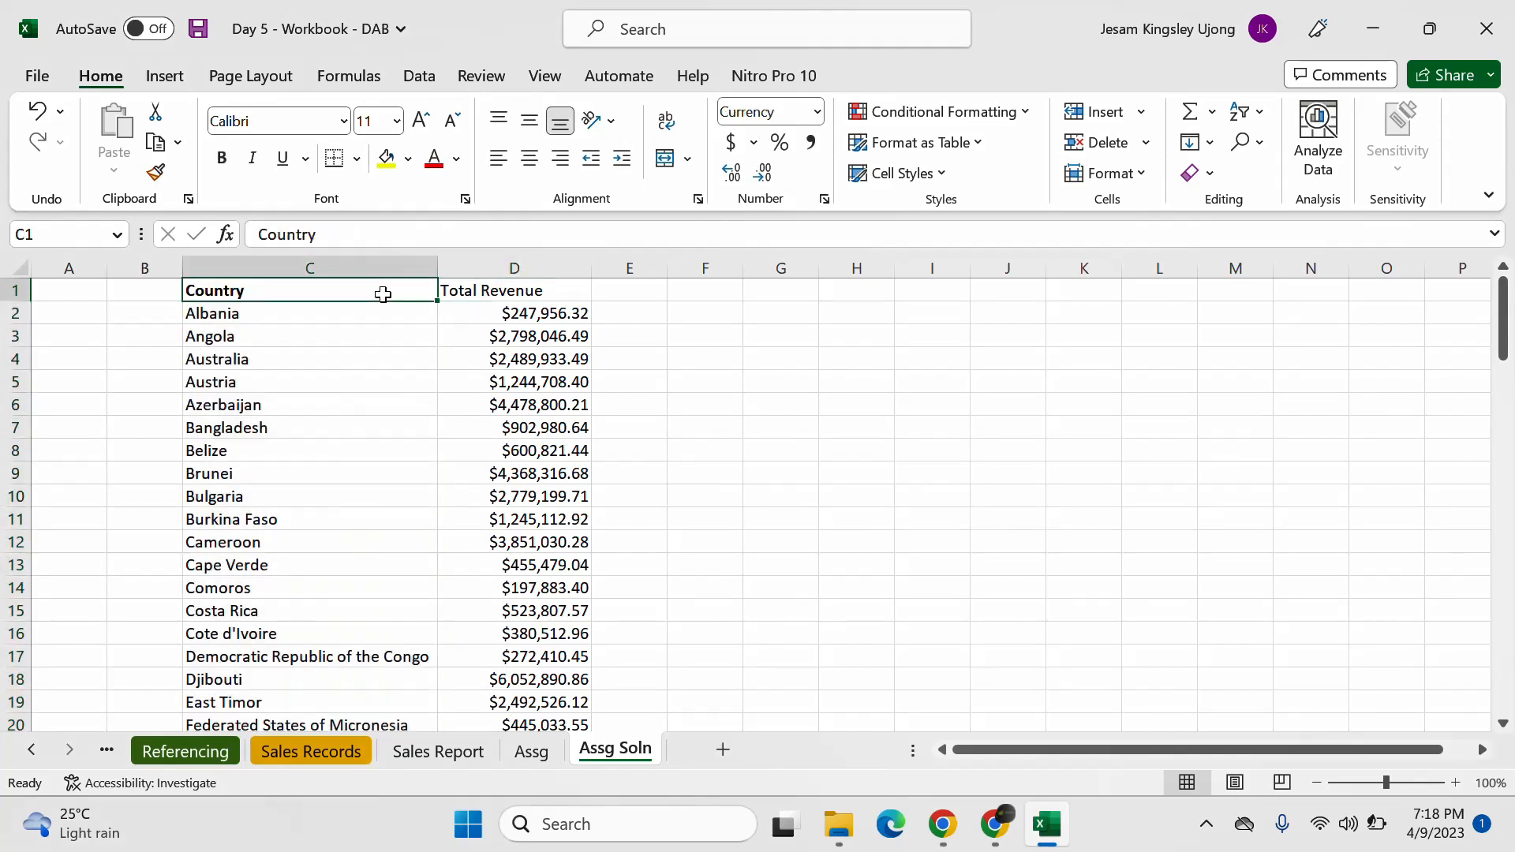
click(155, 172)
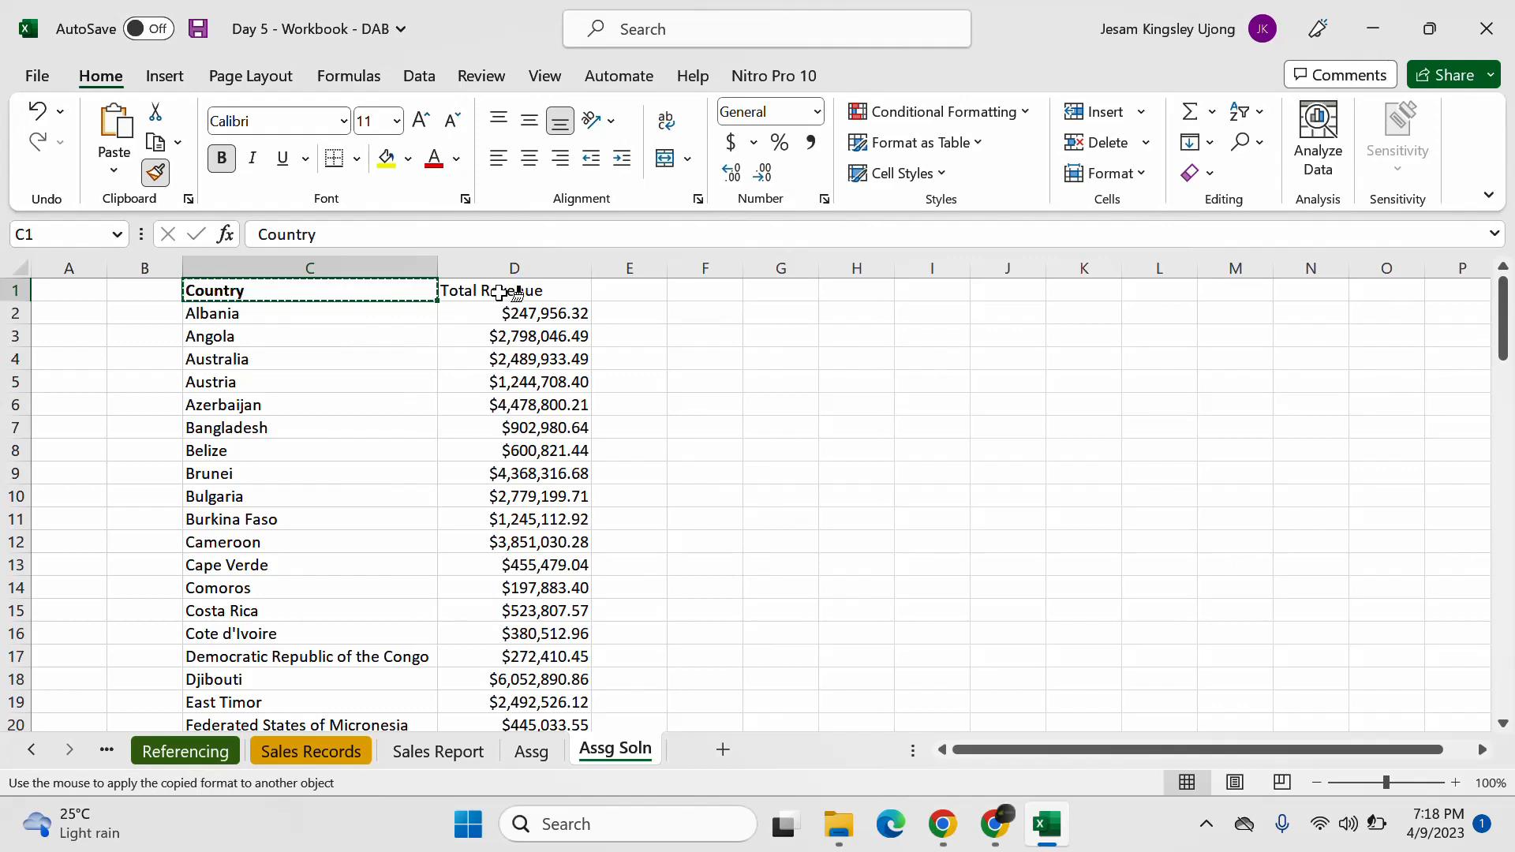
click(505, 291)
click(559, 311)
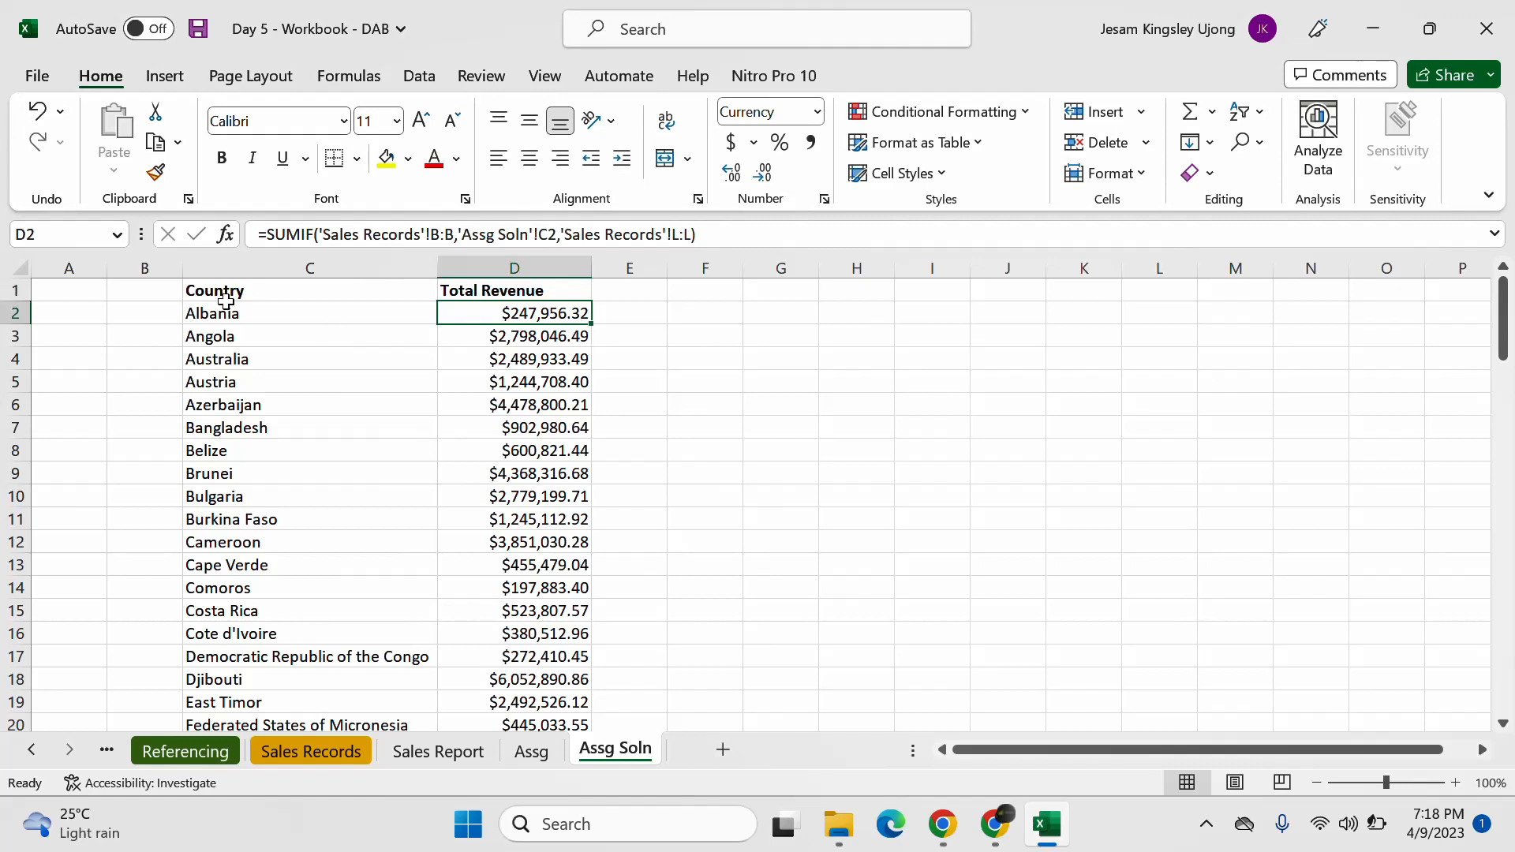
Step: Insert a row above Angola and fill Albania and its total revenue formula down into it
click(312, 319)
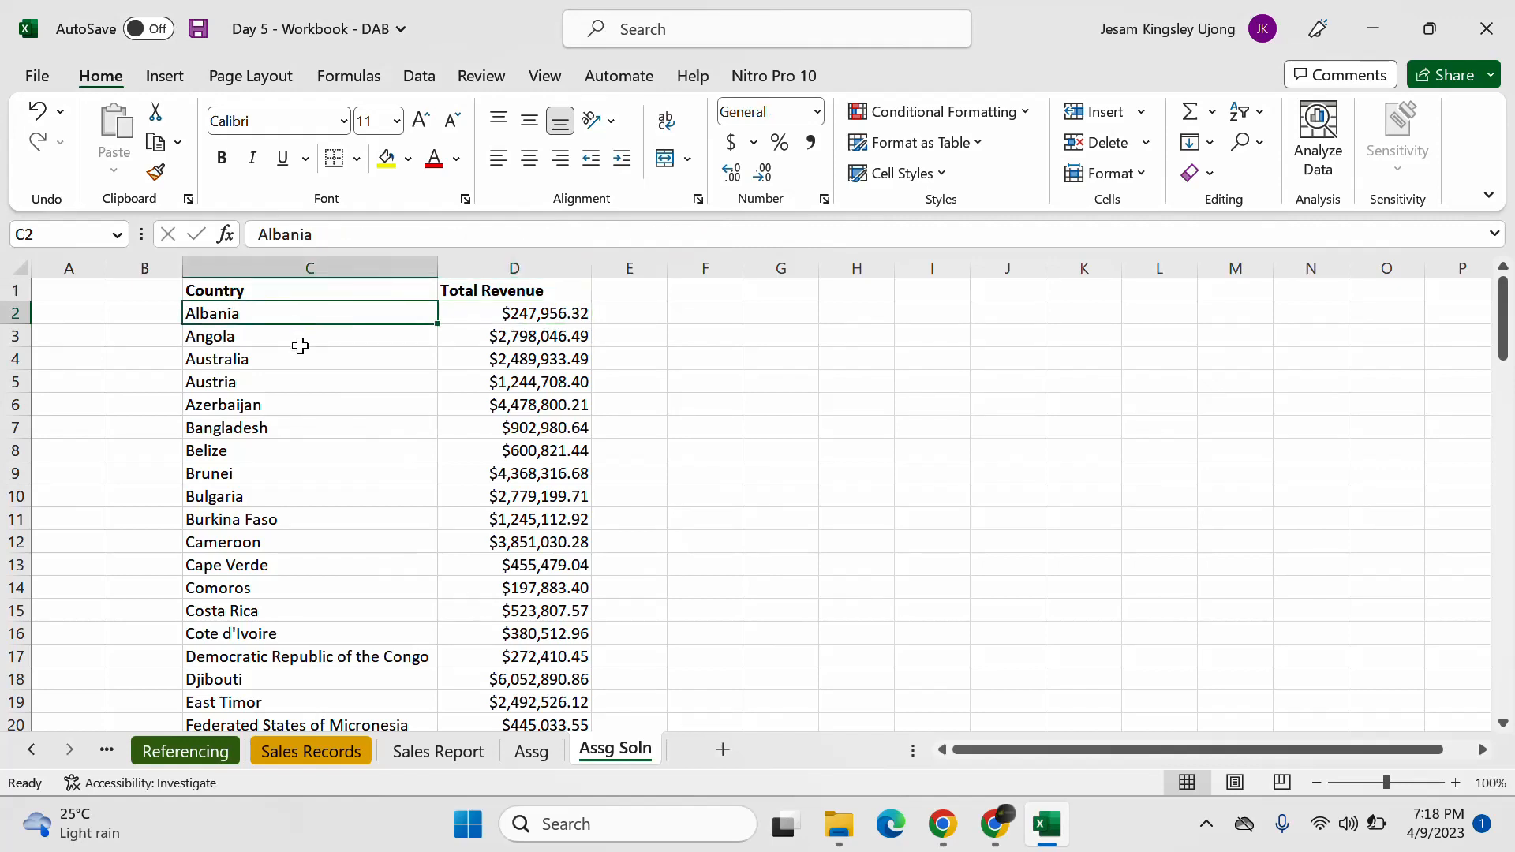
click(298, 337)
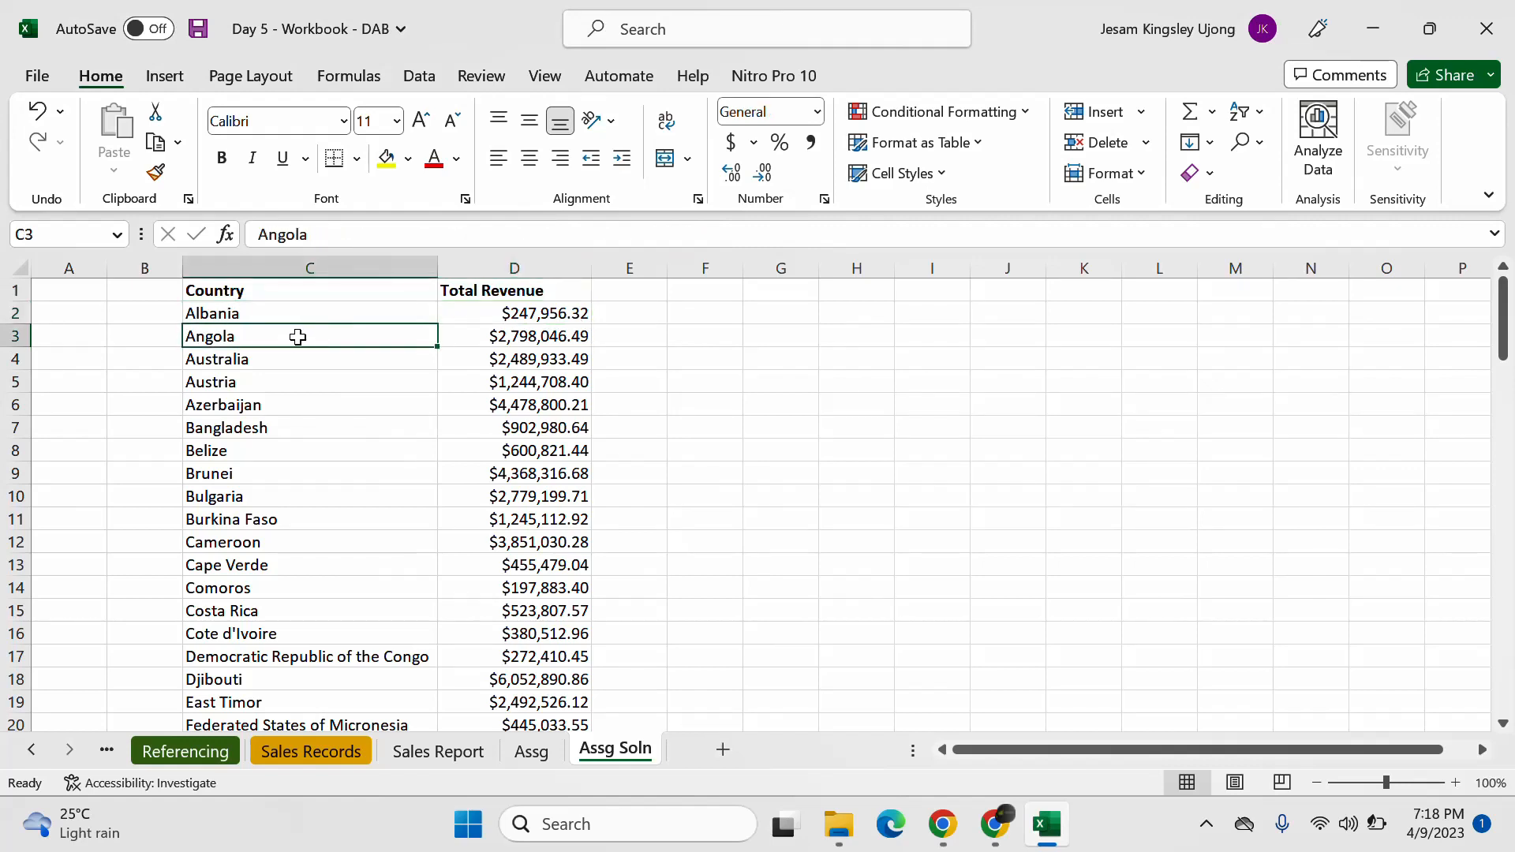
right_click(22, 341)
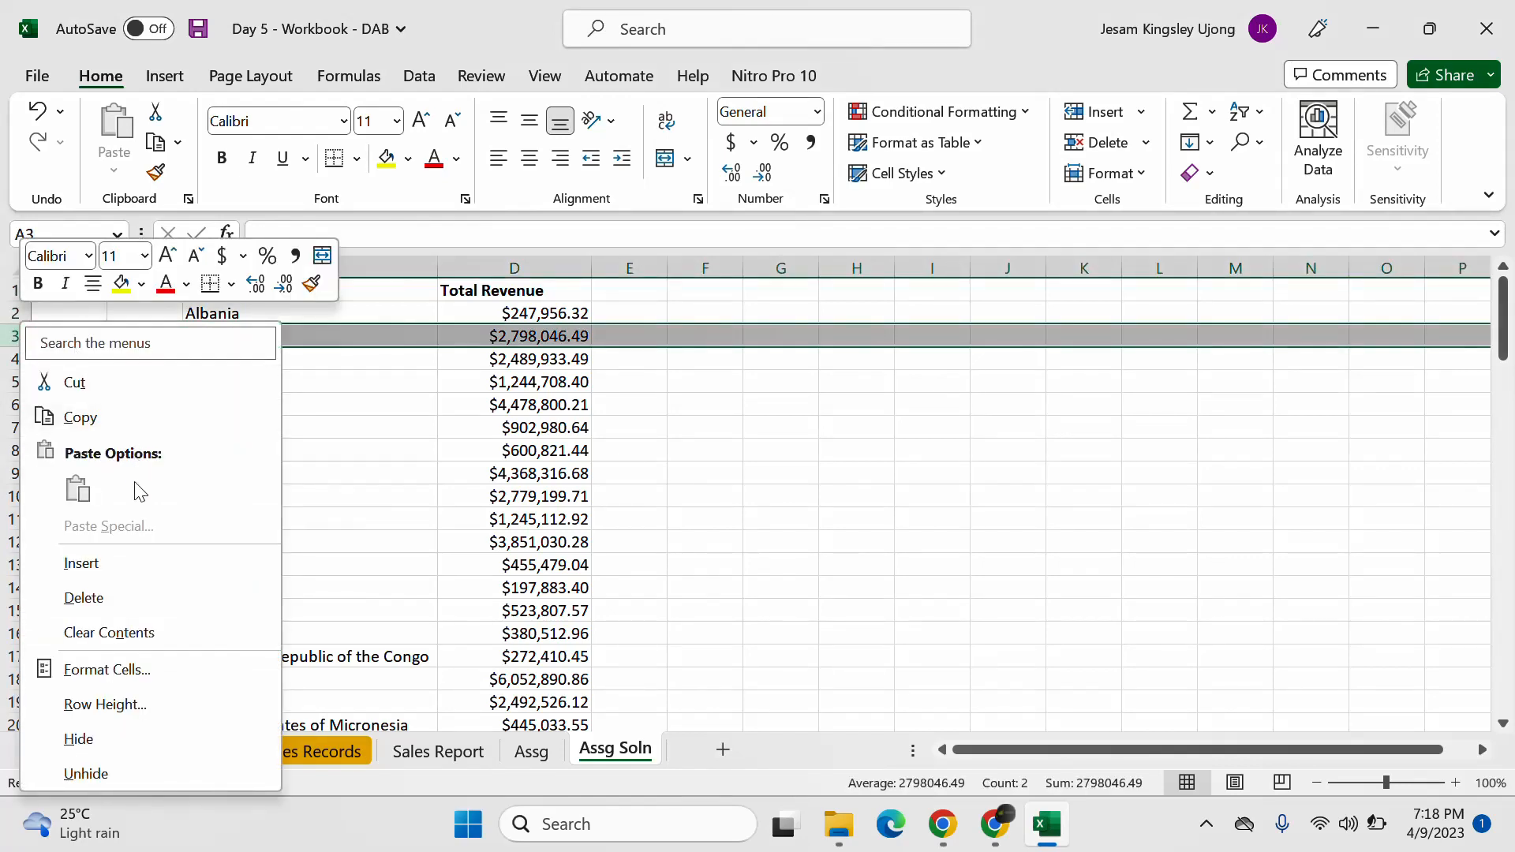
click(136, 562)
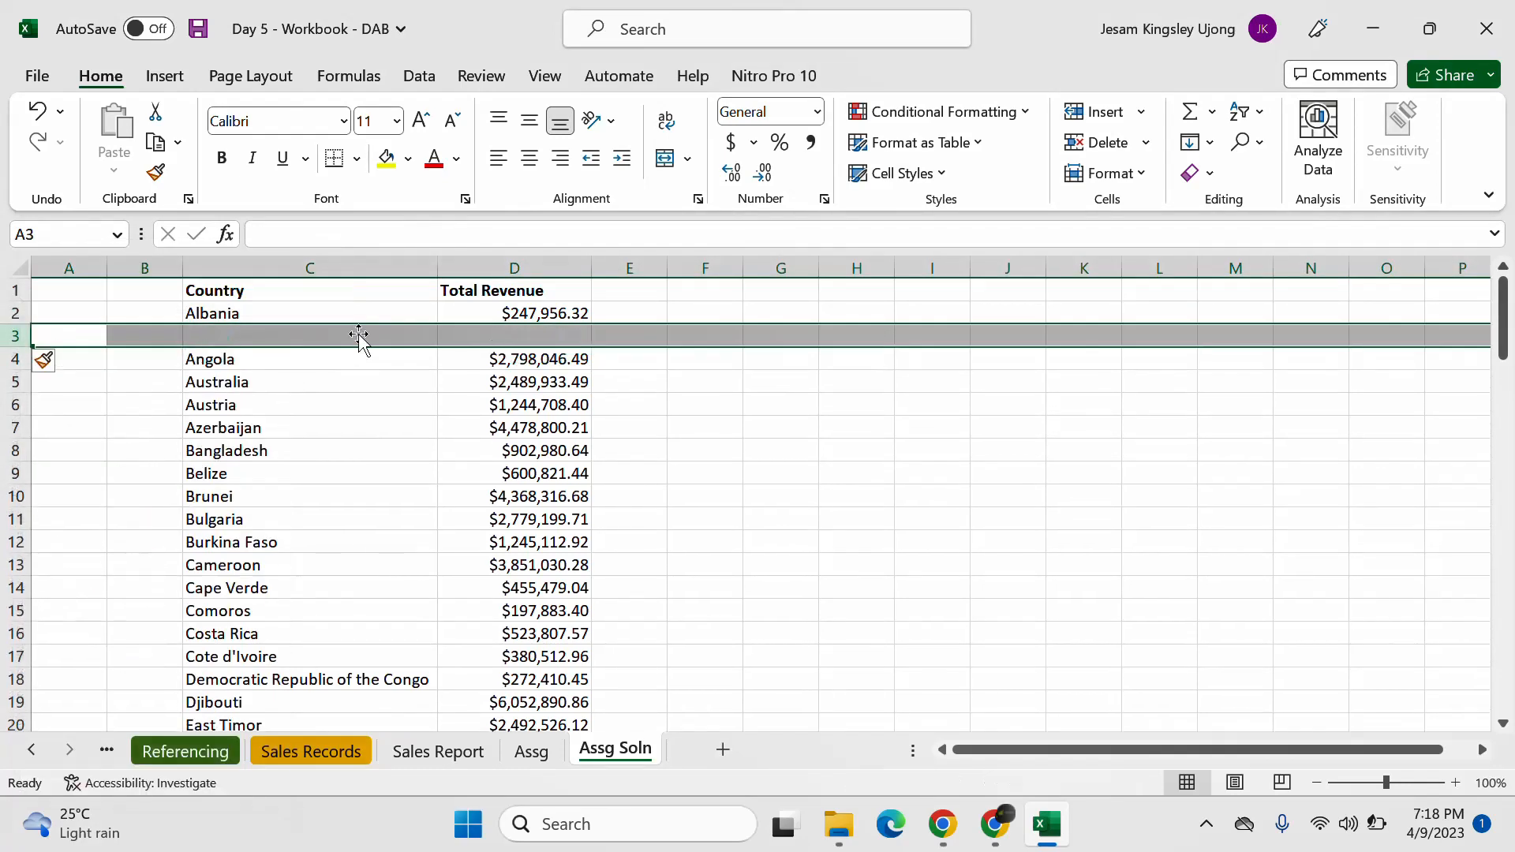
click(268, 313)
drag(437, 326, 439, 340)
click(578, 311)
drag(588, 325, 590, 341)
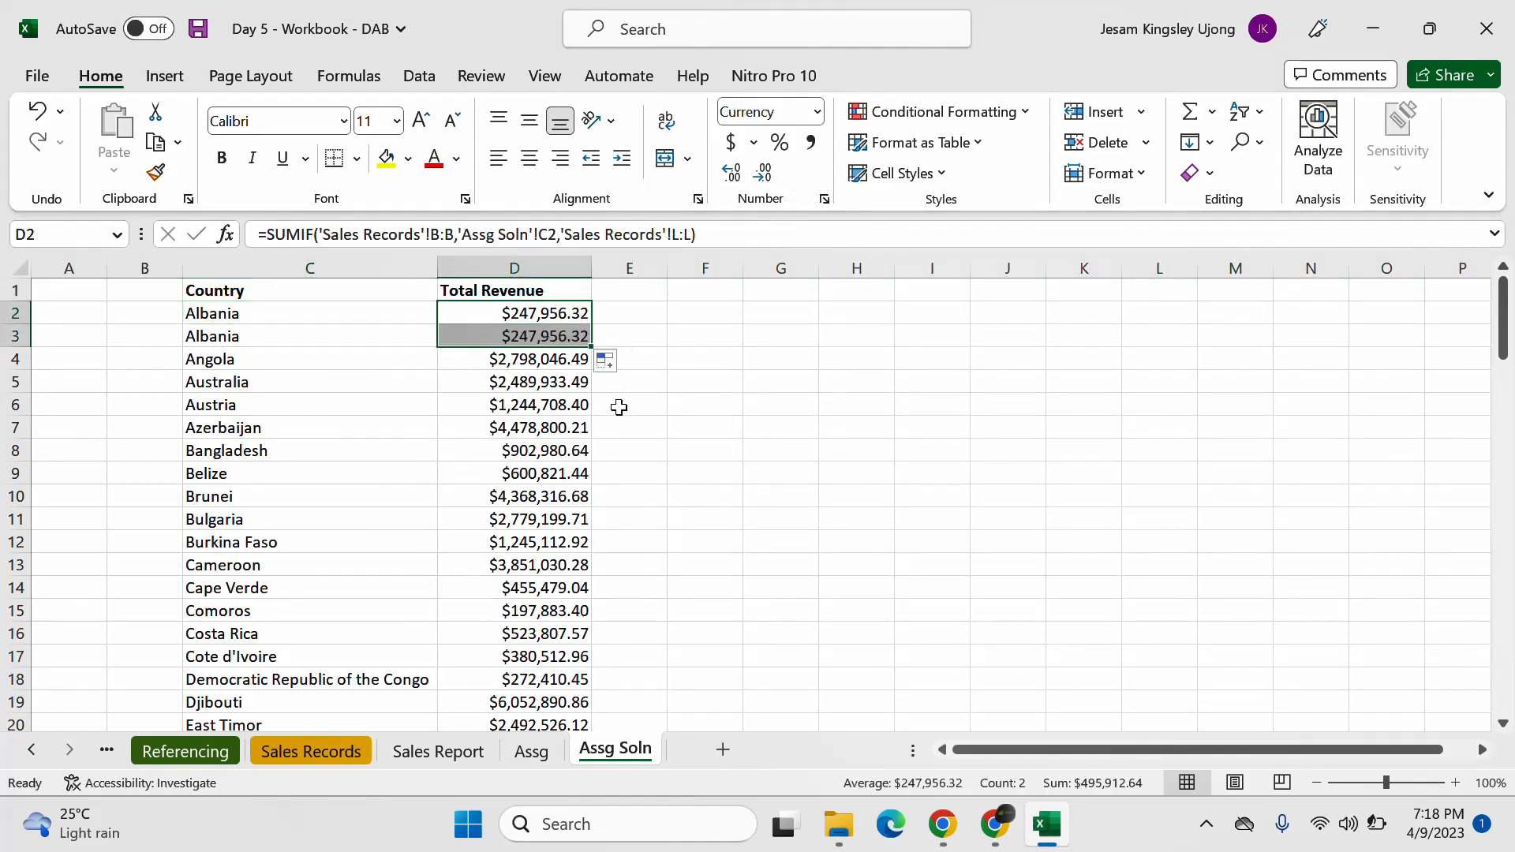
Step: Delete the duplicate Albania row from the country list
right_click(19, 336)
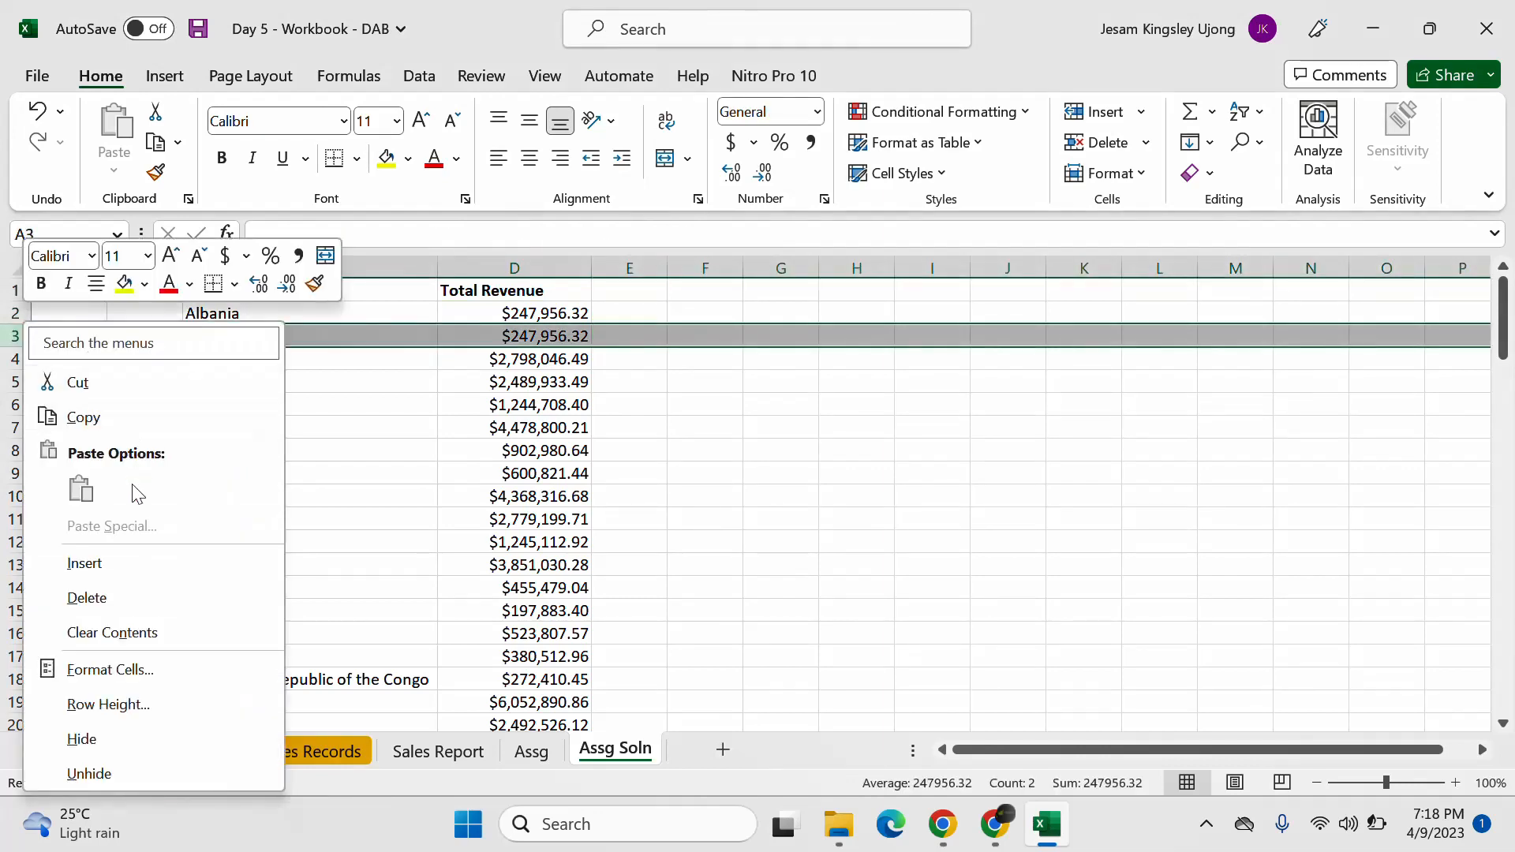
click(141, 594)
click(856, 358)
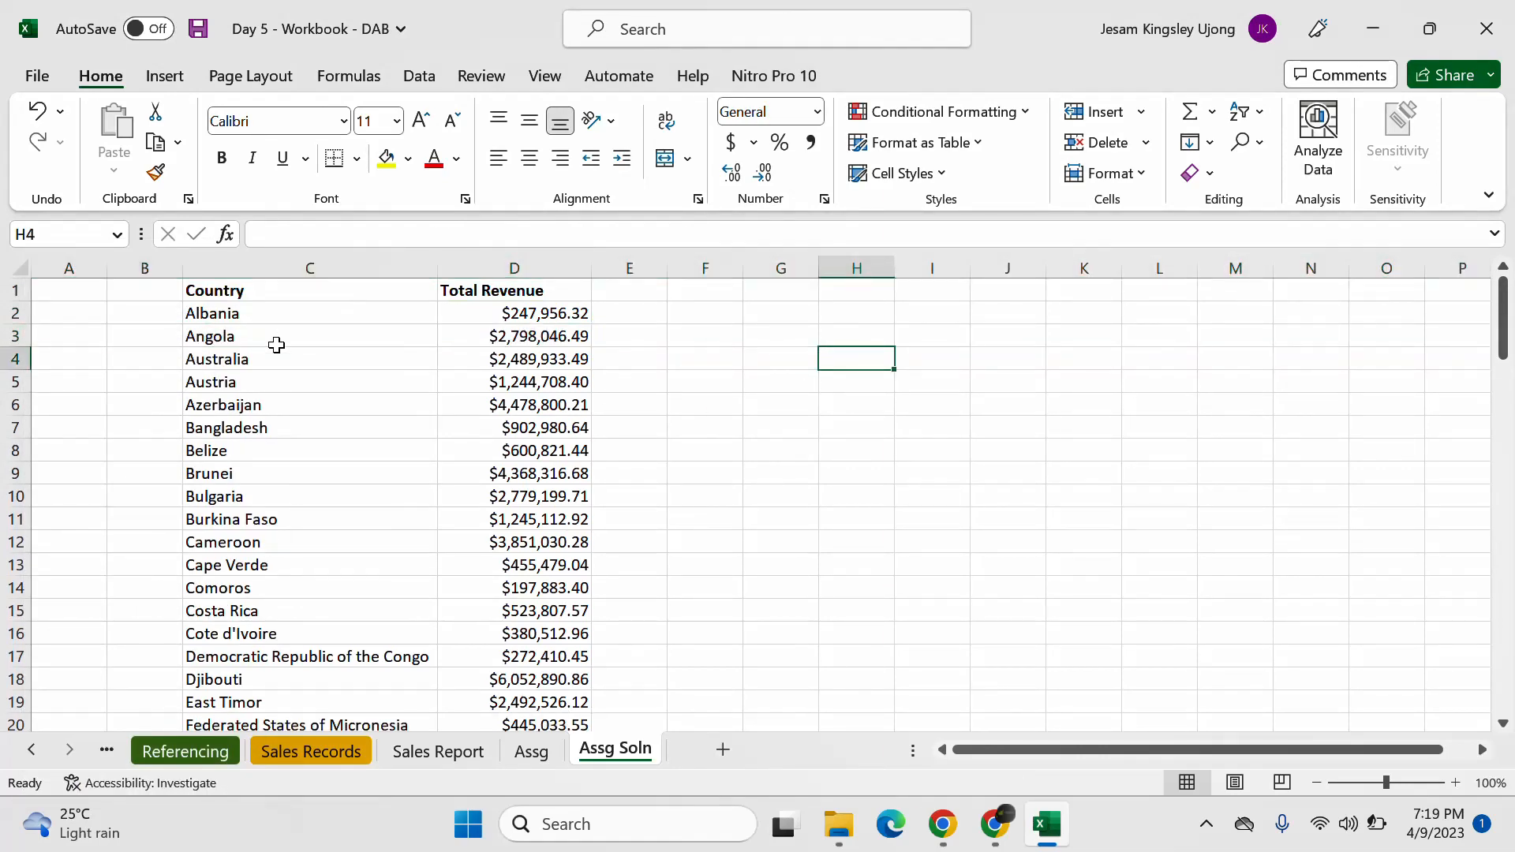
Step: Examine the Total Cost formulas on Sales Records and return to the first columns
click(323, 315)
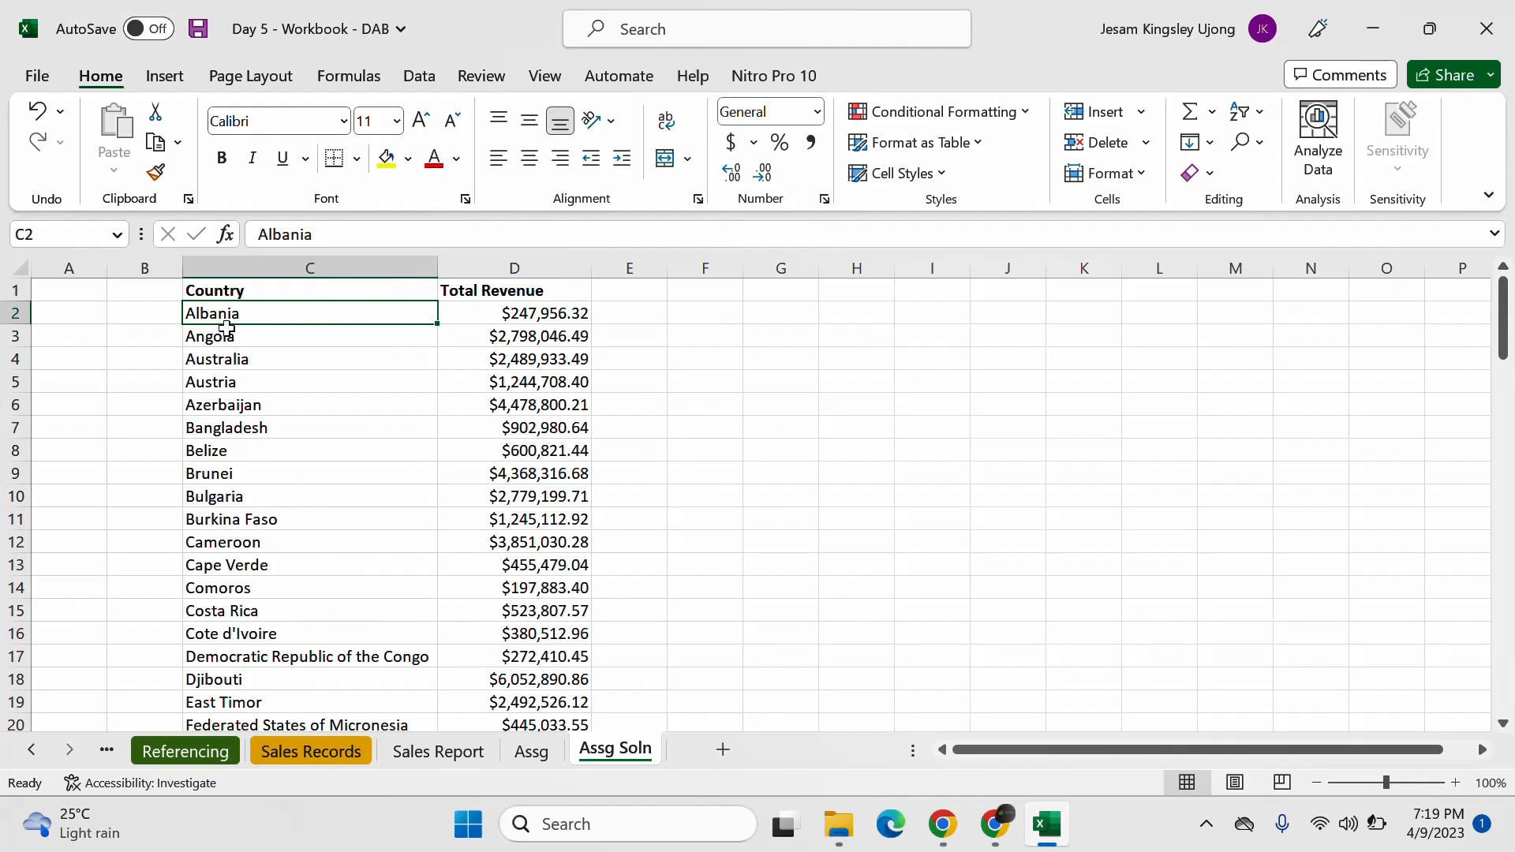
click(276, 754)
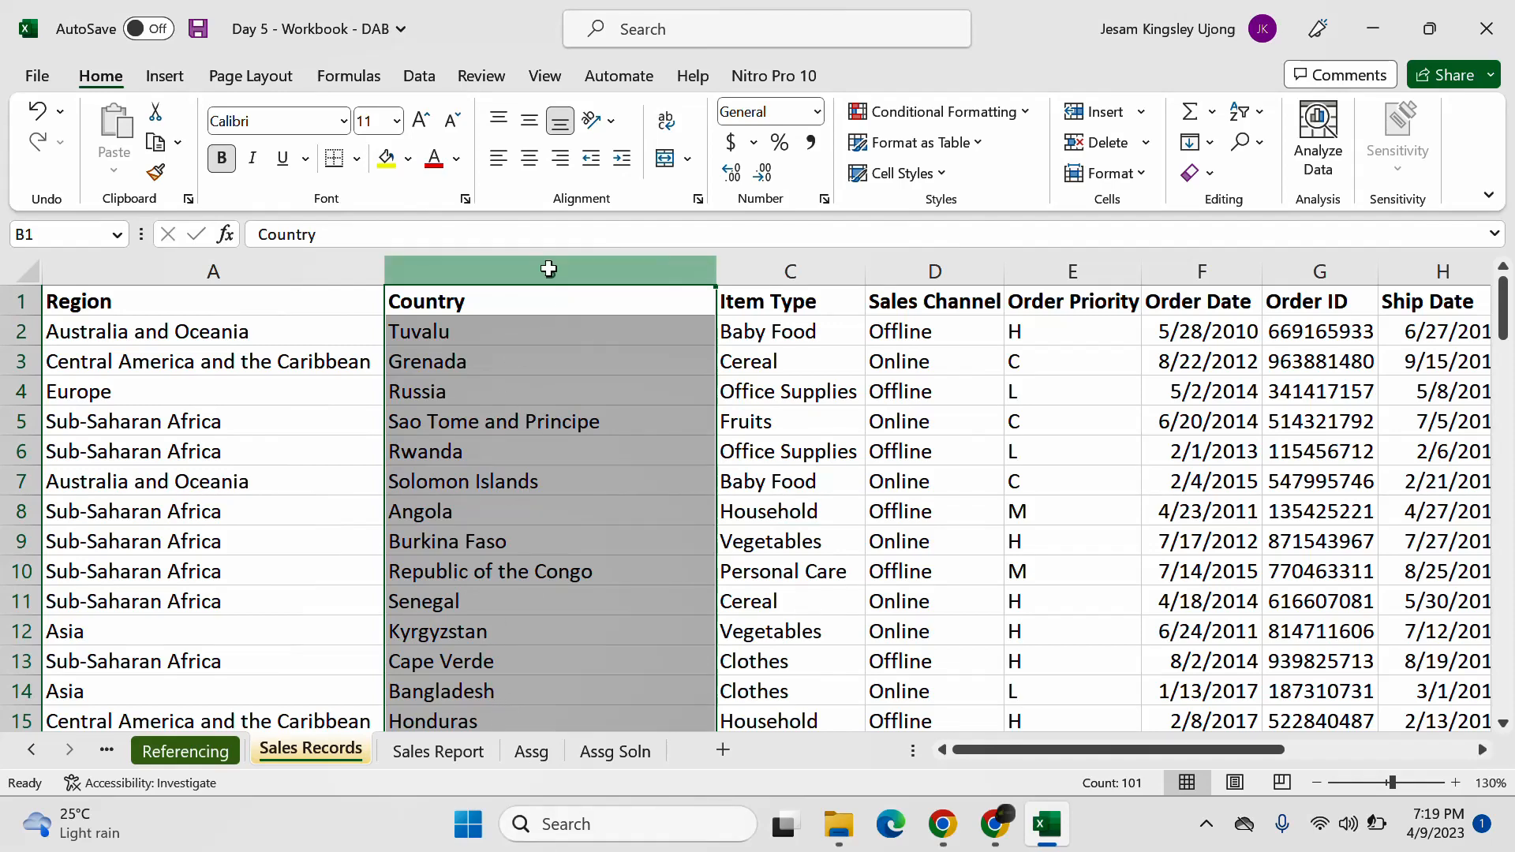
drag(991, 748, 1286, 703)
click(1252, 332)
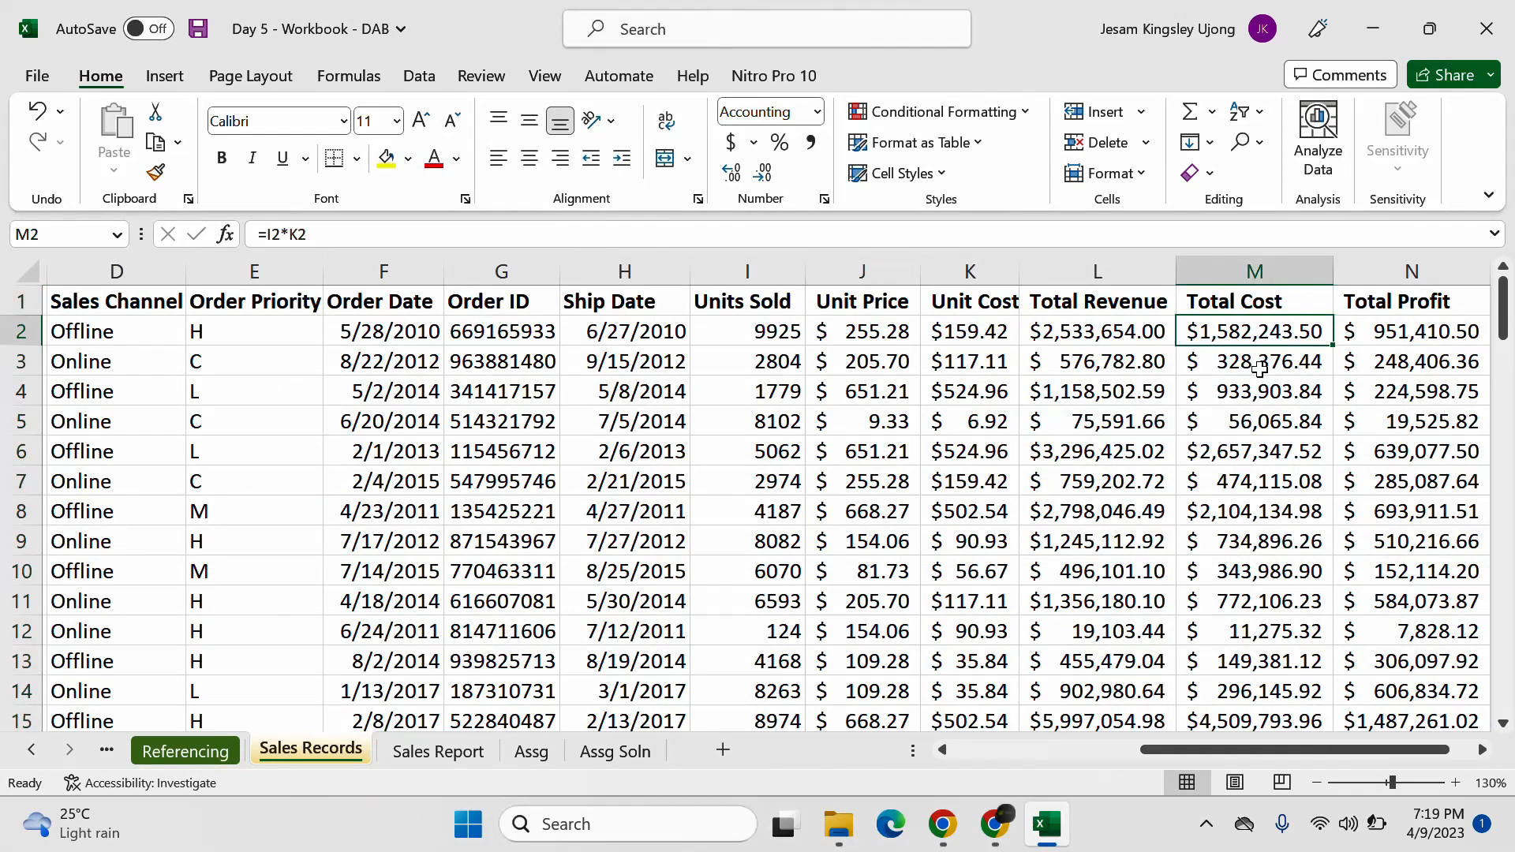
click(1261, 388)
click(1278, 454)
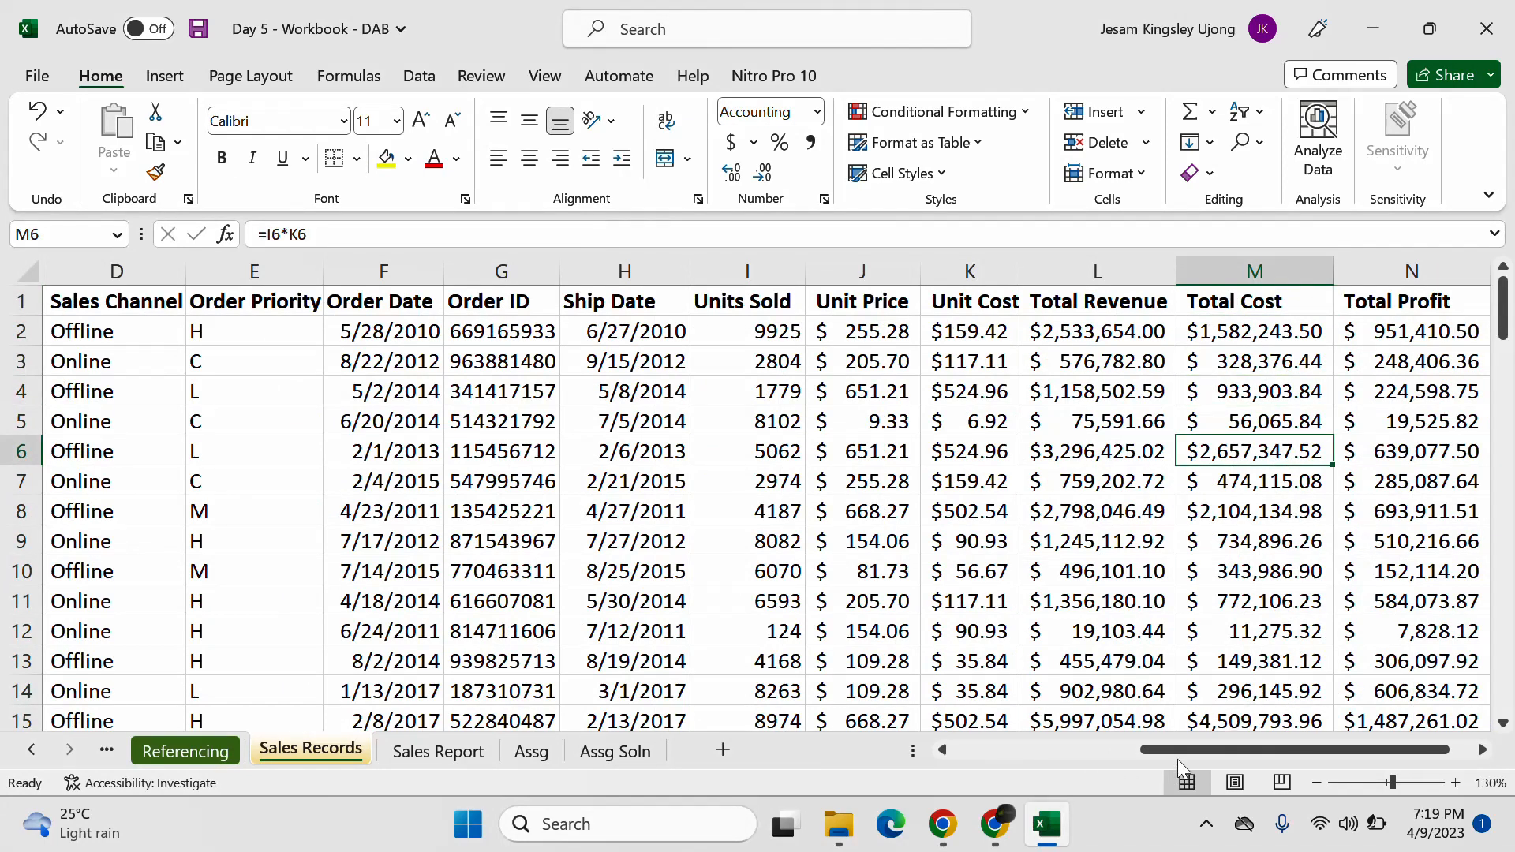
drag(1178, 754, 986, 765)
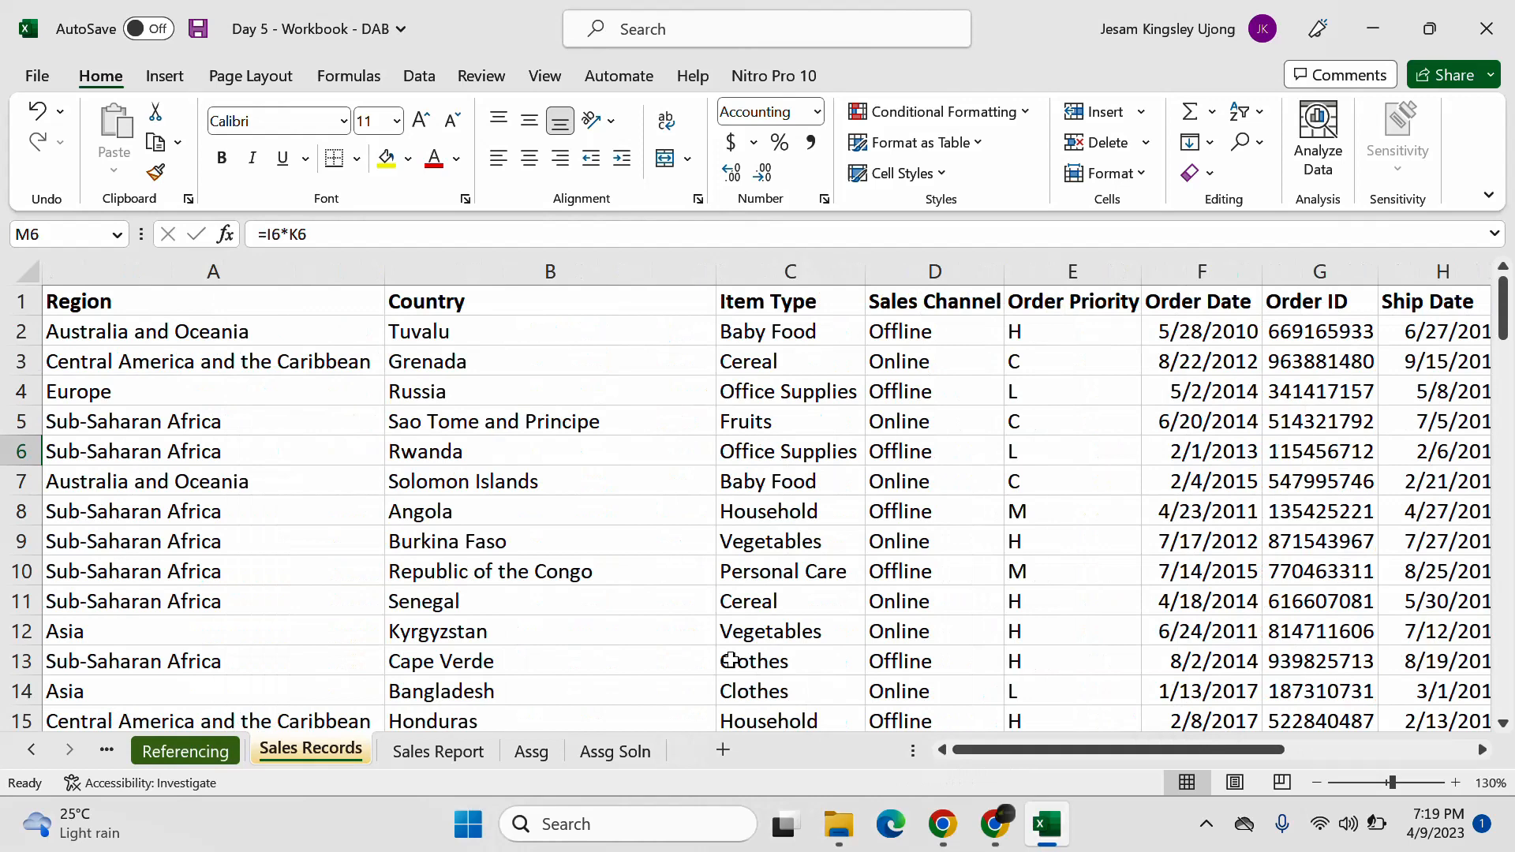
Step: Turn on filtering for the Sales Records headers and filter the Country column to Albania only
click(241, 307)
key(ctrl+shift+l)
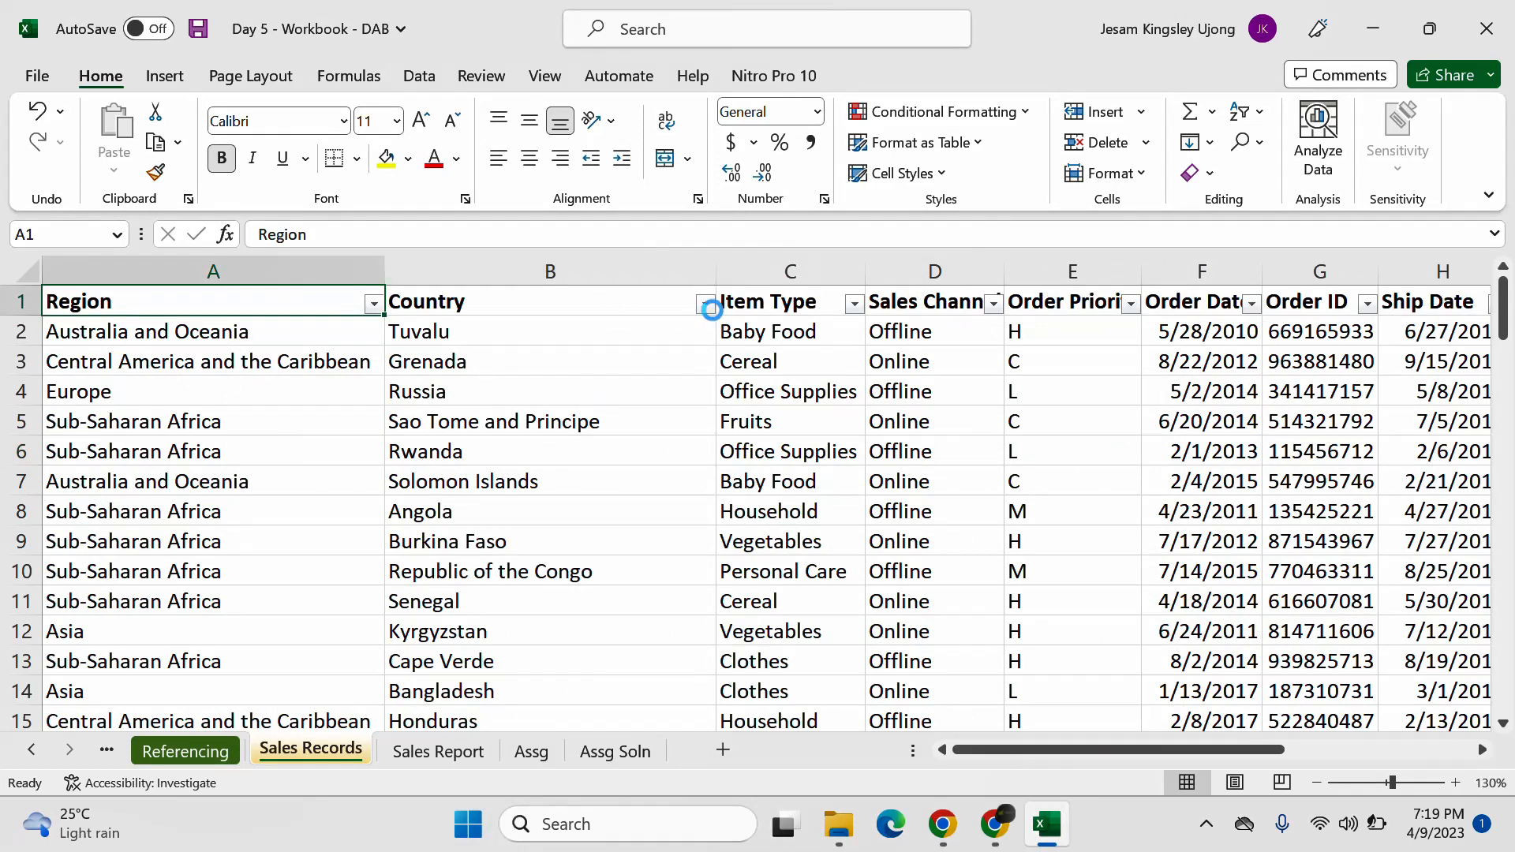
click(705, 304)
click(441, 535)
click(441, 557)
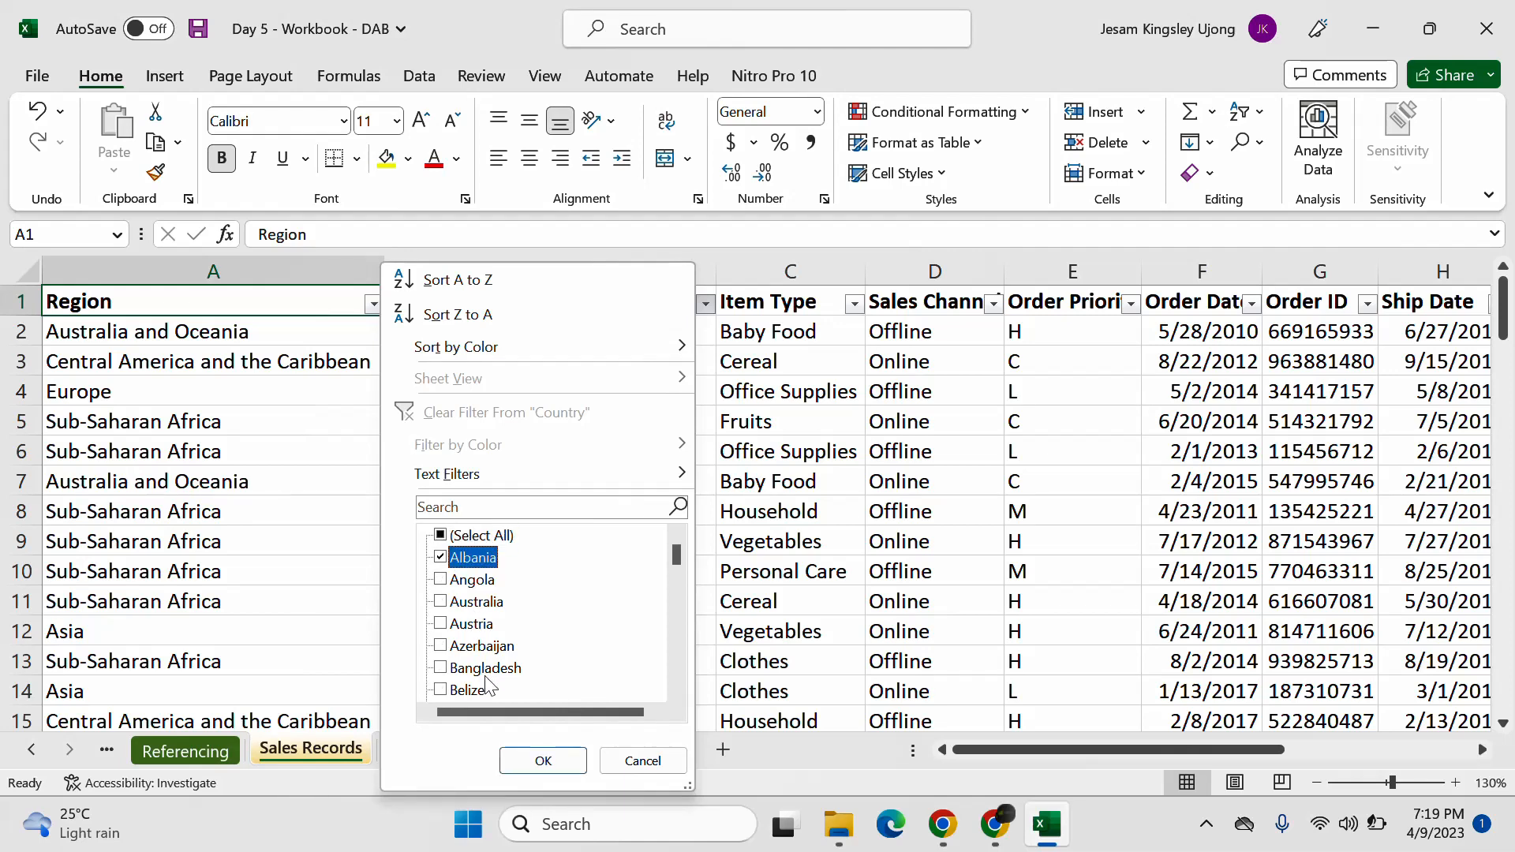
click(542, 760)
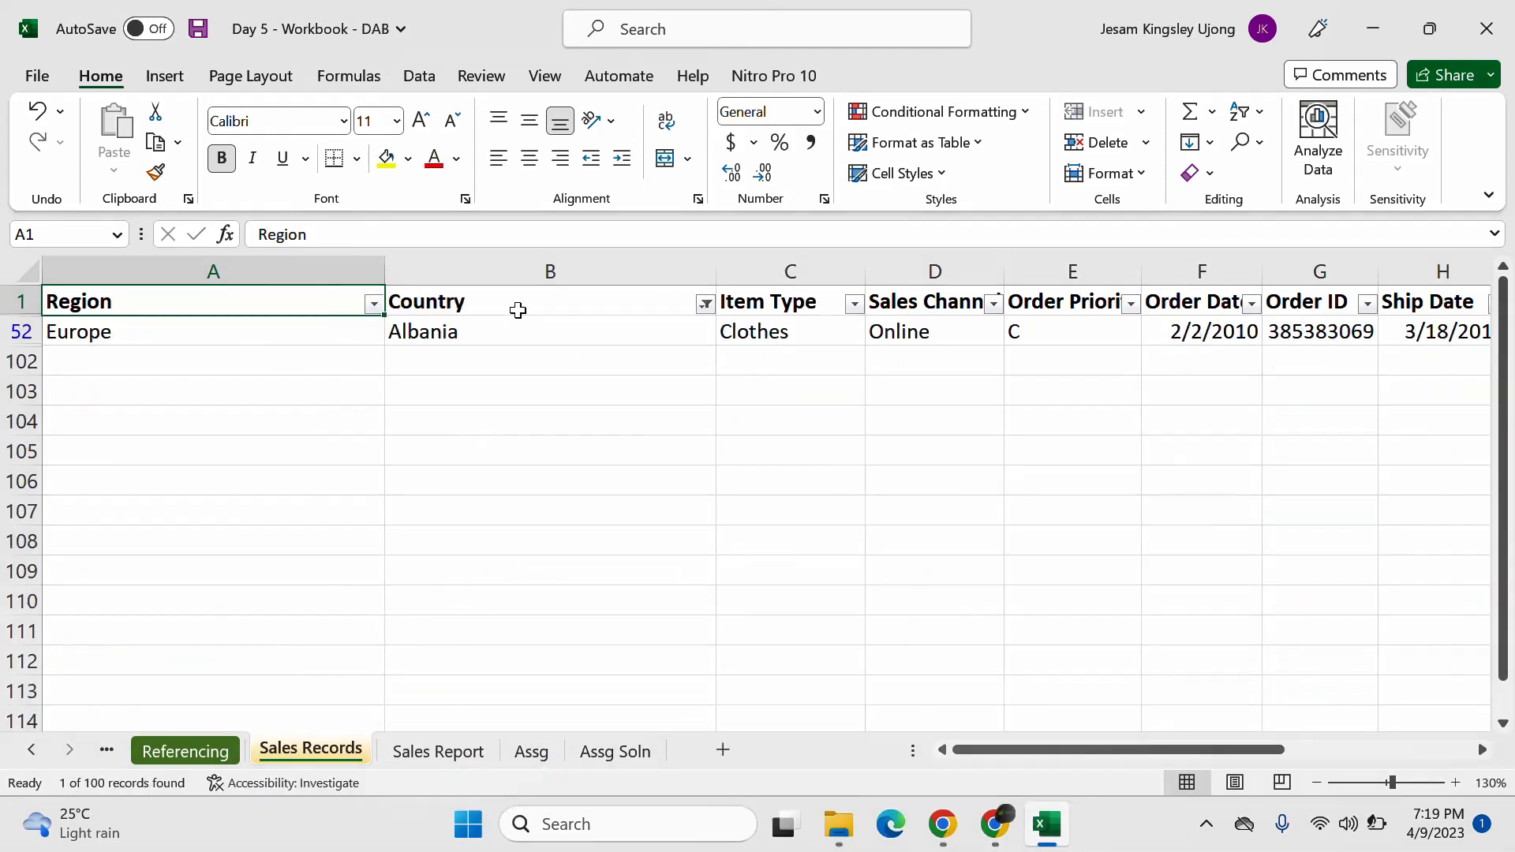
Step: Check the total revenue recorded for Albania in the filtered row
click(525, 331)
drag(975, 751, 1268, 714)
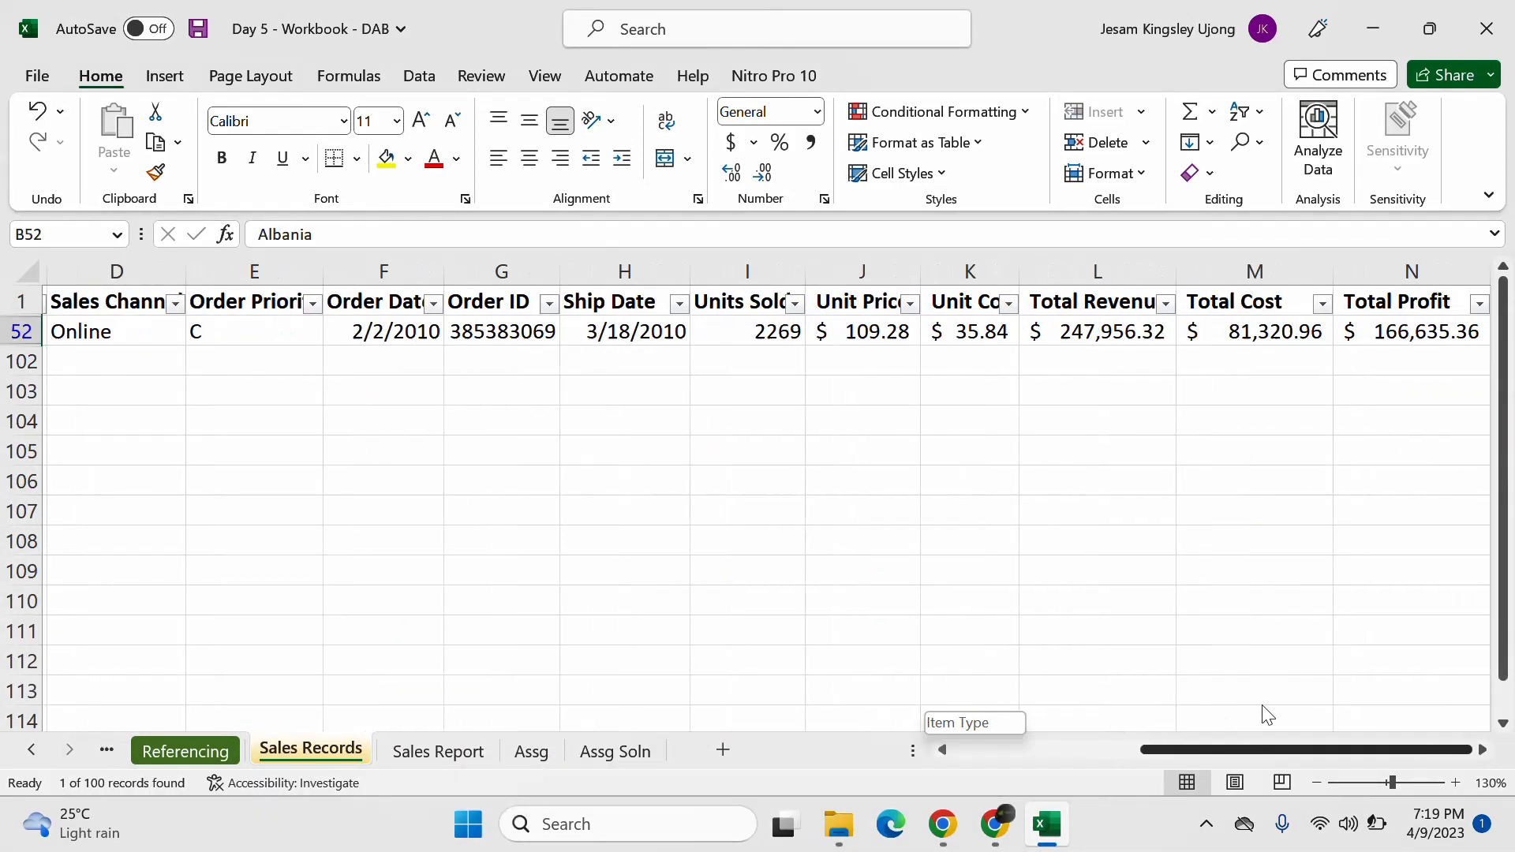
click(1152, 271)
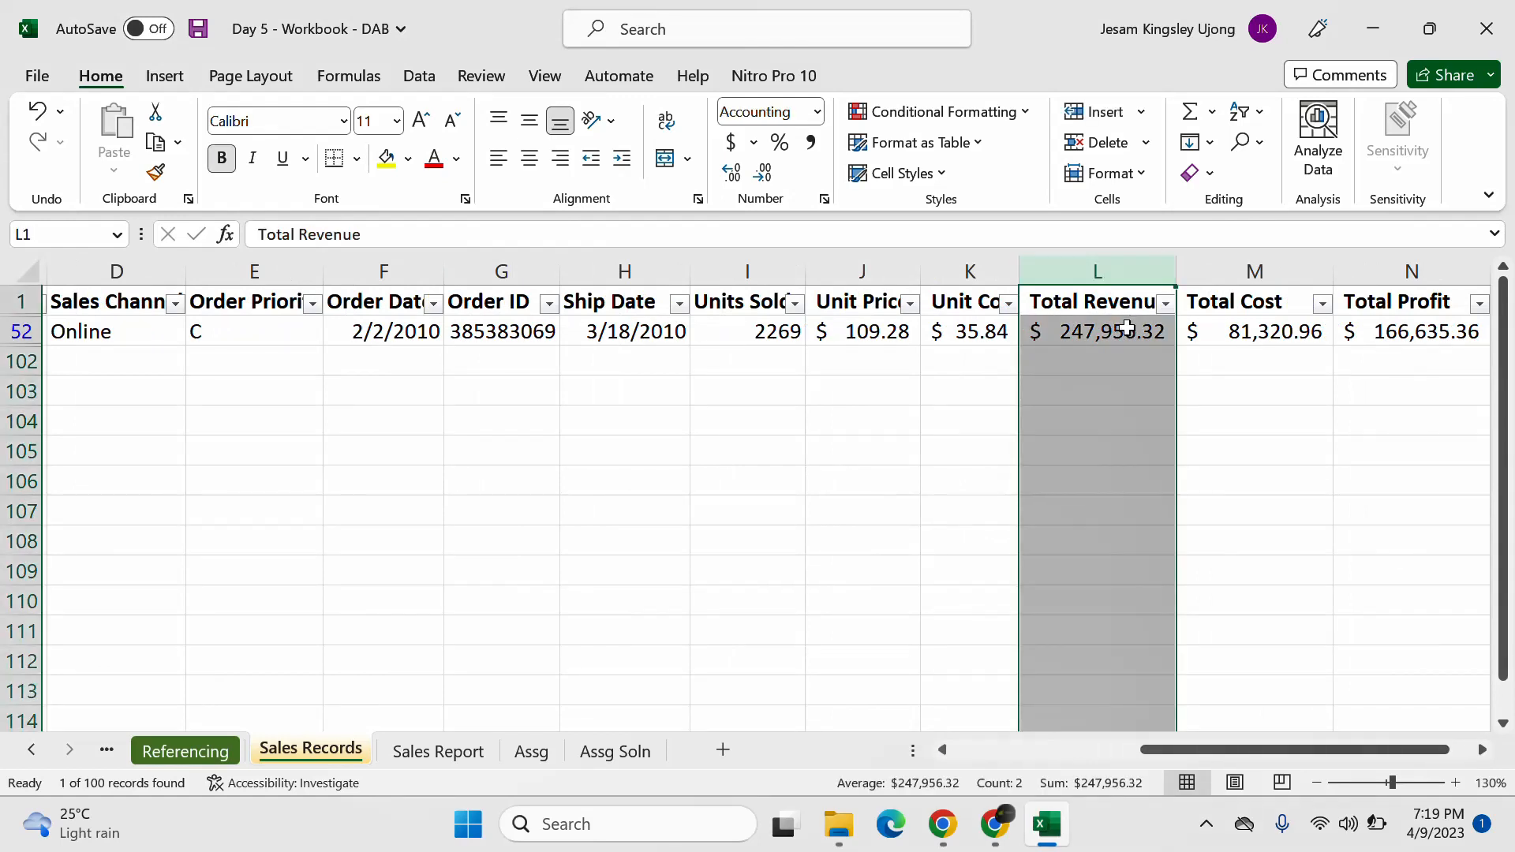
click(1121, 332)
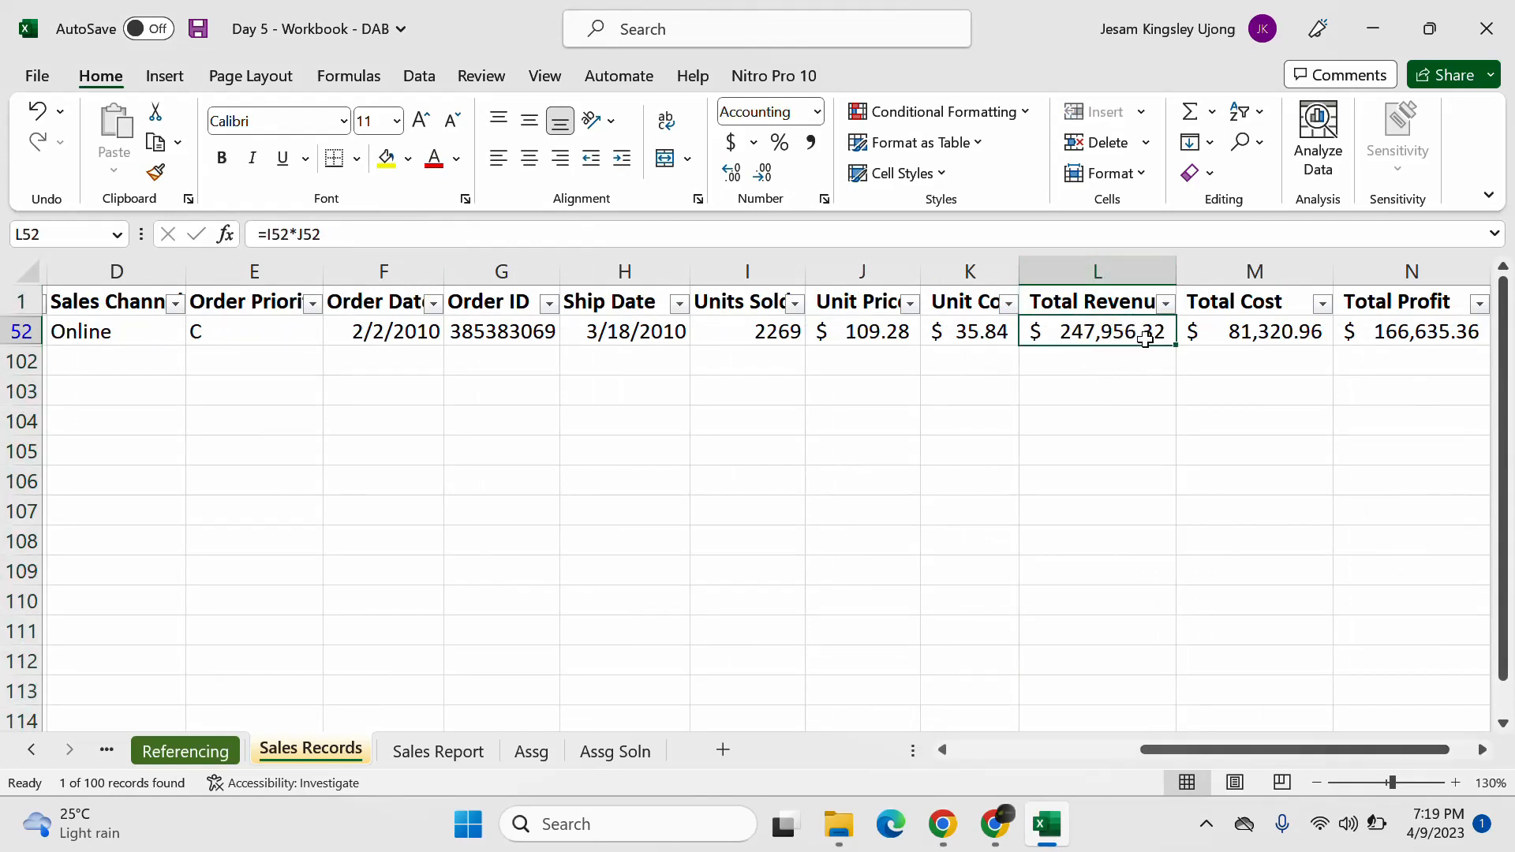
Step: Clear the filter from the Country column
drag(1160, 749, 931, 768)
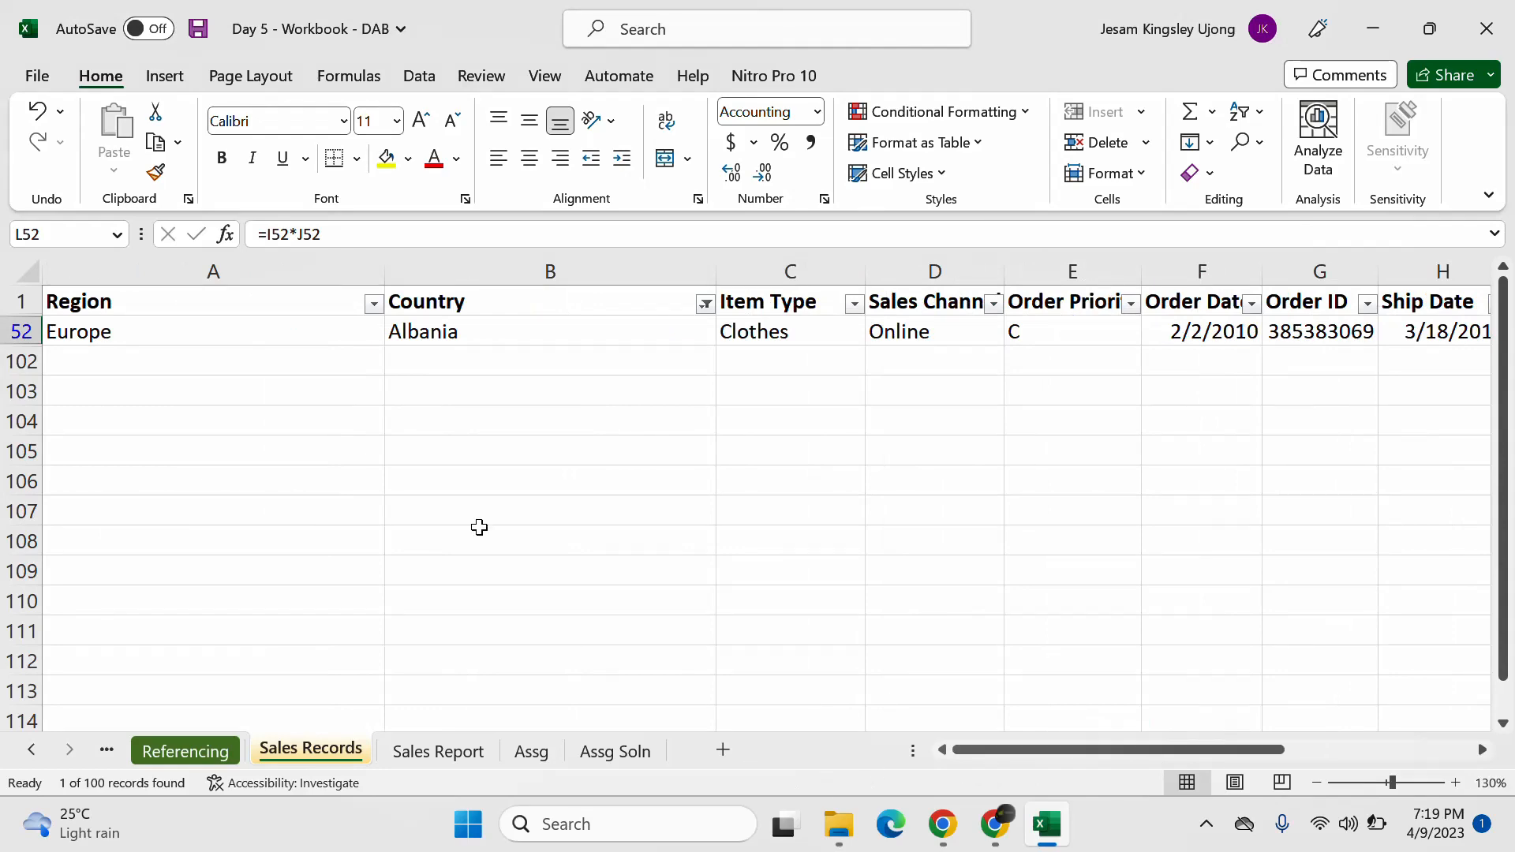
click(704, 304)
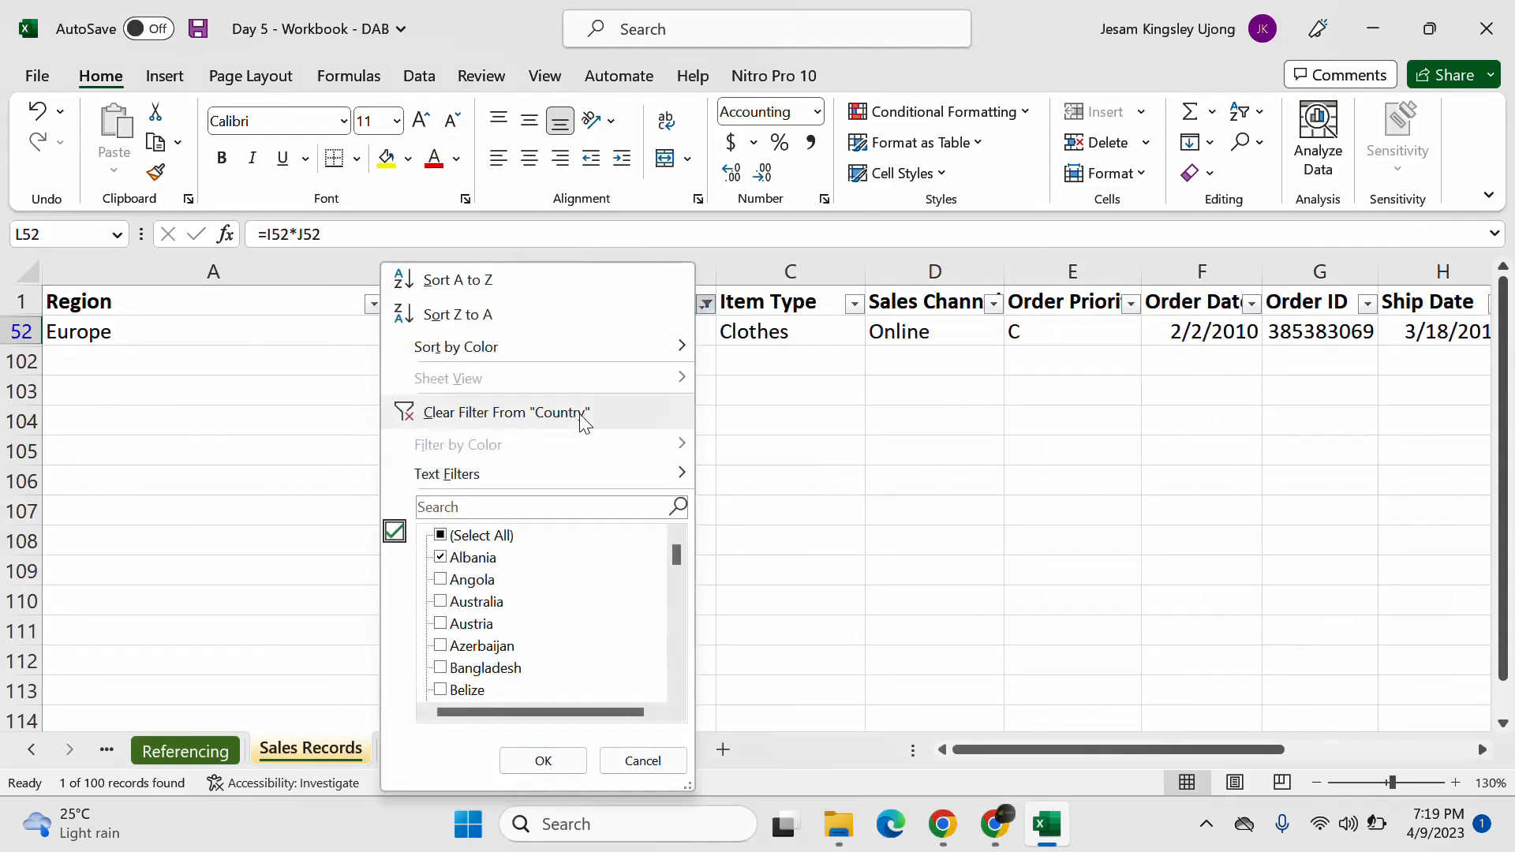
click(582, 416)
Step: Filter the Country column to United Kingdom only and clear that filter again
click(698, 300)
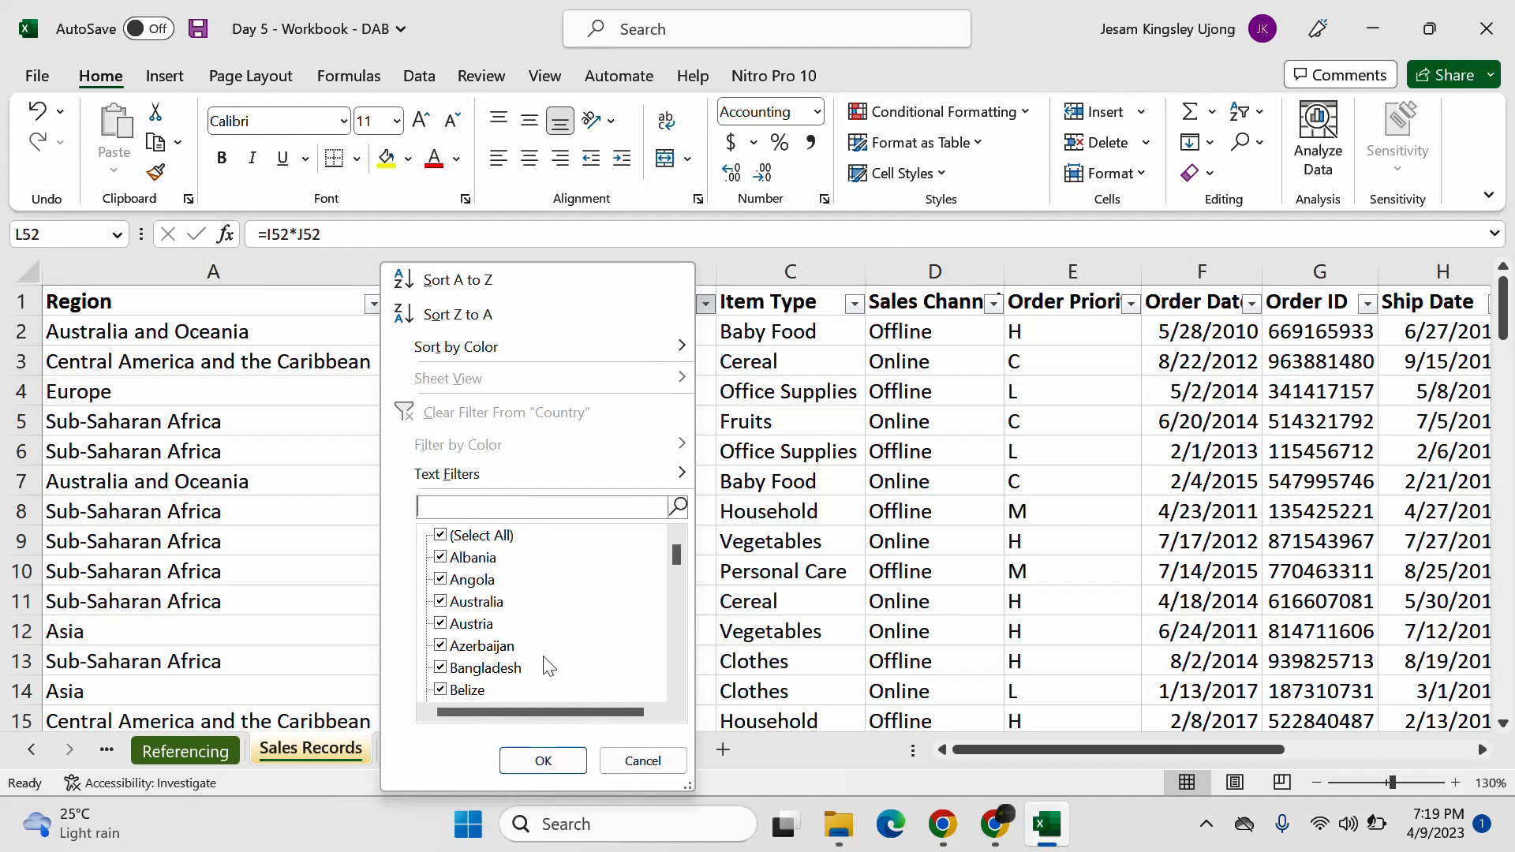
text(united)
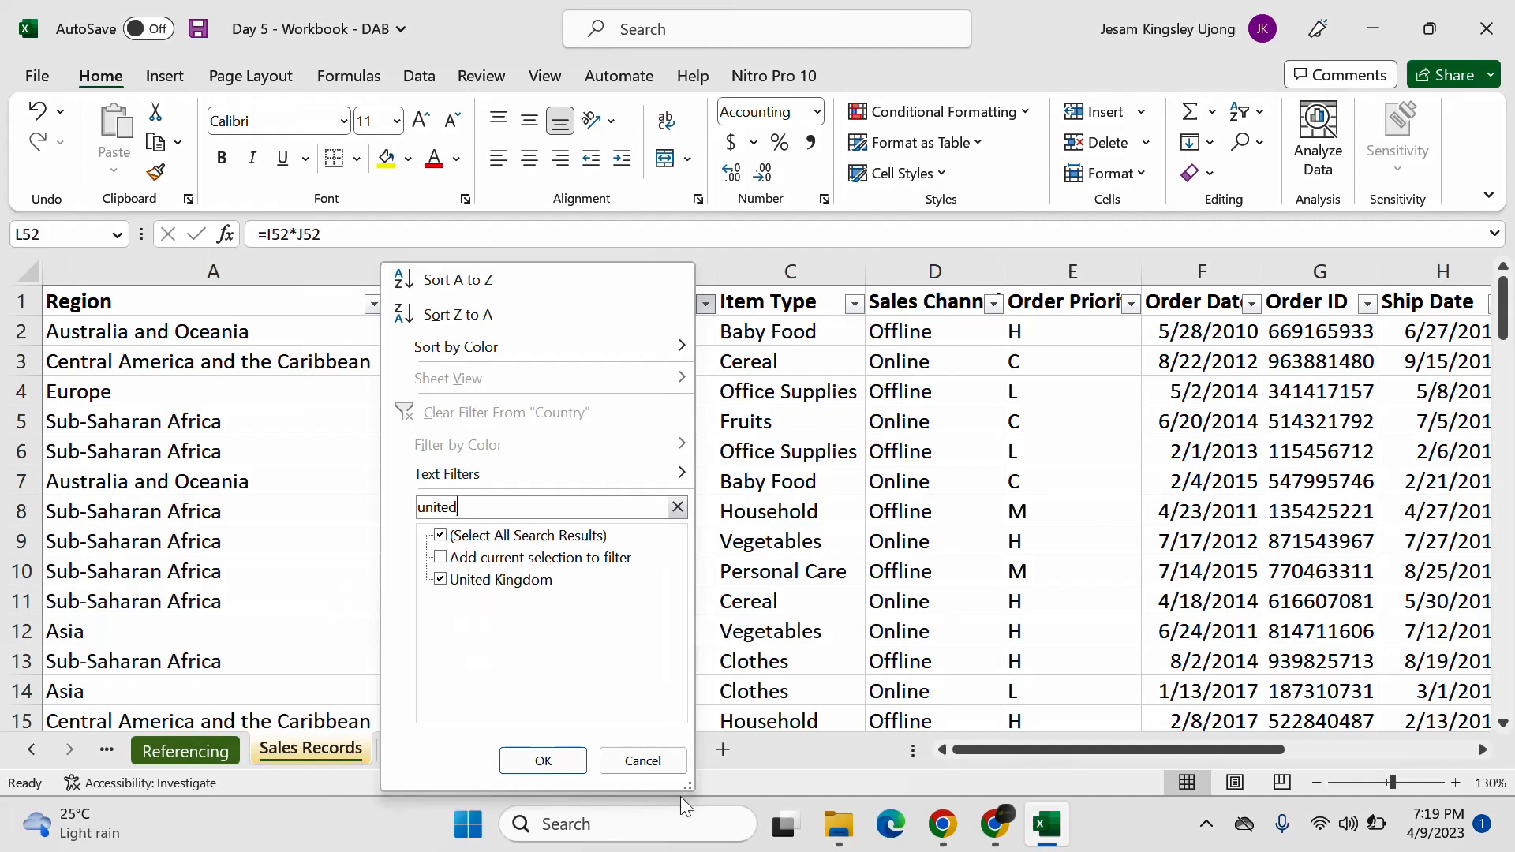
click(543, 760)
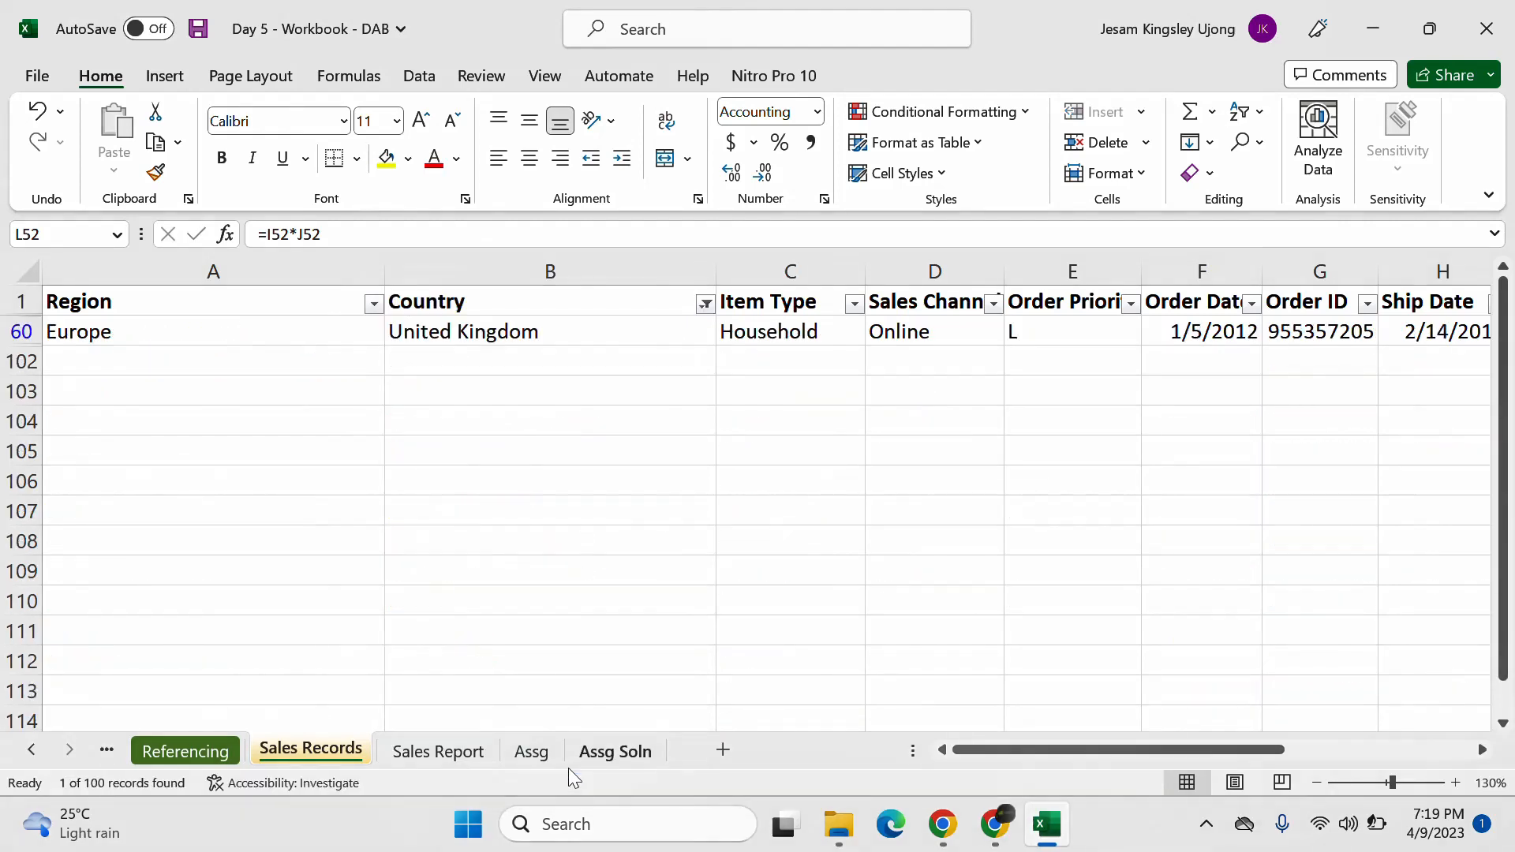
click(706, 307)
click(483, 415)
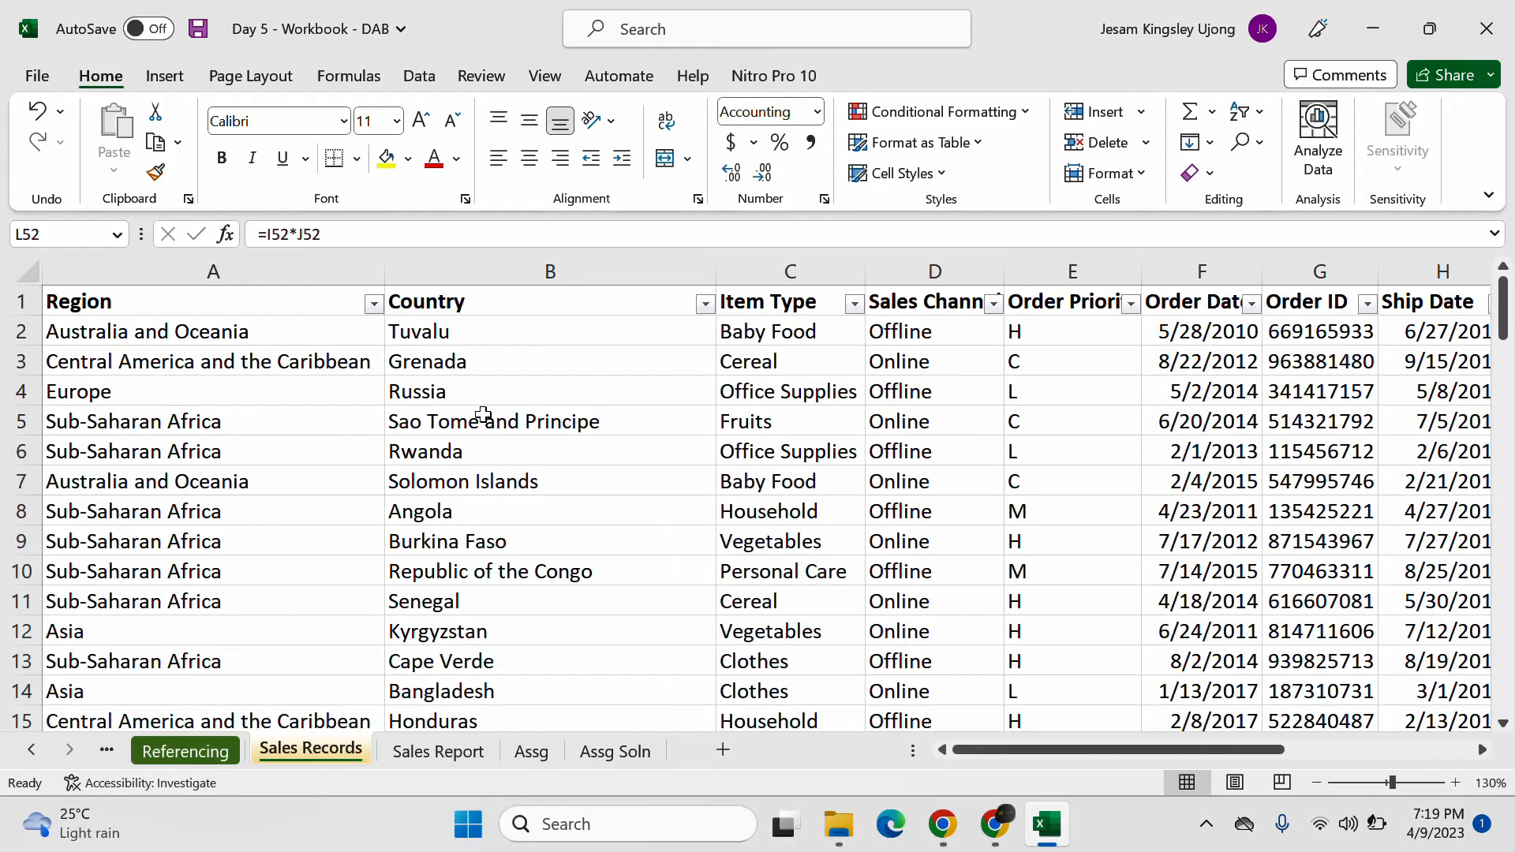
click(705, 304)
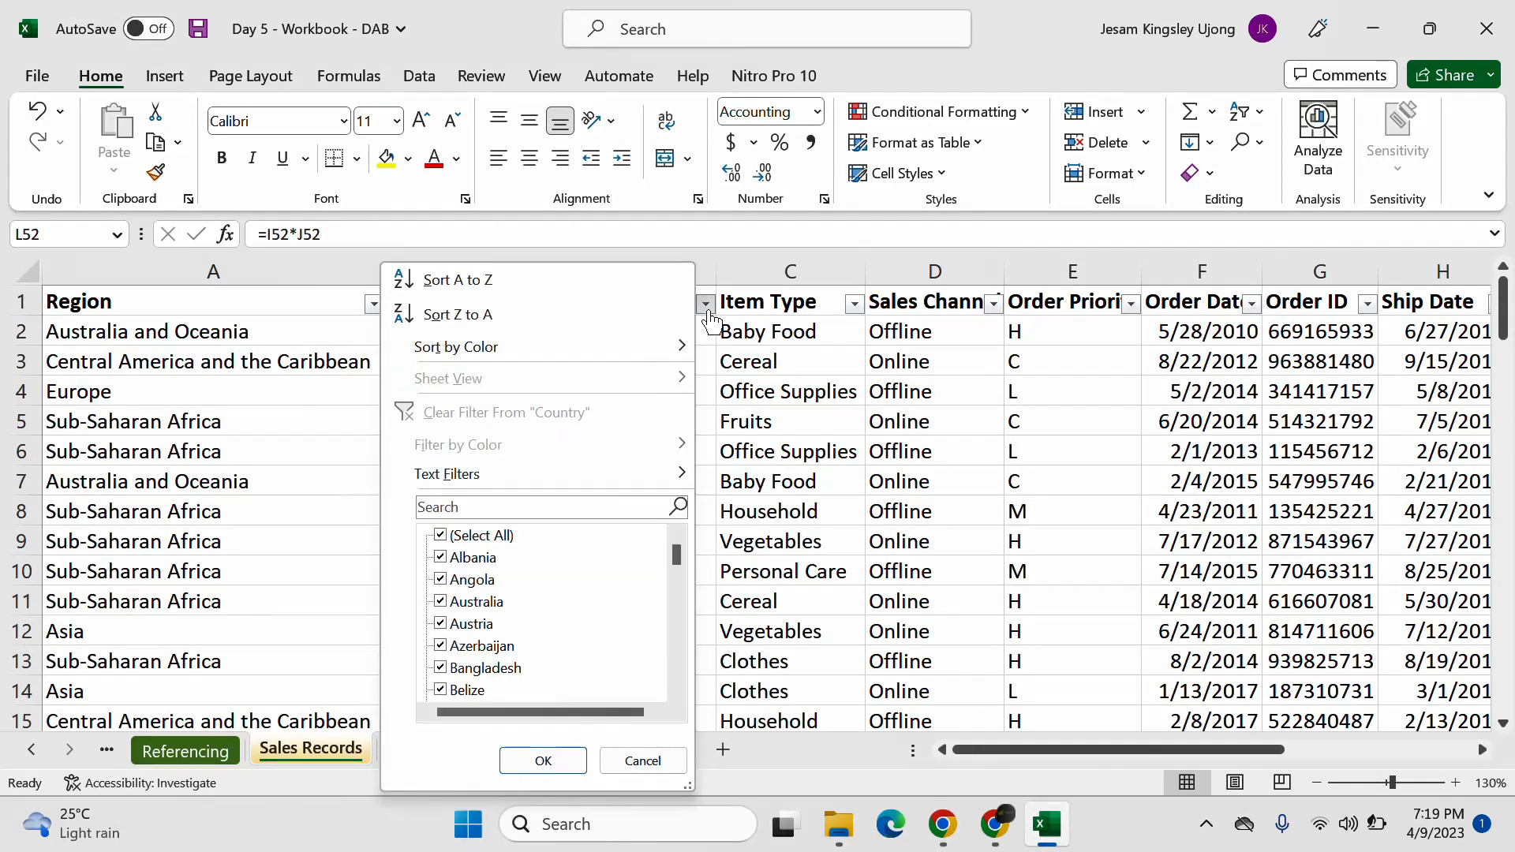
click(441, 537)
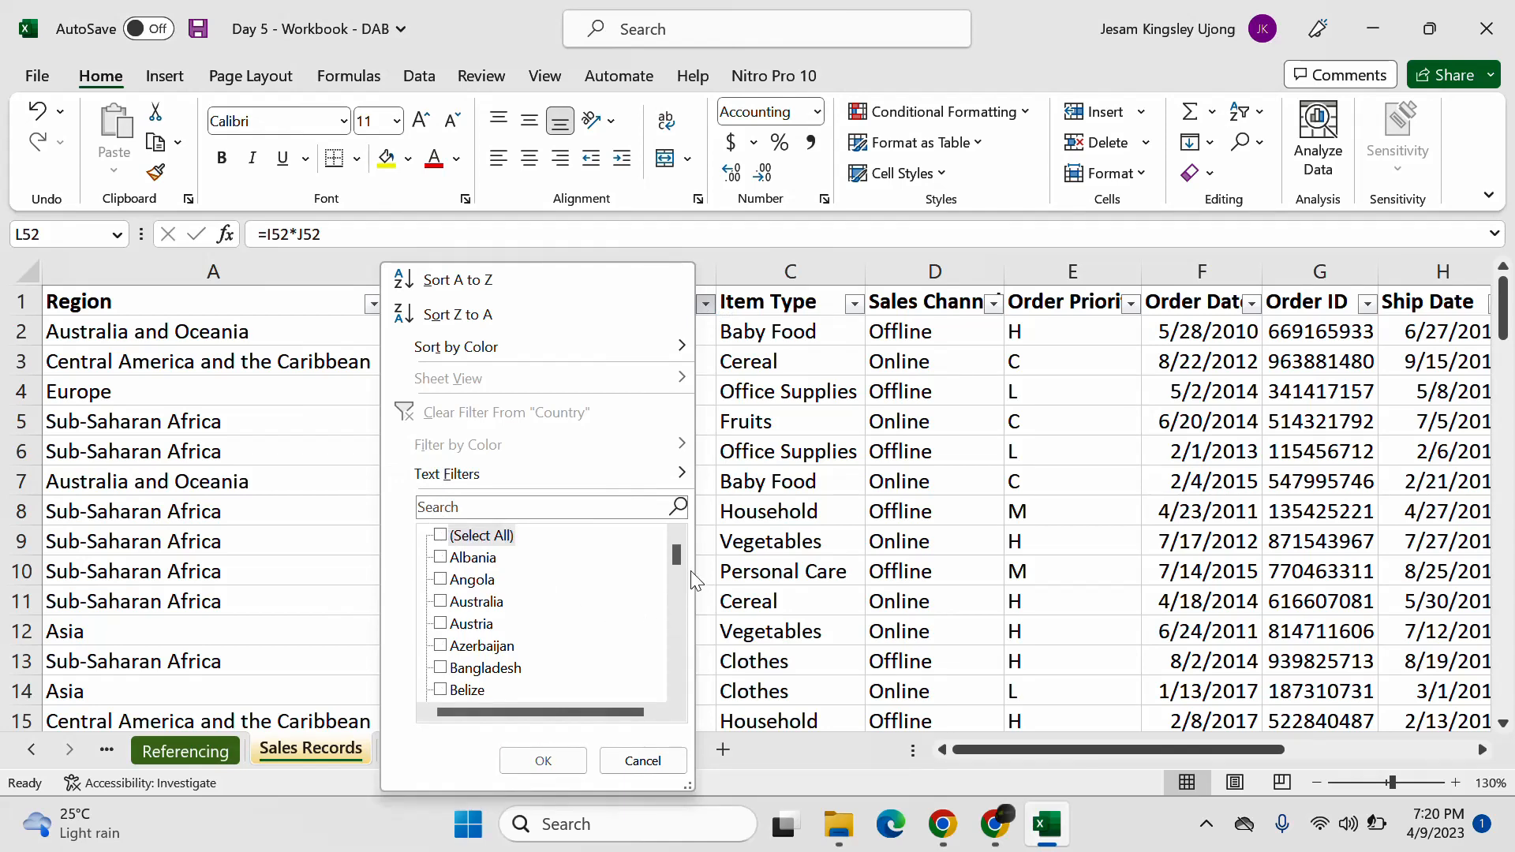
click(643, 759)
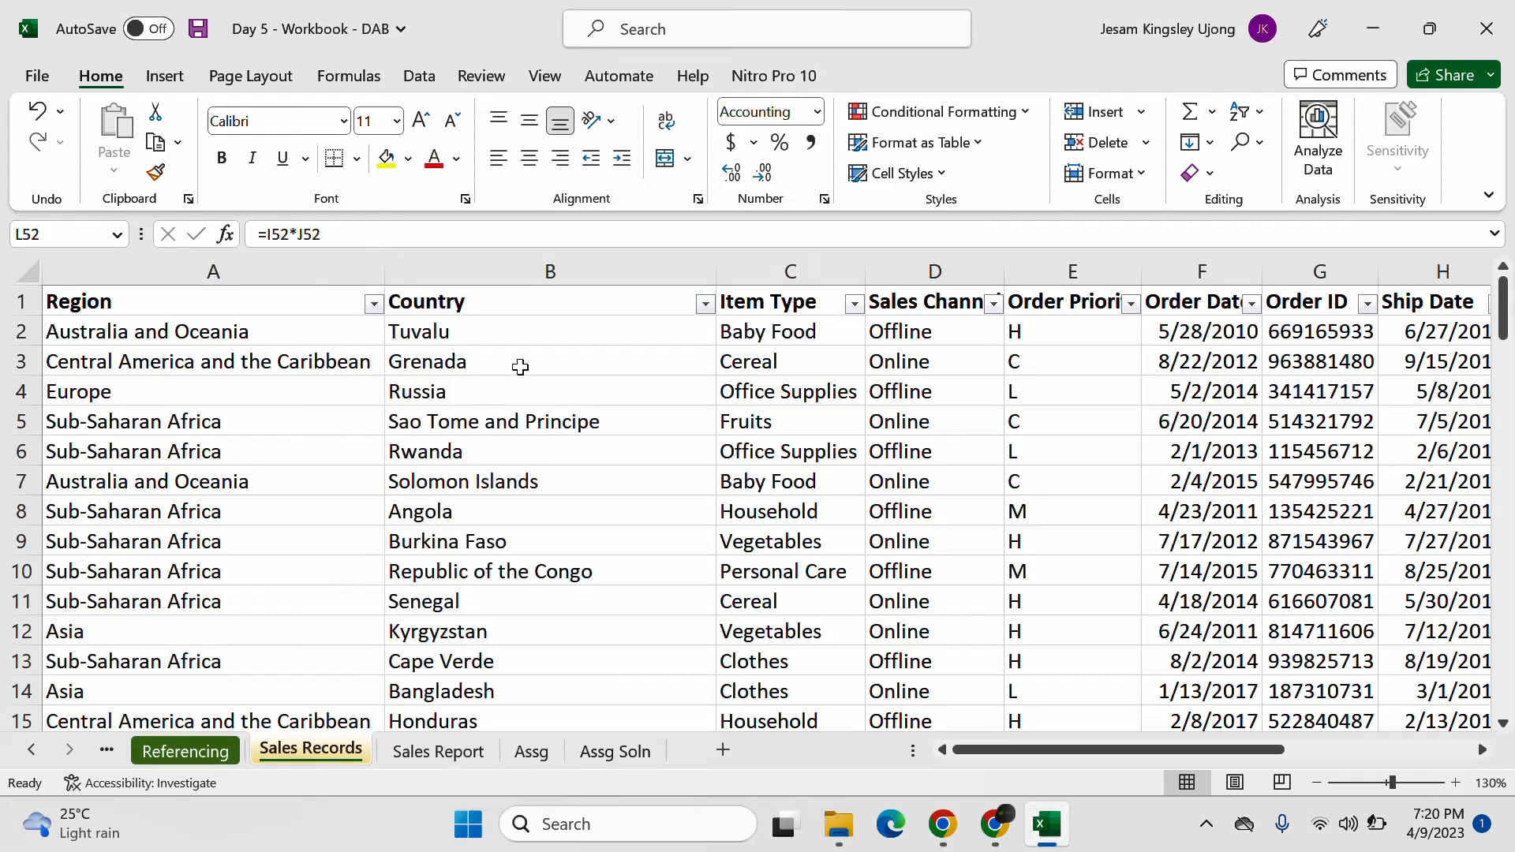
click(543, 341)
click(526, 278)
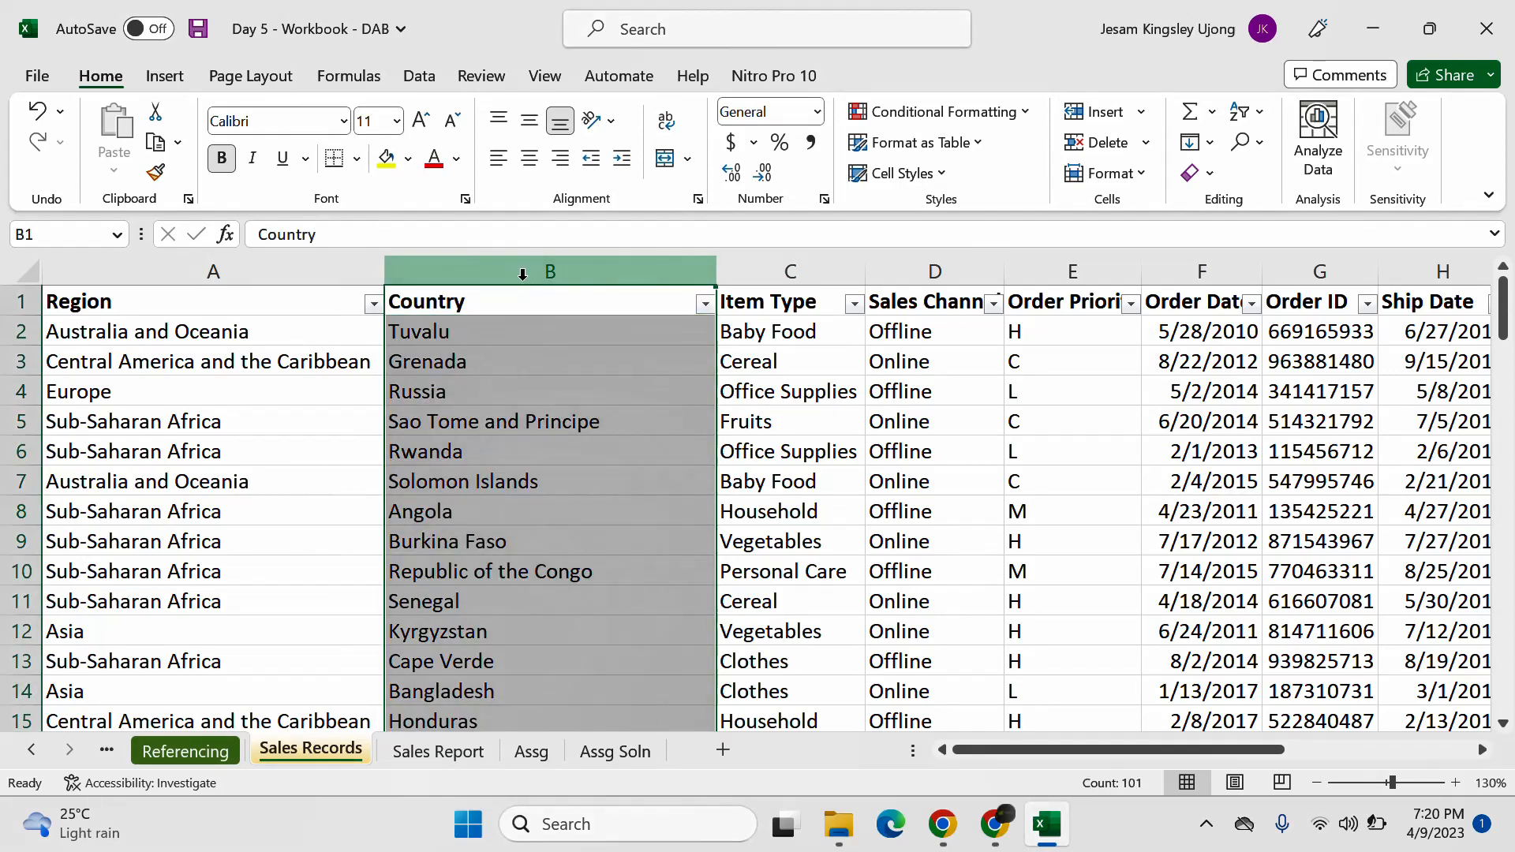
key(ctrl+c)
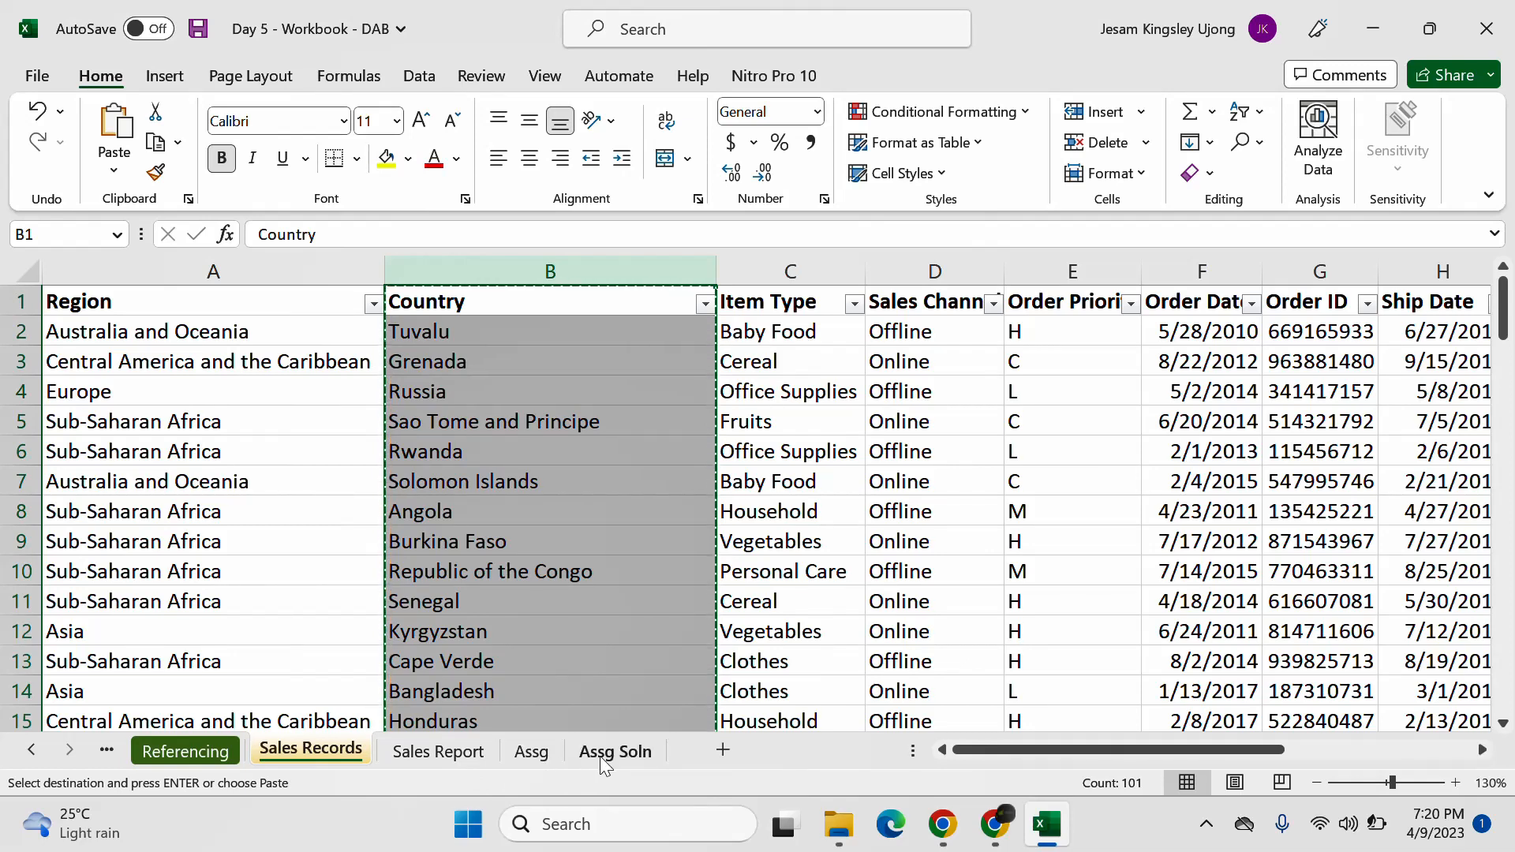
key(Escape)
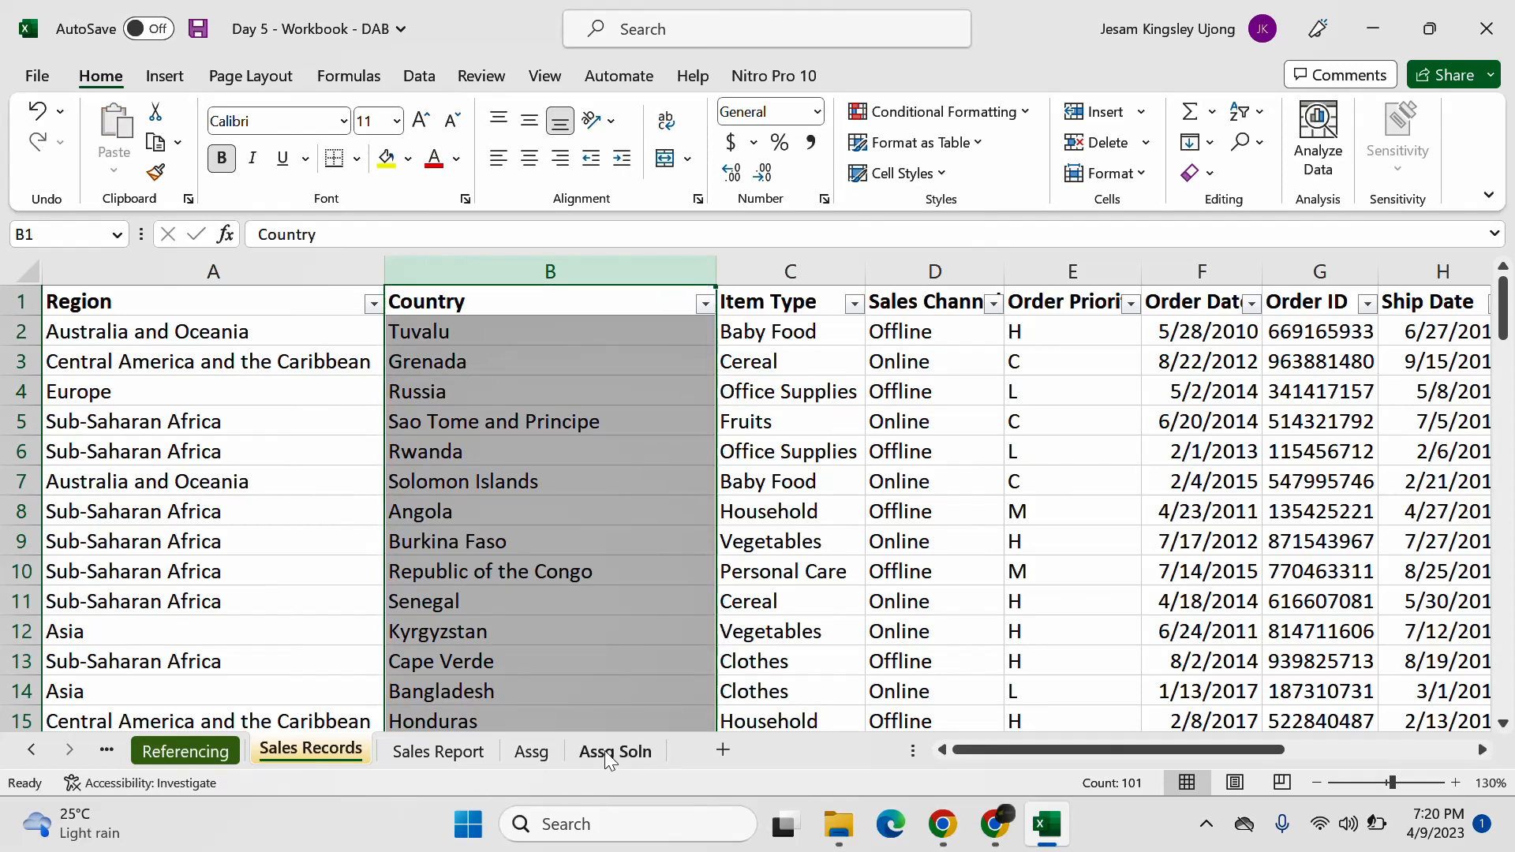
Step: In F2 of Assg Soln, enter a COUNTIF formula counting how often the country in C2 occurs in Sales Records column B:B
click(606, 750)
click(653, 427)
click(627, 313)
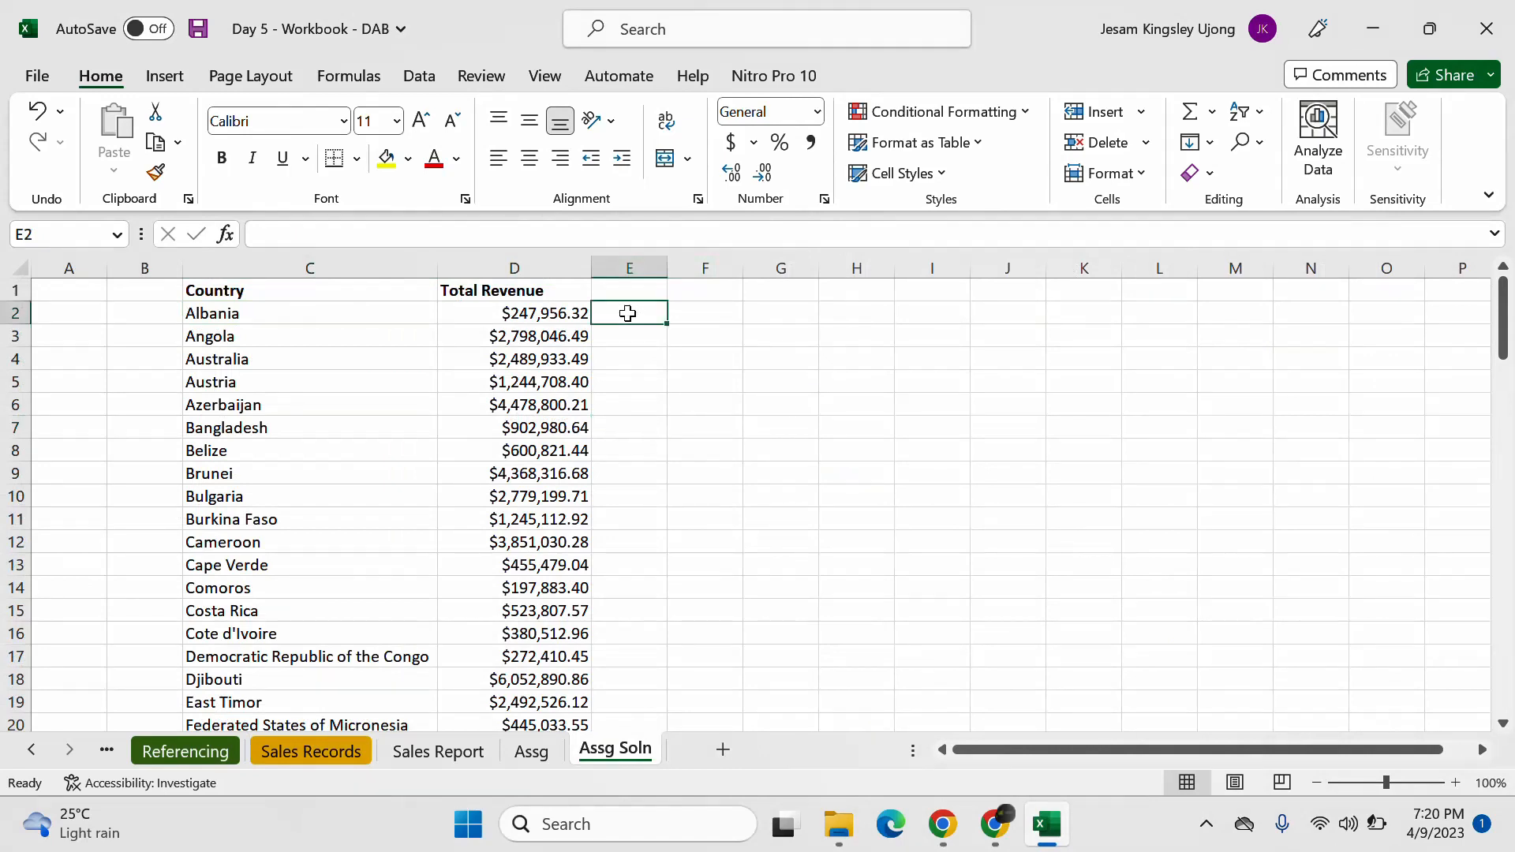
click(713, 314)
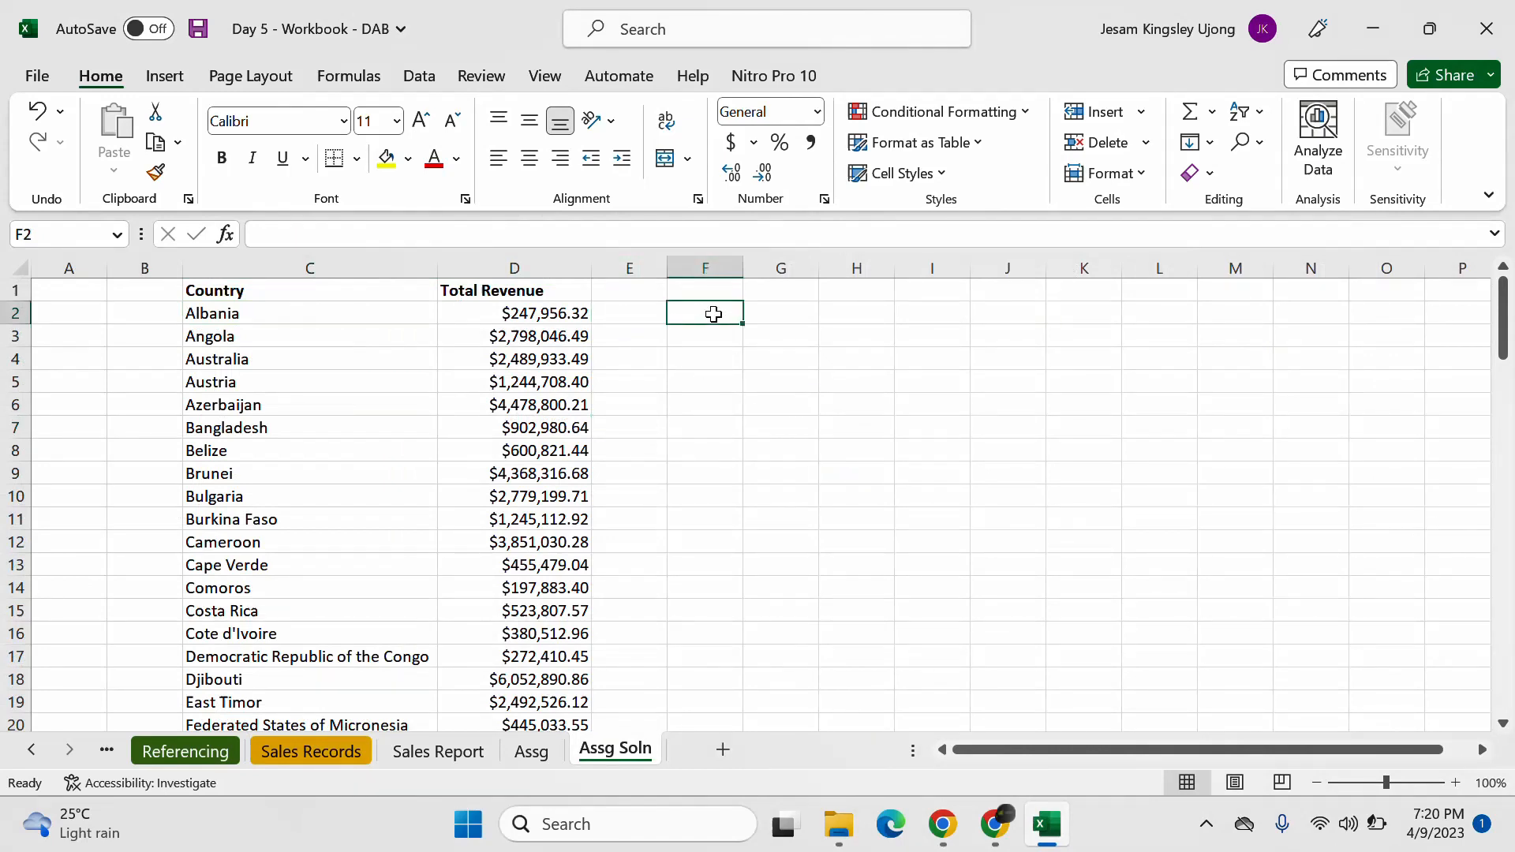
text(=coun)
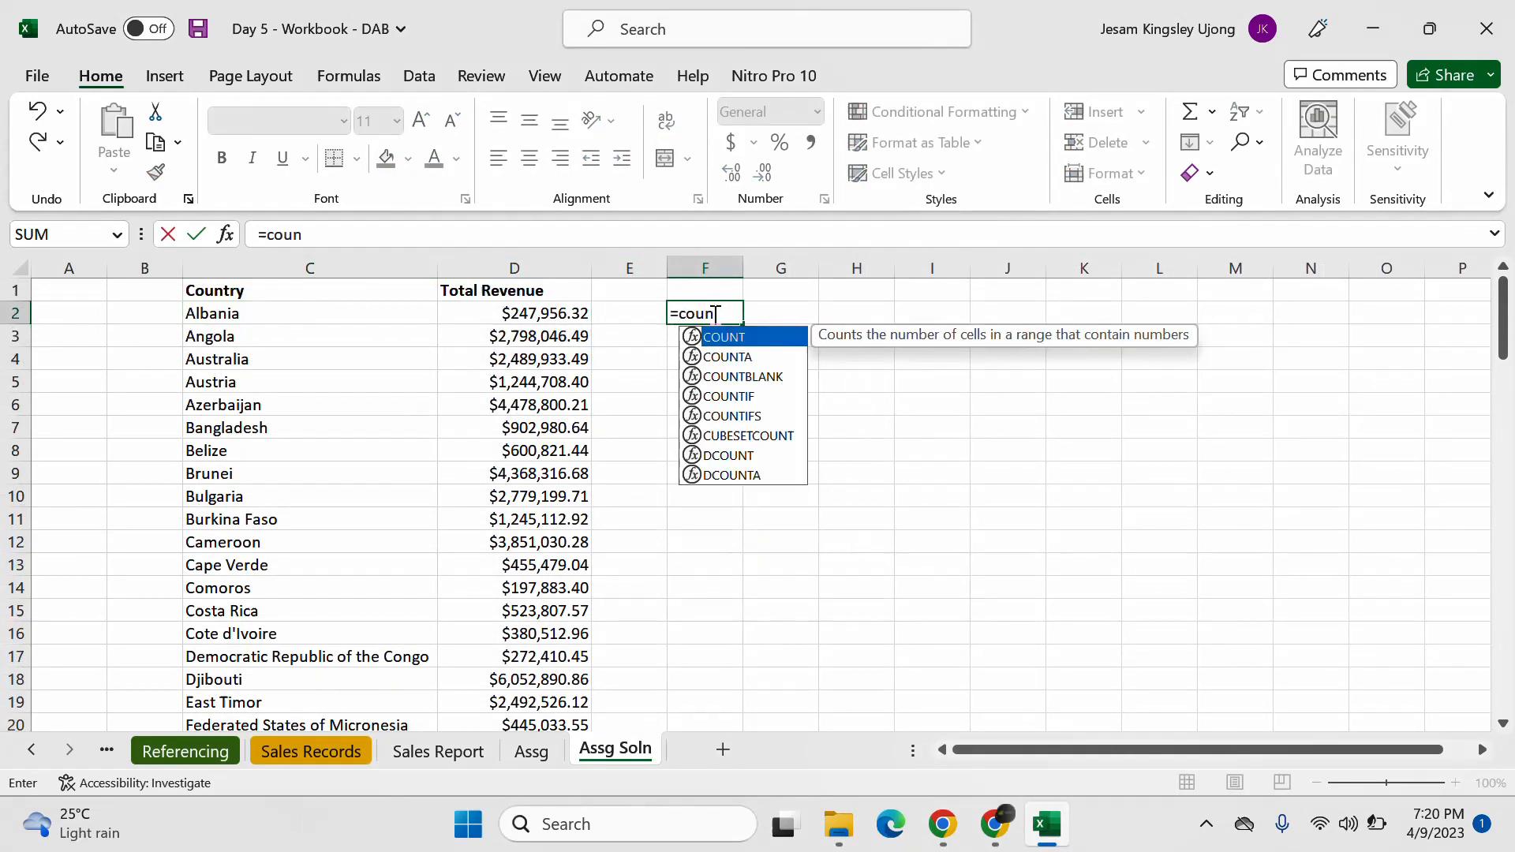
text(tif)
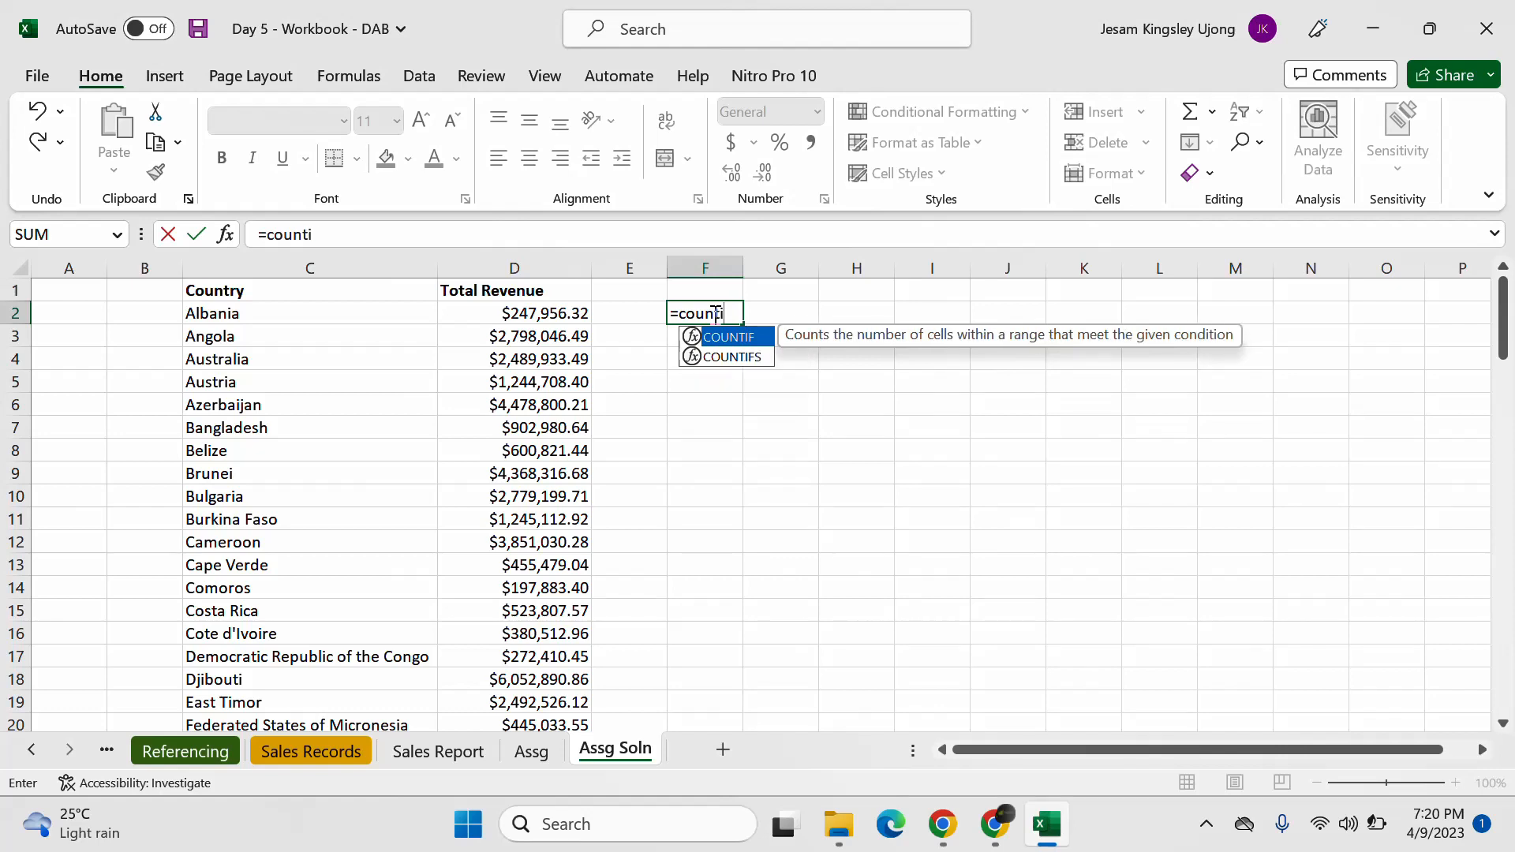
key(Tab)
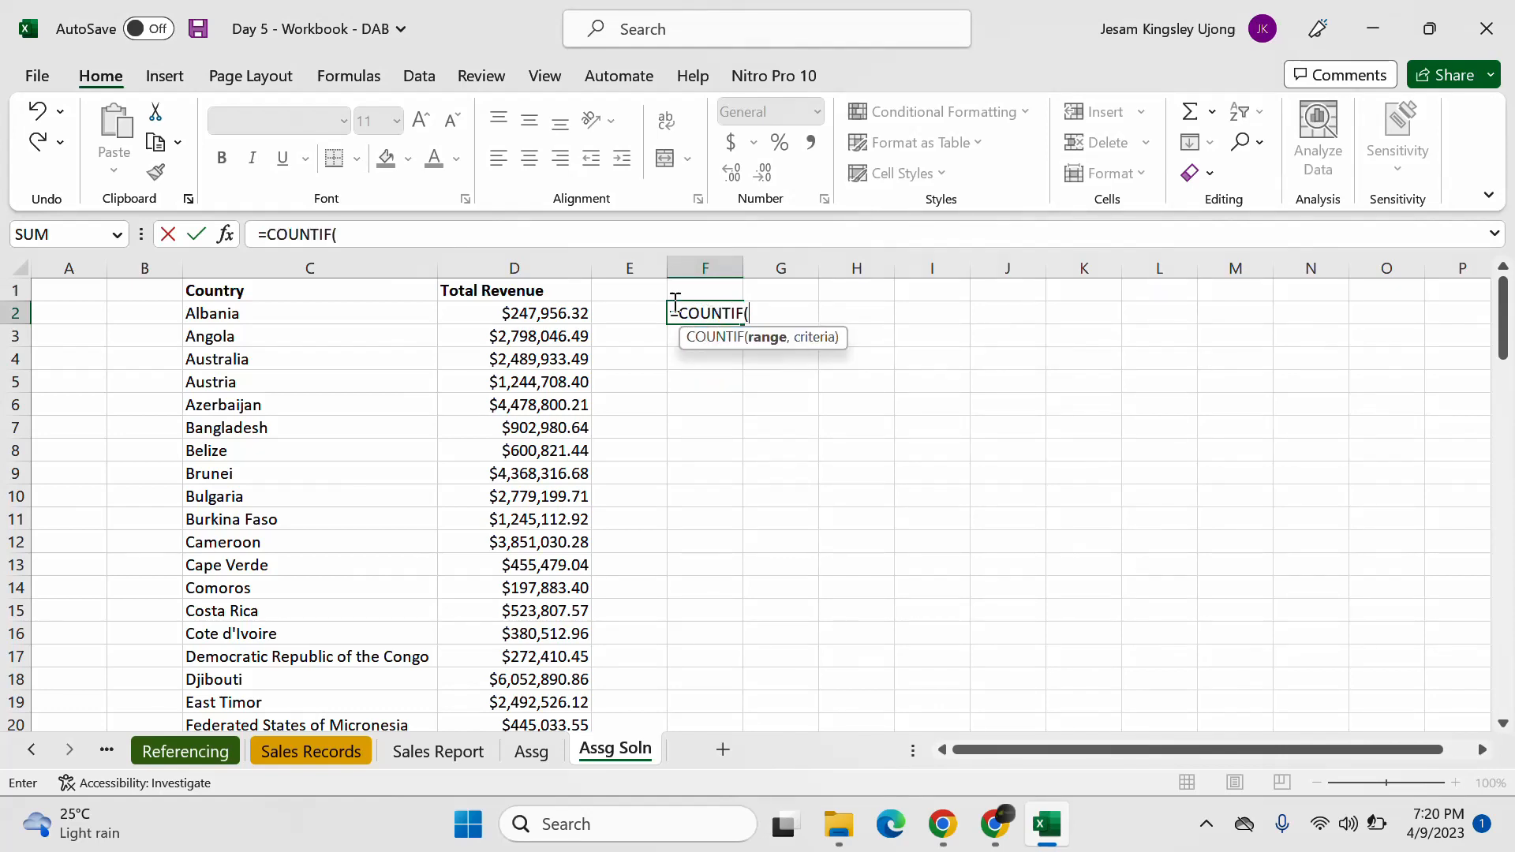
click(309, 748)
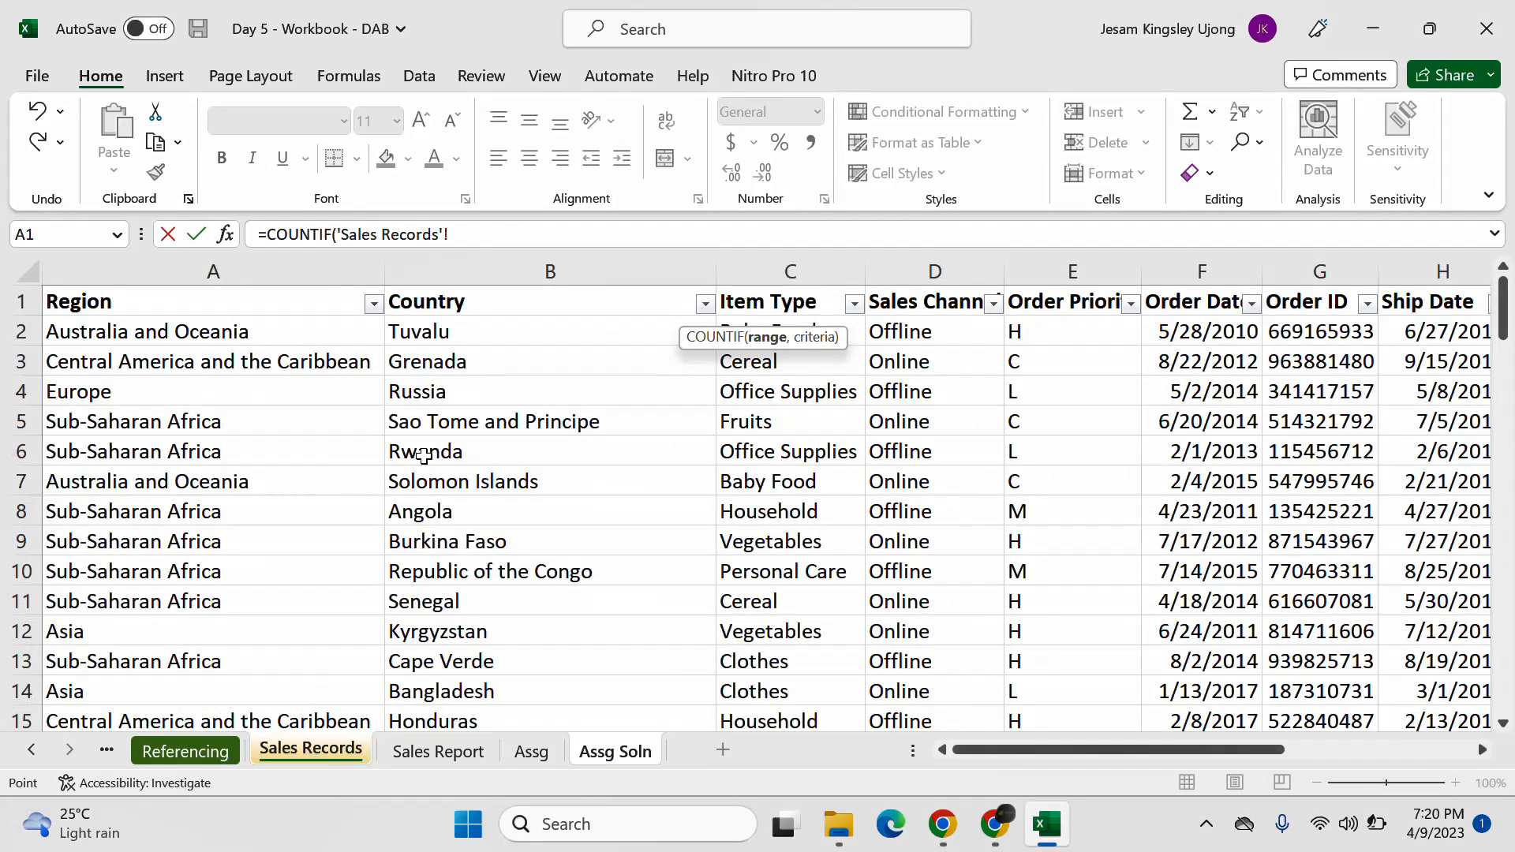
click(457, 259)
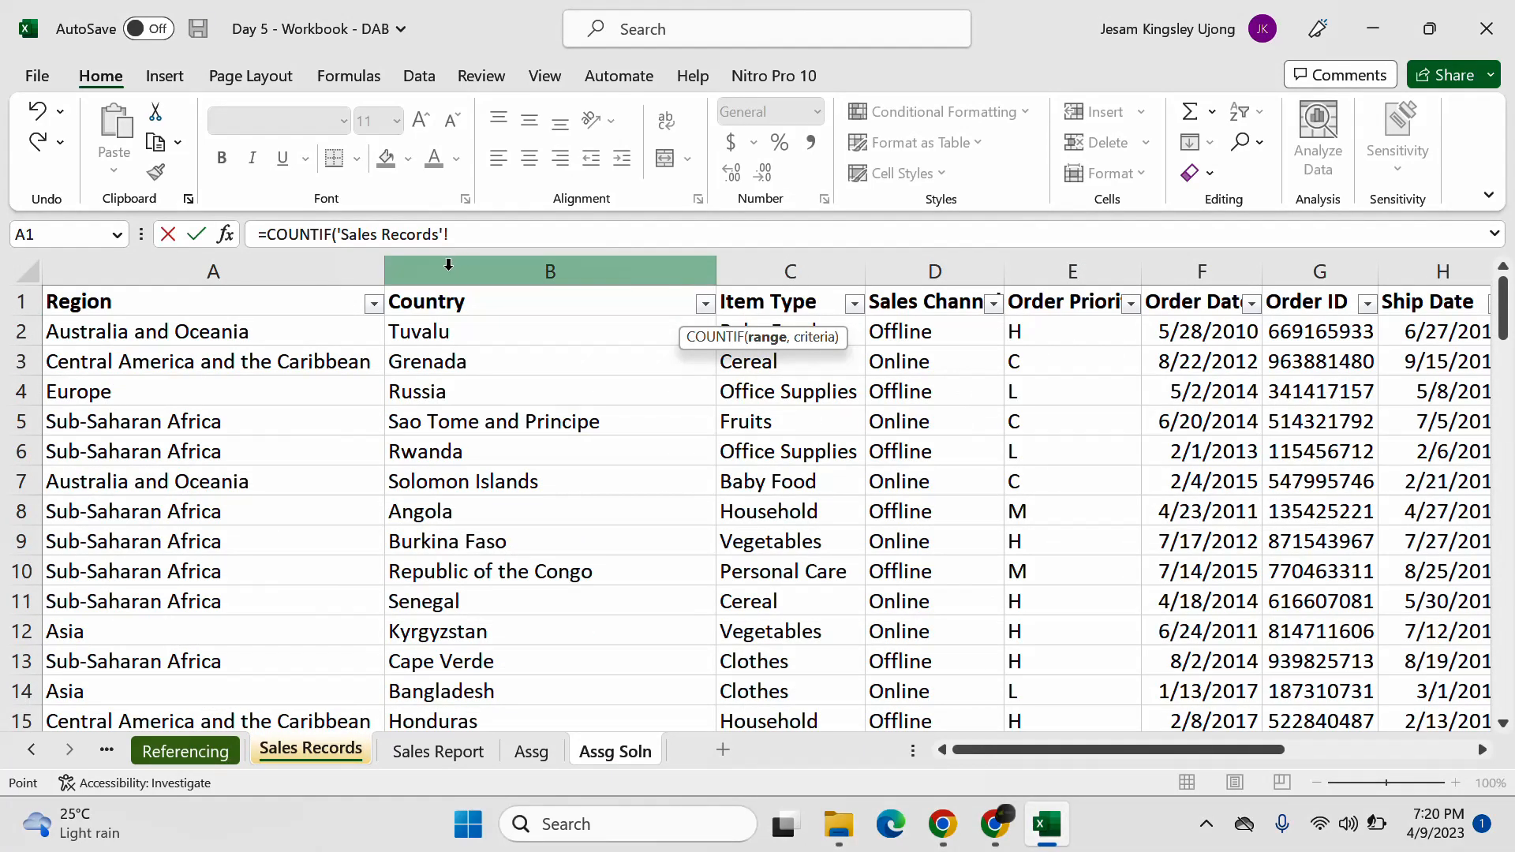
text(,)
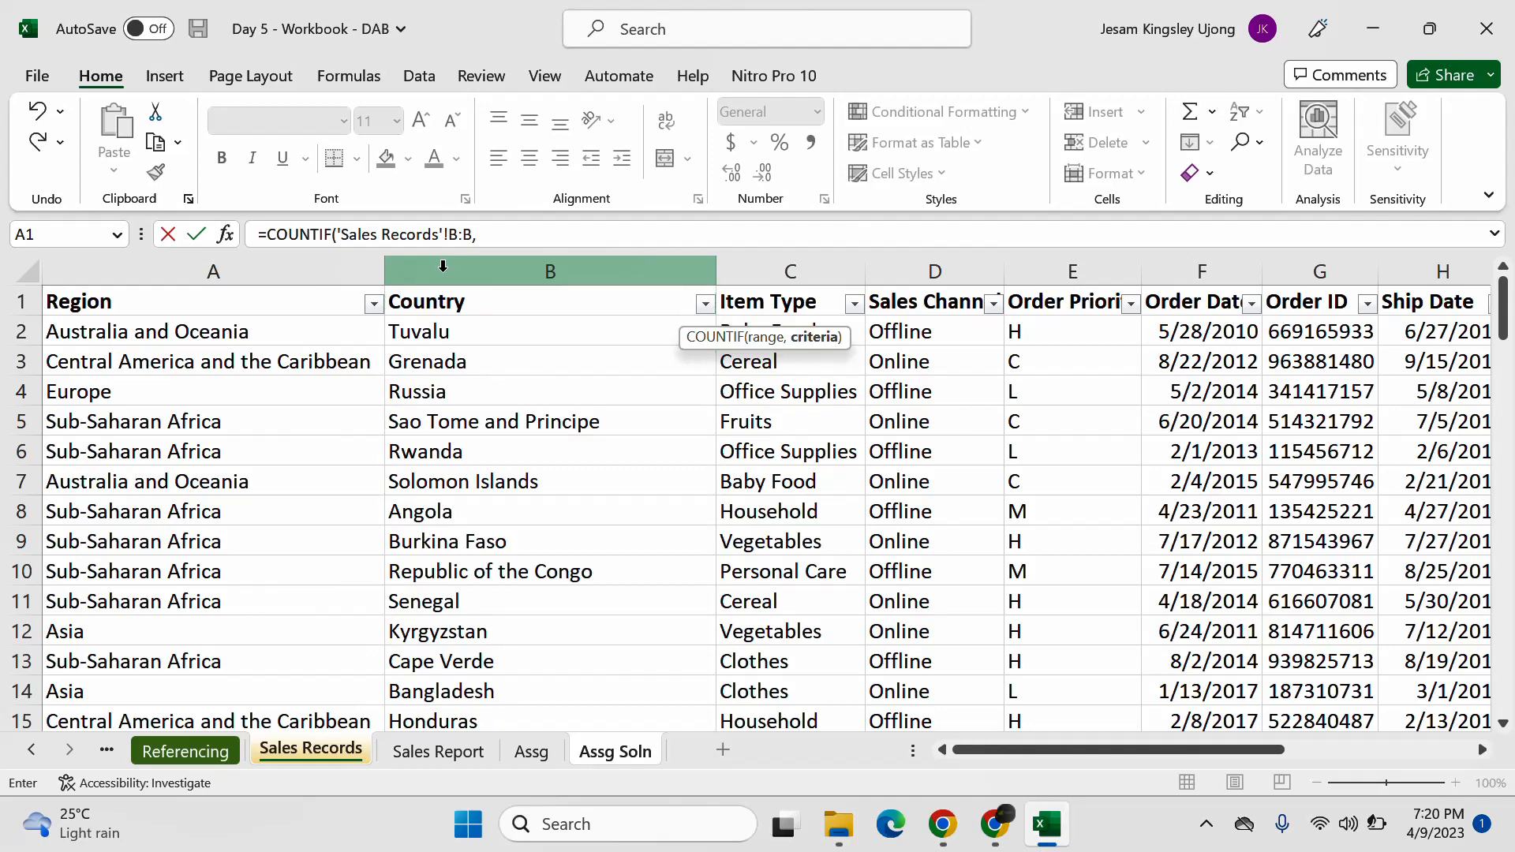
click(601, 750)
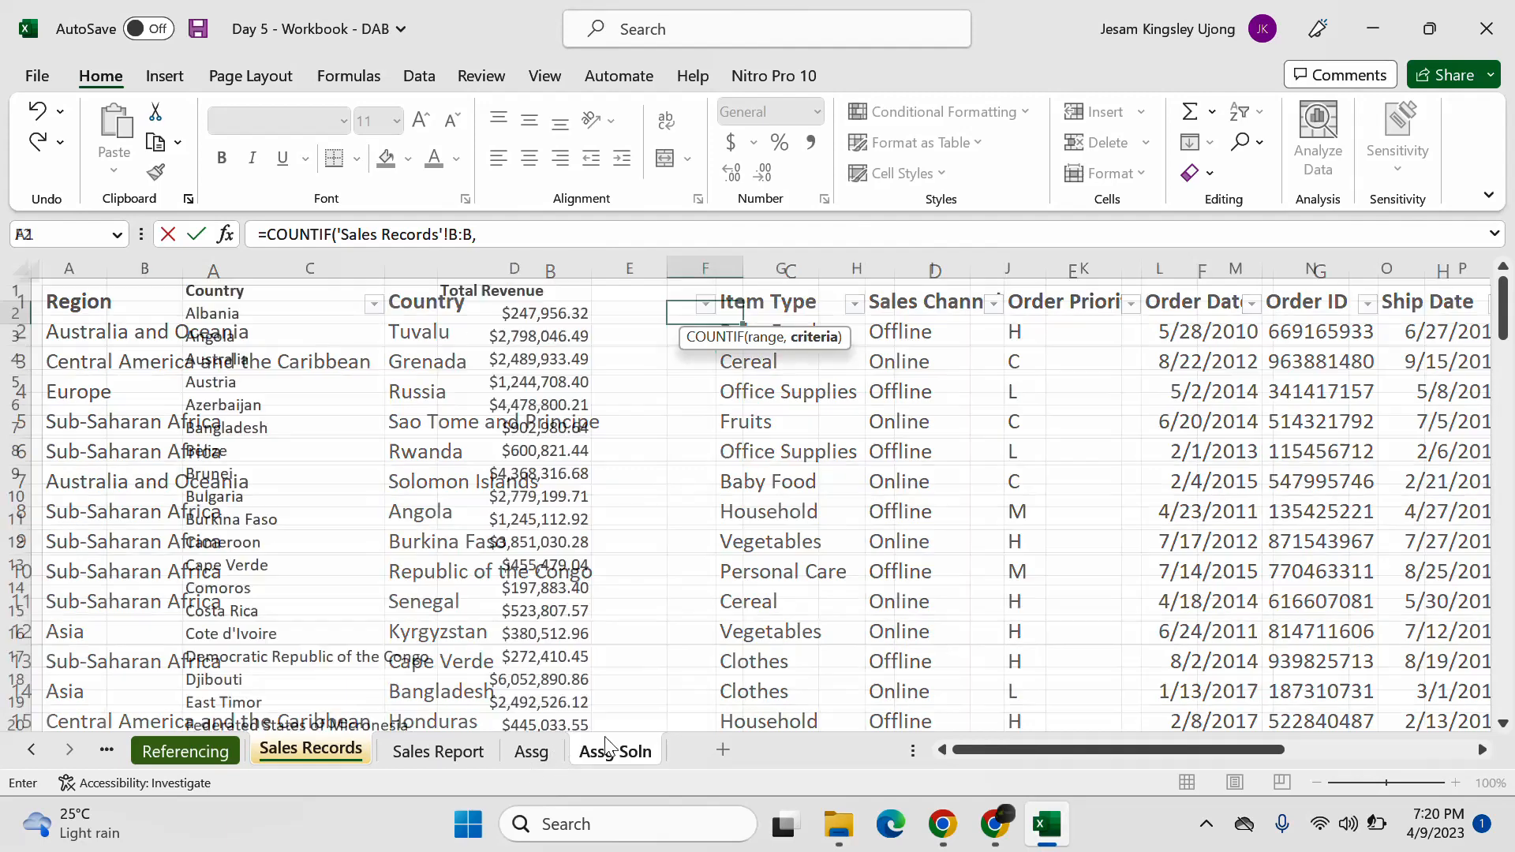
click(306, 313)
key(Return)
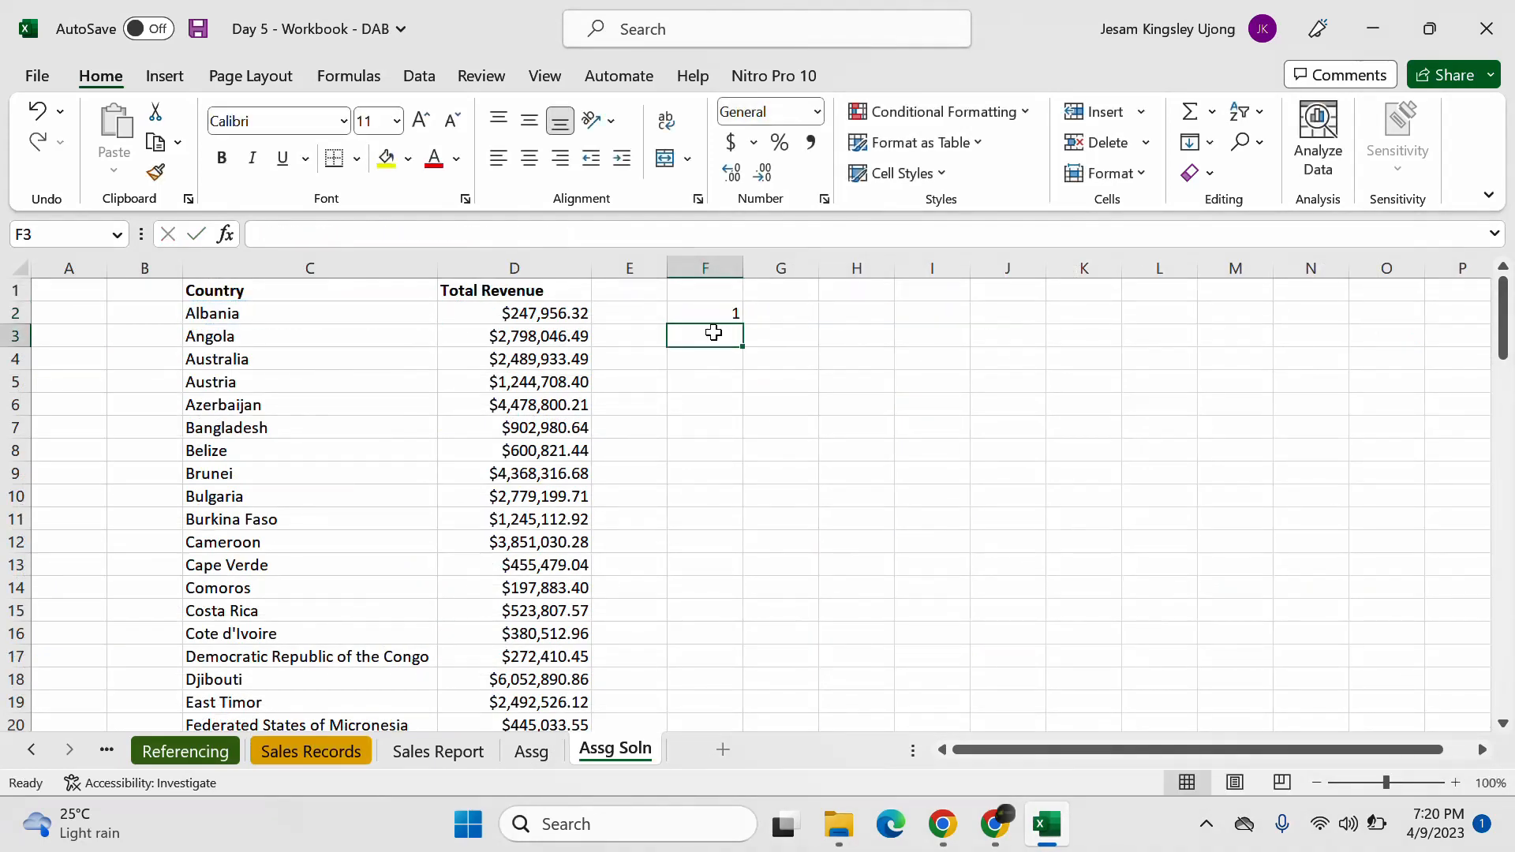
Step: Fill the COUNTIF formula from F2 down to F20 and select Australia's row to check its record count
click(734, 311)
double_click(745, 324)
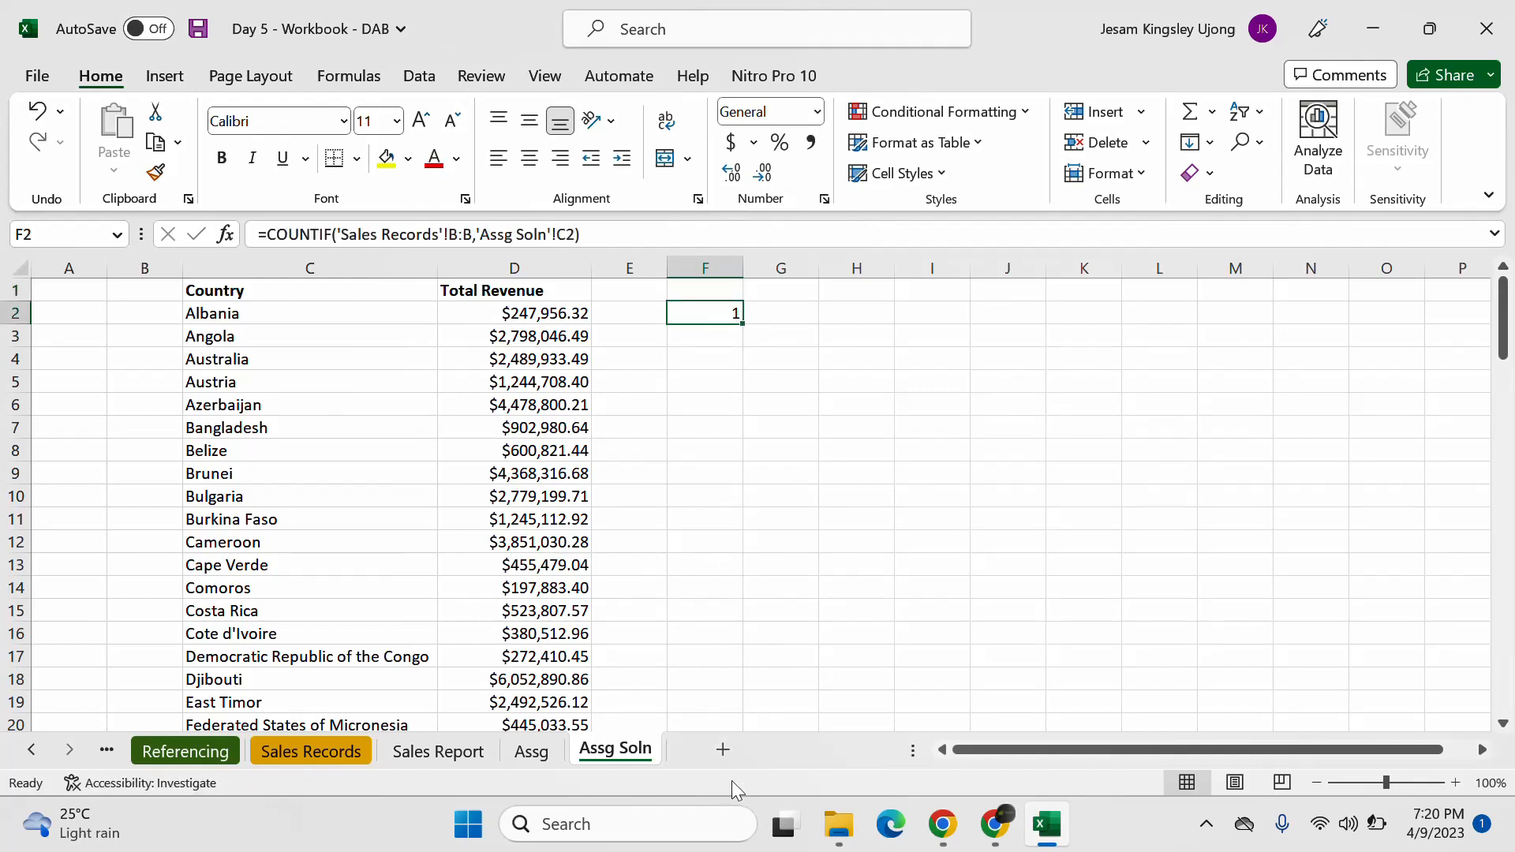
drag(741, 323, 745, 683)
scroll(732, 329, up, 1)
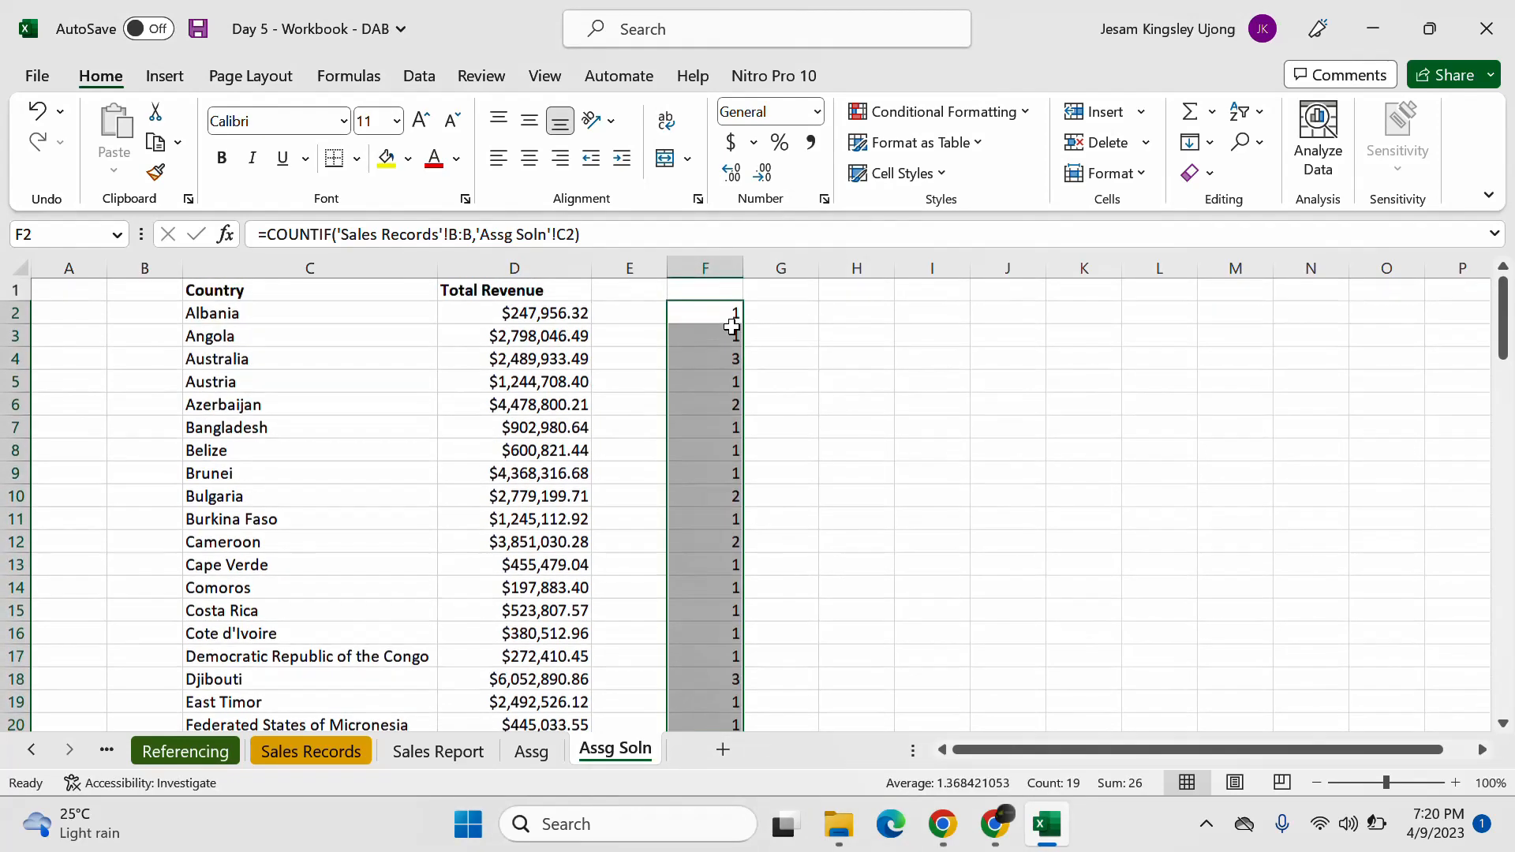
click(4, 359)
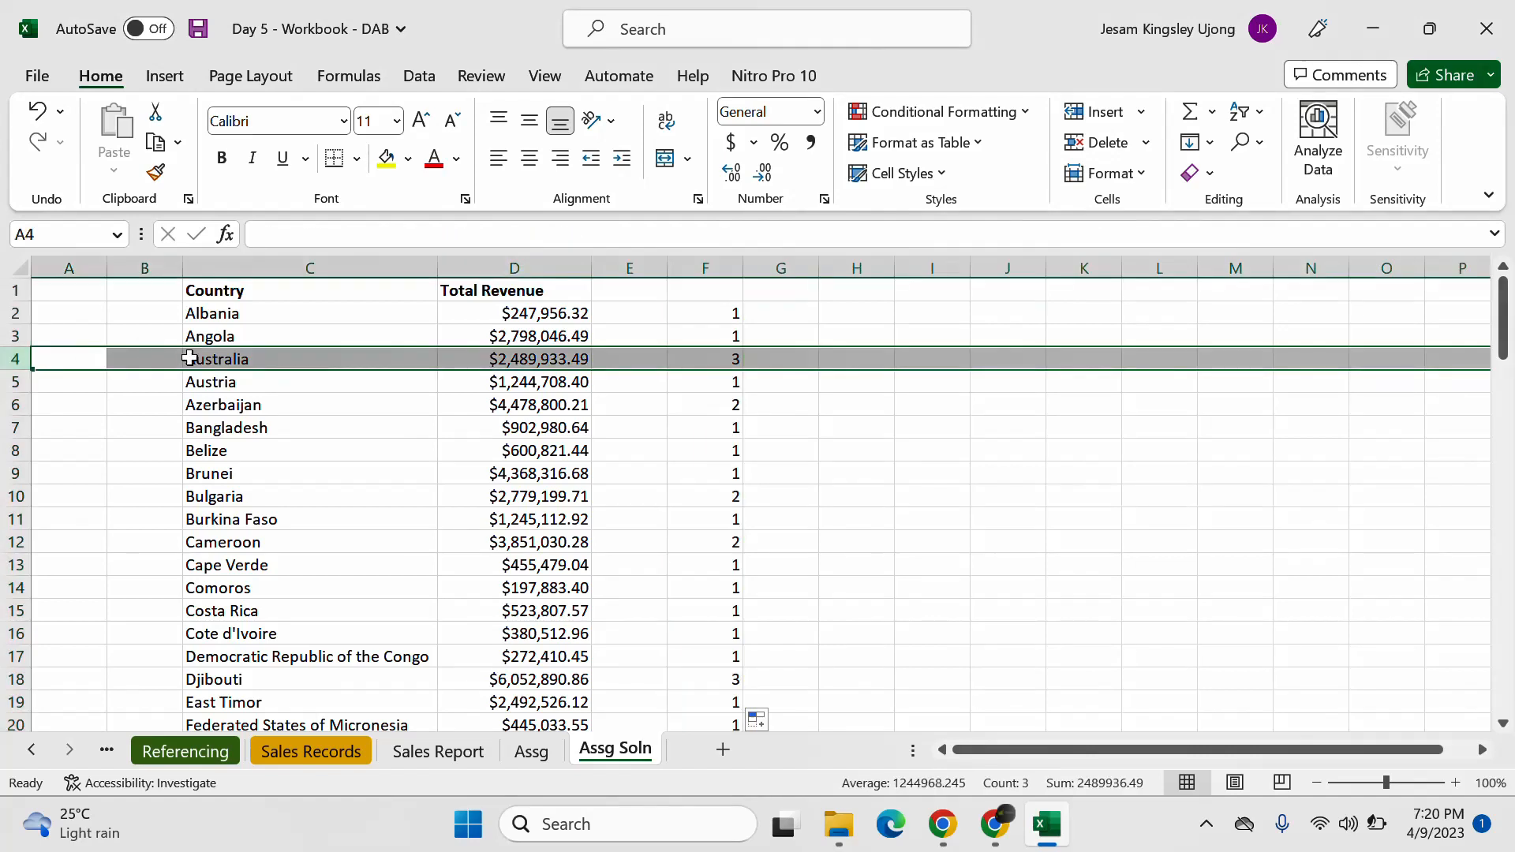
Step: Delete the COUNTIF results from column F of Assg Soln
click(719, 270)
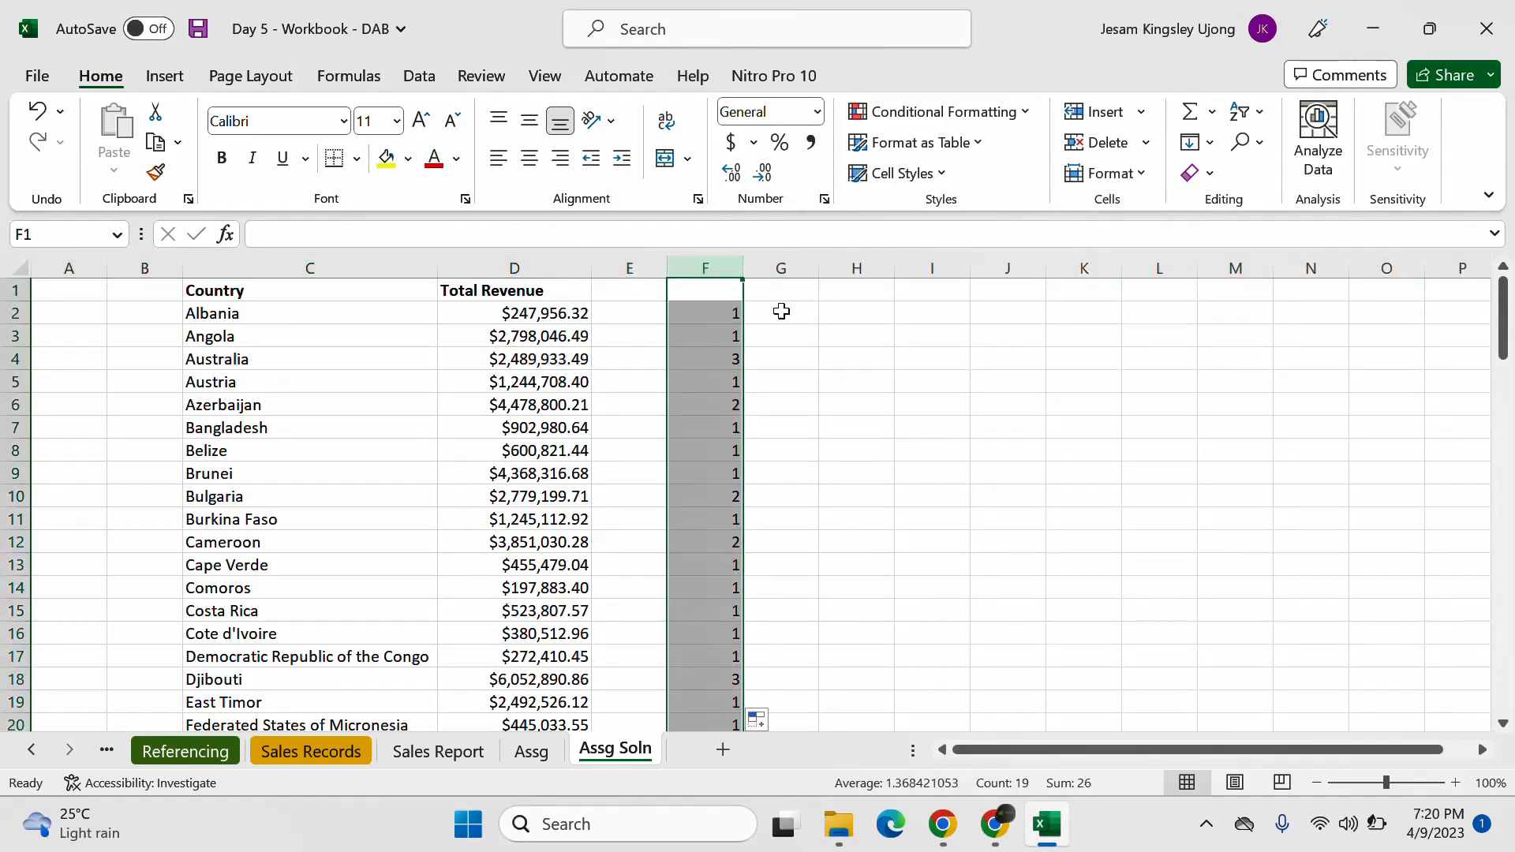
key(ctrl+Home)
click(704, 269)
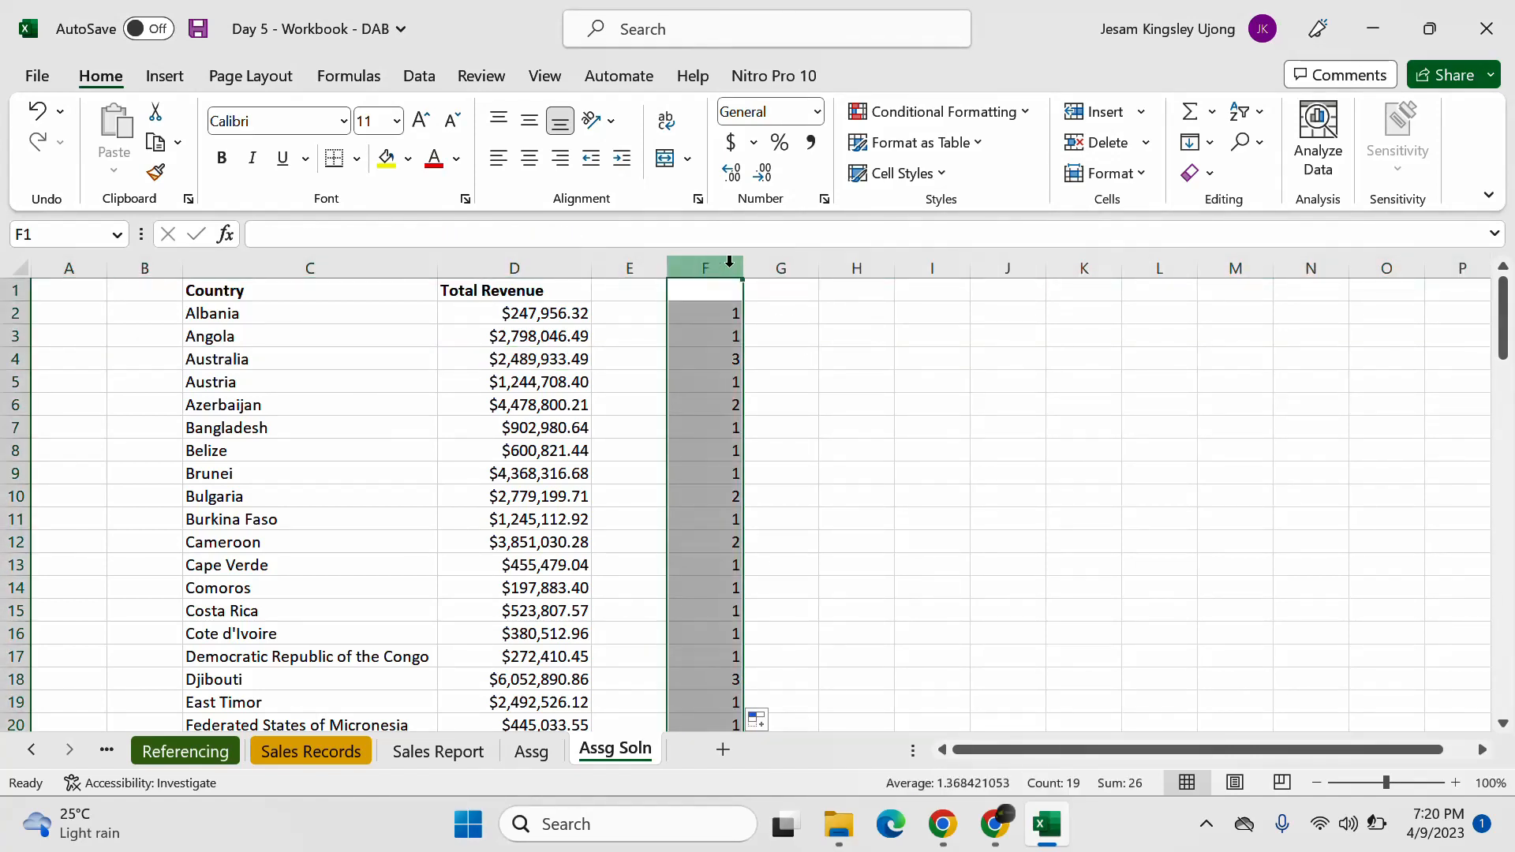
key(Delete)
click(856, 427)
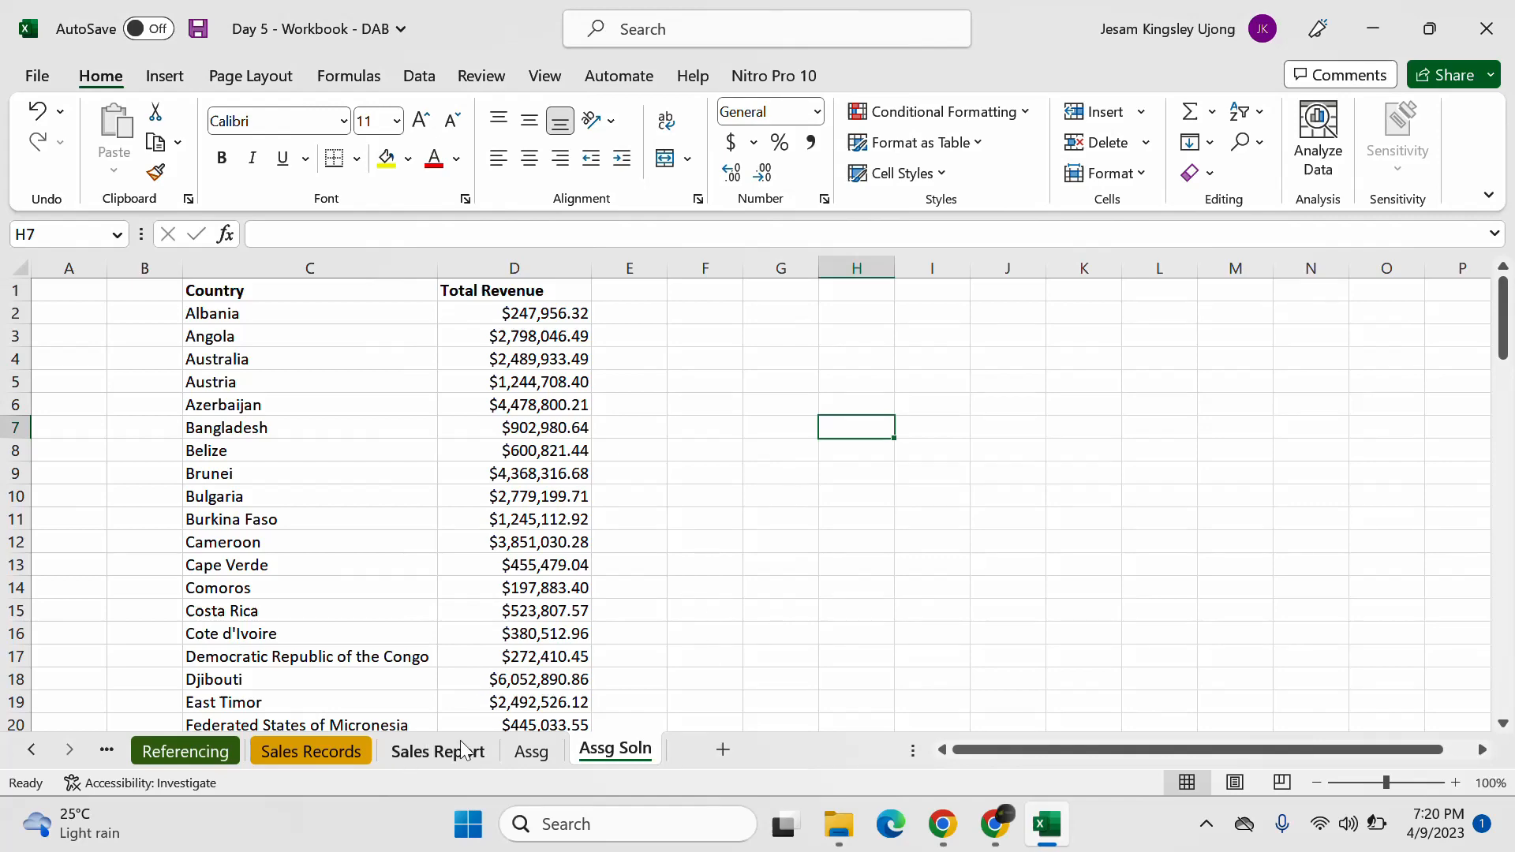
Step: Filter the Country column of Sales Records to Australia only
click(438, 750)
click(318, 749)
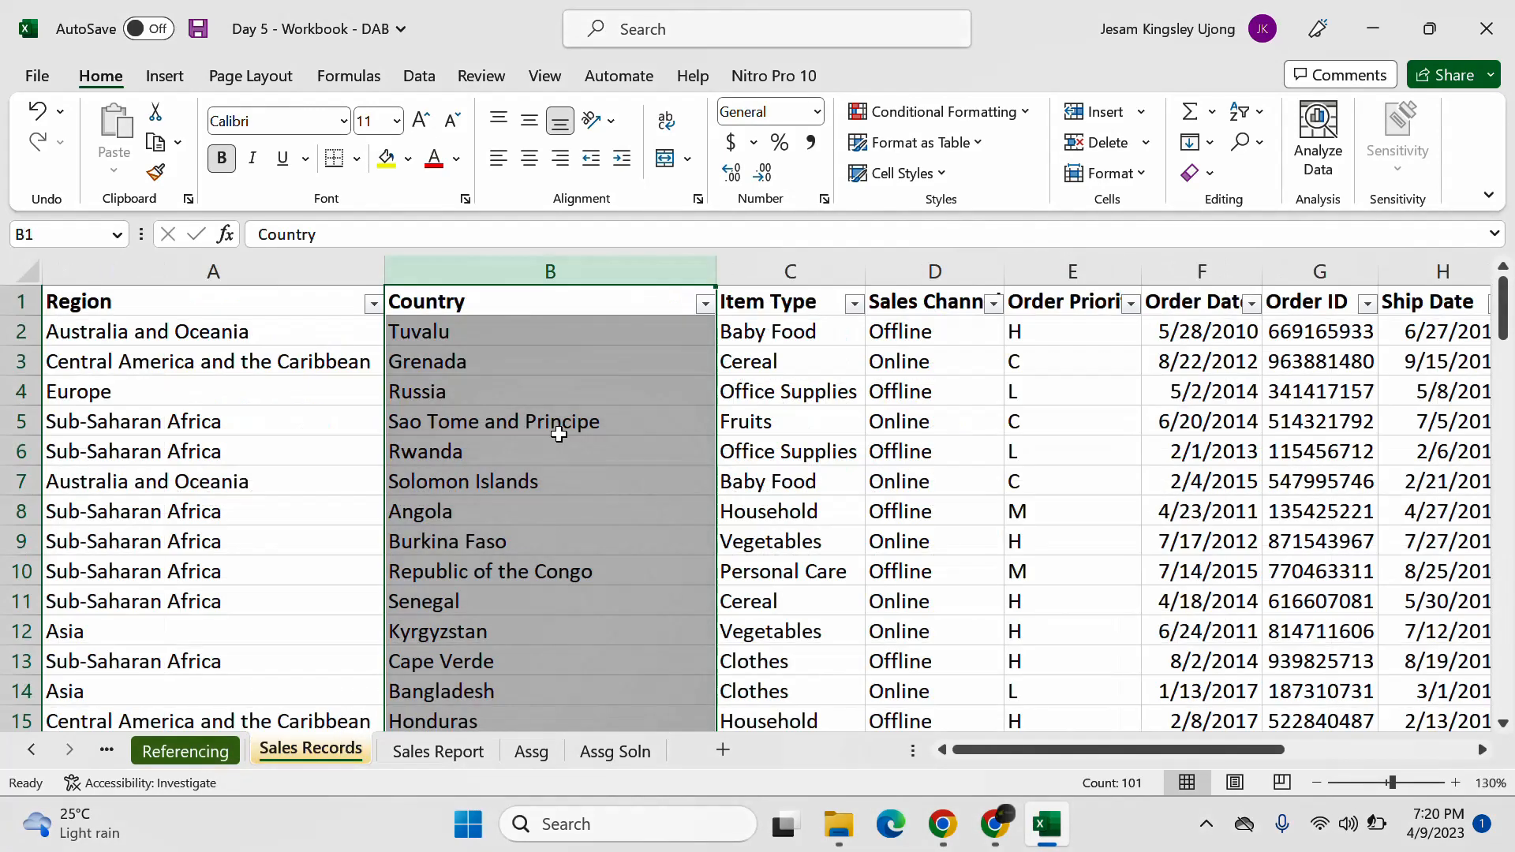
click(704, 304)
click(439, 535)
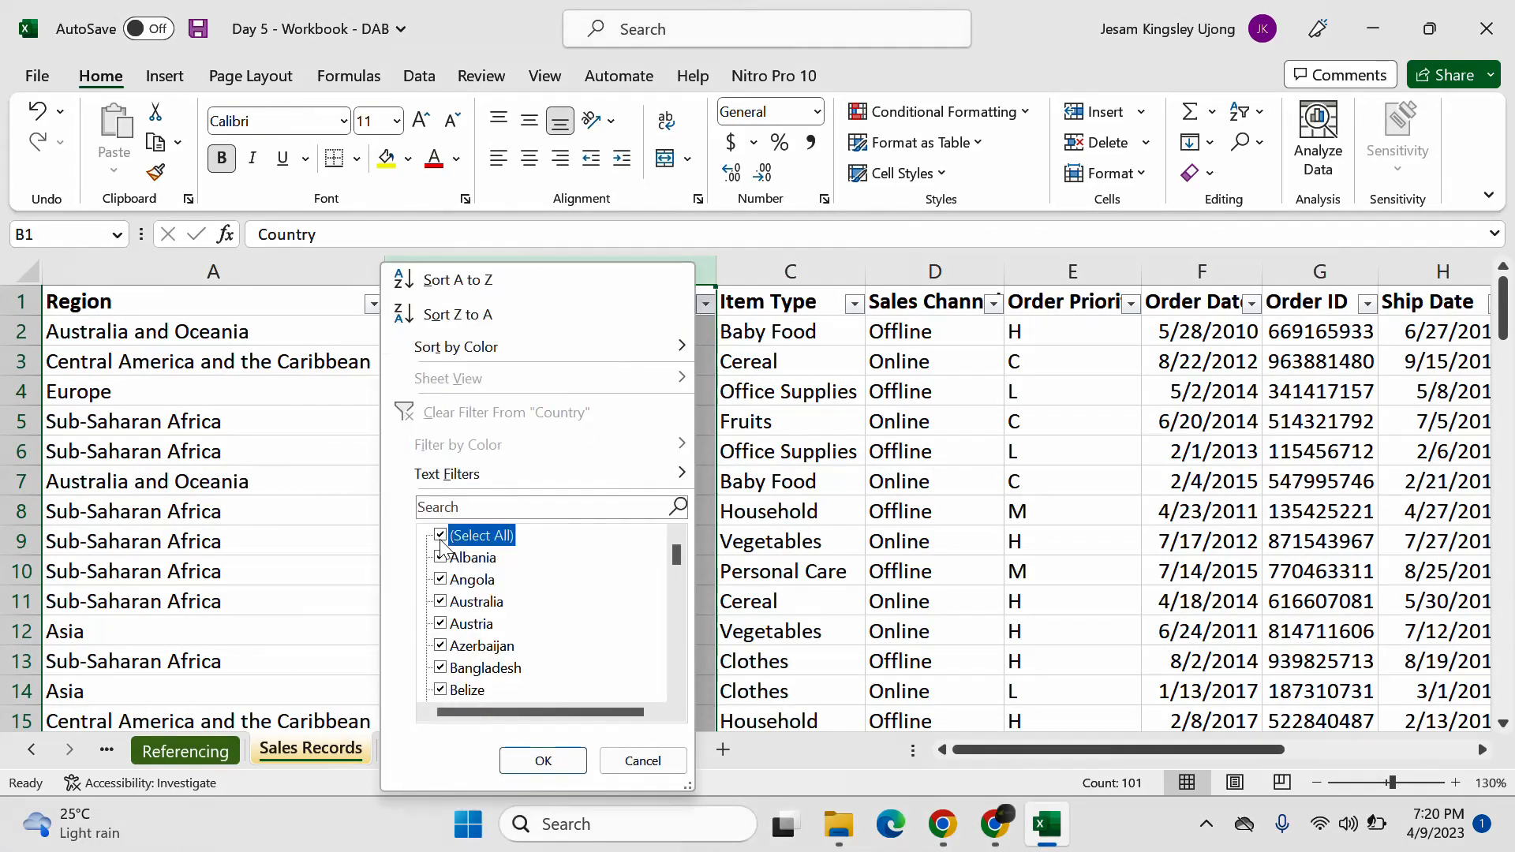
click(440, 601)
click(543, 761)
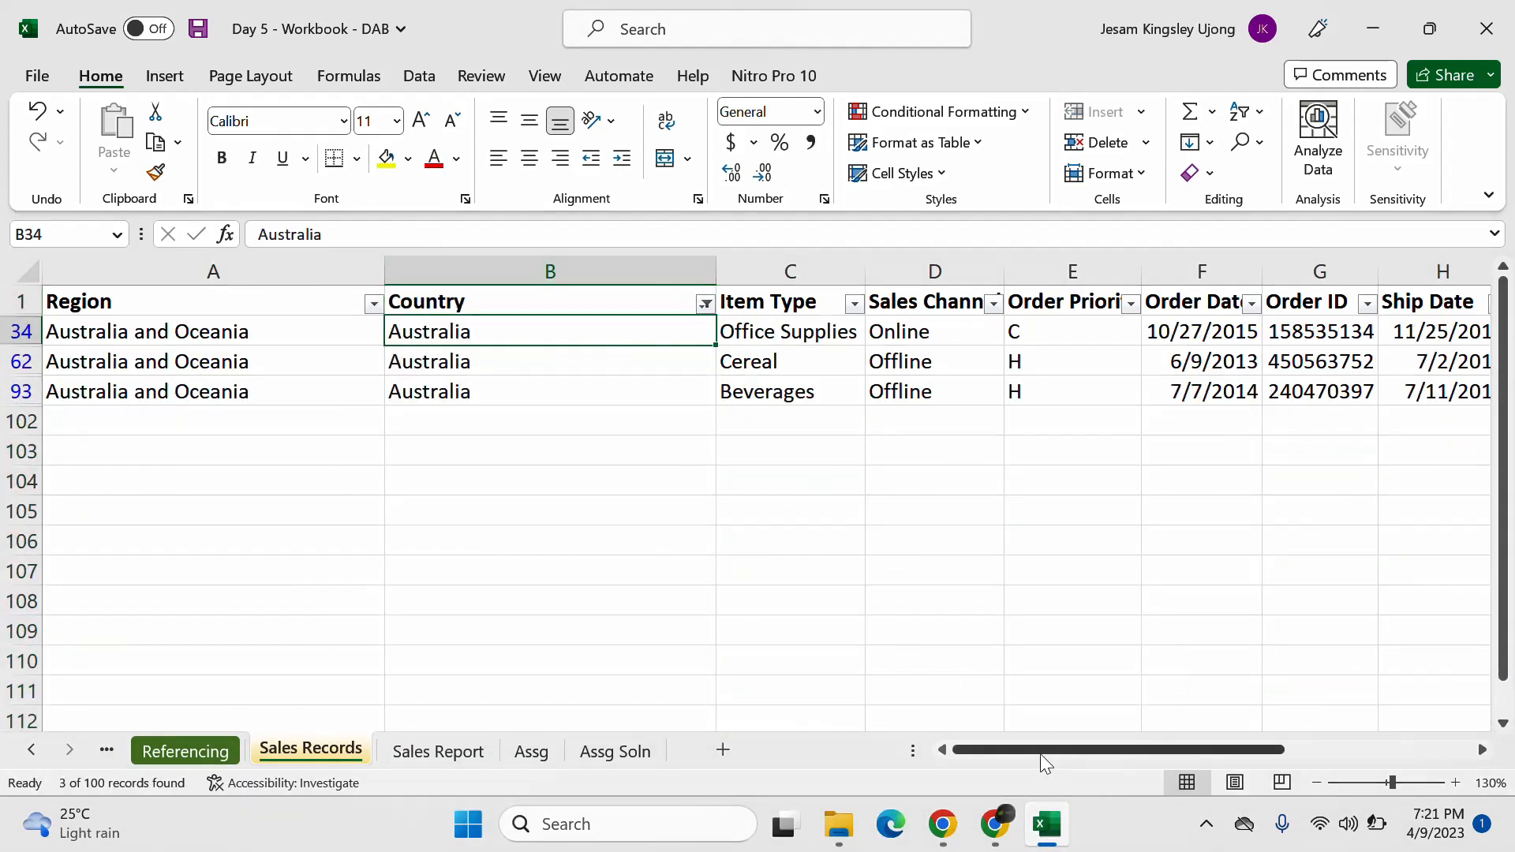
Step: Widen the Total Revenue column slightly and select Australia's filtered revenue amounts to read their sum
drag(1040, 755, 1339, 724)
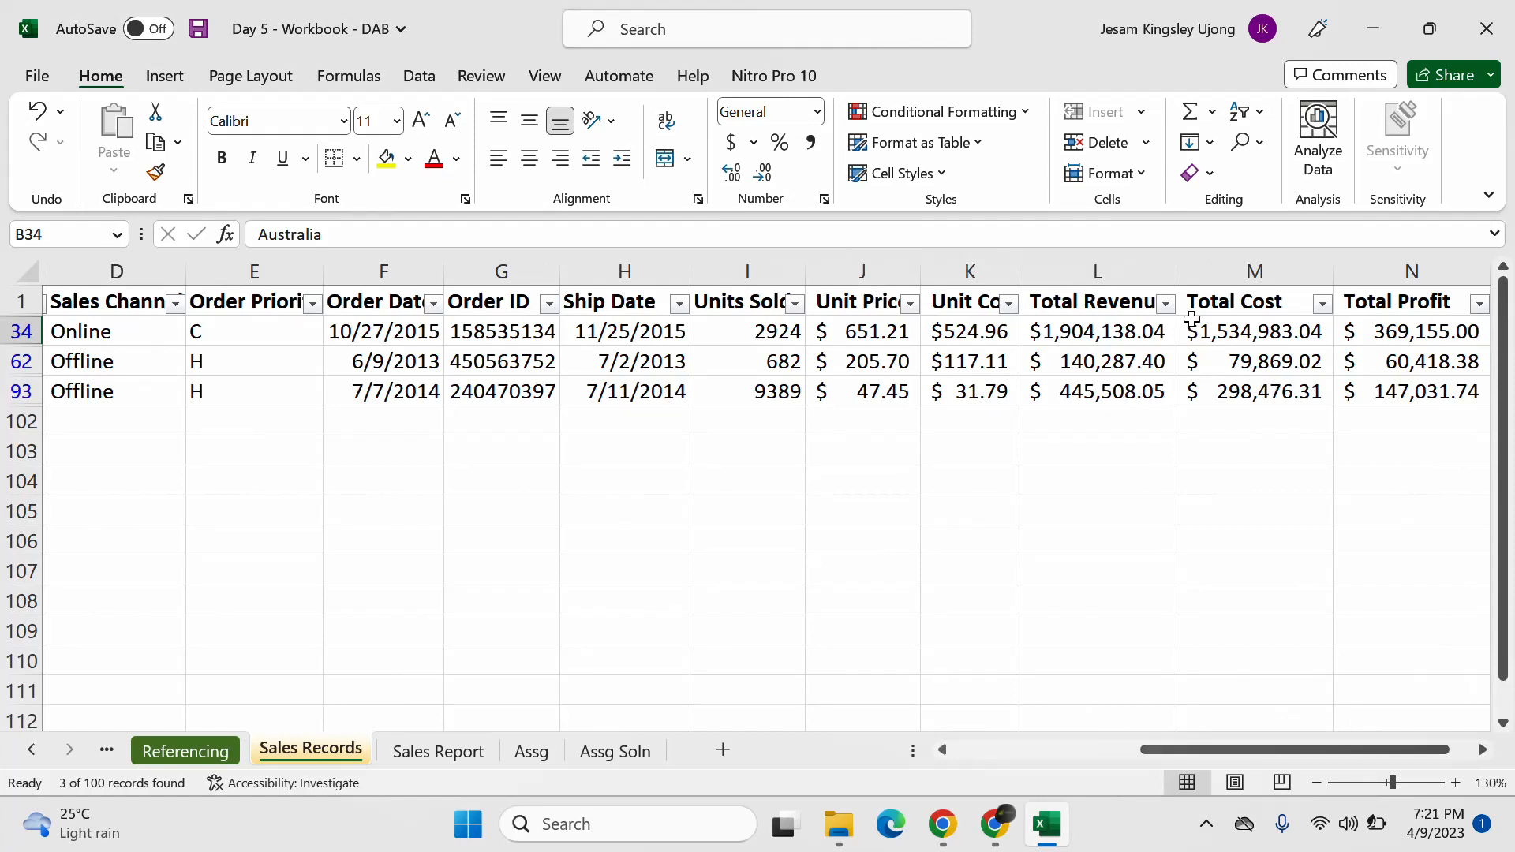
drag(1170, 273, 1173, 273)
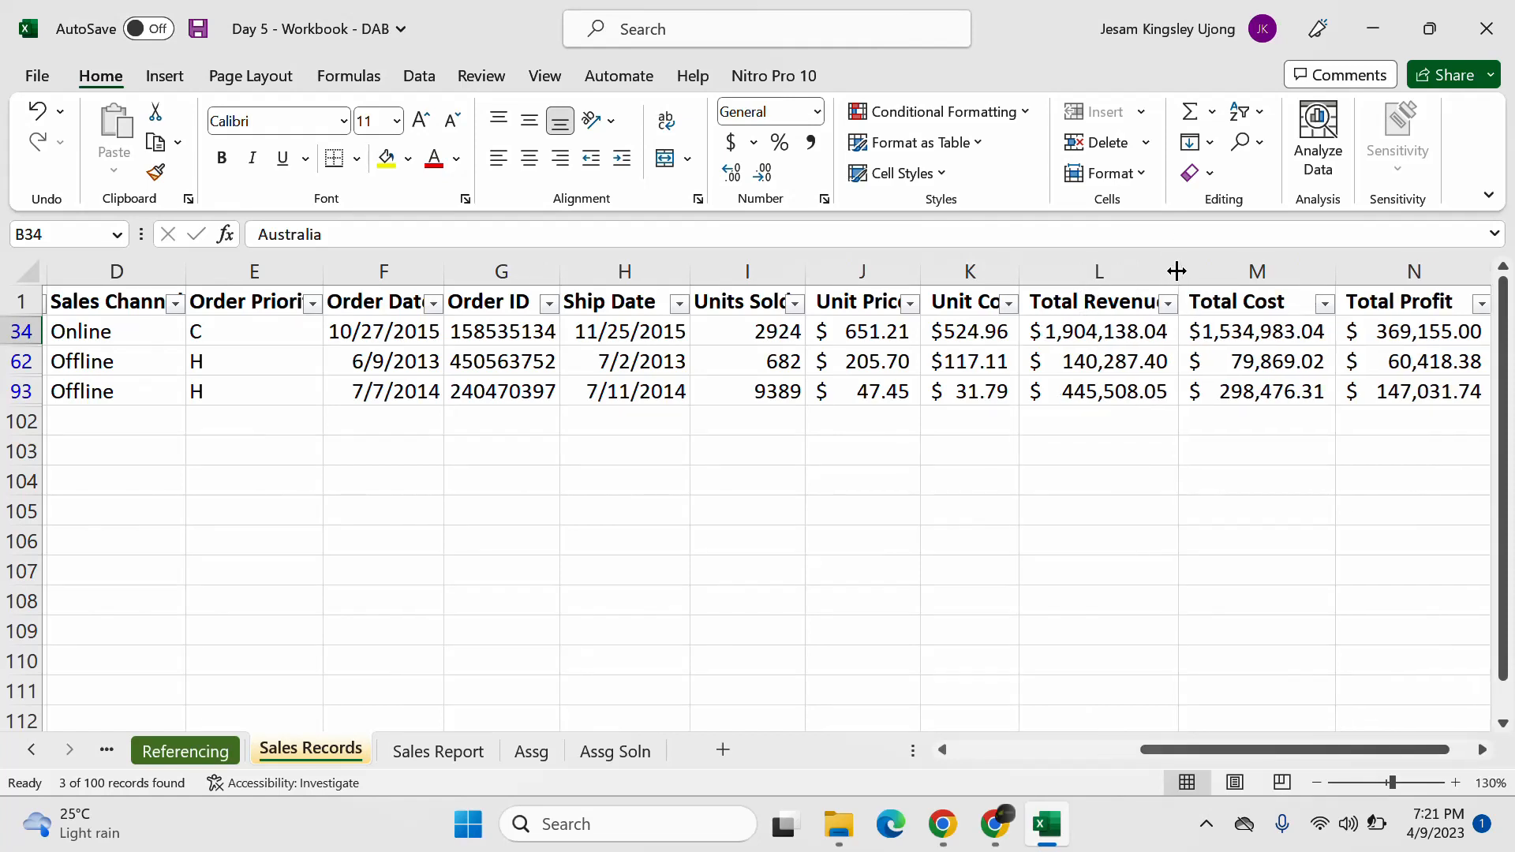
drag(1120, 328, 1118, 386)
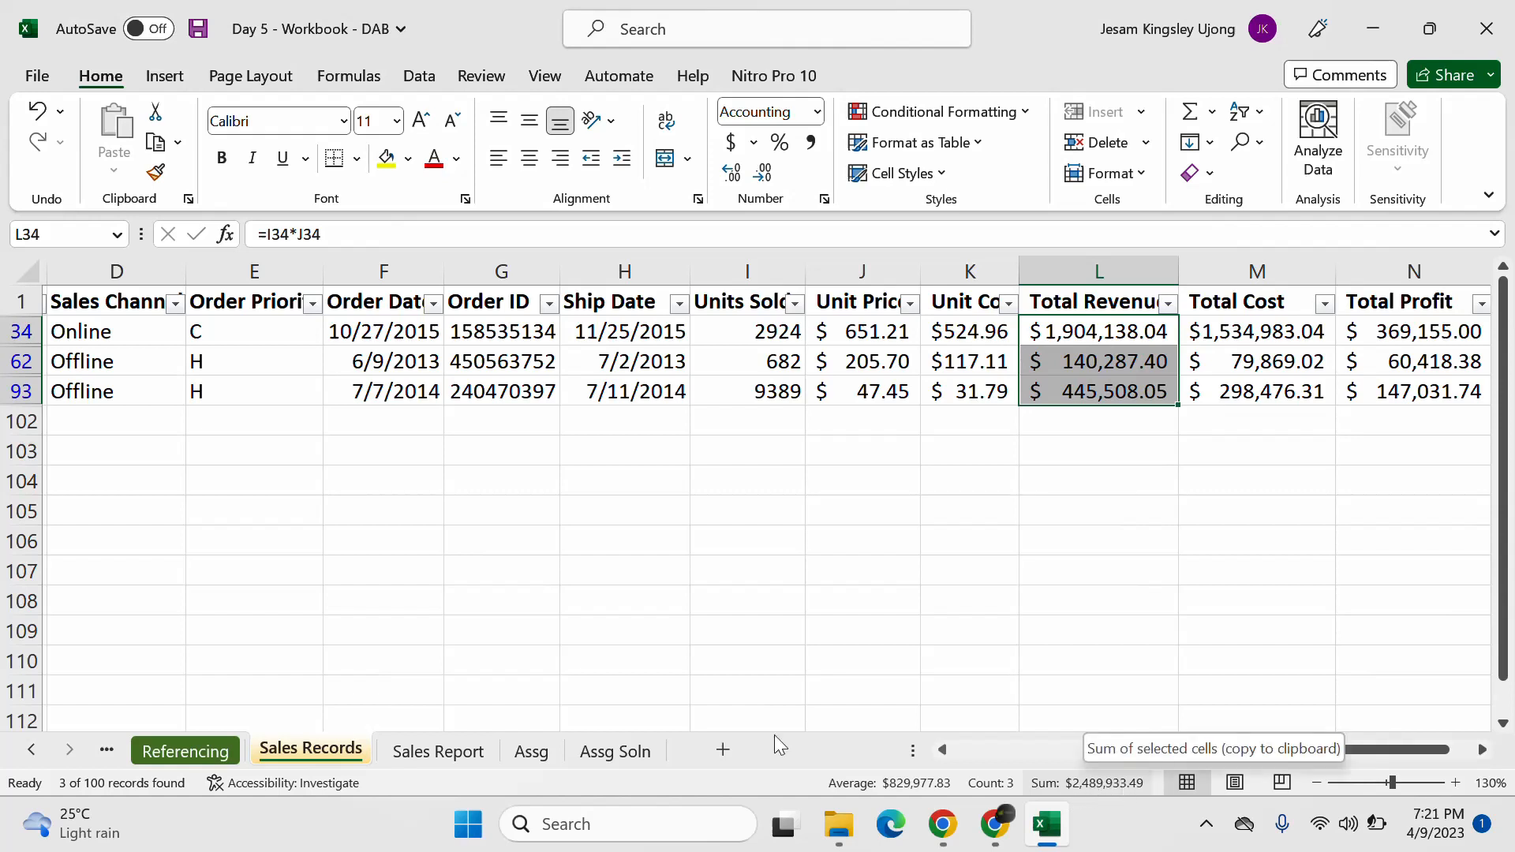
Step: Examine Australia's total revenue and its SUMIF formula in D4 of Assg Soln for comparison with the filtered records
click(593, 750)
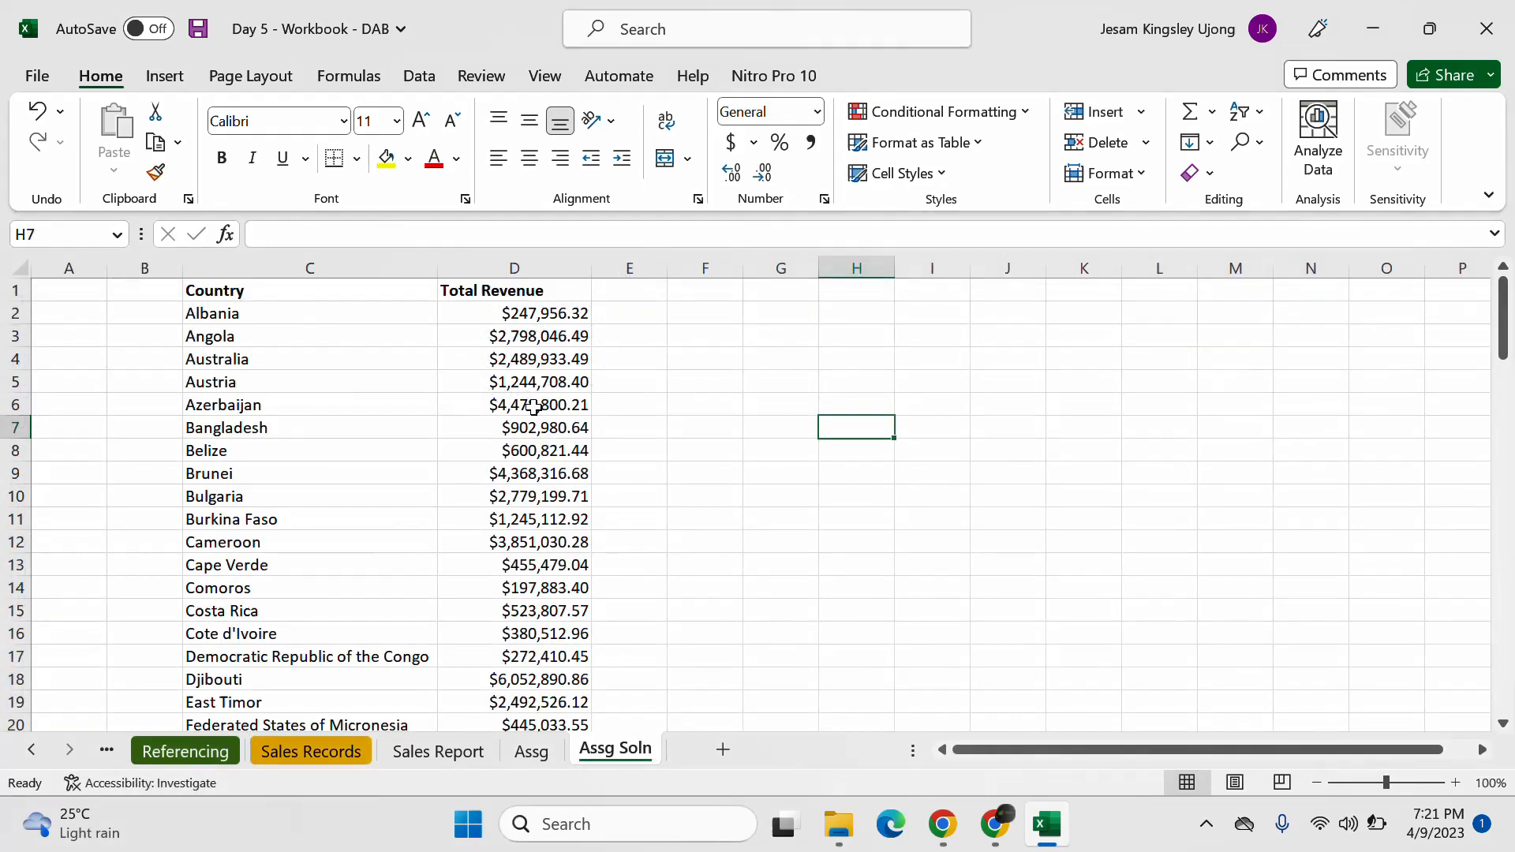
click(16, 359)
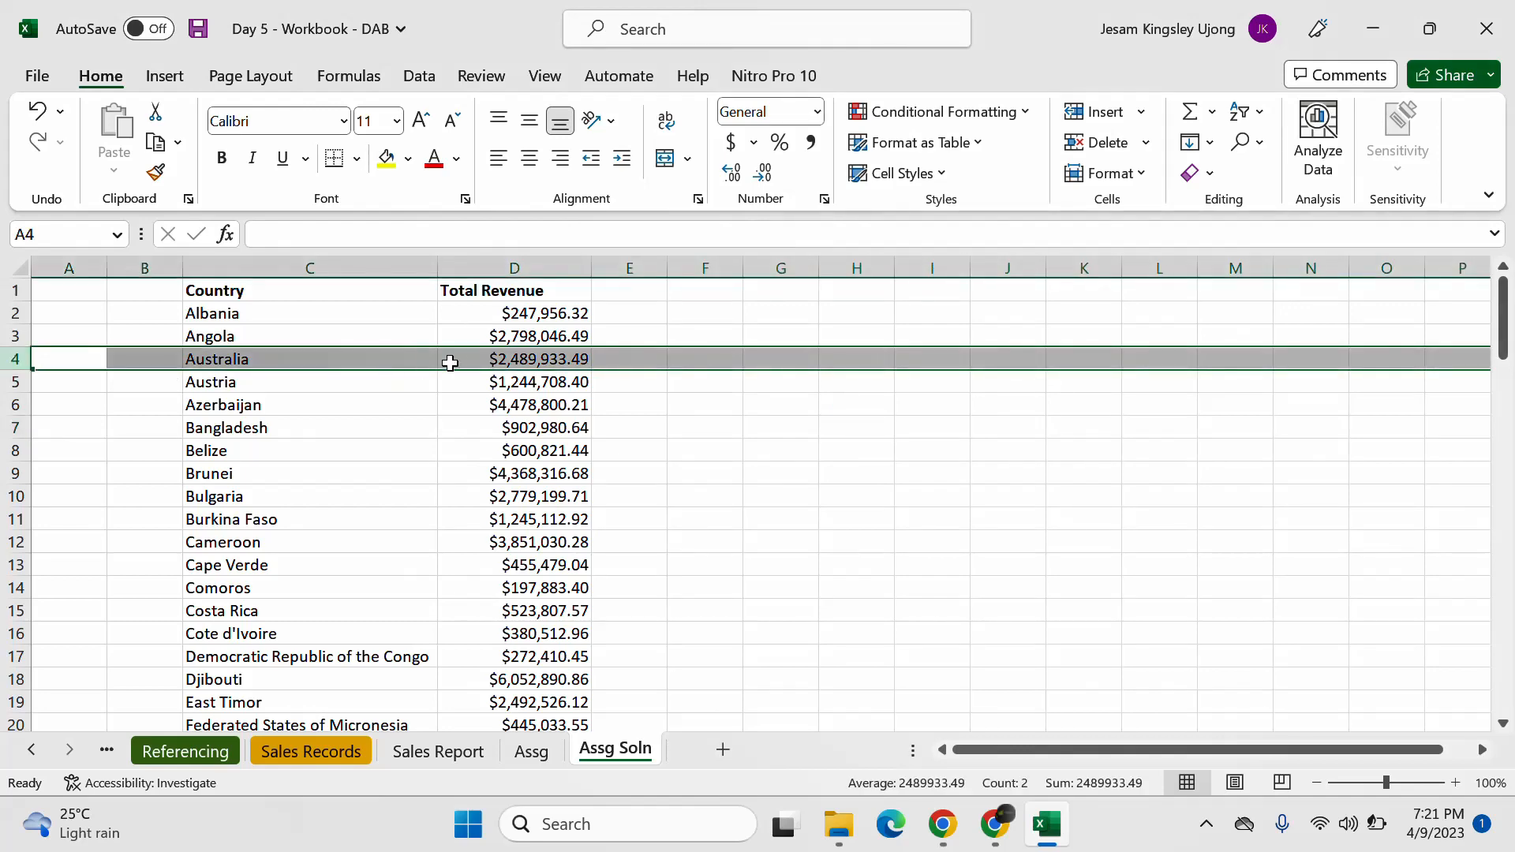
click(497, 361)
click(1458, 782)
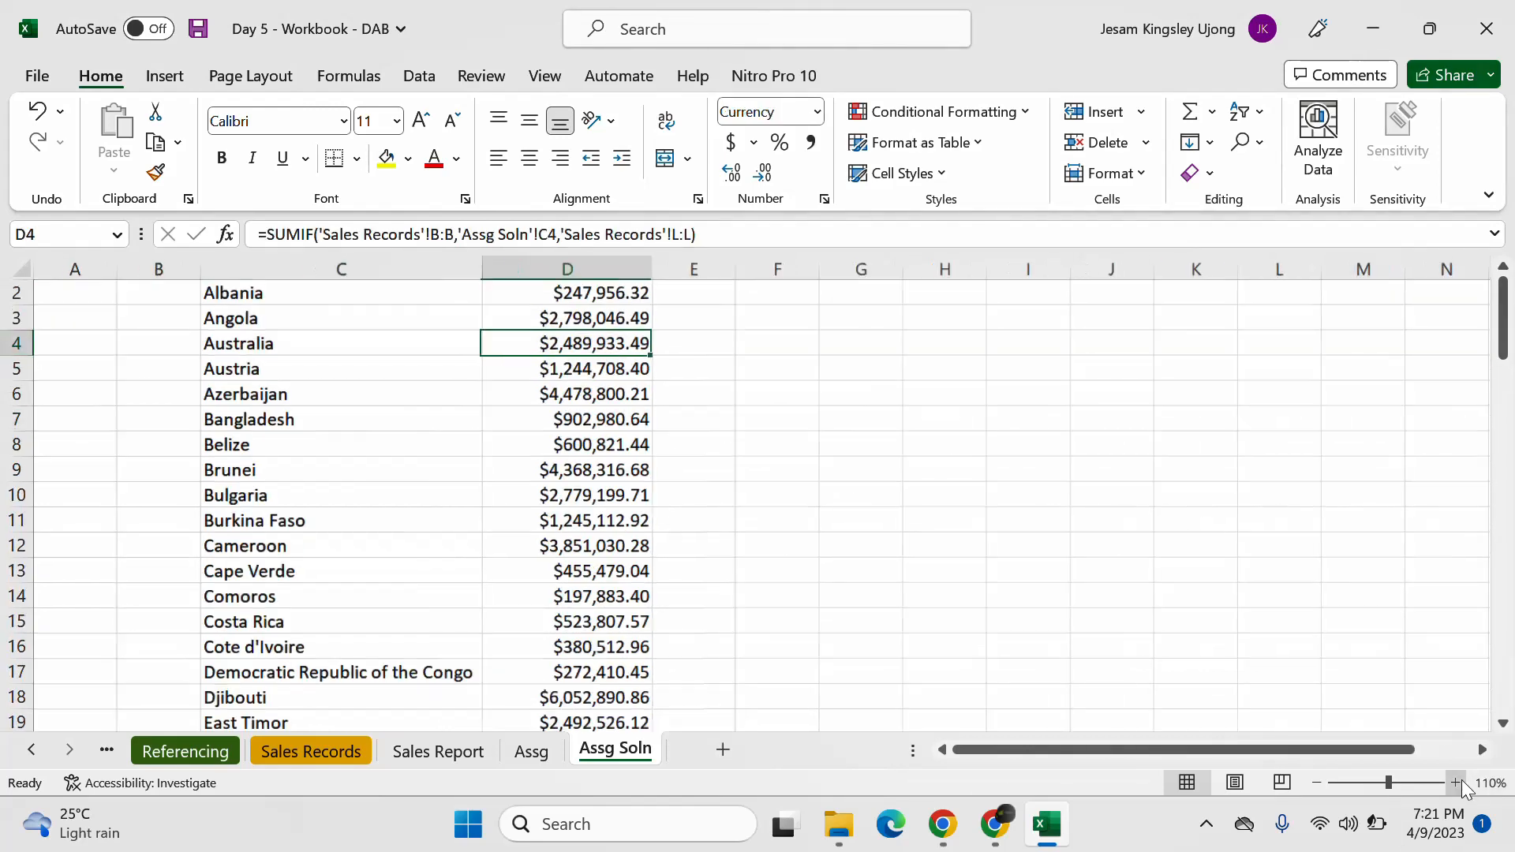
Step: Return from Assg Soln to Sales Records and examine the filtered Australia entries in the Country column
click(1459, 781)
click(1458, 782)
scroll(1153, 608, up, 1)
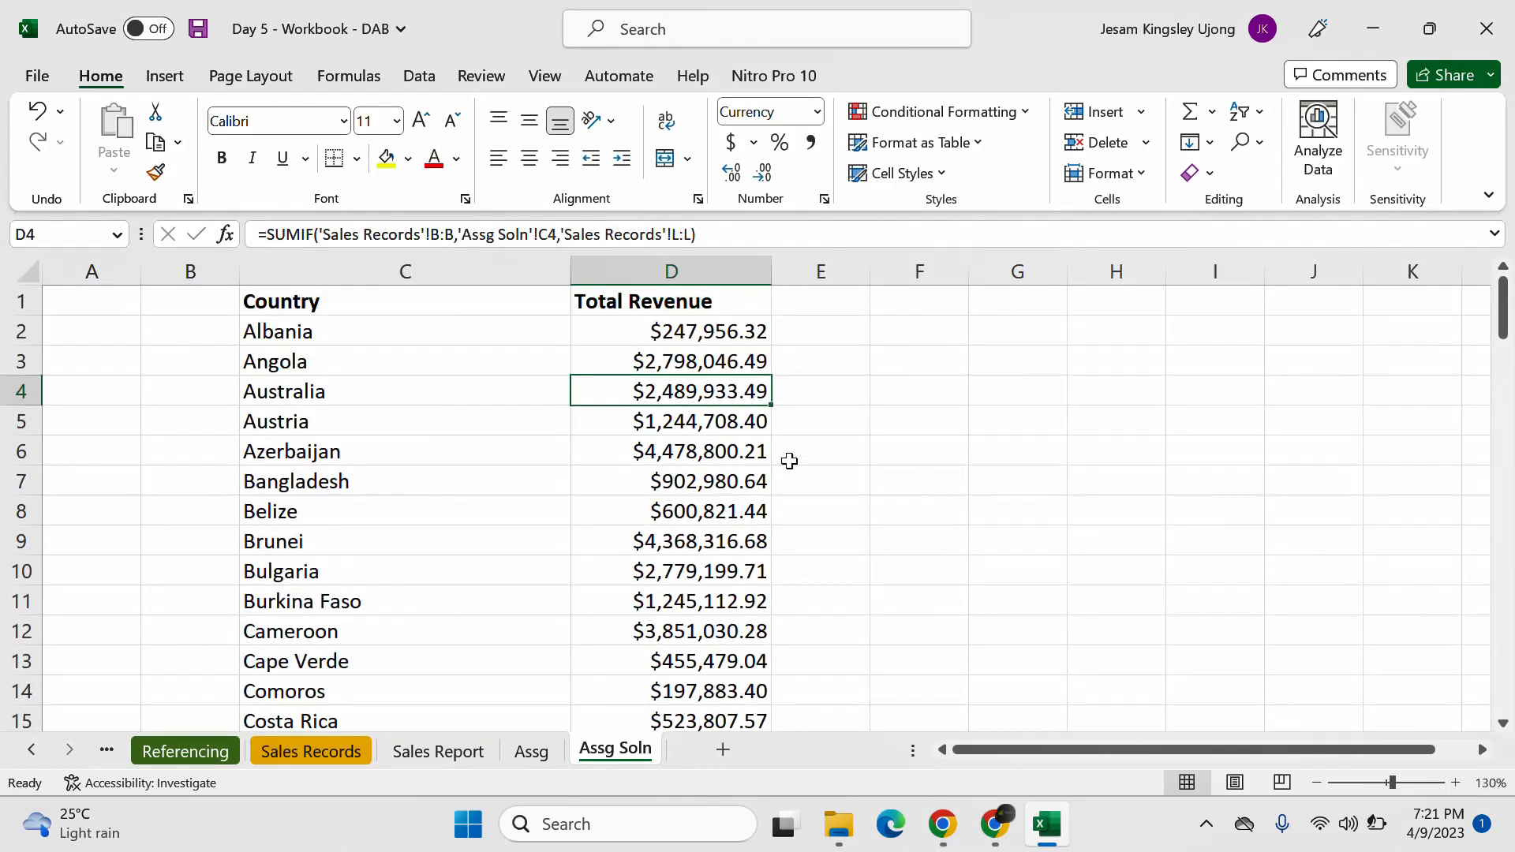
key(Right)
key(Right)
click(338, 750)
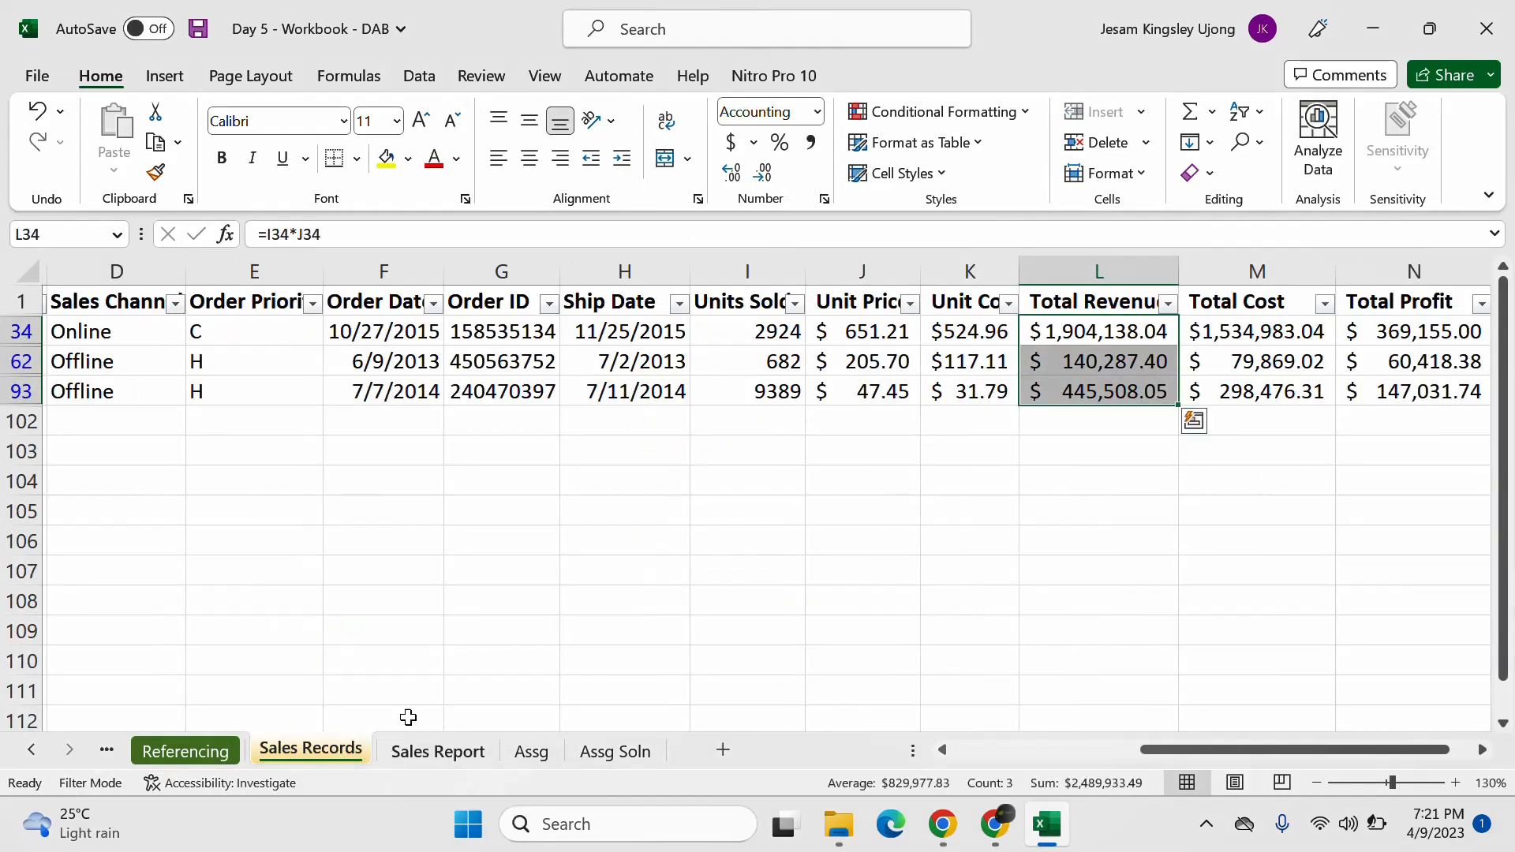
click(530, 476)
drag(1255, 750, 869, 734)
click(491, 338)
click(489, 361)
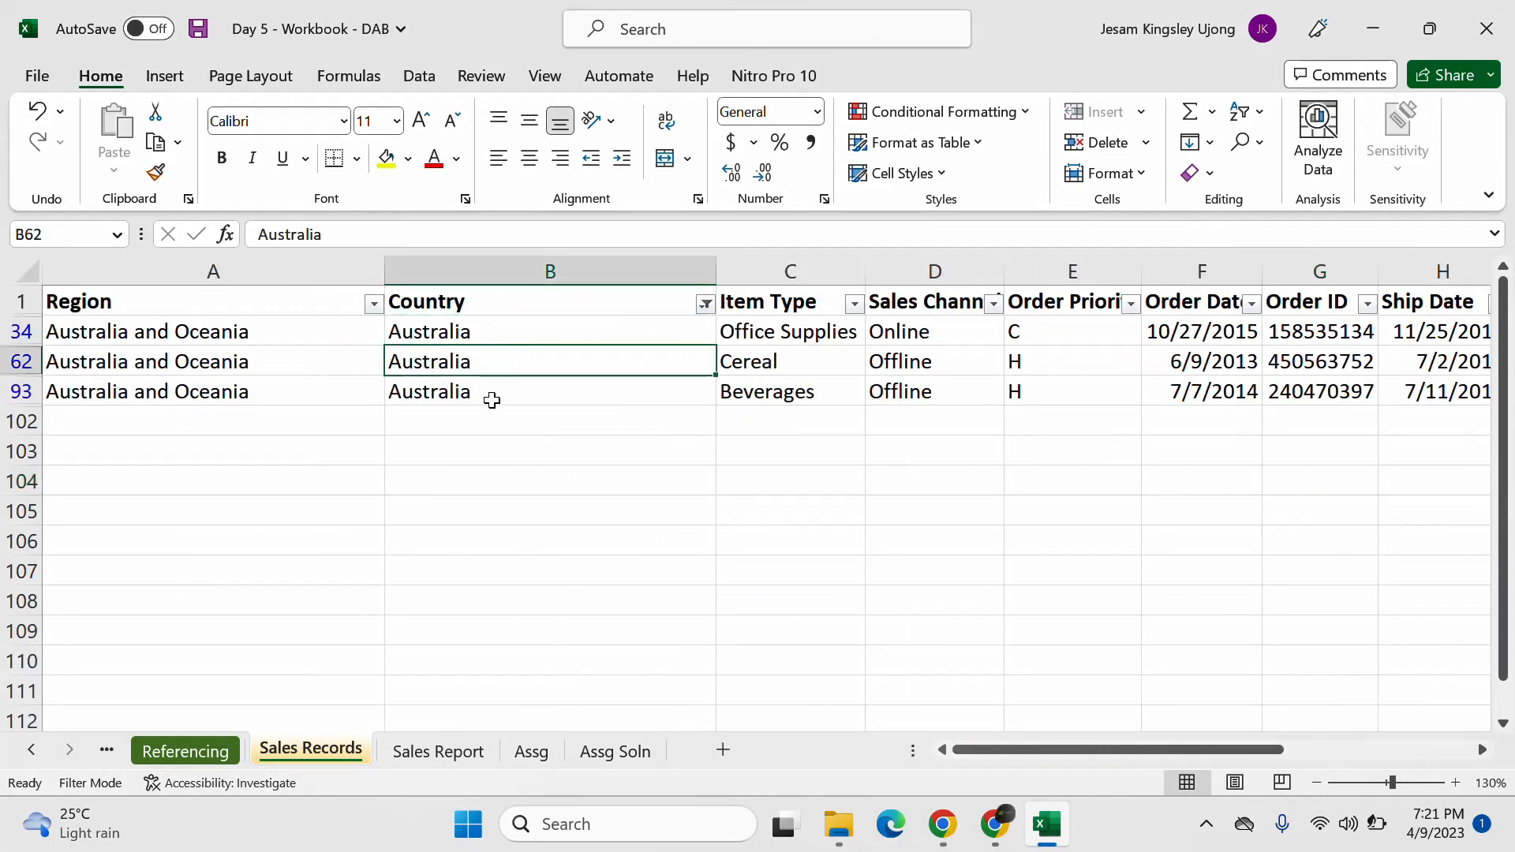
click(498, 391)
Step: Select Australia's filtered Total Revenue amounts in column L to read their sum
drag(991, 750, 1331, 748)
drag(1134, 333, 1134, 392)
click(1140, 469)
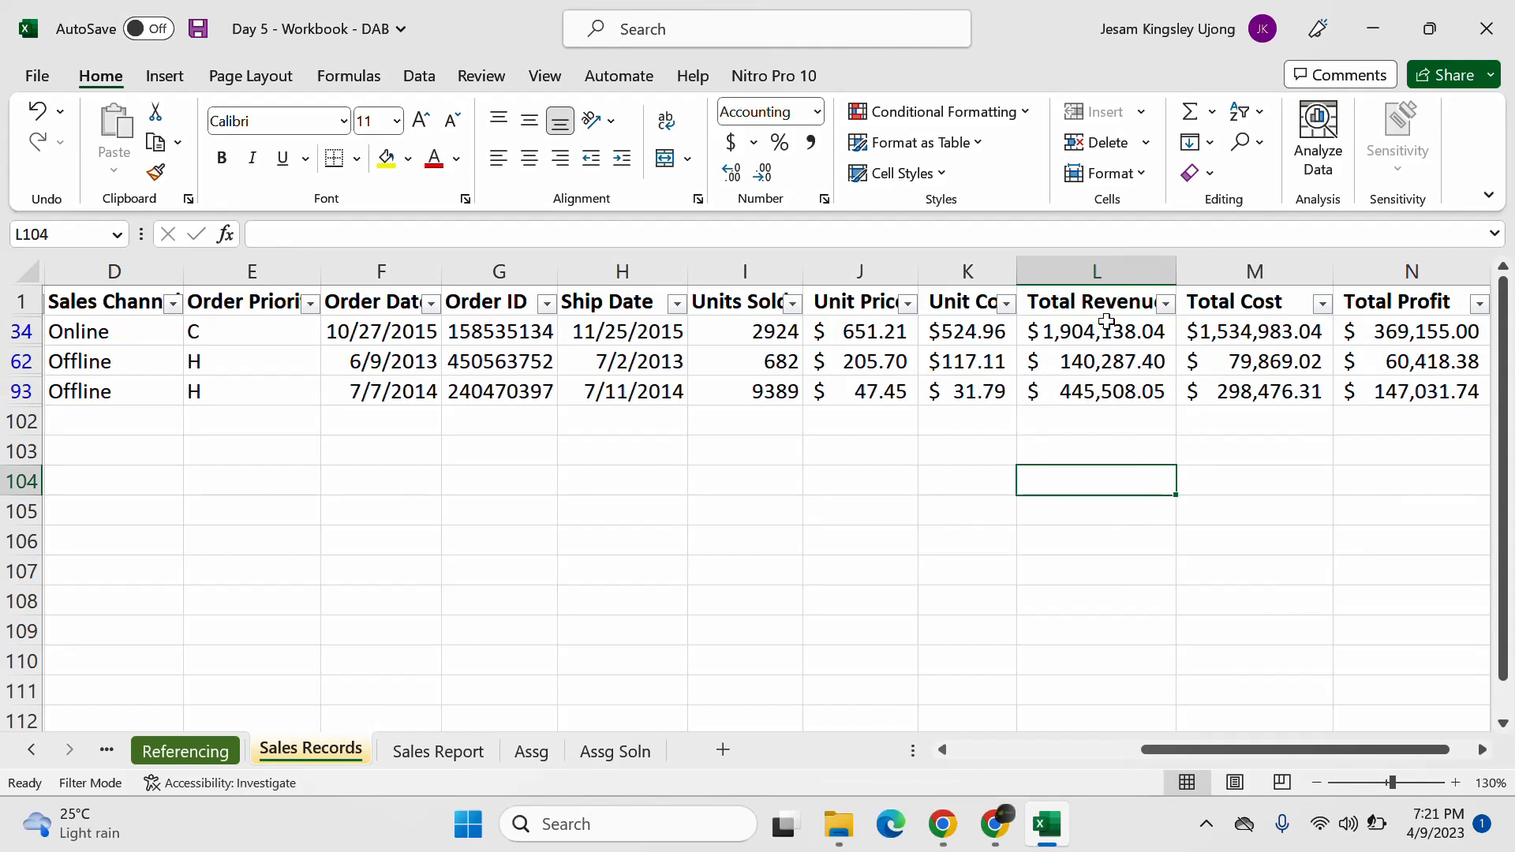
drag(1106, 324, 1116, 392)
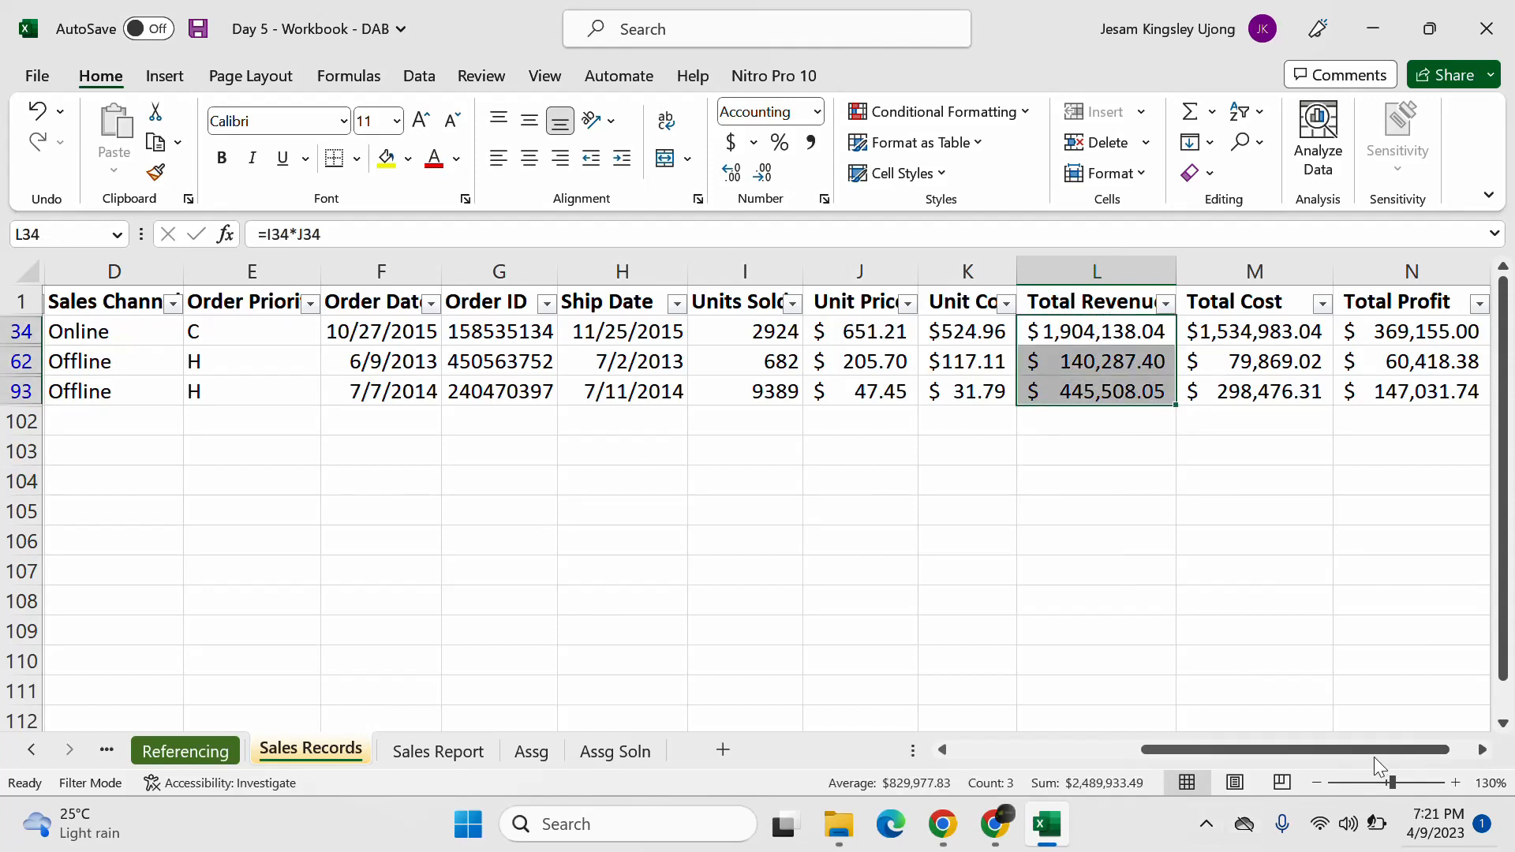
Step: Clear the filter from the Country column of Sales Records
drag(1375, 759, 1111, 759)
click(600, 307)
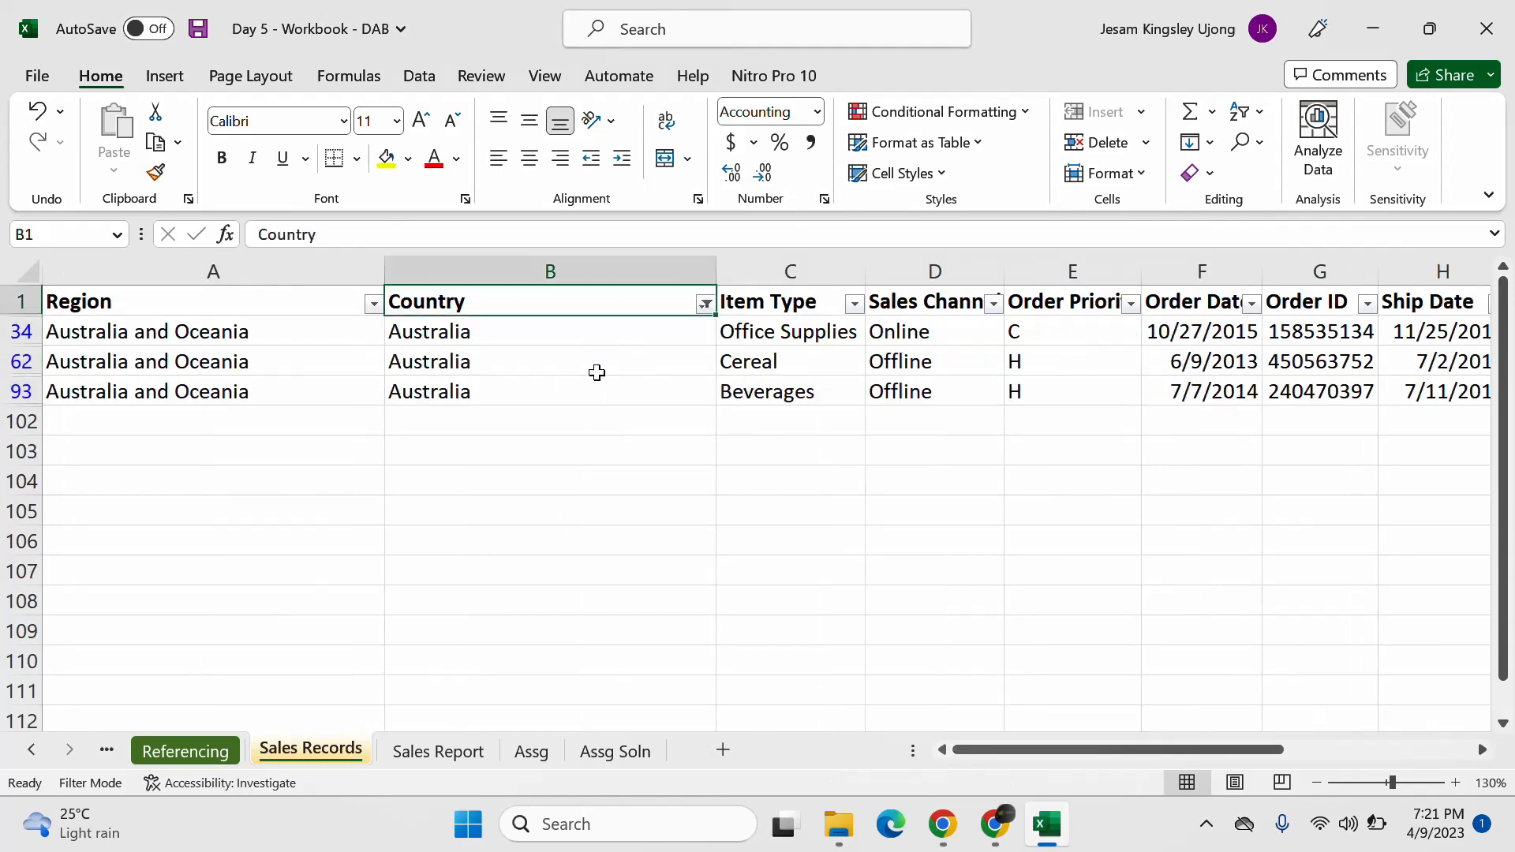
shift+click(589, 416)
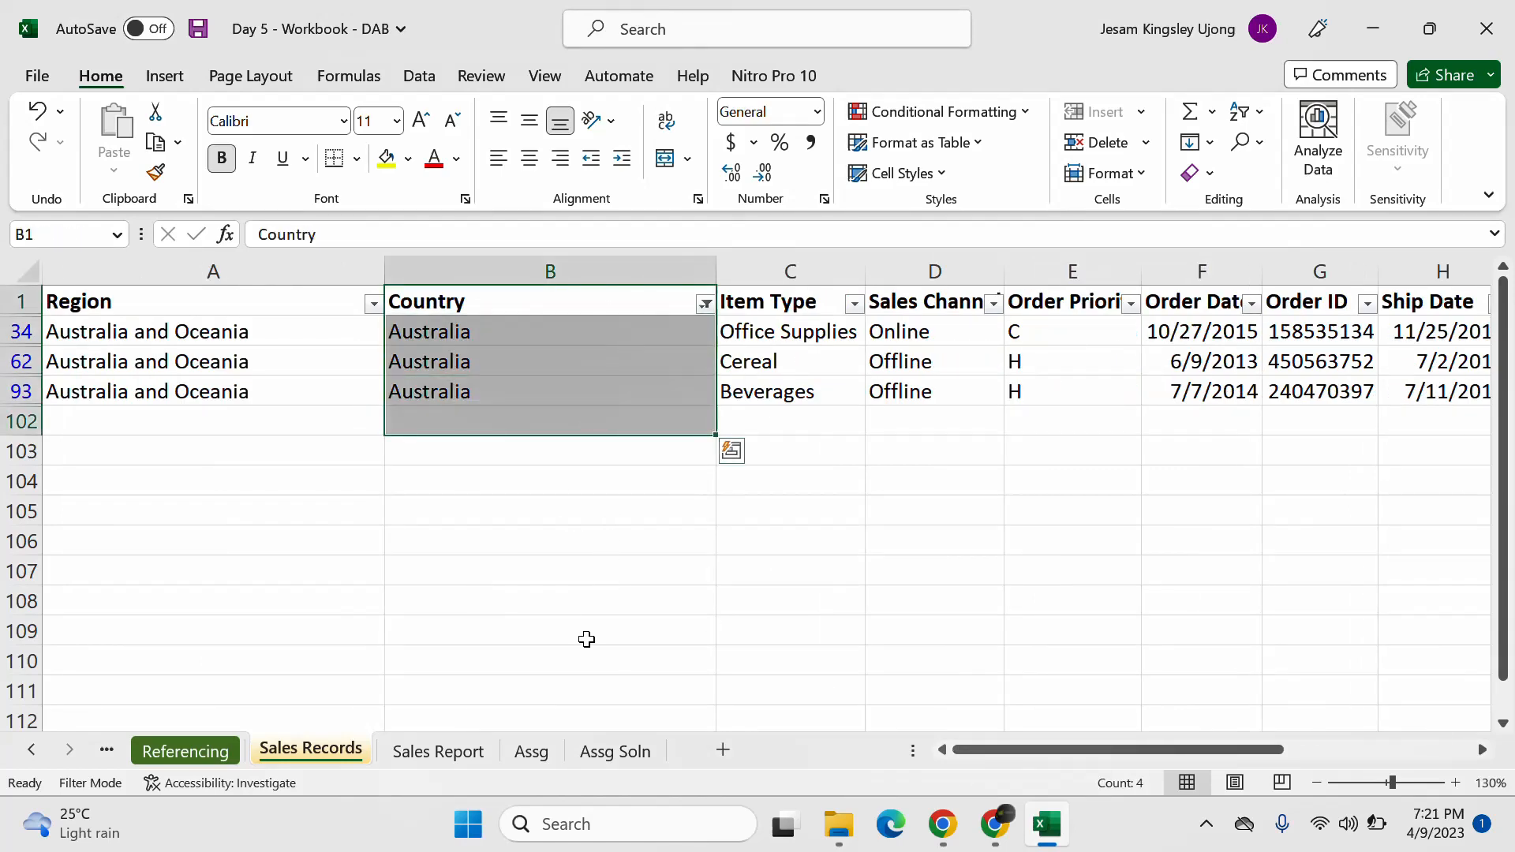
click(707, 304)
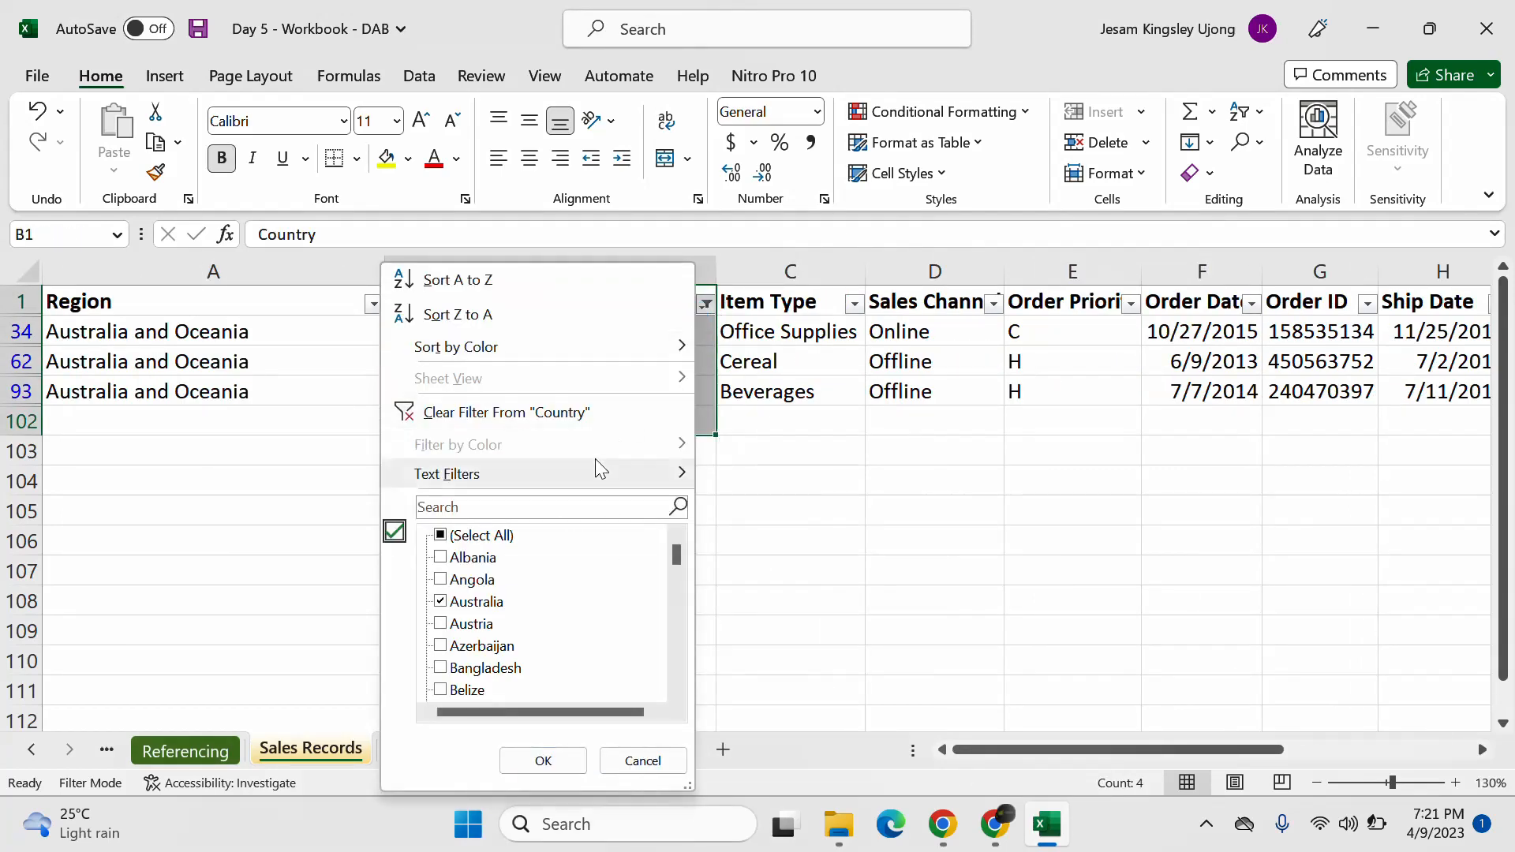
click(599, 417)
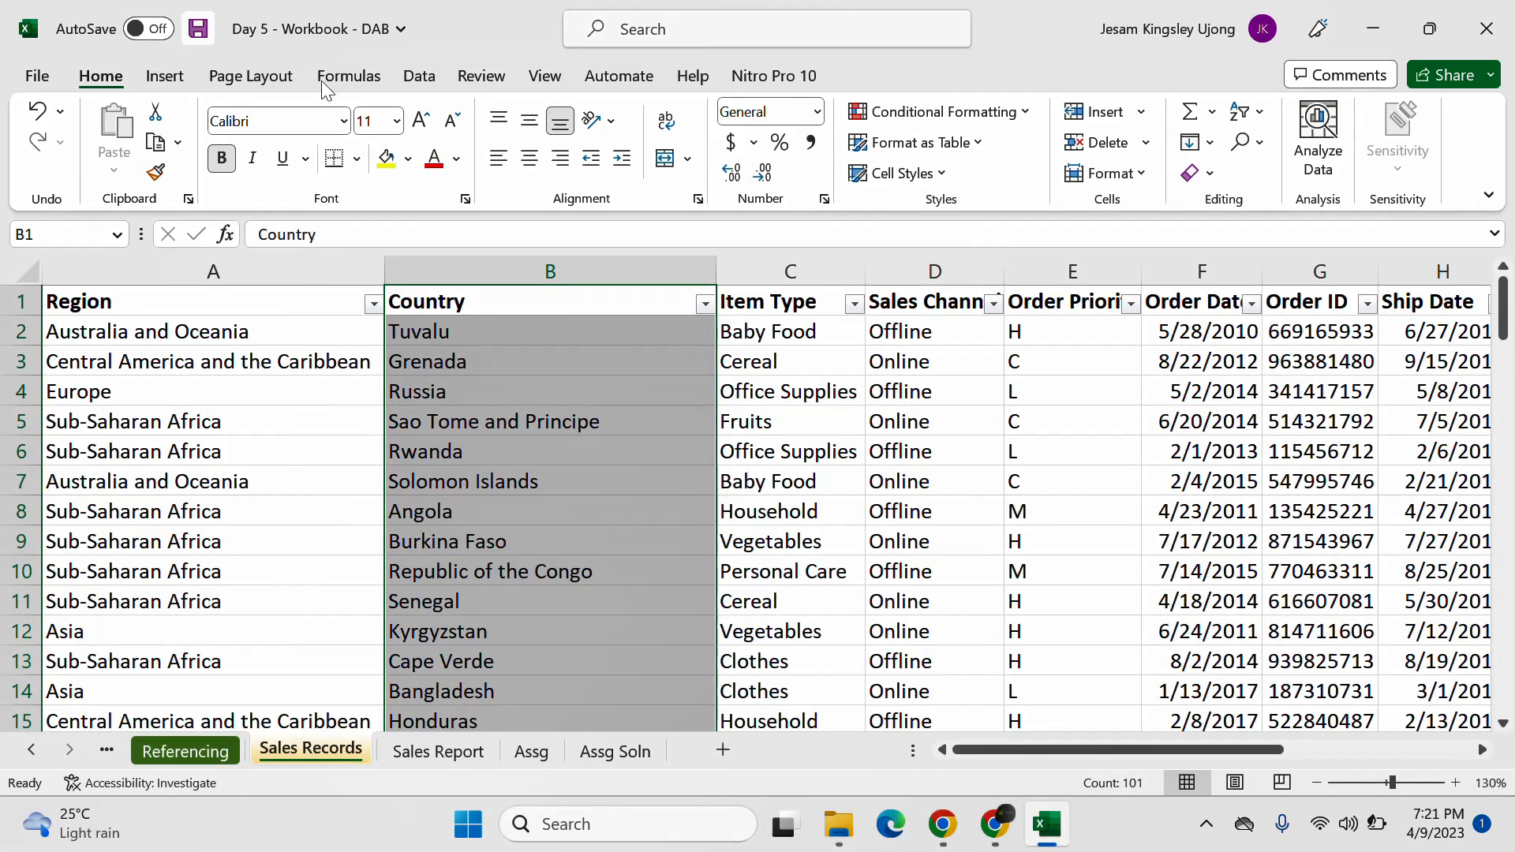
click(547, 362)
Step: Look at the assignment list on the Assg sheet and review the SUMIF formulas in D3 and D2 of Assg Soln
click(534, 751)
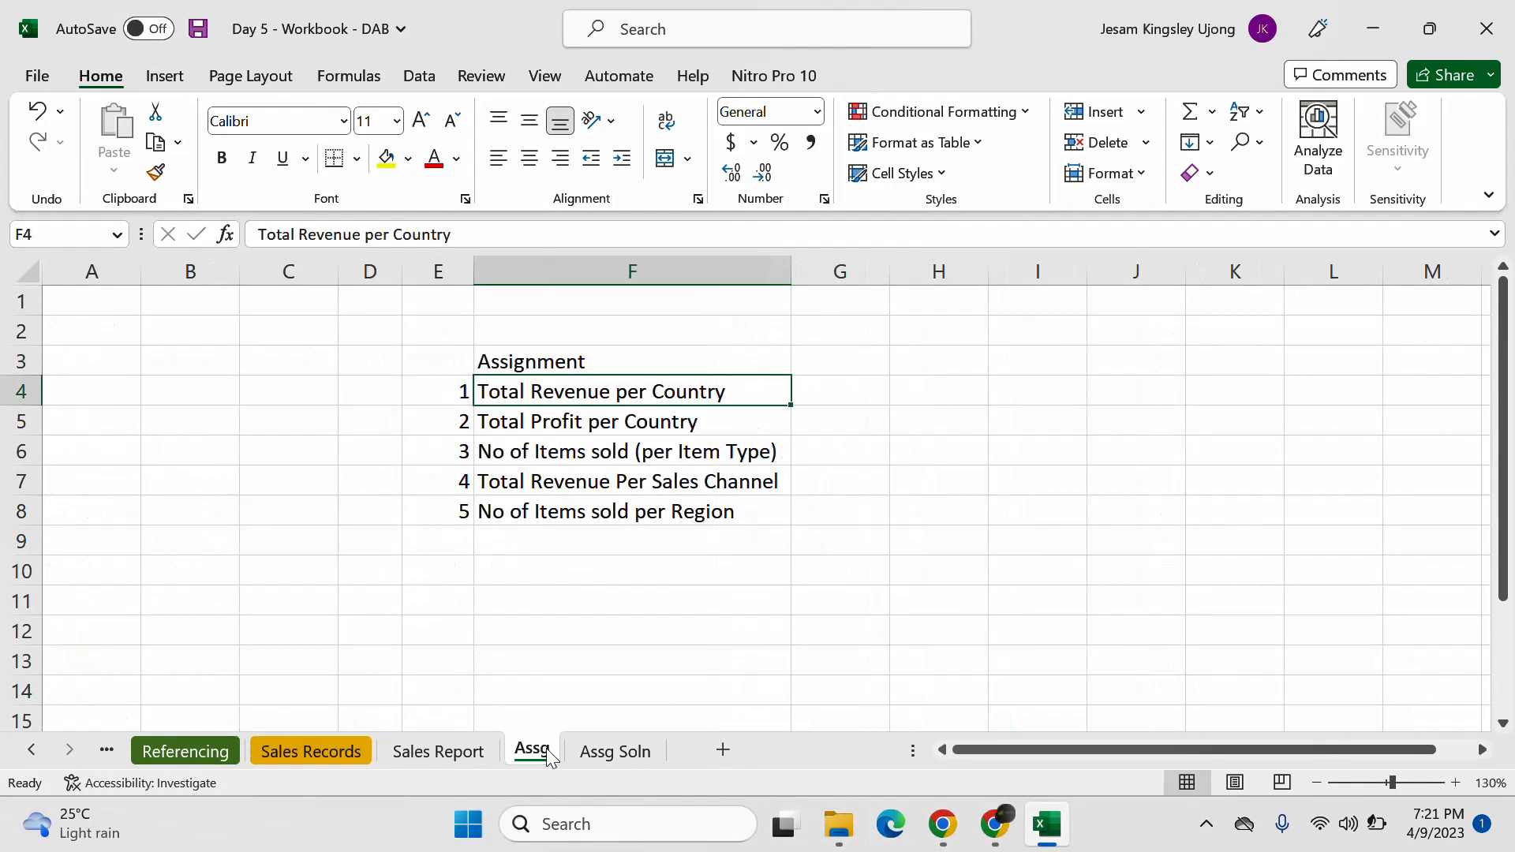
click(594, 754)
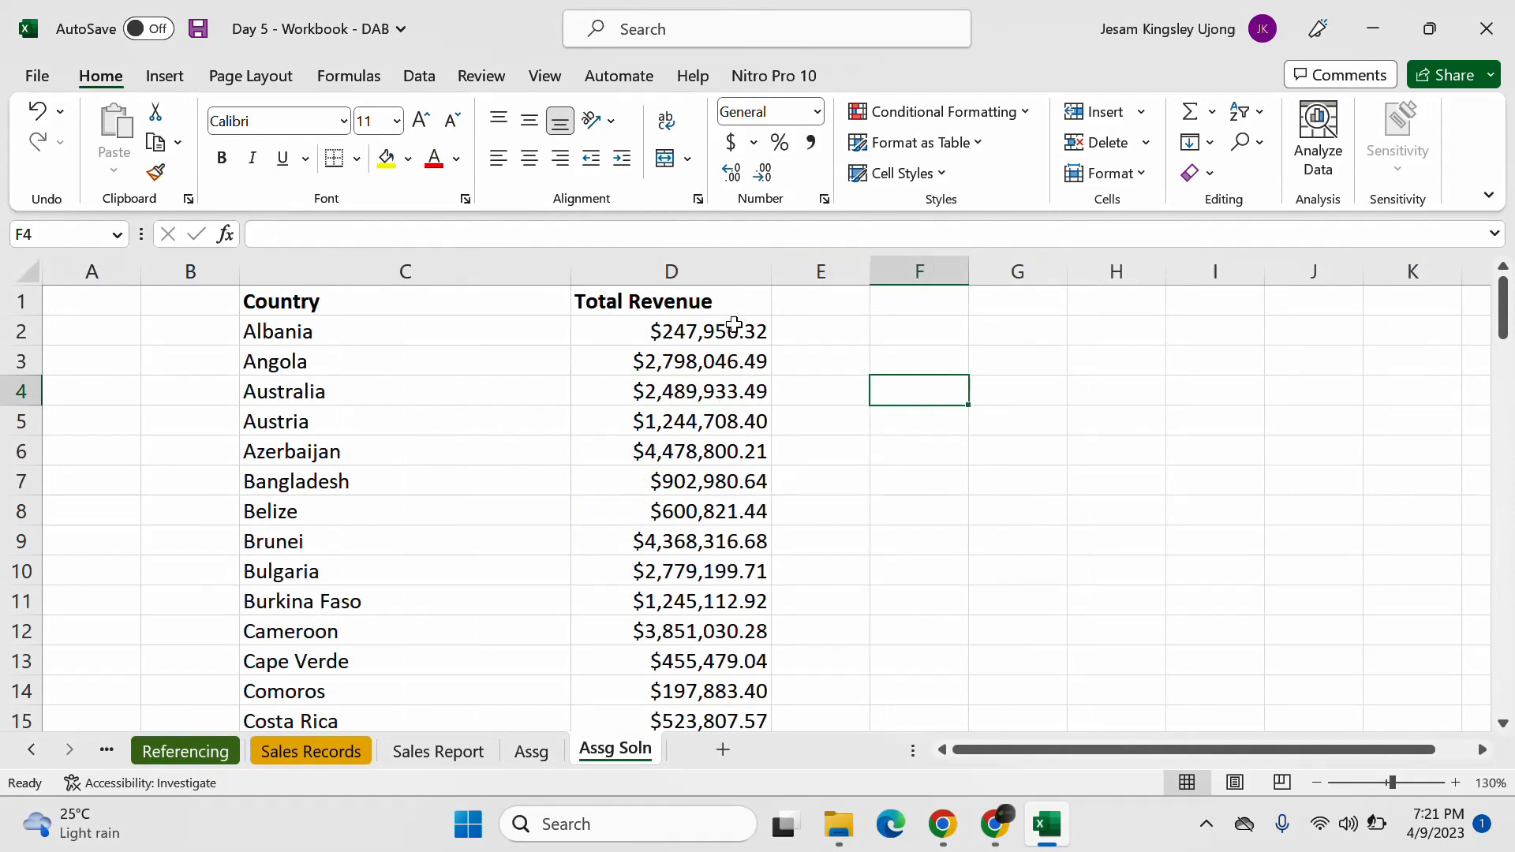
click(751, 362)
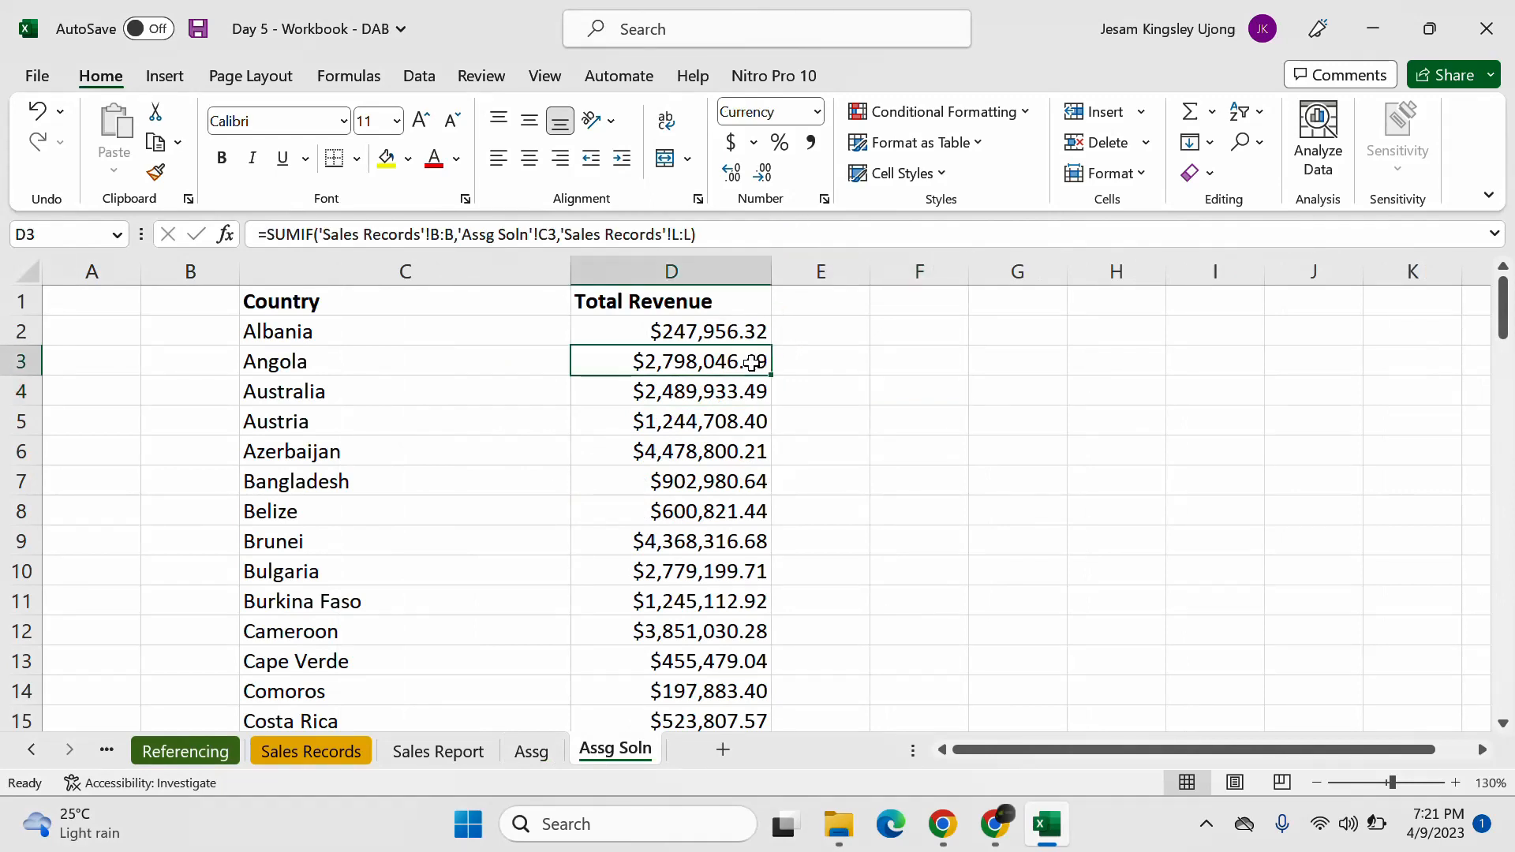
click(744, 332)
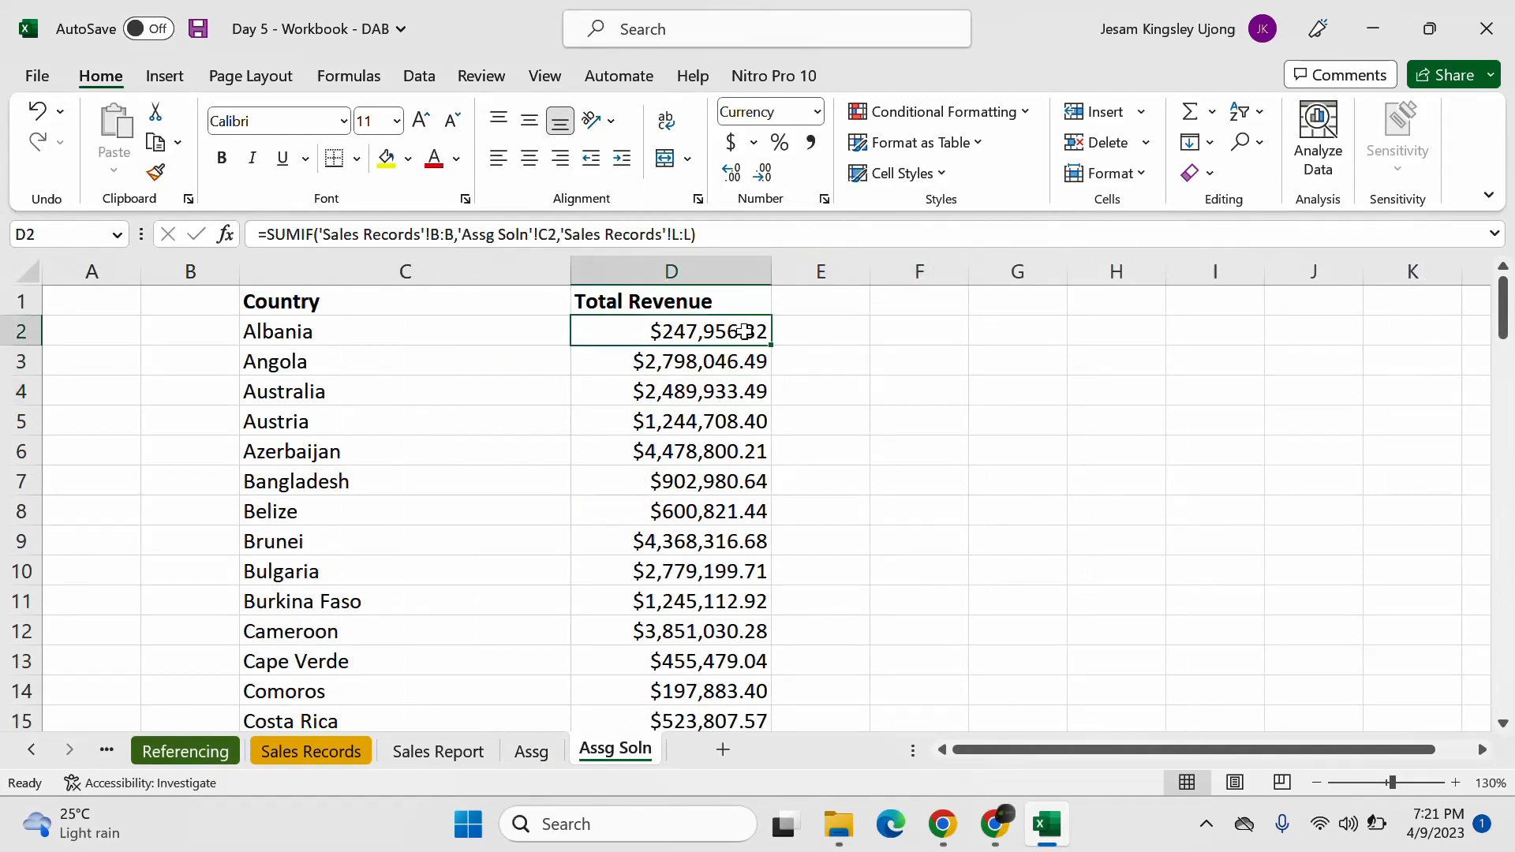
Step: Switch to the Google Meet call in Chrome, read the in-call messages, and return to the Excel workbook
click(999, 824)
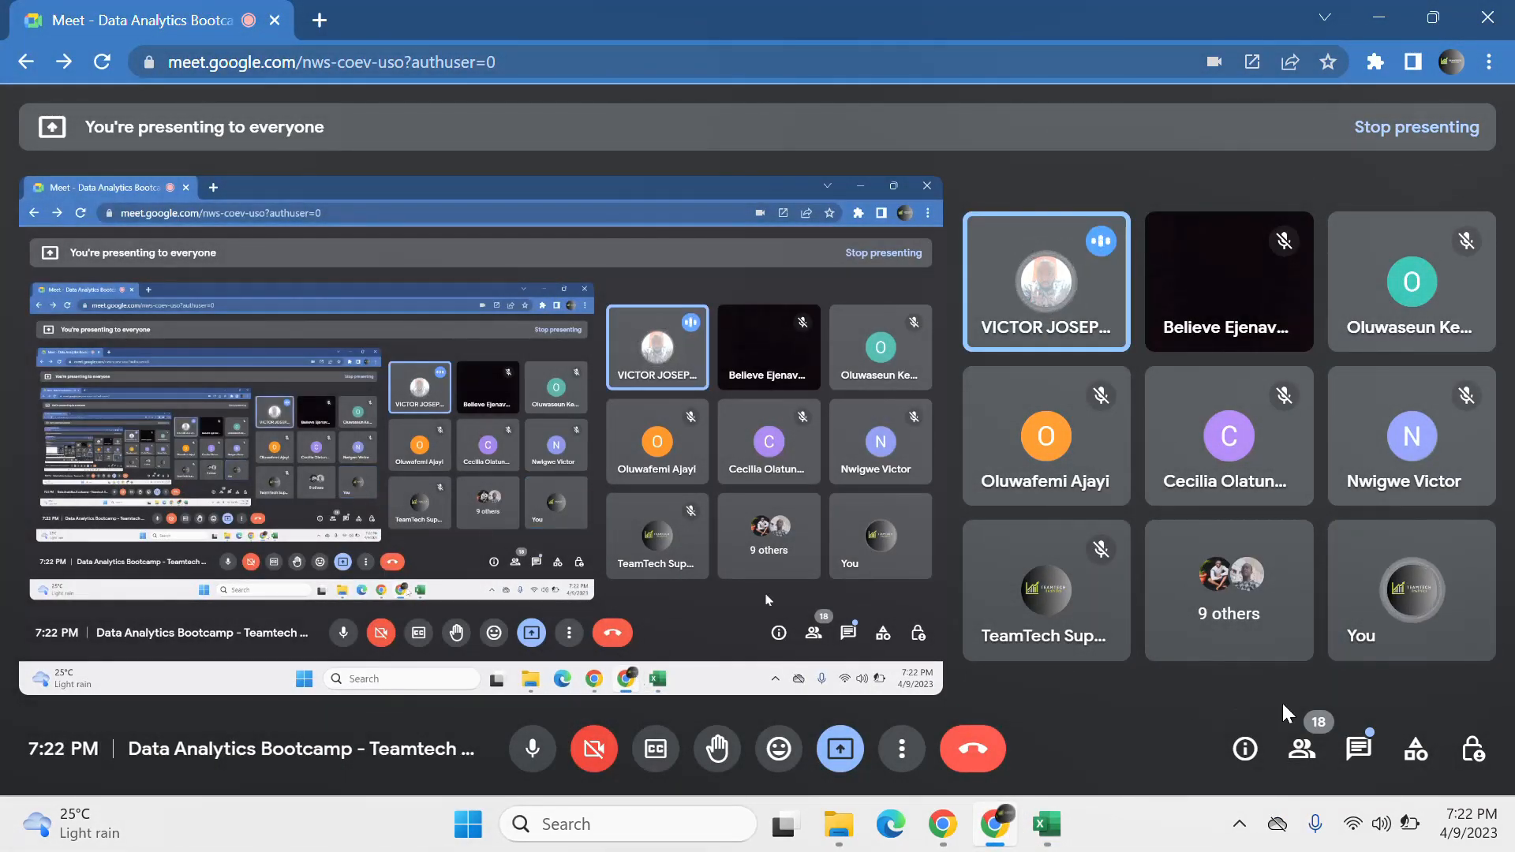
click(1364, 748)
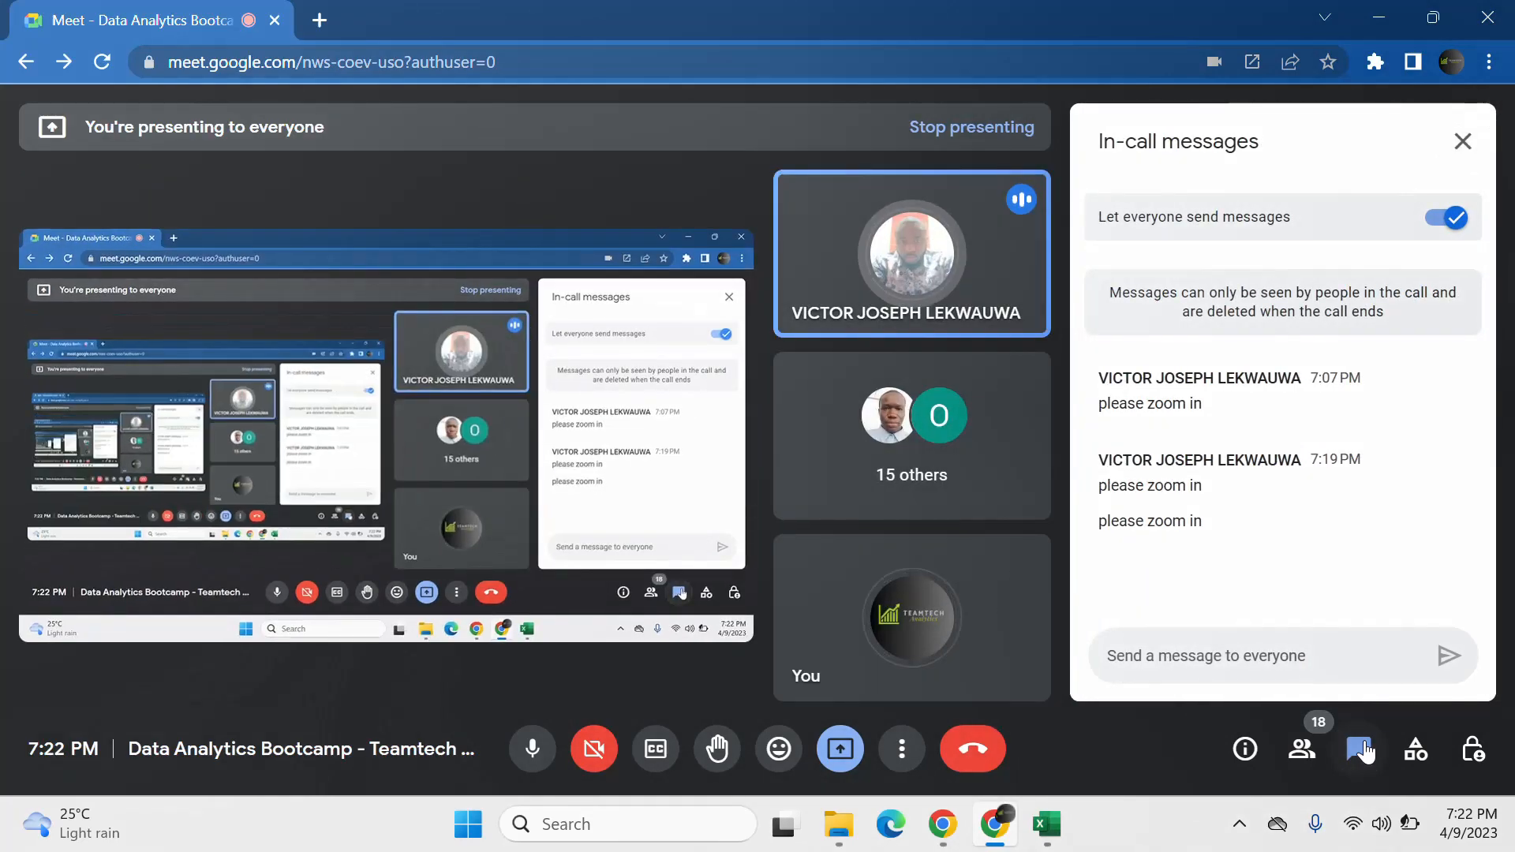
click(1461, 142)
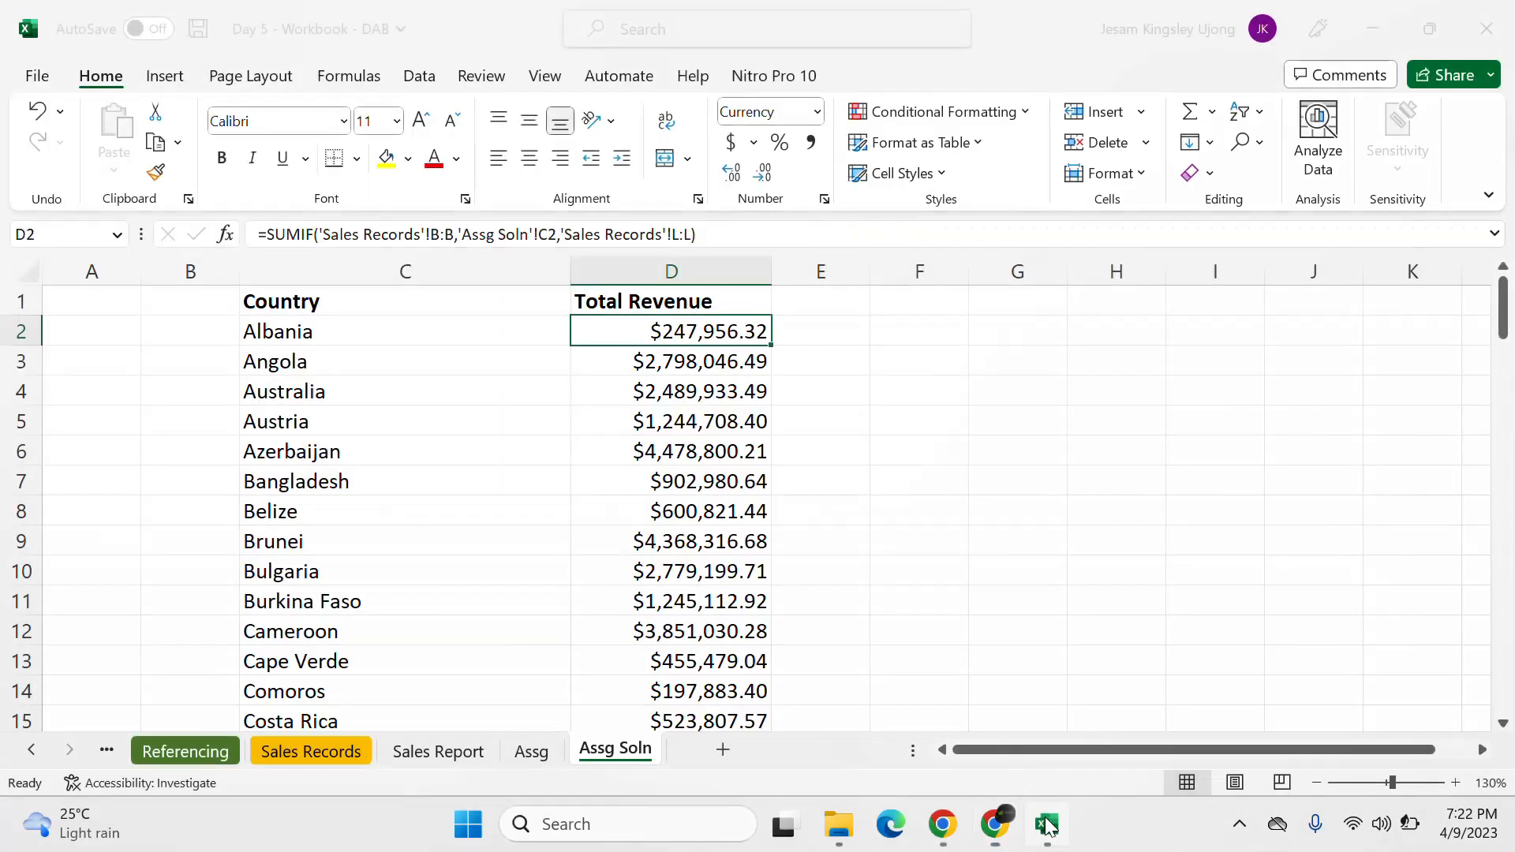
click(1045, 822)
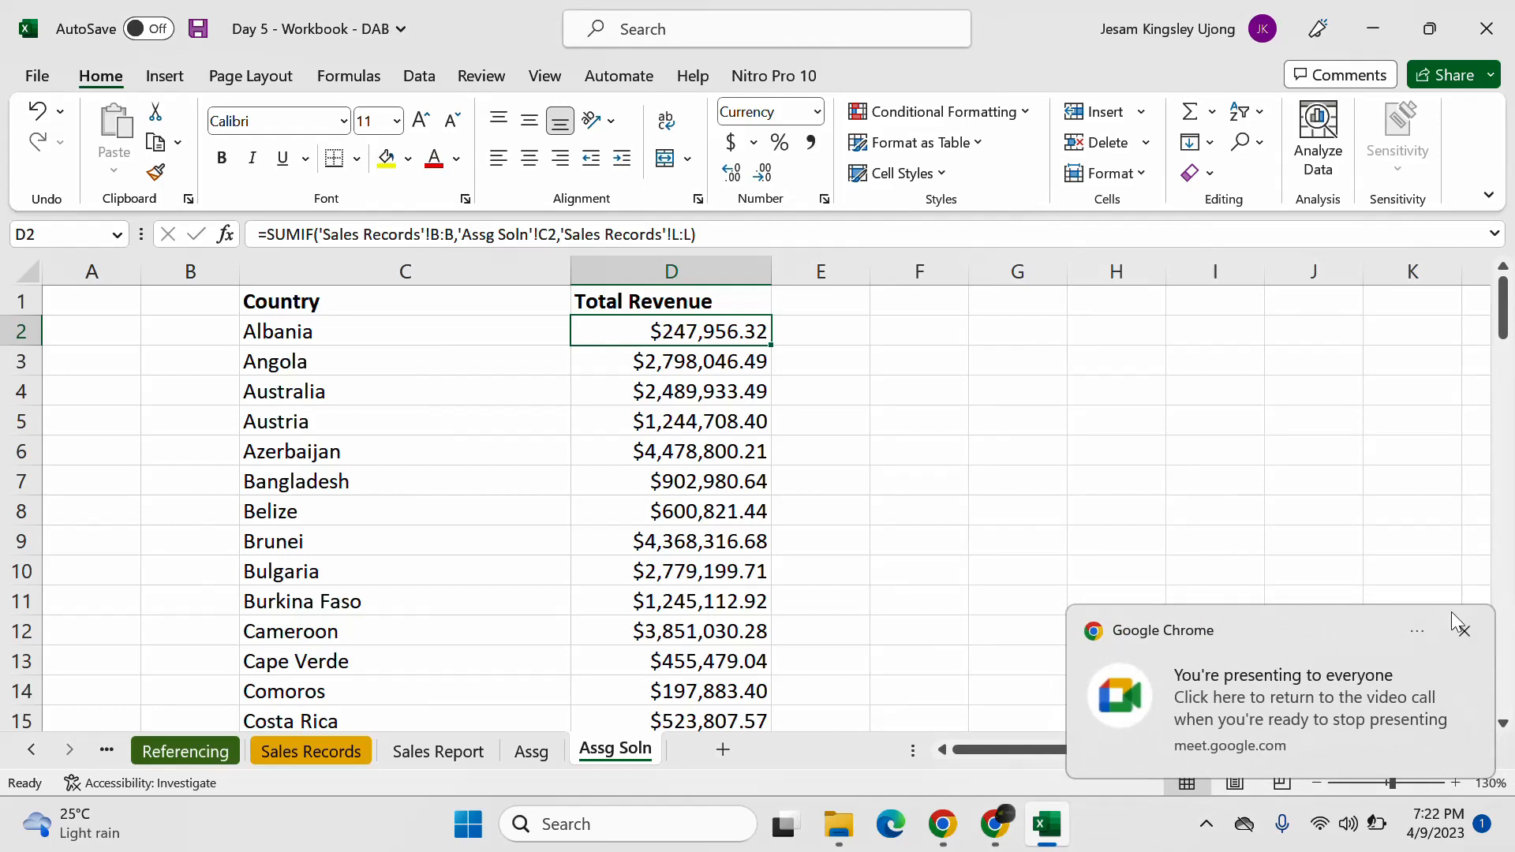
click(1462, 627)
Step: Enlarge the sheet to 150% and examine the arguments of Albania's SUMIF formula in D2 without changing it
click(1455, 783)
click(1456, 783)
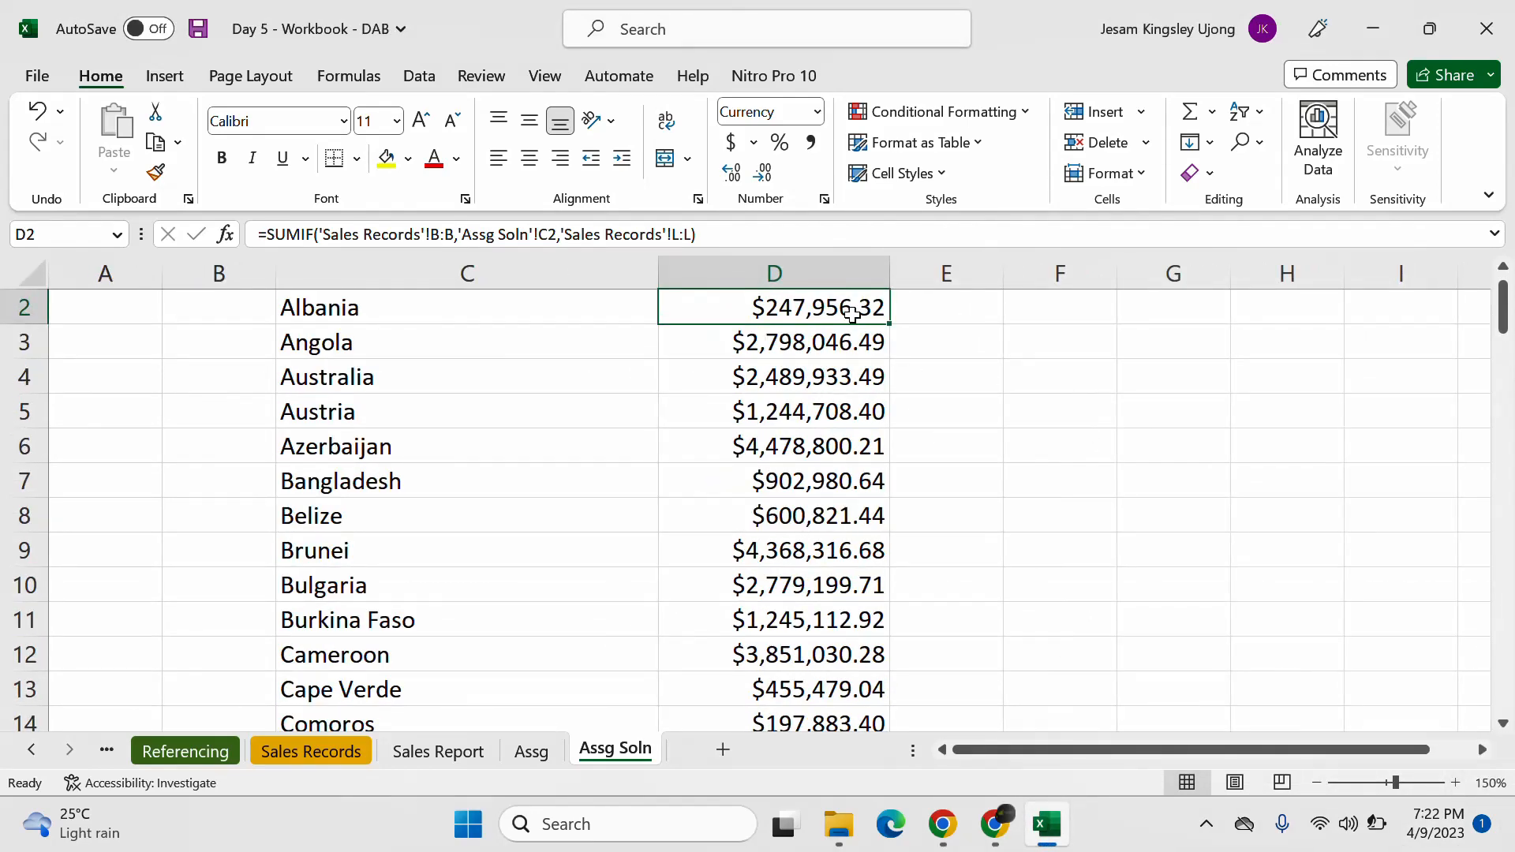
scroll(851, 314, up, 1)
double_click(799, 344)
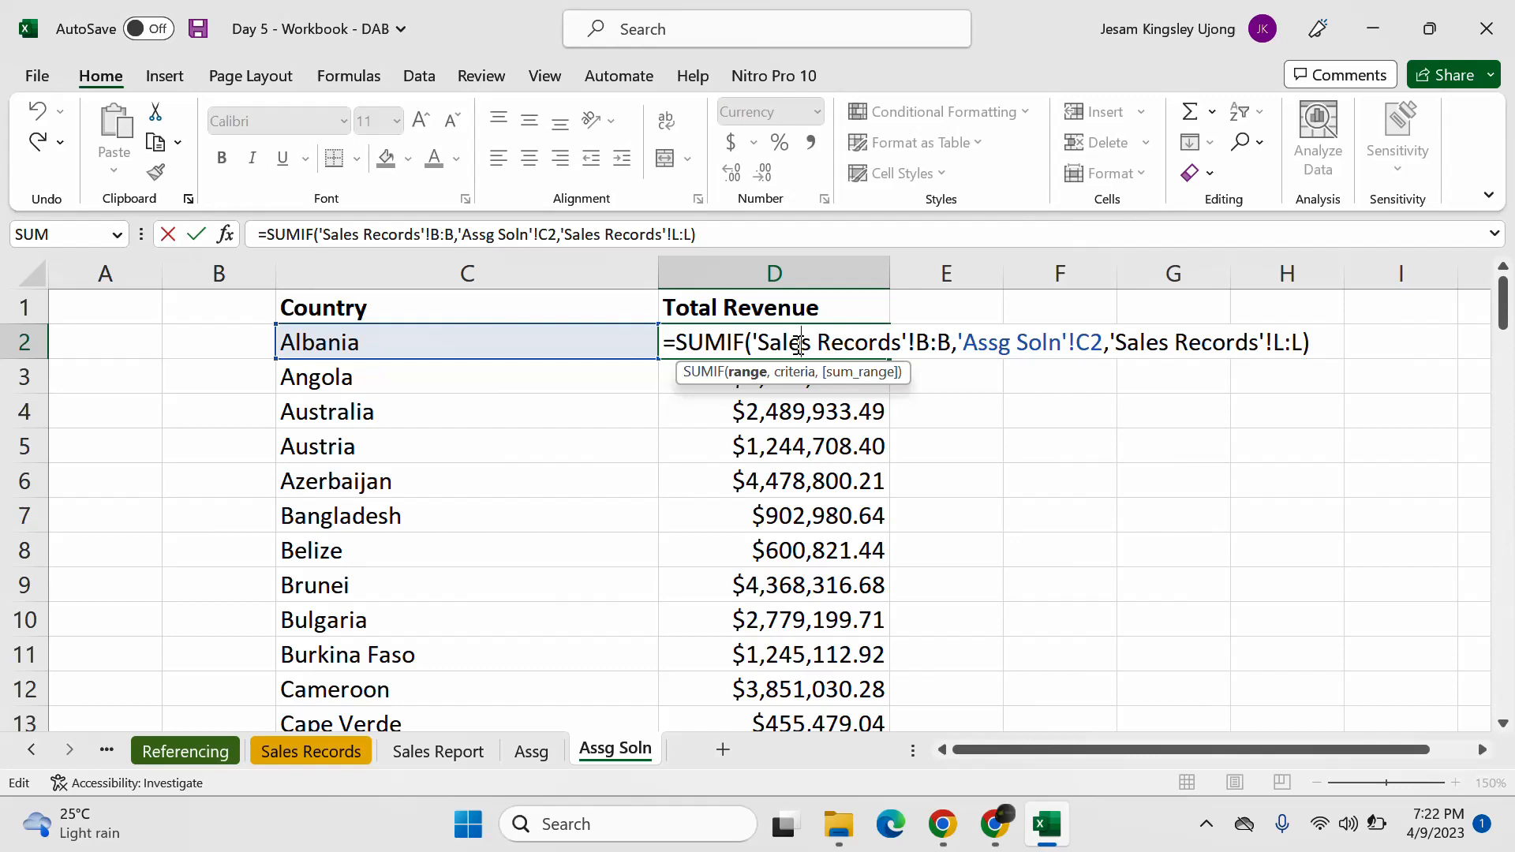
key(ctrl+Return)
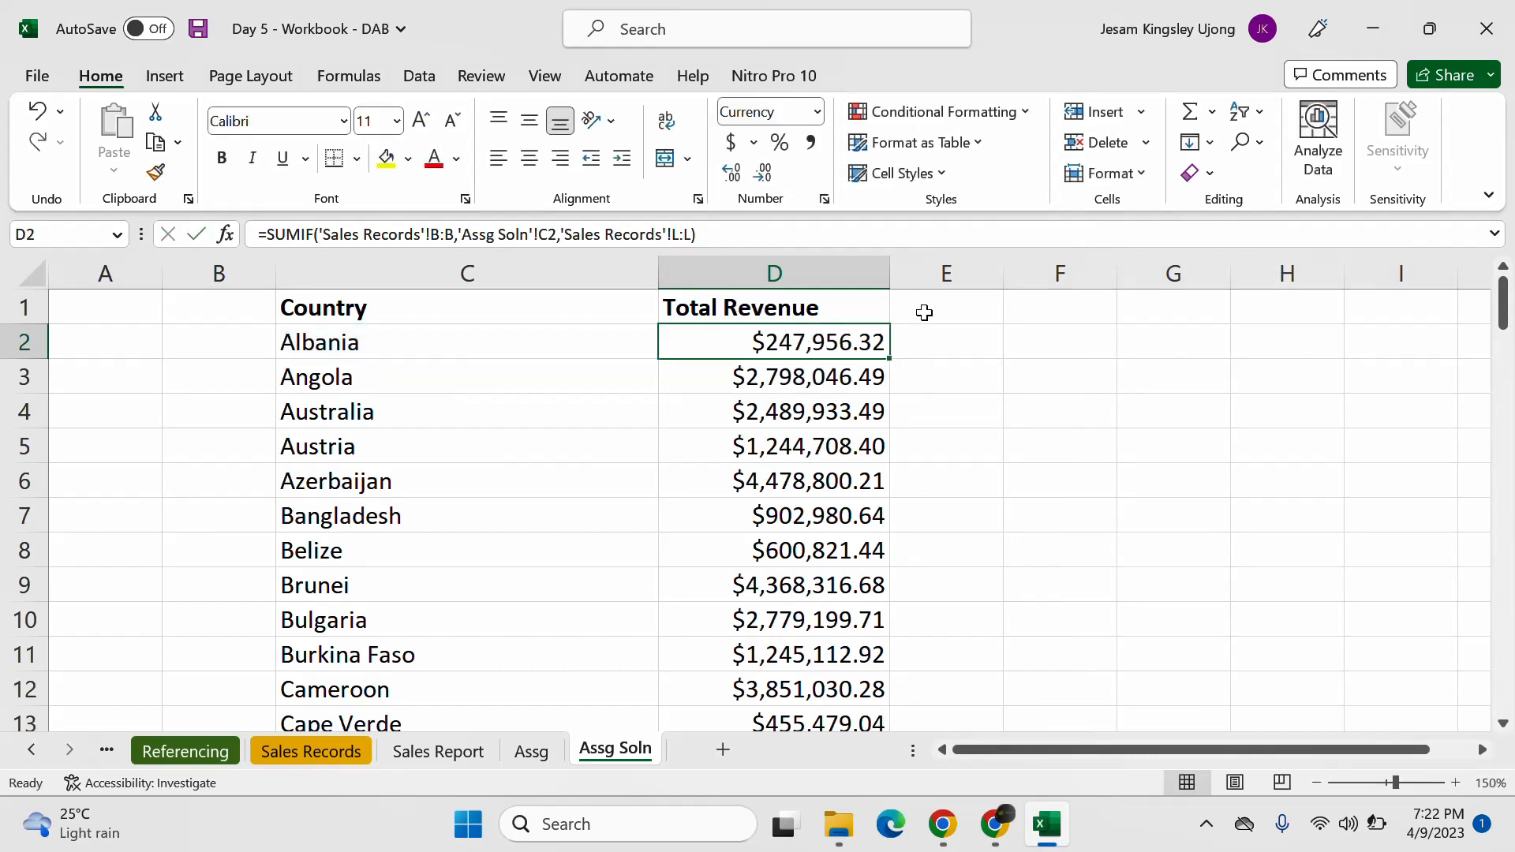
Step: Check the second task, Total Profit per Country, on the Assg sheet and return to Assg Soln
click(535, 756)
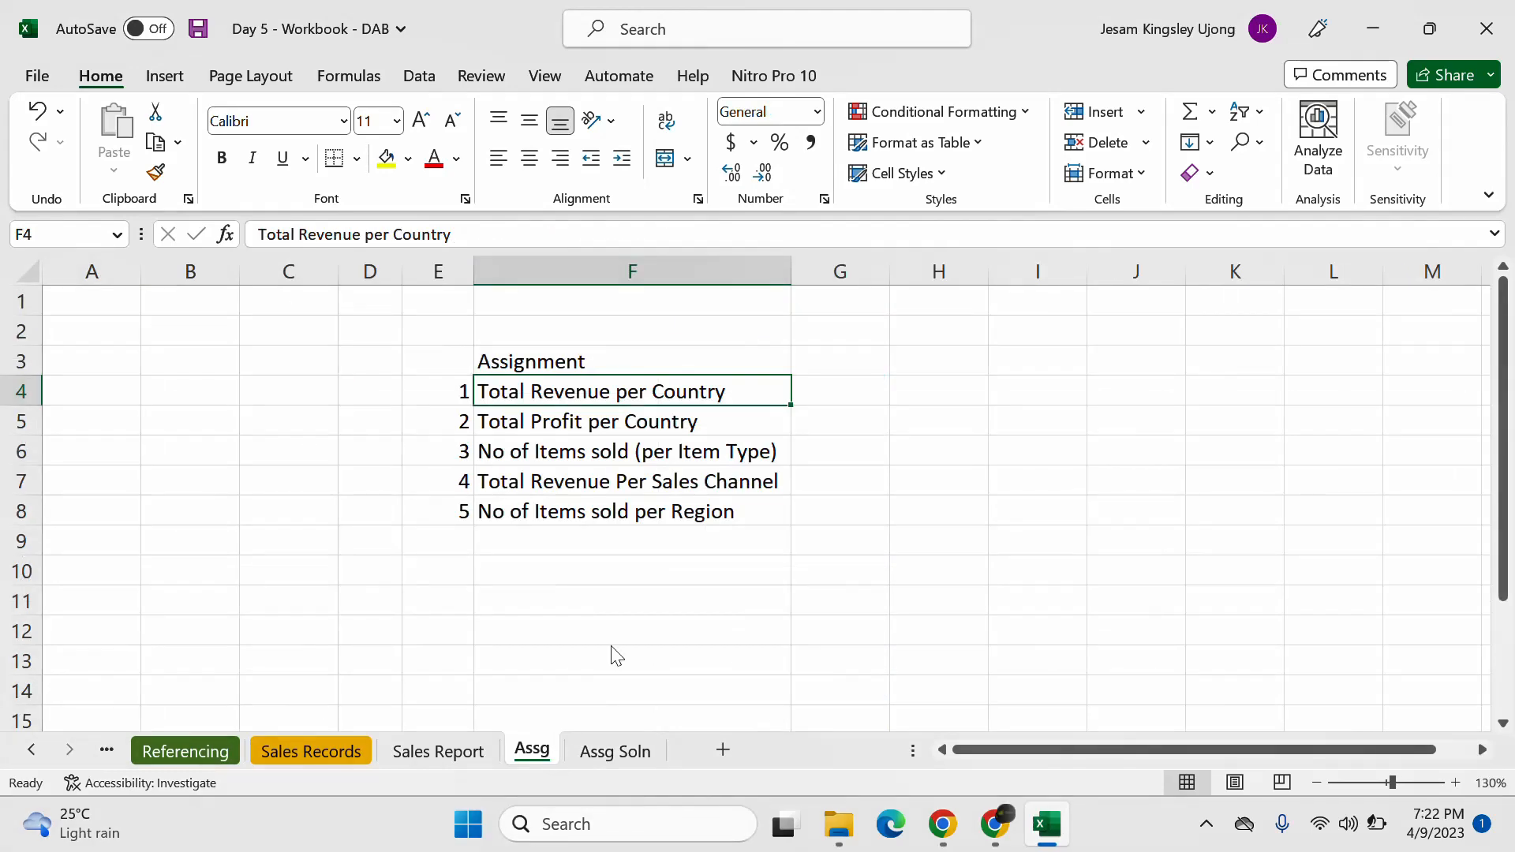
click(659, 426)
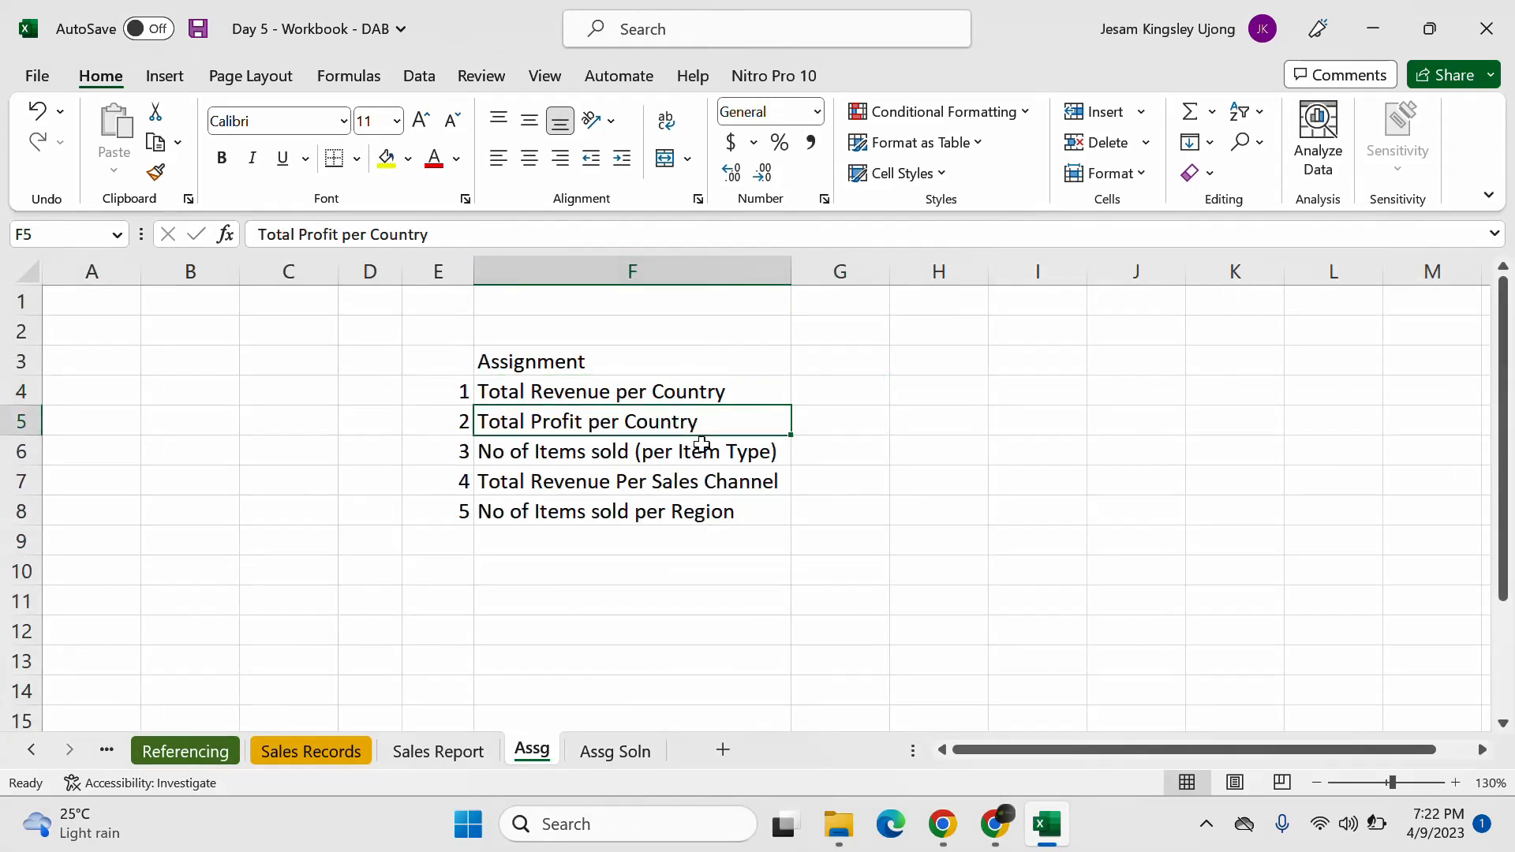
click(611, 751)
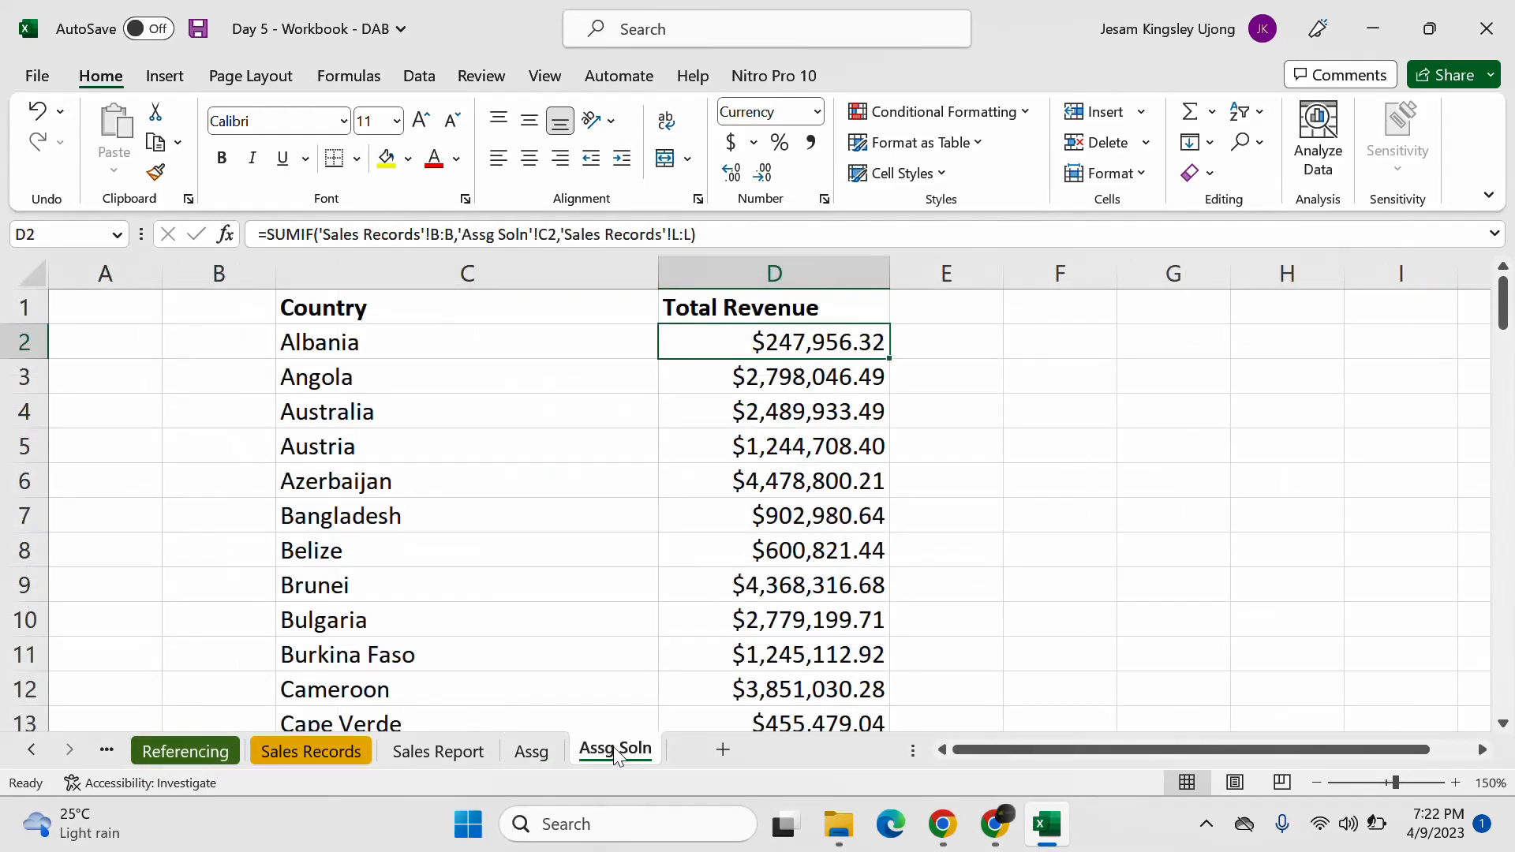
Step: Extend the Total Revenue header into E1, reword it as Total Profit, and widen column E to fit
click(773, 309)
drag(892, 324, 963, 320)
click(391, 237)
drag(390, 236, 300, 236)
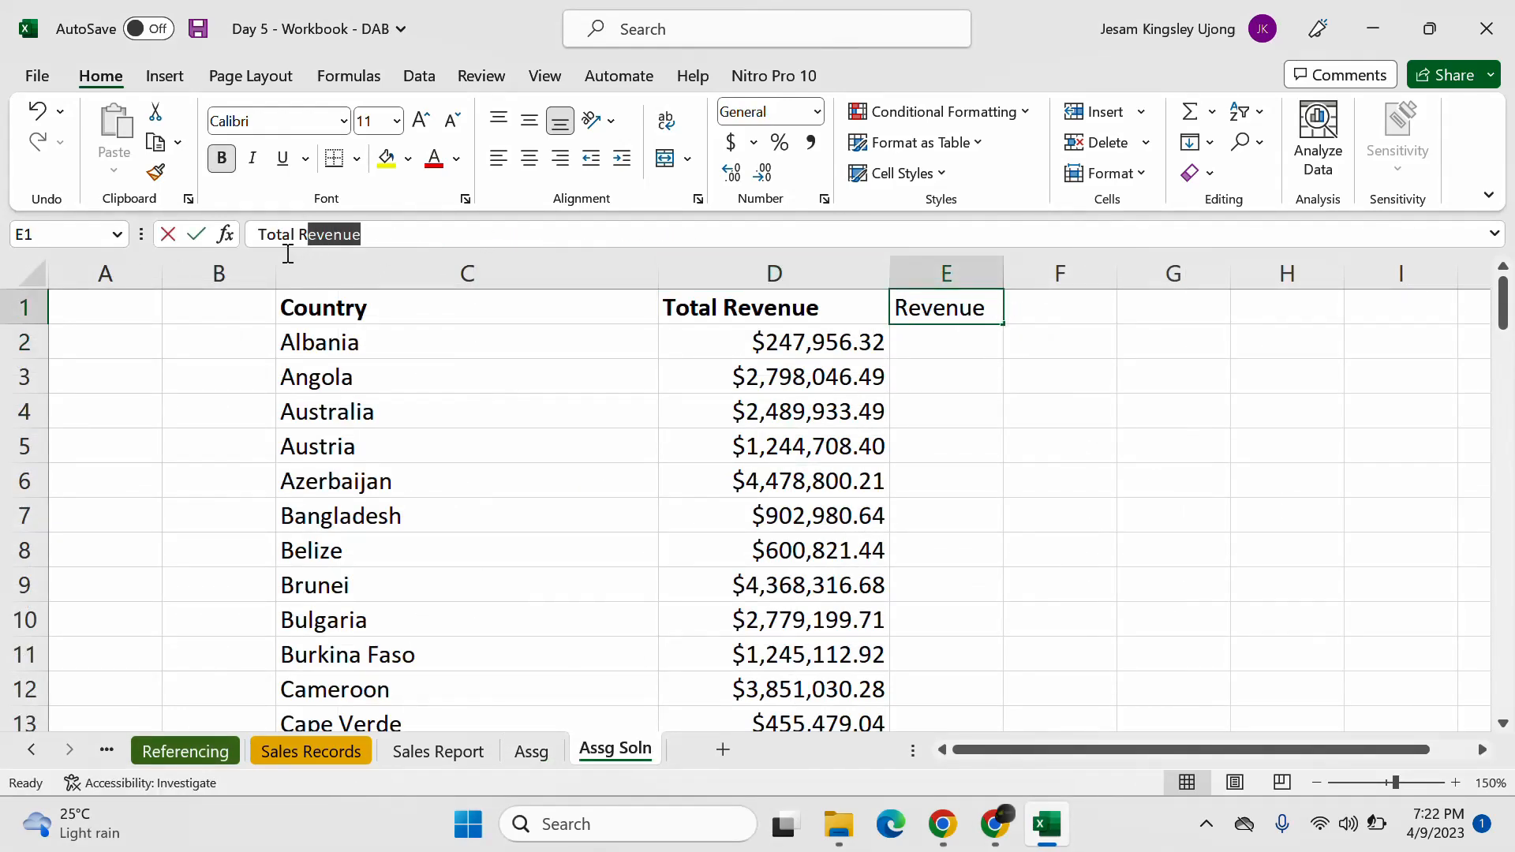
text(Profi)
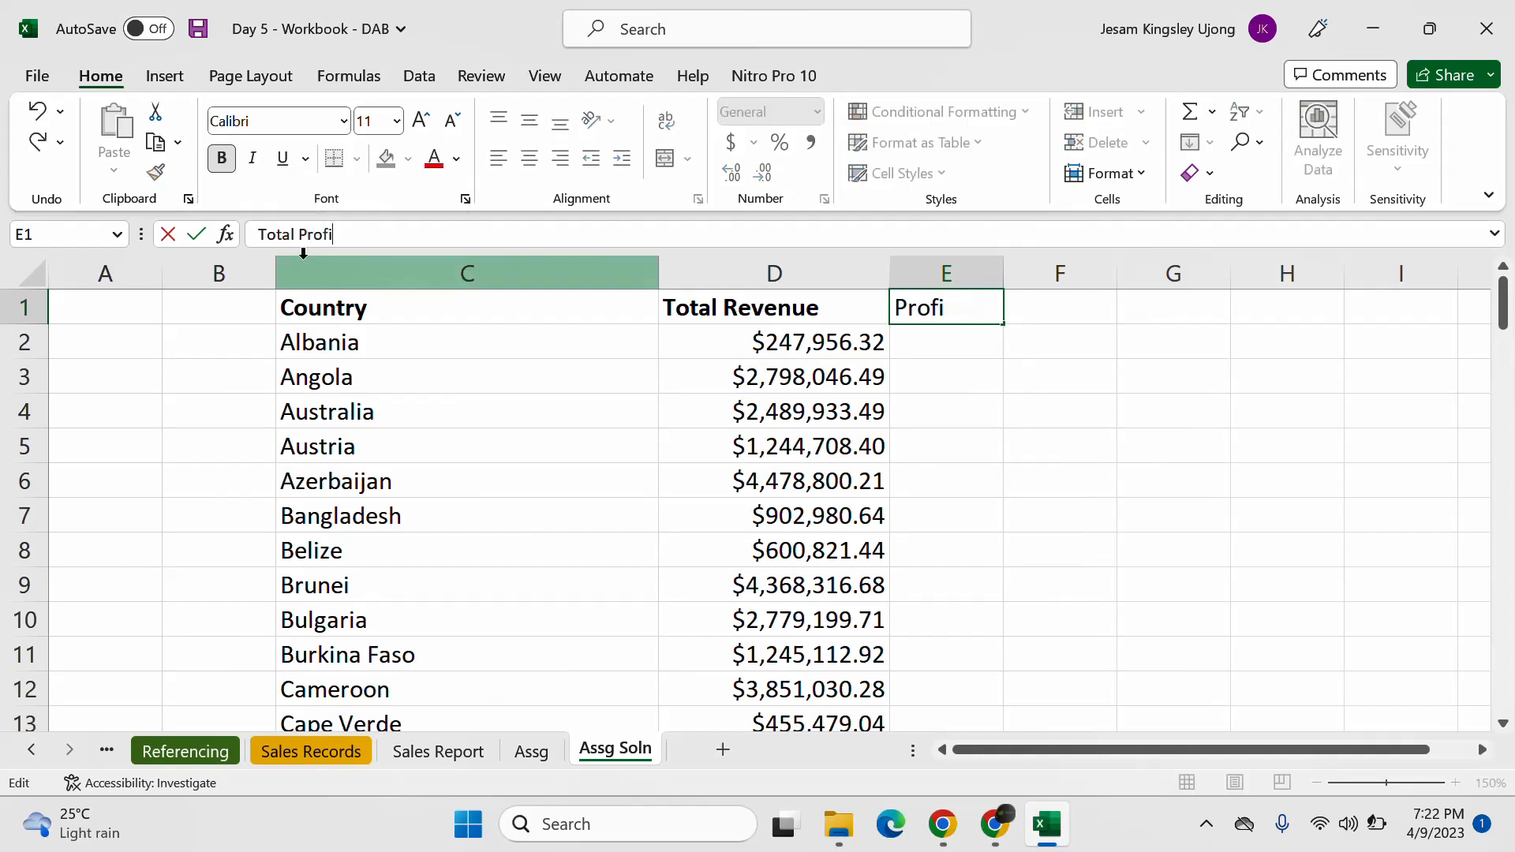
text(t)
key(Return)
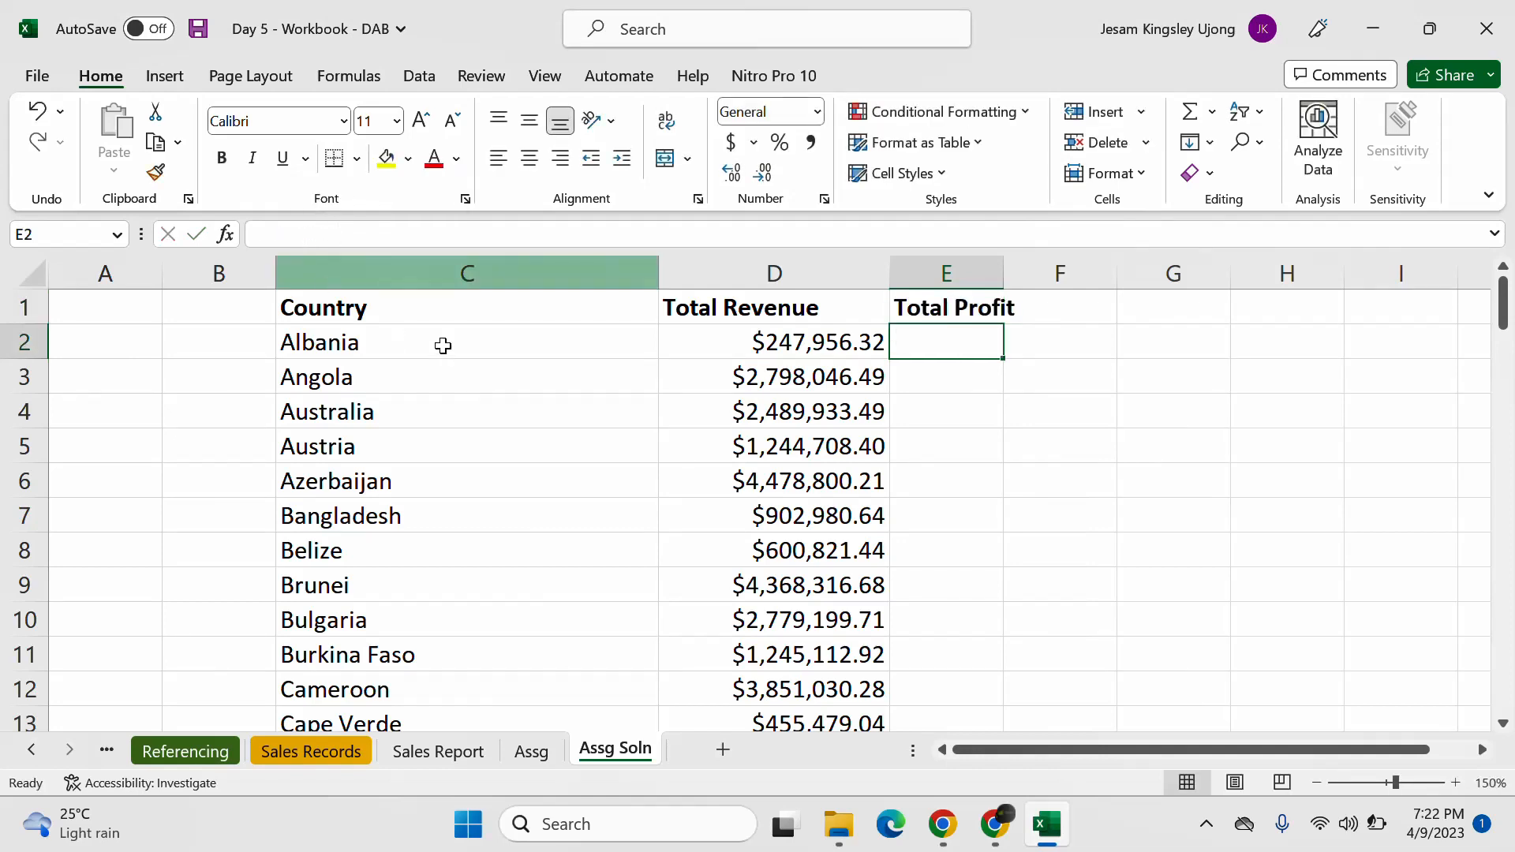
drag(1003, 270, 1040, 270)
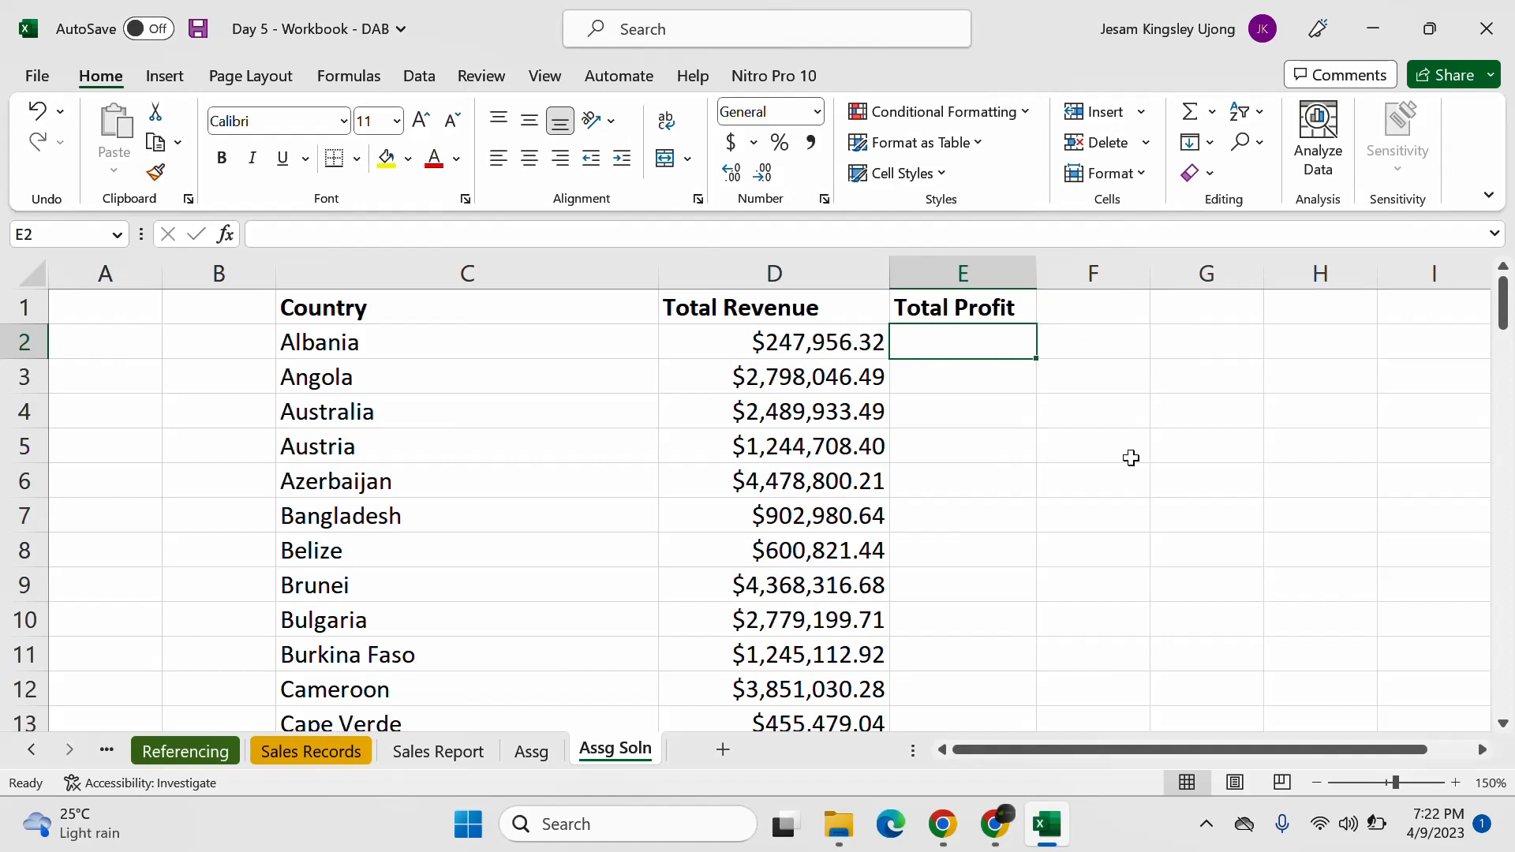
Step: Copy the text of the SUMIF formula in D2 into E2 under Total Profit, keeping its references identical
click(792, 339)
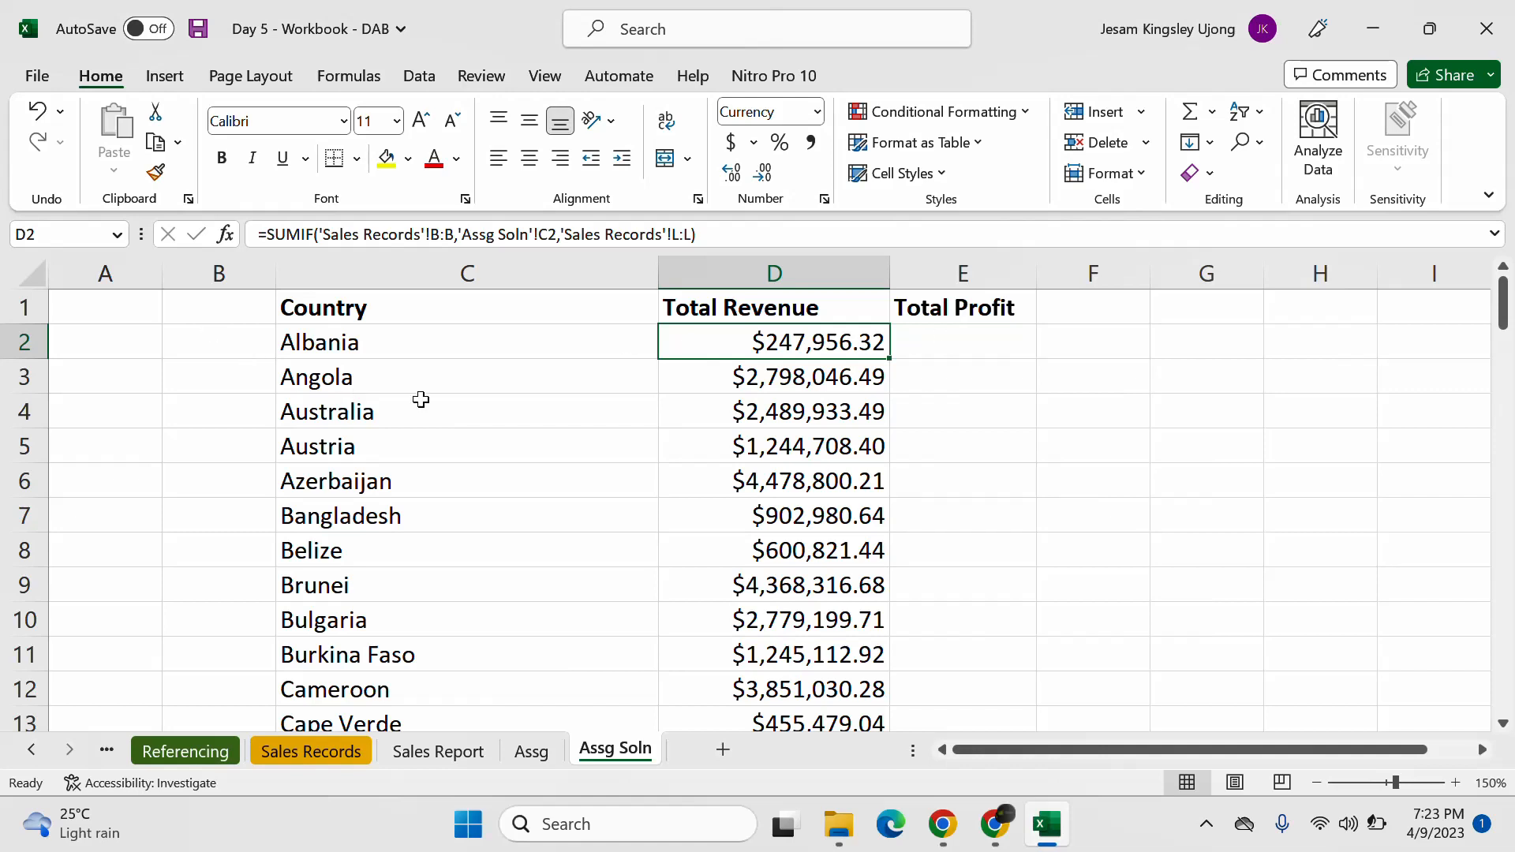
click(741, 226)
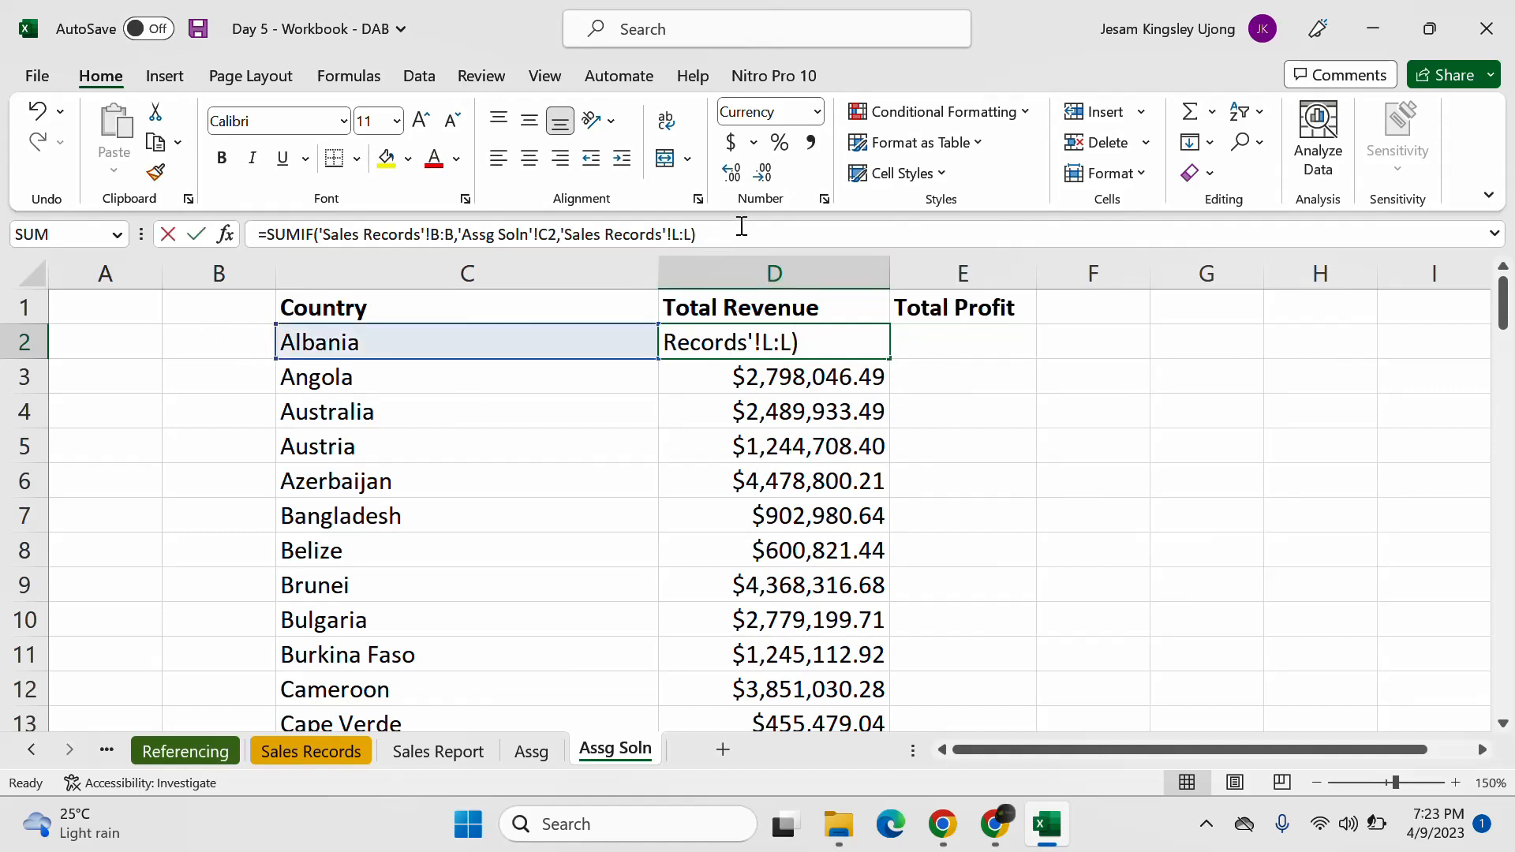
drag(741, 226, 235, 237)
key(ctrl+c)
click(196, 233)
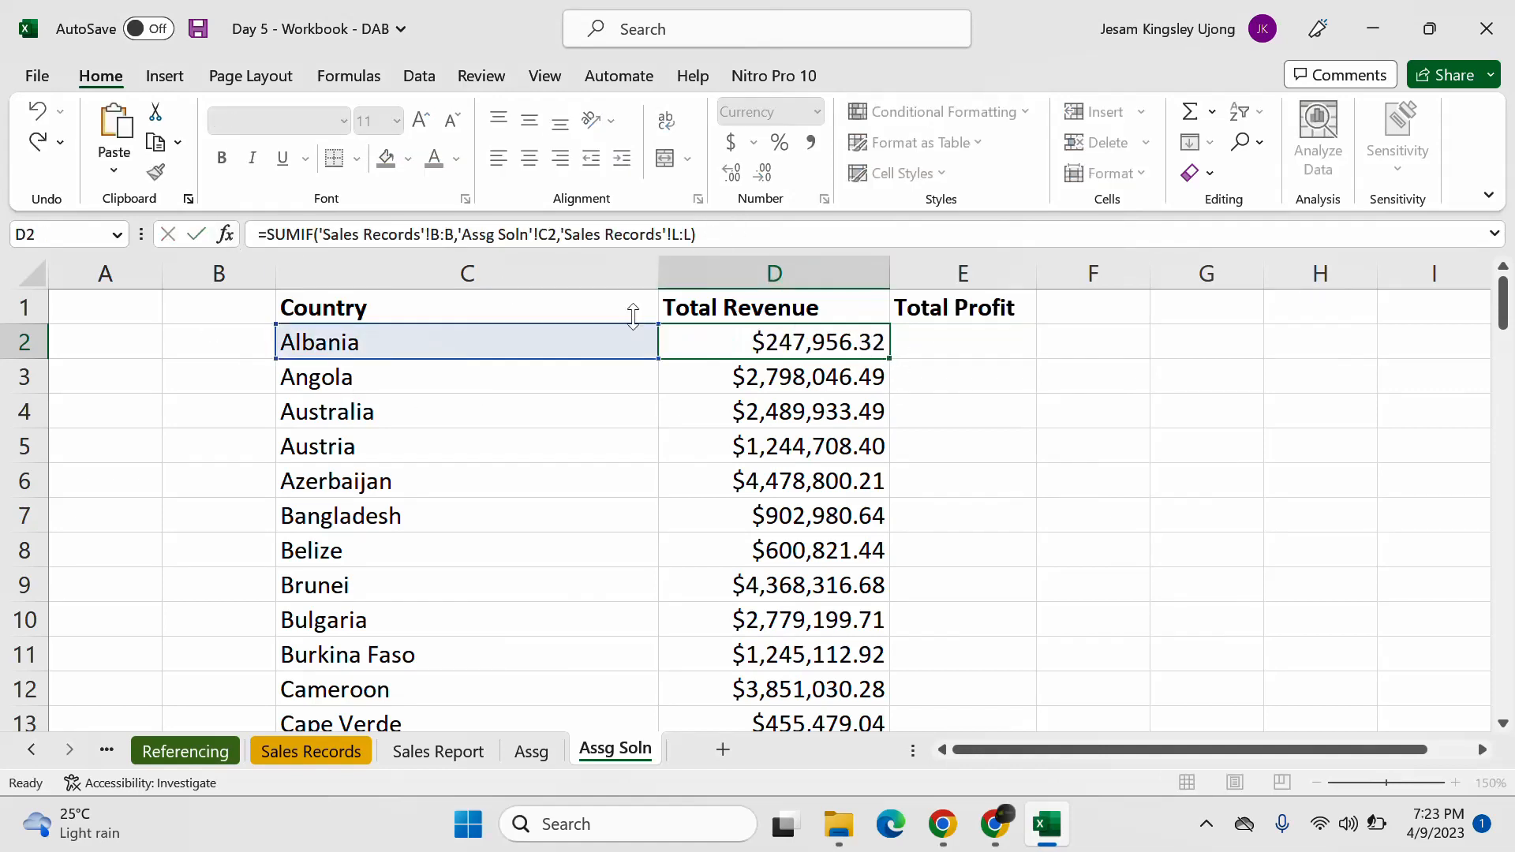
click(1018, 338)
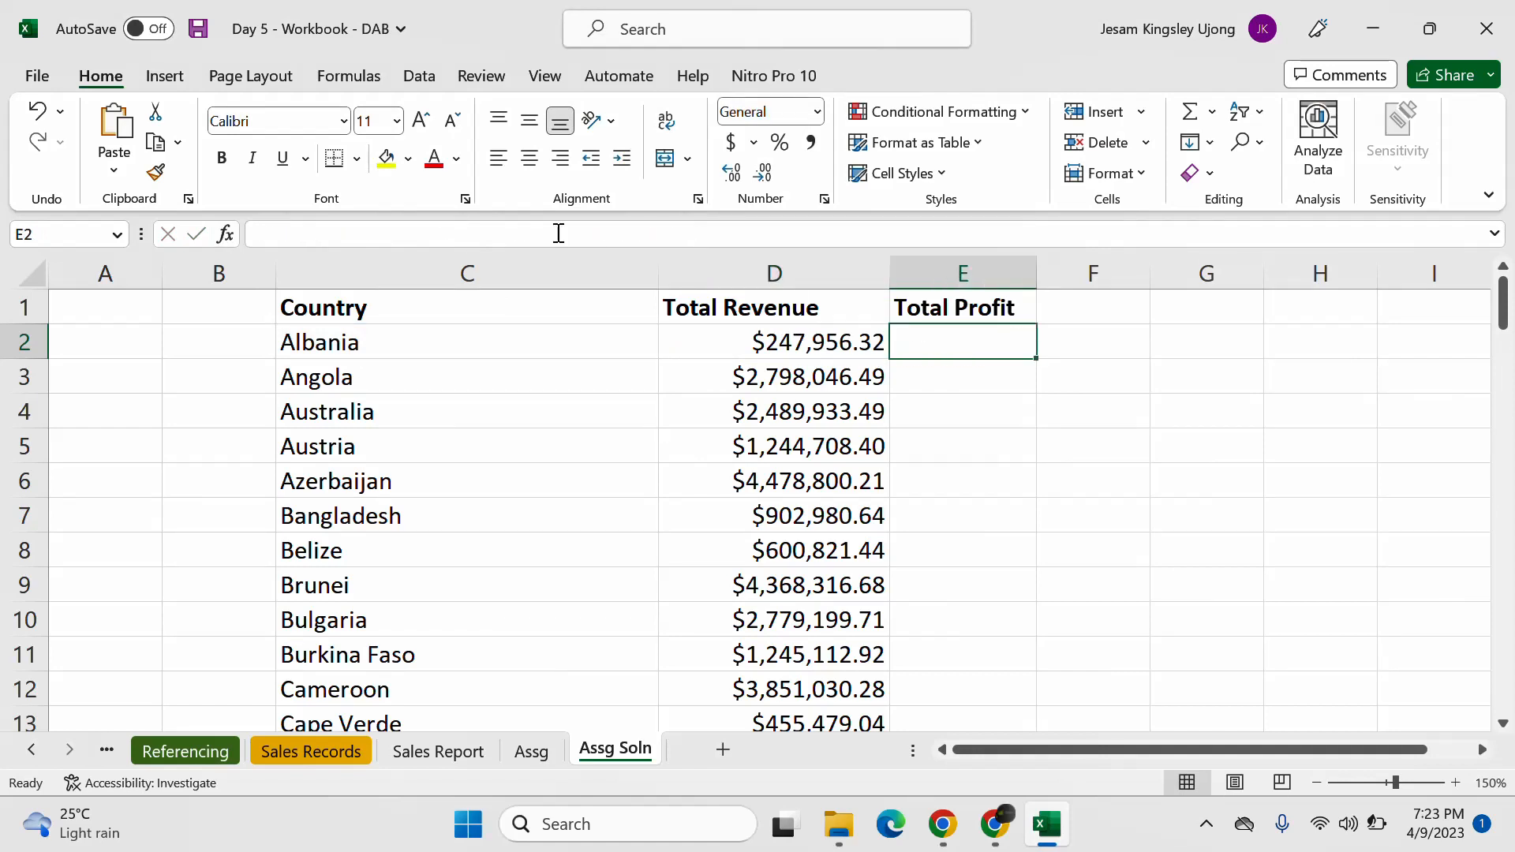
key(ctrl+v)
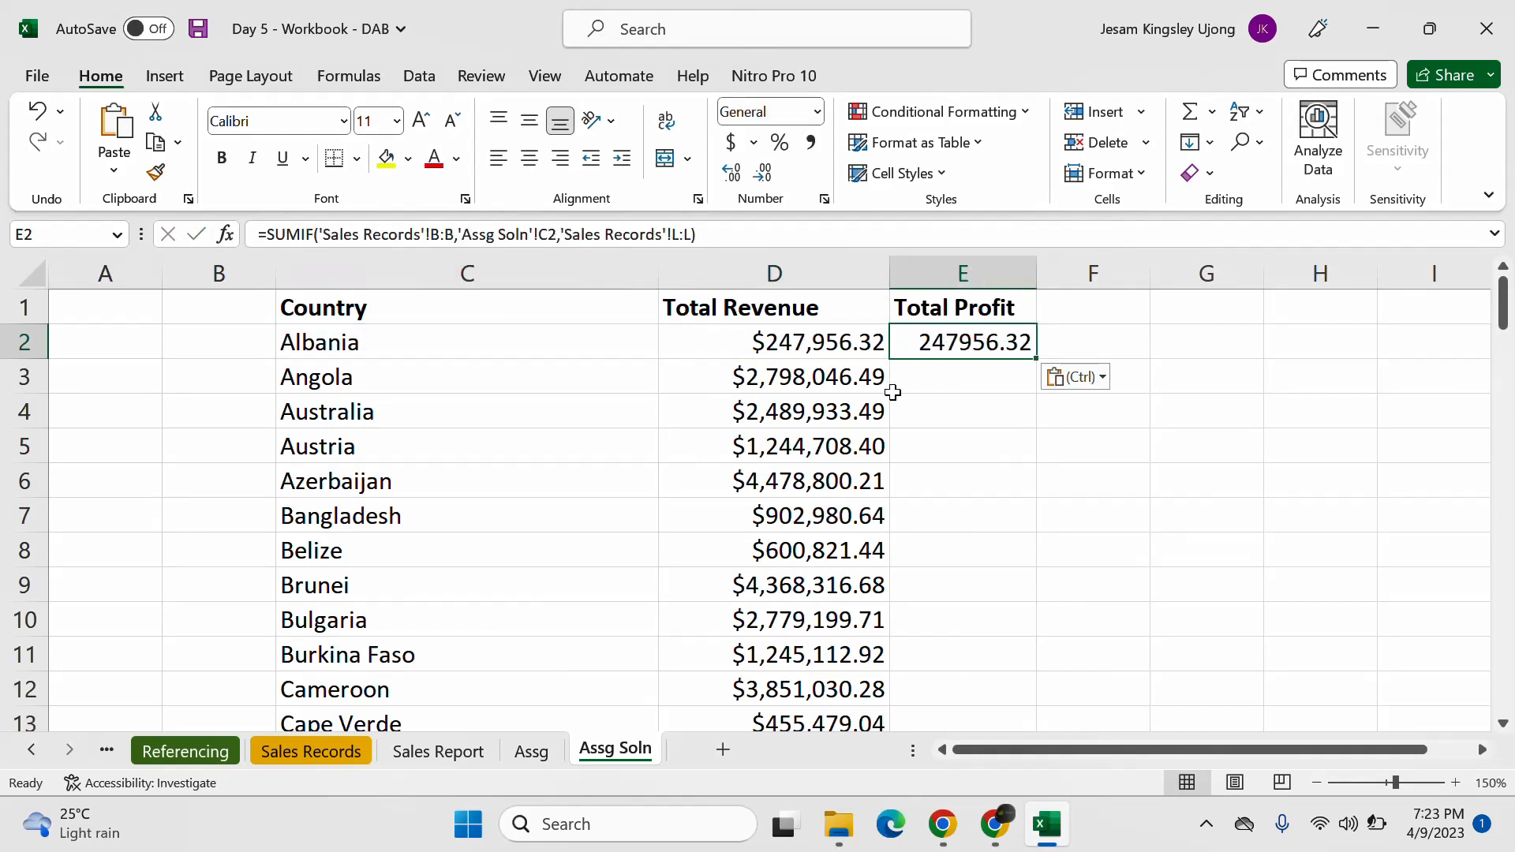
Step: Apply D2's currency format to E2 with Format Painter and widen column E further
click(860, 339)
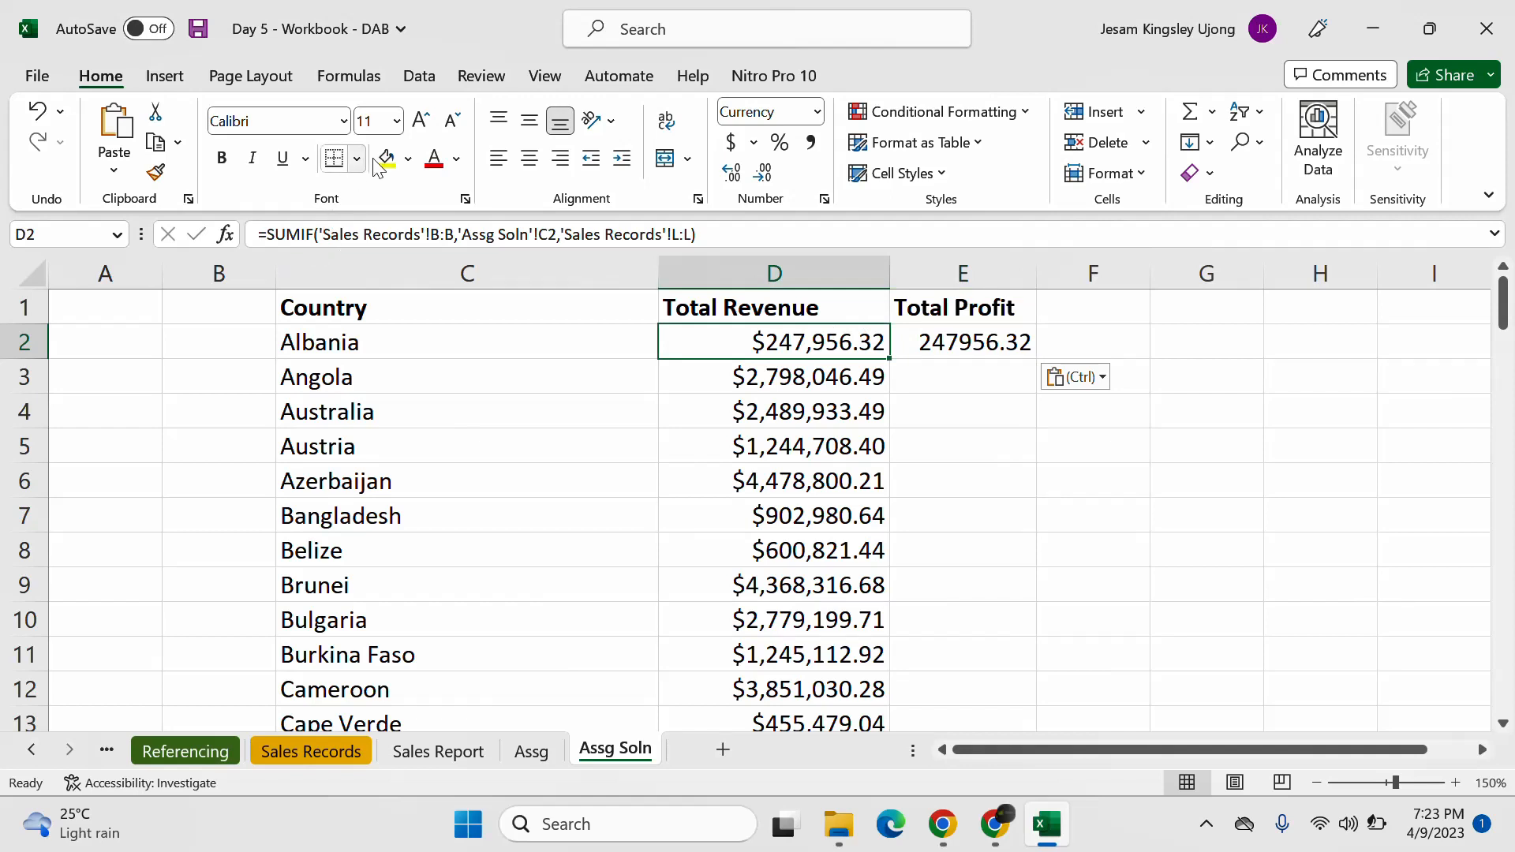
click(155, 172)
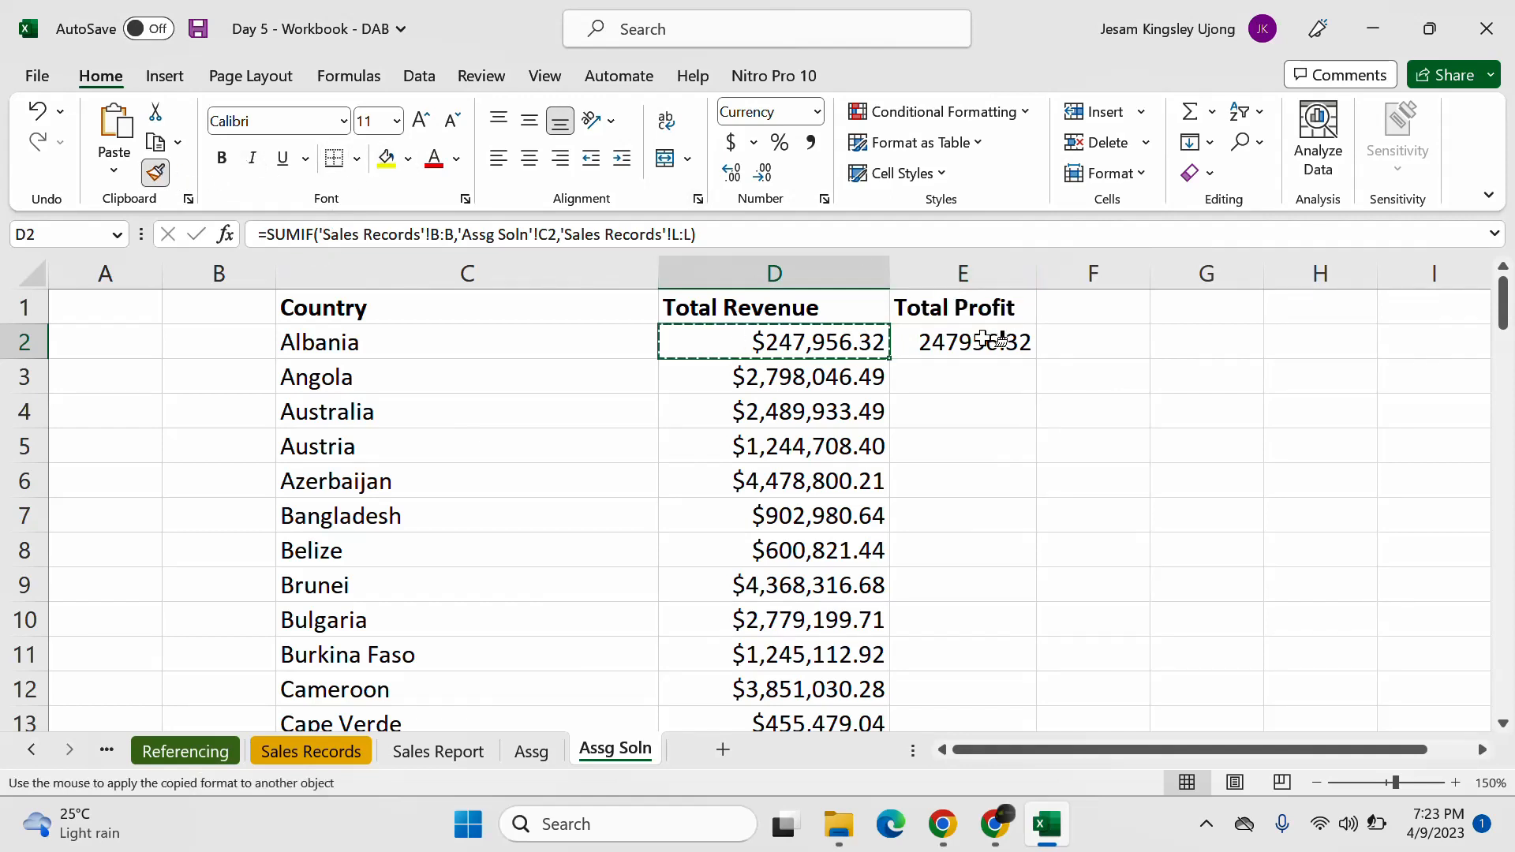
click(991, 340)
drag(1046, 267, 1095, 270)
Step: Change the sum range of the SUMIF formula in E2 to column M of Sales Records
click(669, 237)
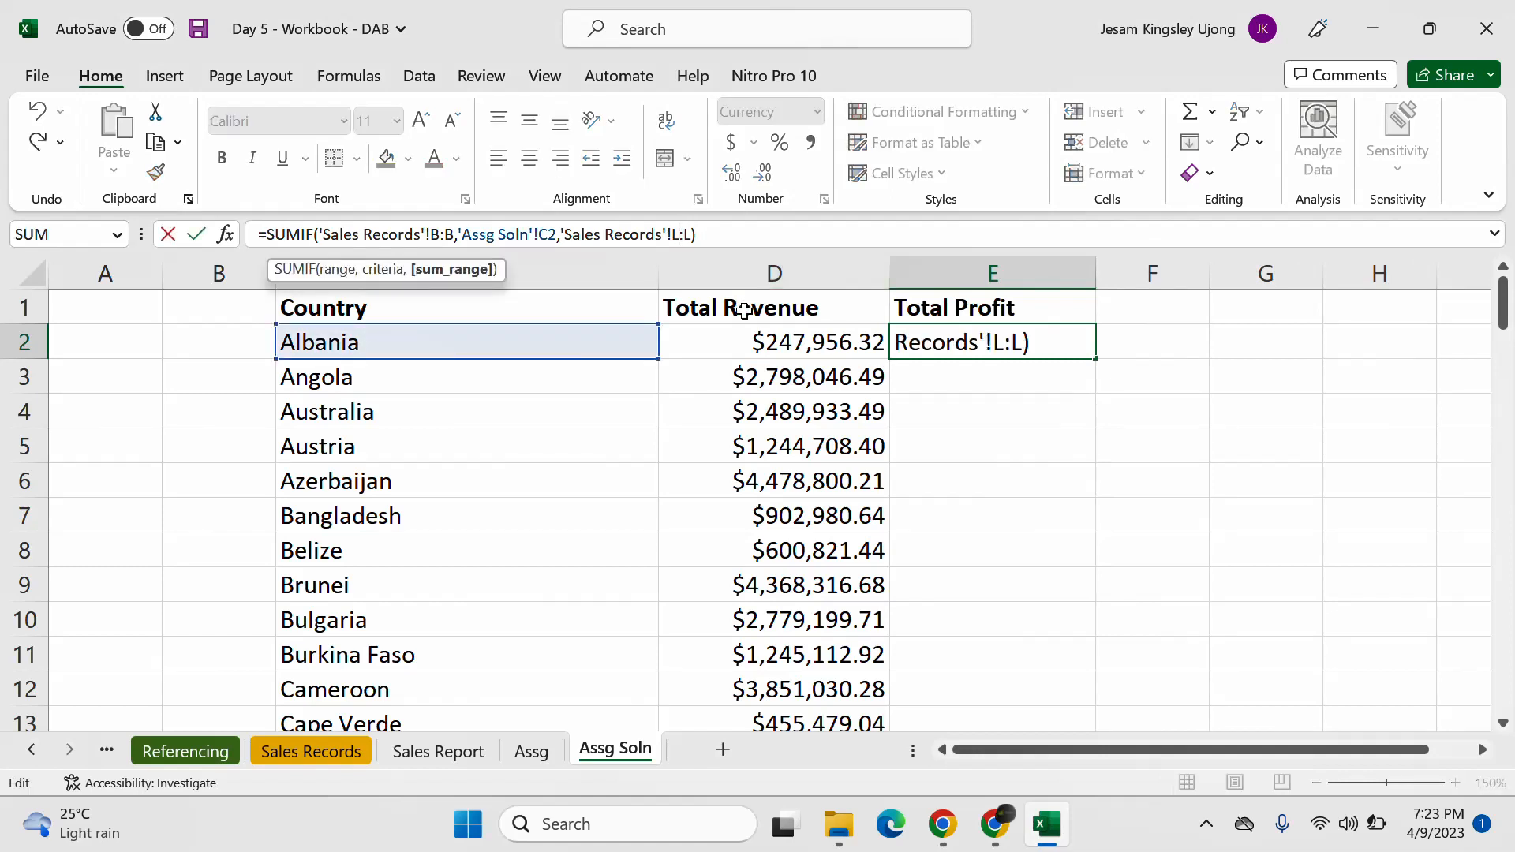
key(BackSpace)
text(M)
key(Home)
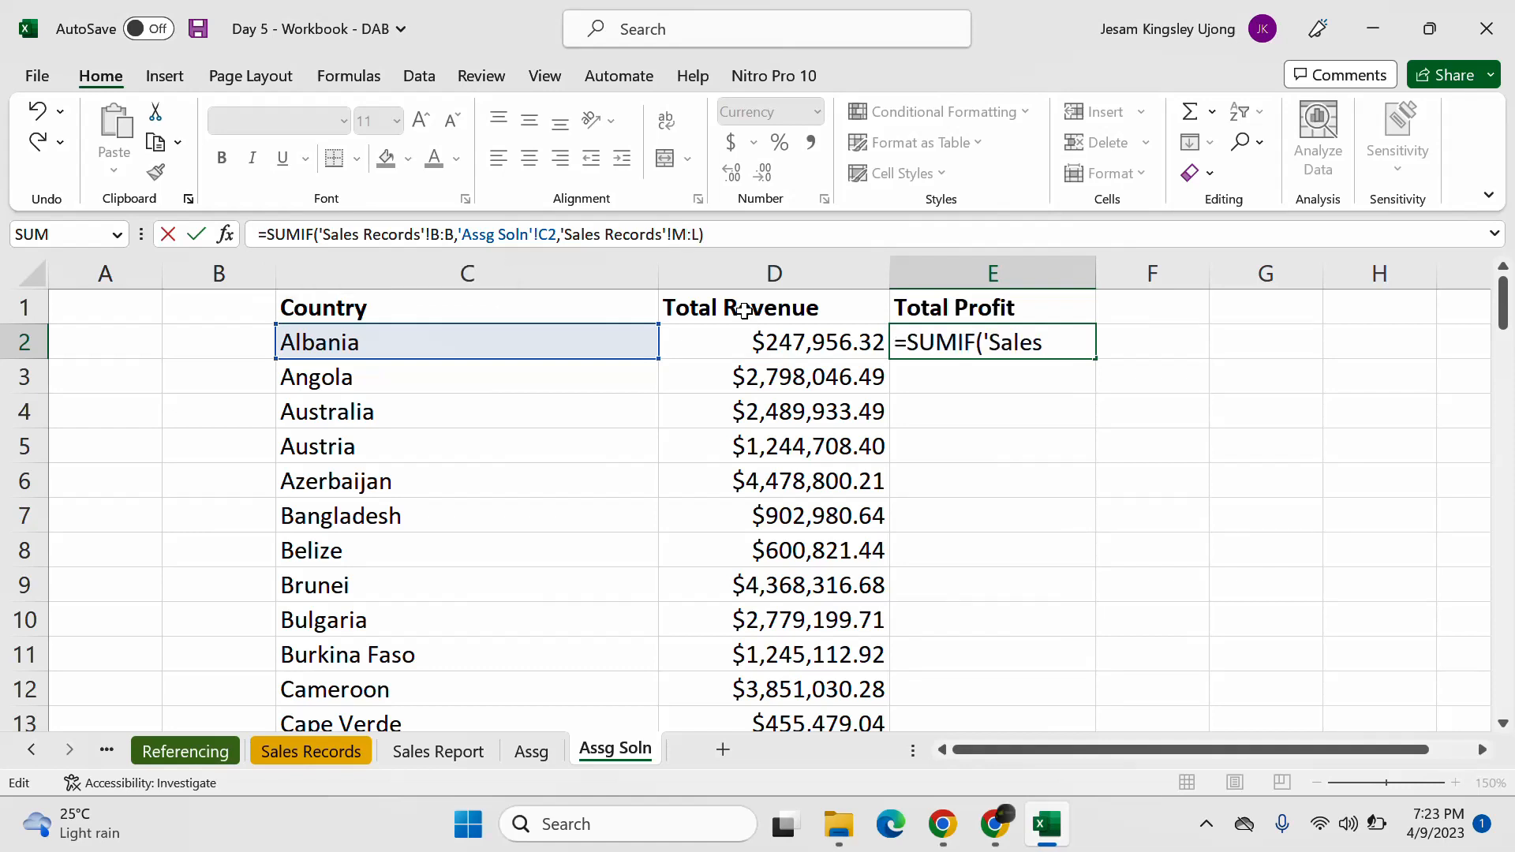
click(702, 234)
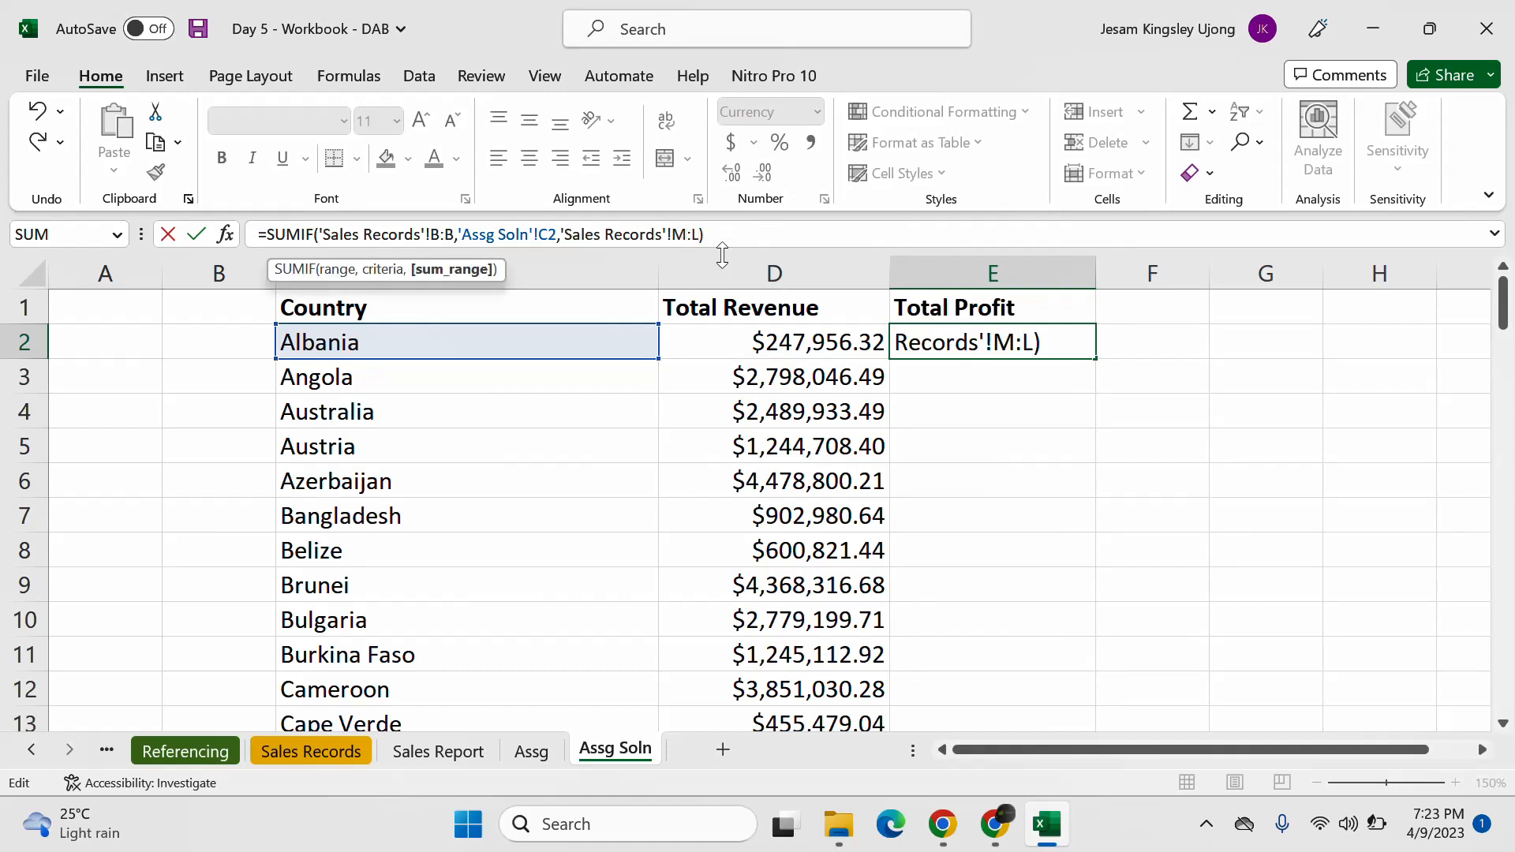
key(BackSpace)
text(M)
key(Return)
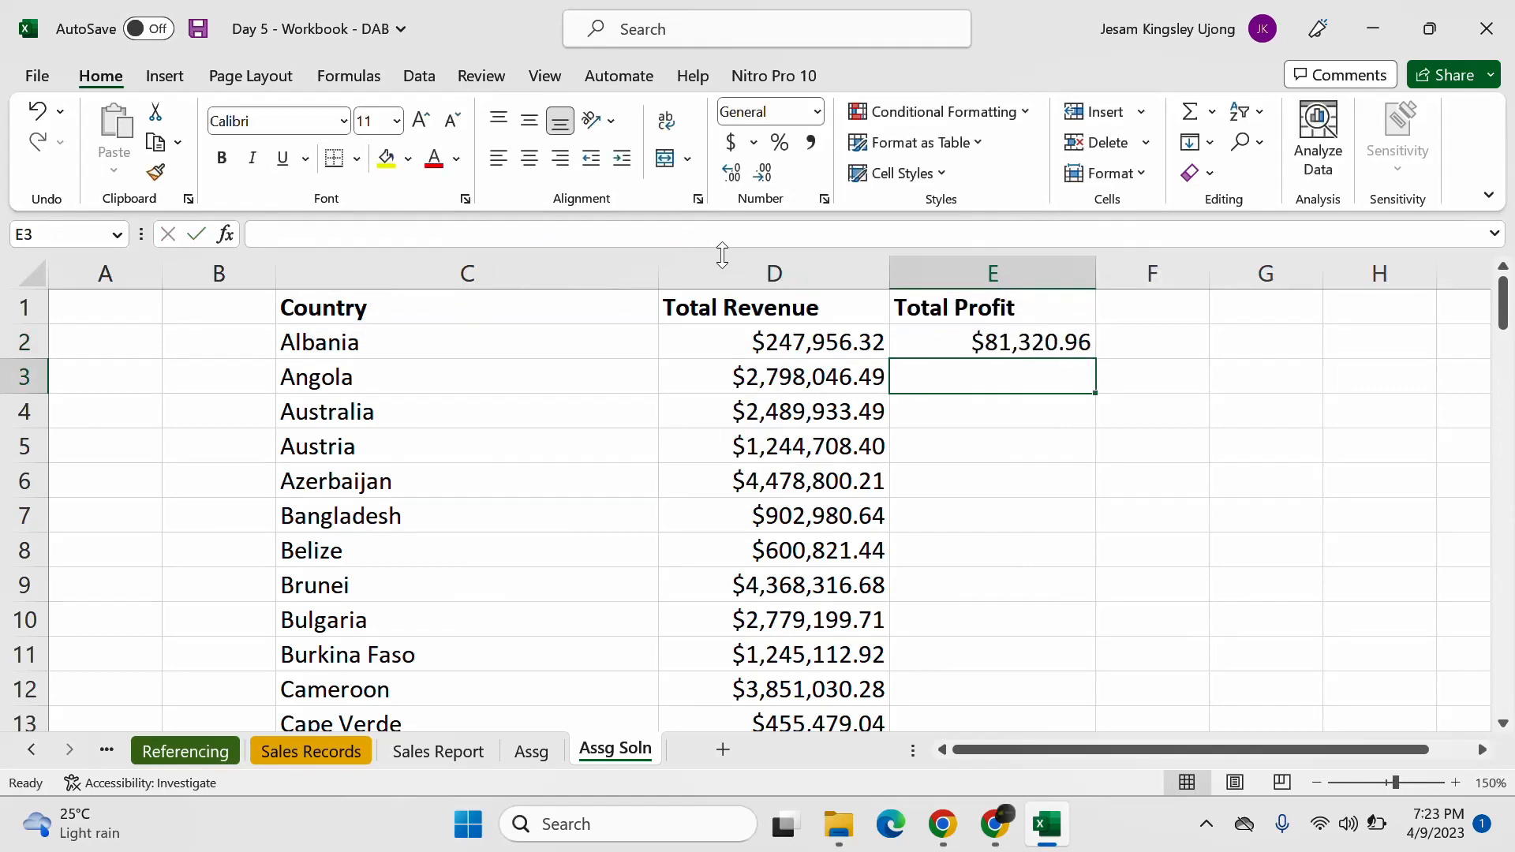
Step: Fill the M:M version of the SUMIF formula in E2 down the Total Profit column and review the rows
click(1041, 335)
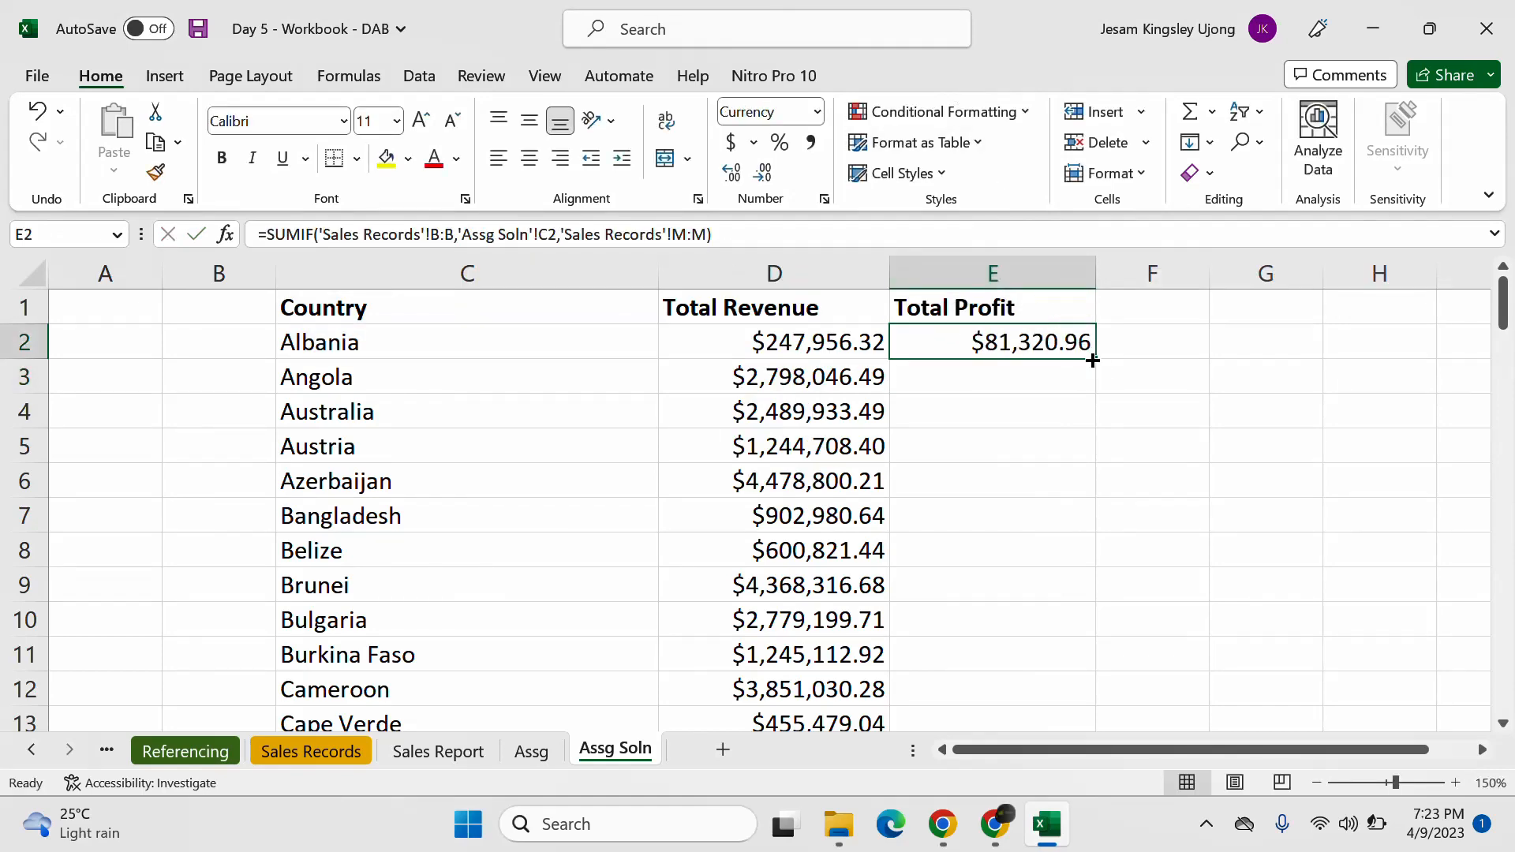
double_click(1096, 369)
scroll(1081, 406, down, 7)
scroll(1070, 406, down, 17)
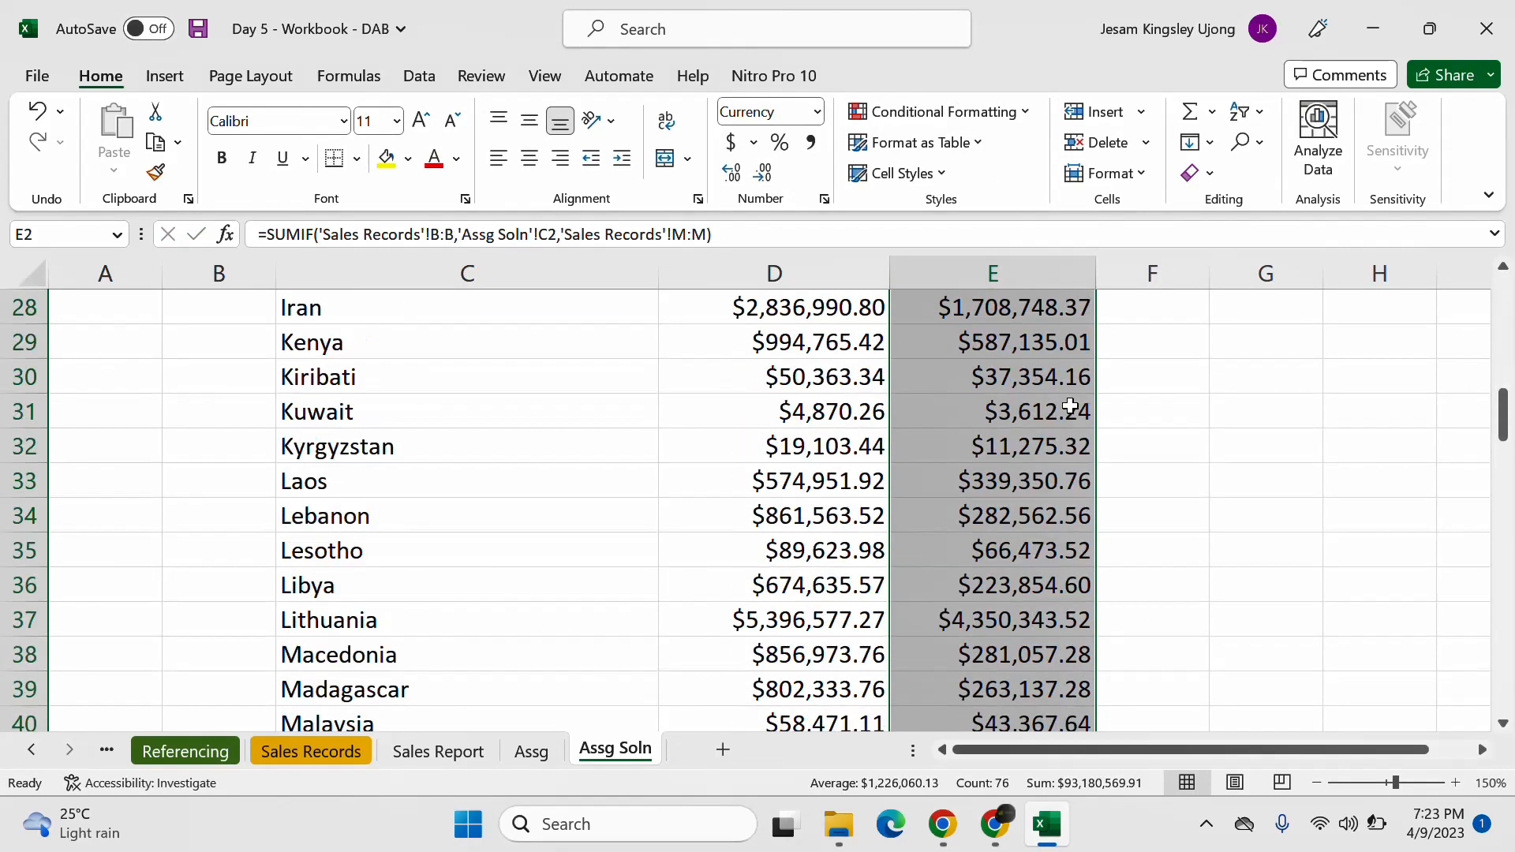
scroll(1068, 405, up, 1)
scroll(1068, 405, up, 20)
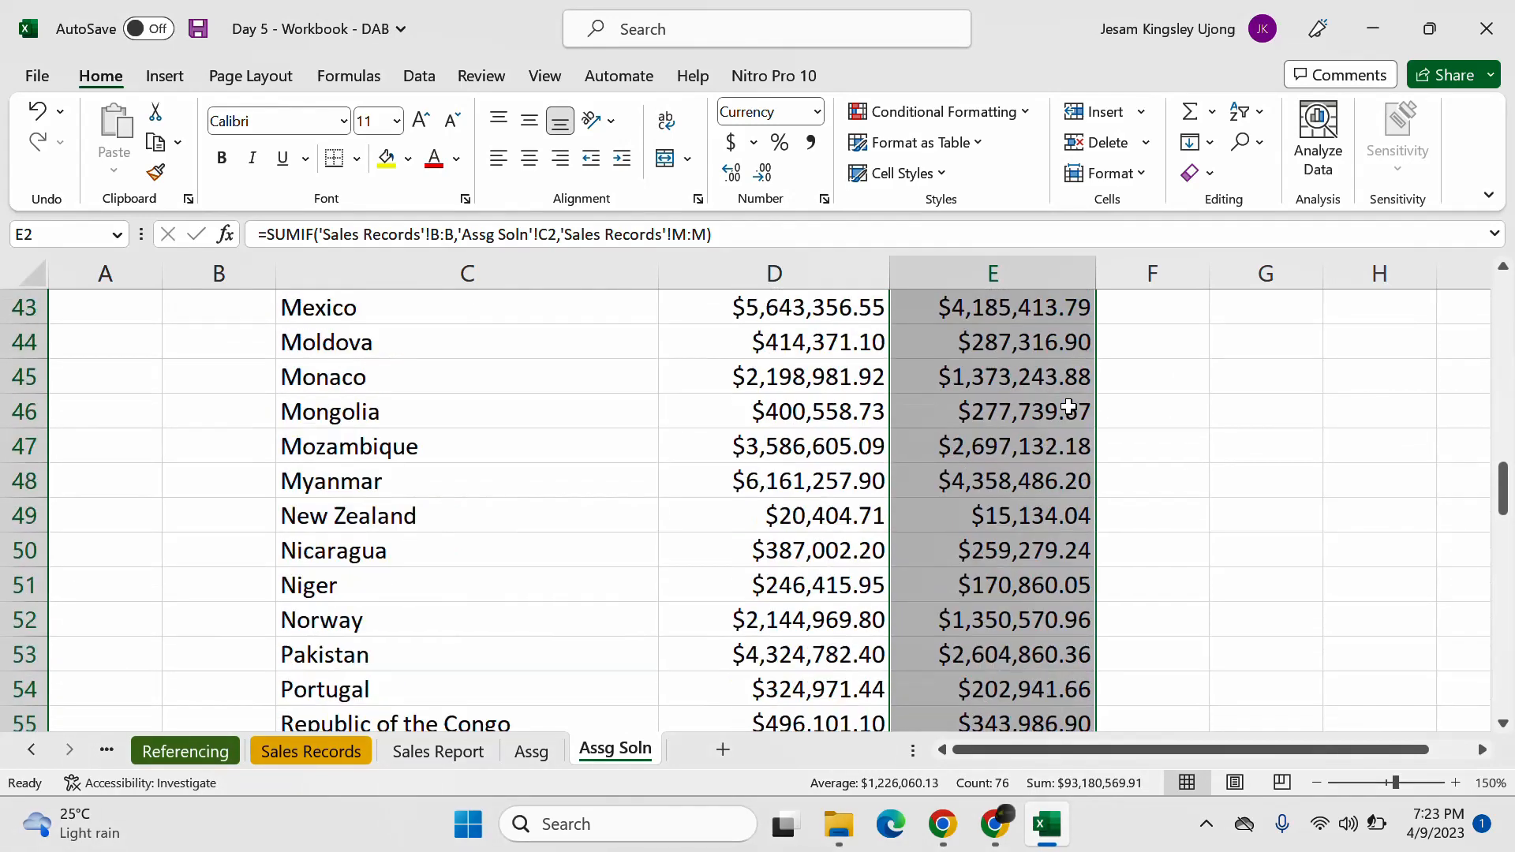
click(1041, 334)
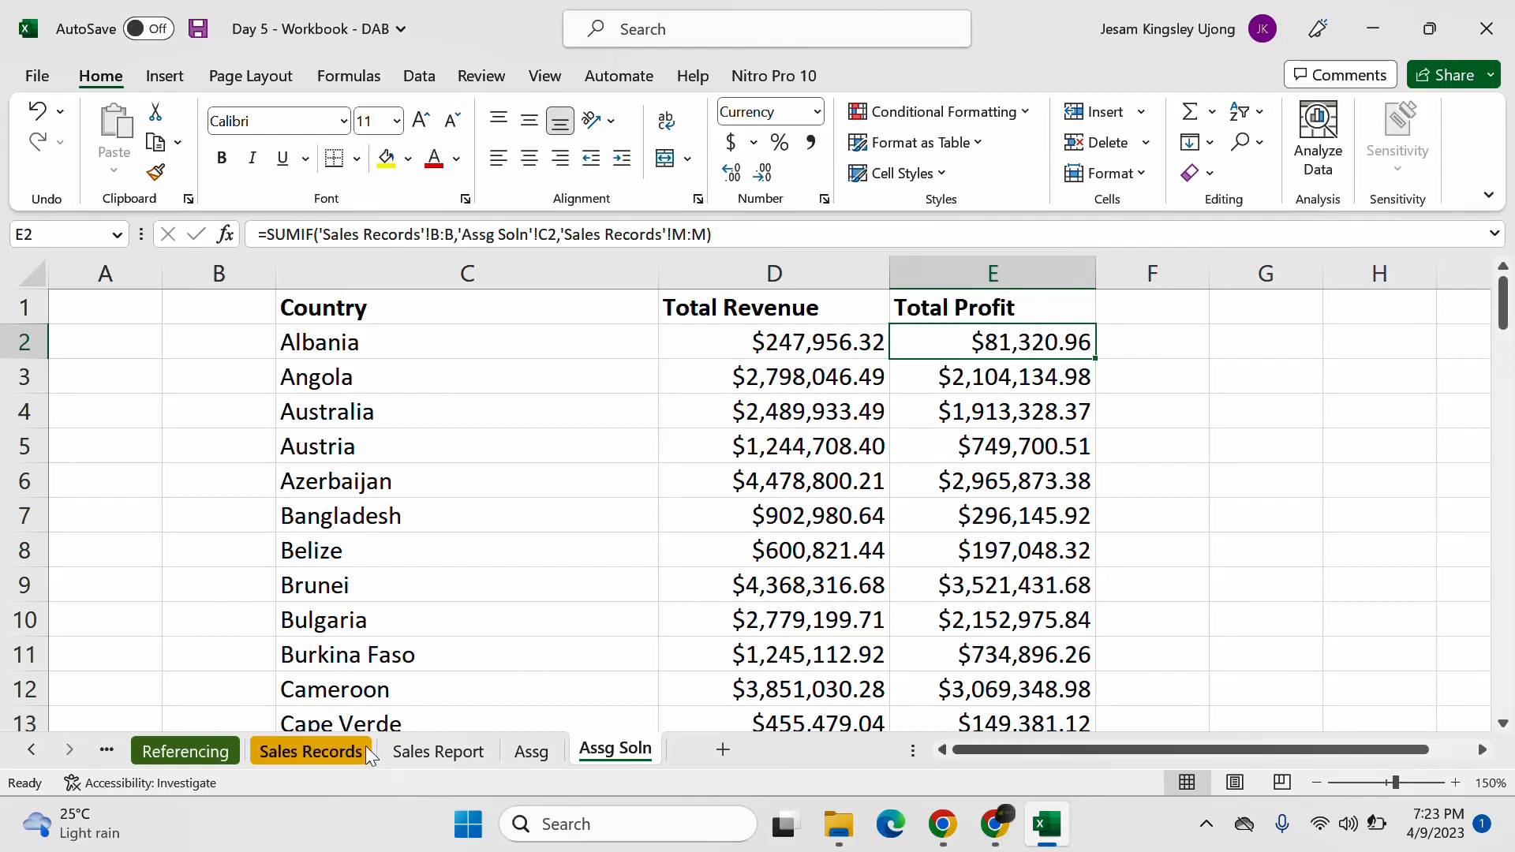
Step: Check which columns of Sales Records hold Total Revenue, Total Cost and Total Profit, and return to Assg Soln
click(355, 753)
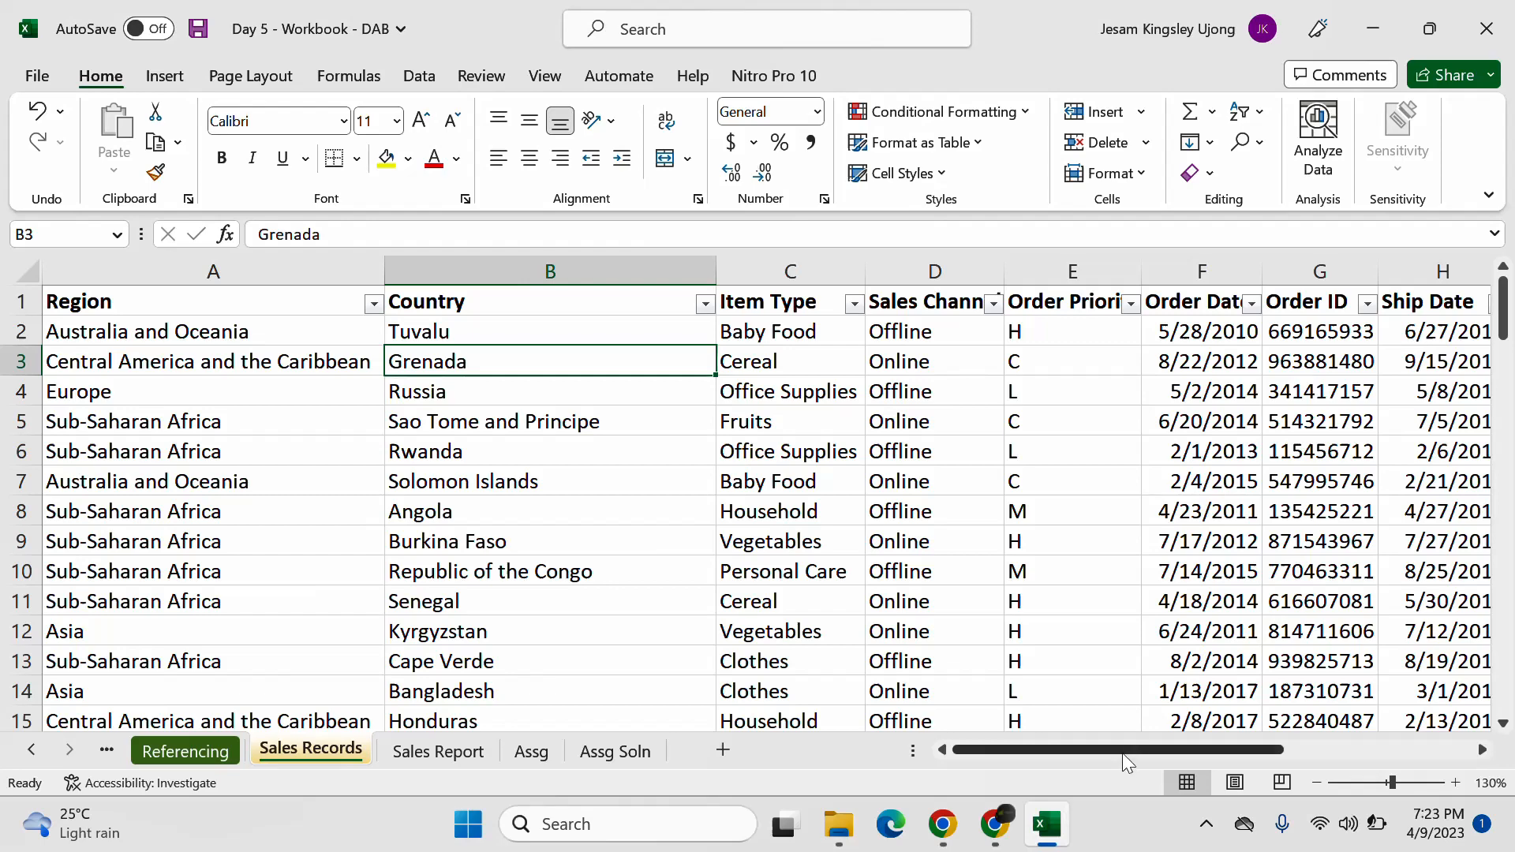
drag(1126, 753, 1508, 753)
click(1132, 271)
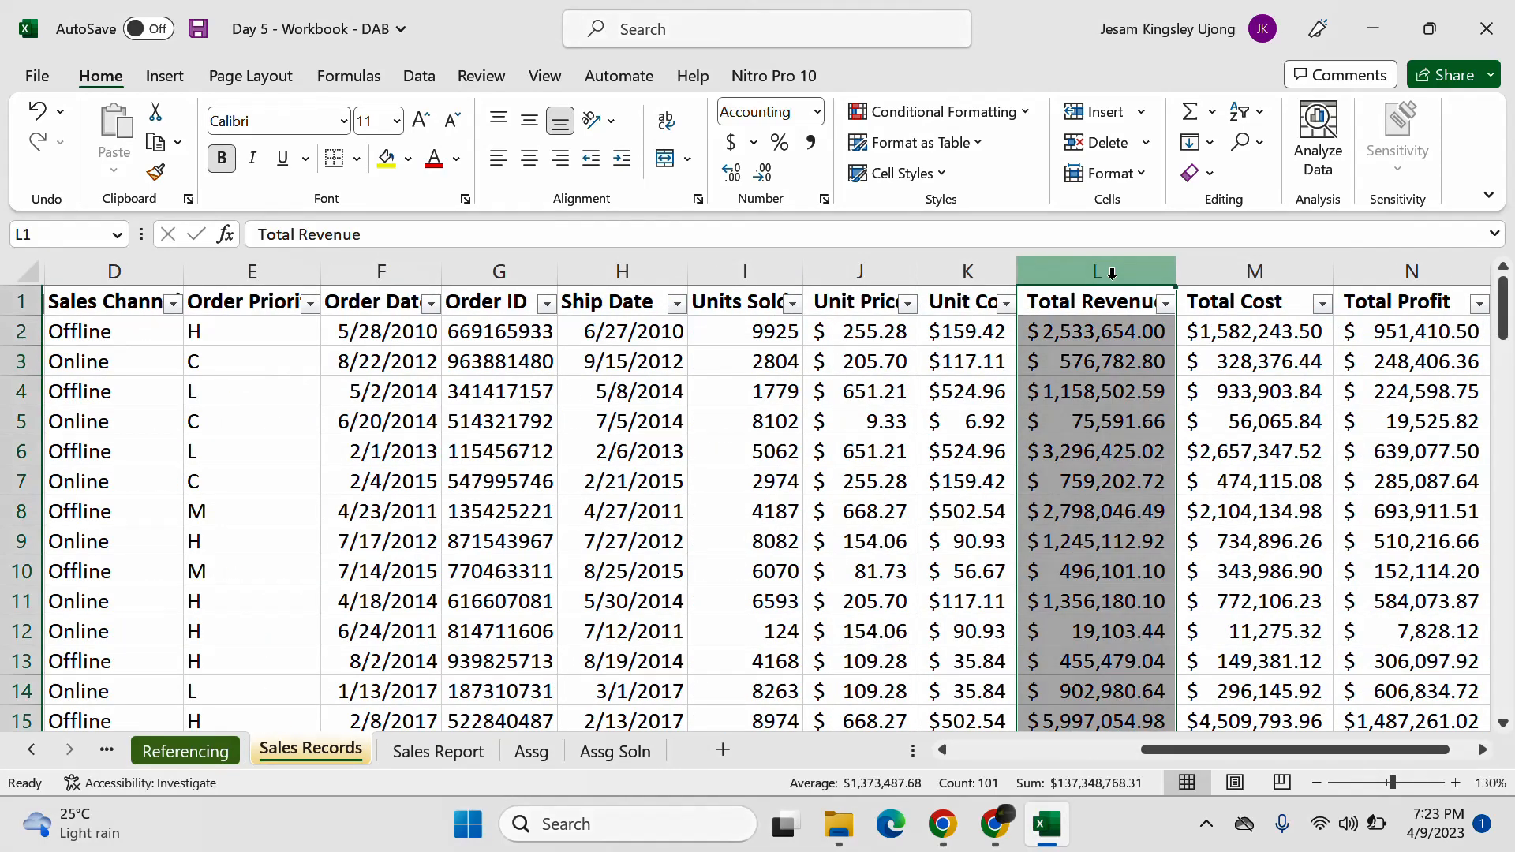
click(1280, 272)
click(1402, 284)
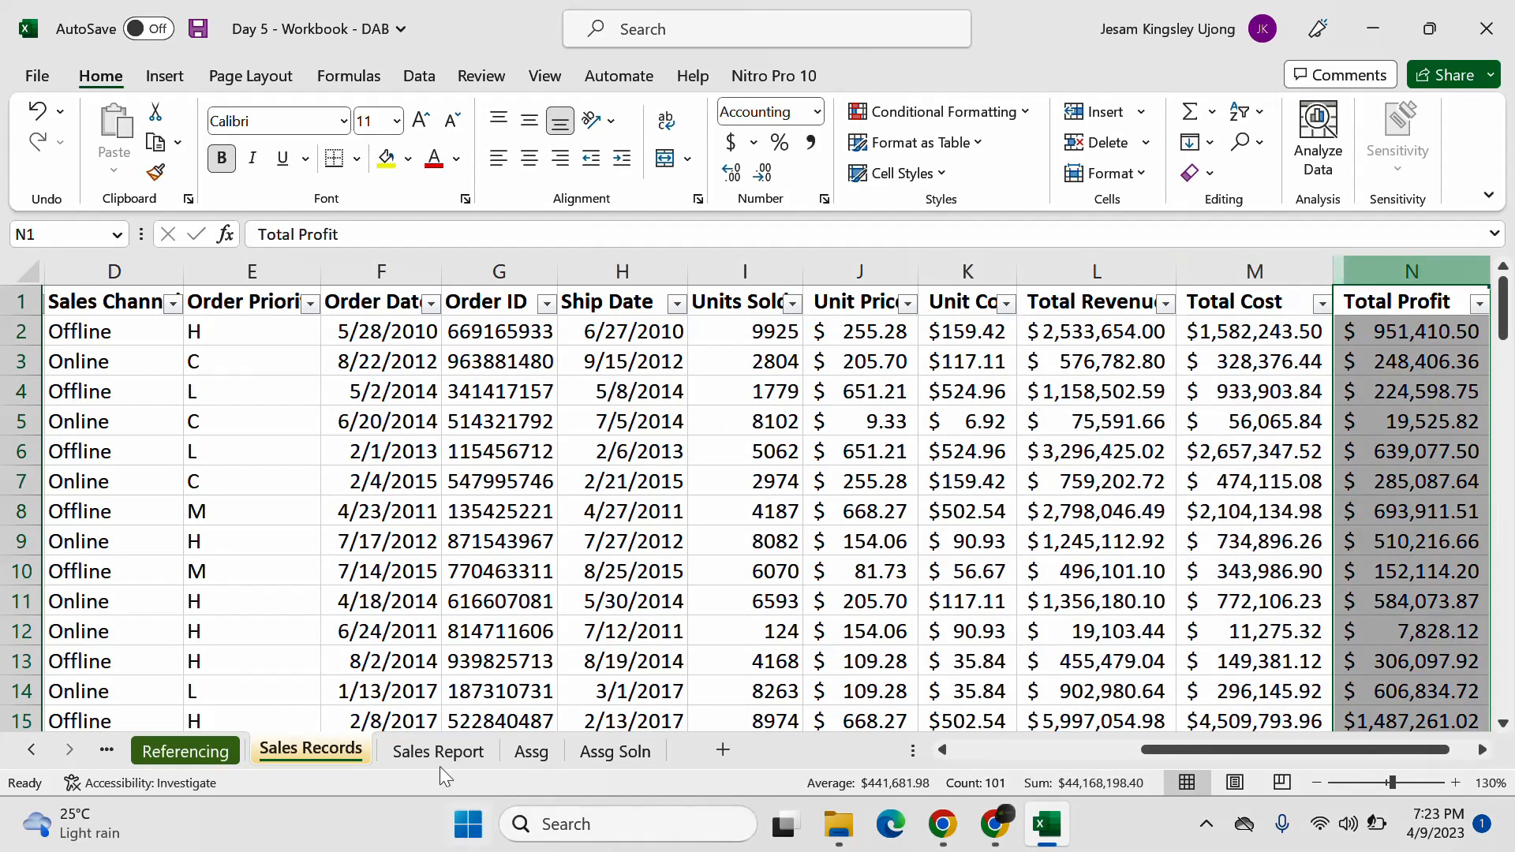
click(614, 750)
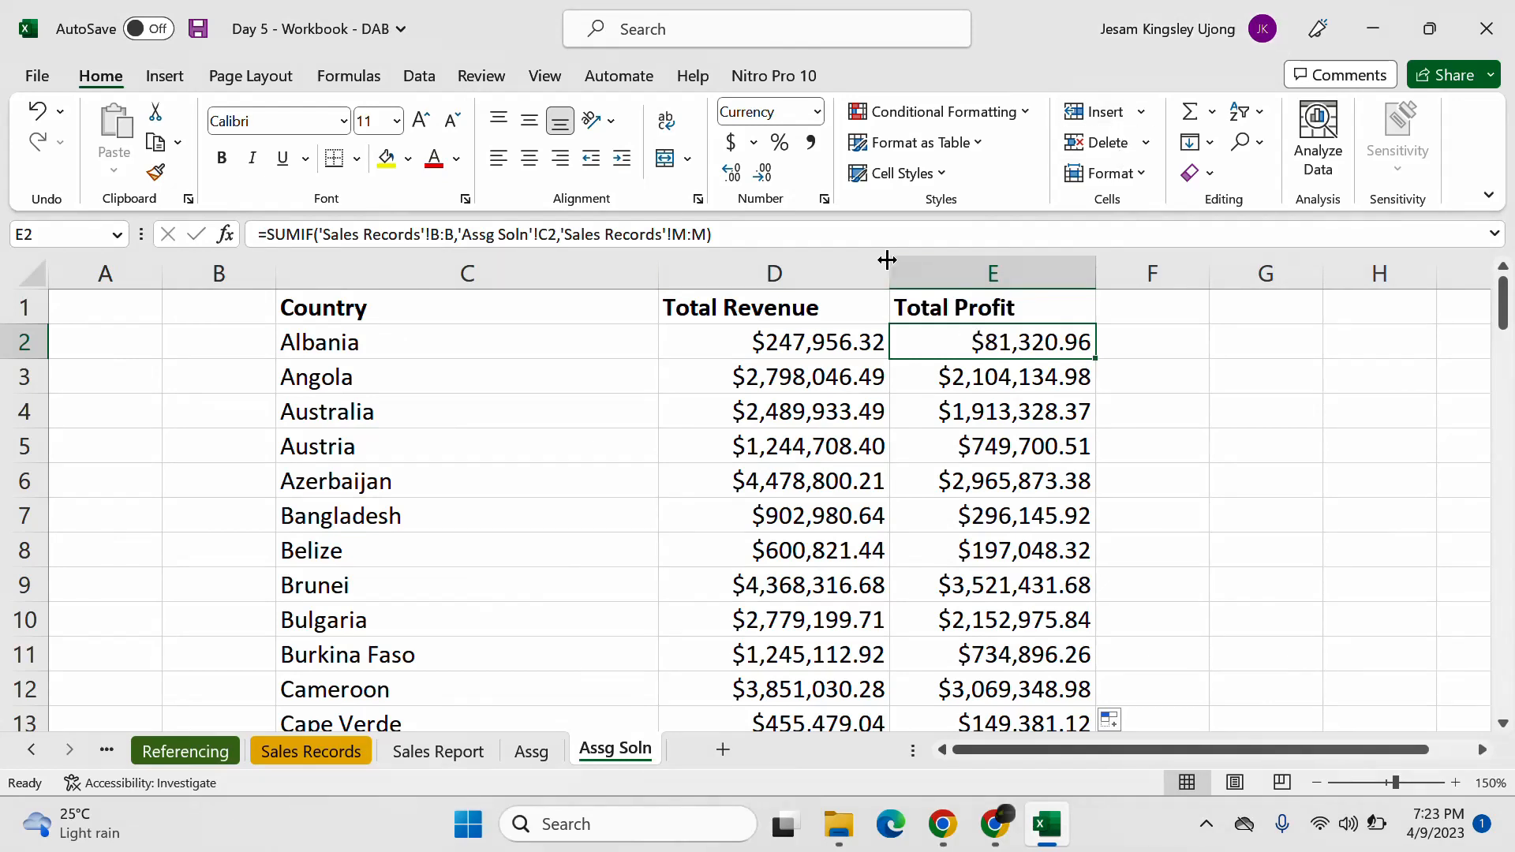
Step: Correct the sum range of the SUMIF formula in E2 to column N of Sales Records
click(690, 236)
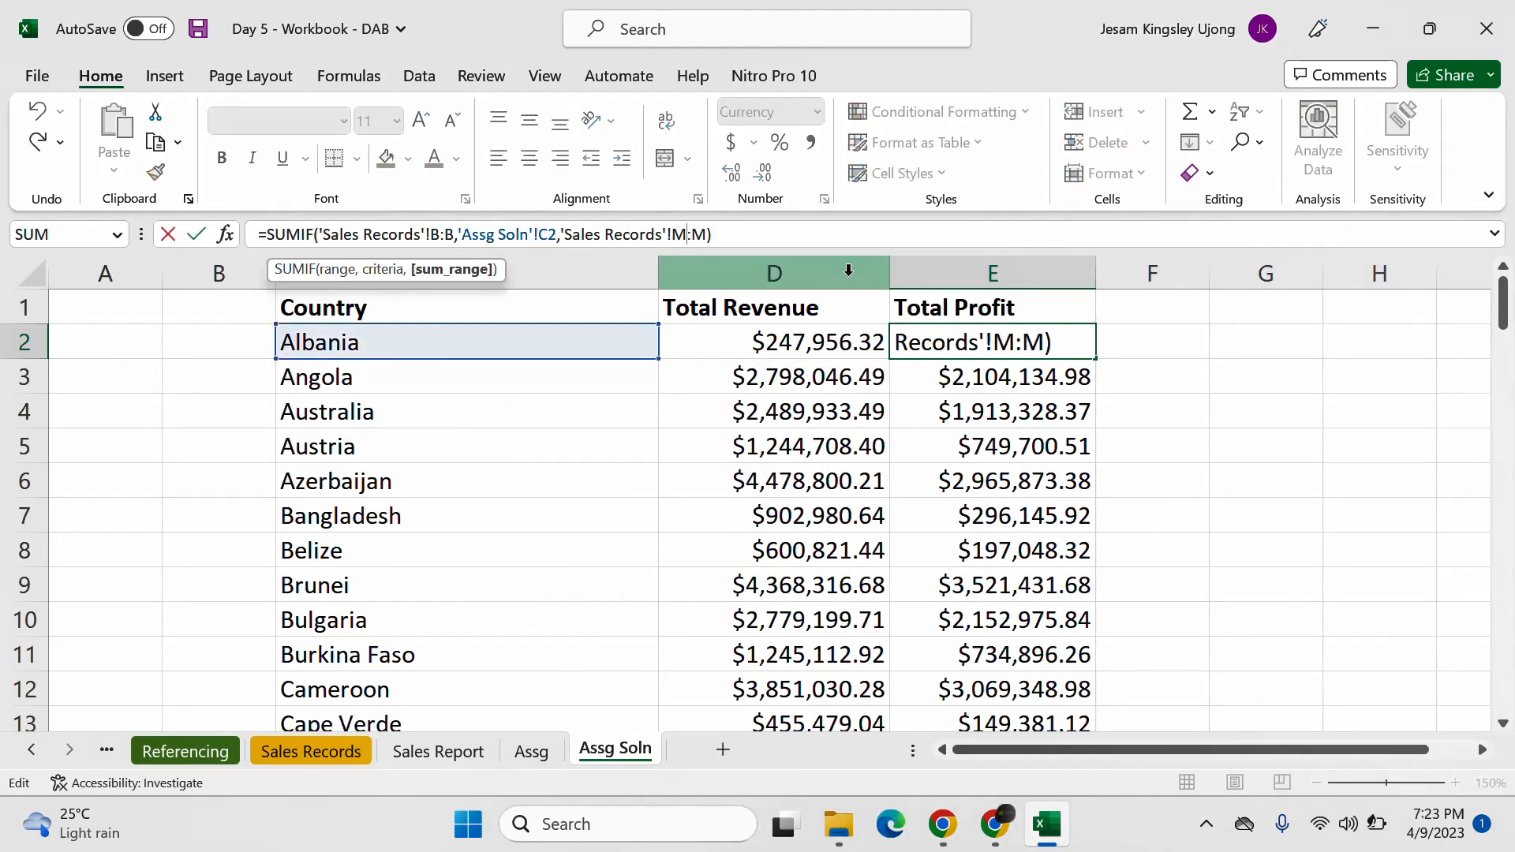
key(BackSpace)
text(N)
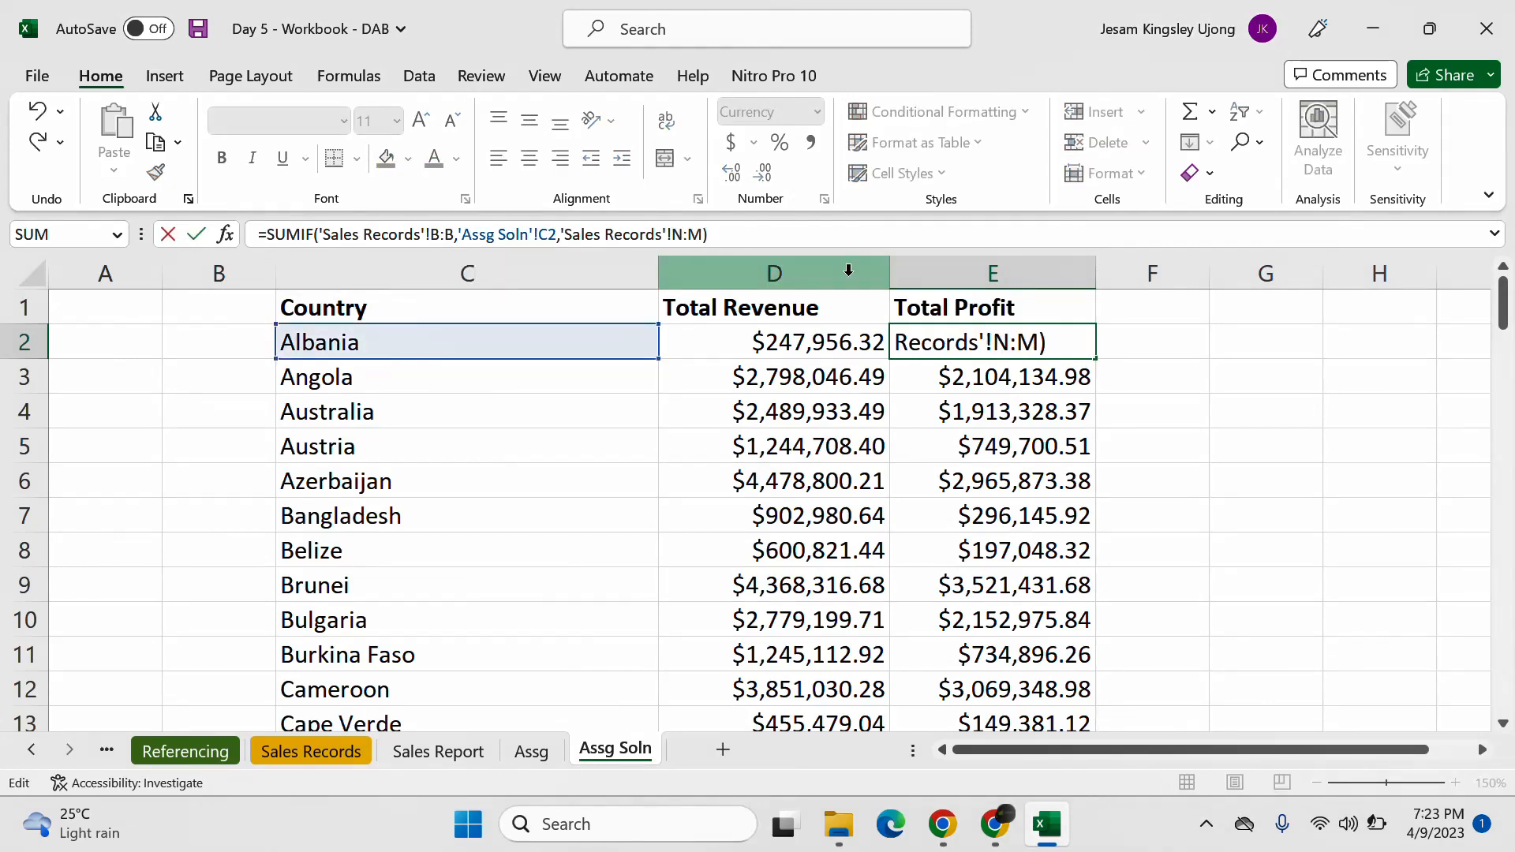
key(BackSpace)
text(N)
key(Return)
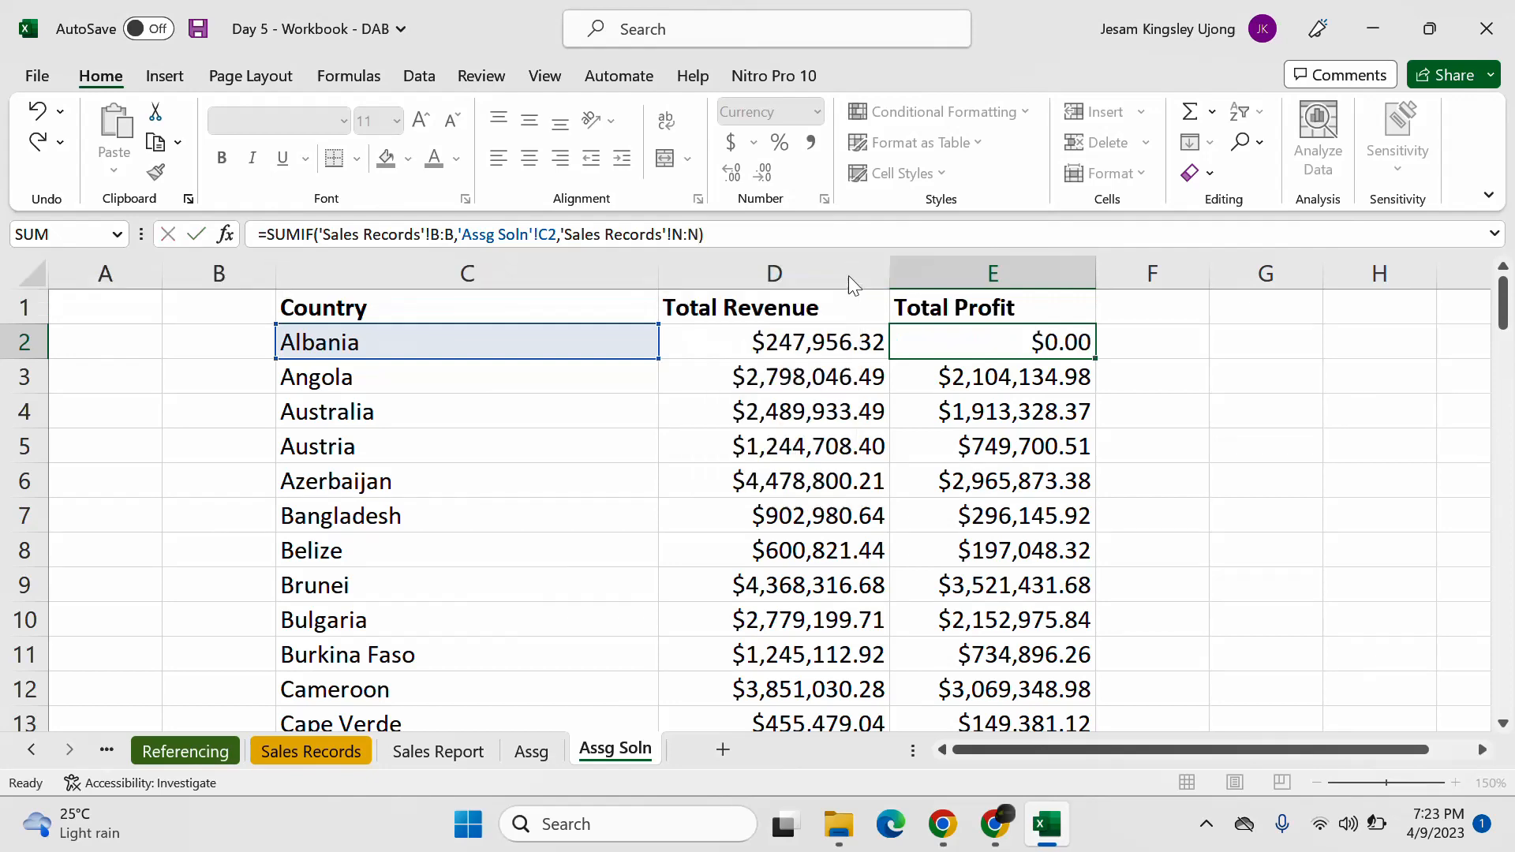
Step: Fill the corrected N:N formula from E2 down the Total Profit column and review the rows
click(1081, 340)
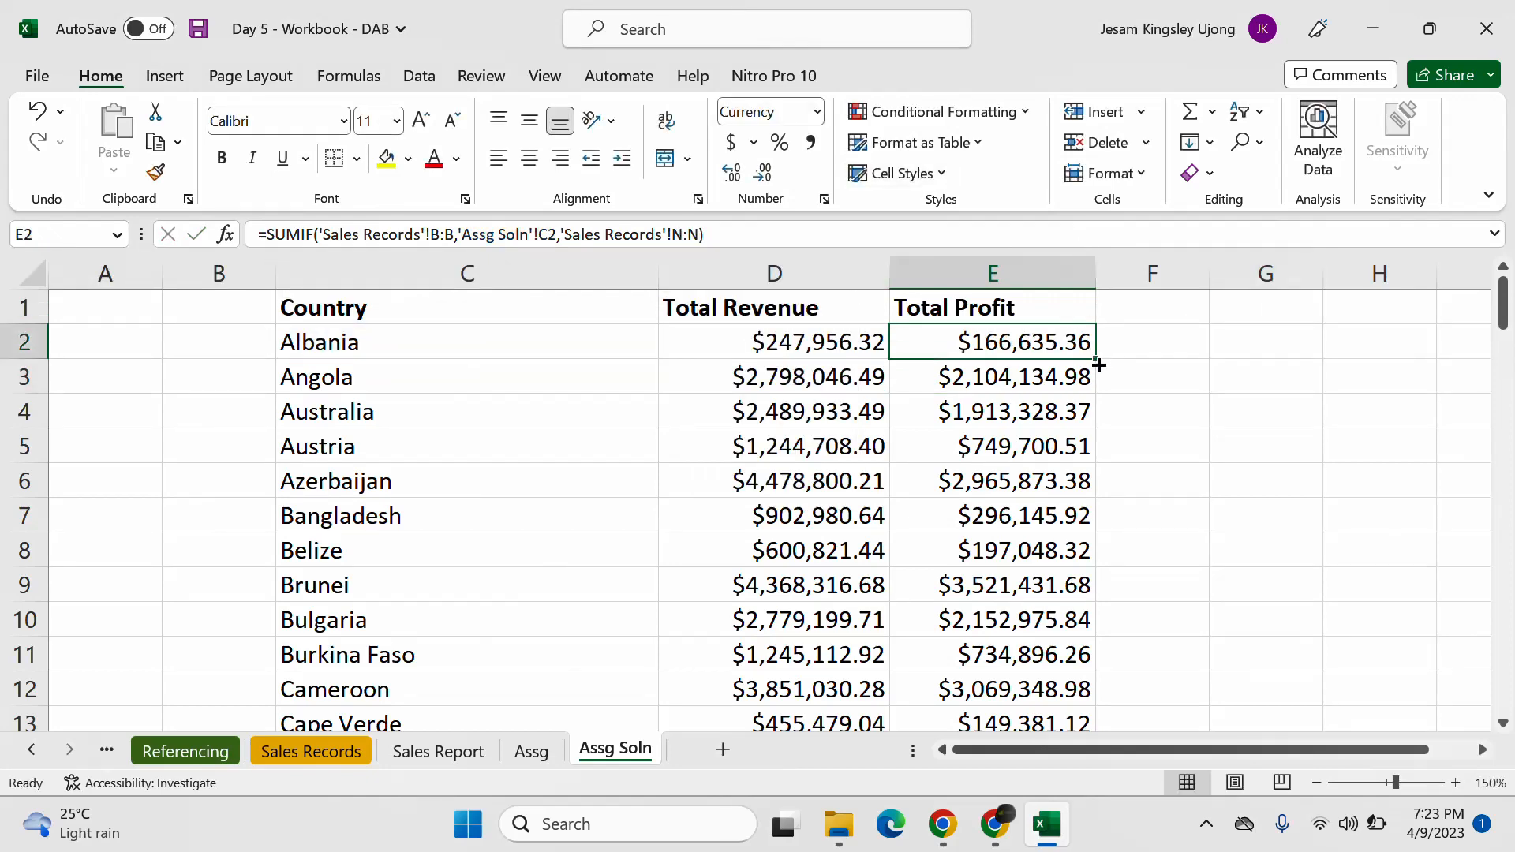
double_click(1096, 361)
scroll(1097, 367, down, 20)
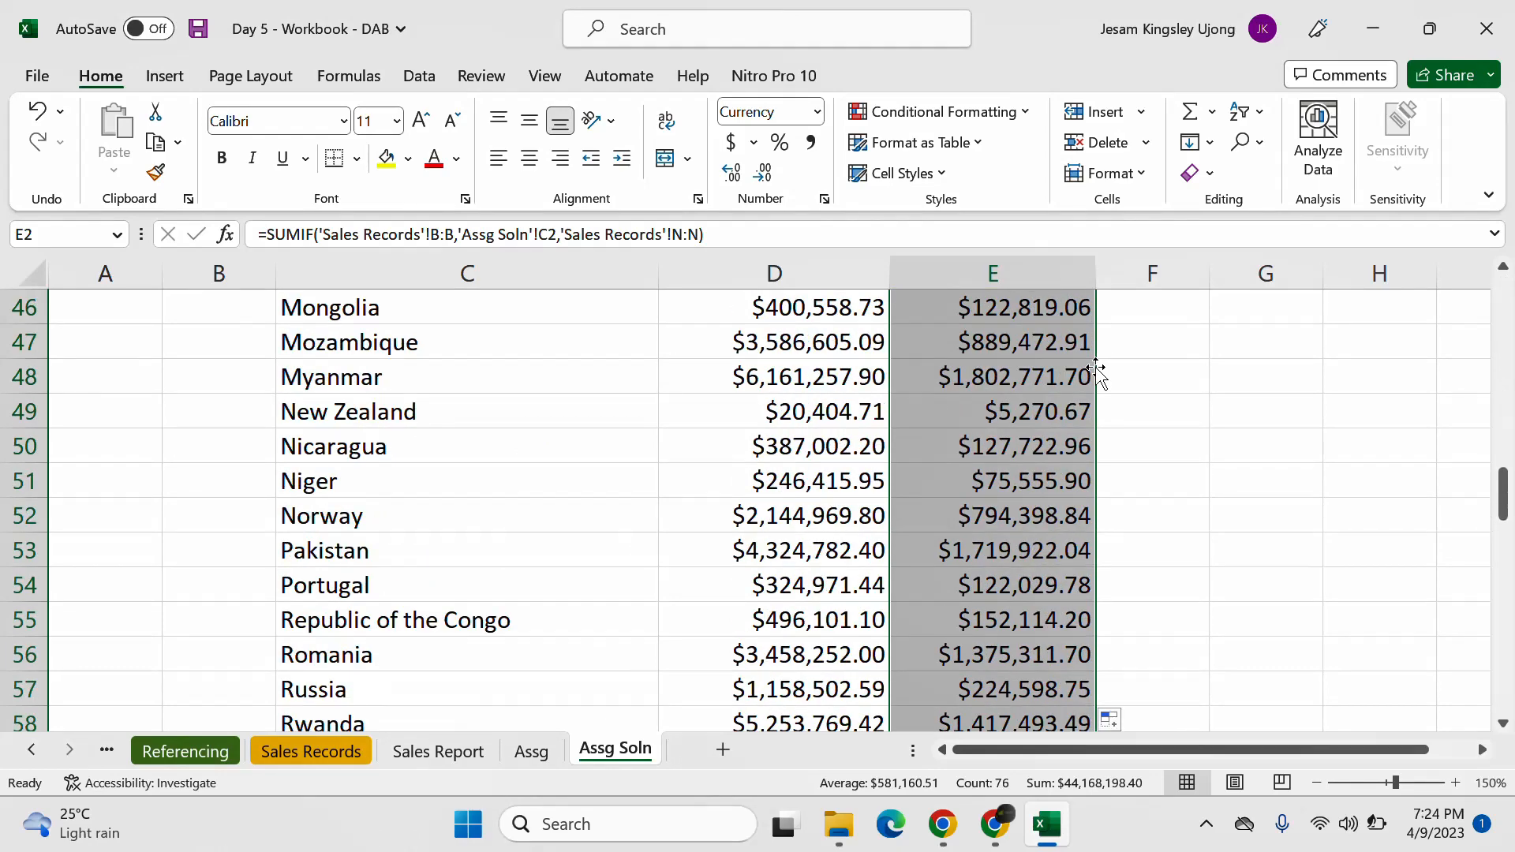
scroll(1097, 367, down, 6)
scroll(1097, 366, up, 20)
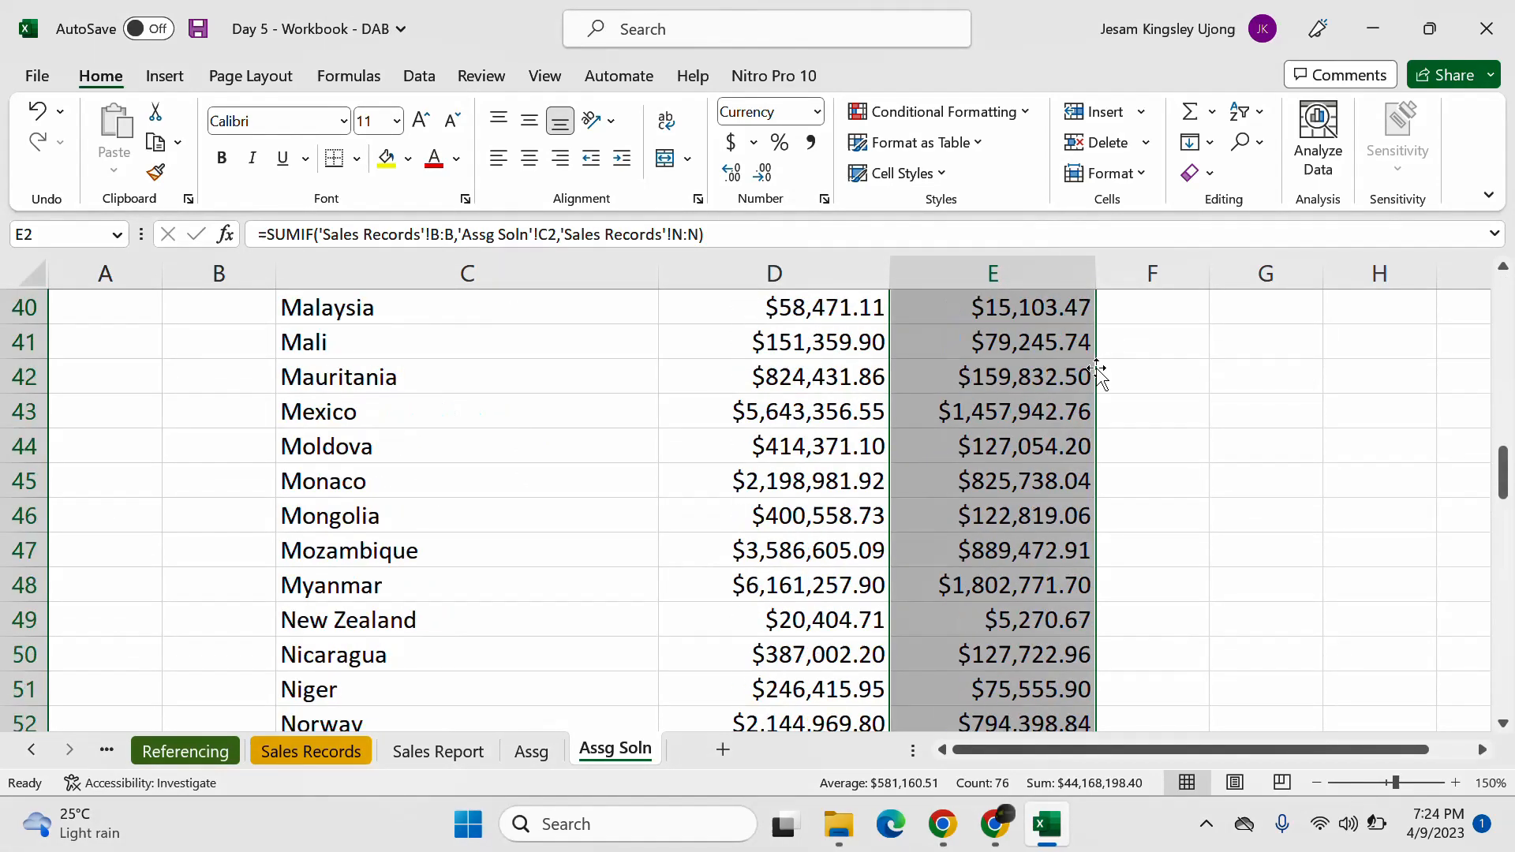
Step: Clear all formulas under the Total Profit header, from E2 down, and inspect the SUMIF formula in D2
key(Delete)
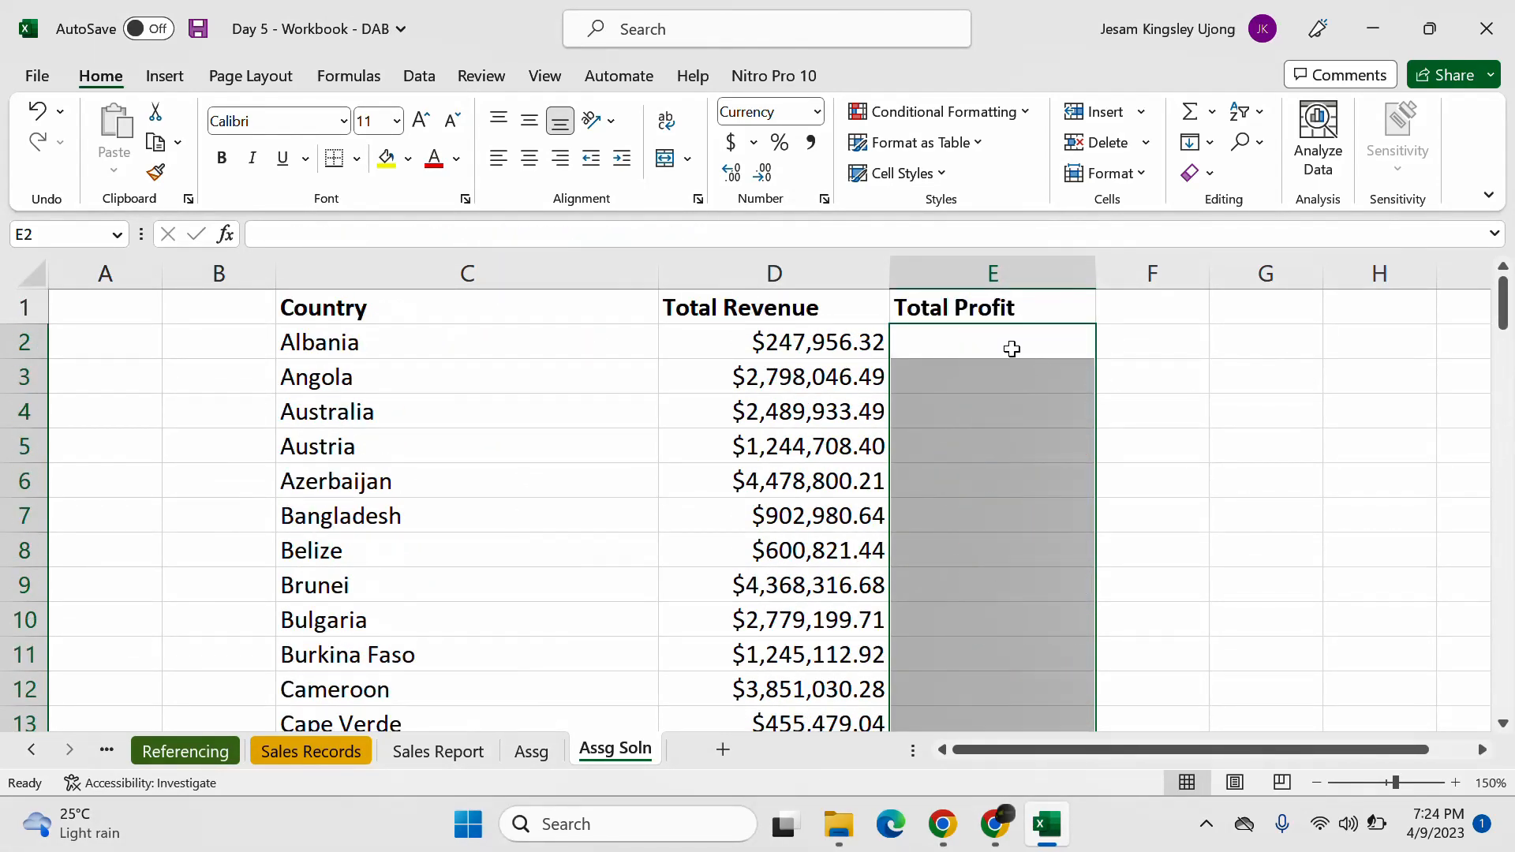
click(999, 332)
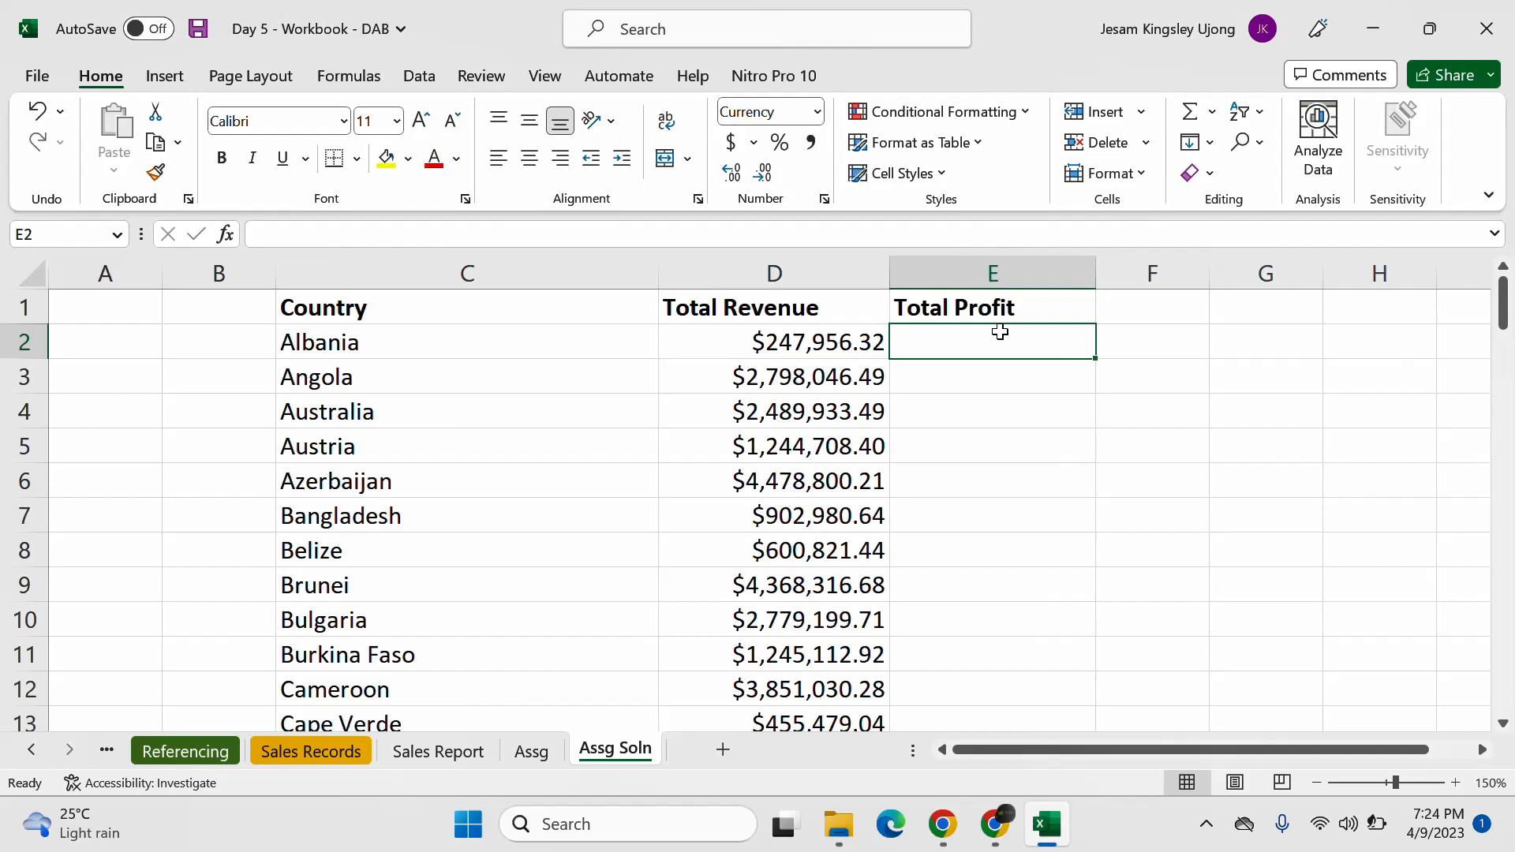
click(854, 348)
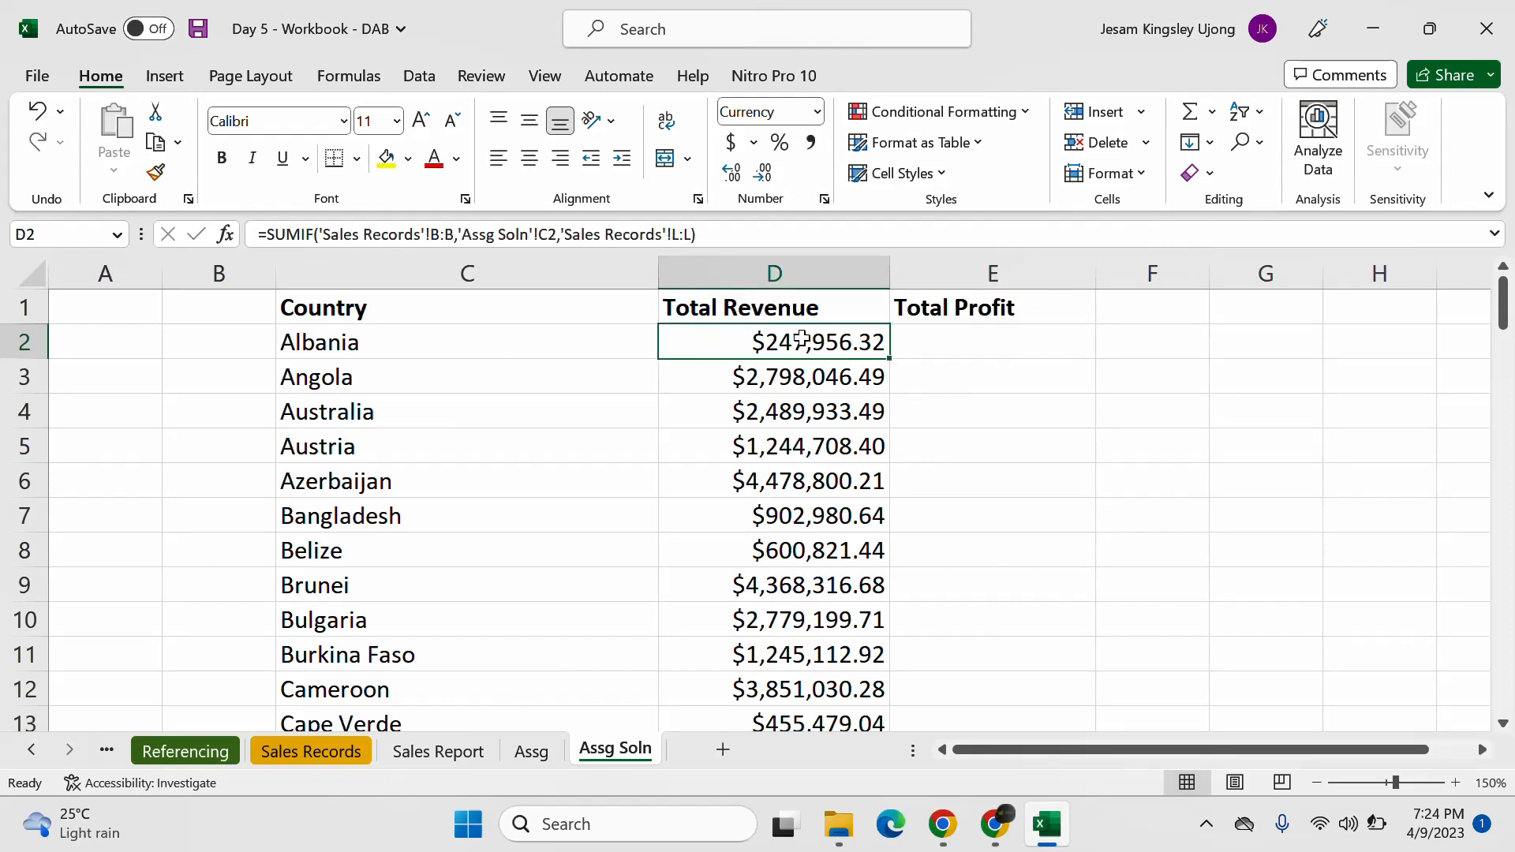
Step: Start a new SUMIF formula in E2 with column B of Sales Records as the range
click(1010, 356)
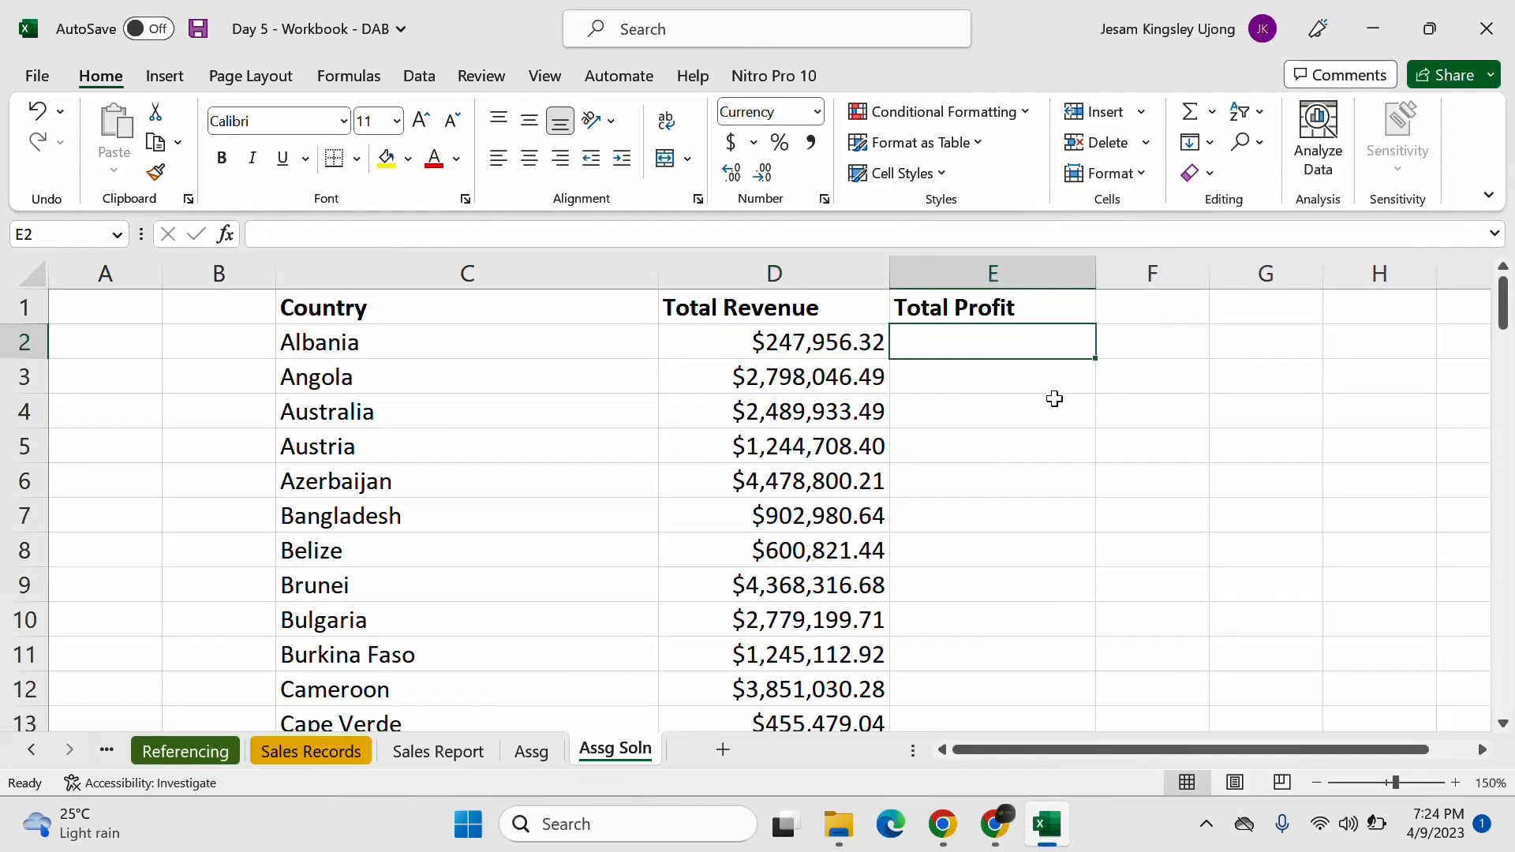
text(=sumif)
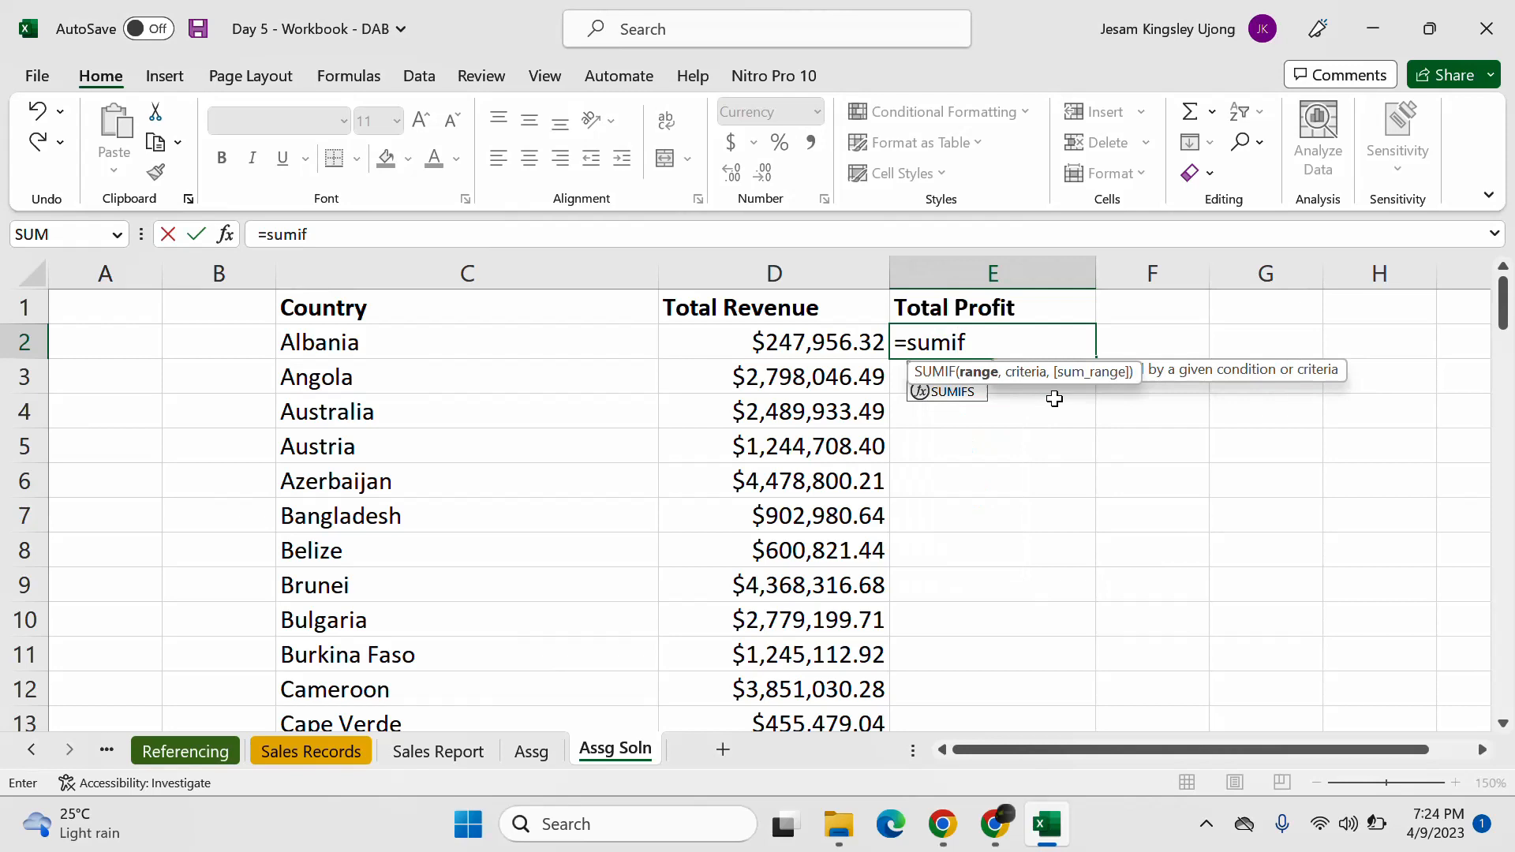
key(Tab)
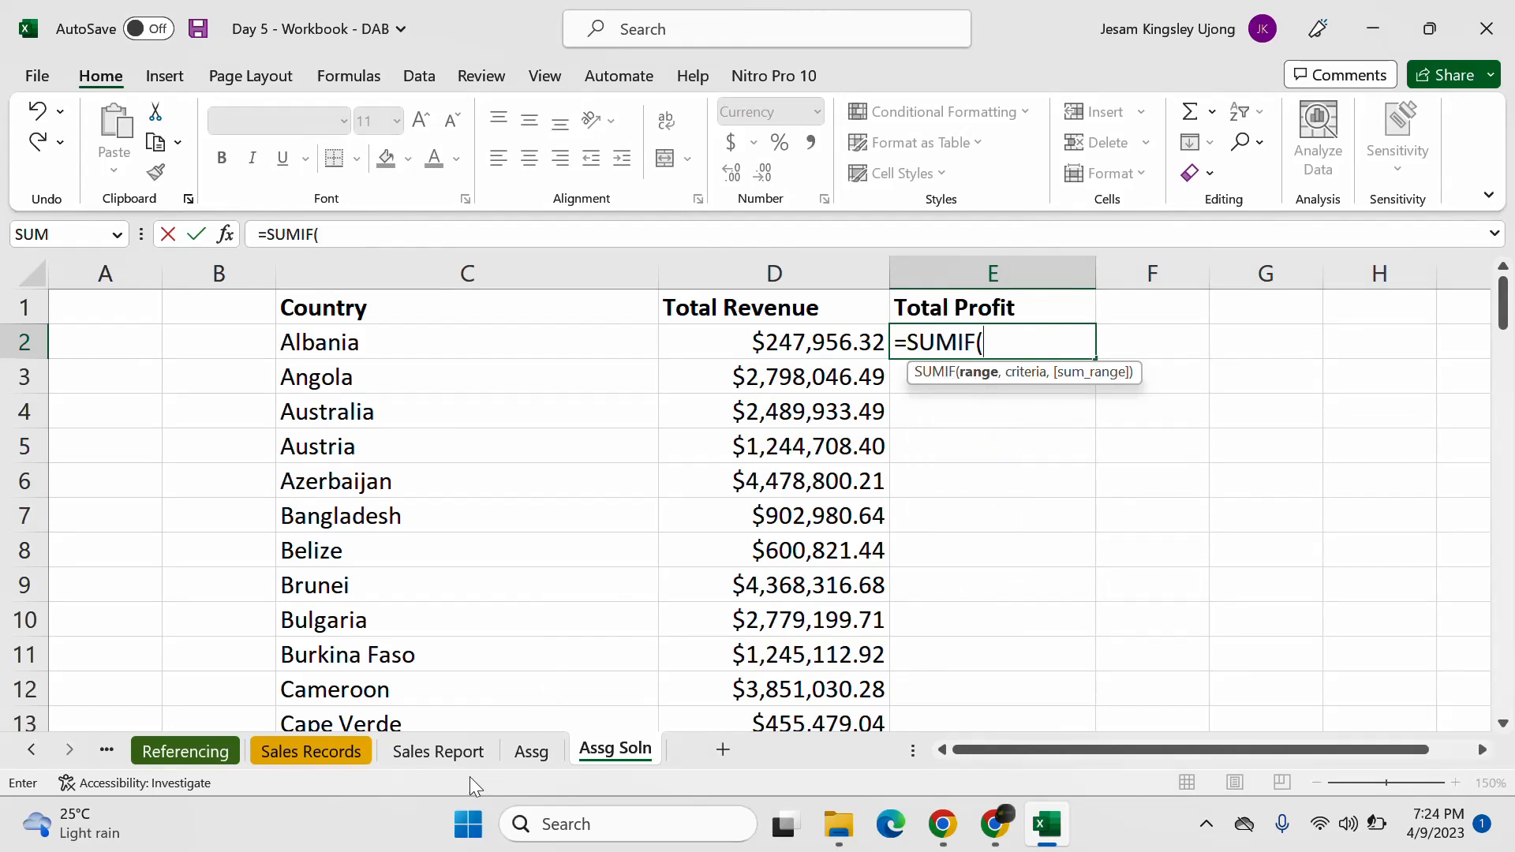
click(317, 750)
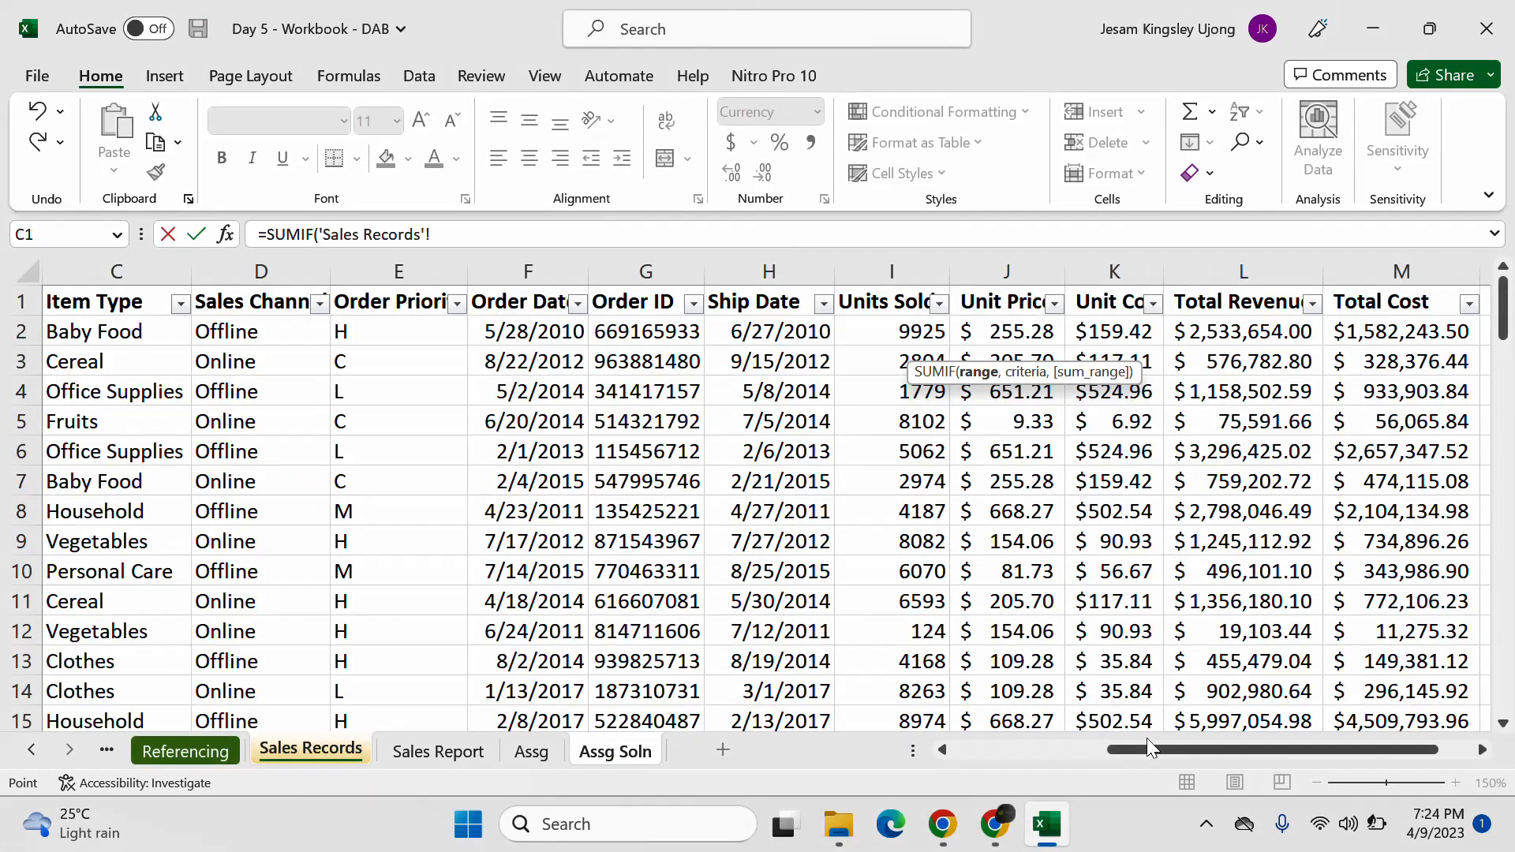
drag(1166, 746, 1010, 746)
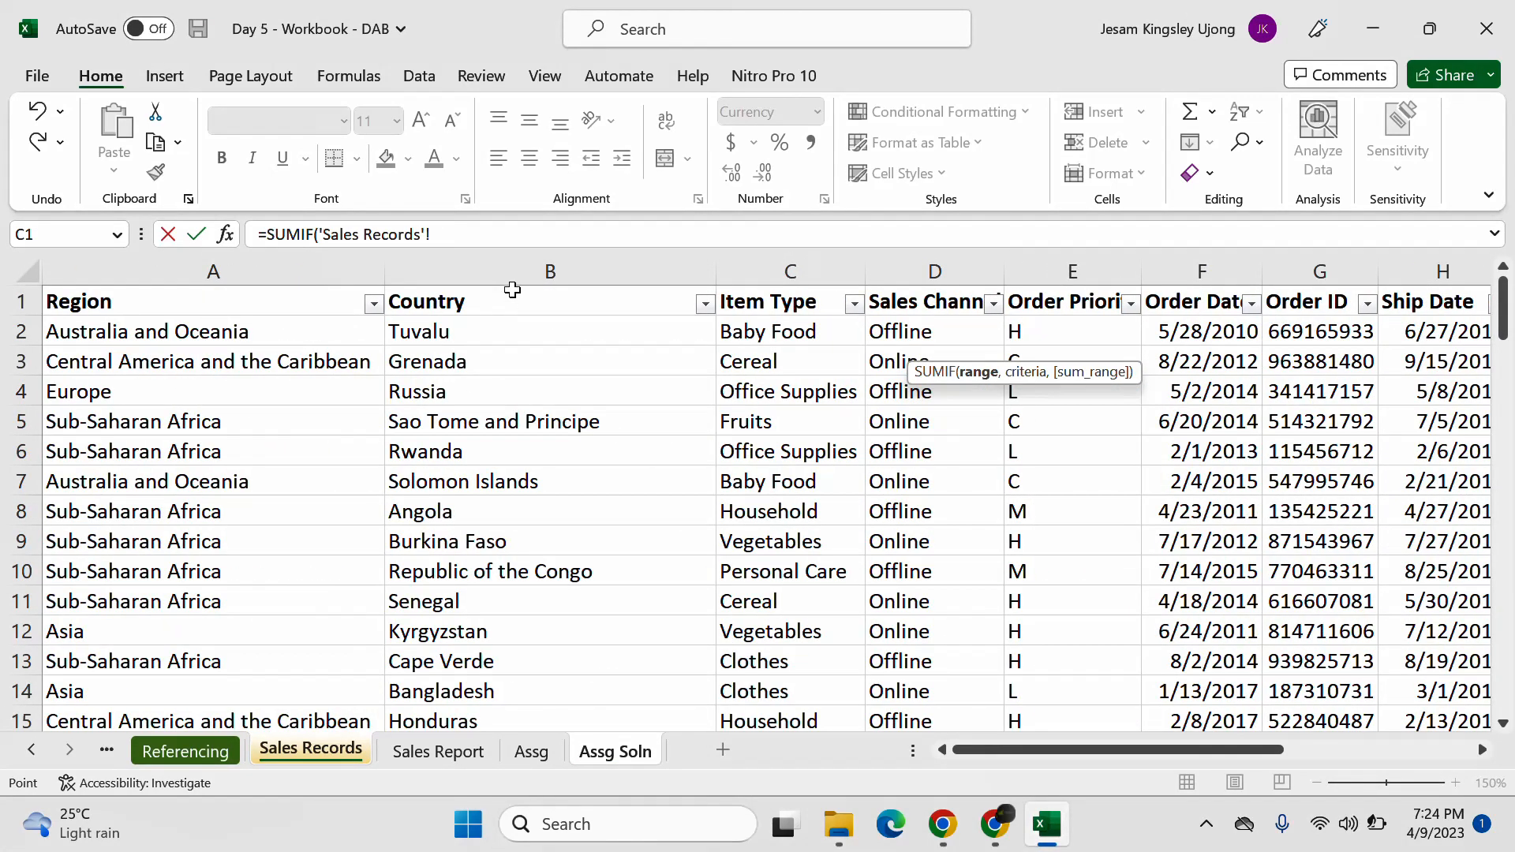
click(514, 272)
text(,)
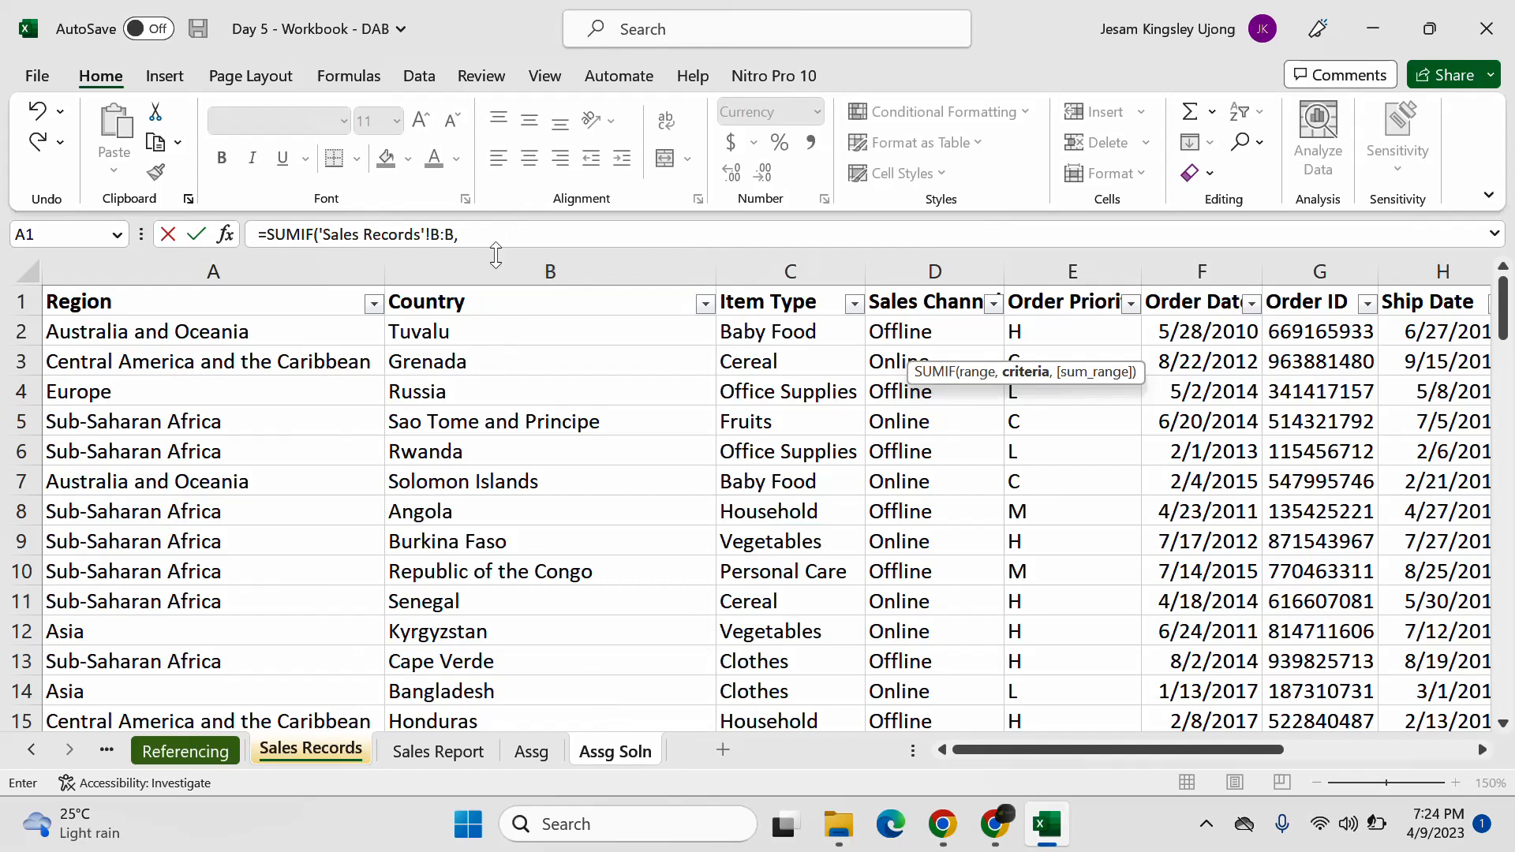
Step: Complete E2's SUMIF with C2 of Assg Soln as the criteria and column N of Sales Records as the sum range
click(475, 234)
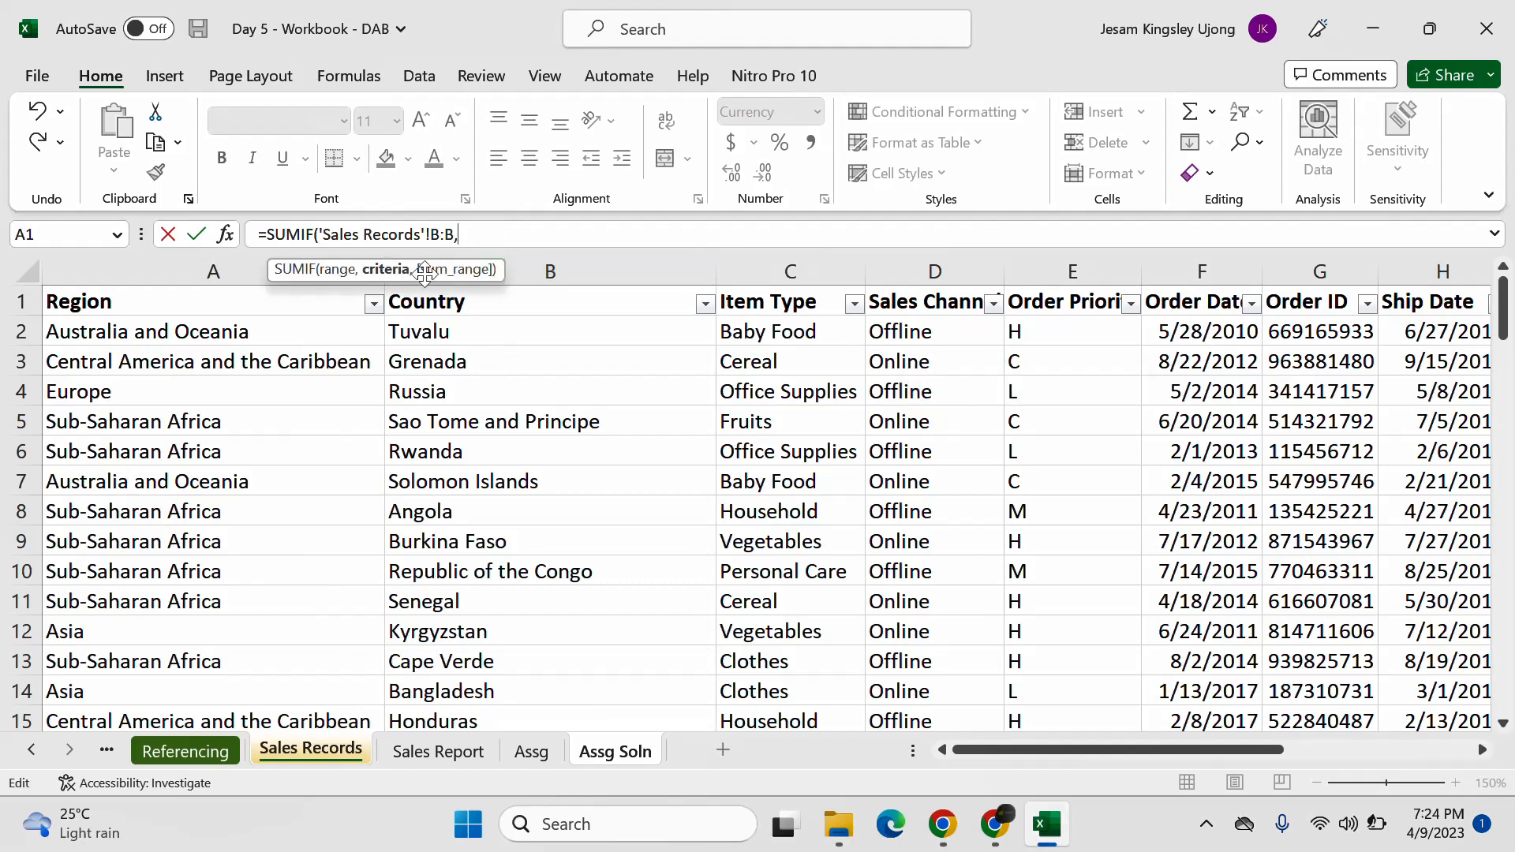
click(613, 751)
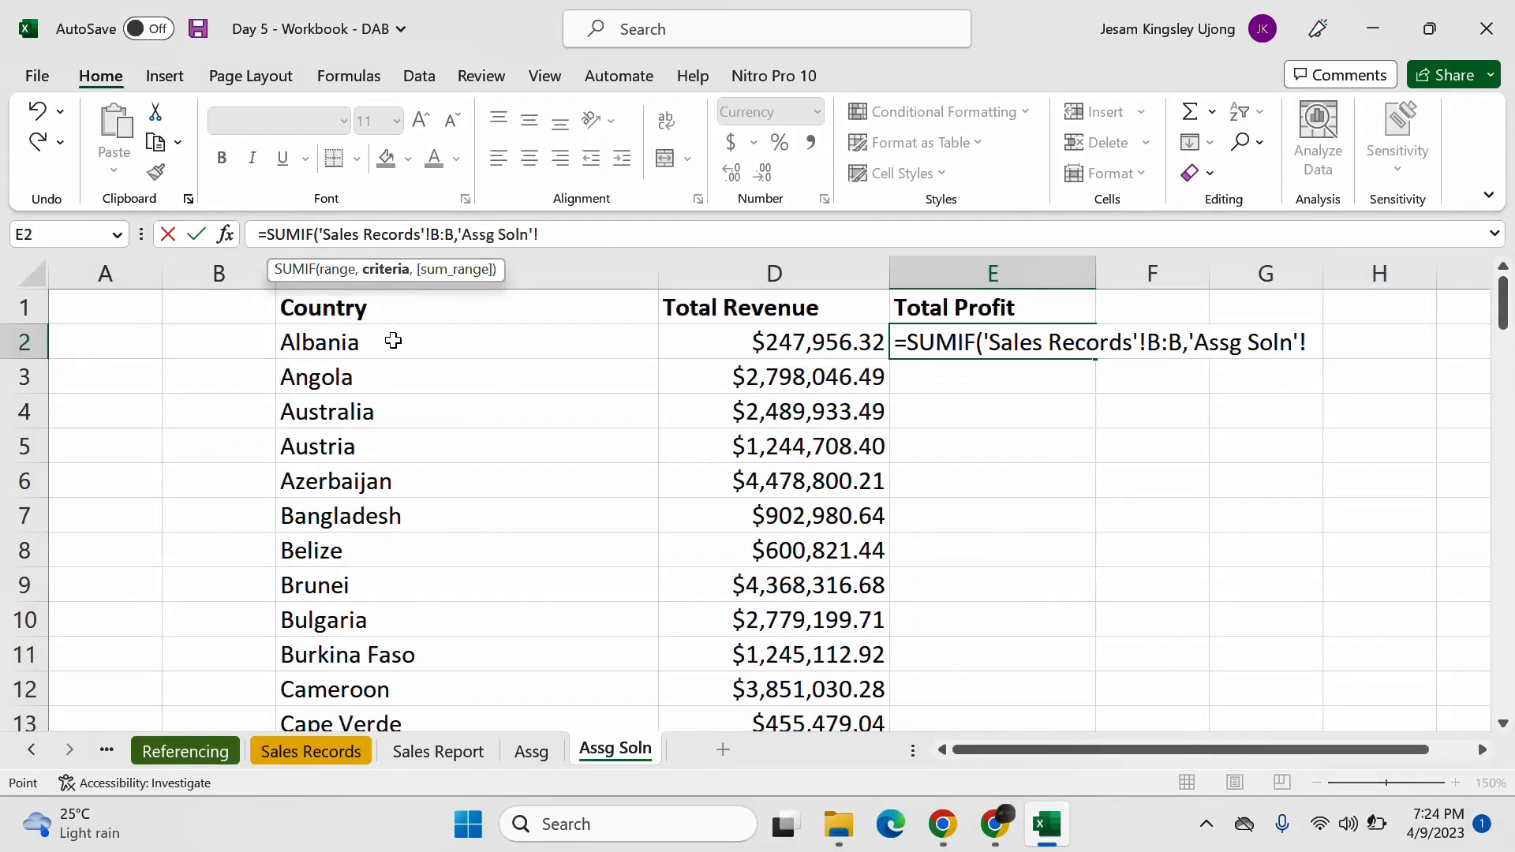
click(393, 341)
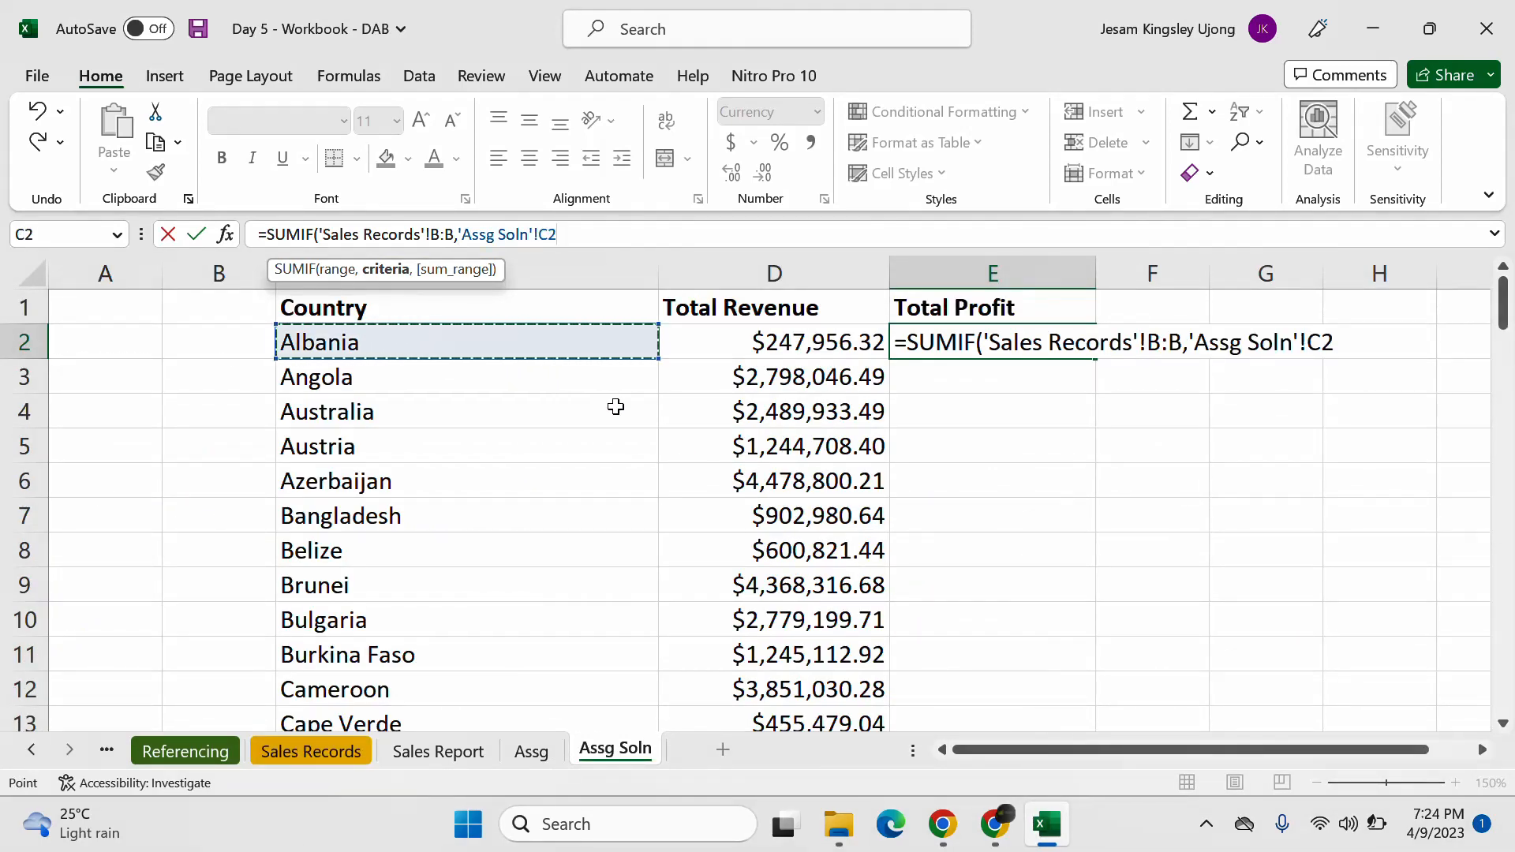
text(,)
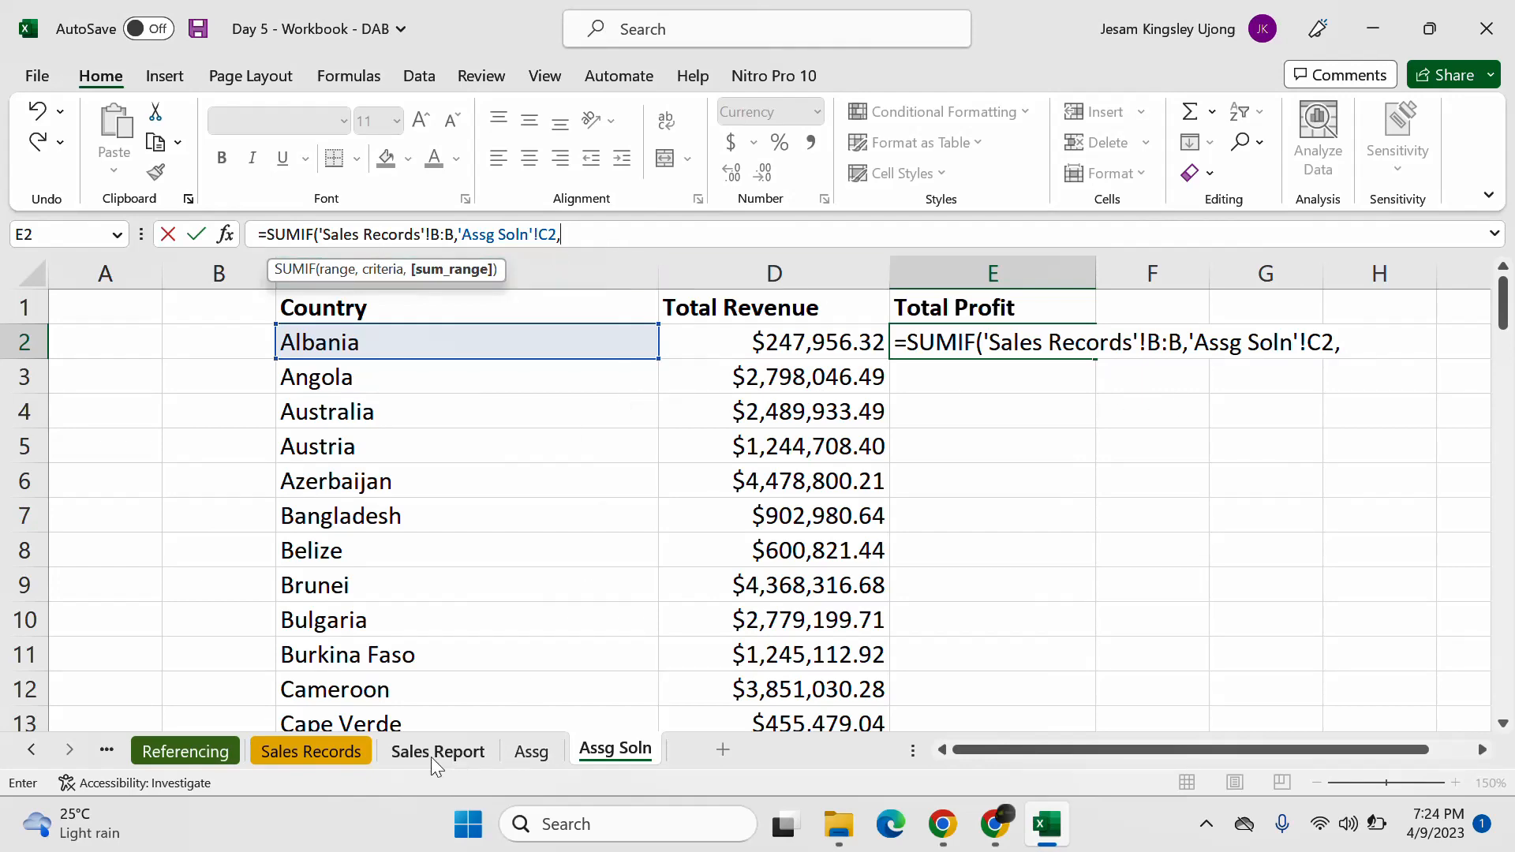
click(353, 756)
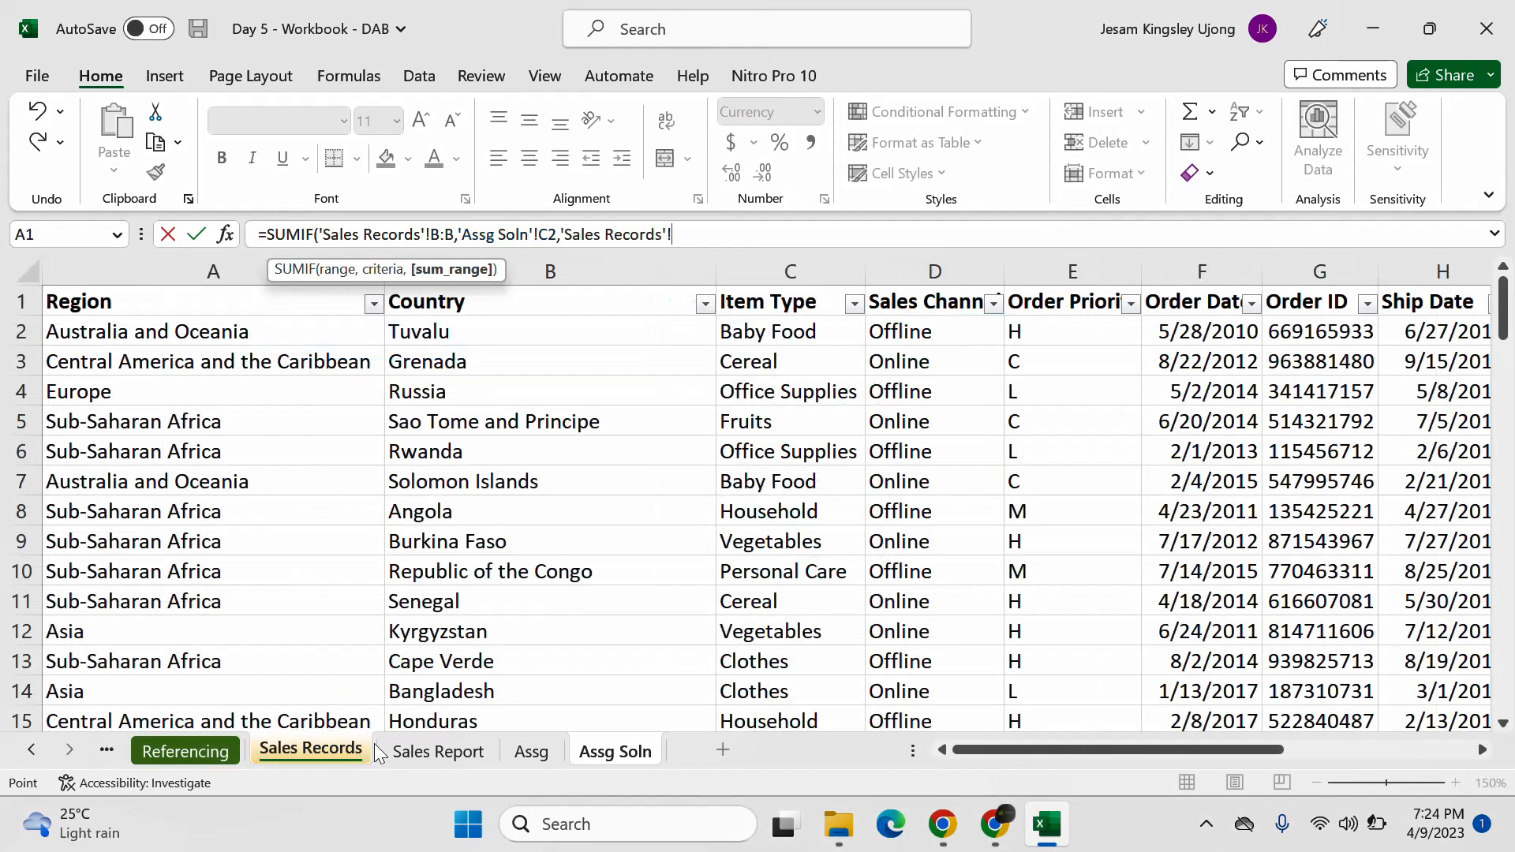
drag(1131, 750, 1491, 720)
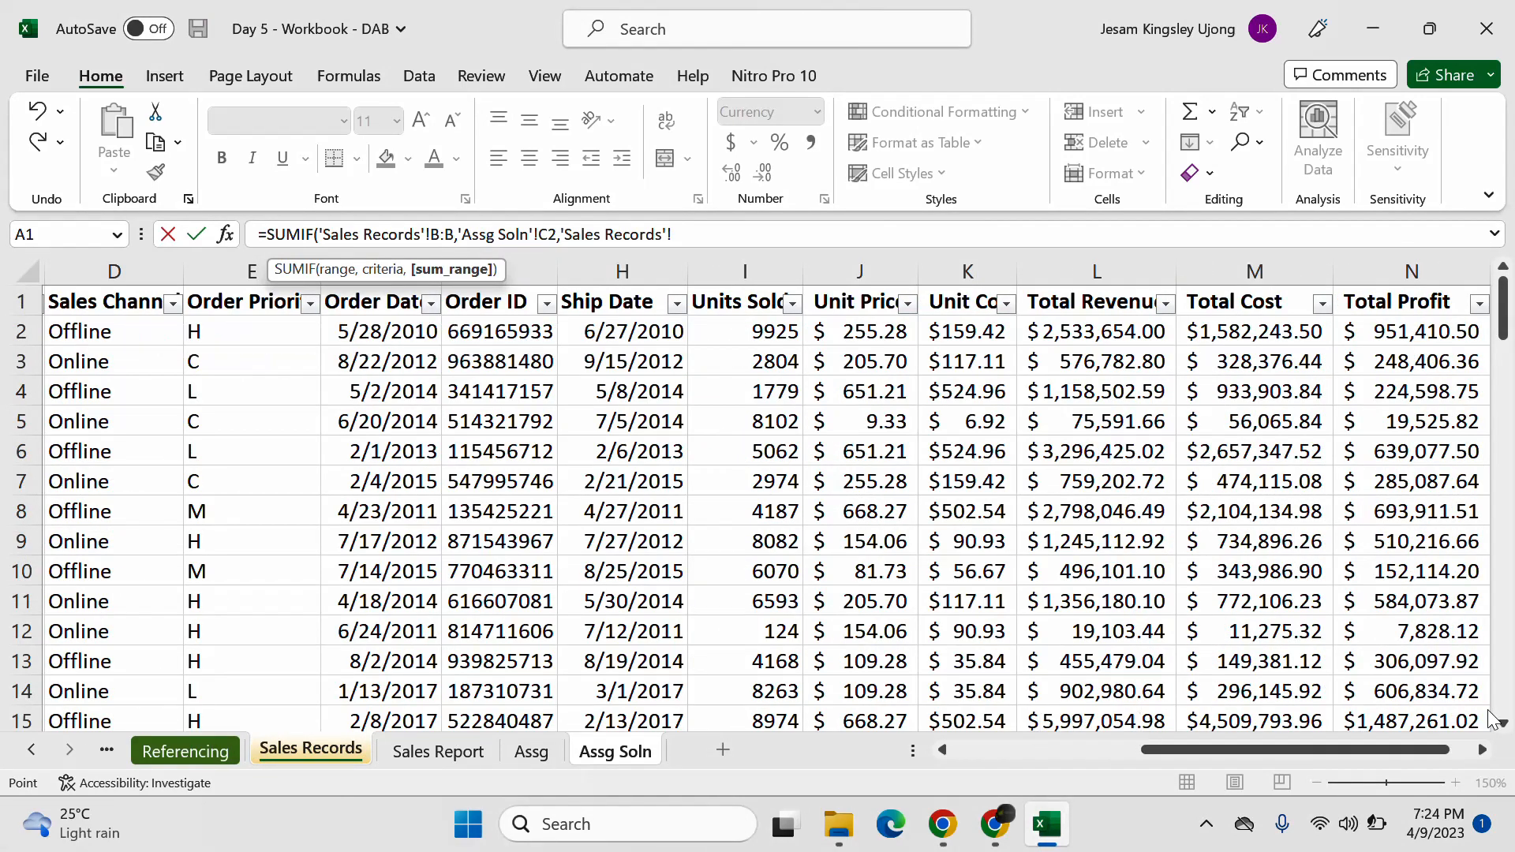
click(1412, 272)
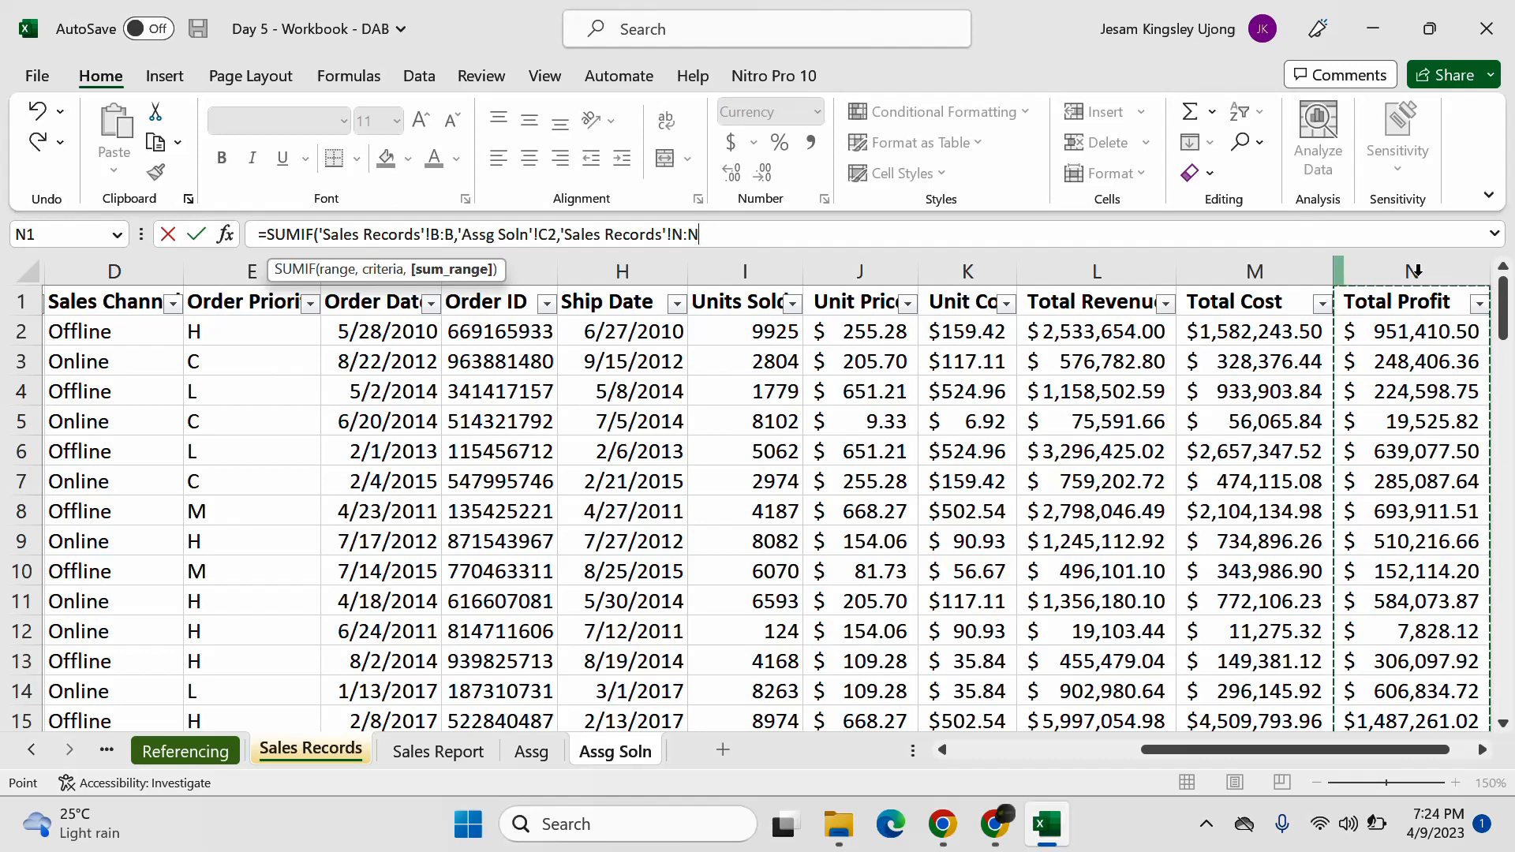
key(Return)
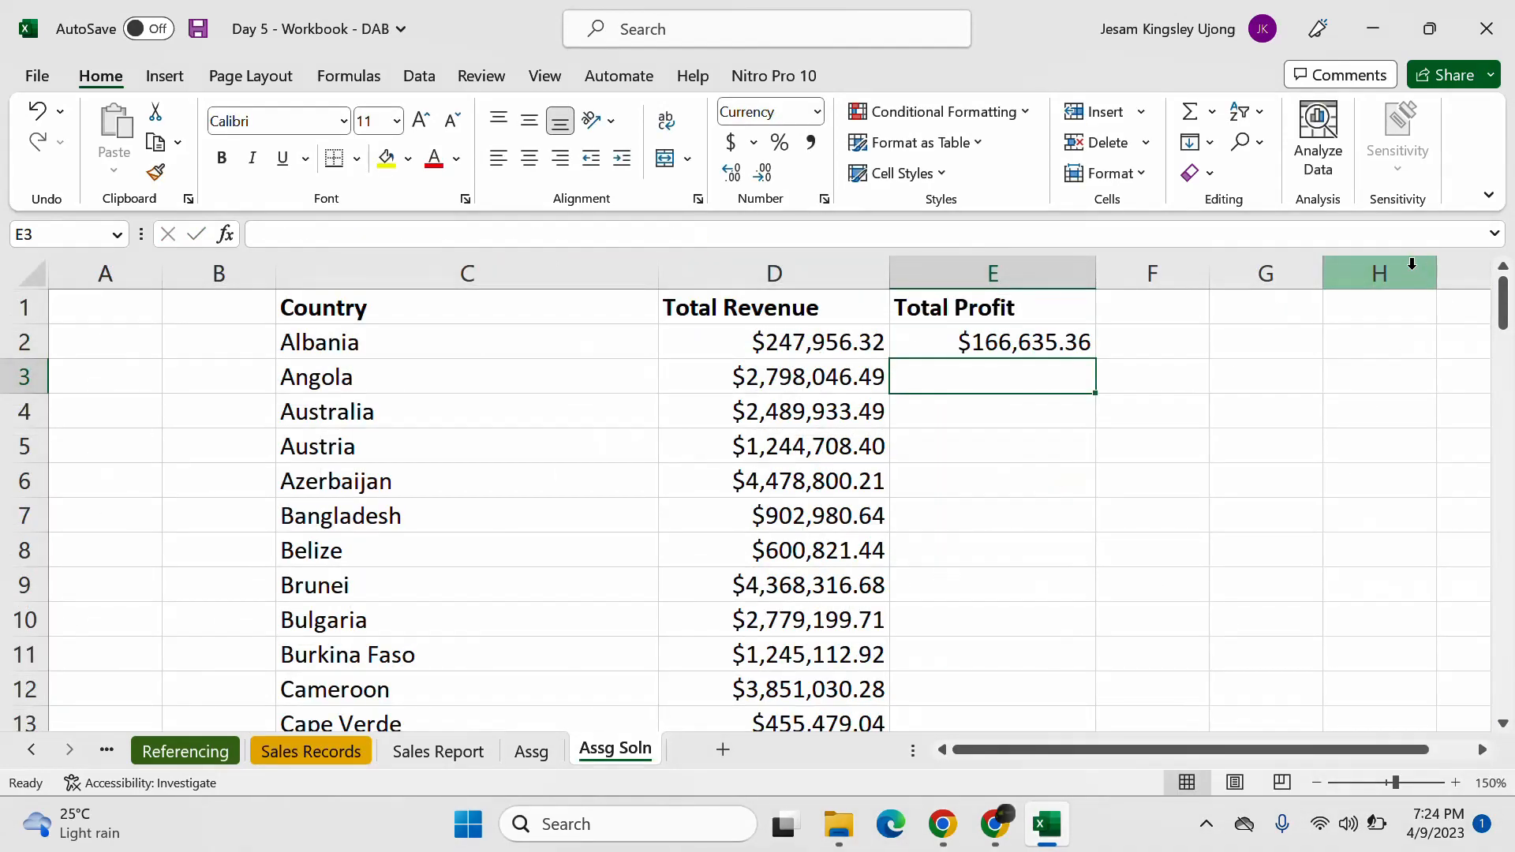
Step: Fill E2's SUMIF formula down the Total Profit column to row 77 and check the rows
click(1082, 343)
double_click(1094, 362)
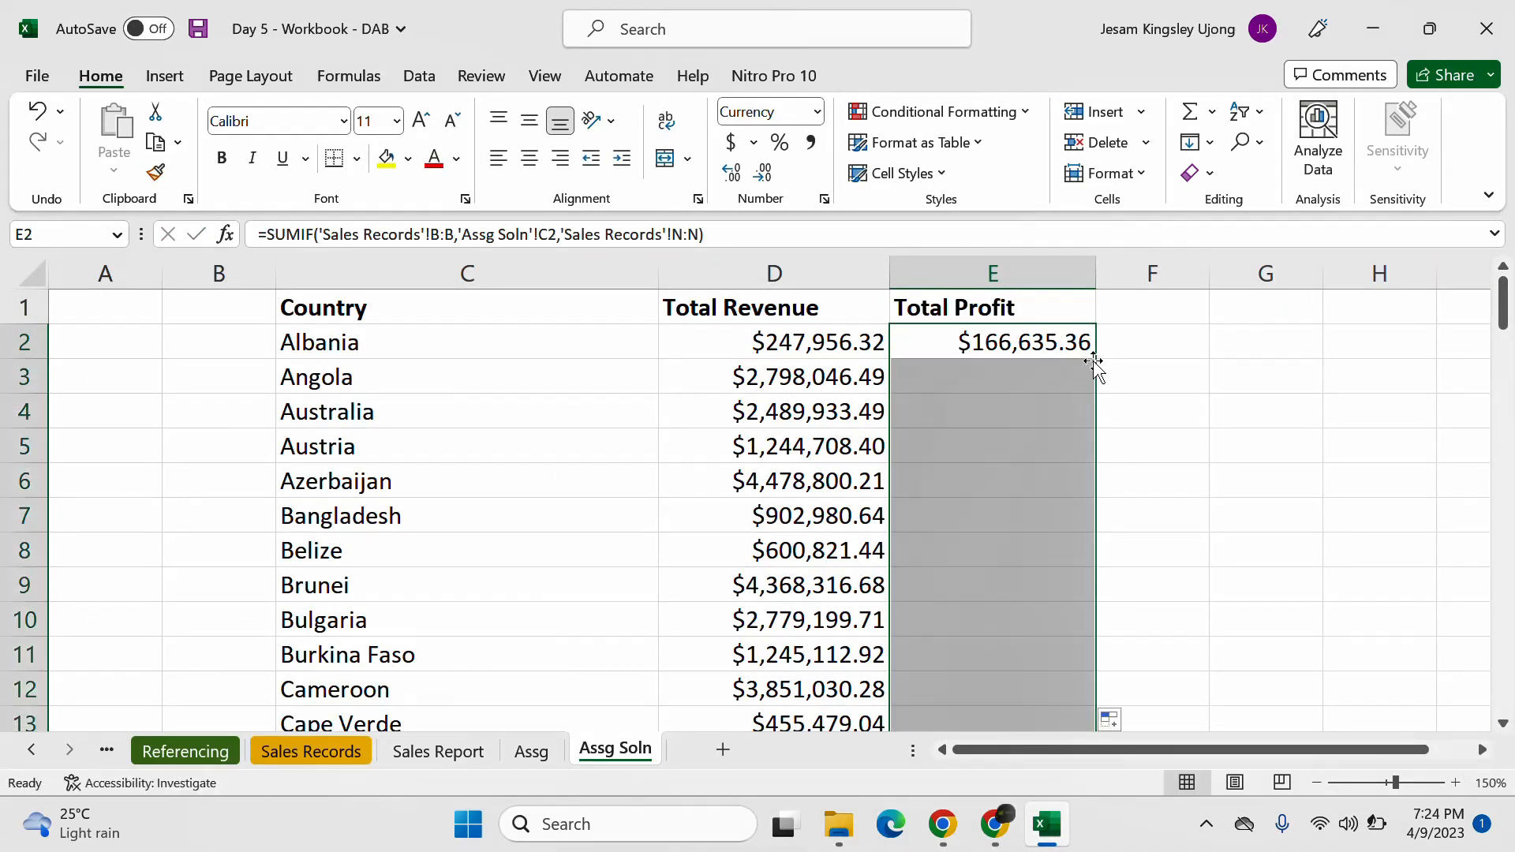
scroll(1093, 363, down, 20)
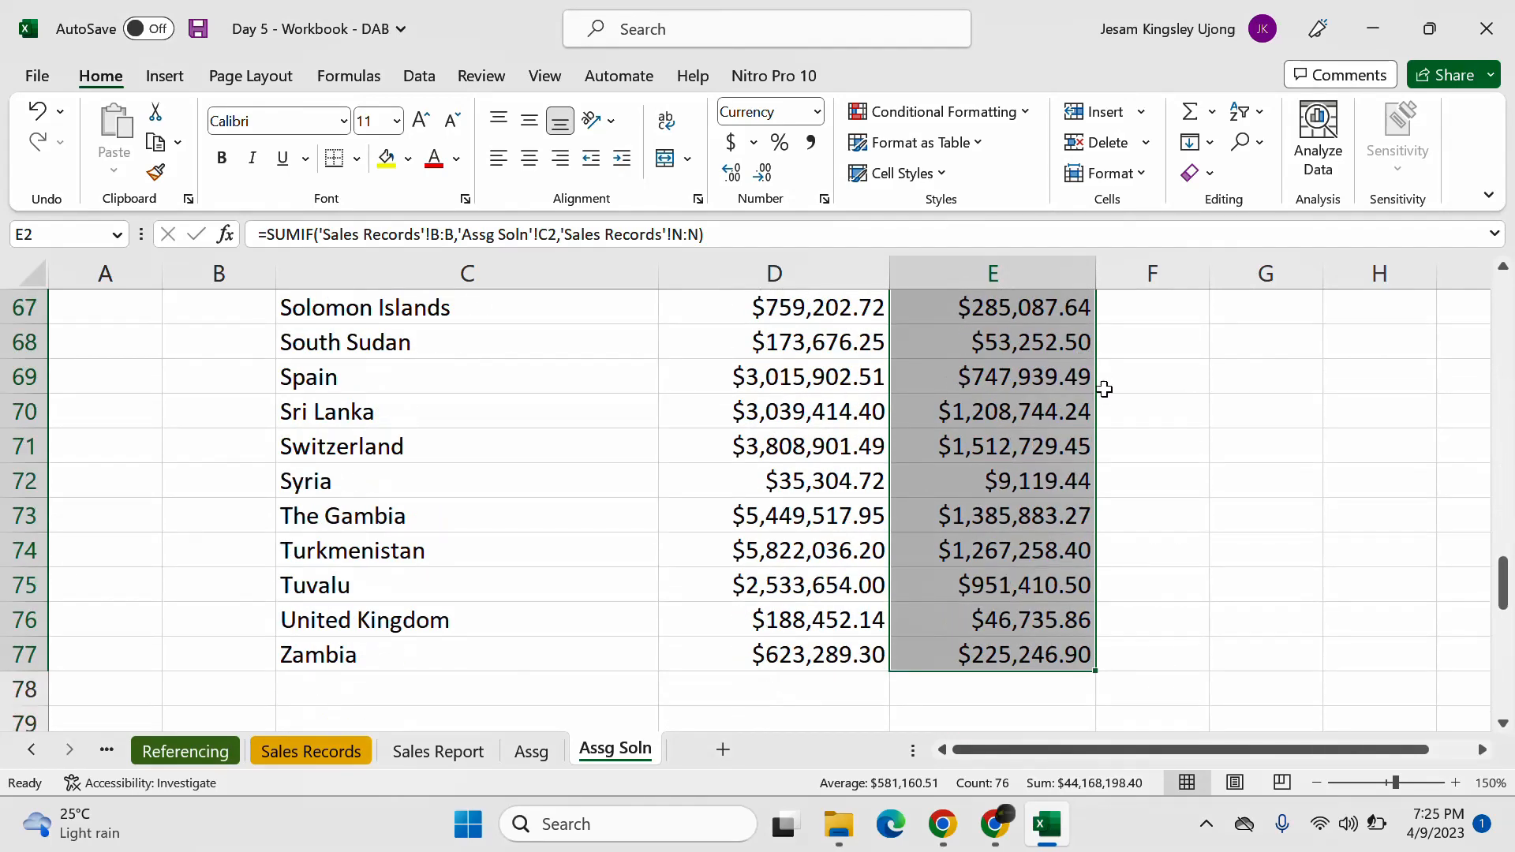
drag(1503, 582, 1500, 304)
click(1007, 355)
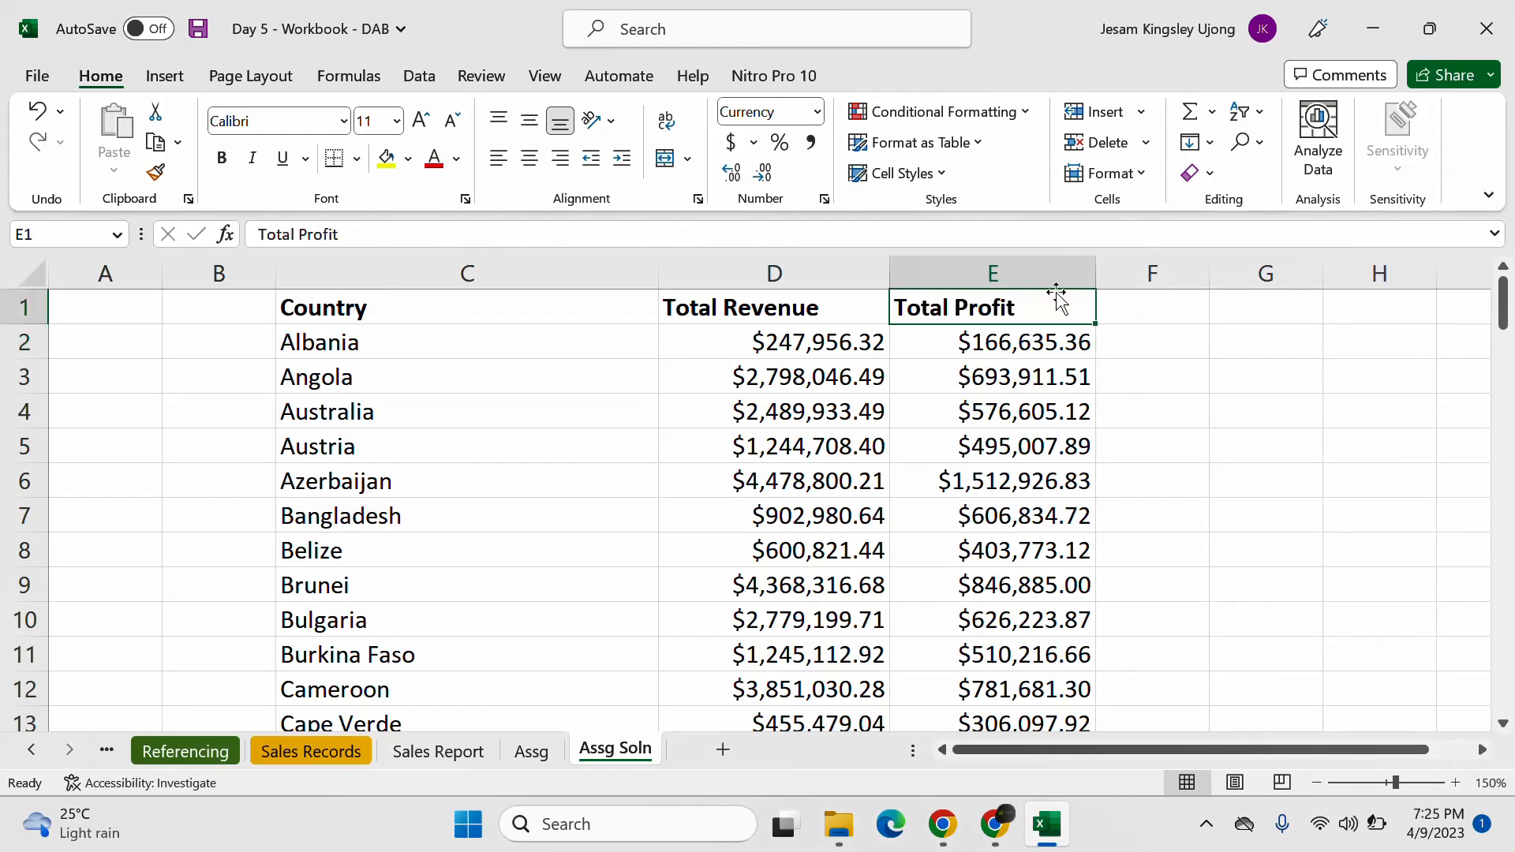
click(1059, 308)
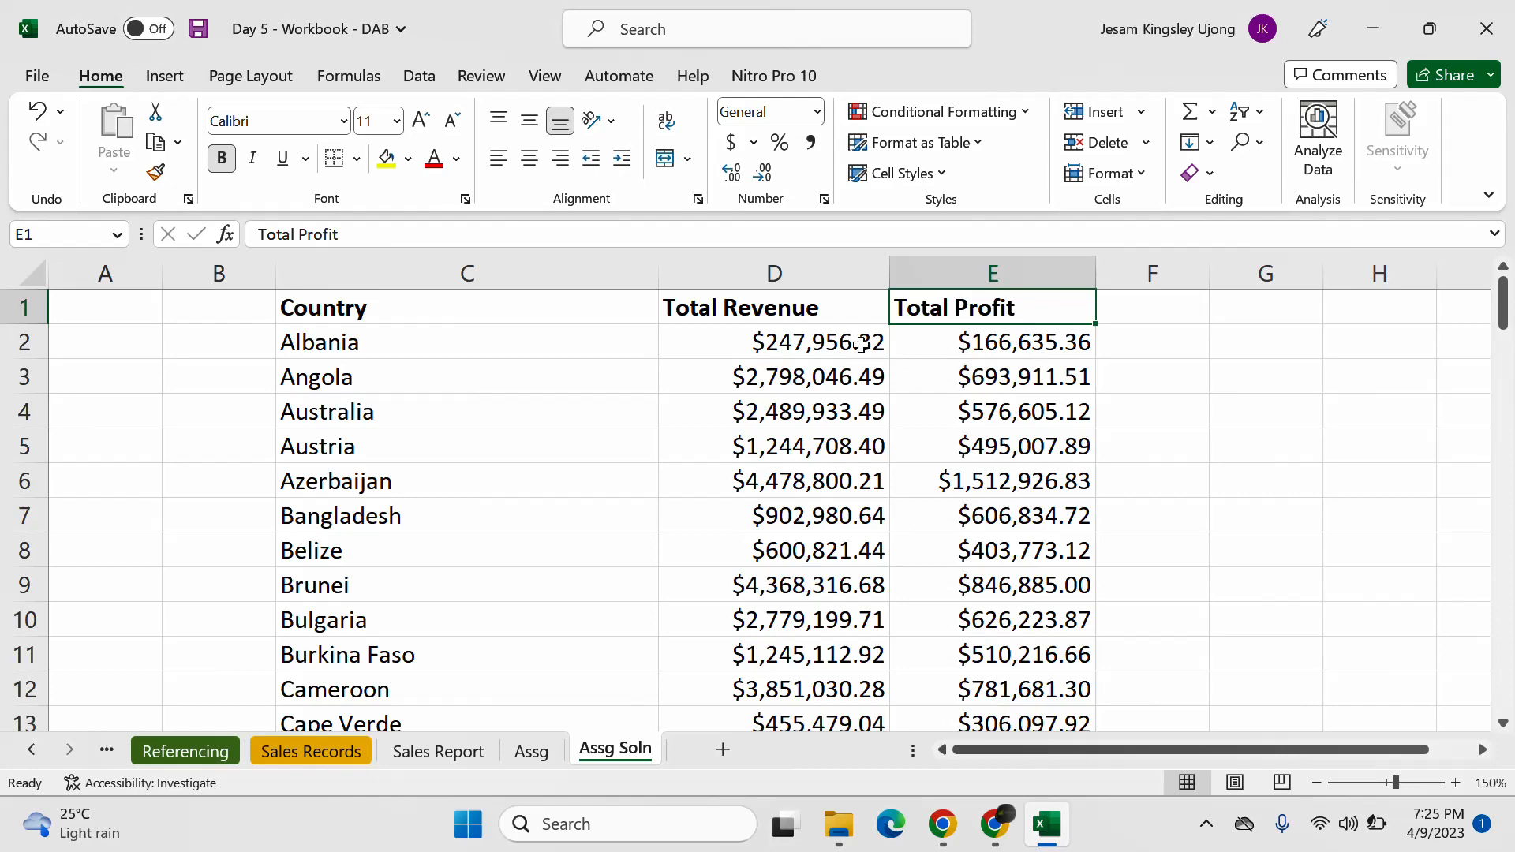
Step: Review the third task on the Assg sheet, the number of items sold per item type
click(542, 753)
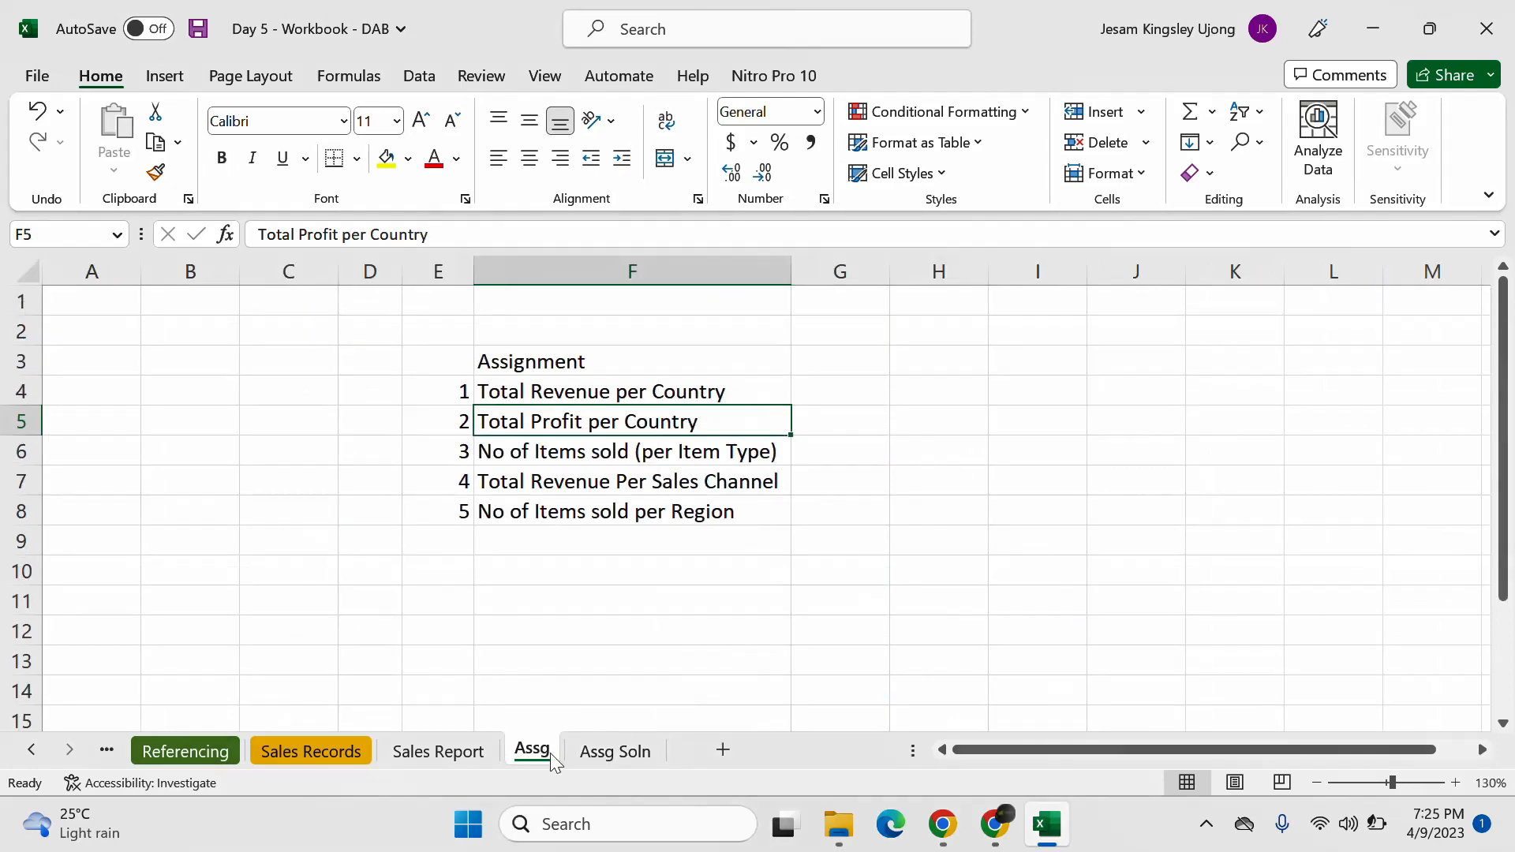
click(582, 751)
click(548, 751)
click(618, 451)
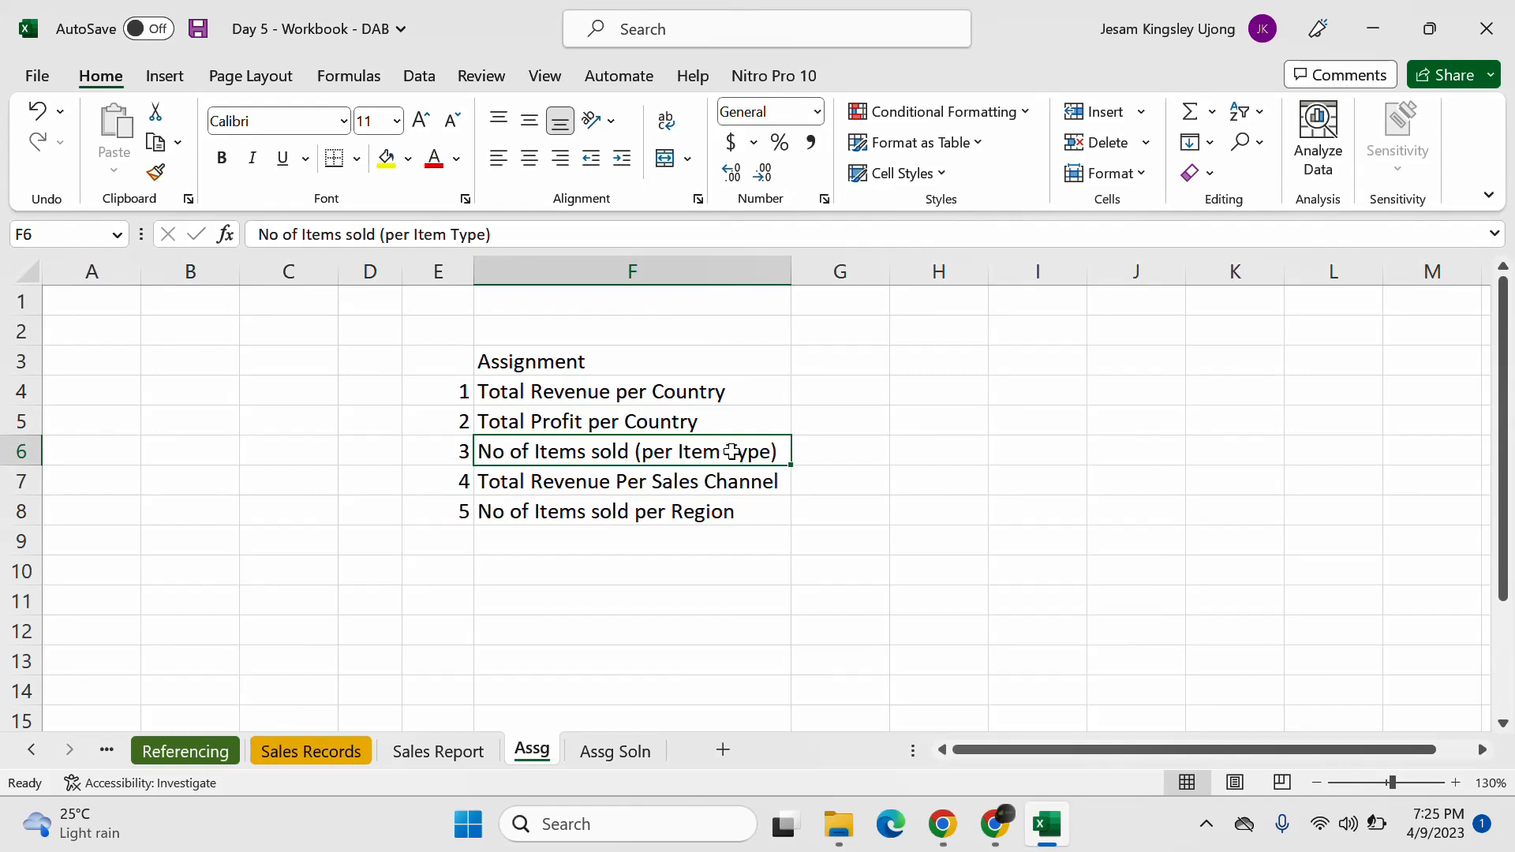
click(714, 396)
click(716, 451)
Step: Examine the Units Sold column and the distinct Item Type filter values in the Sales Records sheet
click(319, 750)
click(781, 570)
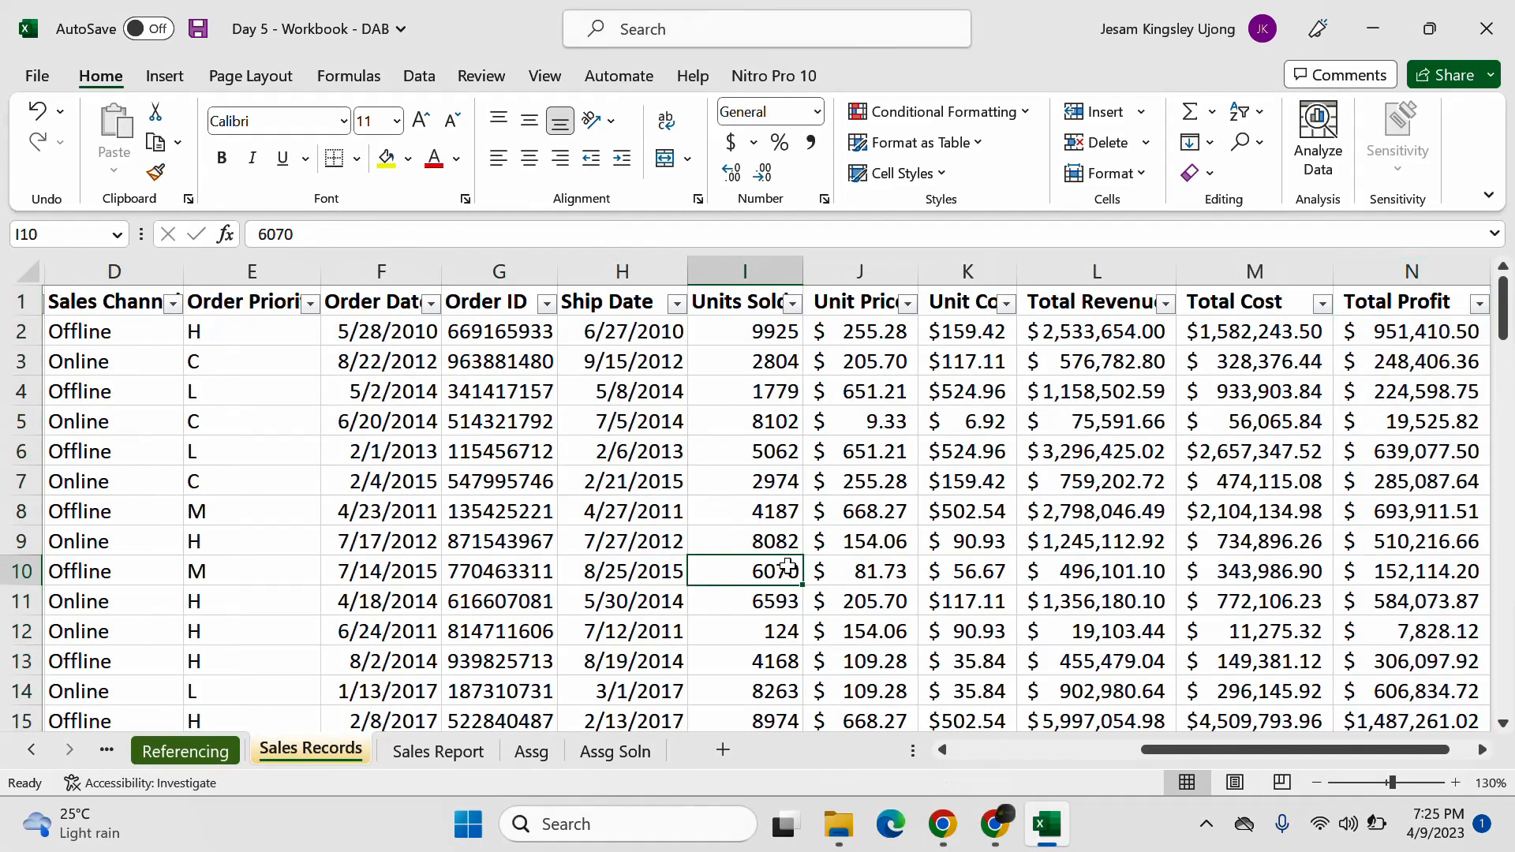
drag(1260, 742, 935, 770)
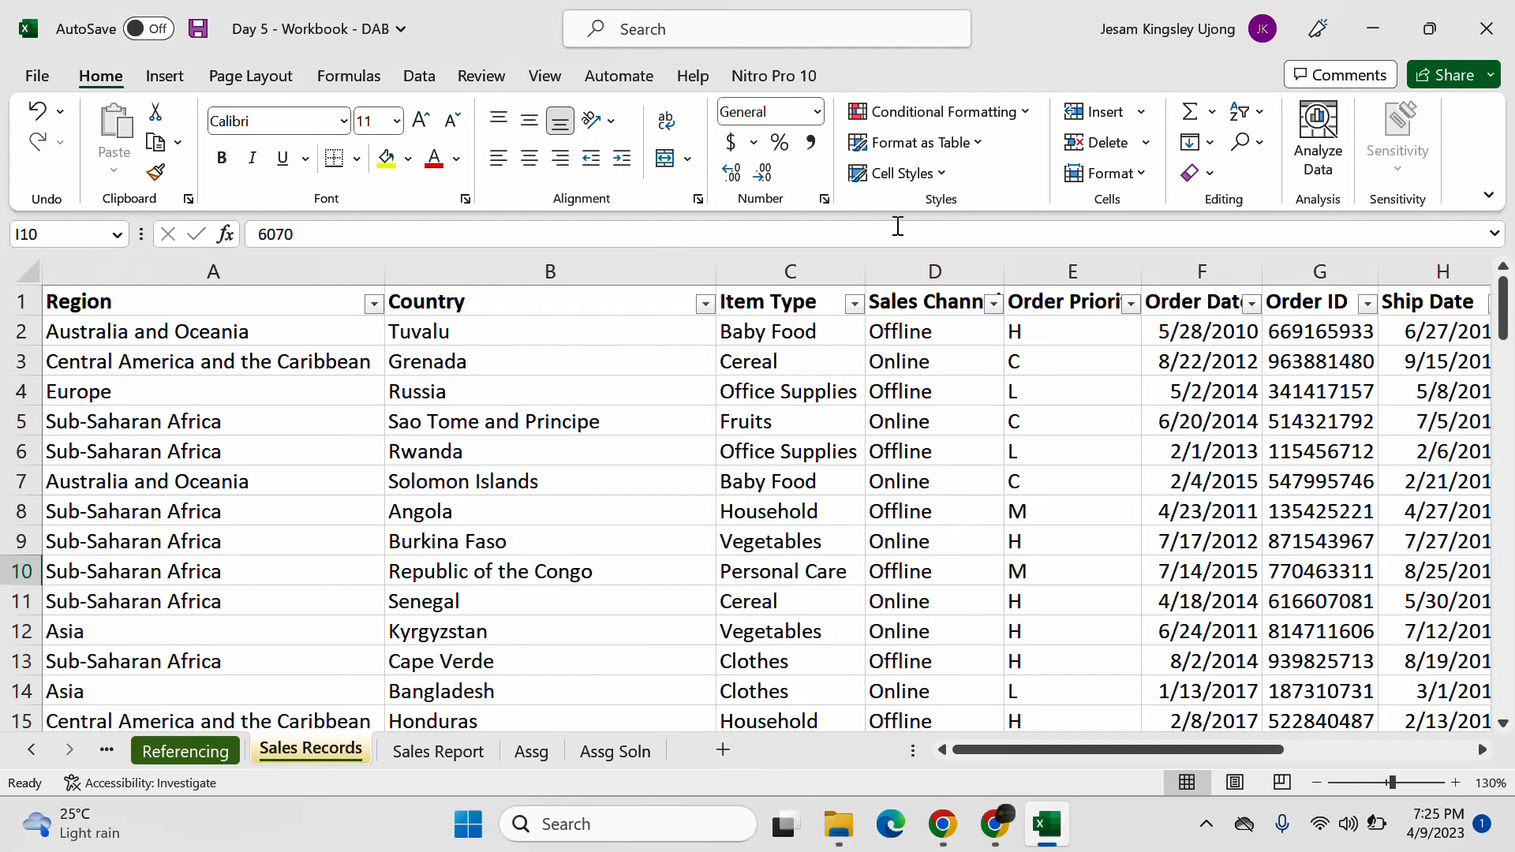
click(789, 271)
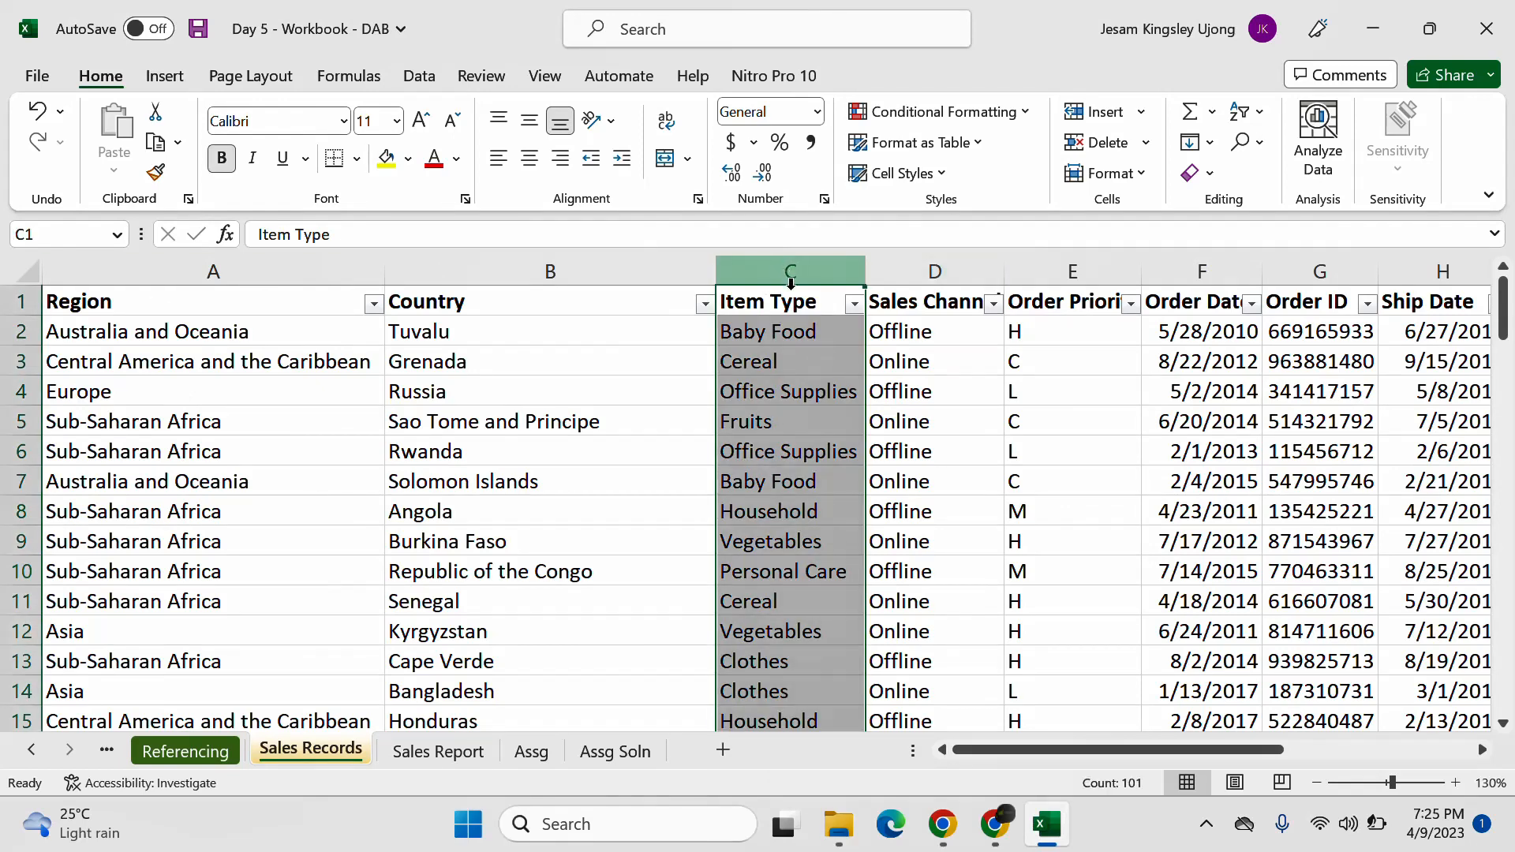
click(855, 304)
scroll(652, 620, down, 2)
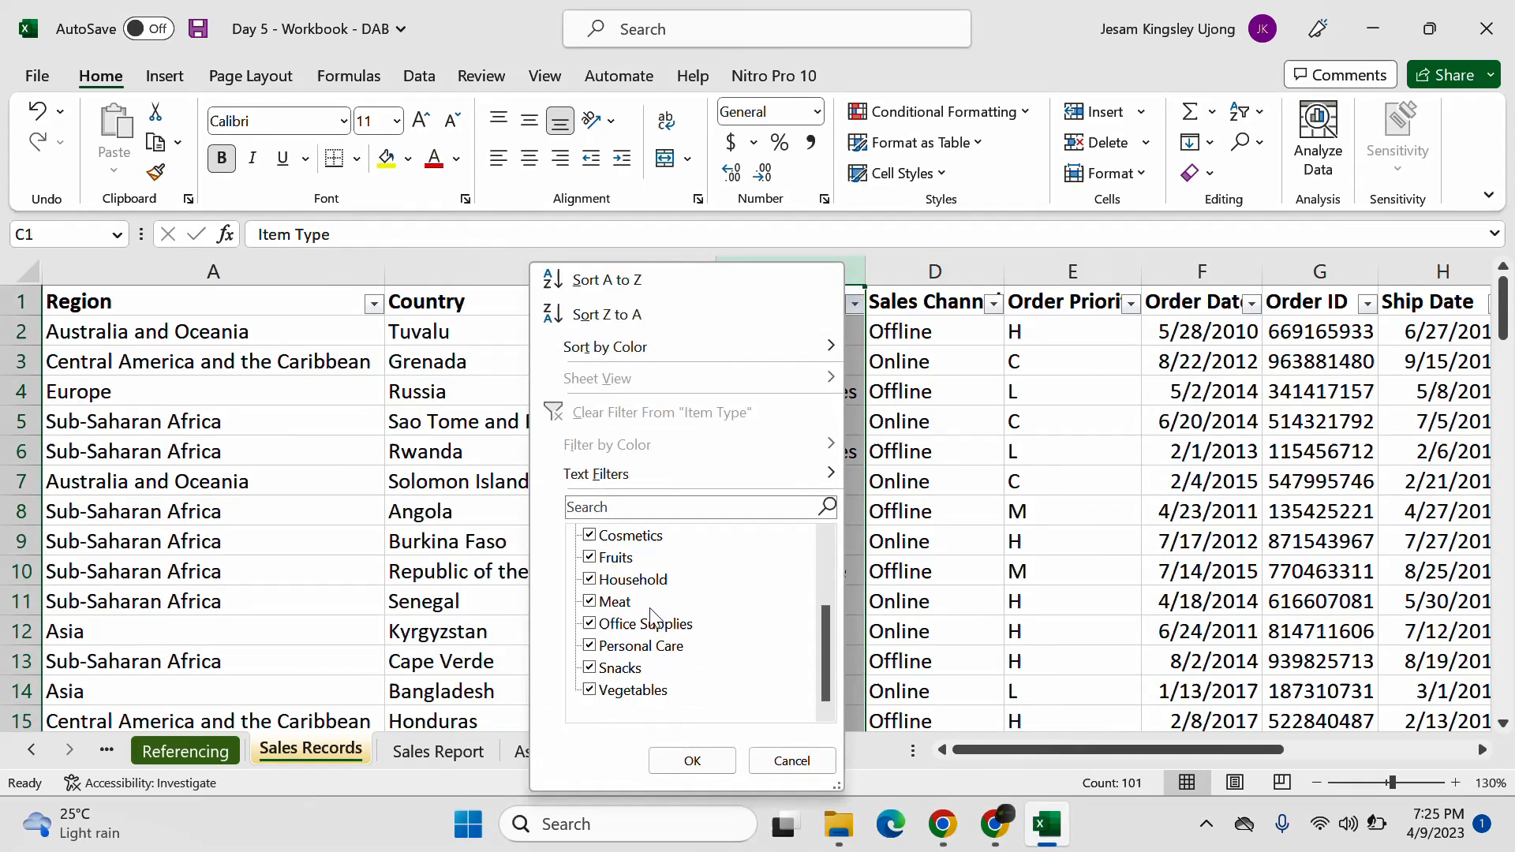
scroll(652, 620, up, 2)
click(791, 761)
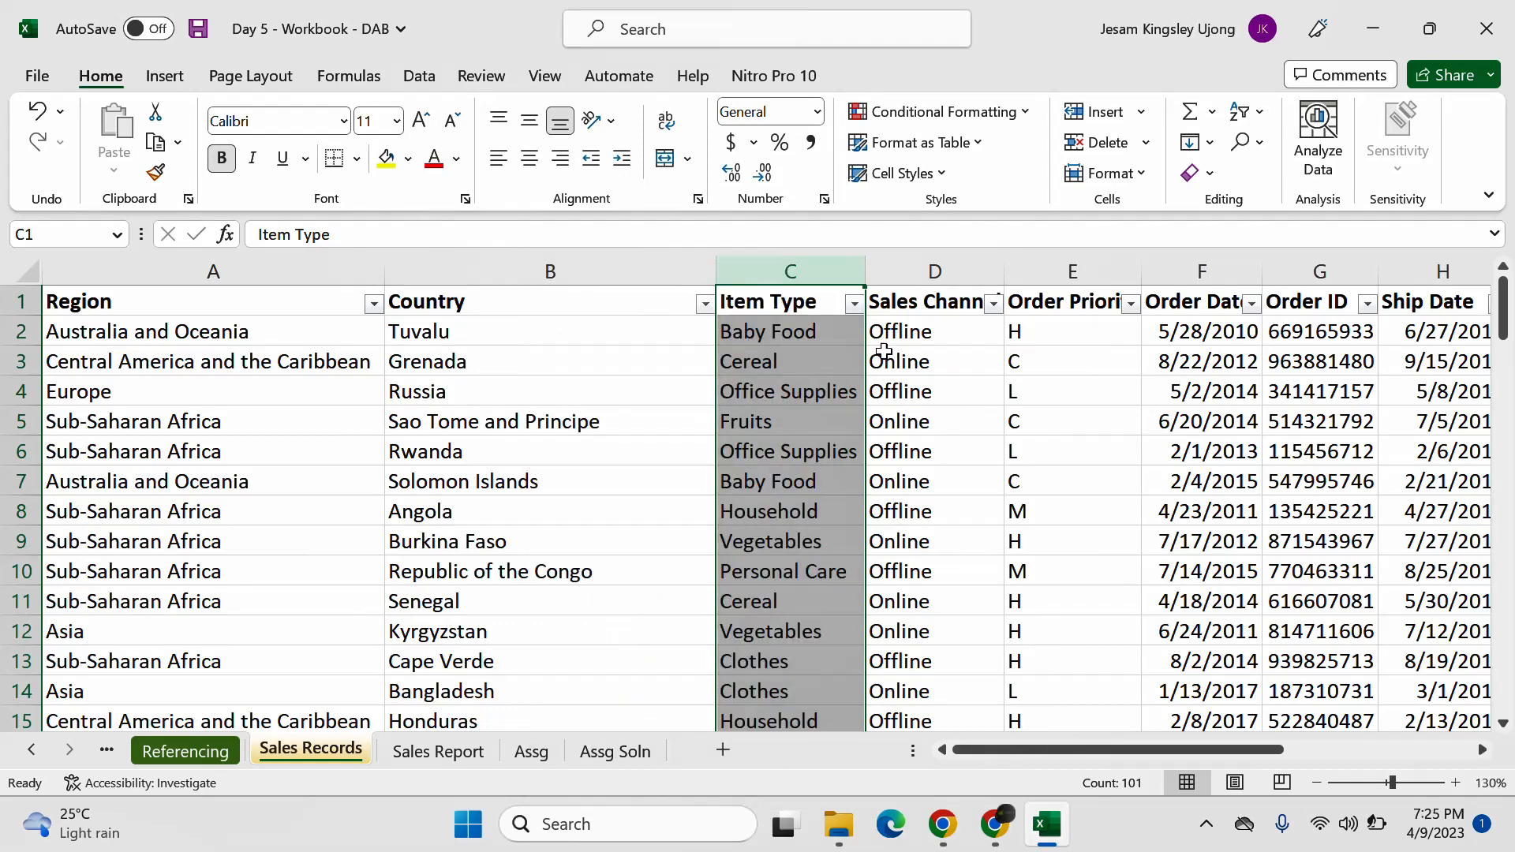
Step: Copy the Item Type column from Sales Records into column I of the Assg Soln sheet and autofit its width
click(830, 349)
click(813, 268)
key(ctrl+c)
click(619, 754)
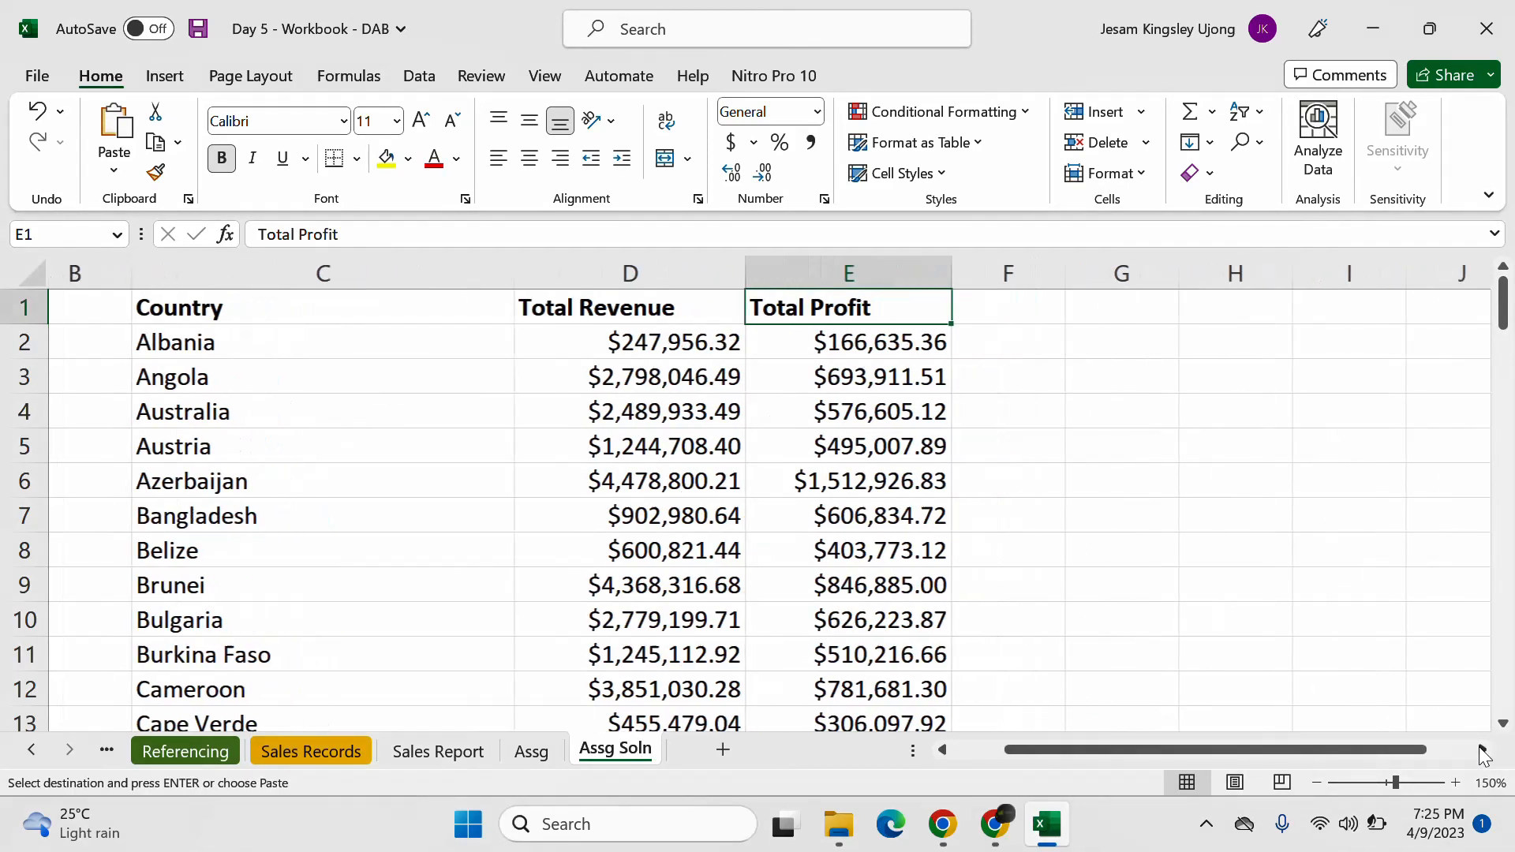
scroll(669, 436, right, 5)
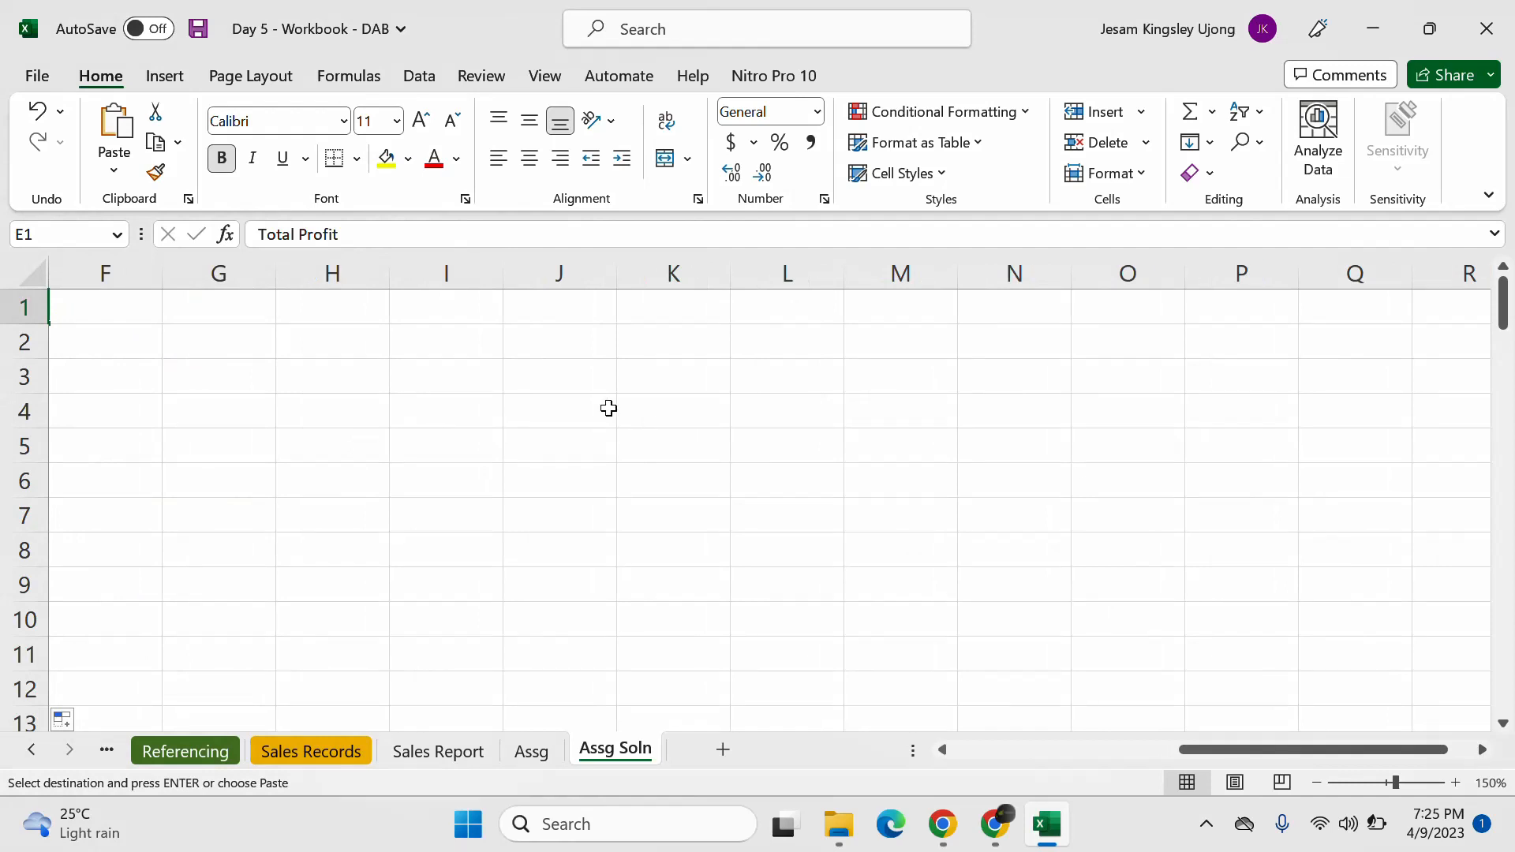
drag(1252, 750, 1209, 750)
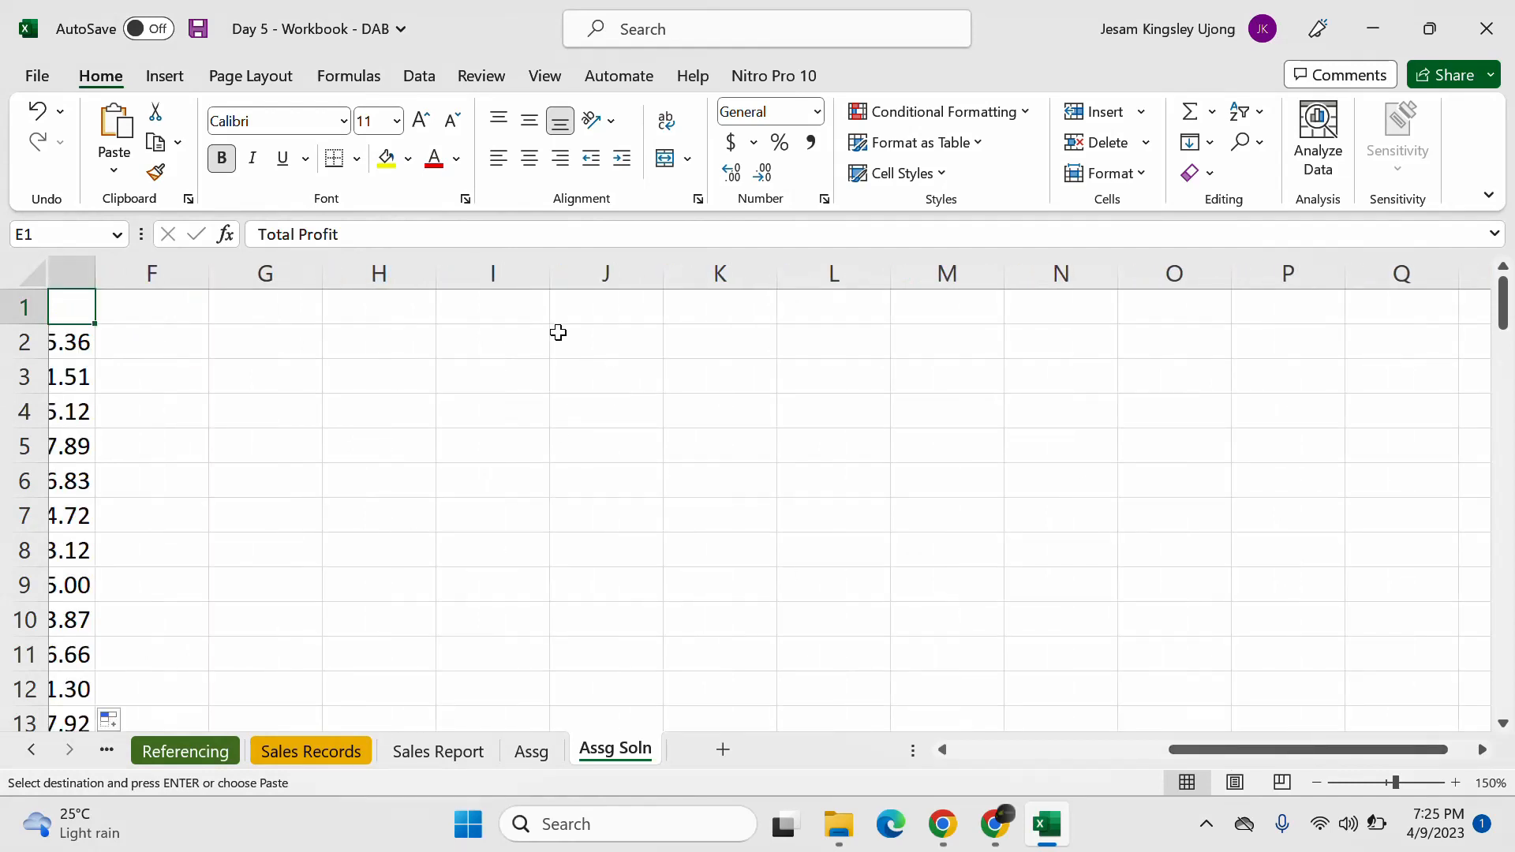
click(490, 311)
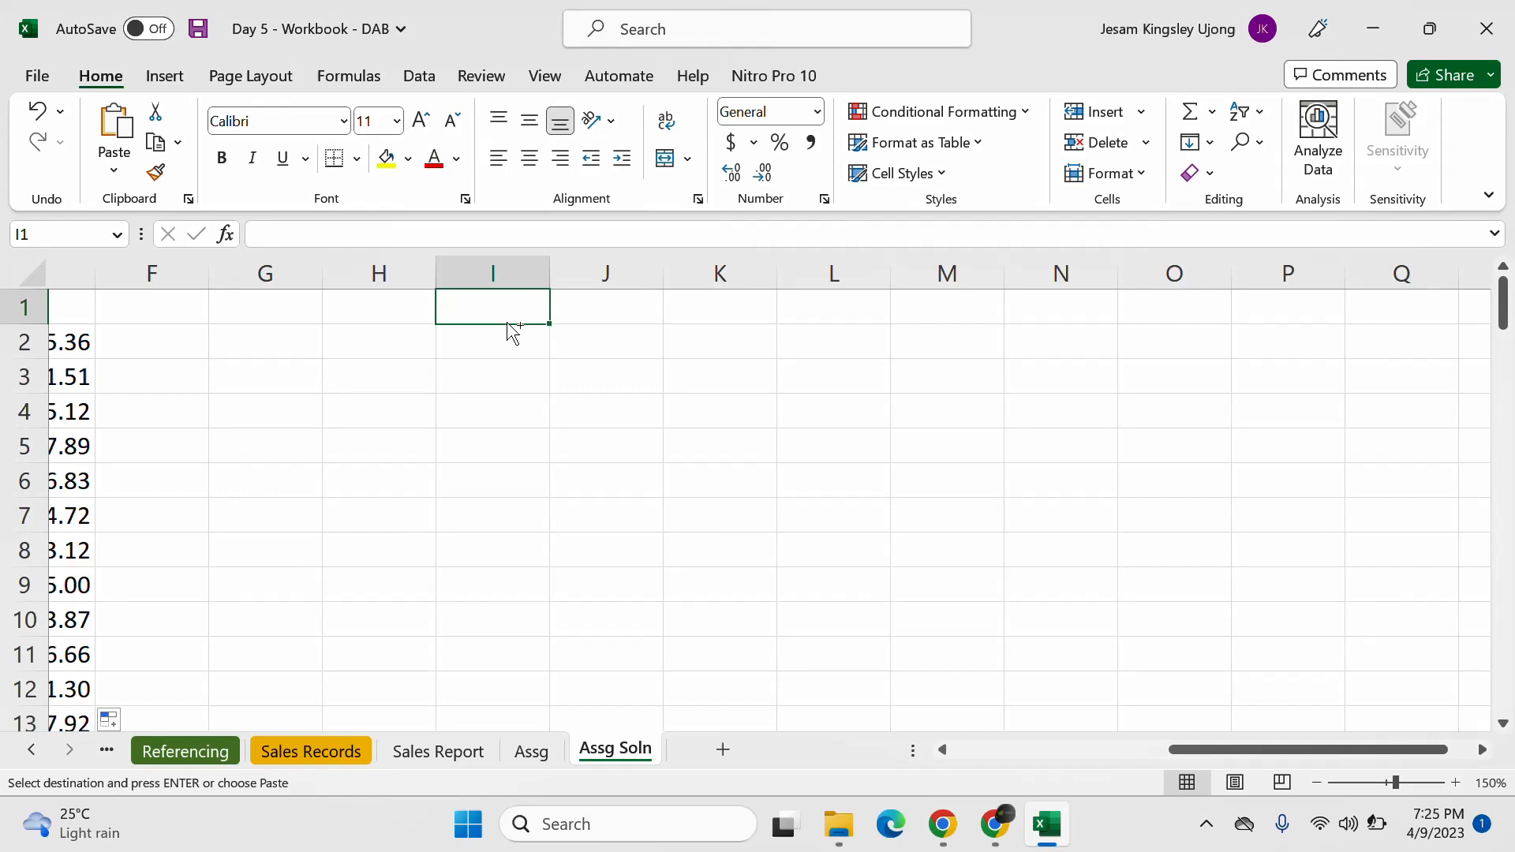
key(ctrl+v)
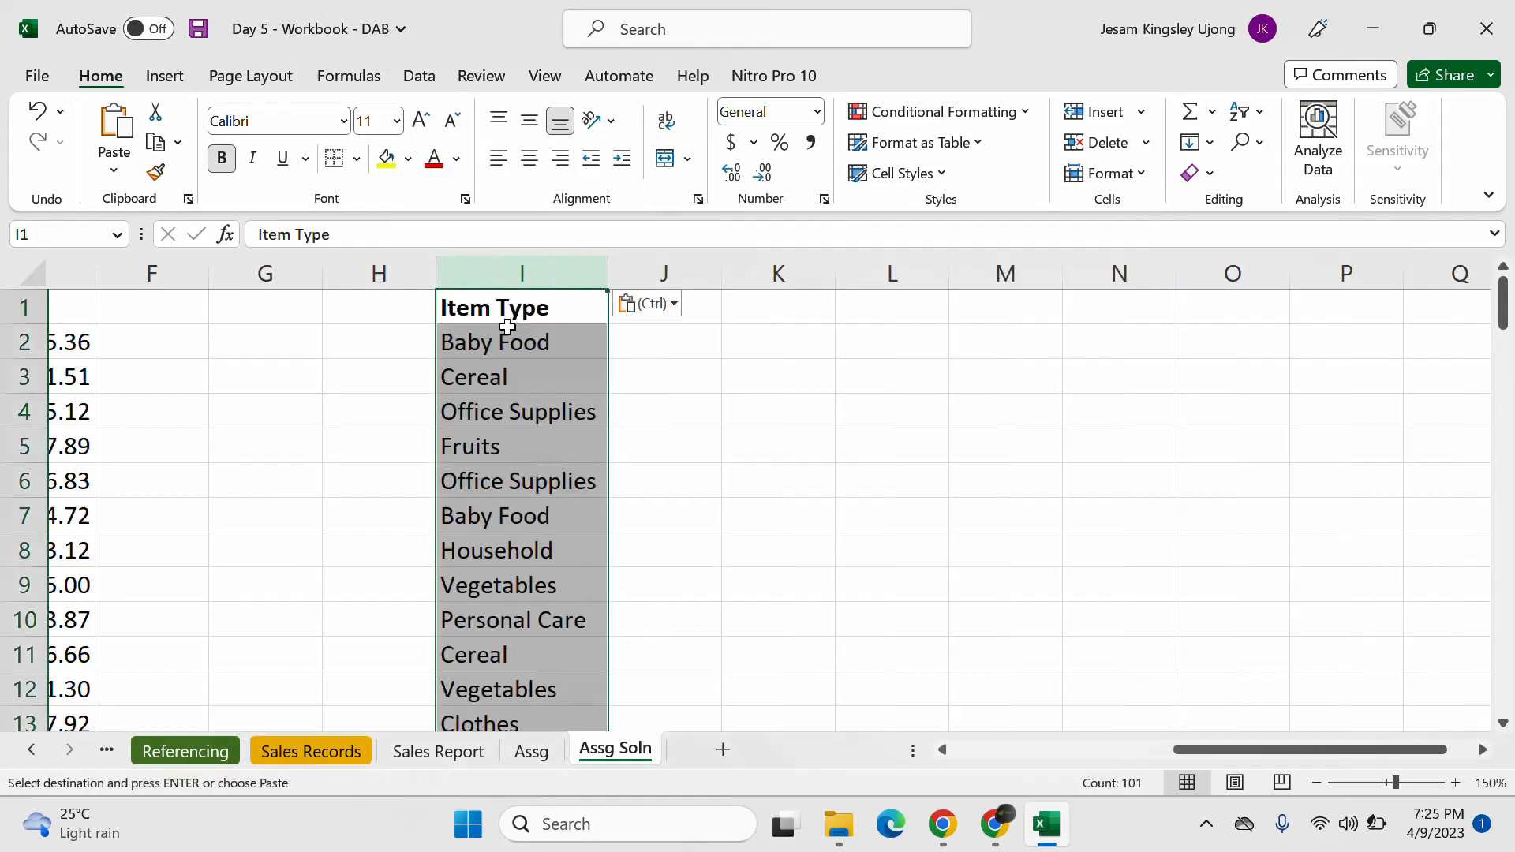
double_click(609, 266)
Step: Remove the duplicate values from the Item Type column, treating its first row as a header
click(559, 275)
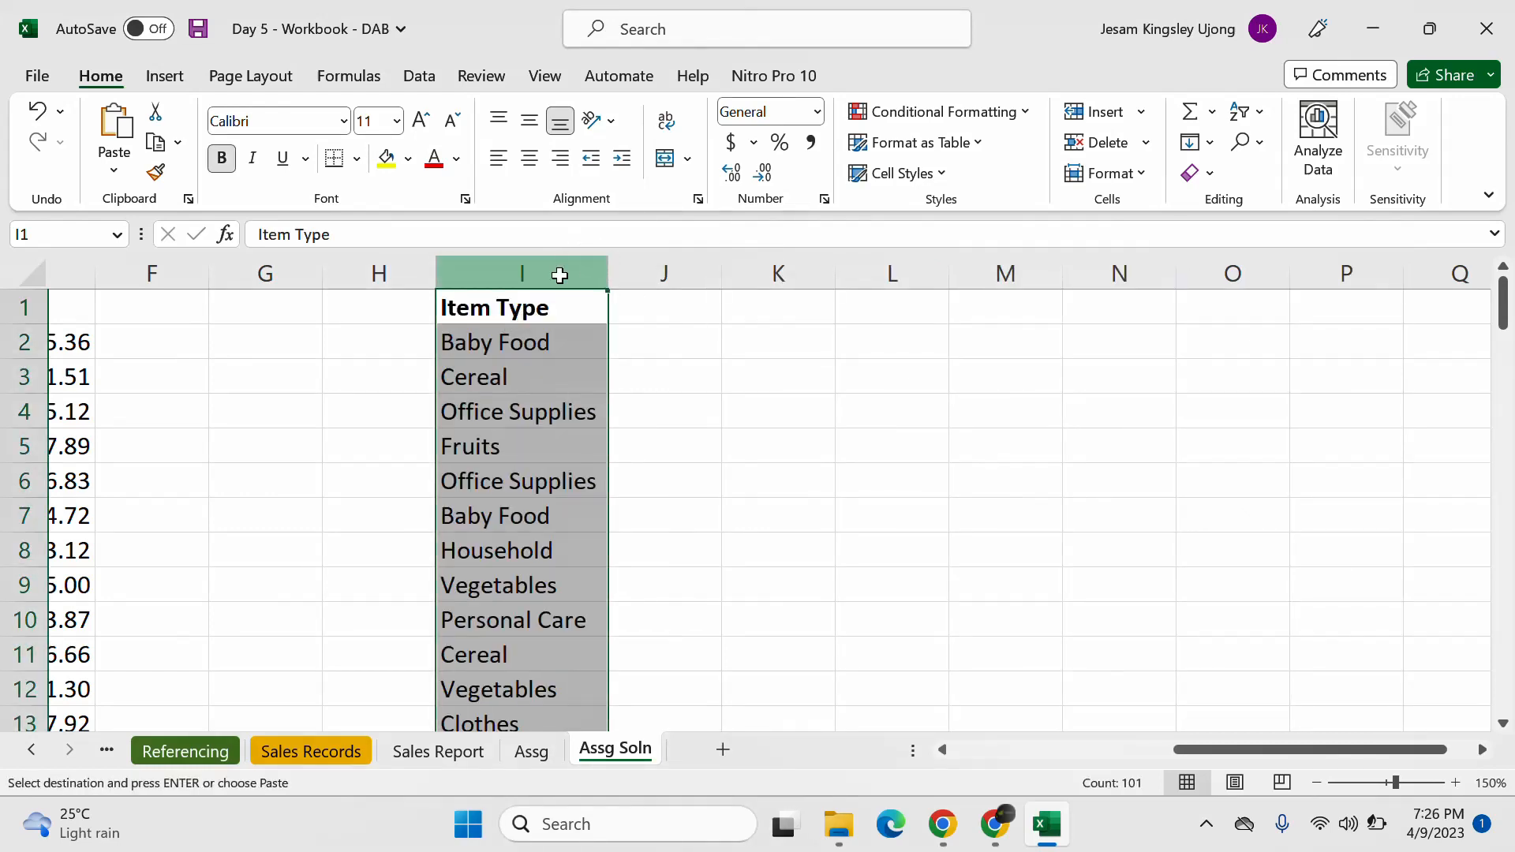
click(419, 75)
click(996, 147)
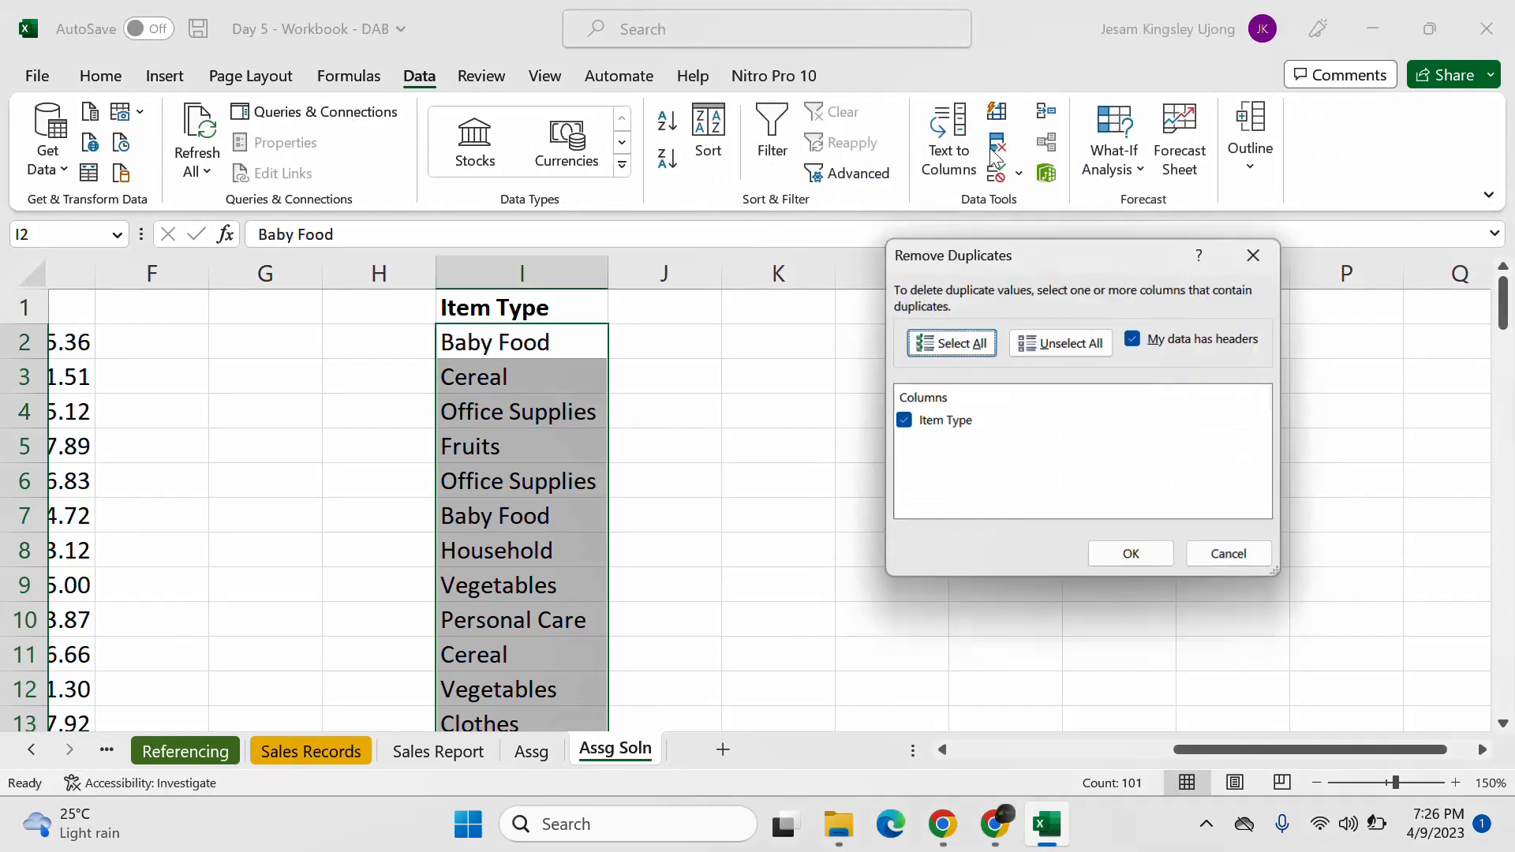
click(1103, 559)
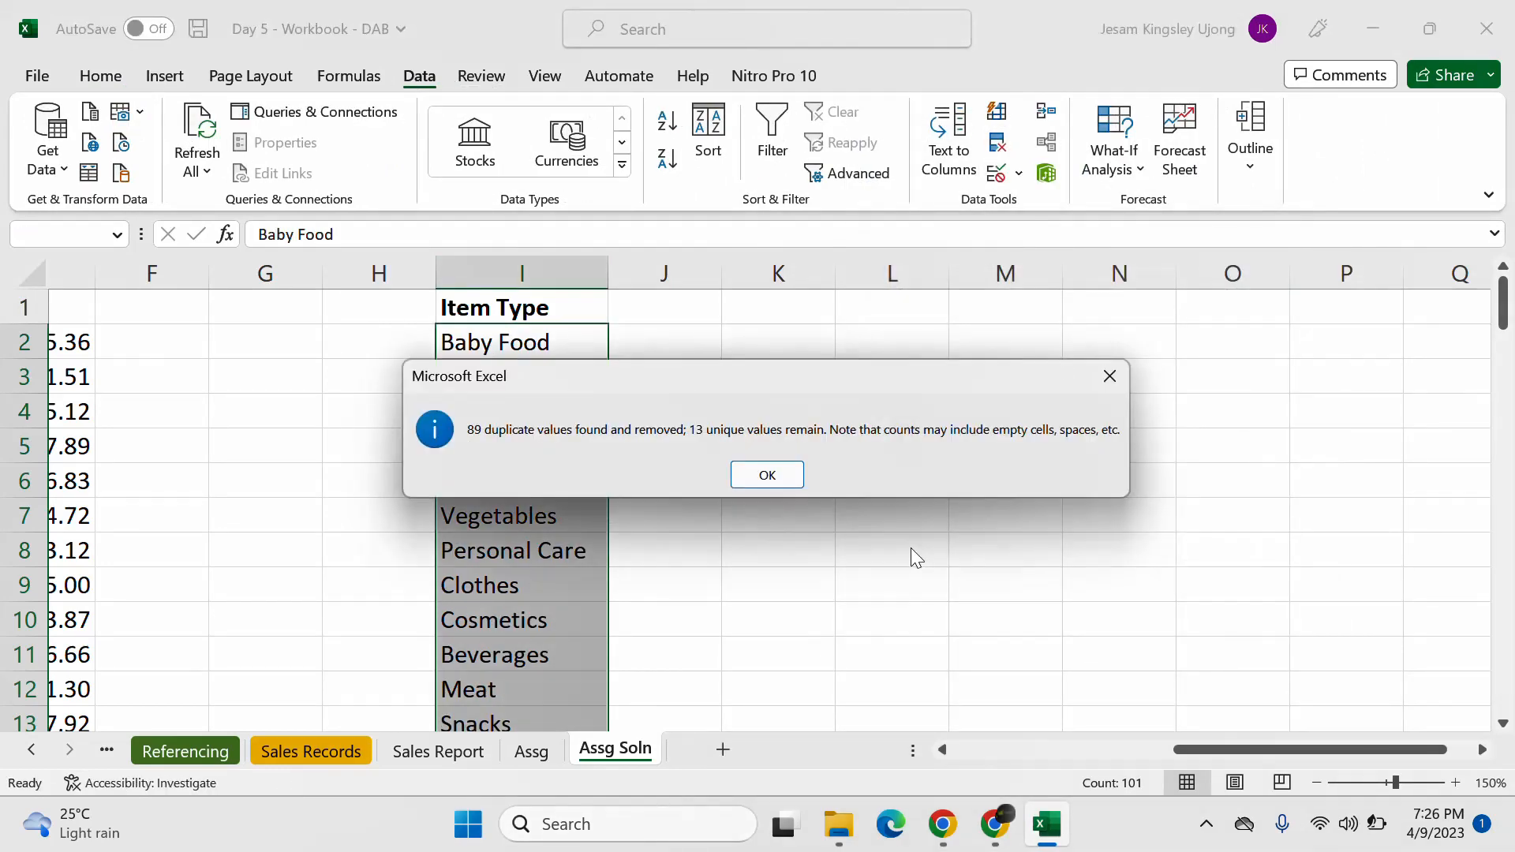
click(759, 475)
scroll(621, 570, down, 3)
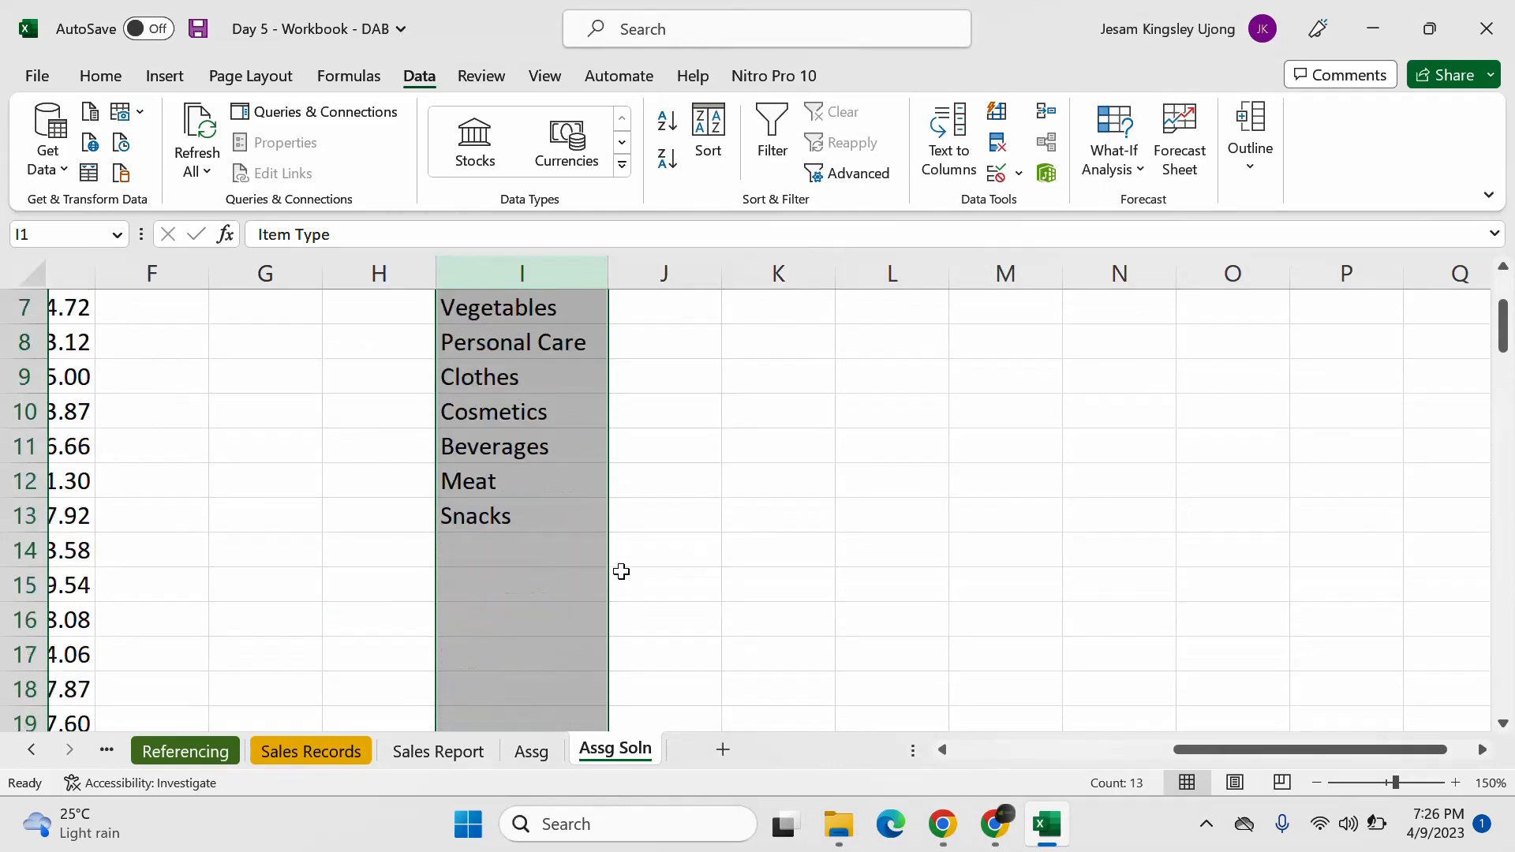
scroll(621, 571, up, 2)
click(575, 558)
scroll(596, 552, up, 1)
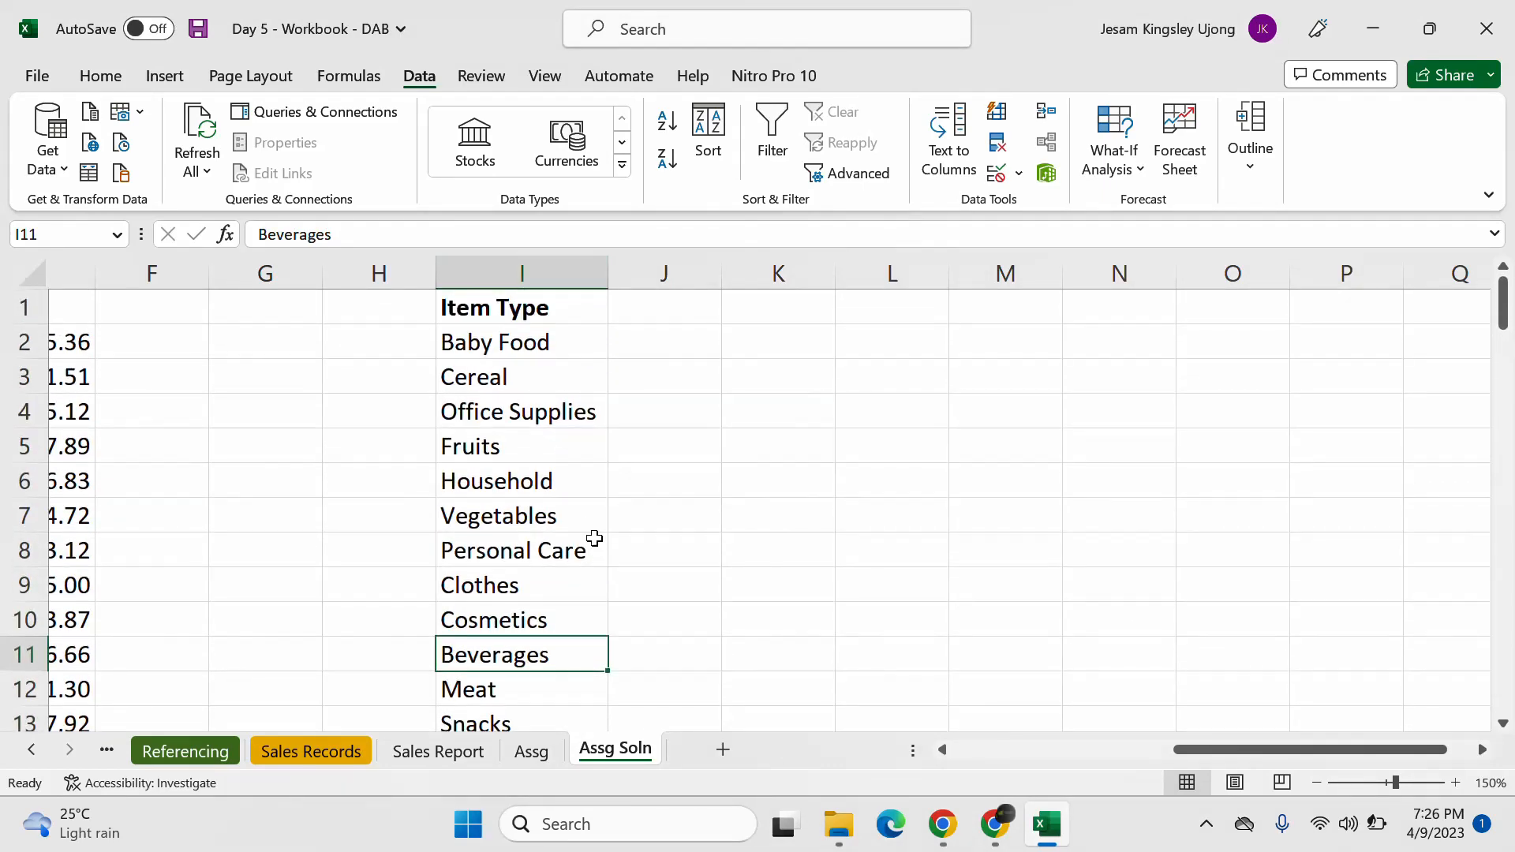
Step: Enter the header "No. of Items Sold" in cell J1 of Assg Soln and autofit column J
click(533, 751)
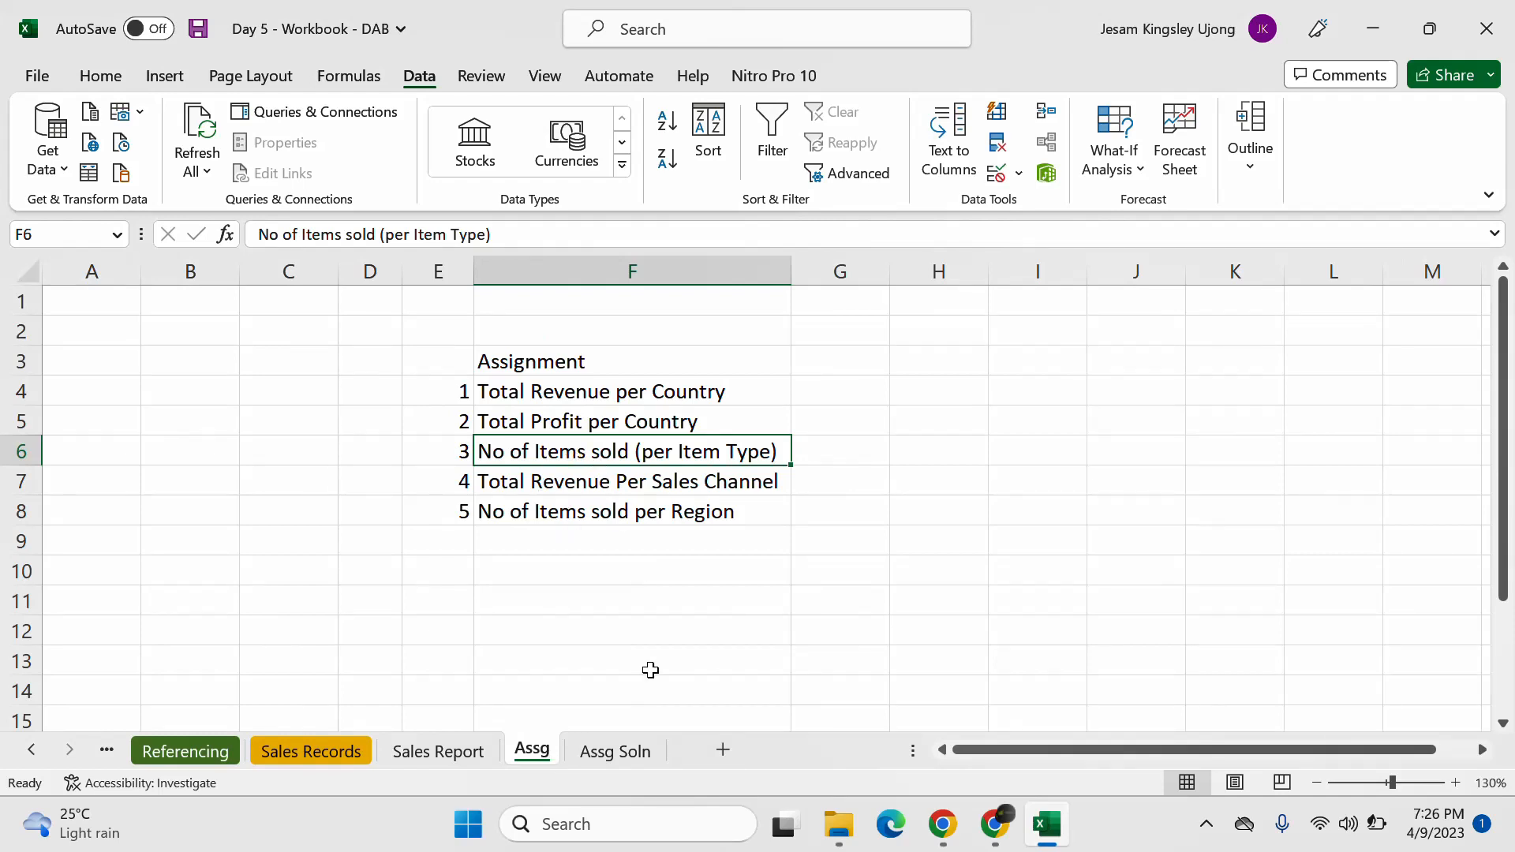
click(615, 756)
click(674, 308)
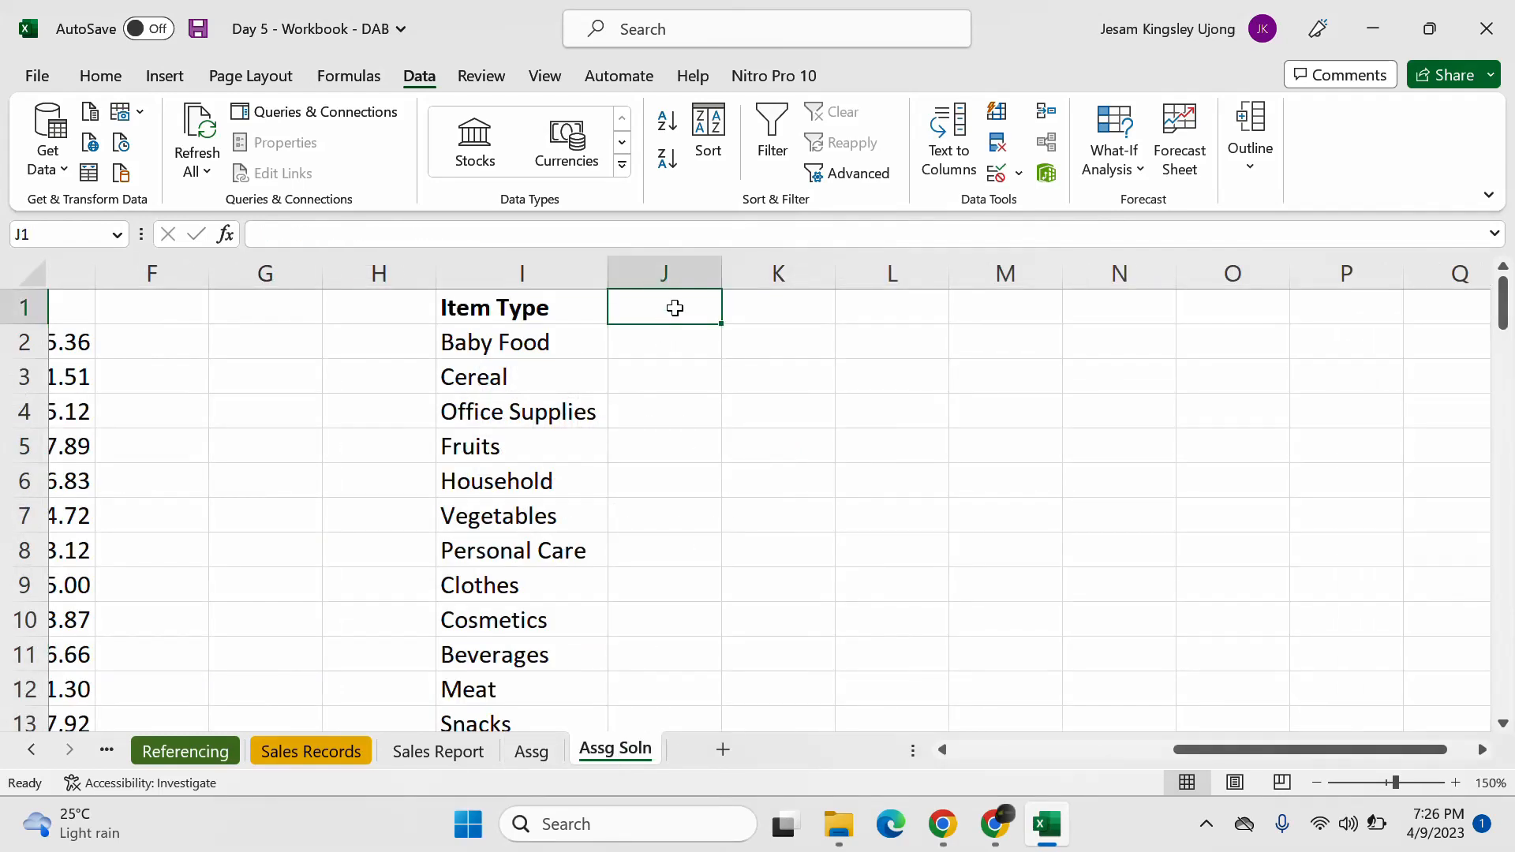
text(N)
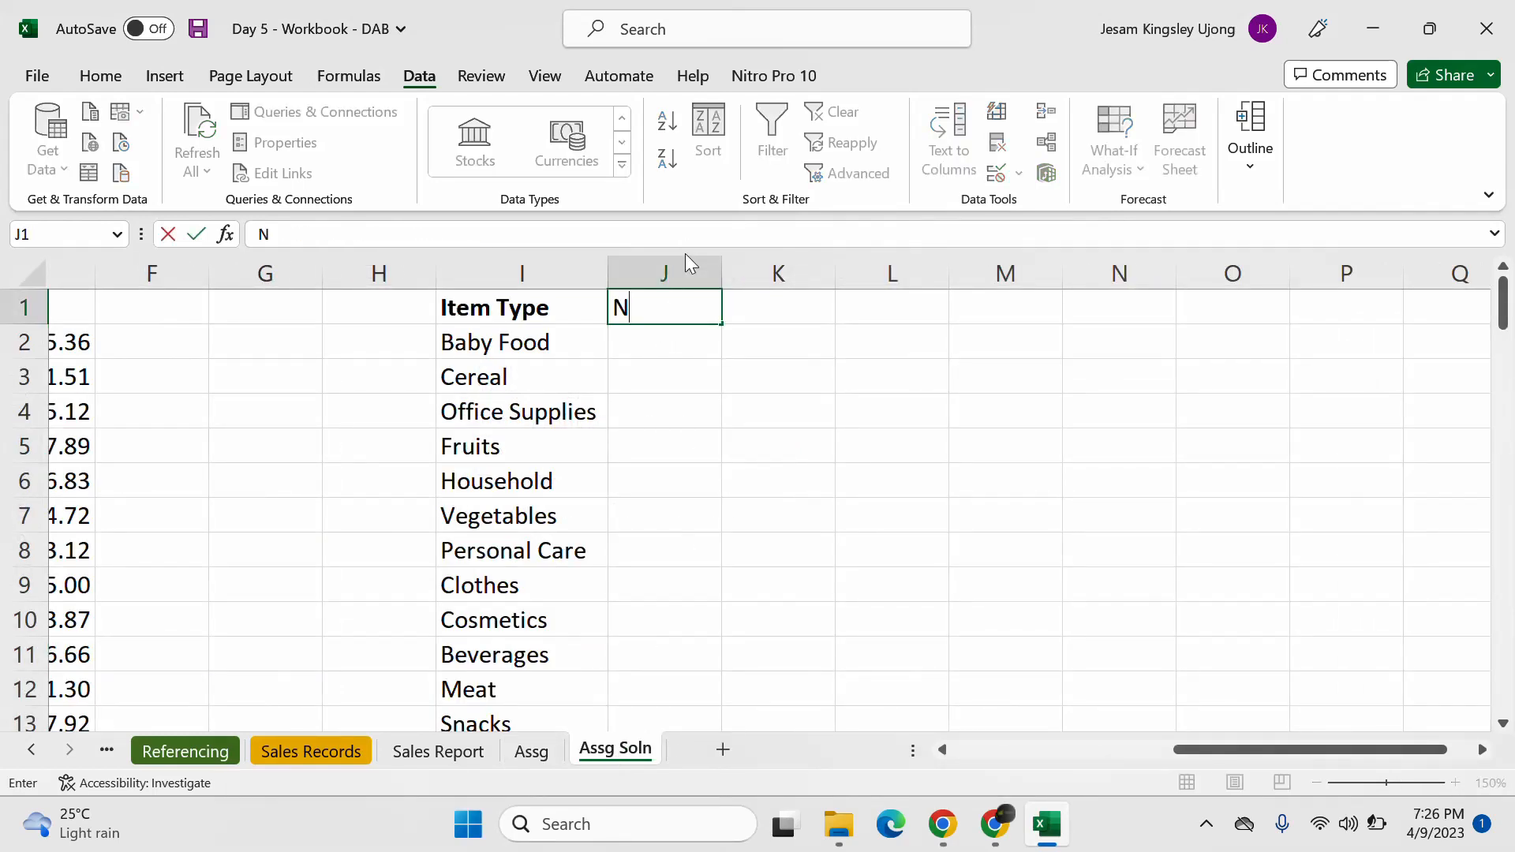
text(o. of Ite)
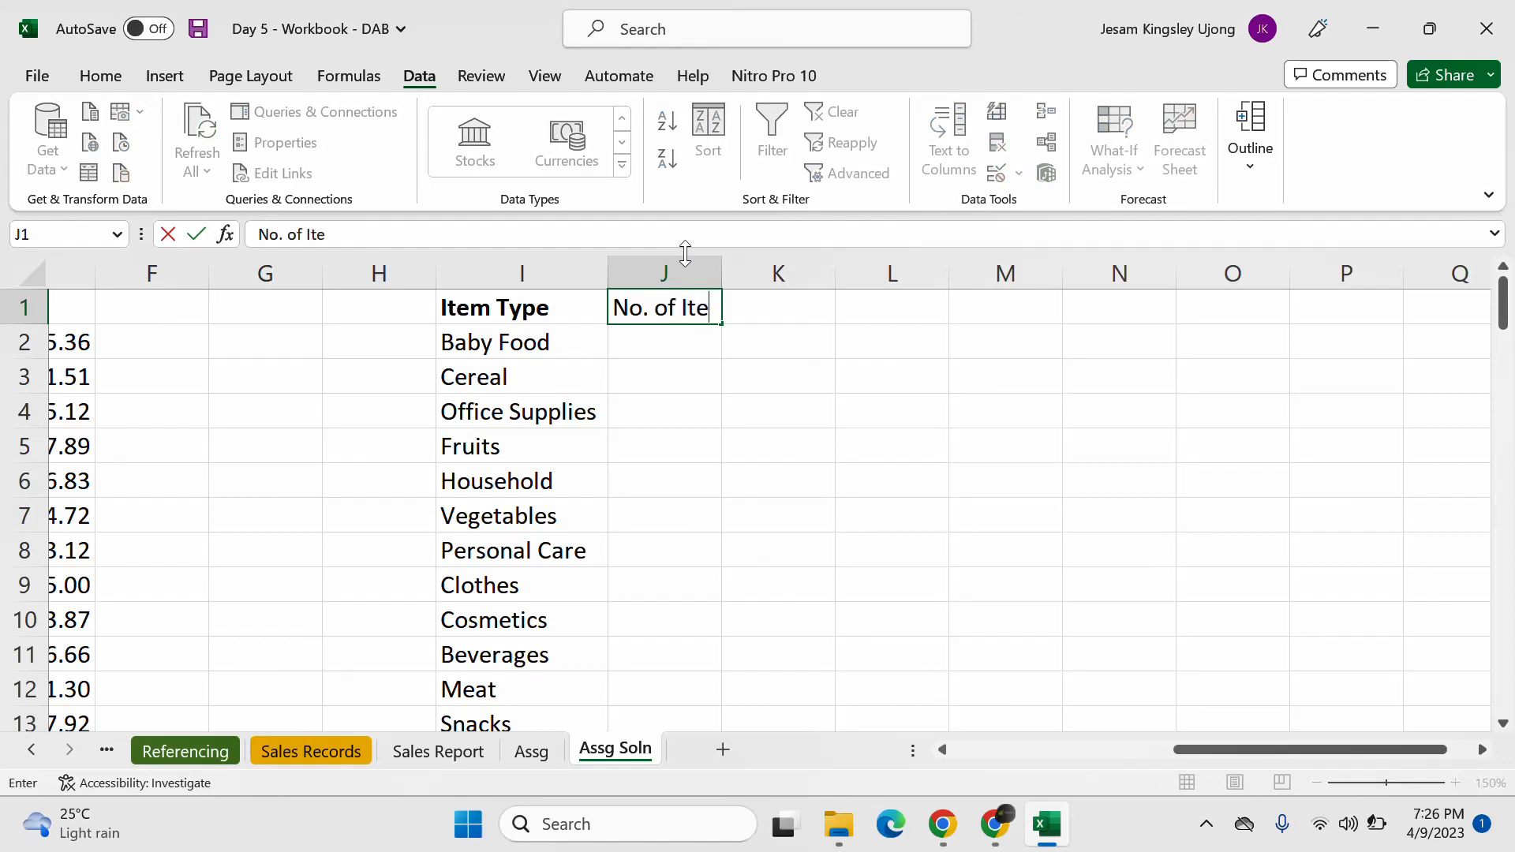
text(ms Sol)
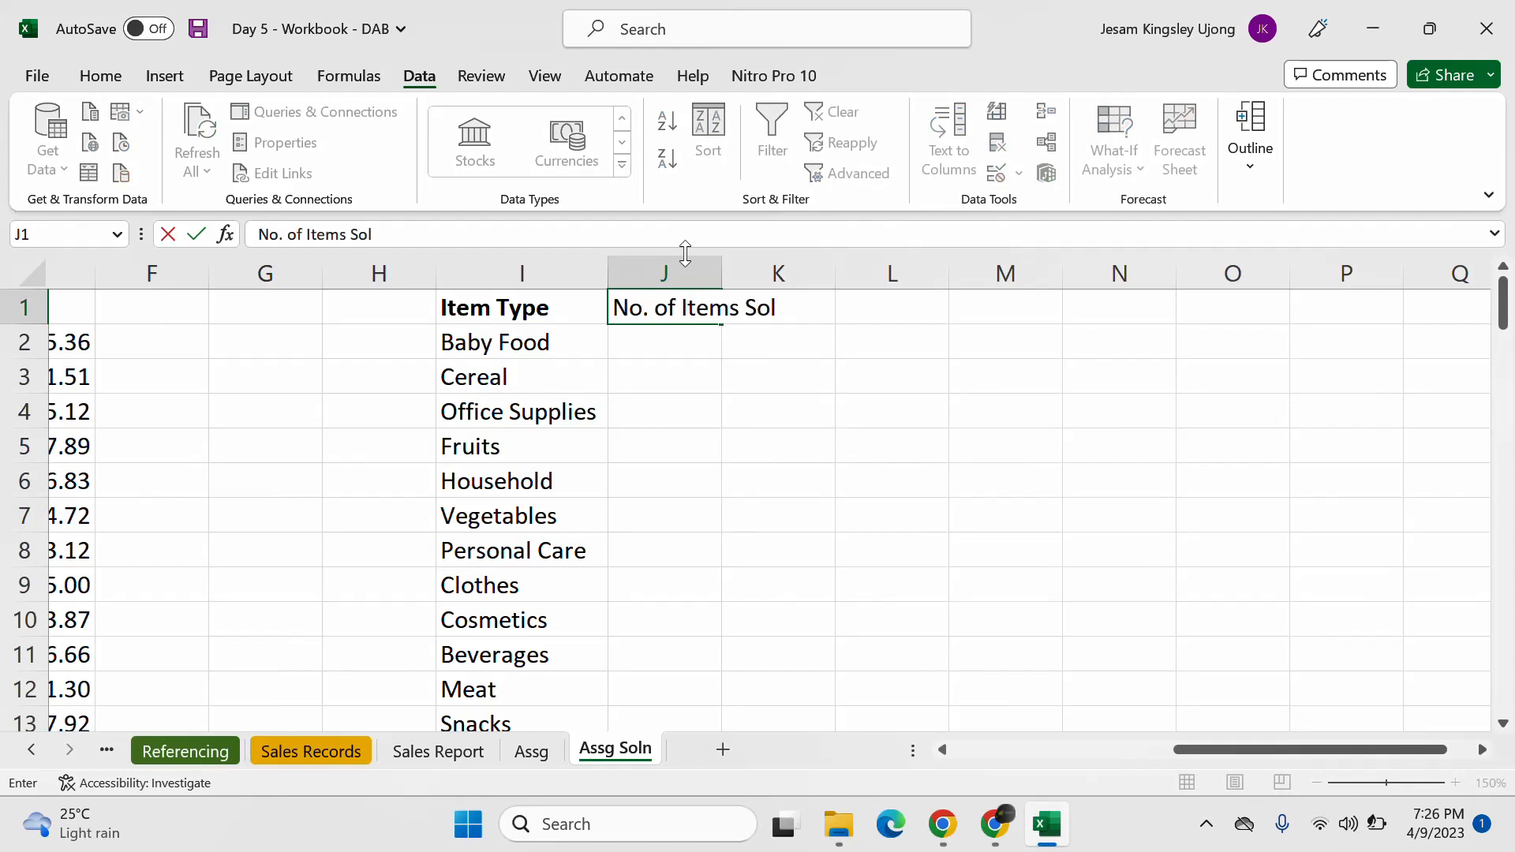
text(df)
key(Return)
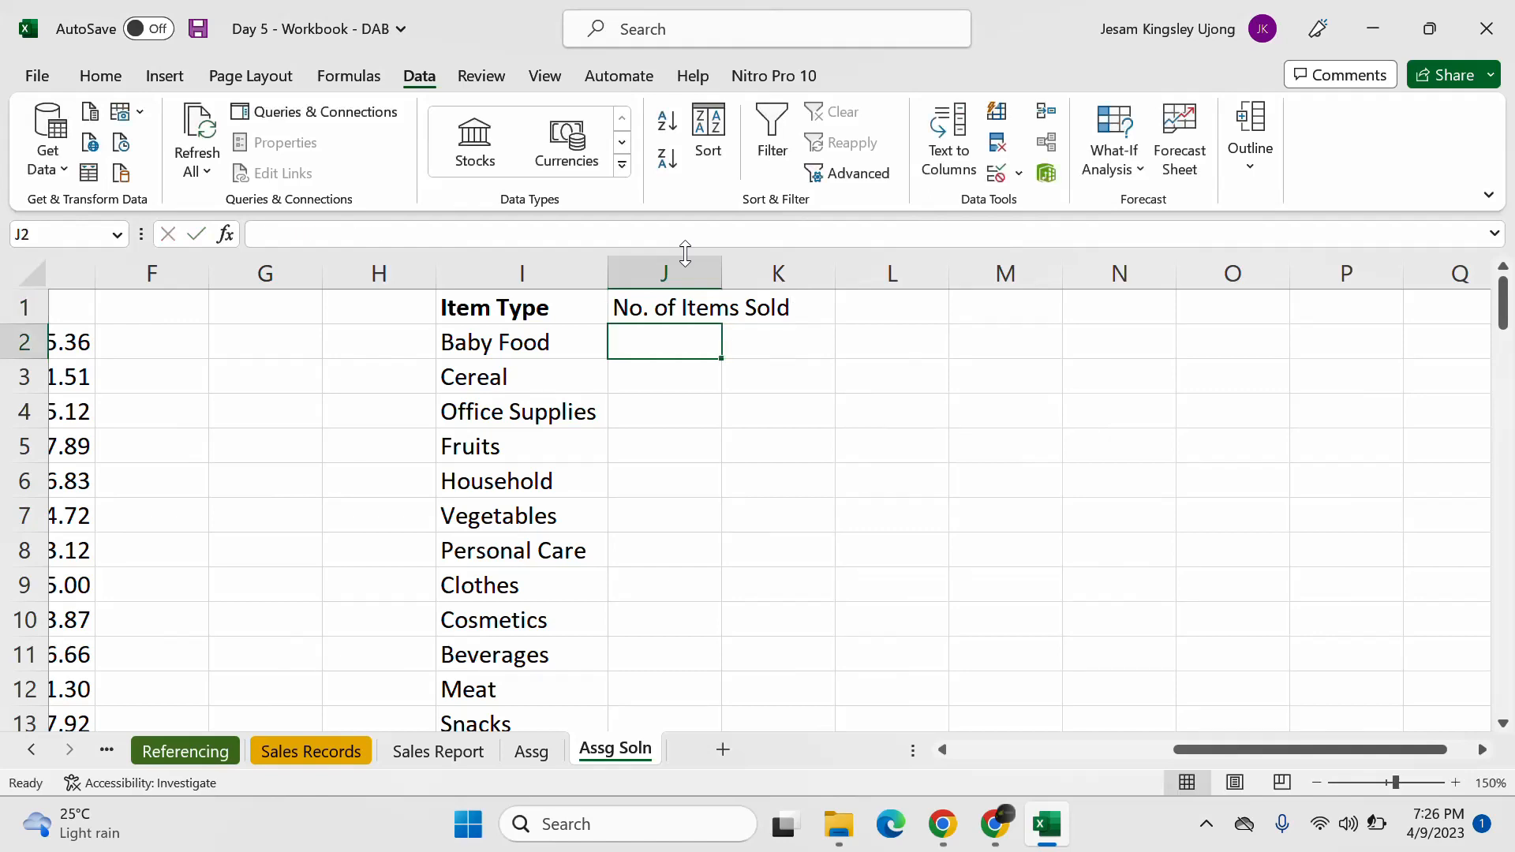
double_click(721, 273)
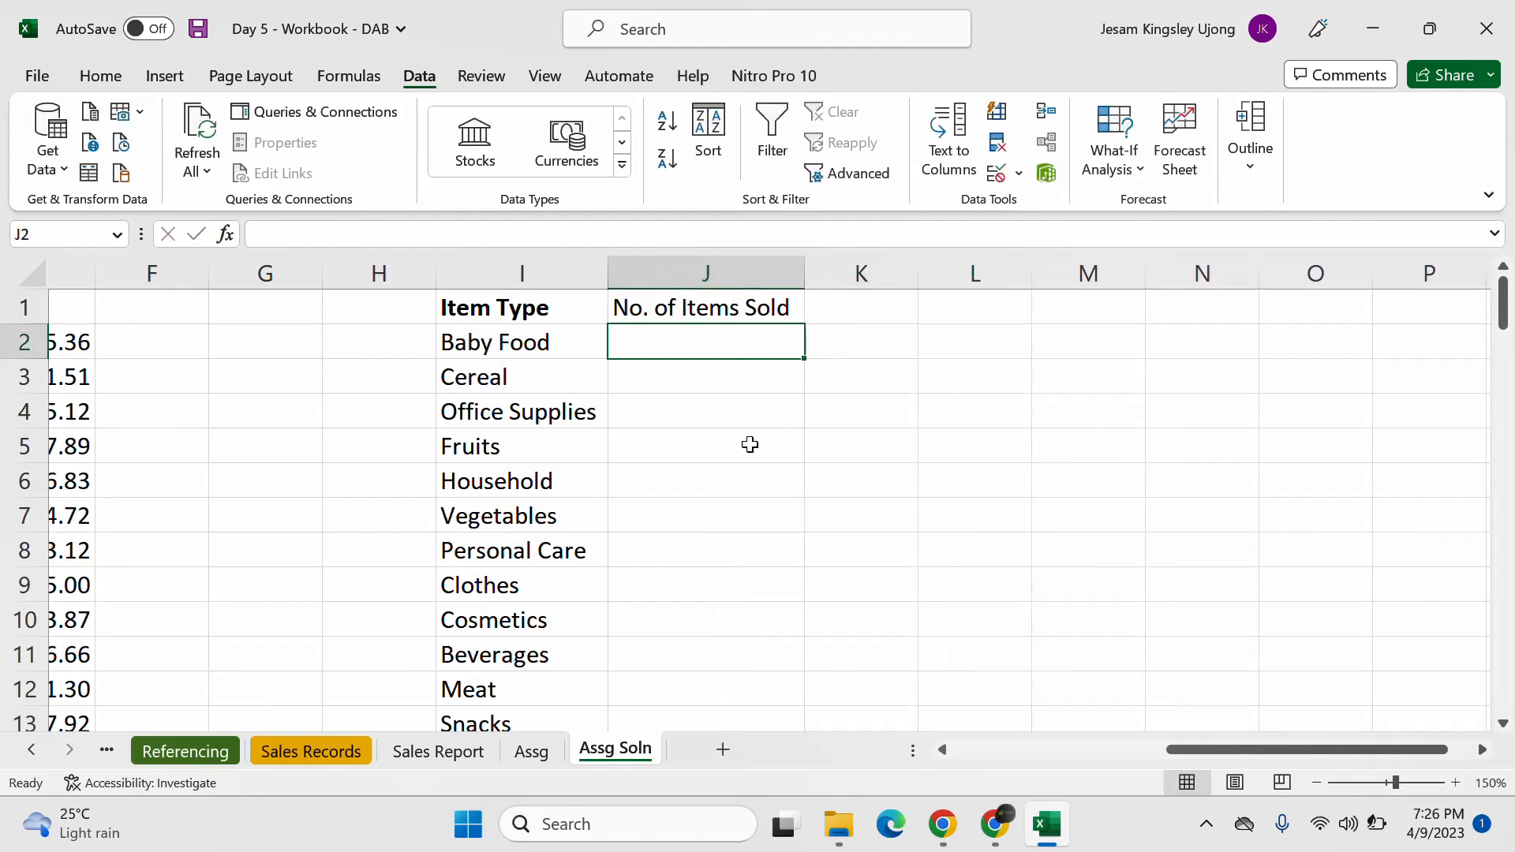
Step: Widen the Units Sold column in the Sales Records sheet to fit its full header
click(286, 748)
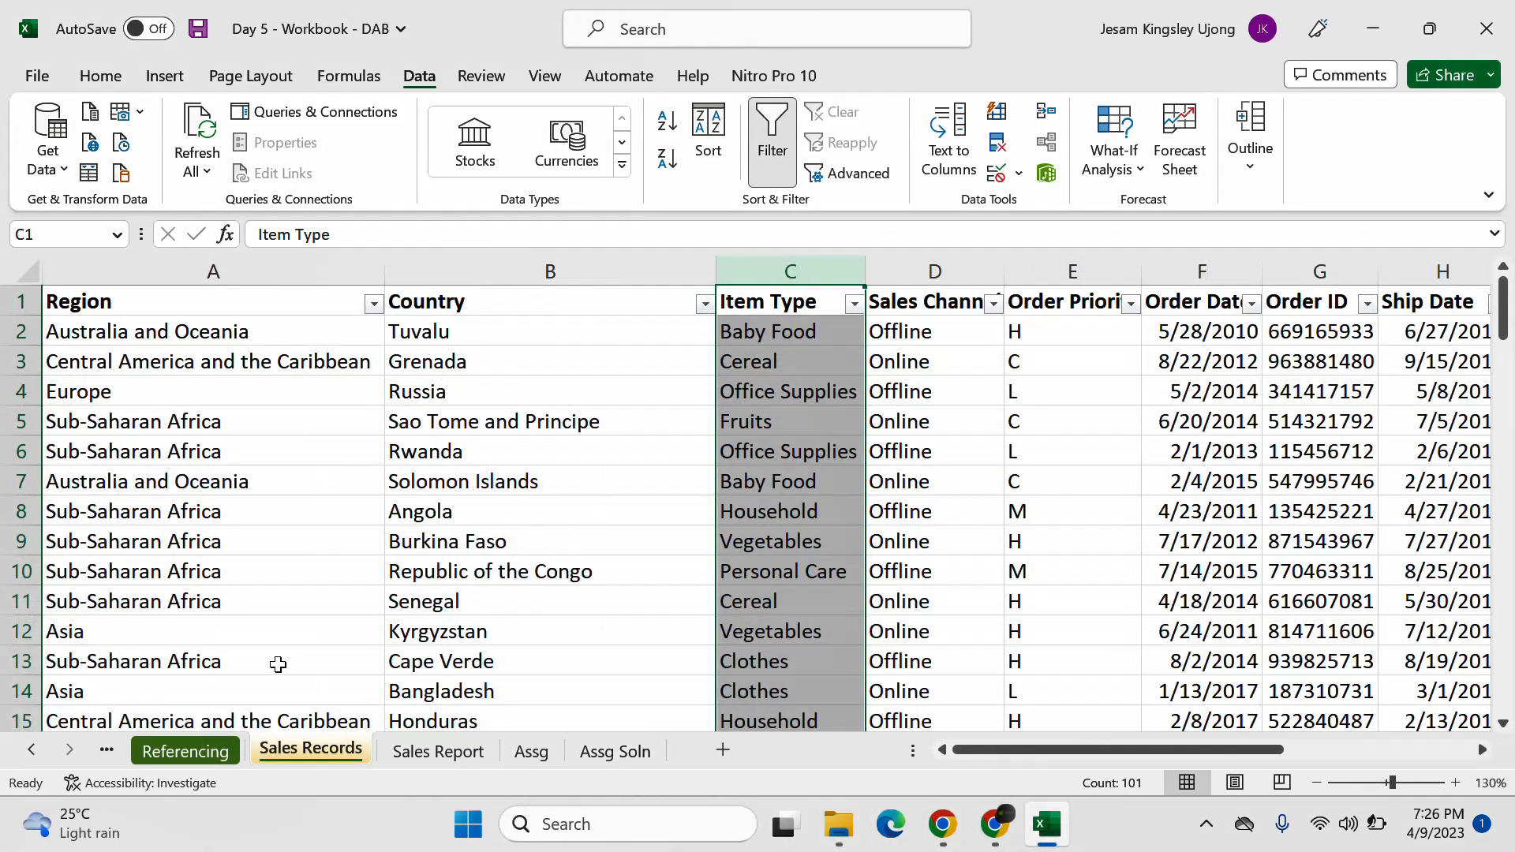
click(1081, 363)
drag(1048, 745, 1253, 749)
click(762, 327)
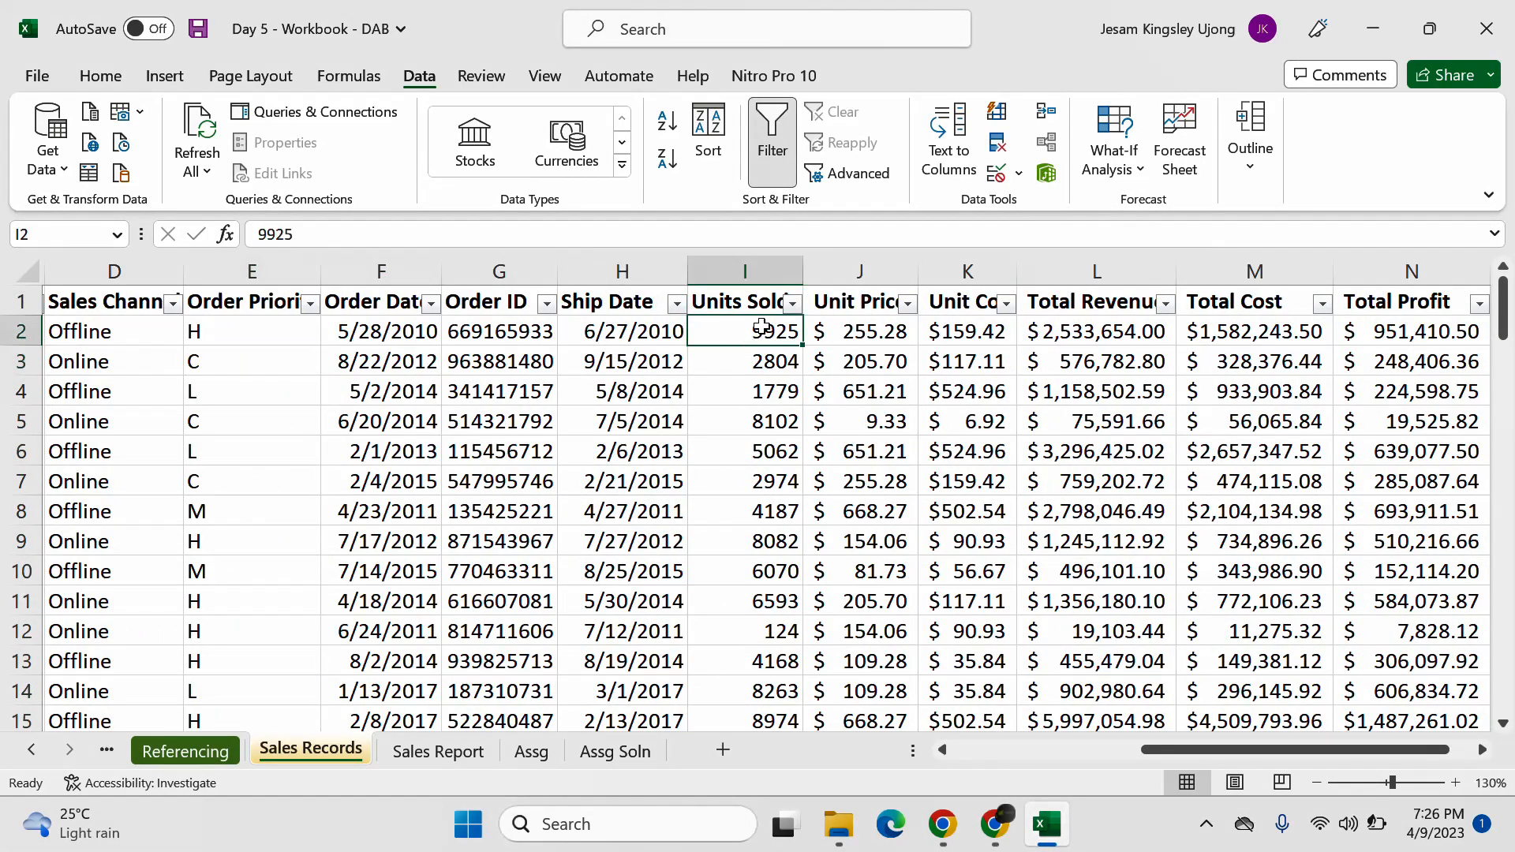
drag(803, 269, 817, 263)
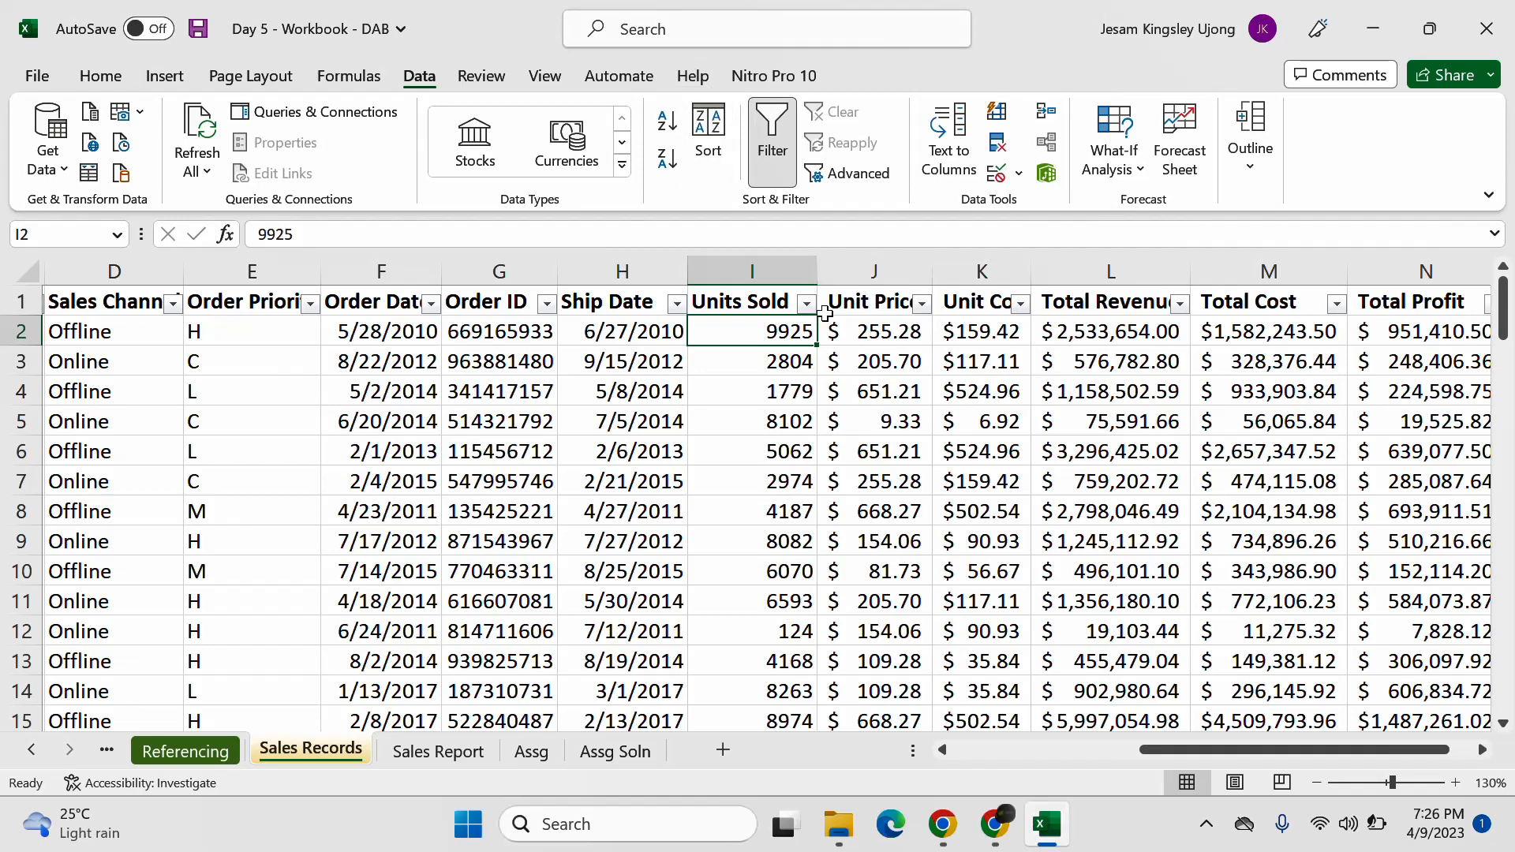
Step: Examine the Units Sold data and compare it with the items sold per item type task on the Assg sheet
click(765, 267)
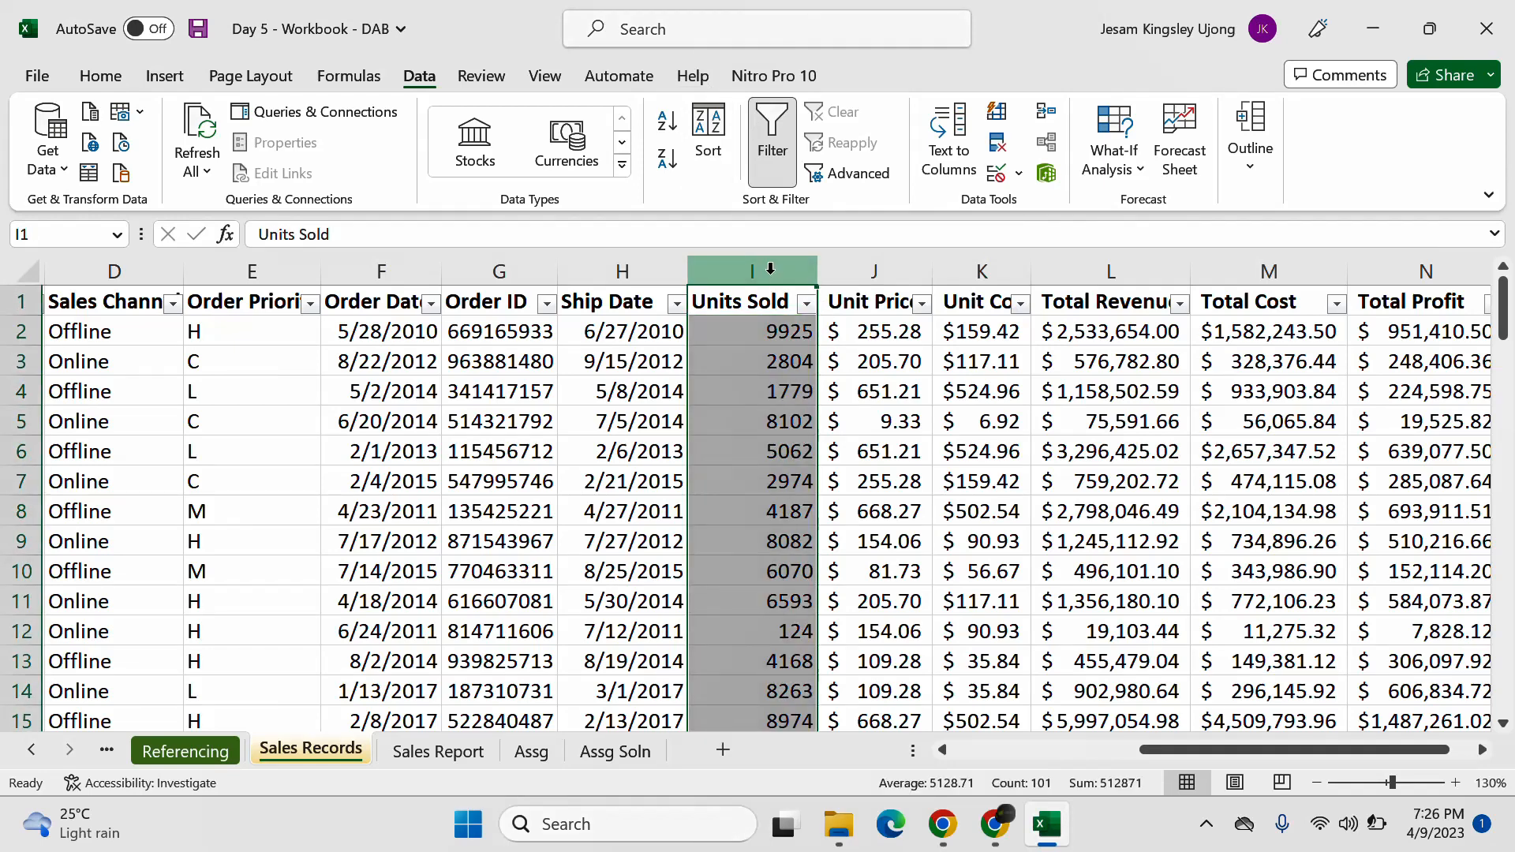
click(772, 335)
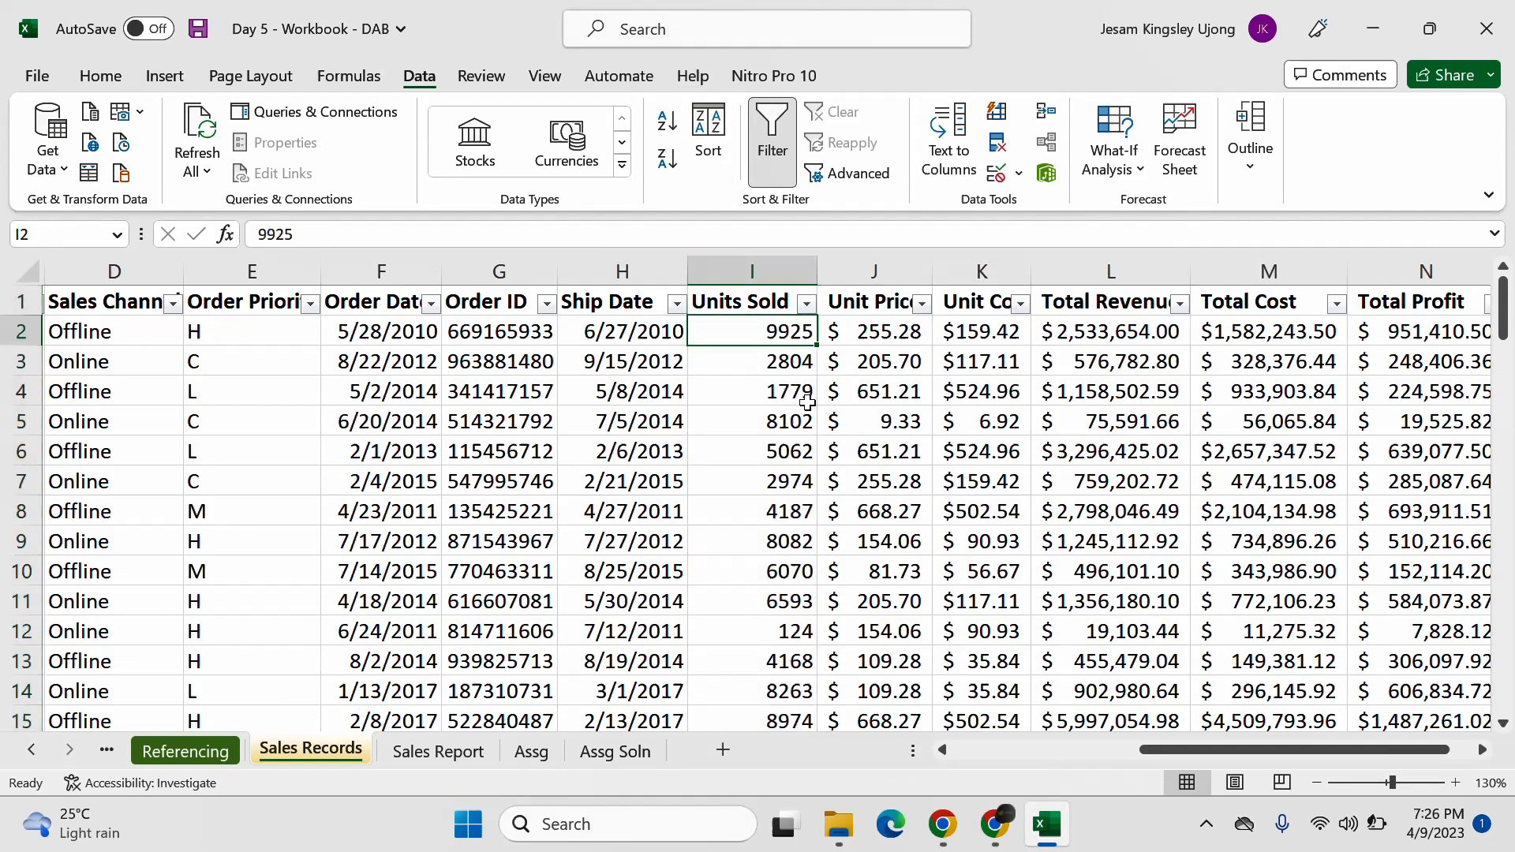
click(779, 314)
key(ctrl+shift+Down)
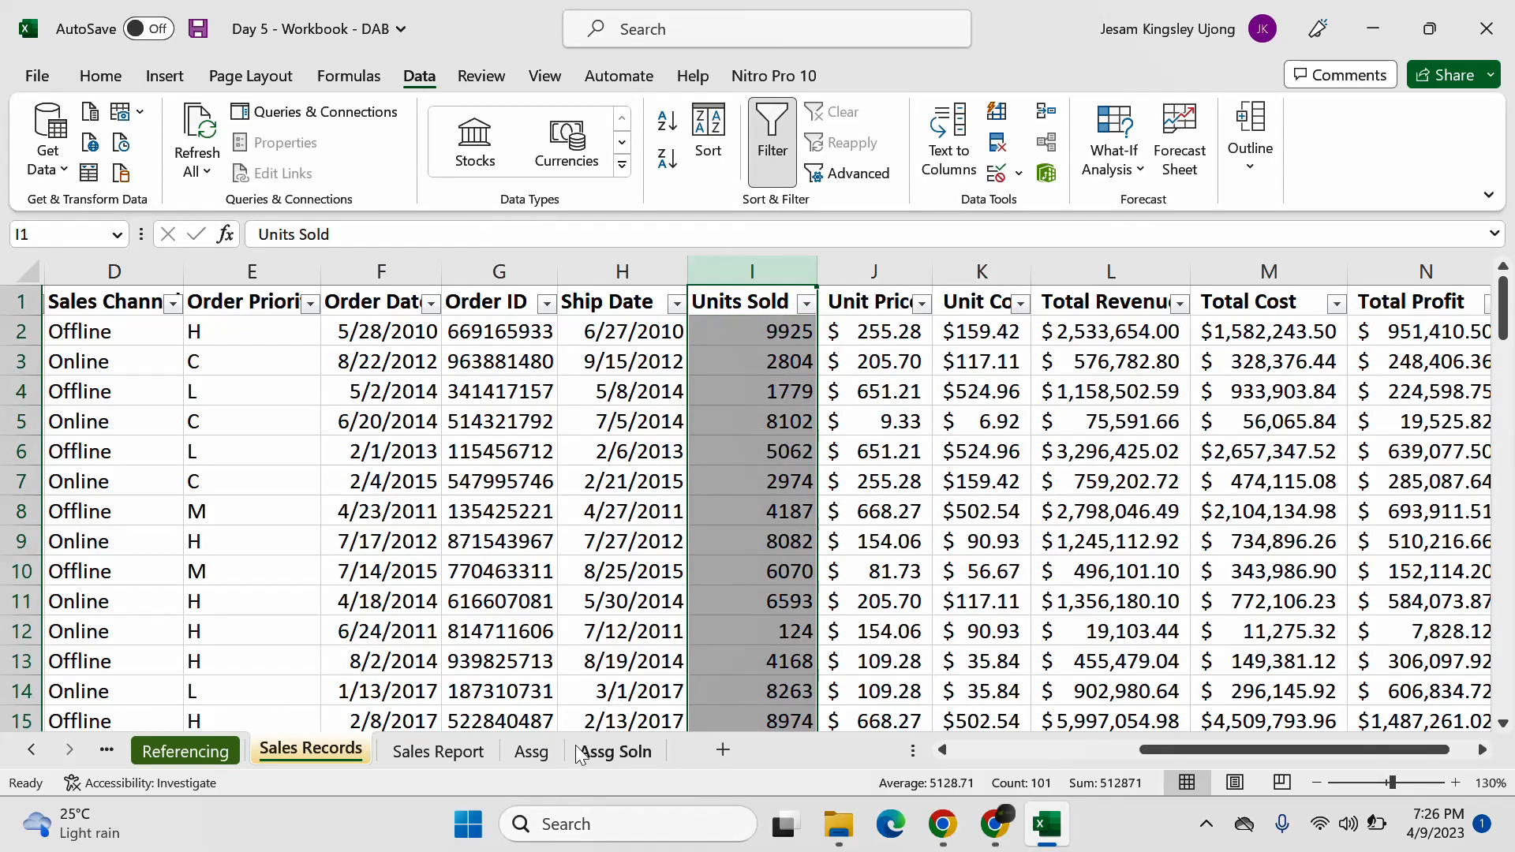
click(540, 755)
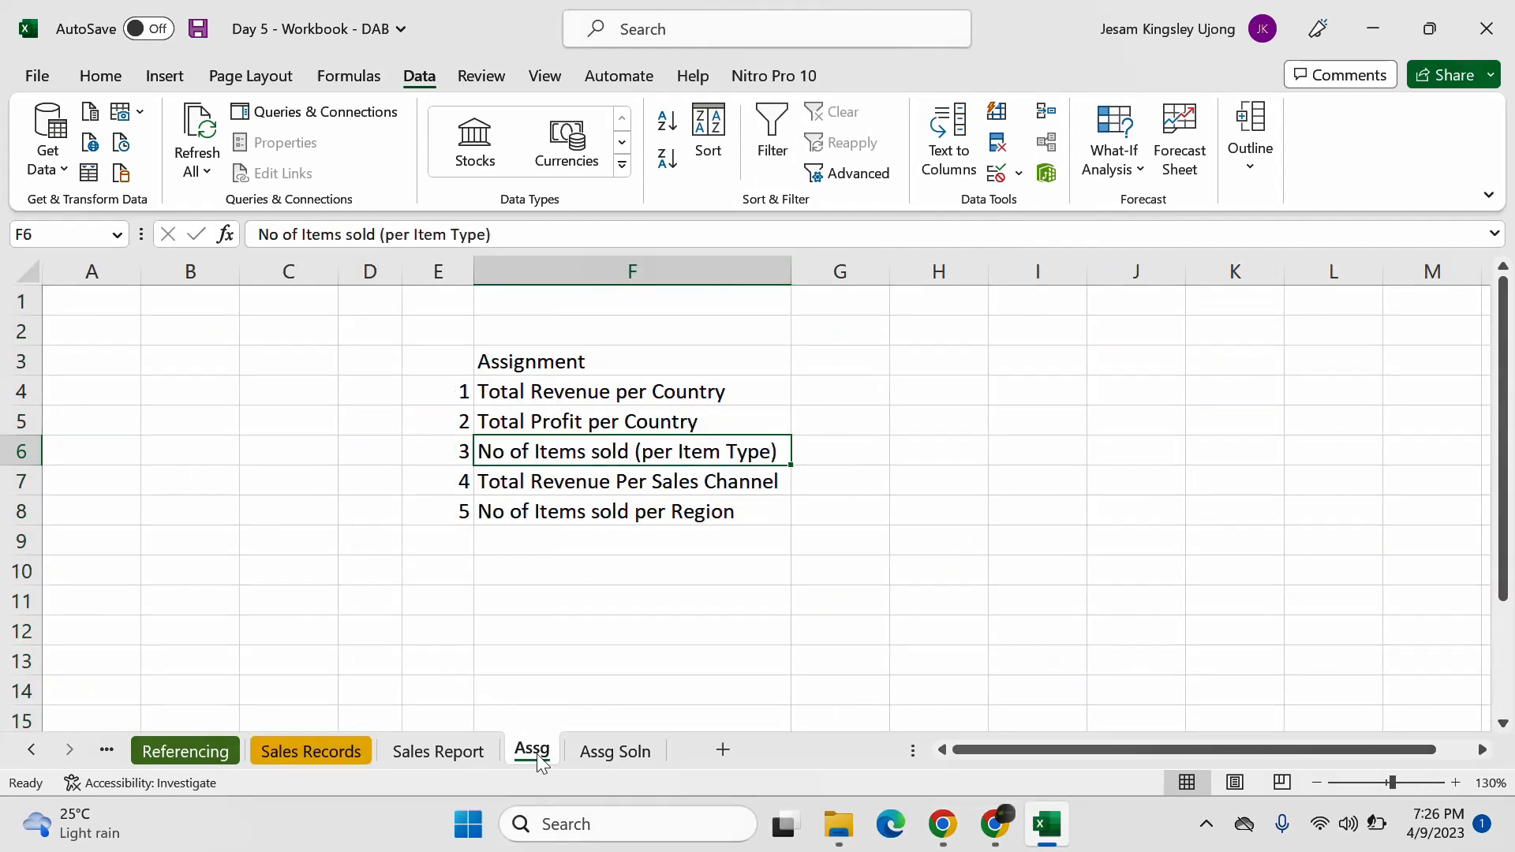
click(629, 750)
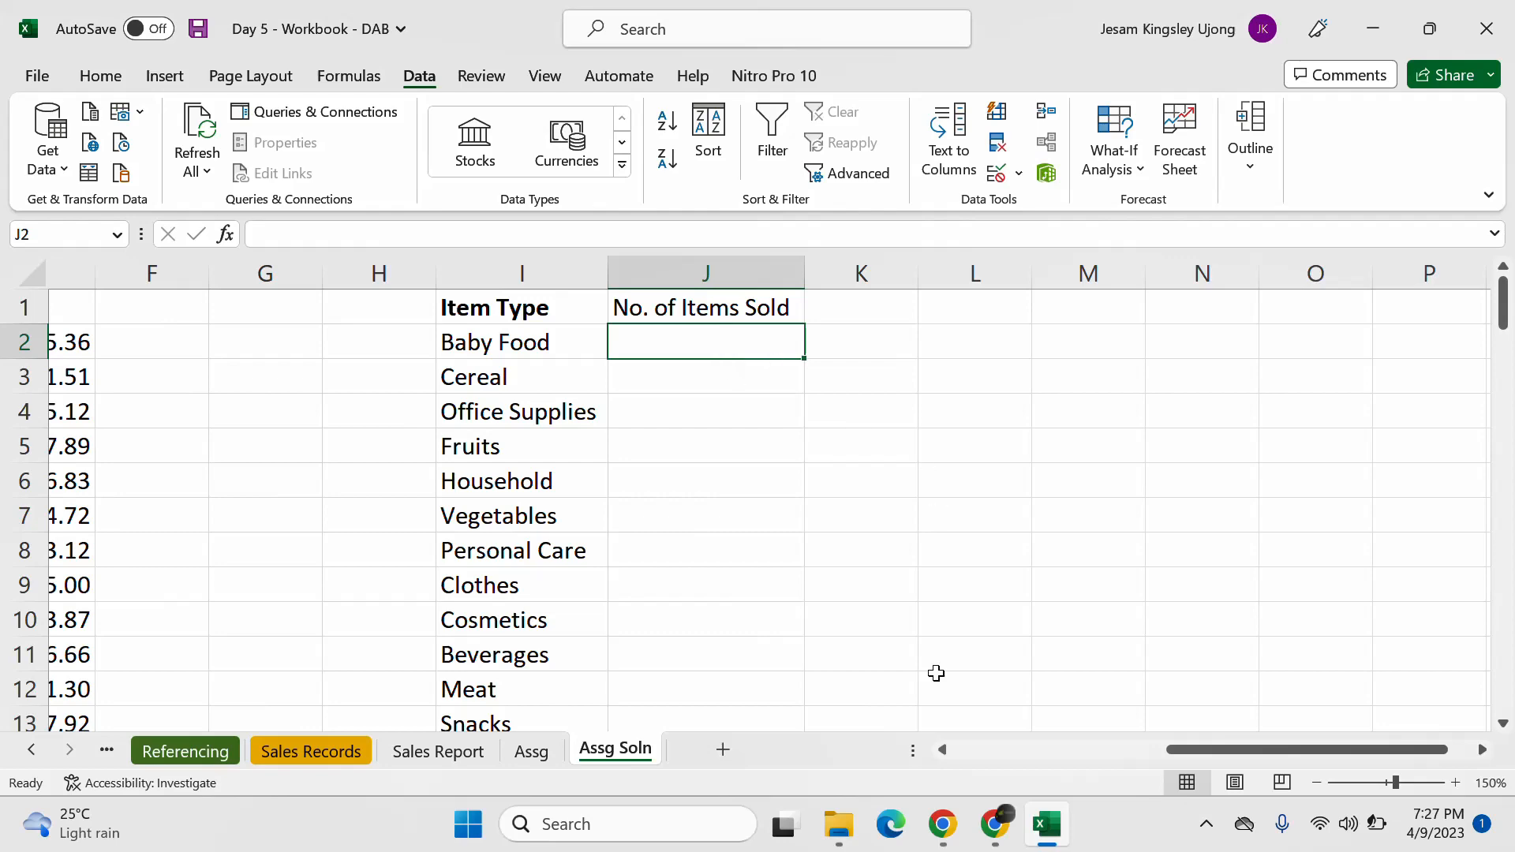
Step: Check the Google Meet call, return to the Excel workbook and dismiss the presenting notification
click(1000, 835)
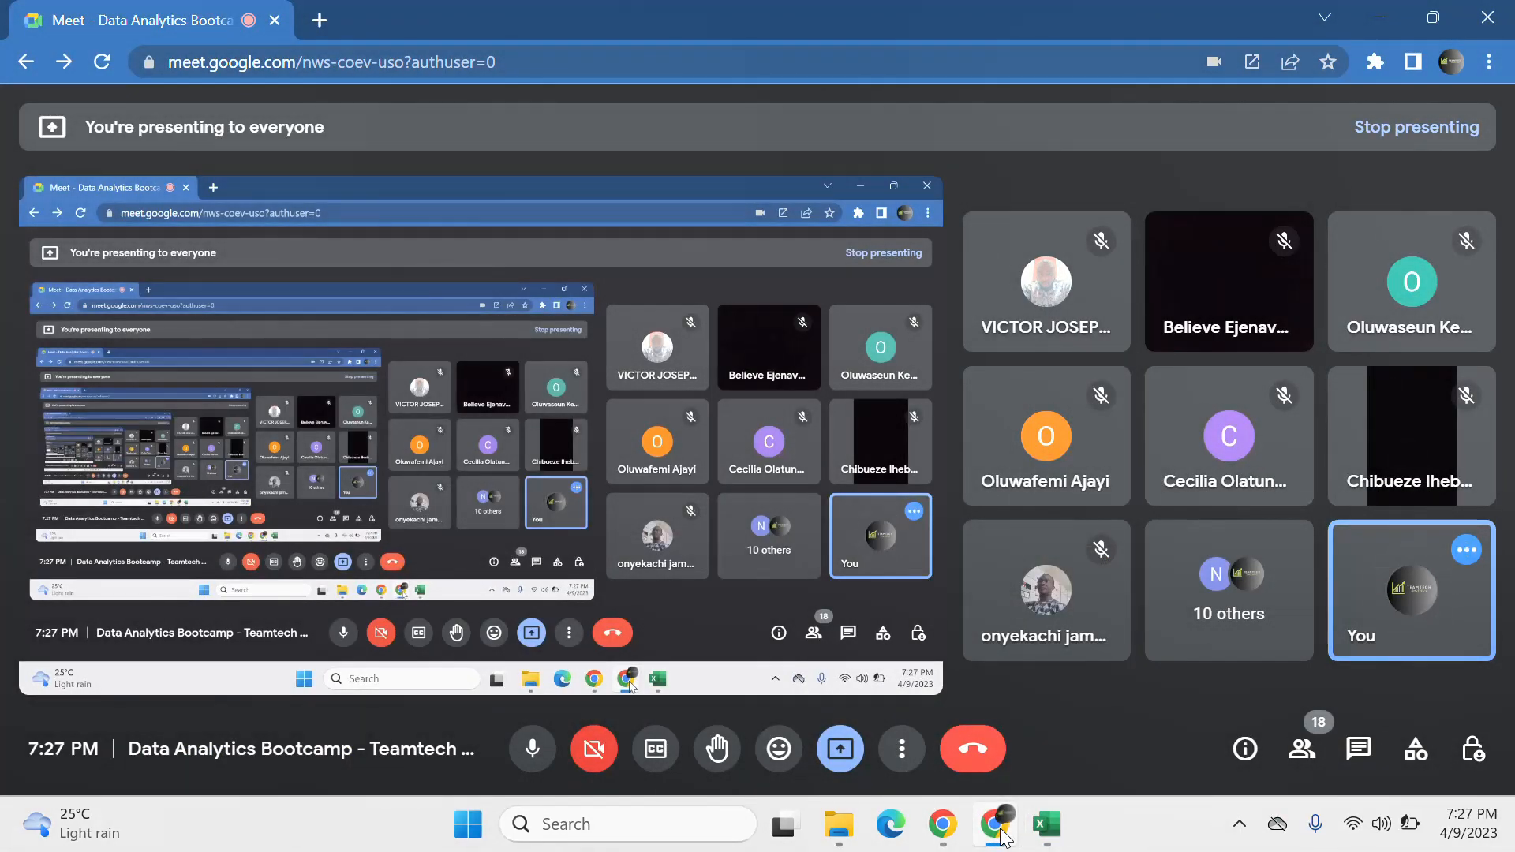
click(1001, 834)
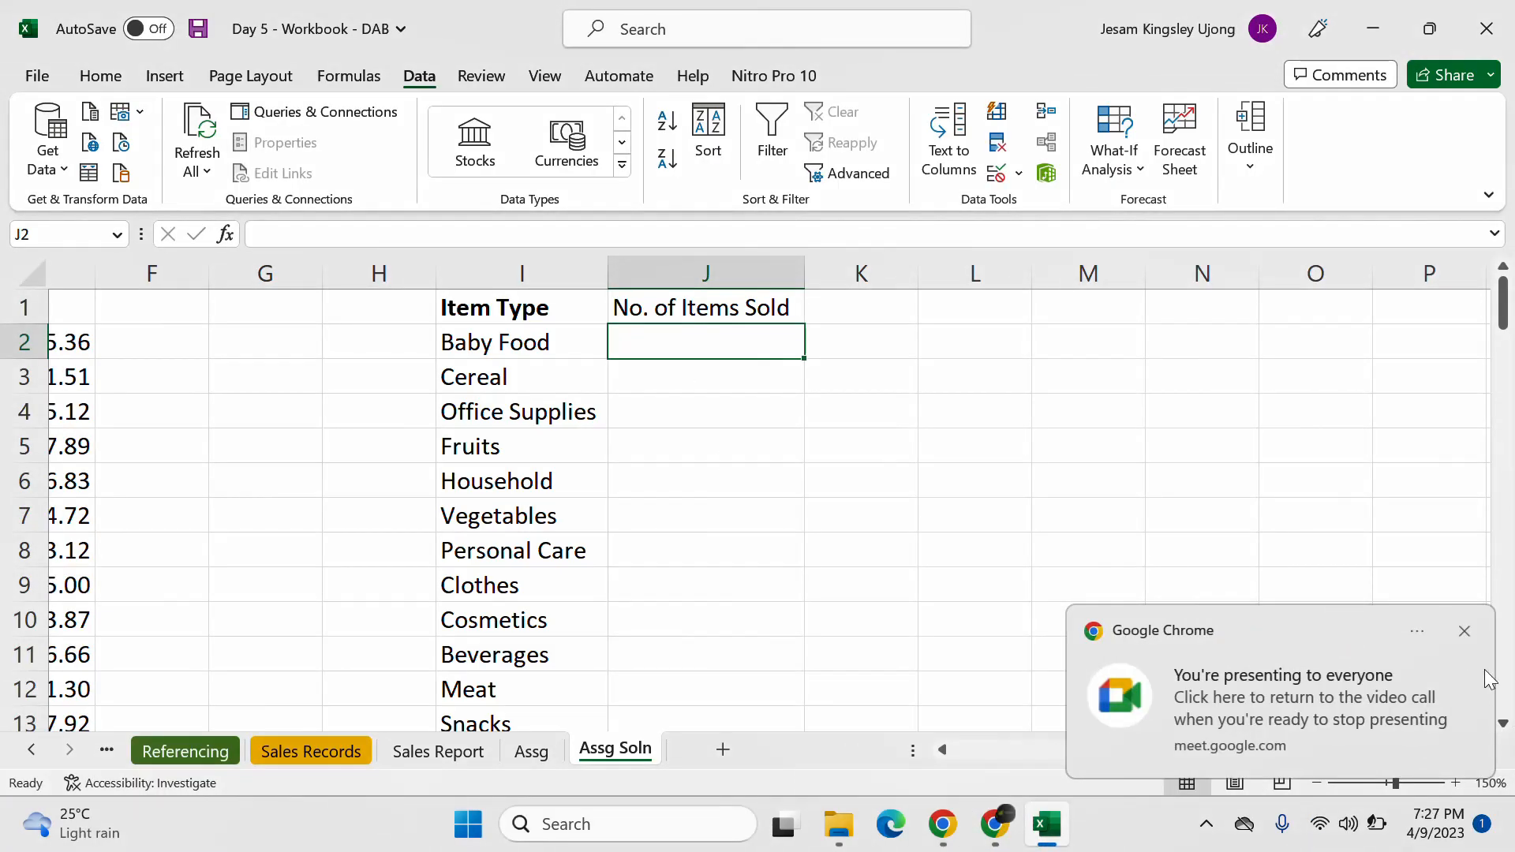
click(1464, 631)
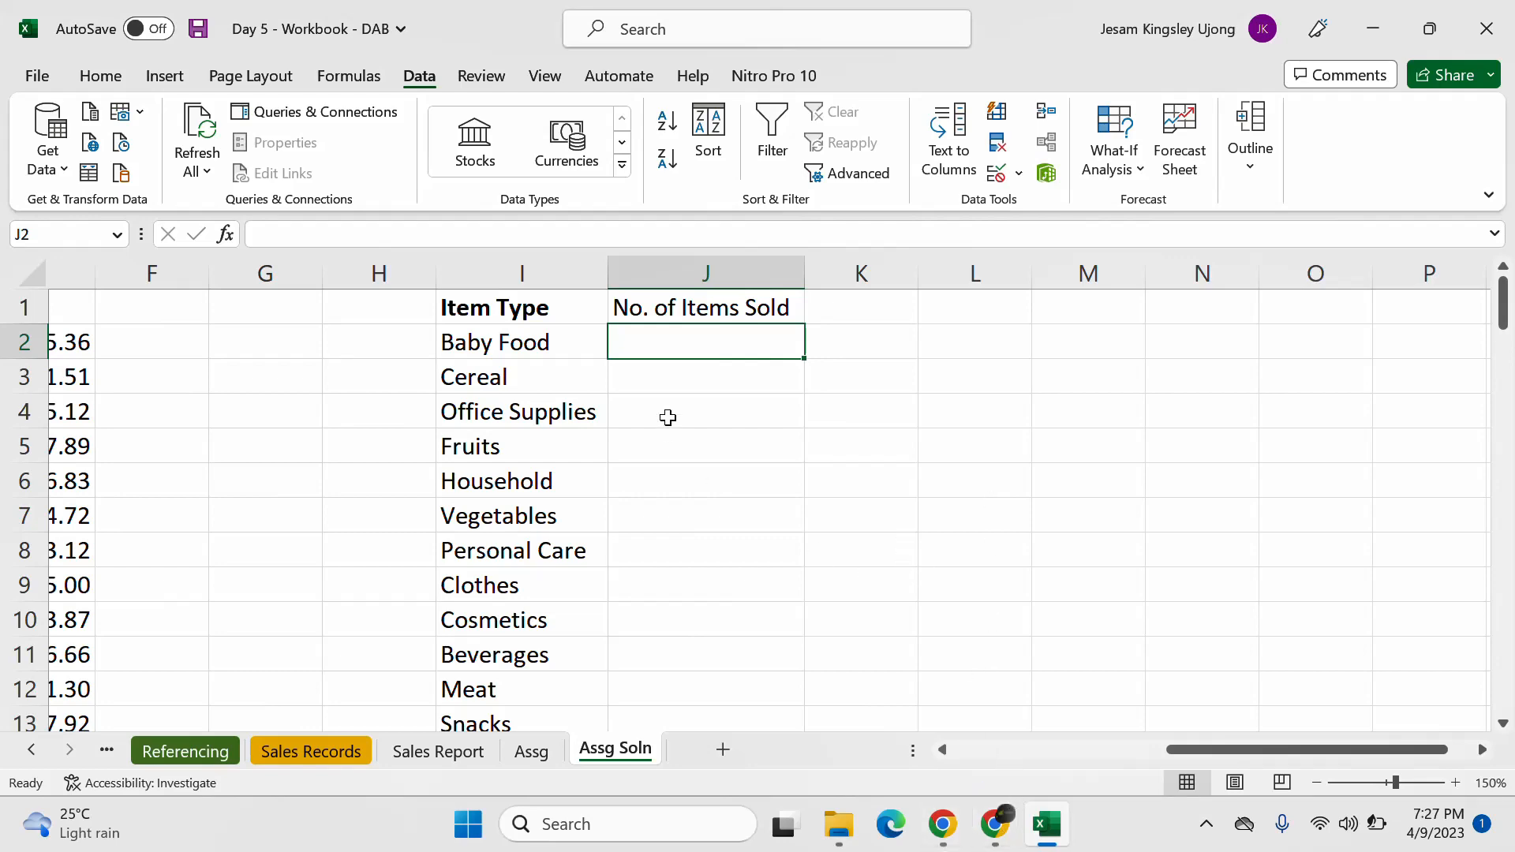
Step: Copy the value 40545 from the Google Meet chat and paste it into J2 of Assg Soln in Excel for Baby Food
click(1004, 825)
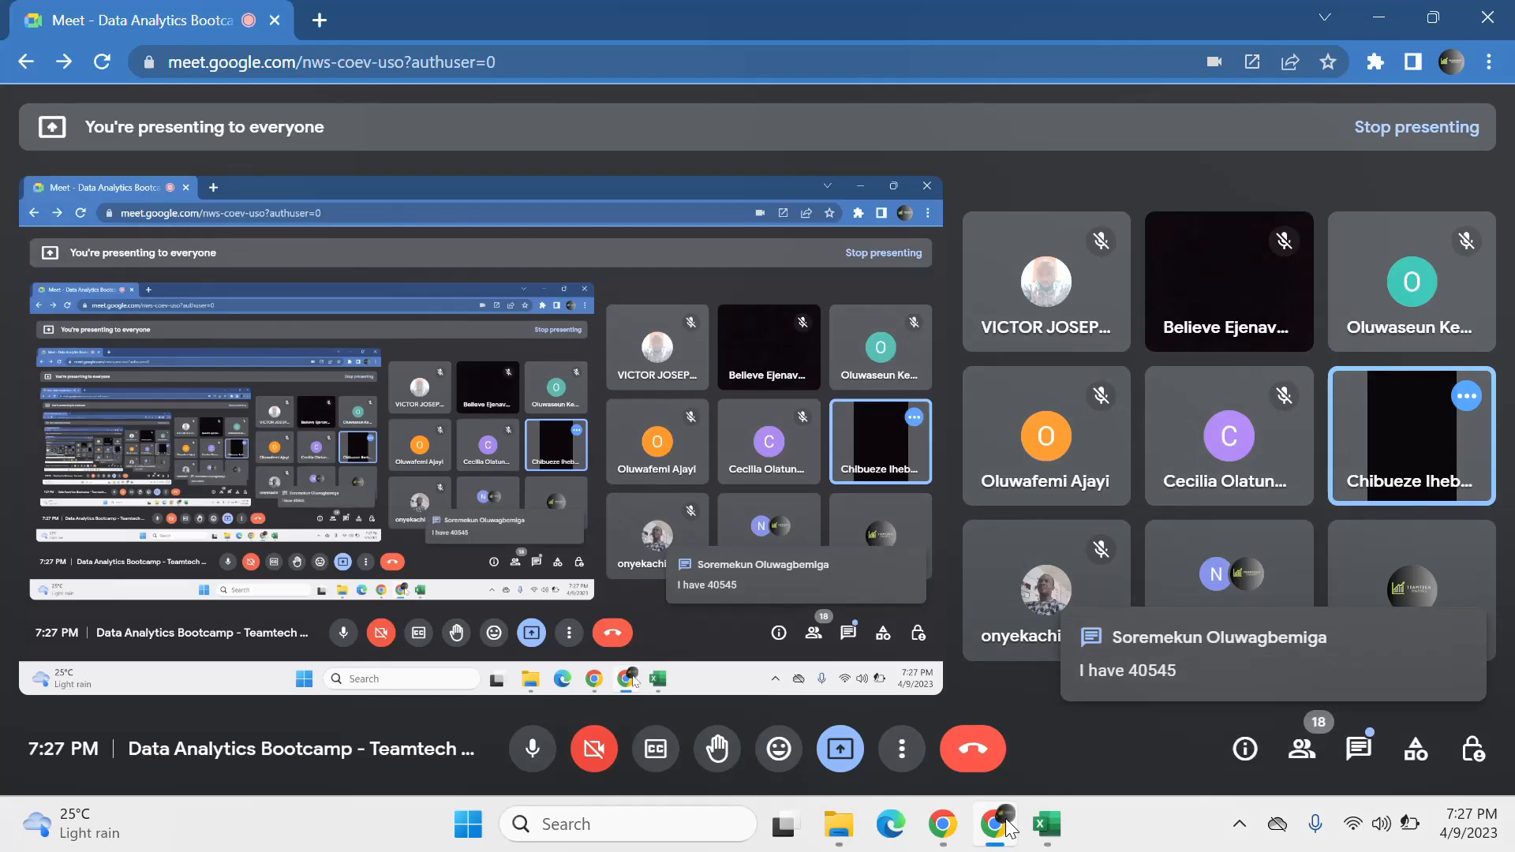
click(1357, 748)
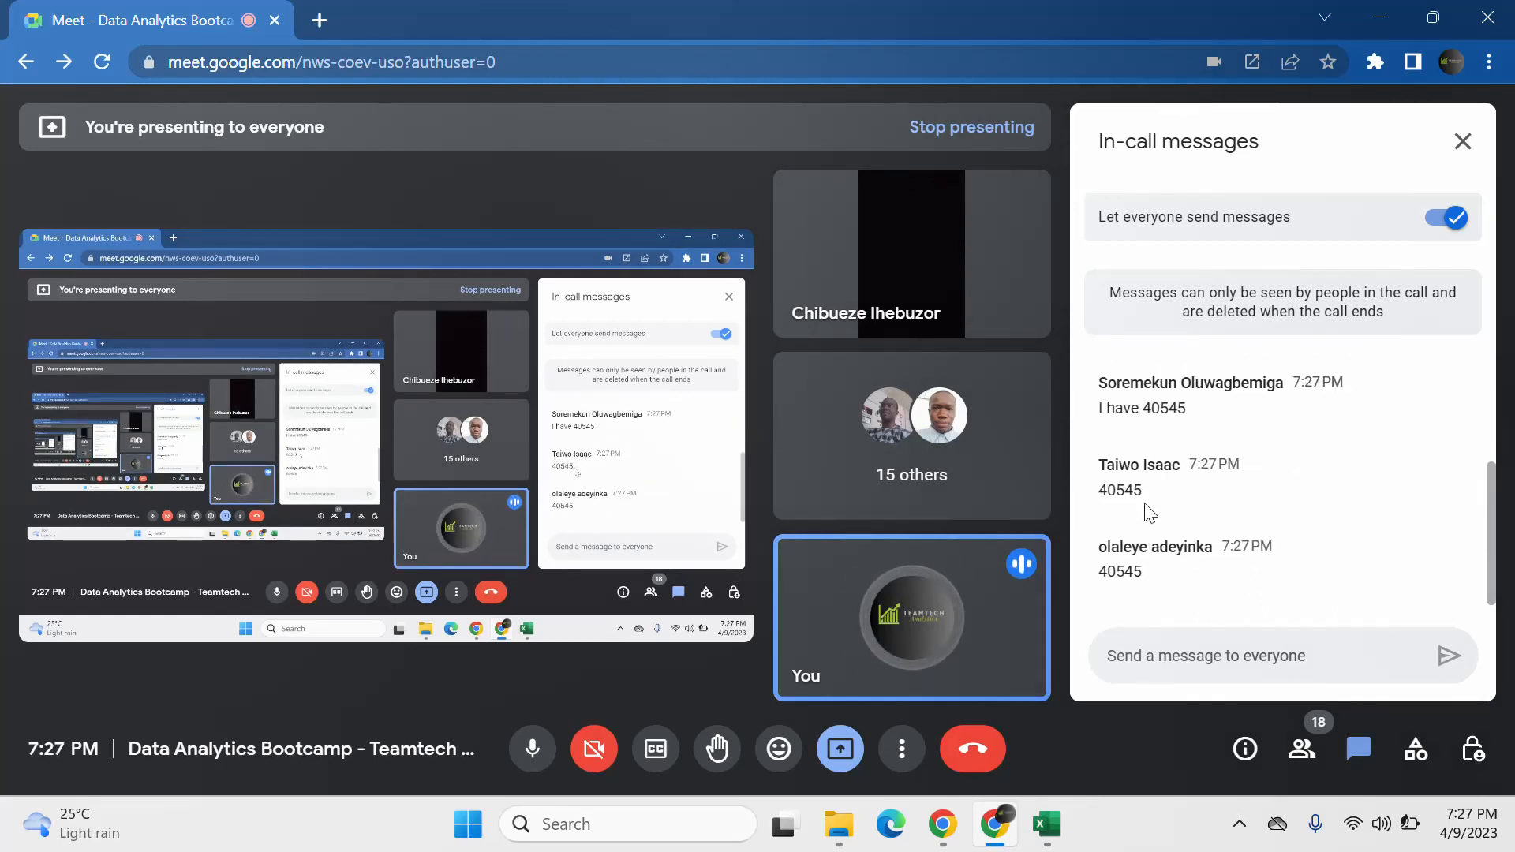
drag(1099, 570, 1168, 587)
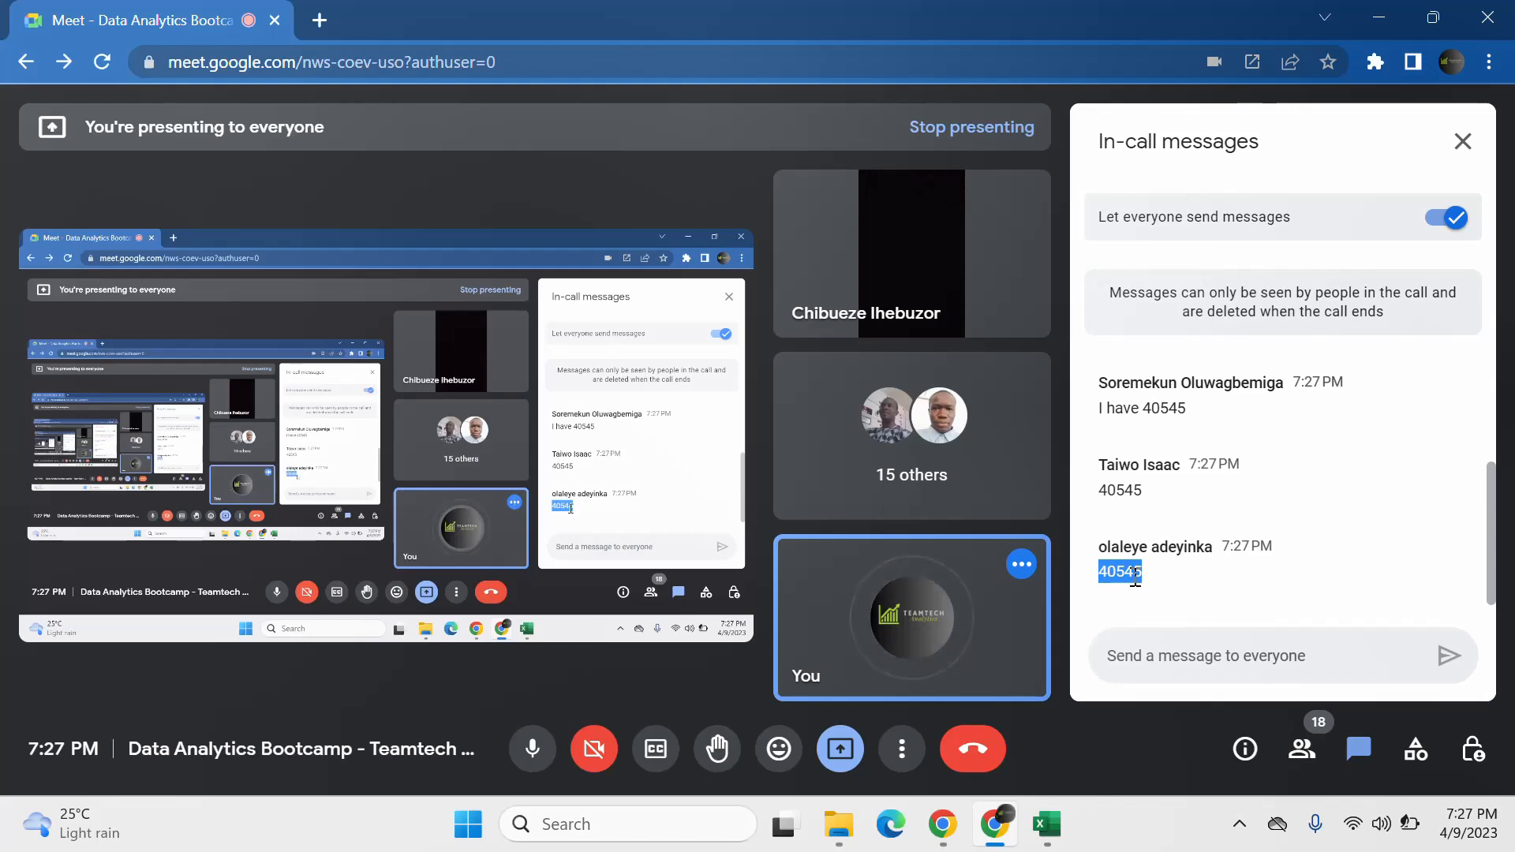
right_click(1143, 574)
click(1213, 368)
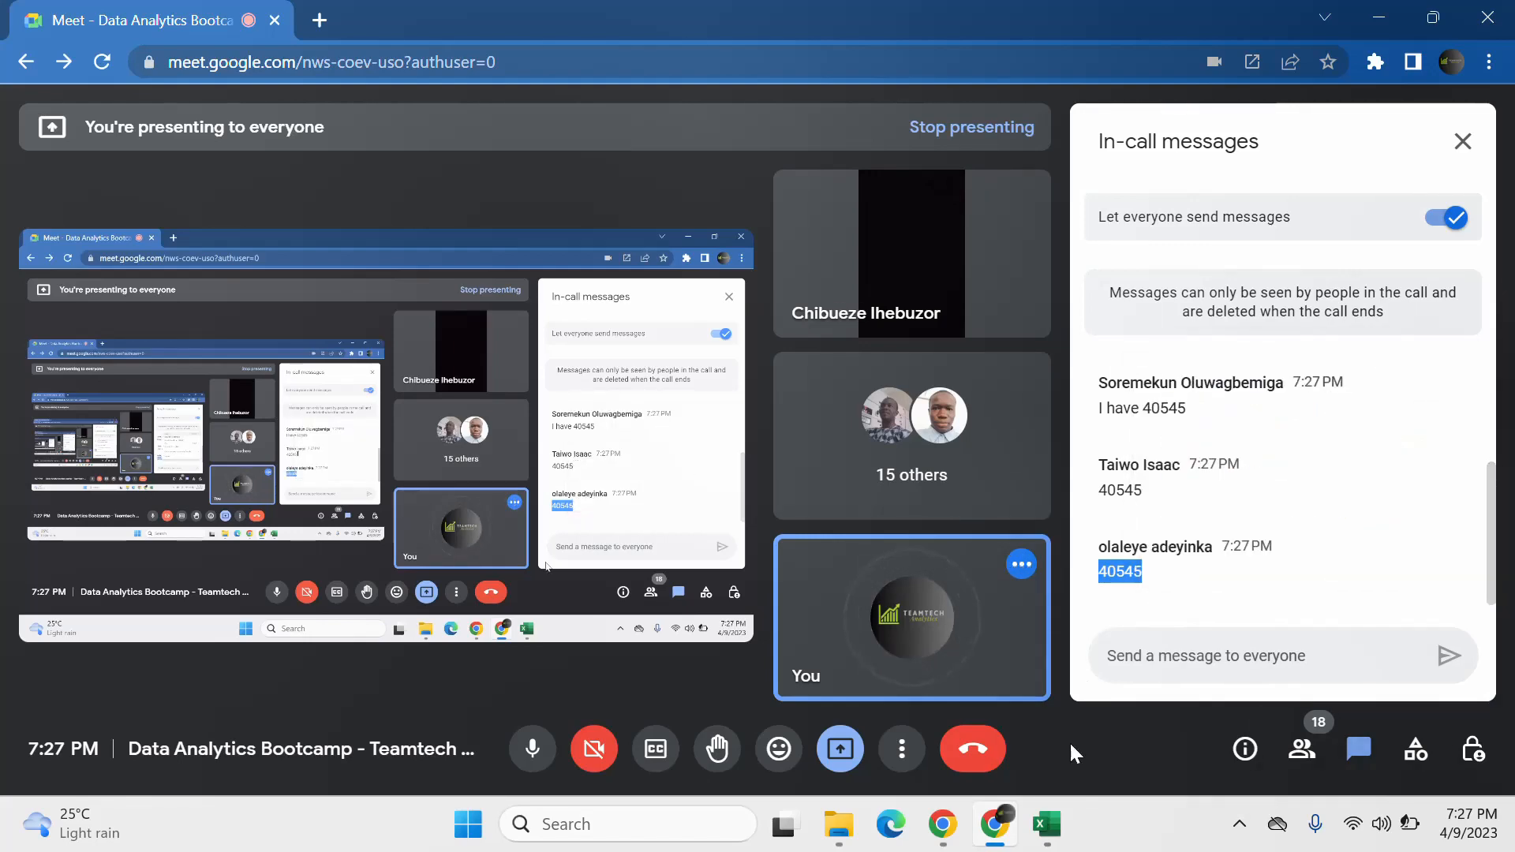
click(1046, 824)
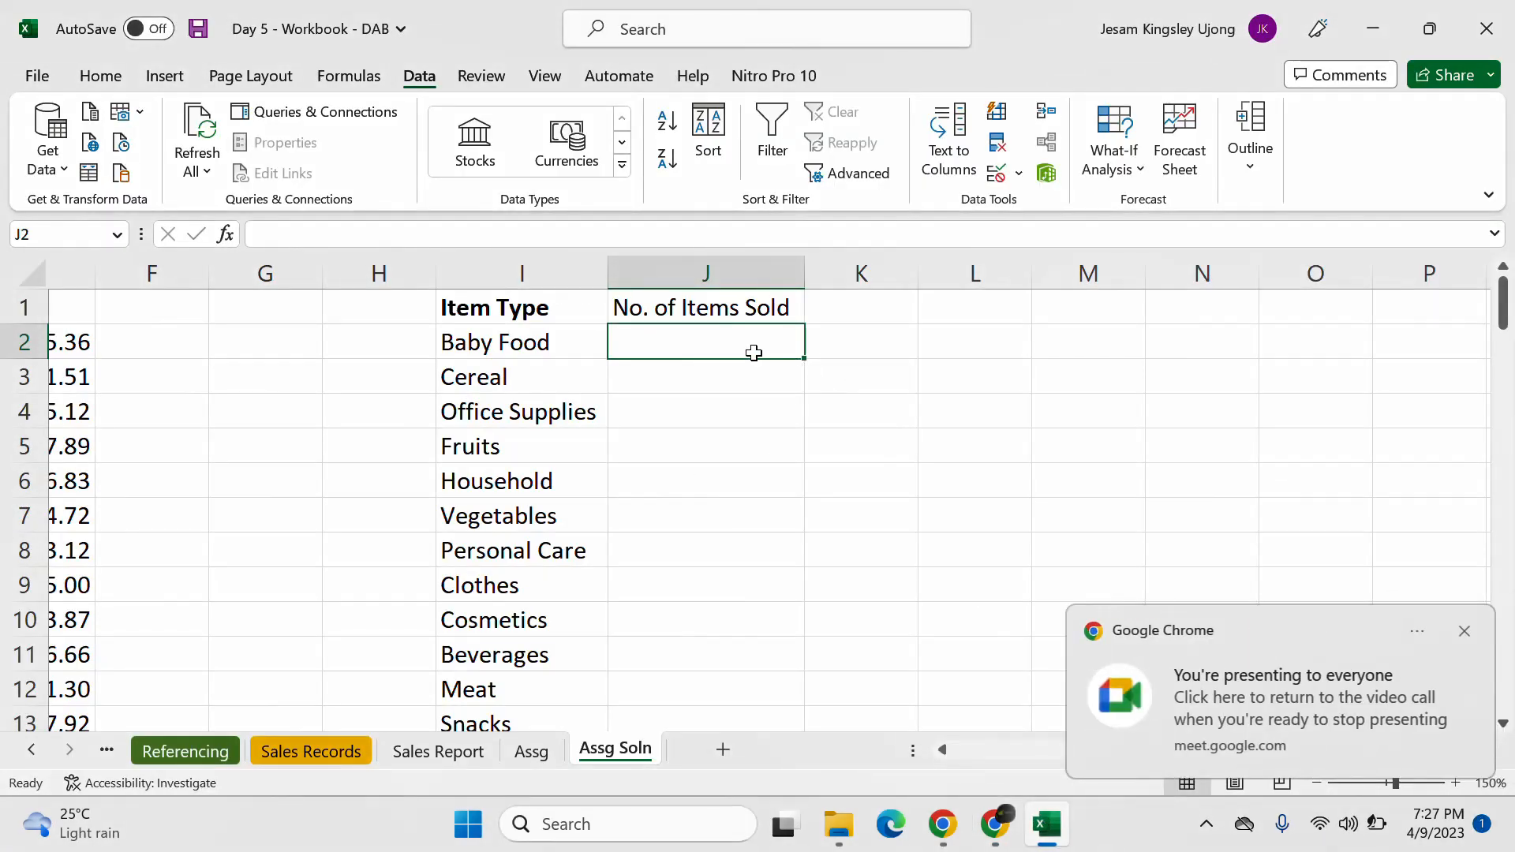
key(ctrl+v)
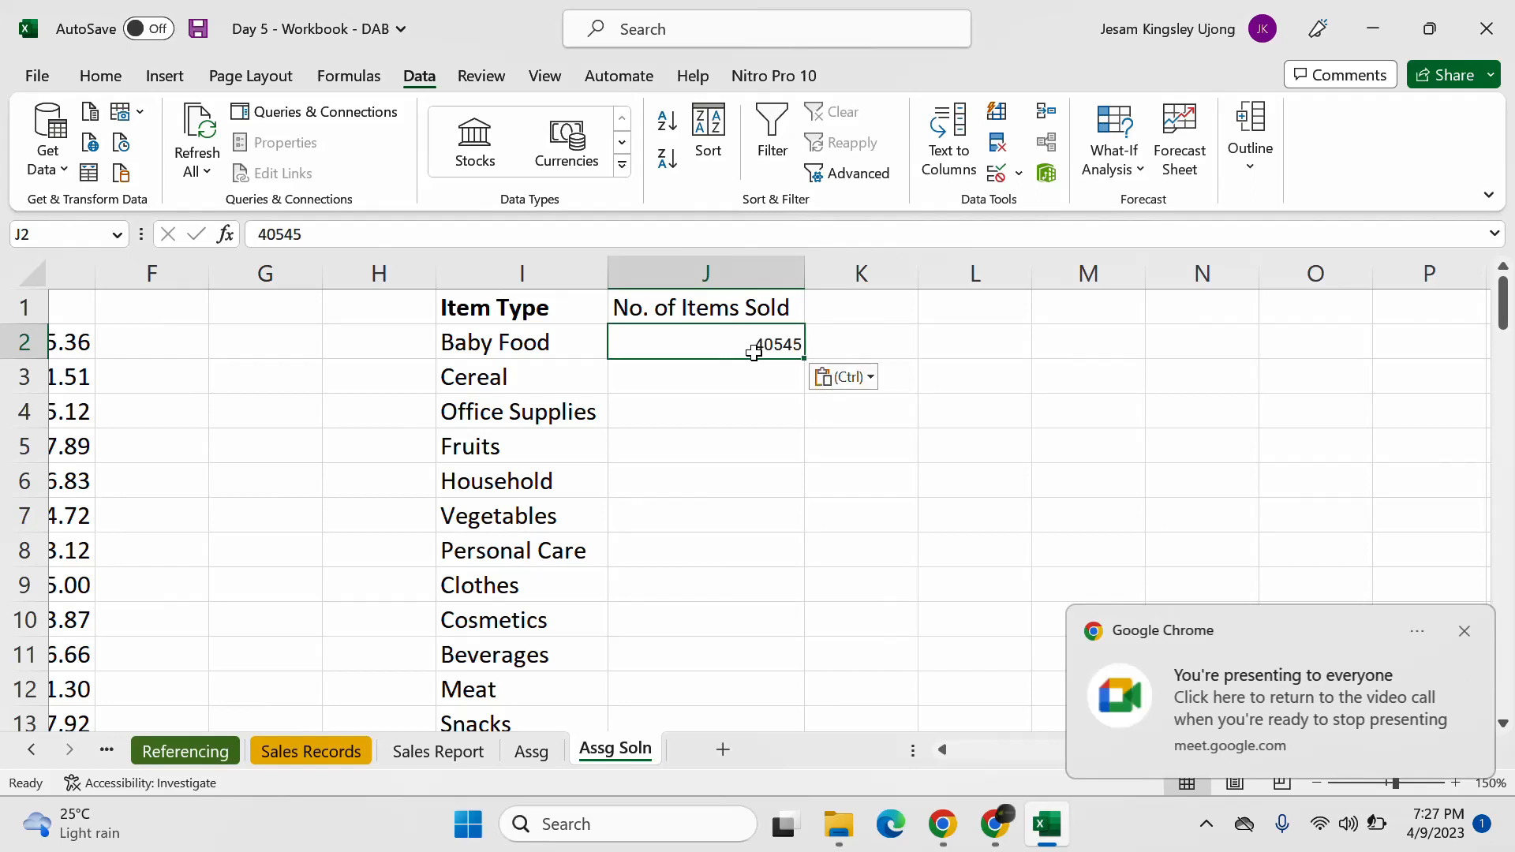
click(840, 379)
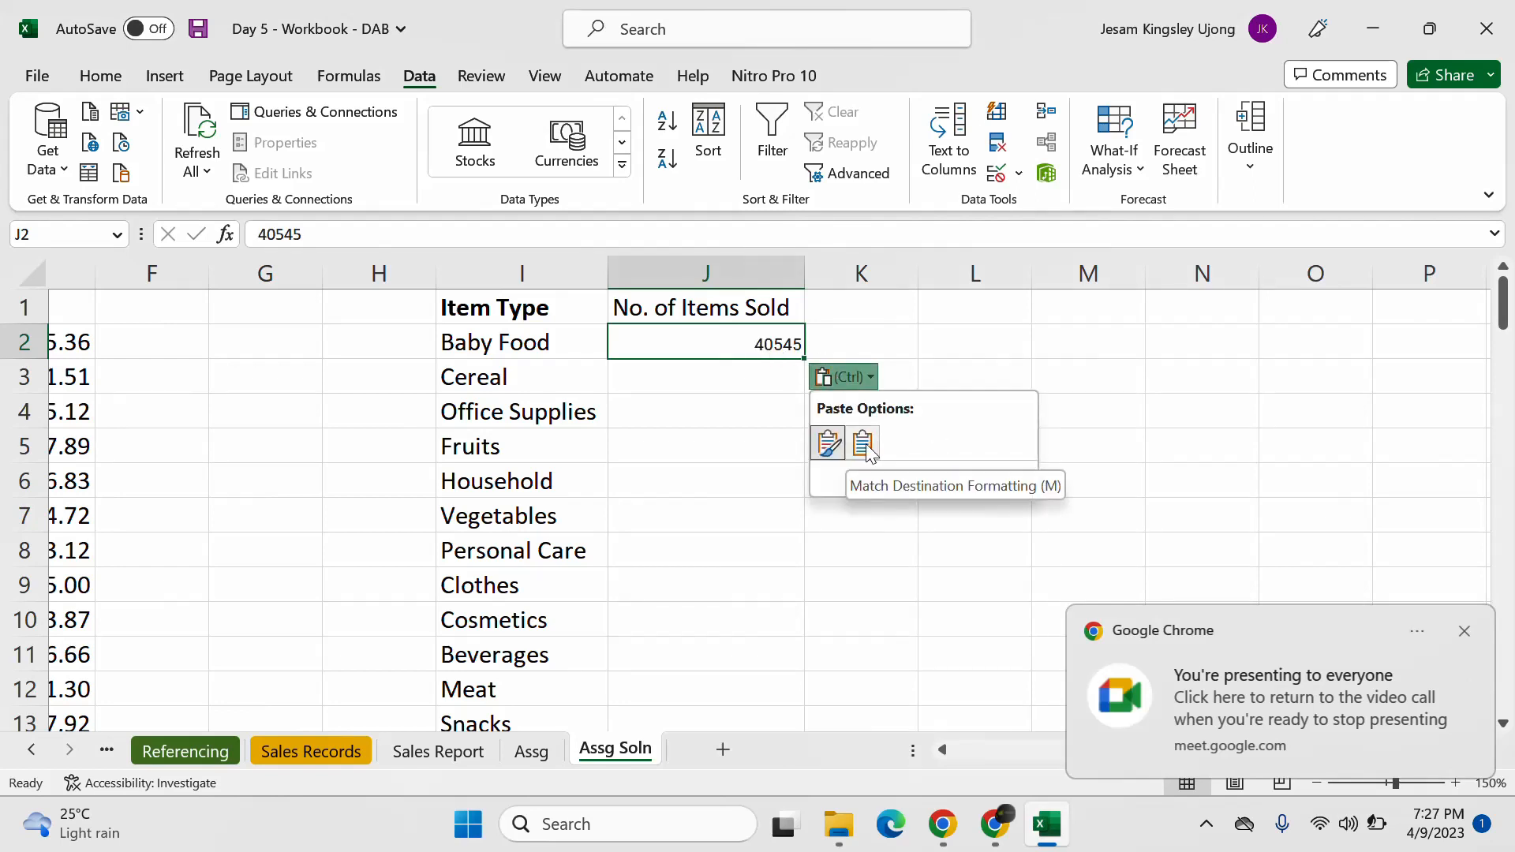
click(706, 381)
click(707, 381)
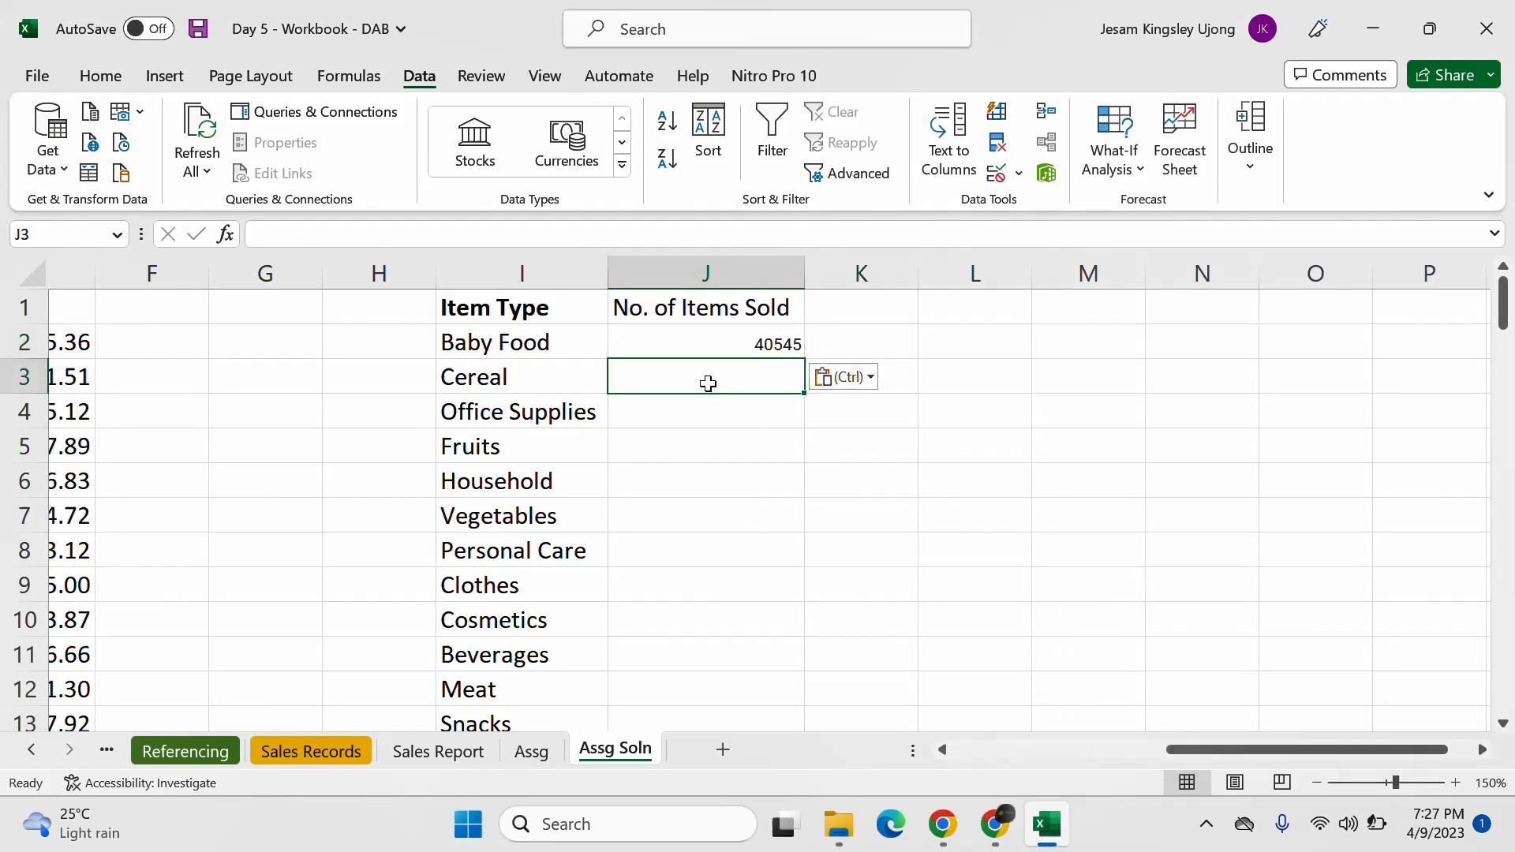
Step: Copy the formatting of the Baby Food cell I2 onto its sold count in J2 with Format Painter
click(769, 341)
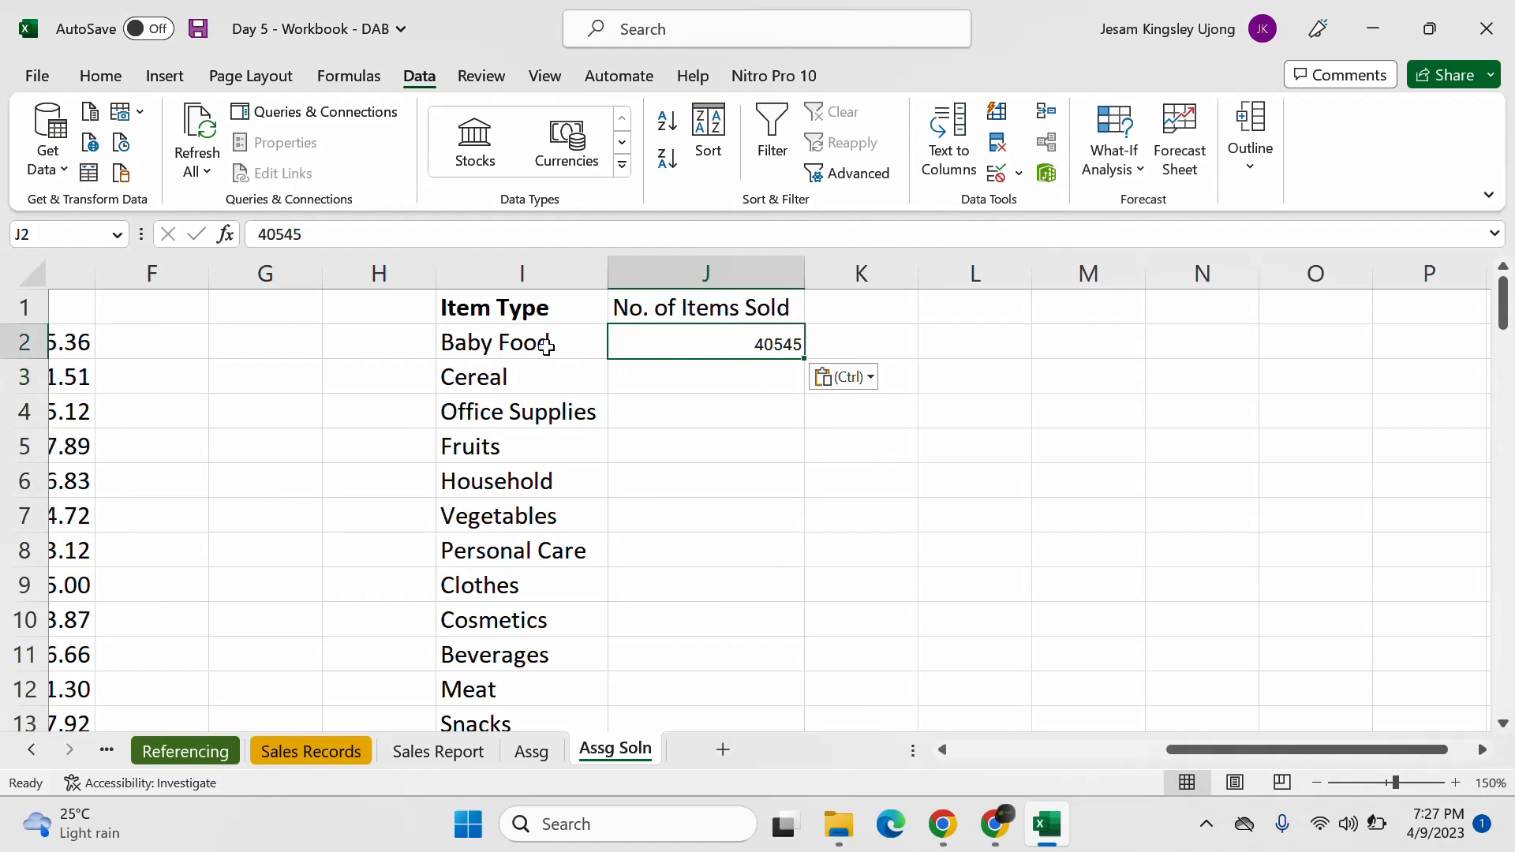
click(99, 76)
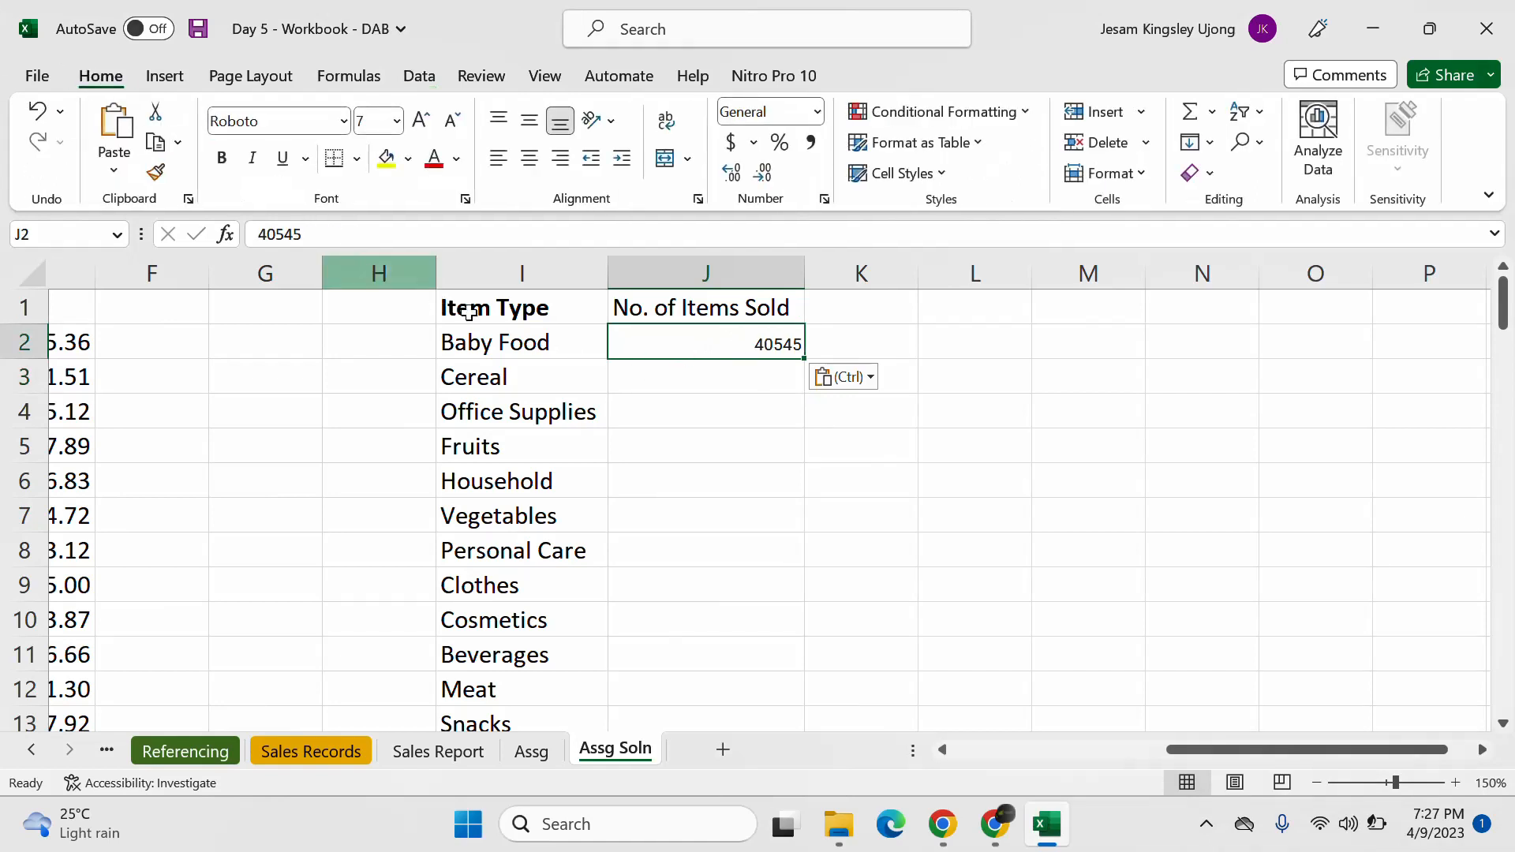
click(551, 344)
click(154, 171)
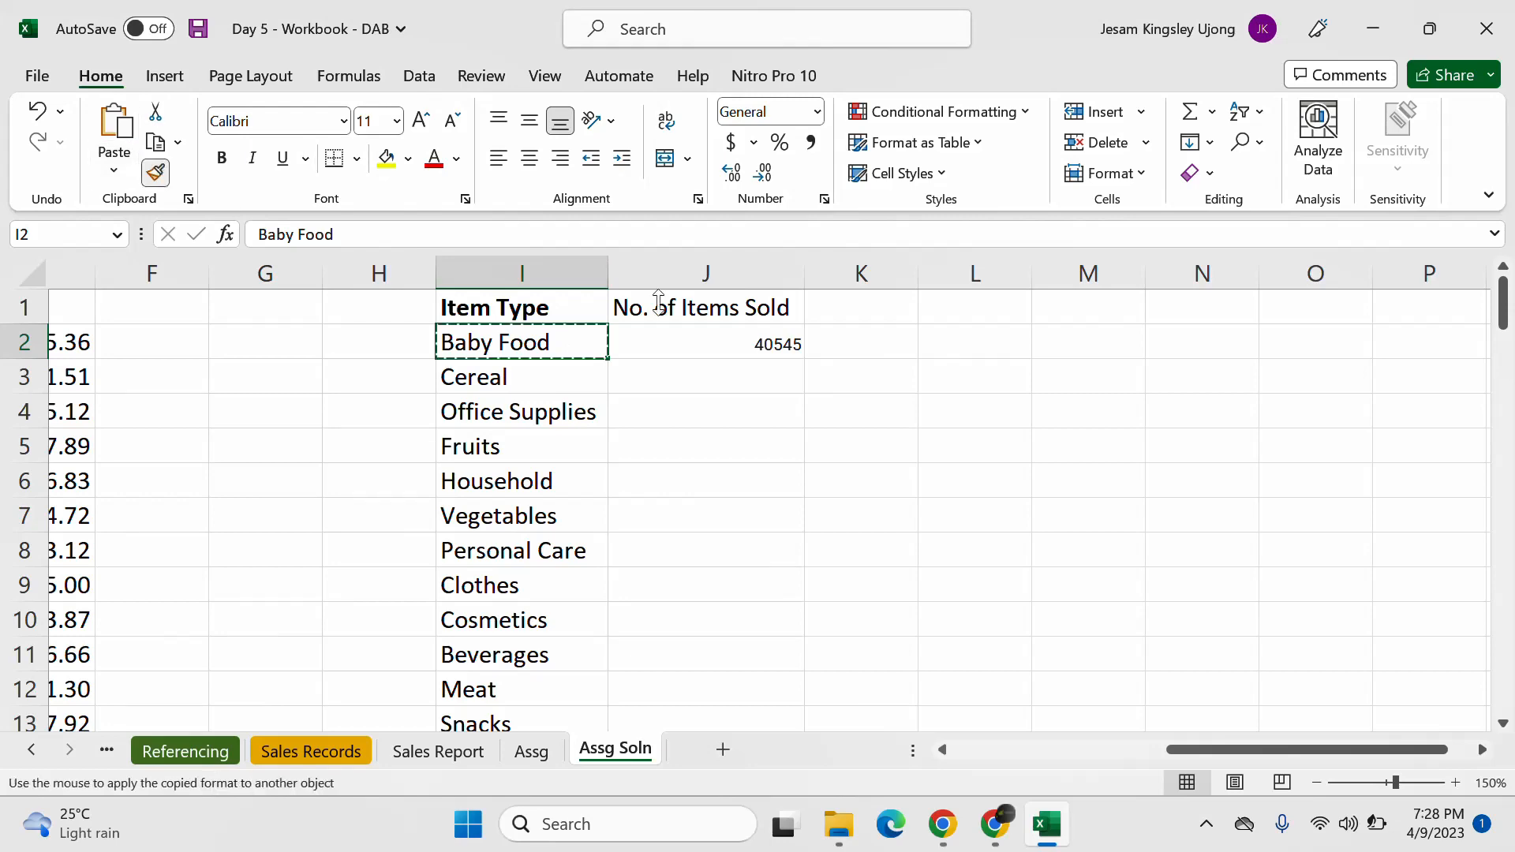
click(737, 342)
click(761, 384)
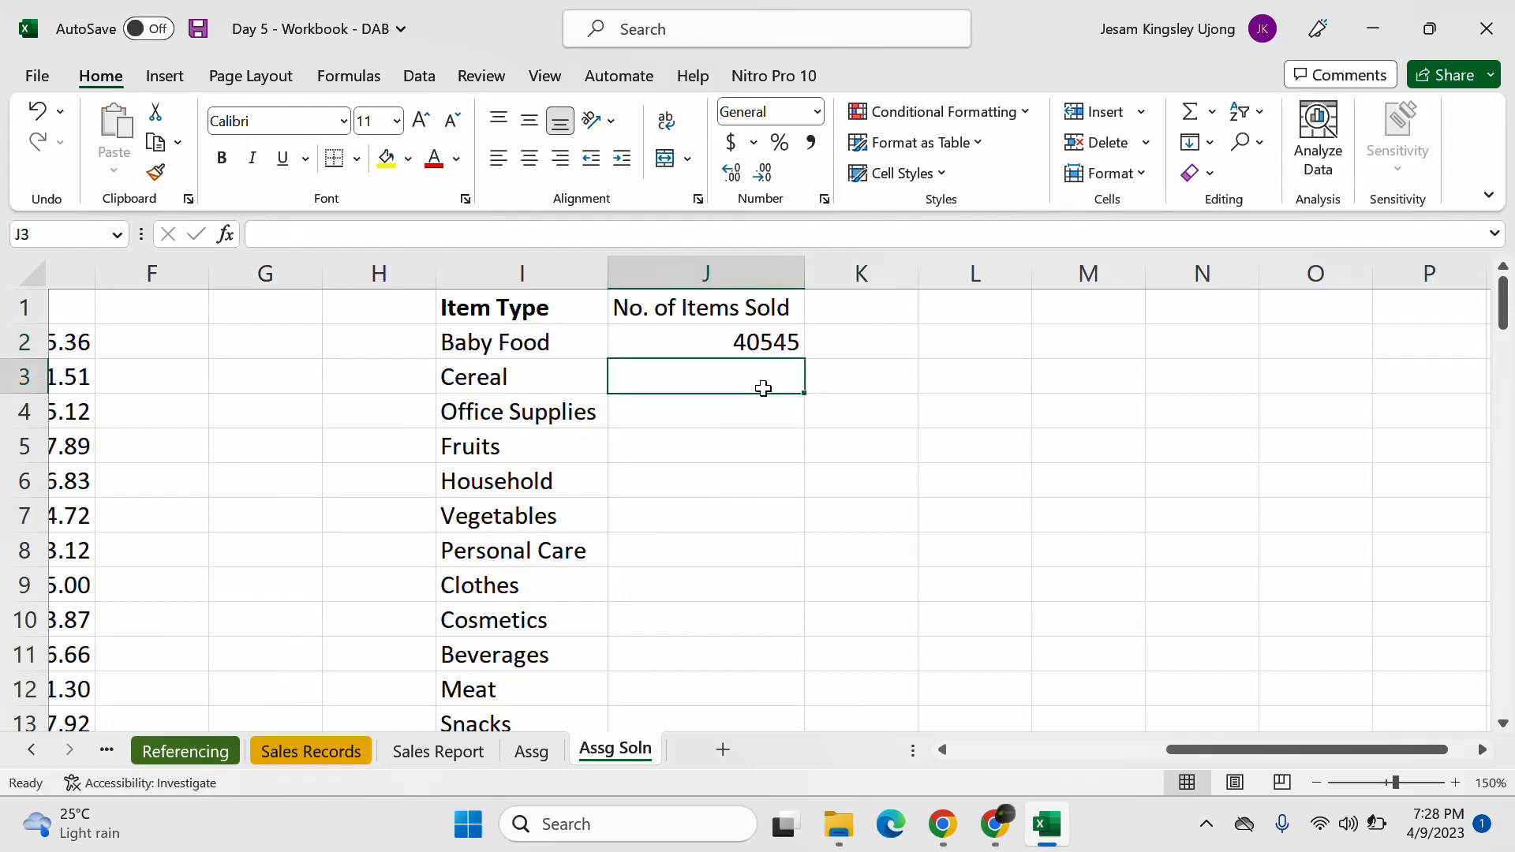
Step: Switch to the Google Meet call and mute the unmuted participant for everyone
click(1002, 829)
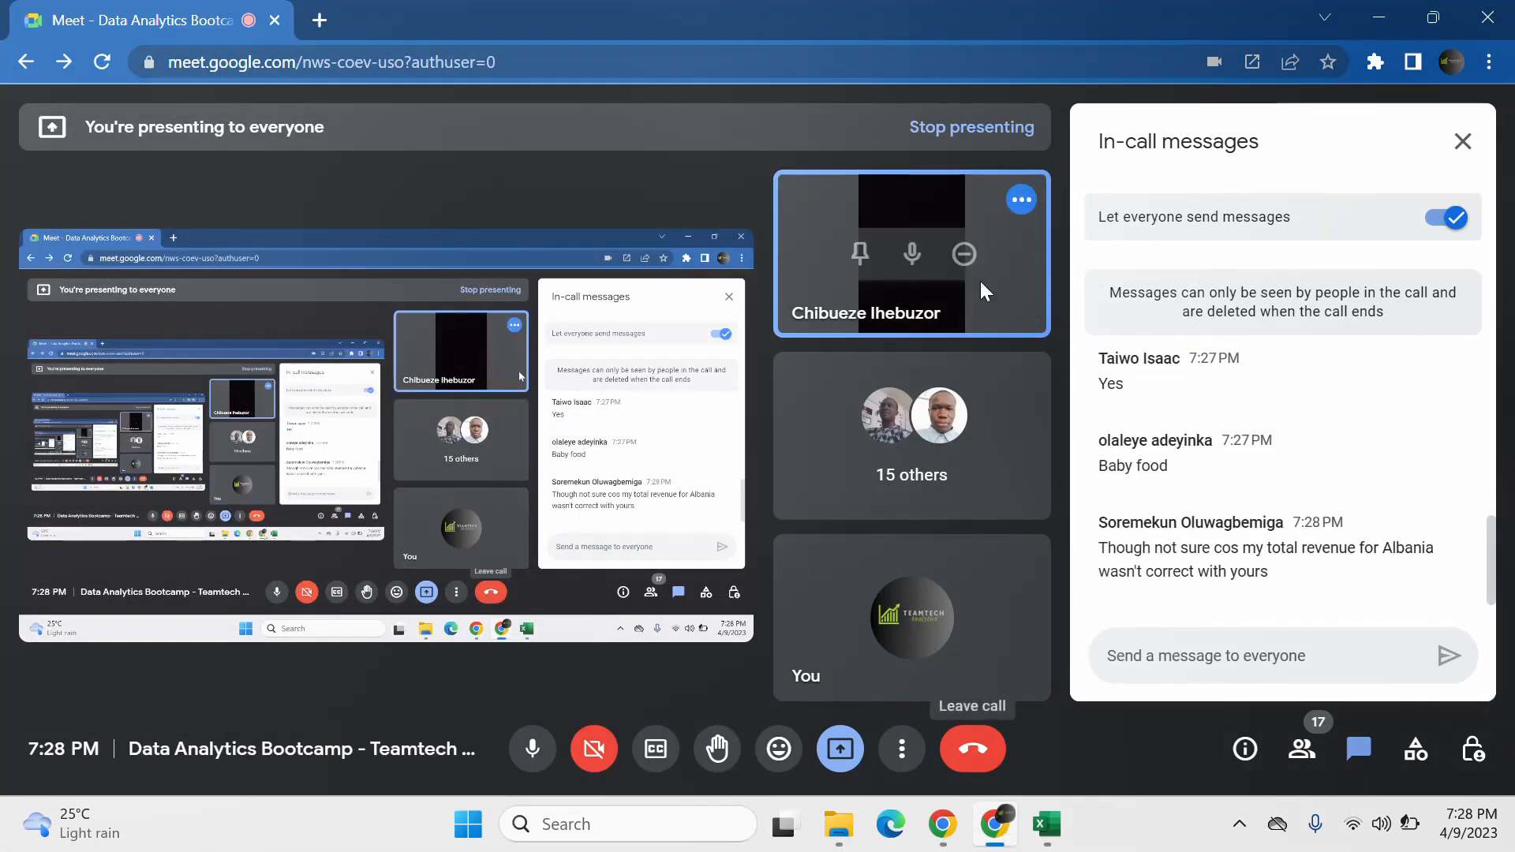
click(912, 253)
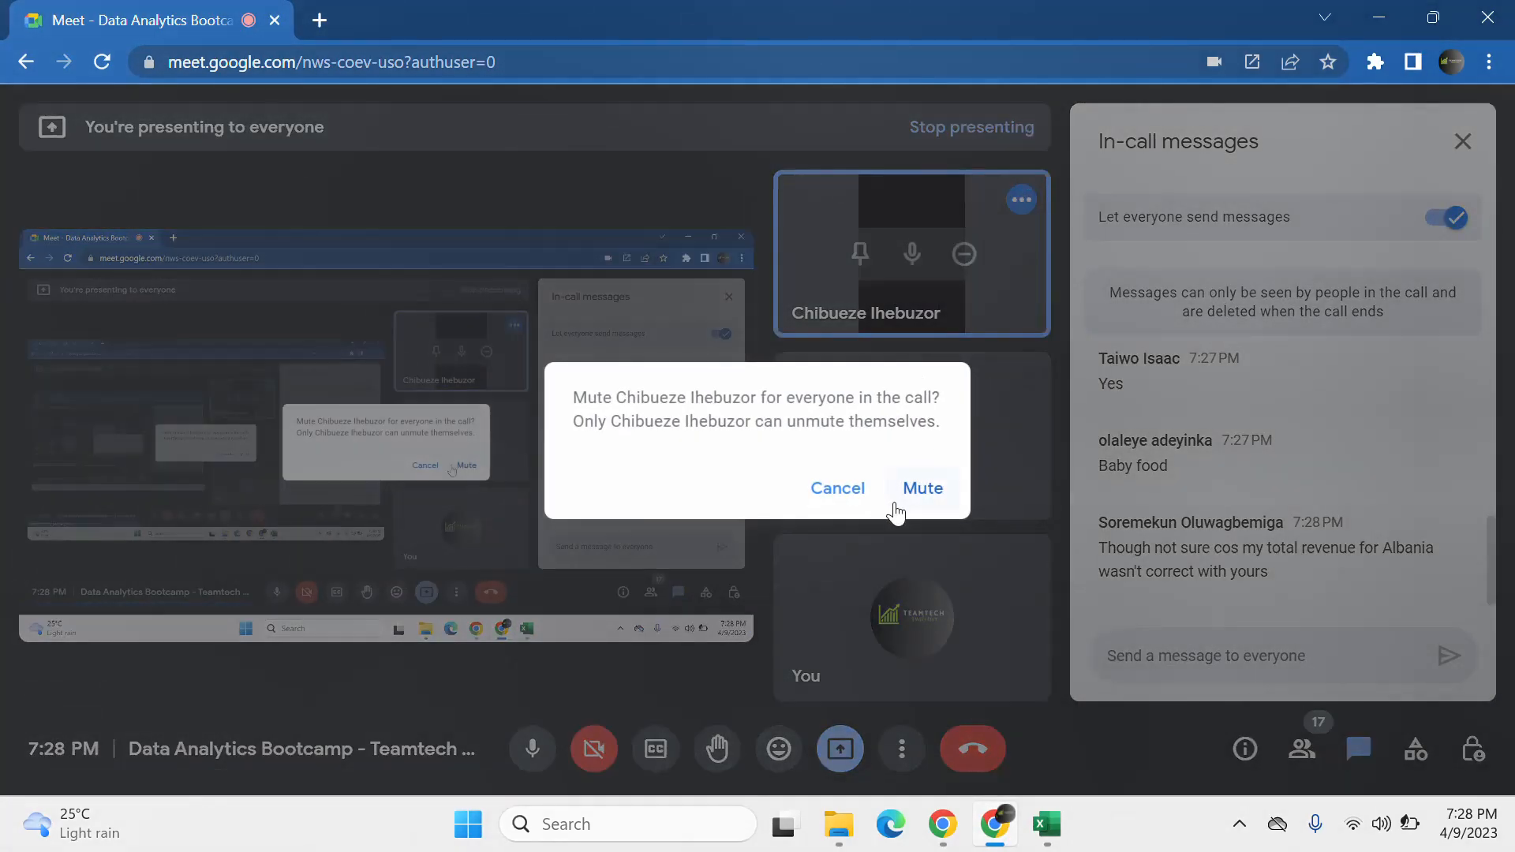
click(919, 489)
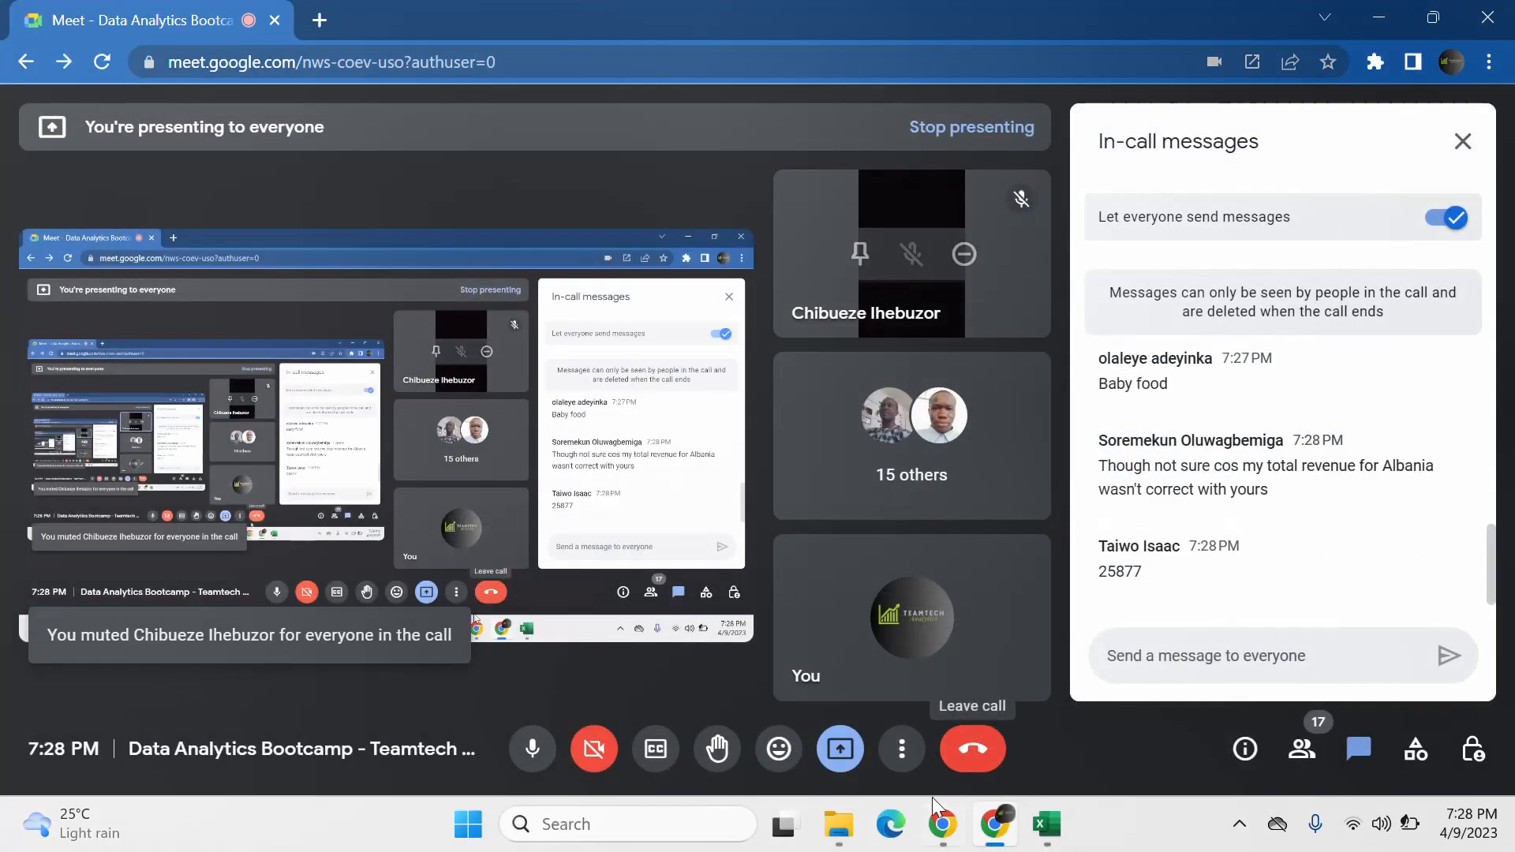
Step: Copy 25877 from the Meet chat and paste it into J3 of the Excel sheet for Cereal, matching the destination formatting
mouse_move(992, 829)
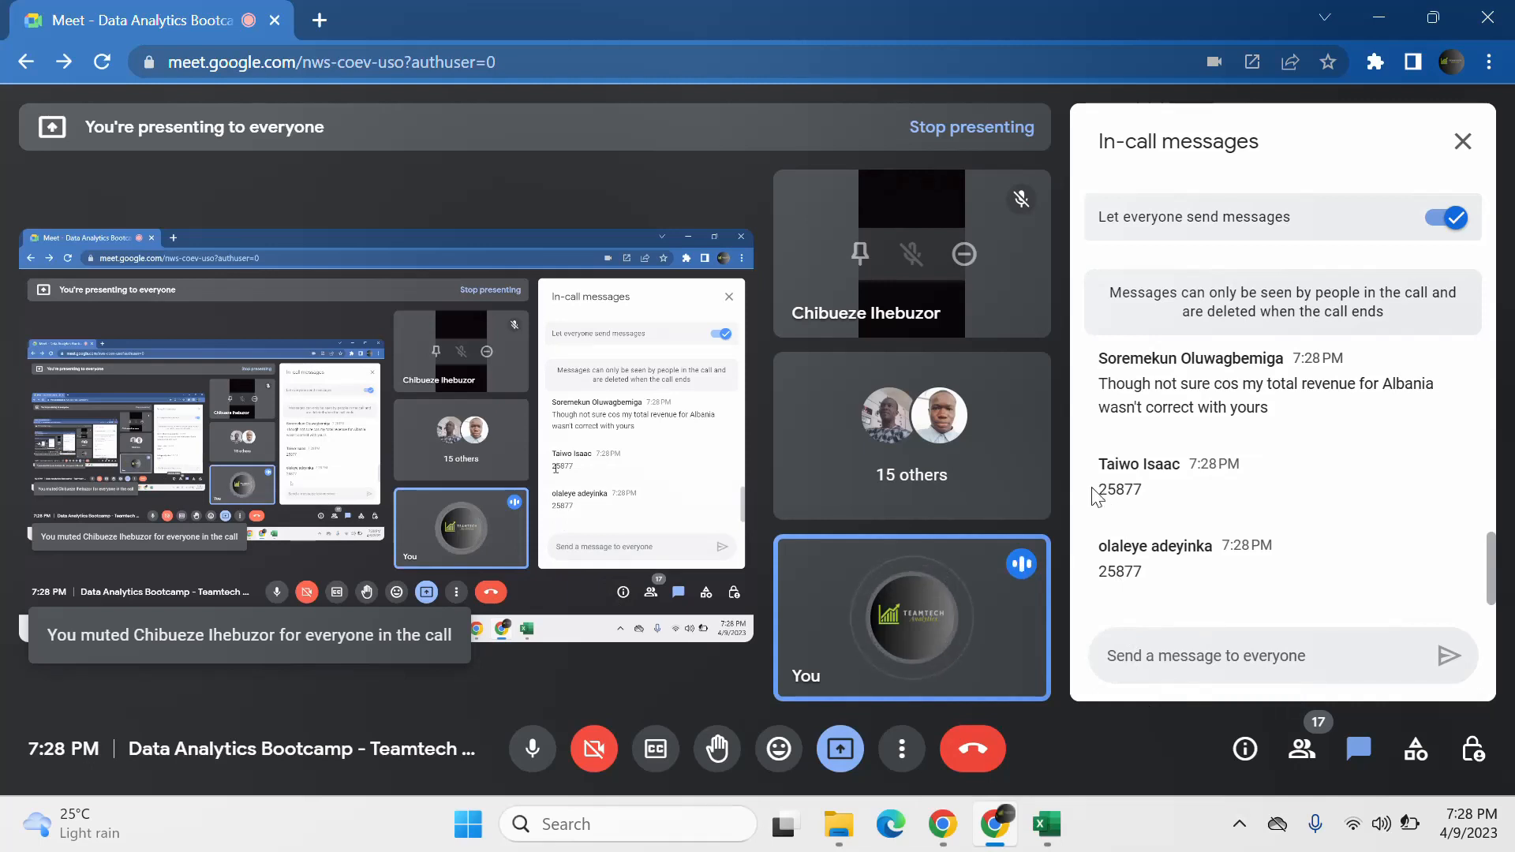
drag(1101, 495, 1144, 494)
key(ctrl+c)
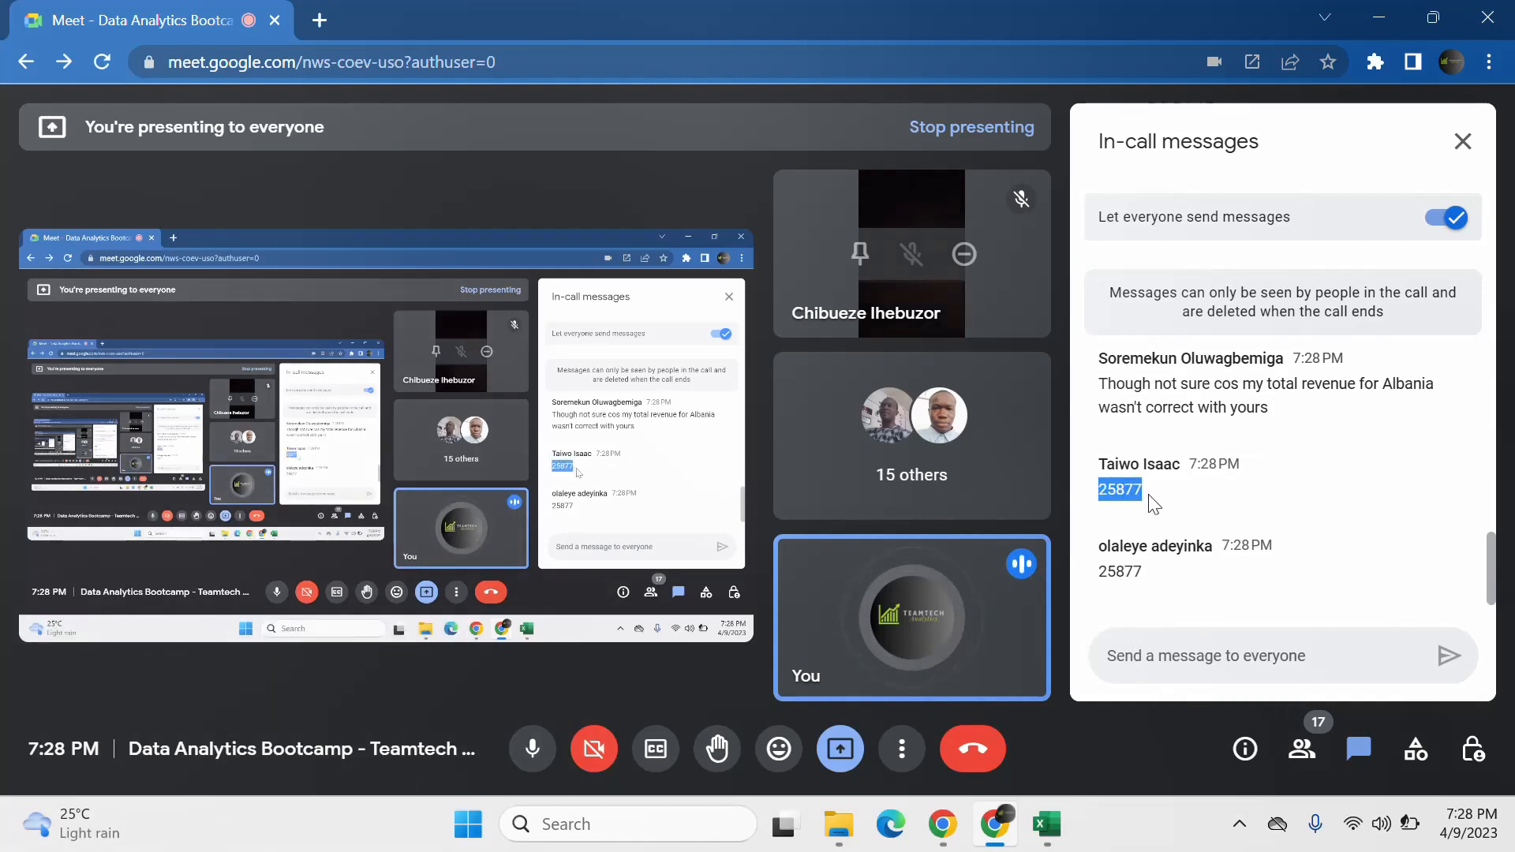
click(1047, 824)
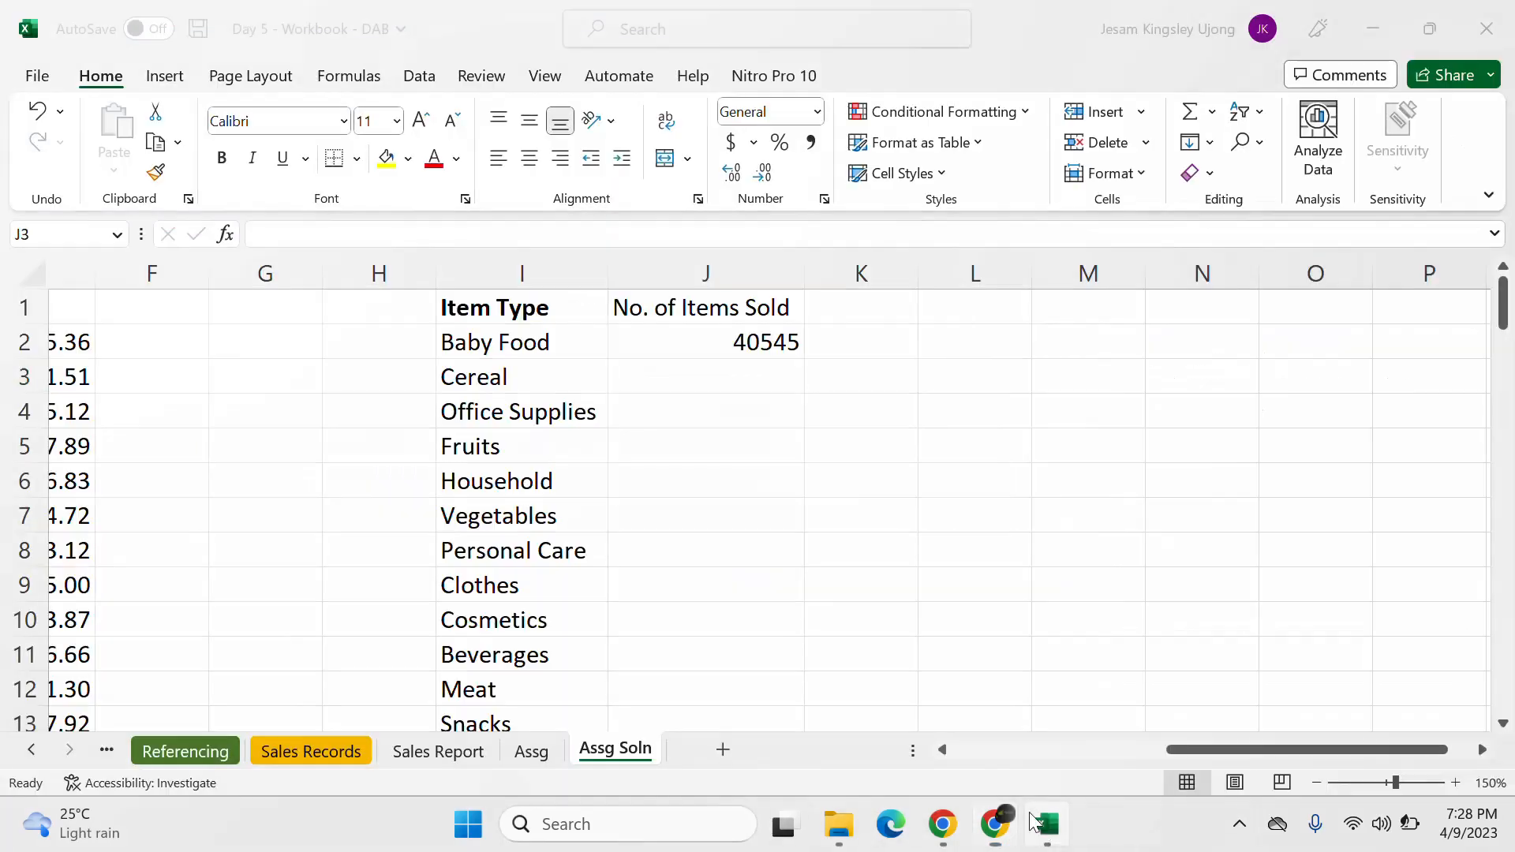
click(741, 375)
right_click(736, 386)
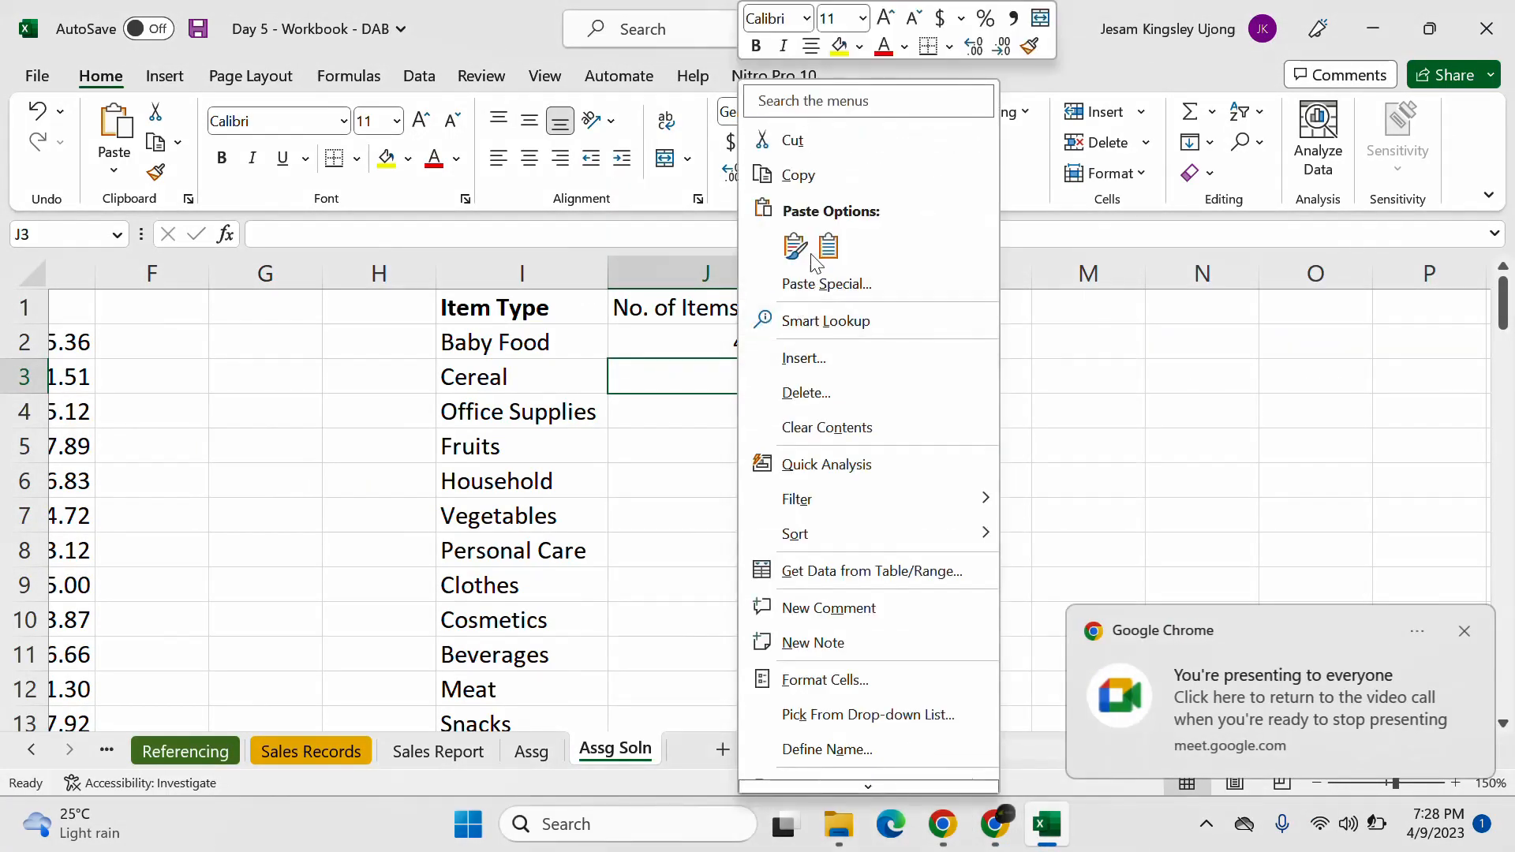
click(830, 240)
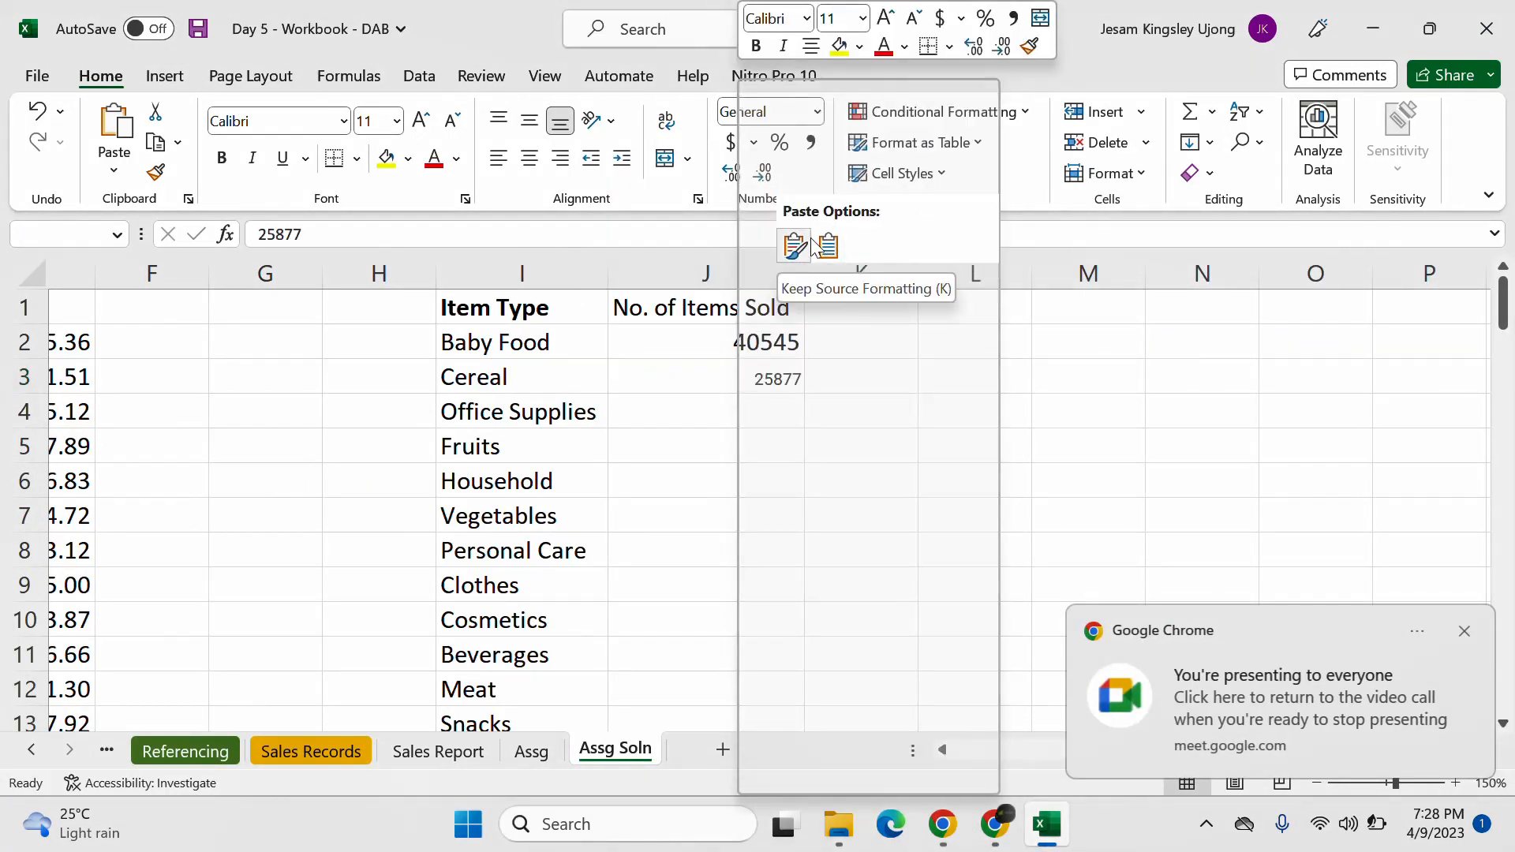
click(826, 245)
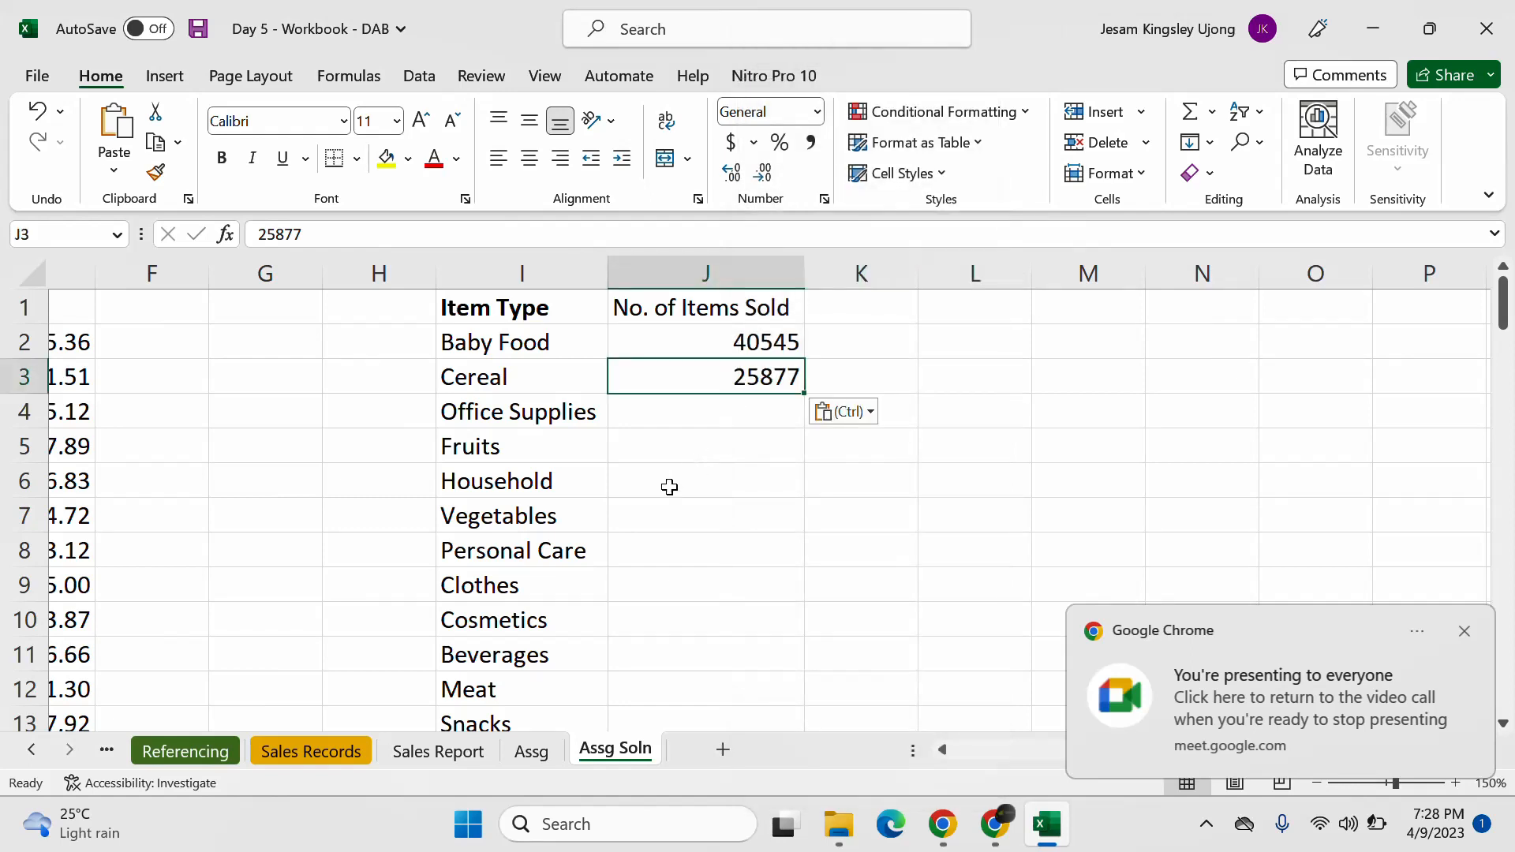
Step: Copy the Office Supplies figure 46967 from the Google Meet chat and replace the chat with the participants list
click(568, 424)
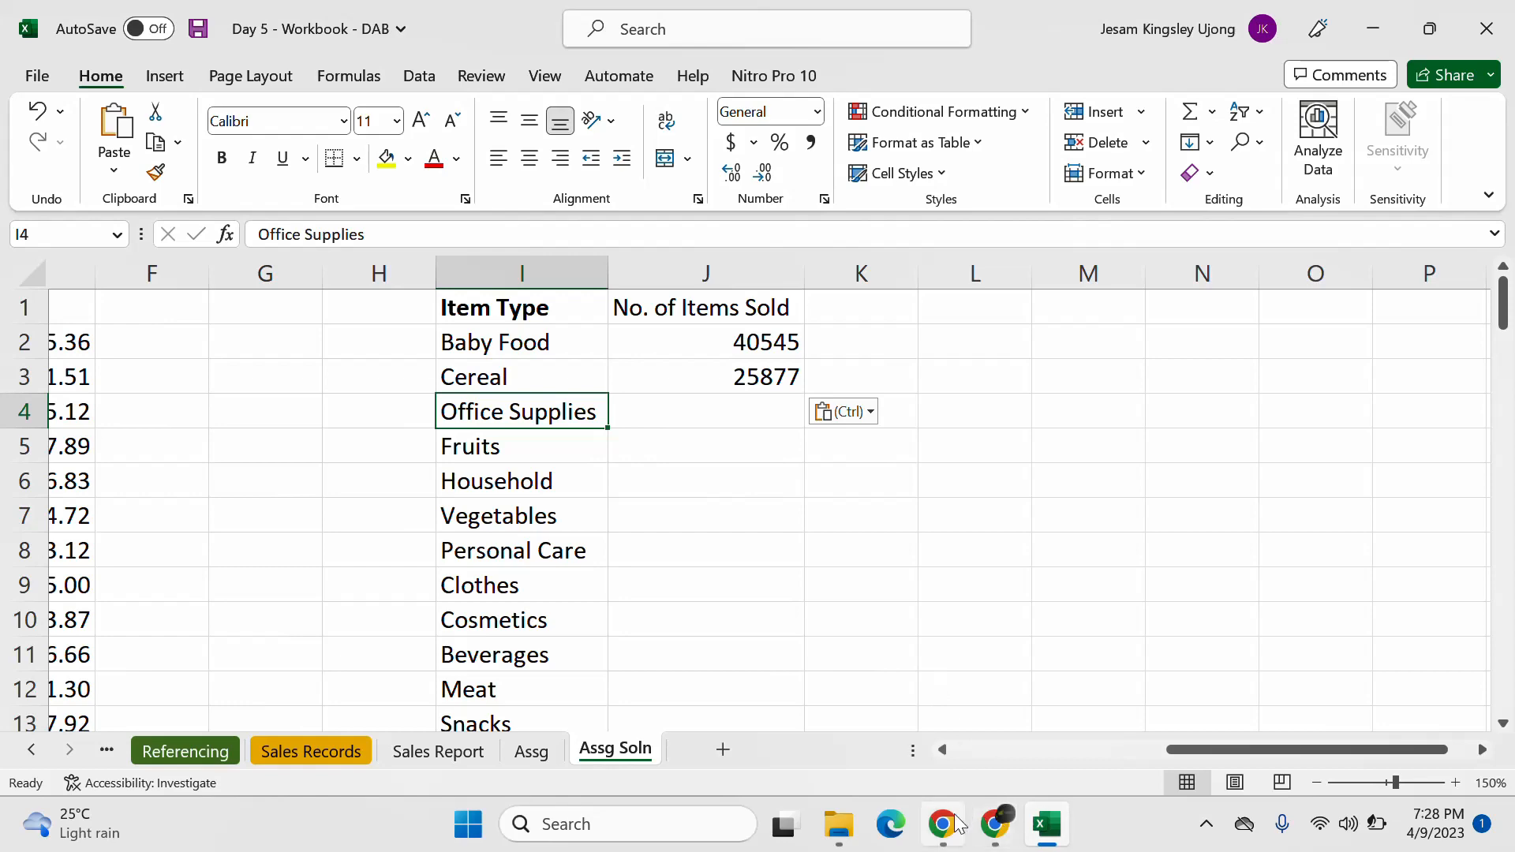
mouse_move(995, 836)
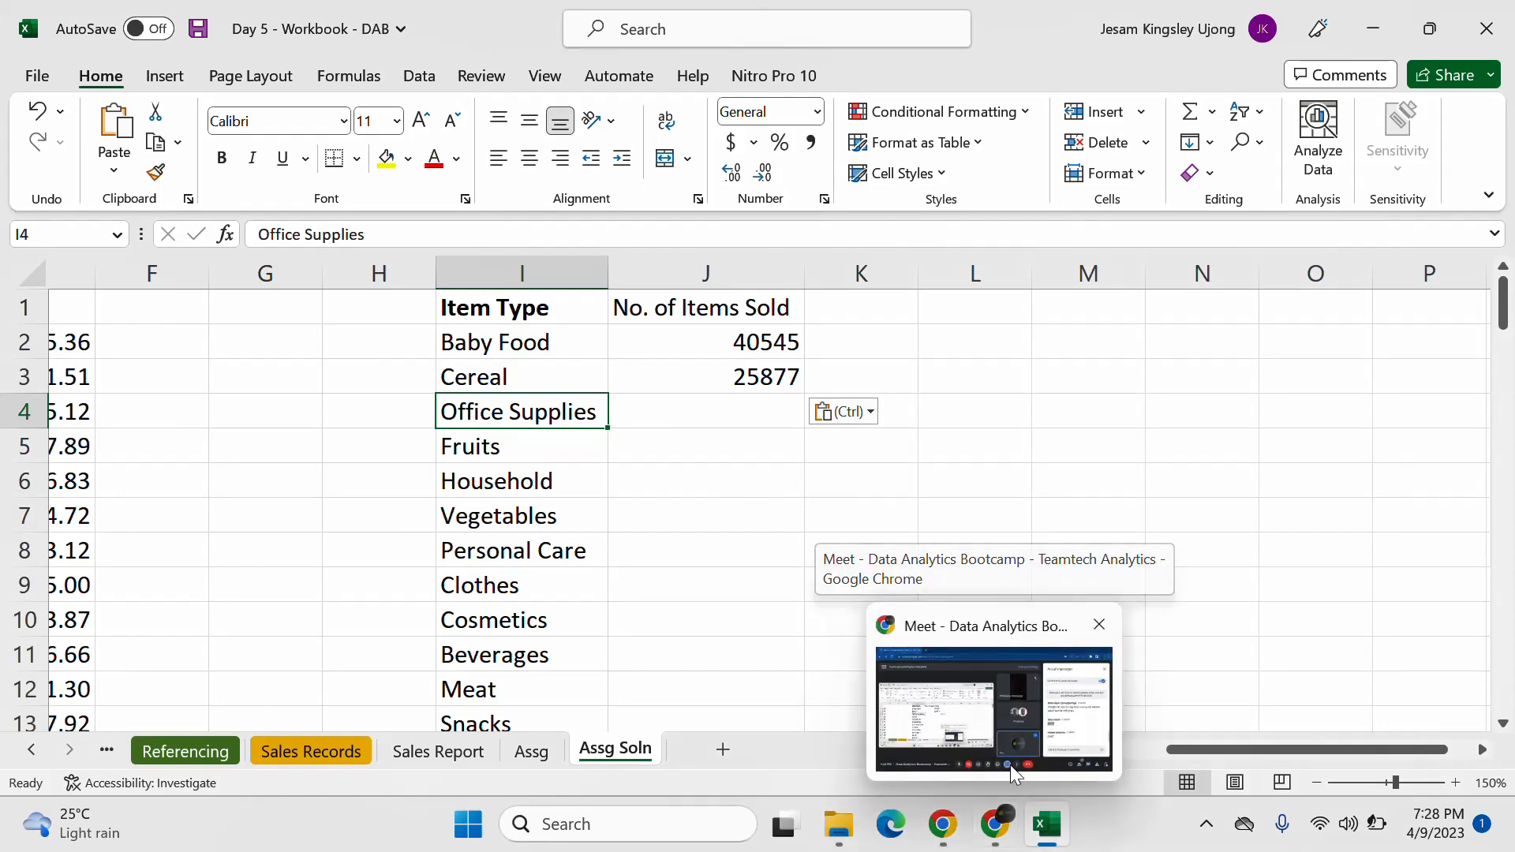
mouse_move(1077, 738)
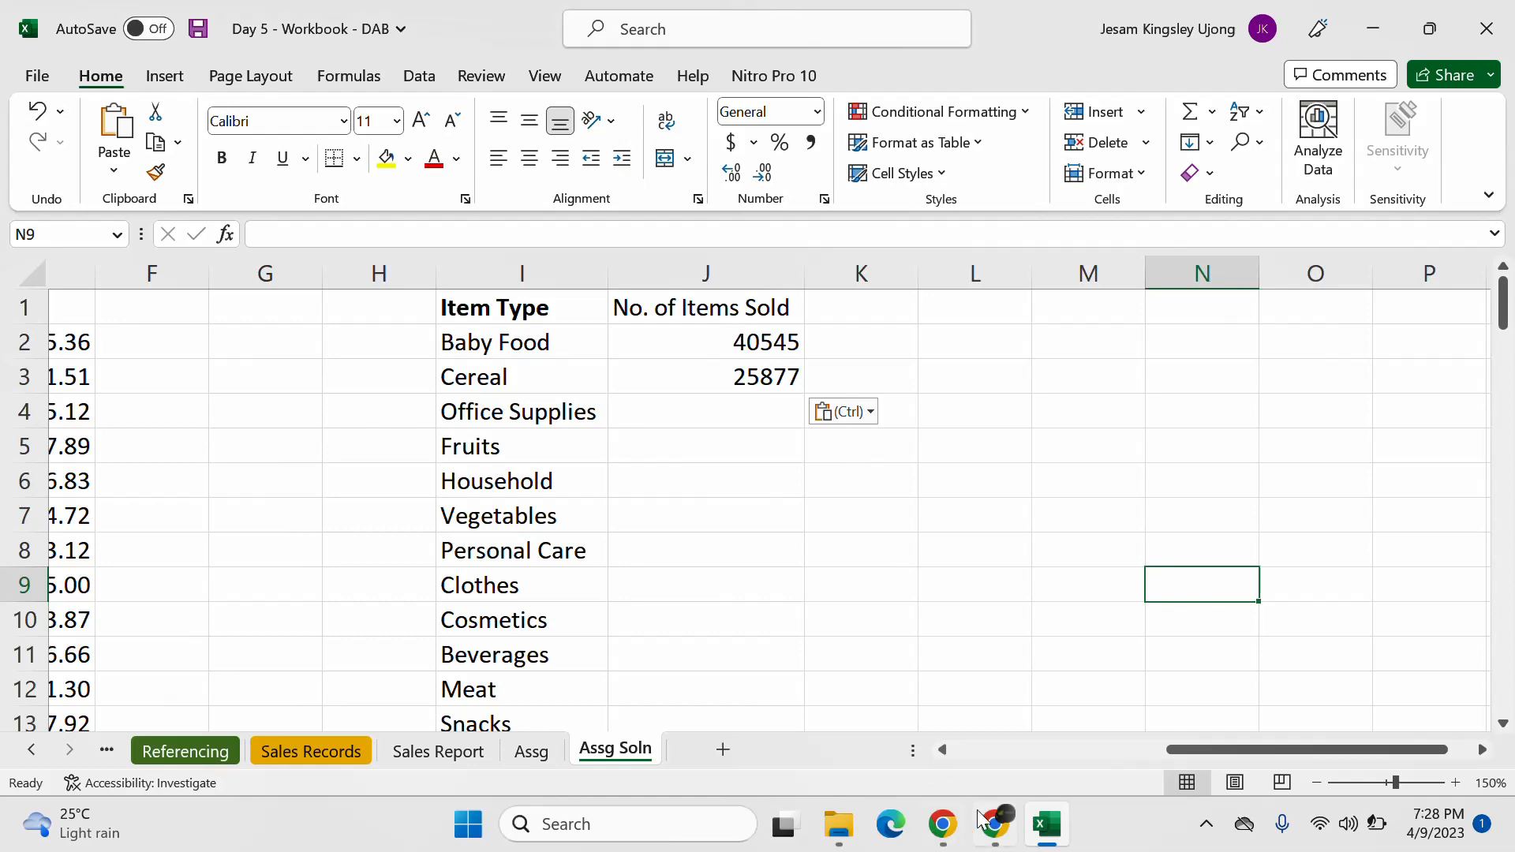
click(979, 815)
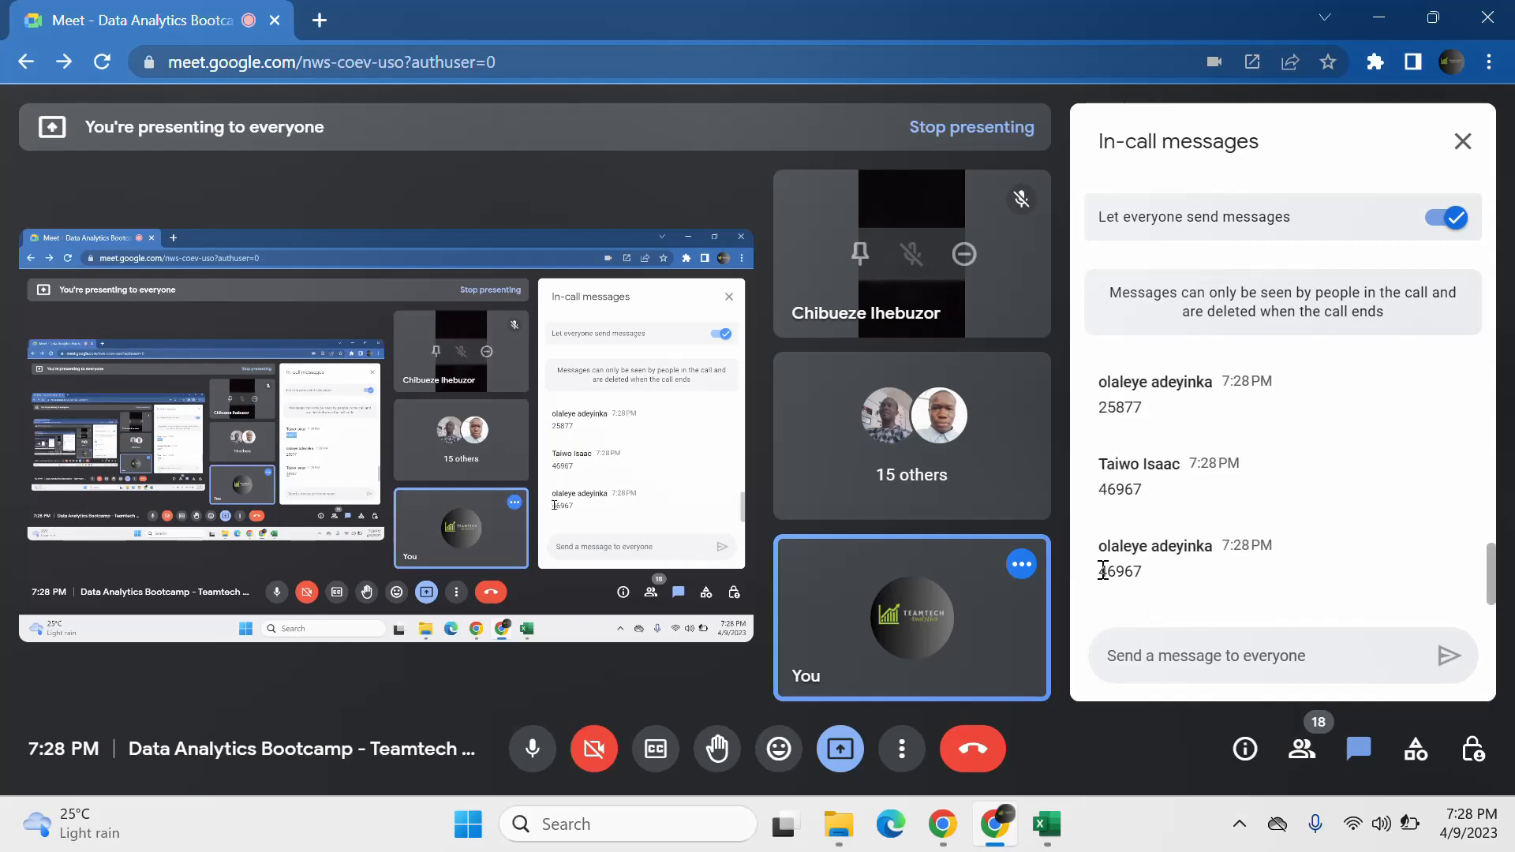
drag(1101, 572, 1125, 573)
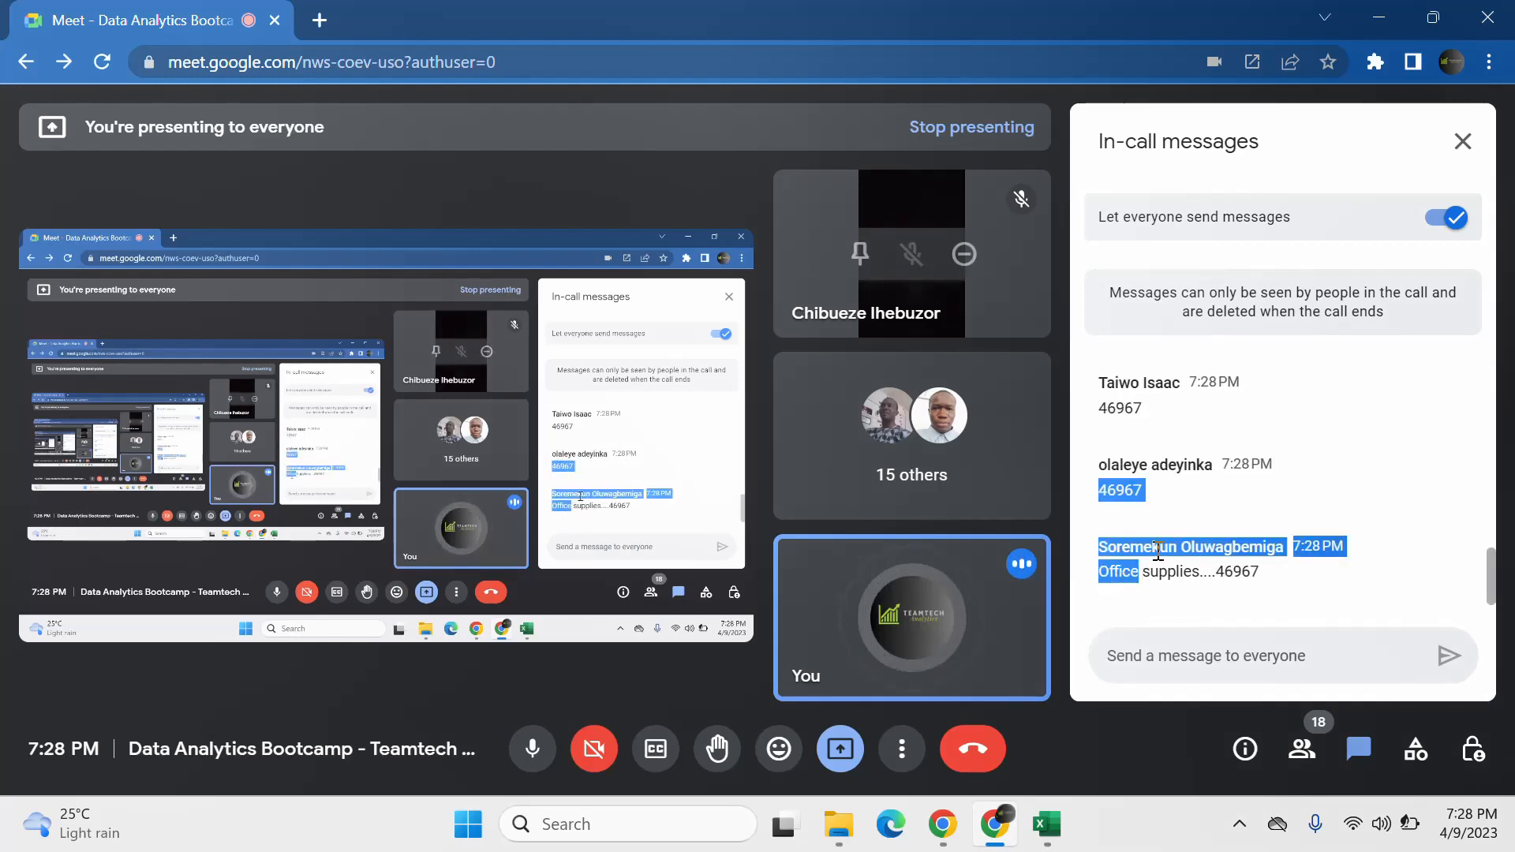
click(1136, 492)
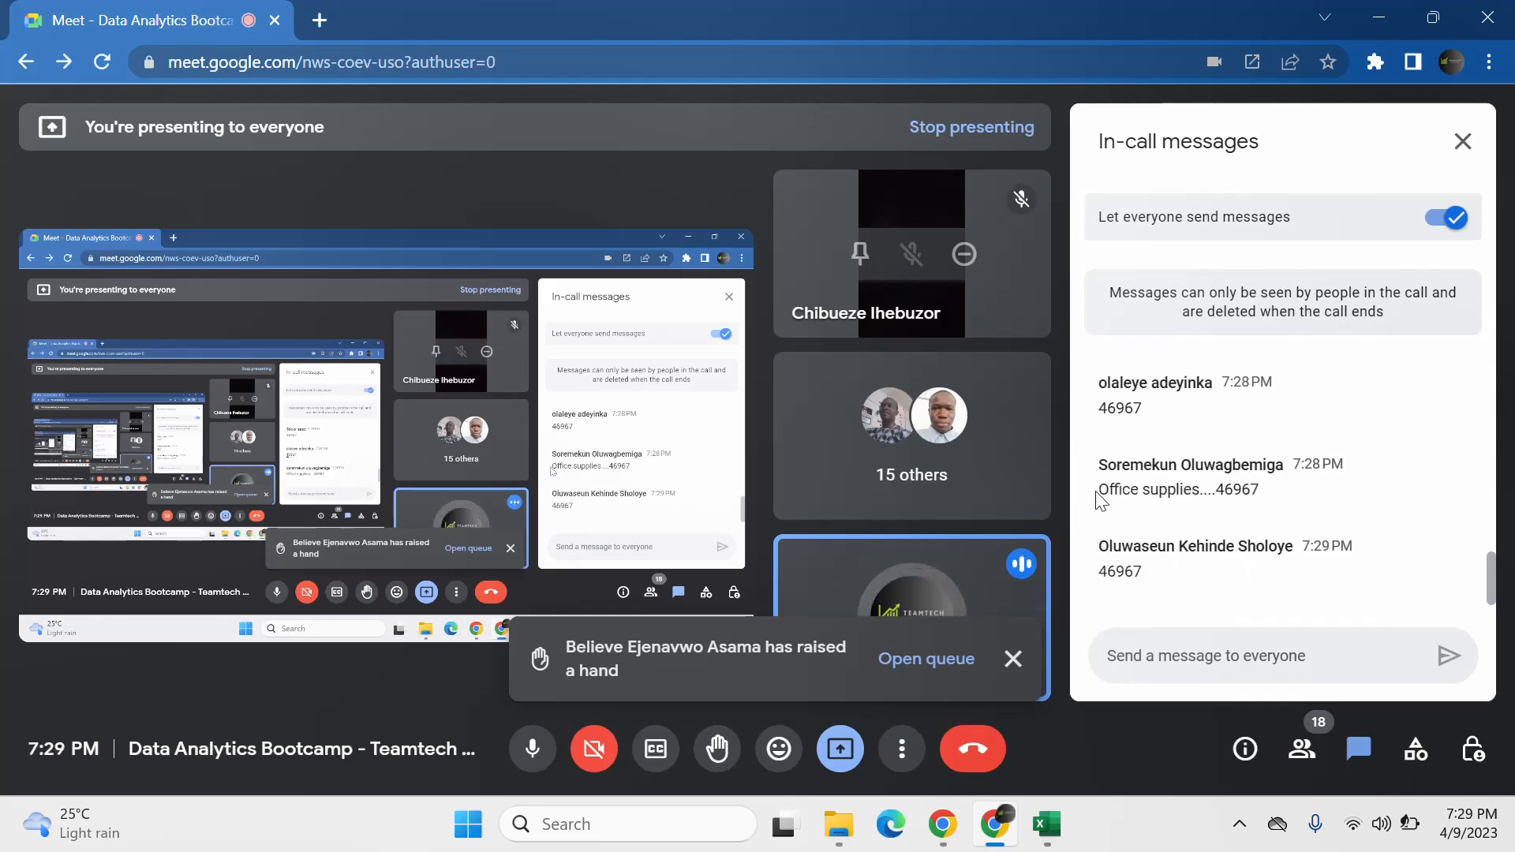
drag(1099, 570, 1144, 573)
right_click(1113, 574)
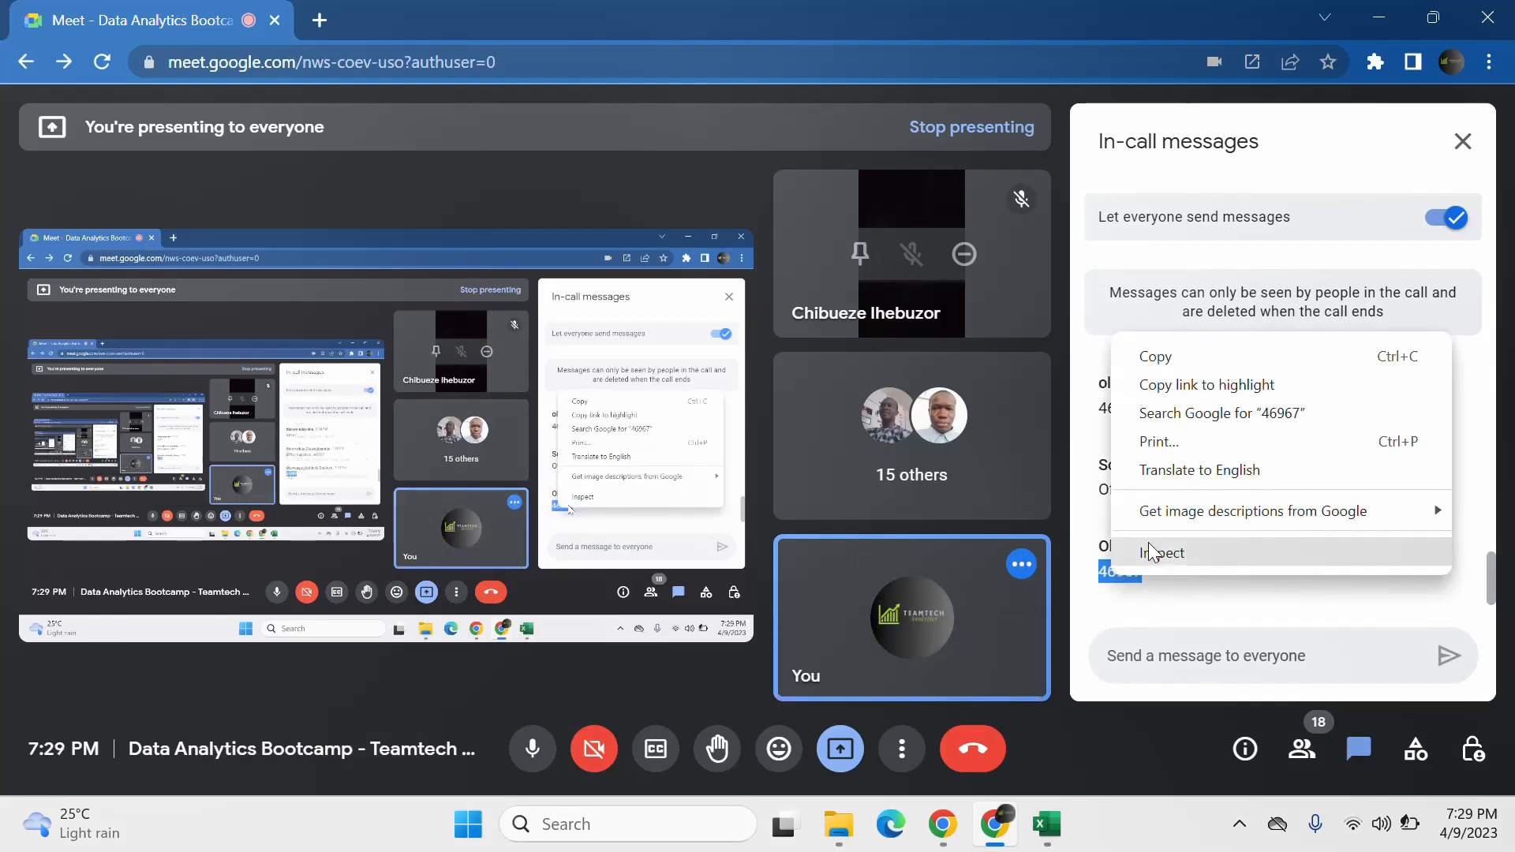
click(1171, 360)
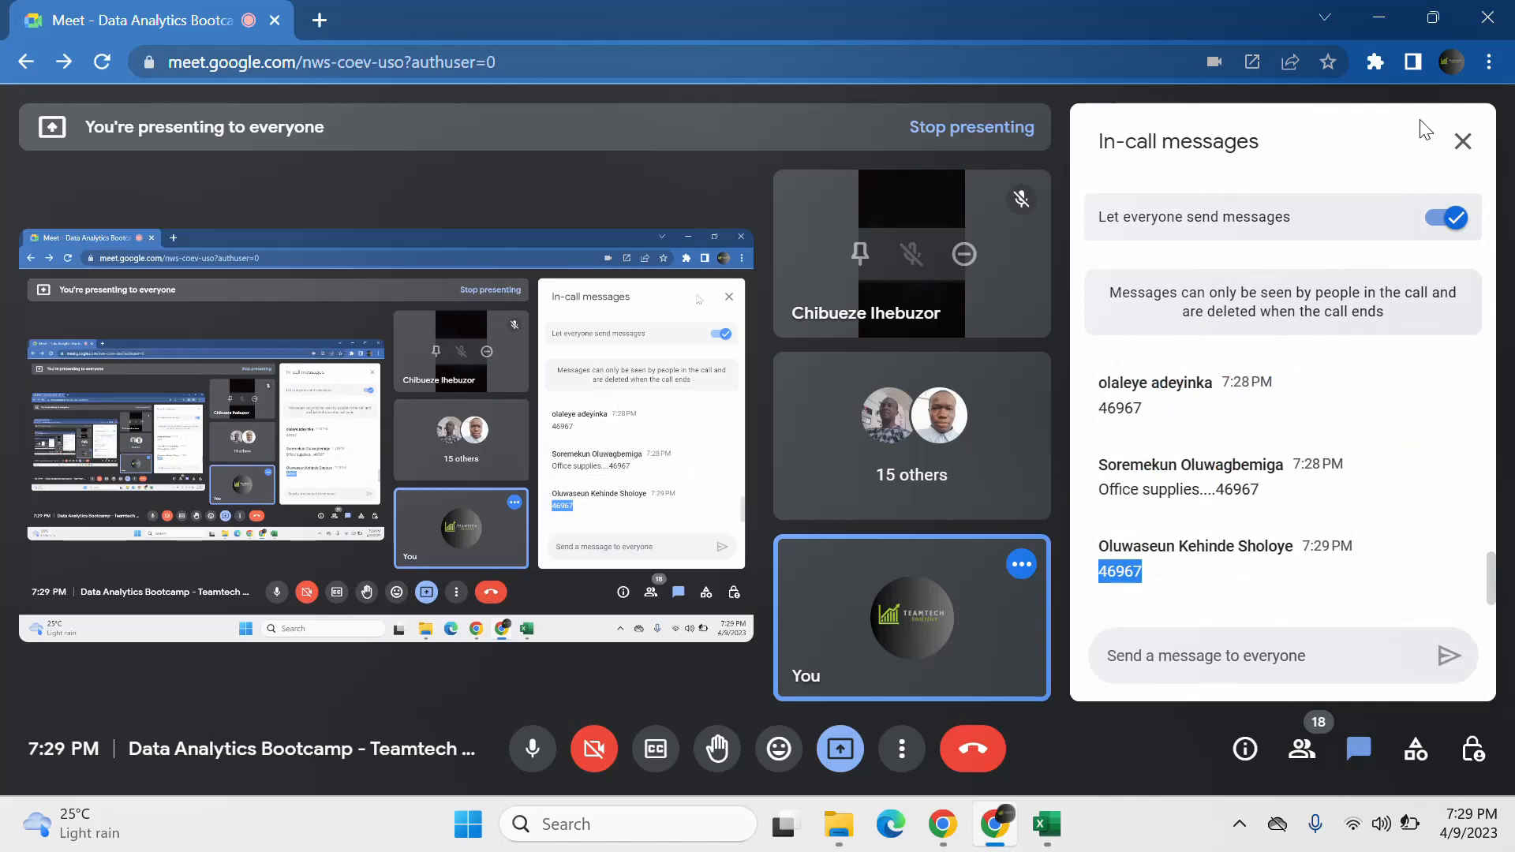
click(1462, 141)
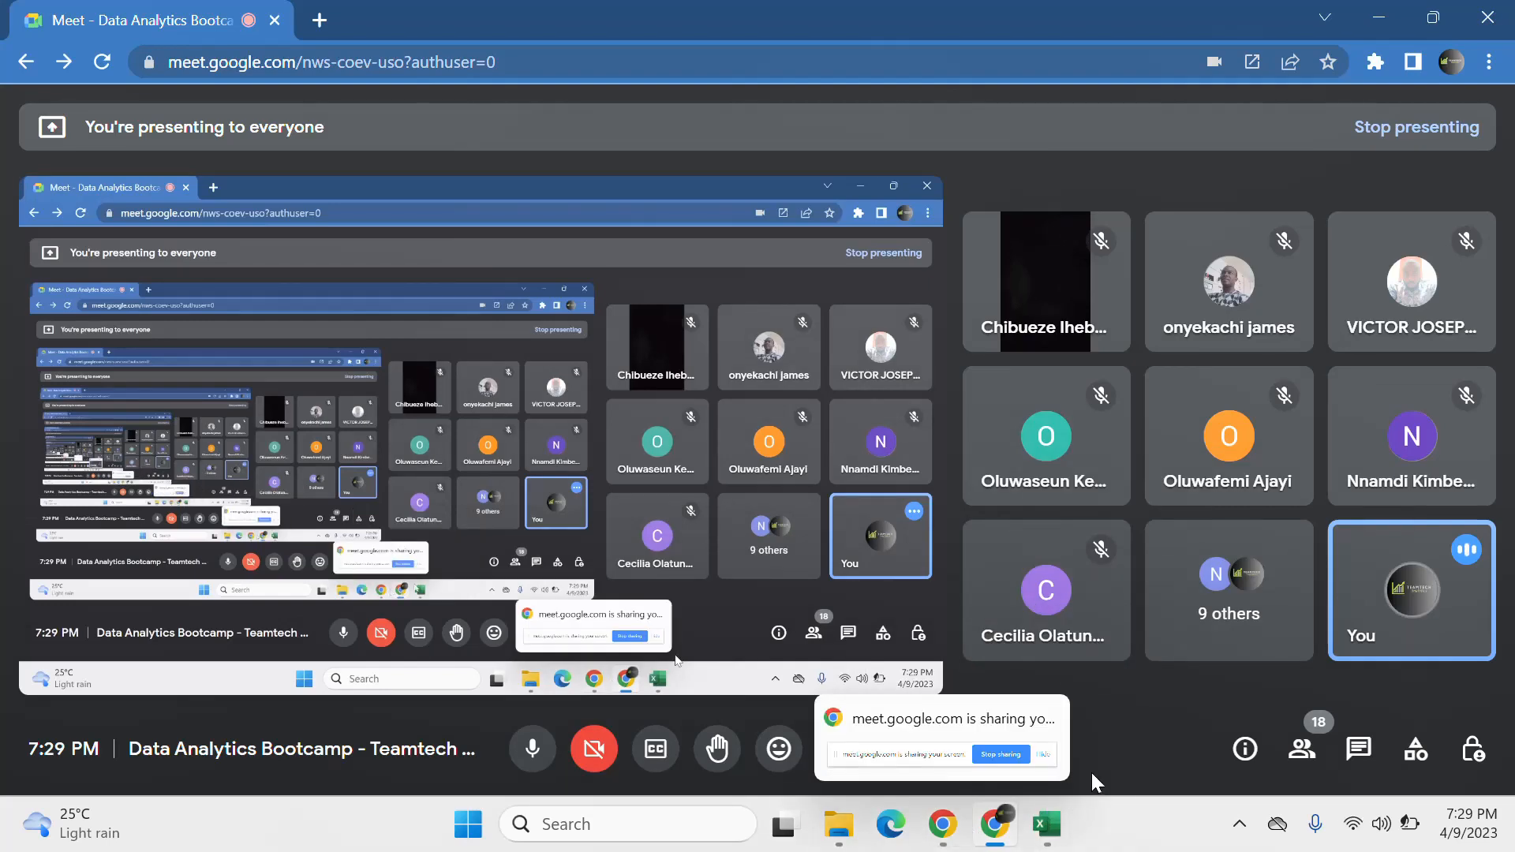
click(1294, 748)
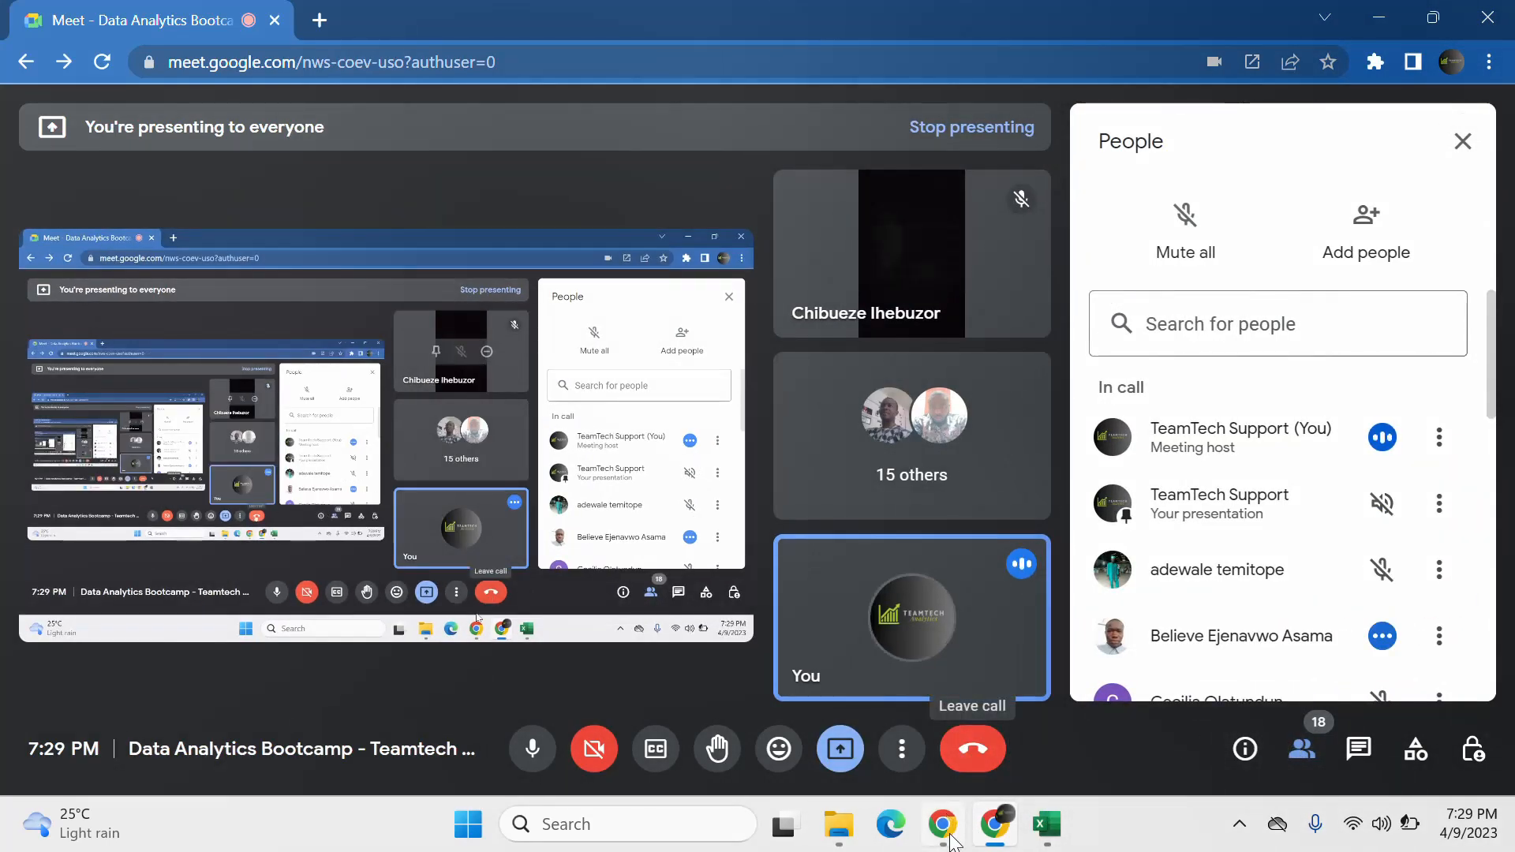
Step: Return to Excel, paste 46967 into J4 for Office Supplies with the destination formatting and dismiss the presenting notification
click(1047, 824)
click(749, 405)
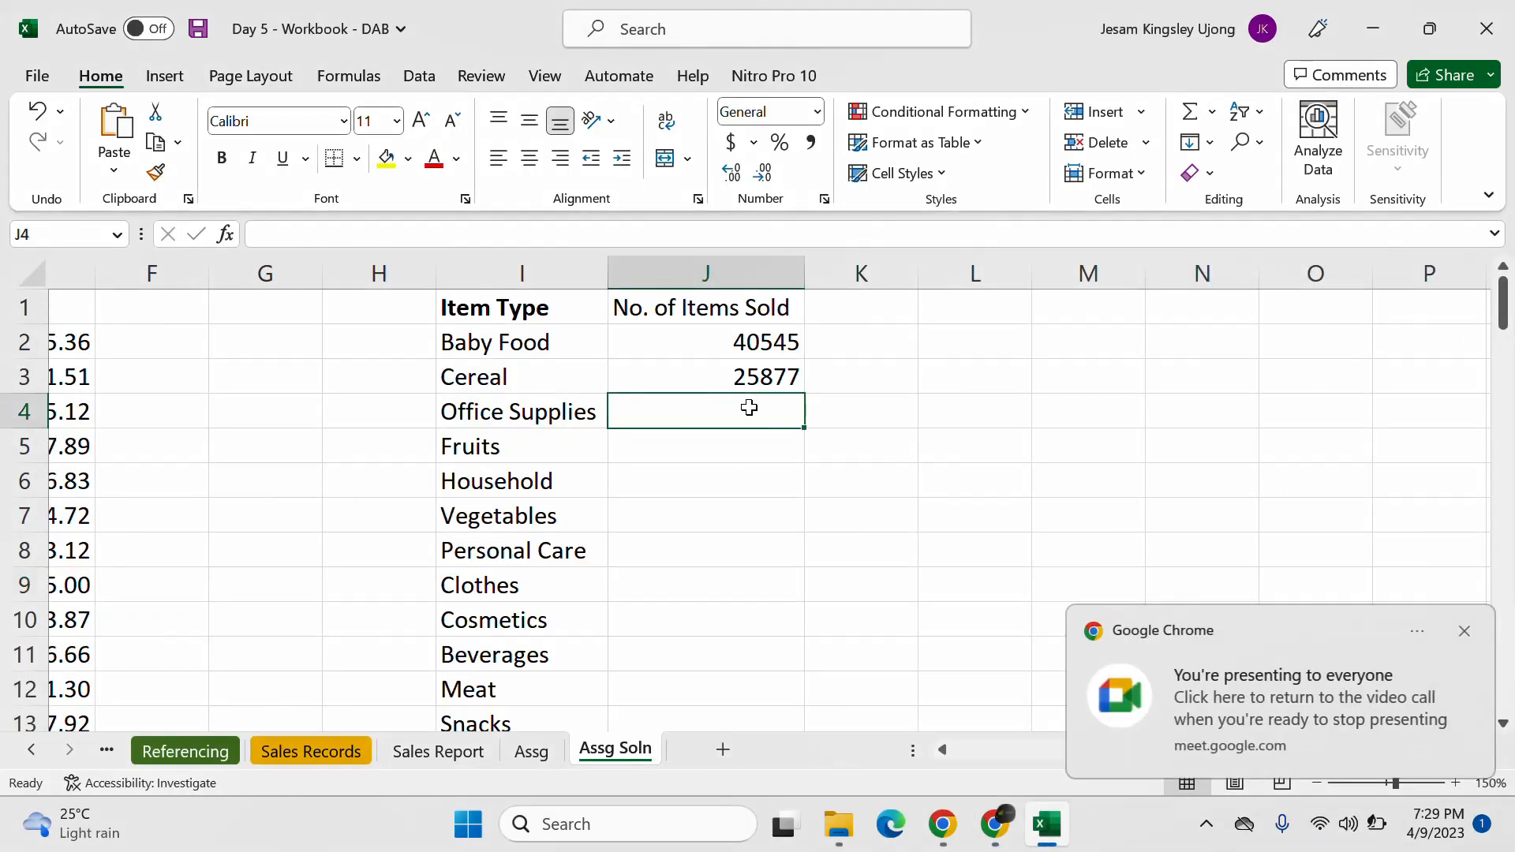
right_click(748, 406)
click(839, 167)
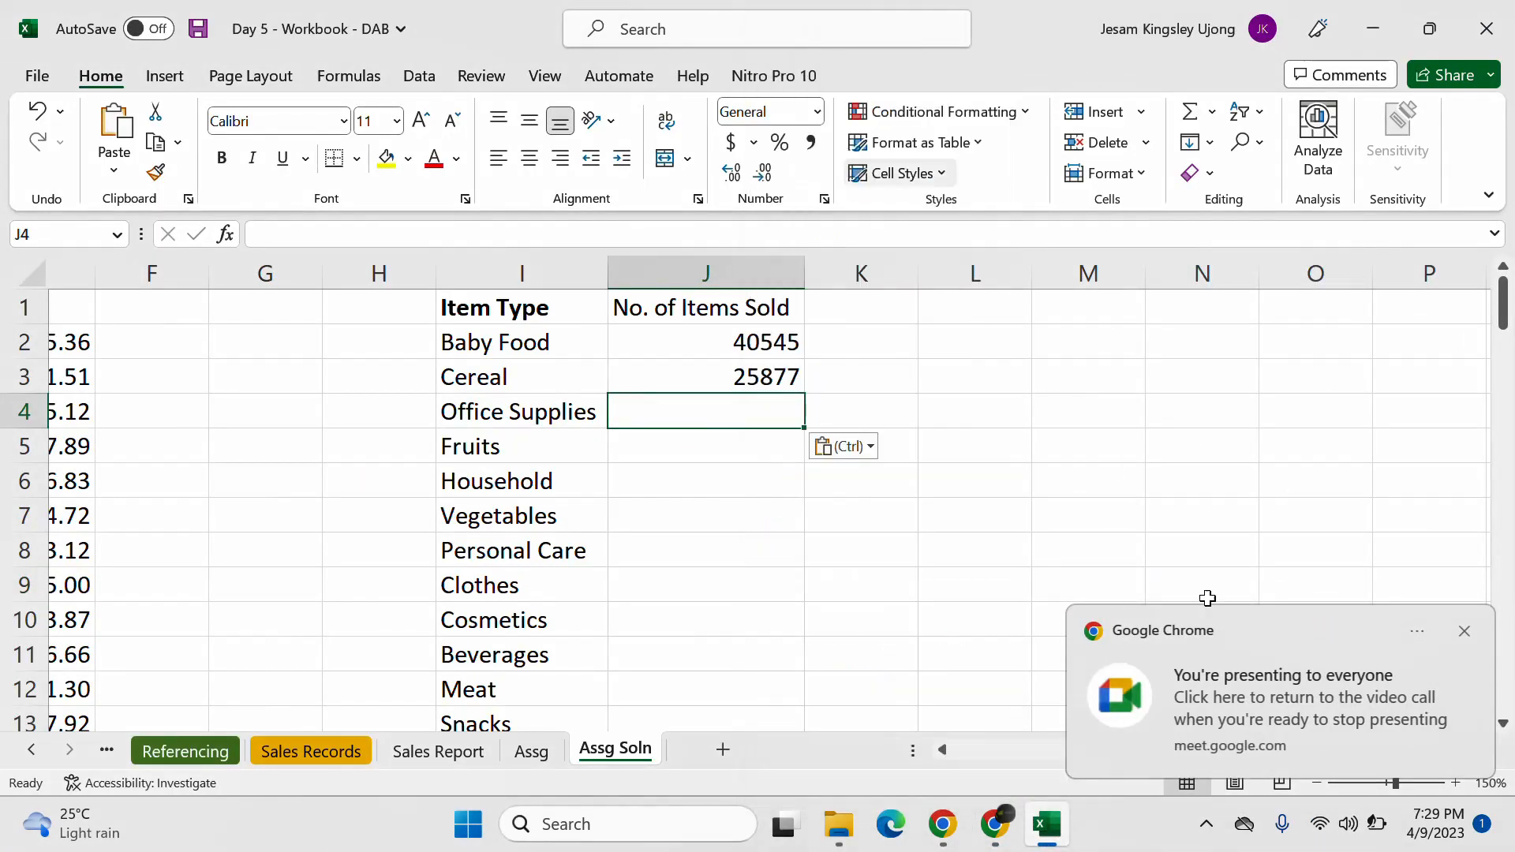
click(1464, 631)
Step: Insert a blank column before the No. of Items Sold column and move the heading from K1 into J1
click(784, 313)
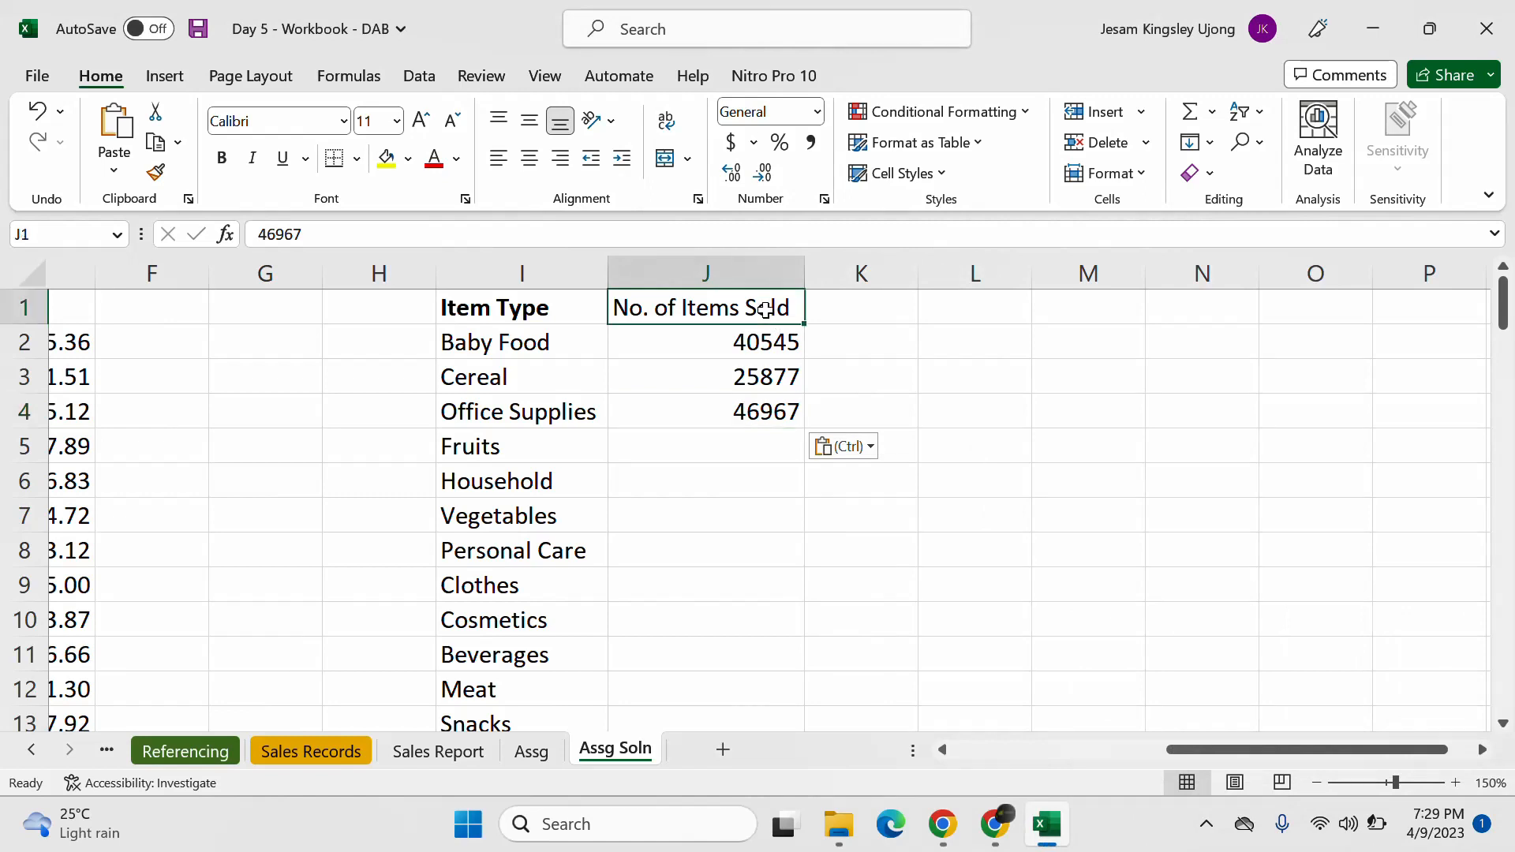
click(720, 260)
right_click(720, 257)
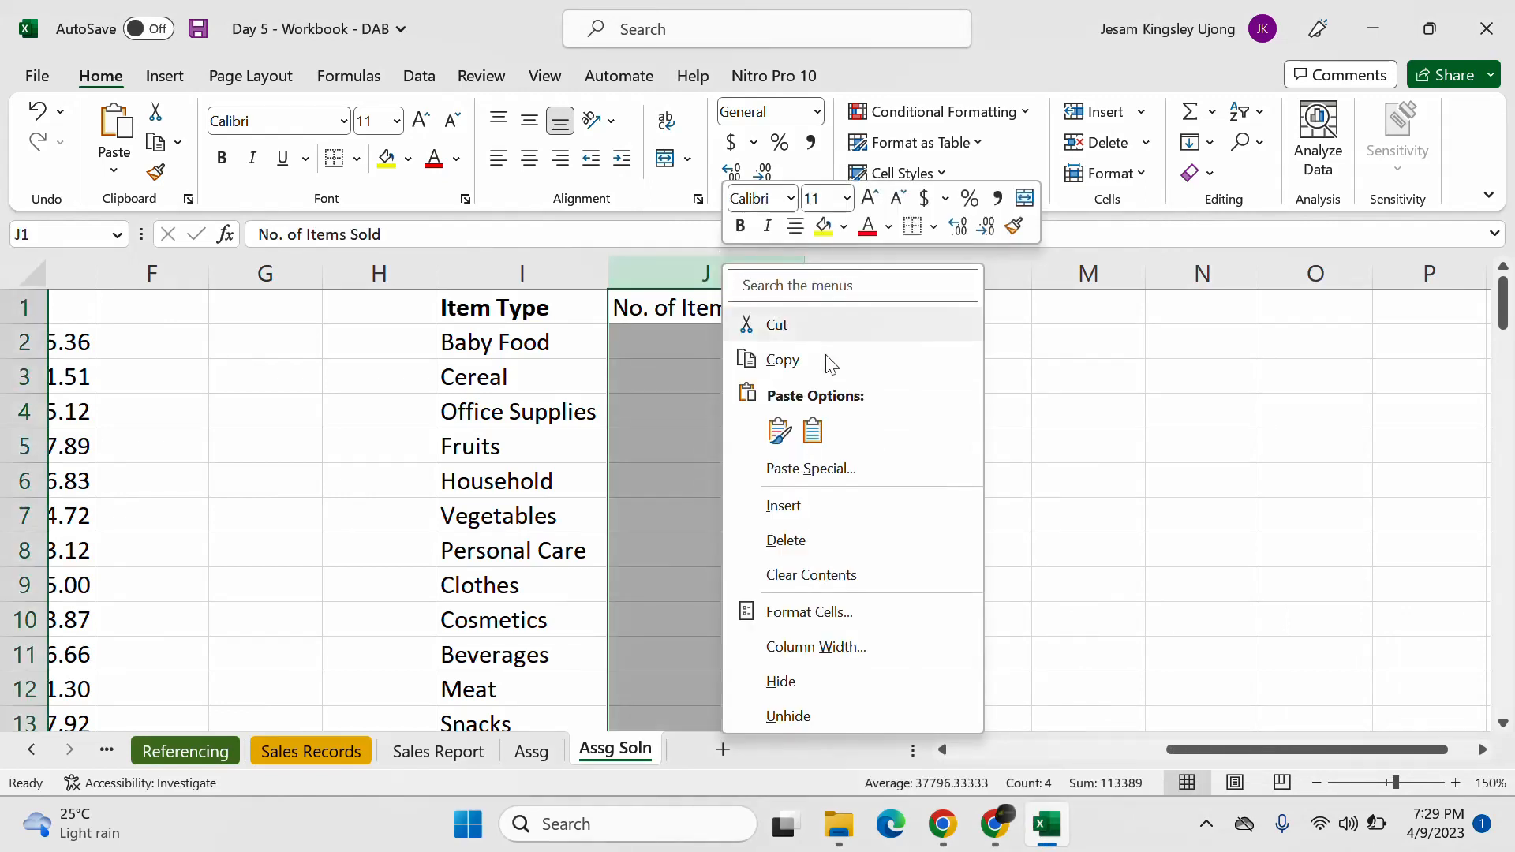
click(807, 509)
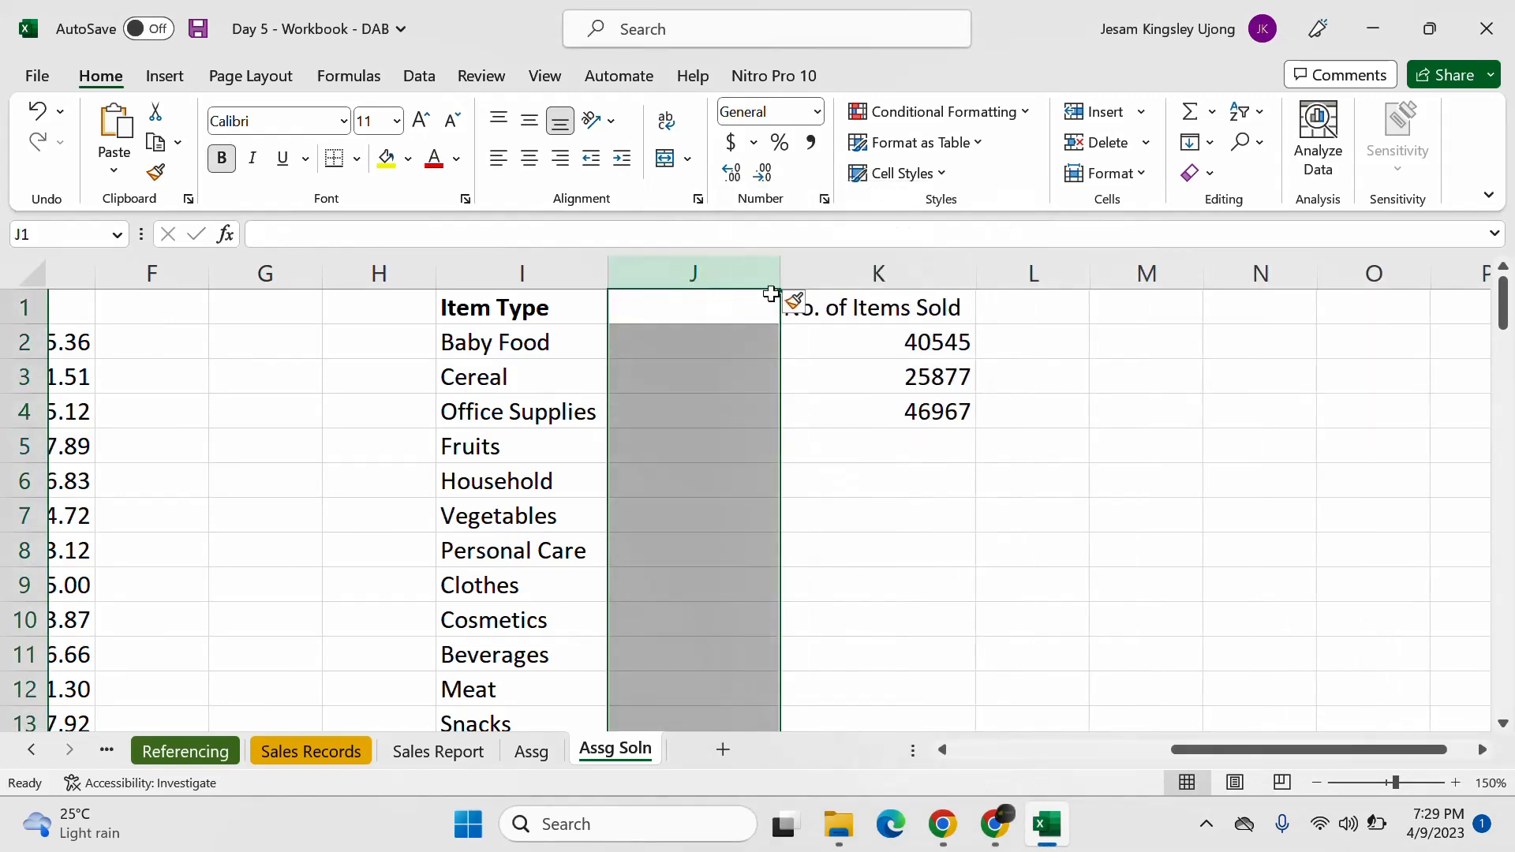
click(917, 315)
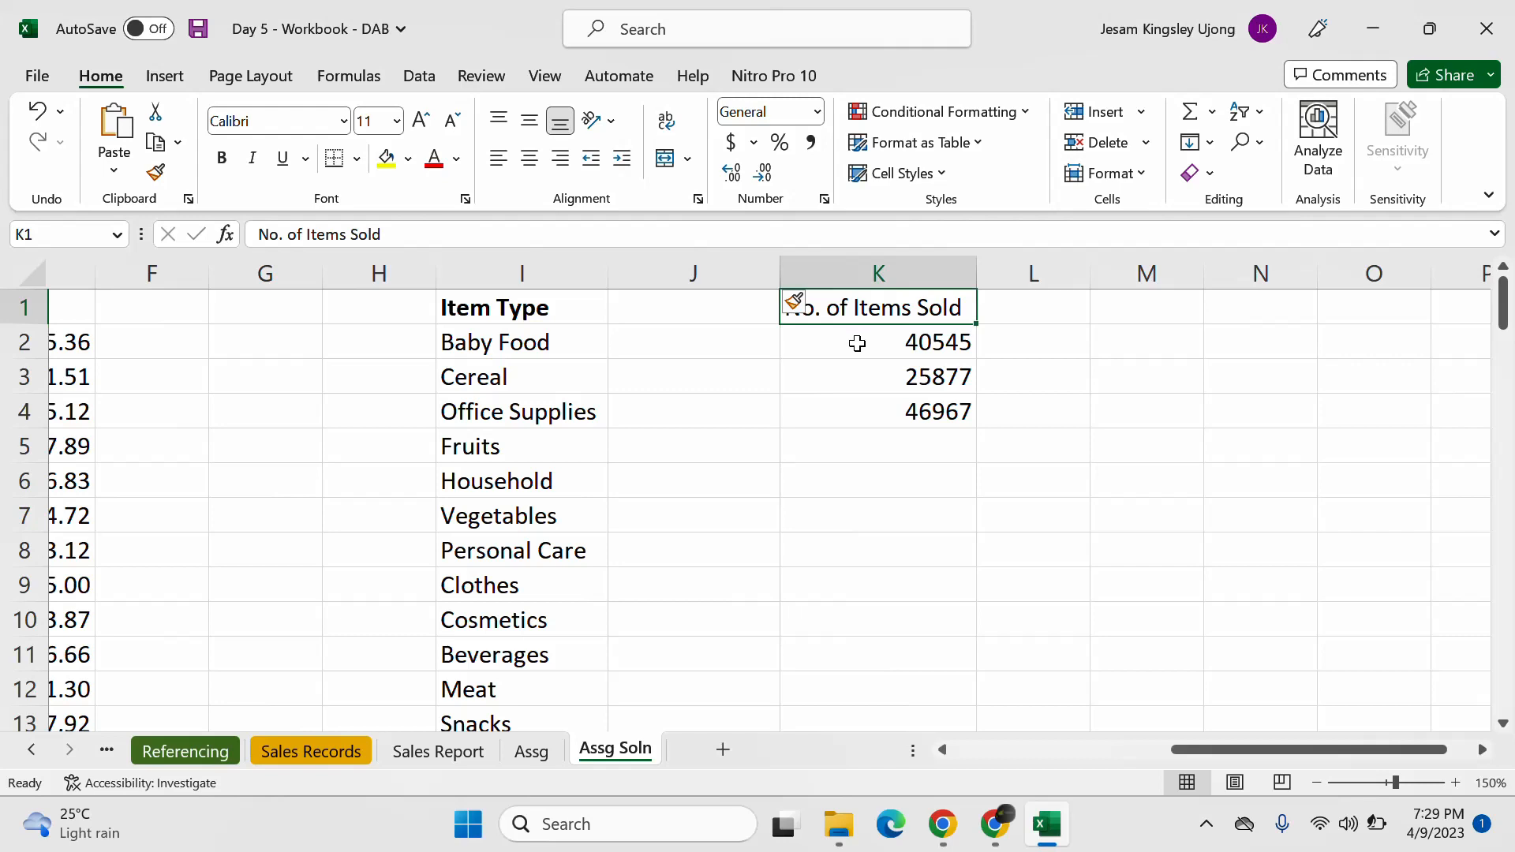
key(ctrl+x)
click(720, 306)
key(ctrl+v)
Step: Begin a SUMIF formula in J2 using the Item Type column C of Sales Records as the range
click(710, 351)
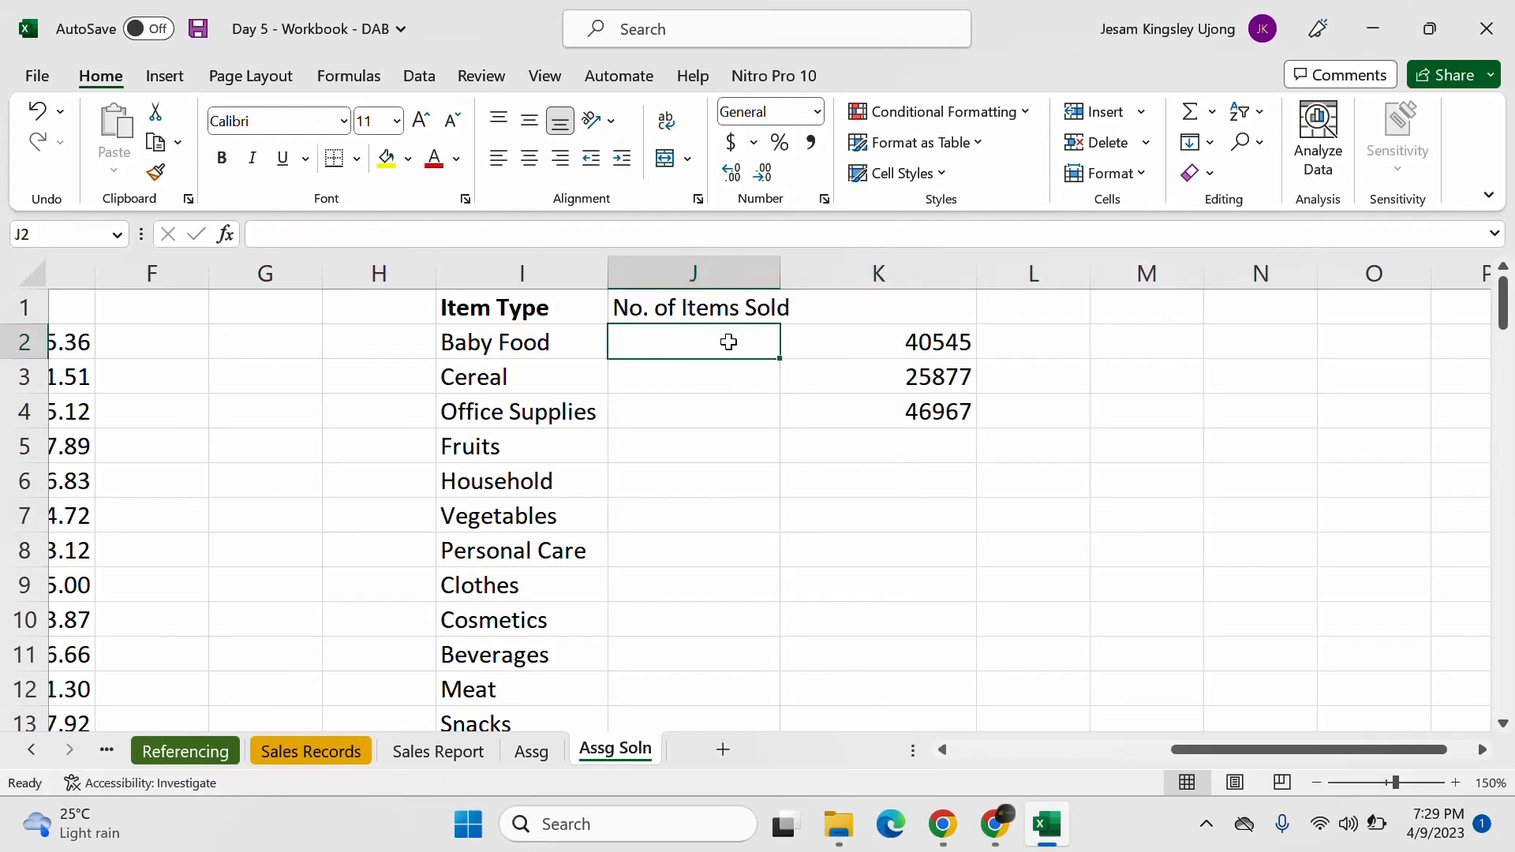
text(=sumif)
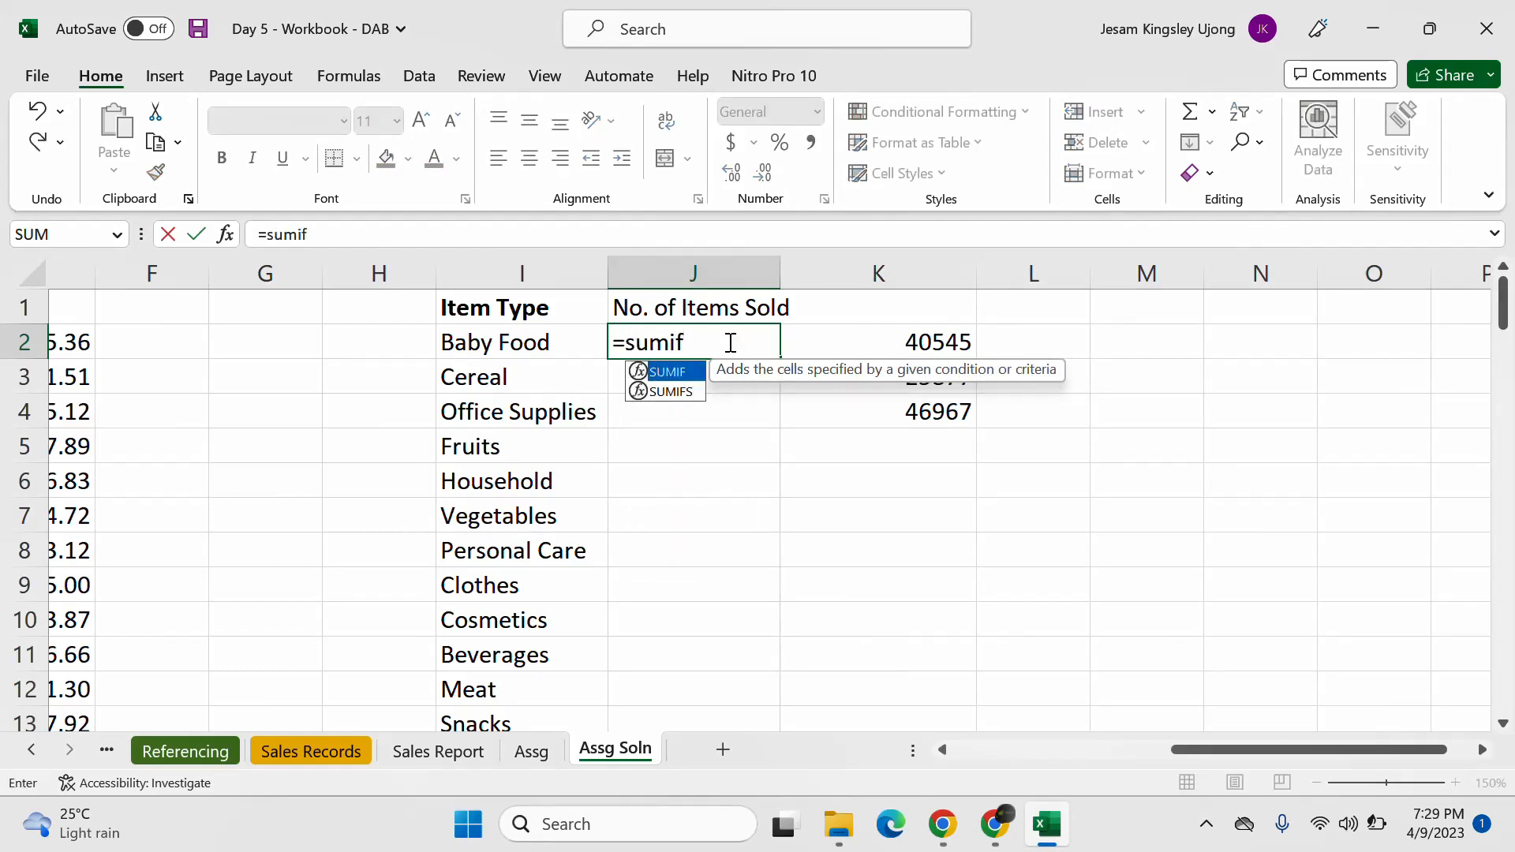
key(Tab)
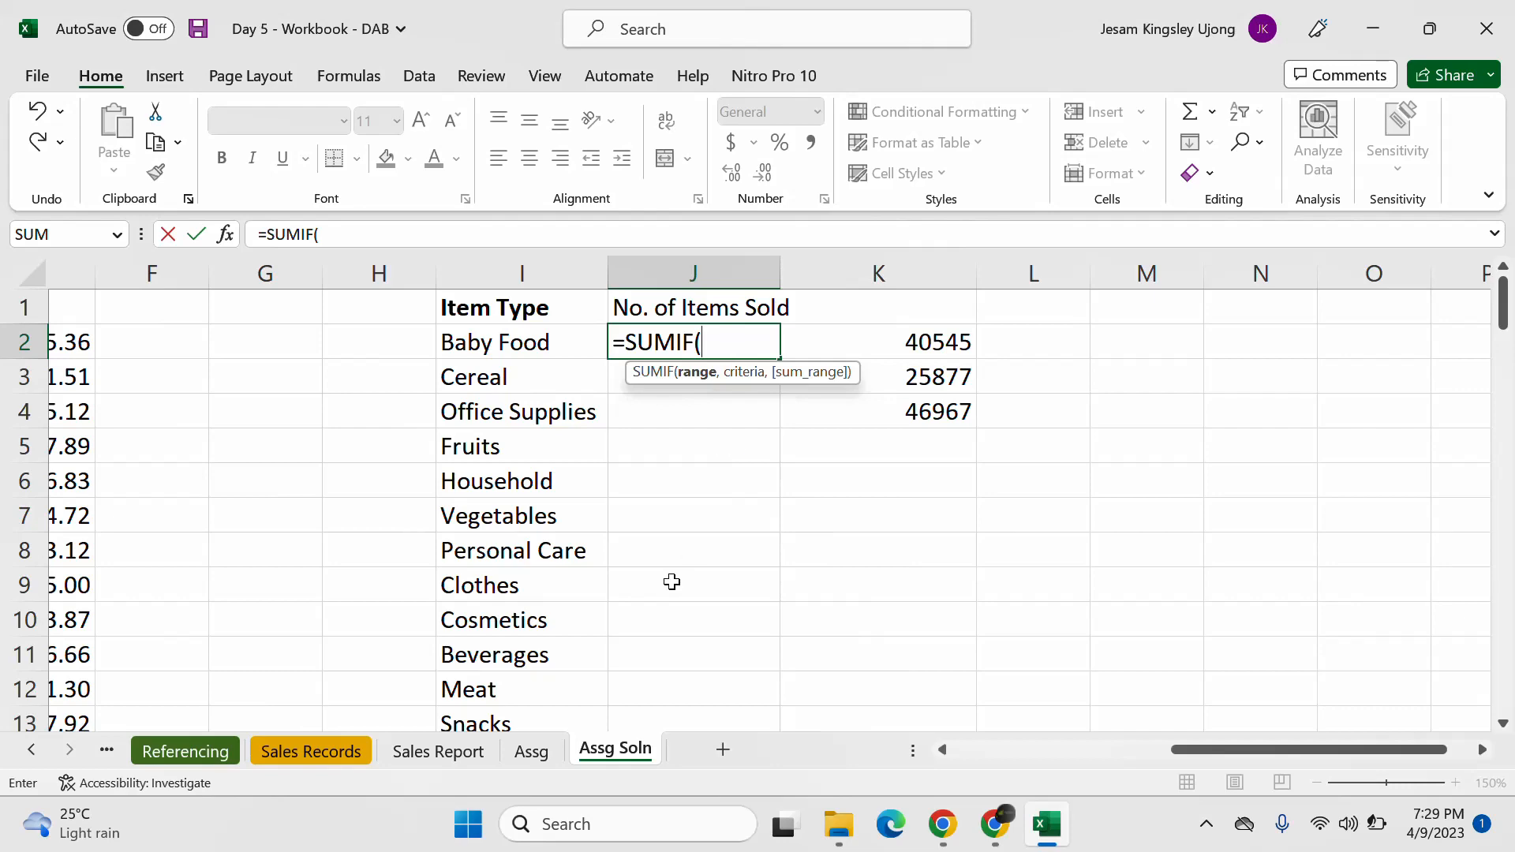
click(325, 754)
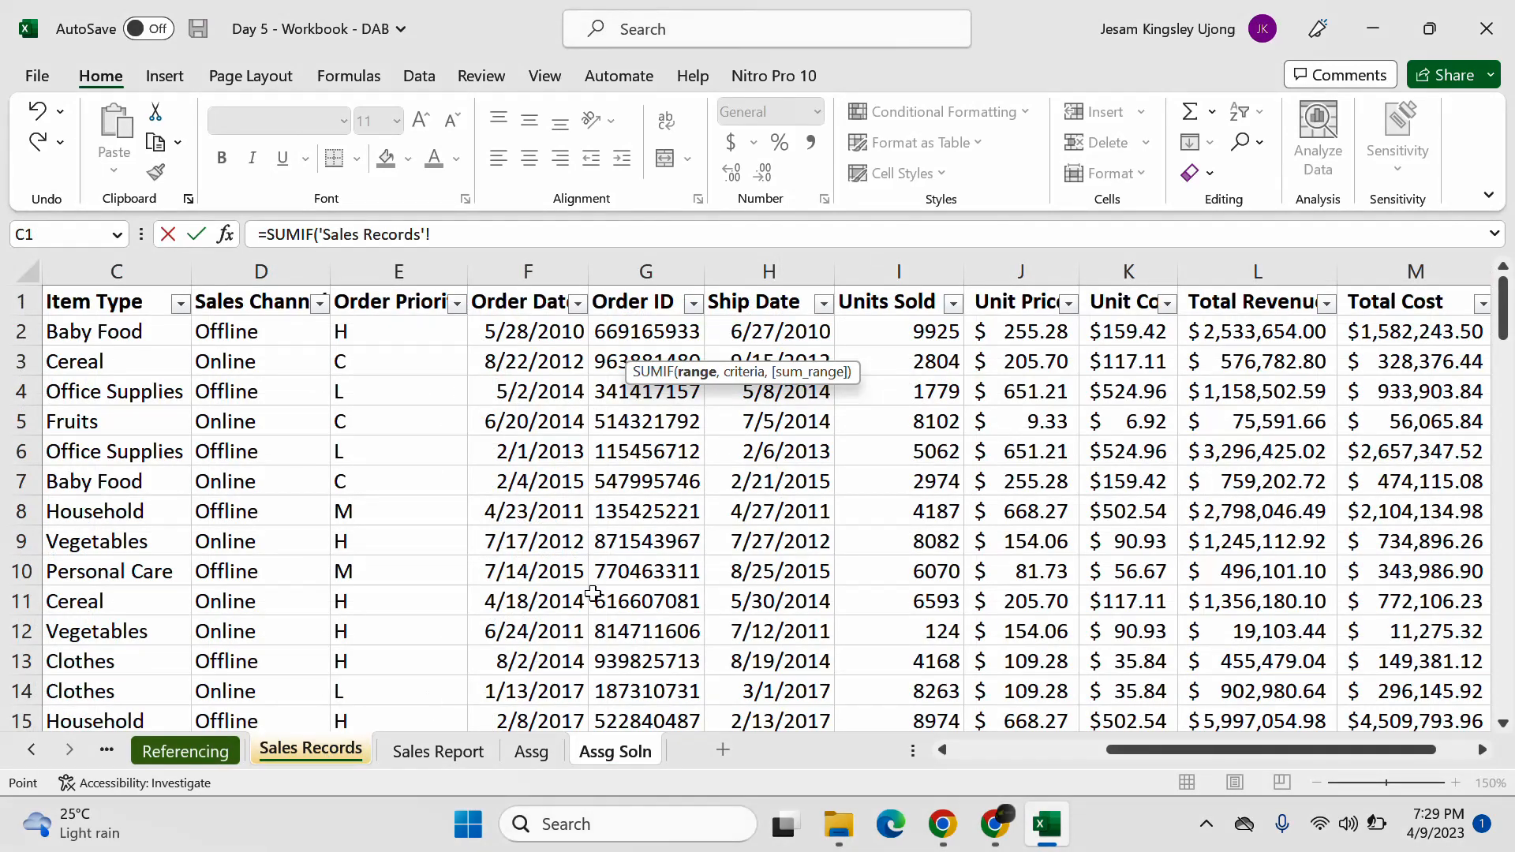
drag(1193, 745, 1101, 733)
click(460, 265)
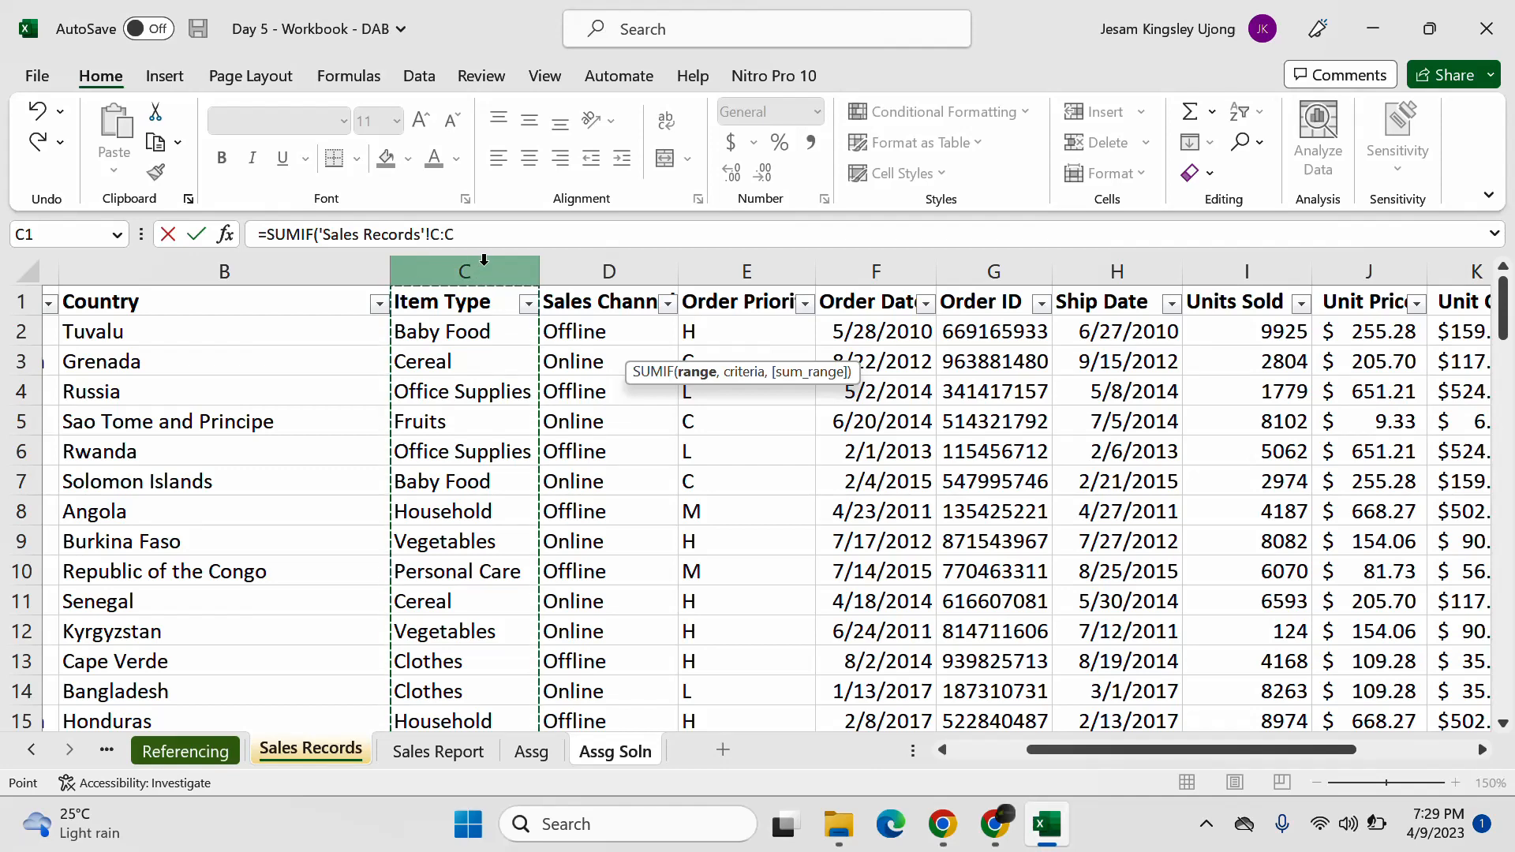
text(,)
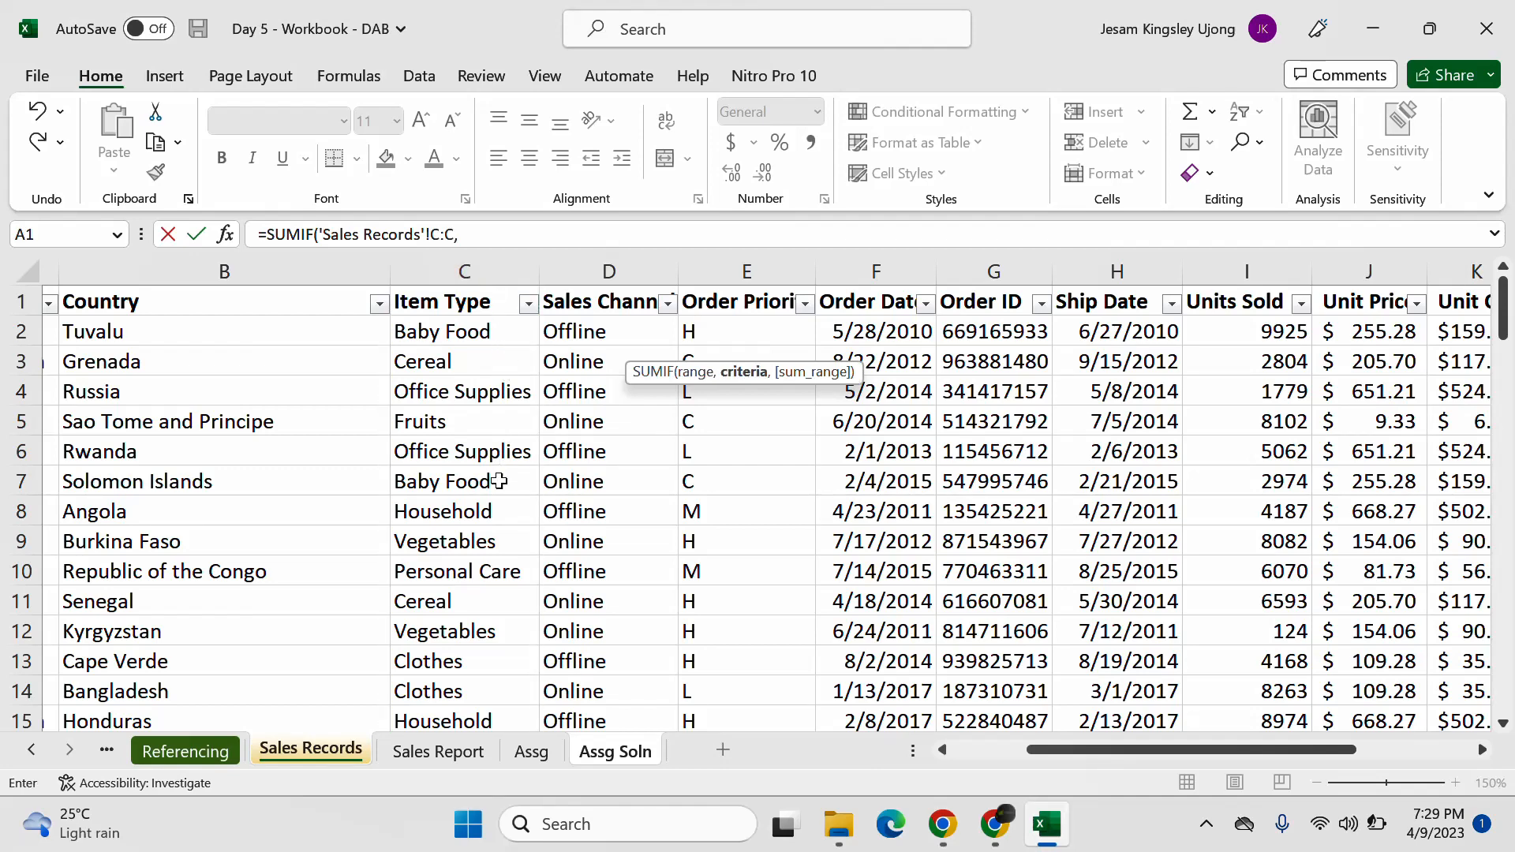
Step: Complete the J2 formula with Assg Soln I2 as criteria and Sales Records column I as sum range, and fill it down to J13
click(603, 765)
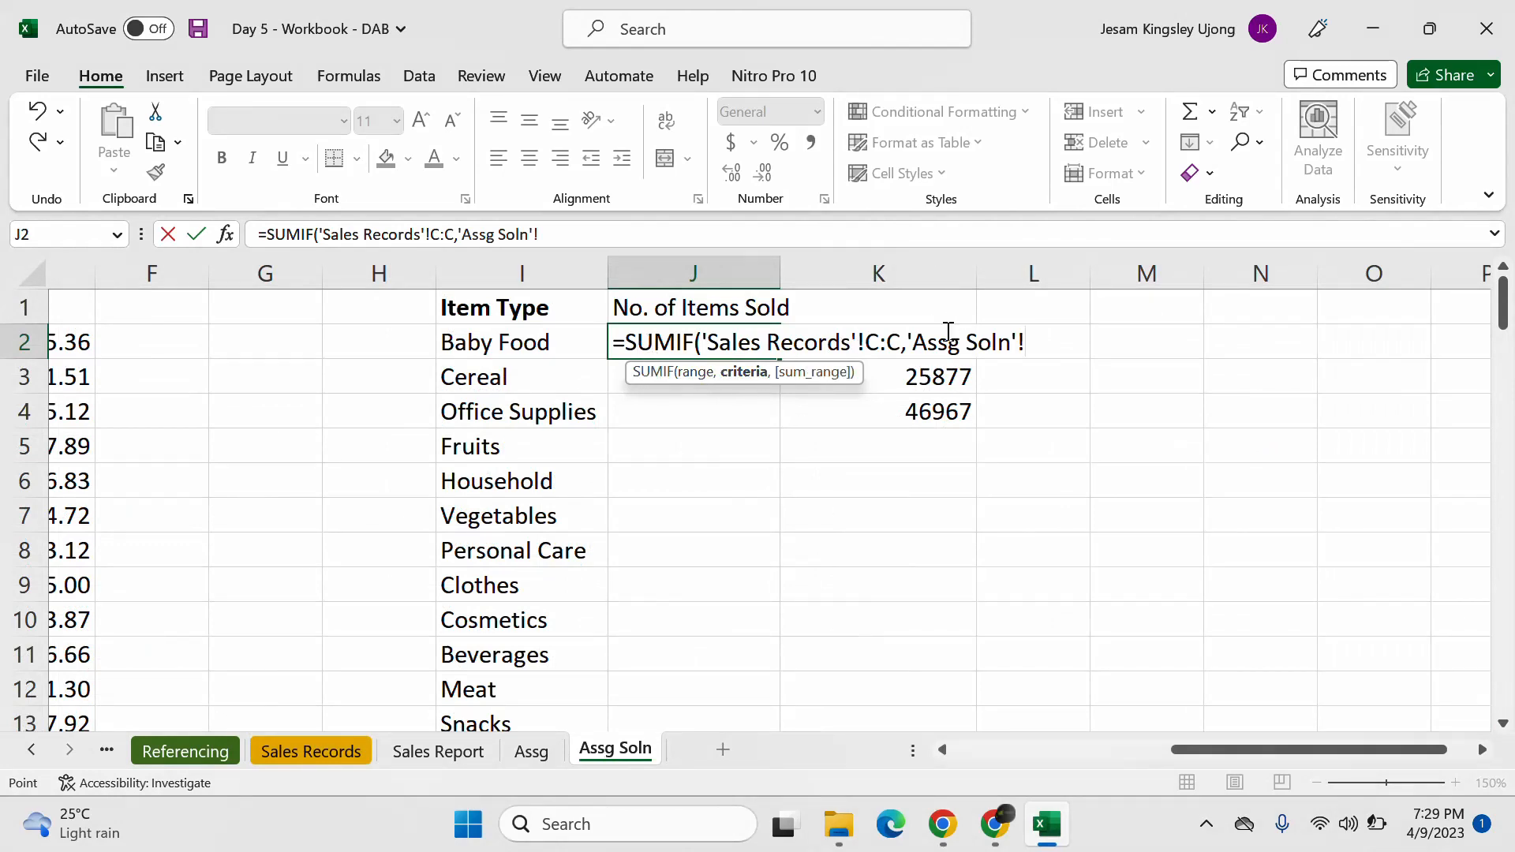
click(560, 348)
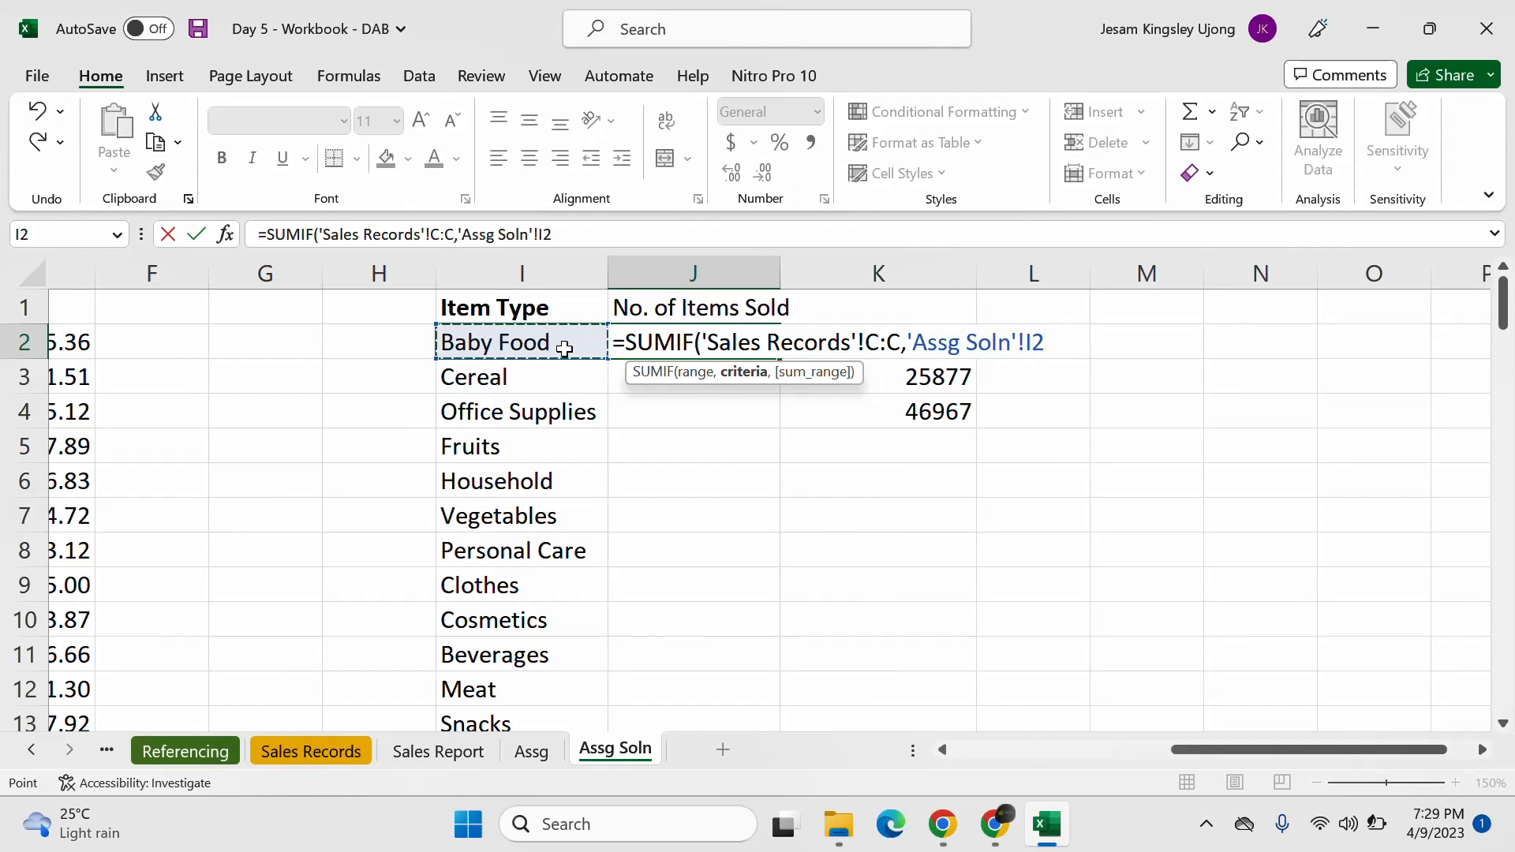
text(,)
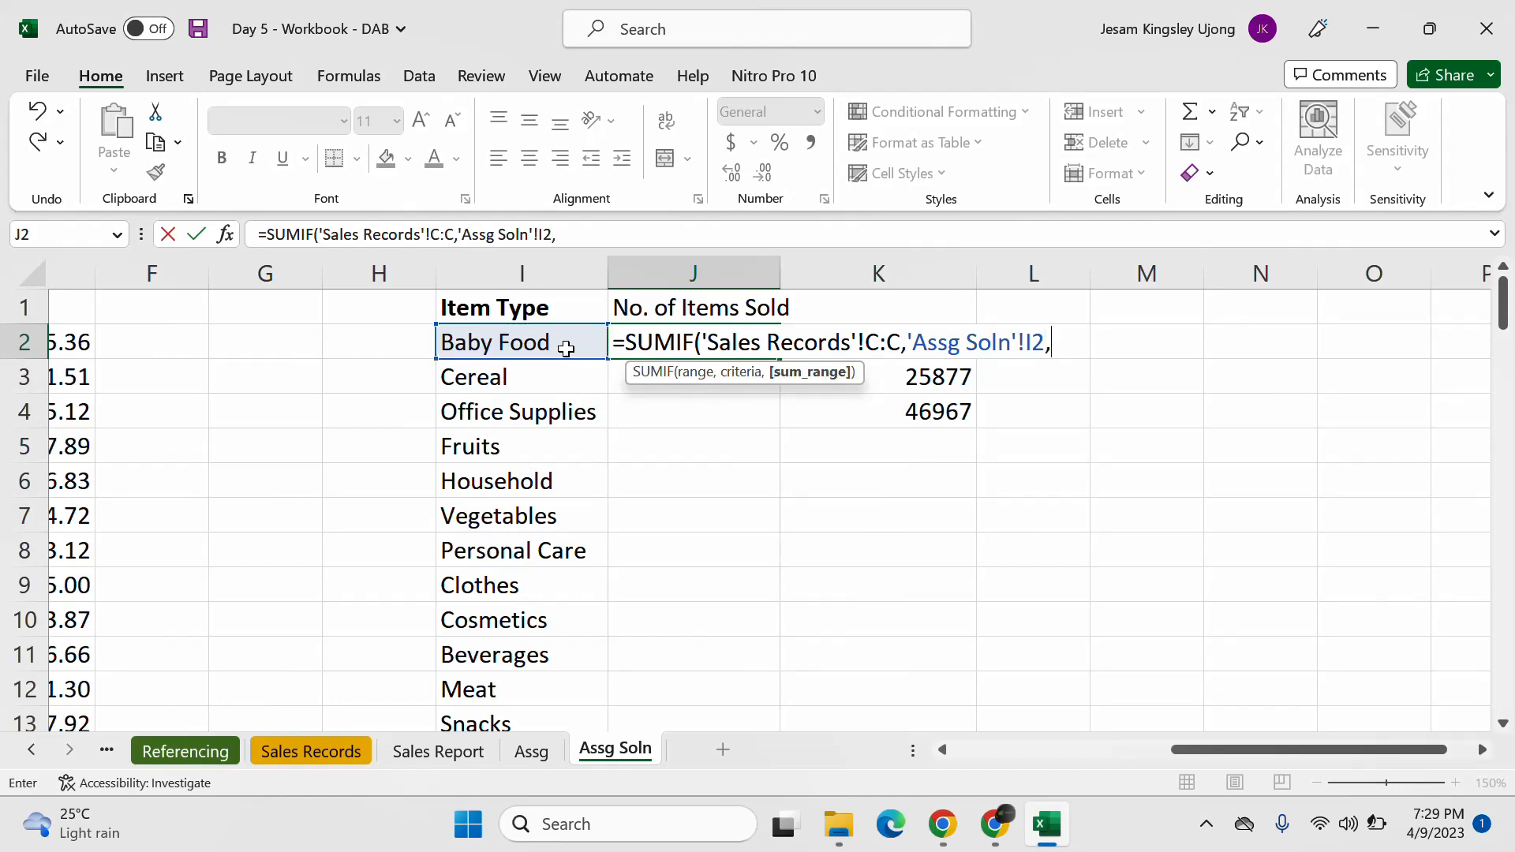
click(342, 748)
drag(1027, 746, 1233, 745)
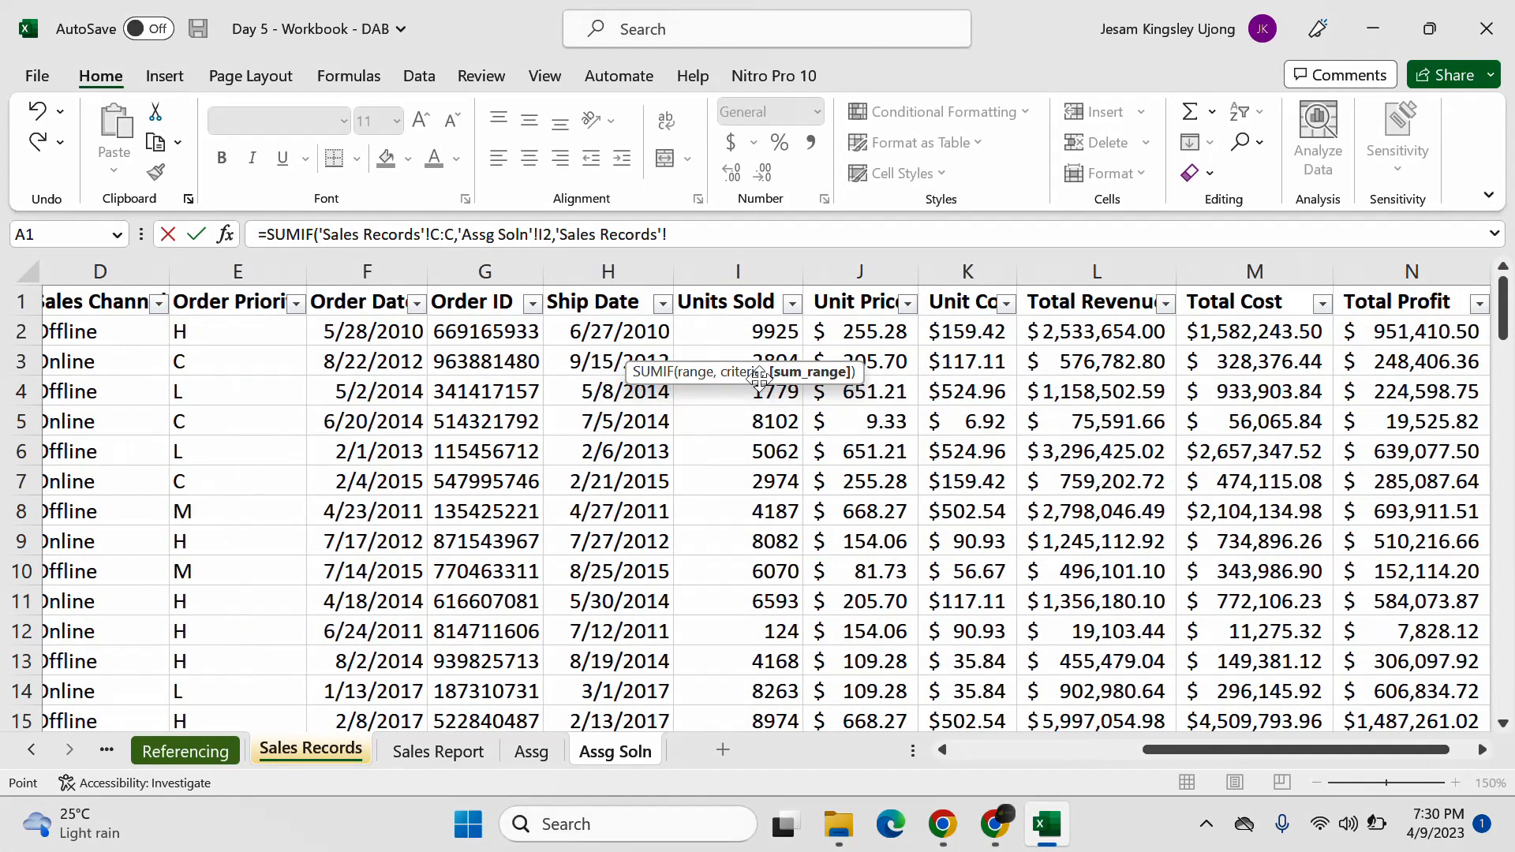
click(754, 257)
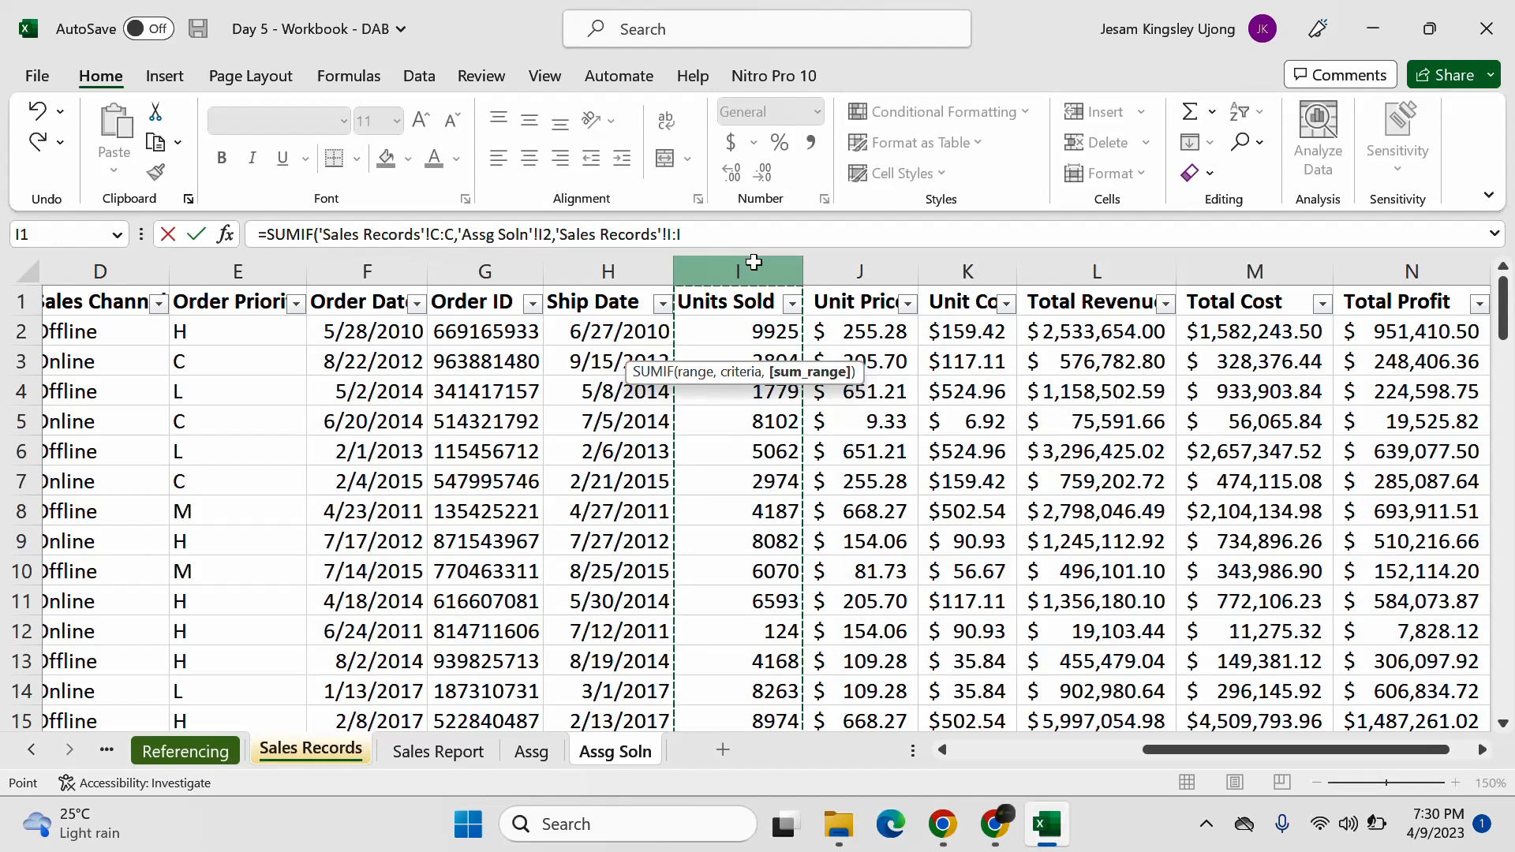
text())
key(Return)
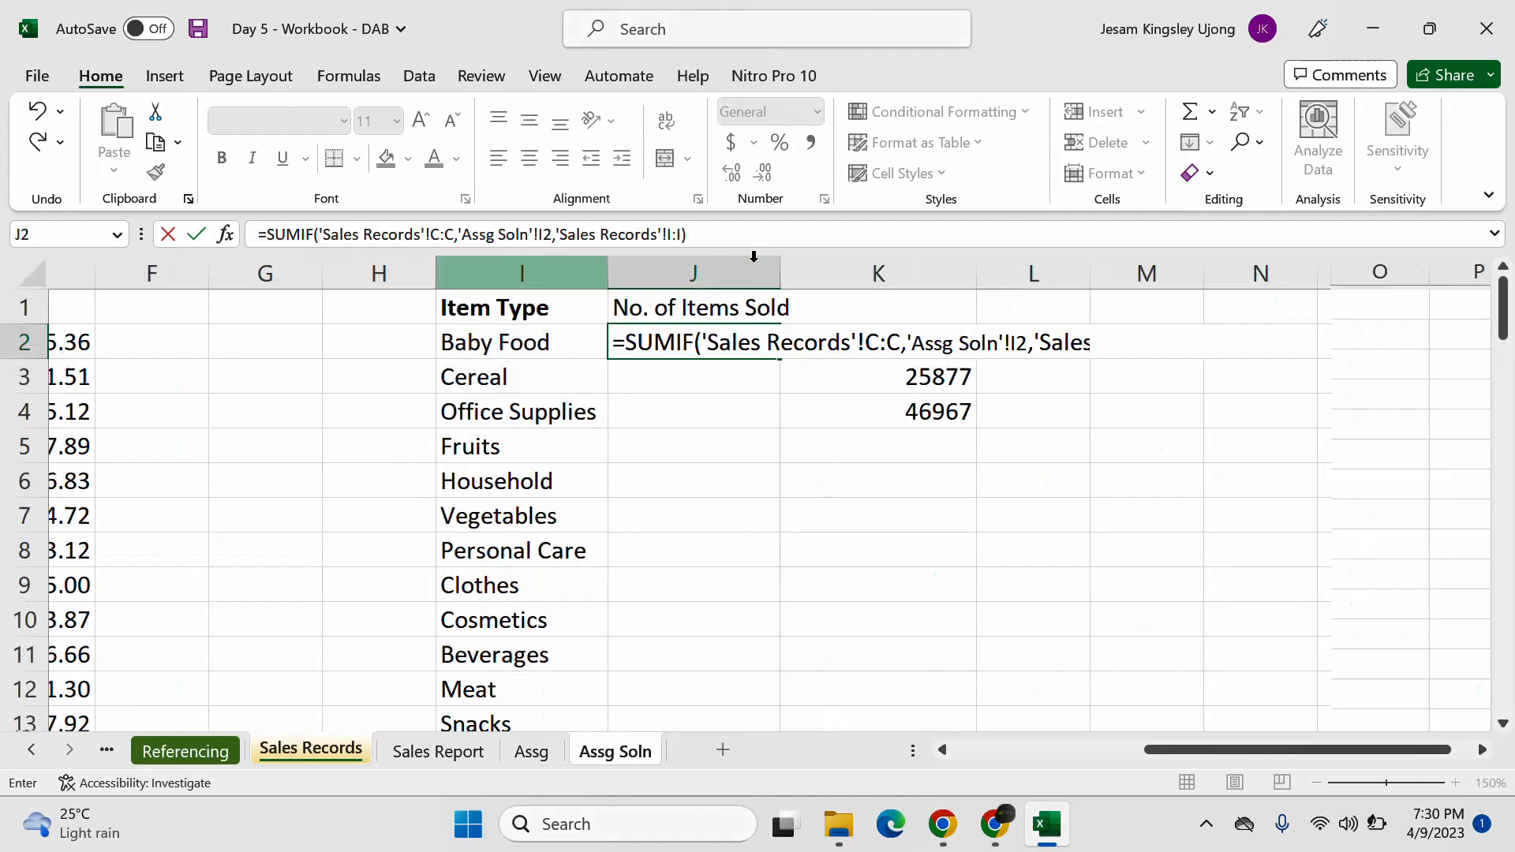
click(761, 344)
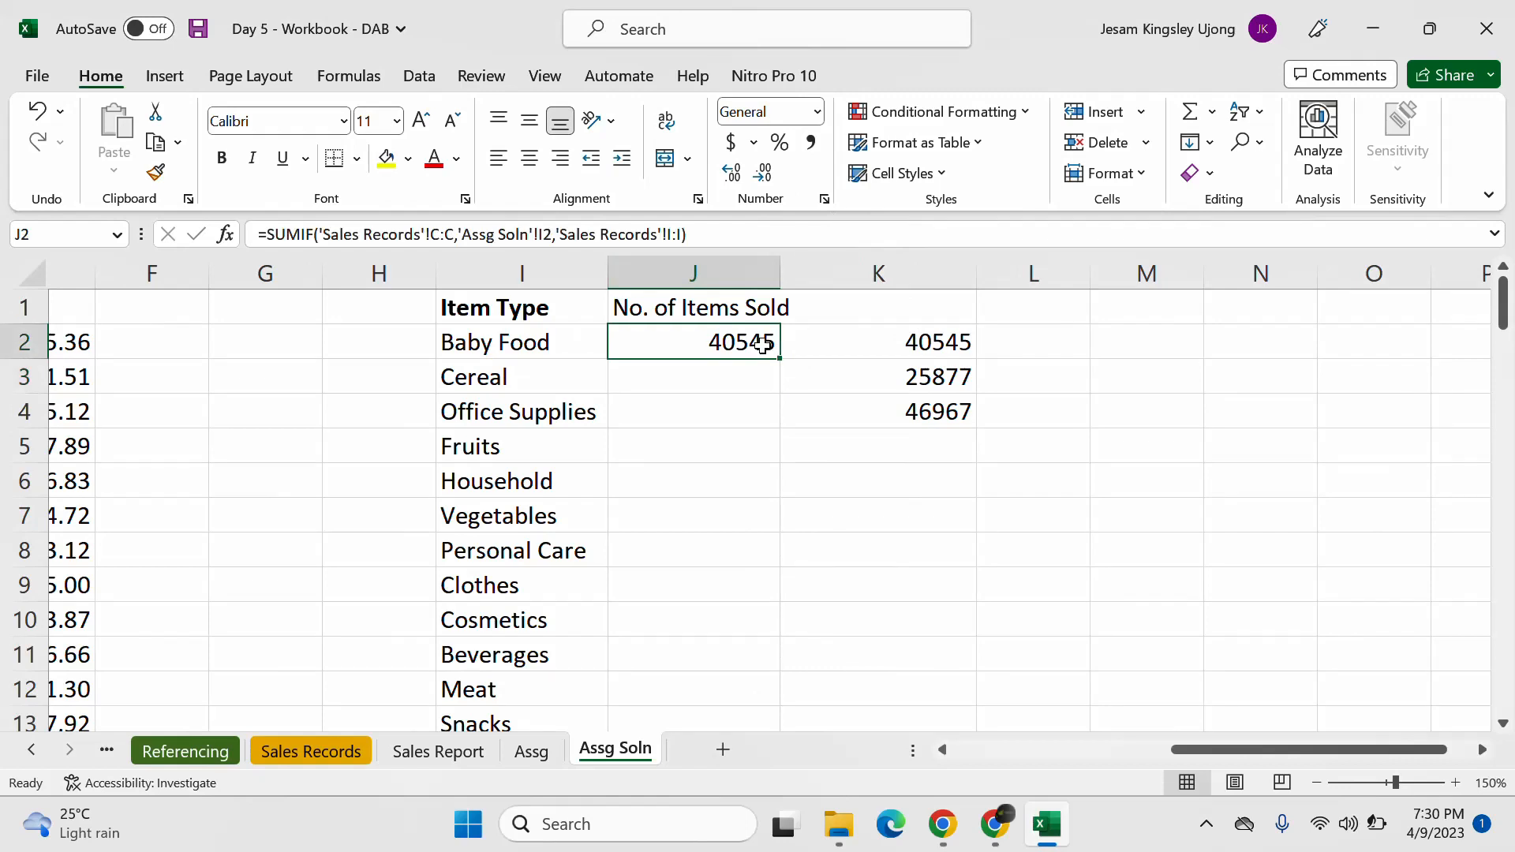
double_click(780, 361)
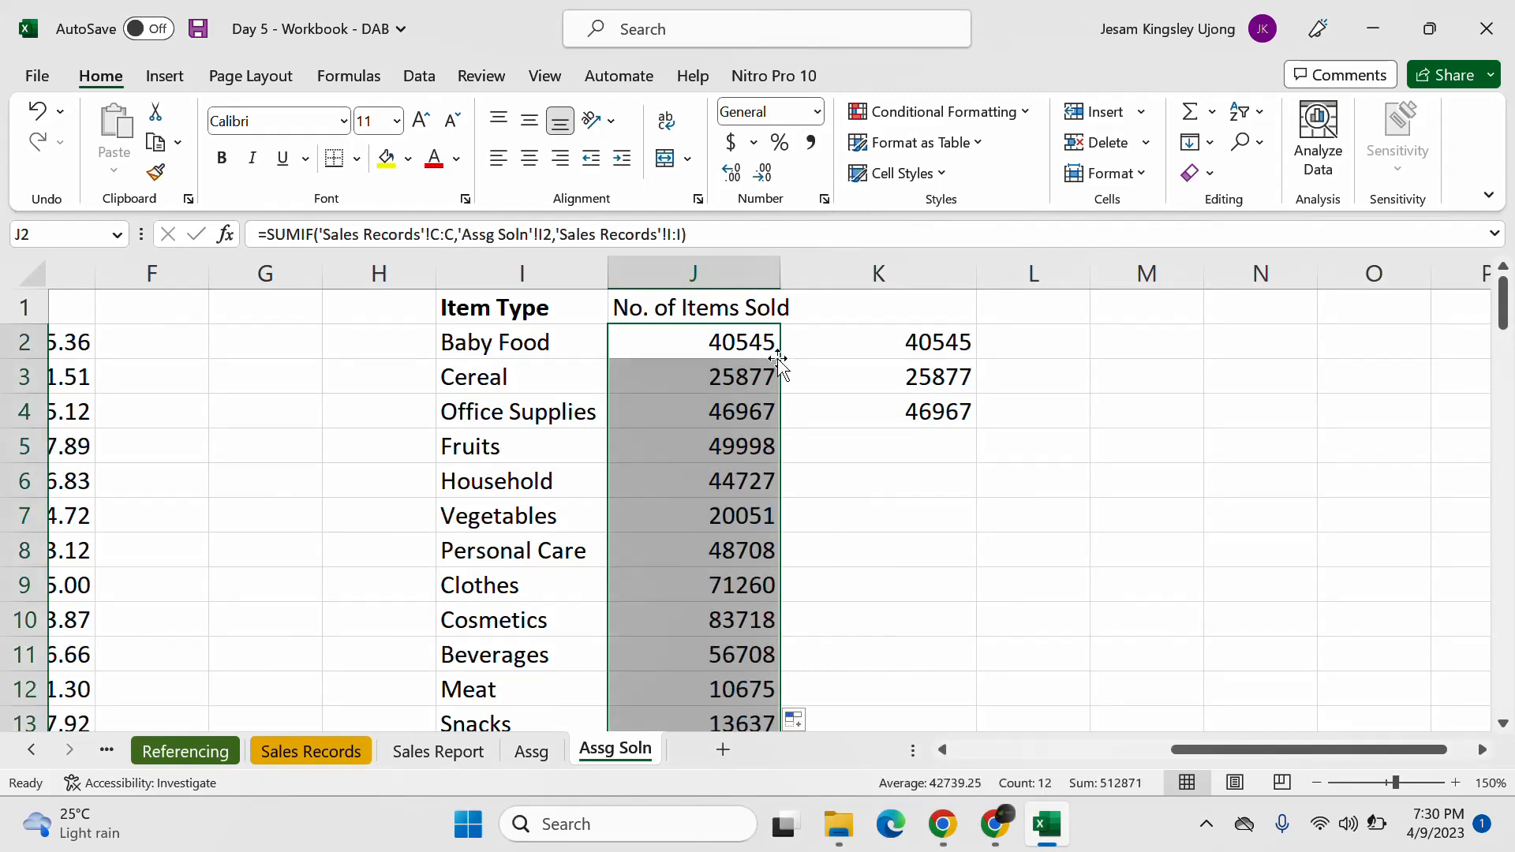
Step: Compare the formula results with the pasted figures by entering =J2=K2 in L2 and filling it down to L4
click(742, 344)
drag(741, 344, 916, 371)
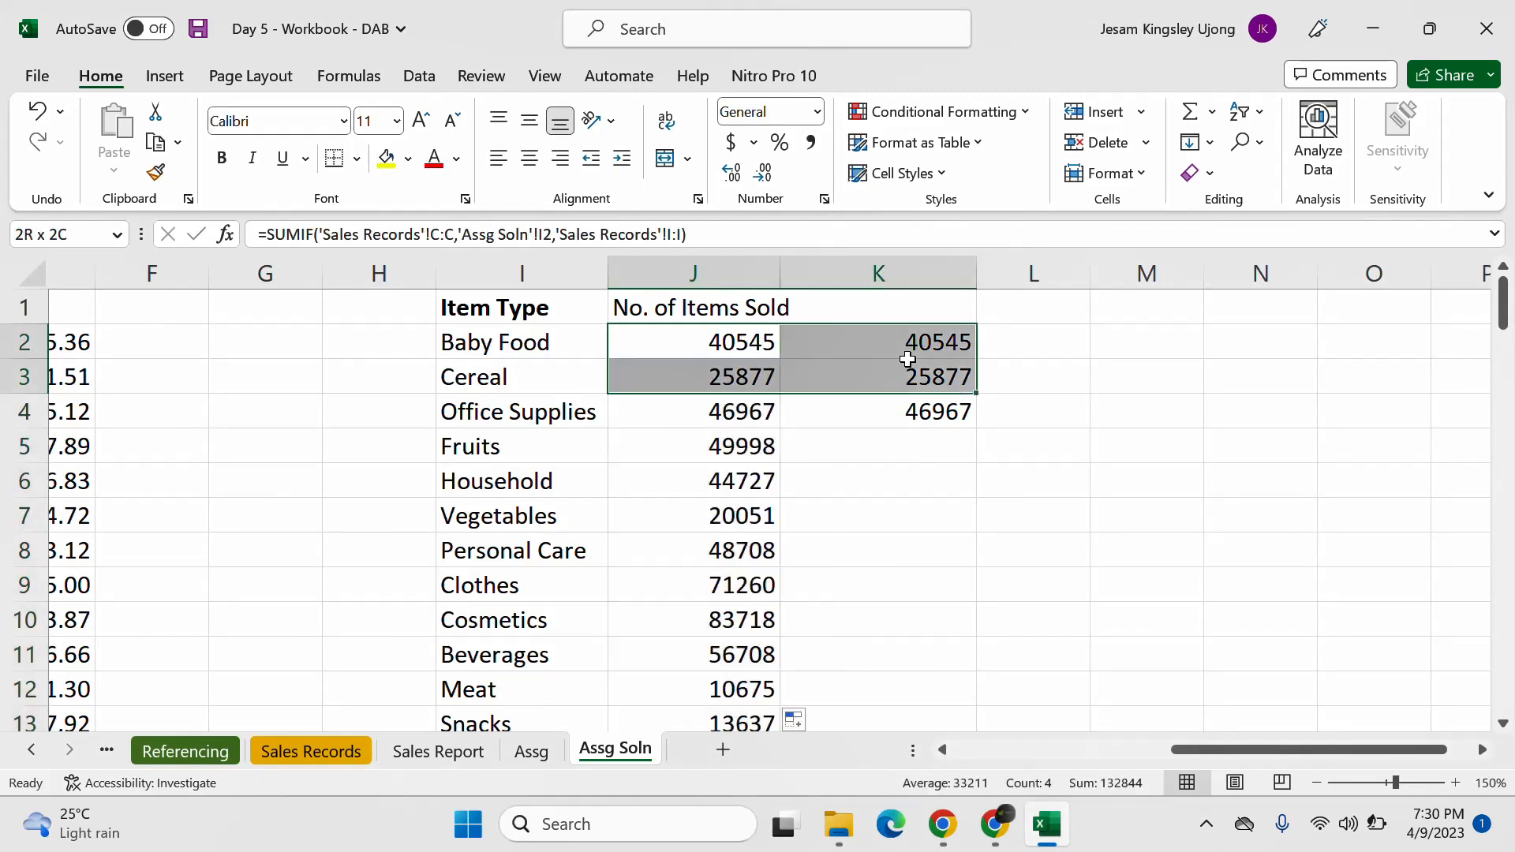
click(1051, 334)
text(=)
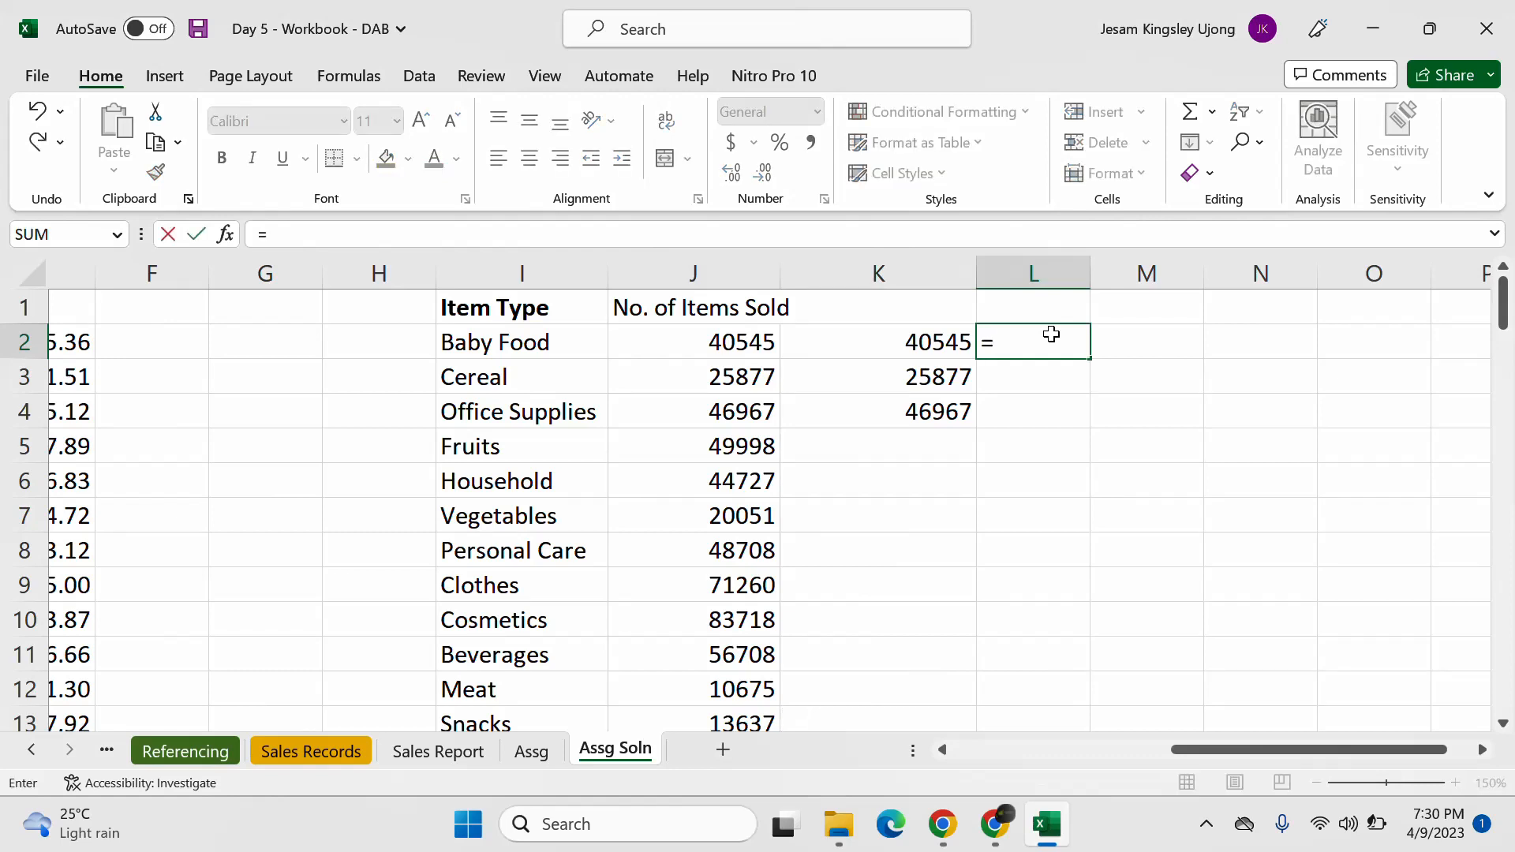
click(751, 342)
text(=)
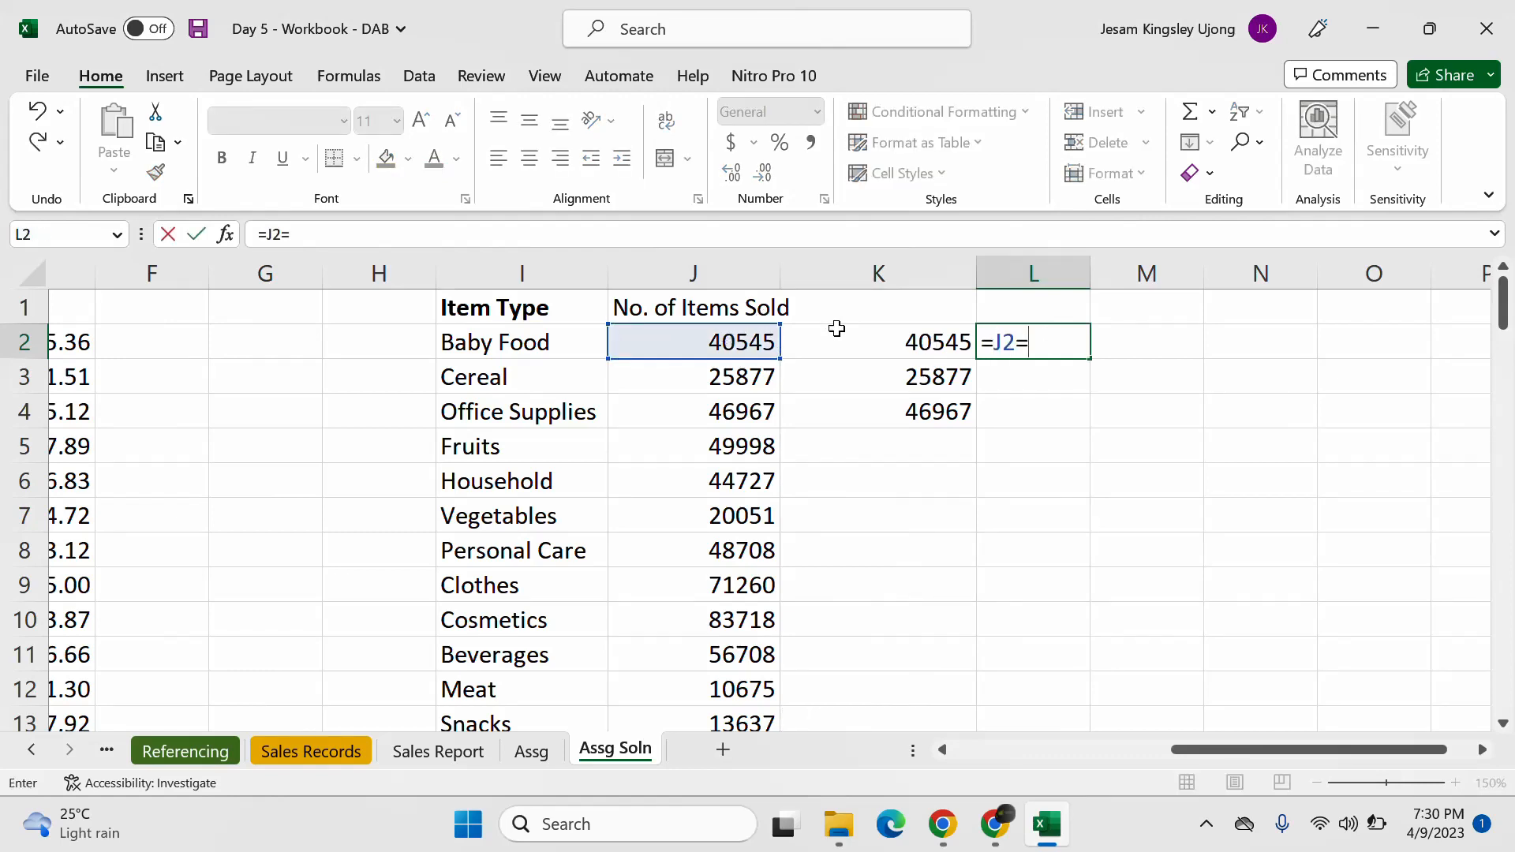
click(895, 348)
key(Return)
click(1075, 350)
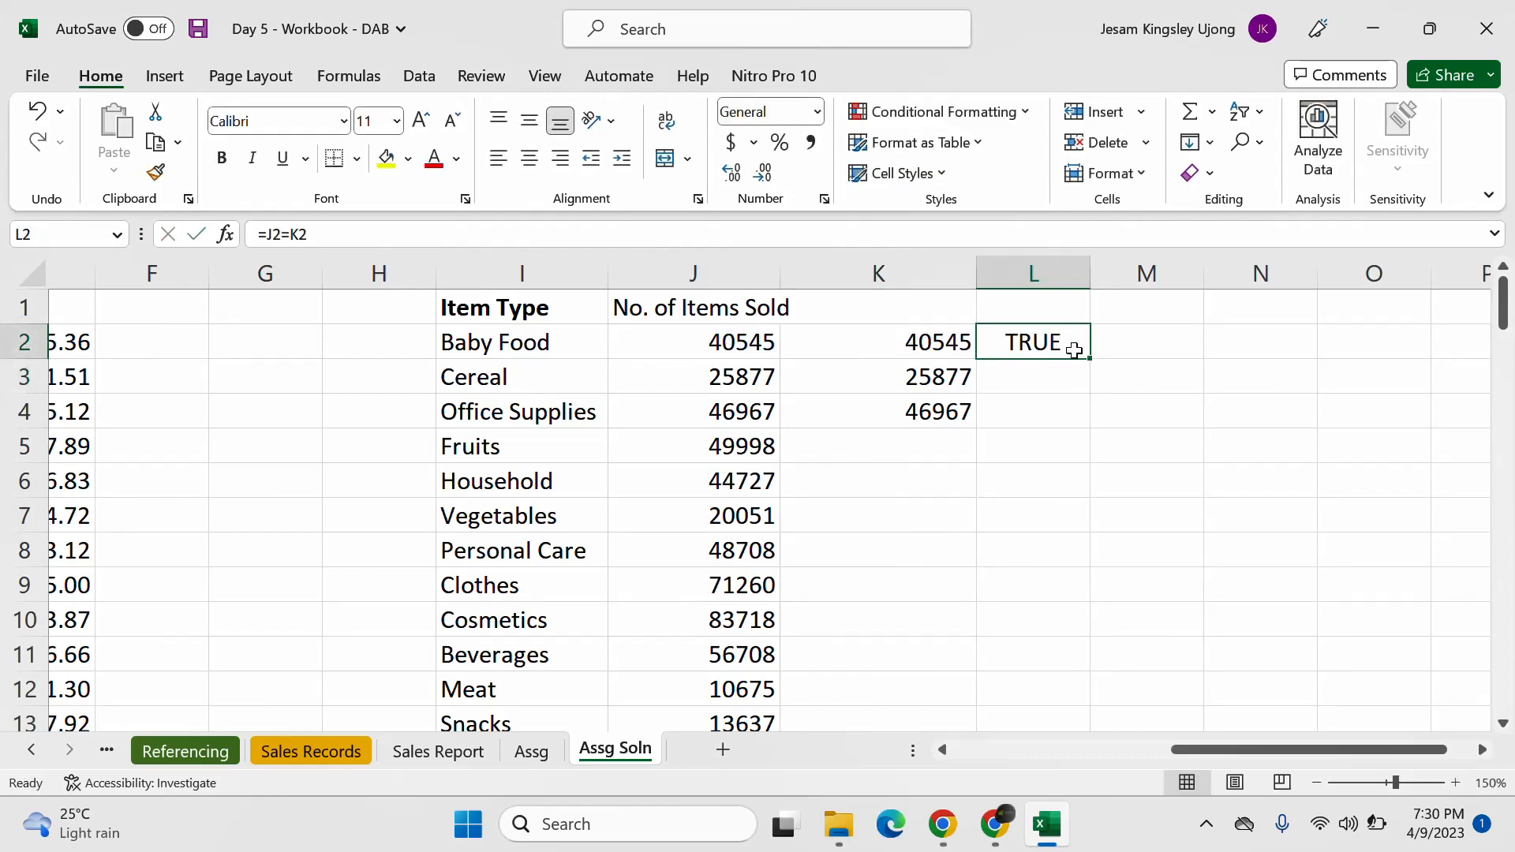
drag(1094, 359, 1061, 426)
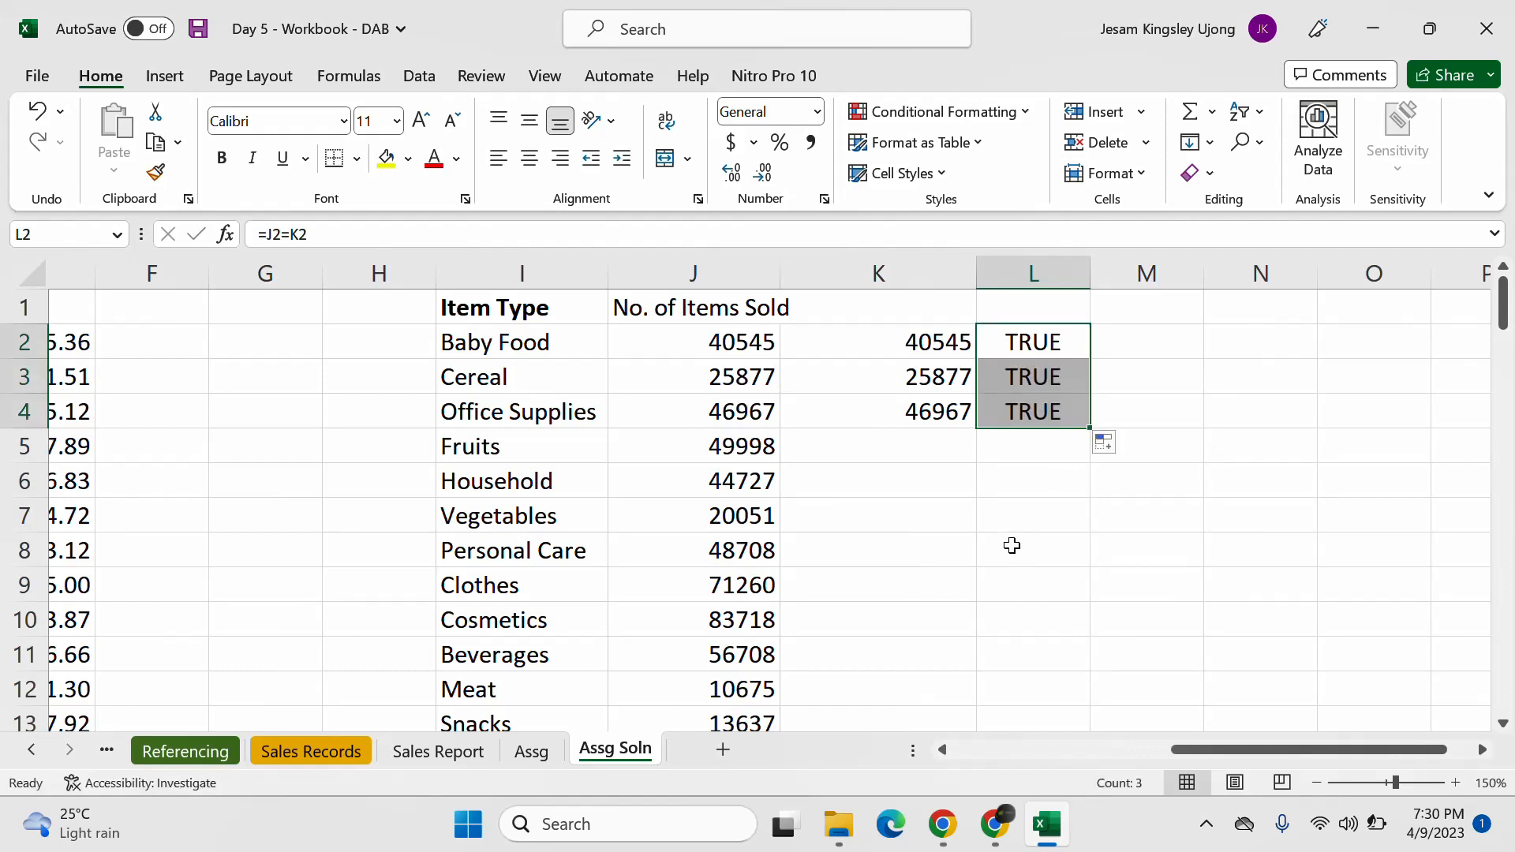
Step: Clear the contents of columns K and L and autofit column J to its heading
drag(936, 272, 999, 270)
key(Delete)
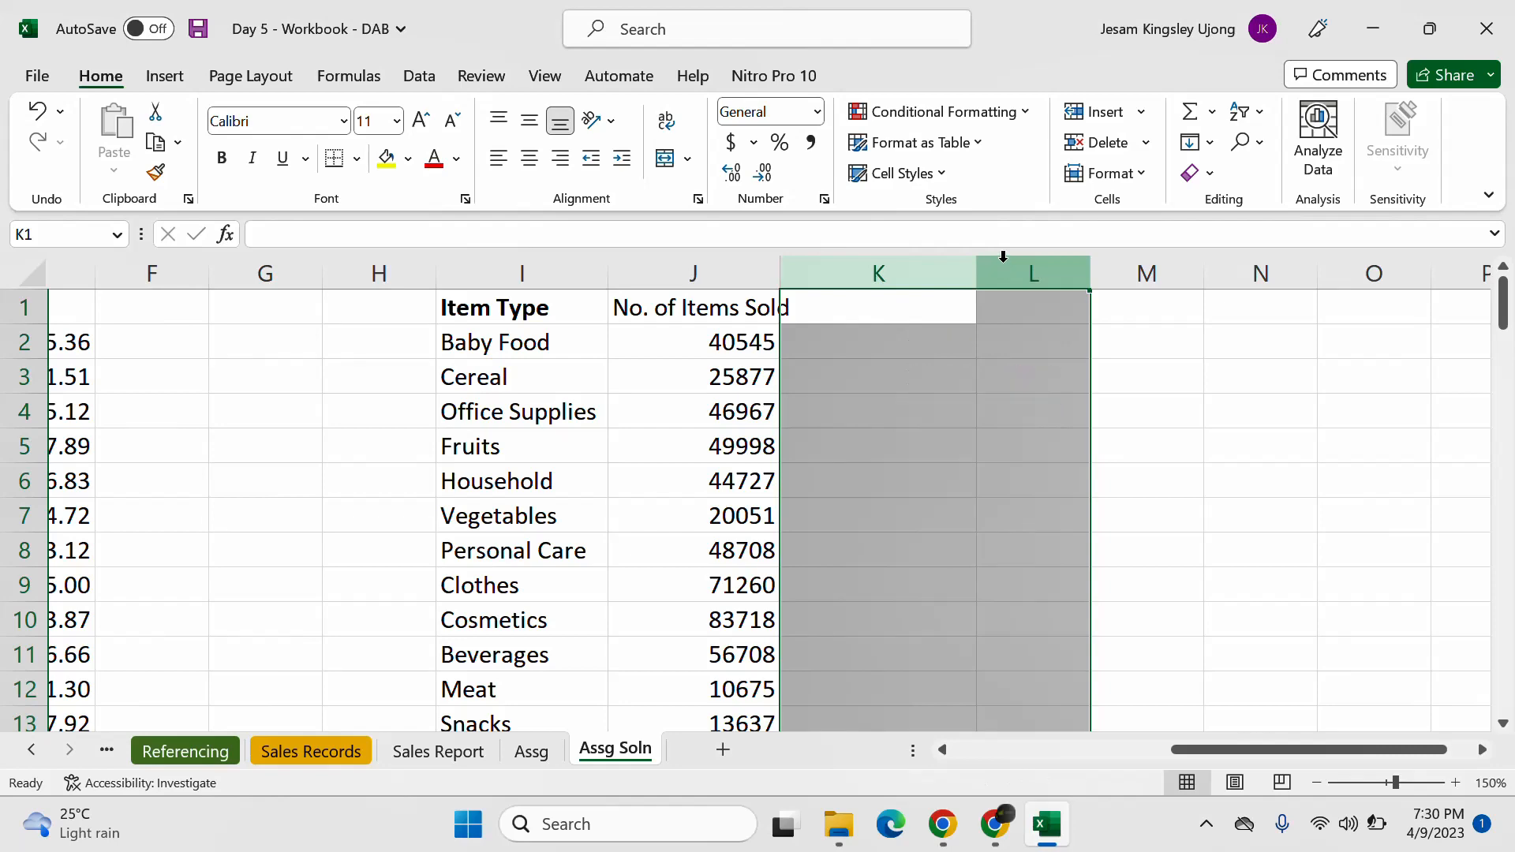
click(798, 364)
double_click(785, 271)
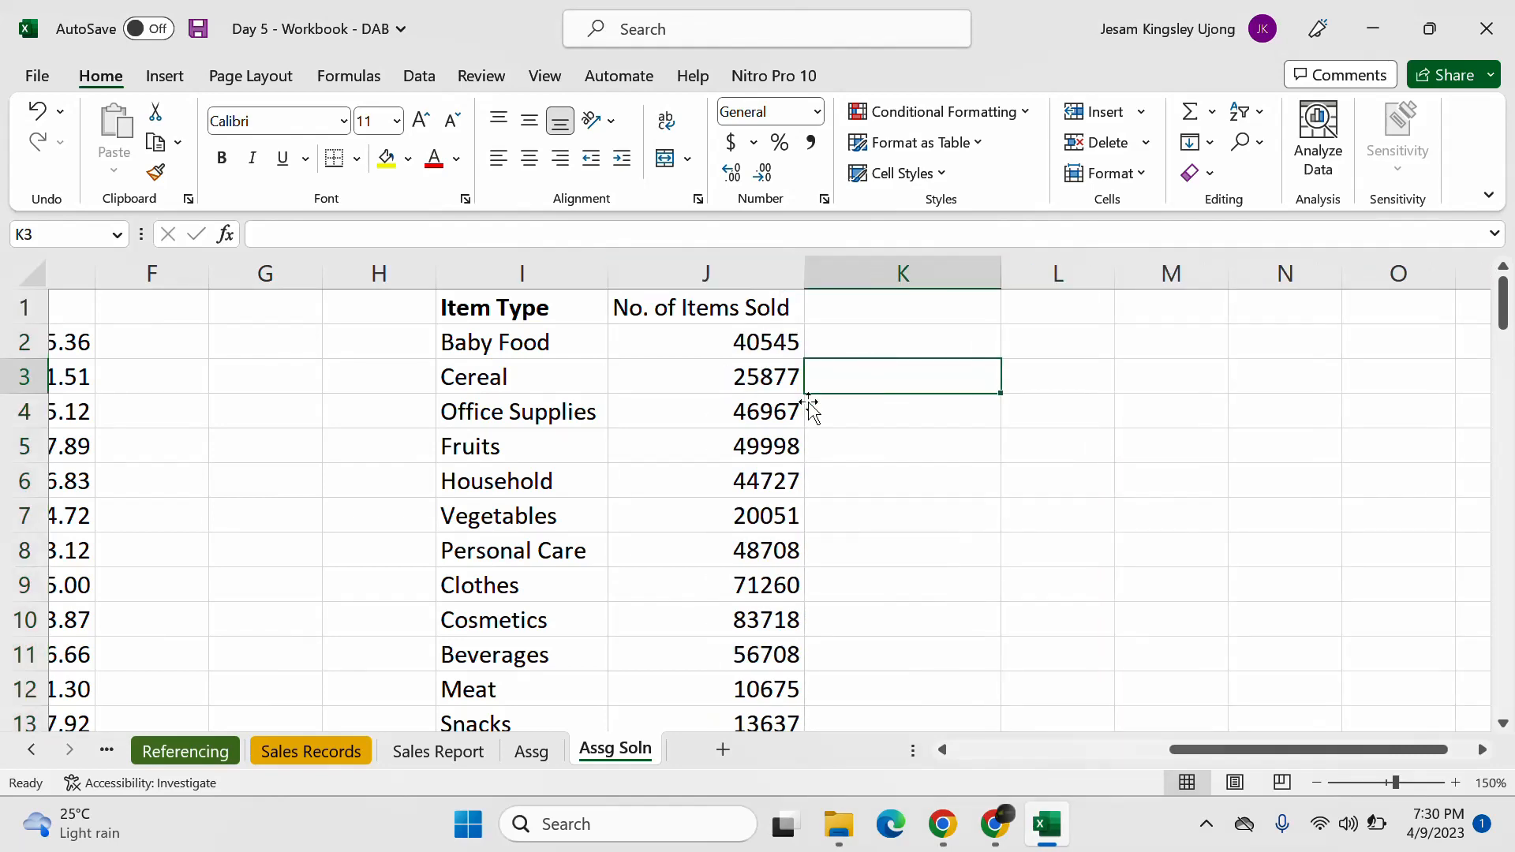
scroll(811, 406, down, 8)
scroll(811, 407, up, 8)
Step: Copy the bold formatting of the Item Type heading in I1 onto the No. of Items Sold heading in J1
click(567, 310)
click(156, 172)
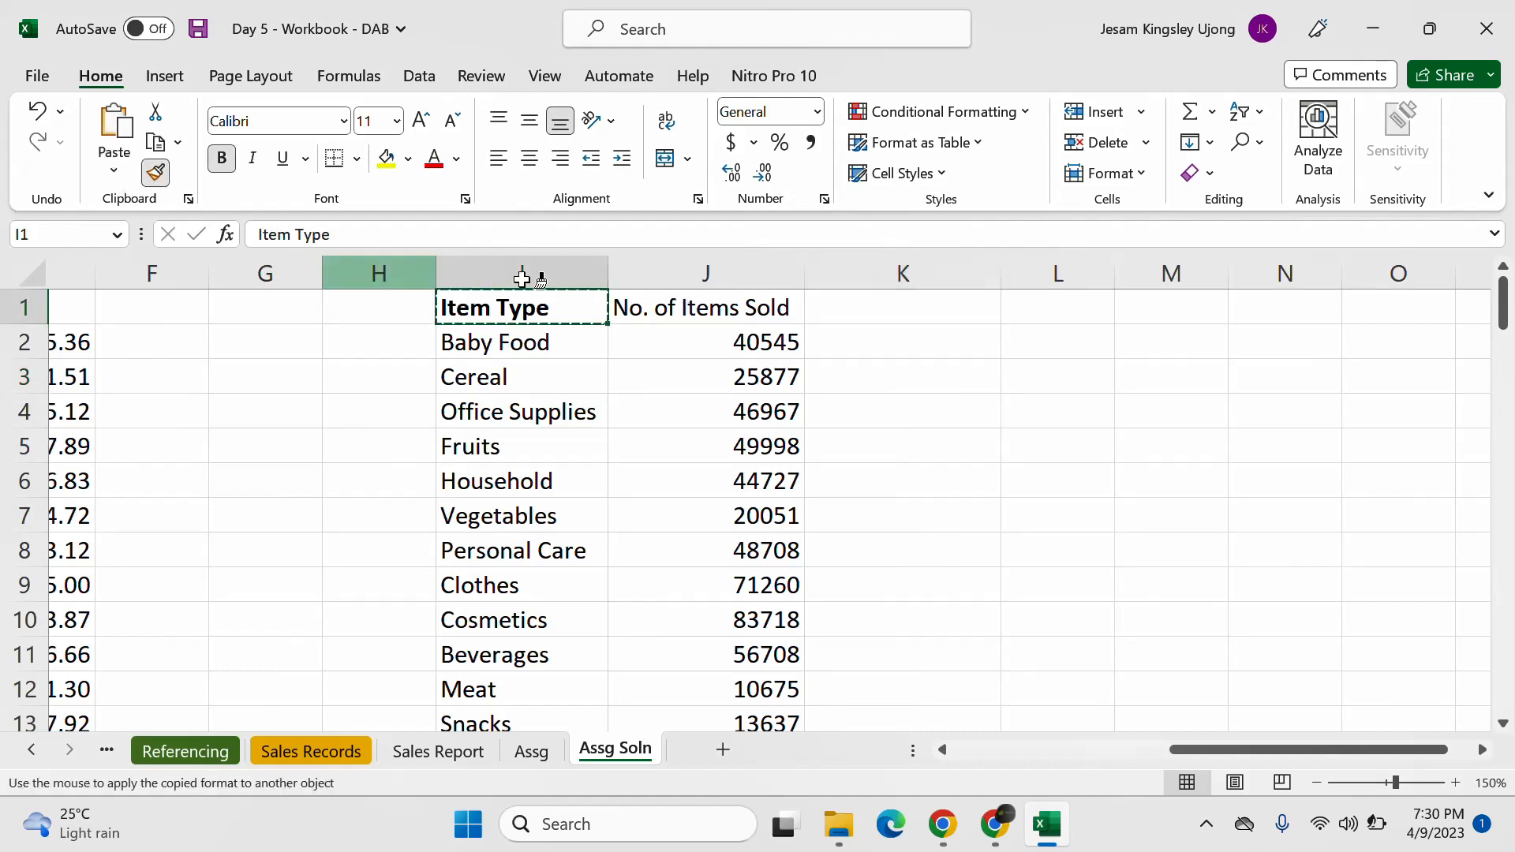
click(705, 312)
Step: Format the No. of Items Sold figures in J2:J13 with the comma style and no decimal places
click(772, 347)
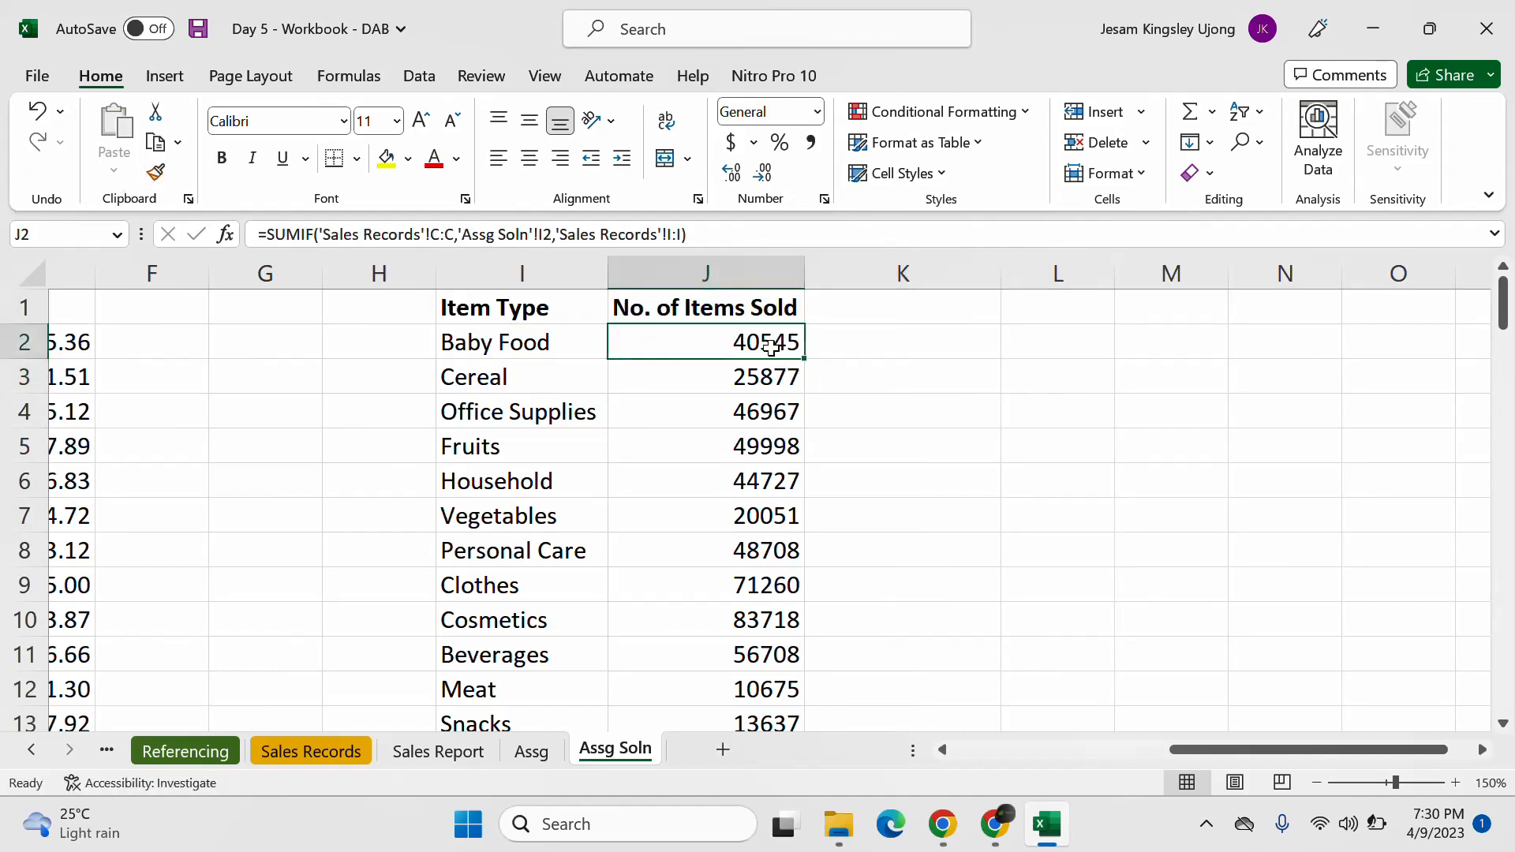
drag(765, 343, 735, 663)
click(811, 142)
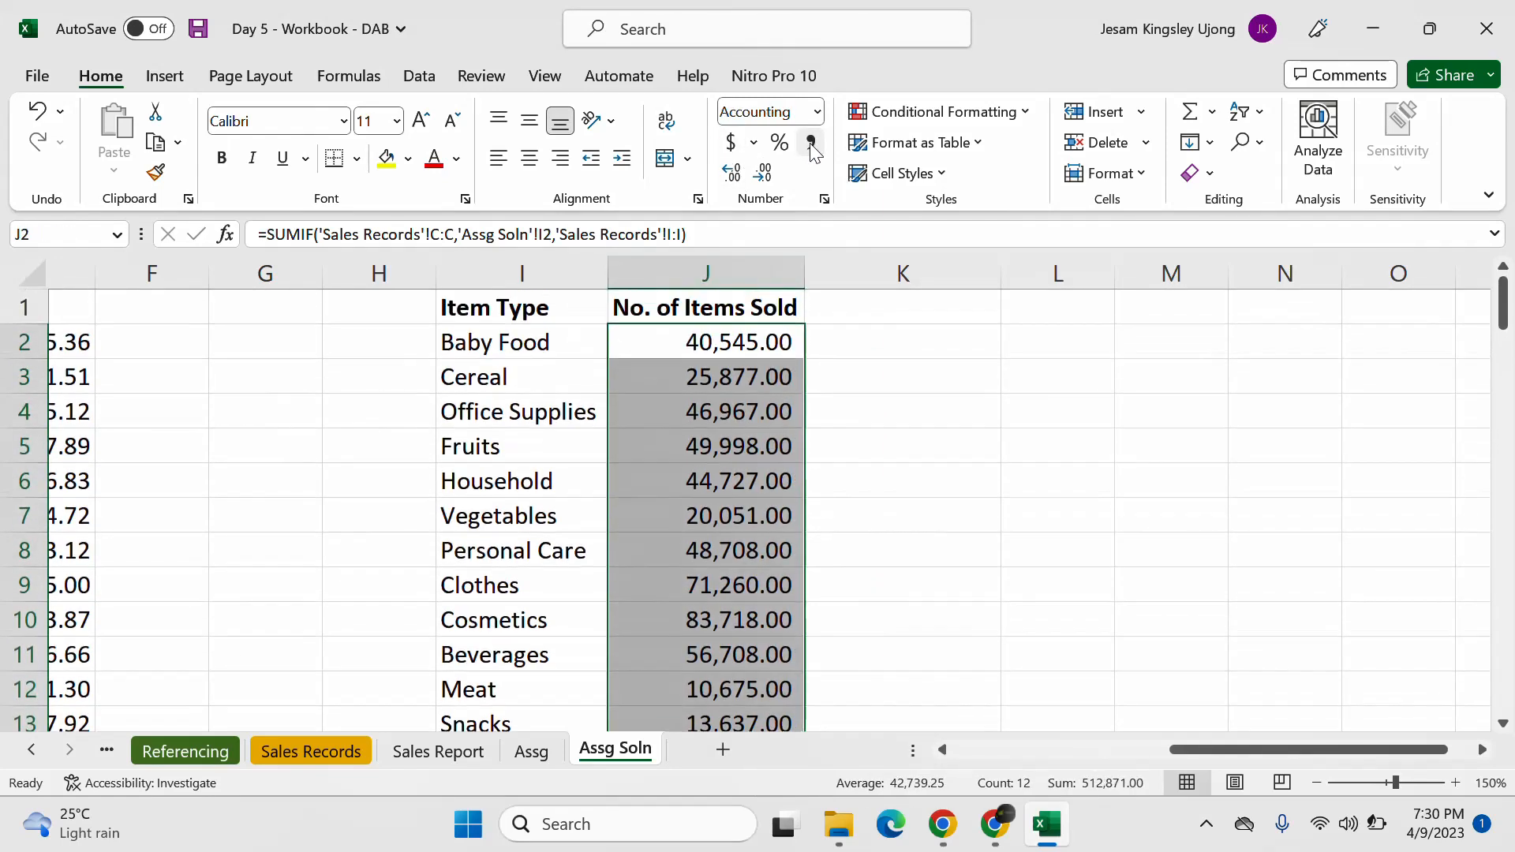
click(762, 172)
click(762, 172)
click(884, 486)
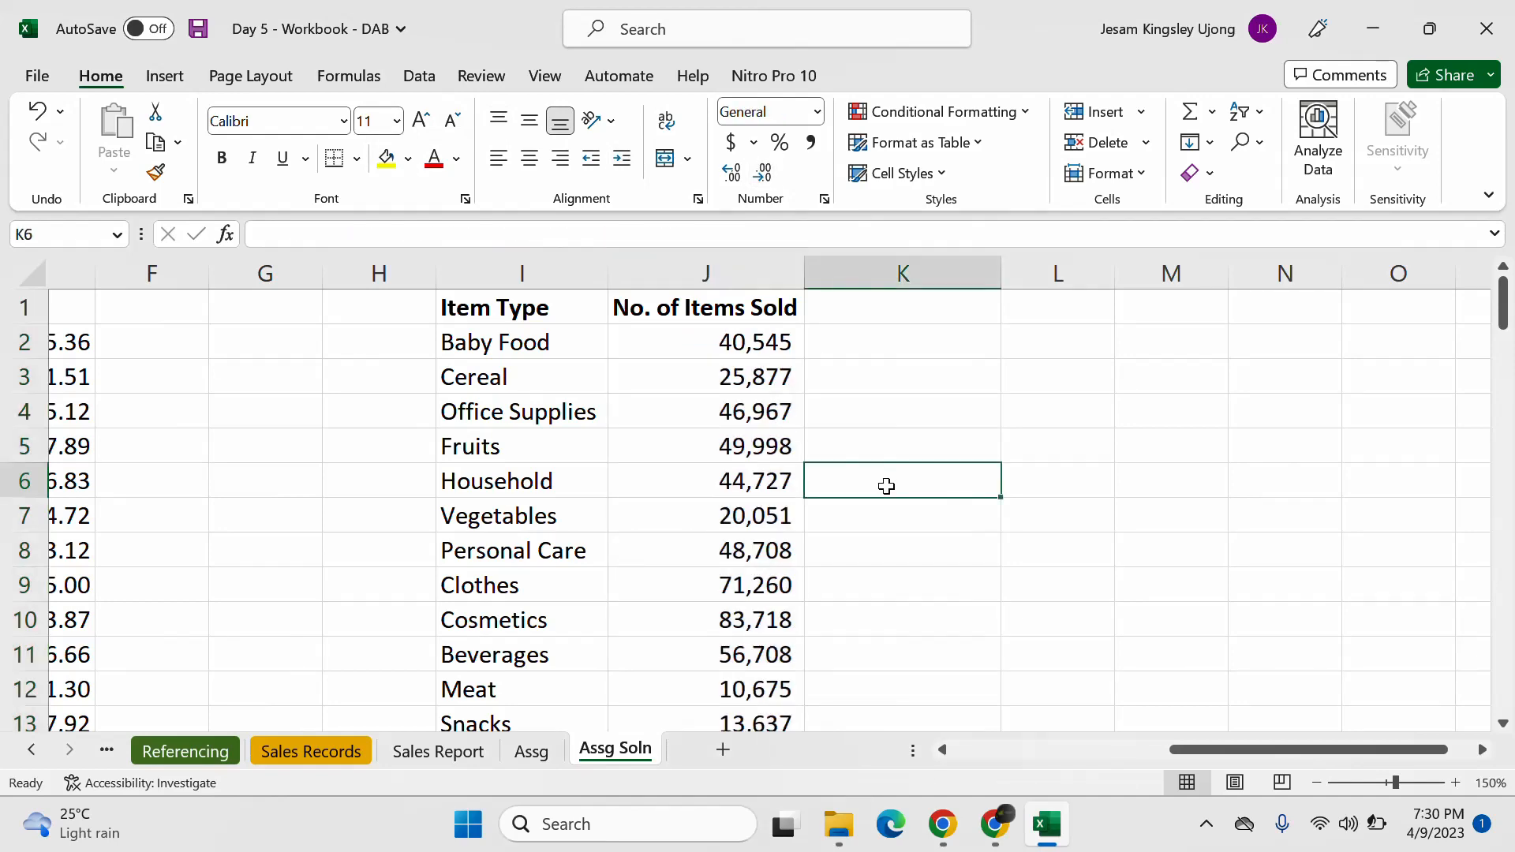
scroll(886, 486, down, 1)
scroll(886, 486, up, 1)
Step: Review the assignment list on the Assg sheet, focusing on task 4, Total Revenue Per Sales Channel
click(532, 756)
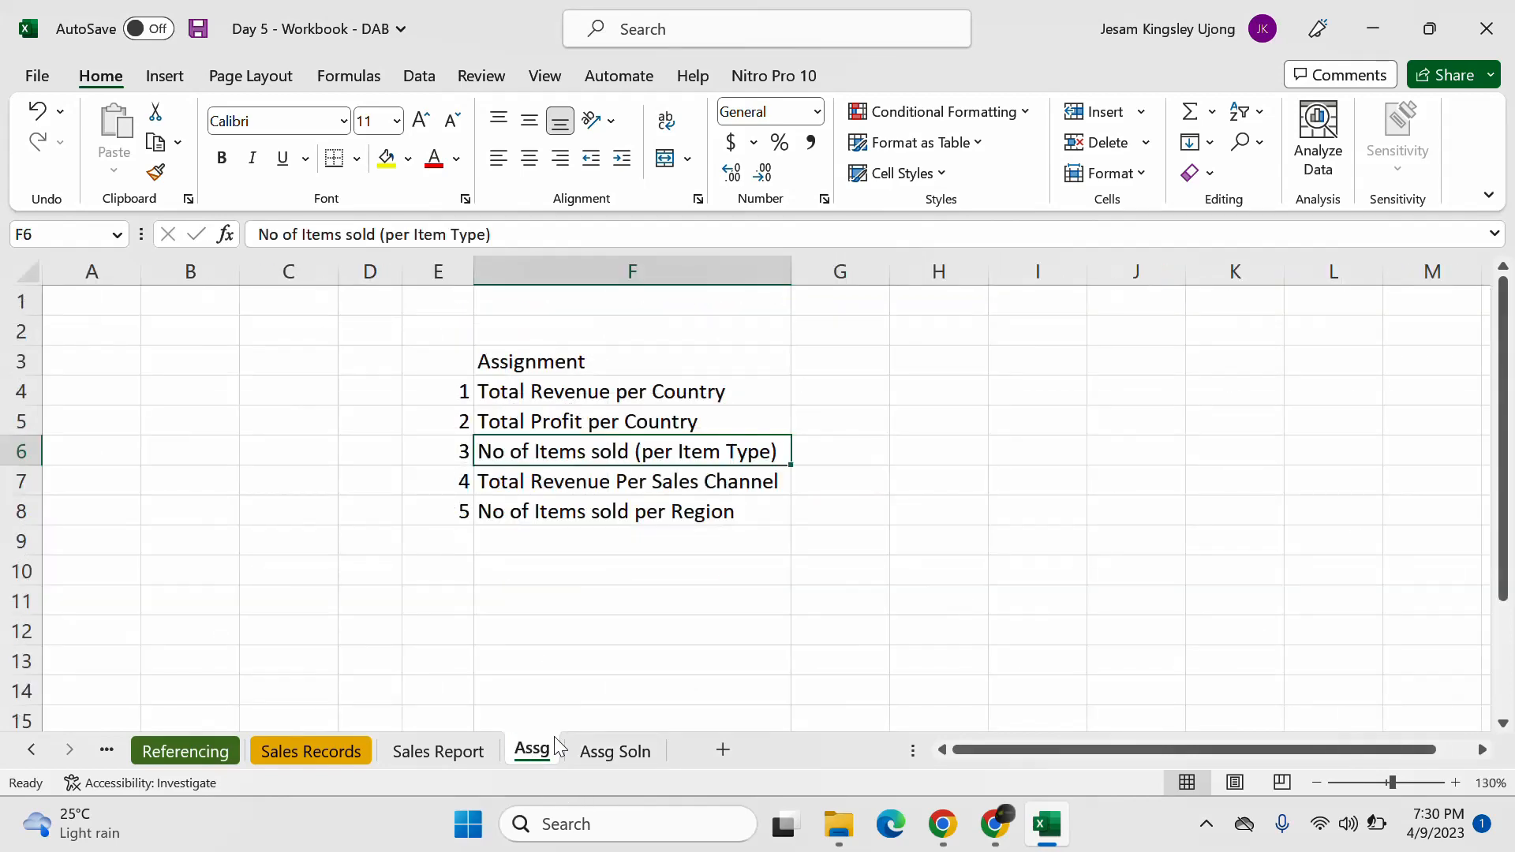
click(605, 512)
click(615, 481)
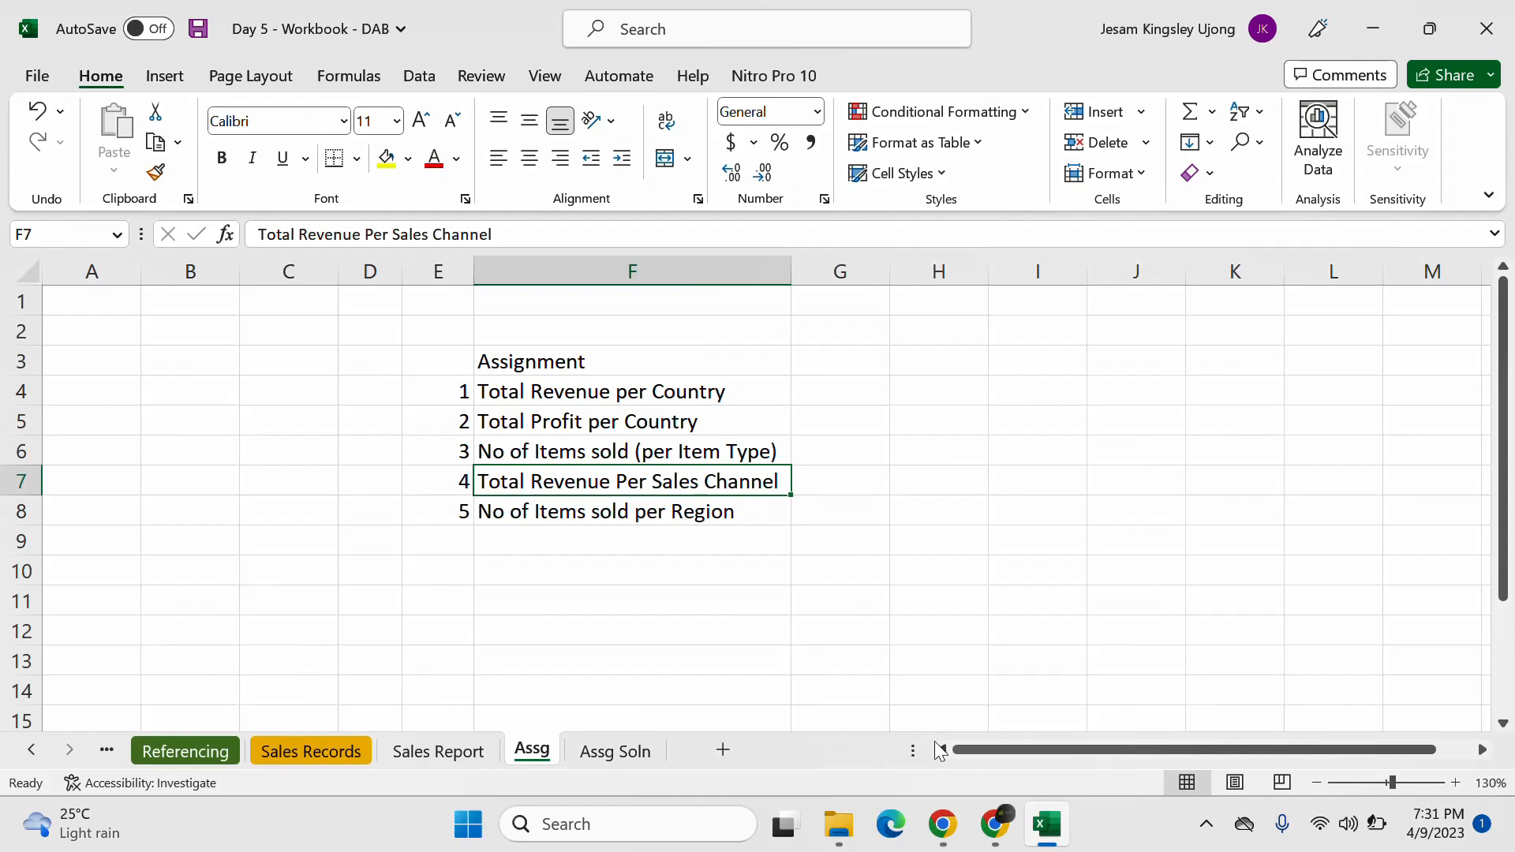
click(820, 486)
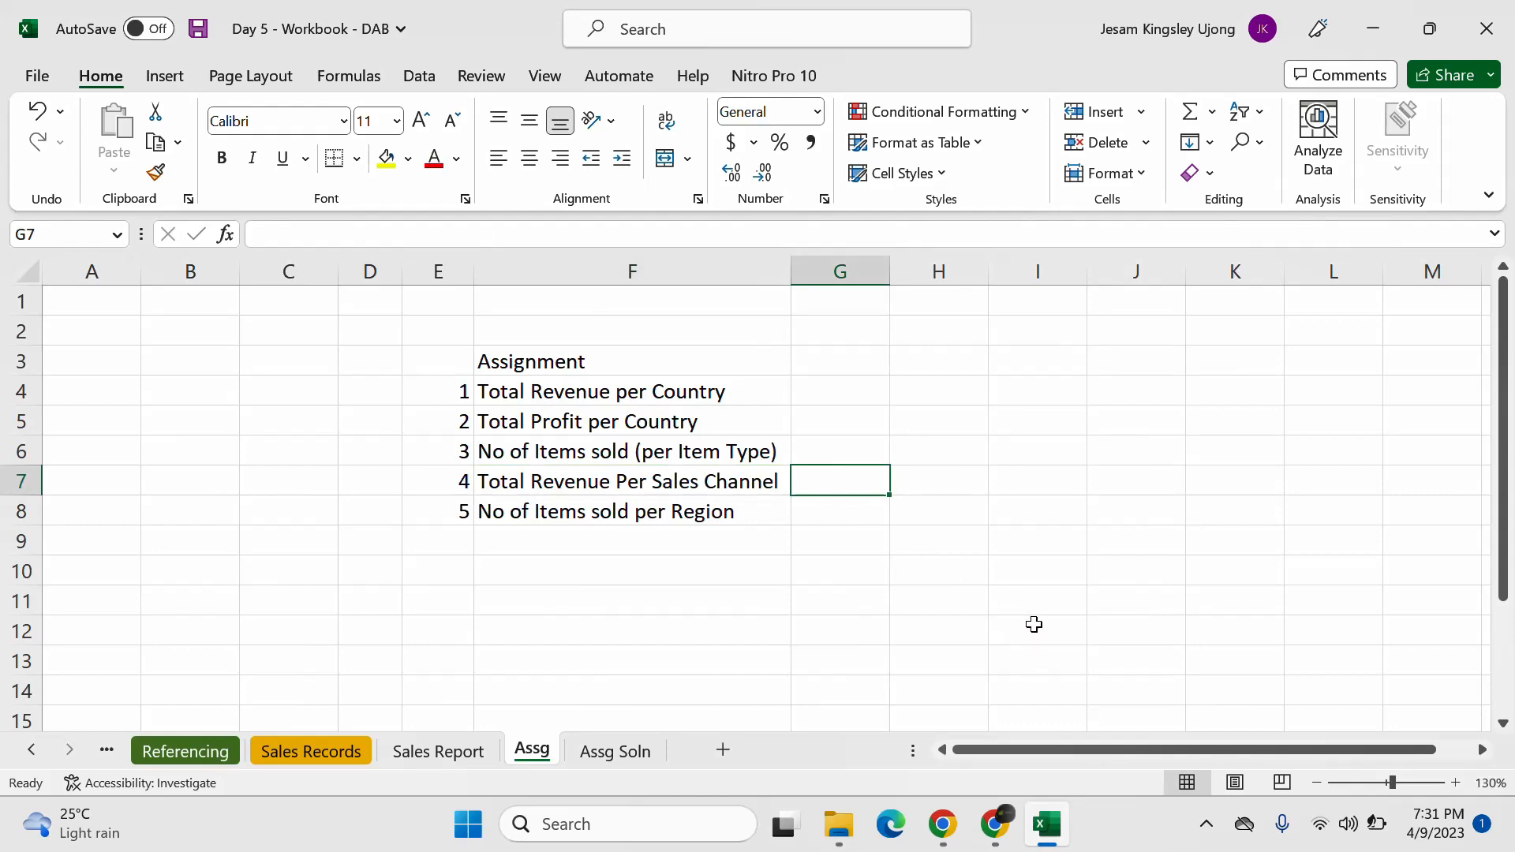
Step: Switch to the Google Meet call and open the in-call messages to read the participants' answers
click(992, 828)
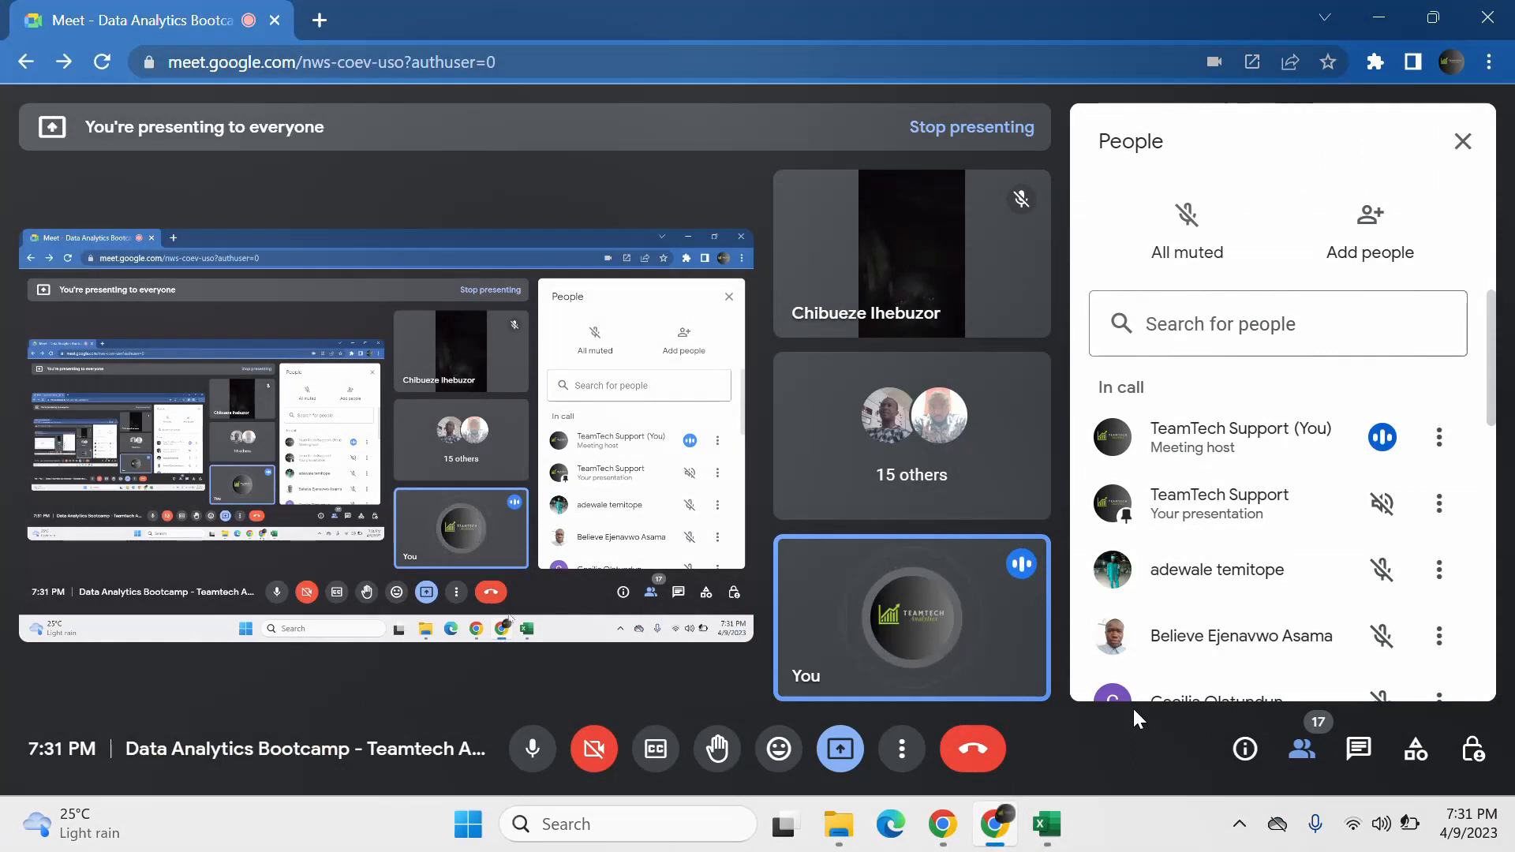
click(1359, 750)
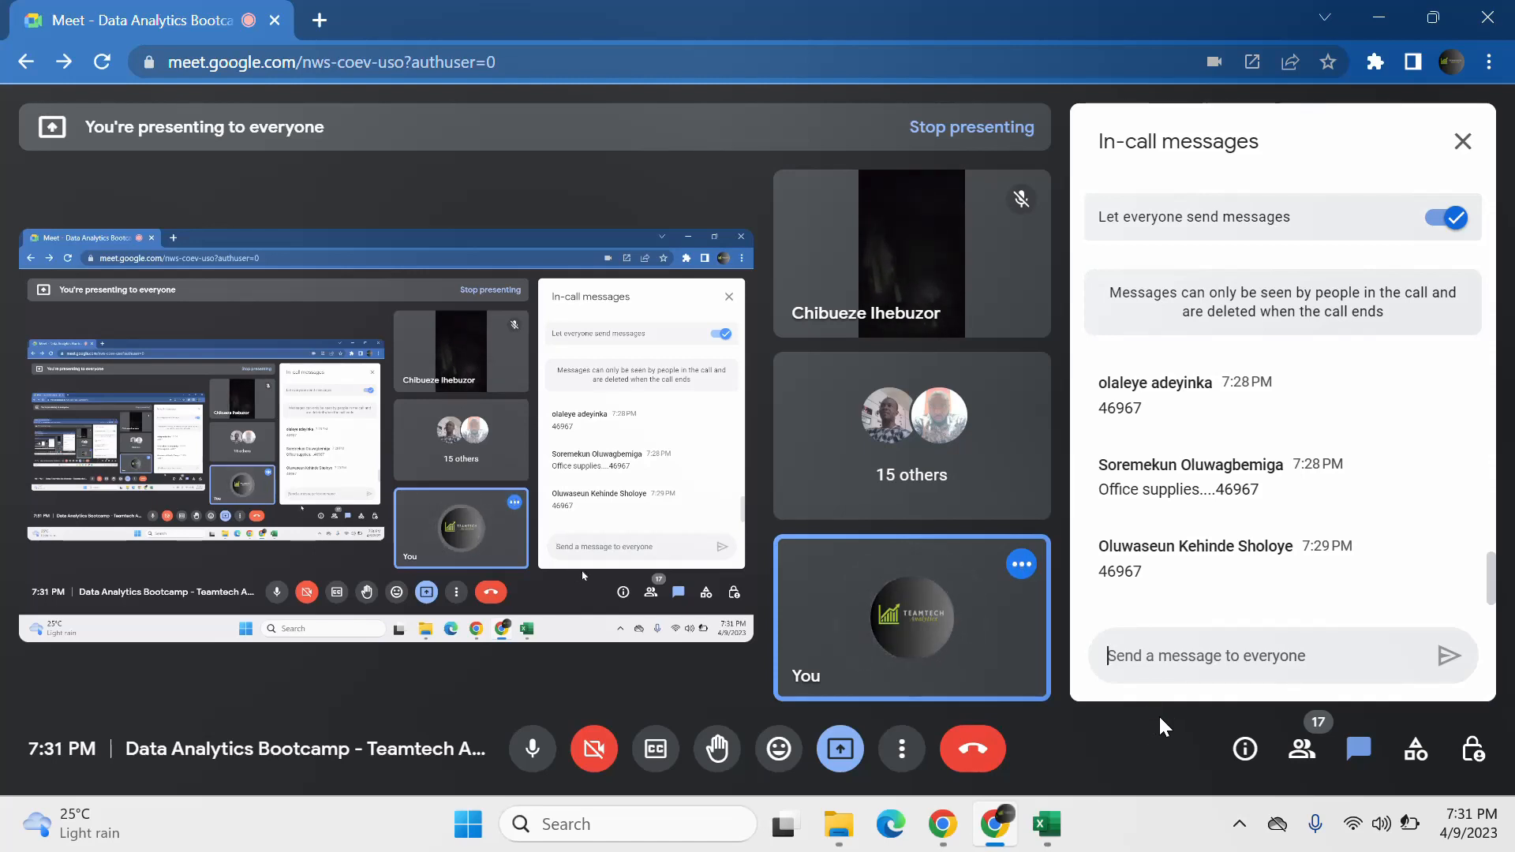
mouse_move(1052, 827)
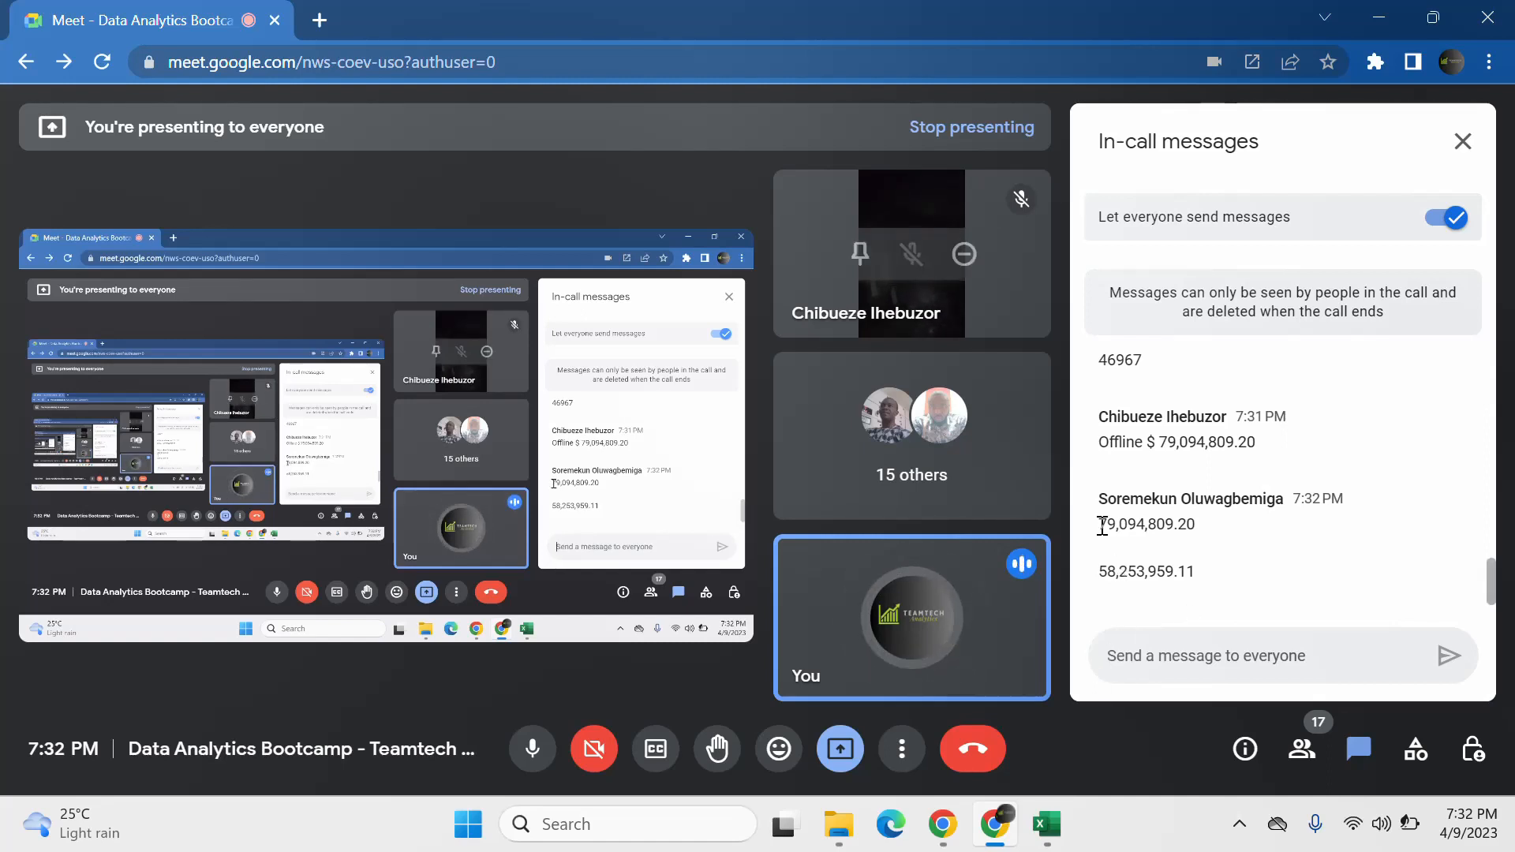
Step: Copy the answers 79,094,809.20 and 58,253,959.11 from the call messages and paste them as text into P2 of Assg Soln in Excel
drag(1100, 524, 1217, 580)
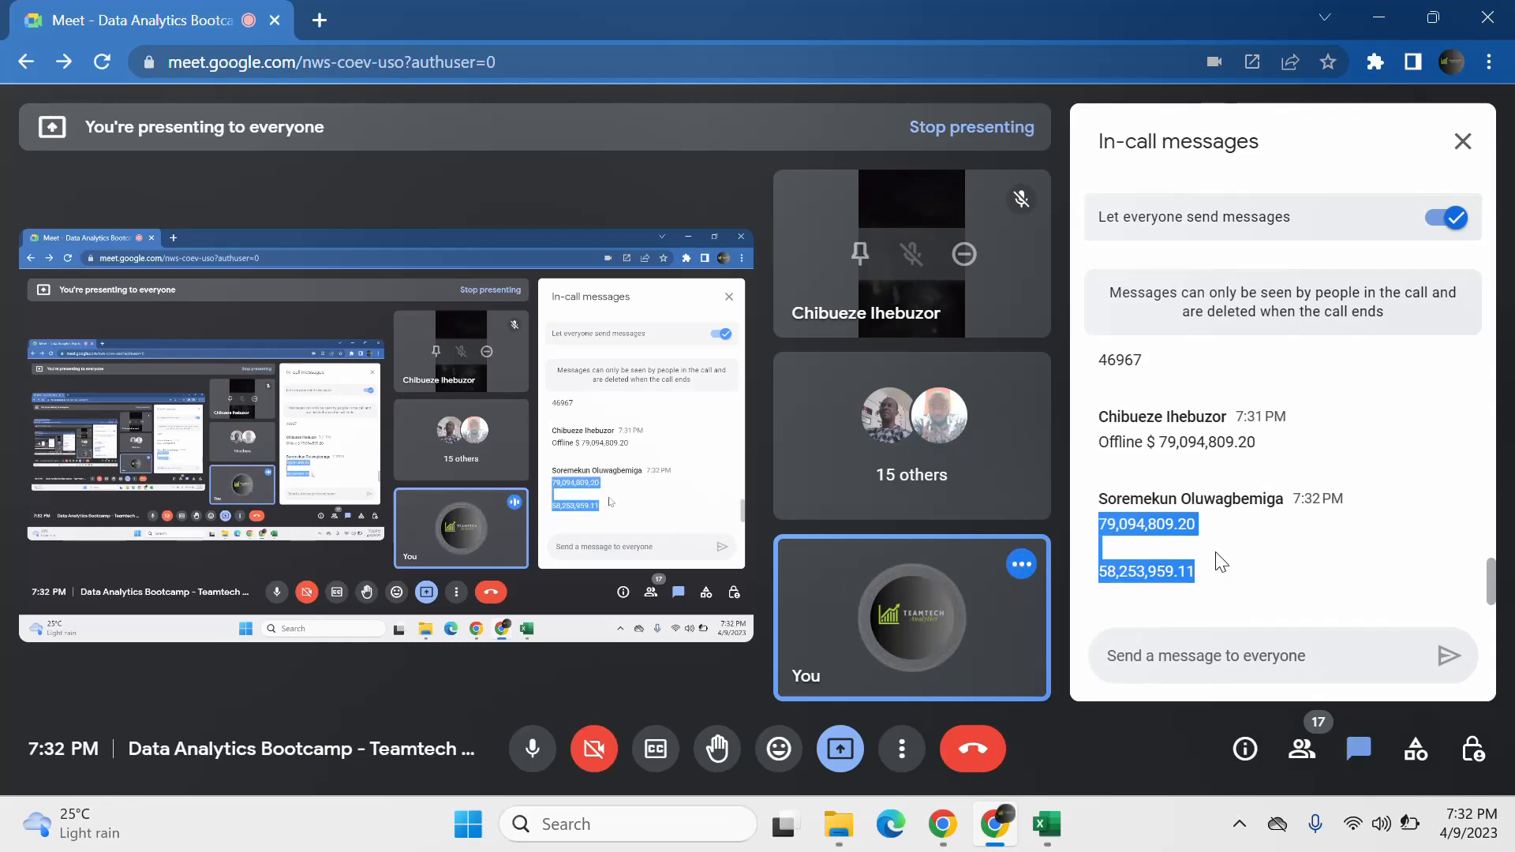
click(1046, 823)
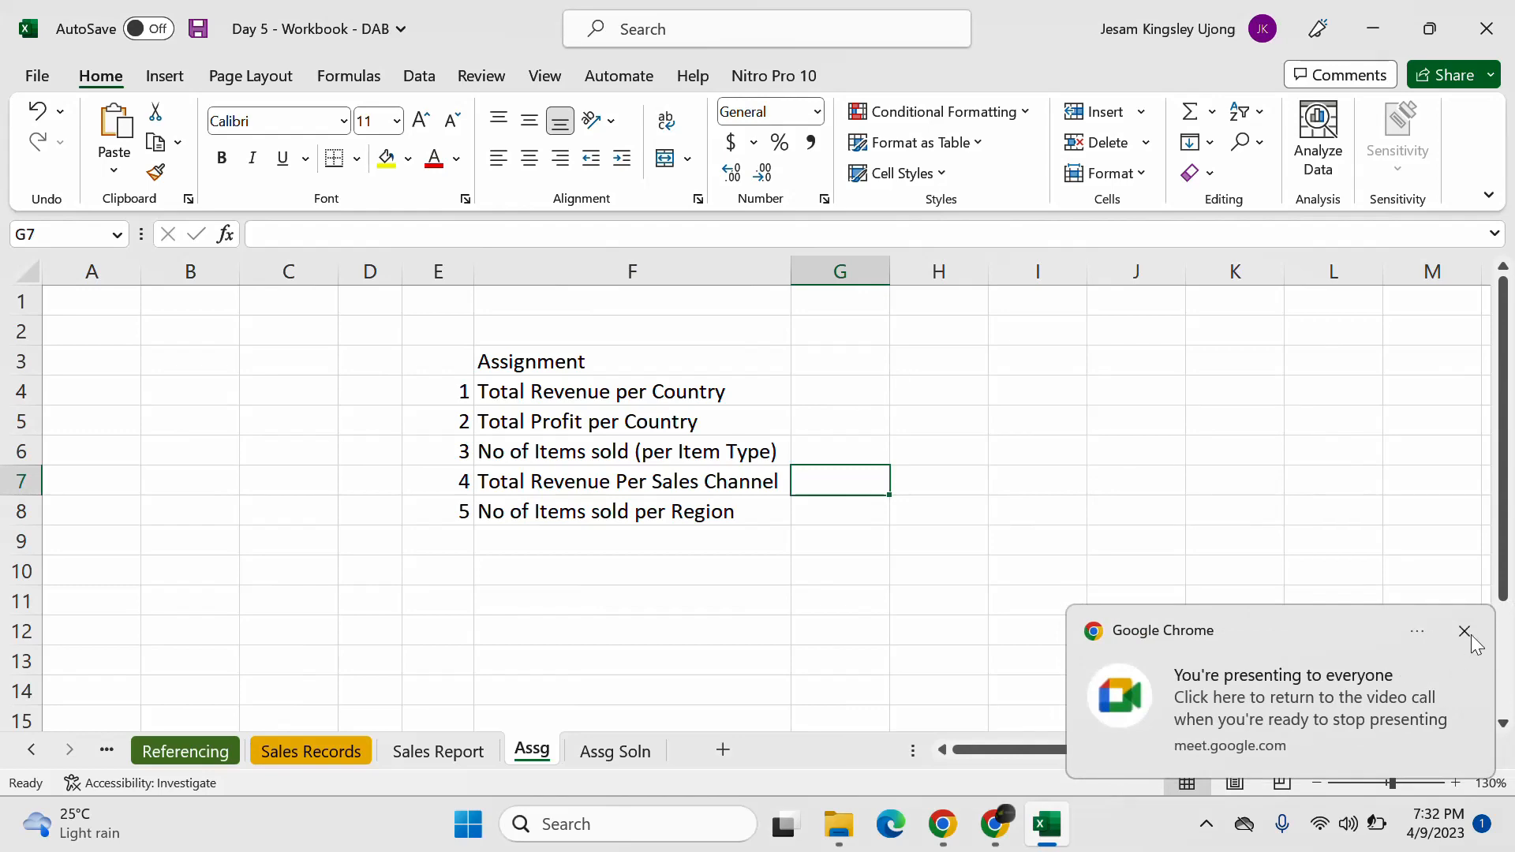
click(1468, 633)
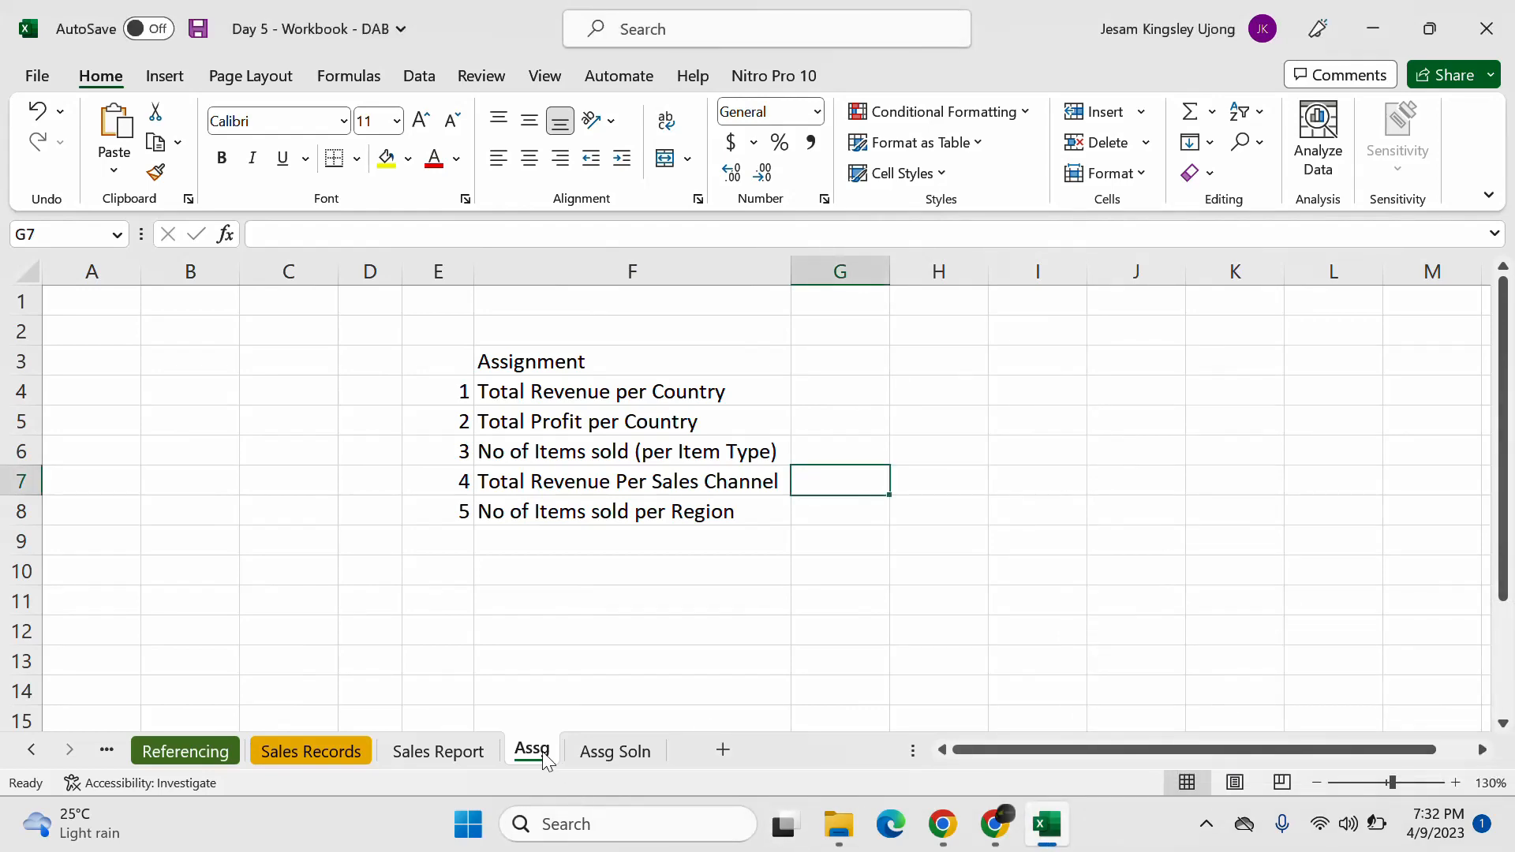
click(616, 751)
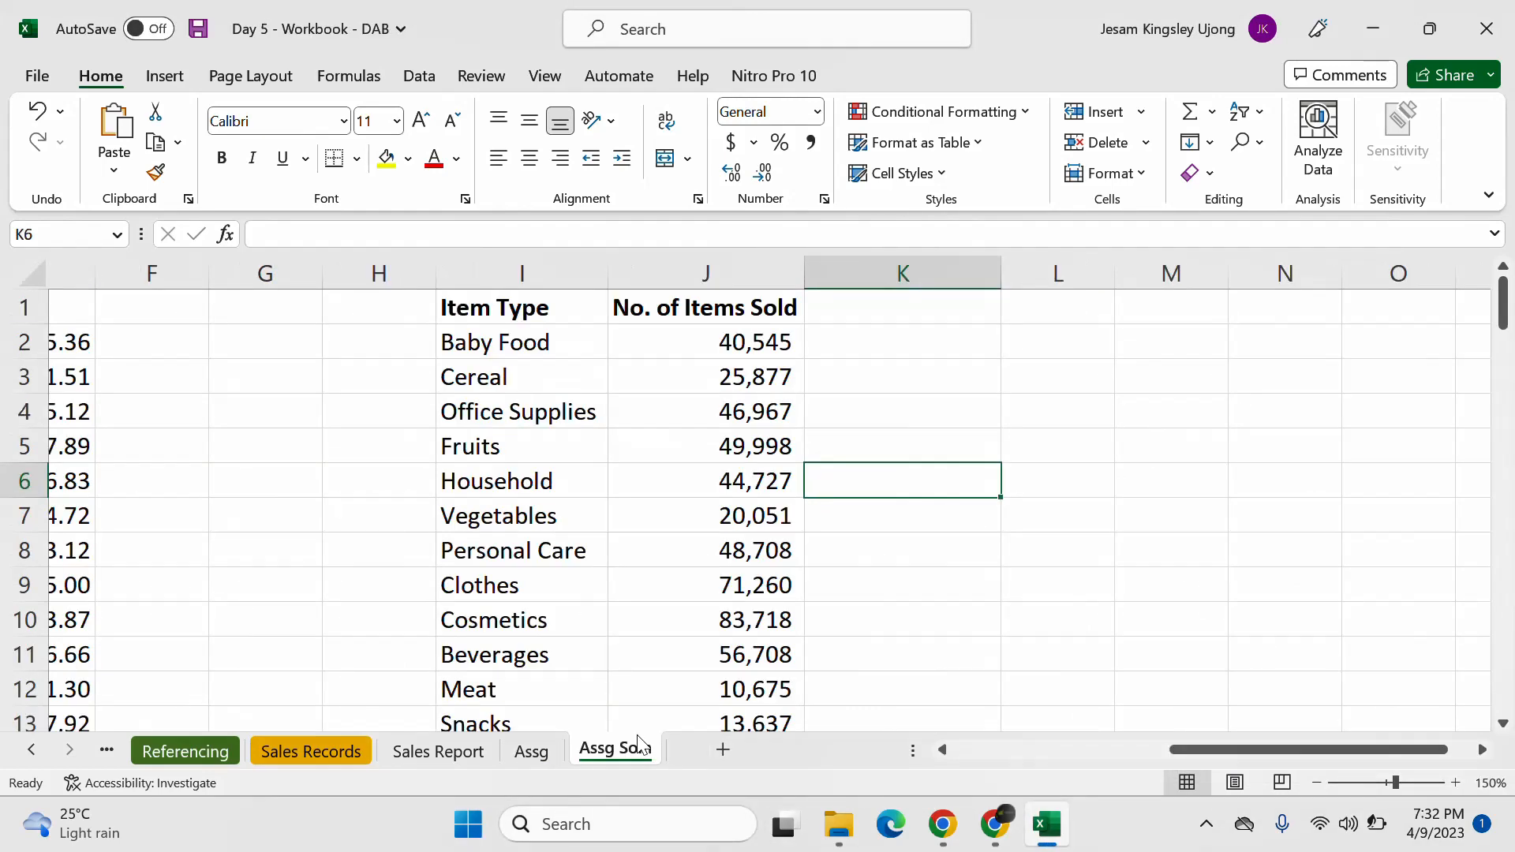
click(1483, 751)
click(1483, 751)
click(1483, 751)
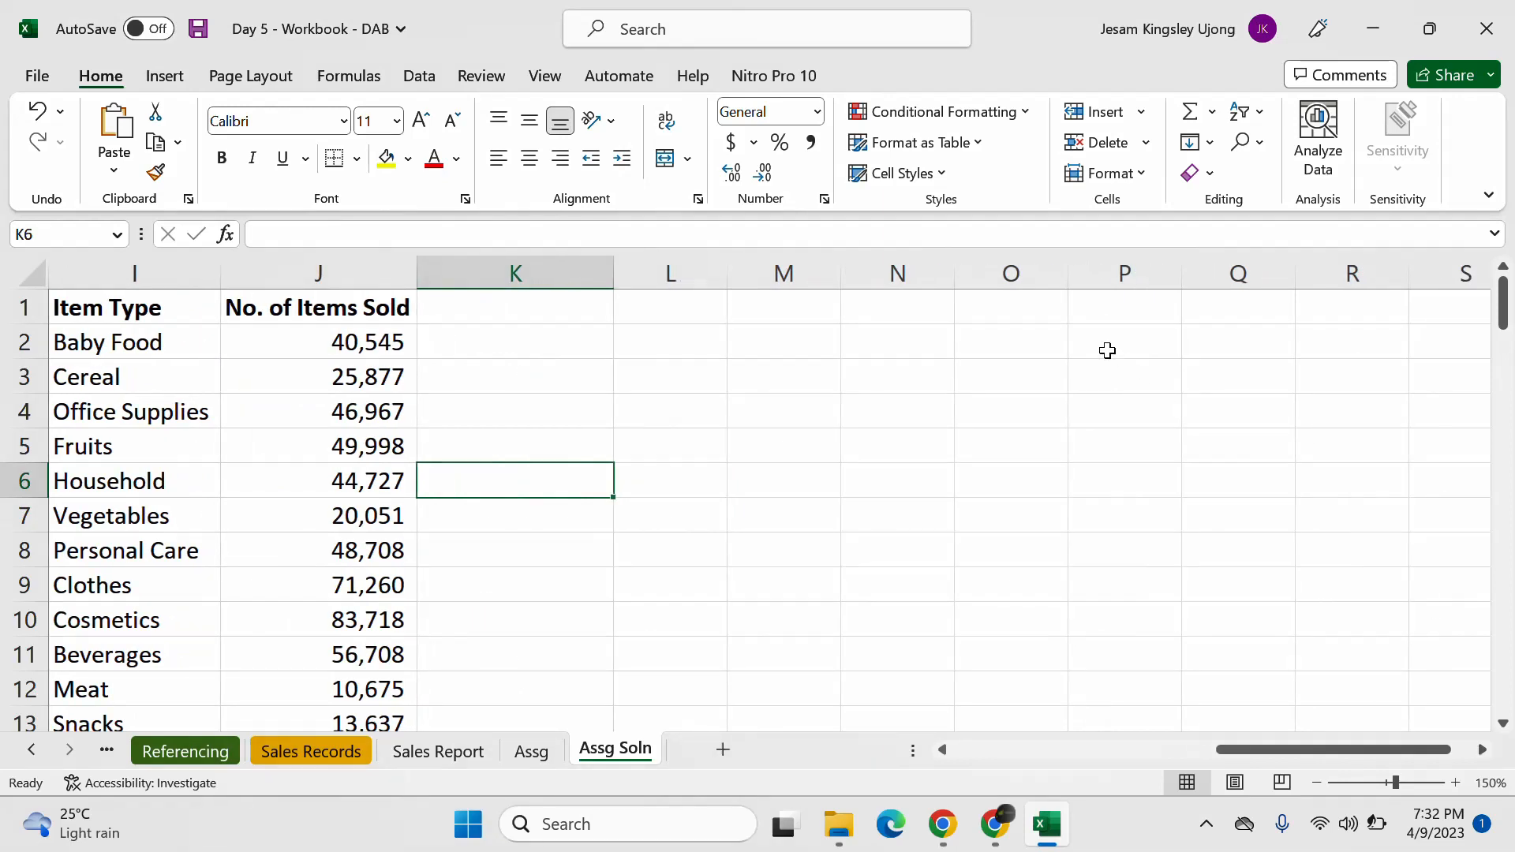
click(1080, 341)
right_click(1080, 340)
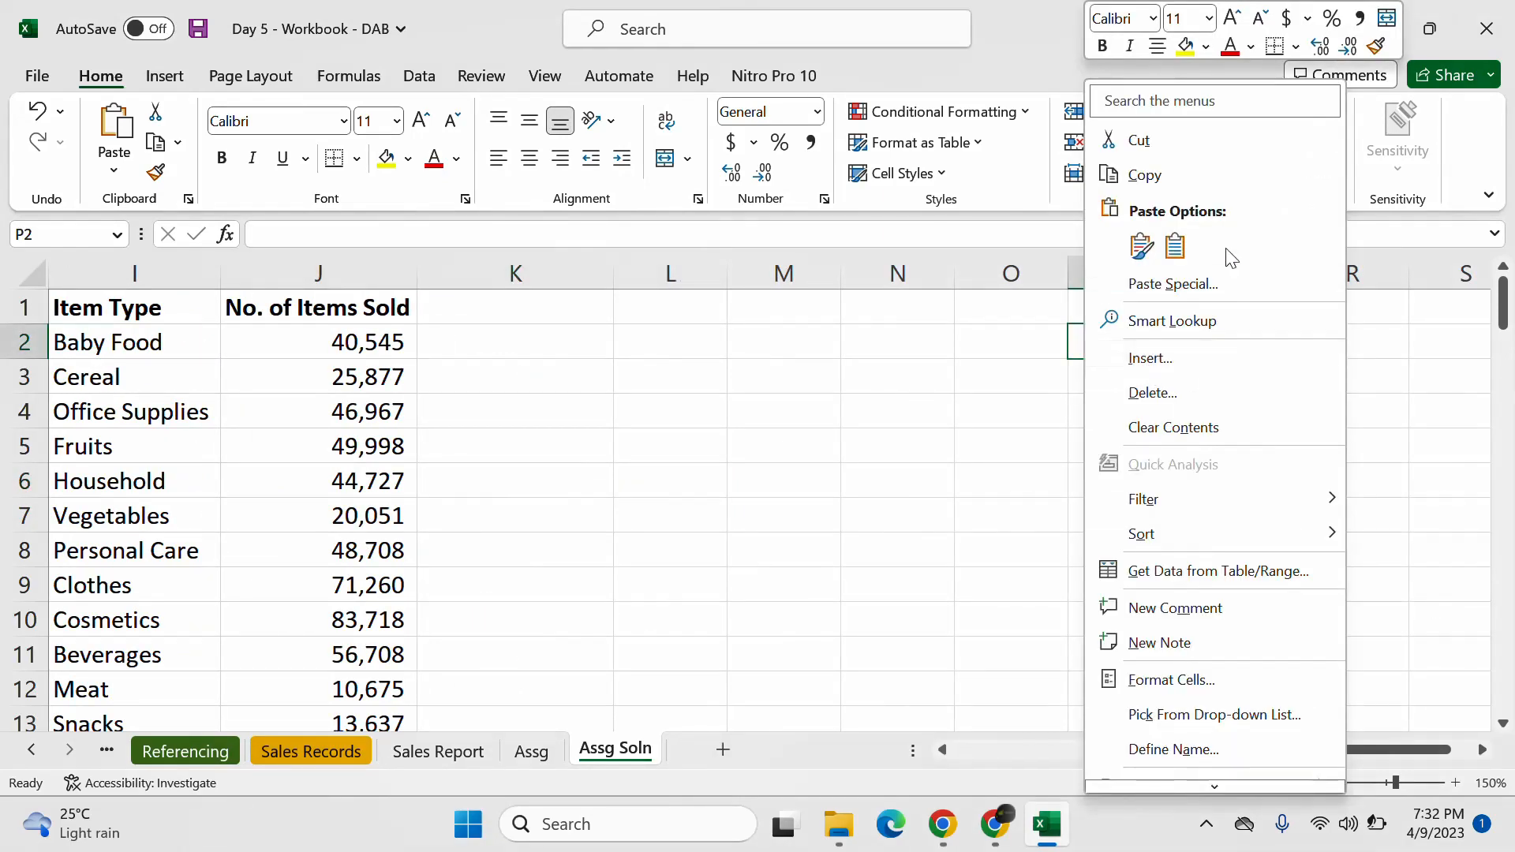
click(1175, 247)
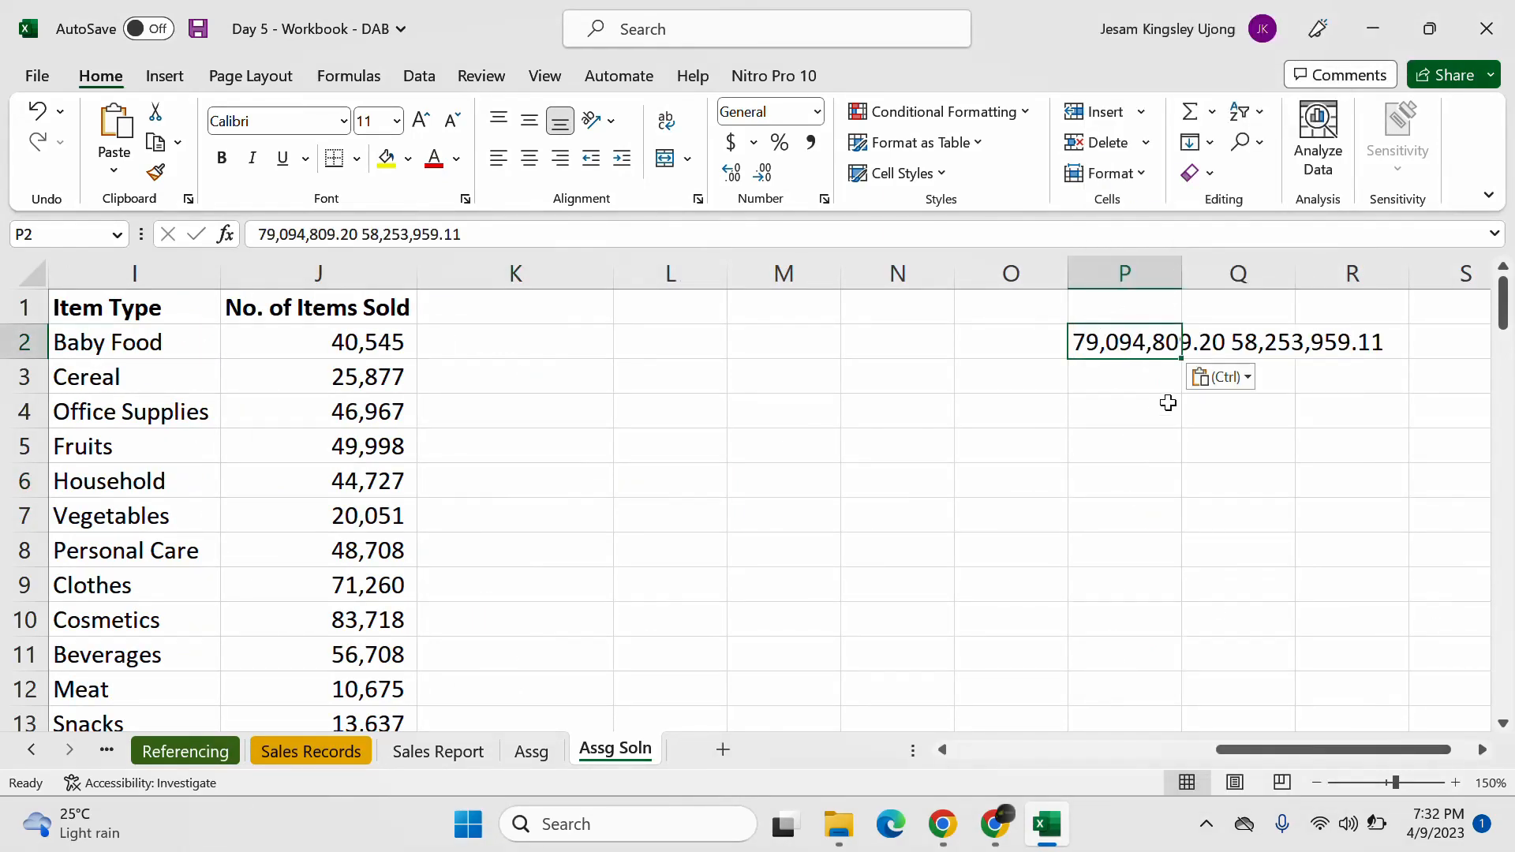
Step: Move the second pasted answer, 58,253,959.11, out of P2 into P3, leaving only 79,094,809.20 in P2
drag(361, 234, 462, 235)
key(ctrl+c)
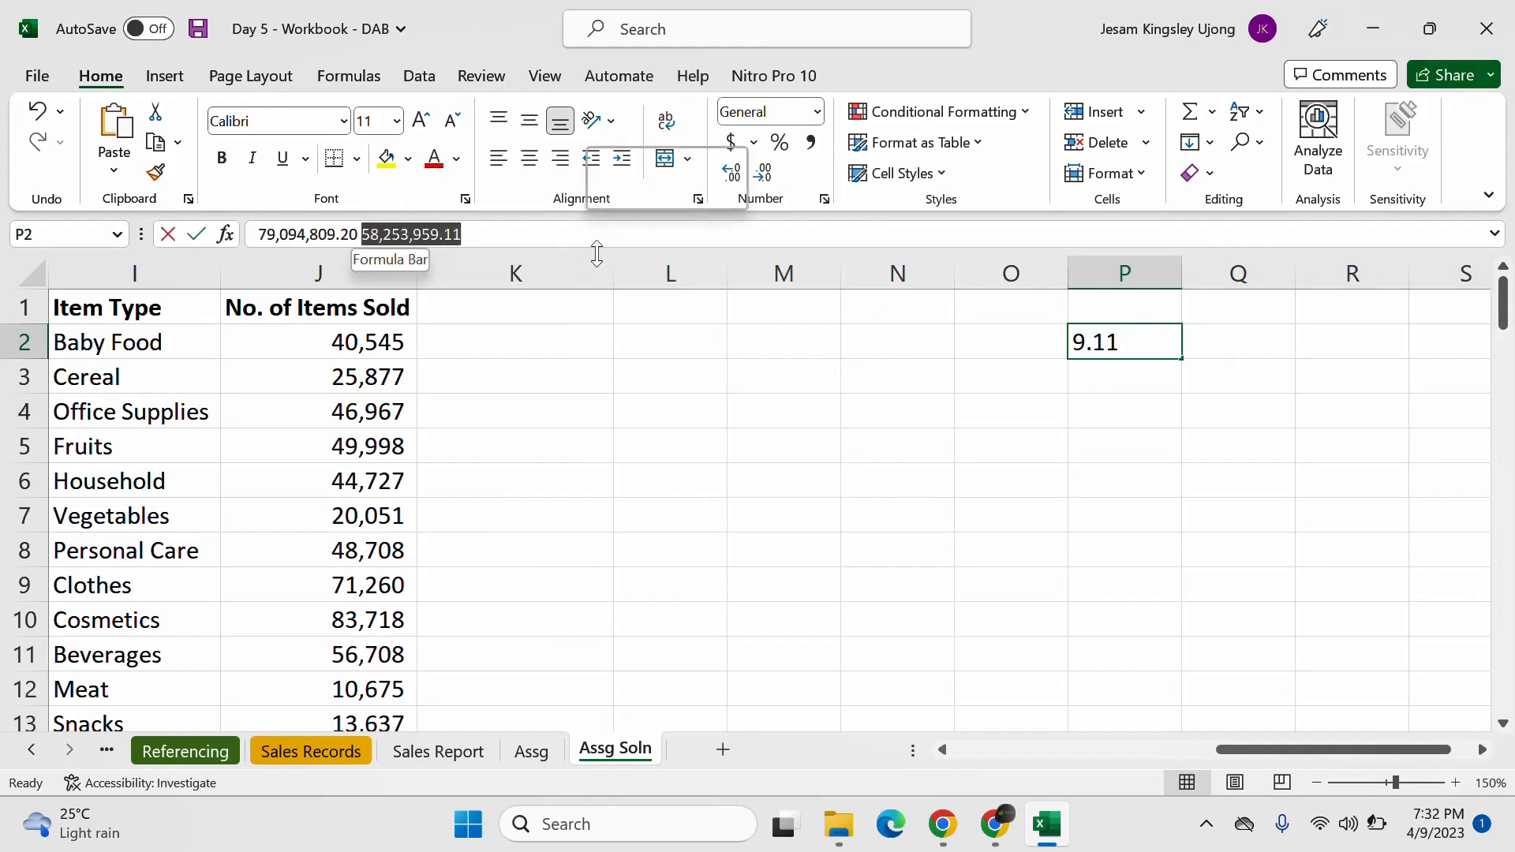
key(BackSpace)
key(Return)
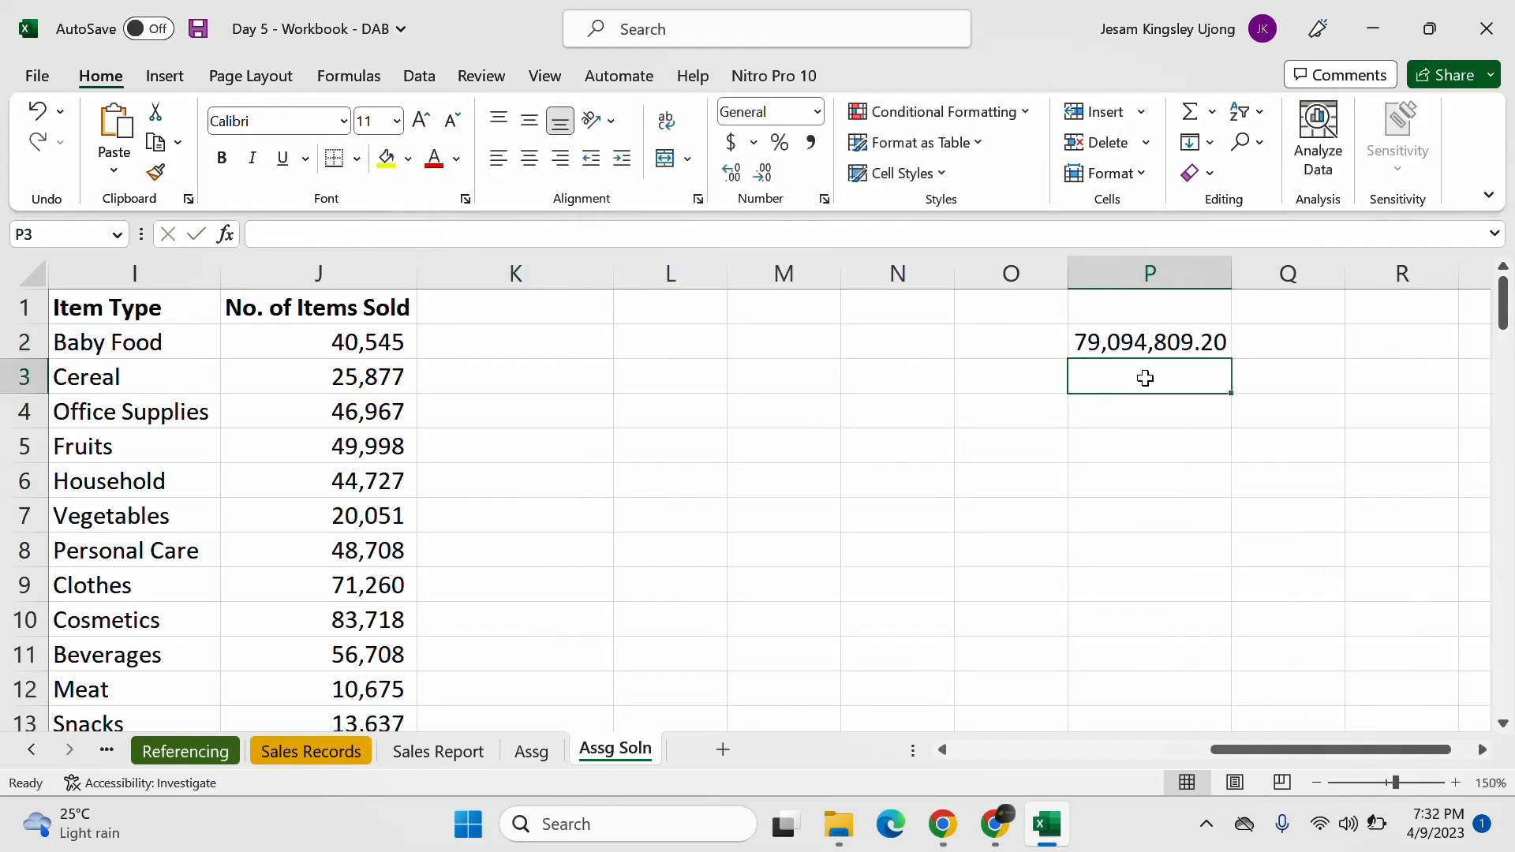
key(ctrl+v)
click(1140, 442)
Step: Enter the heading Sales Channel in L1 of the Assg Soln sheet
click(905, 345)
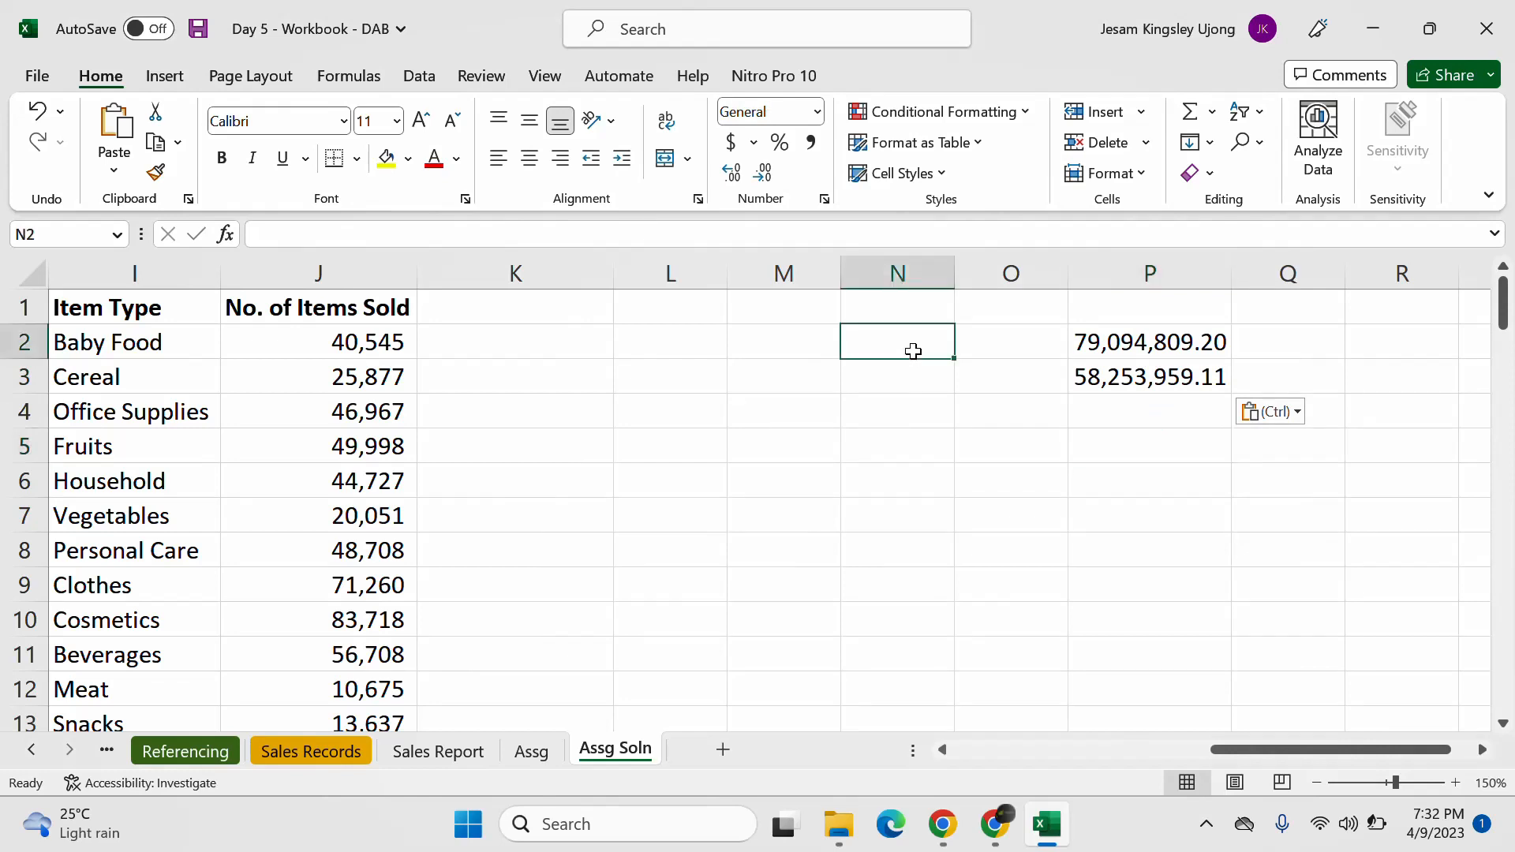
click(673, 335)
click(683, 316)
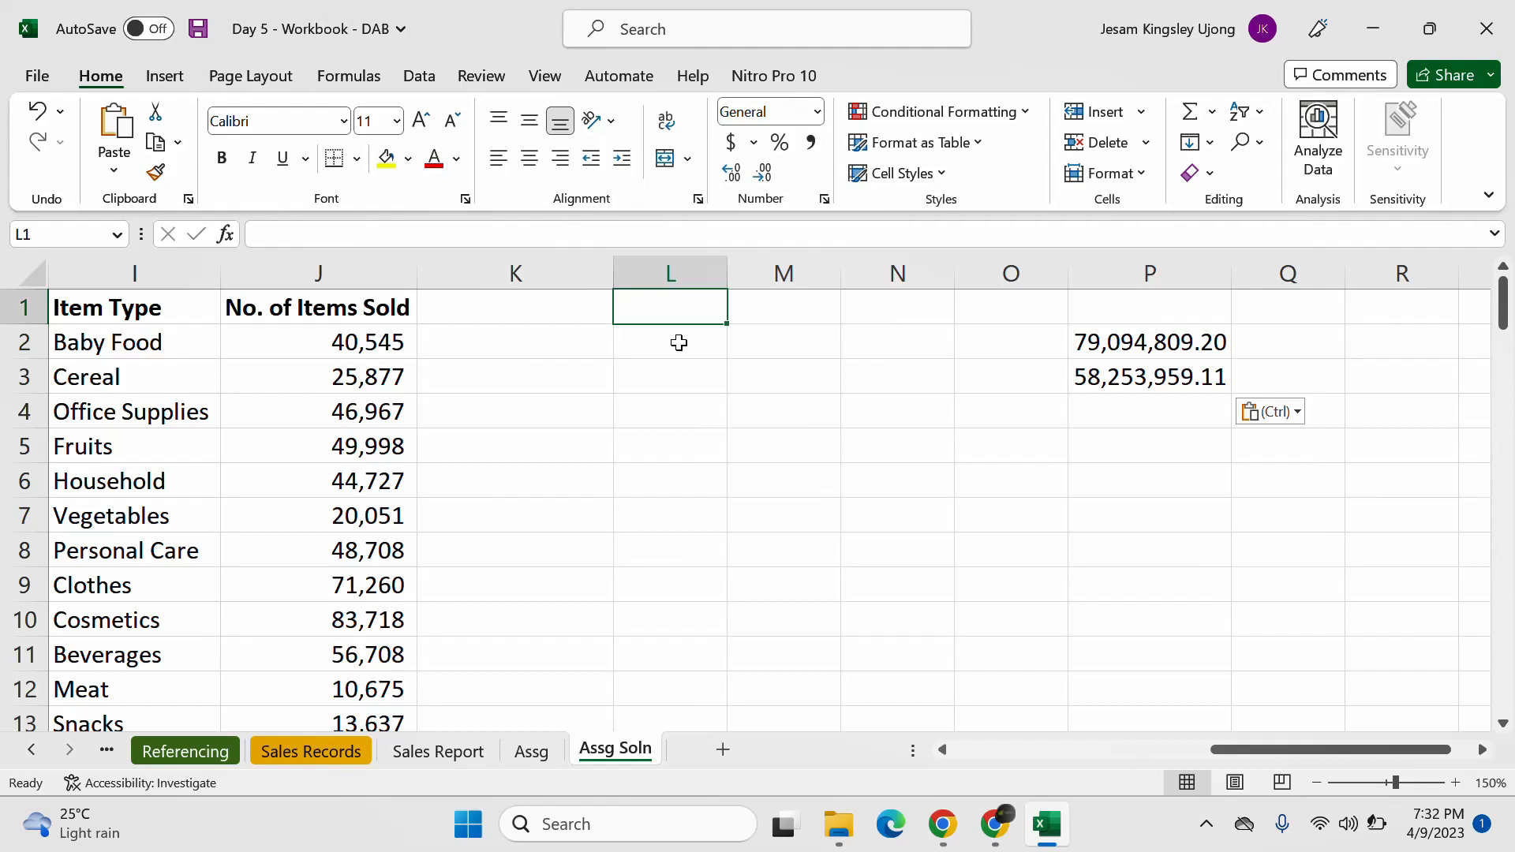
text(Sales Ch)
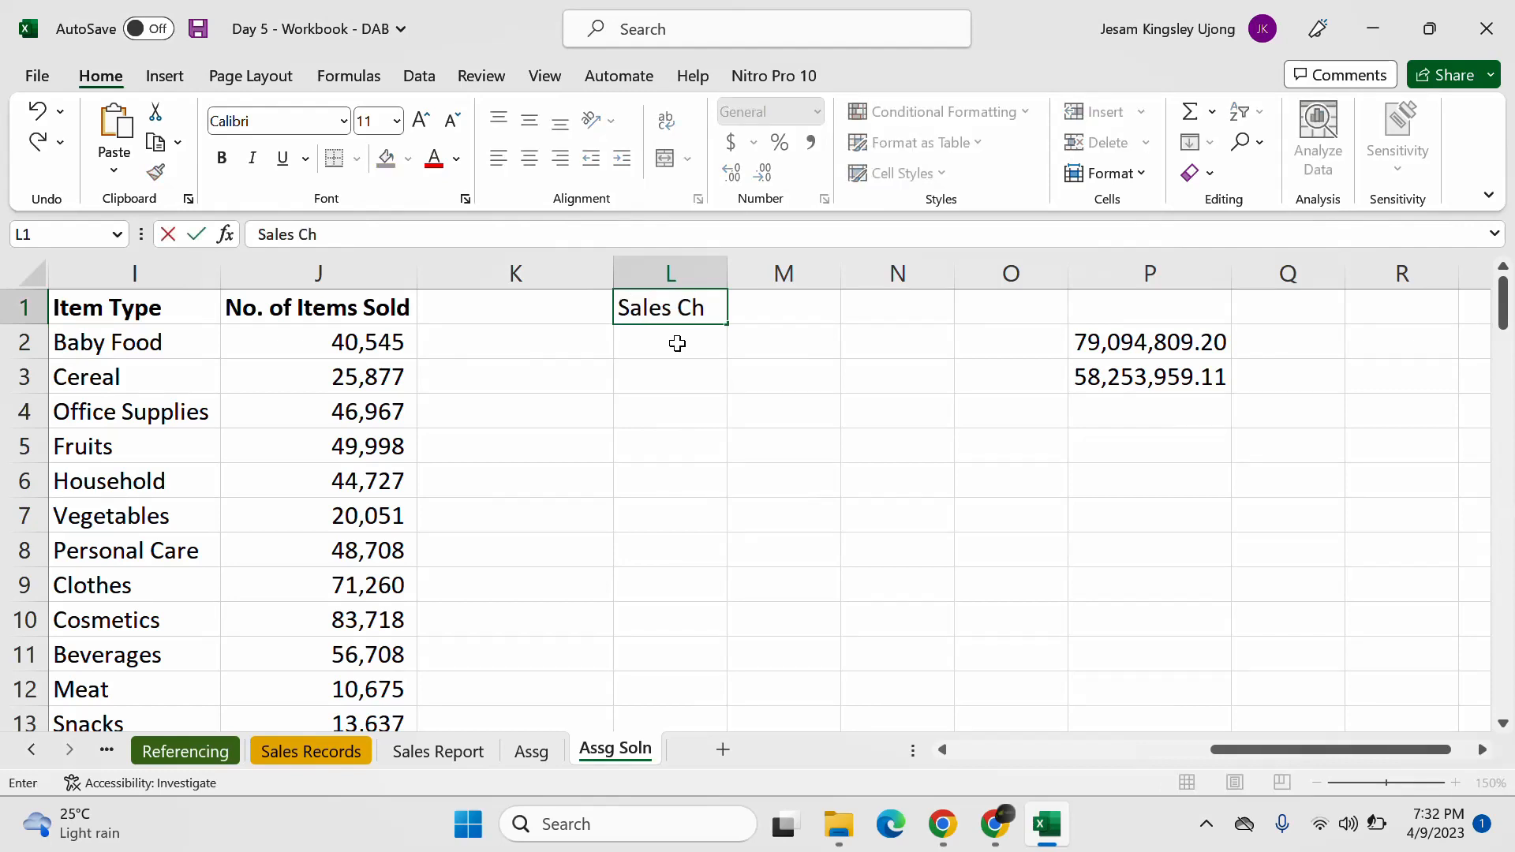
text(annel)
key(Tab)
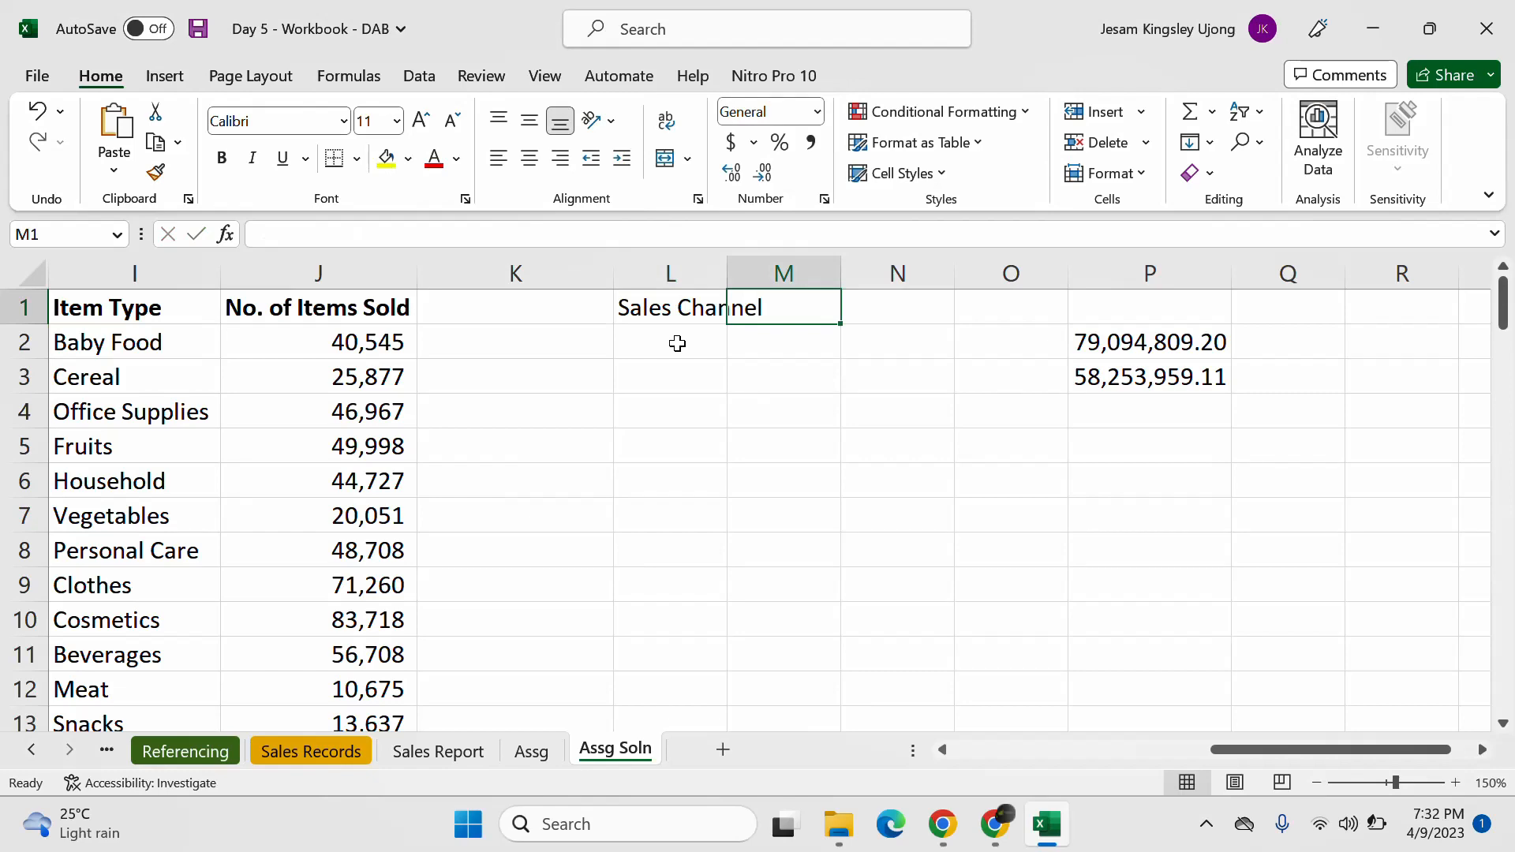
Step: Check the task wording on Assg, enter the heading Total Revenue in M1 of Assg Soln, and autofit columns L and M
click(536, 757)
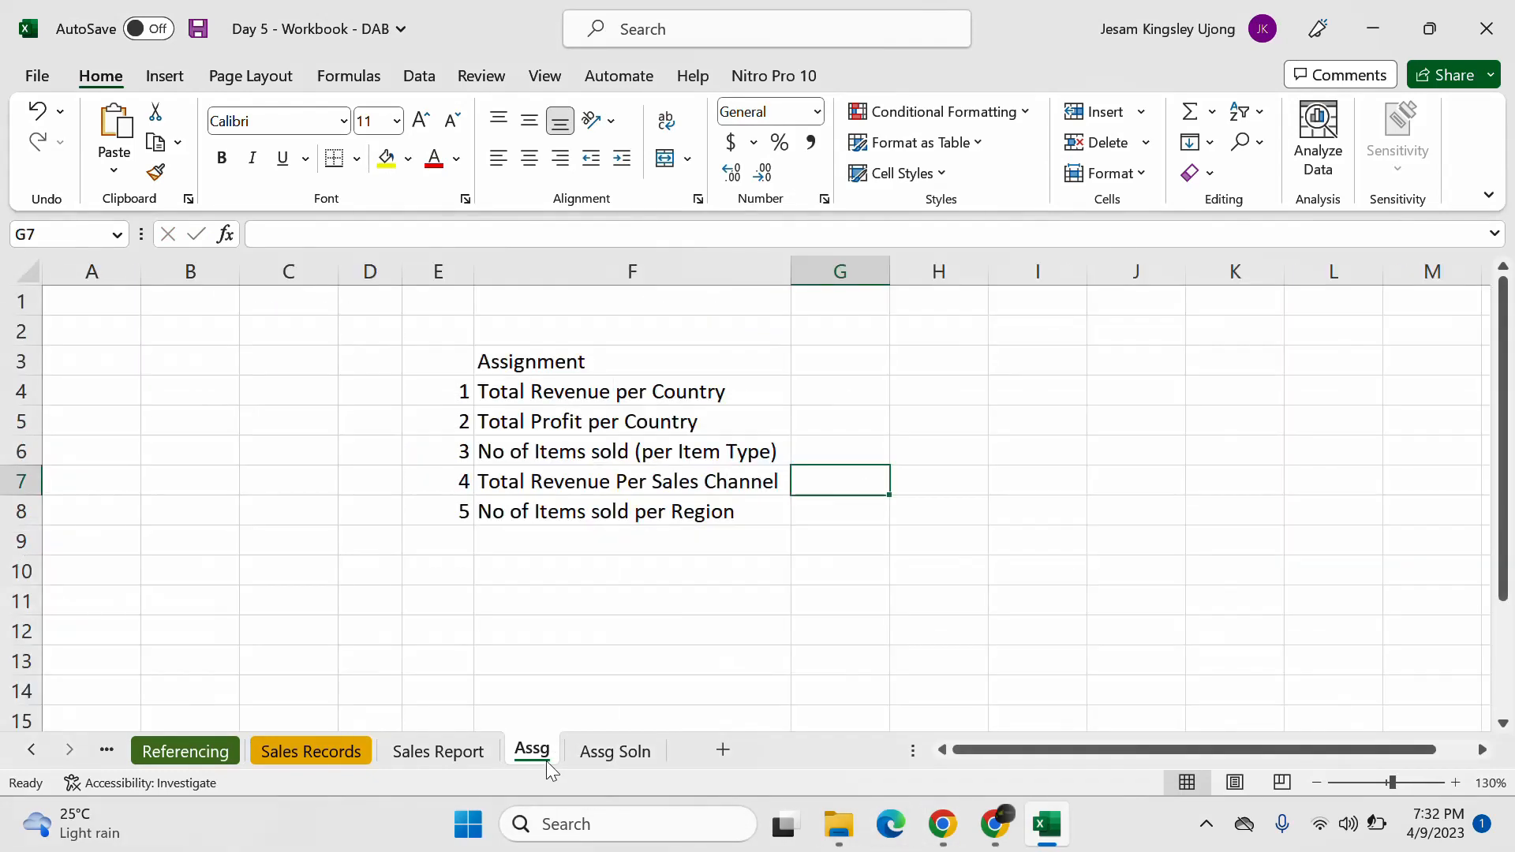
click(602, 753)
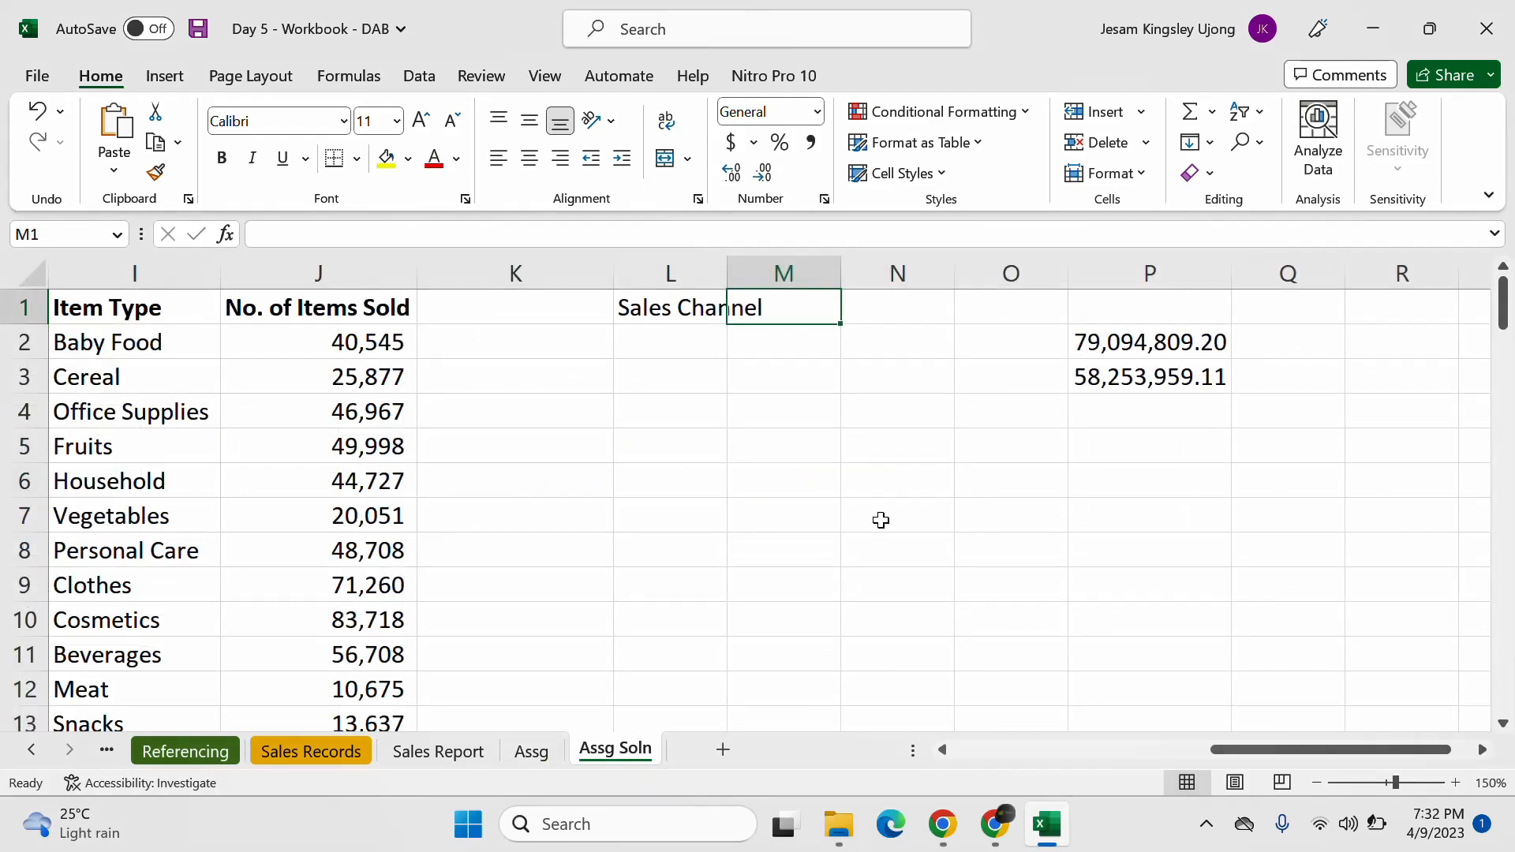
text(Total )
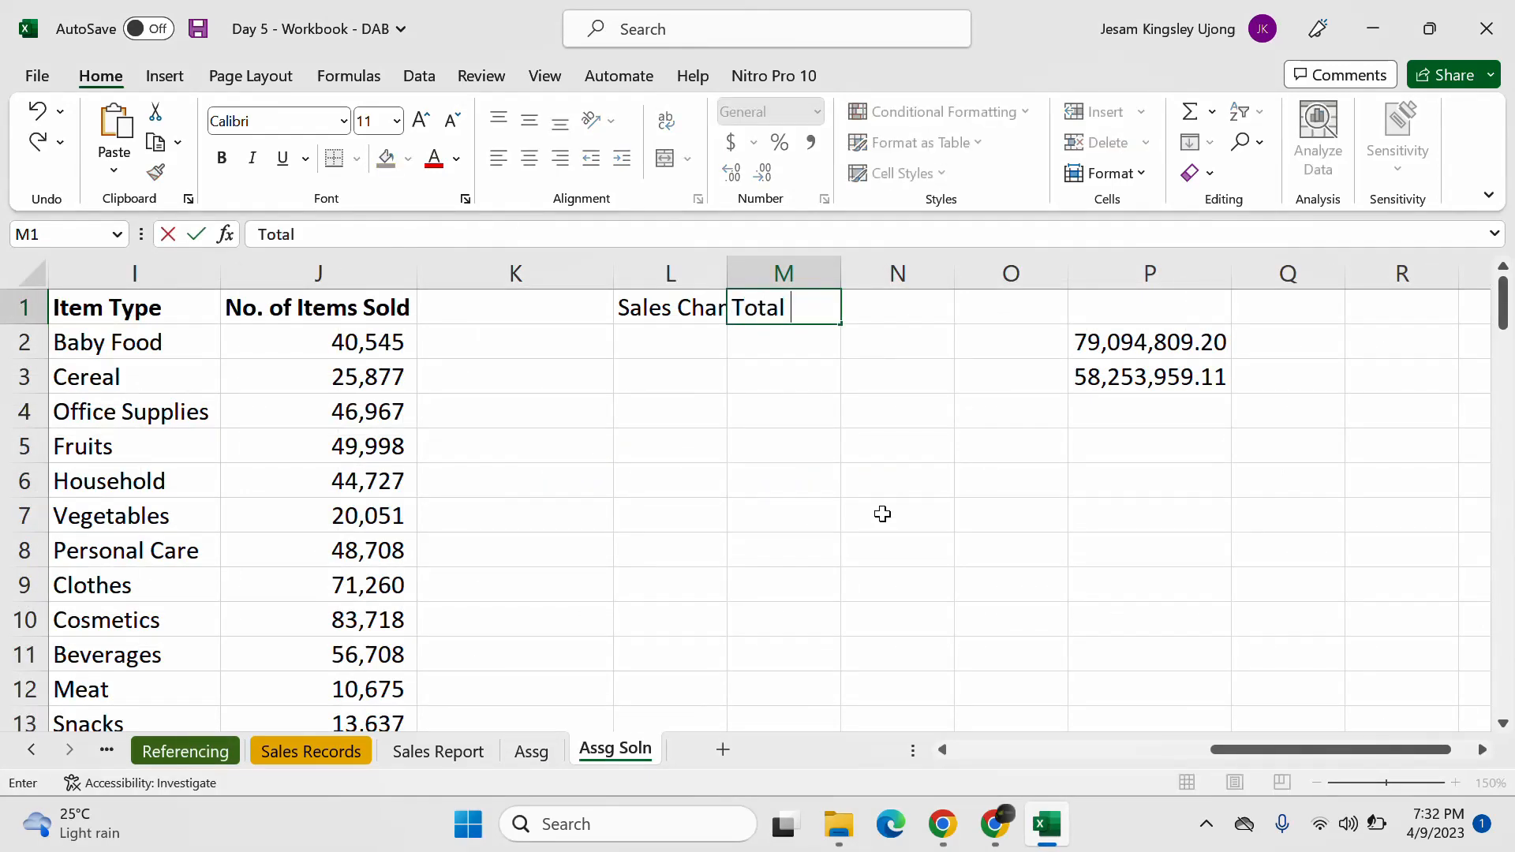
text(Revenue)
key(Return)
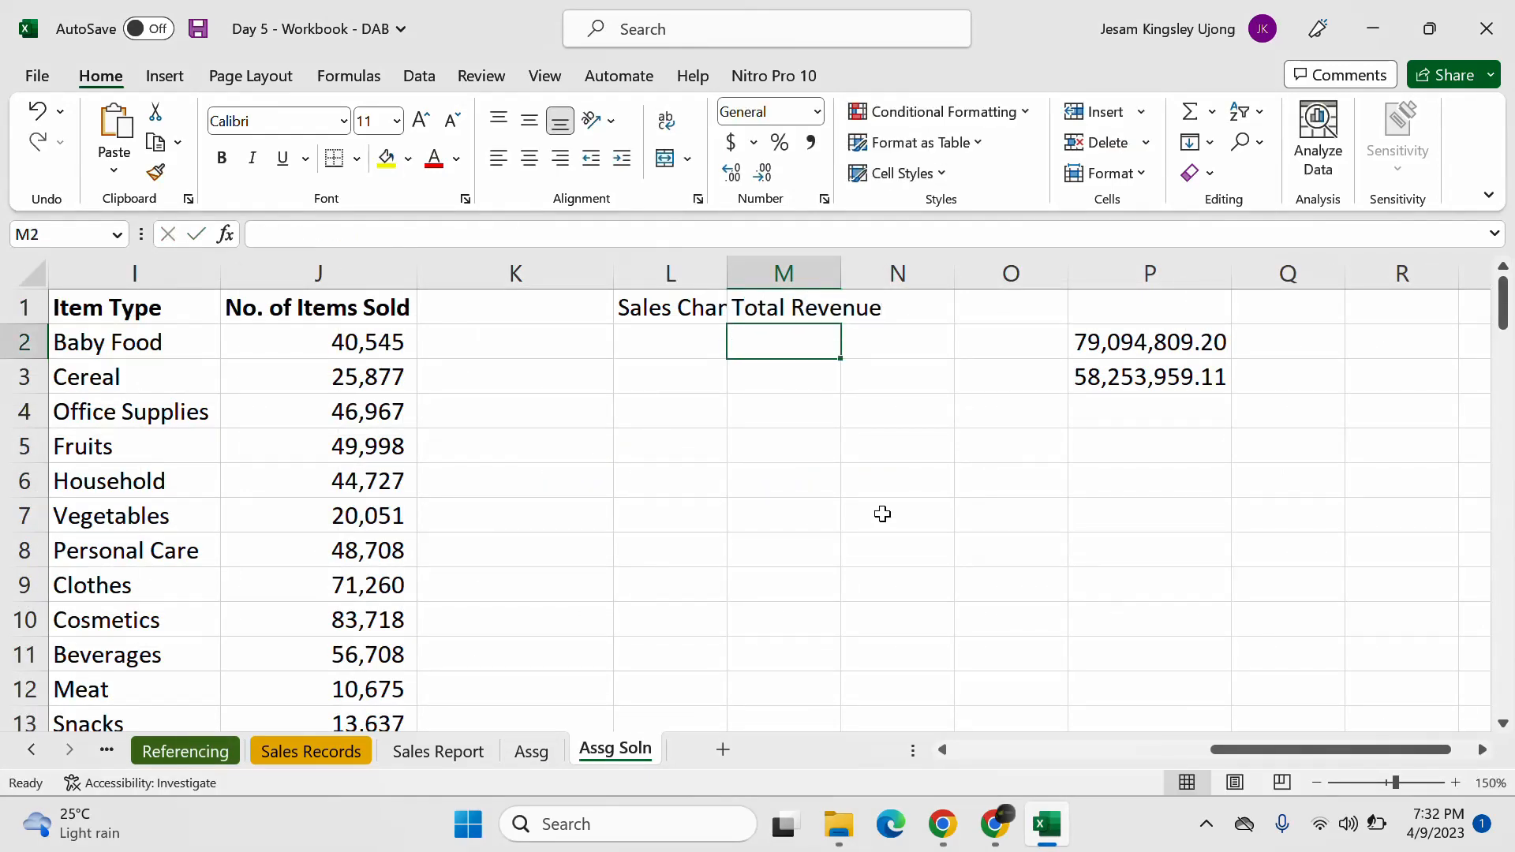
double_click(727, 272)
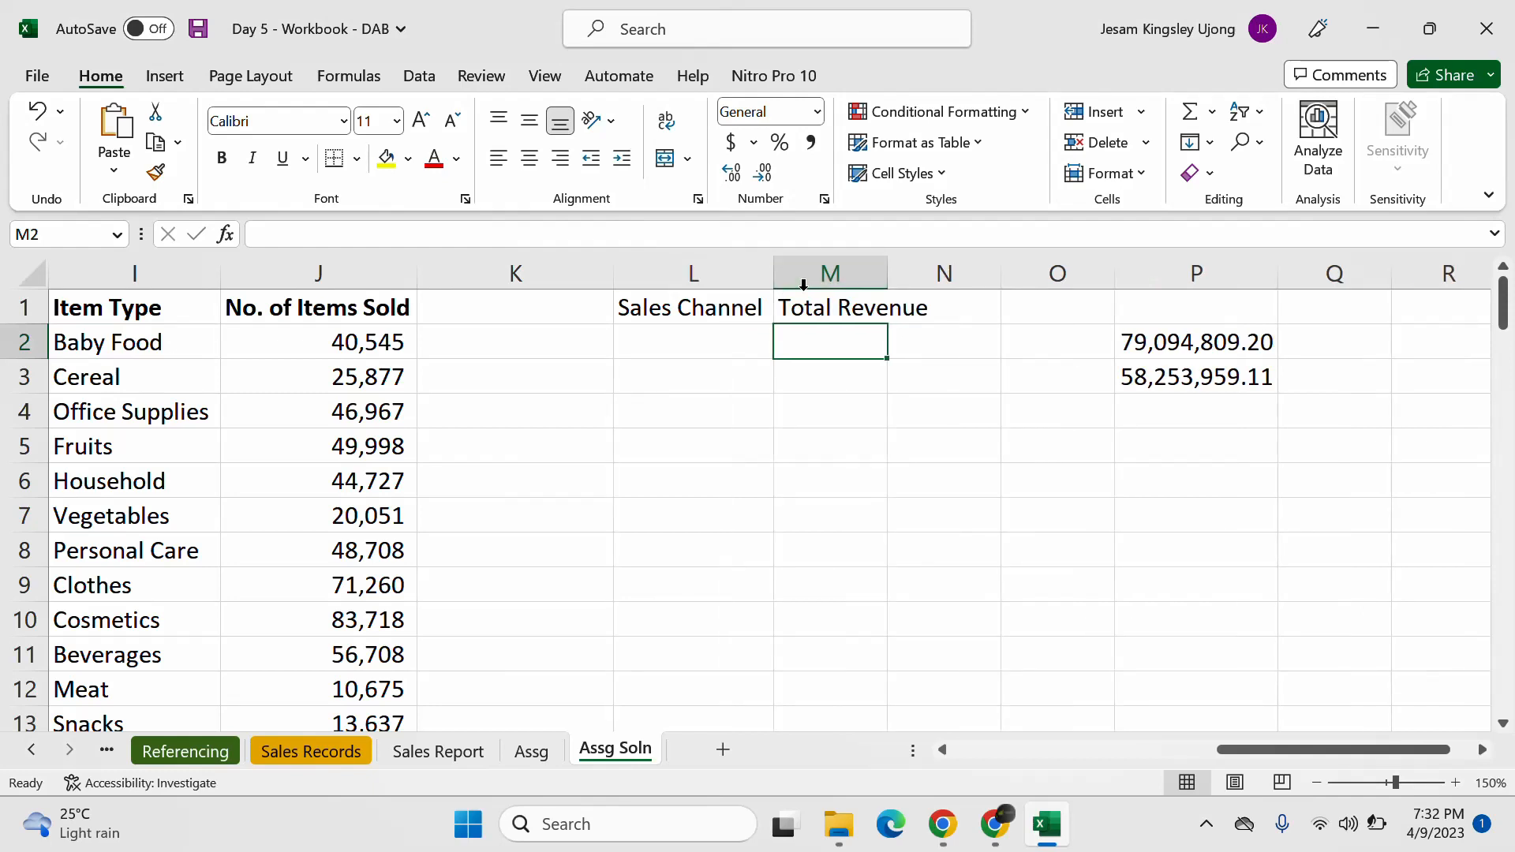
double_click(877, 263)
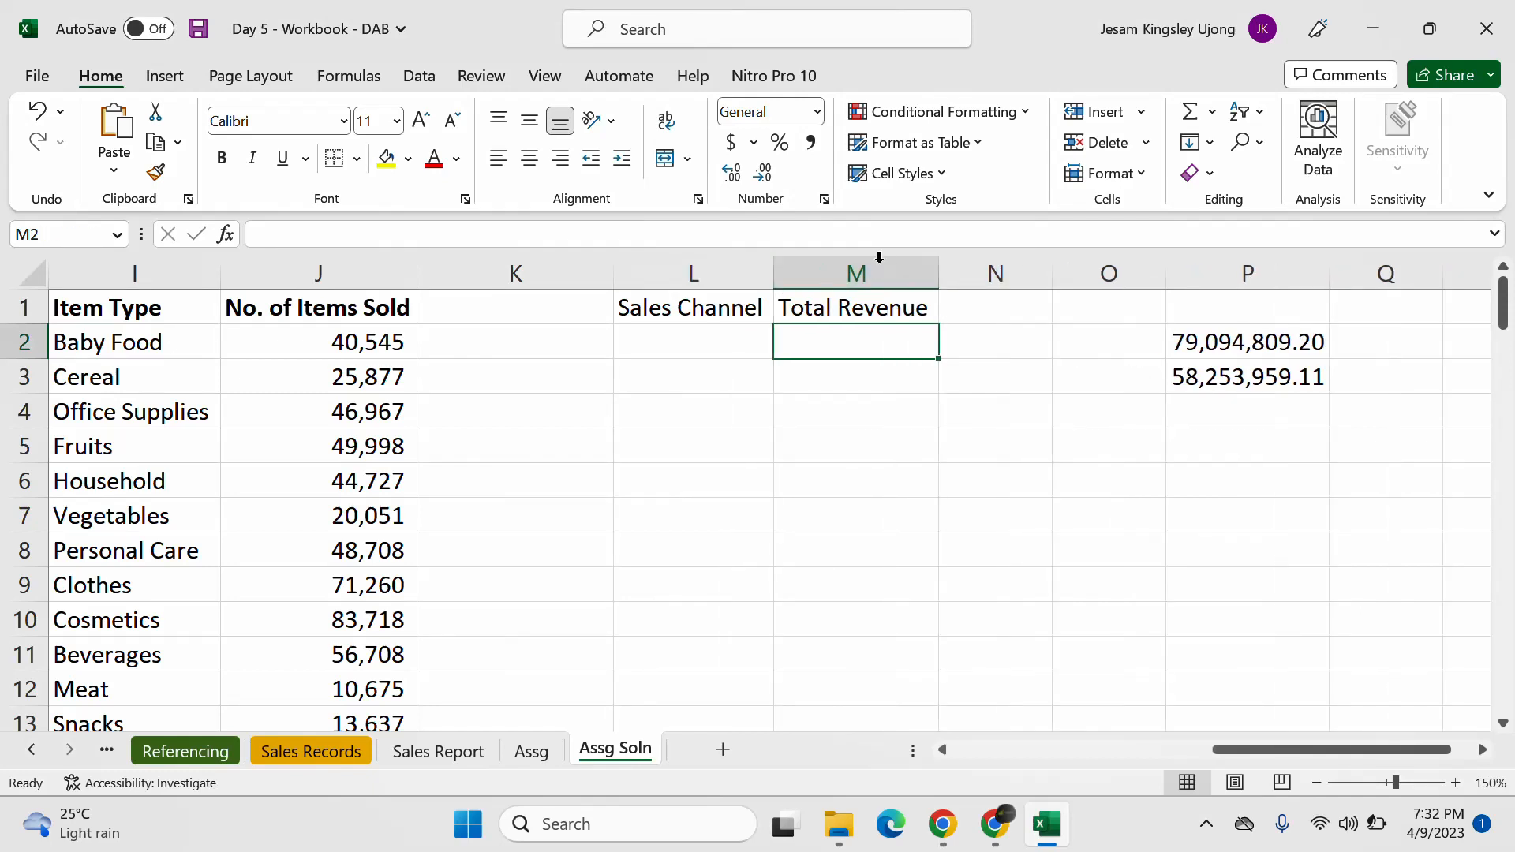
Step: Autofit the Sales Channel column D on the Sales Records sheet and copy the entire column
click(707, 338)
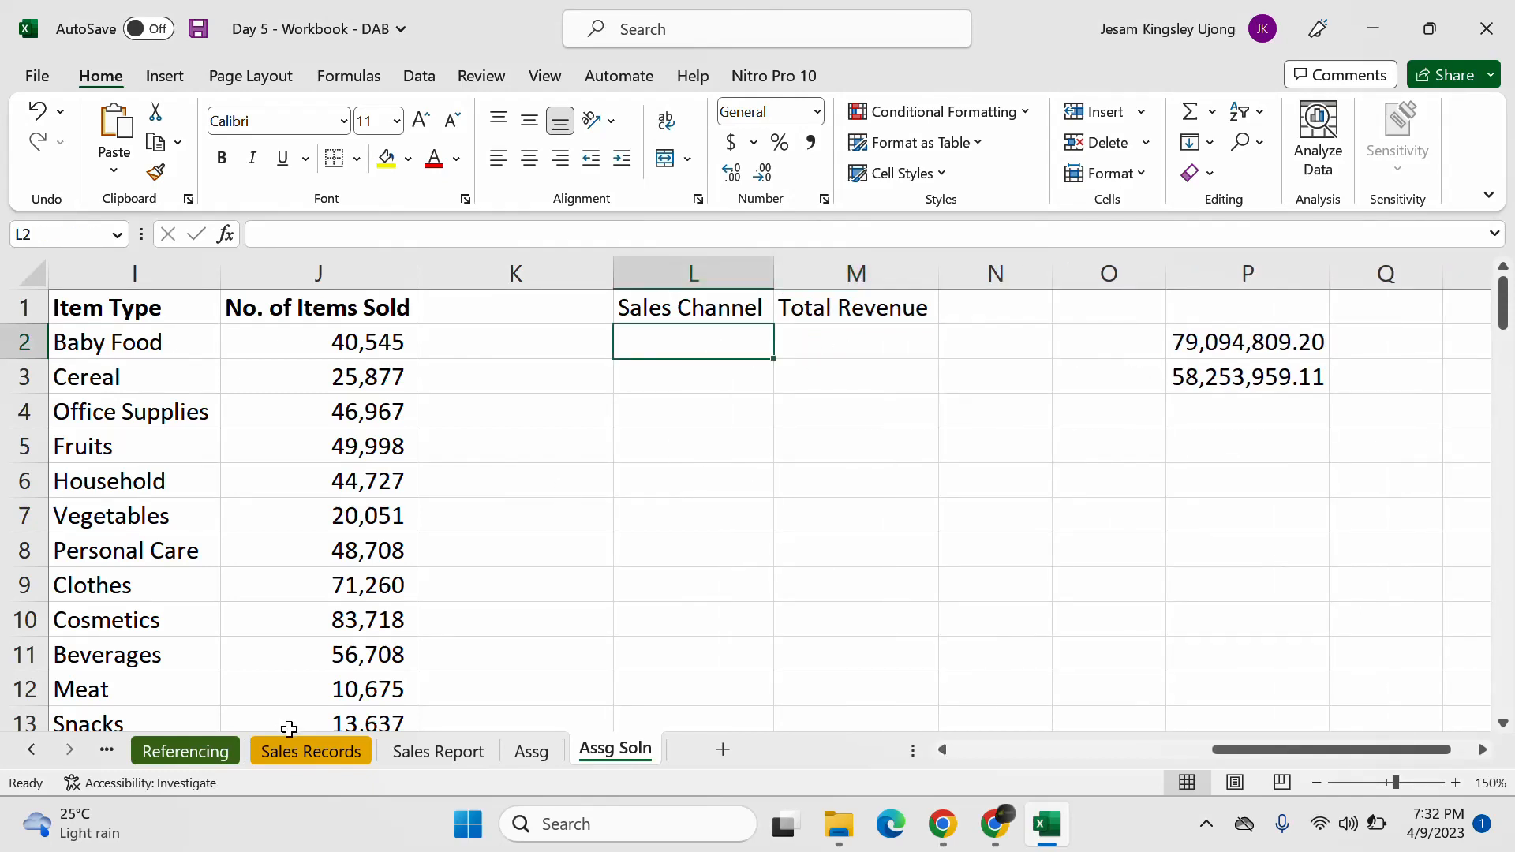
click(347, 754)
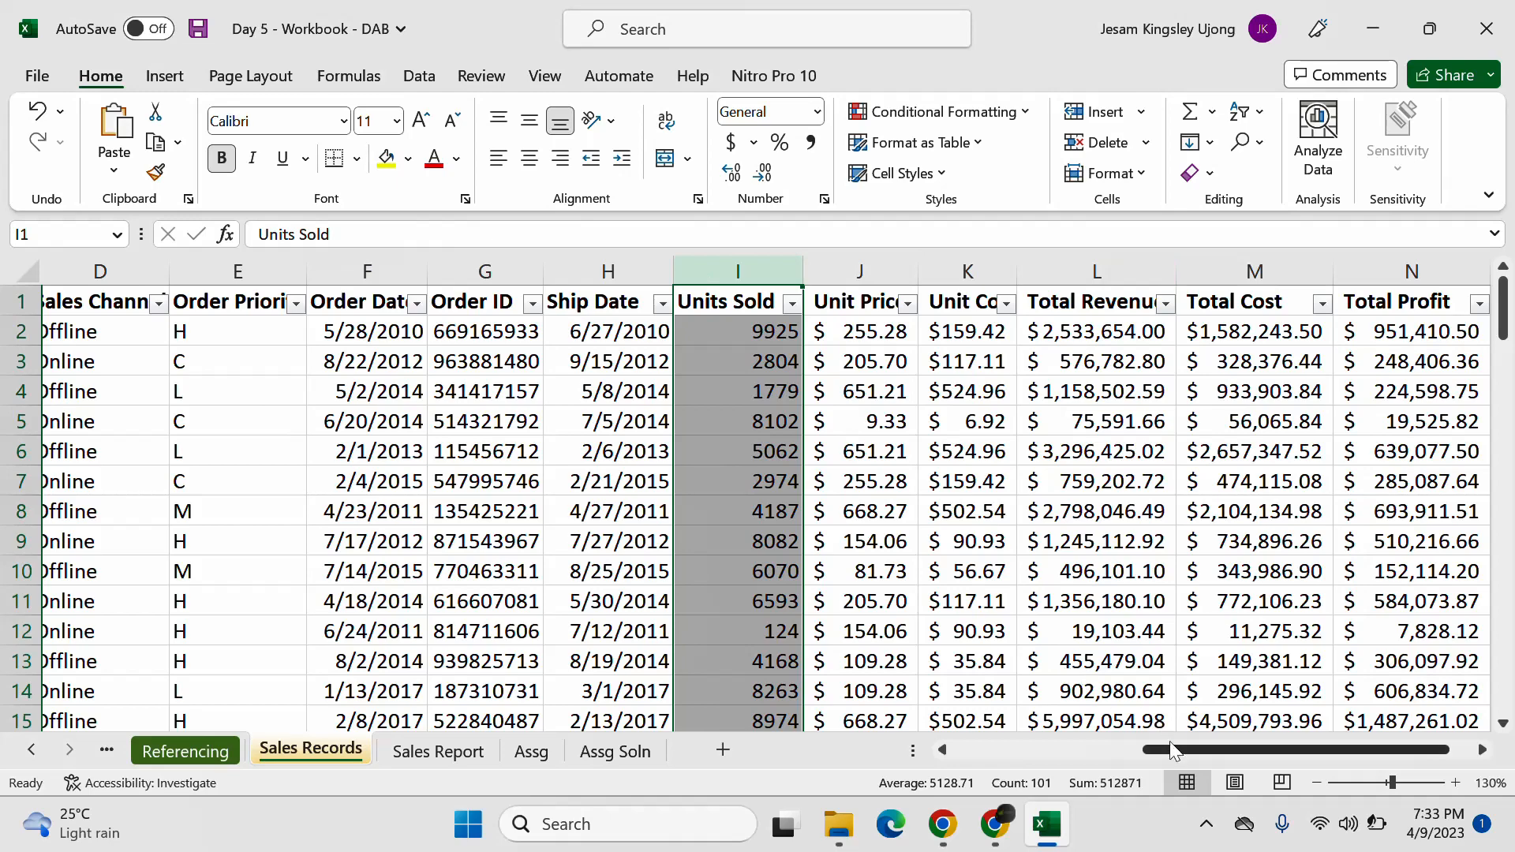
drag(1158, 750, 953, 760)
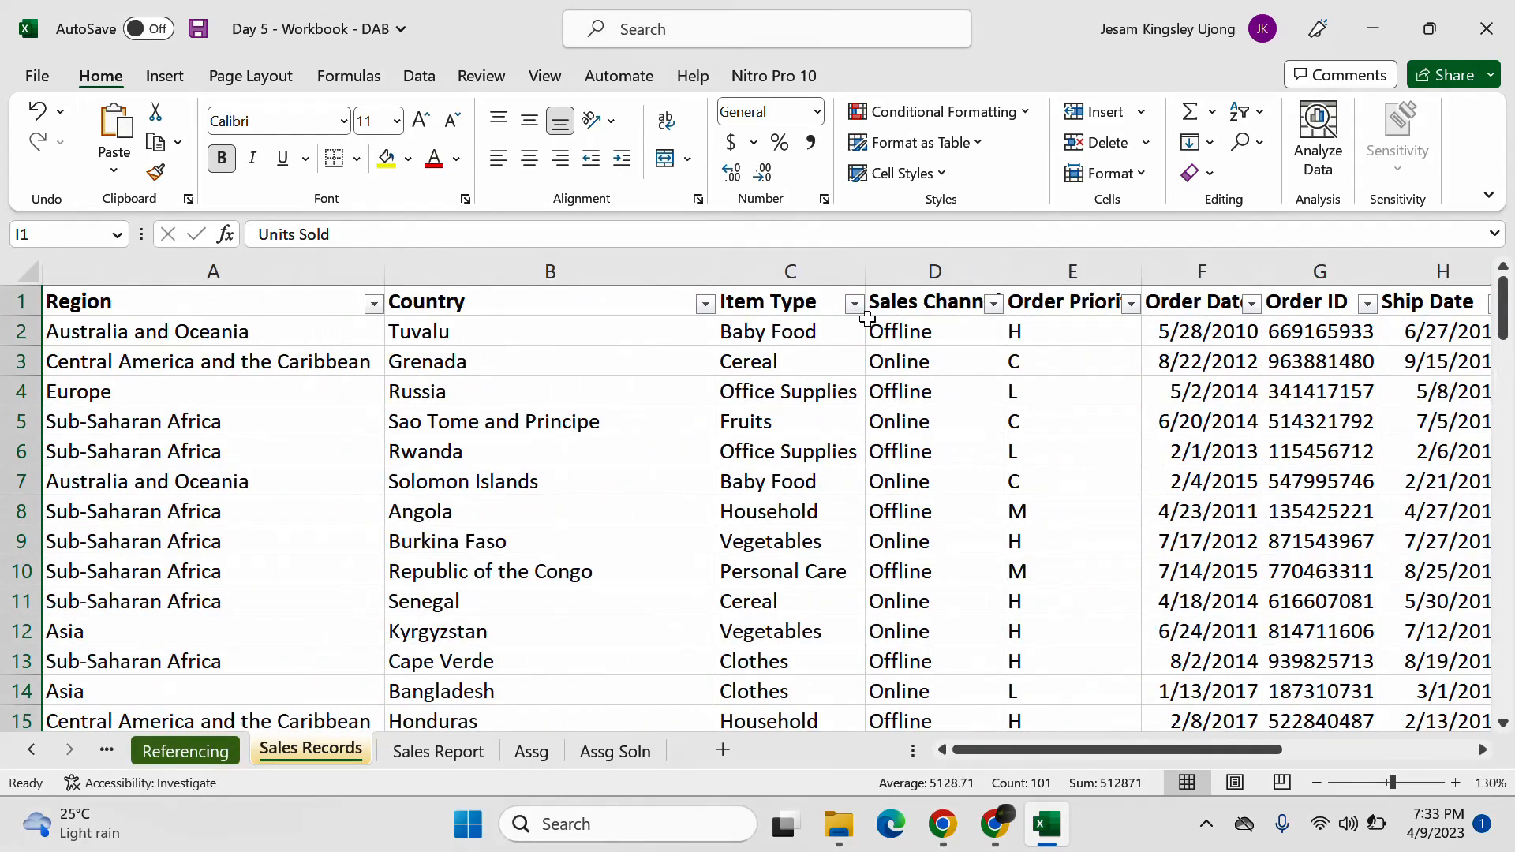
double_click(1006, 271)
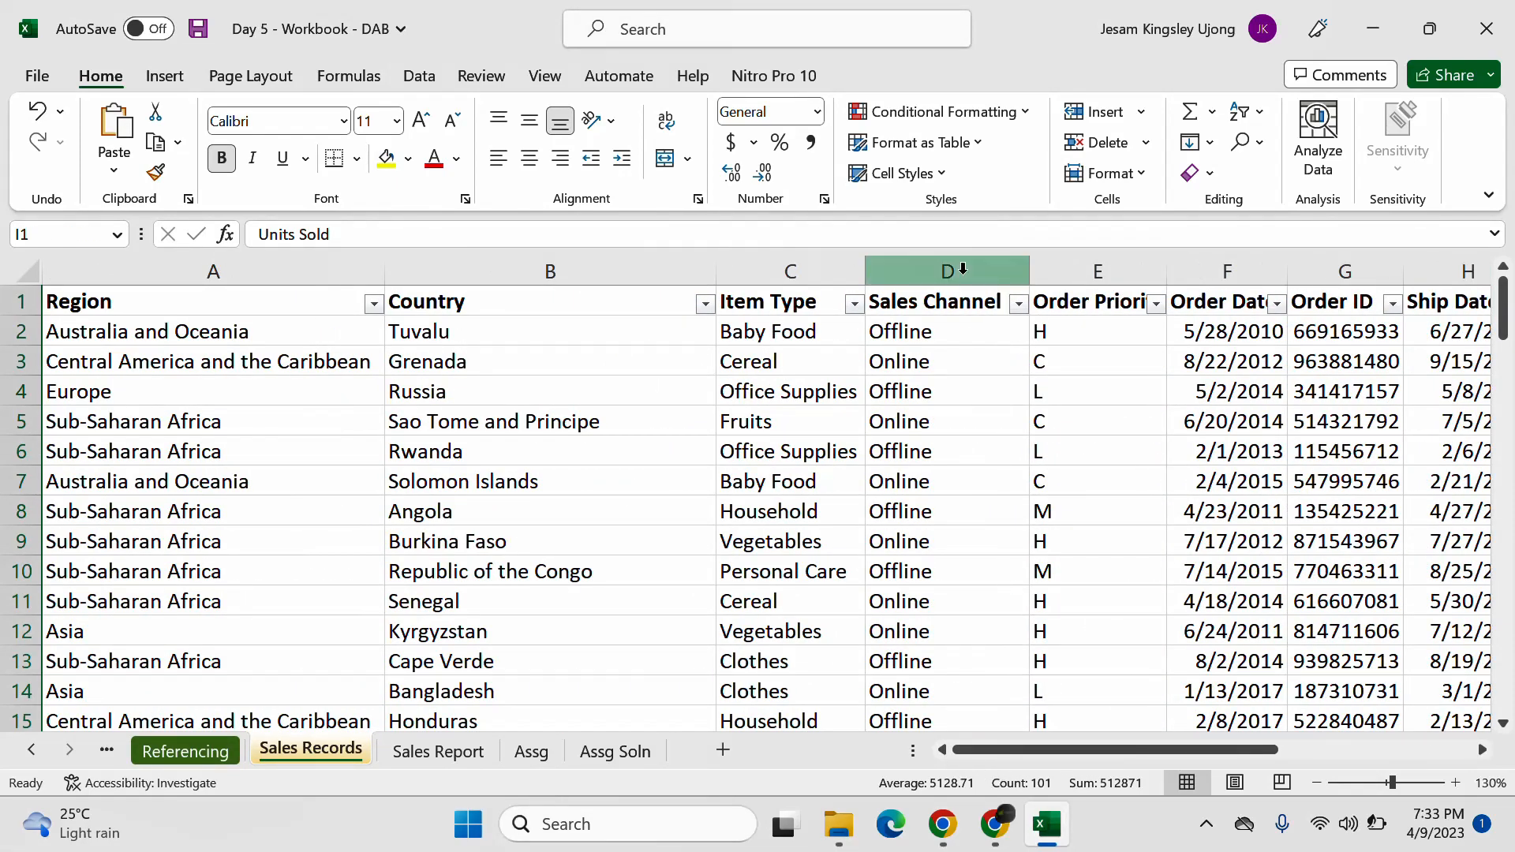
click(960, 270)
key(ctrl+c)
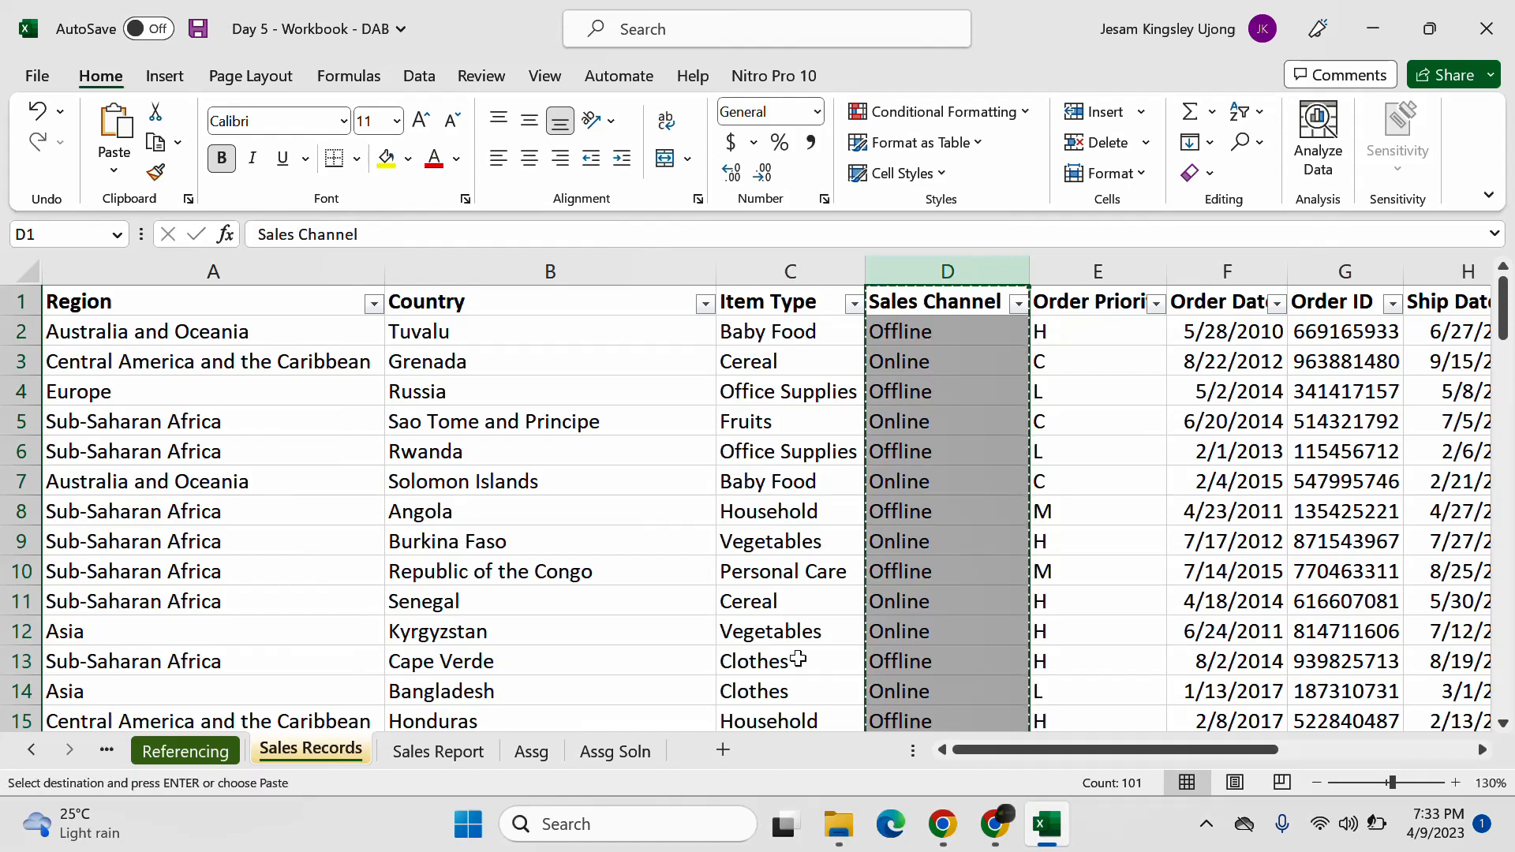
Step: Paste the copied Sales Channel column as values into Assg Soln, starting at L1
click(610, 751)
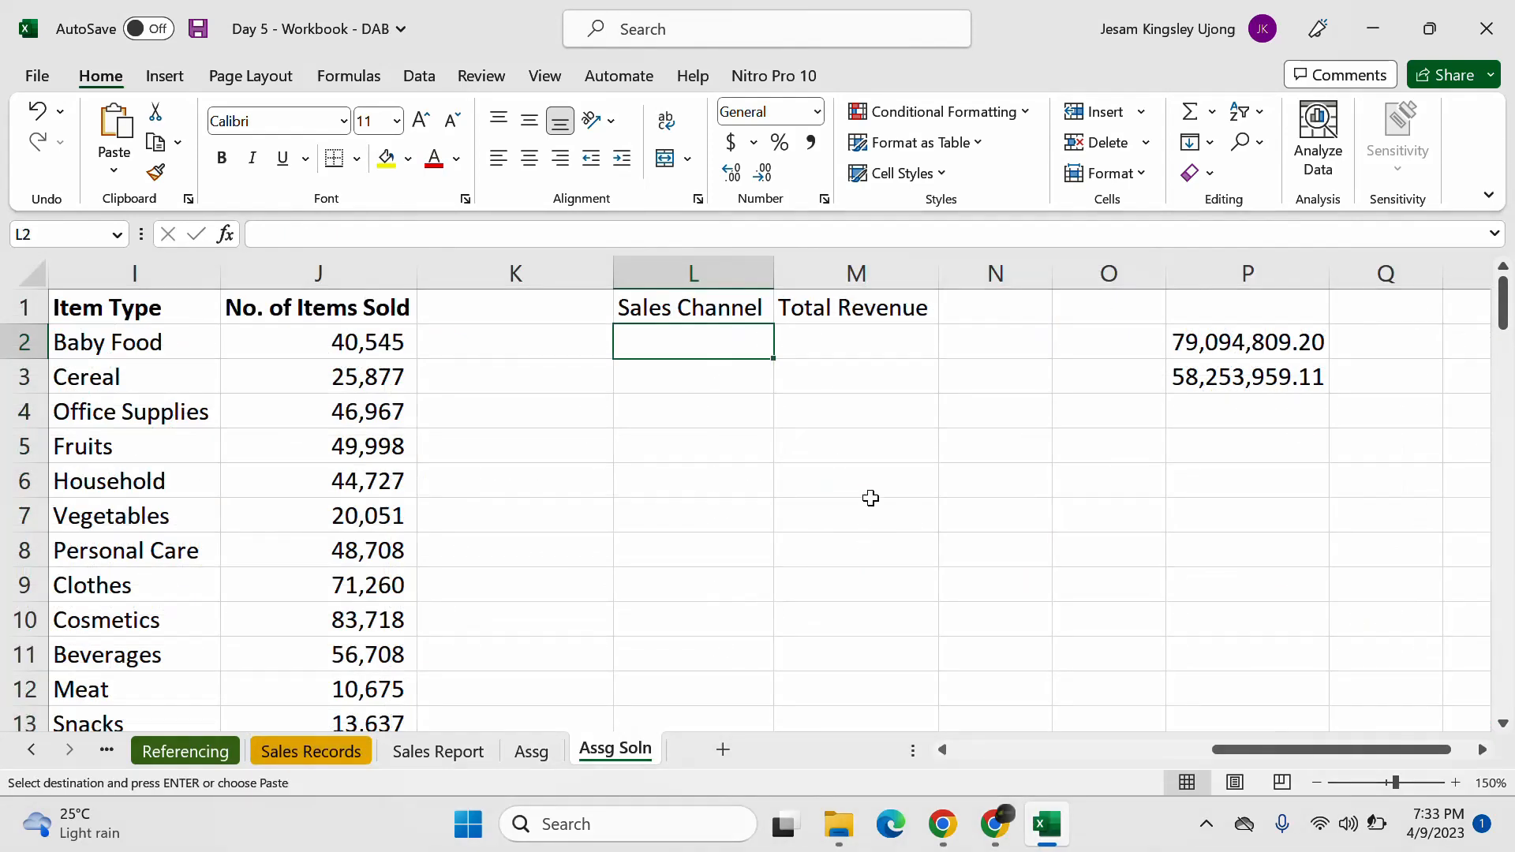
right_click(706, 337)
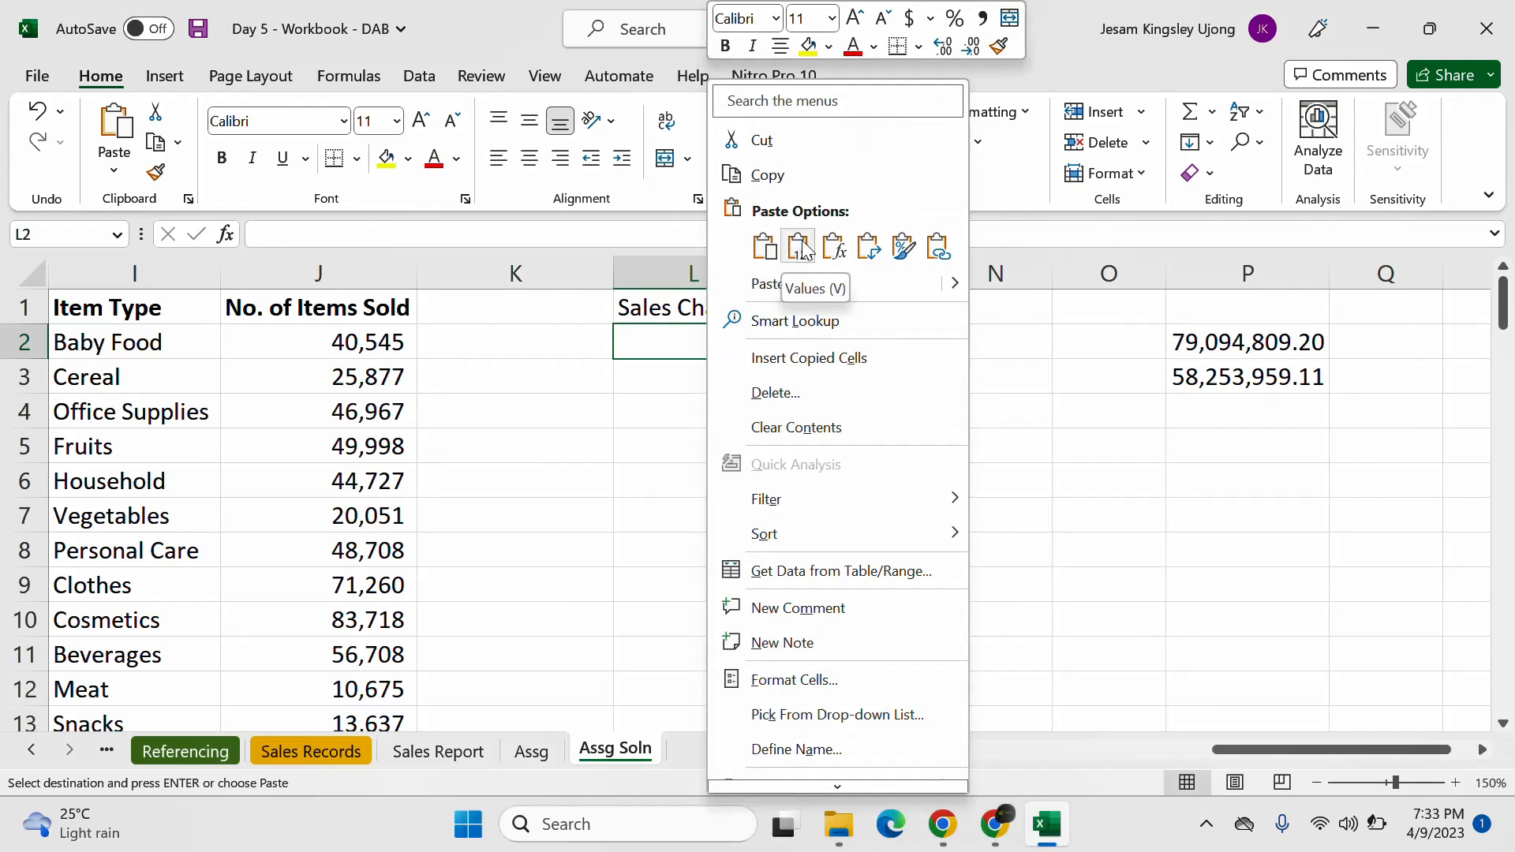
key(Escape)
click(697, 306)
right_click(698, 306)
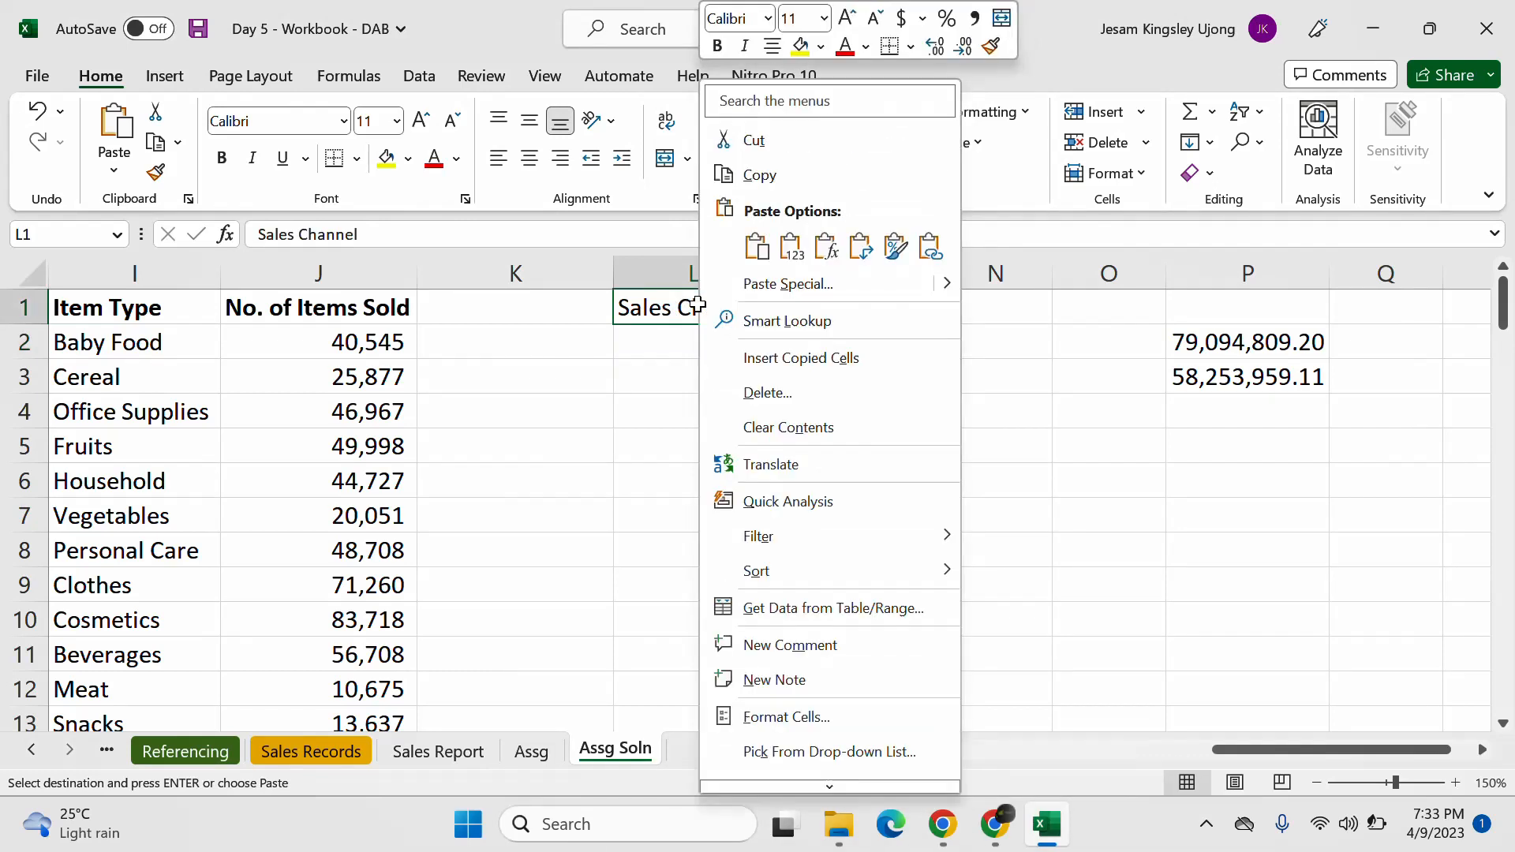
click(793, 248)
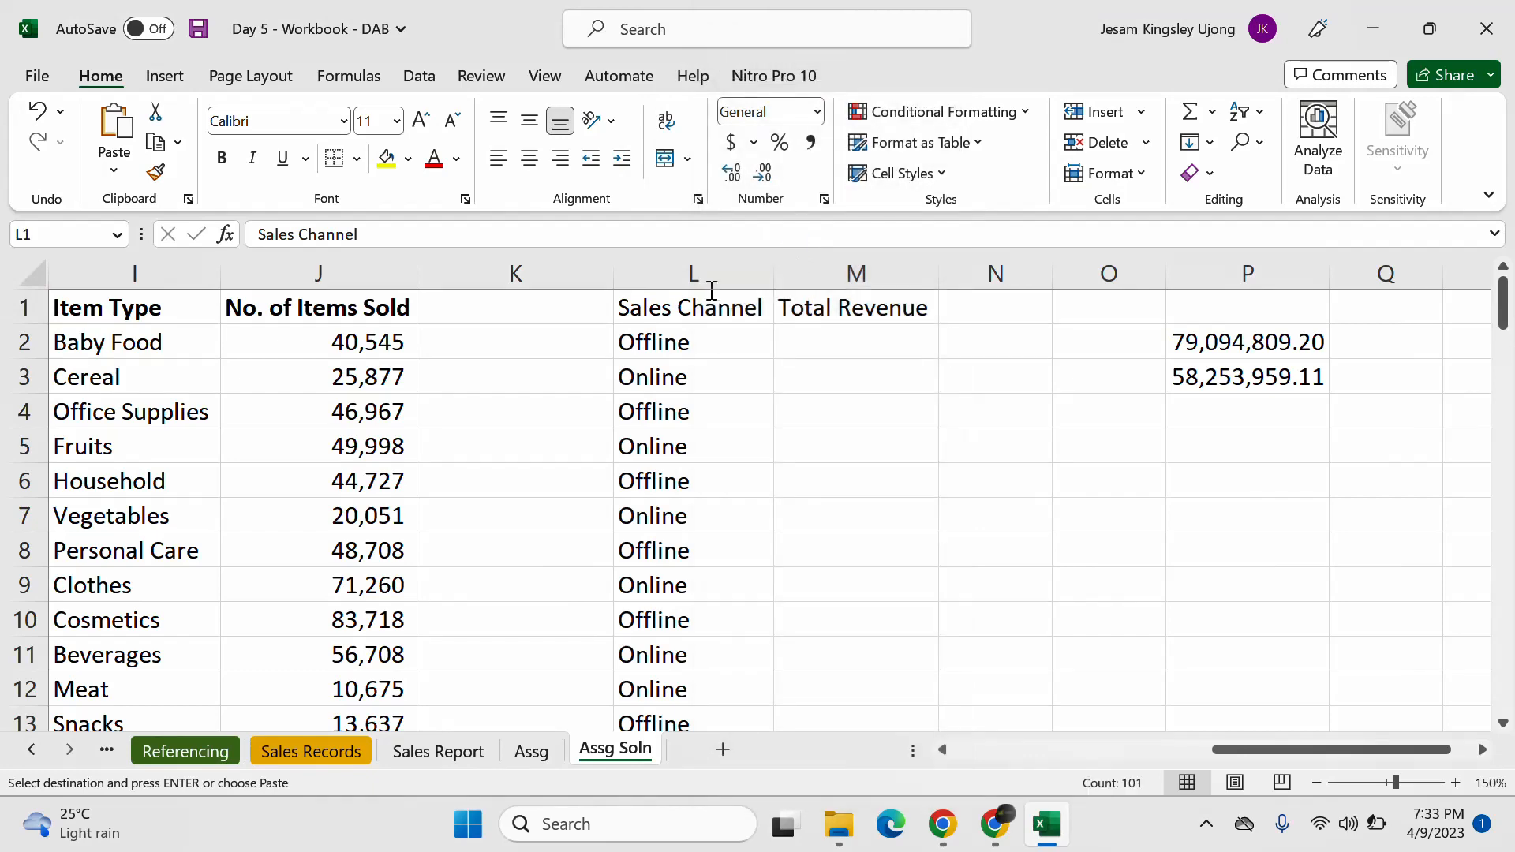
Step: Remove the duplicates from the Sales Channel list in column L, continuing with the current selection only
click(423, 79)
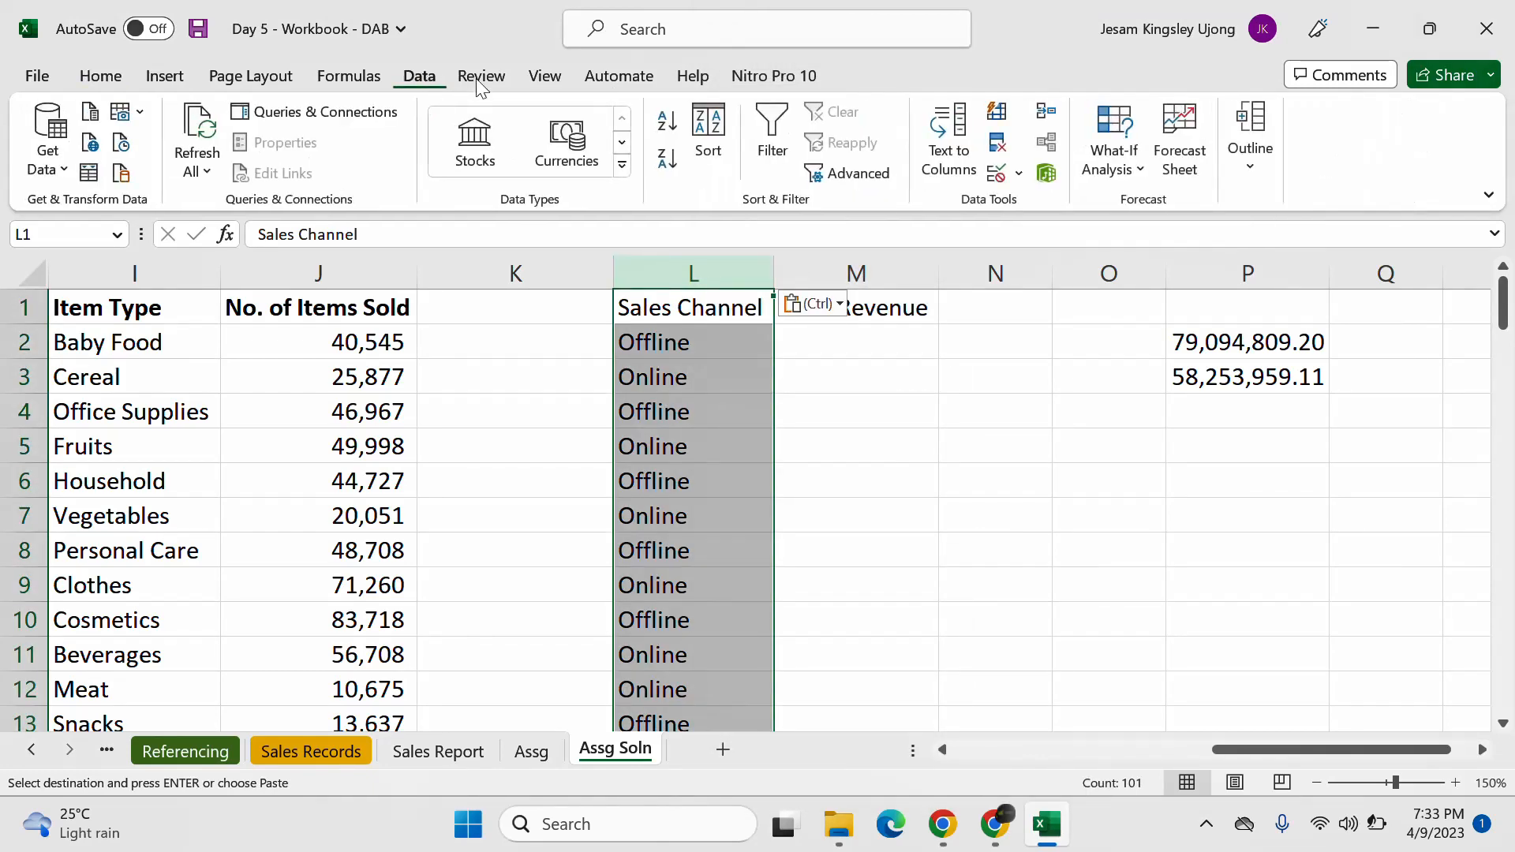
click(997, 142)
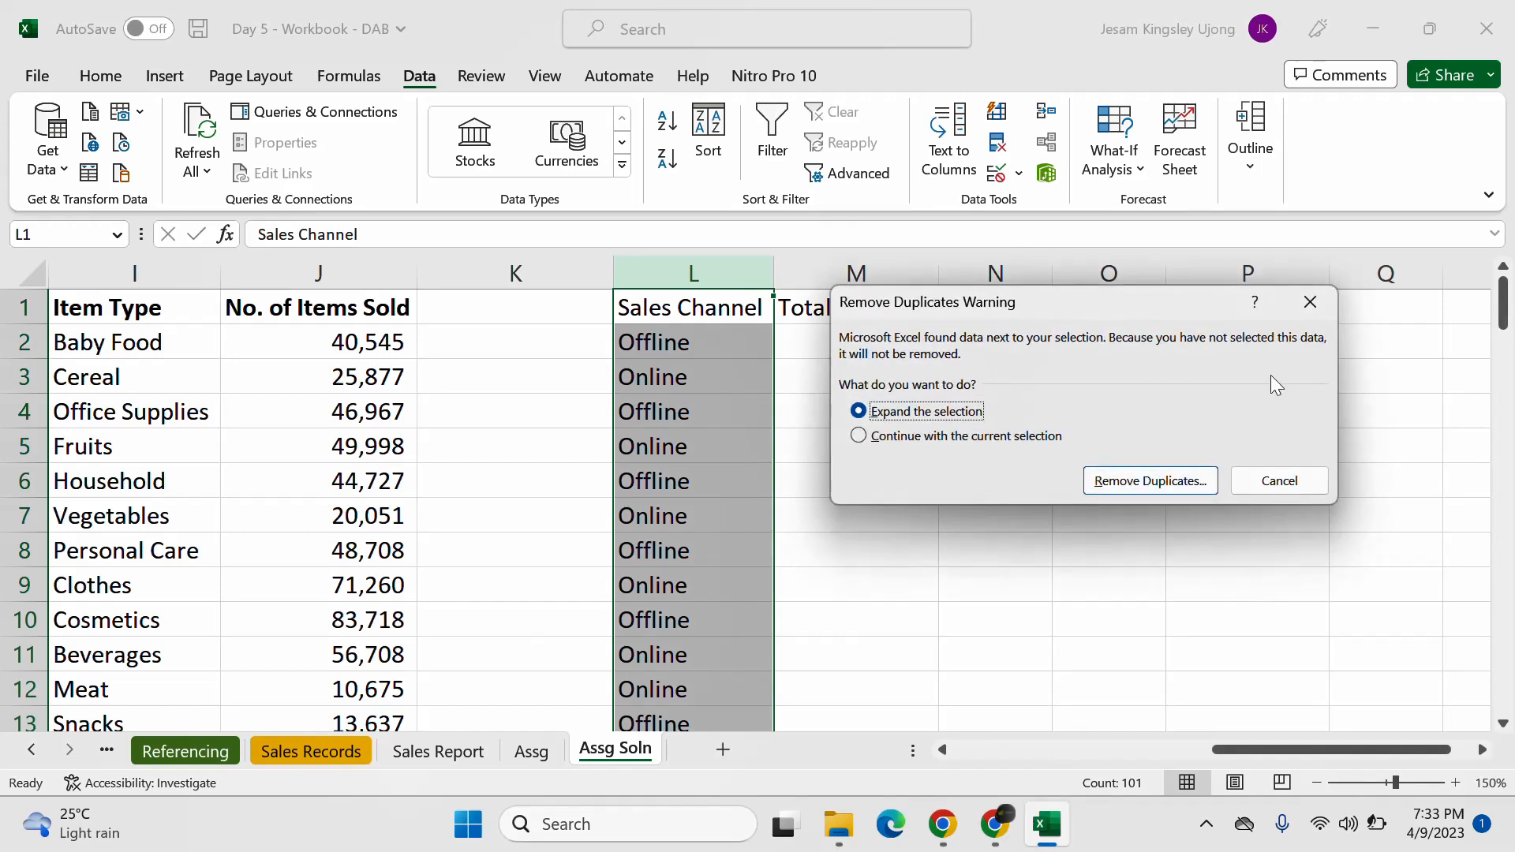
click(876, 437)
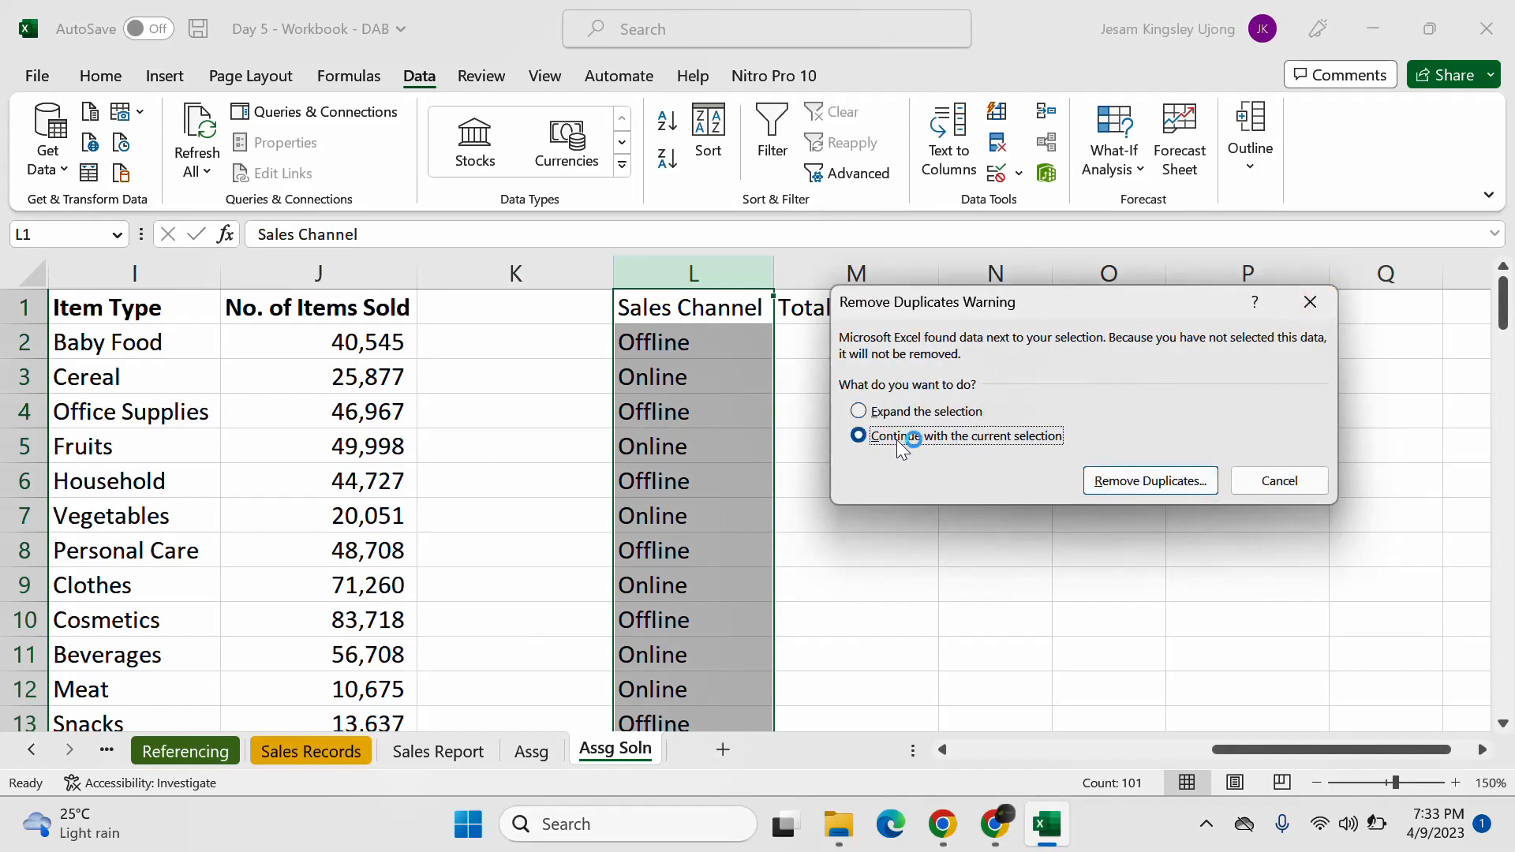
click(1165, 483)
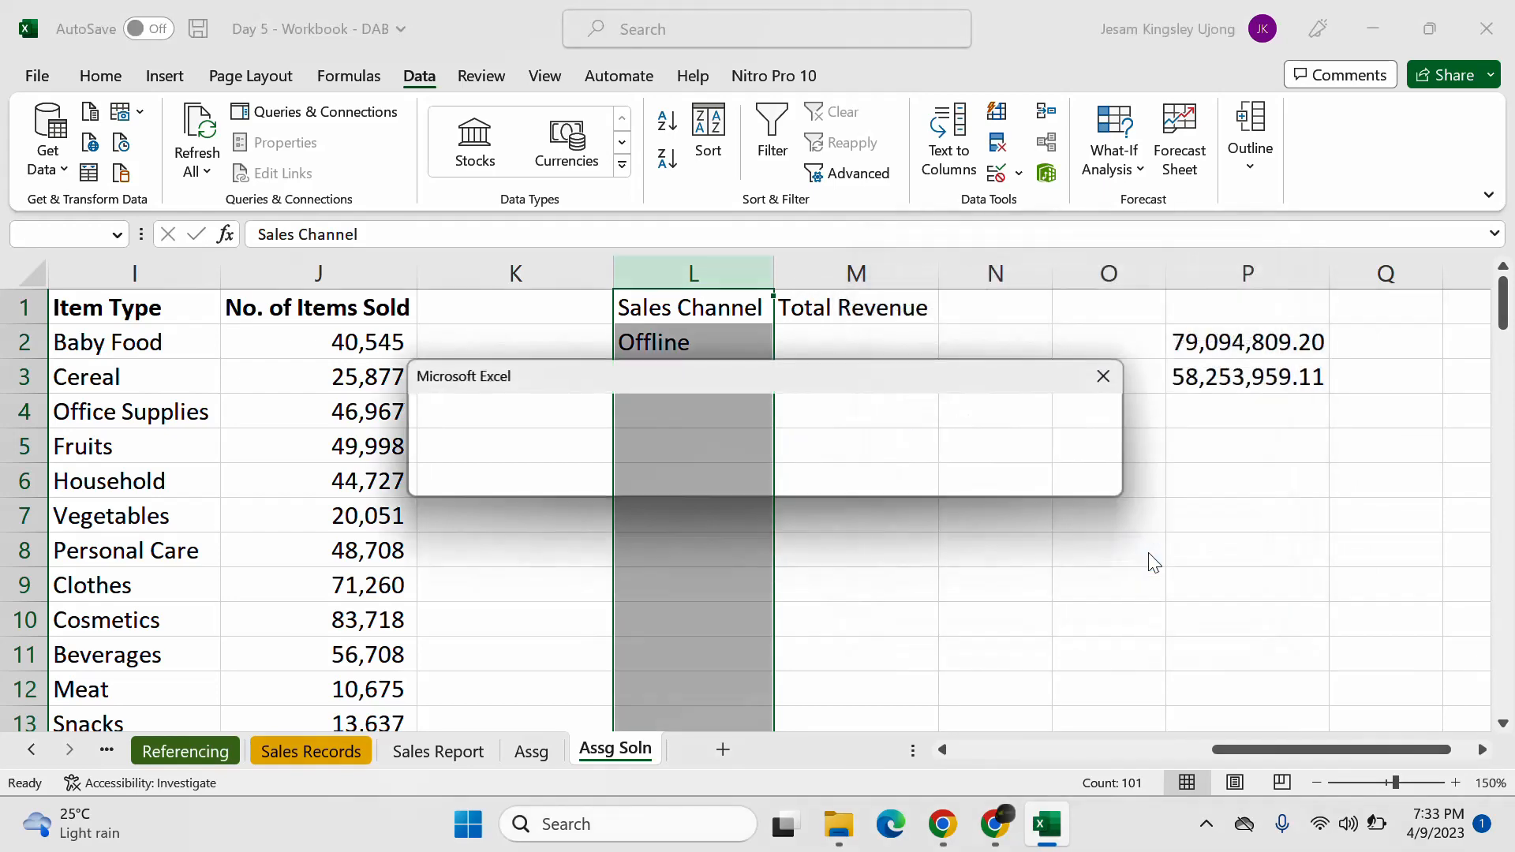
click(1148, 557)
click(1103, 377)
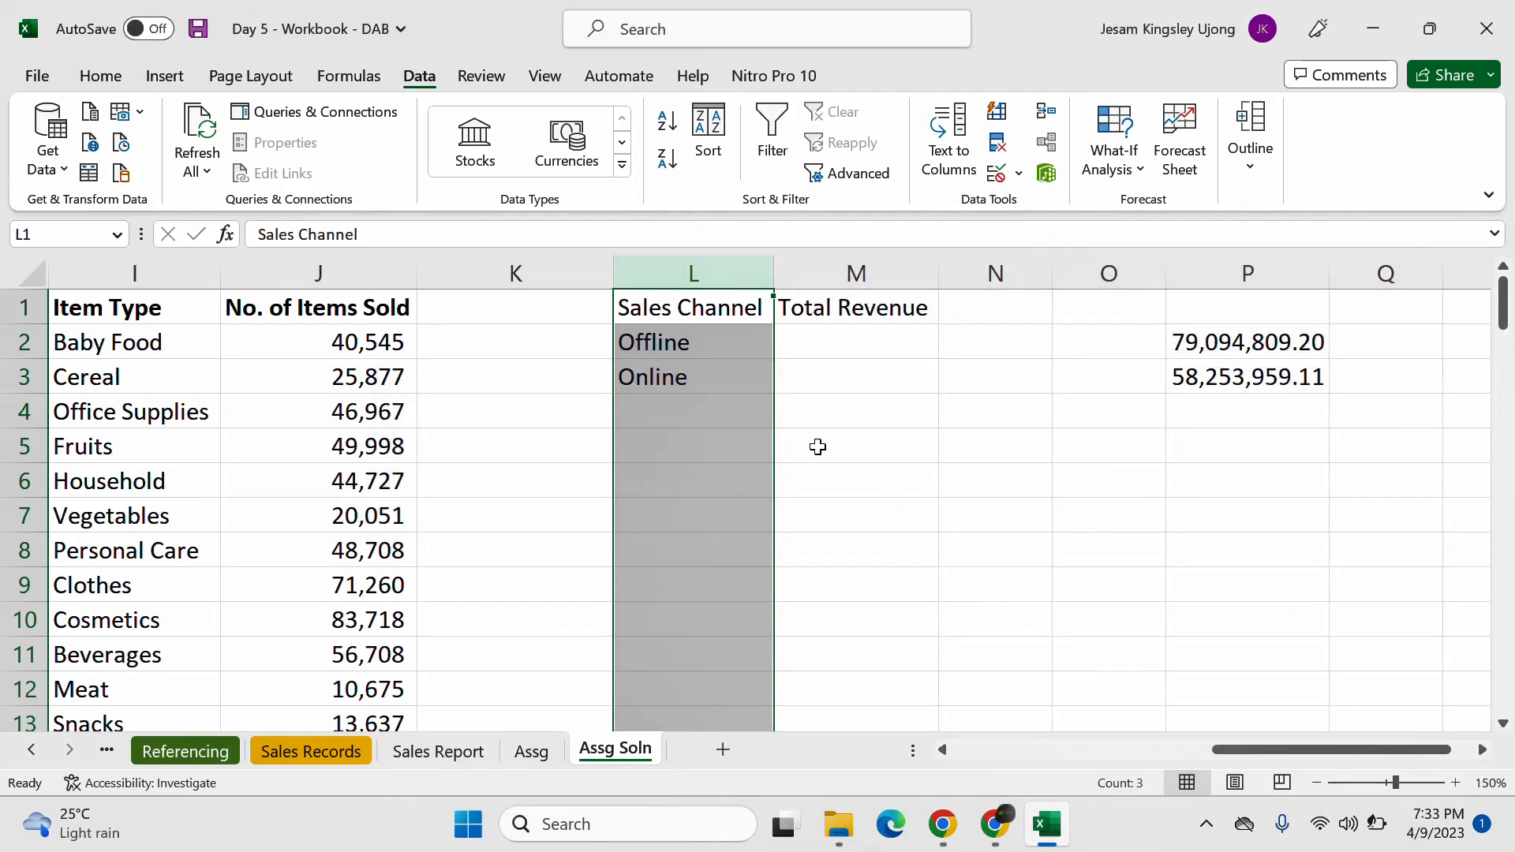
click(784, 369)
click(730, 342)
click(751, 364)
Step: Start a SUMIF formula in M2 of Assg Soln with the Sales Channel column D:D of Sales Records as its range
click(839, 332)
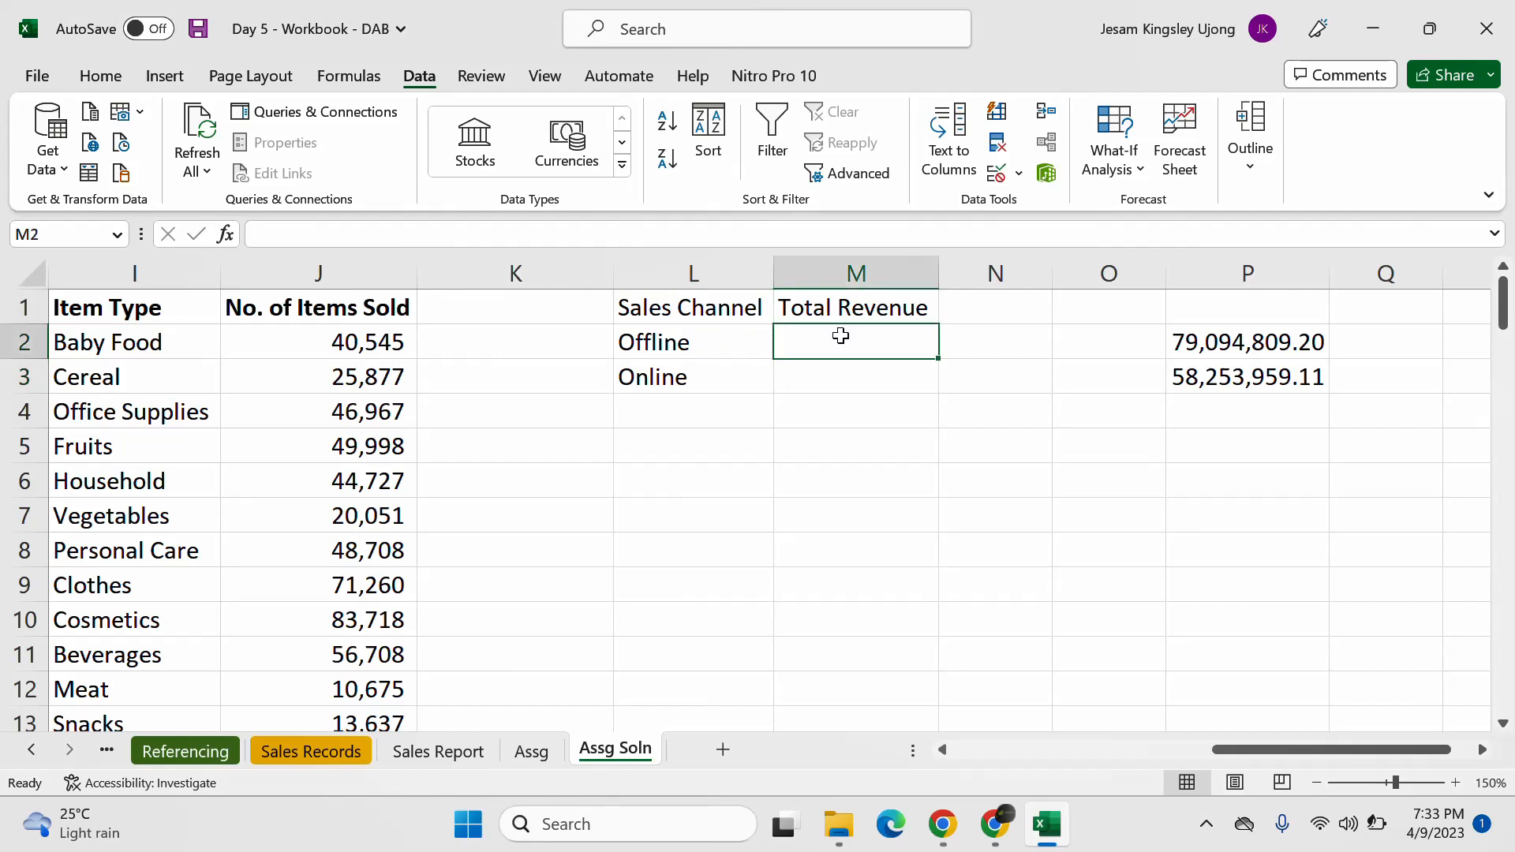
text(=xl)
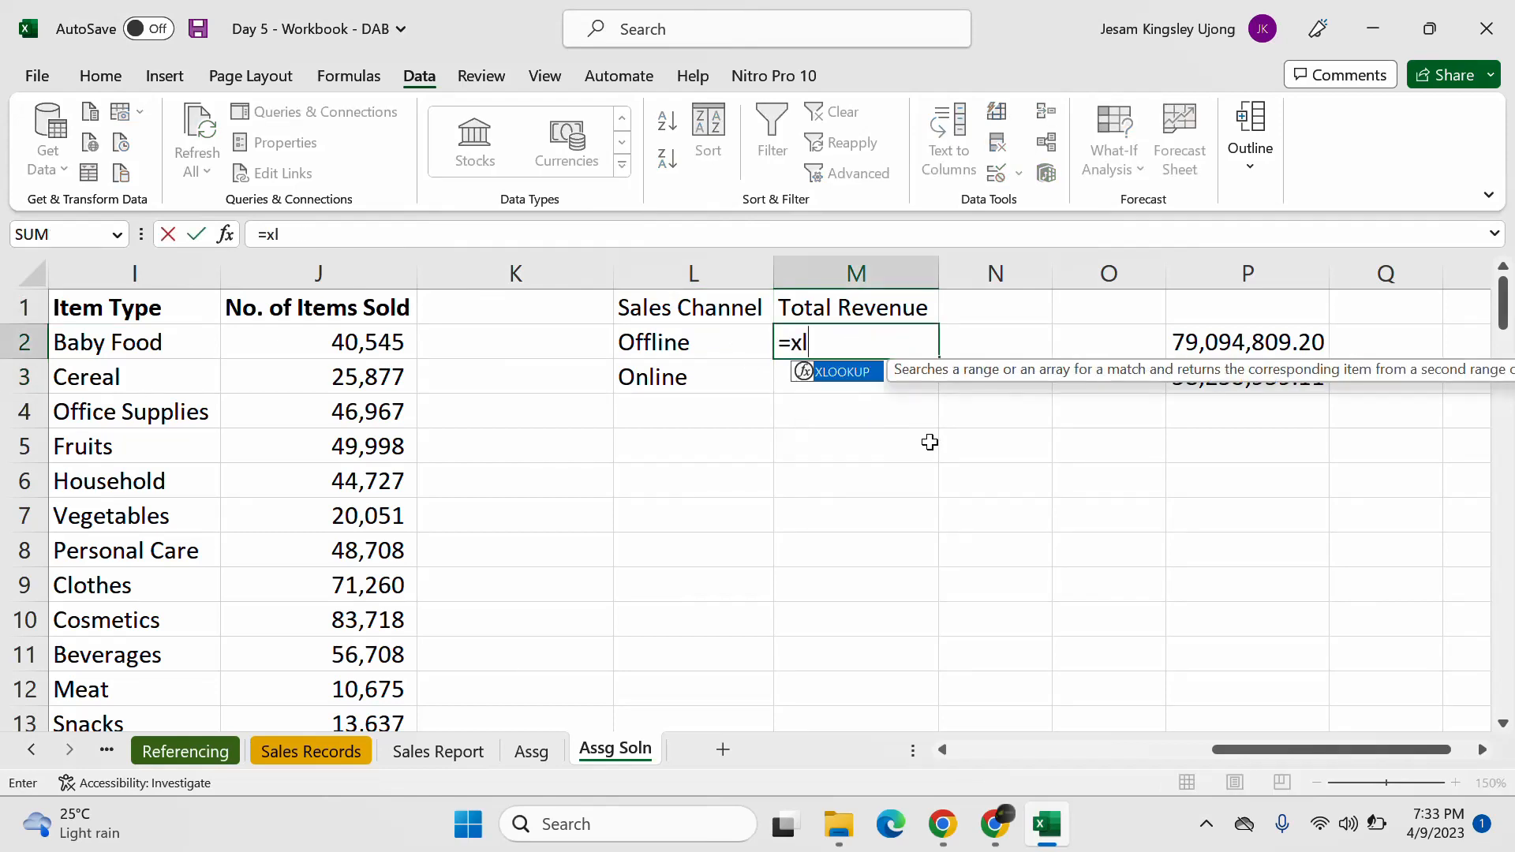
key(BackSpace)
key(BackSpace)
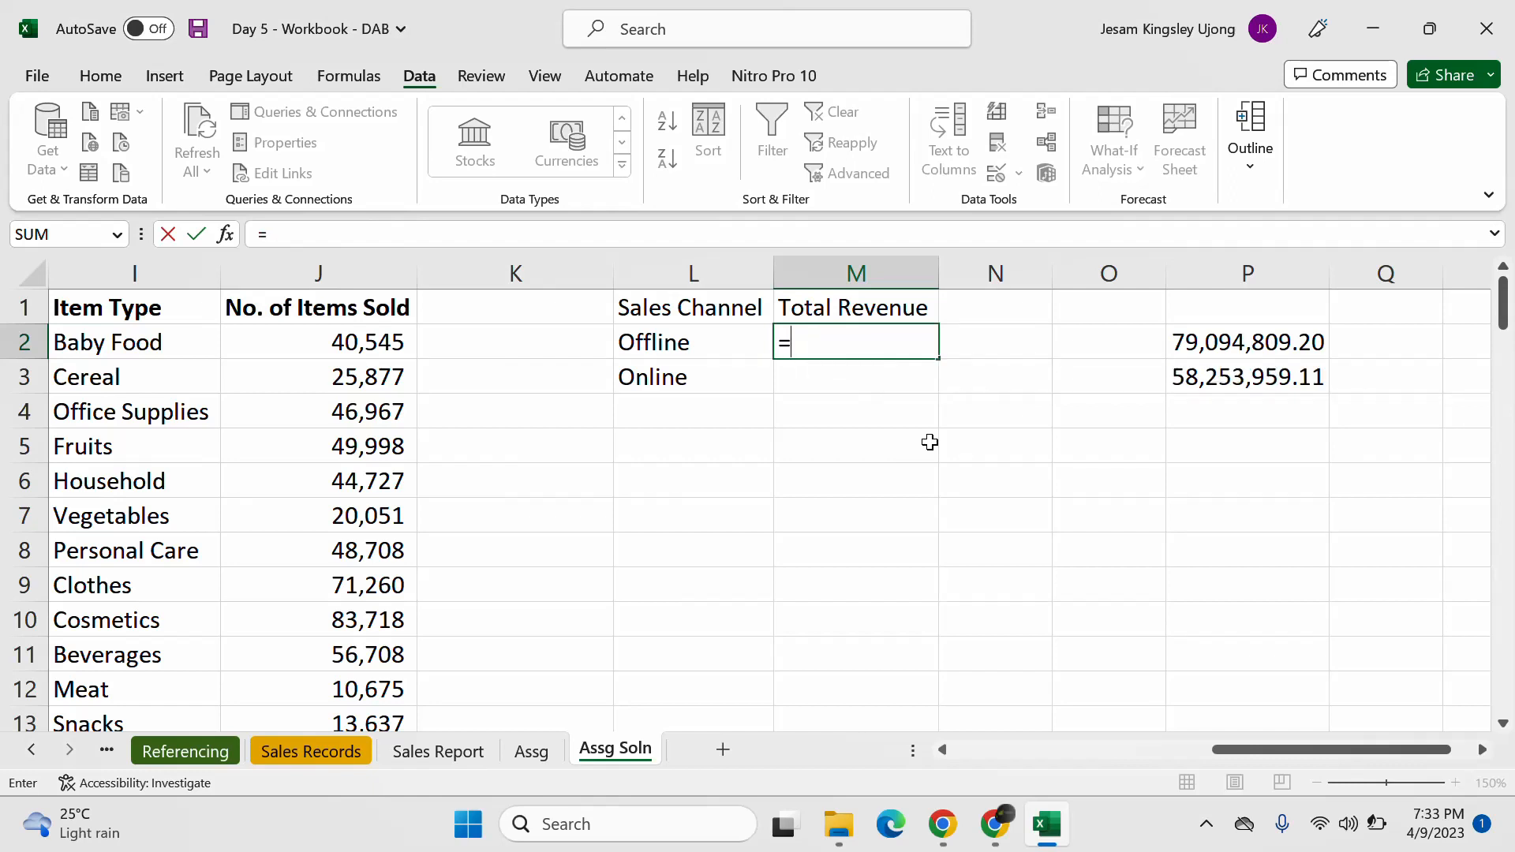
text(sumif)
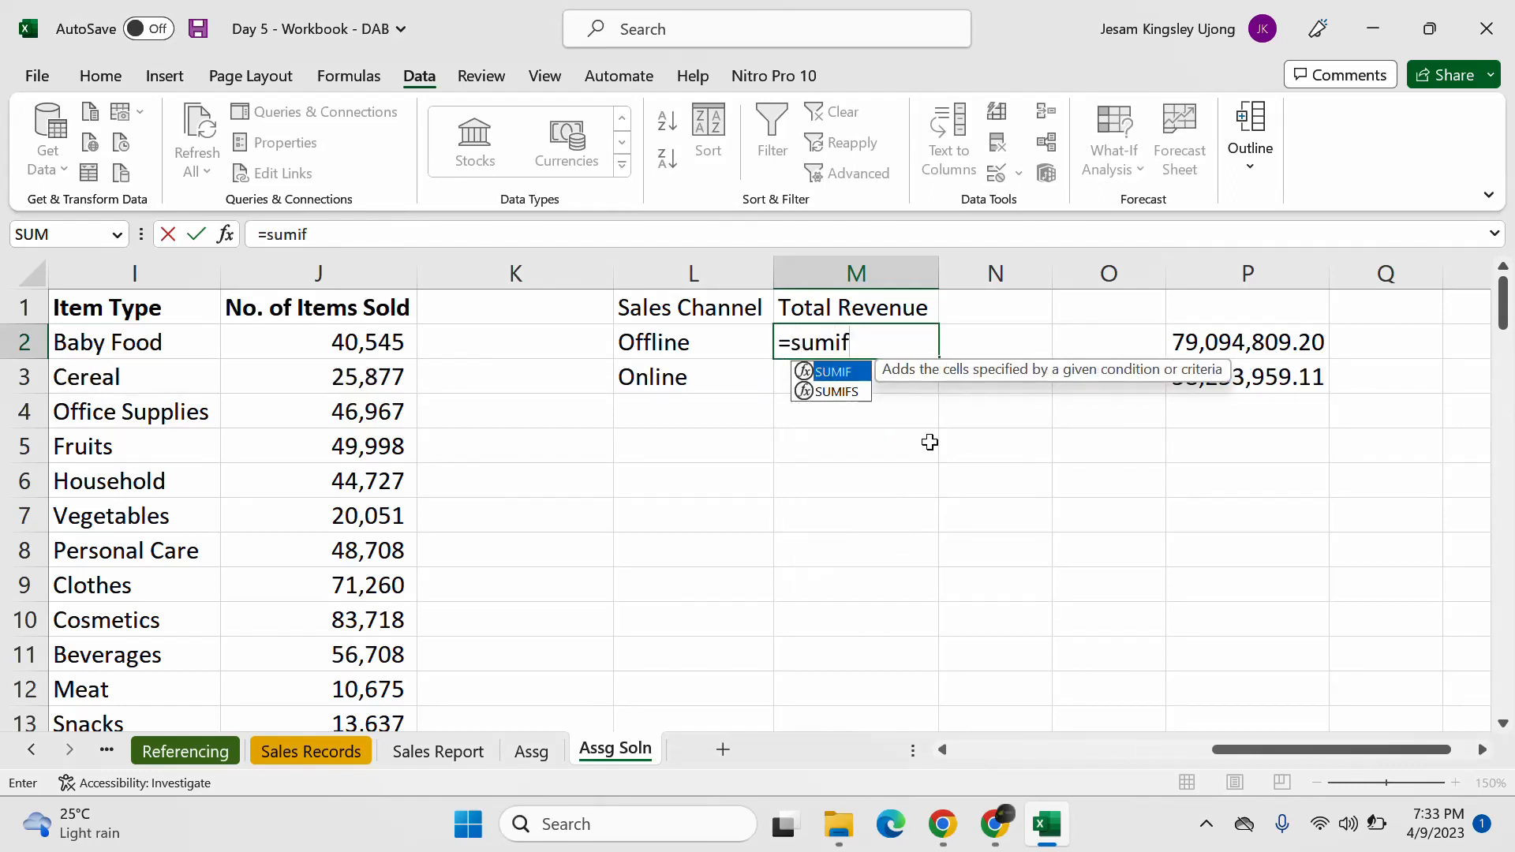
key(Tab)
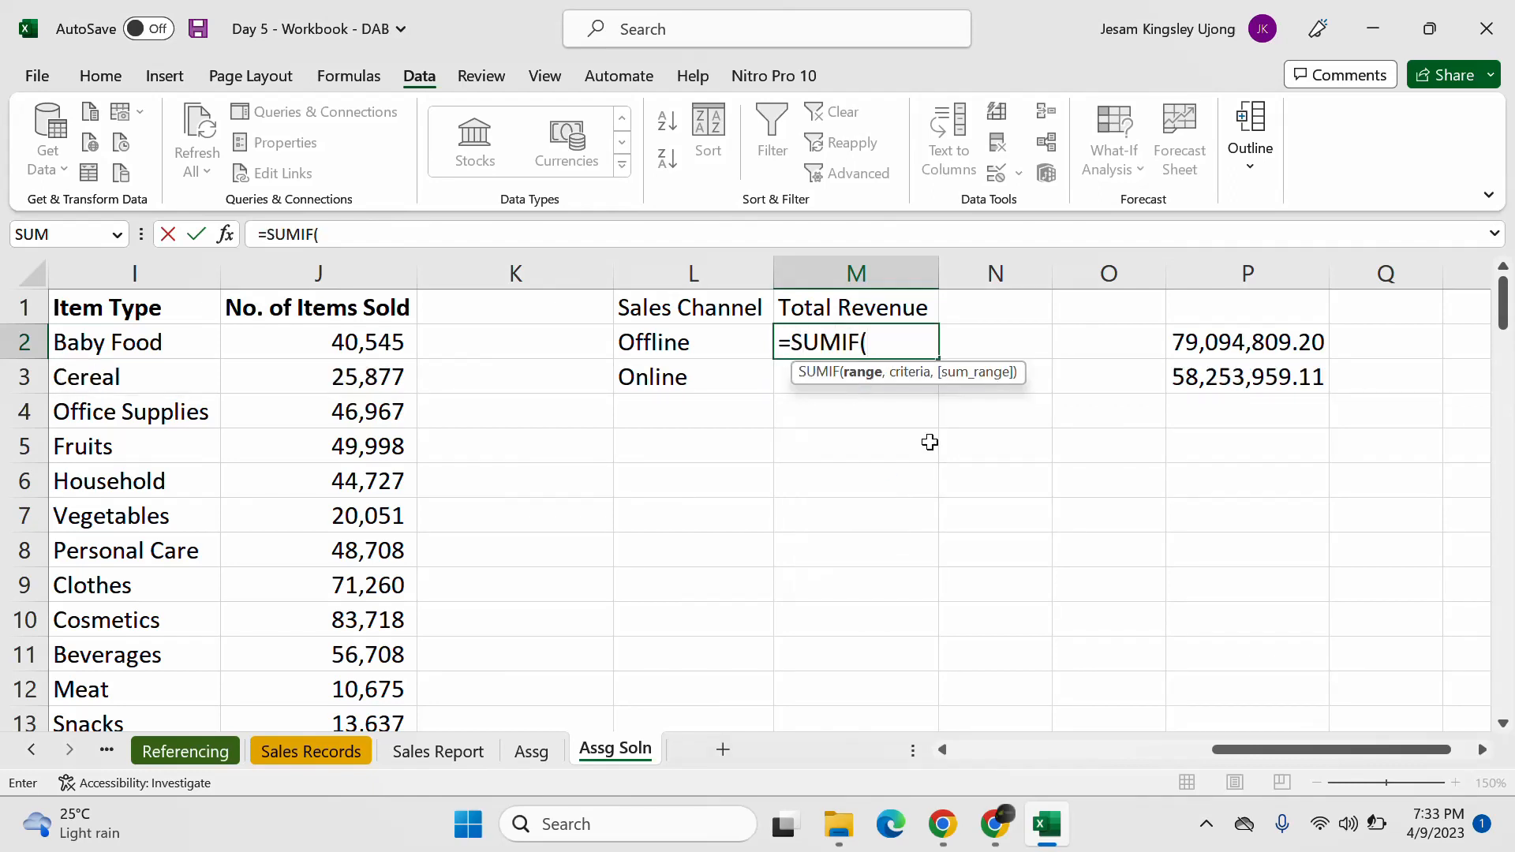
click(729, 331)
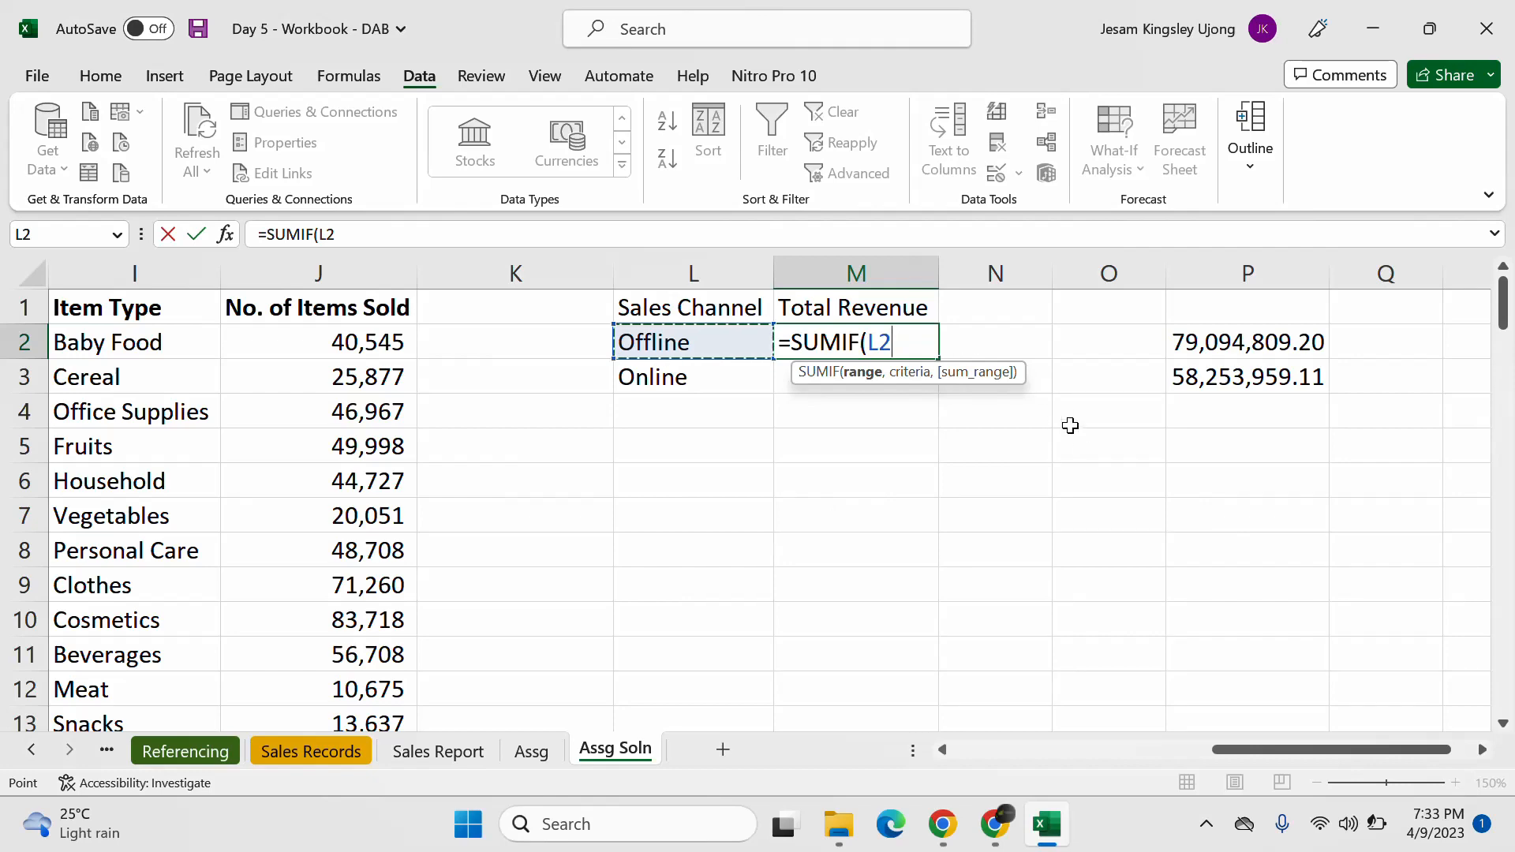
key(BackSpace)
key(BackSpace)
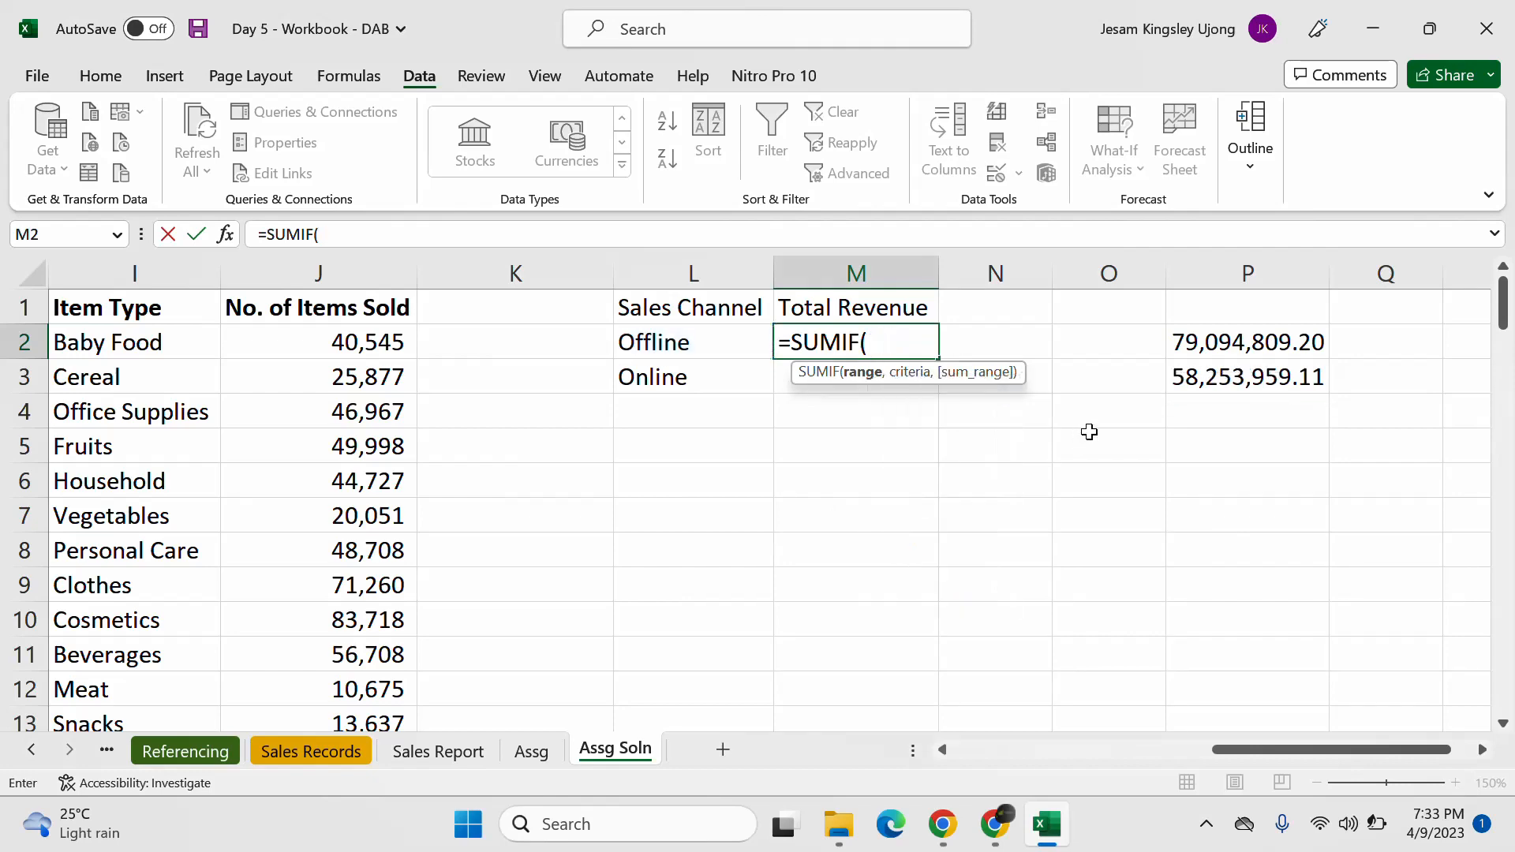
click(354, 753)
click(935, 254)
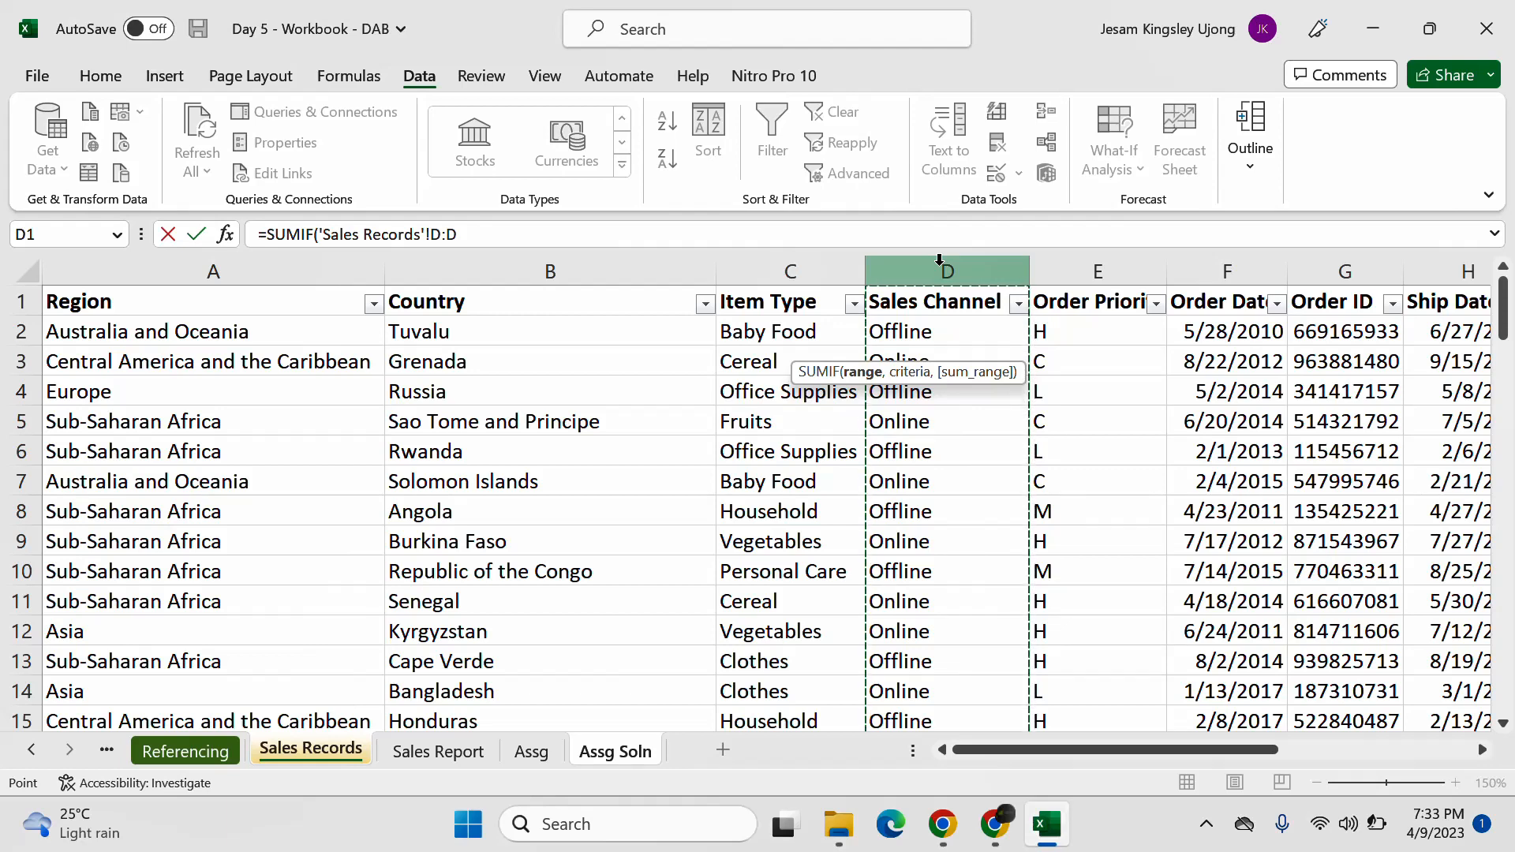
Step: Complete the M2 SUMIF with L2 on Assg Soln as the criteria and the Total Revenue column L:L of Sales Records as the sum range
text(,)
click(536, 759)
click(620, 759)
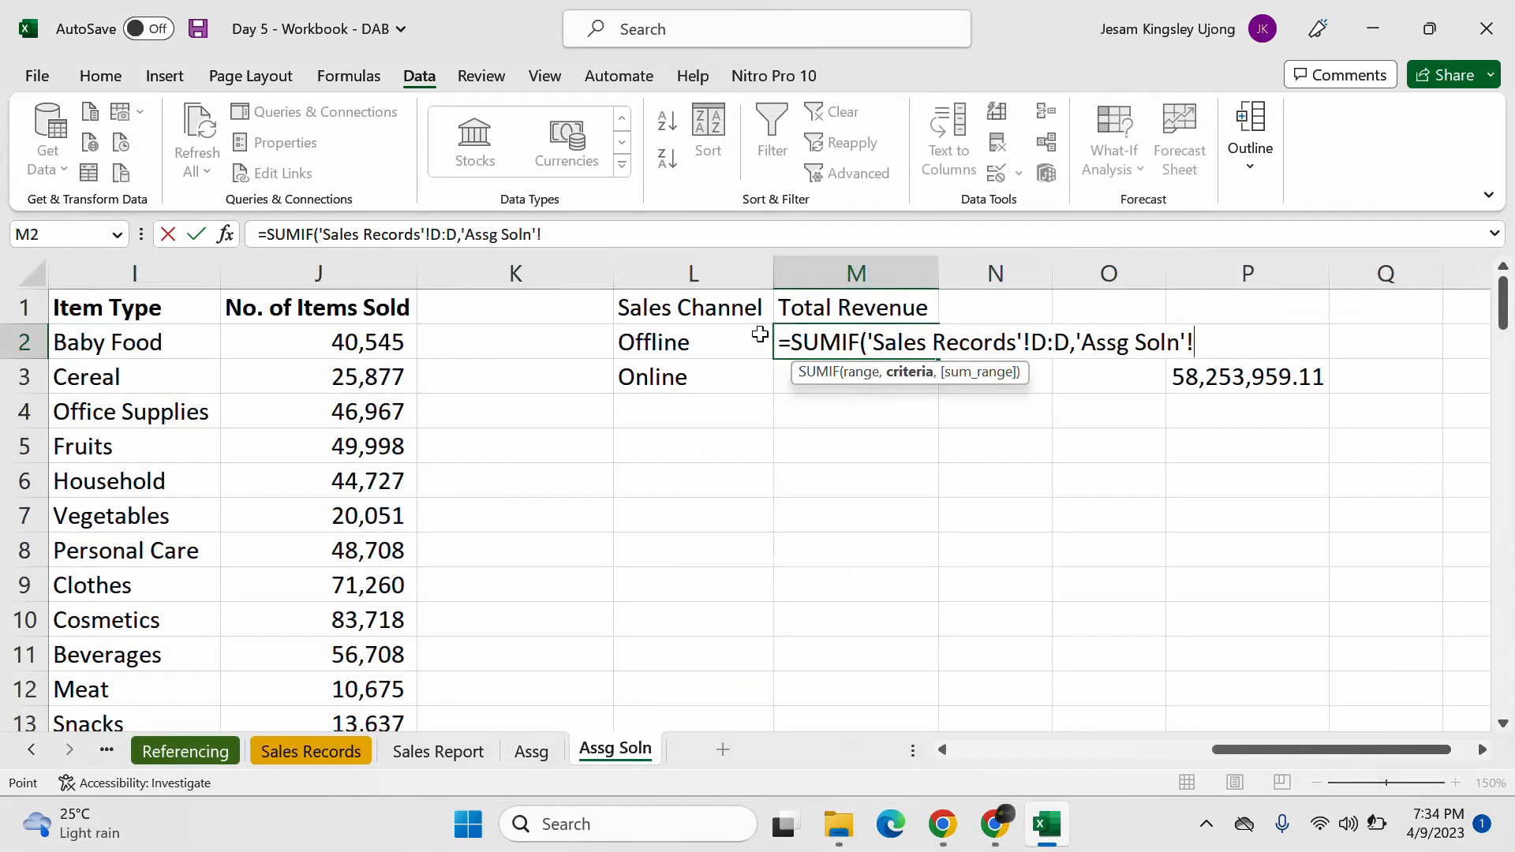
click(721, 343)
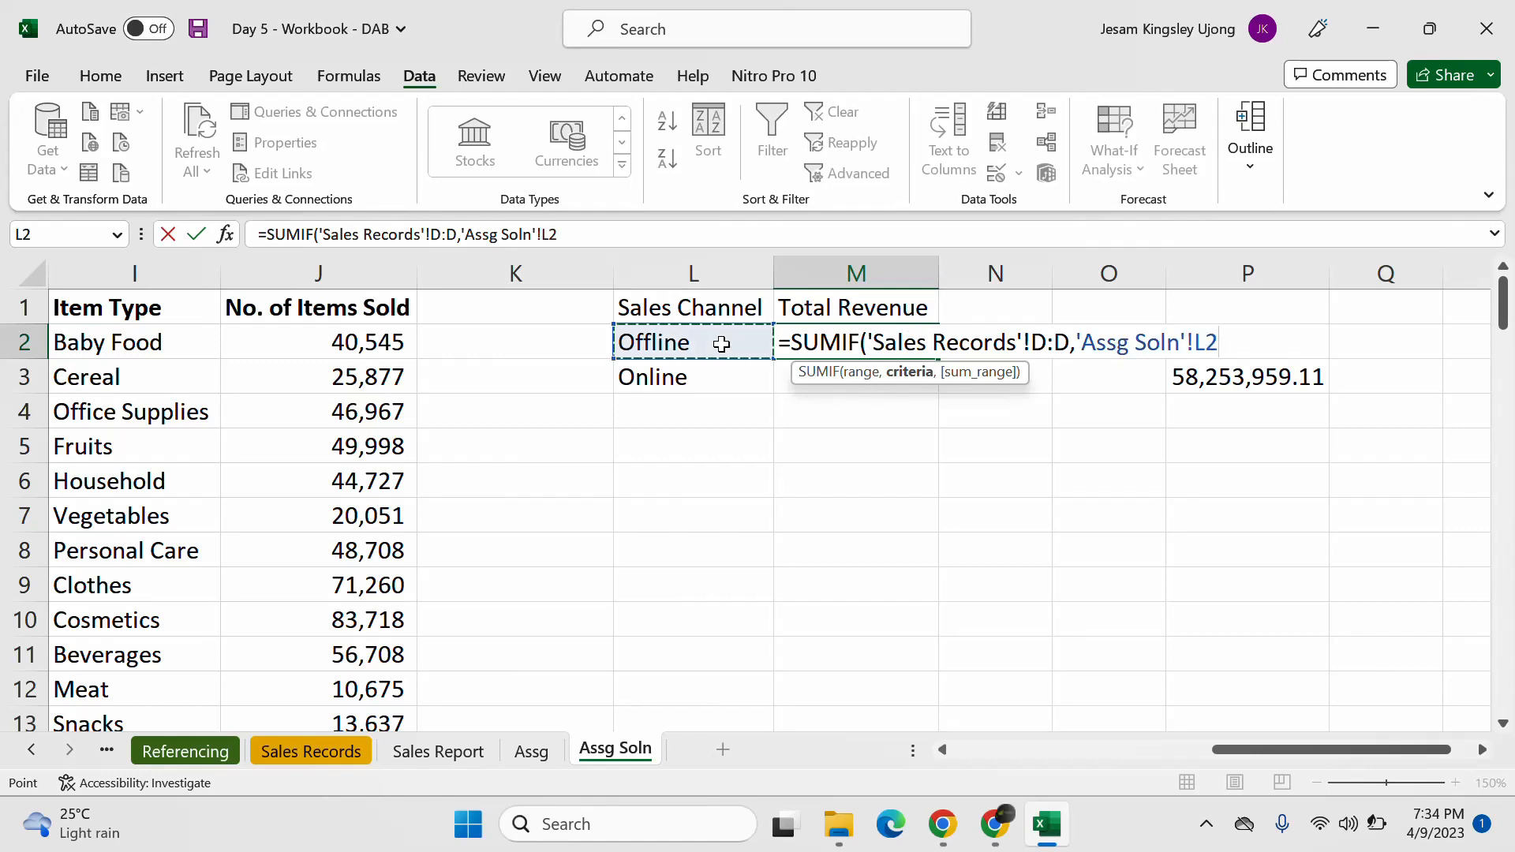
text(,)
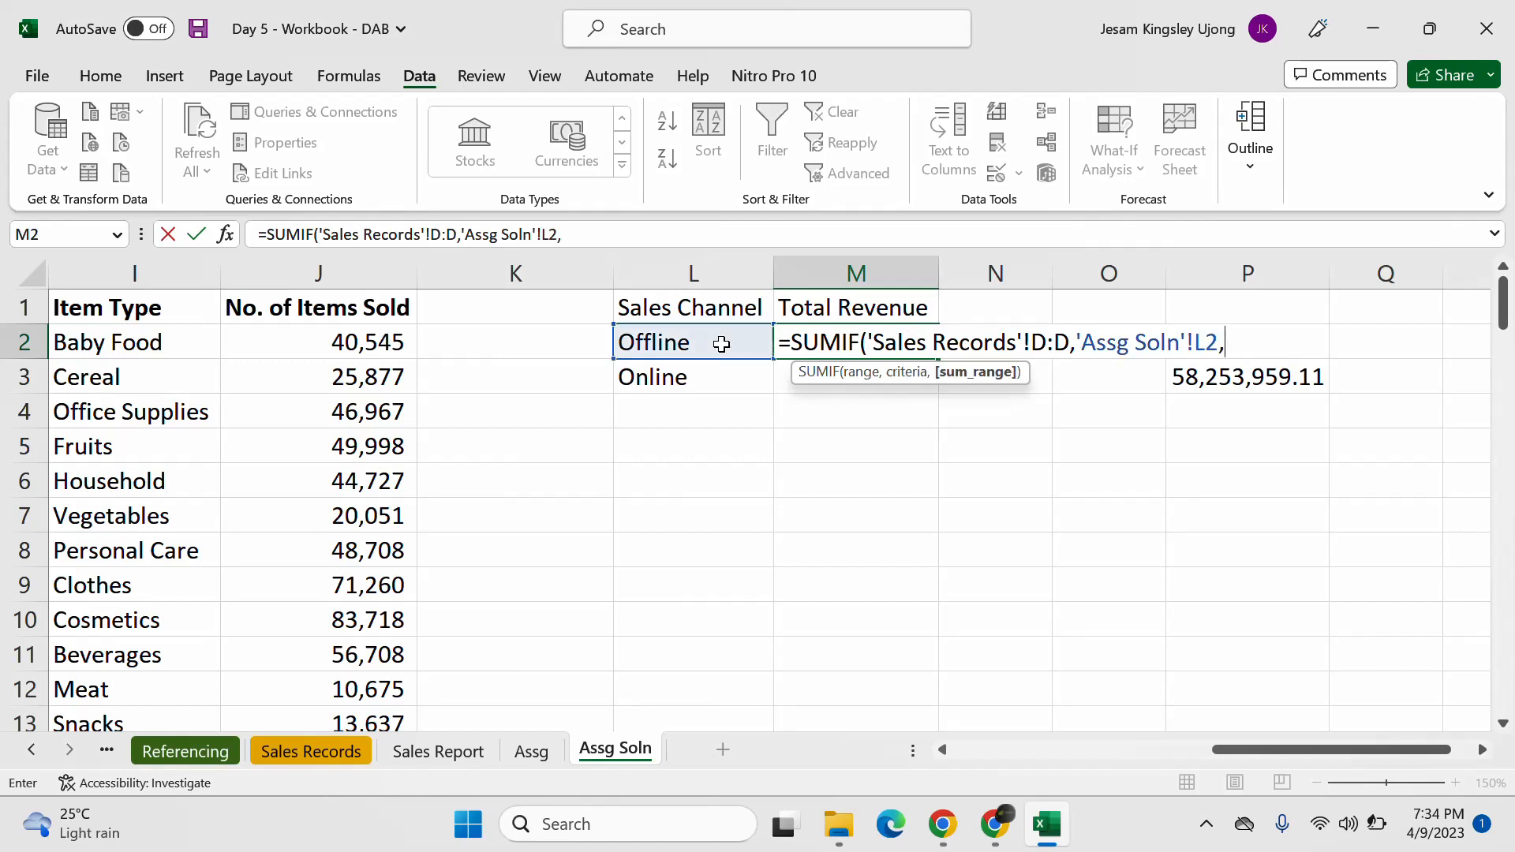
click(343, 757)
drag(1160, 751, 1374, 756)
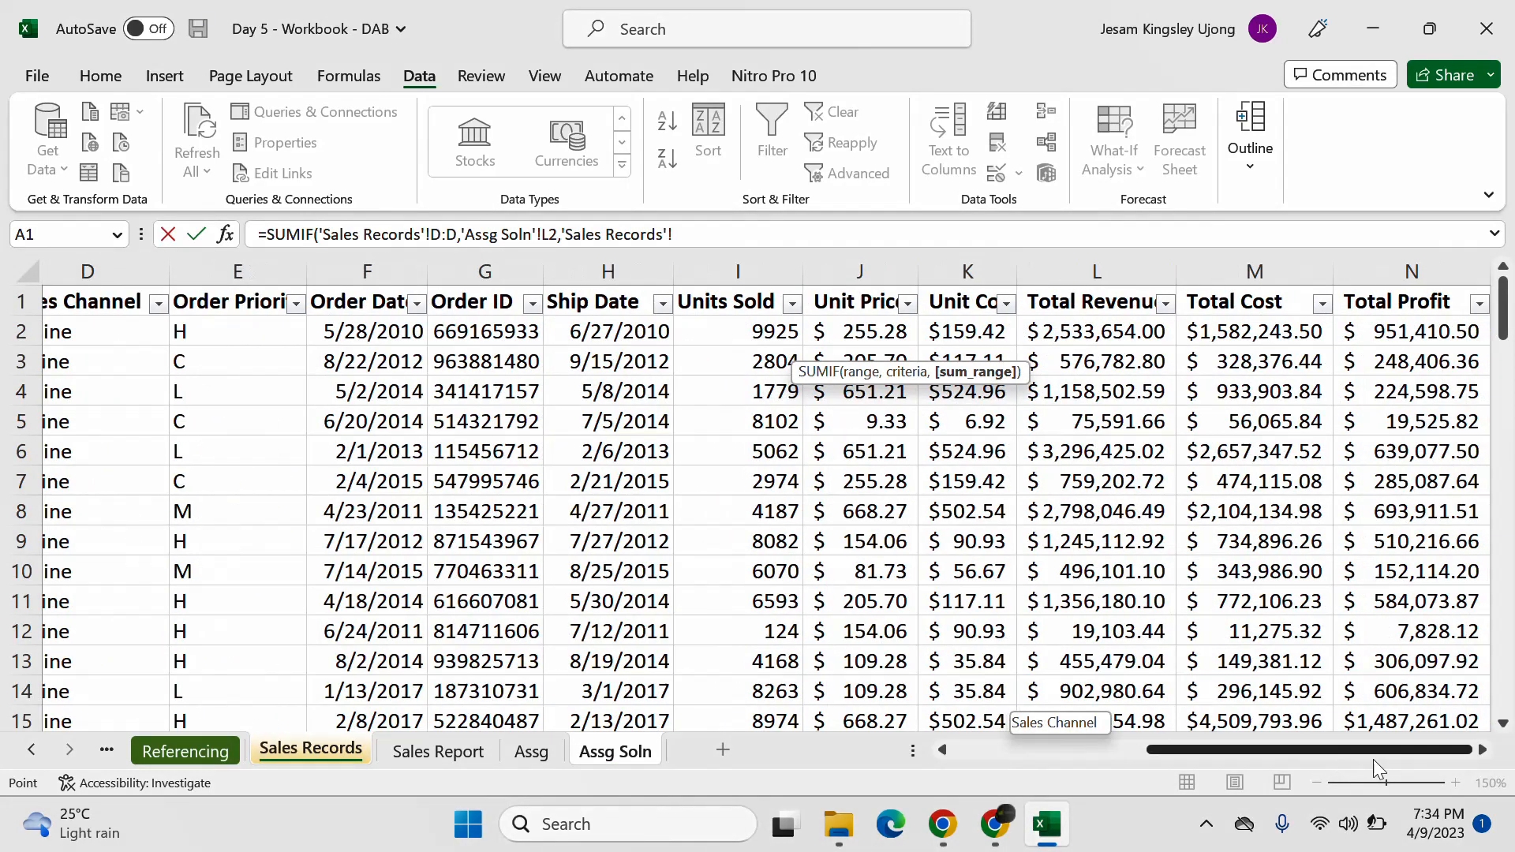
click(1140, 268)
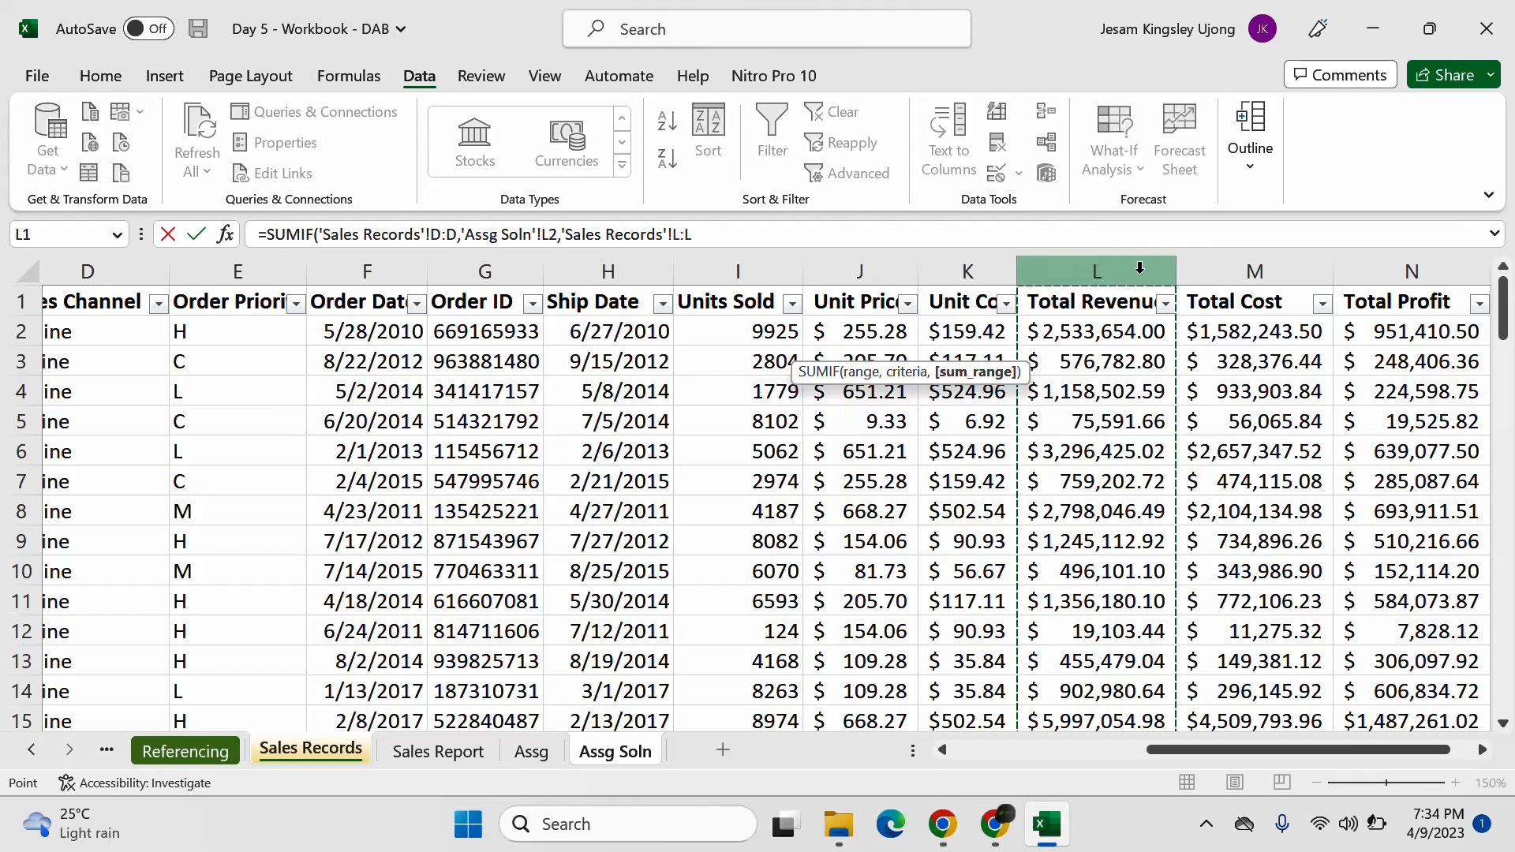
text())
key(Return)
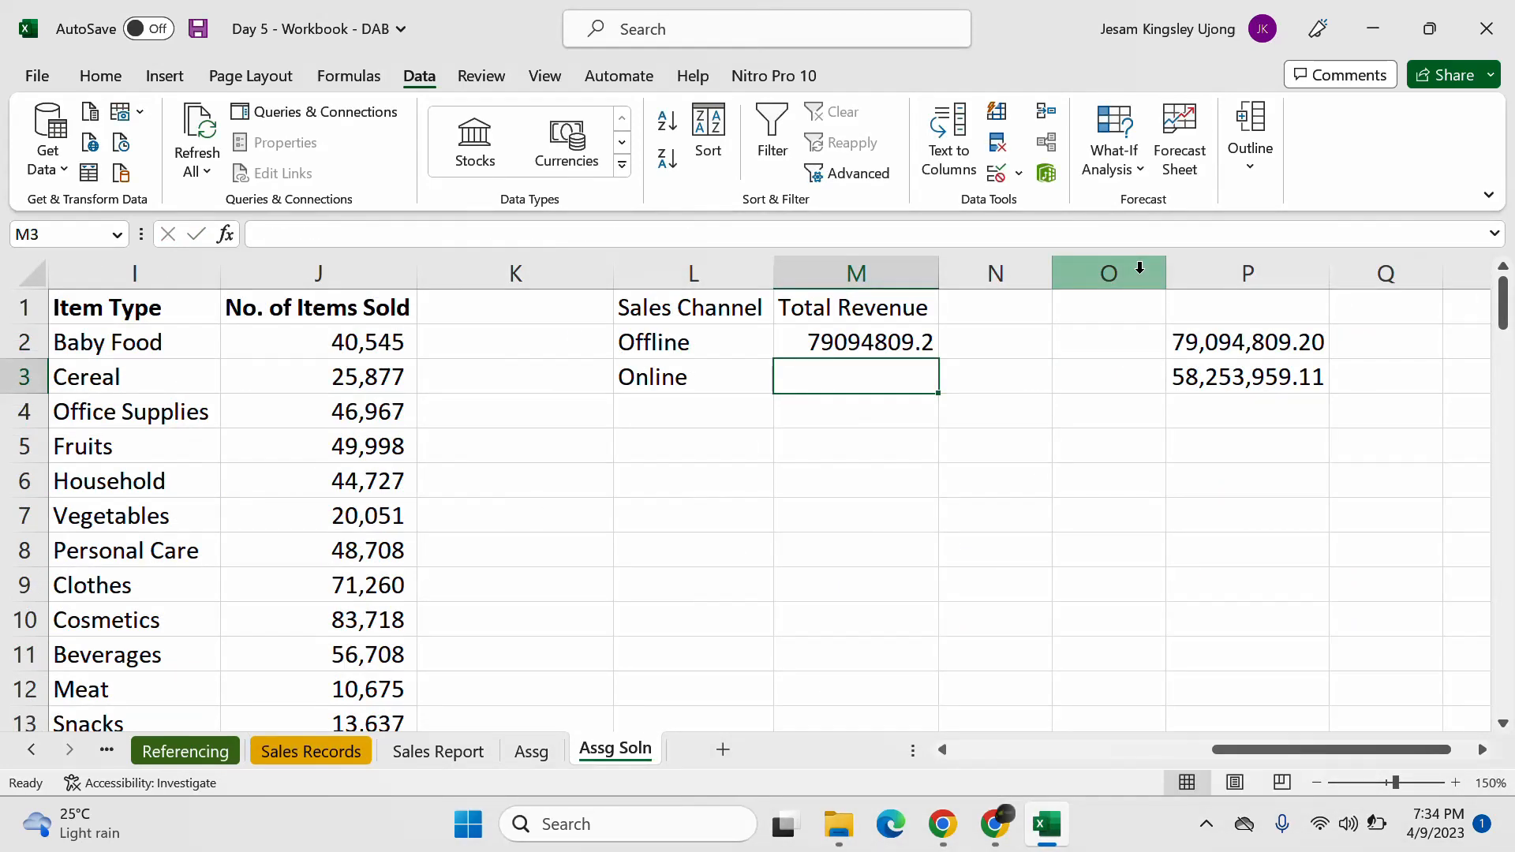
Step: Fill the M2 formula down to M3 and format both revenue cells as Currency
click(886, 348)
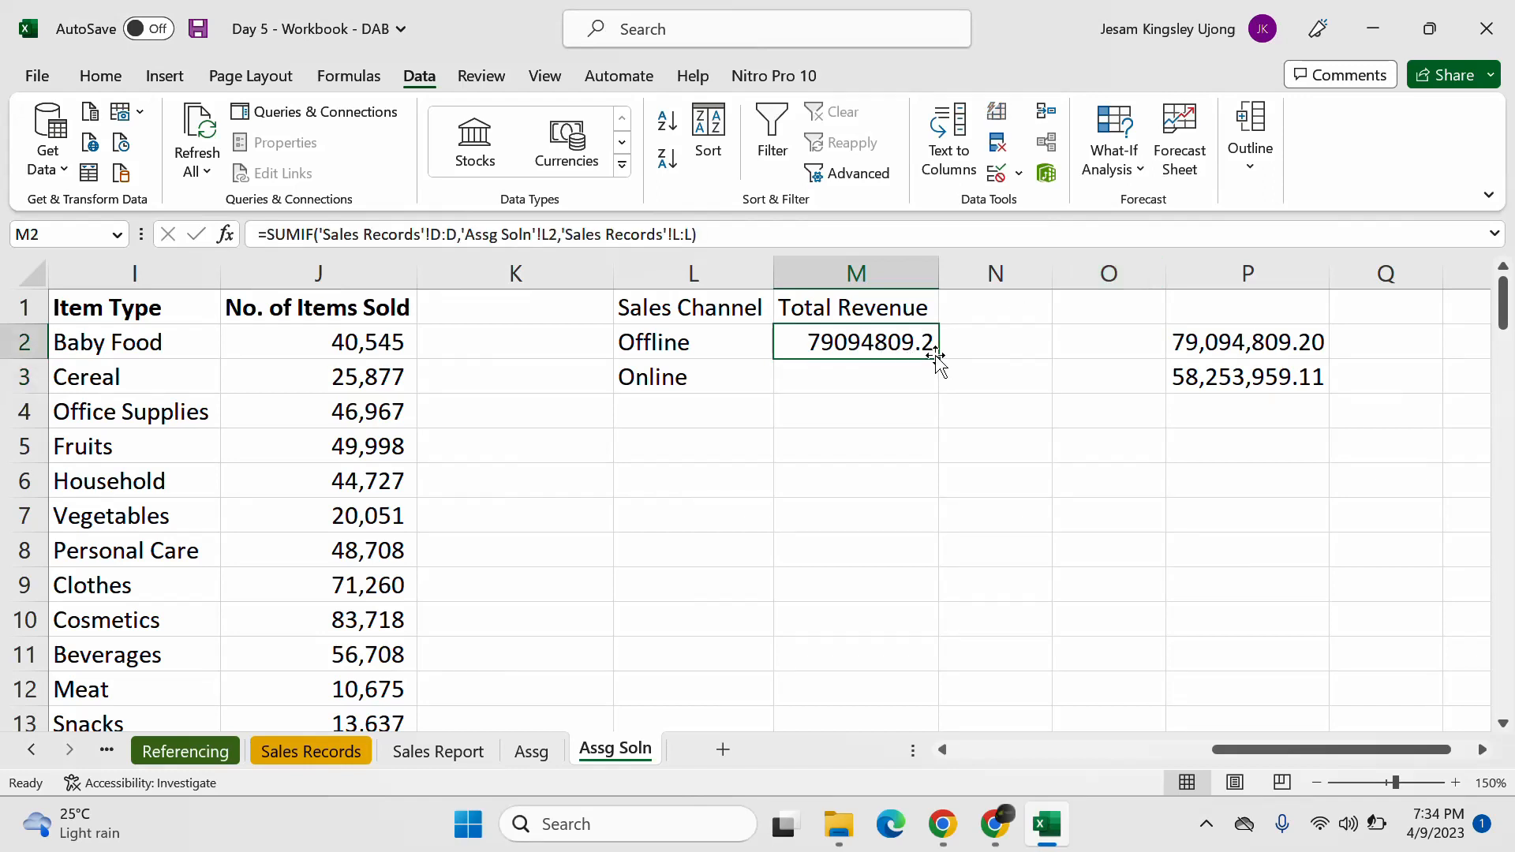
drag(936, 359, 937, 387)
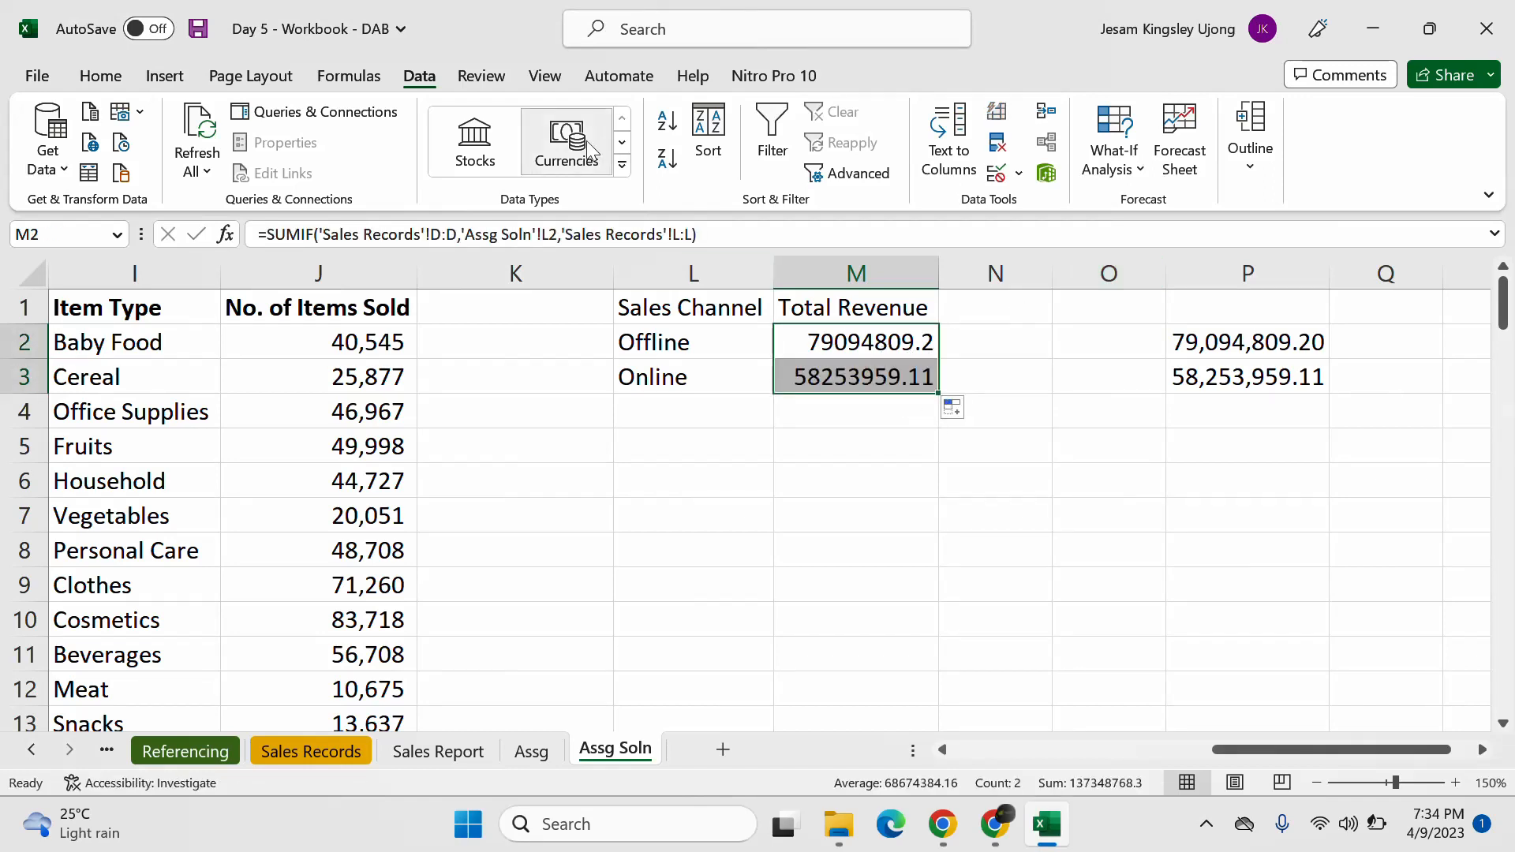
click(100, 76)
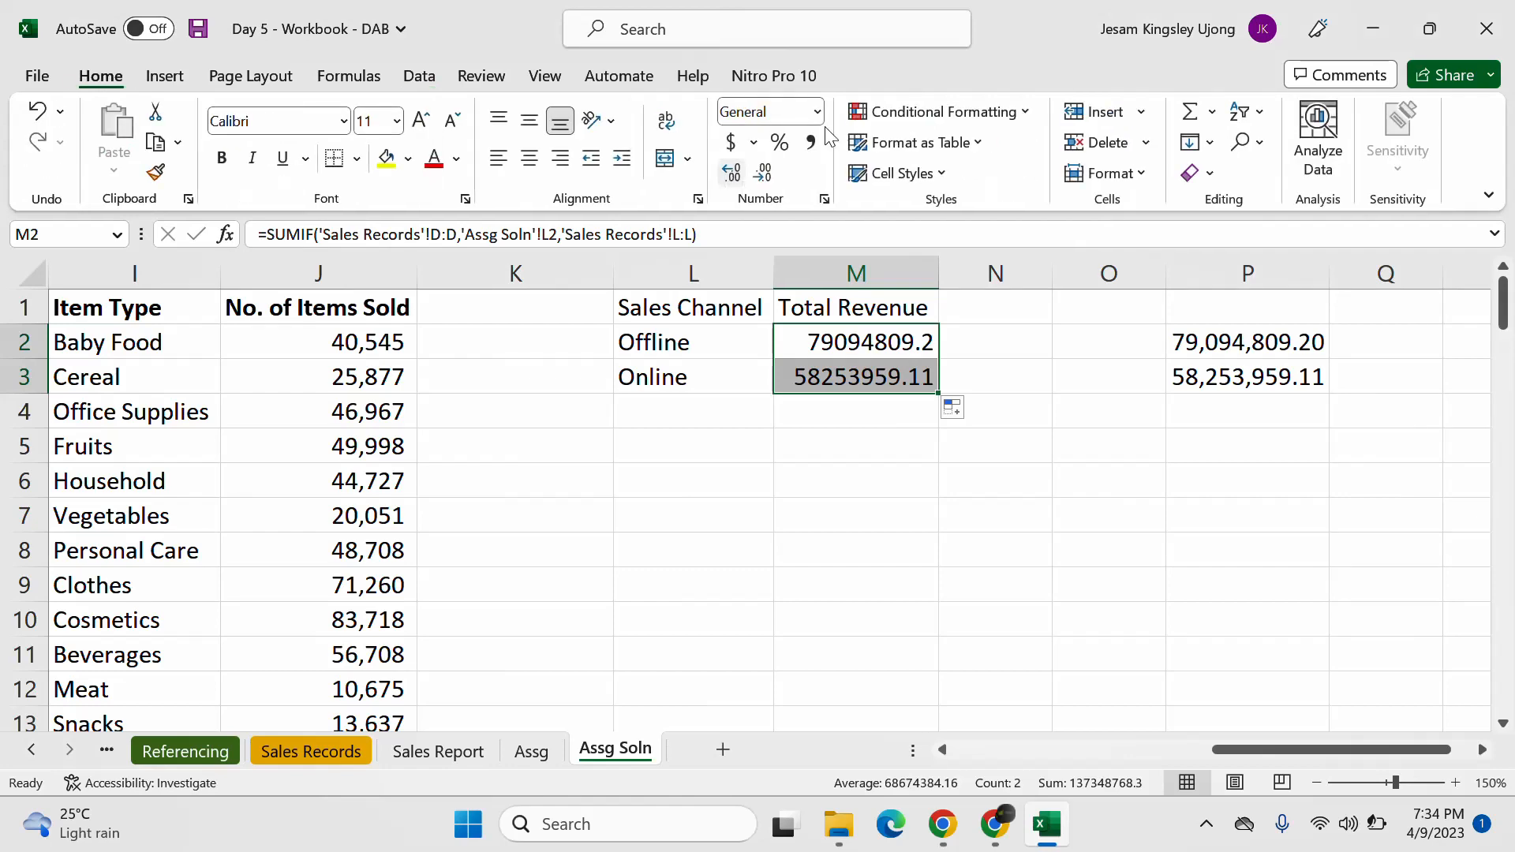
click(816, 112)
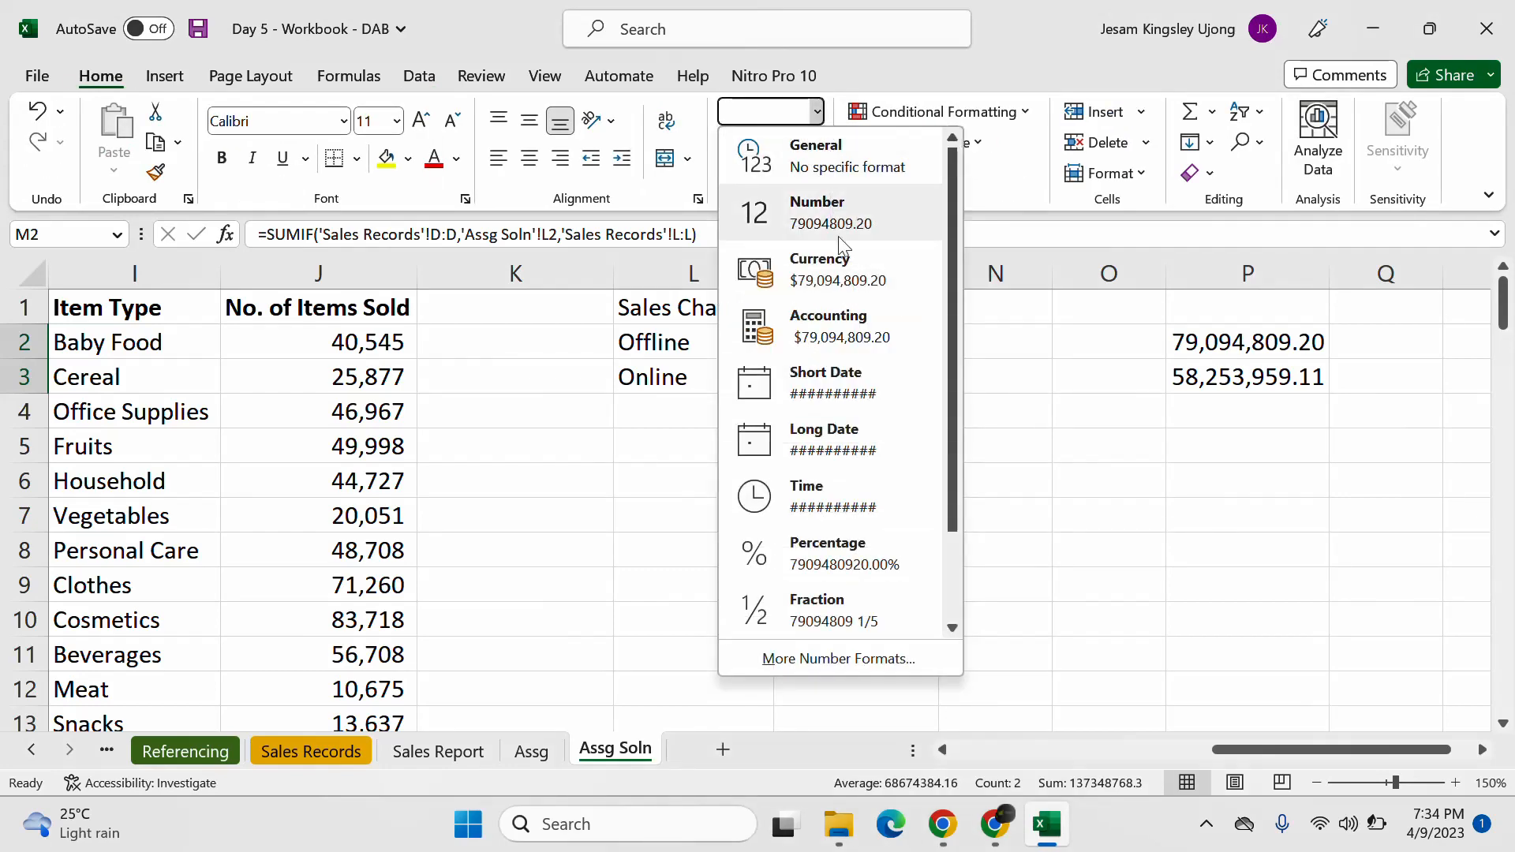
click(840, 269)
click(915, 505)
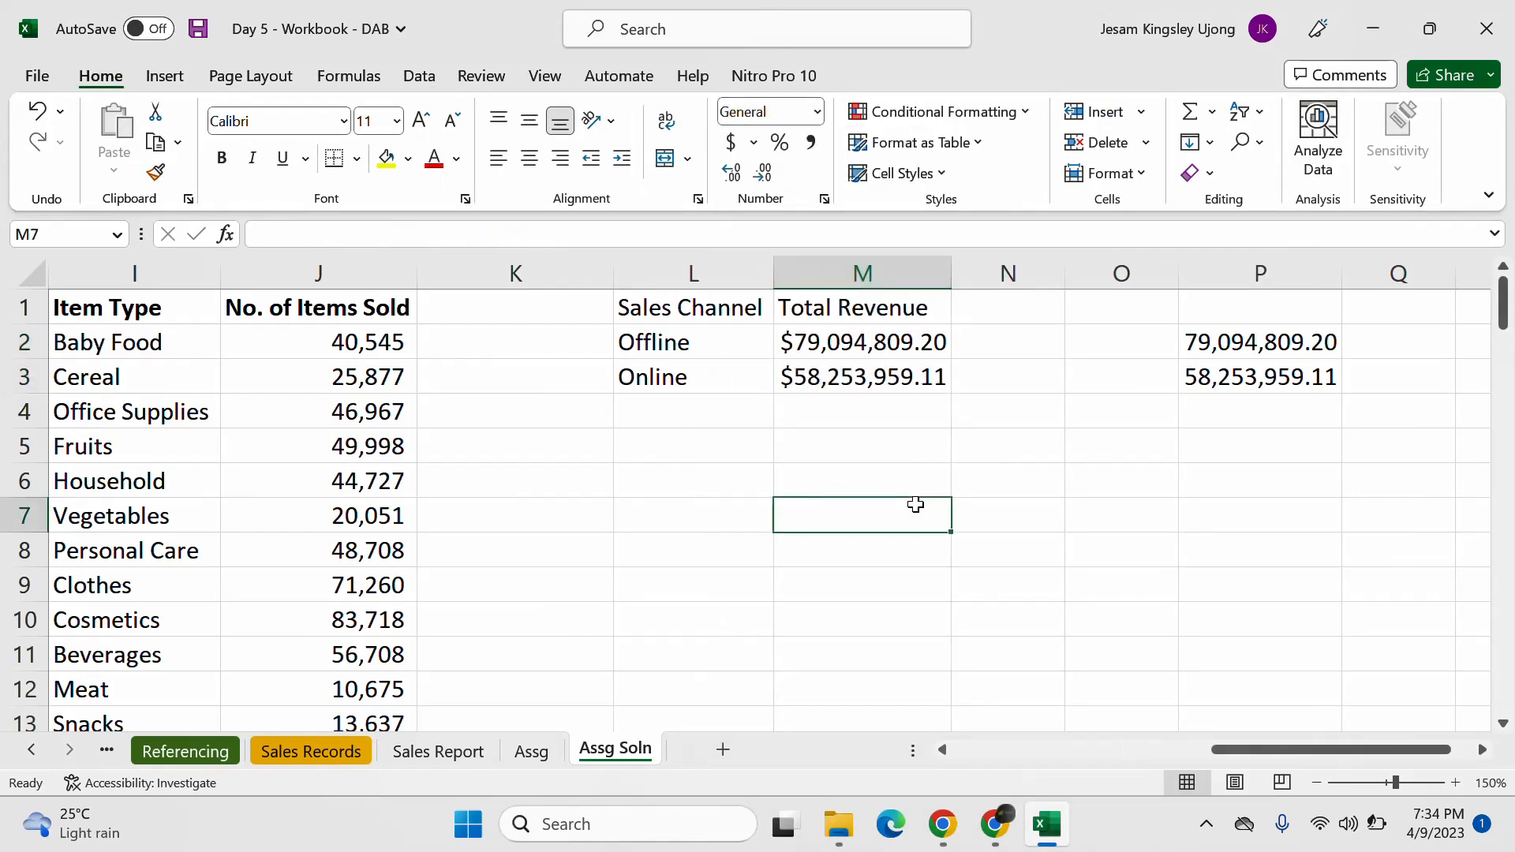
Step: Copy the formatting of the No. of Items Sold header in J1 onto the headers in L1:M1
click(861, 380)
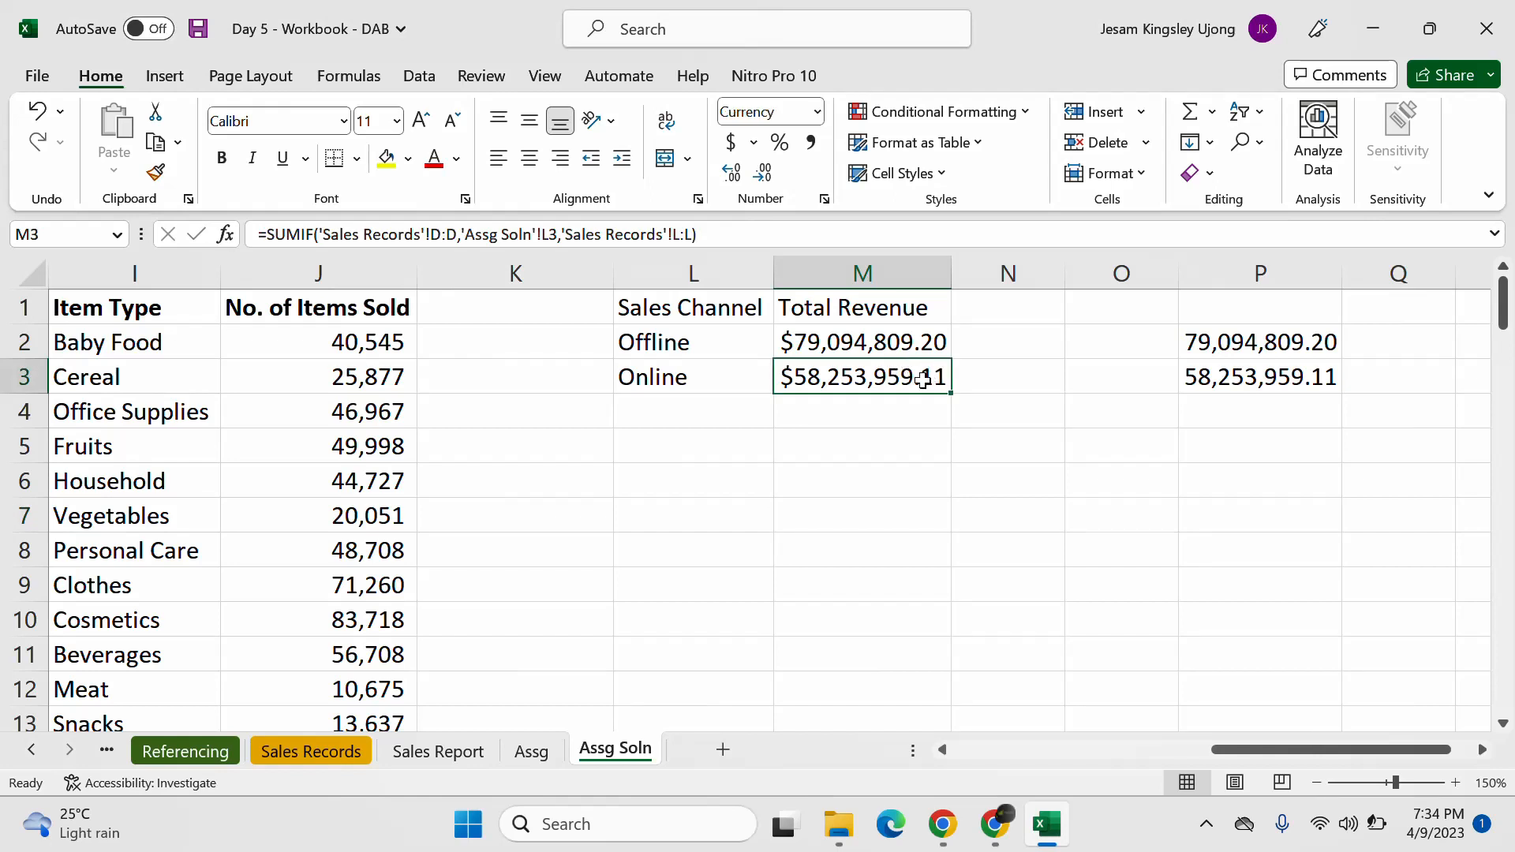
click(347, 307)
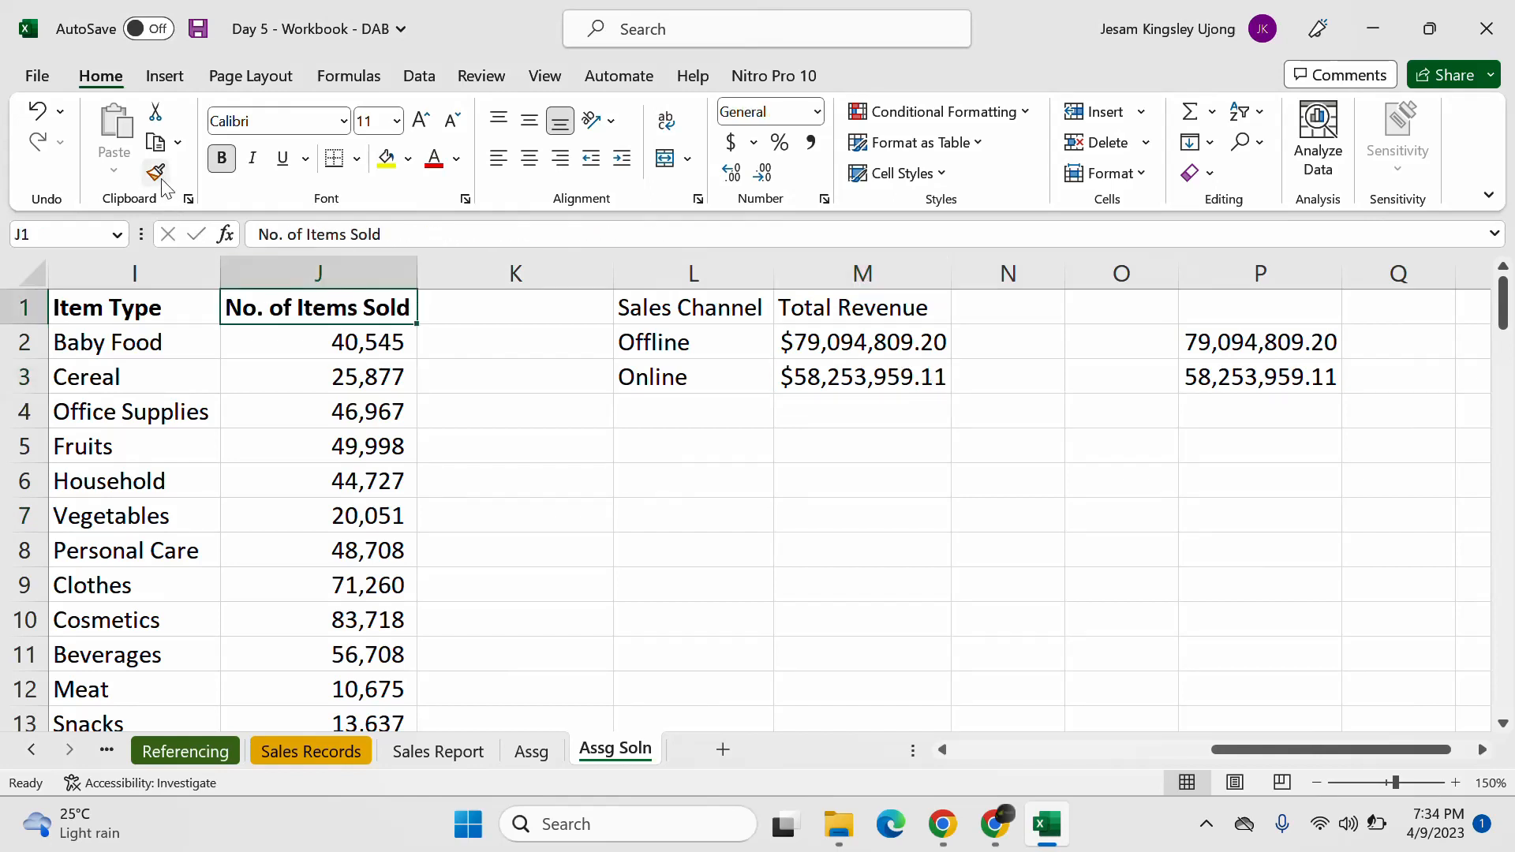
click(156, 172)
mouse_move(691, 310)
mouse_down()
mouse_move(855, 325)
mouse_move(875, 311)
mouse_up()
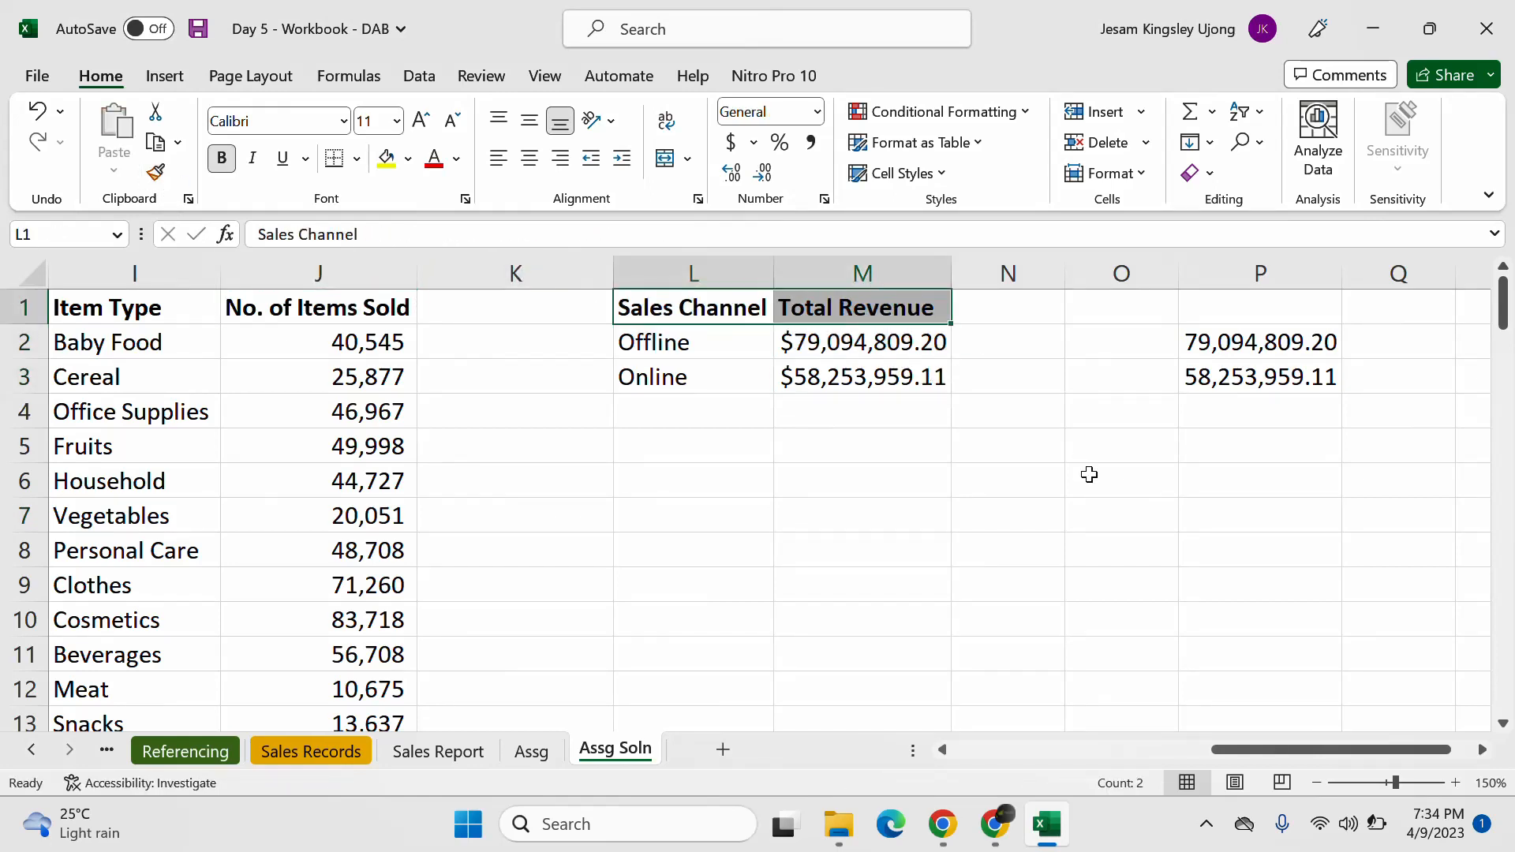
click(1088, 474)
Step: Clear the comparison figures from P1:P4 on Assg Soln
drag(1295, 311, 1298, 401)
key(ctrl+c)
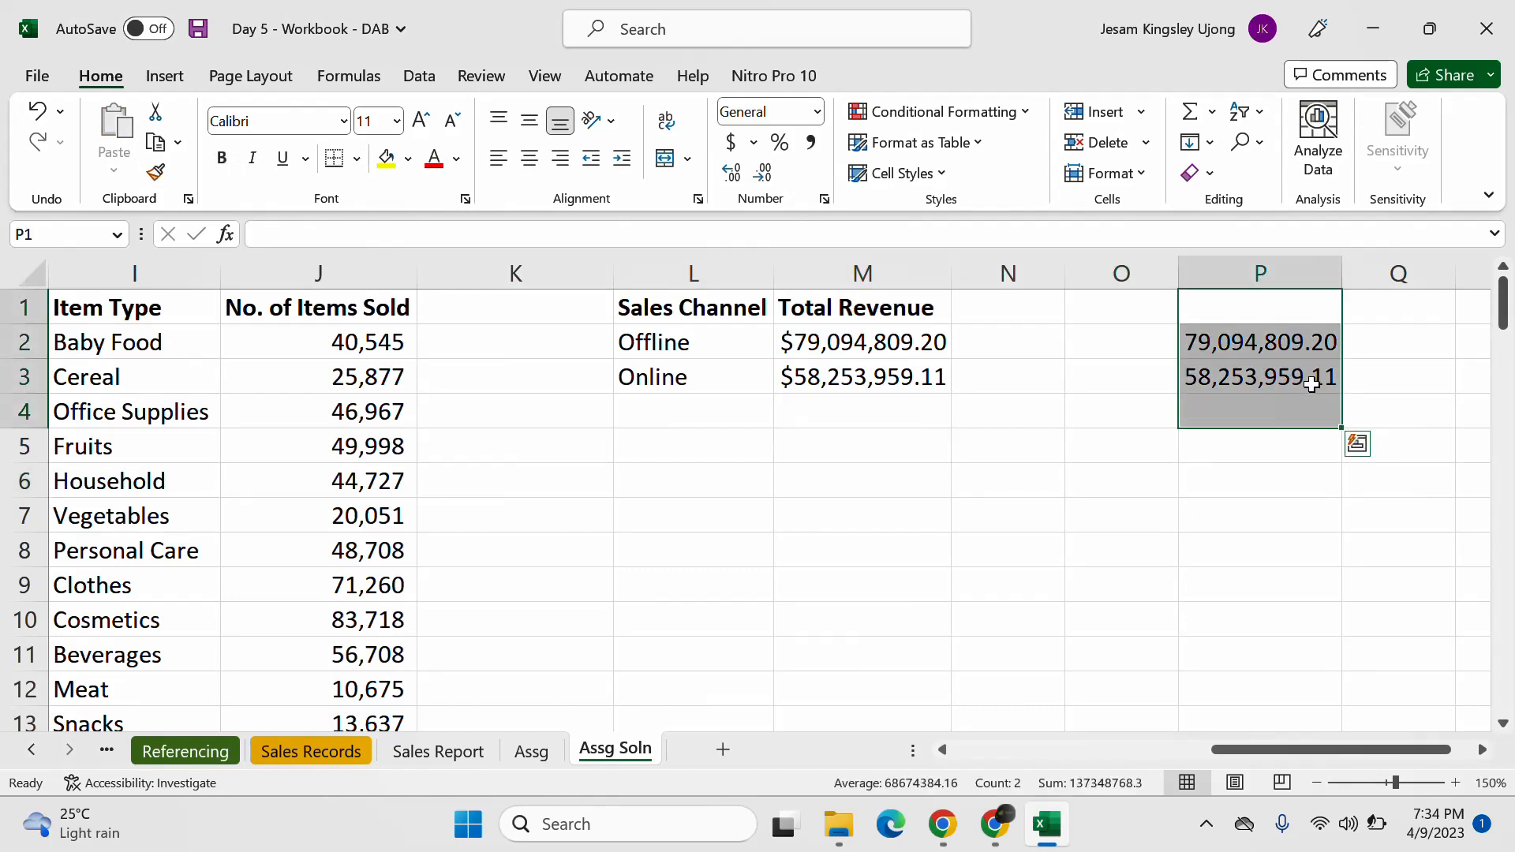
key(Delete)
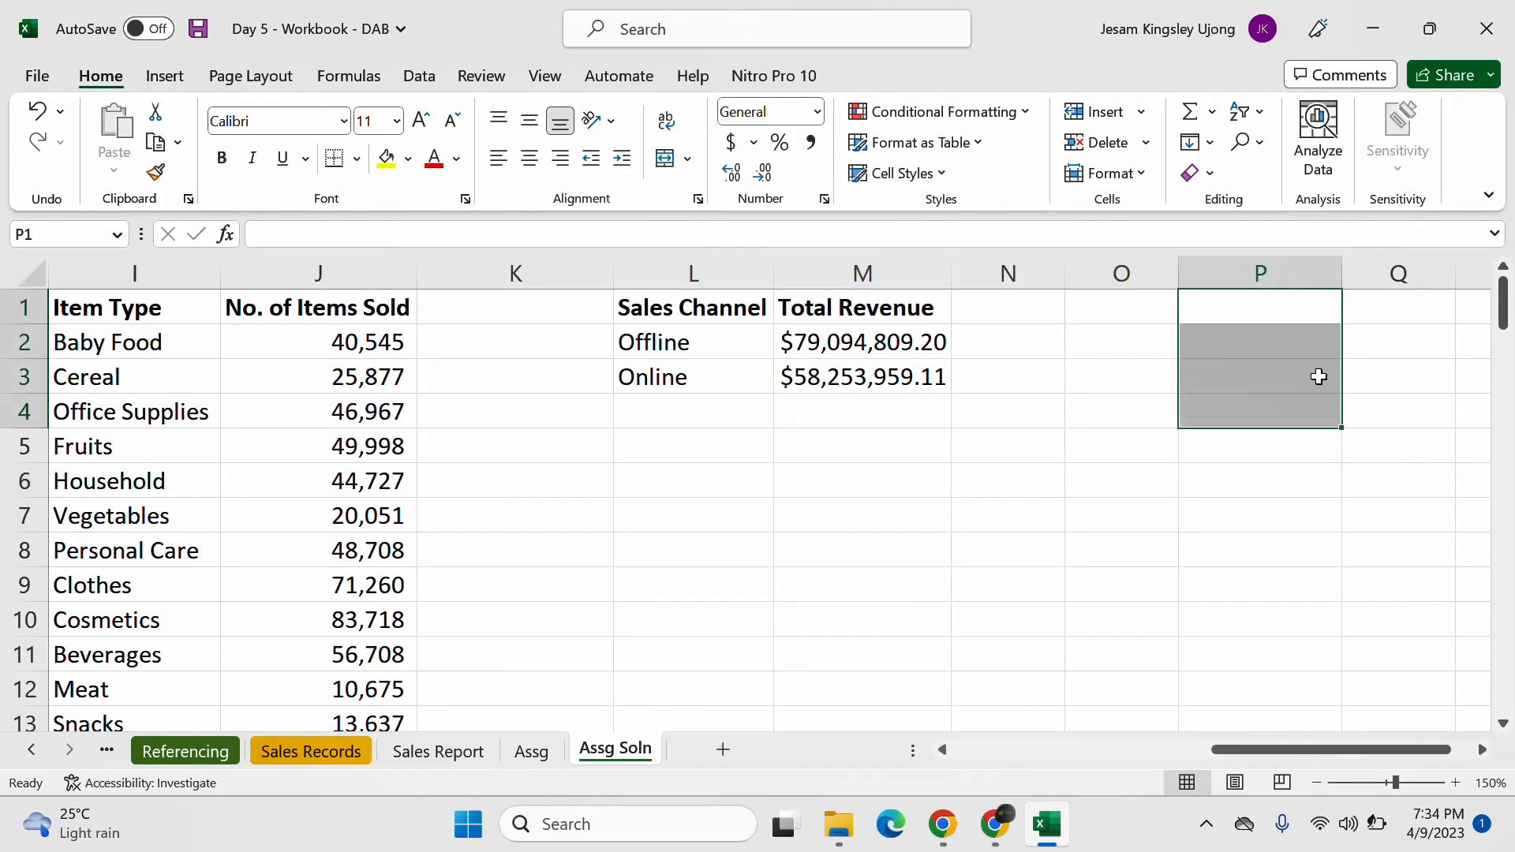
click(939, 456)
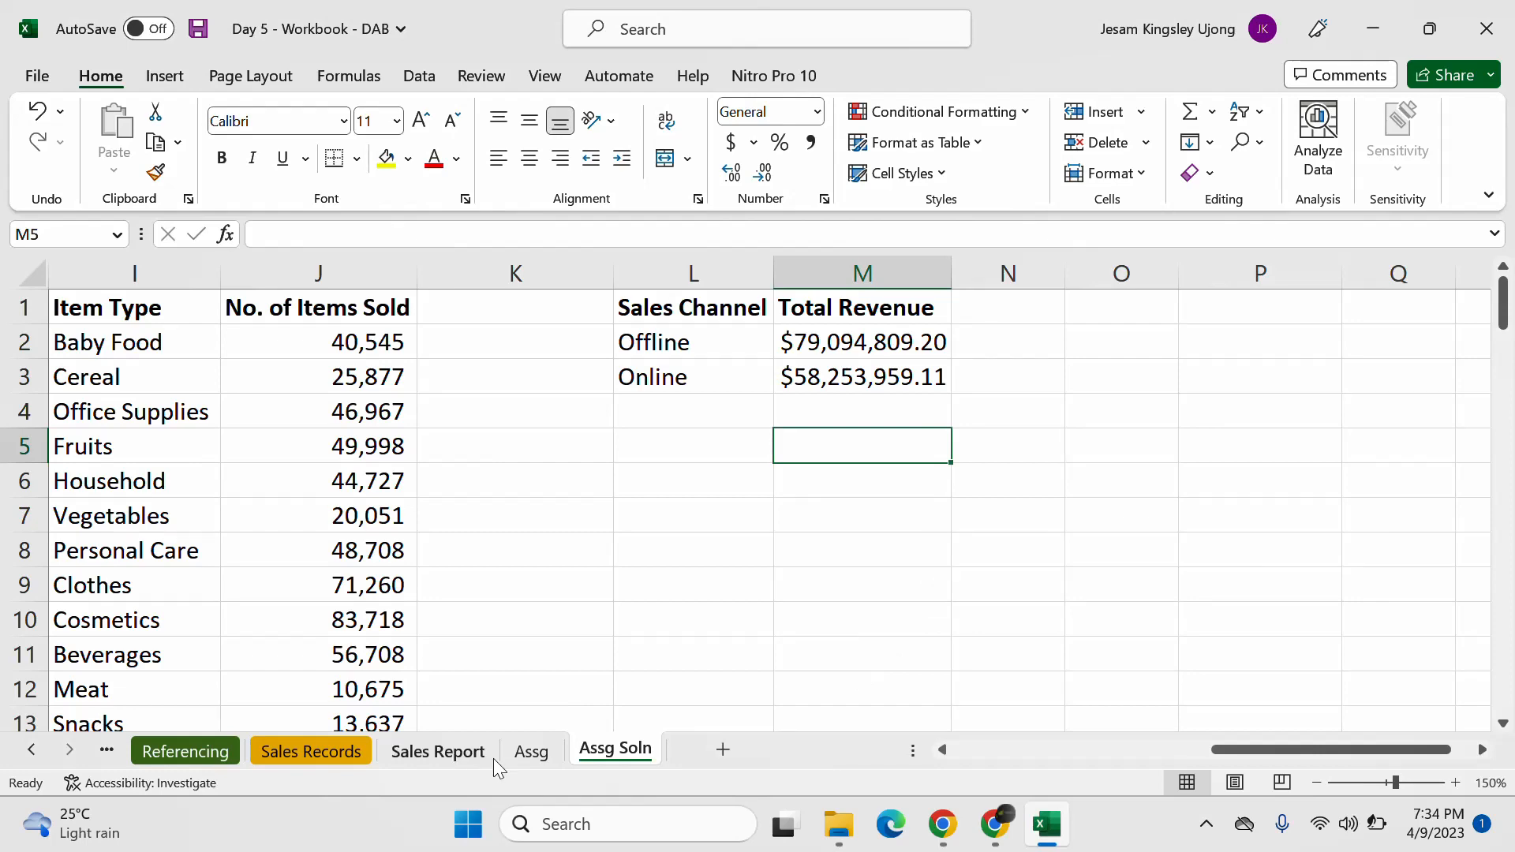
Step: Check the assignment task list on Assg, return to Assg Soln, and dismiss the presenting notification
click(547, 753)
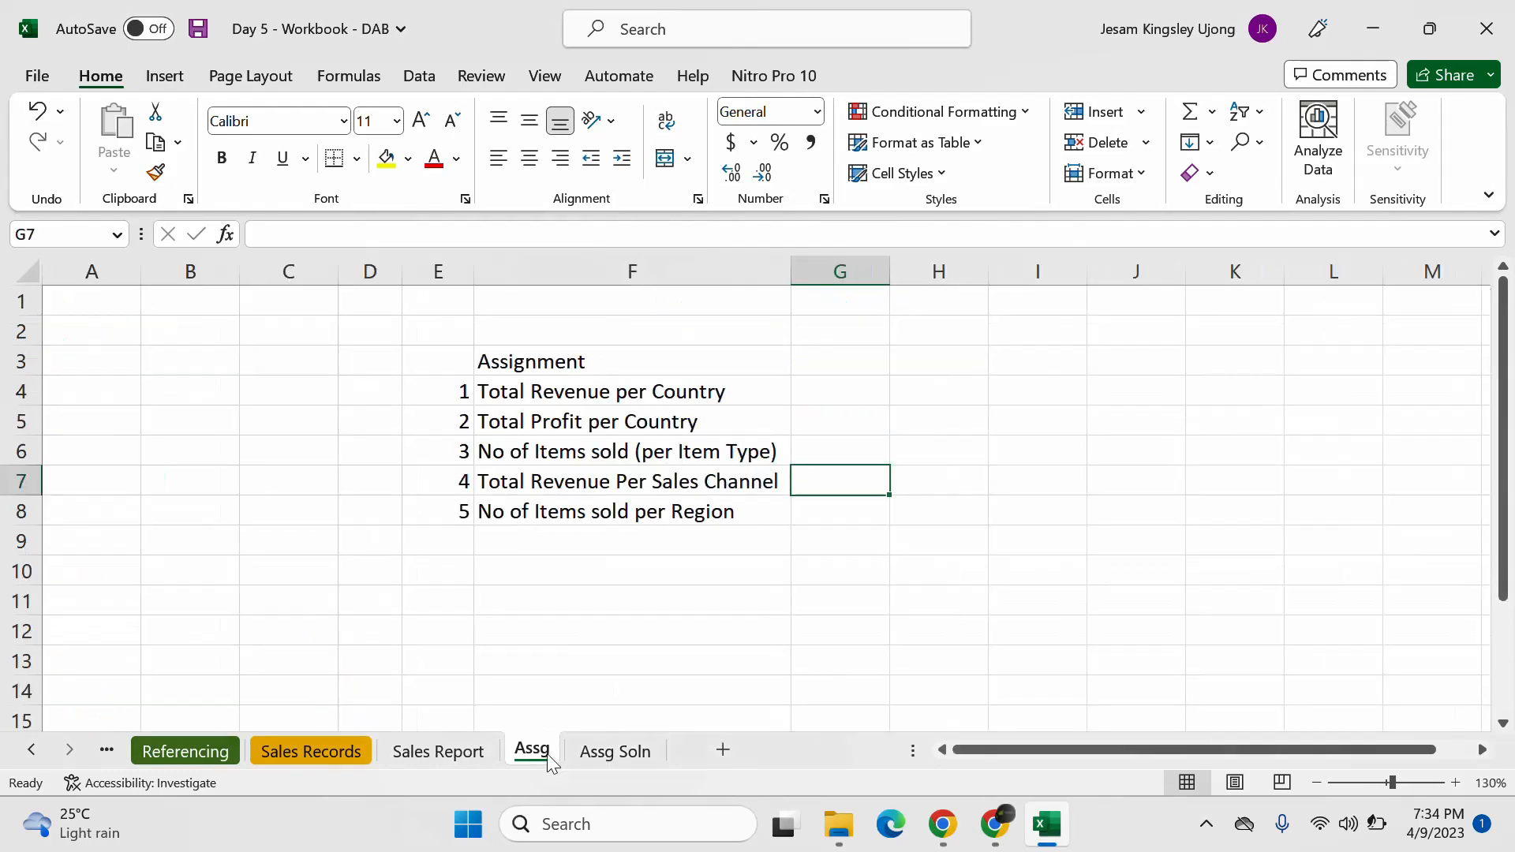
click(608, 756)
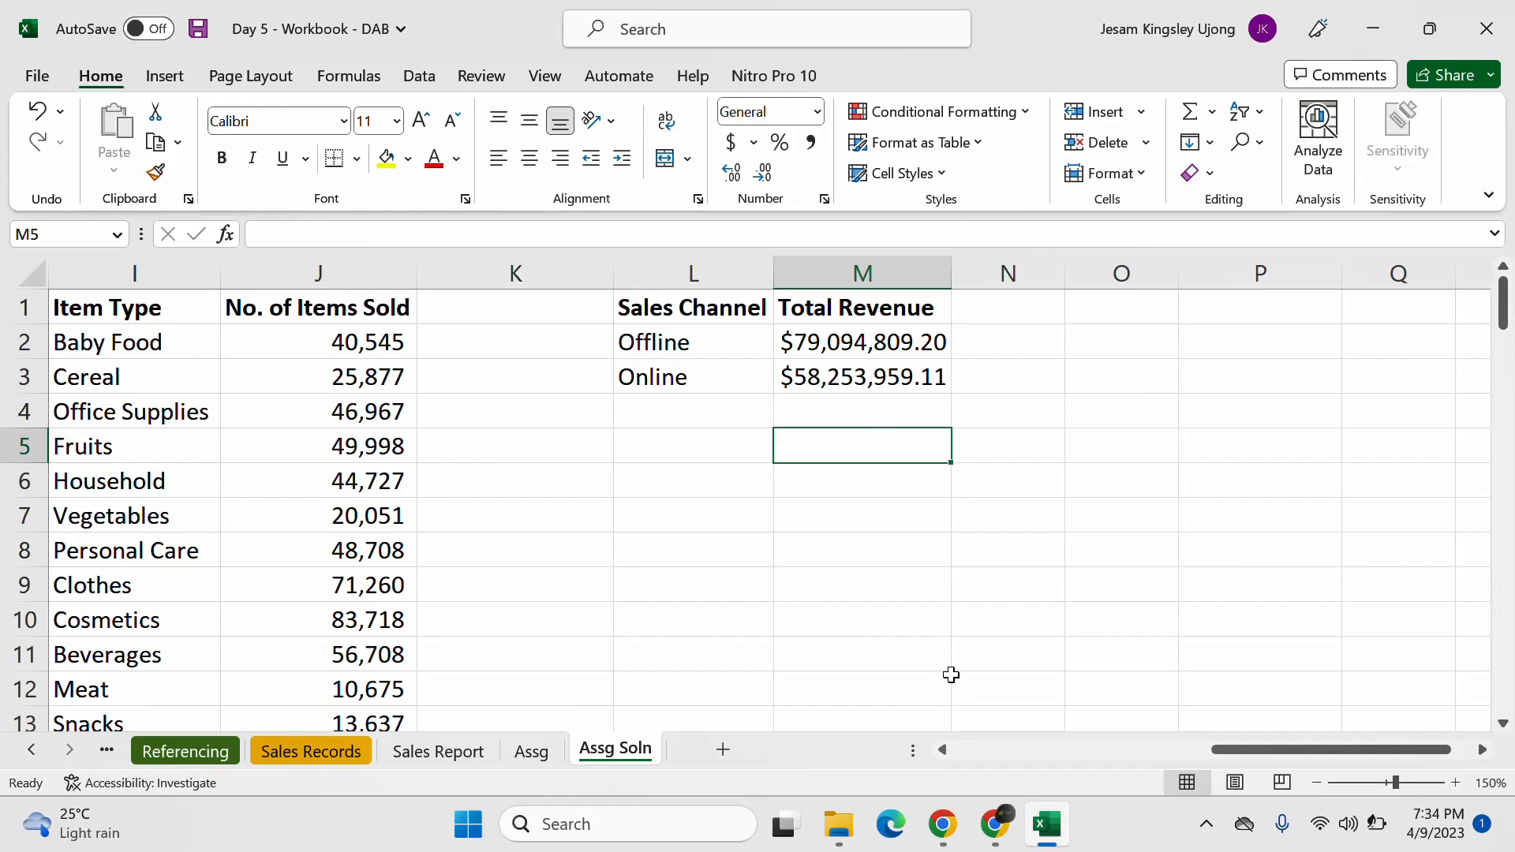
click(994, 827)
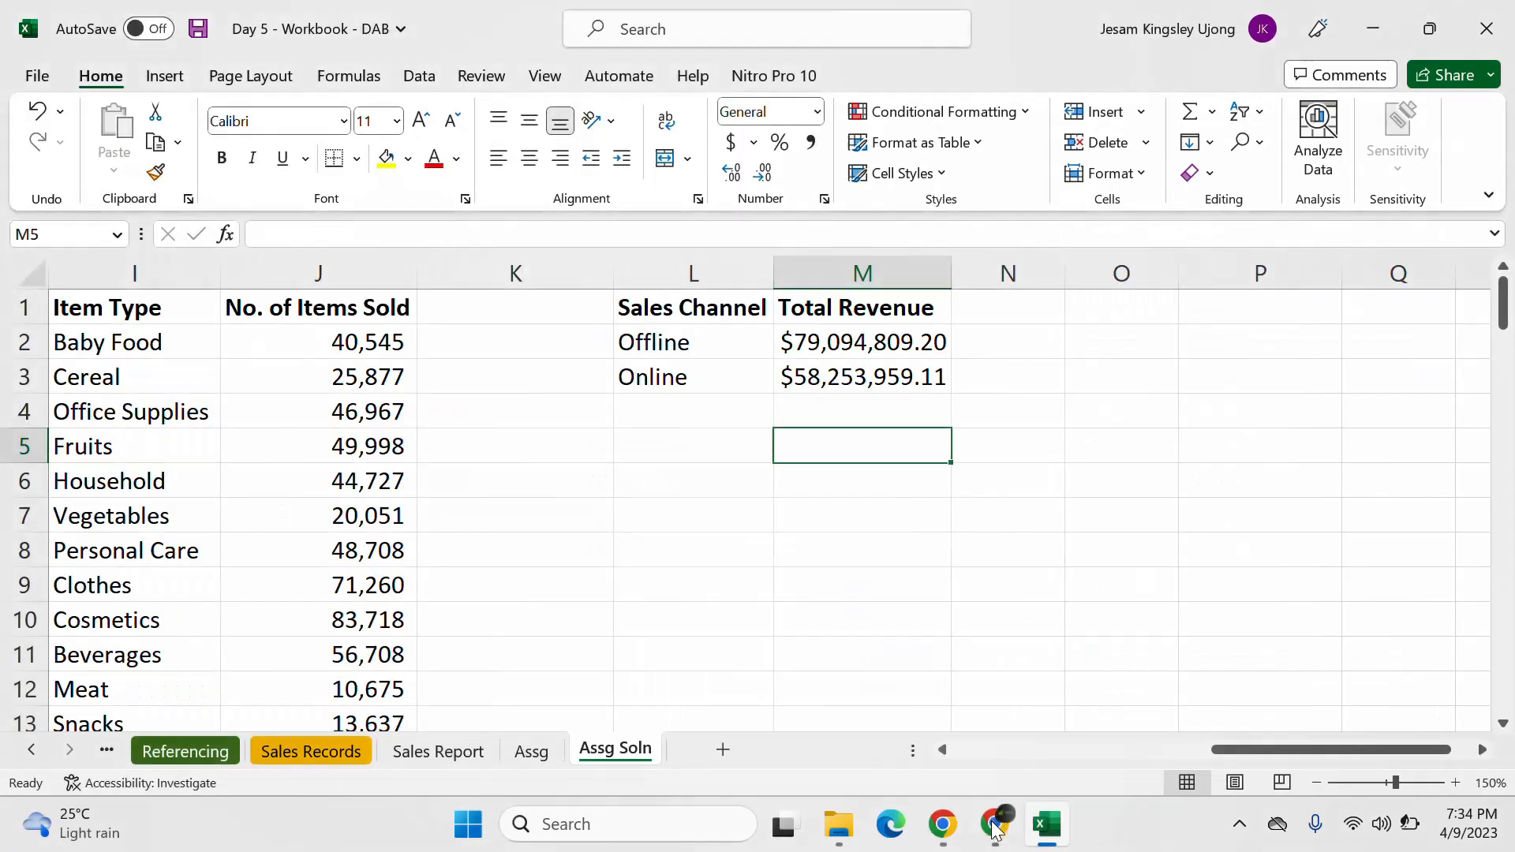
click(1046, 823)
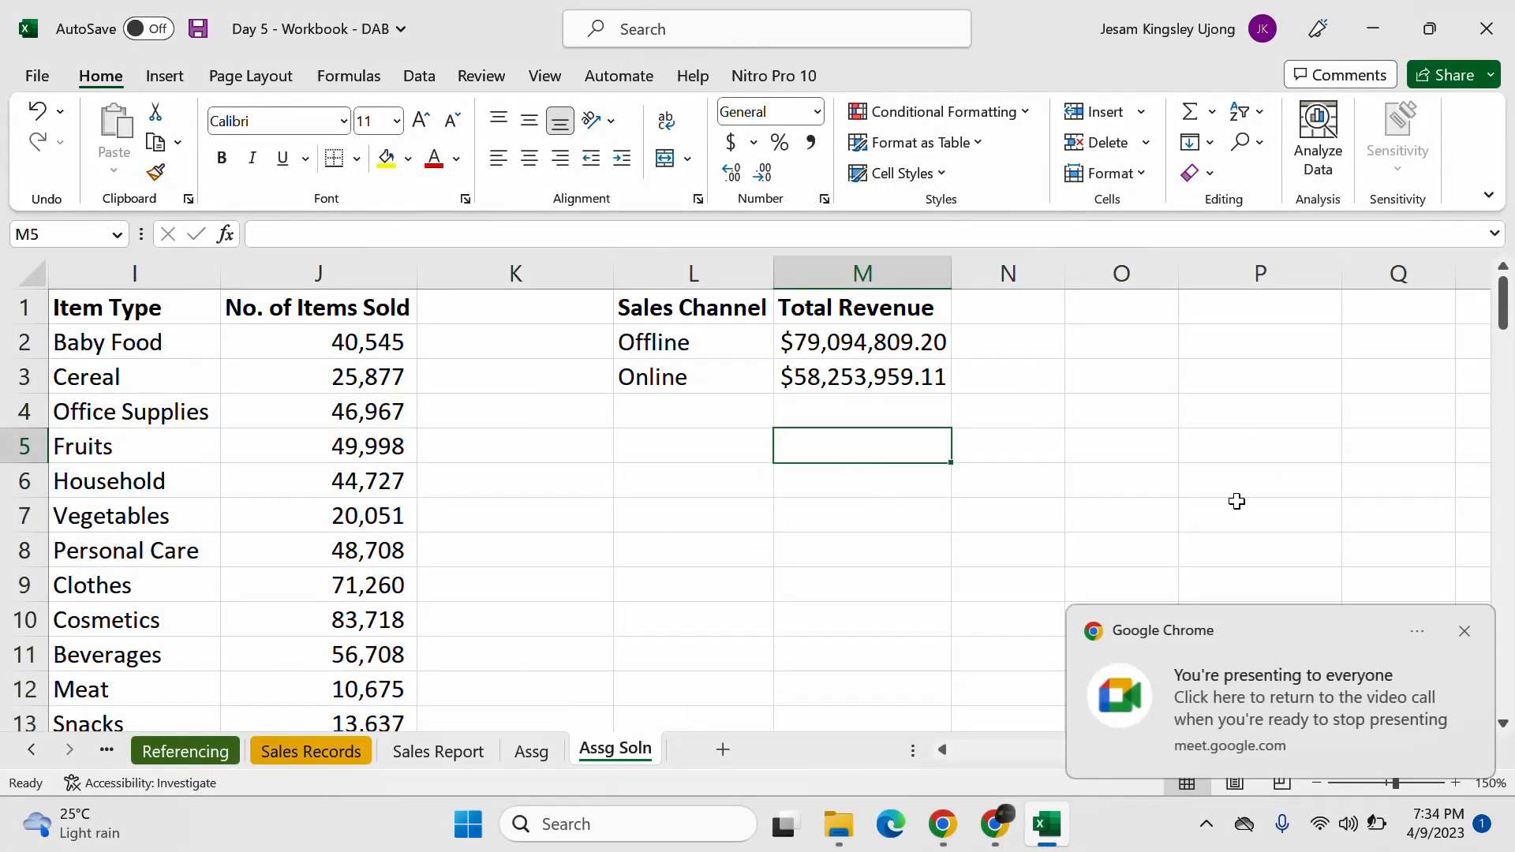
click(1464, 631)
click(784, 374)
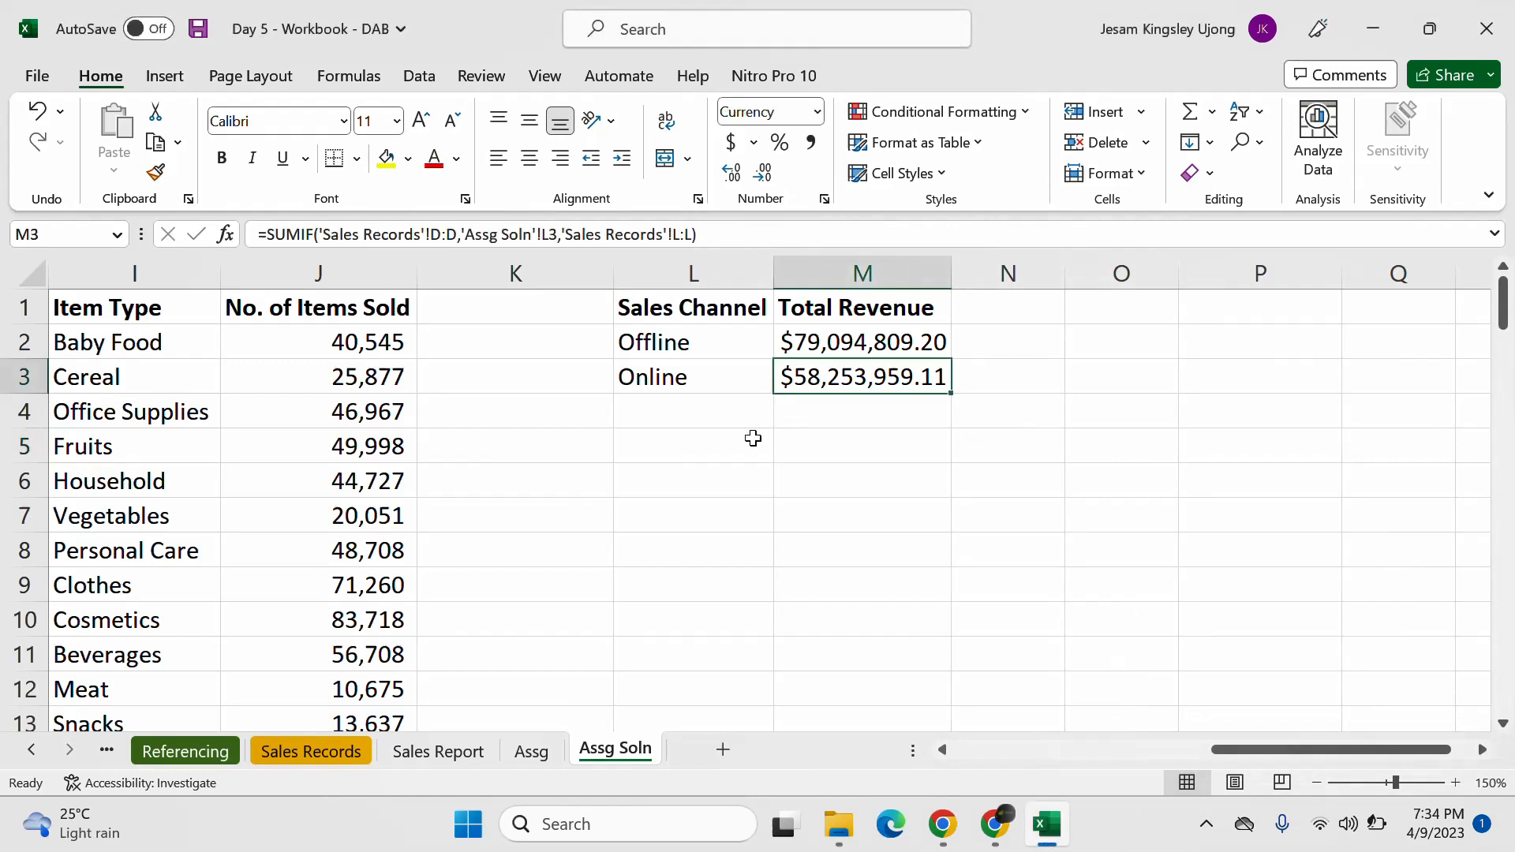
click(746, 464)
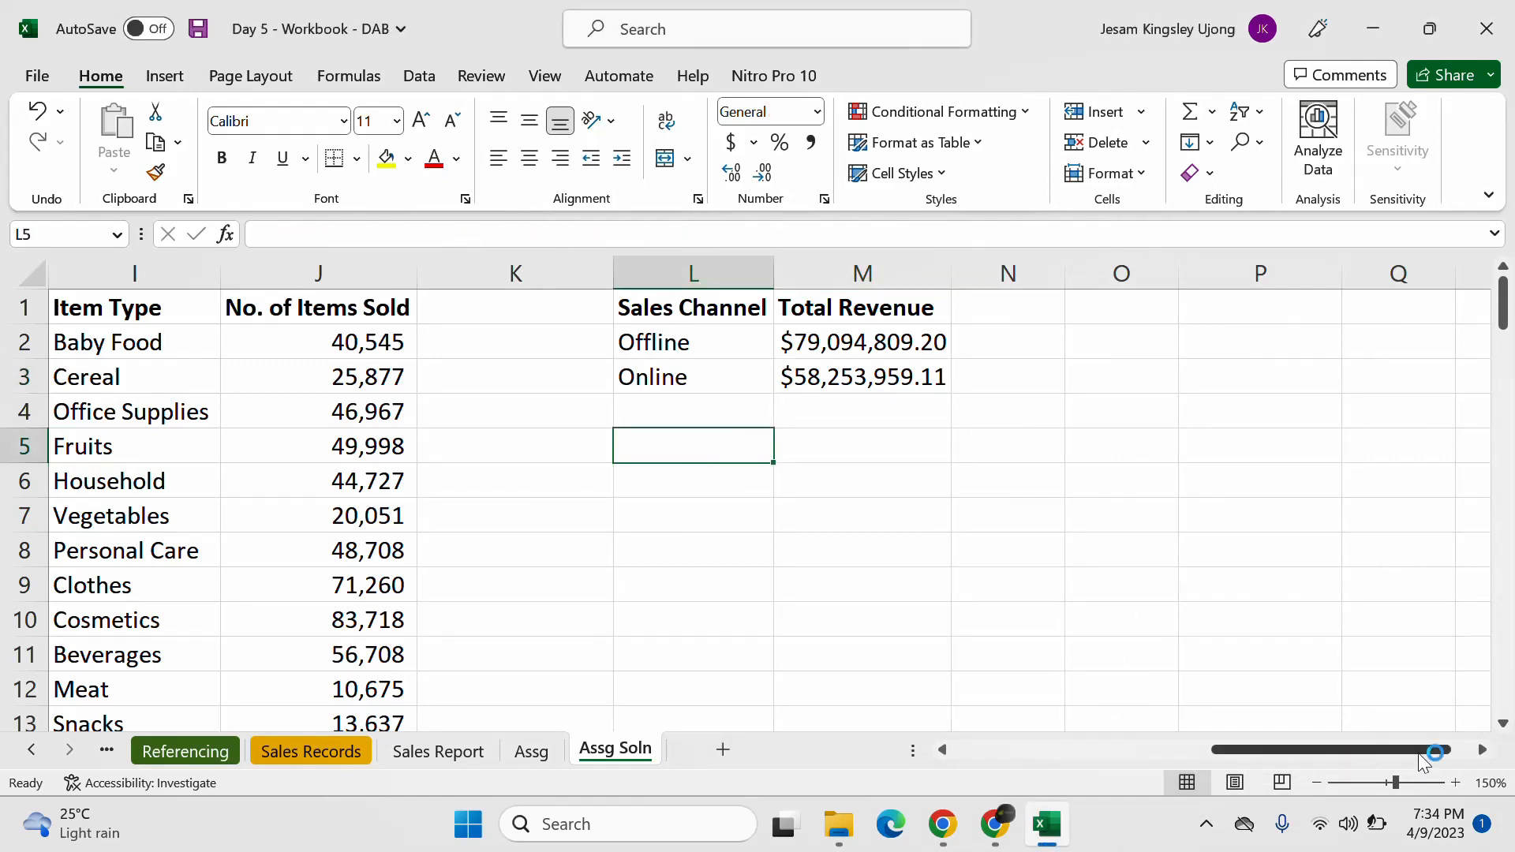
Step: Switch to the Google Meet call in Chrome to check the chat and participant list, and return to the Excel workbook
click(1482, 750)
click(1482, 749)
drag(1401, 751, 1369, 758)
click(999, 825)
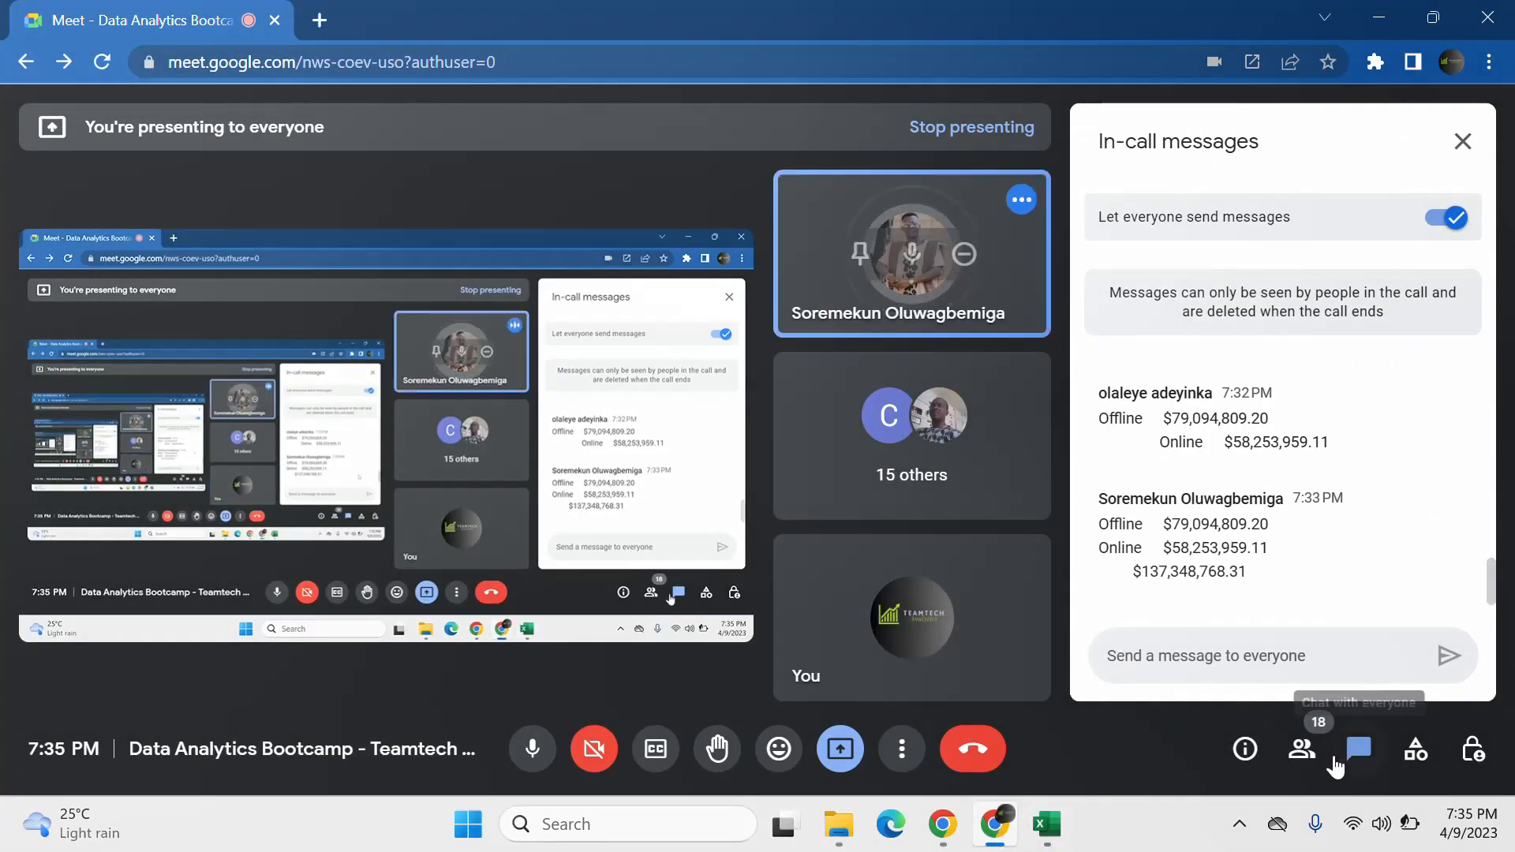
click(1303, 749)
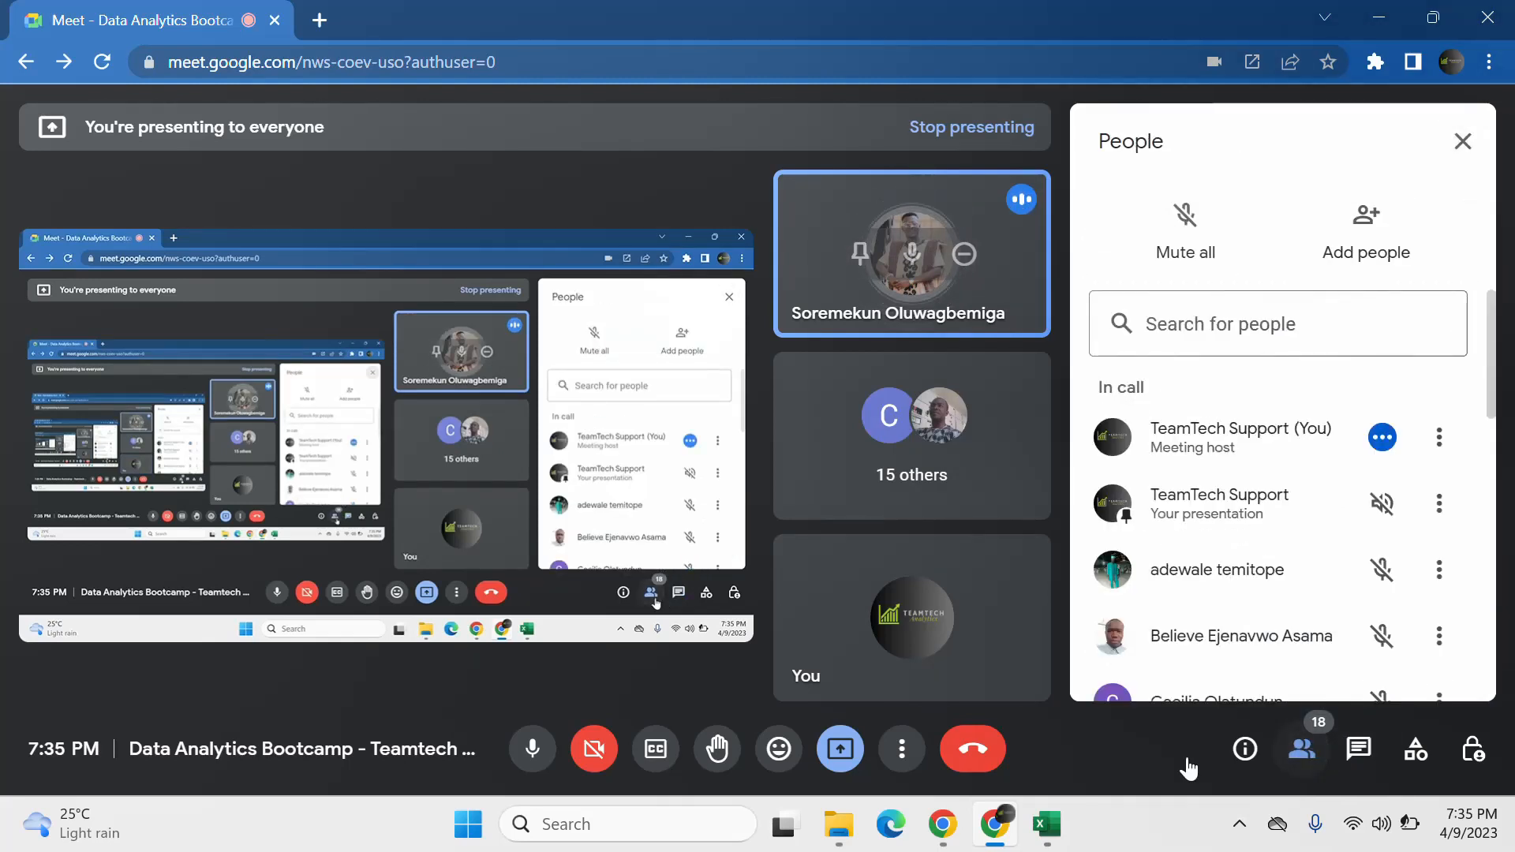
click(1047, 825)
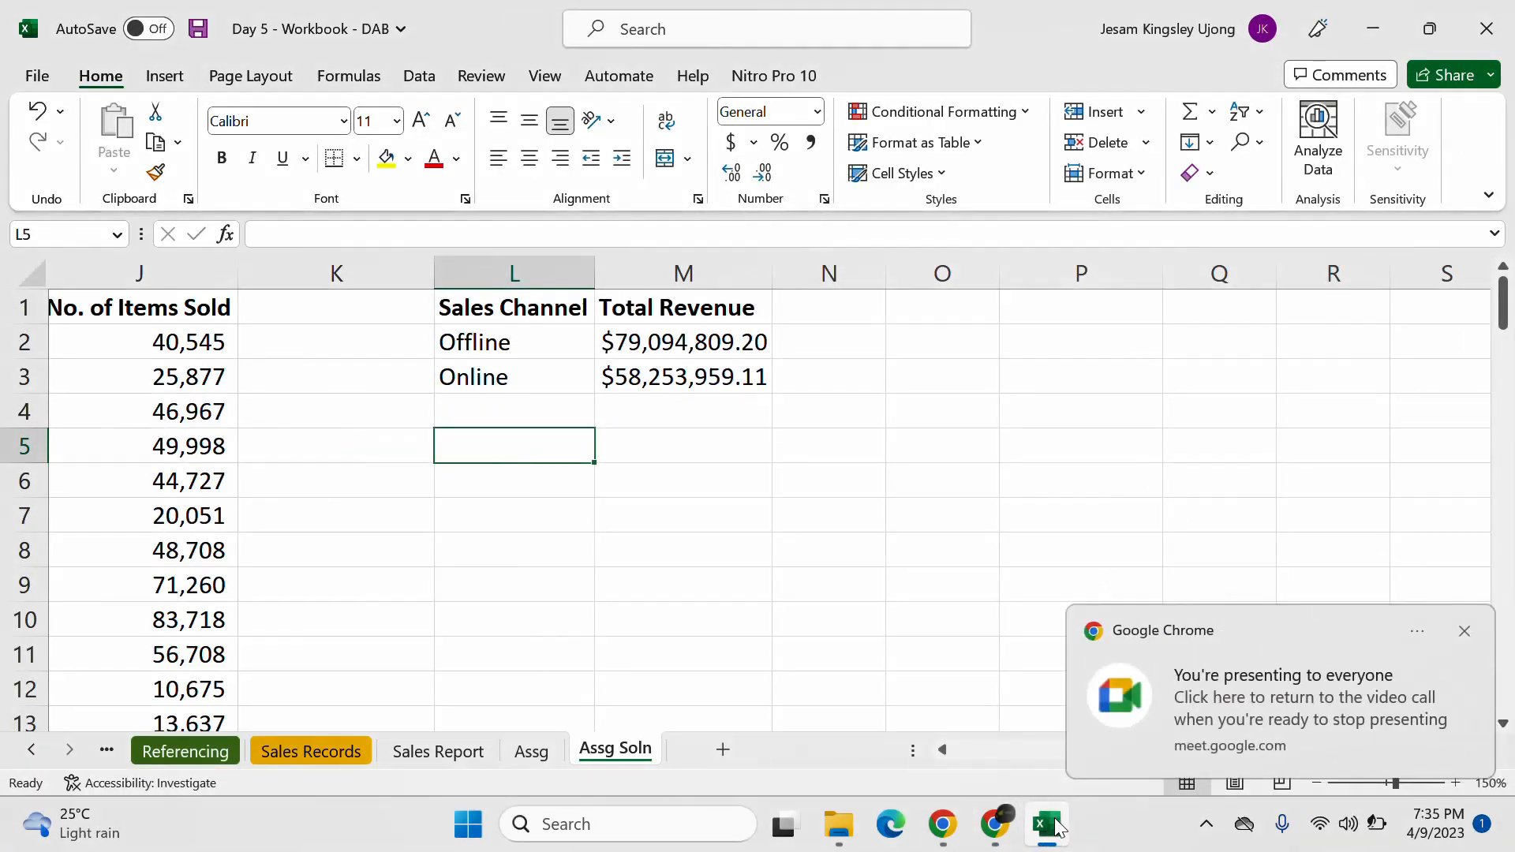
click(1464, 630)
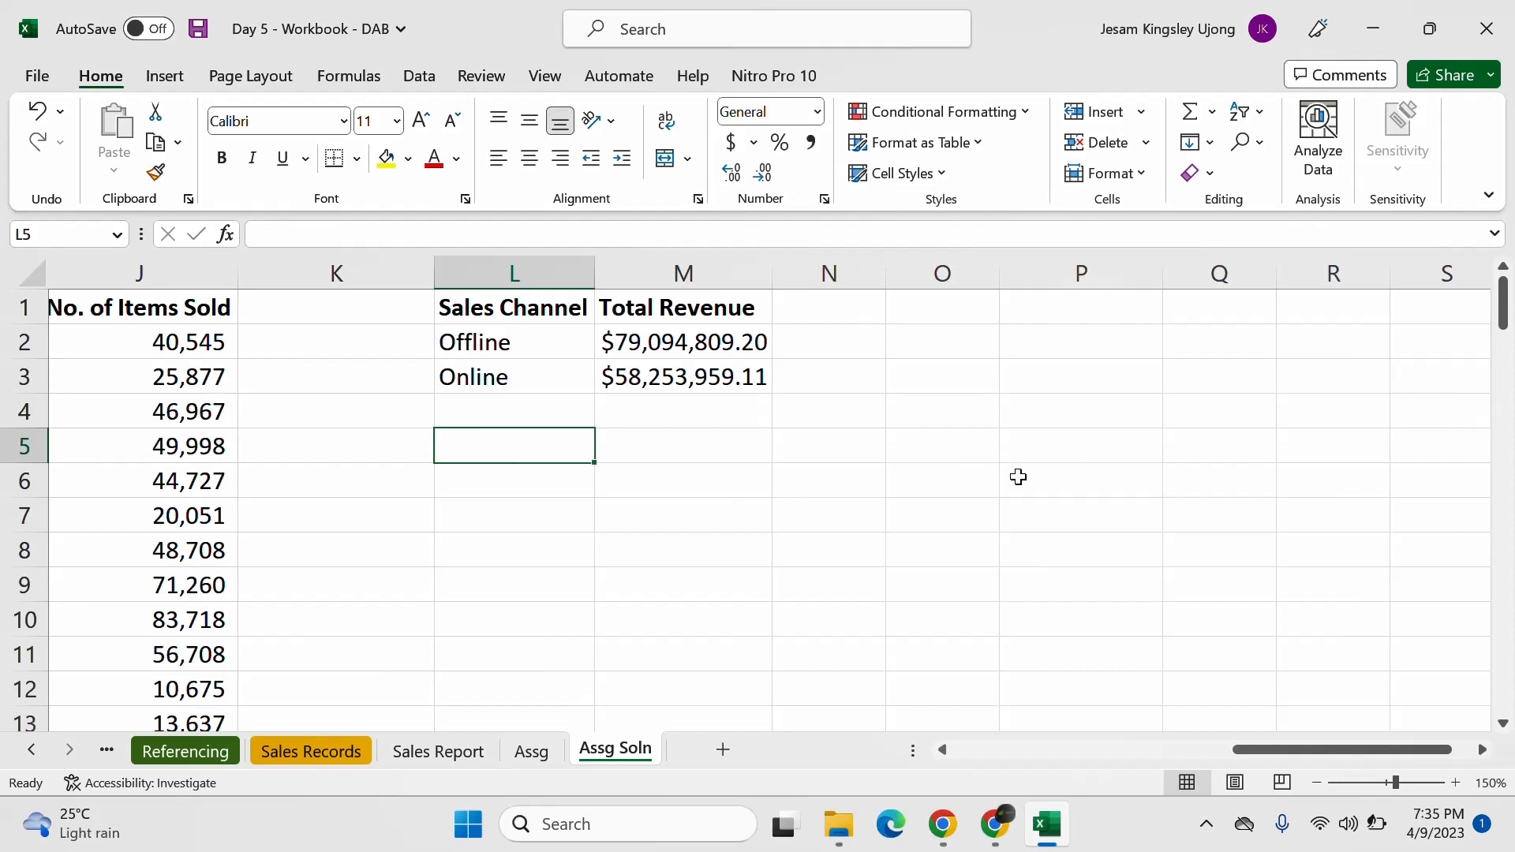
key(ctrl+v)
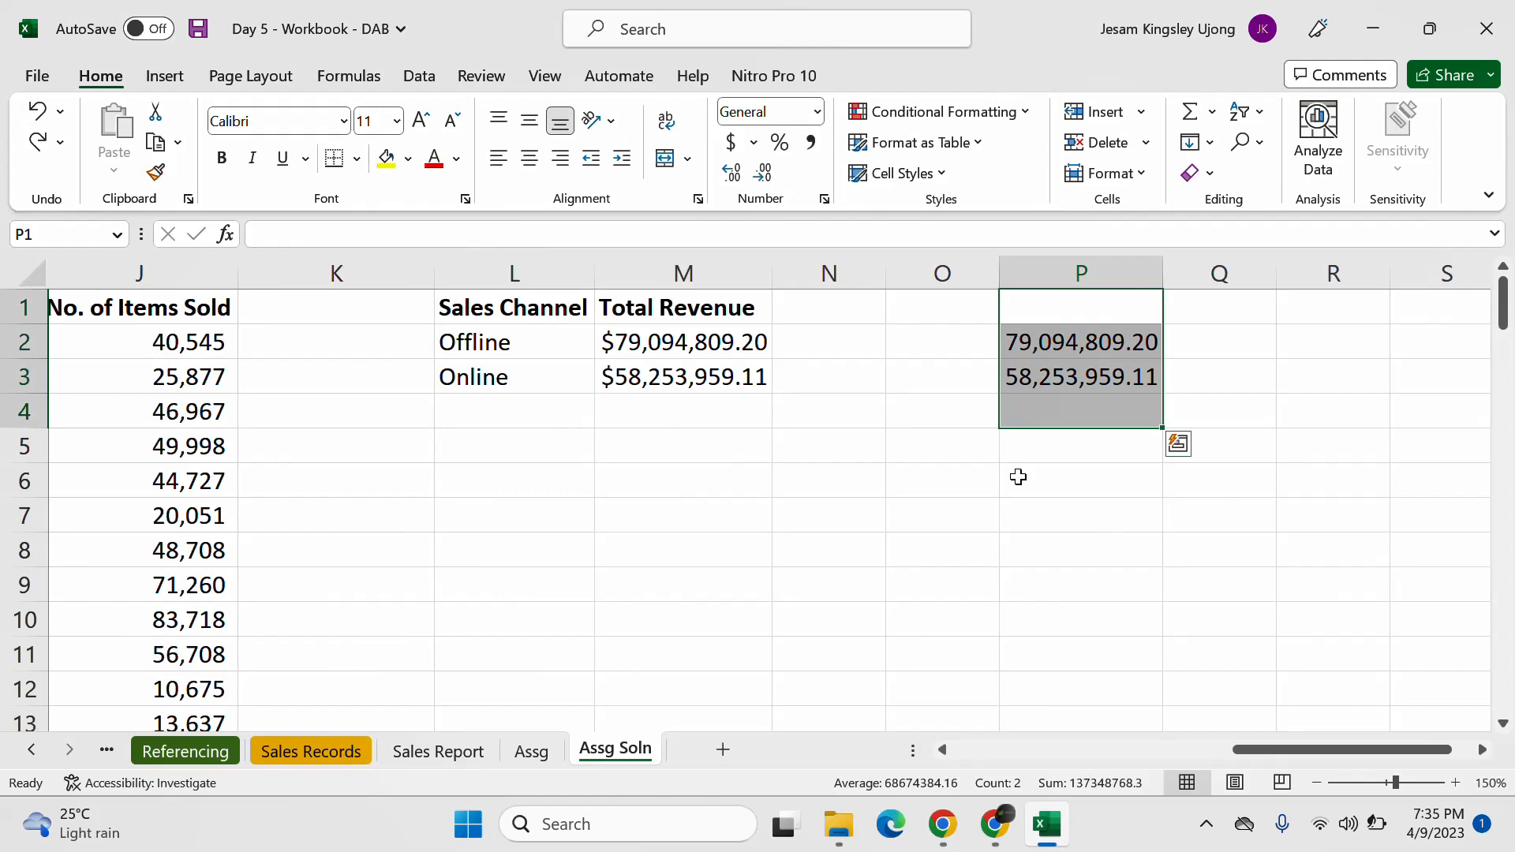
key(ctrl+z)
click(819, 476)
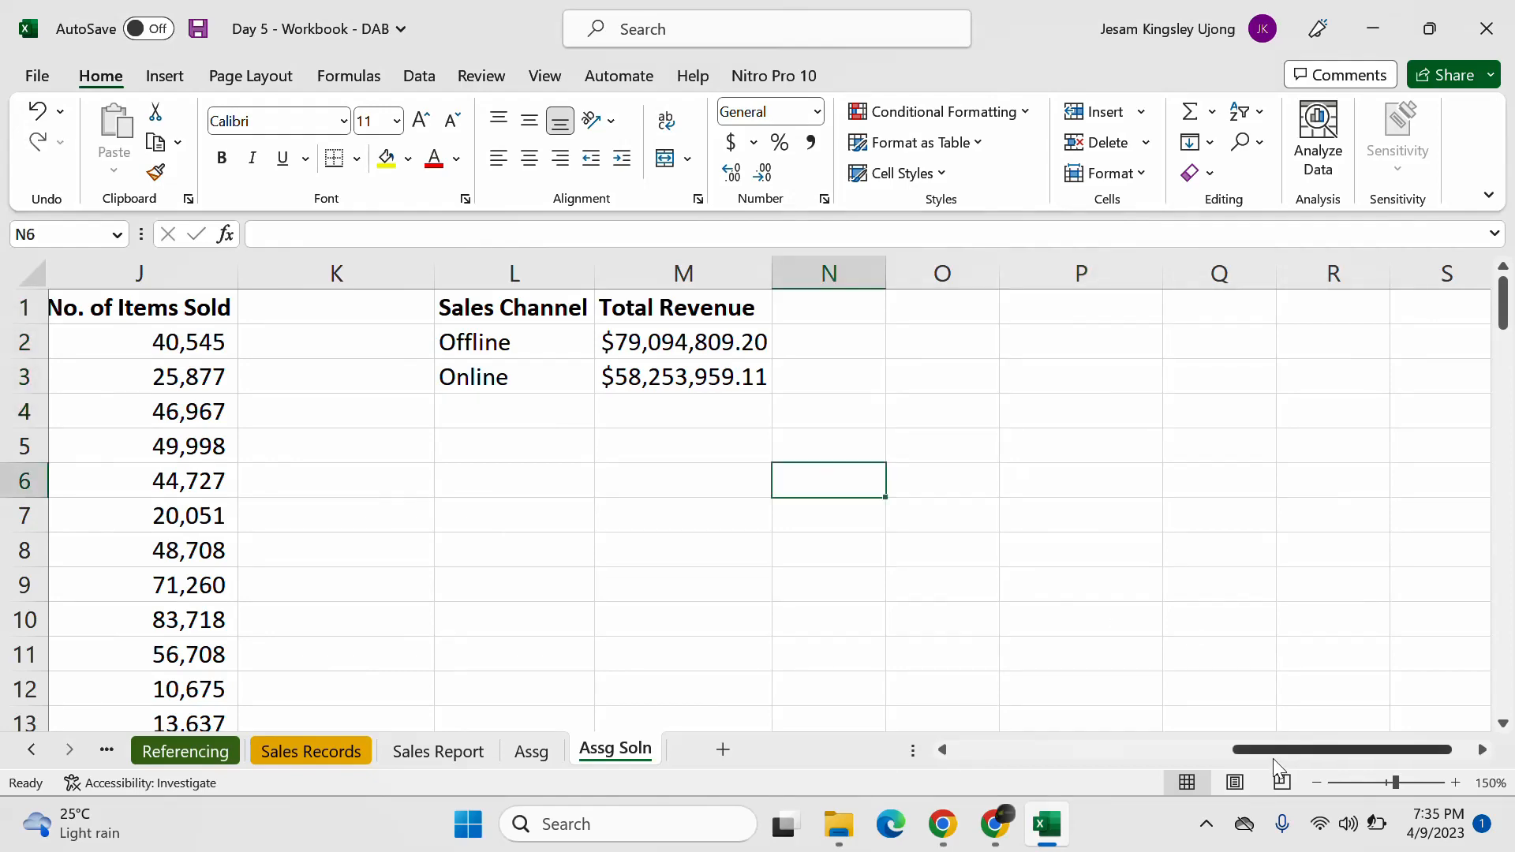
Step: Inspect the SUMIF formulas for total revenue by country in D2 and D7 on Assg Soln
drag(1271, 755, 1007, 755)
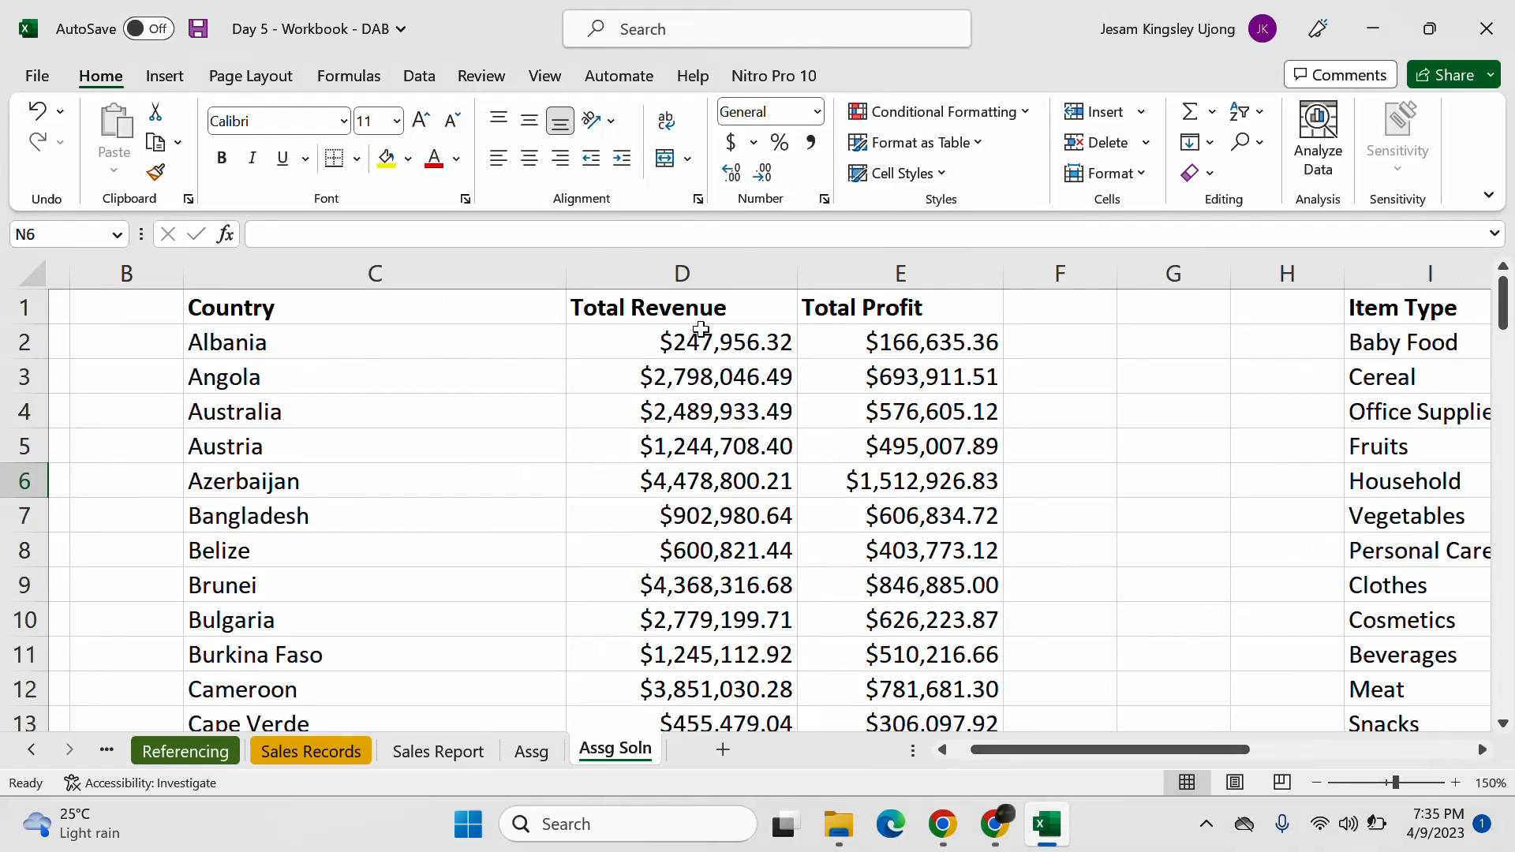
click(700, 337)
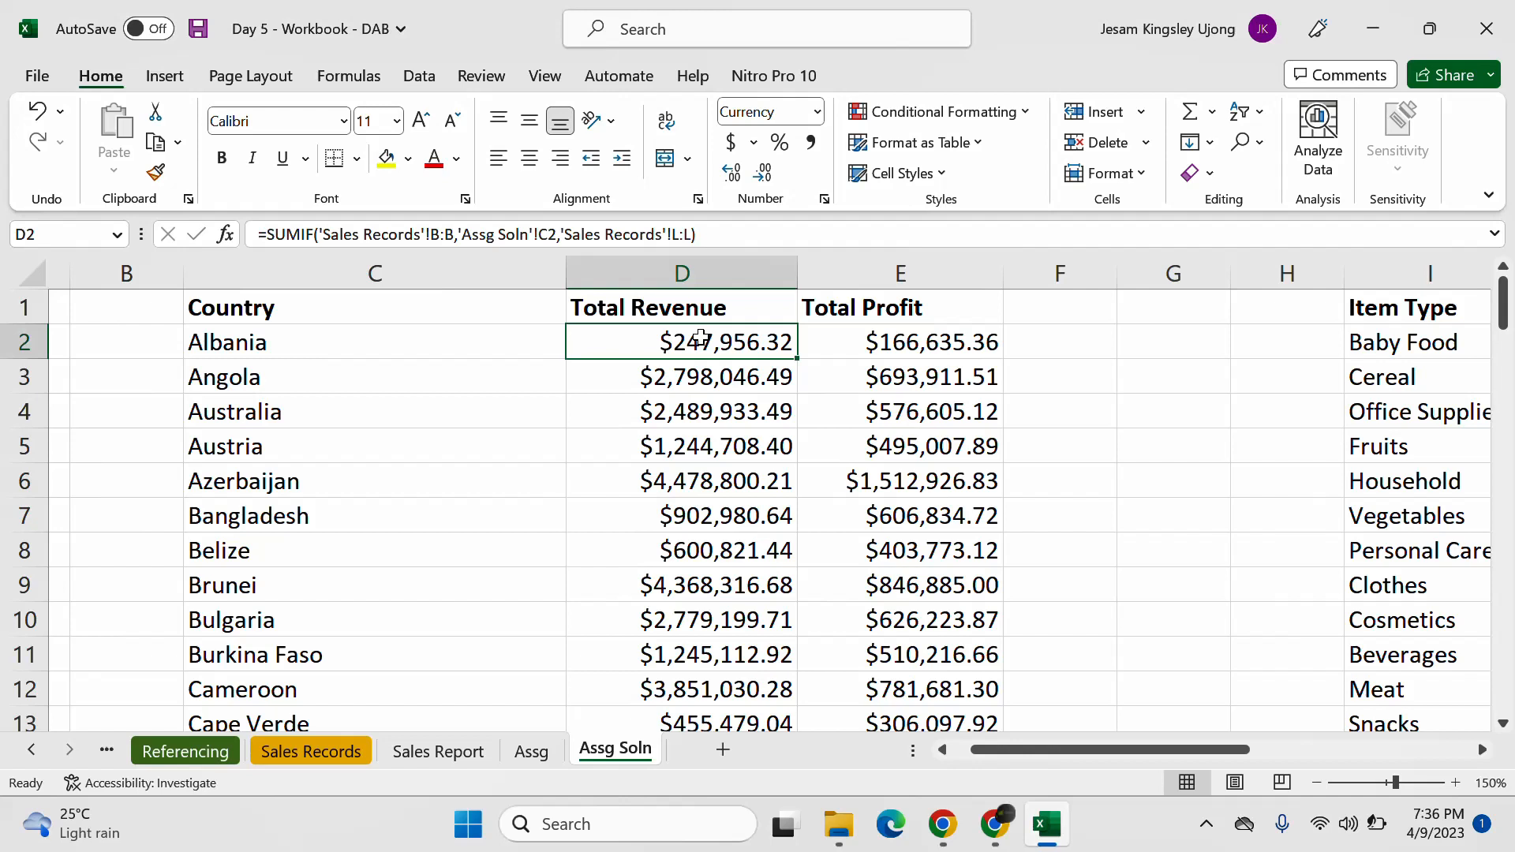
double_click(701, 338)
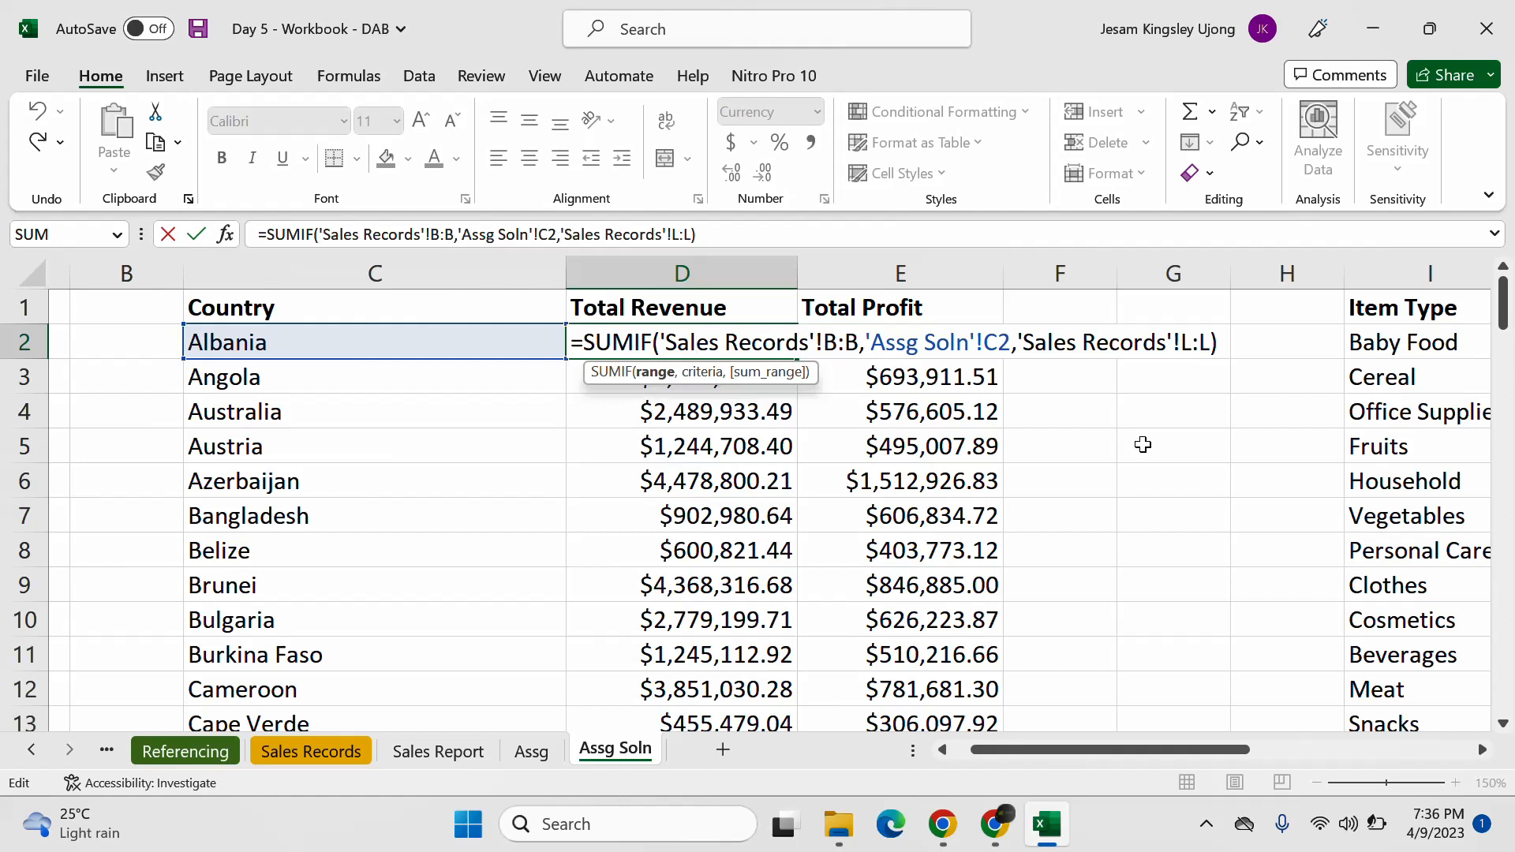
key(Escape)
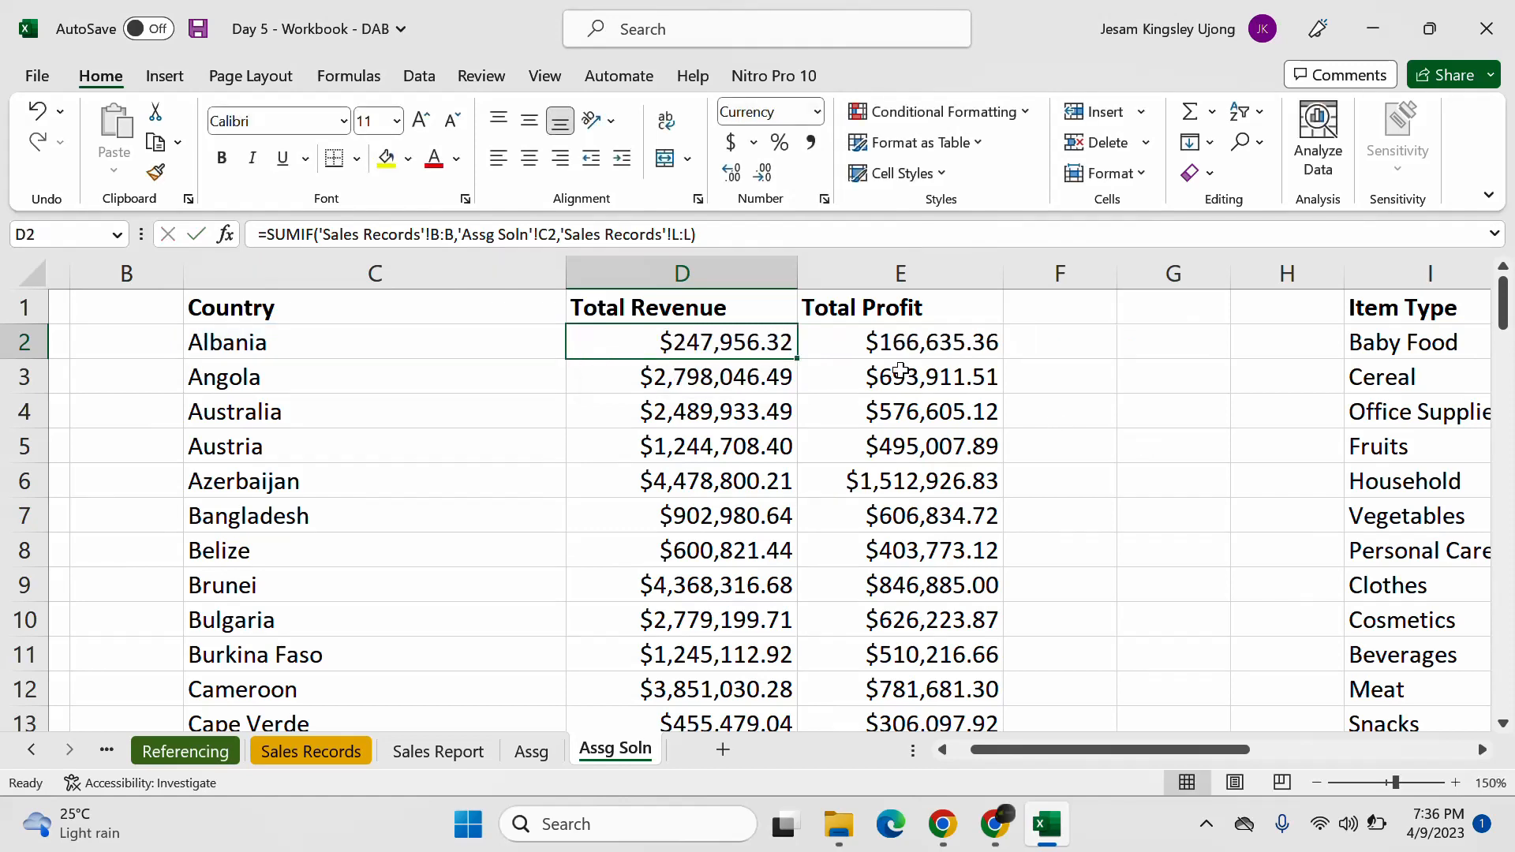
click(700, 516)
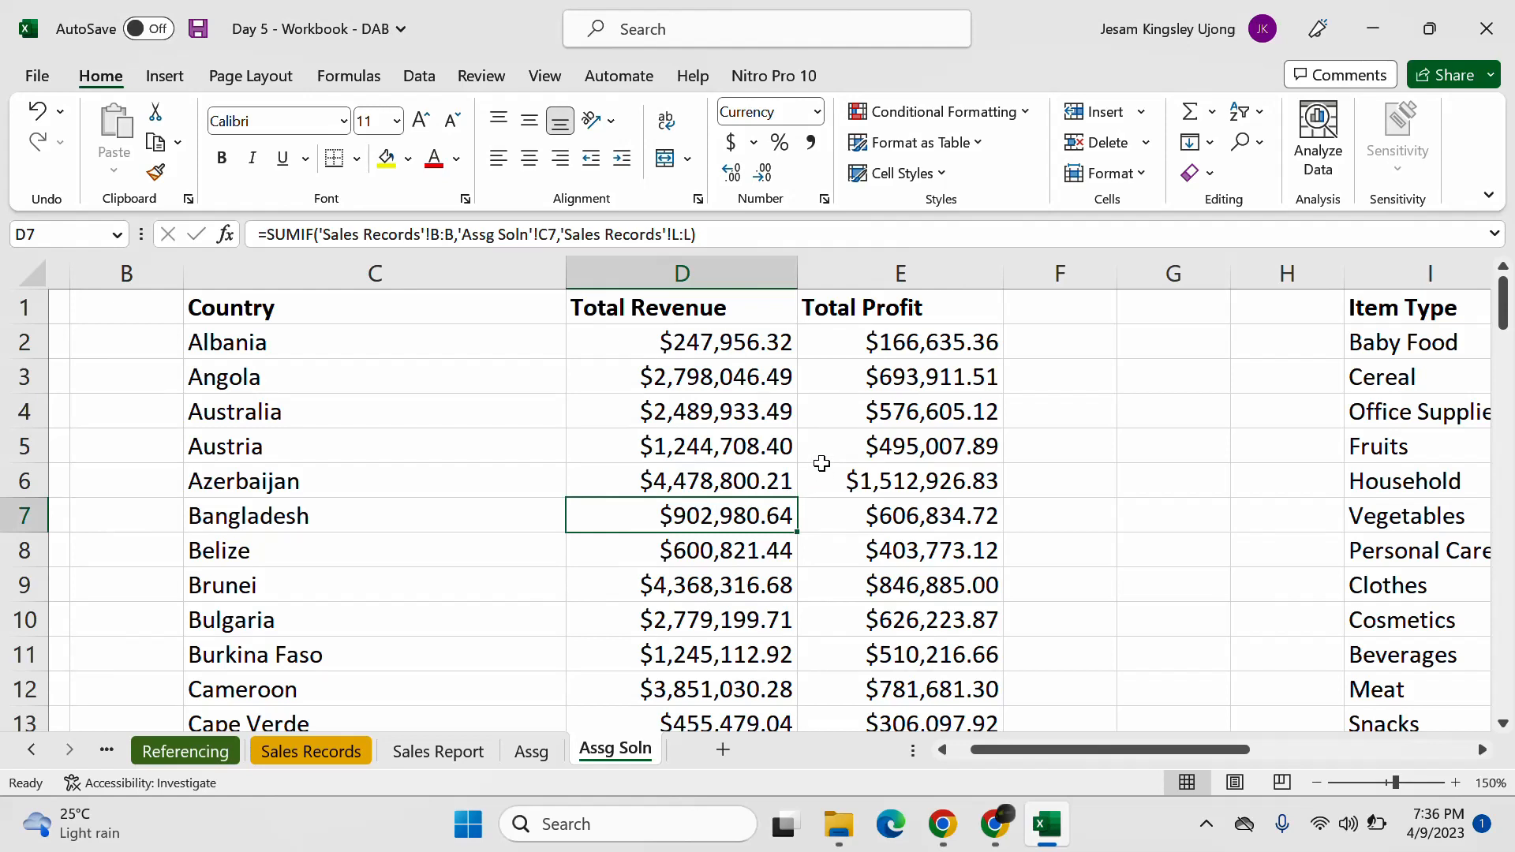
Step: Review the range, criteria and sum range arguments of Albania's total revenue formula in D2, leaving the formula as it is
click(753, 332)
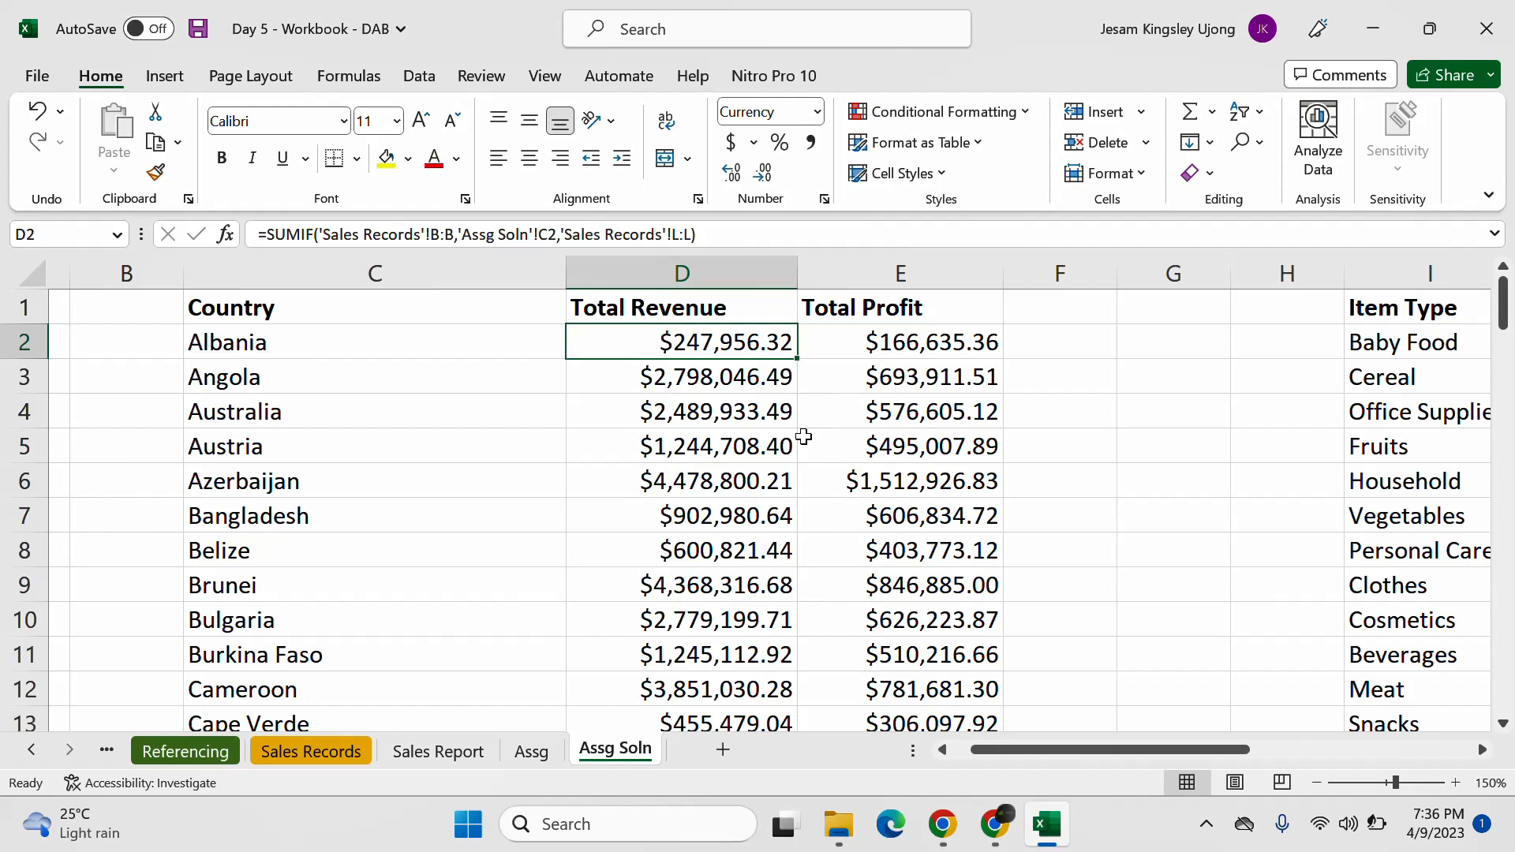
double_click(713, 344)
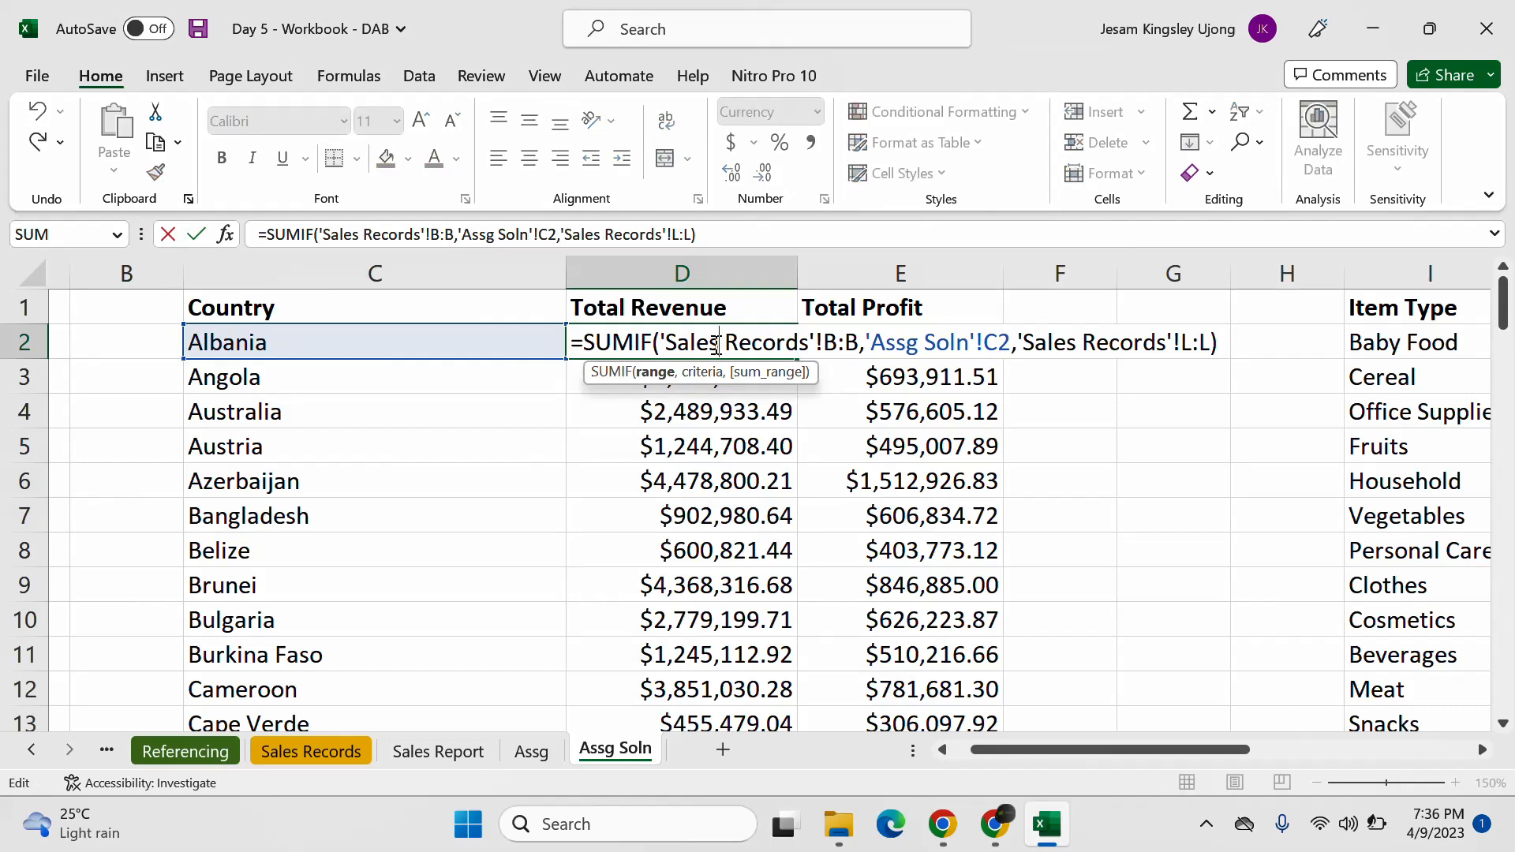
click(715, 454)
double_click(695, 331)
key(ctrl+Return)
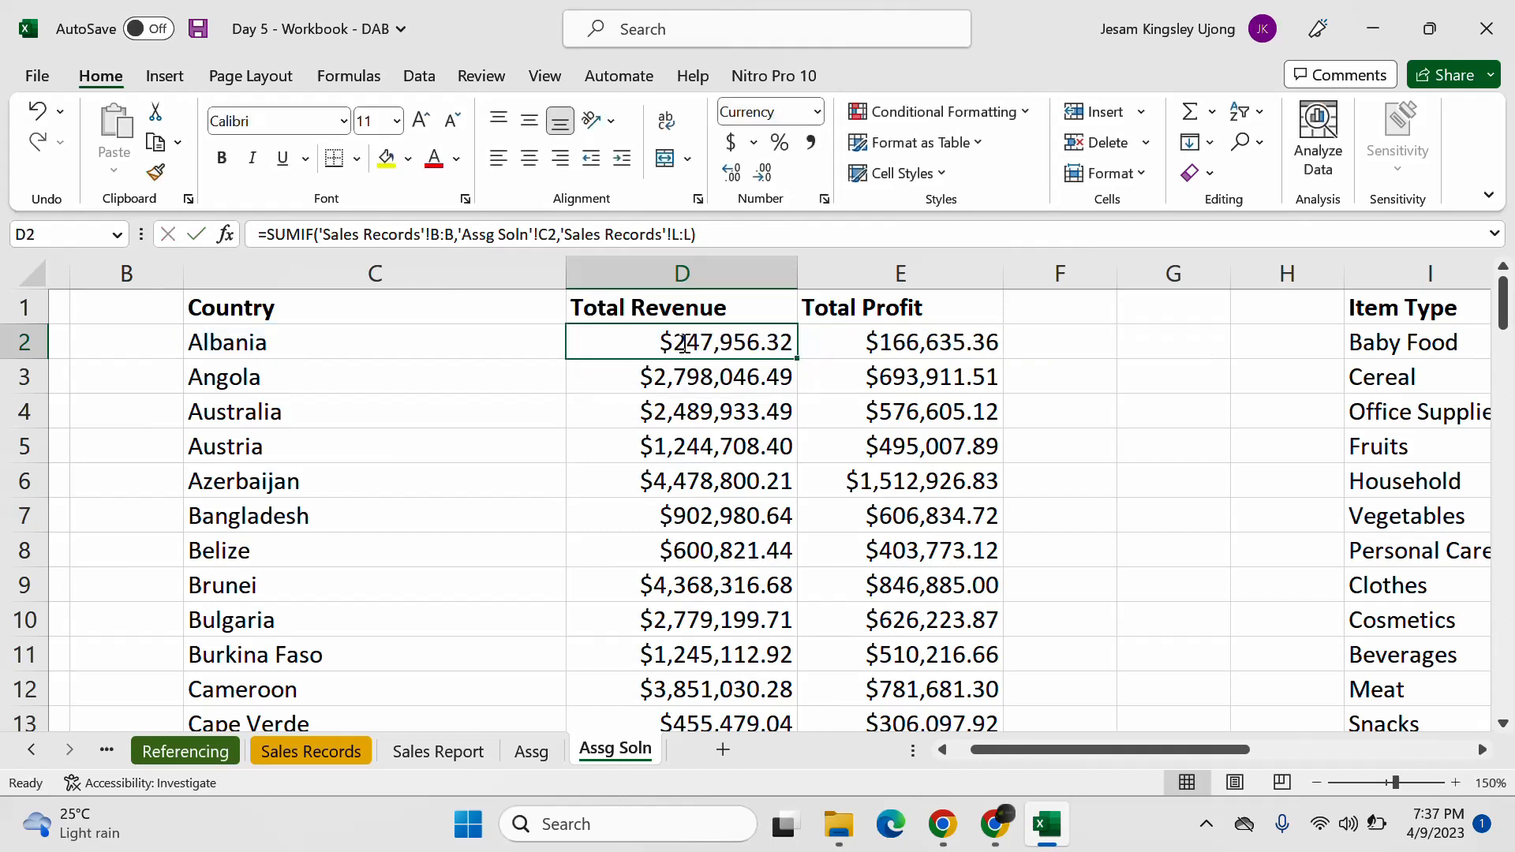
double_click(686, 341)
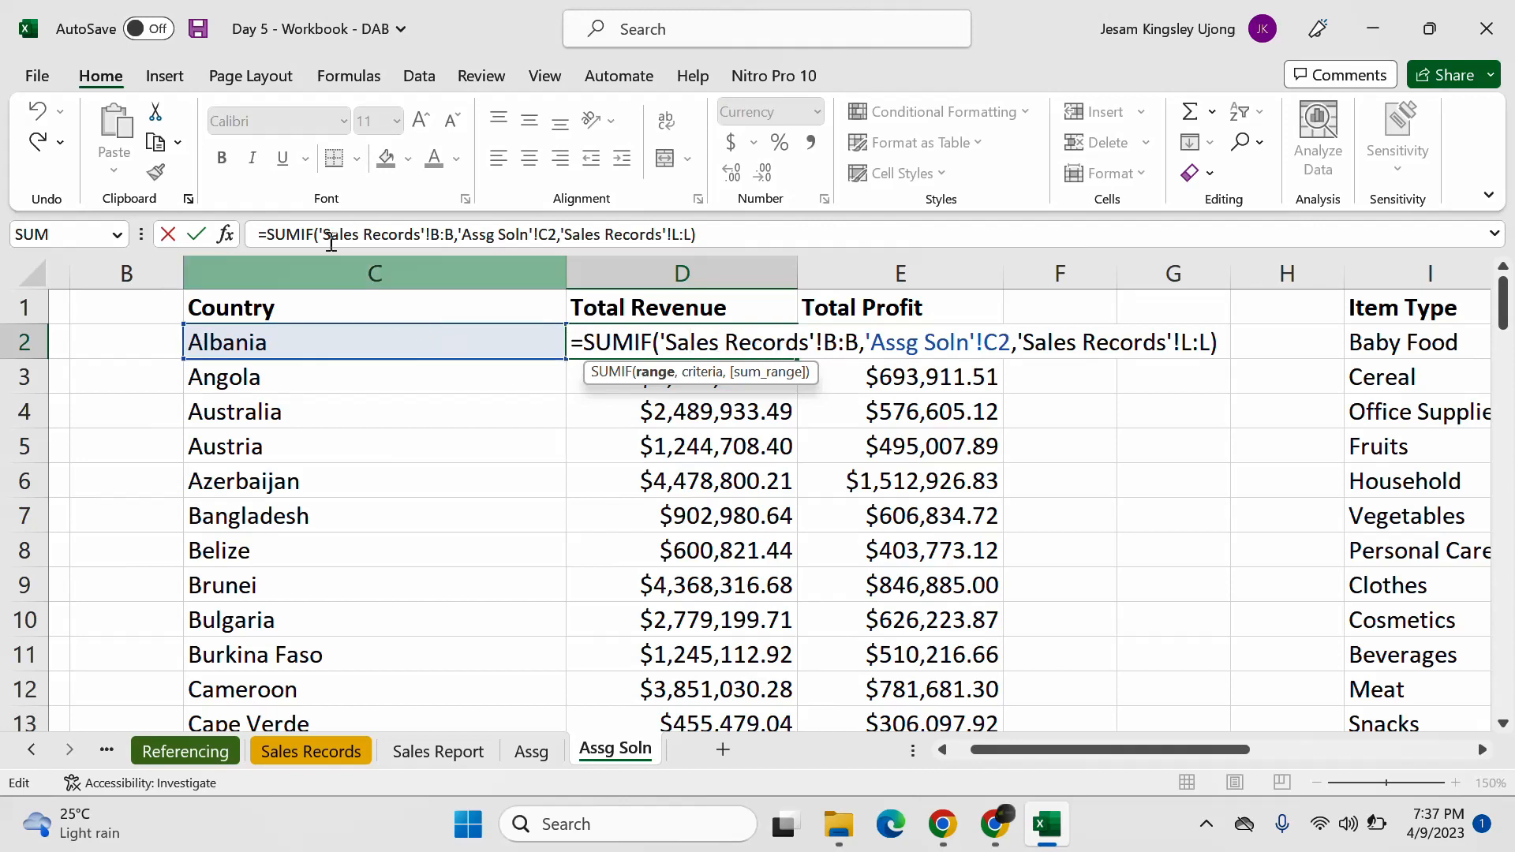
key(ctrl+Return)
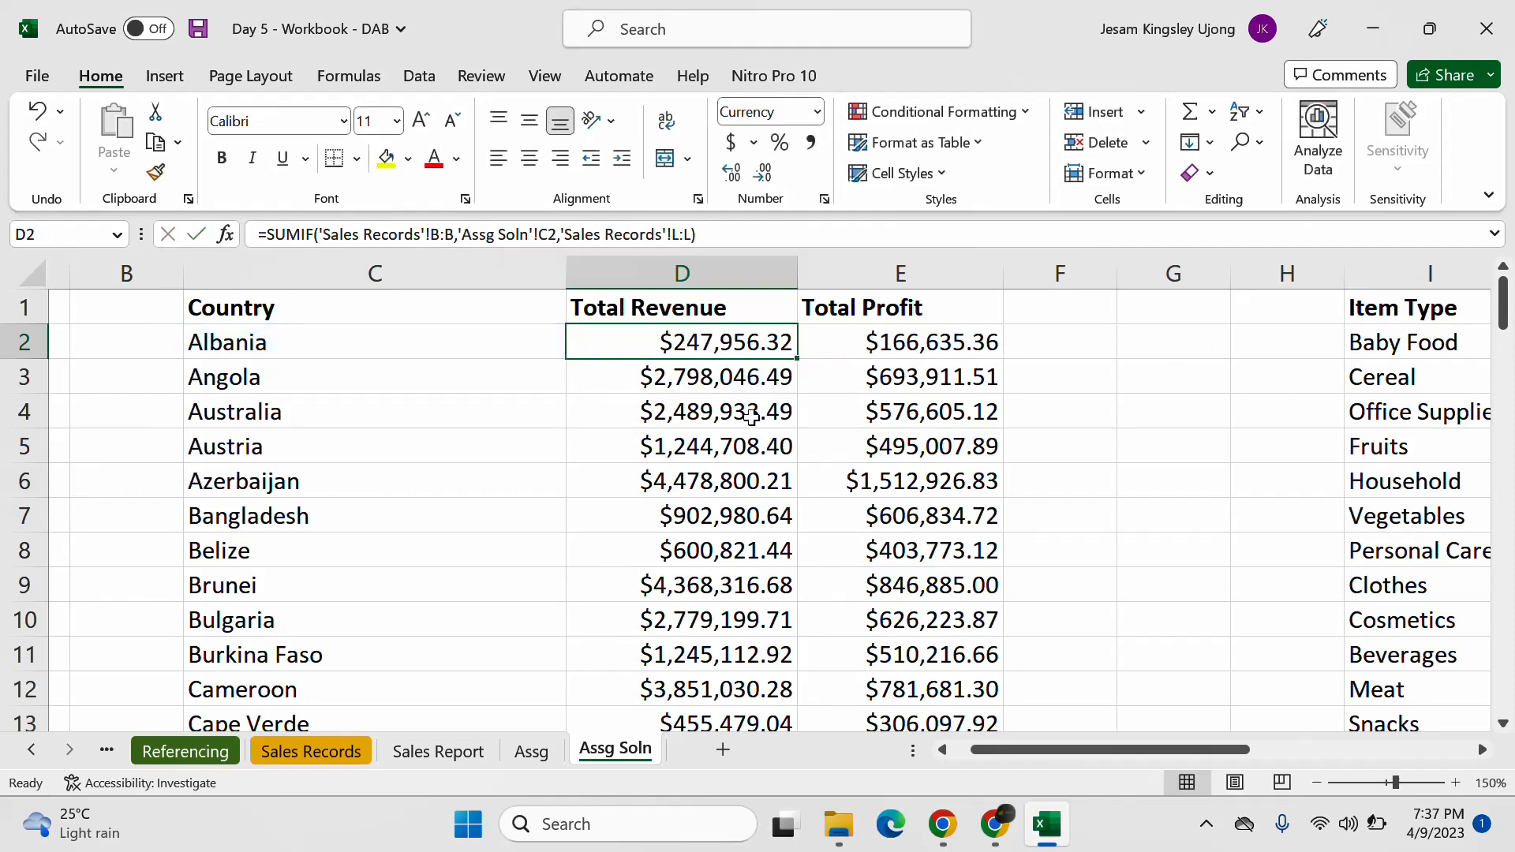
Step: Look through the total revenue and total profit results for all countries, down to Zambia and back to the headers
scroll(762, 452, down, 1)
scroll(762, 452, down, 3)
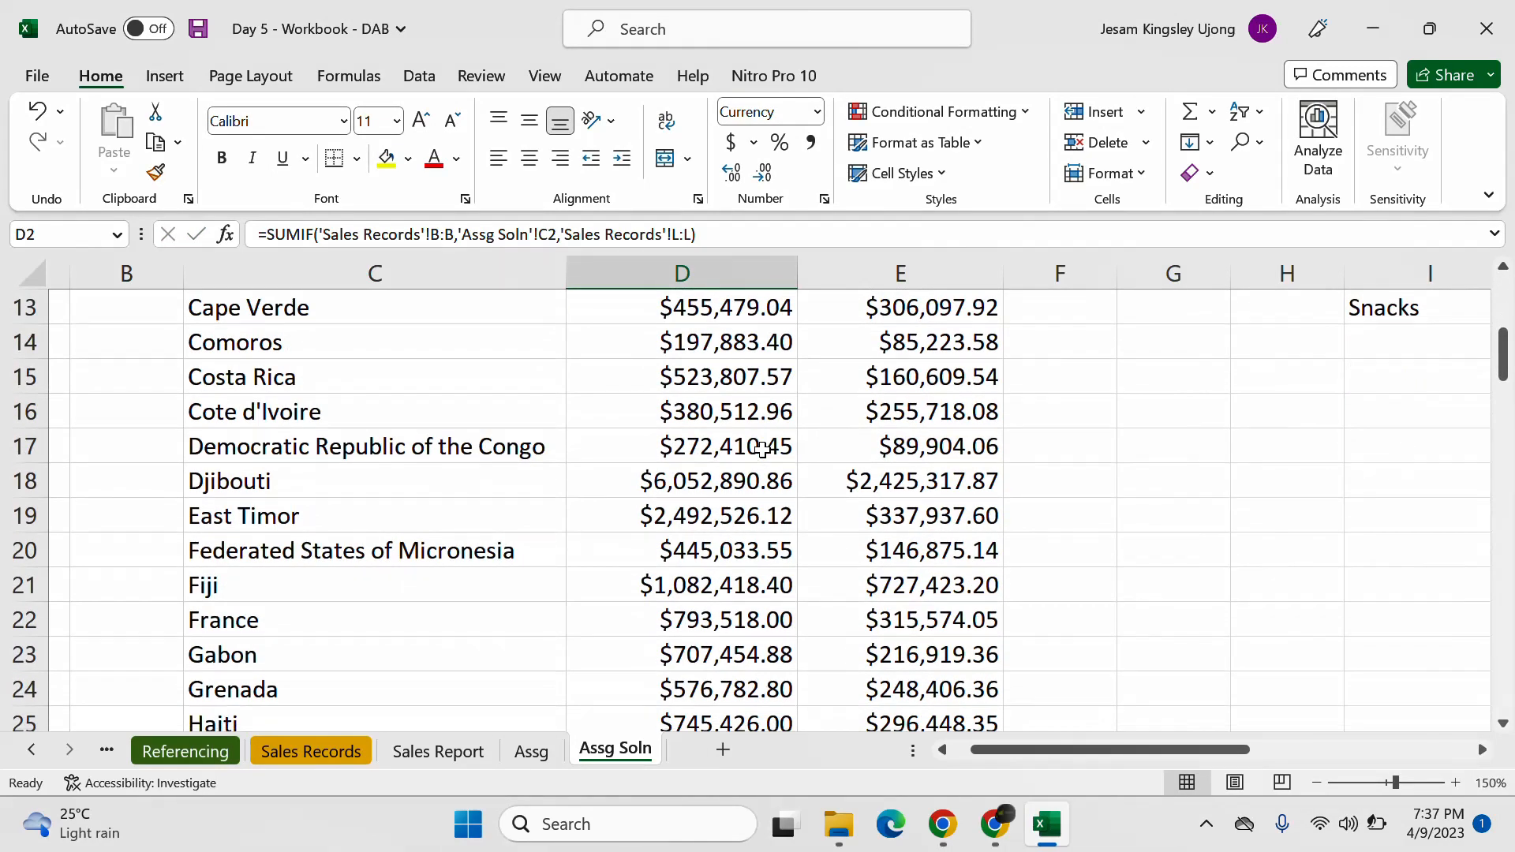
scroll(762, 451, down, 3)
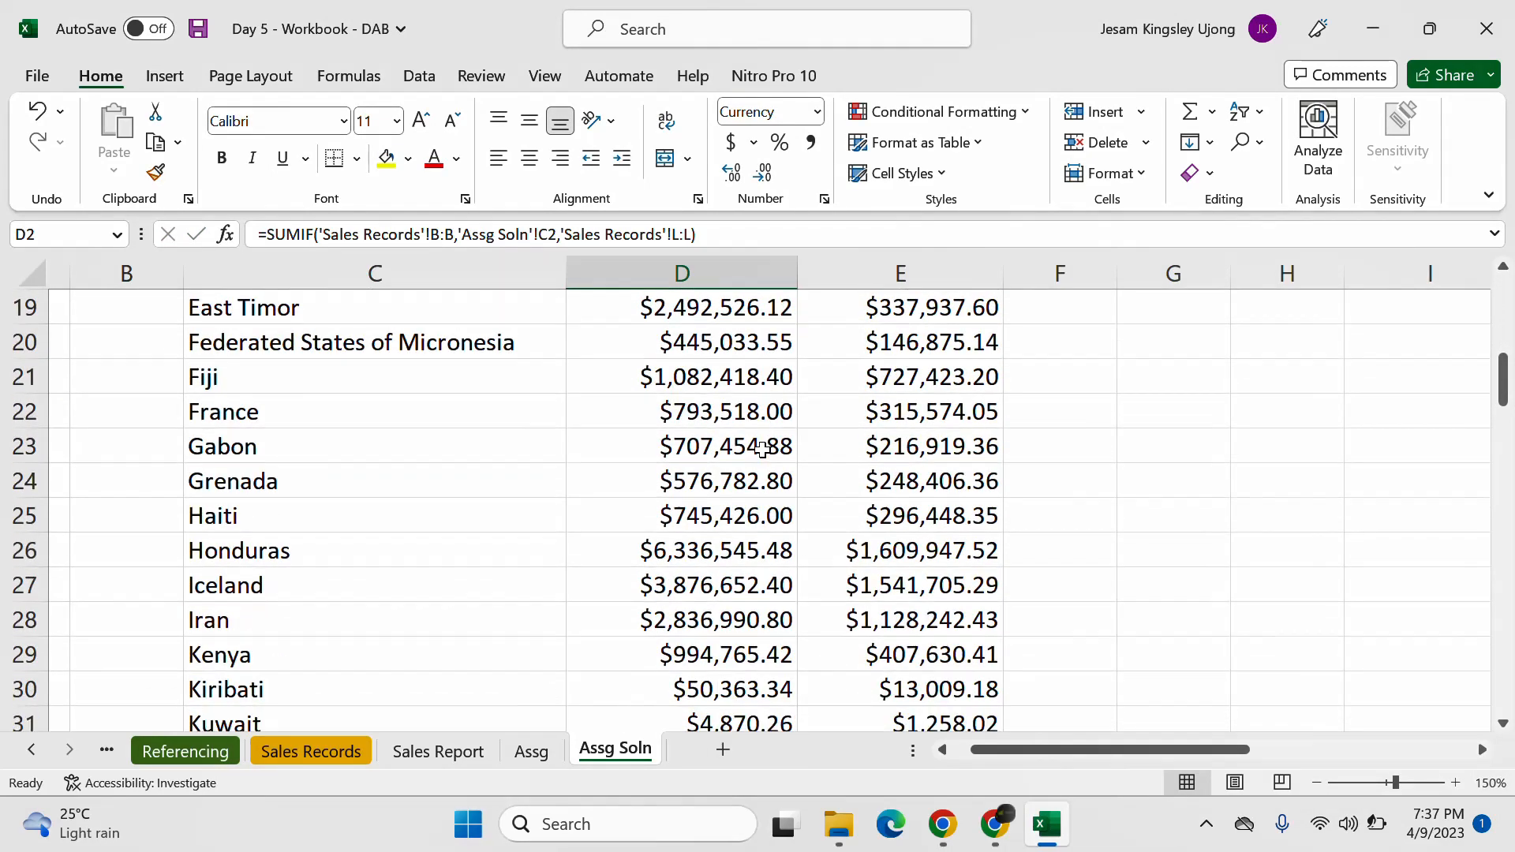
scroll(763, 452, down, 2)
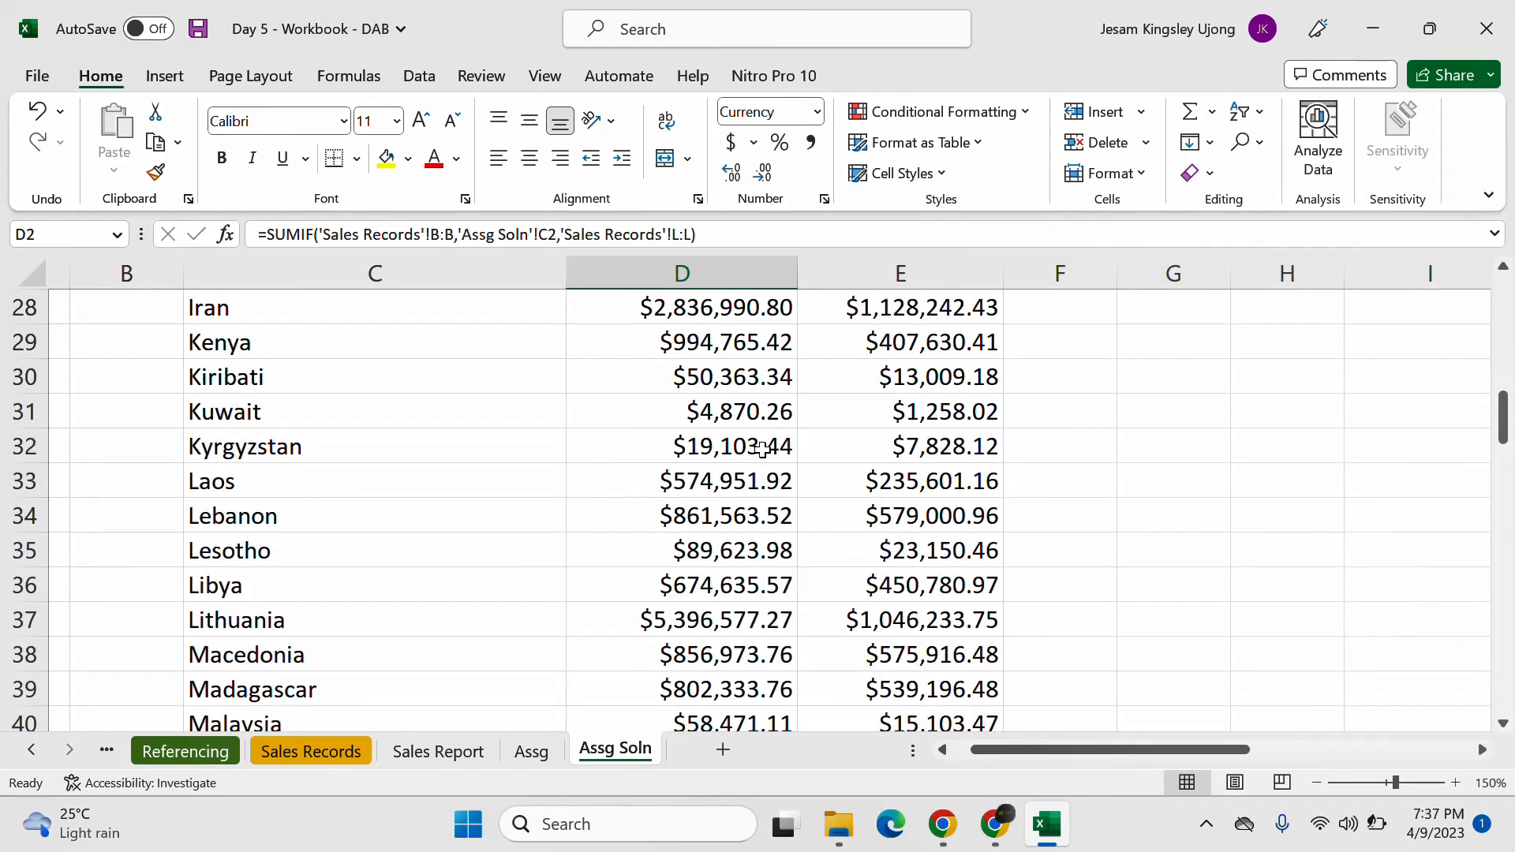
scroll(762, 451, down, 4)
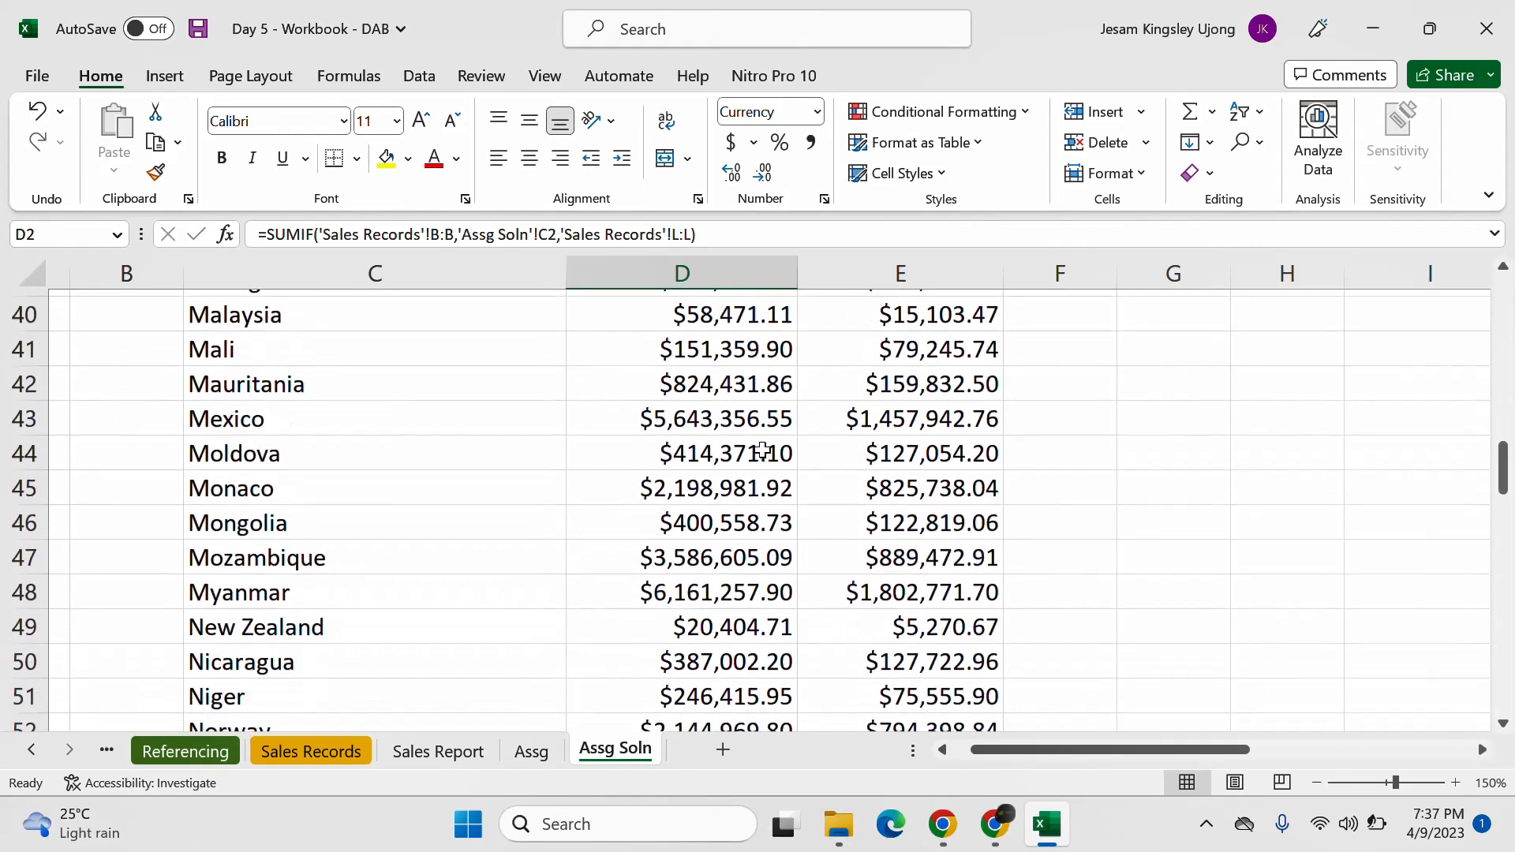
scroll(763, 450, down, 1)
scroll(762, 449, down, 10)
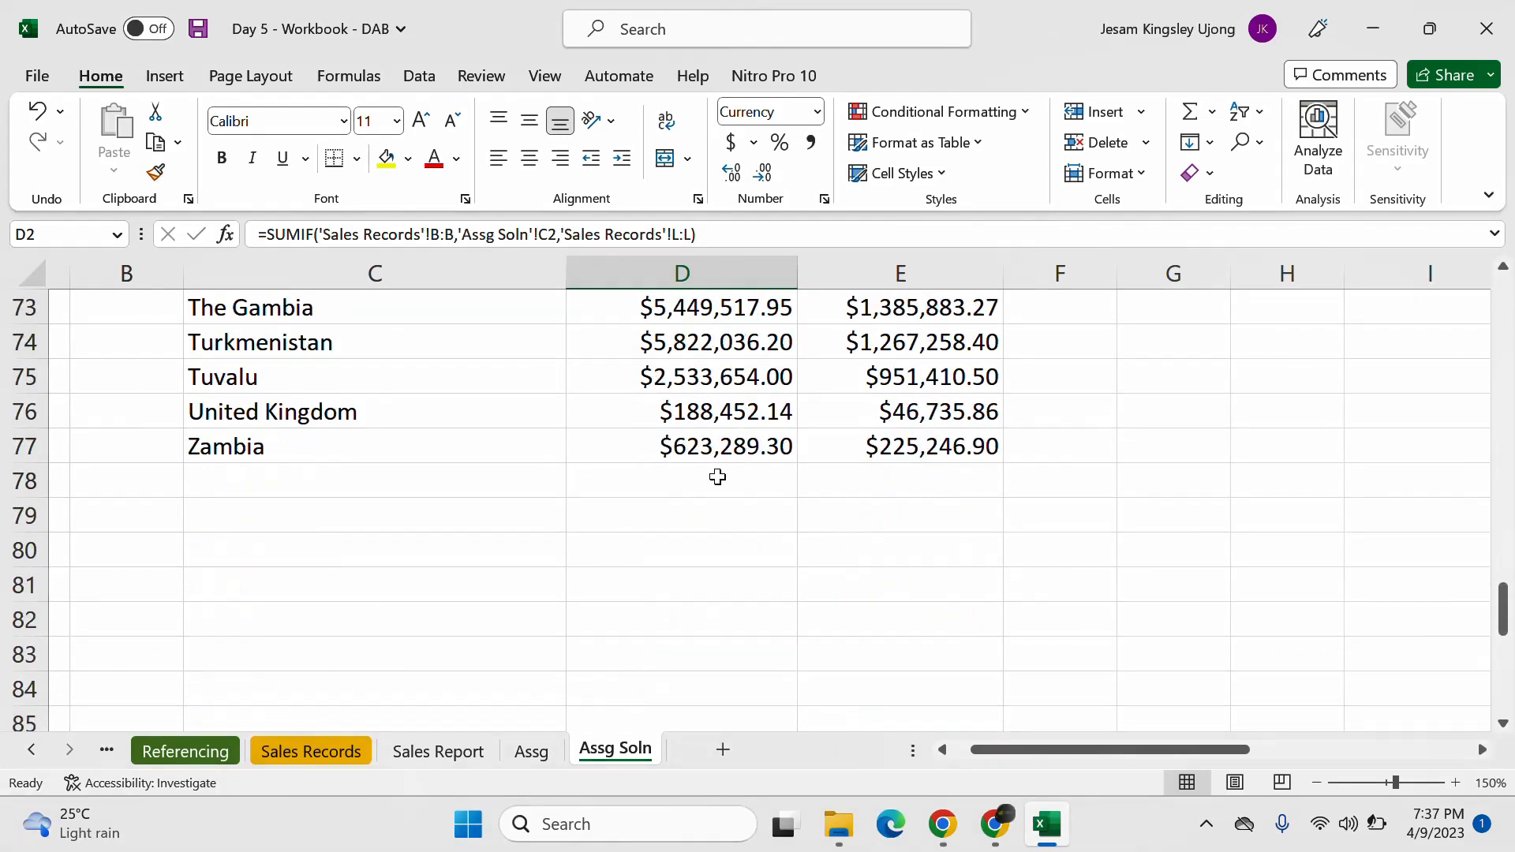
scroll(717, 477, up, 2)
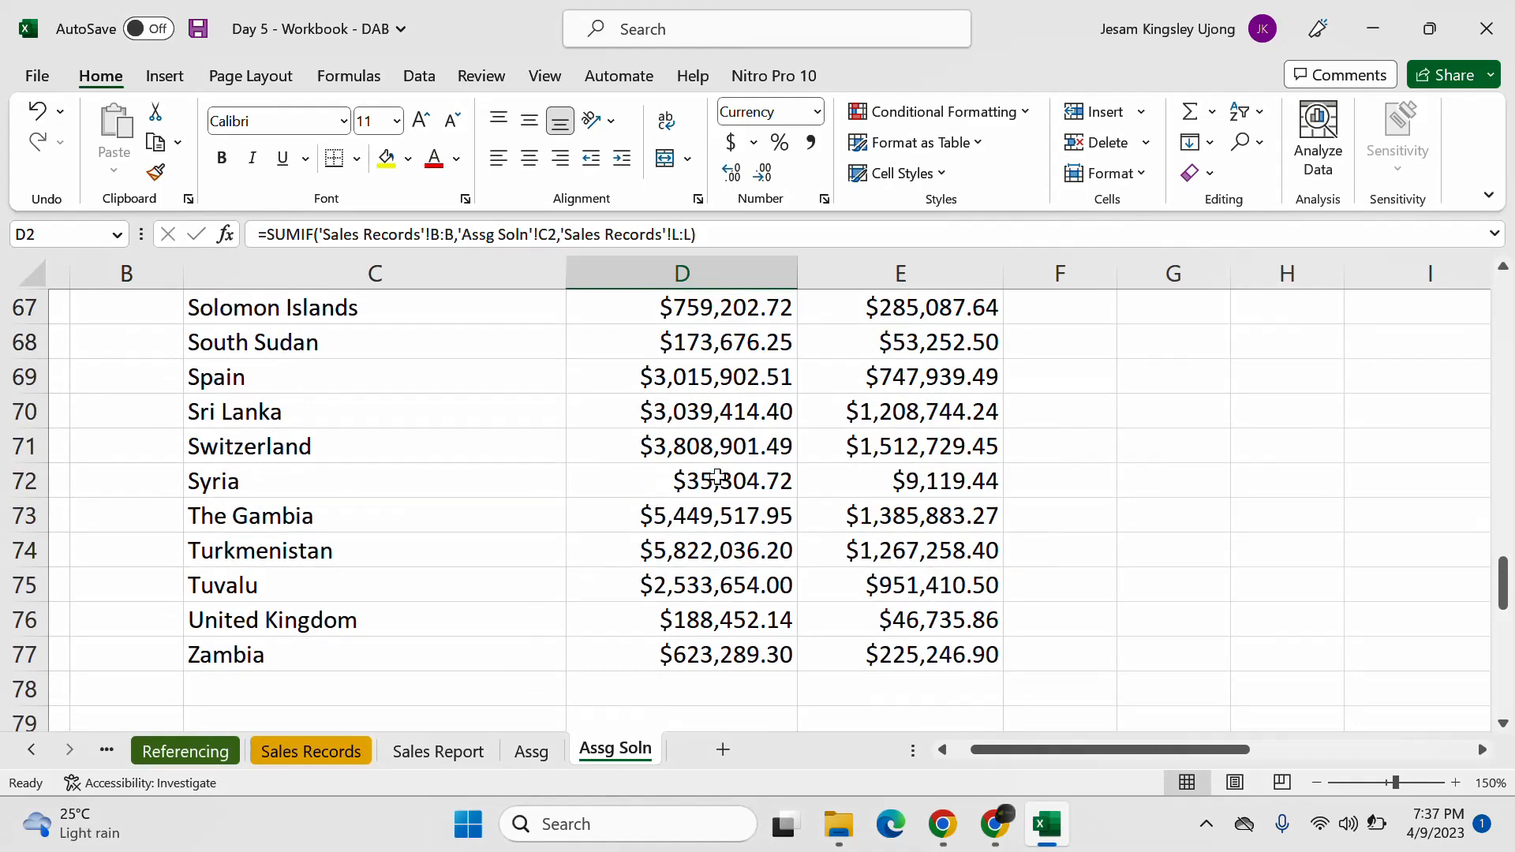
scroll(717, 477, up, 4)
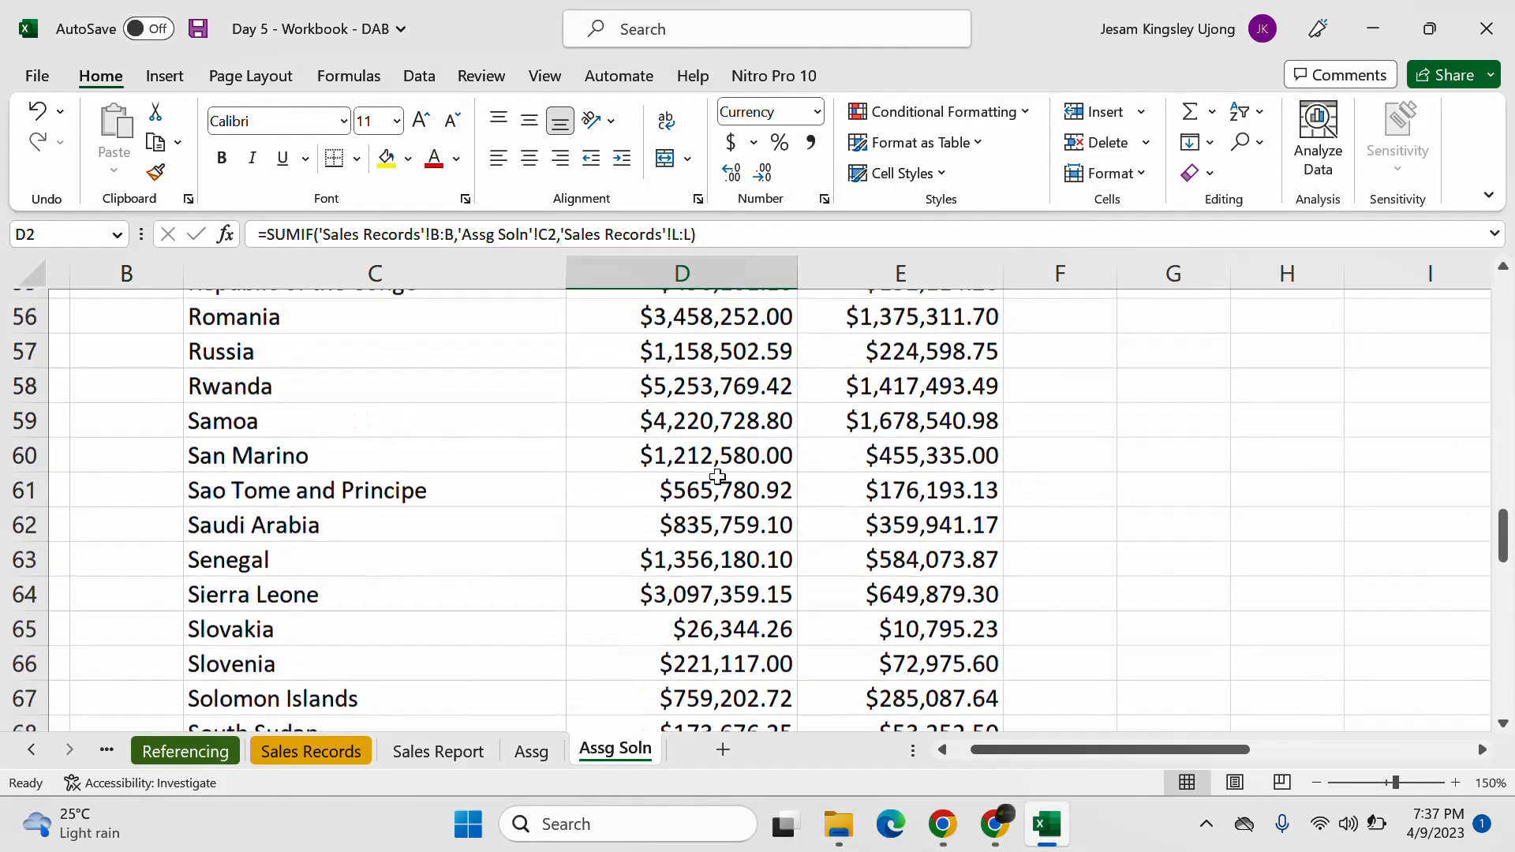
scroll(717, 477, up, 8)
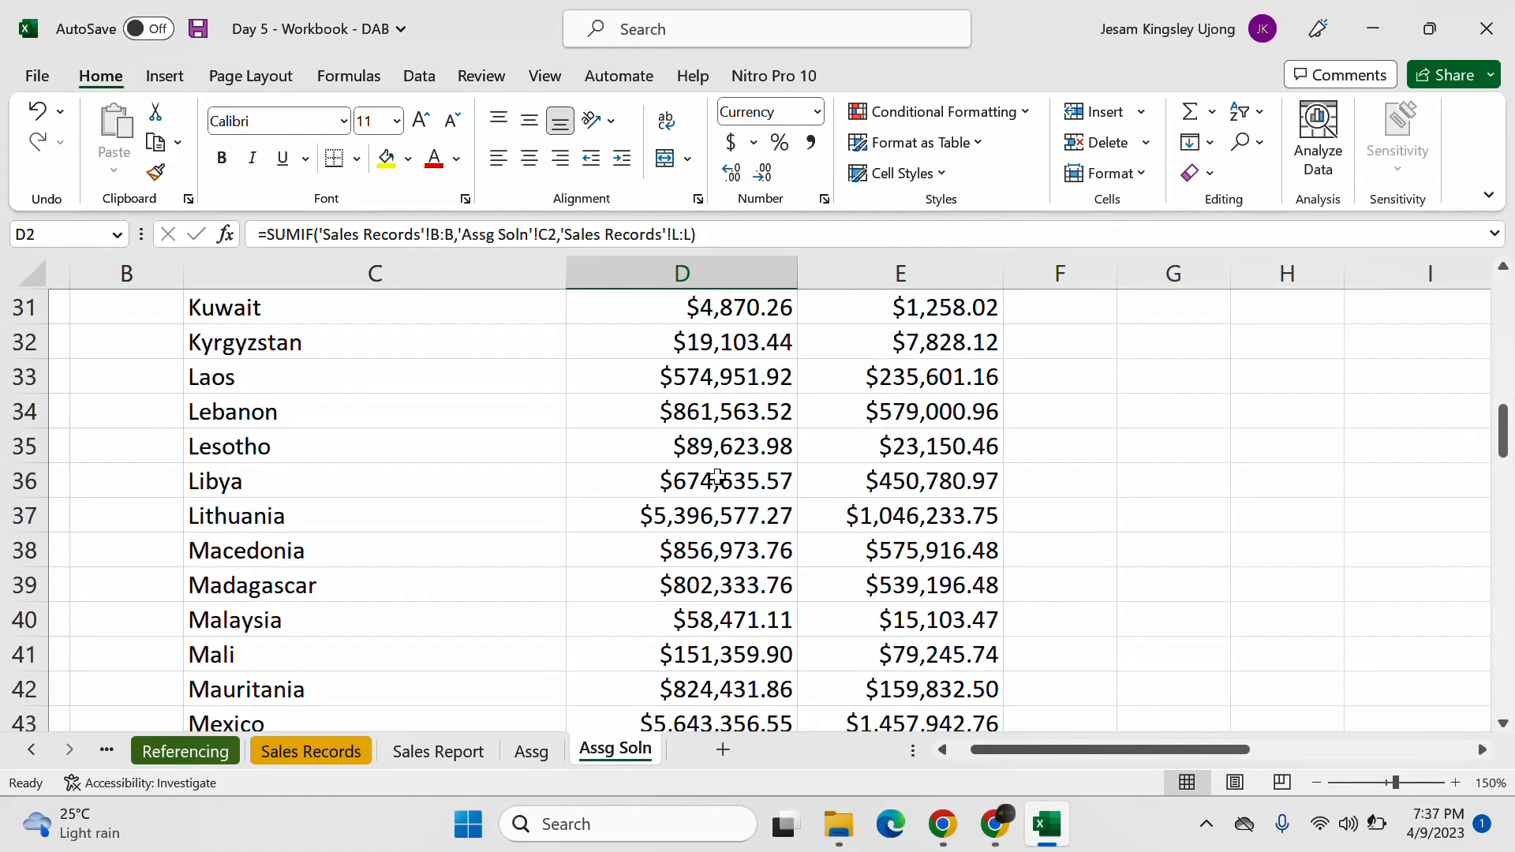
scroll(718, 477, up, 4)
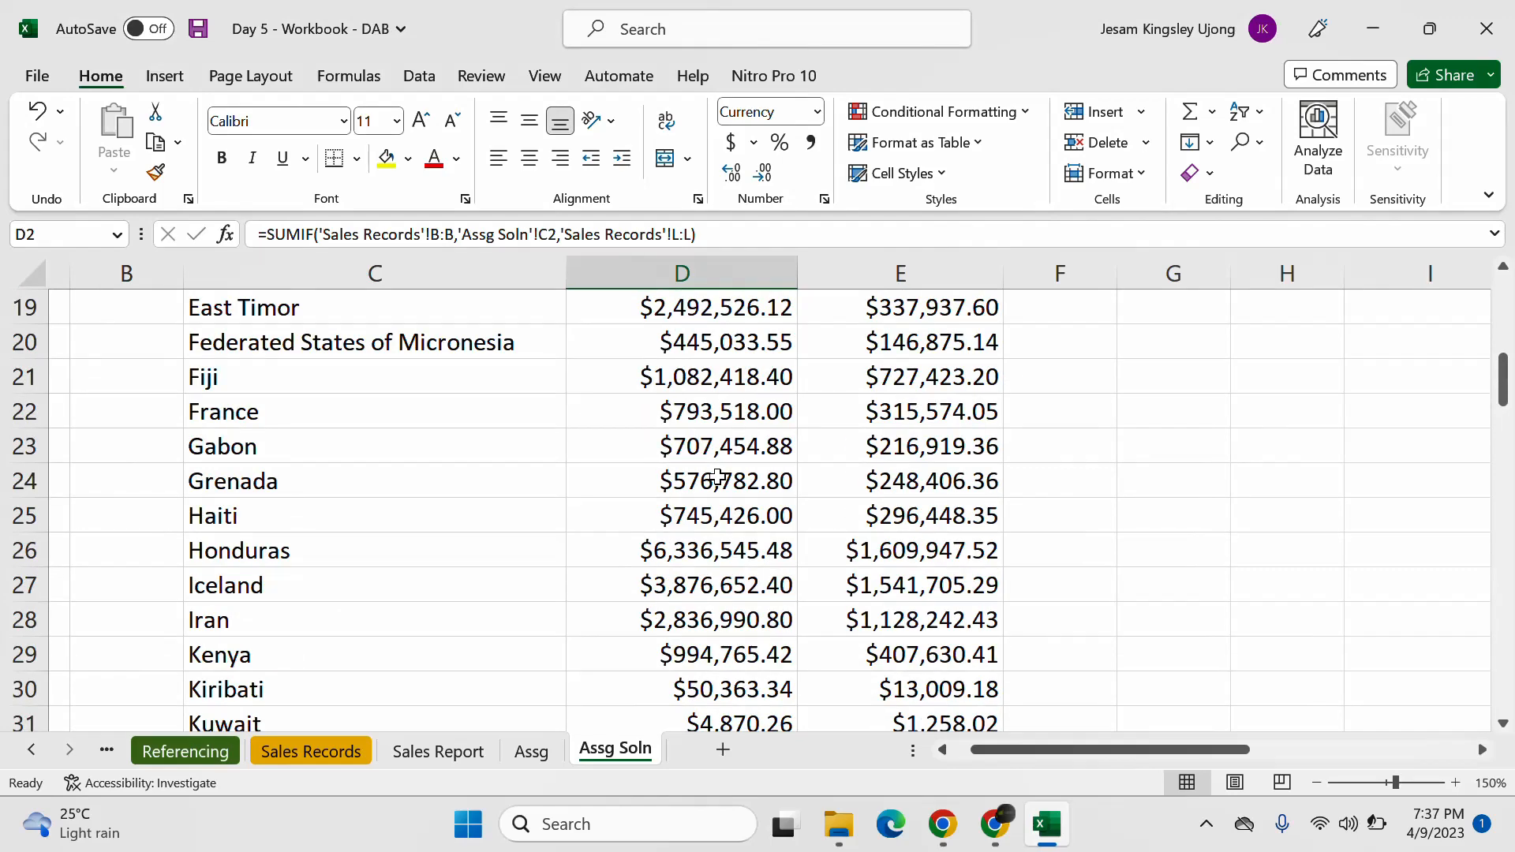
scroll(717, 477, up, 1)
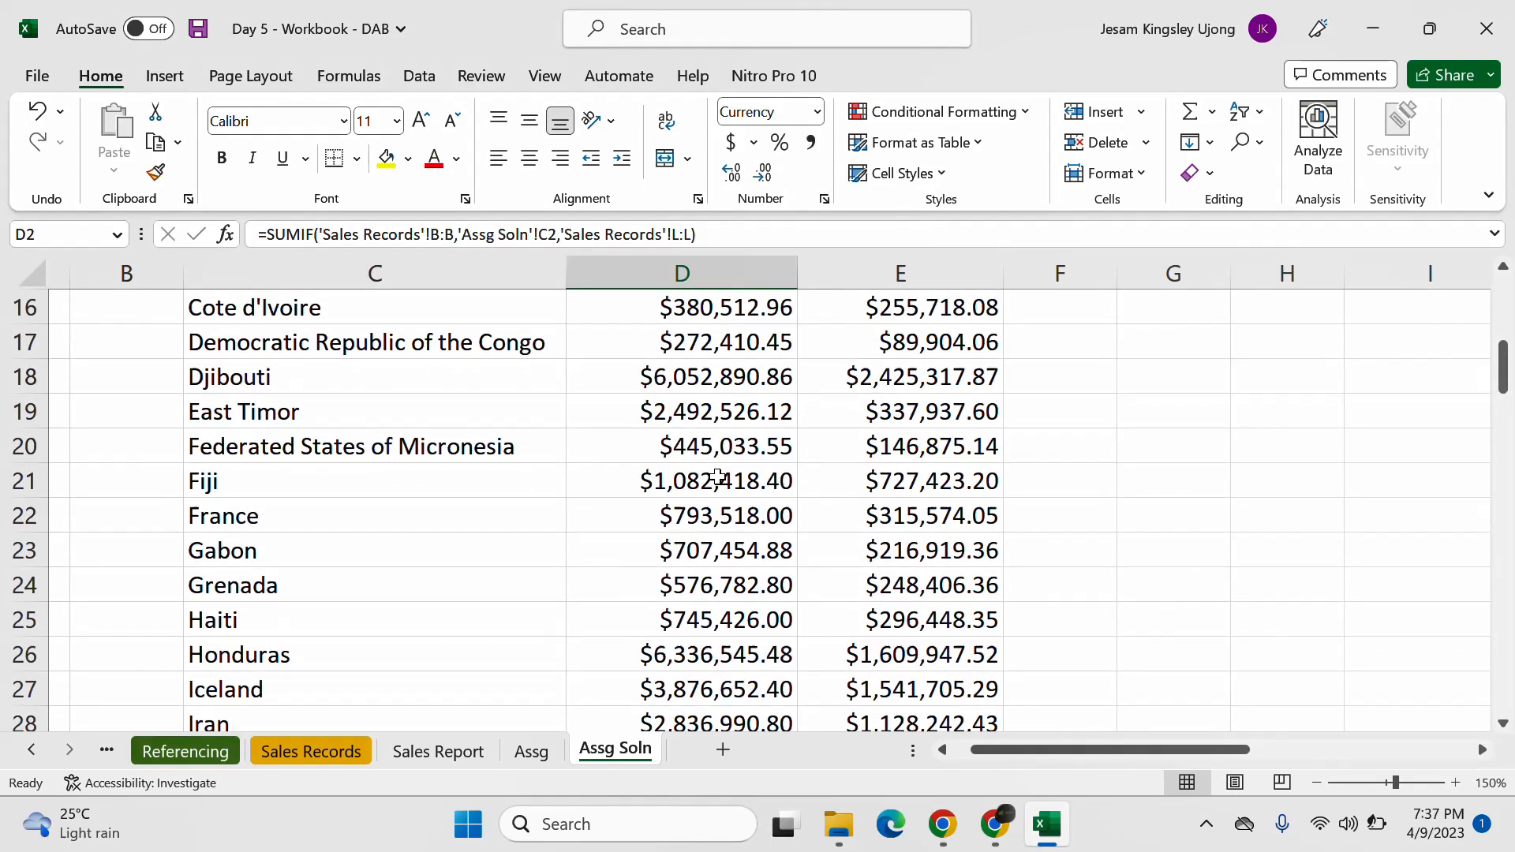
scroll(718, 476, up, 4)
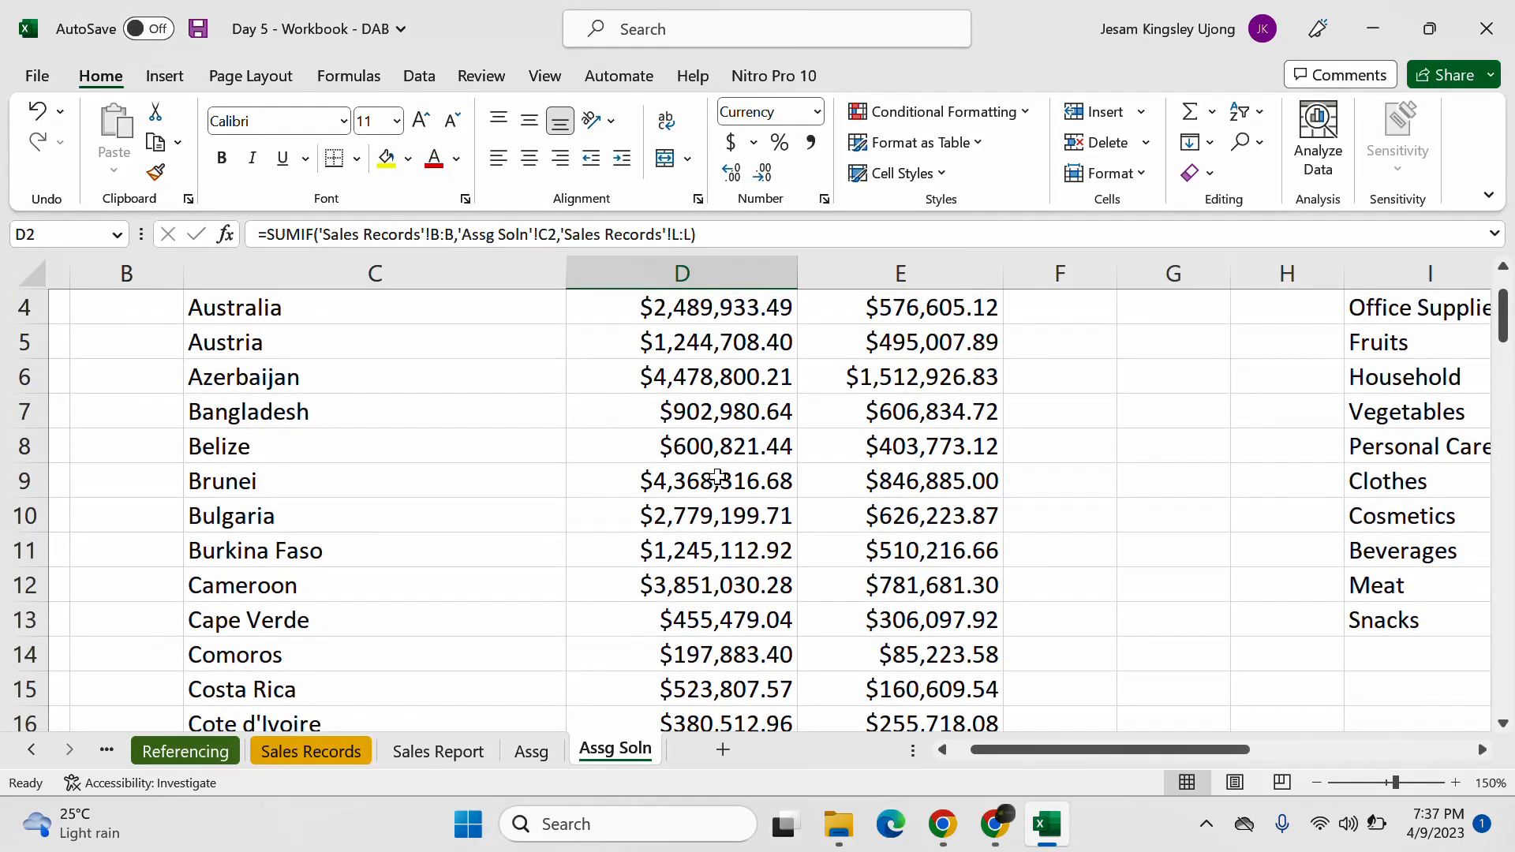
scroll(717, 476, up, 1)
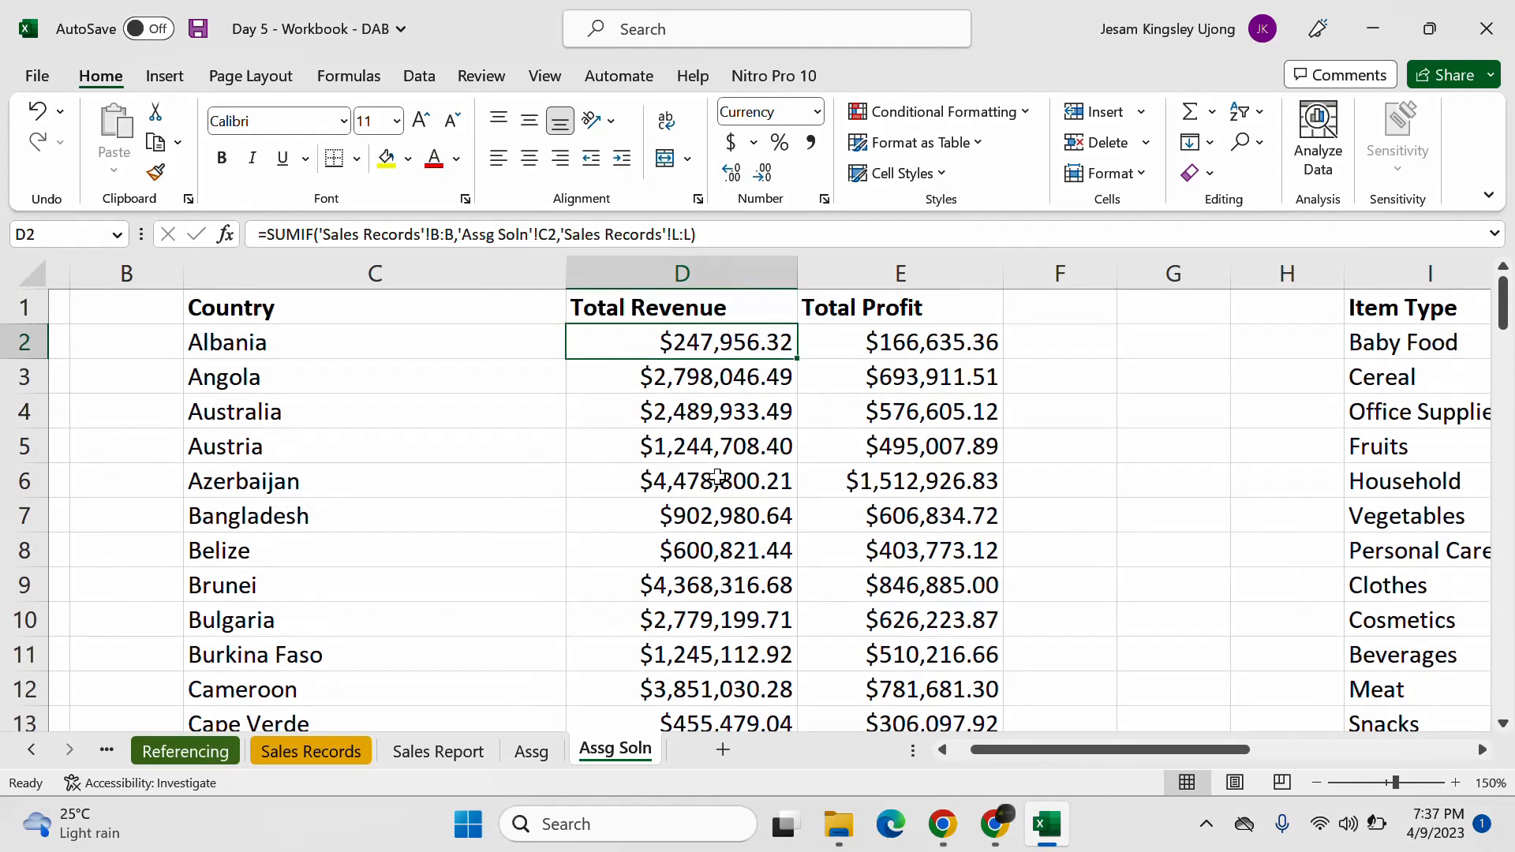
Step: Check Bangladesh's total revenue formula in D7 and review the results for the countries below it
click(721, 513)
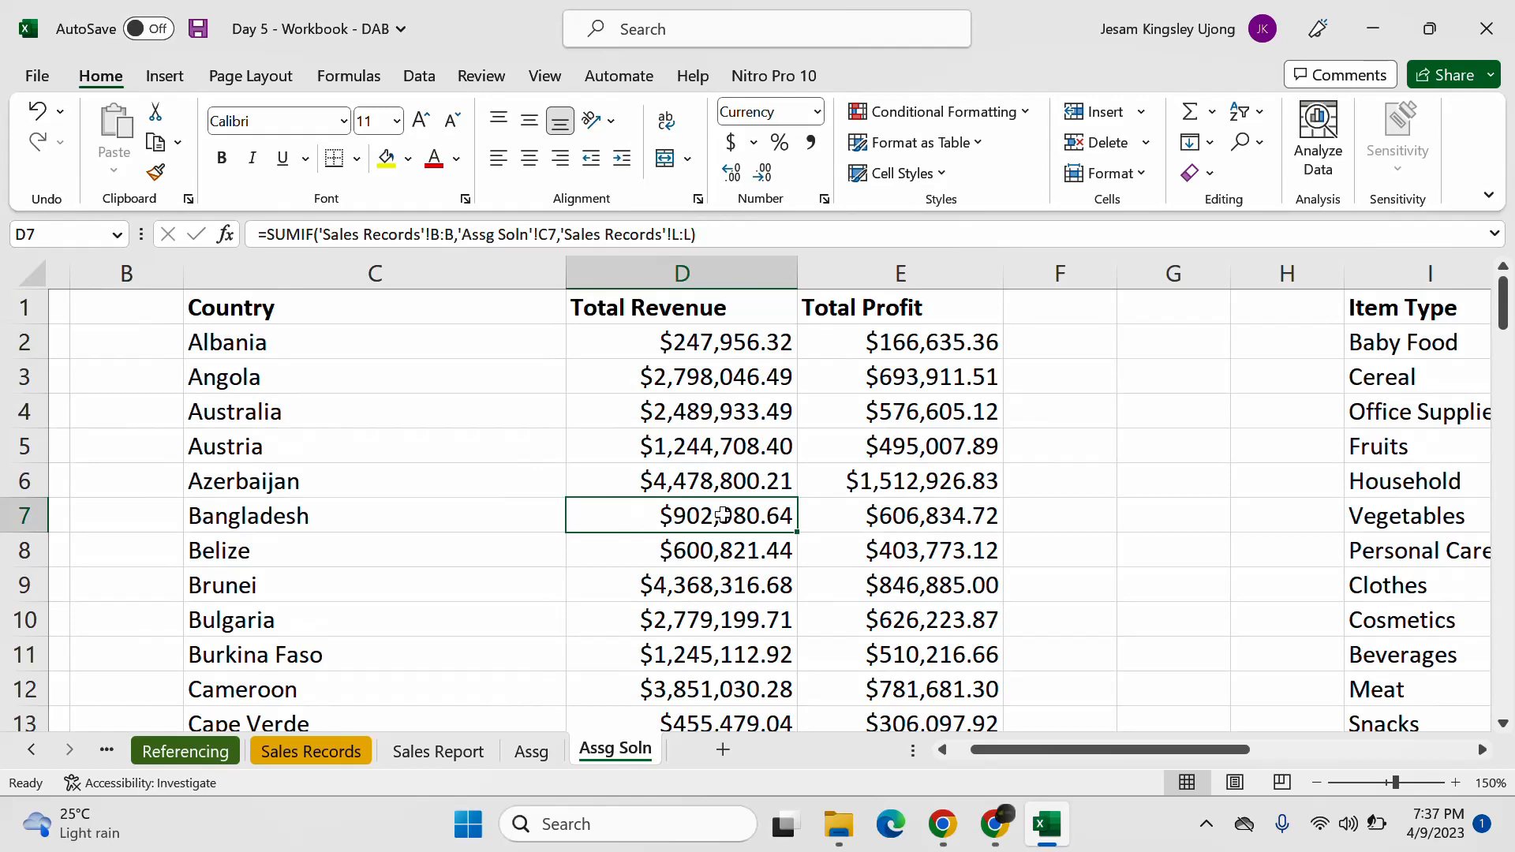
scroll(721, 514, down, 3)
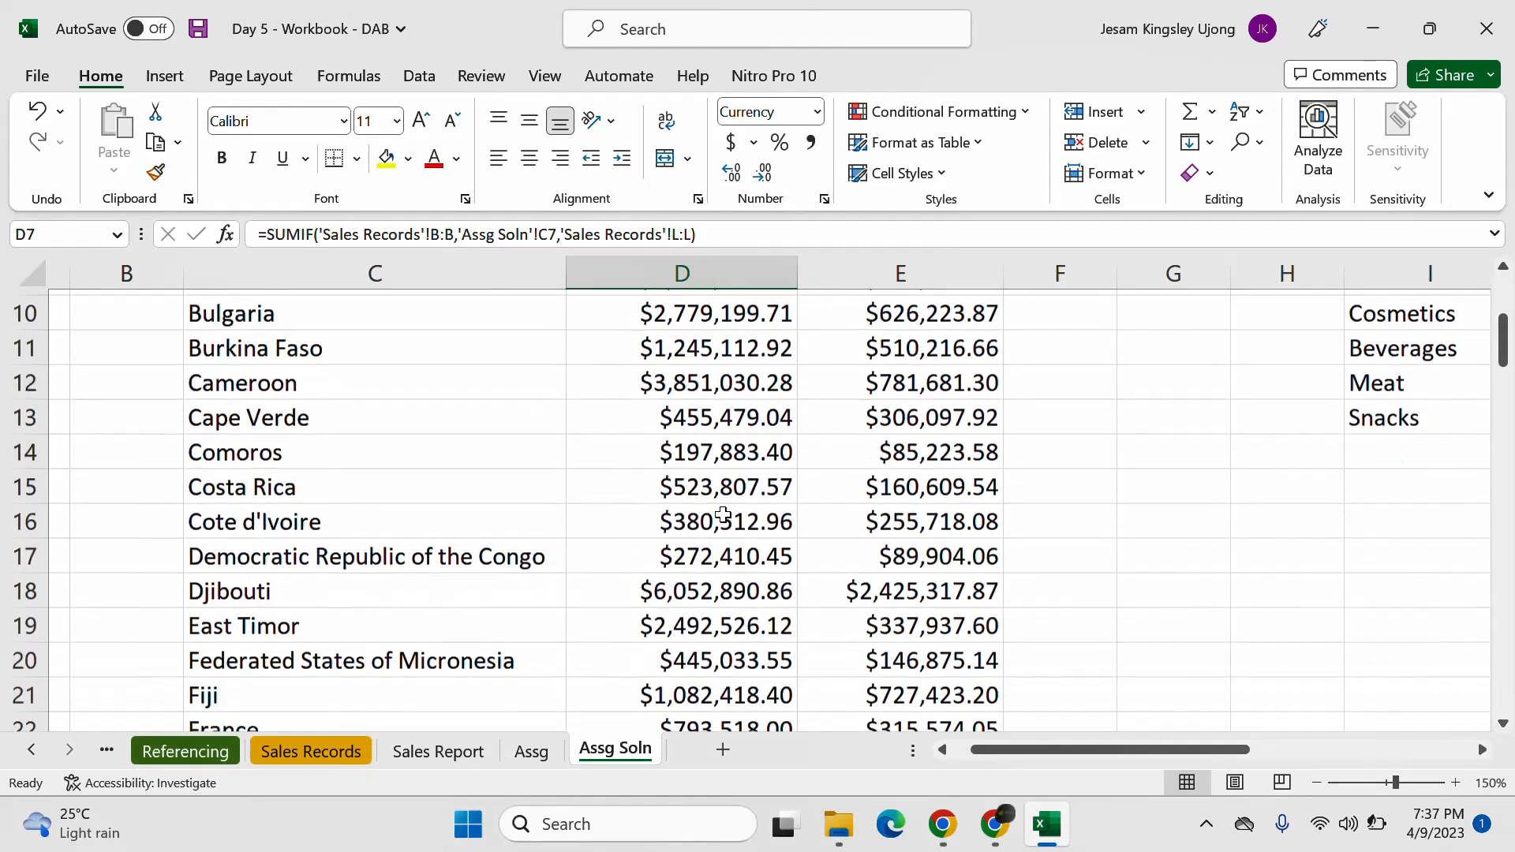
scroll(721, 514, down, 2)
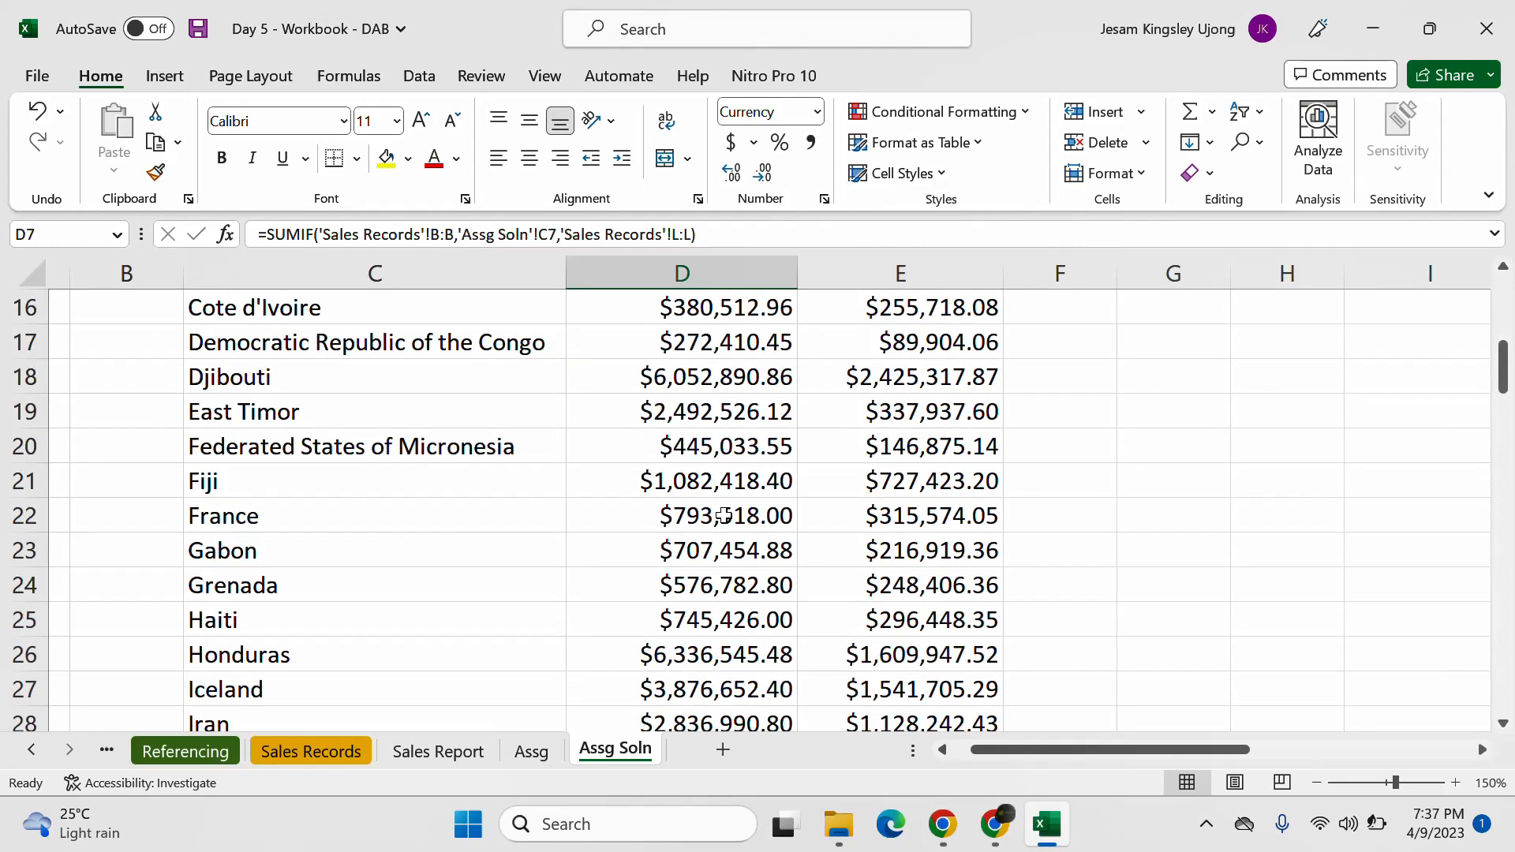
scroll(723, 516, down, 3)
scroll(723, 516, down, 1)
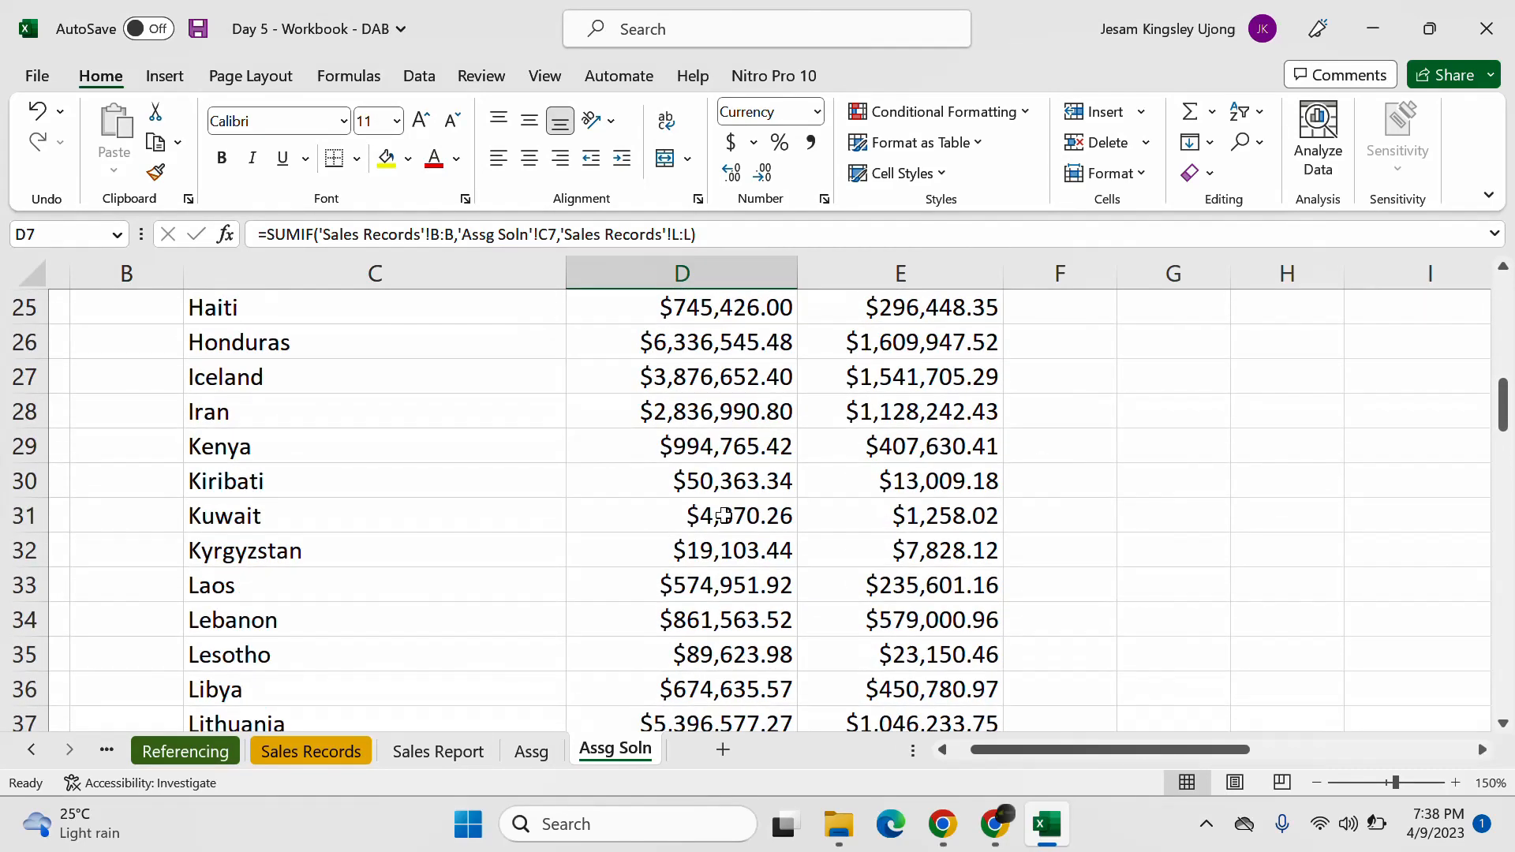
scroll(723, 521, down, 1)
scroll(723, 521, down, 2)
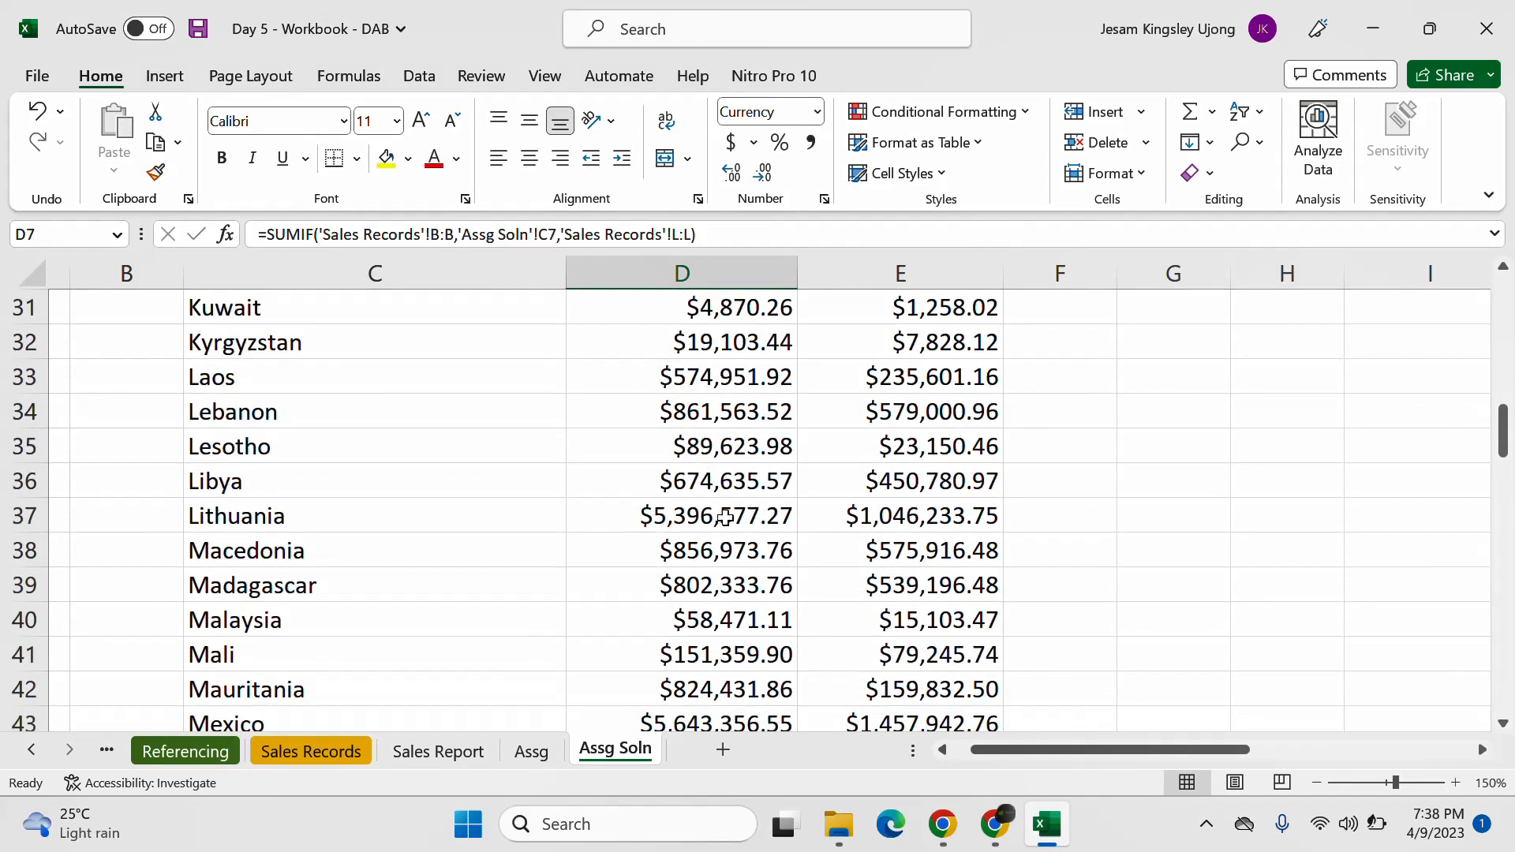
scroll(727, 514, down, 2)
scroll(726, 516, down, 1)
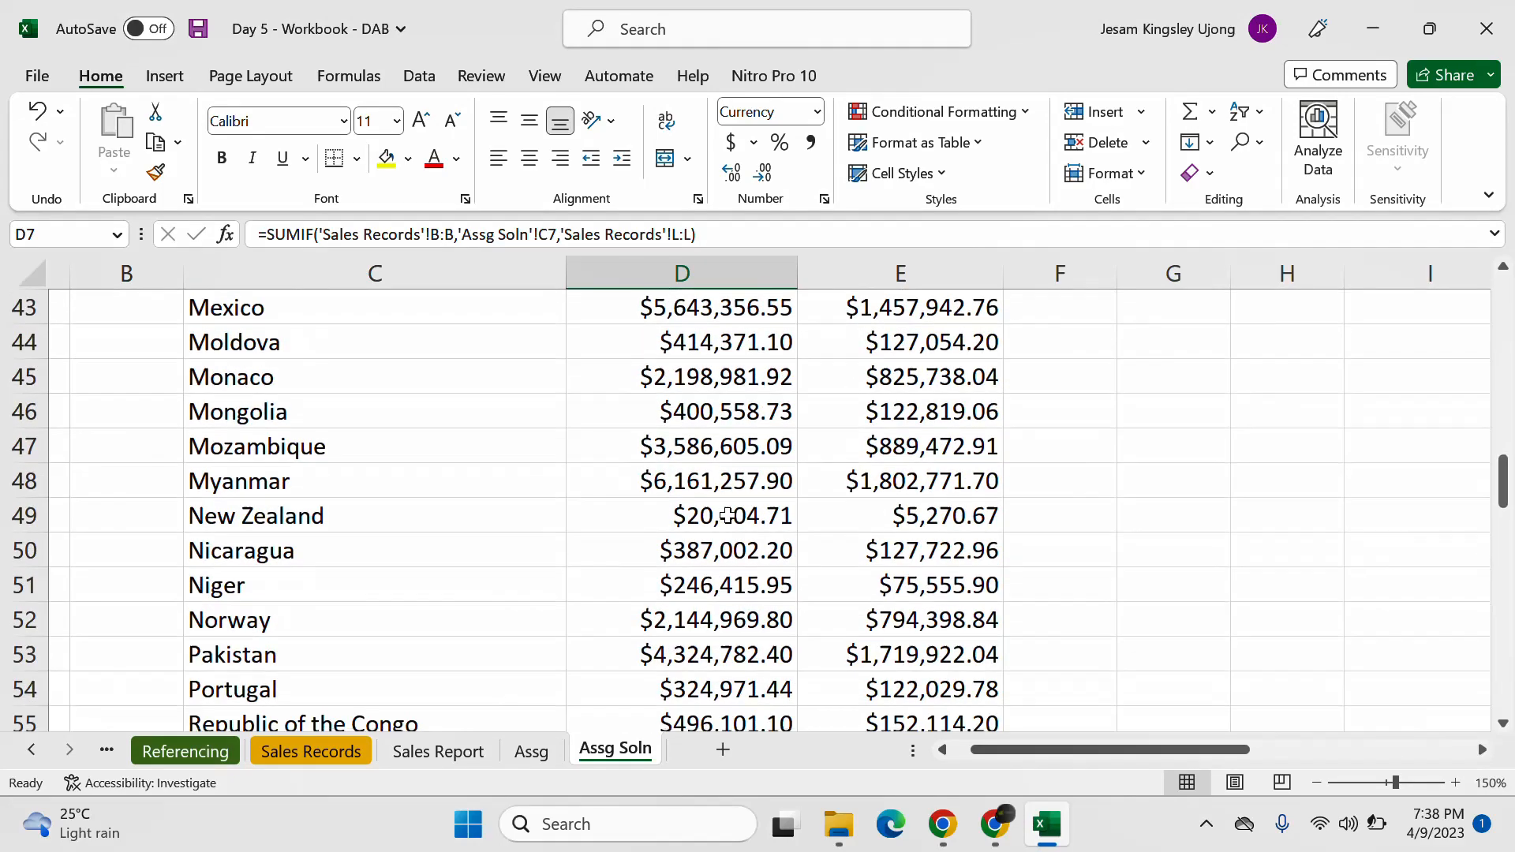
scroll(727, 516, down, 6)
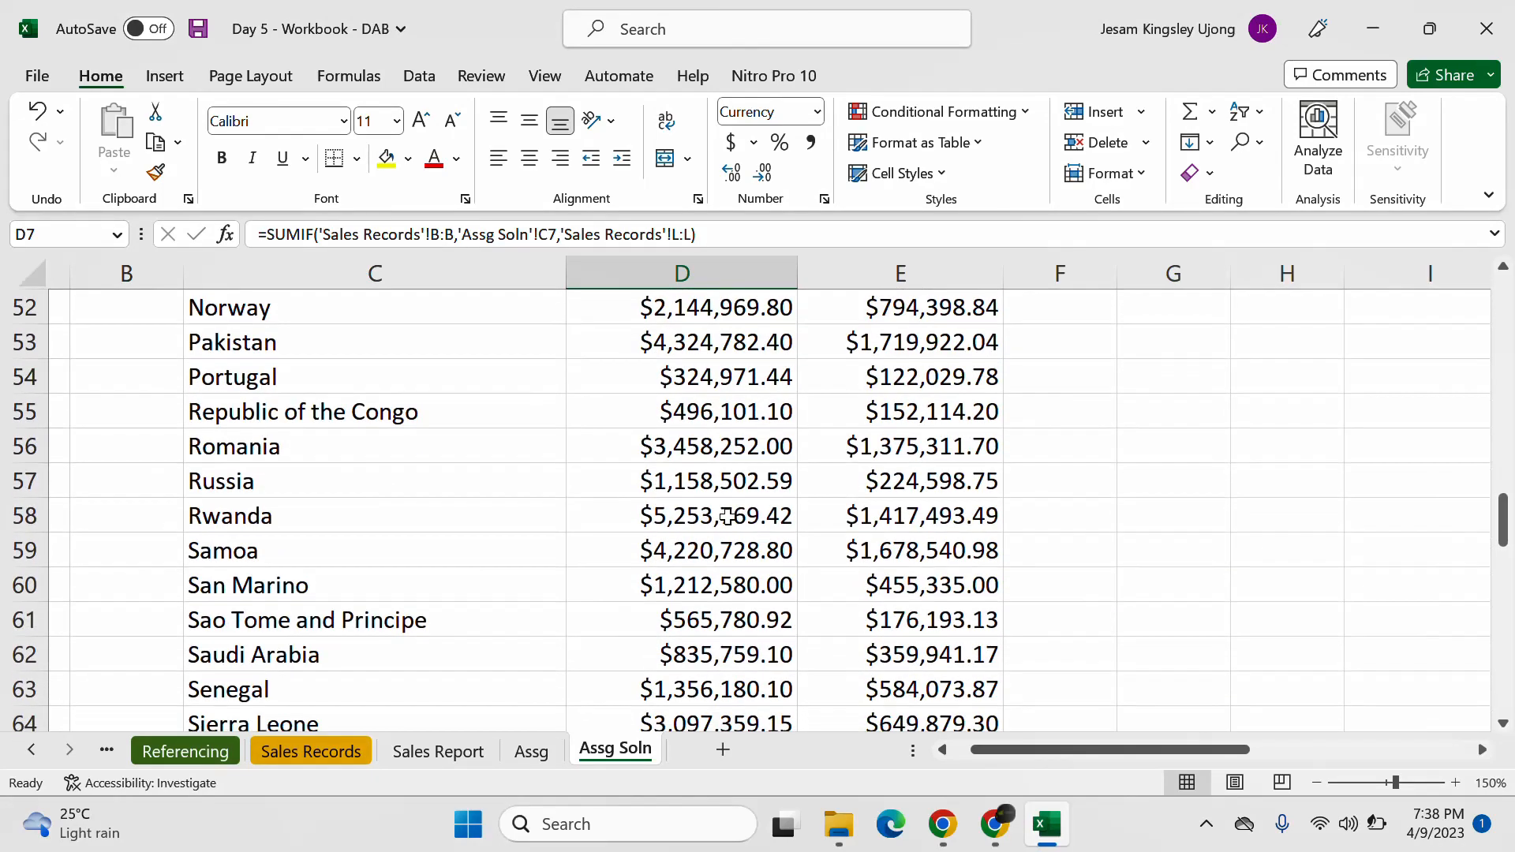
scroll(727, 516, up, 20)
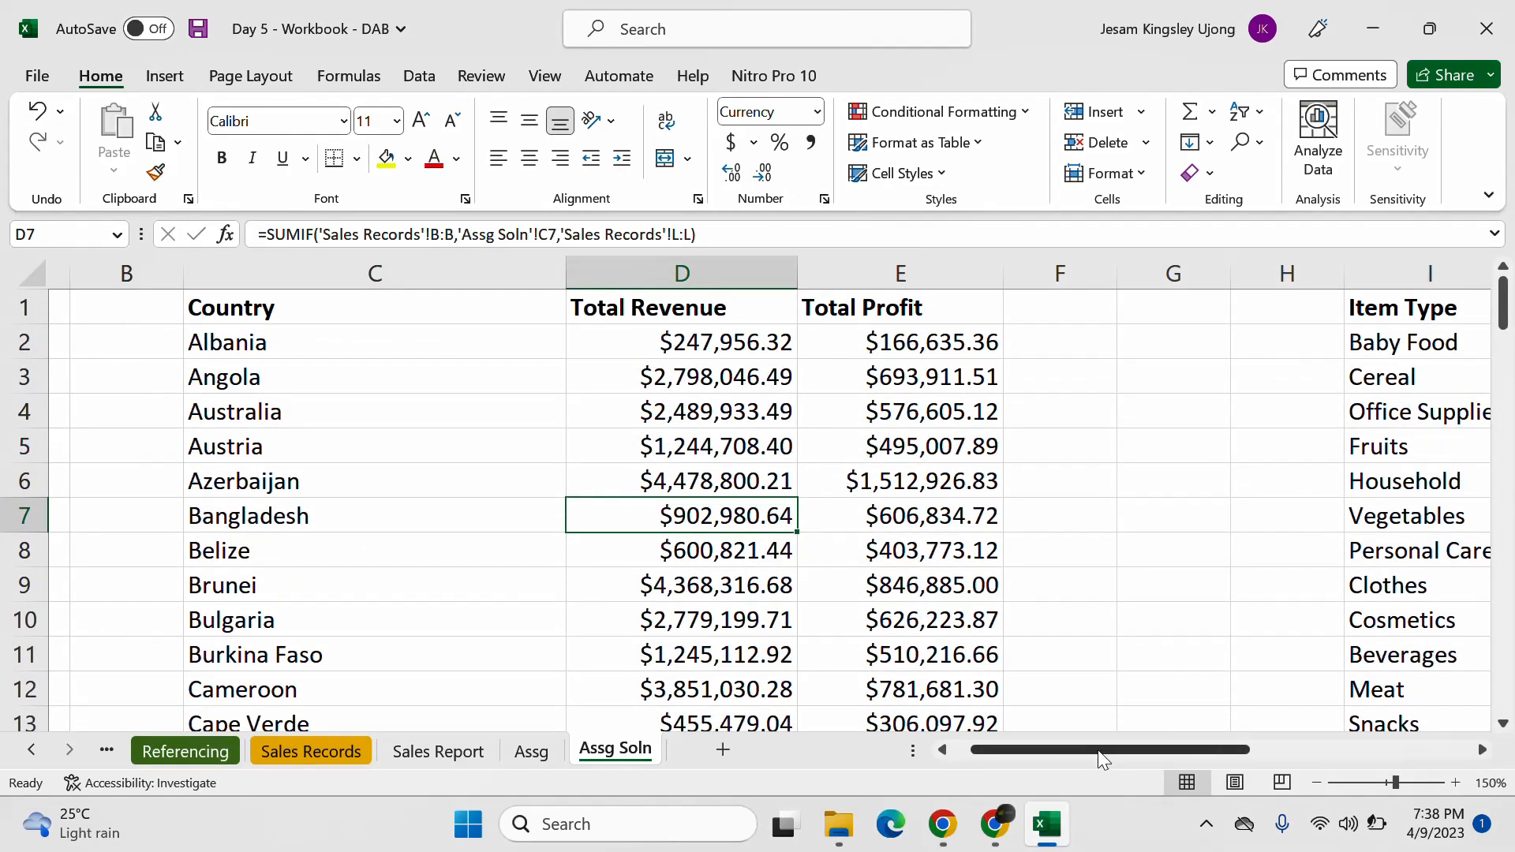
Step: Bring the Item Type table into view, check the Google Meet call in Chrome, and return to the Excel workbook
drag(1097, 750, 1138, 749)
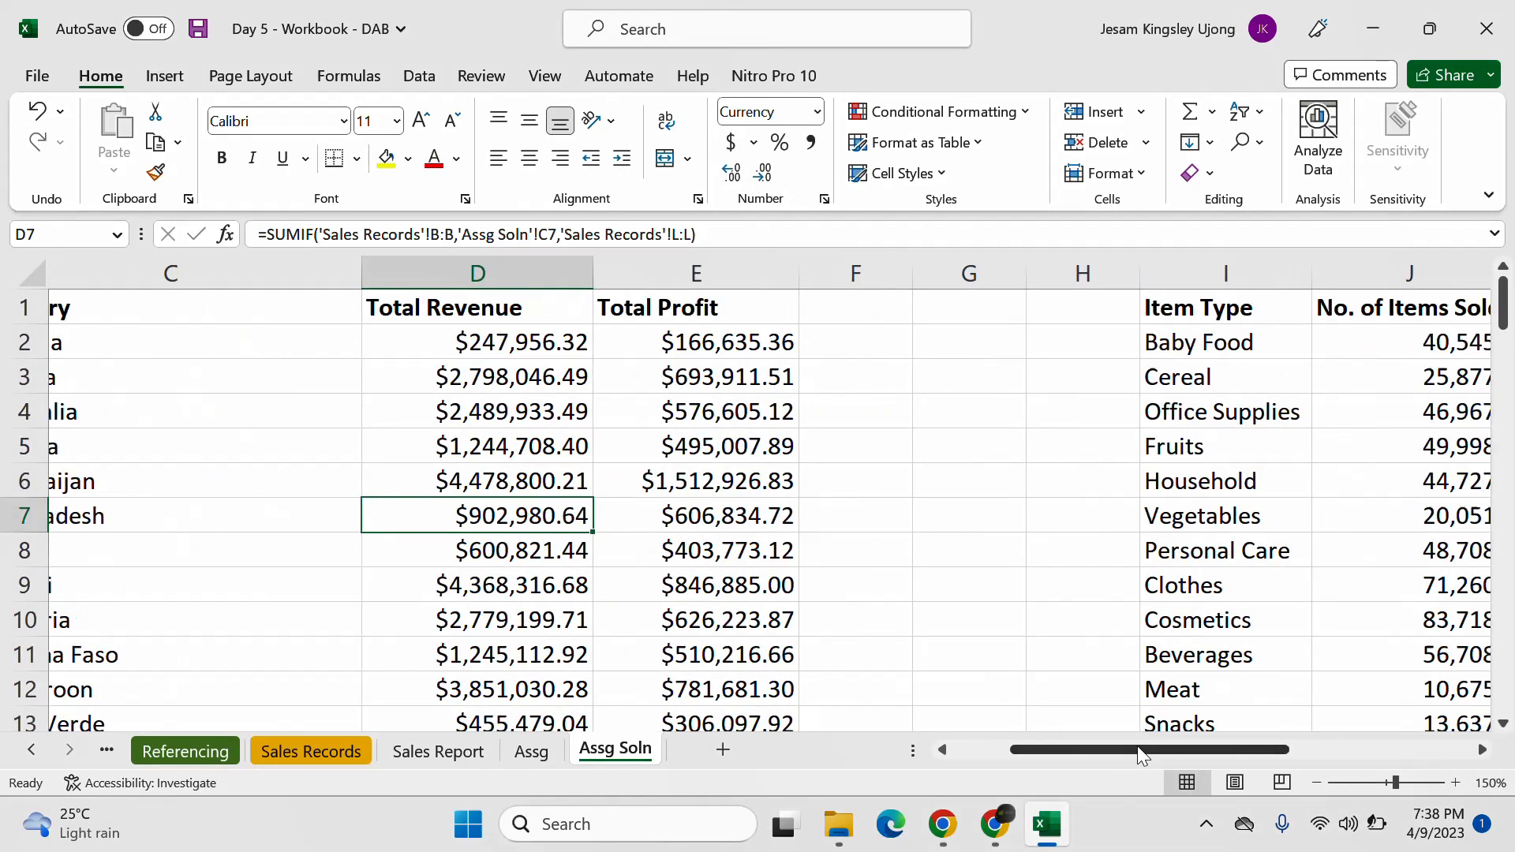
click(1008, 801)
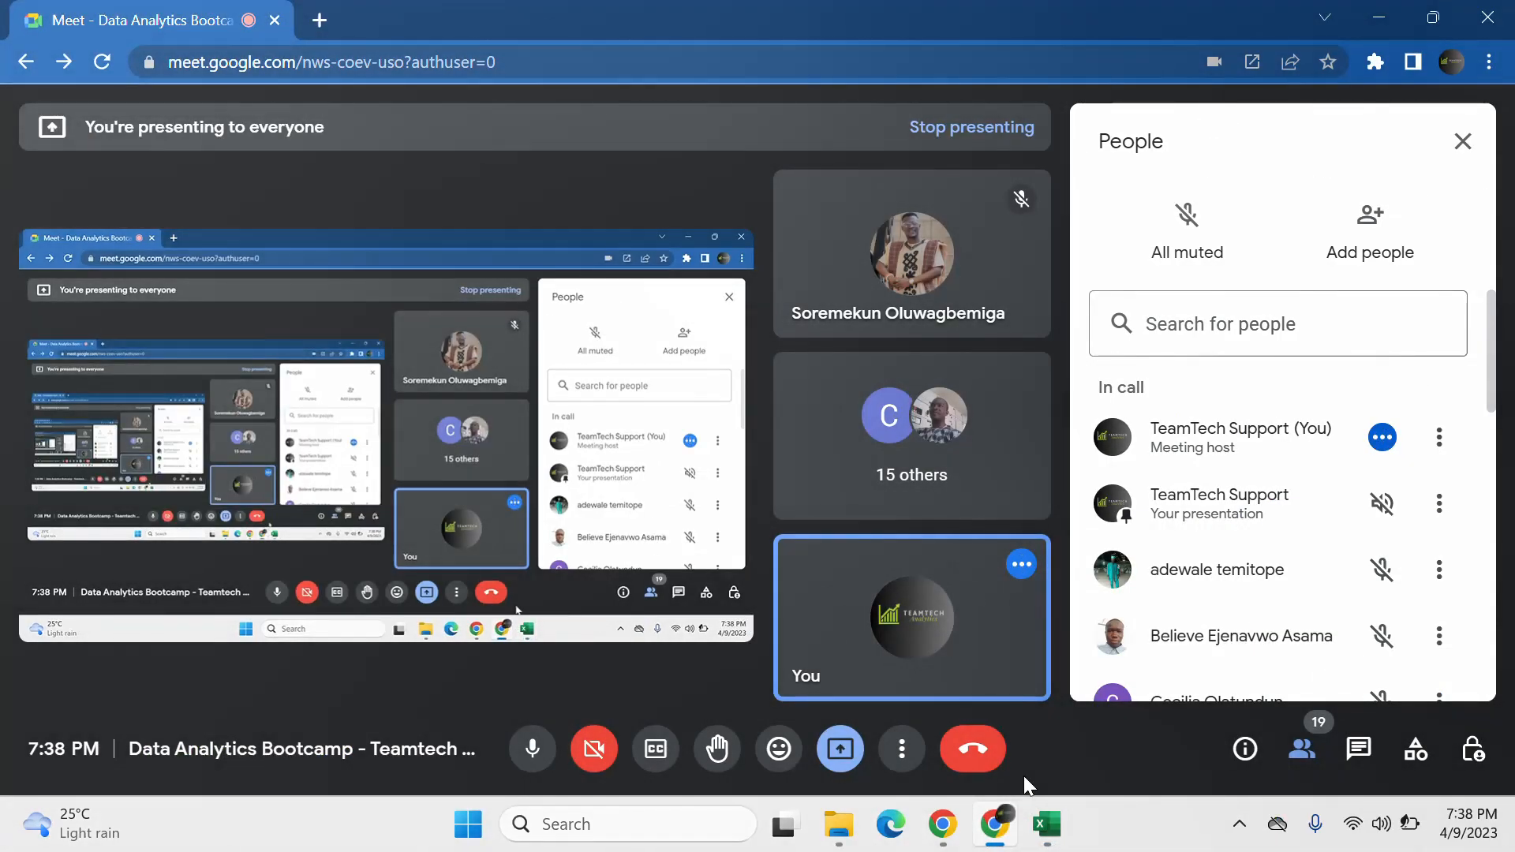
click(1050, 825)
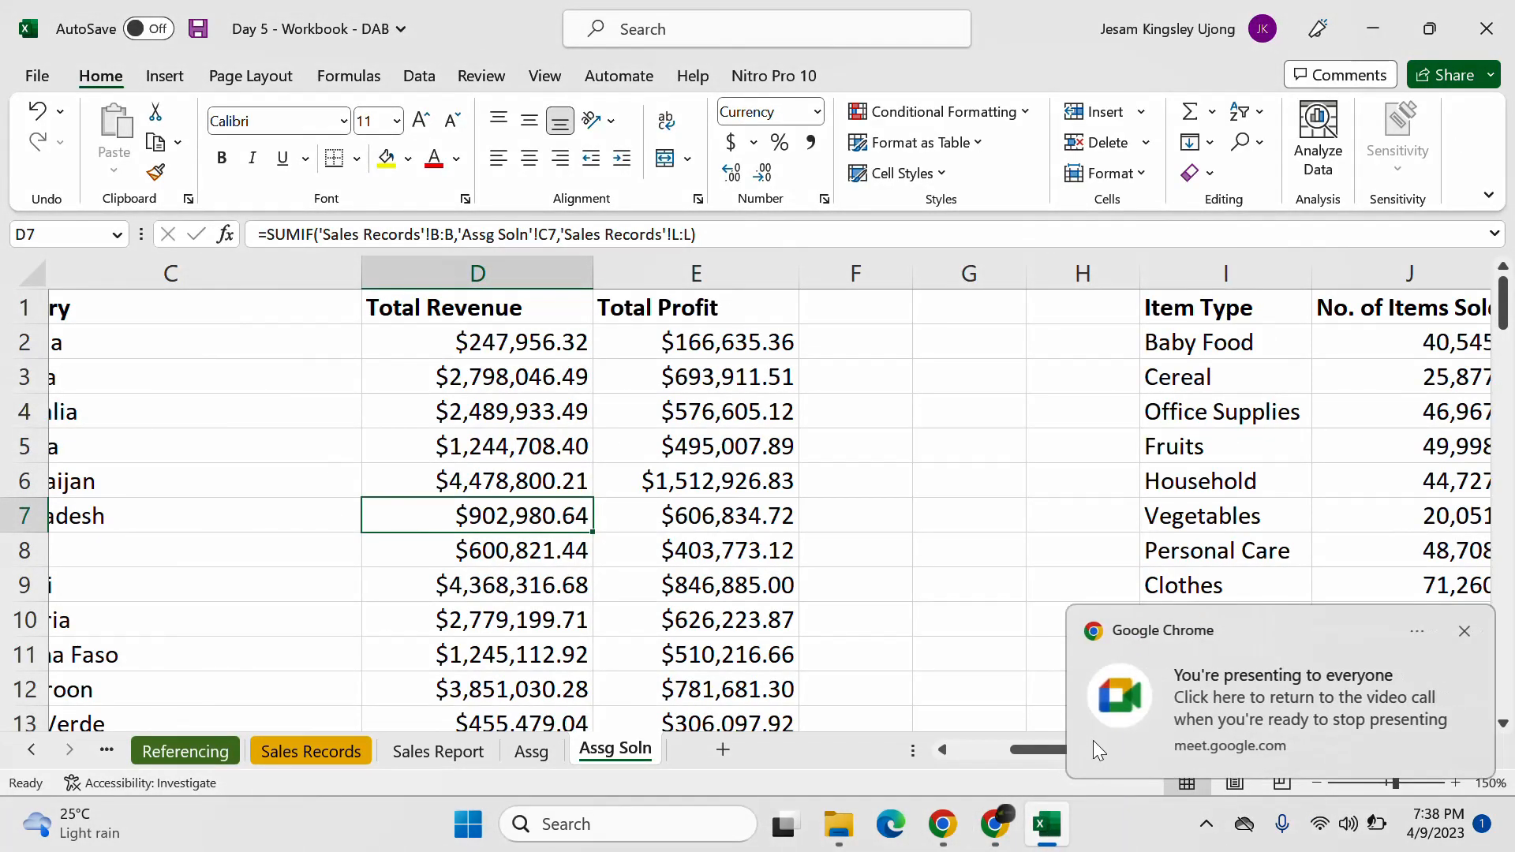
Step: Dismiss the Chrome presenting notification and select cell O2 in the empty area beyond the Sales Channel table
click(1464, 631)
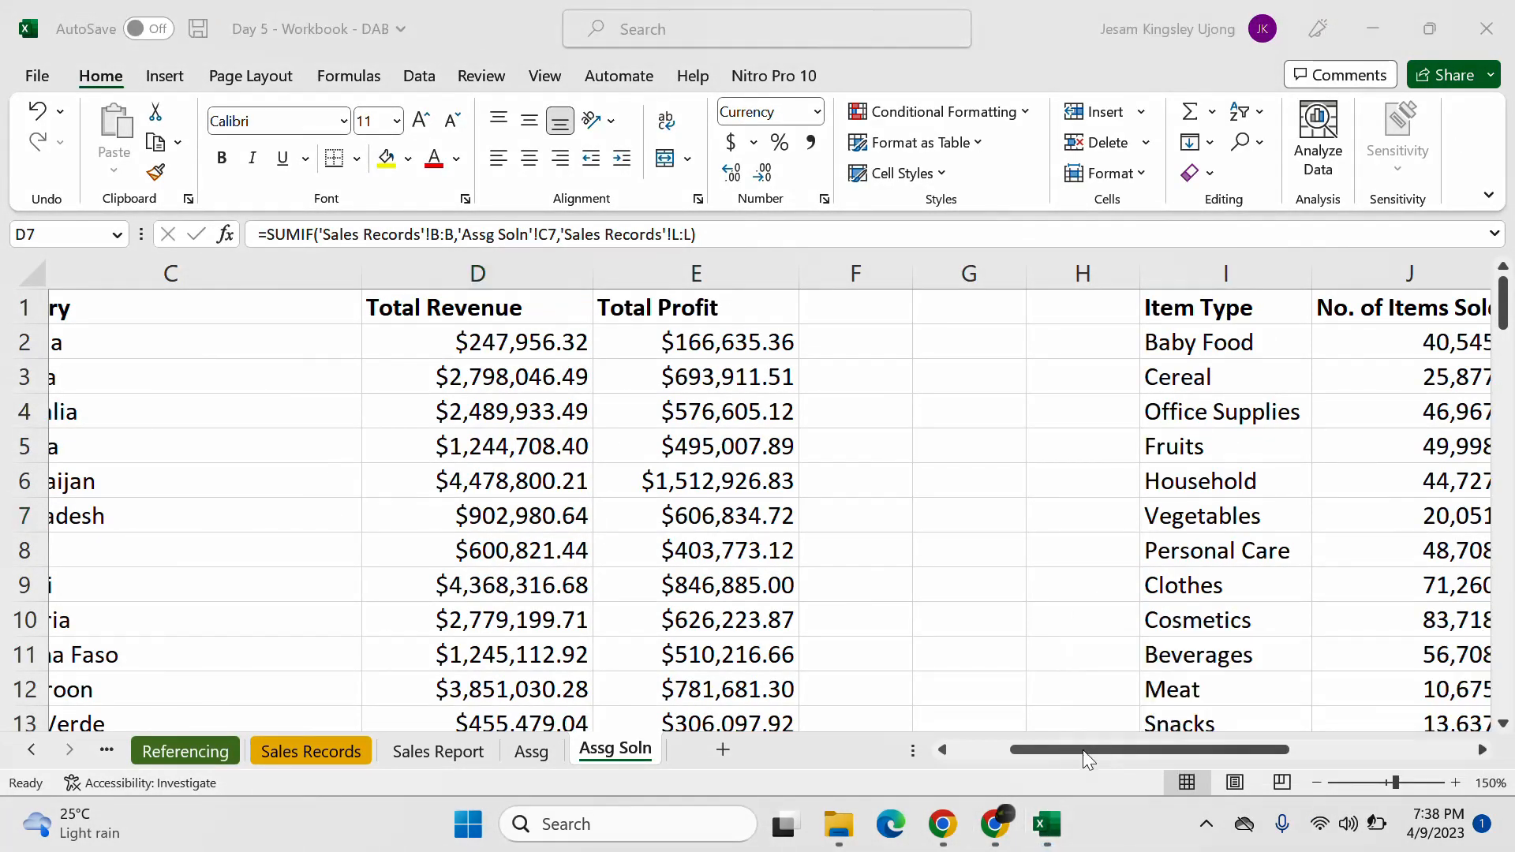
drag(1082, 750, 1340, 732)
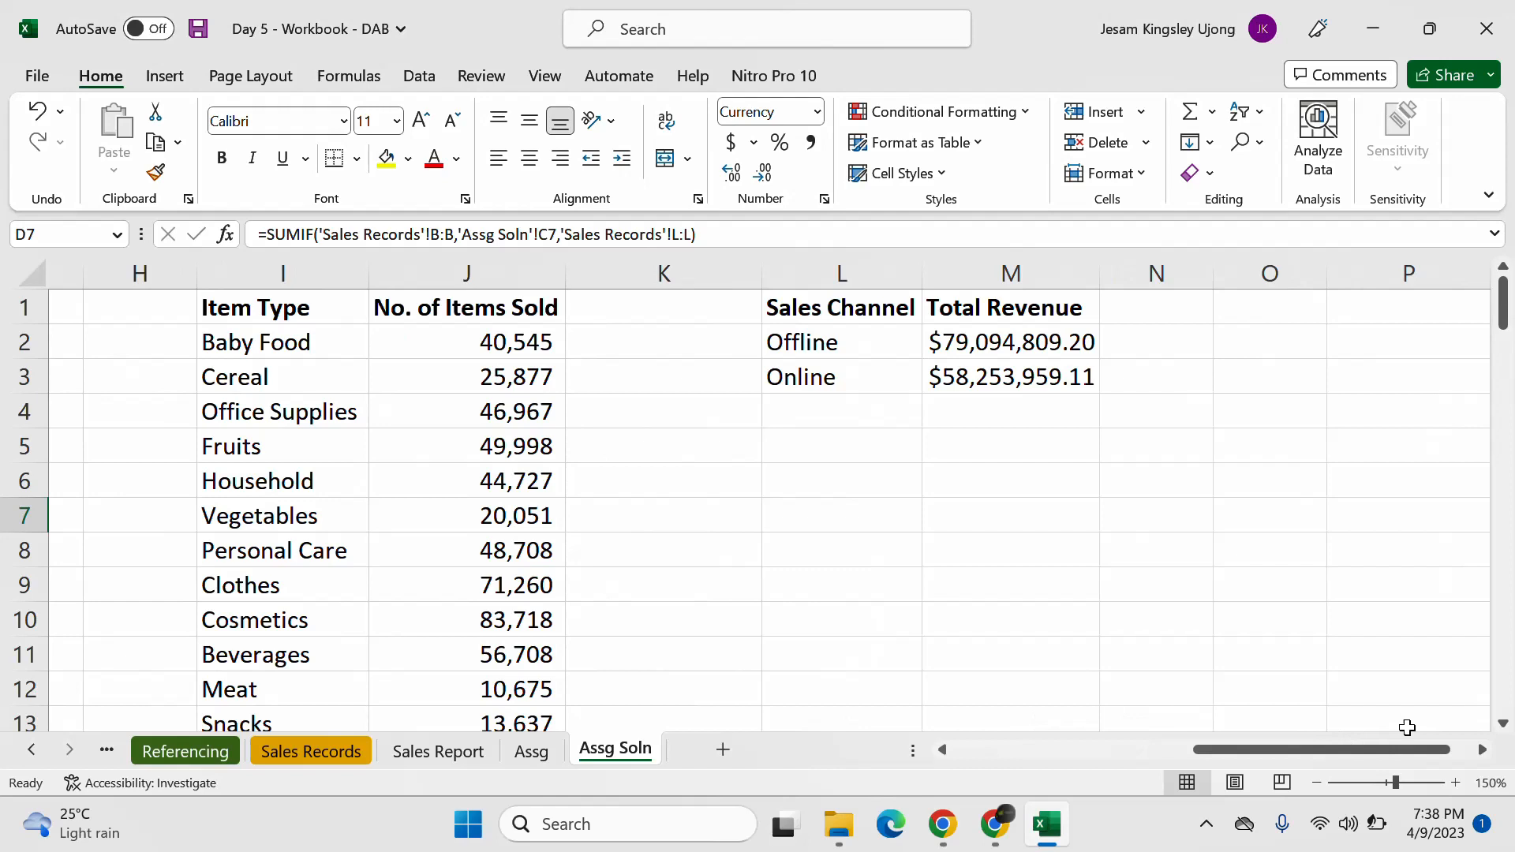
click(1482, 750)
click(1482, 750)
click(1482, 750)
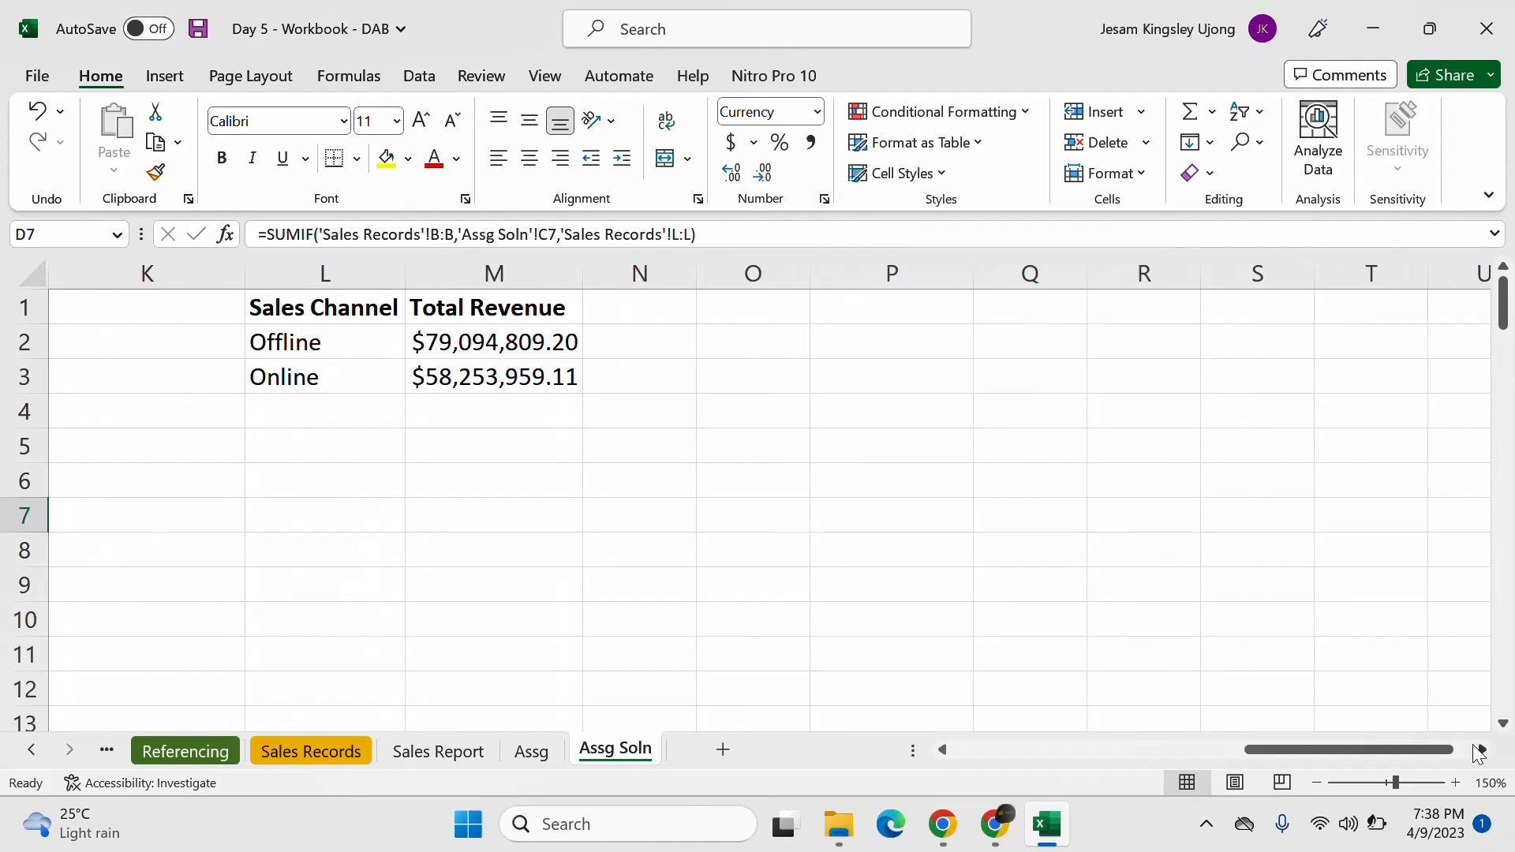
click(779, 339)
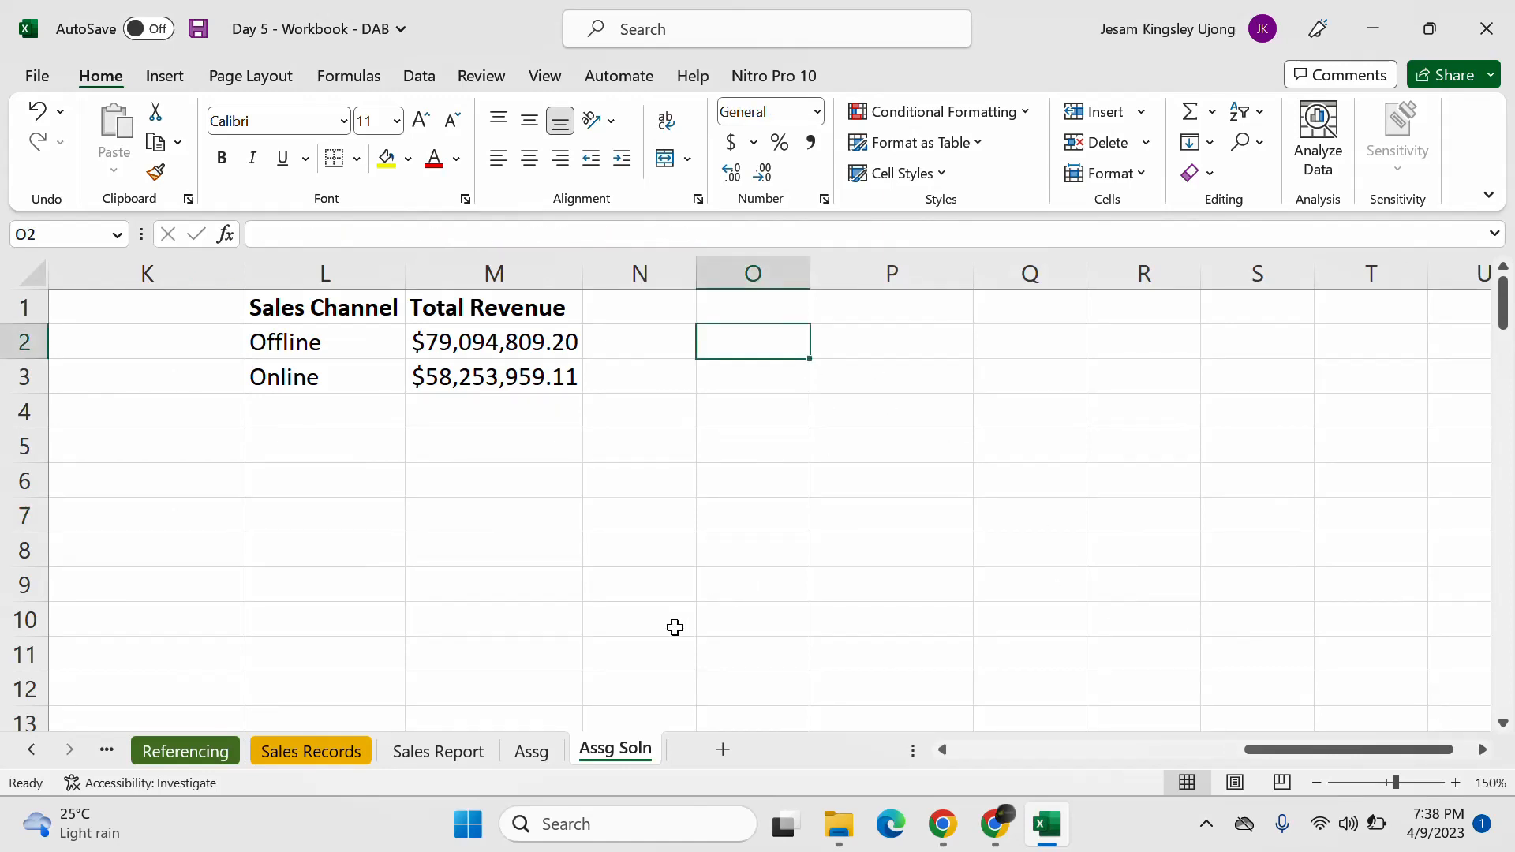
Step: Check tasks 4 and 5 in the assignment list on the Assg sheet and return to Assg Soln
click(541, 750)
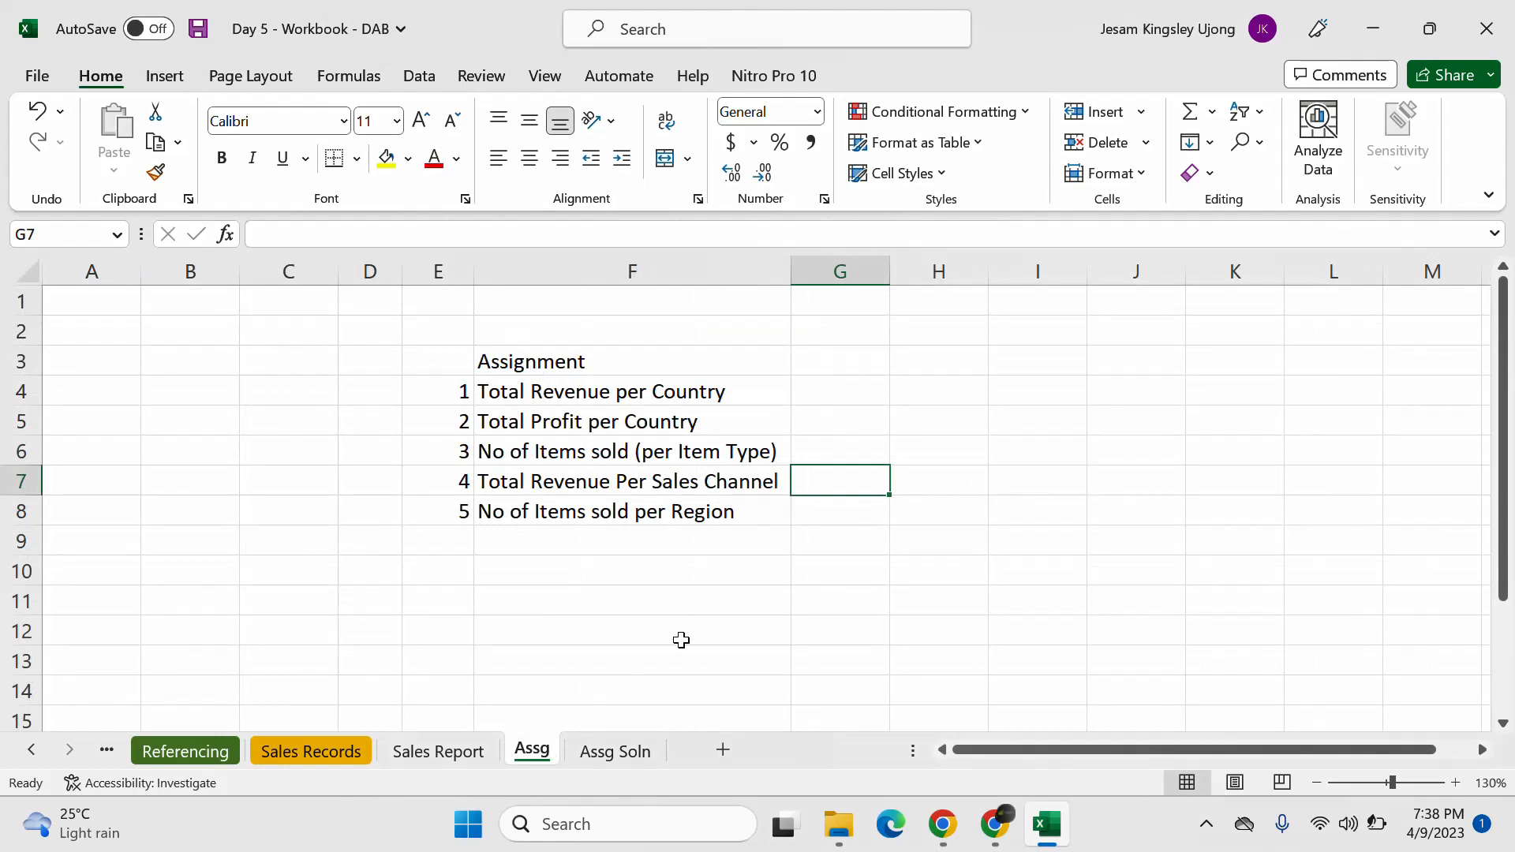
click(559, 483)
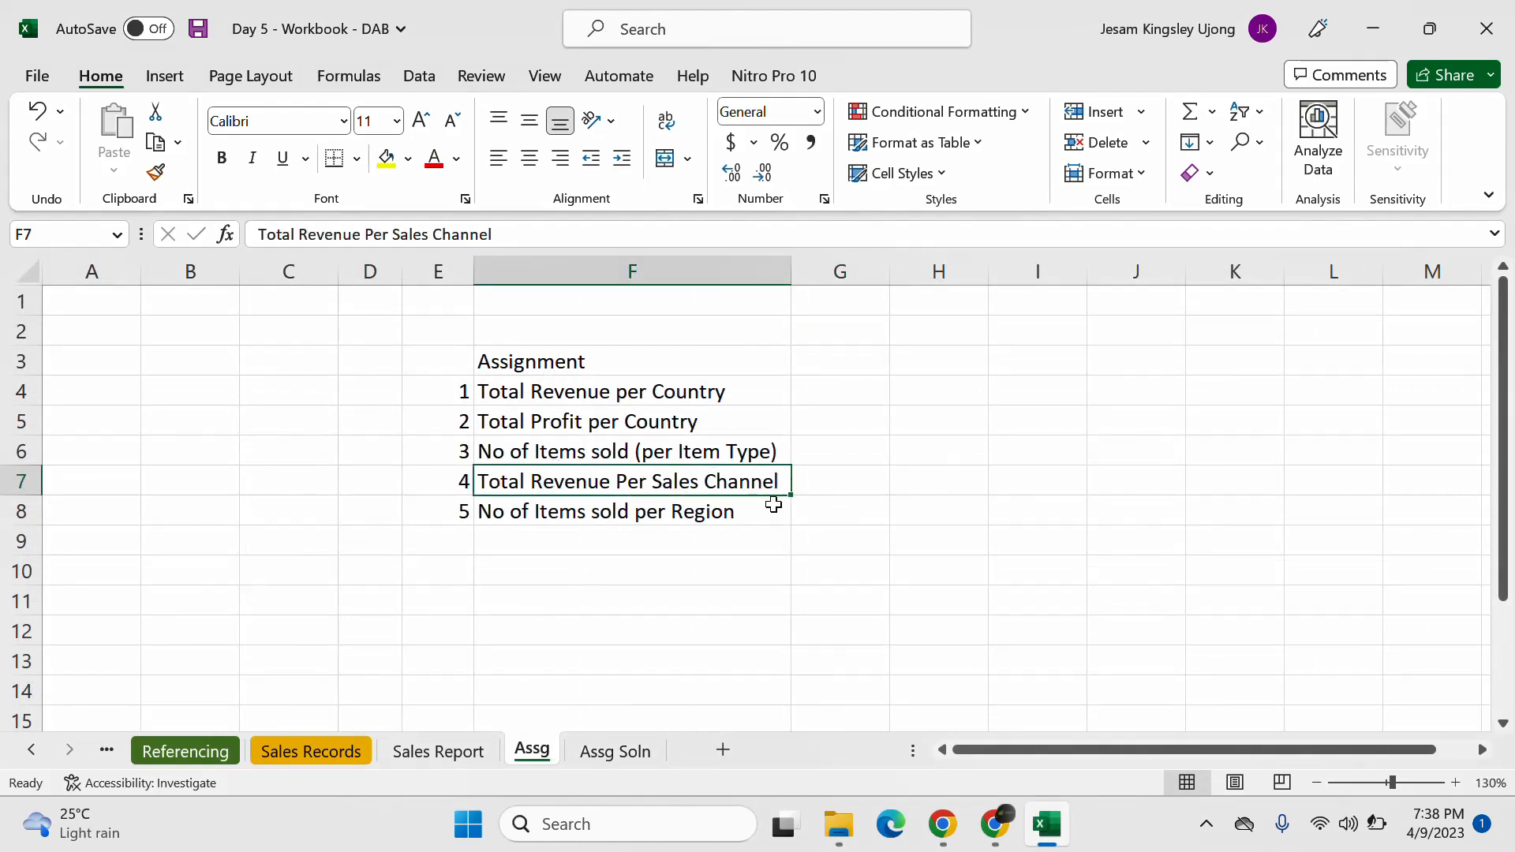
click(522, 514)
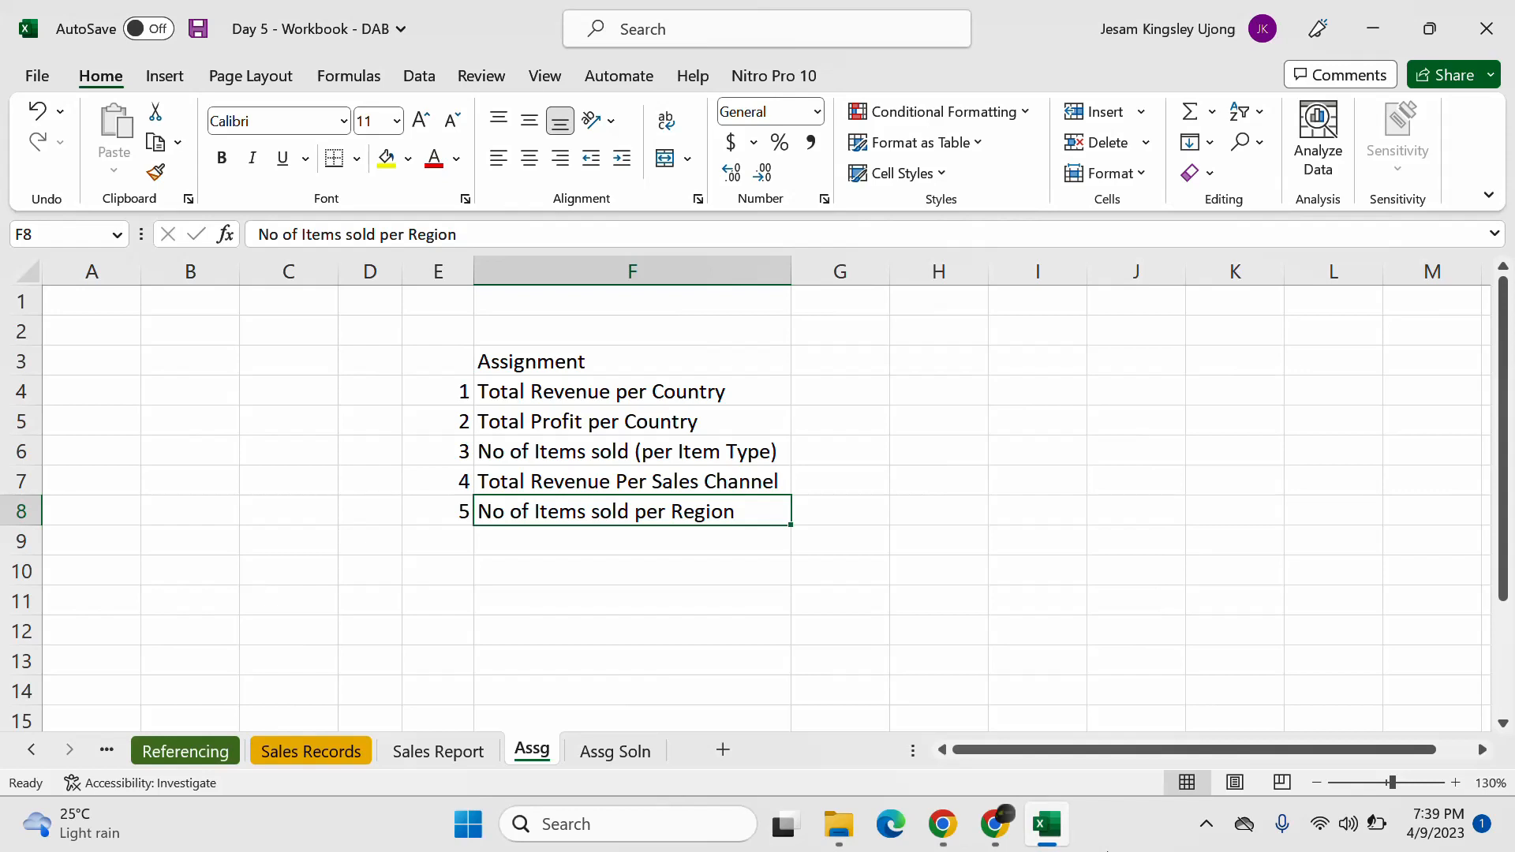
click(646, 751)
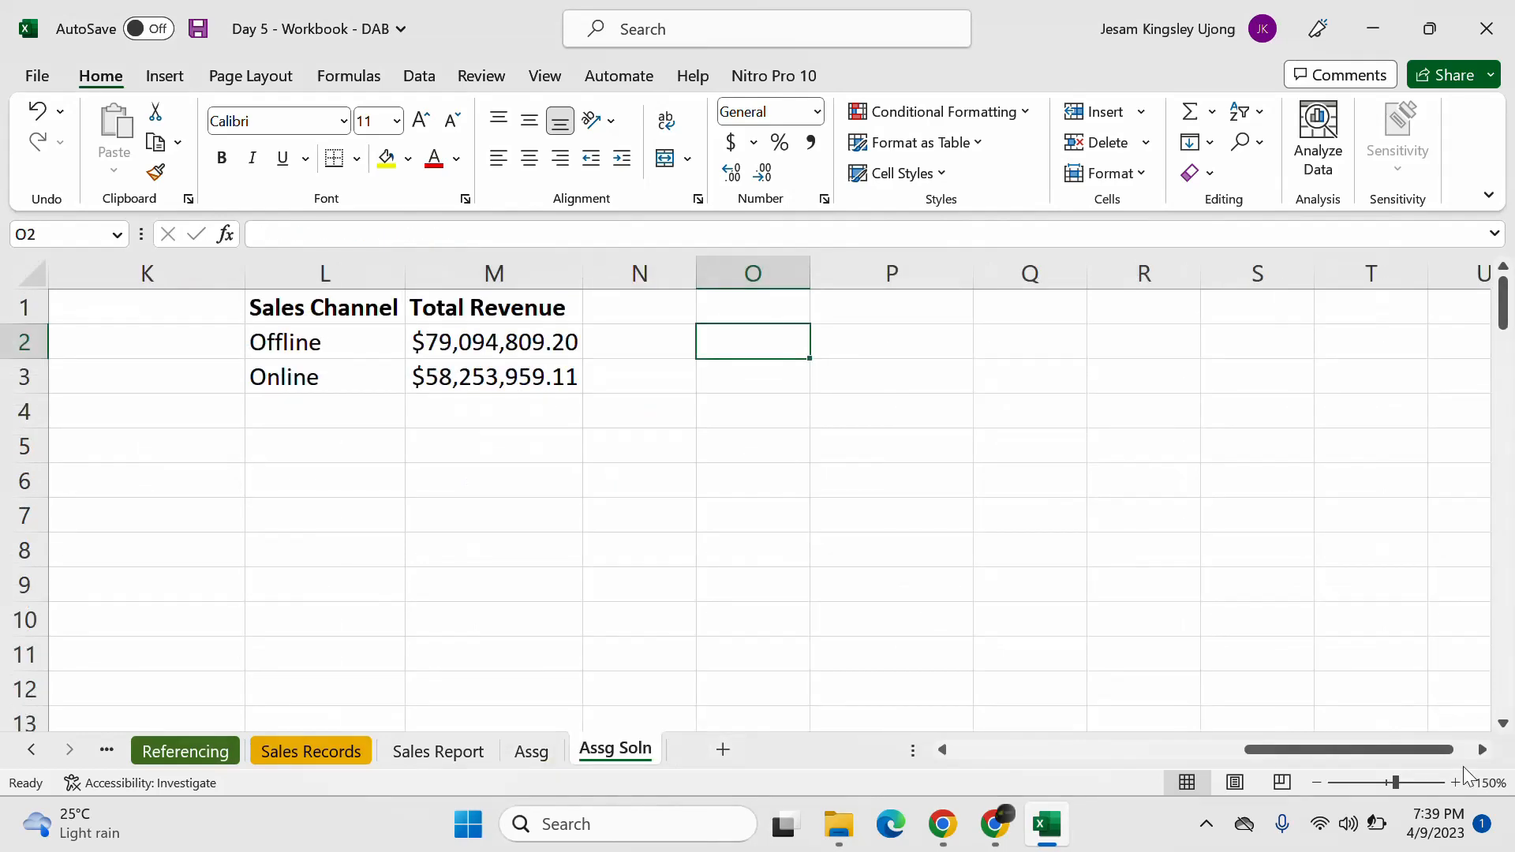
Step: Review the country table by selecting columns C to E, and the Item Type table by selecting columns I and J
drag(1373, 751, 977, 724)
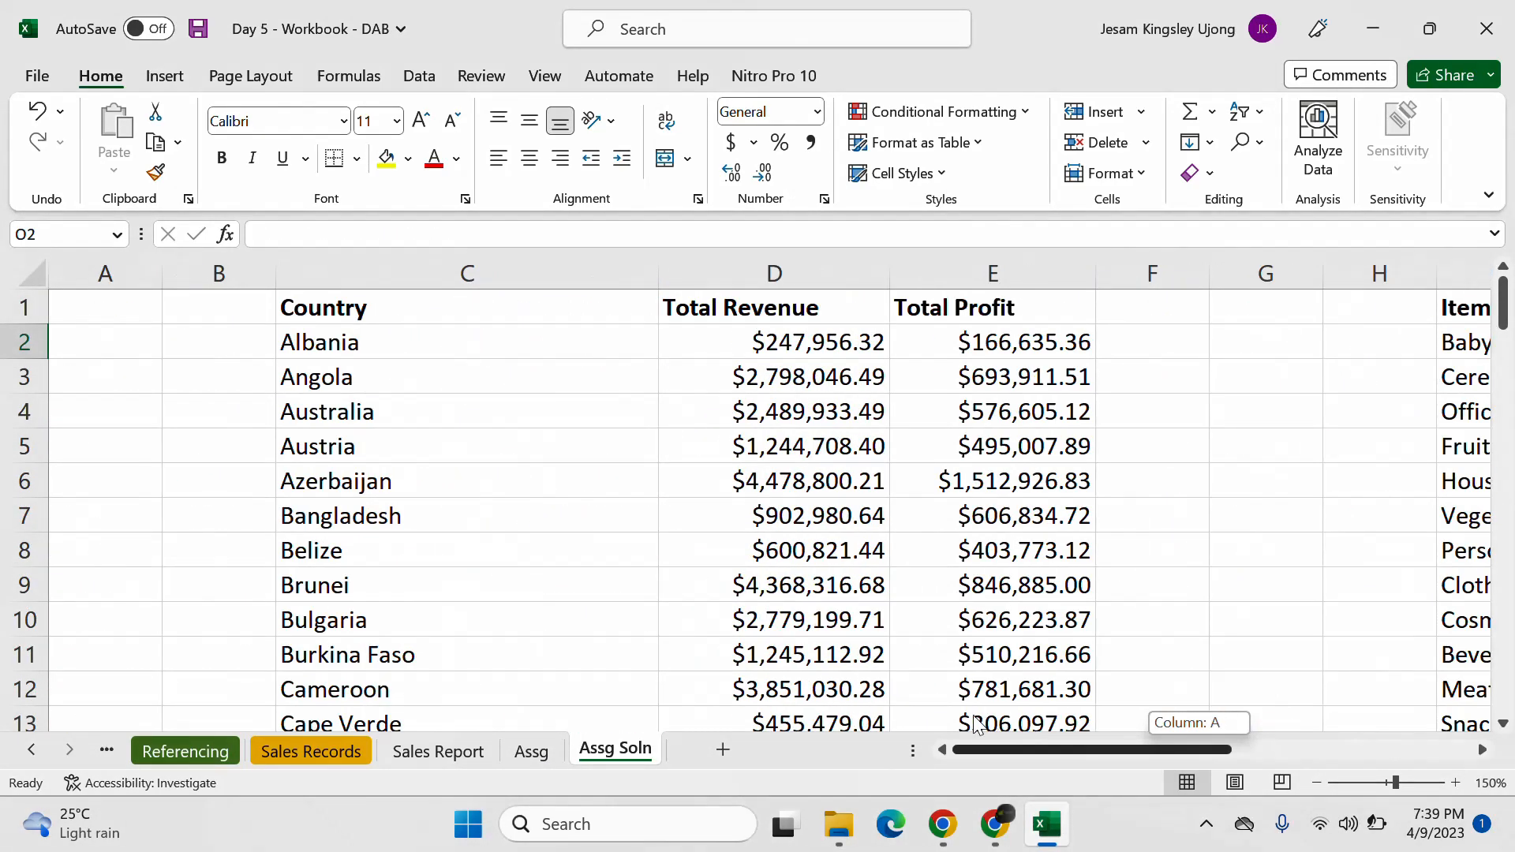
click(349, 270)
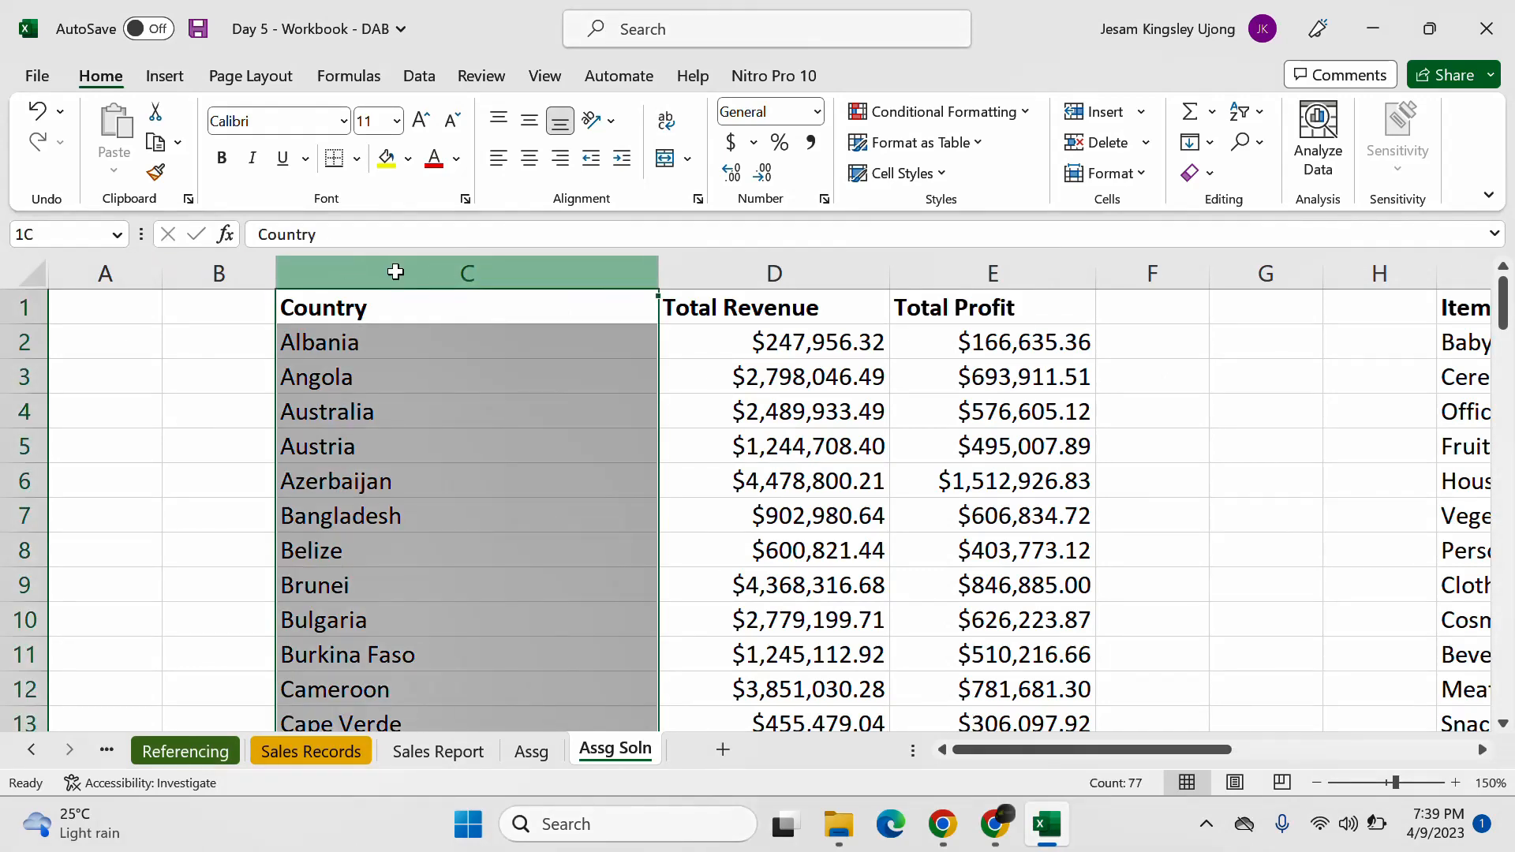
drag(396, 271, 913, 297)
key(ctrl+a)
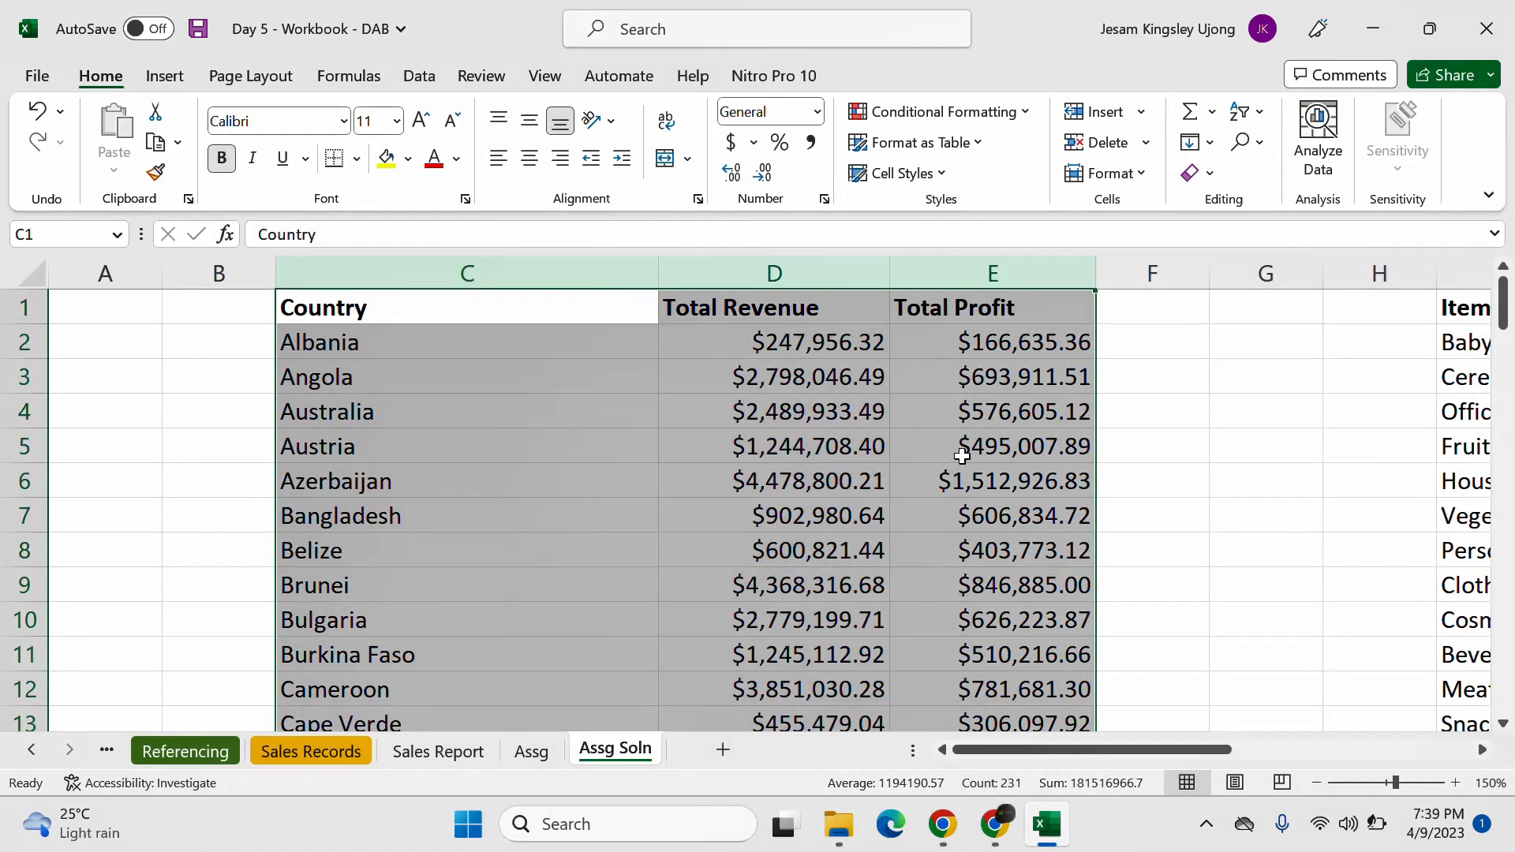
drag(1177, 754, 1442, 746)
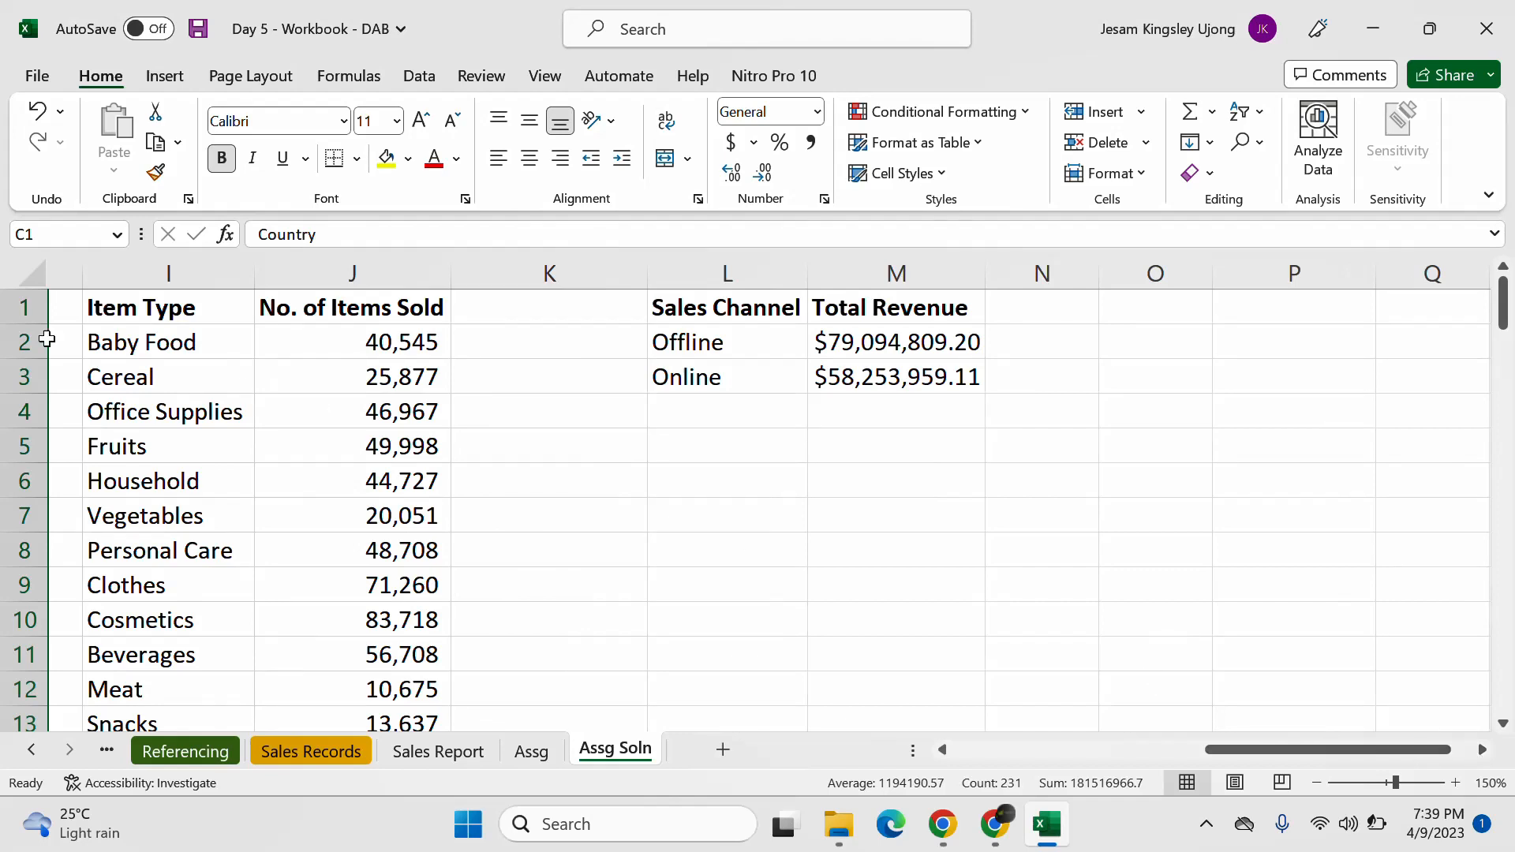
drag(152, 270, 343, 273)
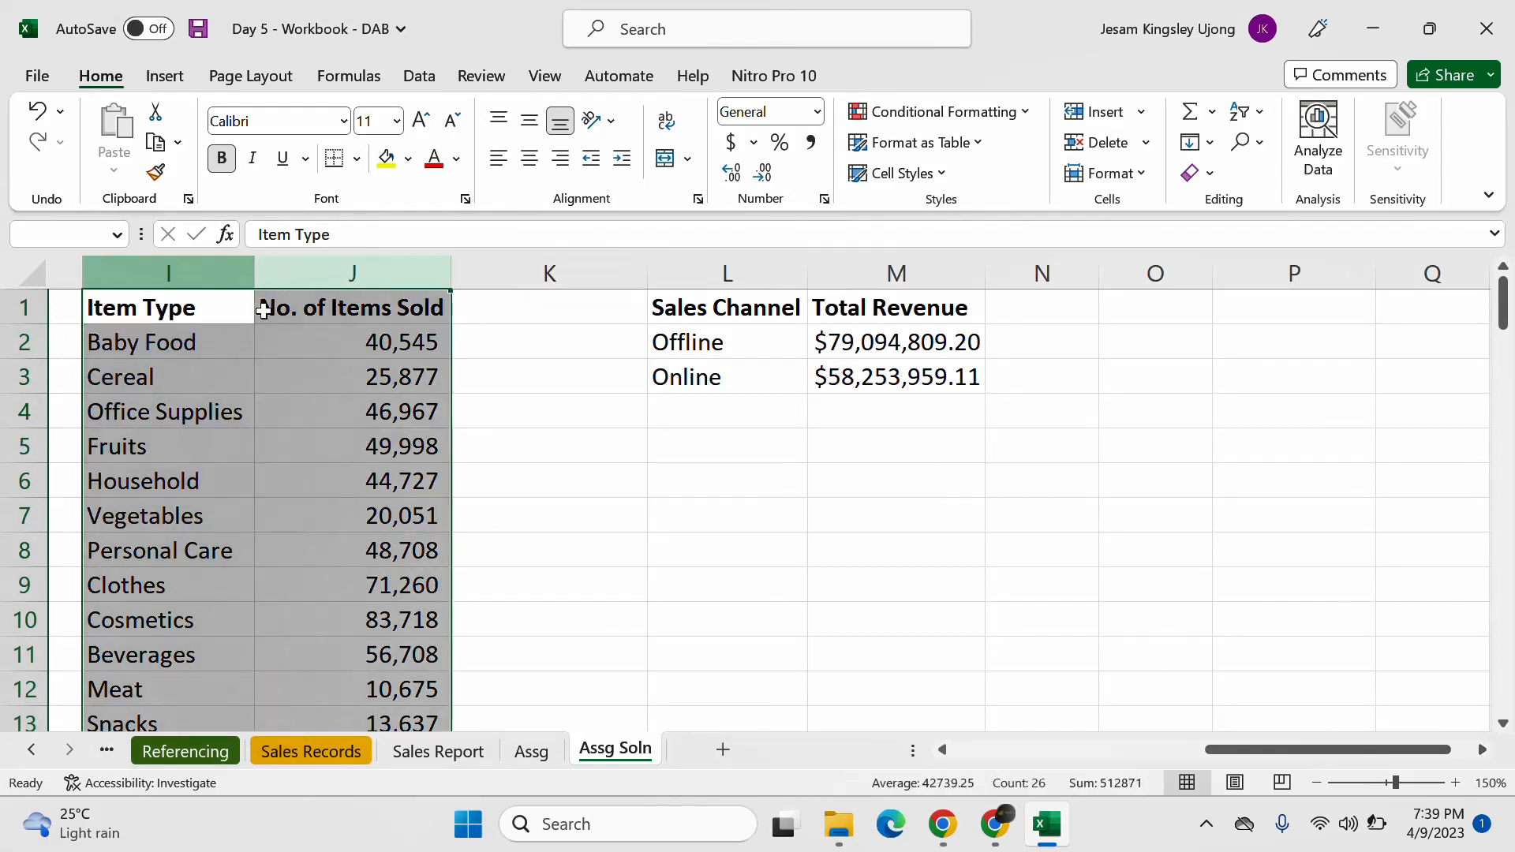
Step: Copy the headers Item Type and No. of Items Sold from I1:J1 into P1:Q1
drag(198, 310, 371, 314)
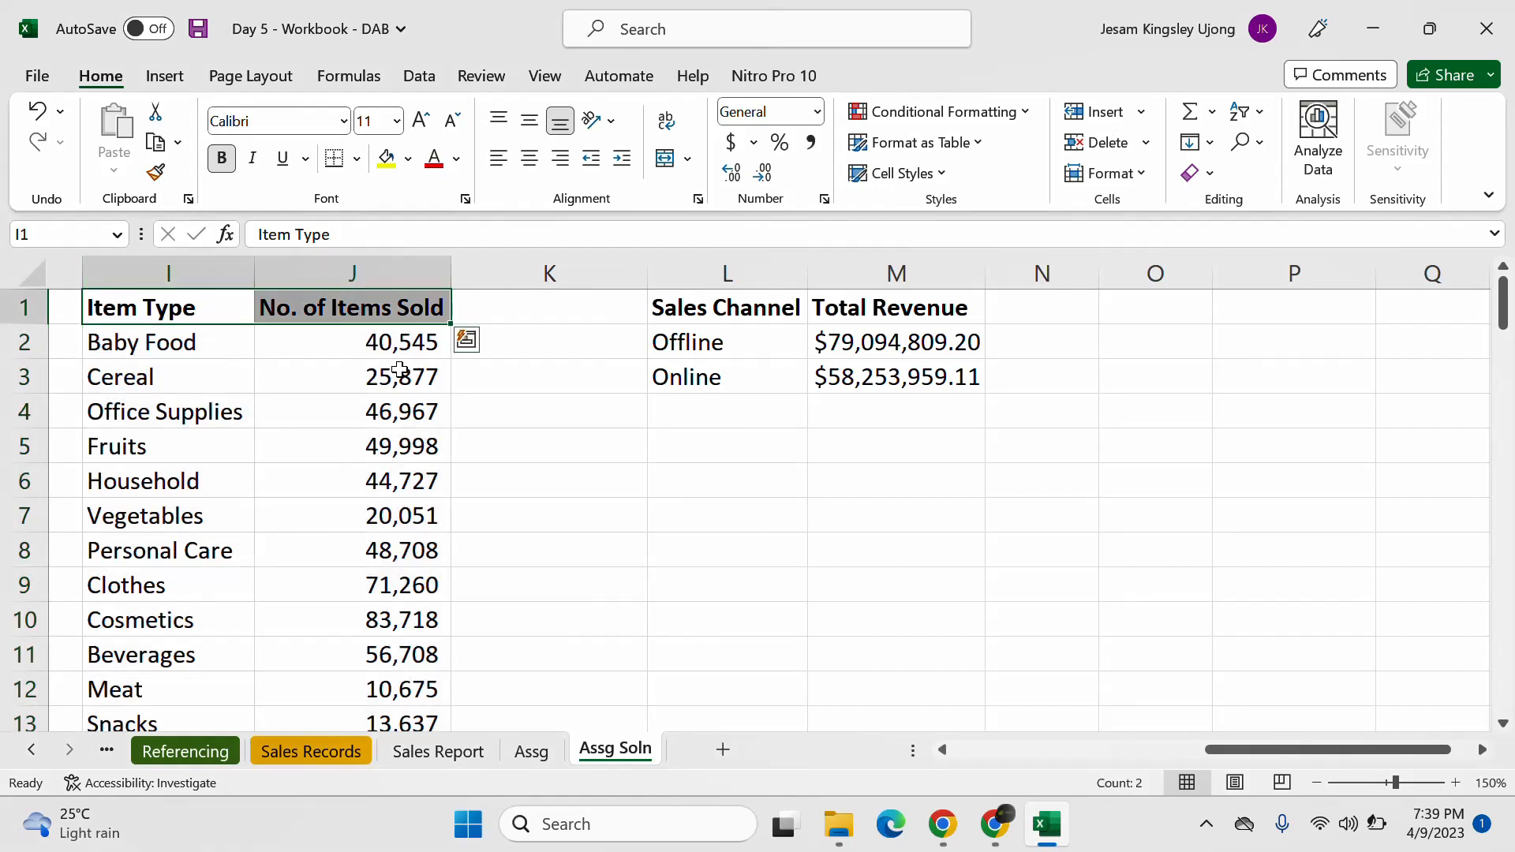
key(ctrl+c)
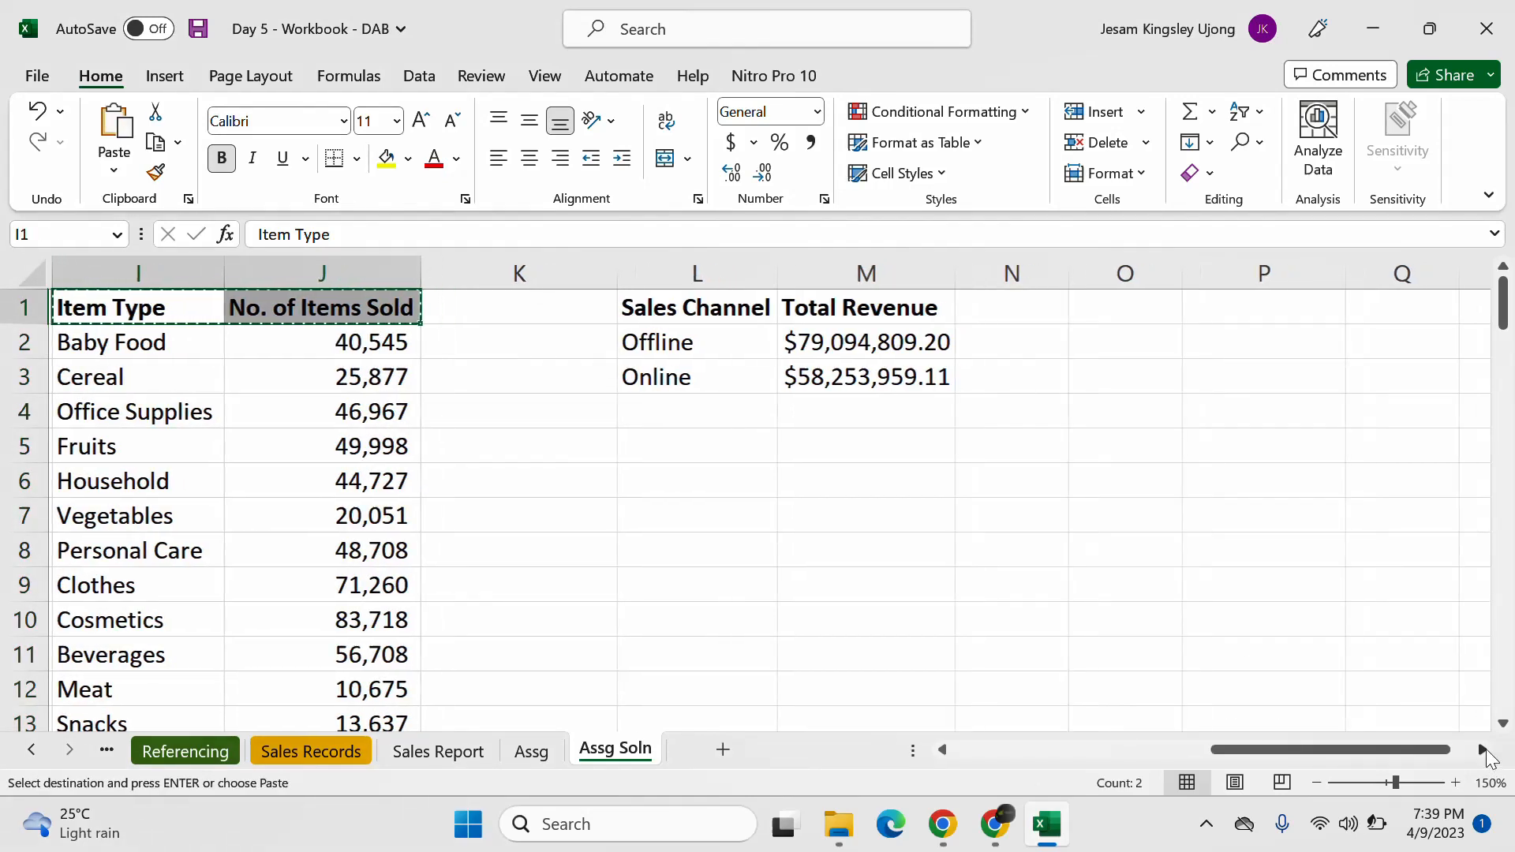
scroll(1427, 741, right, 3)
click(692, 314)
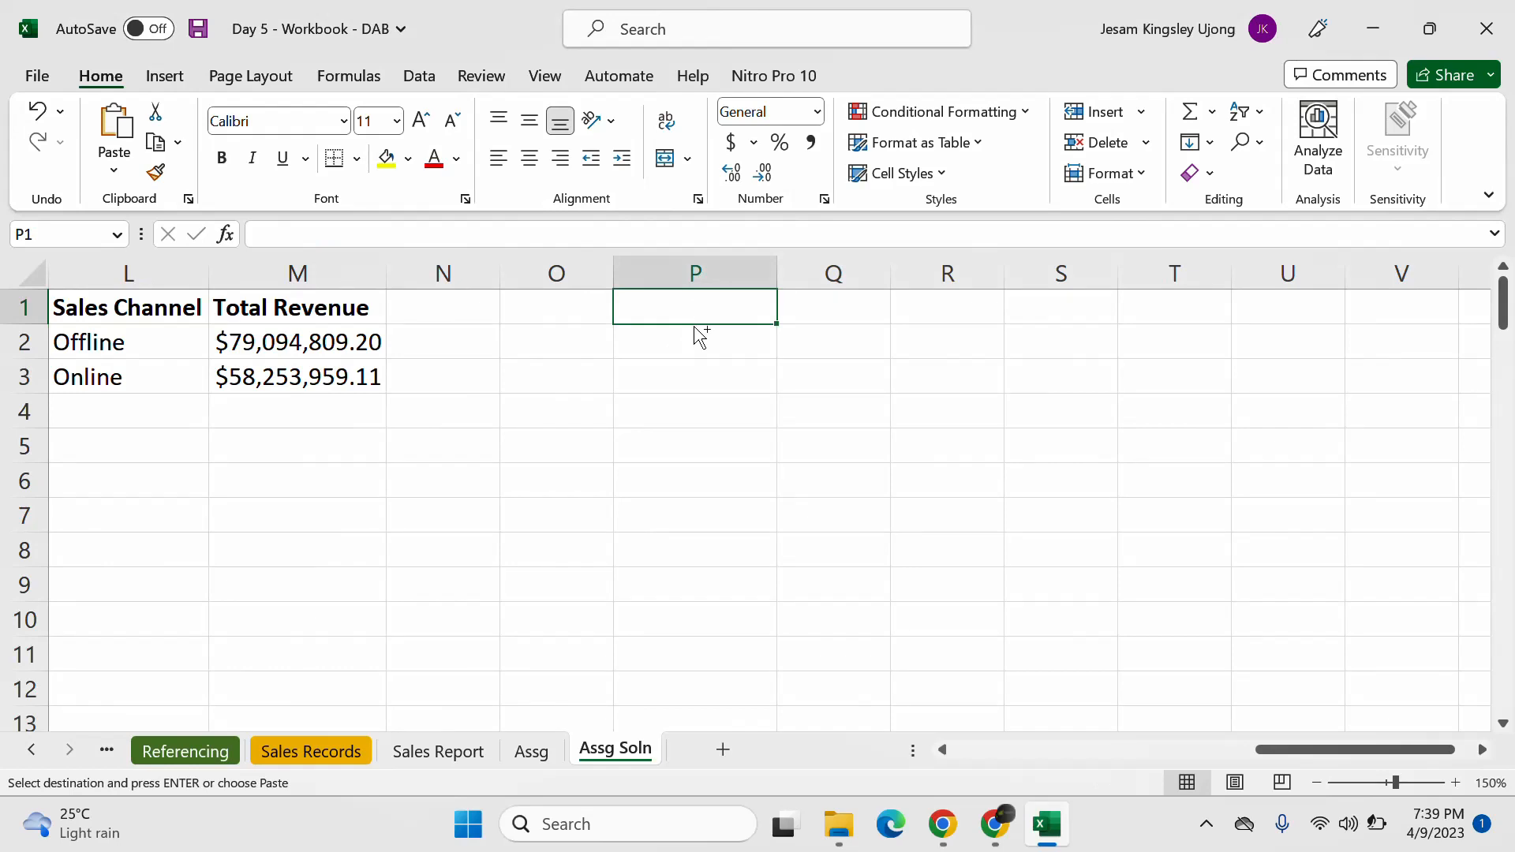
key(ctrl+v)
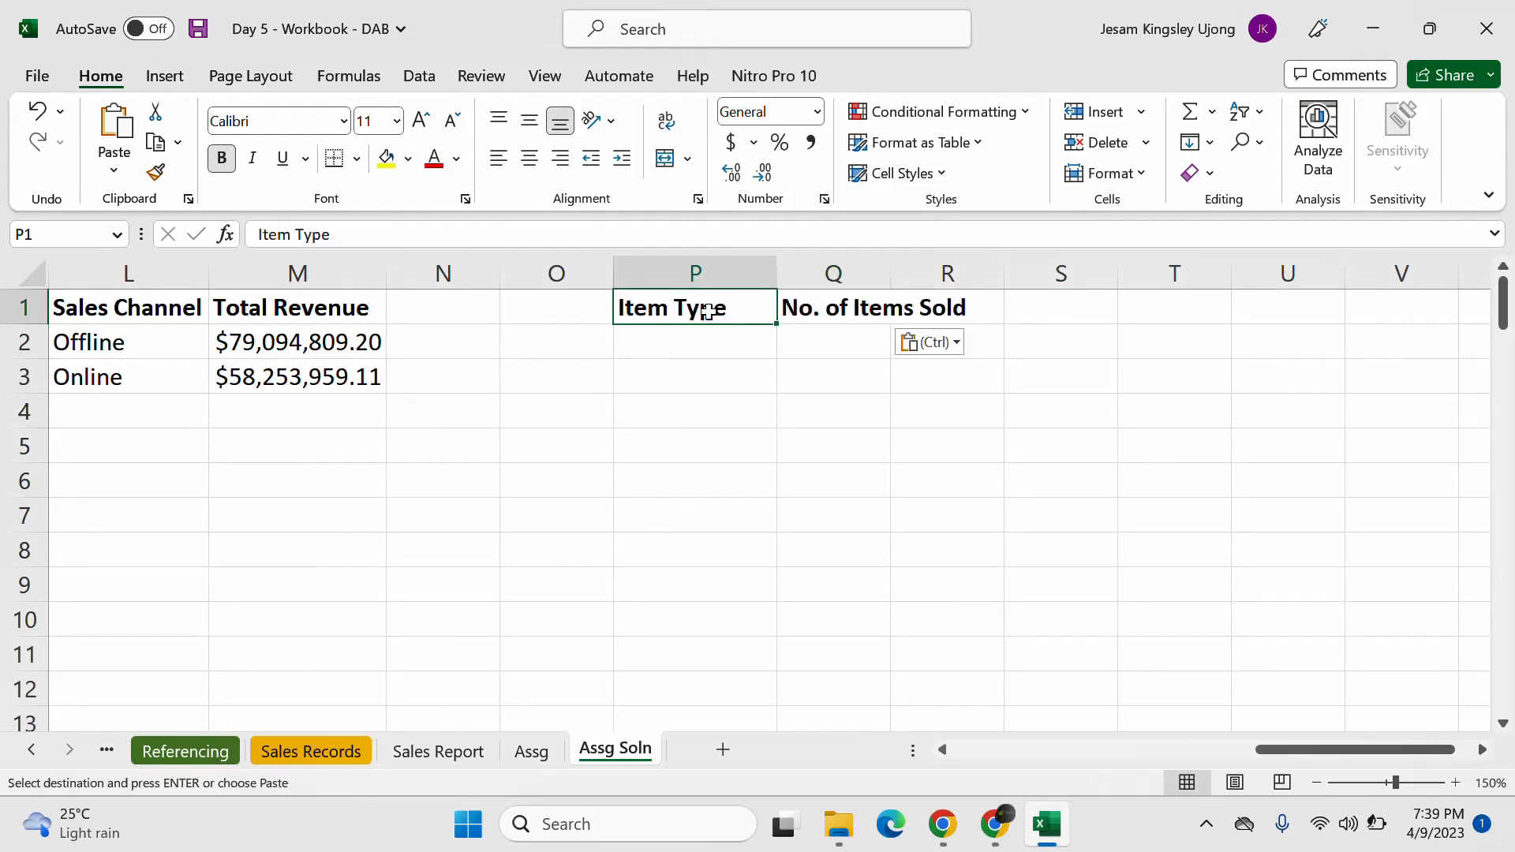
Step: Replace the header in P1 with Region and fit column Q's width to its header
text(RE)
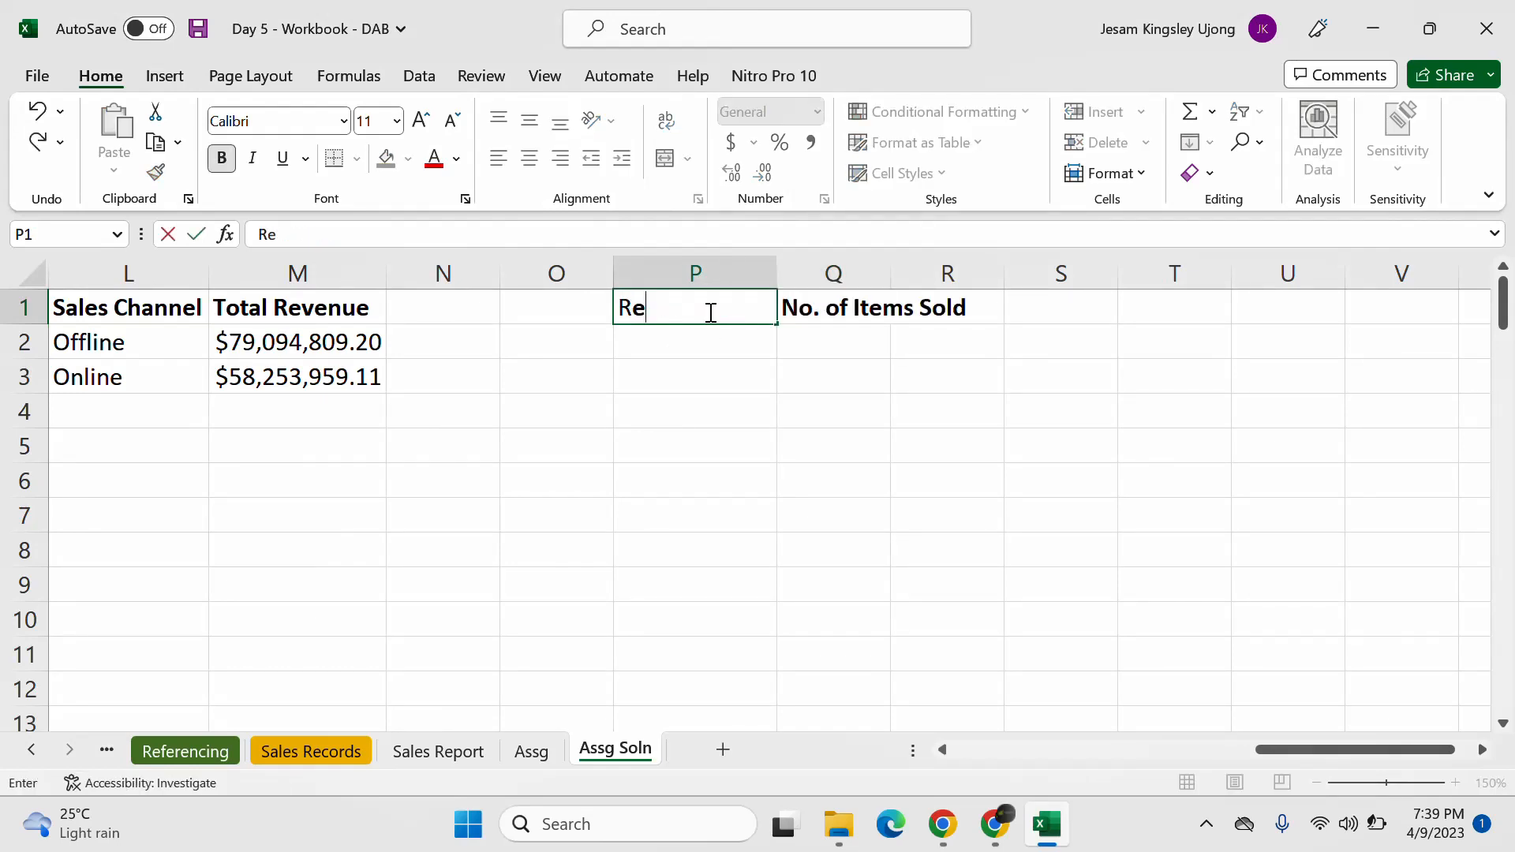
text(gion)
key(Tab)
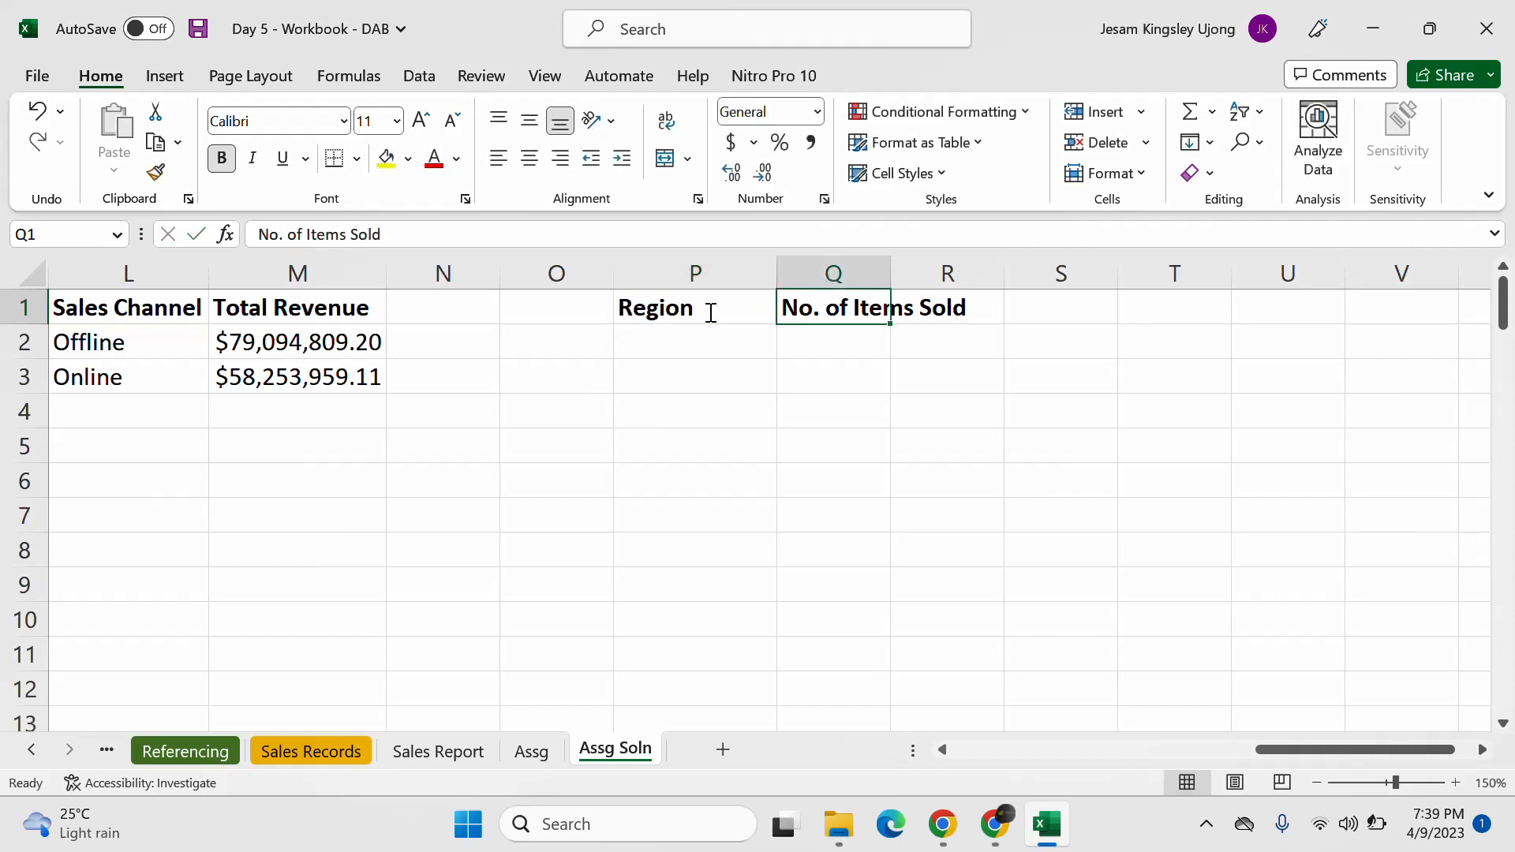
double_click(890, 268)
click(696, 347)
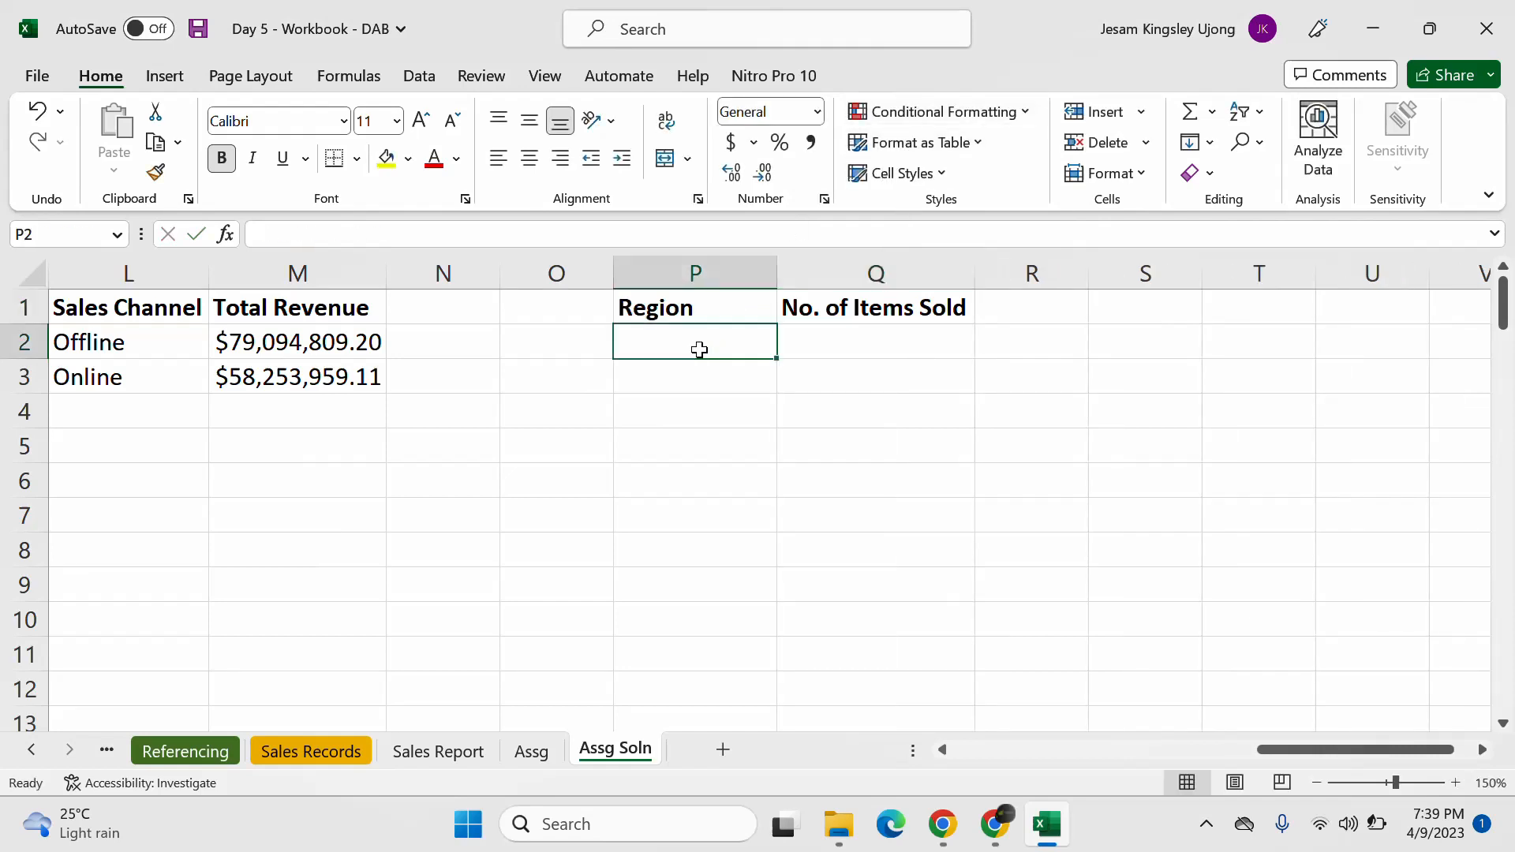
text(=unuqu)
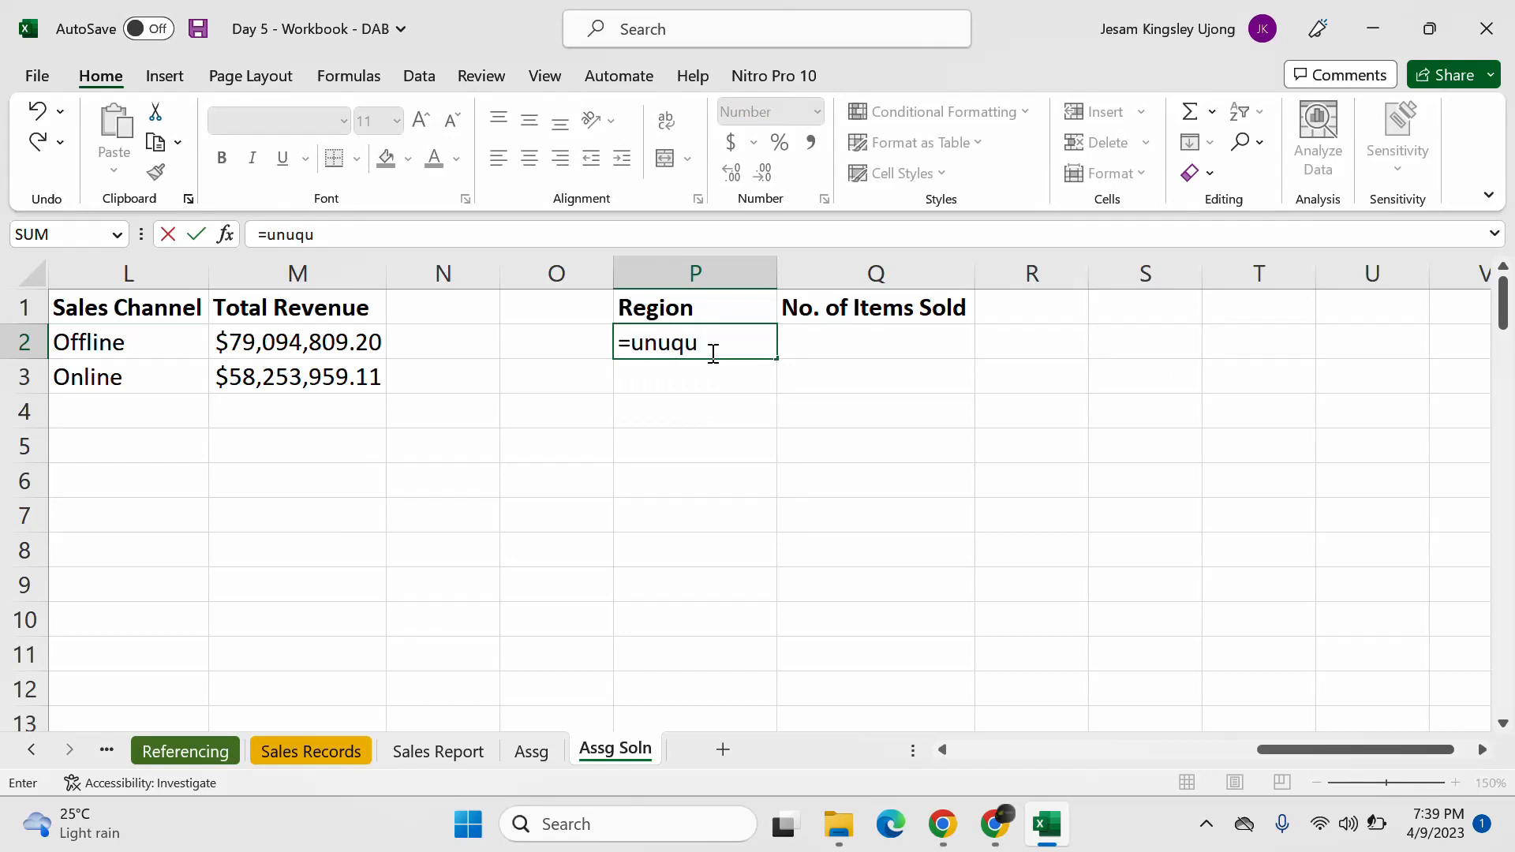
key(Tab)
Step: List the distinct regions in P2 with the formula =UNIQUE('Sales Records'!A1:A101)
click(710, 352)
text(=uniq)
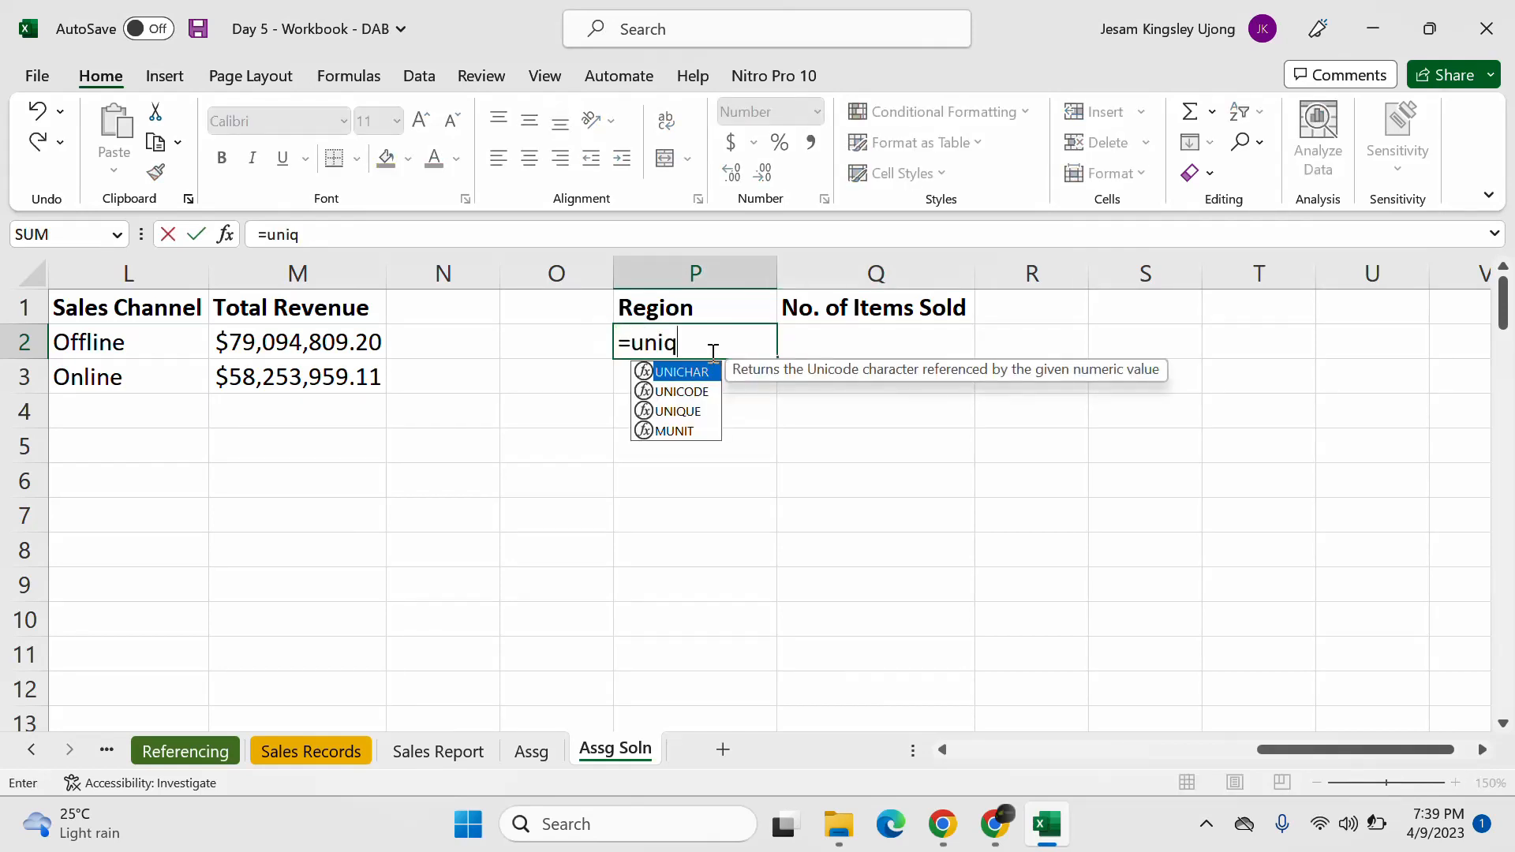
key(Tab)
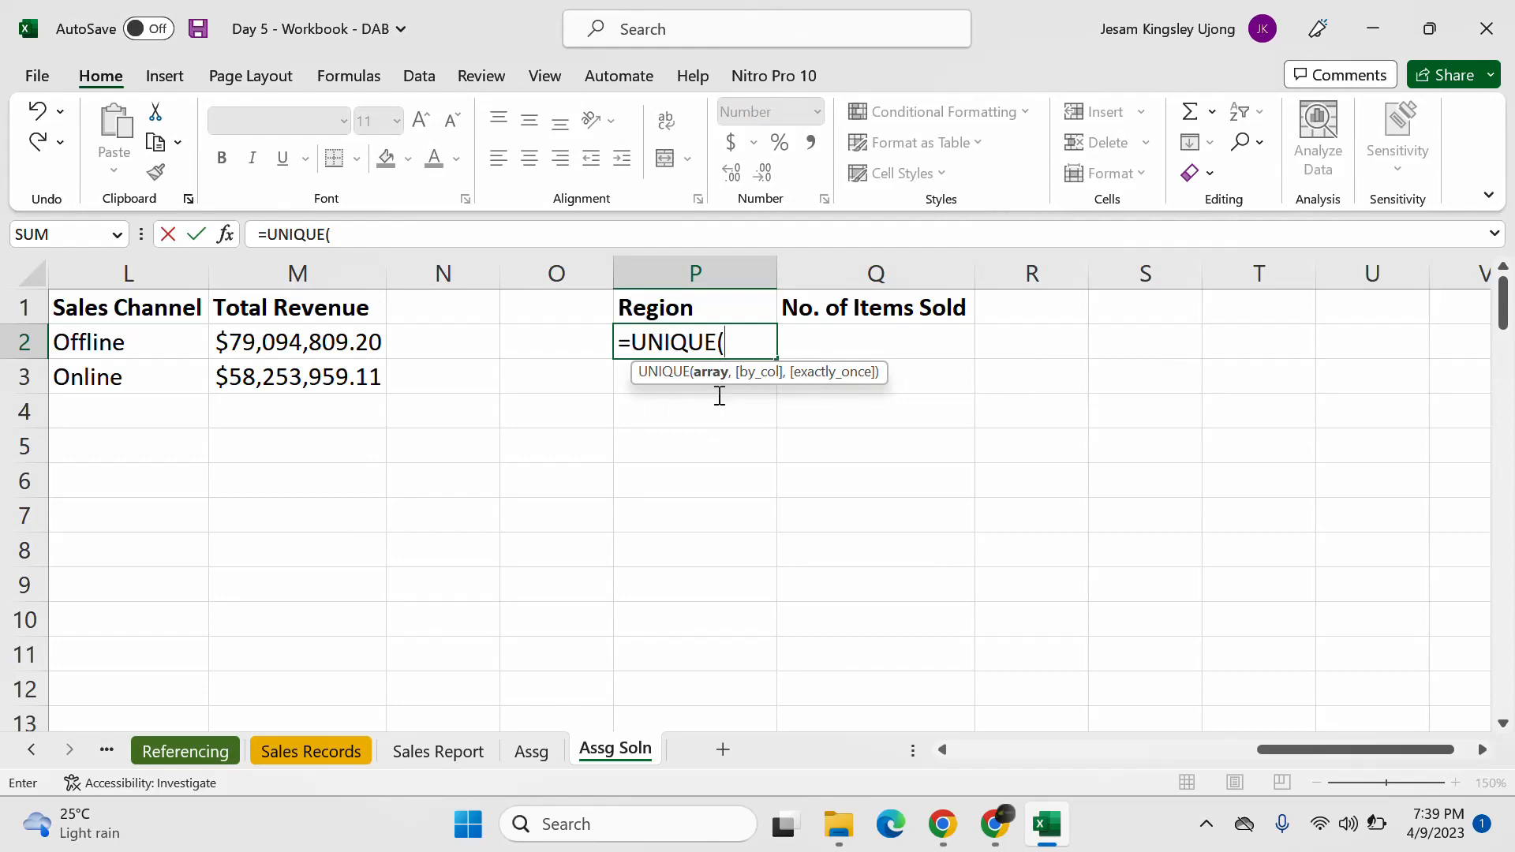
click(276, 755)
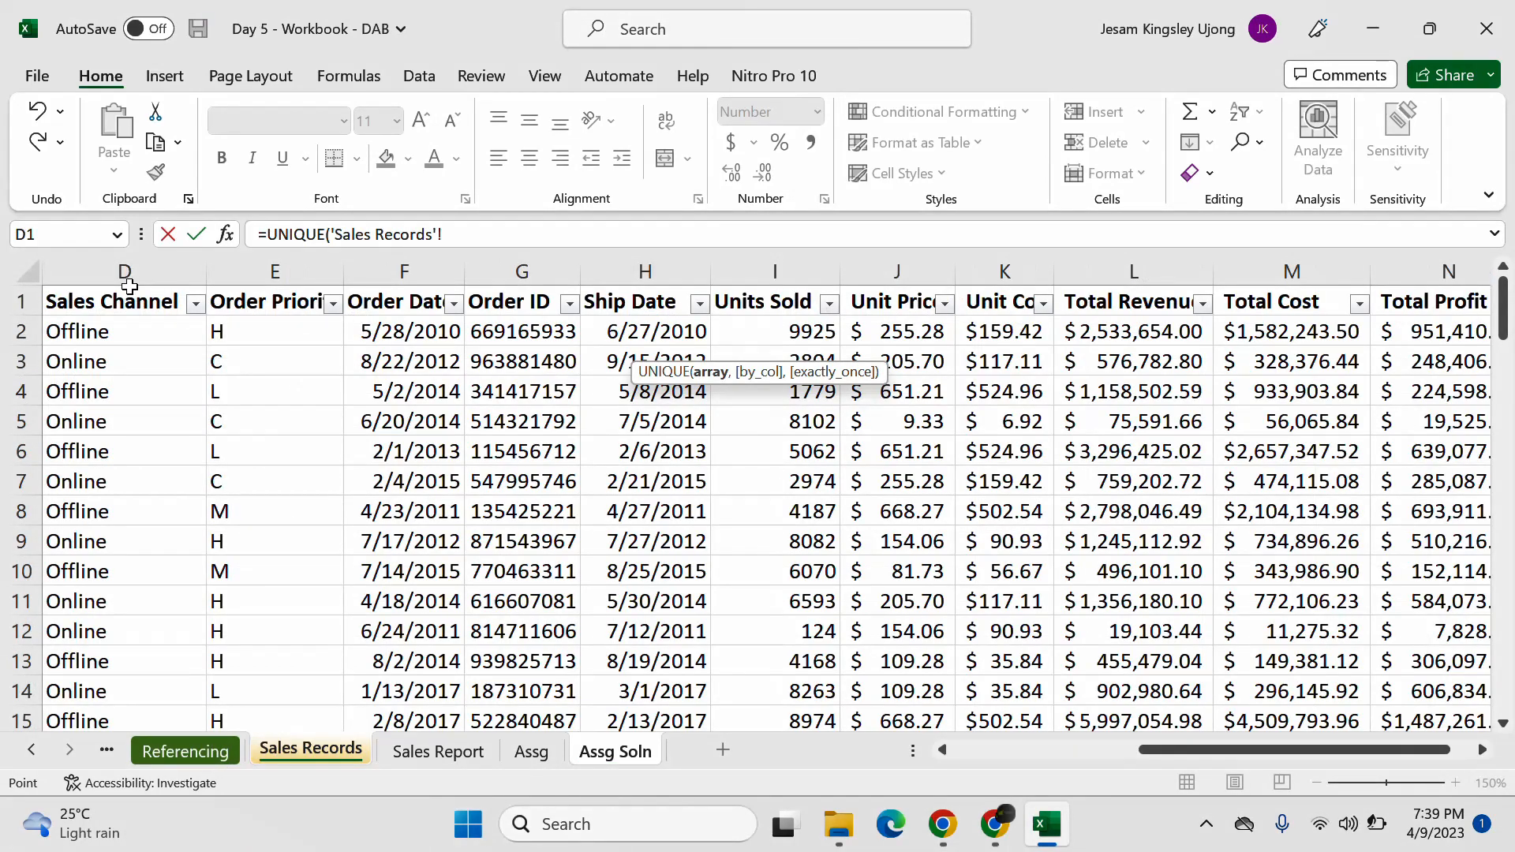
drag(1134, 748, 940, 751)
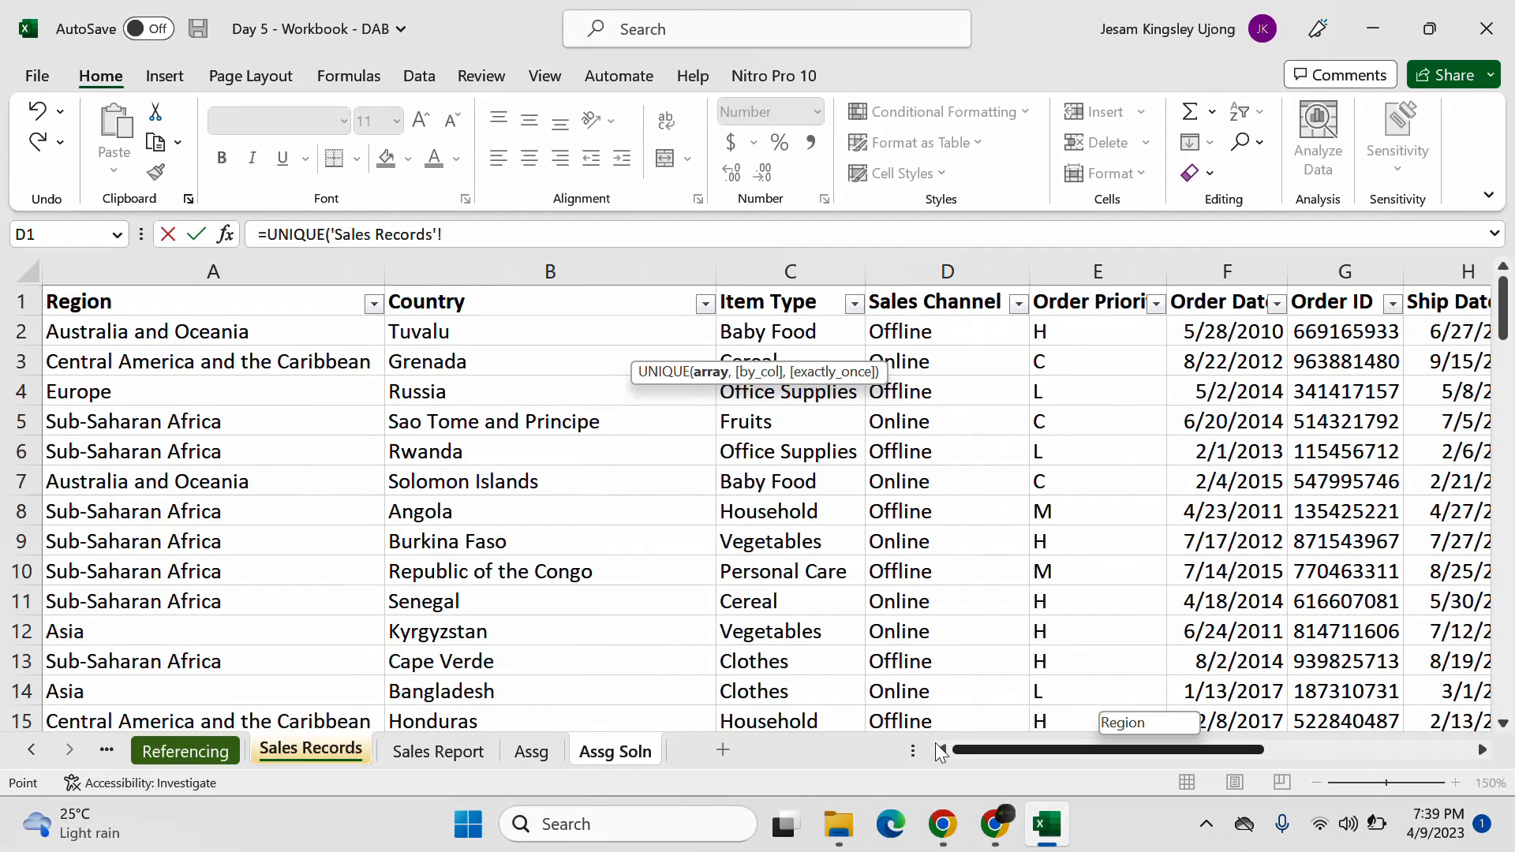
click(323, 268)
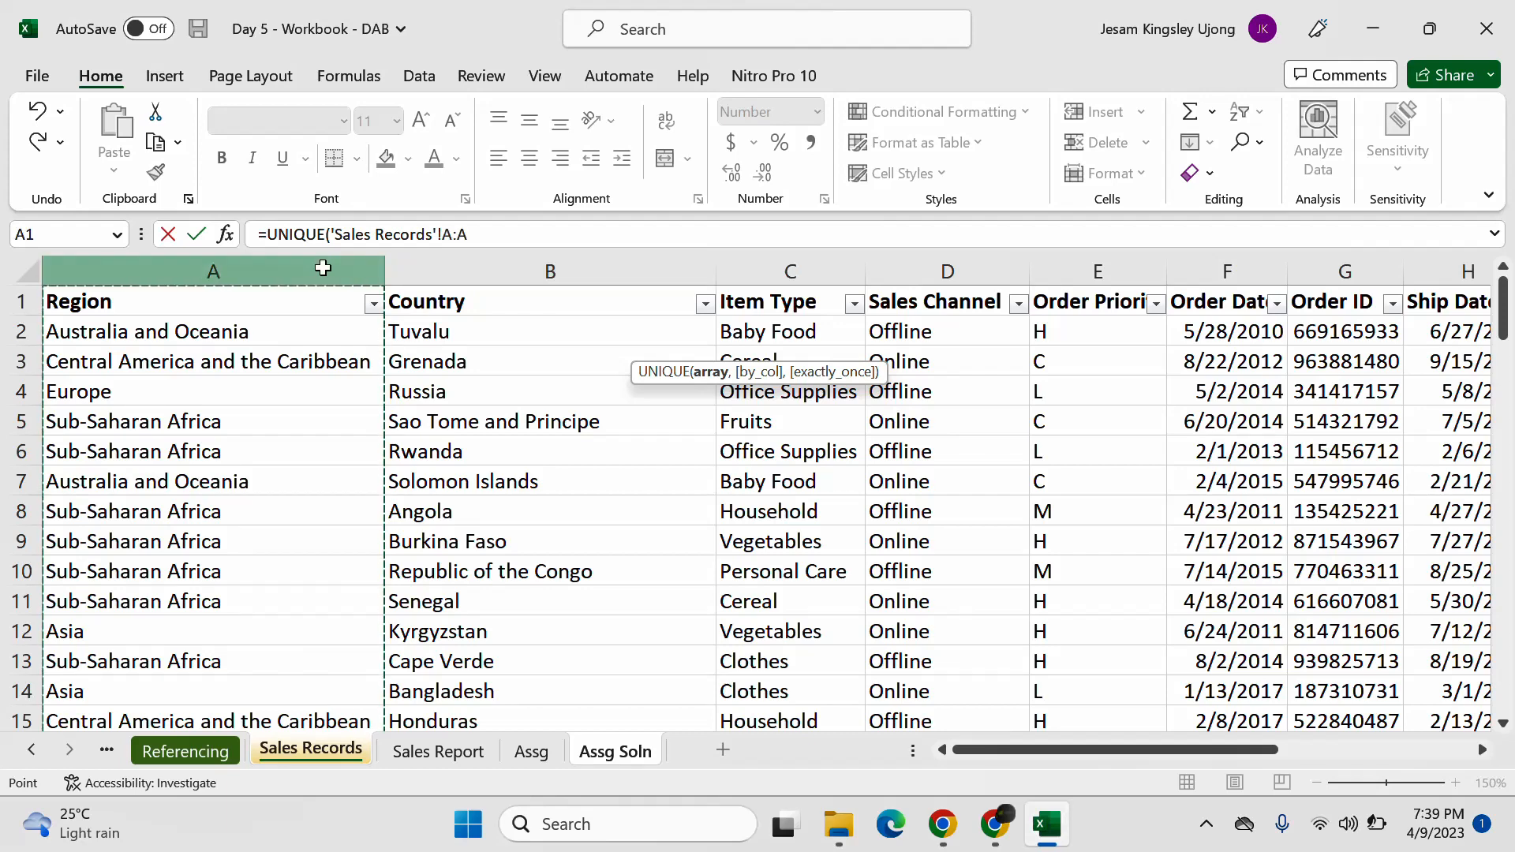
click(458, 234)
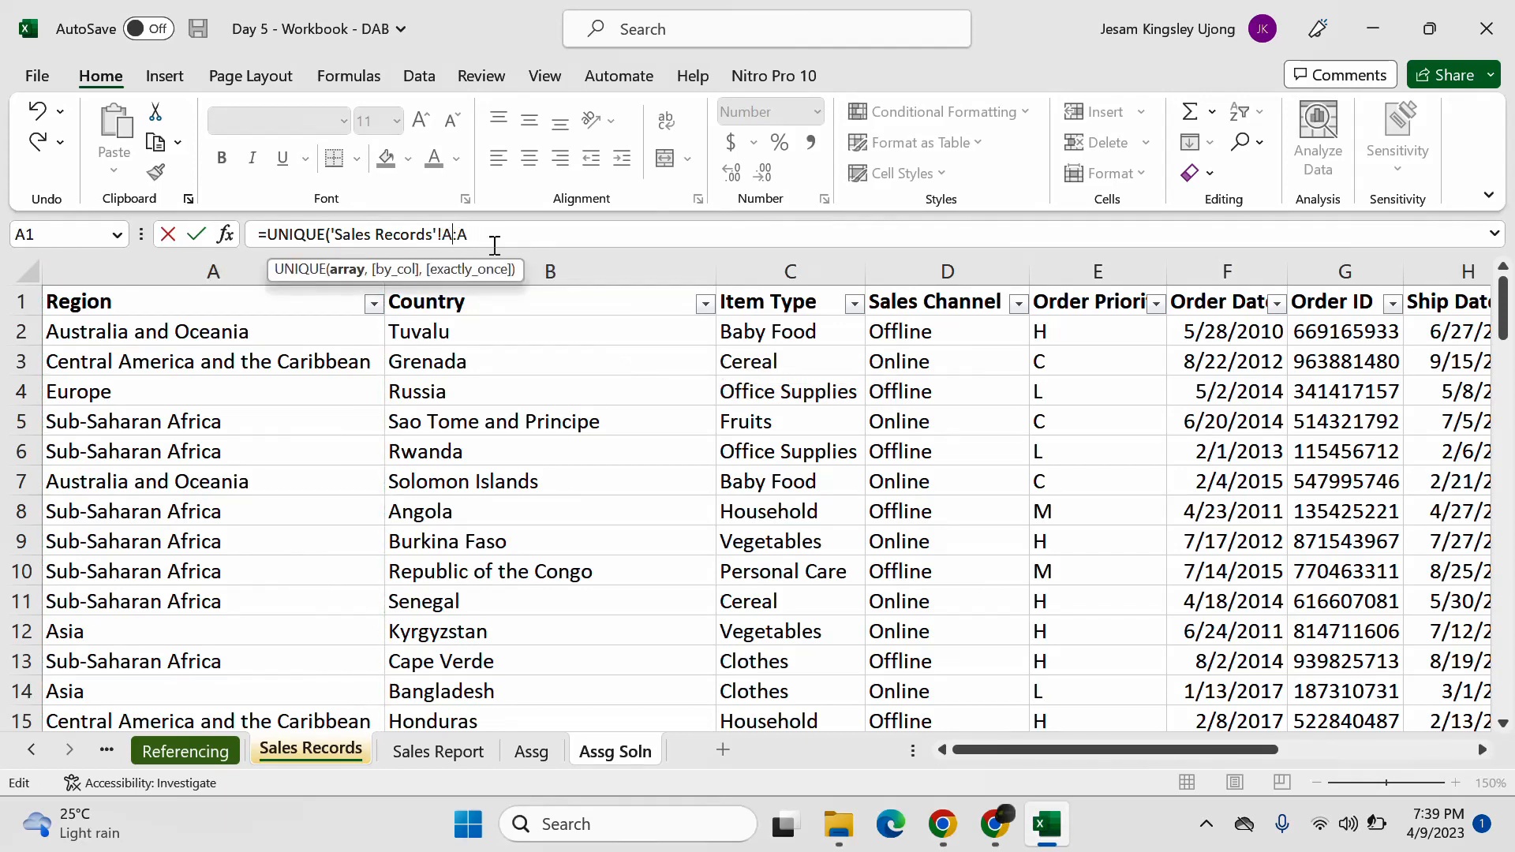
text(1)
text(101)
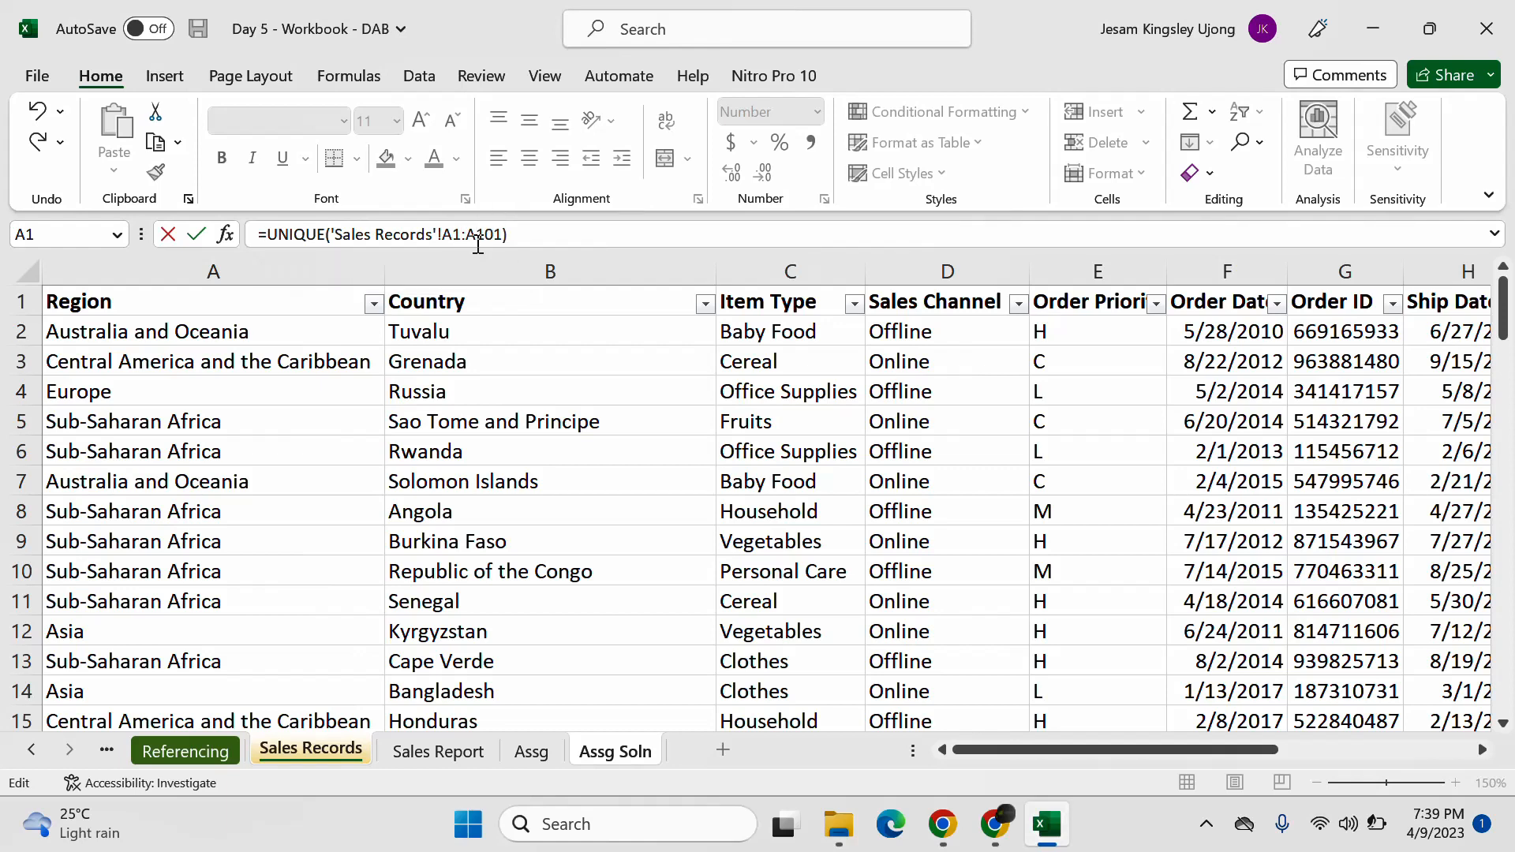
key(Return)
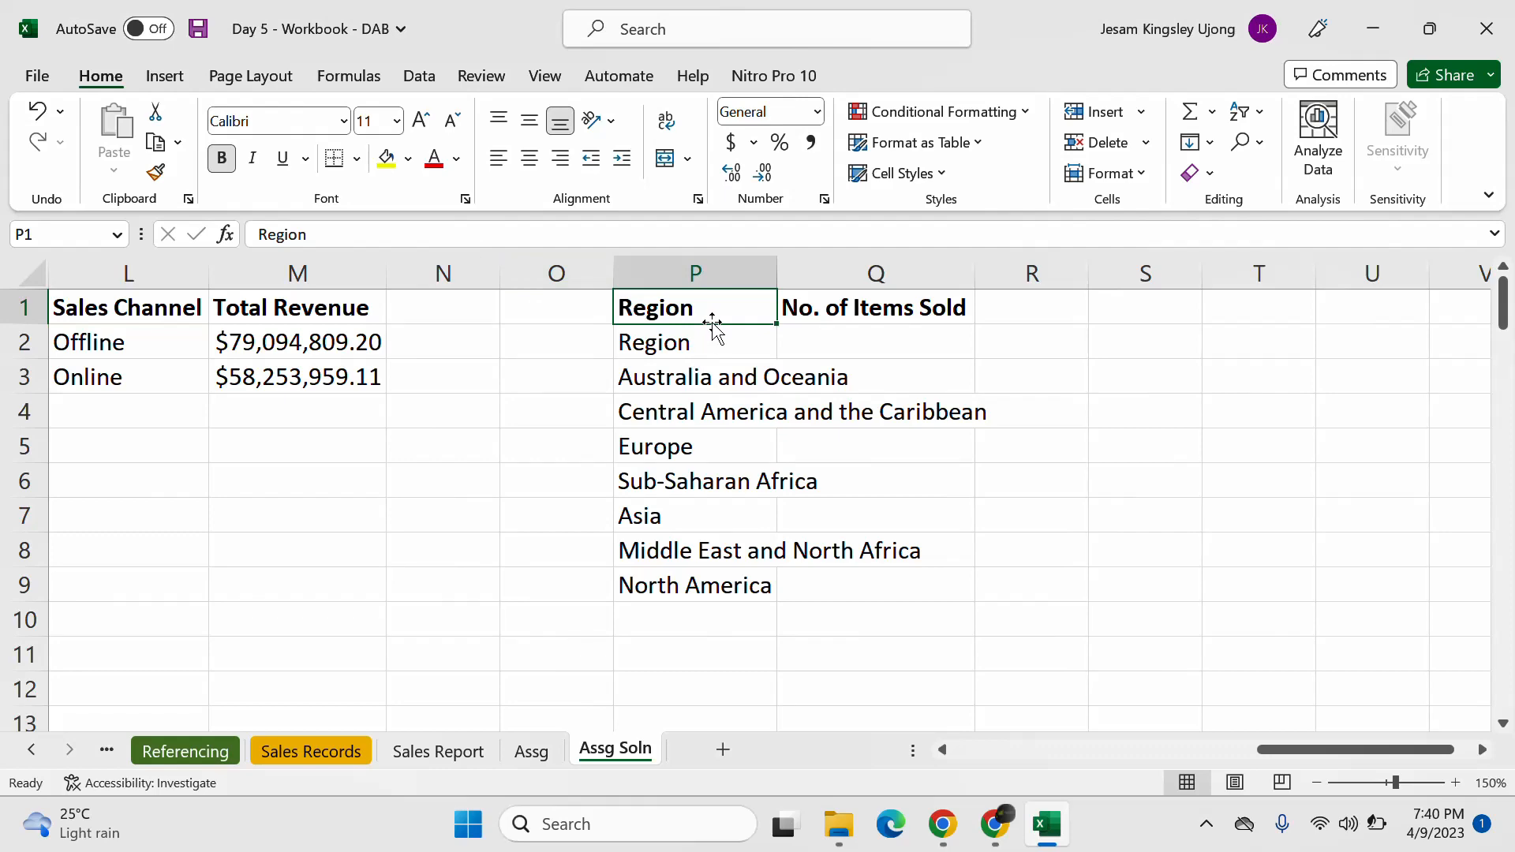
Step: Switch to the Google Meet call in Chrome and read the participants' answers in the in-call messages
click(994, 824)
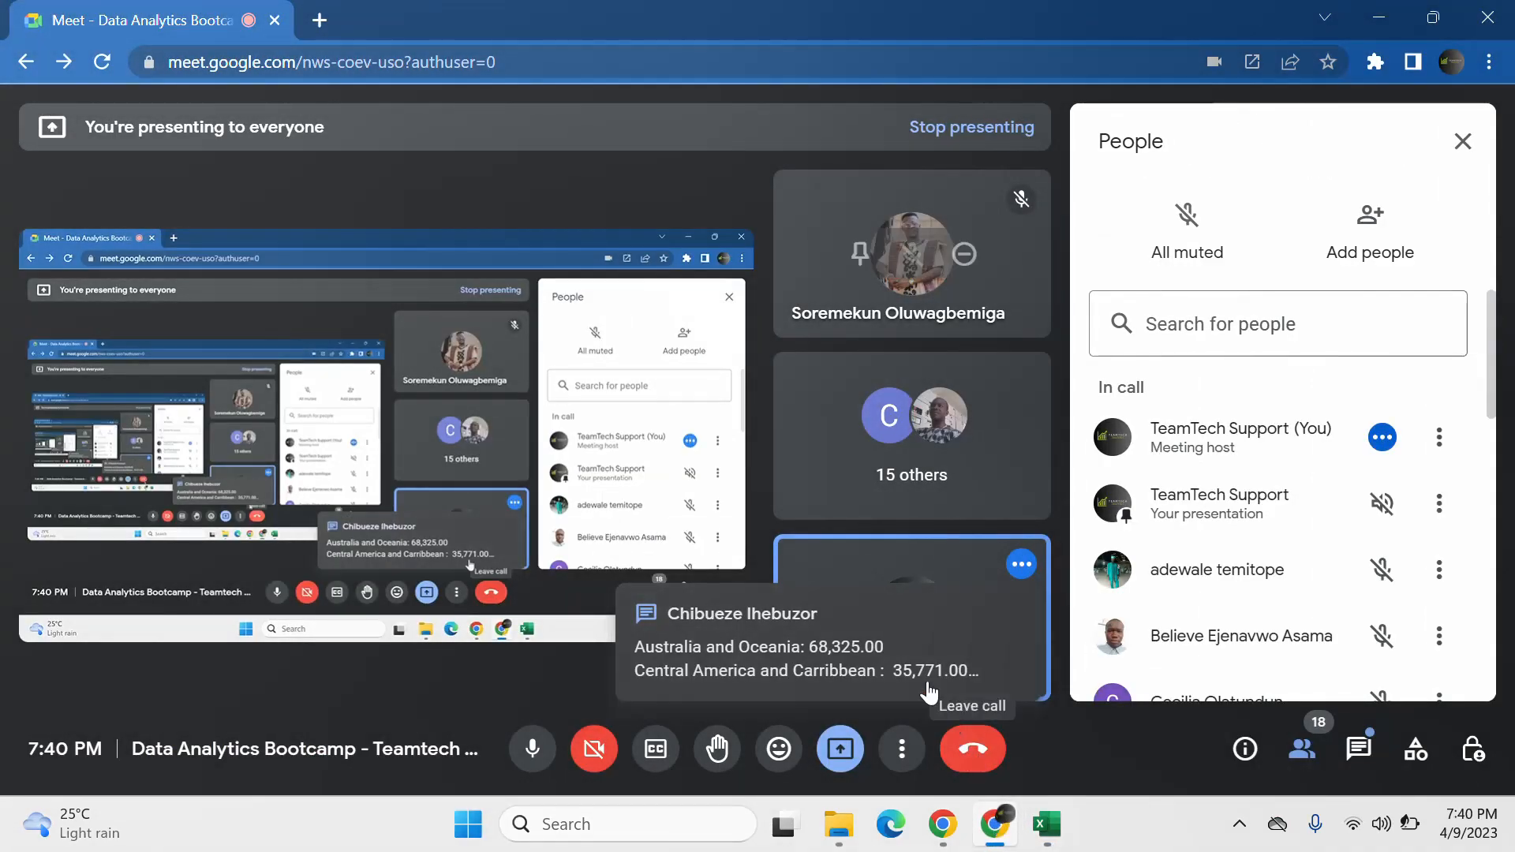
click(1358, 748)
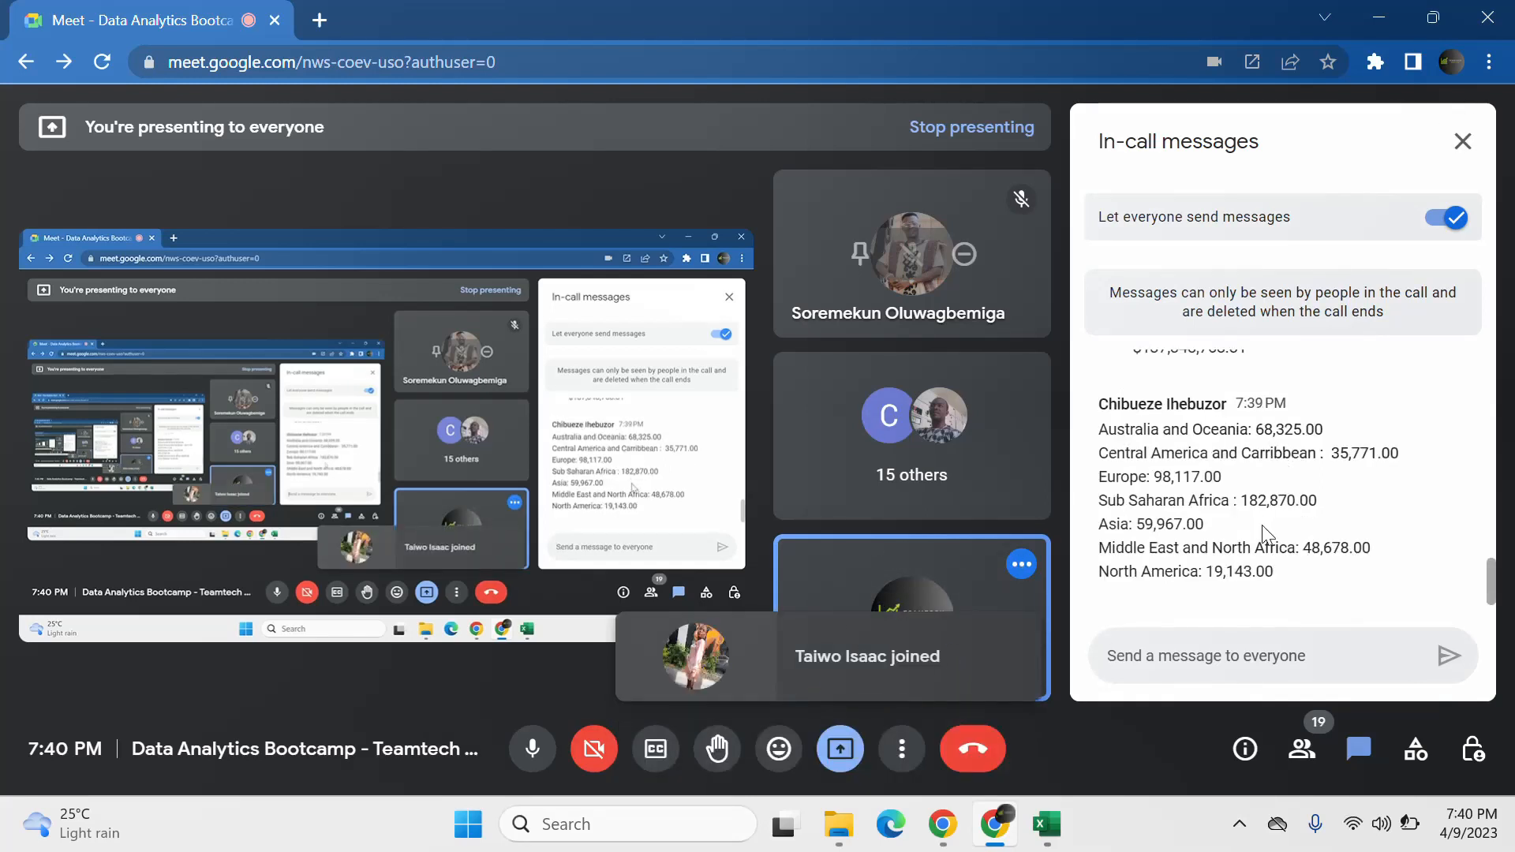
scroll(1272, 523, up, 2)
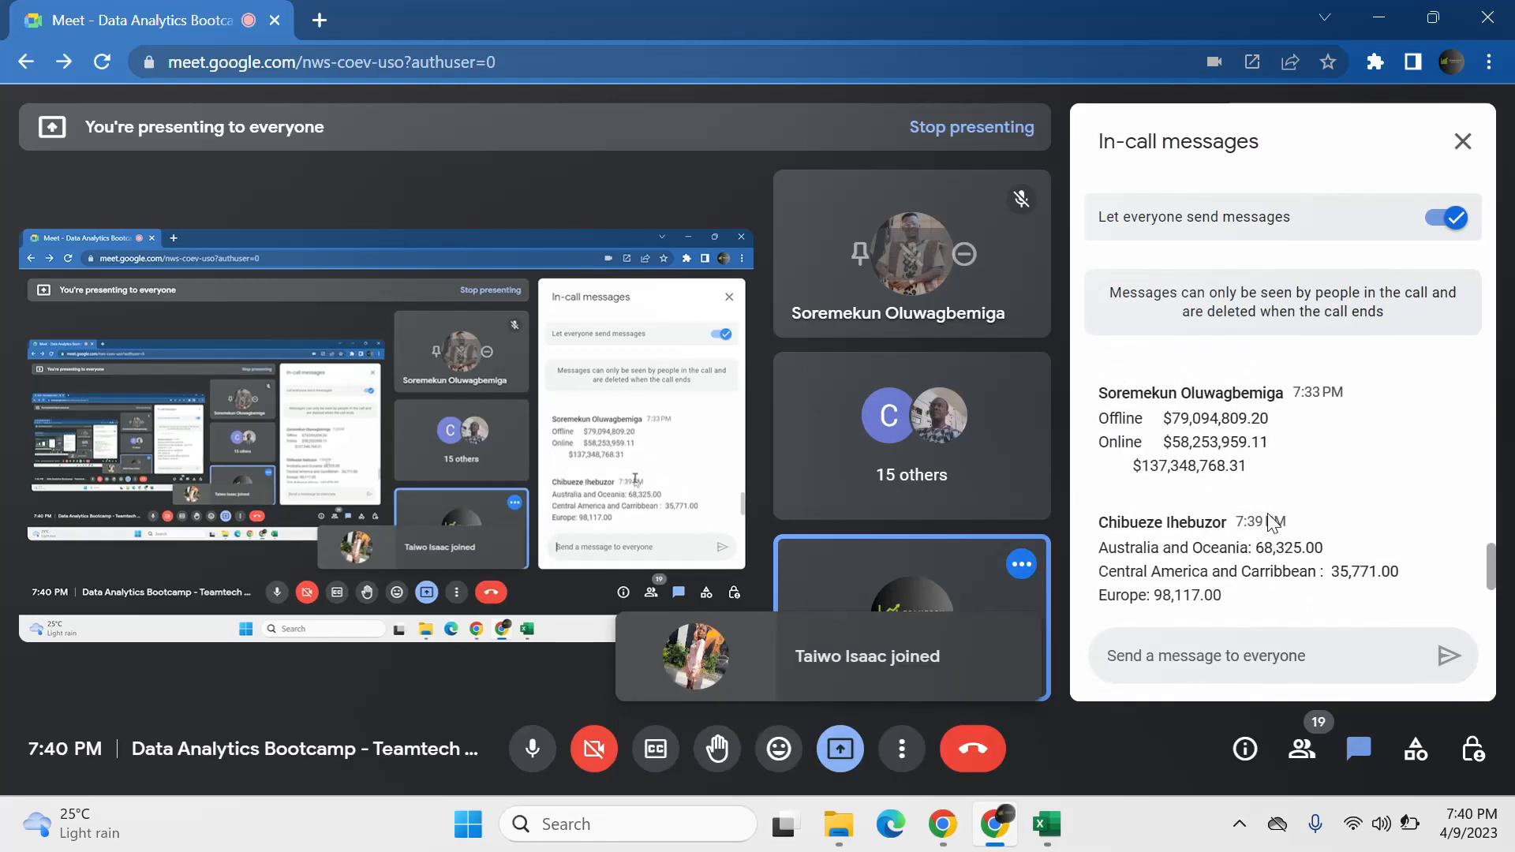
scroll(1271, 523, down, 2)
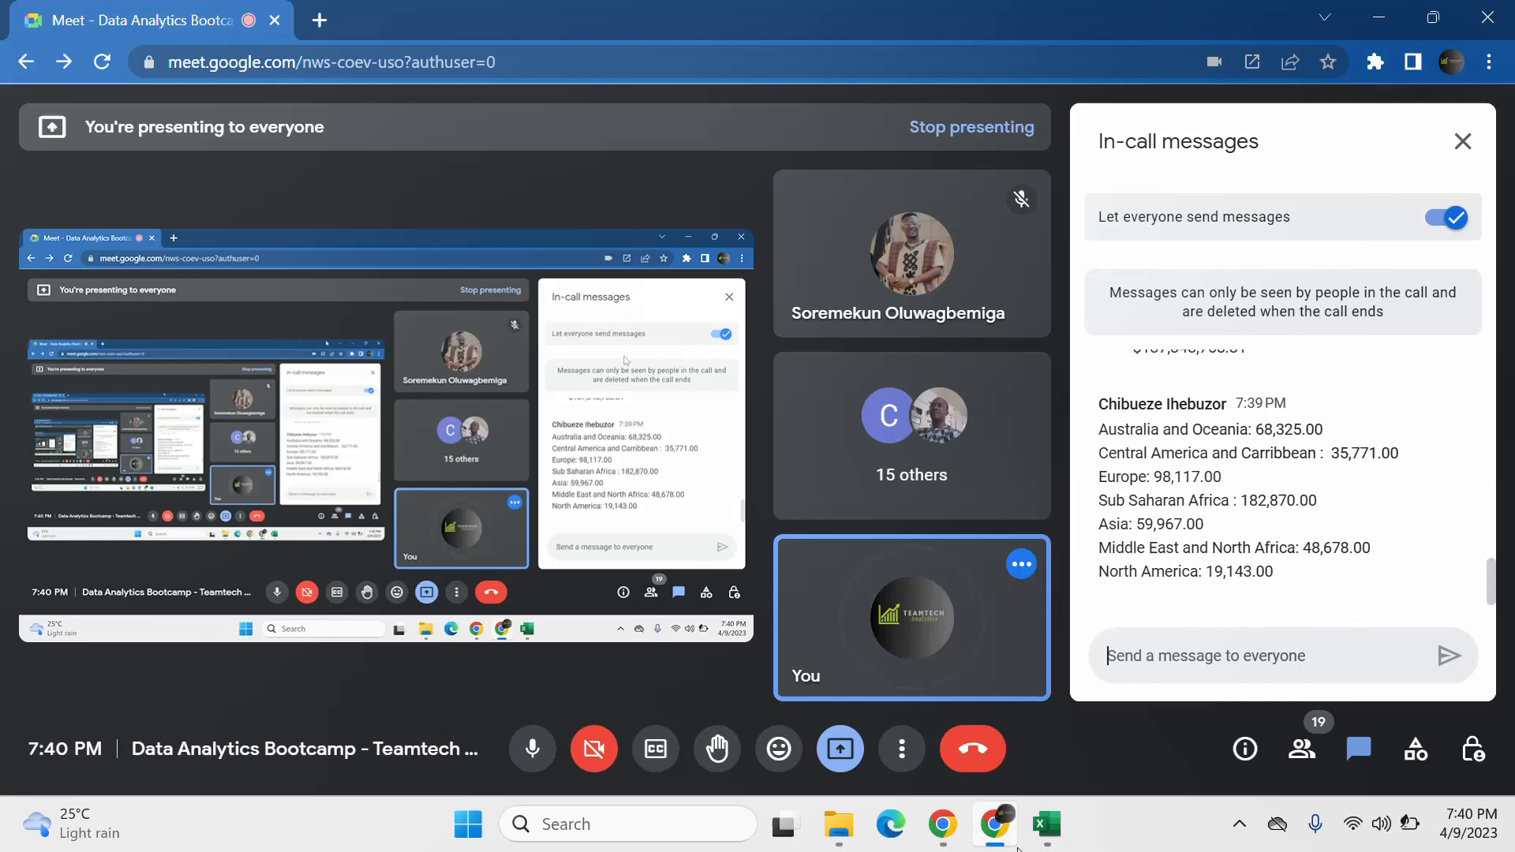
Step: Return to the Excel workbook and fit column P's width to the region names
click(1047, 823)
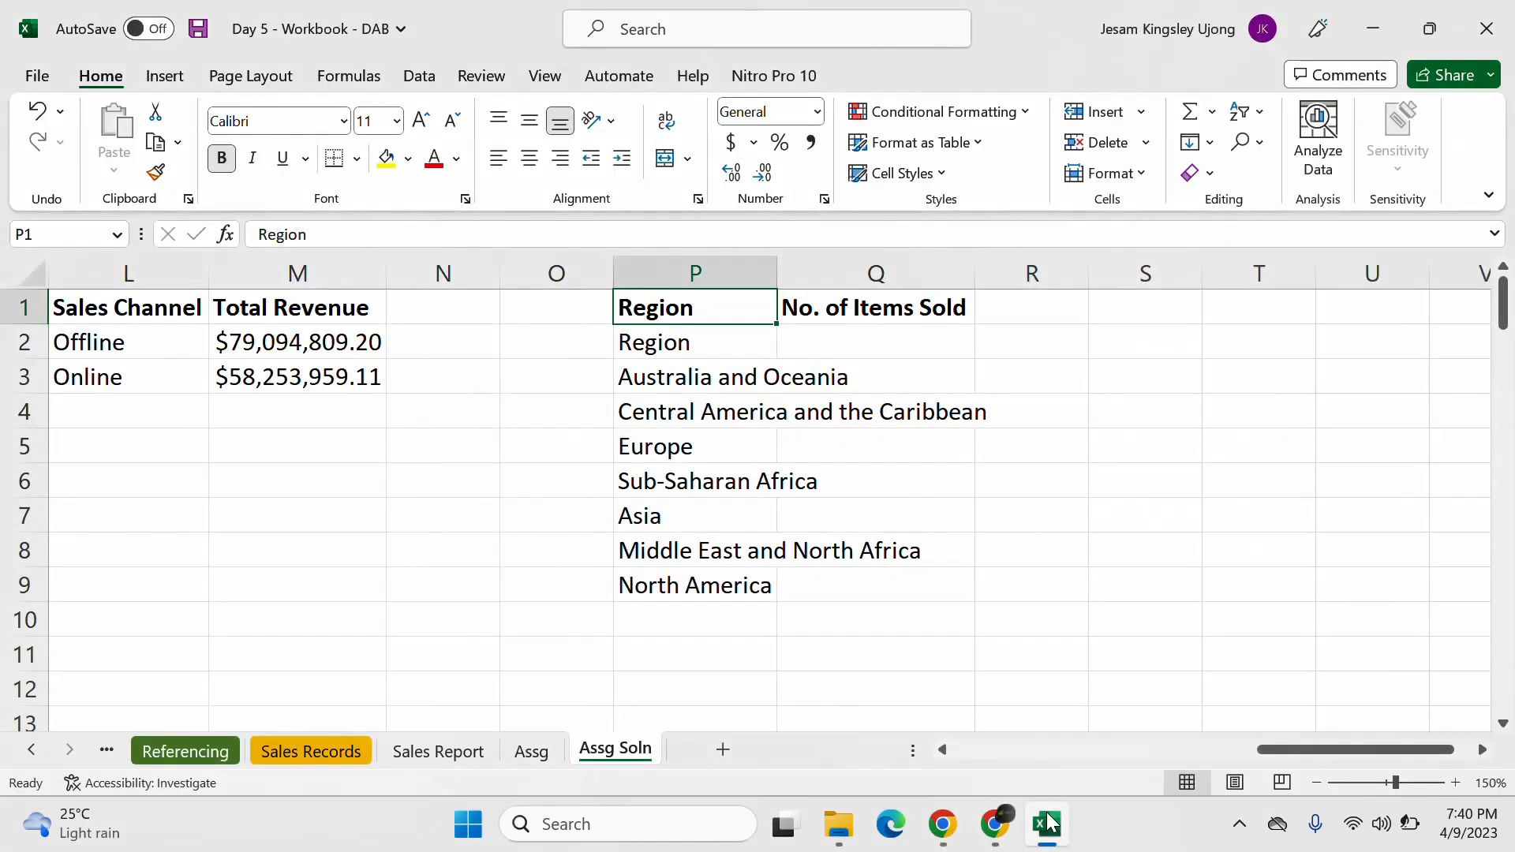
double_click(777, 273)
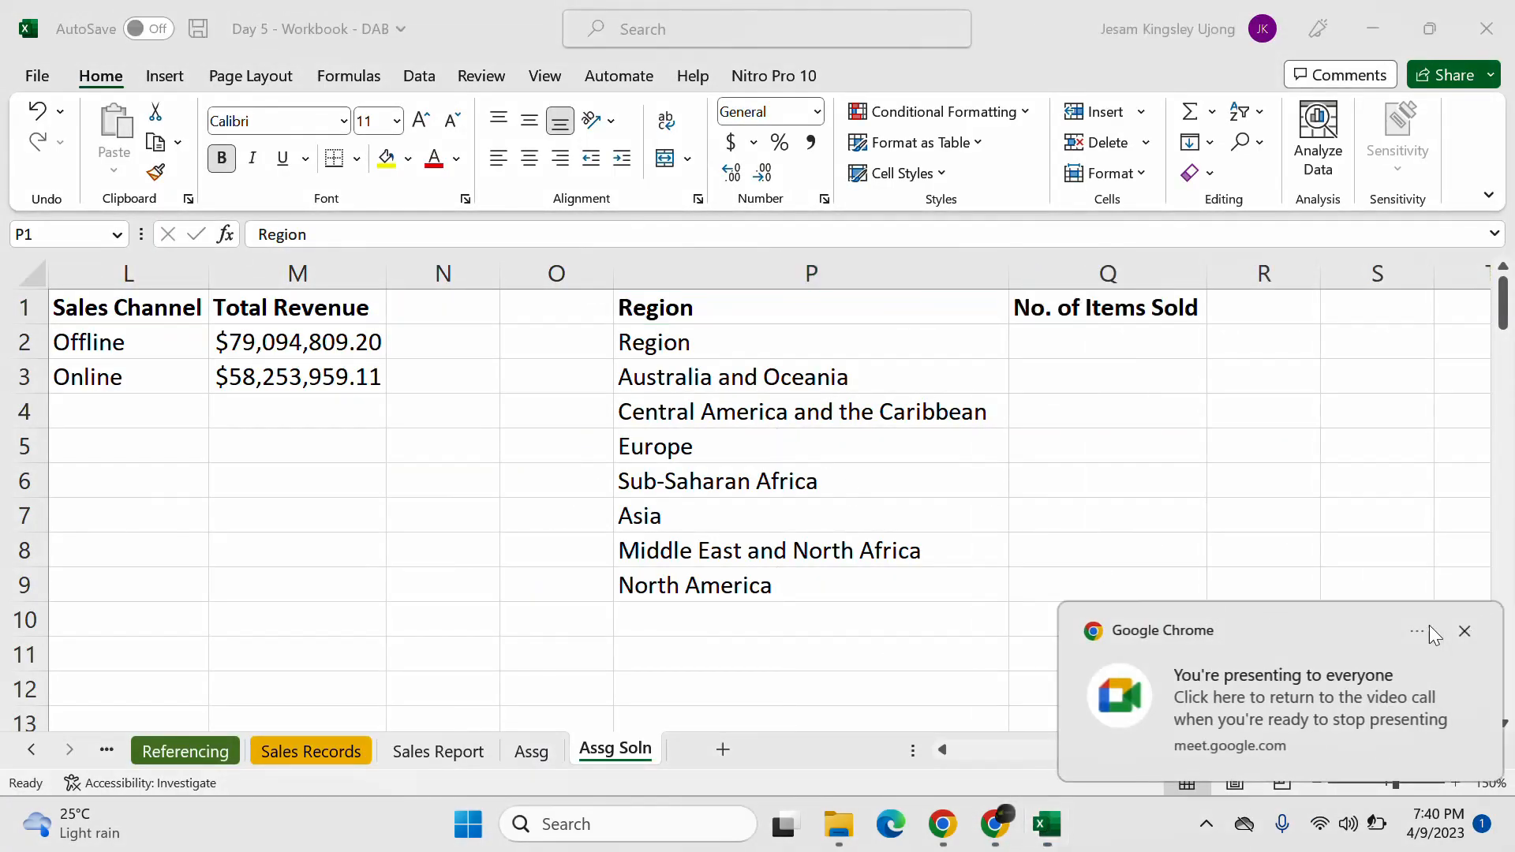
Step: Change the formula in P2 to =UNIQUE('Sales Records'!A2:A101) so the source header is left out of the region list
click(748, 352)
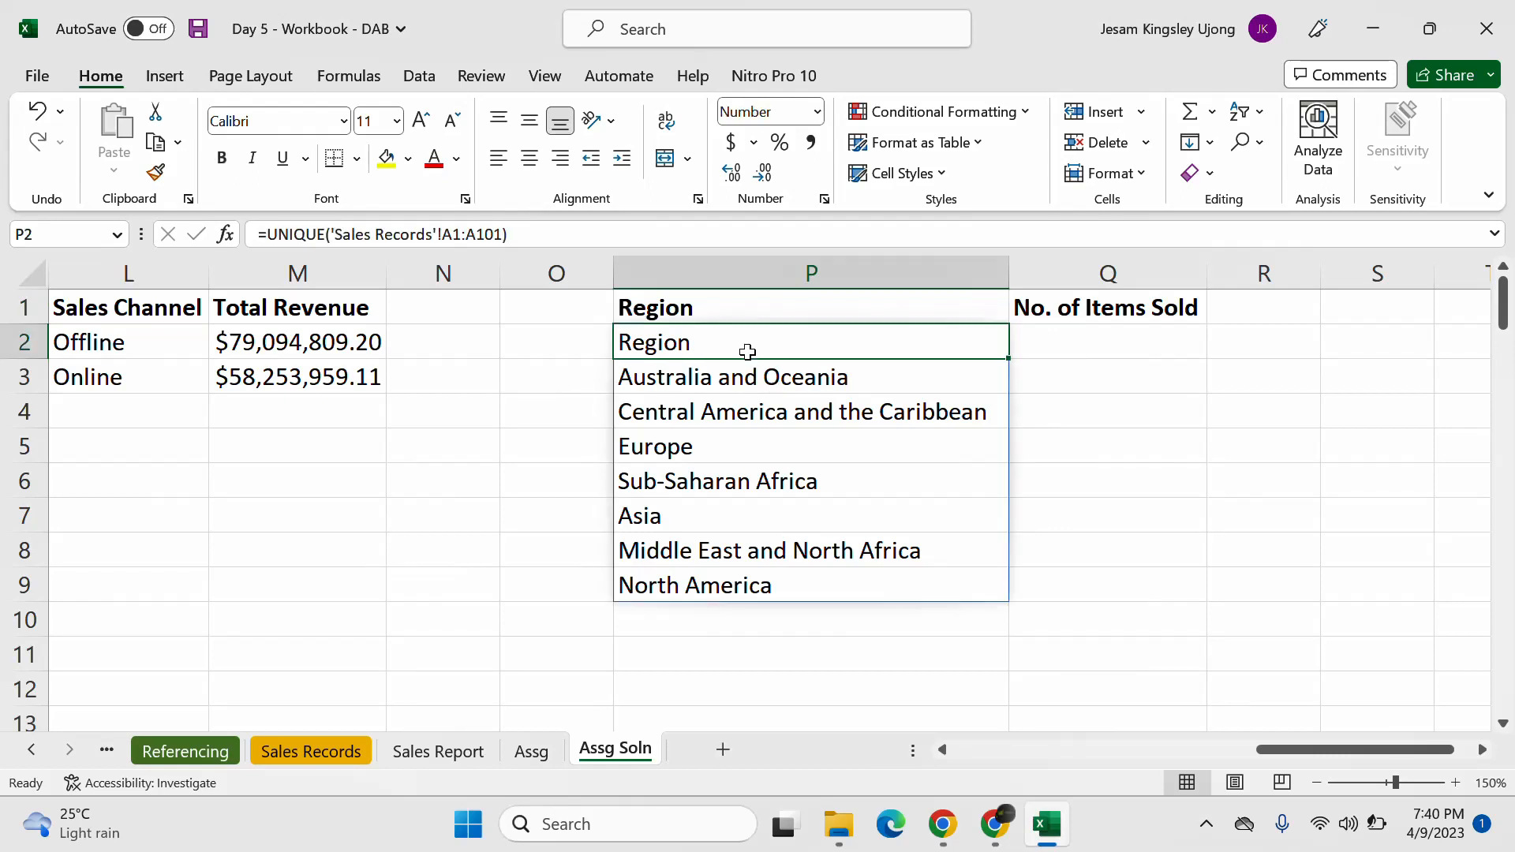
click(463, 236)
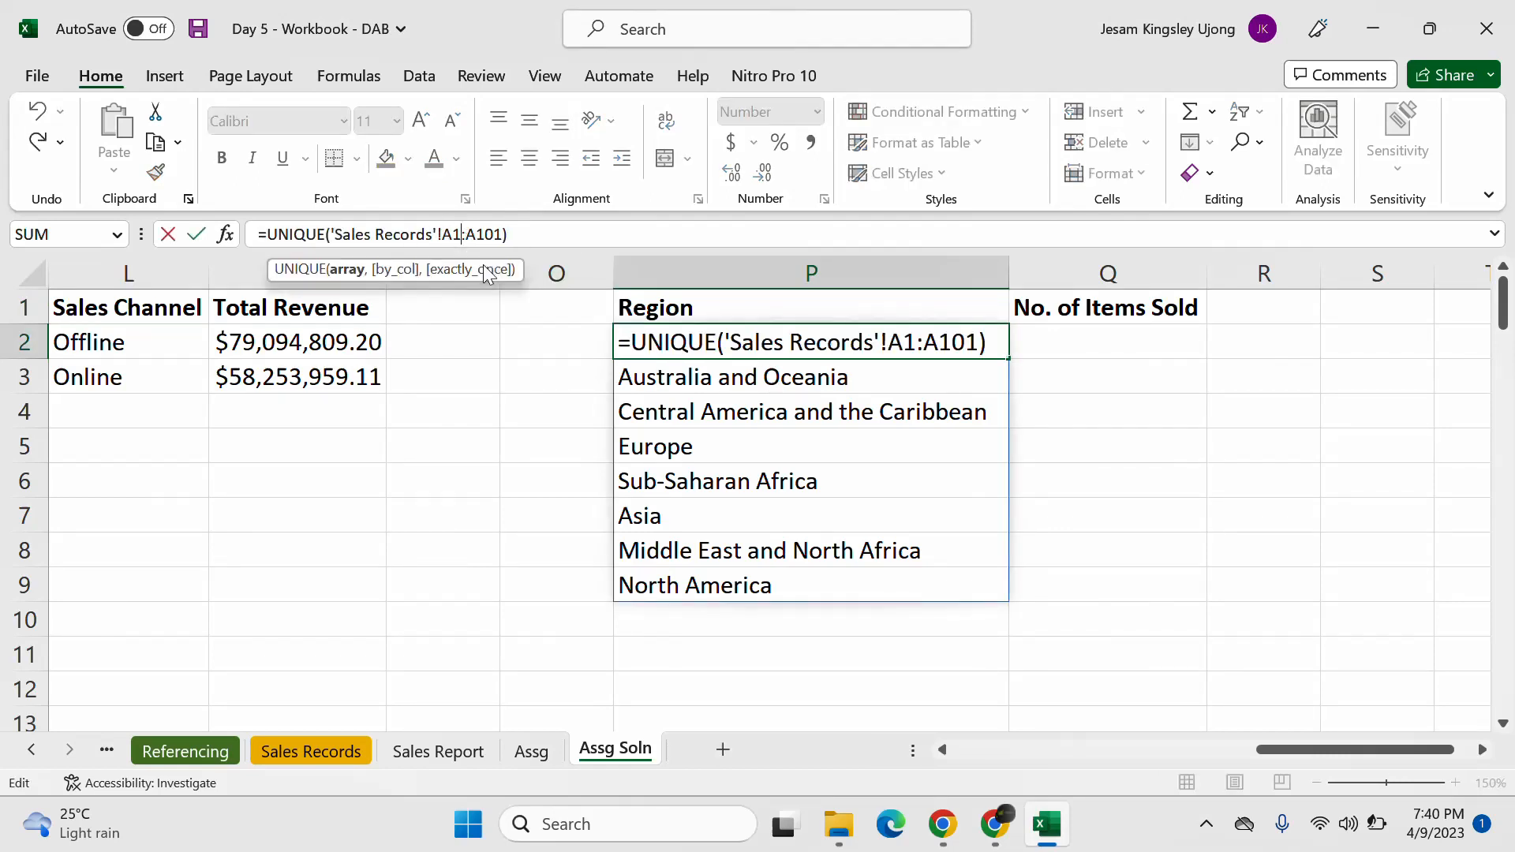
key(BackSpace)
text(2)
key(Return)
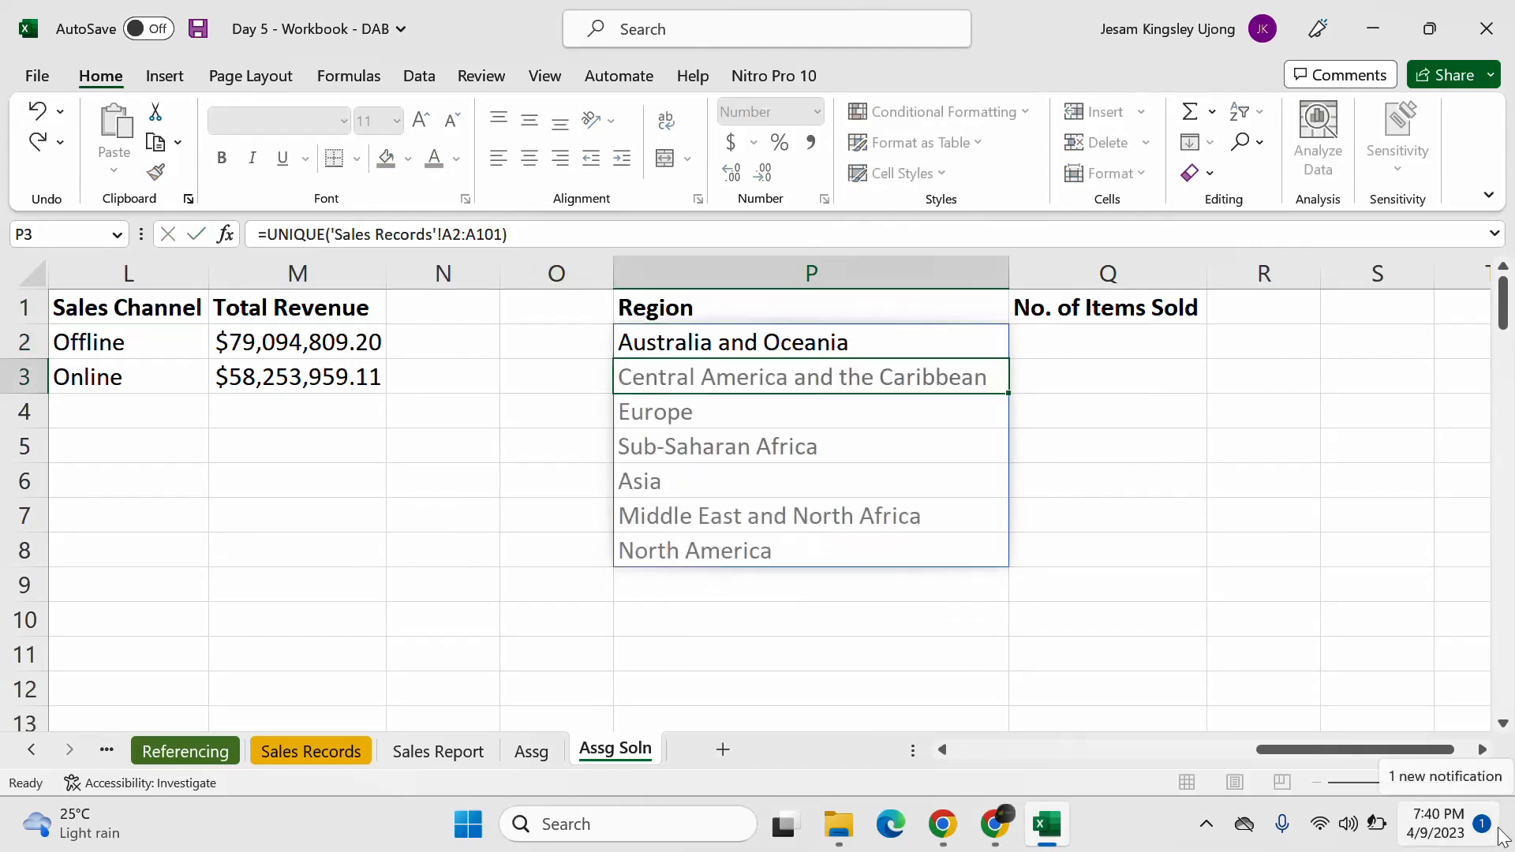
click(1038, 415)
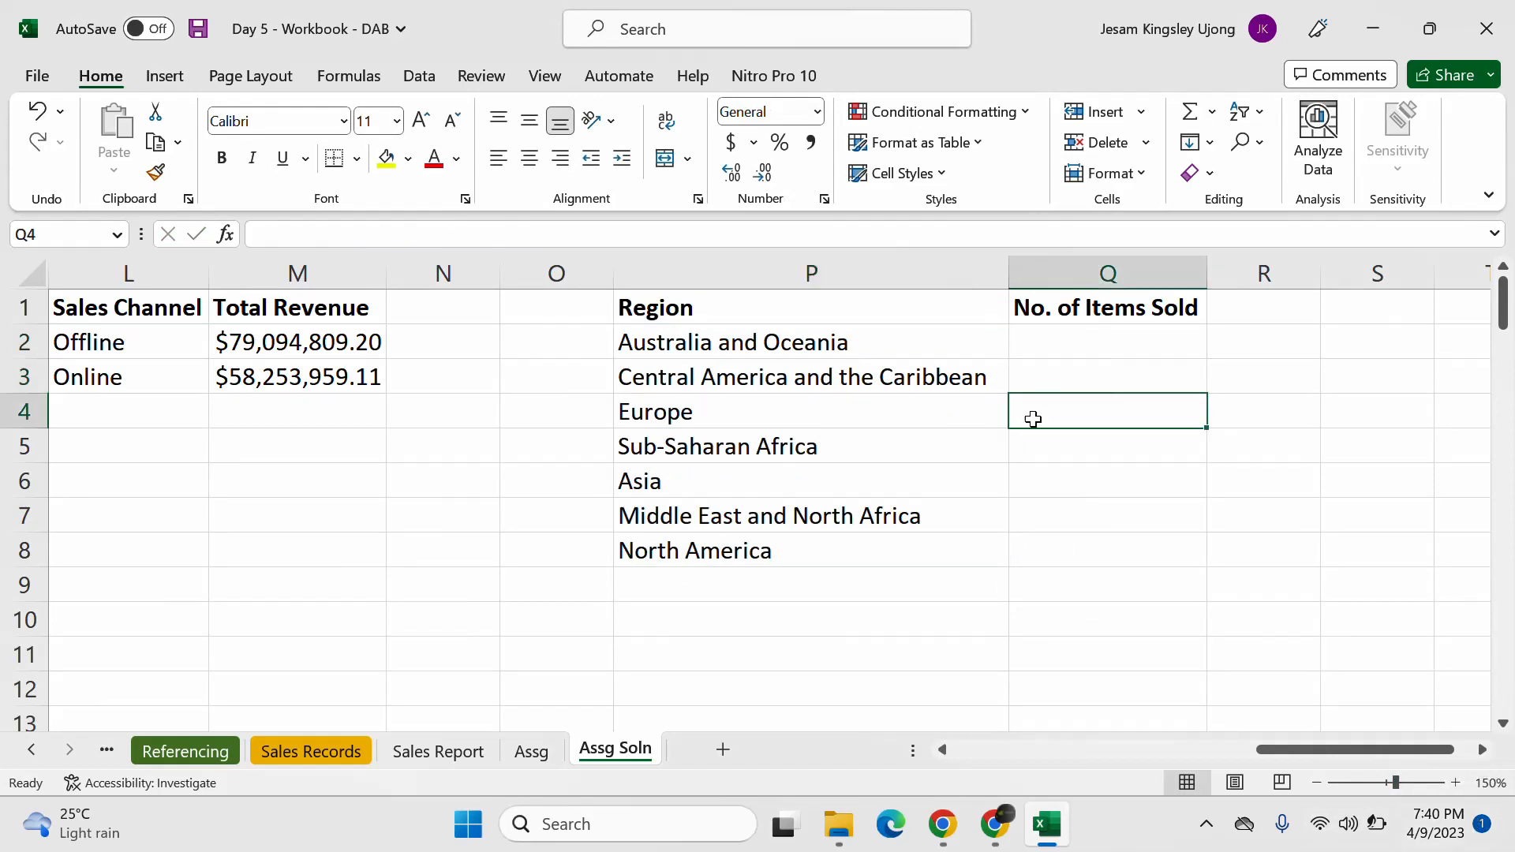
click(1057, 335)
text(=XLOOKUP()
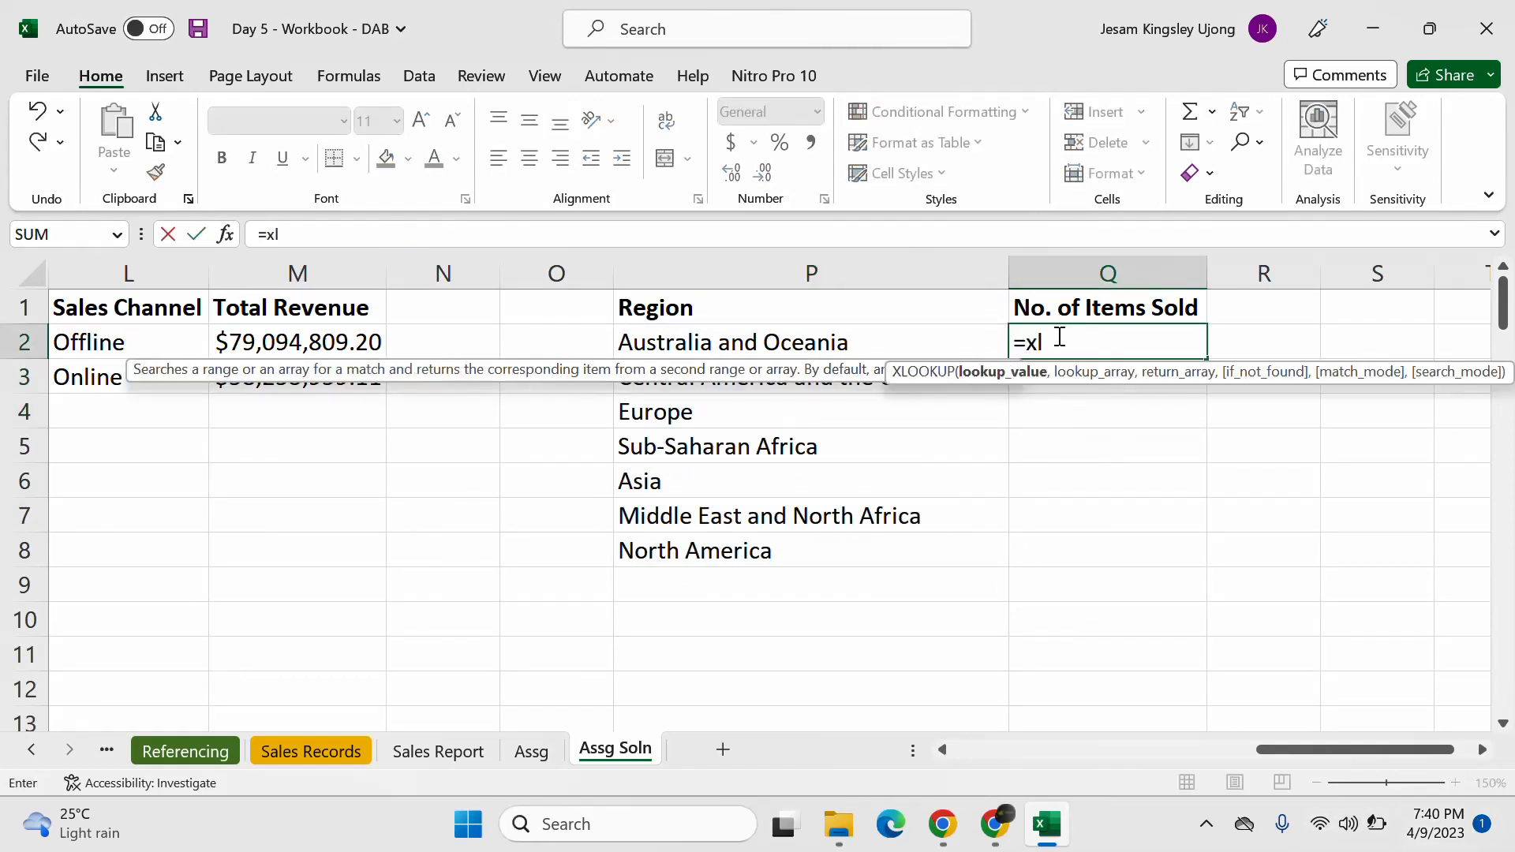
key(BackSpace)
key(BackSpace)
key(BackSpace)
key(BackSpace)
key(BackSpace)
key(BackSpace)
key(BackSpace)
key(BackSpace)
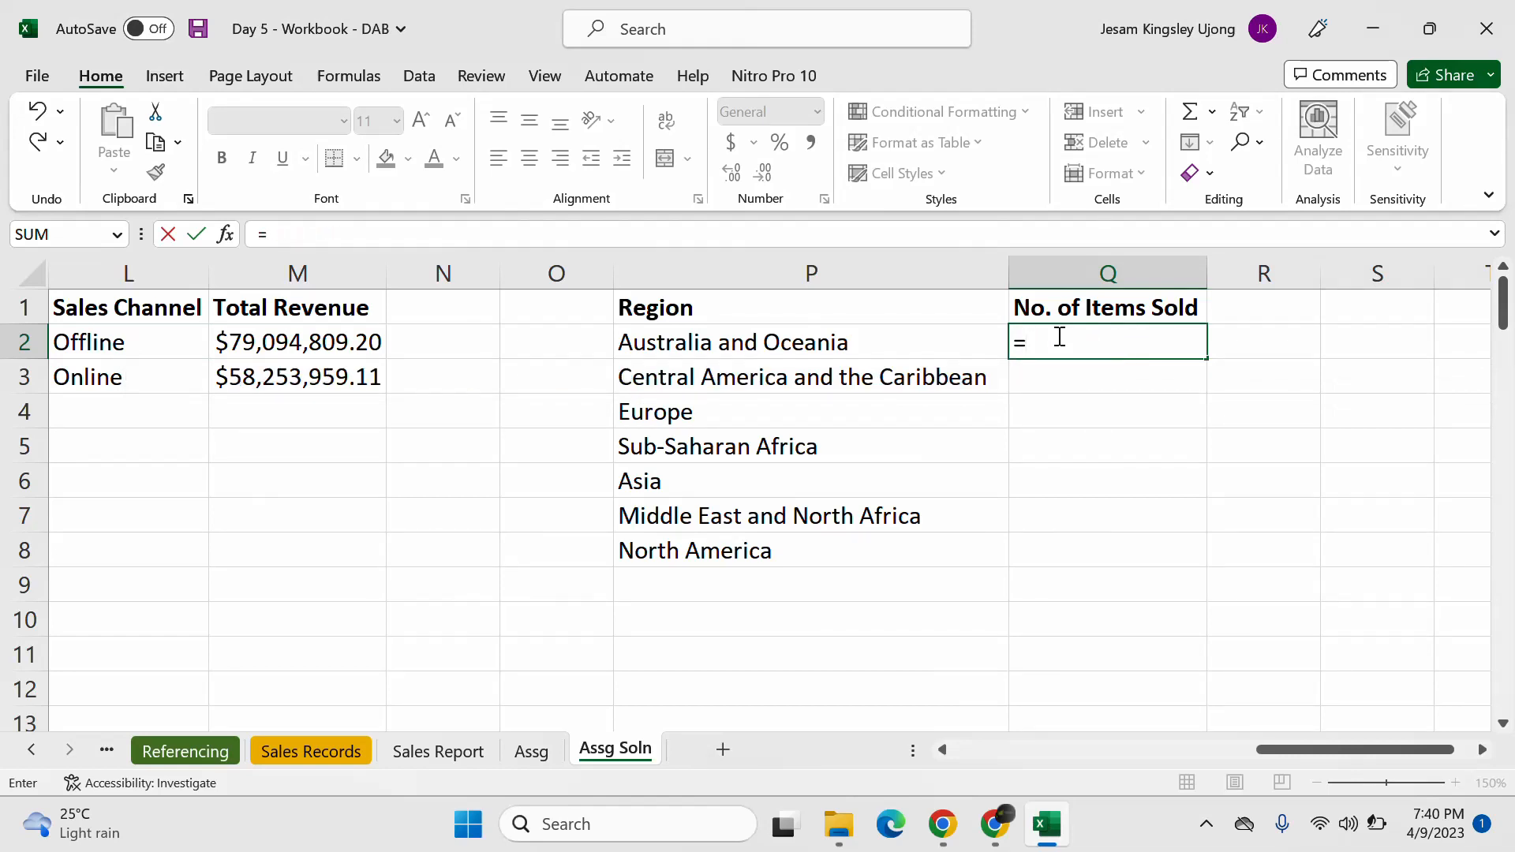
Step: Begin a SUMIF formula in Q2 with column A of Sales Records as the range and P2 of Assg Soln as the criteria
text(sum)
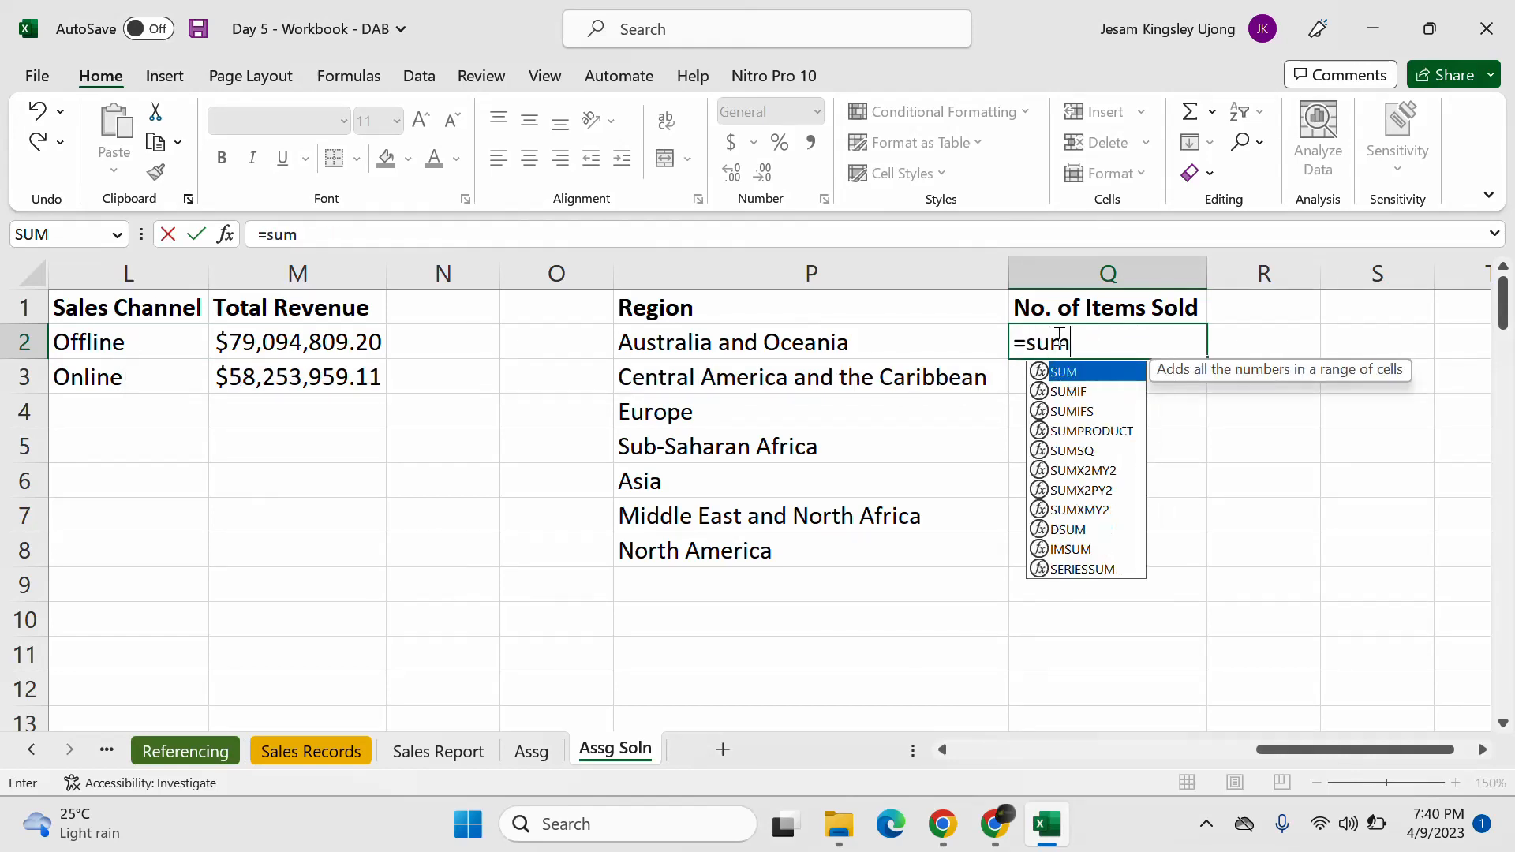
text(if)
key(Tab)
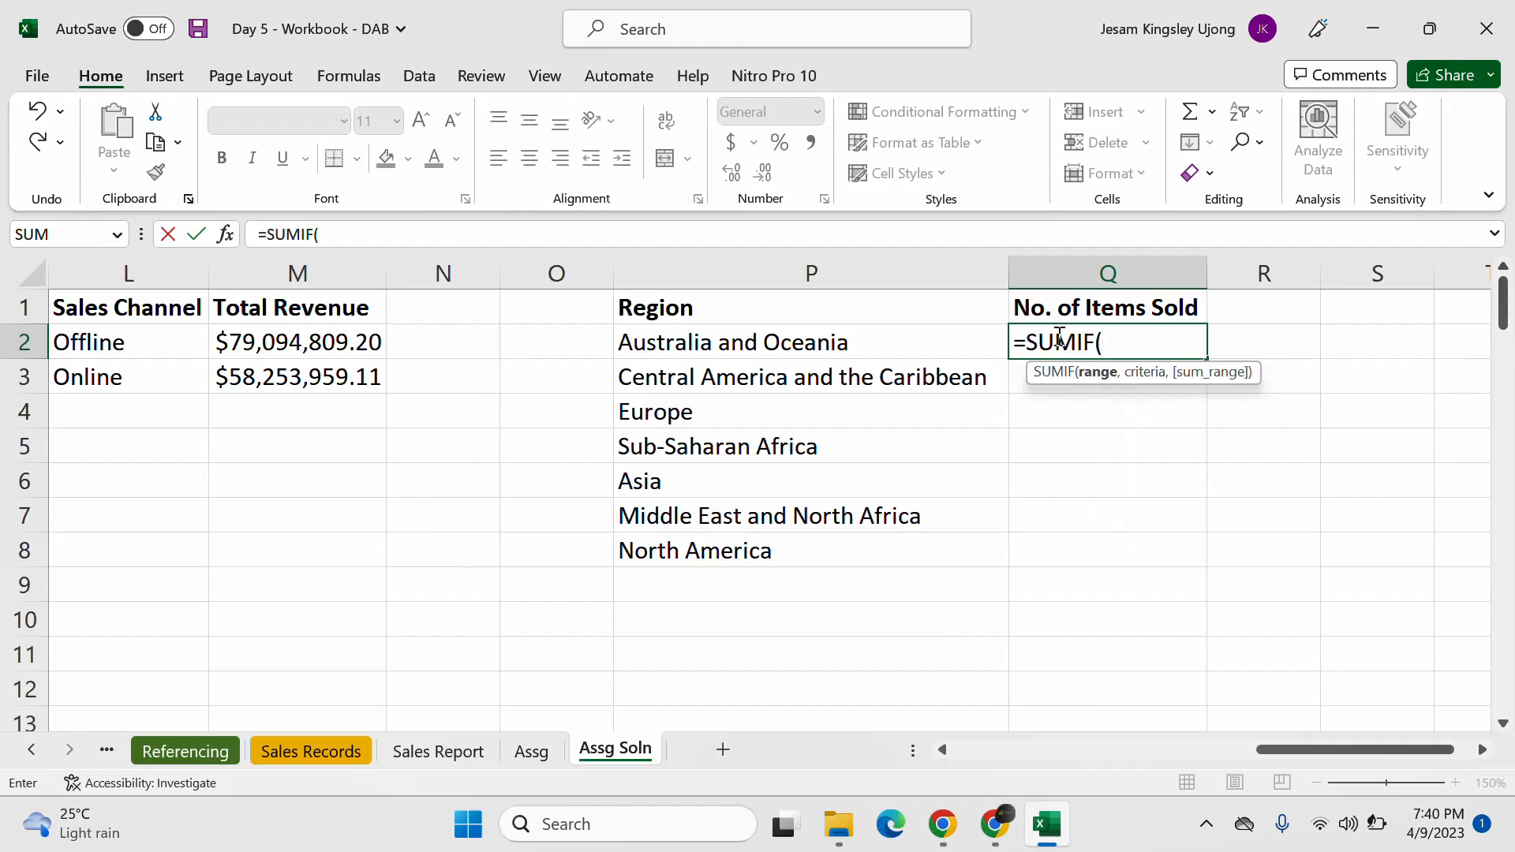
click(931, 339)
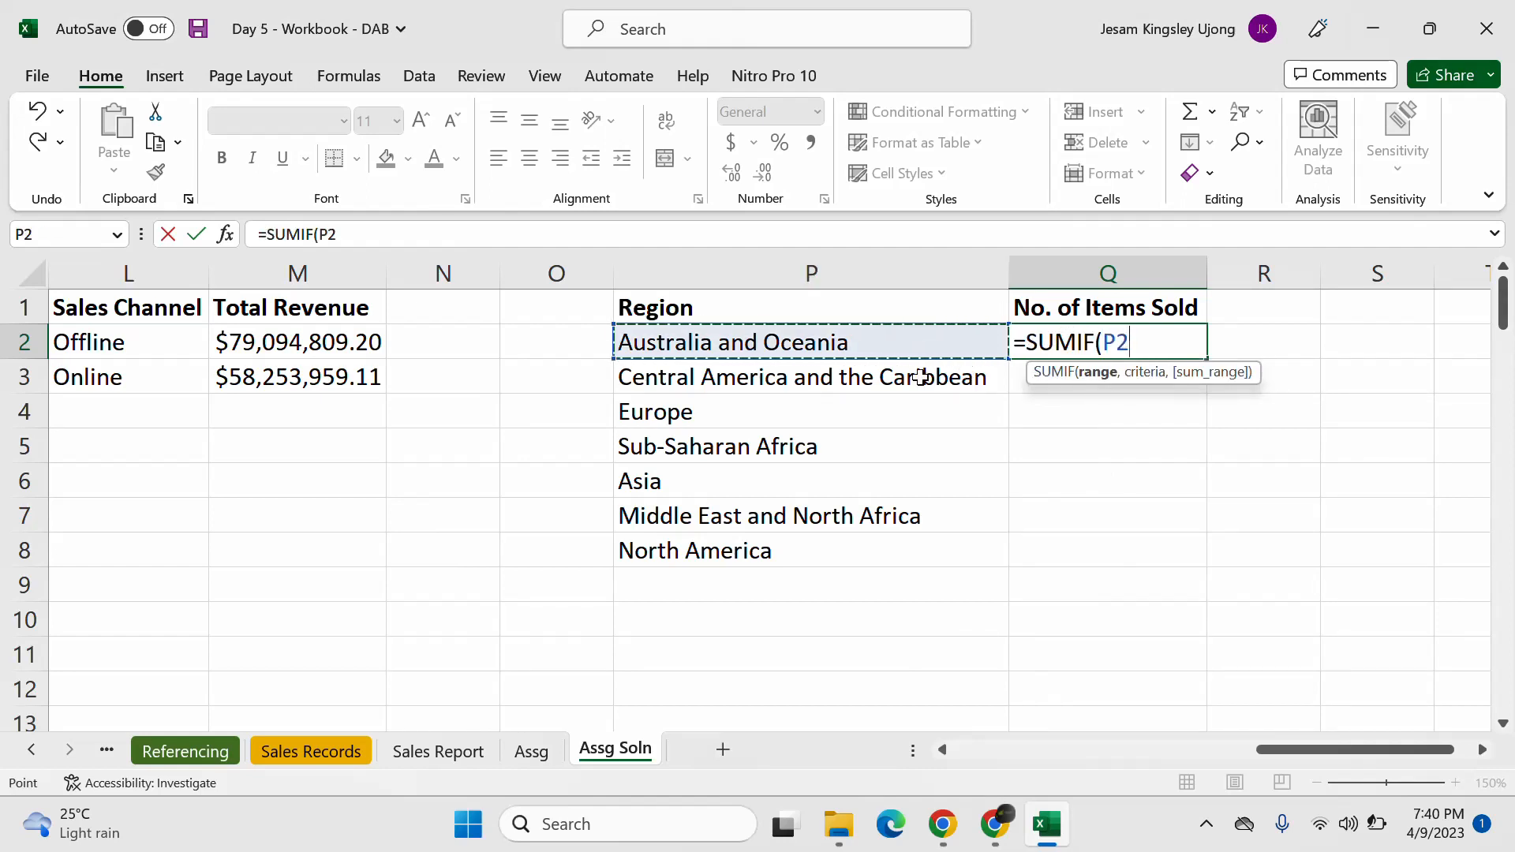
key(BackSpace)
key(BackSpace)
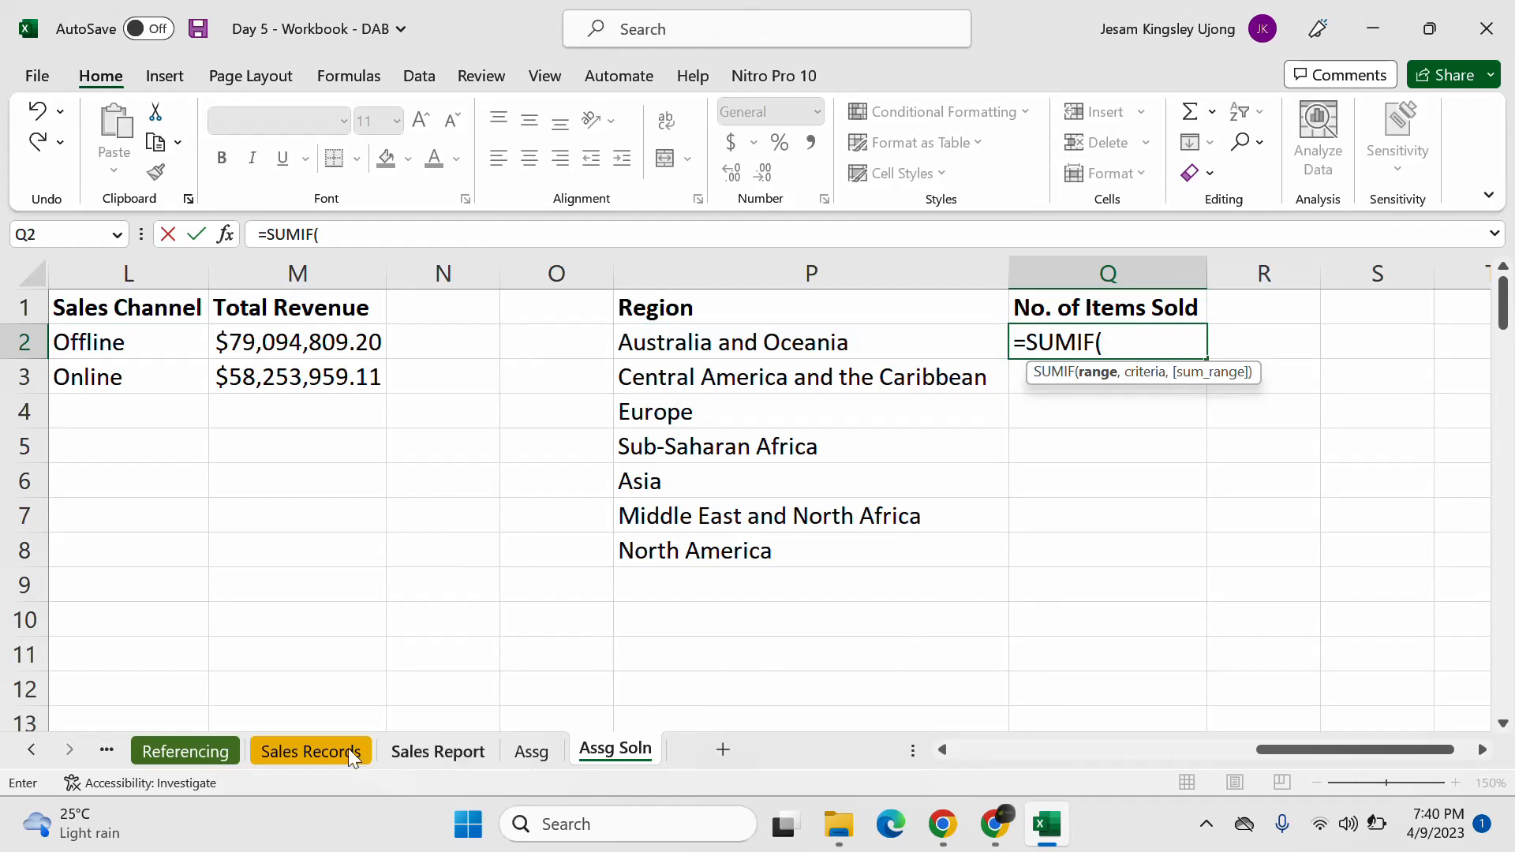
click(321, 747)
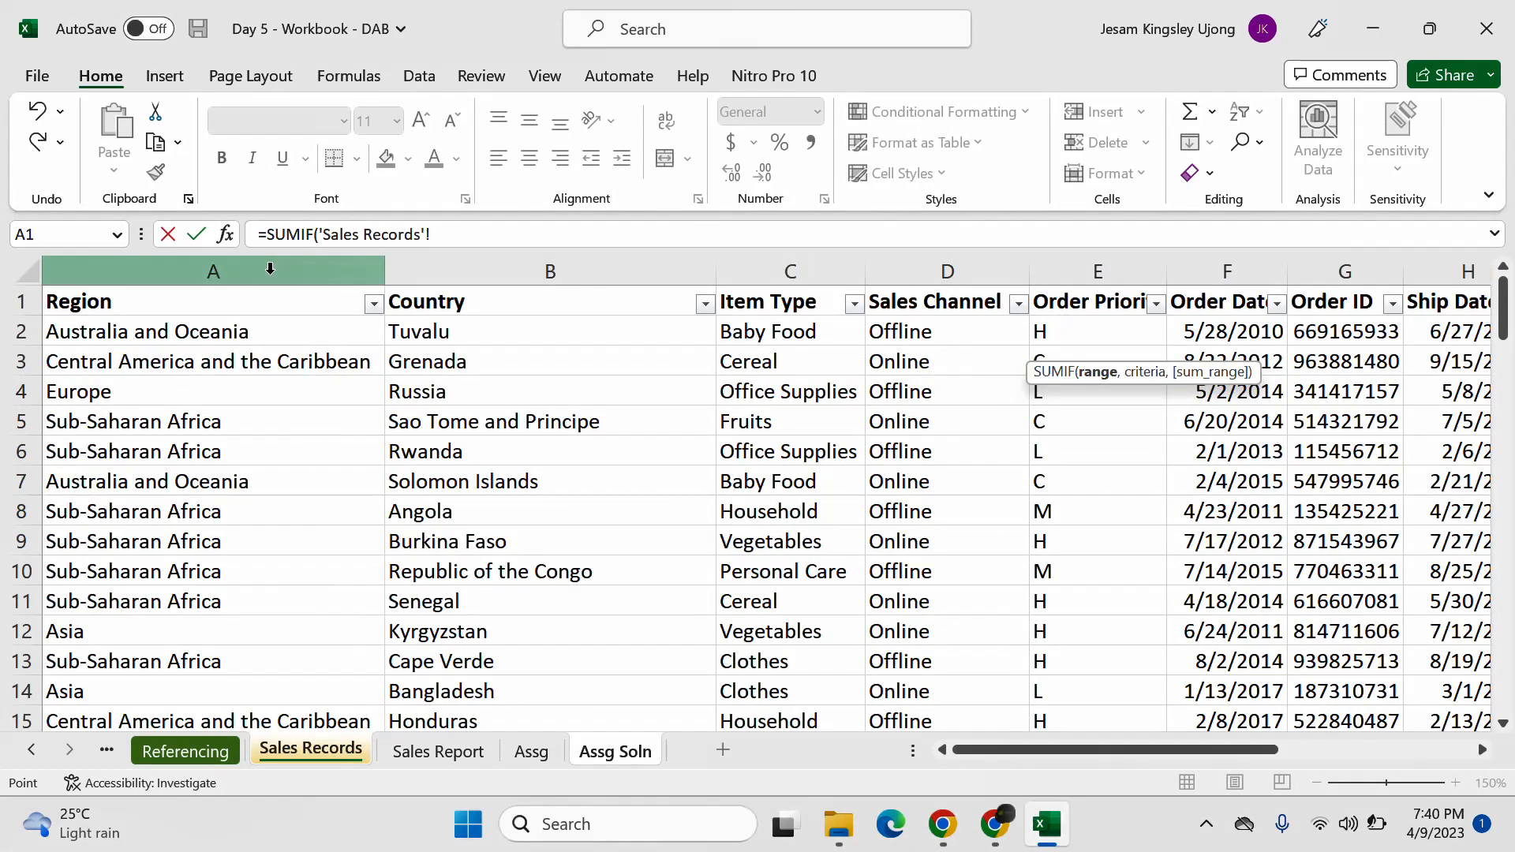
click(269, 269)
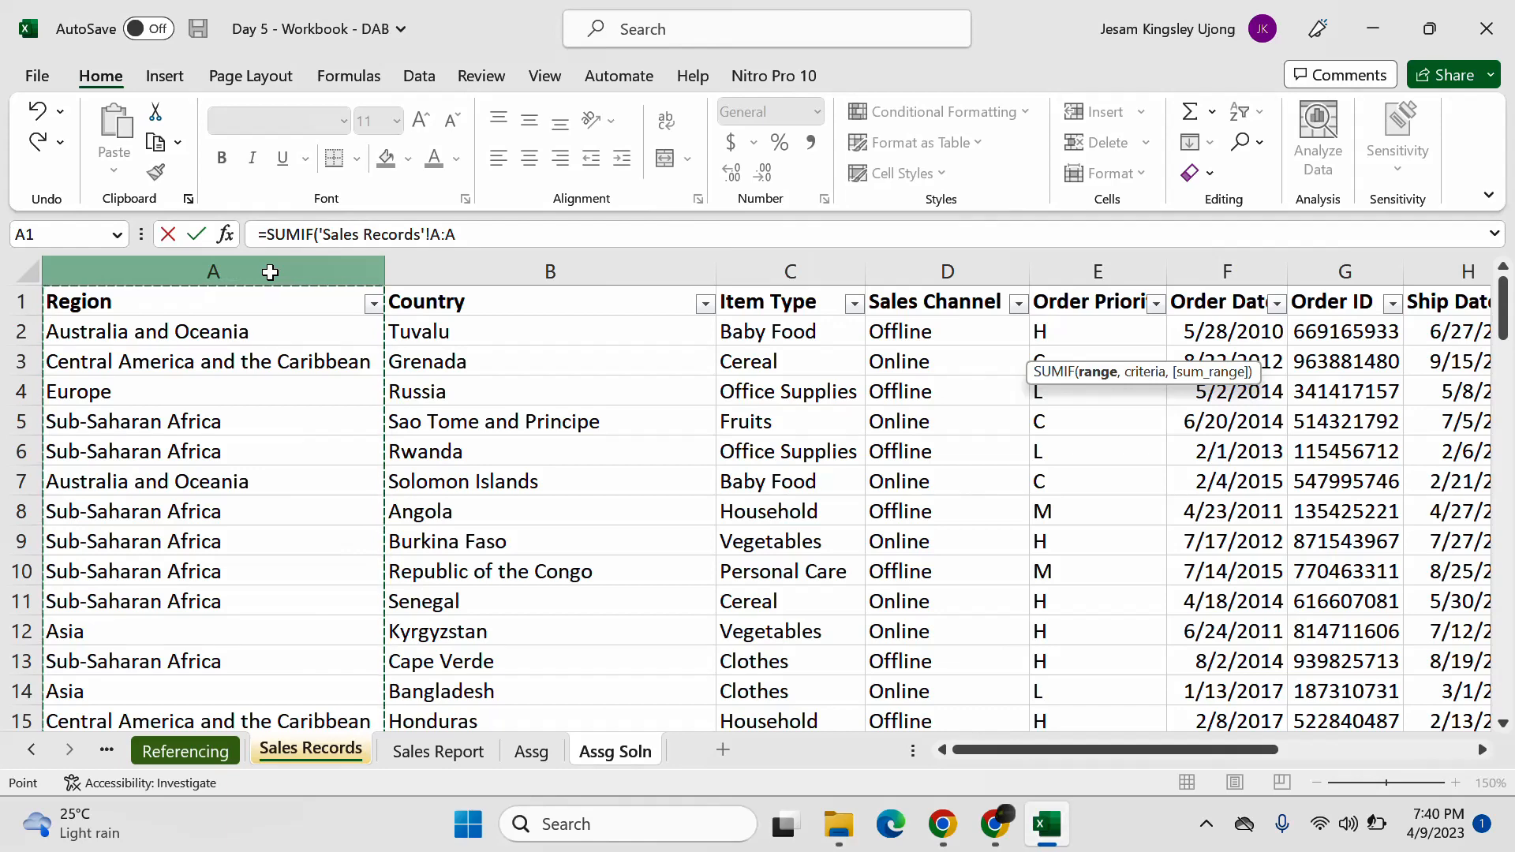
text(,)
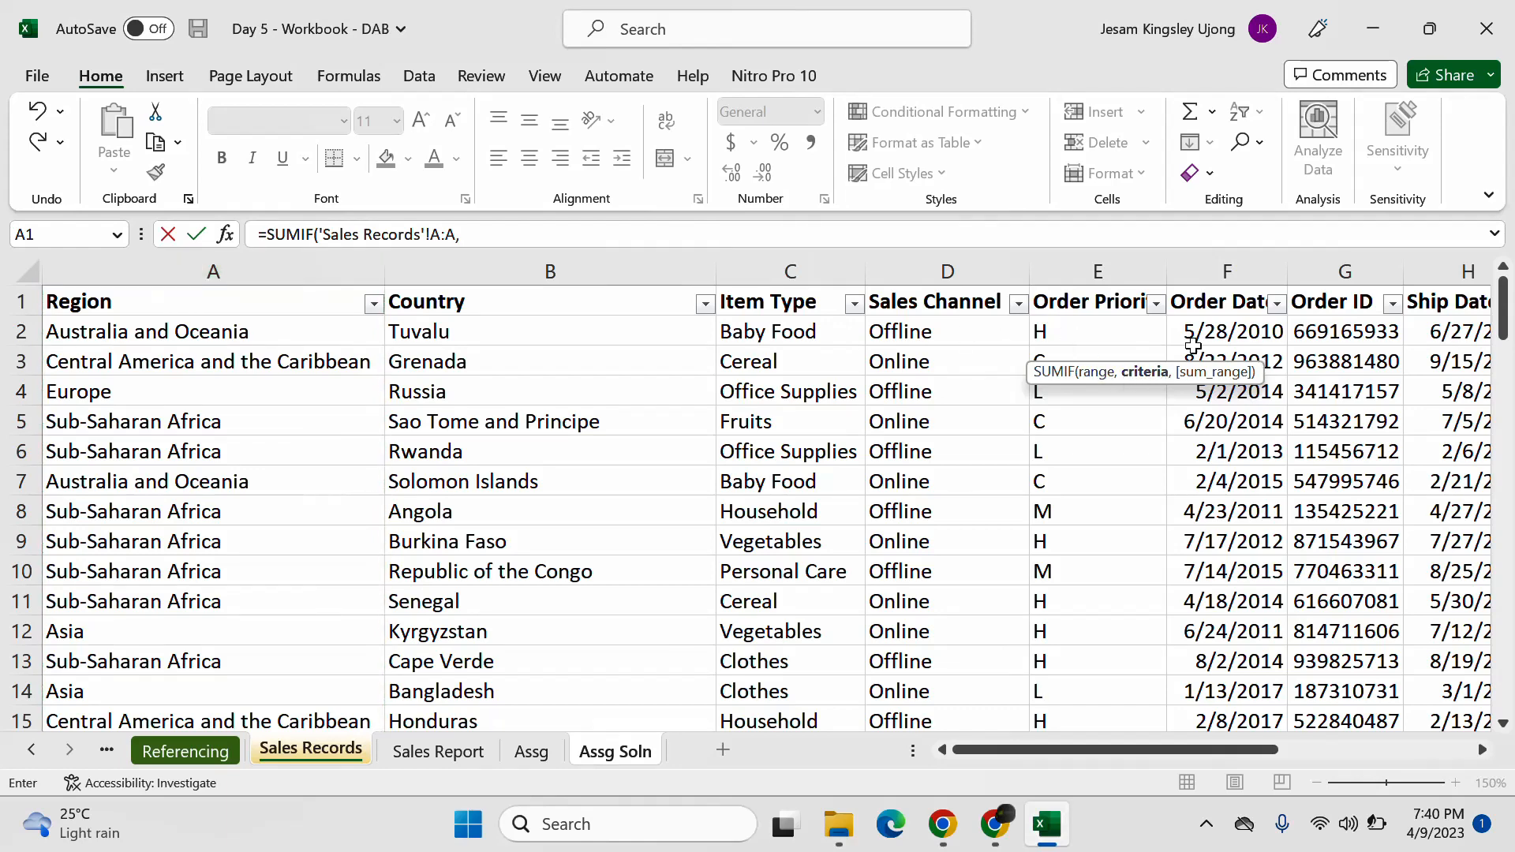
click(641, 752)
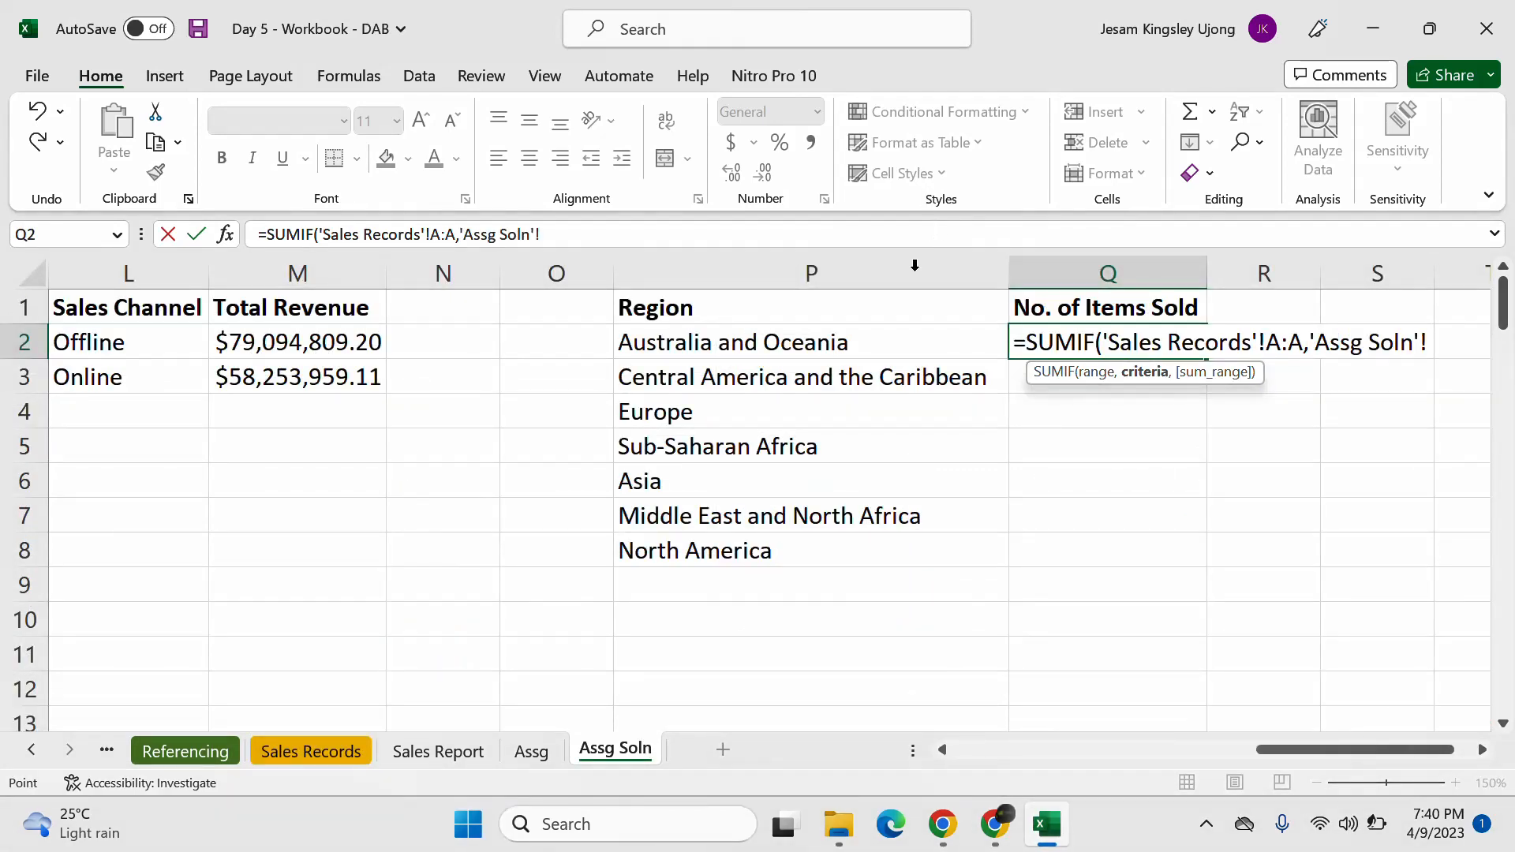
click(865, 338)
text(,)
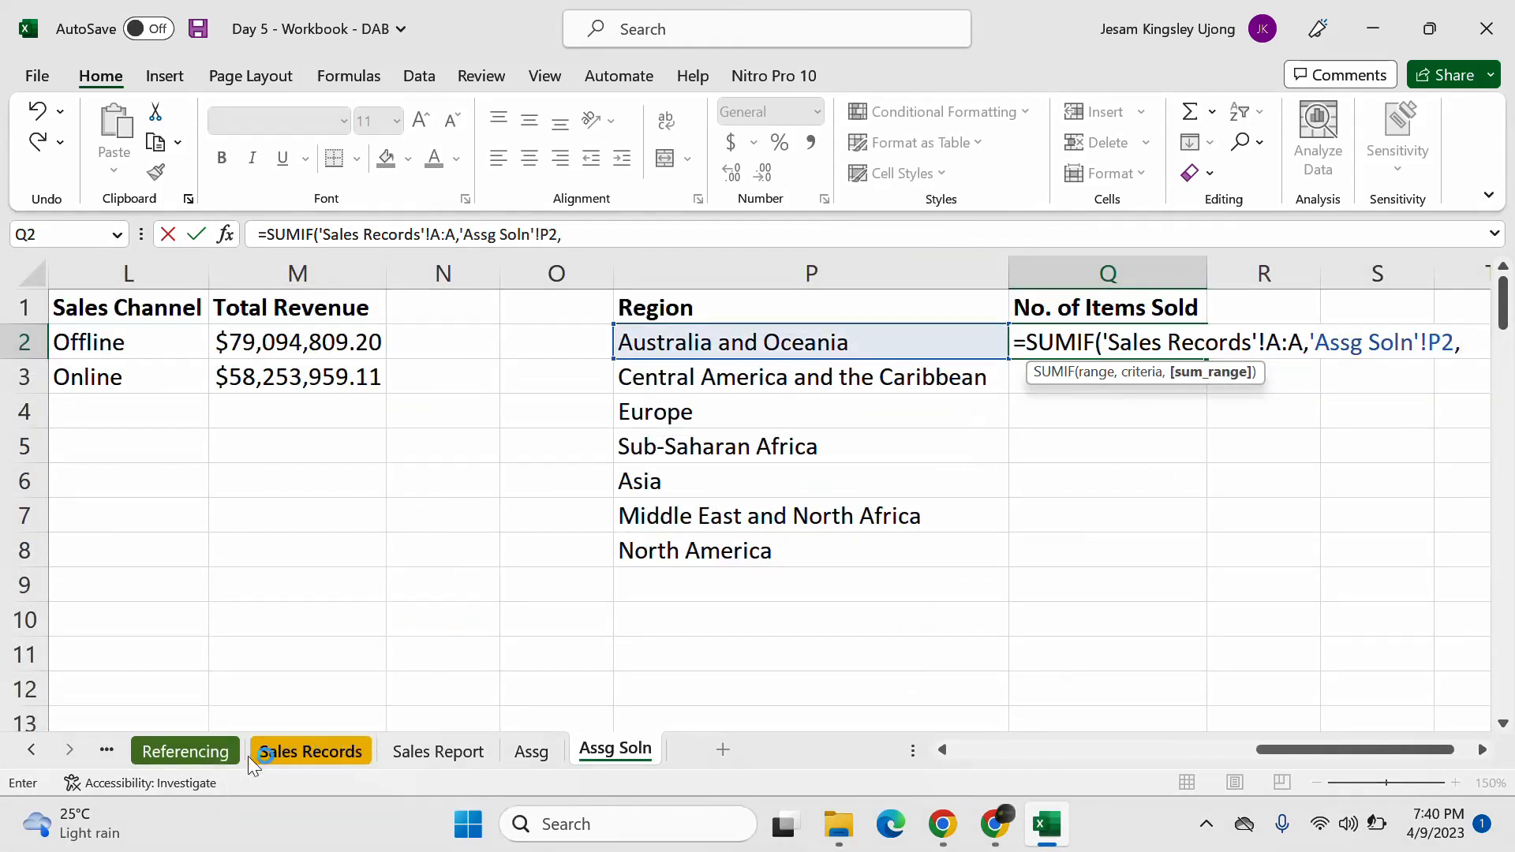
Step: Complete the SUMIF formula in Q2 with the Units Sold column I:I of Sales Records as the sum range
click(310, 751)
drag(1006, 755, 1171, 727)
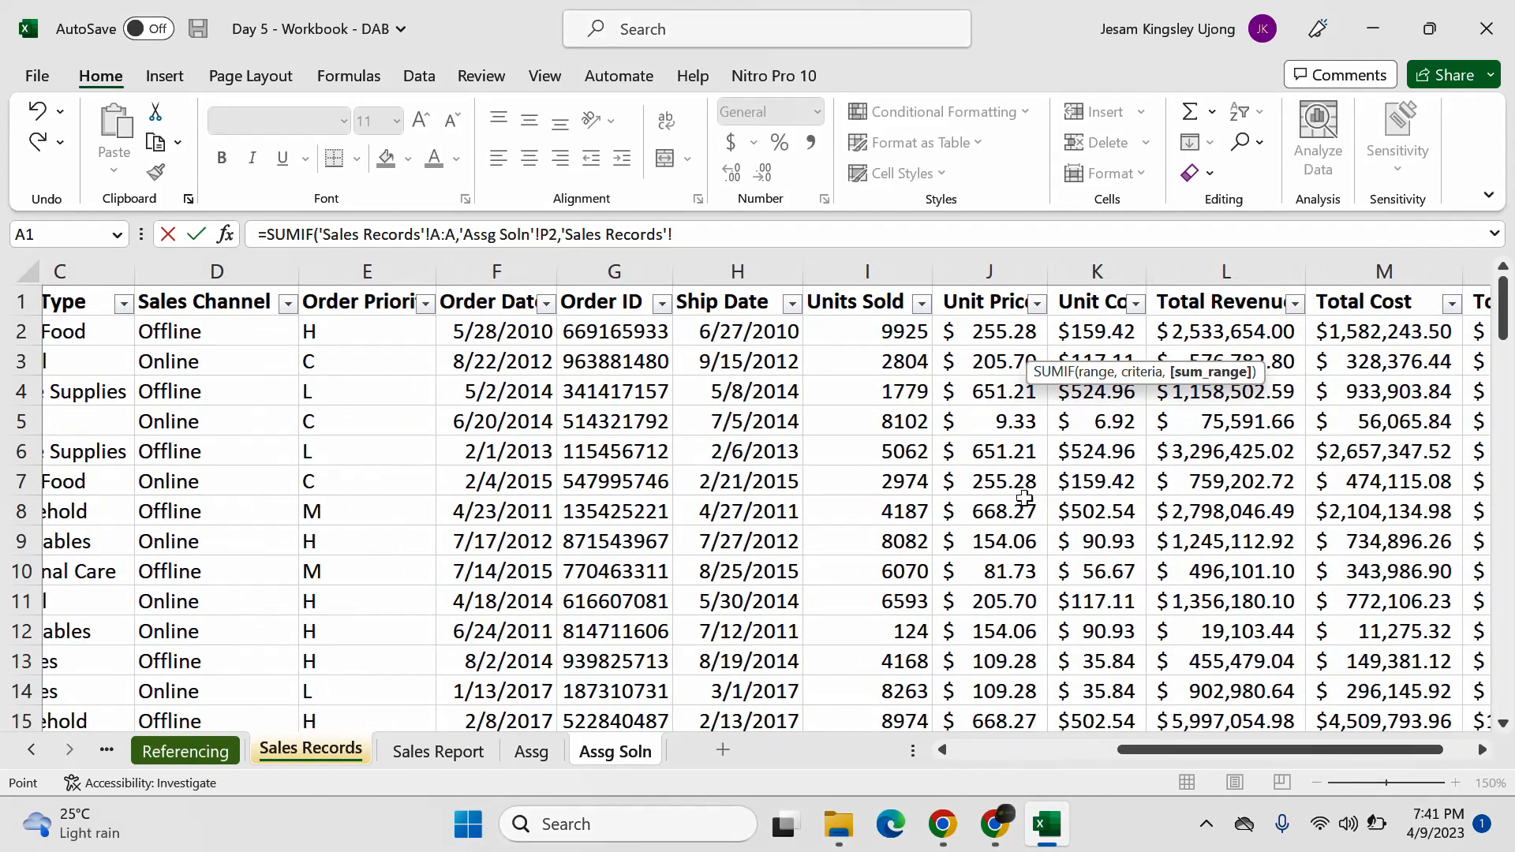
click(883, 272)
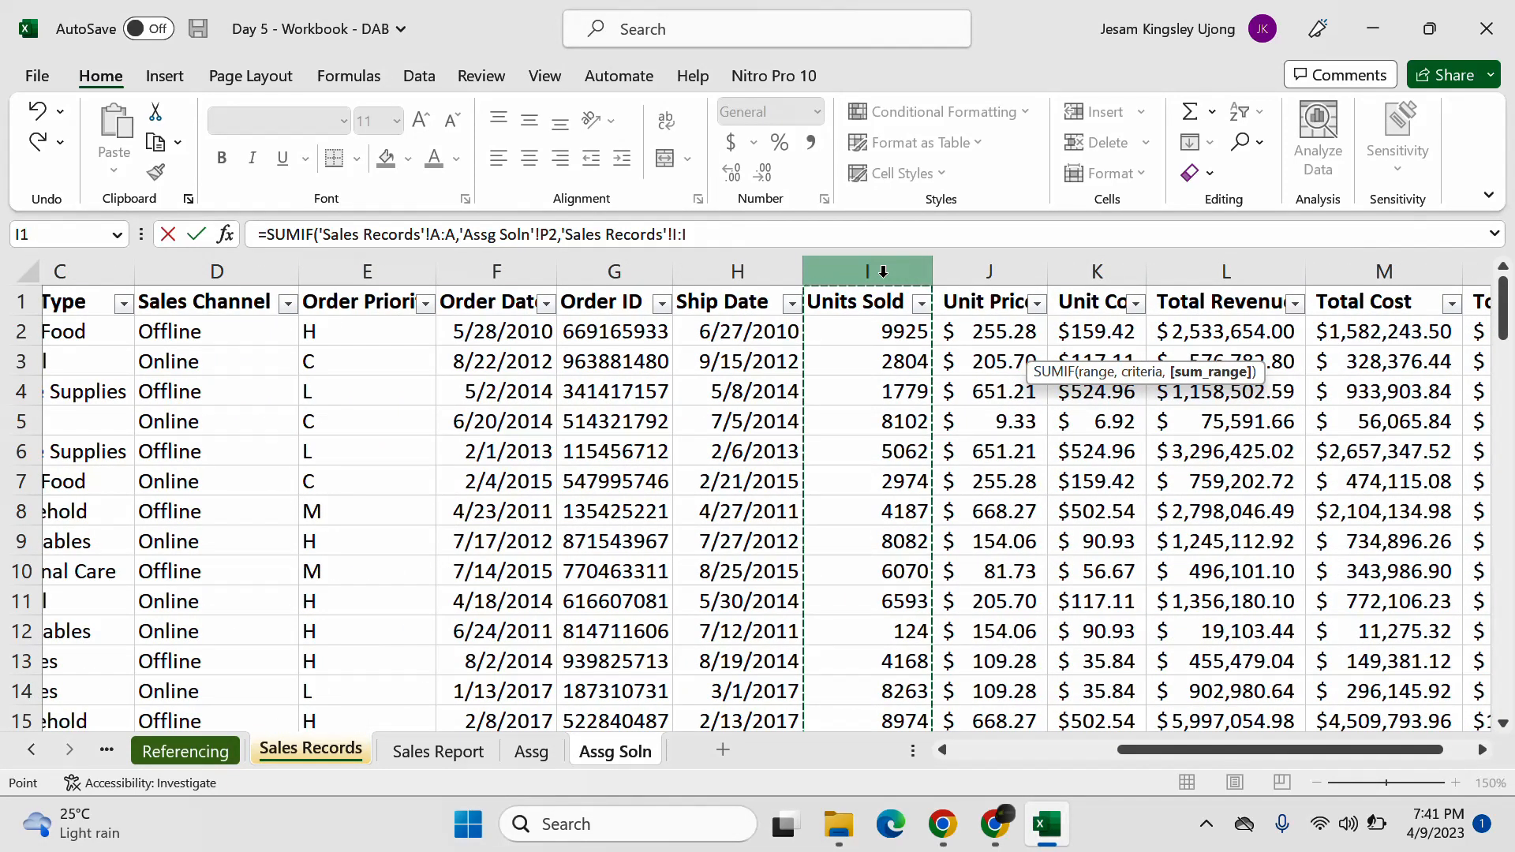
text())
key(Return)
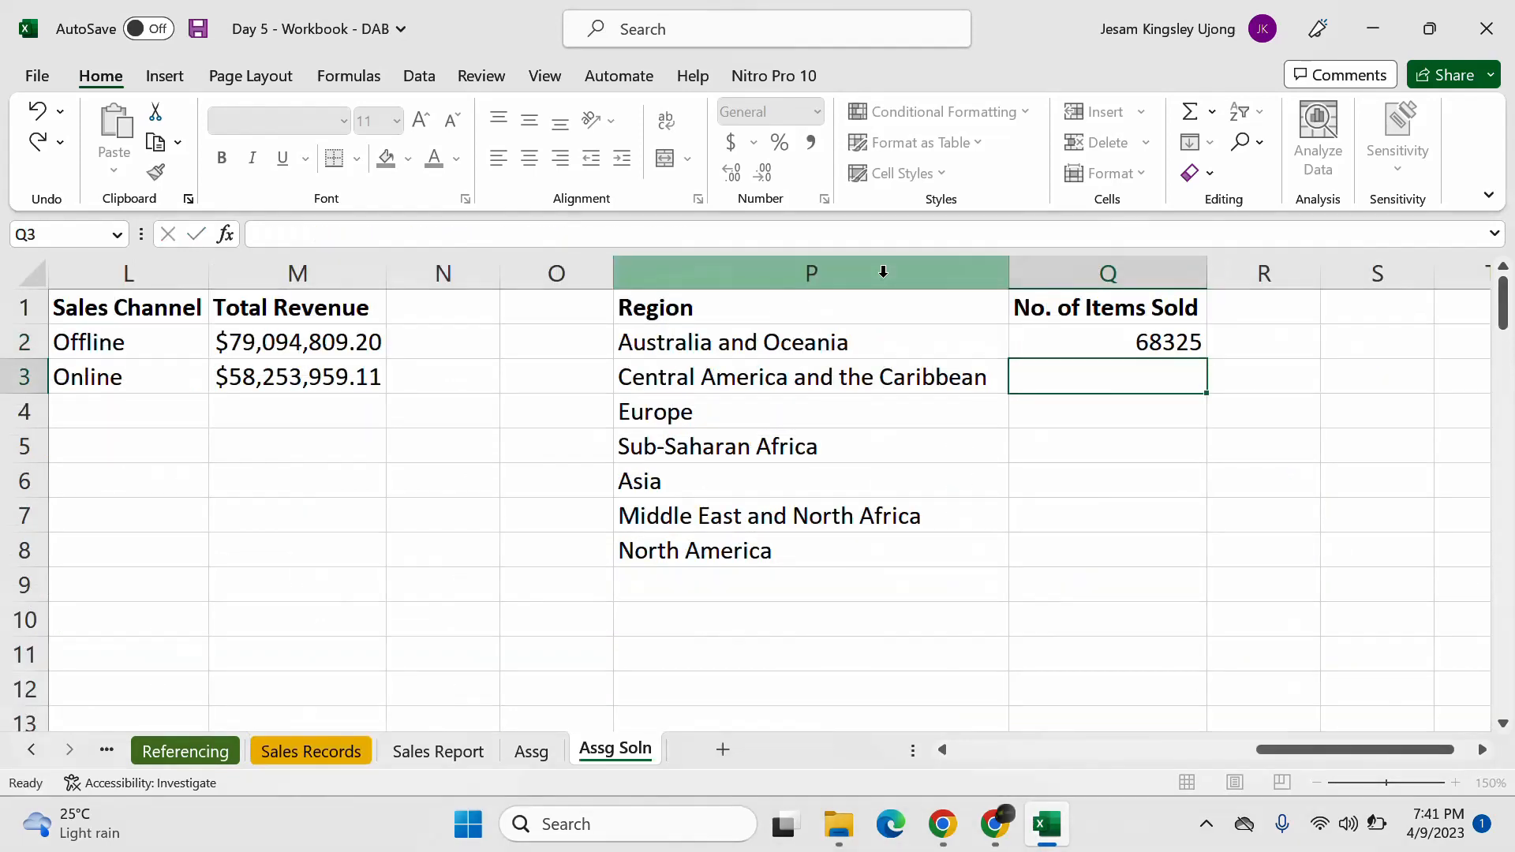
Step: Fill the SUMIF formula down to Q8 and format the results with thousands separators and no decimal places
click(1042, 339)
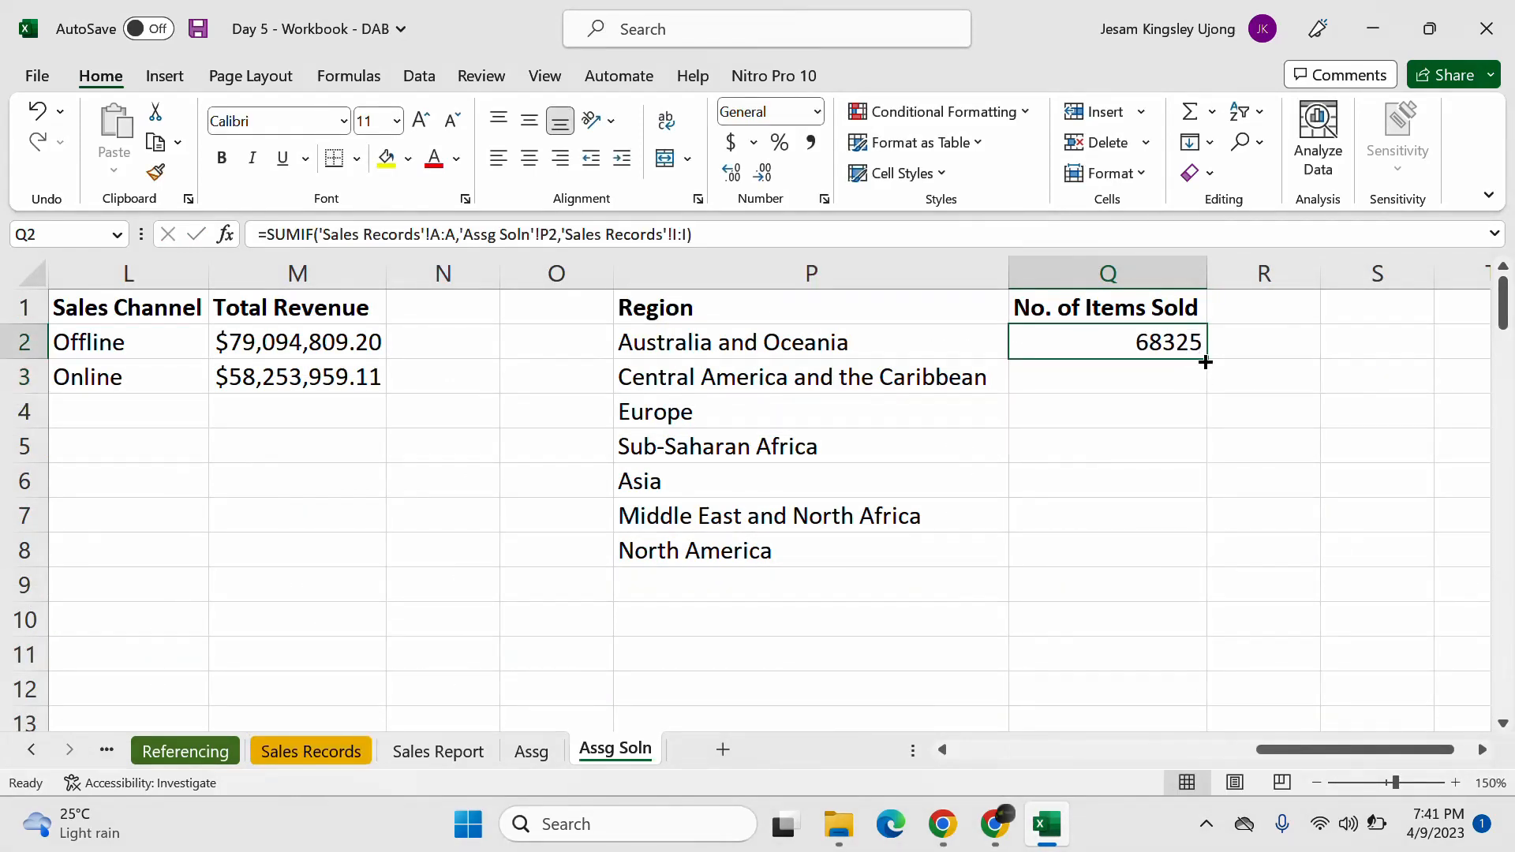
double_click(1205, 362)
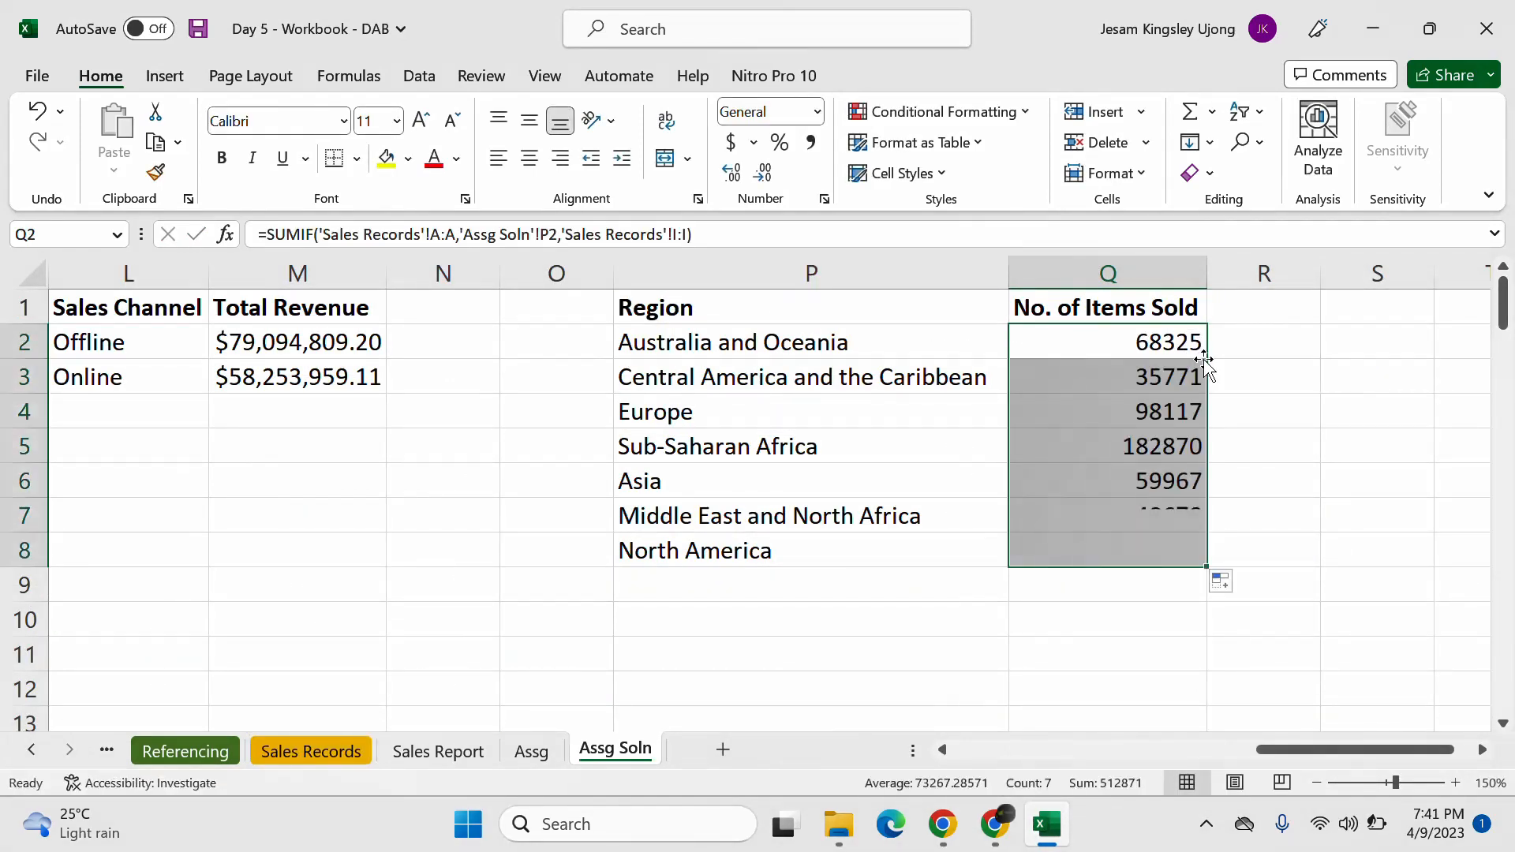
click(811, 142)
click(762, 172)
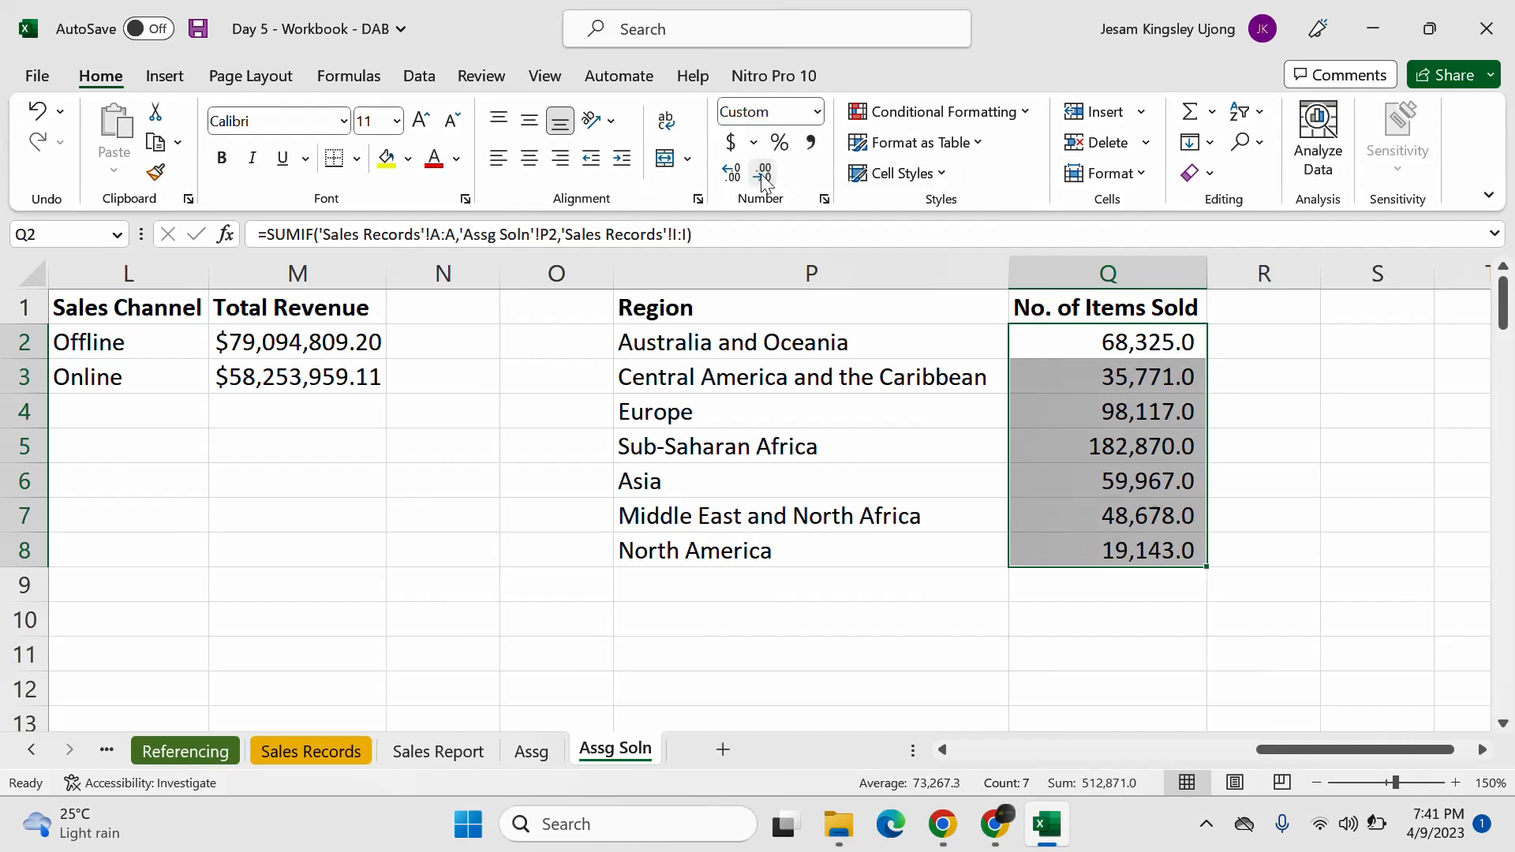
click(762, 172)
click(1113, 631)
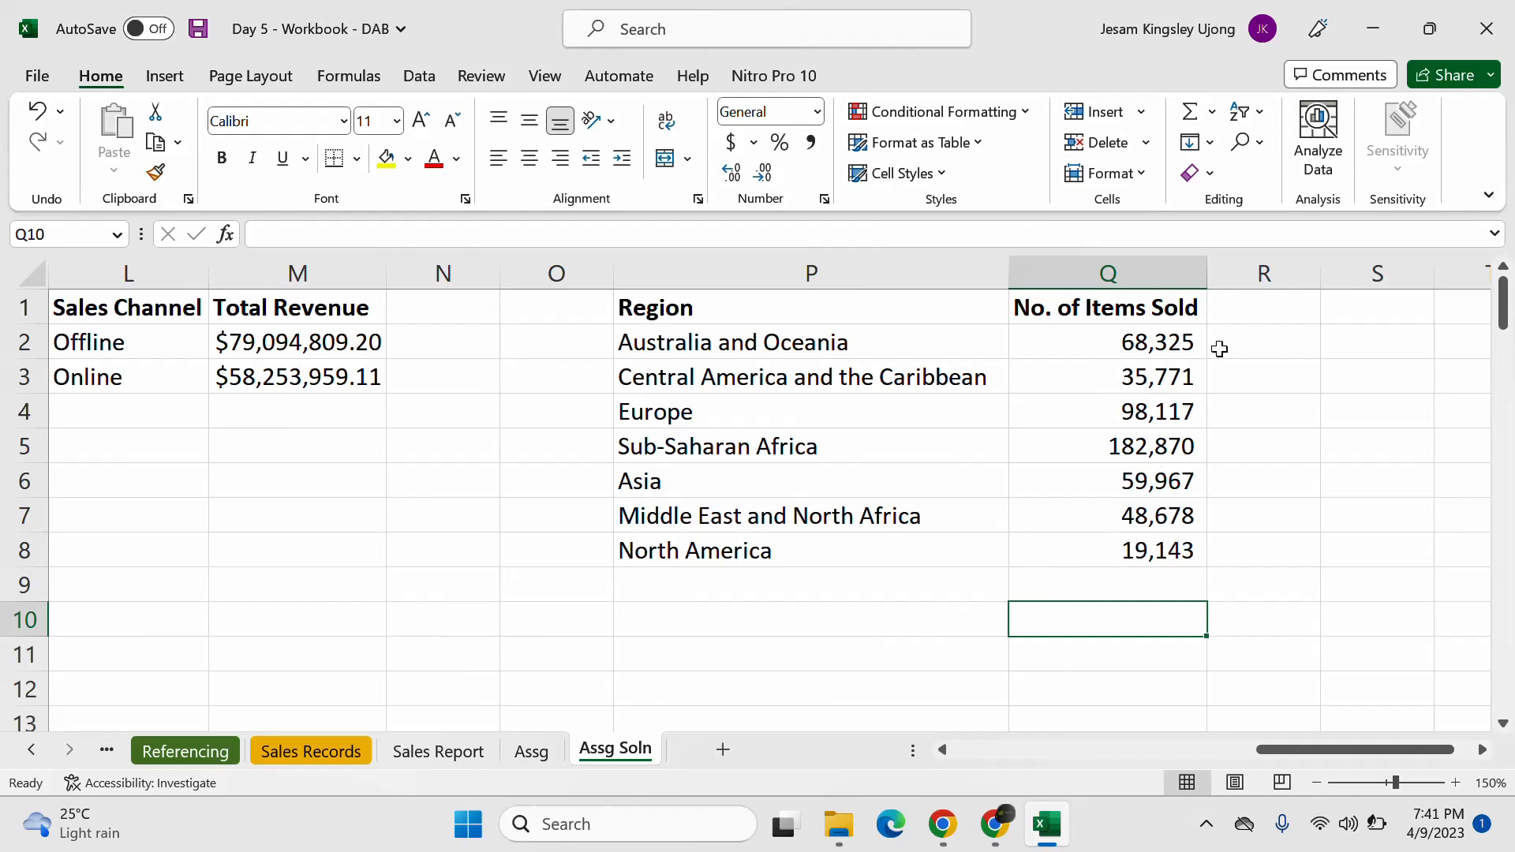
Step: Check the regional totals against the Google Meet in-call messages in Chrome, return to the Excel workbook and dismiss the presenting notification
mouse_move(1055, 829)
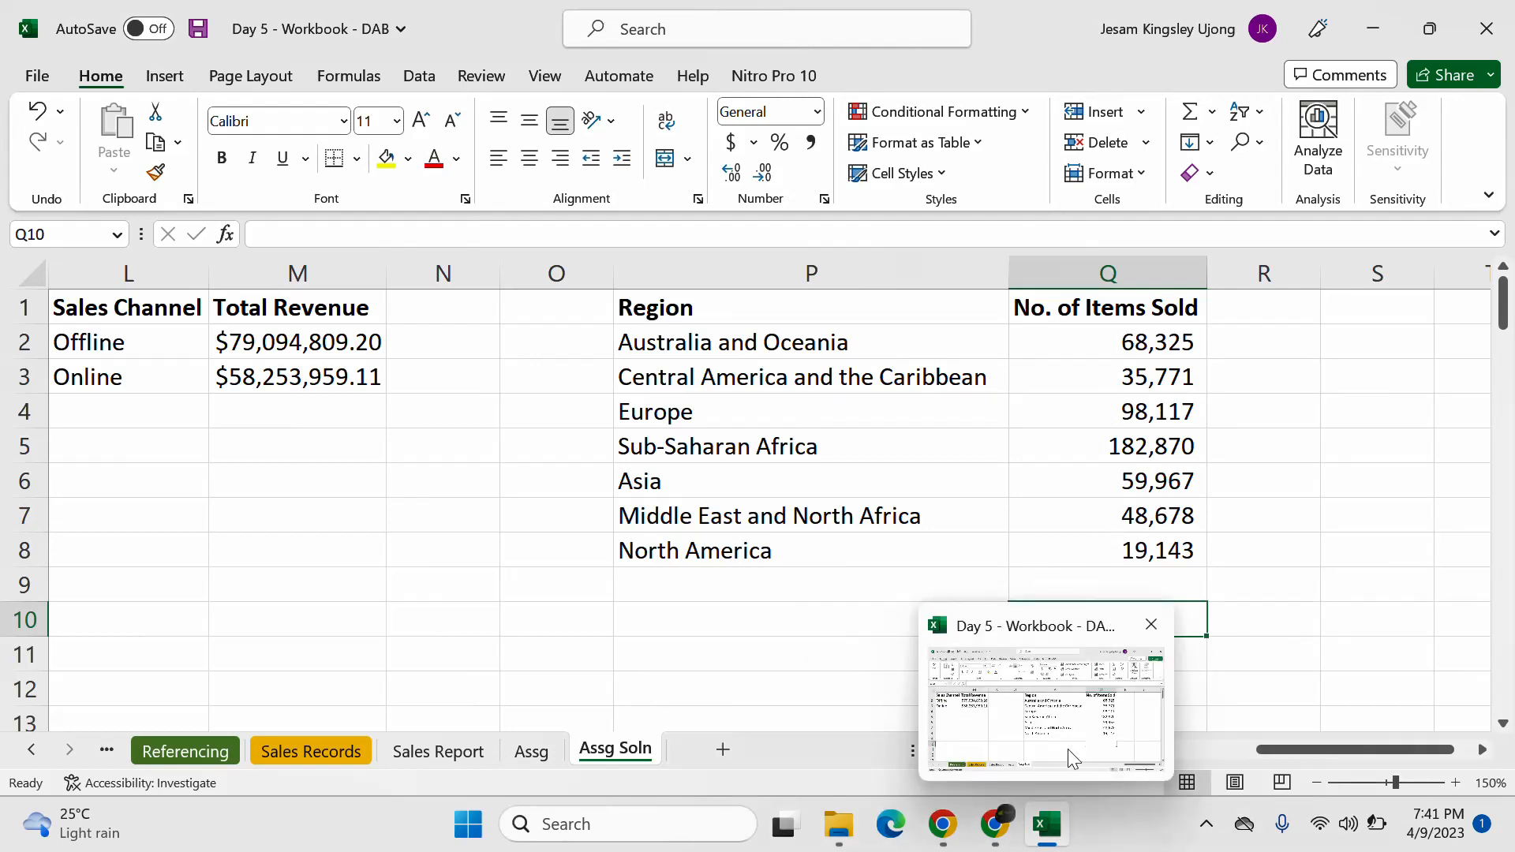
click(1013, 837)
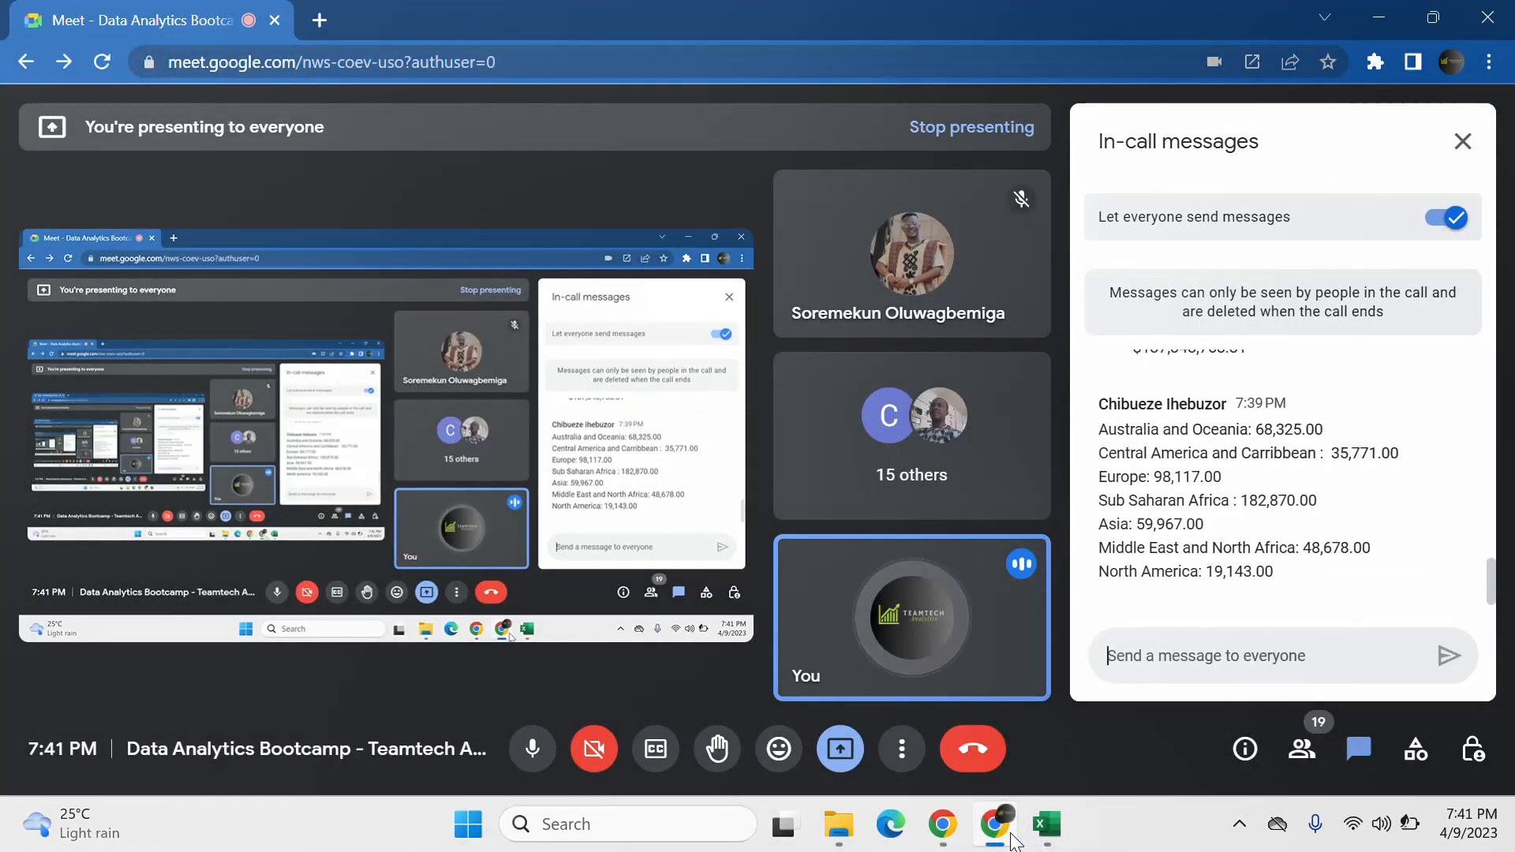
click(1013, 836)
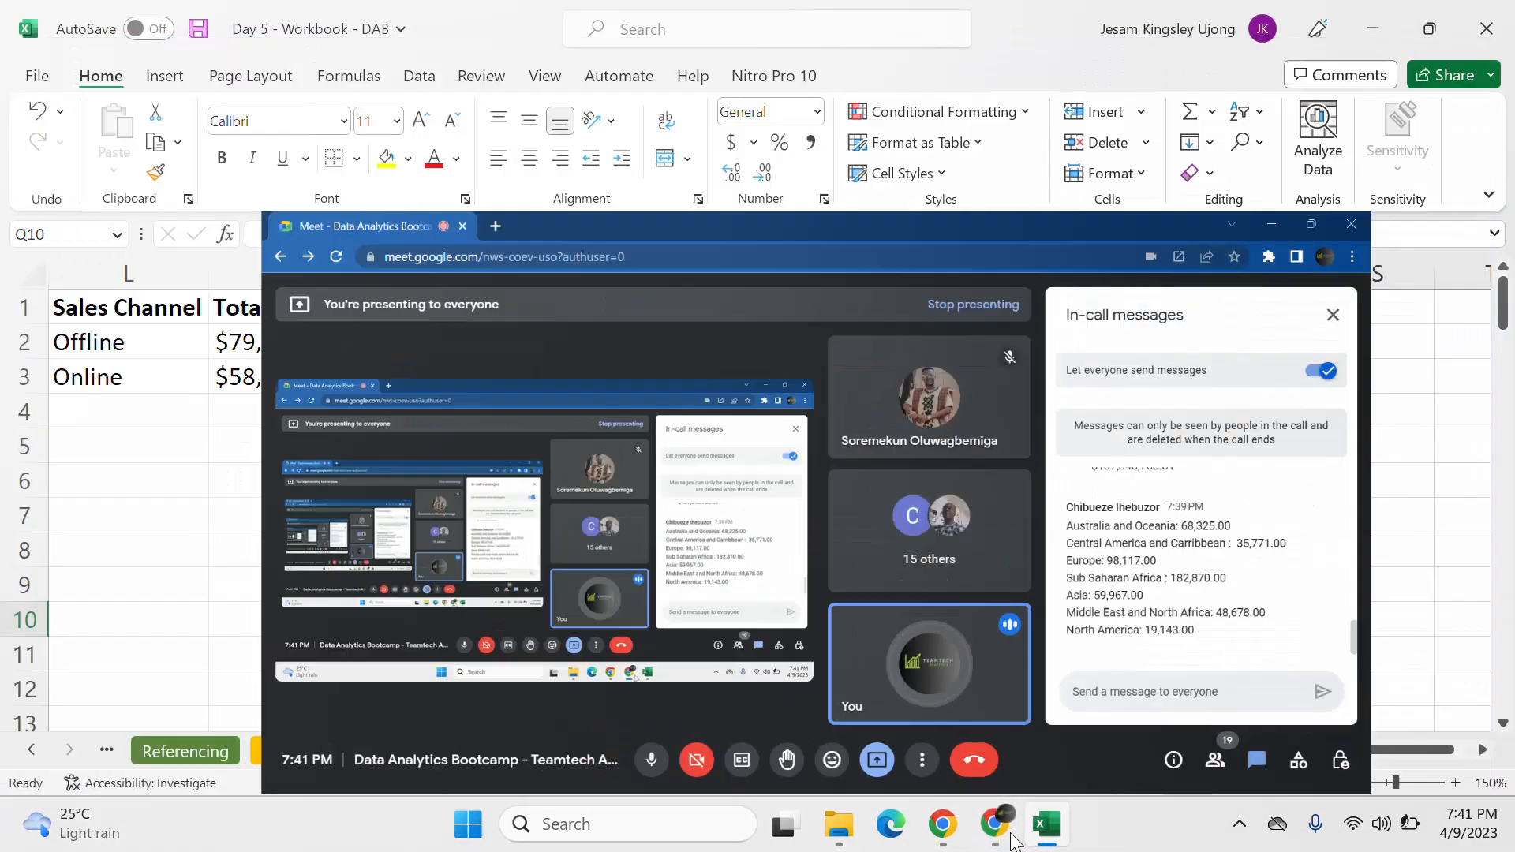
click(1013, 836)
click(1047, 823)
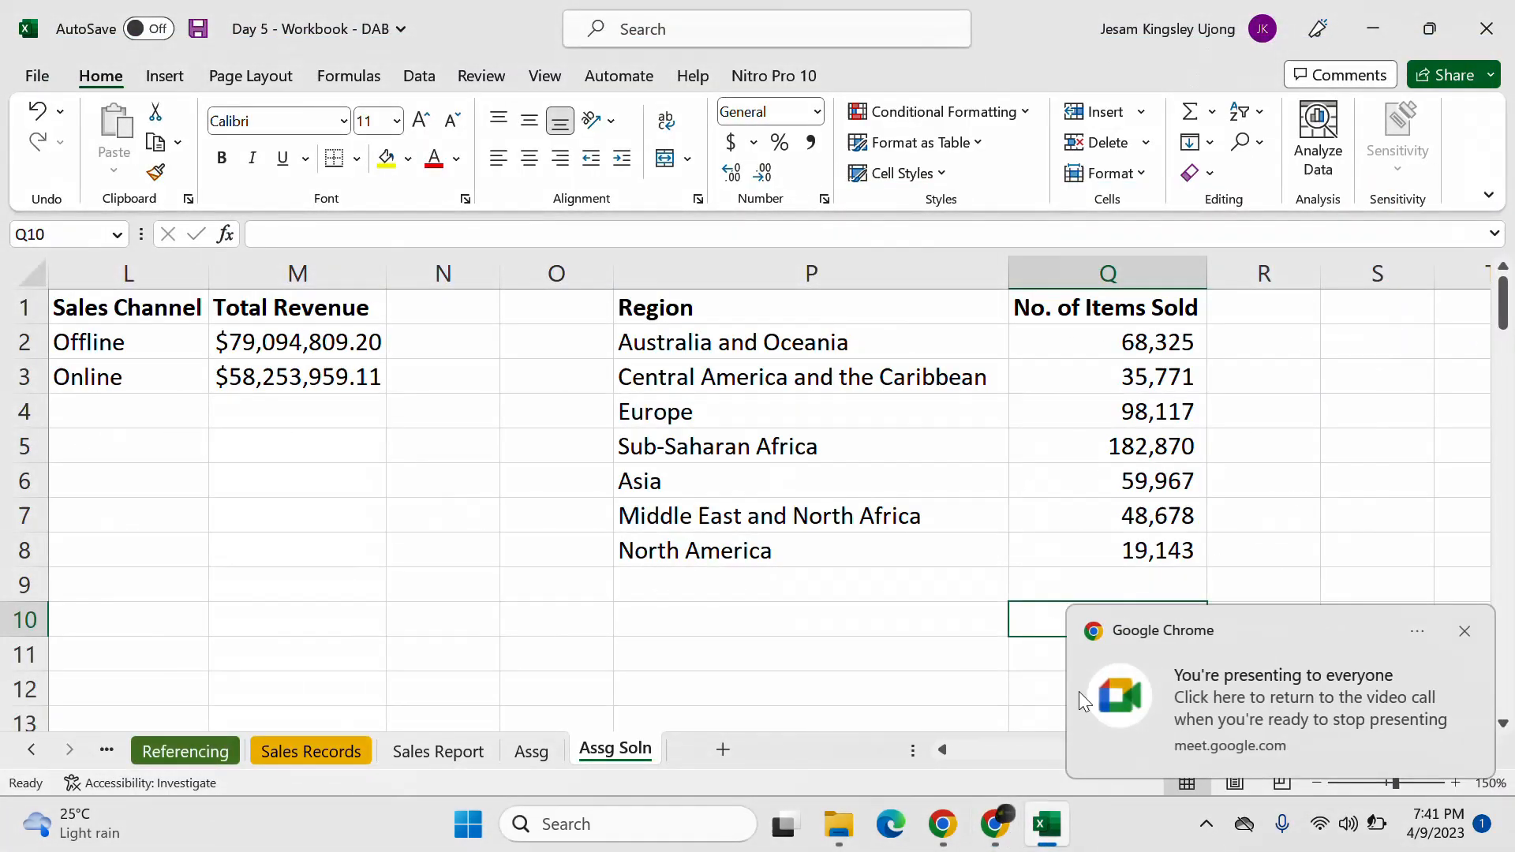
click(1465, 631)
click(750, 483)
click(1193, 695)
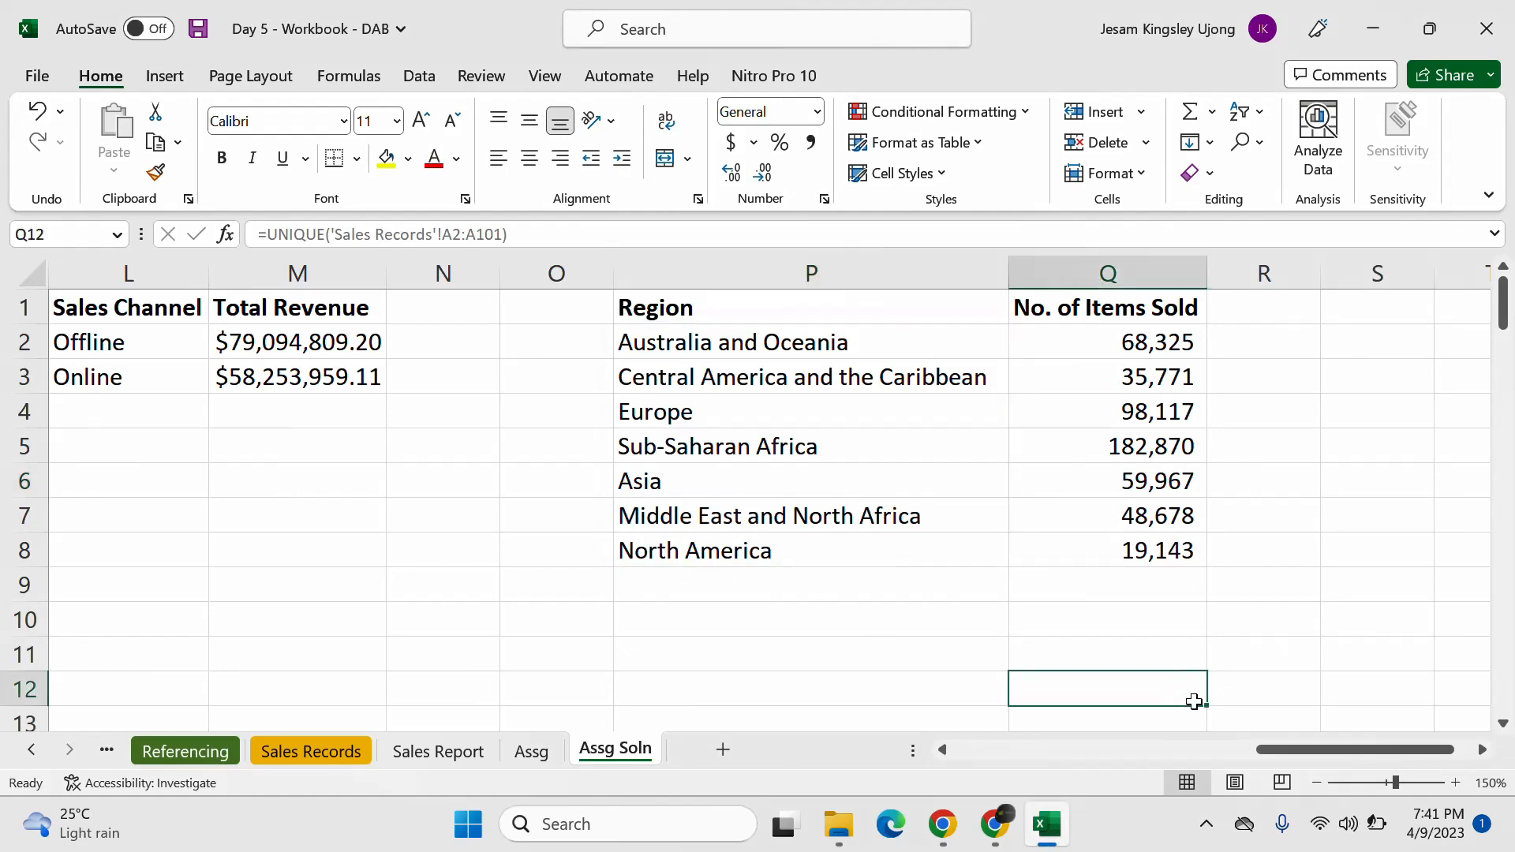
Step: Review the solution tables across Assg Soln, from country revenue and profit through item types and sales channels to regions
drag(1278, 750, 889, 758)
drag(400, 272, 715, 271)
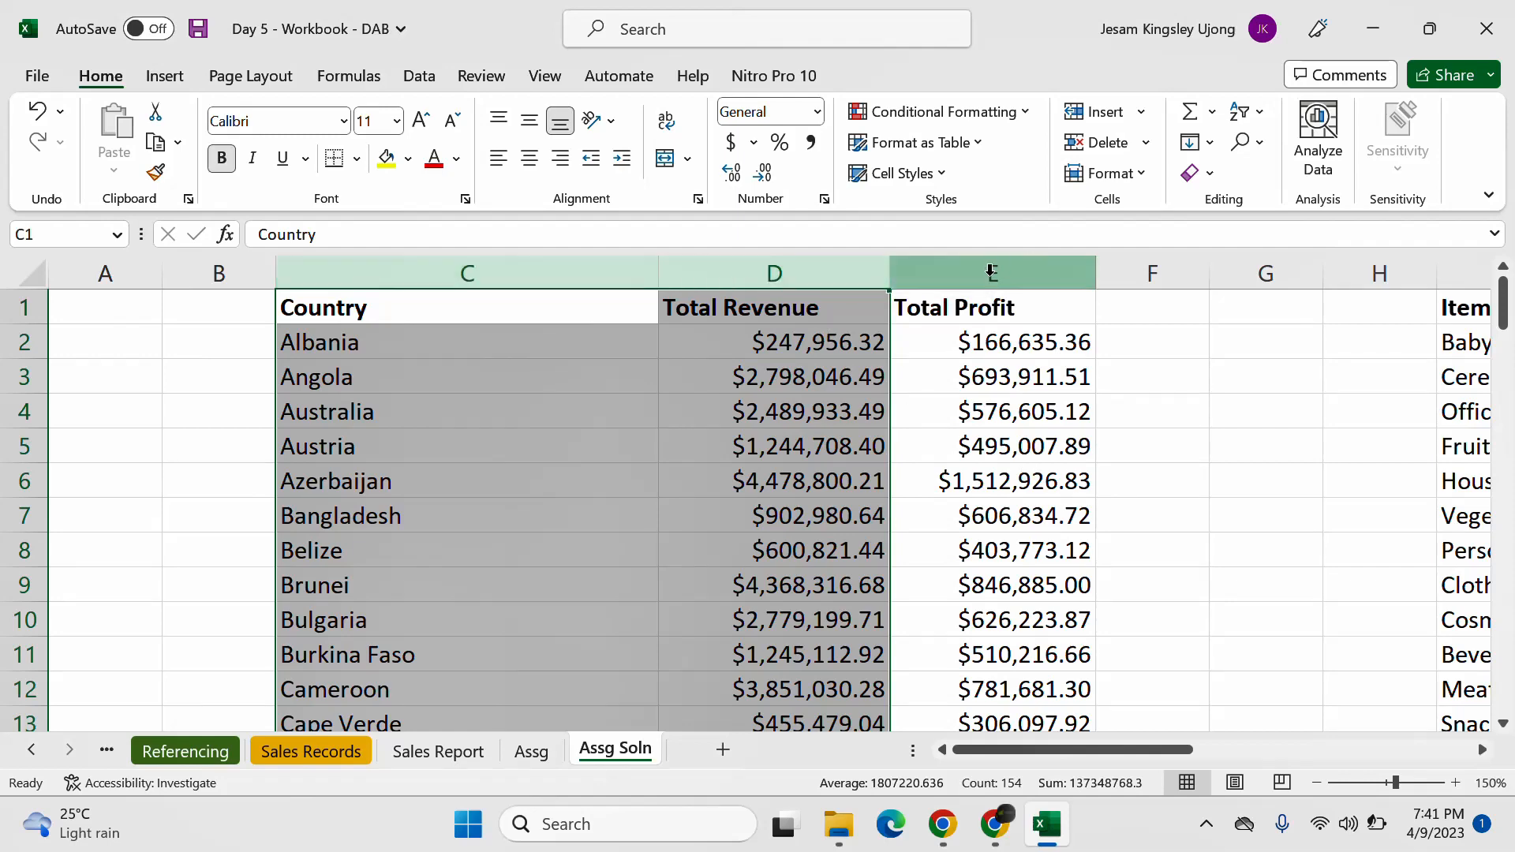
click(993, 270)
drag(1115, 757, 1263, 750)
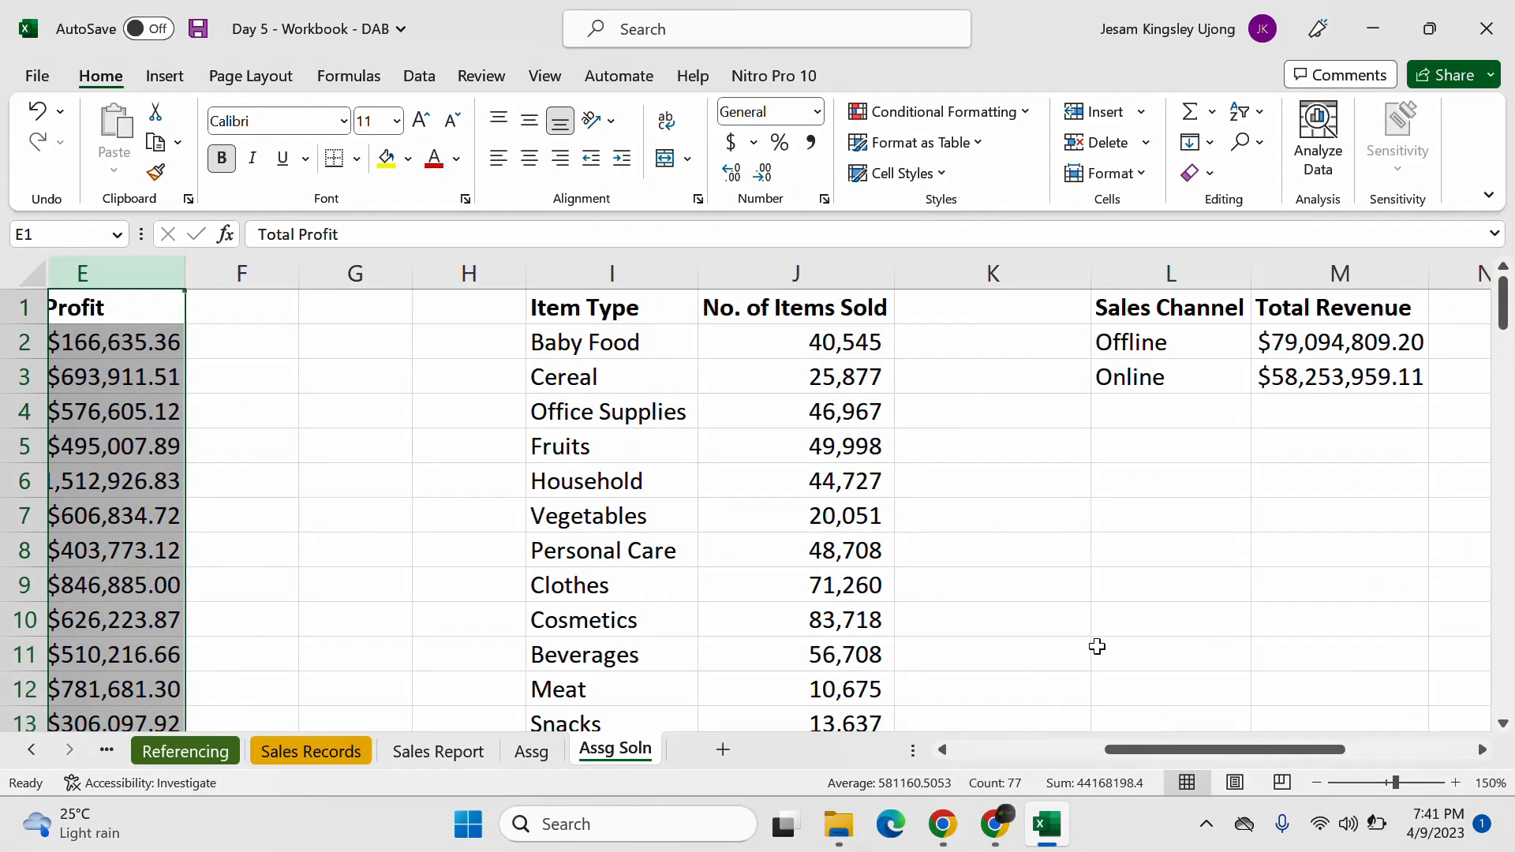
drag(618, 271, 845, 280)
drag(1207, 749, 1326, 749)
click(411, 273)
click(957, 274)
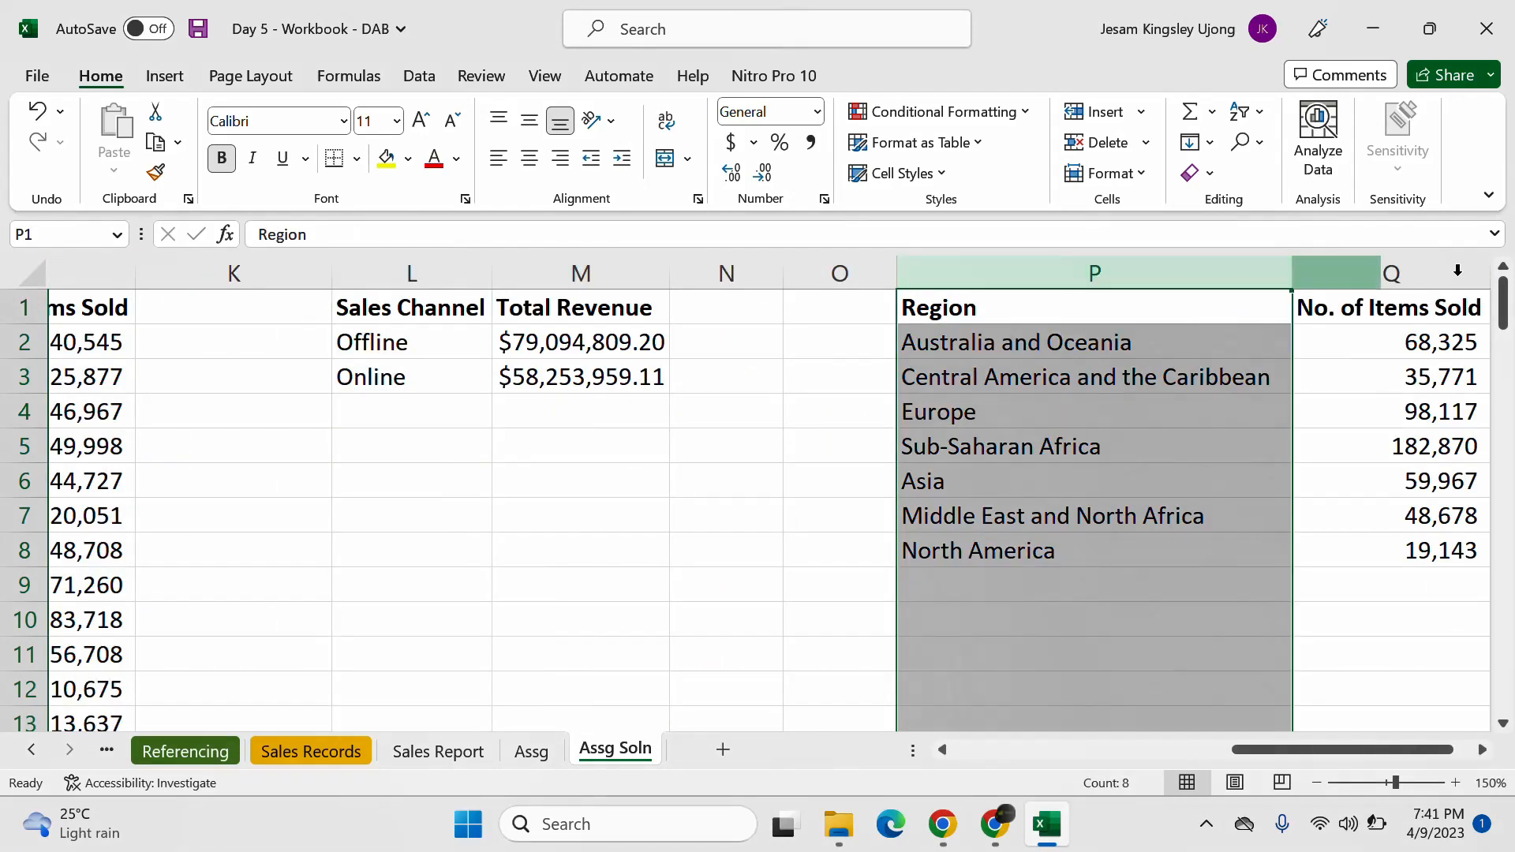
click(1391, 273)
drag(1347, 749, 1066, 754)
click(1190, 558)
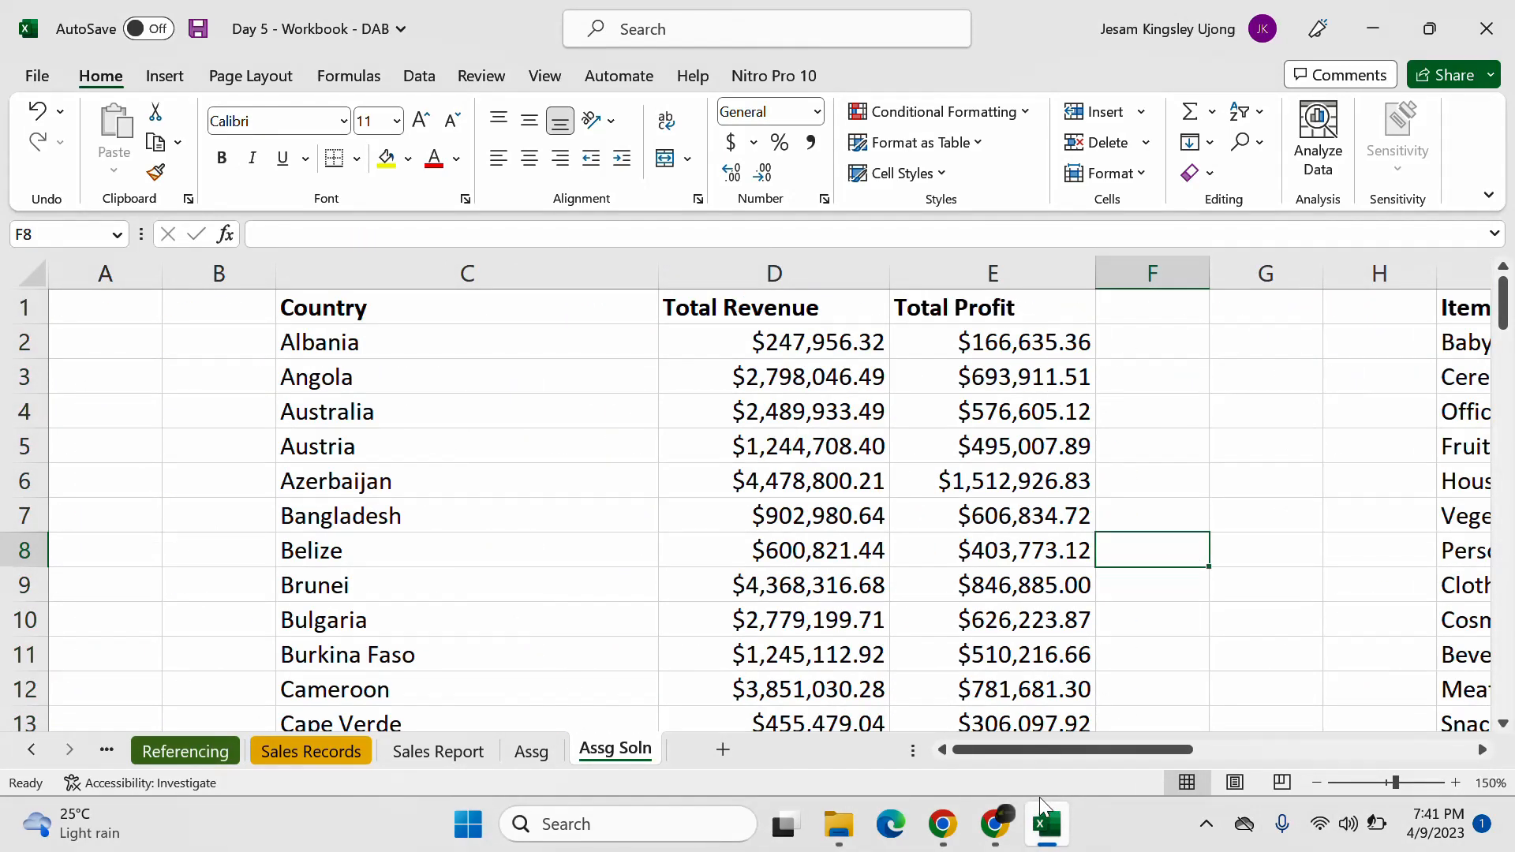
Step: Read the participants' latest replies in the Google Meet chat in Chrome, return to the Excel workbook and dismiss the presenting notification
click(1008, 835)
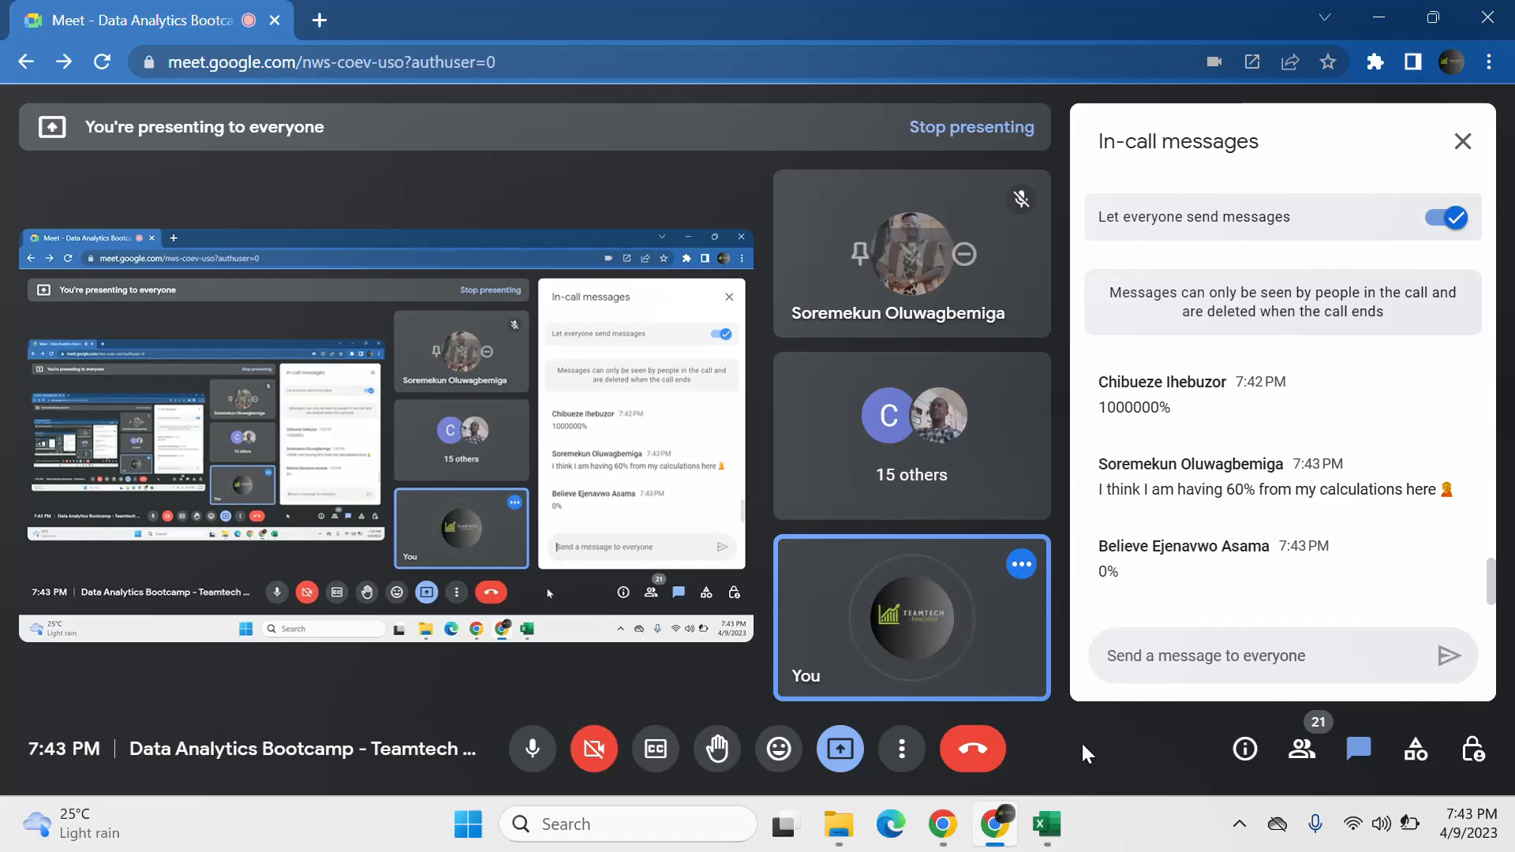
click(1049, 824)
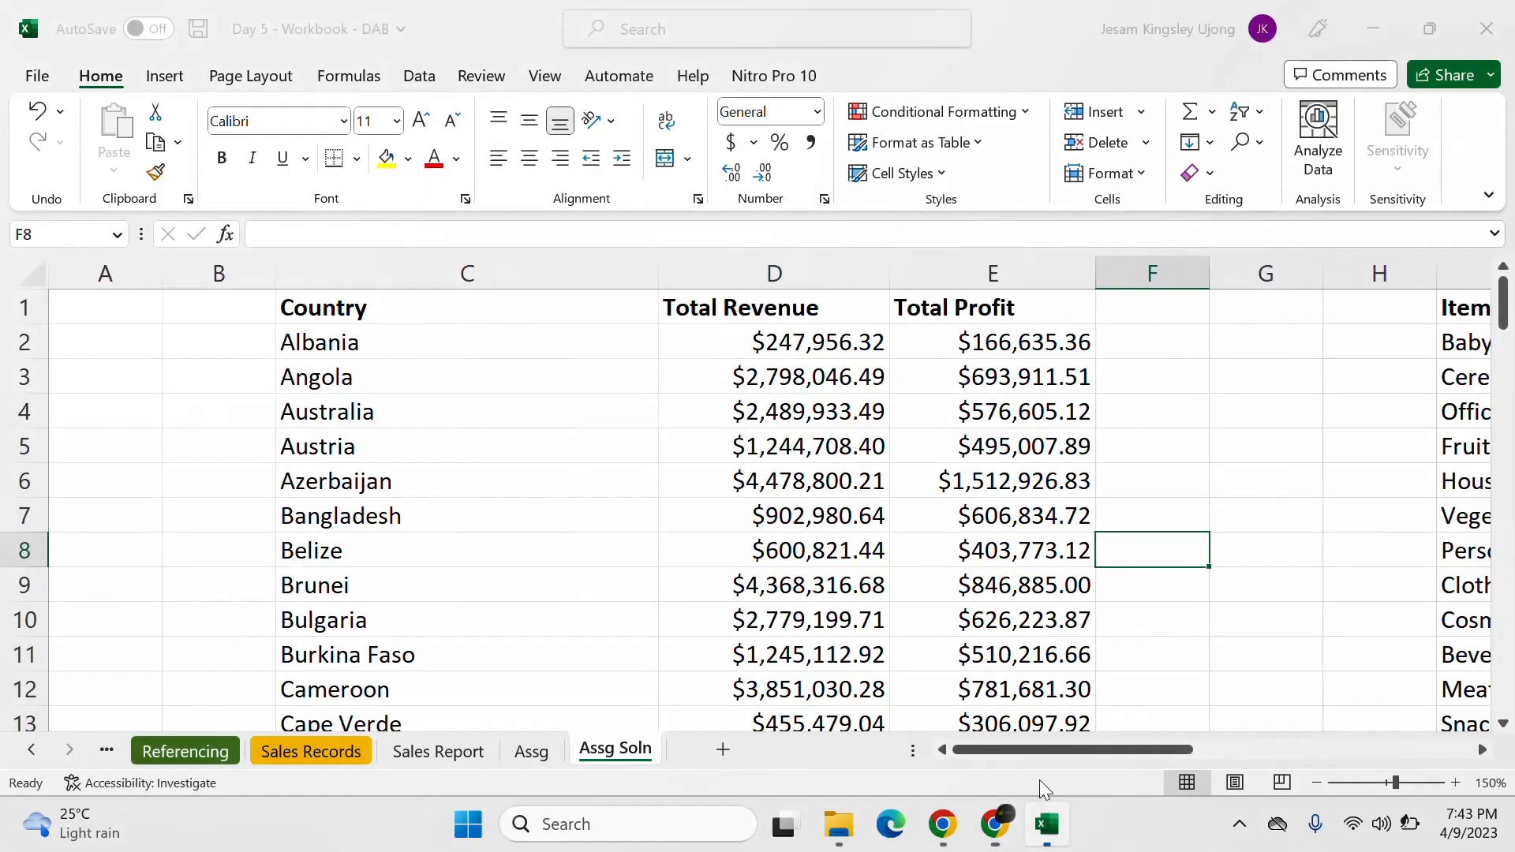
click(1159, 435)
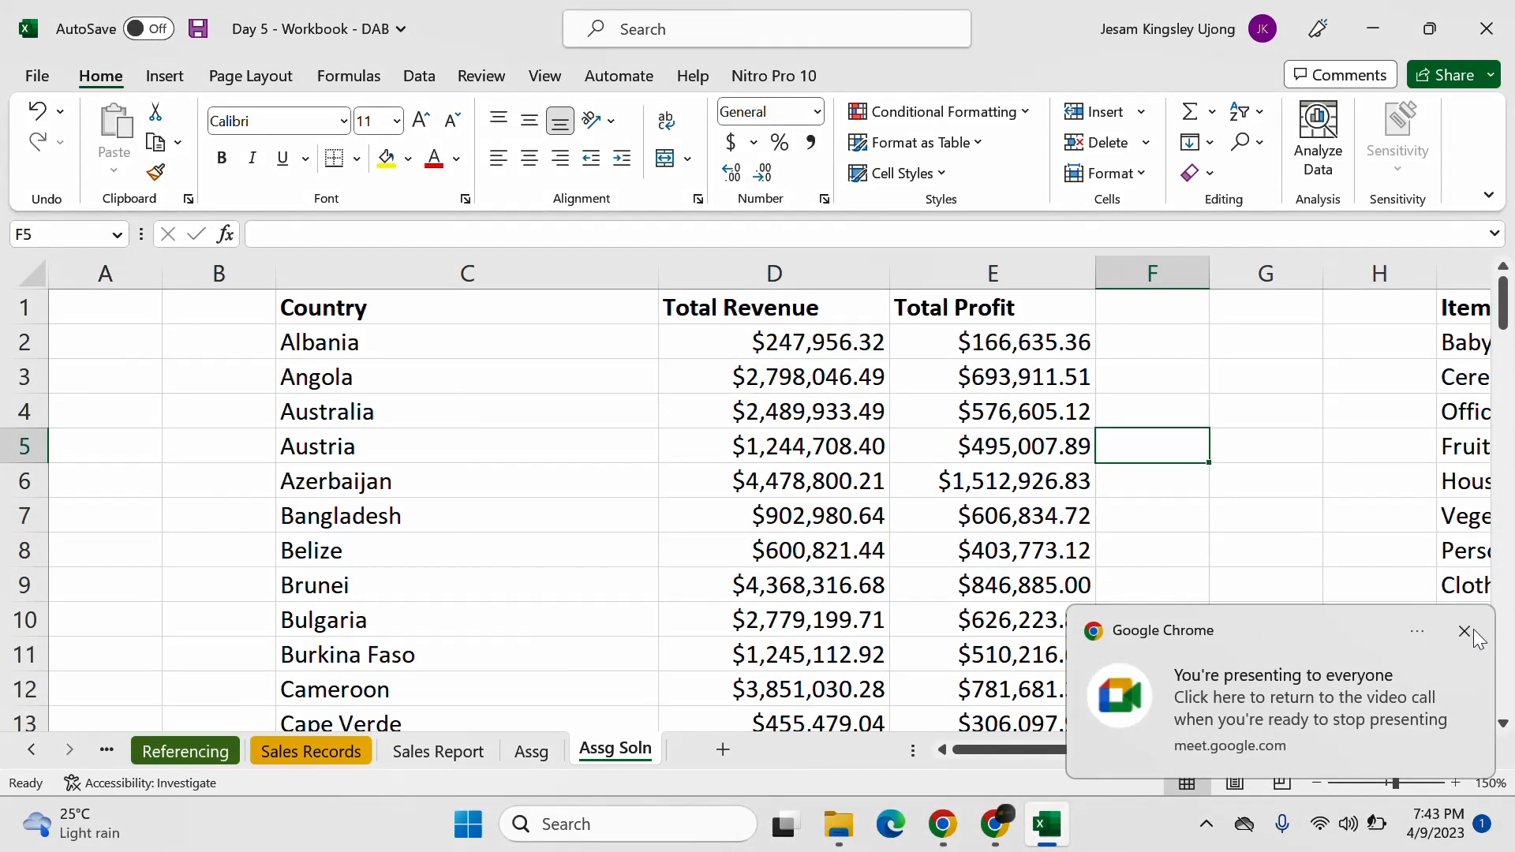
click(1466, 632)
click(1070, 754)
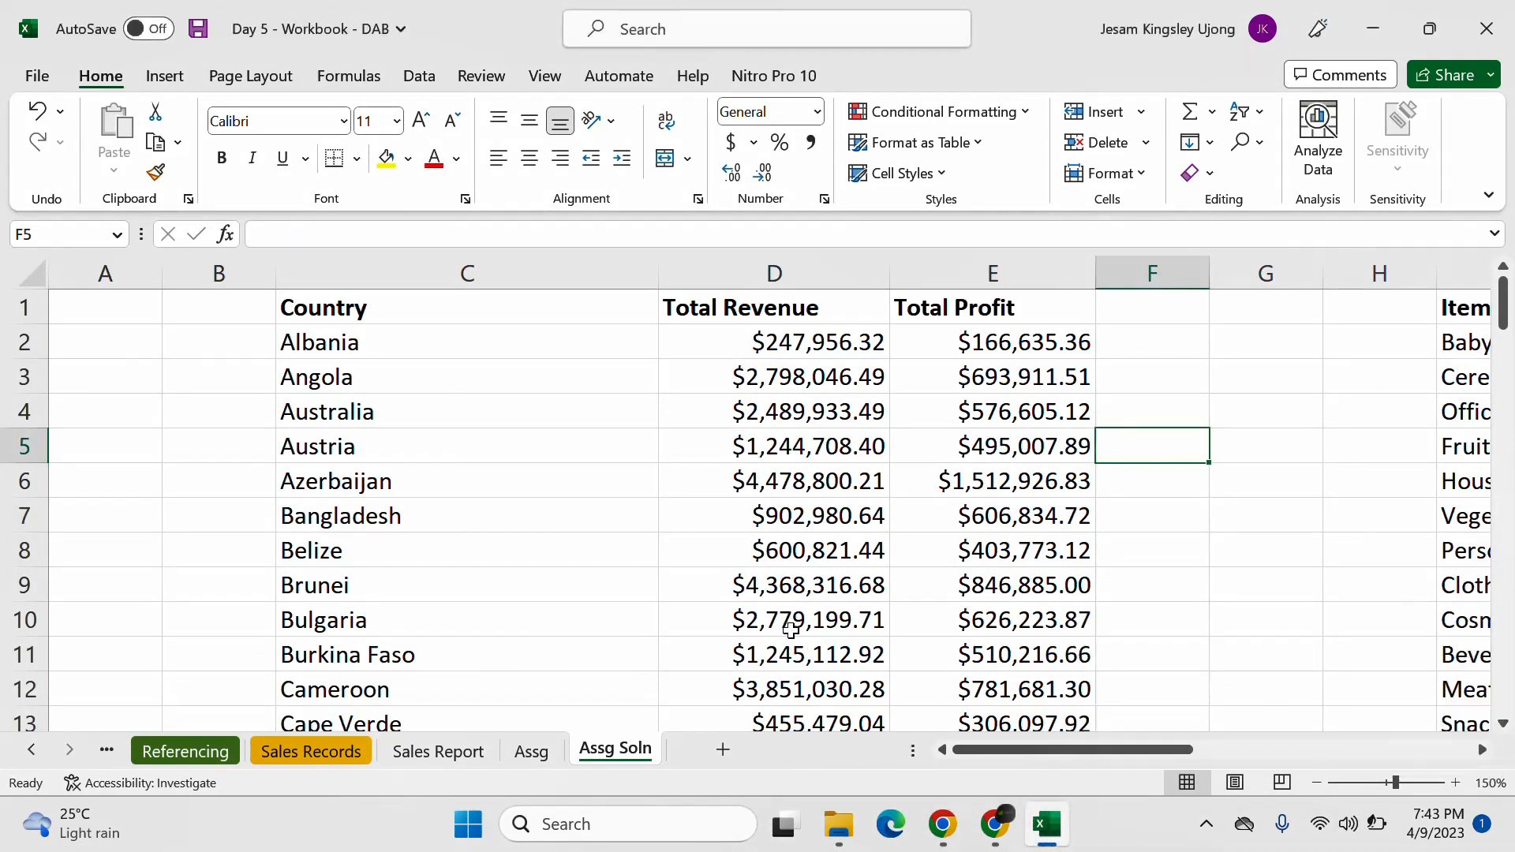
Step: Review the sales channel and region tables on Assg Soln, the task list on Assg and the regional totals on Sales Report
drag(1024, 745, 1497, 757)
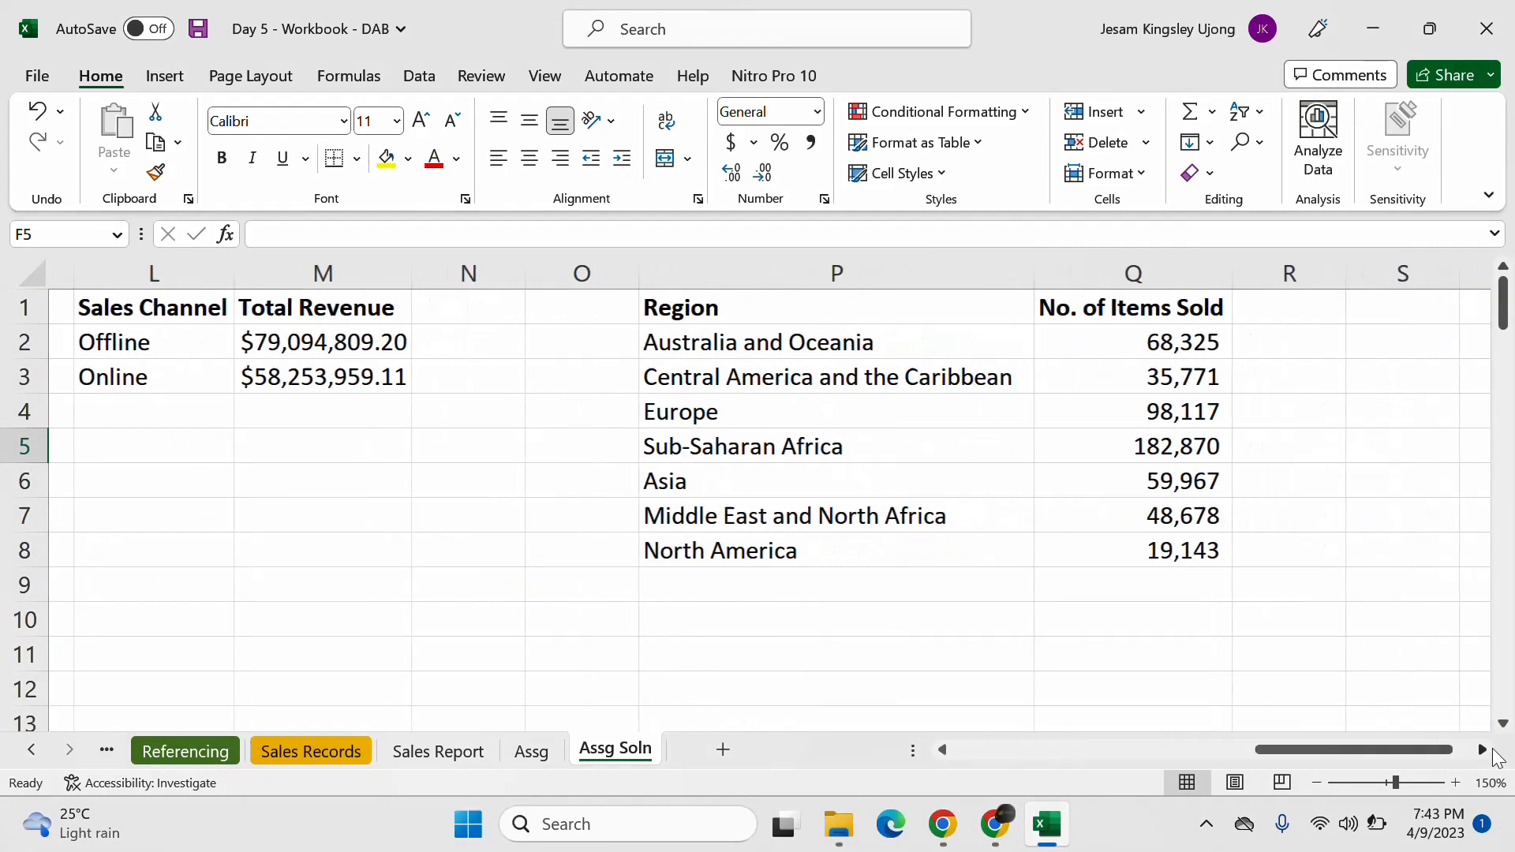
click(1490, 750)
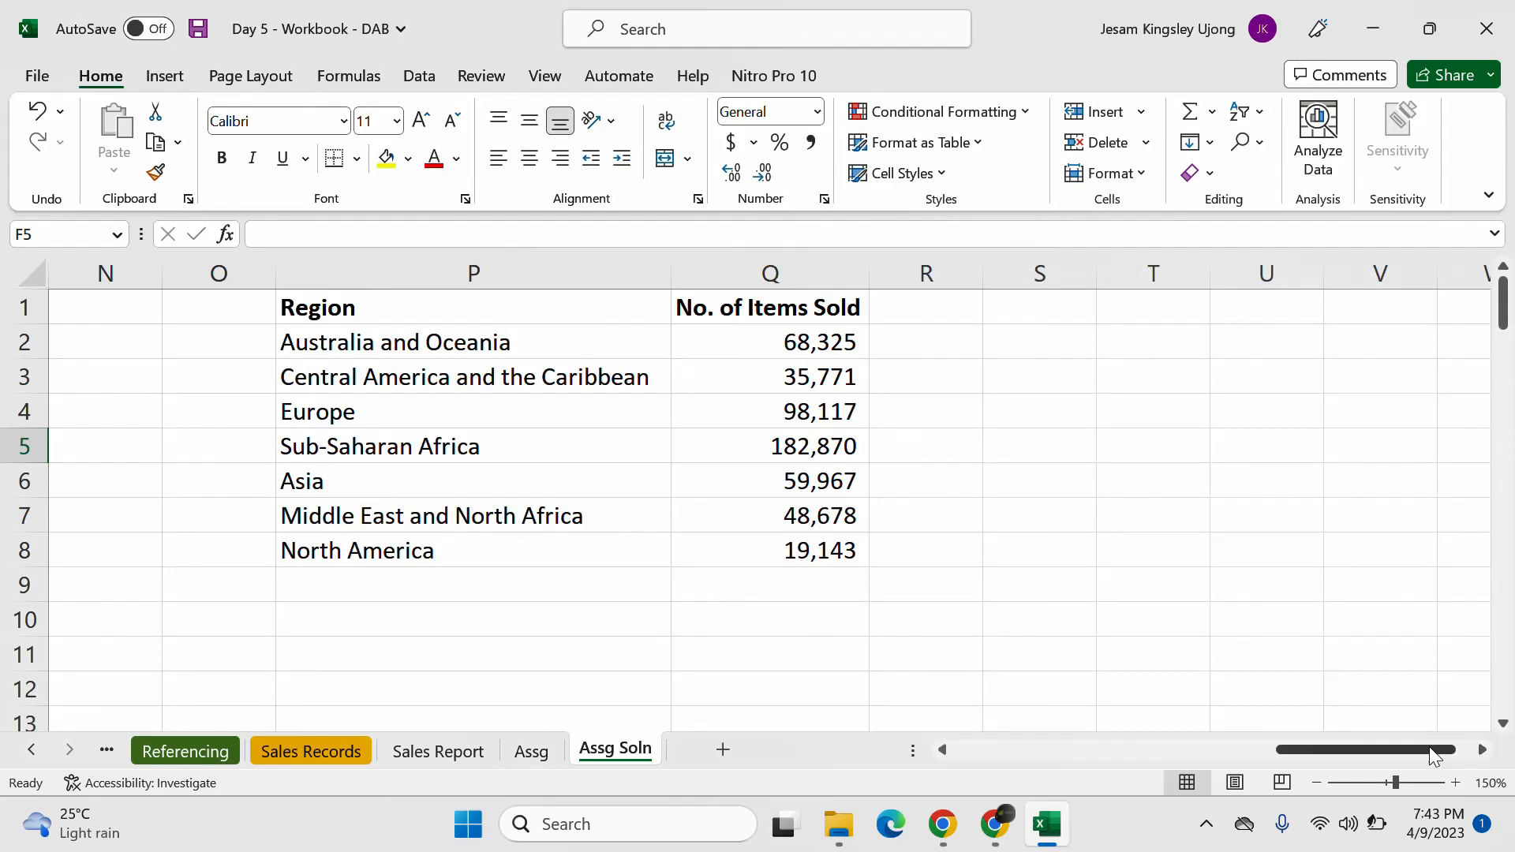
drag(1428, 748, 1362, 745)
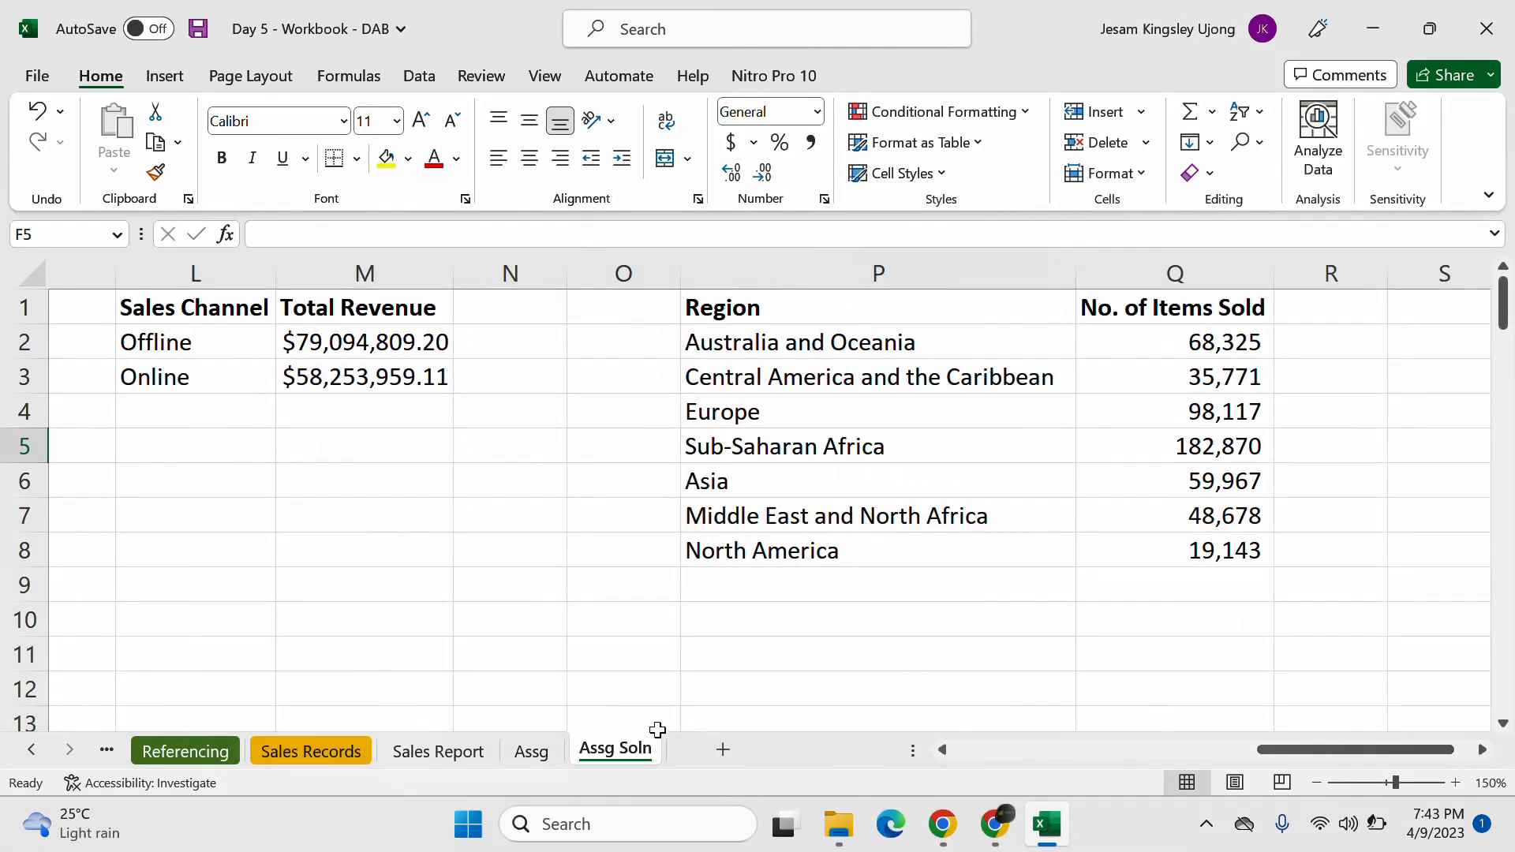
click(532, 754)
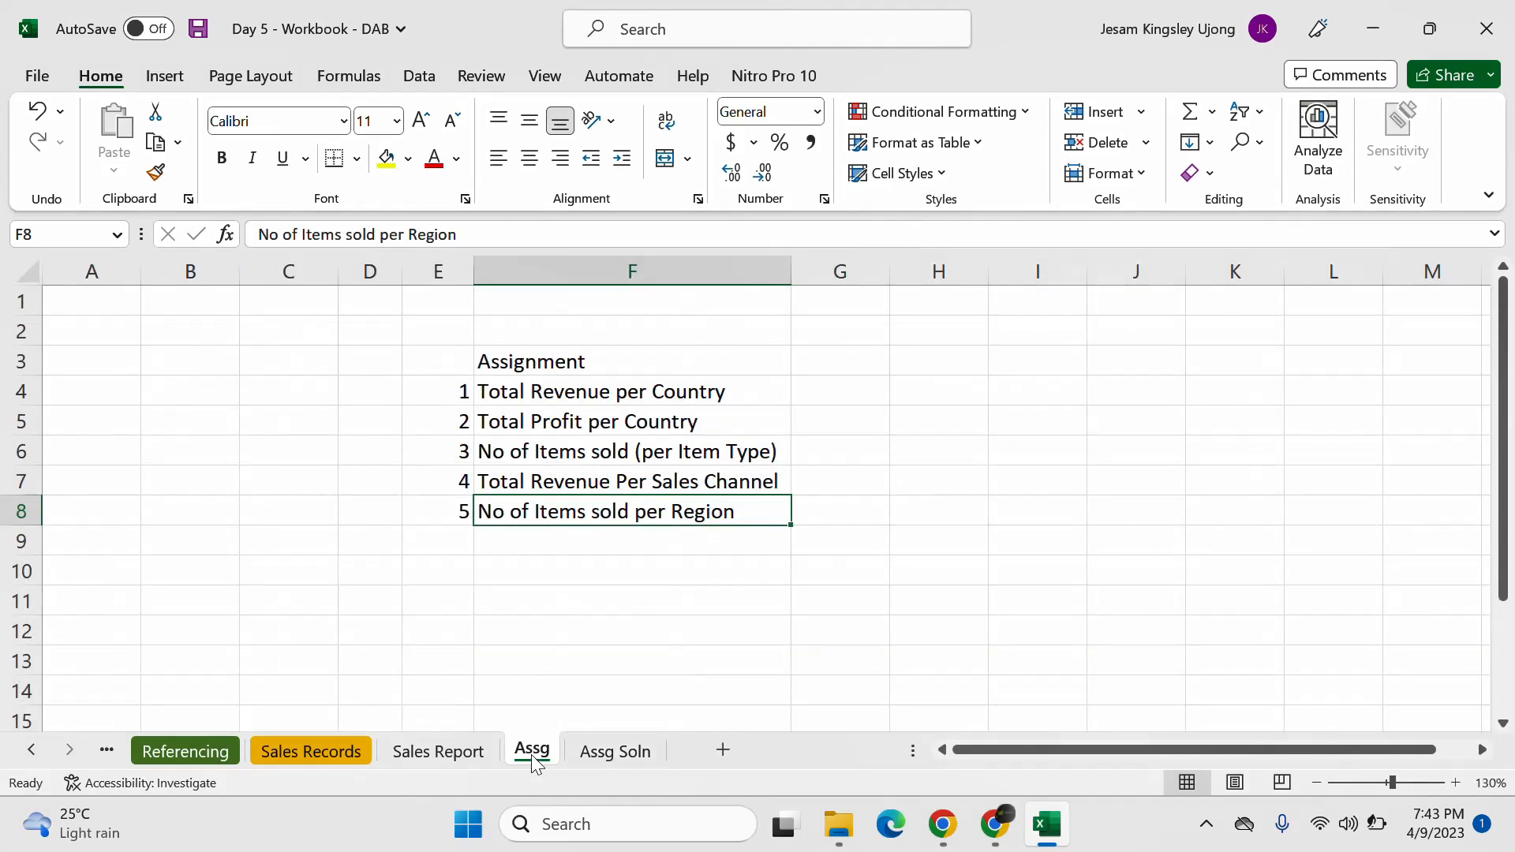
click(461, 756)
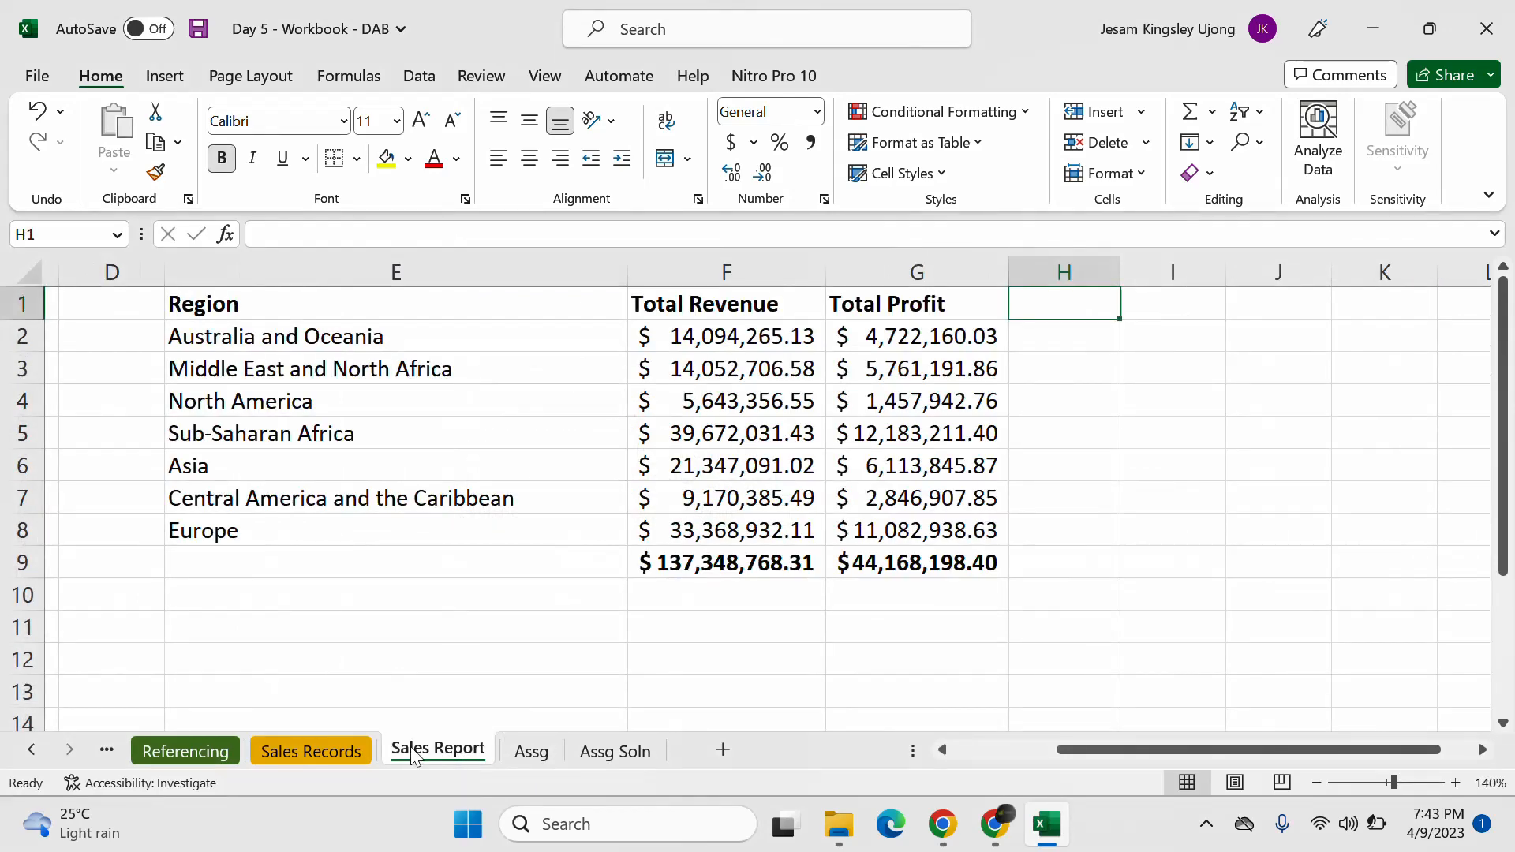
Step: Open the Sales Records sheet and look across its columns, returning to the Region column
click(284, 751)
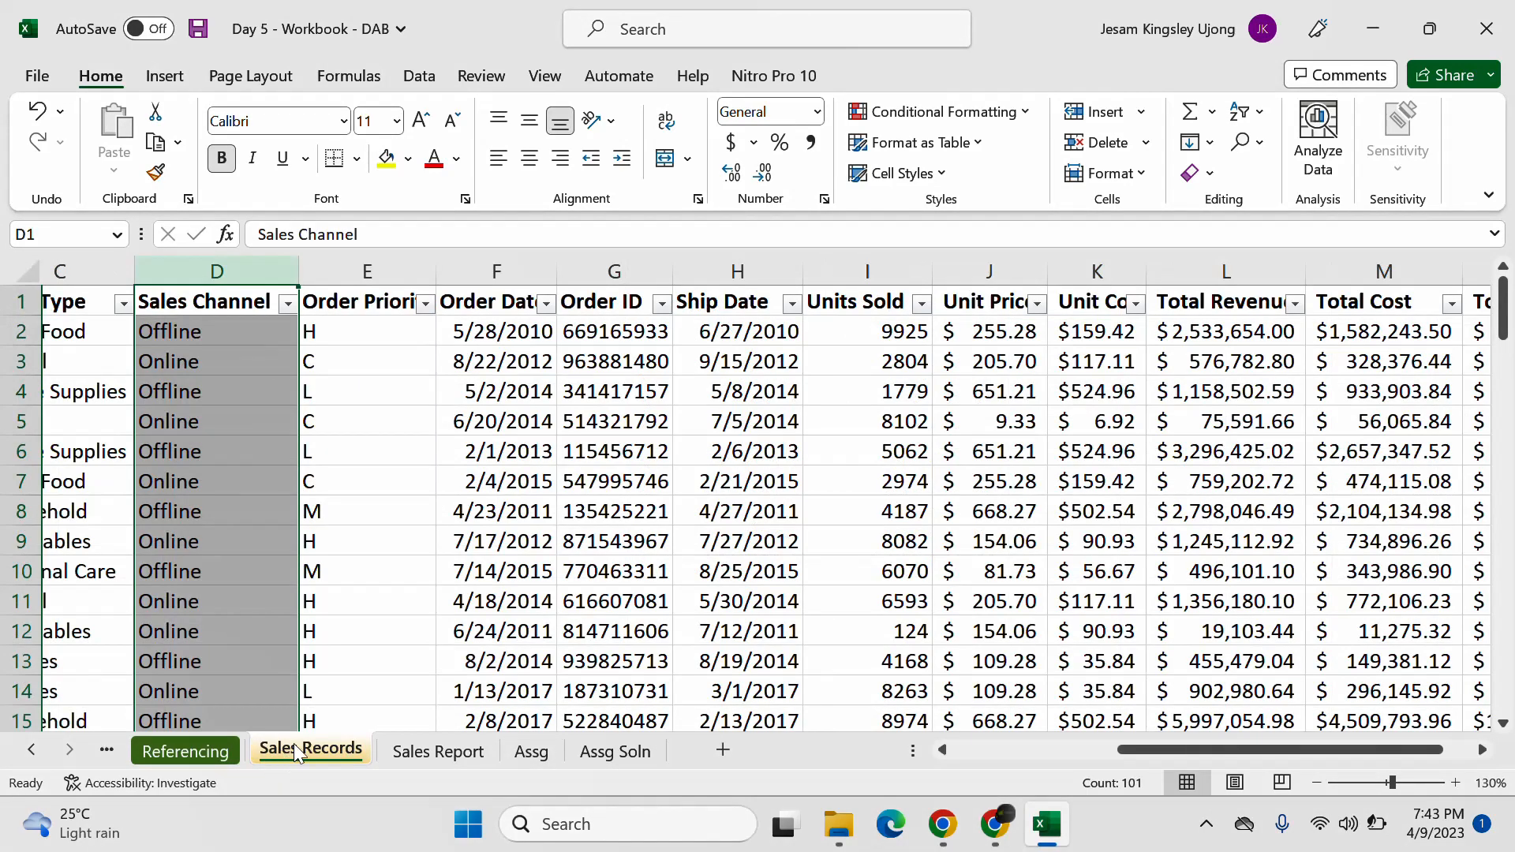
click(503, 433)
drag(1138, 754, 1109, 751)
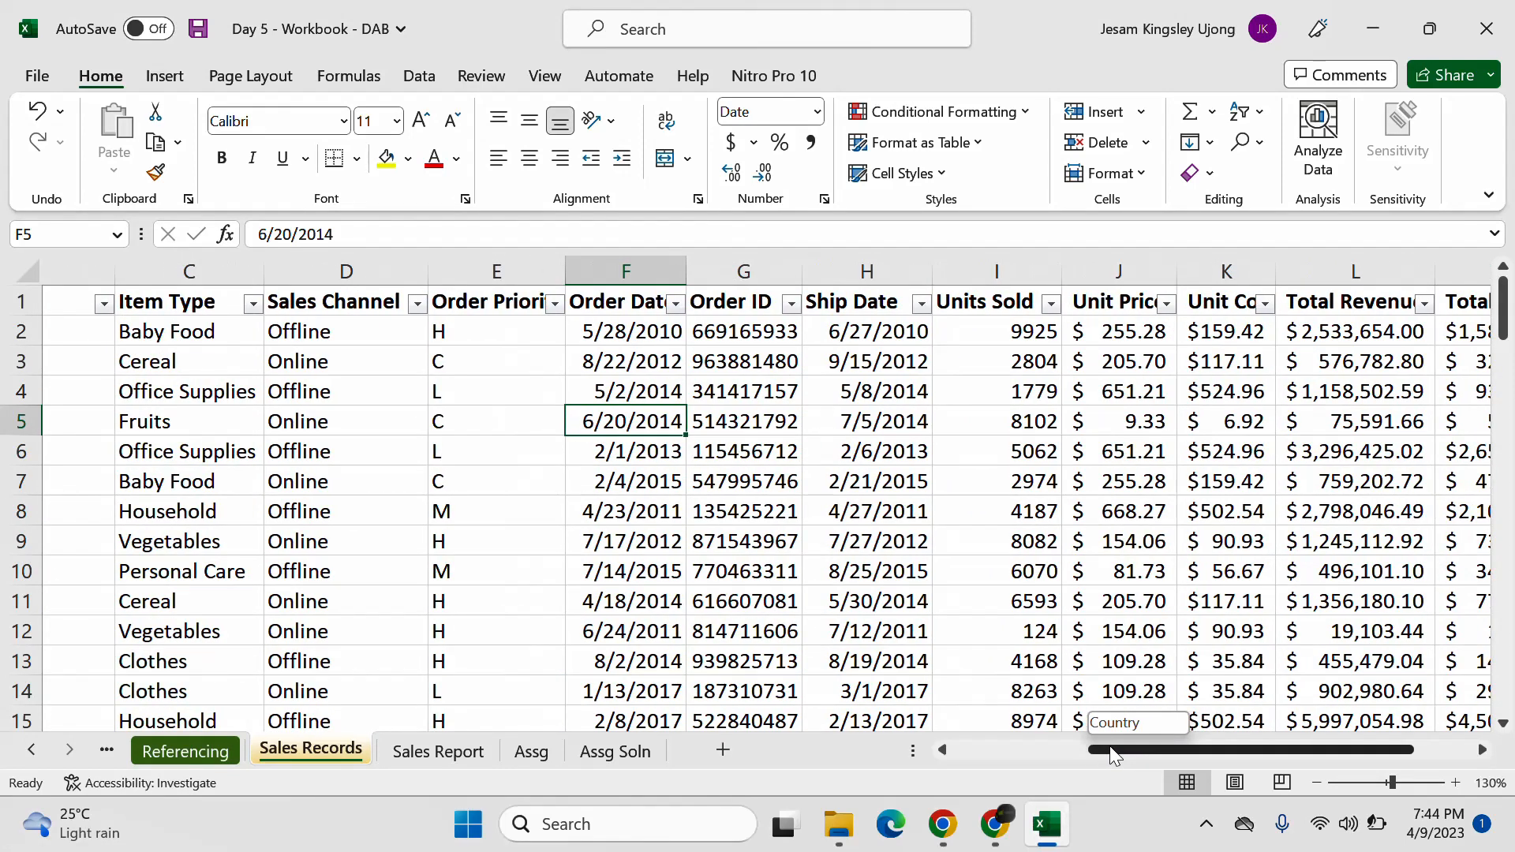
drag(1110, 748, 1049, 775)
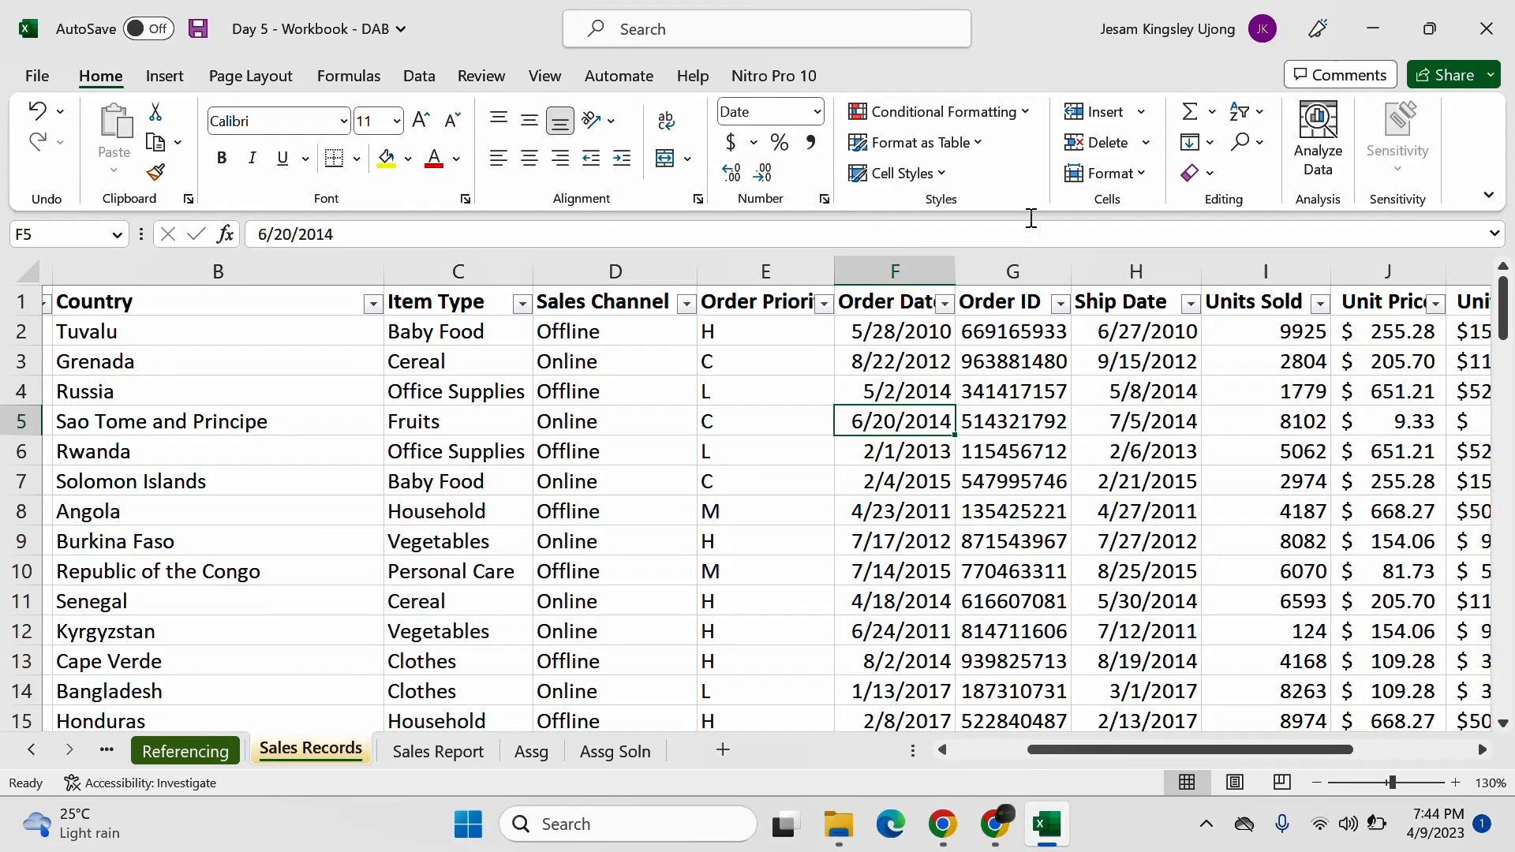
mouse_move(1211, 751)
mouse_down()
mouse_move(1351, 756)
mouse_move(1229, 744)
mouse_up()
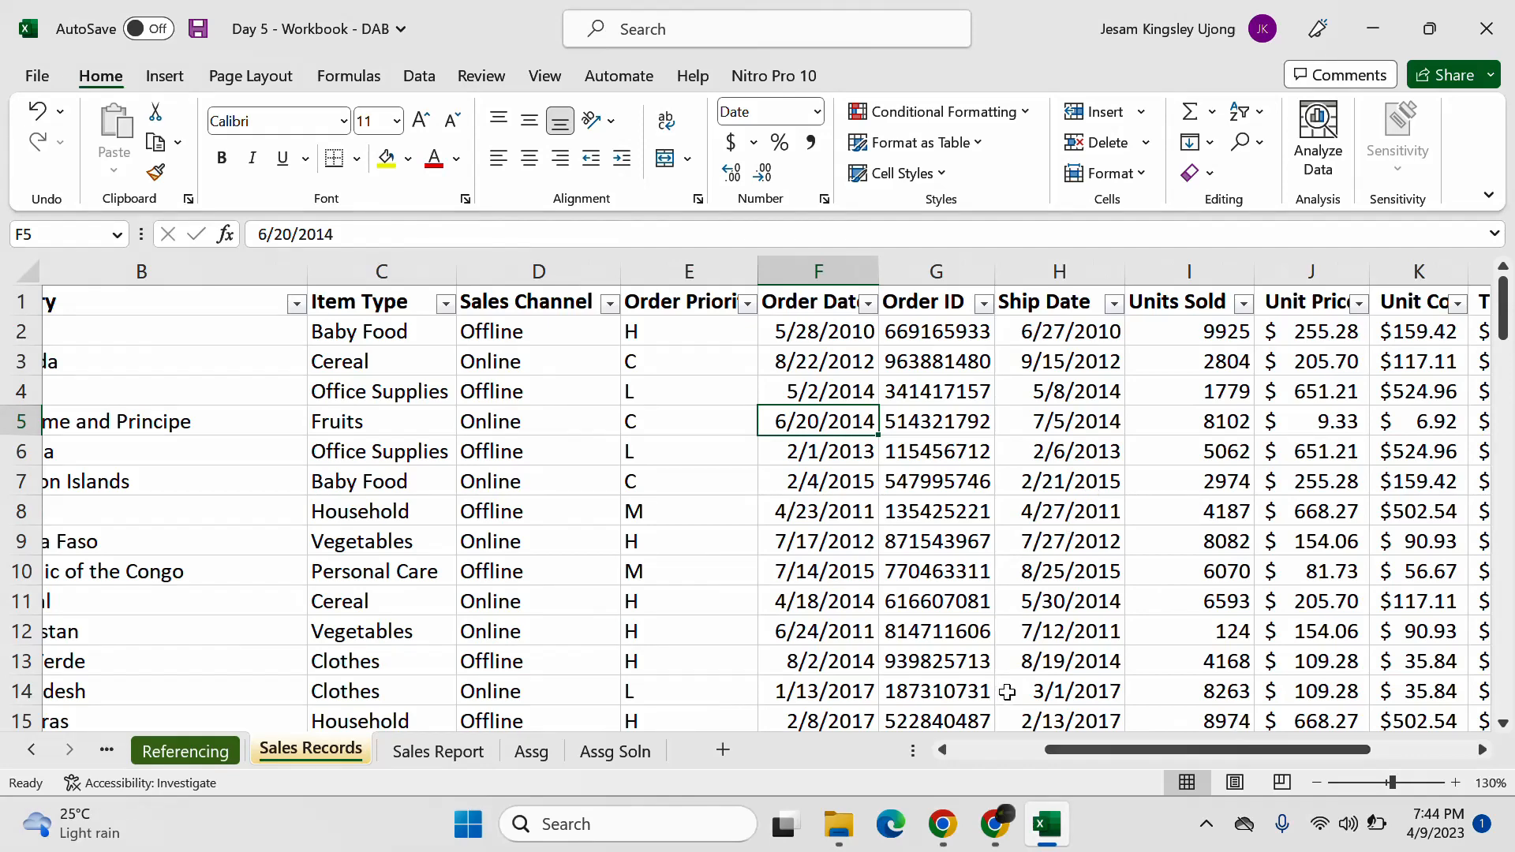
drag(1081, 749, 987, 752)
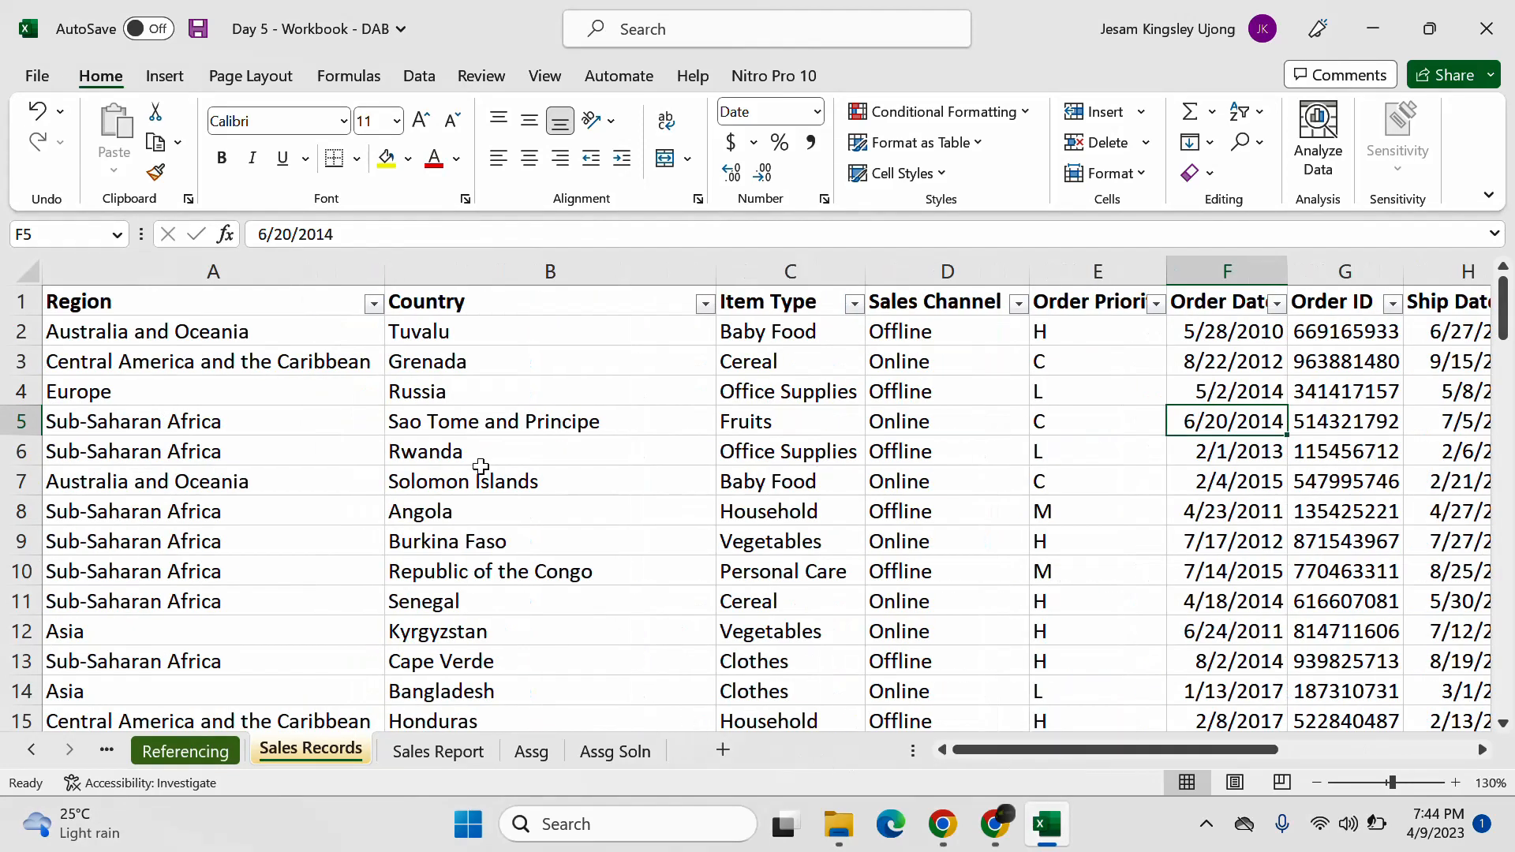
Step: Select the Region entries from A2 down to the last record to view their extent, and return to cell A1
click(183, 348)
click(183, 330)
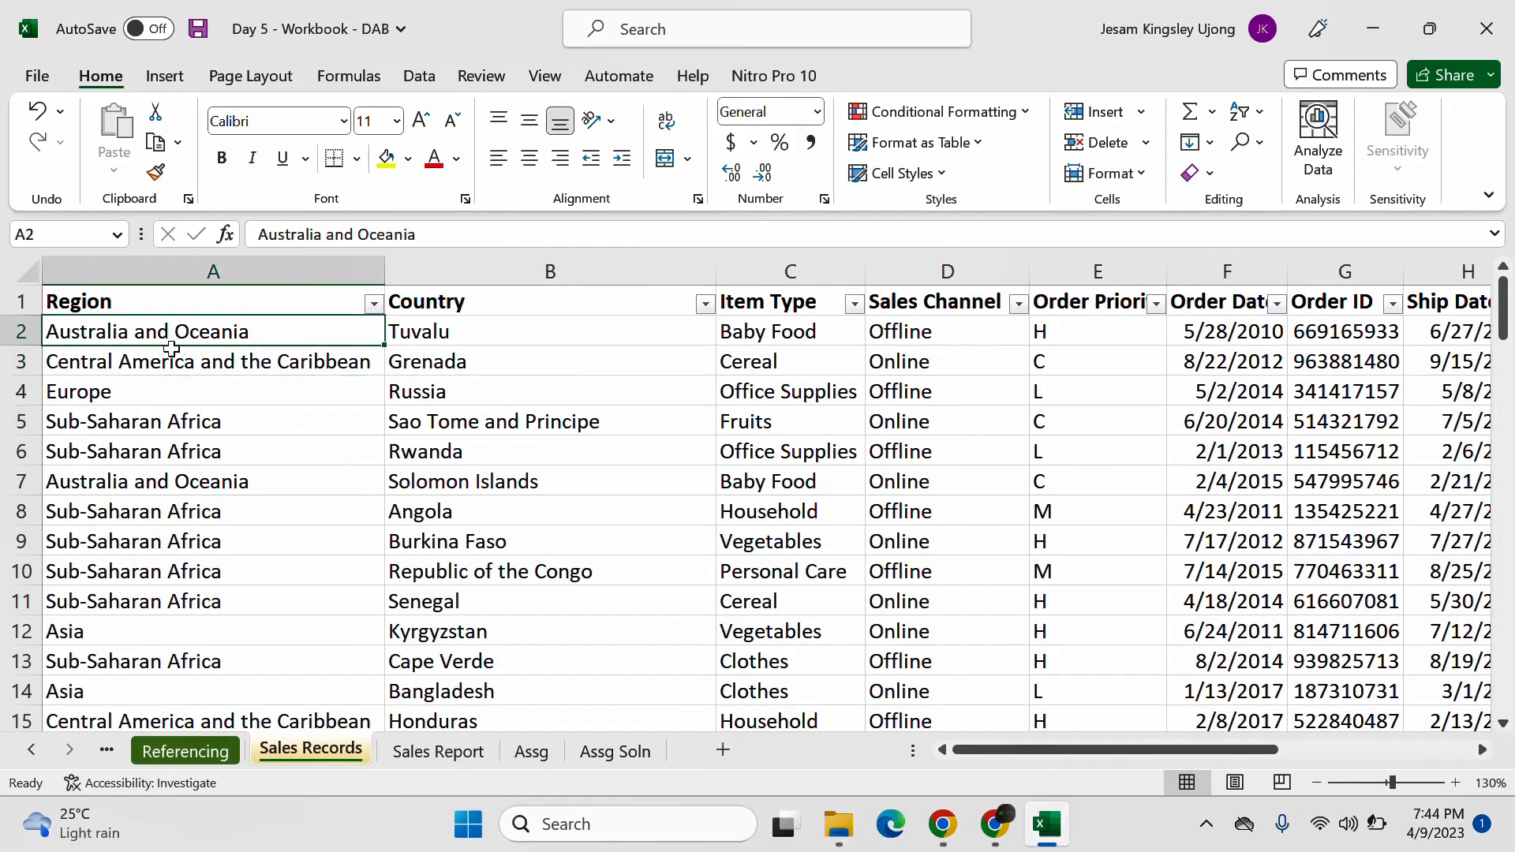
key(ctrl+shift+Down)
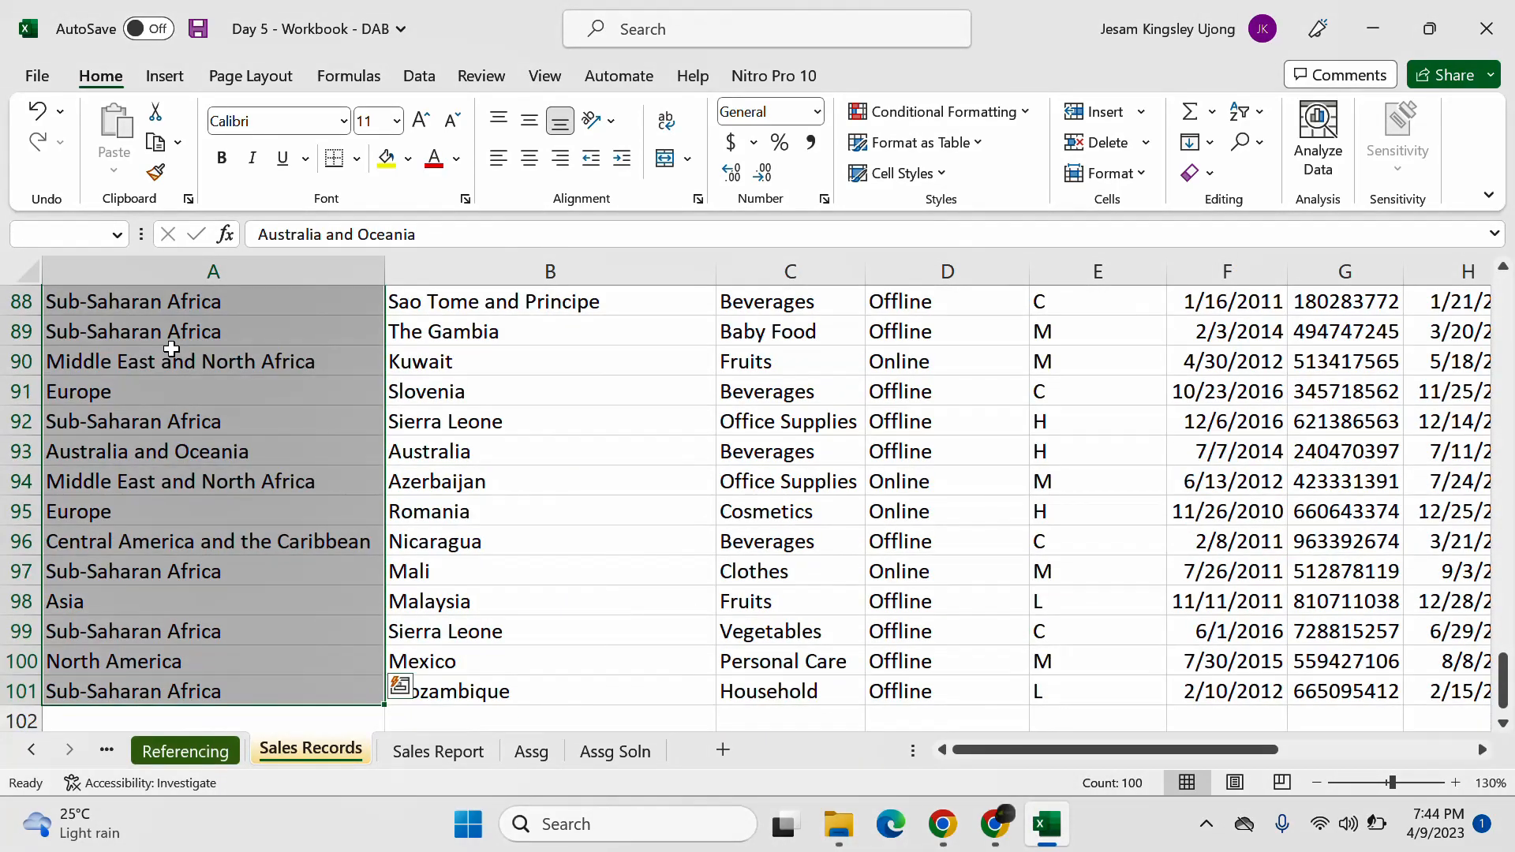
click(257, 459)
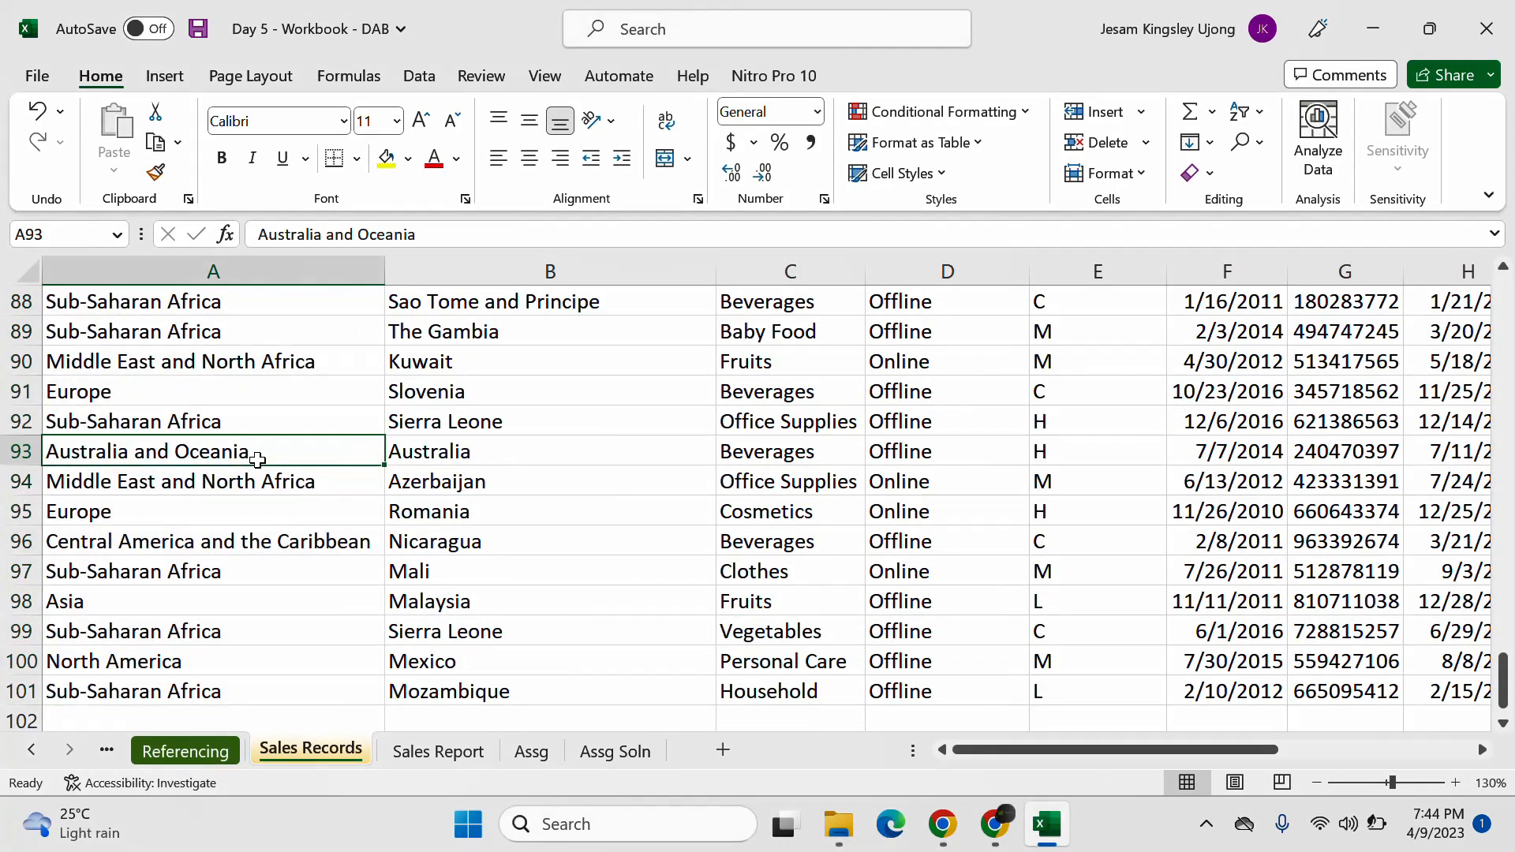
key(ctrl+Home)
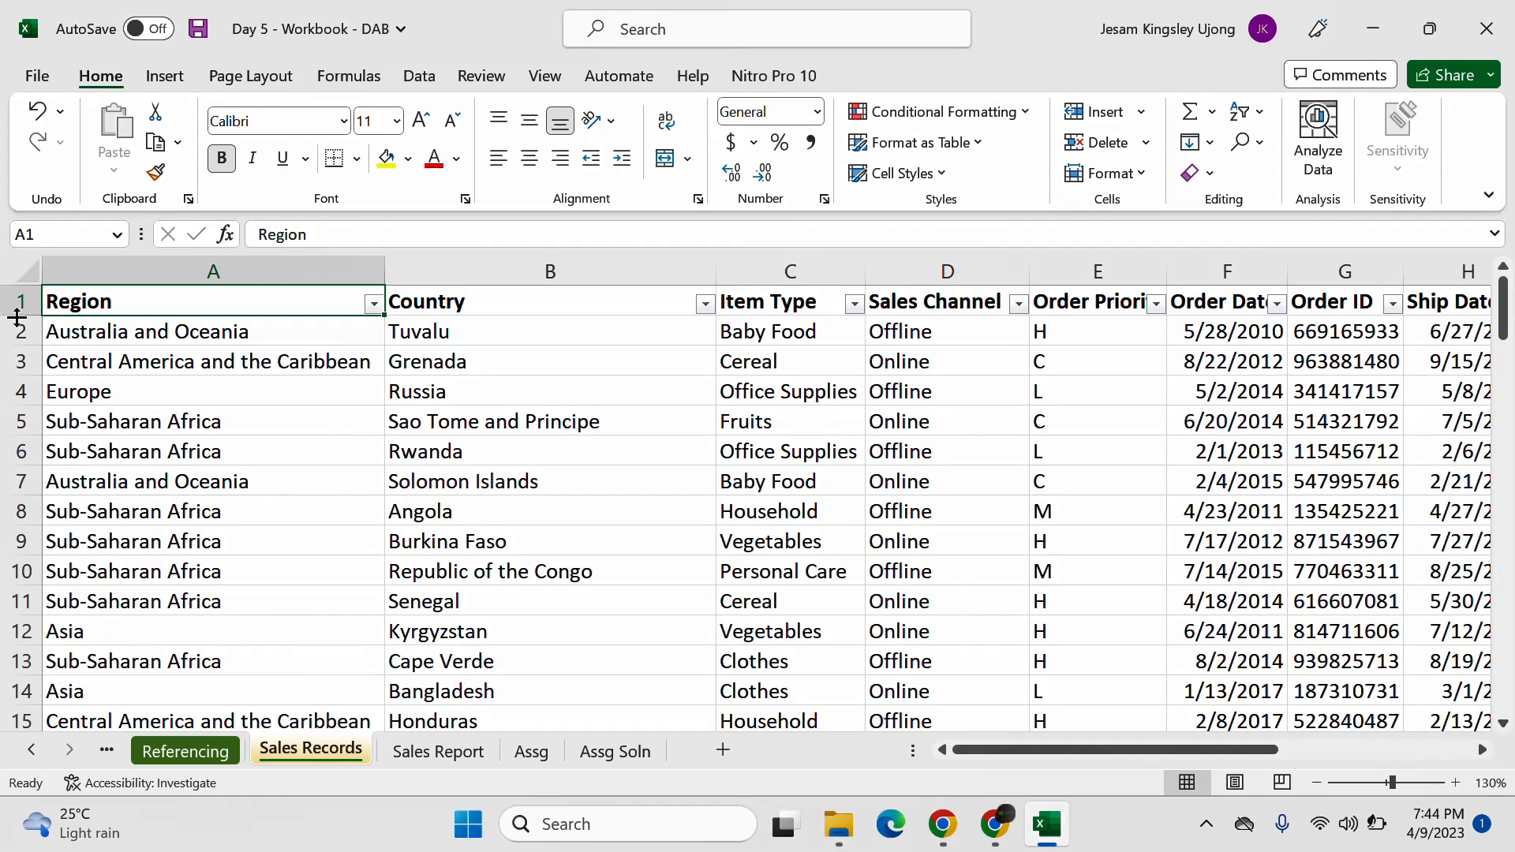
Step: Examine the header row, the Order ID column's individual entries in rows 2 to 7, and the full record in row 2
key(ctrl+shift+Right)
drag(1068, 750, 1162, 746)
click(955, 333)
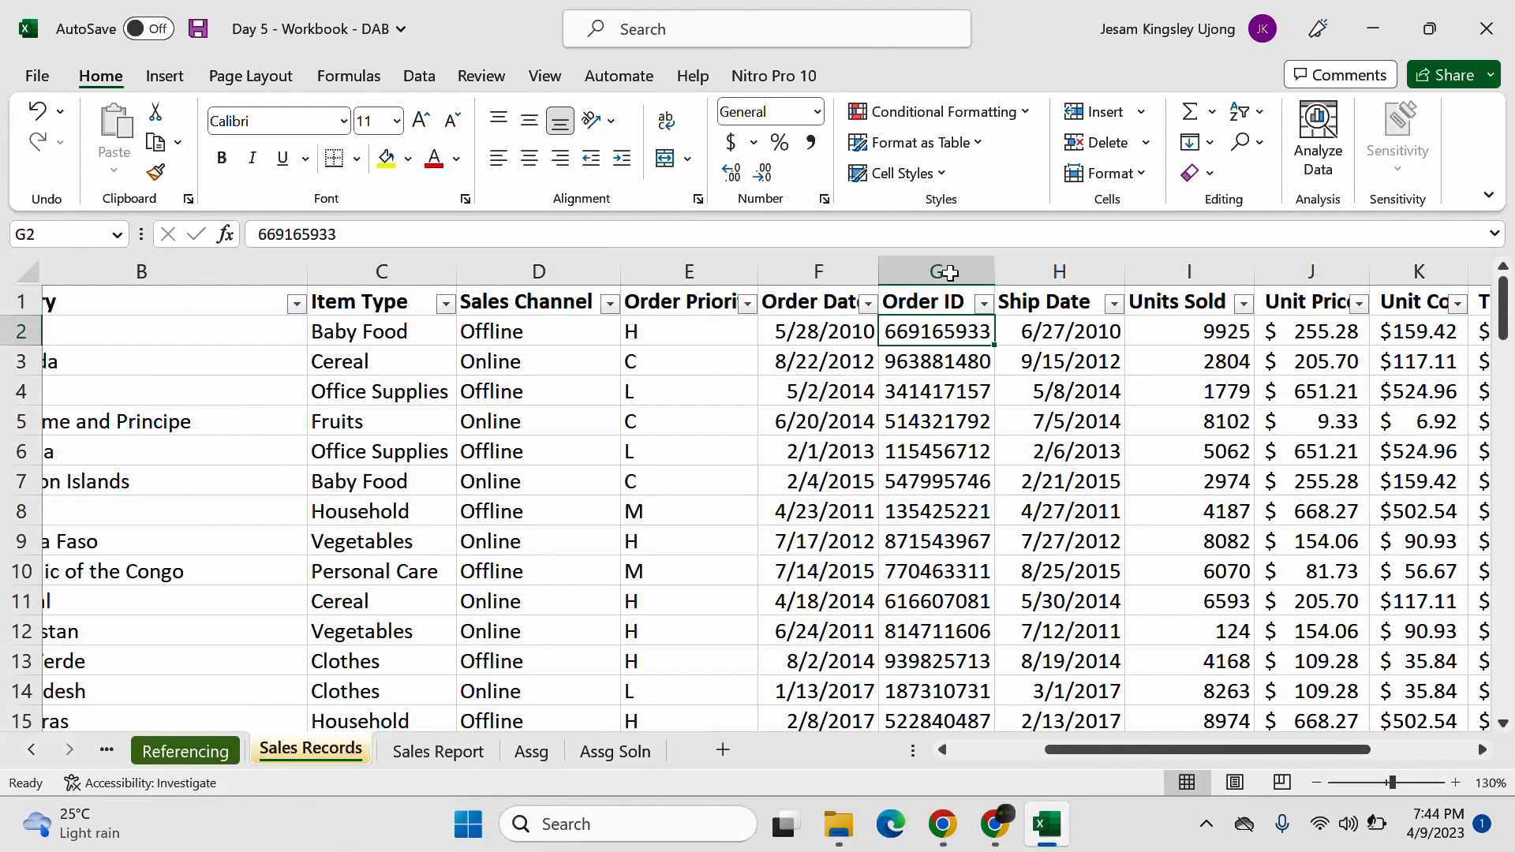
click(951, 272)
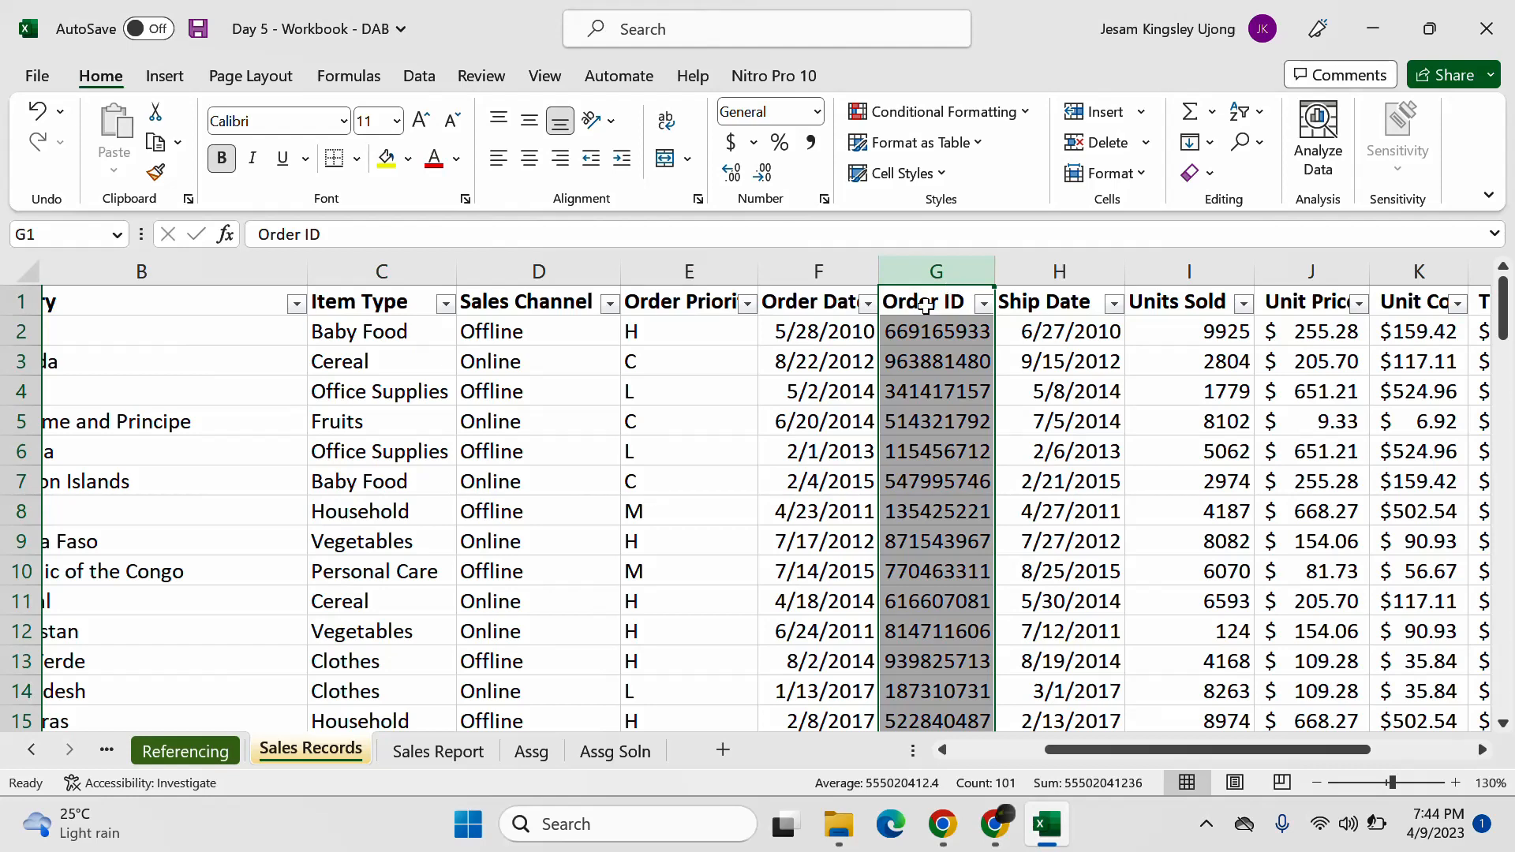
click(962, 330)
click(963, 362)
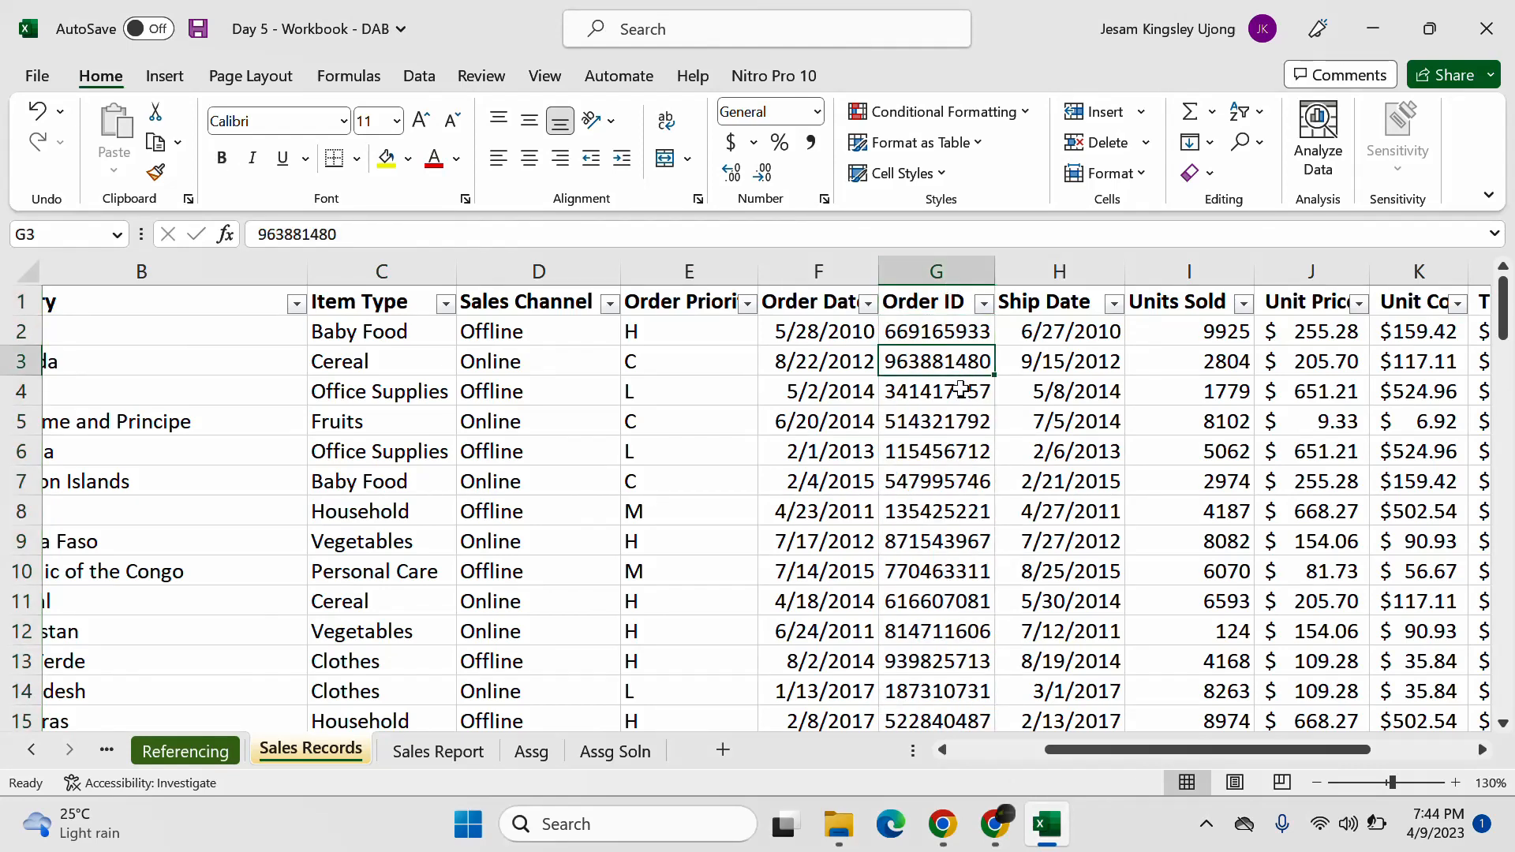
click(959, 395)
click(962, 420)
click(956, 451)
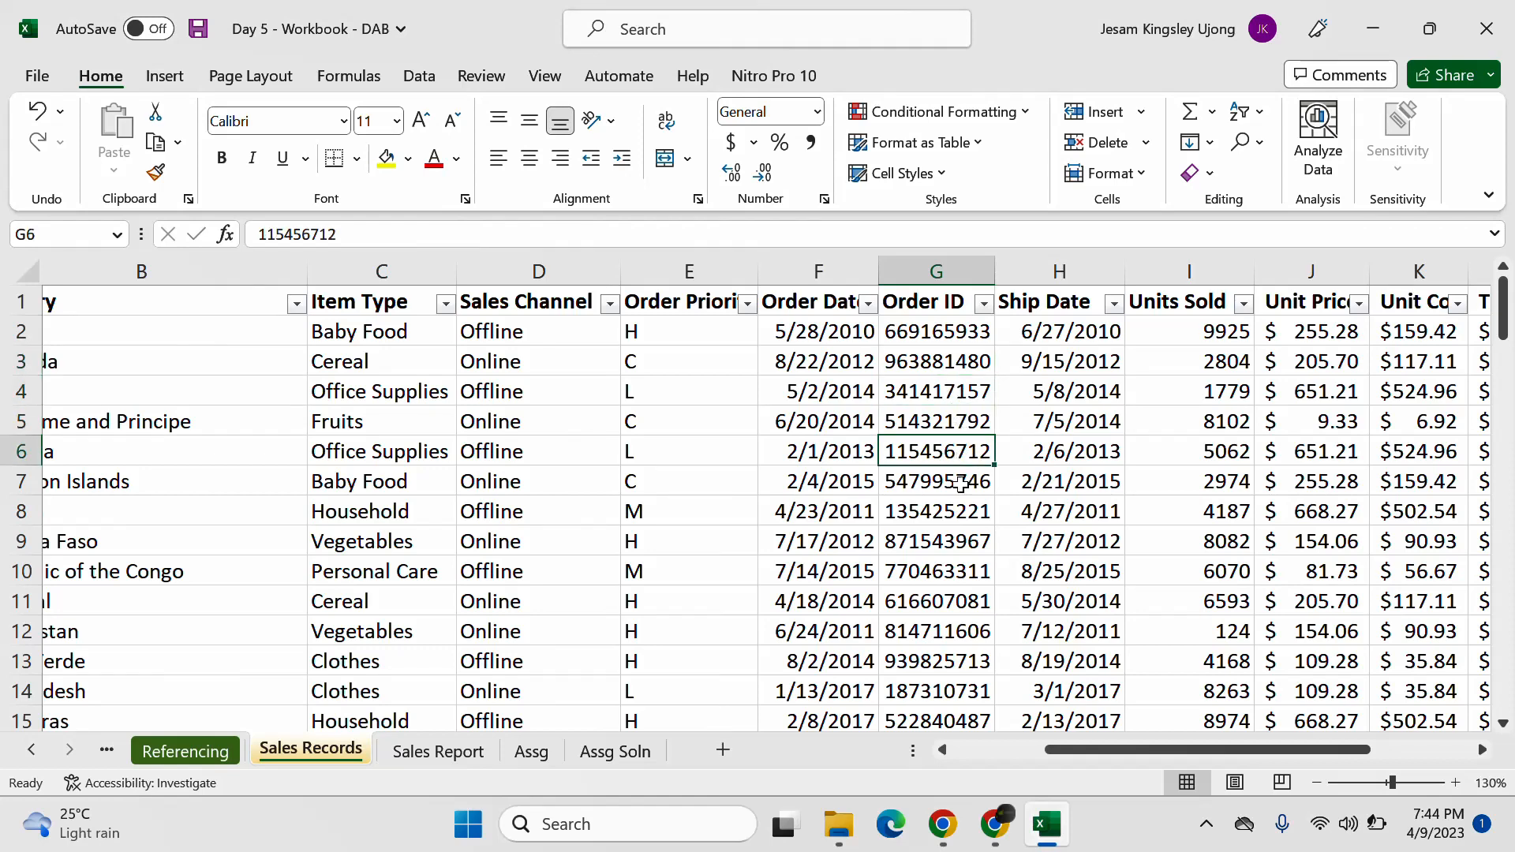
click(944, 482)
click(22, 331)
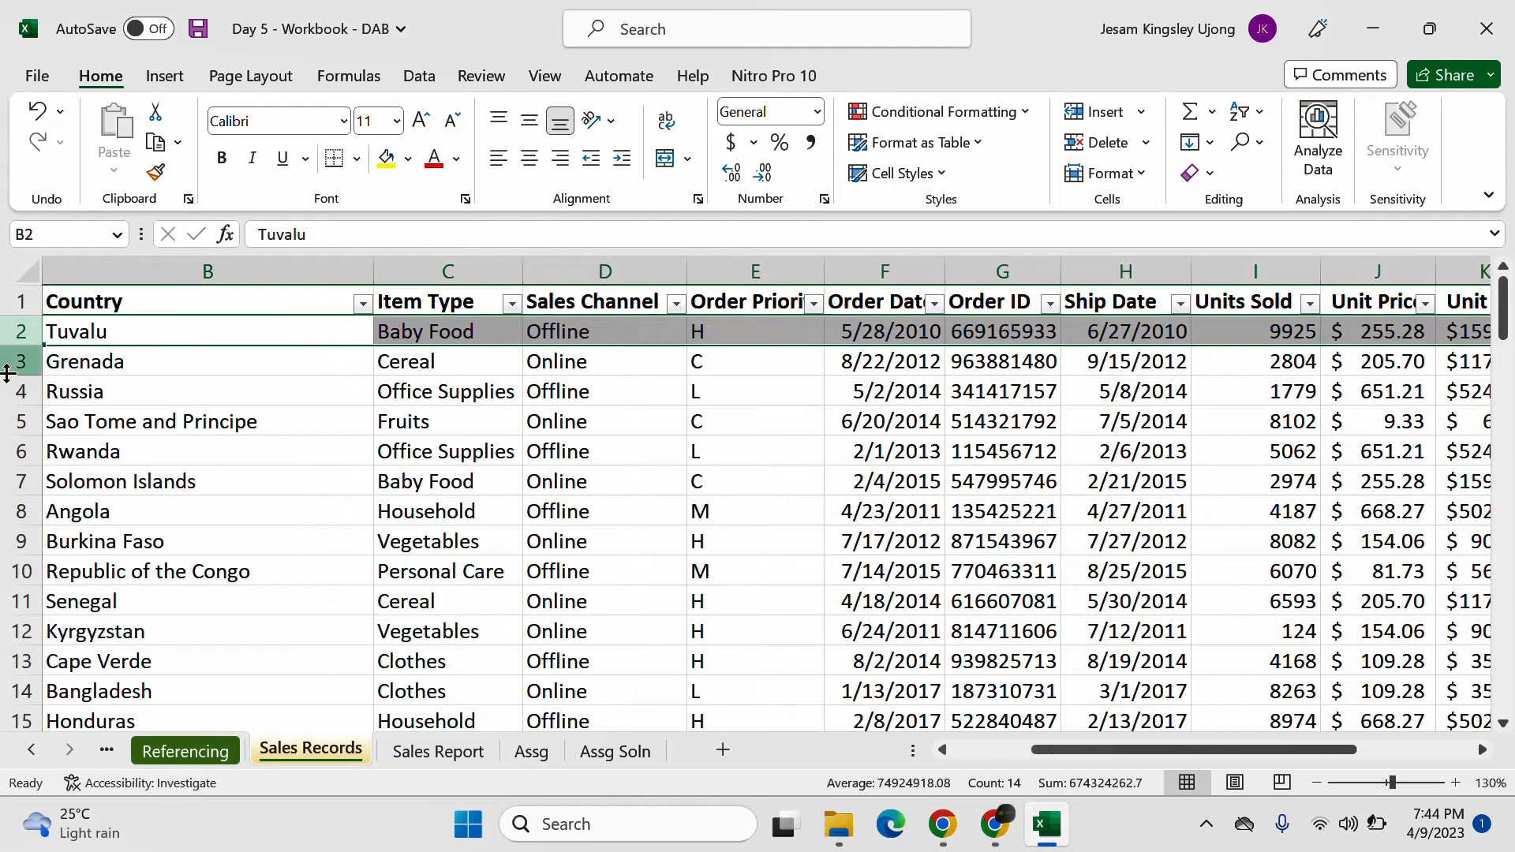
click(995, 454)
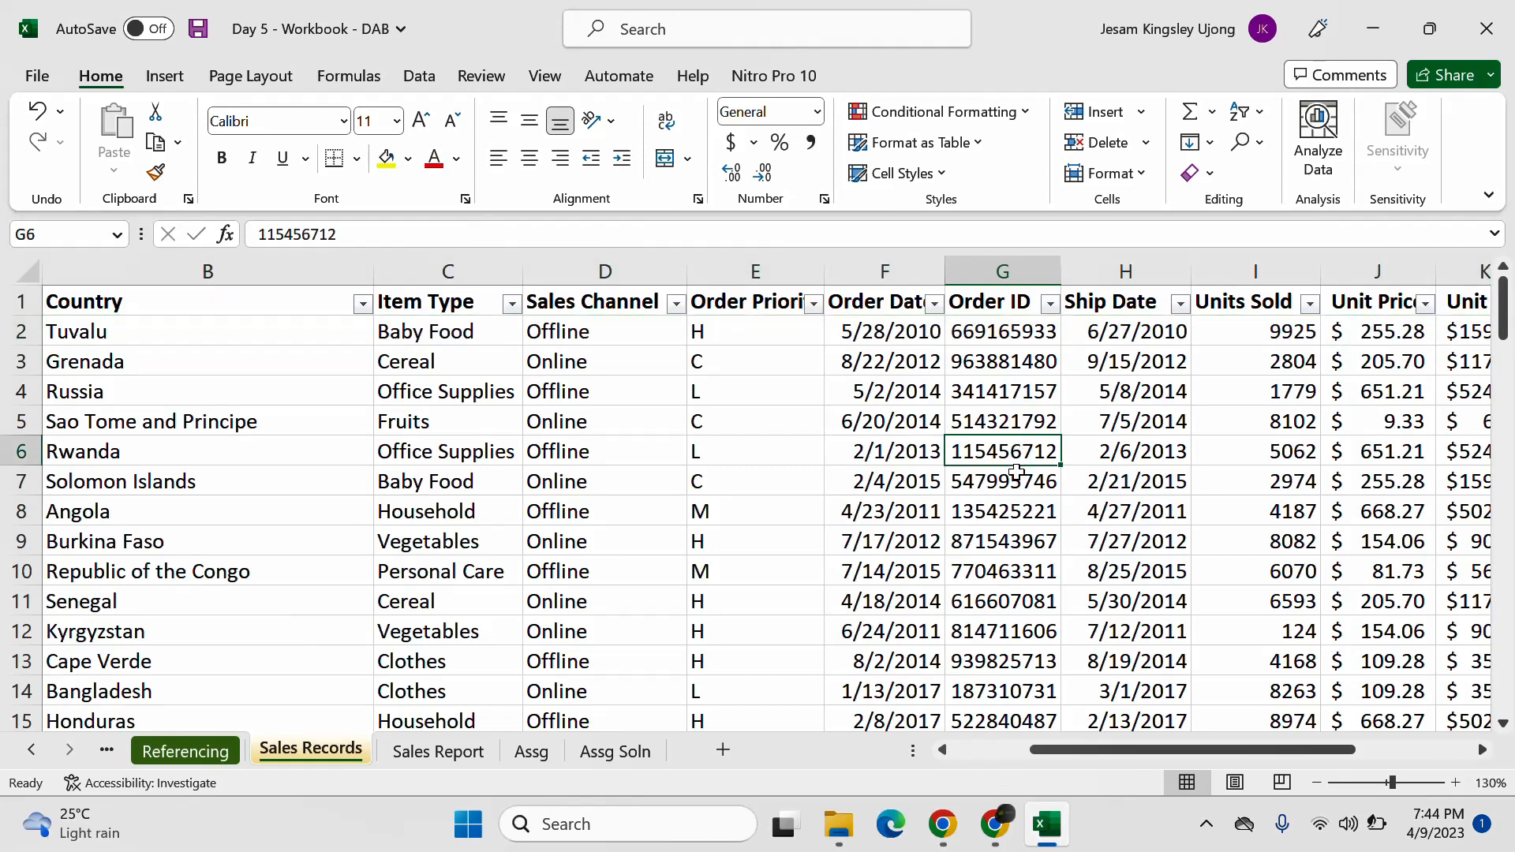
Step: Highlight duplicate values in the Order ID column with Light Red Fill with Dark Red Text, and check the column's filter options
click(1013, 294)
click(1006, 272)
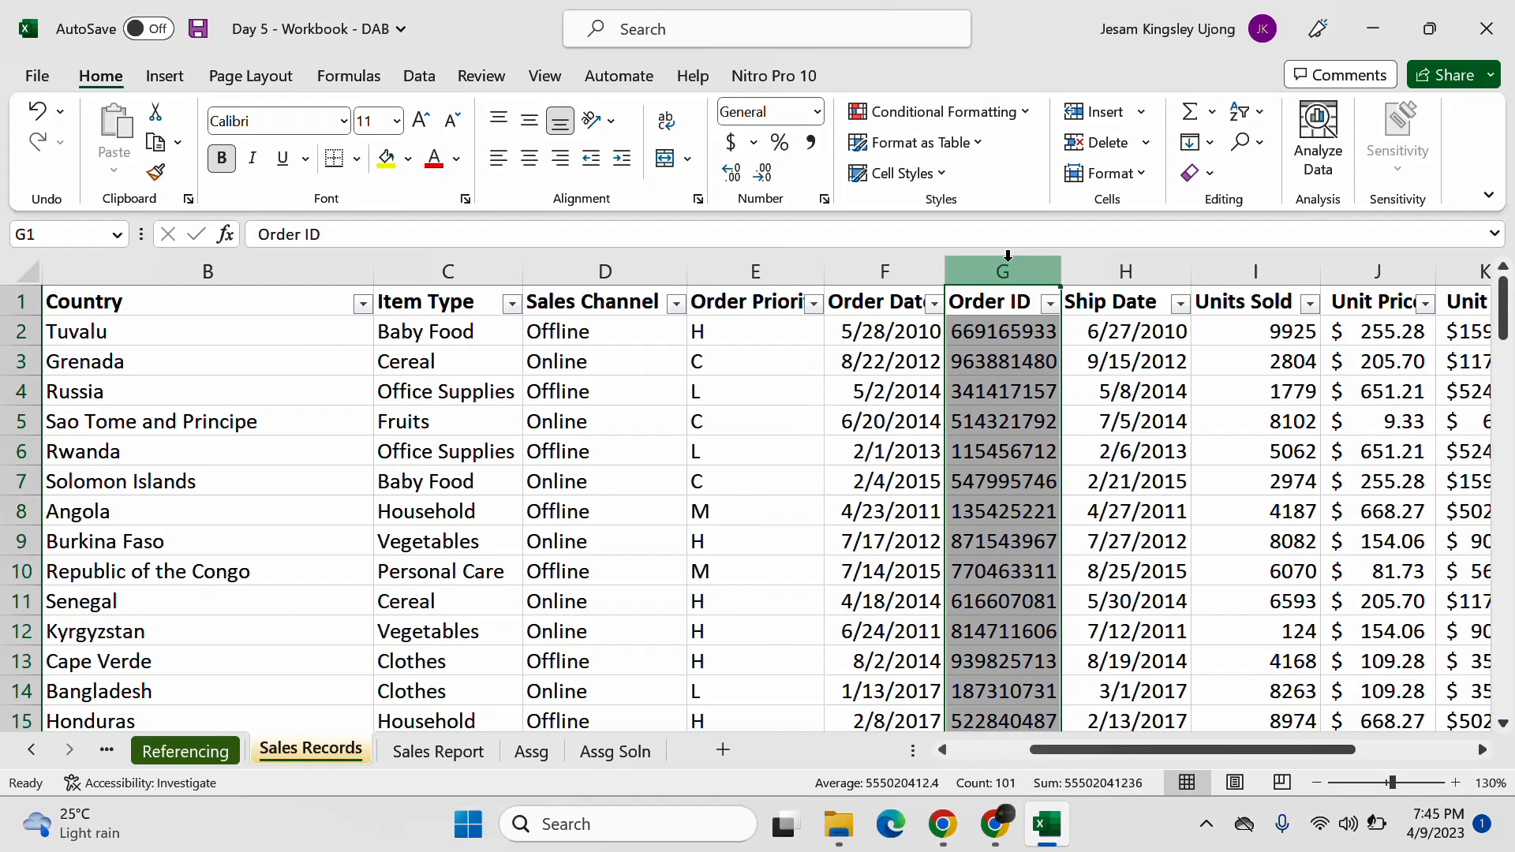
click(1023, 111)
mouse_move(1052, 163)
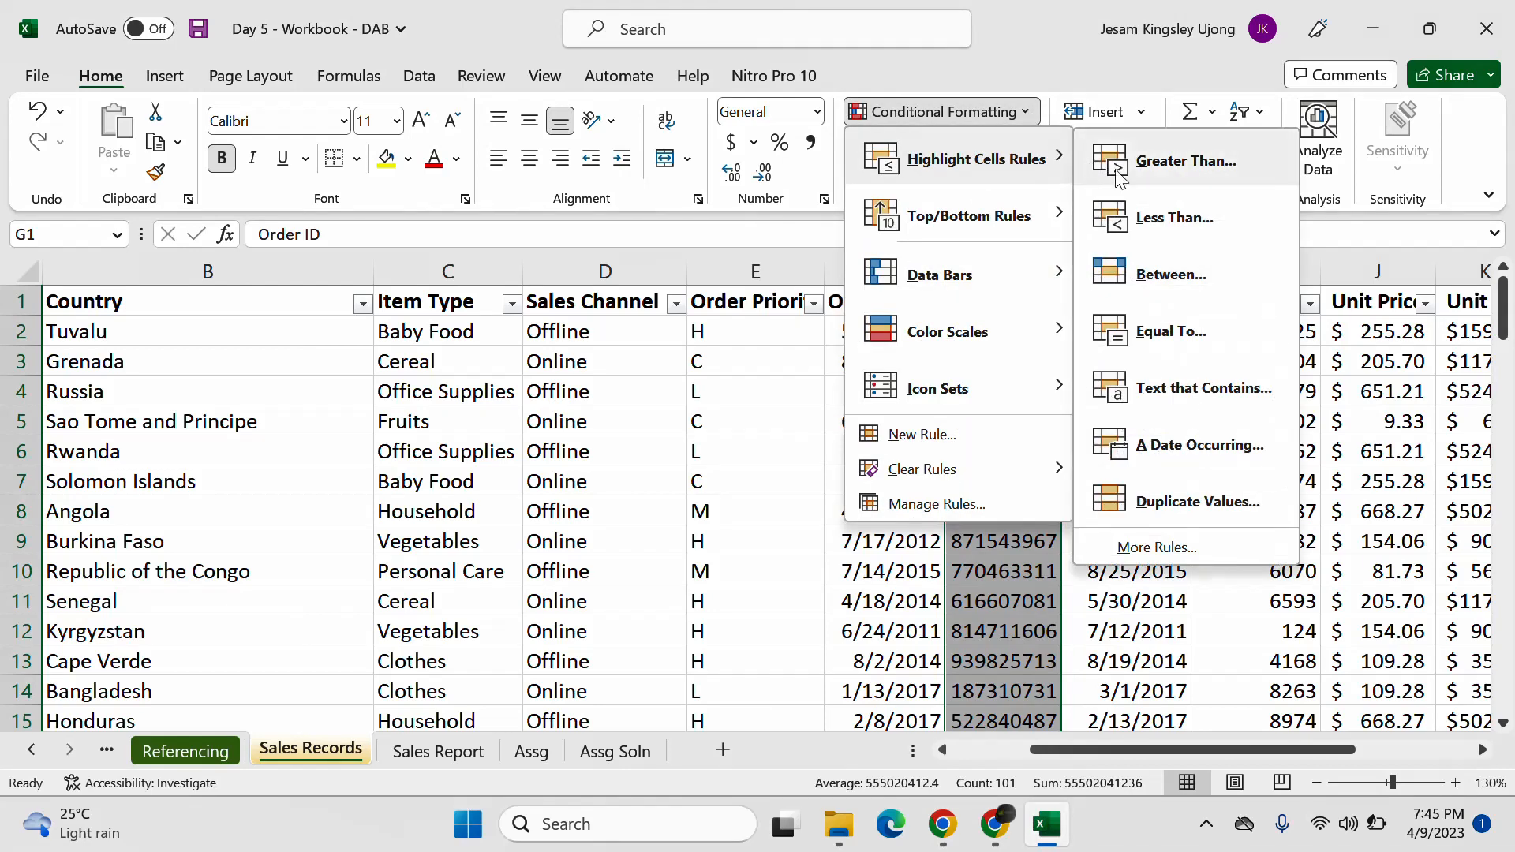
click(1173, 522)
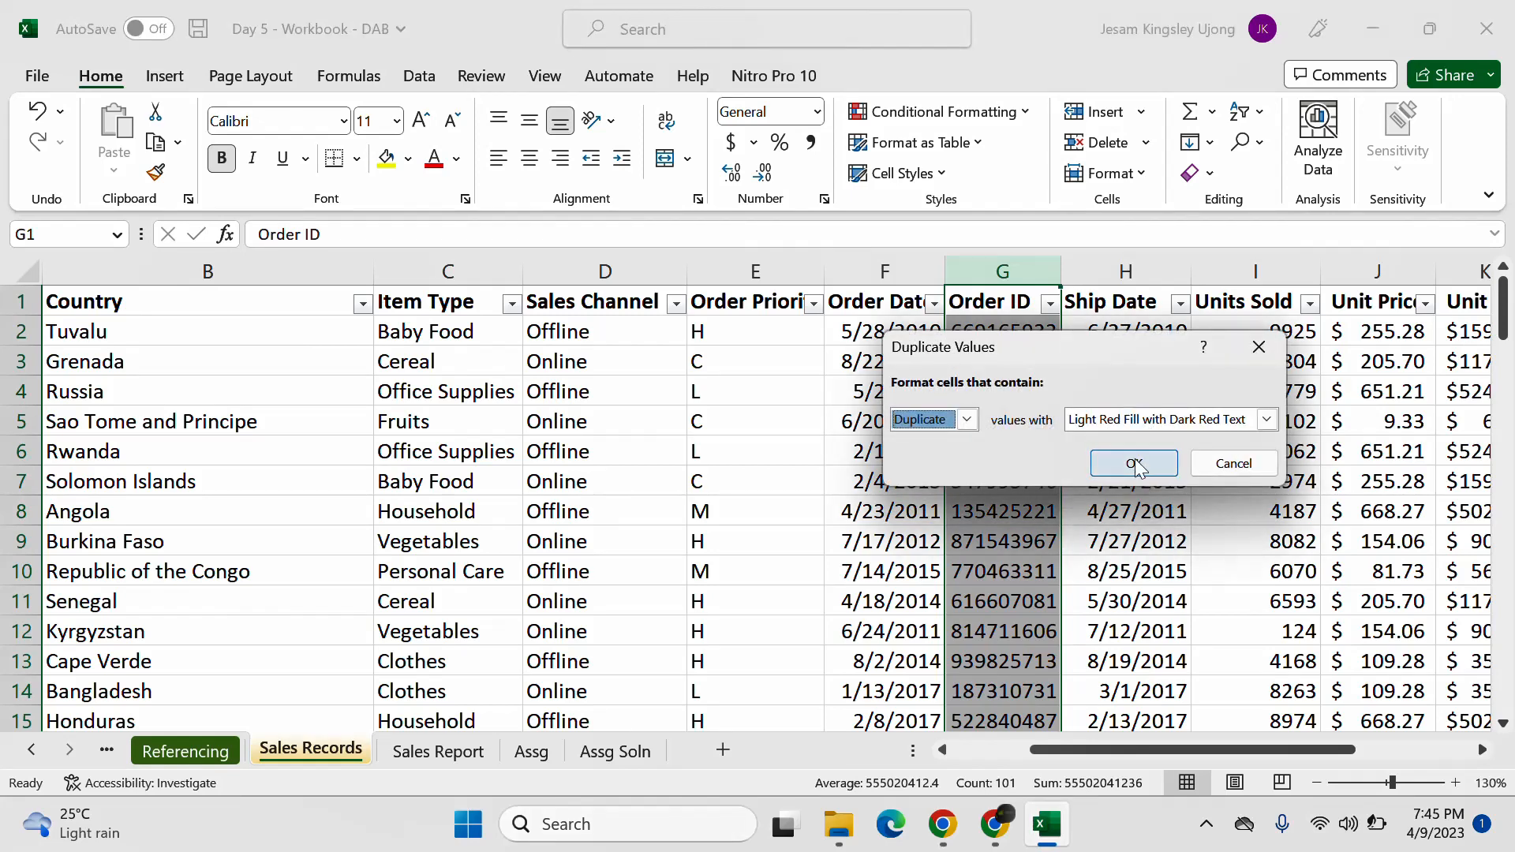
click(1135, 464)
click(1050, 303)
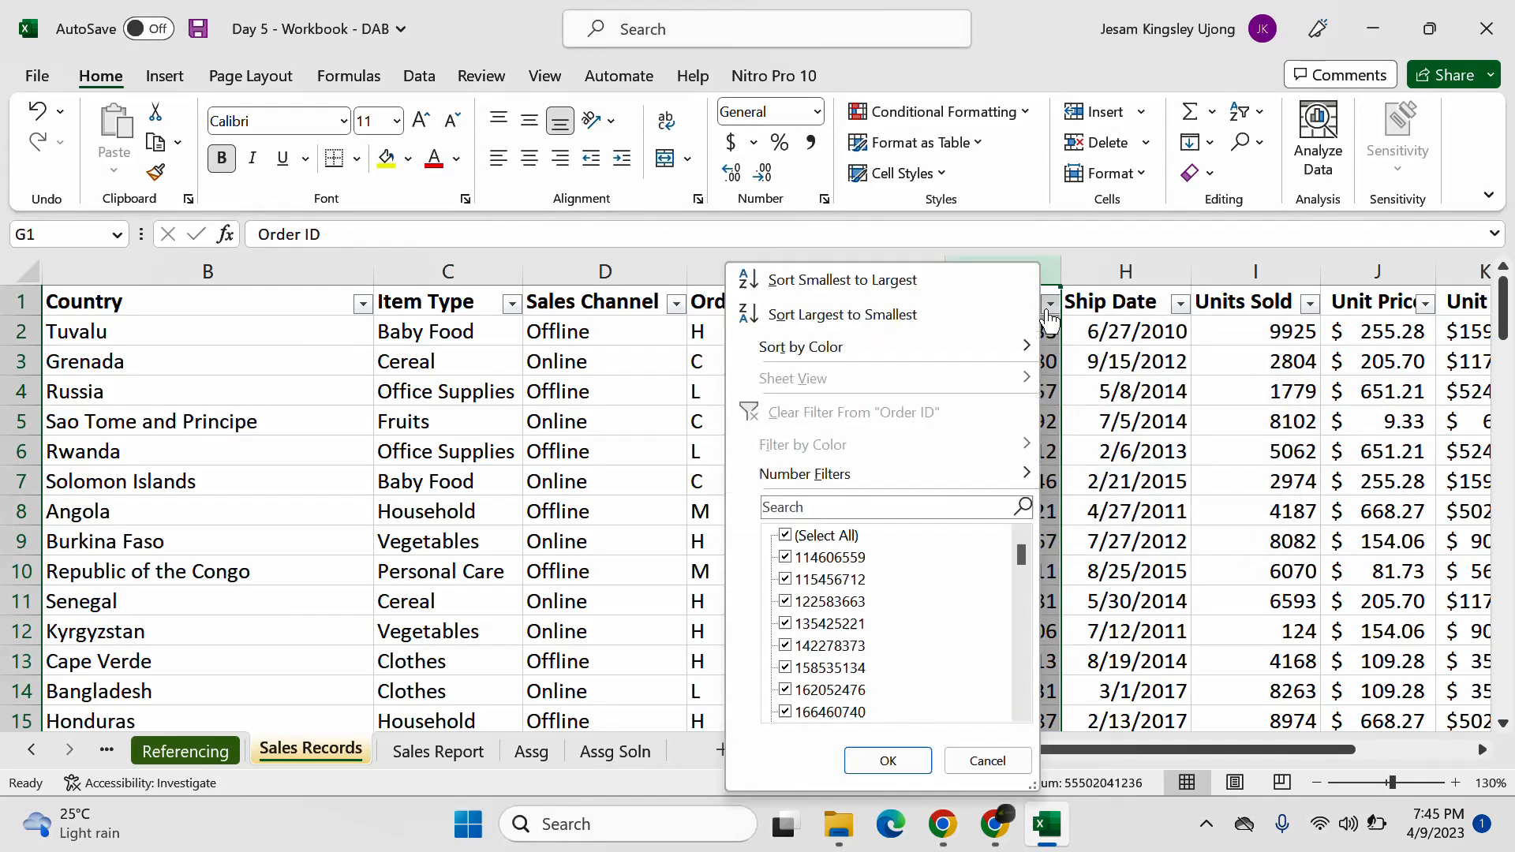
click(1121, 486)
click(1026, 273)
click(991, 366)
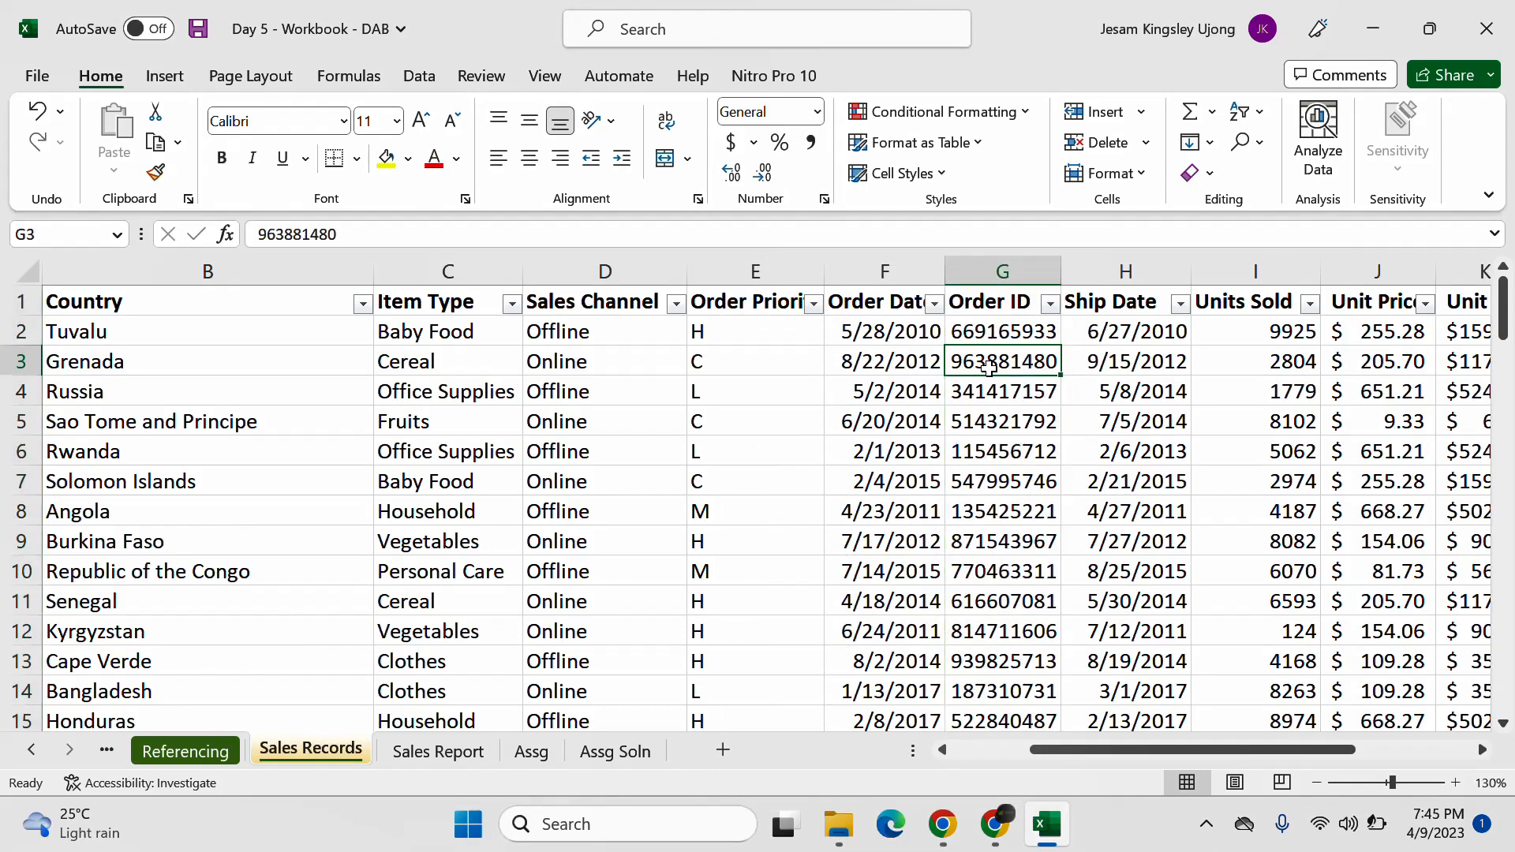
click(981, 263)
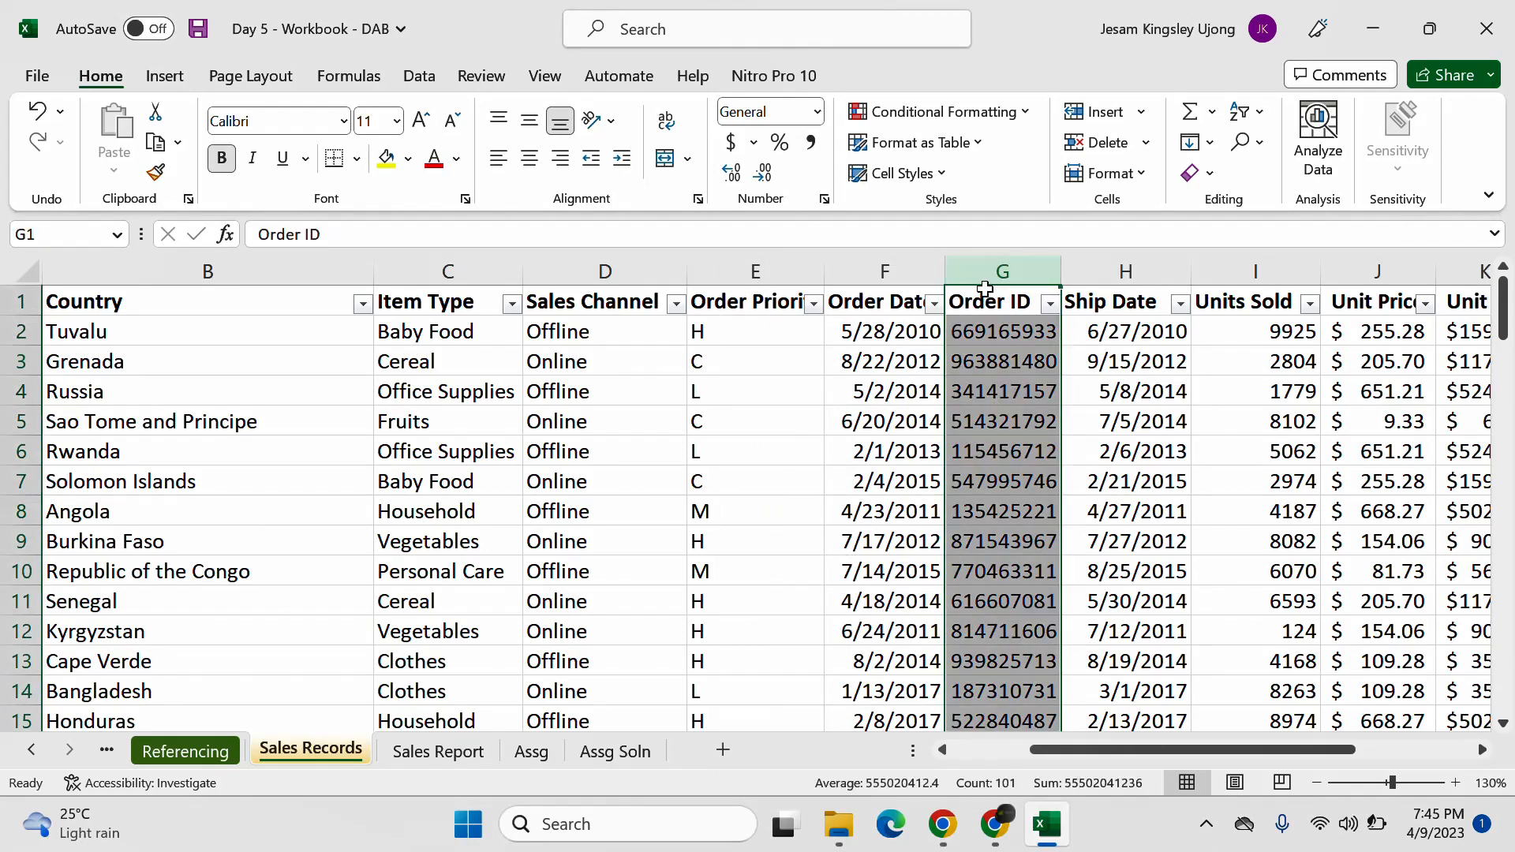
key(ctrl+c)
key(Escape)
Step: Examine the row 2 record and the individual Order ID entries down to row 13 on Sales Records
click(1004, 331)
click(21, 331)
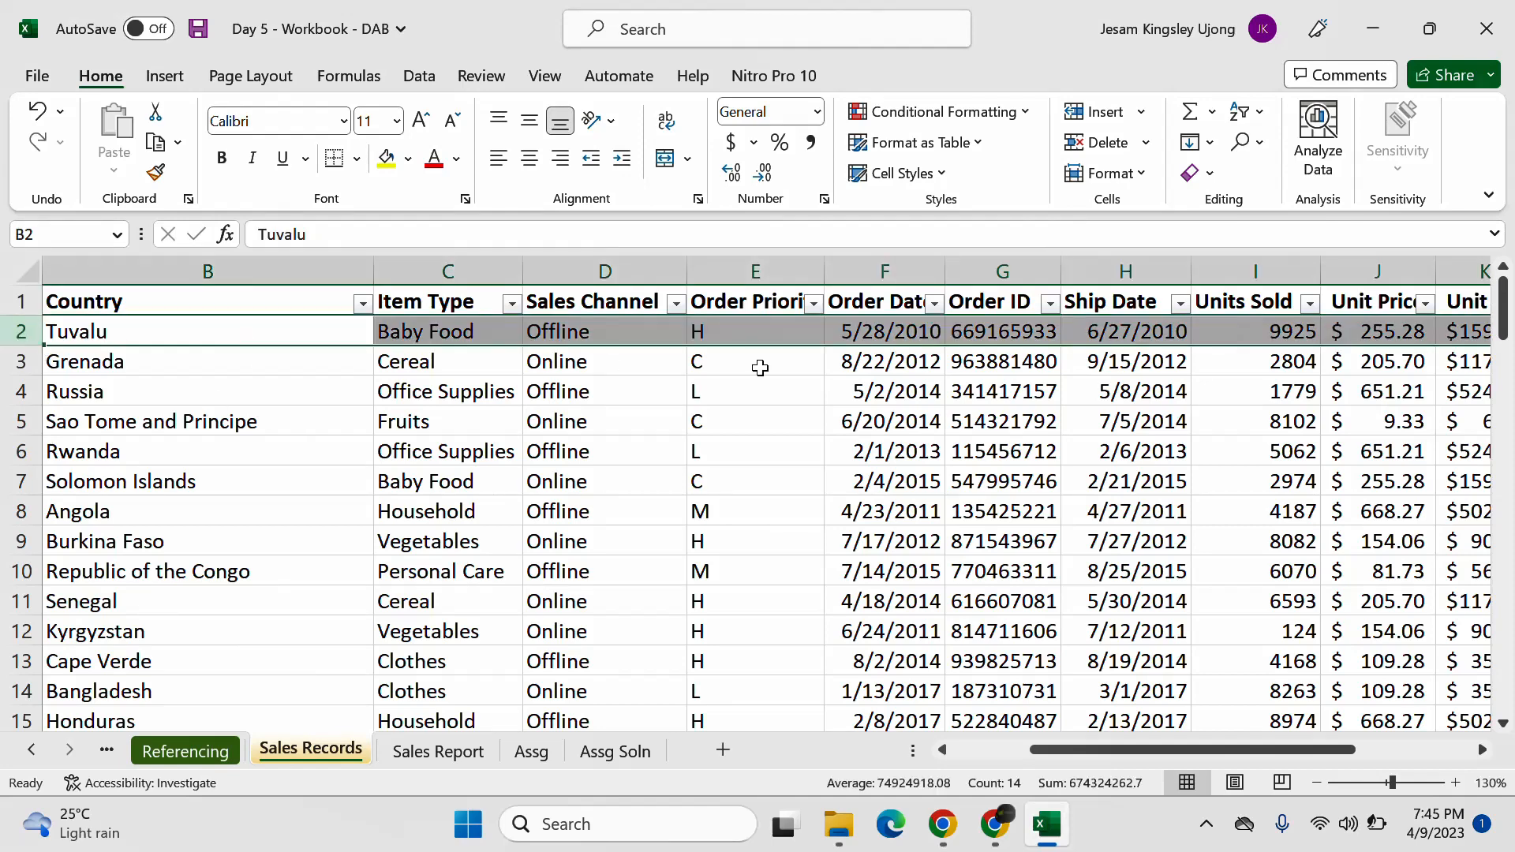
click(1018, 335)
click(1019, 361)
click(1021, 392)
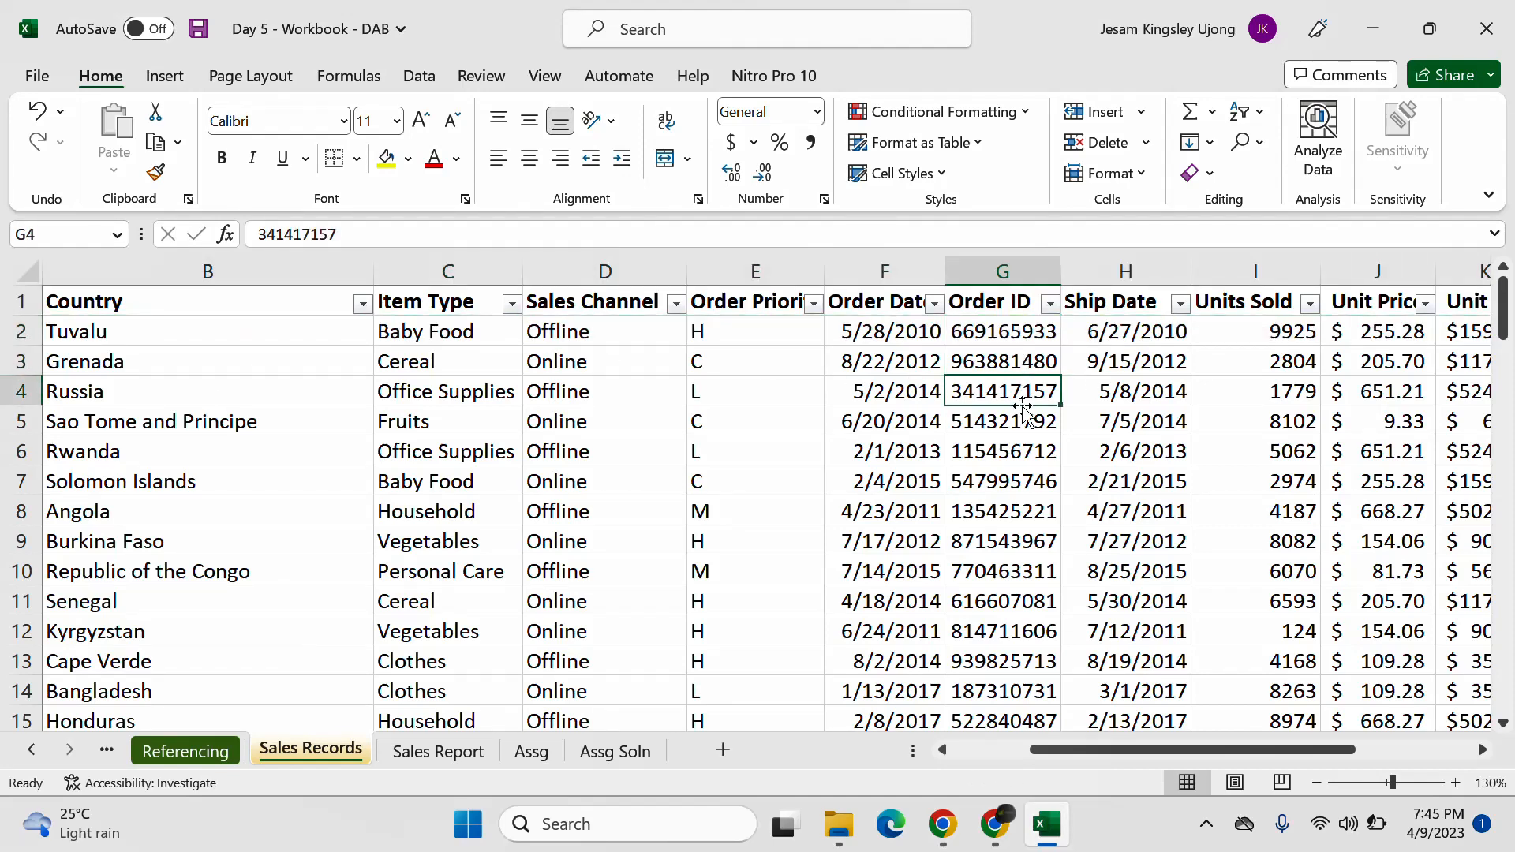
click(1020, 421)
click(1020, 452)
click(1023, 512)
click(1024, 568)
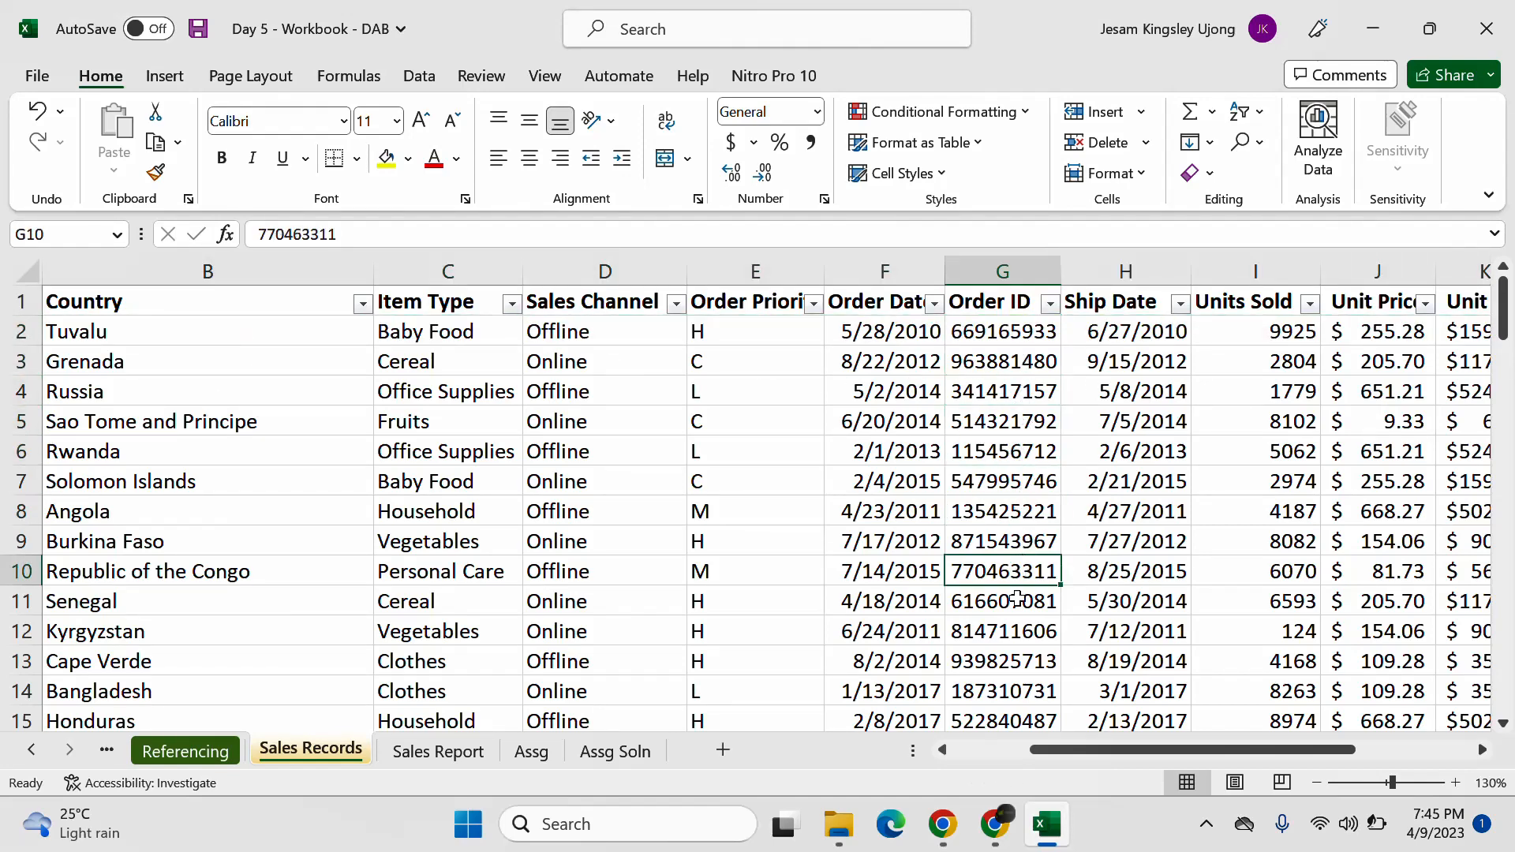
click(1006, 663)
scroll(1004, 710, down, 1)
scroll(1004, 702, up, 1)
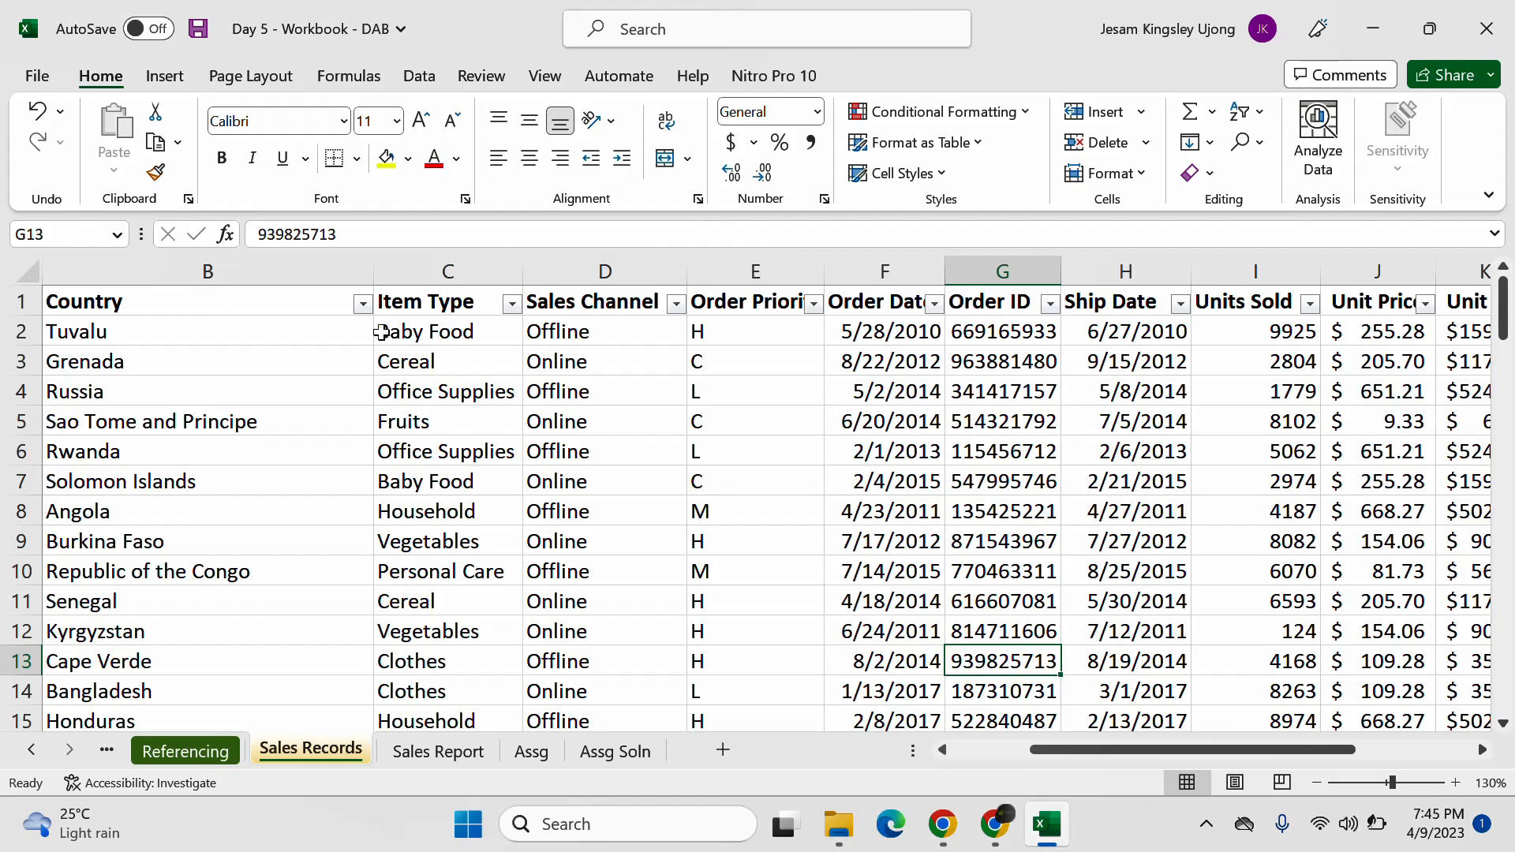
Step: Compare the first record's Order ID with its Units Sold, look at further Order IDs, and return to the Region column
click(1034, 334)
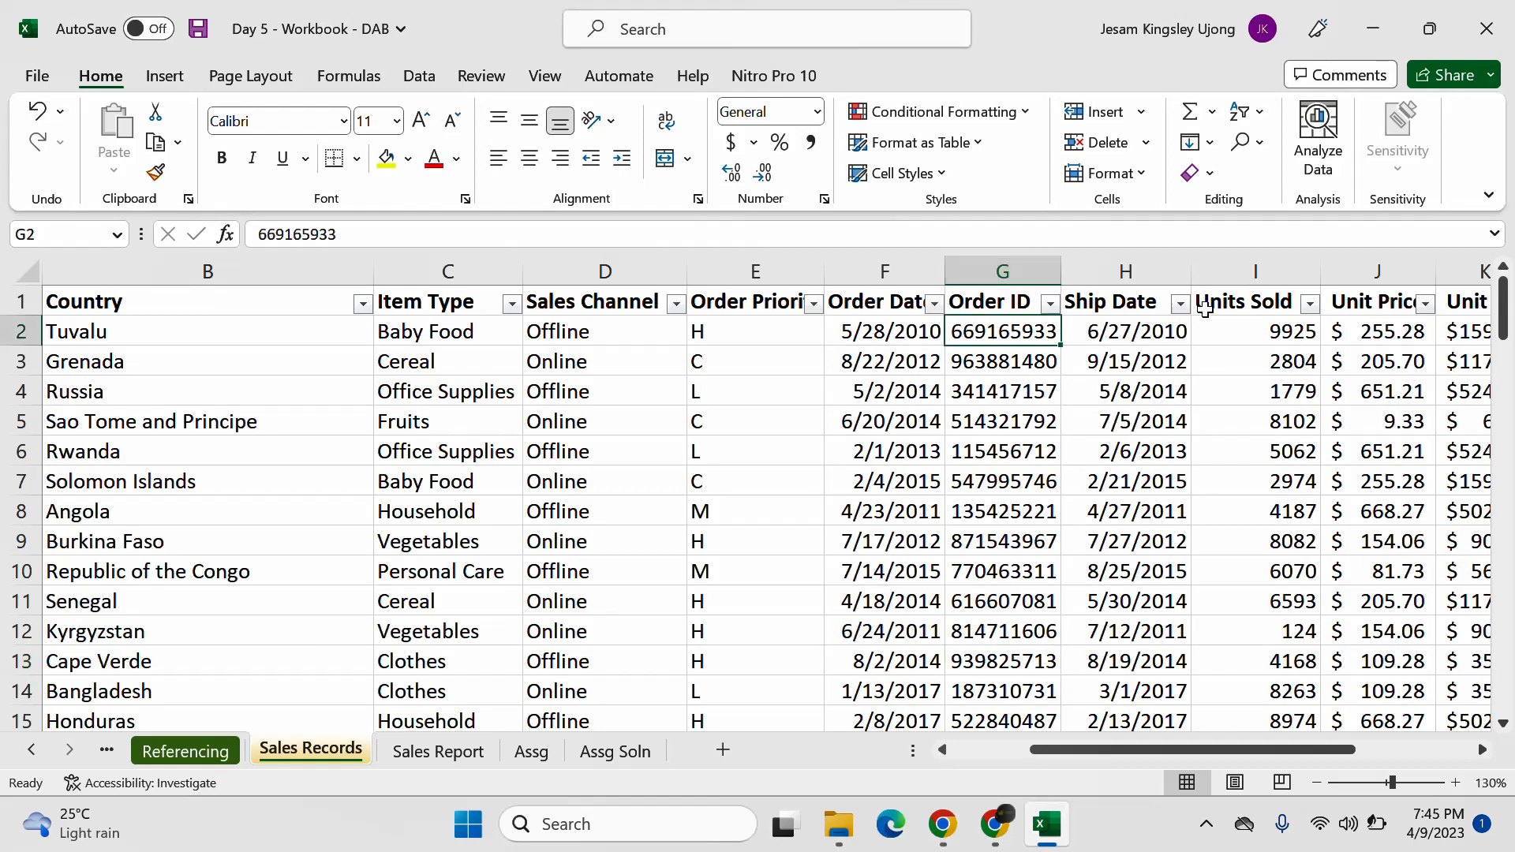
click(1280, 331)
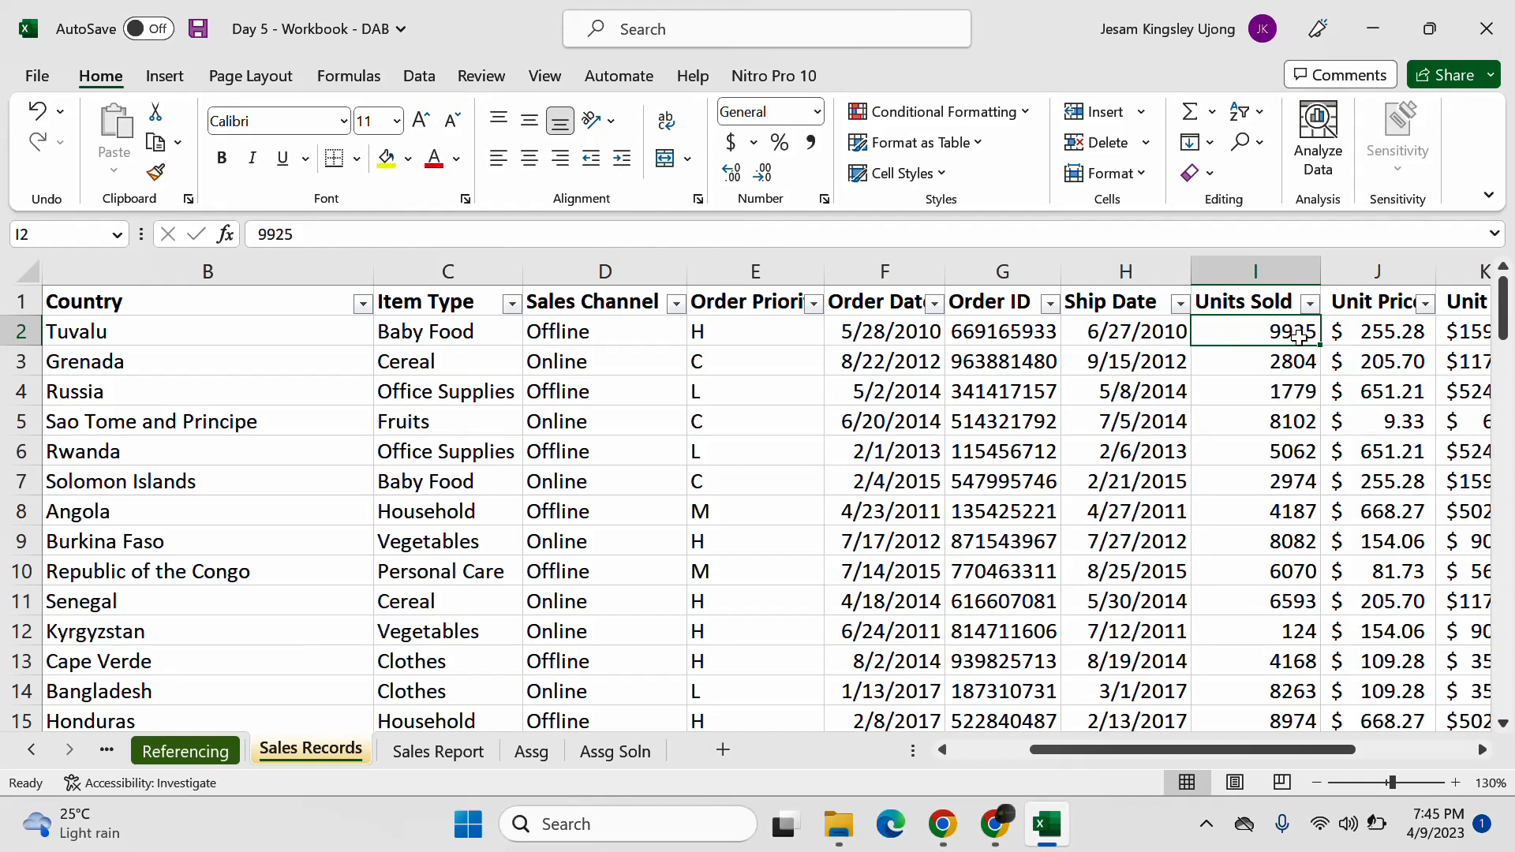
click(1026, 333)
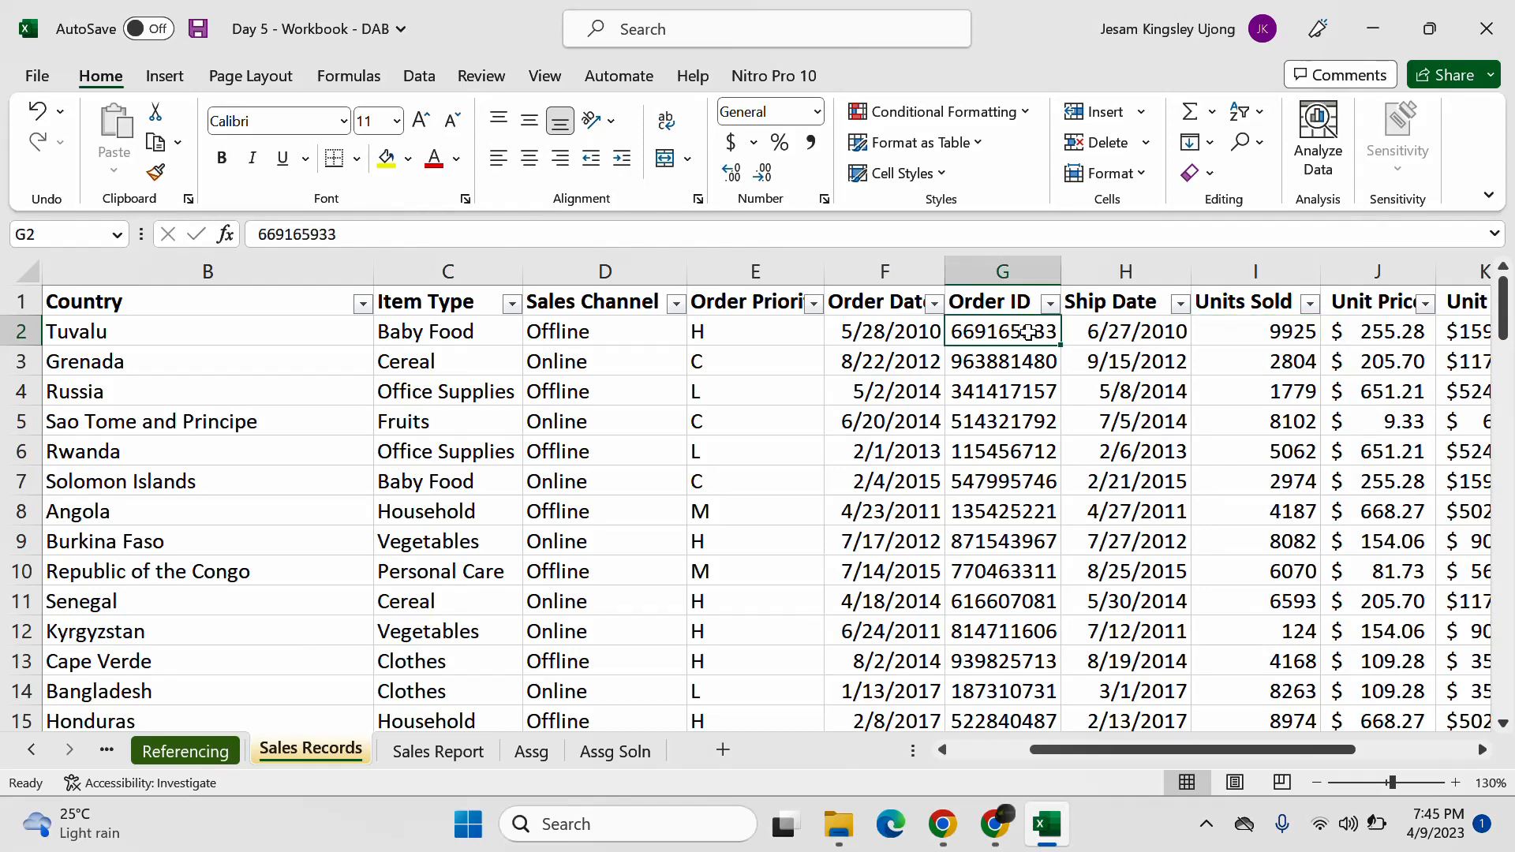
click(1009, 352)
click(1013, 418)
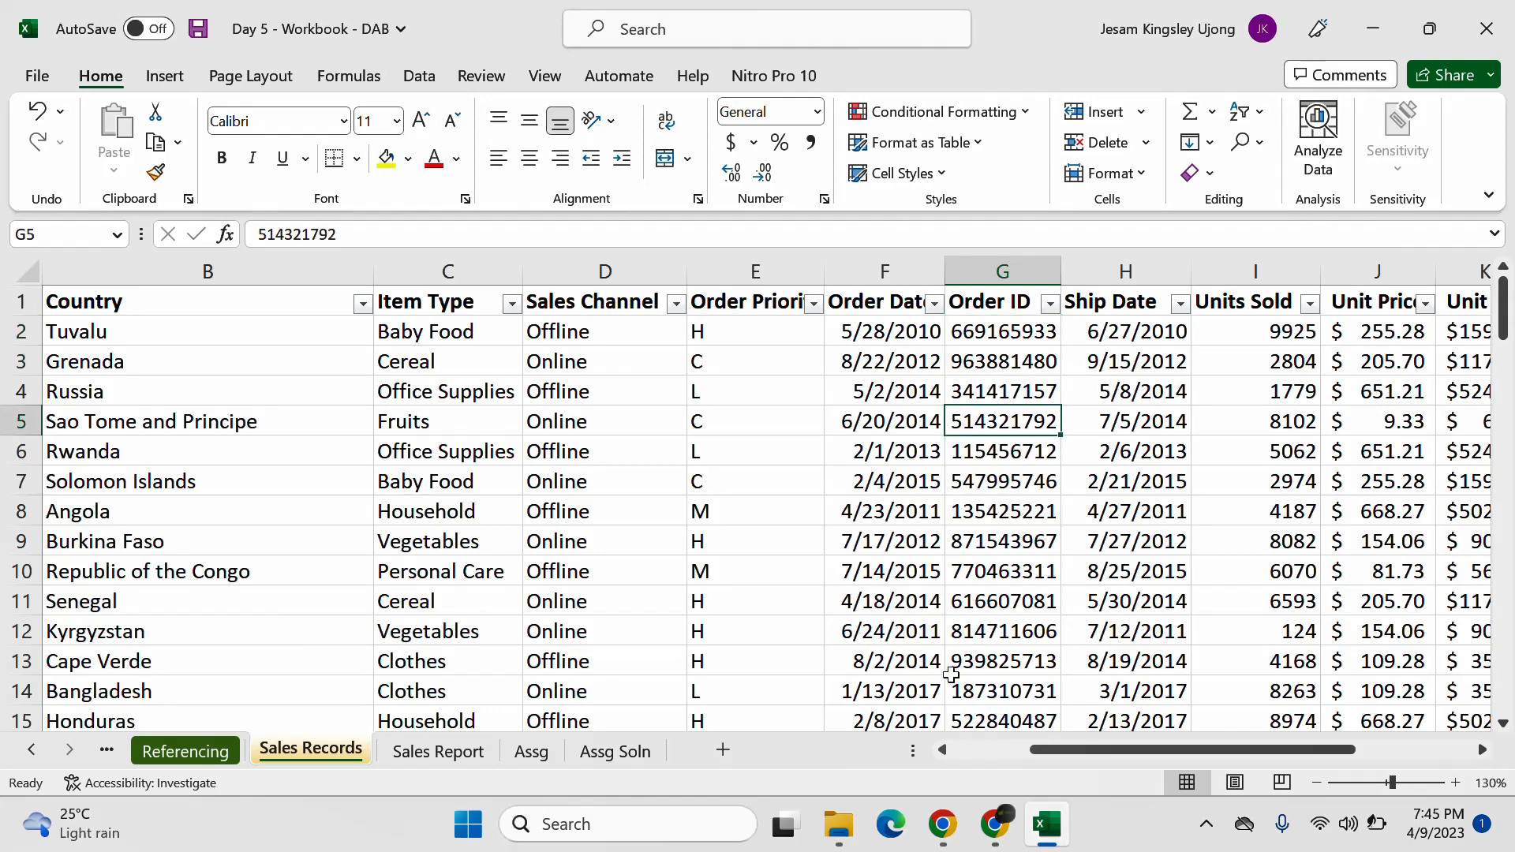
drag(1049, 750, 967, 750)
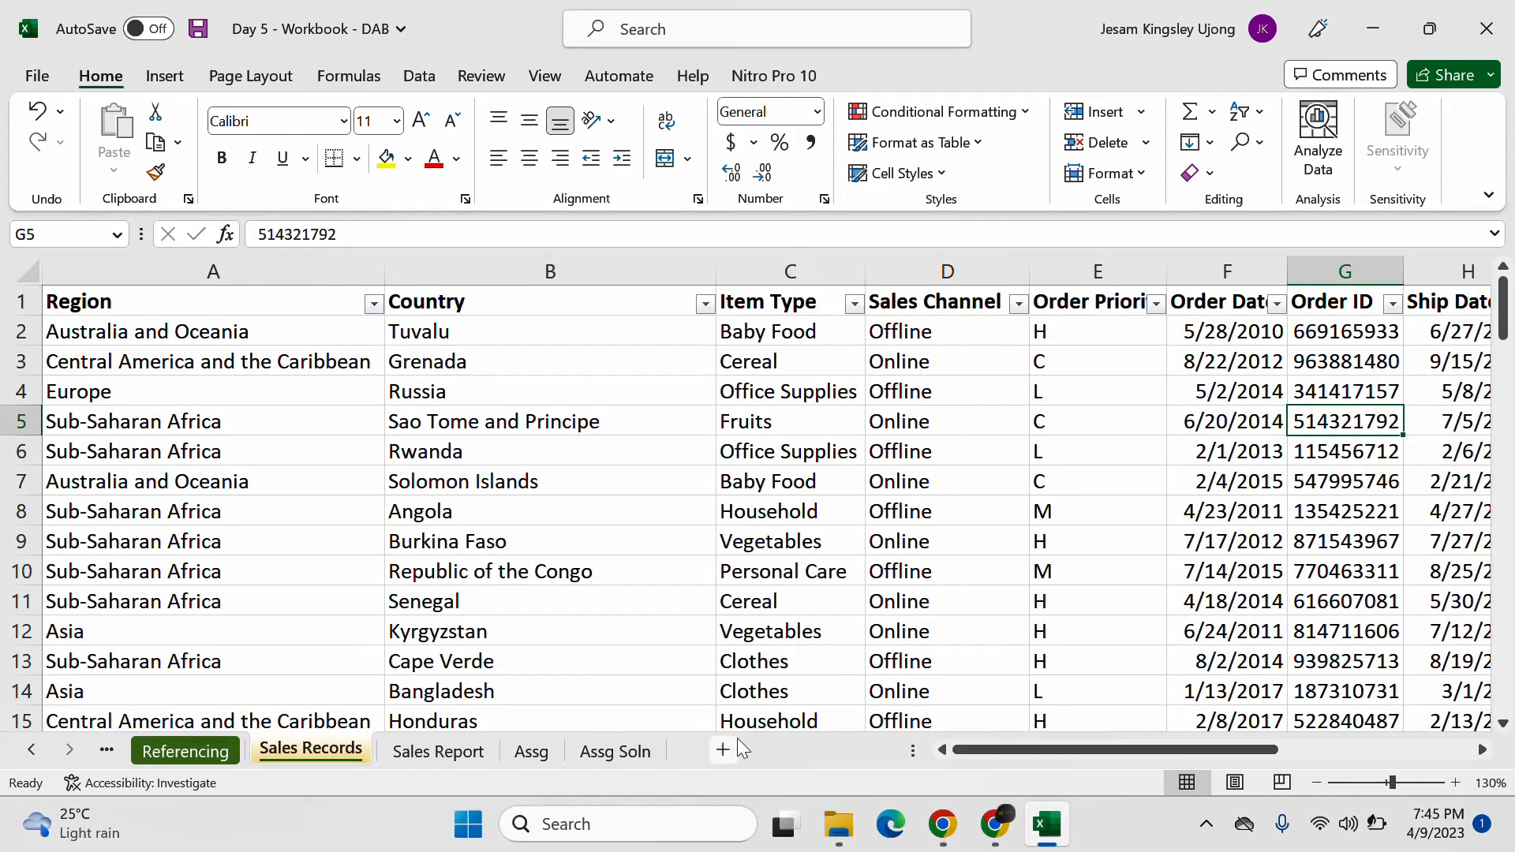
Step: Examine the Country column on Sales Records and the No. of Items Sold per Region table on Assg Soln
click(438, 270)
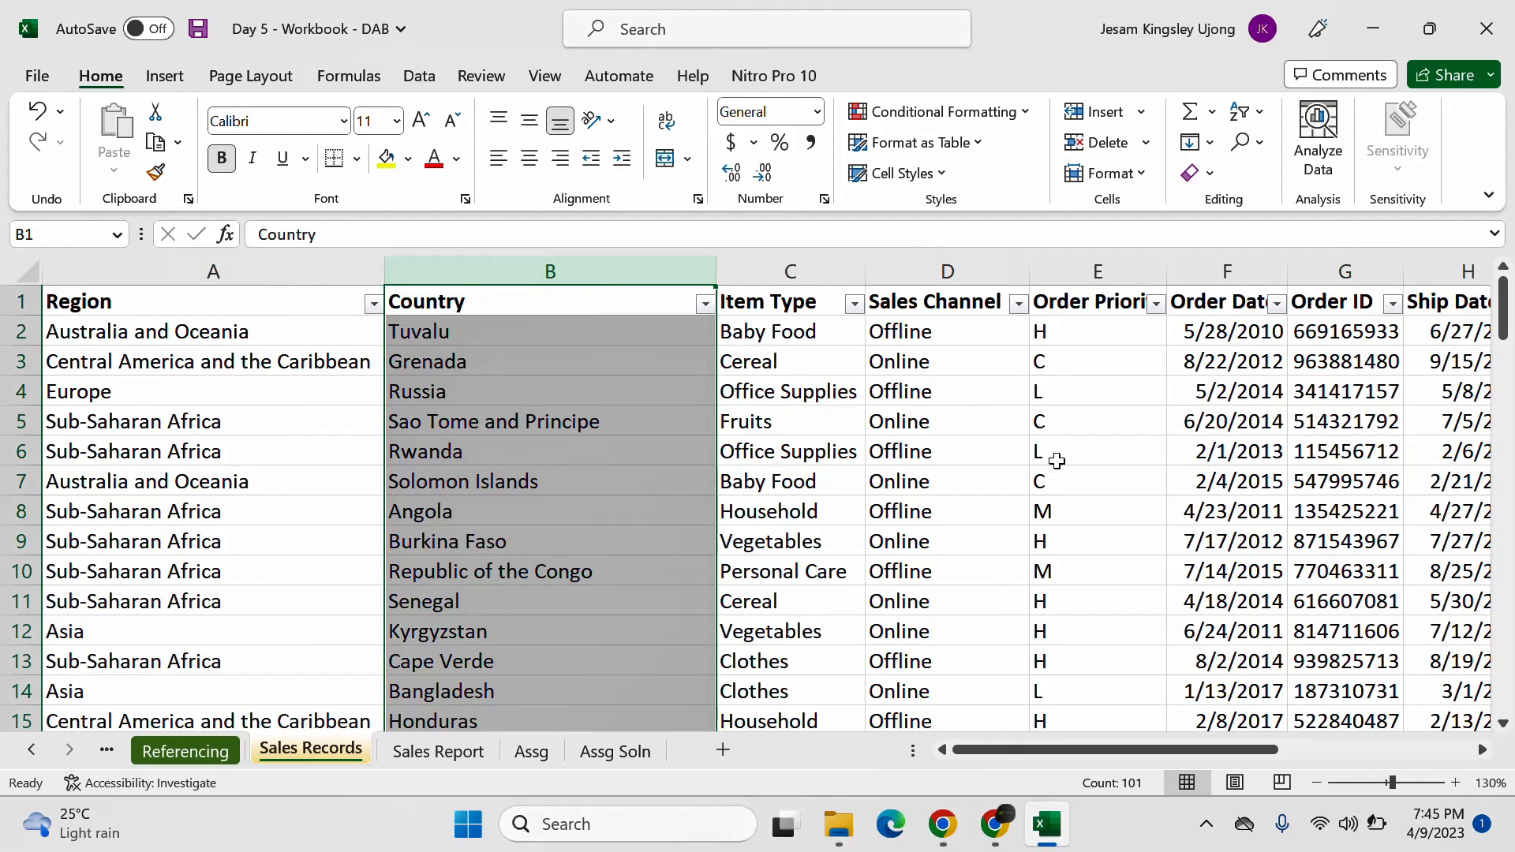
click(1114, 419)
drag(1102, 750, 1103, 749)
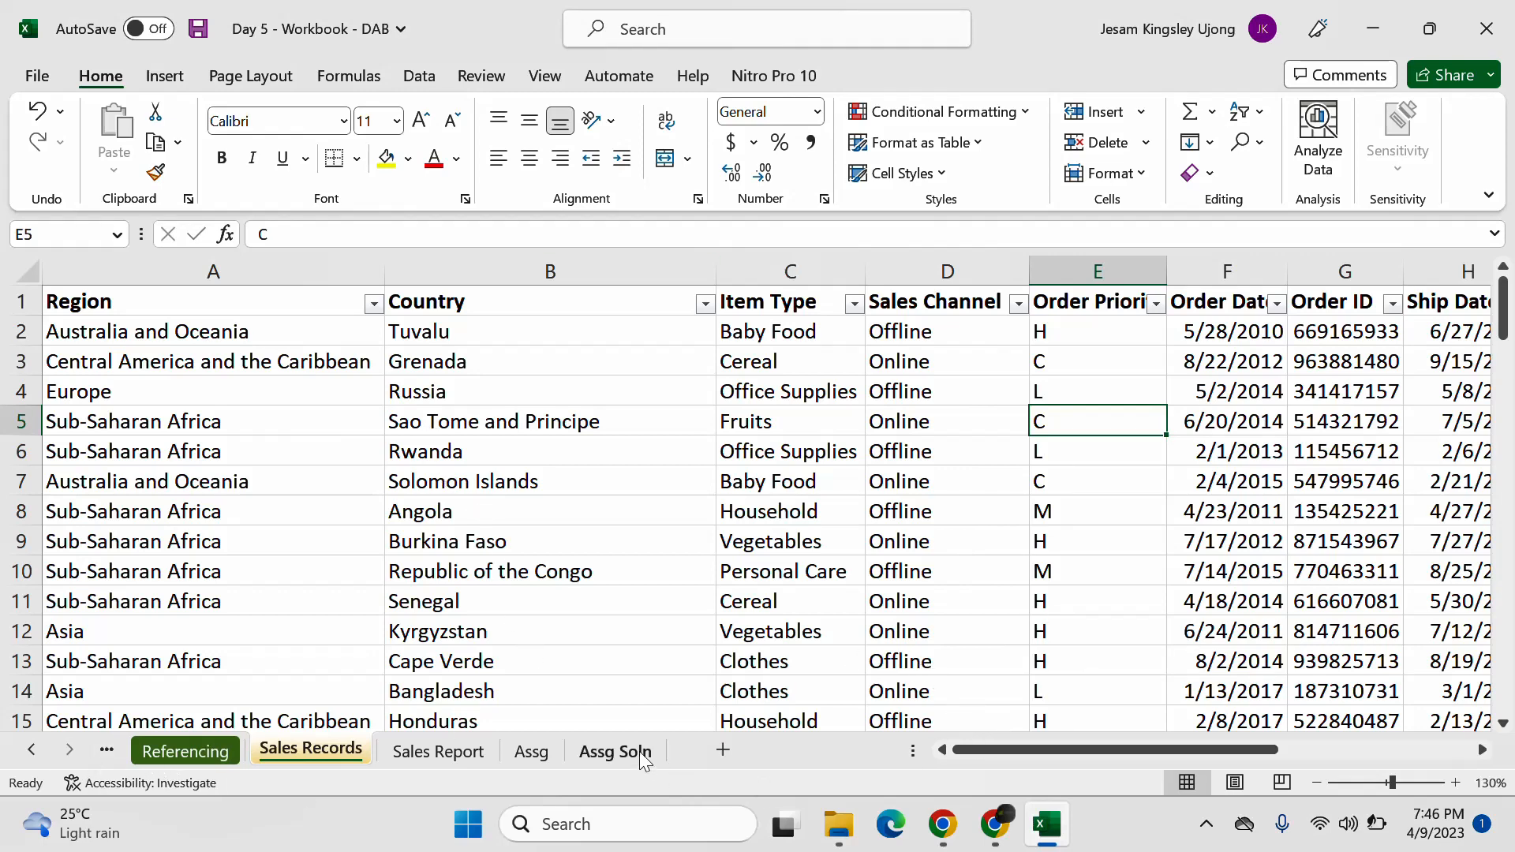
click(615, 751)
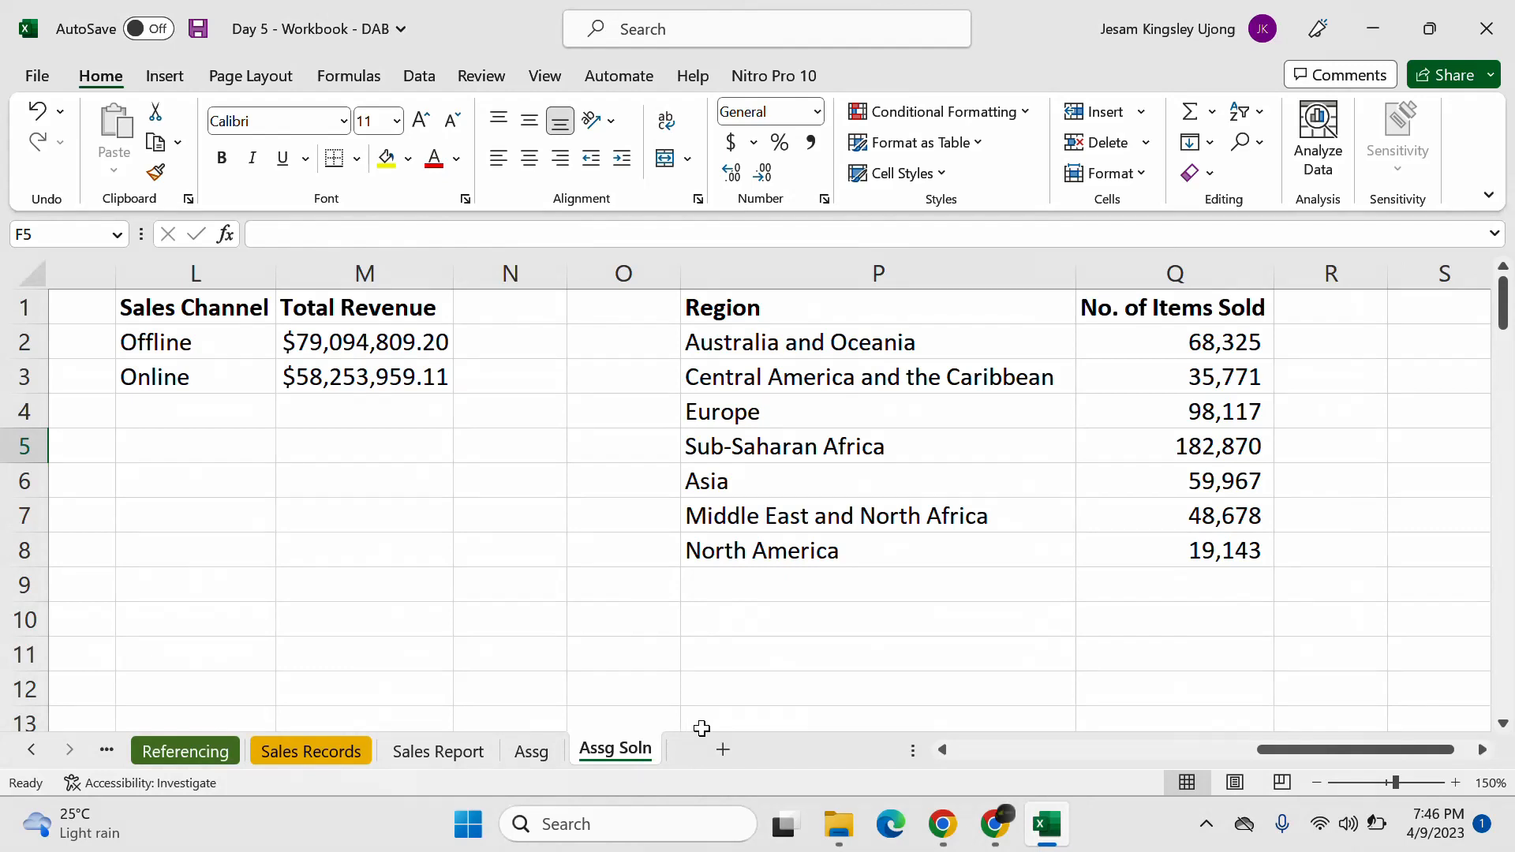
drag(725, 296, 1114, 542)
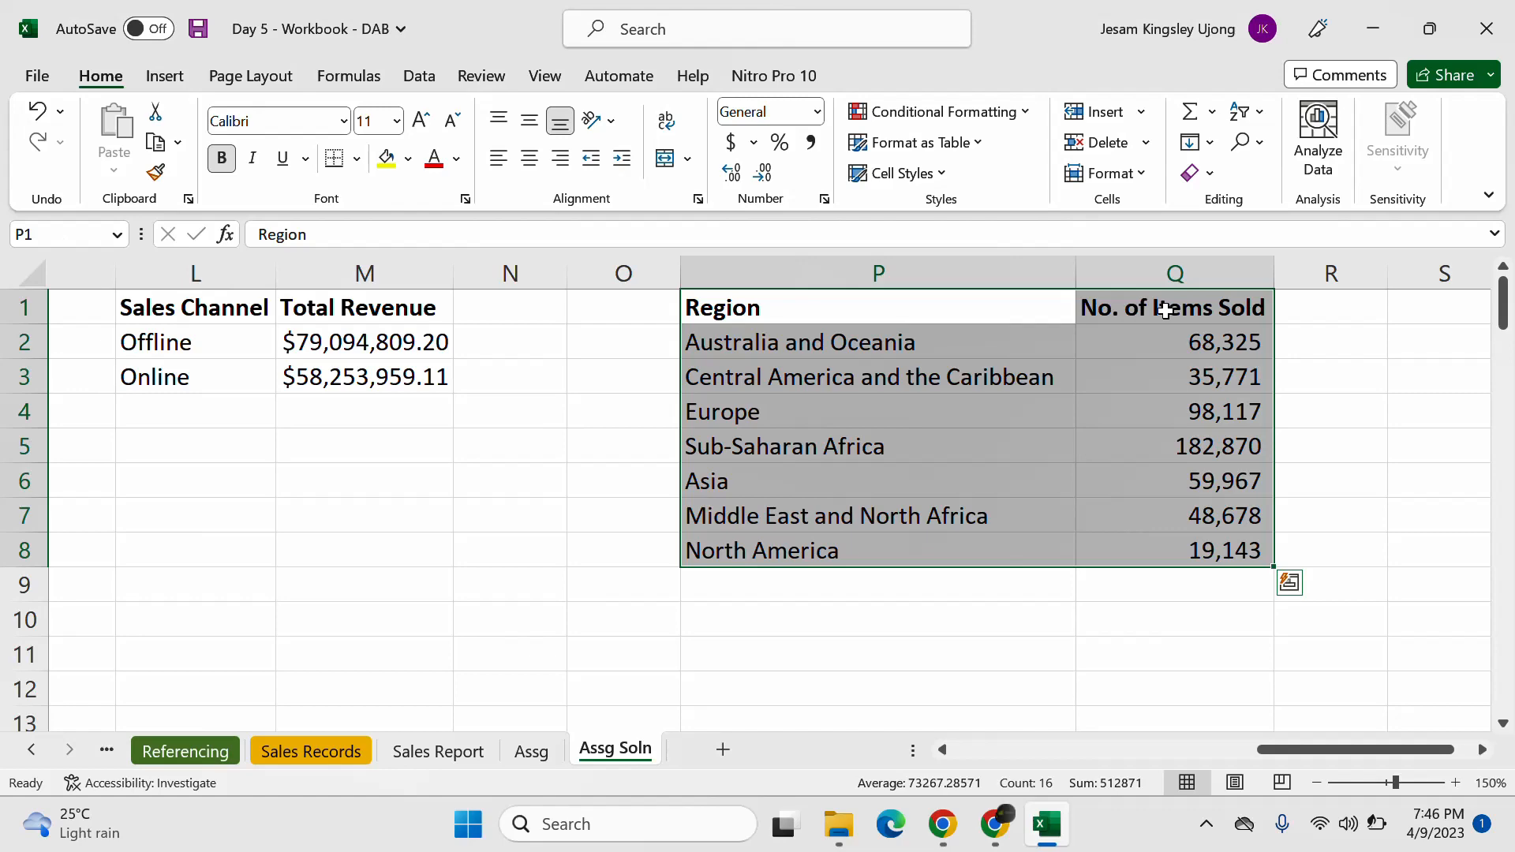
Step: Examine the Units Sold header, the Order ID column and the row 2 record on Sales Records
click(344, 761)
drag(1058, 749, 1136, 669)
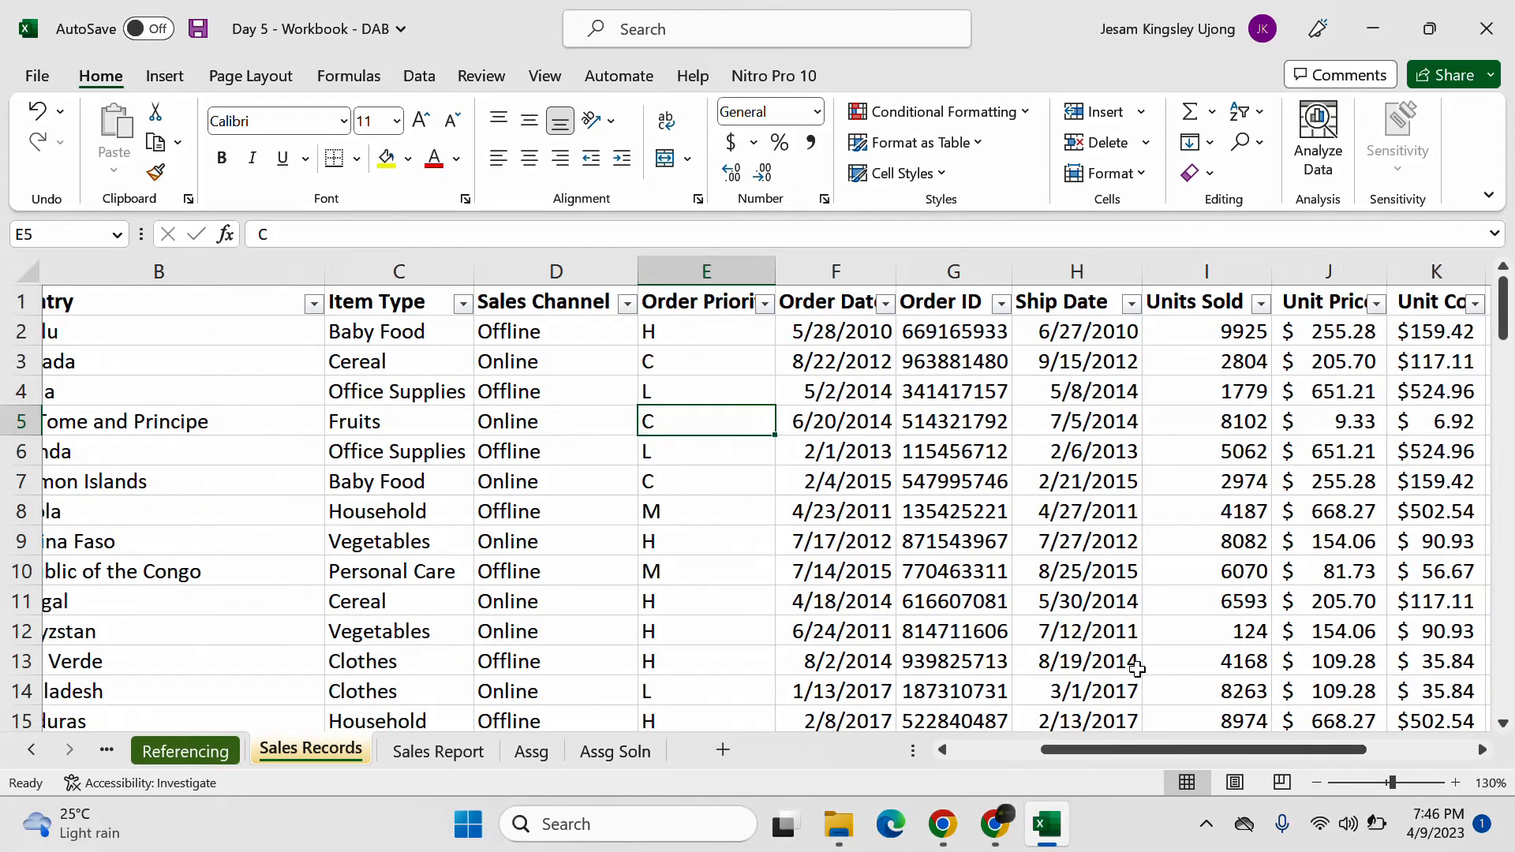
click(1195, 306)
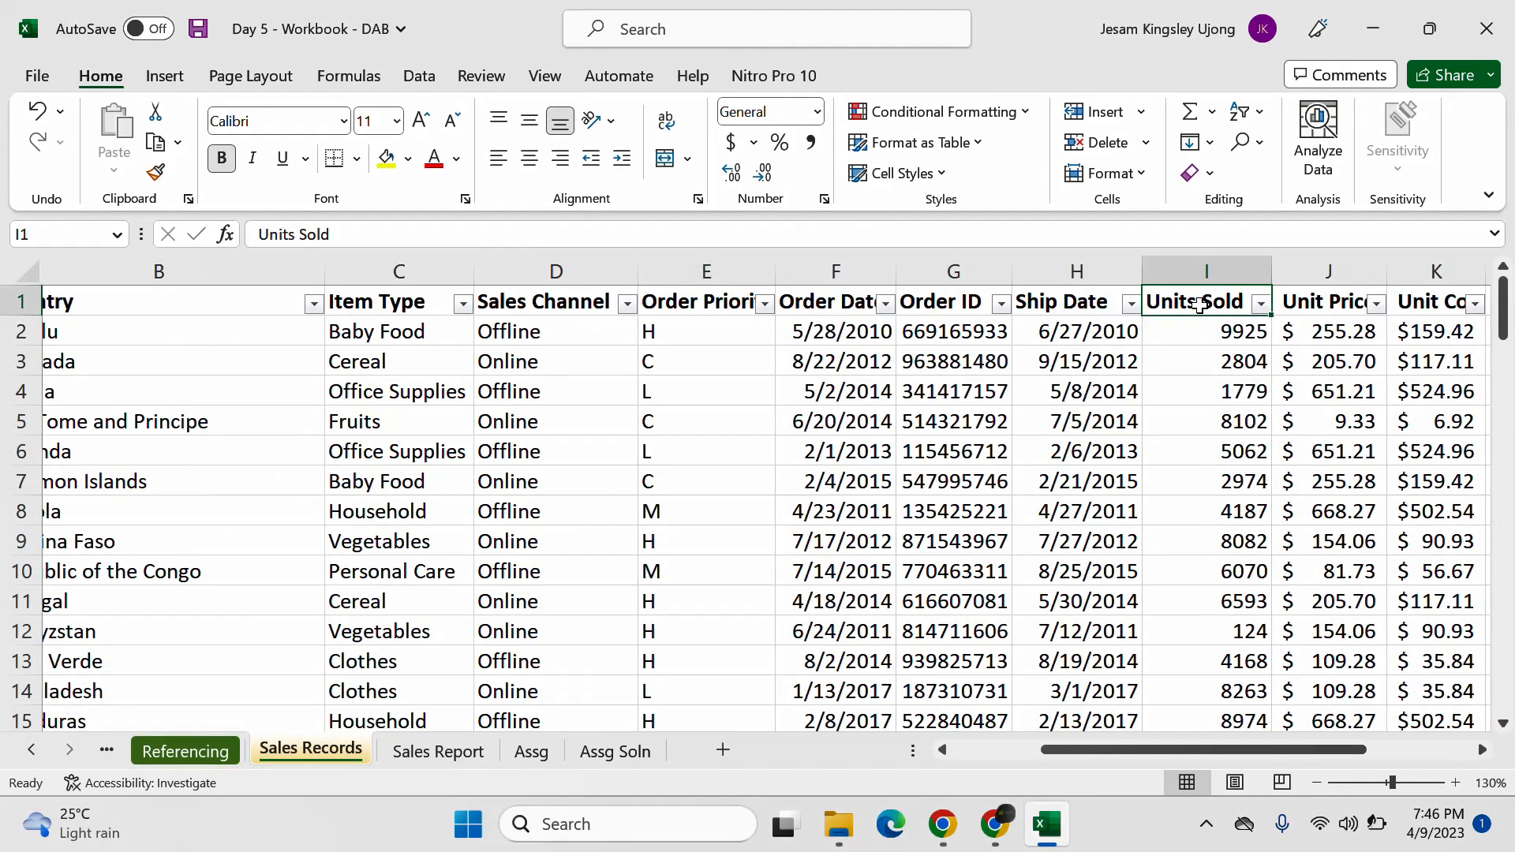
click(933, 256)
drag(1122, 751, 935, 753)
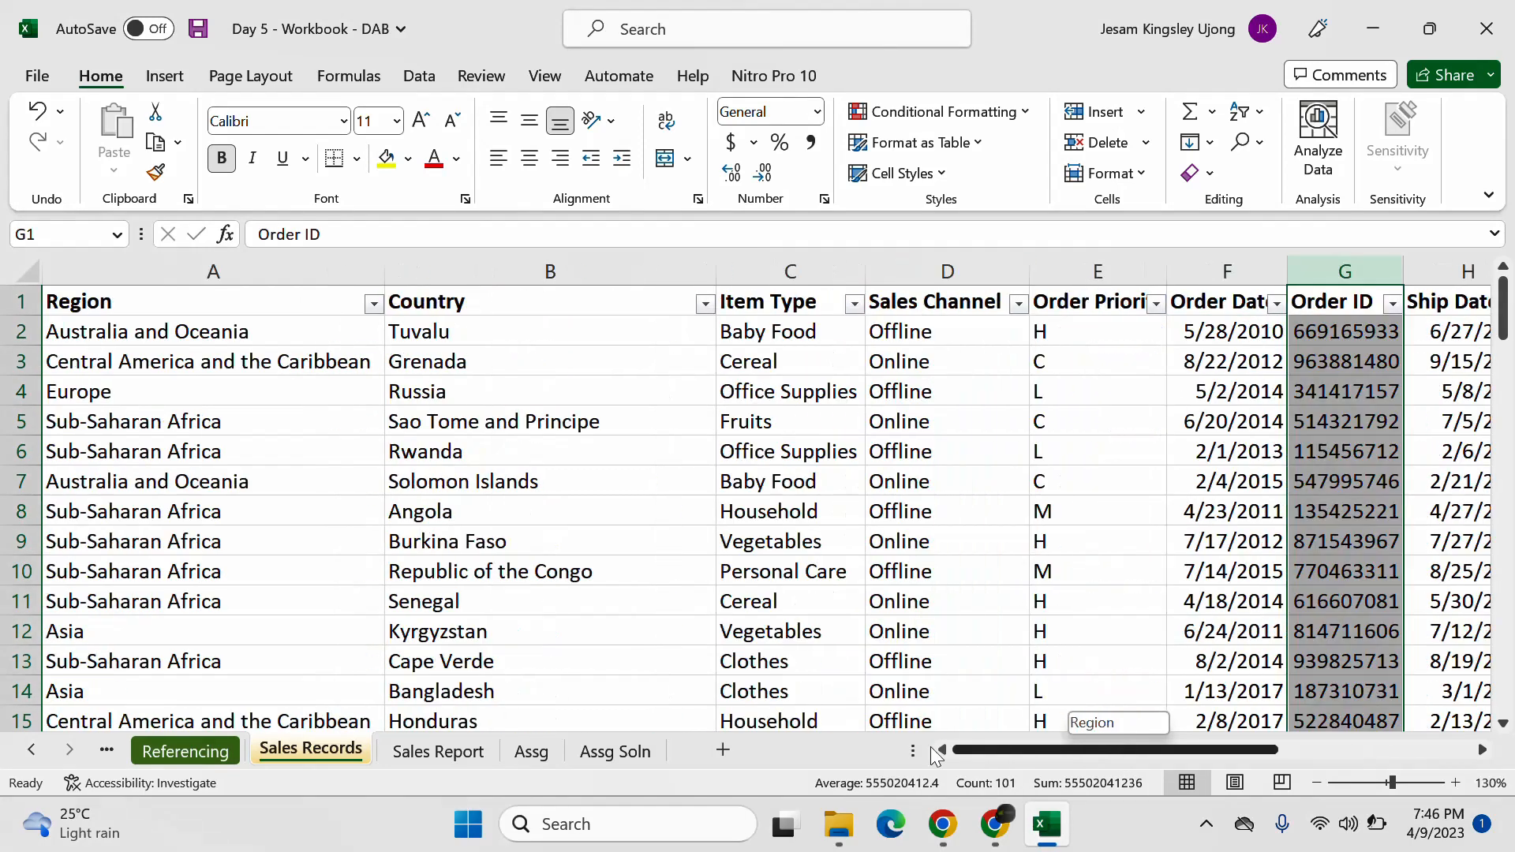
click(20, 335)
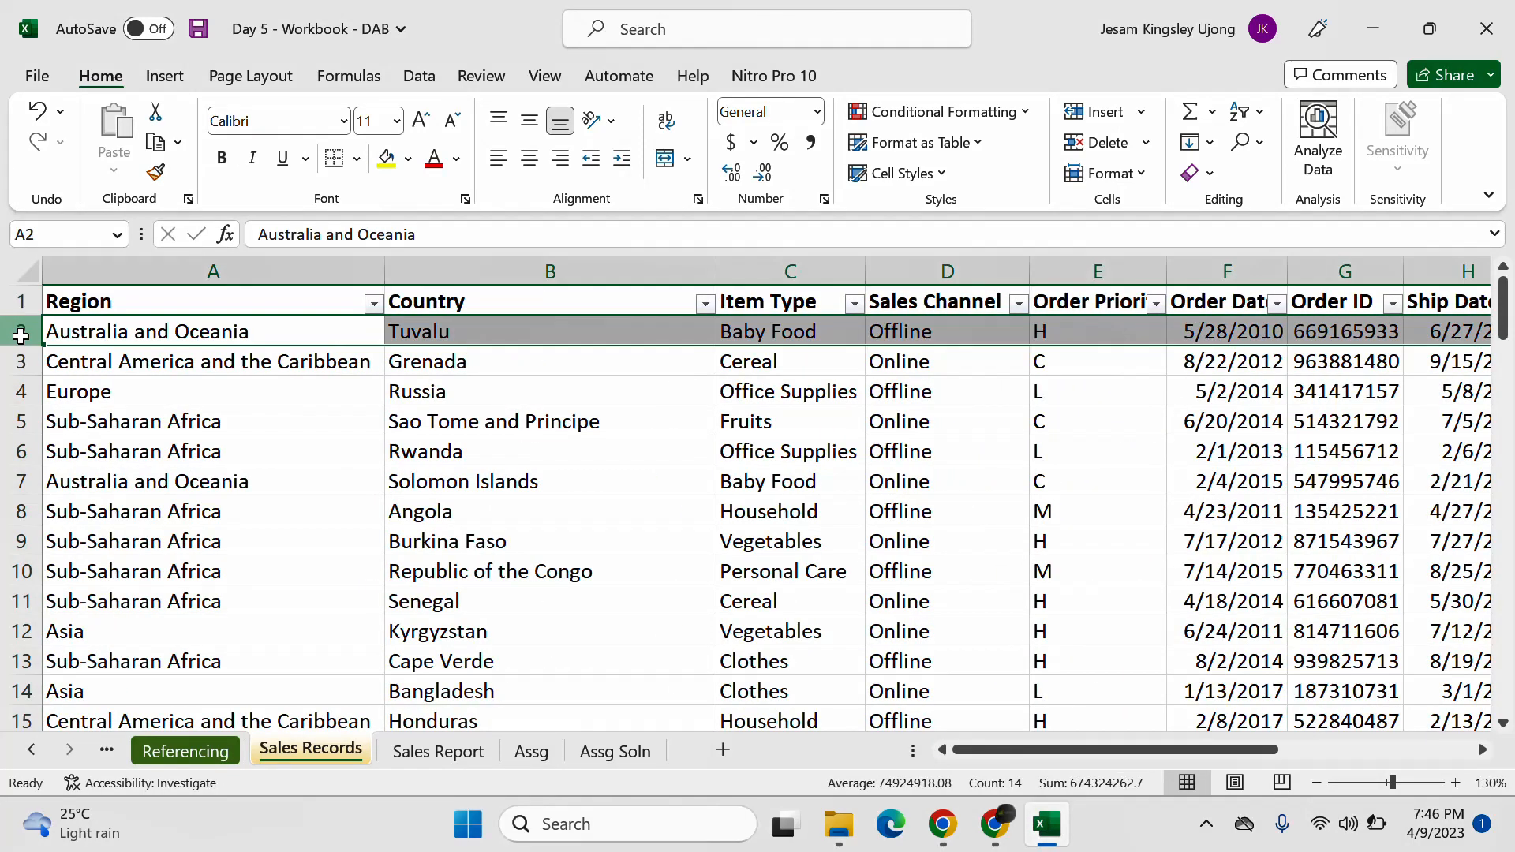
click(62, 372)
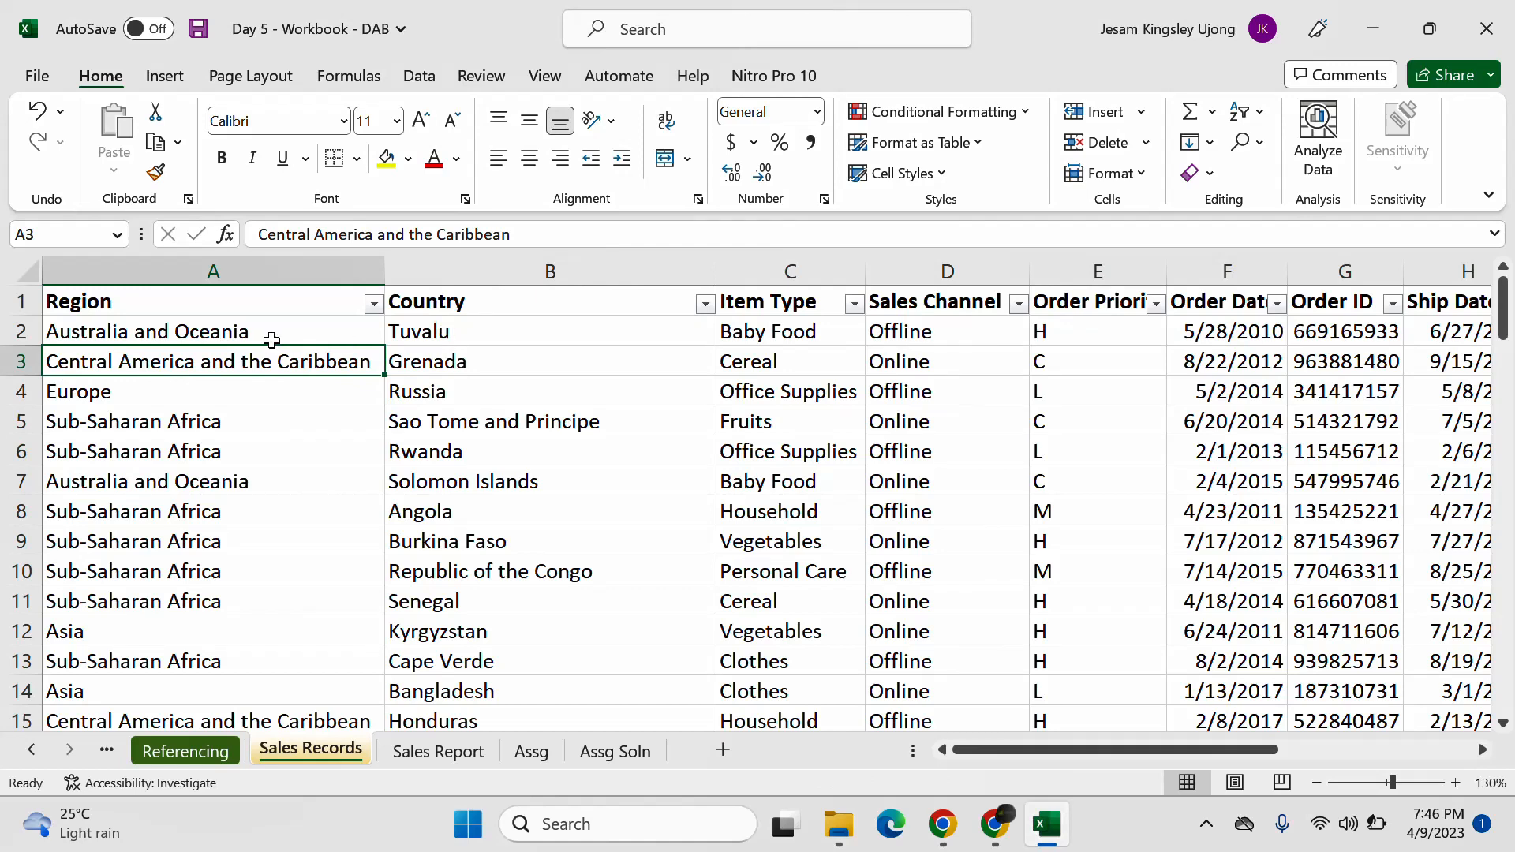
Step: Copy the Region list P1:P8 on Assg Soln to T1 as values and fit column T to its contents
click(612, 751)
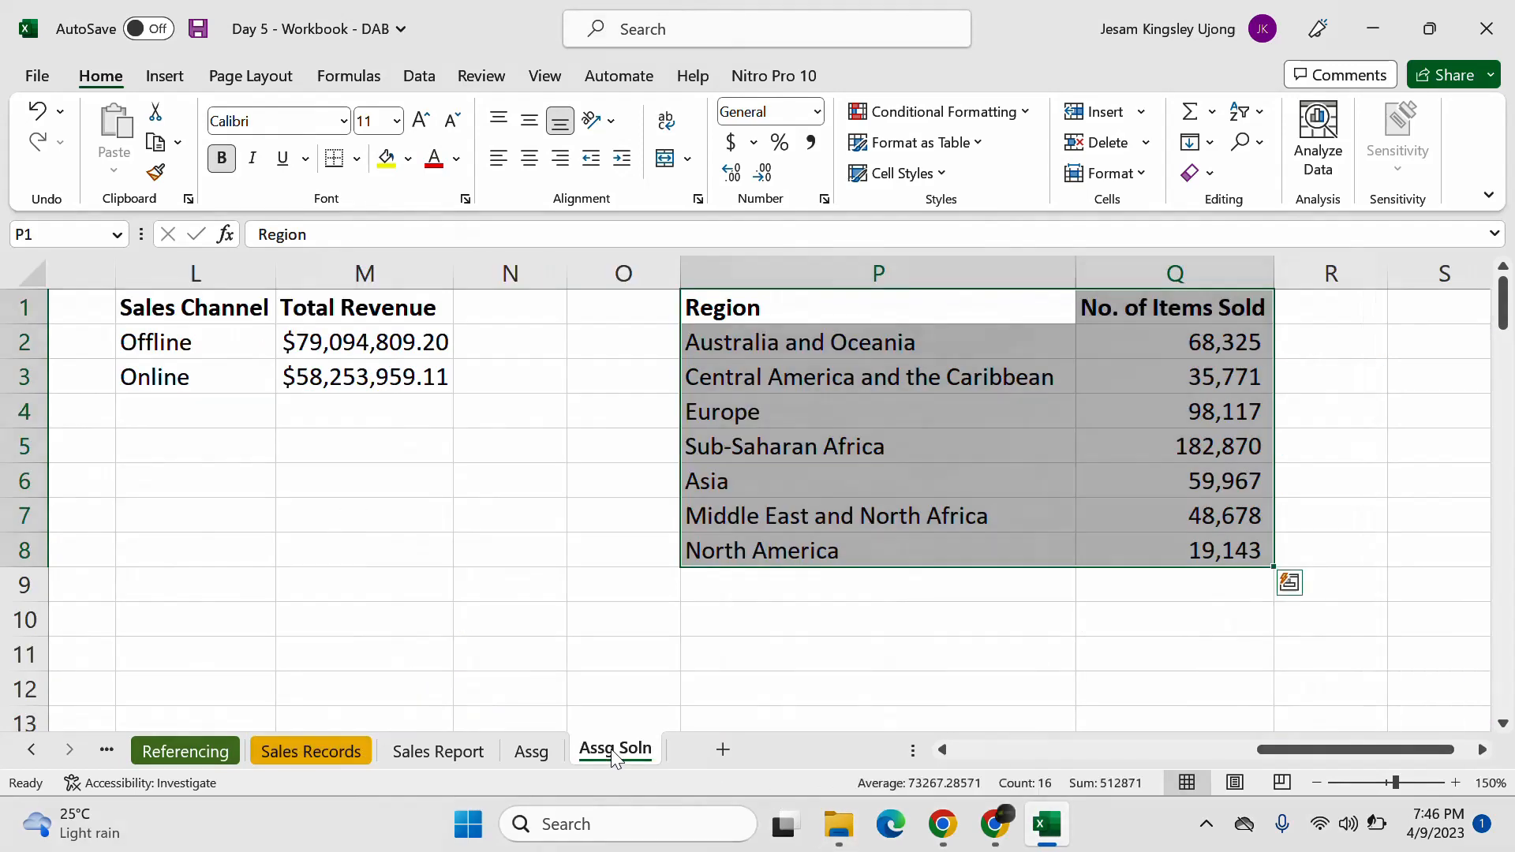
click(865, 504)
drag(819, 293, 842, 543)
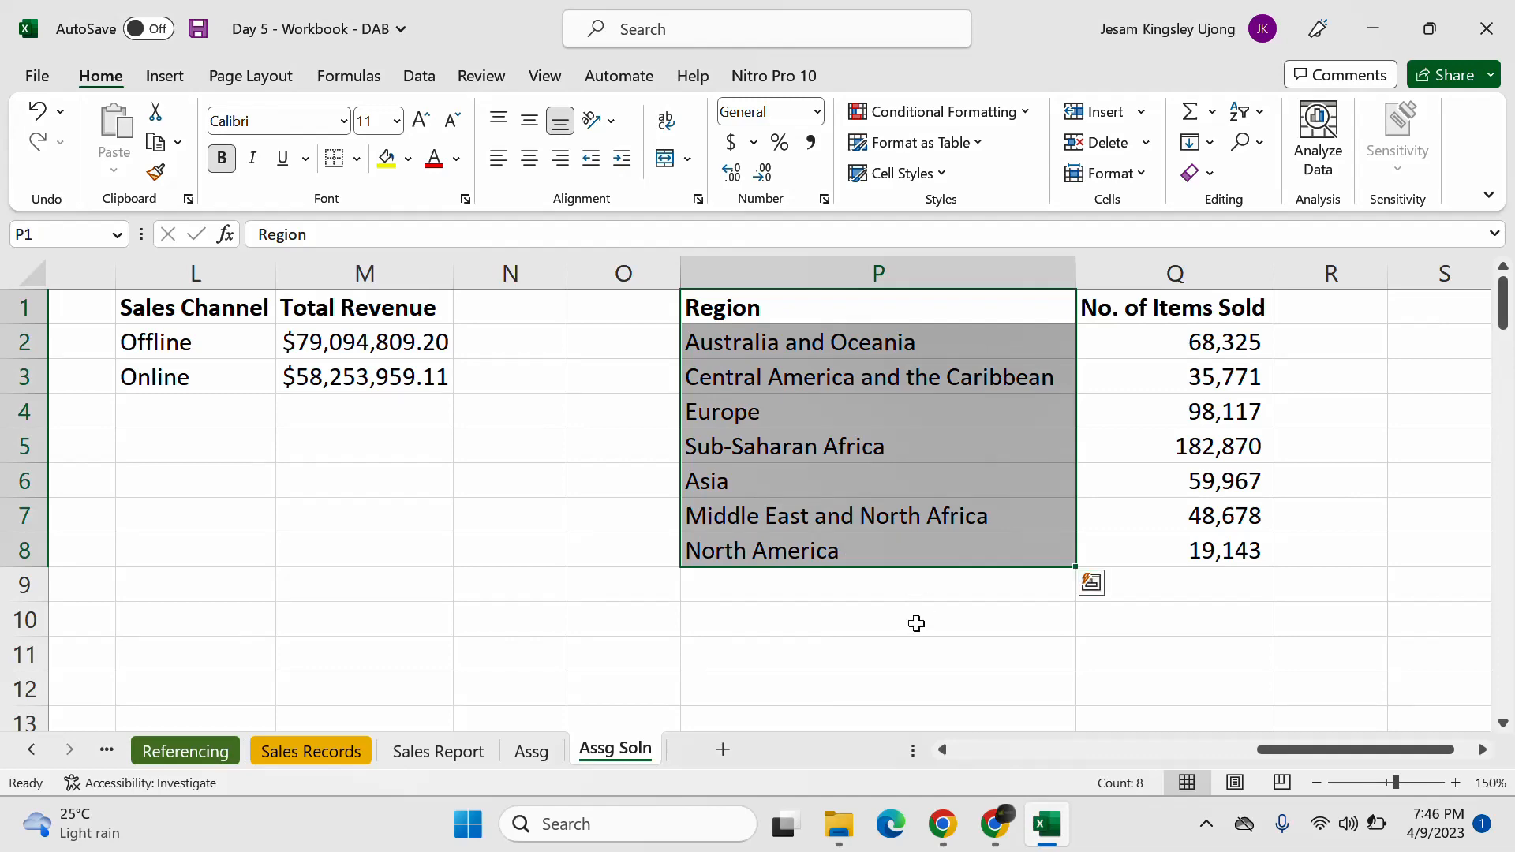
key(ctrl+c)
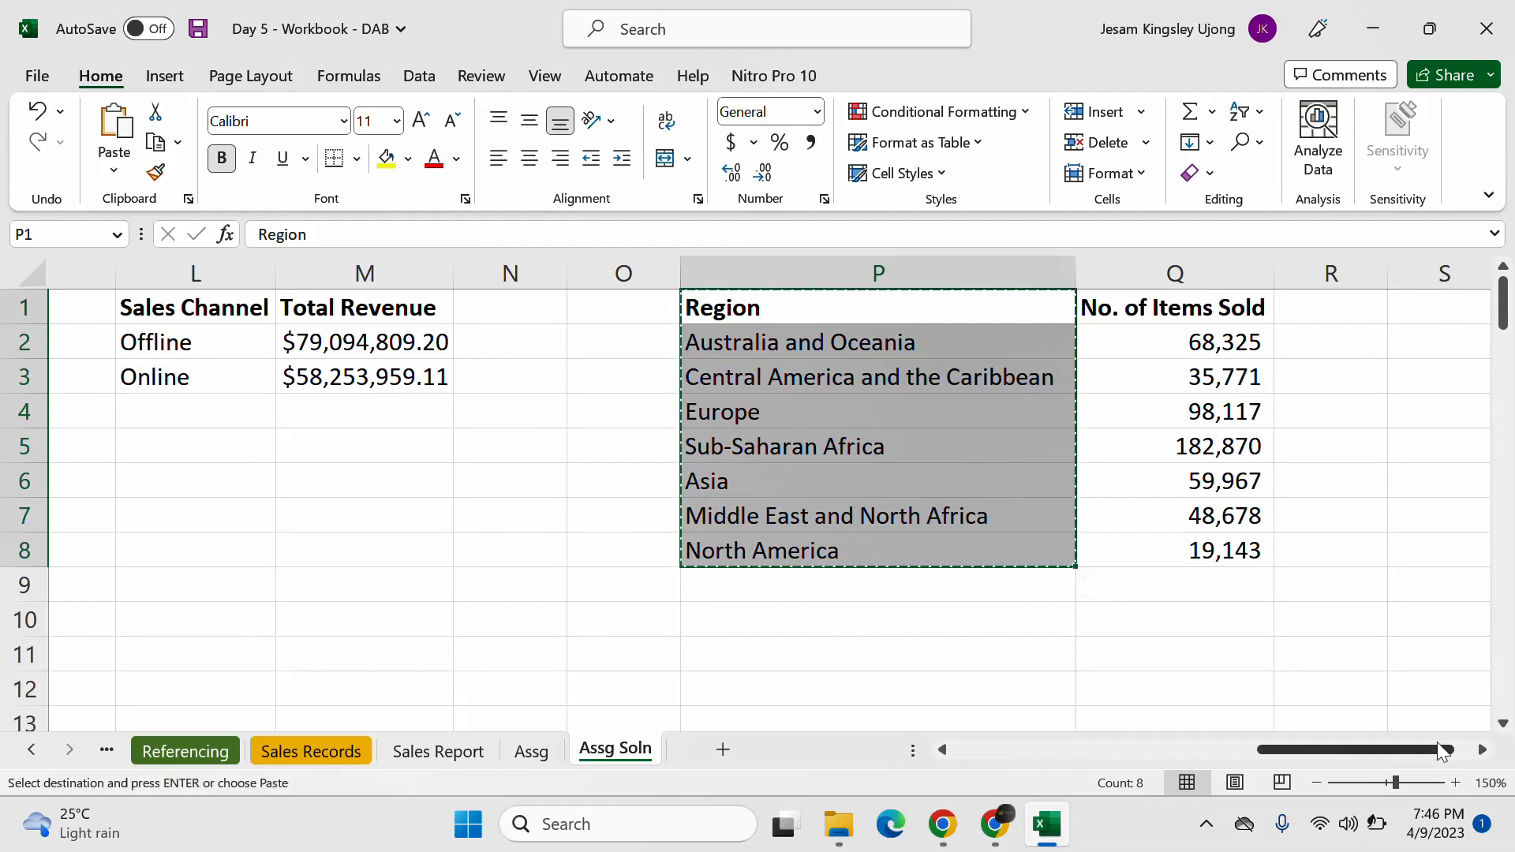
click(1482, 750)
click(1484, 750)
click(1484, 751)
click(1484, 750)
click(1484, 750)
click(1484, 751)
click(1484, 750)
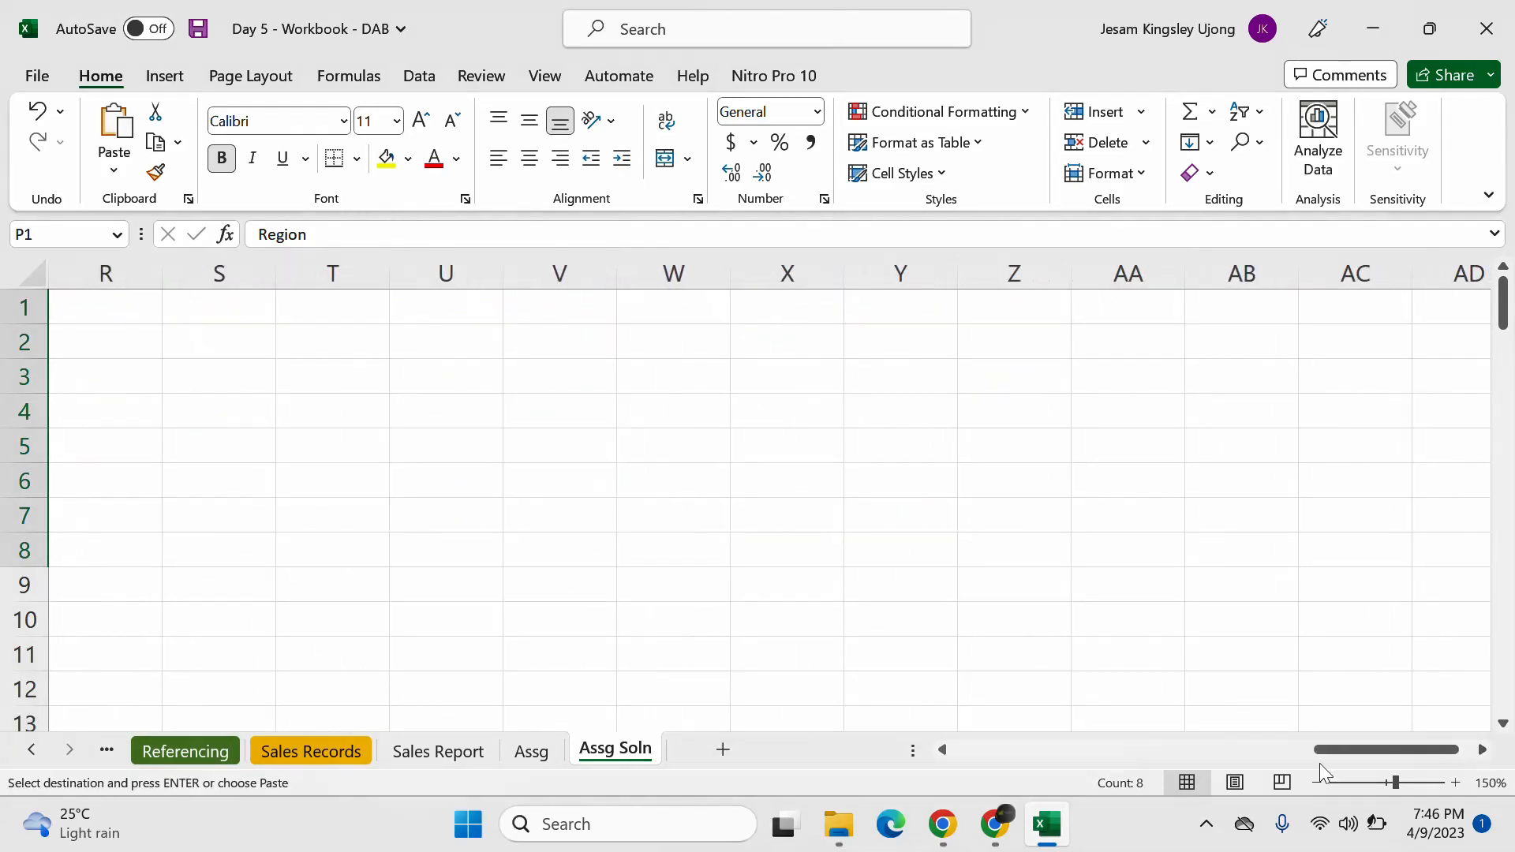
click(297, 306)
right_click(306, 310)
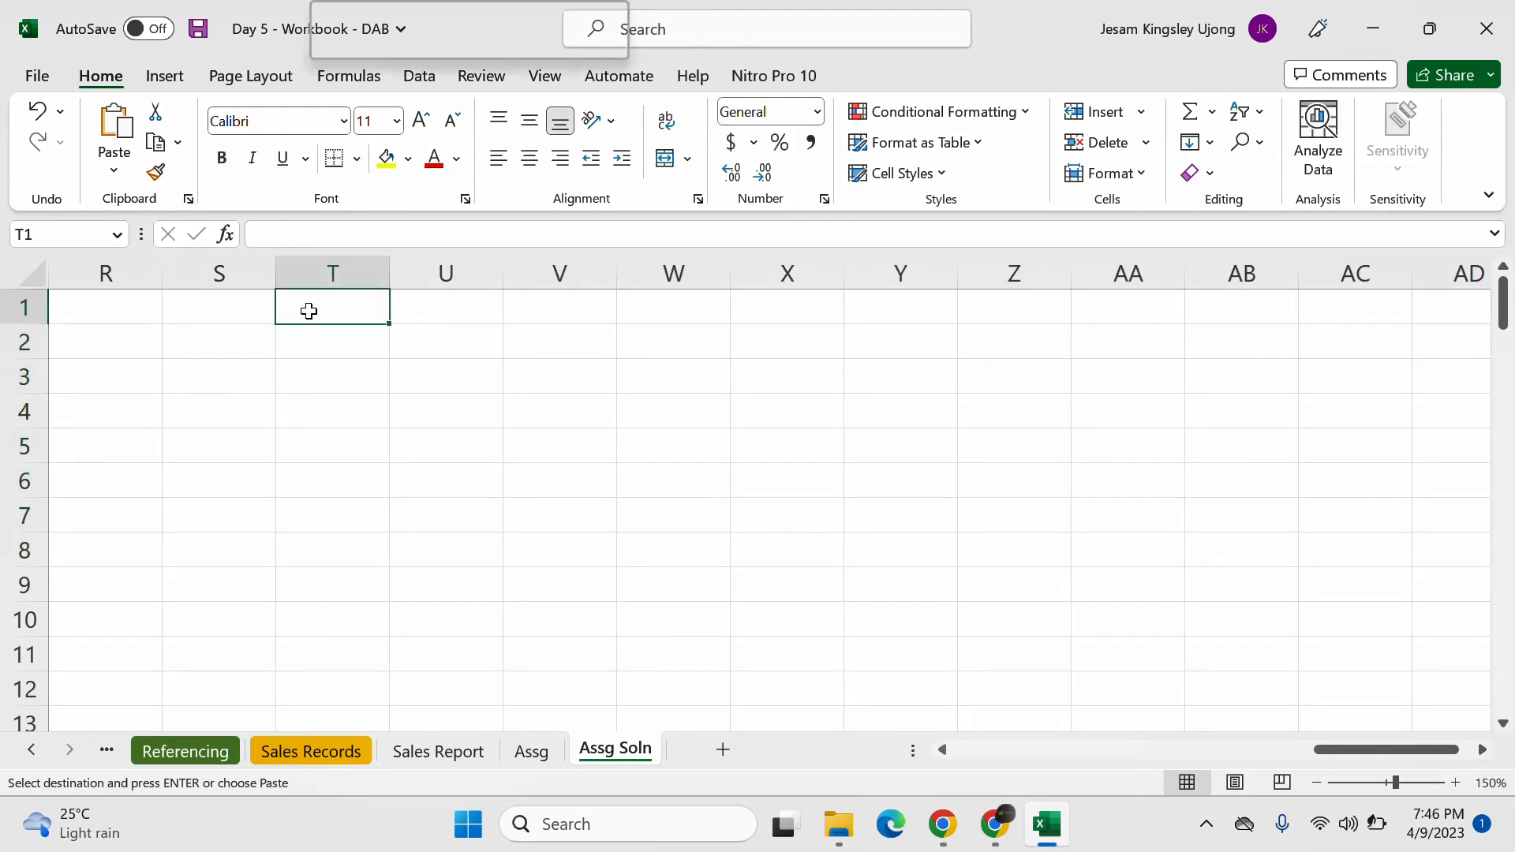
click(403, 247)
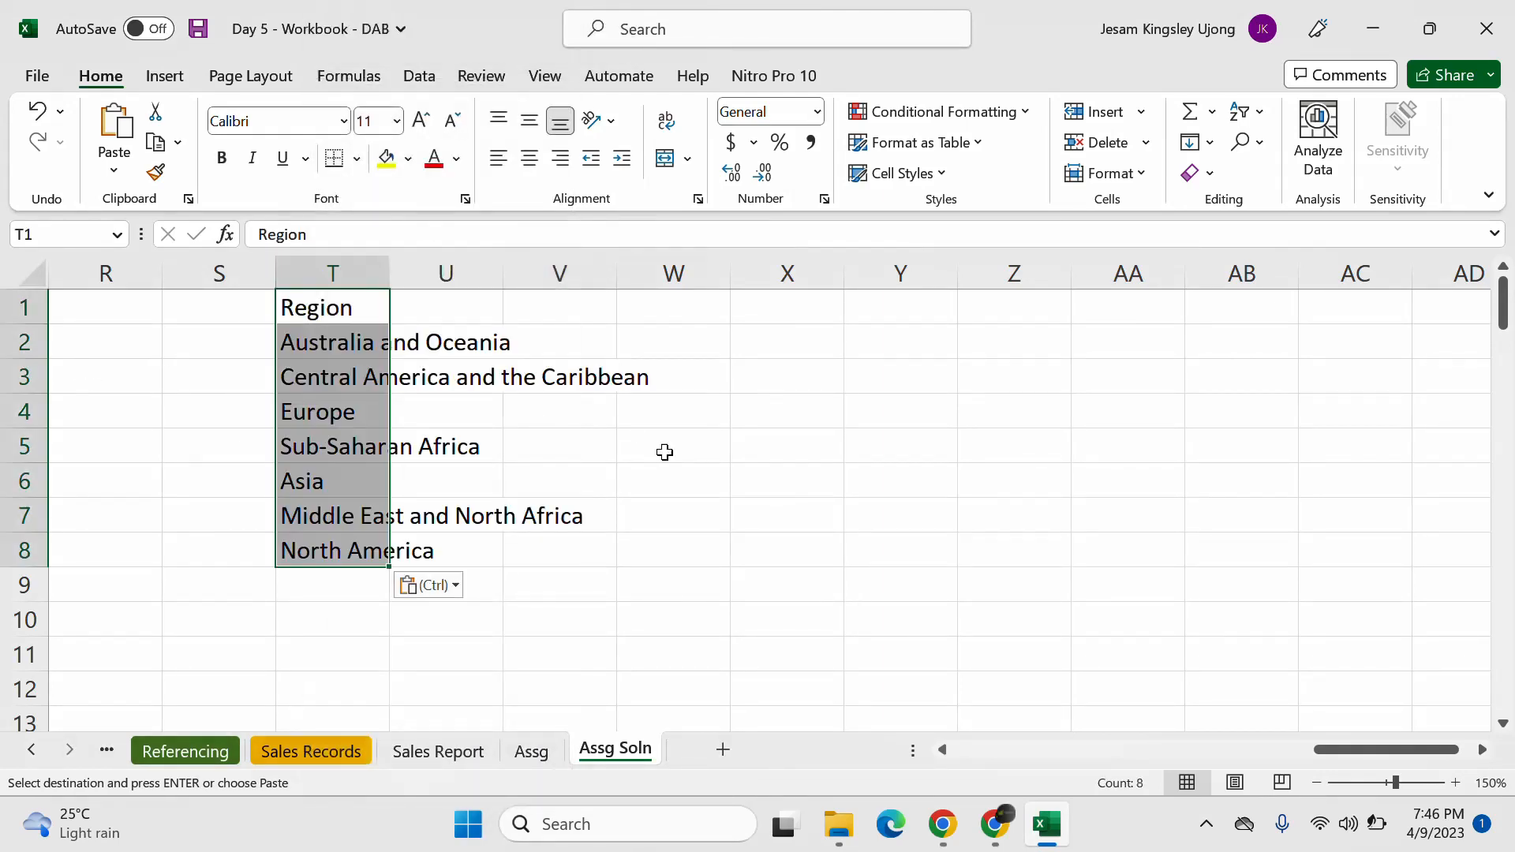
click(552, 411)
double_click(389, 273)
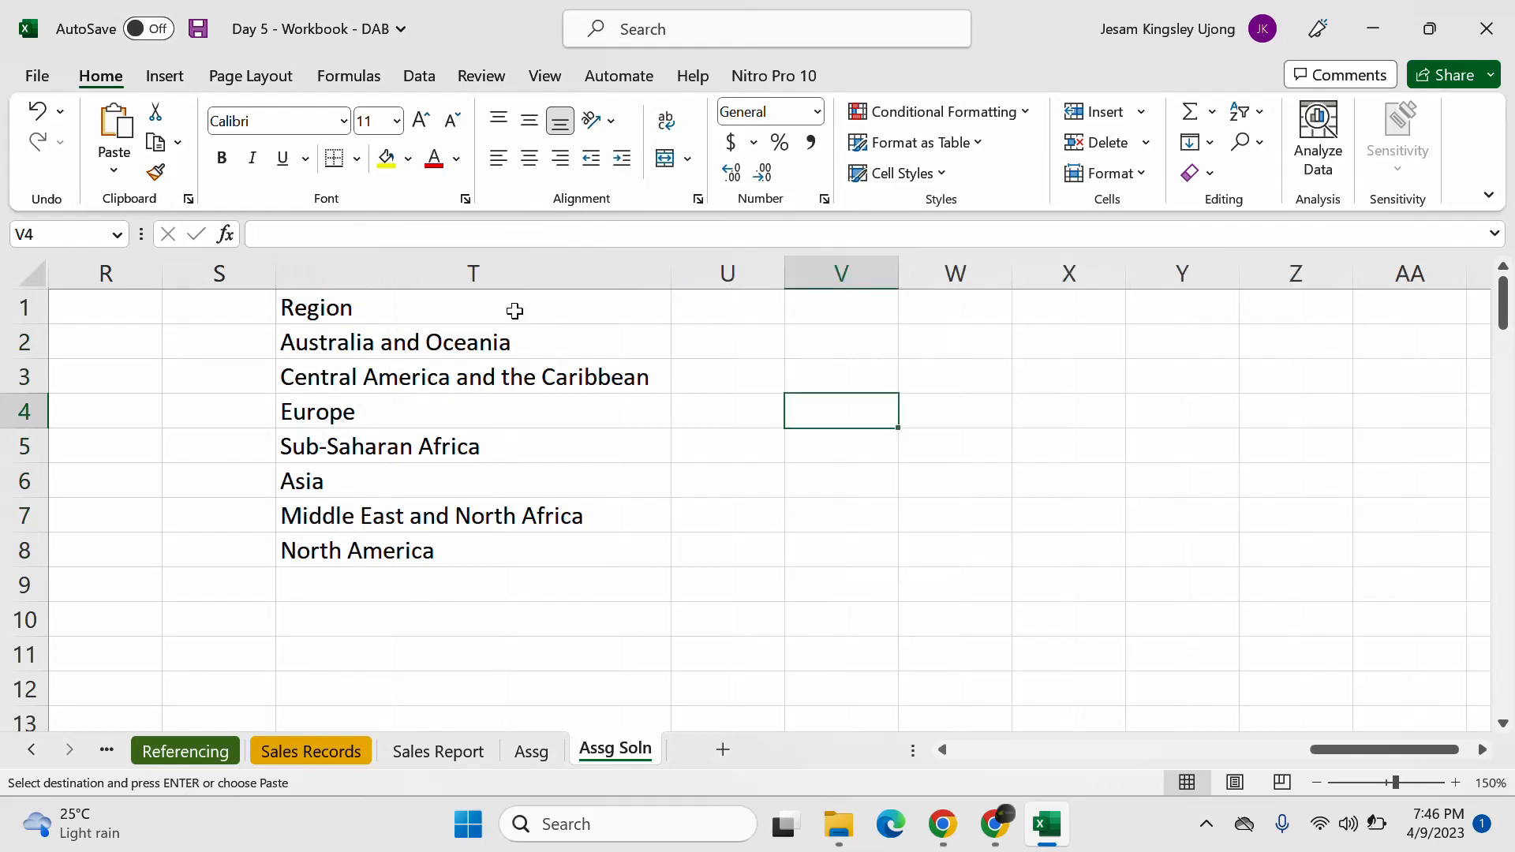
Step: Enter the header "No. of Orders" in U1 and fit column U to its contents
click(736, 364)
click(748, 318)
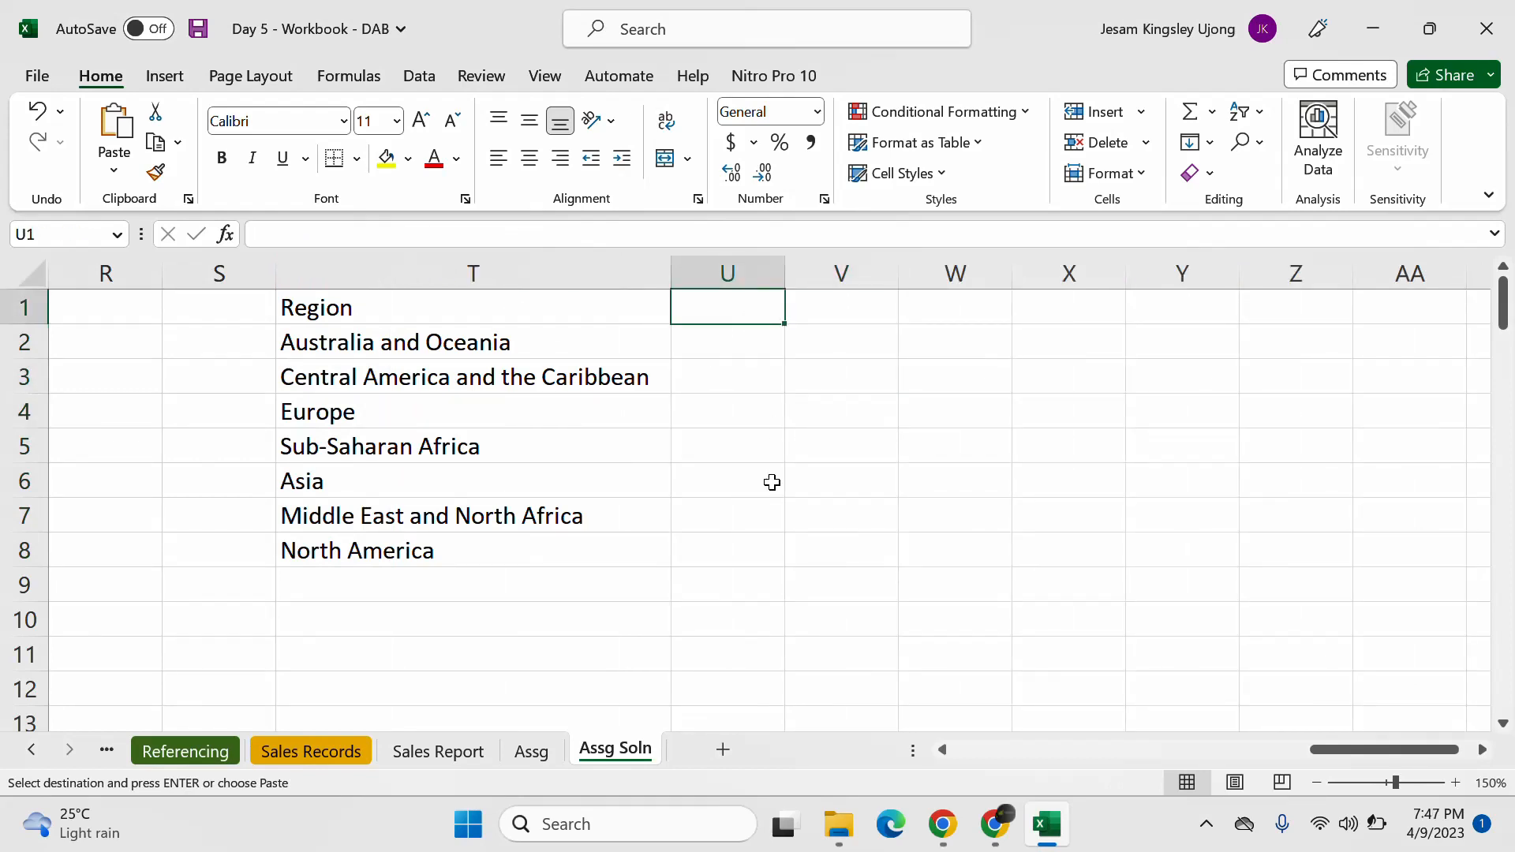
text(No. of )
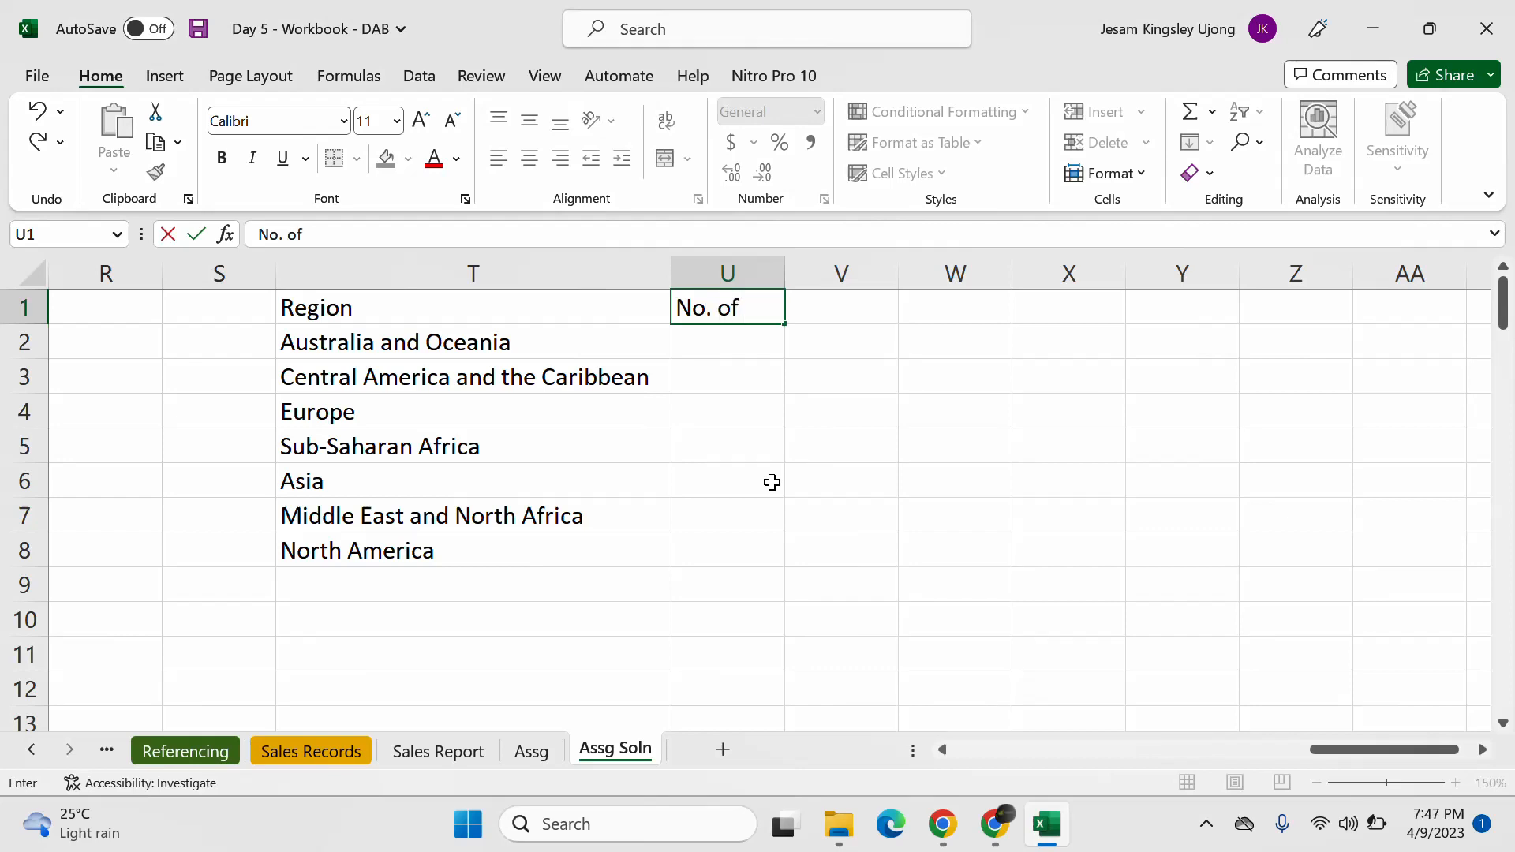
text(Order)
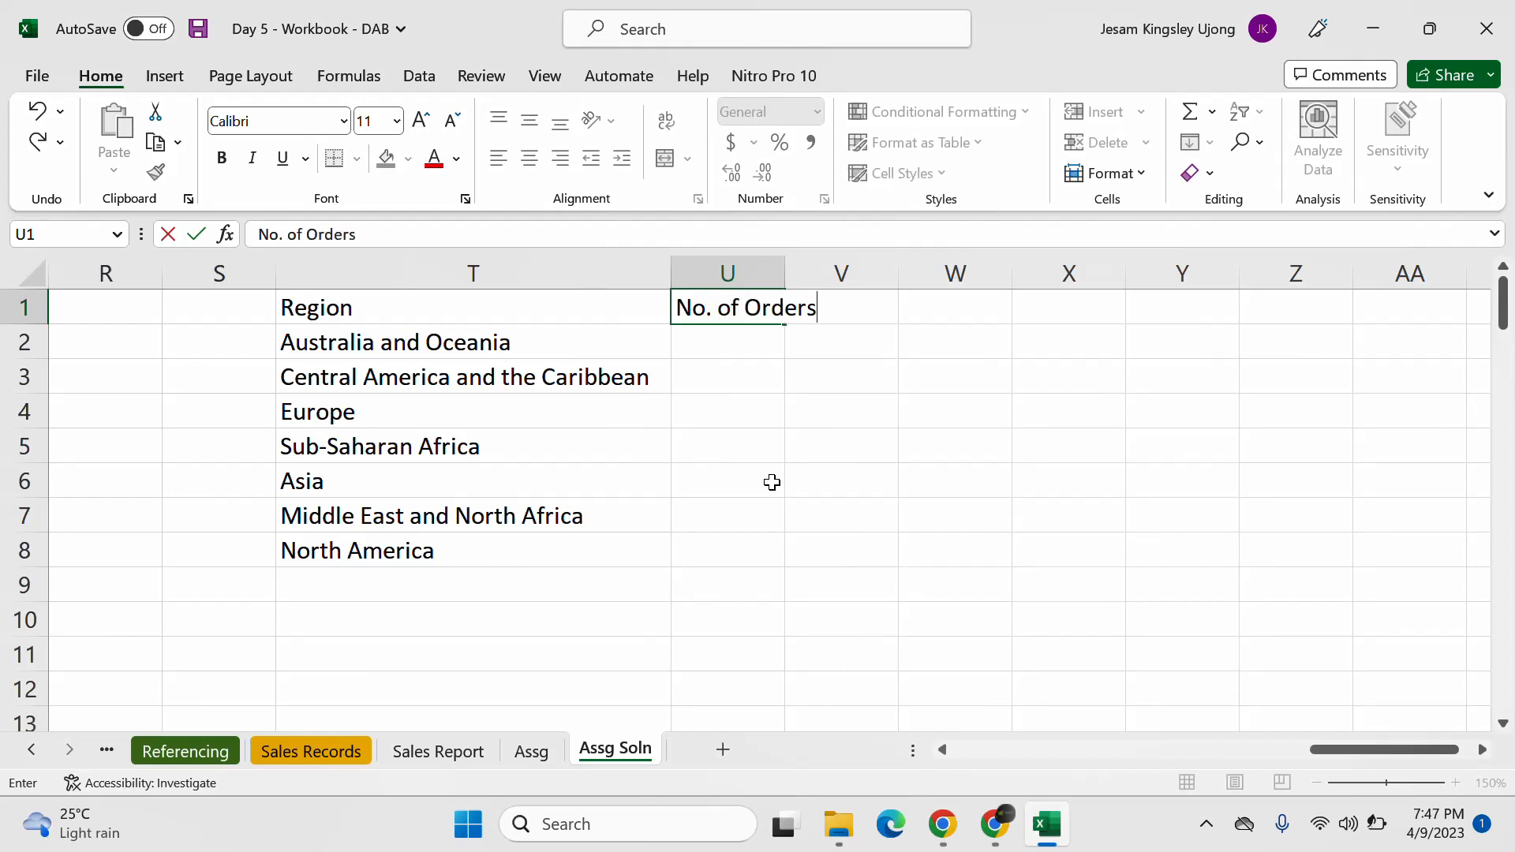
text(s)
key(Return)
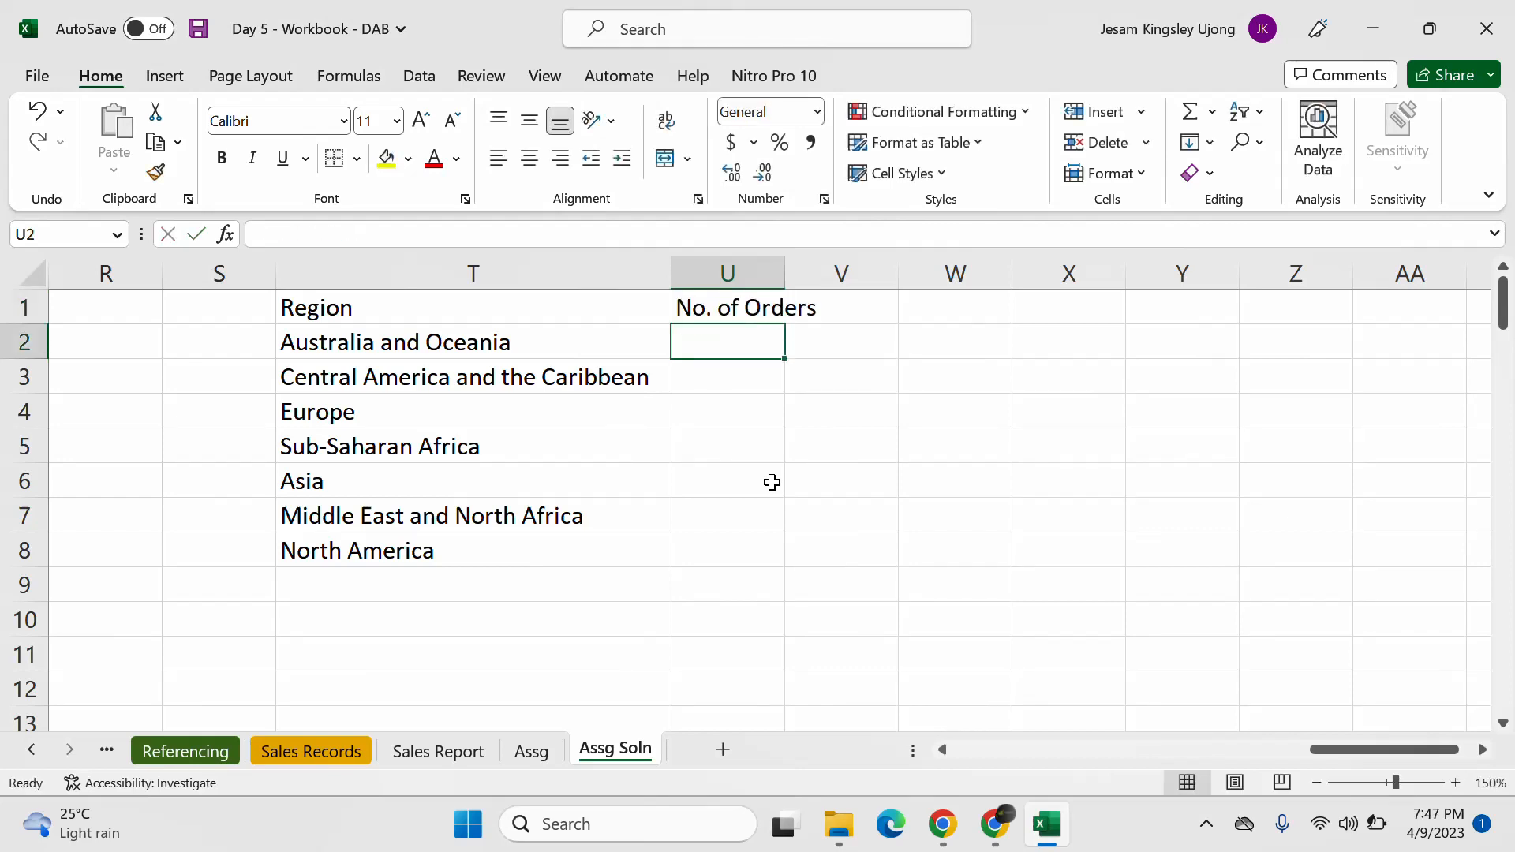
double_click(784, 269)
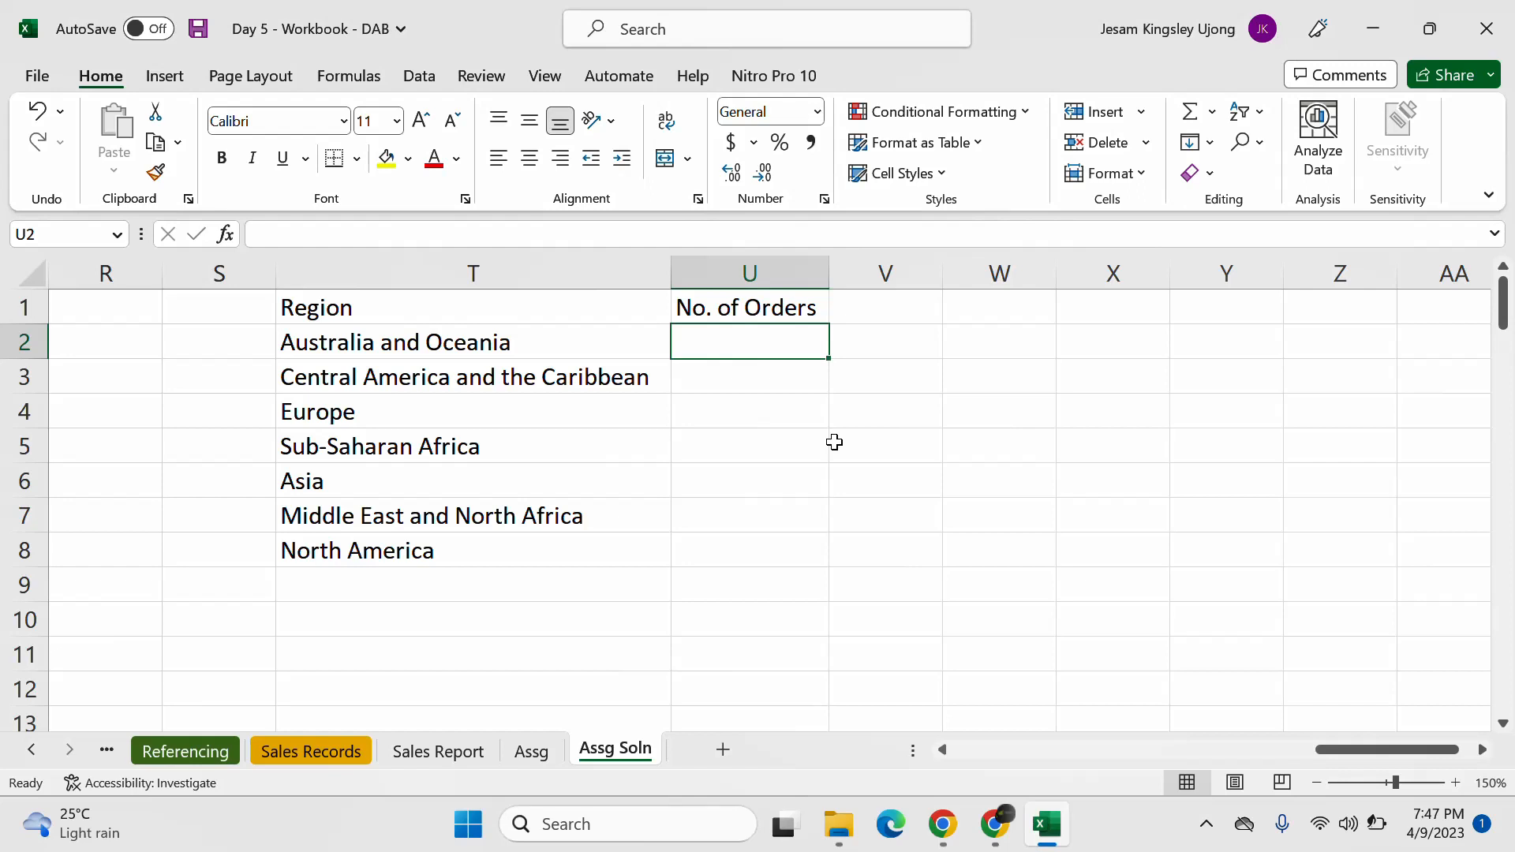
Step: Count the orders for Australia and Oceania in U2 with =COUNTIF('Sales Records'!A:A,'Assg Soln'!T2)
text(=countif)
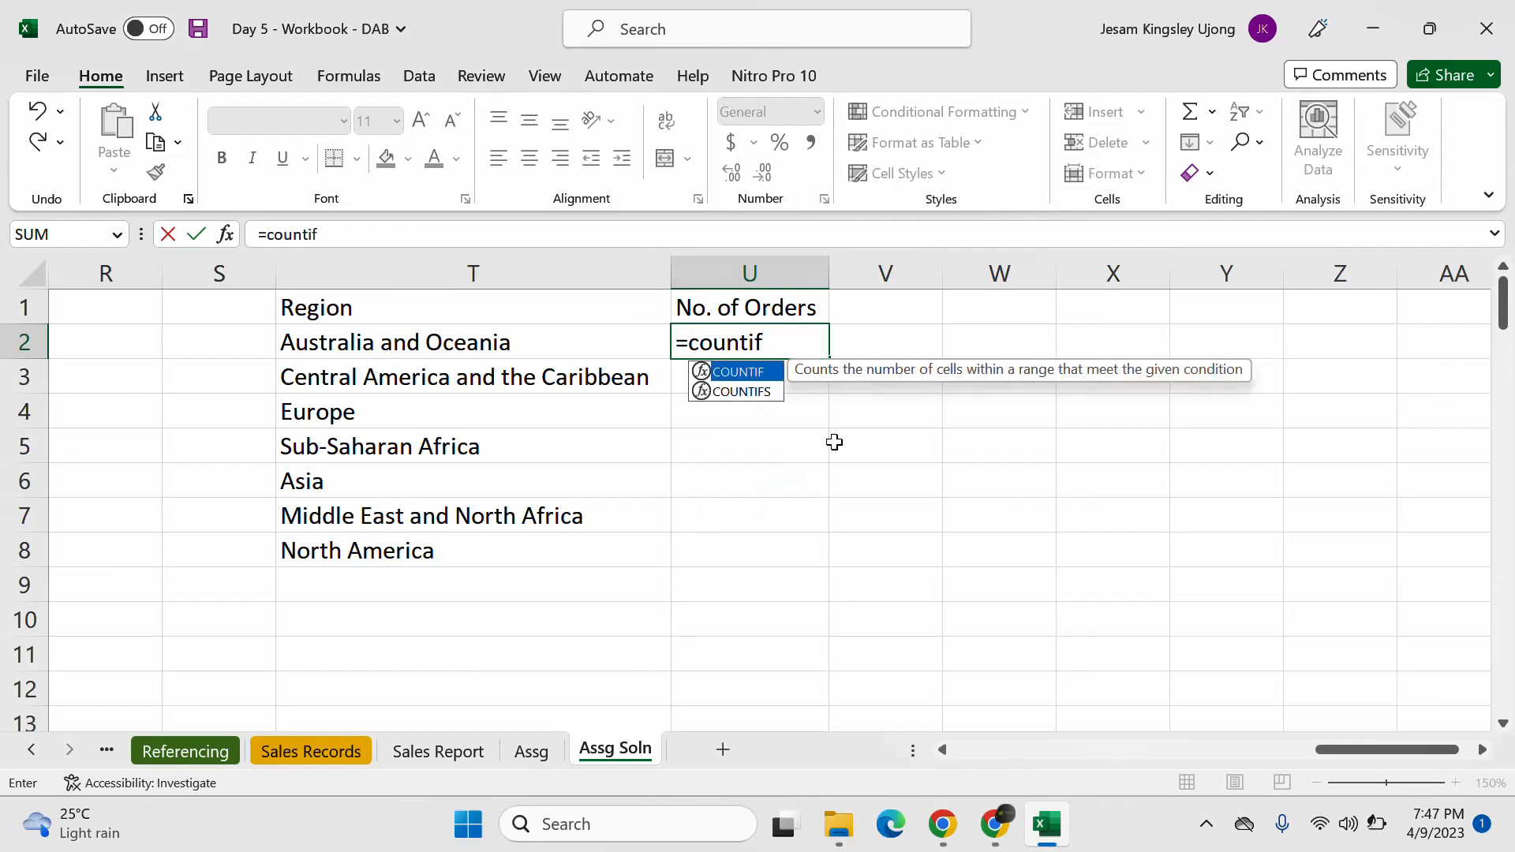
key(Tab)
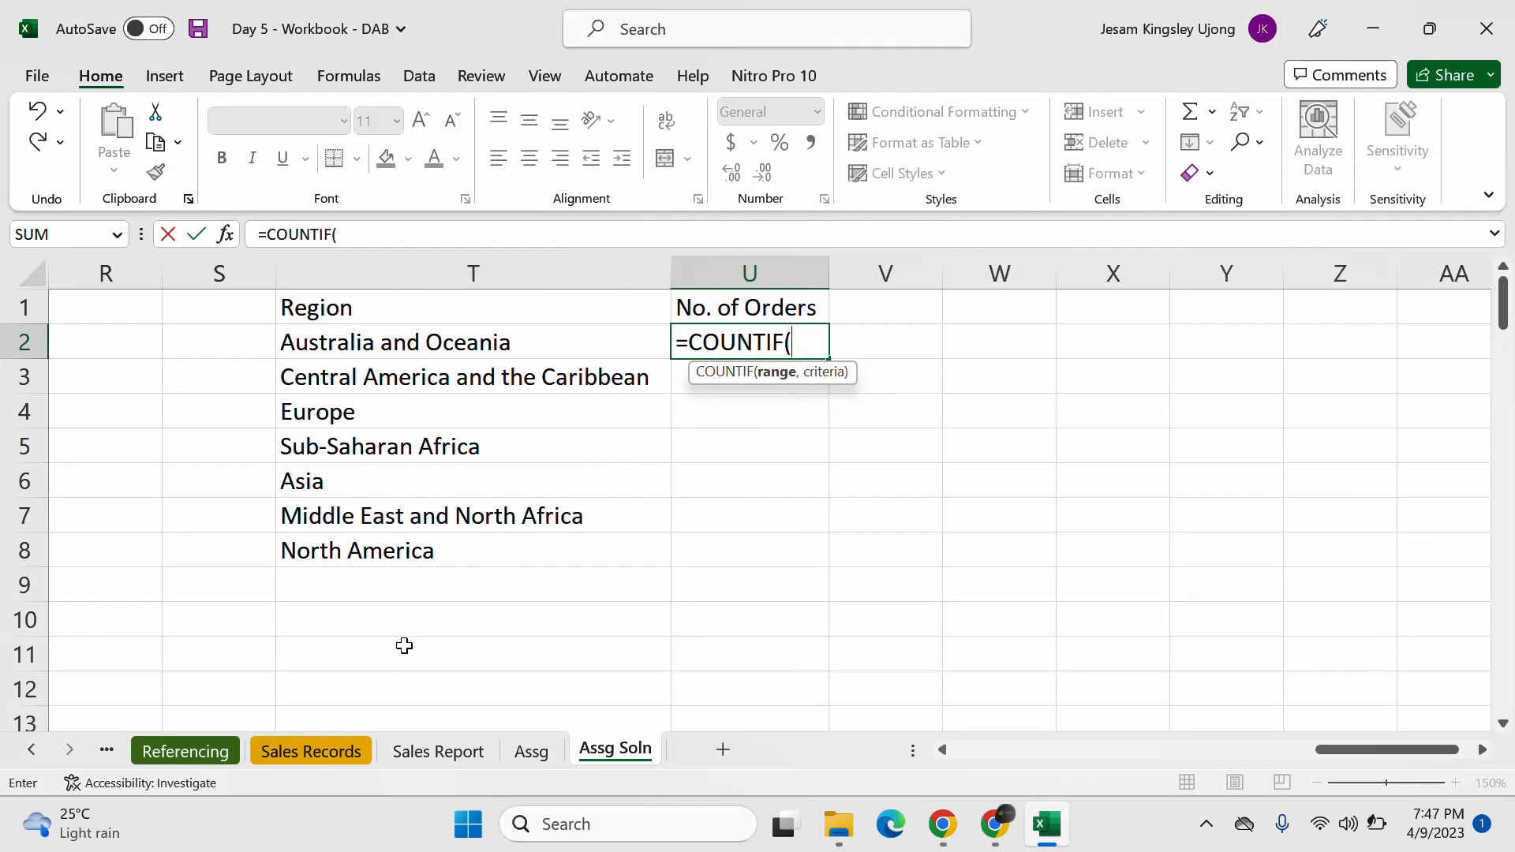
click(308, 750)
click(180, 265)
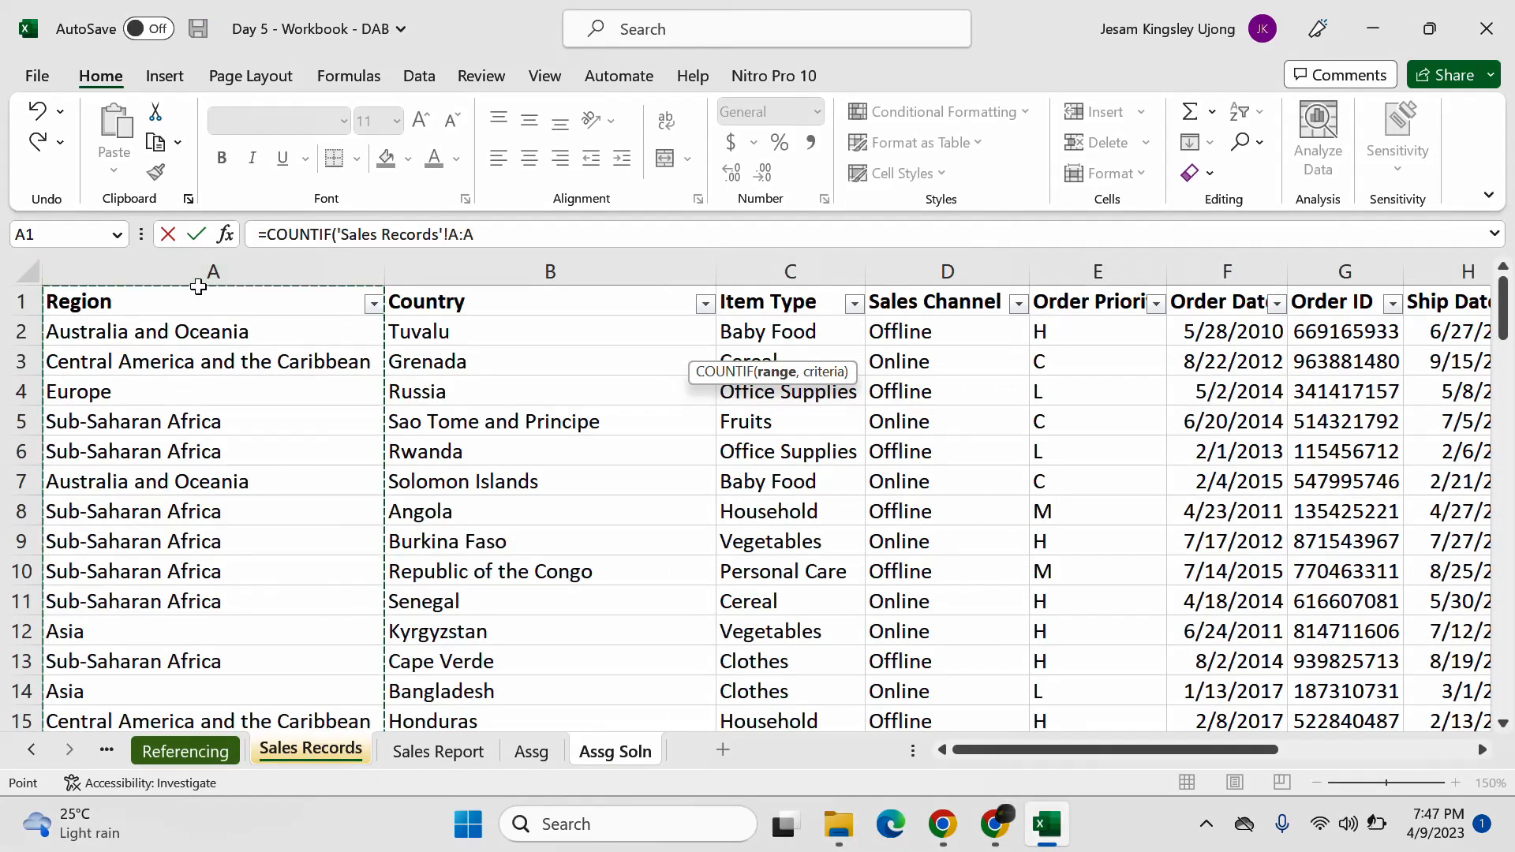
text(,)
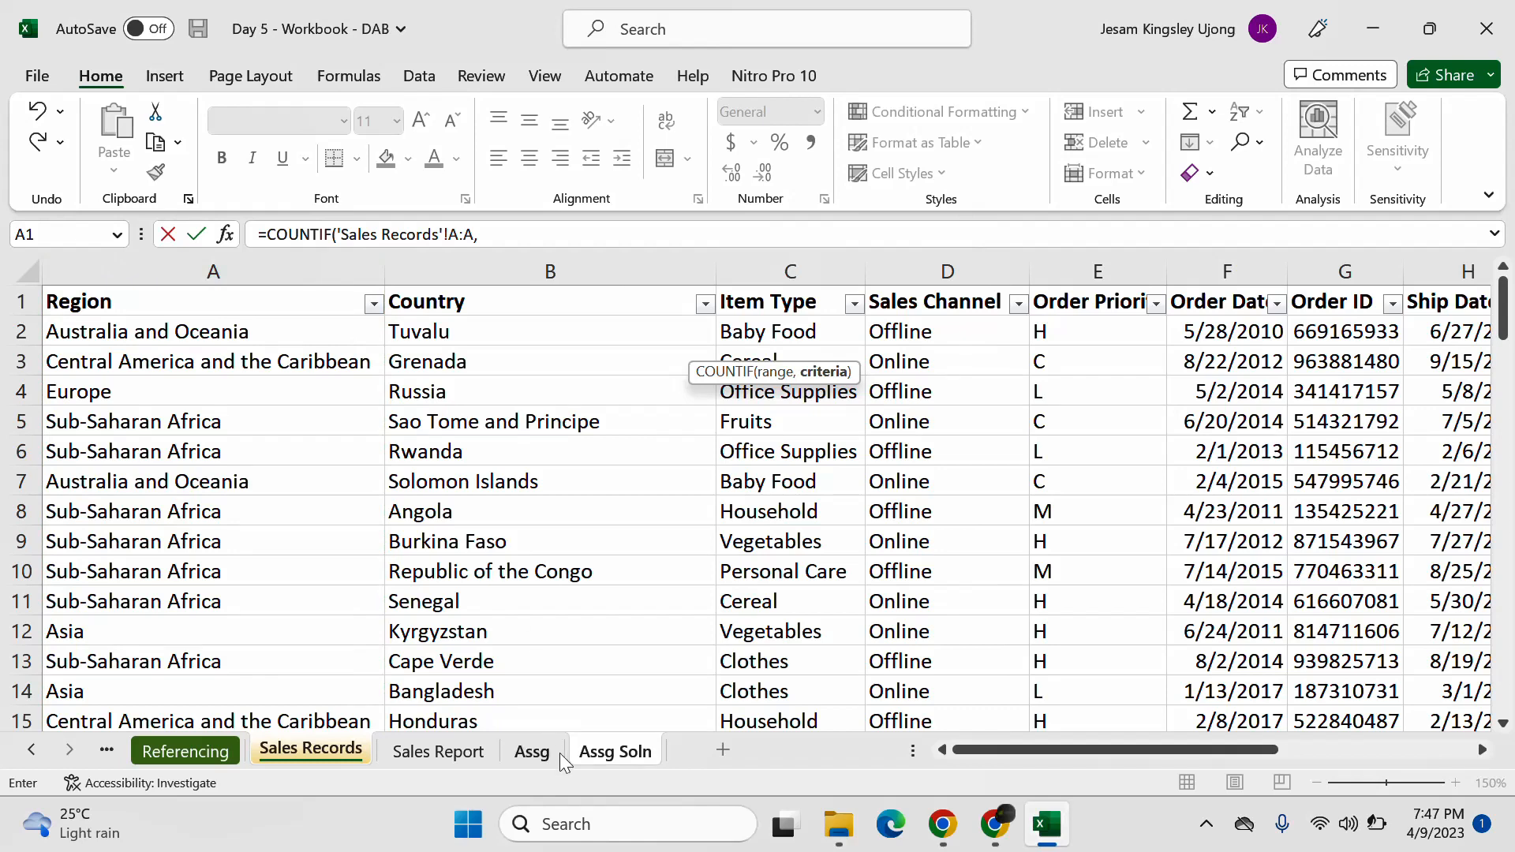
click(532, 751)
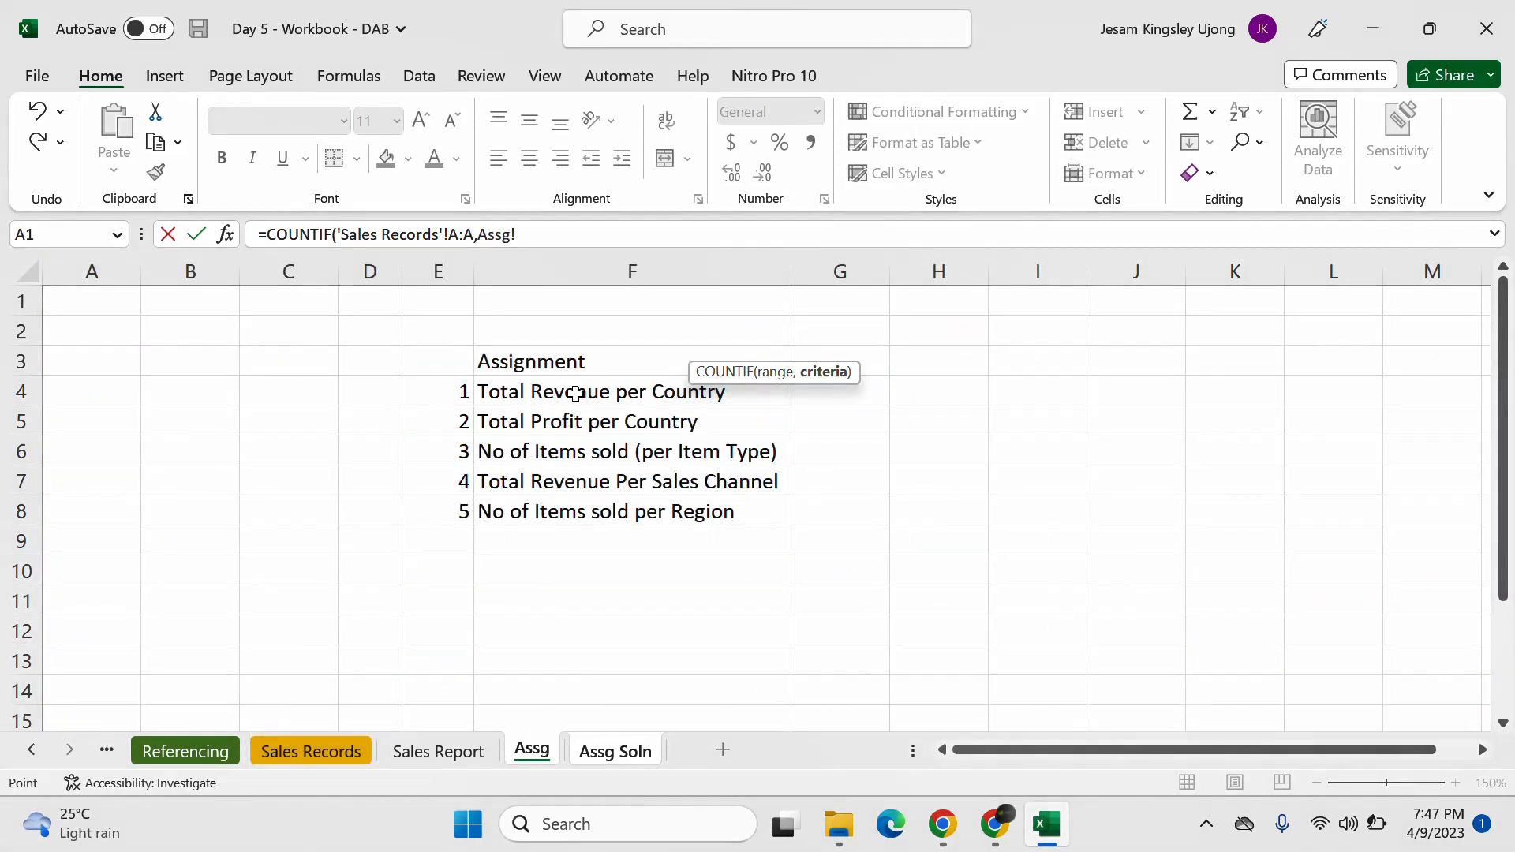
click(599, 752)
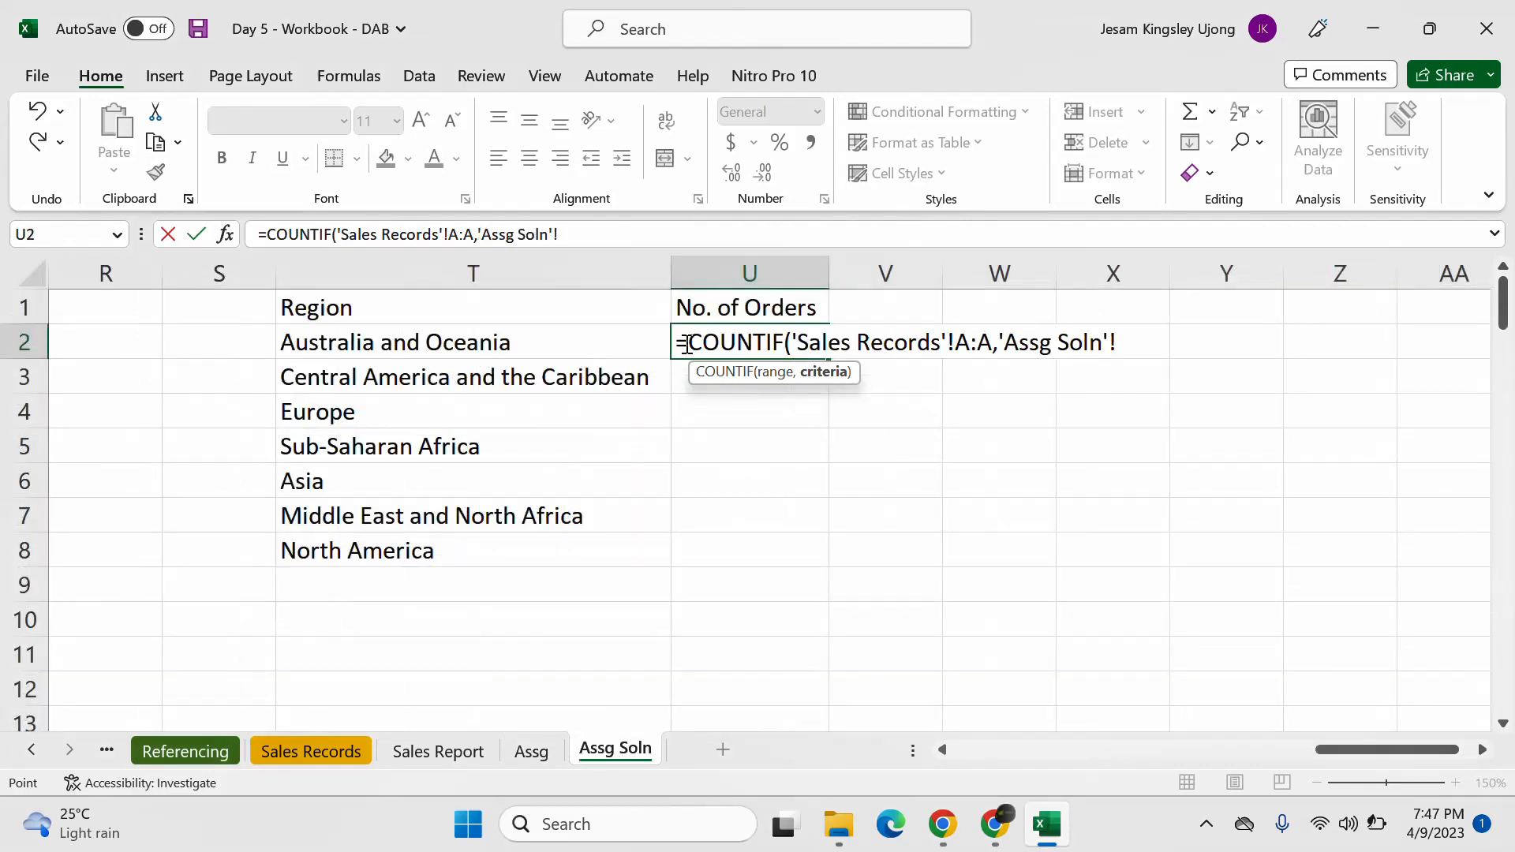
click(492, 340)
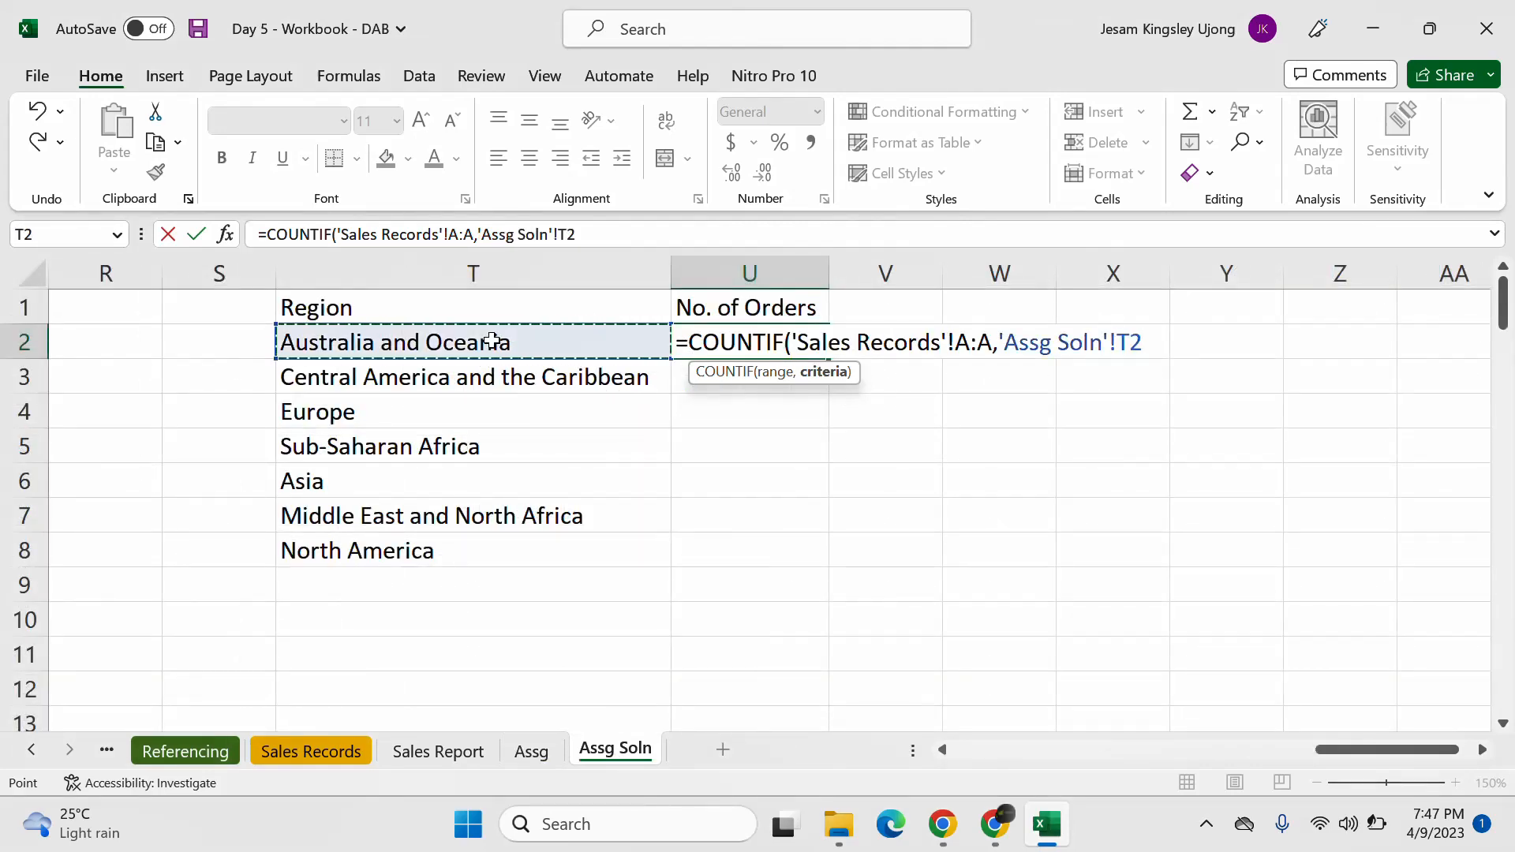
text())
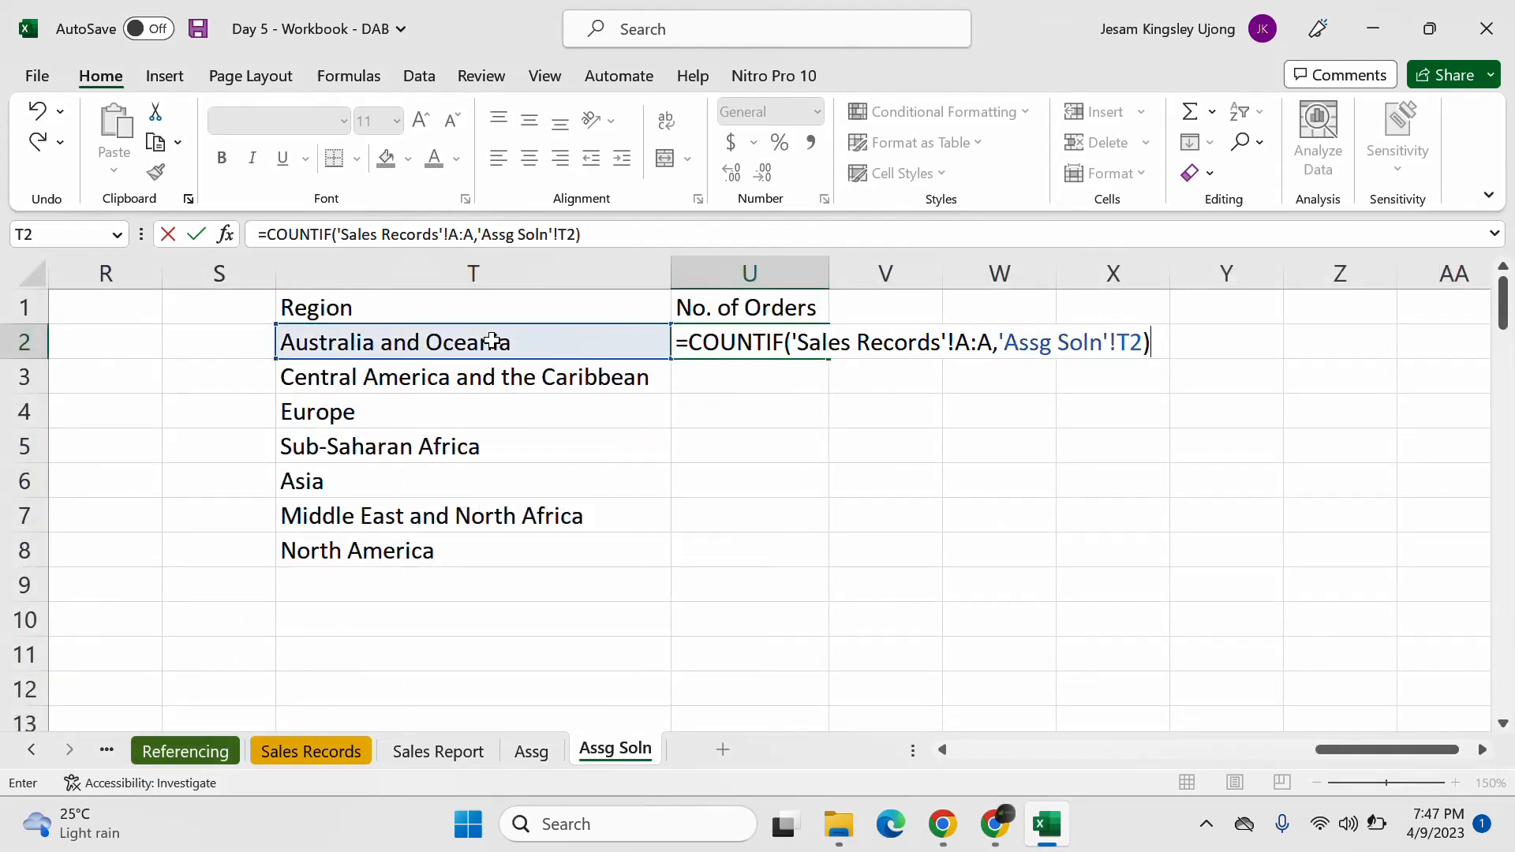
key(Return)
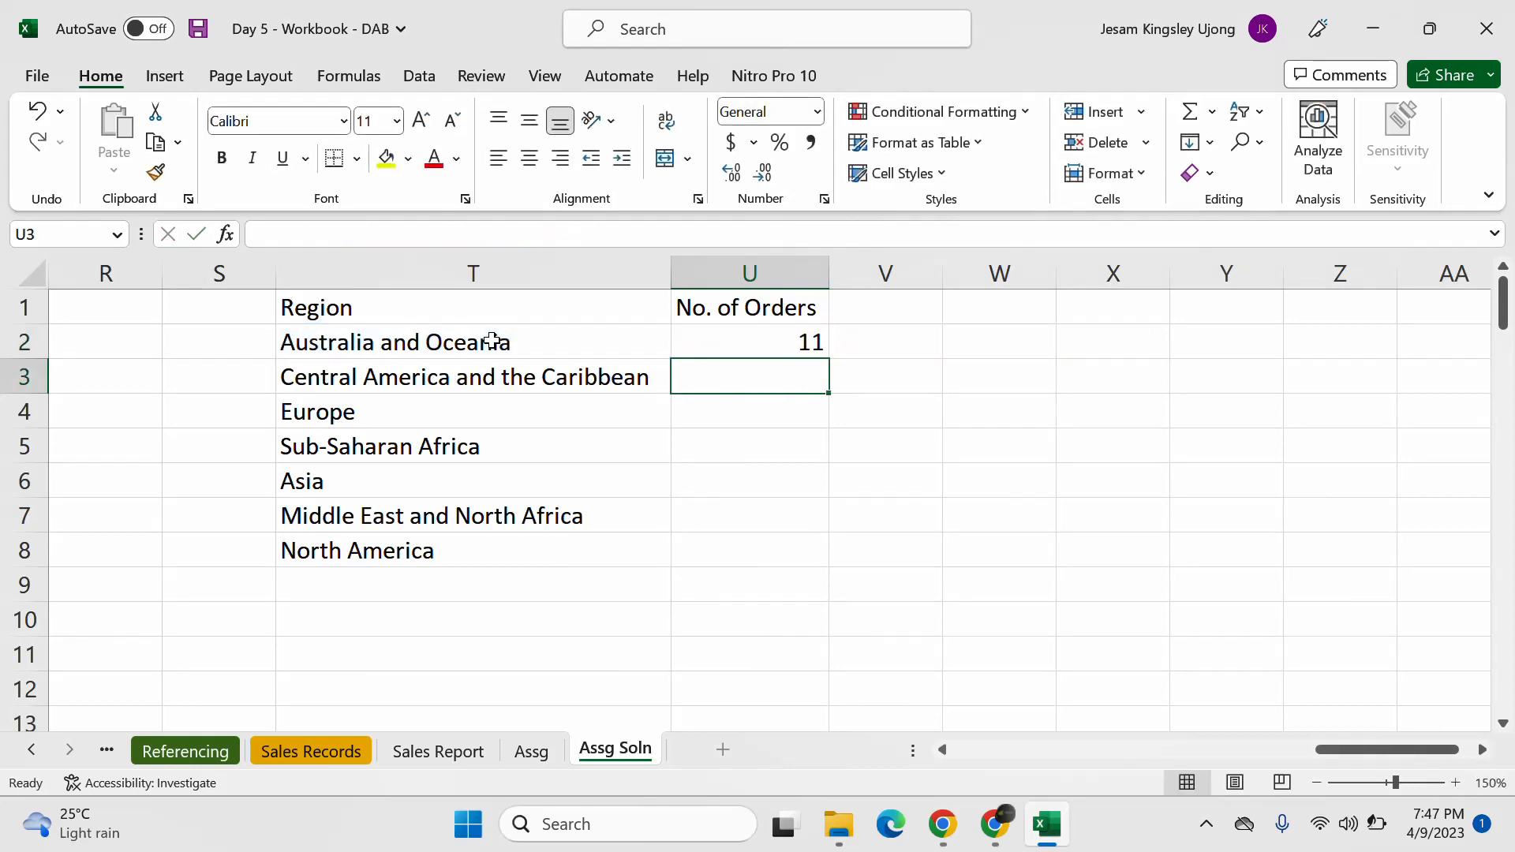
Step: Fill the U2 order-count formula down to U8 for the remaining regions
click(801, 349)
double_click(829, 359)
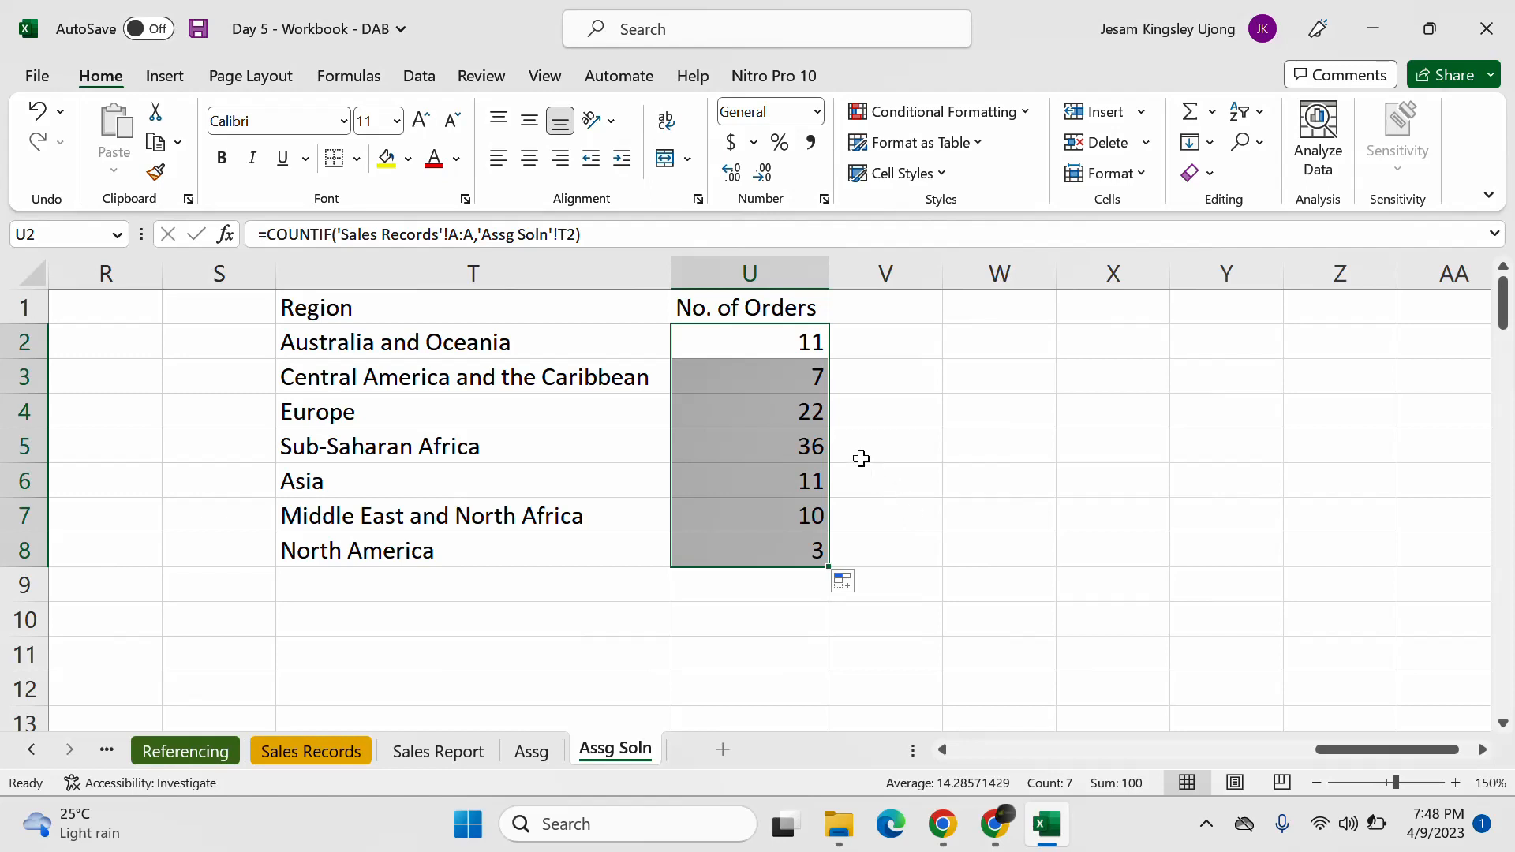
click(871, 375)
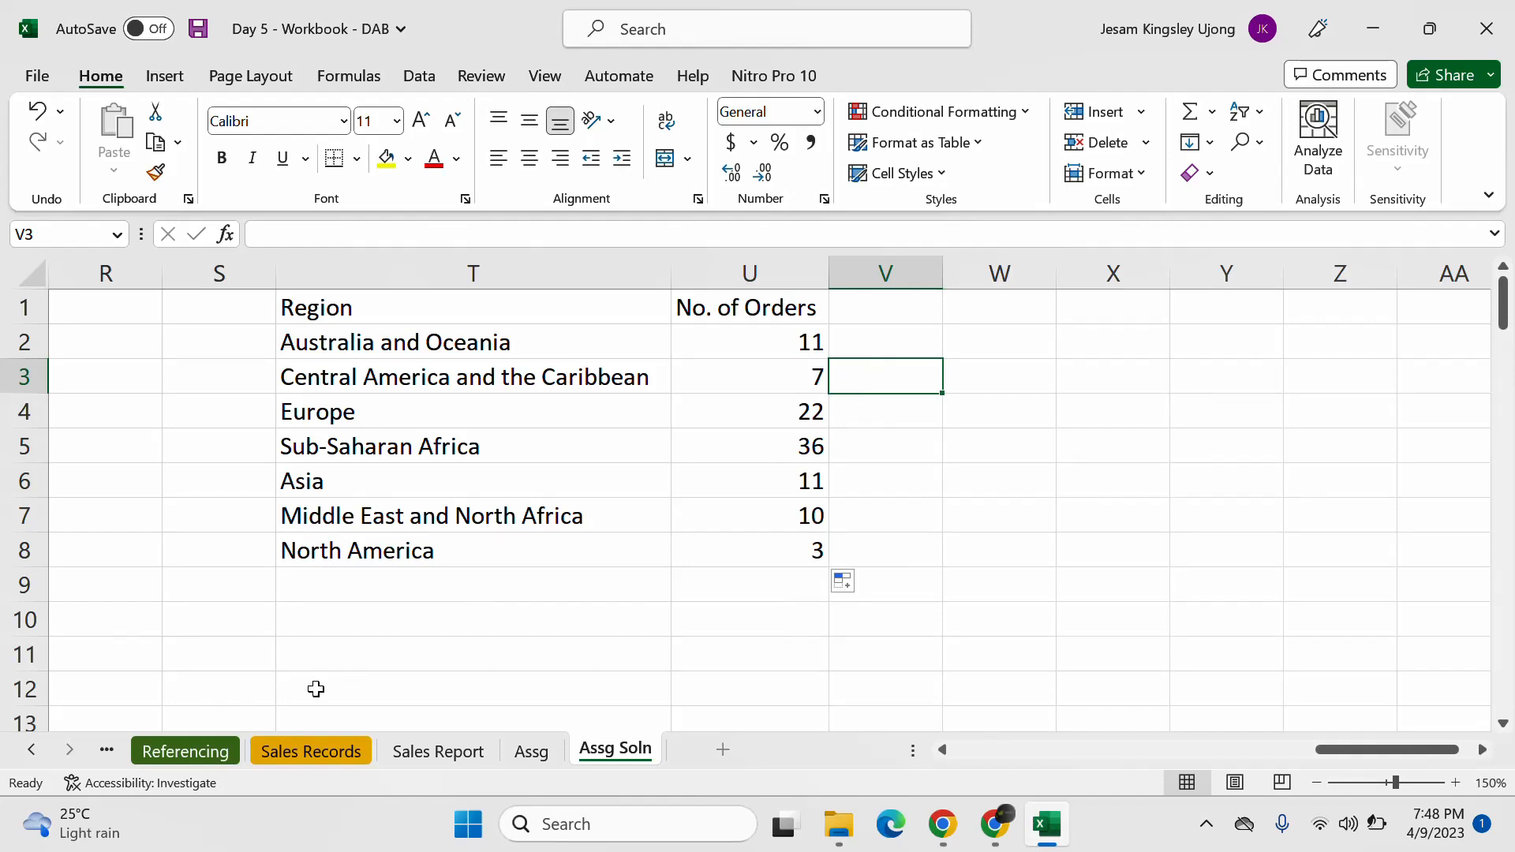
Step: Switch to the Sales Records sheet
click(306, 751)
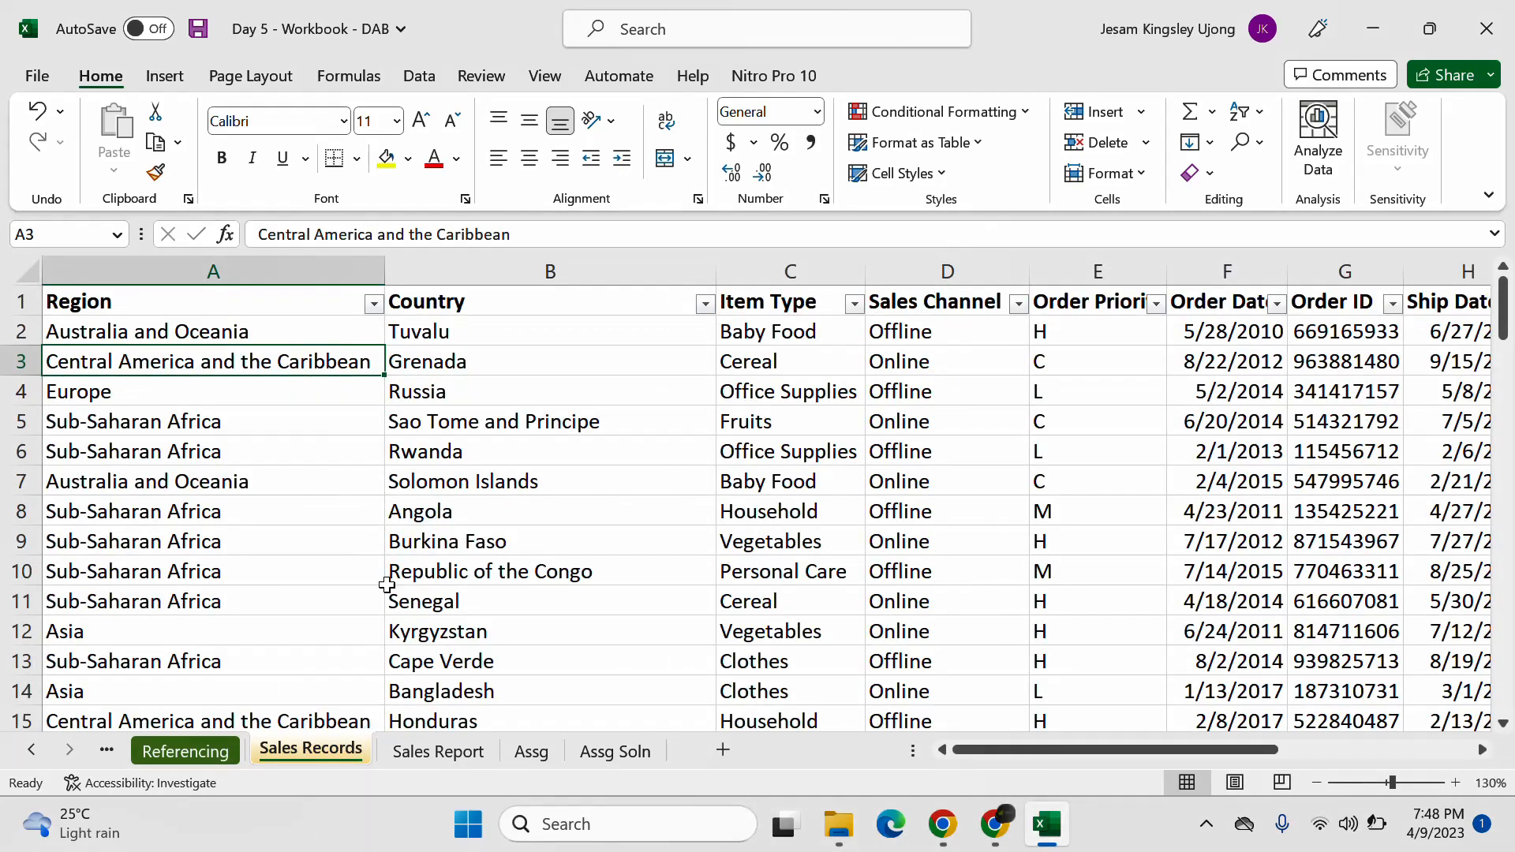
click(373, 304)
click(373, 303)
click(1000, 830)
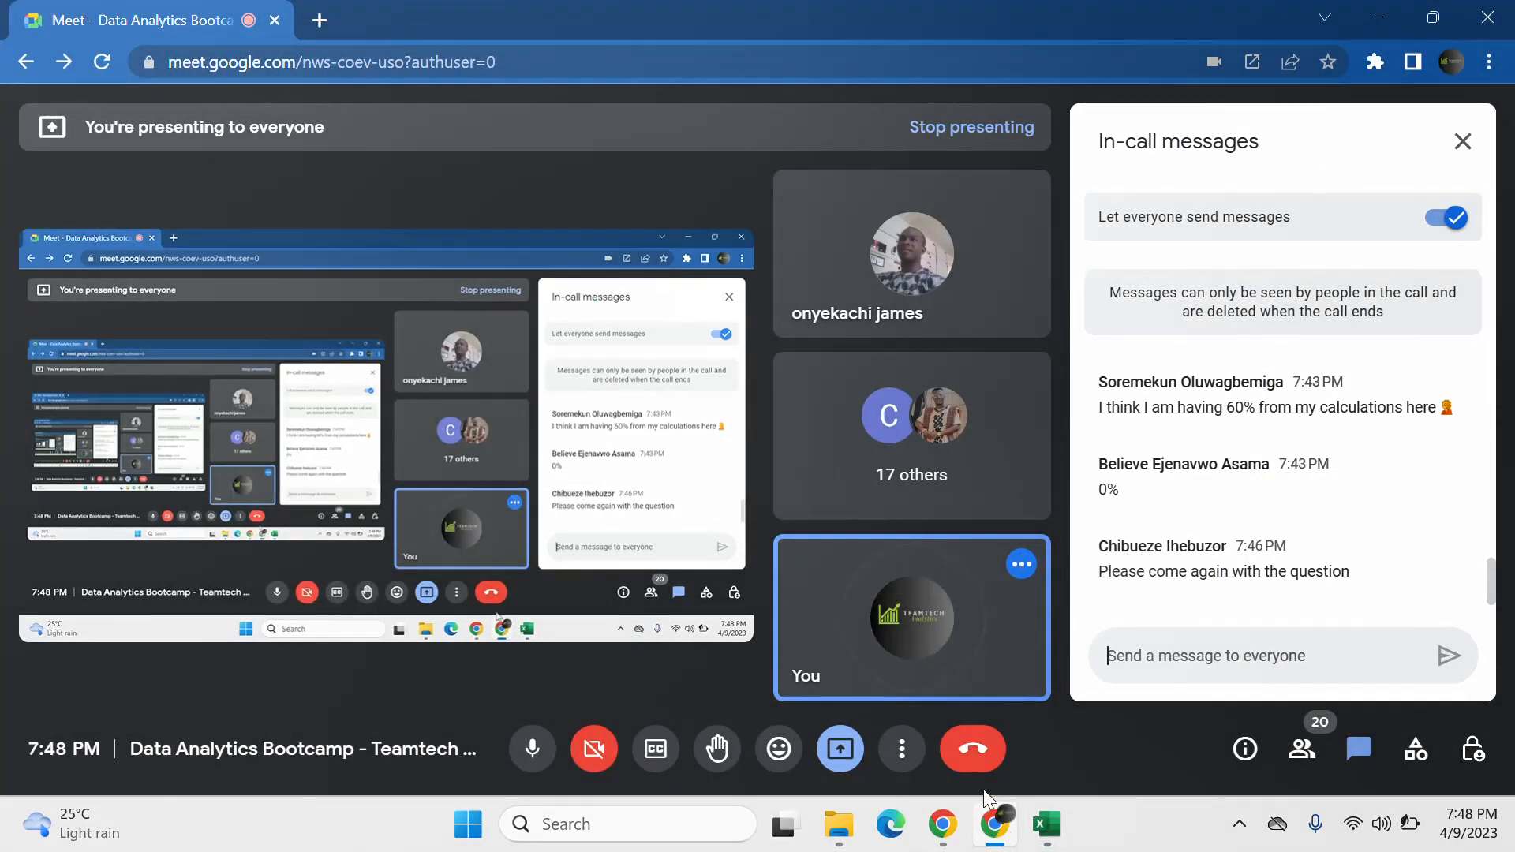
click(993, 824)
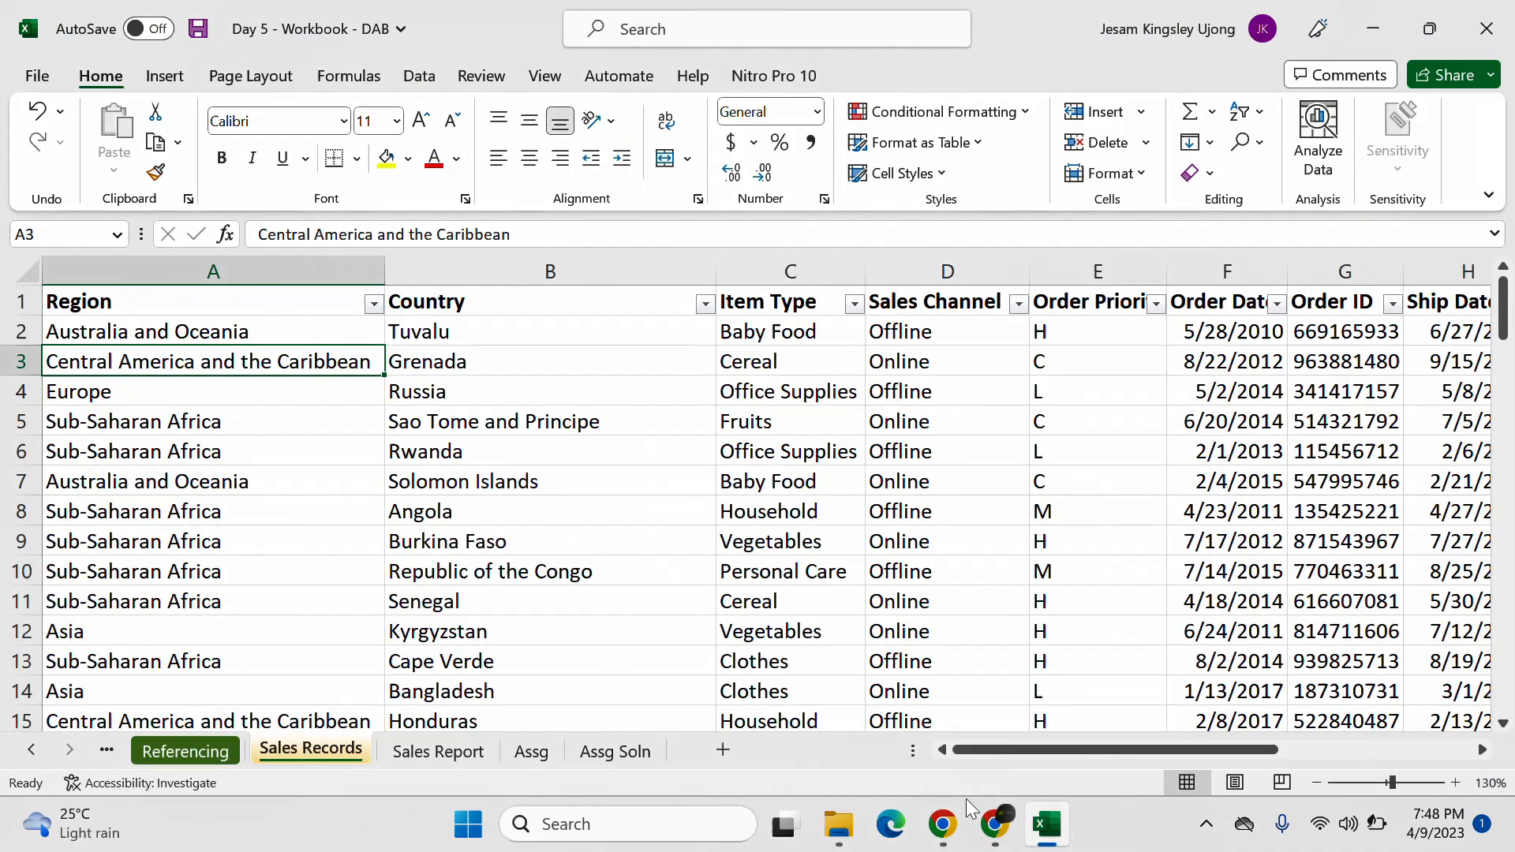
click(223, 304)
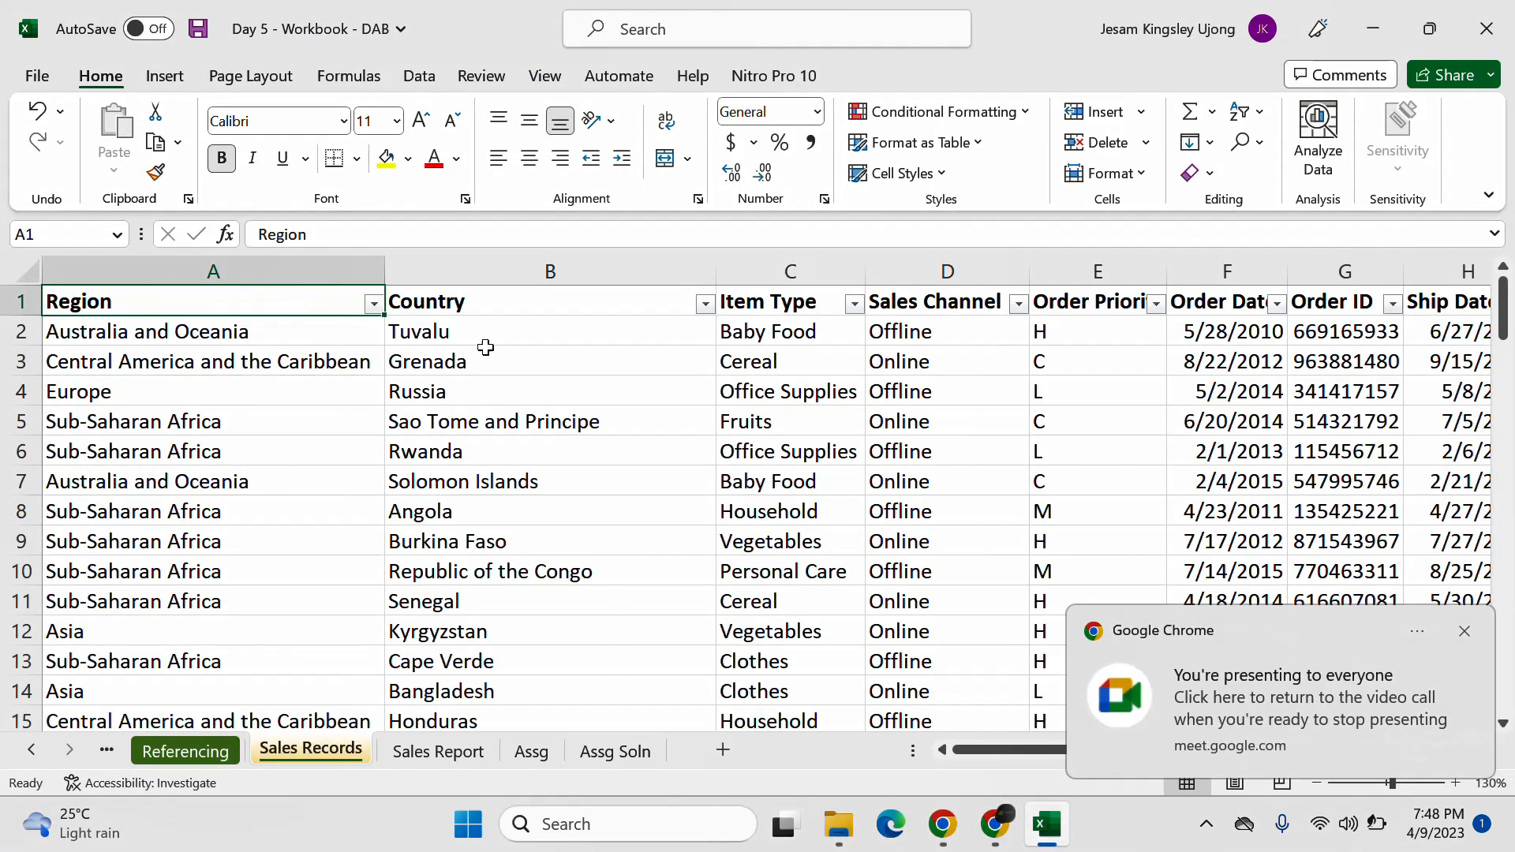
click(1465, 631)
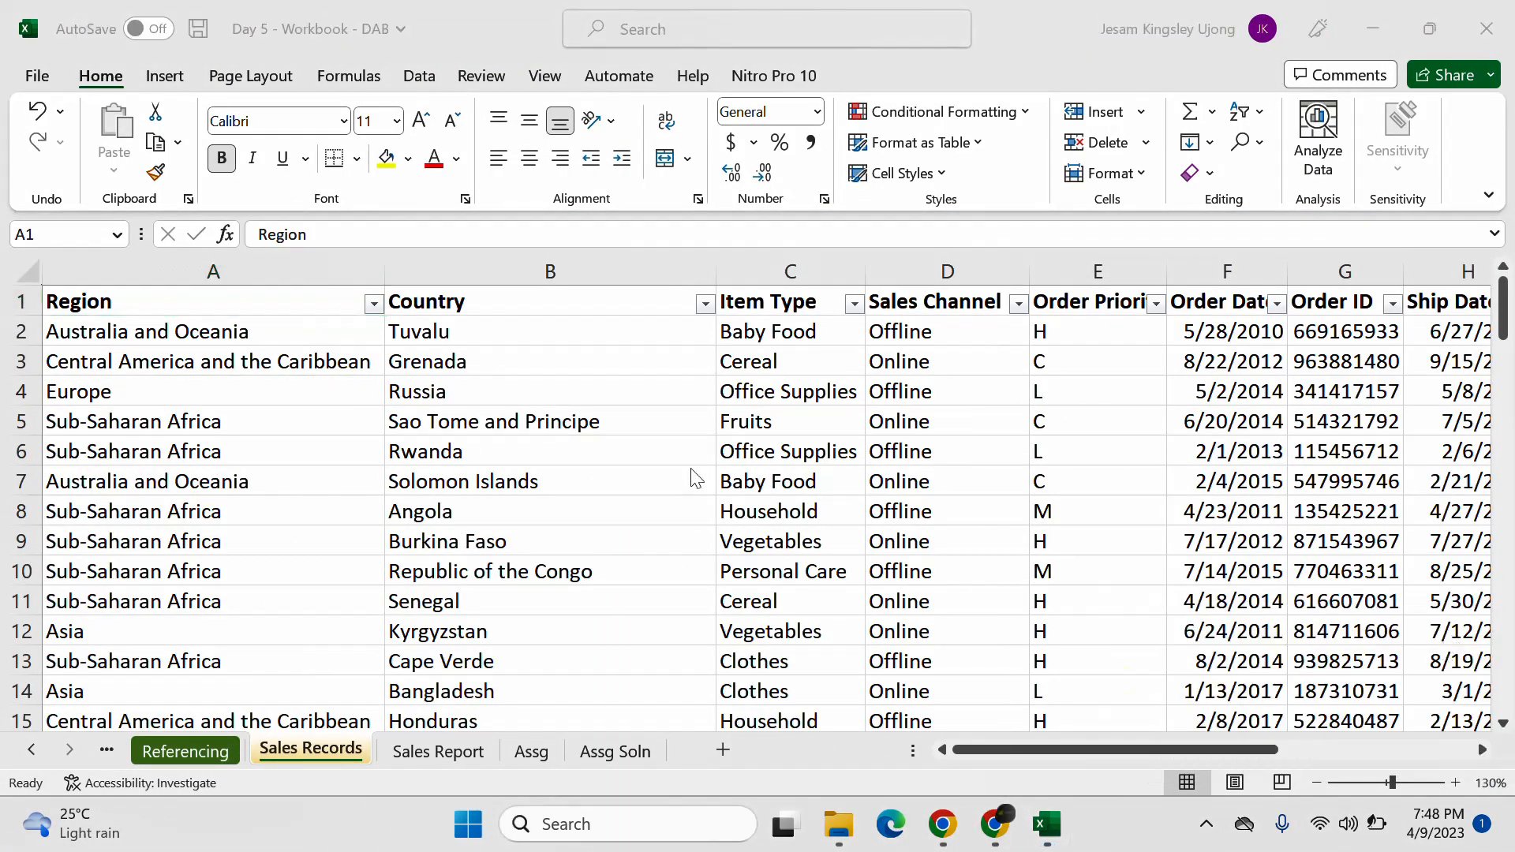
Step: Filter the Region column of the sales records to show only Asia
click(372, 305)
click(109, 535)
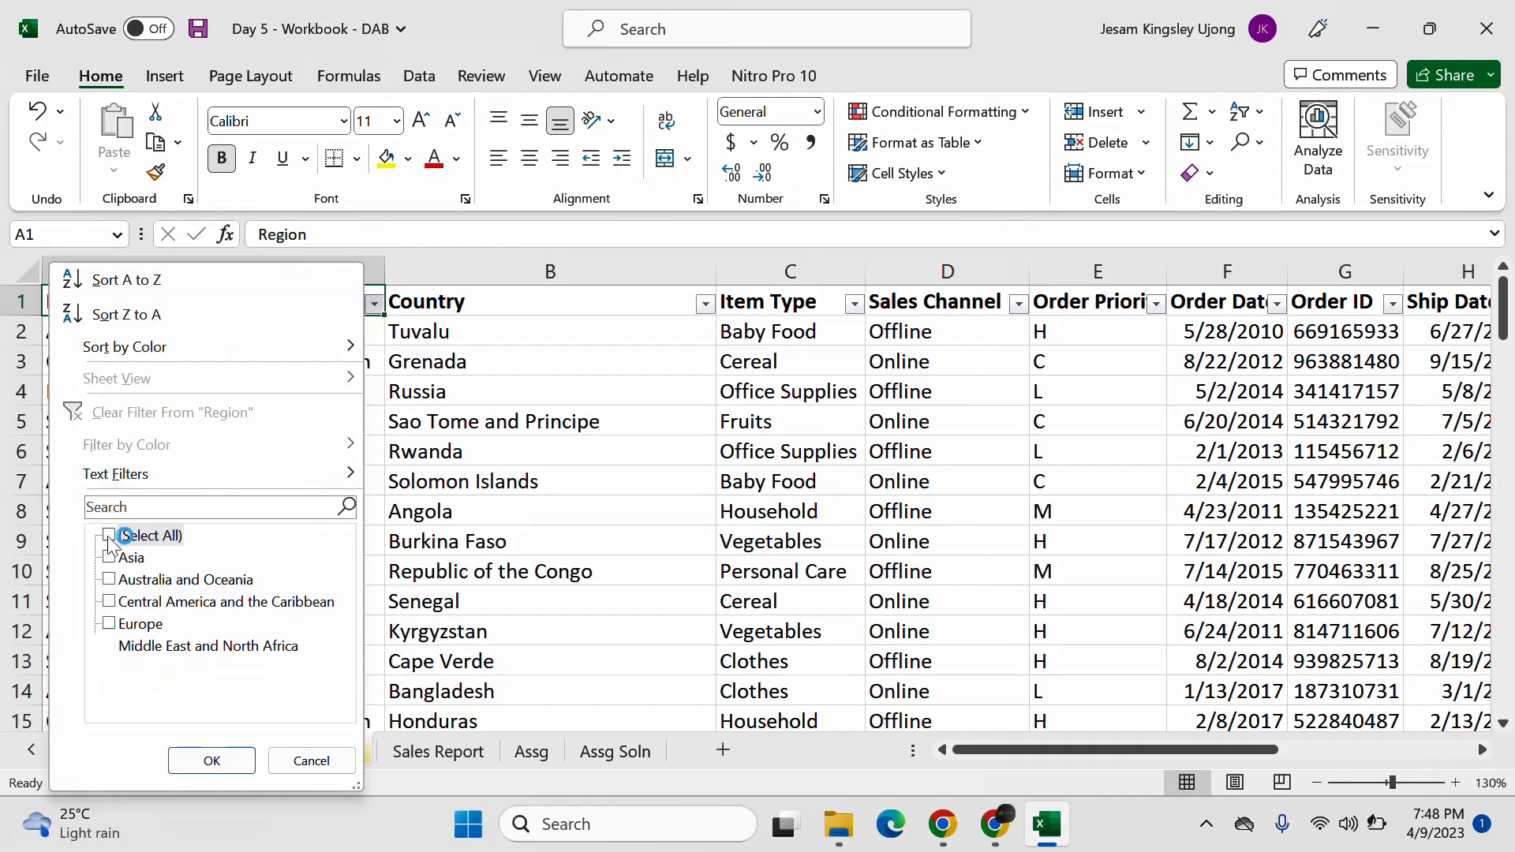
click(110, 557)
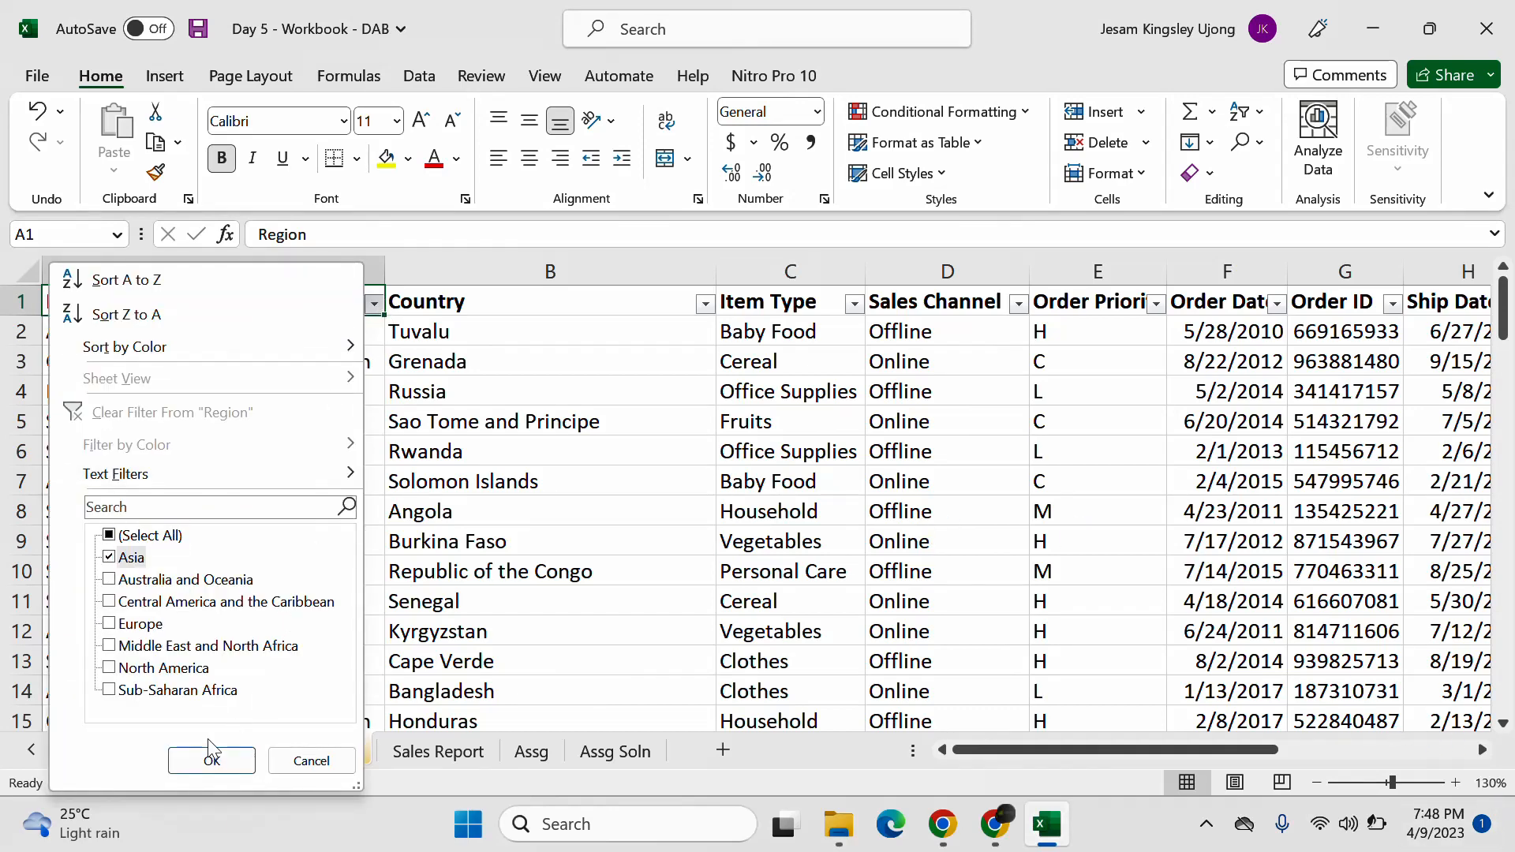
click(211, 759)
scroll(416, 572, down, 1)
scroll(422, 577, up, 1)
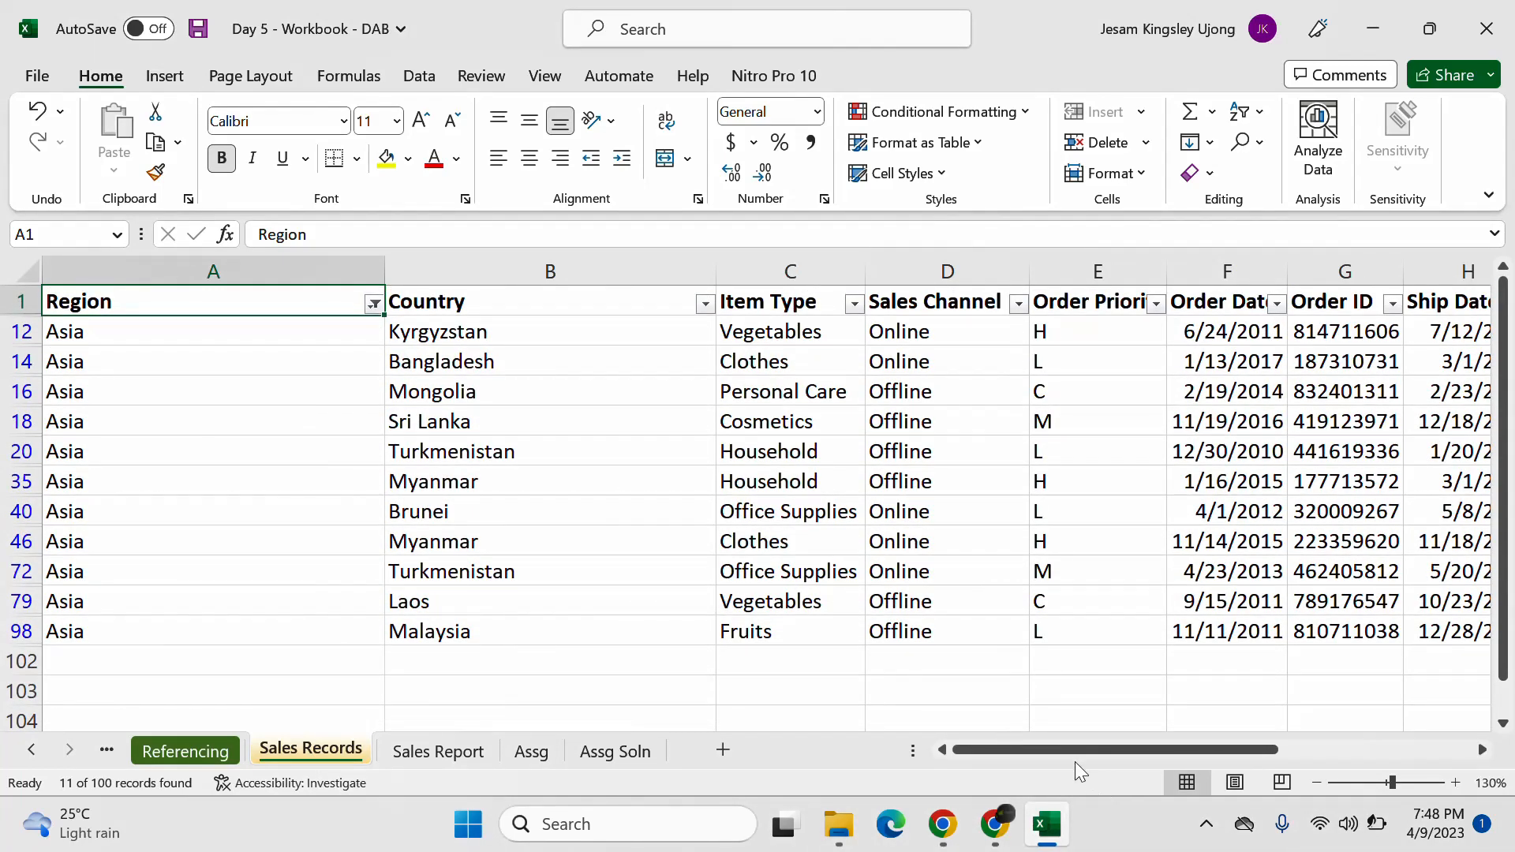
Step: Select all Order IDs of the filtered Asia records to check how many orders there are
drag(1073, 750, 1096, 749)
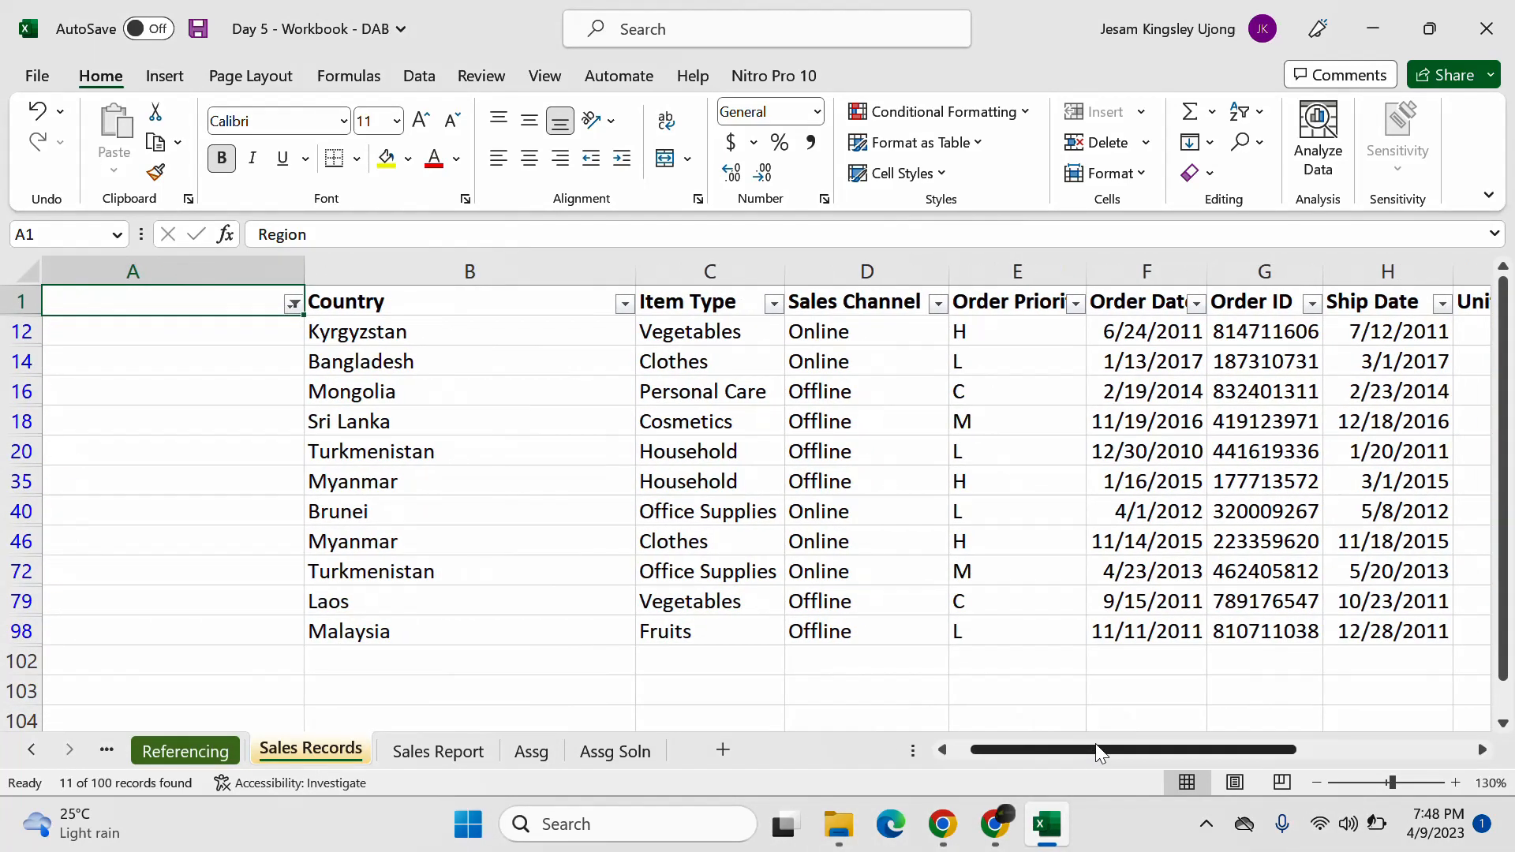
click(1280, 330)
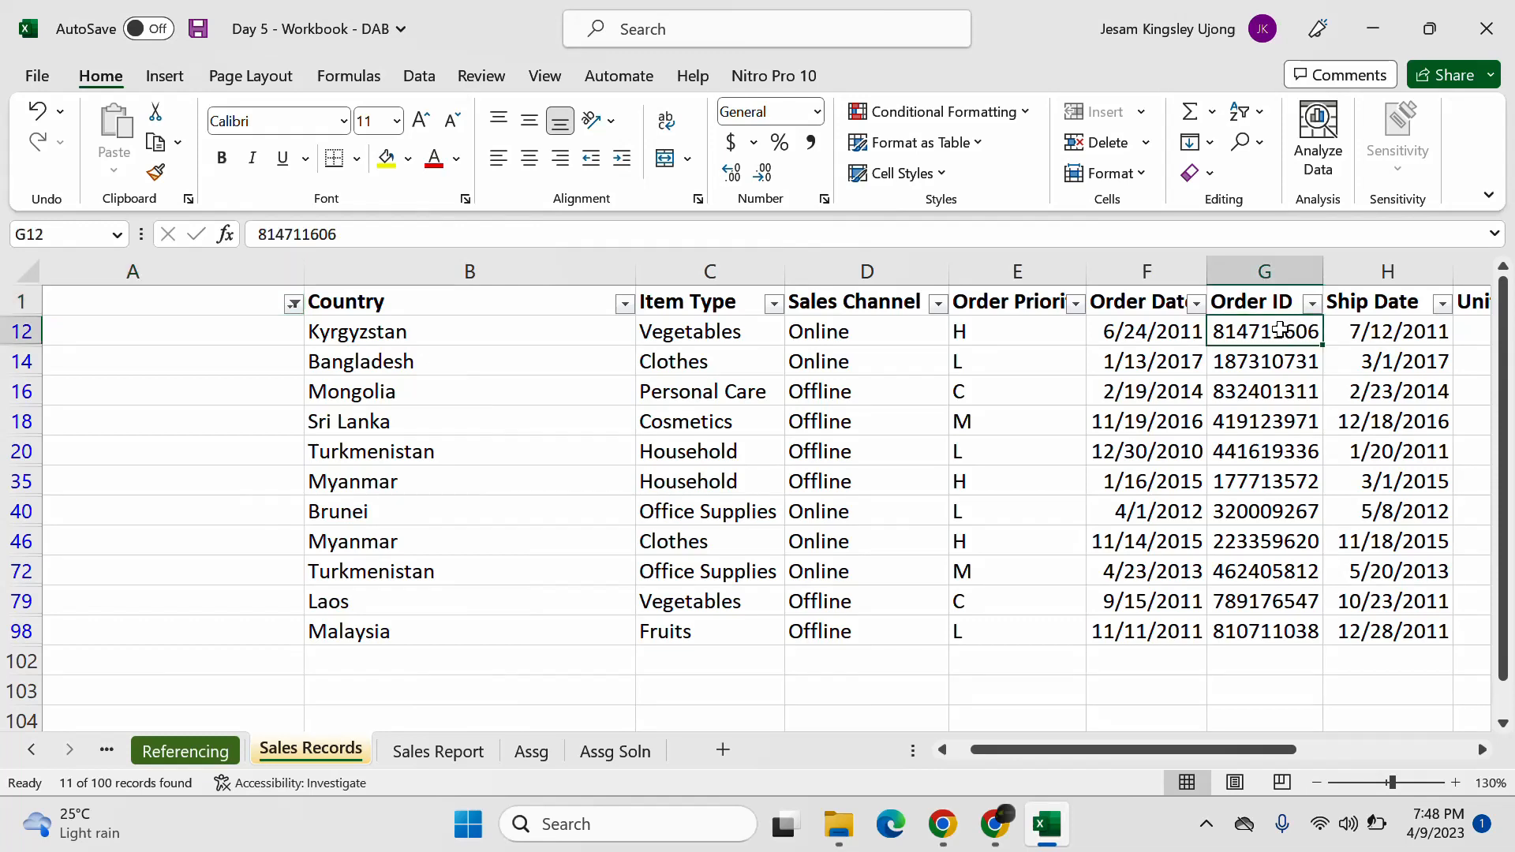
drag(1278, 336, 1286, 631)
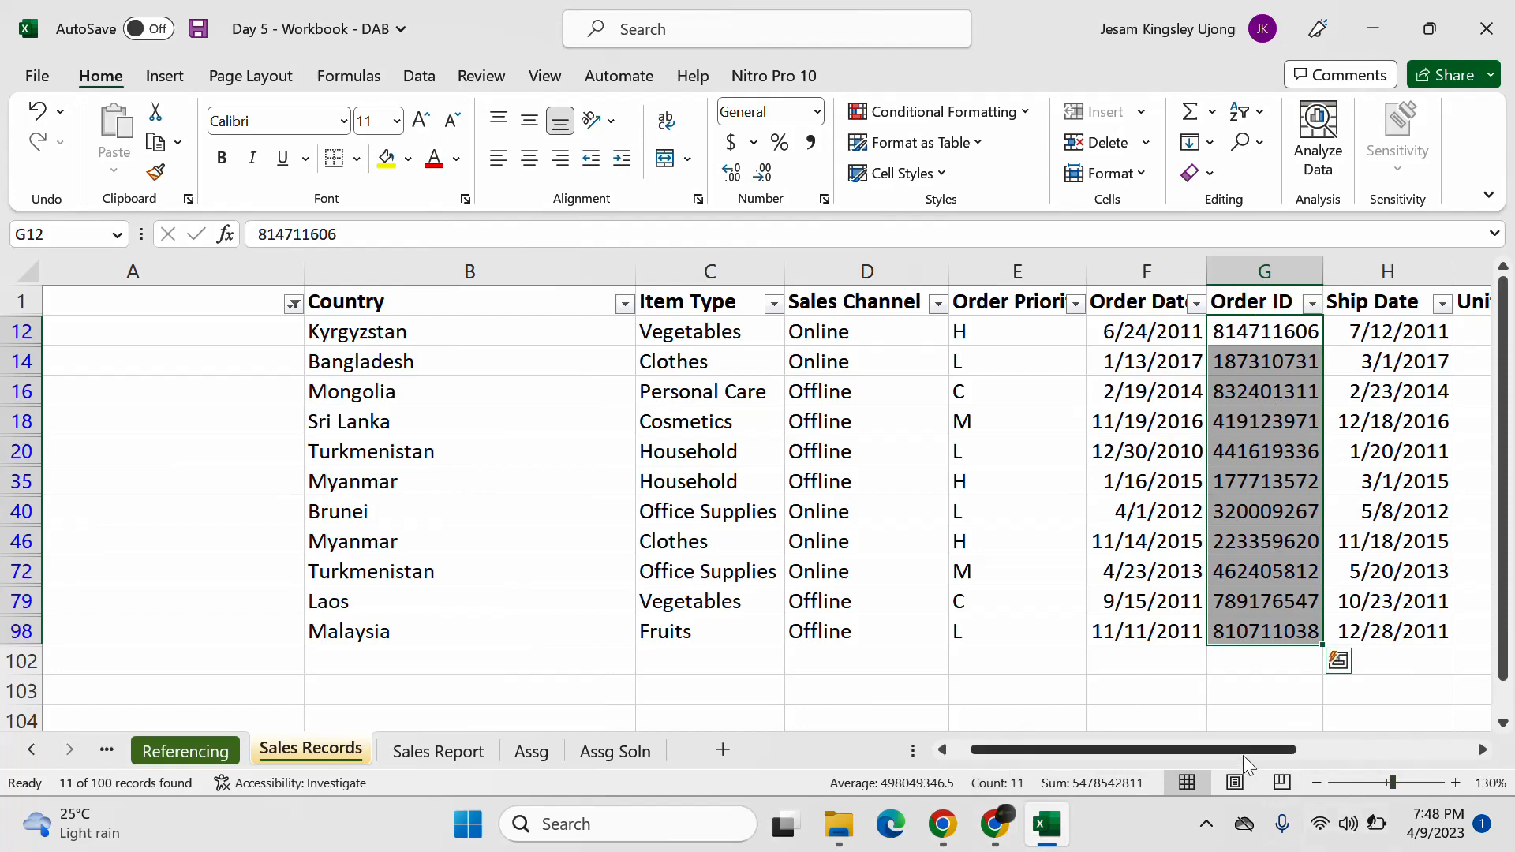
Step: Select all visible Asia entries in the Region column to check their count
drag(1243, 755, 1225, 755)
click(157, 330)
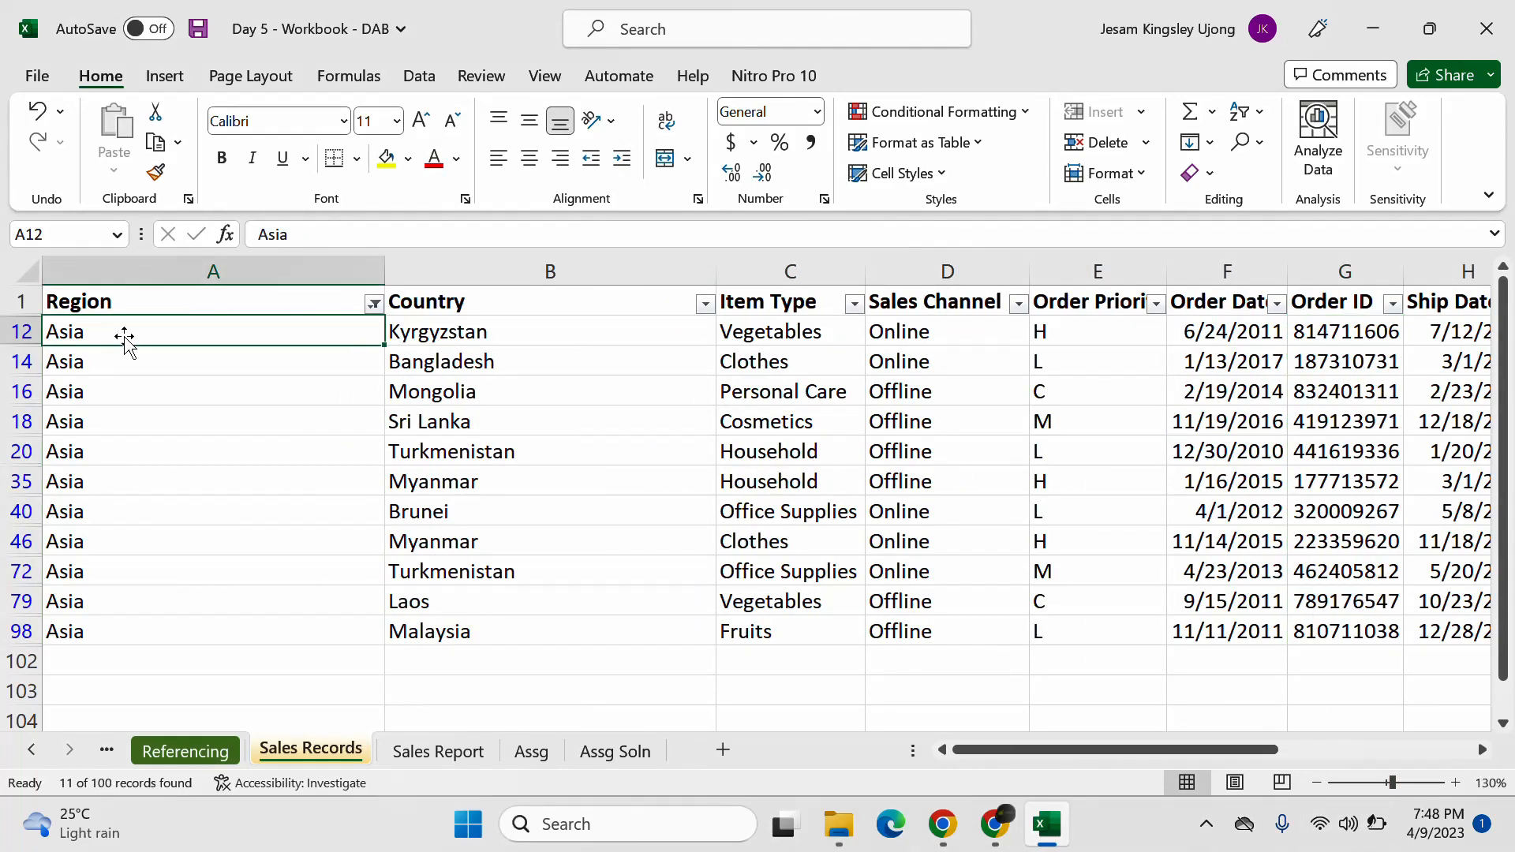
drag(129, 371, 134, 391)
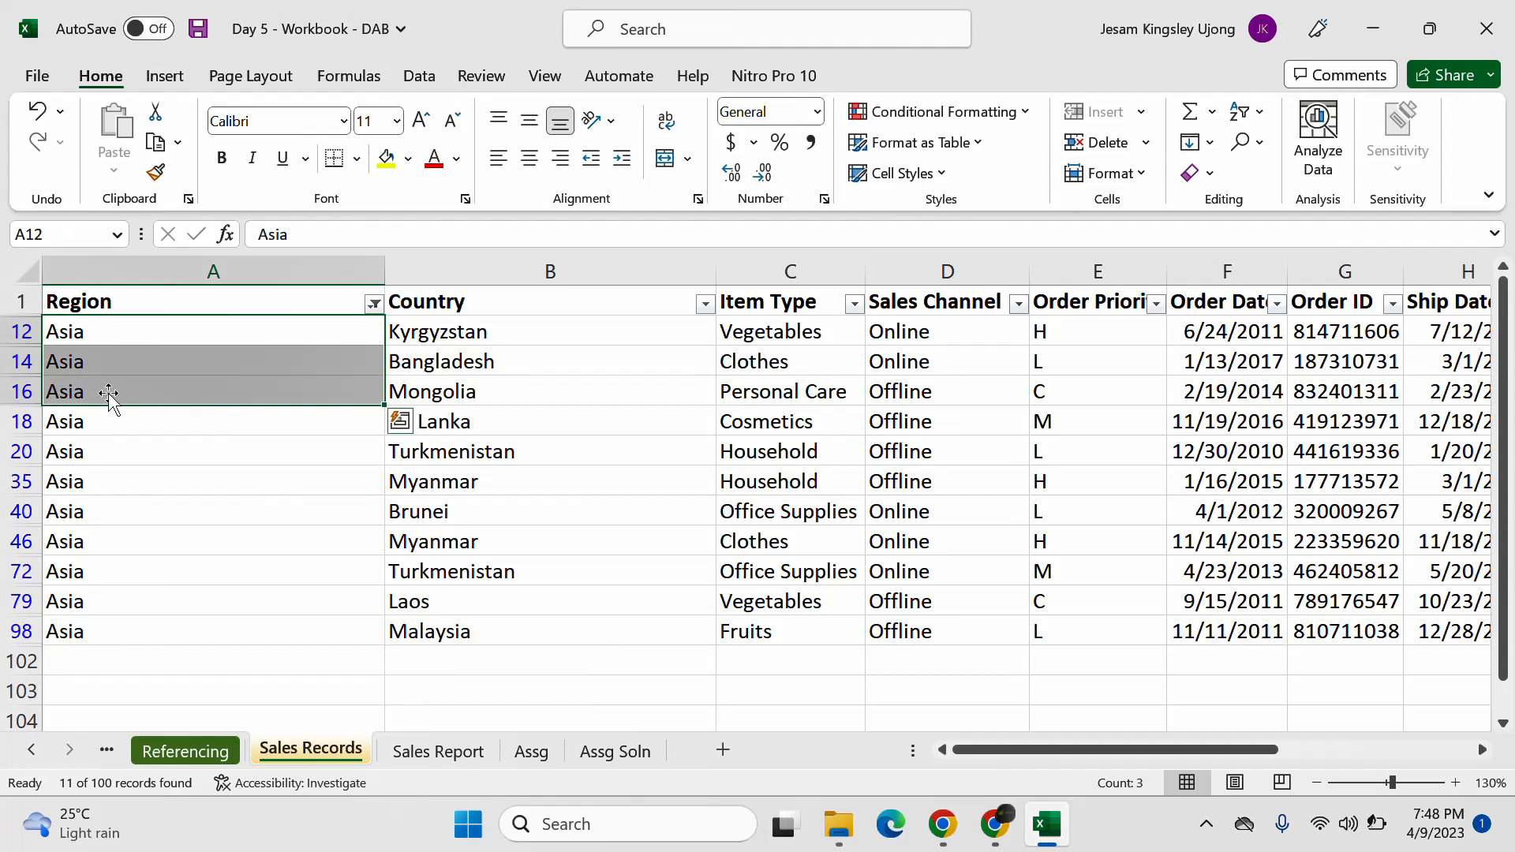
drag(96, 327, 95, 631)
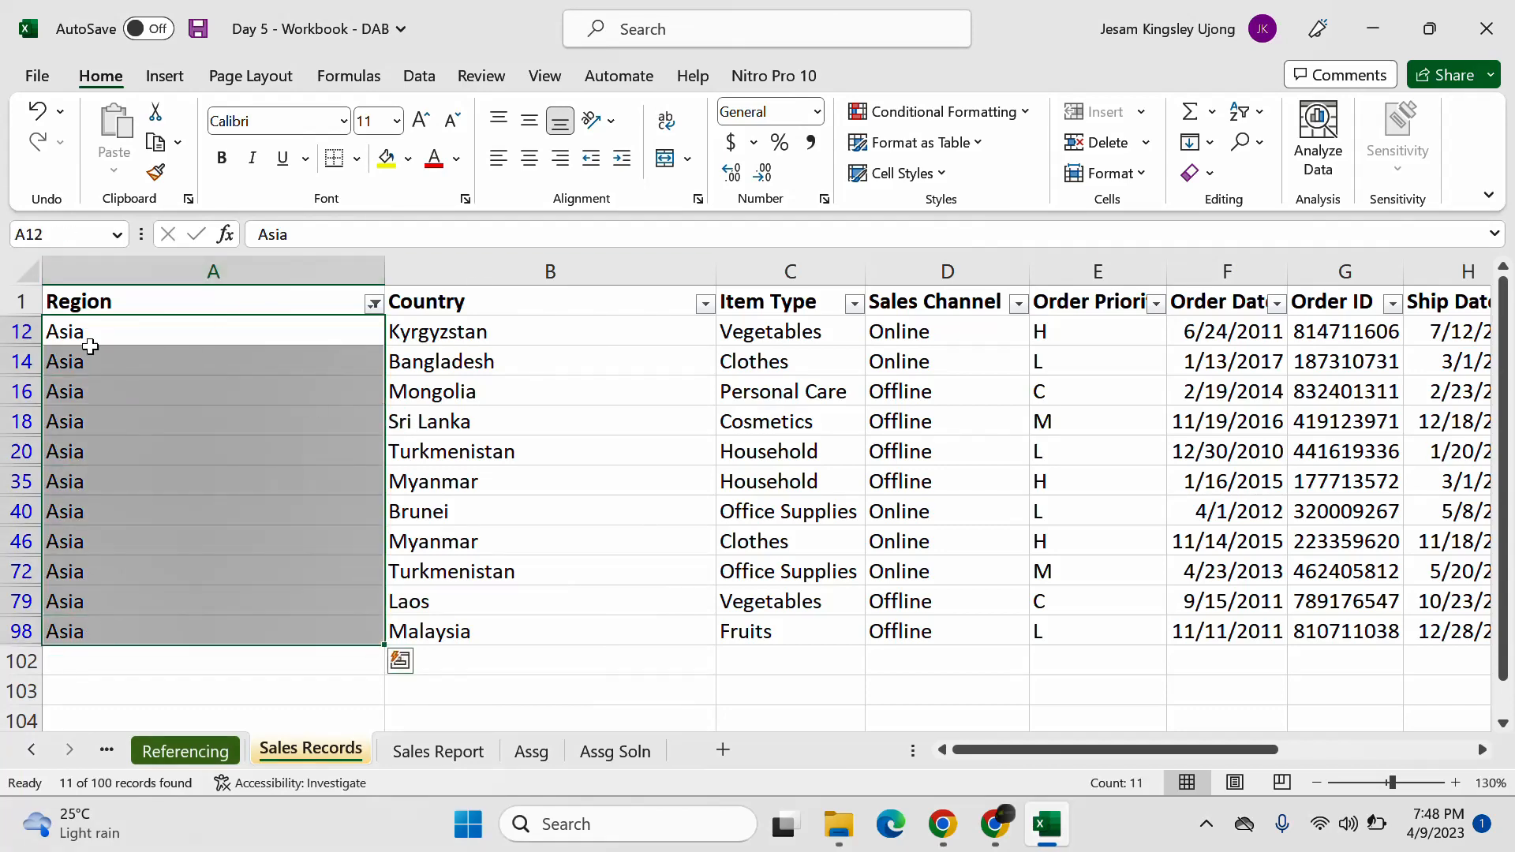
Step: Highlight Asia order rows 12, 14, 18 and 20 one at a time, and select the whole Region column
click(28, 328)
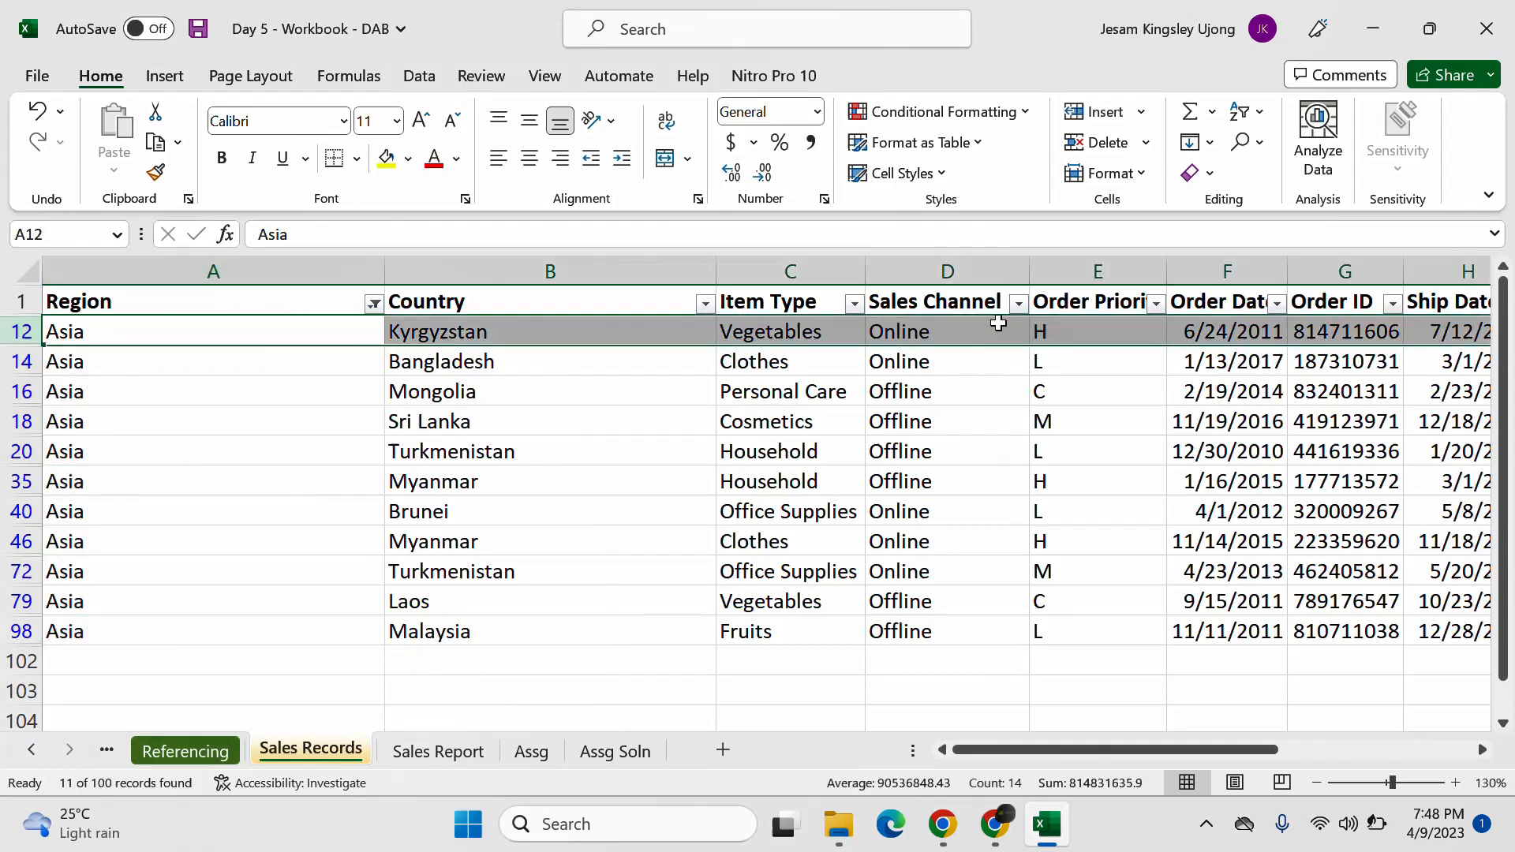
click(15, 361)
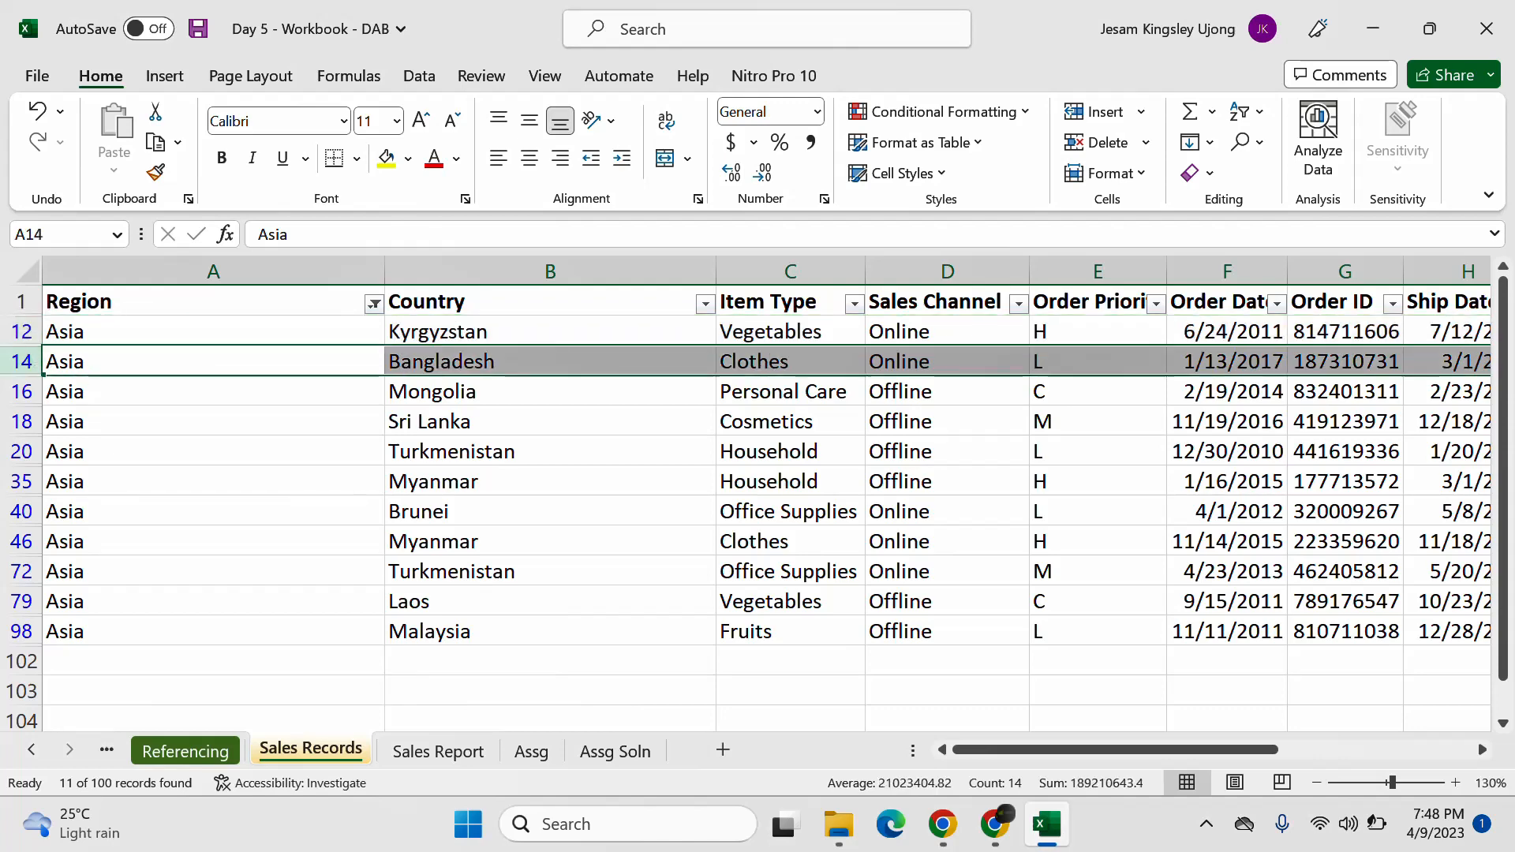
click(15, 420)
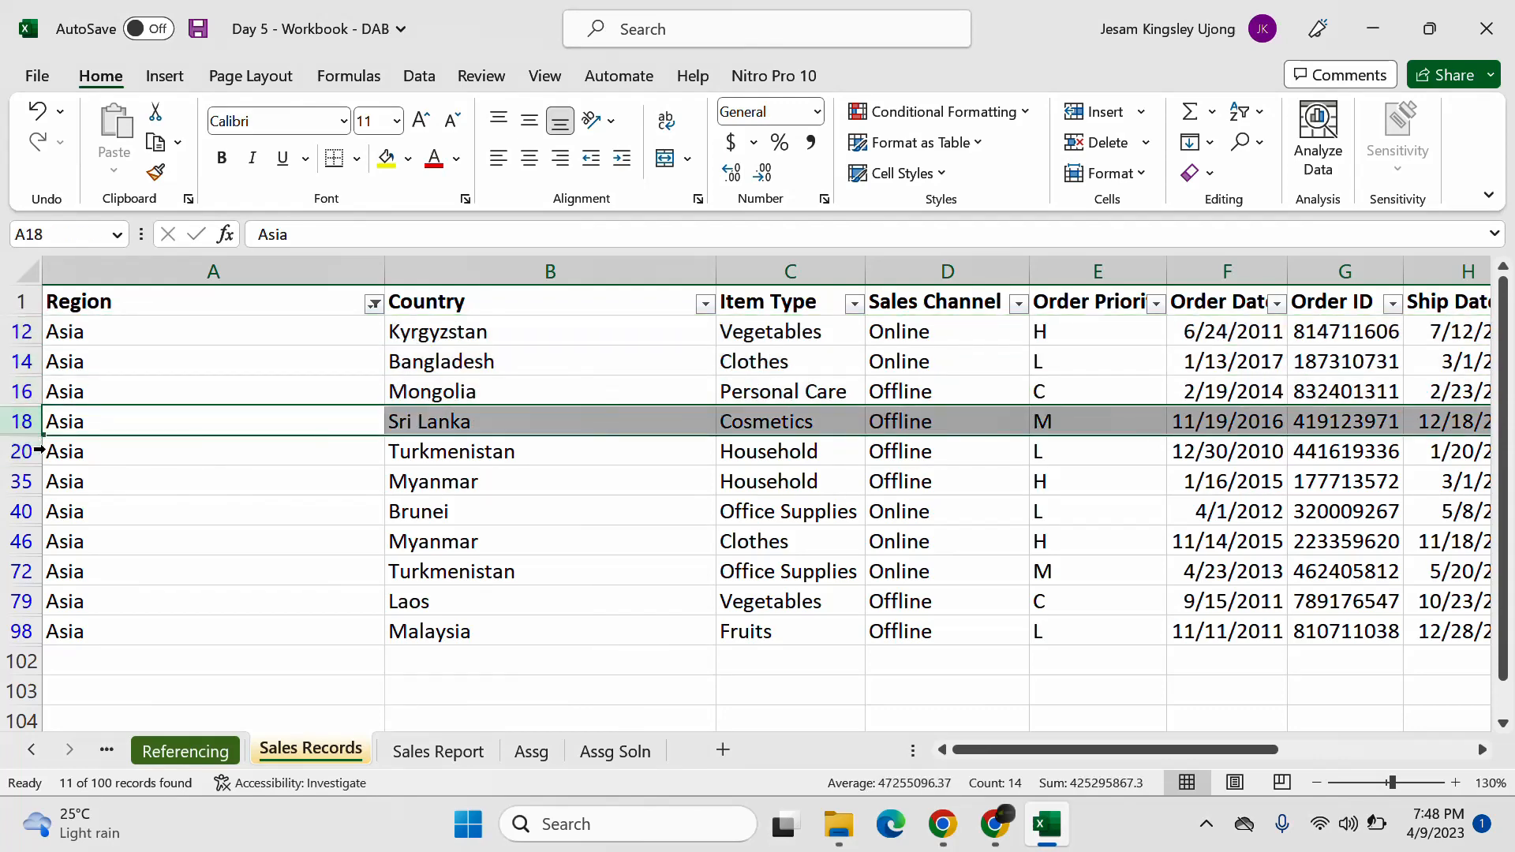
click(28, 451)
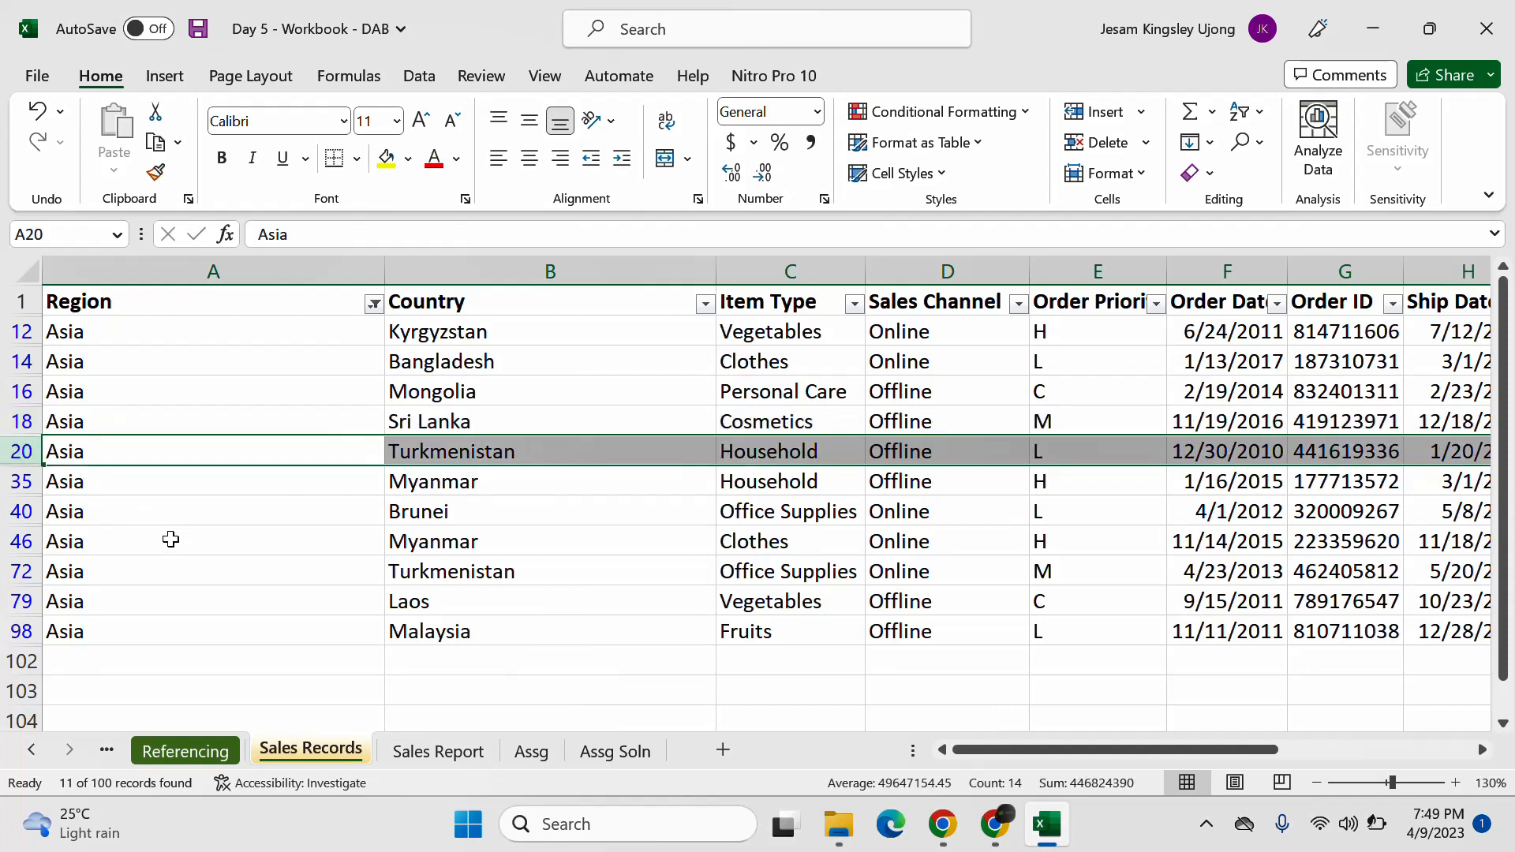
click(174, 267)
Step: On the Assg Soln sheet, examine the COUNTIF formulas under No. of Orders for several regions, ending with Asia
click(616, 752)
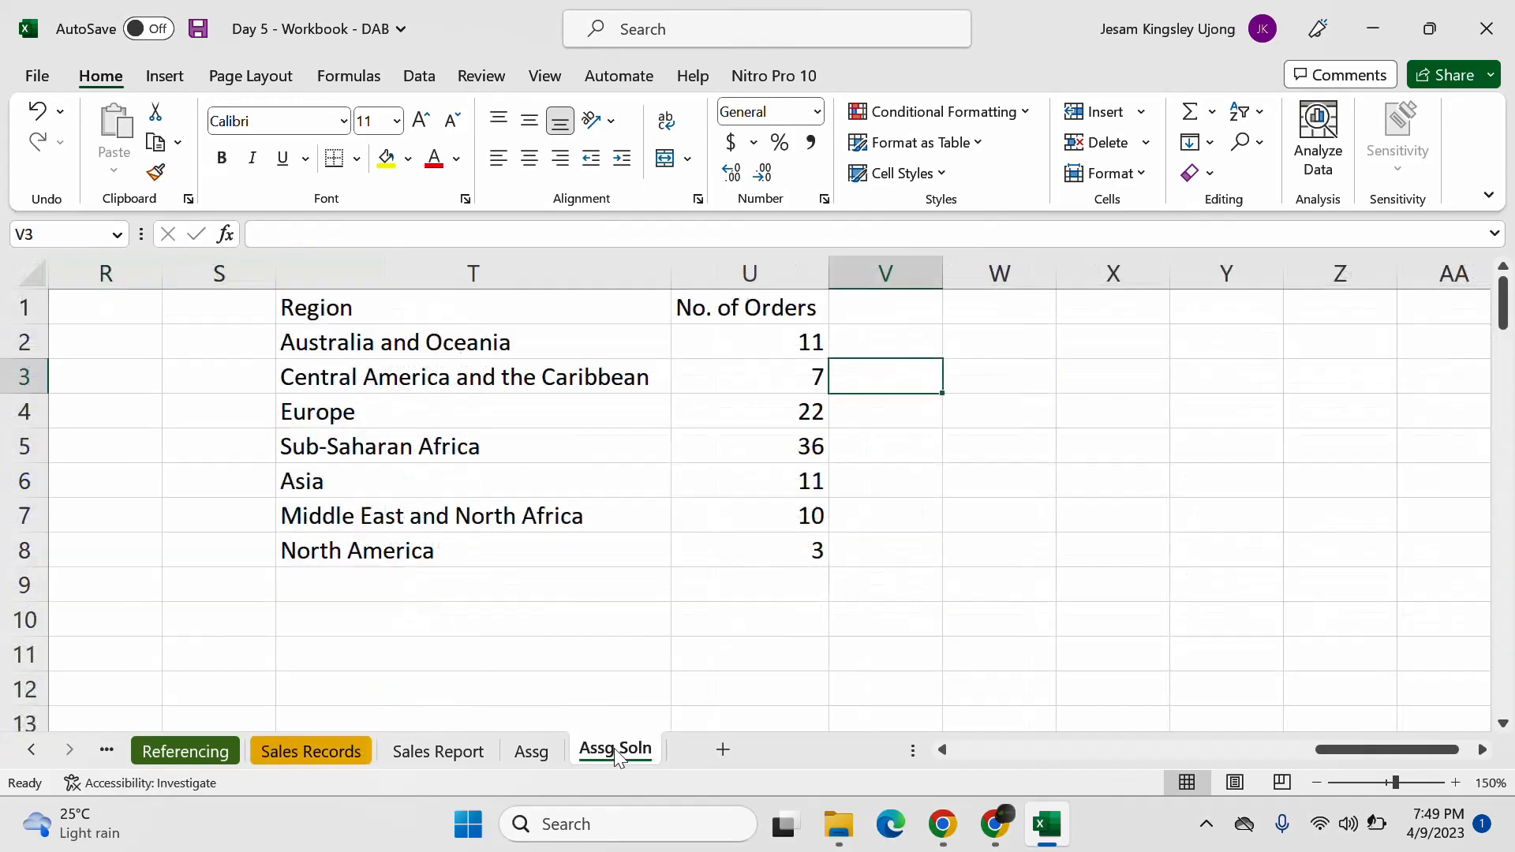
click(774, 329)
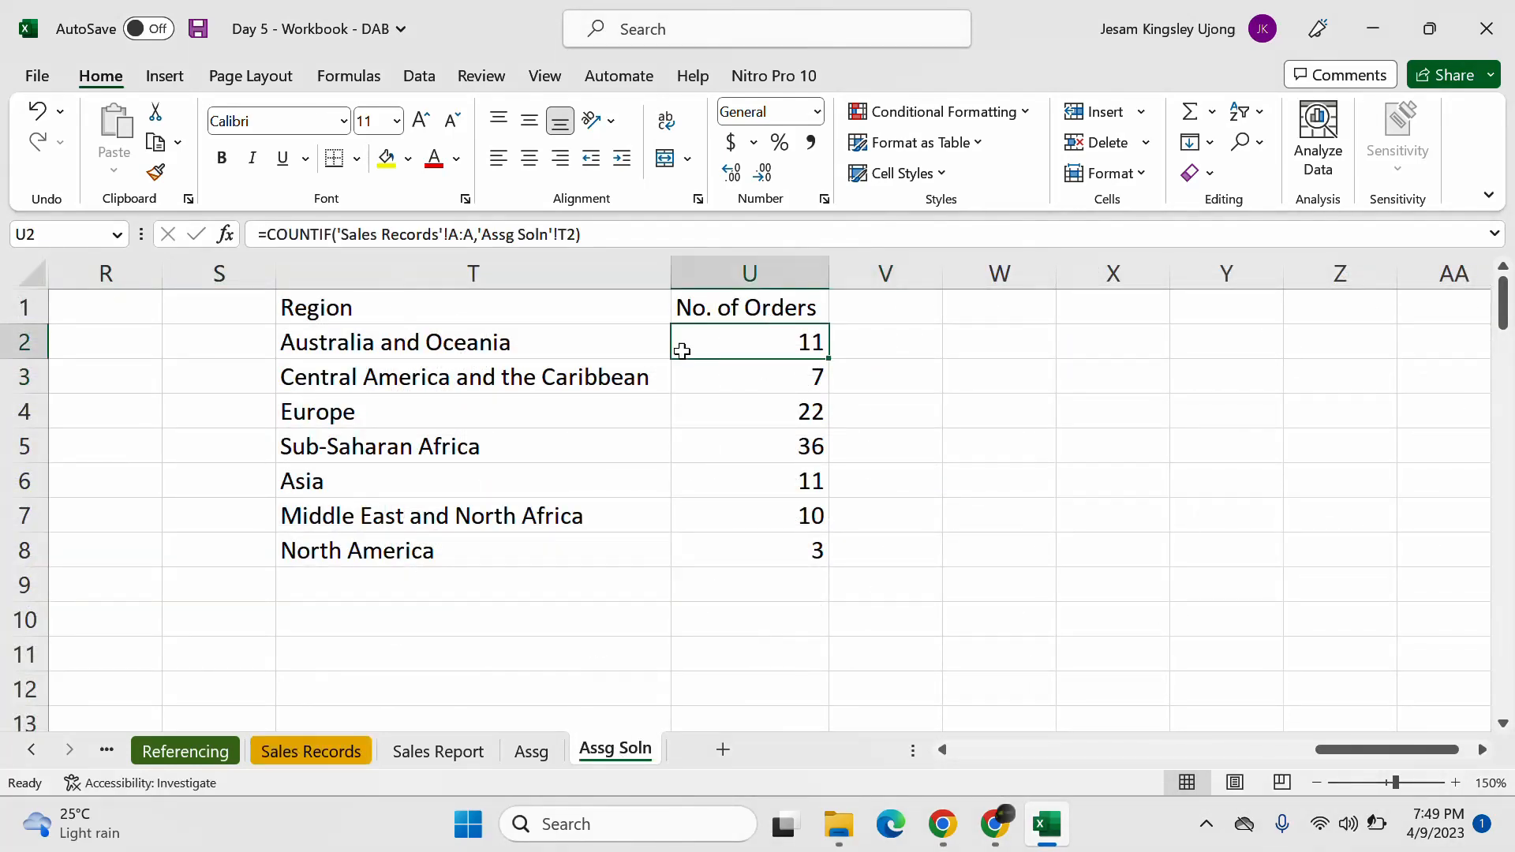
click(456, 346)
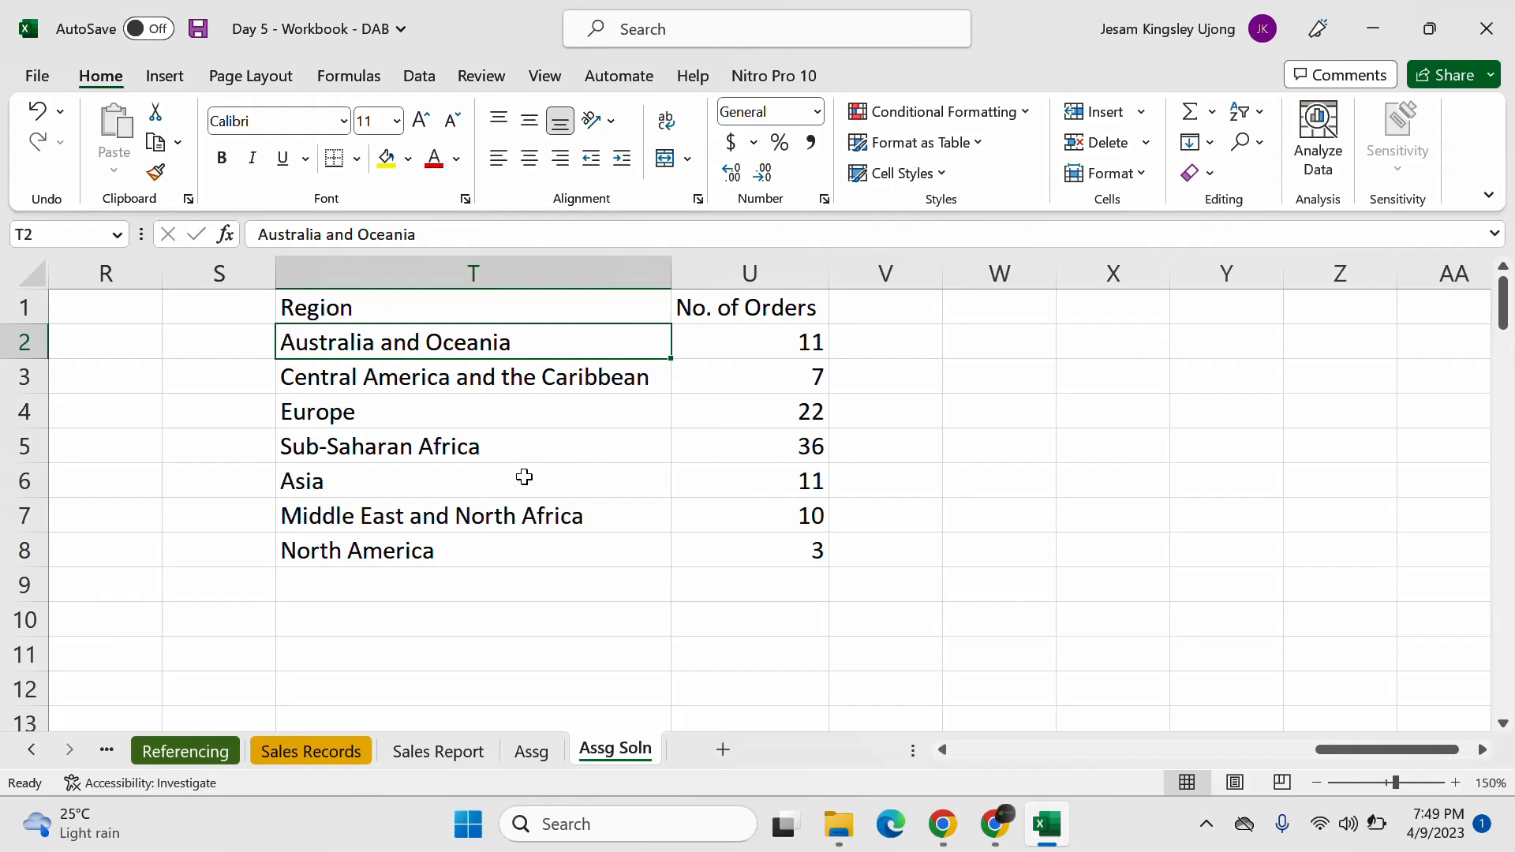
click(822, 348)
click(799, 376)
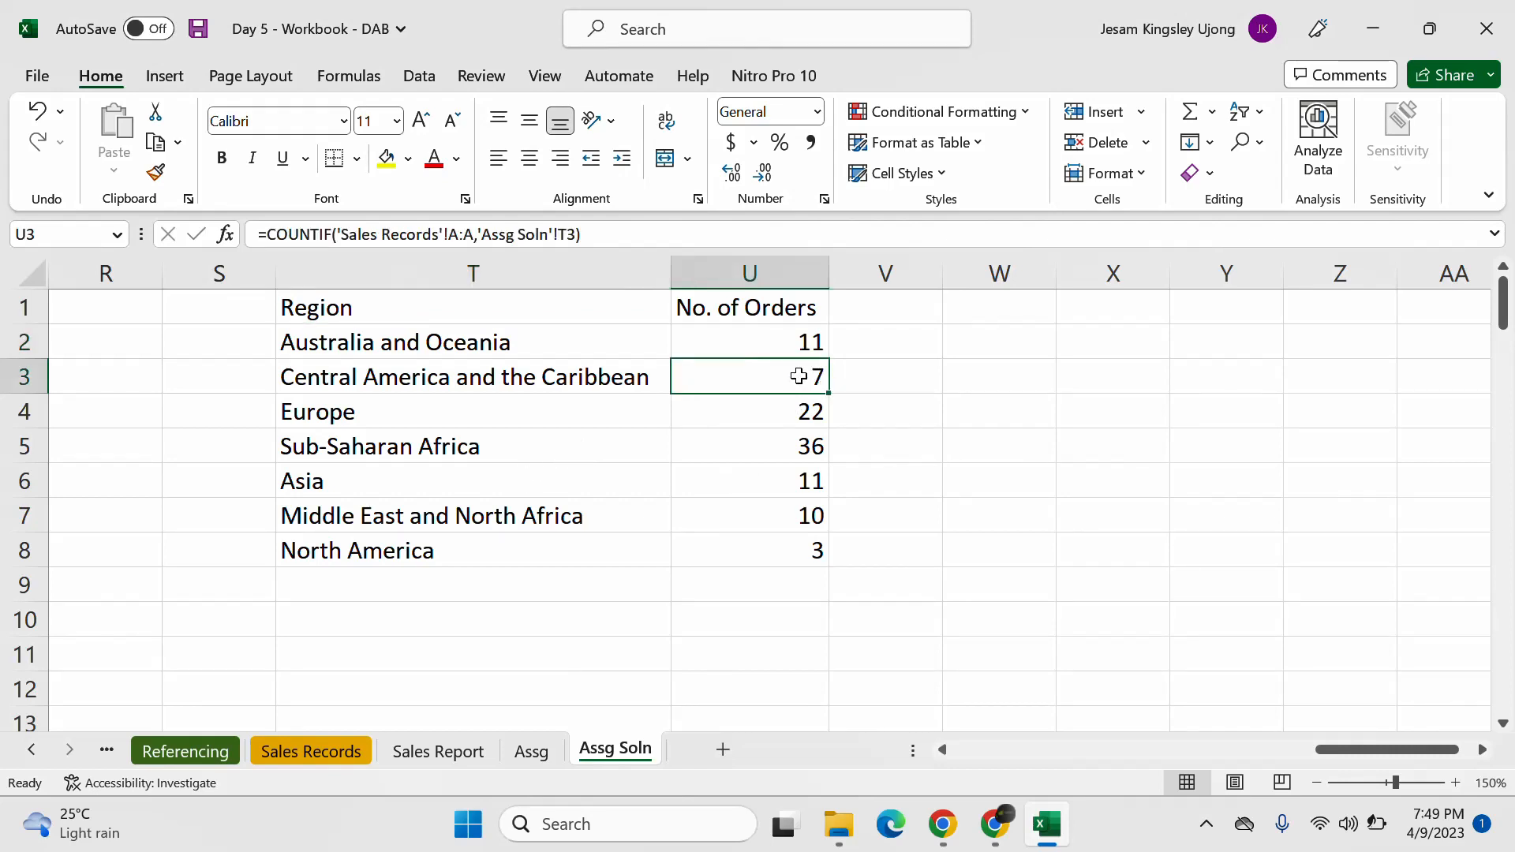
click(786, 440)
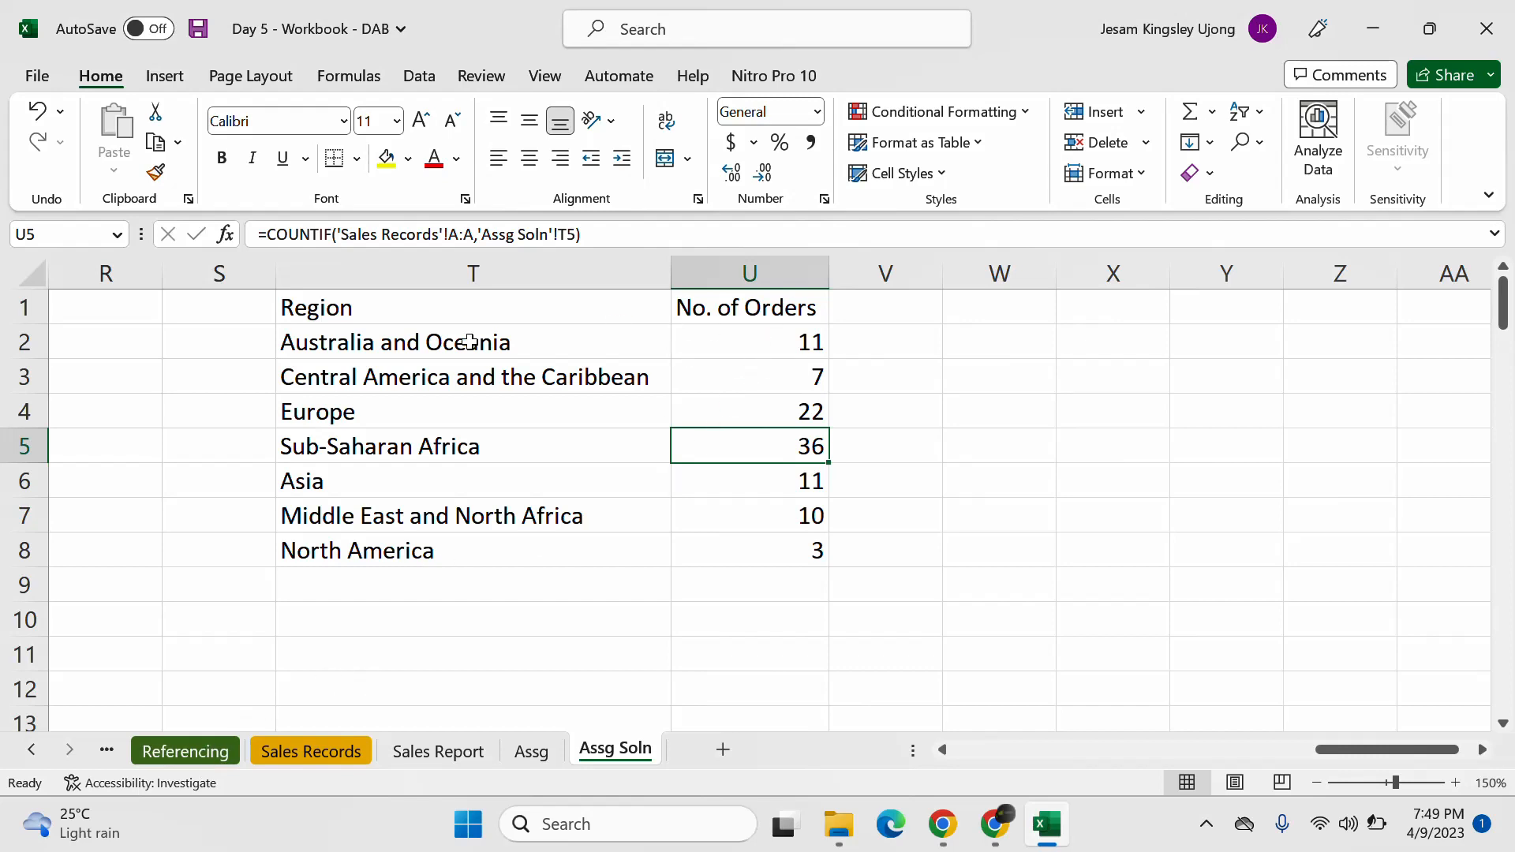
click(353, 481)
click(774, 482)
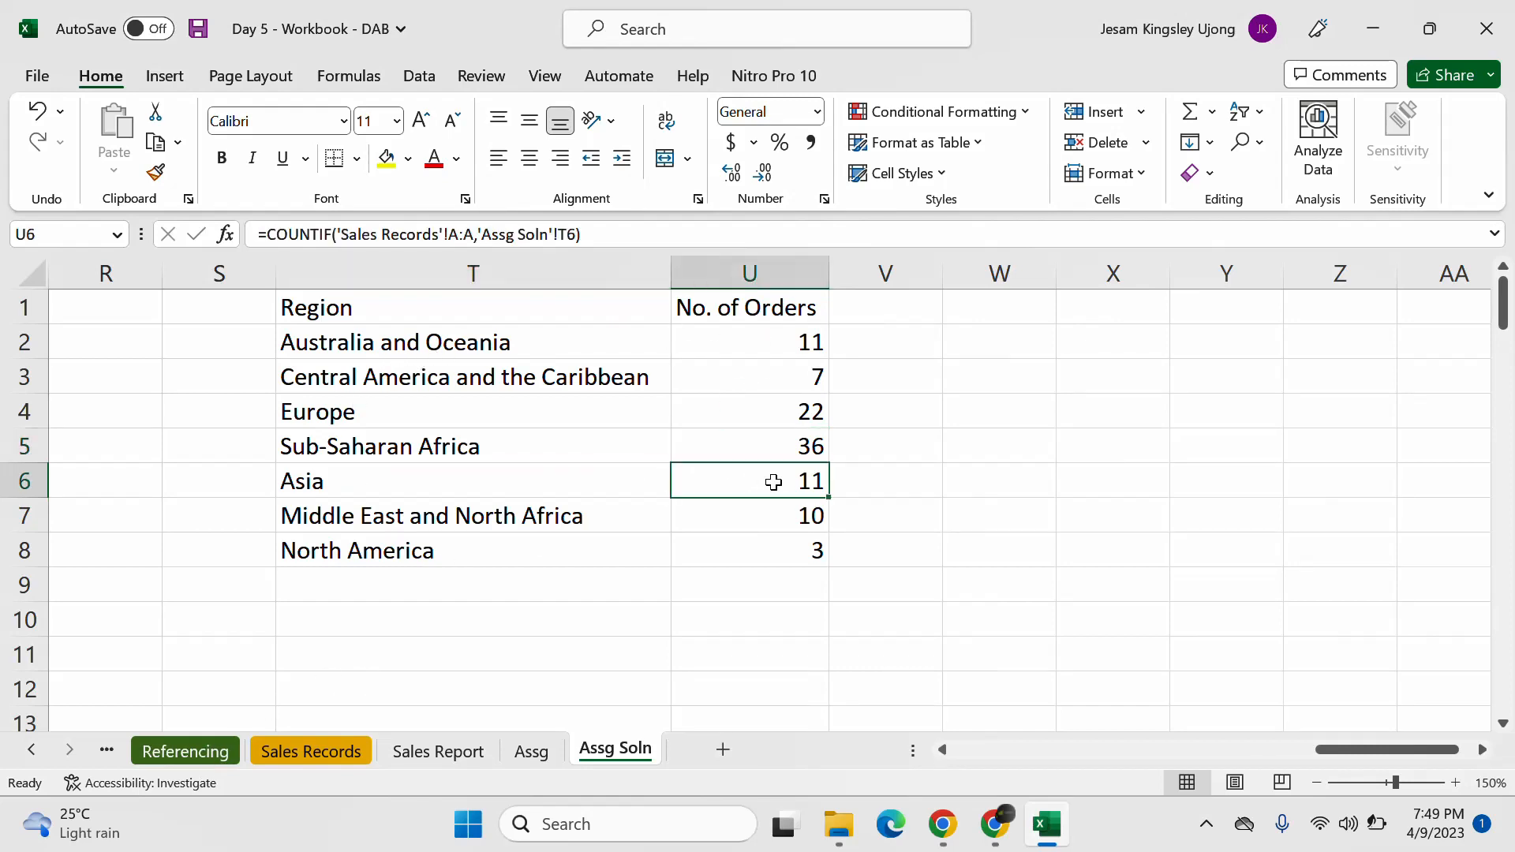
Step: On the Sales Records sheet, change the Region filter from Asia to Sub-Saharan Africa
click(168, 750)
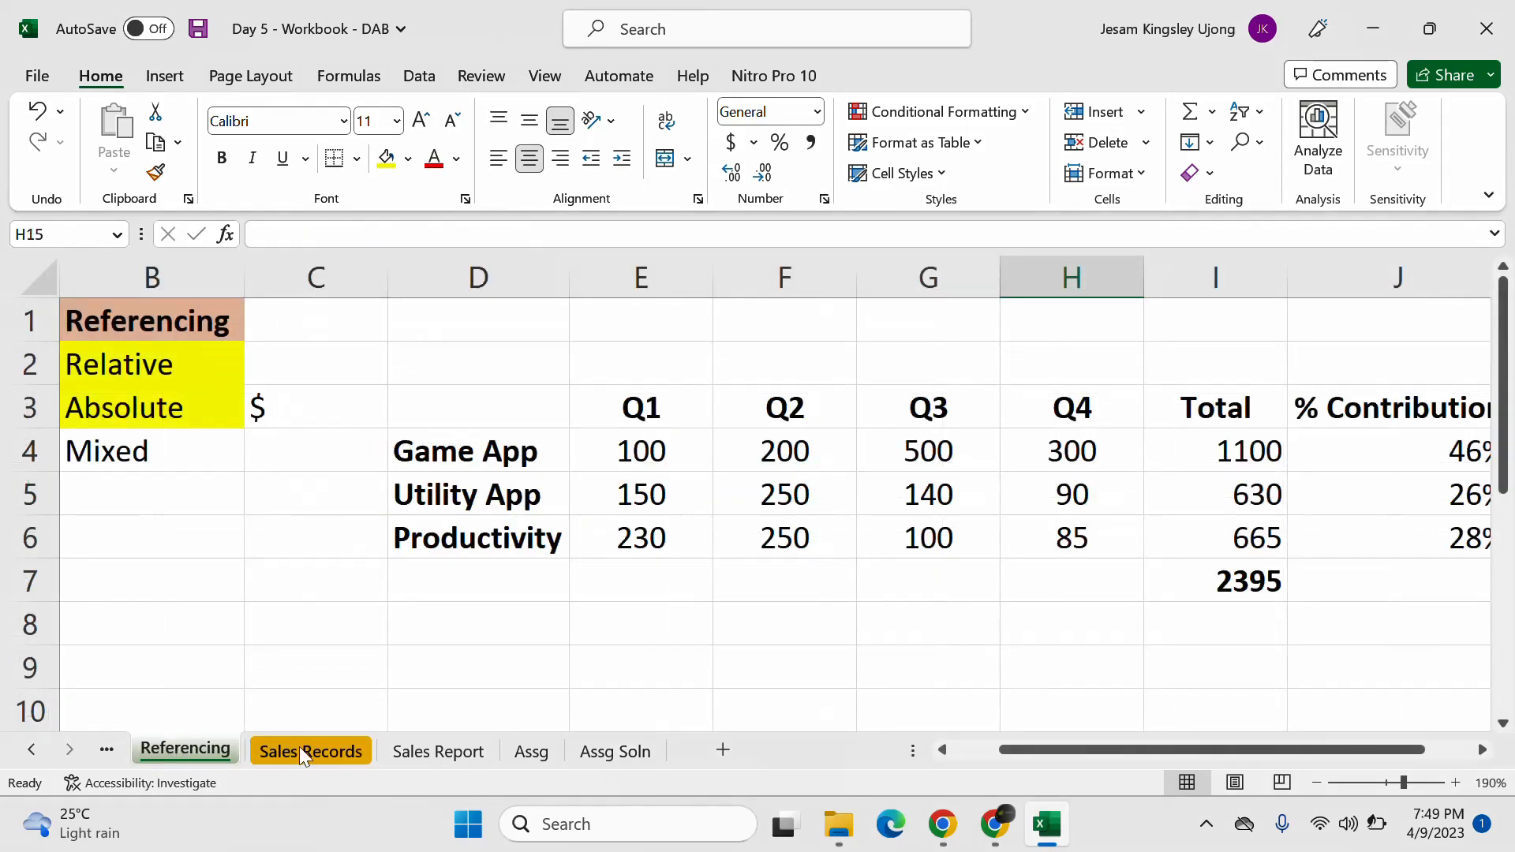
click(302, 747)
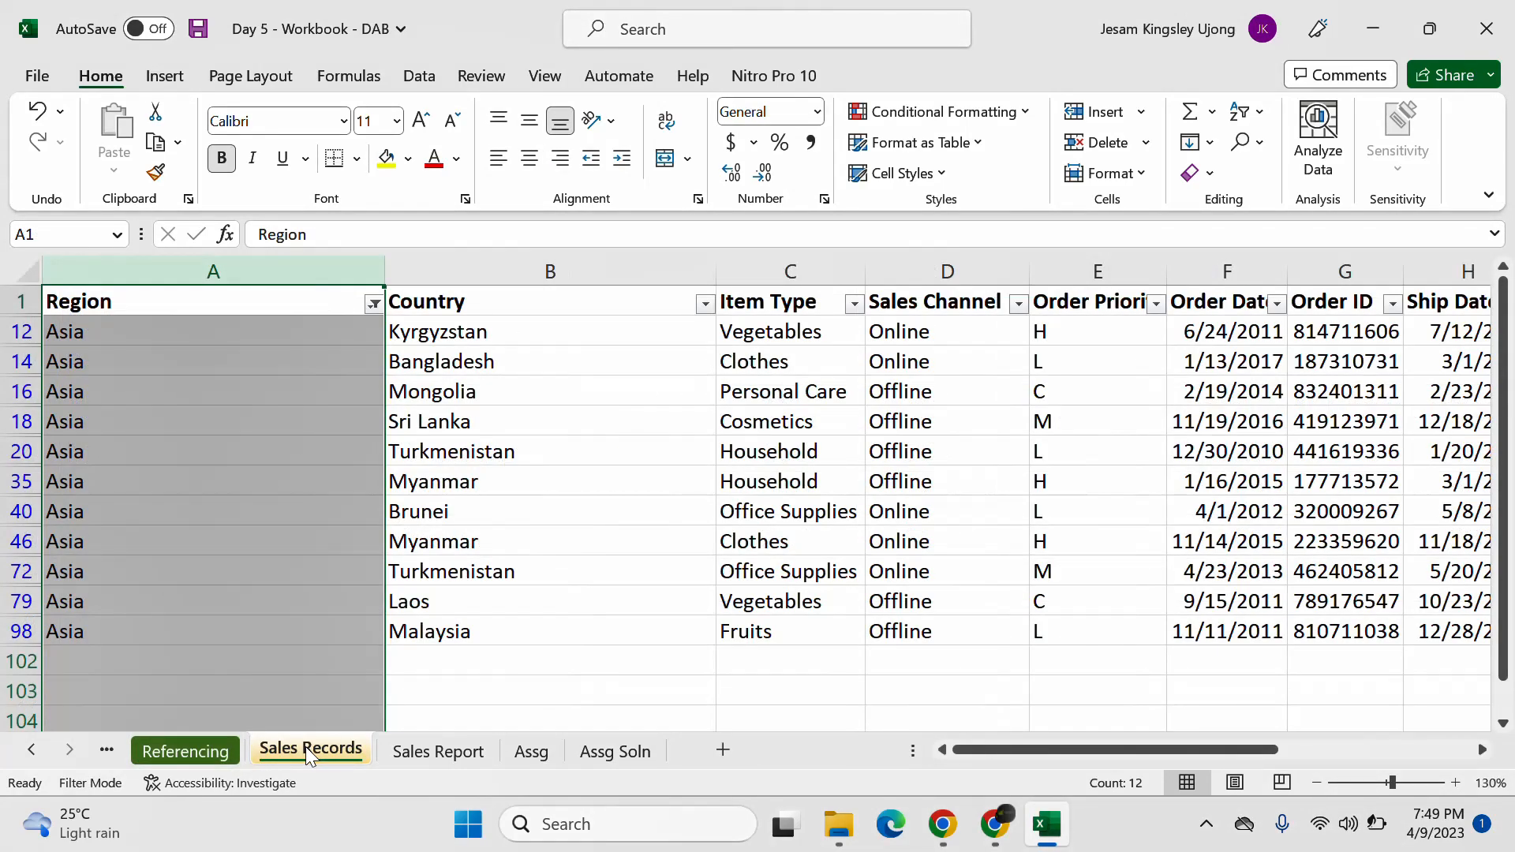
click(373, 304)
click(110, 558)
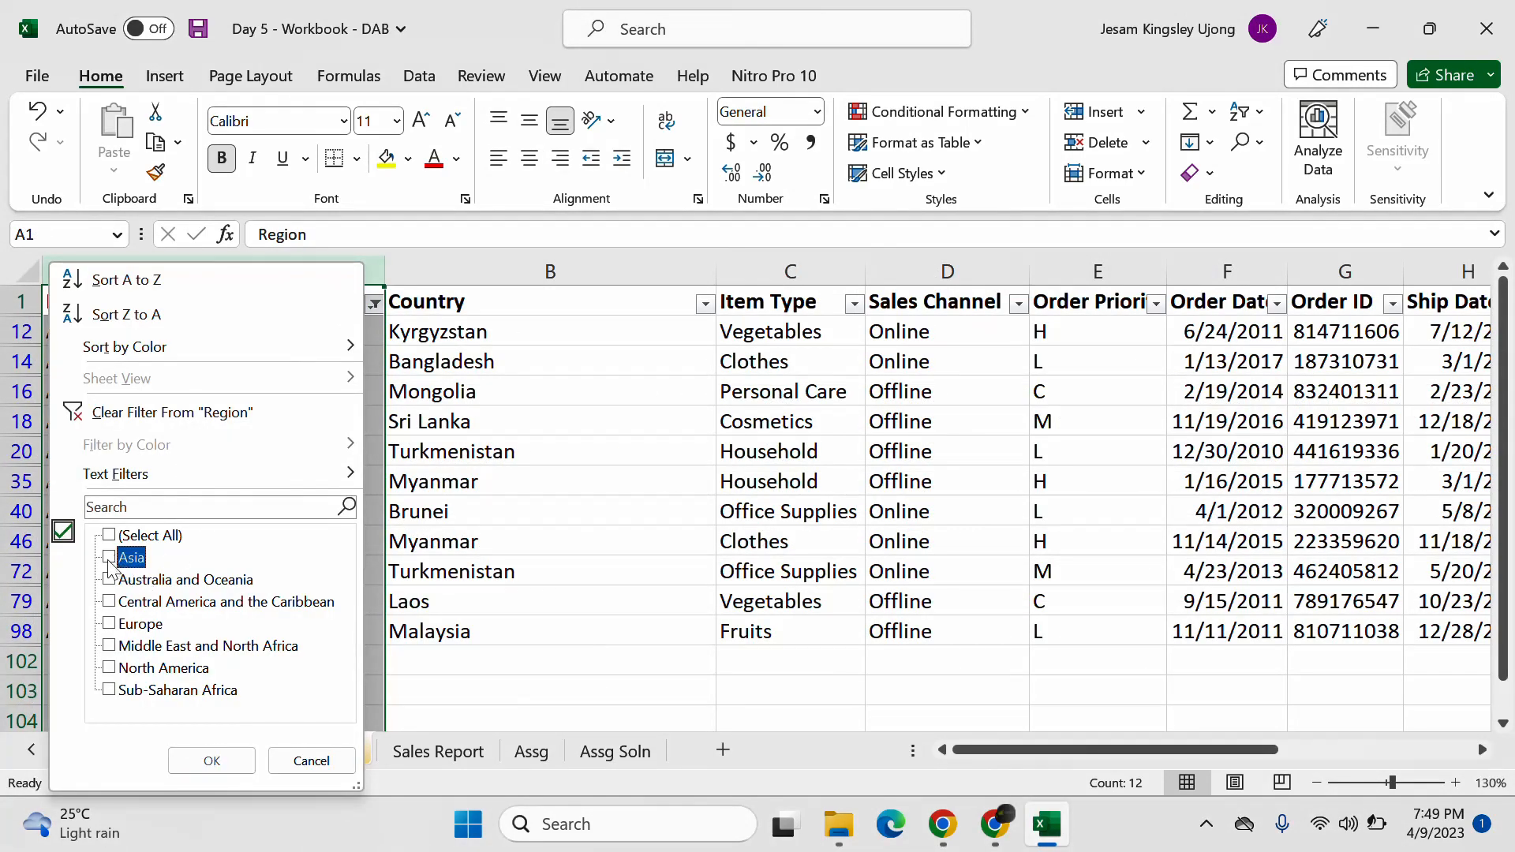
click(111, 692)
click(182, 760)
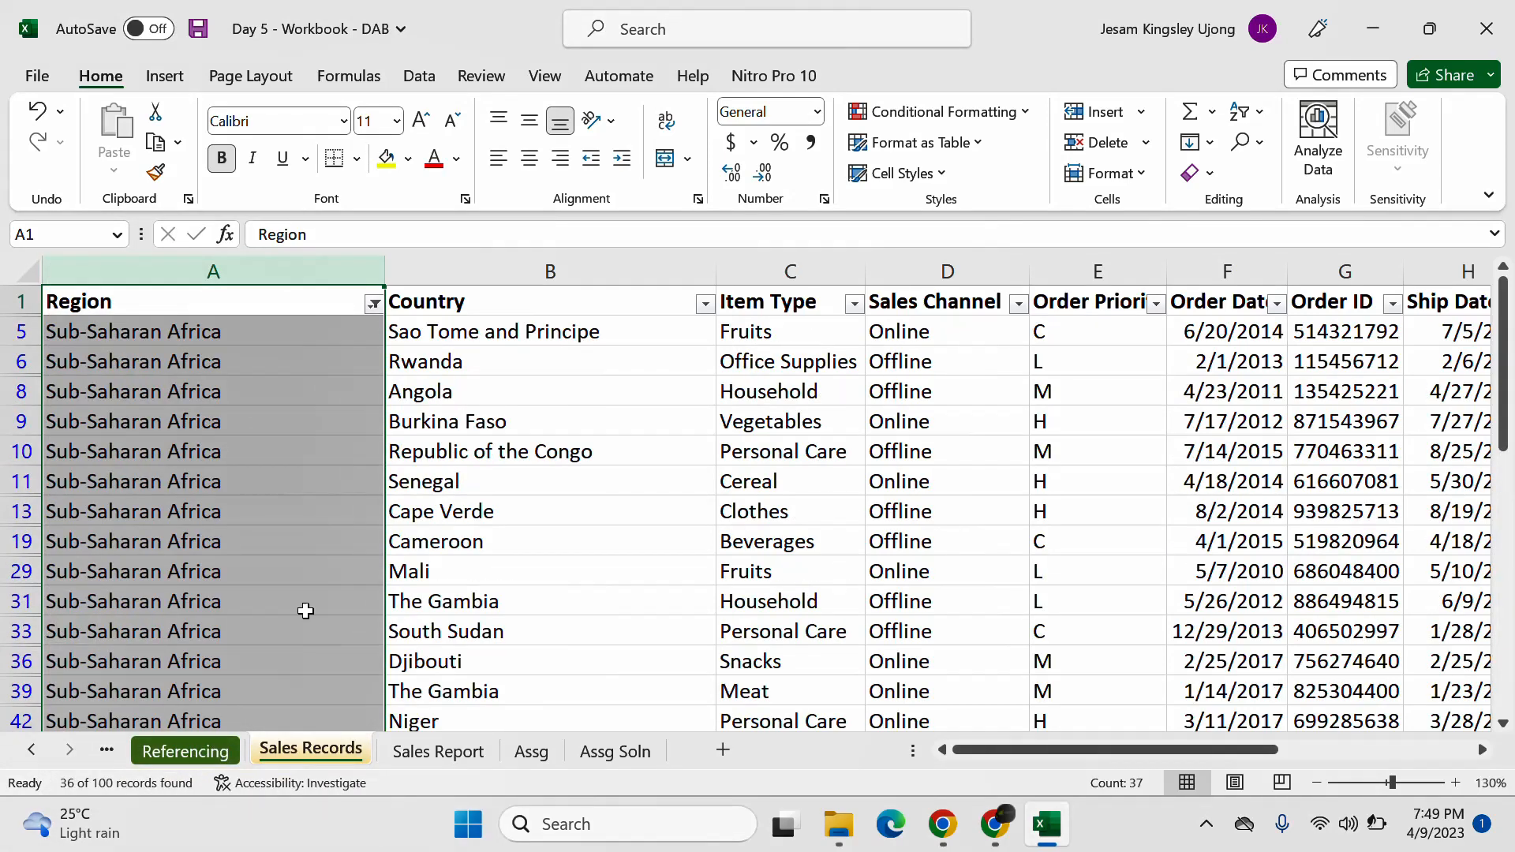
Step: Select all filtered Sub-Saharan Africa entries in the Region column to check their count, and return to the Assg Soln sheet to compare
scroll(454, 415, down, 10)
scroll(442, 406, up, 7)
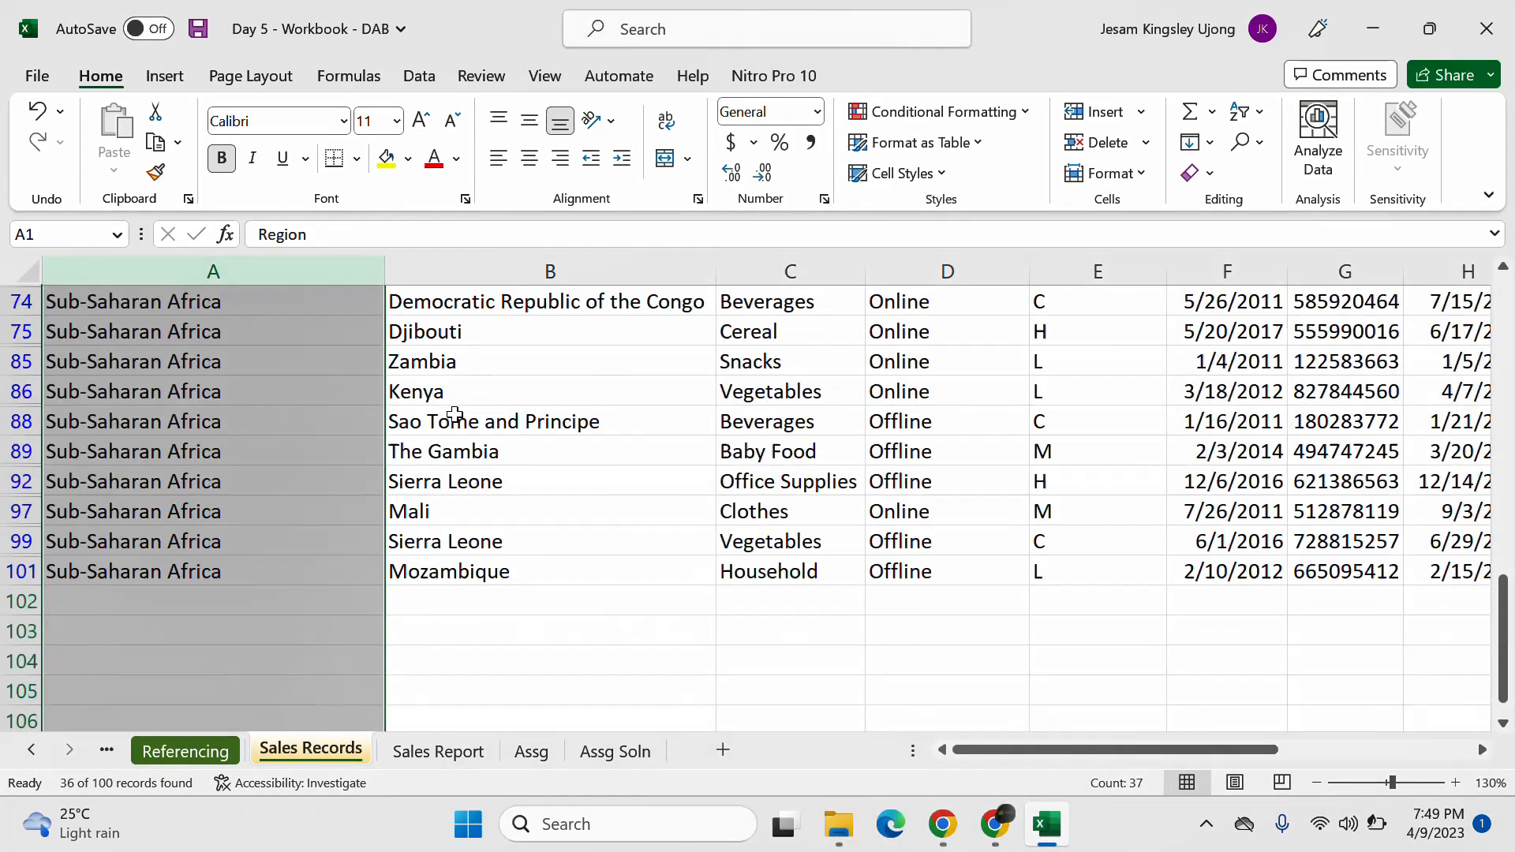
scroll(441, 403, up, 4)
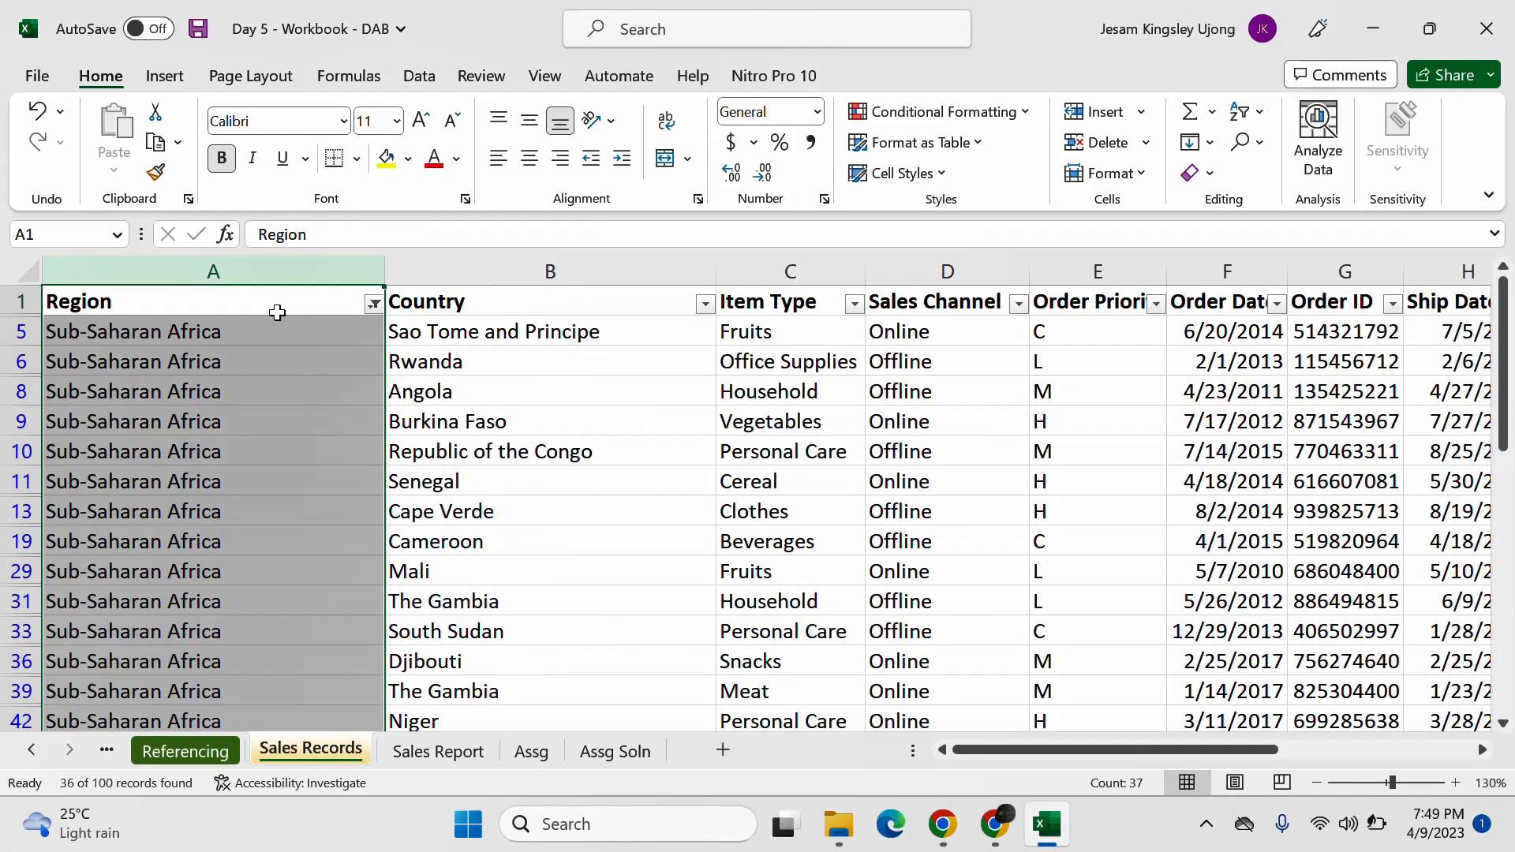
click(269, 327)
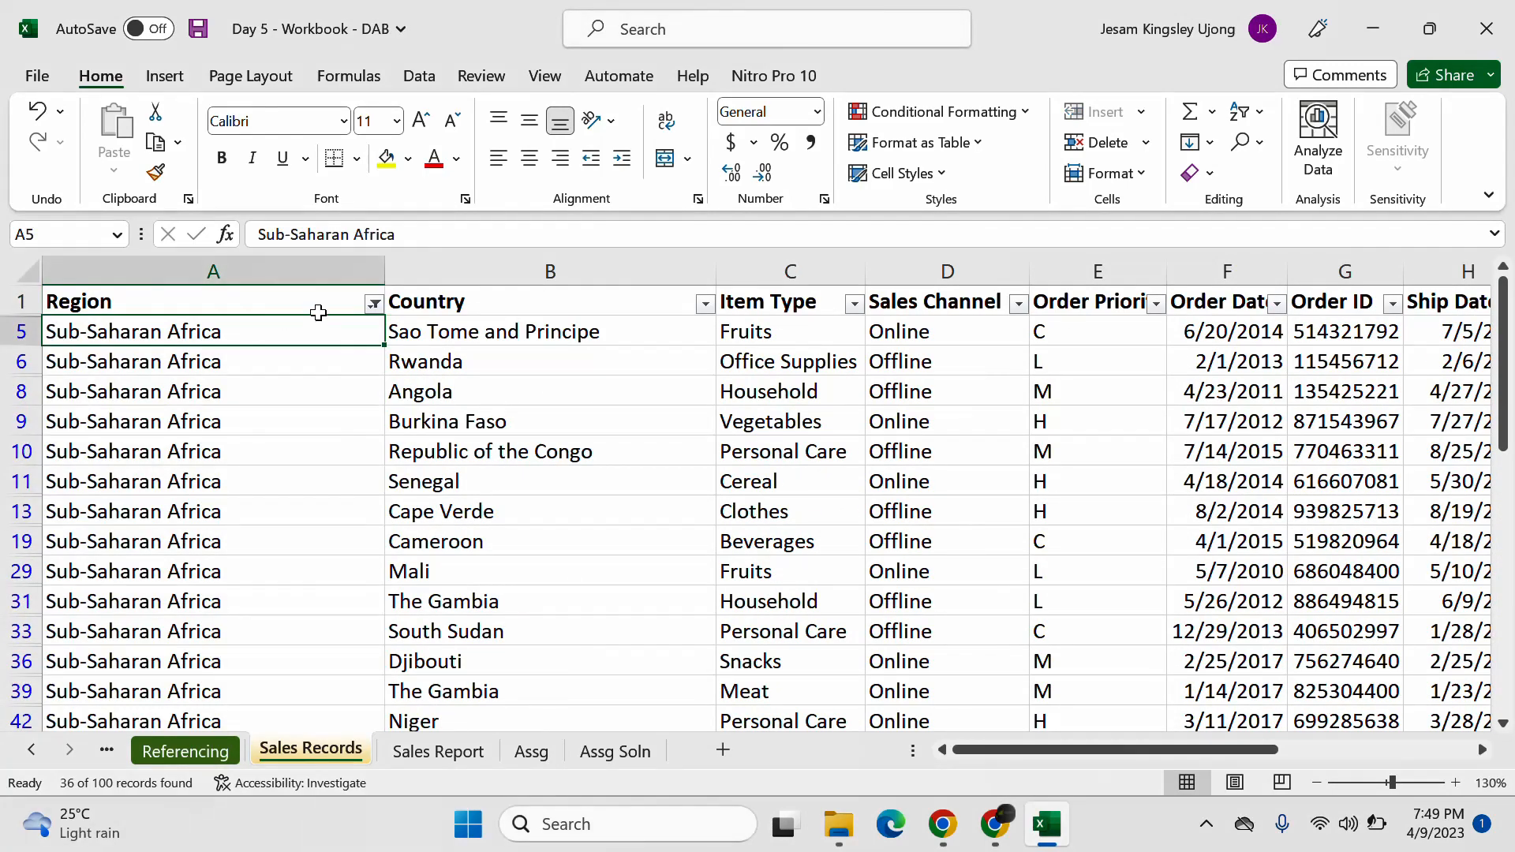
key(ctrl+shift+Down)
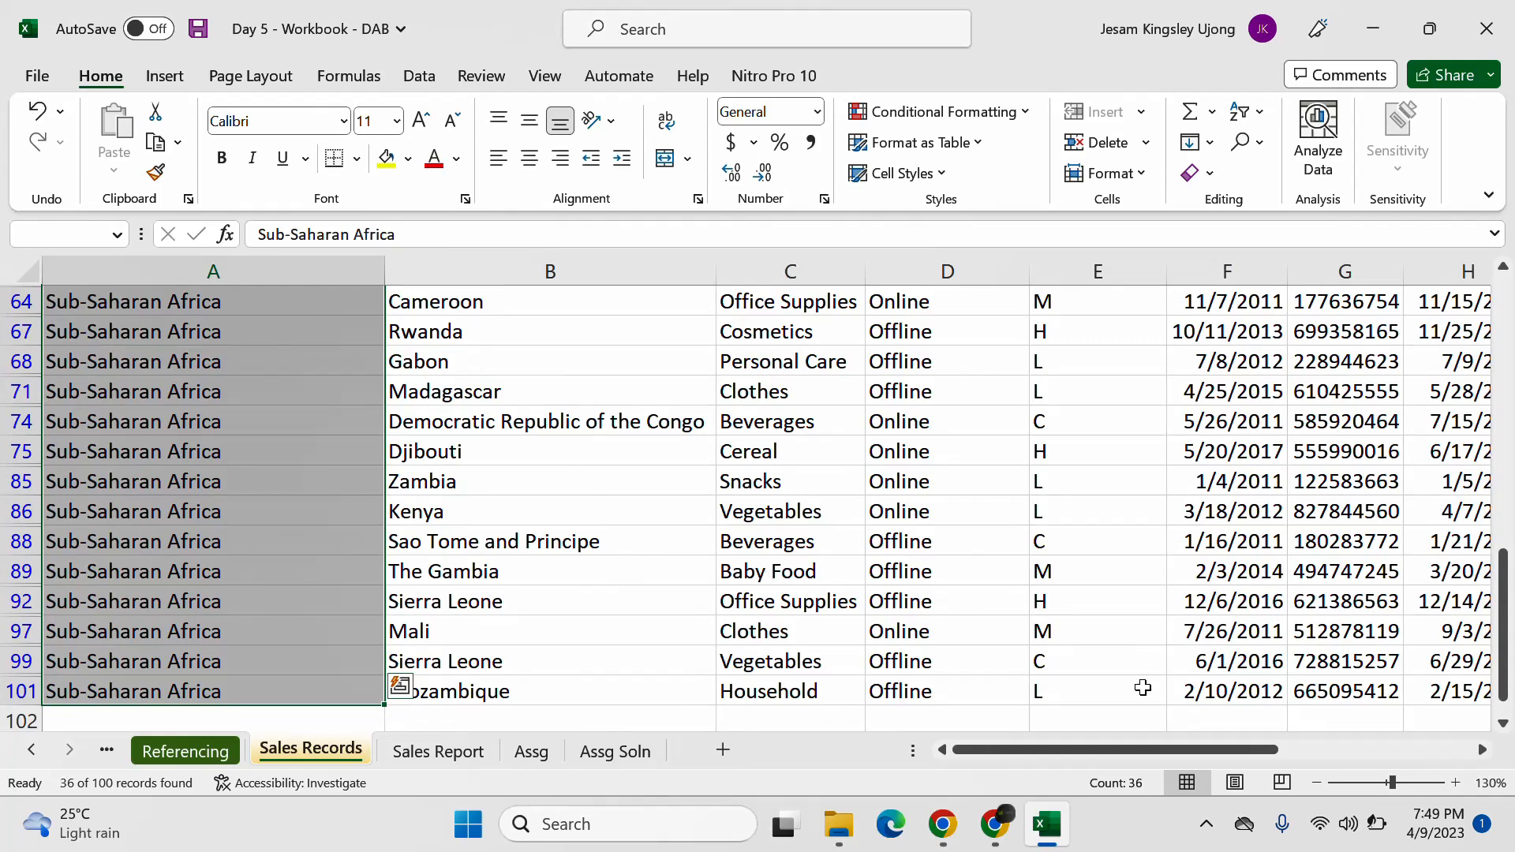
scroll(477, 513, up, 10)
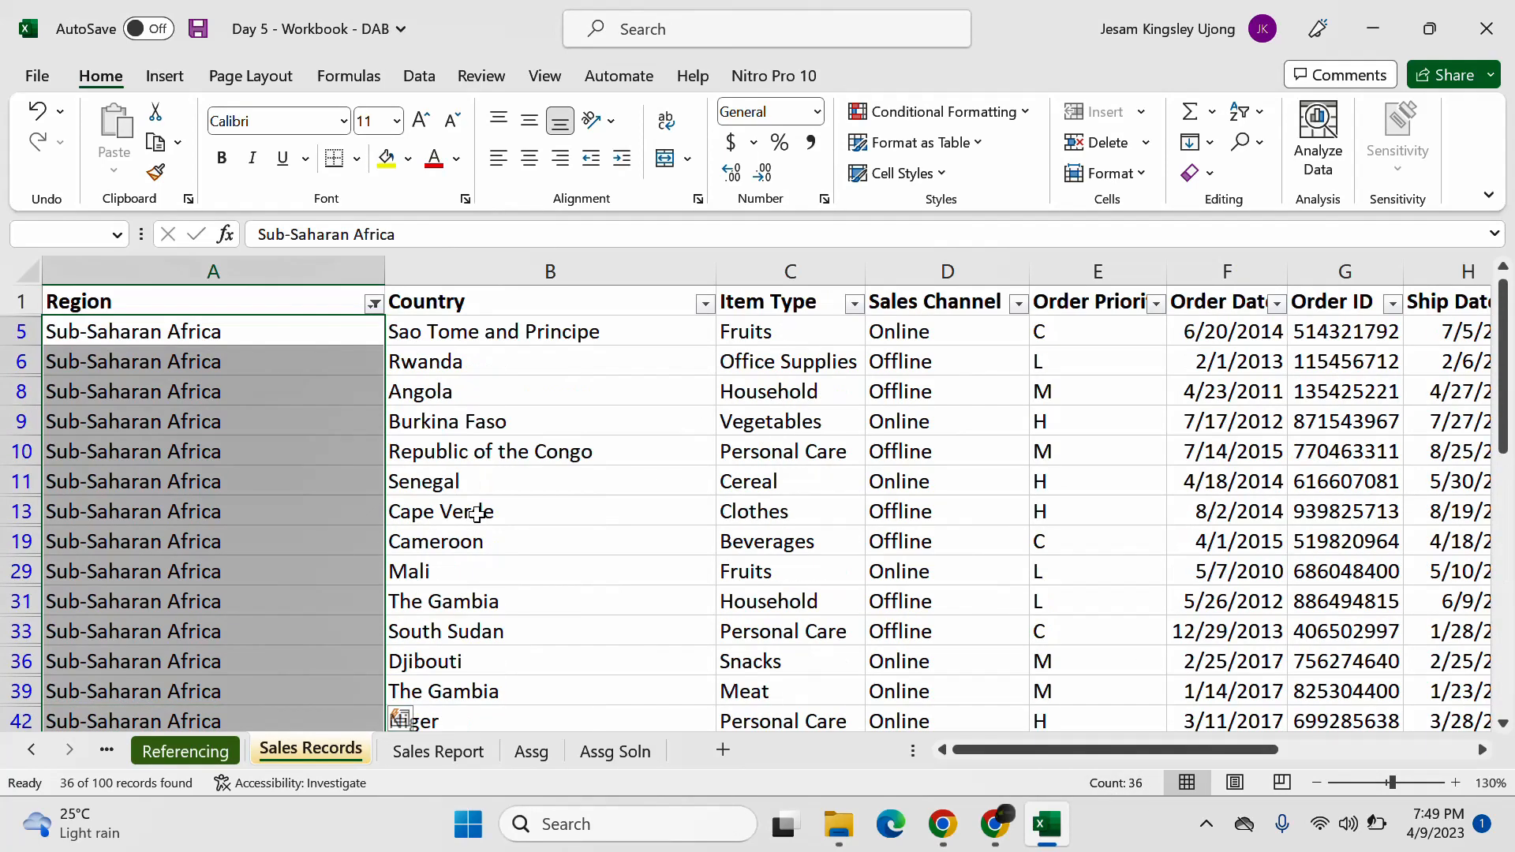
click(313, 362)
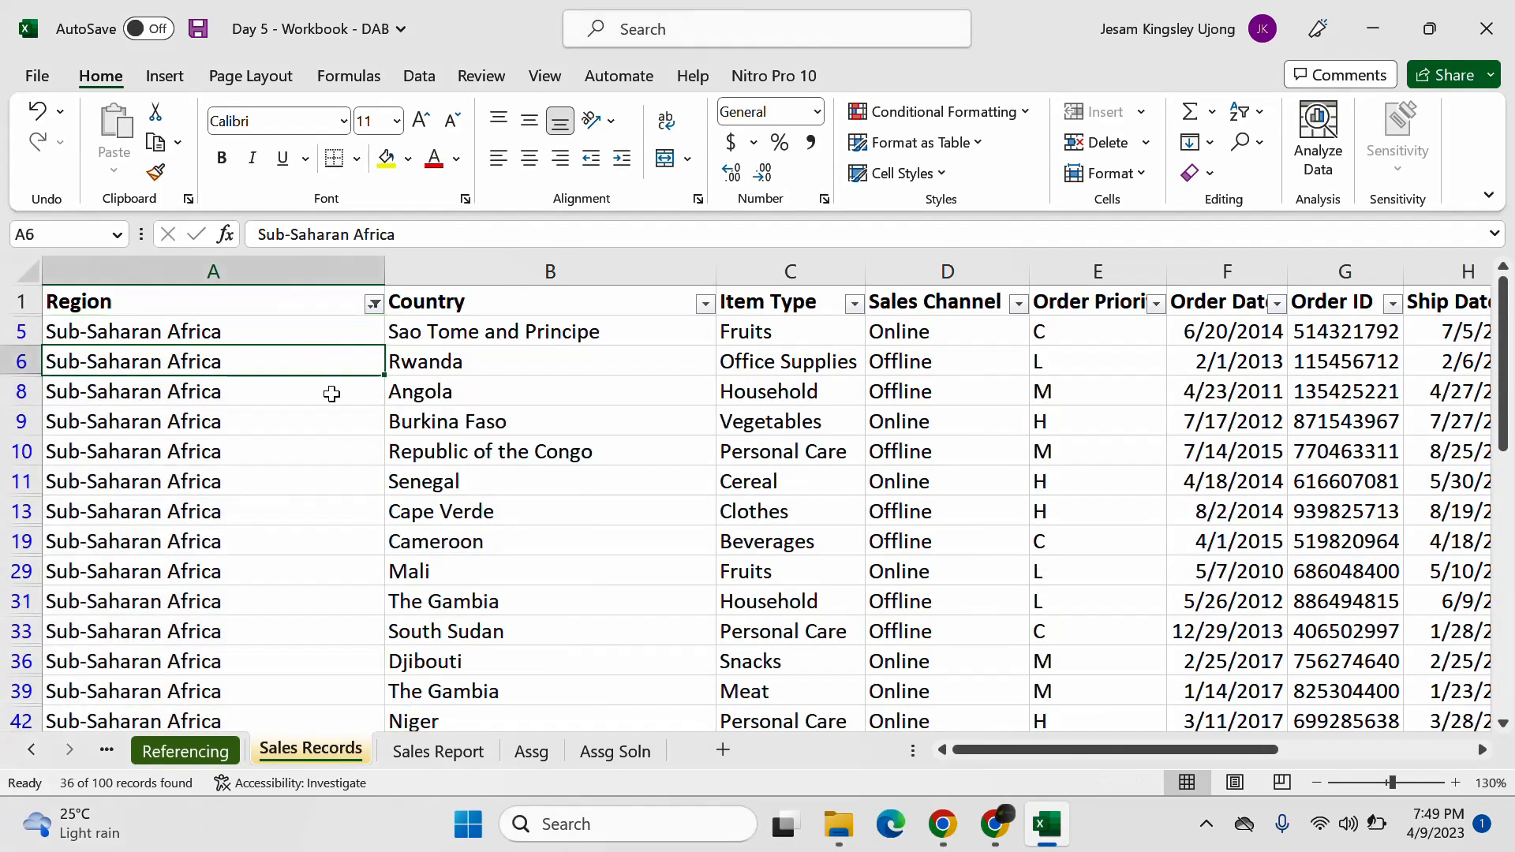
click(607, 753)
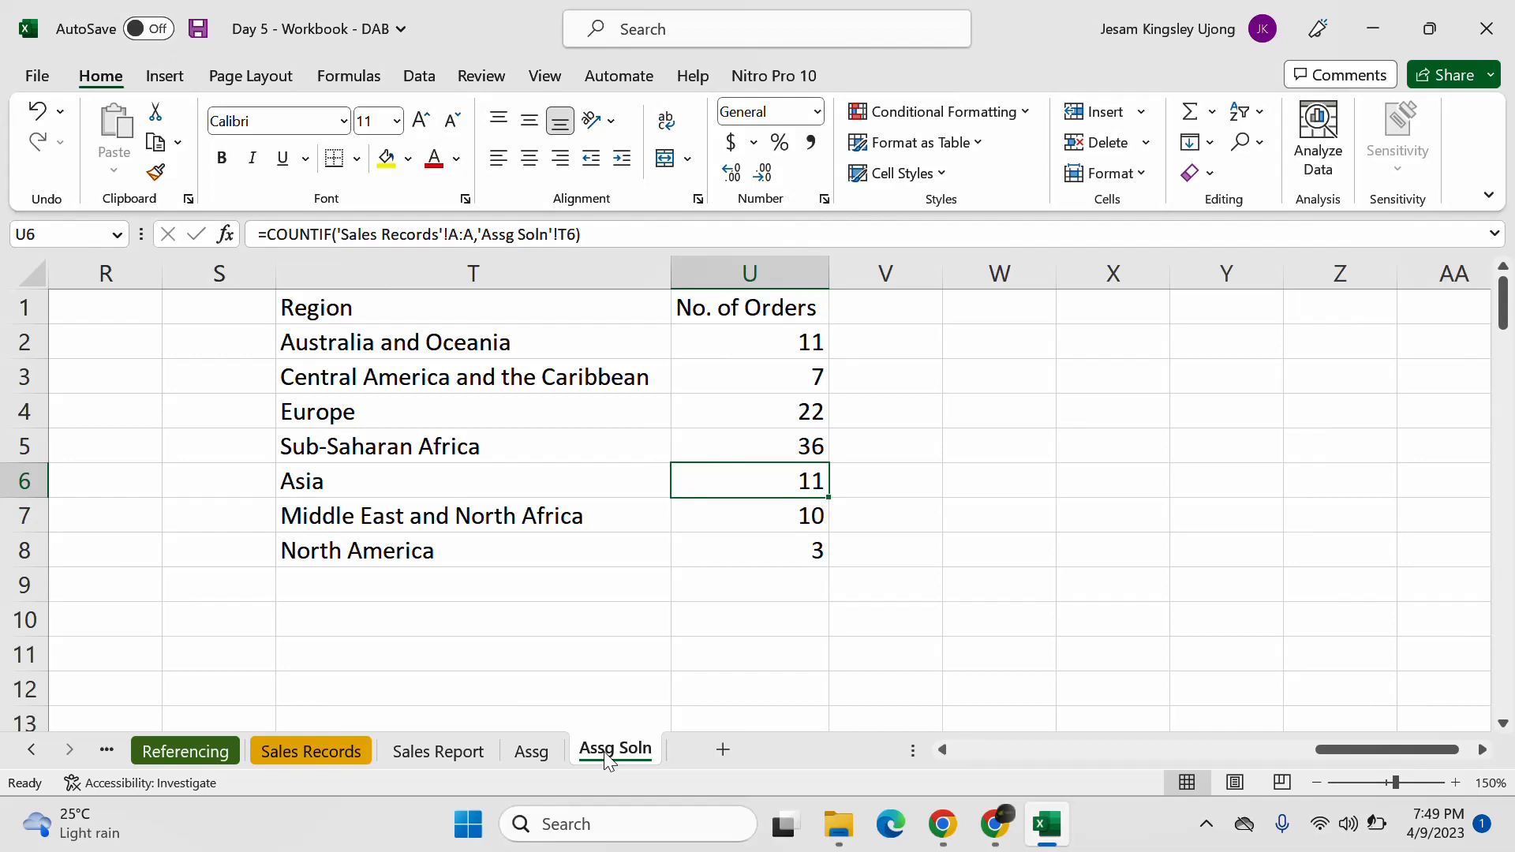
click(816, 446)
click(576, 467)
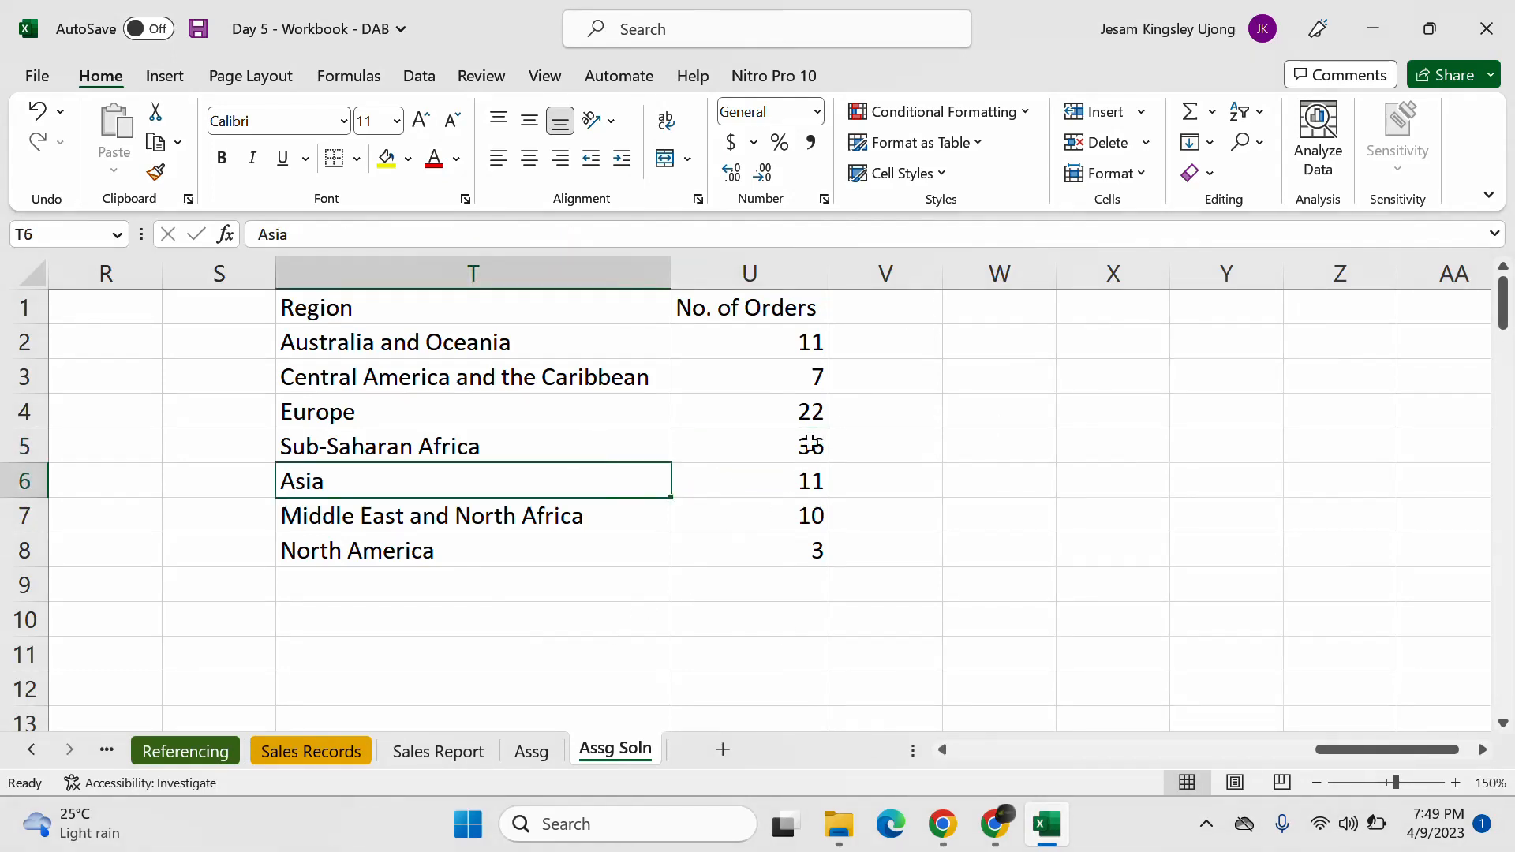
click(886, 418)
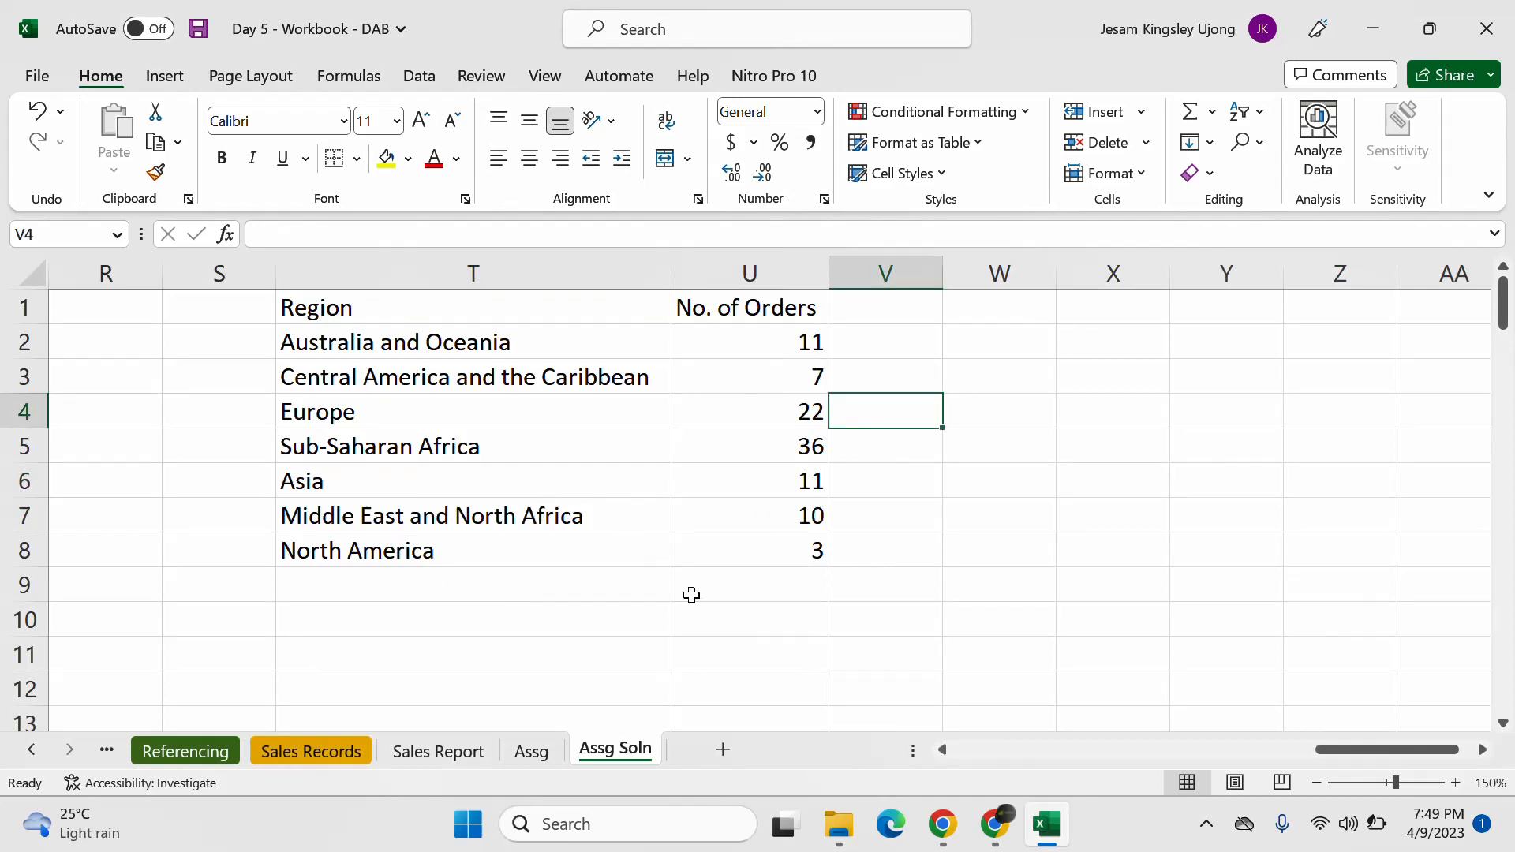
Step: On the Sales Records sheet, clear the filter from the Region column
click(352, 753)
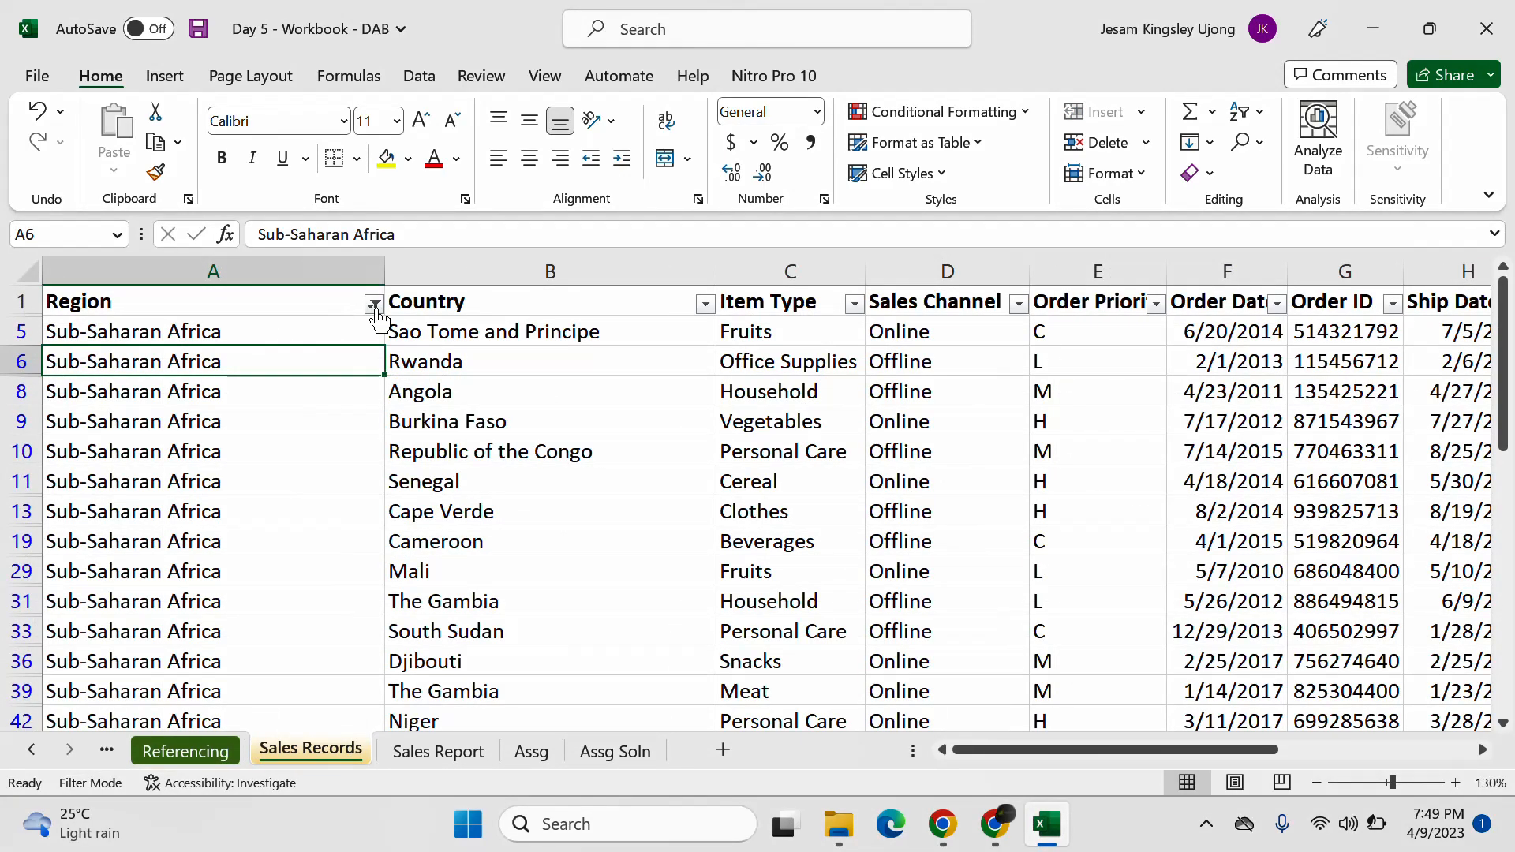
click(1349, 284)
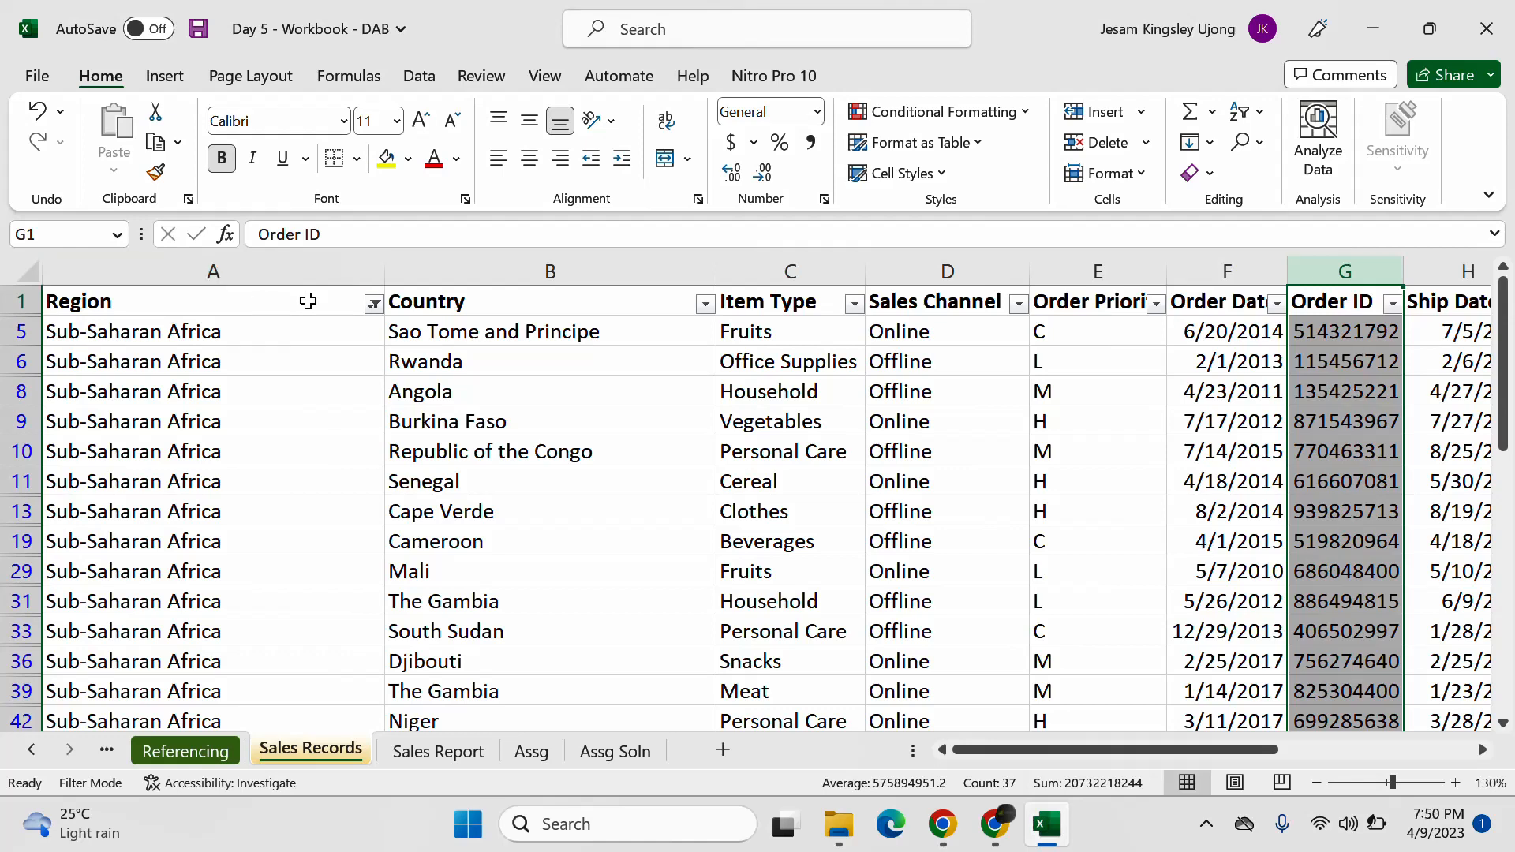
click(373, 304)
click(251, 411)
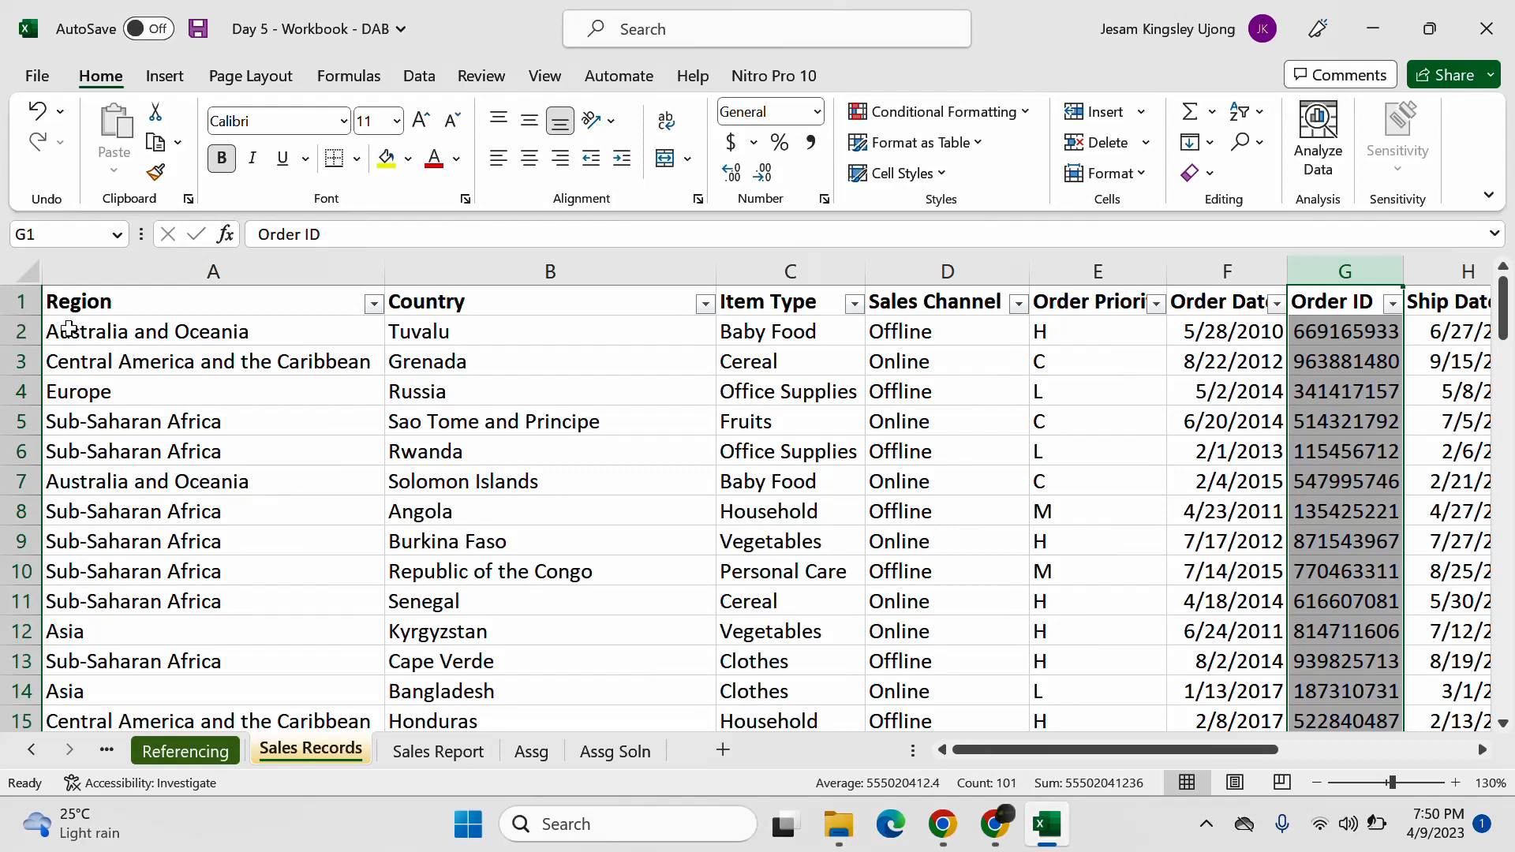
Step: Return to the Assg Soln sheet and select the Australia and Oceania entry in the Region list
click(629, 756)
click(897, 333)
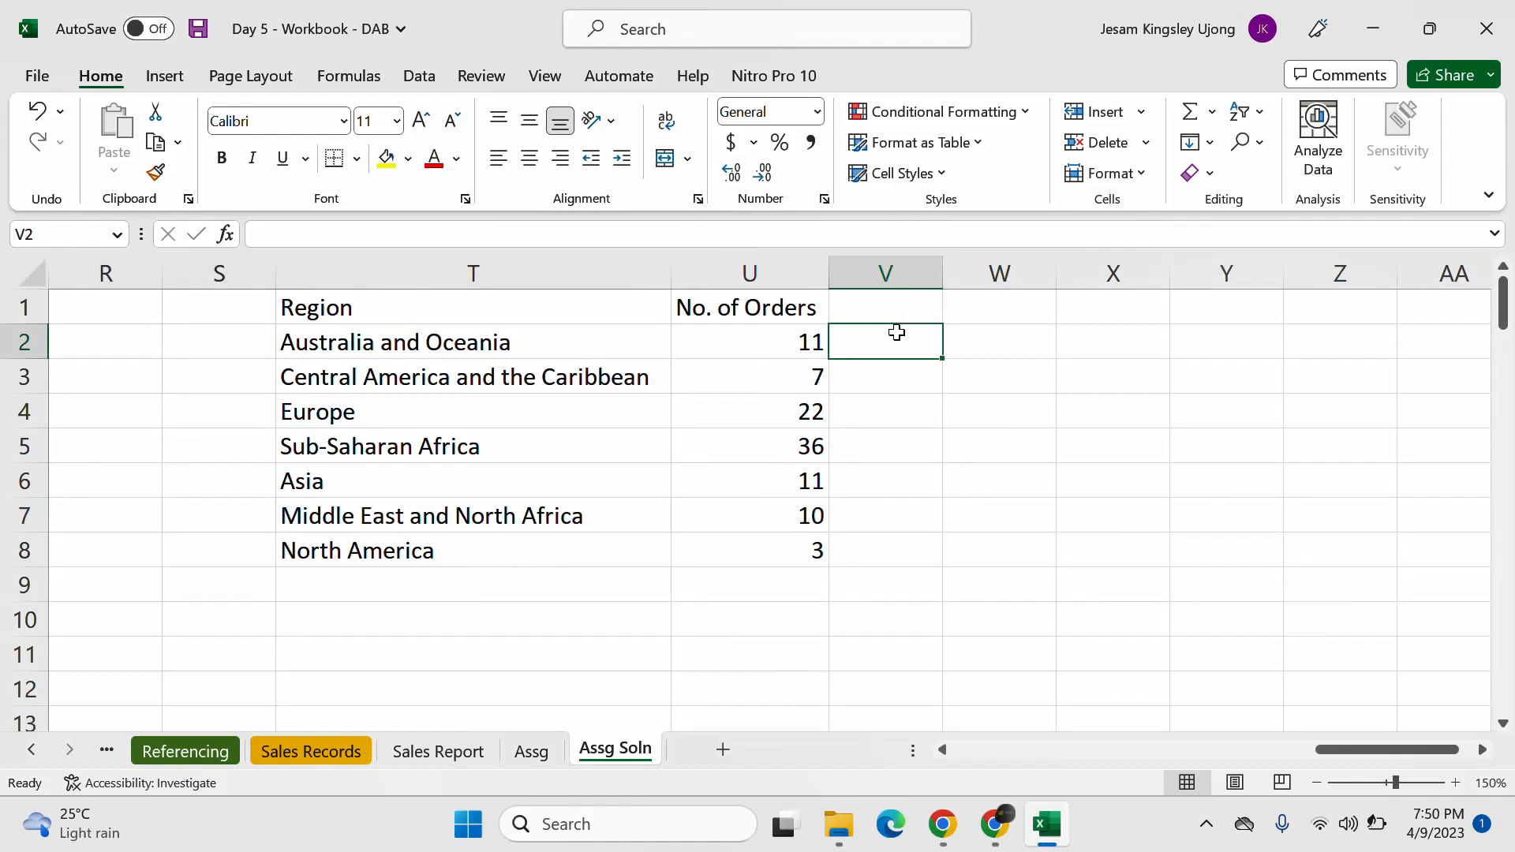
click(545, 345)
click(884, 346)
text(=ciu)
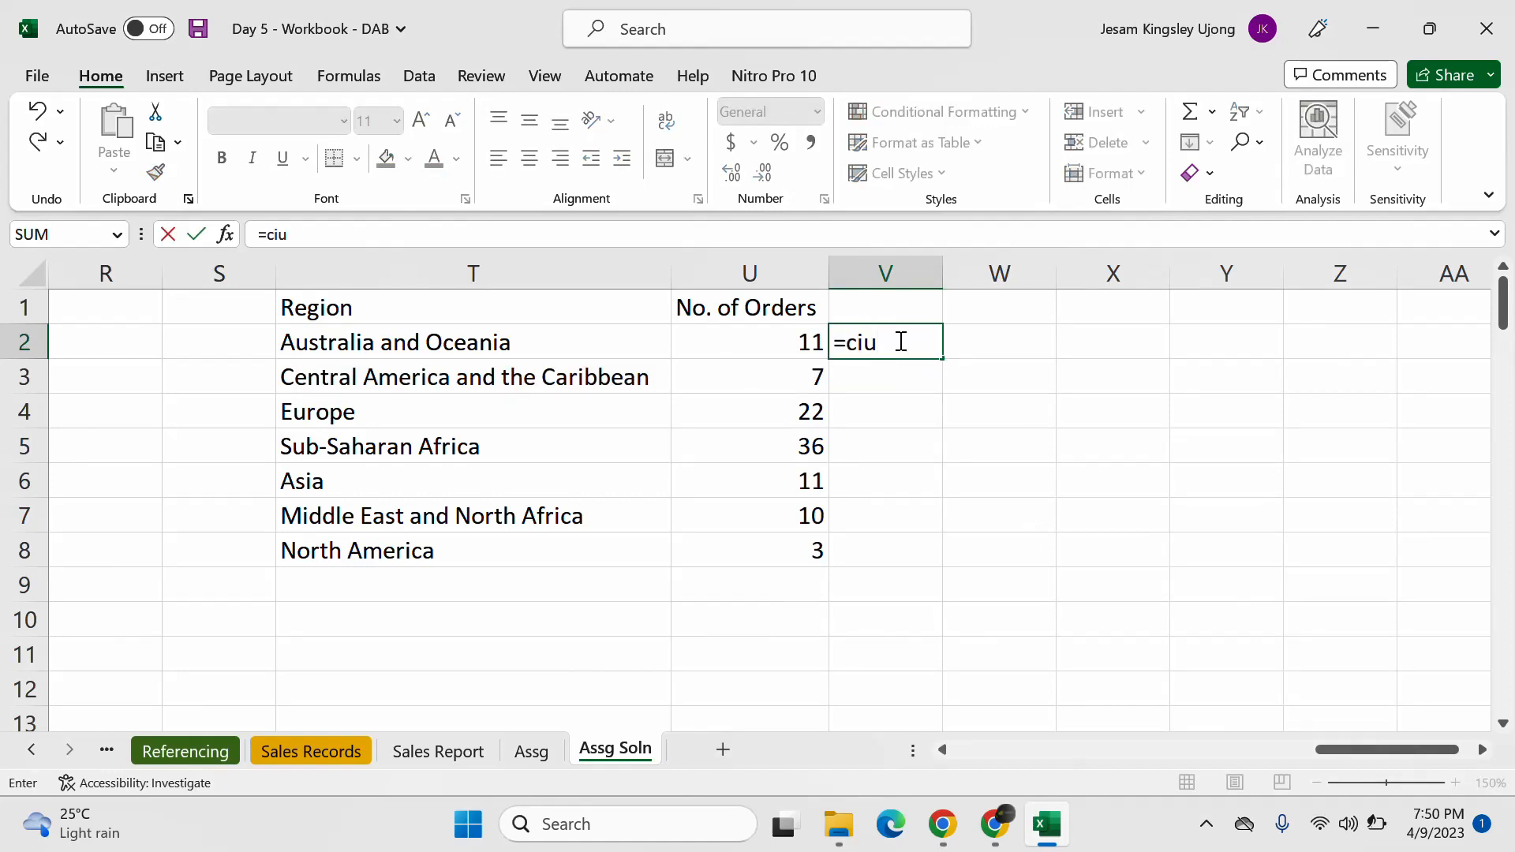
key(Escape)
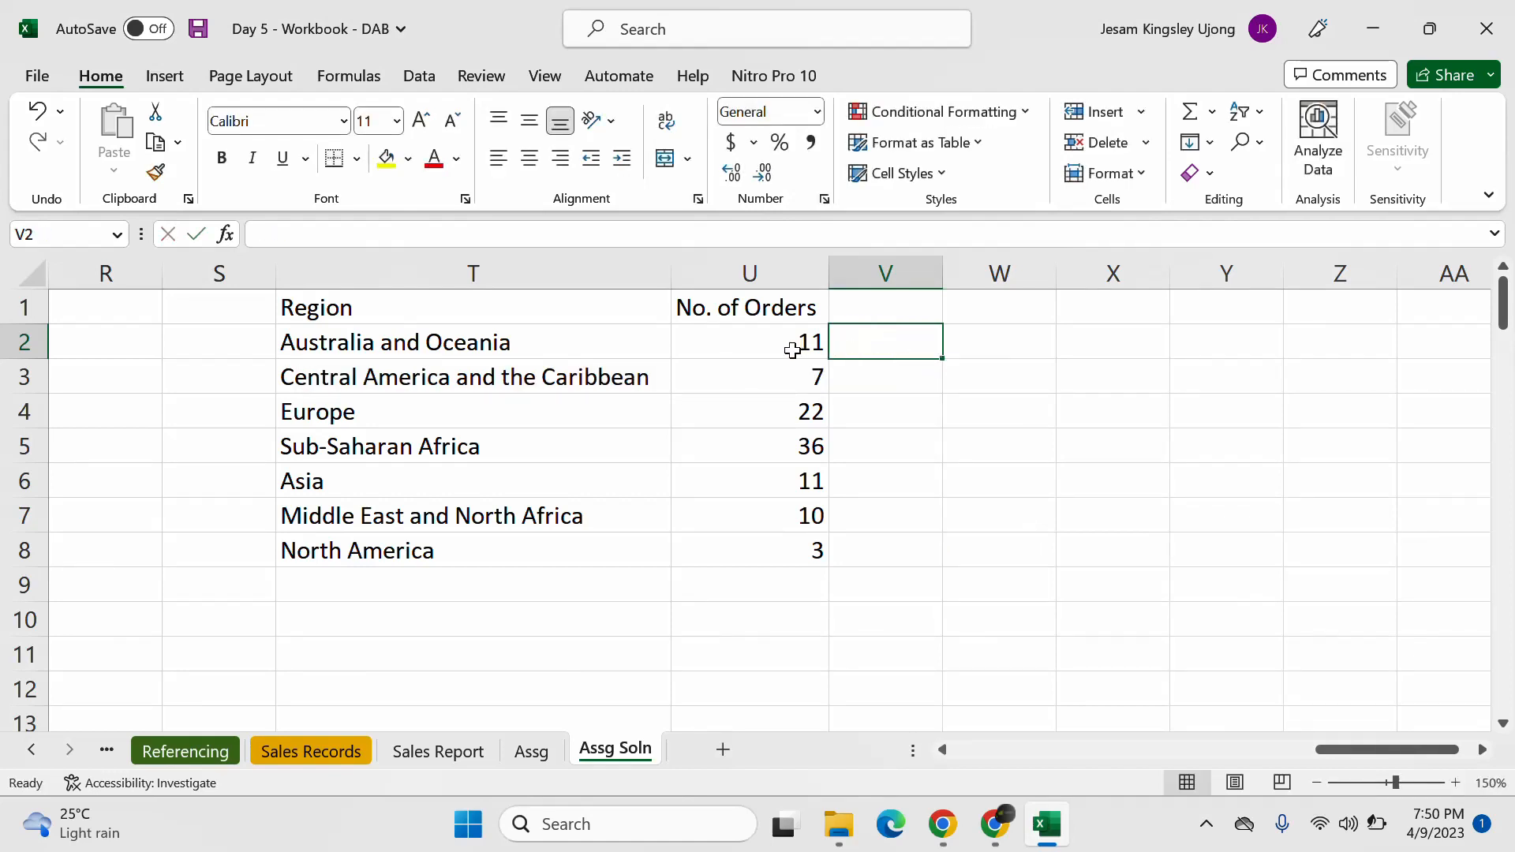
Step: Examine the COUNTIF formula in U2 for Australia and Oceania, and leave the cell without editing it
double_click(793, 345)
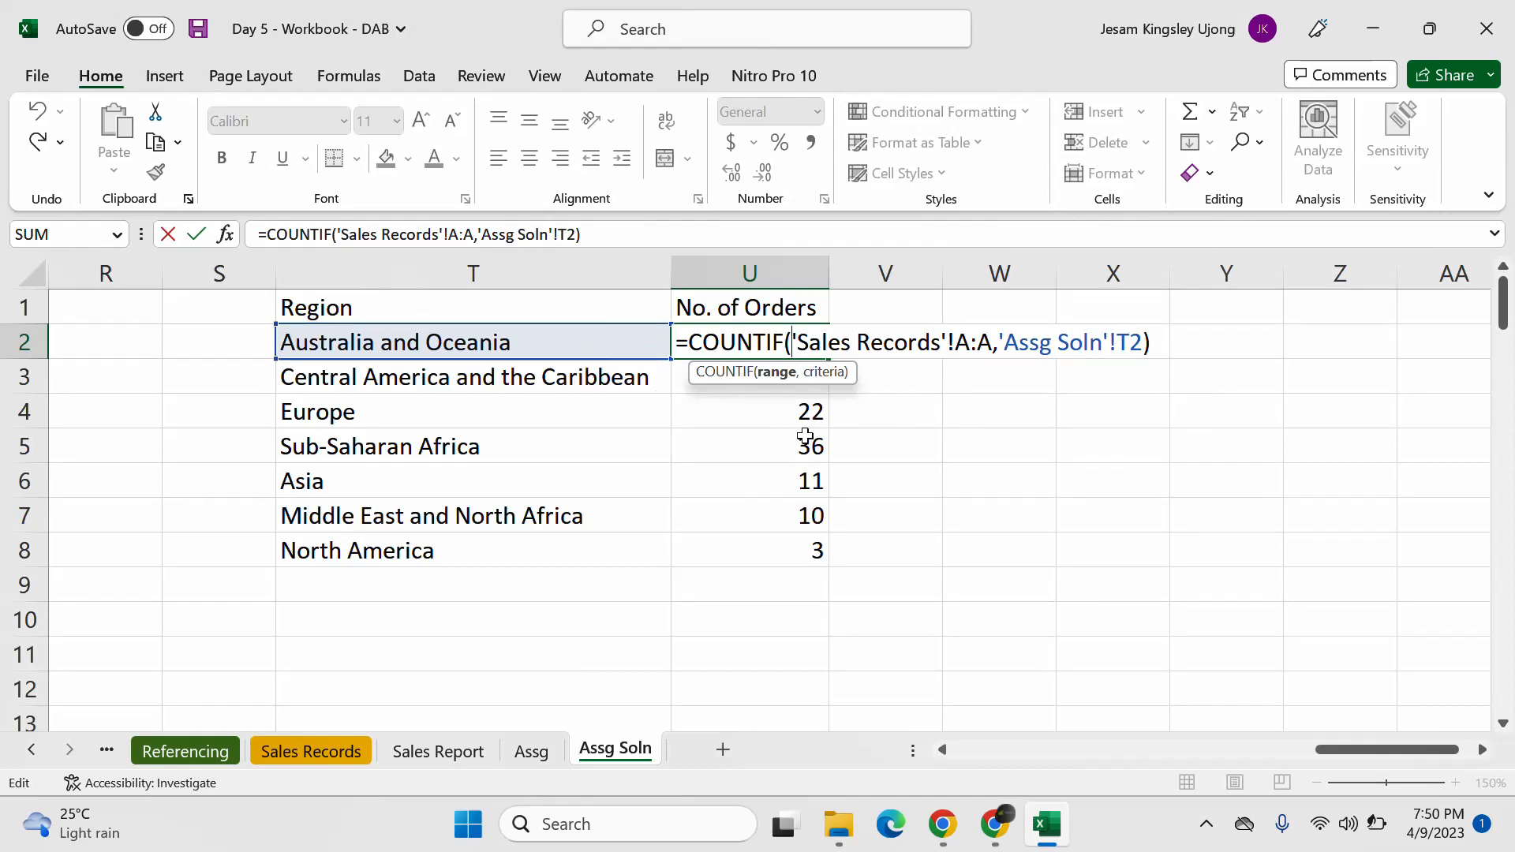
key(ctrl+Return)
click(1013, 417)
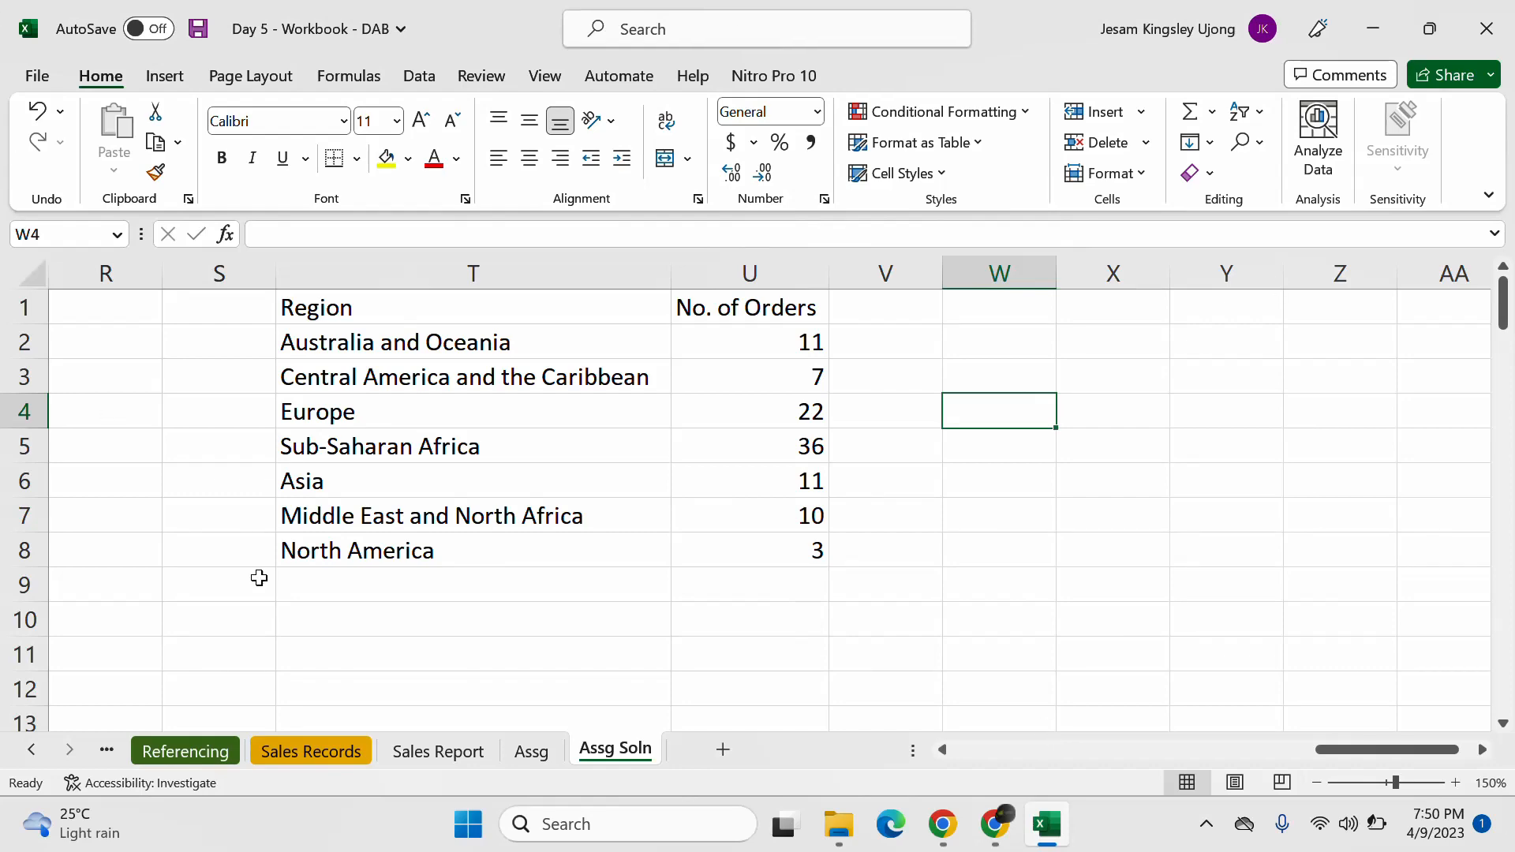
Step: On the Sales Records sheet, copy the Item Type, Sales Channel and Order Priority headers in C1:E1
click(312, 749)
click(773, 509)
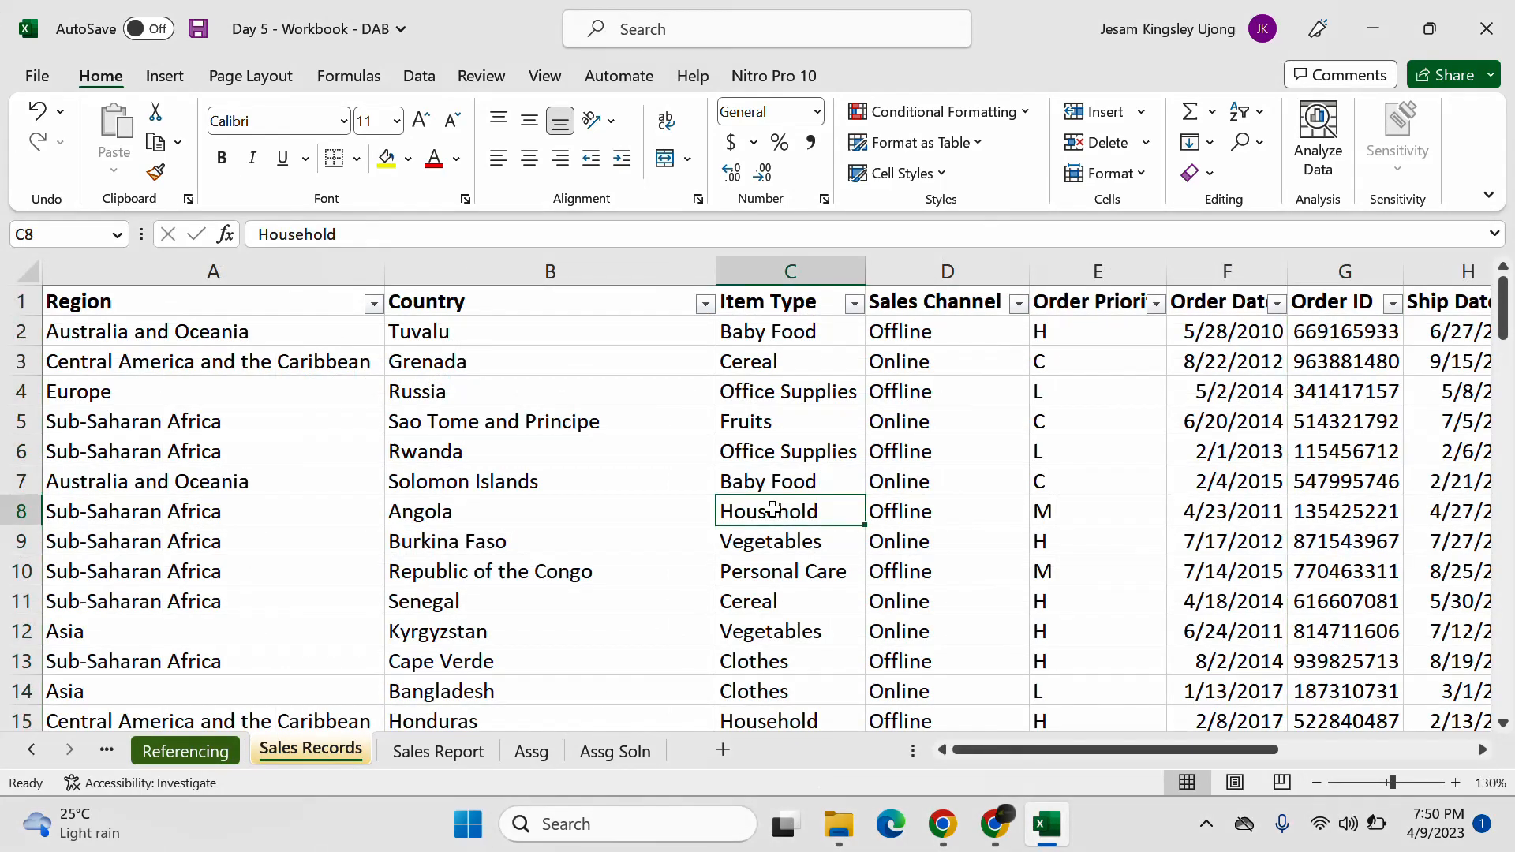
click(543, 335)
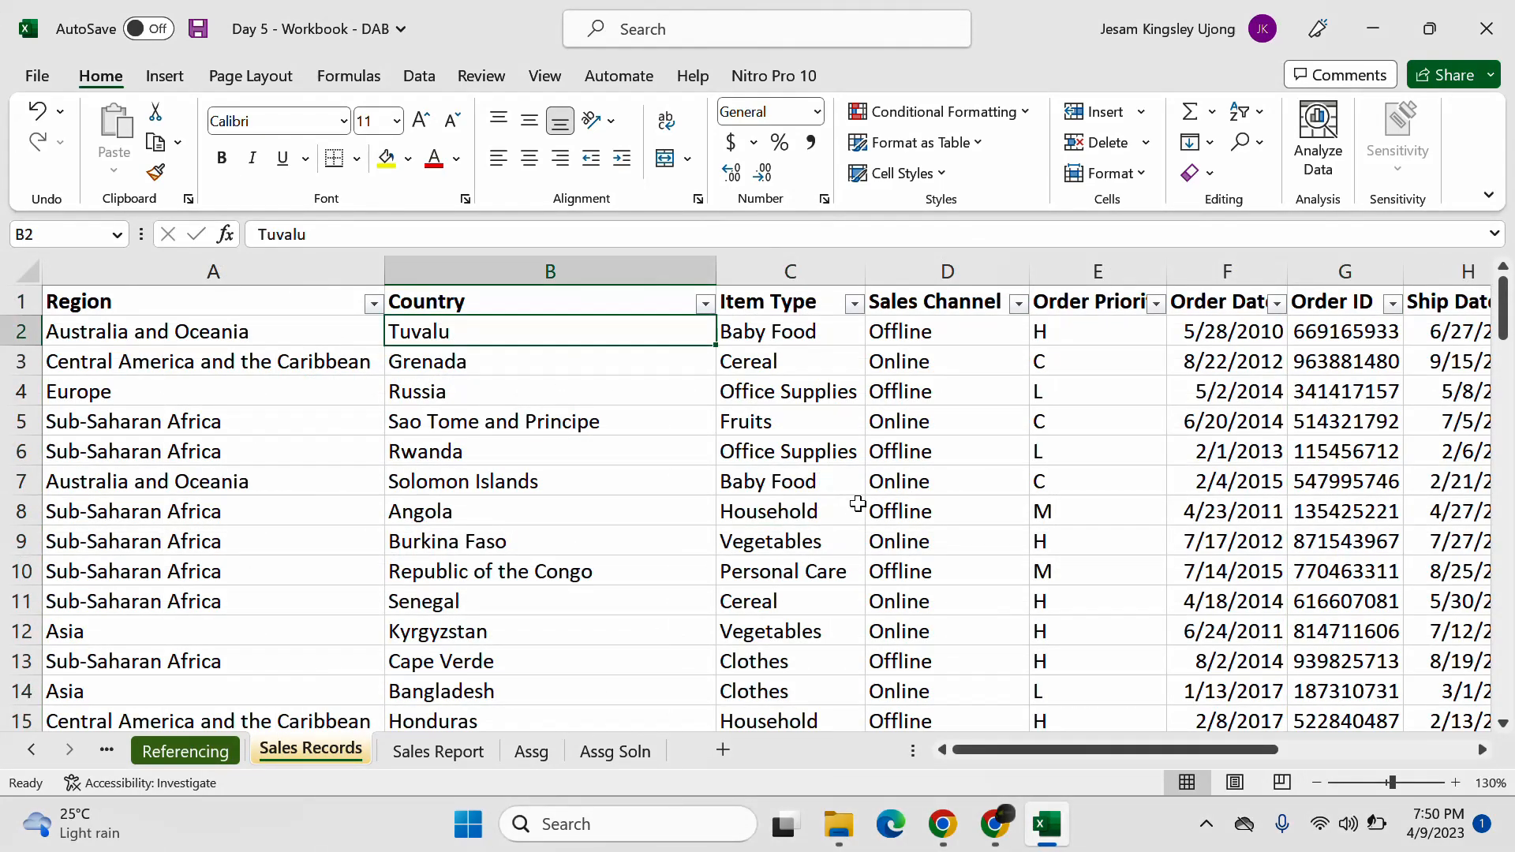
click(833, 344)
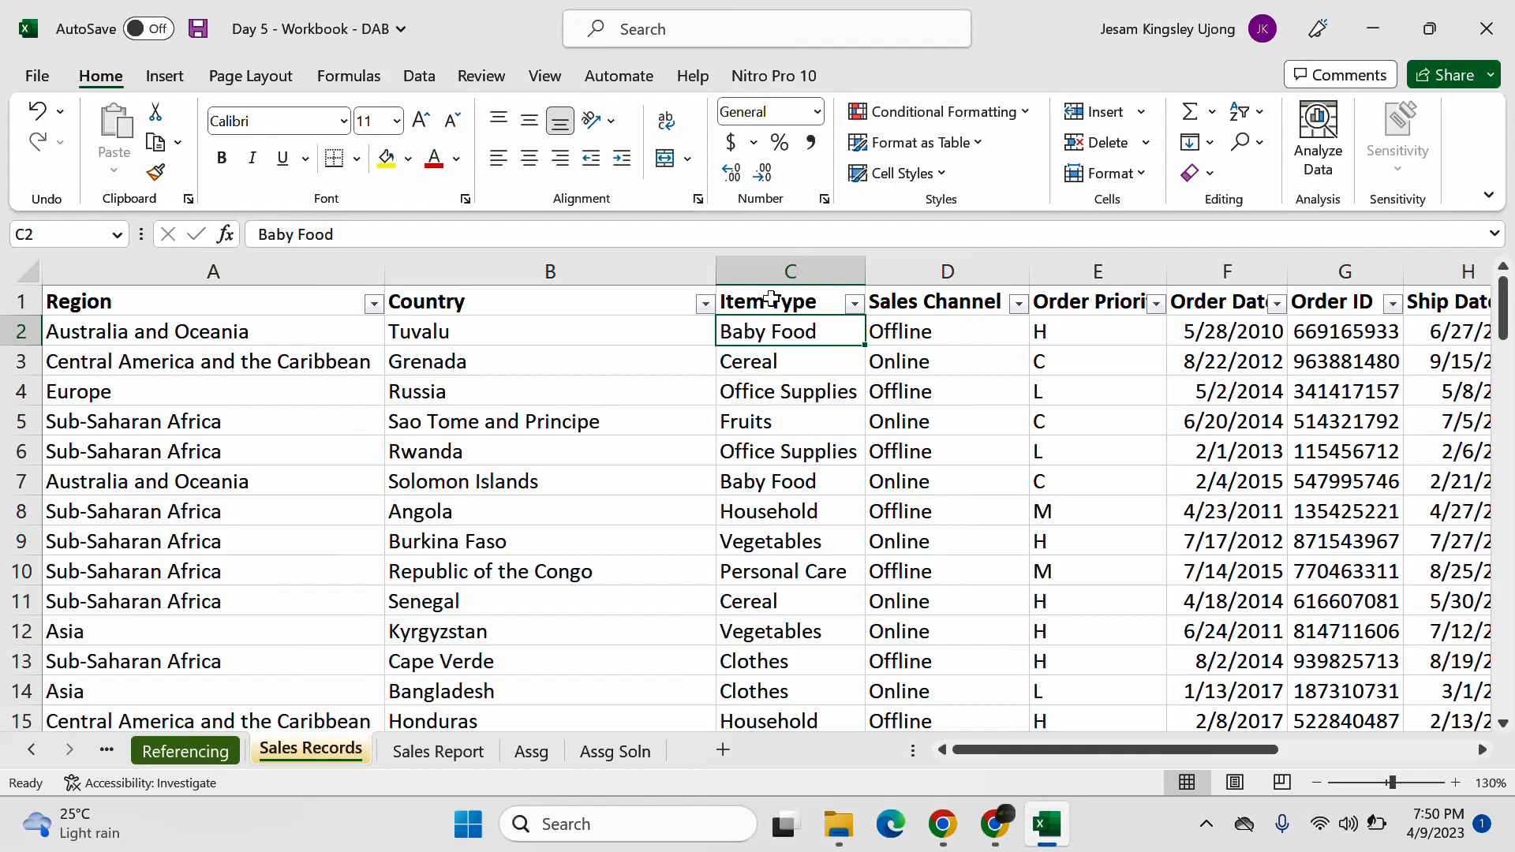
click(771, 298)
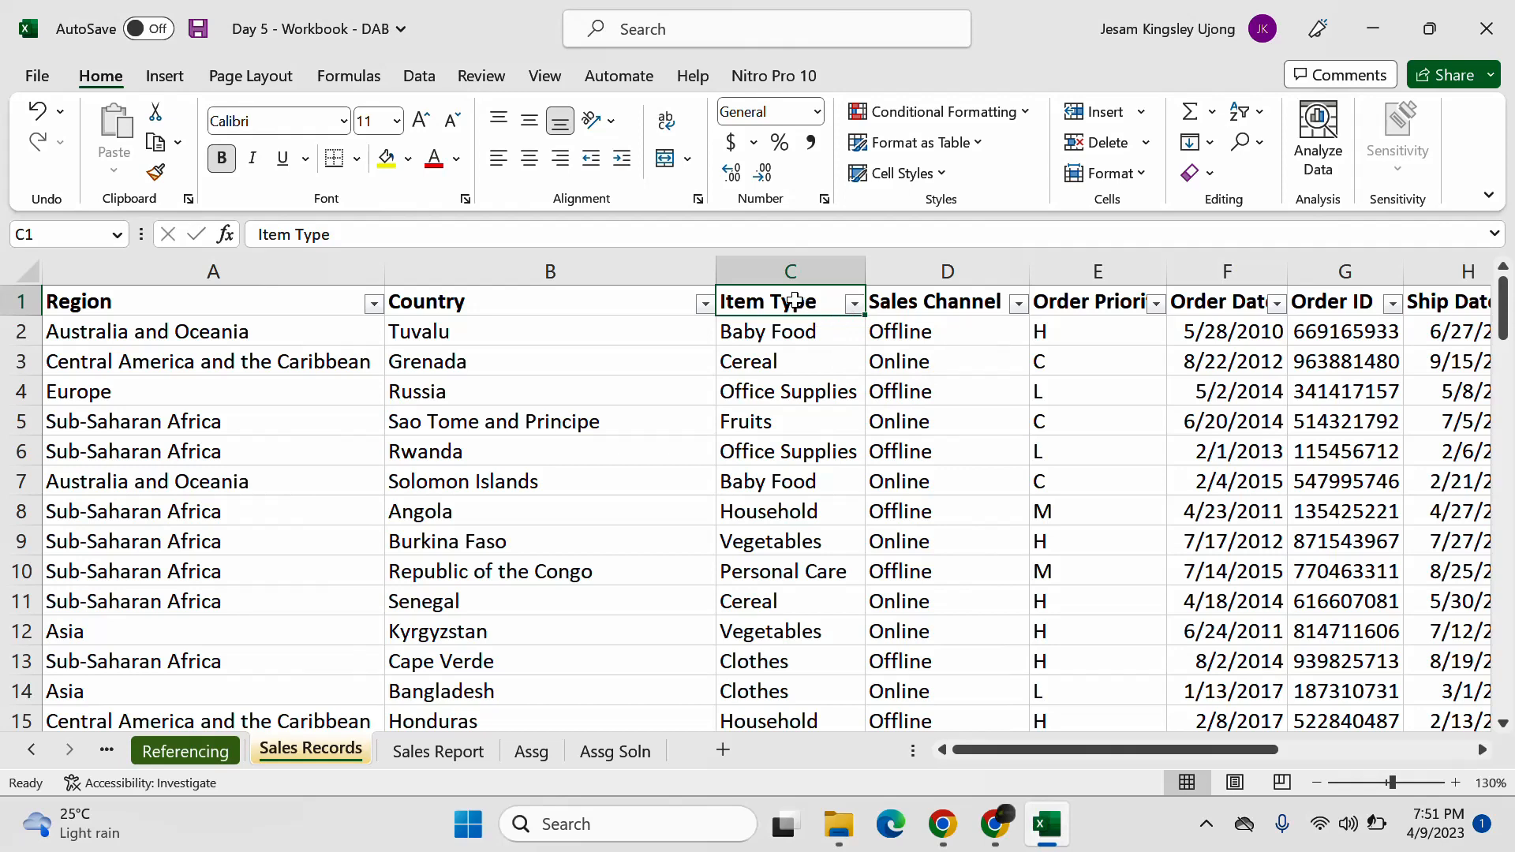
drag(799, 303, 1047, 300)
right_click(1047, 300)
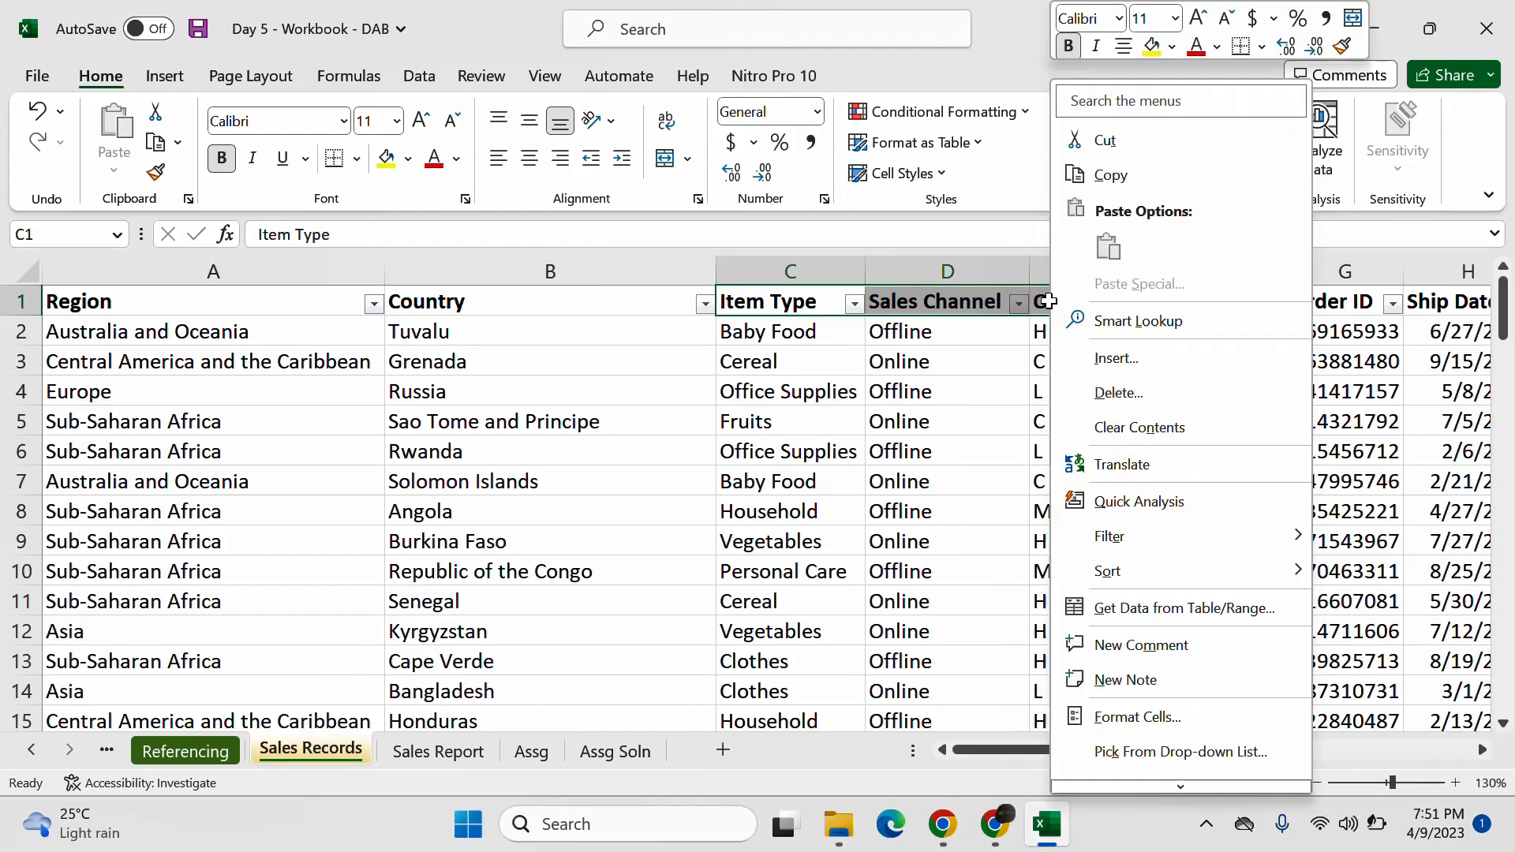
click(1148, 174)
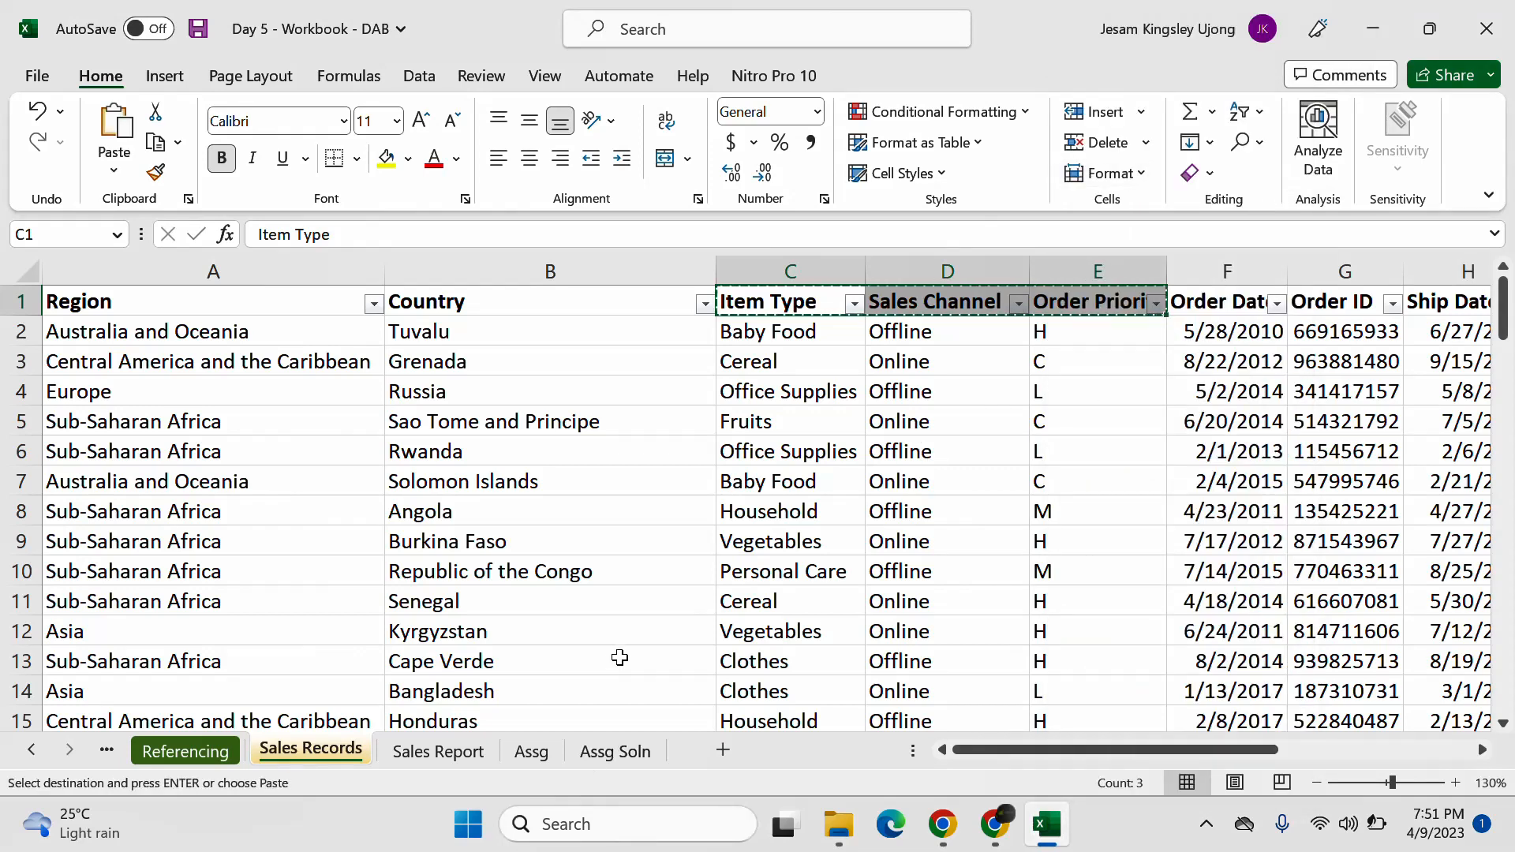
Step: On the Assg Soln sheet, paste the copied headers transposed starting at X1, and fit column X to its contents
click(614, 751)
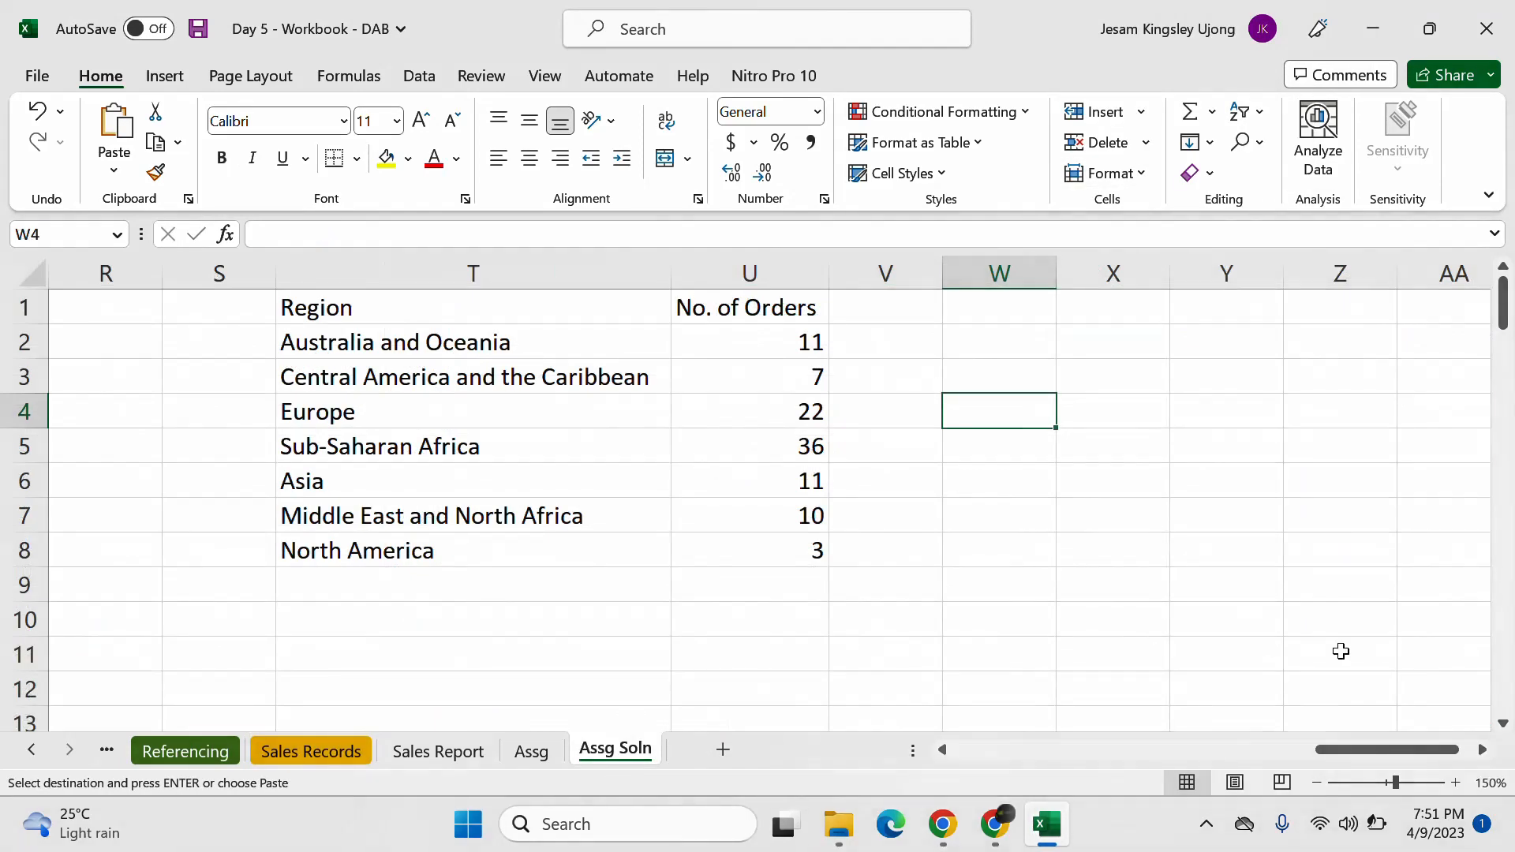
scroll(1486, 780, right, 2)
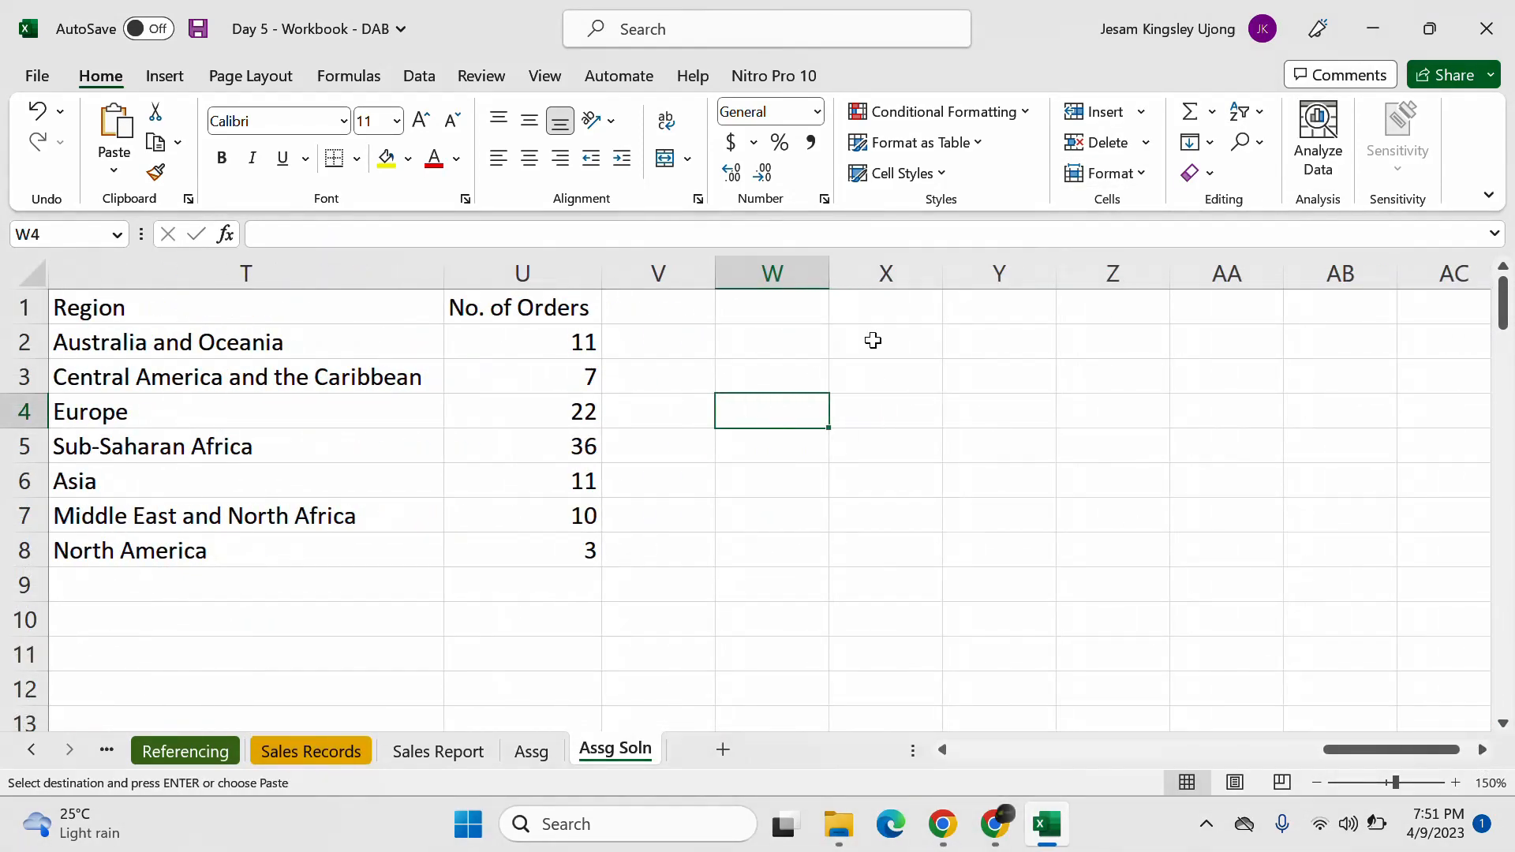
click(879, 311)
right_click(880, 311)
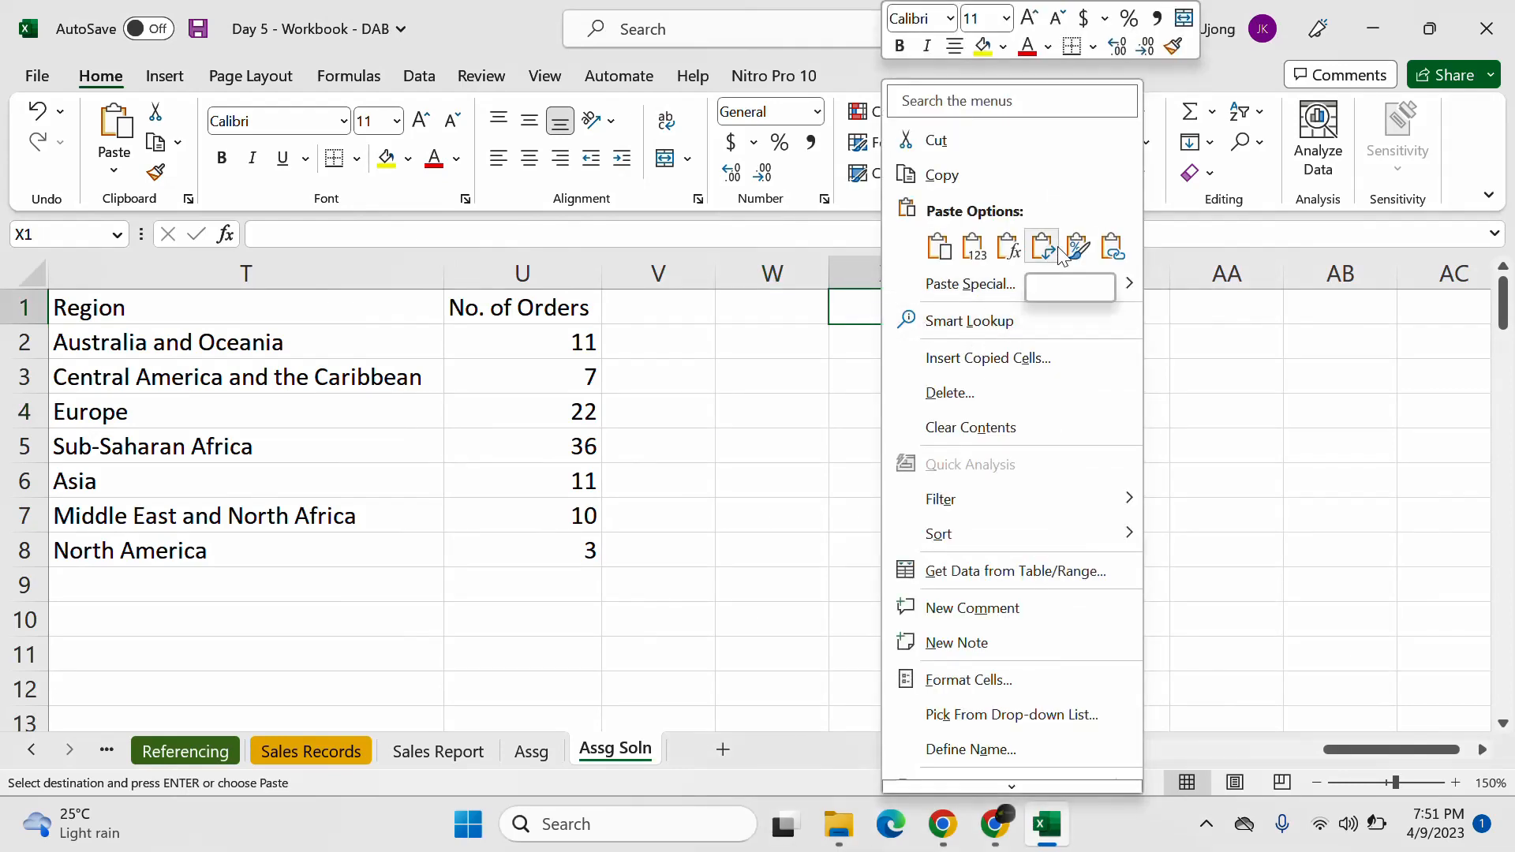
click(1042, 247)
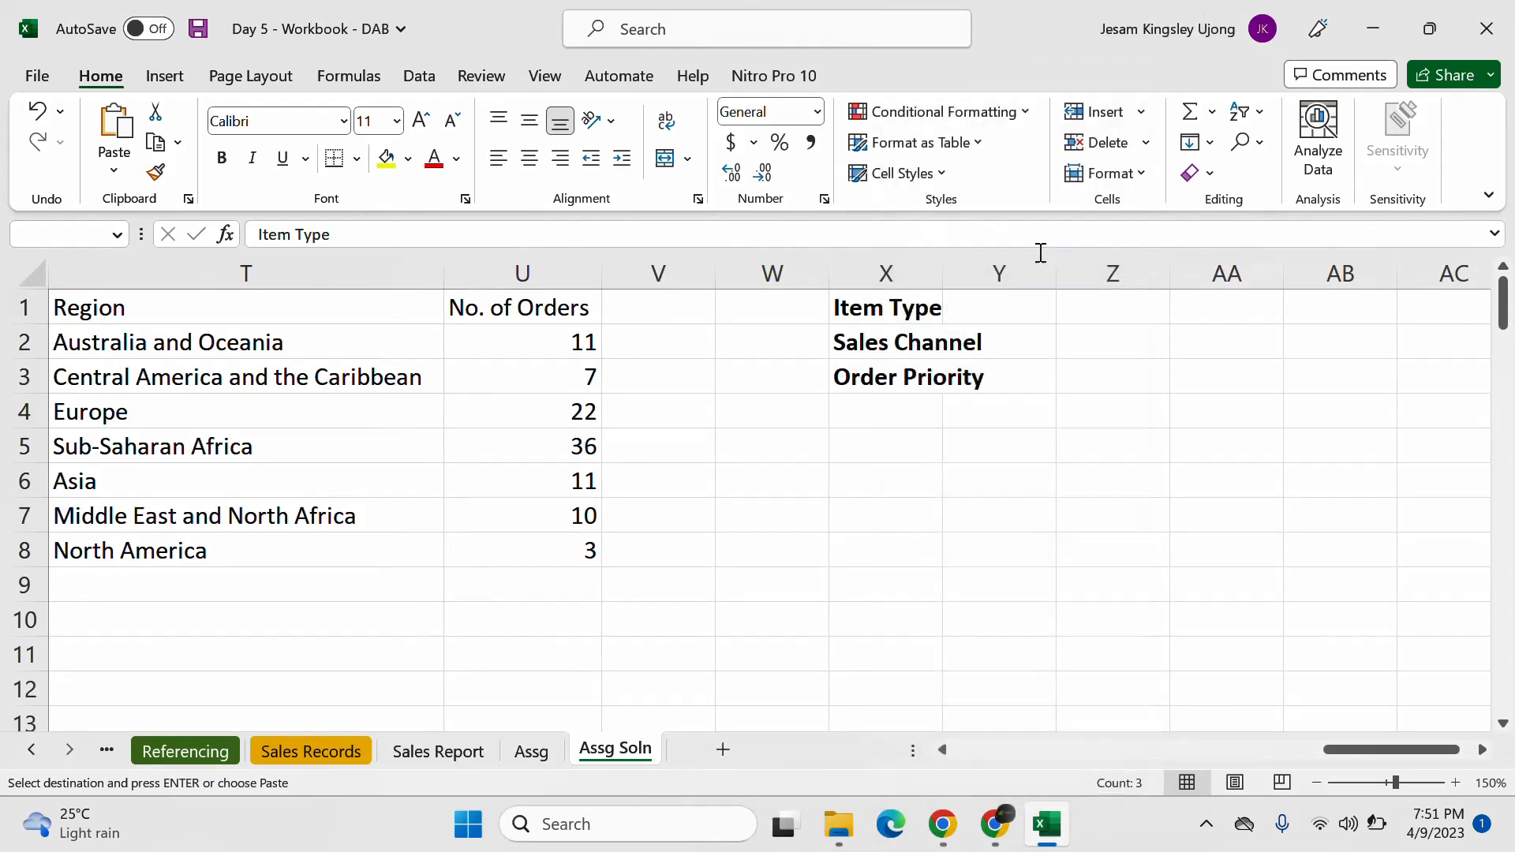
double_click(944, 263)
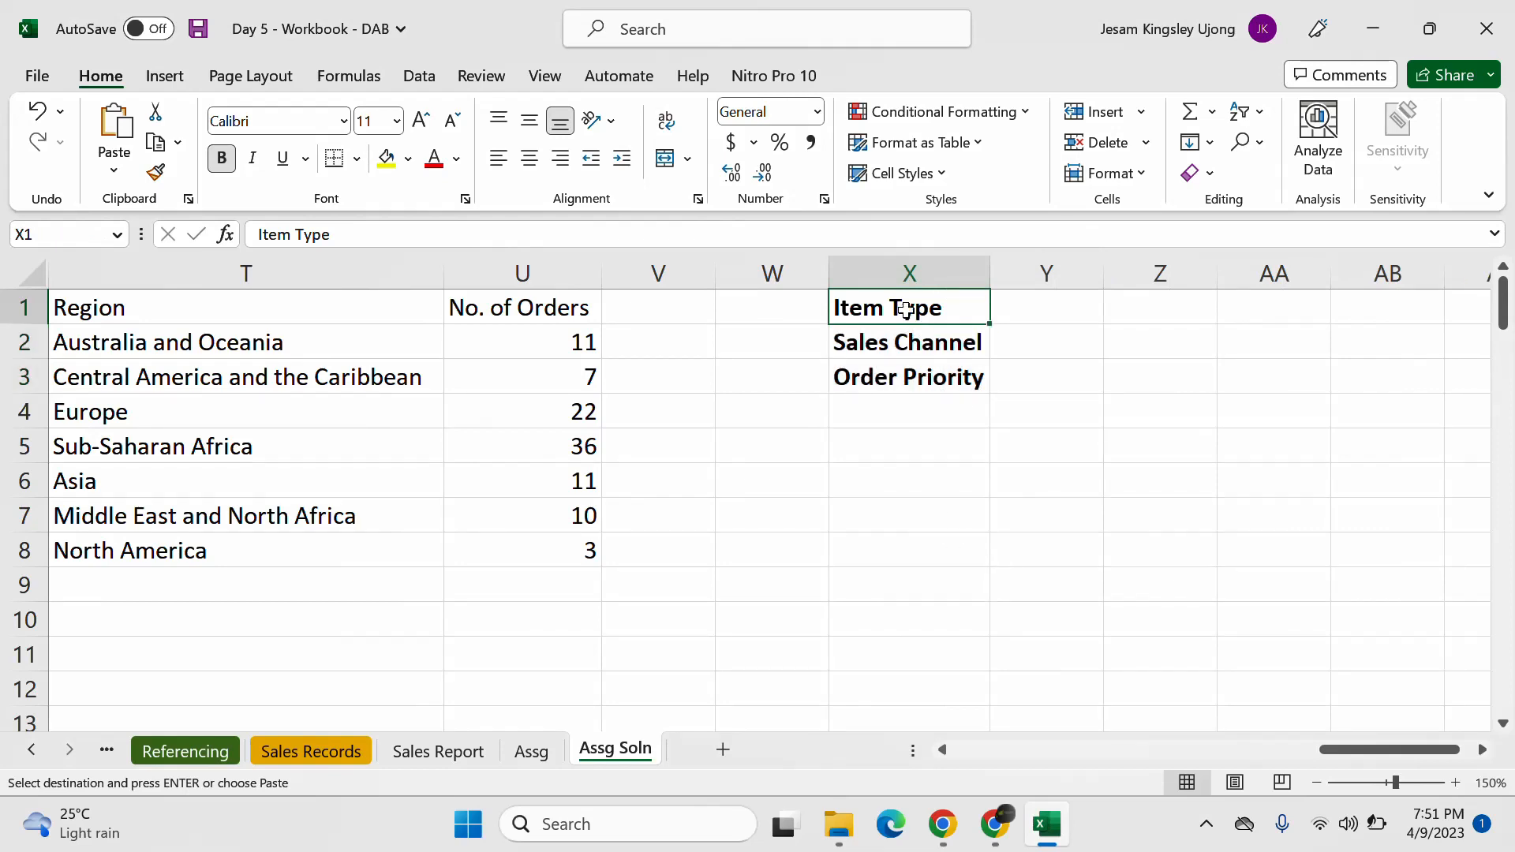
Step: Remove the bold formatting from X1:X3 and move the three labels down one row to start at X2
drag(905, 307, 909, 379)
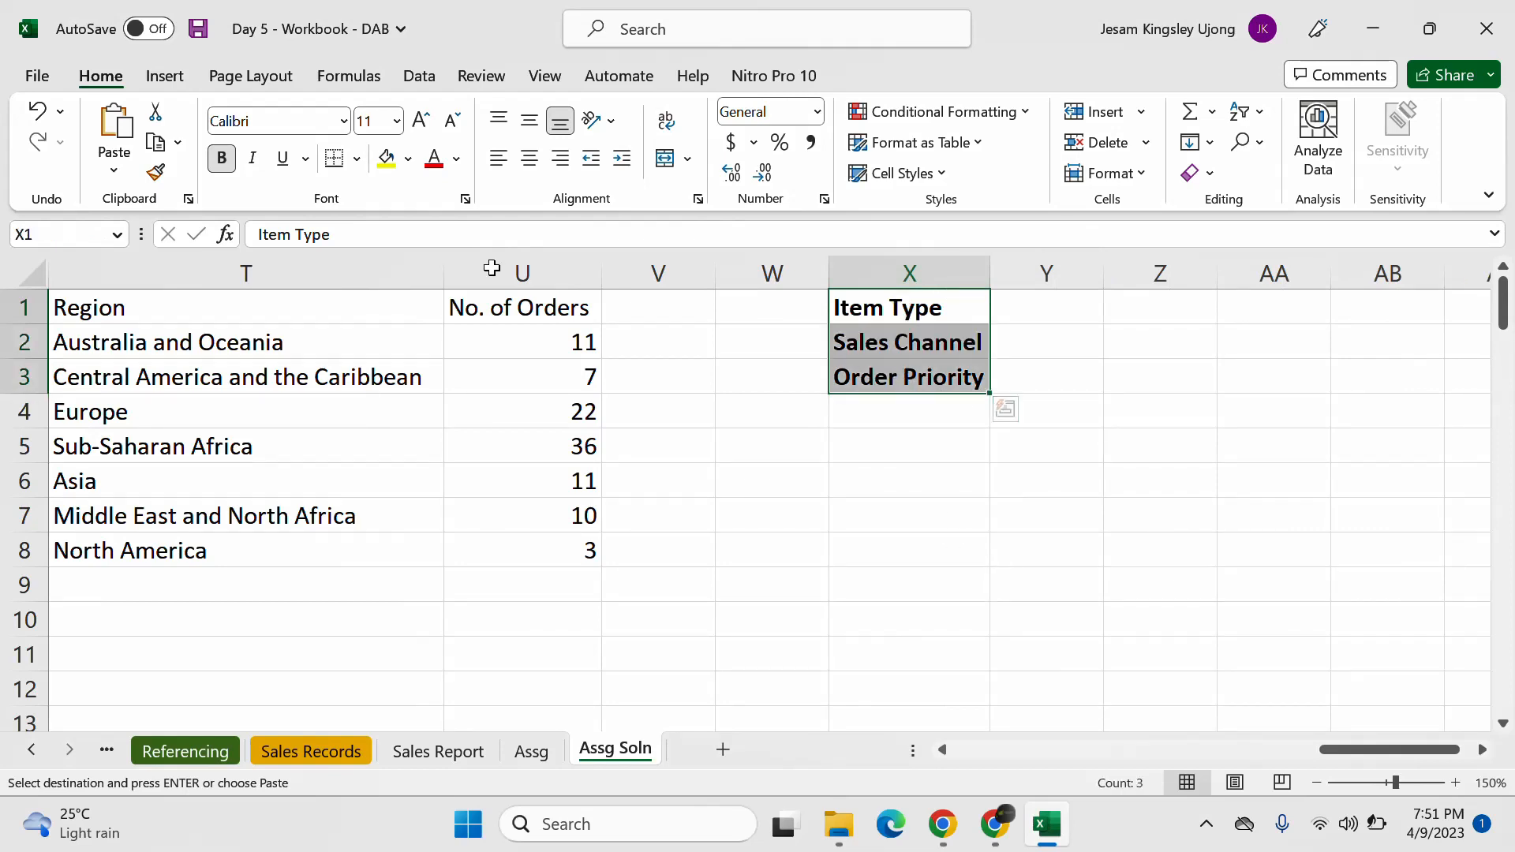
click(222, 158)
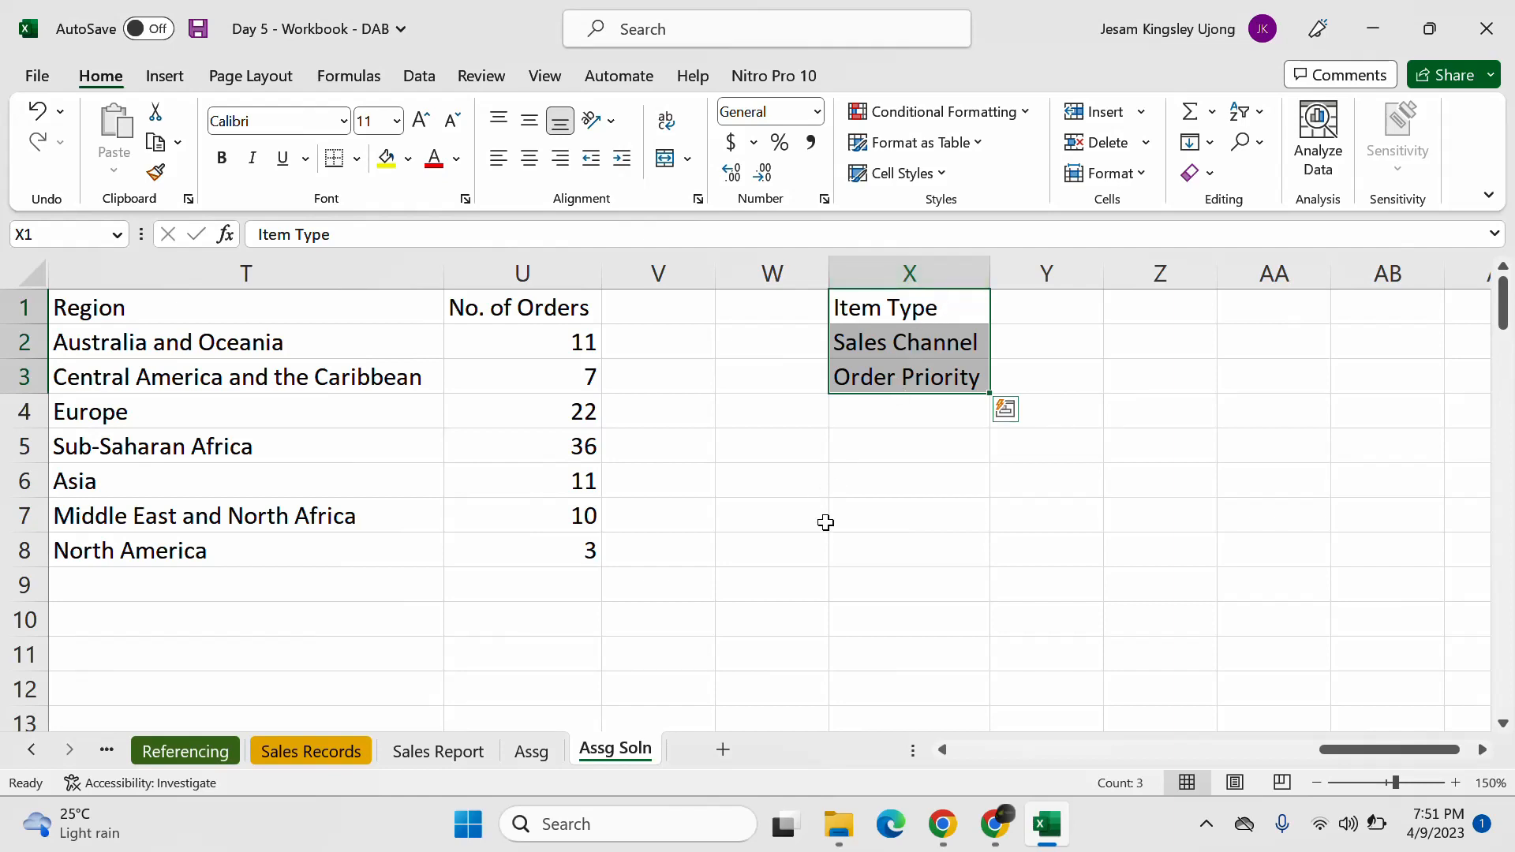
key(ctrl+c)
click(897, 335)
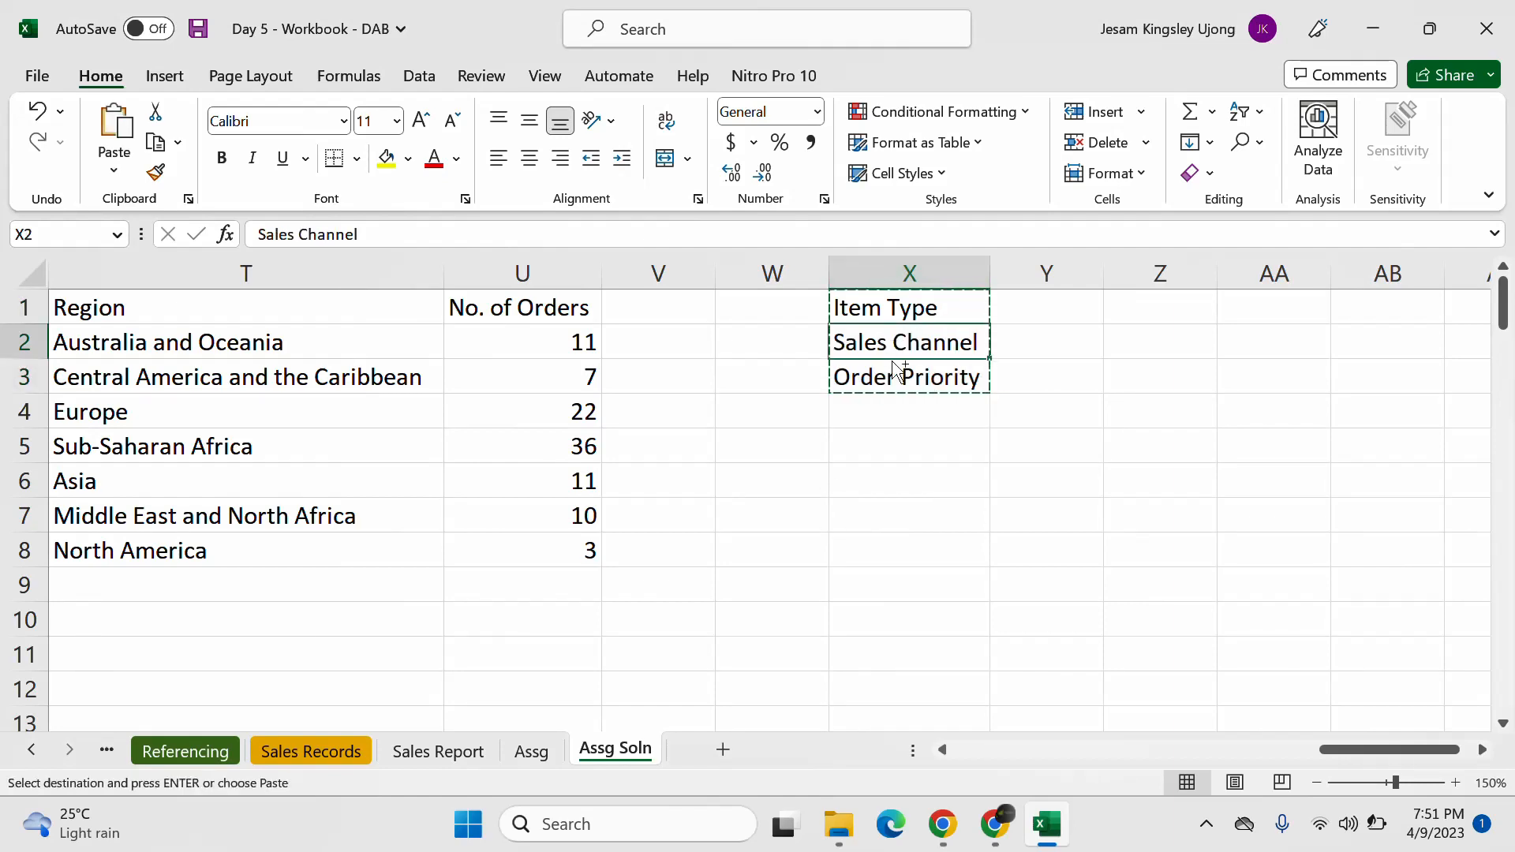
key(ctrl+v)
click(911, 473)
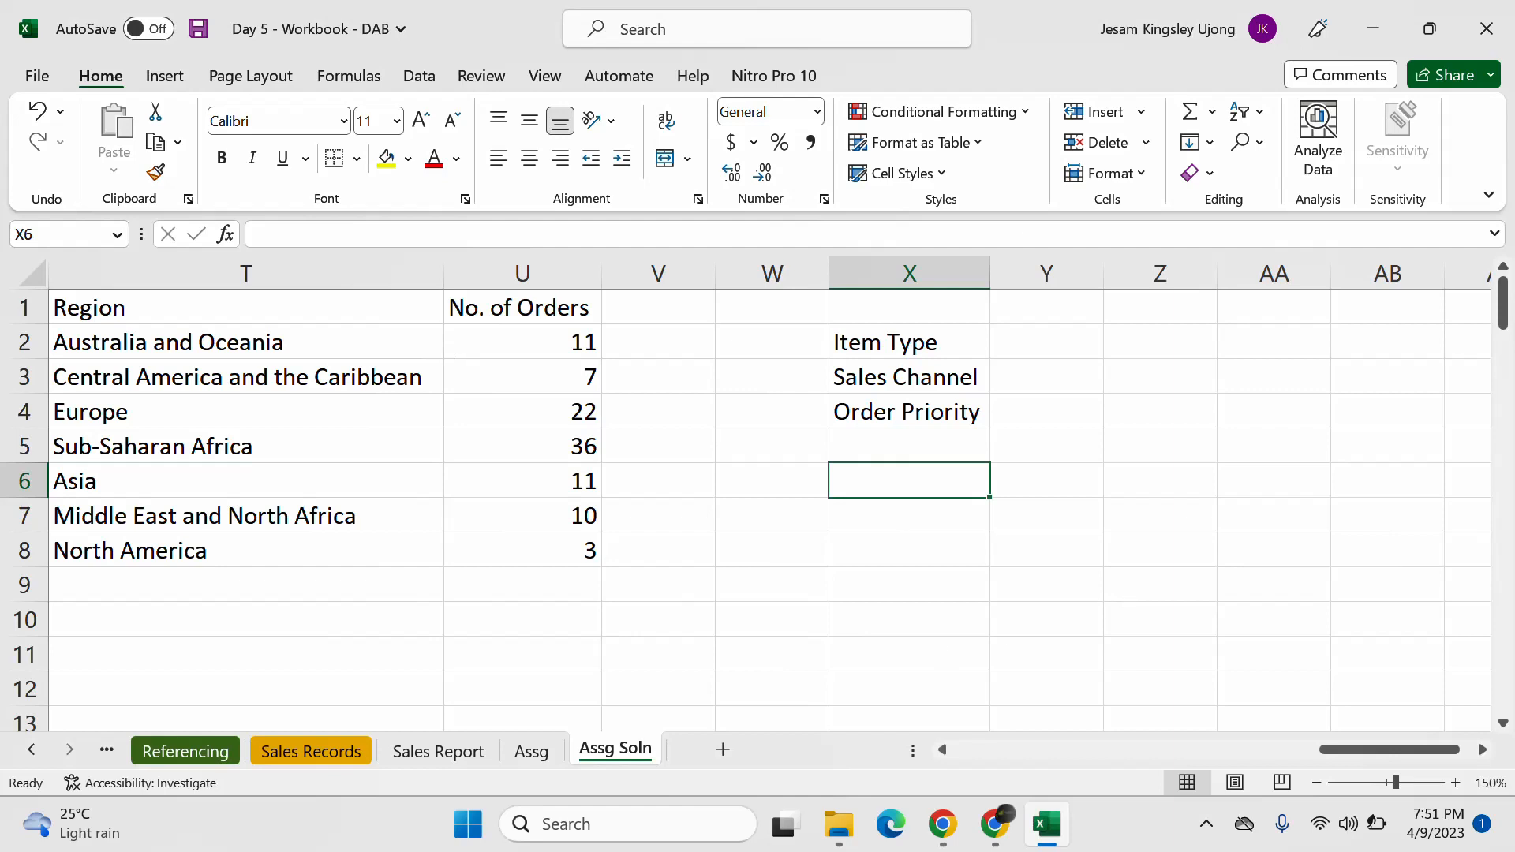
Step: Copy the No. of Orders header from U1 to X1 and make it bold
click(464, 309)
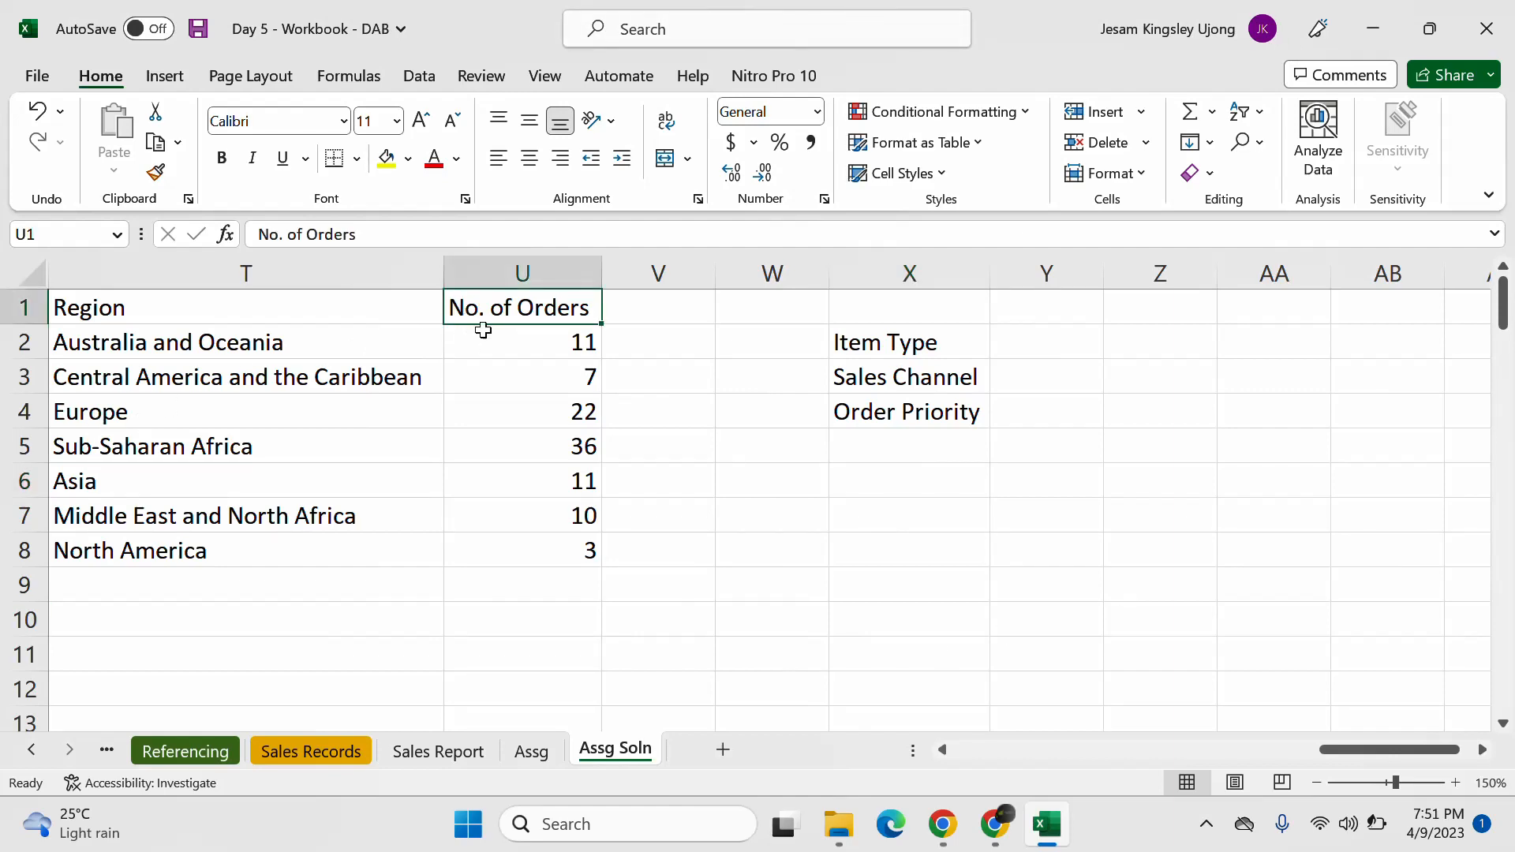
key(ctrl+c)
click(863, 310)
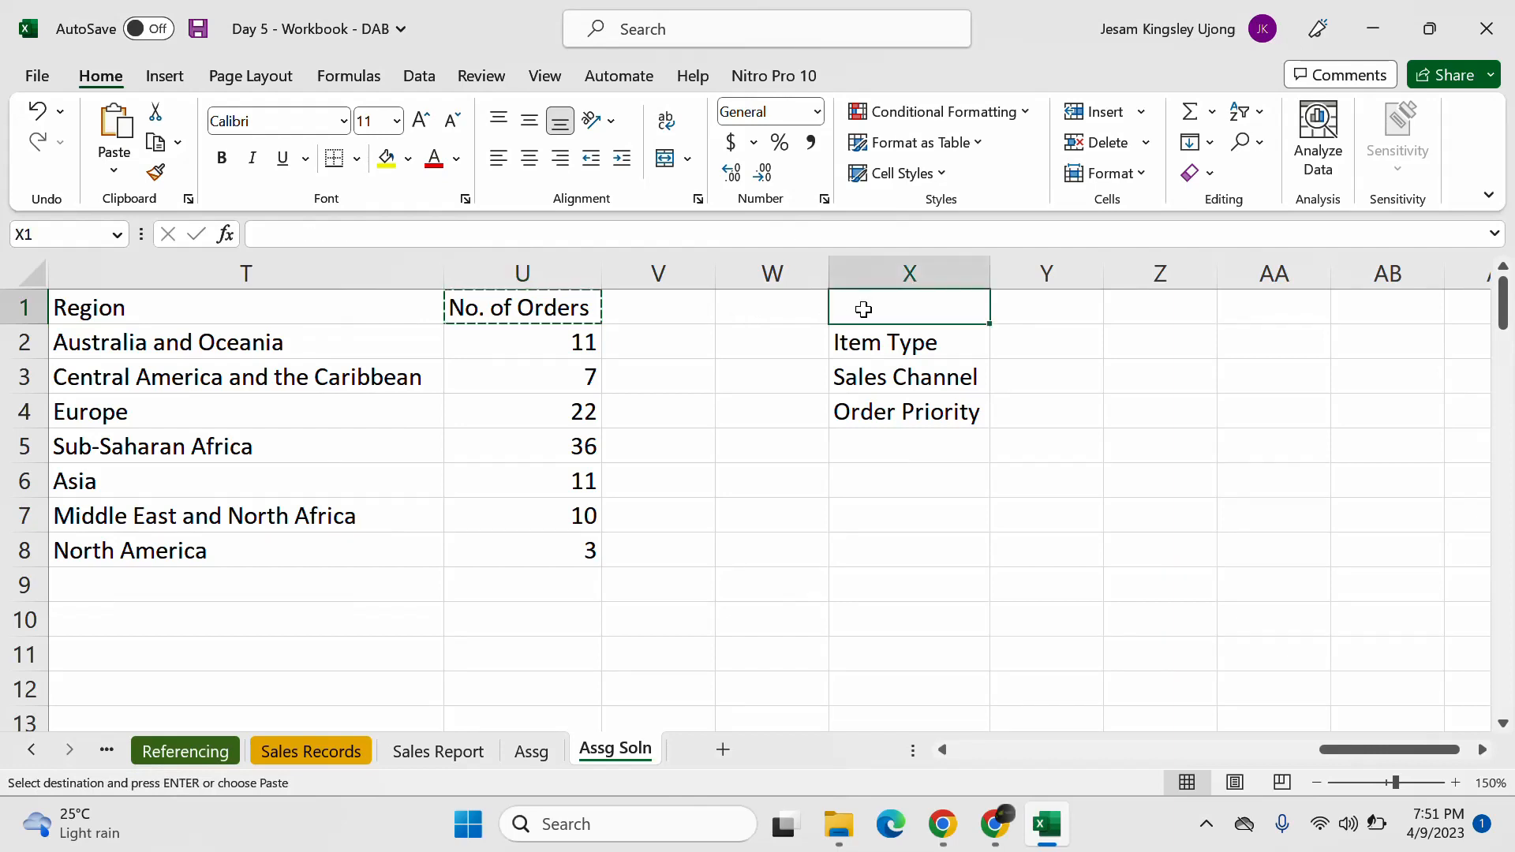
key(ctrl+v)
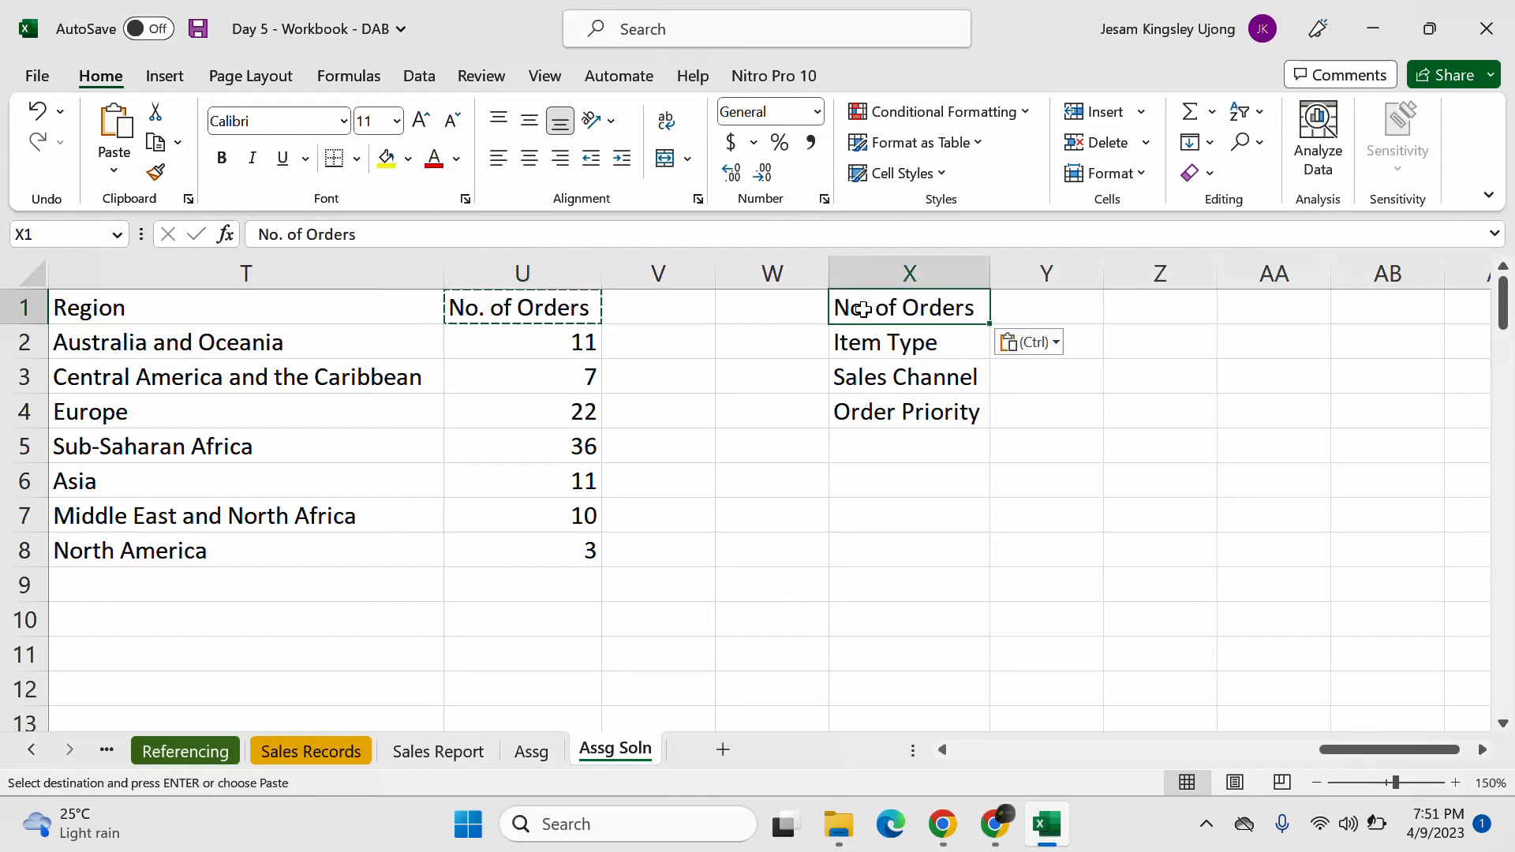
click(223, 159)
Step: Make the Region and No. of Orders headers in T1:U1 bold
click(947, 412)
drag(169, 311, 490, 311)
click(222, 159)
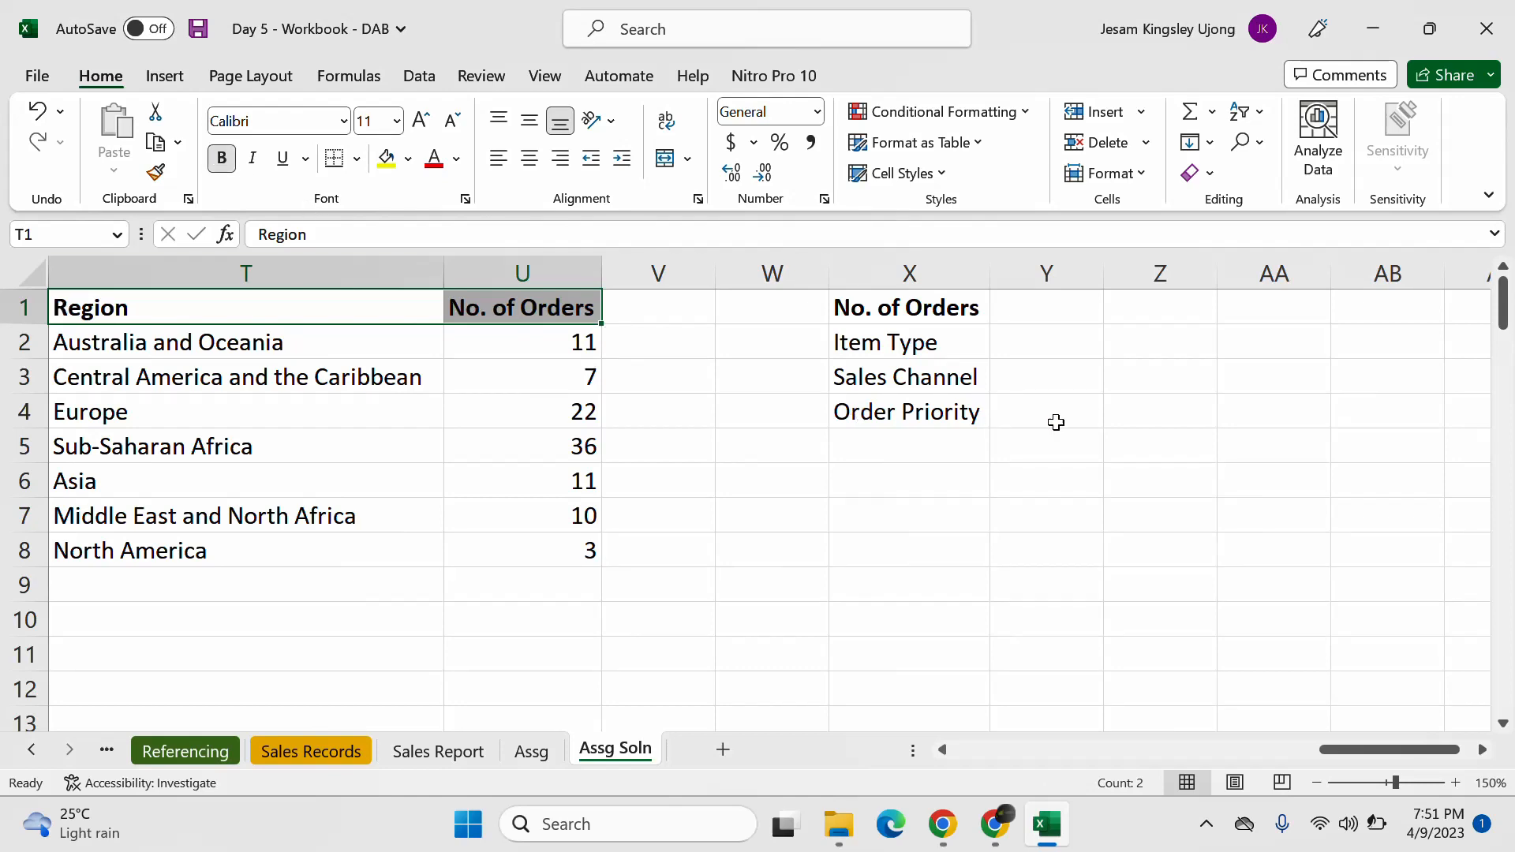
click(1059, 416)
Step: Review the Item Type, Sales Channel and Order Priority labels listed under the No. of Orders header in column X
click(924, 342)
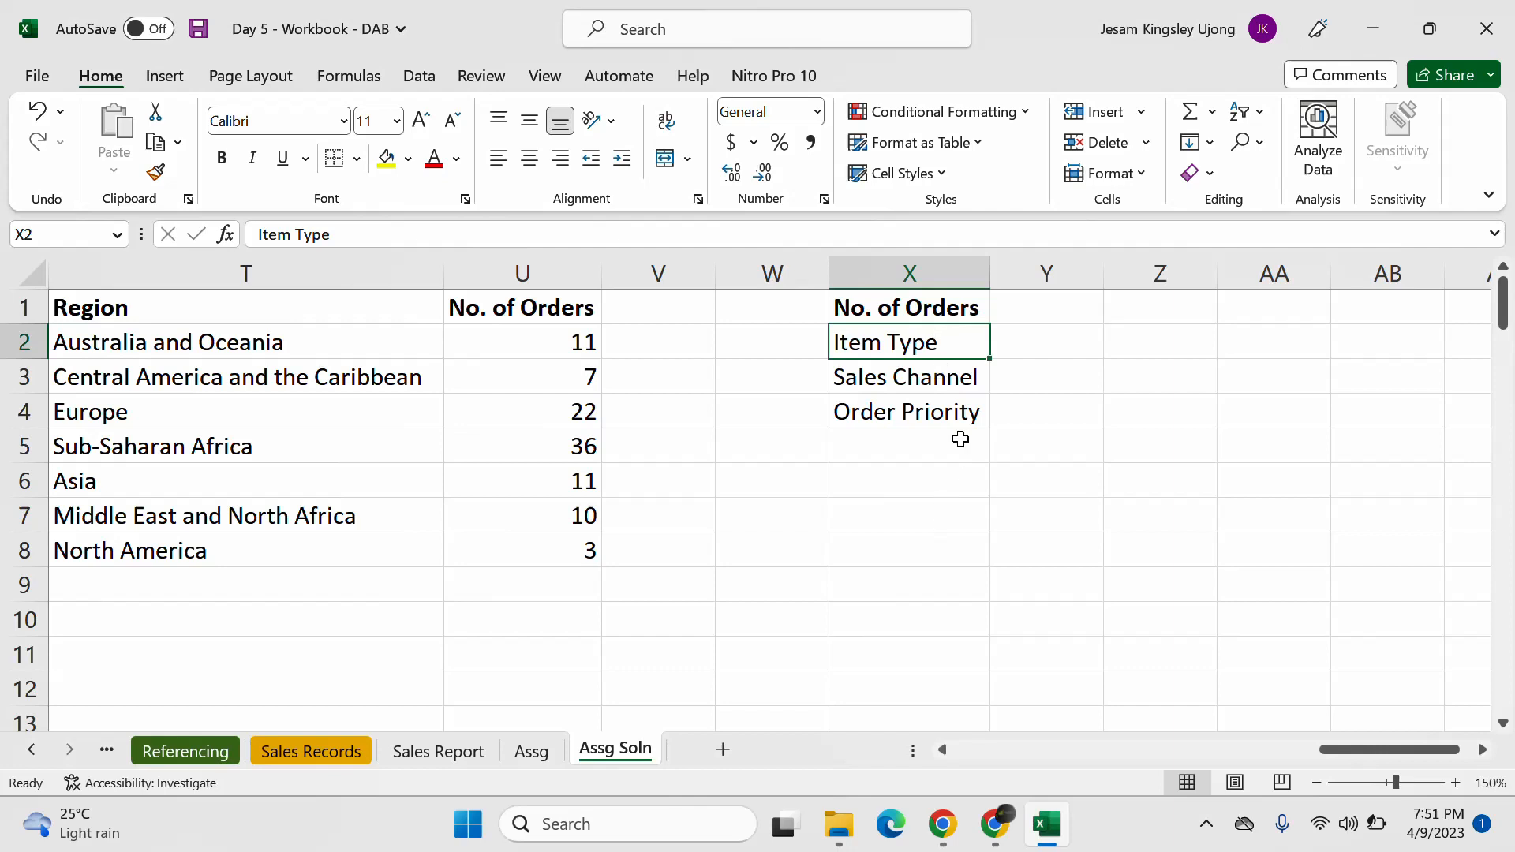
click(1003, 365)
click(972, 378)
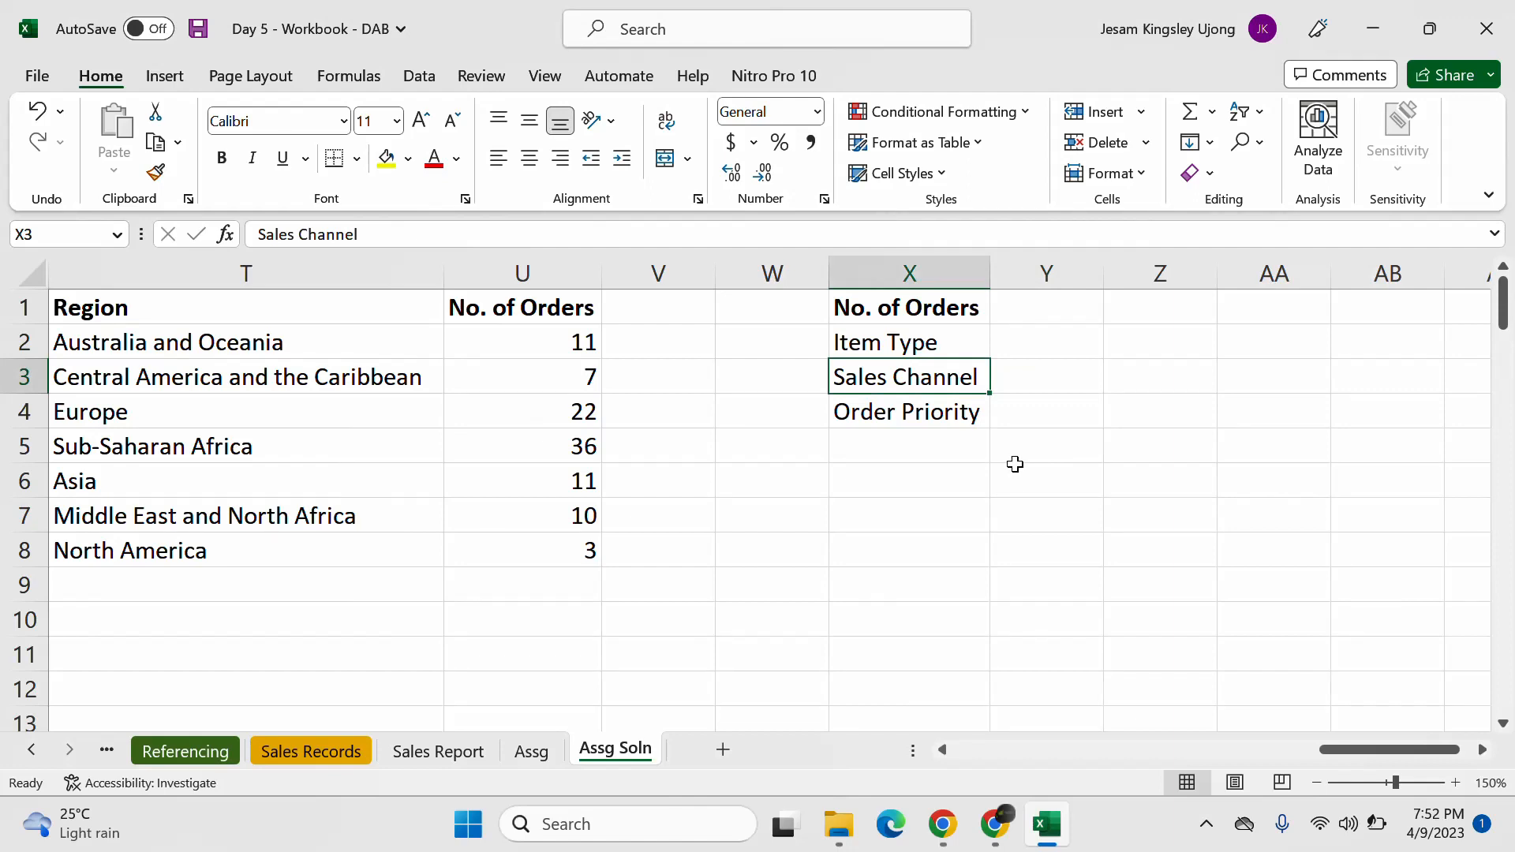
click(950, 340)
click(971, 385)
click(901, 335)
click(923, 373)
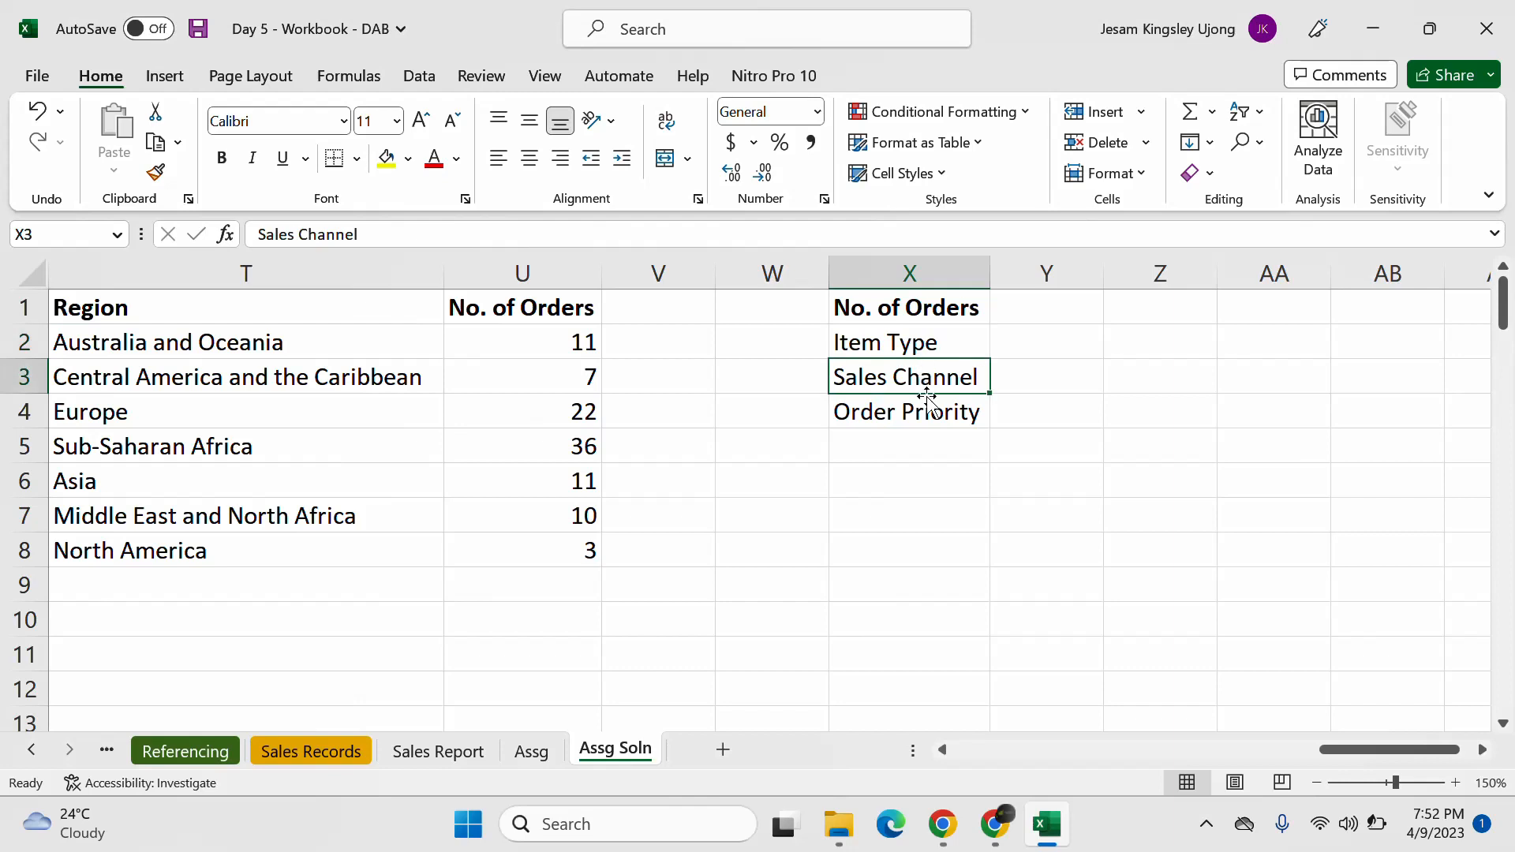
click(944, 436)
click(1023, 552)
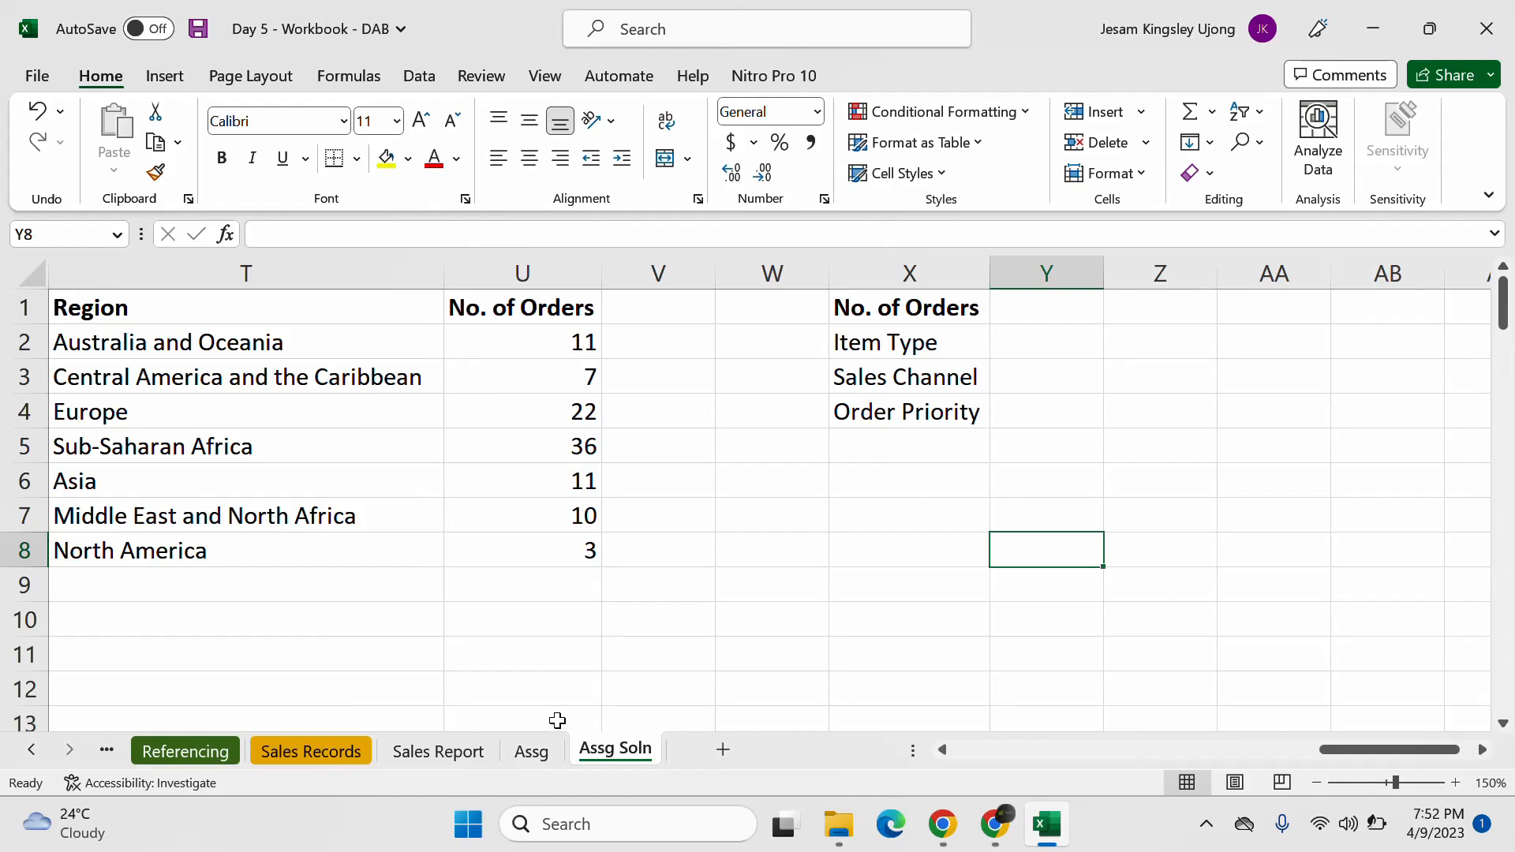
click(789, 619)
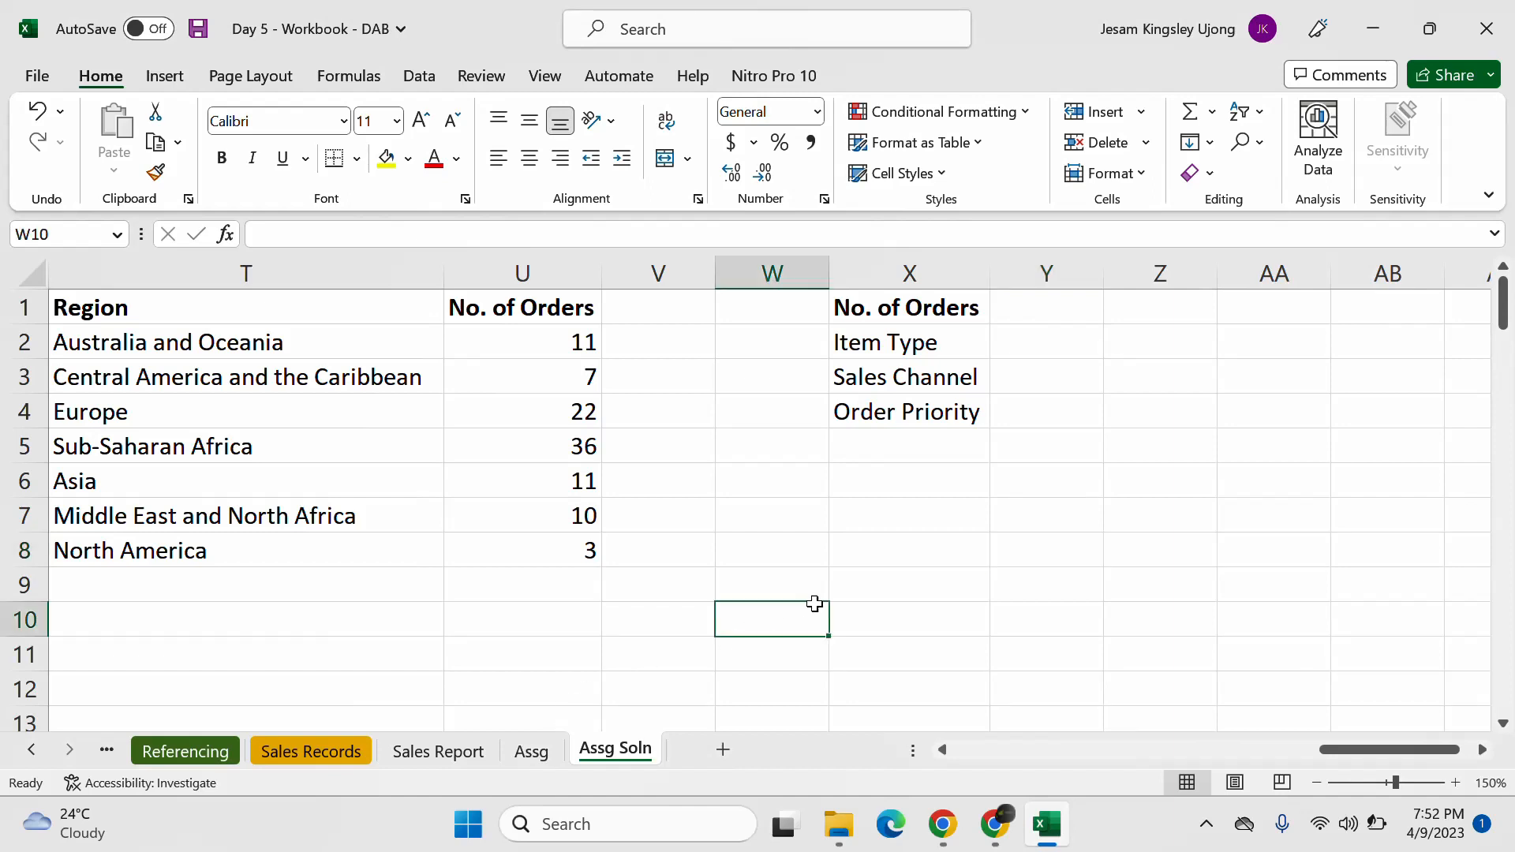
click(911, 491)
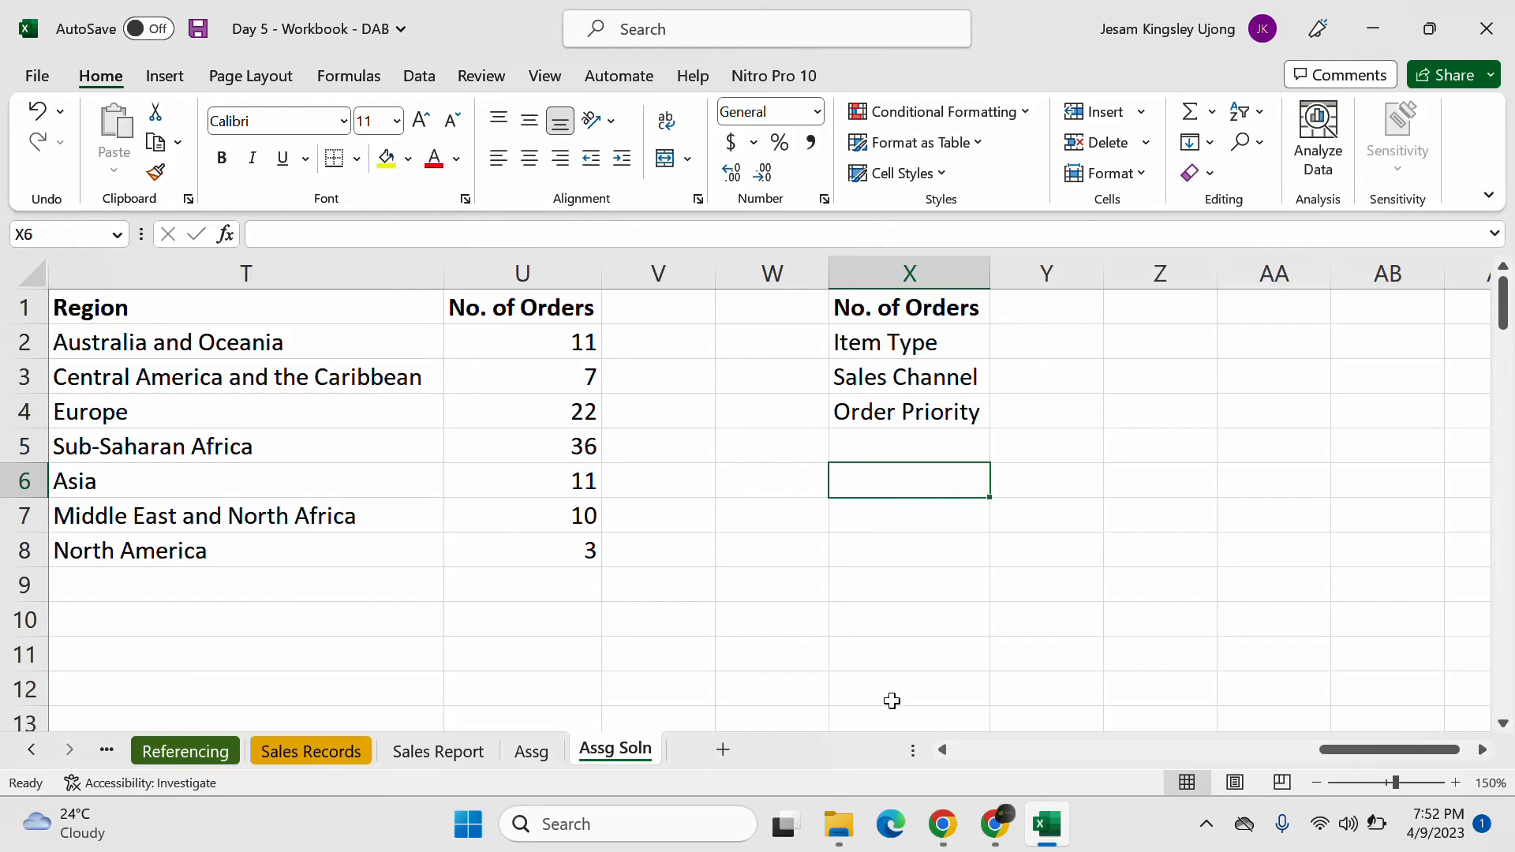
Step: Check the in-call messages in Google Meet and return to the Day 5 workbook in Excel
click(997, 838)
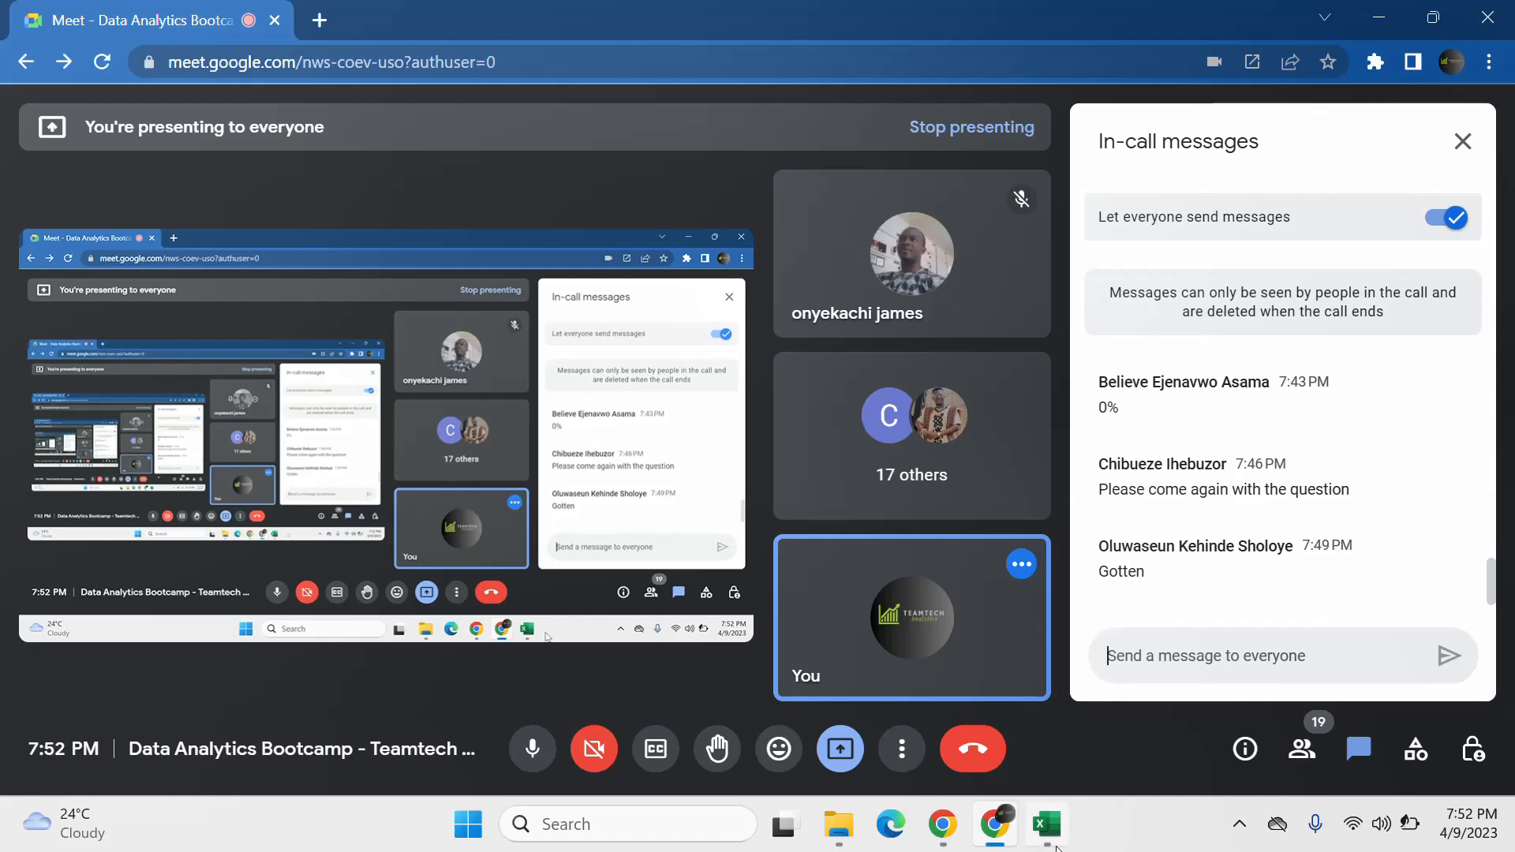
click(1046, 823)
click(1113, 475)
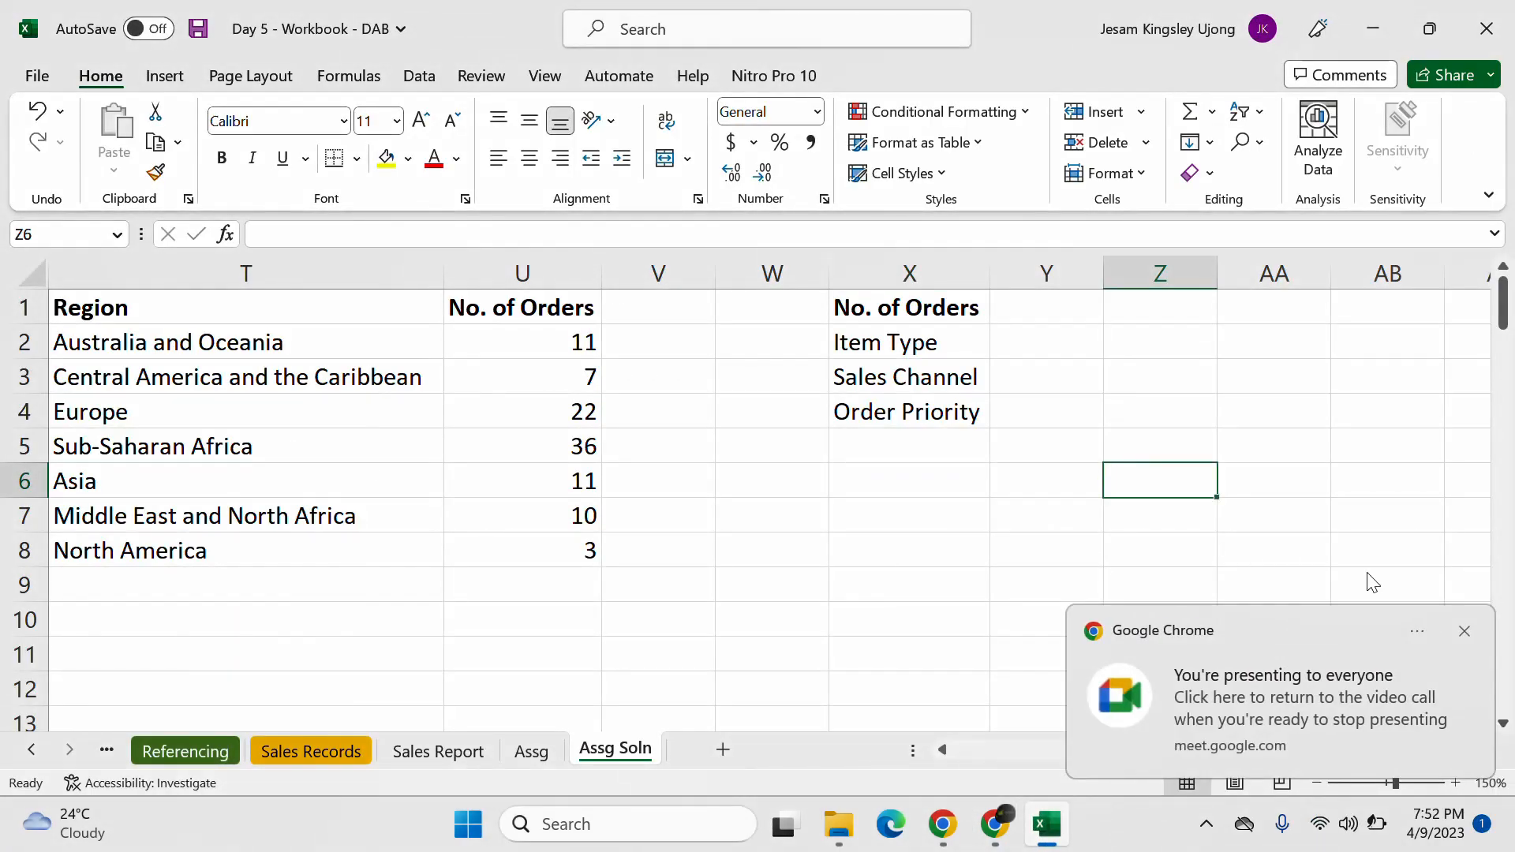
click(1469, 631)
drag(1467, 754, 1376, 752)
click(961, 529)
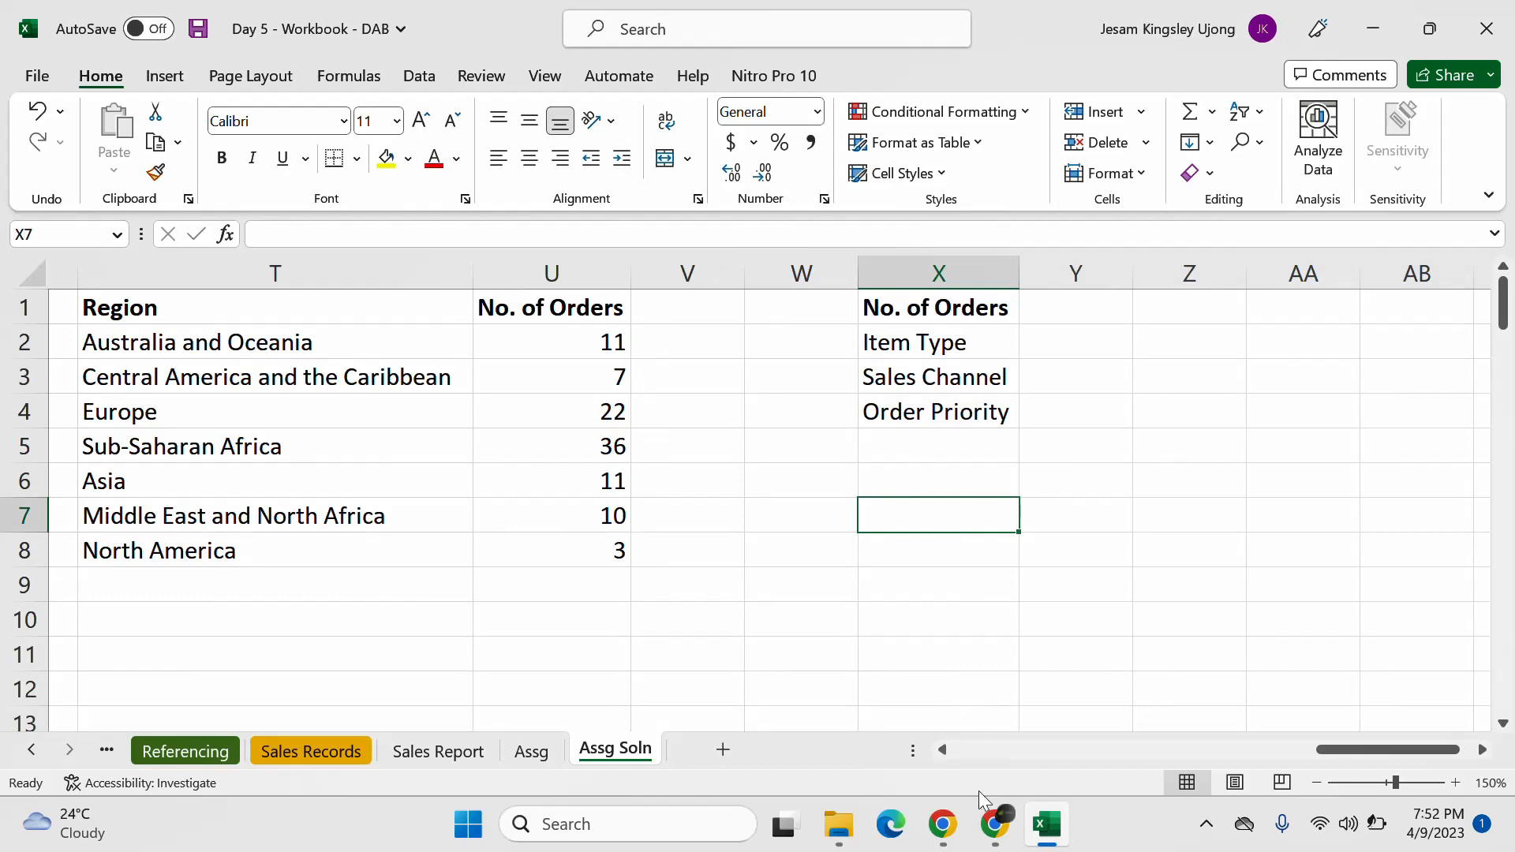
Step: Switch to Google Meet, close the in-call messages, and return to the Excel workbook
click(995, 824)
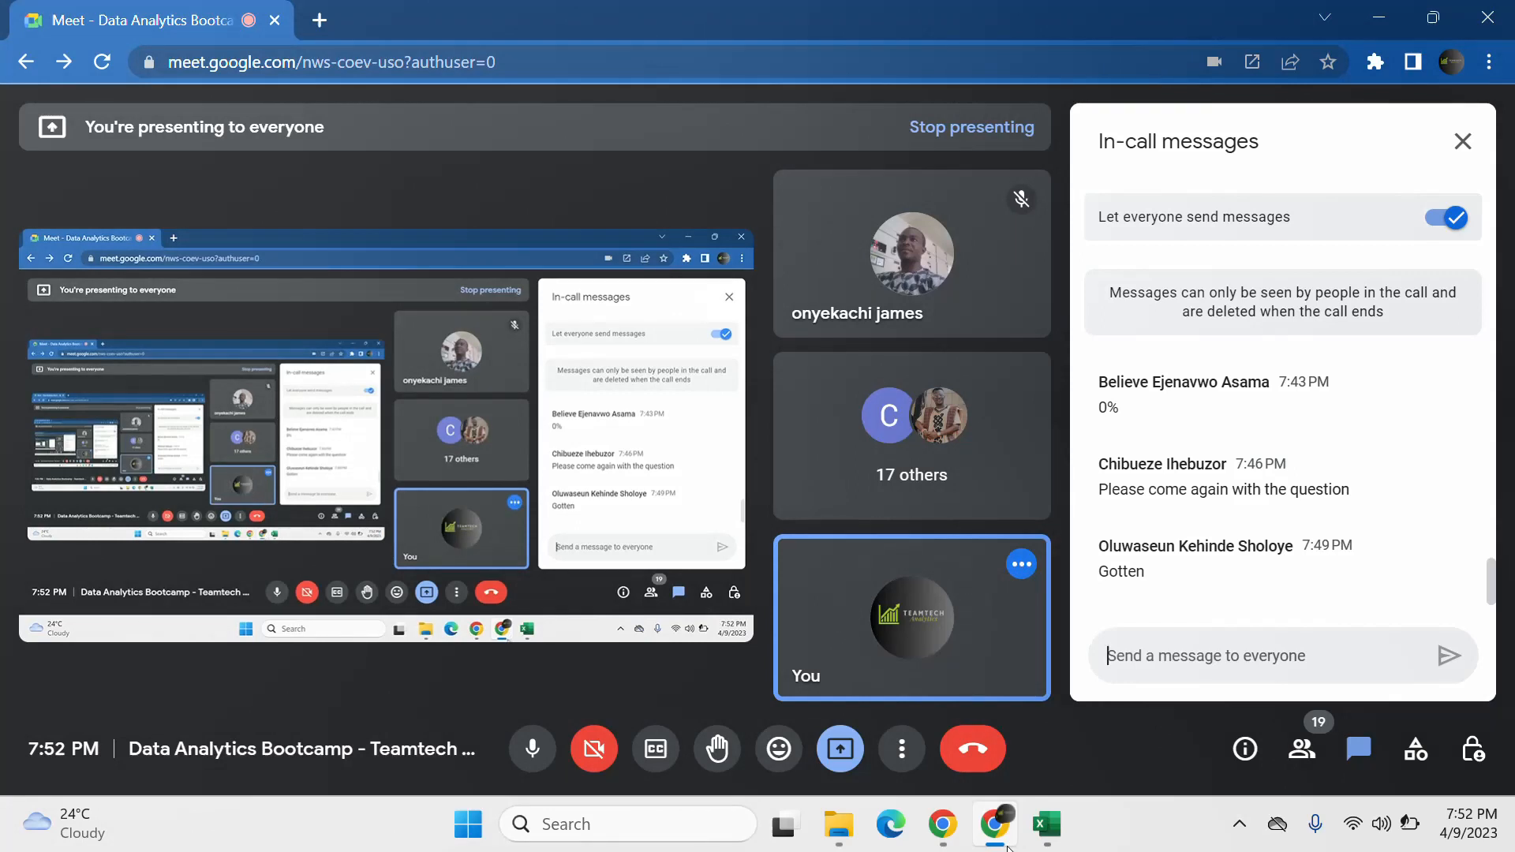
mouse_move(1047, 824)
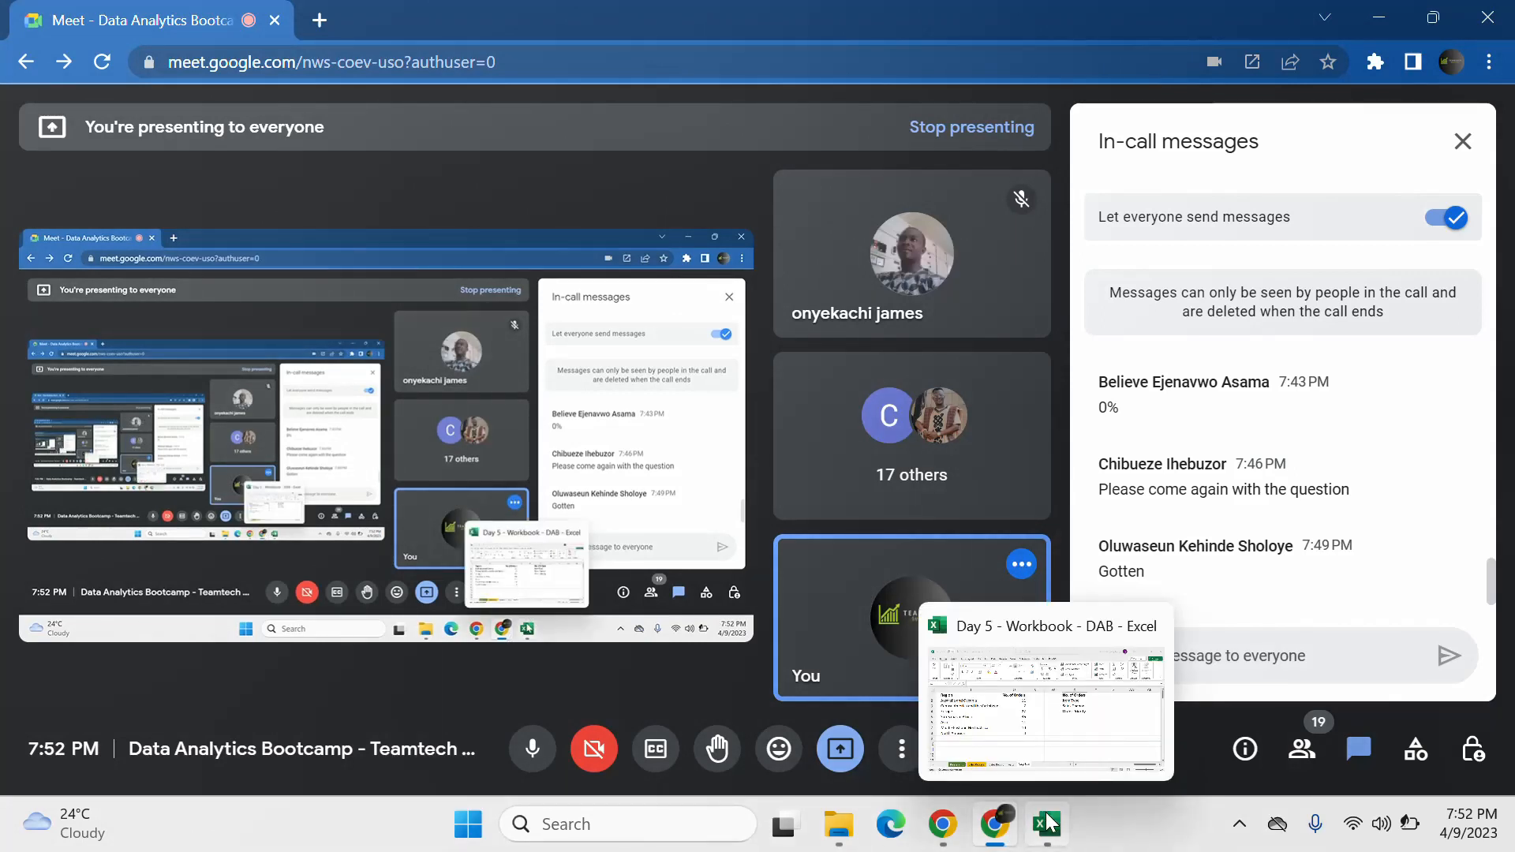
click(1462, 141)
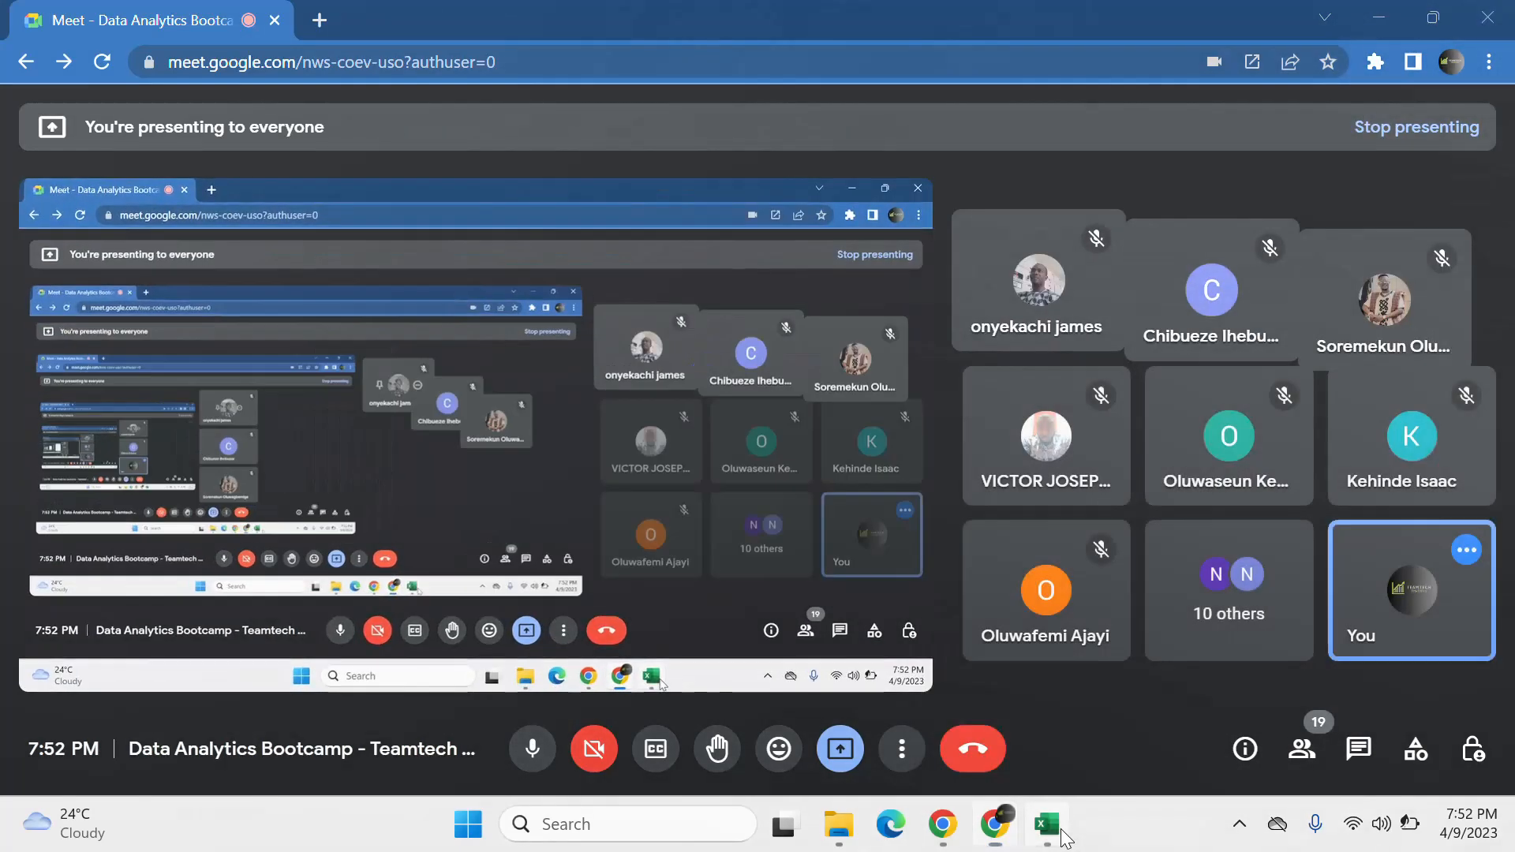
click(1067, 835)
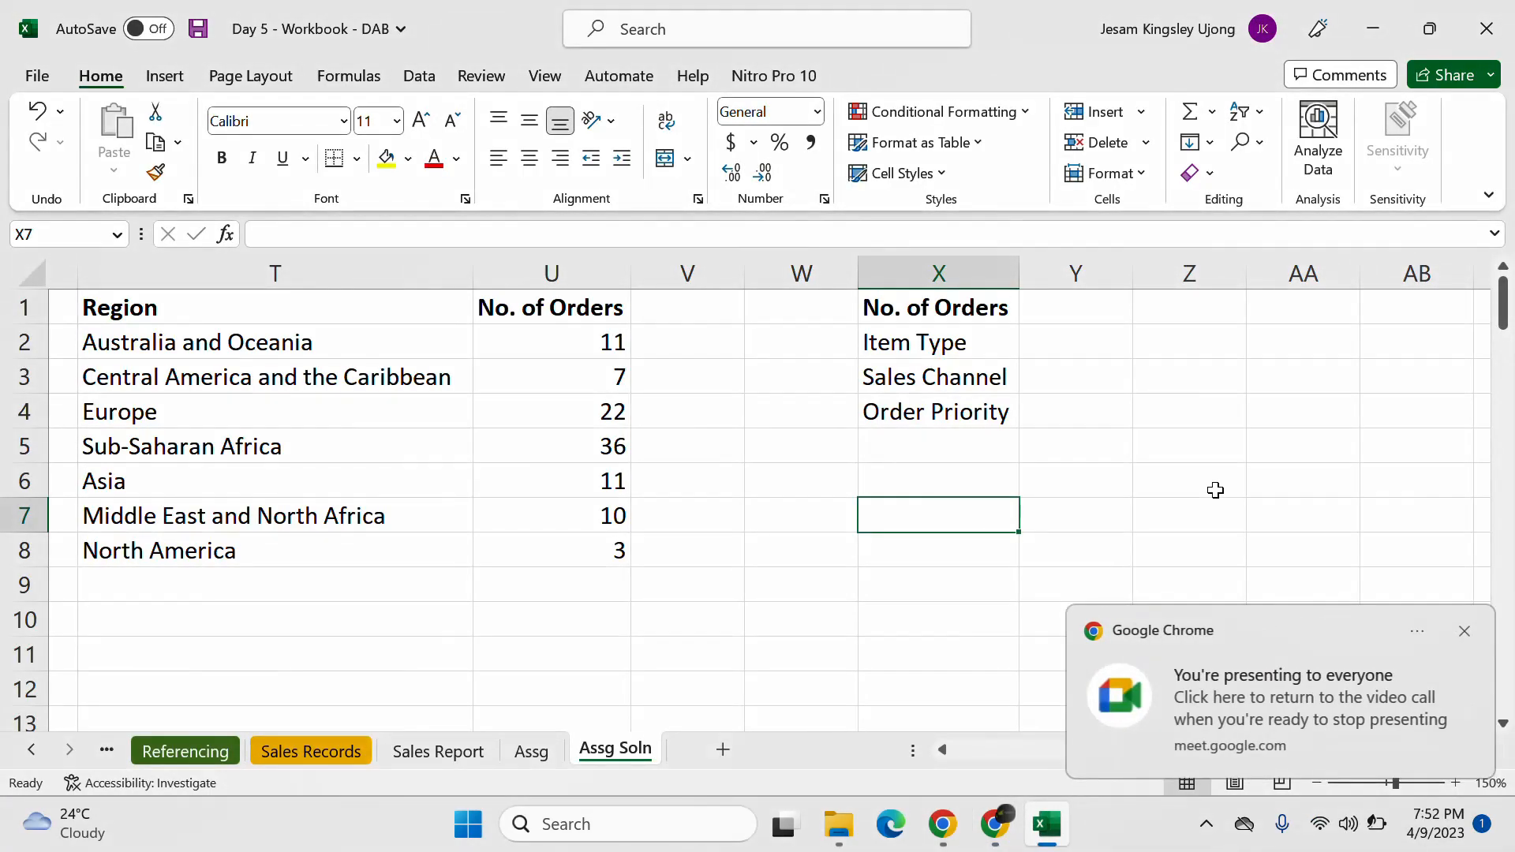
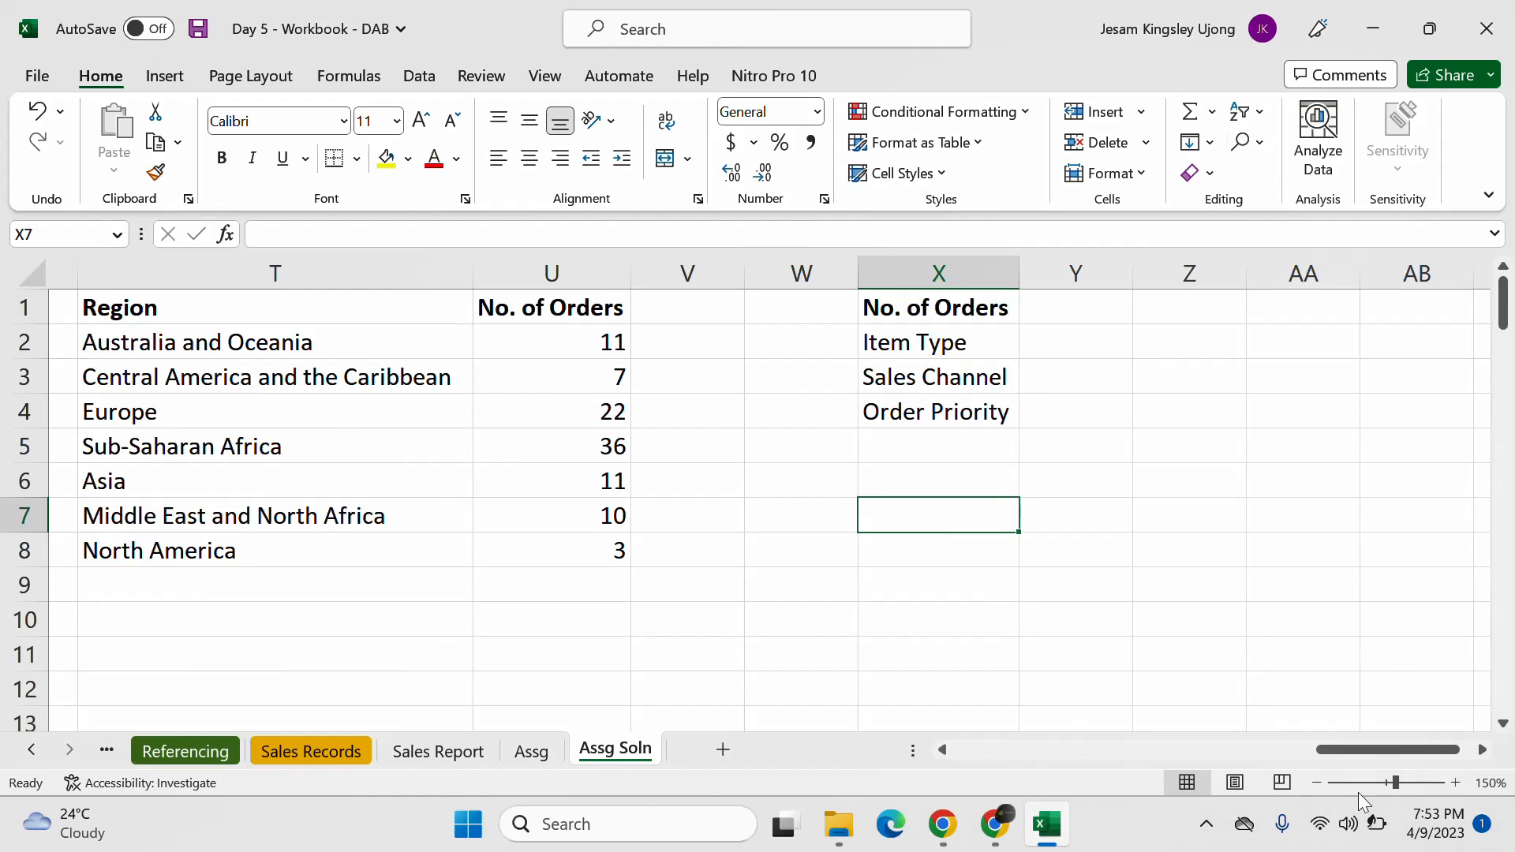
mouse_move(1382, 824)
Step: Enter the header Item Type in cell Z1 of the Assg Soln sheet
click(1150, 315)
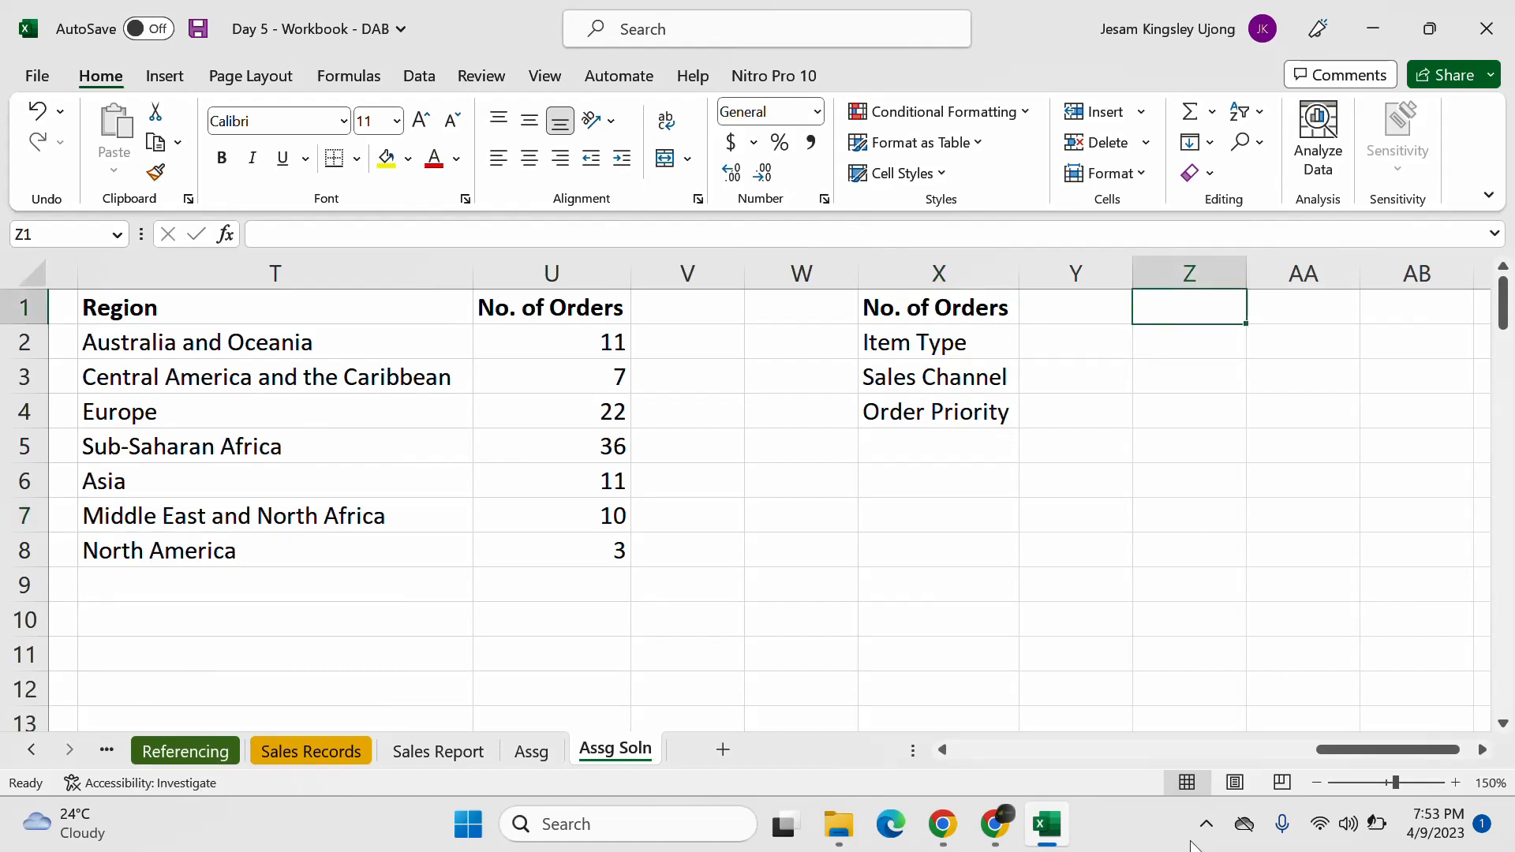
click(1483, 751)
click(1484, 751)
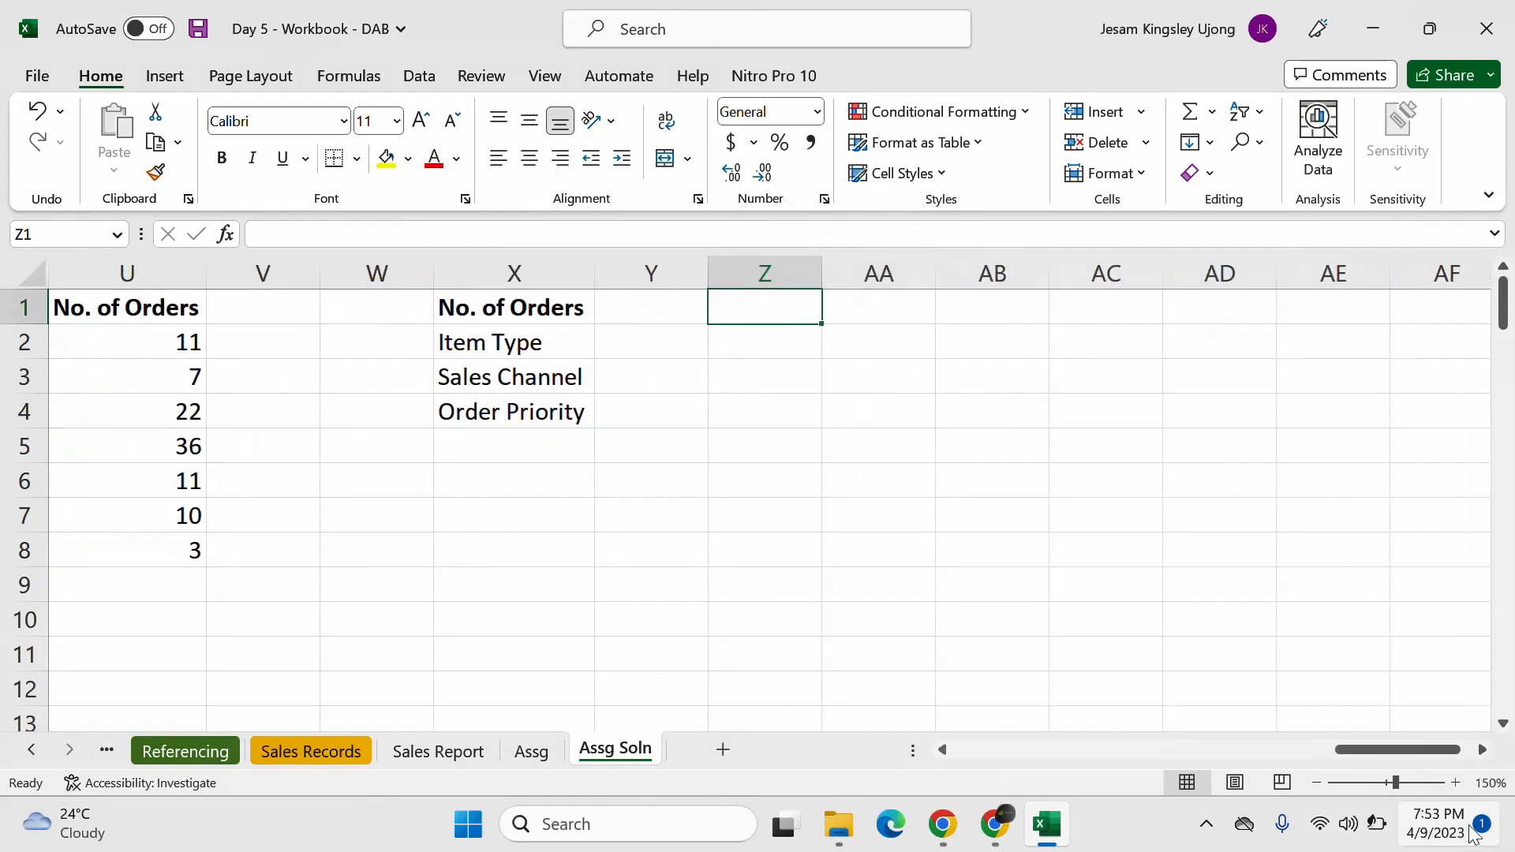
text(Ite)
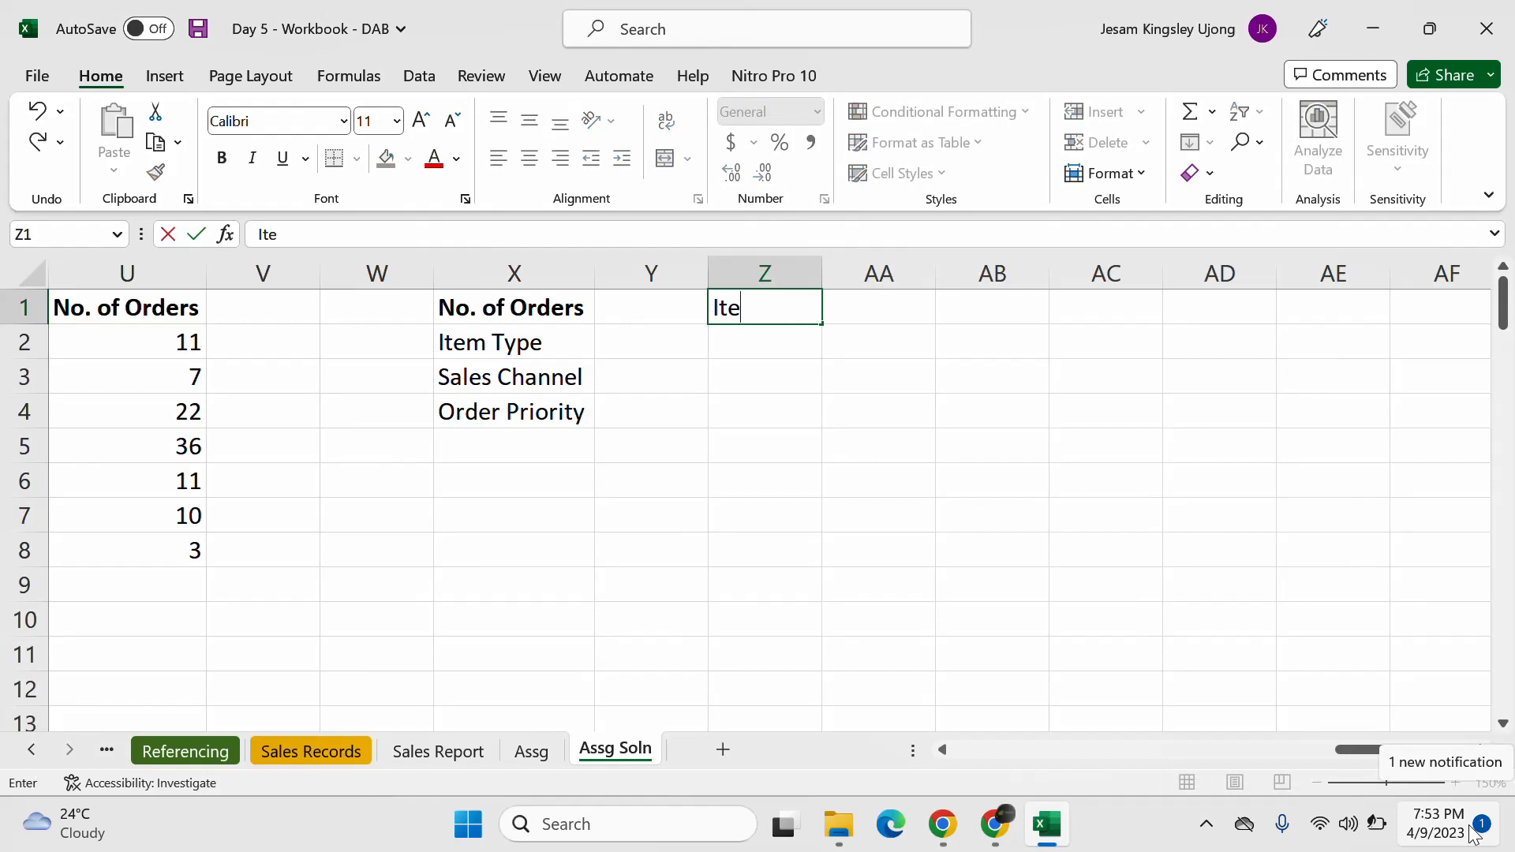
text(m Type)
key(Tab)
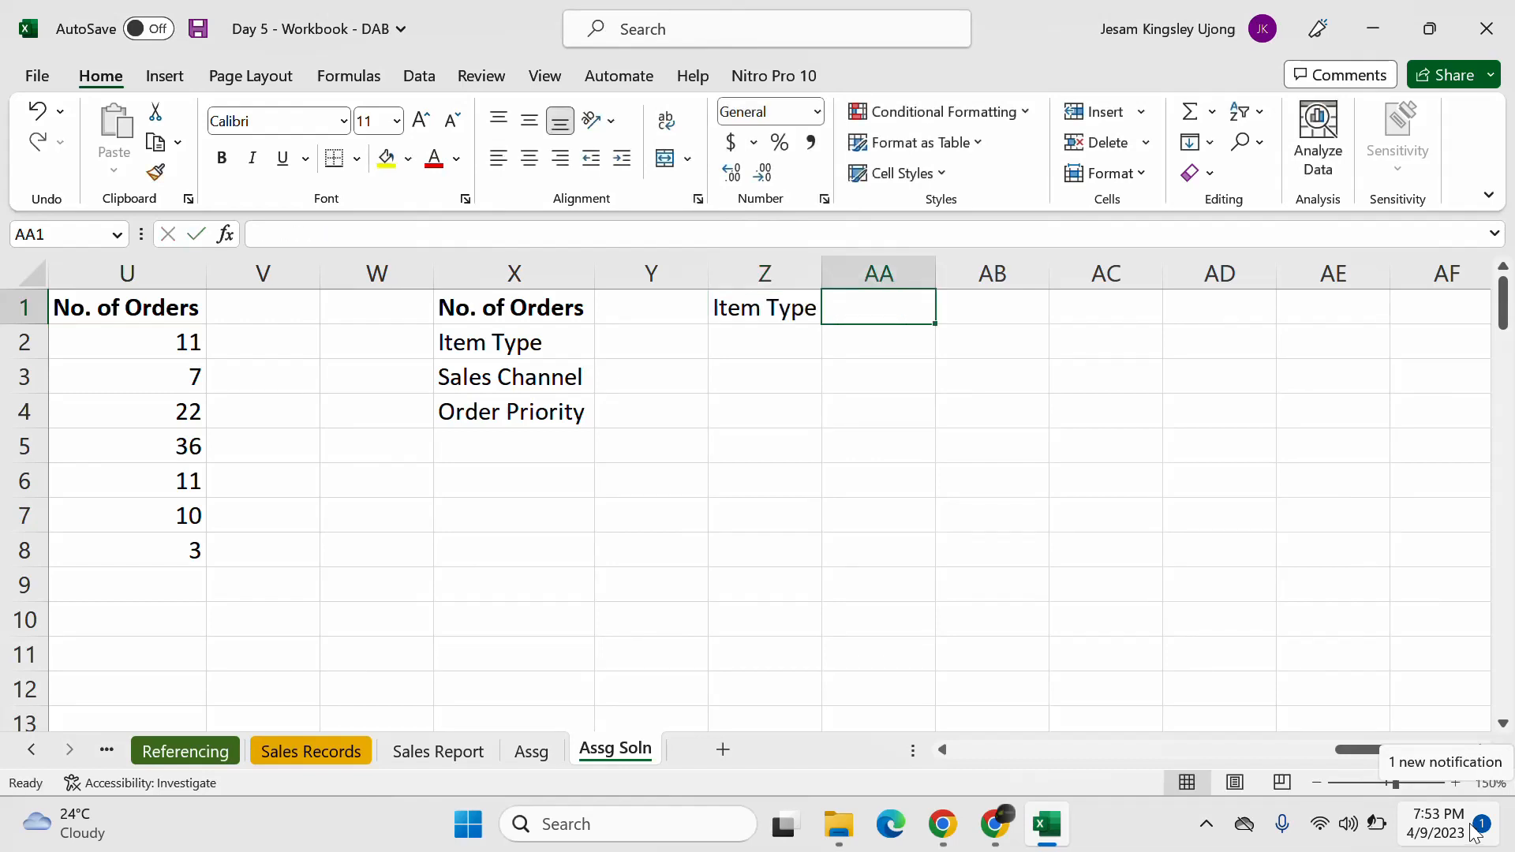
Step: Copy the bold No. of Orders header from X1 to AA1
click(550, 309)
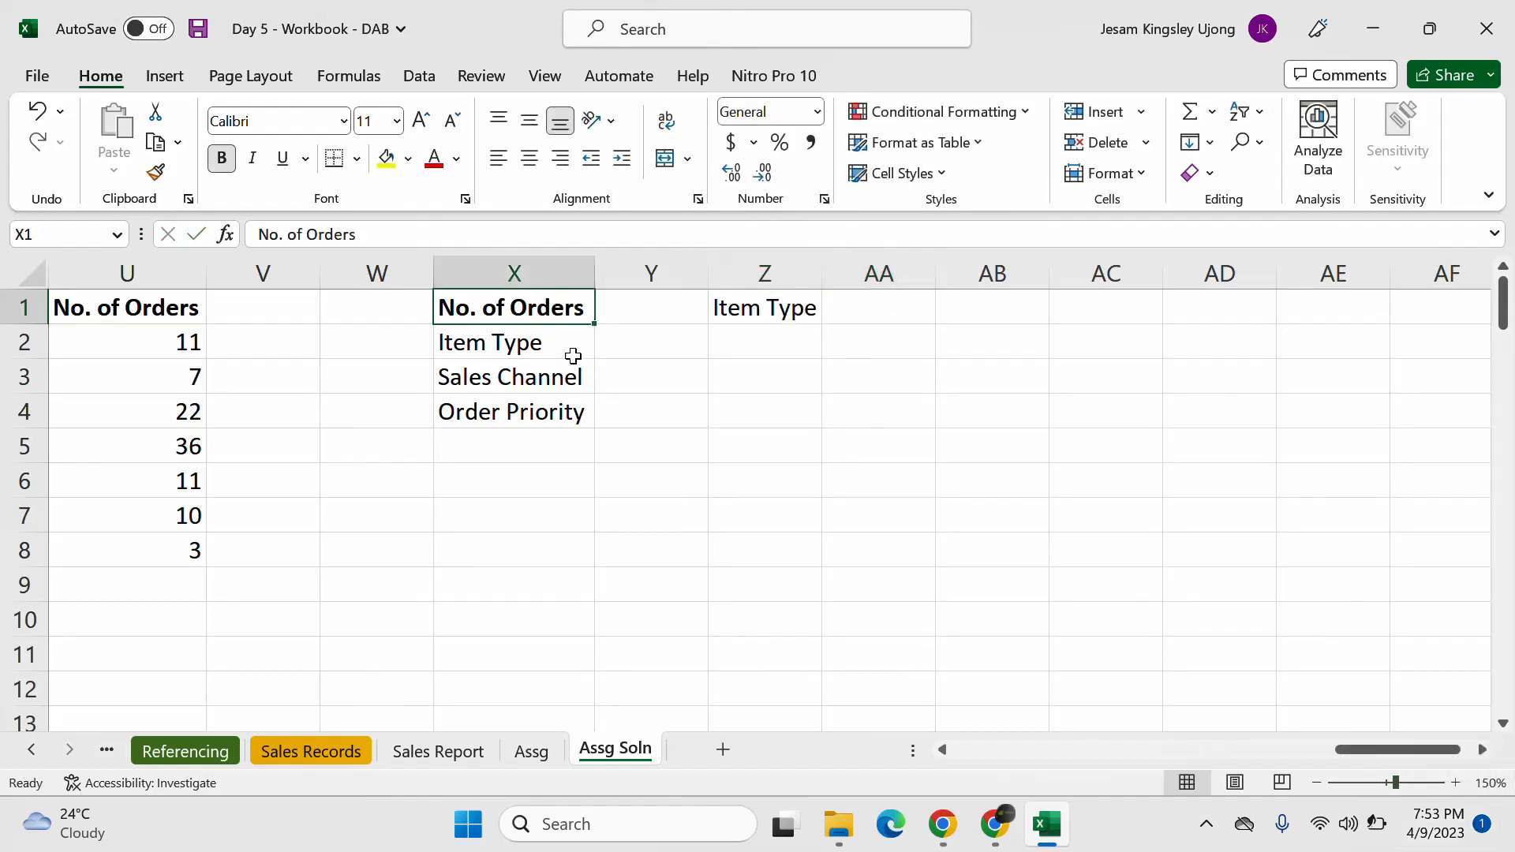
key(ctrl+c)
click(901, 310)
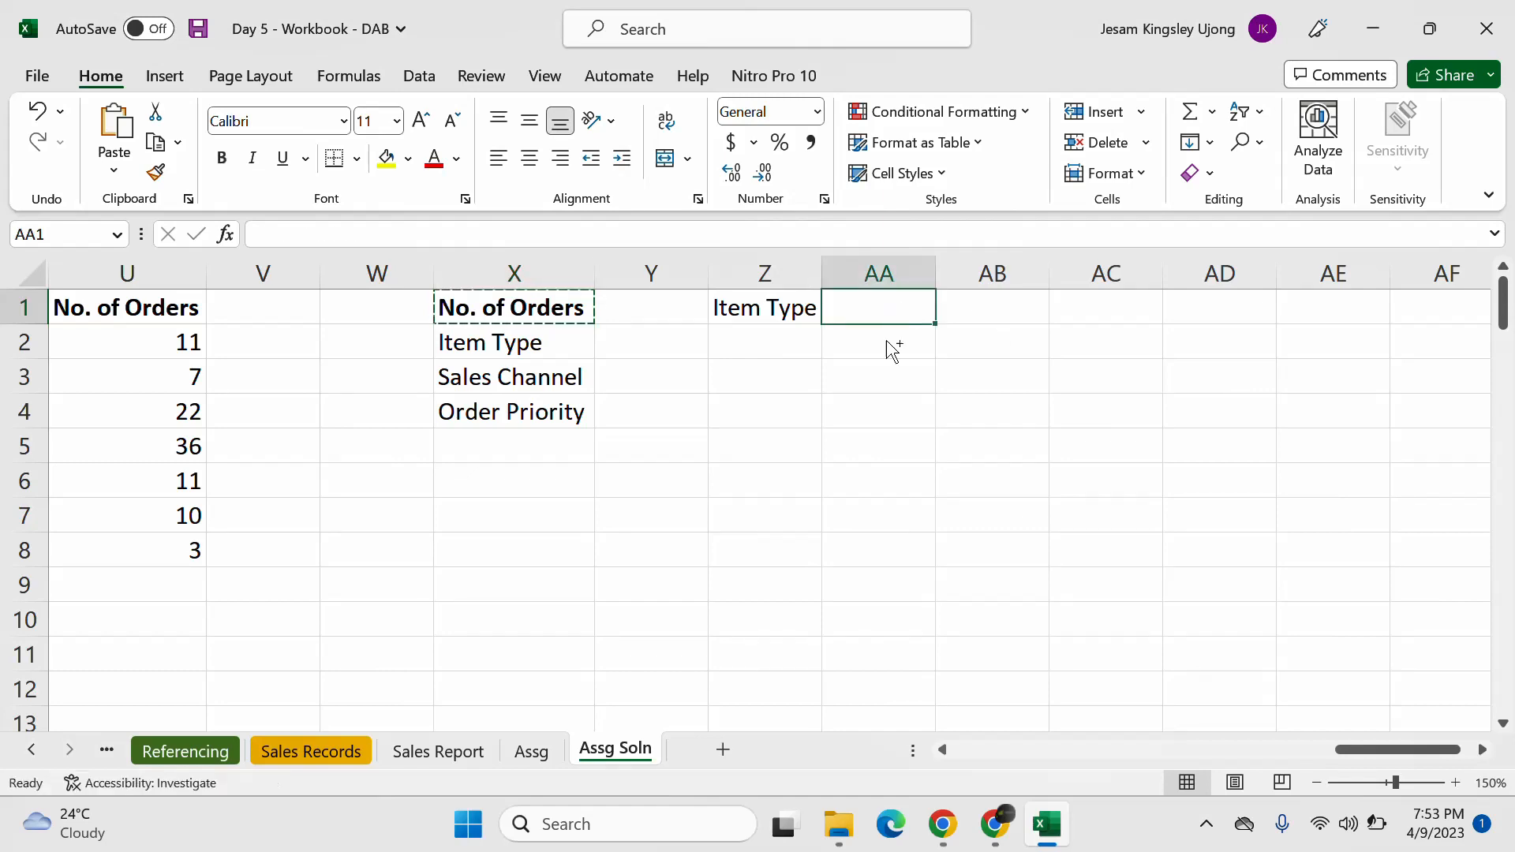
key(ctrl+v)
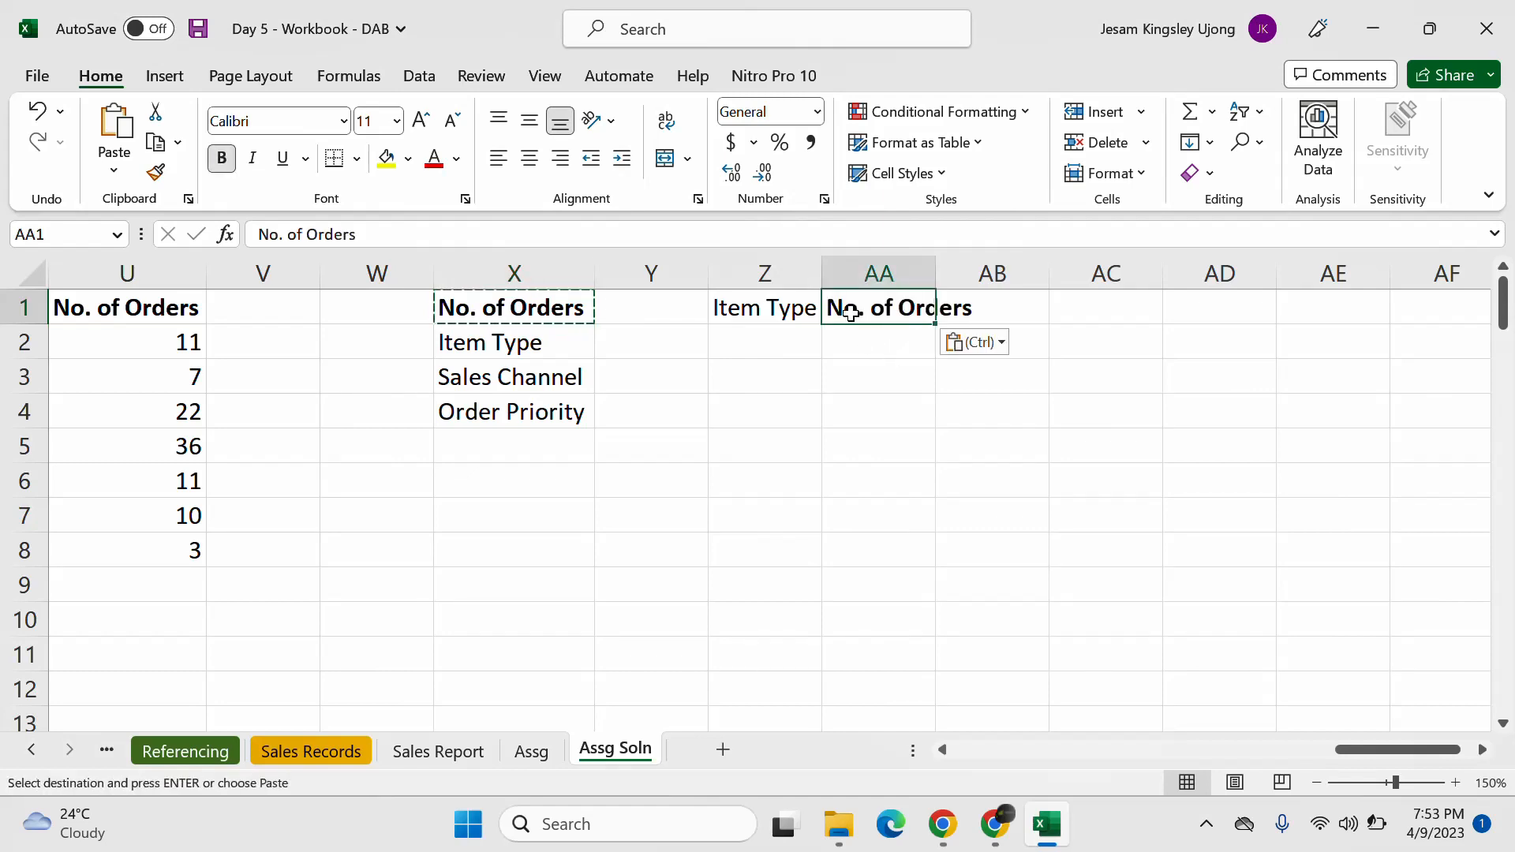
Step: Copy the formatting of AA1 onto the Item Type header in Z1 and widen column Z
click(157, 173)
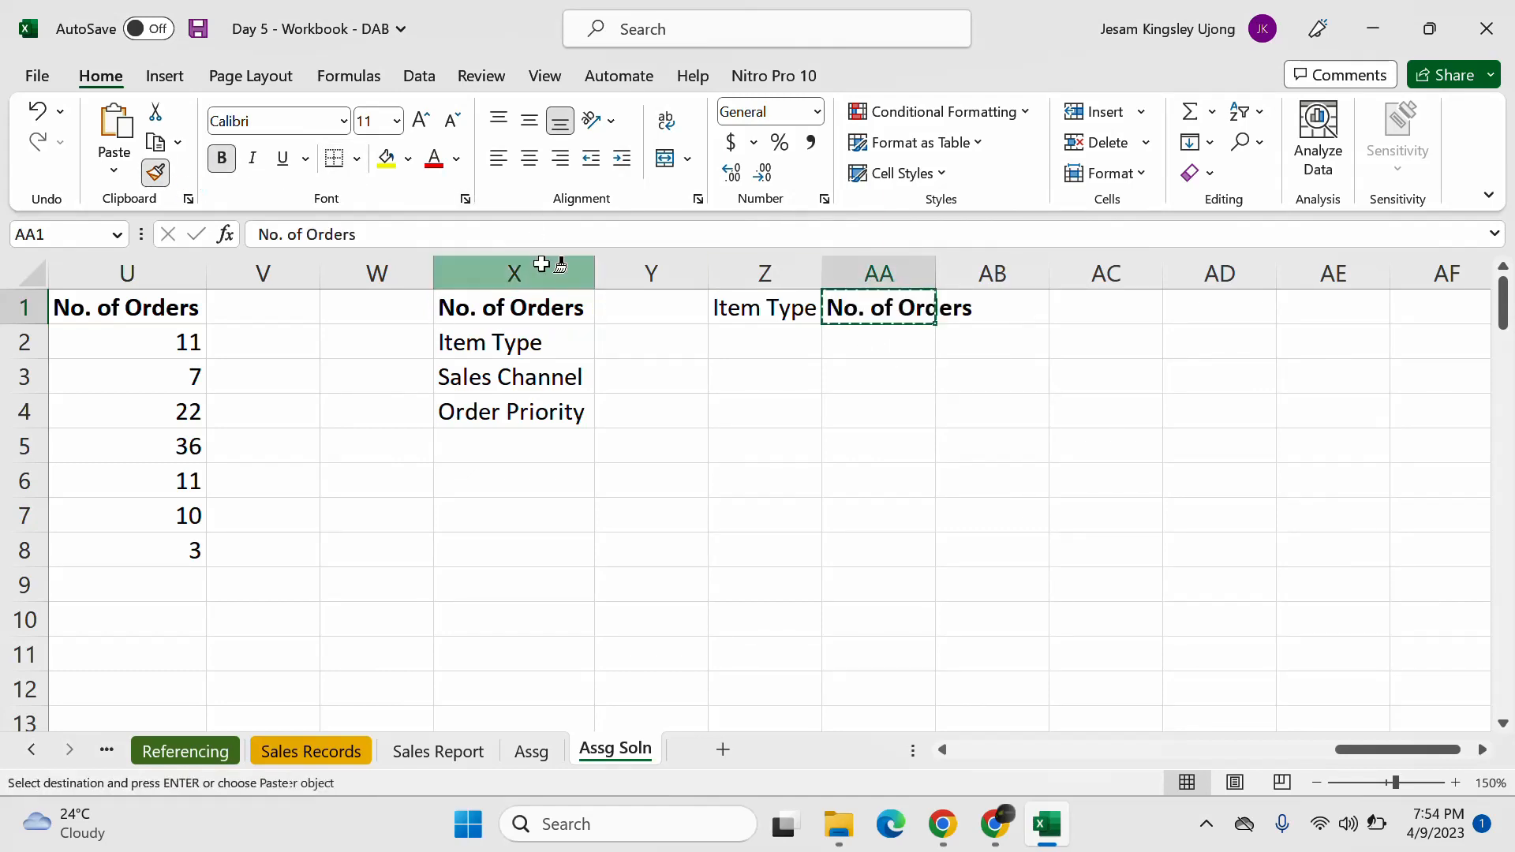
click(785, 312)
drag(824, 271, 881, 273)
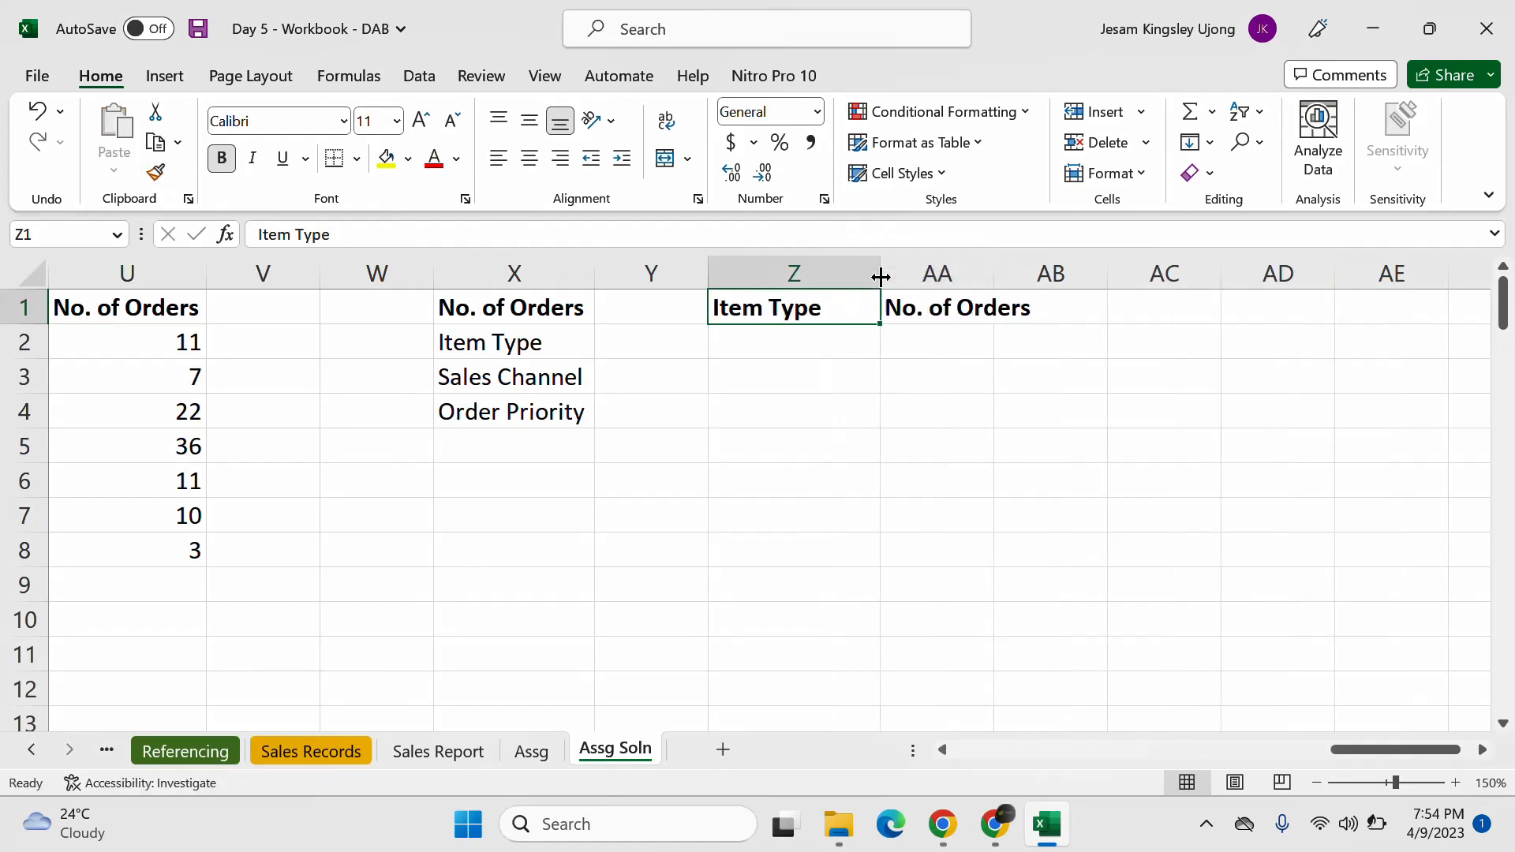
click(909, 410)
click(716, 561)
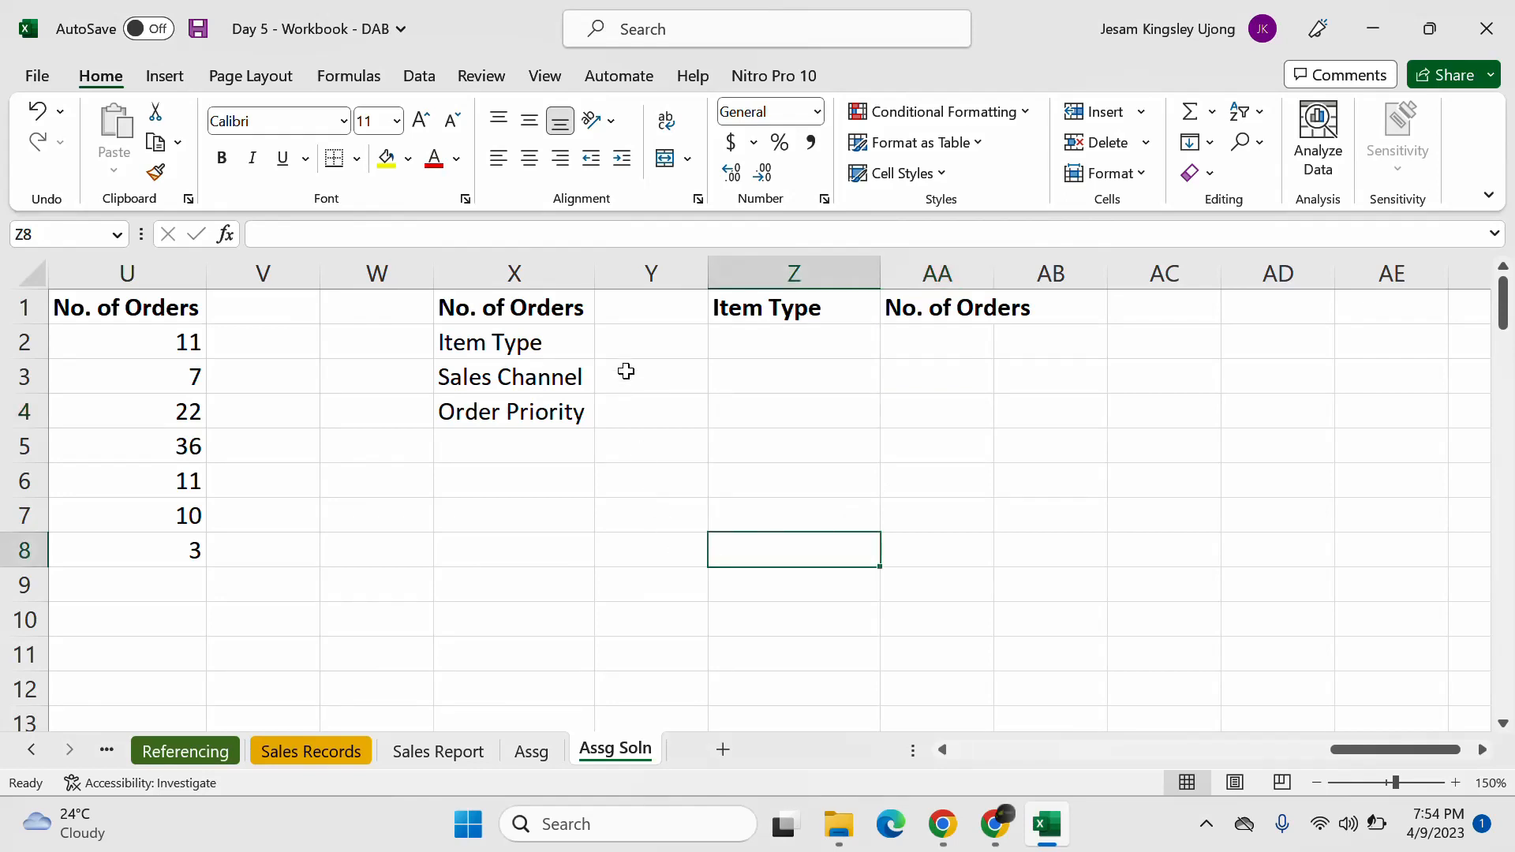
Step: Copy the Item Type and No. of Orders header pair from Z1:AA1 to AC1 and to AF1
drag(818, 308, 931, 306)
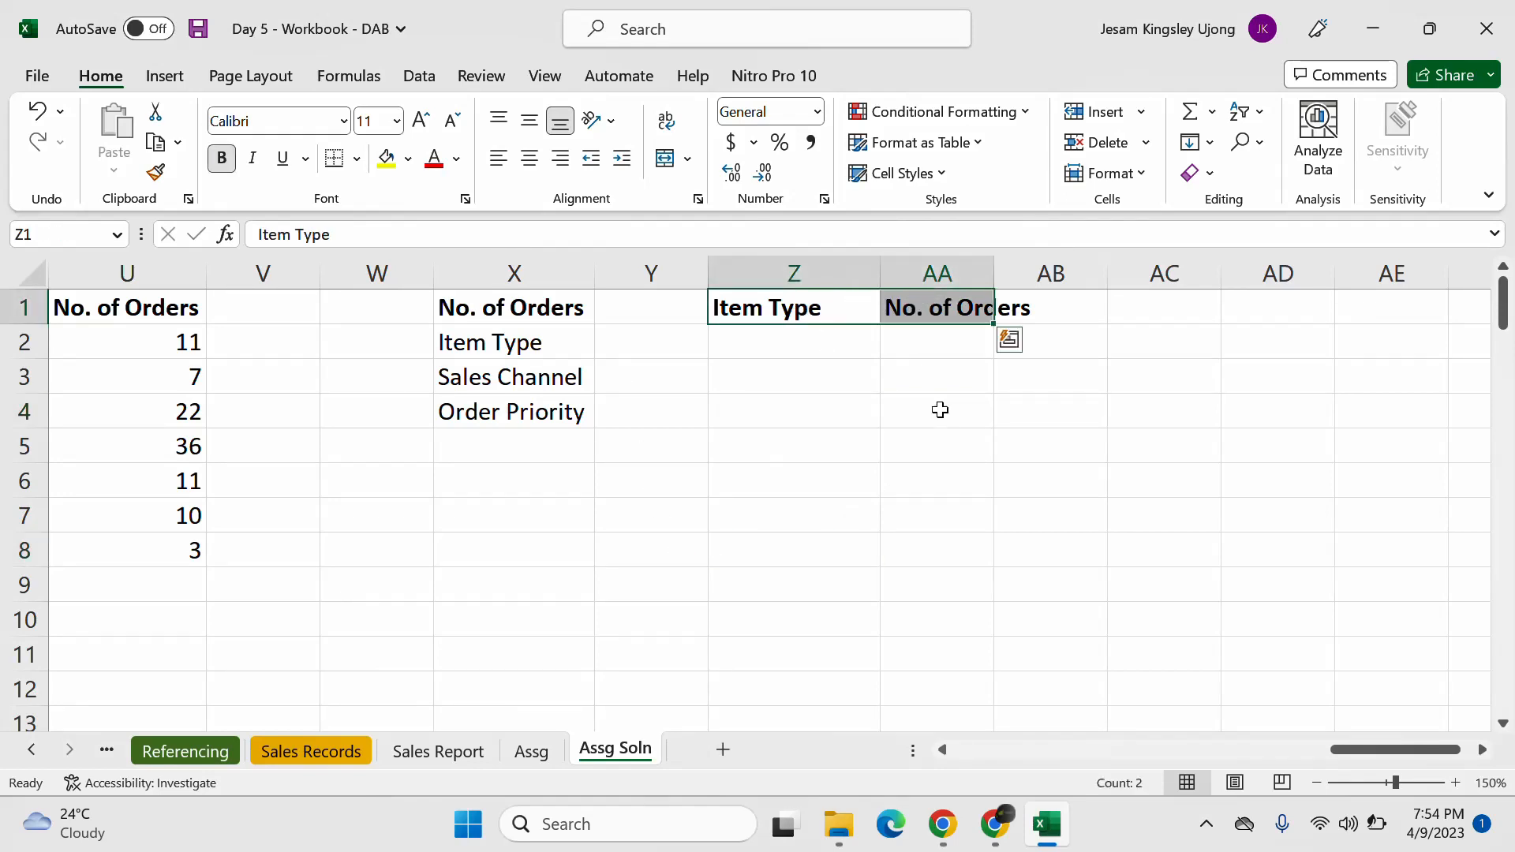
key(ctrl+c)
click(1201, 313)
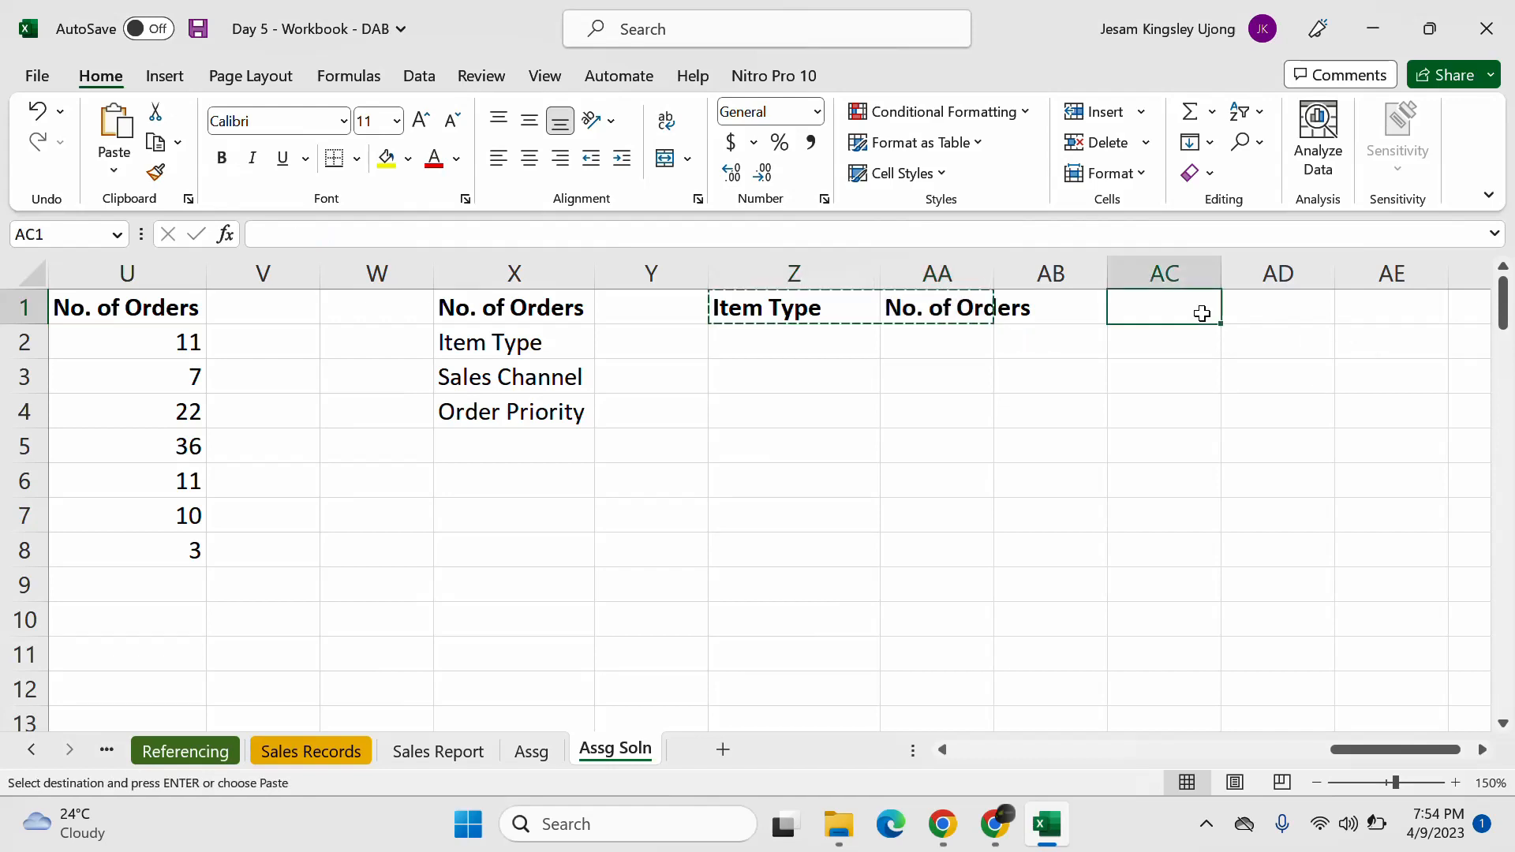
key(ctrl+v)
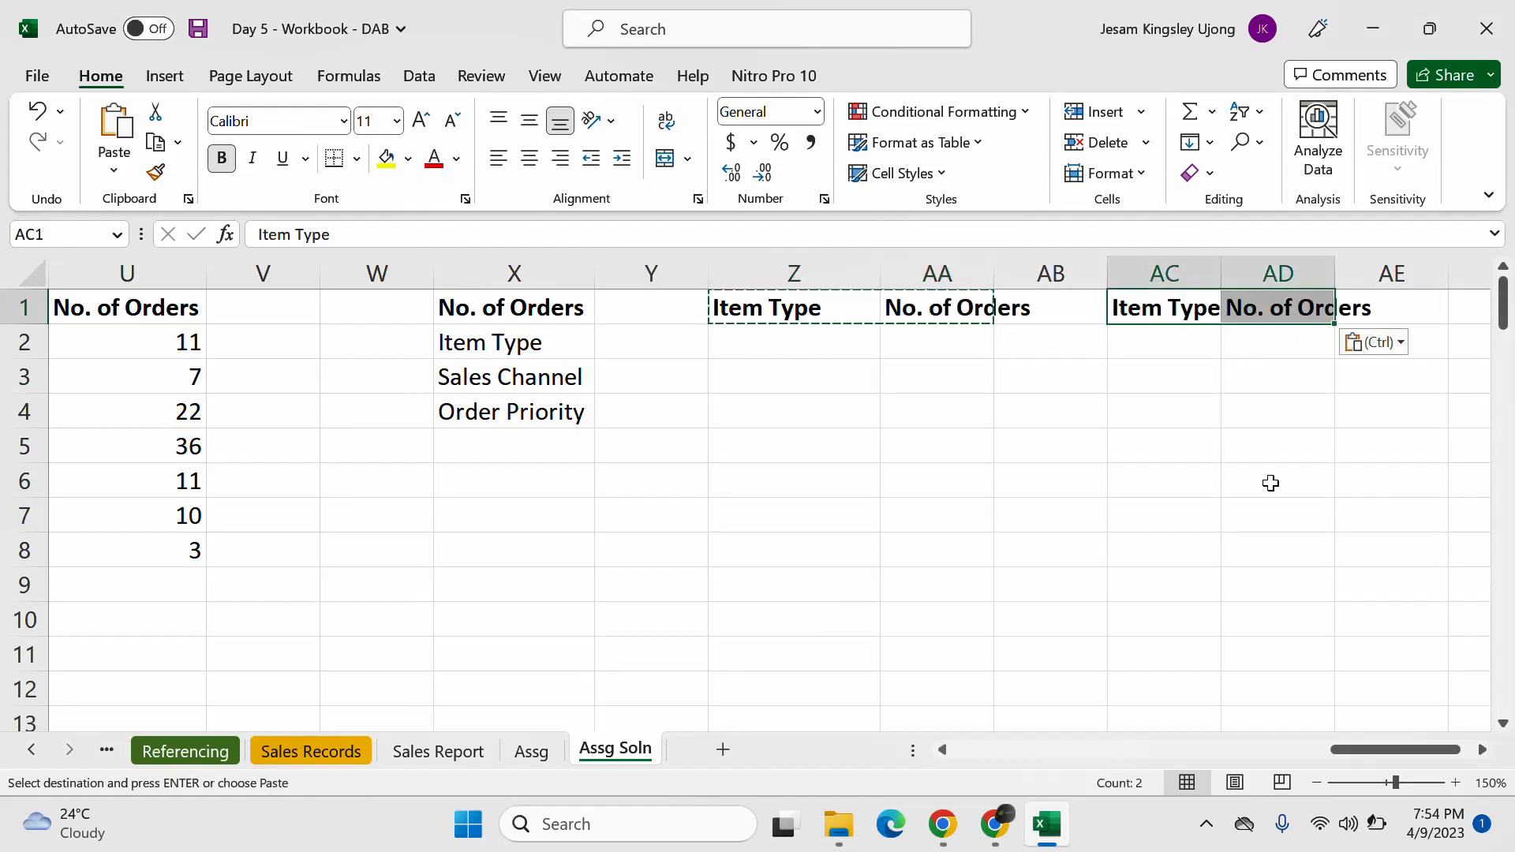
click(1484, 749)
click(1187, 311)
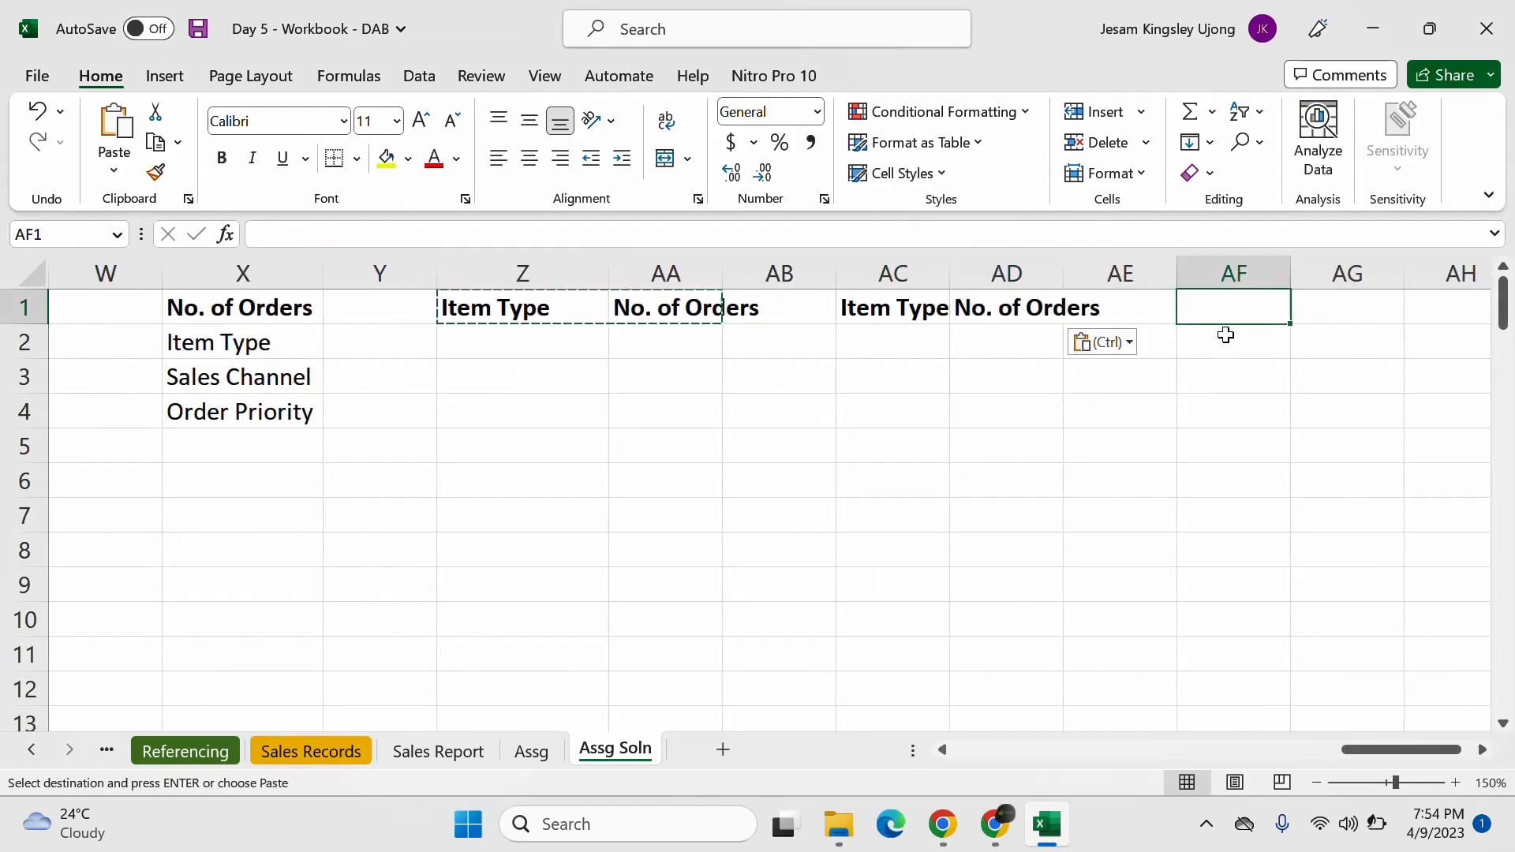
key(ctrl+v)
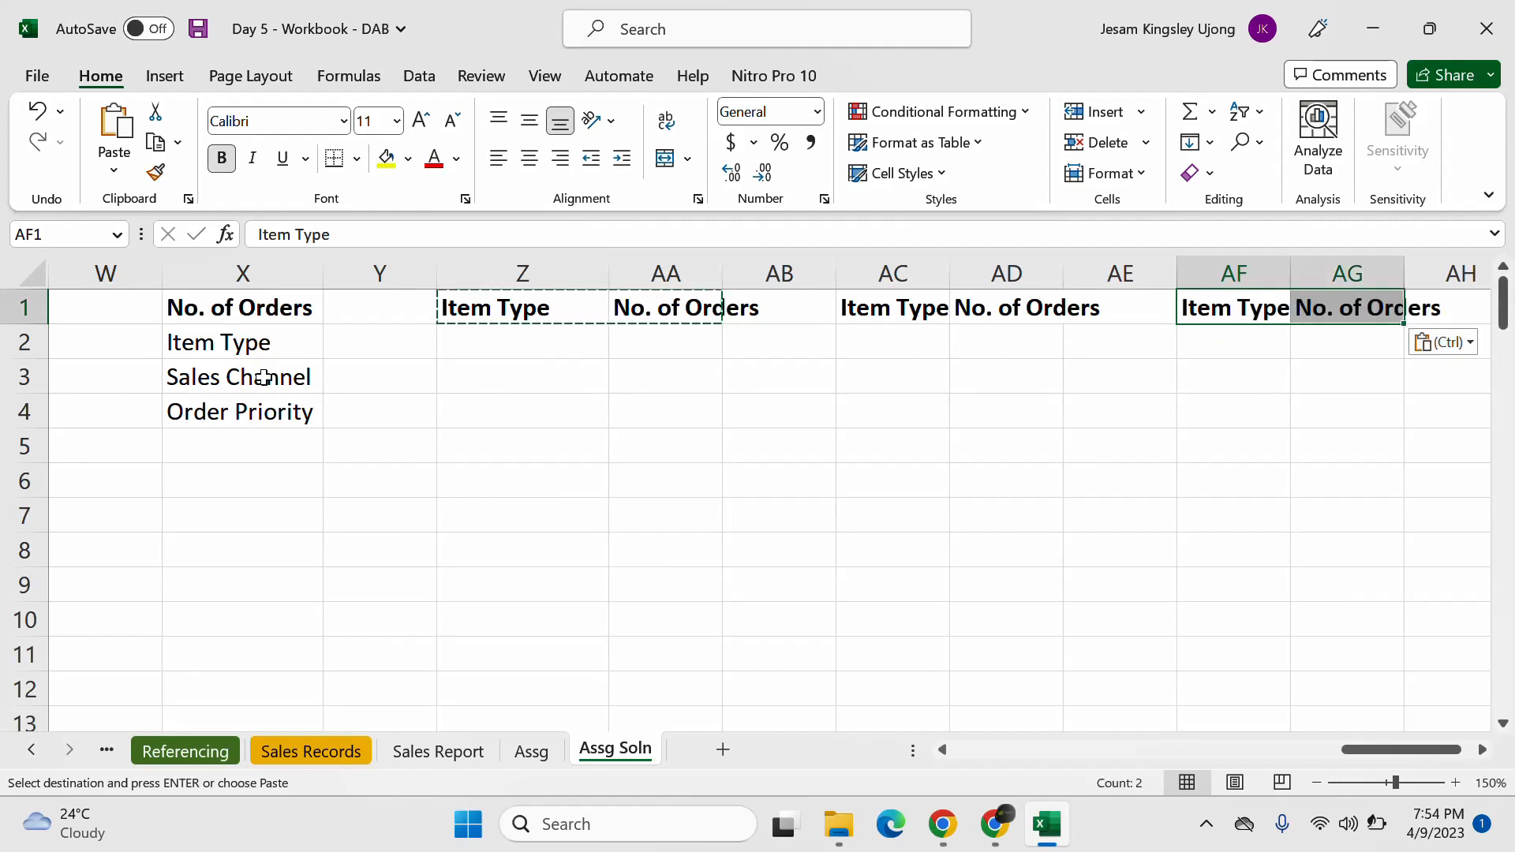
Step: Replace the header in AC1 with Sales Channel from X3, pasted as a value only
click(264, 378)
key(ctrl+c)
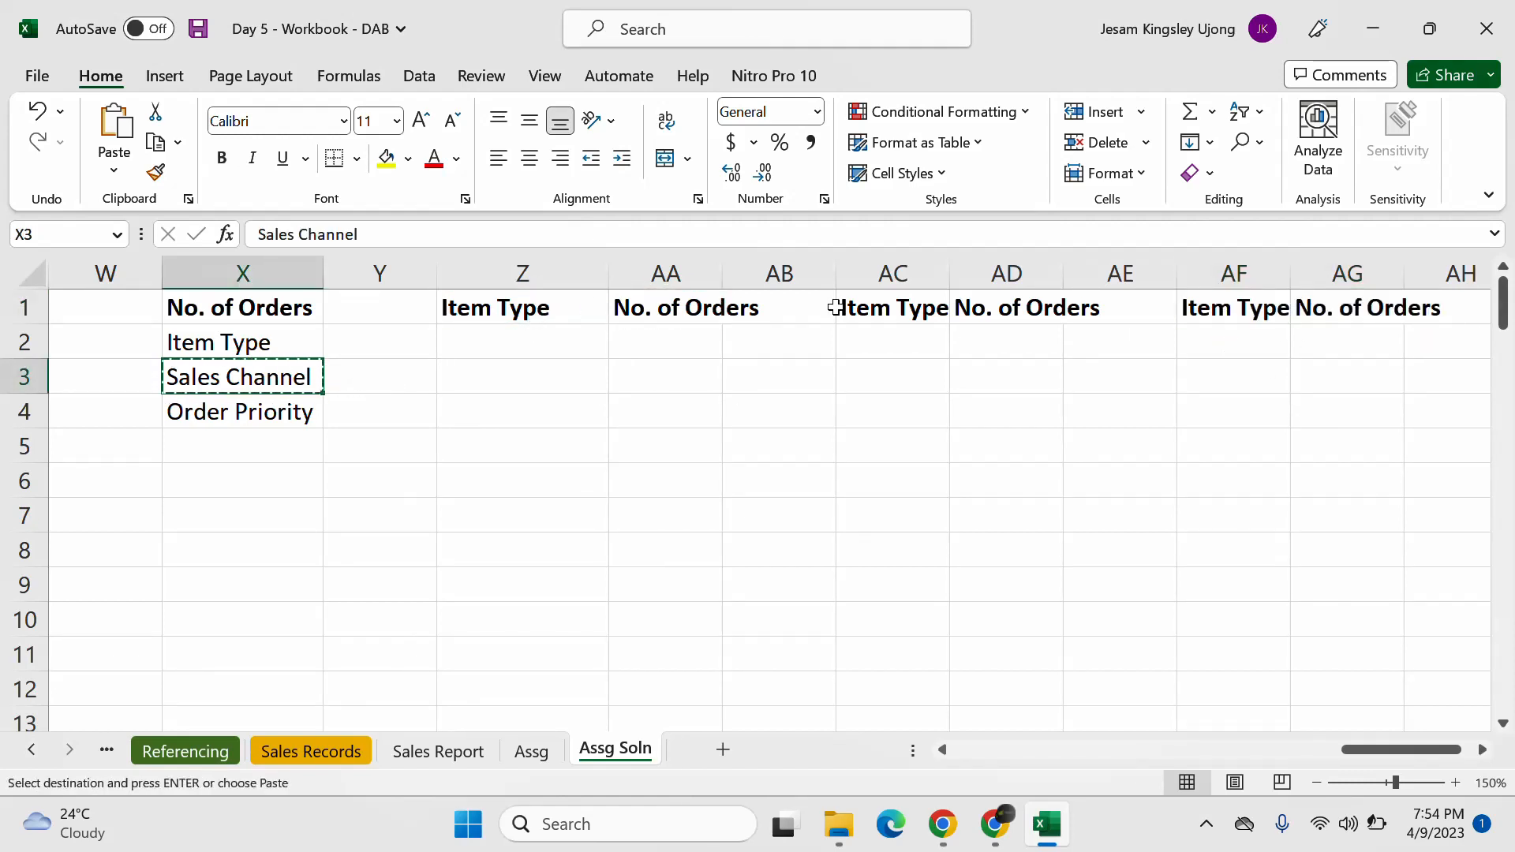
click(866, 304)
right_click(866, 304)
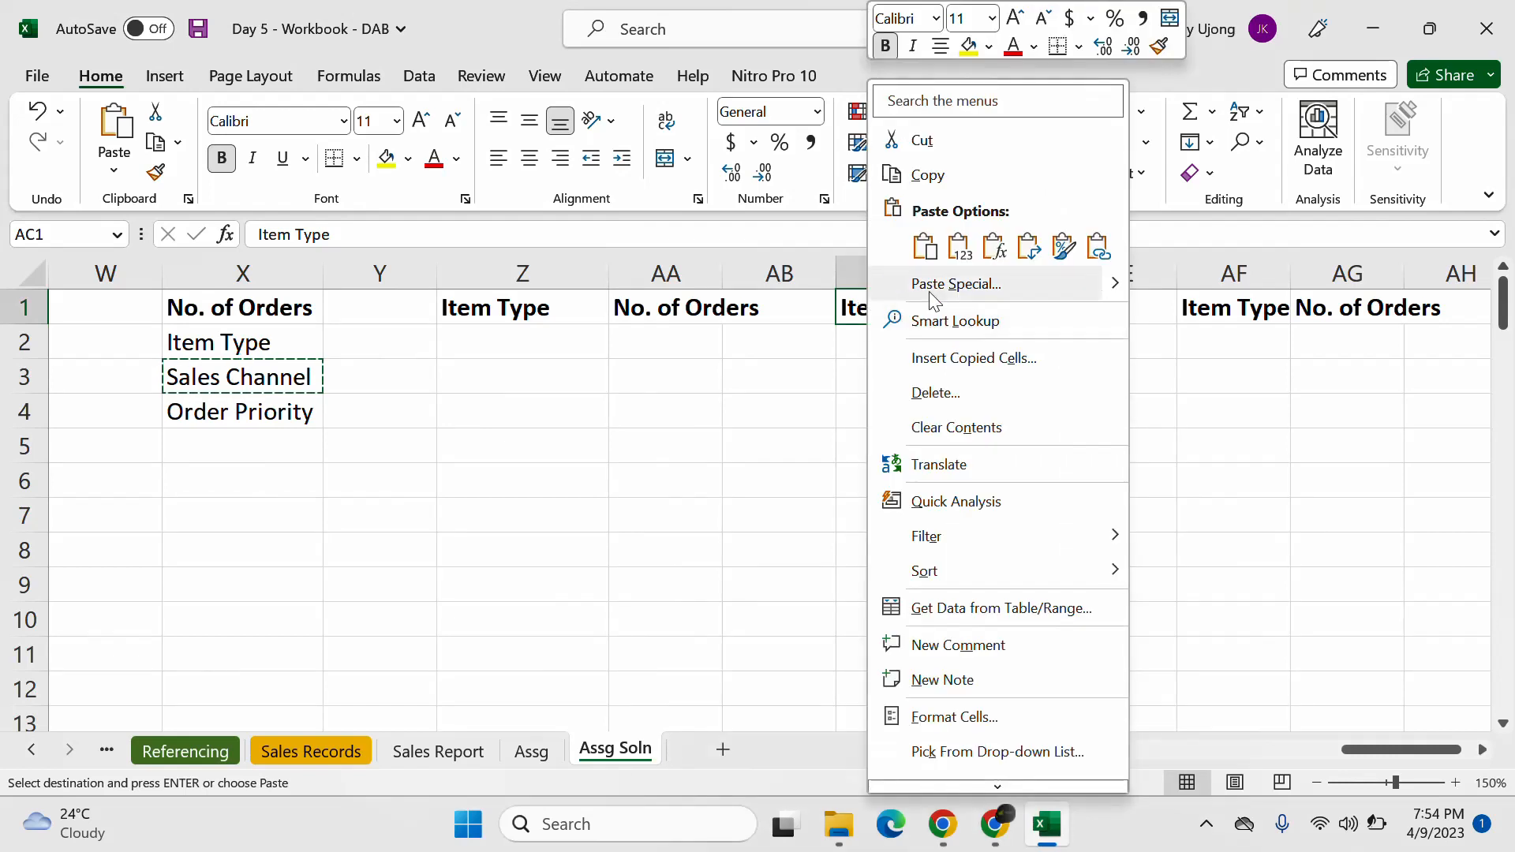
click(961, 247)
Step: Replace the header in AF1 with Order Priority from X4, pasted as a value only
click(303, 418)
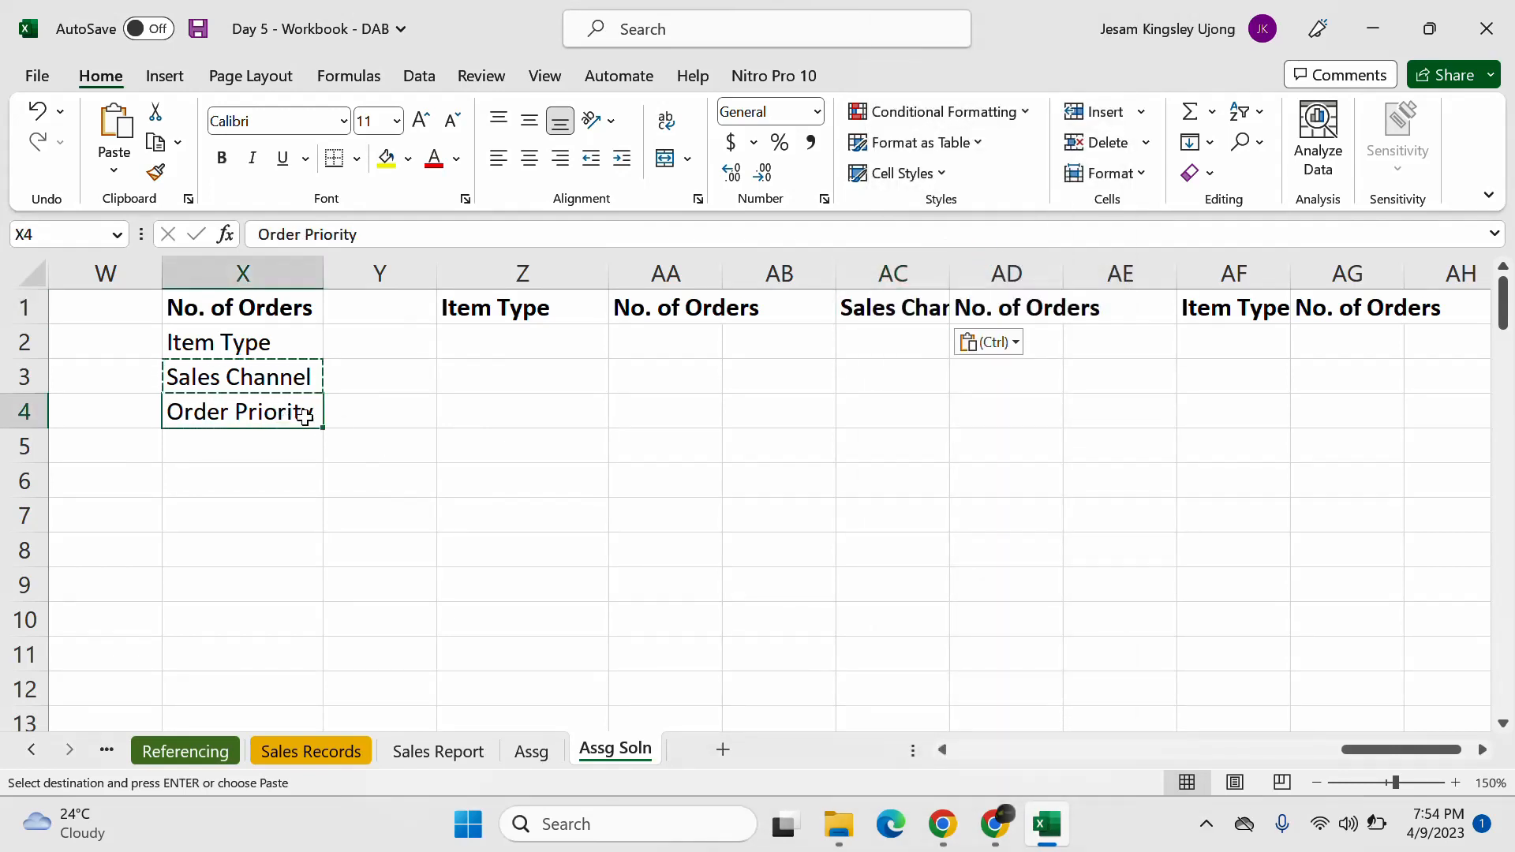
key(ctrl+c)
click(1224, 303)
right_click(1224, 304)
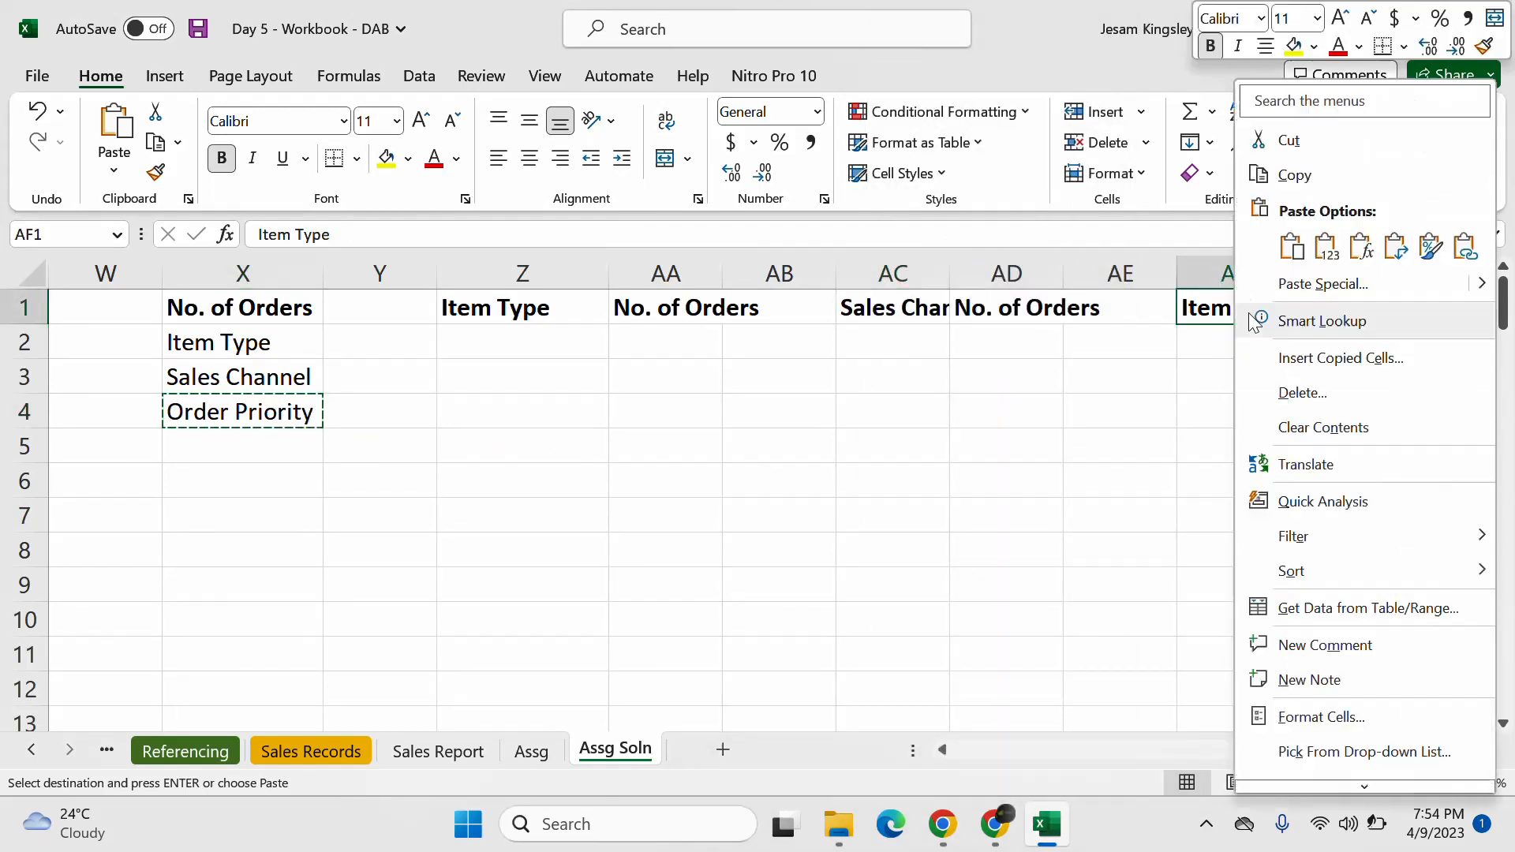
click(1325, 247)
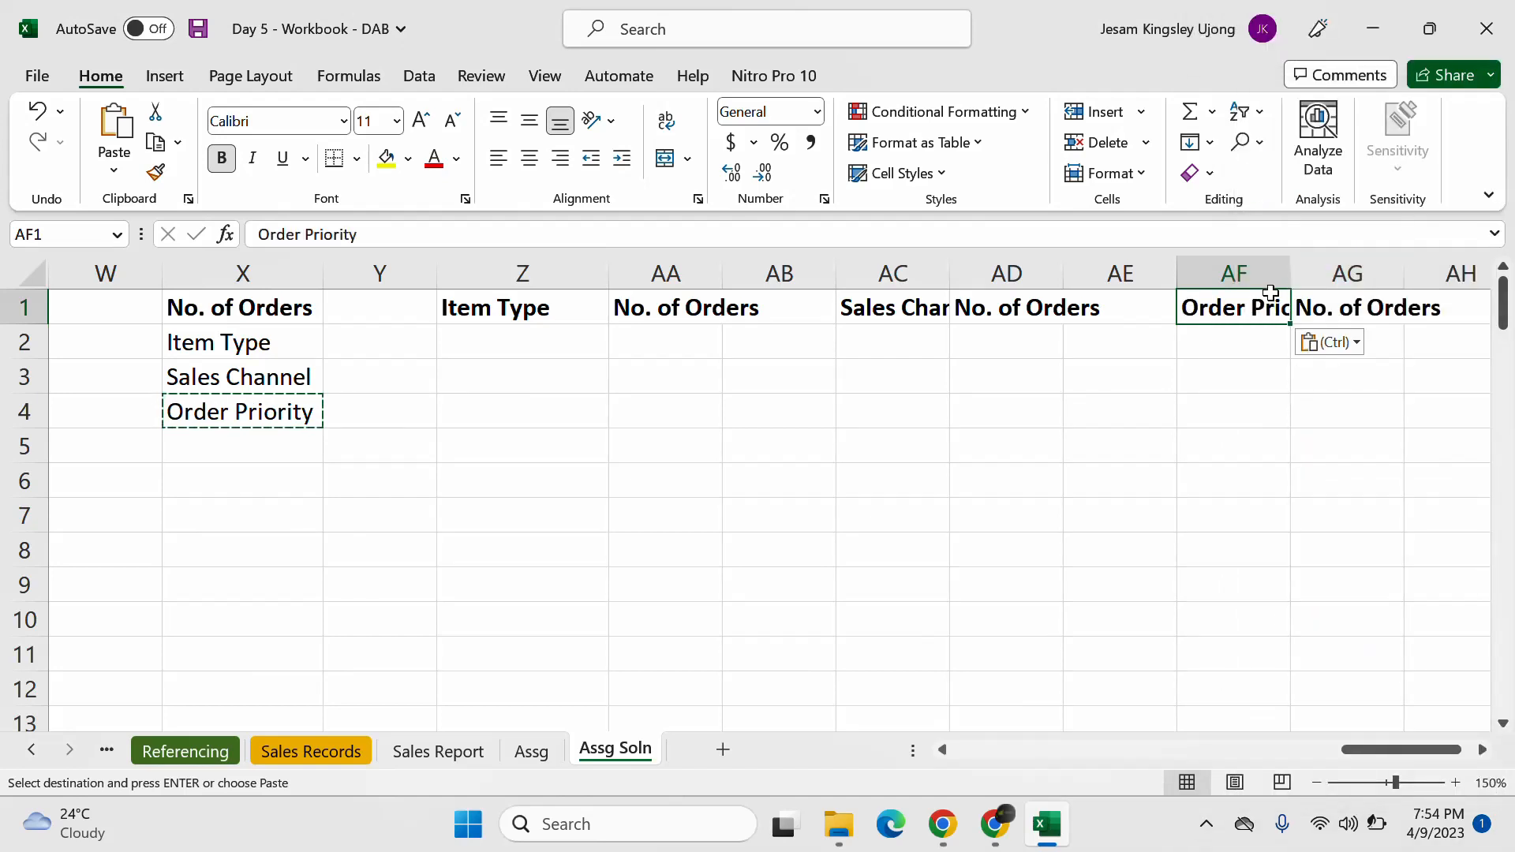
Step: AutoFit the widths of columns Z through AG to their headers and clear the copy selection
drag(505, 273, 1403, 273)
double_click(1403, 273)
click(943, 451)
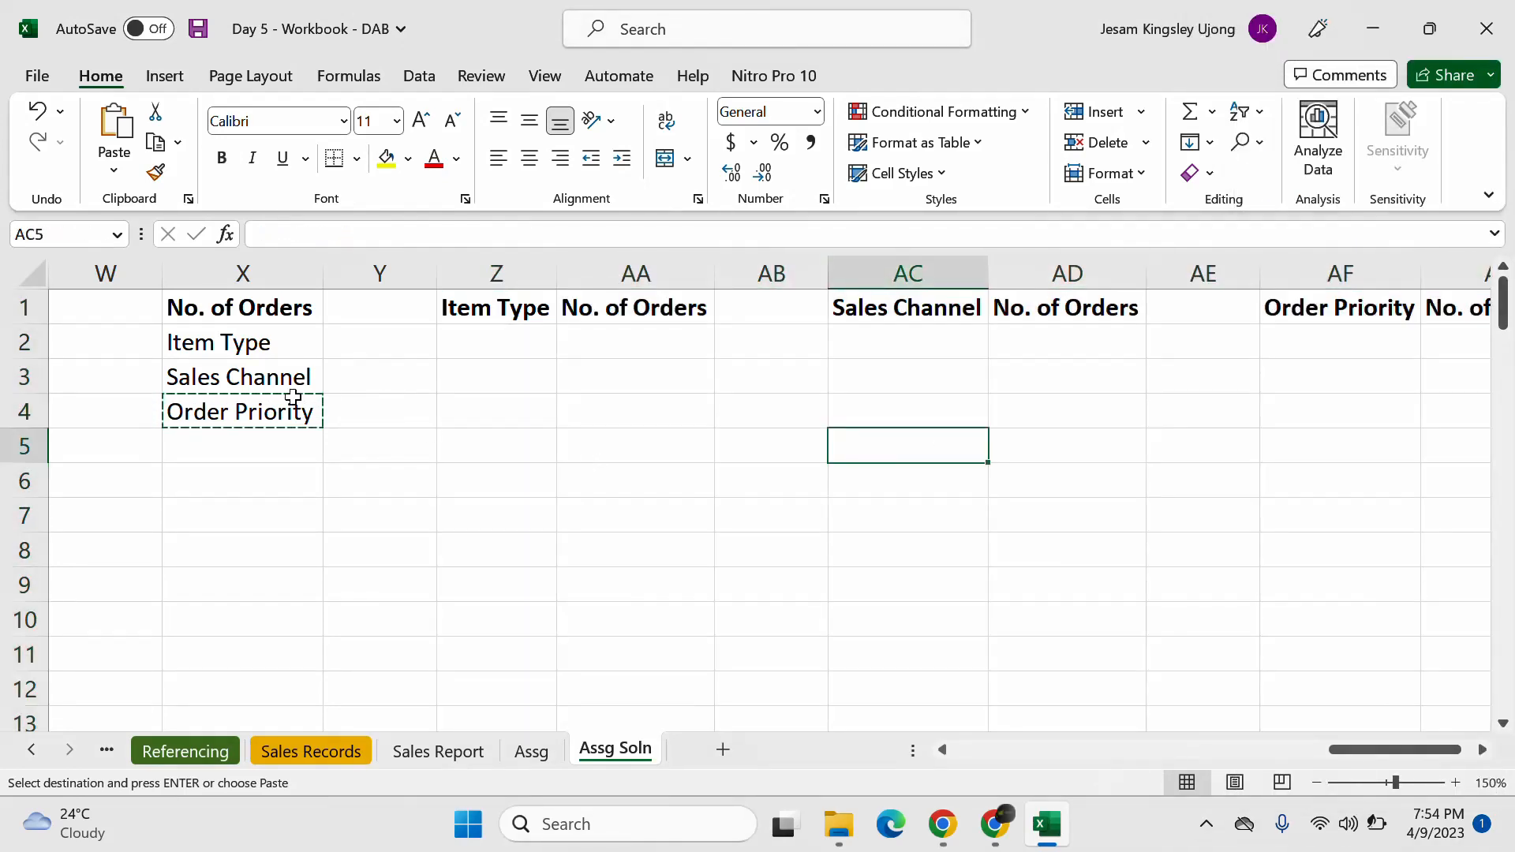
click(346, 528)
key(Escape)
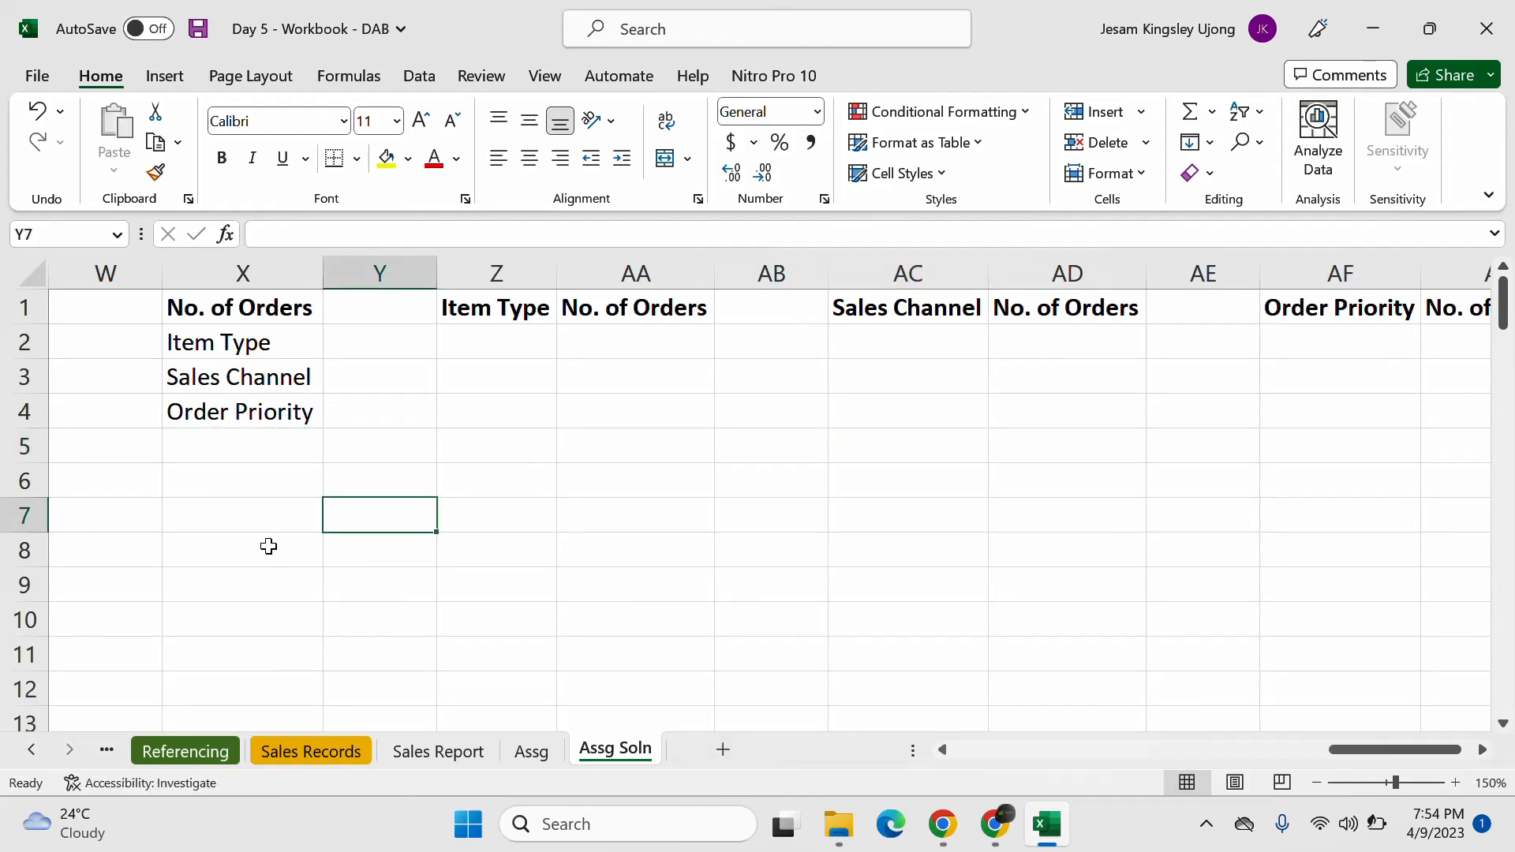
Step: Clear the No. of Orders header and the three labels from column X
click(231, 257)
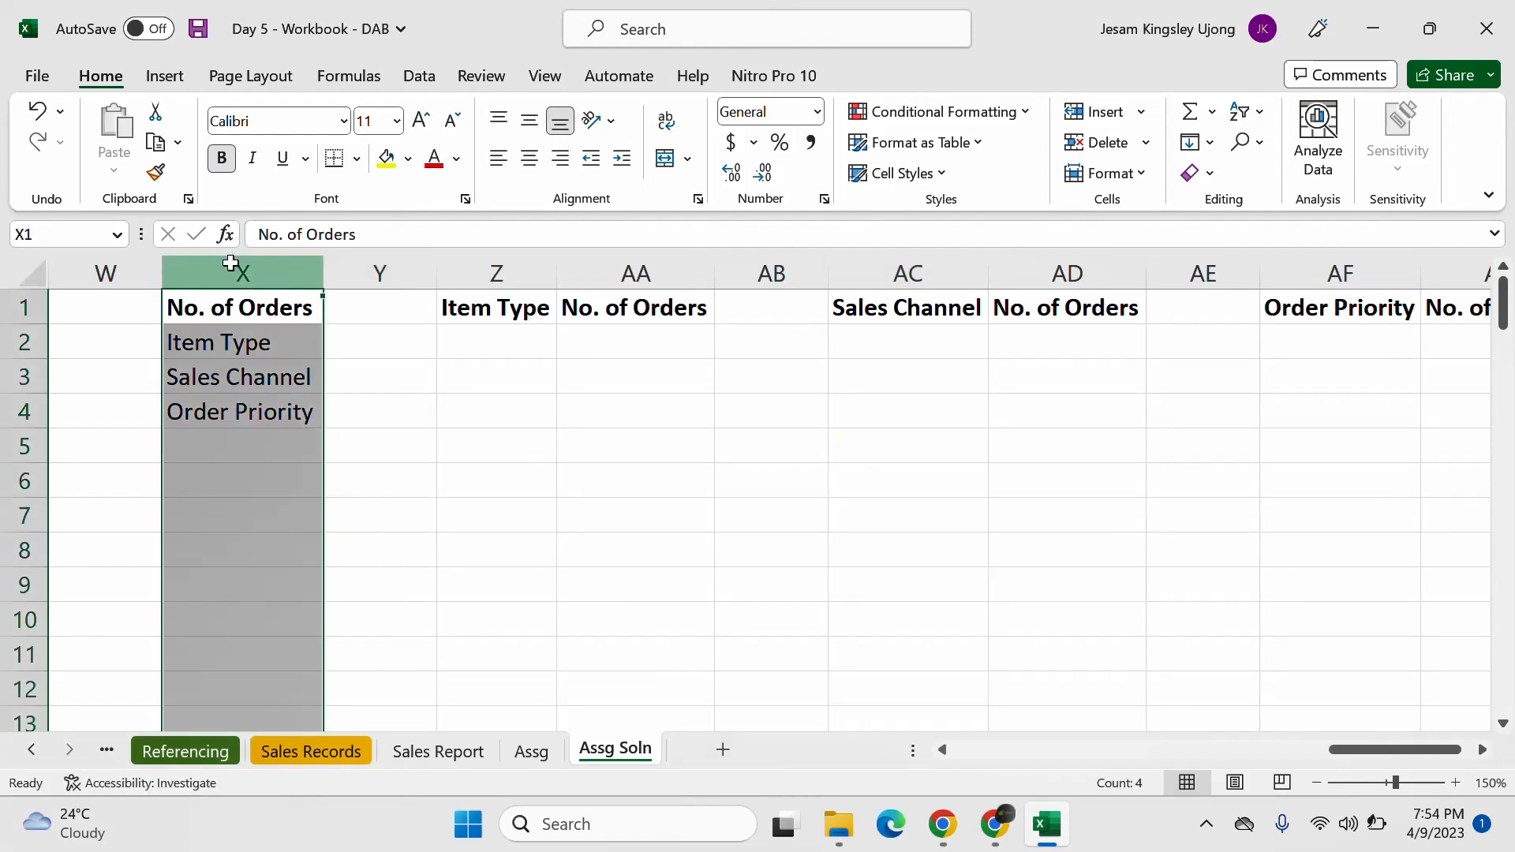
click(582, 433)
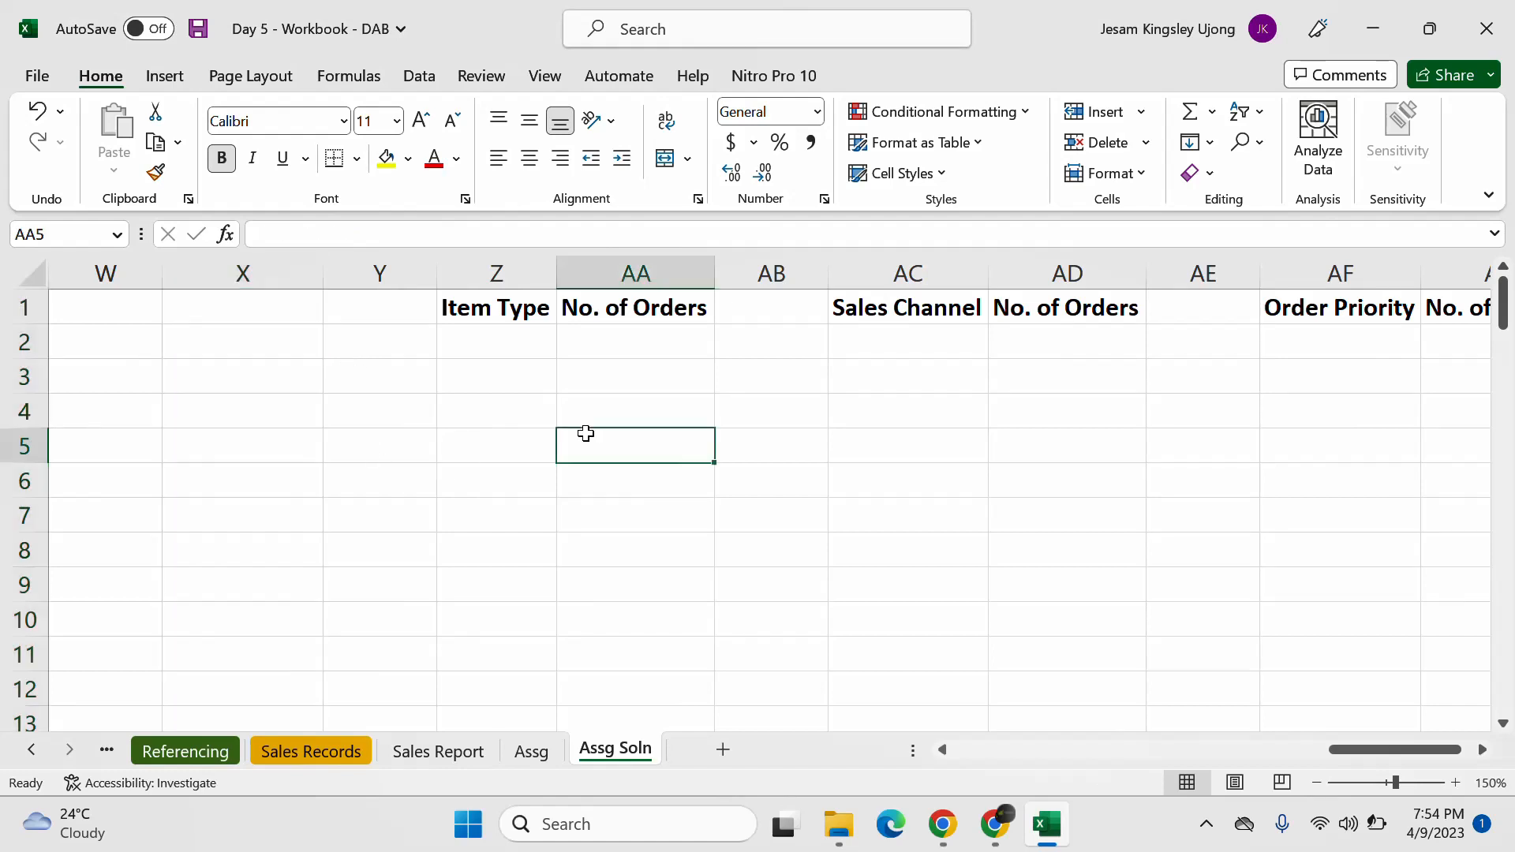
click(1481, 750)
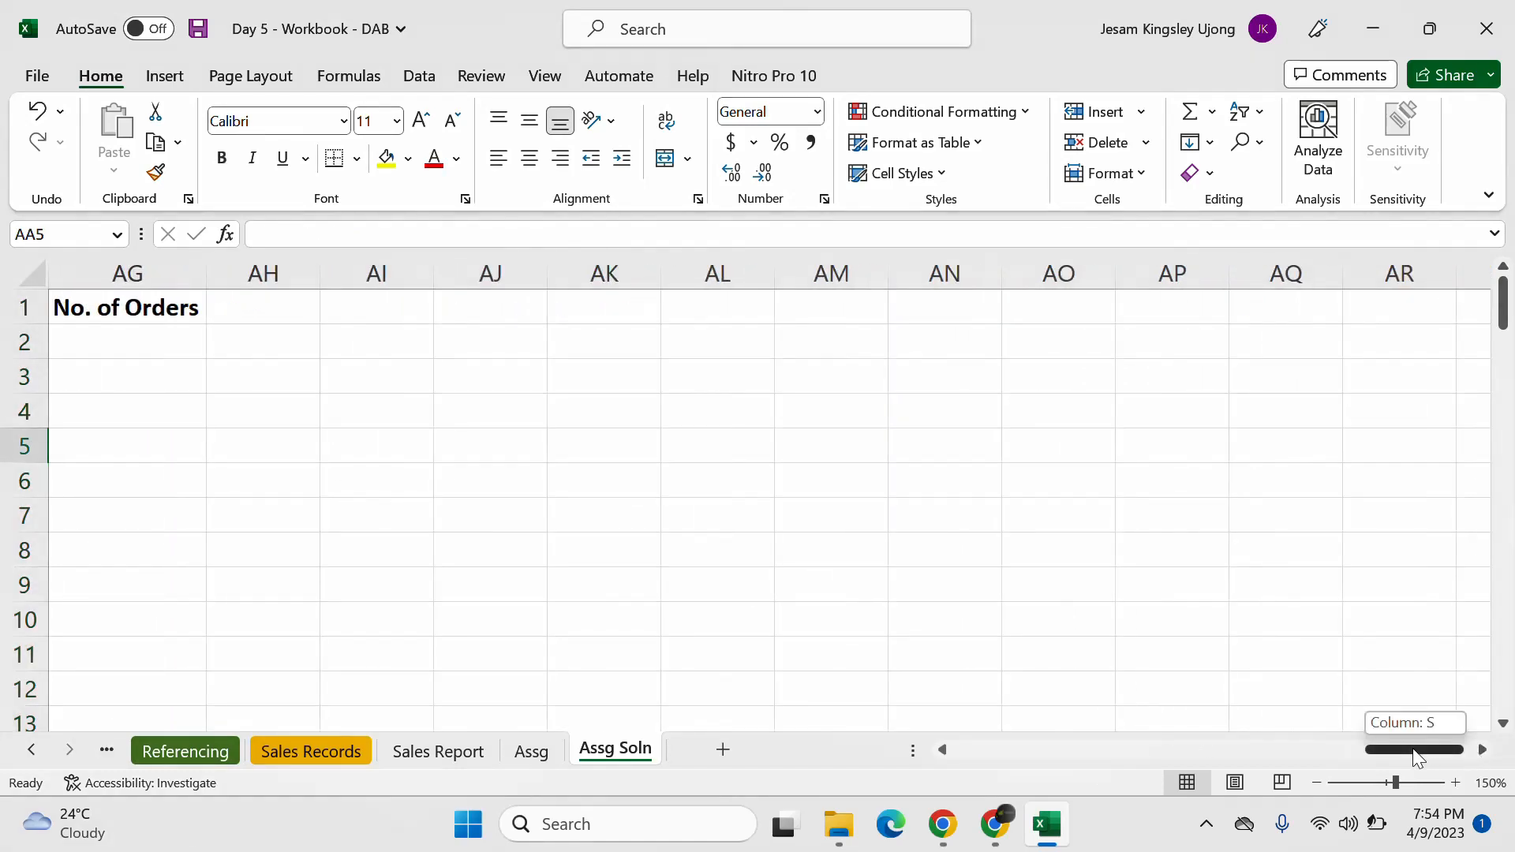
drag(1412, 748, 1322, 766)
click(774, 439)
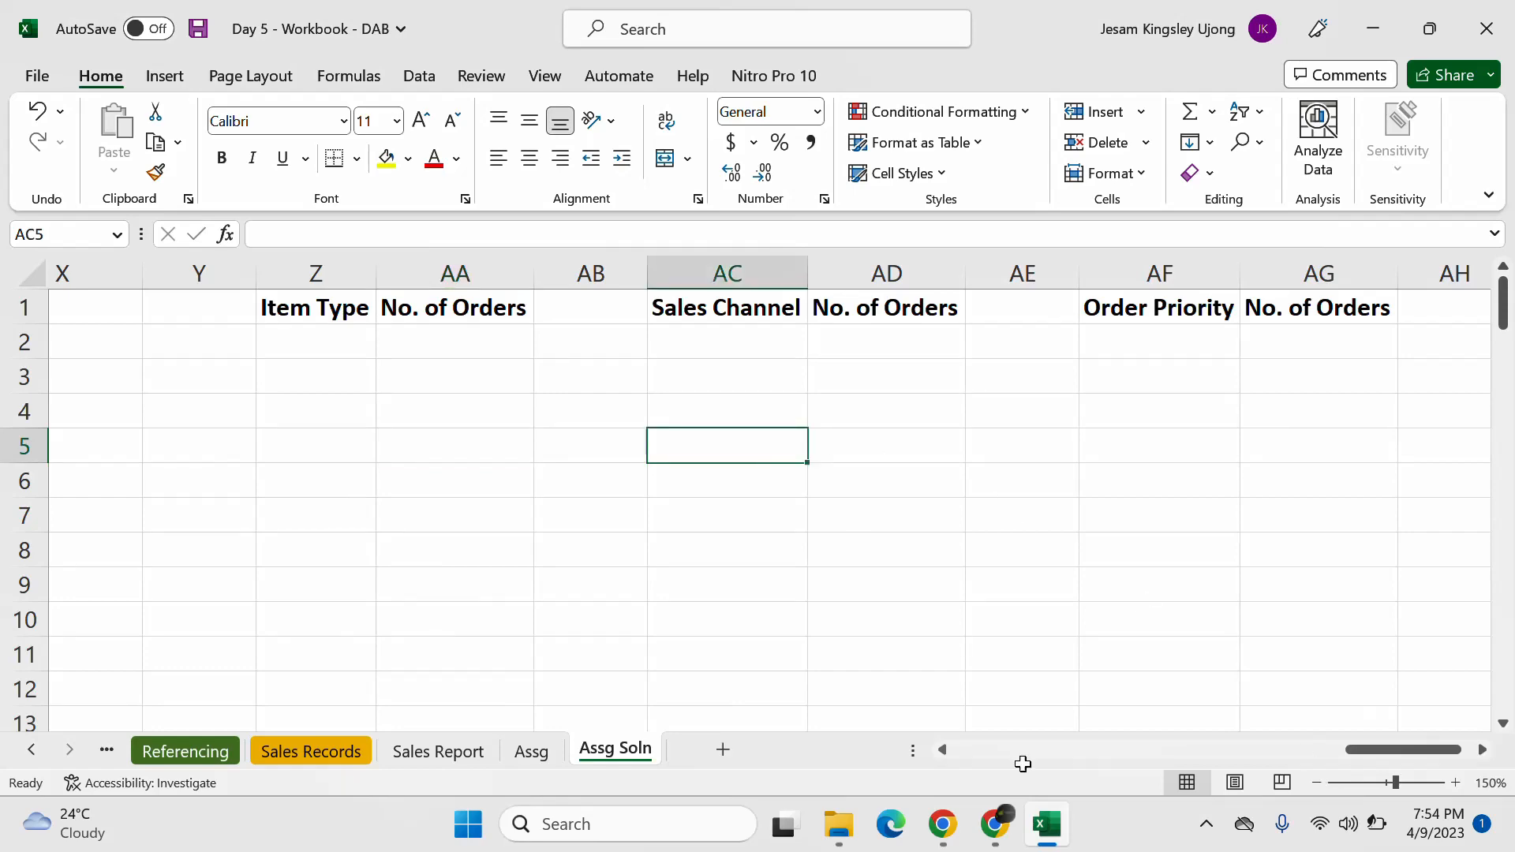
Step: Switch to the Google Meet call to read the in-call messages, return to the Excel workbook and dismiss the presenting notification
click(996, 823)
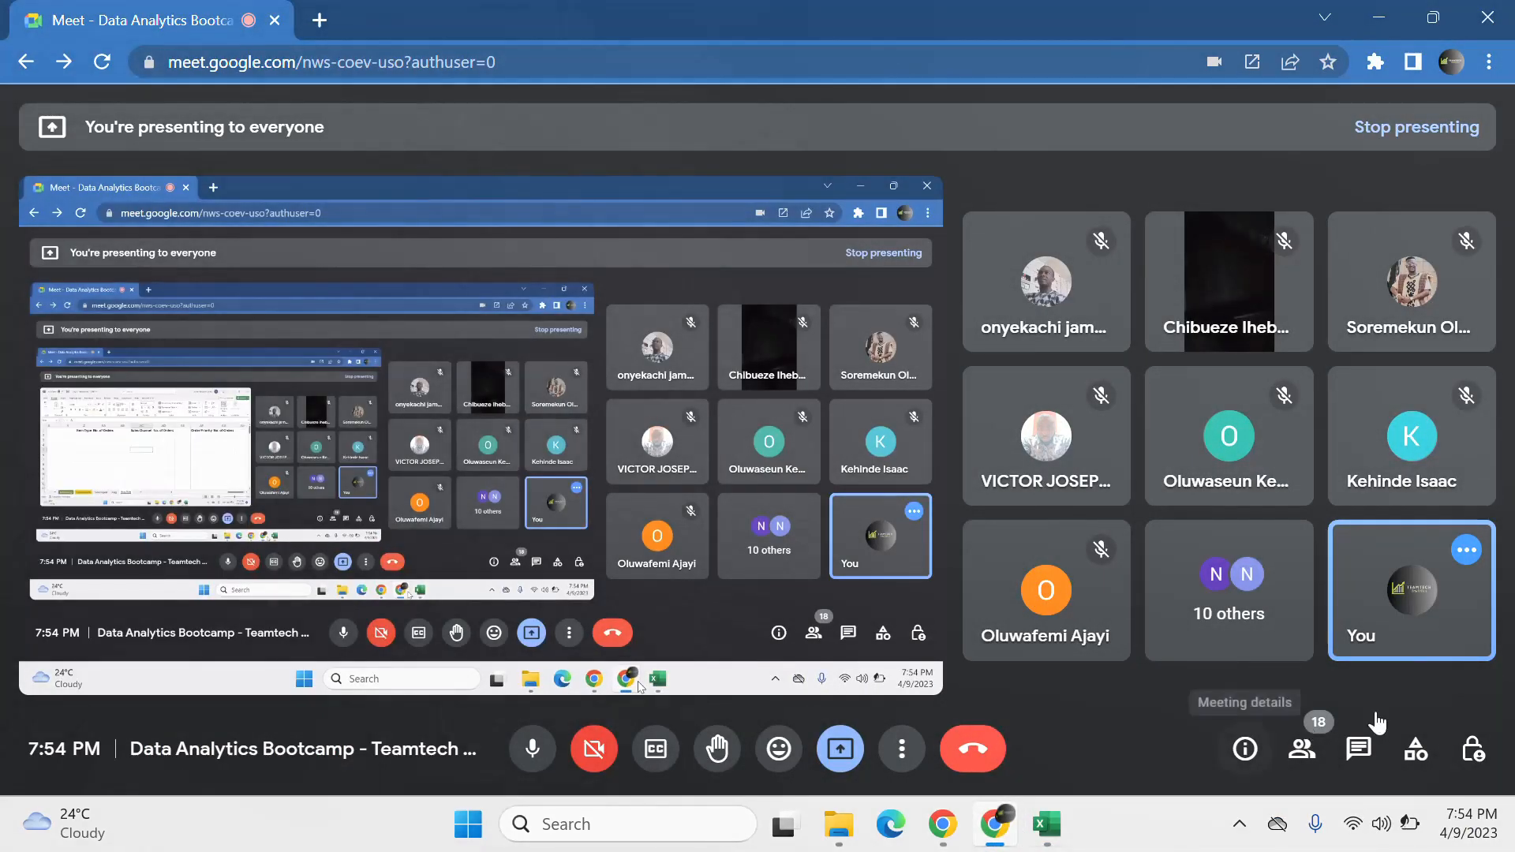
click(1358, 748)
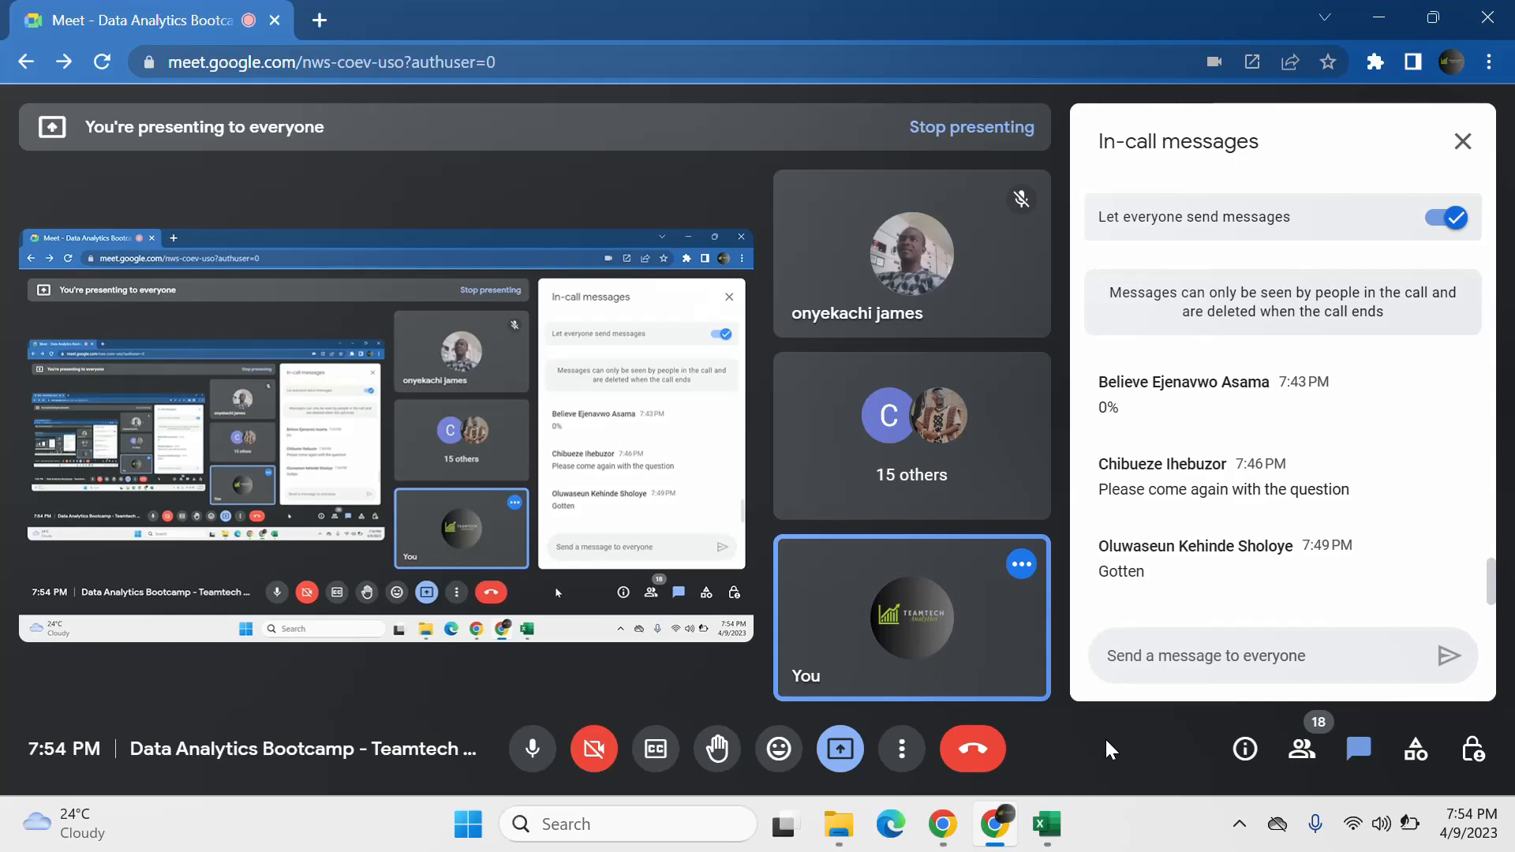
click(1057, 828)
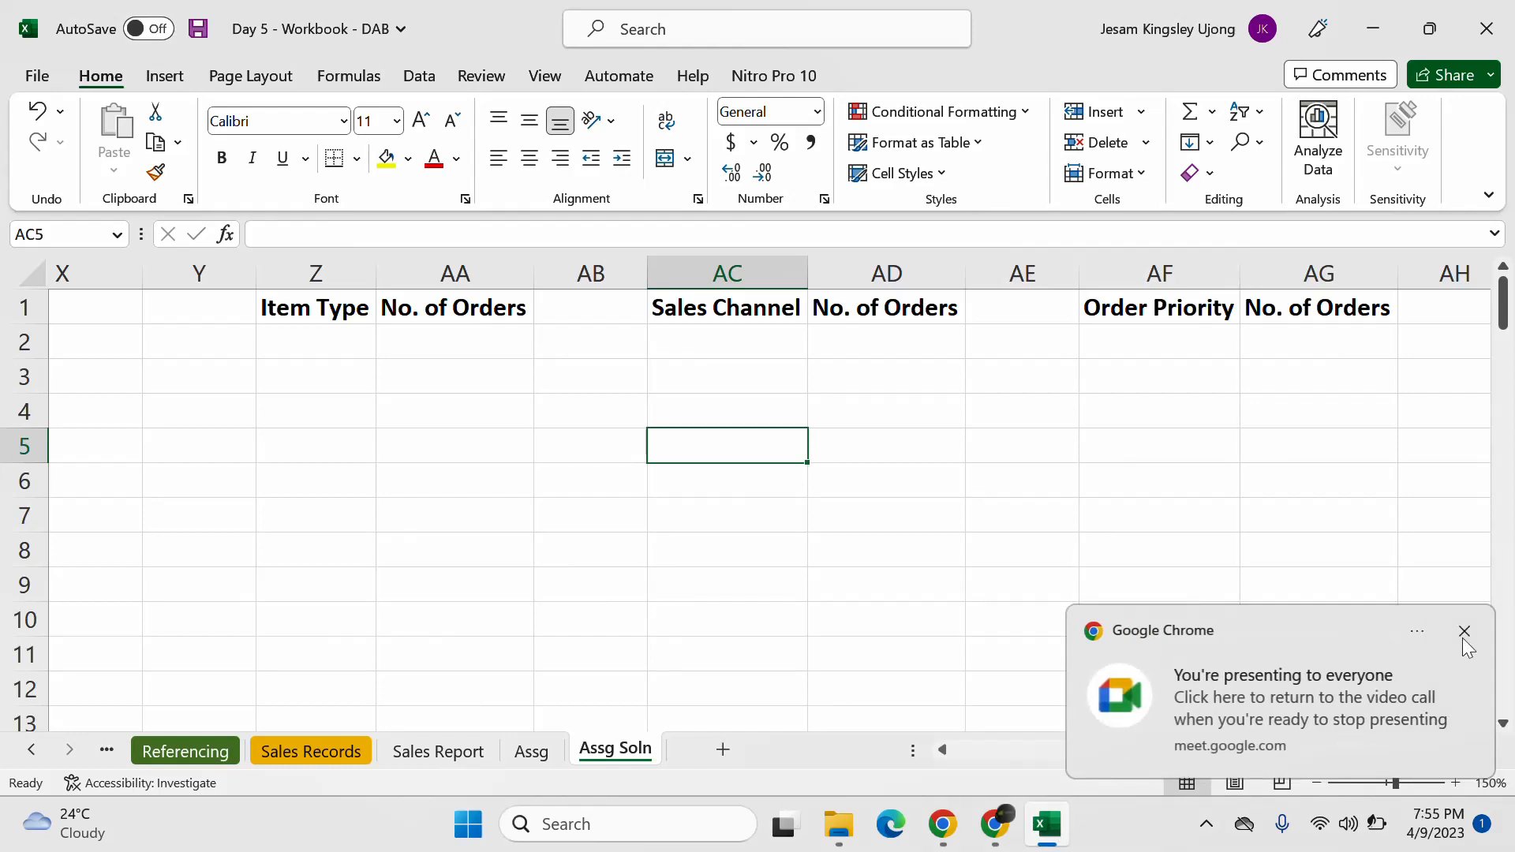
click(1464, 634)
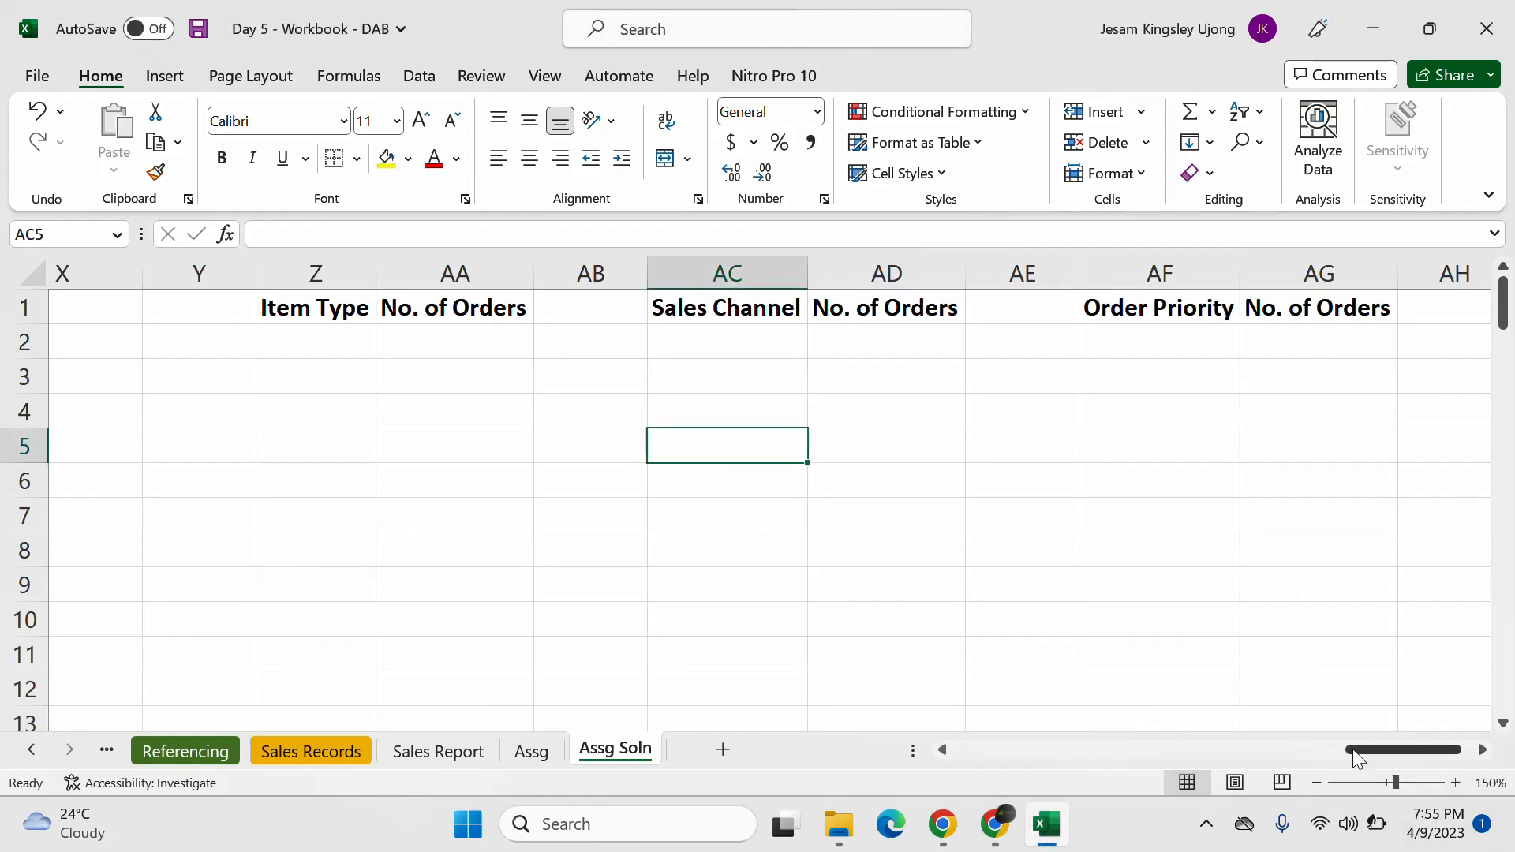
Step: Begin a UNIQUE formula in Z2 under the Item Type header
click(942, 751)
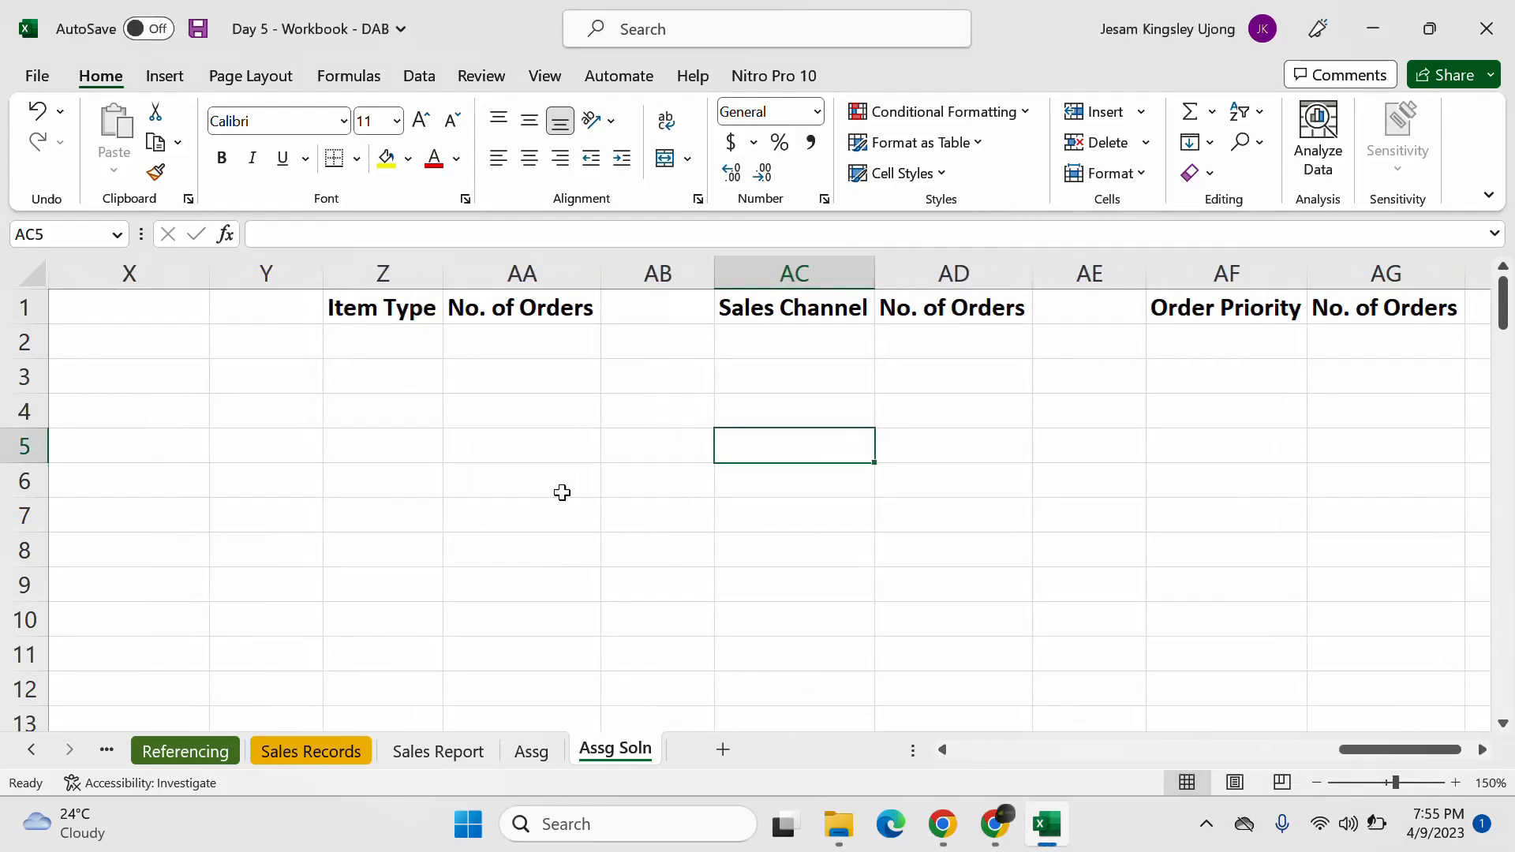
click(434, 348)
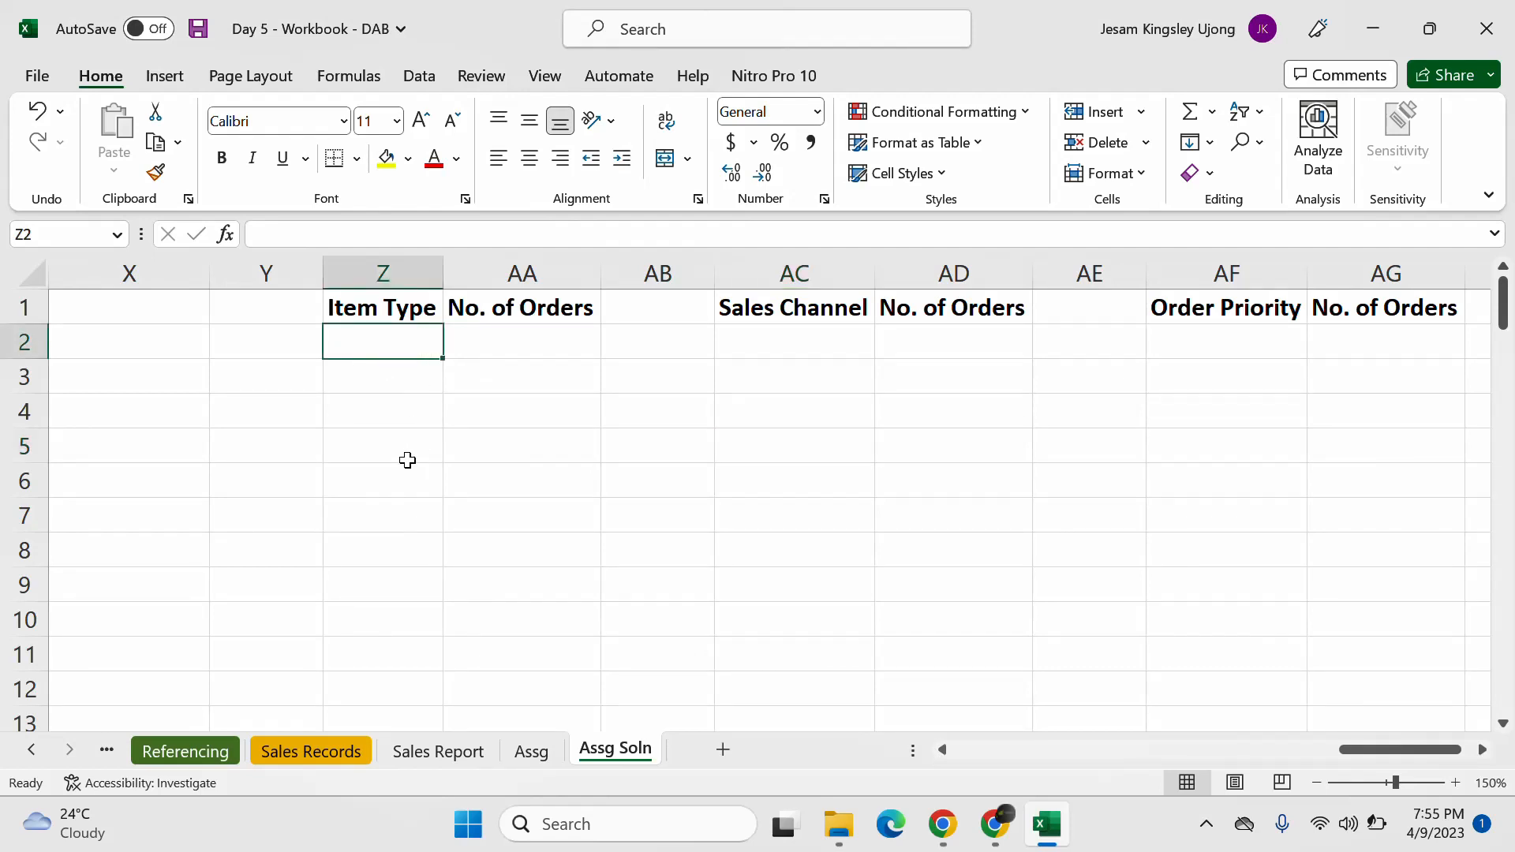
text(=x)
key(BackSpace)
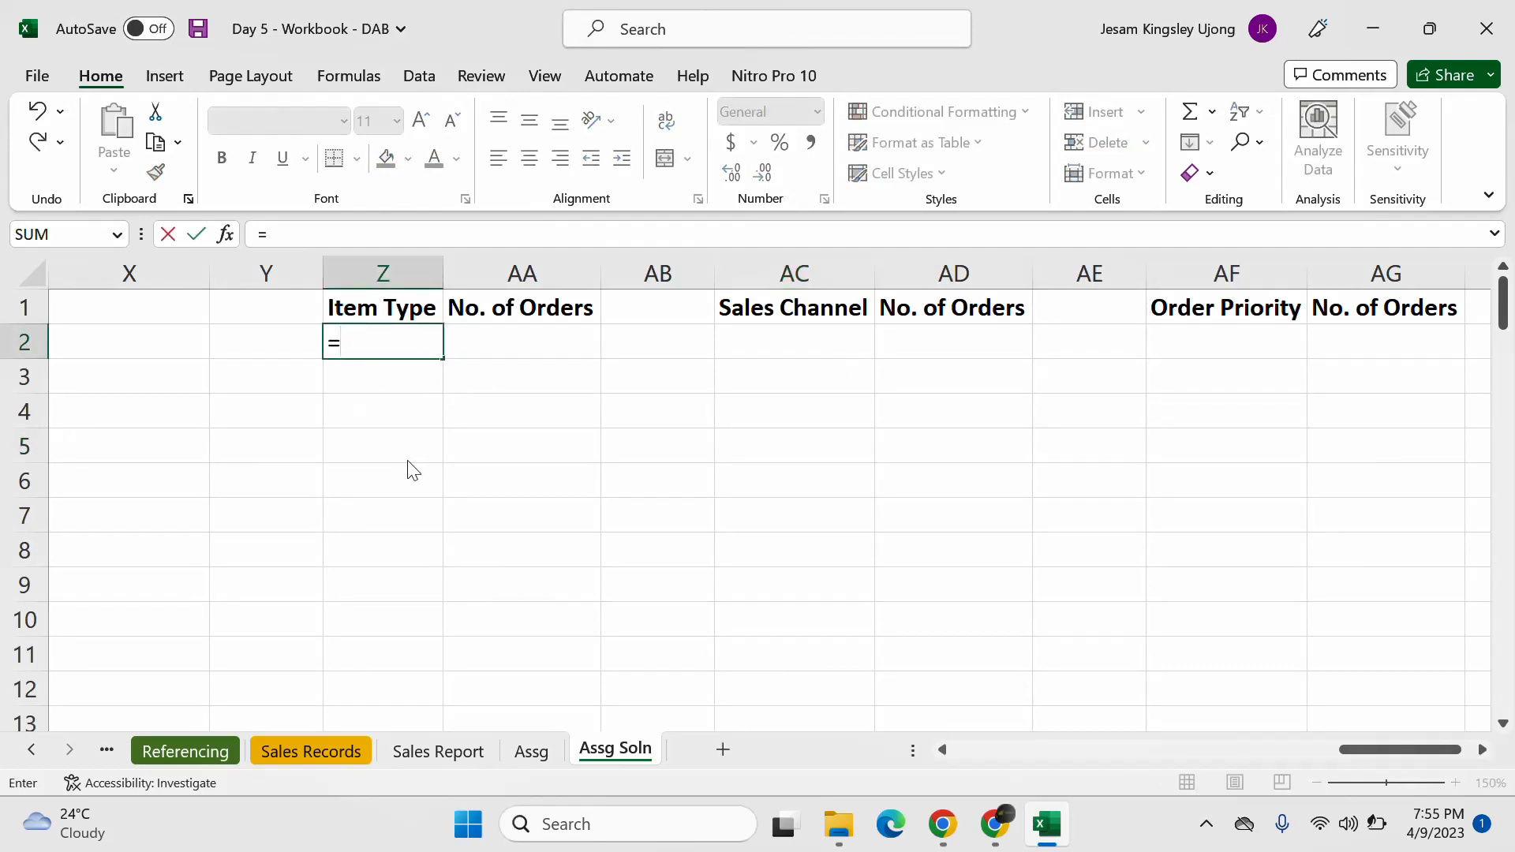
text(uni)
key(Tab)
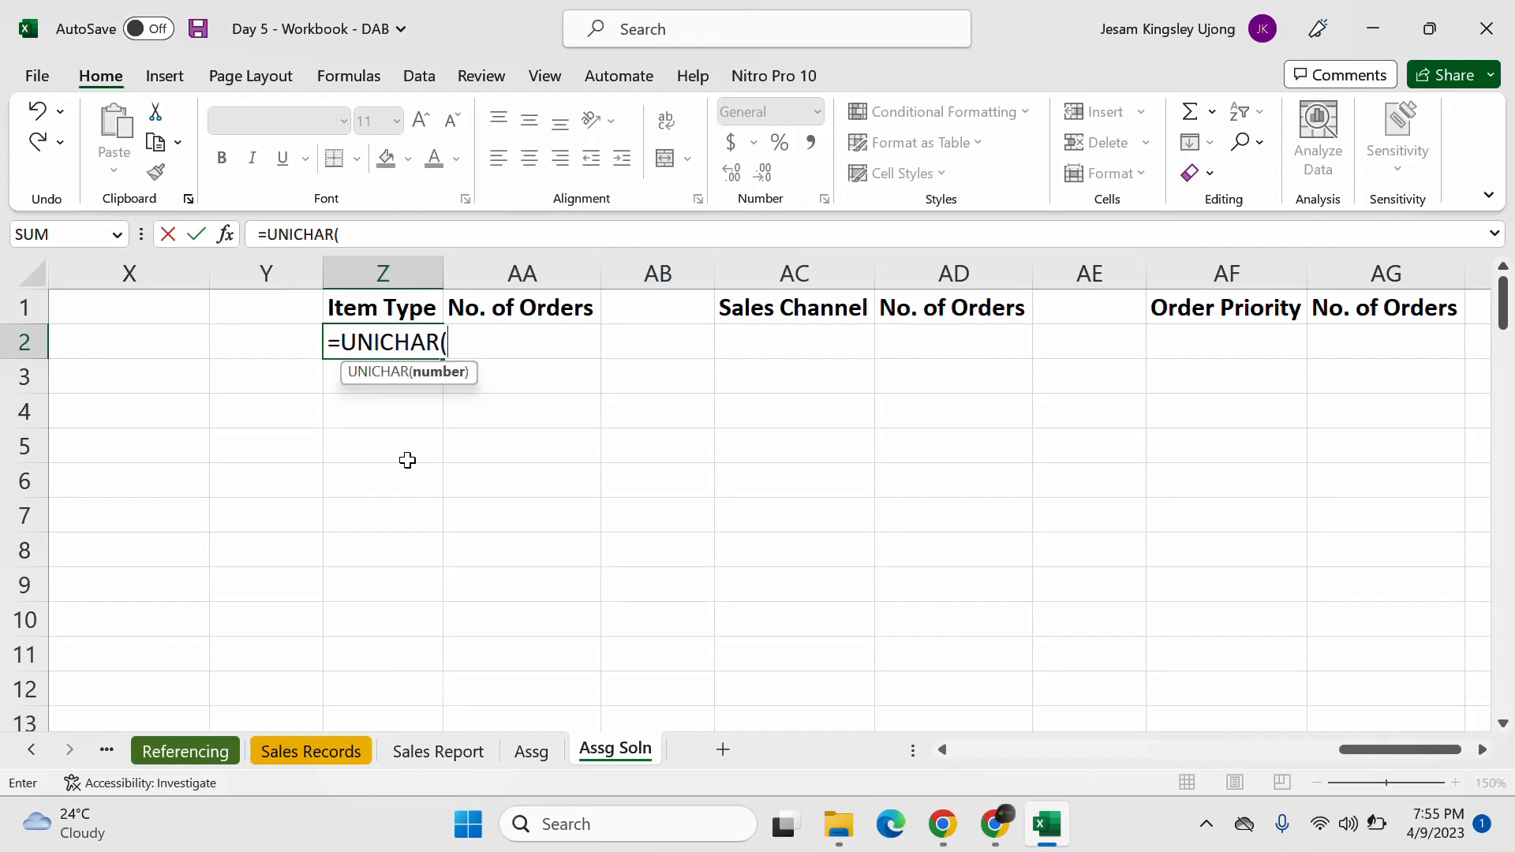
key(BackSpace)
key(BackSpace)
key(BackSpace)
key(BackSpace)
key(BackSpace)
key(BackSpace)
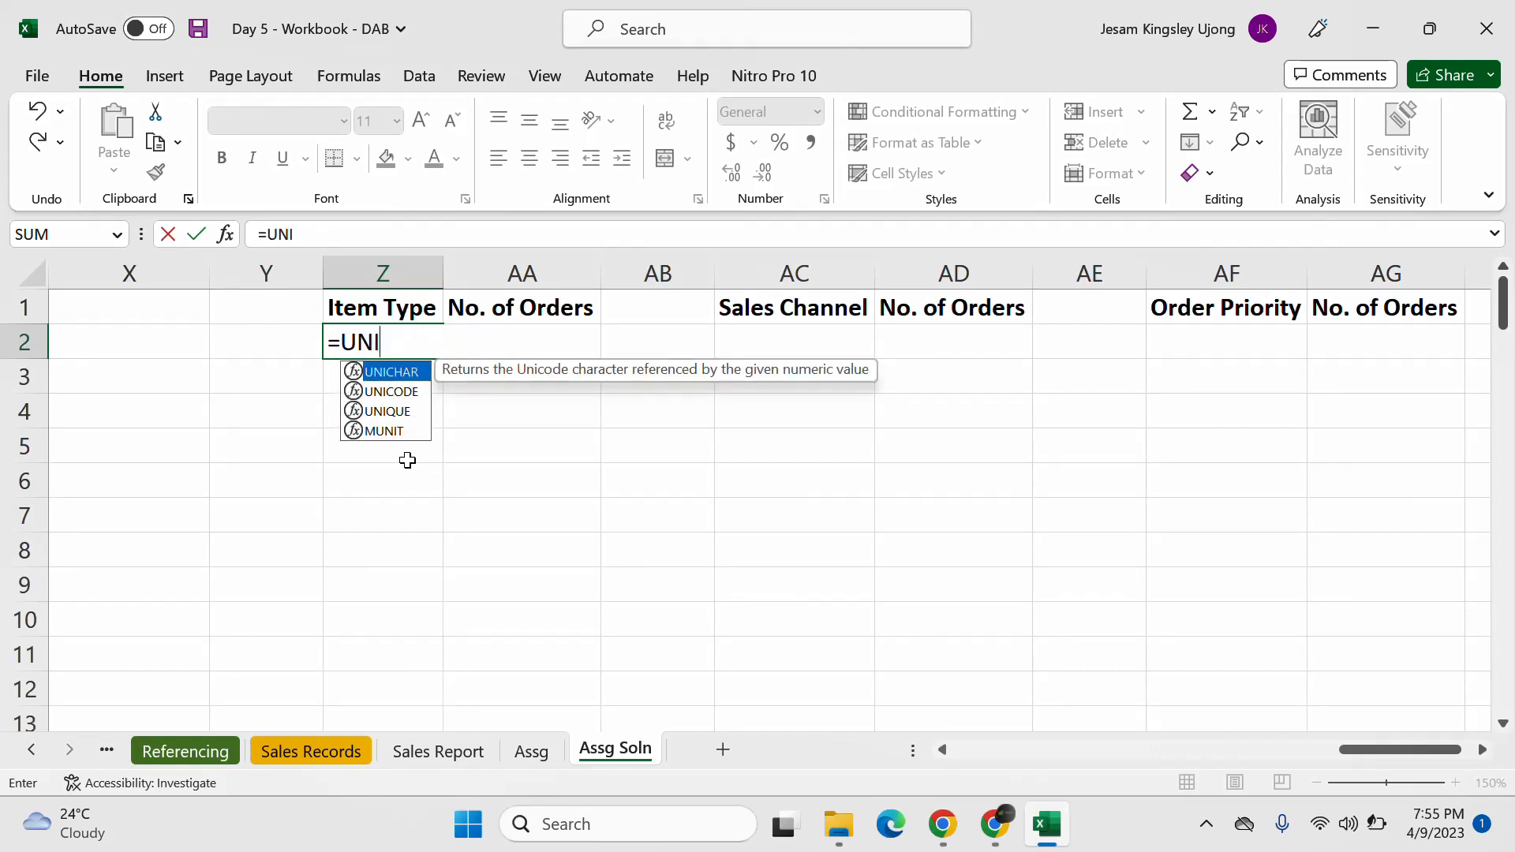
Step: Complete the Z2 formula with the whole Item Type column of Sales Records, as =UNIQUE('Sales Records'!C:C)
text(q)
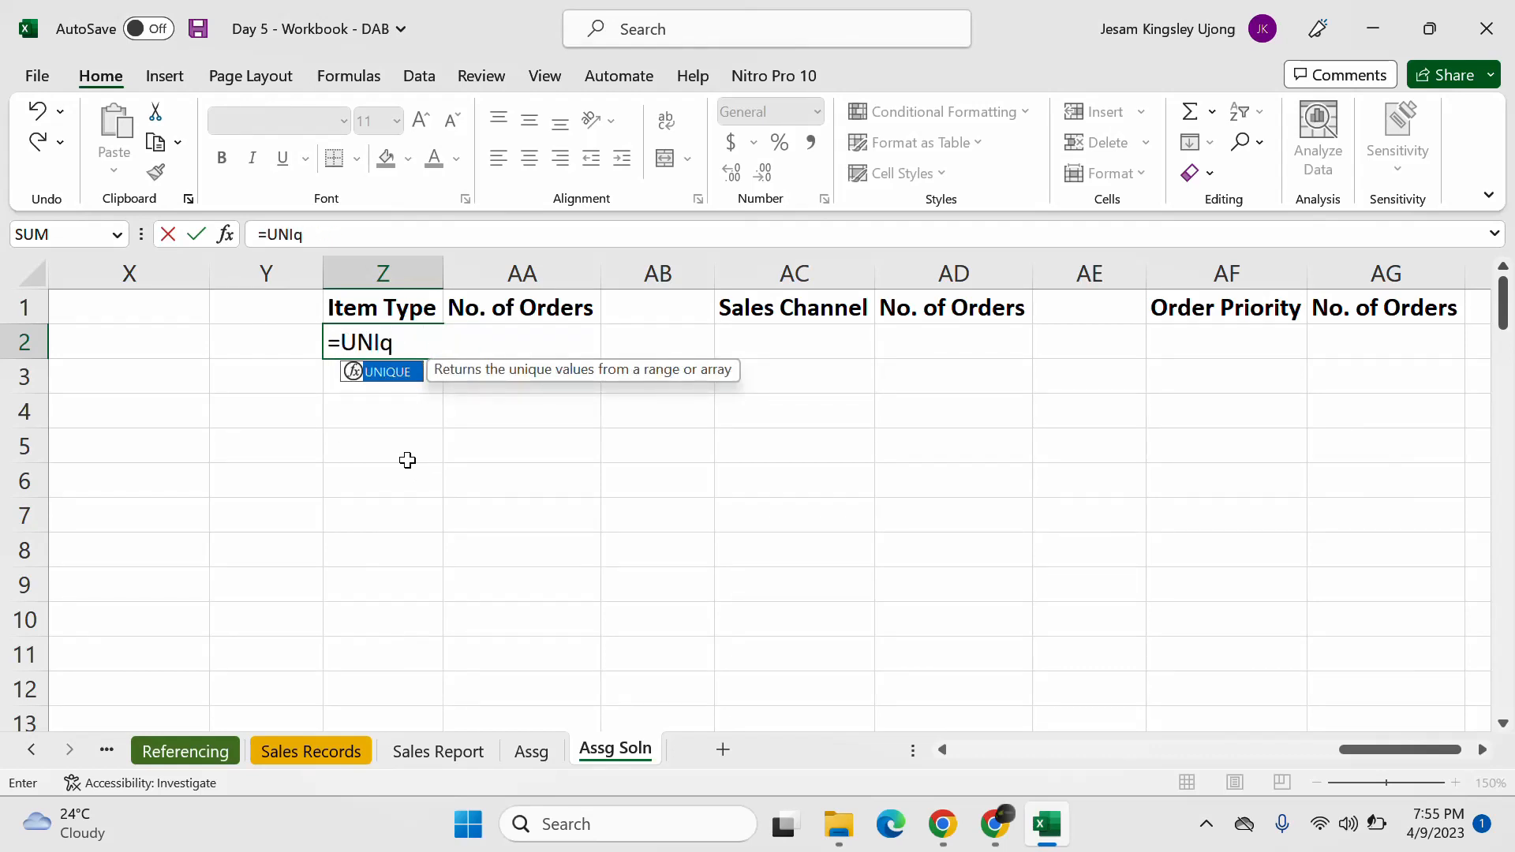
key(Tab)
click(318, 749)
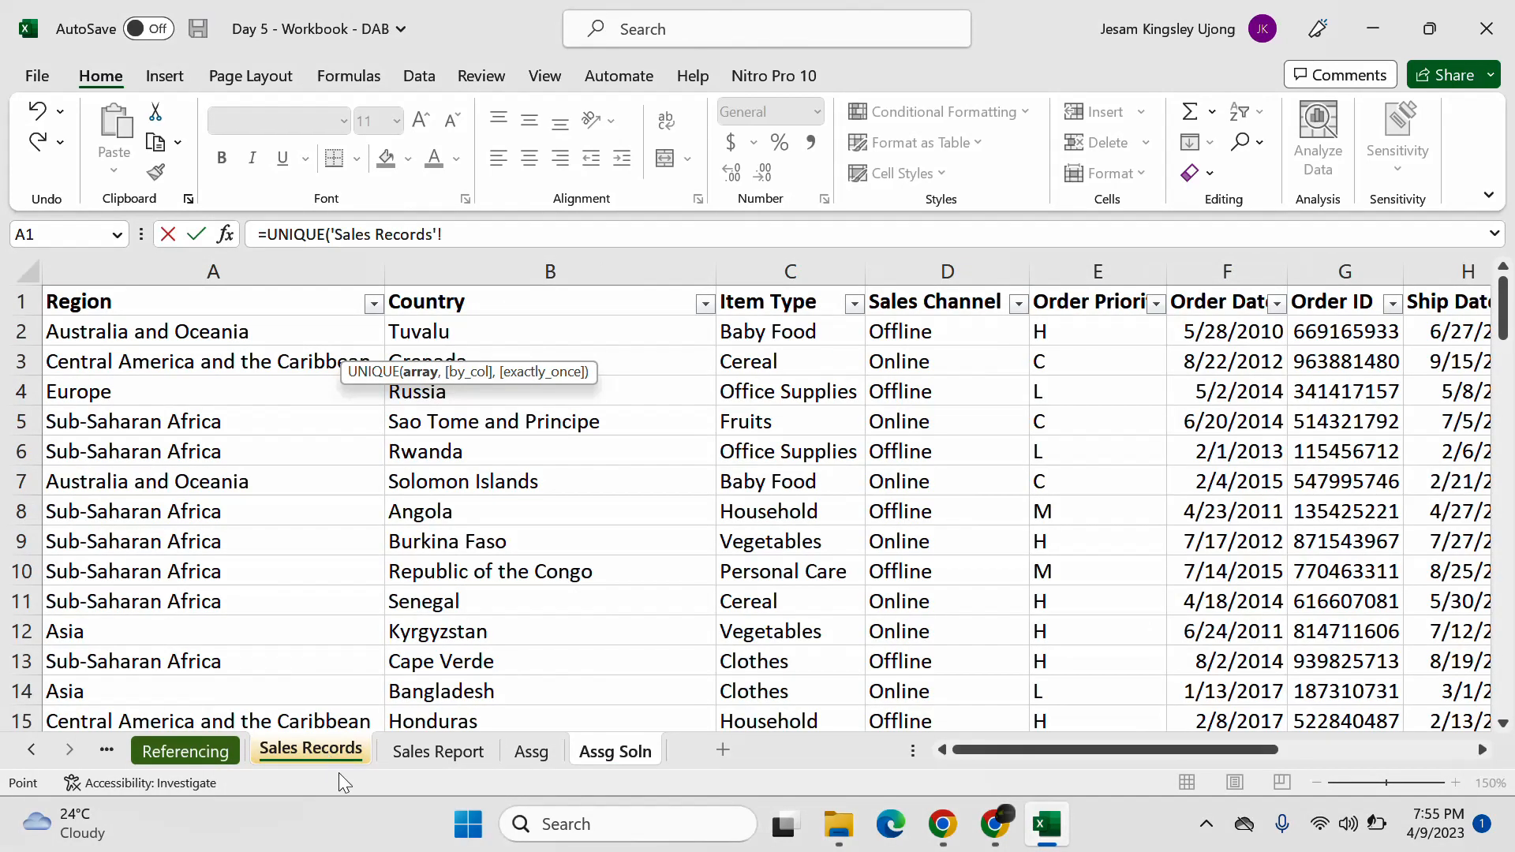
key(alt+Tab)
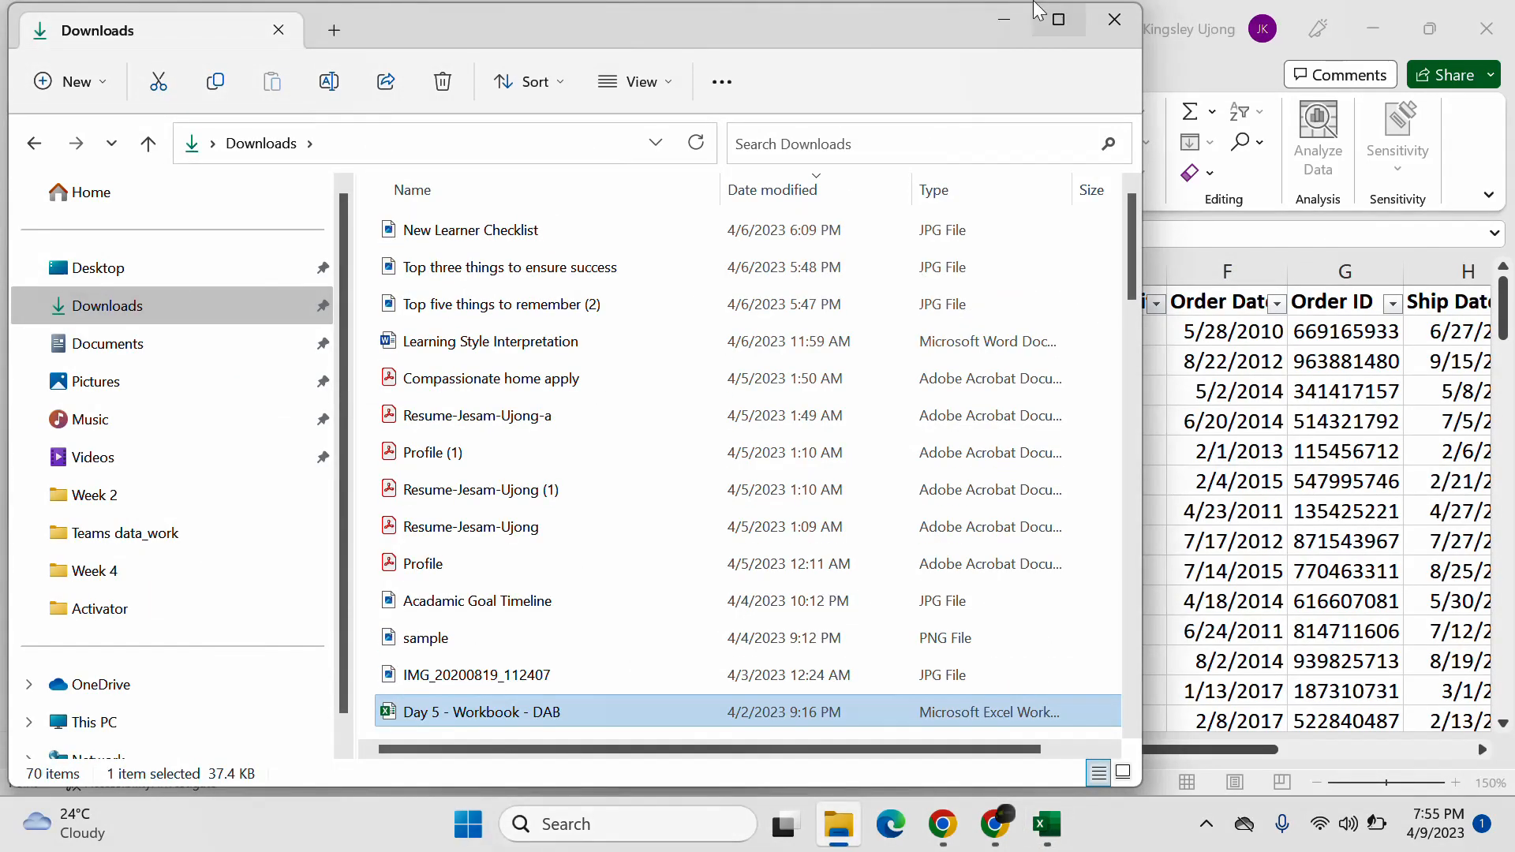
click(1016, 21)
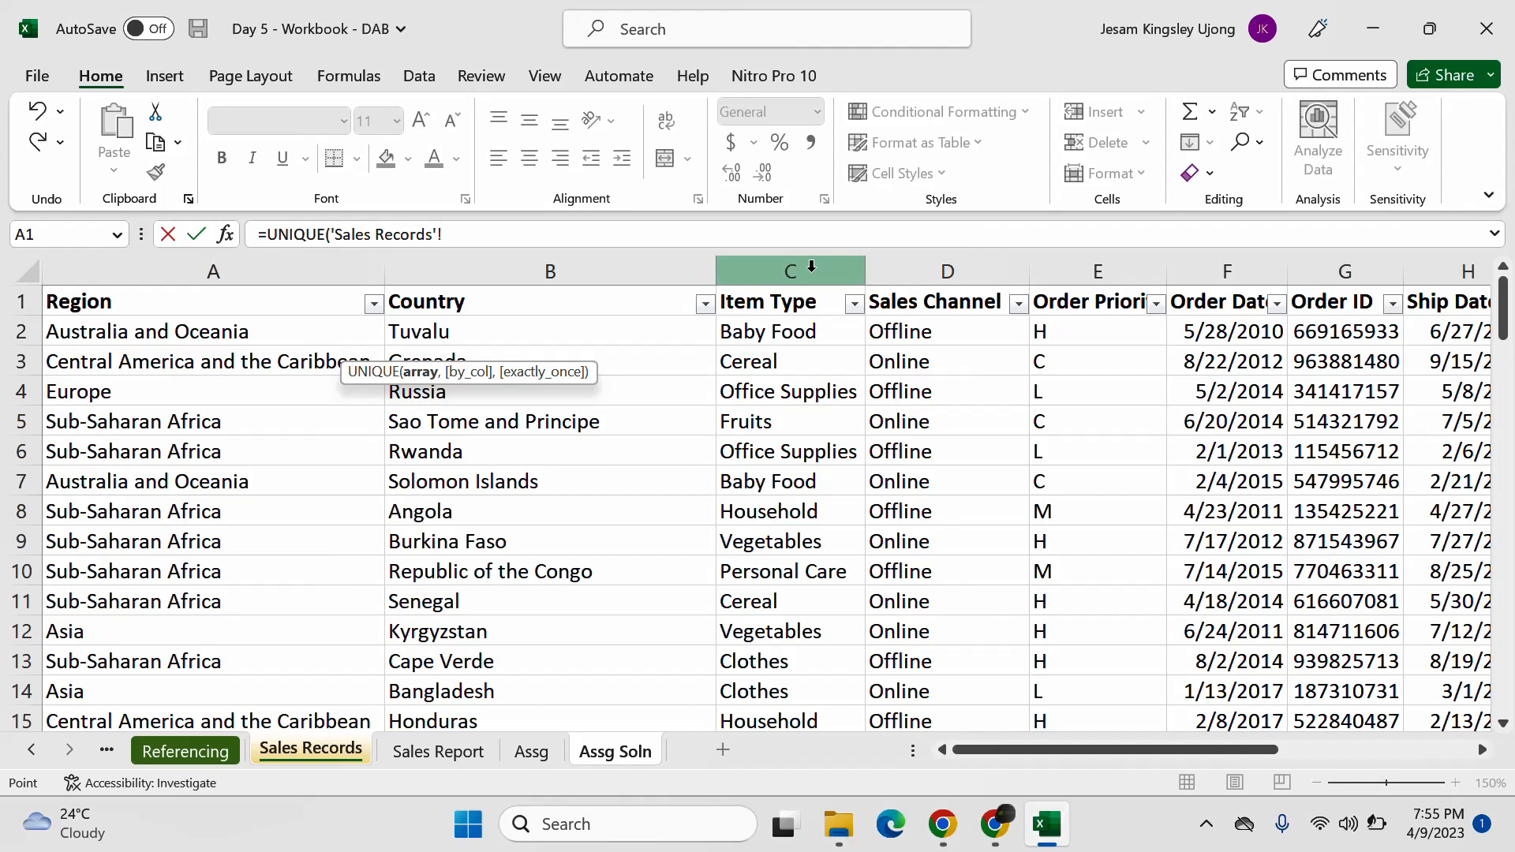
click(811, 266)
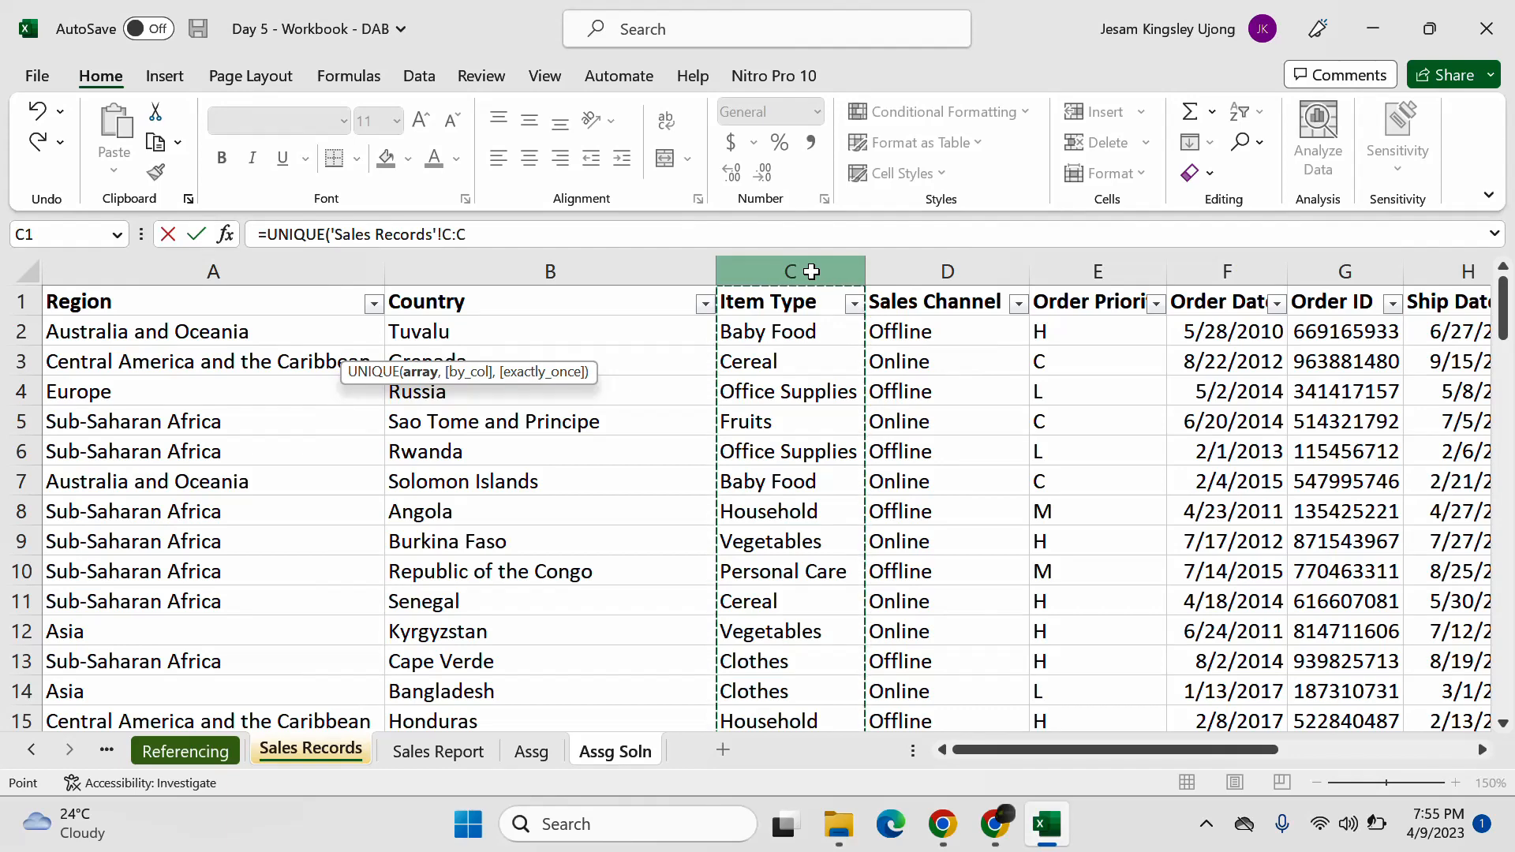
text())
key(Return)
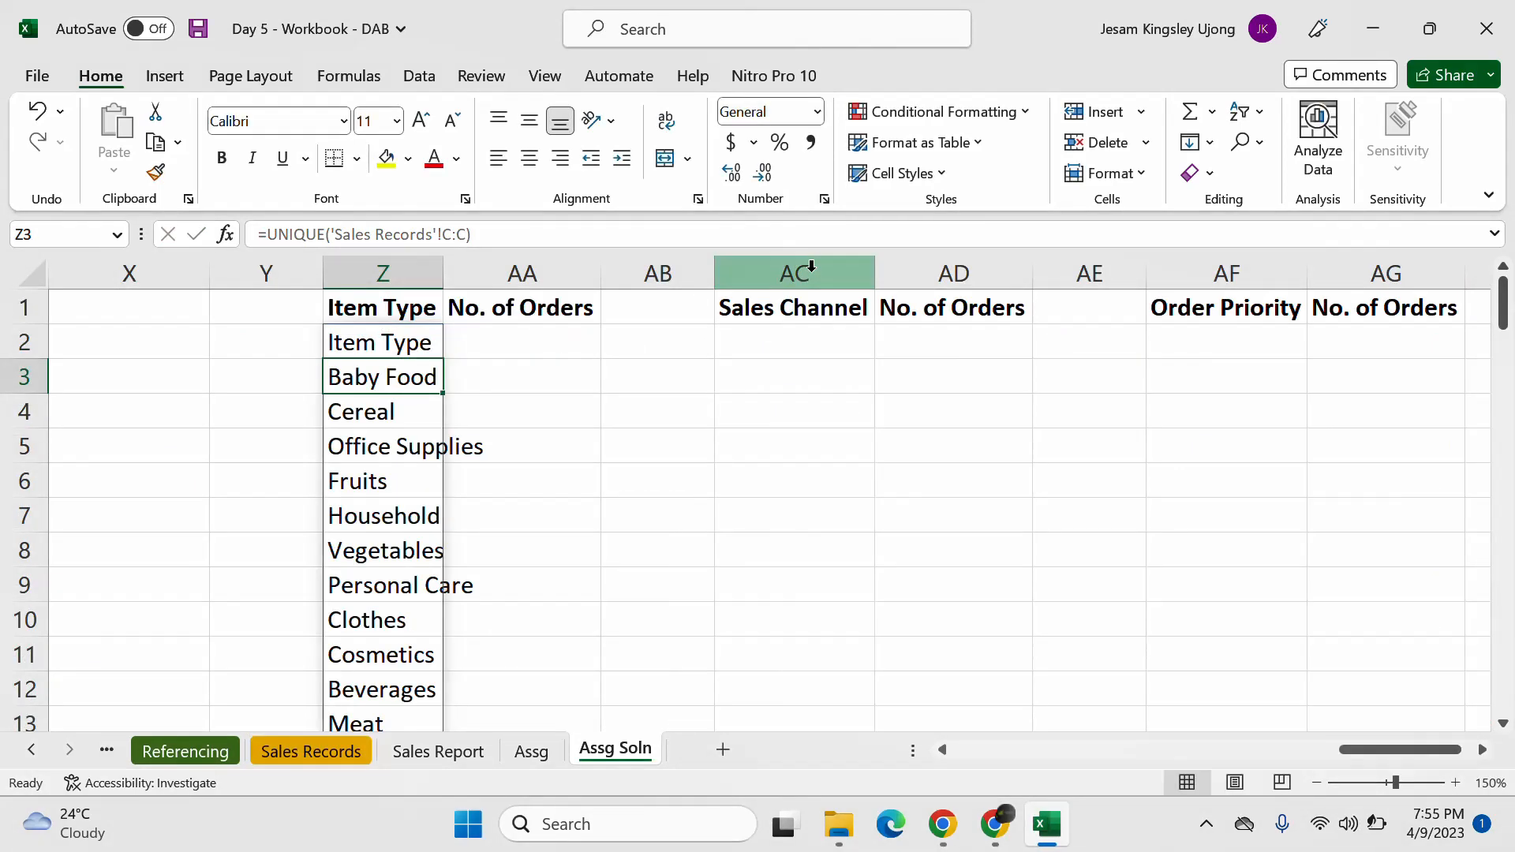
Step: Limit the Z2 formula to the data rows, as =UNIQUE('Sales Records'!C2:C101), and check the spilled list
click(399, 339)
click(455, 234)
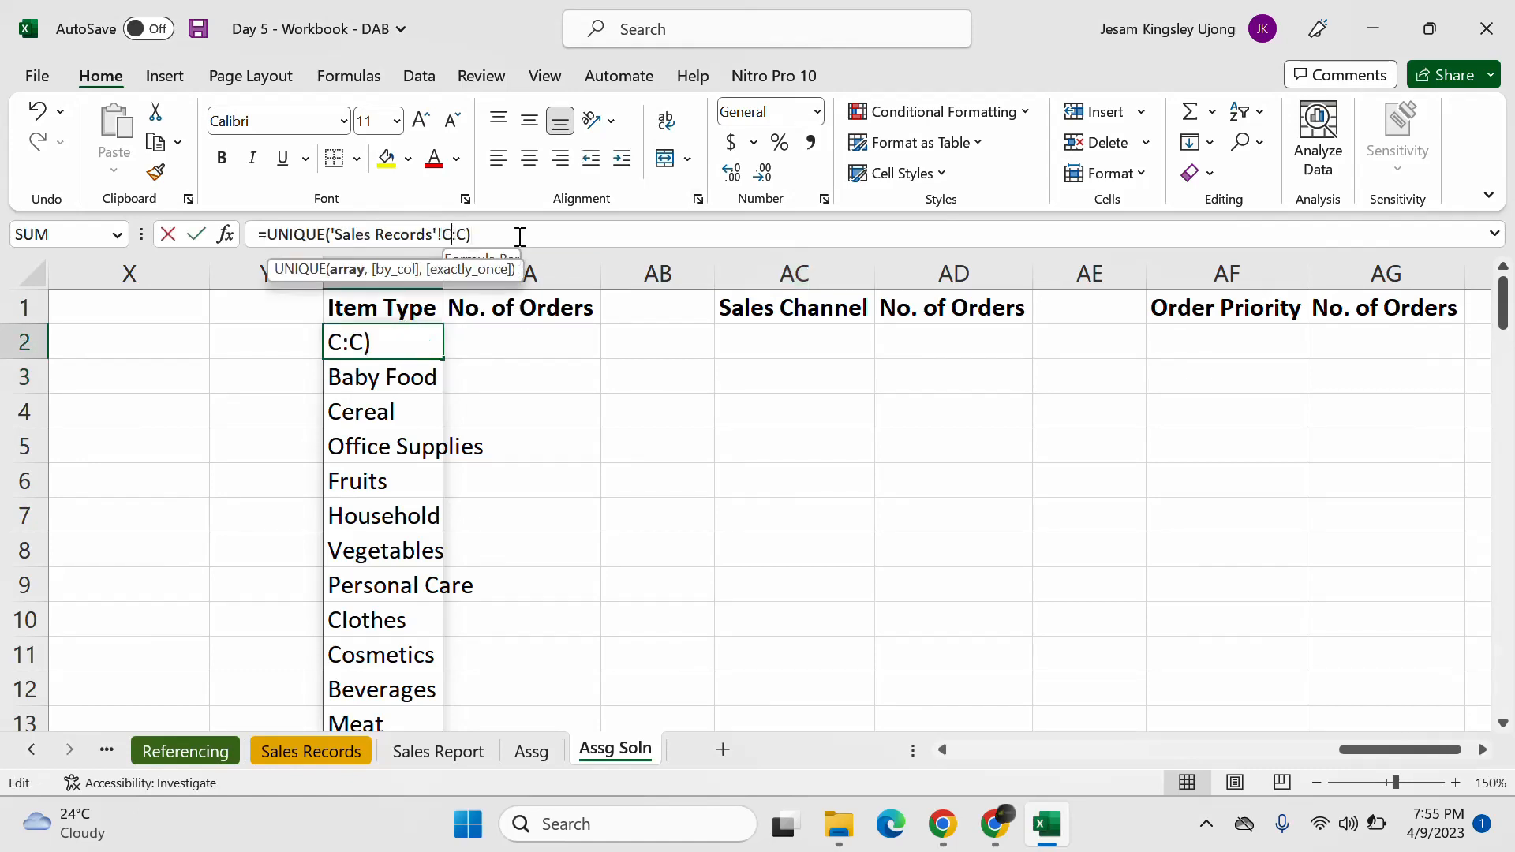
text(2)
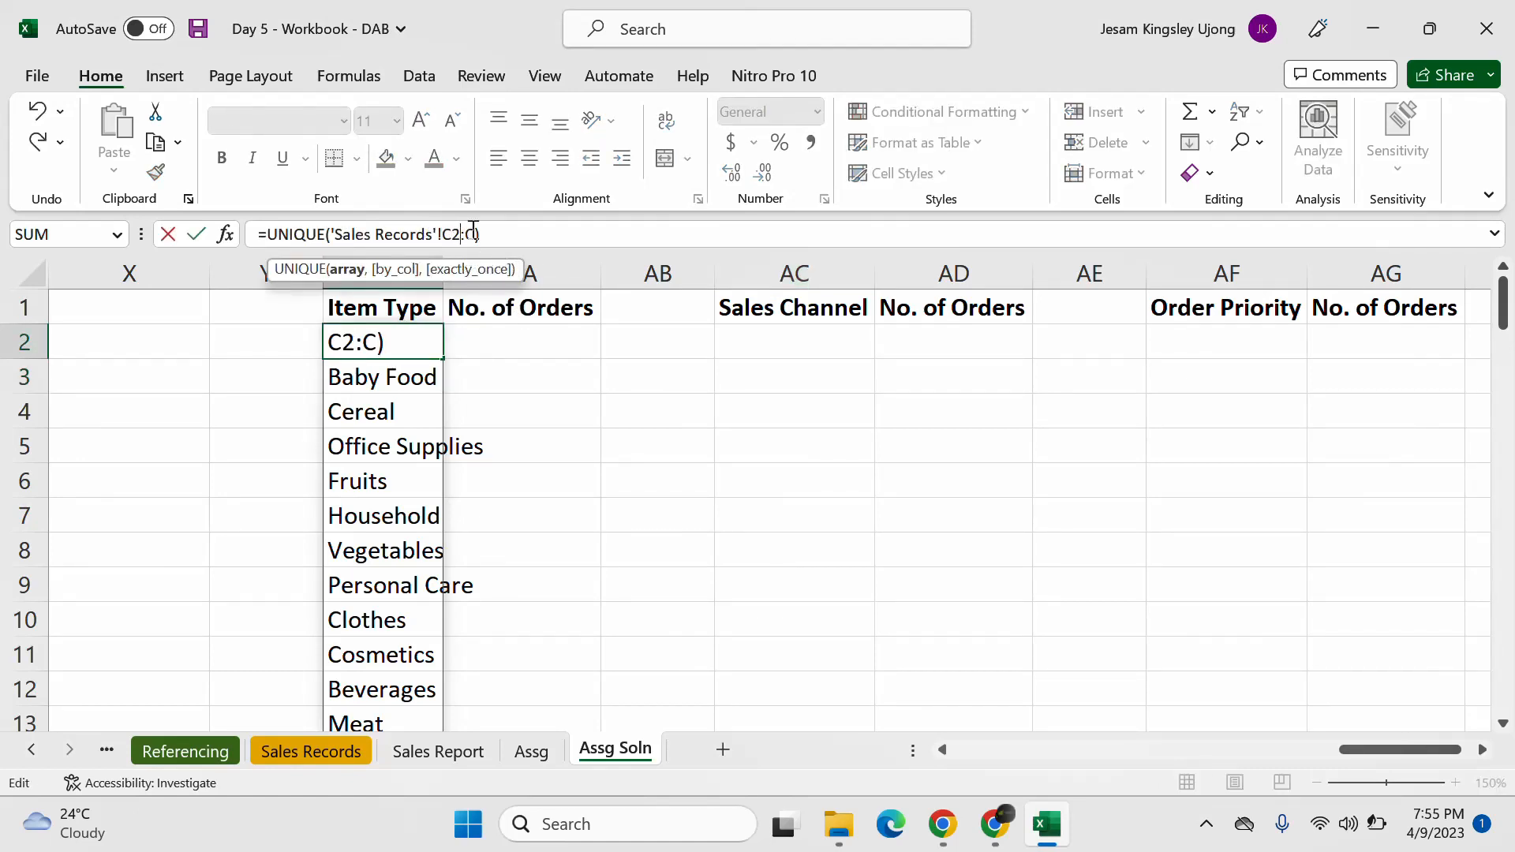
key(Right)
key(Right)
text(101)
key(Return)
scroll(476, 476, down, 5)
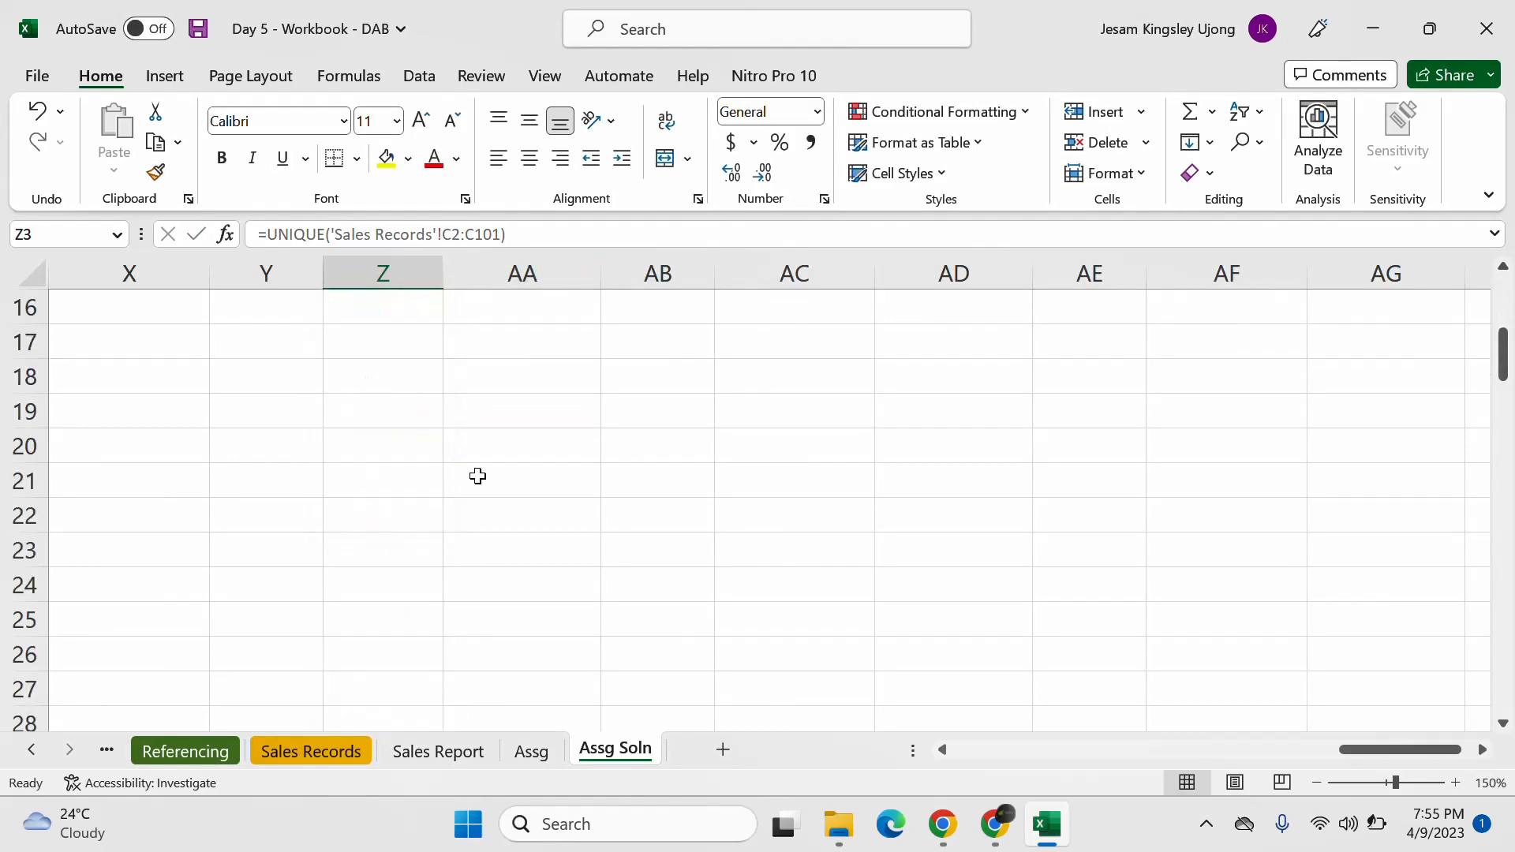
scroll(477, 475, up, 2)
scroll(477, 476, up, 3)
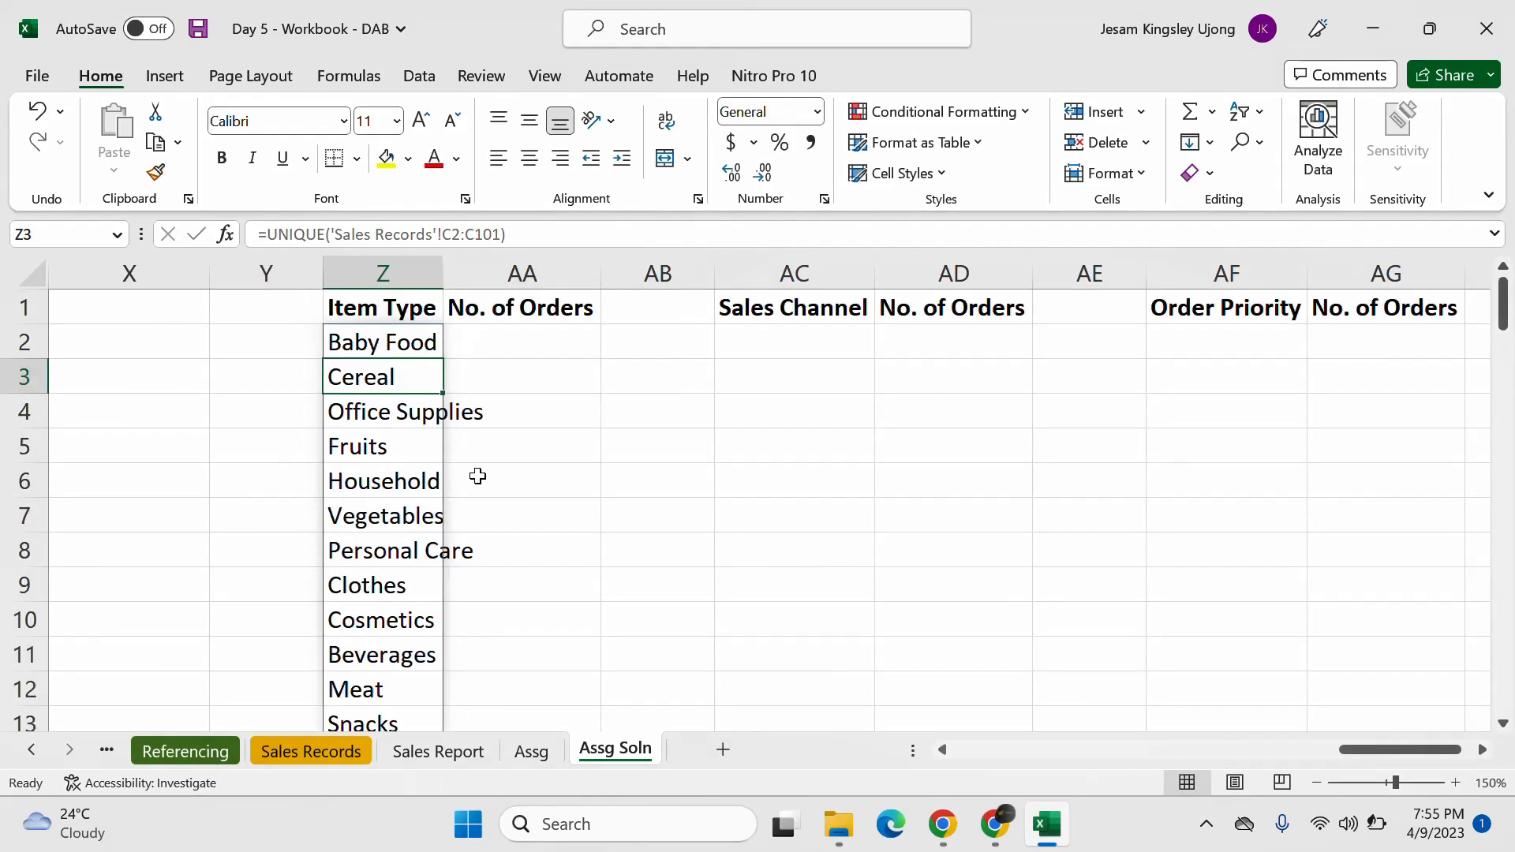
Step: AutoFit column Z to the item type names
double_click(446, 276)
click(609, 388)
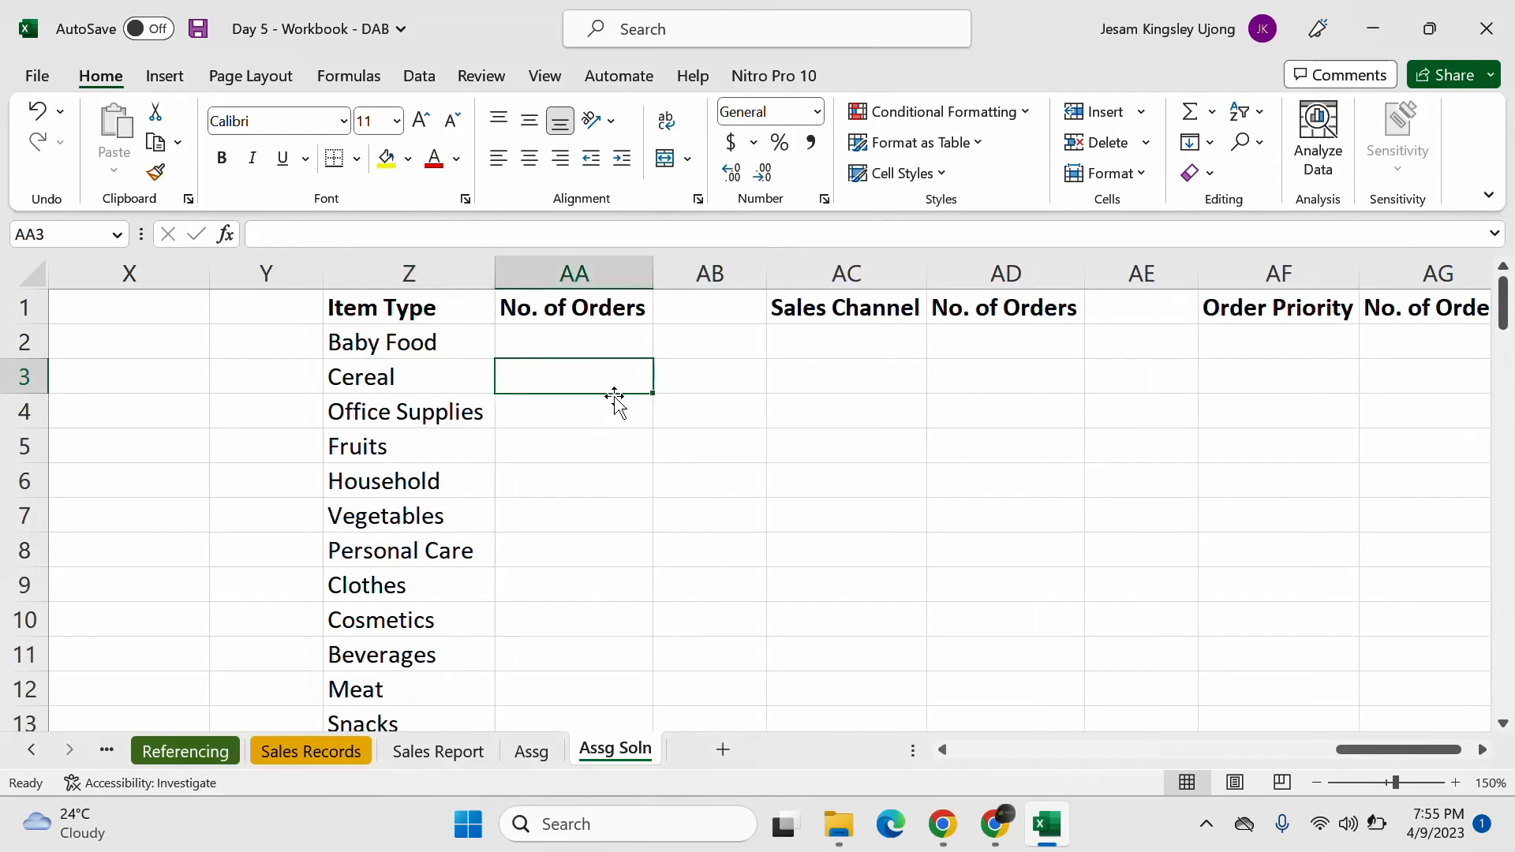
click(853, 341)
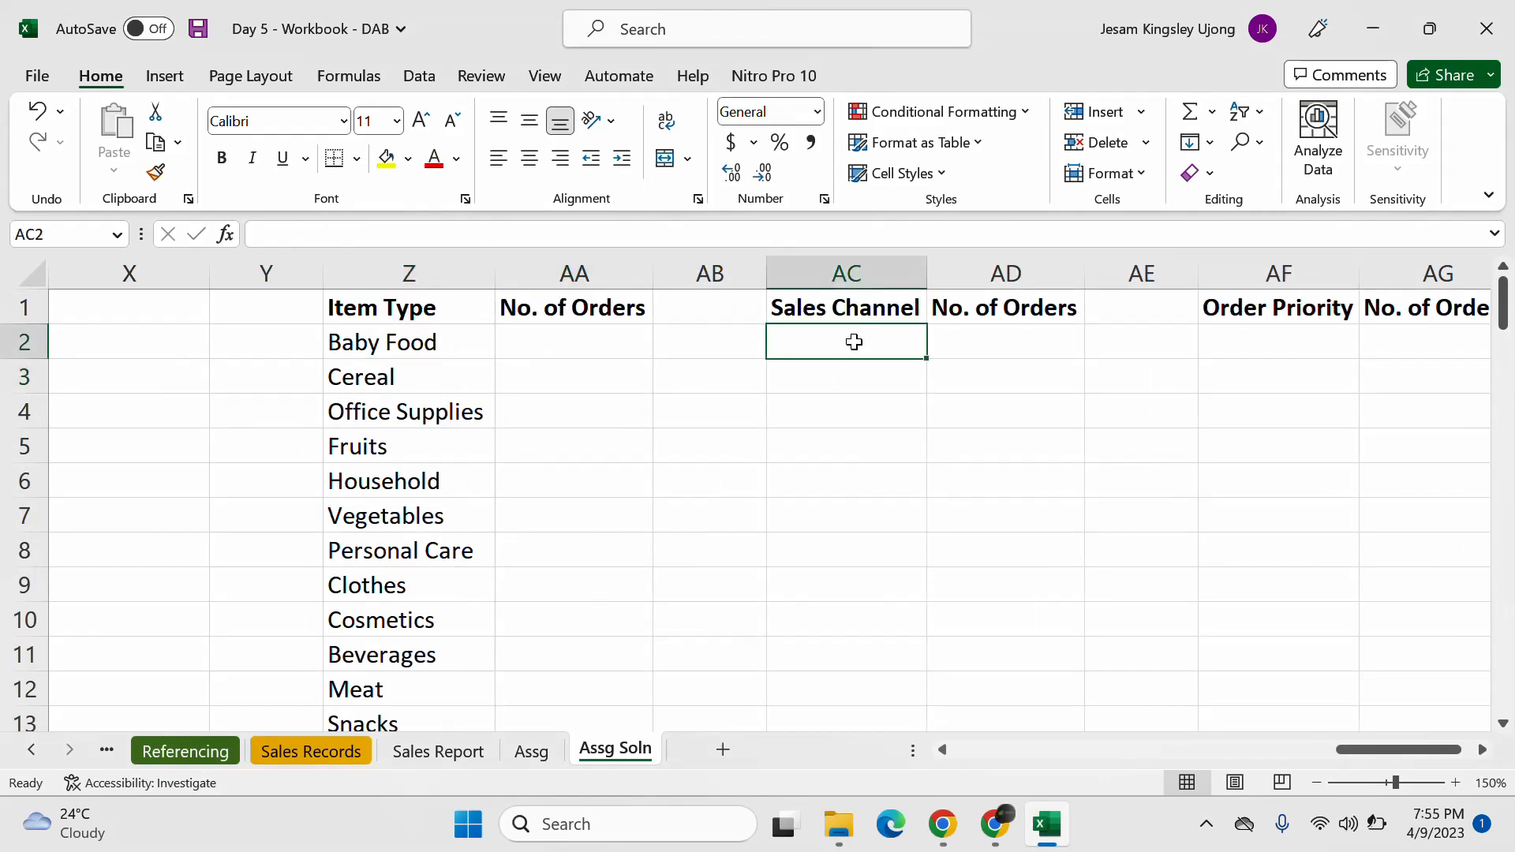
Step: Copy the UNIQUE formula from Z2 to AC2 under Sales Channel and clear the copy selection
click(377, 353)
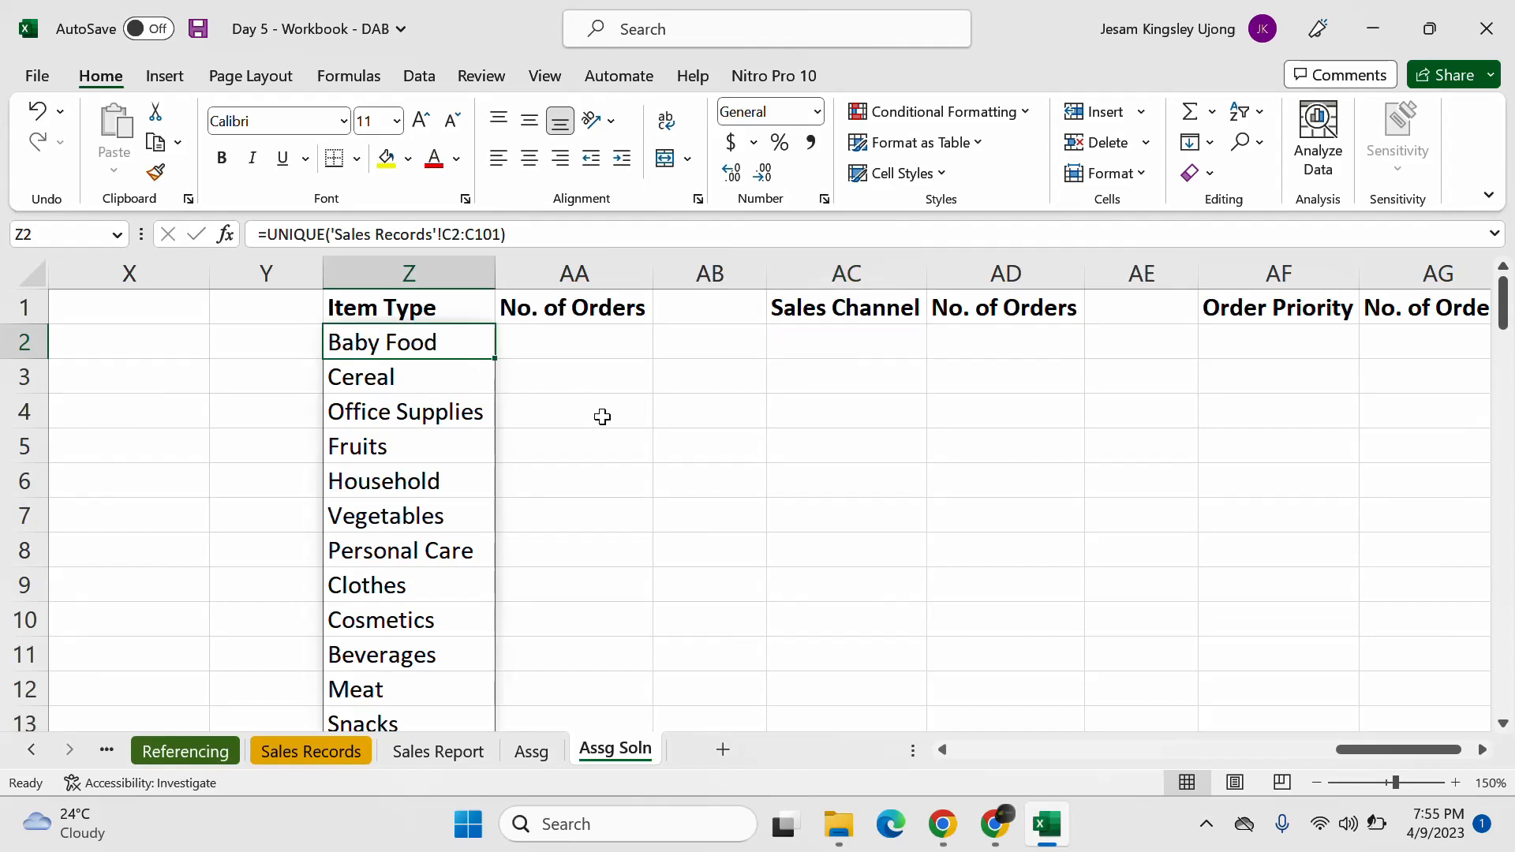
key(ctrl+c)
click(829, 342)
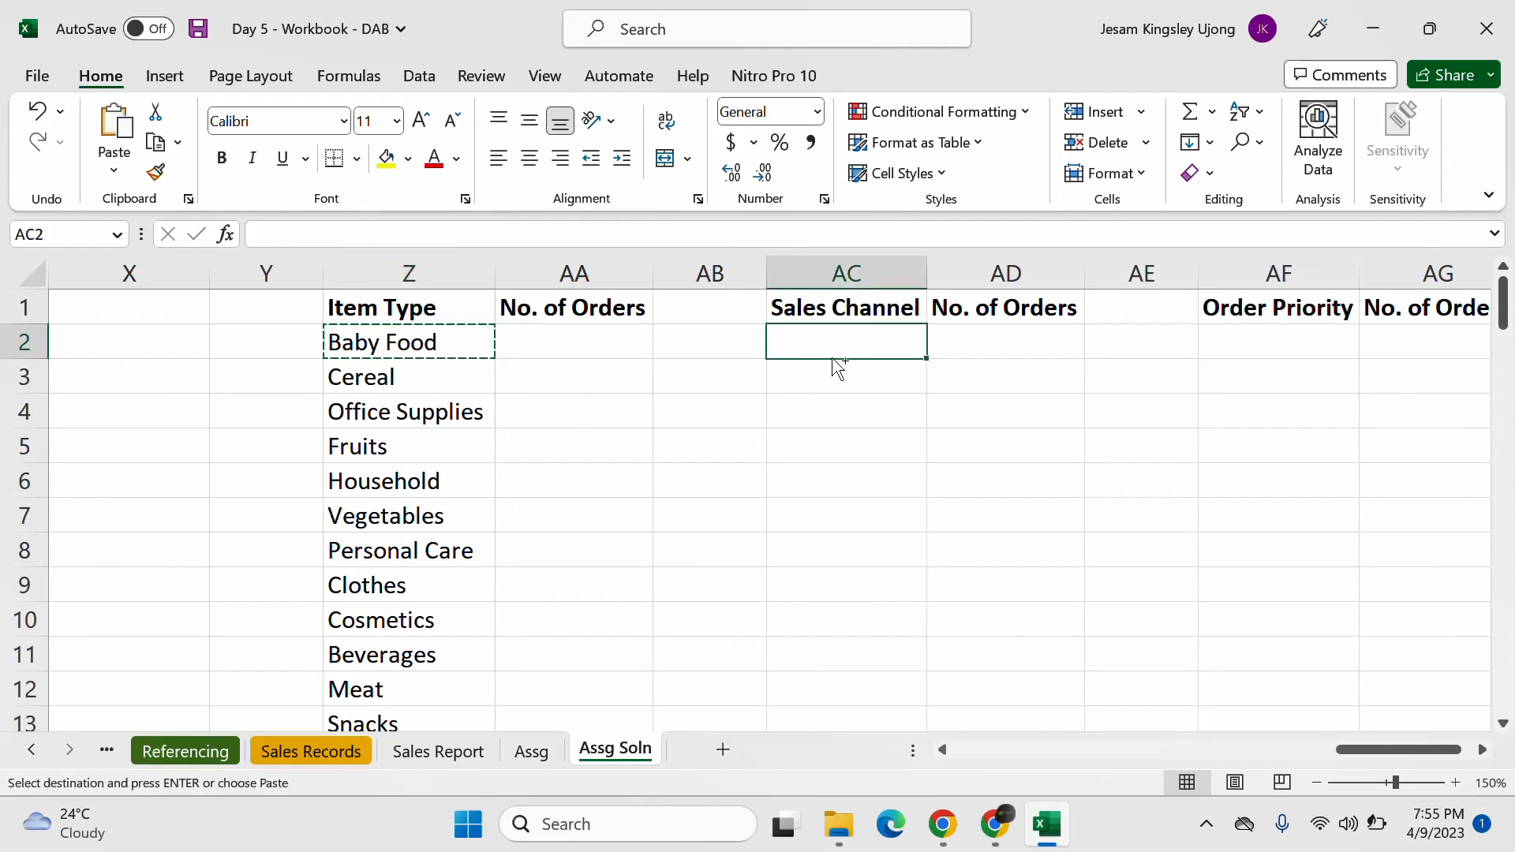
key(ctrl+v)
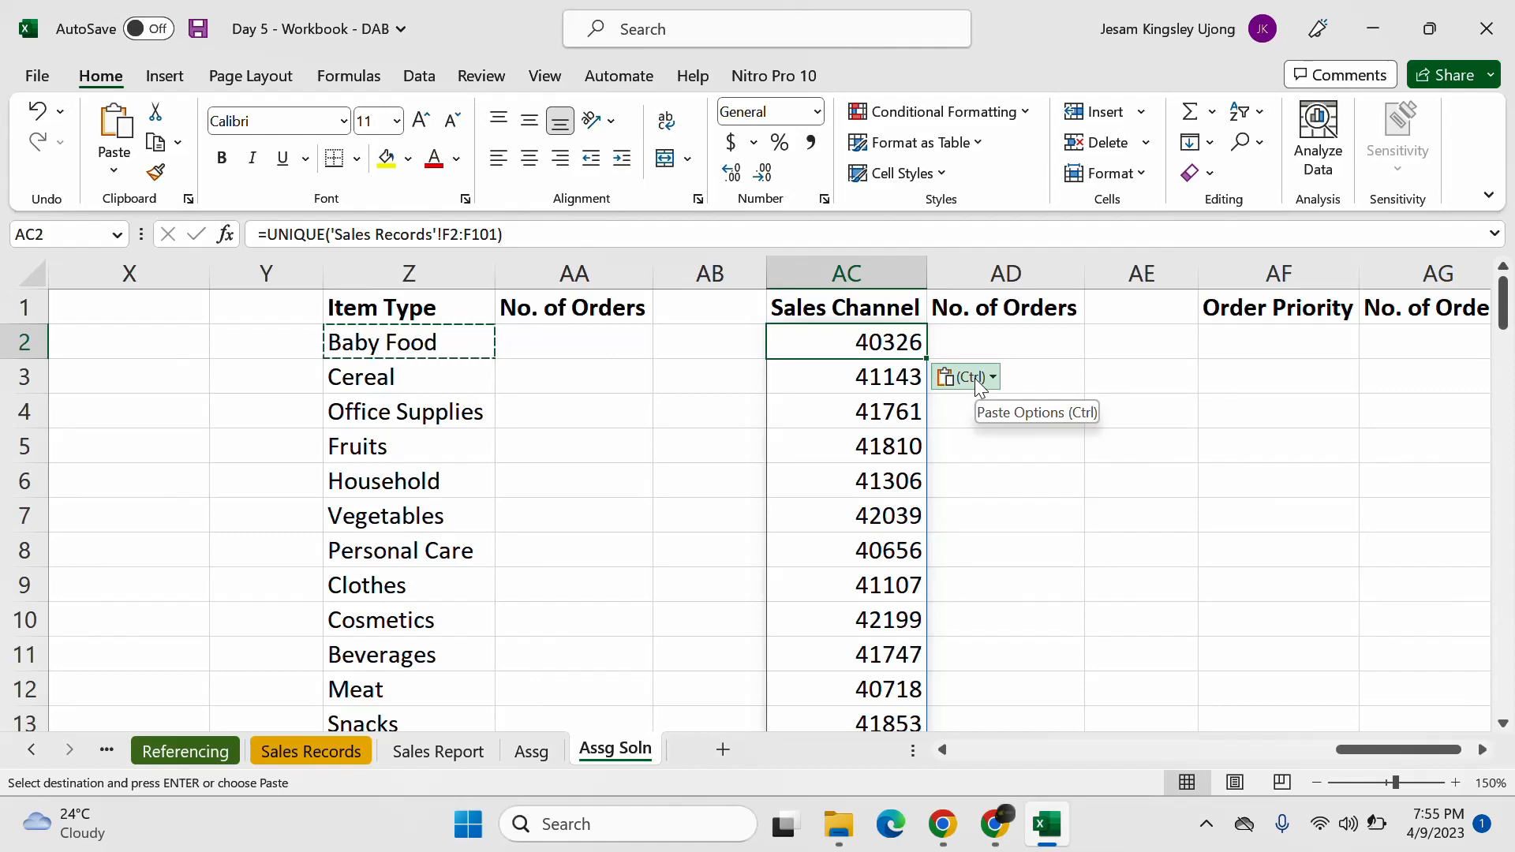
click(650, 591)
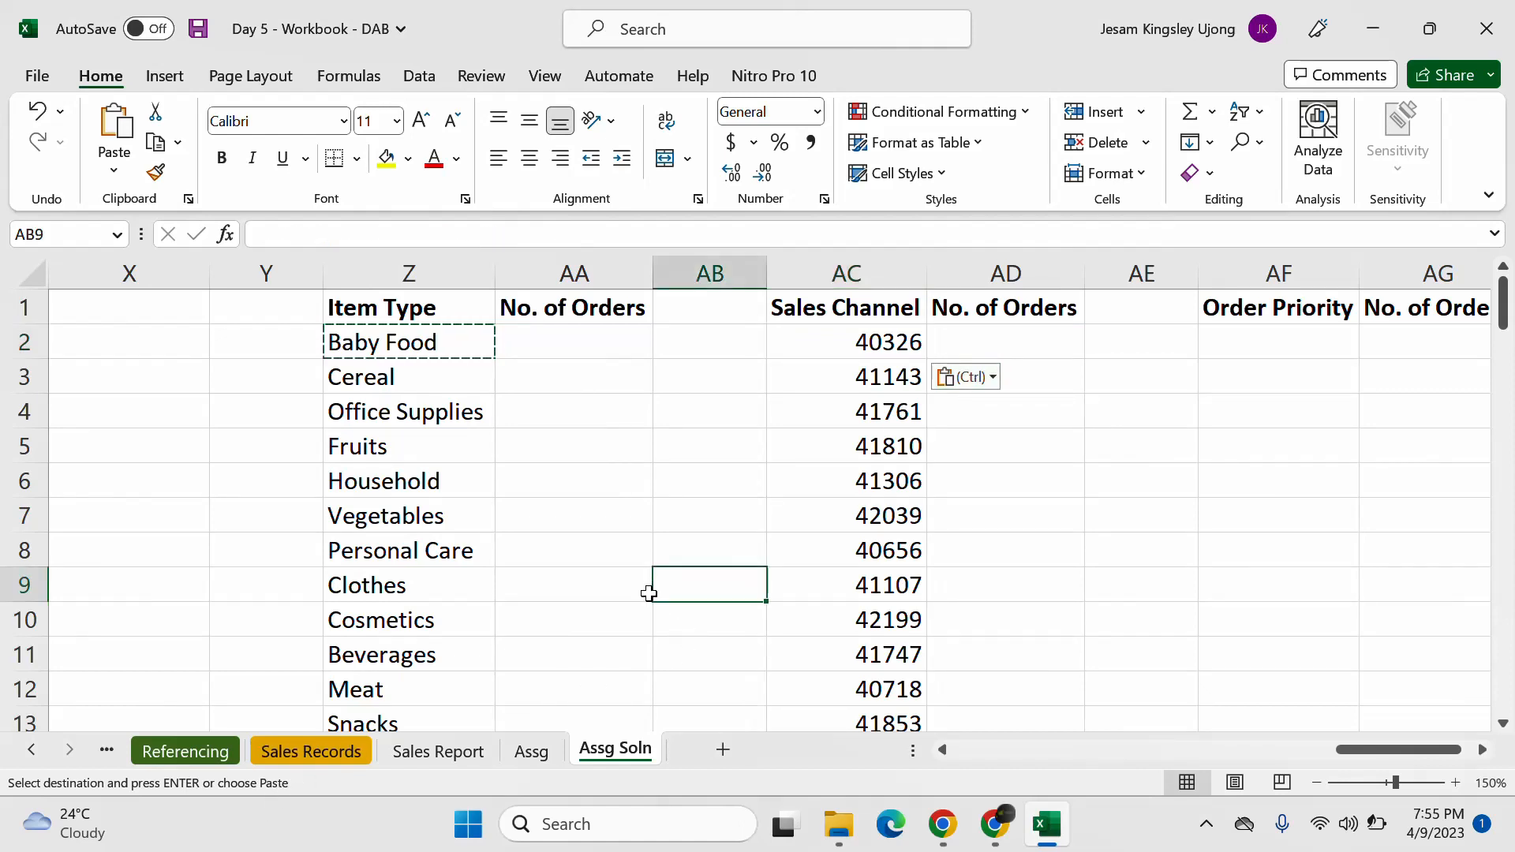
key(Escape)
Step: Find the Sales Channel column on Sales Records and correct the AC2 formula to =UNIQUE('Sales Records'!D2:D101)
click(423, 756)
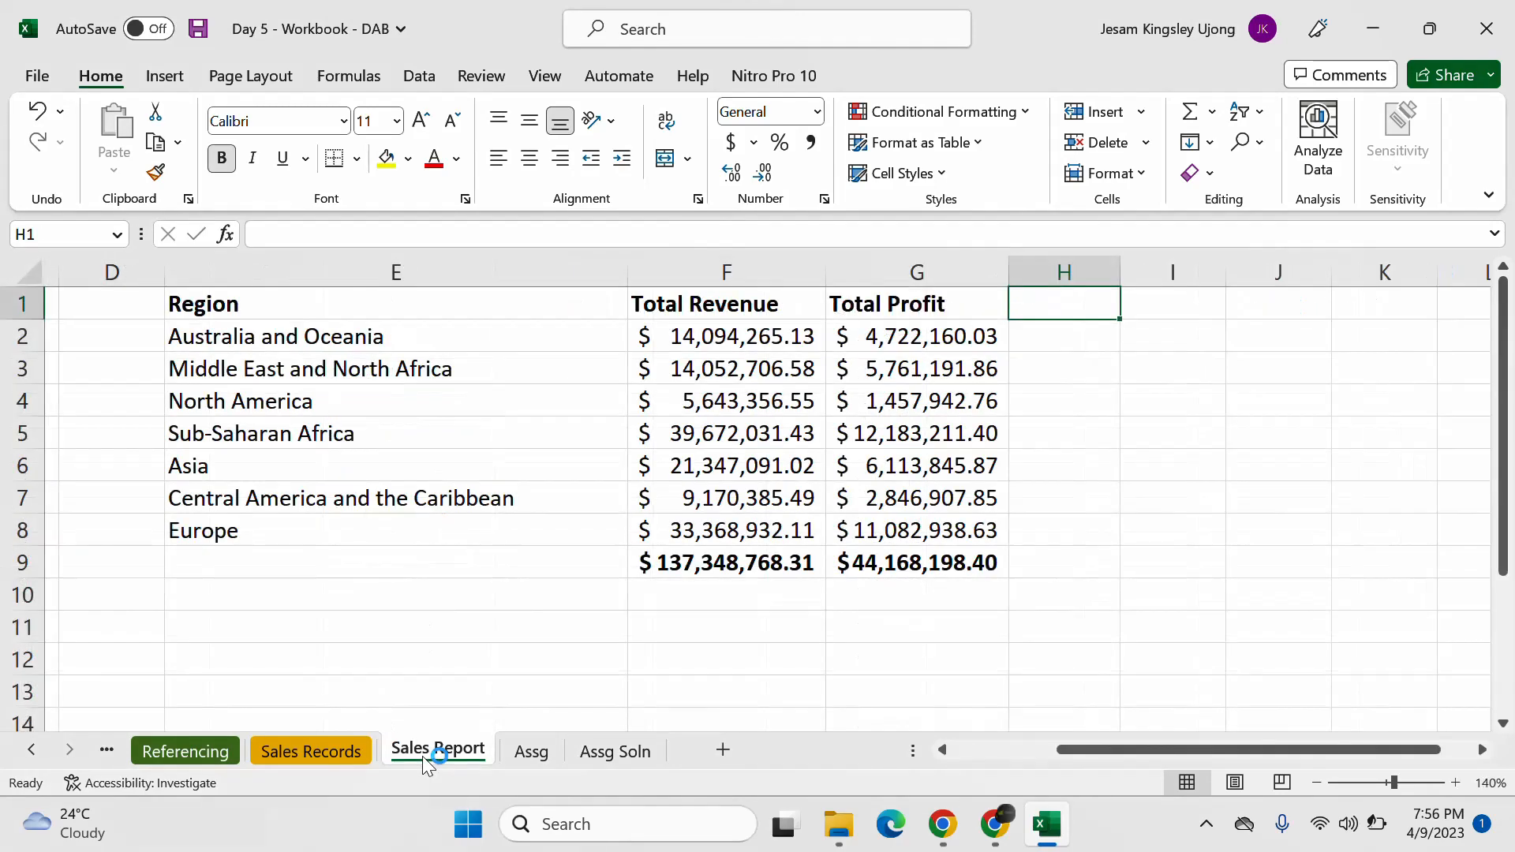
click(326, 749)
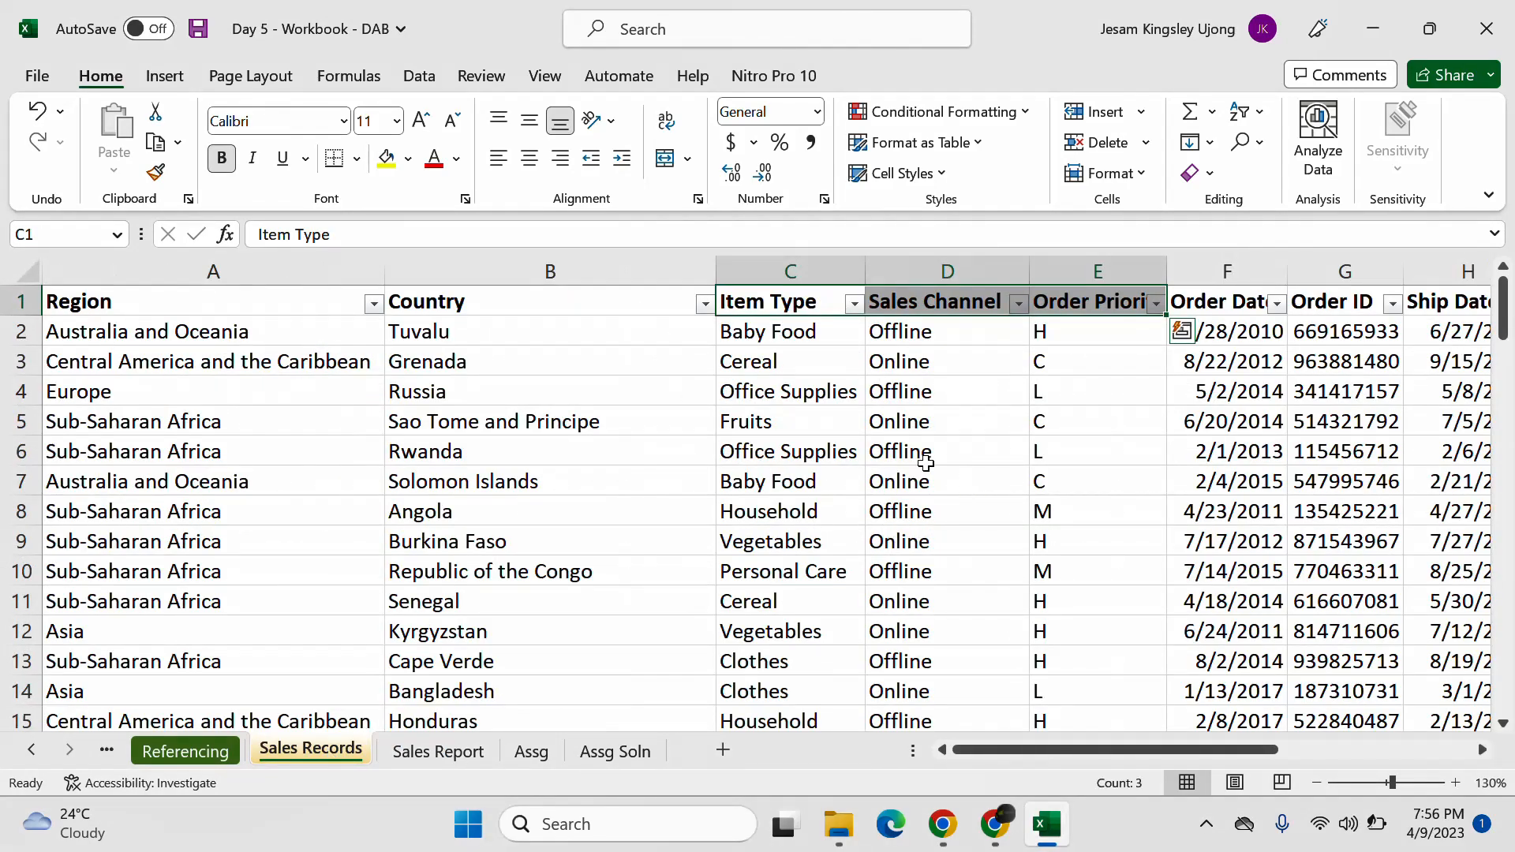
click(925, 463)
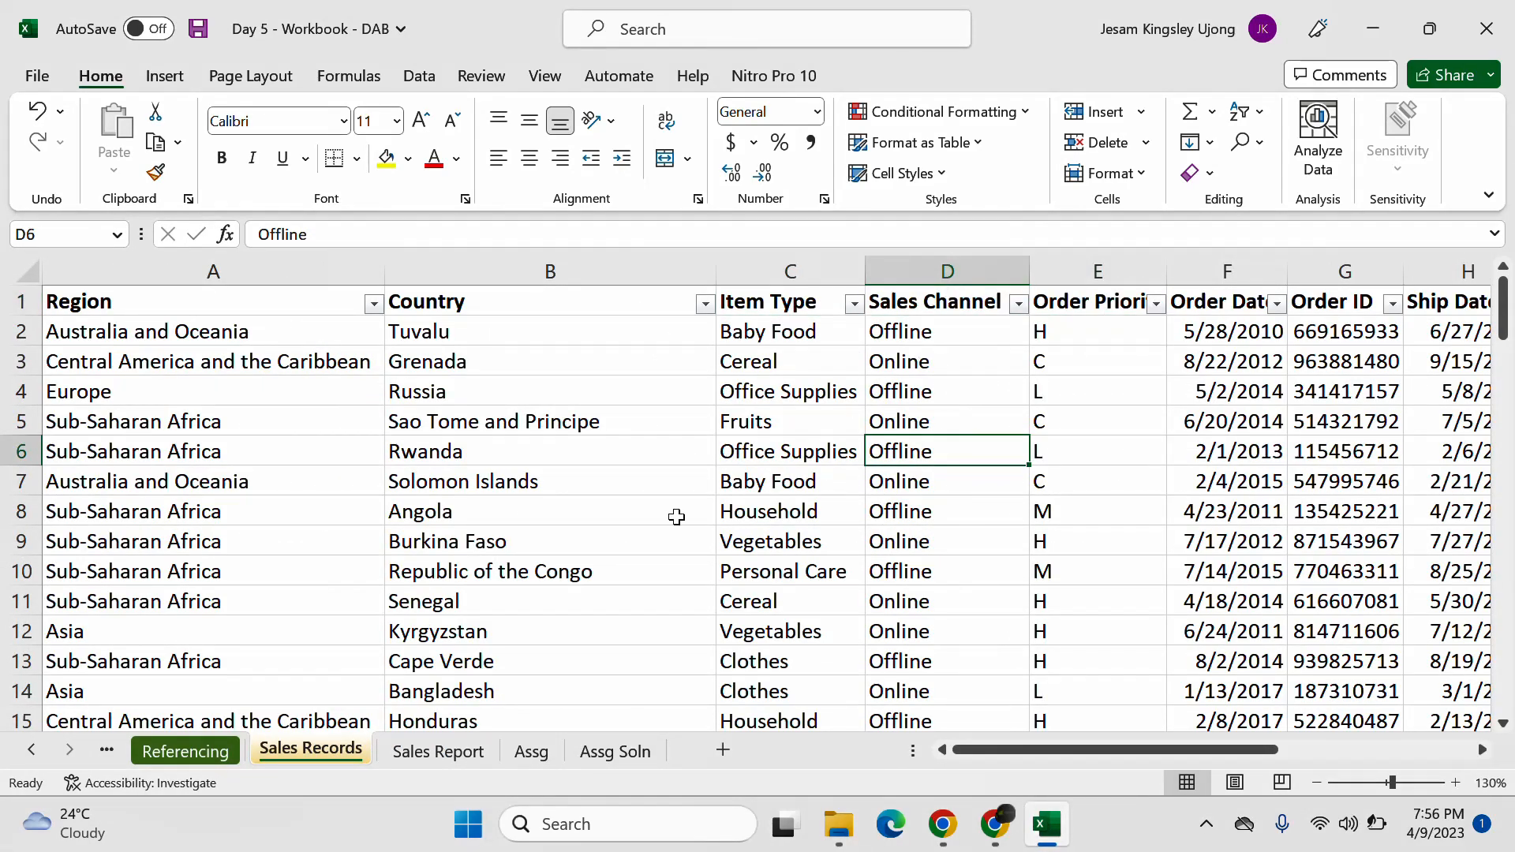
click(615, 750)
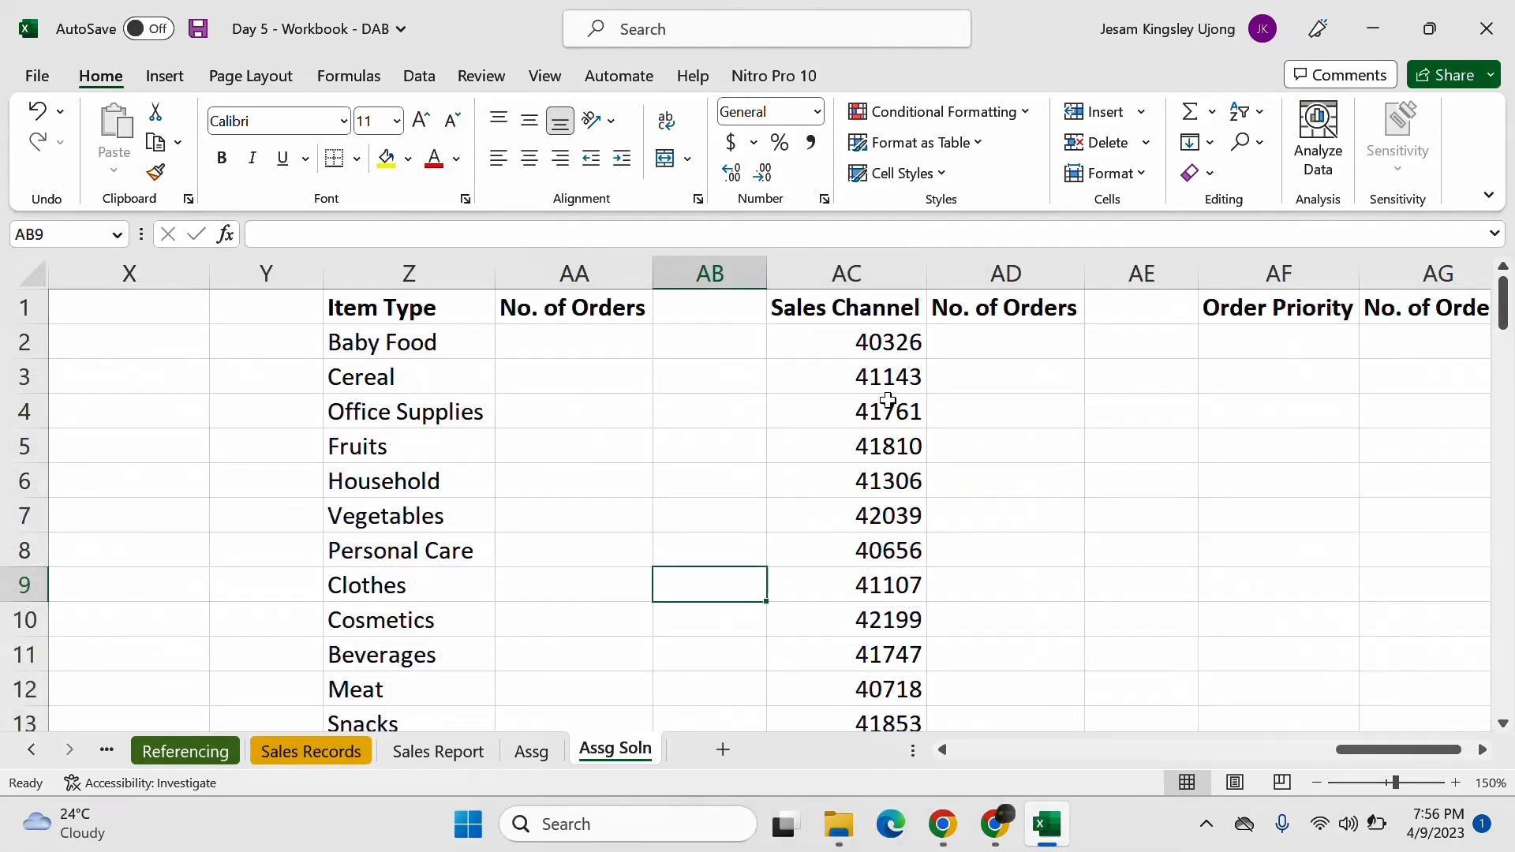
click(901, 341)
click(451, 234)
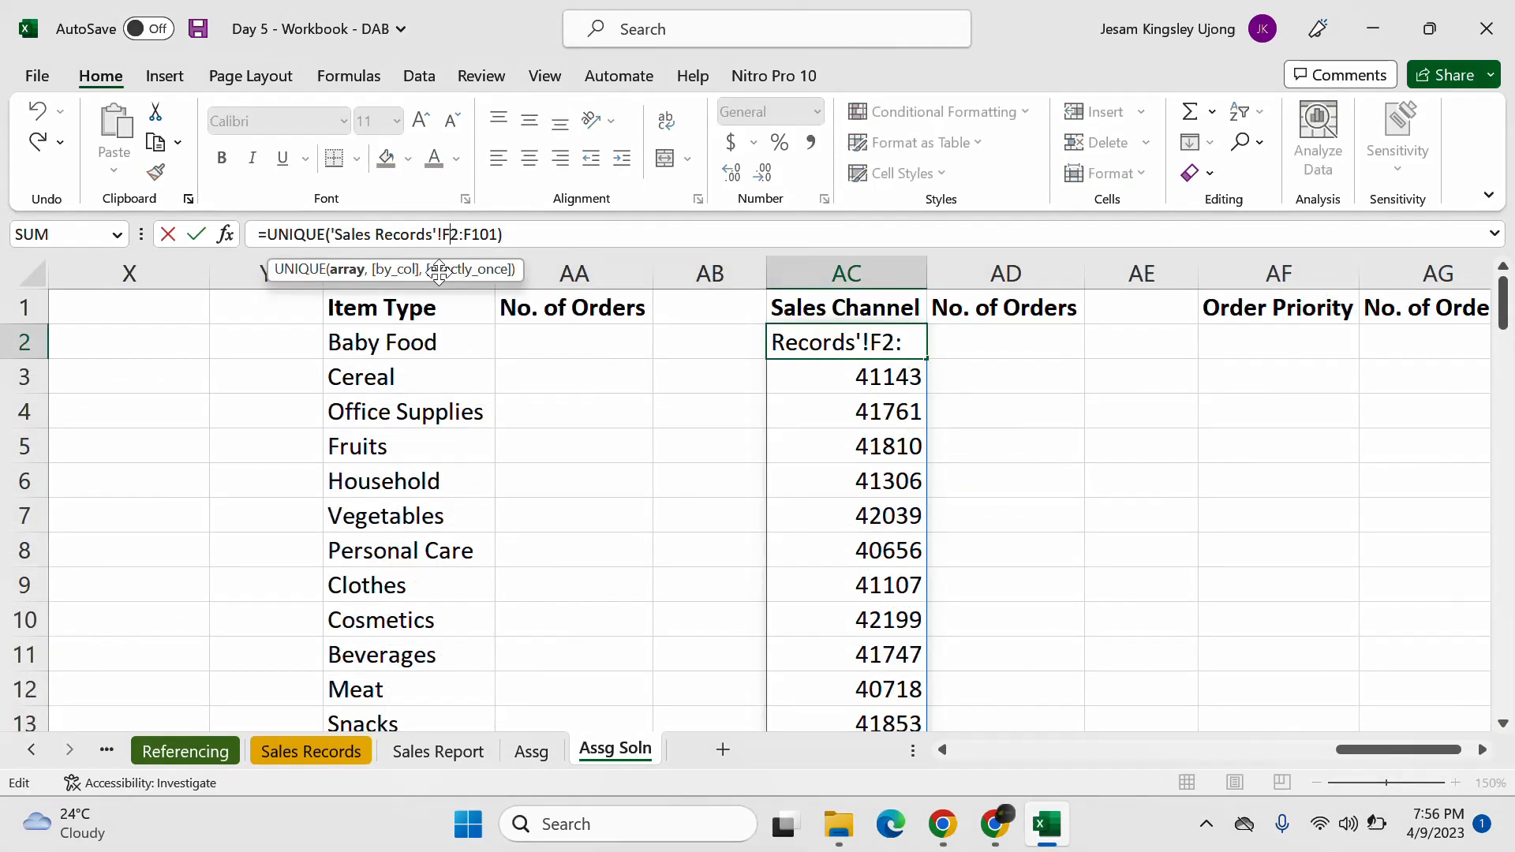
key(BackSpace)
text(D)
key(Right)
key(Right)
key(Right)
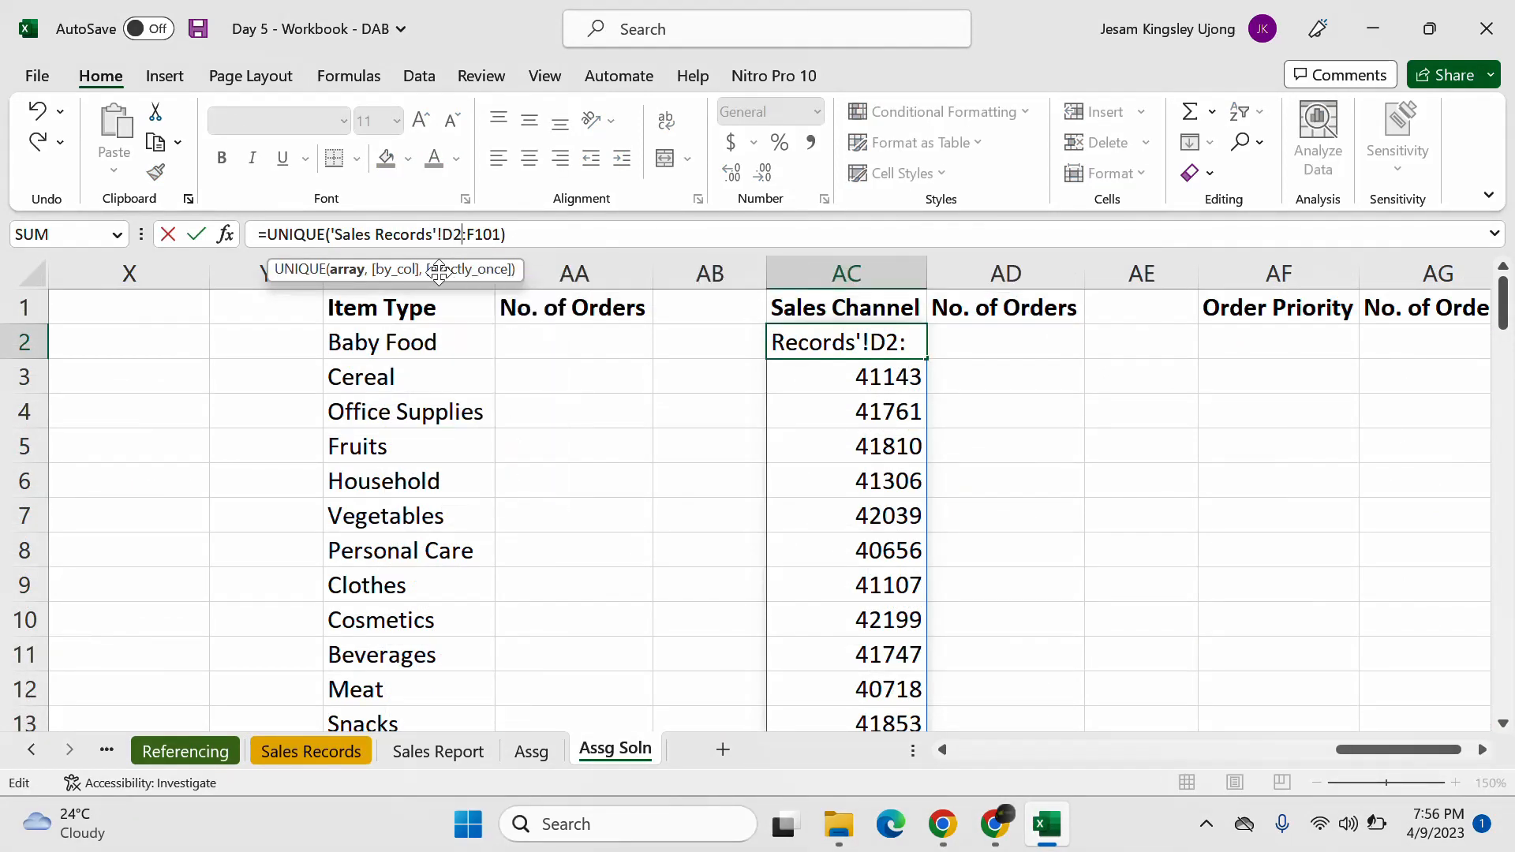
key(BackSpace)
text(D)
key(Return)
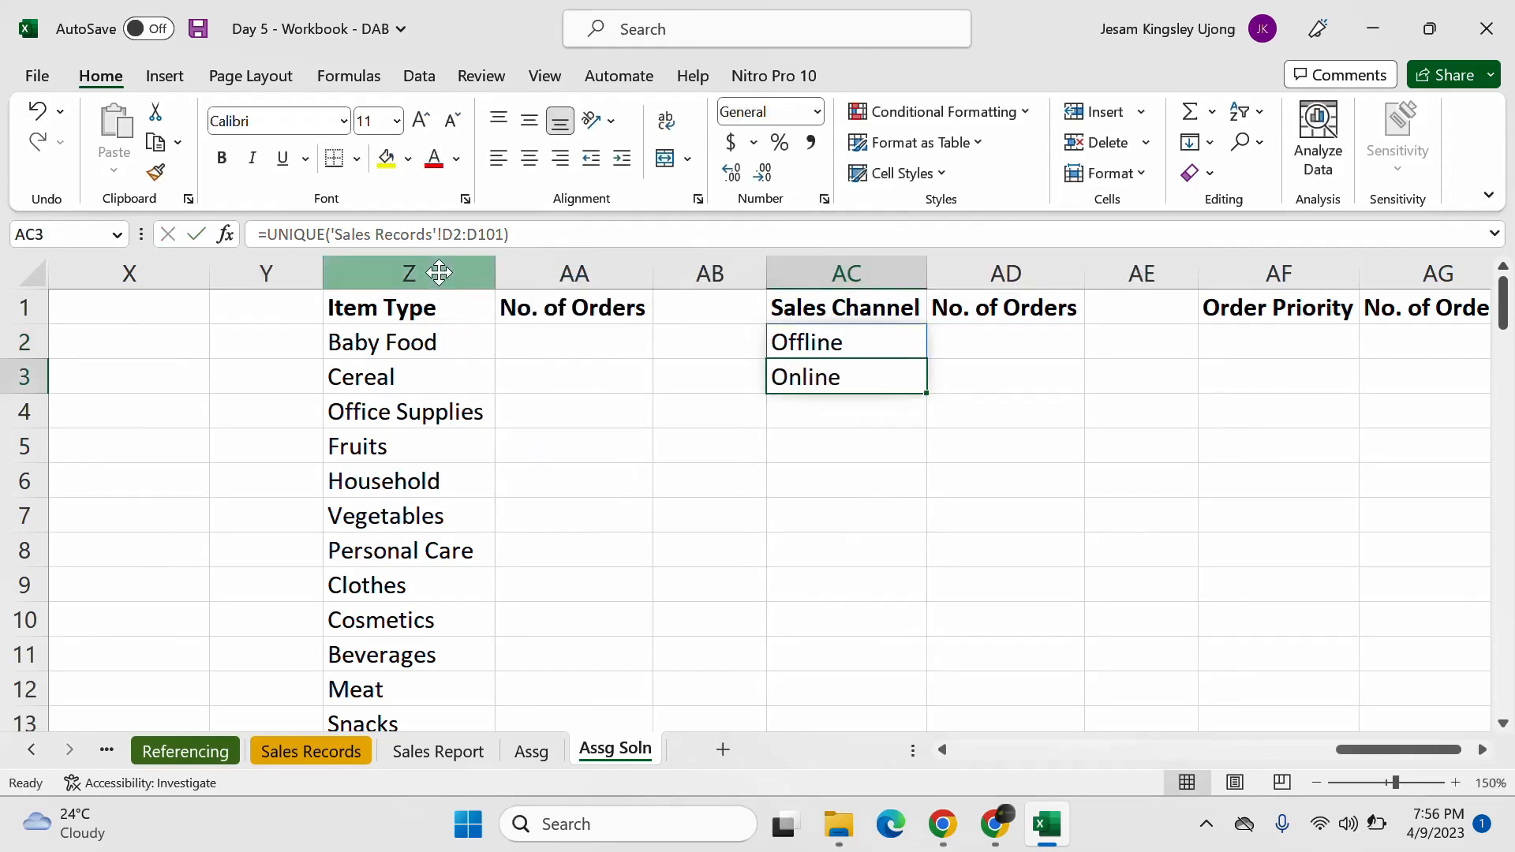
click(872, 508)
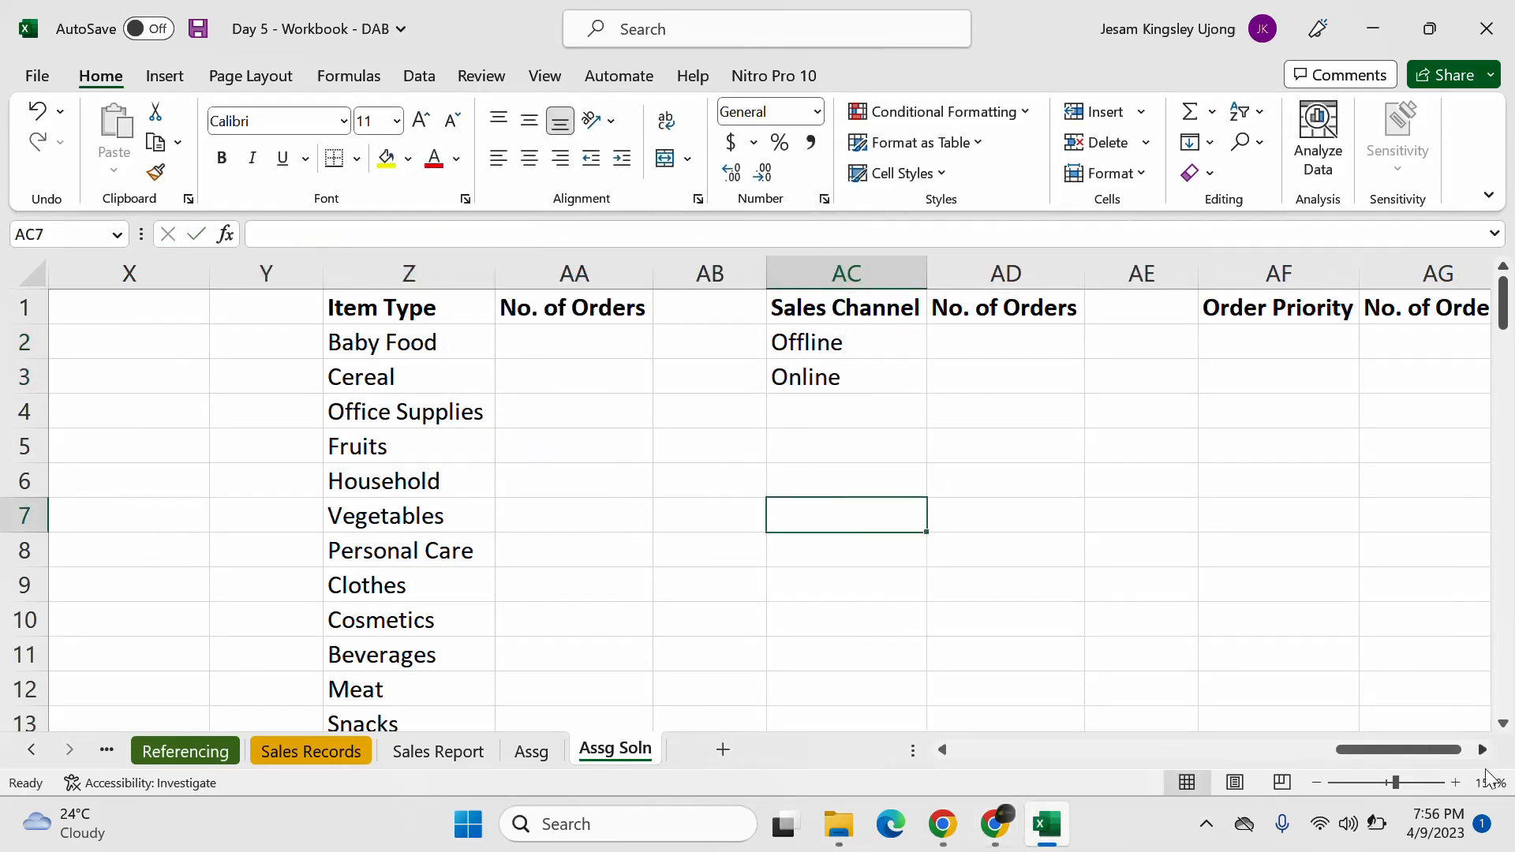
Step: Copy the UNIQUE formula from AC2 to AF2 under Order Priority, pasting only the formula, and clear the copy selection
click(1481, 752)
click(1480, 751)
click(1481, 751)
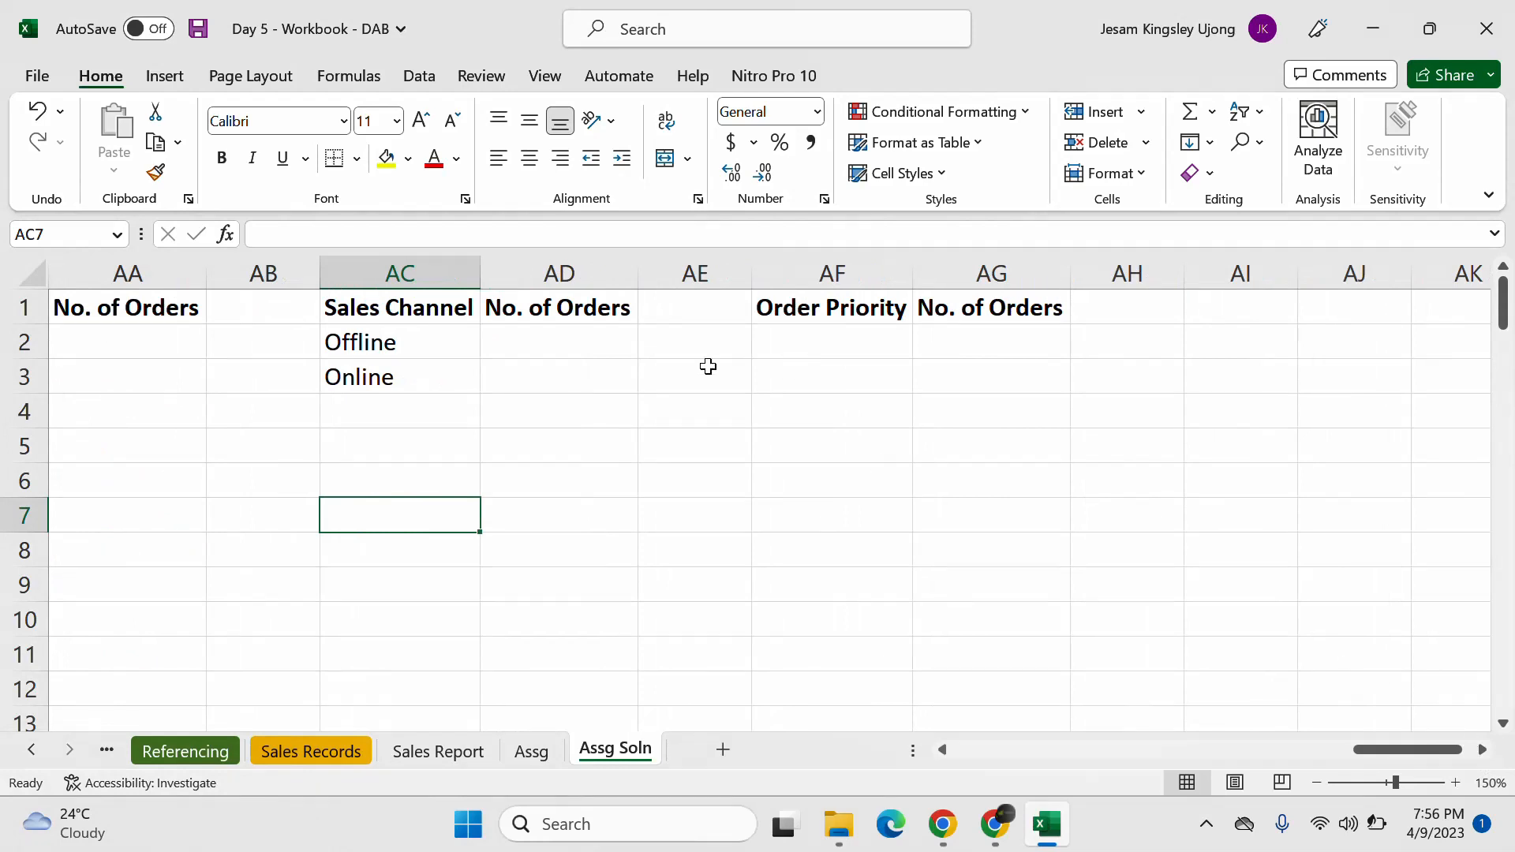
click(440, 341)
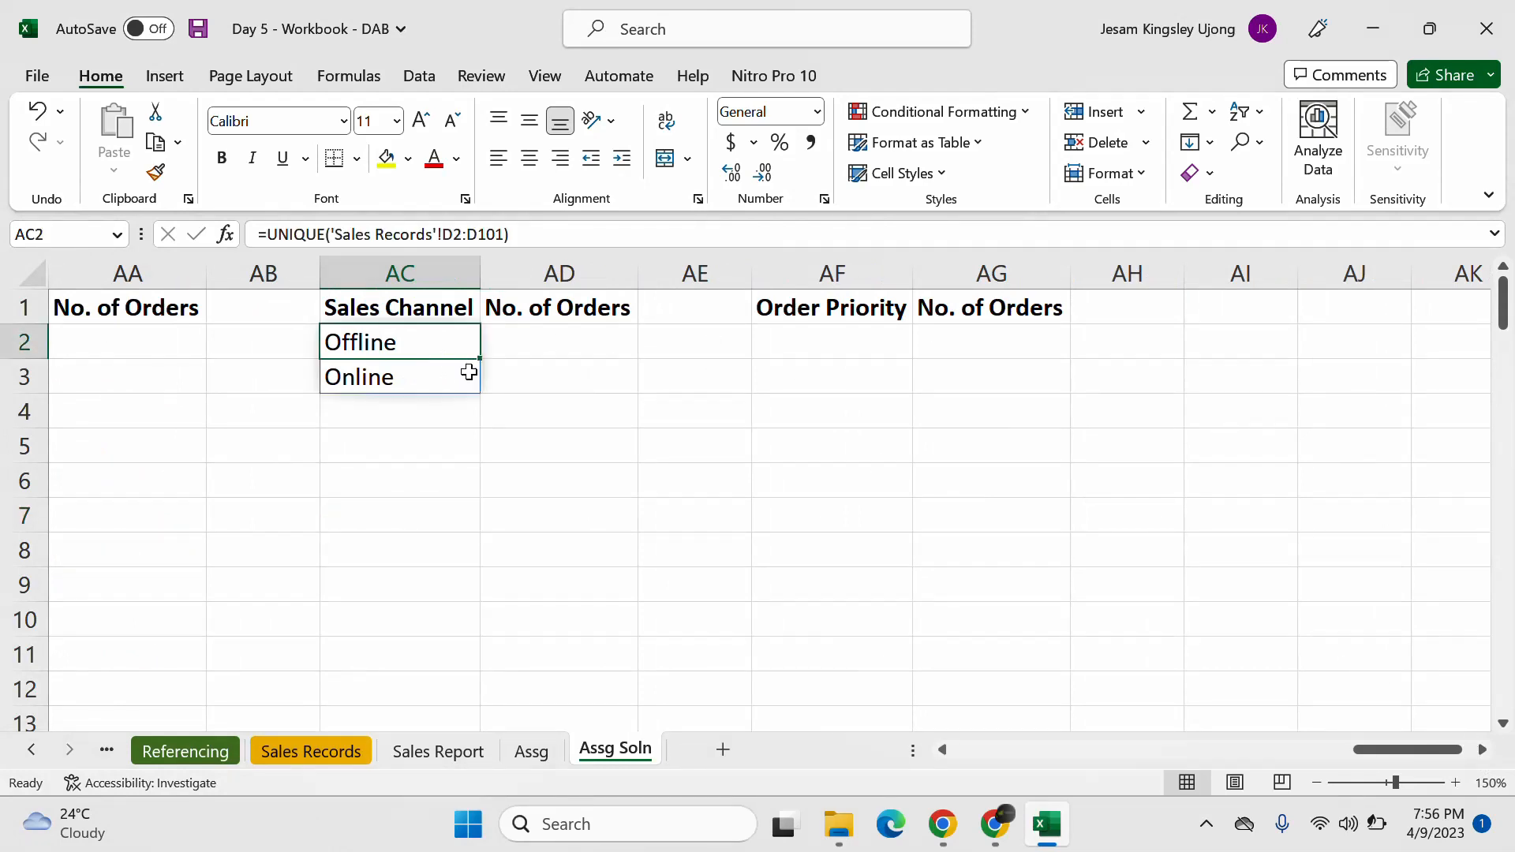
key(ctrl+c)
click(791, 341)
right_click(791, 340)
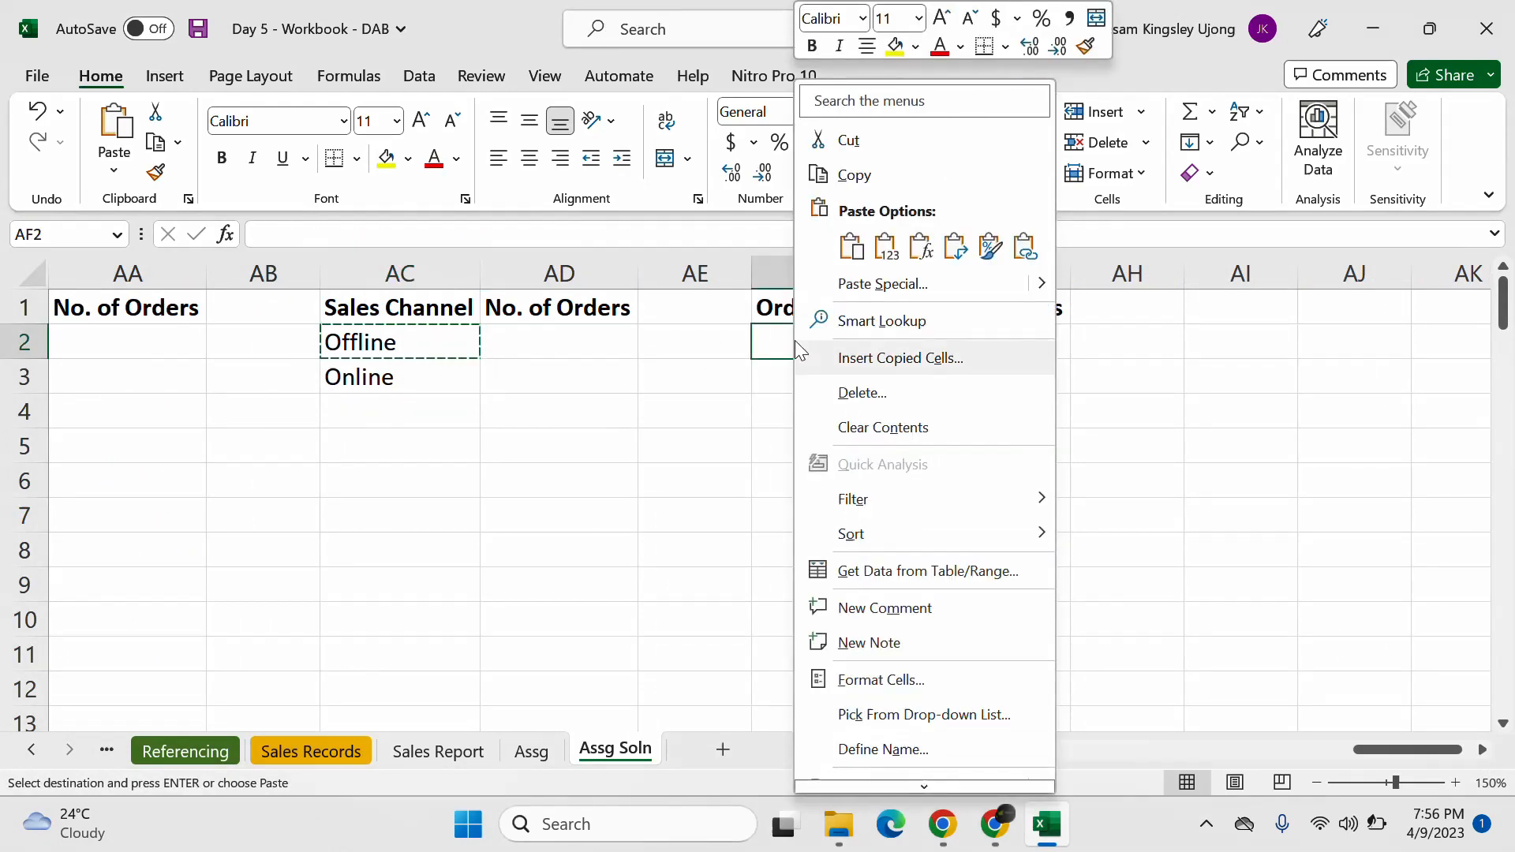
click(921, 246)
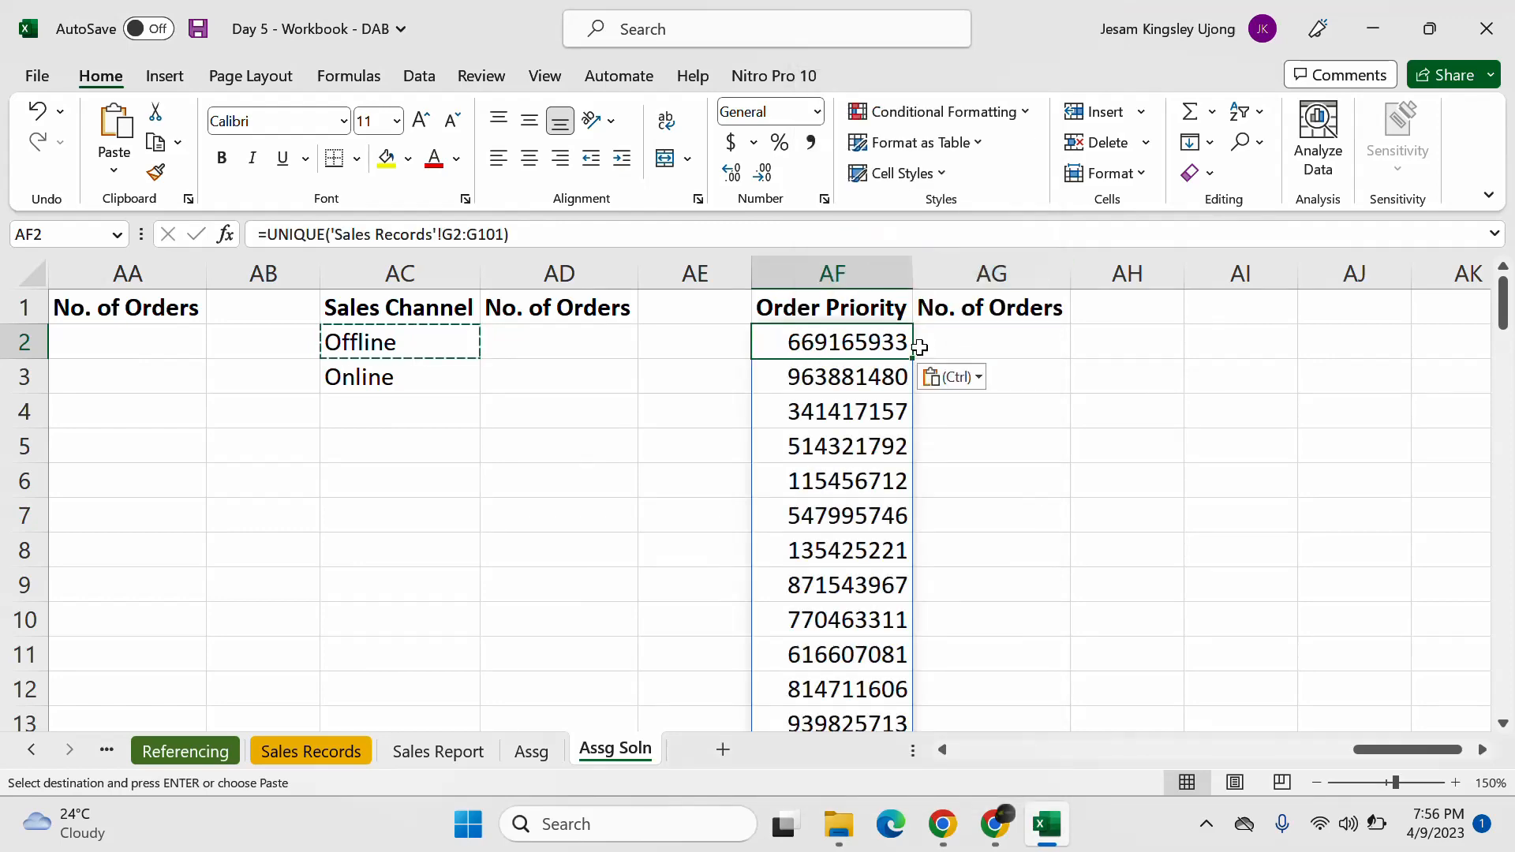
click(439, 558)
key(Escape)
Step: Find the Order Priority column on Sales Records and correct the AF2 formula to =UNIQUE('Sales Records'!E2:E101)
click(304, 746)
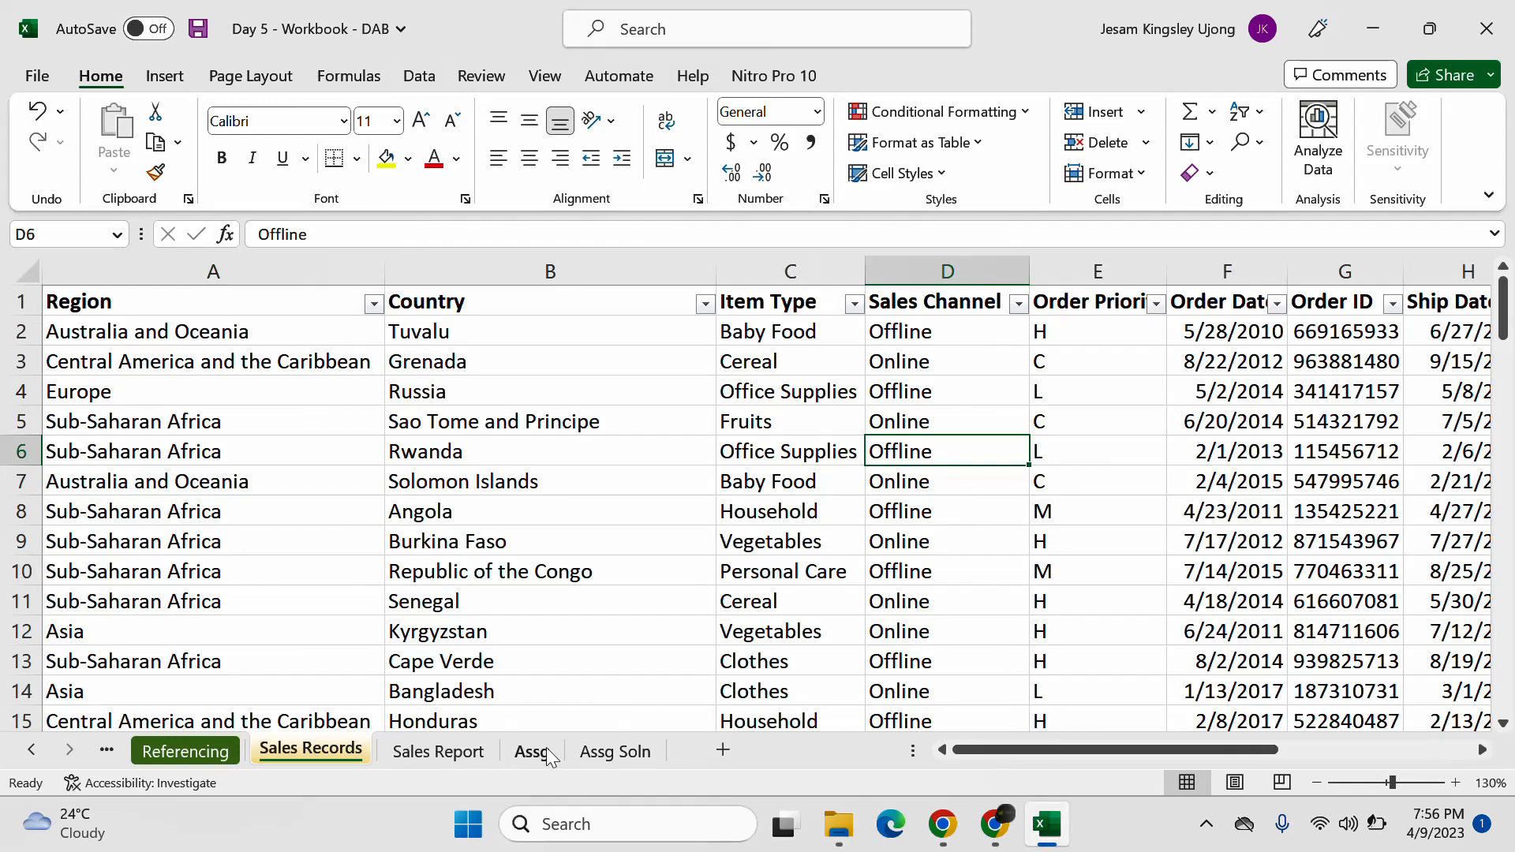
click(615, 749)
click(840, 341)
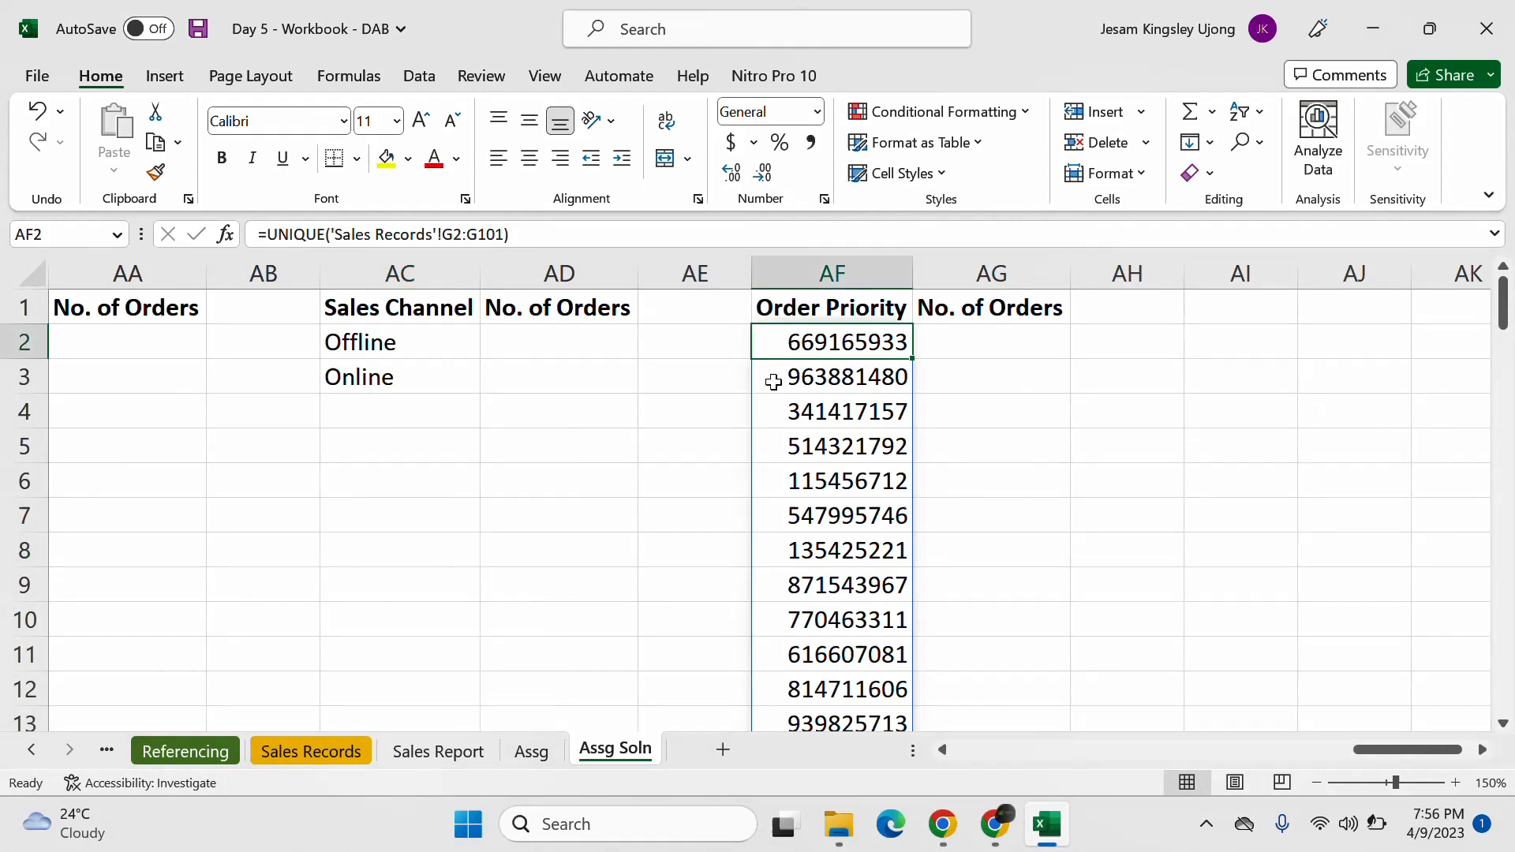
click(455, 230)
key(BackSpace)
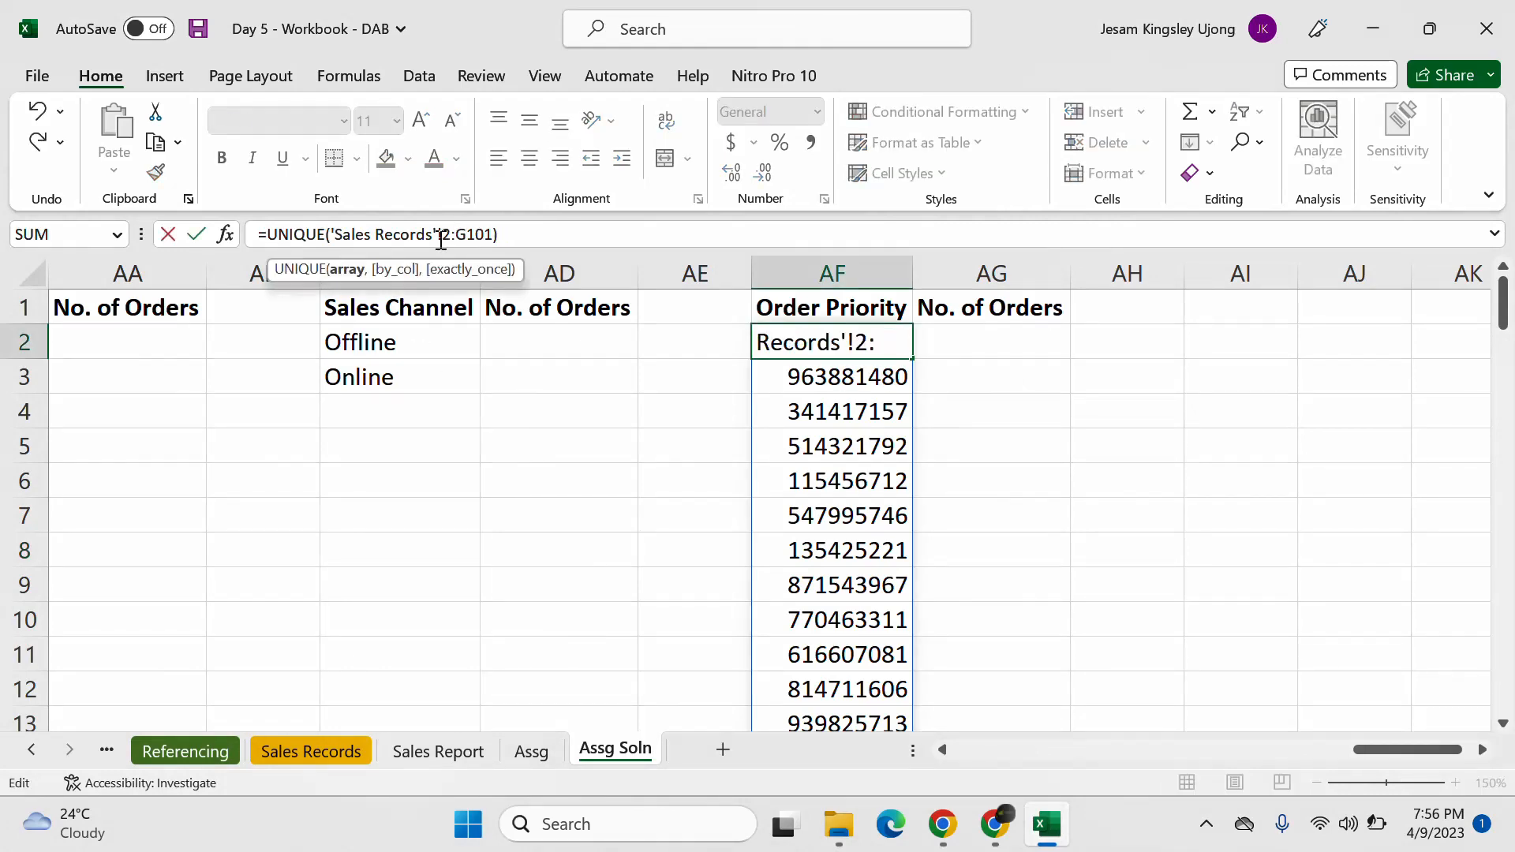
text(E)
key(Right)
key(Right)
key(Right)
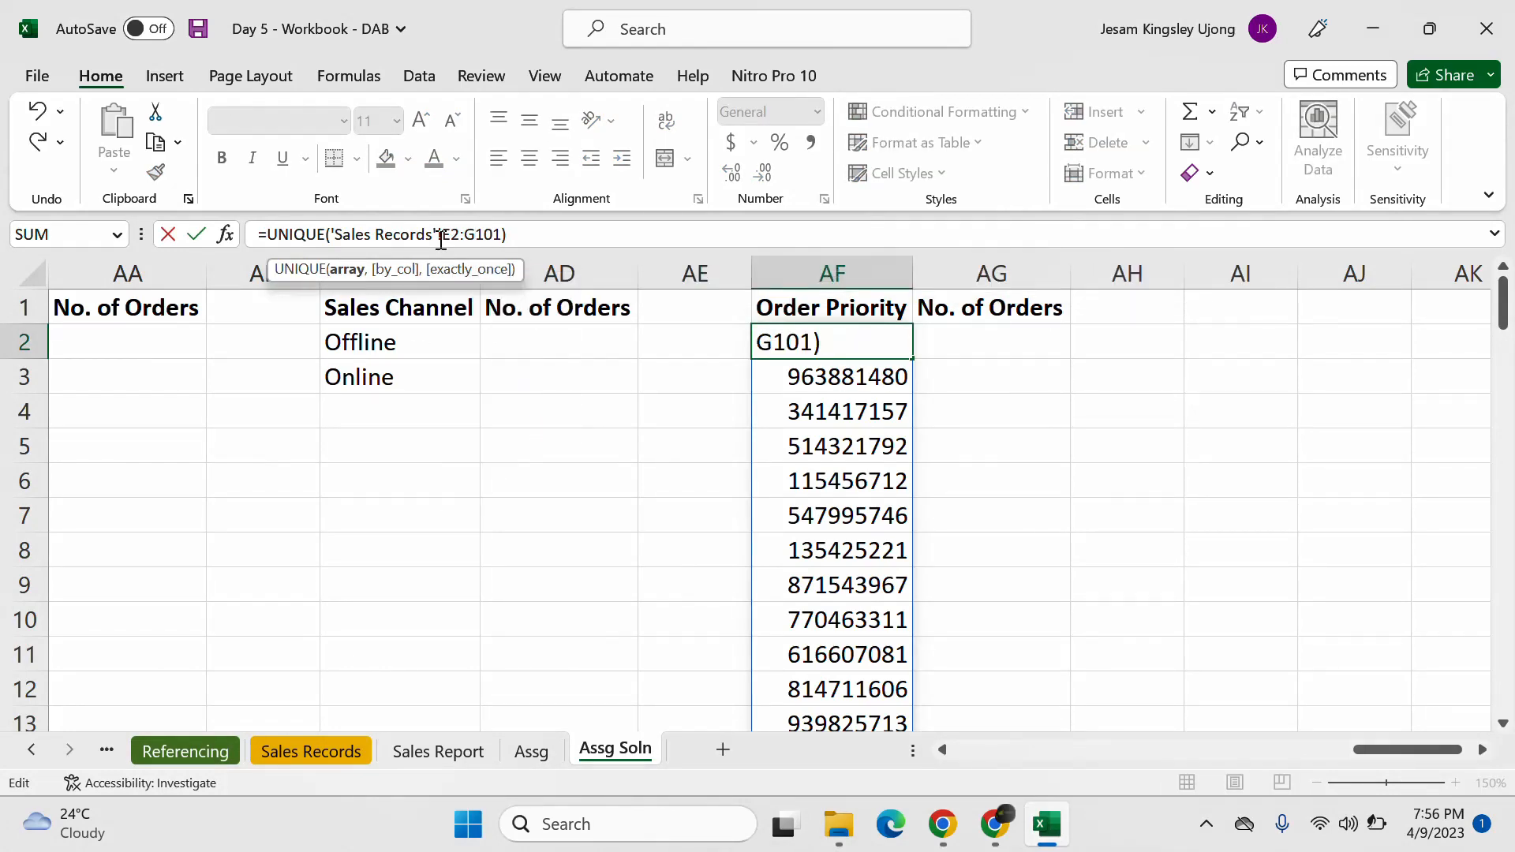
key(BackSpace)
text(E)
key(Return)
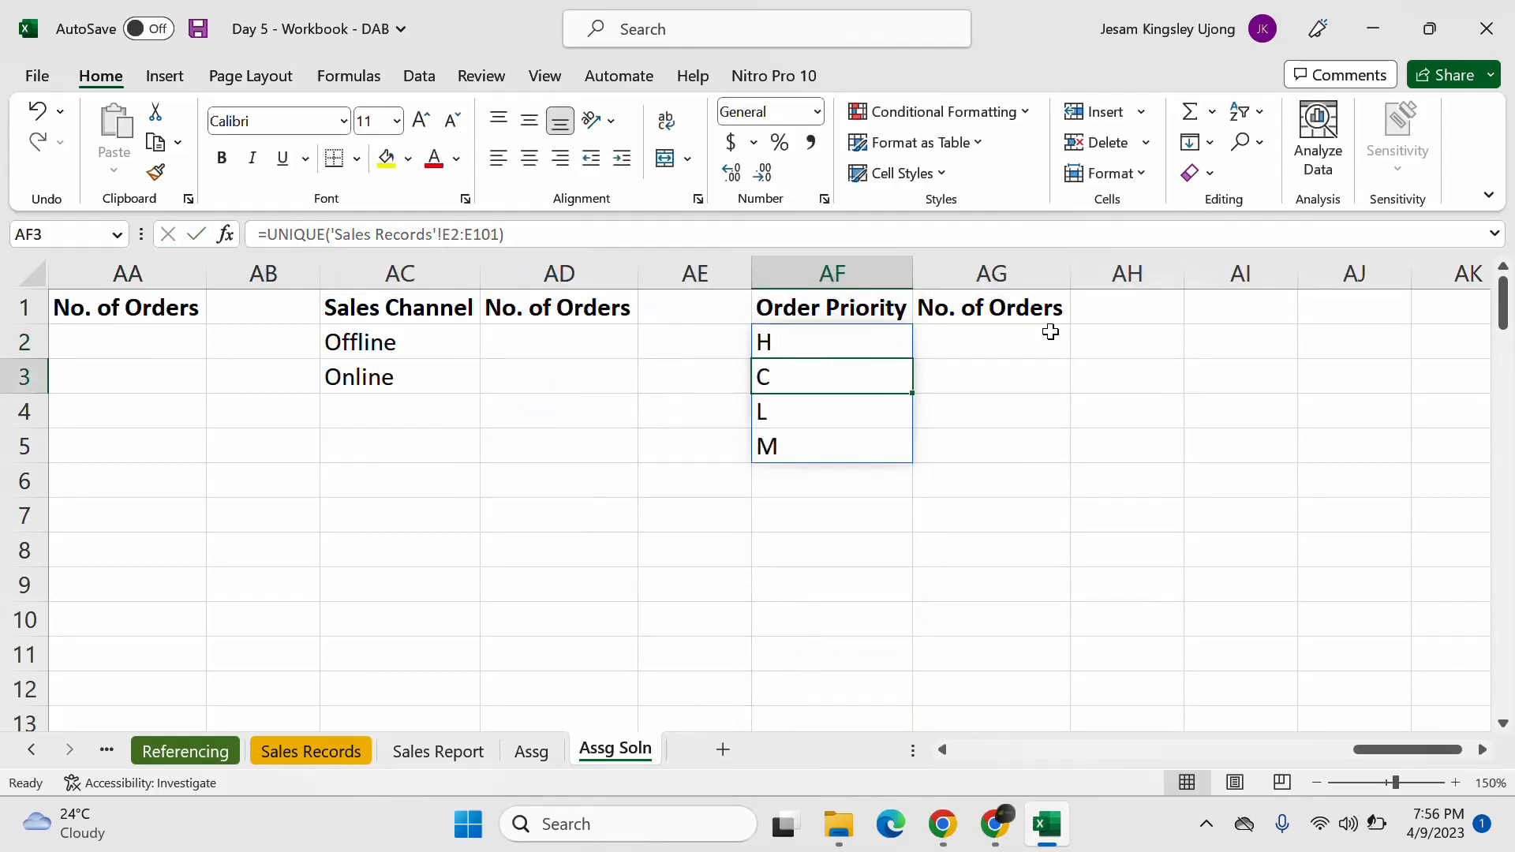
Step: Check the in-call messages in Google Meet, return to the Excel workbook and select AA2 under No. of Orders
click(541, 478)
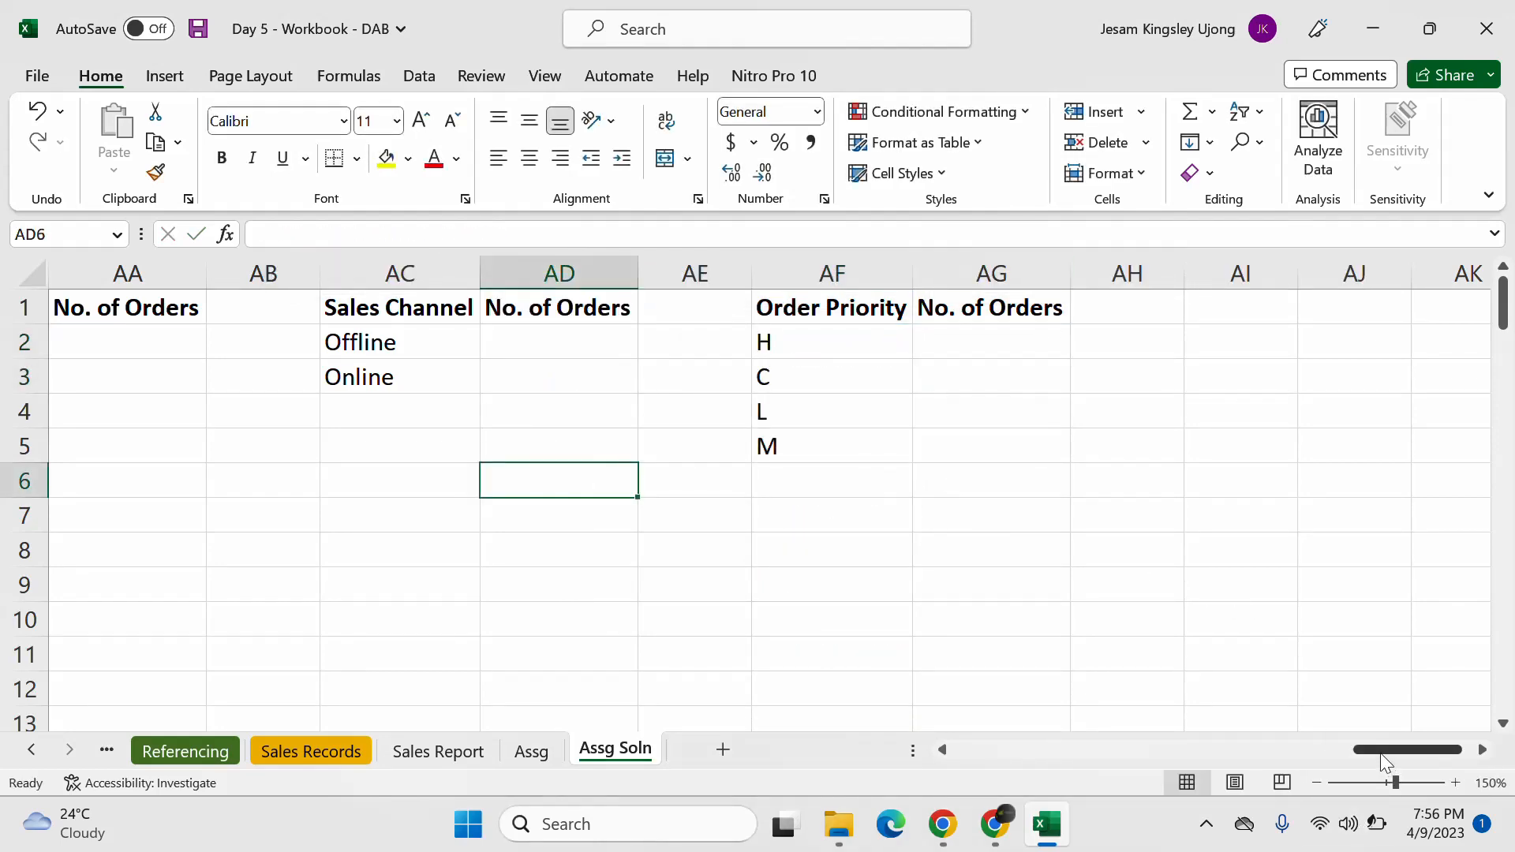
drag(1380, 752, 1330, 751)
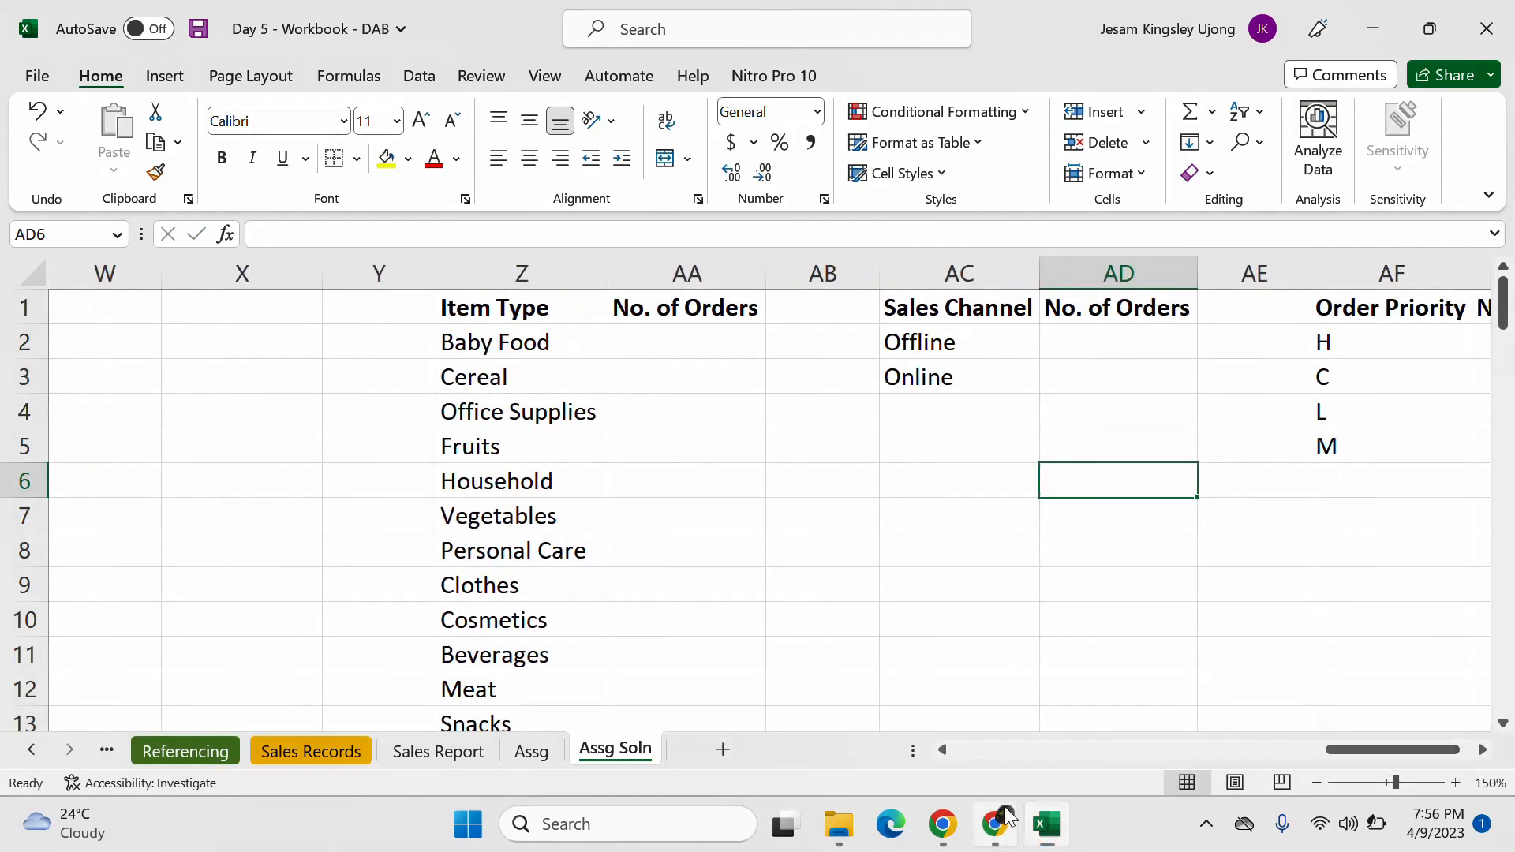
click(1005, 807)
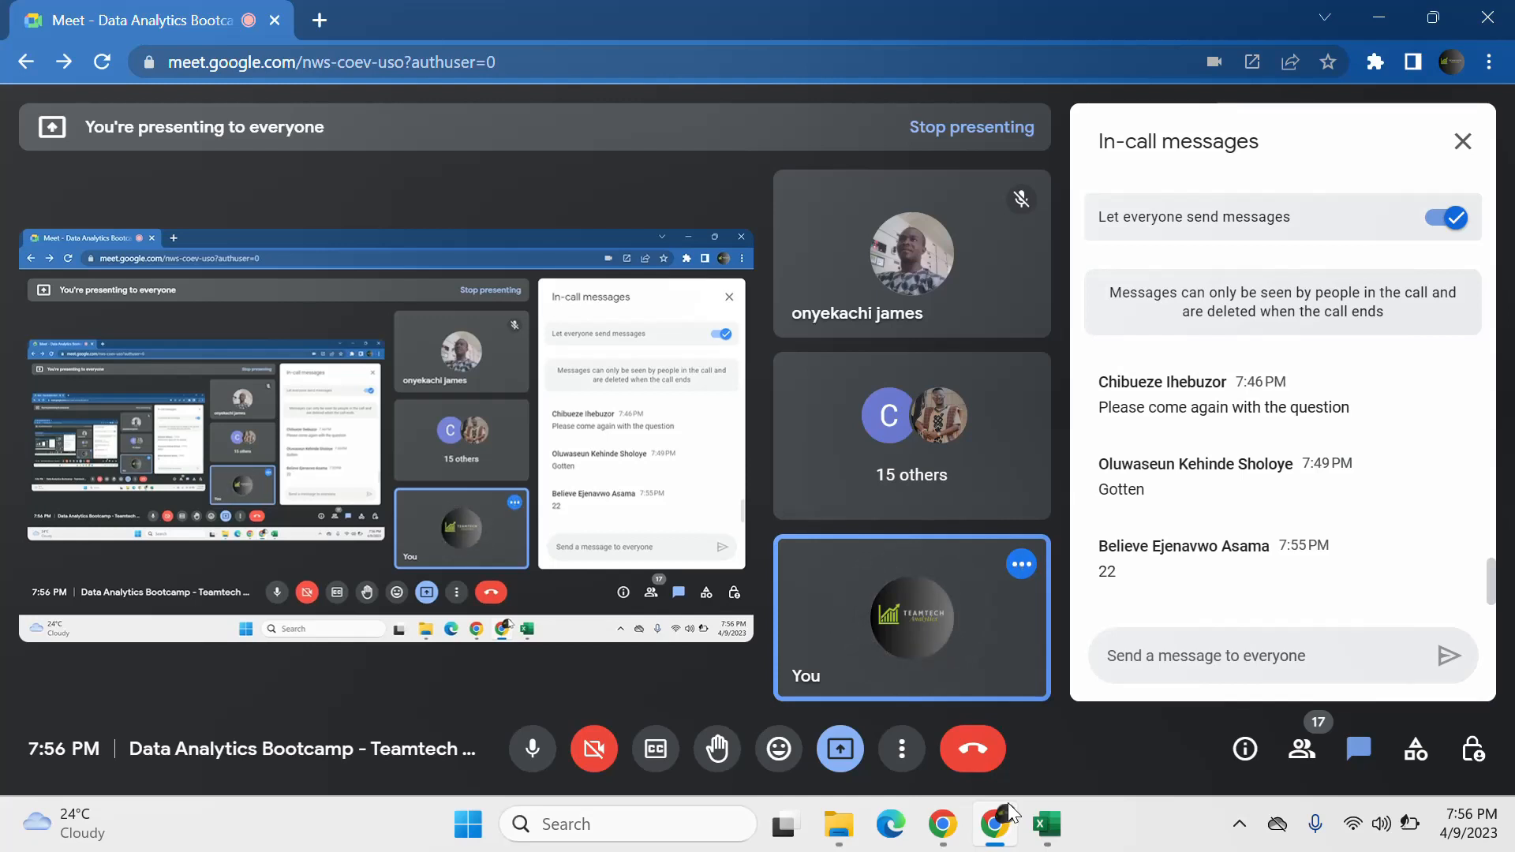
mouse_move(1047, 821)
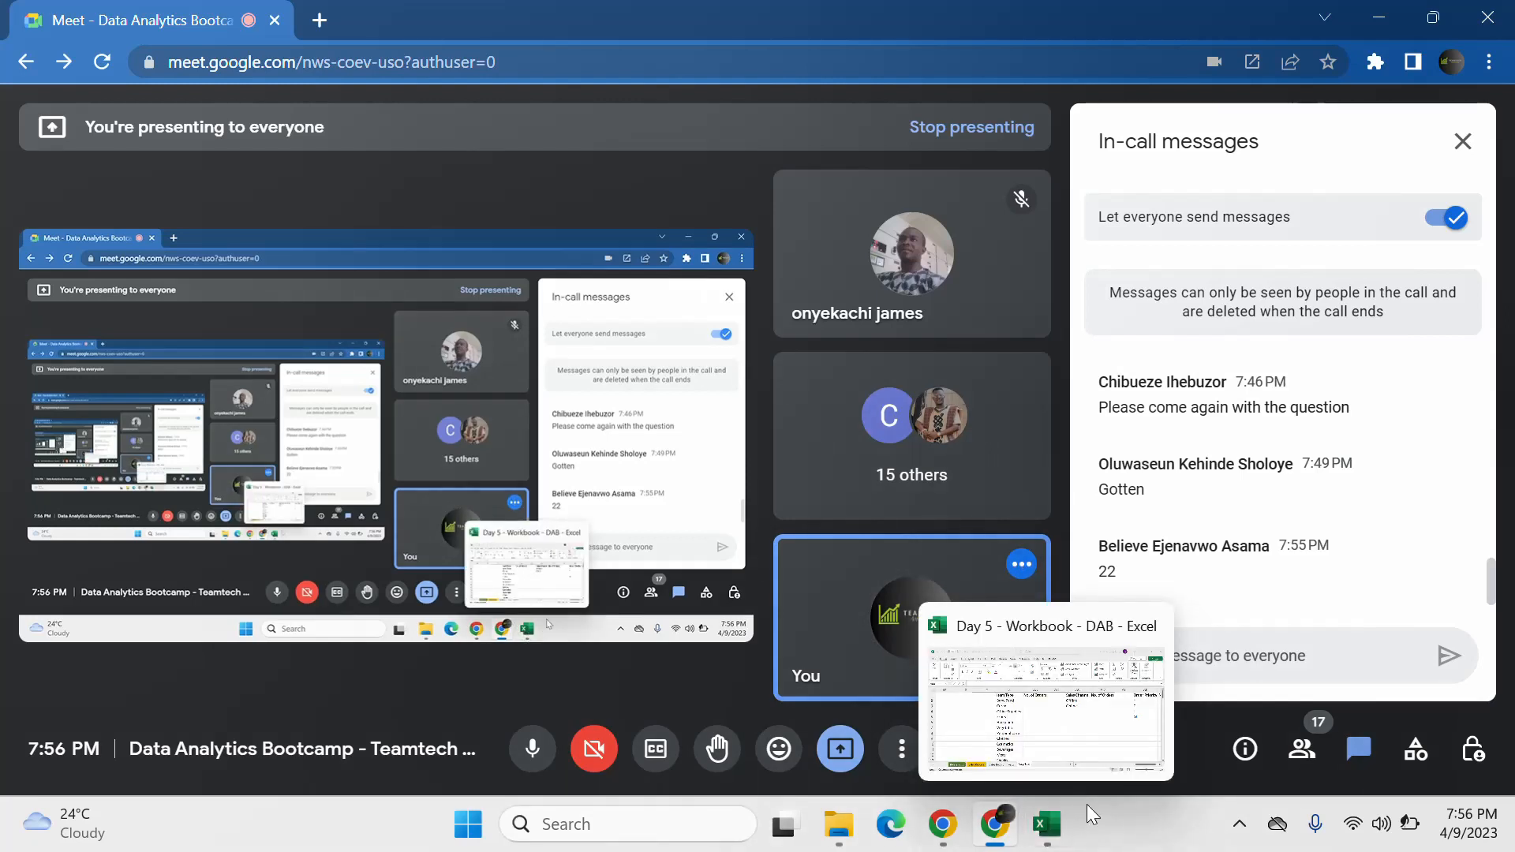
click(1051, 825)
click(832, 382)
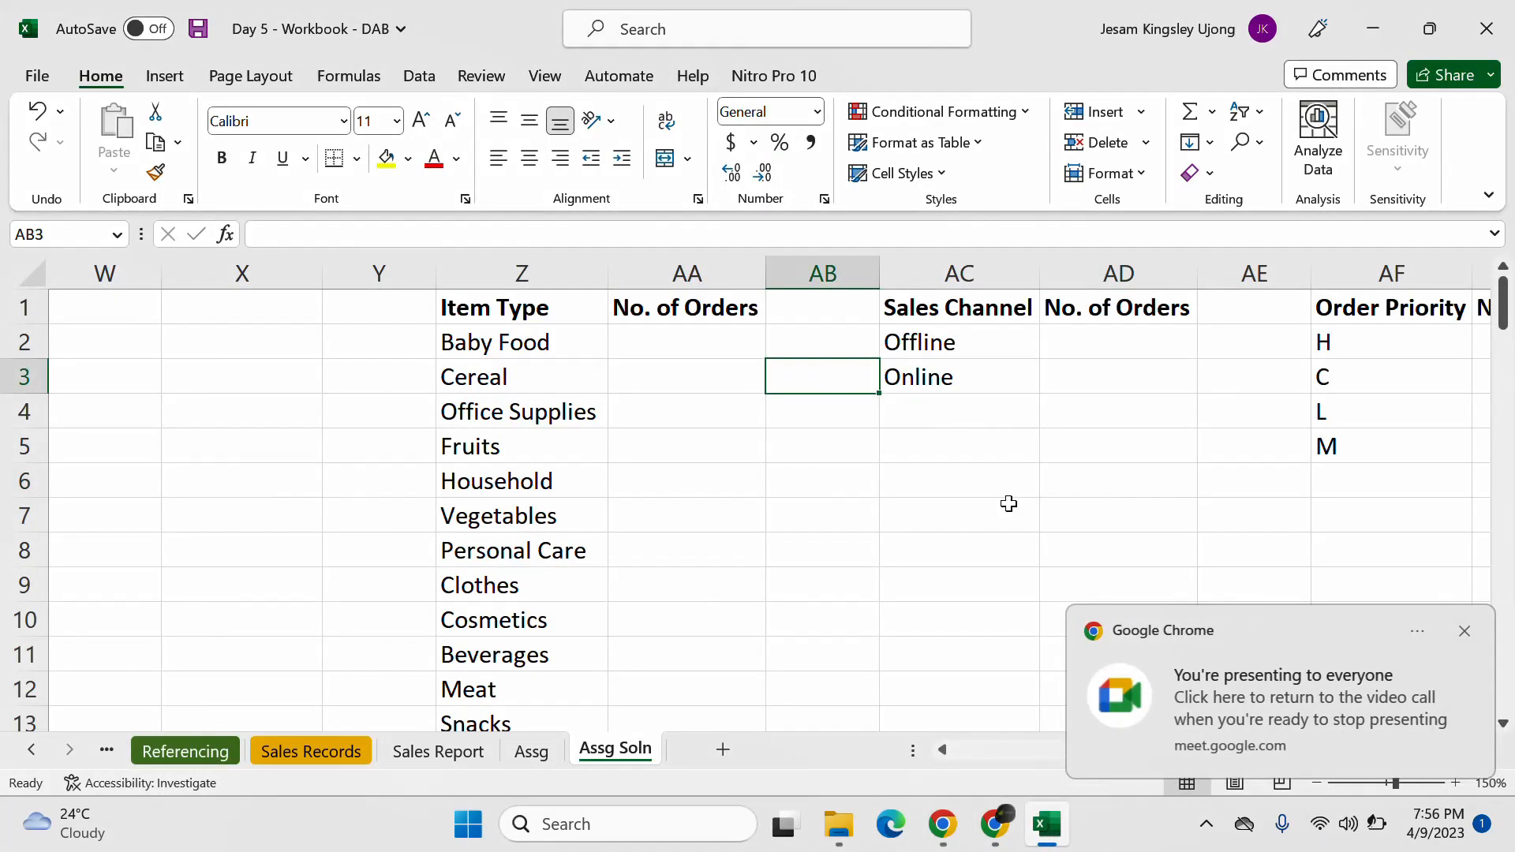
click(1464, 632)
click(685, 345)
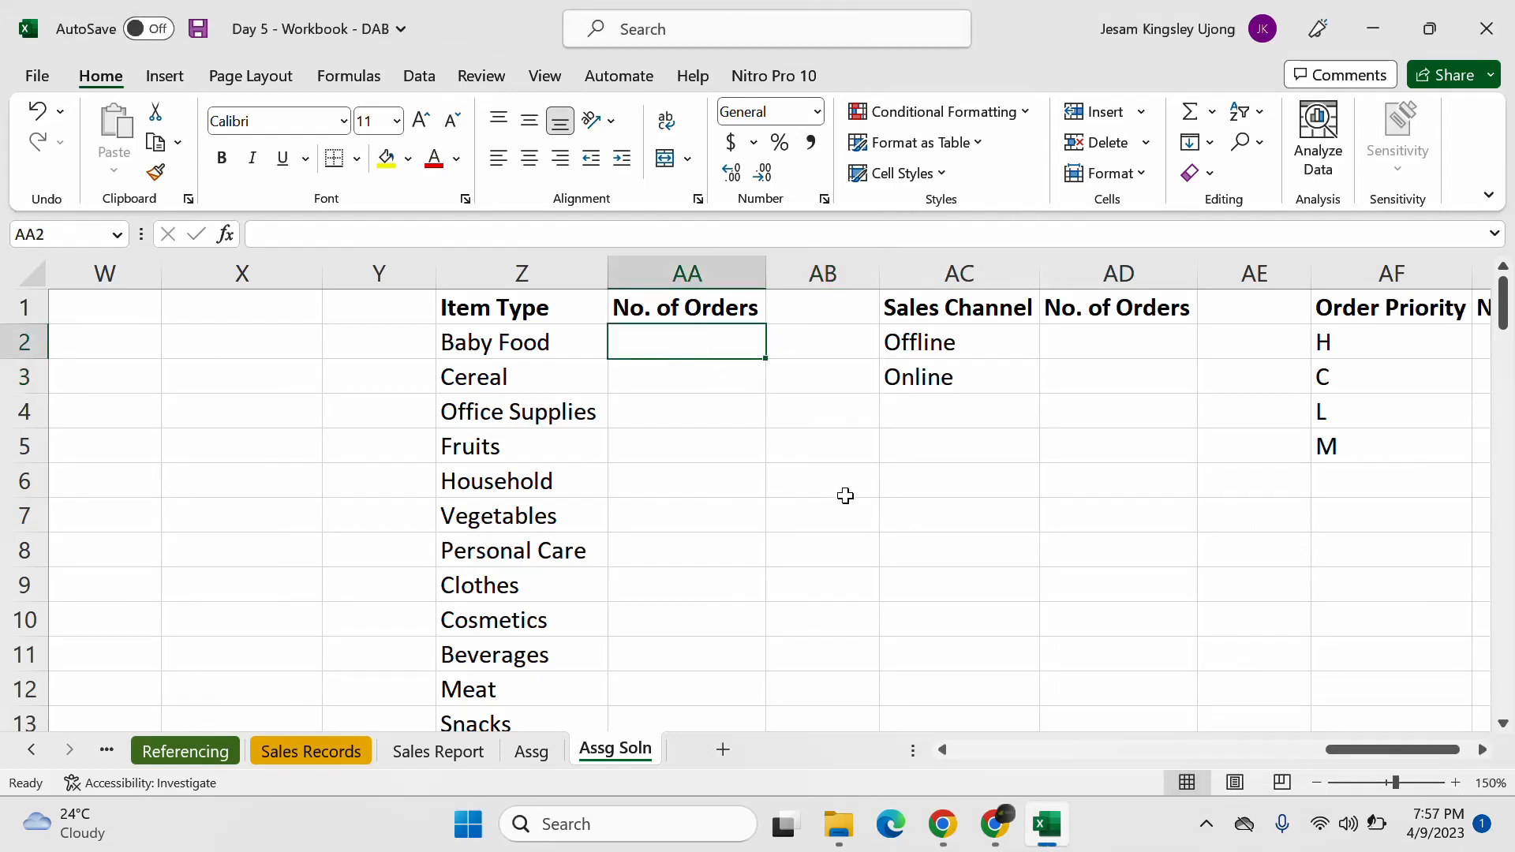
click(996, 827)
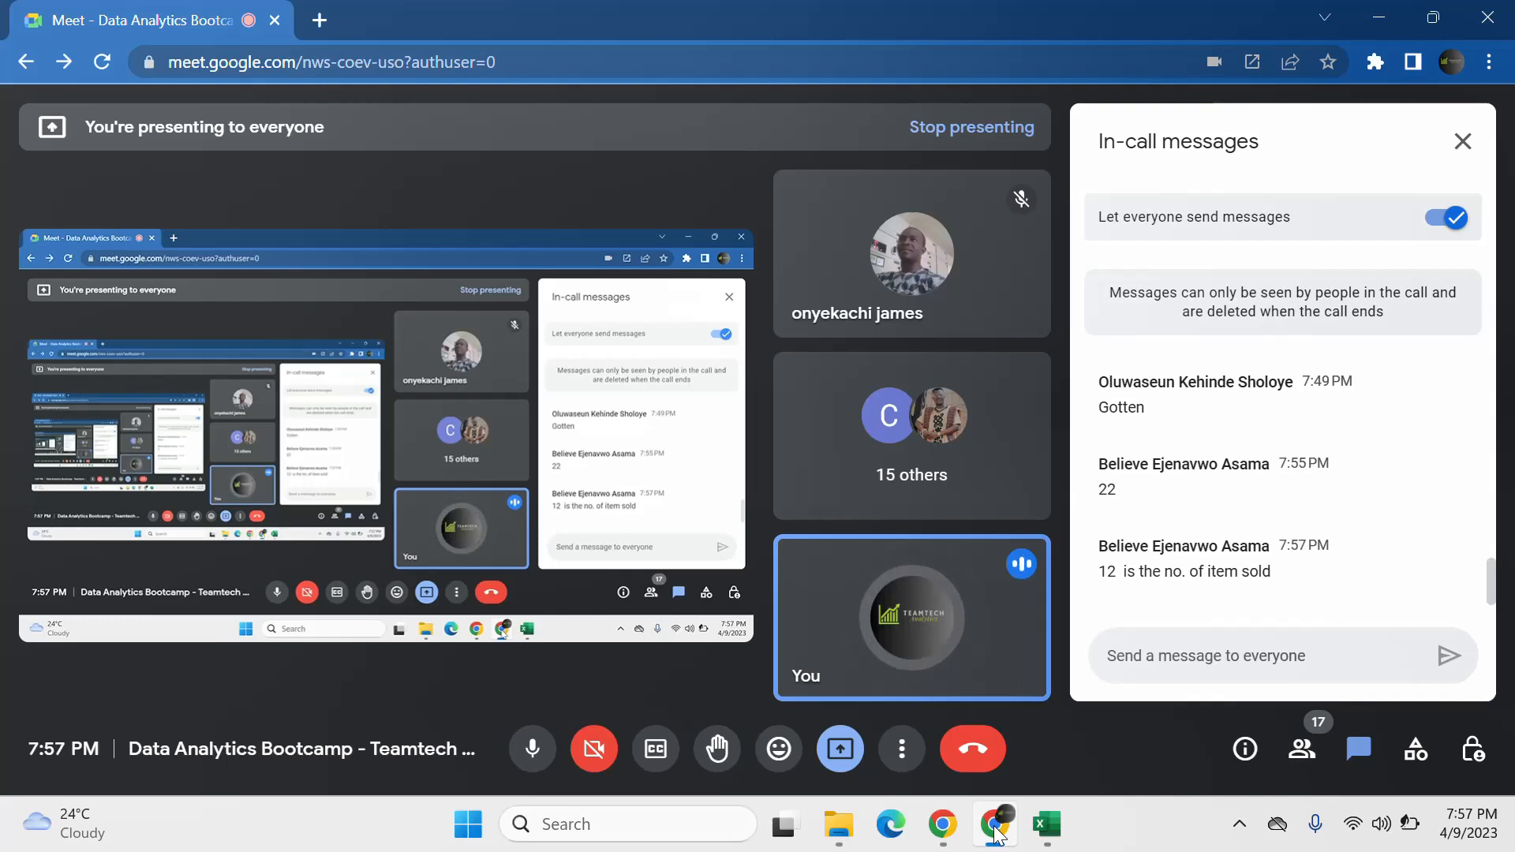
click(997, 835)
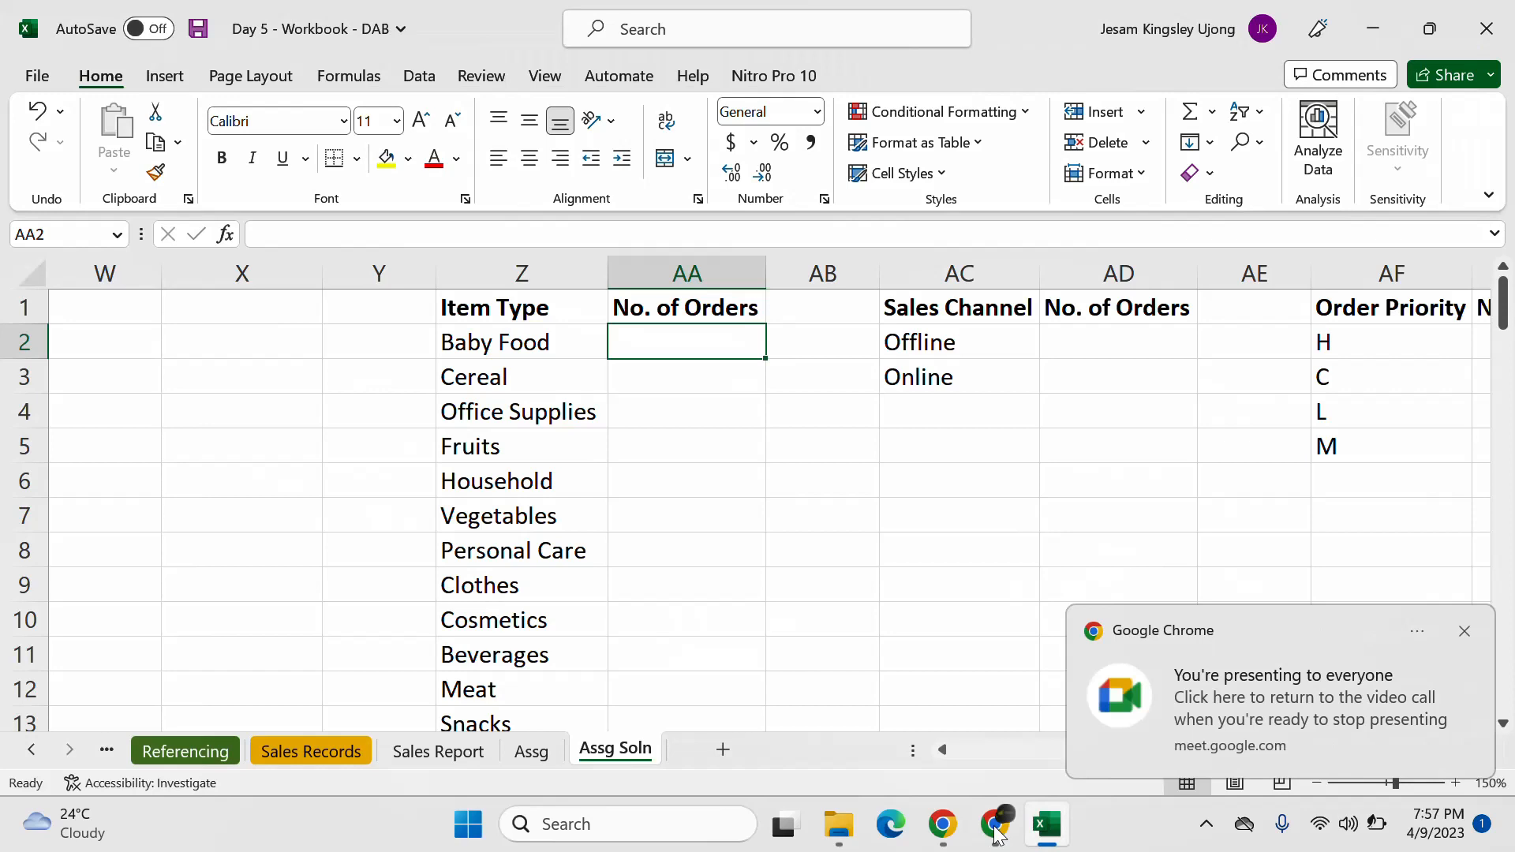
click(1461, 631)
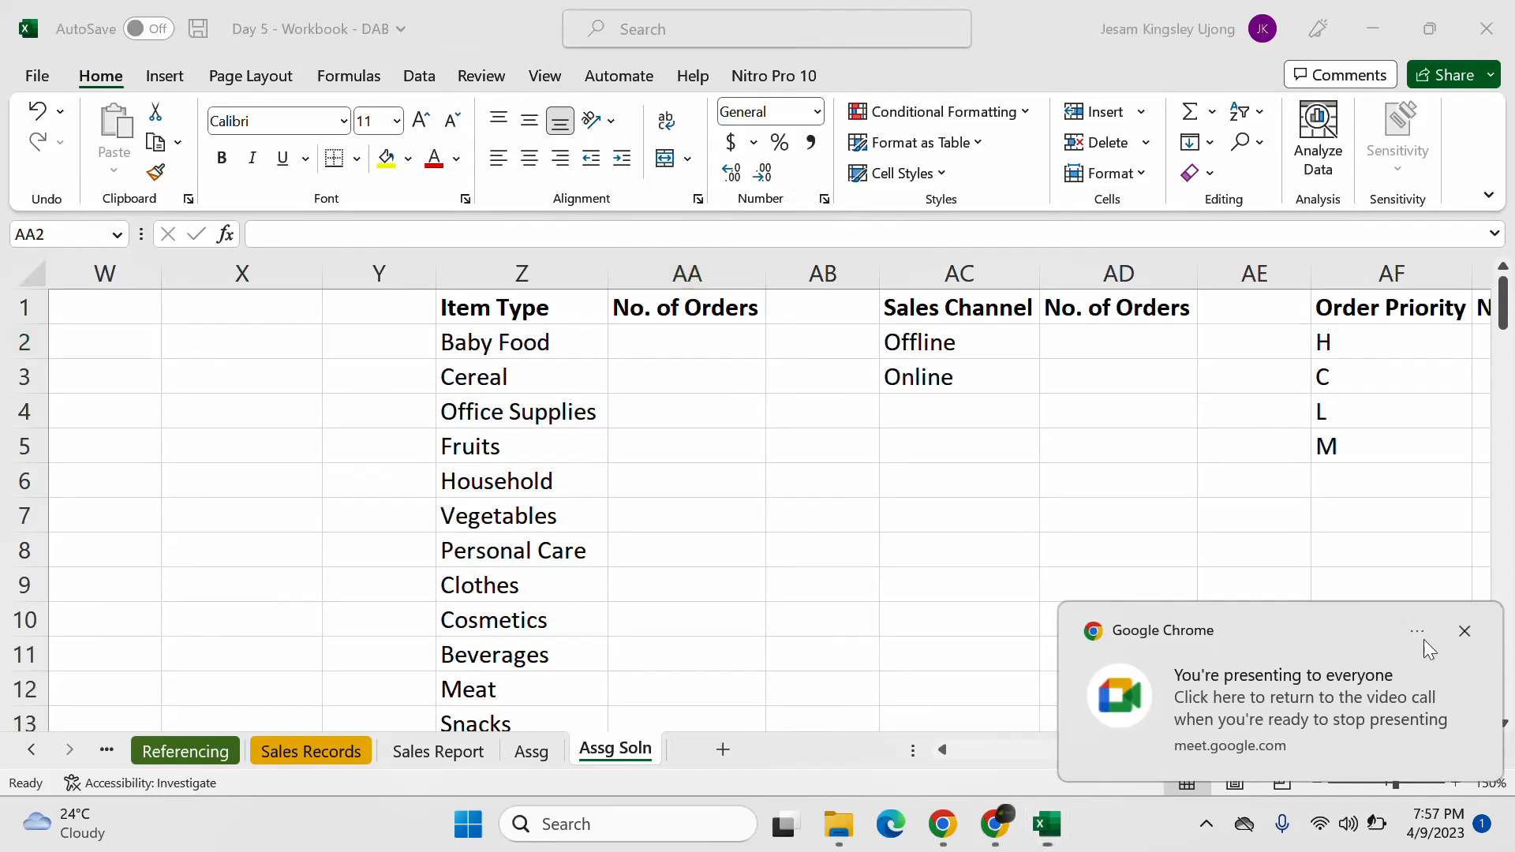
scroll(713, 519, down, 3)
scroll(714, 518, up, 3)
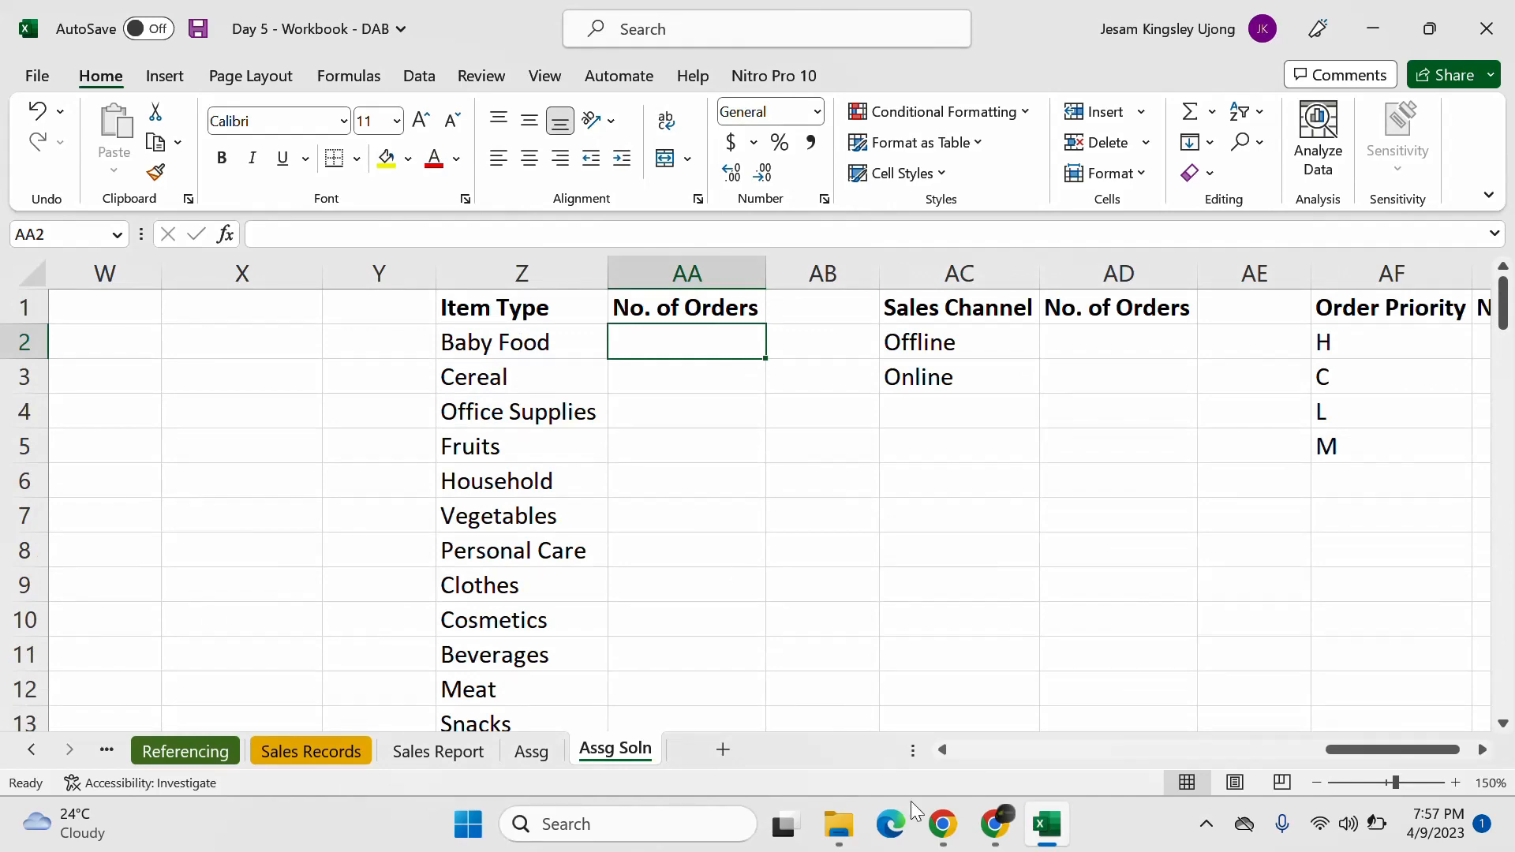
click(992, 836)
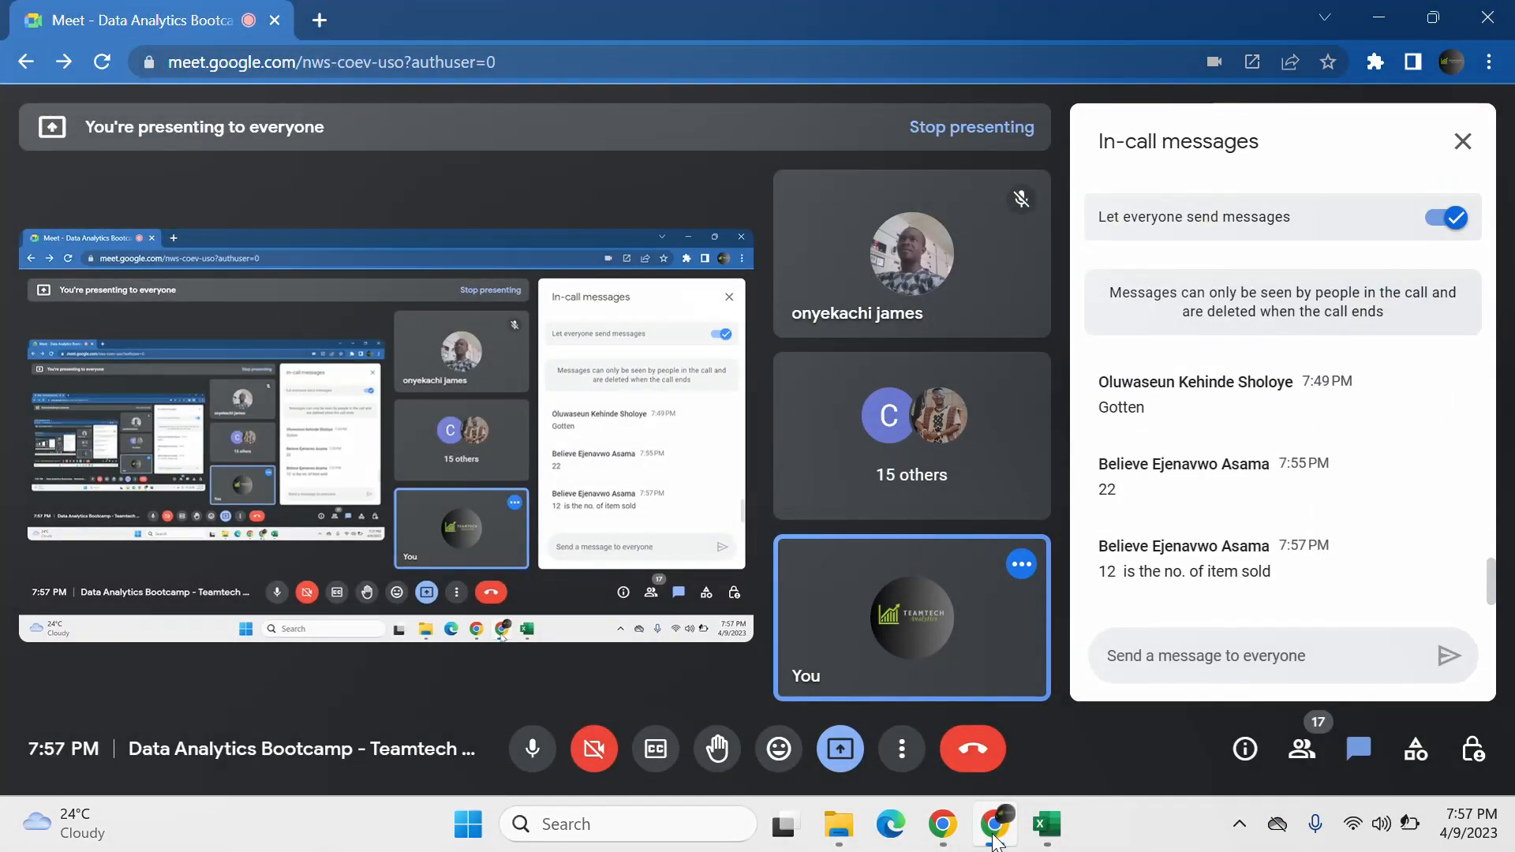
click(1046, 824)
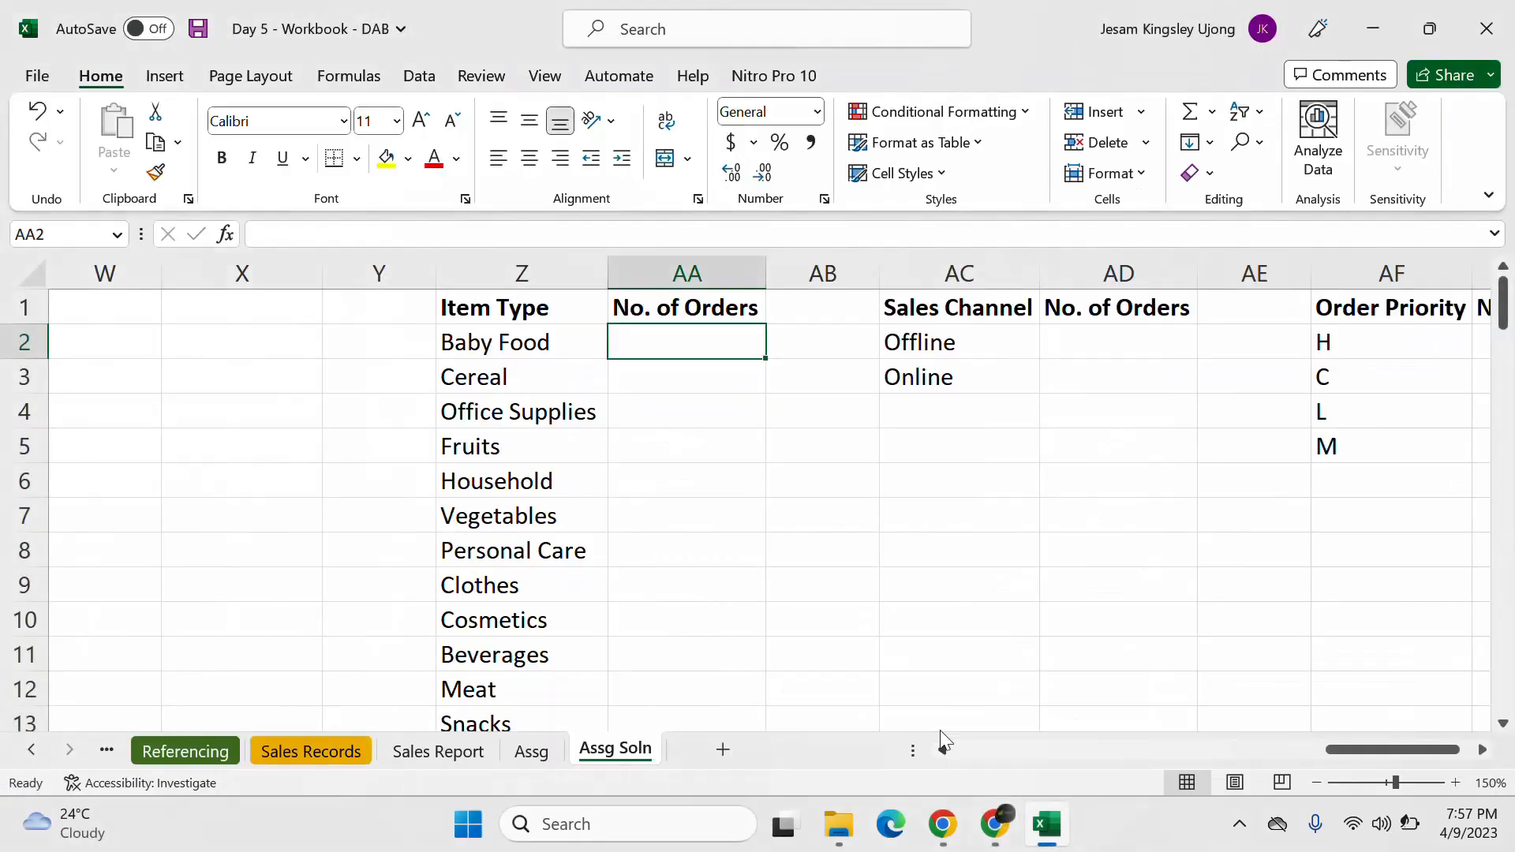
click(1465, 632)
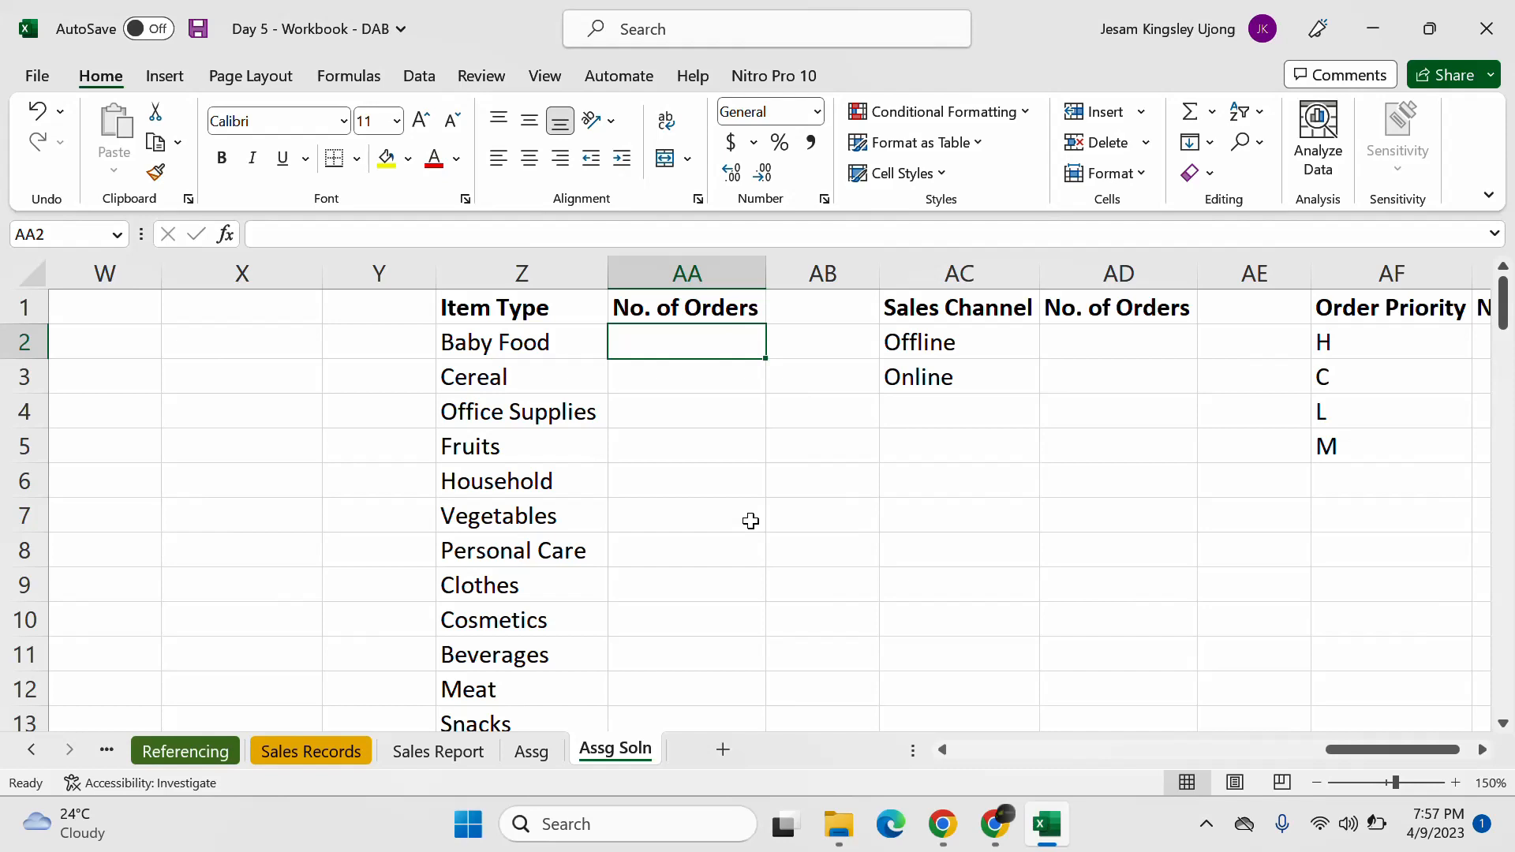
Step: Count the orders for the first item type in AA2 with =COUNTIF('Sales Records'!C:C,'Assg Soln'!Z2)
text(=coun)
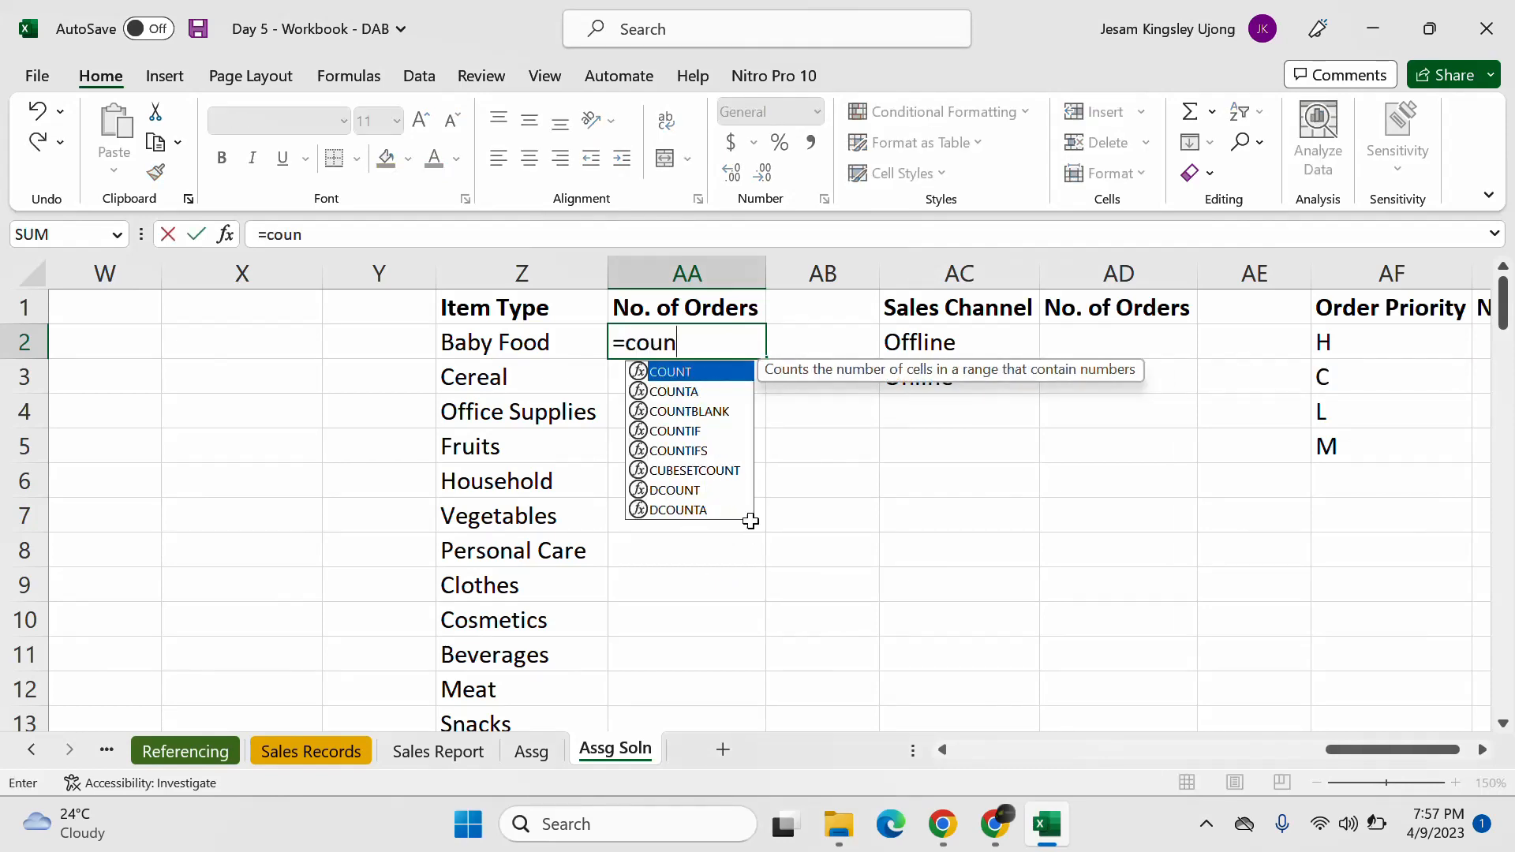
text(ti)
key(Tab)
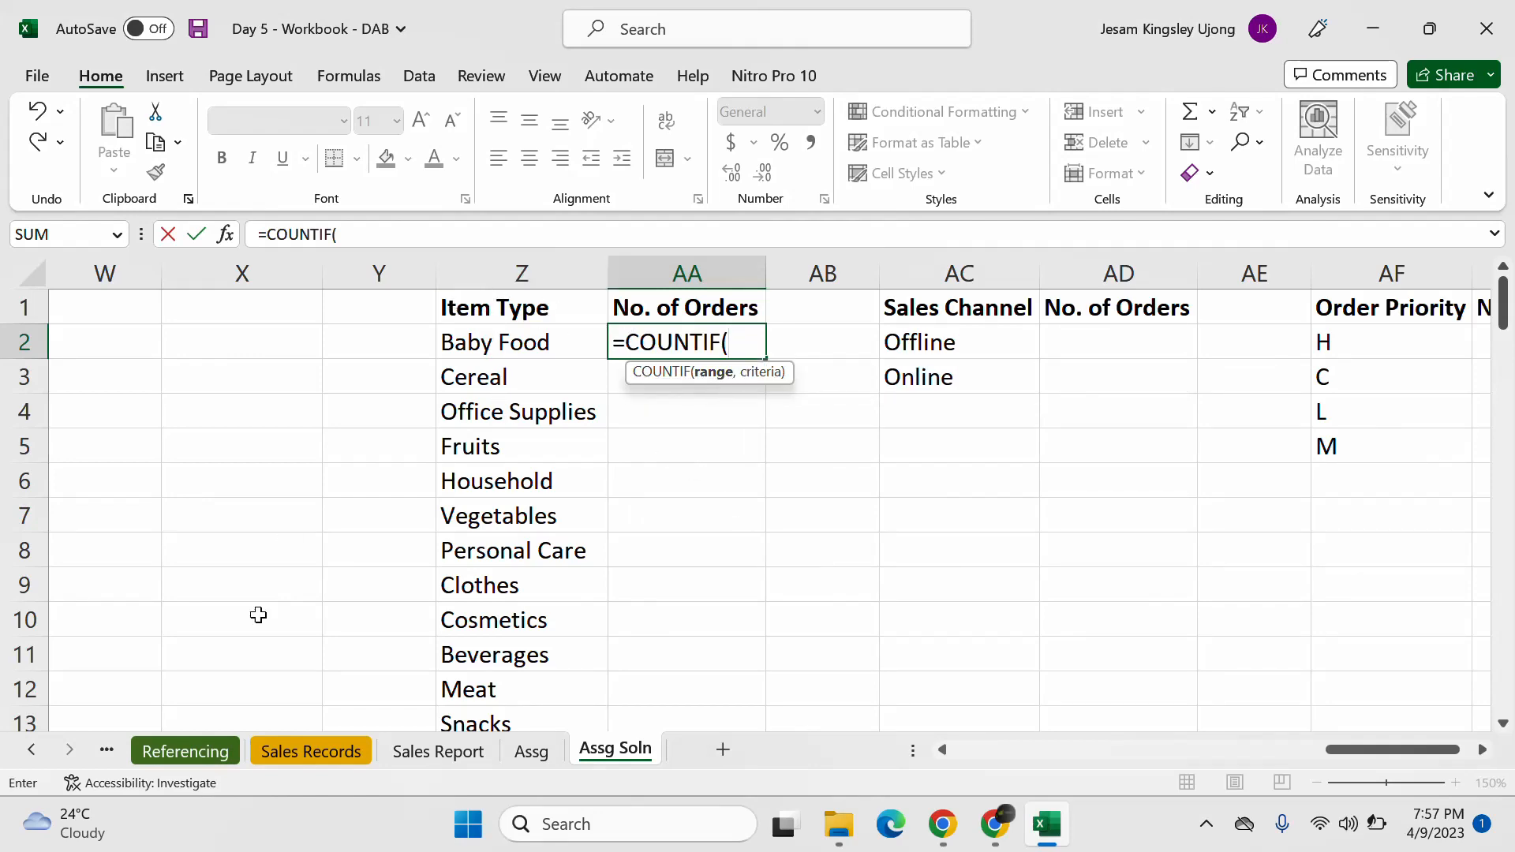
click(308, 754)
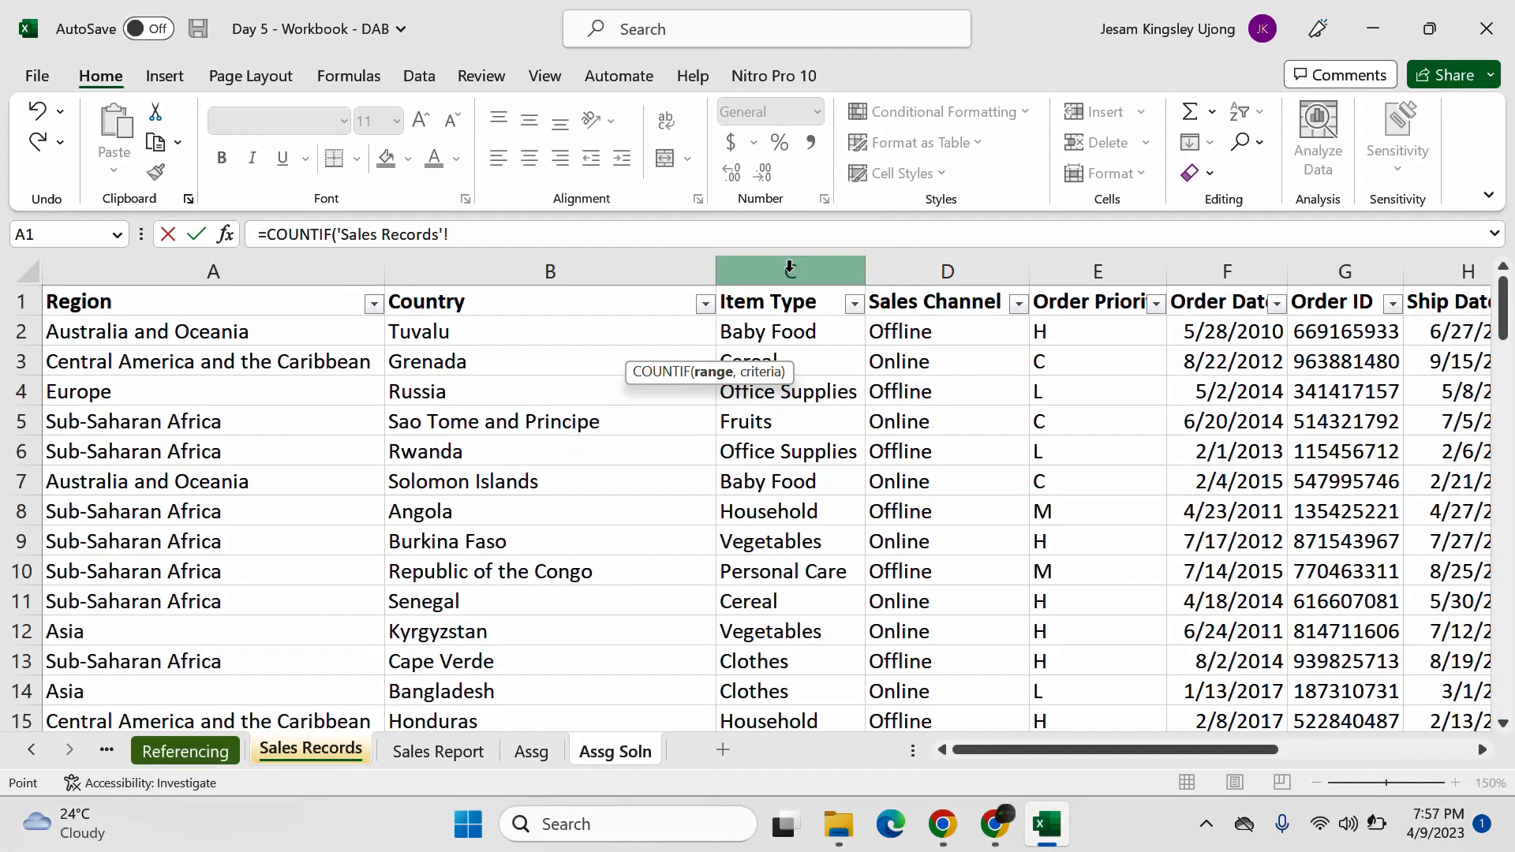
click(789, 266)
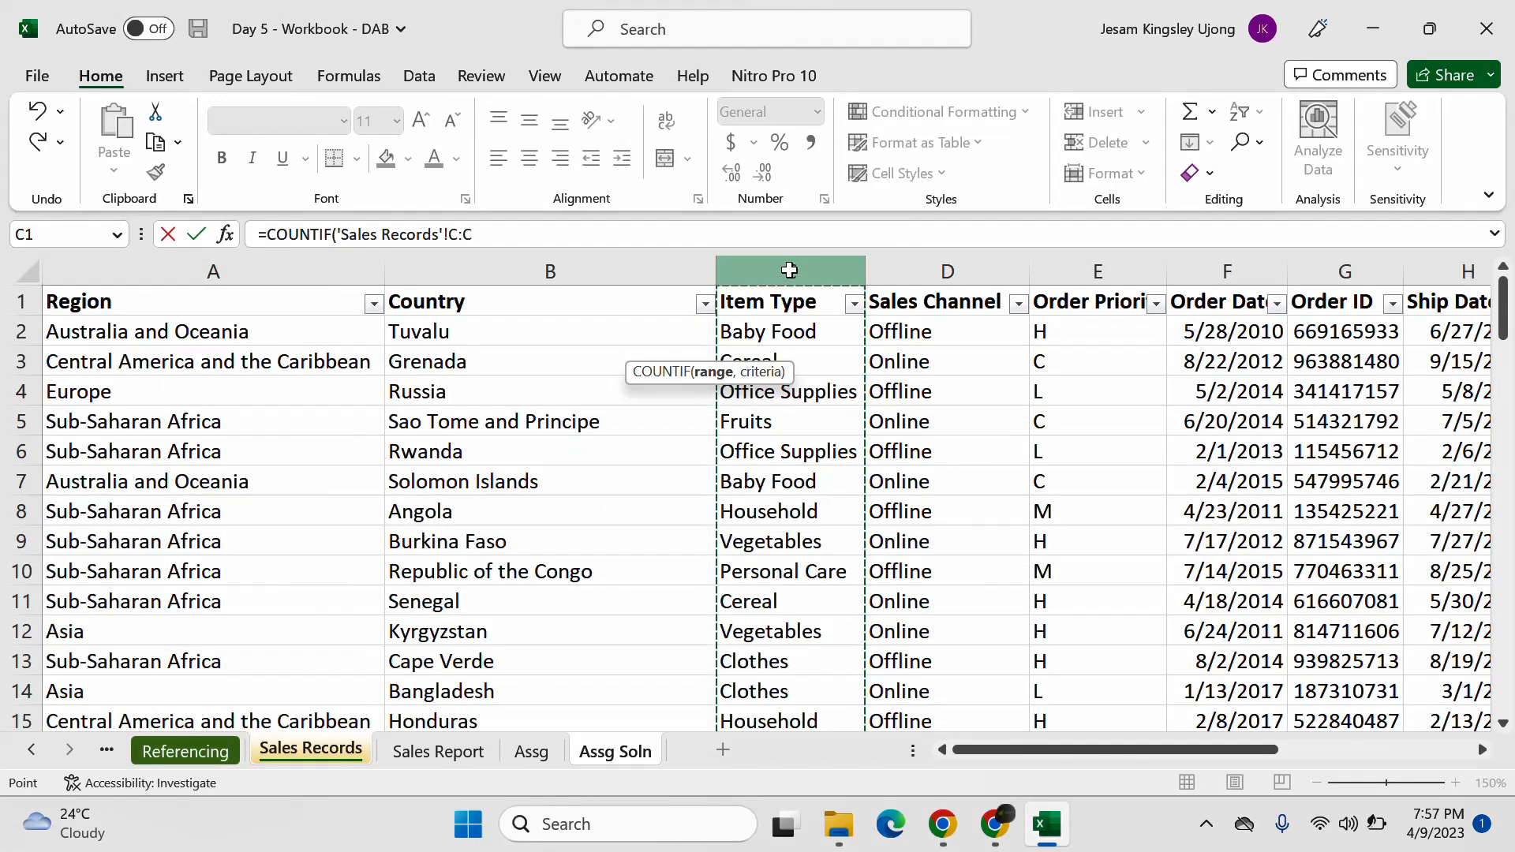
text(,)
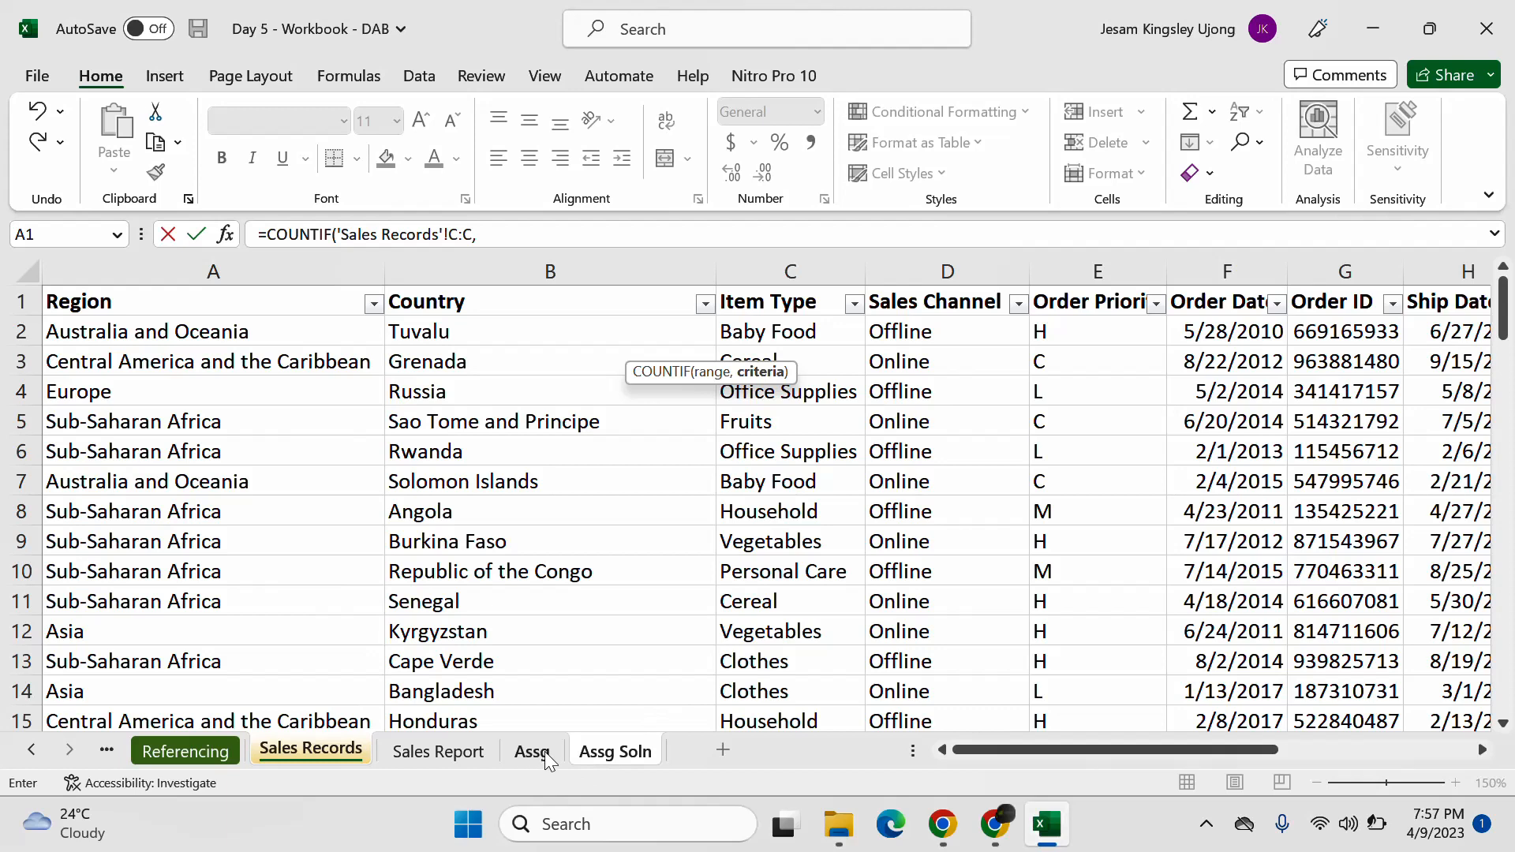
click(585, 751)
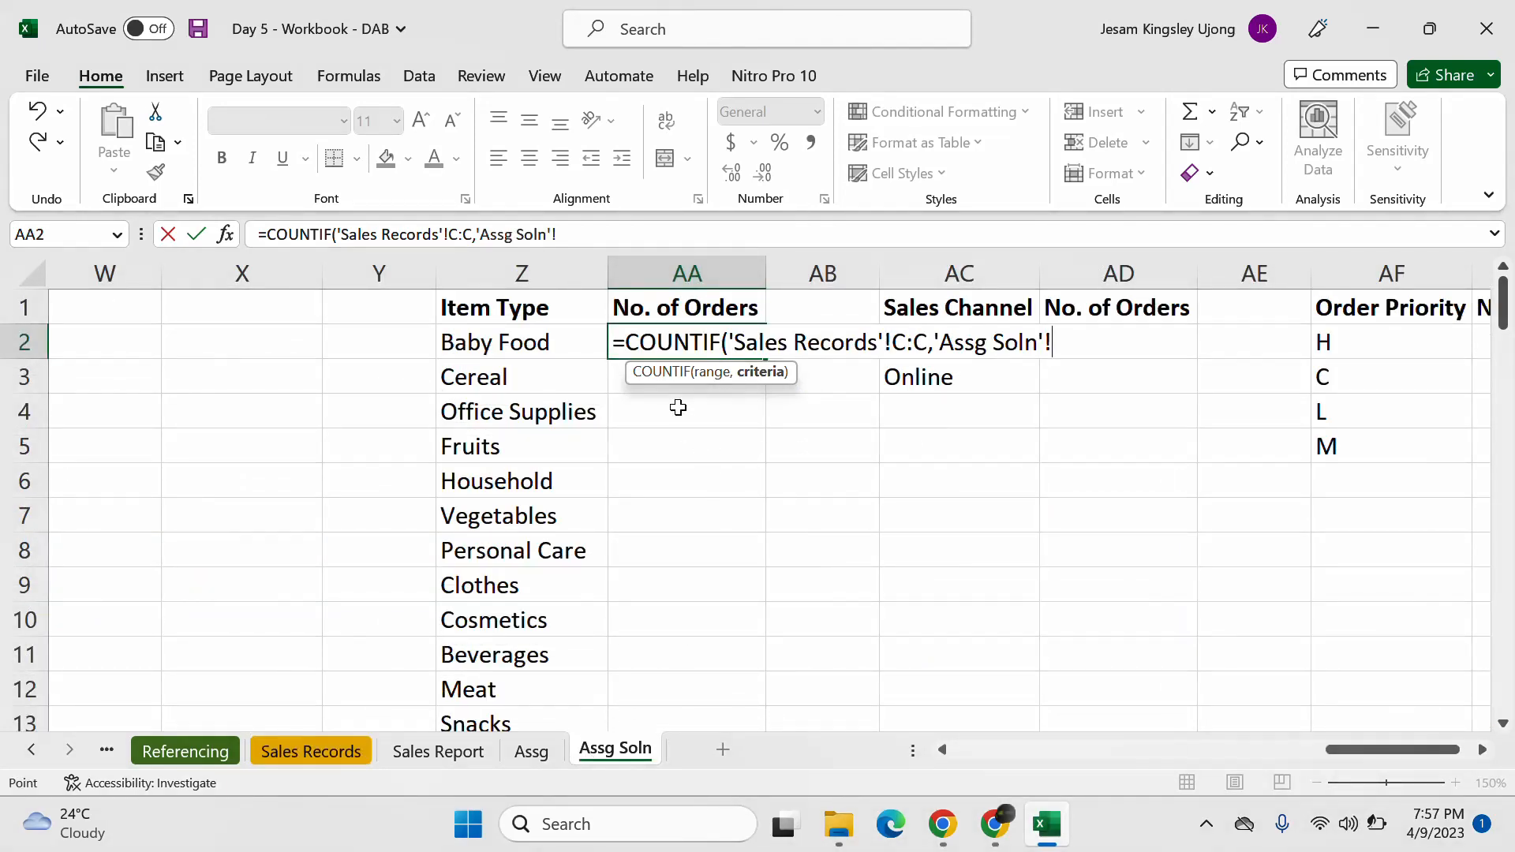
click(551, 342)
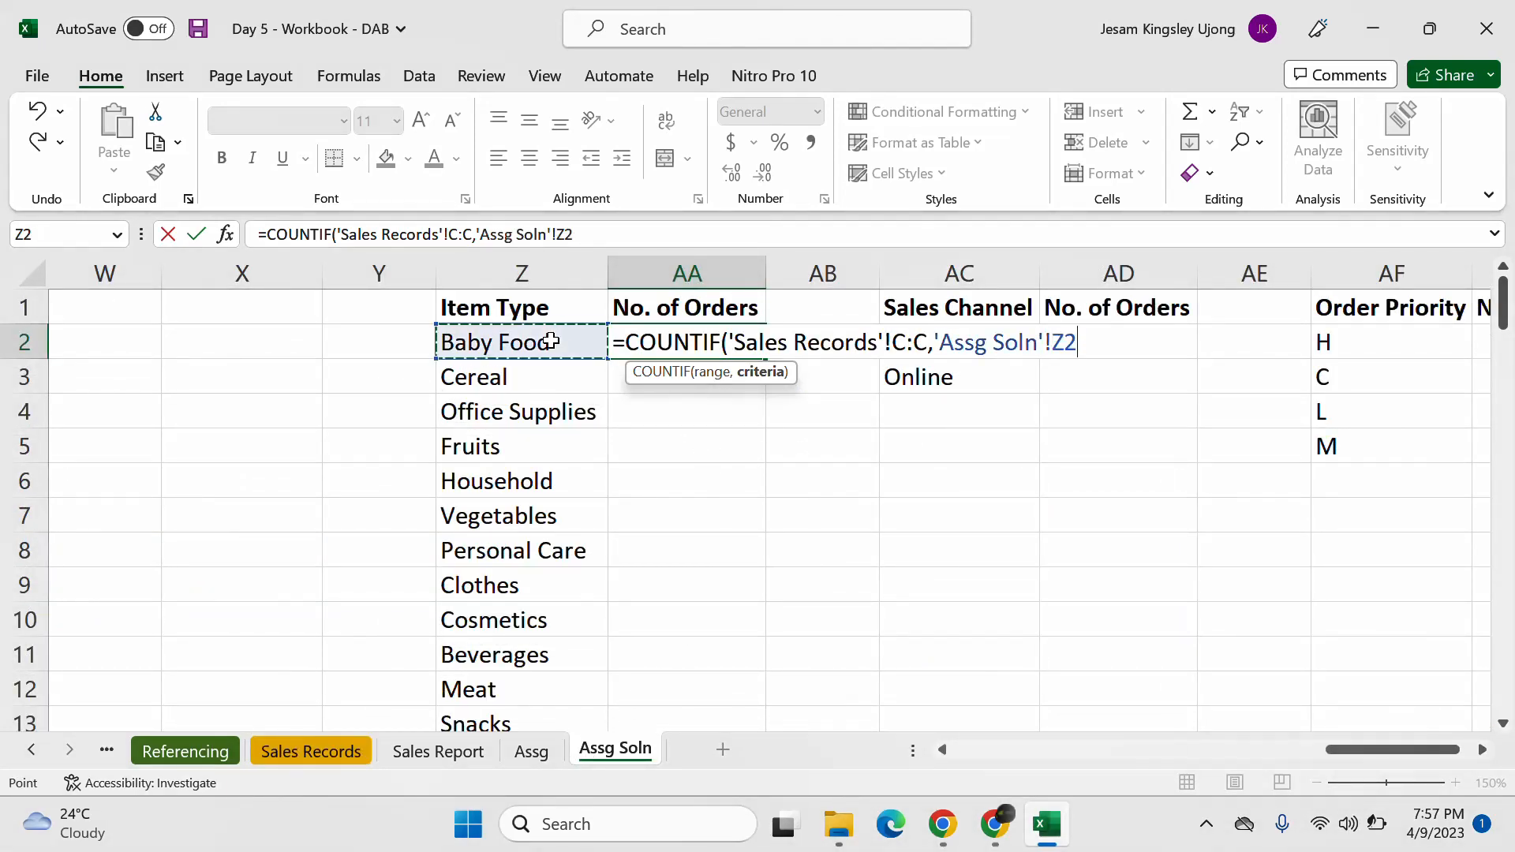
text())
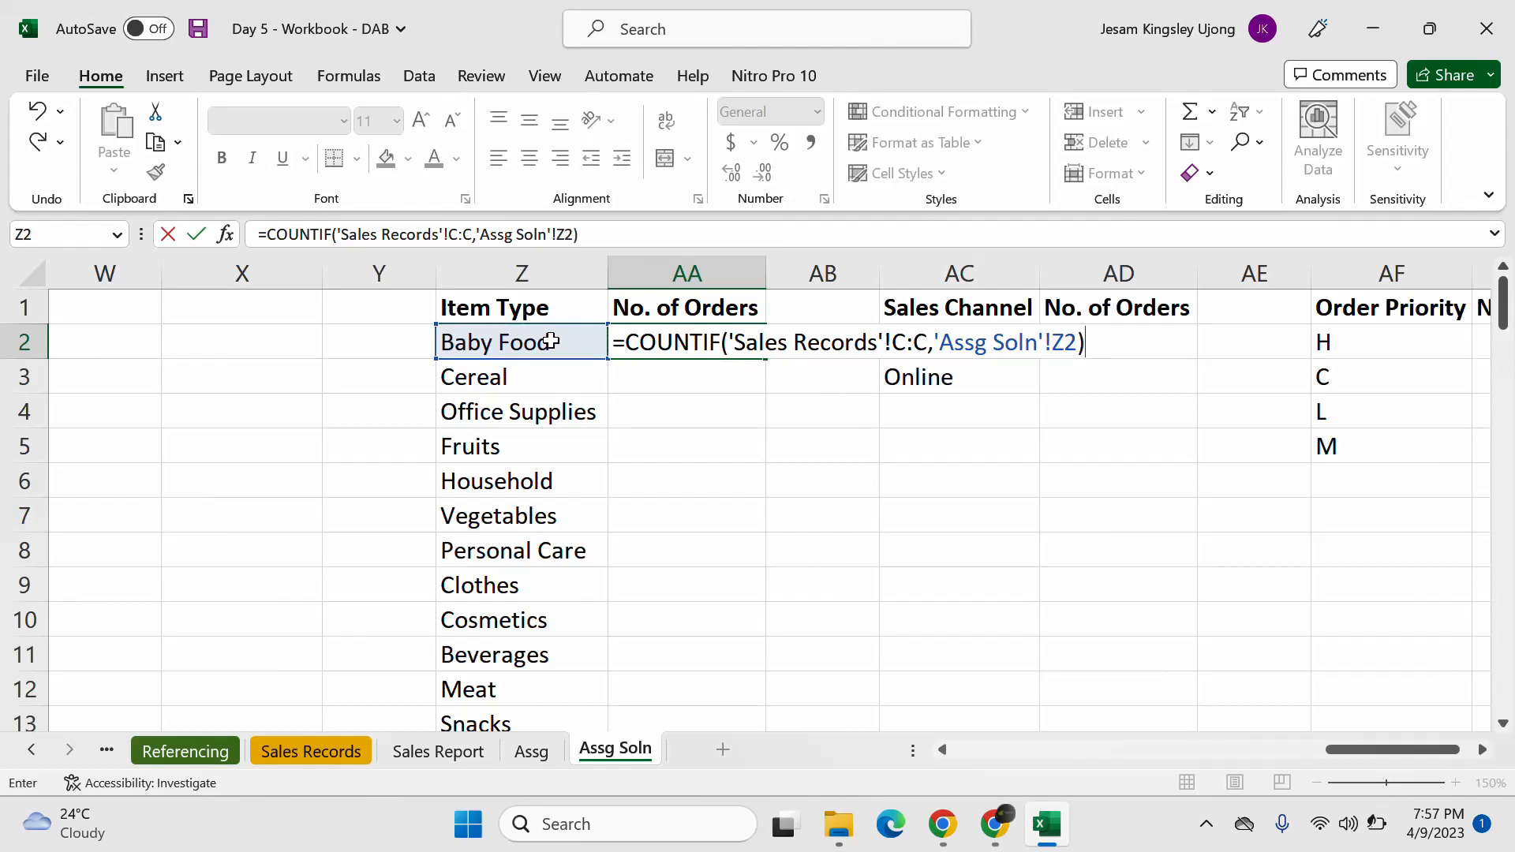
key(Return)
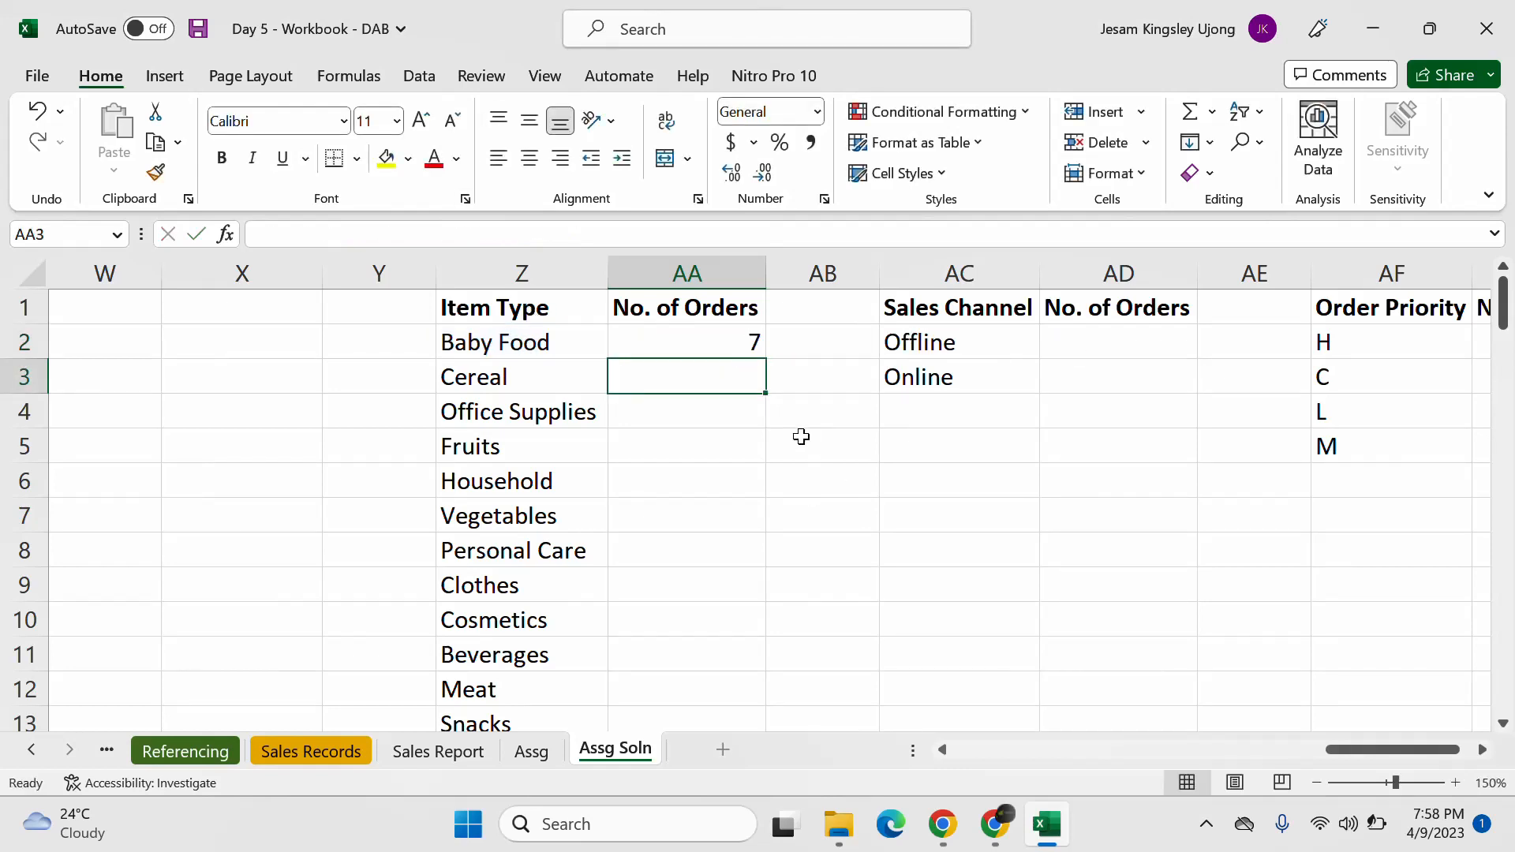
Step: Review the AA2 formula against Sales Records and fill it down No. of Orders for all item types
click(706, 335)
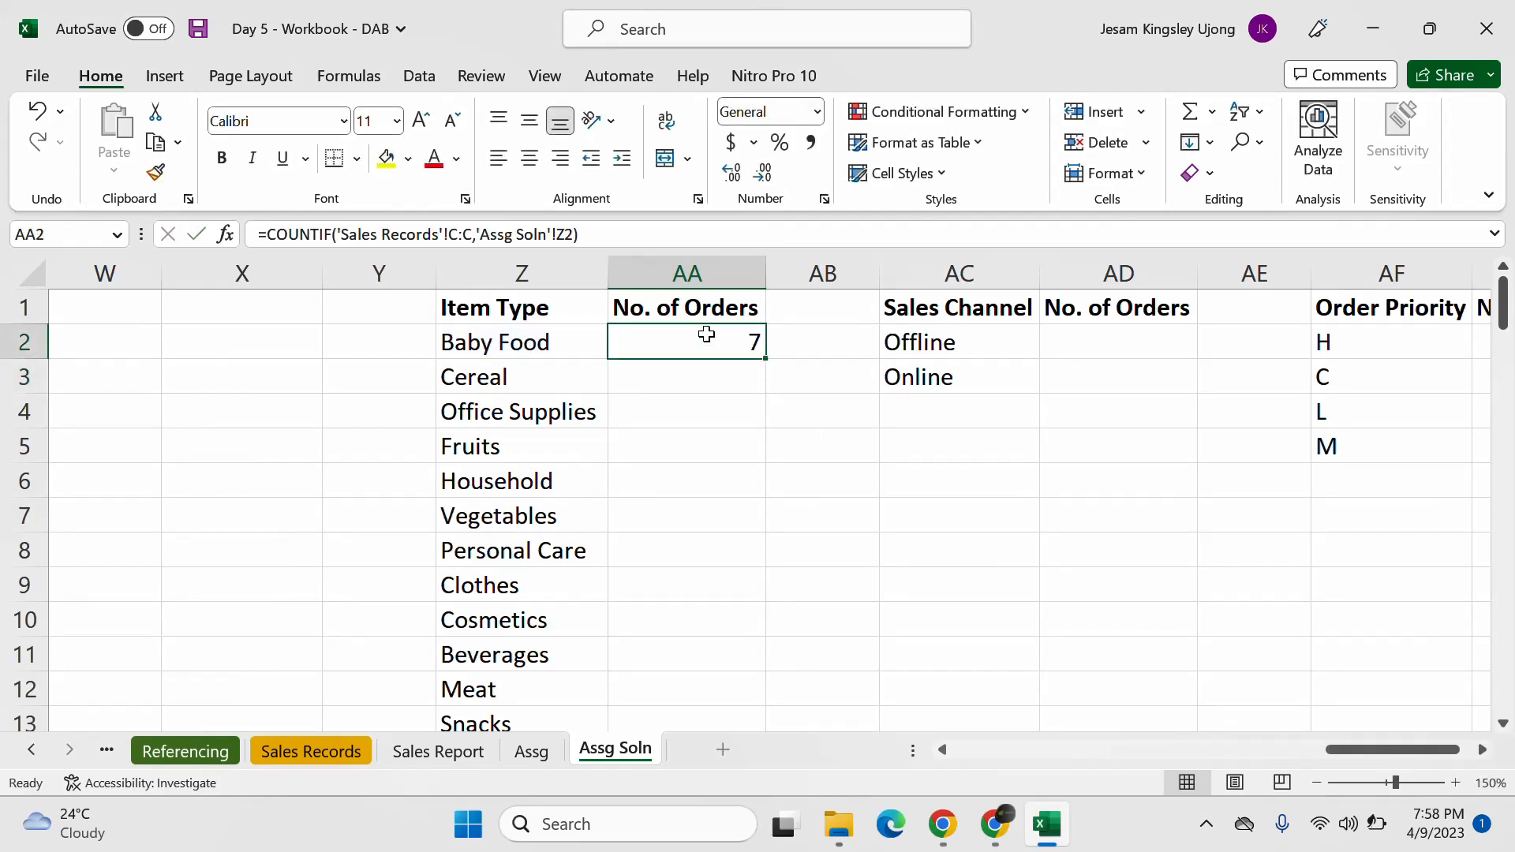
click(340, 754)
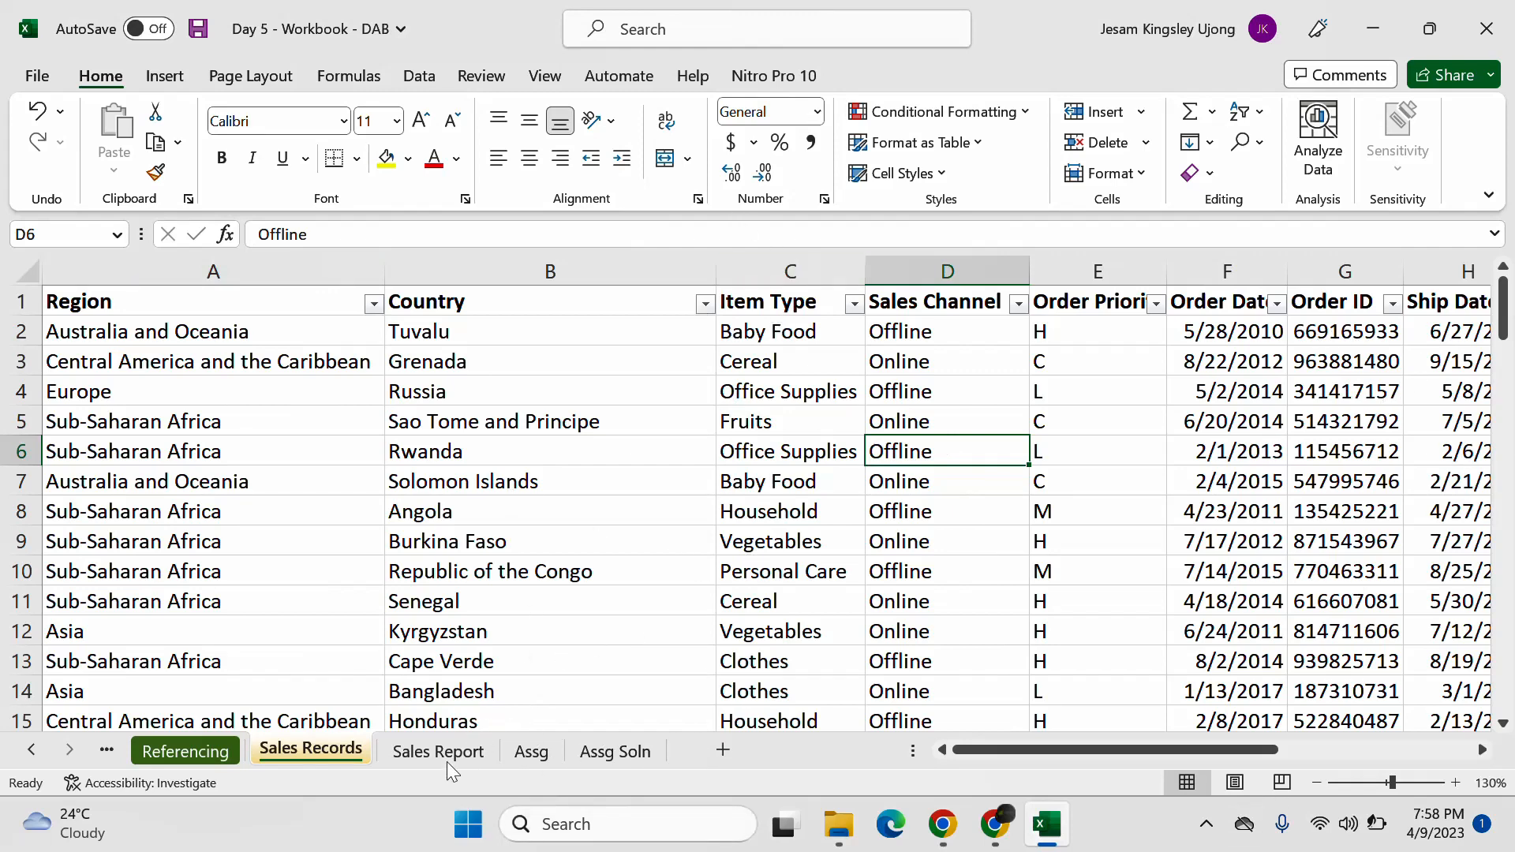
click(593, 752)
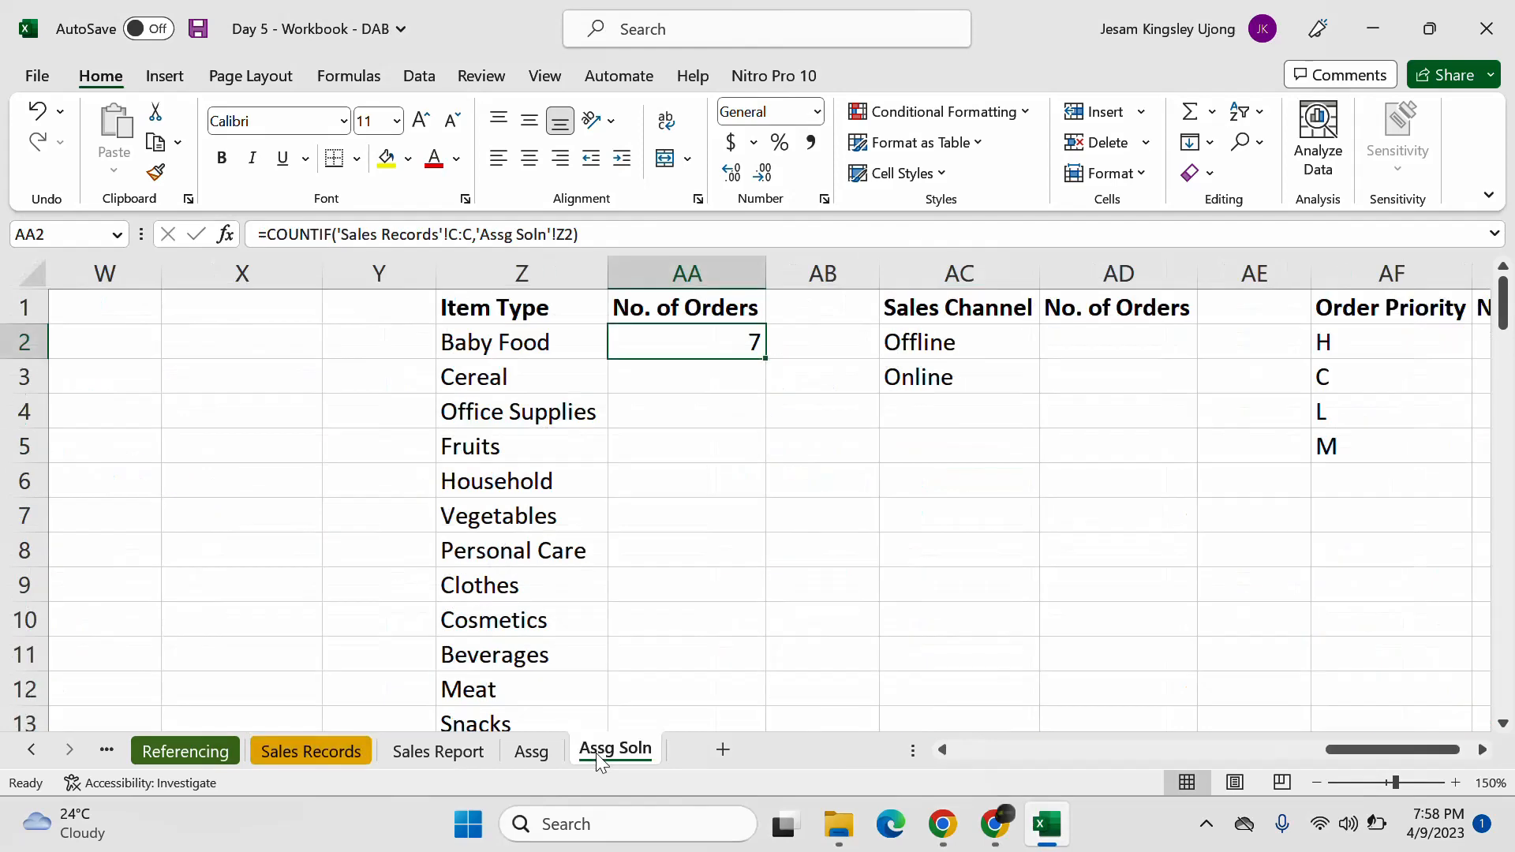
double_click(762, 359)
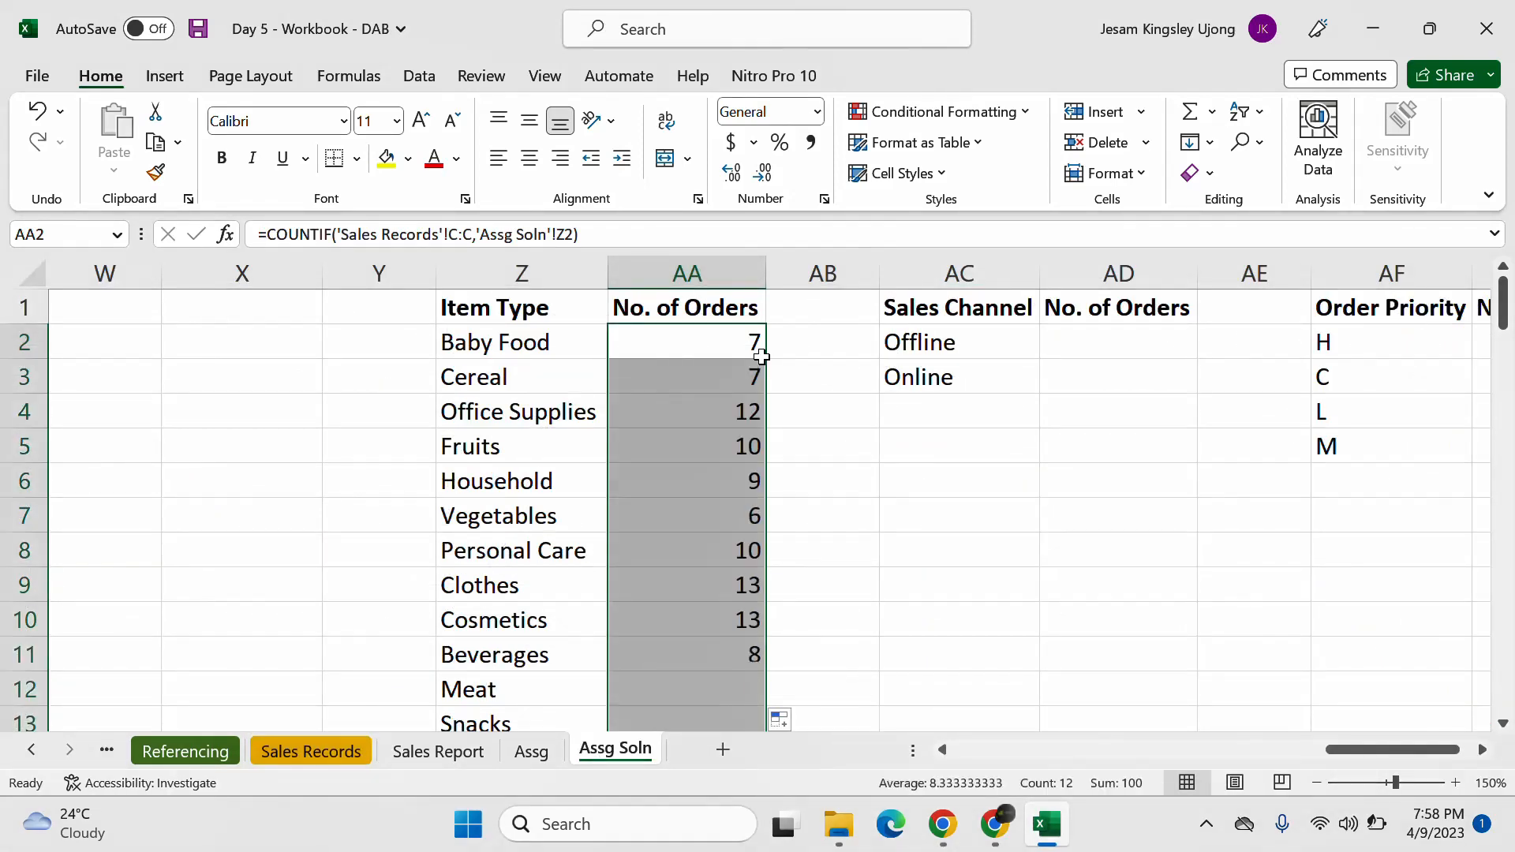
Step: Count the orders for the Offline sales channel in AD2 with =COUNTIF('Sales Records'!D:D,'Assg Soln'!AC2)
scroll(773, 407, down, 3)
scroll(774, 410, up, 3)
click(1081, 342)
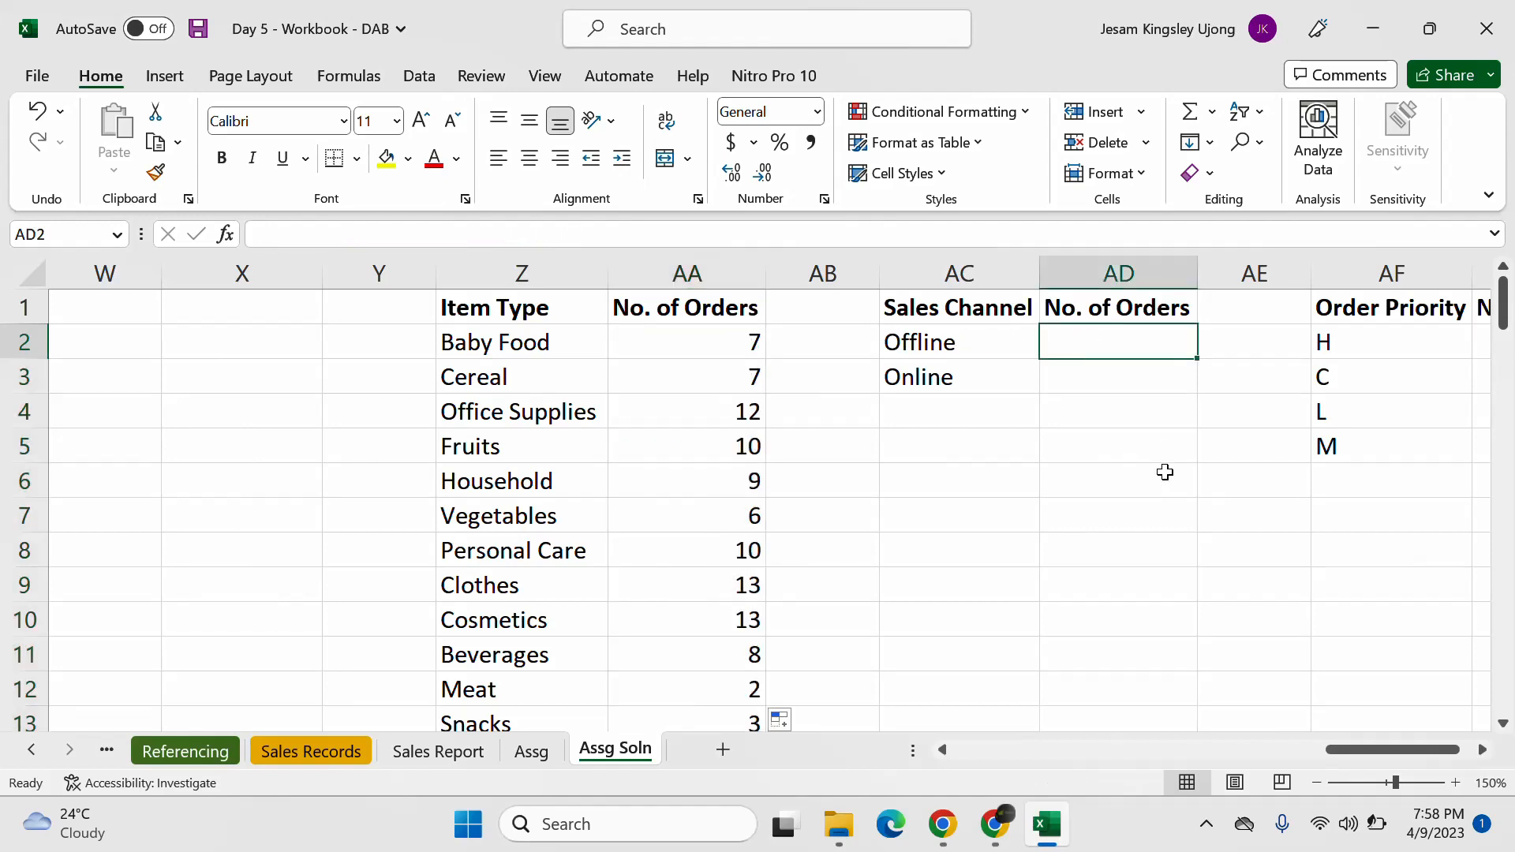
text(=c)
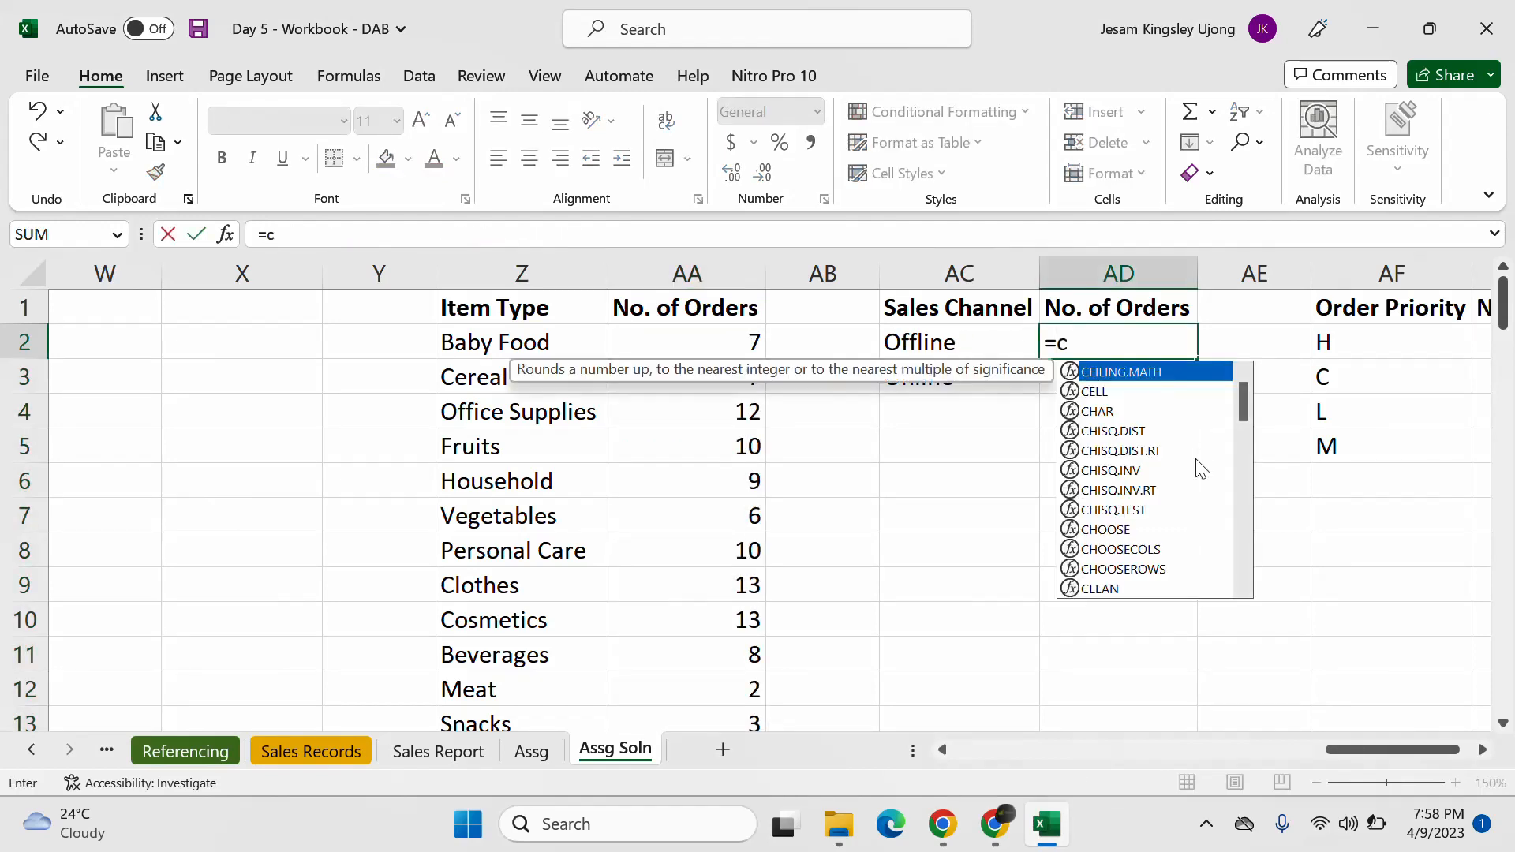
text(ount)
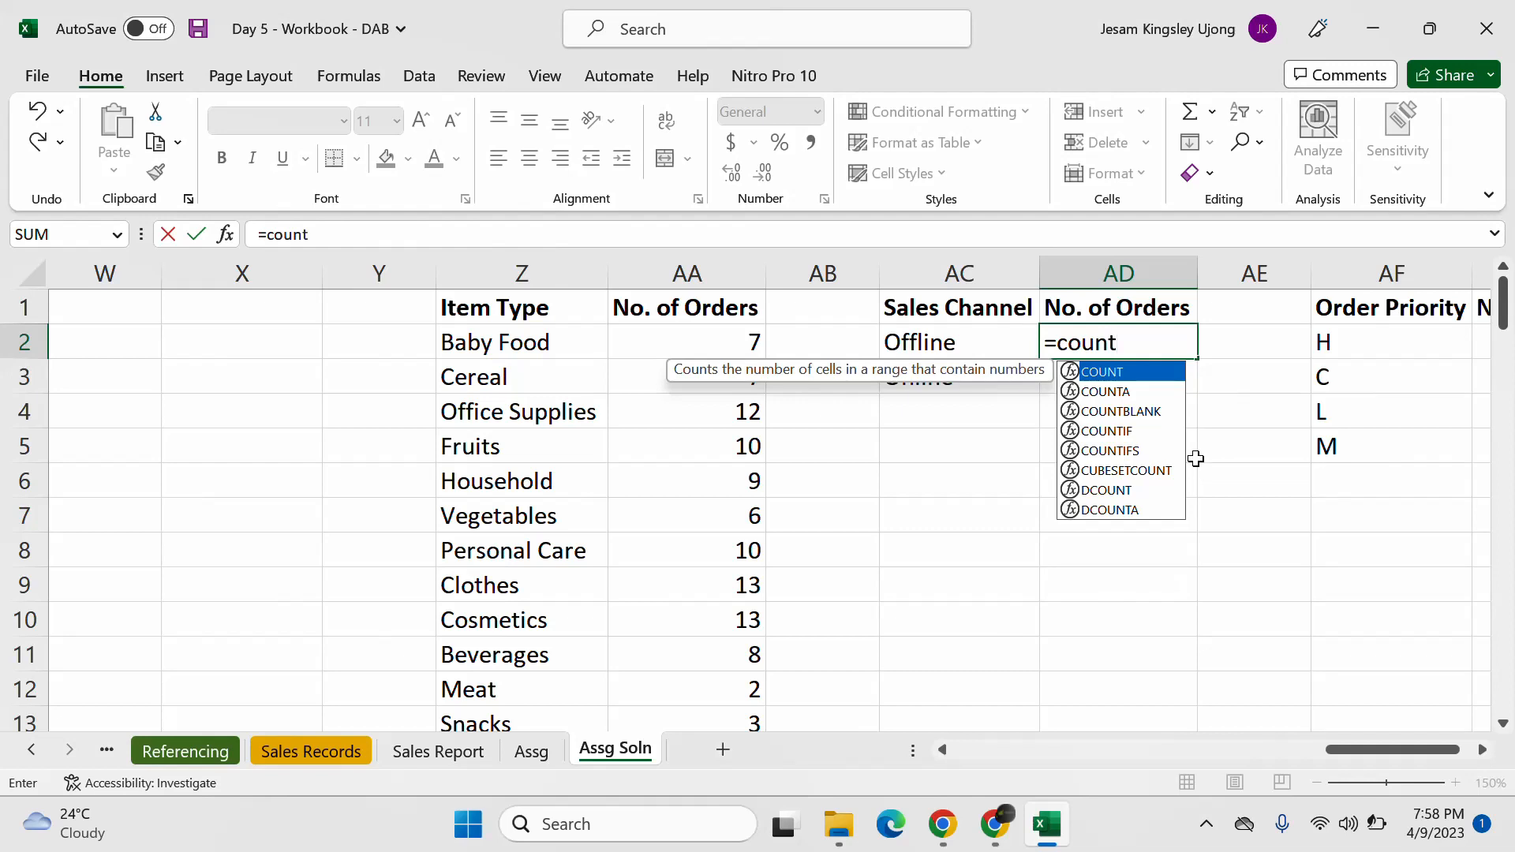
text(if)
key(Tab)
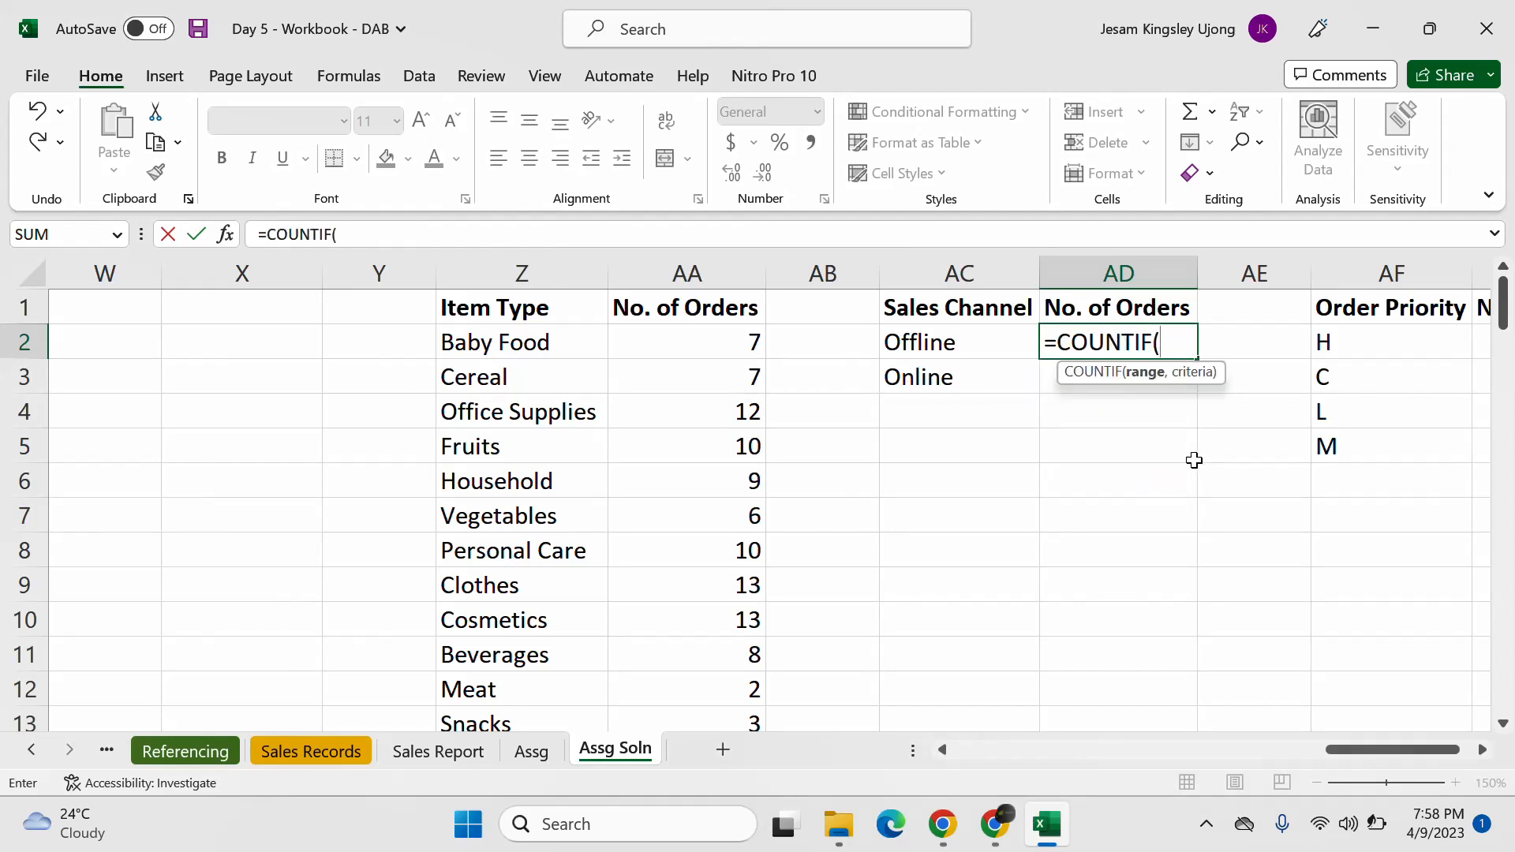
click(983, 347)
key(BackSpace)
key(BackSpace)
key(BackSpace)
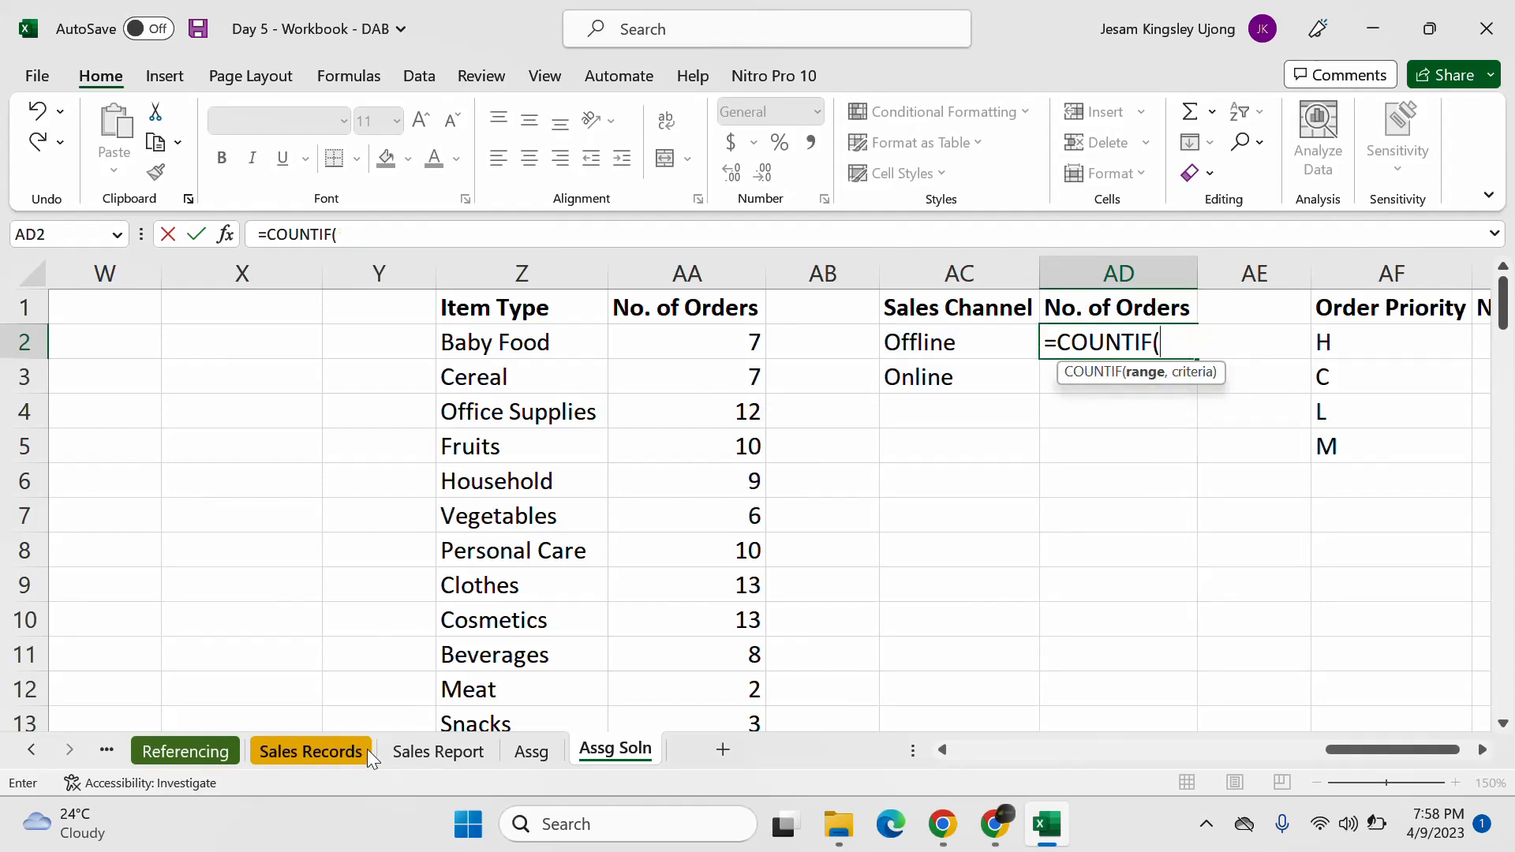
click(347, 750)
click(958, 274)
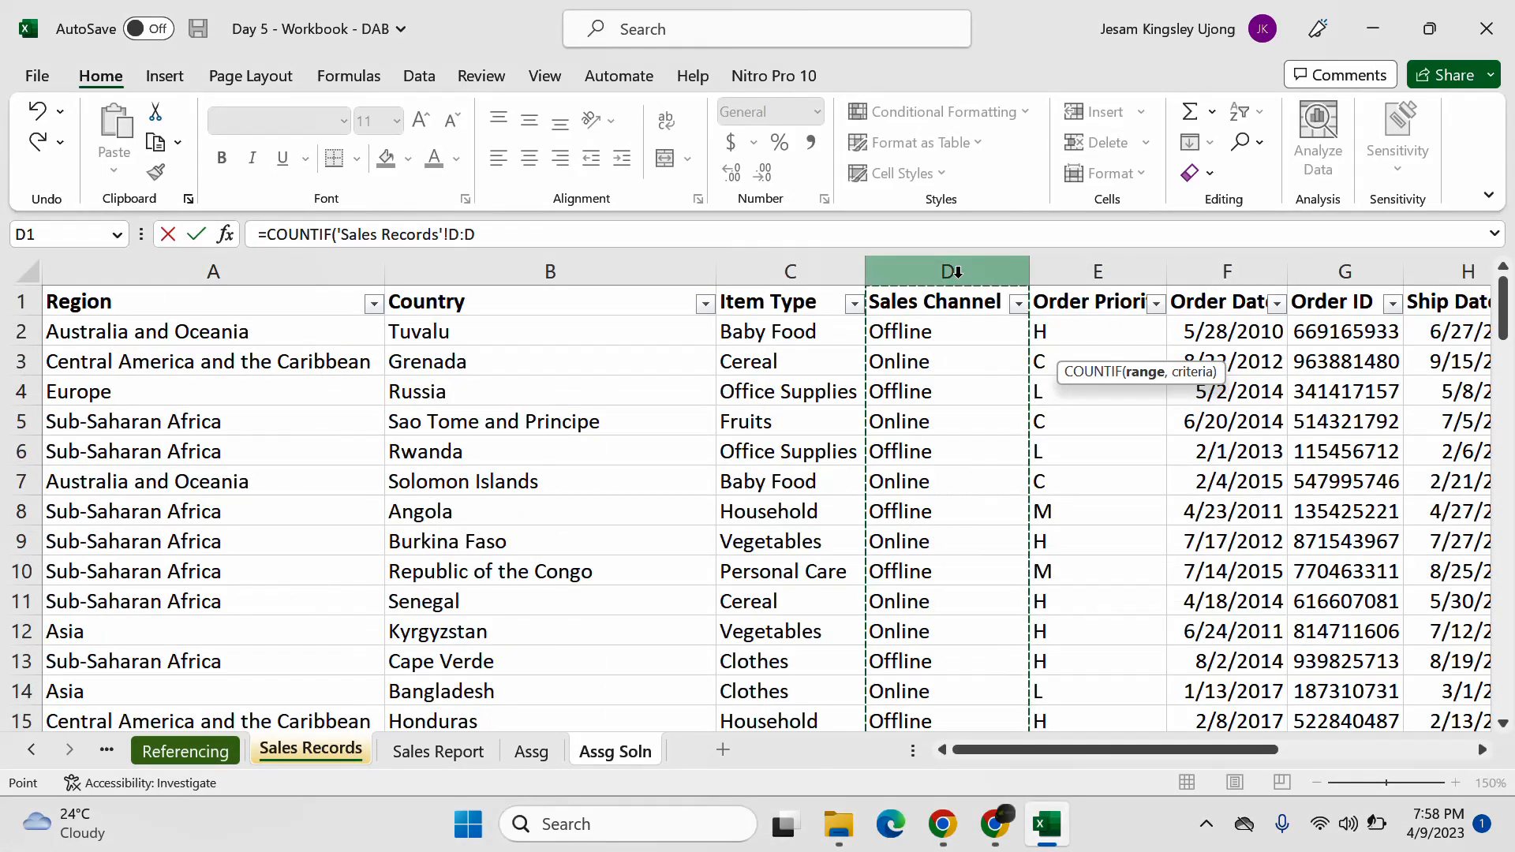
text(,)
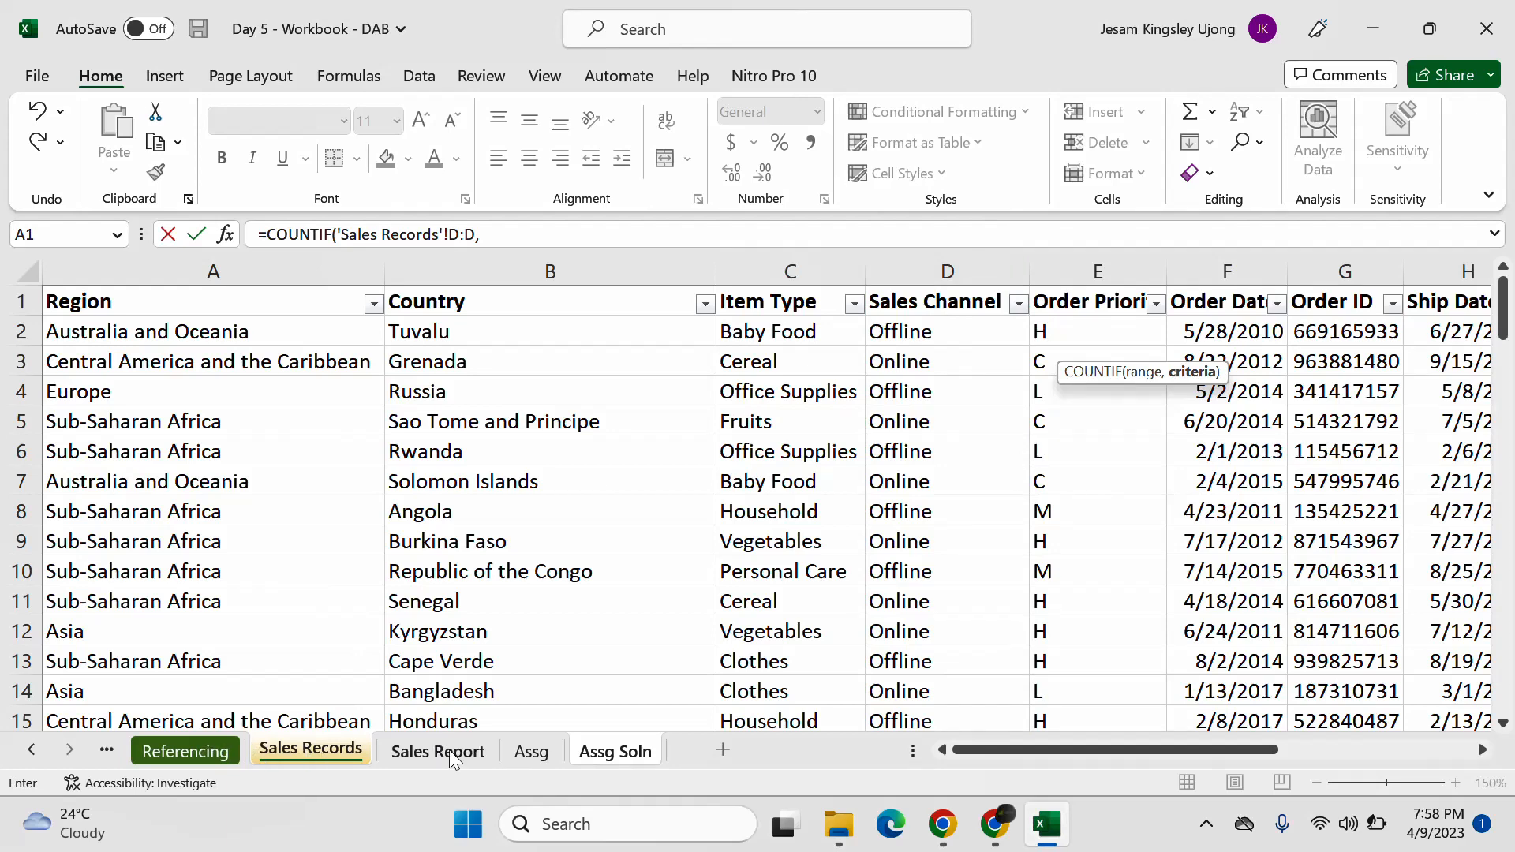
click(612, 751)
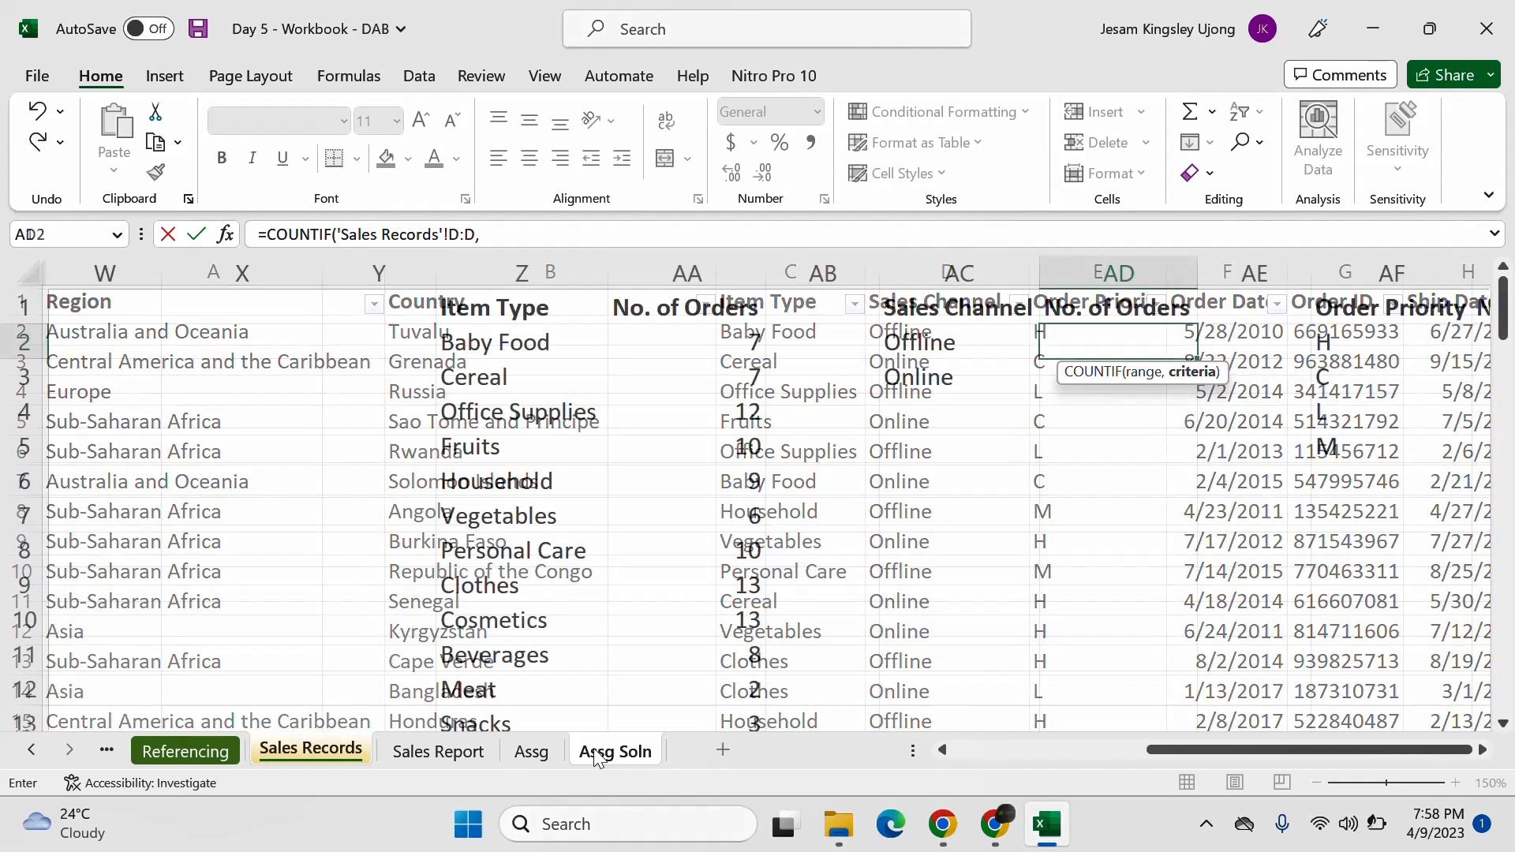
click(948, 343)
key(Return)
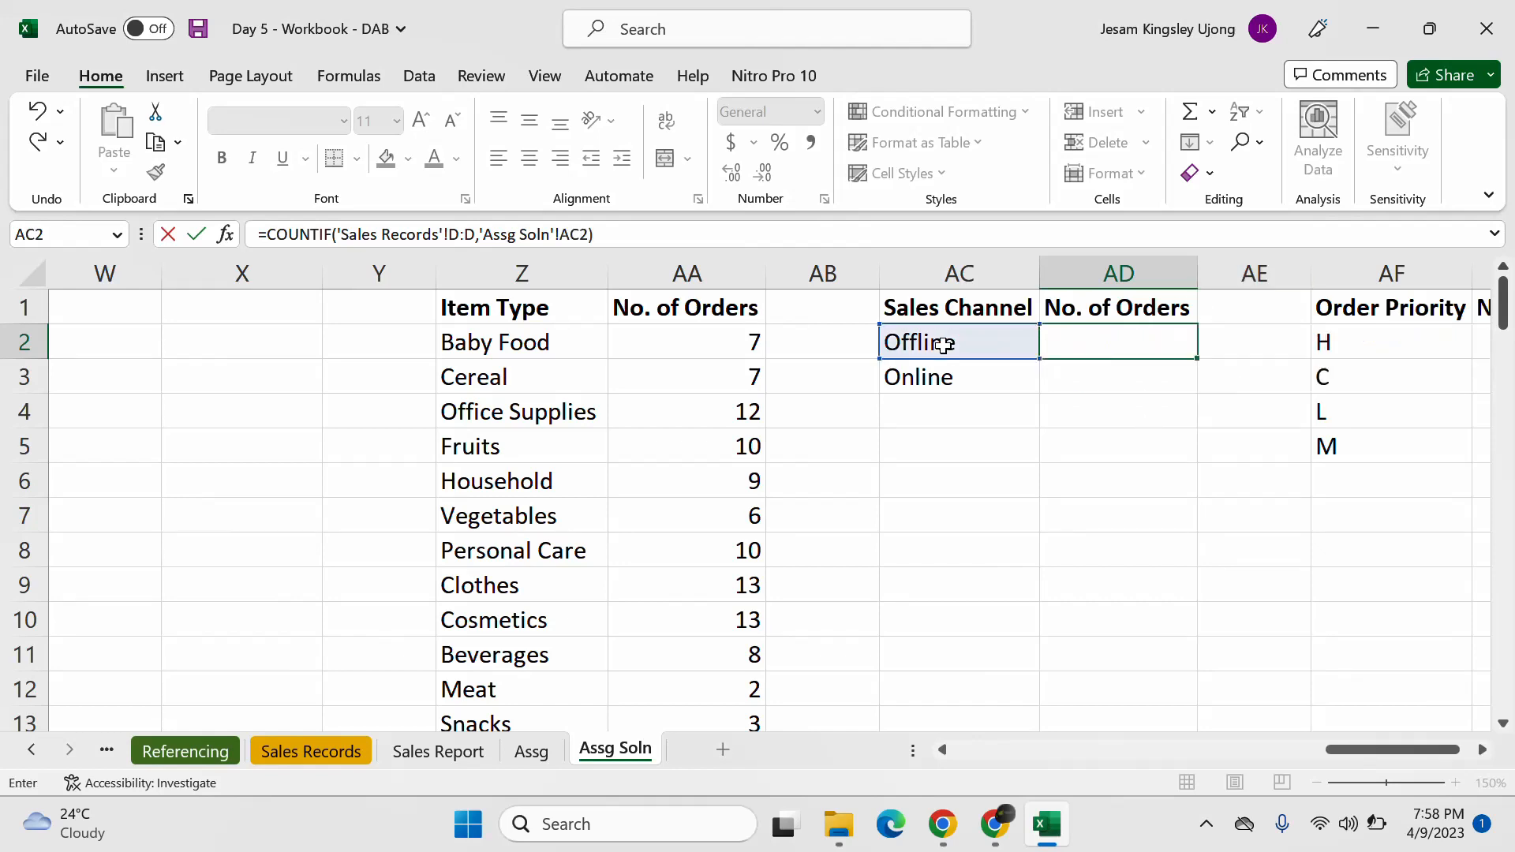
Step: Fill the AD2 formula down to the Online channel, and check the item type order counts in column AA
click(1175, 346)
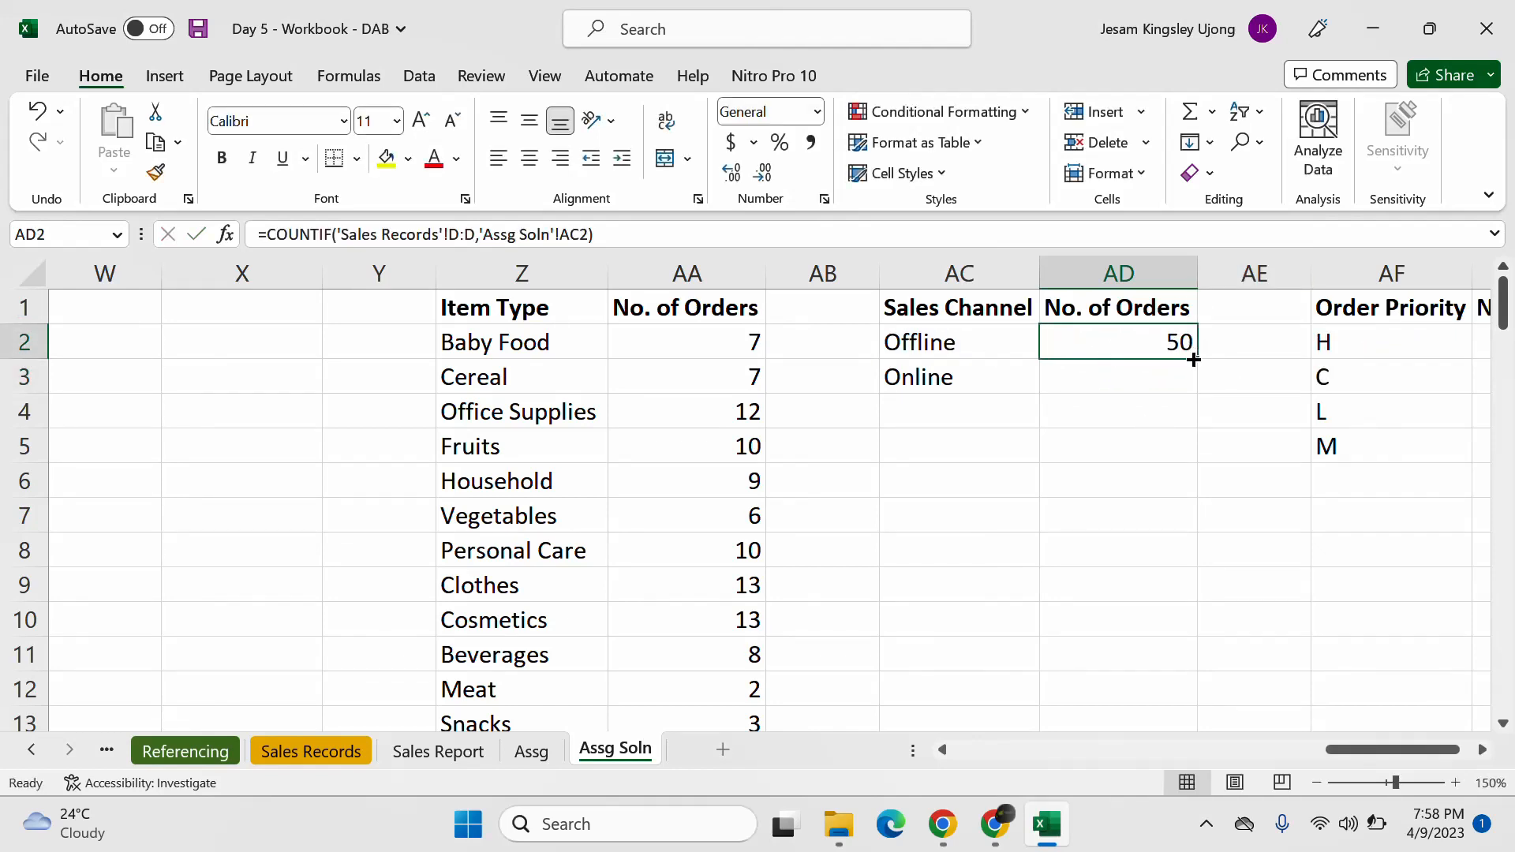
drag(1193, 359, 1202, 390)
click(1065, 455)
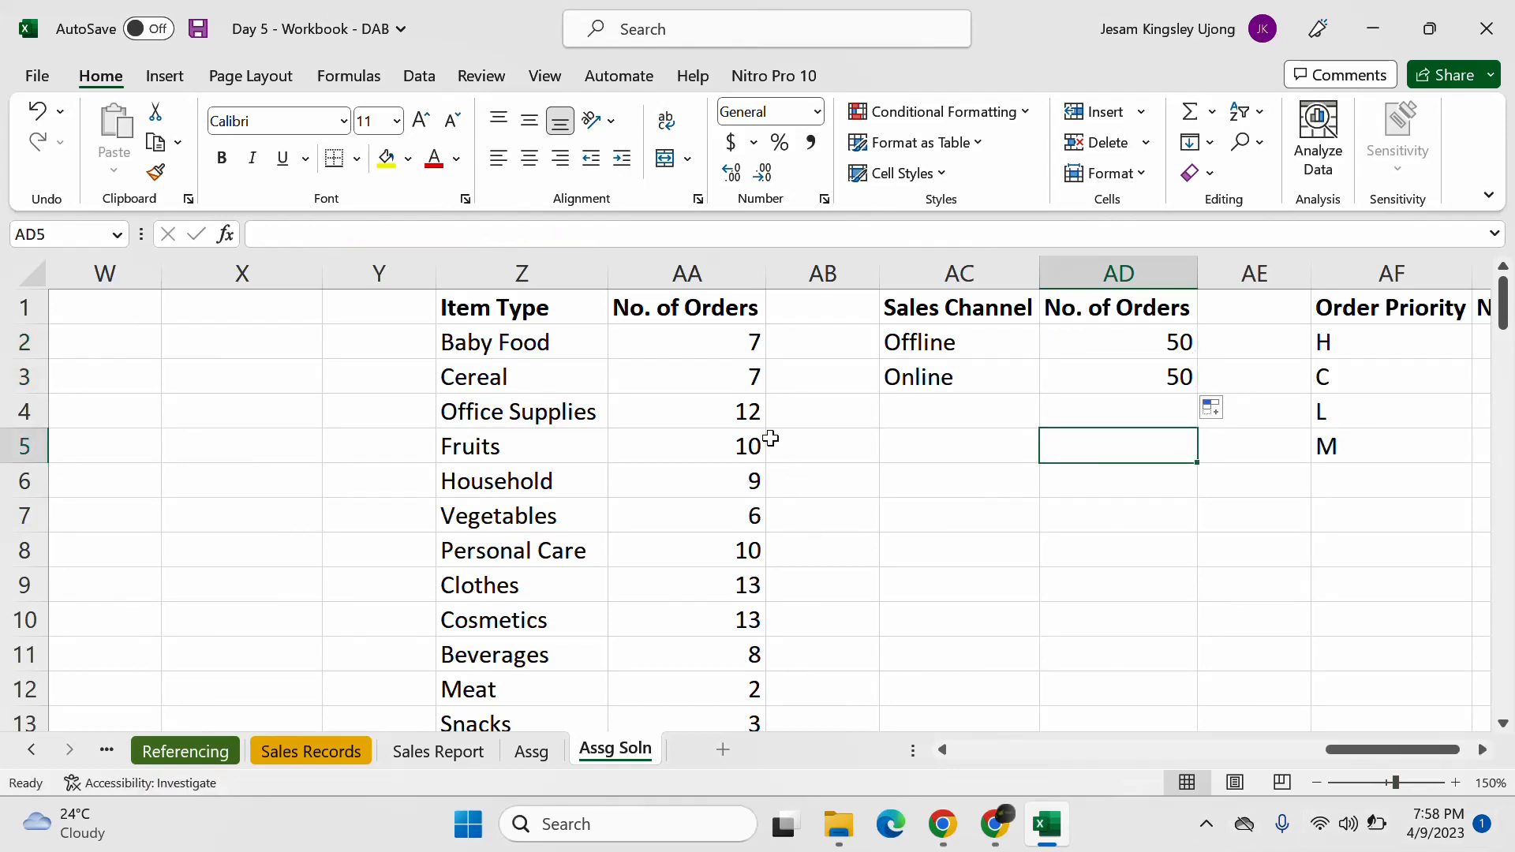
drag(740, 346, 750, 821)
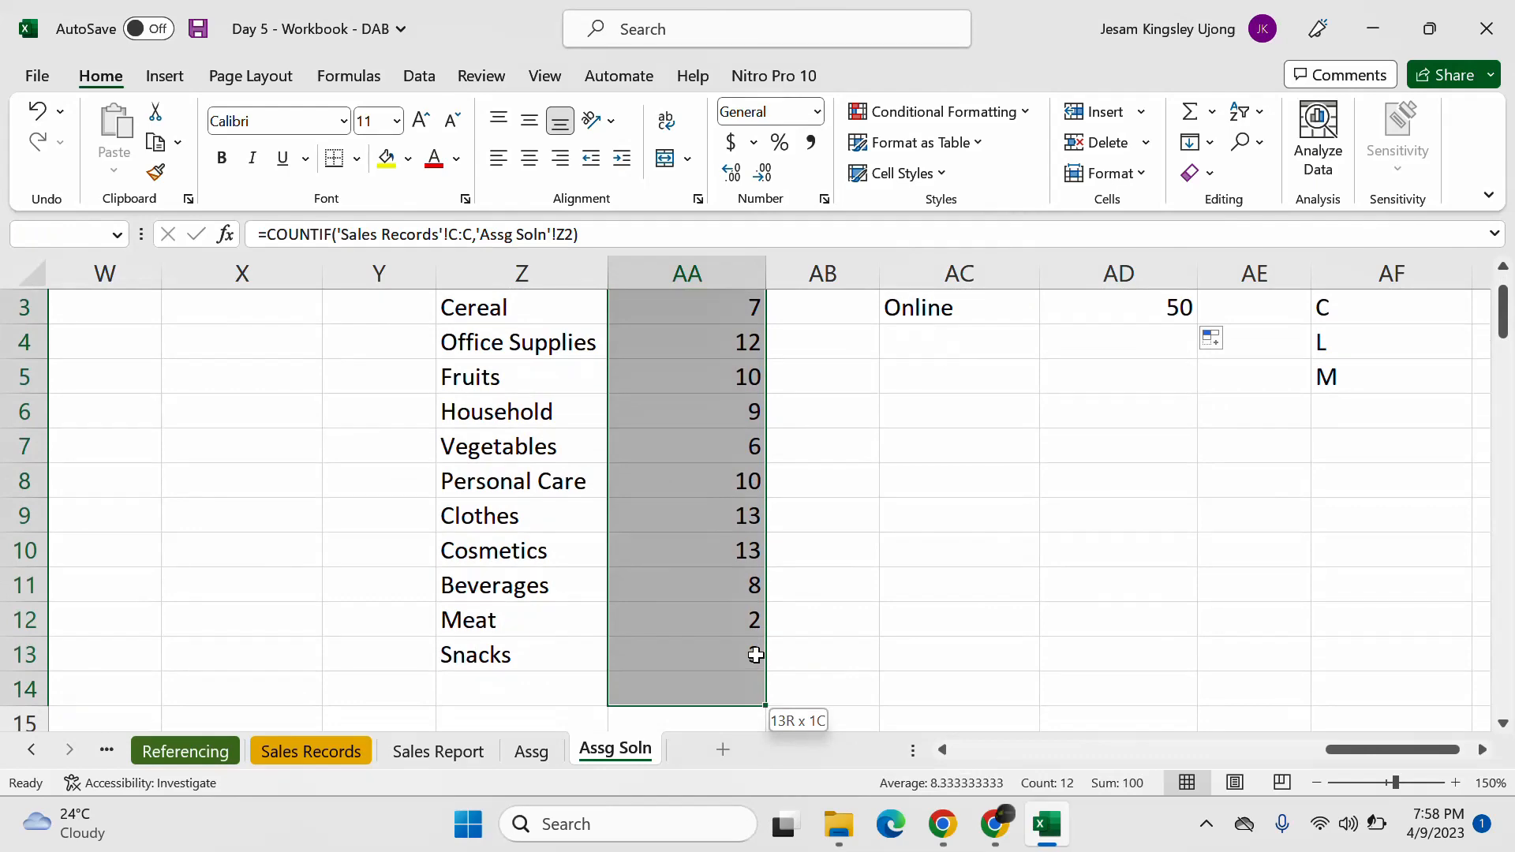
click(1224, 593)
scroll(1370, 636, up, 1)
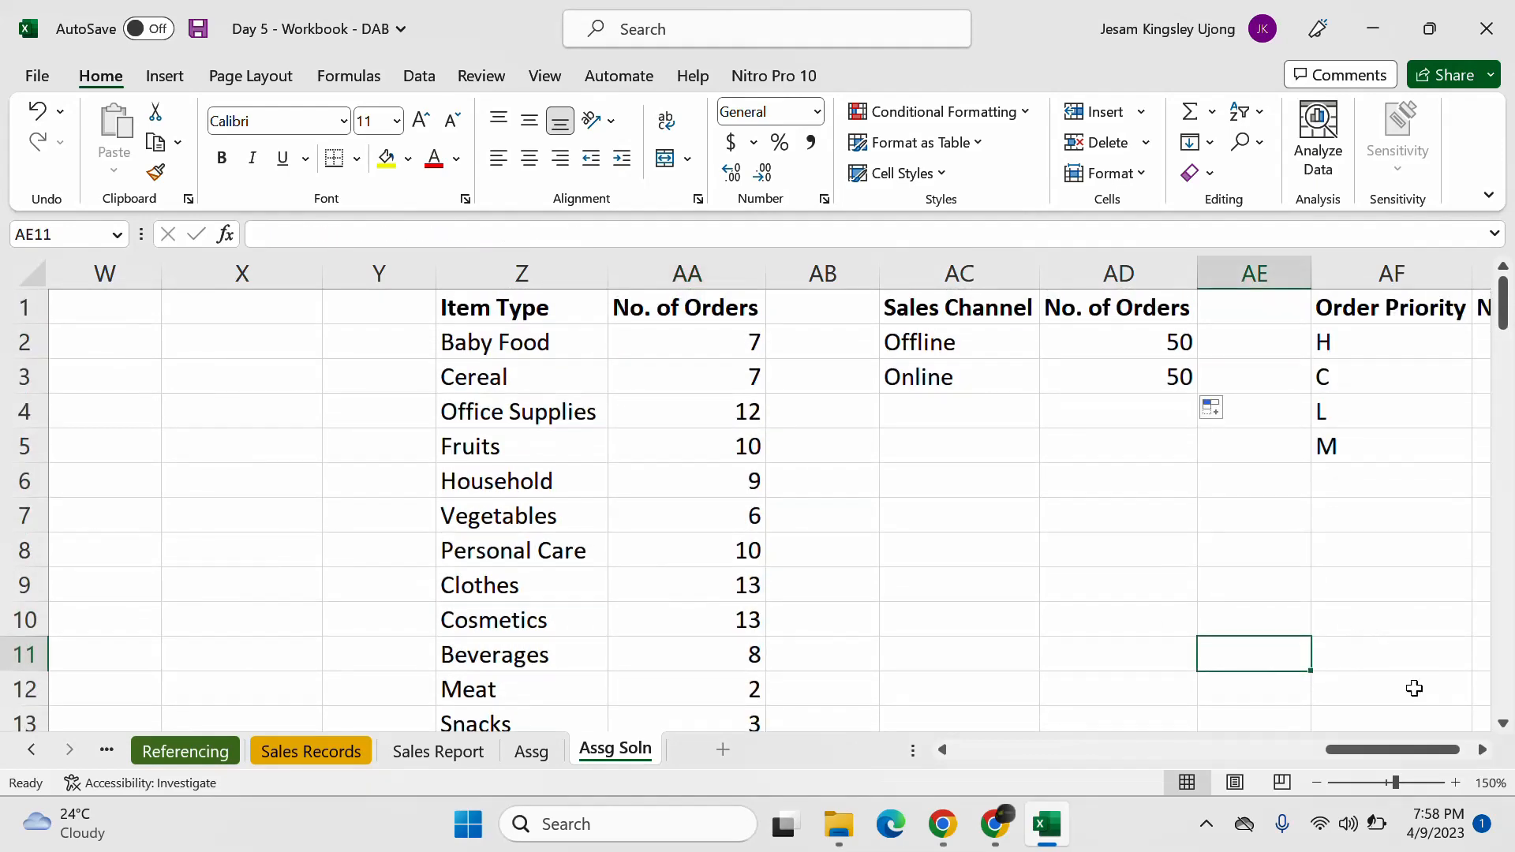
Step: Count the orders for priority H in AG2 with =COUNTIF('Sales Records'!E:E,'Assg Soln'!AF2)
click(1481, 750)
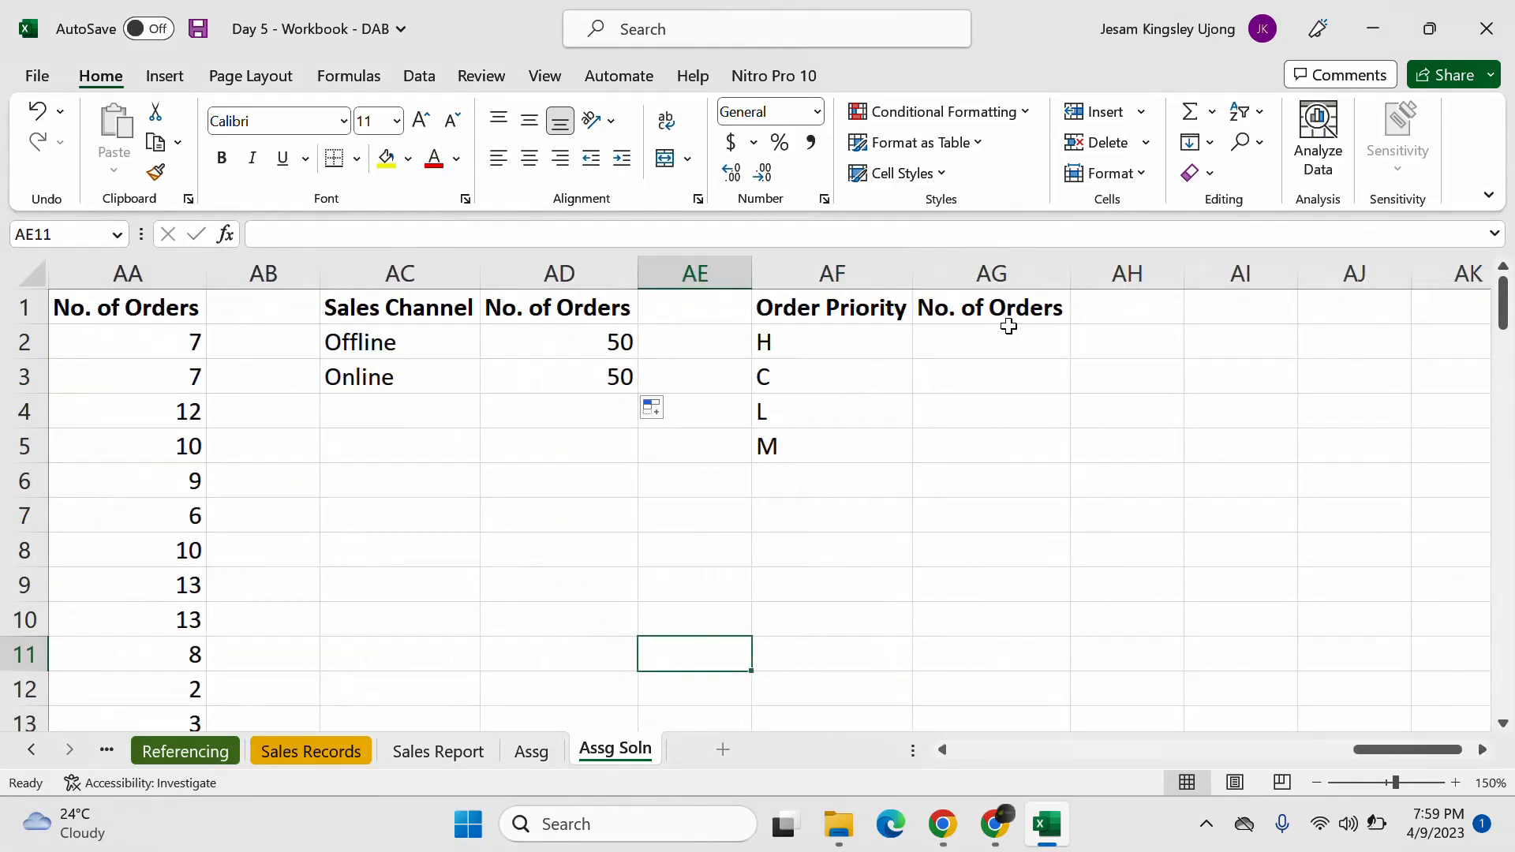
click(1007, 341)
text(=)
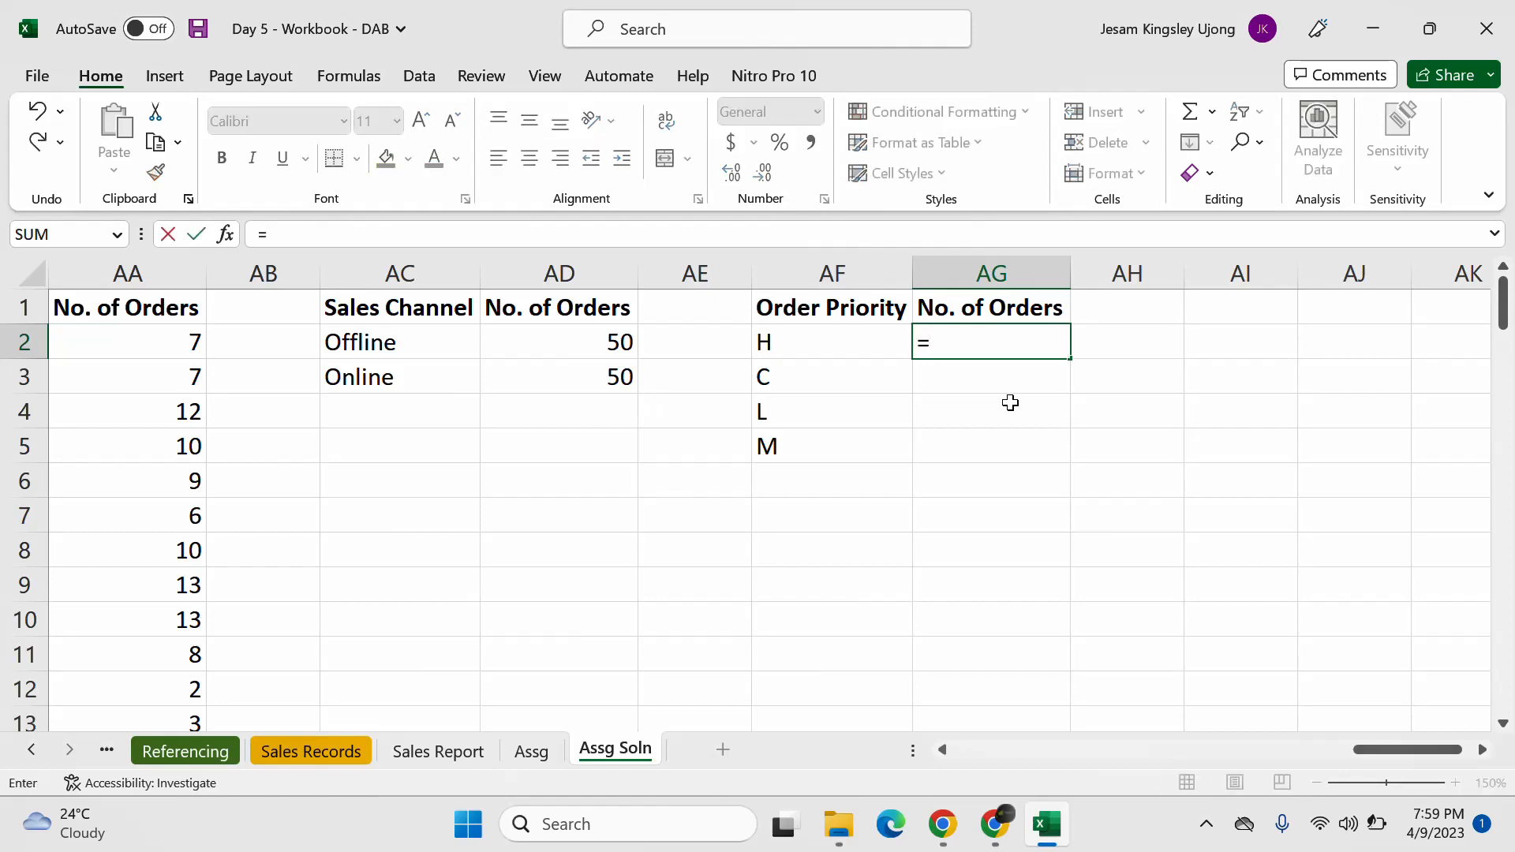
text(couni)
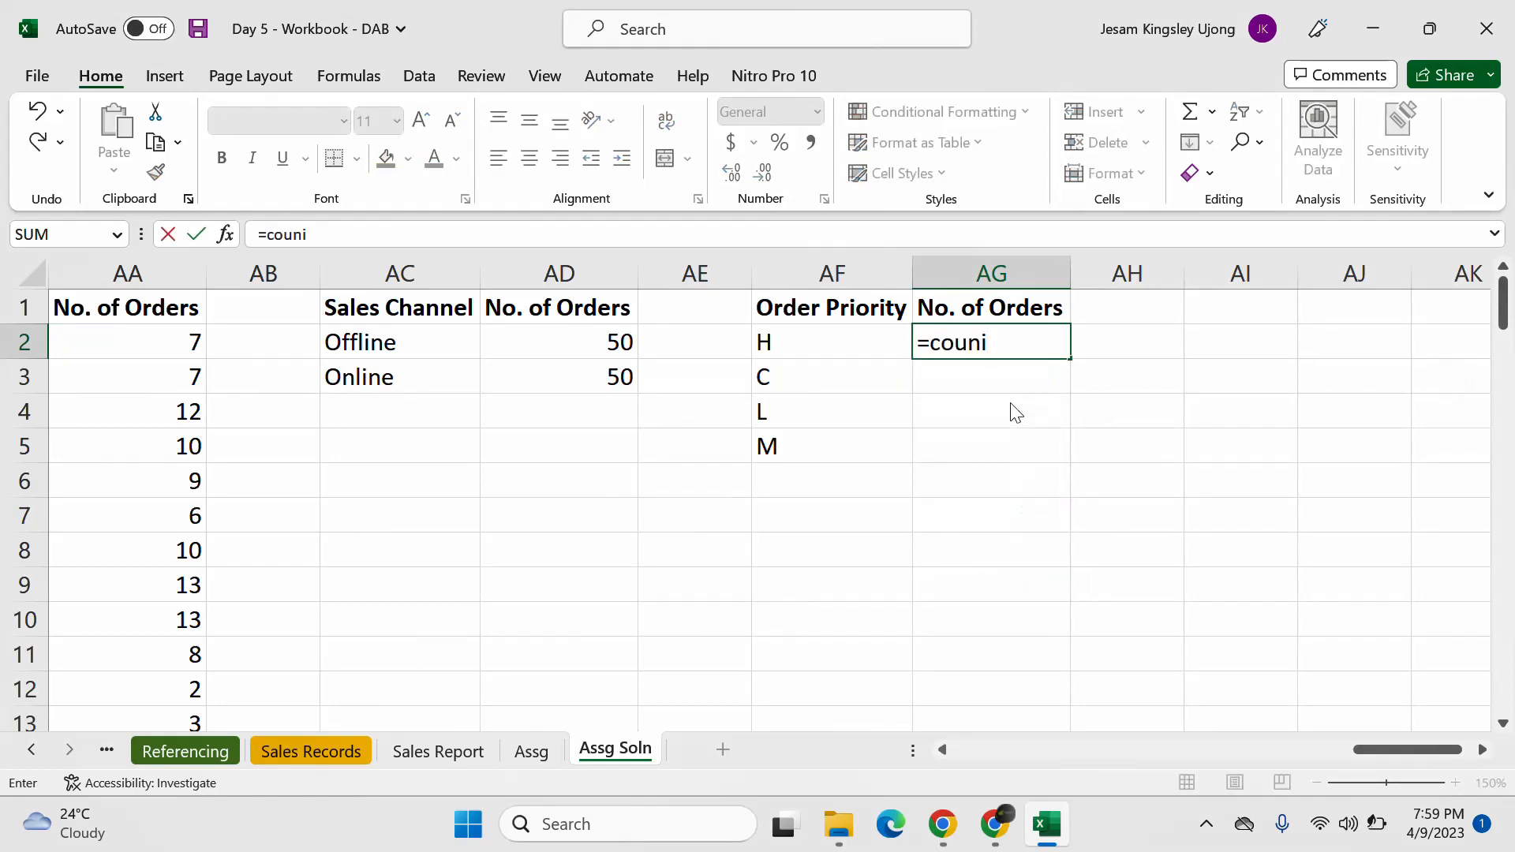
key(BackSpace)
text(ti)
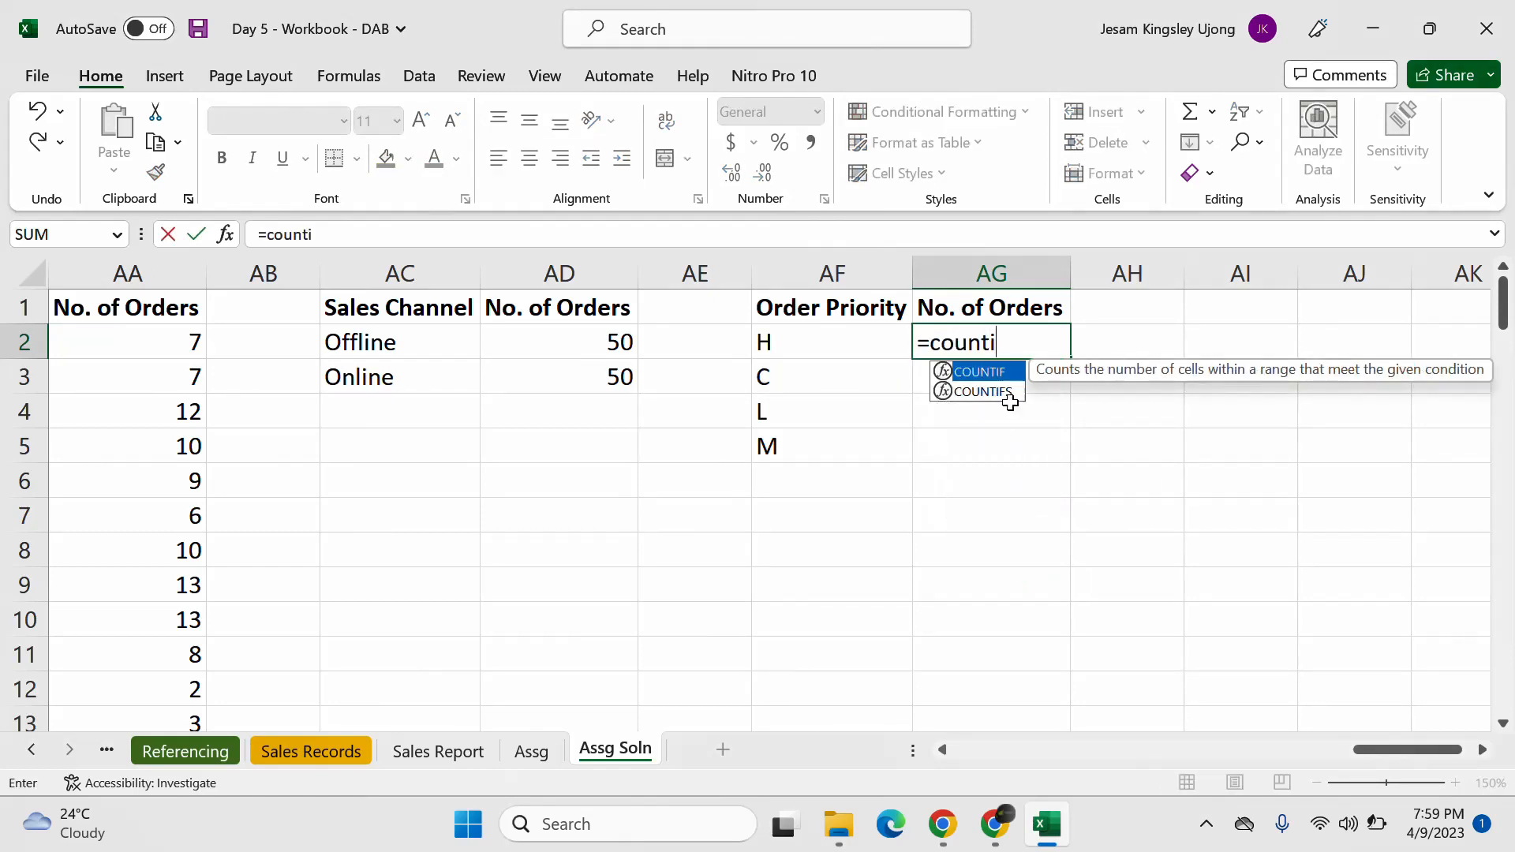
key(Tab)
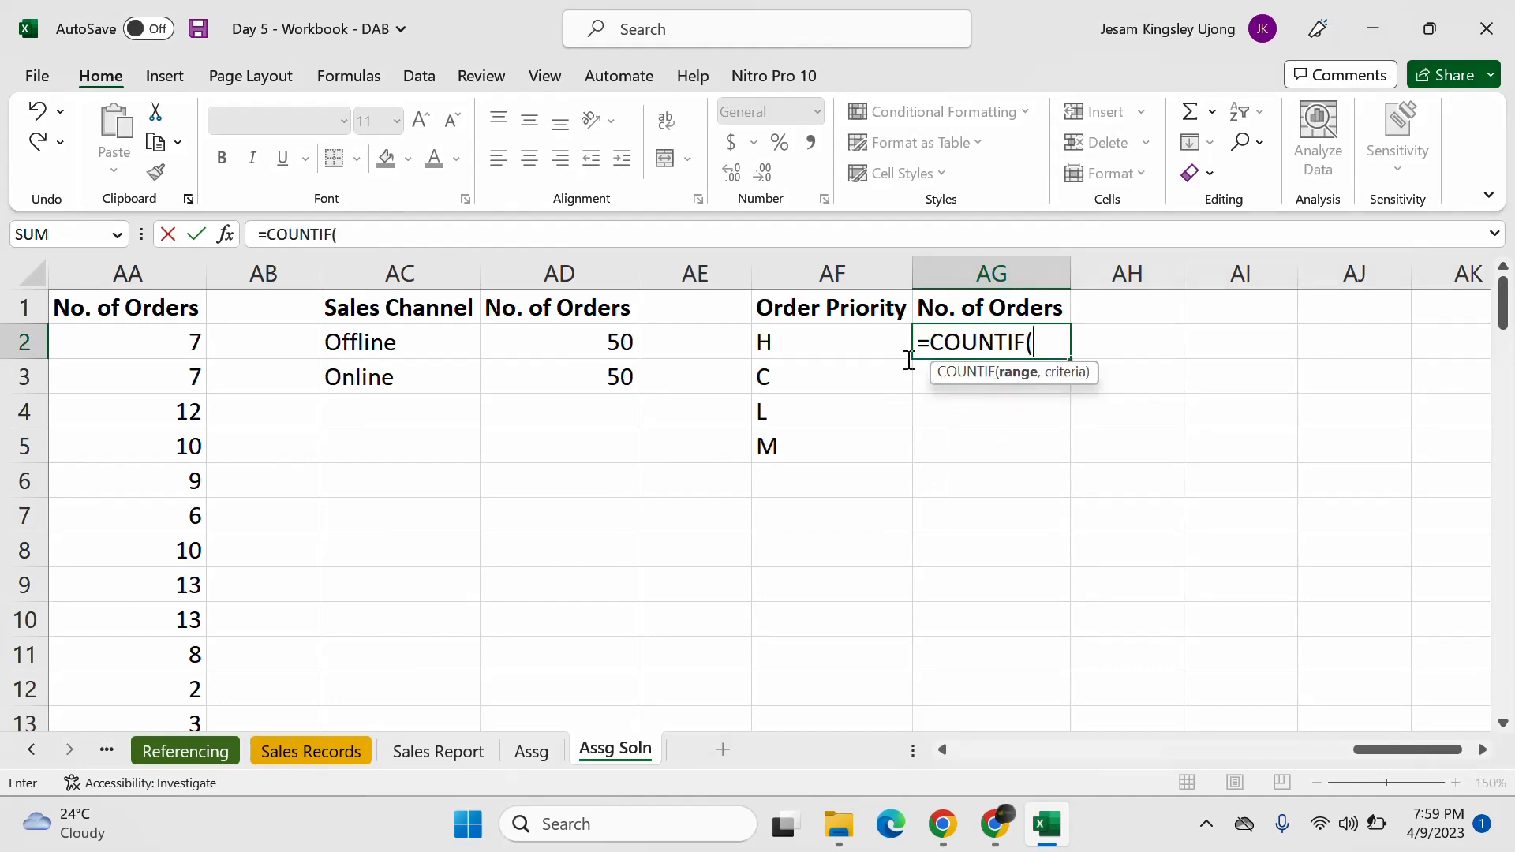
click(330, 747)
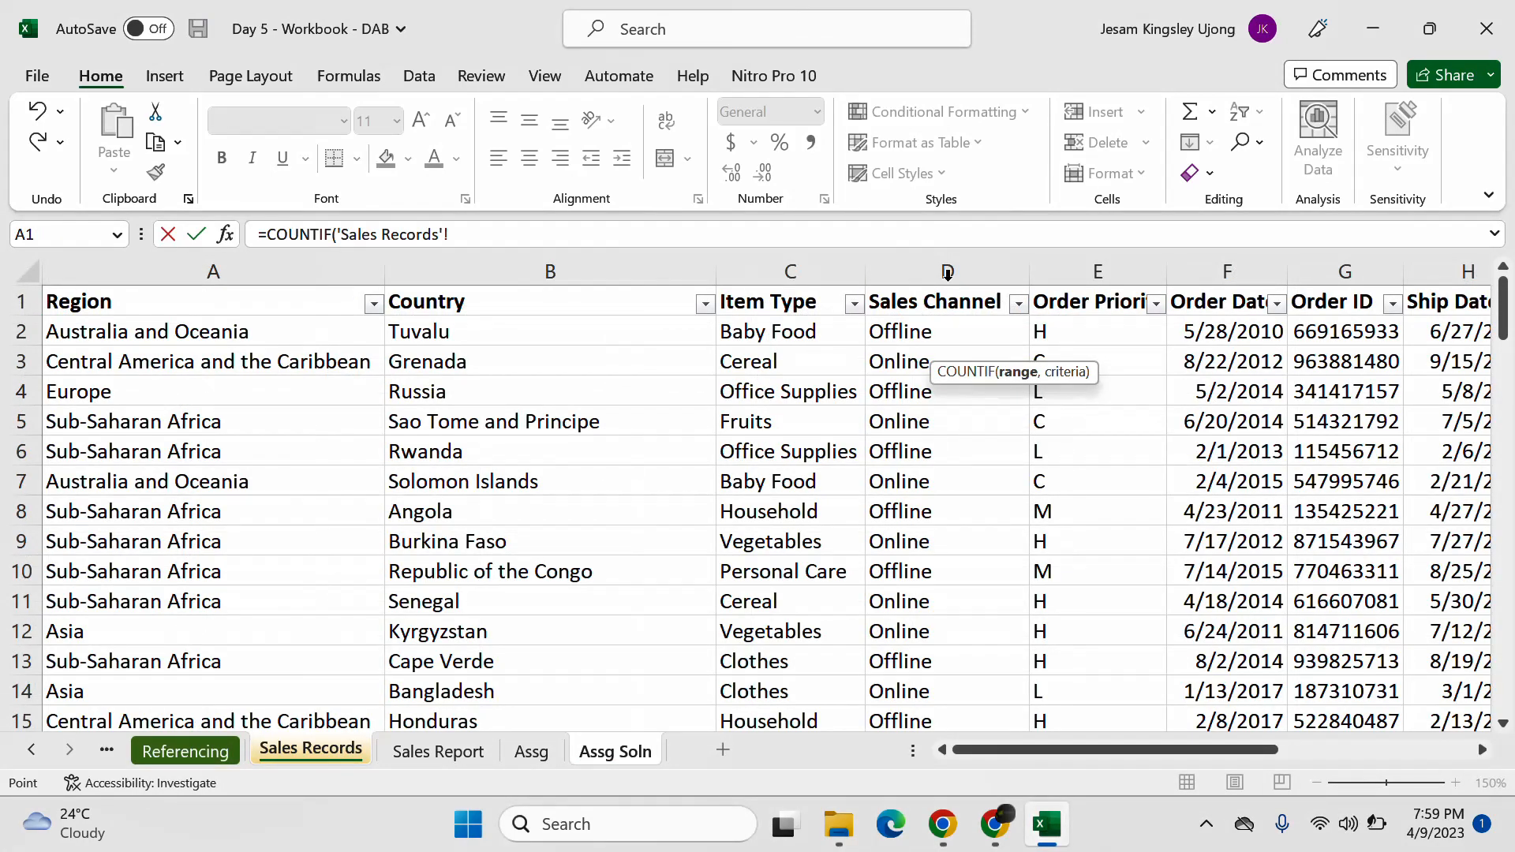
click(1100, 270)
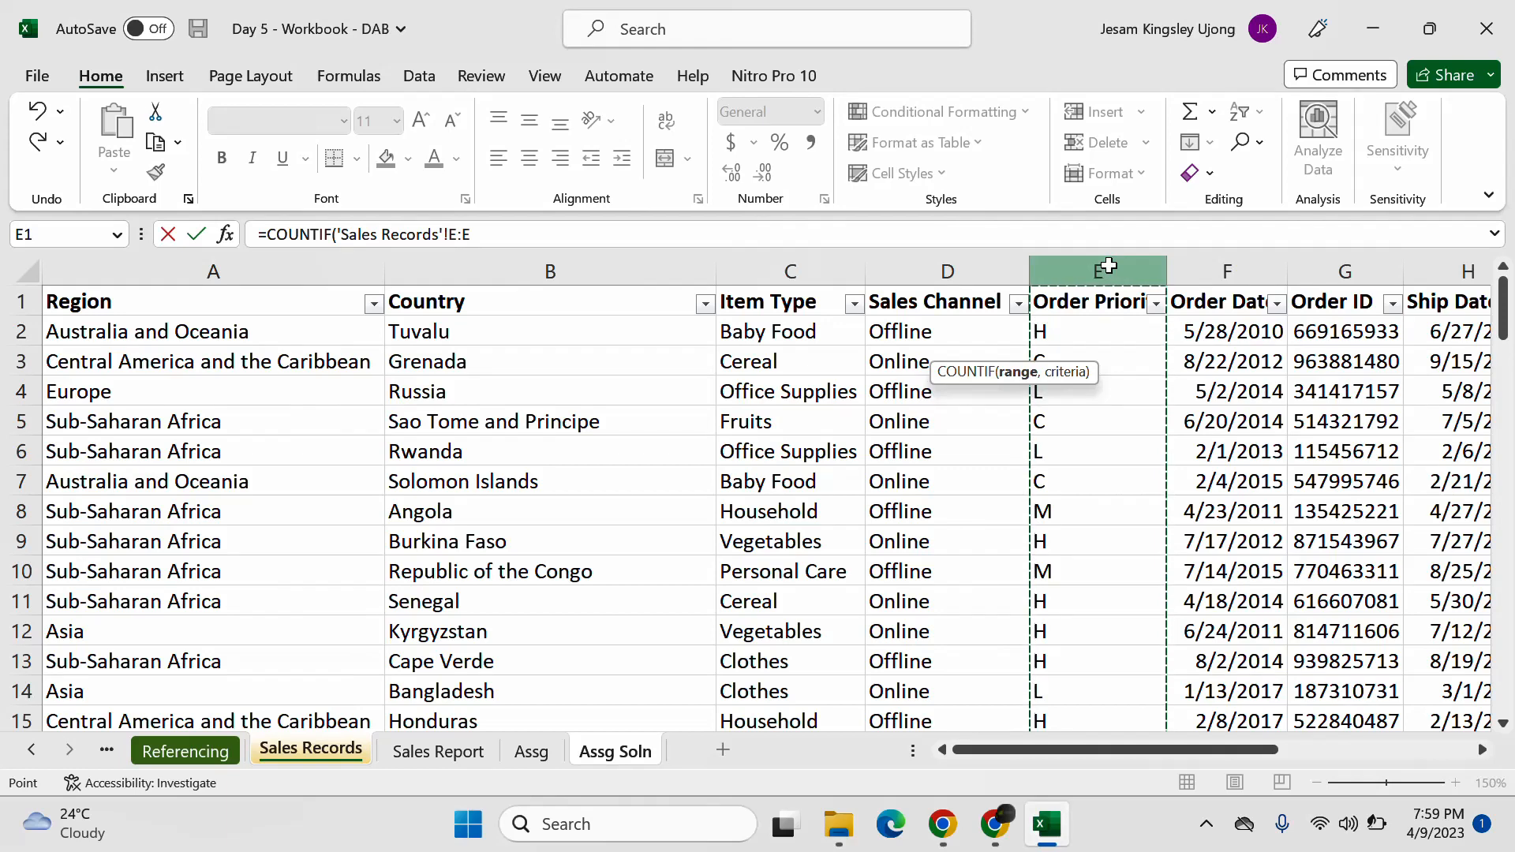
text(,)
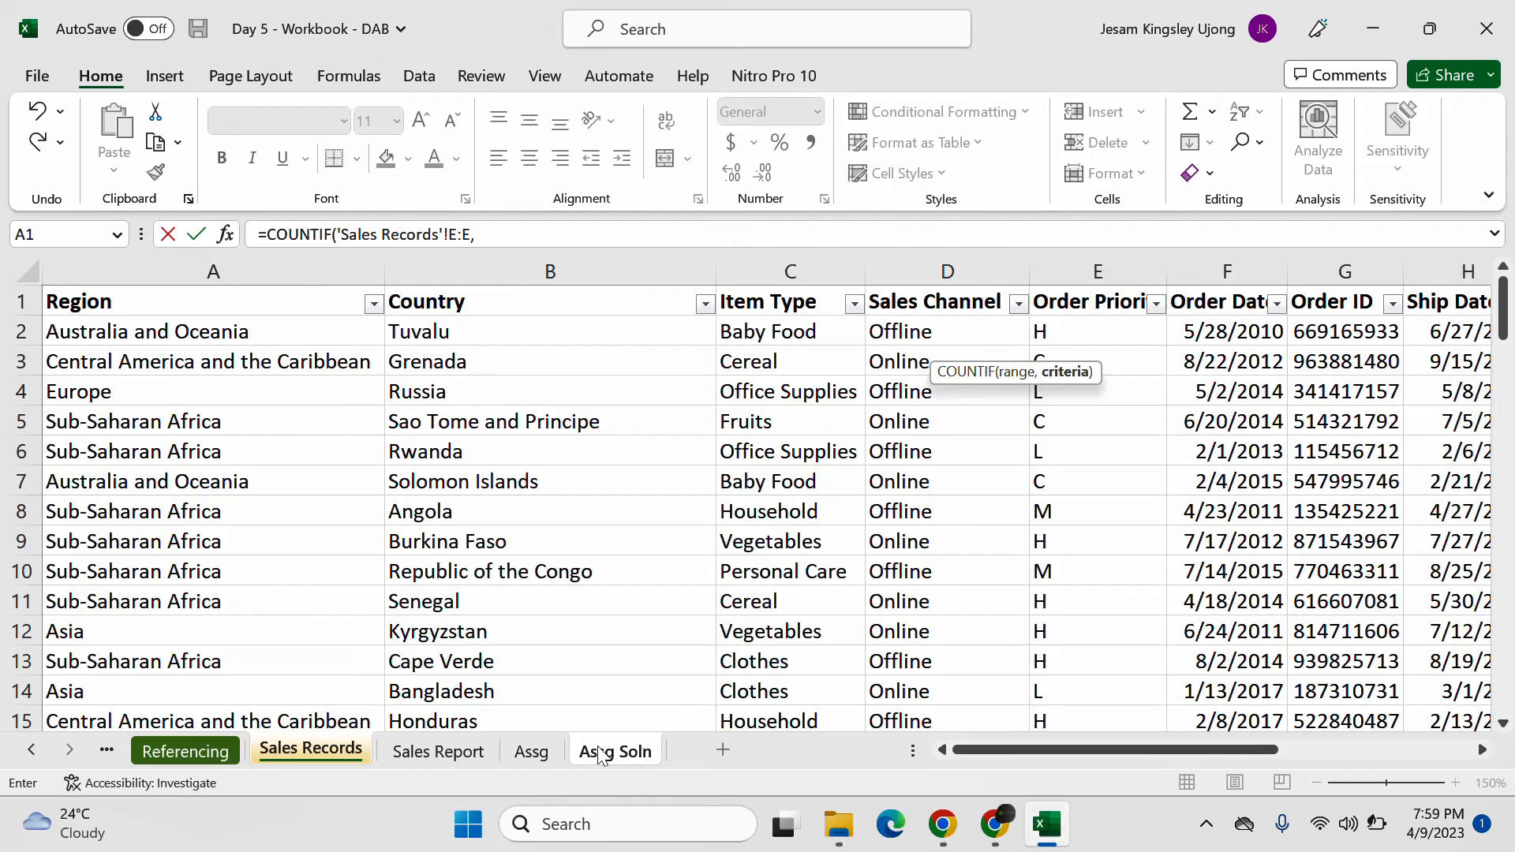
click(600, 758)
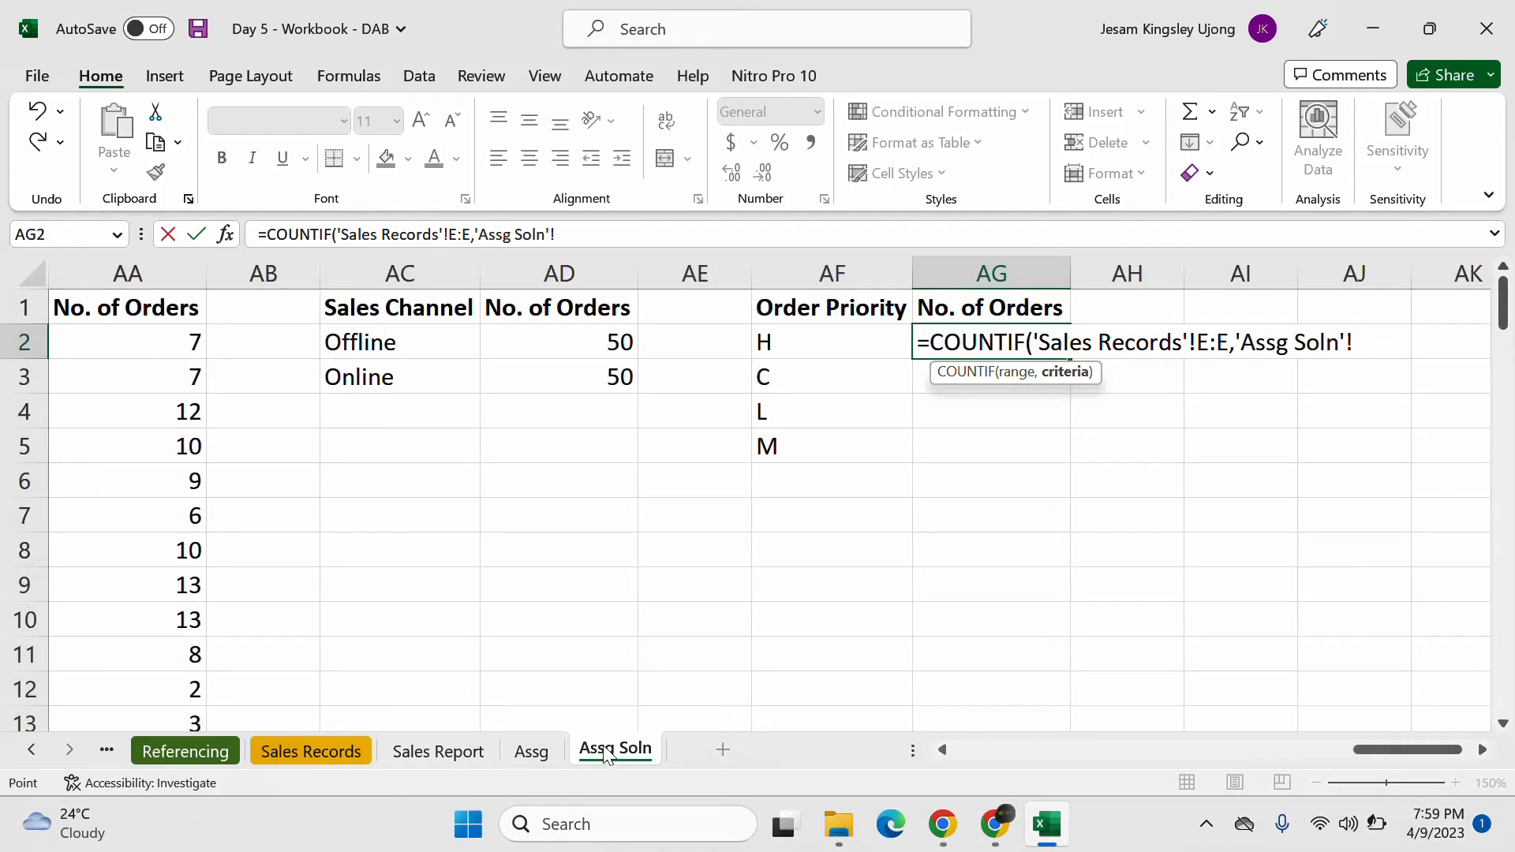
click(863, 341)
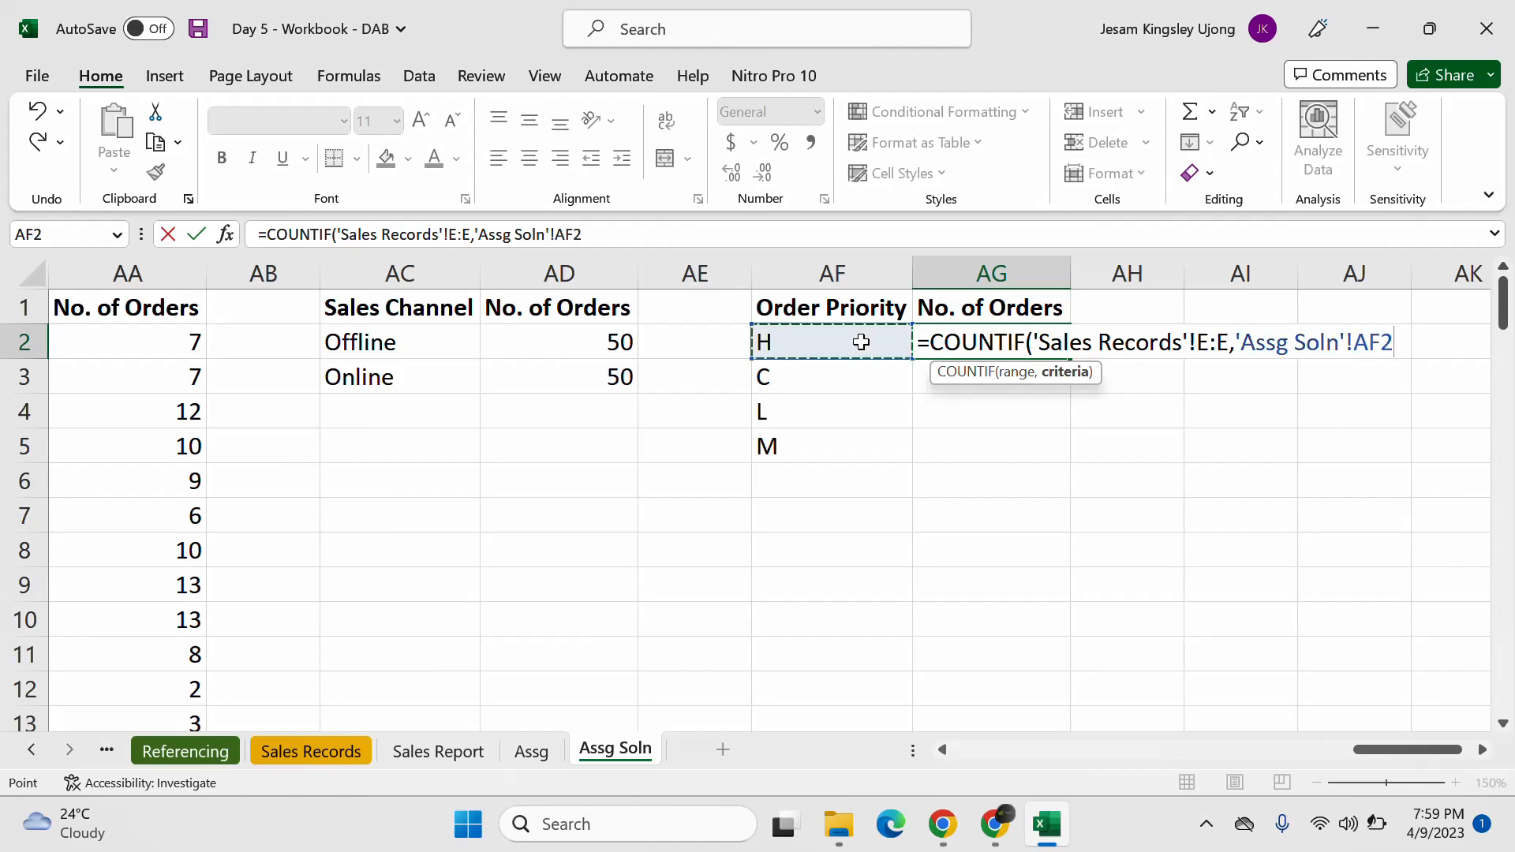
text())
key(Return)
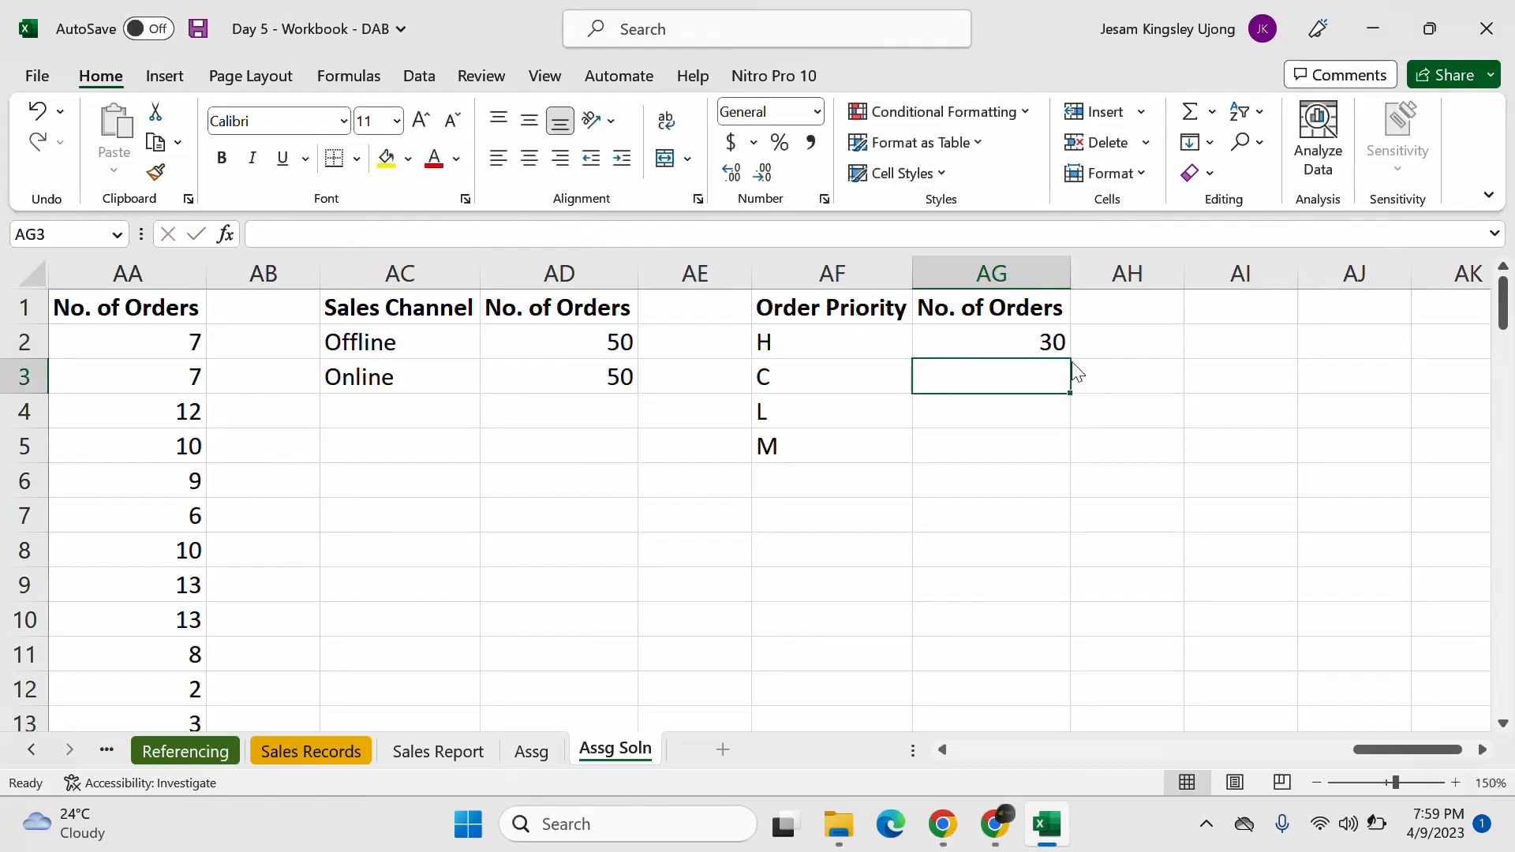
Step: Fill the AG2 formula down to AG5 for the remaining order priorities
click(1056, 348)
drag(1072, 361, 1057, 456)
click(940, 570)
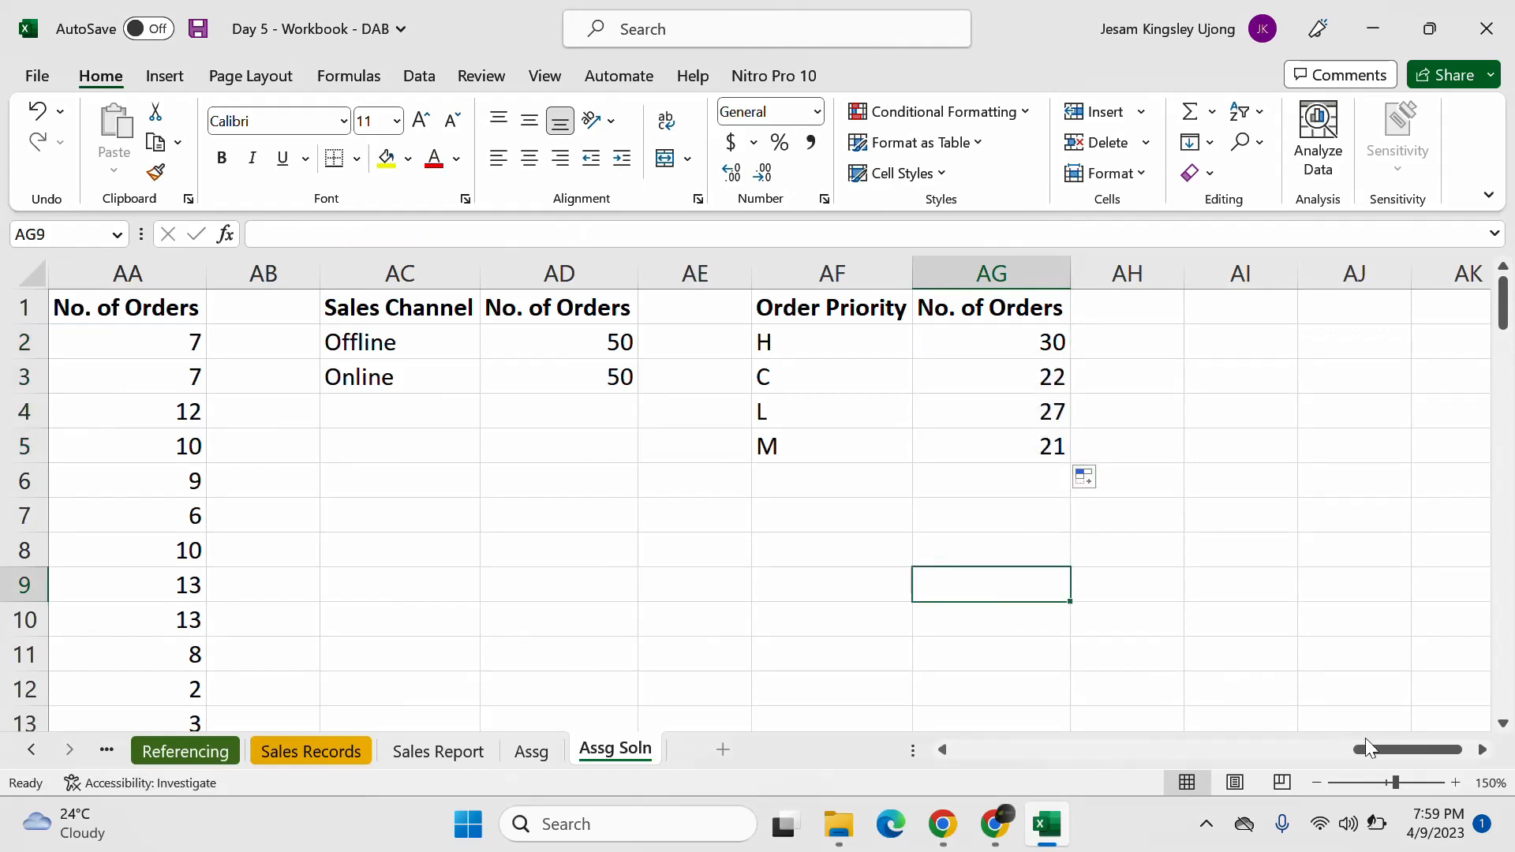
drag(1365, 739, 1347, 726)
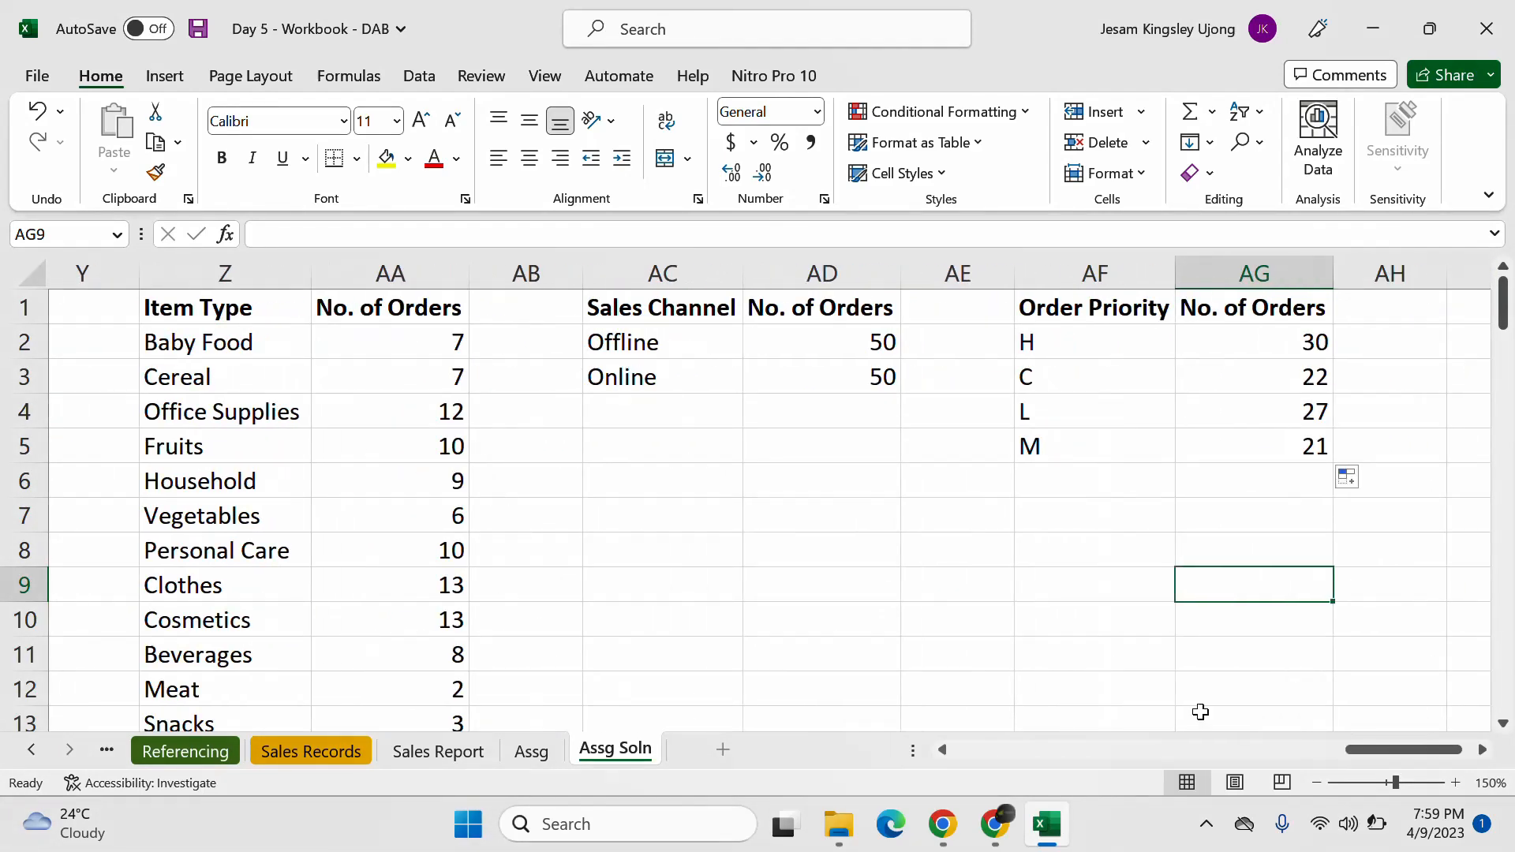
Step: Switch to Google Meet, read the recent in-call messages and return to the Excel workbook
click(996, 823)
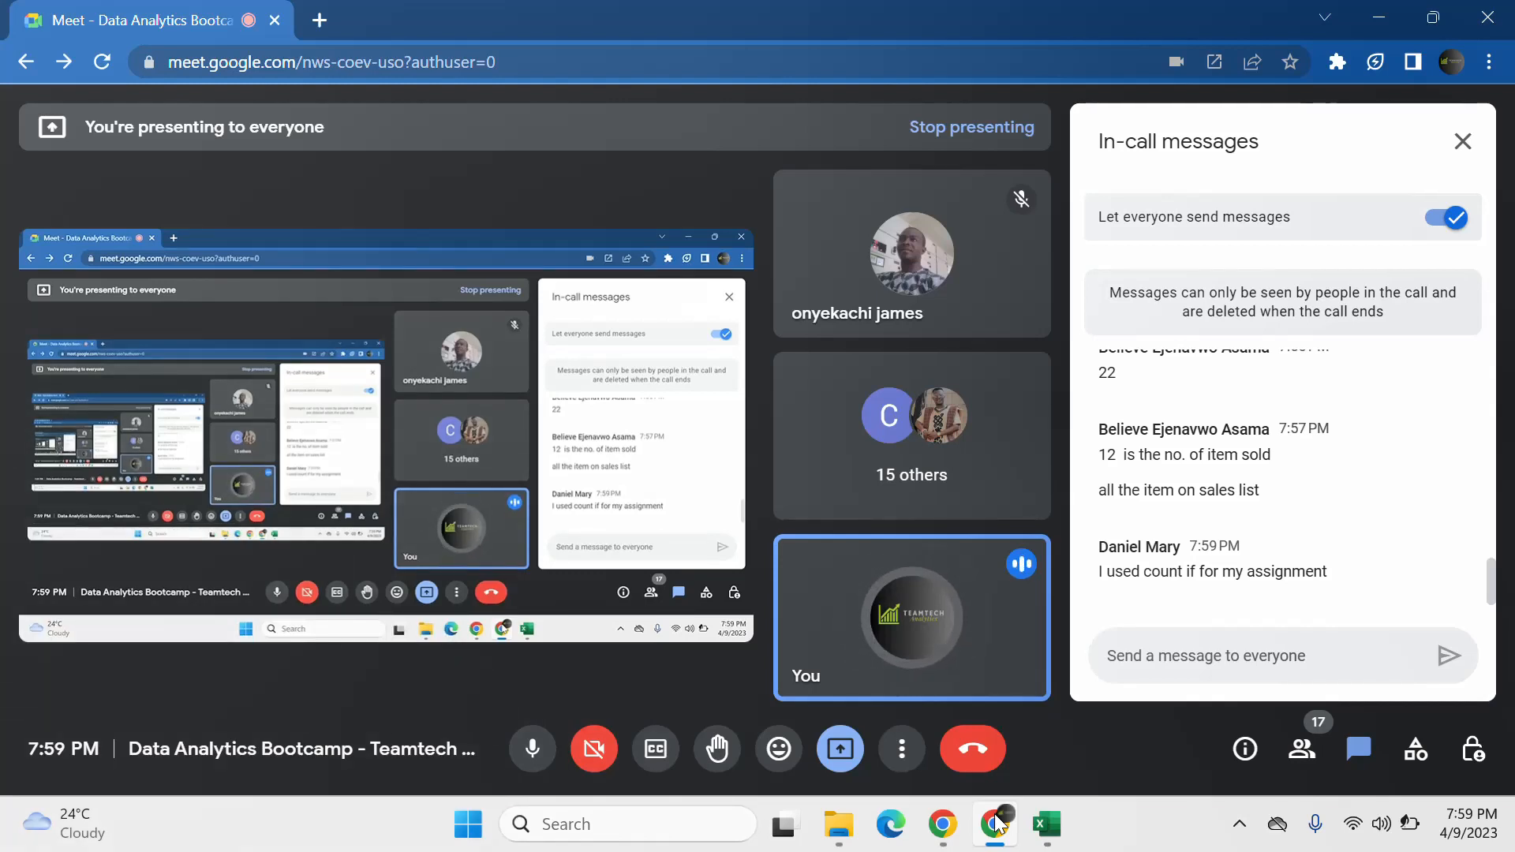
scroll(1211, 517, up, 3)
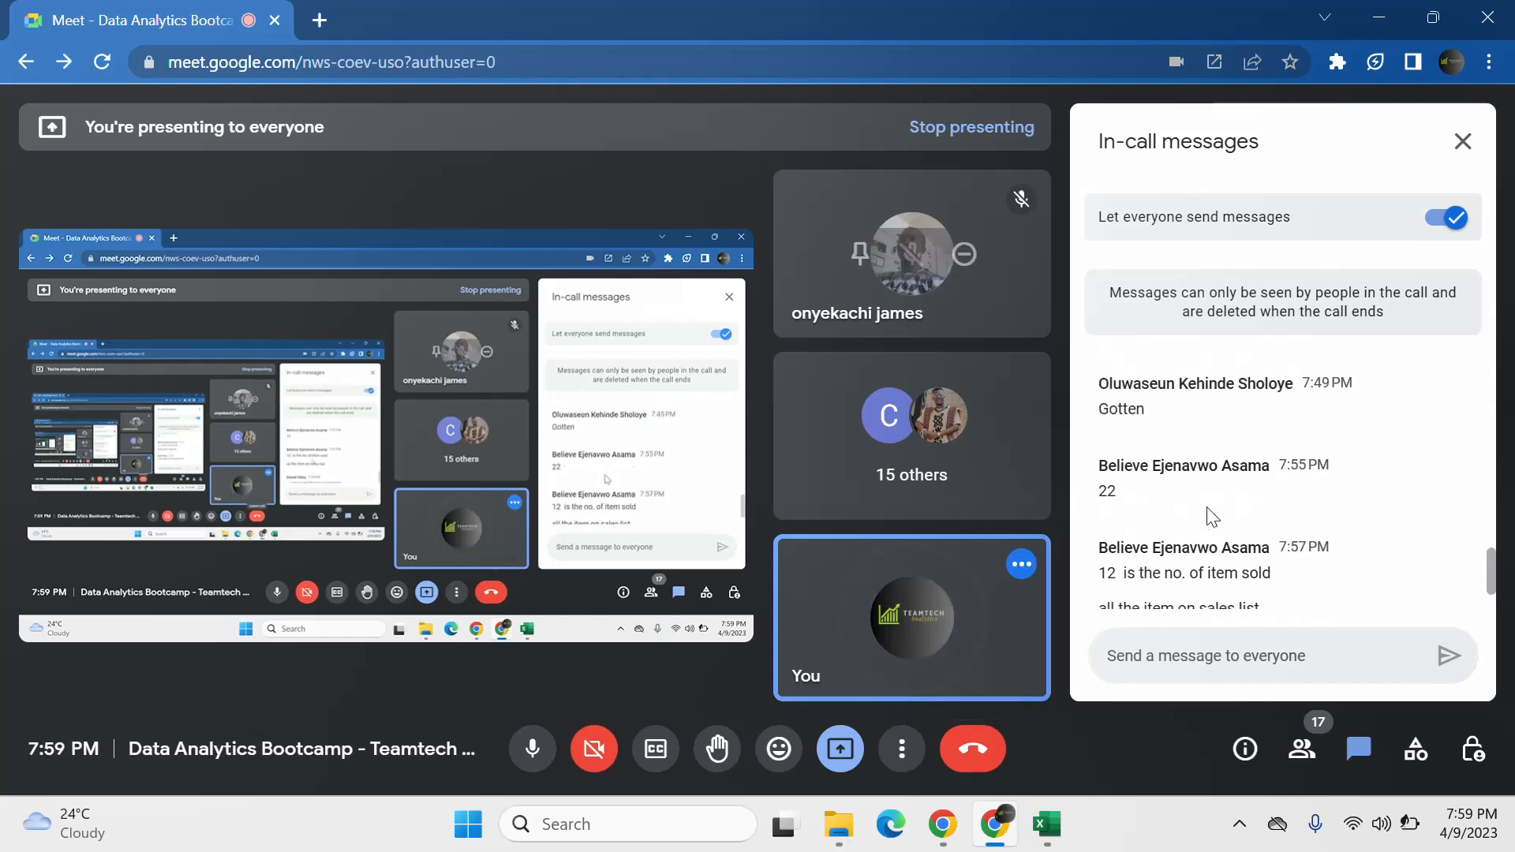
scroll(1235, 478, down, 3)
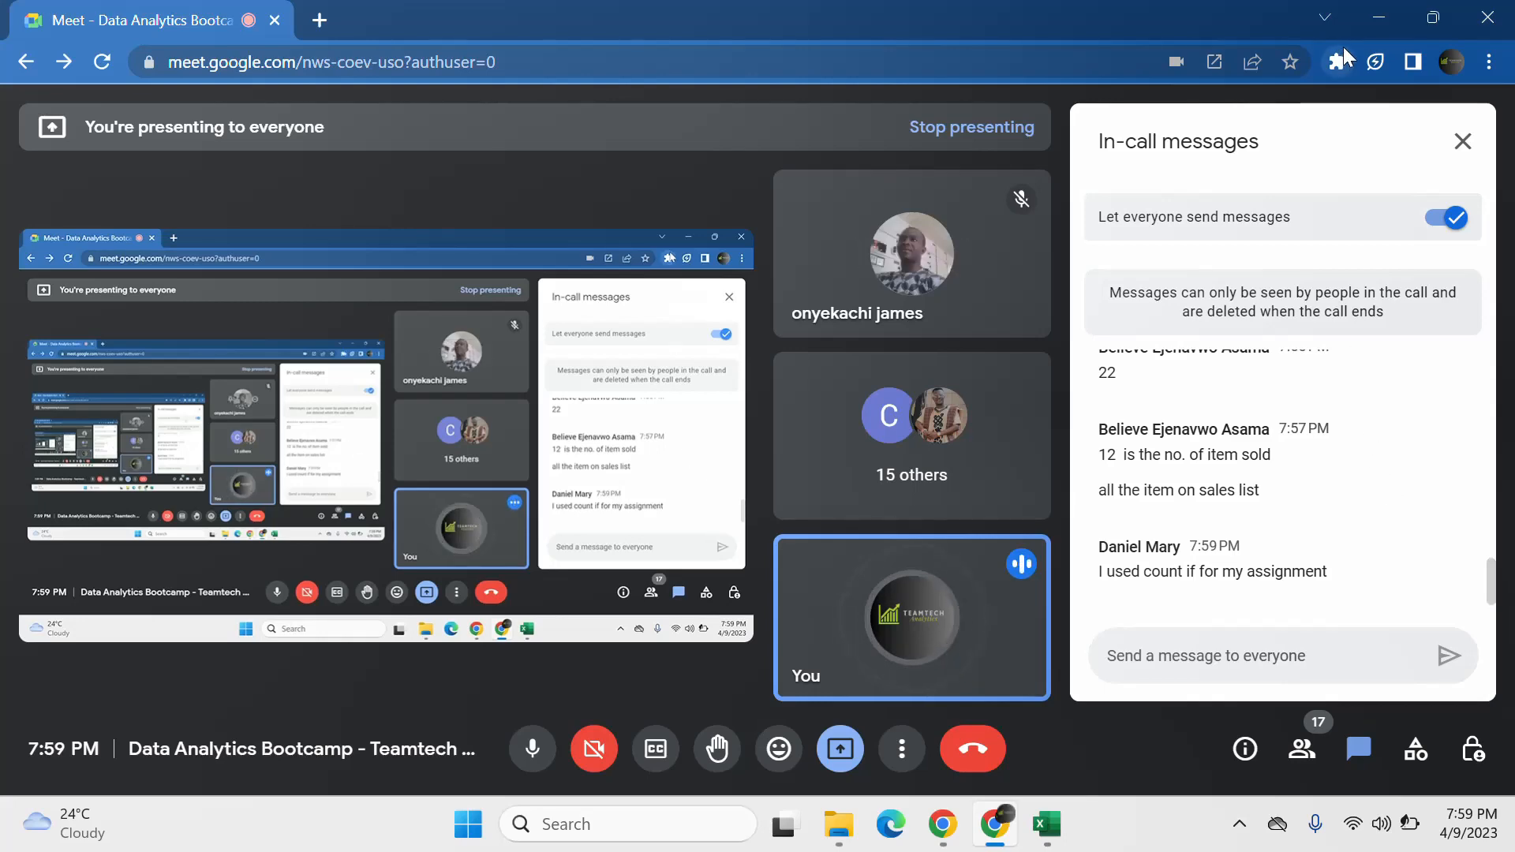
click(1377, 24)
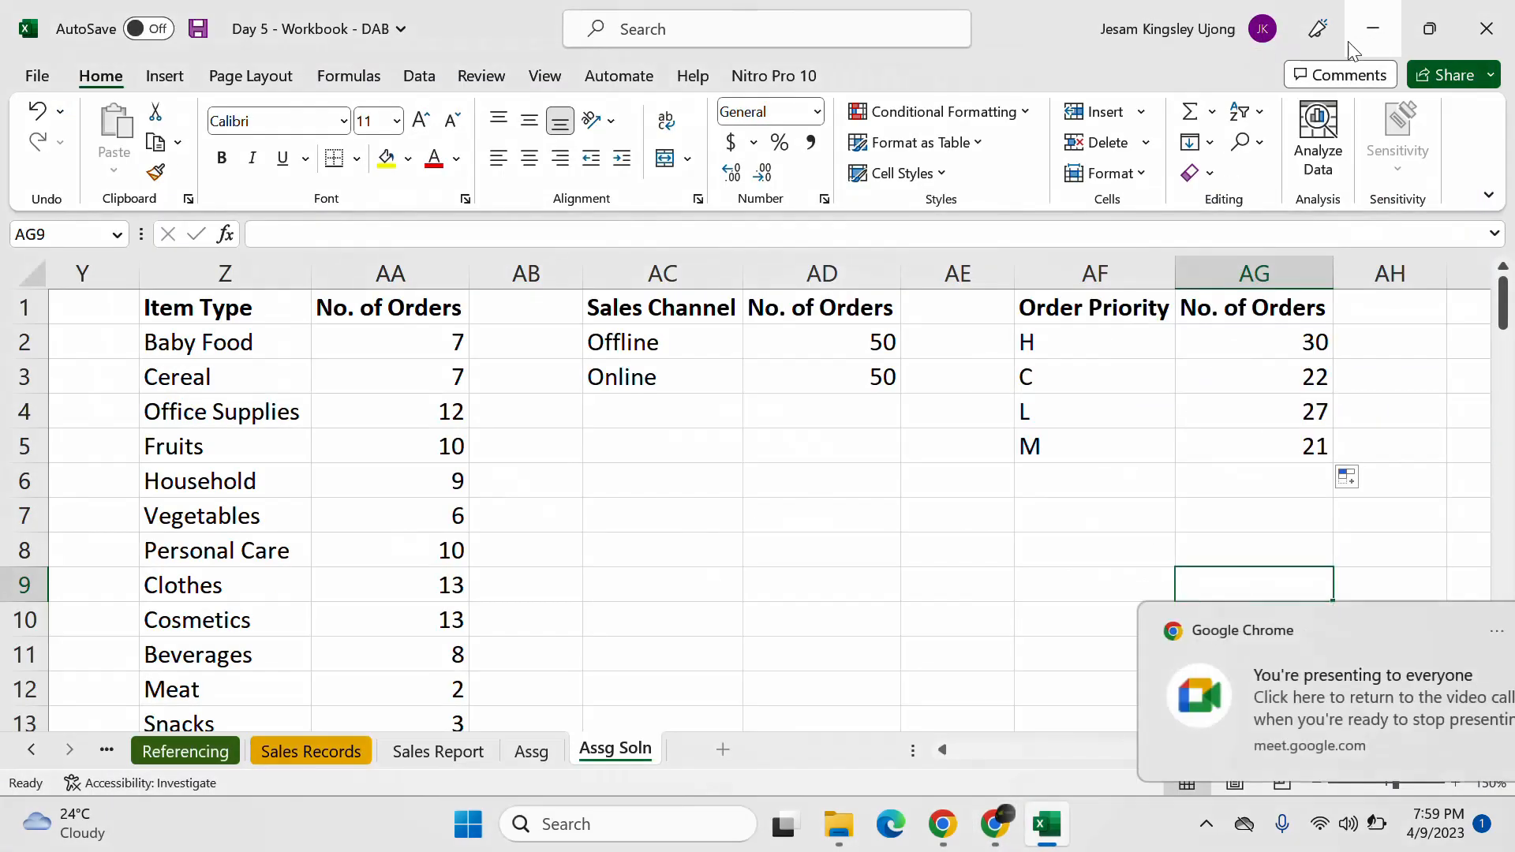
Step: Dismiss the Chrome notification and review the order counts in AA2:AA13 and the unique item types in Z2:Z13
drag(424, 343, 440, 666)
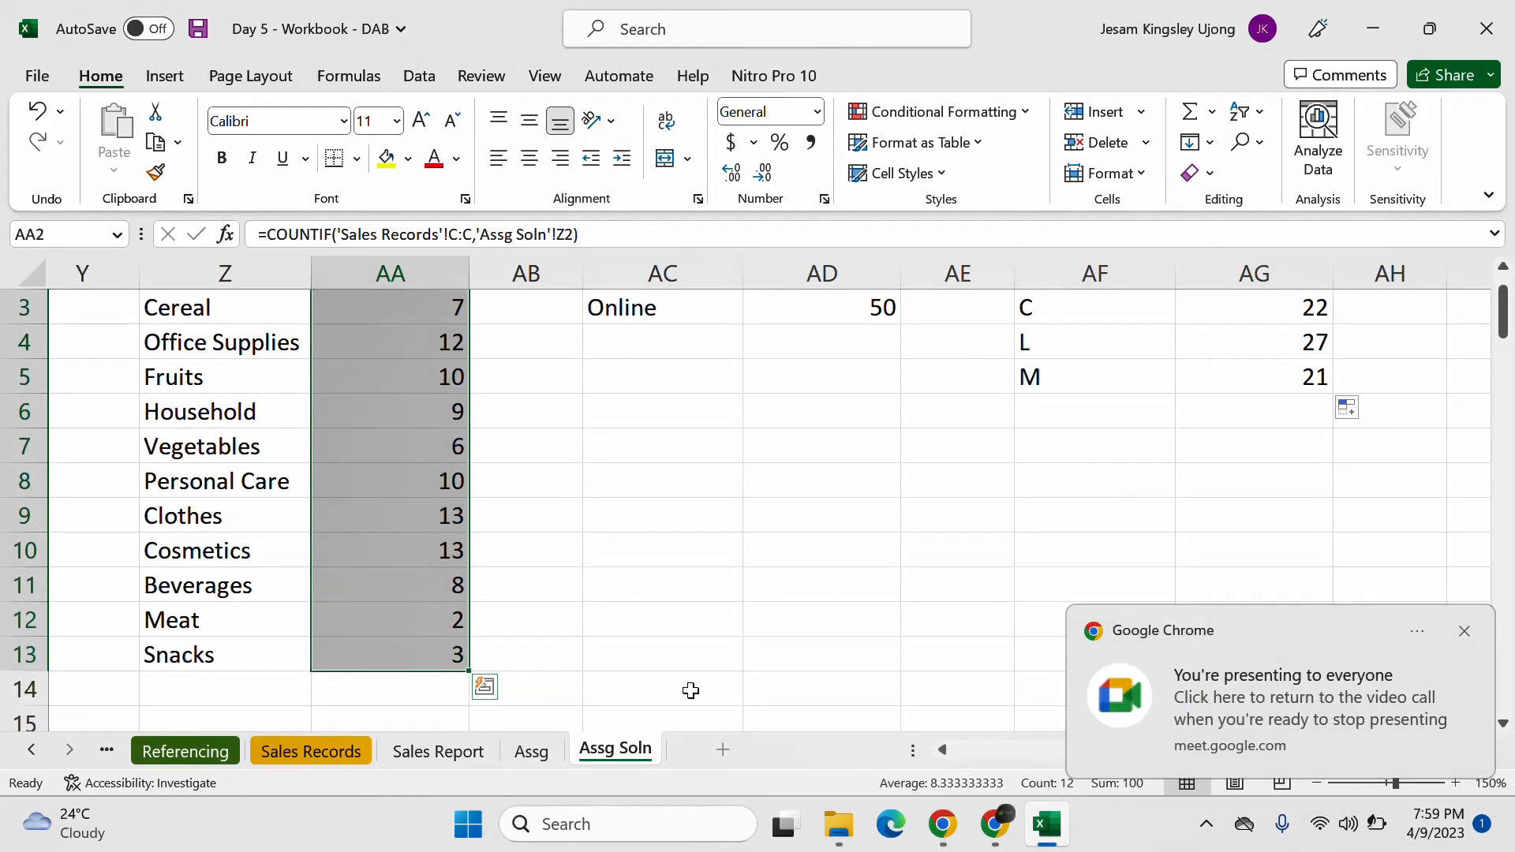
click(1465, 632)
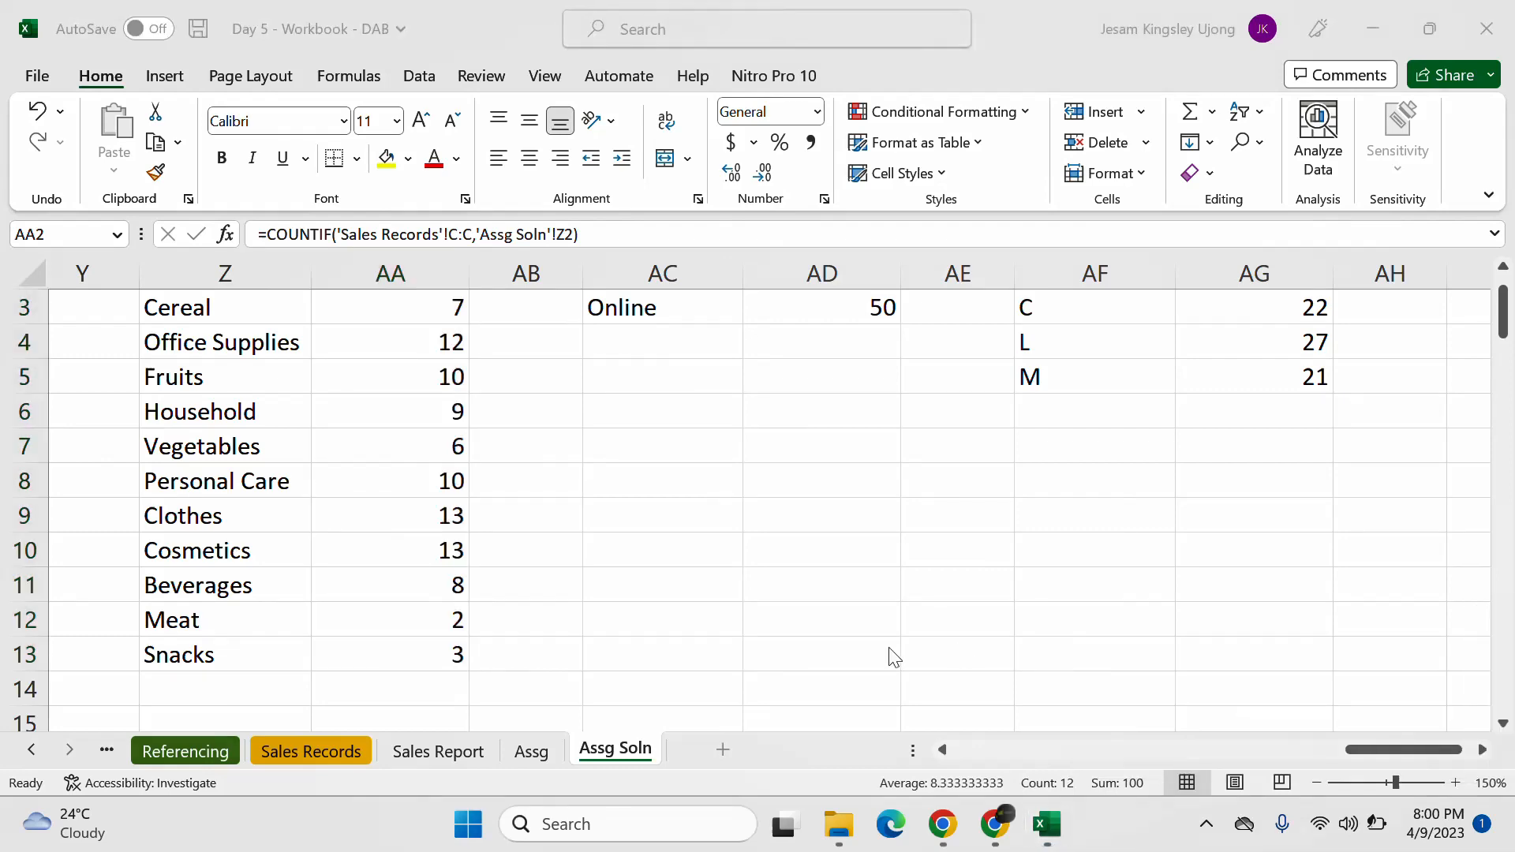
scroll(516, 685, up, 1)
scroll(522, 672, down, 2)
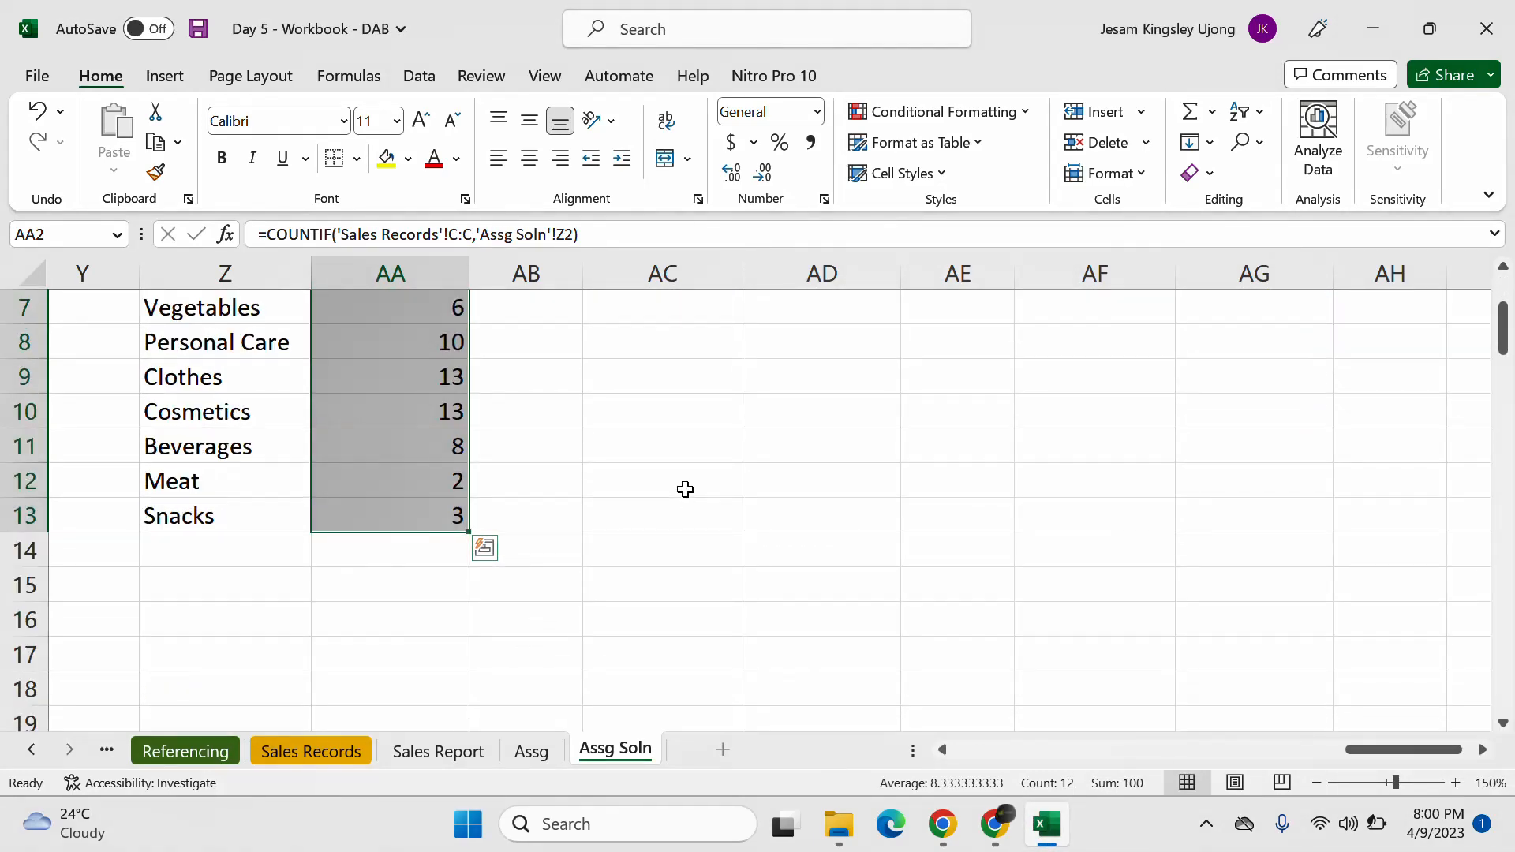
click(776, 519)
scroll(639, 516, up, 2)
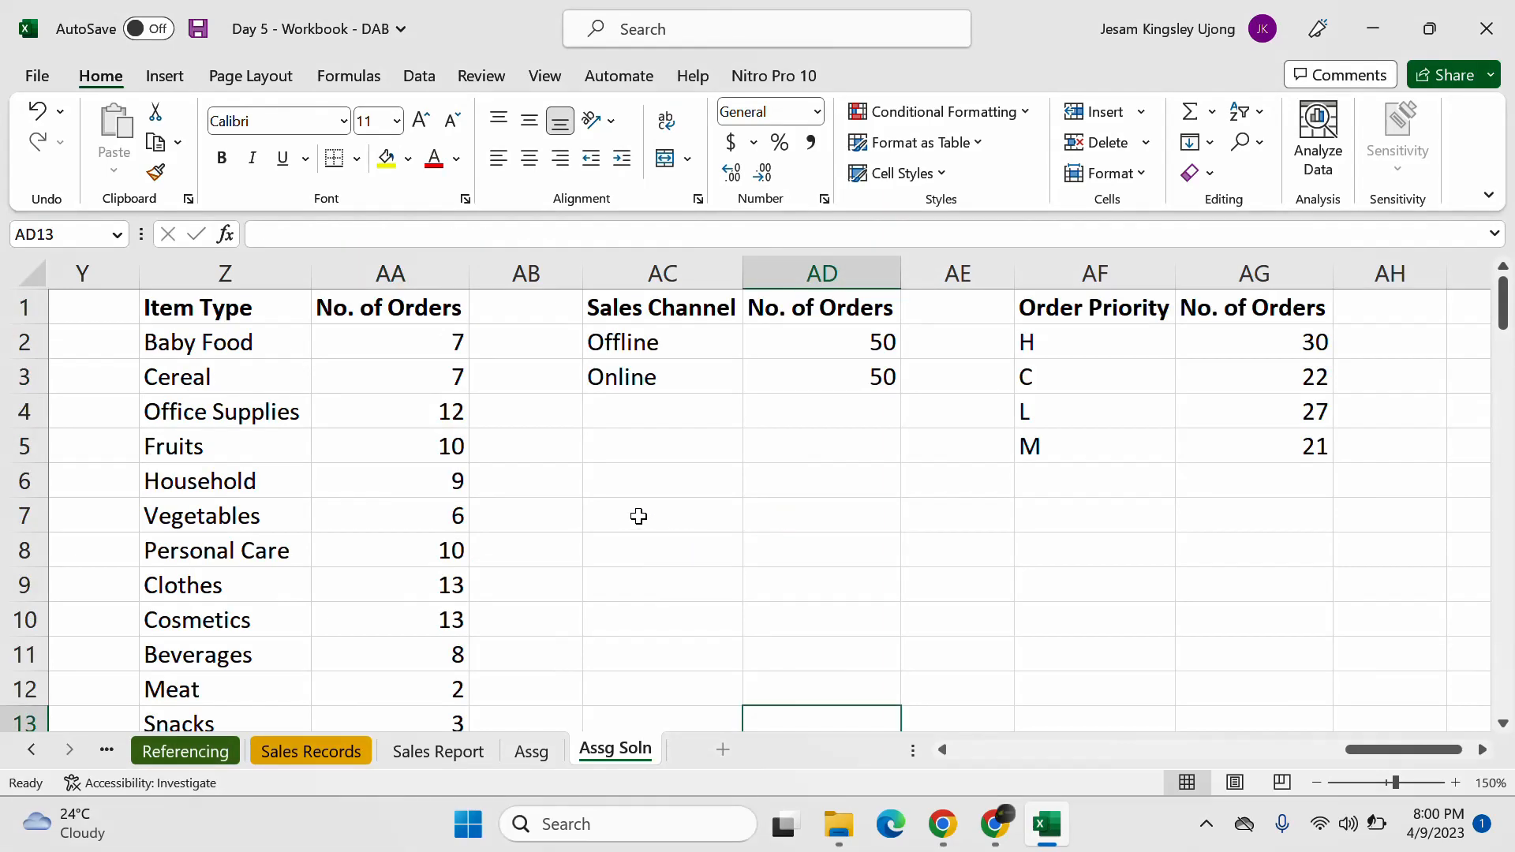
click(241, 307)
drag(265, 347, 228, 663)
scroll(229, 662, up, 1)
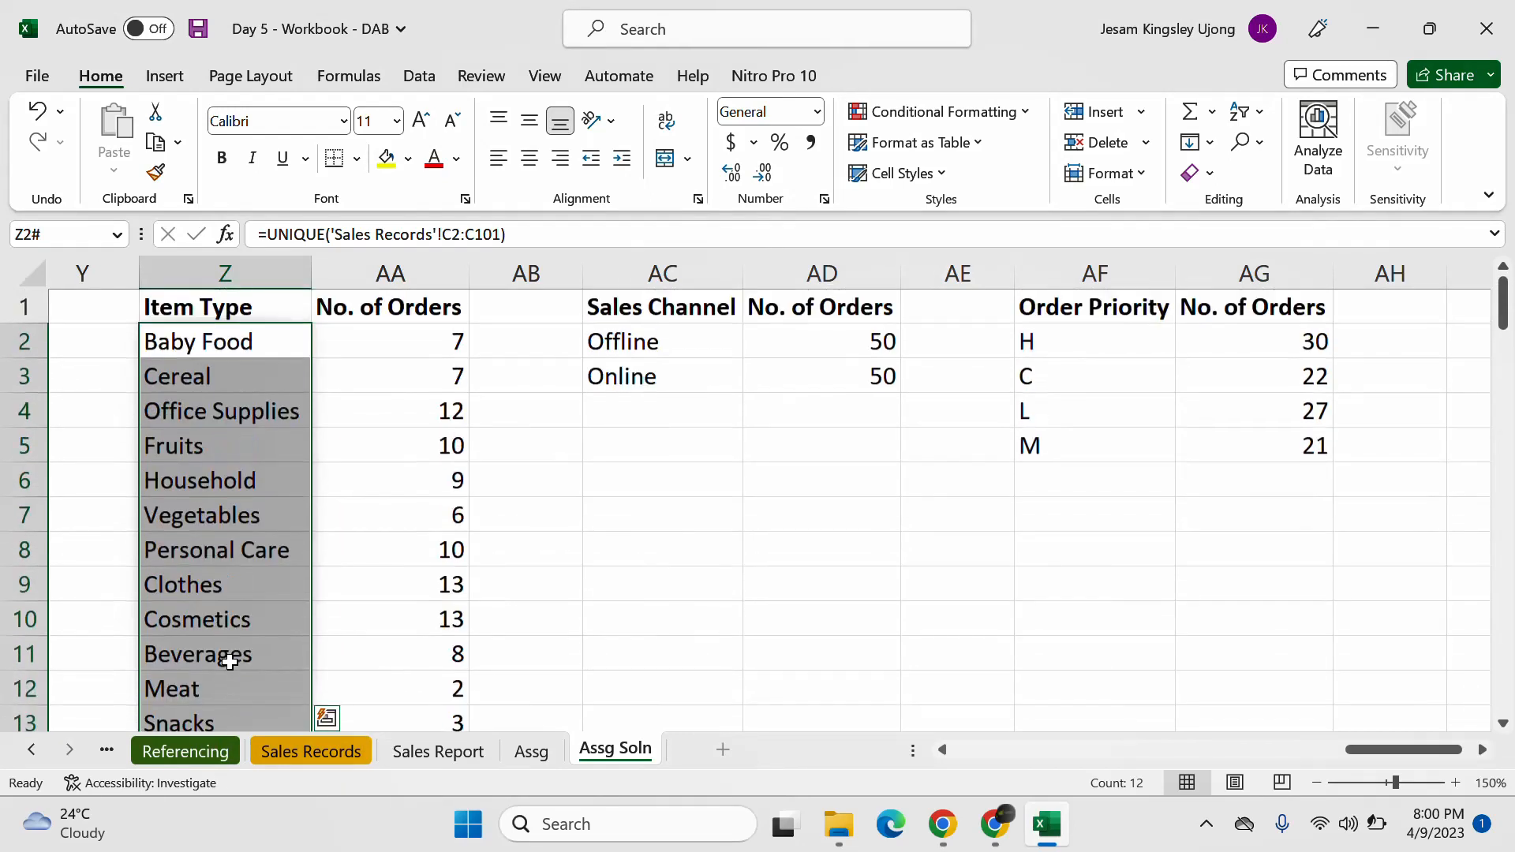
Step: Inspect the COUNTIF formula in AA2 and the UNIQUE formula behind the item types in column Z
click(468, 331)
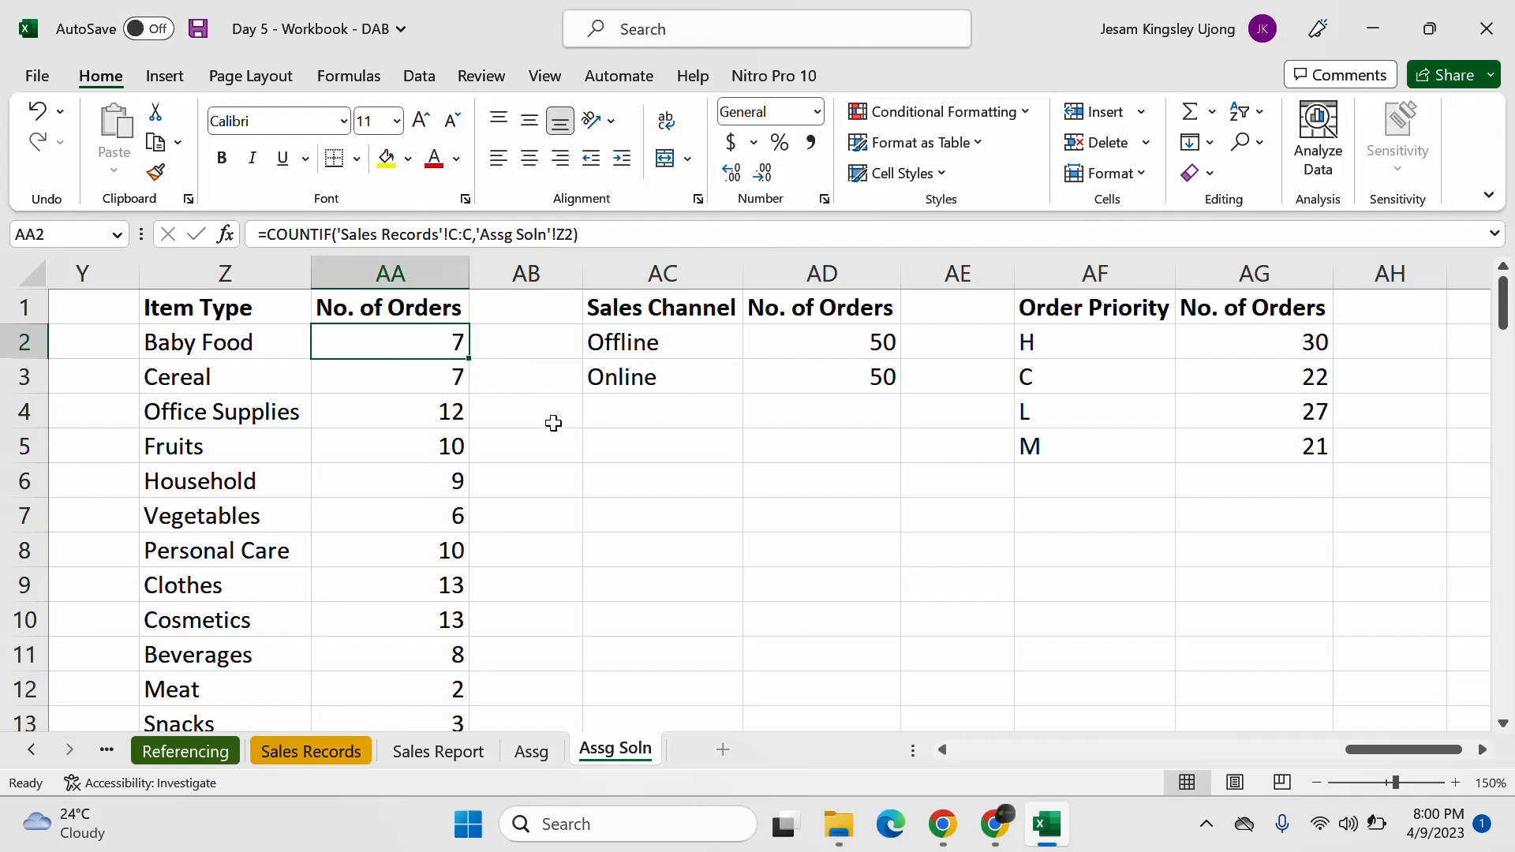
key(Left)
click(261, 382)
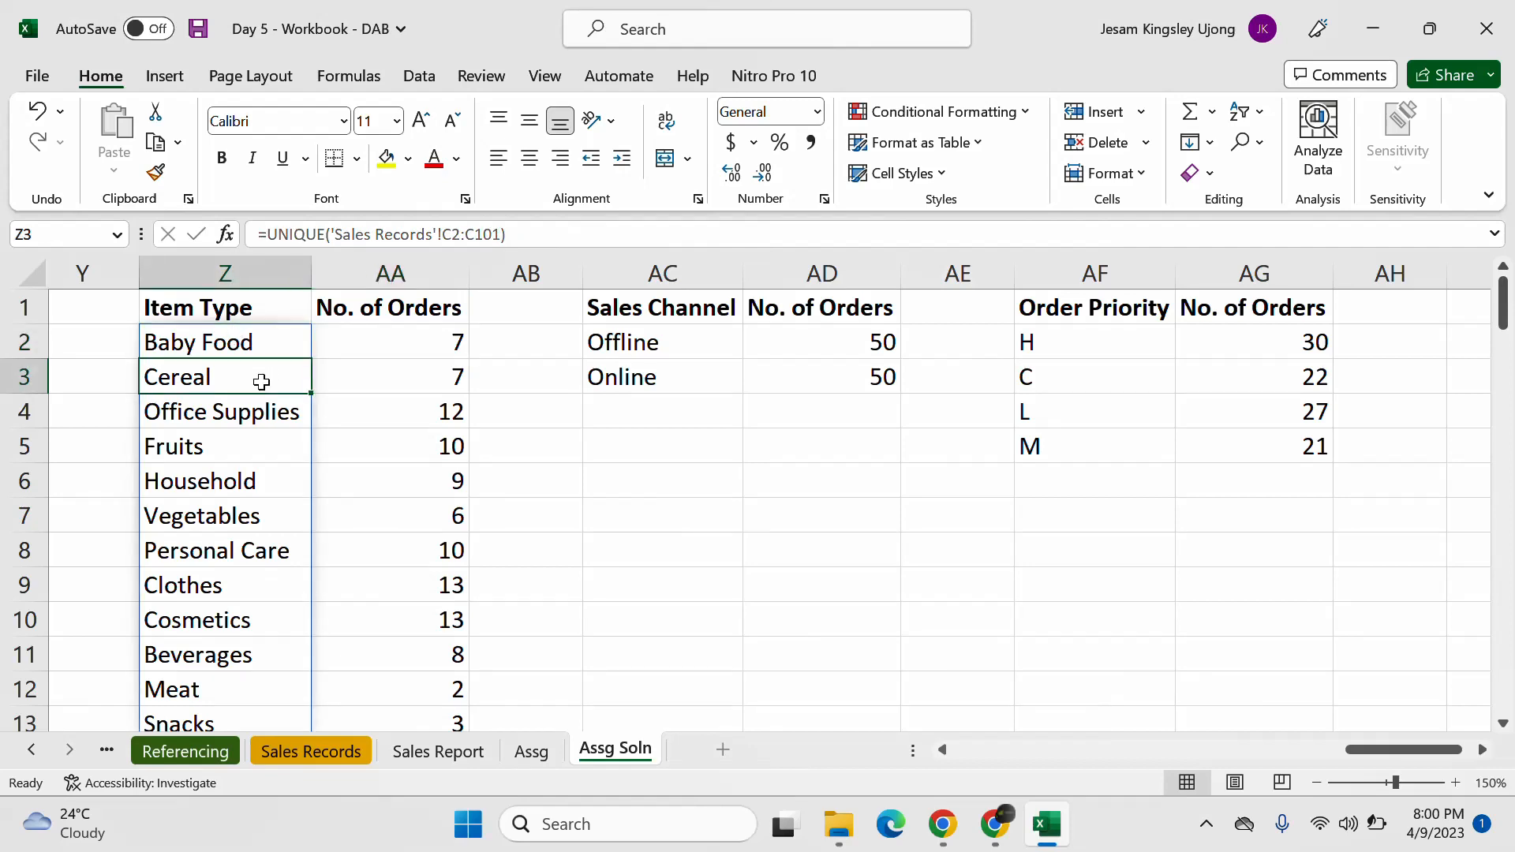
click(592, 513)
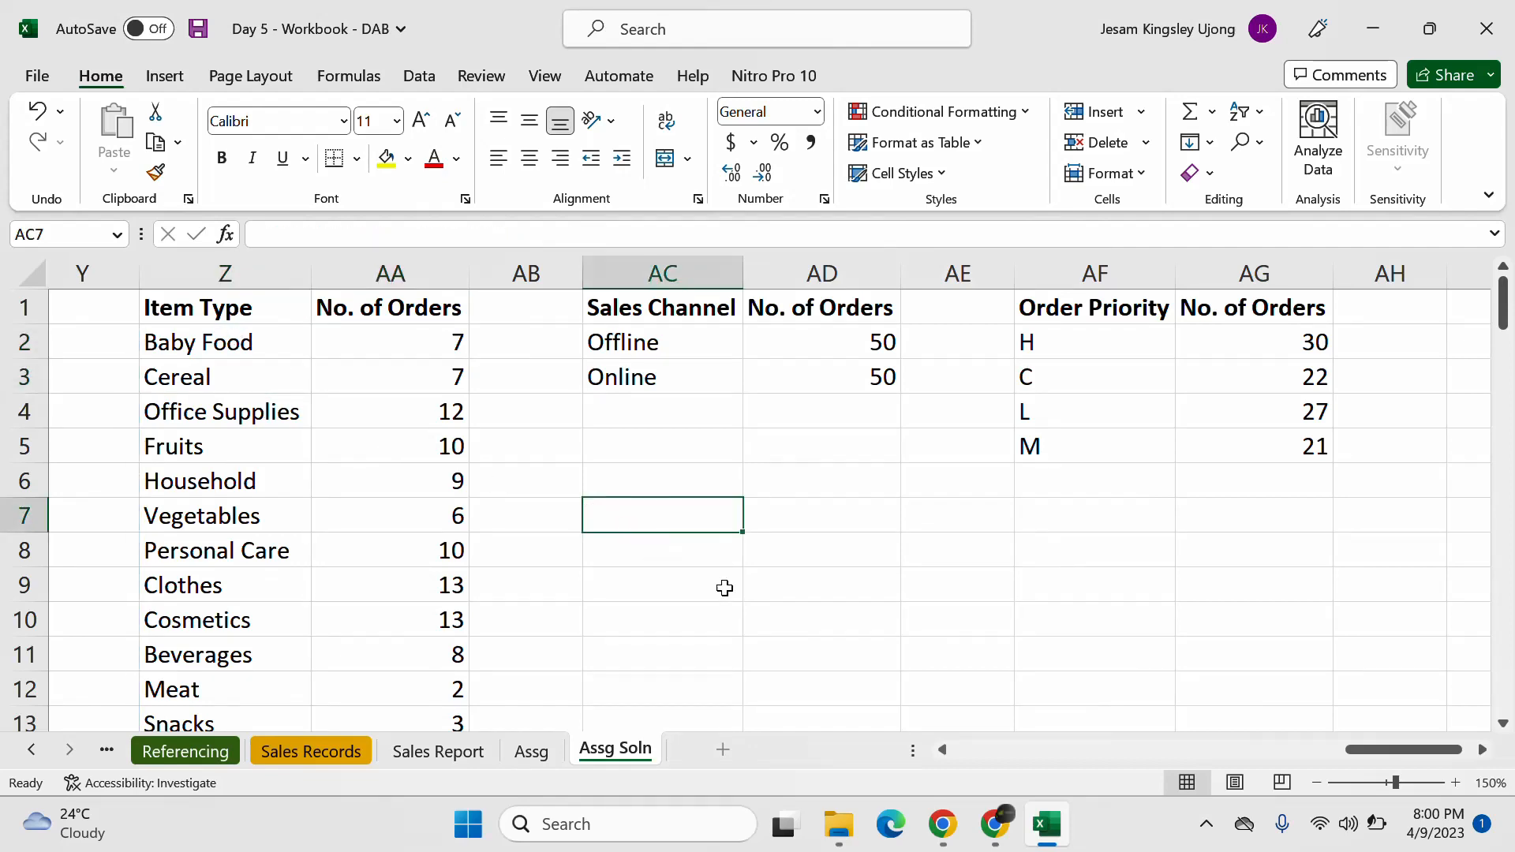
scroll(667, 525, down, 2)
scroll(666, 525, up, 2)
Step: Check the in-call messages in Google Meet, return to the Excel workbook and dismiss the Chrome notification
click(999, 828)
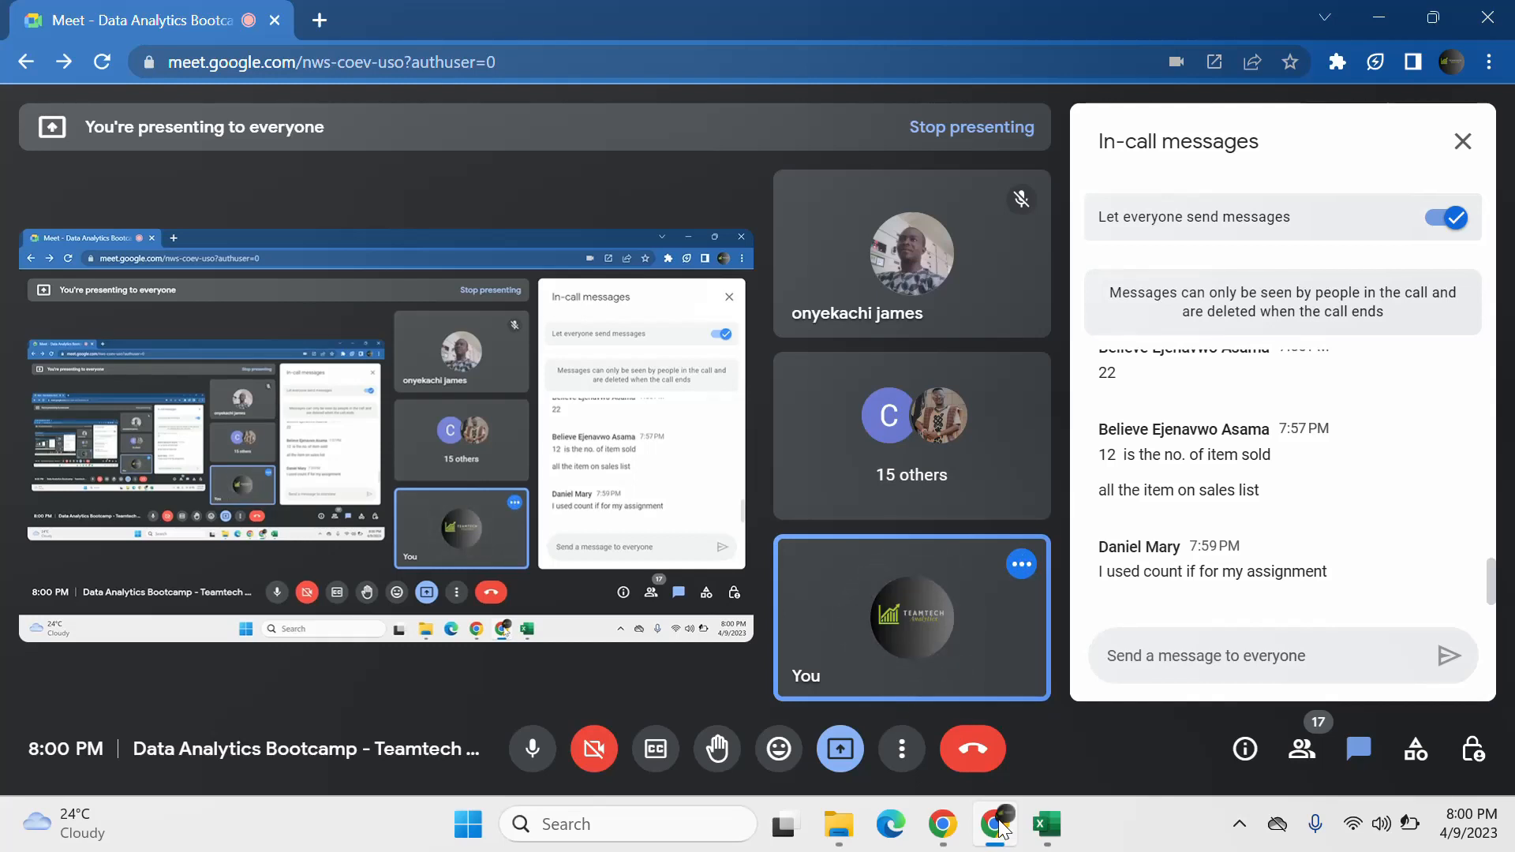
click(1002, 832)
click(847, 409)
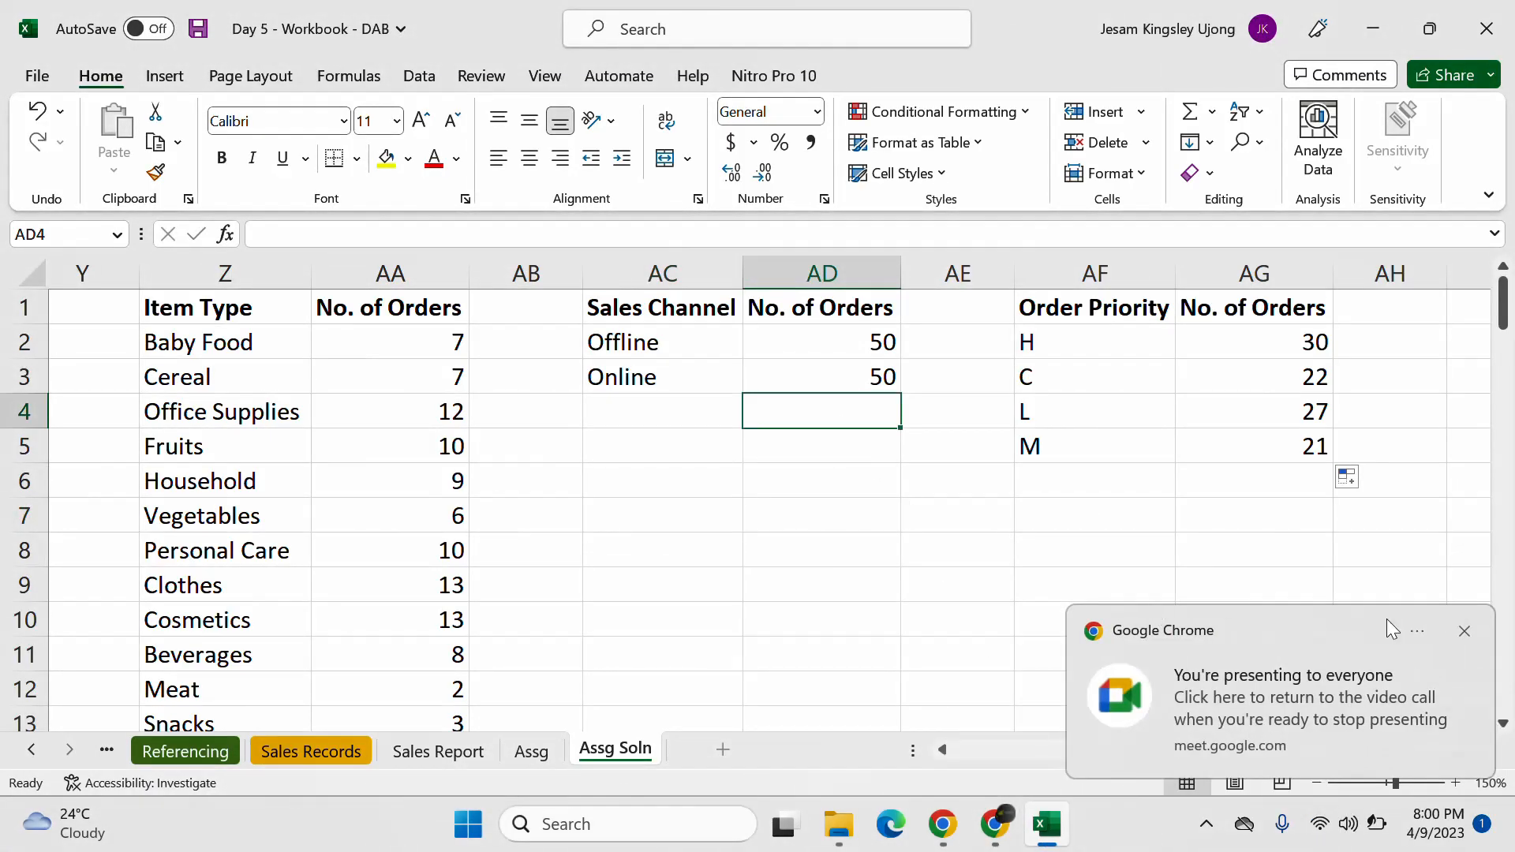
click(1465, 631)
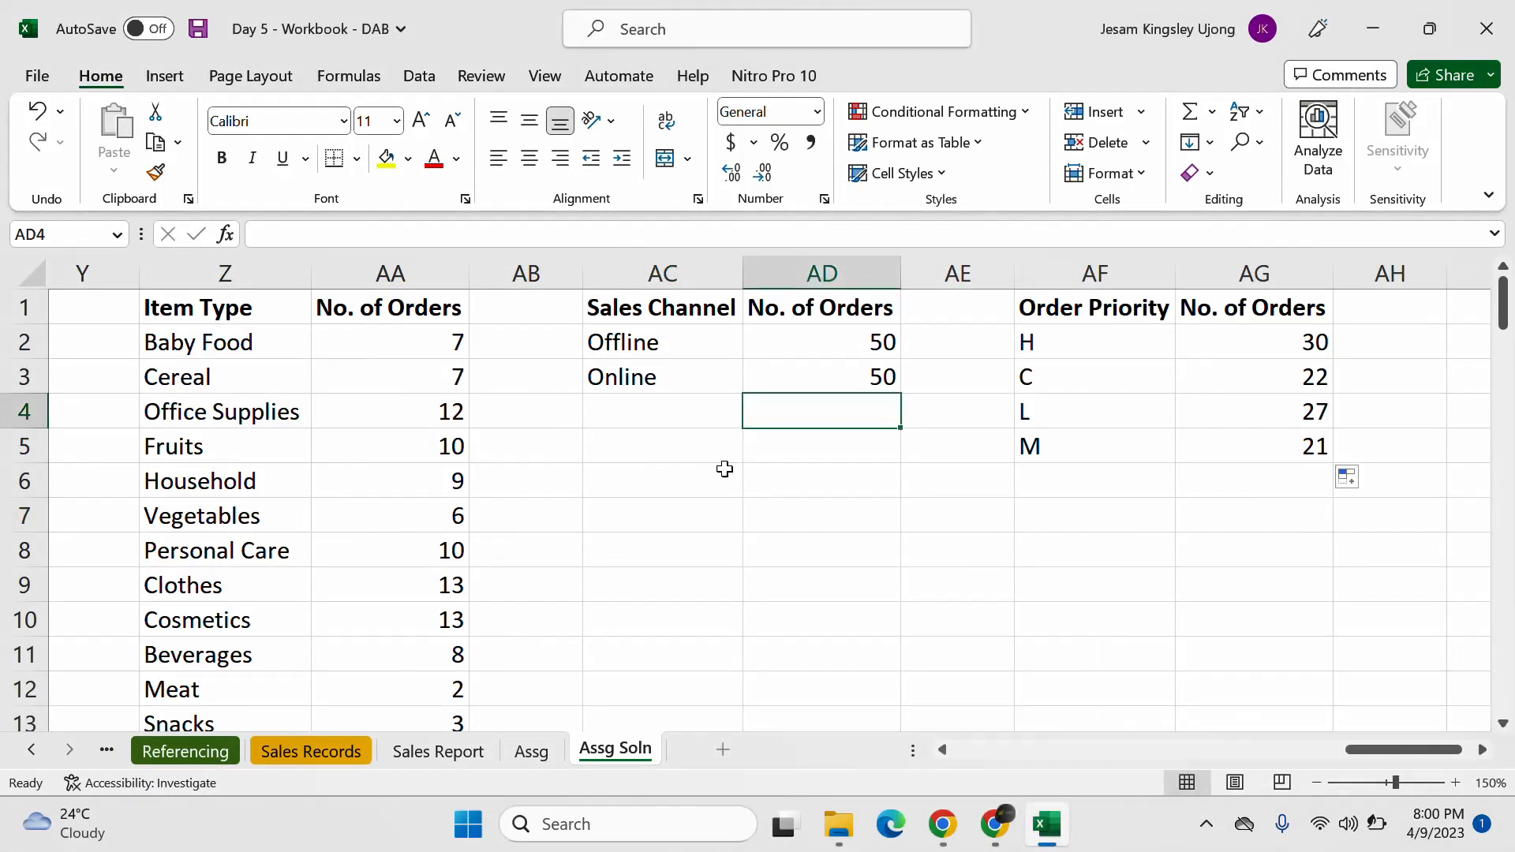
click(588, 548)
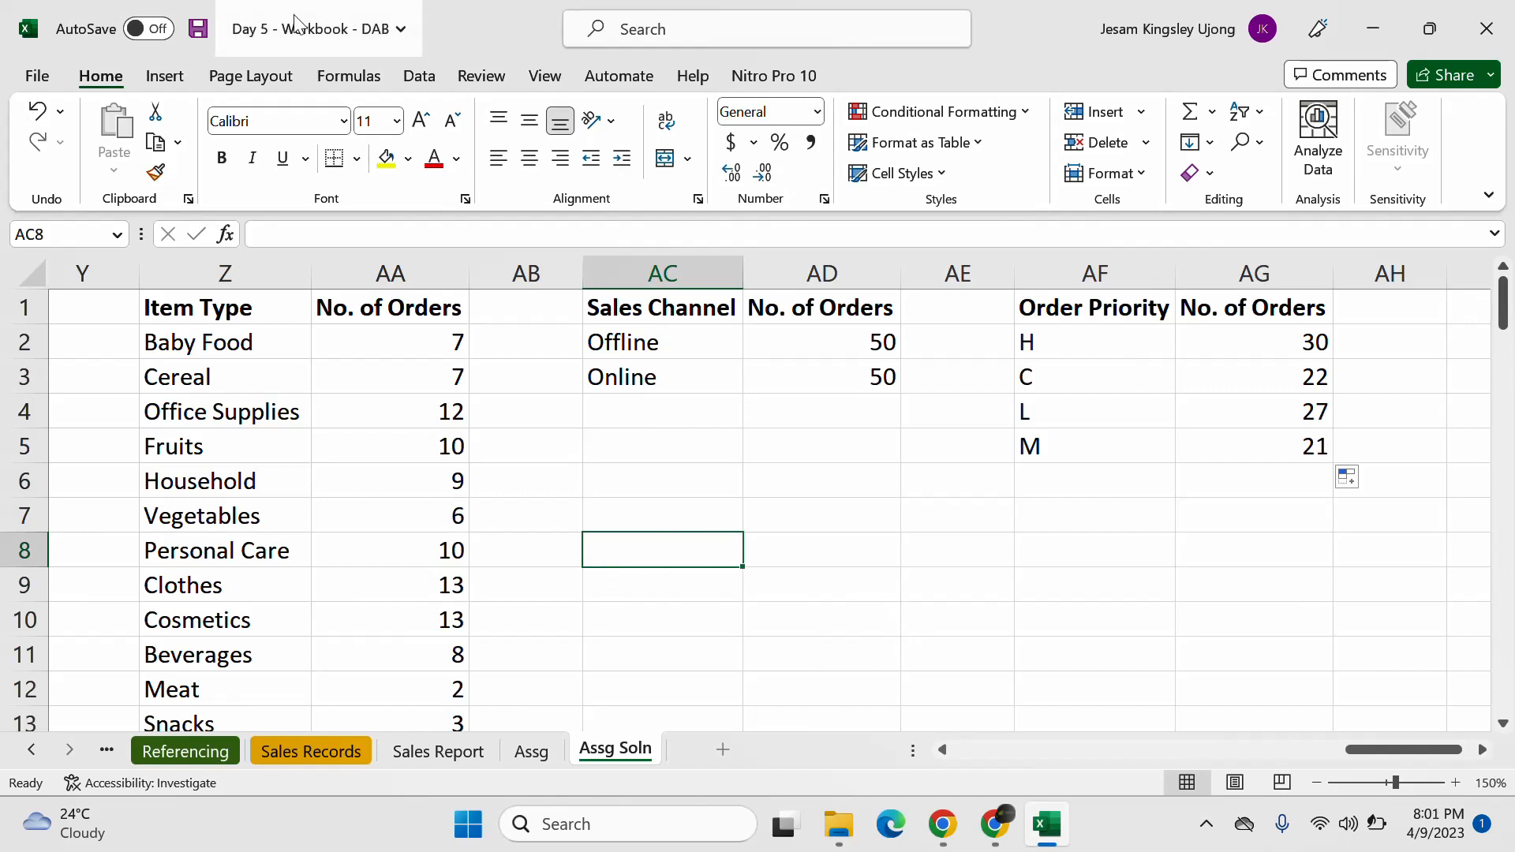
click(1021, 613)
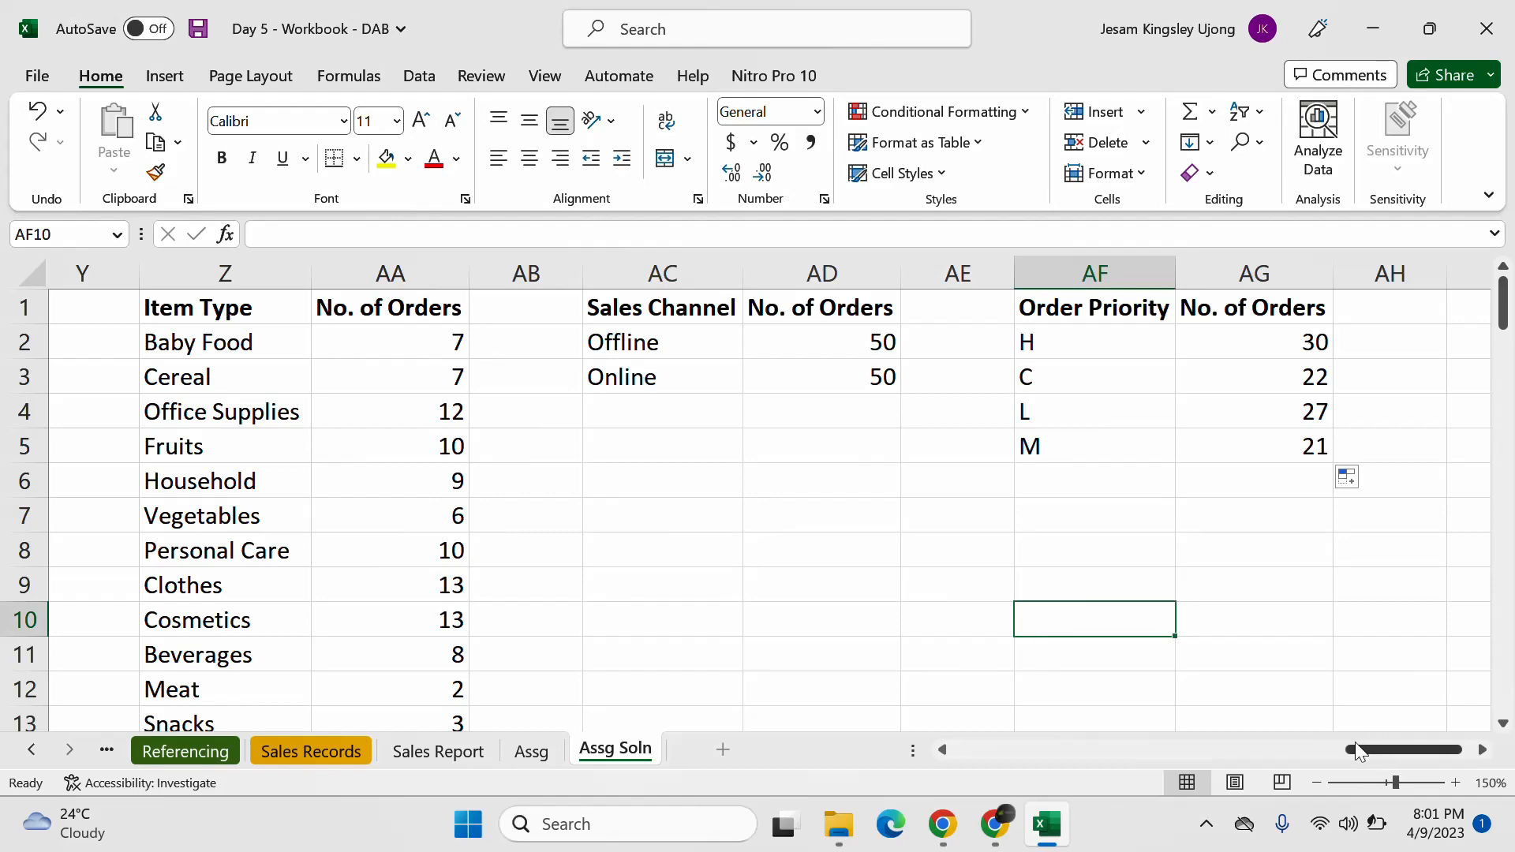
Step: Read the newest in-call message in Google Meet and highlight the Item Type and No. of Orders columns, Z:AA, back in Excel
click(996, 825)
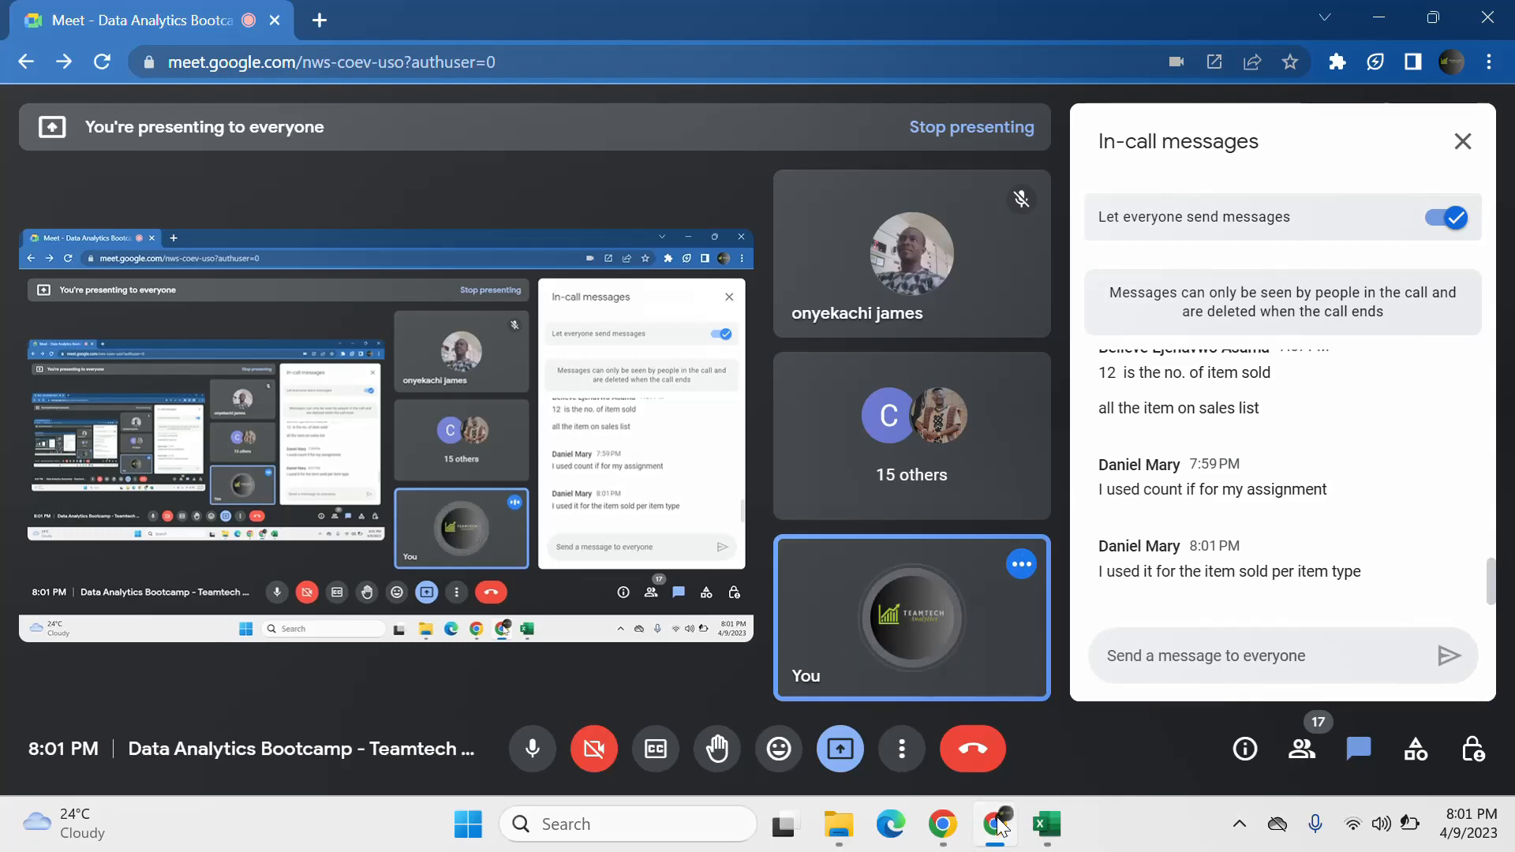
click(995, 823)
drag(395, 272, 226, 272)
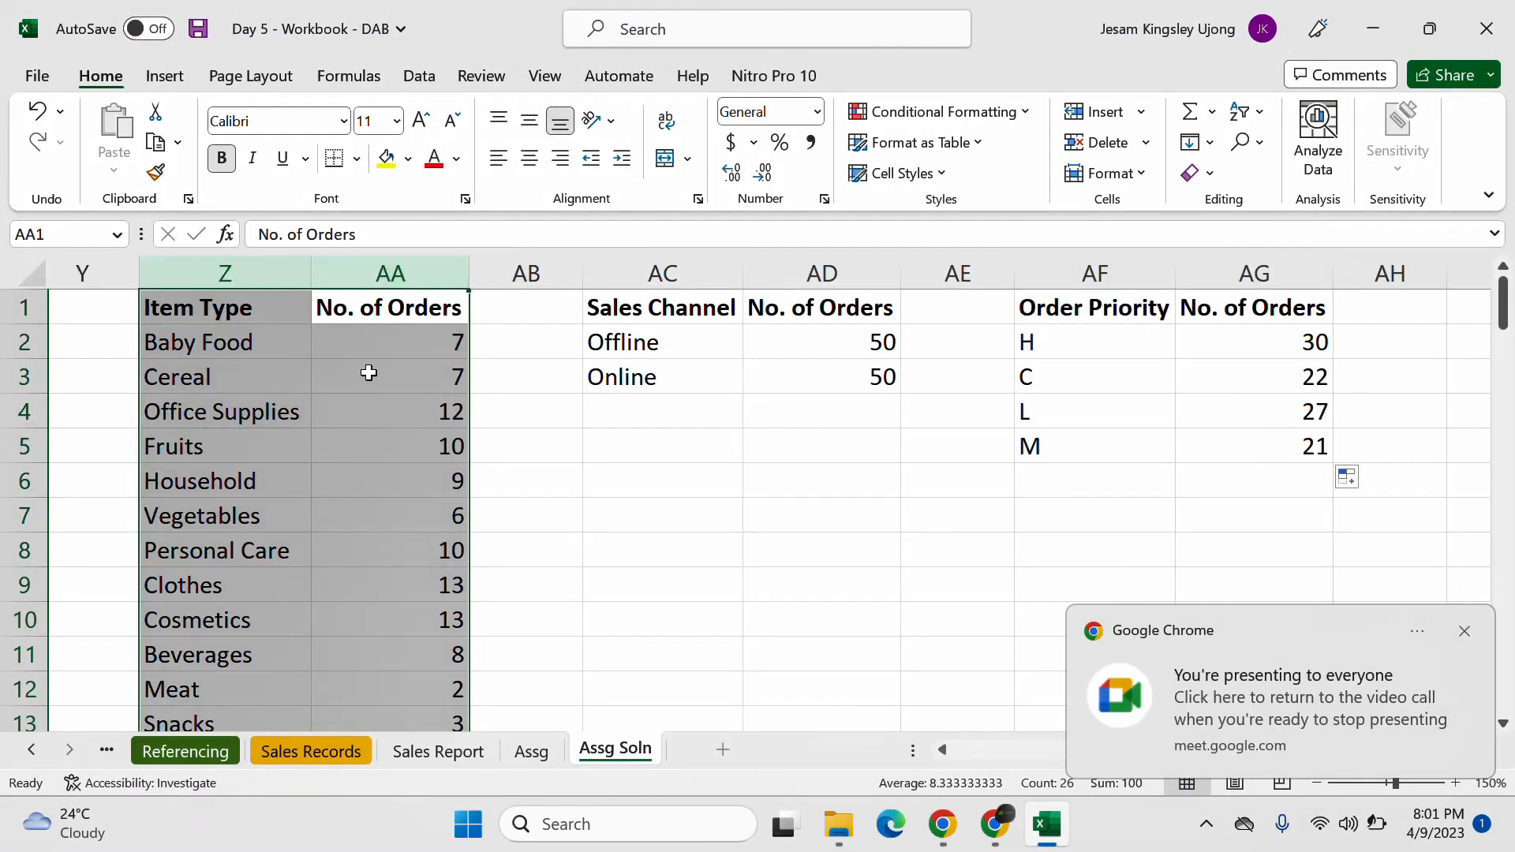
click(1465, 632)
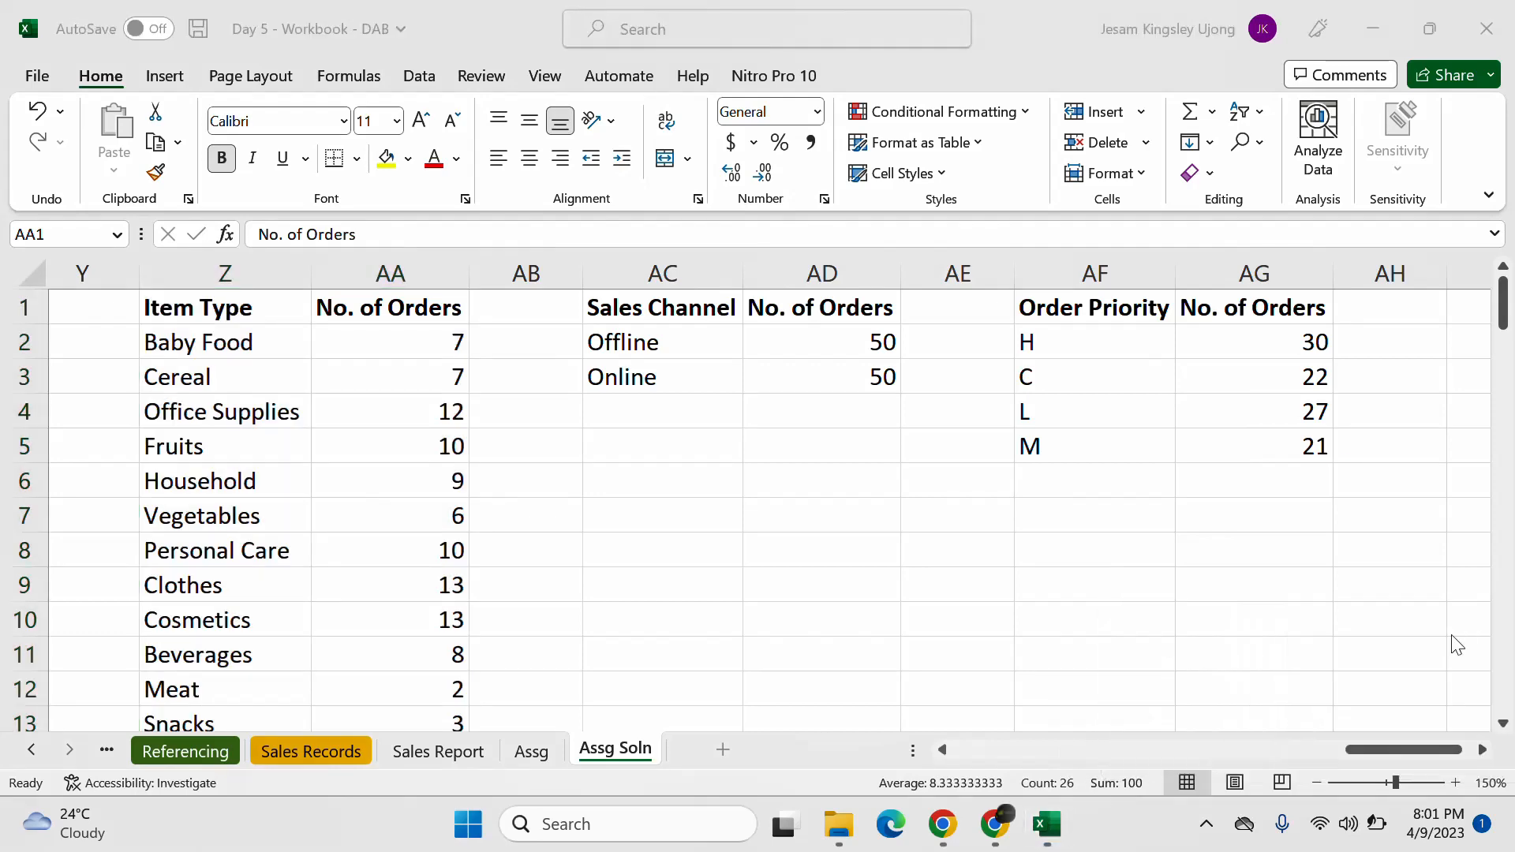
click(440, 308)
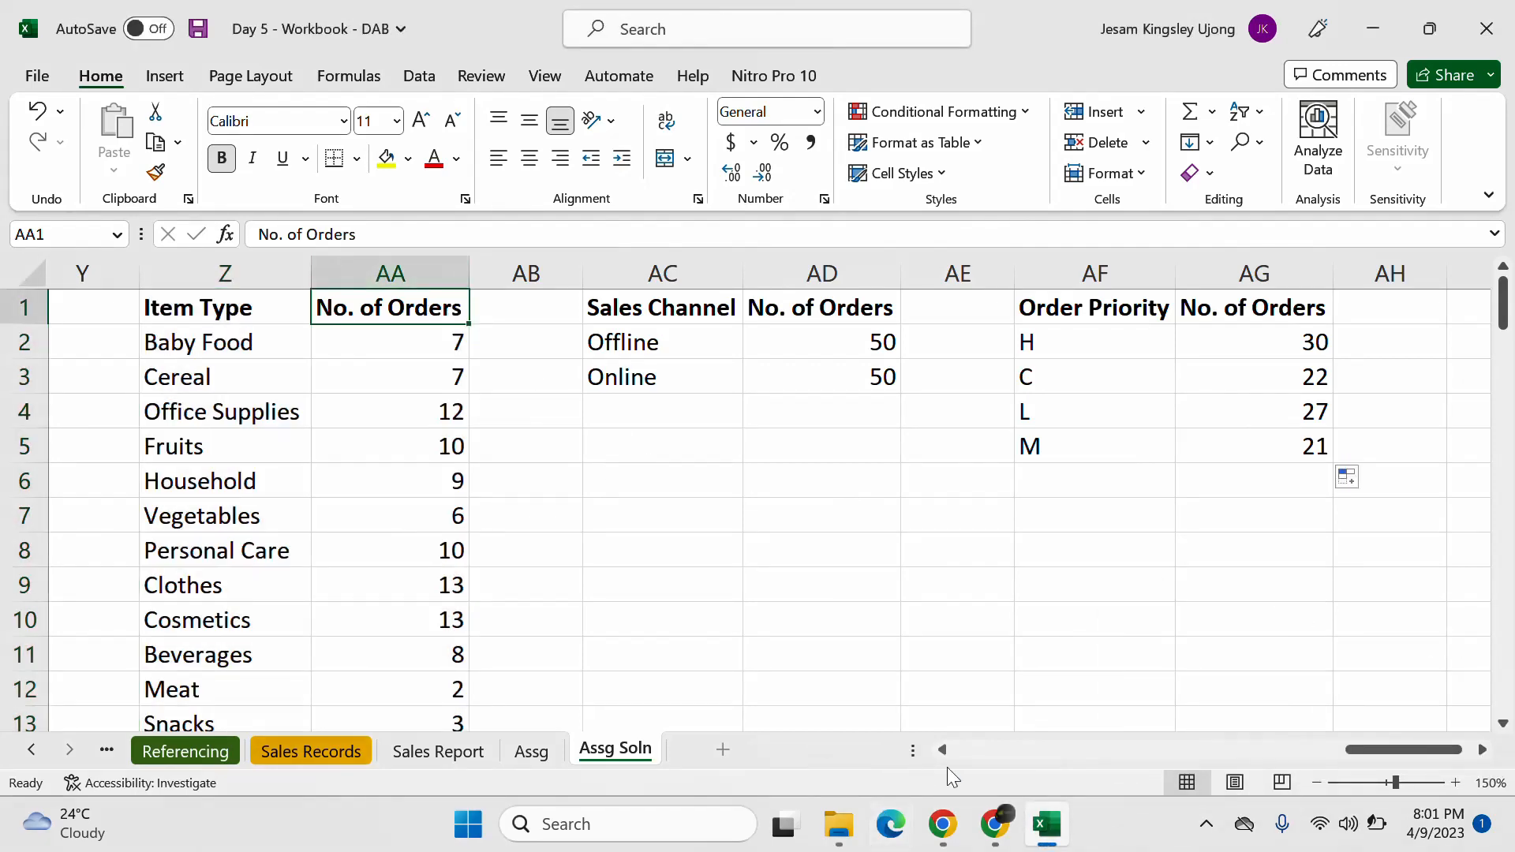
scroll(396, 481, down, 2)
scroll(395, 466, up, 2)
Step: Check Google Meet again for replies in the call chat and return to the cleared Excel view
click(1006, 824)
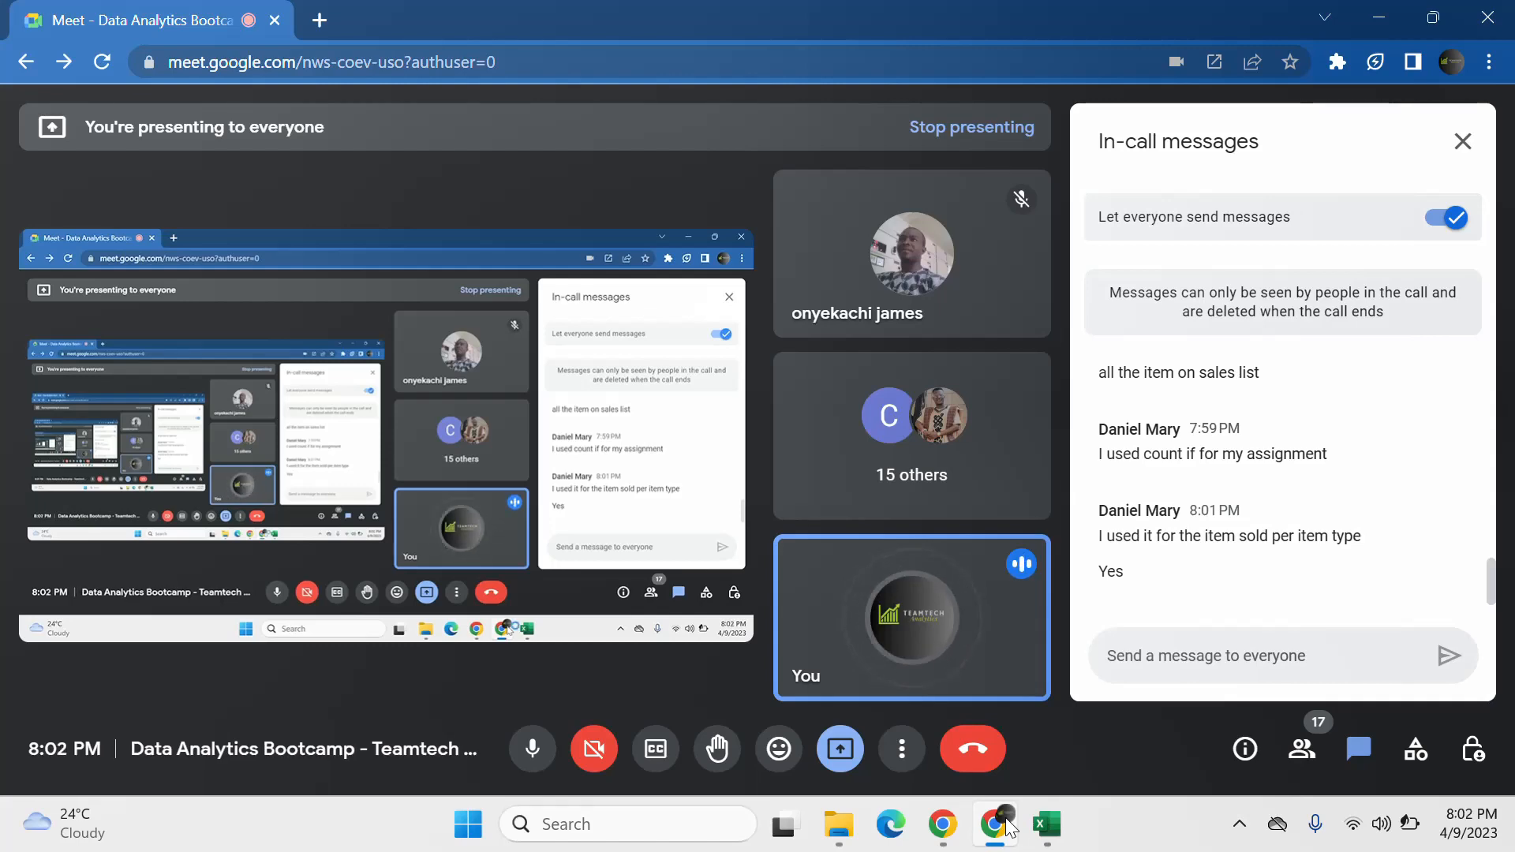
click(1002, 824)
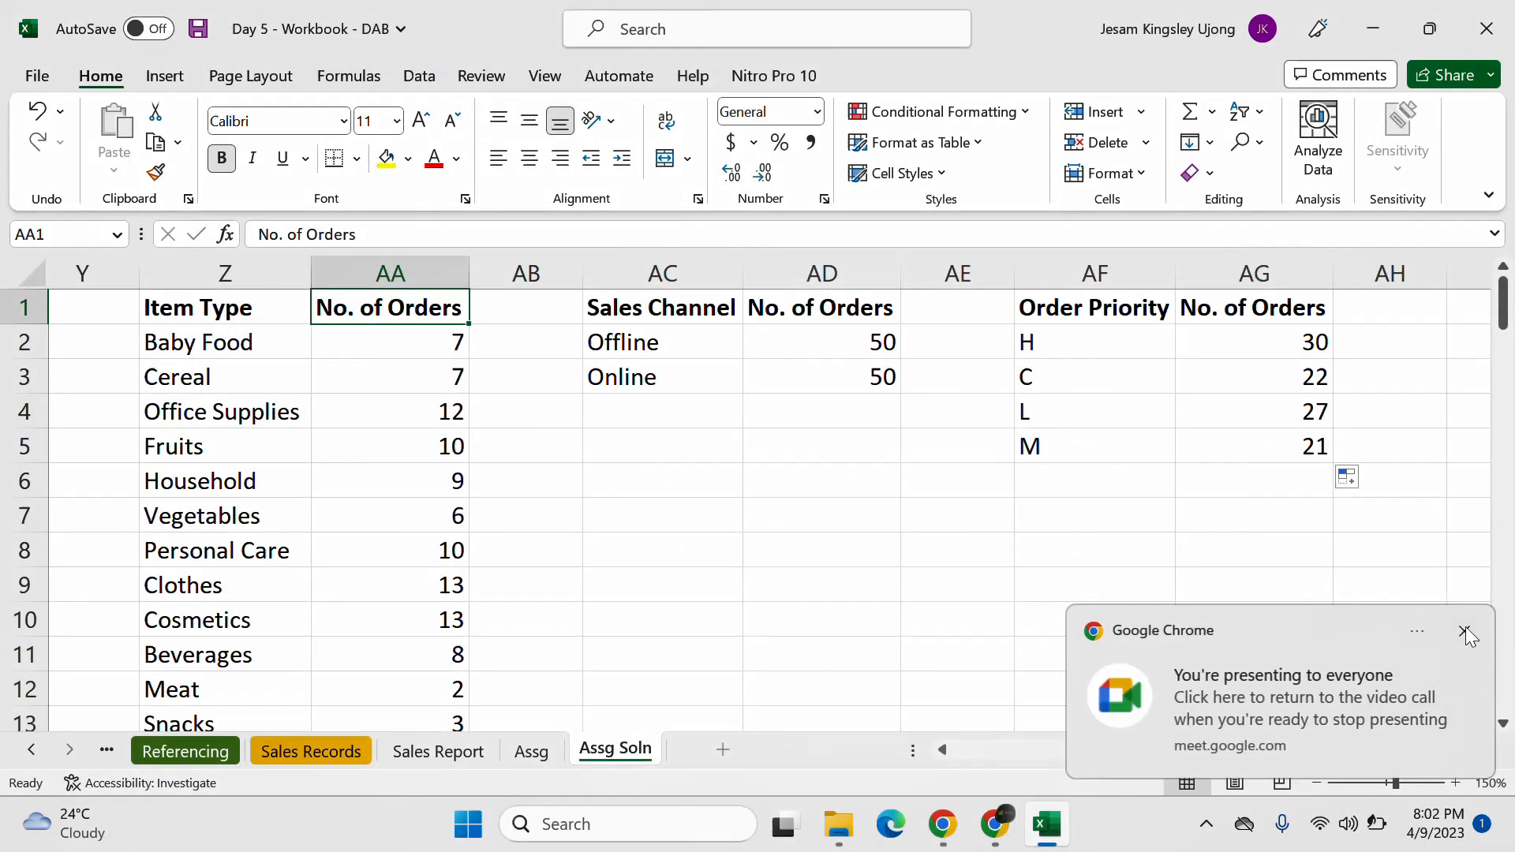
click(1465, 630)
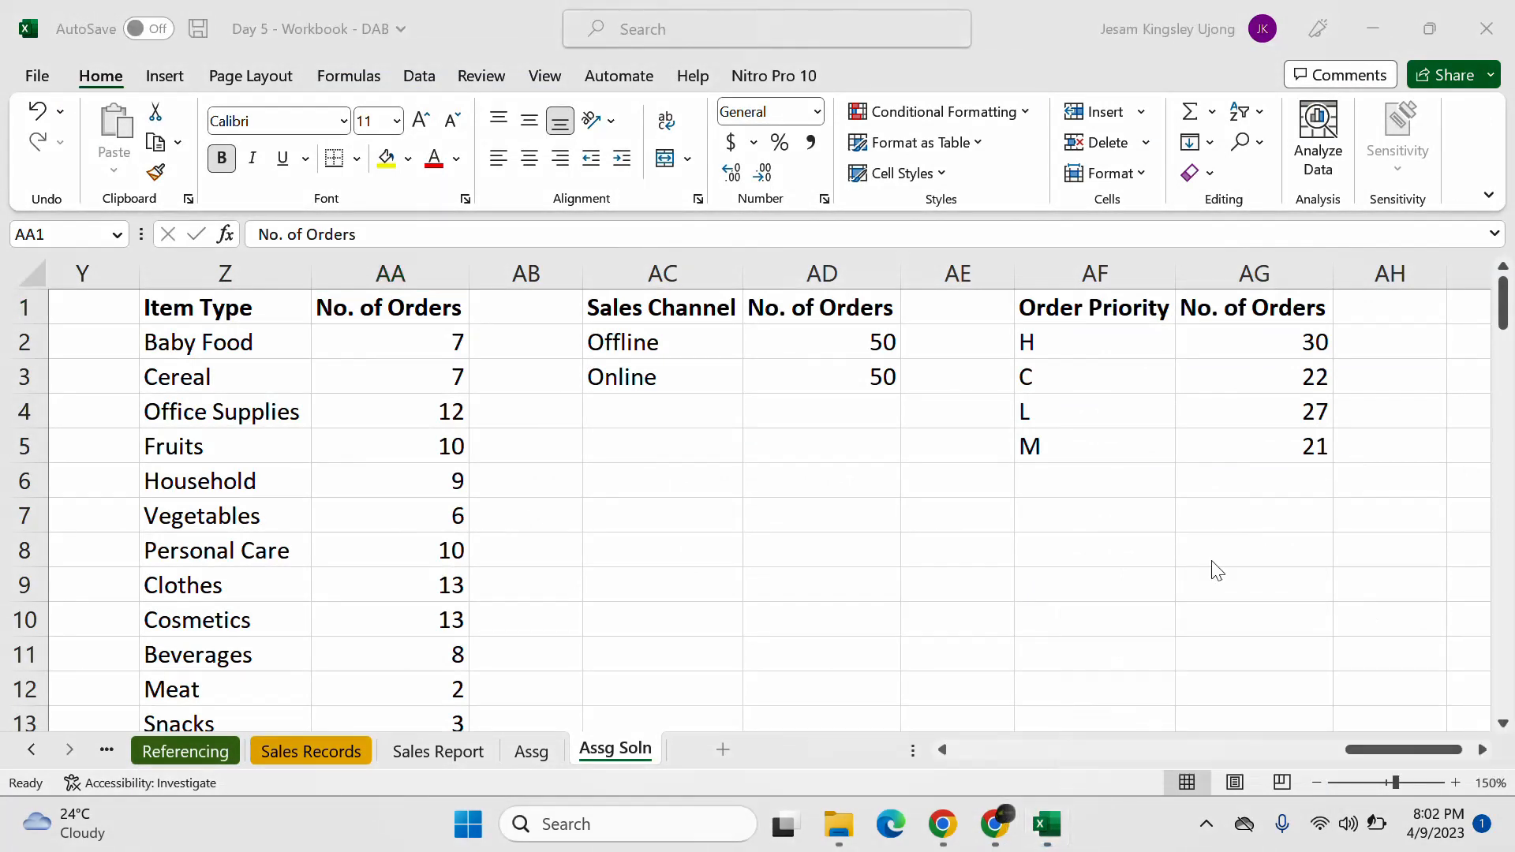
Step: Widen column AA, the No. of Orders column beside Item Type, slightly
click(459, 342)
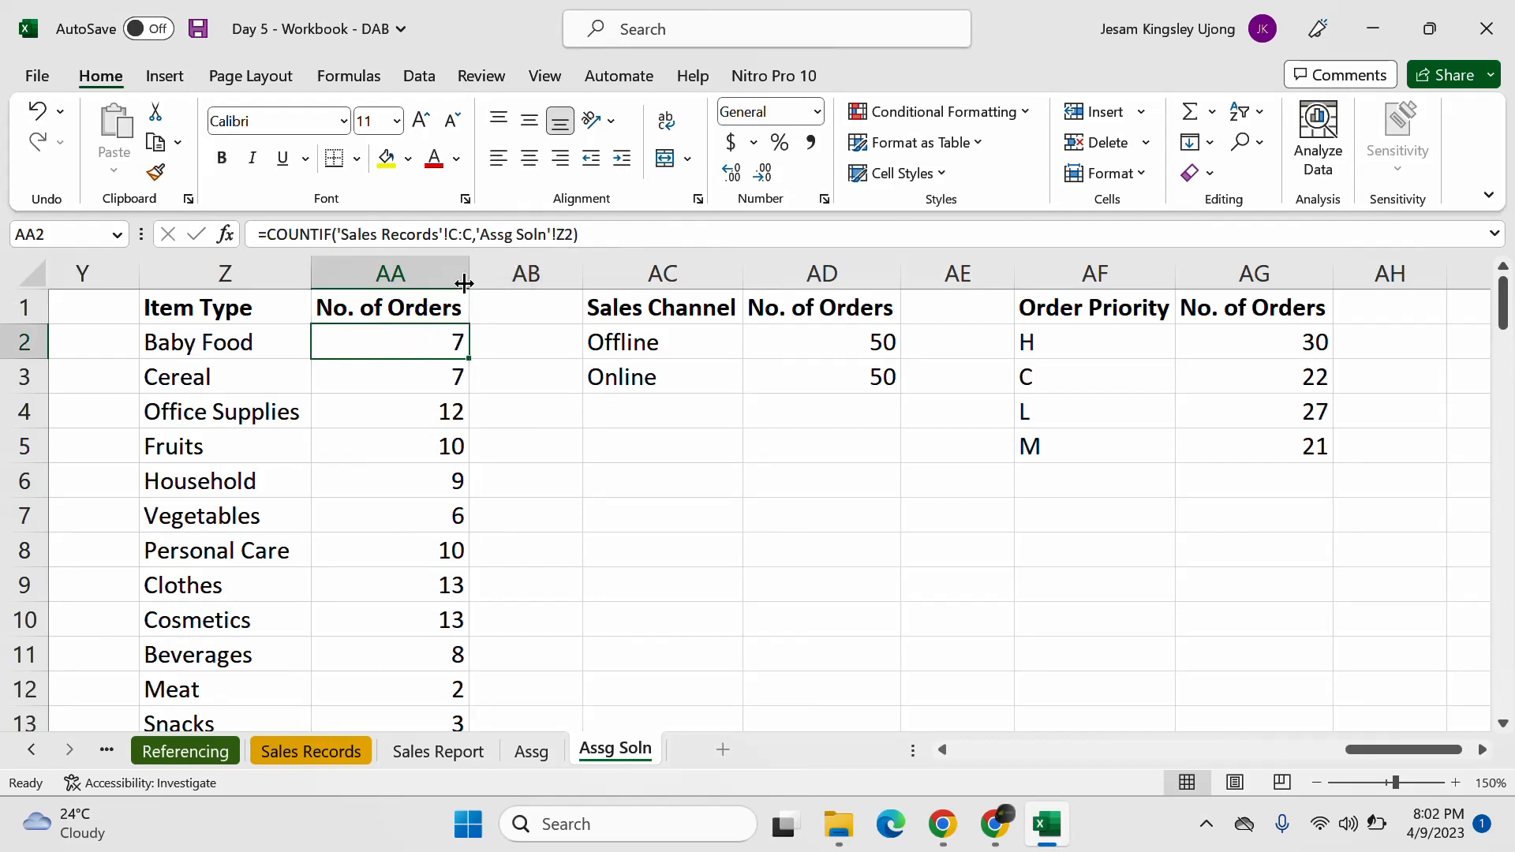
drag(464, 283, 471, 278)
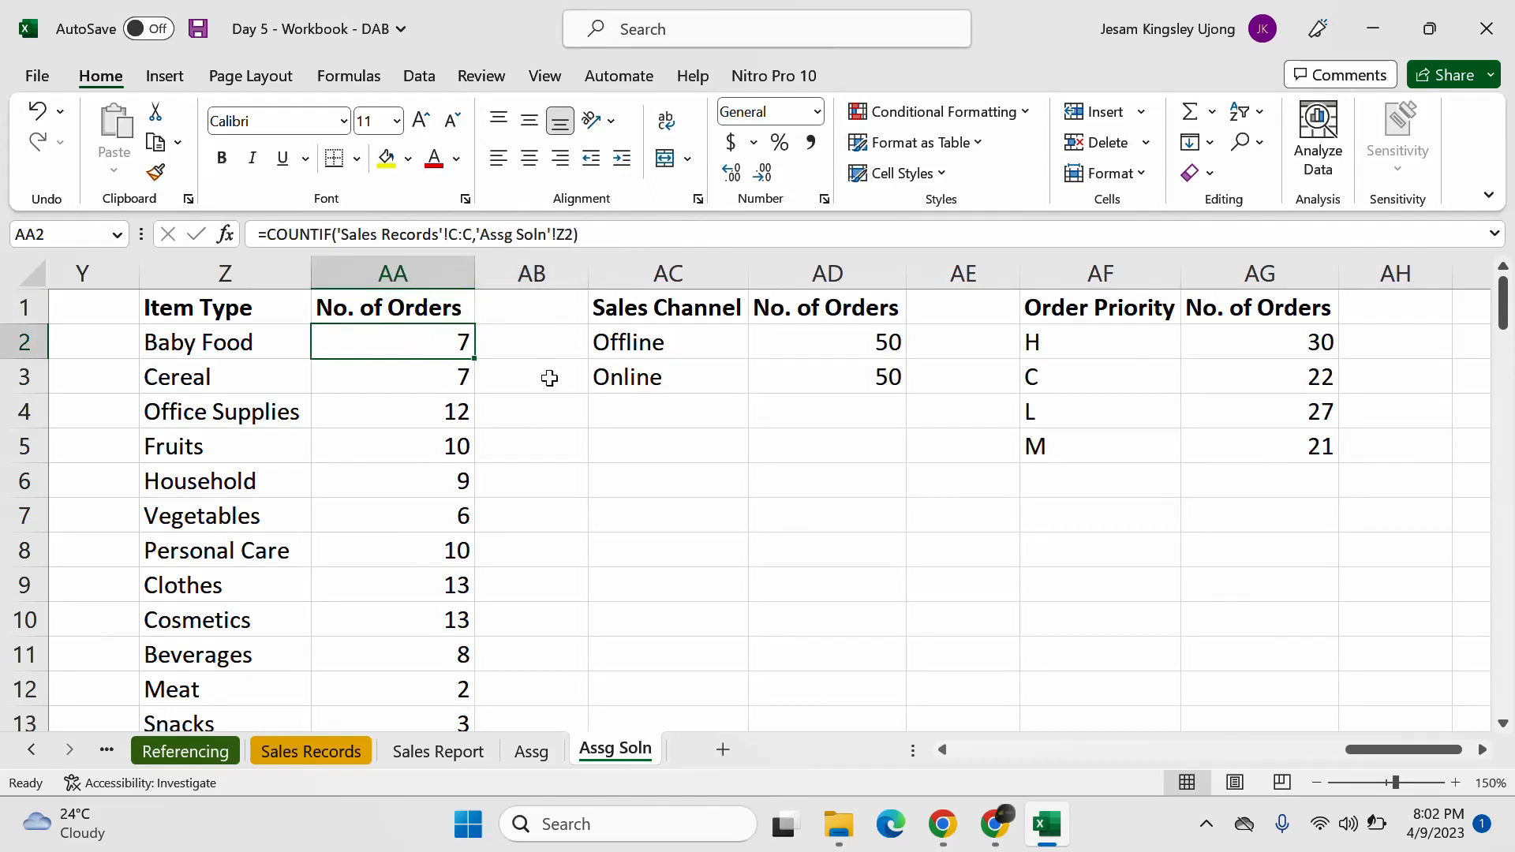
click(734, 534)
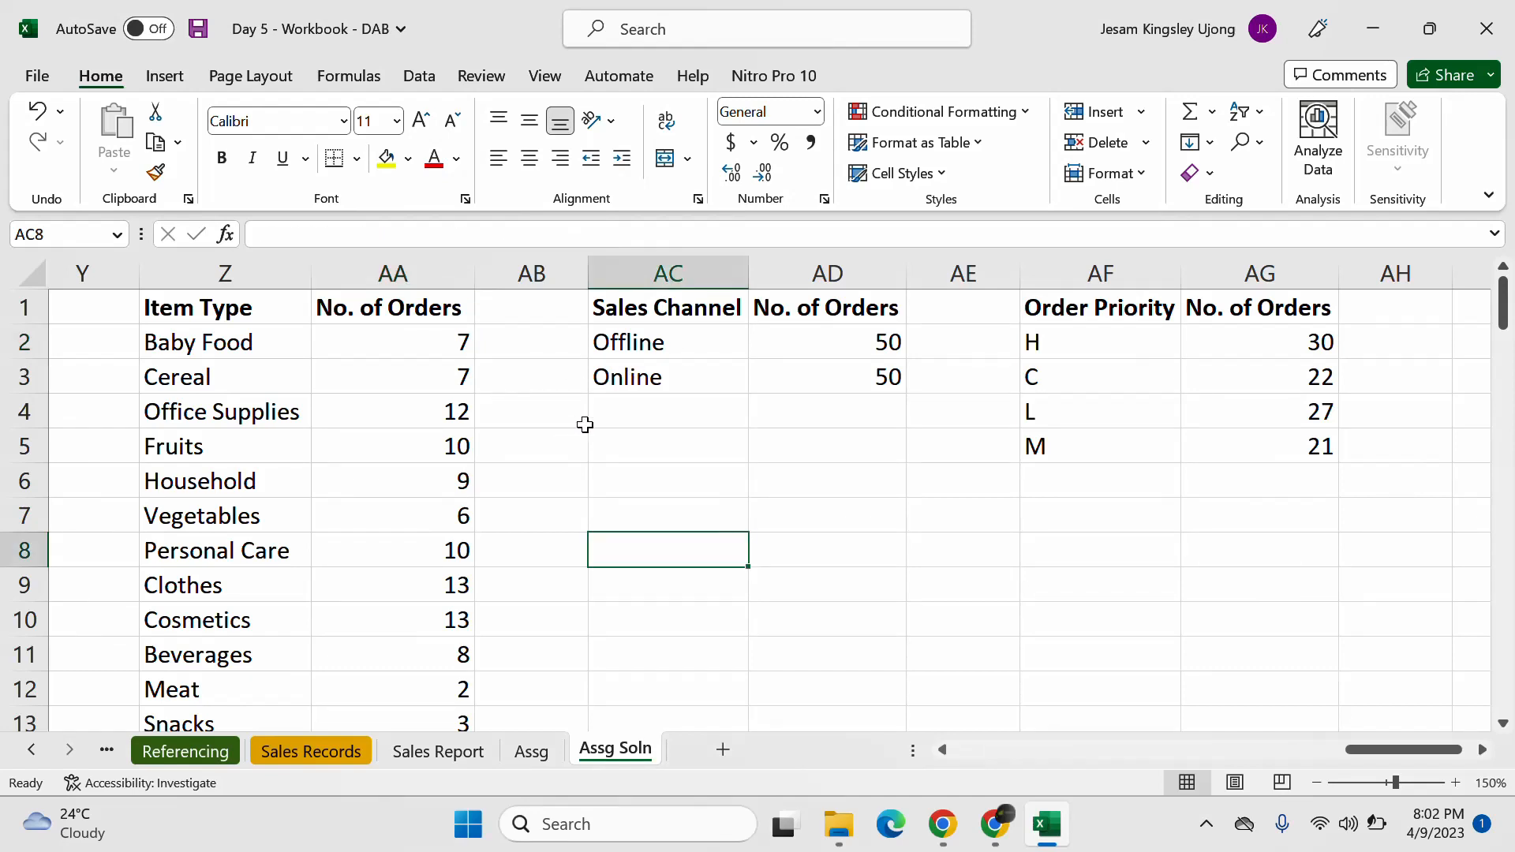
scroll(587, 424, down, 1)
scroll(590, 422, up, 1)
scroll(609, 452, down, 1)
scroll(607, 452, up, 1)
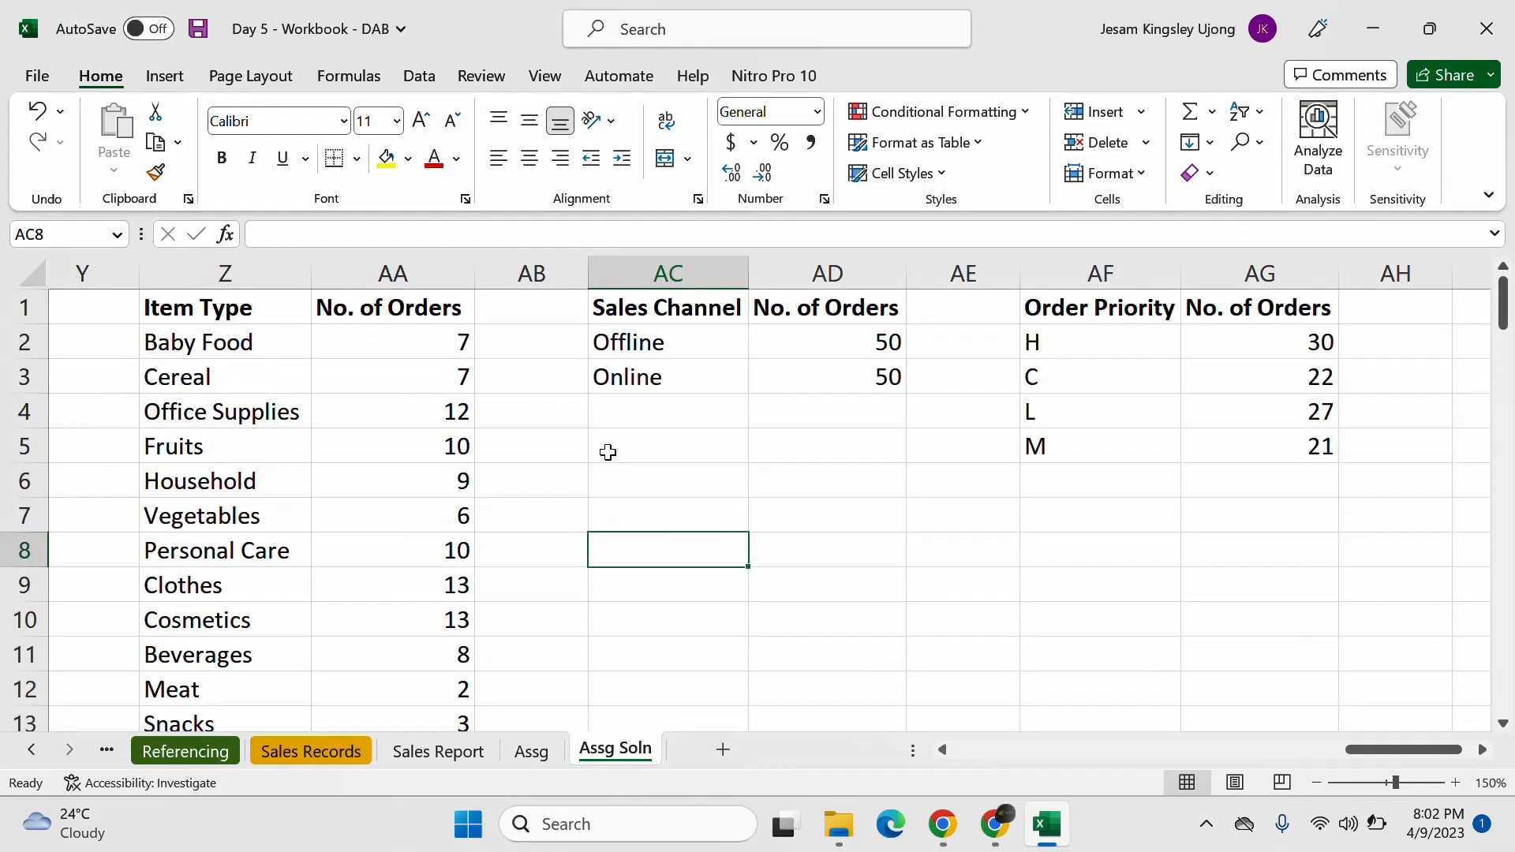
click(215, 312)
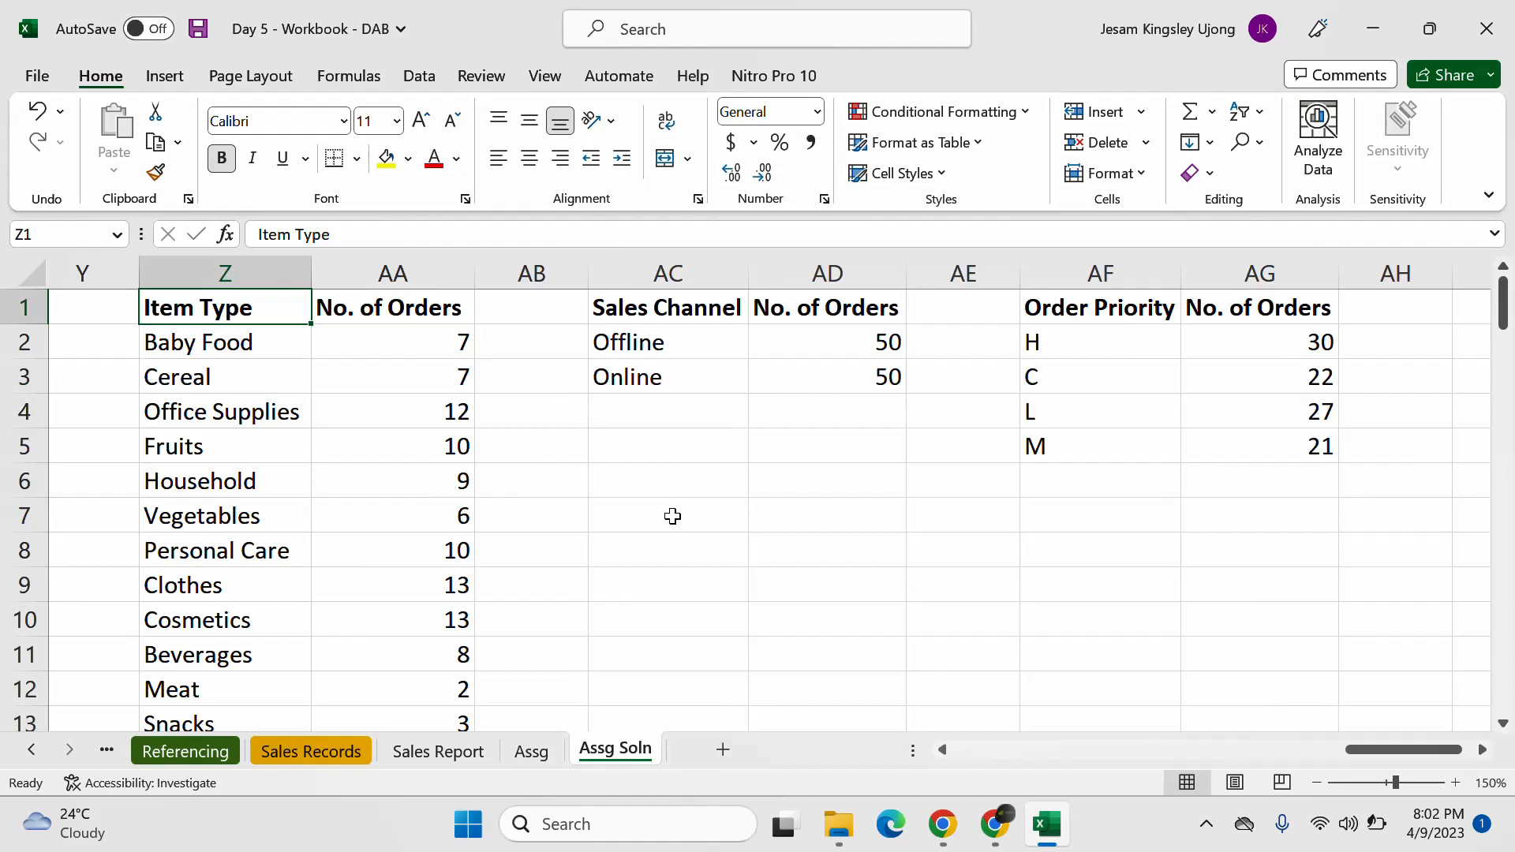
Step: Close the in-call messages in Google Meet and switch back to the Excel workbook, dismissing the Chrome notification
click(990, 830)
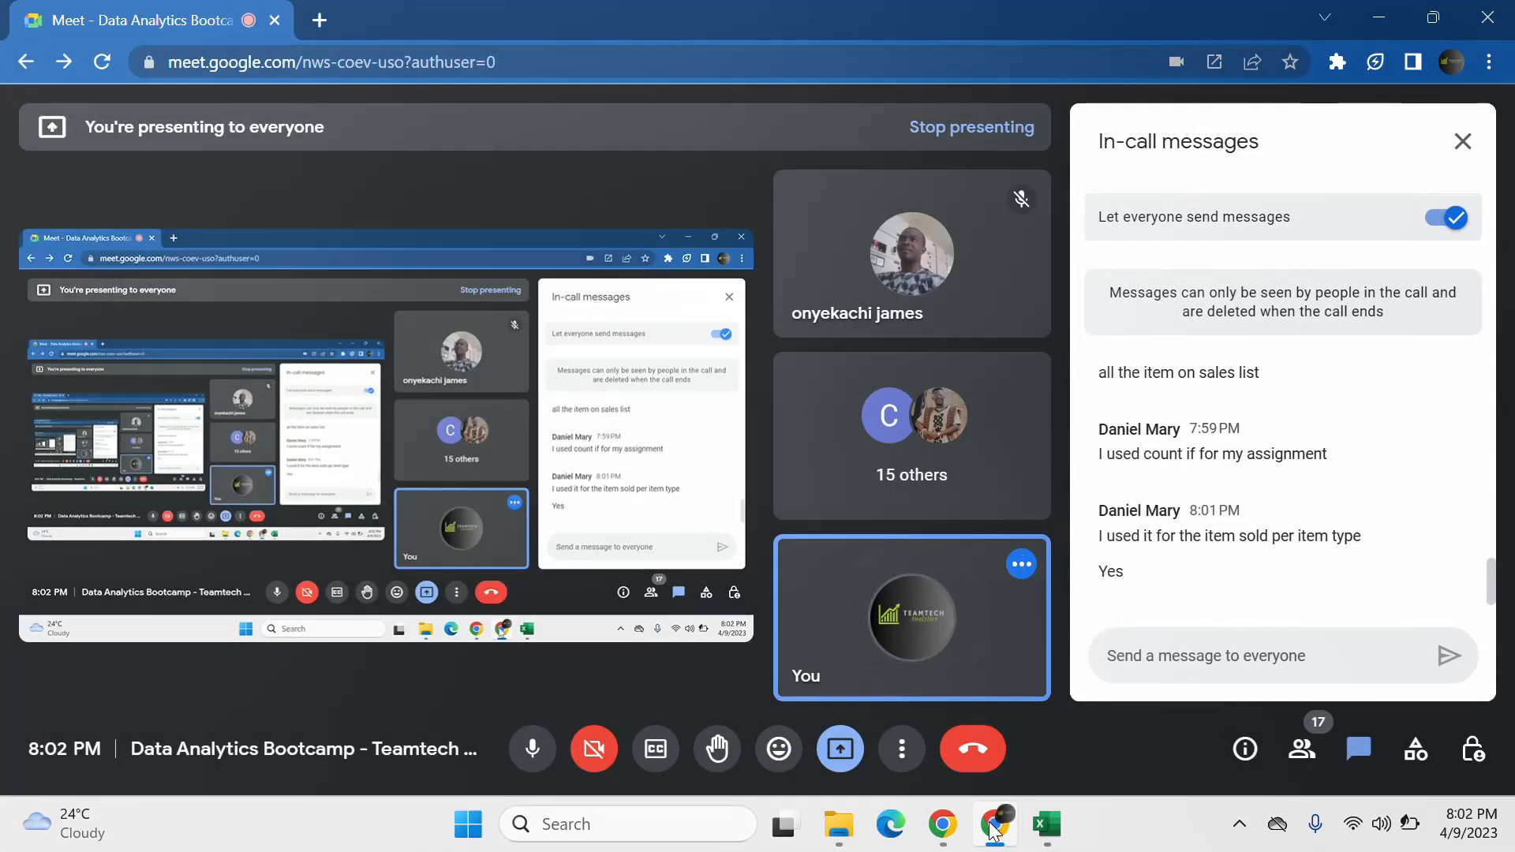
click(1461, 145)
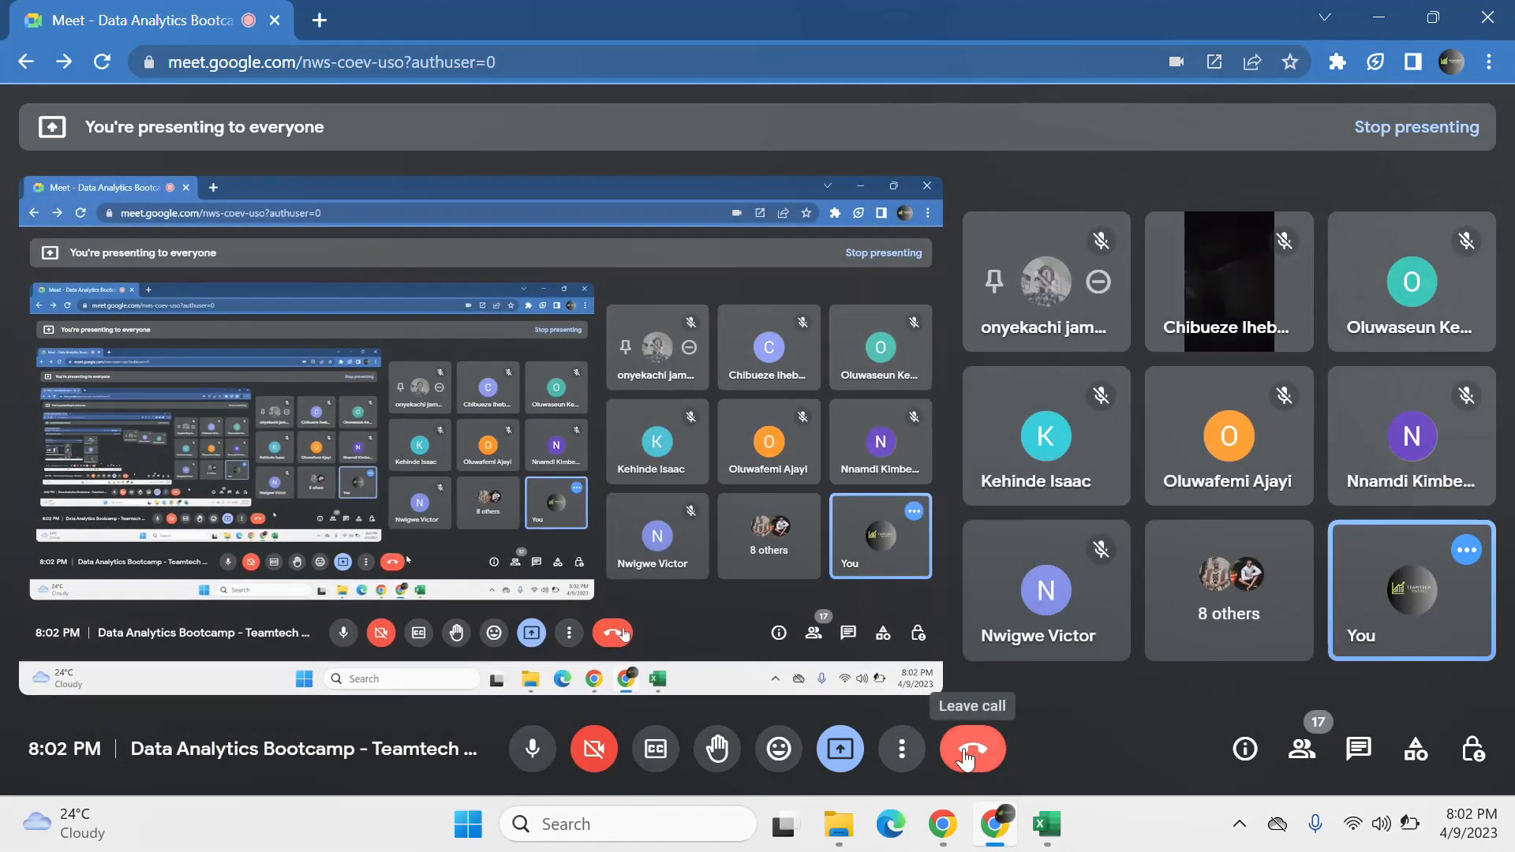
mouse_move(1043, 828)
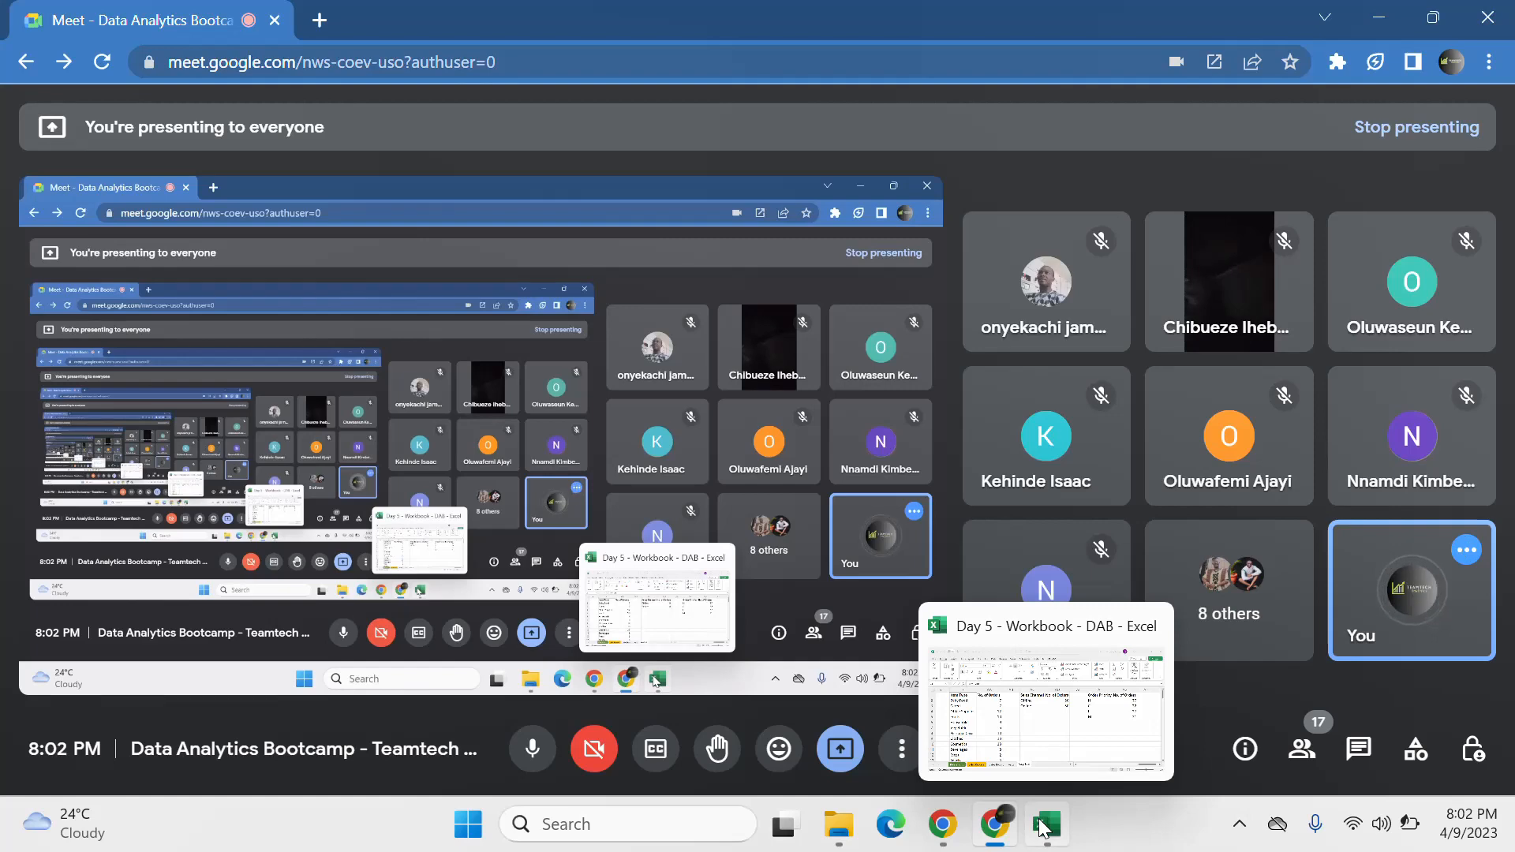
click(1042, 826)
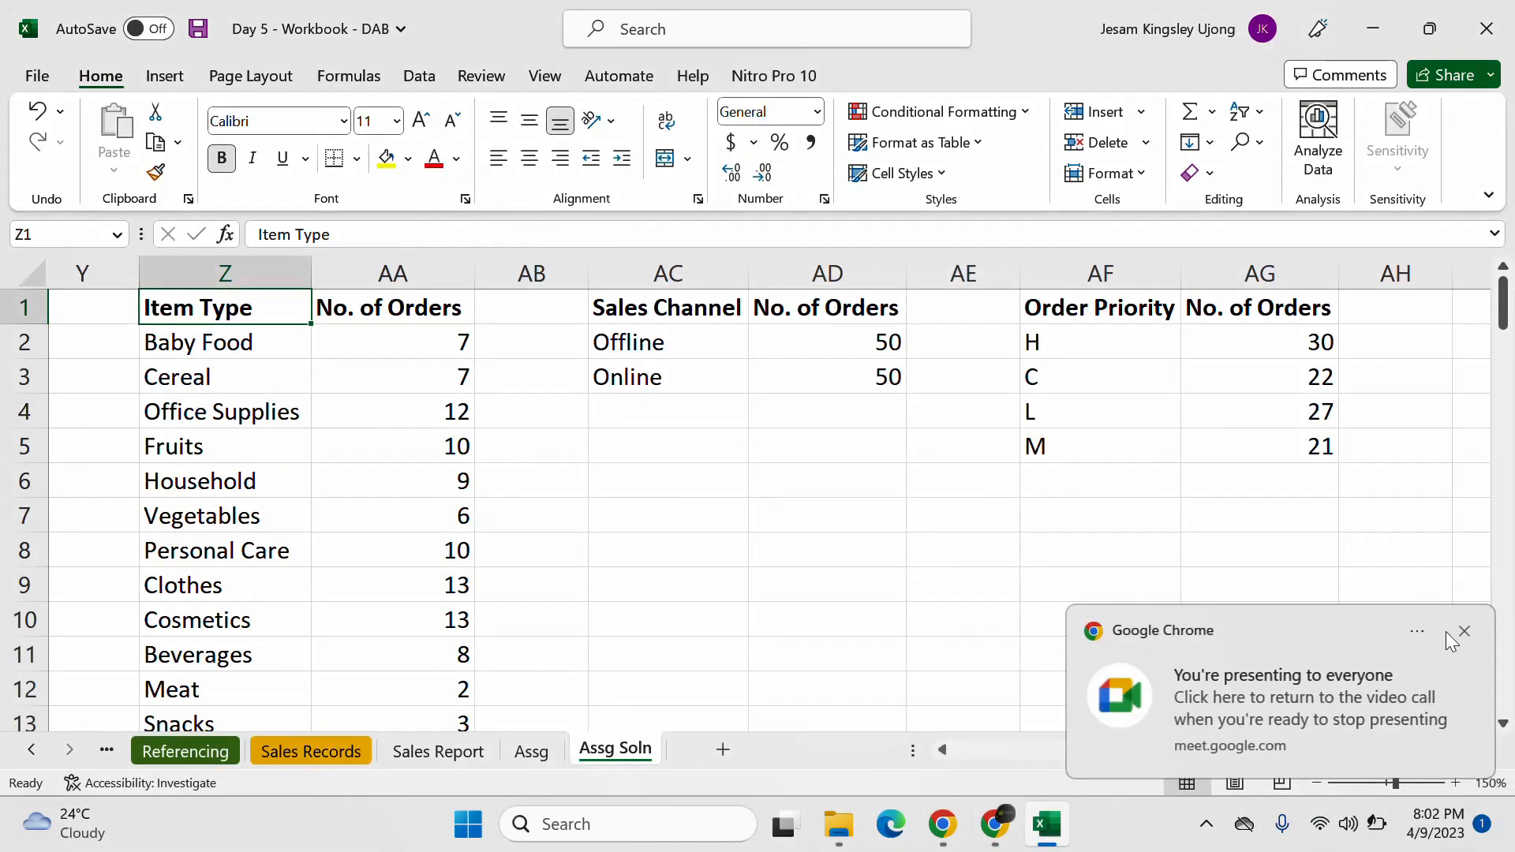
click(1466, 634)
Step: Review the Country, Total Revenue and Total Profit table in columns C:E of Assg Soln
drag(1429, 749, 923, 728)
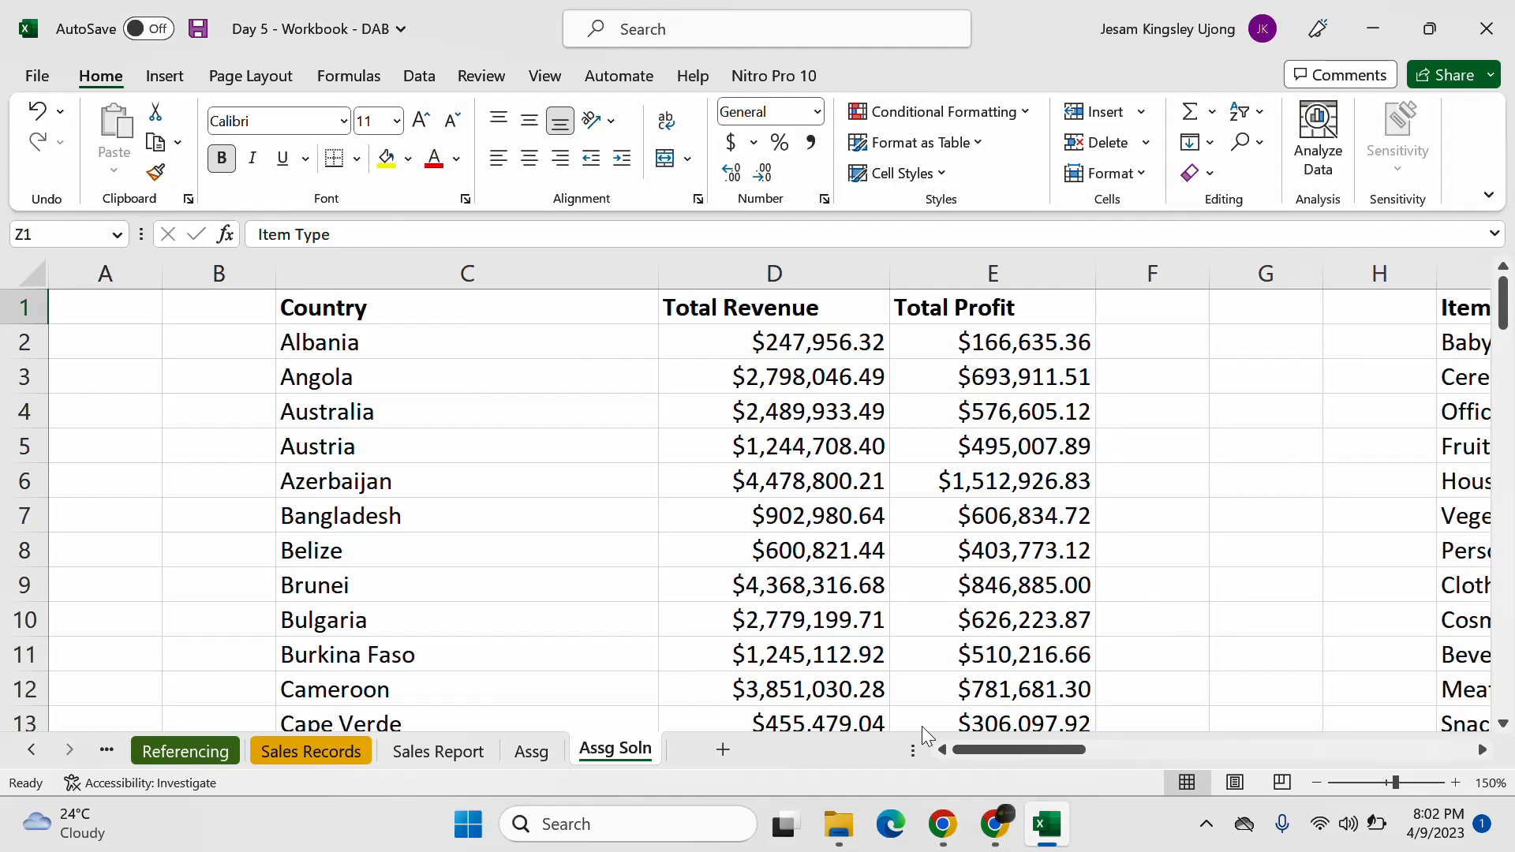
scroll(1030, 667, down, 1)
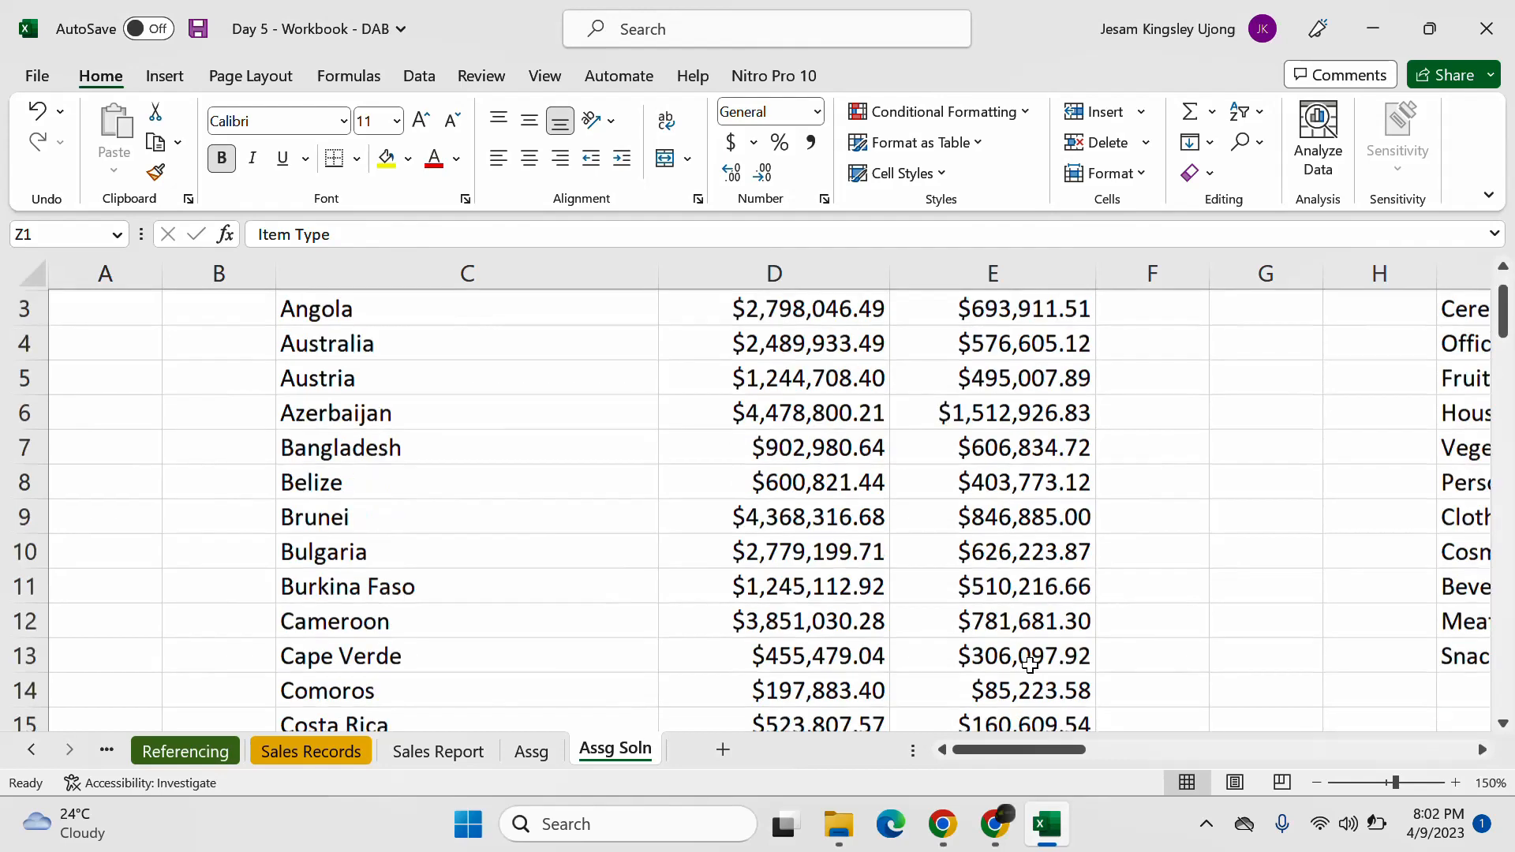
scroll(1030, 665, up, 1)
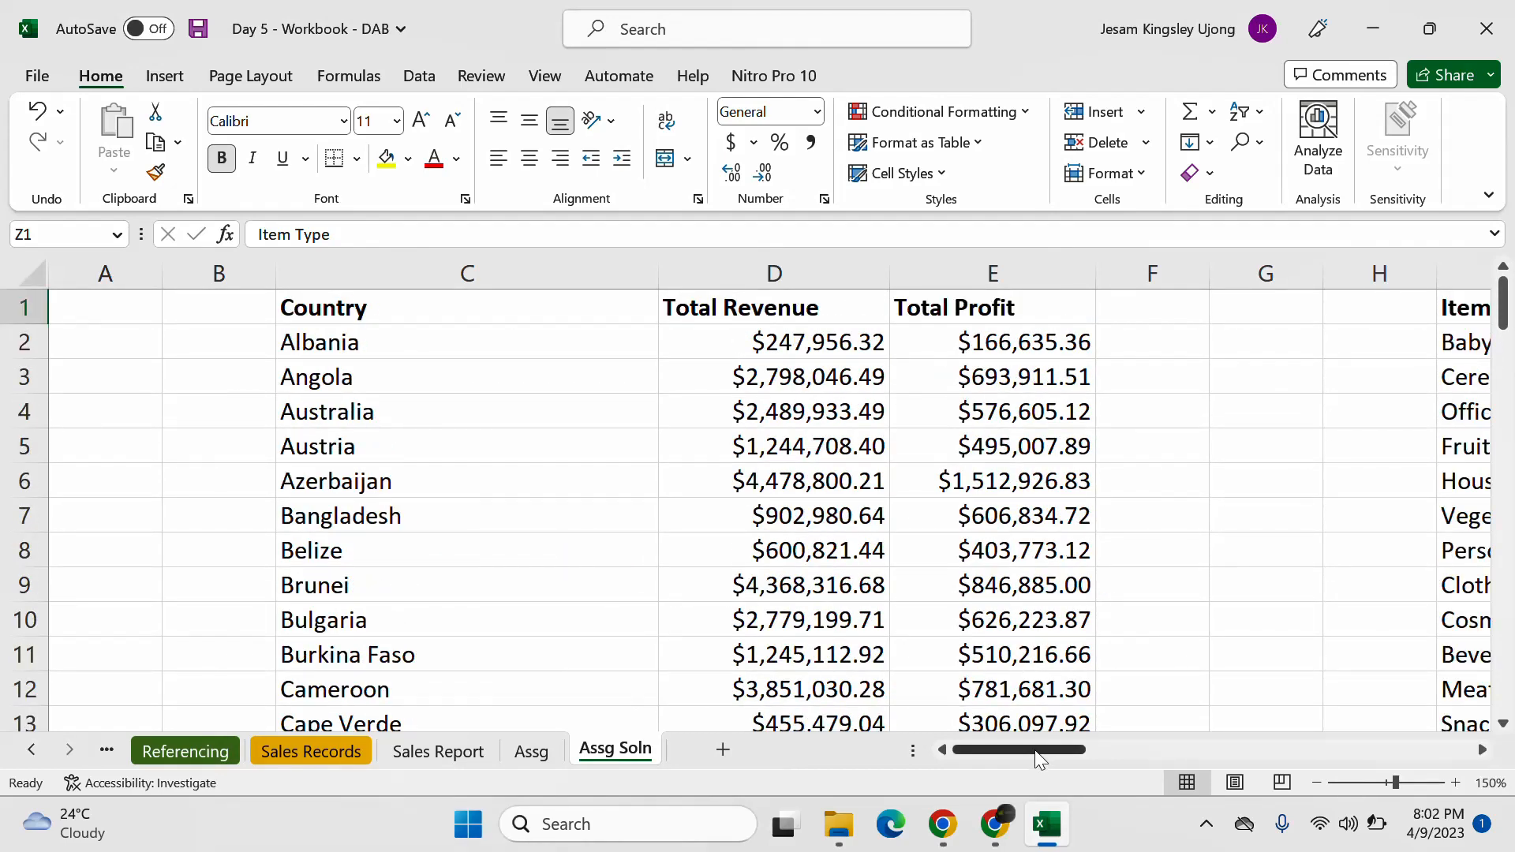
drag(1035, 750, 977, 764)
Step: Remove the filter from the header row of the Sales Records sheet
click(315, 751)
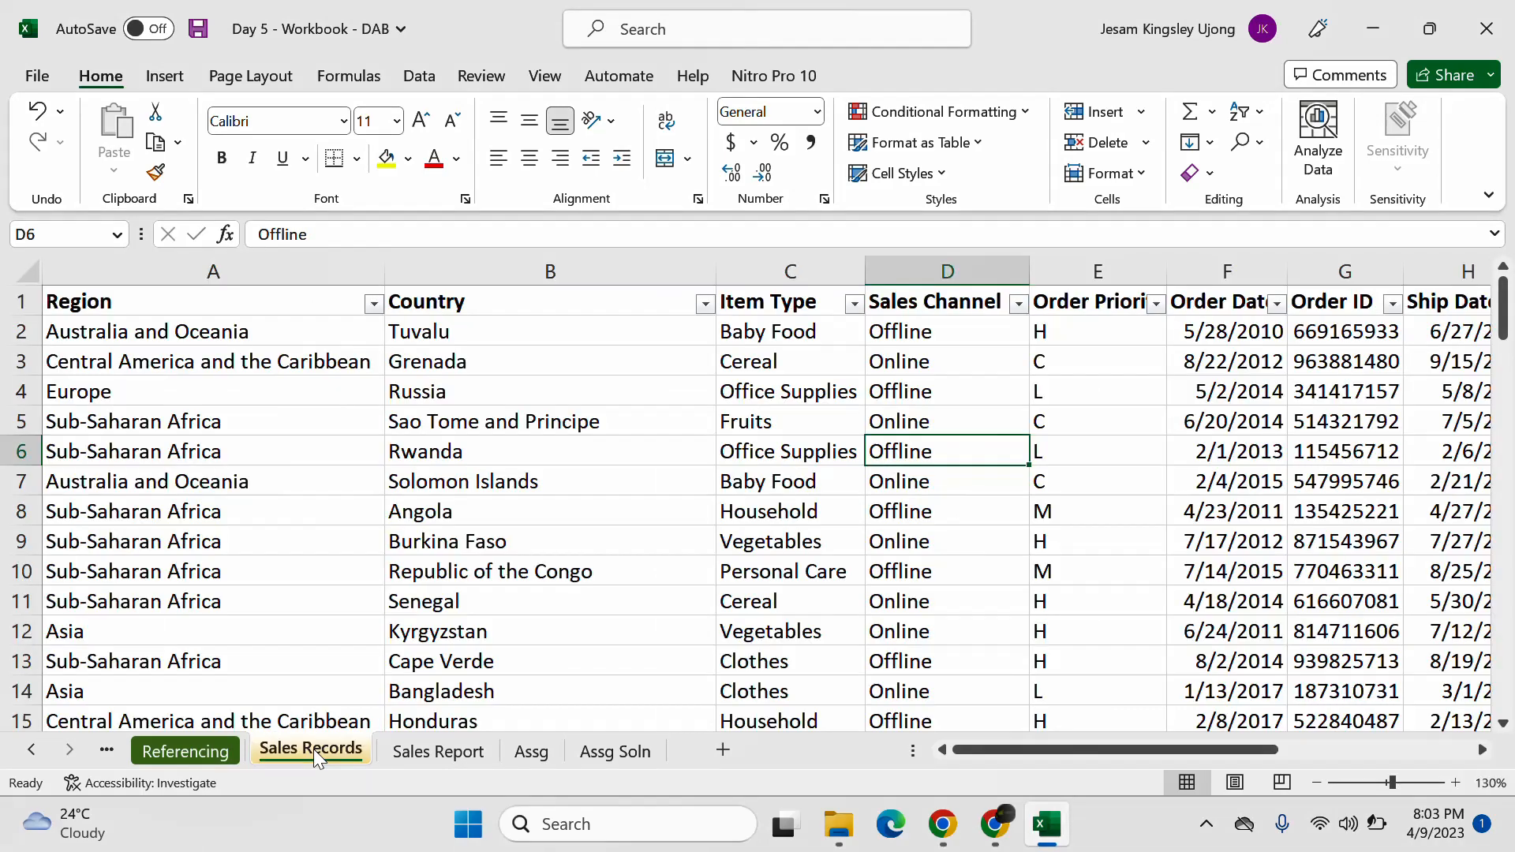
click(287, 331)
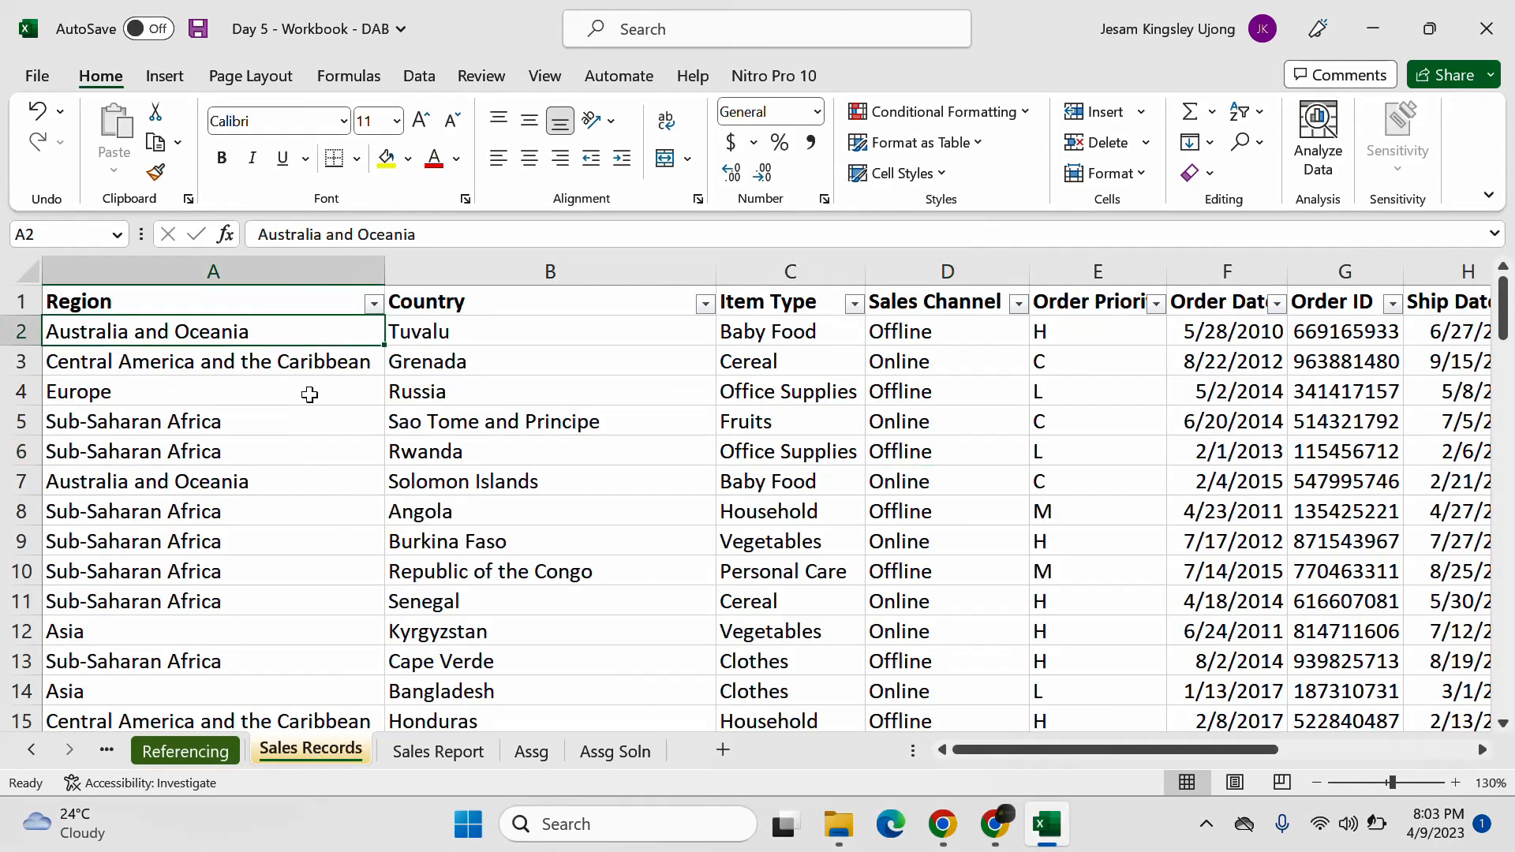
key(ctrl+shift+l)
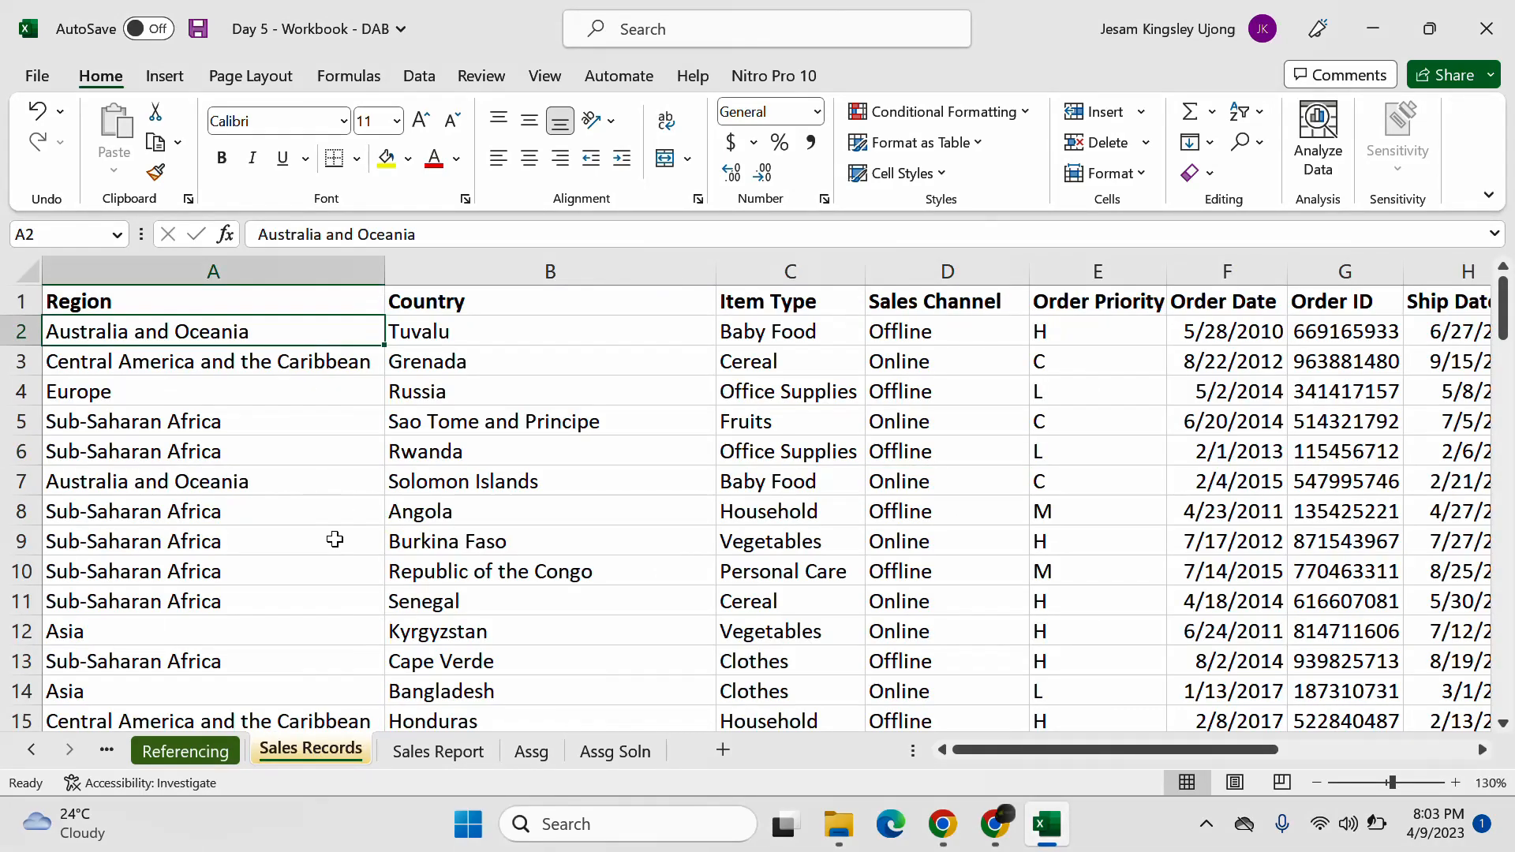
Step: Turn the filter back on for the Sales Records headers, starting from the Region cell A1
click(184, 308)
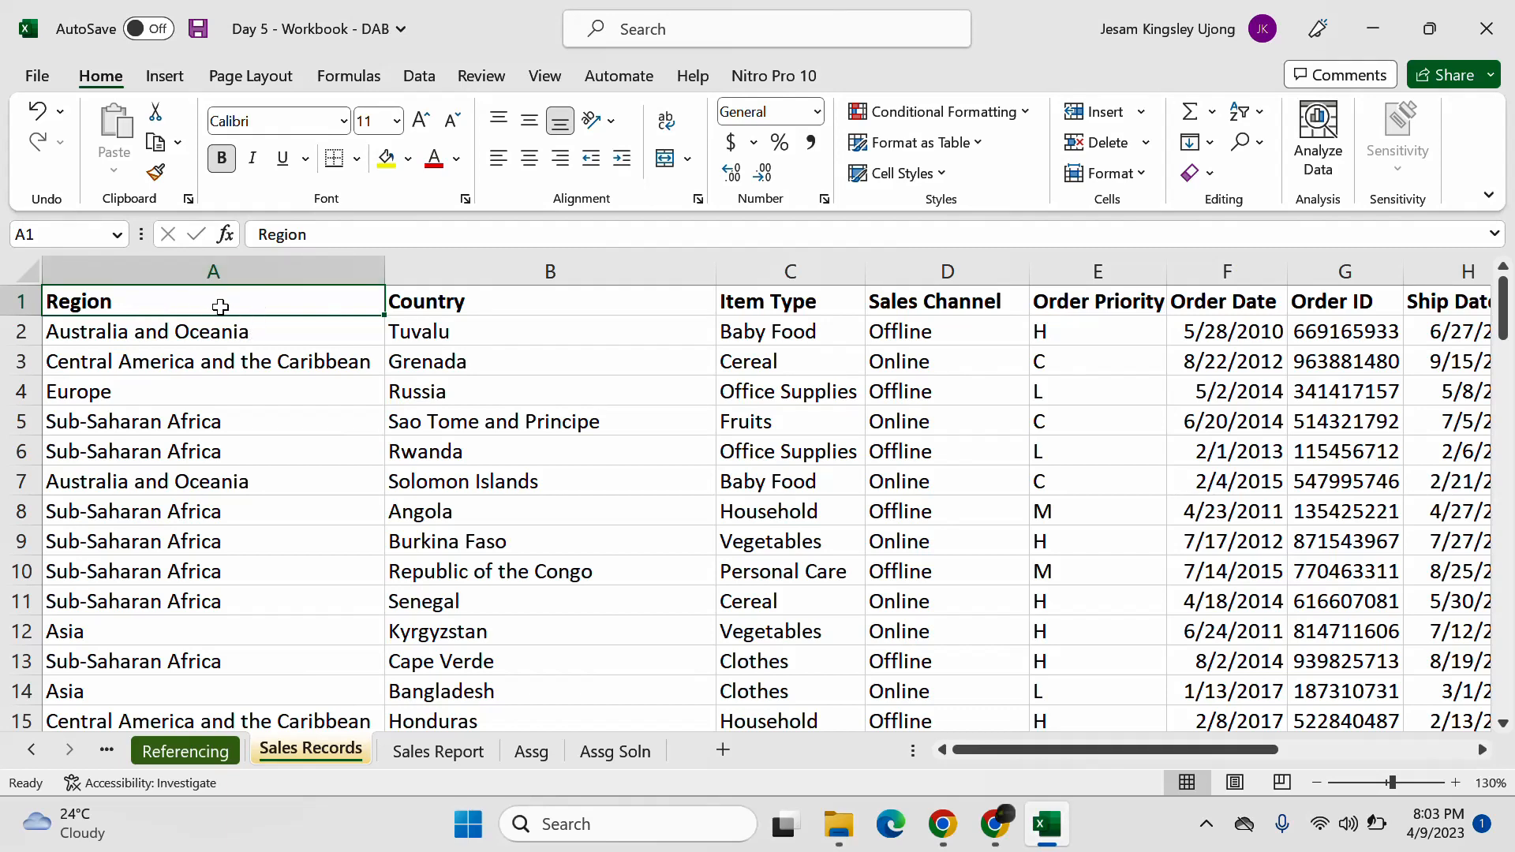
click(418, 77)
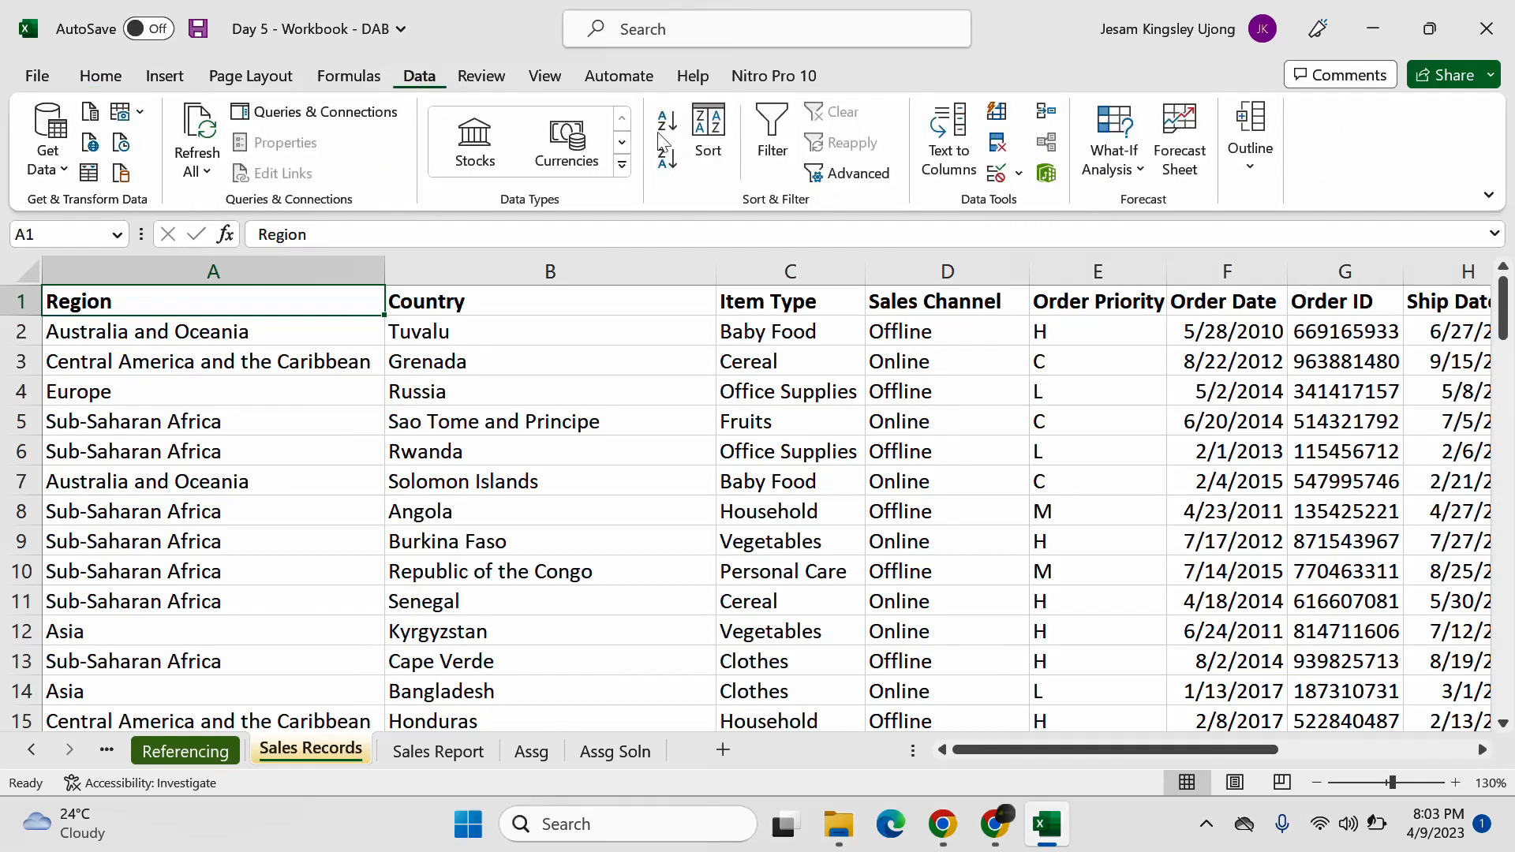
click(777, 126)
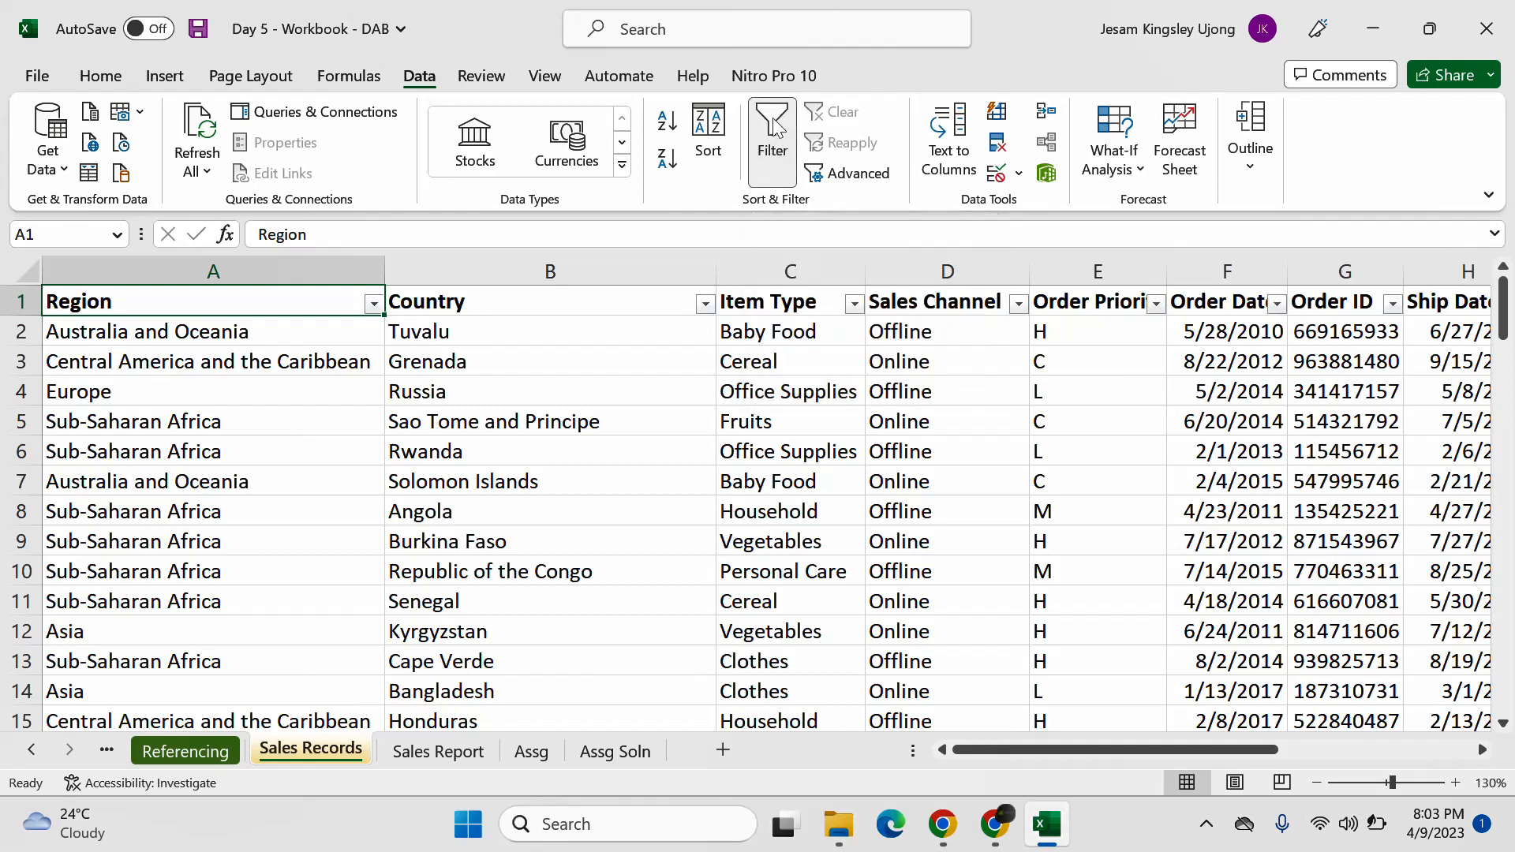
Step: Filter the Region column of Sales Records to show only Asia
click(377, 335)
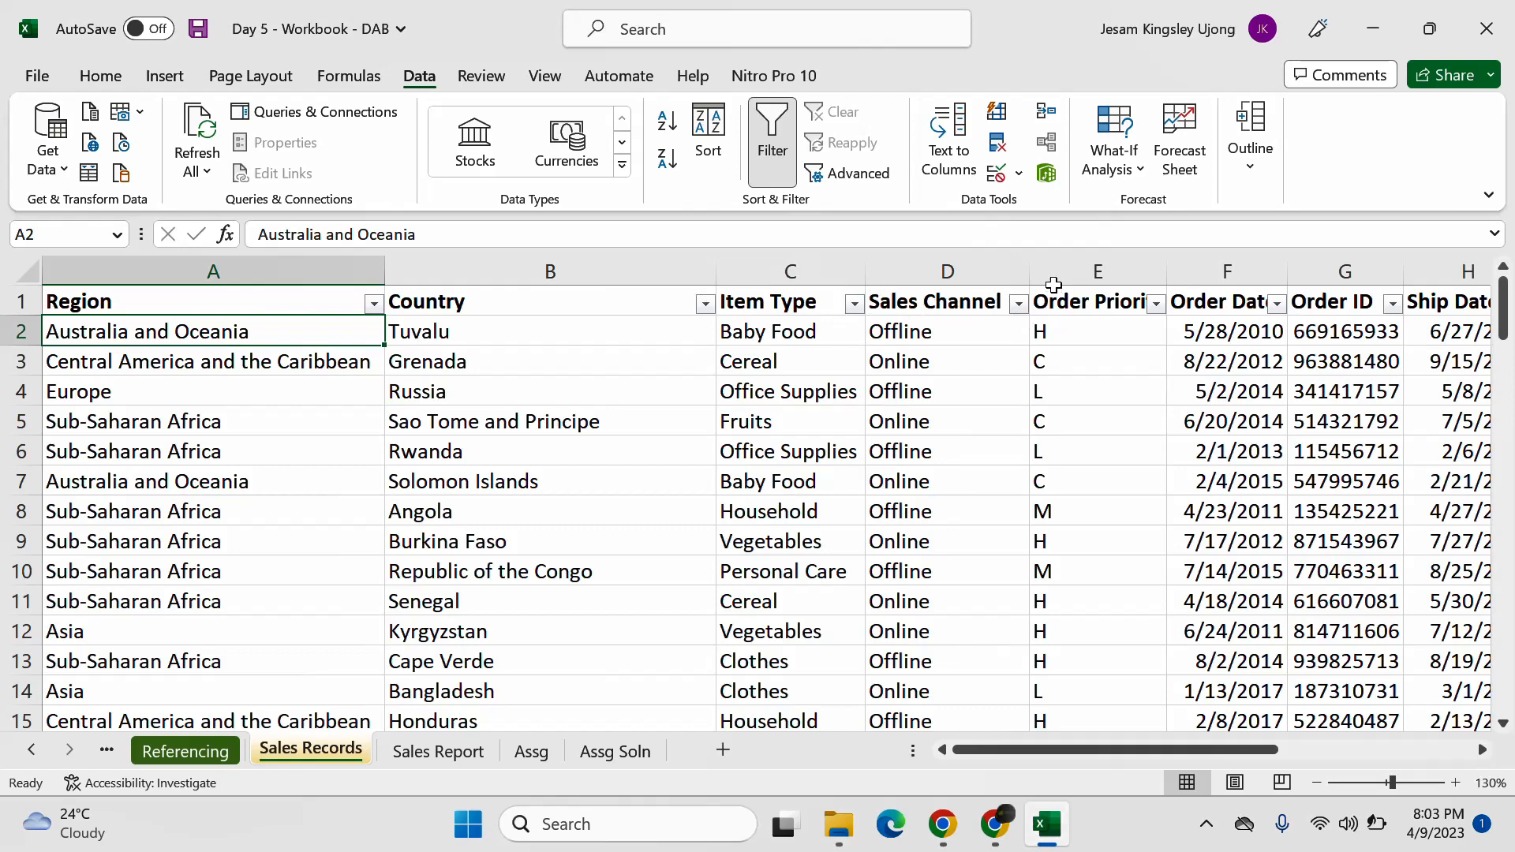
click(374, 304)
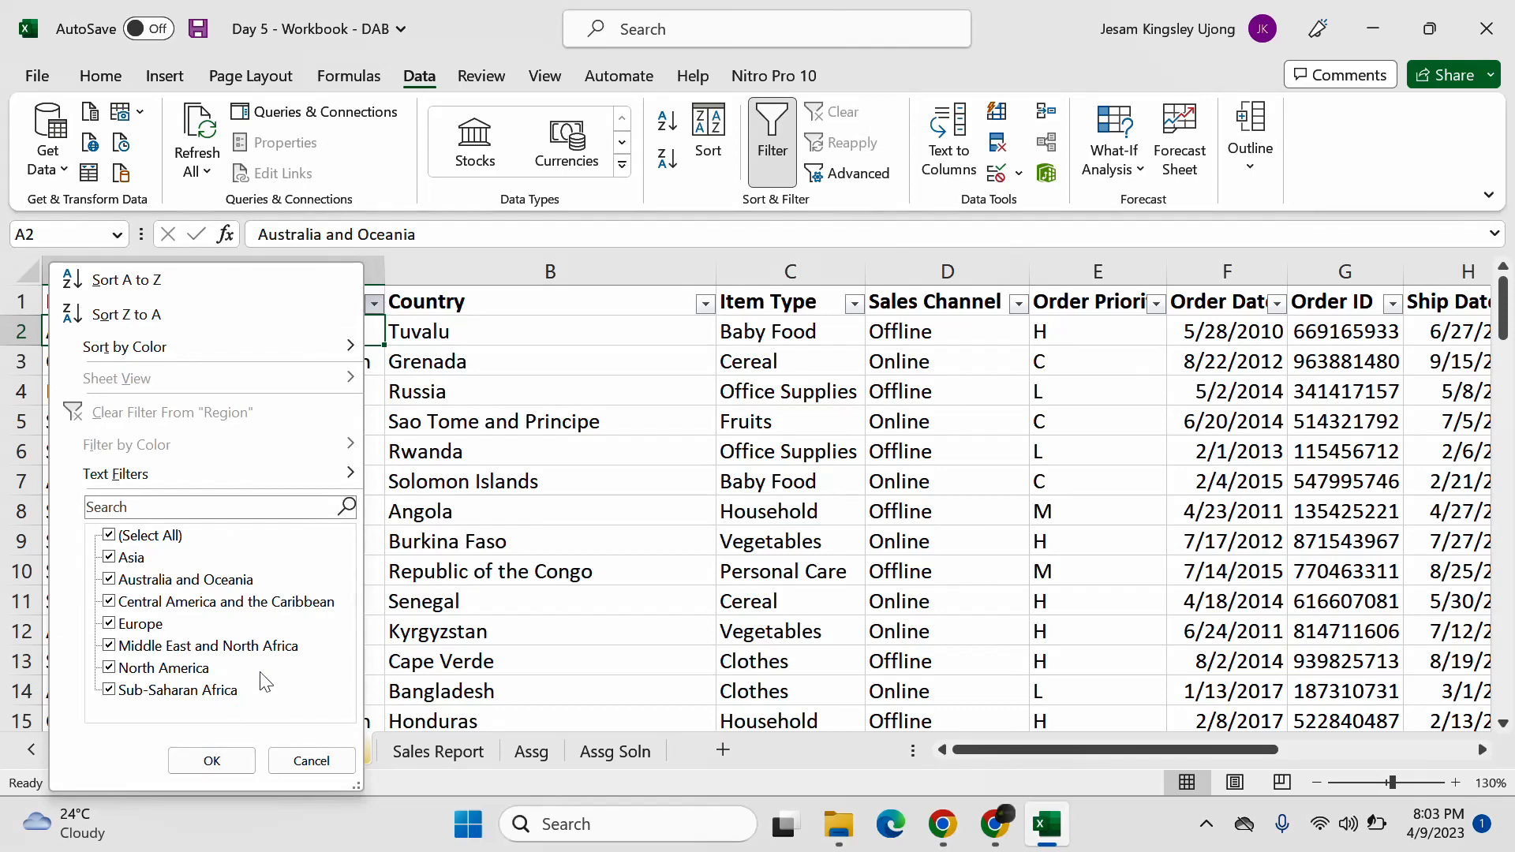
click(521, 511)
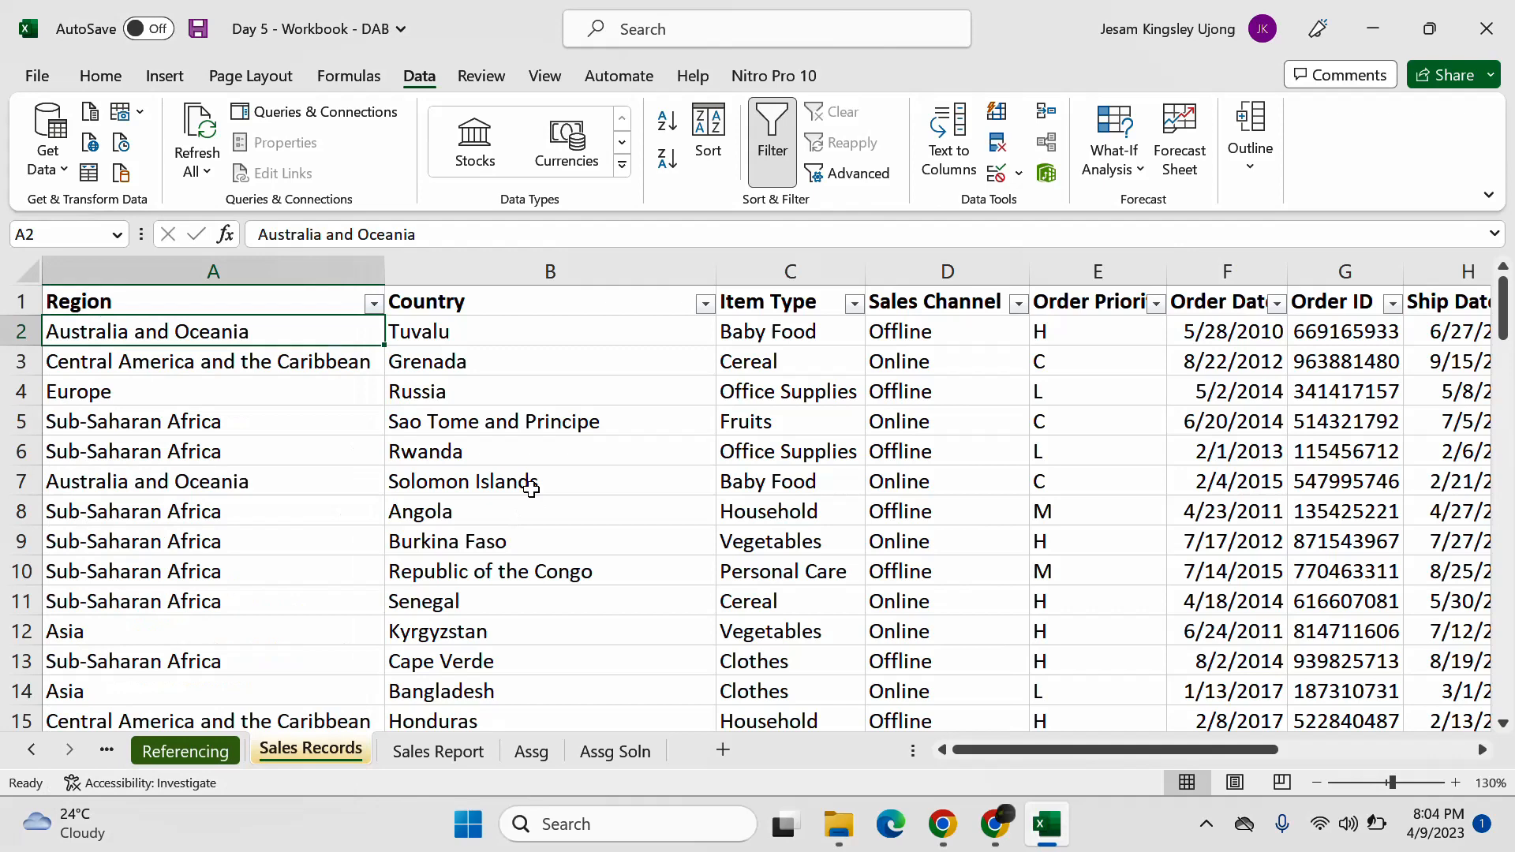
click(373, 306)
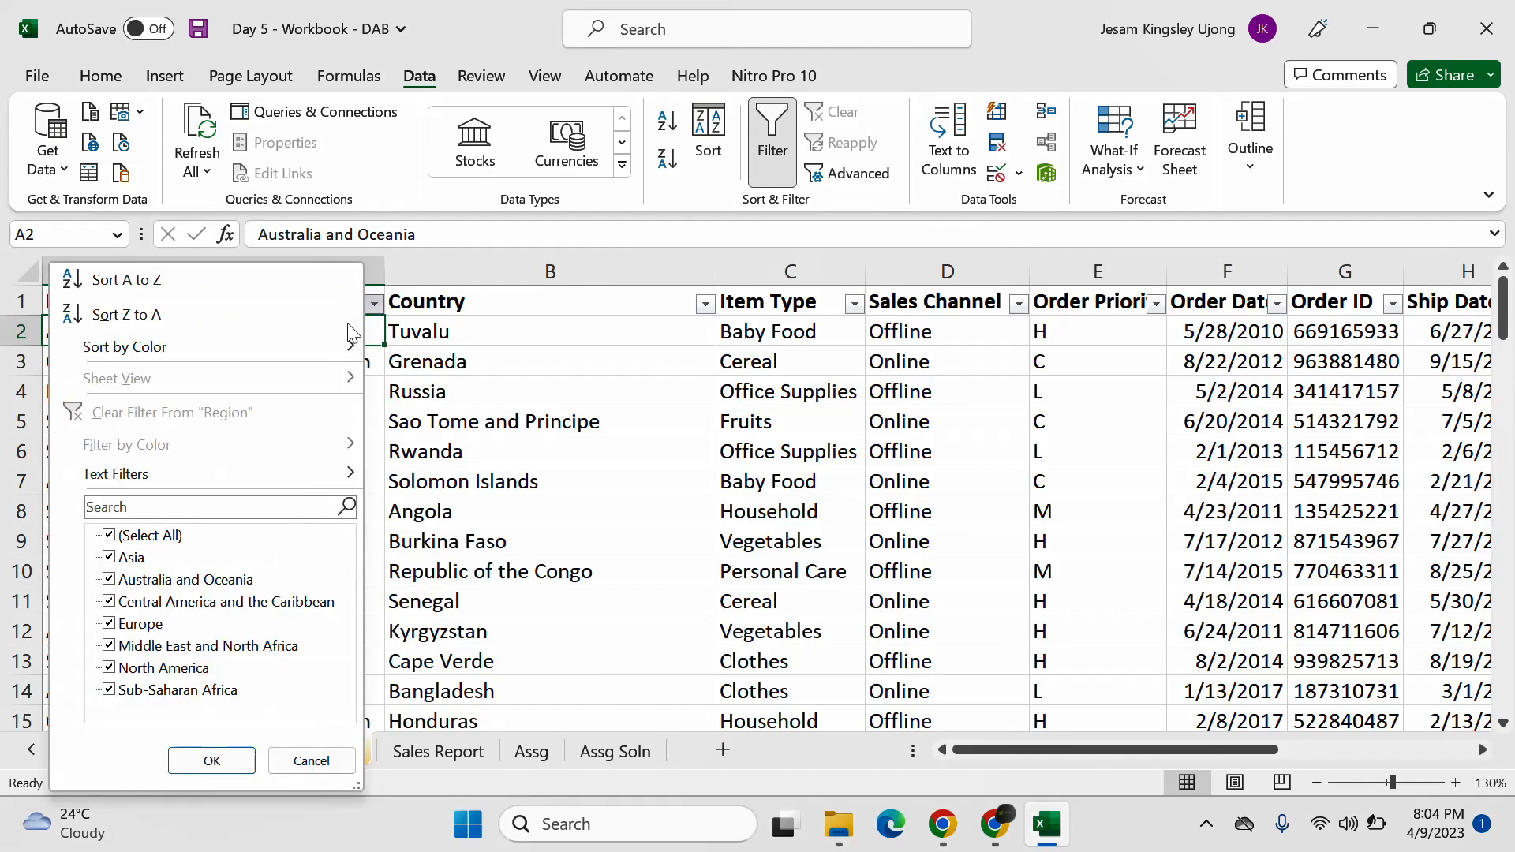
click(110, 537)
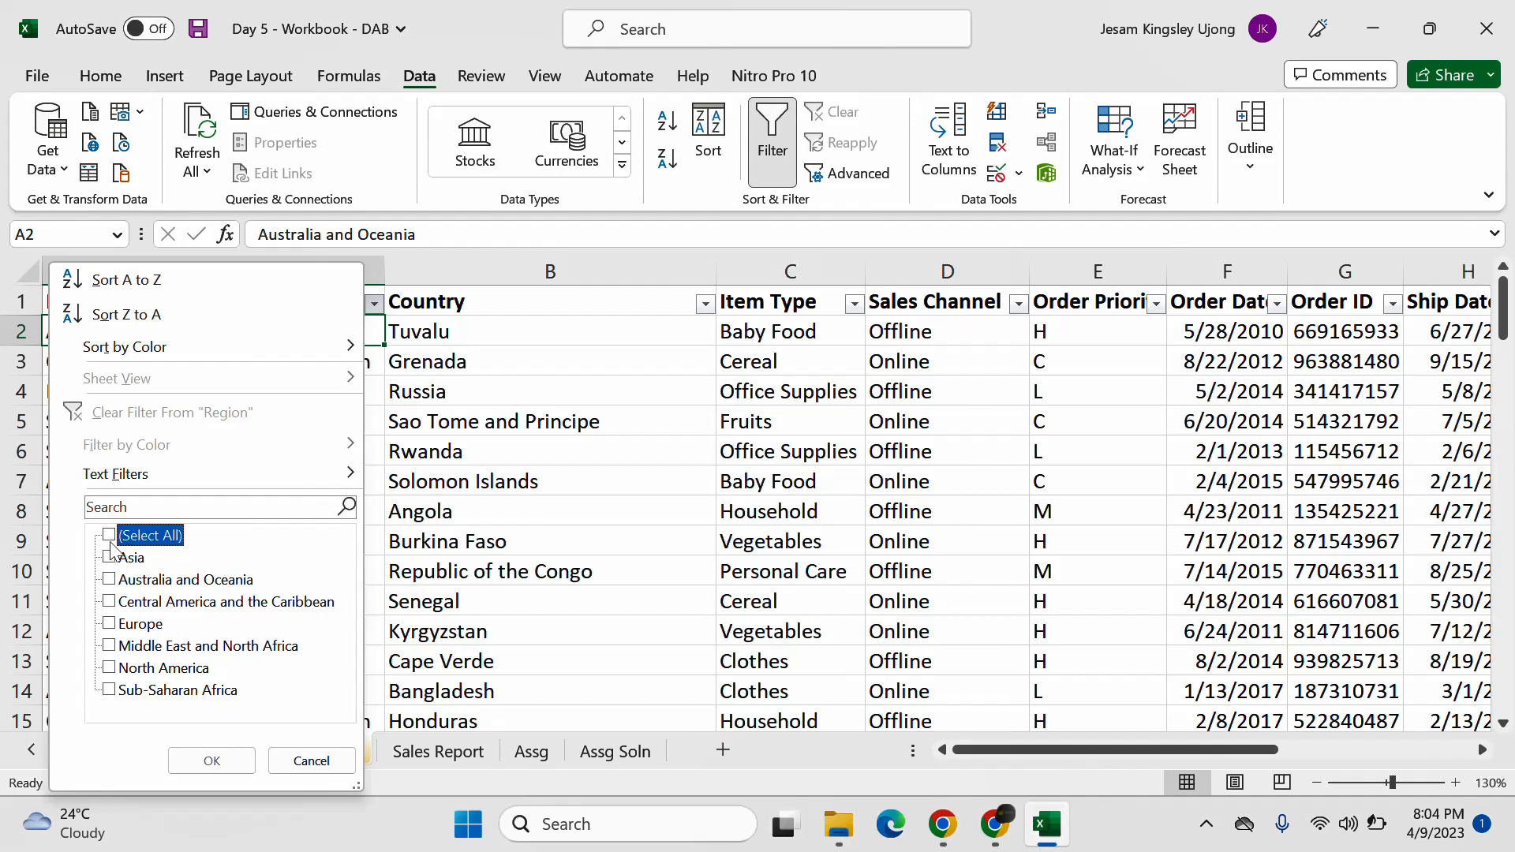
click(111, 540)
click(110, 536)
click(110, 557)
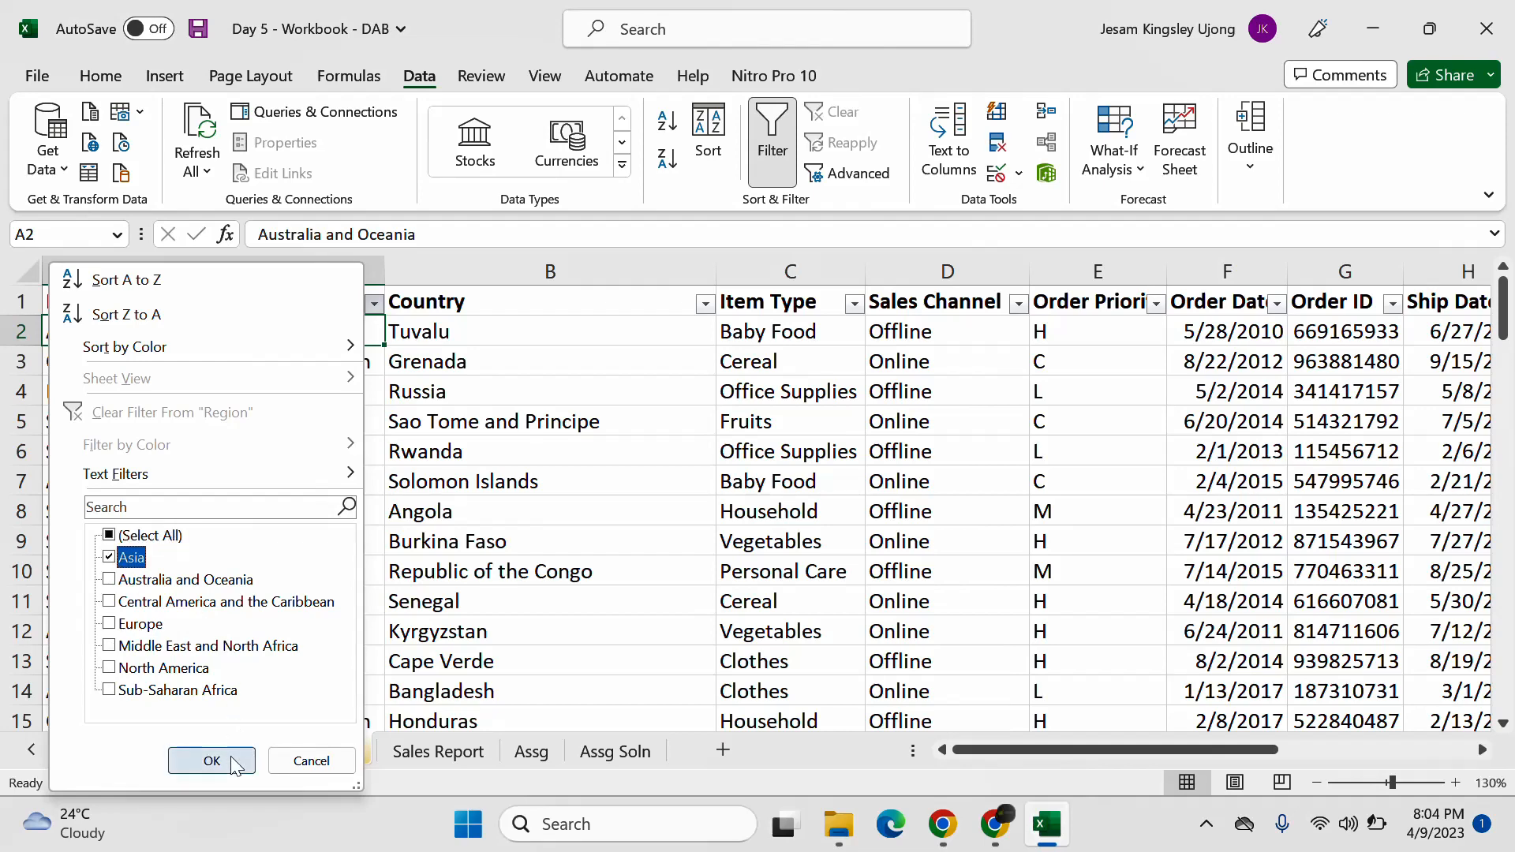
click(212, 759)
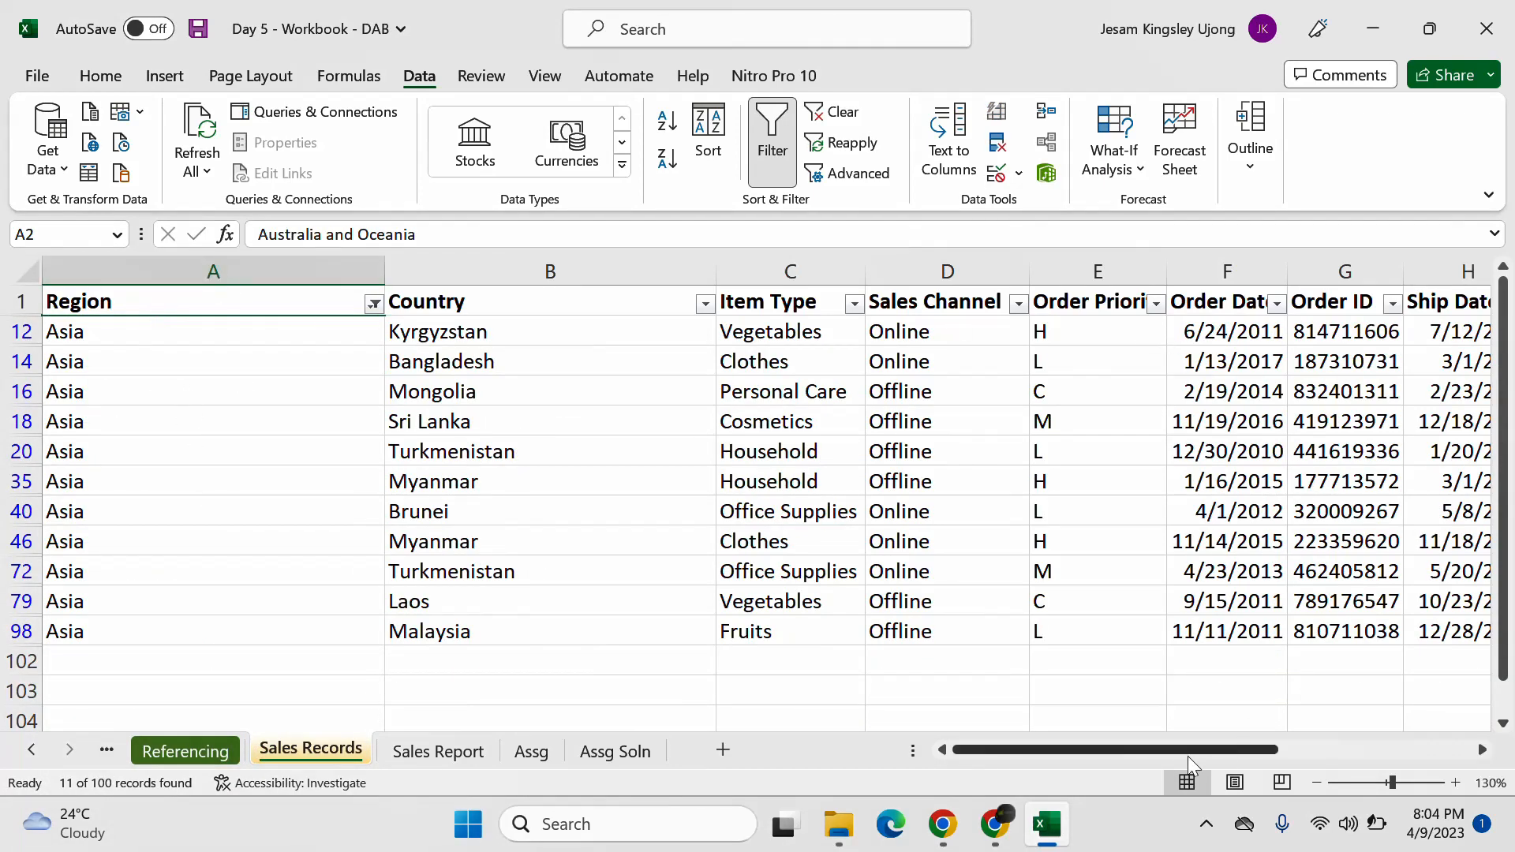
Step: Check the sum of the filtered Asia Total Revenue values against Asia's Total Revenue in cell F6 of the Sales Report sheet
drag(1245, 748, 1508, 723)
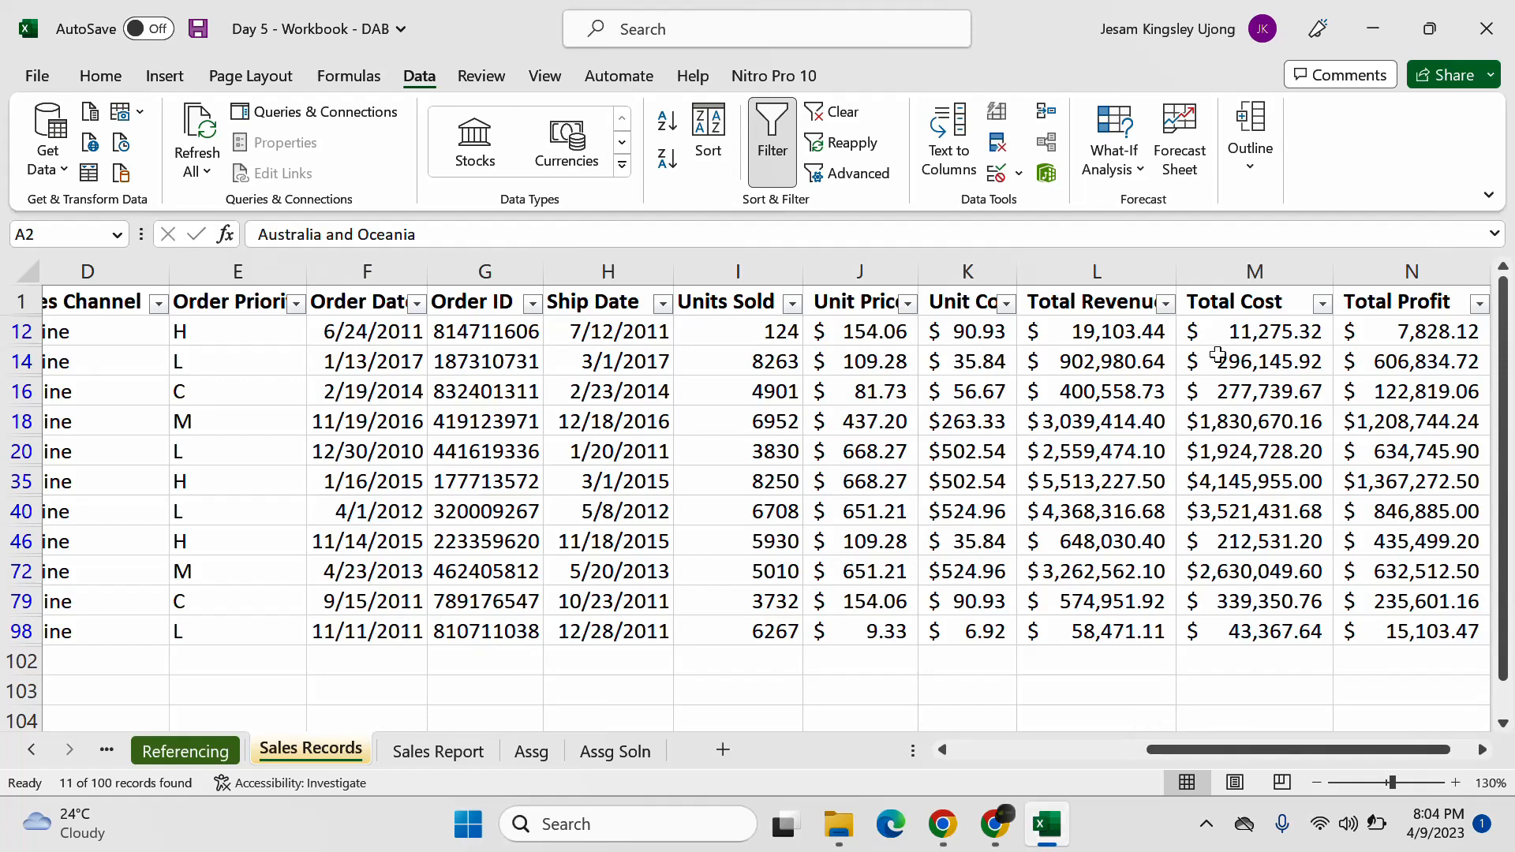
drag(1142, 332, 1120, 635)
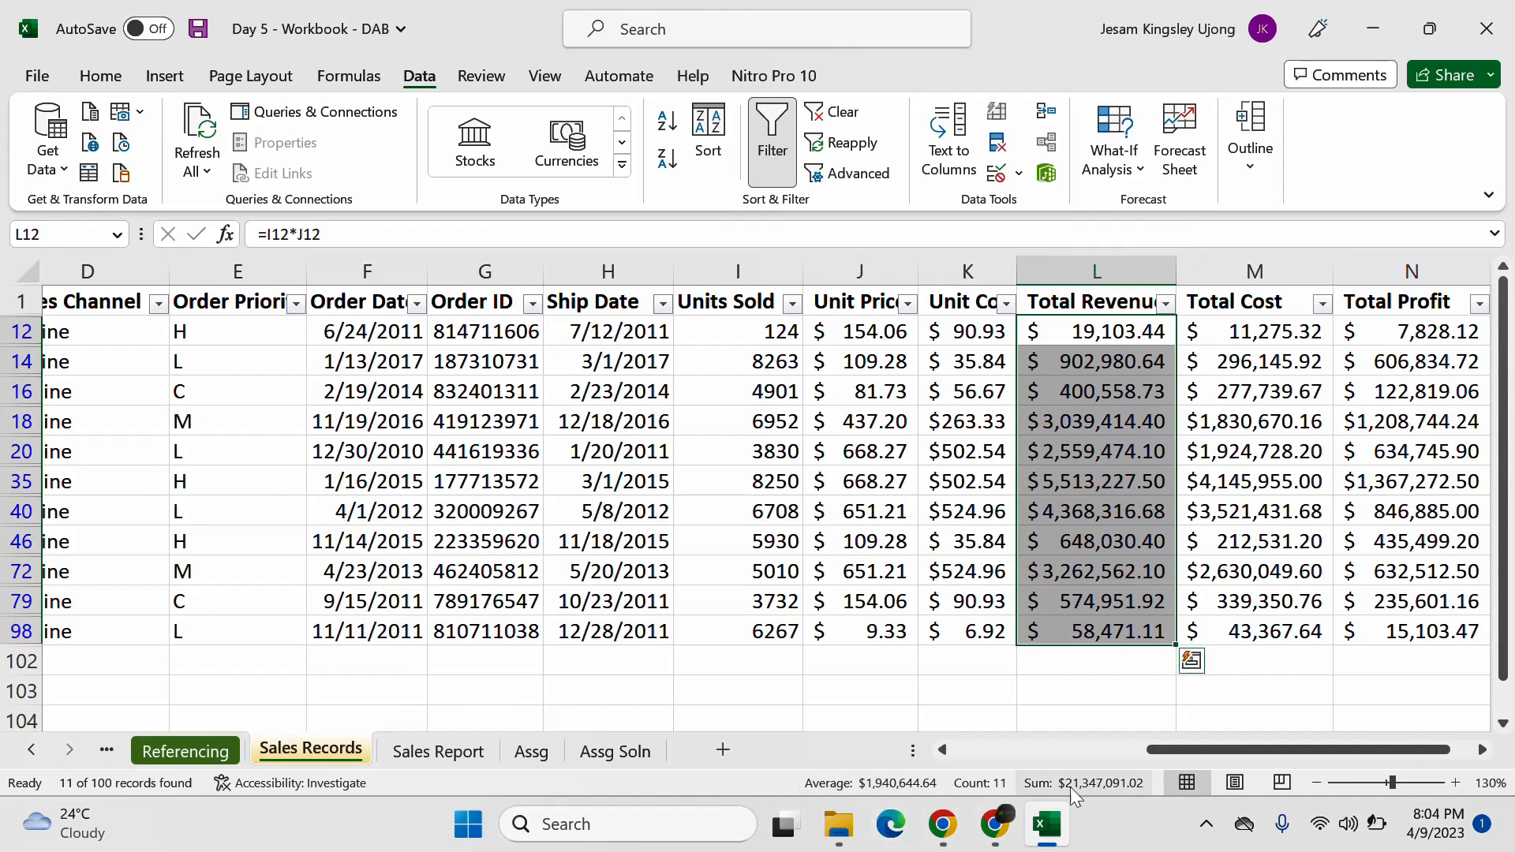
click(1005, 687)
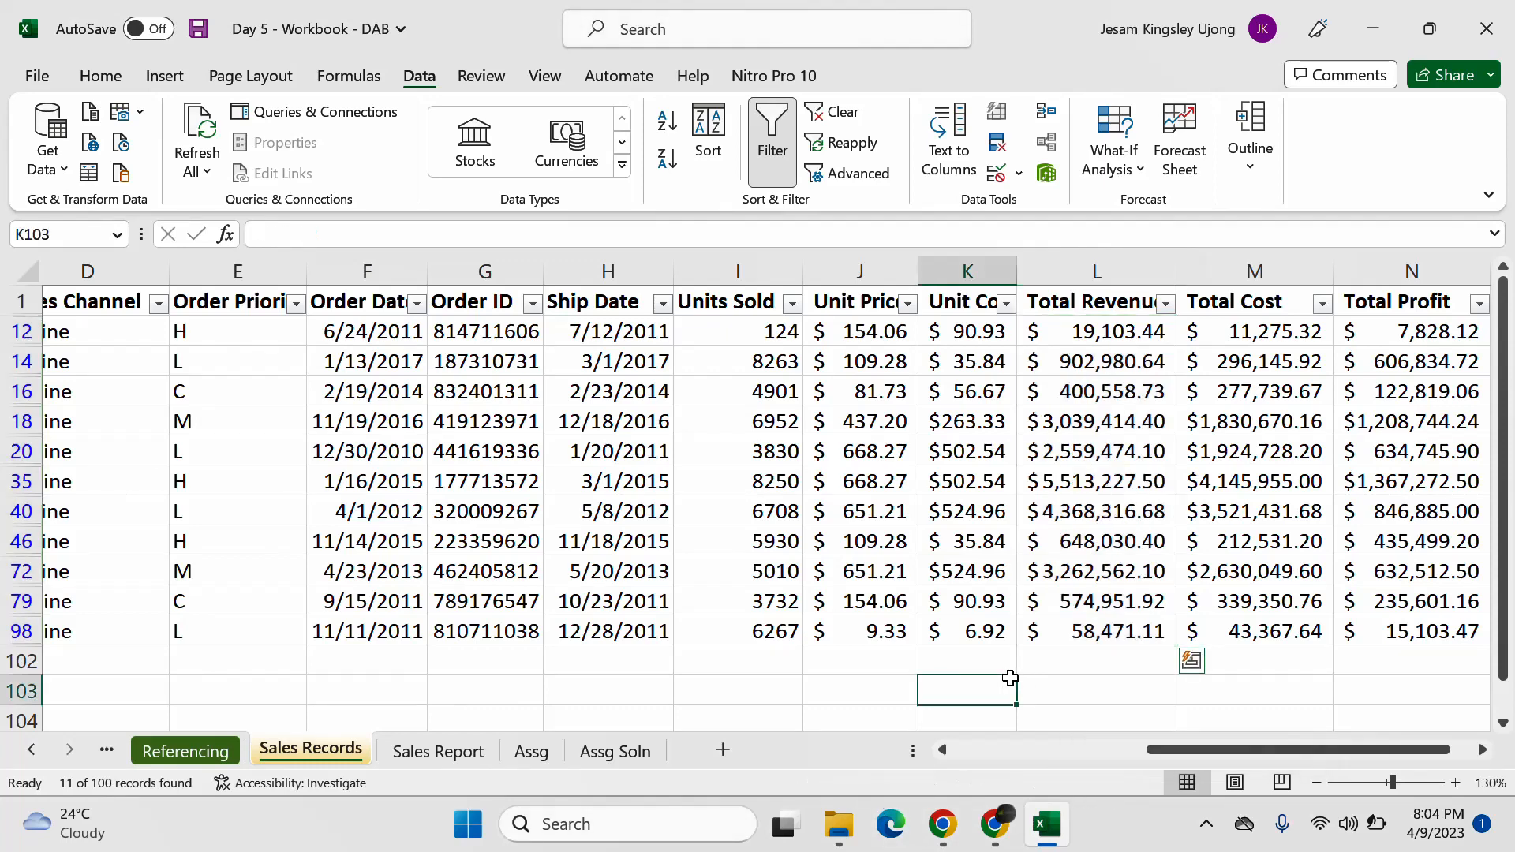
click(424, 753)
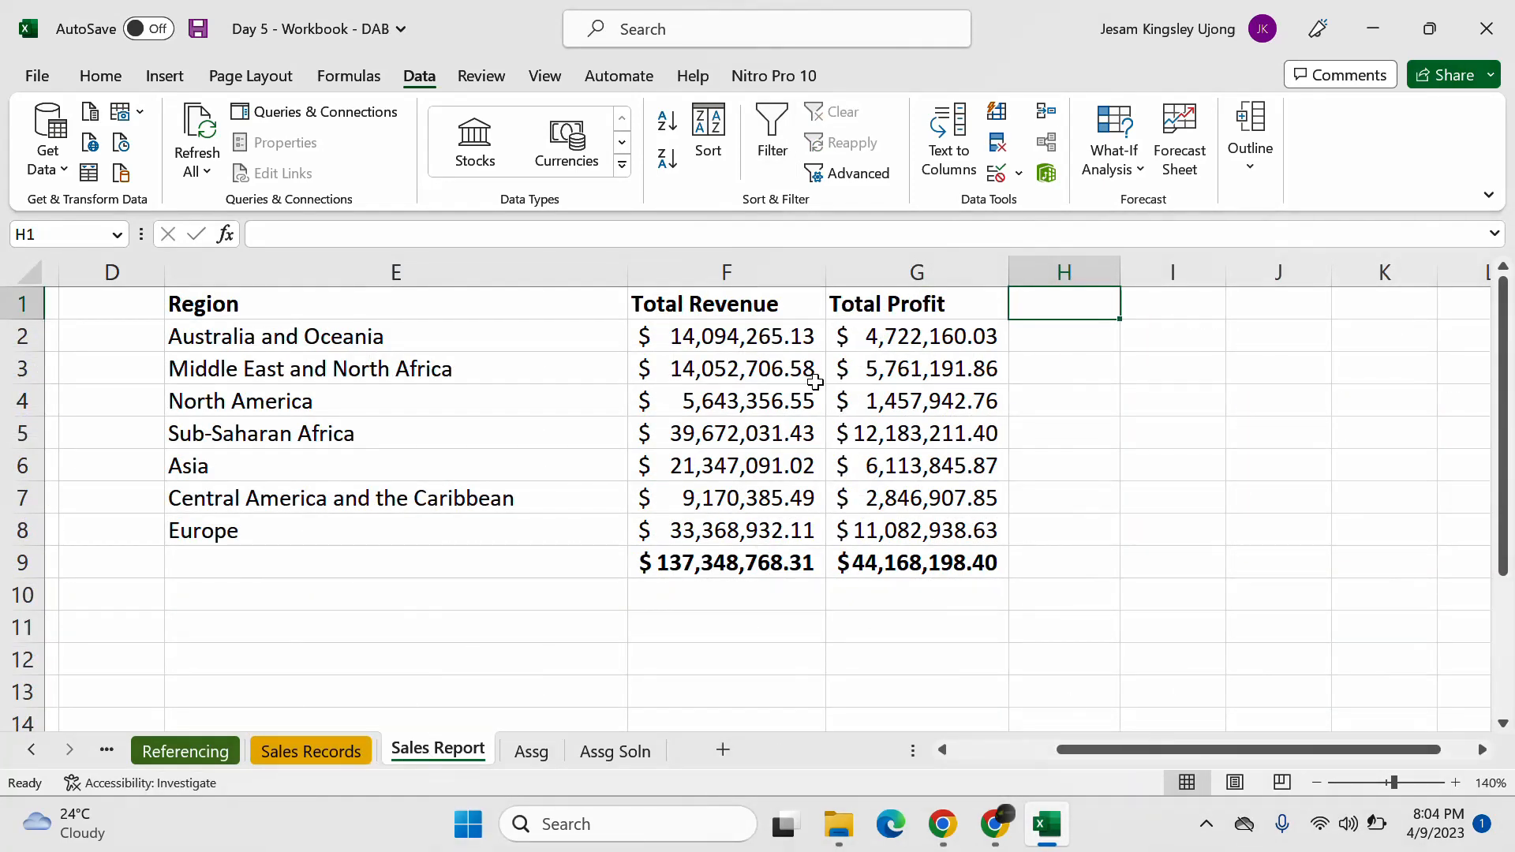
click(755, 465)
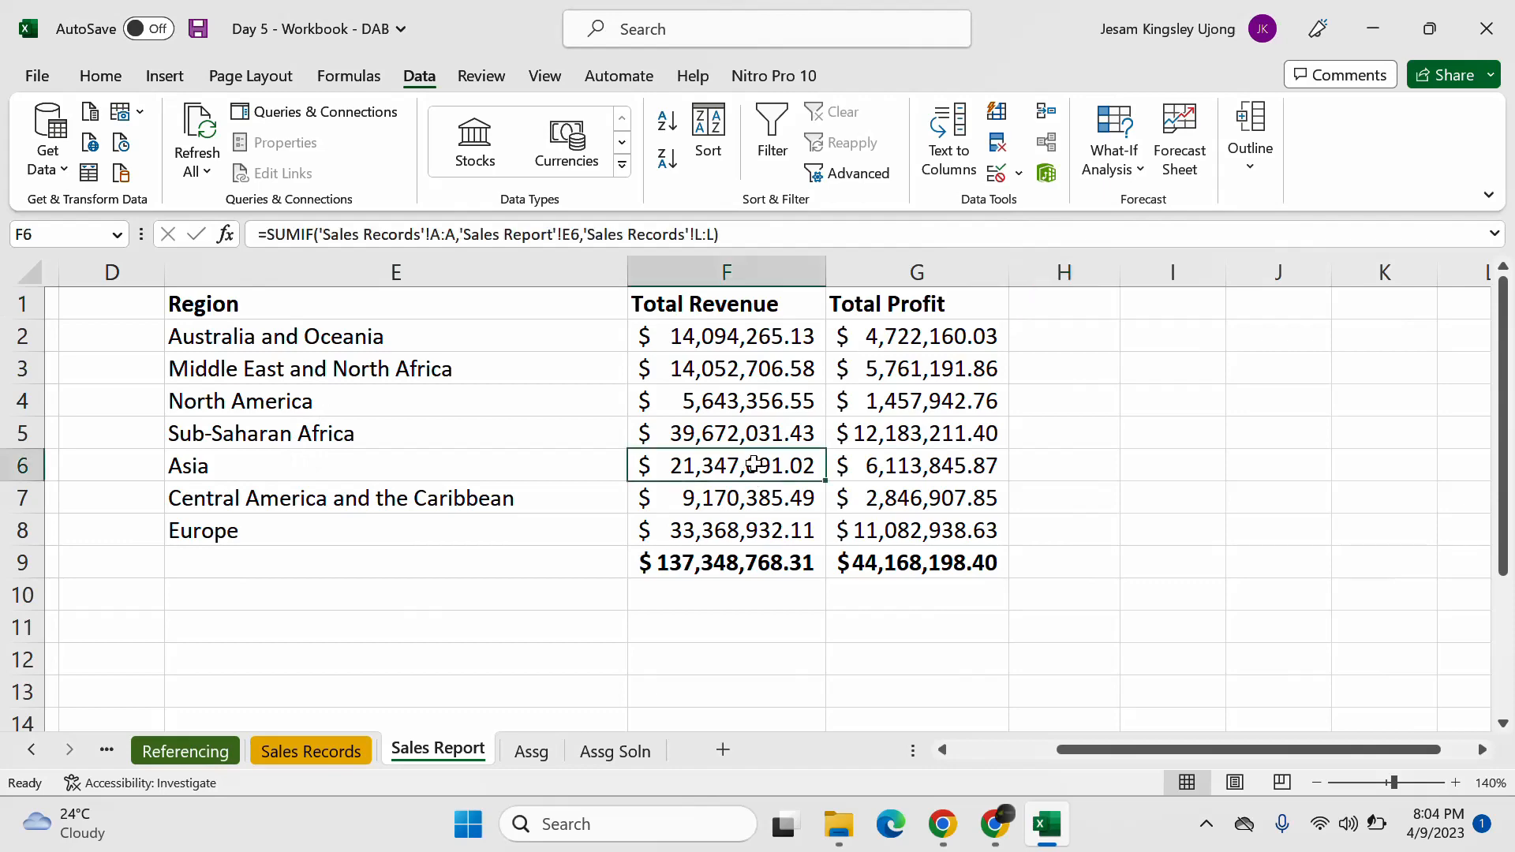
Step: Return to the Sales Records sheet and check the Region column and its filter selection
click(347, 752)
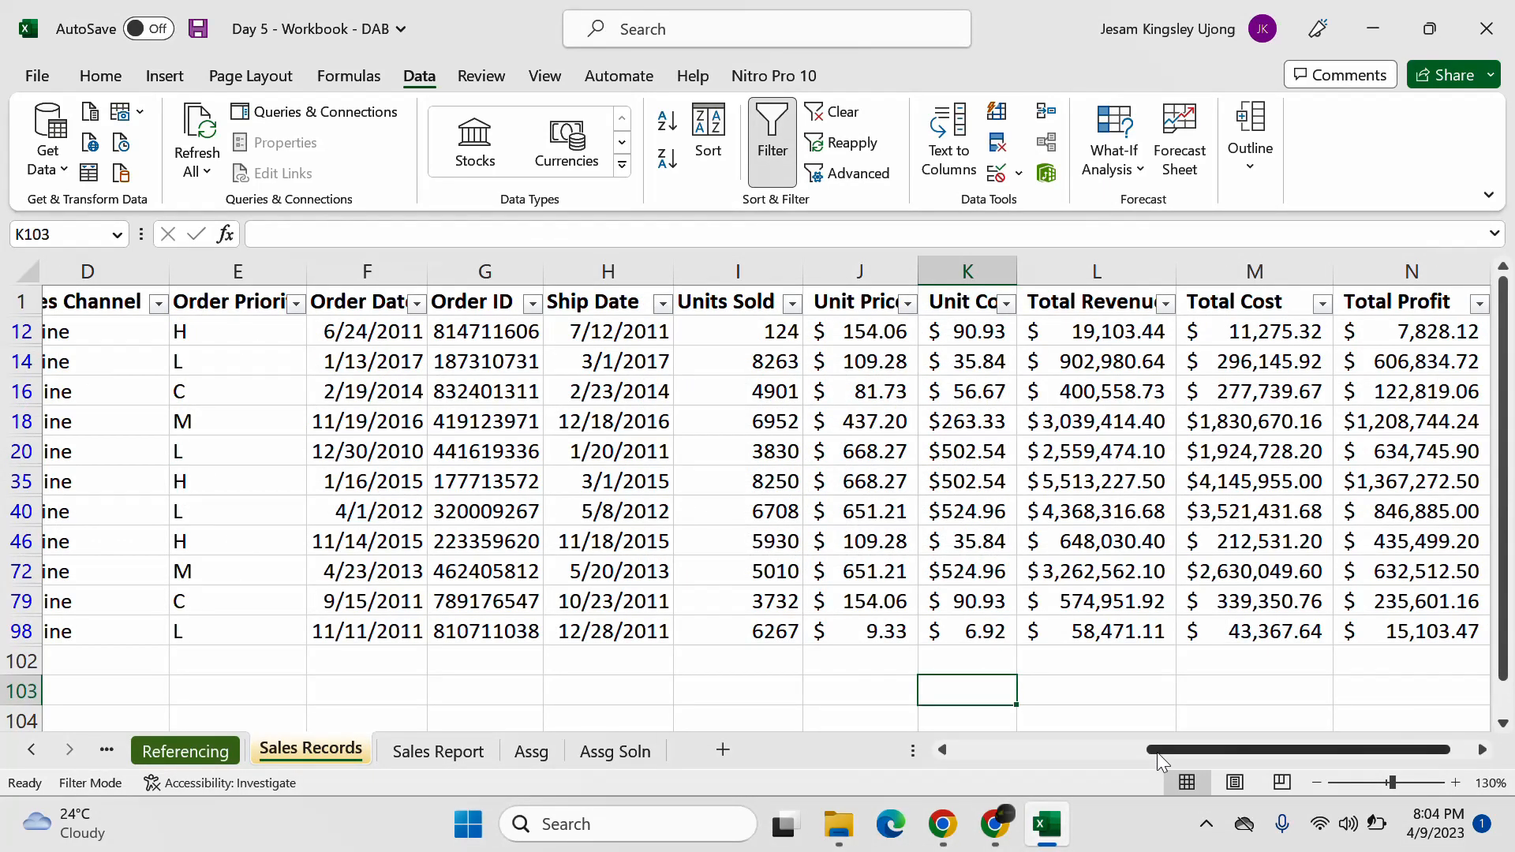
drag(1157, 751, 860, 754)
click(374, 304)
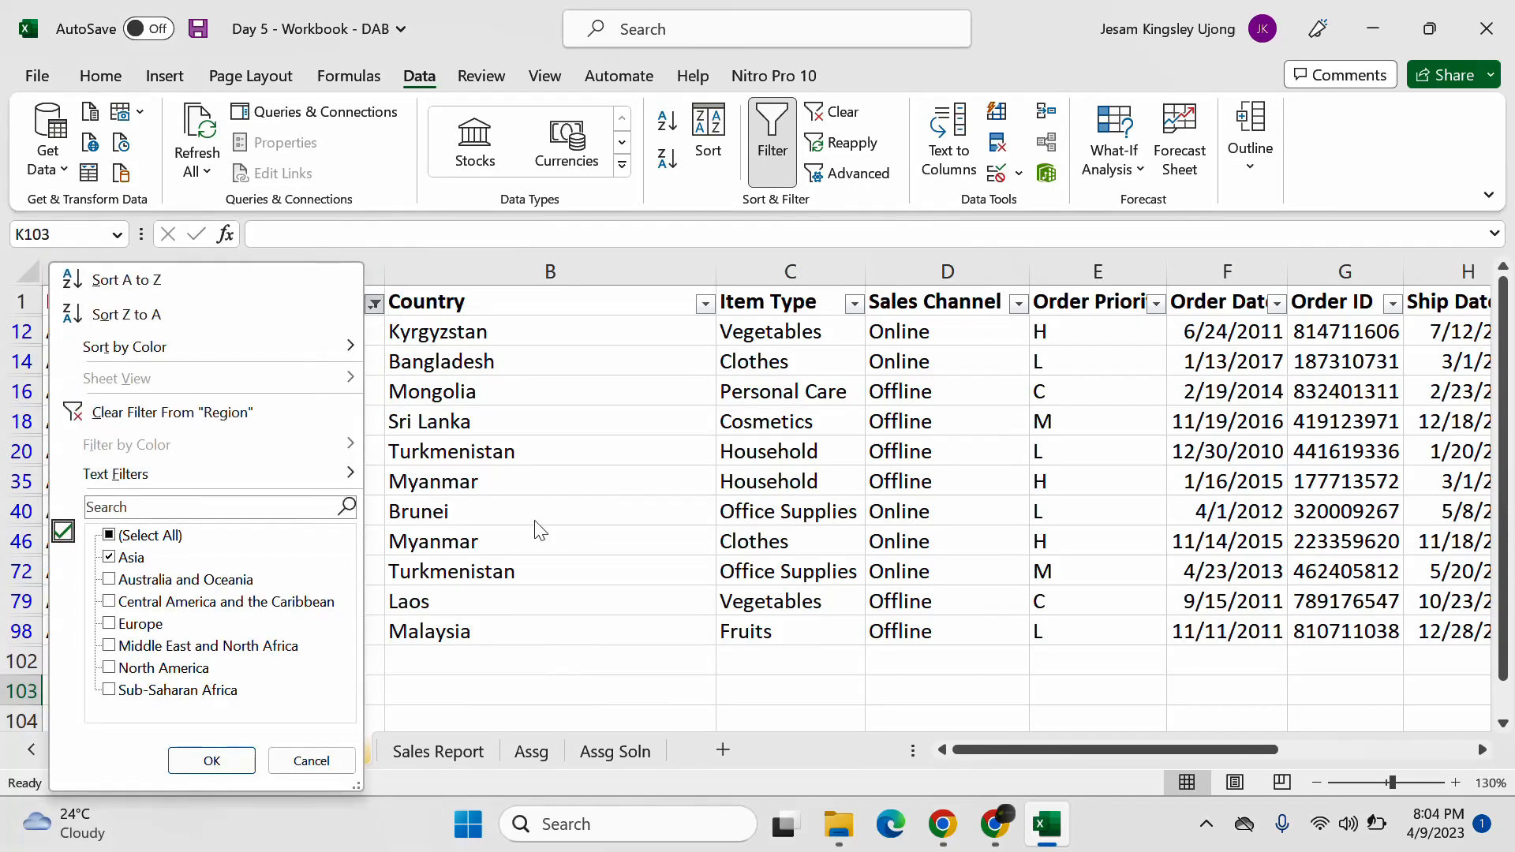
click(624, 706)
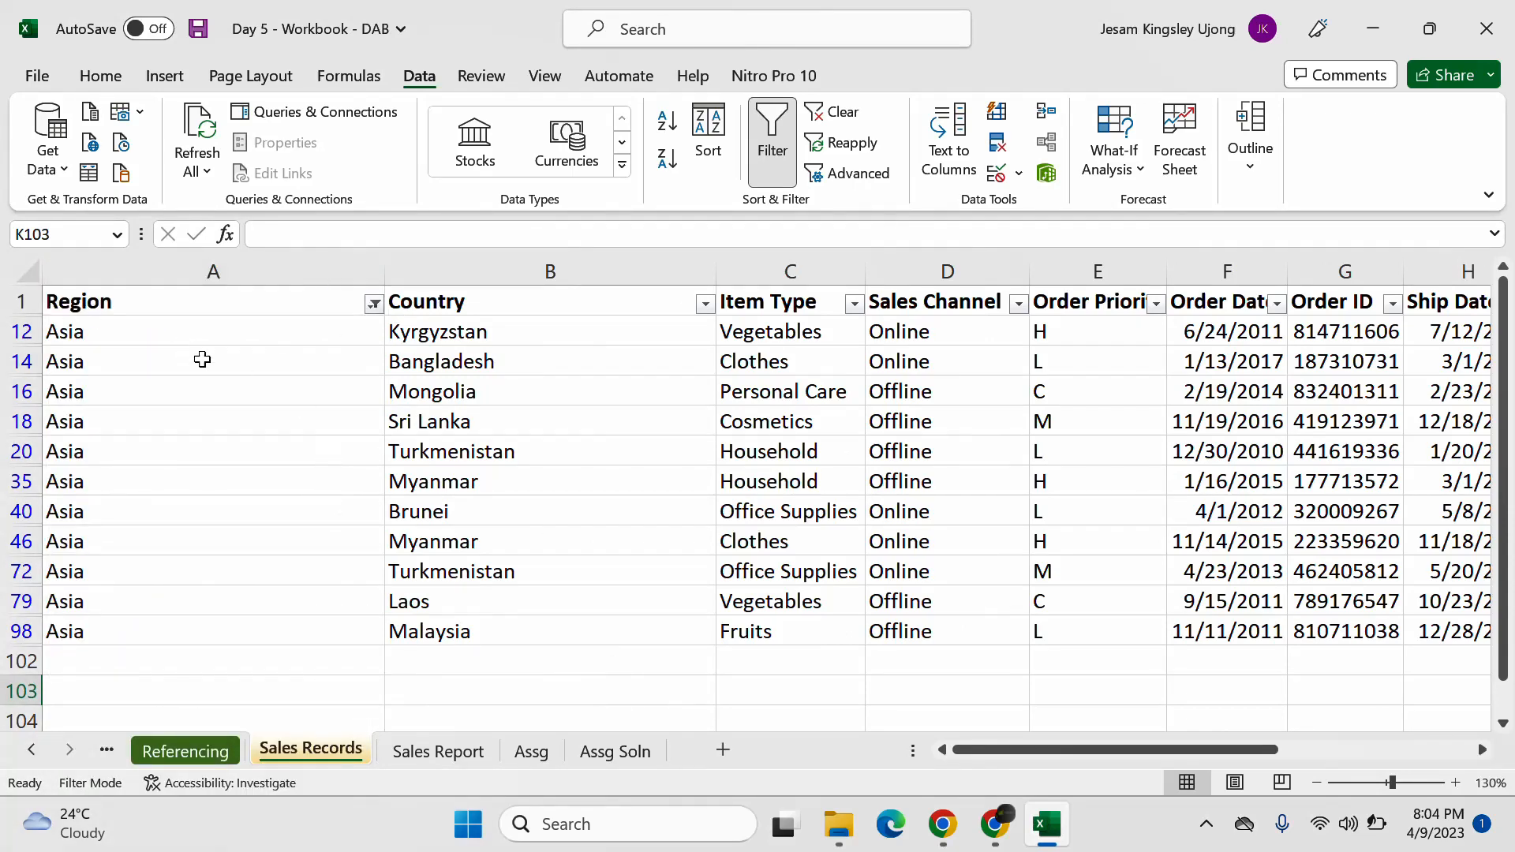
click(224, 273)
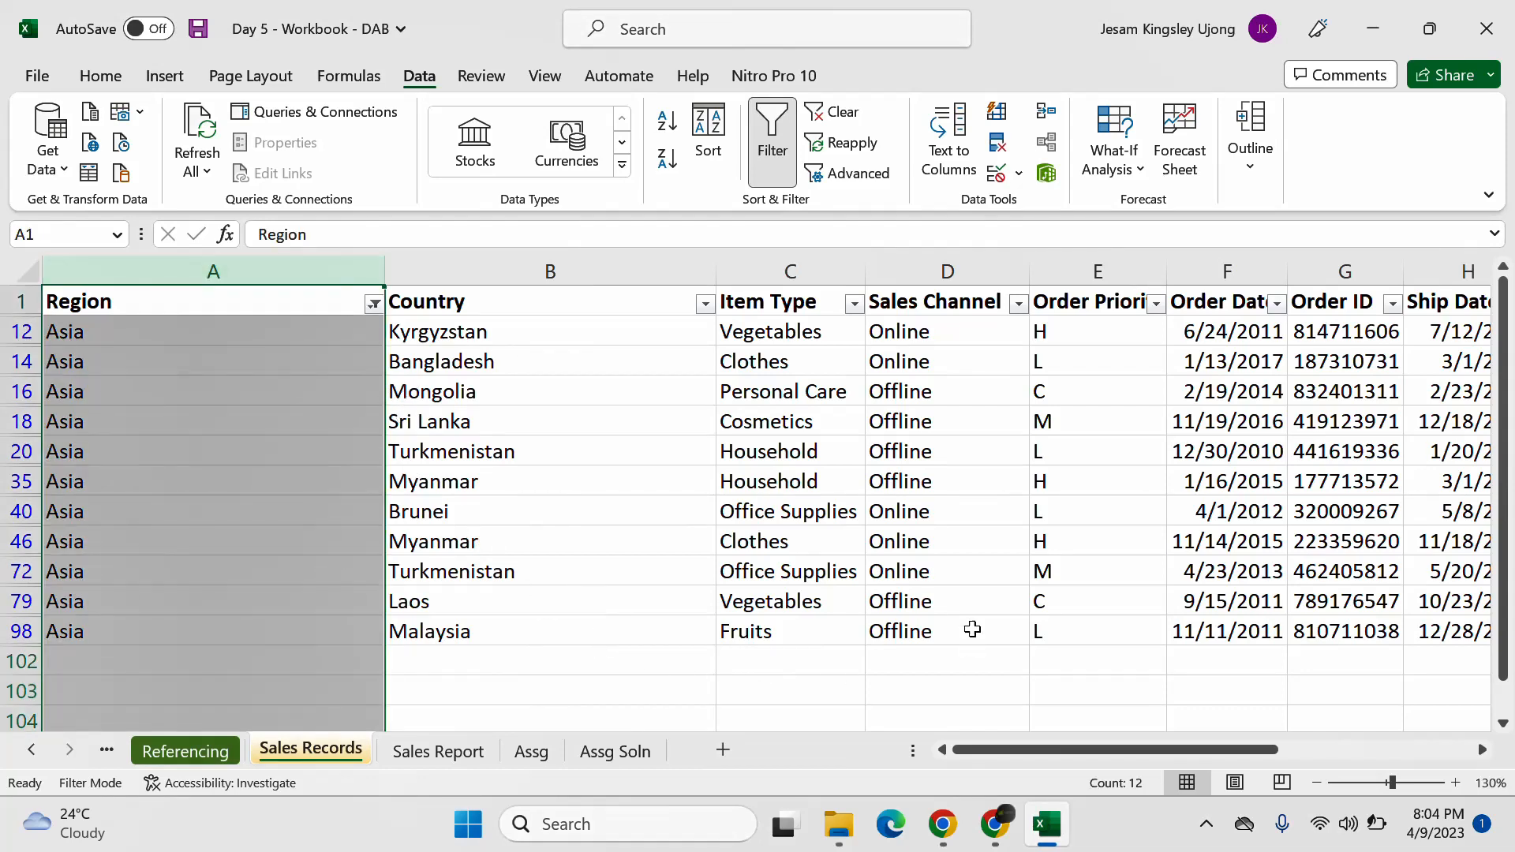
Step: Filter the Item Type column to show only Office Supplies within the Asia records
click(812, 271)
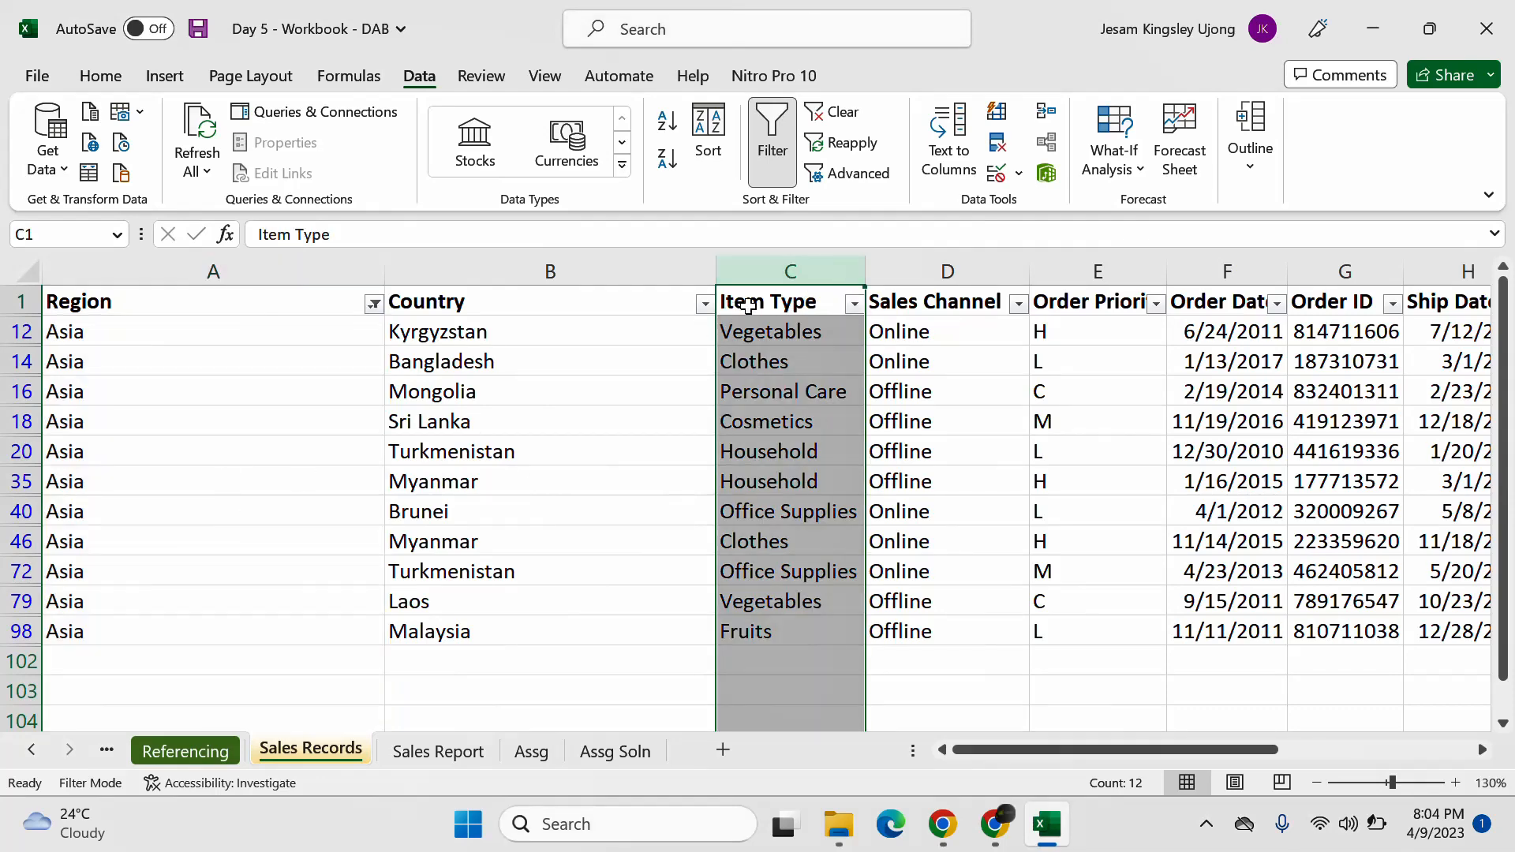
click(854, 304)
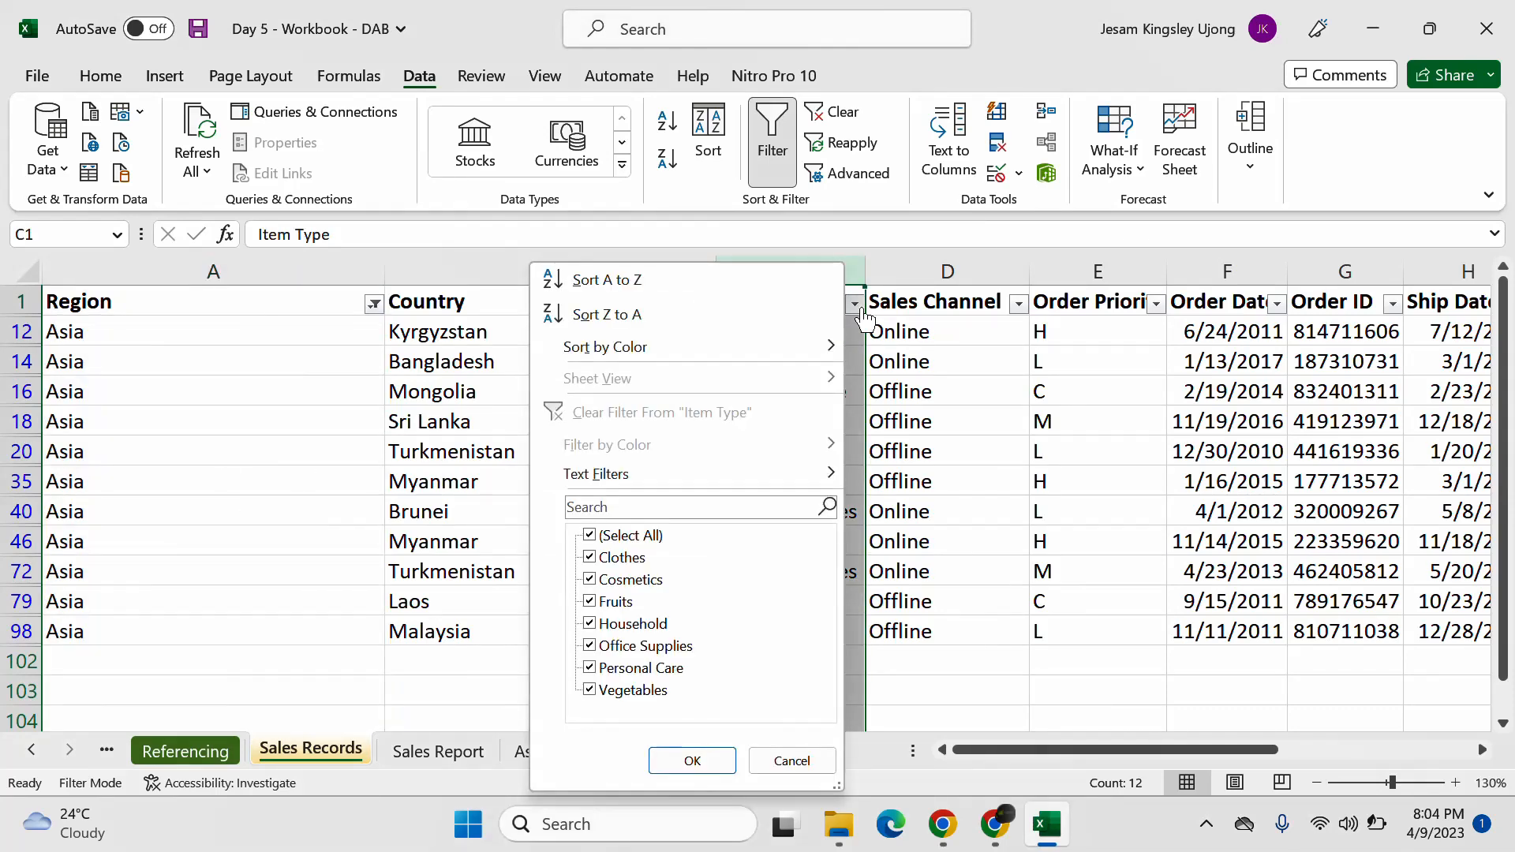
click(1014, 421)
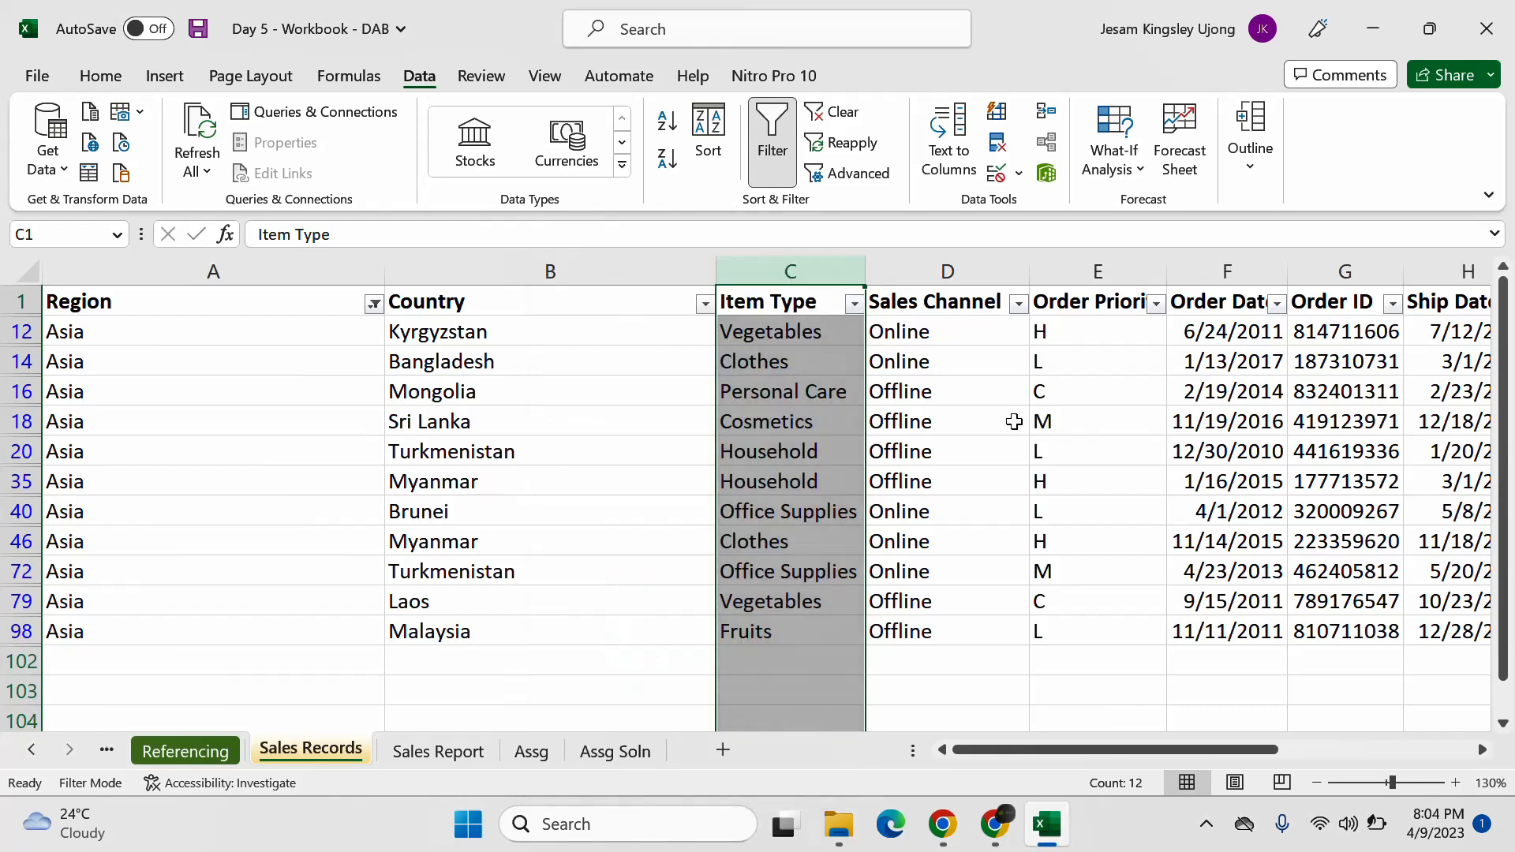
click(854, 304)
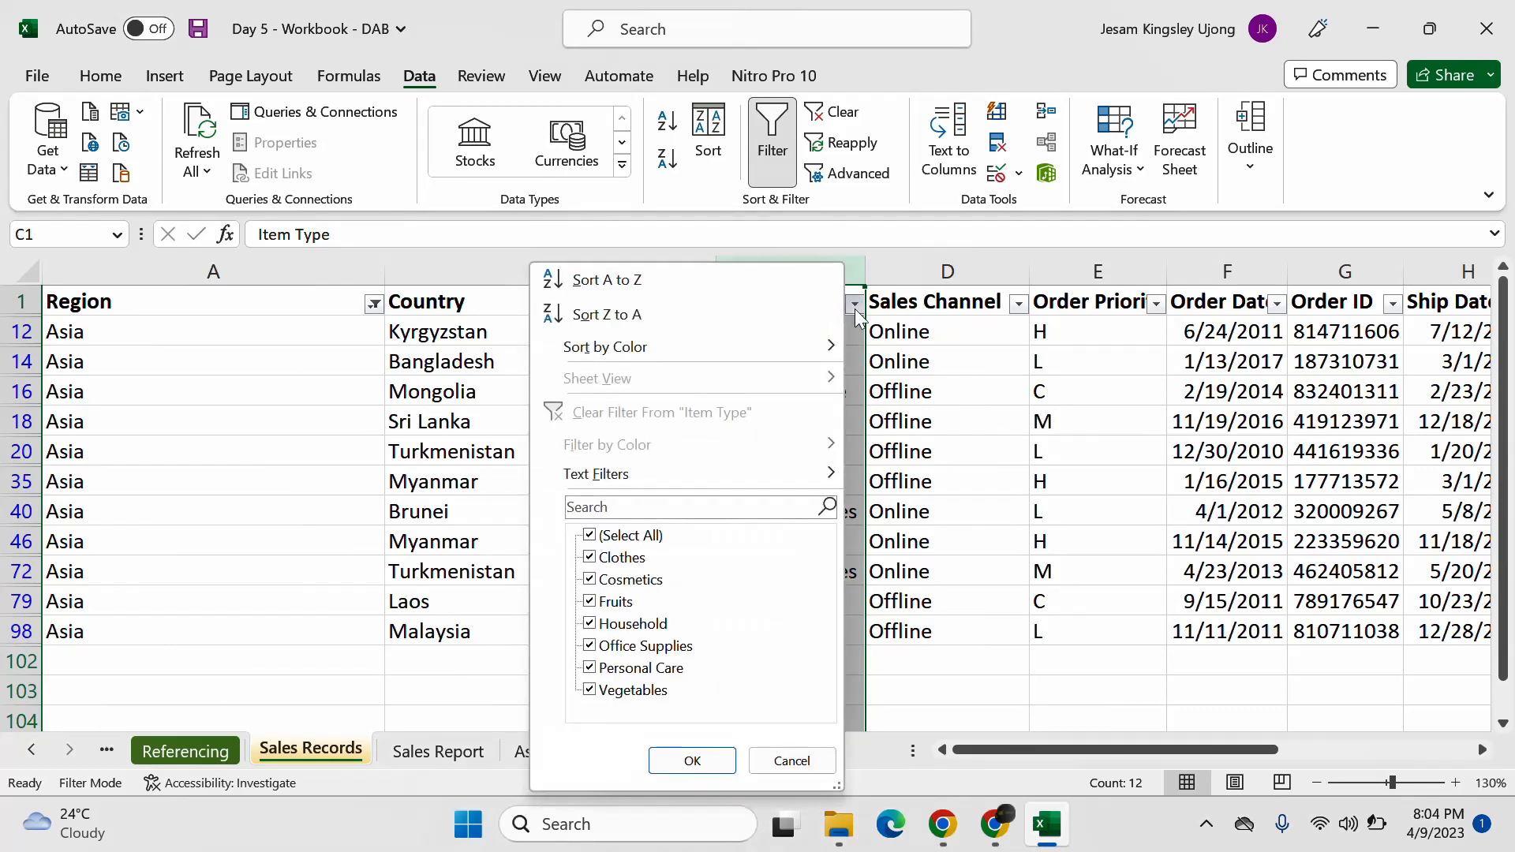
click(591, 537)
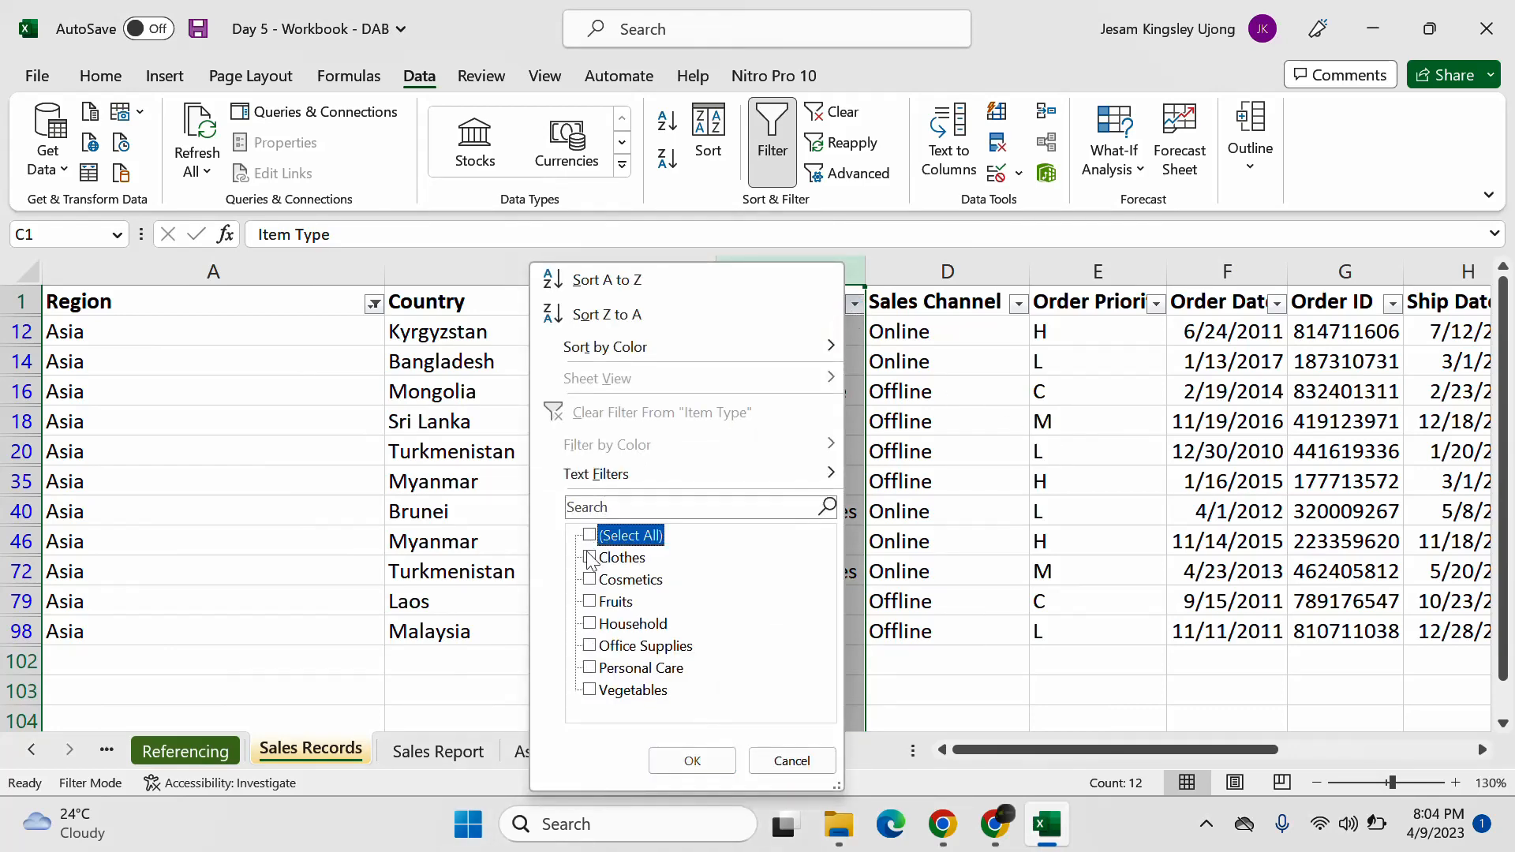
click(590, 650)
click(712, 763)
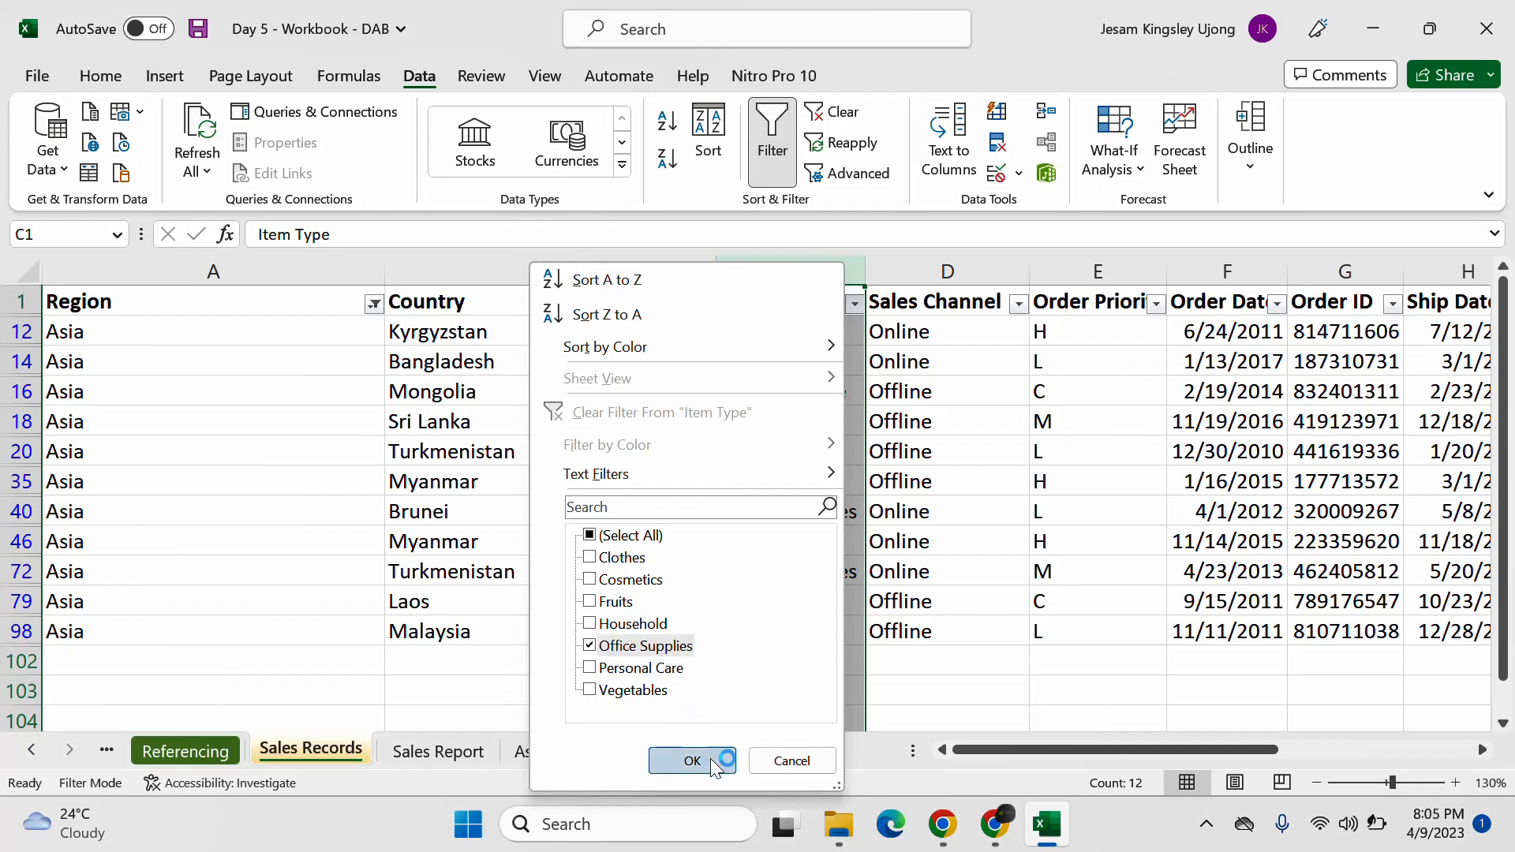
click(661, 469)
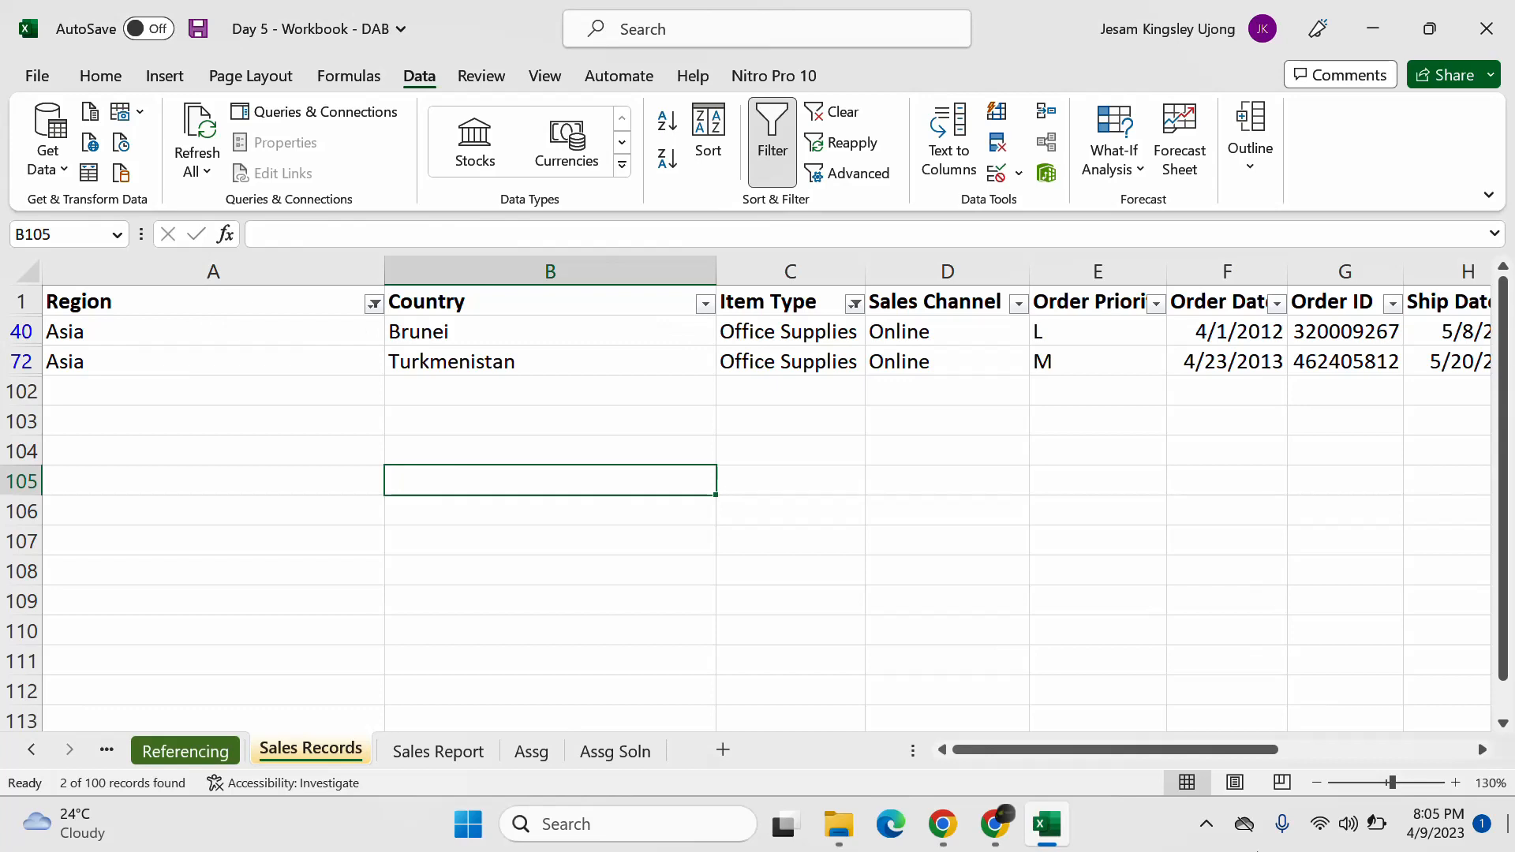
Step: Review the Region and Item Type values of the filtered rows and the columns through Total Profit
drag(122, 332, 132, 391)
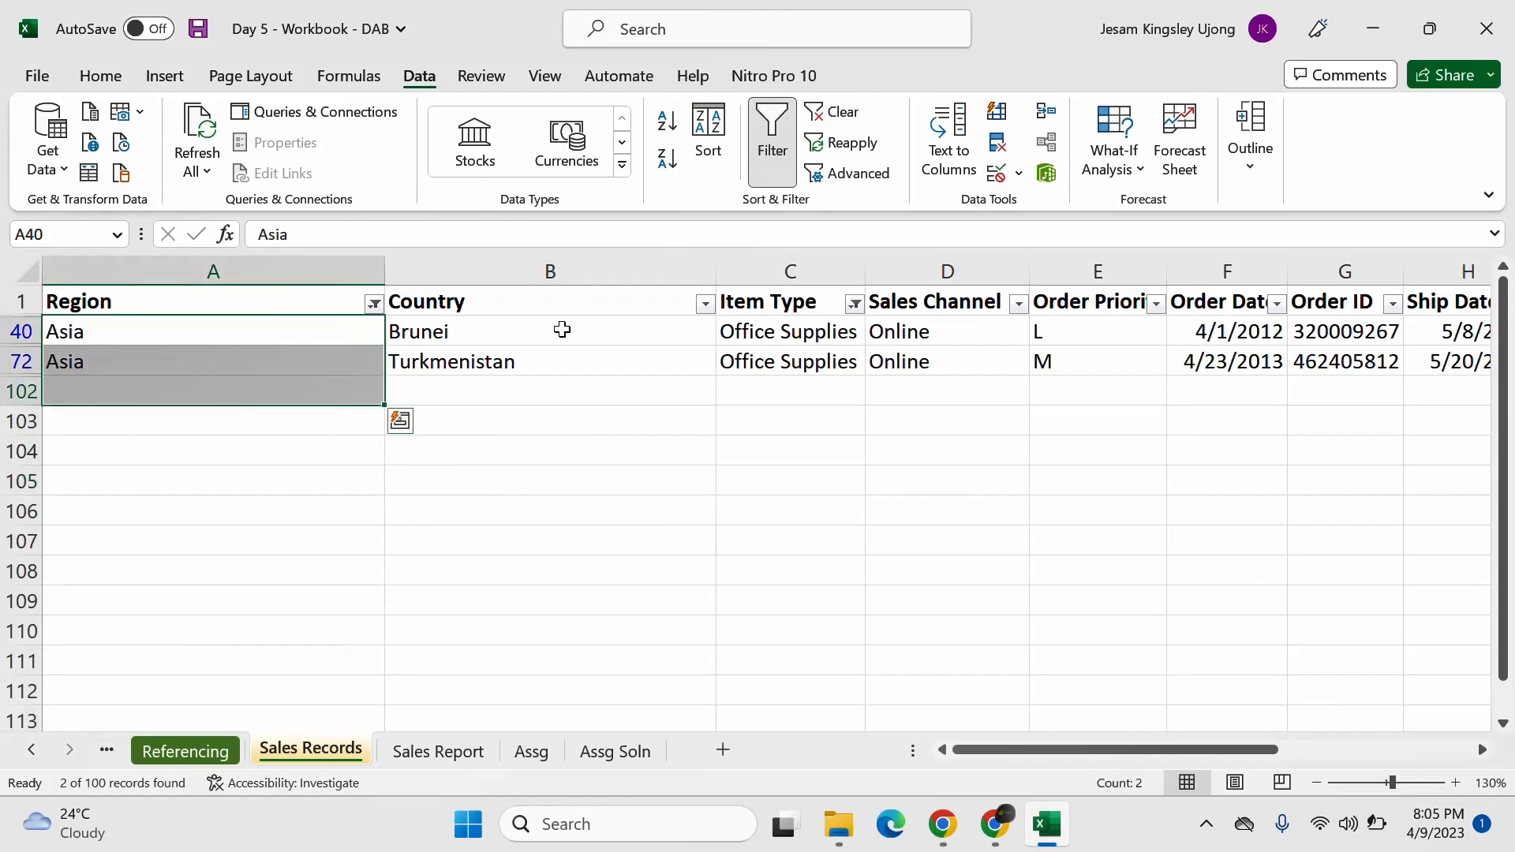
drag(784, 334, 792, 361)
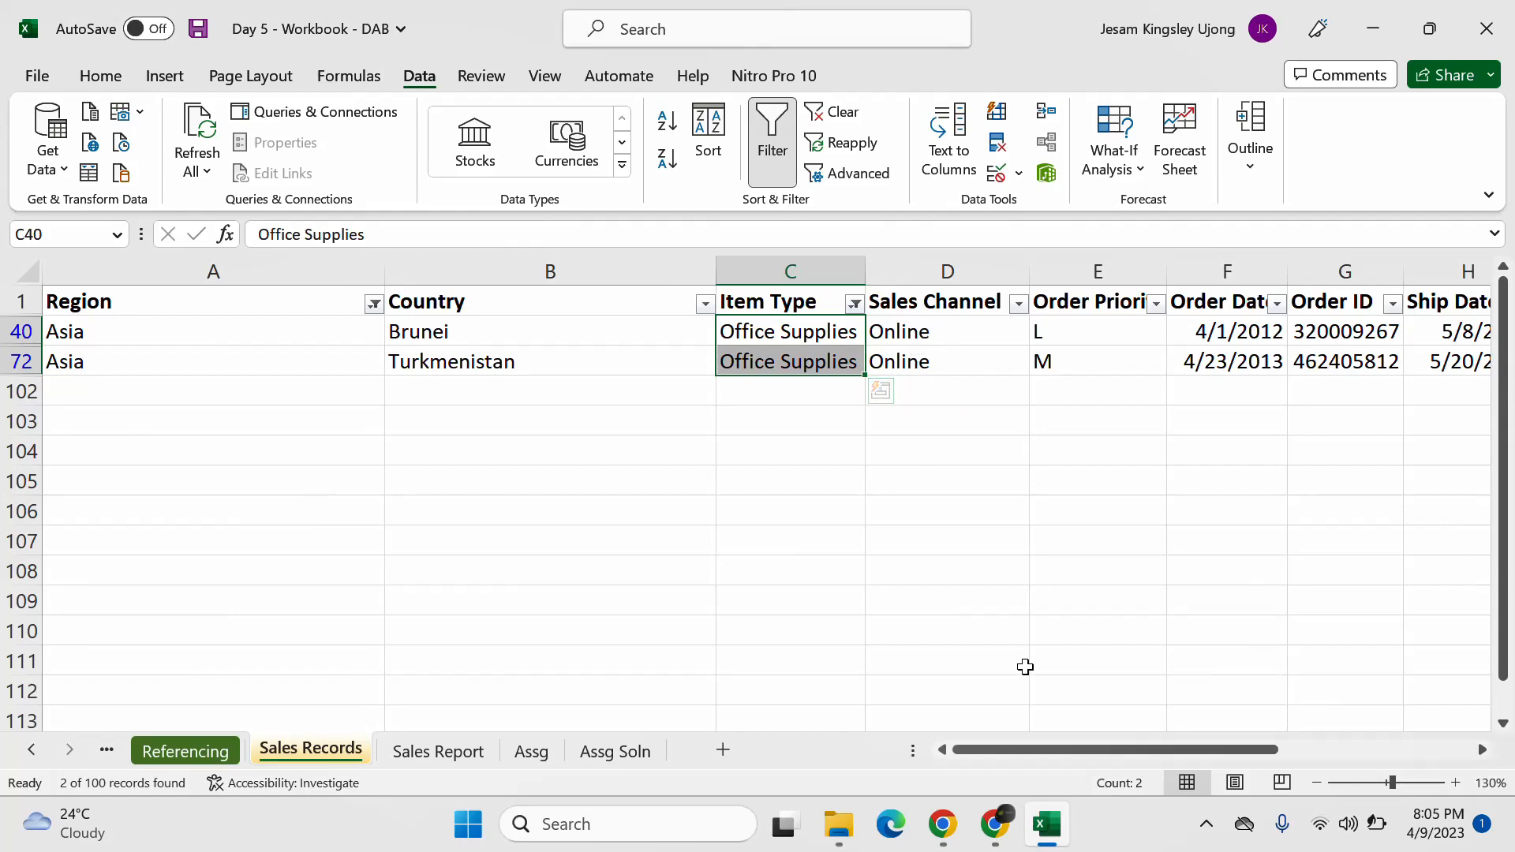
drag(1001, 750, 1231, 722)
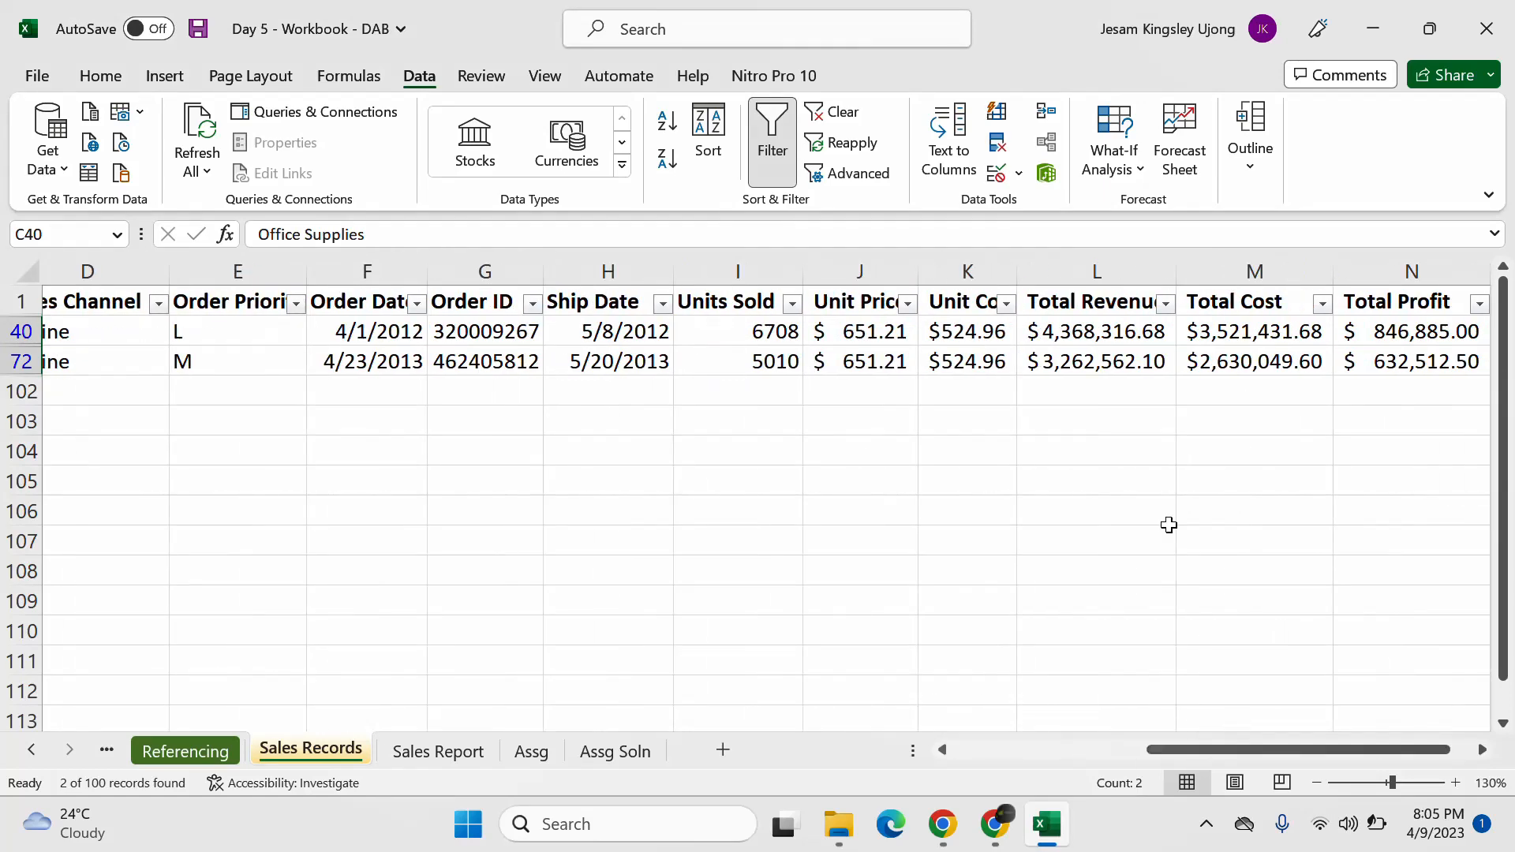
Step: Subtotal the filtered Total Revenue values in bold in cell L102 with AutoSum, and delete the total again
drag(1089, 332, 1089, 359)
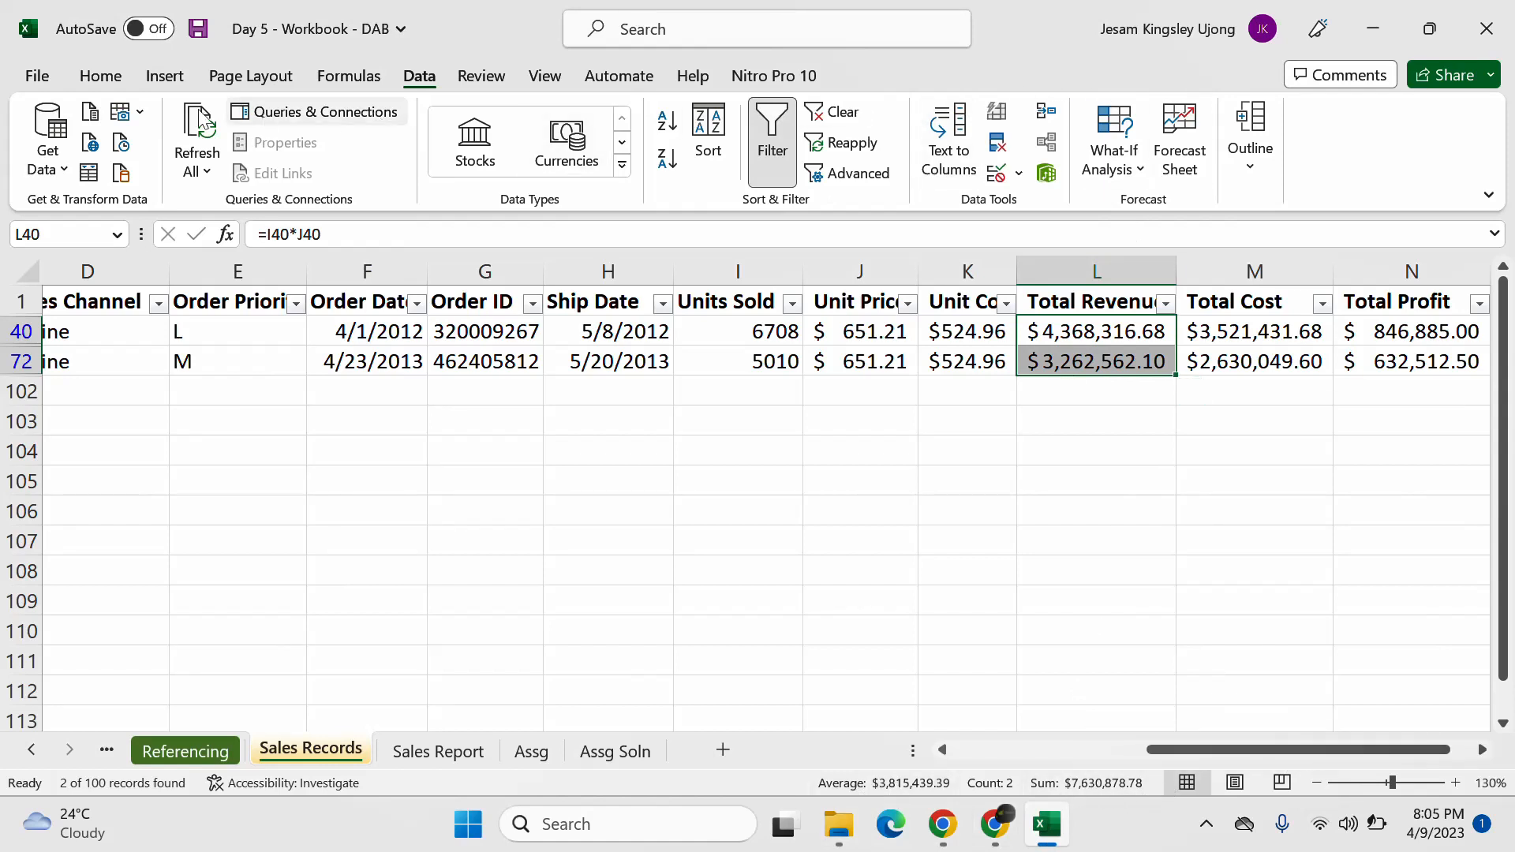
click(98, 87)
click(1190, 111)
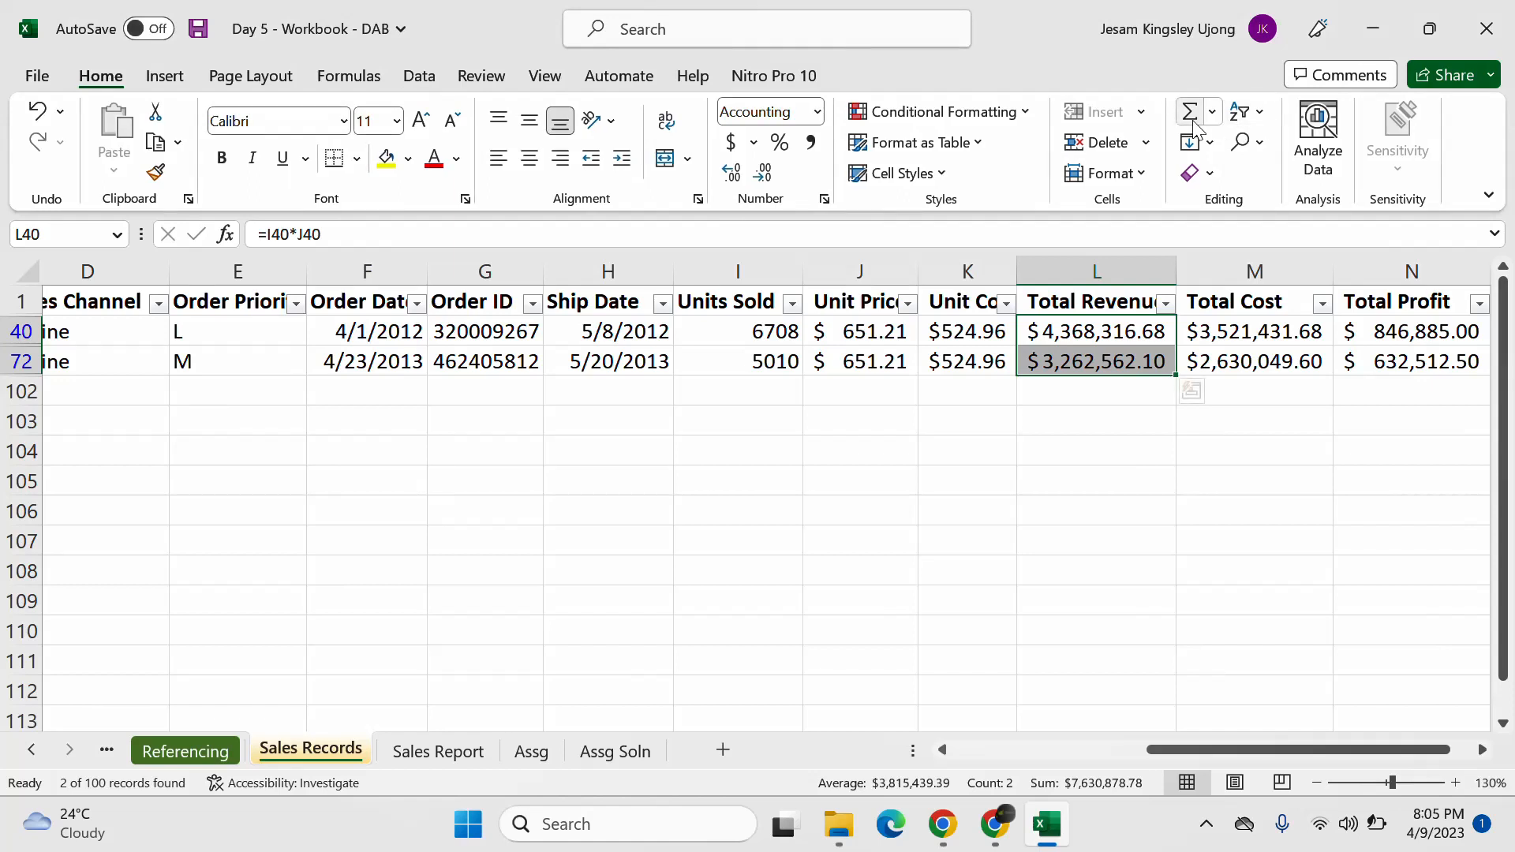
click(1124, 394)
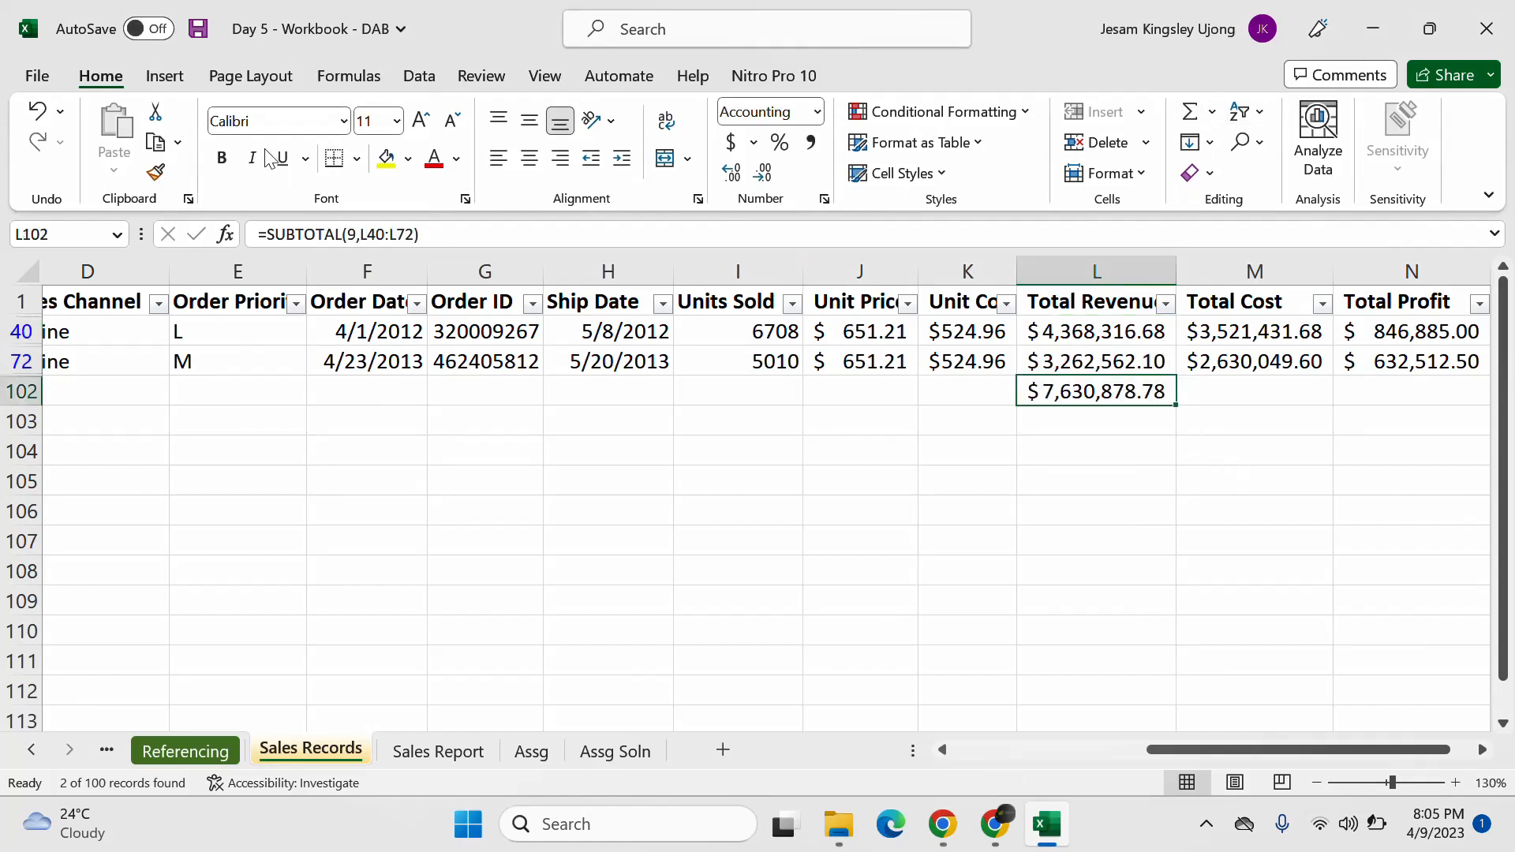
click(222, 158)
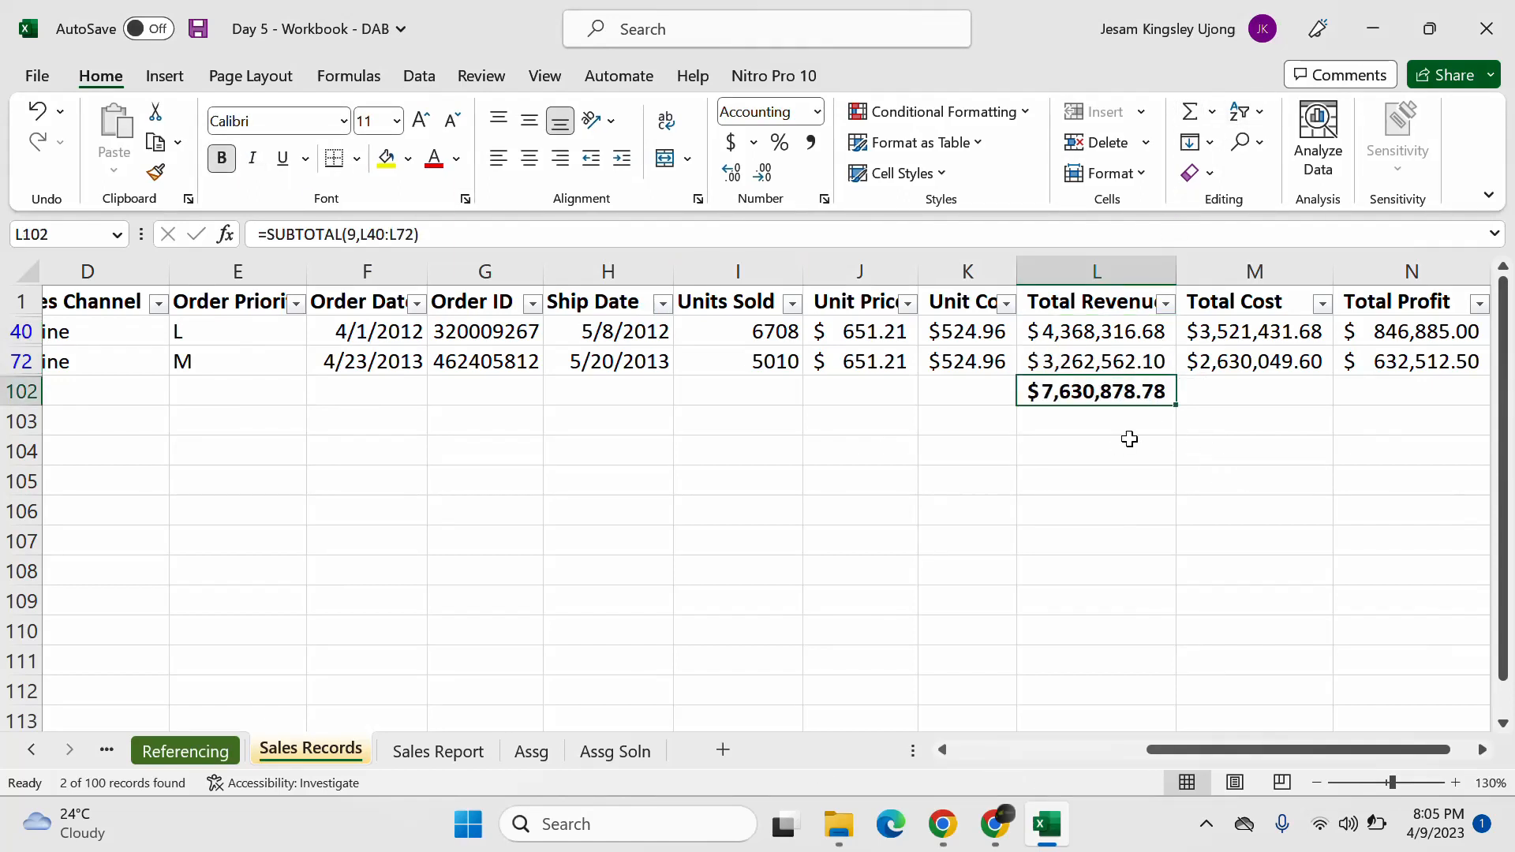
key(Delete)
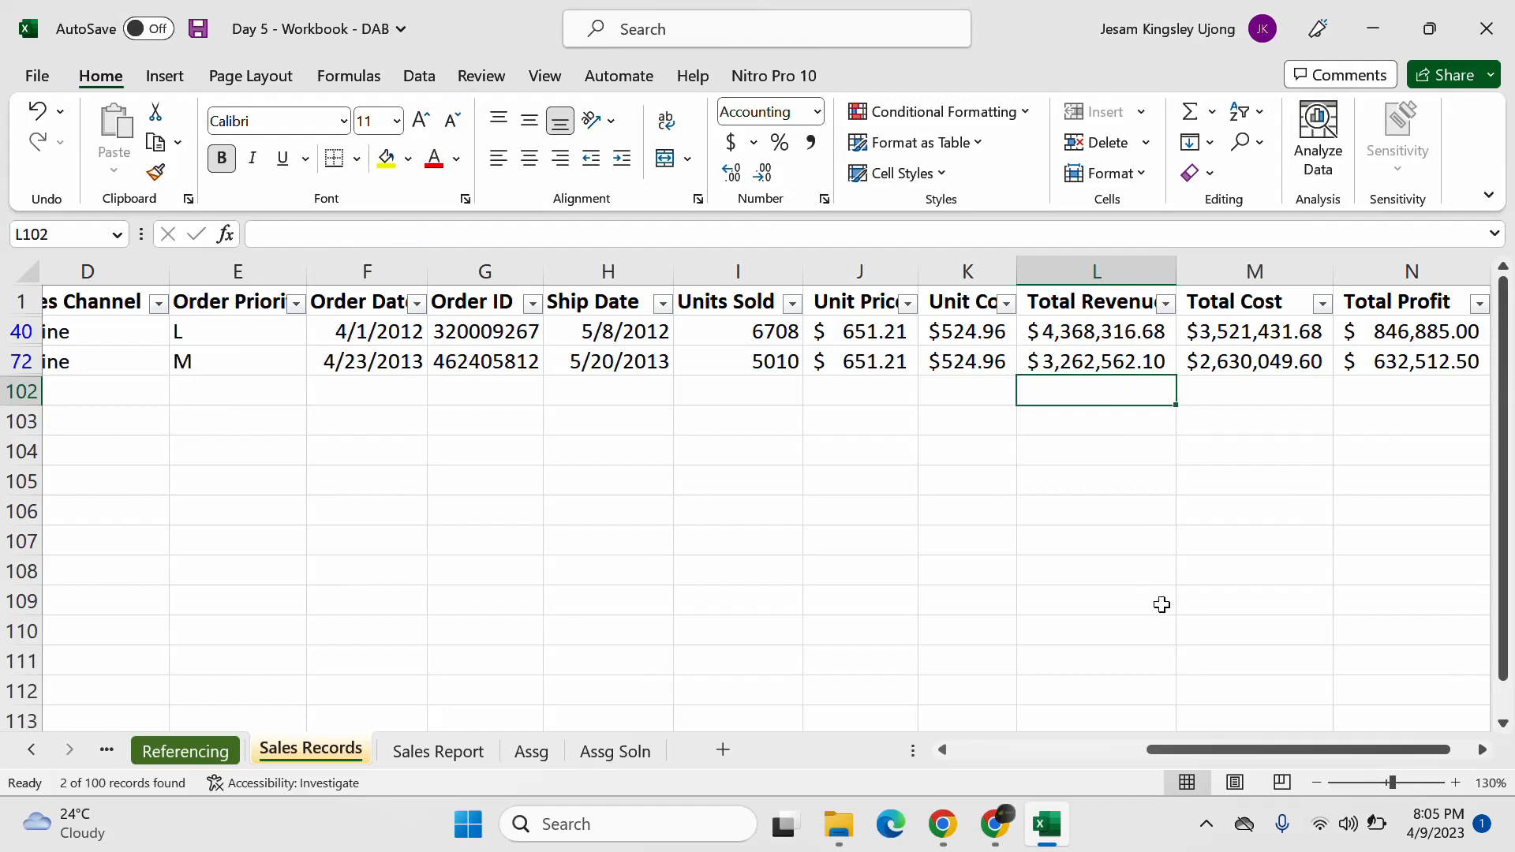
Step: Clear the filter from the Item Type column and reopen its filter options
drag(1234, 753, 817, 748)
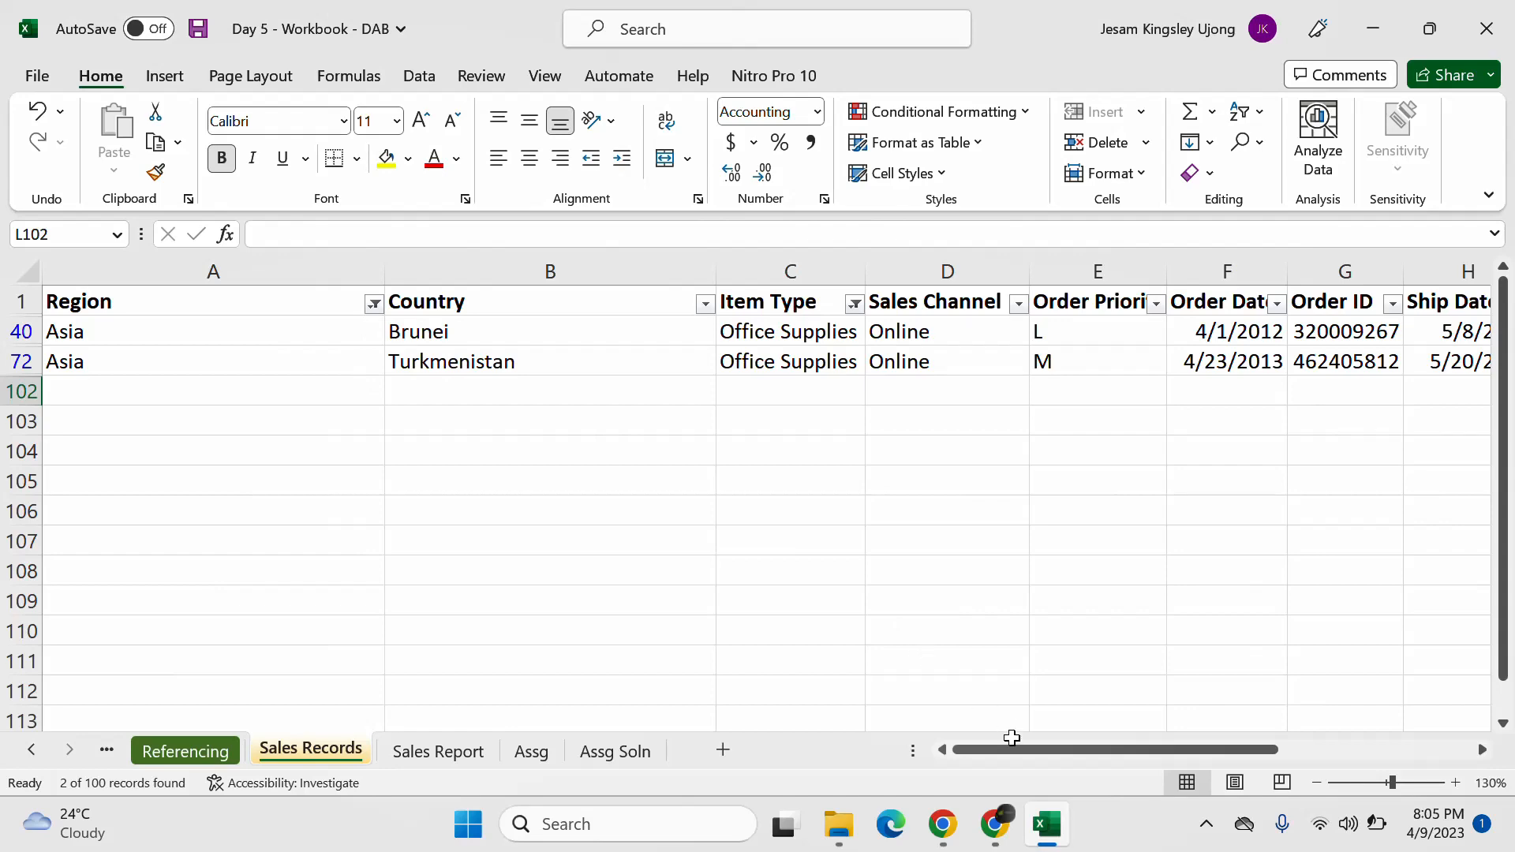
drag(1010, 749, 801, 751)
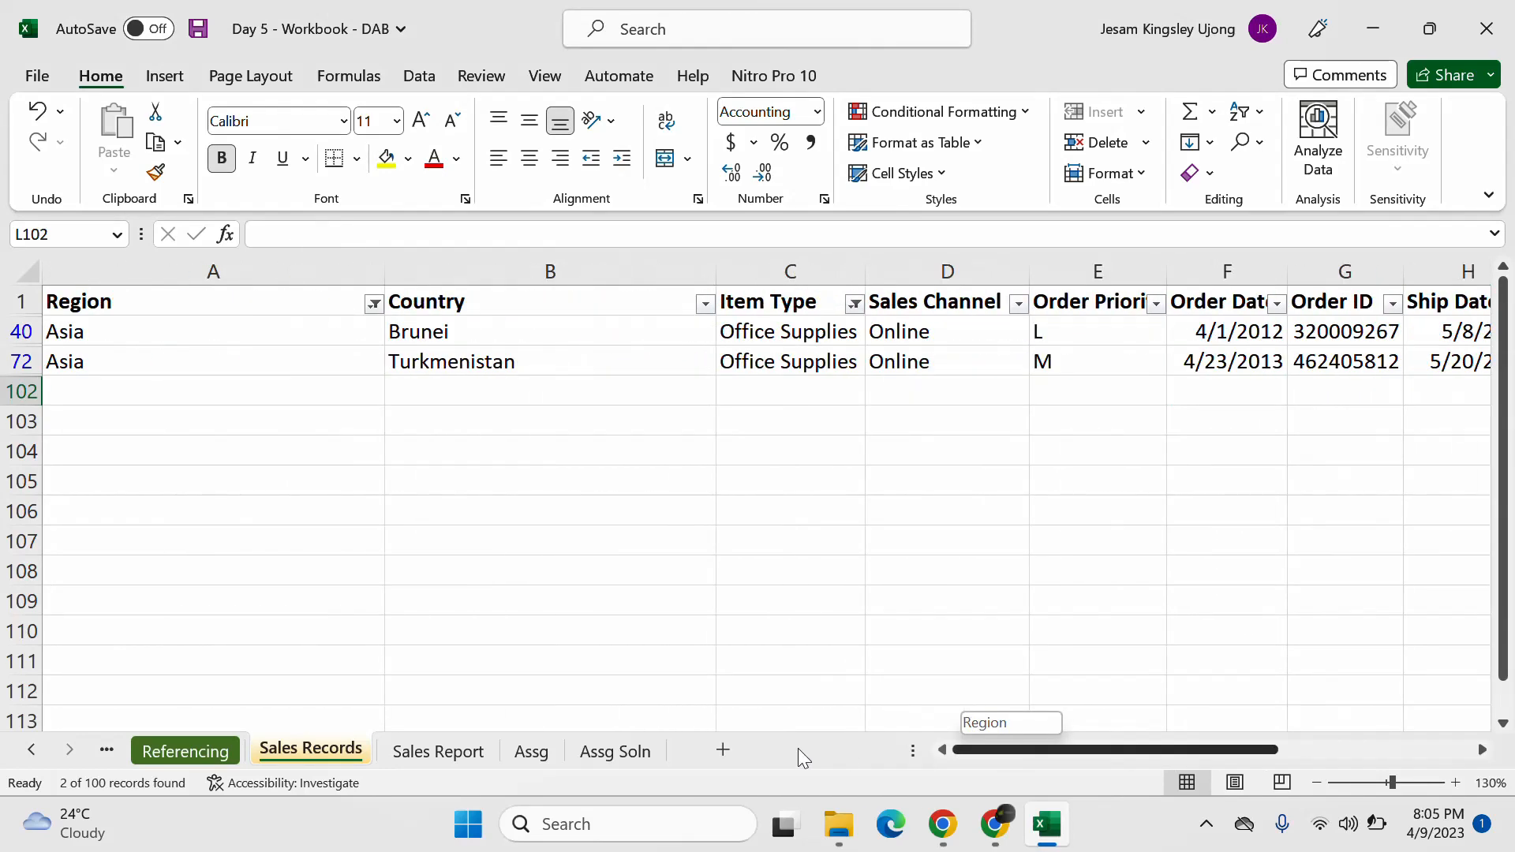
click(856, 305)
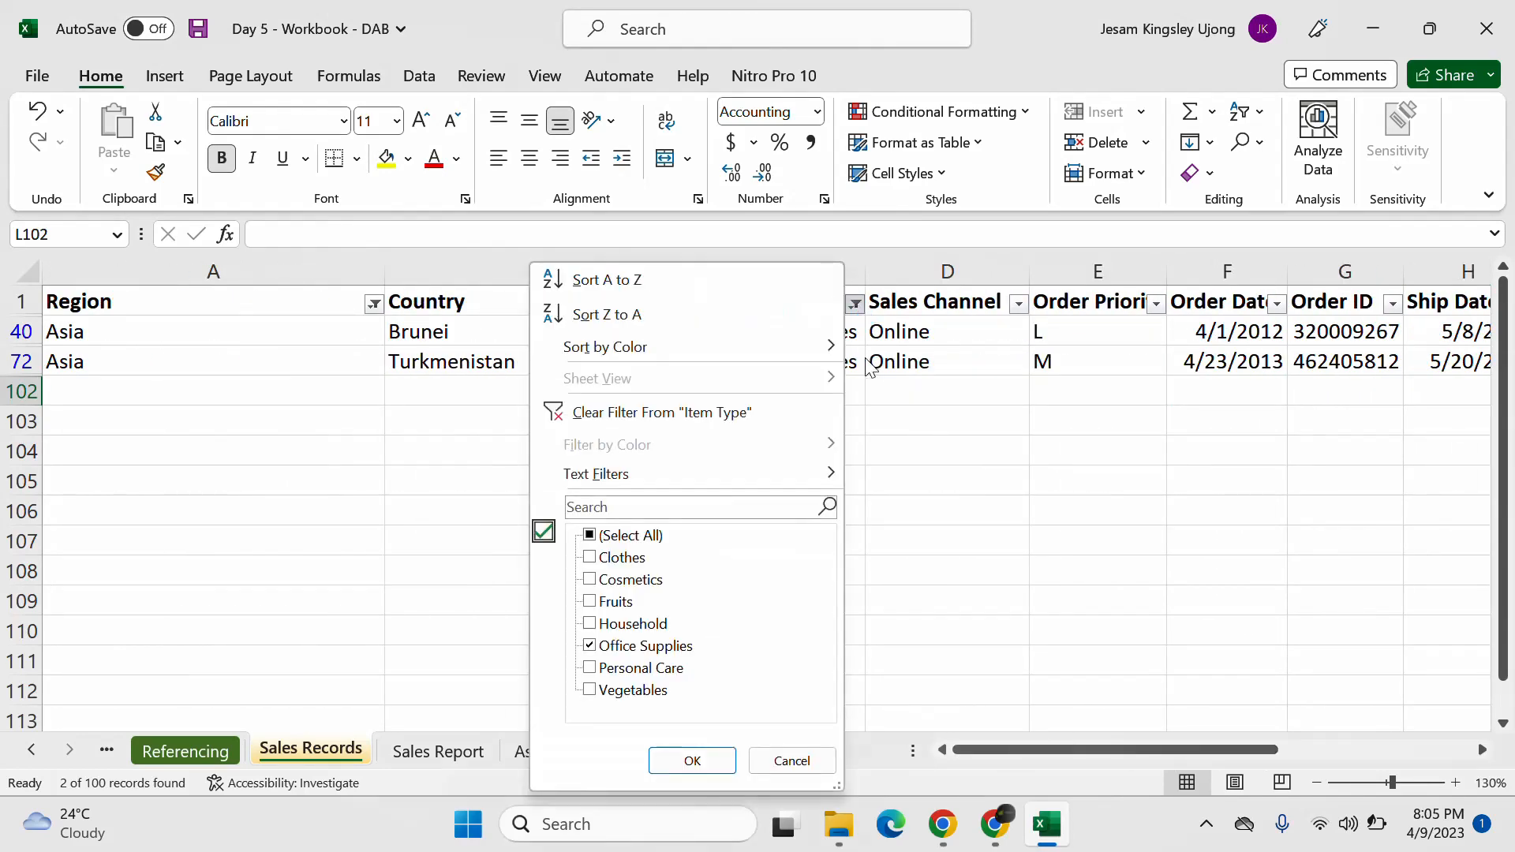
click(663, 420)
click(855, 304)
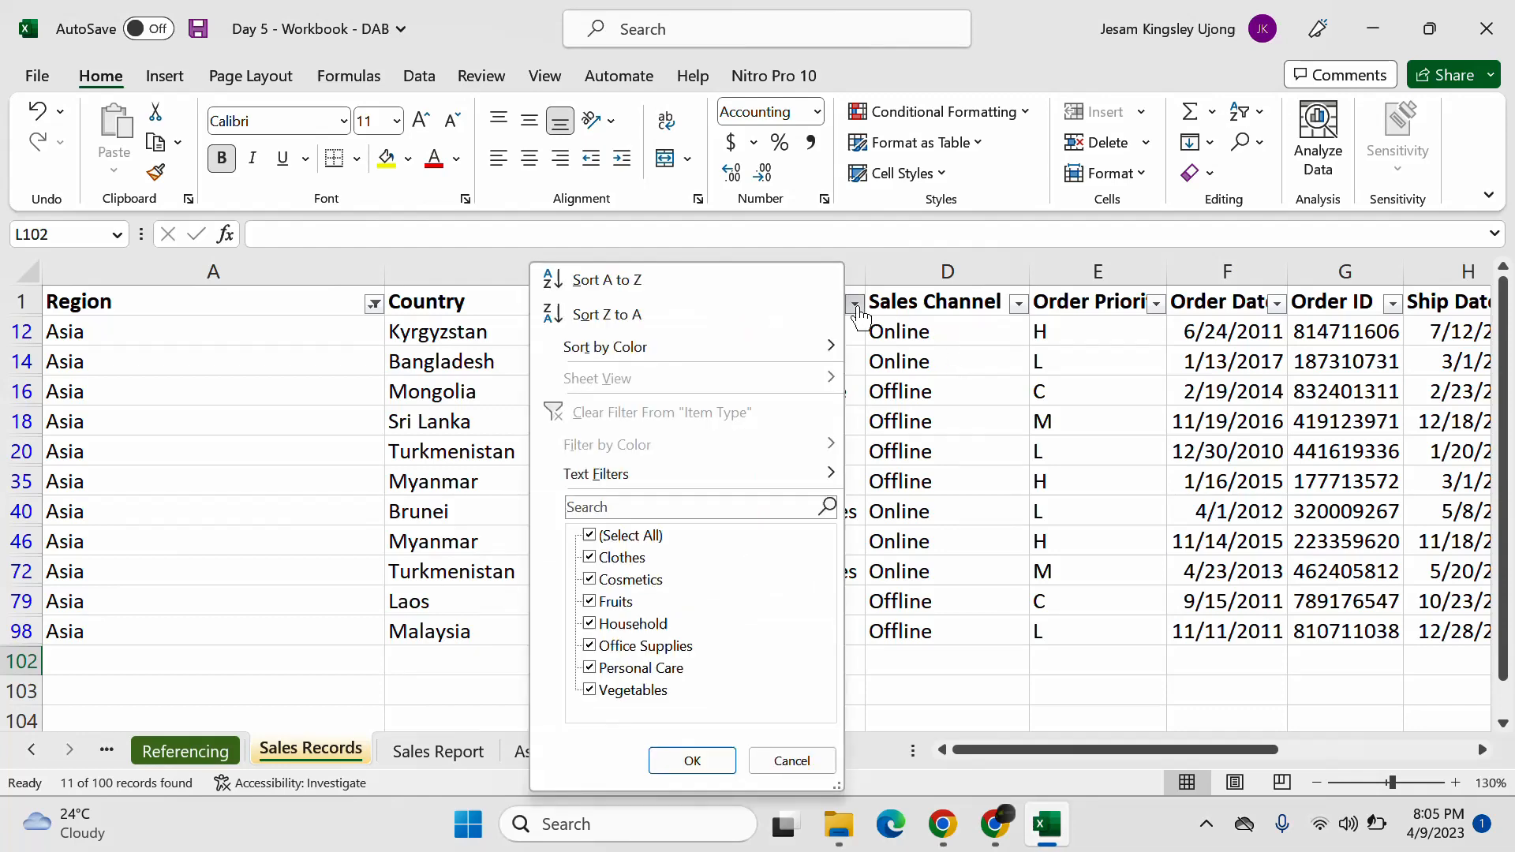
Step: Close the Item Type filter options and clear the filter from the Region column
click(1036, 718)
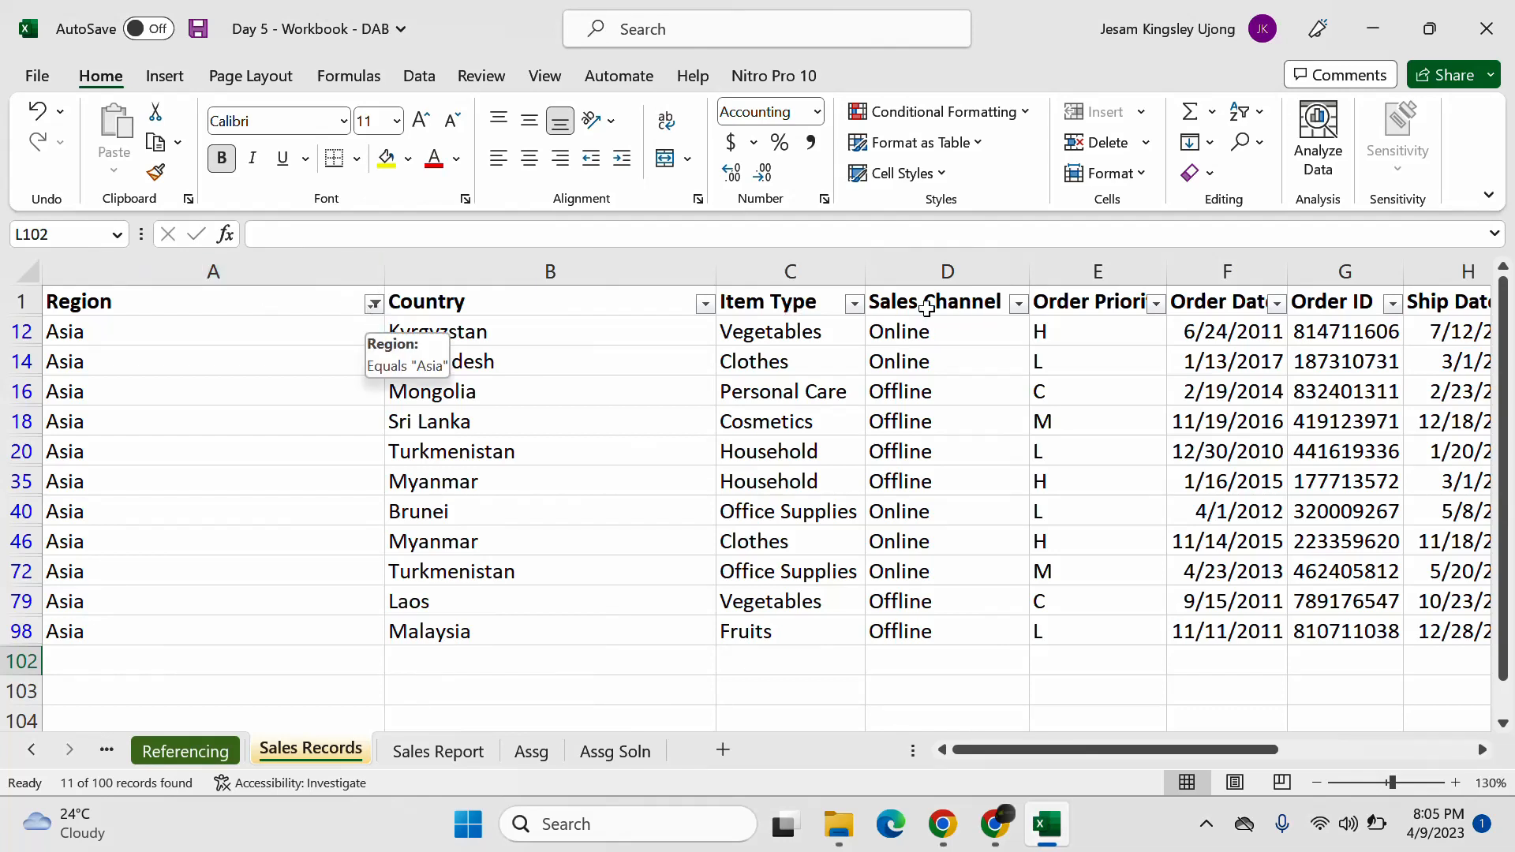
click(375, 304)
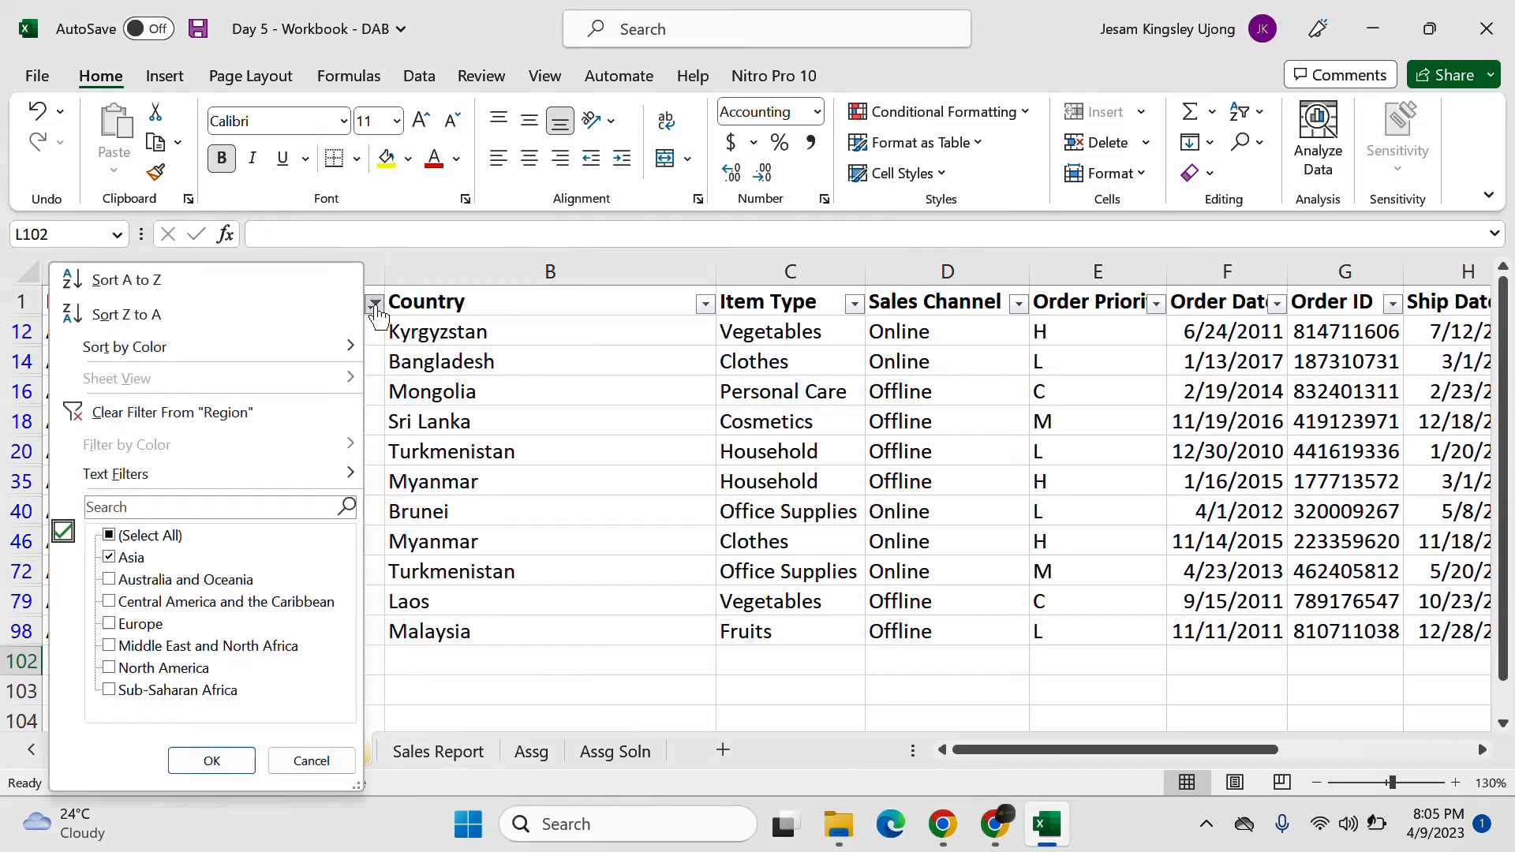
click(262, 415)
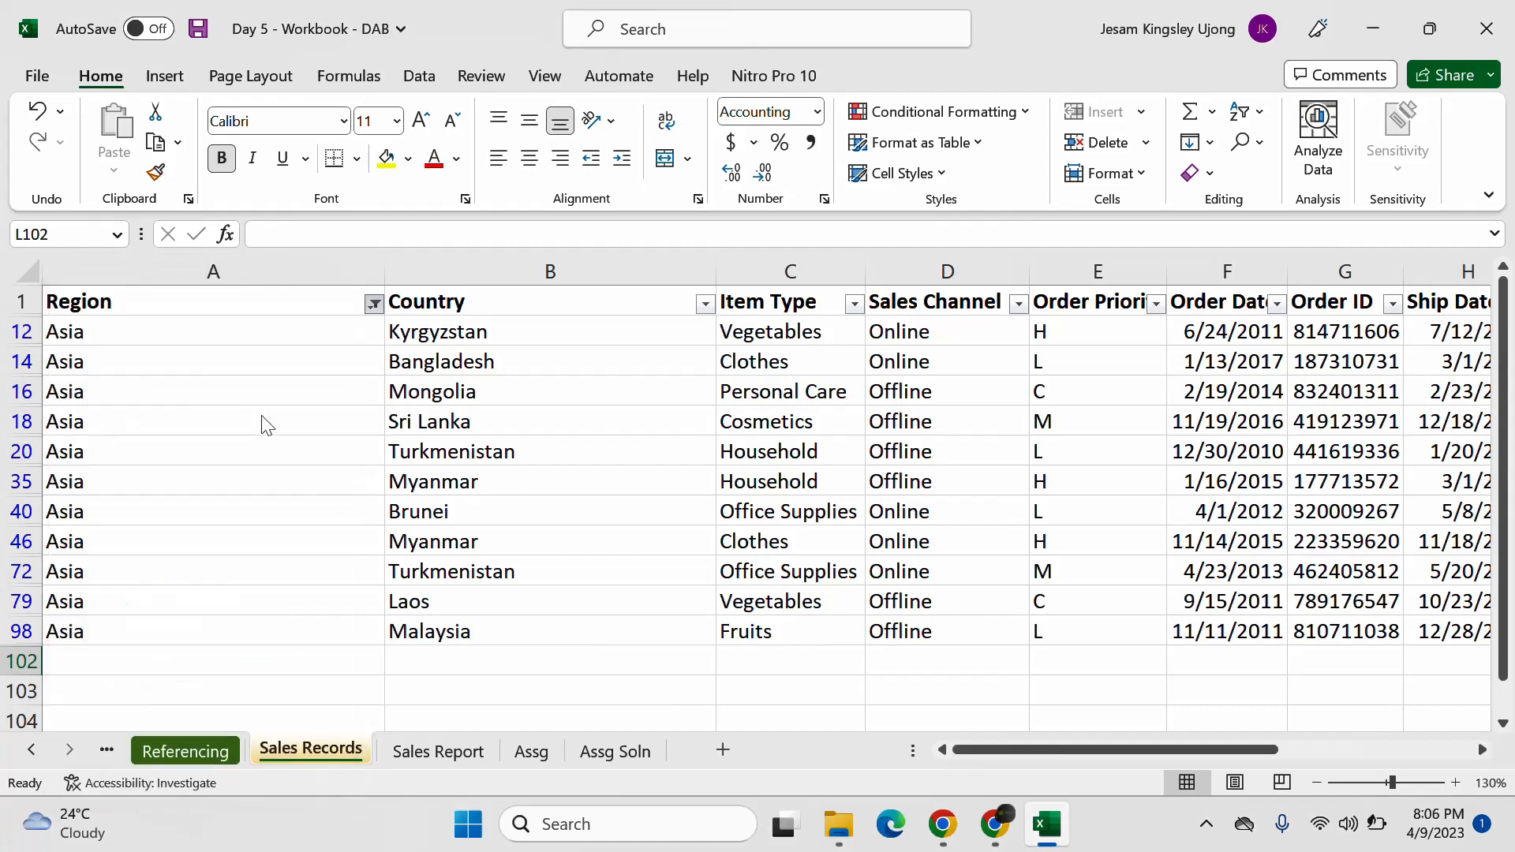
Step: Filter the Region column to show only Australia and Oceania and Europe, and look through the filtered rows
click(374, 307)
click(131, 537)
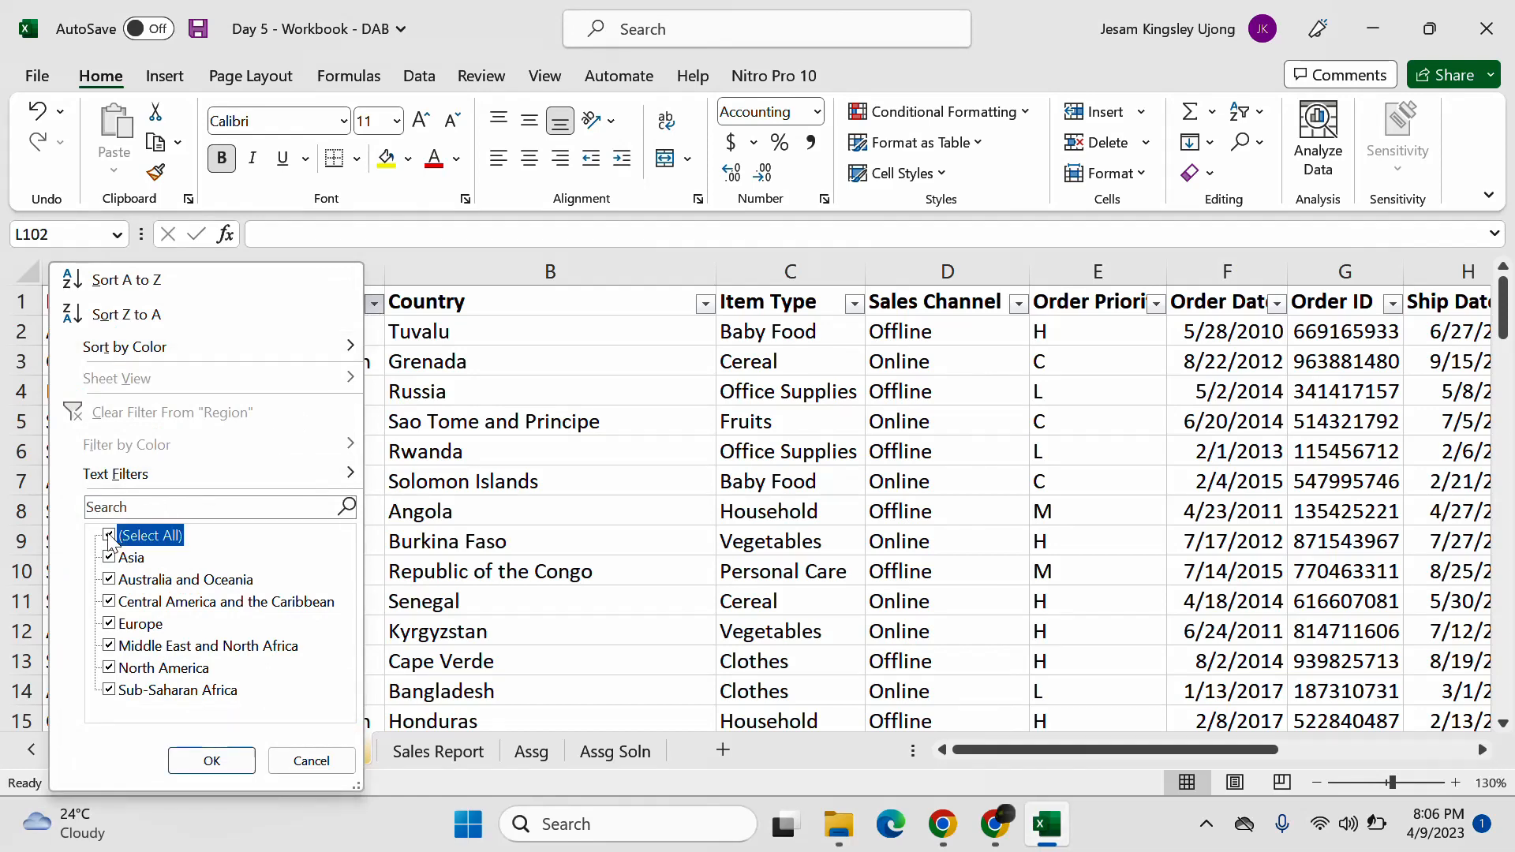
click(109, 581)
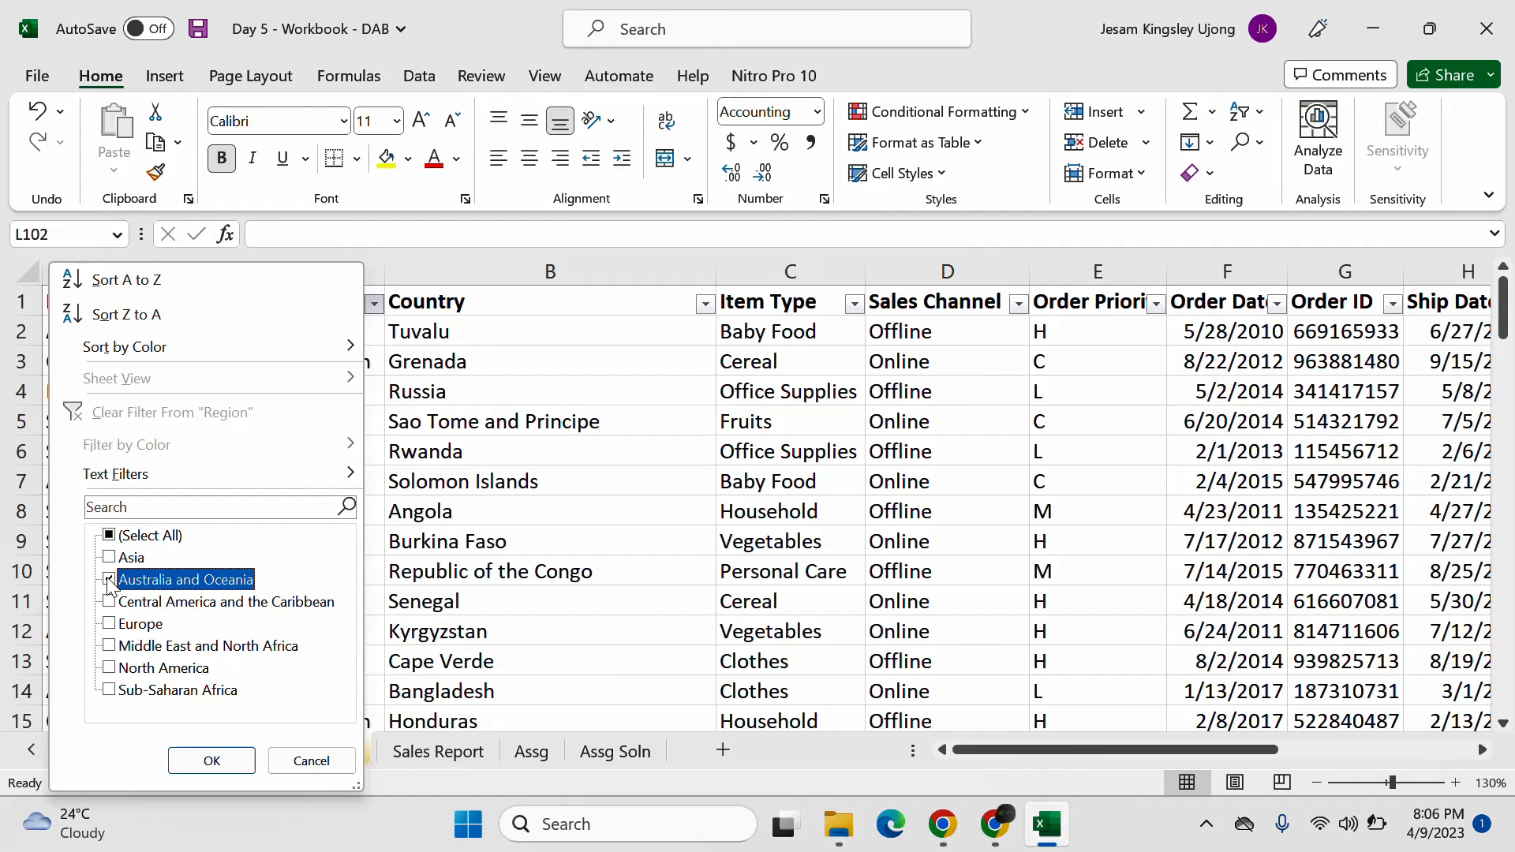
click(109, 624)
click(212, 760)
scroll(203, 406, down, 10)
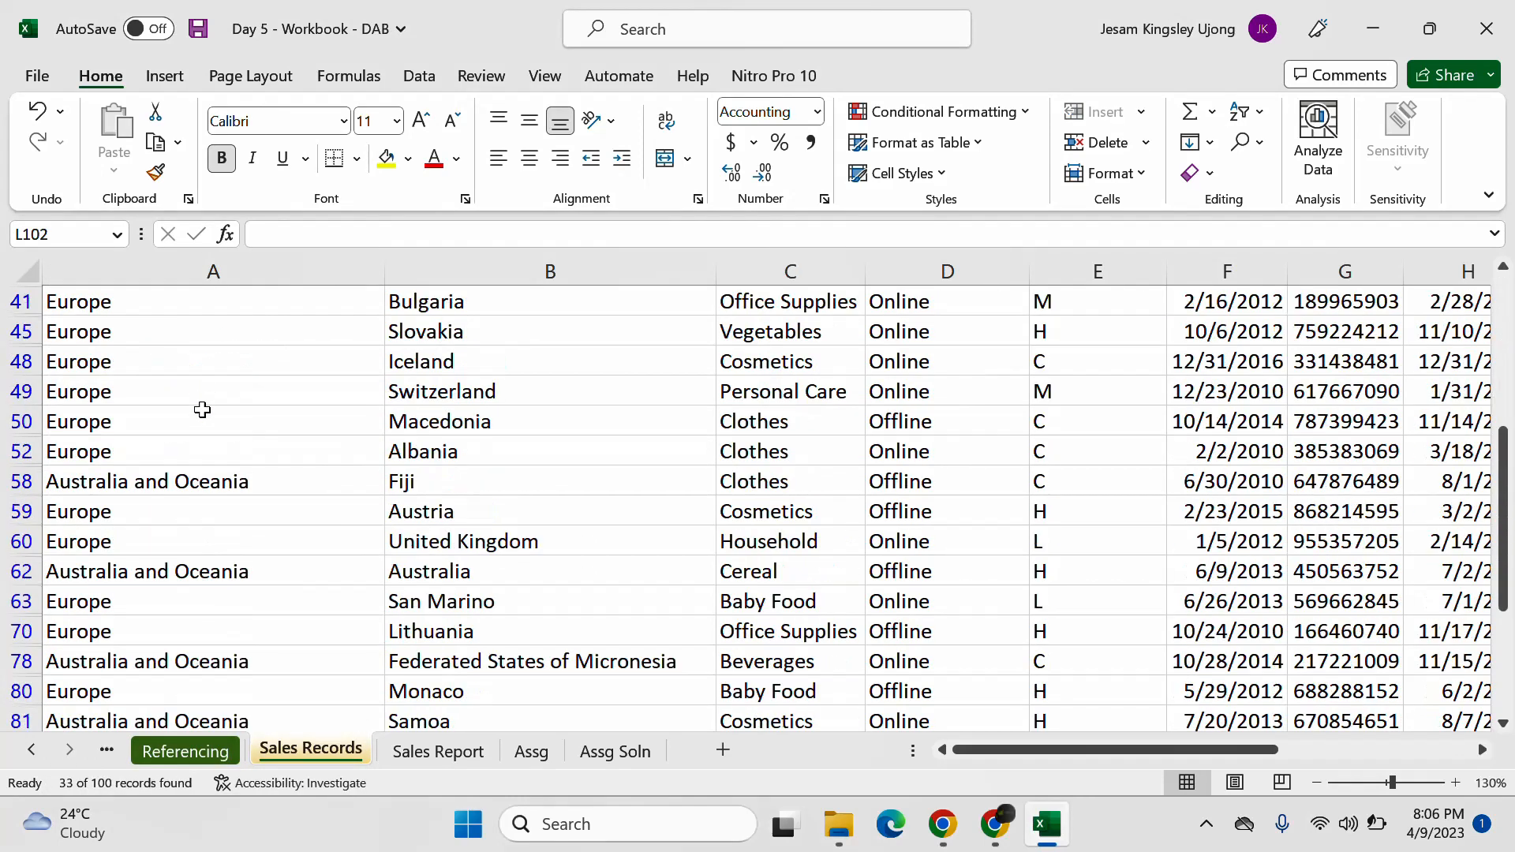
scroll(237, 629, up, 10)
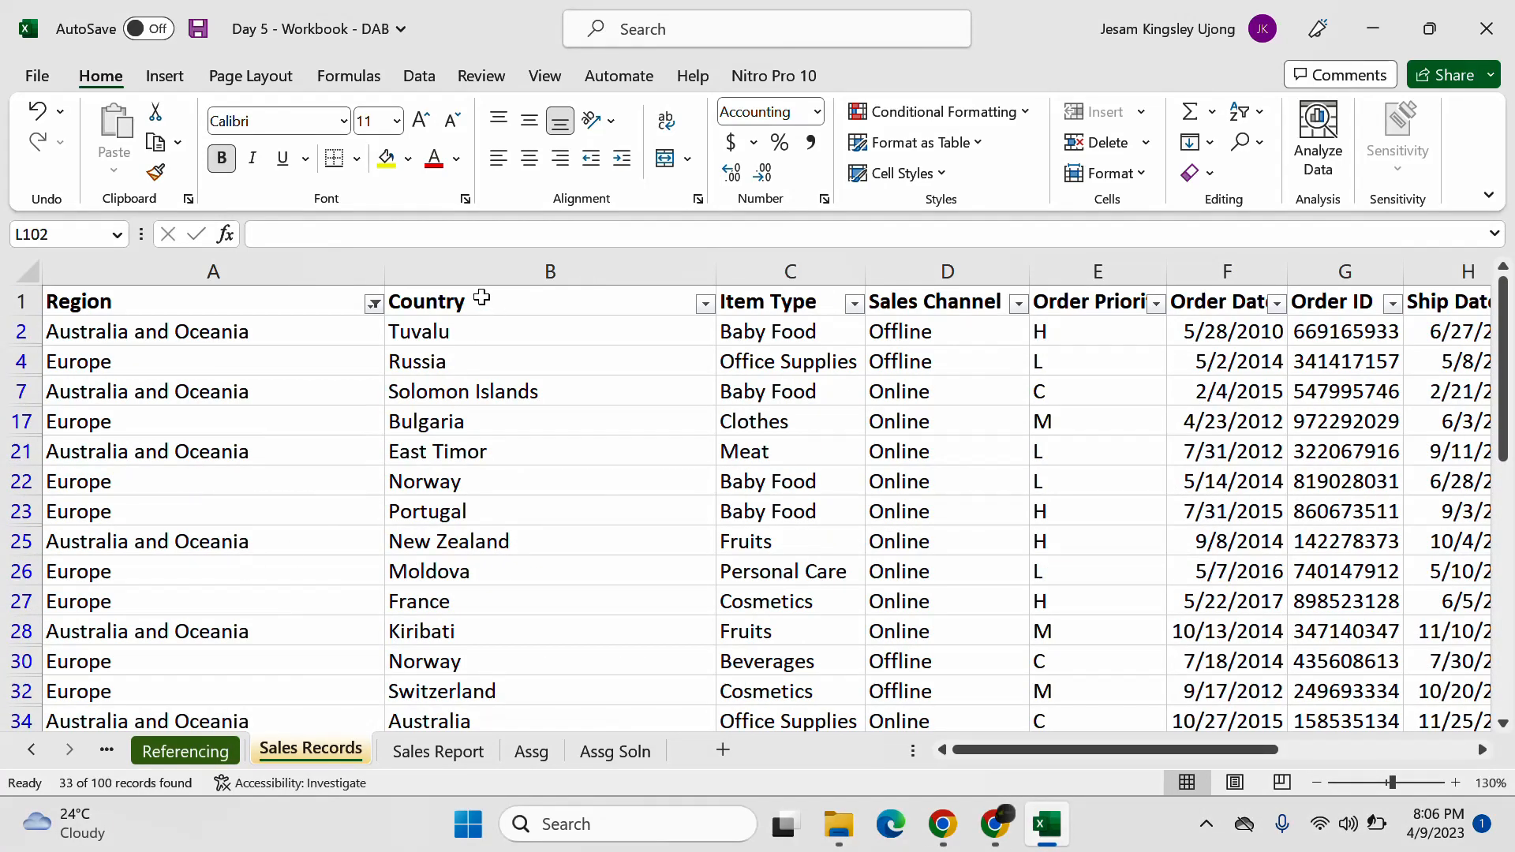
Step: Clear the Region filter to restore all regions, and select the Country cell for Russia
click(374, 304)
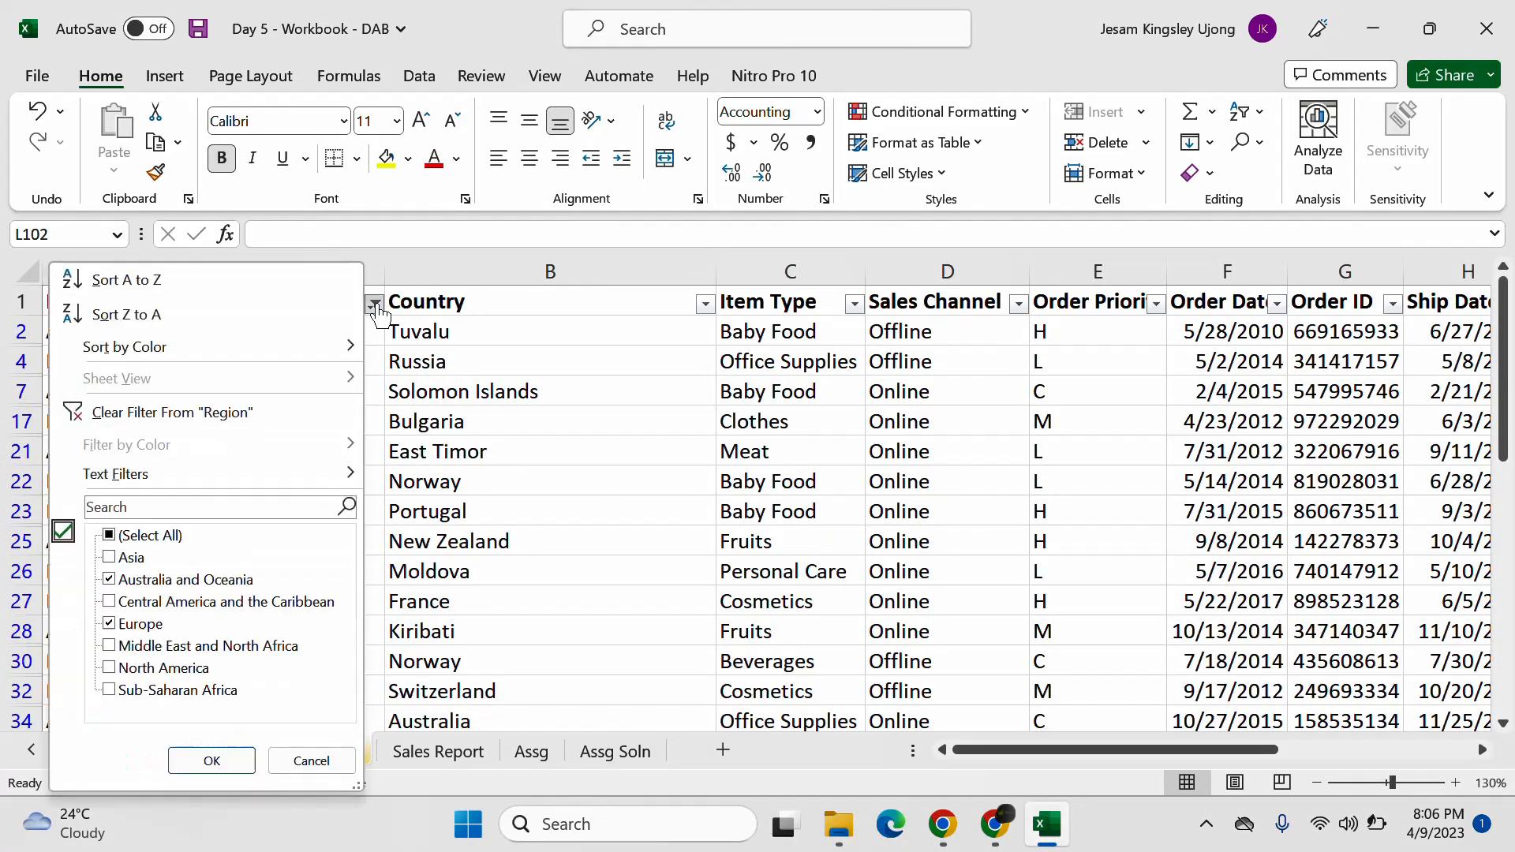
click(174, 412)
click(600, 566)
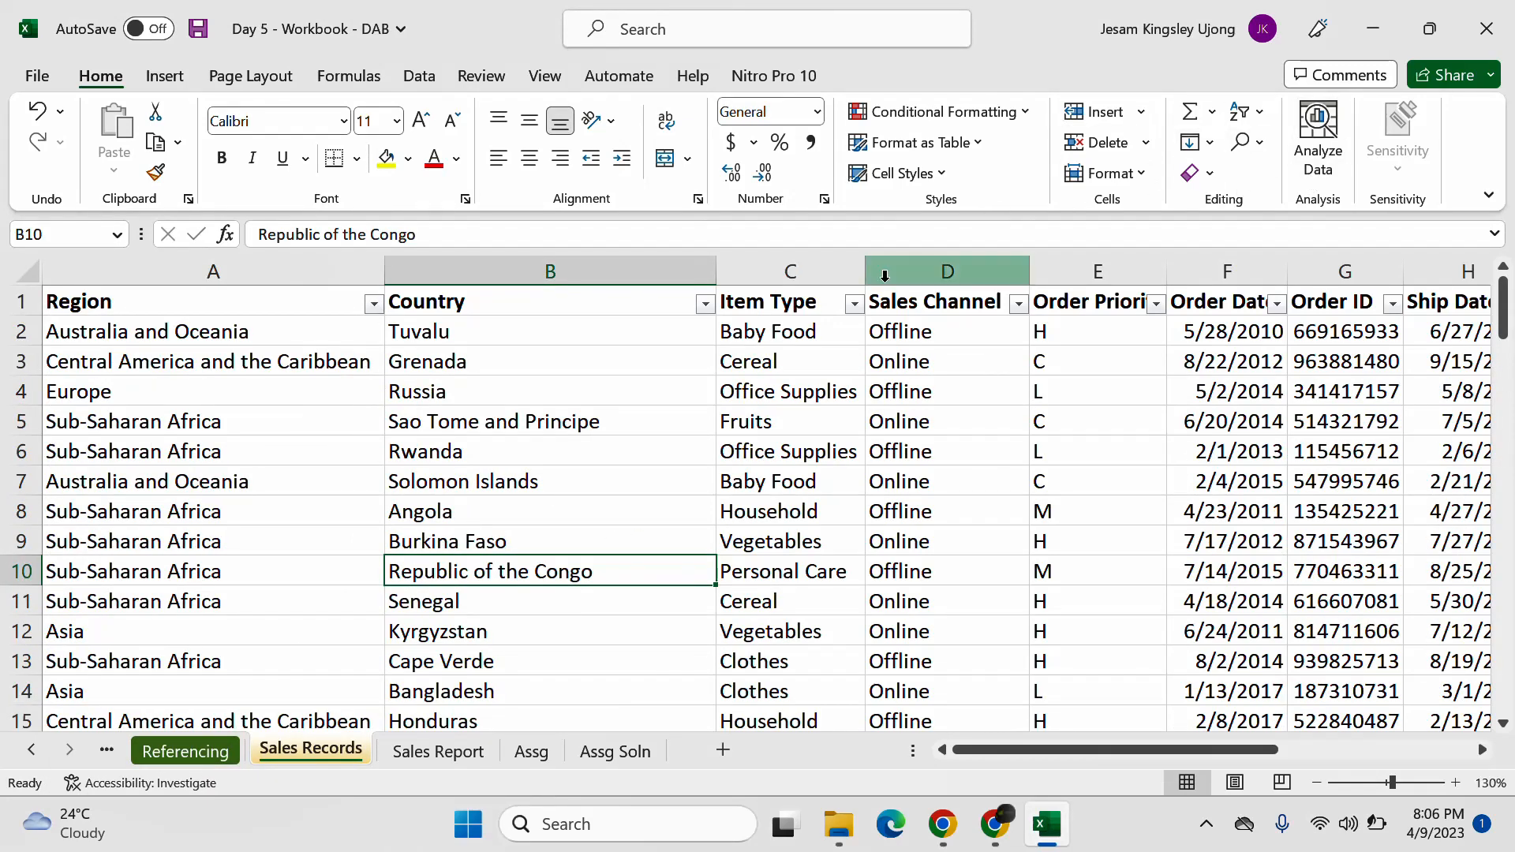
click(602, 391)
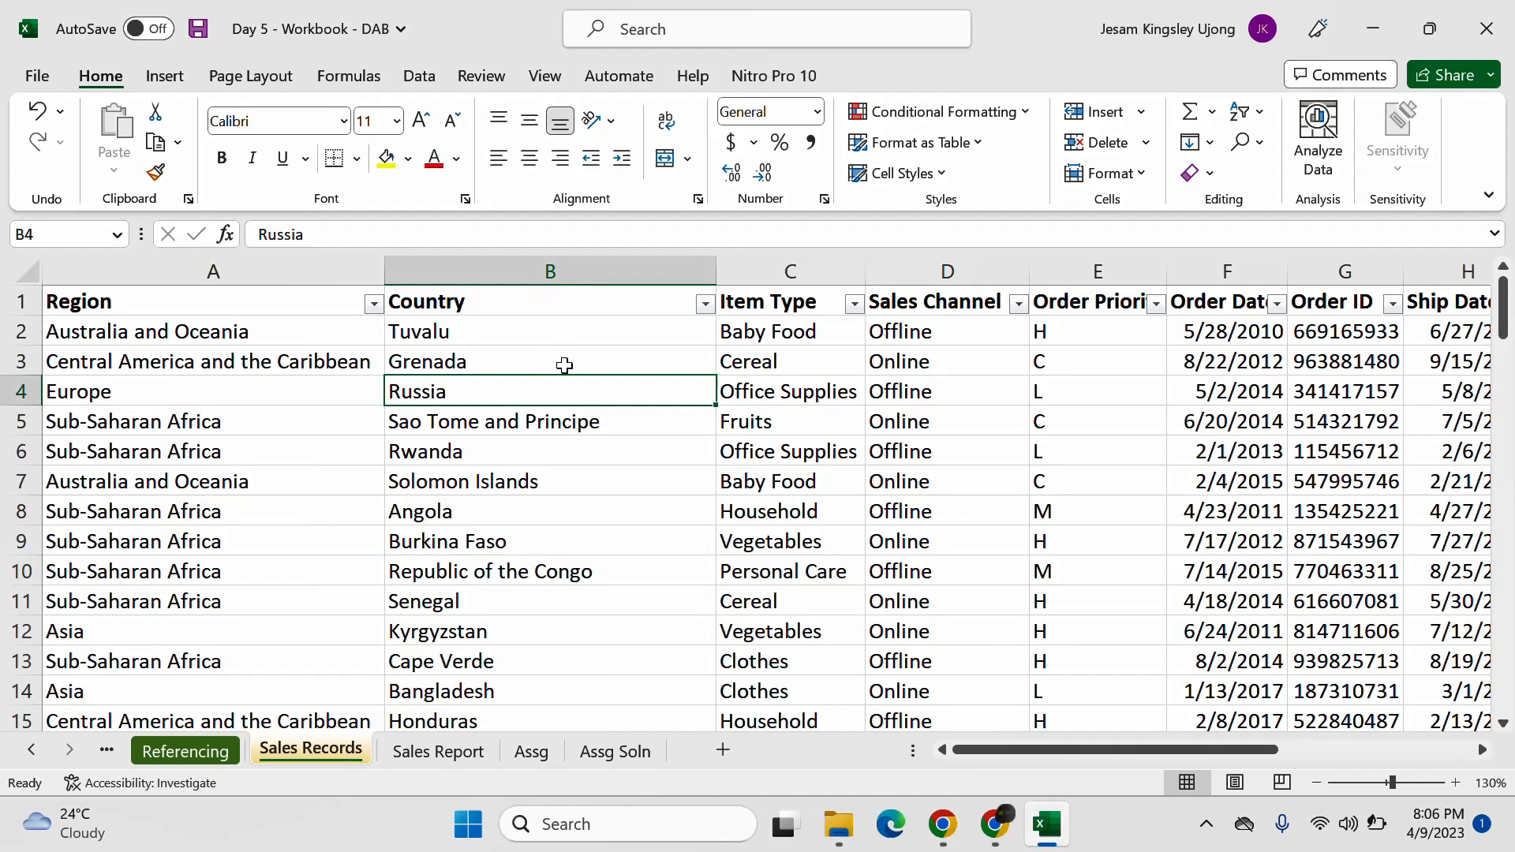
Step: Toggle the header filters off and on again from the Region header cell A1, finishing with them off
click(240, 312)
key(ctrl+shift+l)
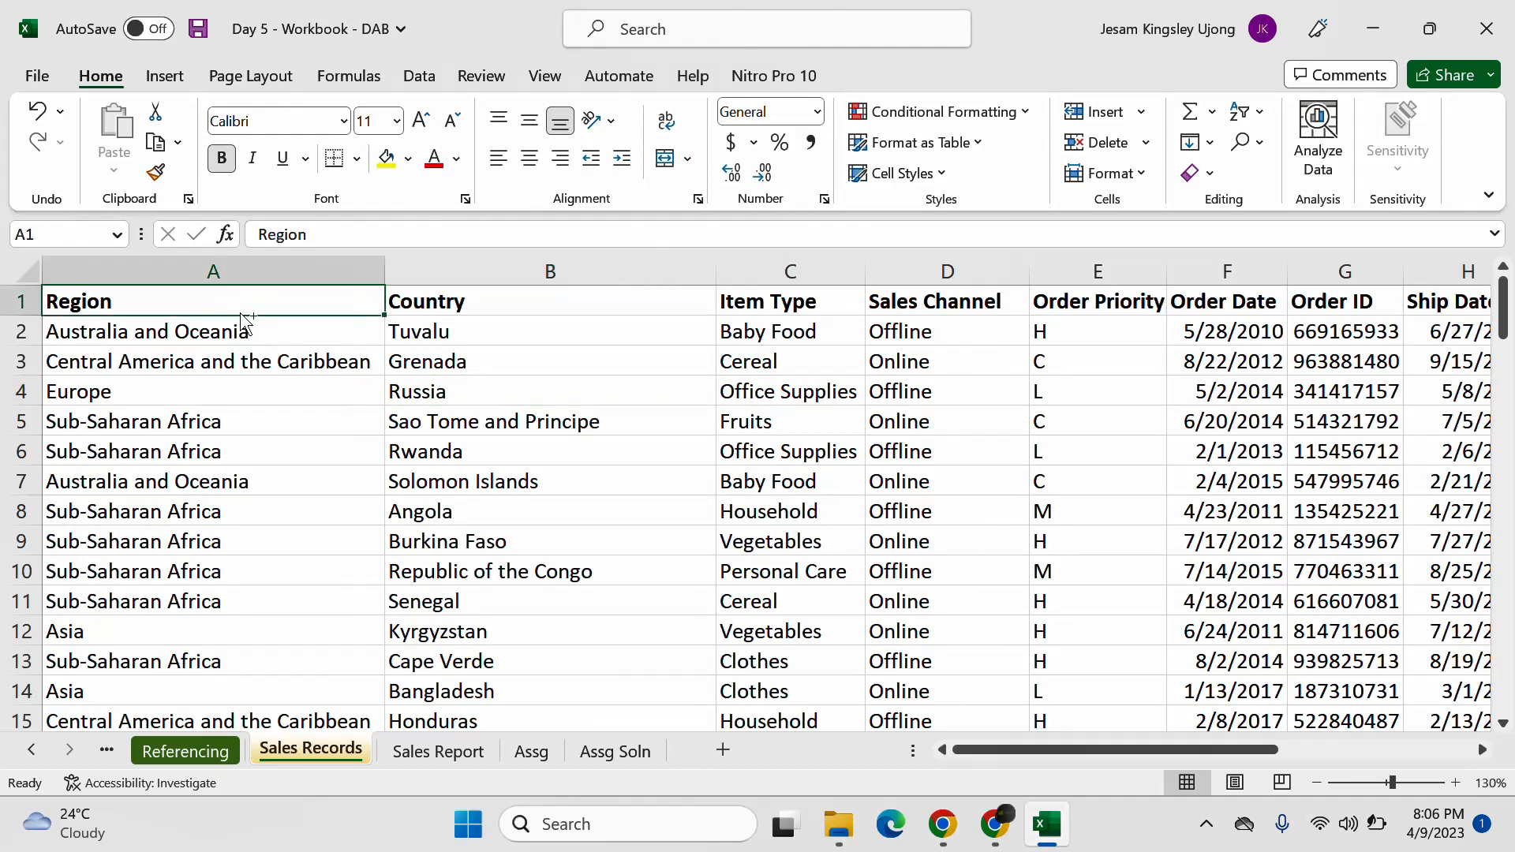
key(ctrl+shift+l)
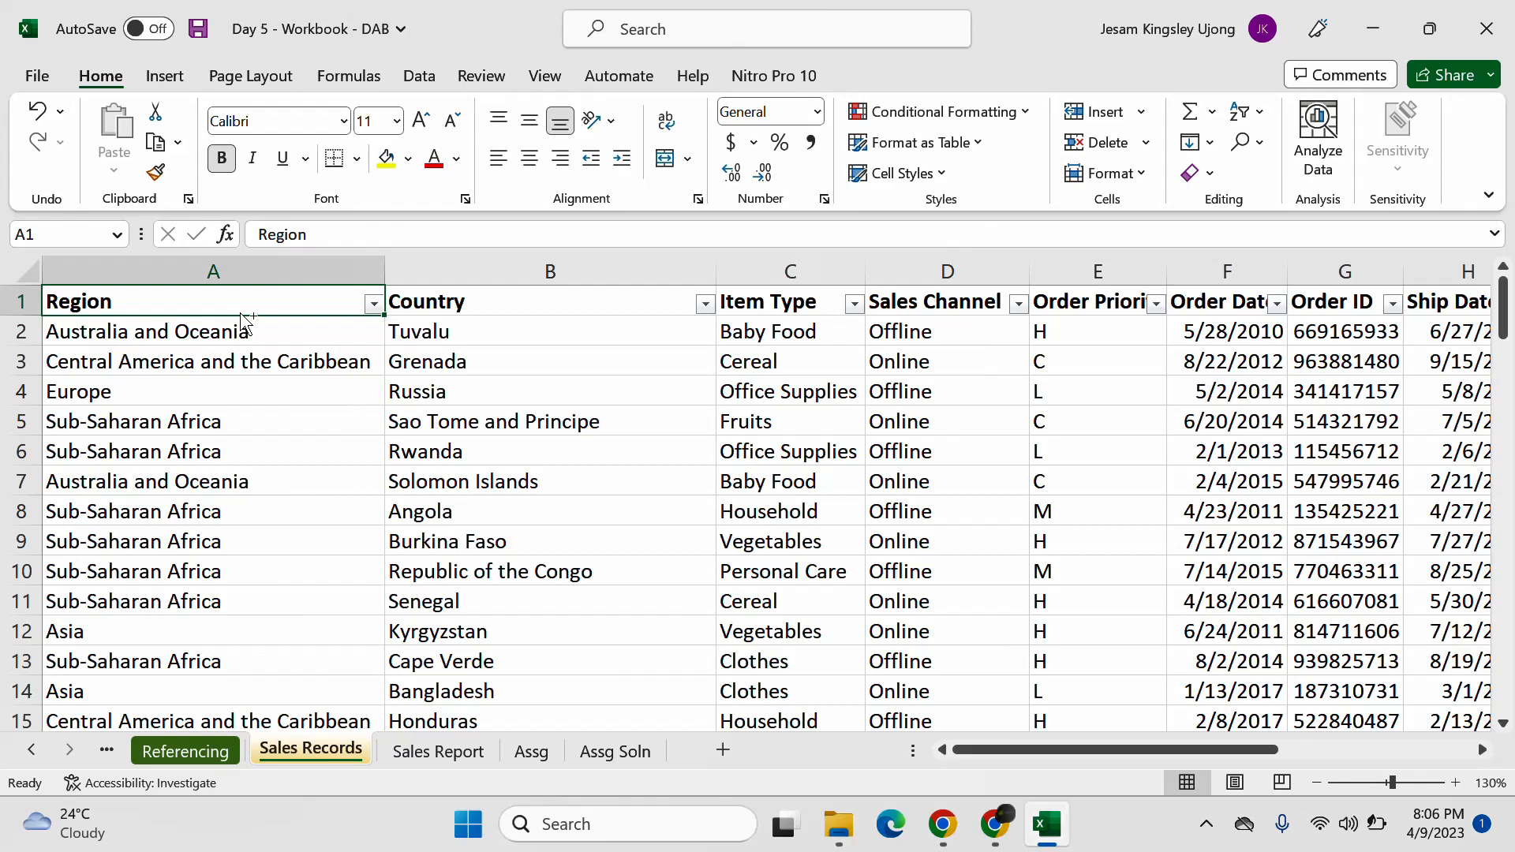
key(ctrl+shift+l)
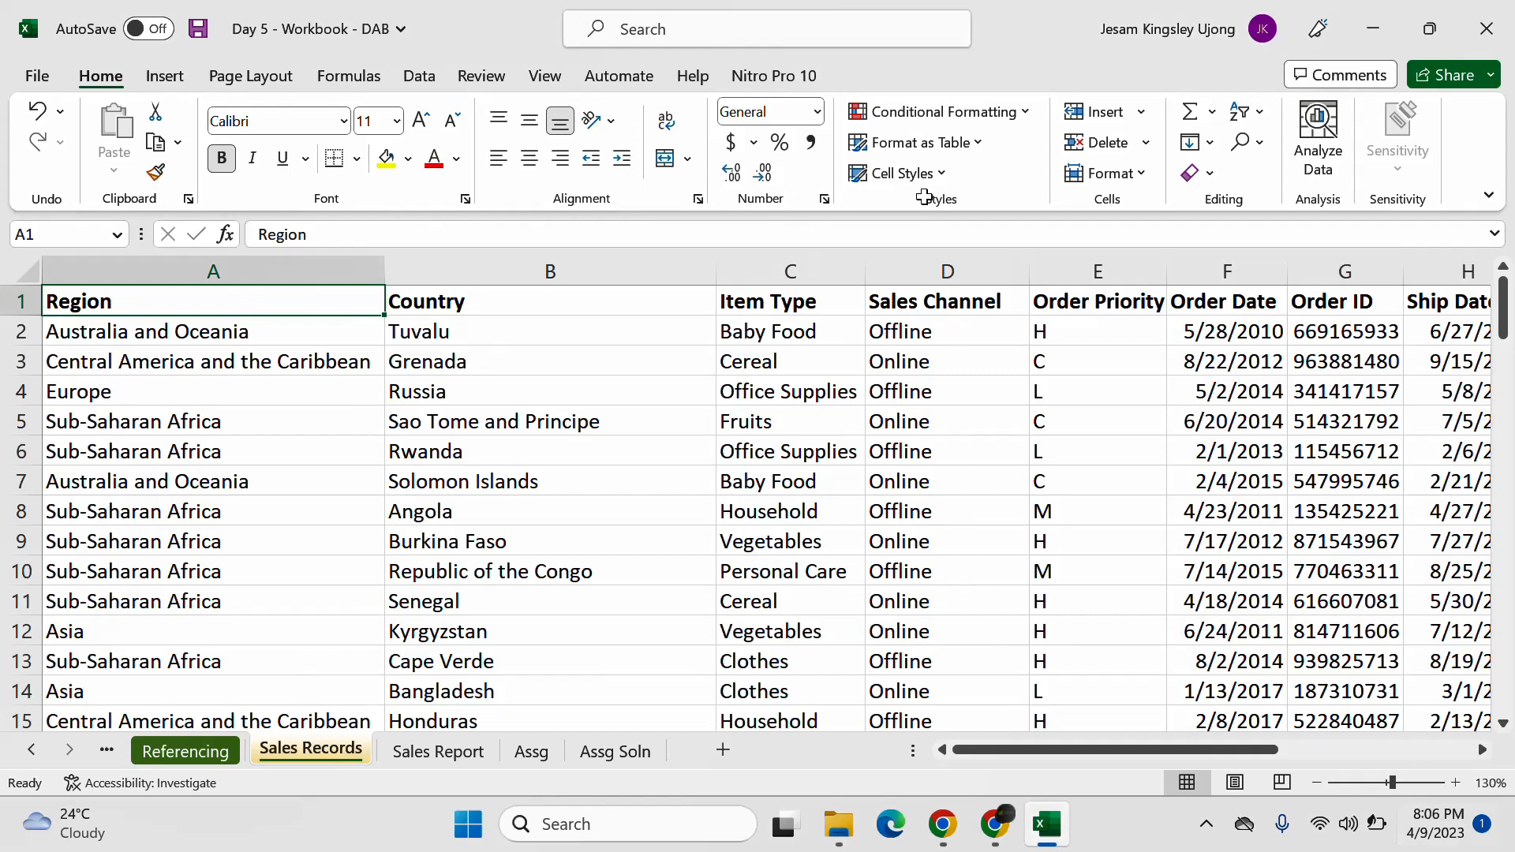
Step: Look through the Sales Report, Assg and Referencing sheets, and return to Sales Records
click(434, 752)
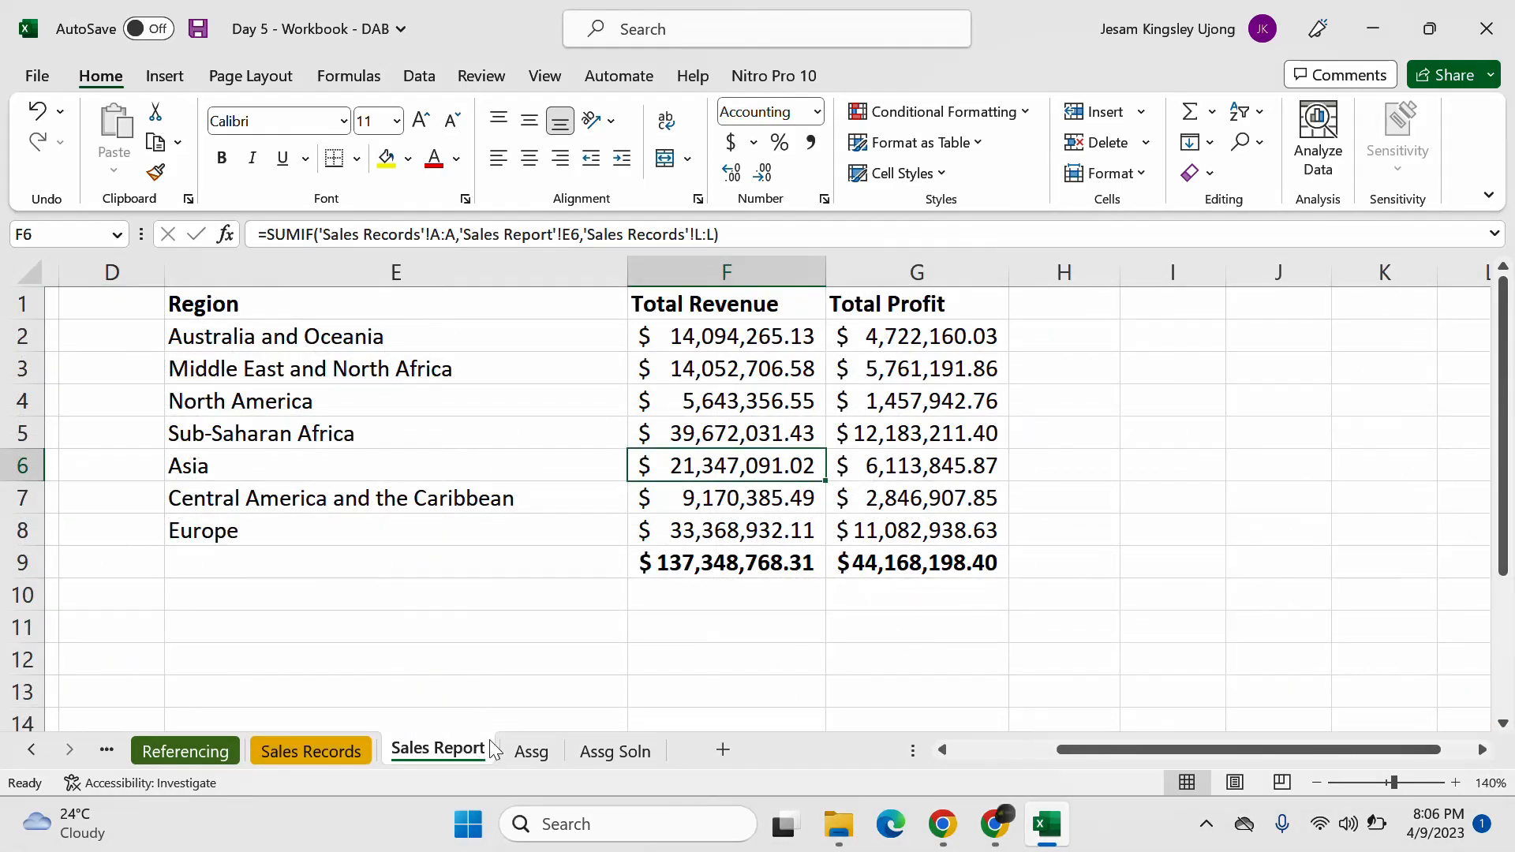
click(525, 751)
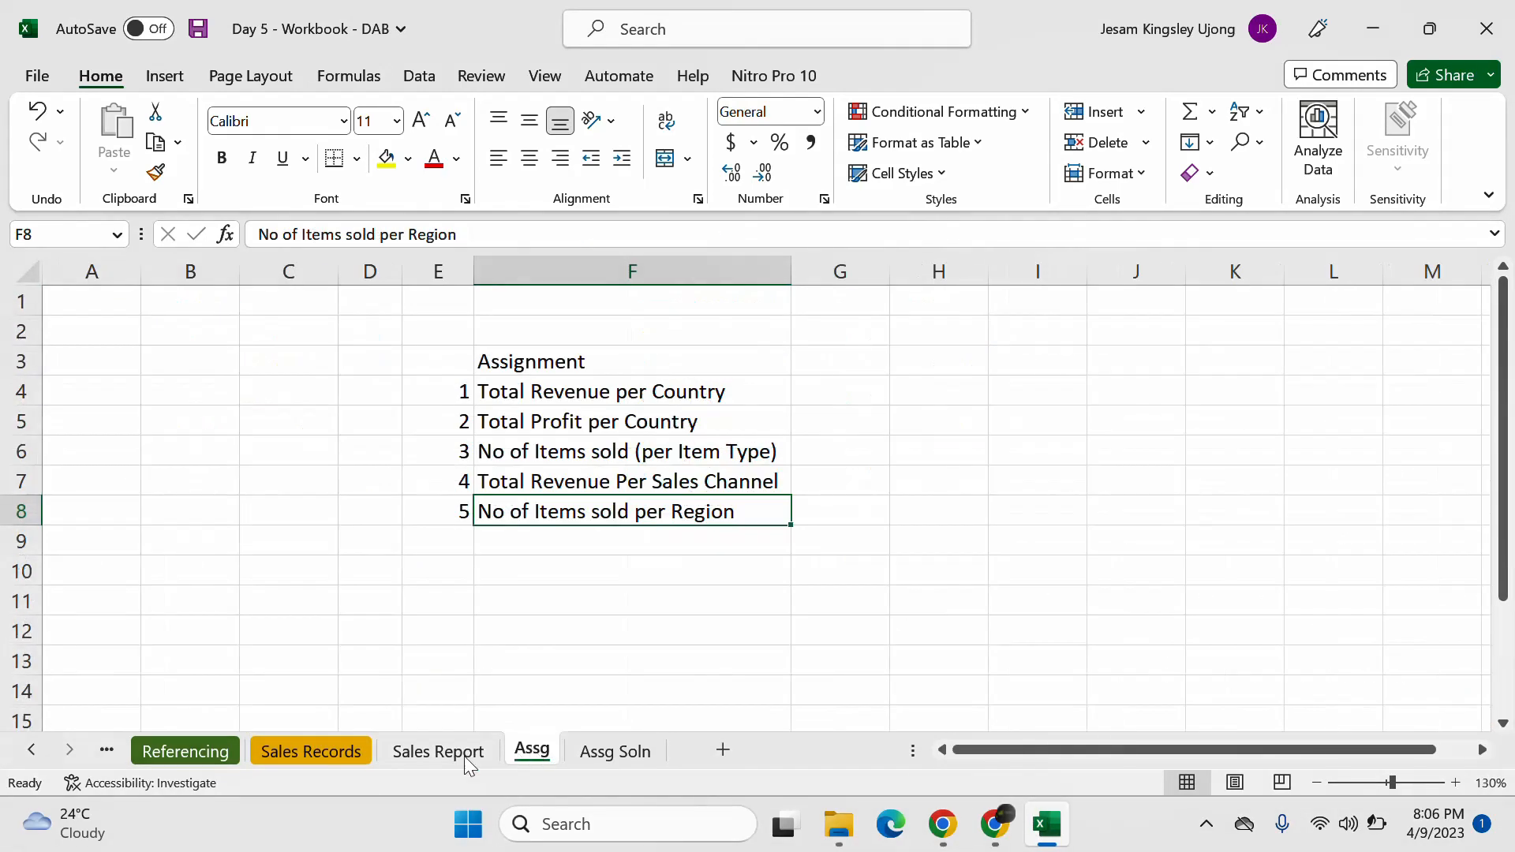
click(199, 755)
click(305, 751)
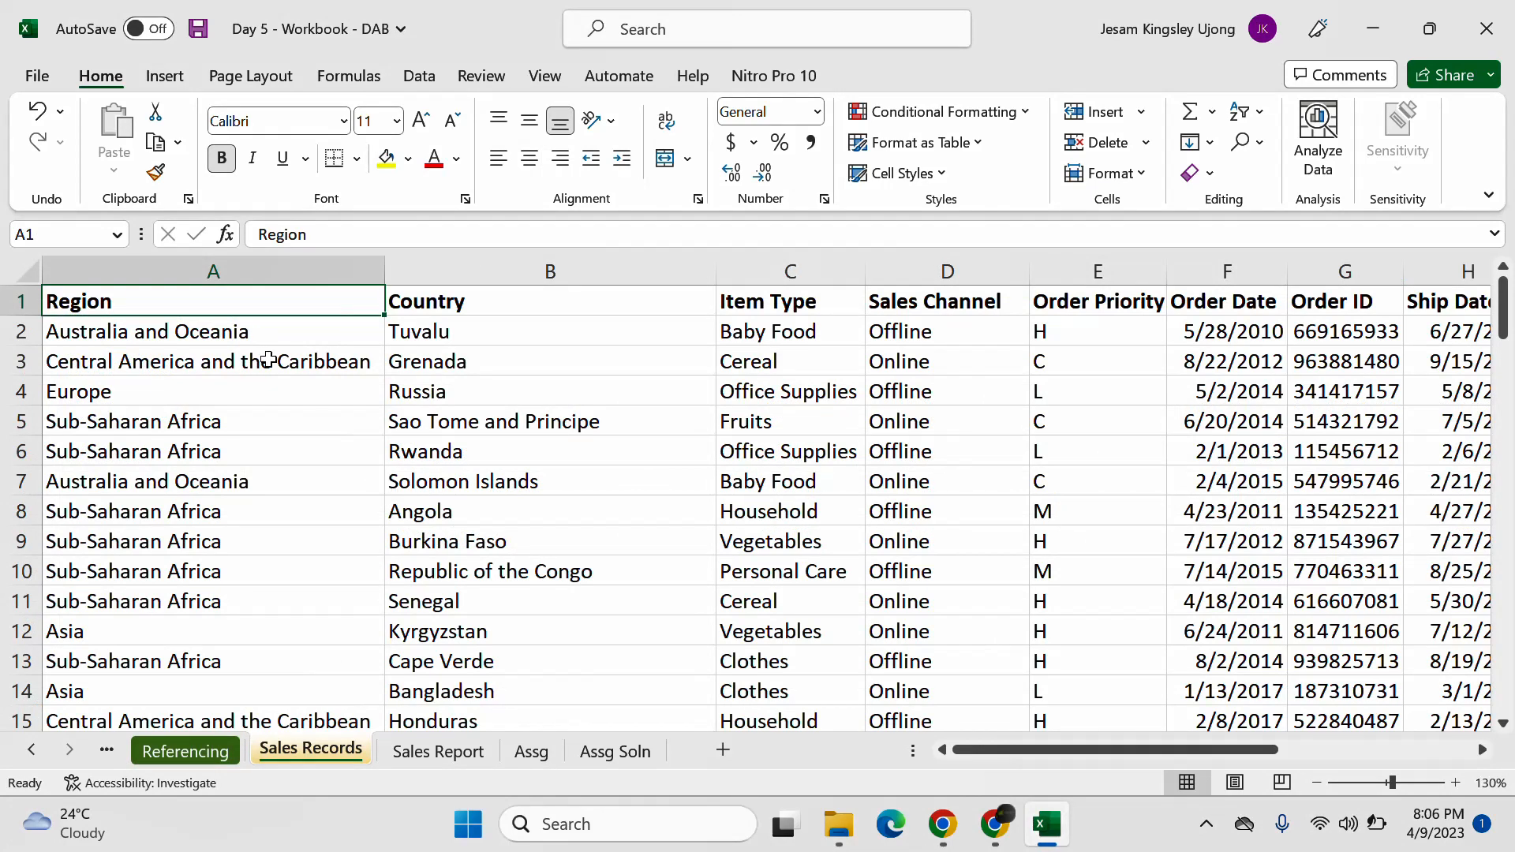
Step: Turn the header filters back on and filter the Region column to show only Asia
key(ctrl+shift+l)
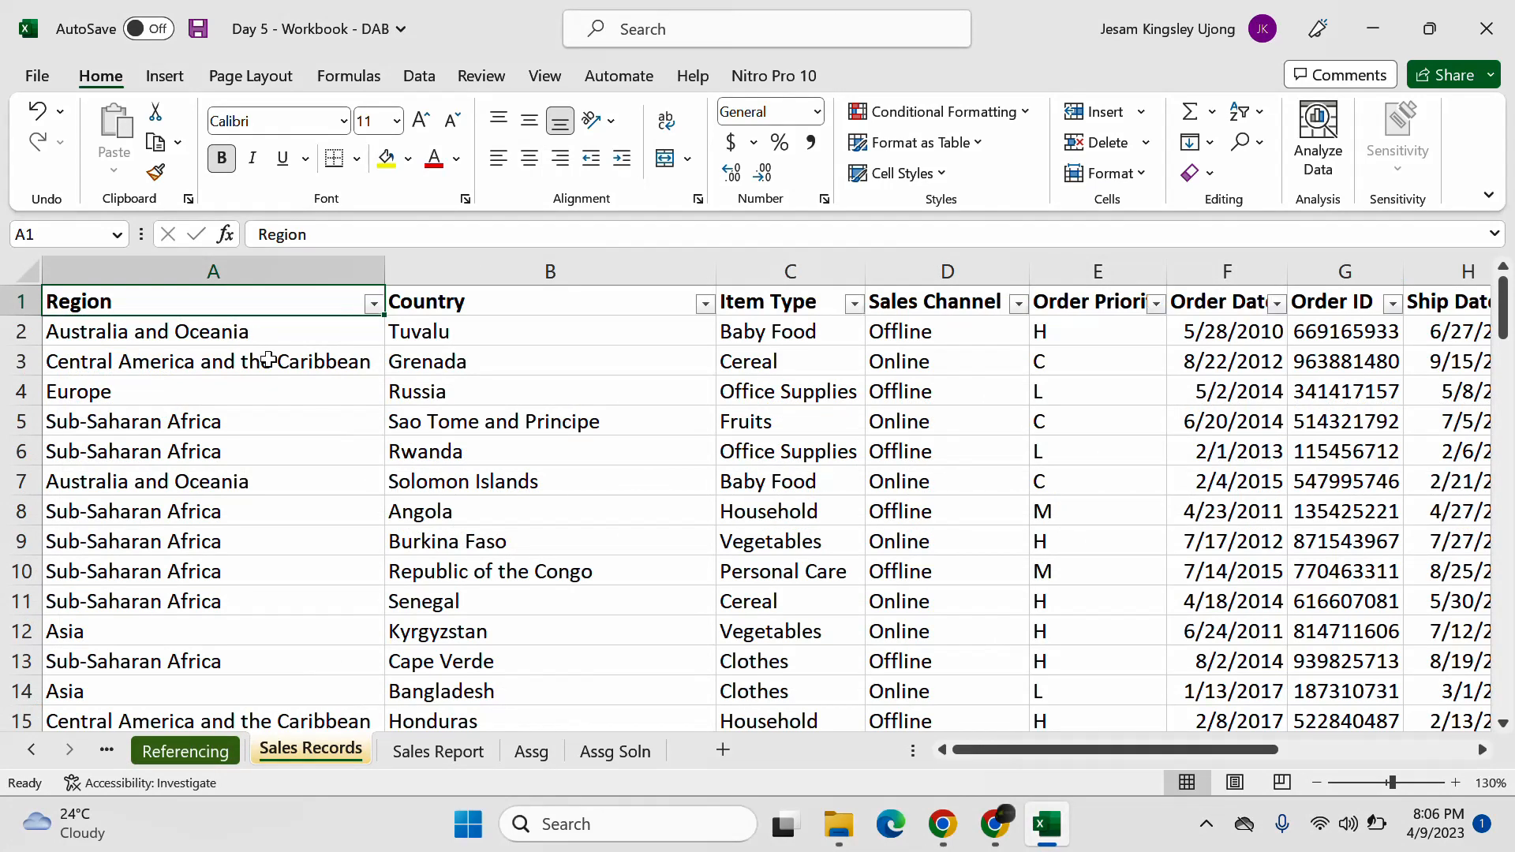
click(373, 304)
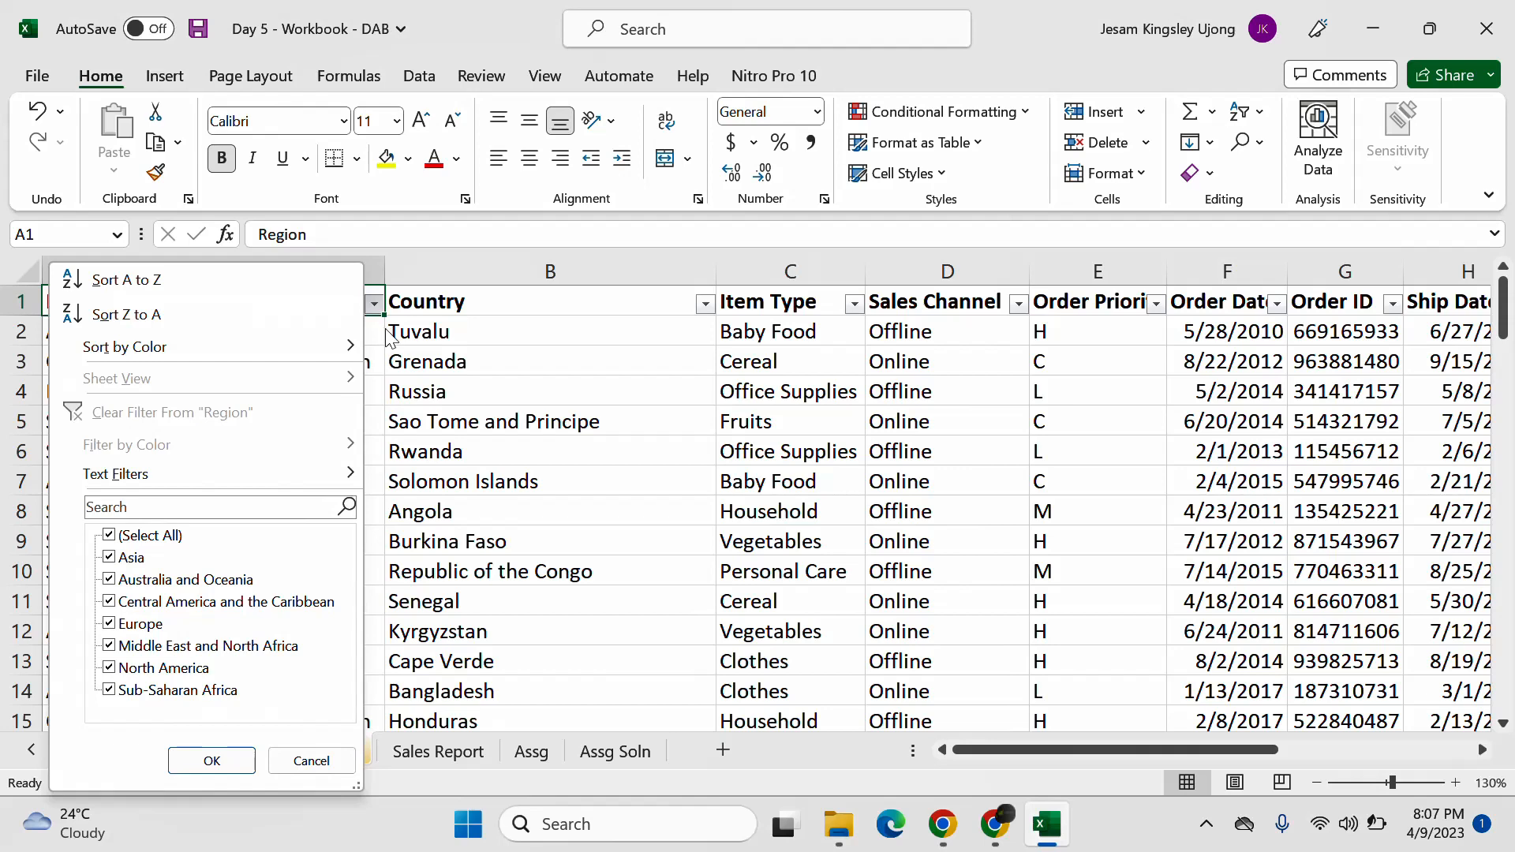
click(110, 535)
click(110, 557)
click(212, 761)
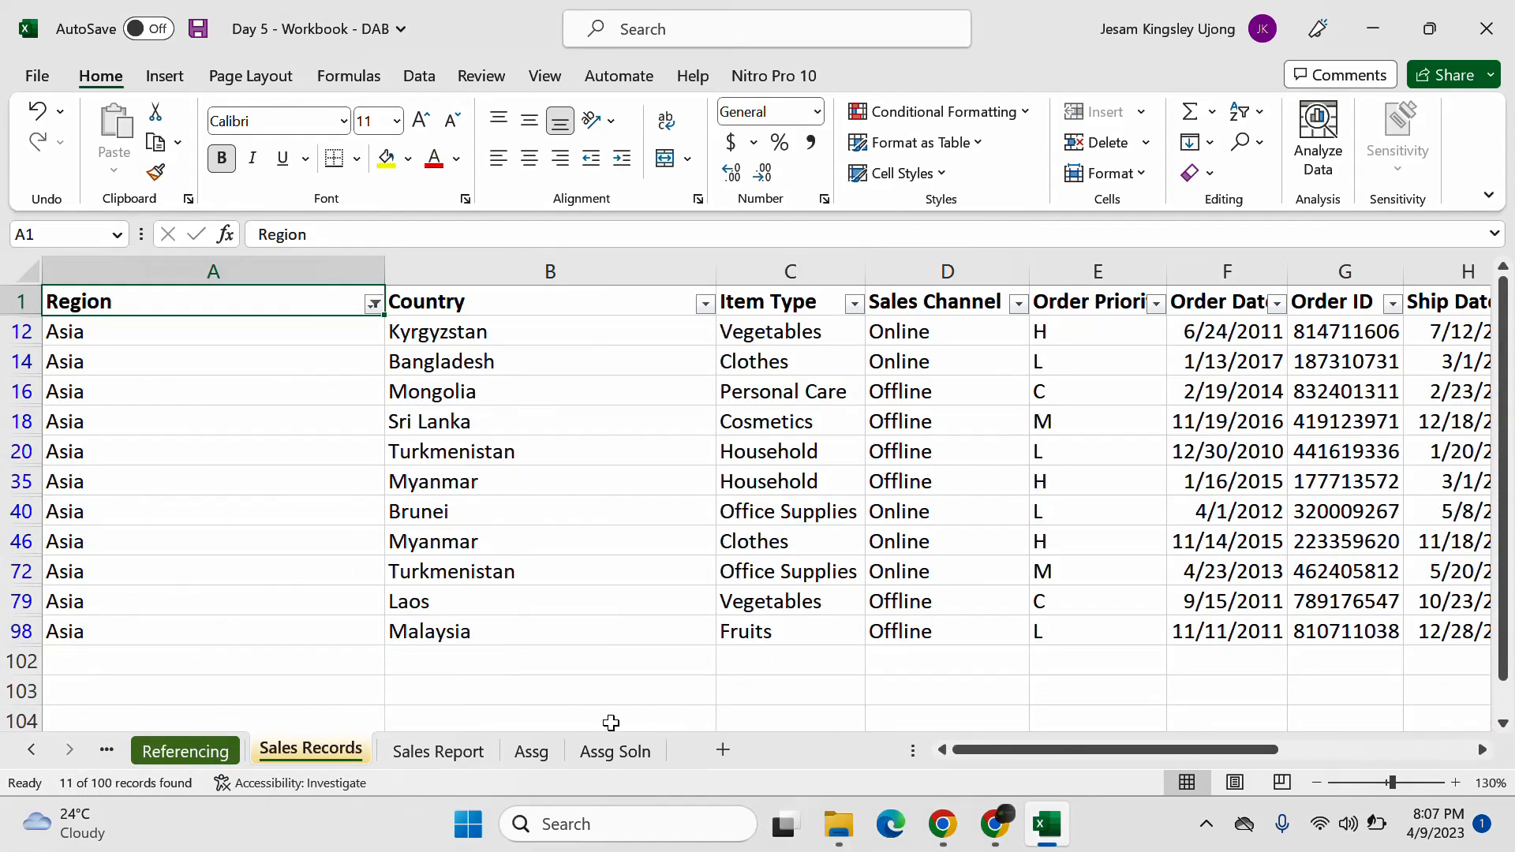
Step: Narrow the Asia records to only Office Supplies with the Item Type filter
click(854, 304)
click(589, 536)
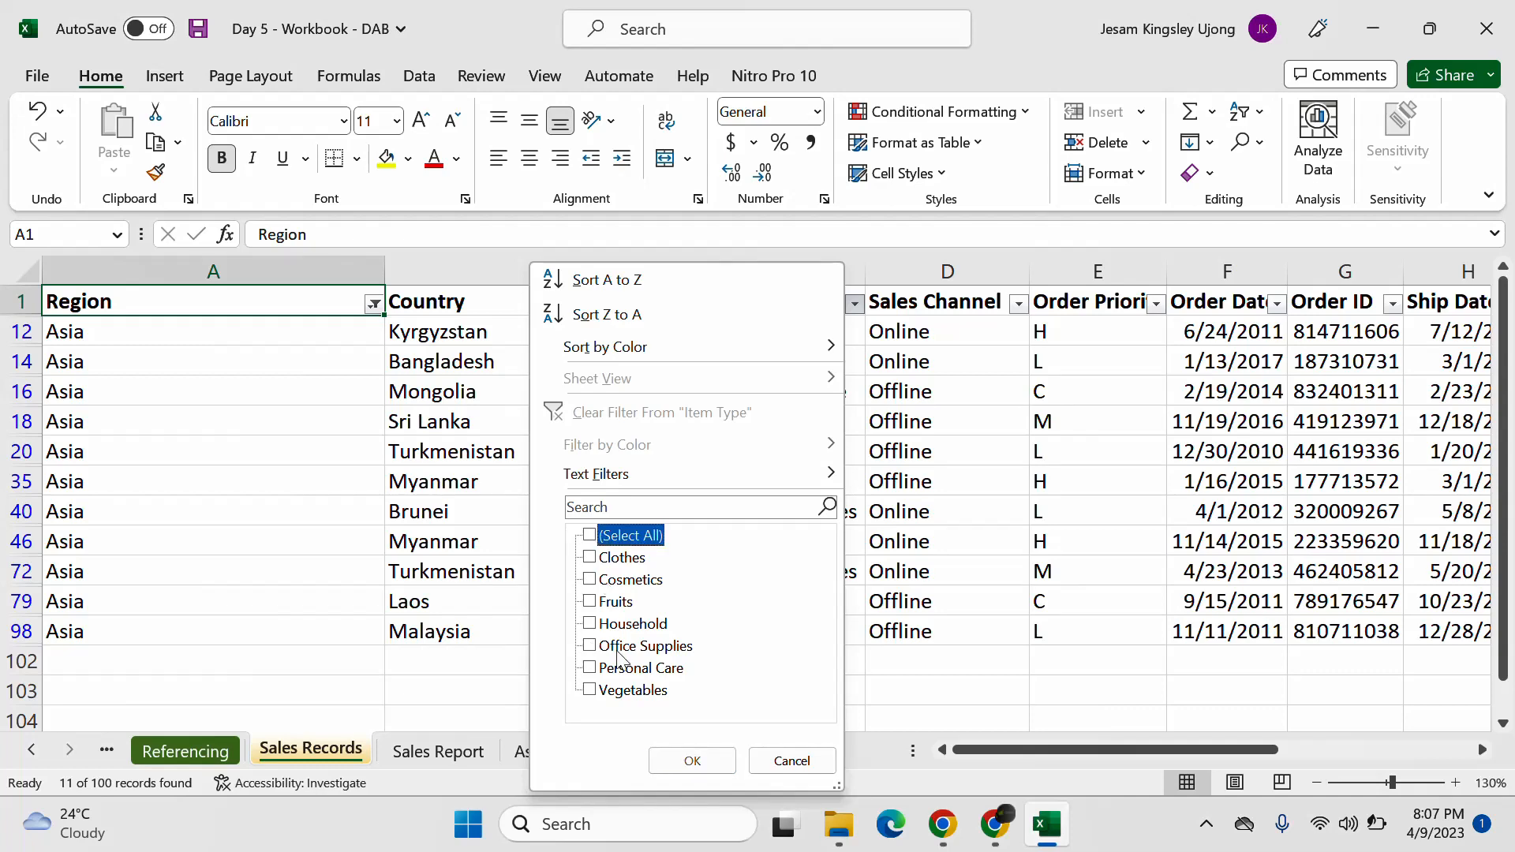
click(589, 645)
click(691, 760)
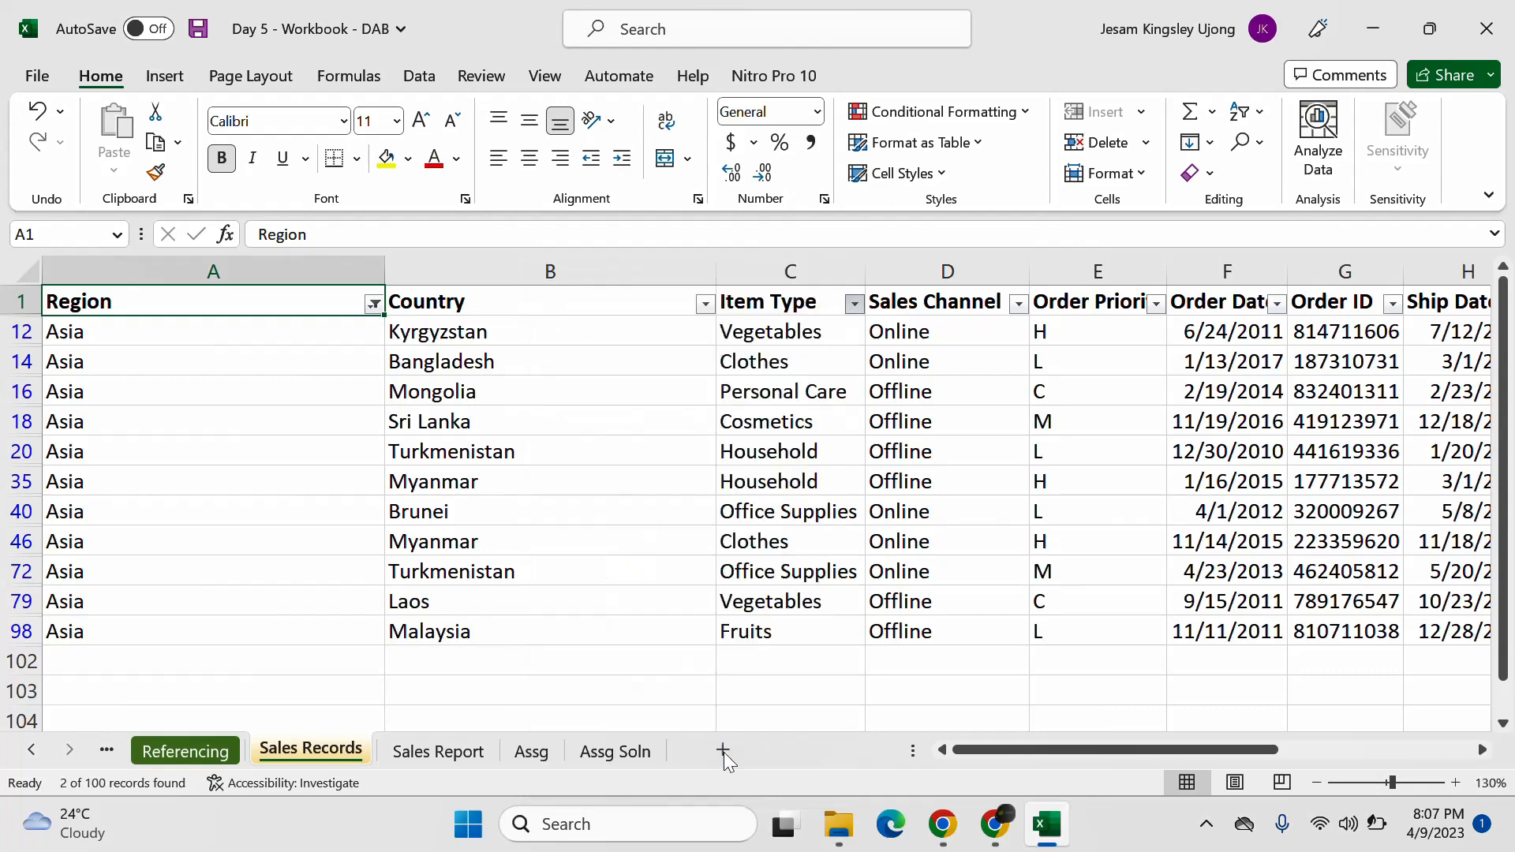
Step: Switch to the Google Meet call, read the newest in-call messages, and return to the Excel workbook
click(1008, 823)
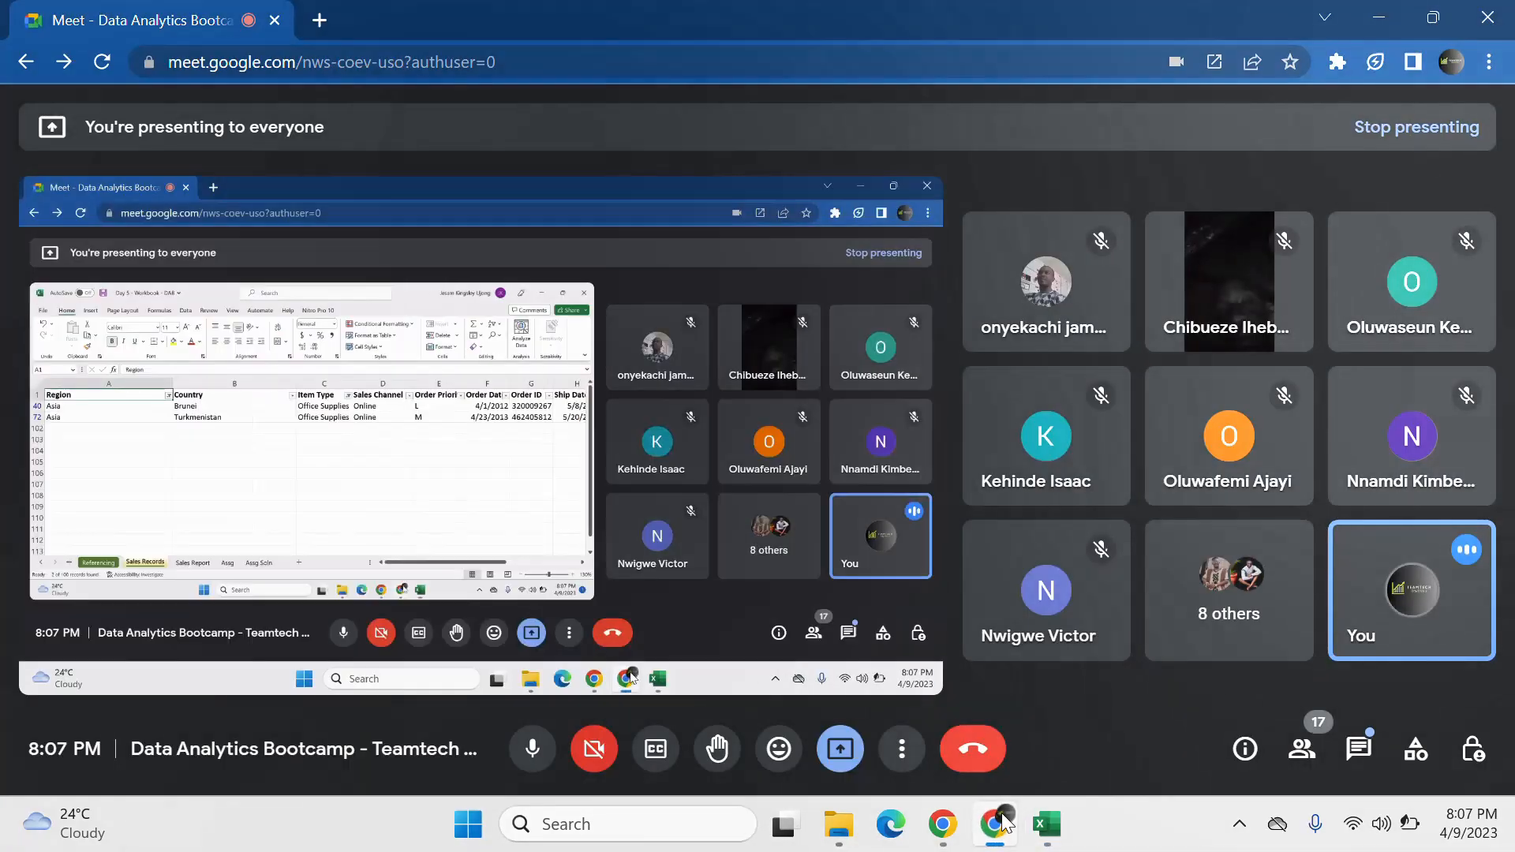
click(1343, 748)
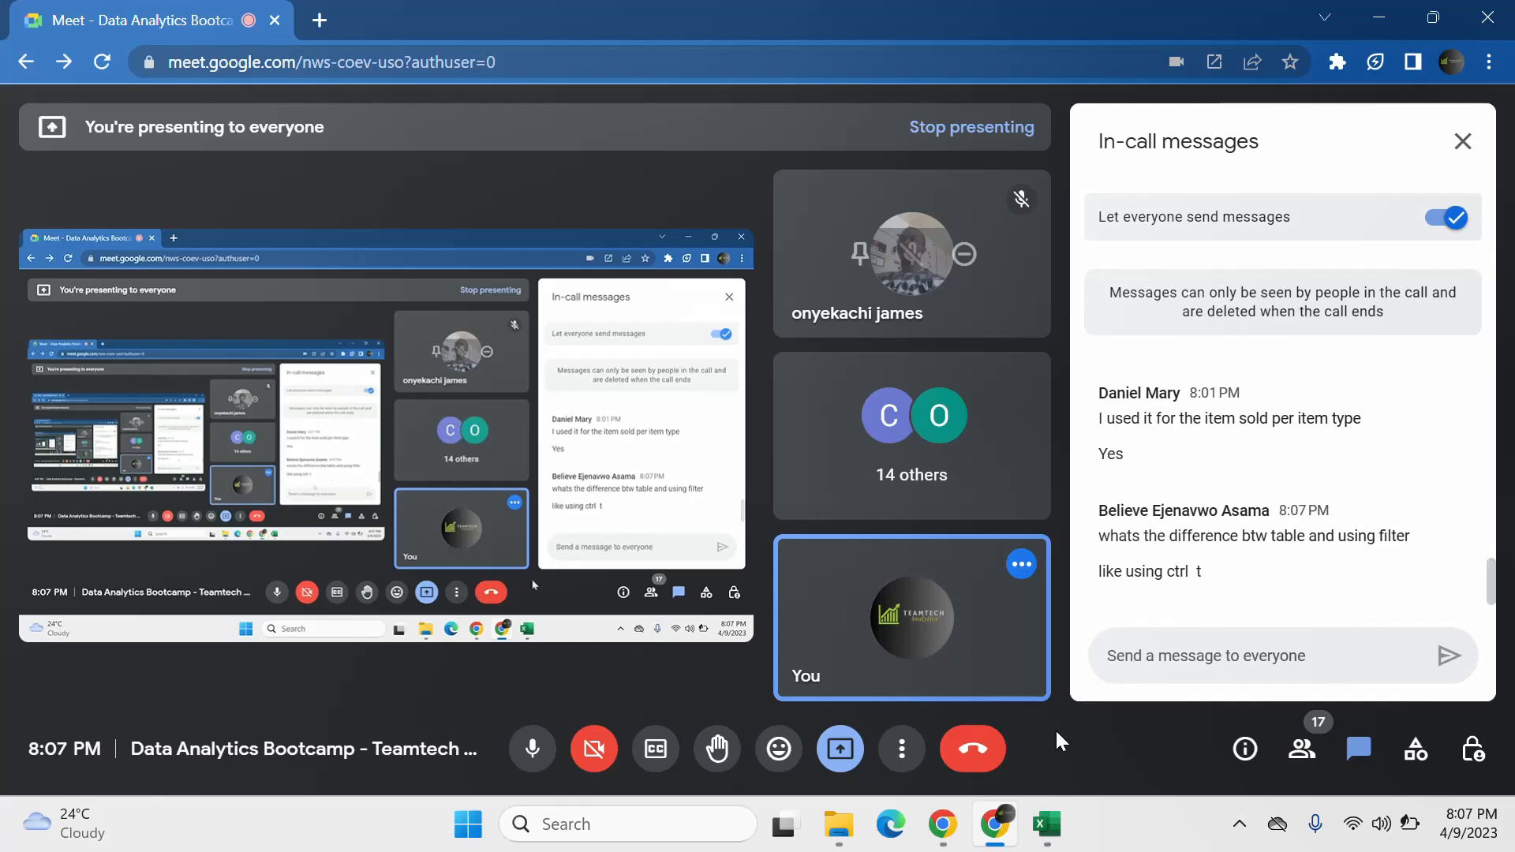
click(1047, 824)
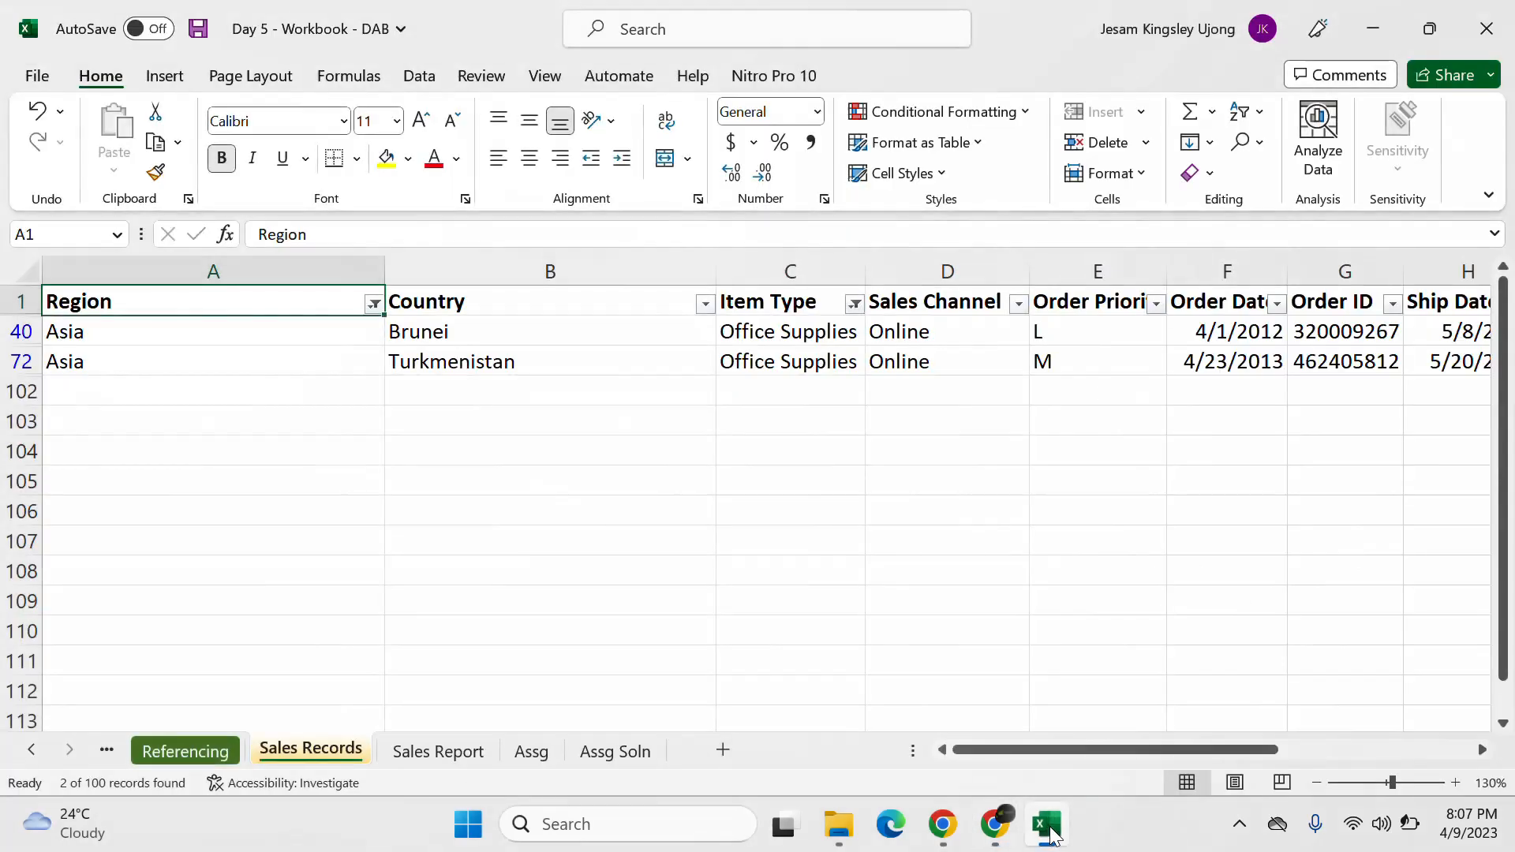
Step: Clear the filters from the Region and Item Type columns
click(373, 305)
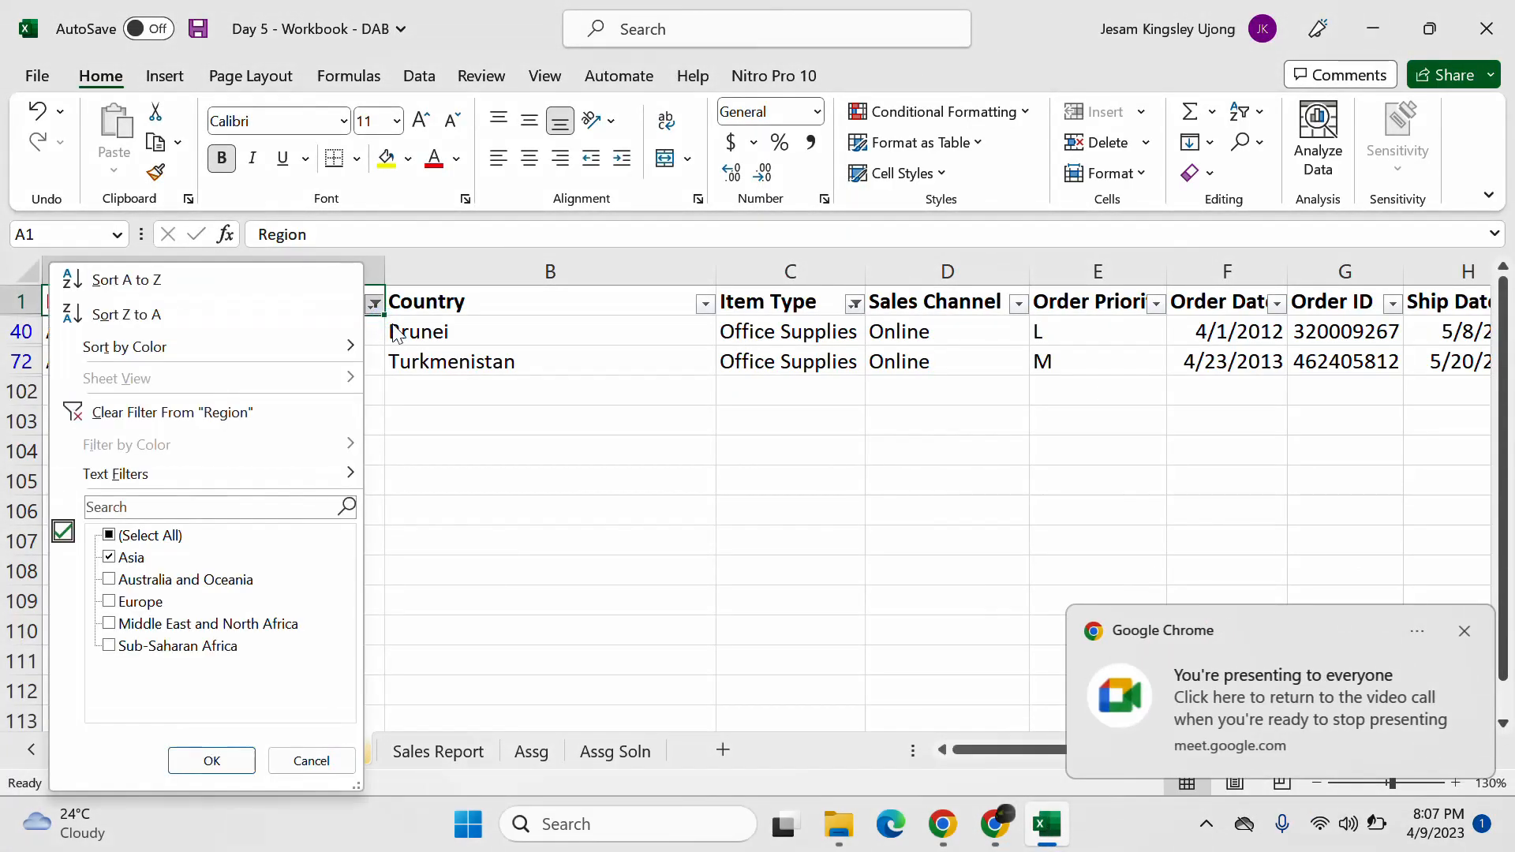
click(255, 419)
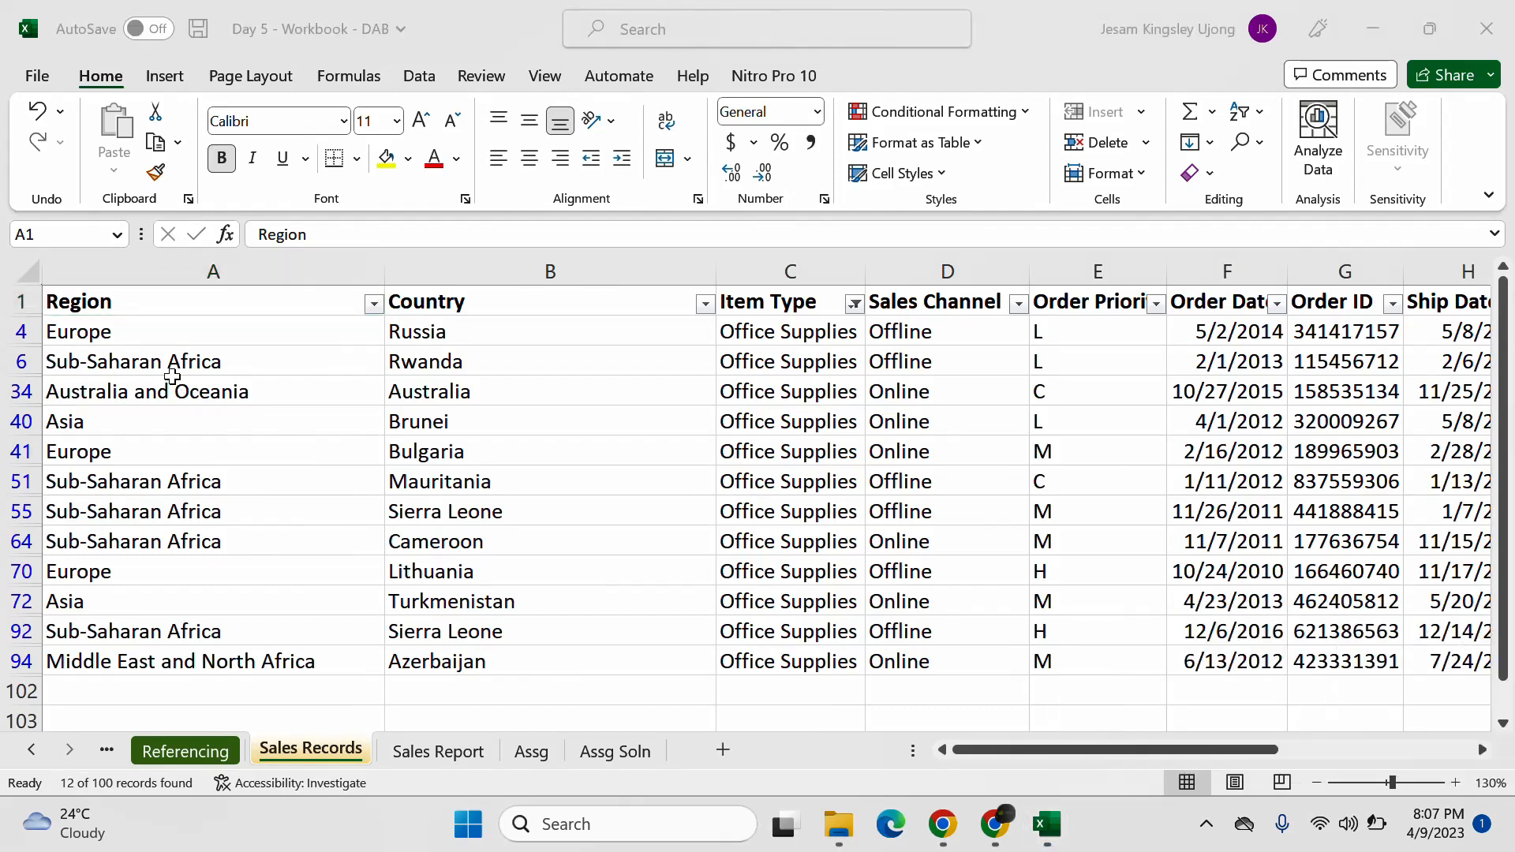
click(856, 305)
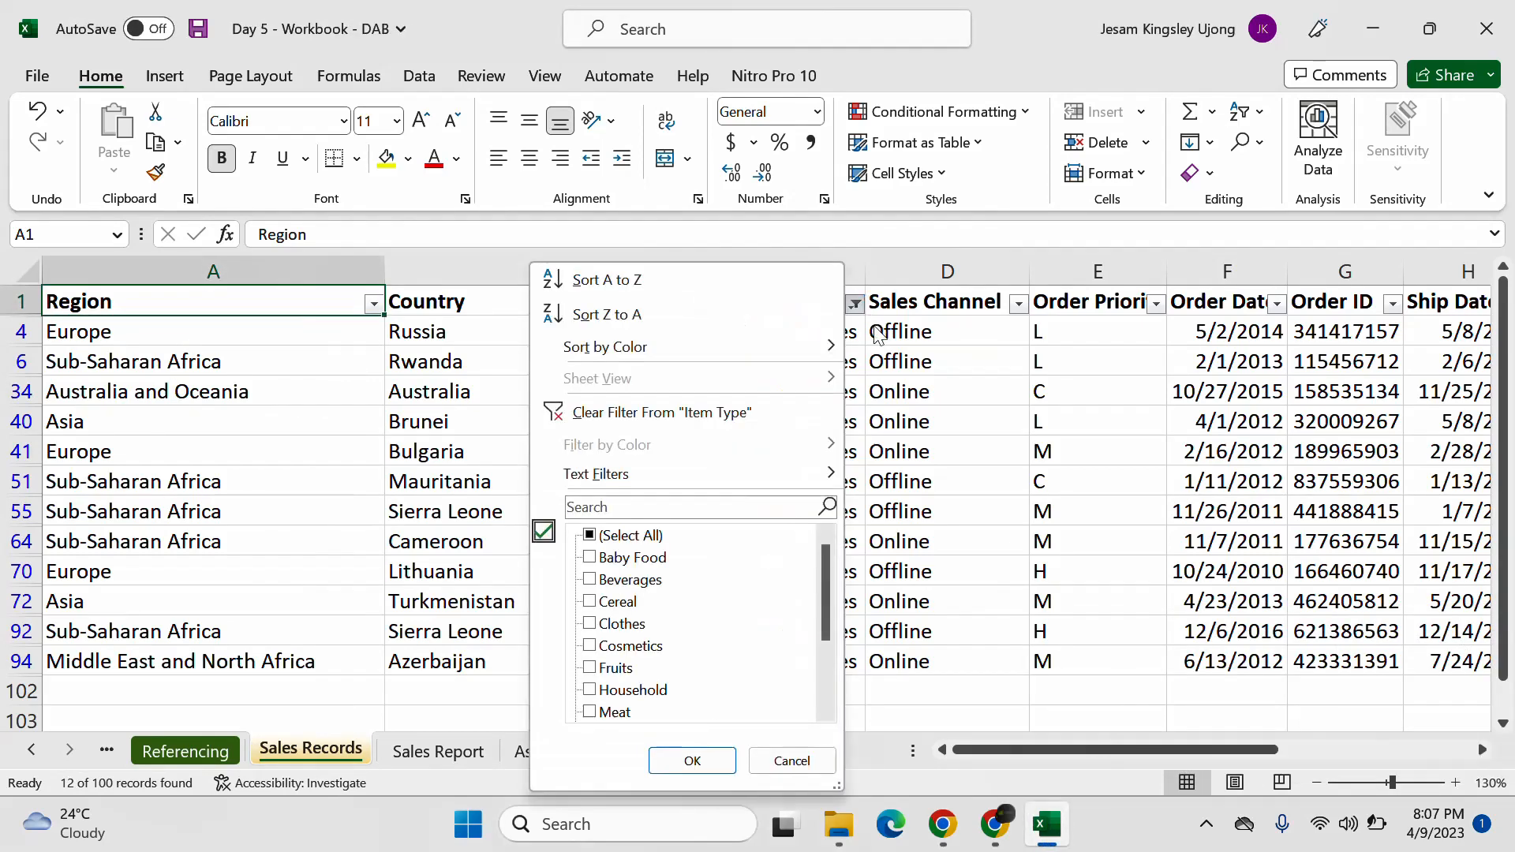
click(582, 410)
Step: Convert the sales records range A1:N101 into a table with headers, and select its Region header cell
click(193, 361)
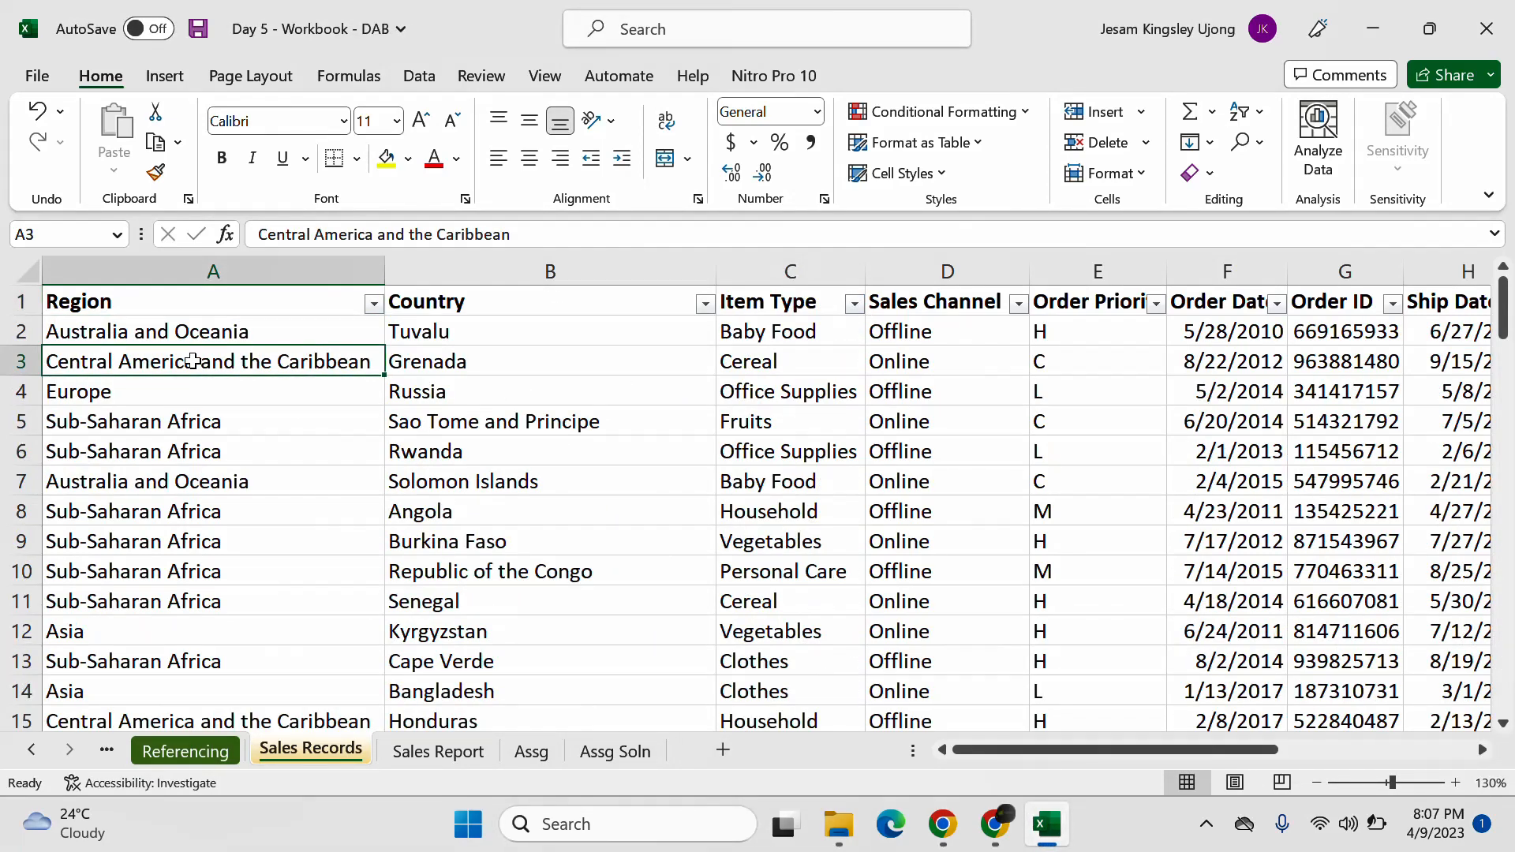
key(ctrl+t)
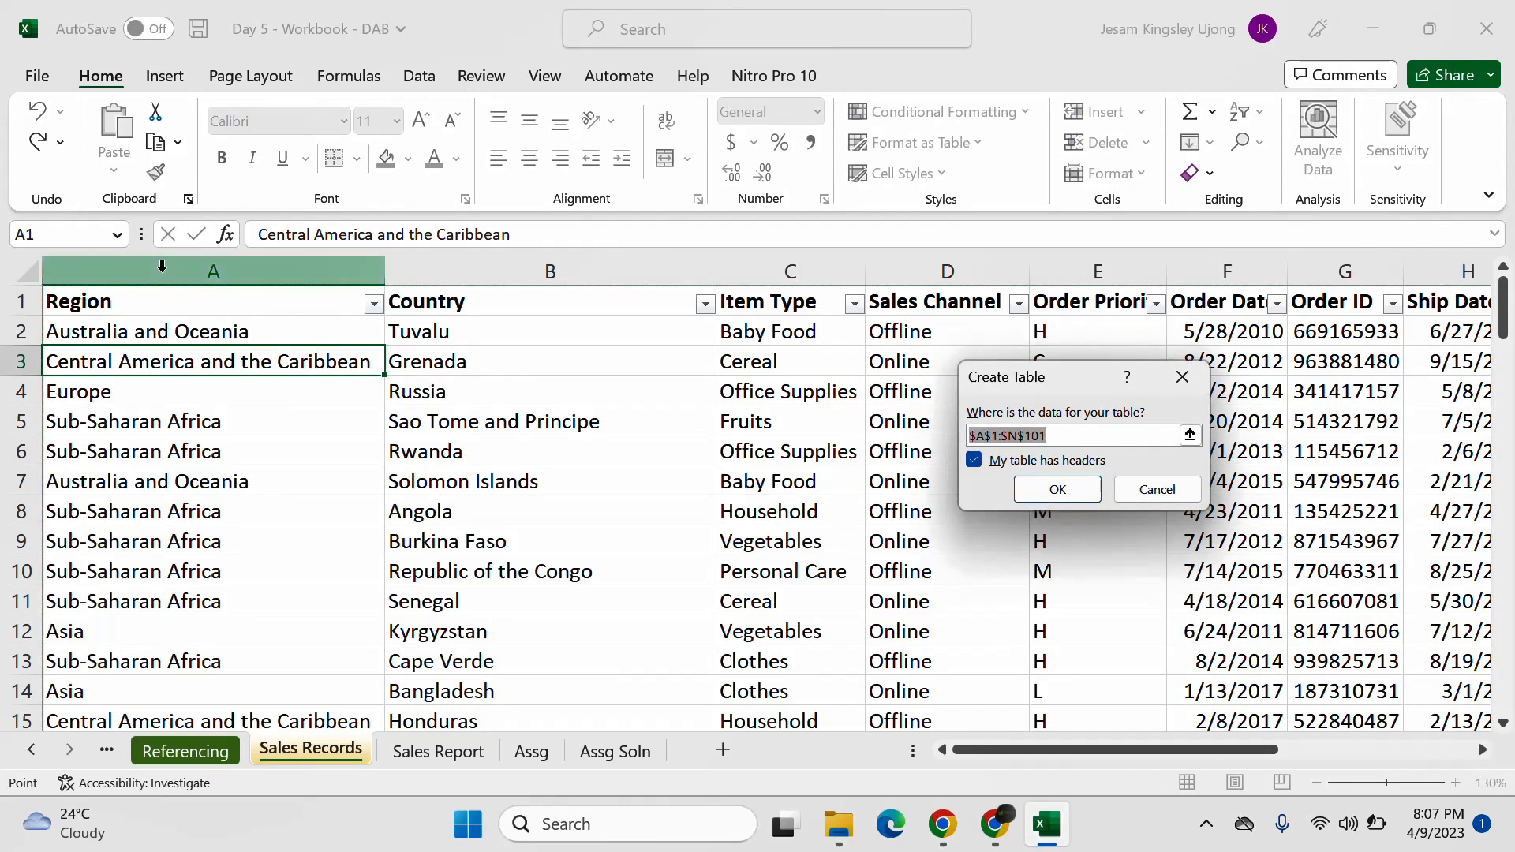
click(1040, 487)
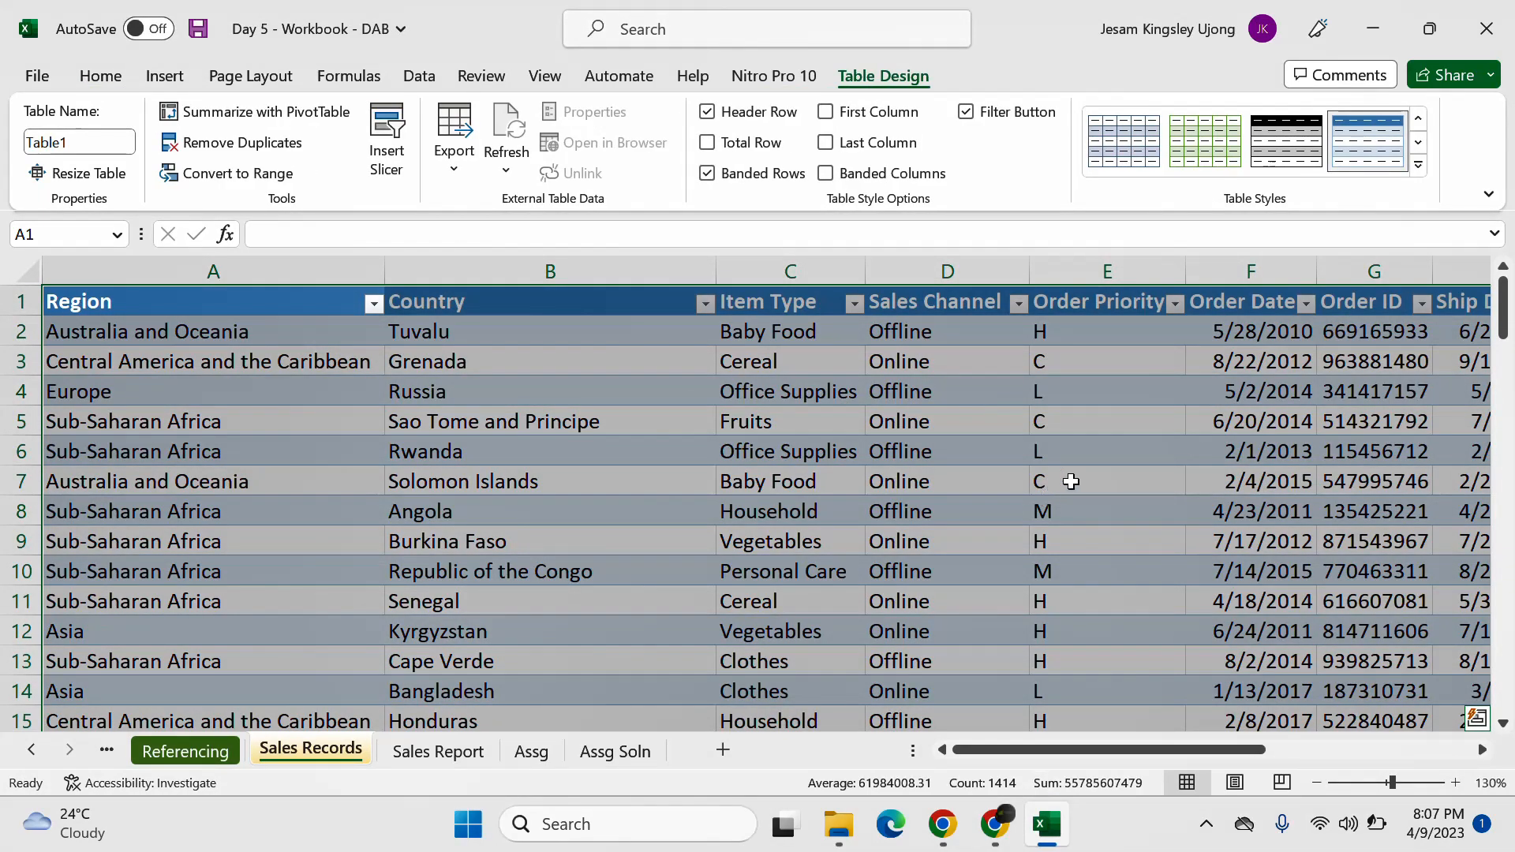
click(375, 304)
click(477, 322)
click(483, 301)
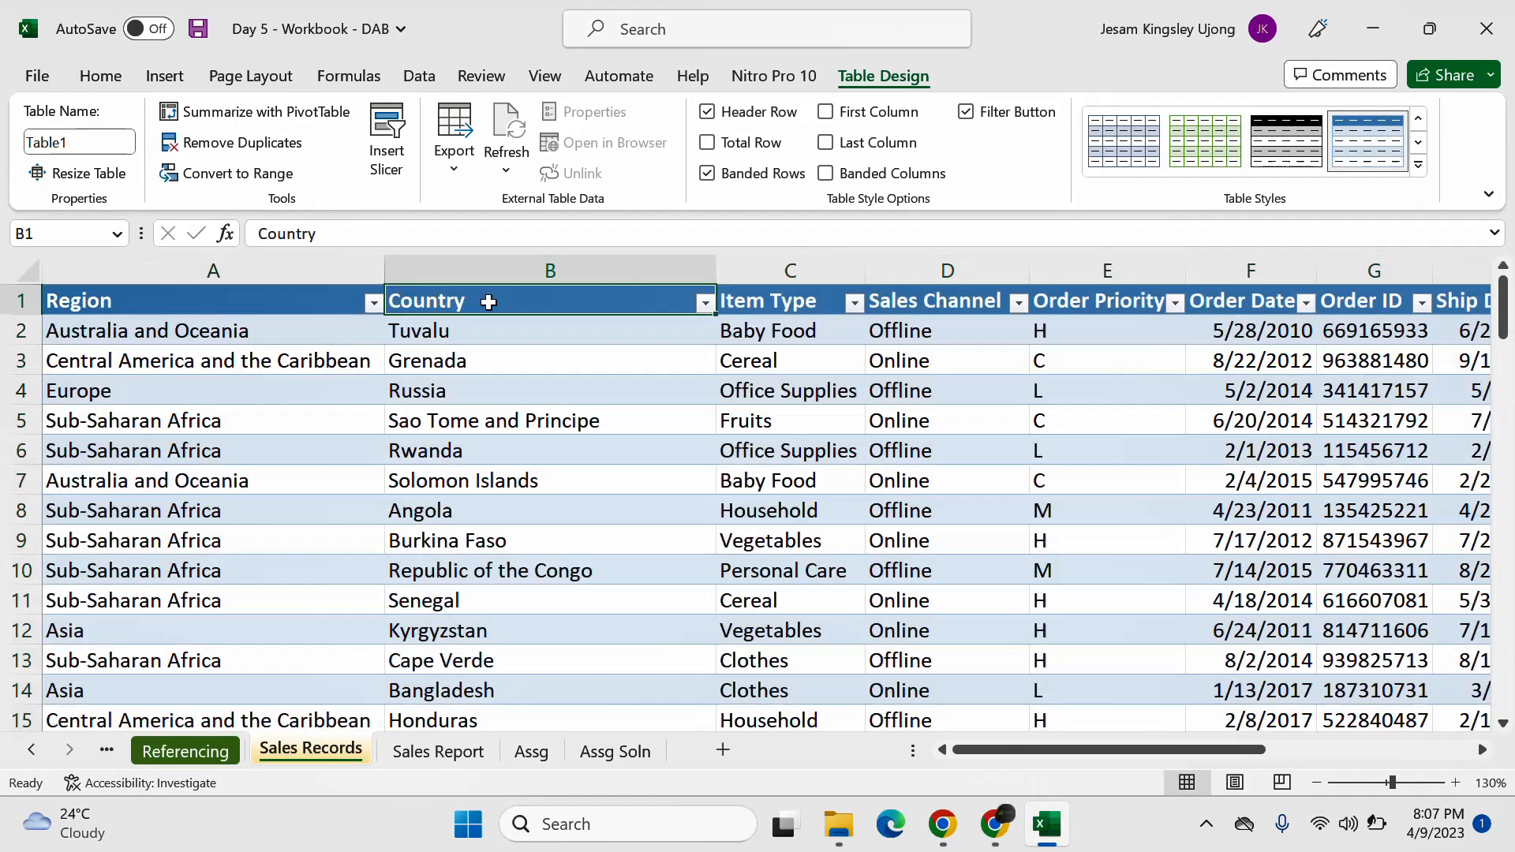
click(273, 301)
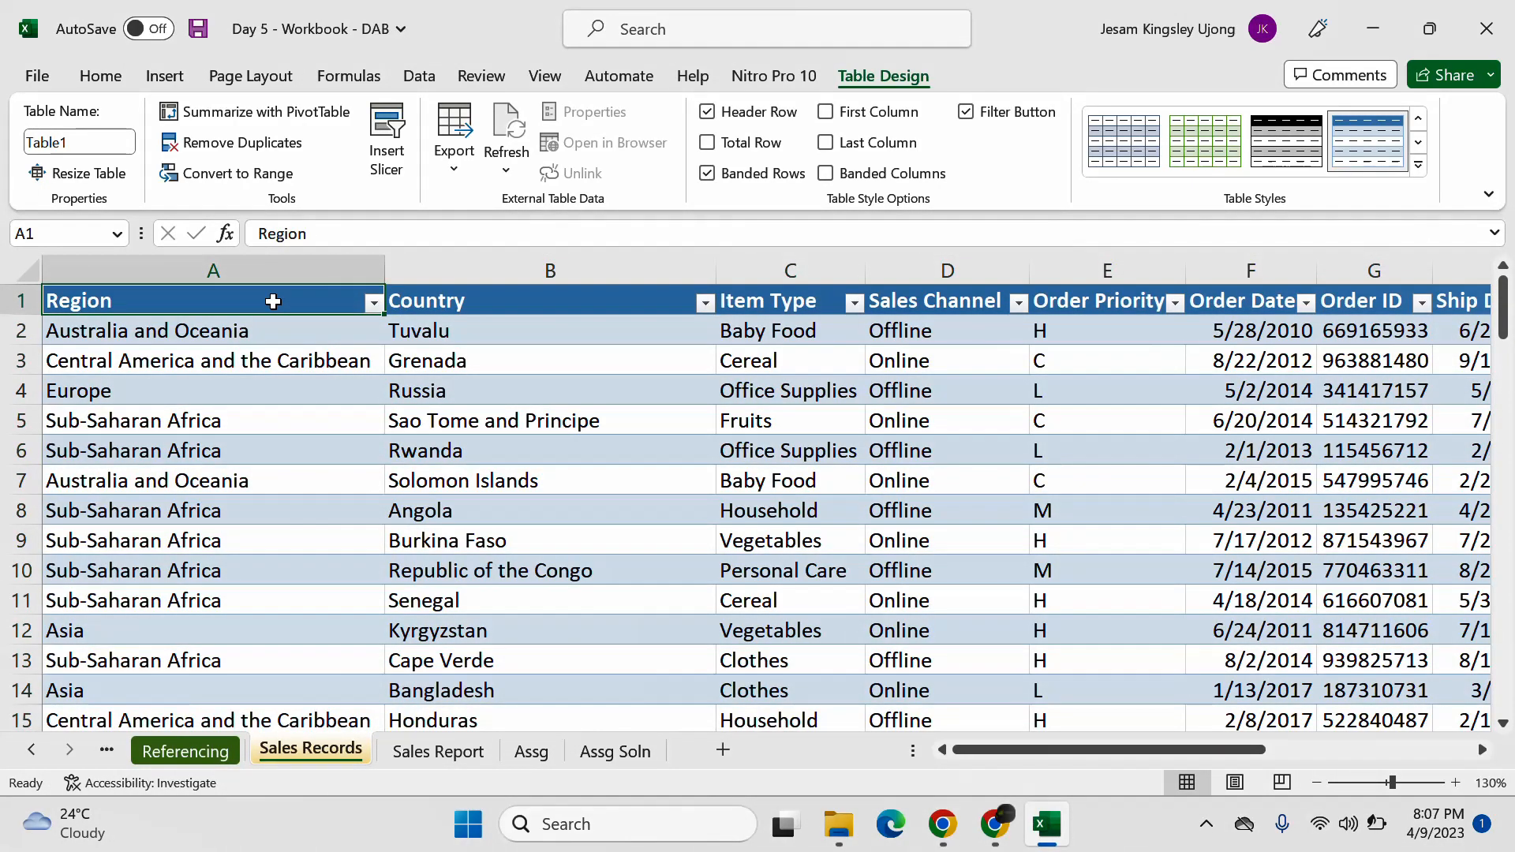
Step: Toggle the table's filter buttons off and on repeatedly, and undo the conversion of the range to a table
key(ctrl+shift+l)
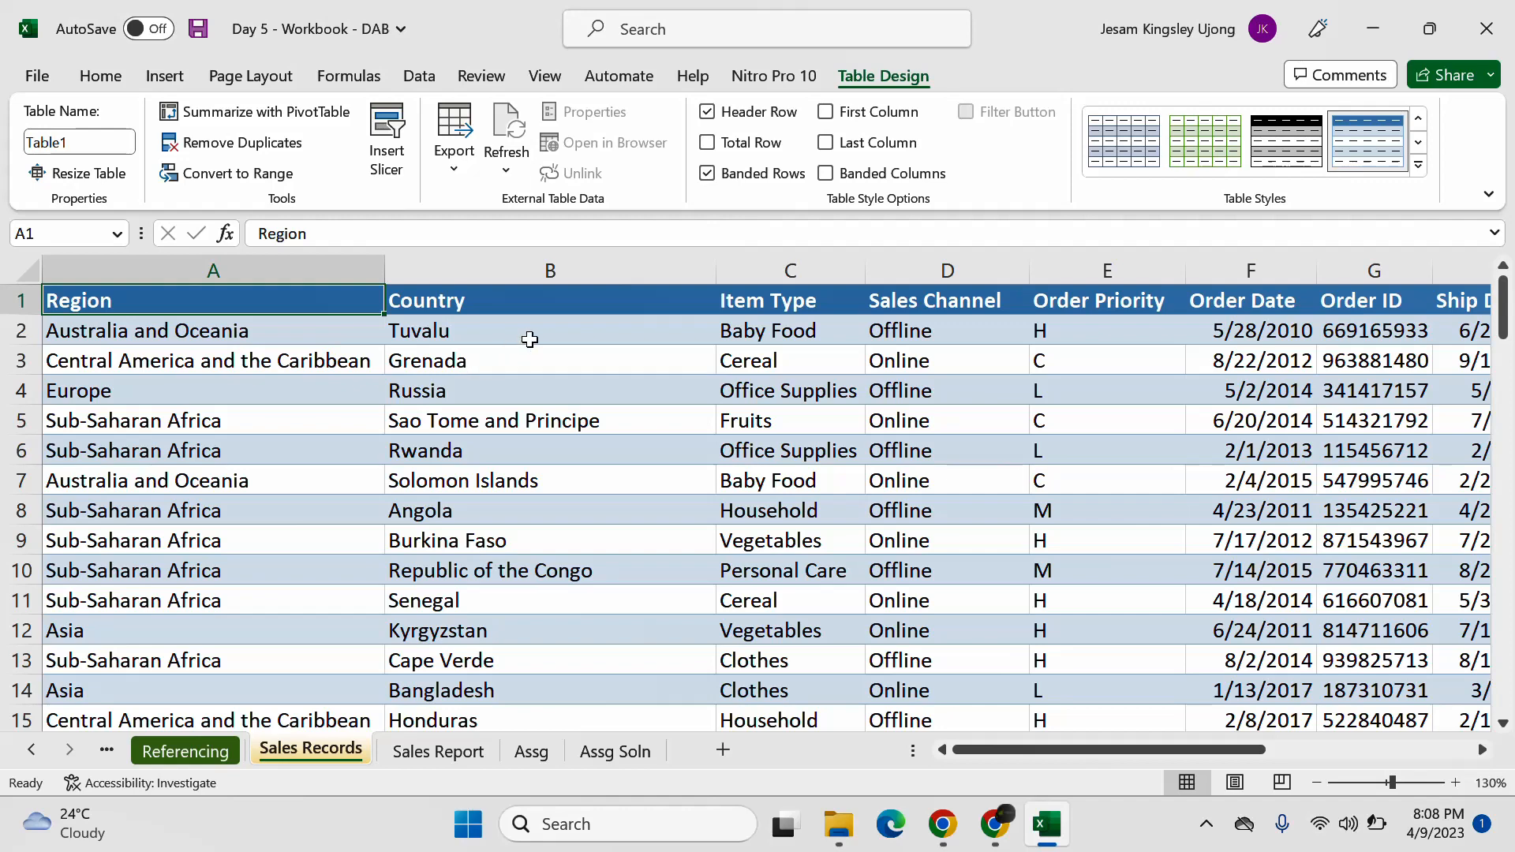
key(ctrl+shift+l)
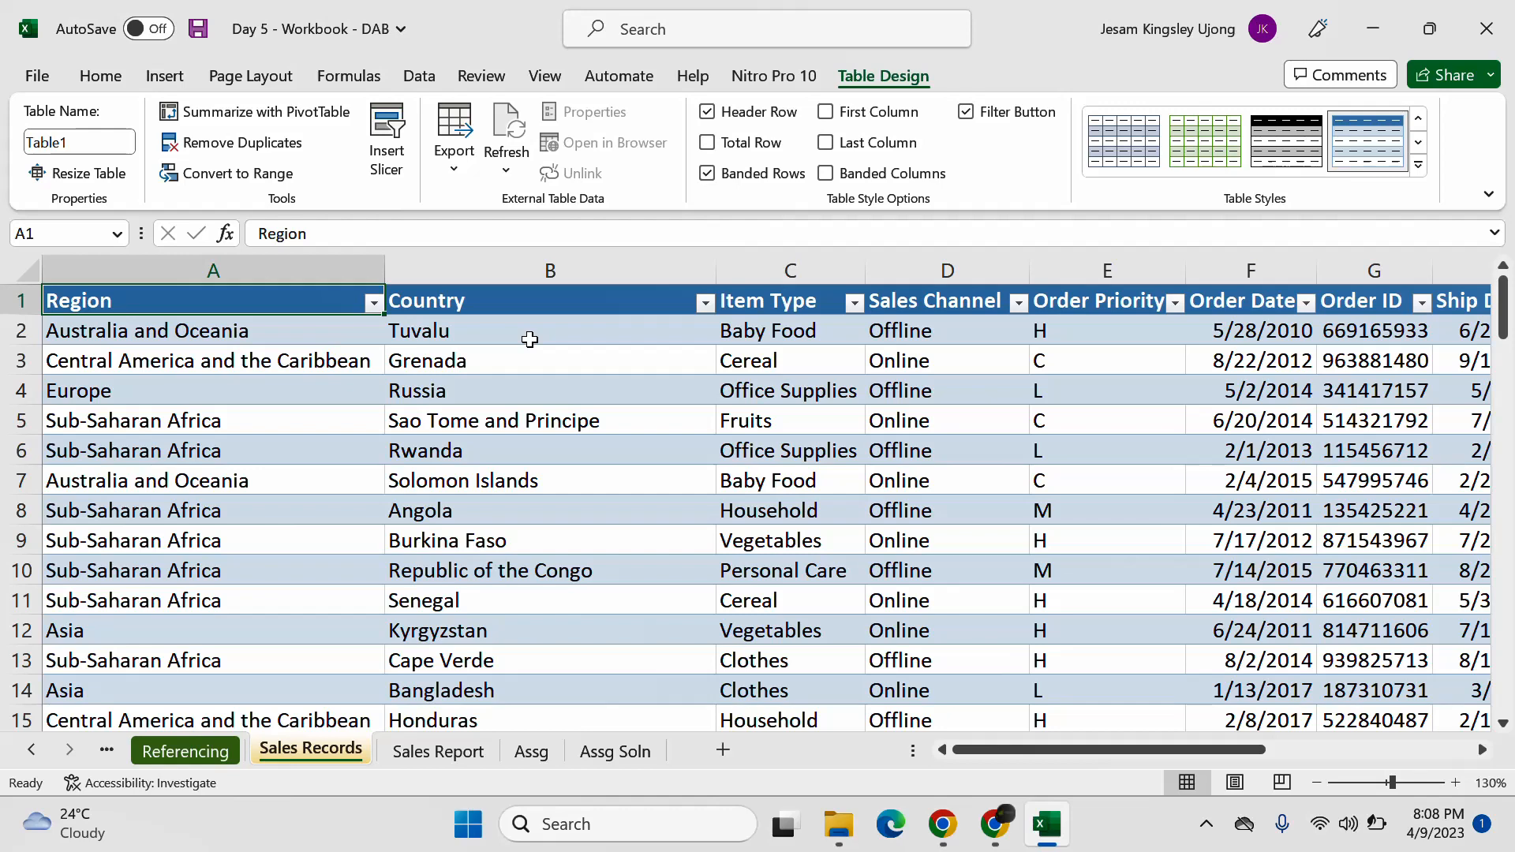
key(ctrl+shift+l)
key(ctrl+shift+l)
key(ctrl+z)
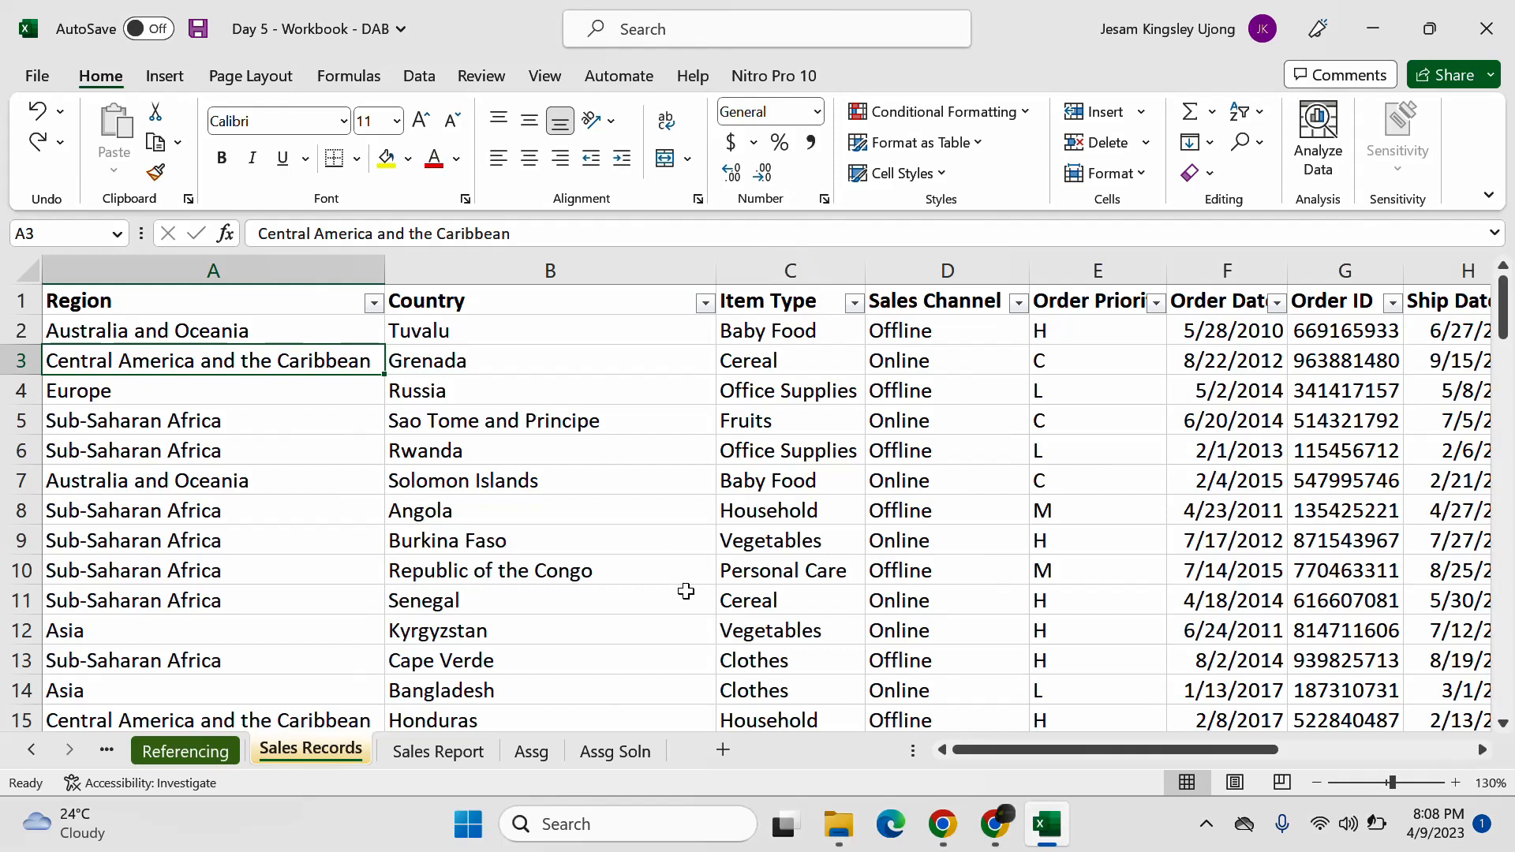
Step: Turn off the filter buttons on the sales records headers and select the first Region entry, cell A2
key(ctrl+shift+l)
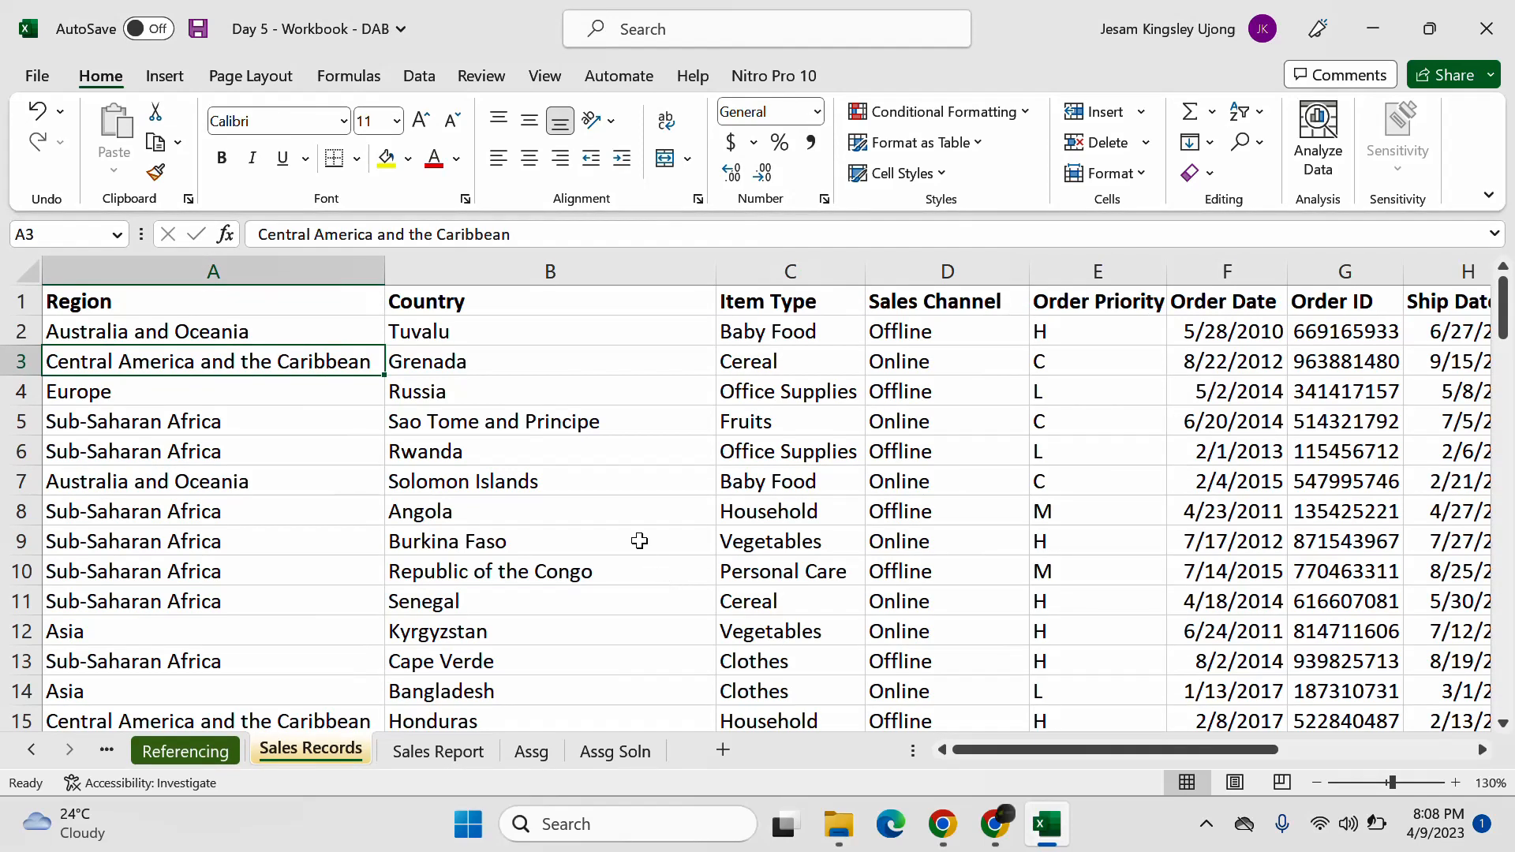
click(332, 297)
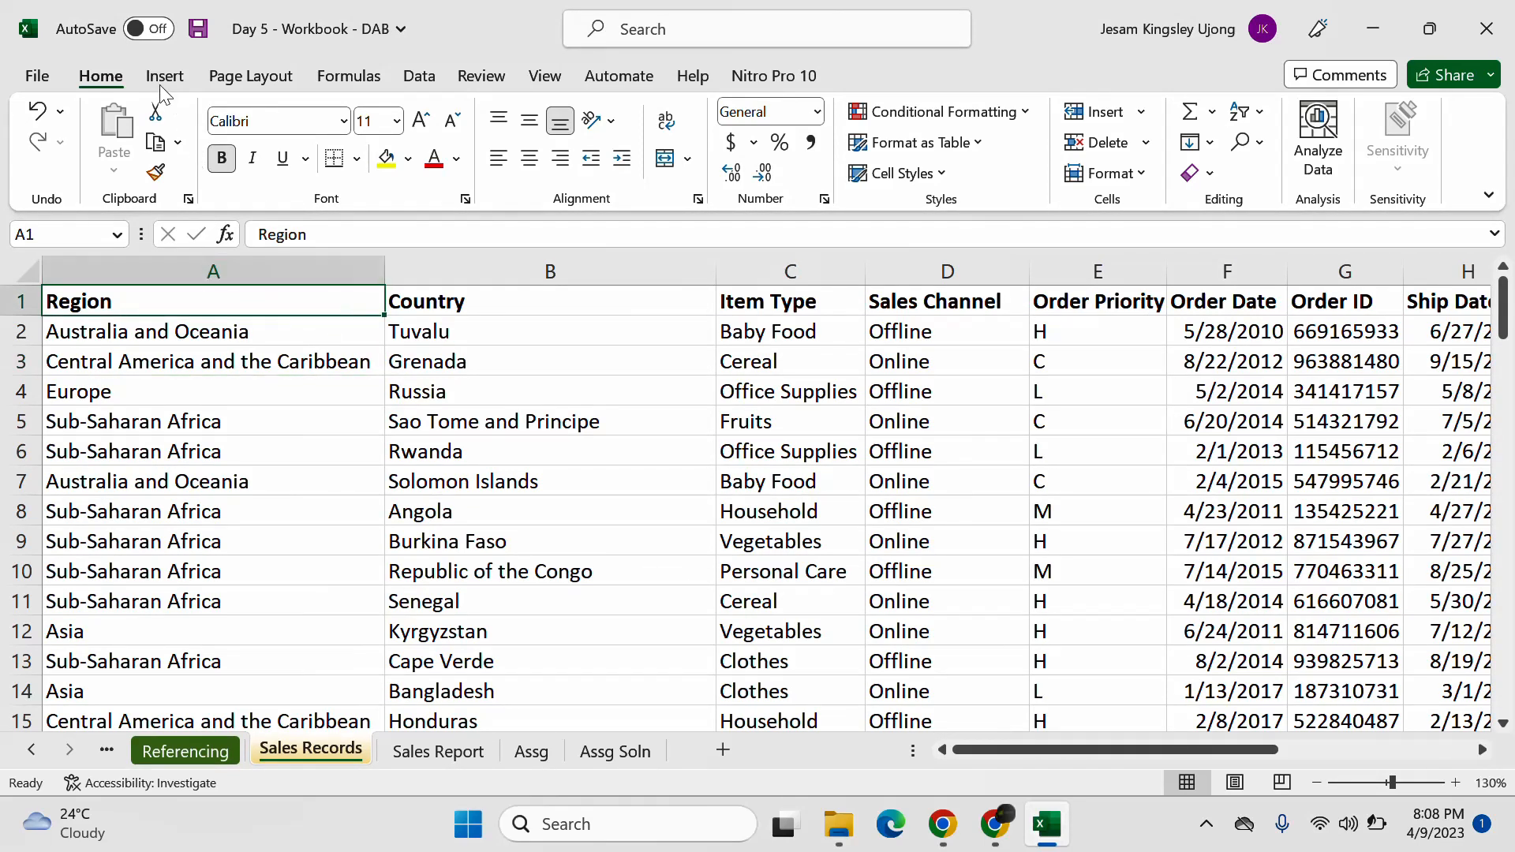
click(251, 336)
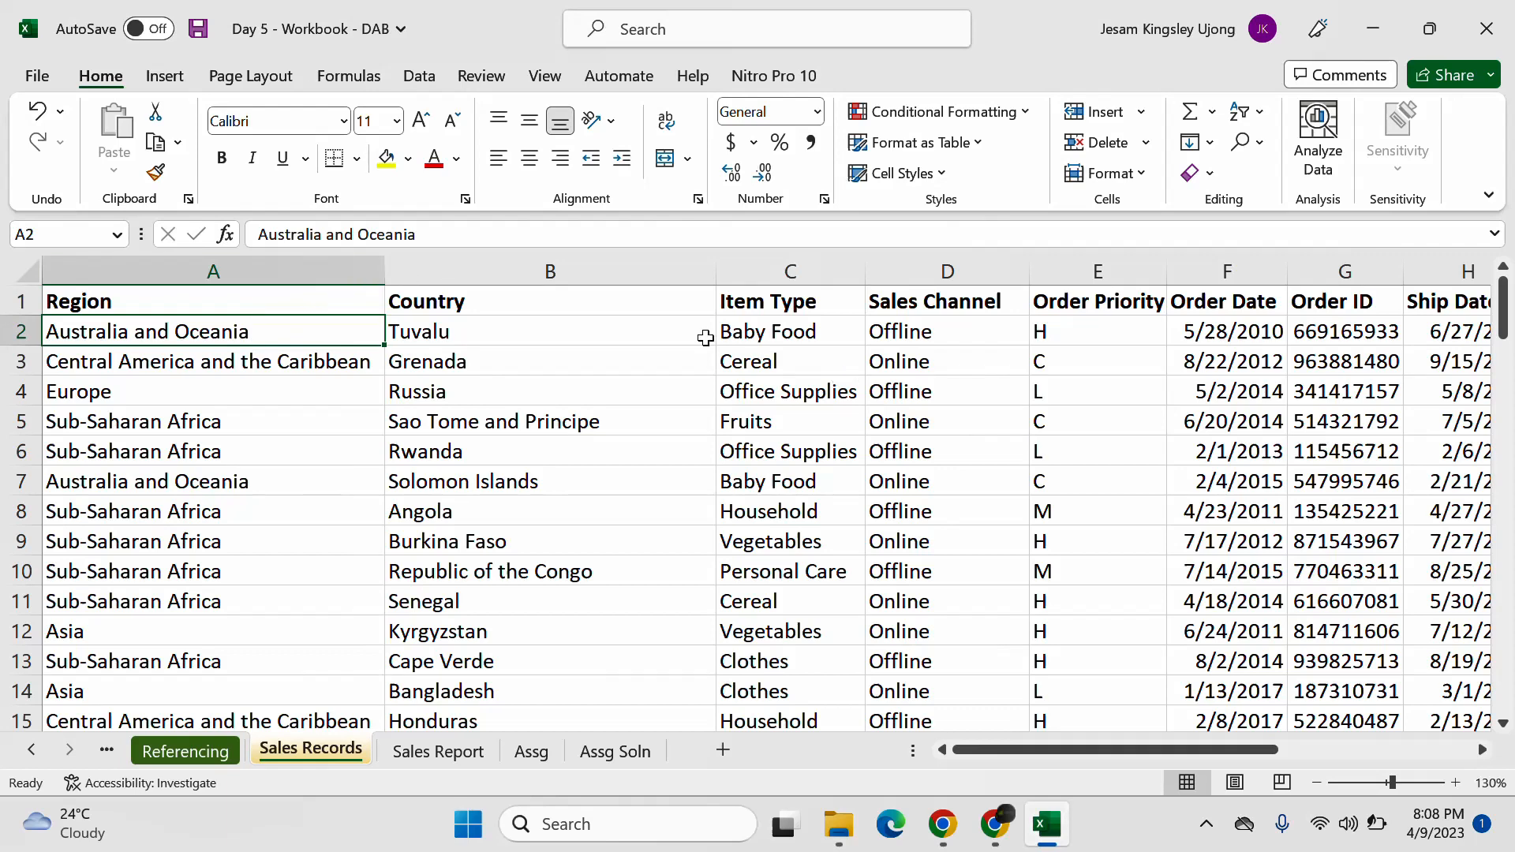
Step: Convert the sales records range A1:N101 into a table with headers, starting from cell A2
click(182, 78)
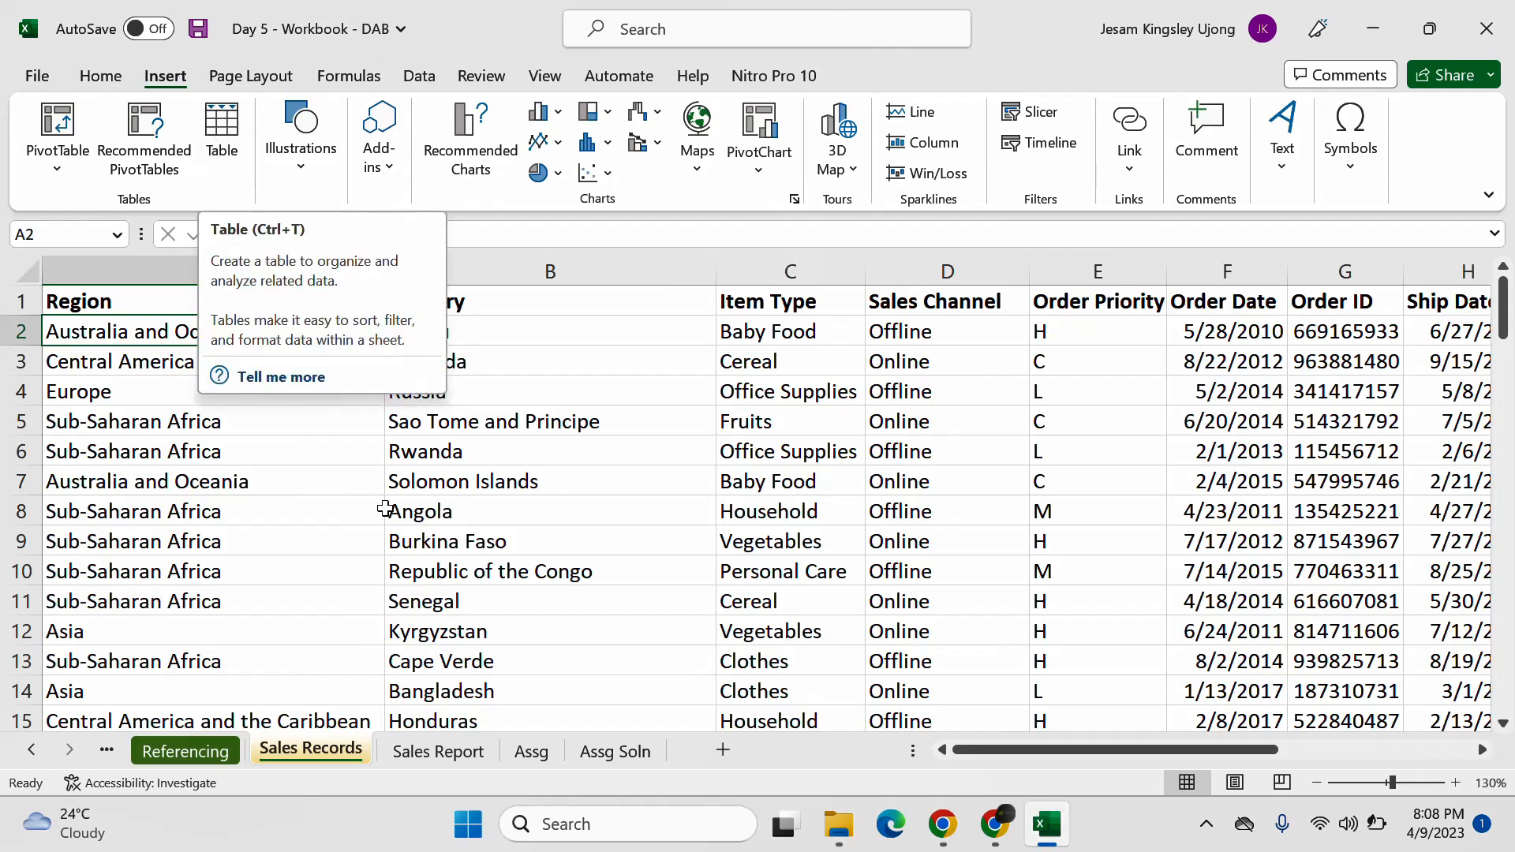
click(125, 394)
click(180, 311)
click(270, 333)
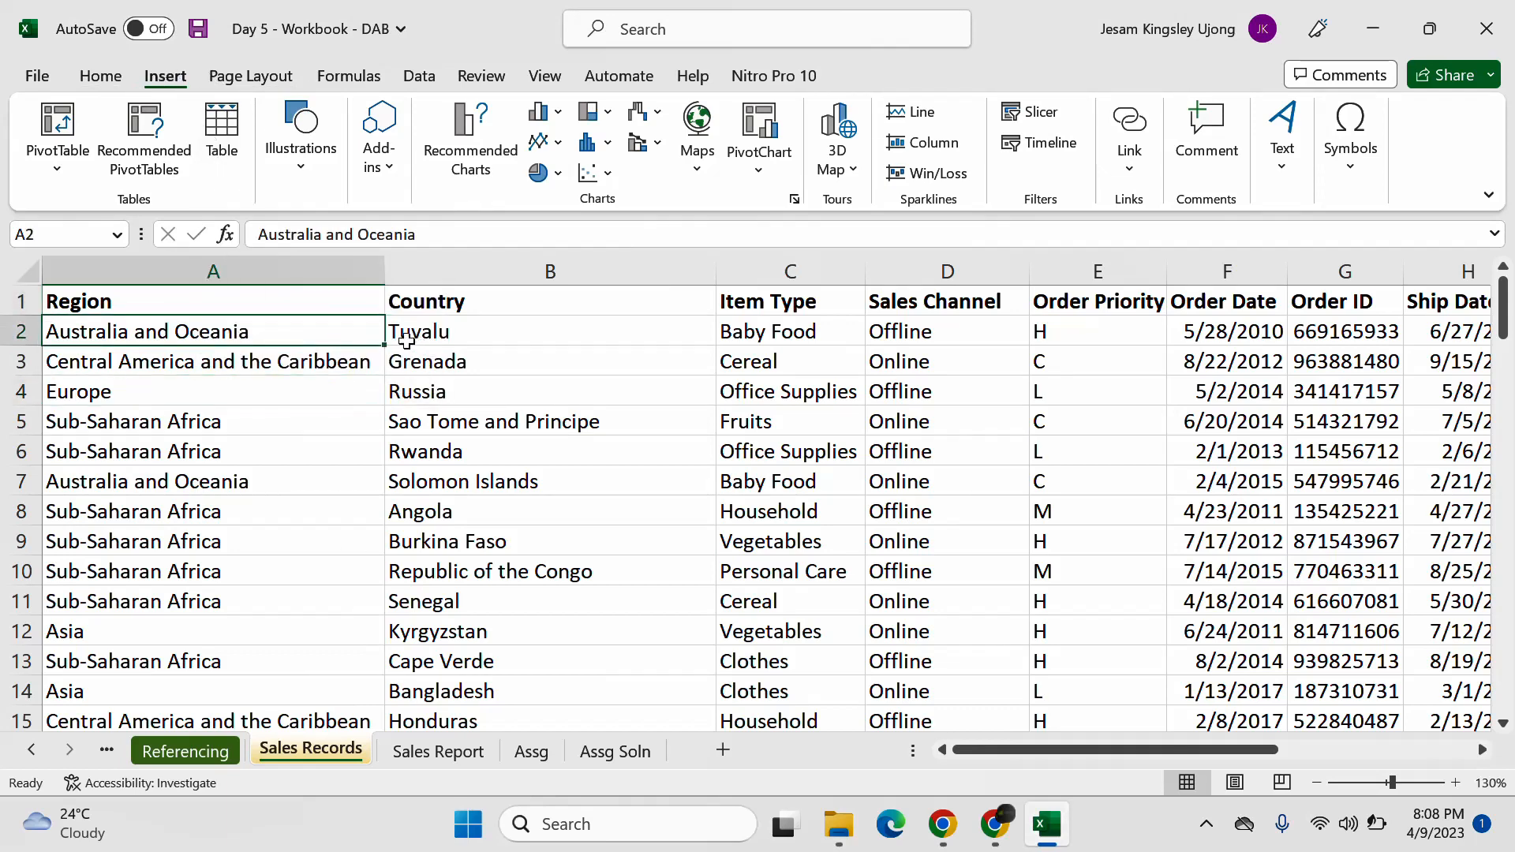
click(497, 341)
click(90, 338)
click(505, 386)
click(187, 316)
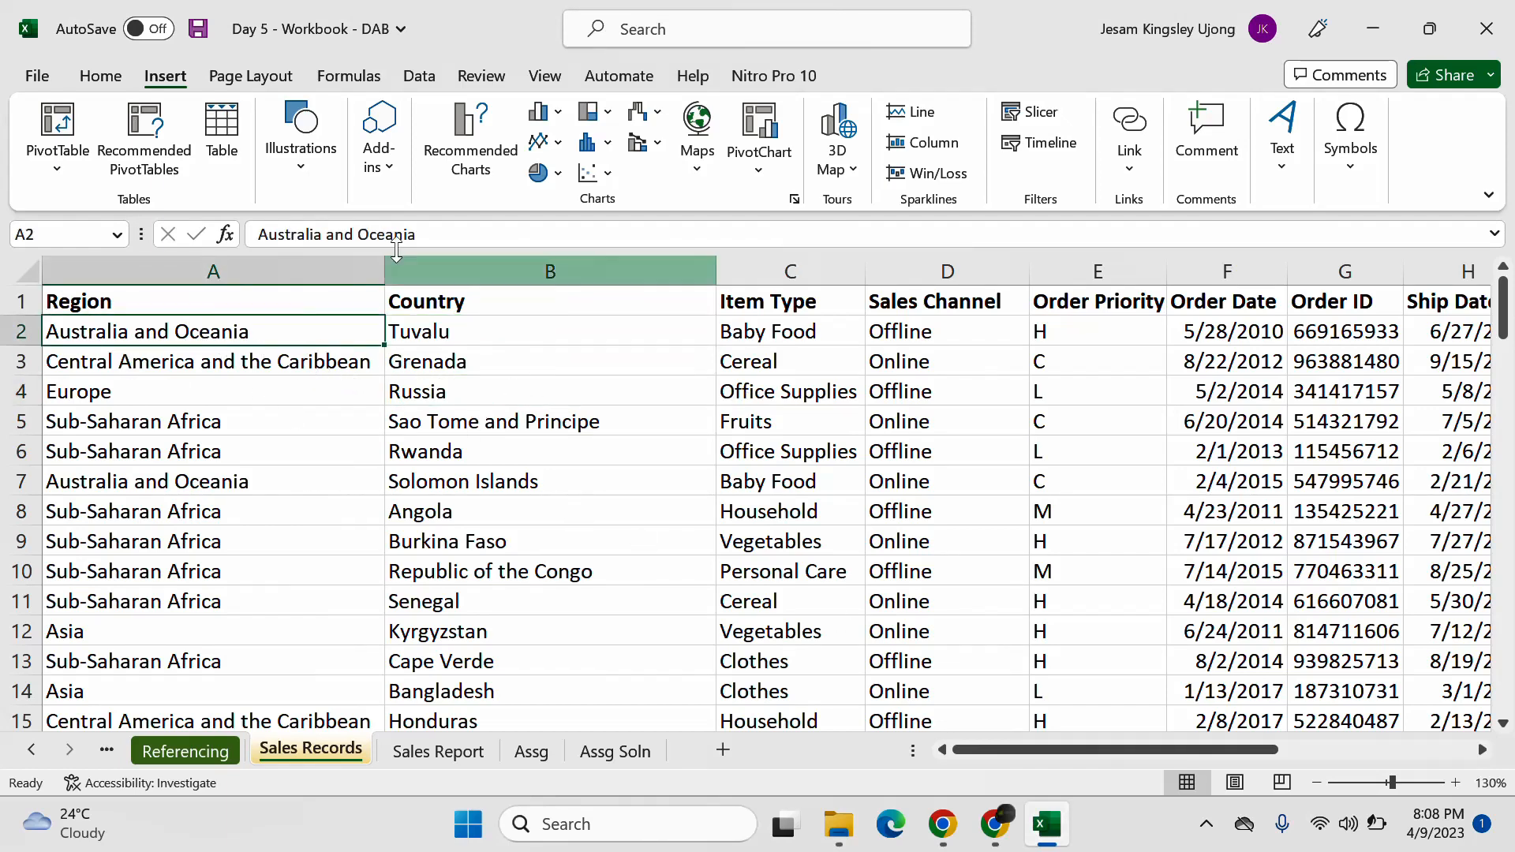
click(222, 130)
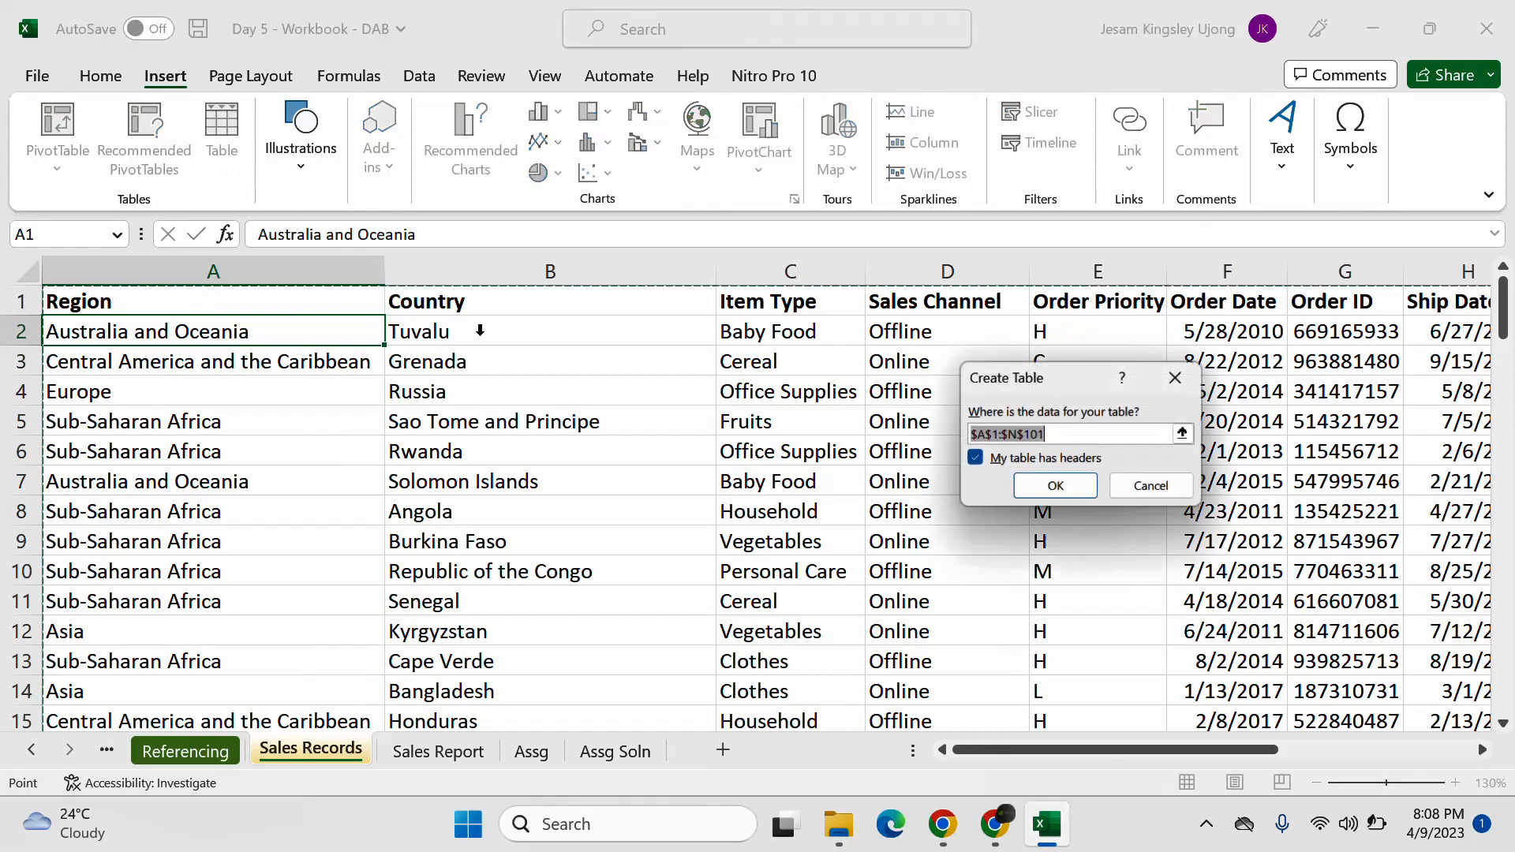
click(1086, 497)
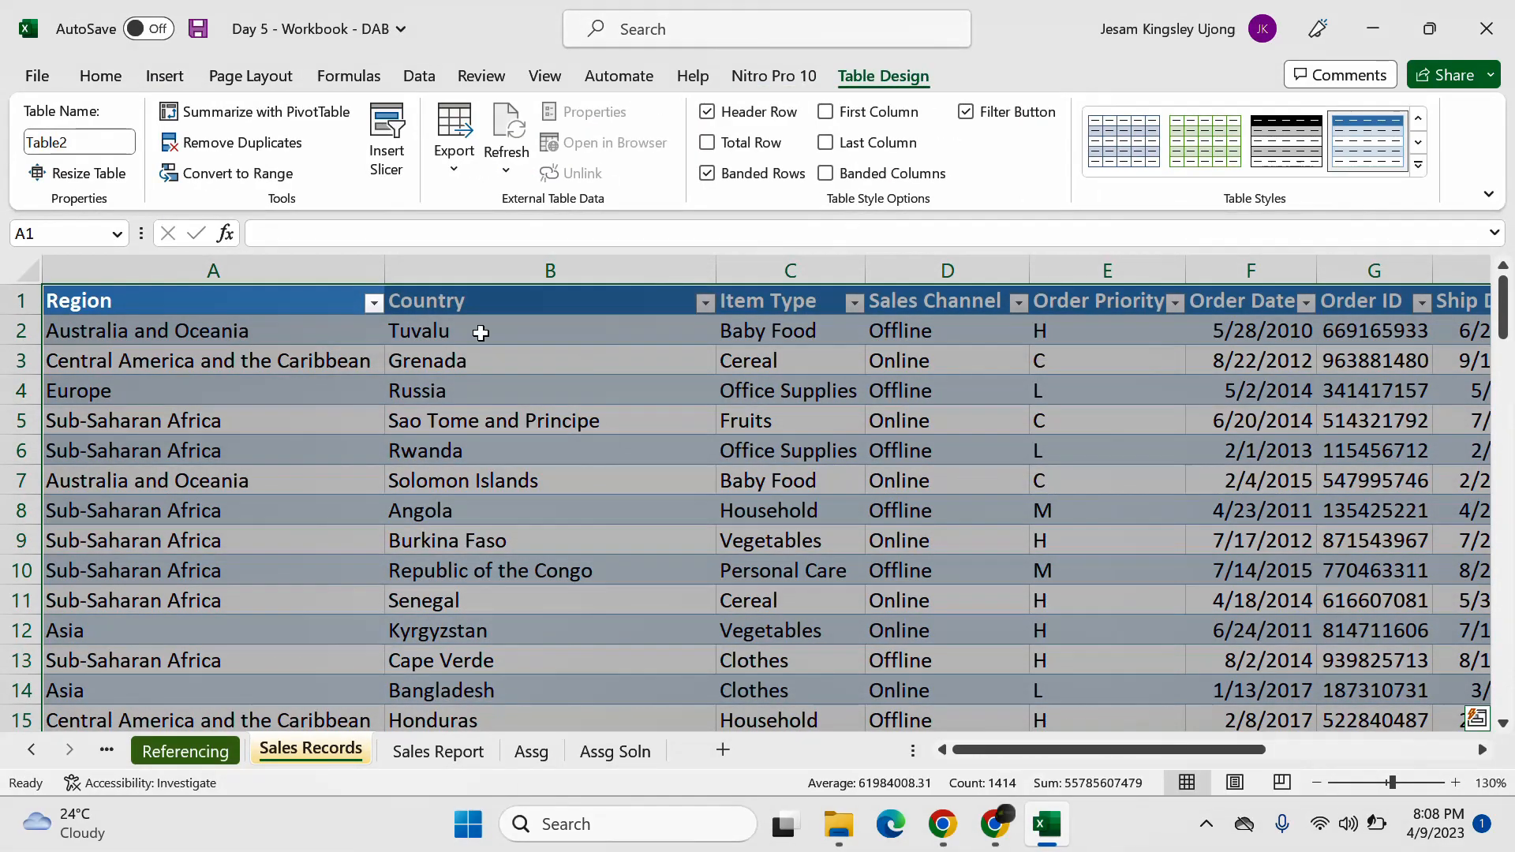
Step: Look through the filter options of the table's Region, Country and Item Type columns without applying any filter
click(373, 303)
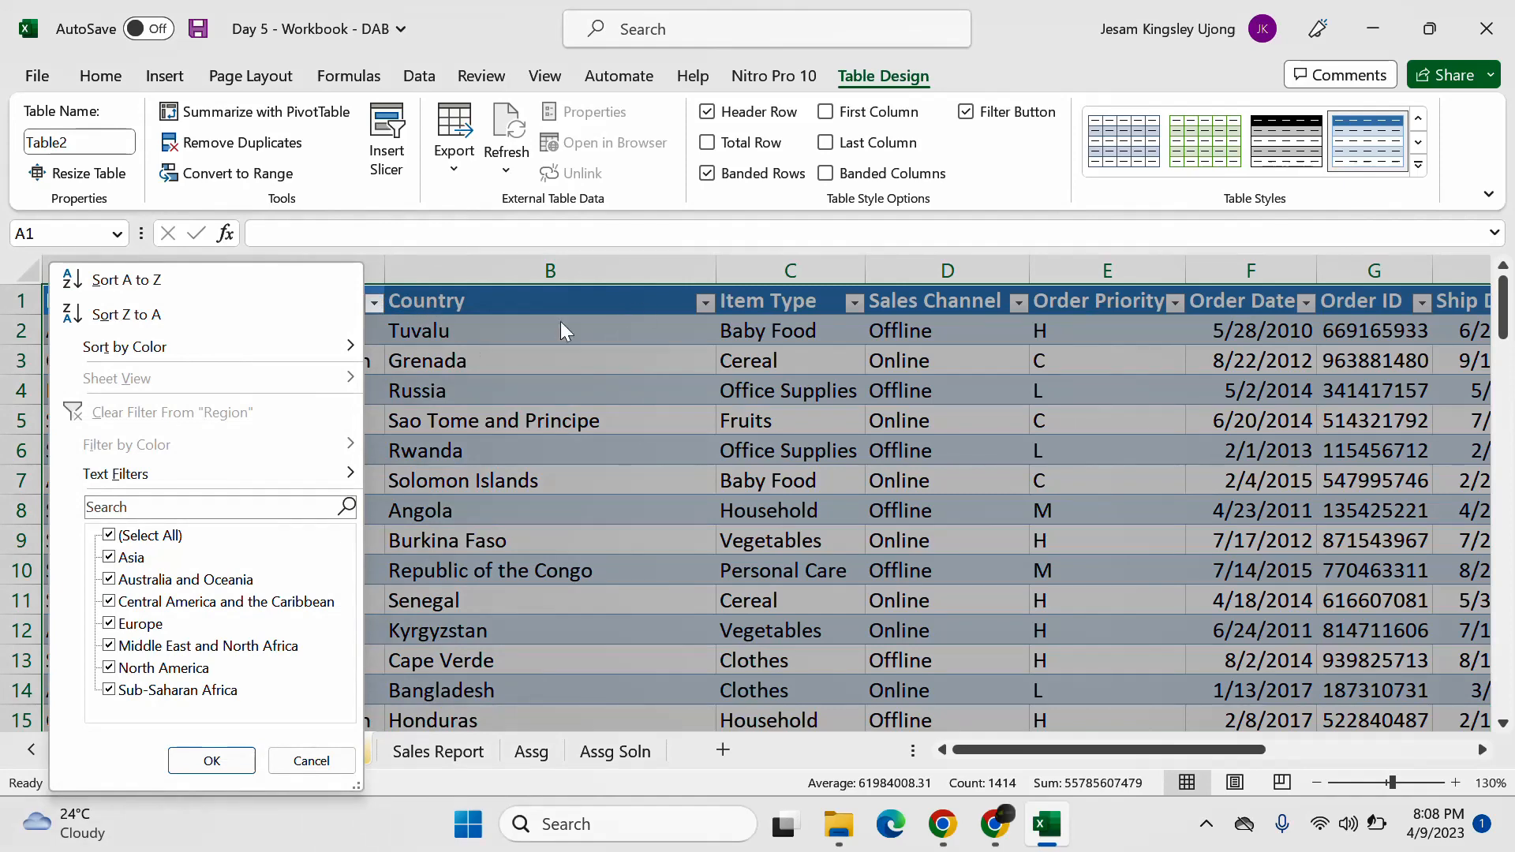
click(706, 305)
click(706, 305)
click(854, 303)
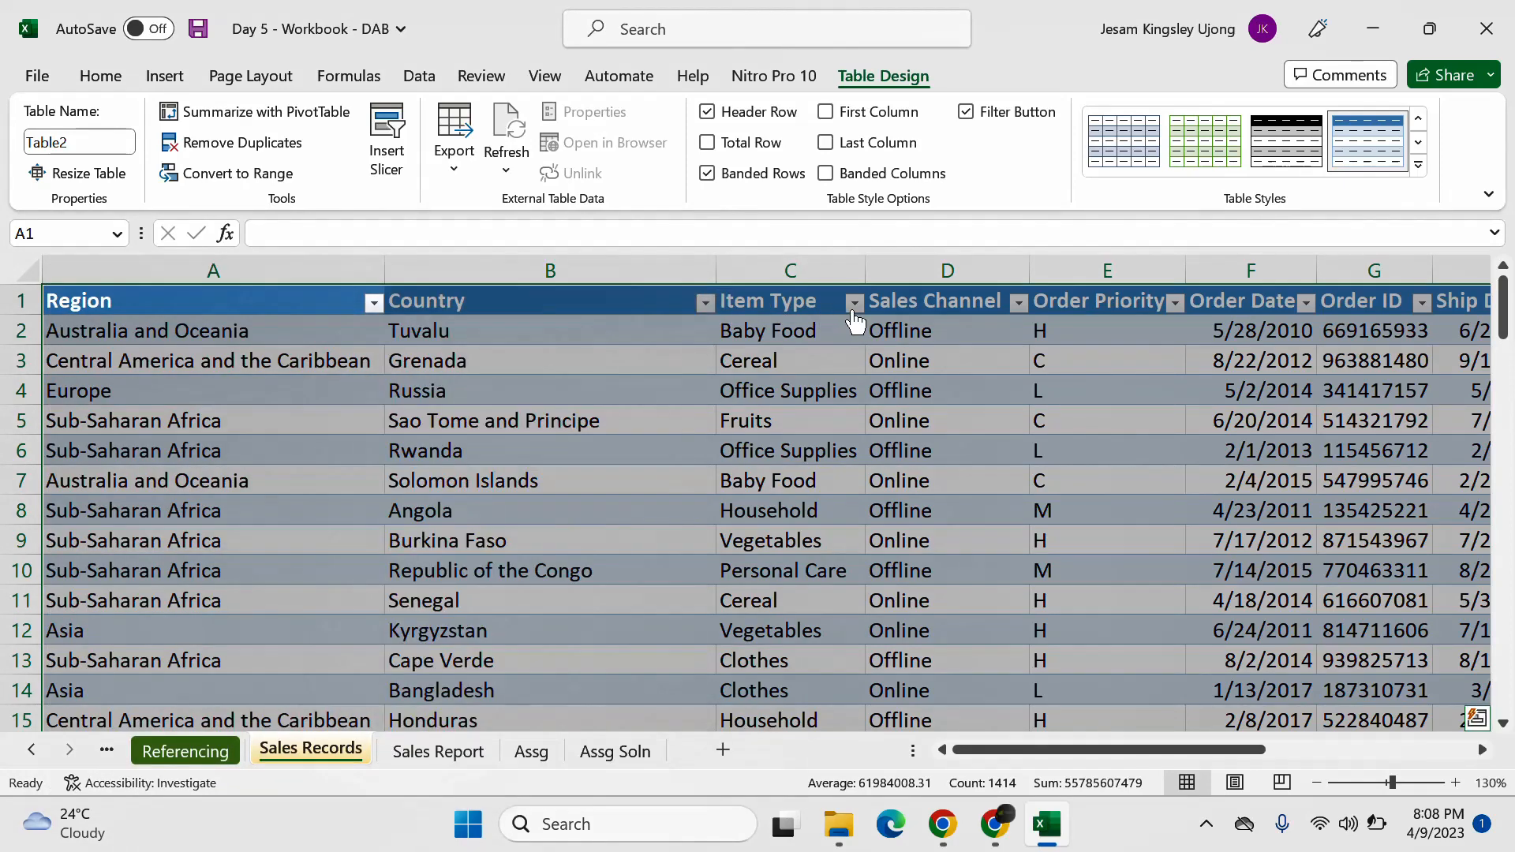
click(854, 303)
click(404, 418)
Step: Undo the conversion of the sales records range to a table, dismissing the Quick Analysis options
key(ctrl+q)
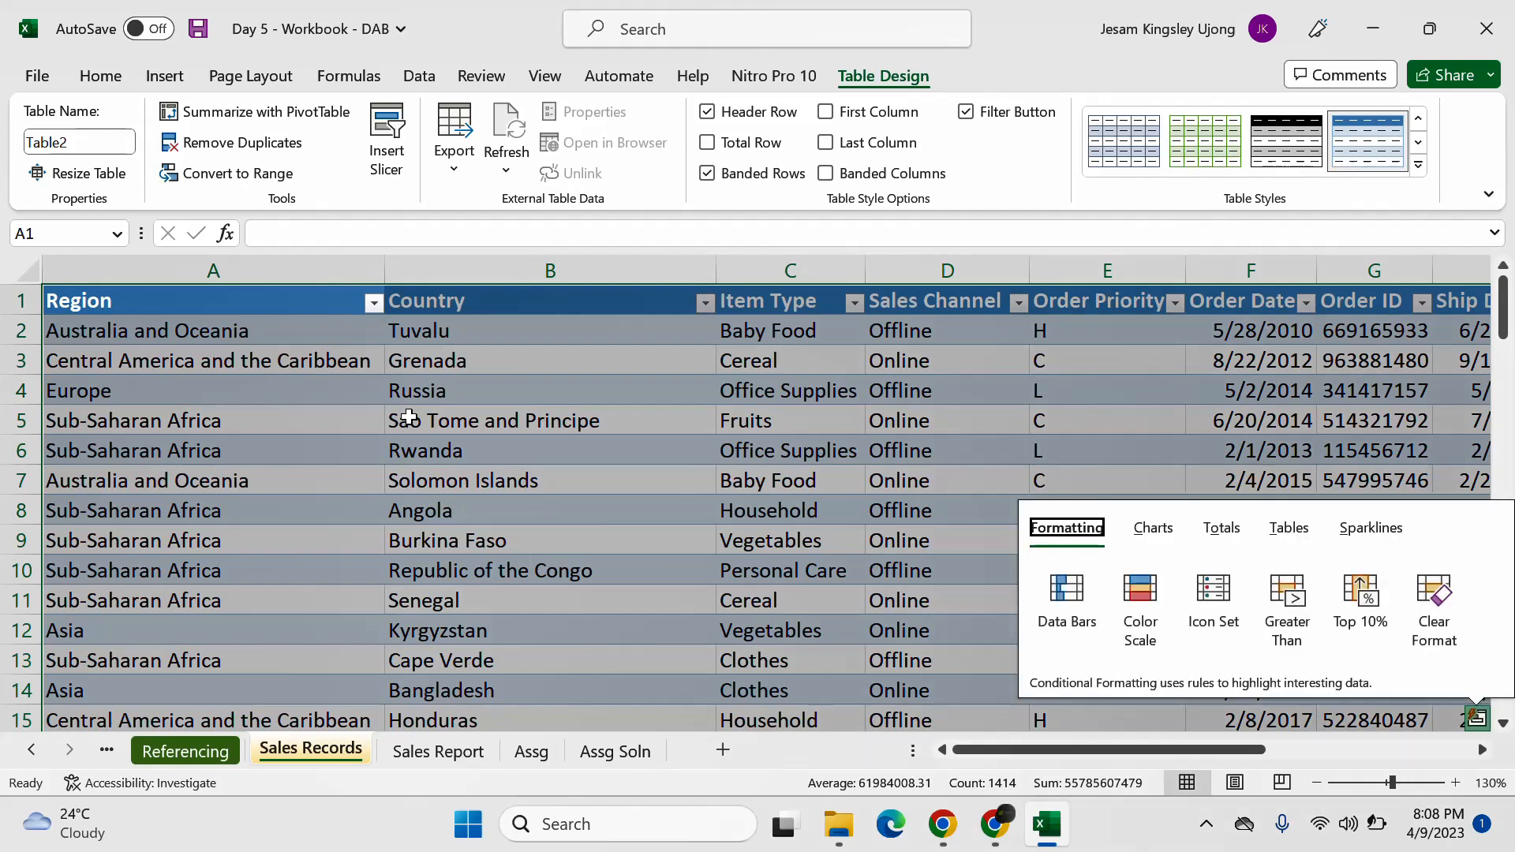
key(Escape)
key(ctrl+z)
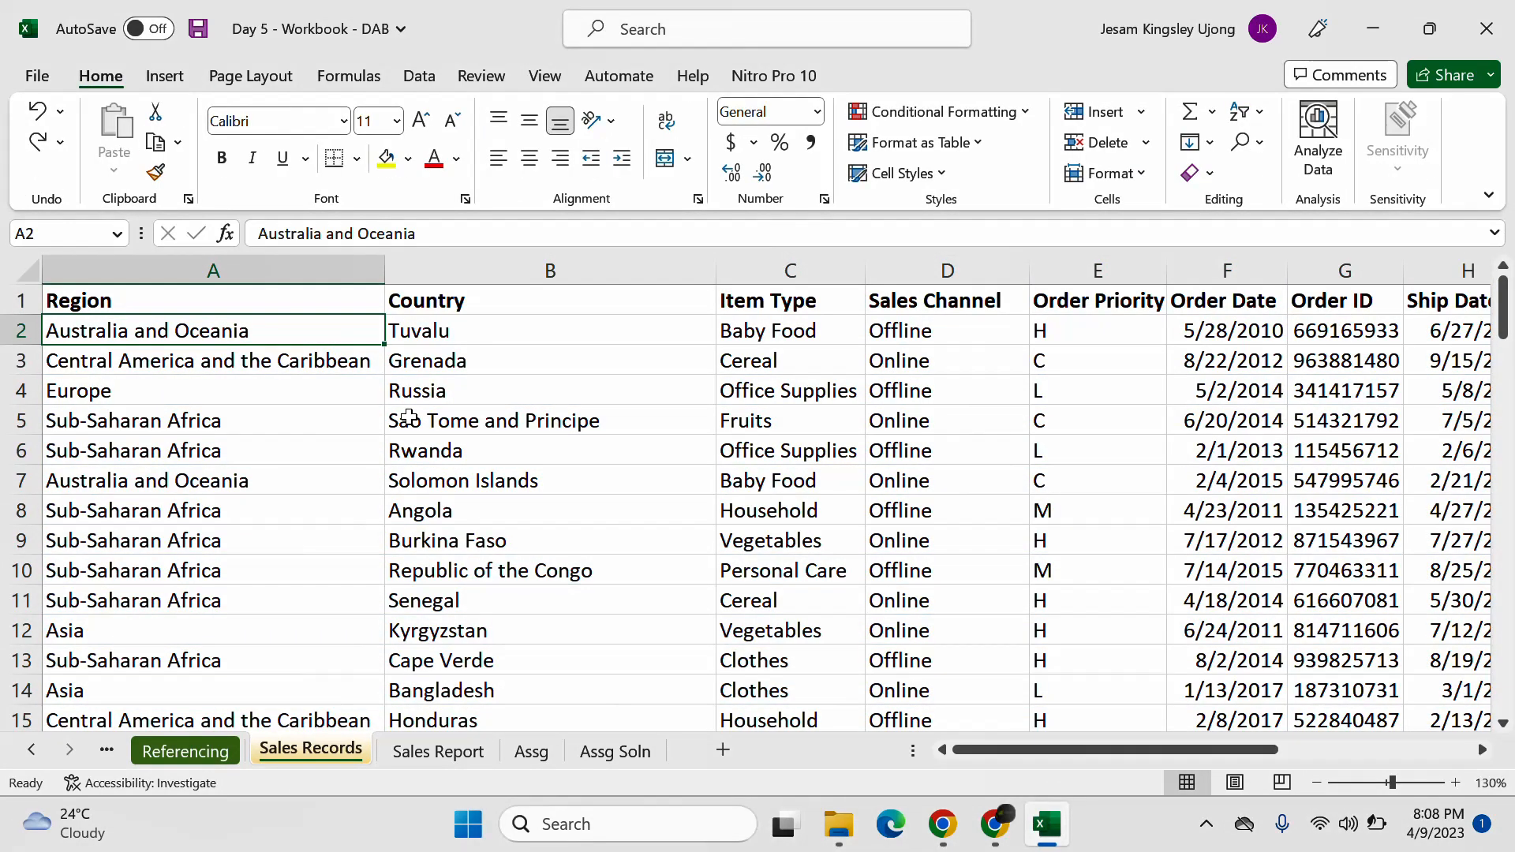
click(568, 354)
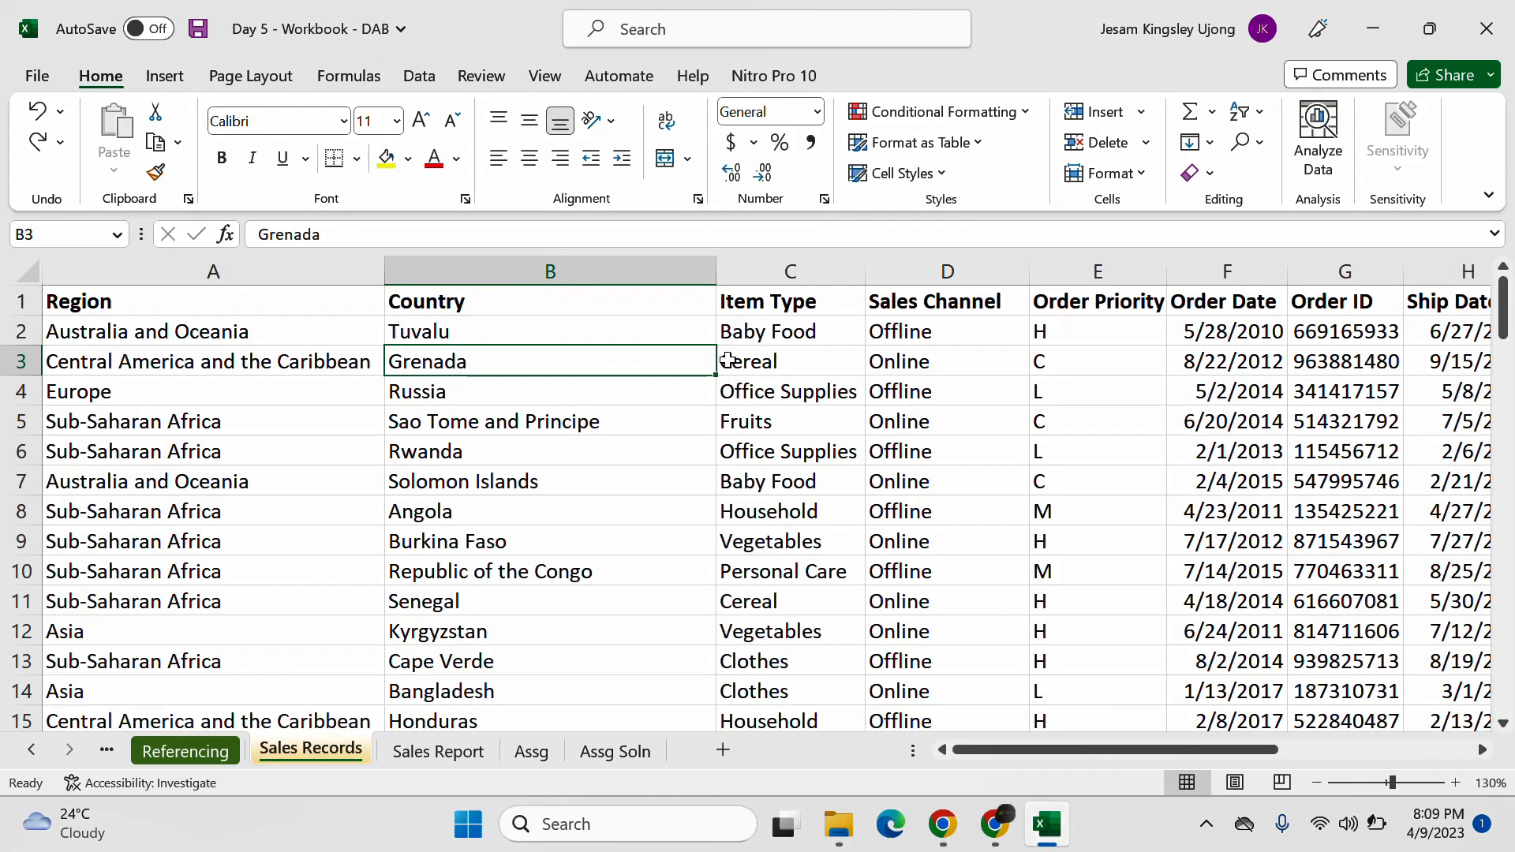
click(760, 360)
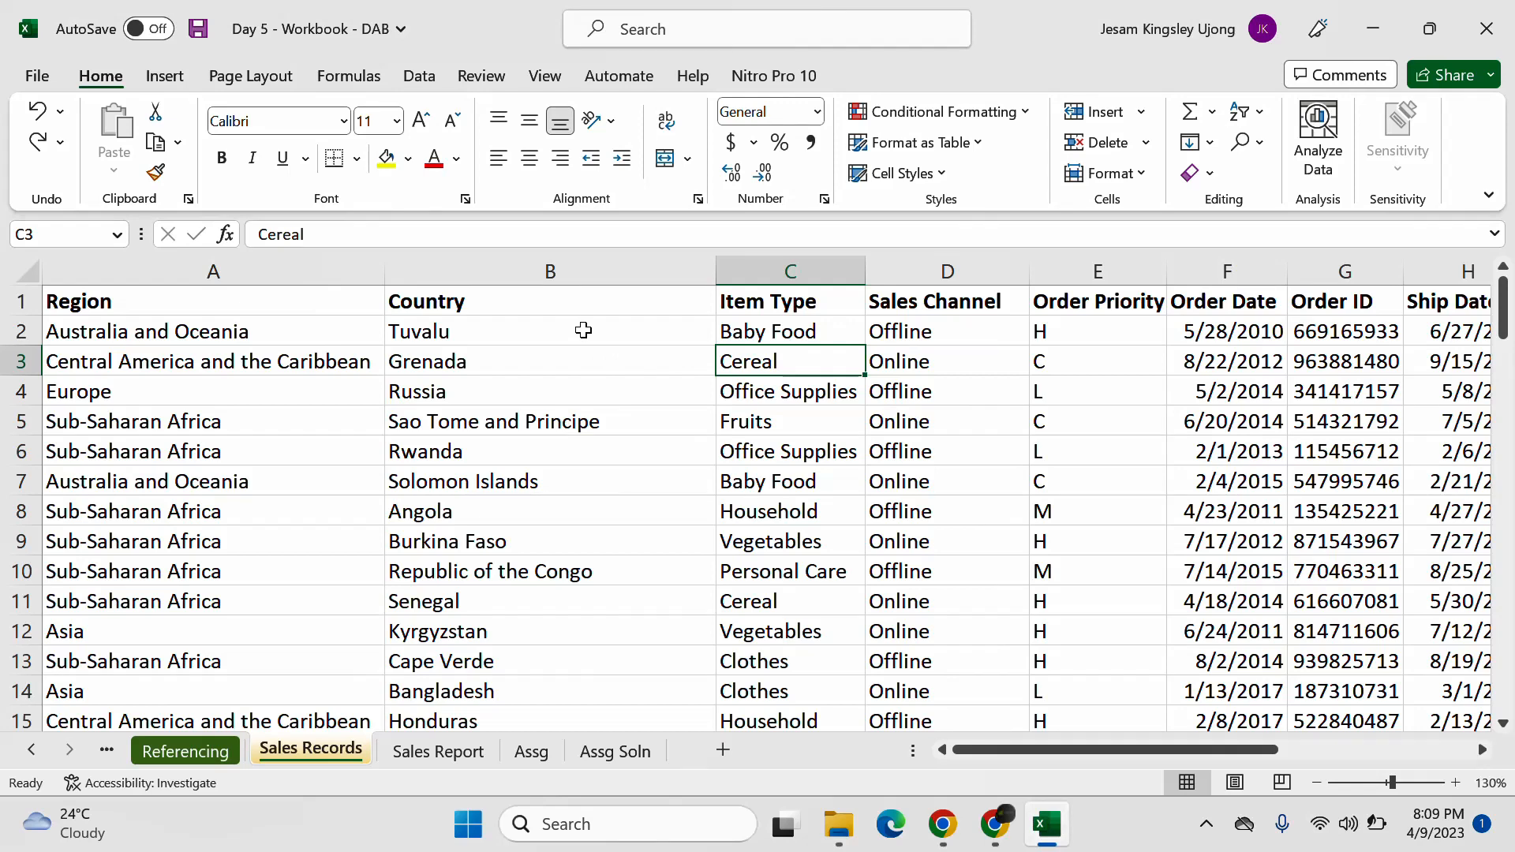
click(464, 330)
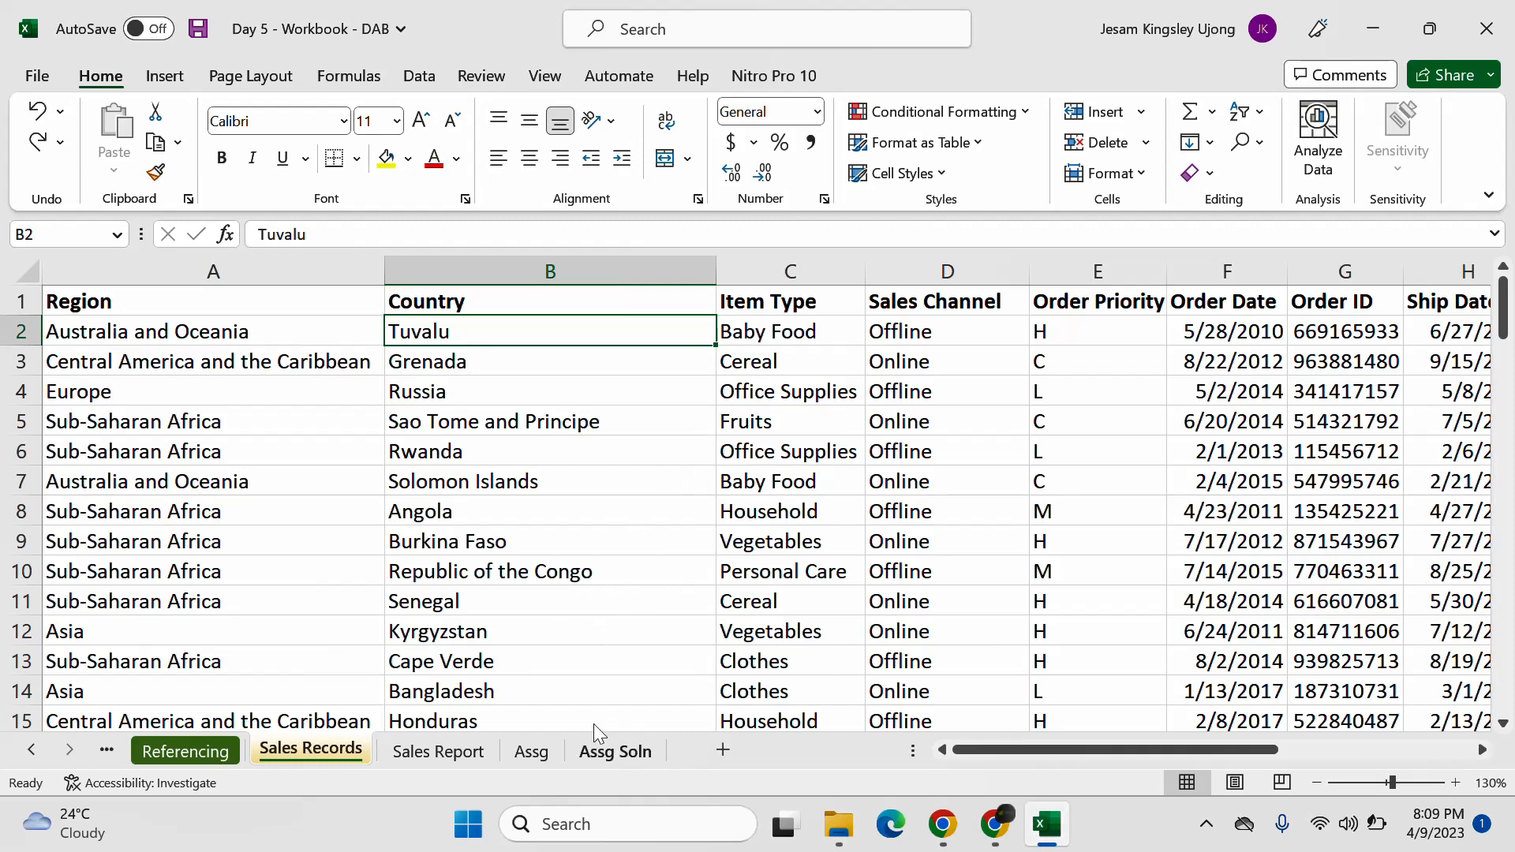
click(353, 308)
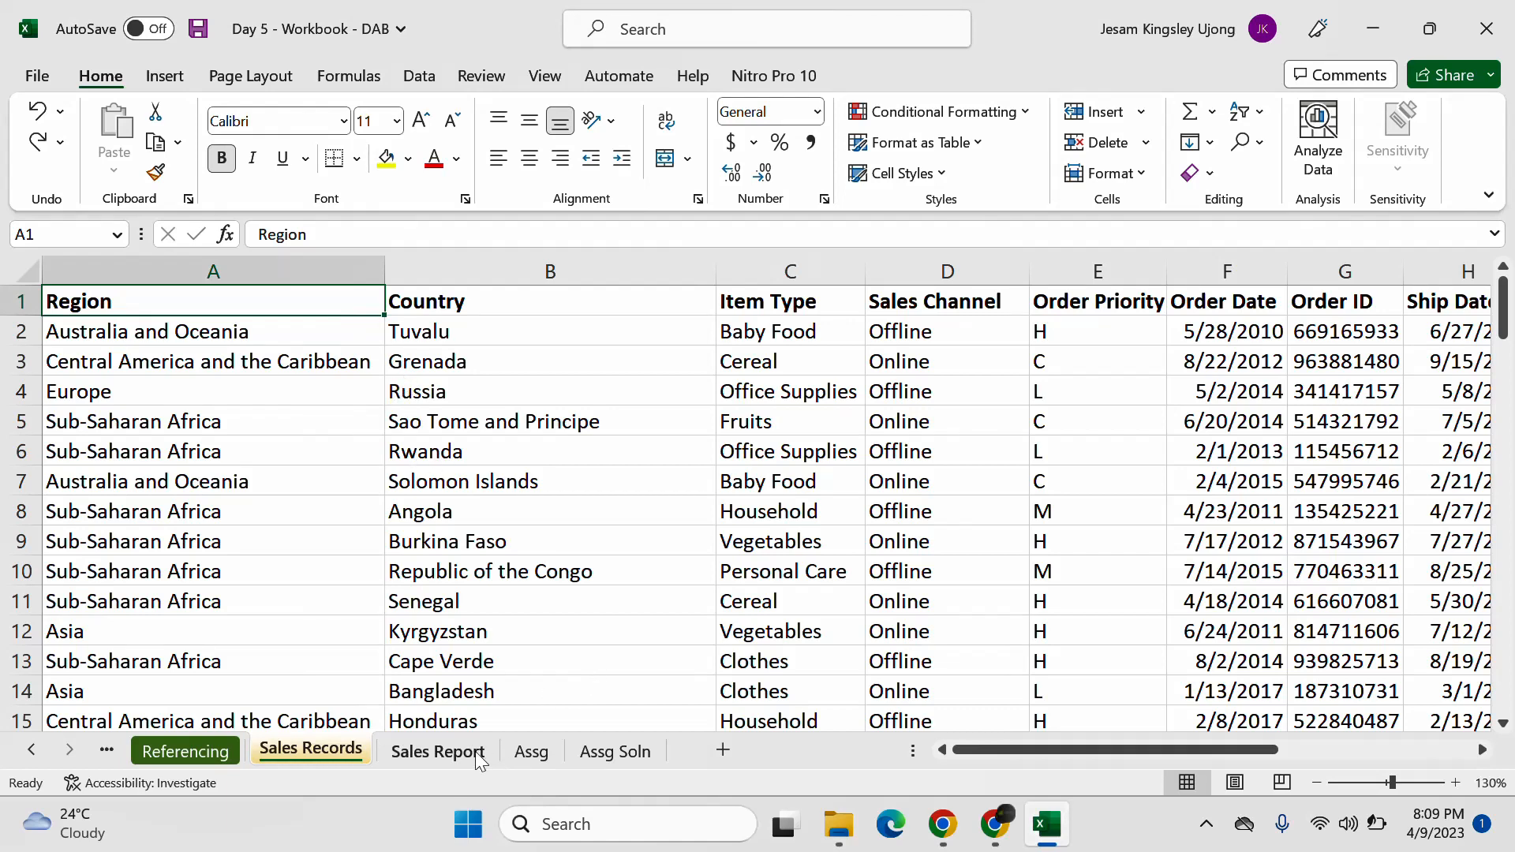
Step: View the assignment list on the Assg sheet and the Sales Report sheet, ending on the Assg Soln sheet
click(528, 752)
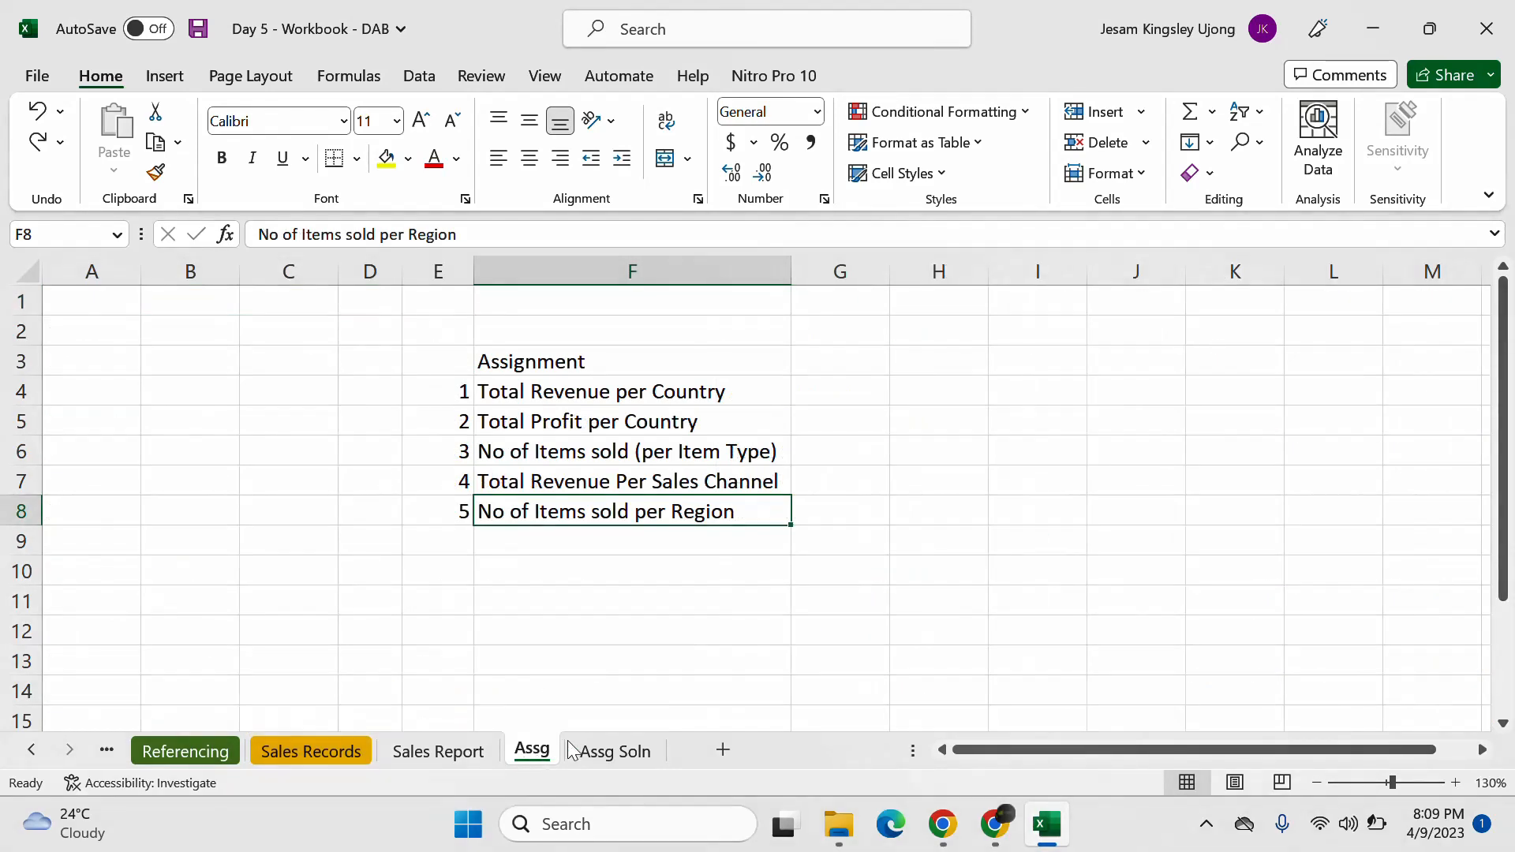
click(607, 750)
click(462, 756)
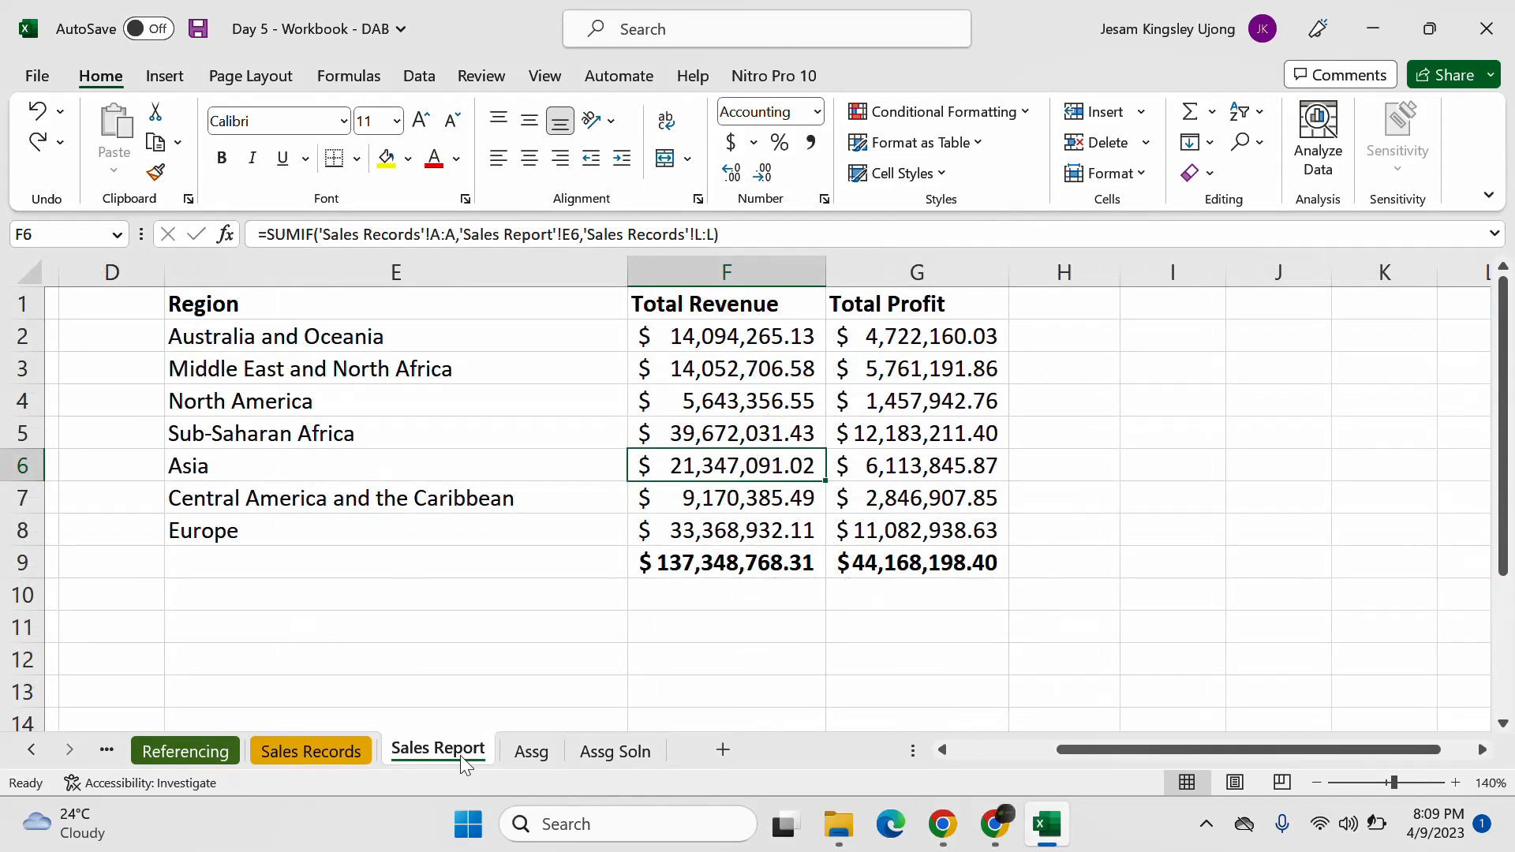
click(634, 752)
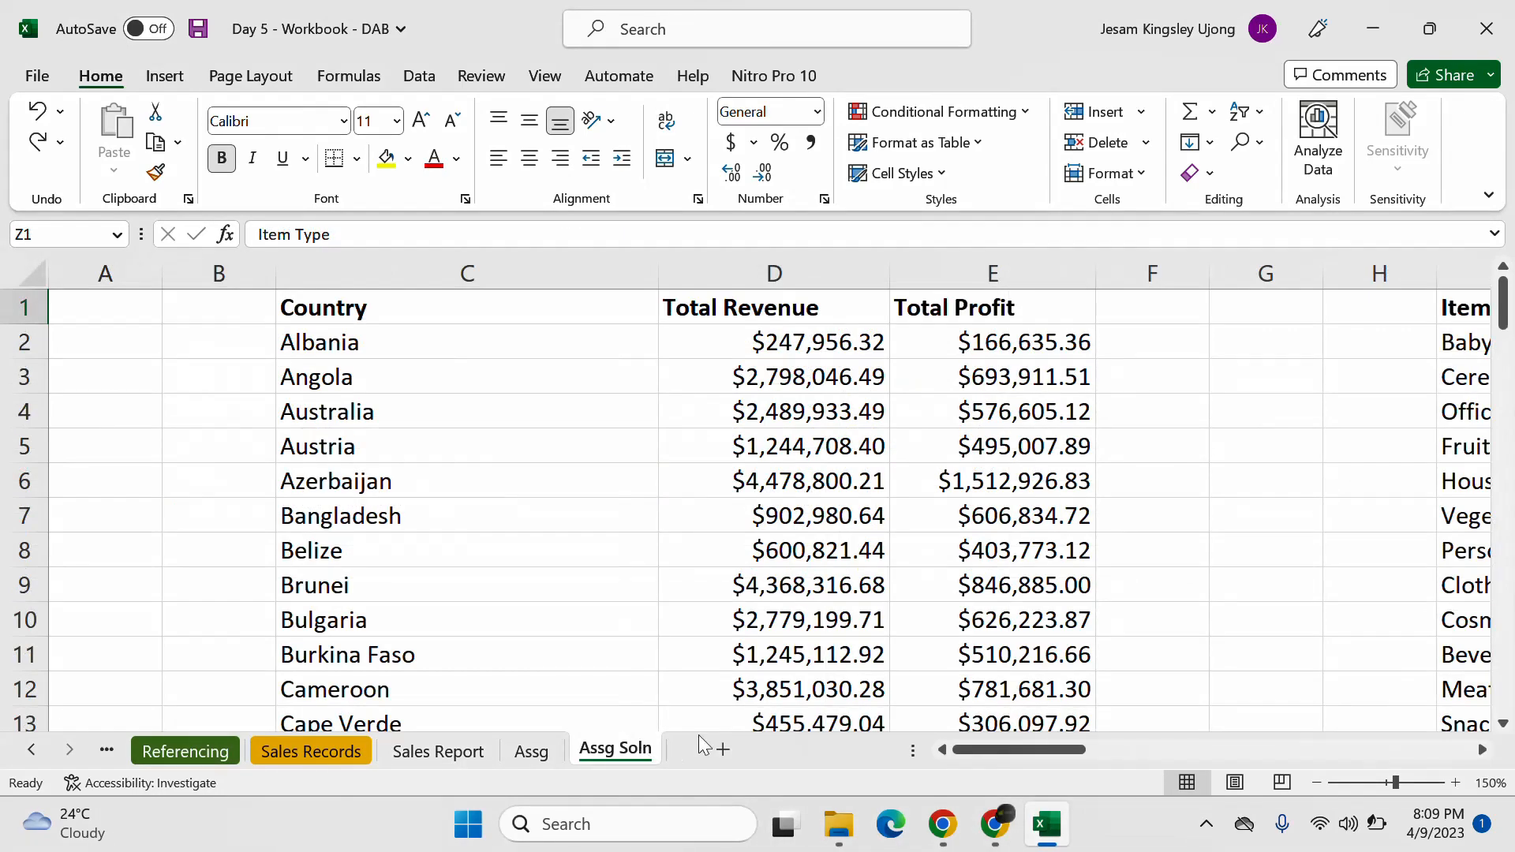
Step: Inspect the No. of Items Sold formula for Baby Food and its Item Type entry on the Assg Soln sheet
drag(1036, 756, 1063, 758)
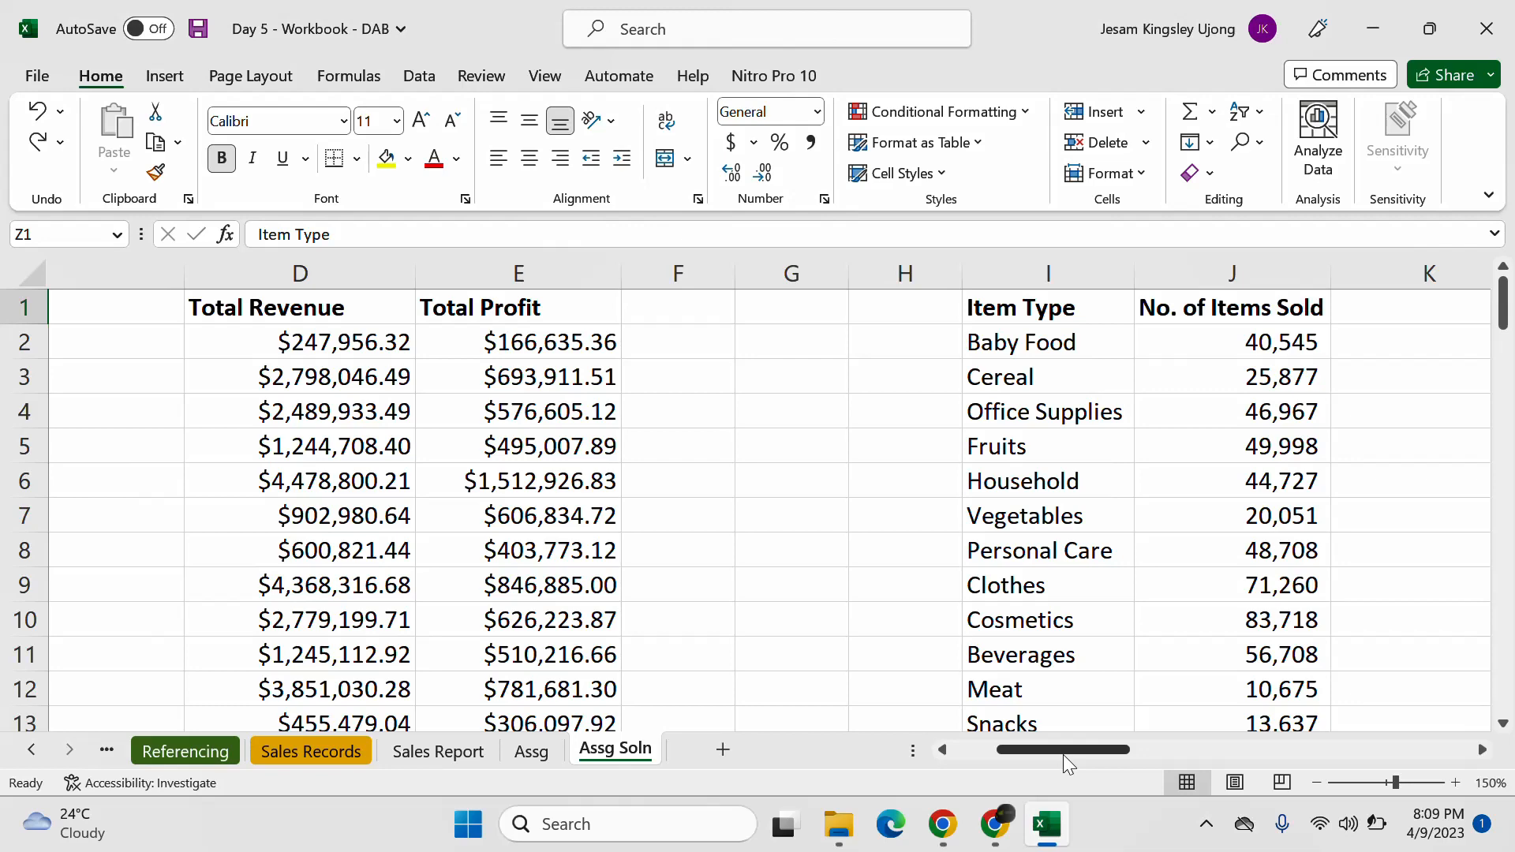
drag(1063, 755, 1078, 755)
click(1050, 355)
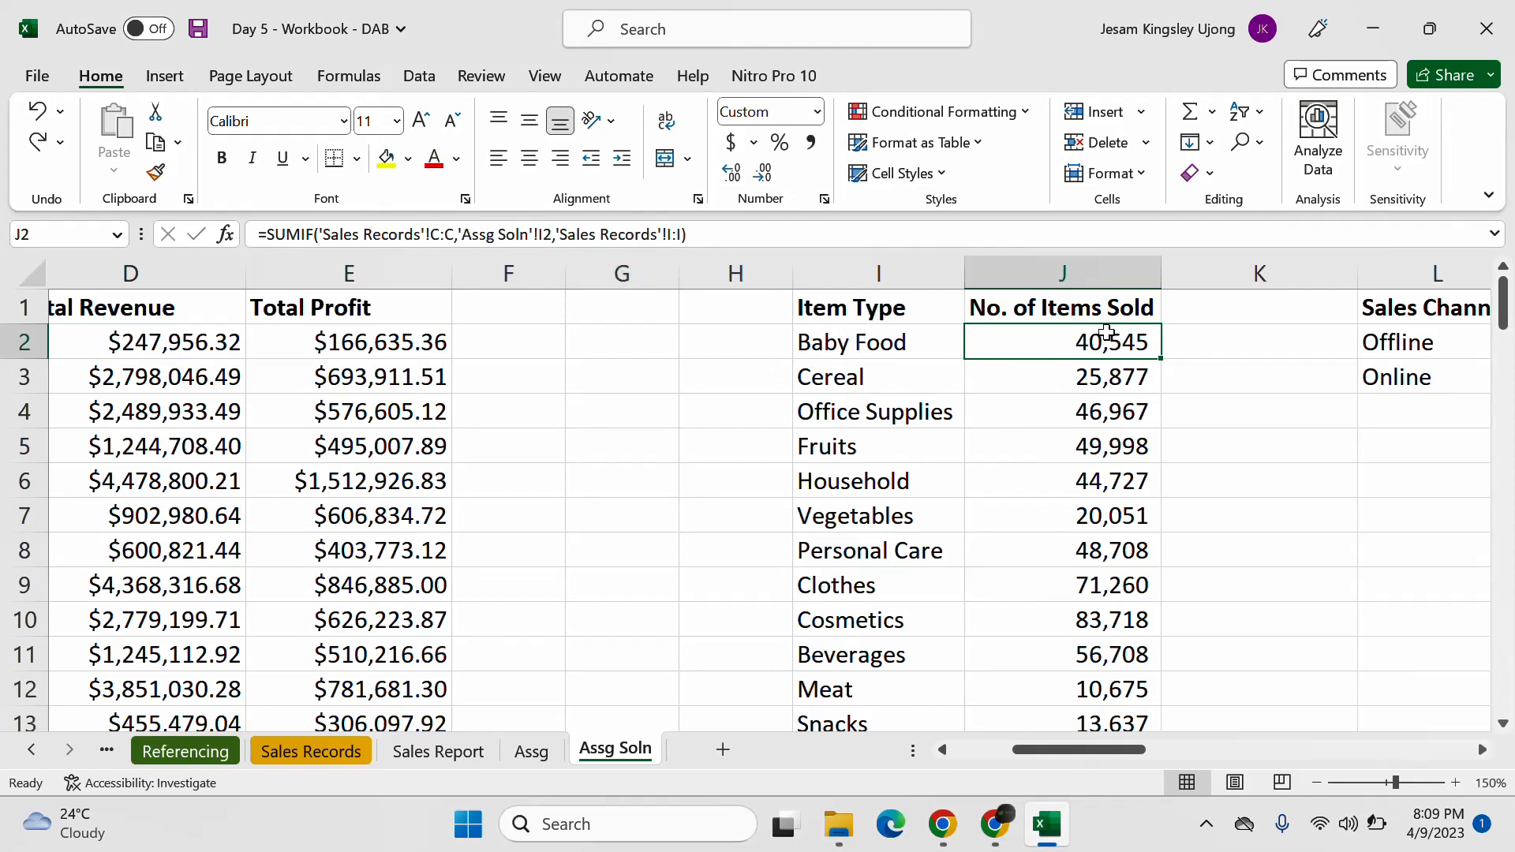
mouse_move(1075, 746)
mouse_down()
mouse_move(1009, 746)
mouse_move(1051, 752)
mouse_up()
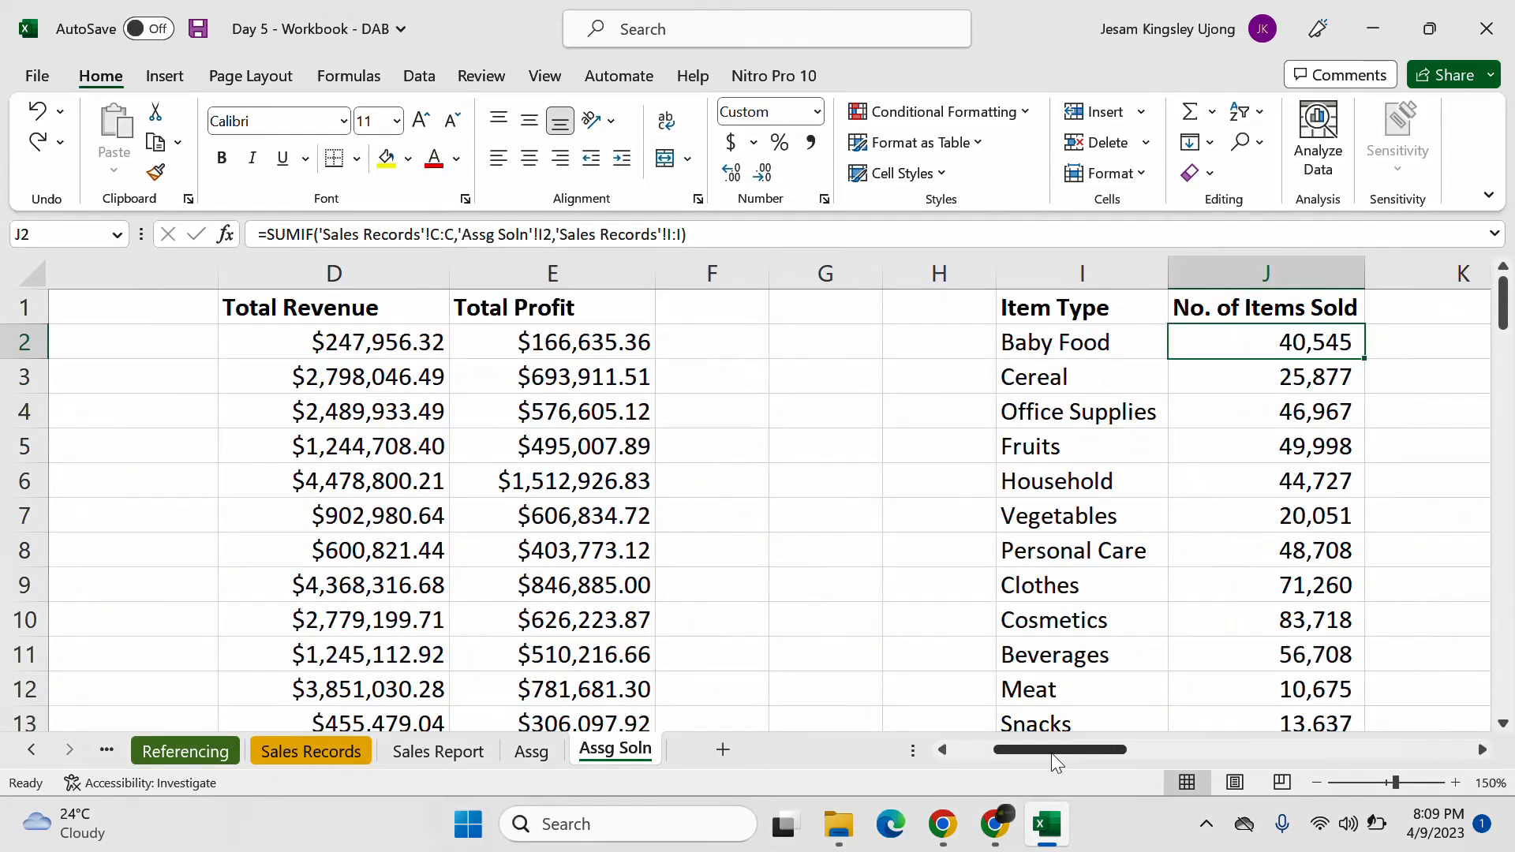
click(1063, 342)
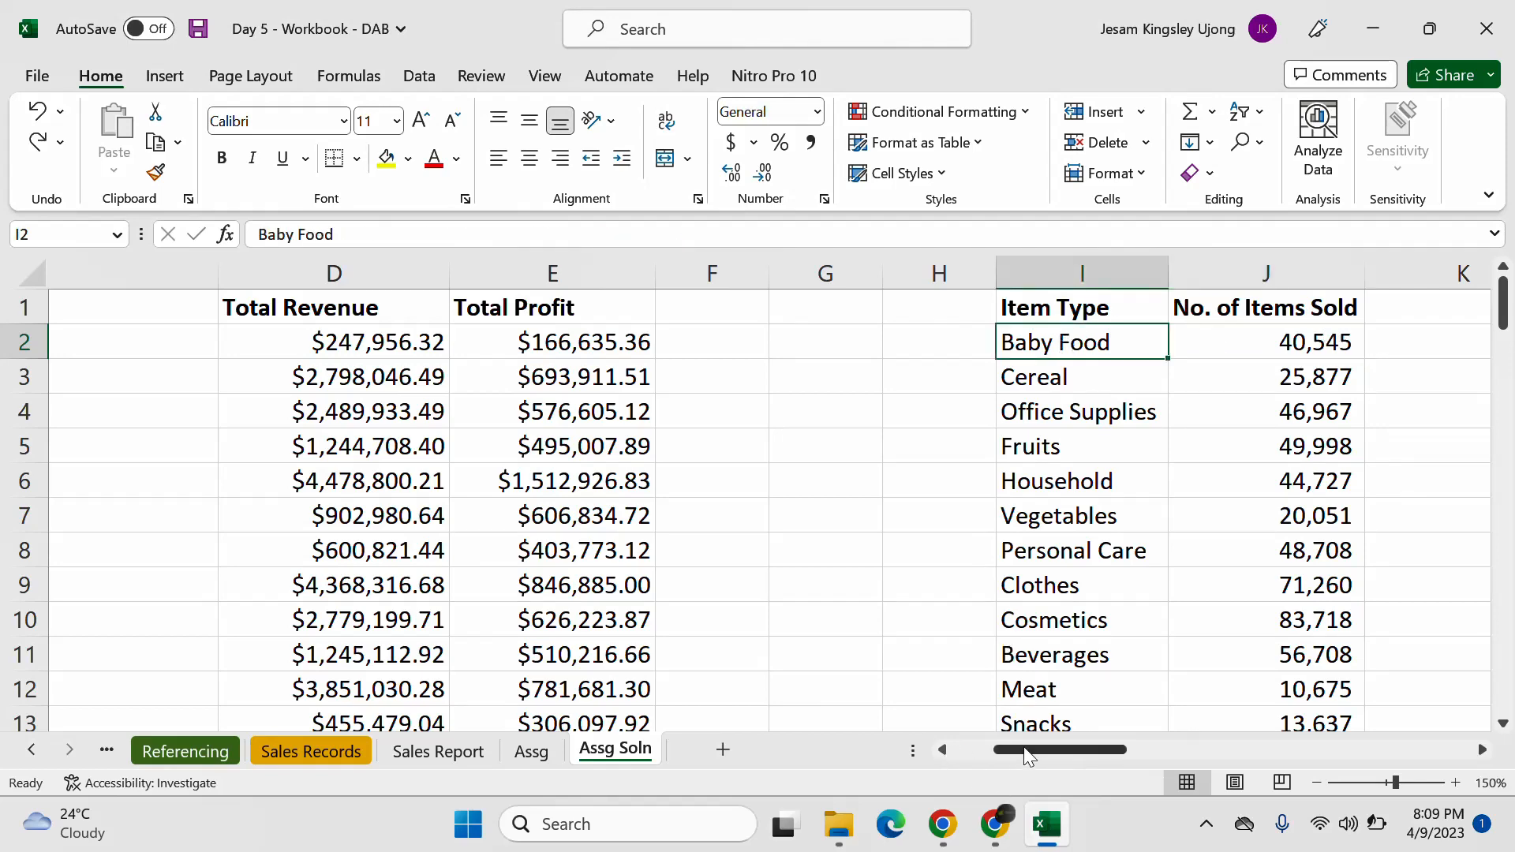
click(943, 750)
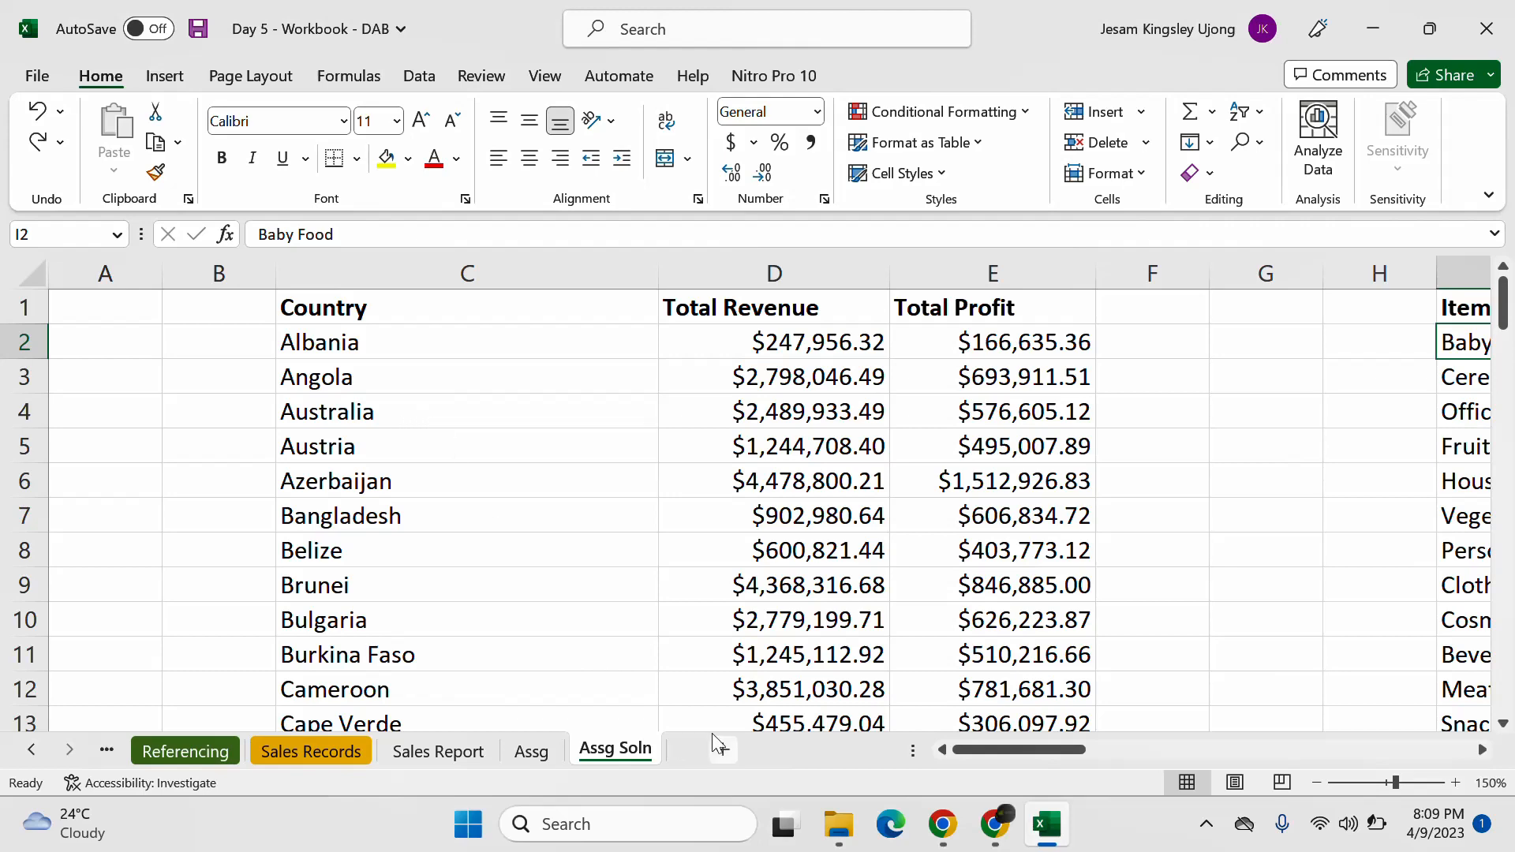
Step: Review the Sales Channel revenue, items sold per Region and orders per Region summaries, including the Region list's formula
drag(1069, 749, 1215, 750)
click(1136, 411)
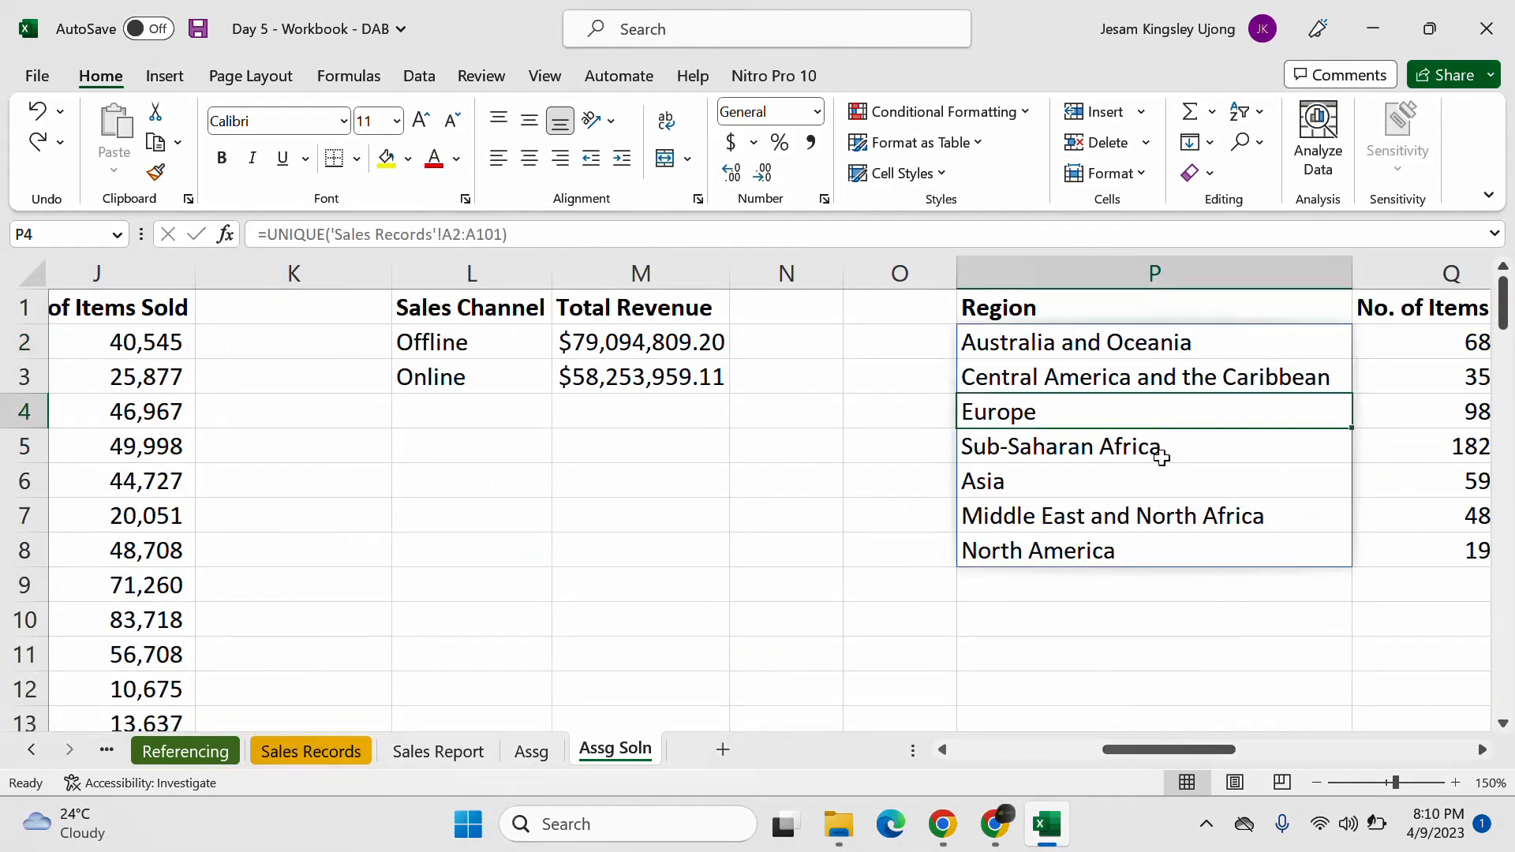
mouse_move(1149, 752)
mouse_down()
mouse_move(1103, 757)
mouse_move(1137, 746)
mouse_up()
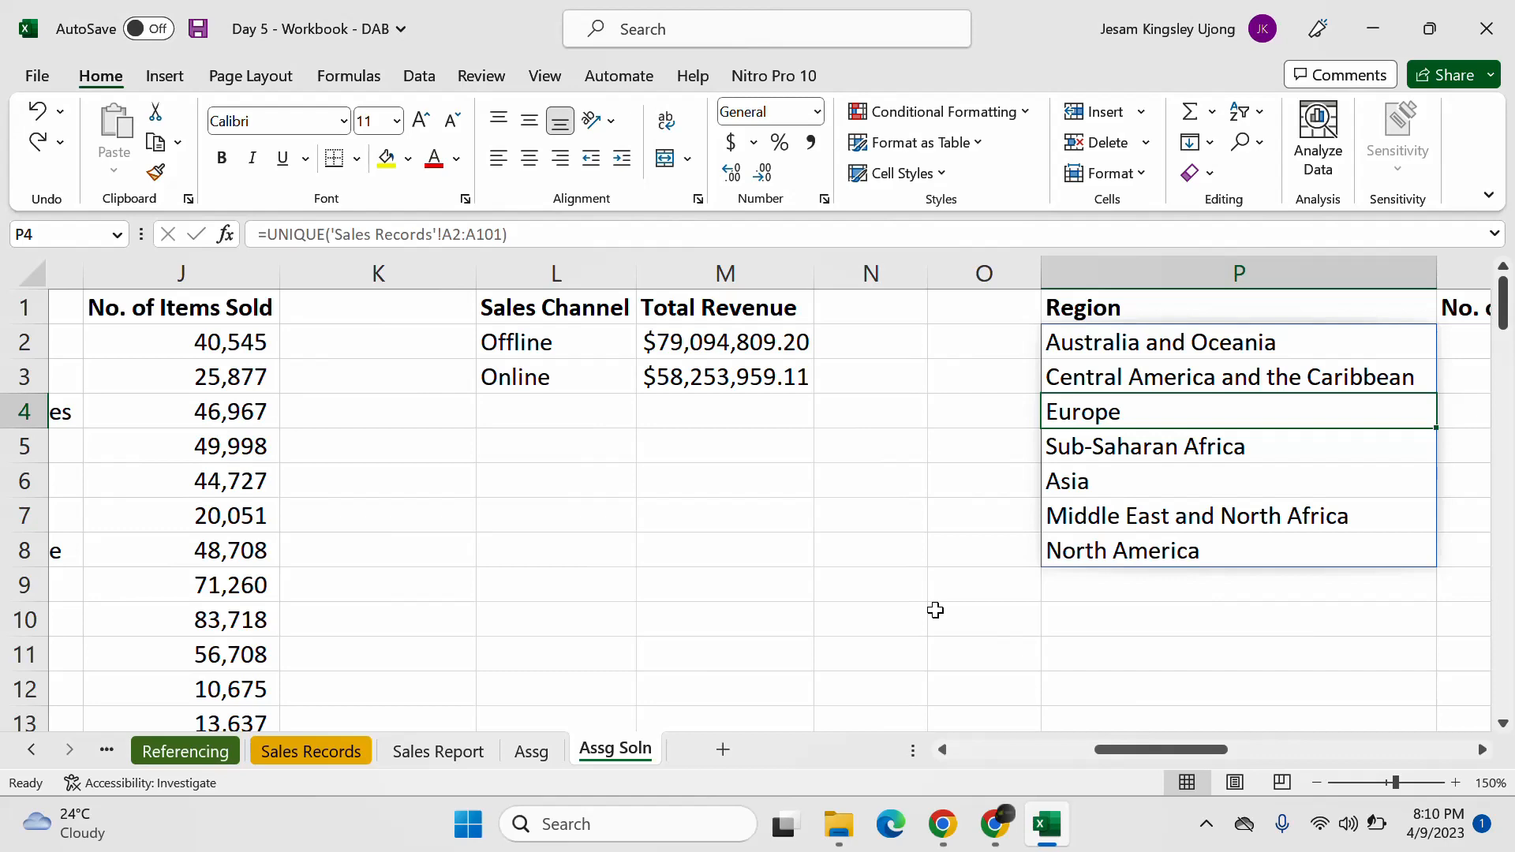
drag(1119, 746, 1086, 748)
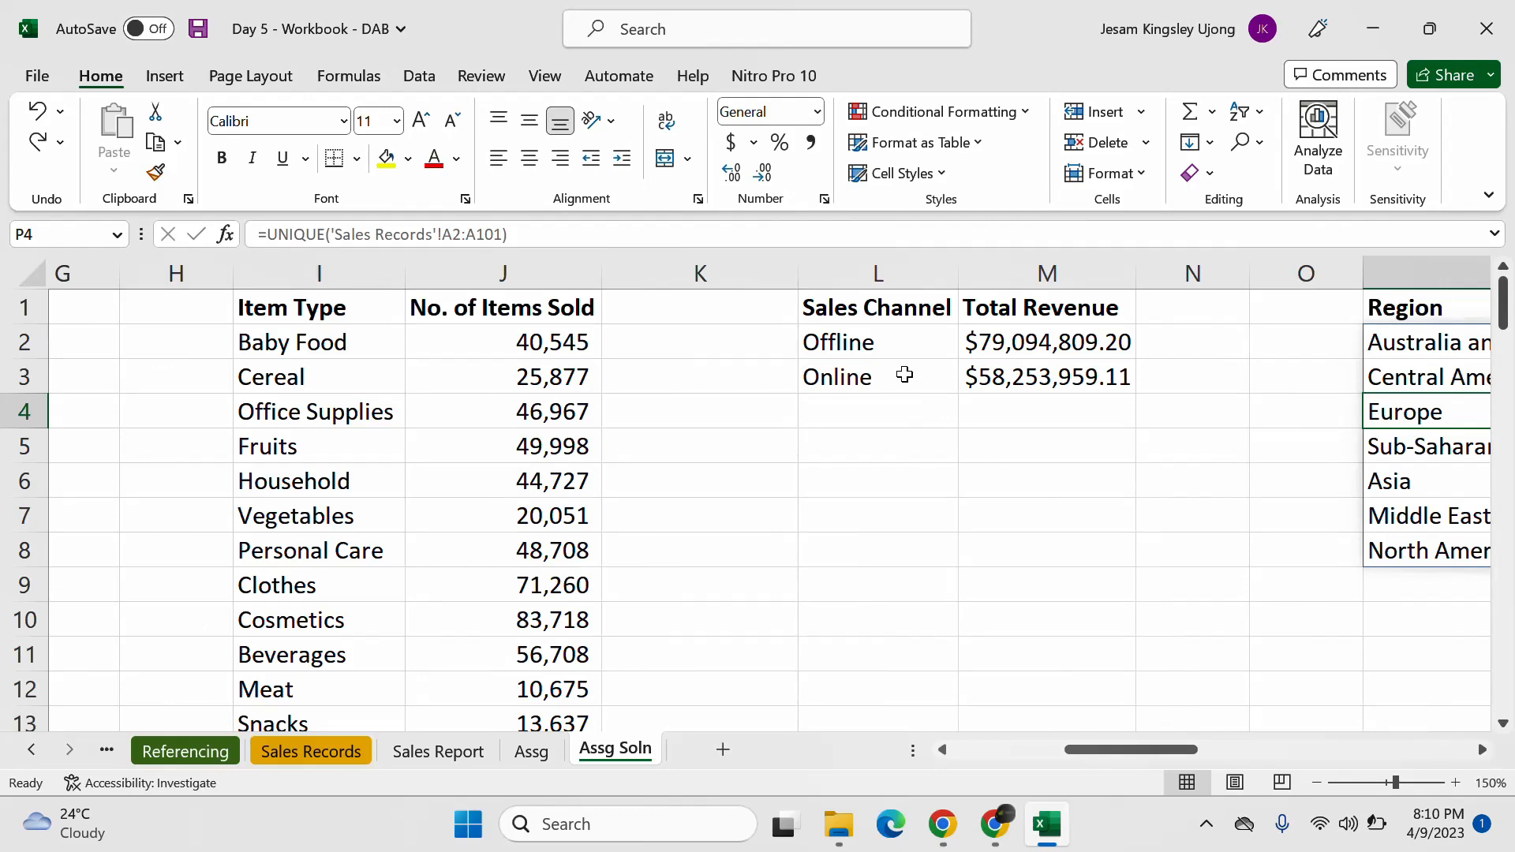
click(971, 476)
drag(1110, 756, 1266, 748)
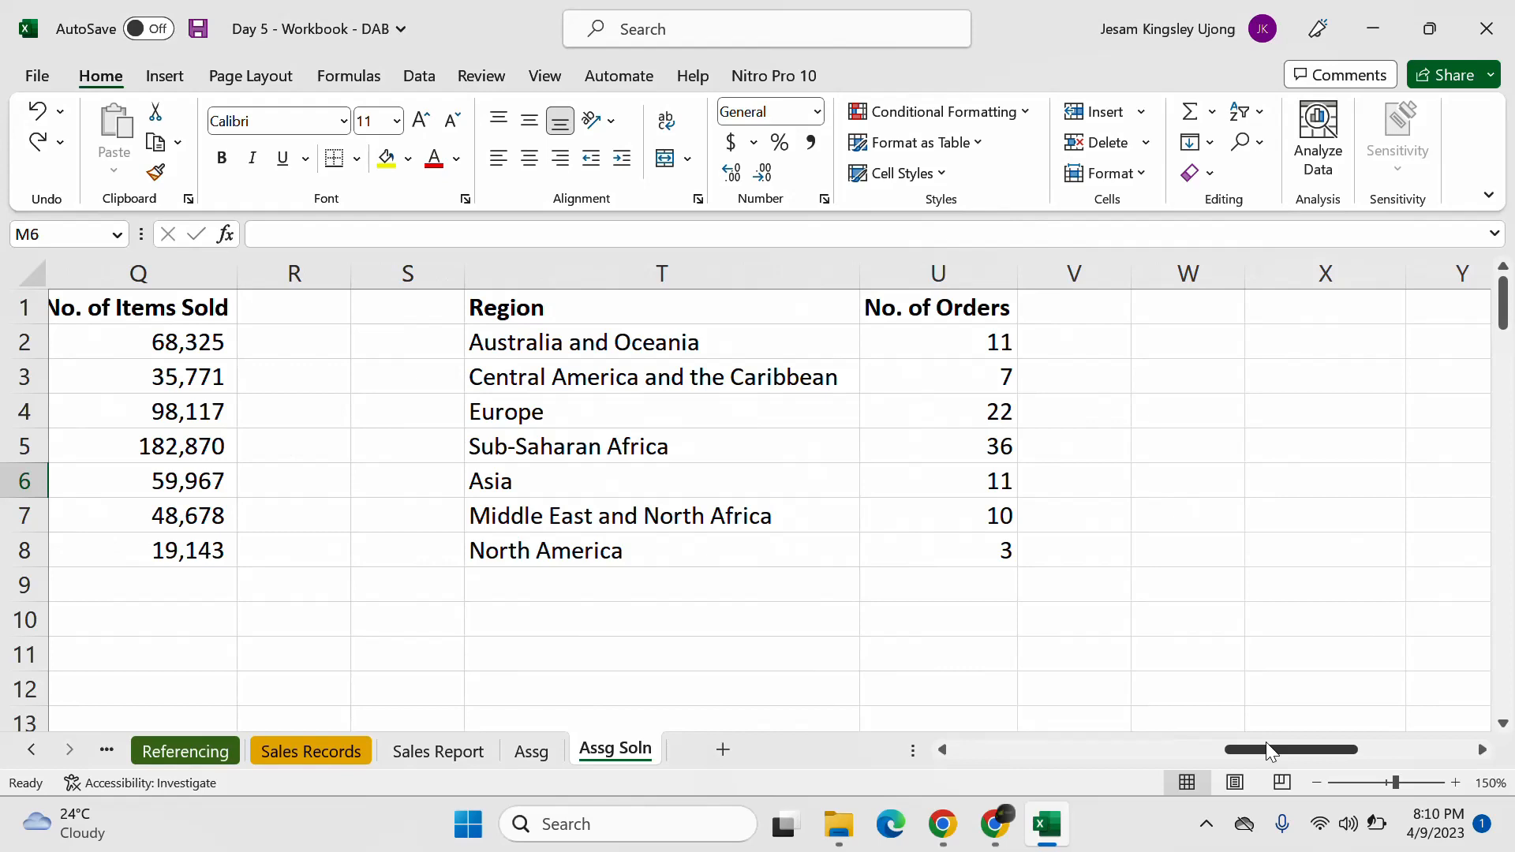
mouse_move(1266, 743)
mouse_down()
mouse_move(1274, 755)
mouse_move(1261, 748)
mouse_up()
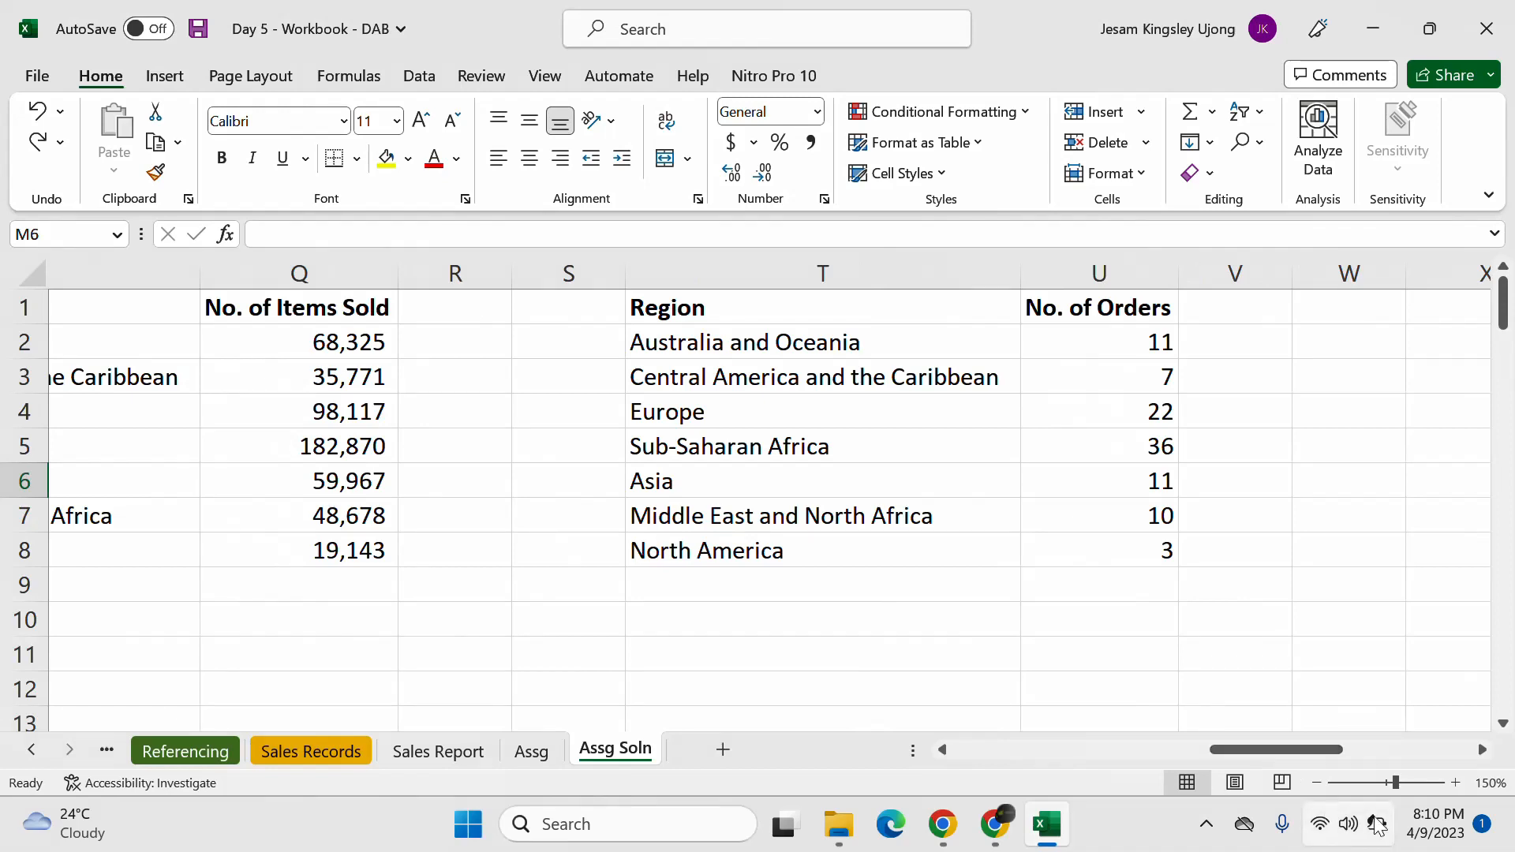
click(1039, 648)
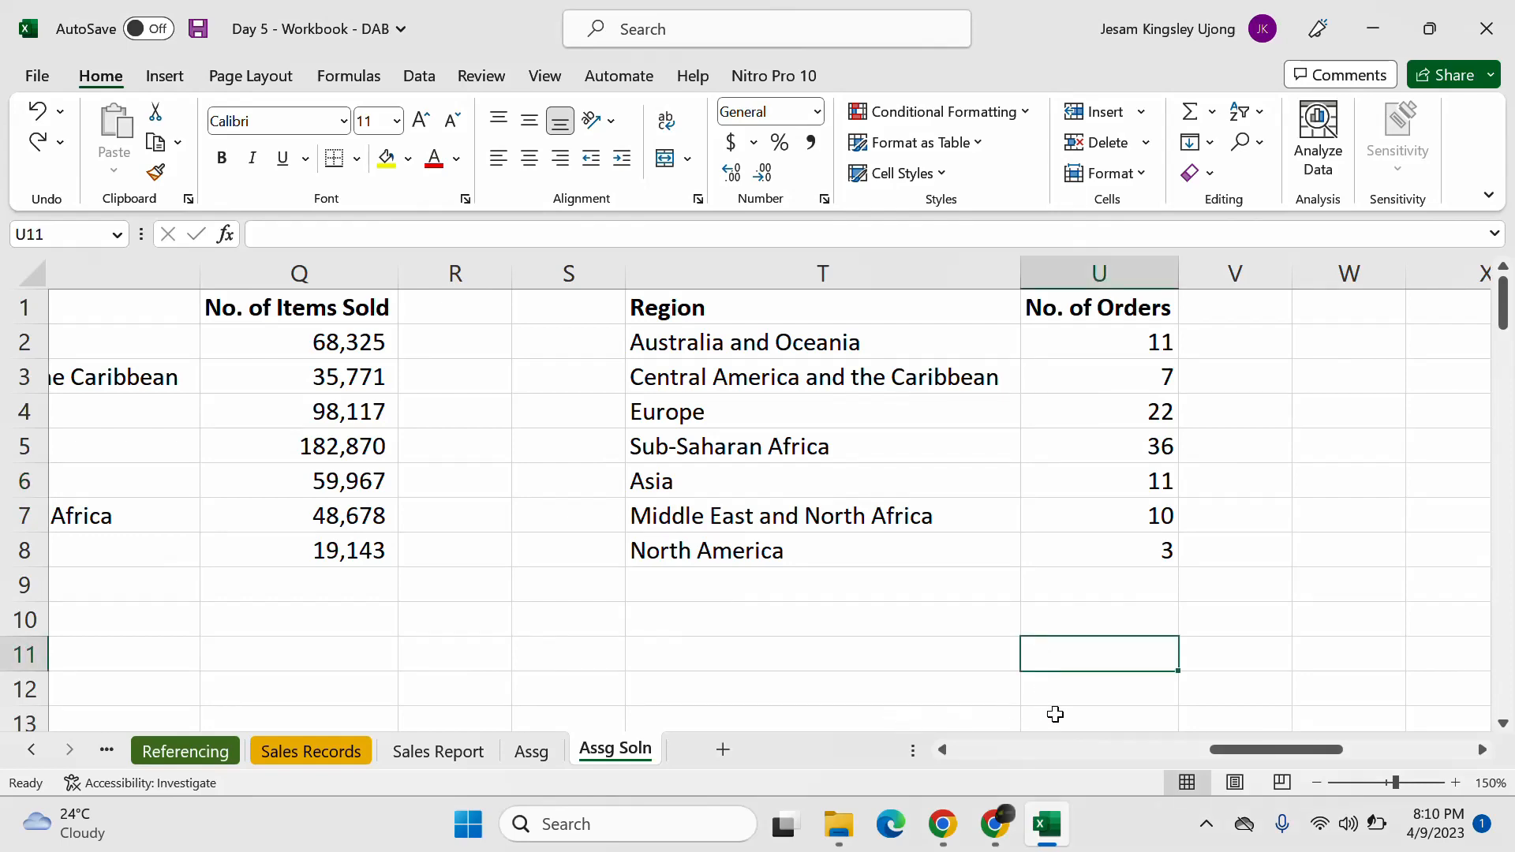
drag(1239, 745, 951, 740)
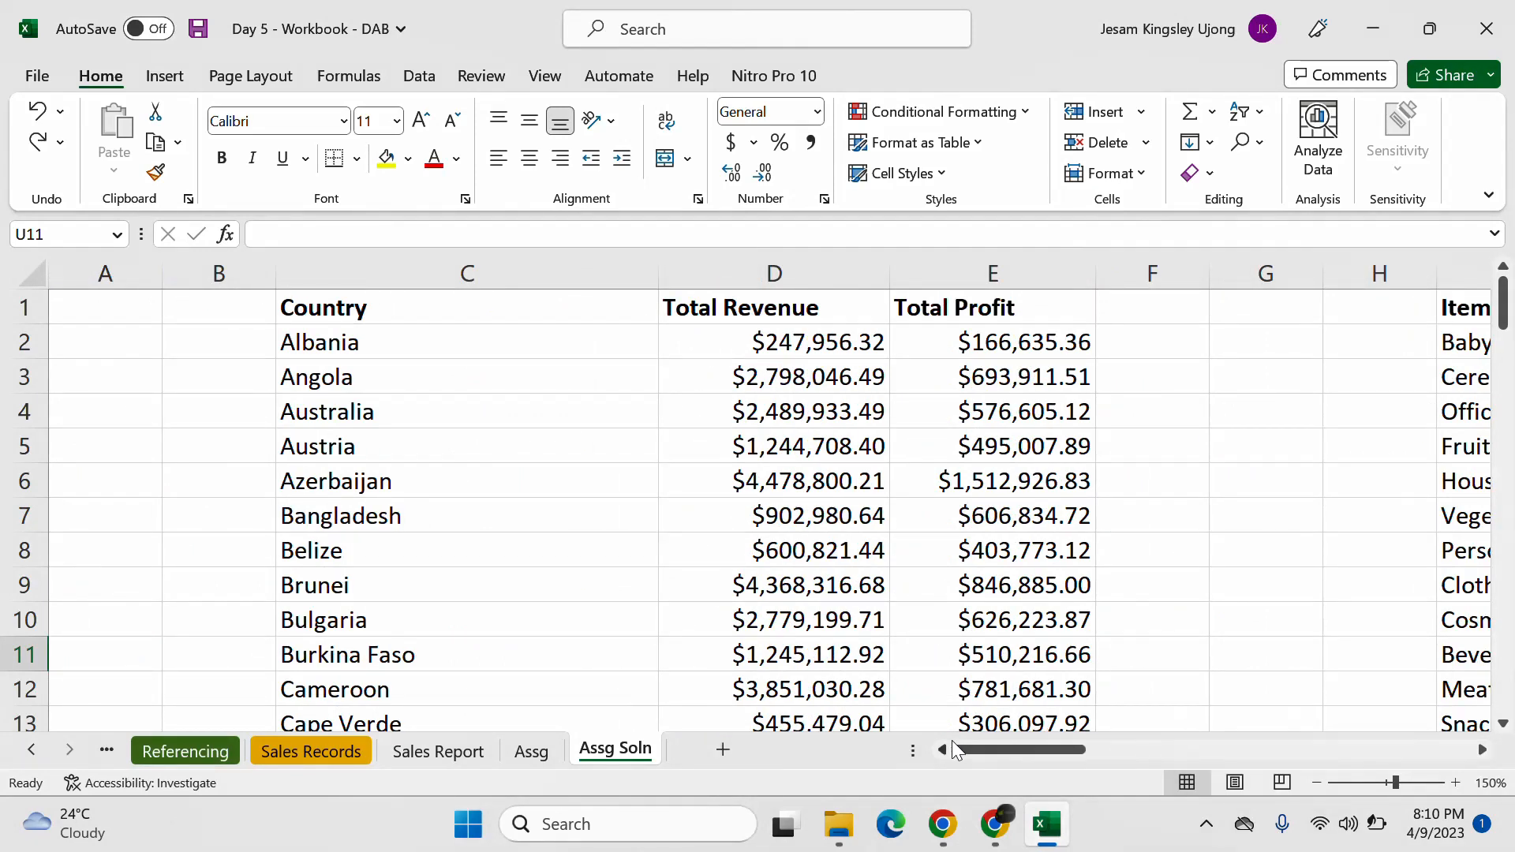
Step: Show the hidden system tray icons
click(1201, 835)
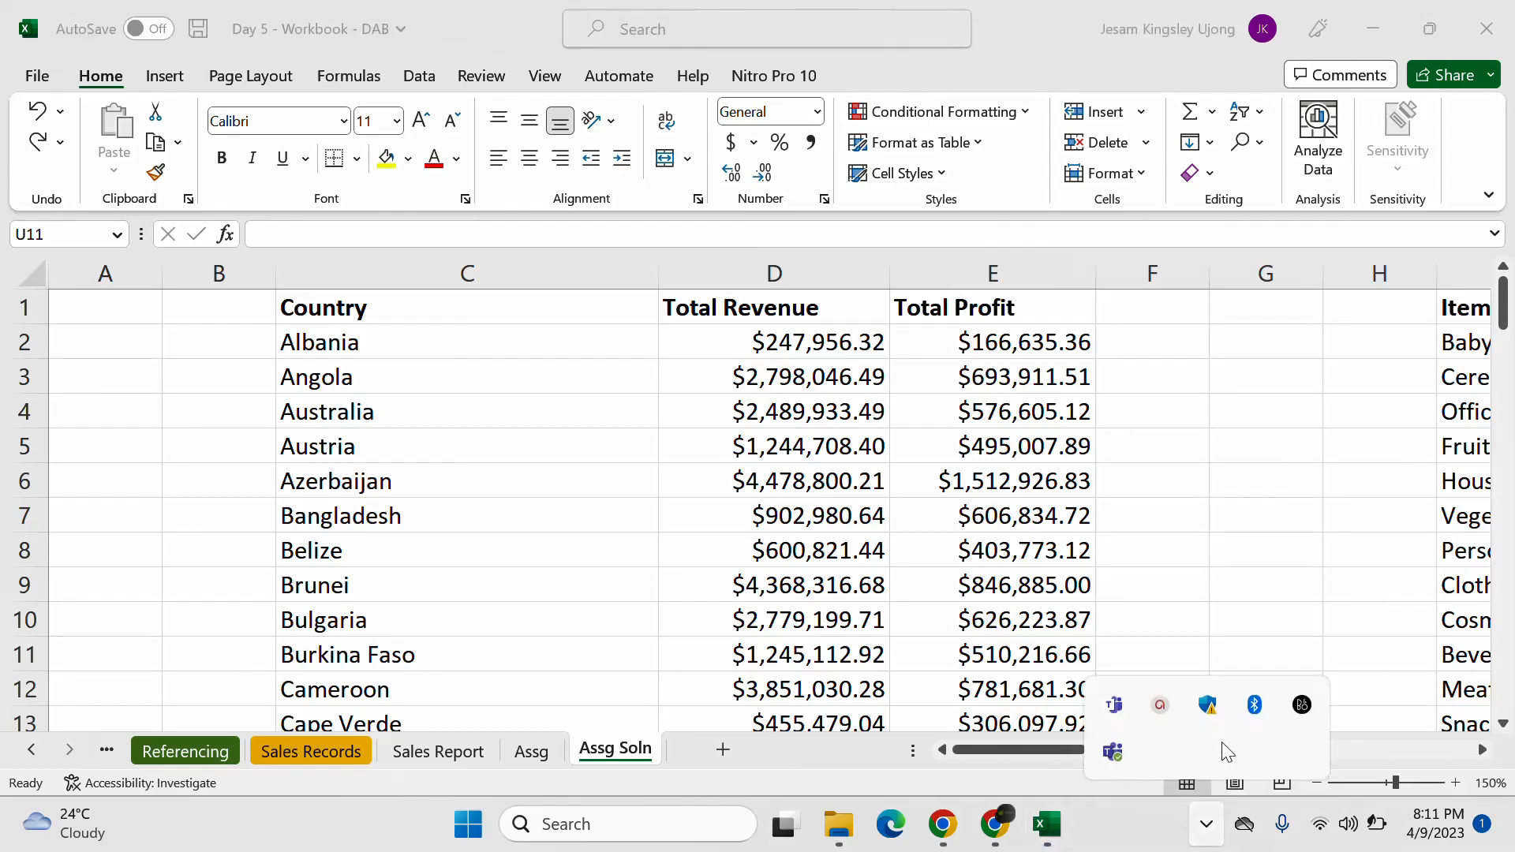